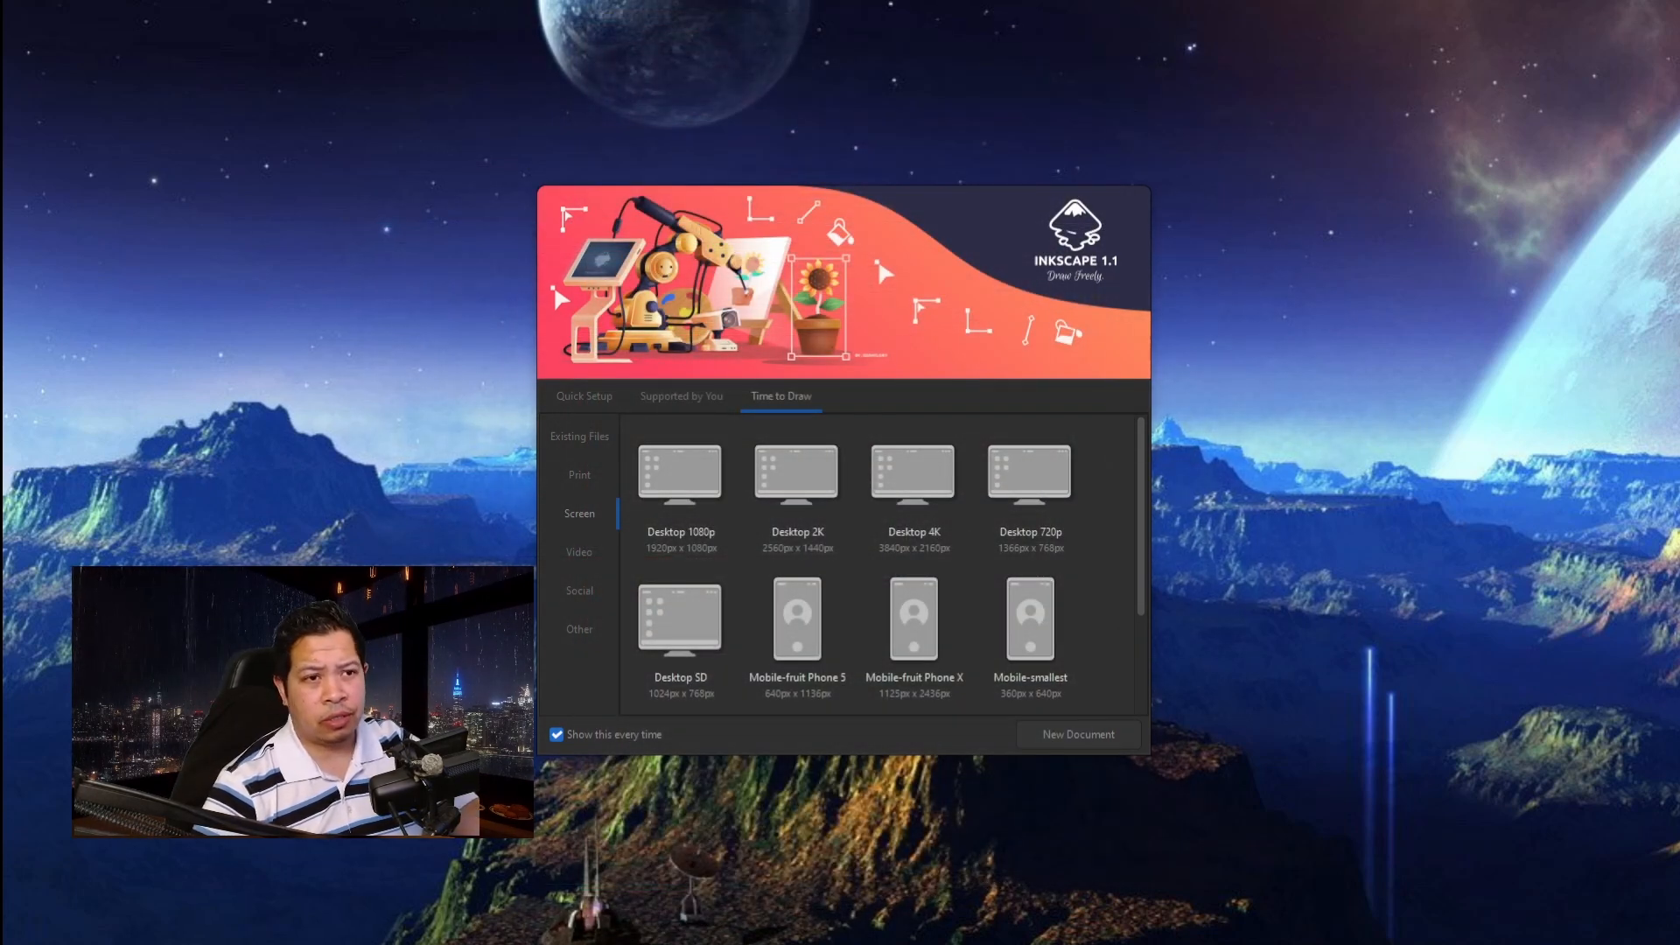
# Create a new document from the Desktop 1080p screen template.
pyautogui.click(655, 476)
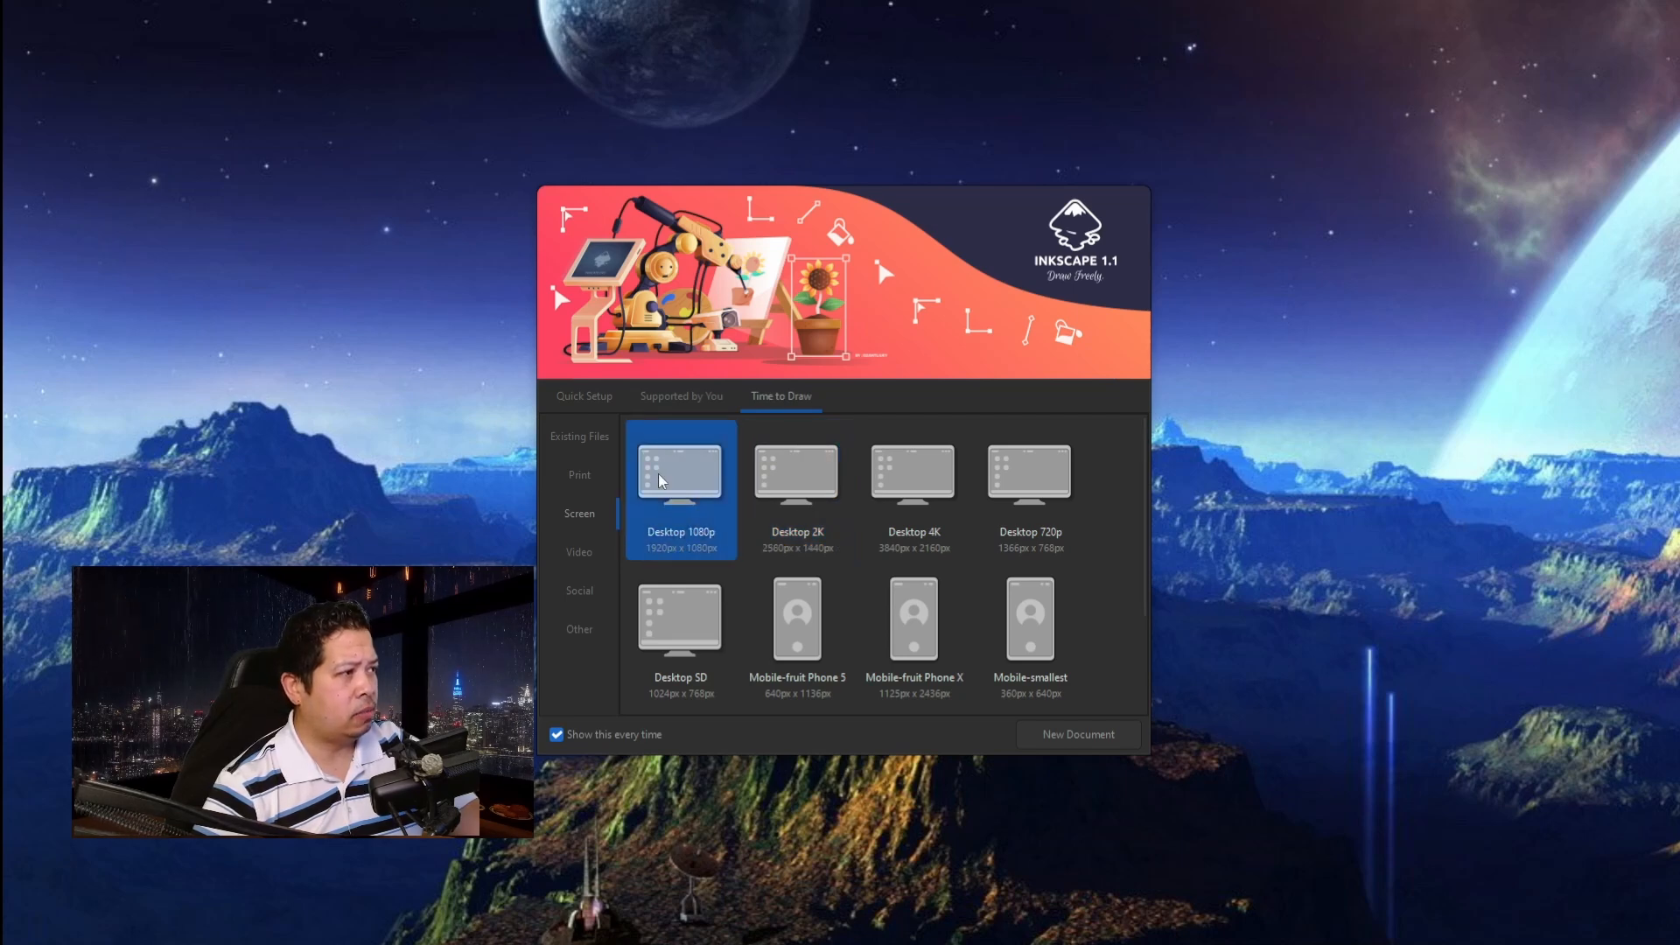
pyautogui.doubleClick(658, 474)
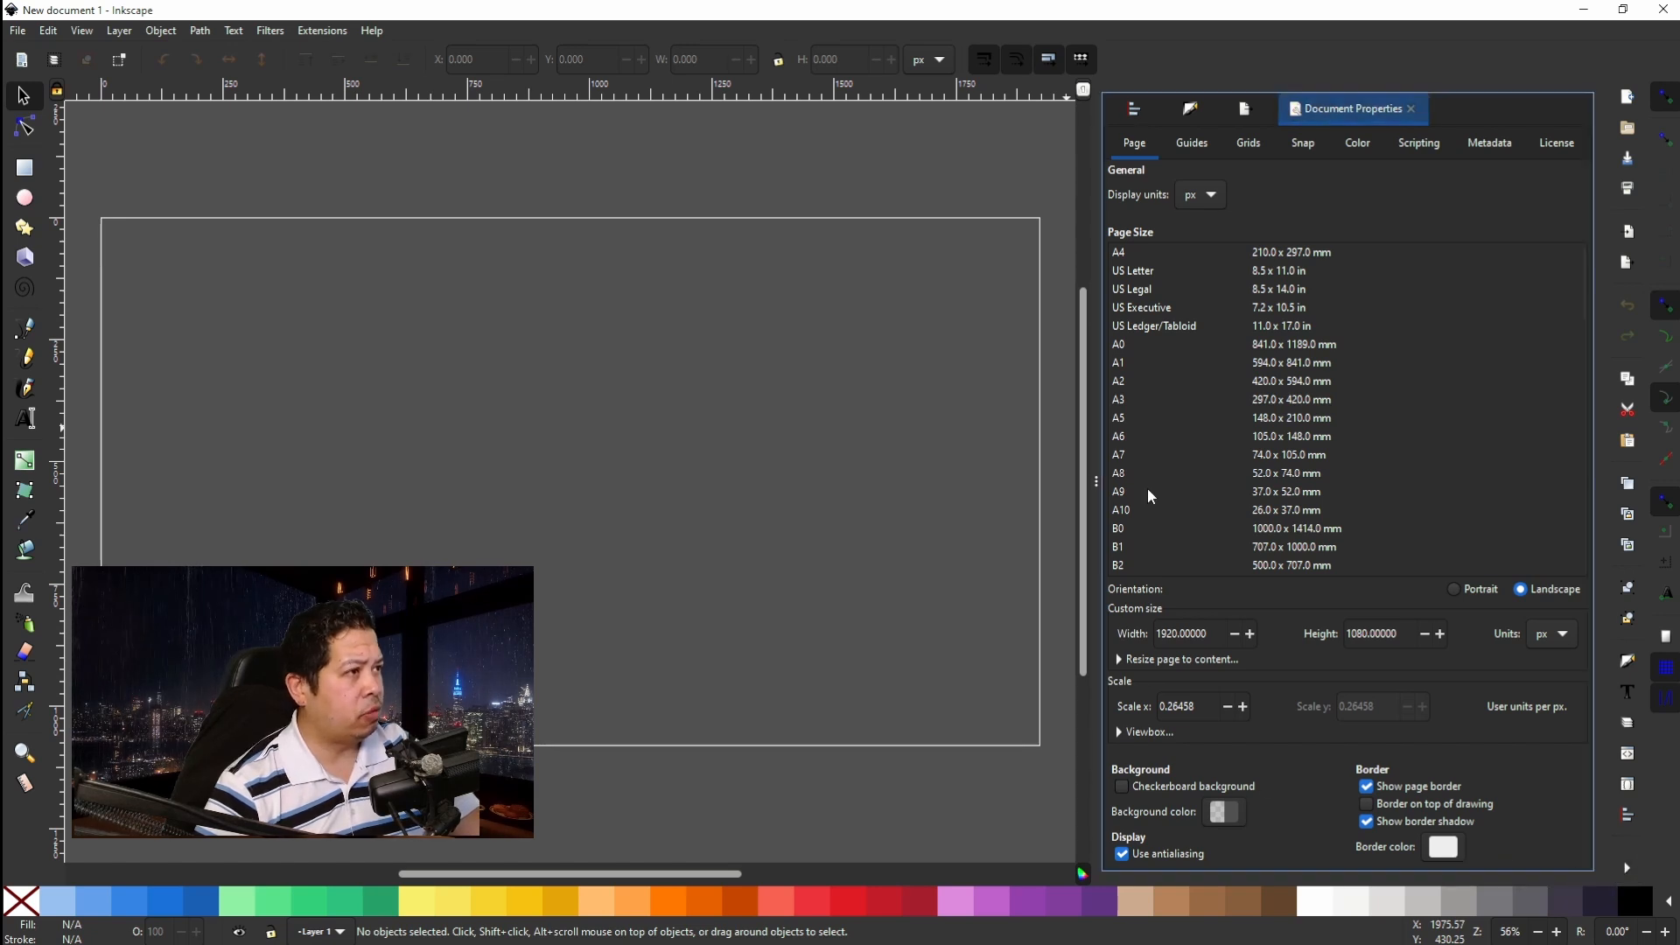
# Switch the custom page size units to millimetres and set the page to 10 mm wide and 160 mm high.
pyautogui.click(1559, 633)
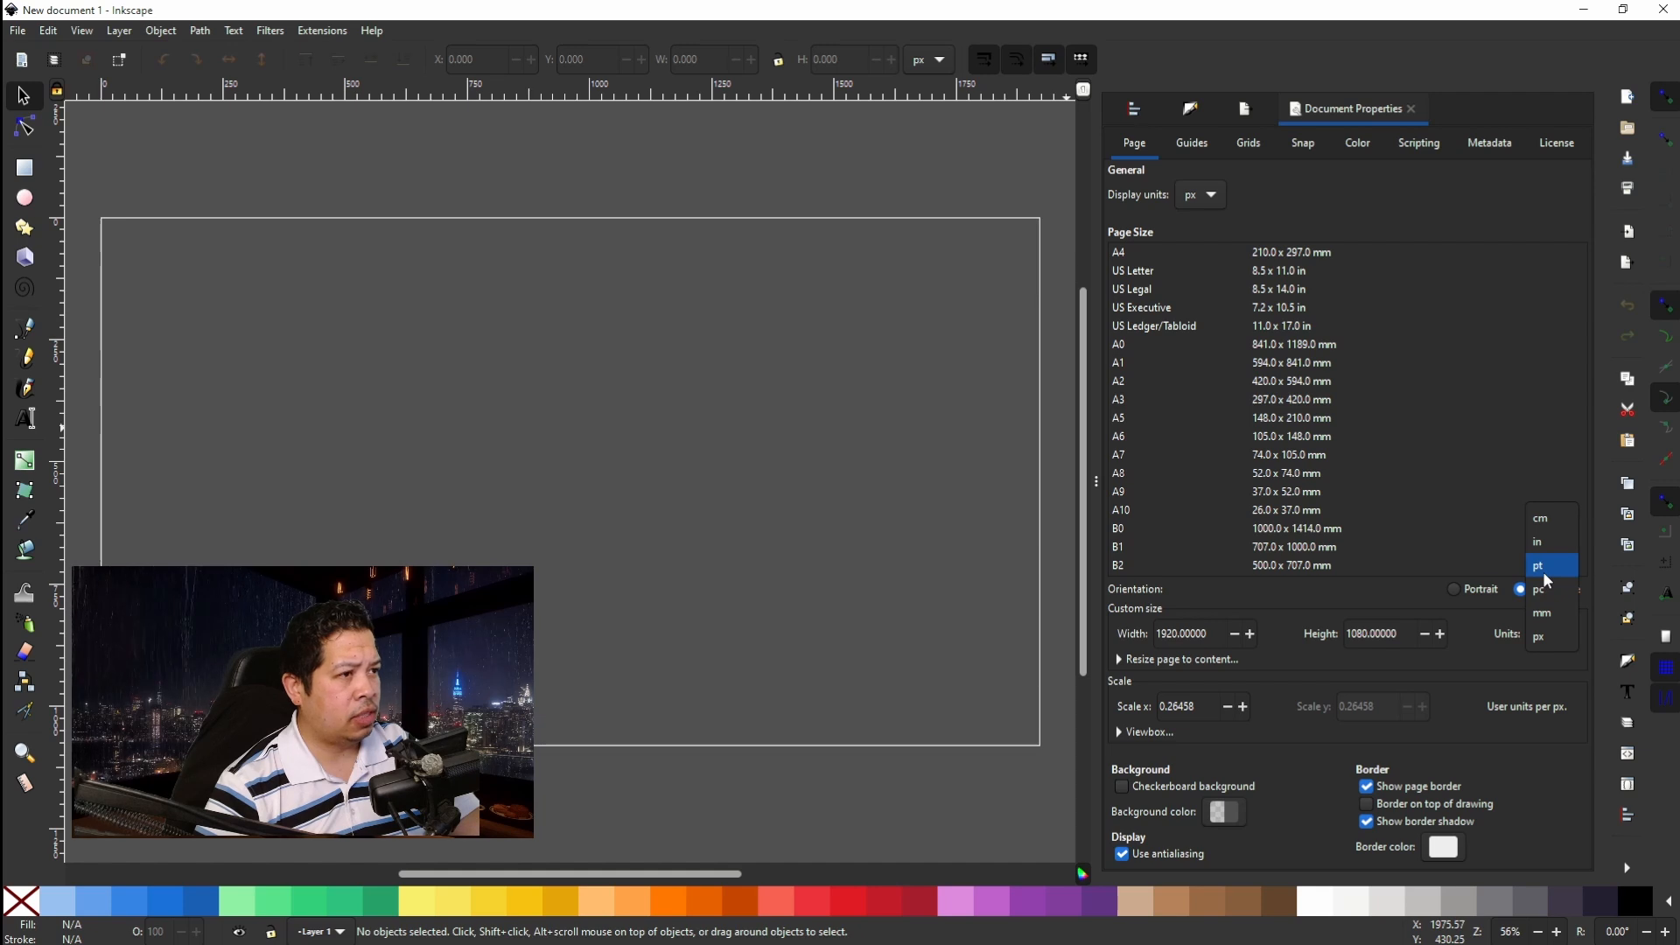
pyautogui.click(1546, 635)
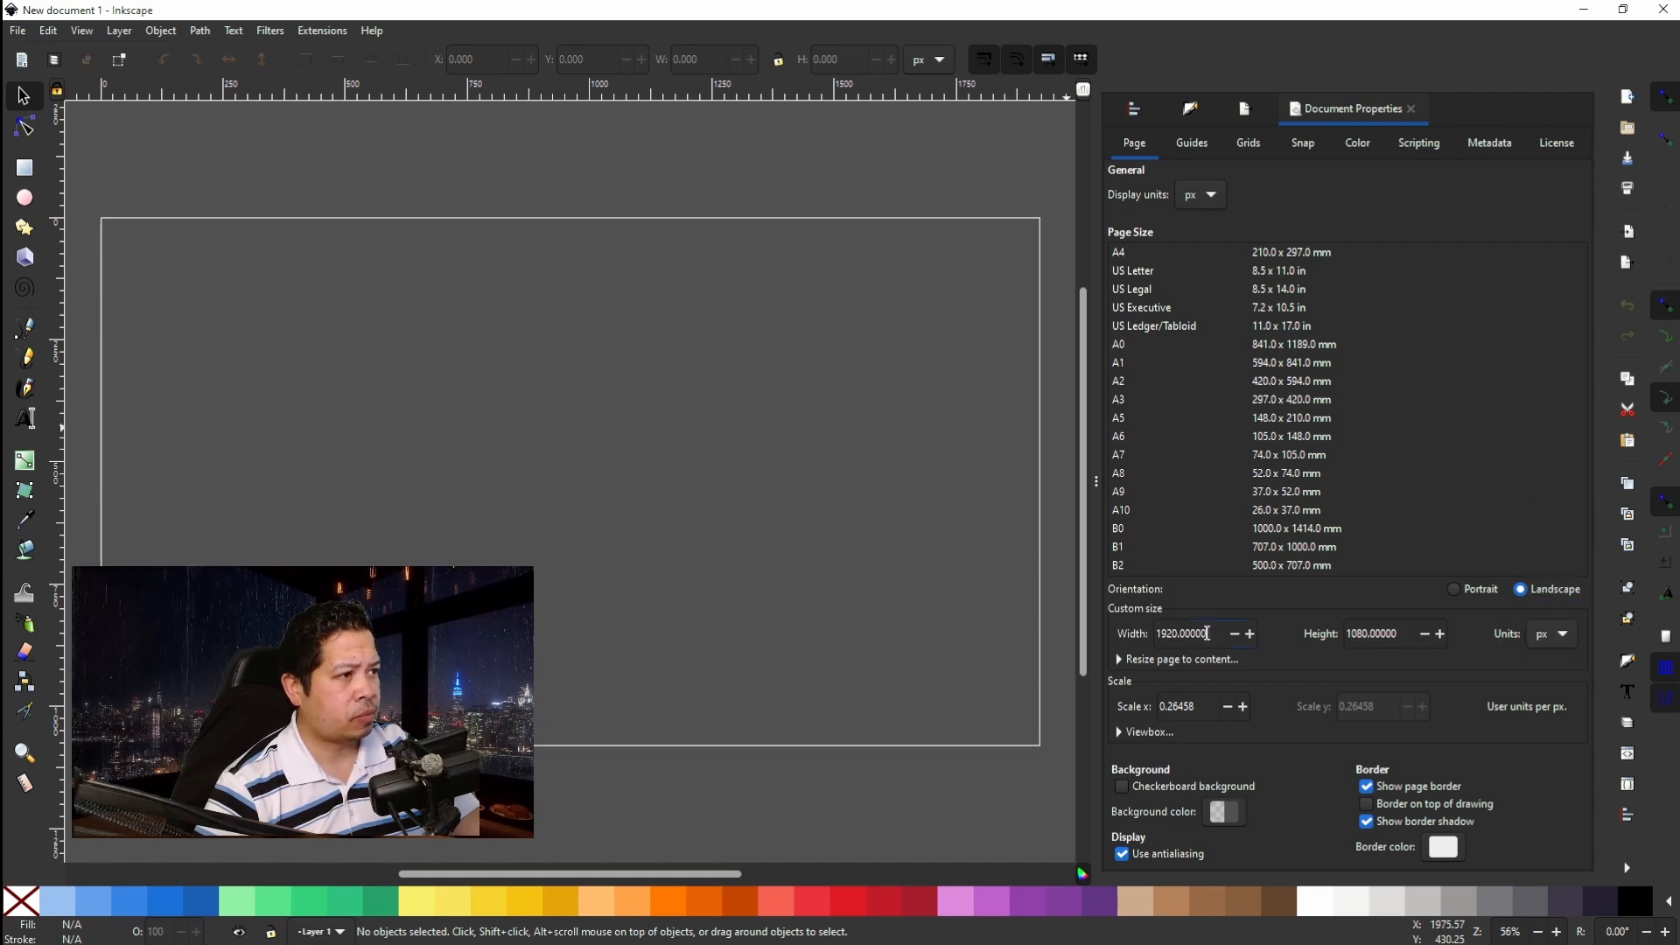
pyautogui.click(1562, 633)
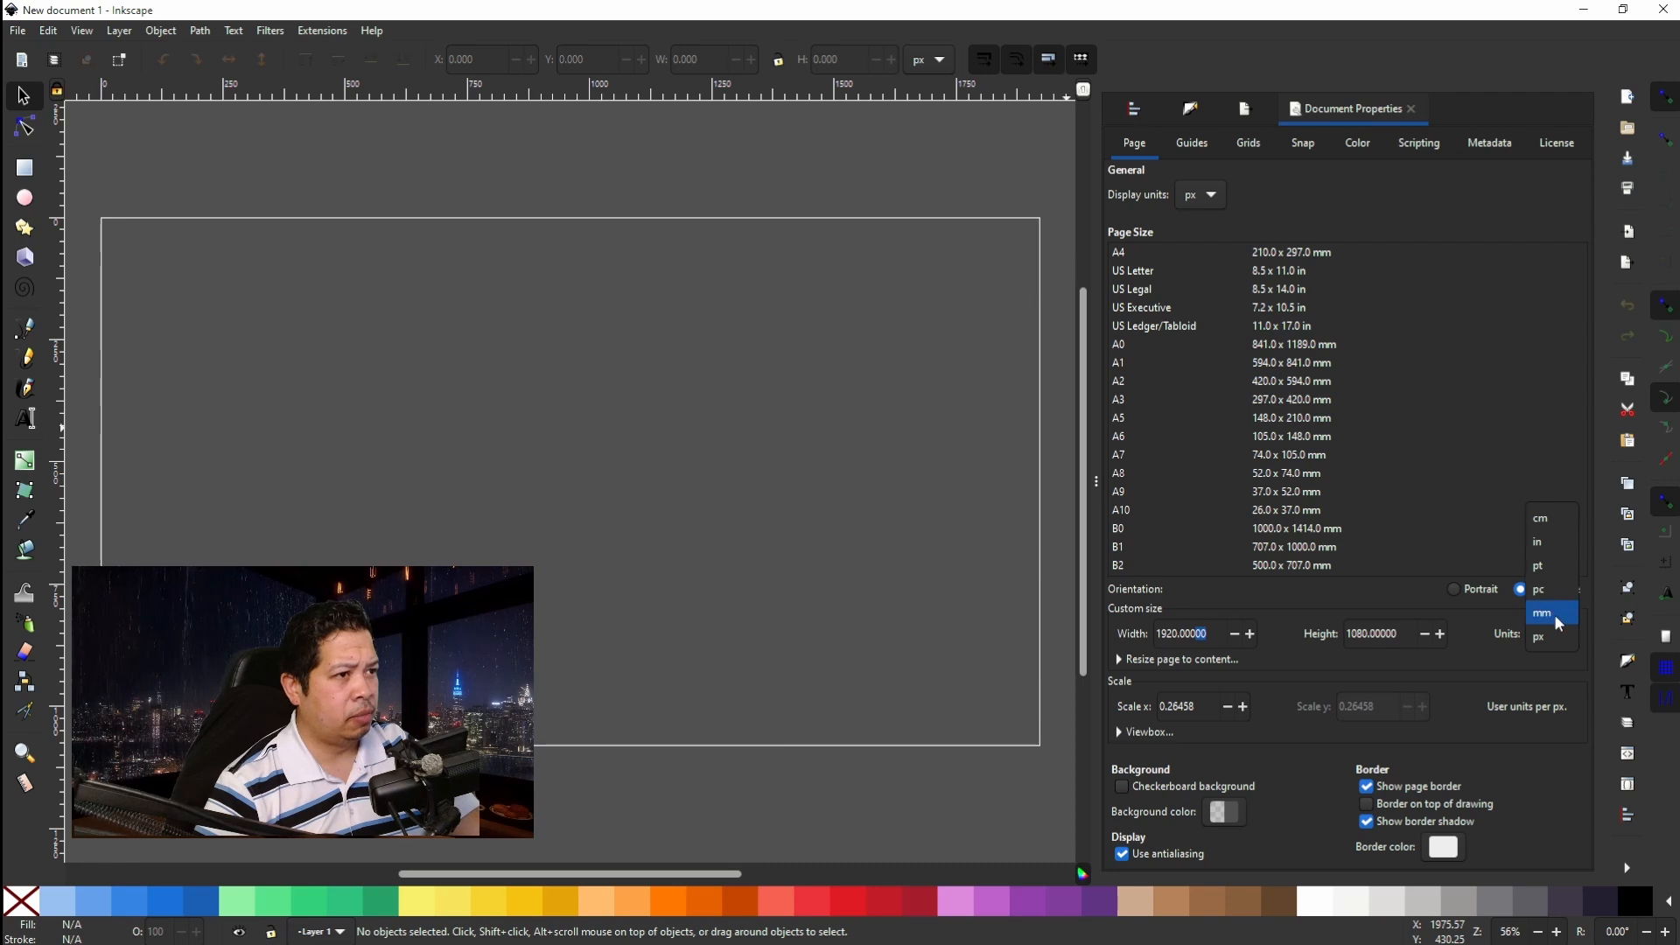
pyautogui.click(1557, 613)
pyautogui.doubleClick(1205, 635)
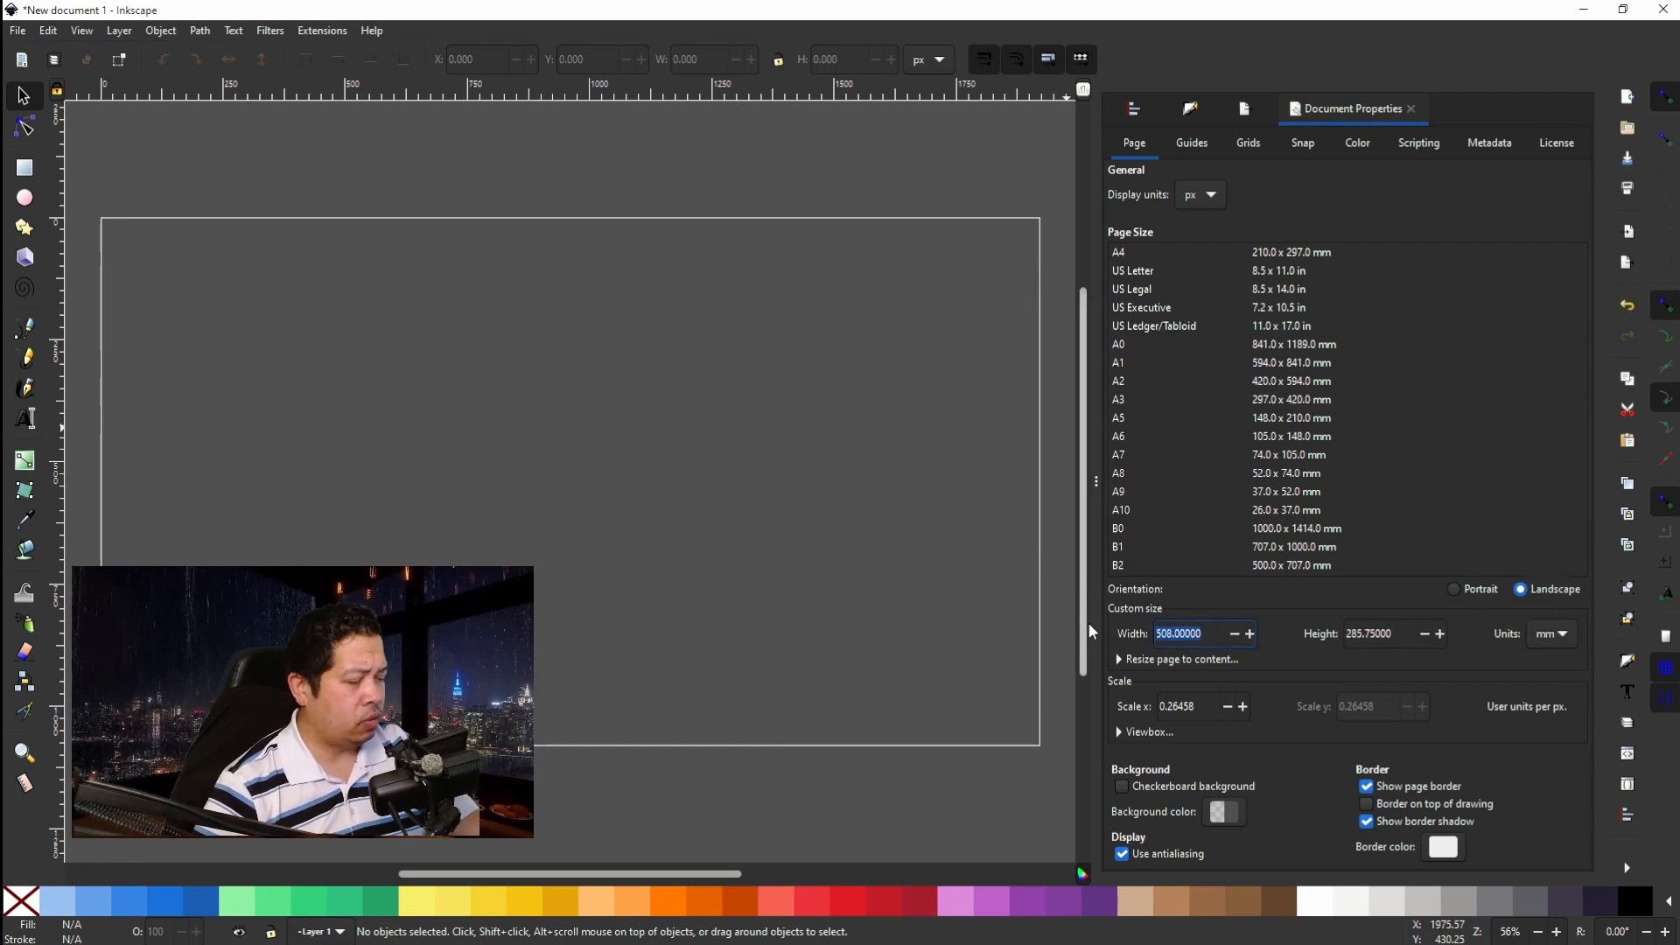
pyautogui.write('10')
pyautogui.press('Return')
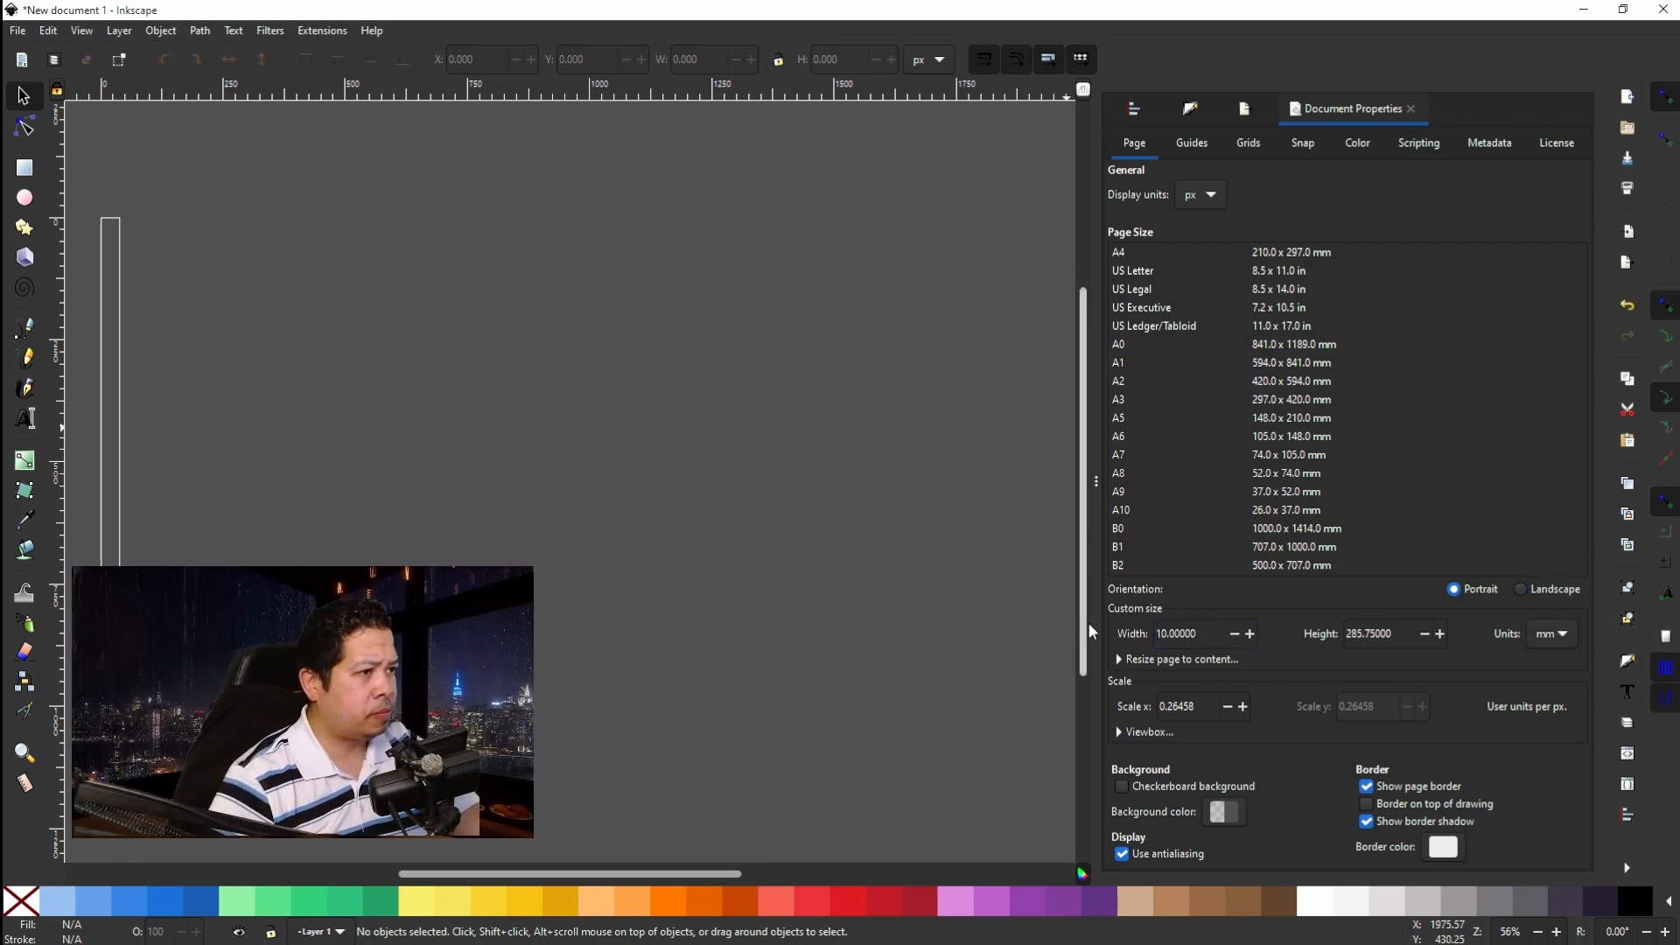
pyautogui.doubleClick(1411, 629)
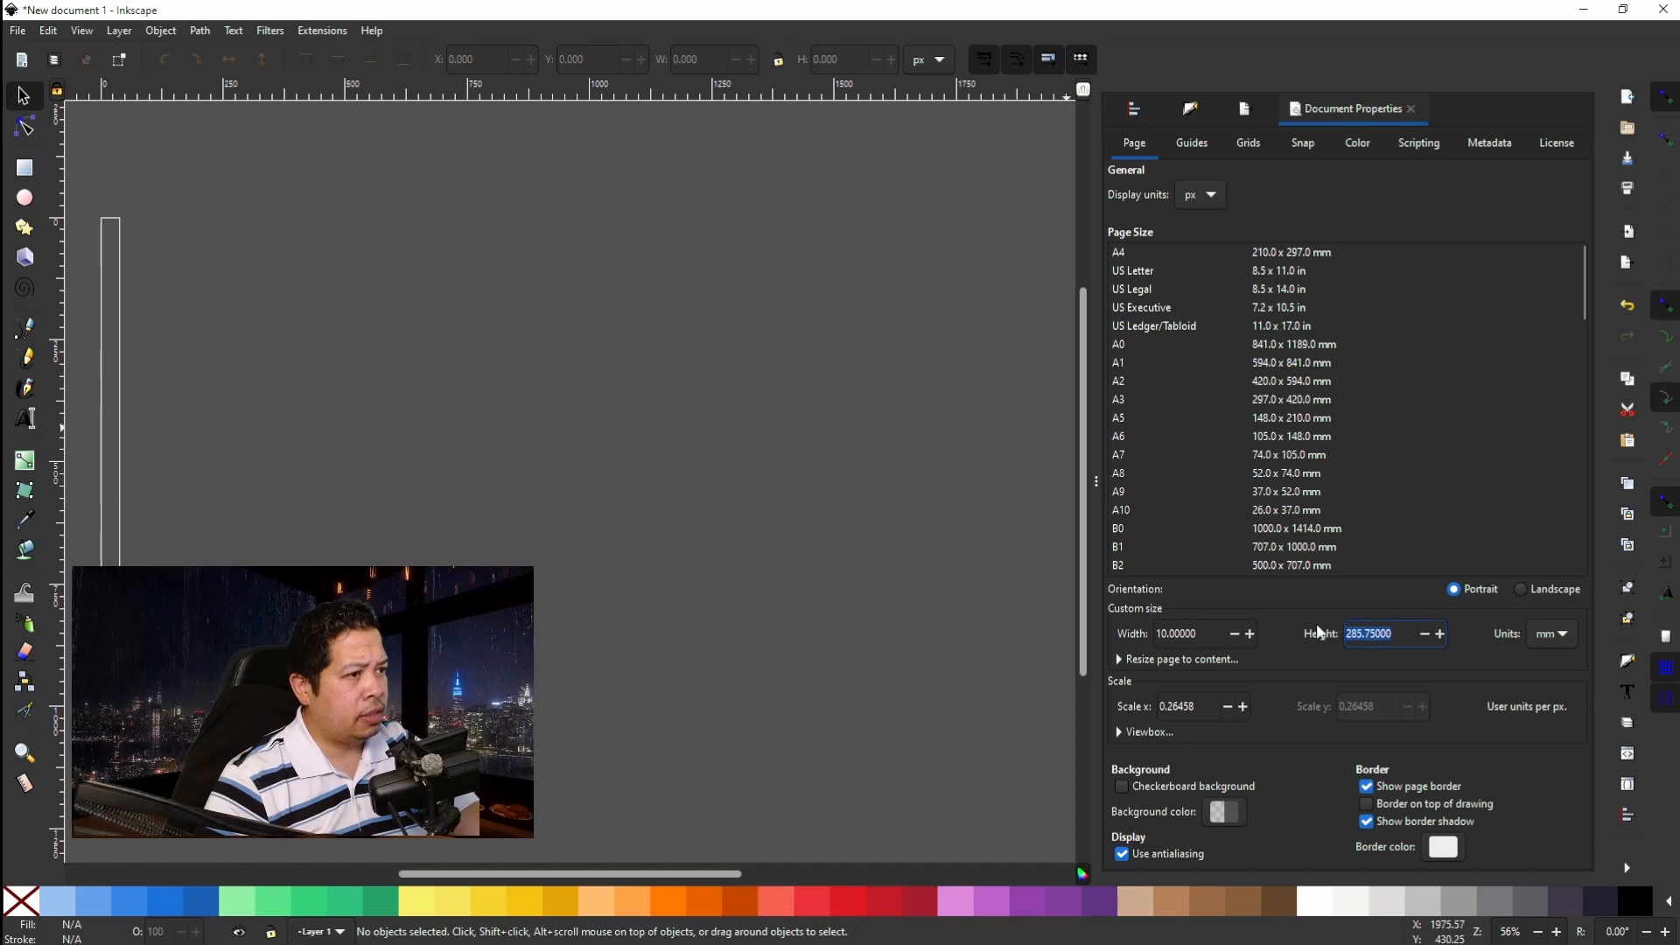
pyautogui.write('1')
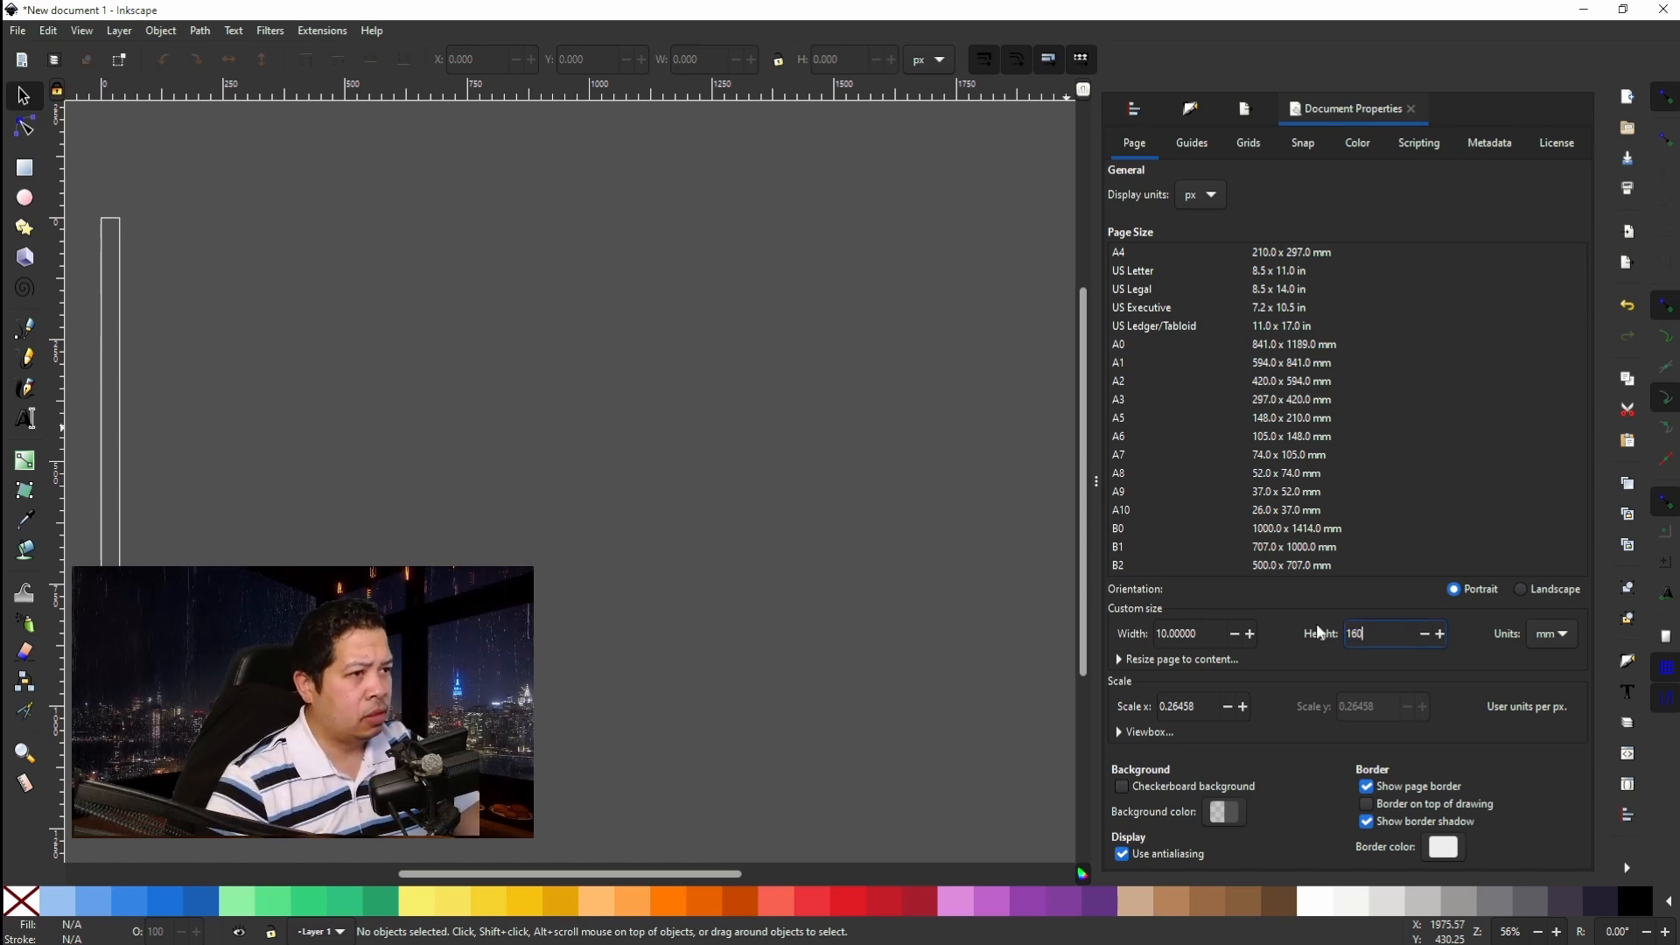
pyautogui.write('60')
pyautogui.press('Return')
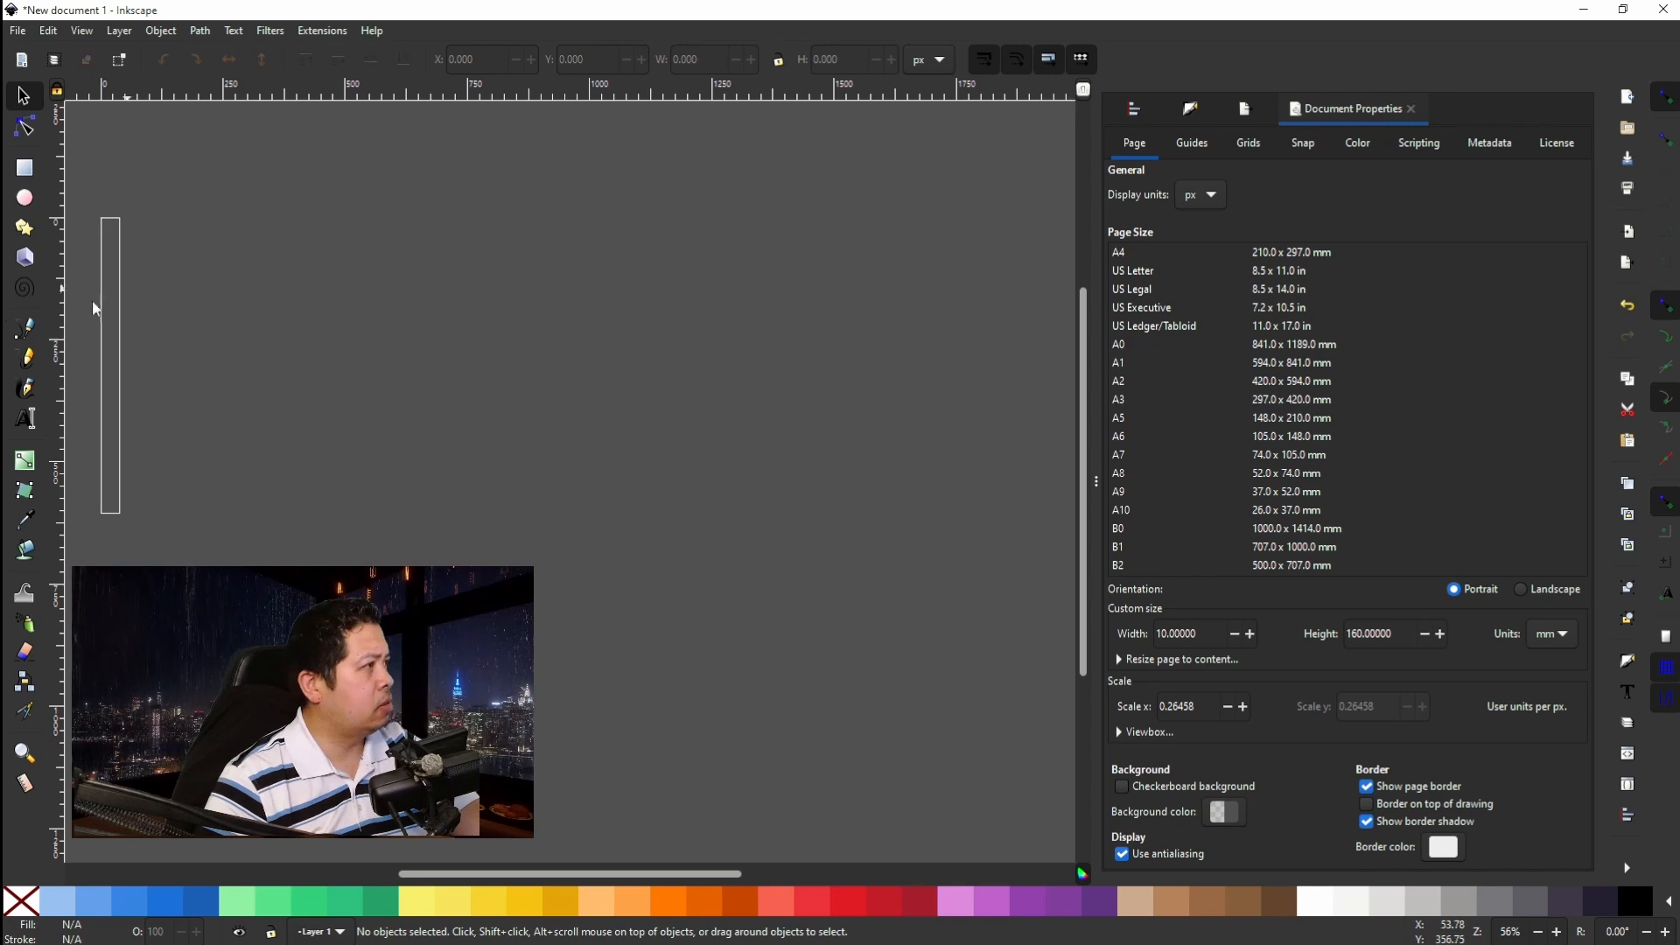
# Import the logo image "nintendo-switch-logo-38D4F5C7E7-seeklogo.com (2)" from Downloads and shrink it proportionally to about 70 by 70 px.
pyautogui.hscroll(-10, 133, 376)
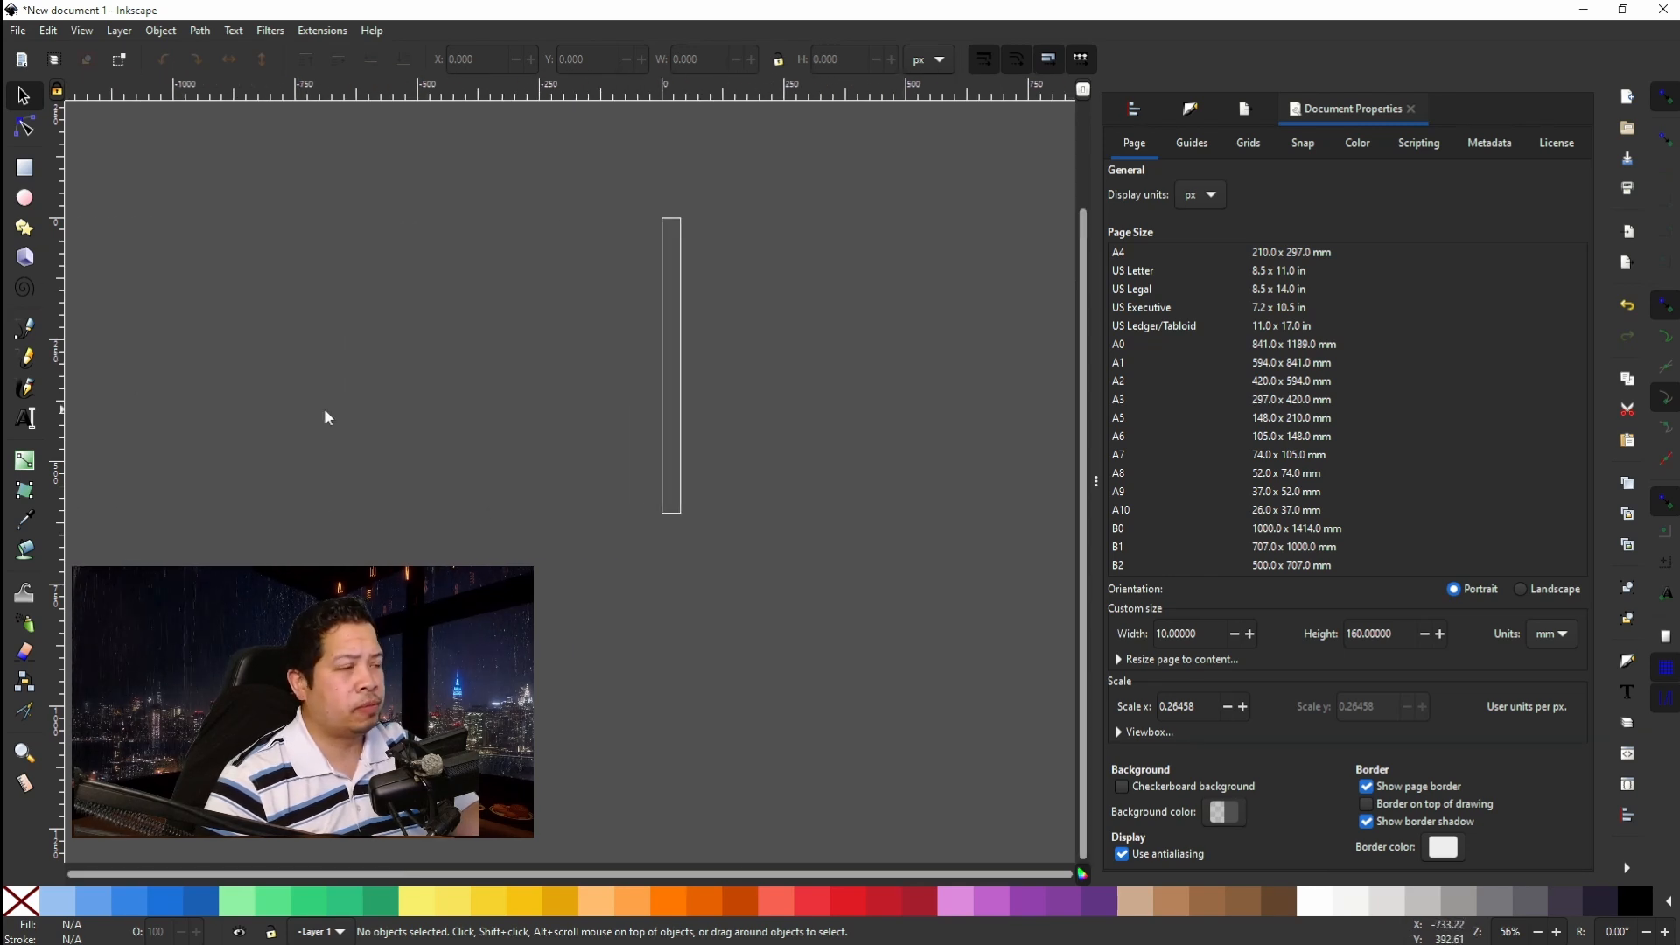
pyautogui.keyDown('ctrl'); pyautogui.scroll(2, 460, 371); pyautogui.keyUp('ctrl')
pyautogui.scroll(3, 804, 402)
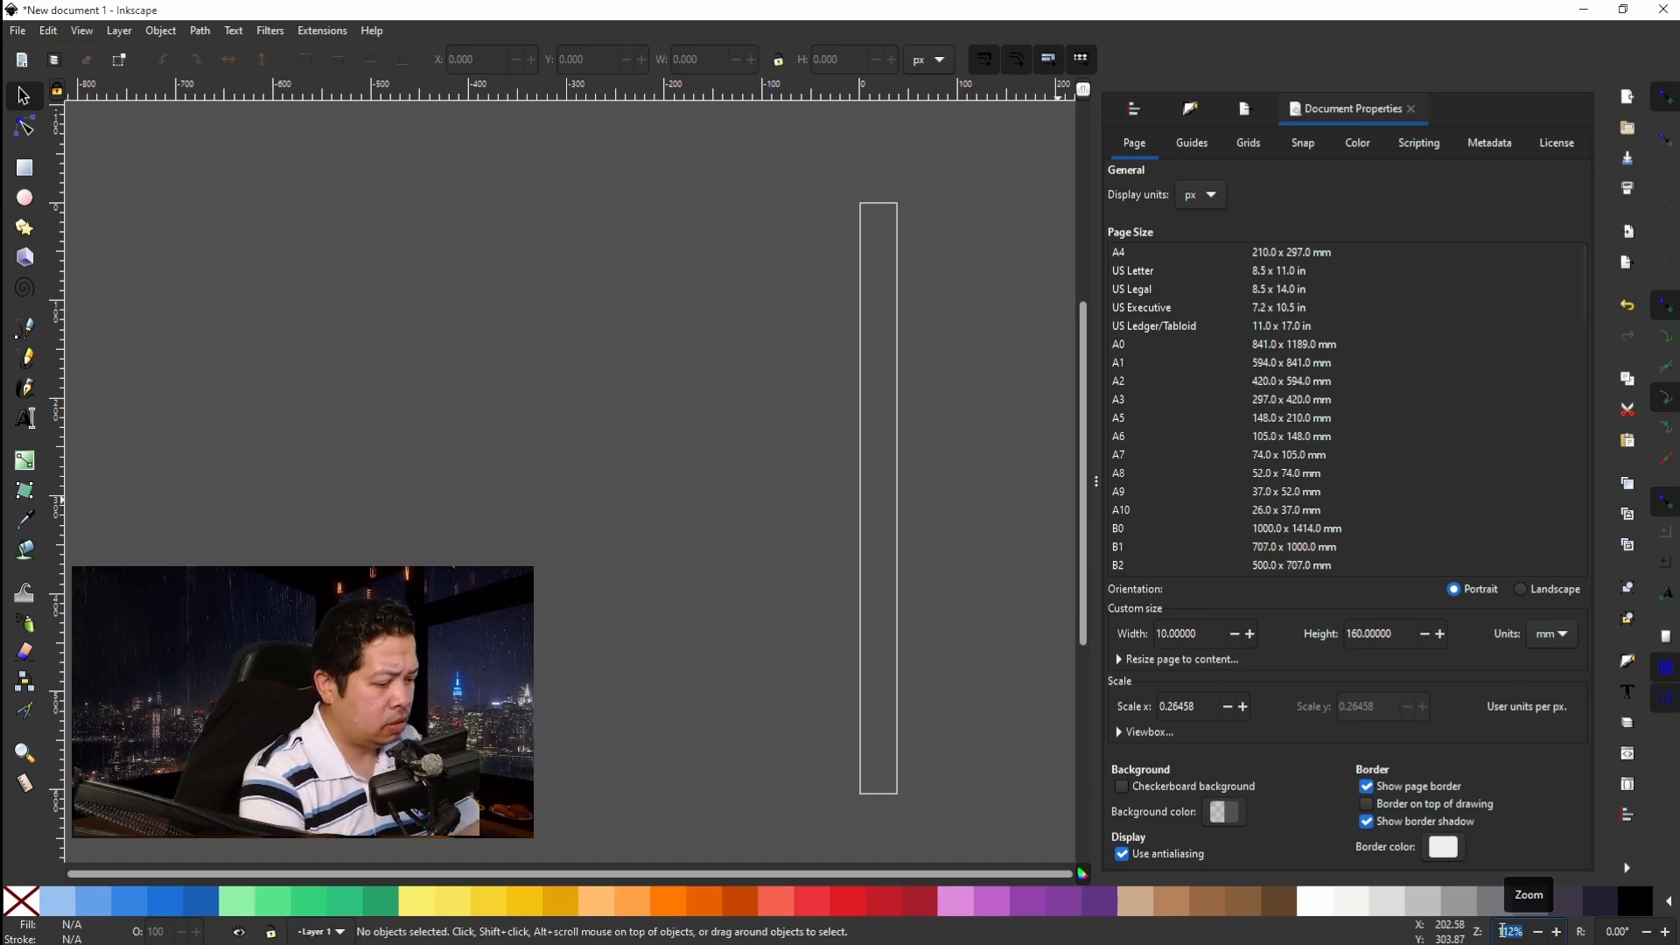
pyautogui.write('11')
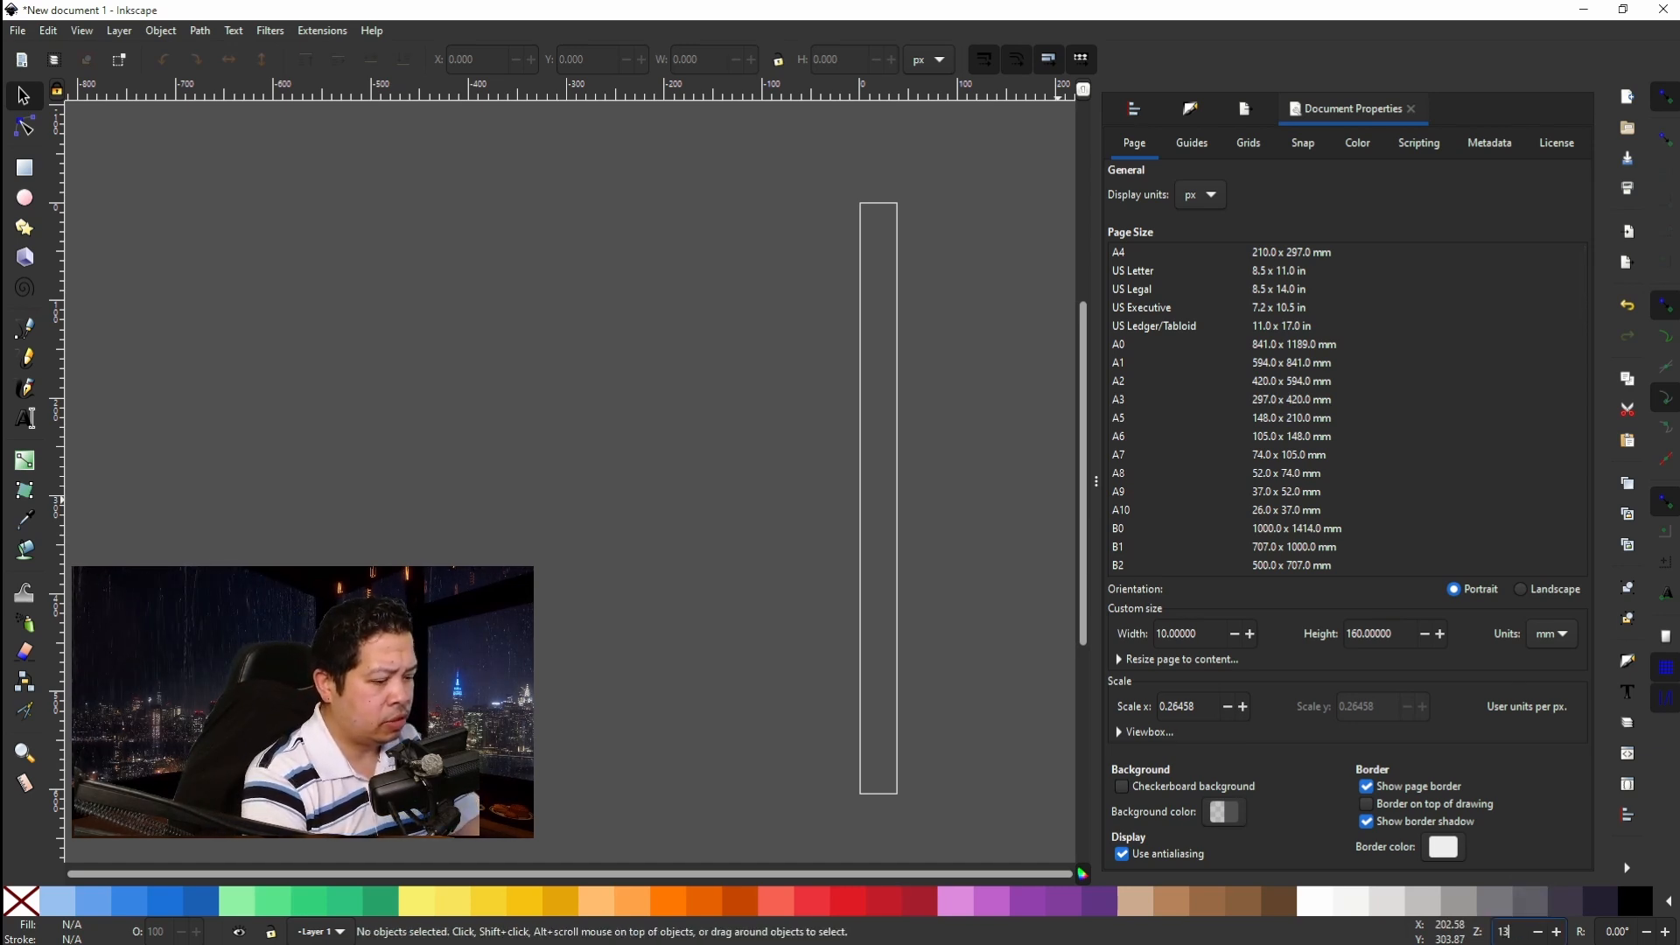
pyautogui.write('5')
pyautogui.press('Return')
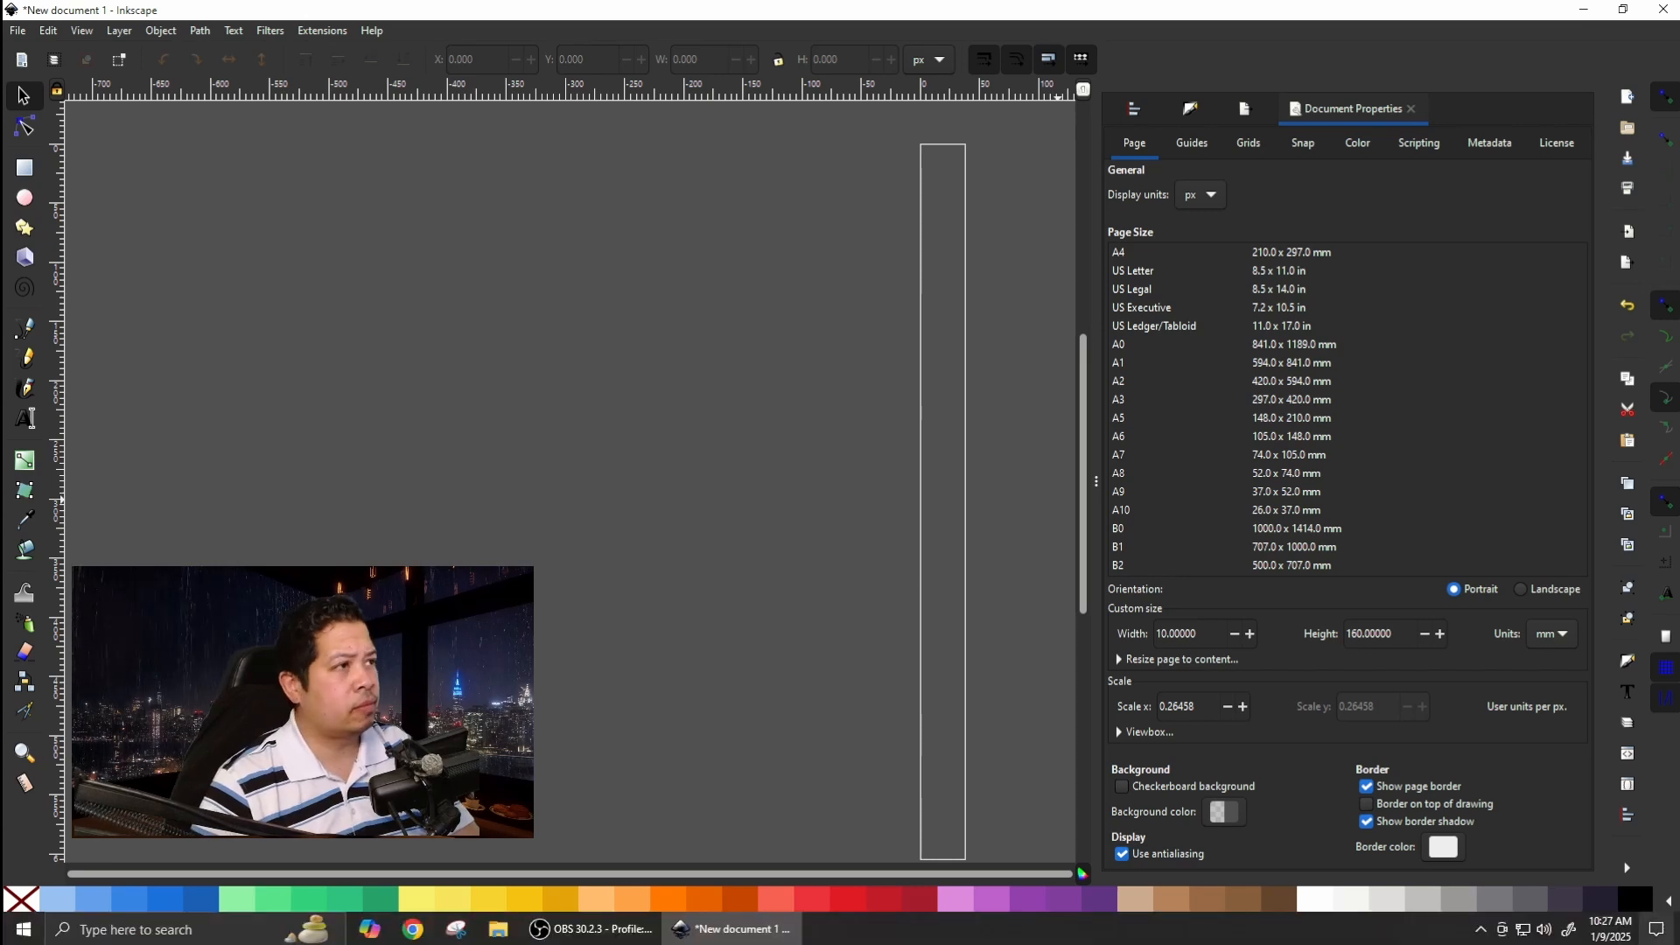
pyautogui.hscroll(8, 691, 544)
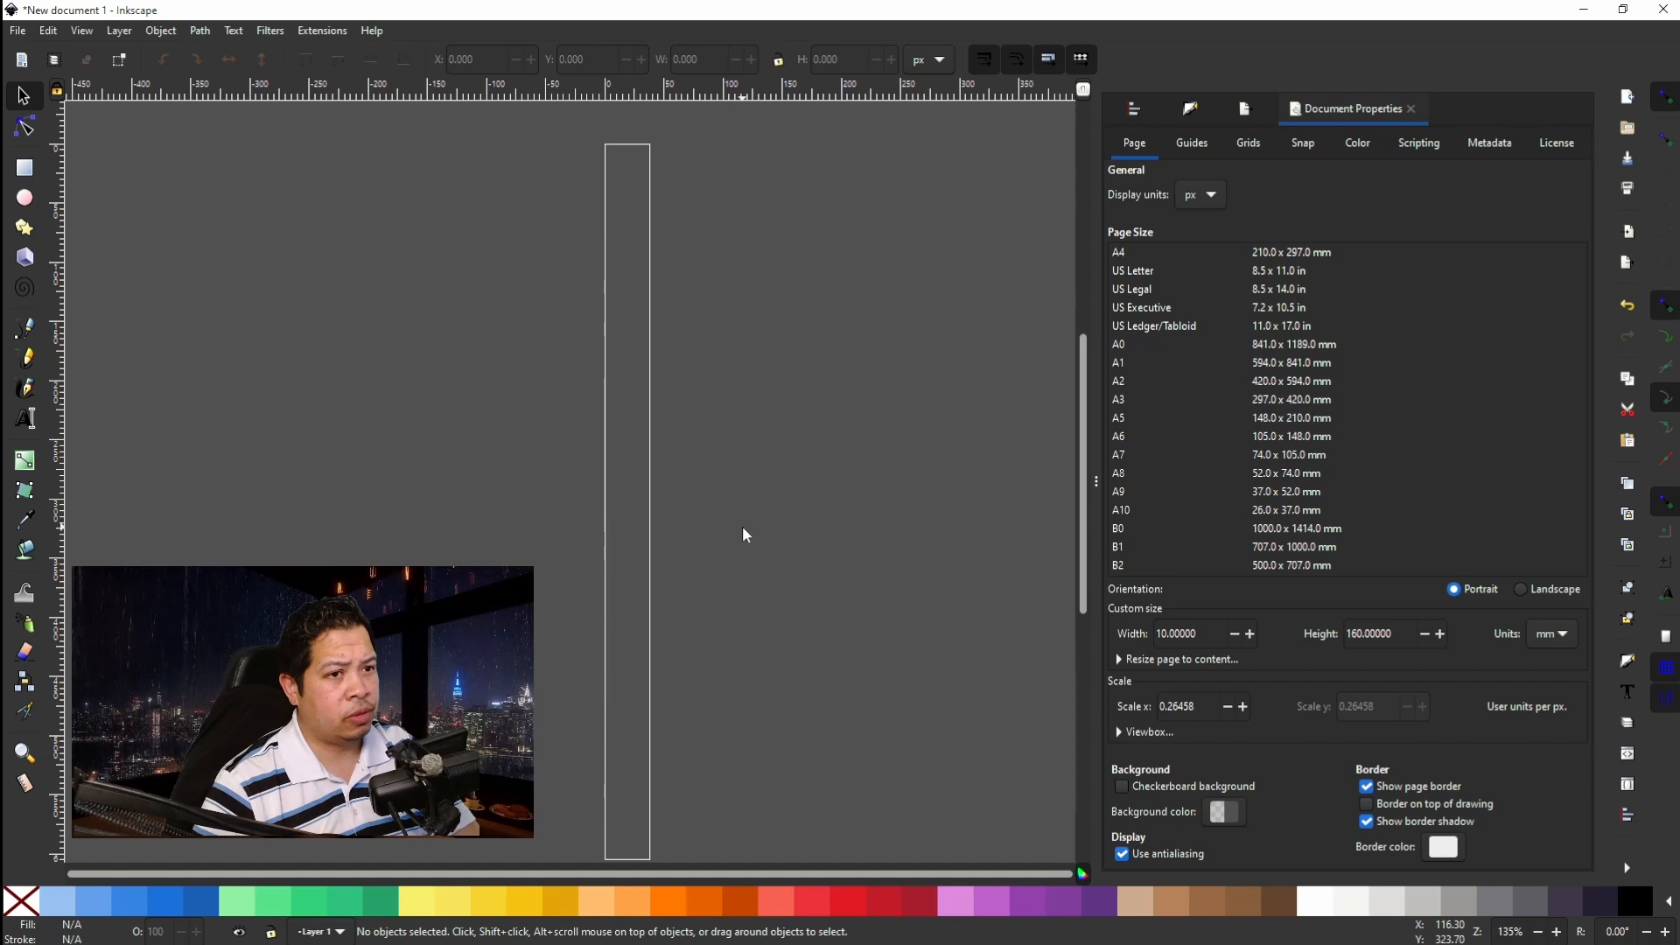
pyautogui.click(17, 31)
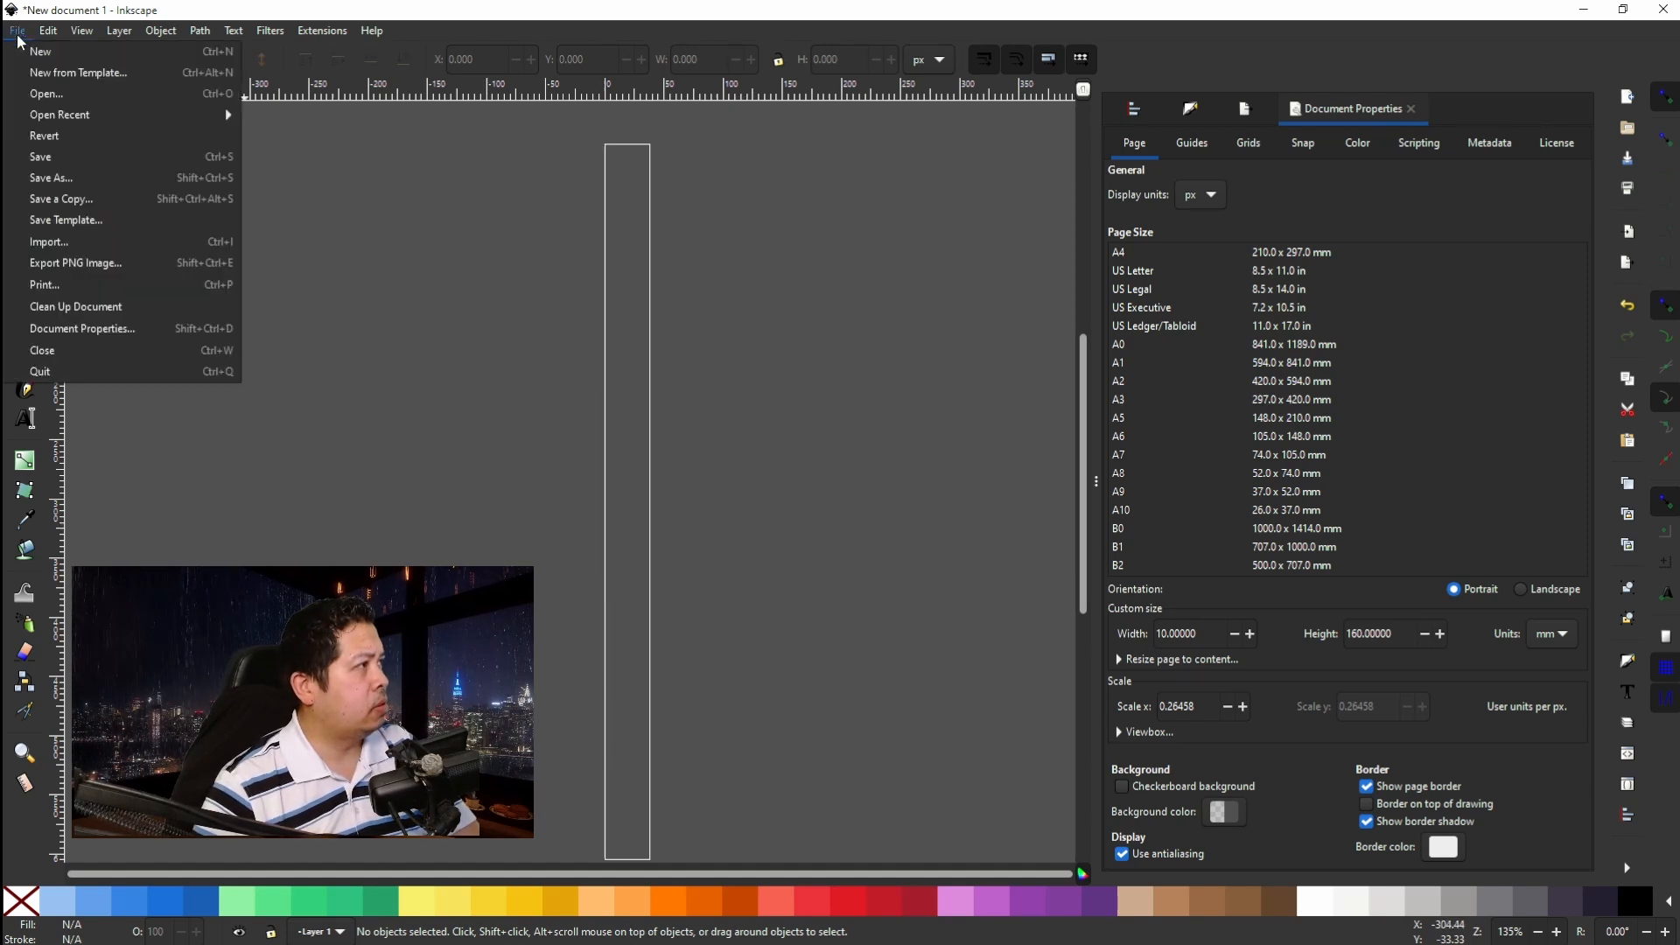
pyautogui.click(68, 246)
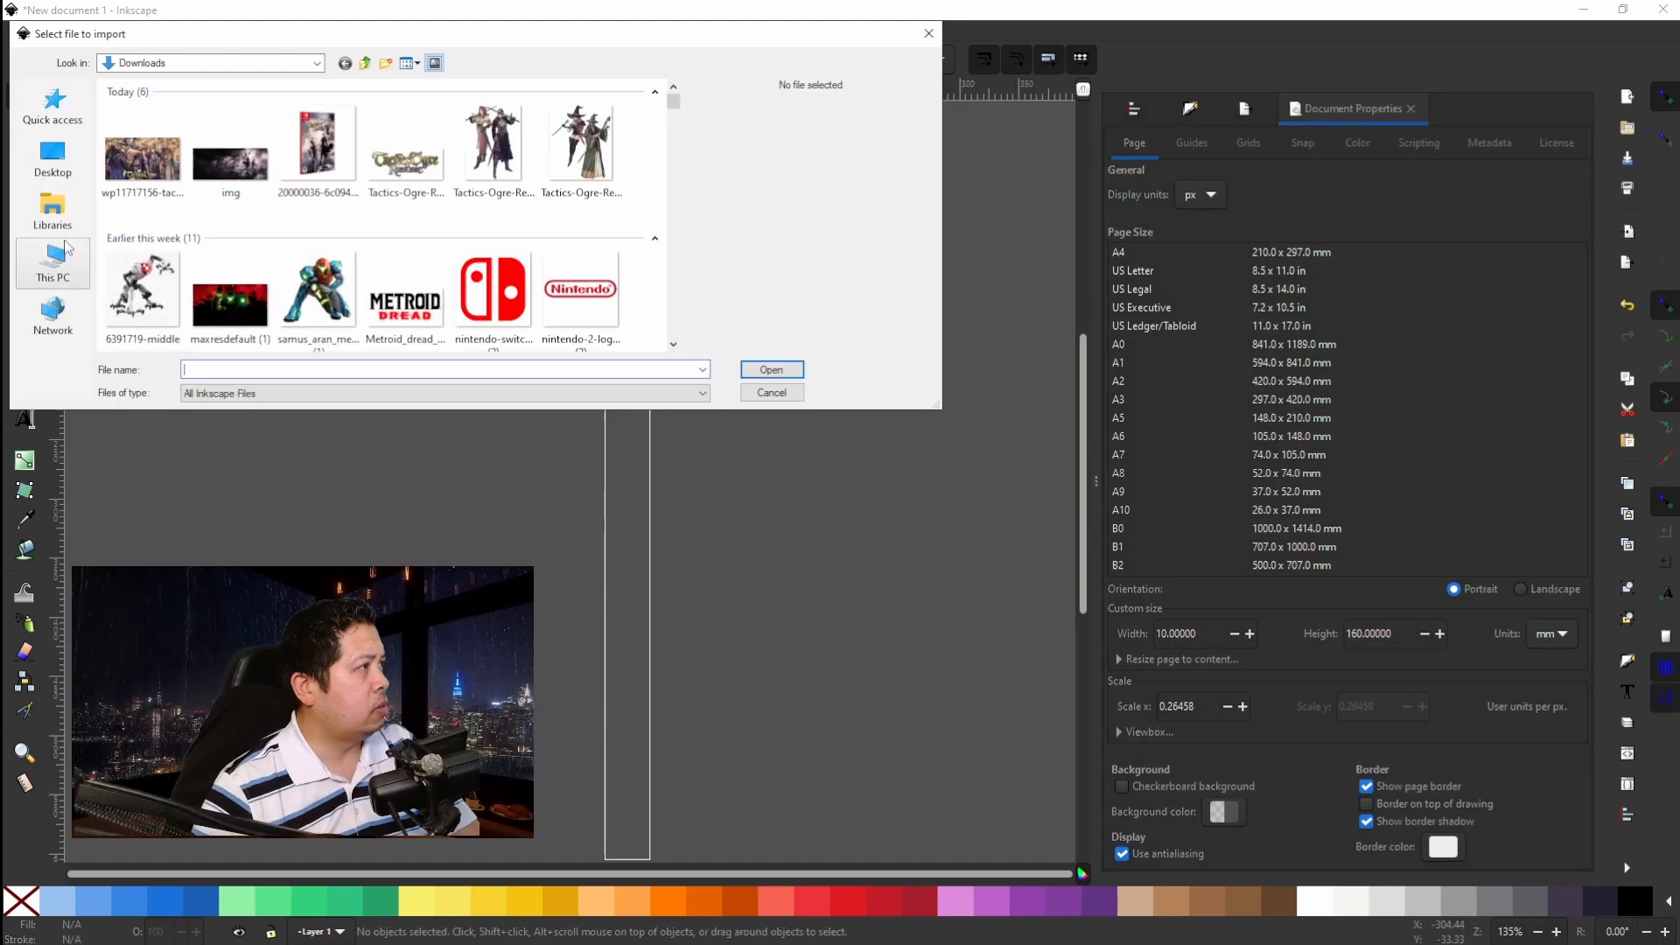
pyautogui.click(486, 278)
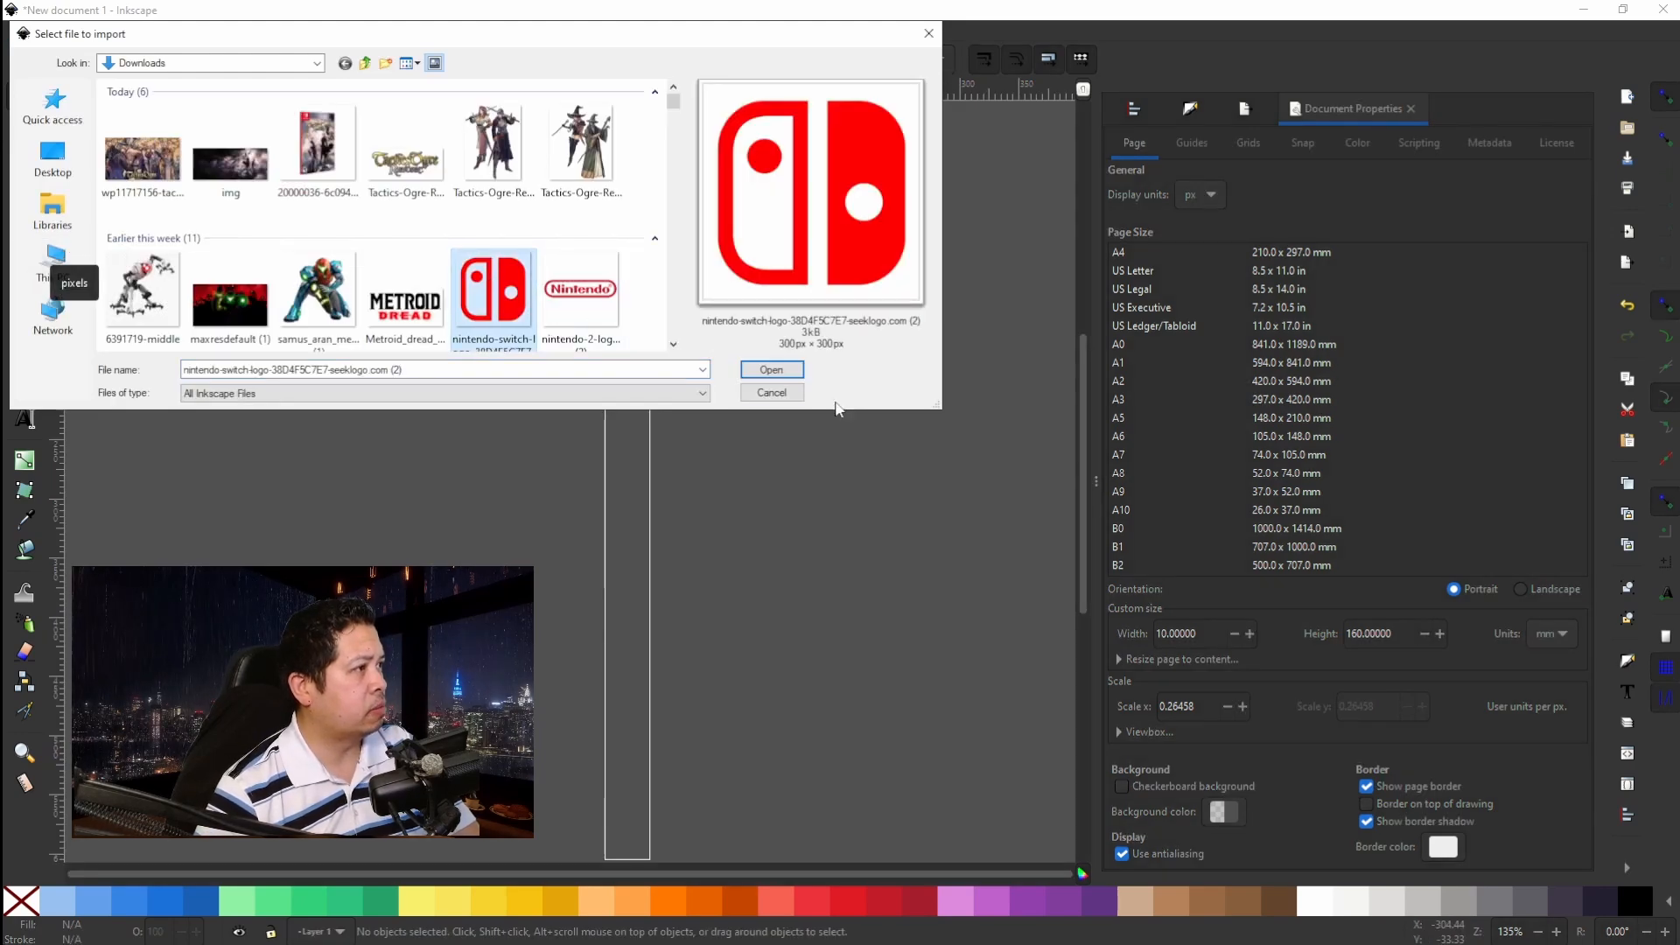
pyautogui.click(772, 370)
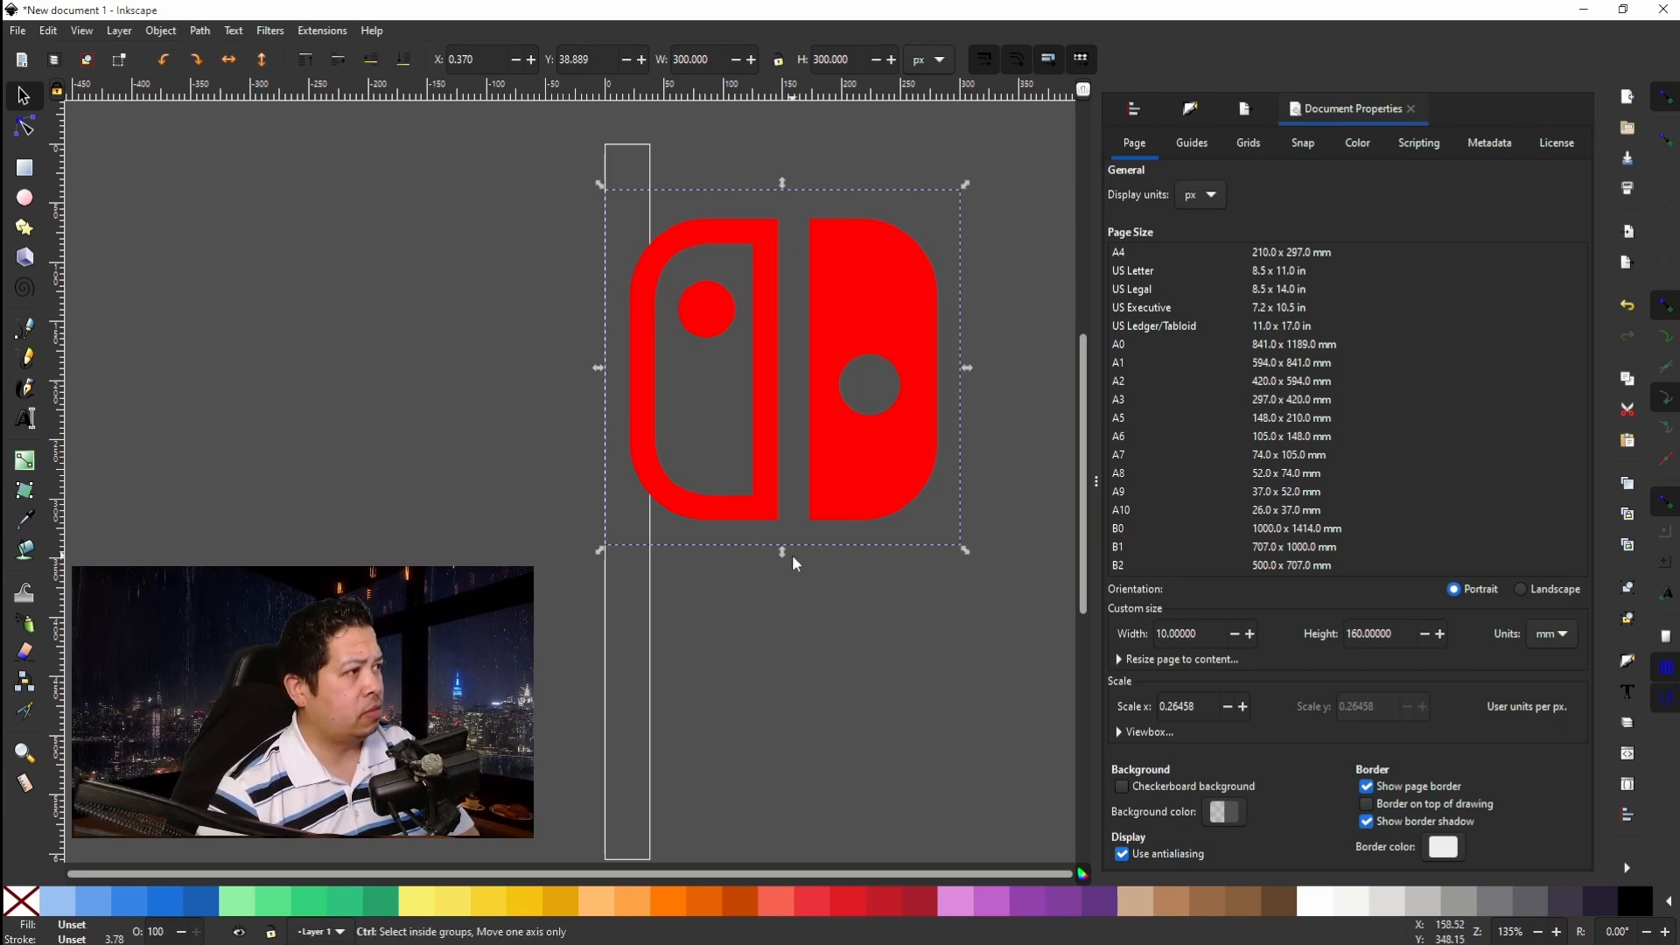
pyautogui.moveTo(782, 554); pyautogui.dragTo(823, 286)
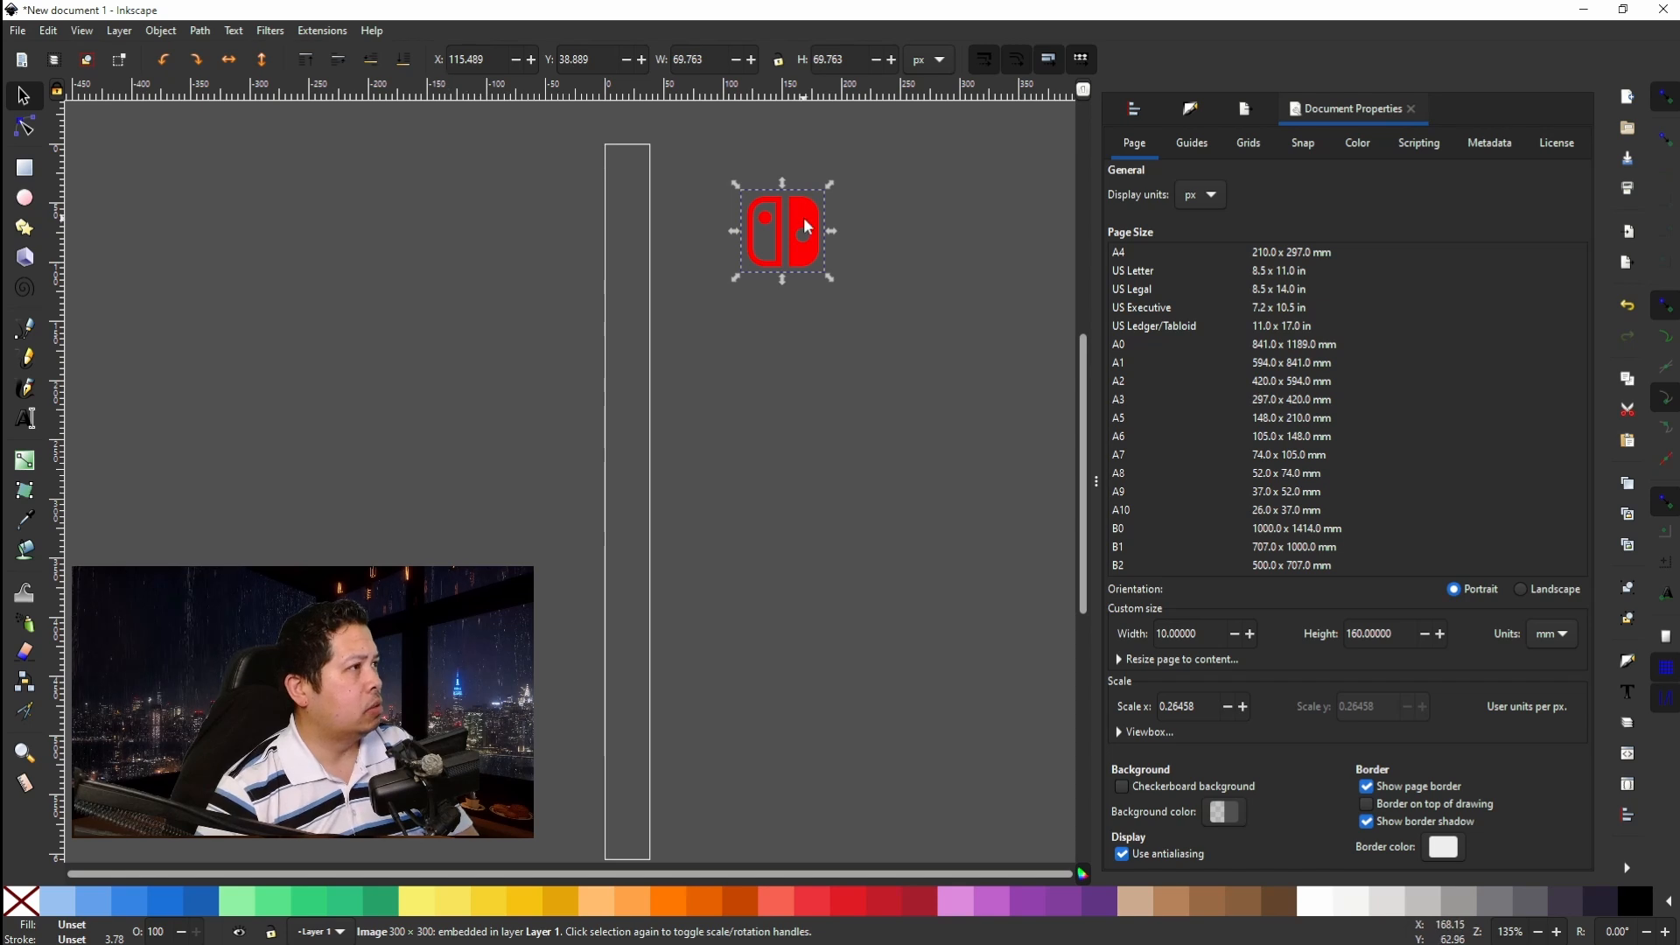
# Trace the imported Switch logo into a vector path using a single-scan brightness cutoff with a 0.450 threshold.
pyautogui.scroll(4, 803, 232)
pyautogui.scroll(3, 787, 229)
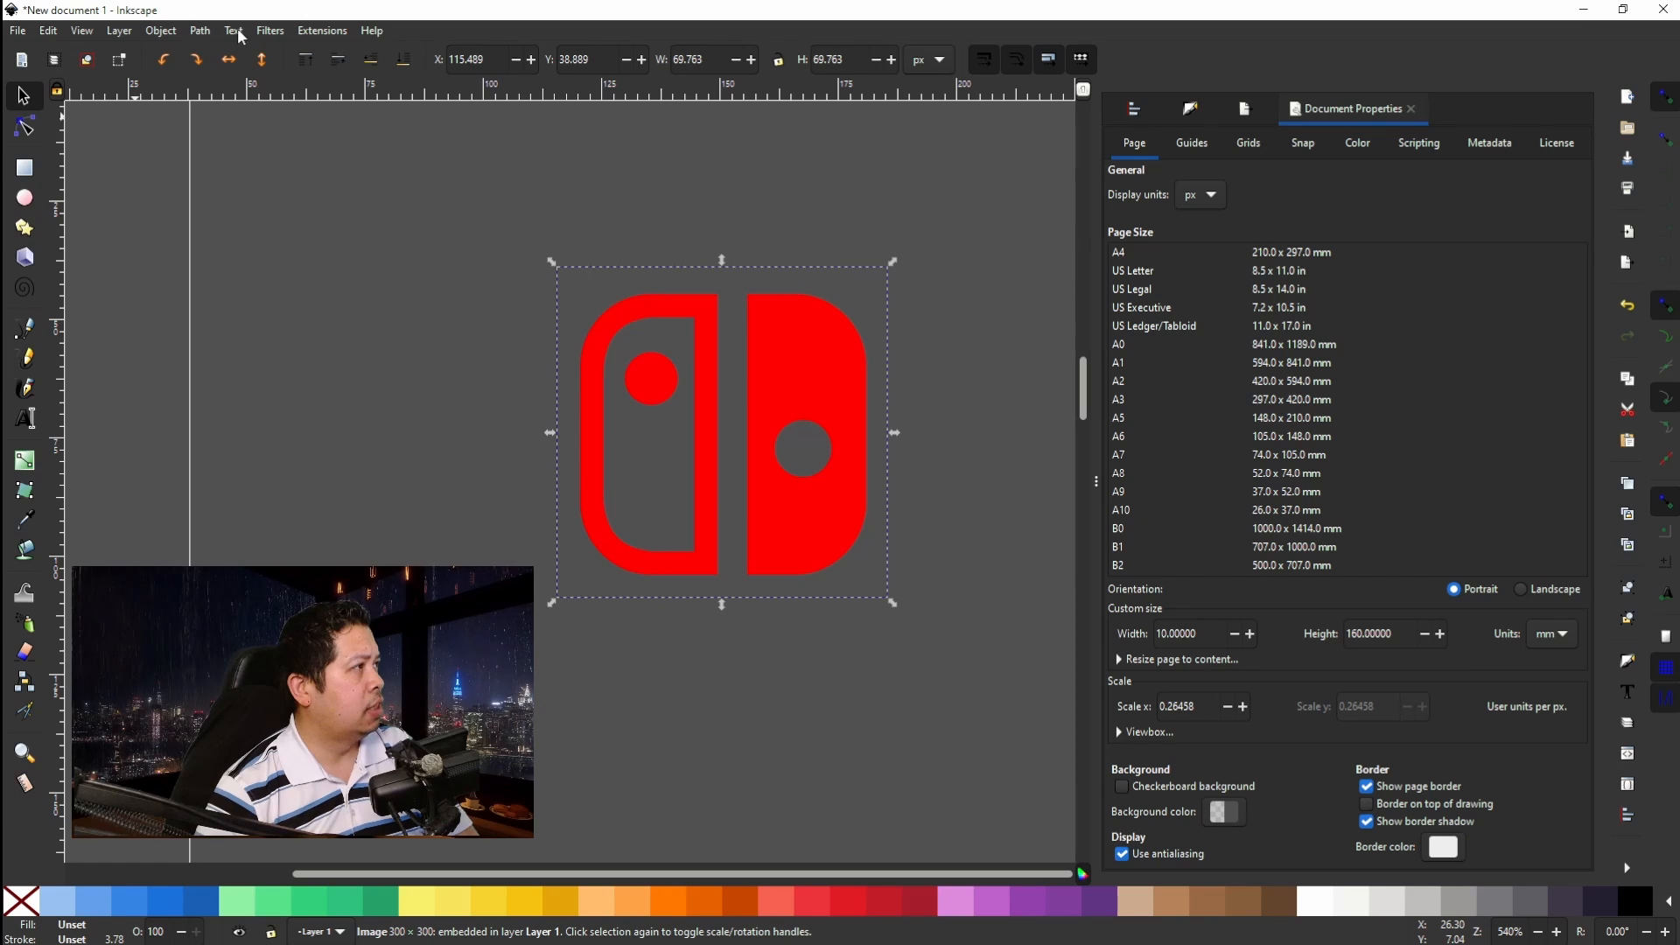
pyautogui.click(208, 31)
pyautogui.click(223, 95)
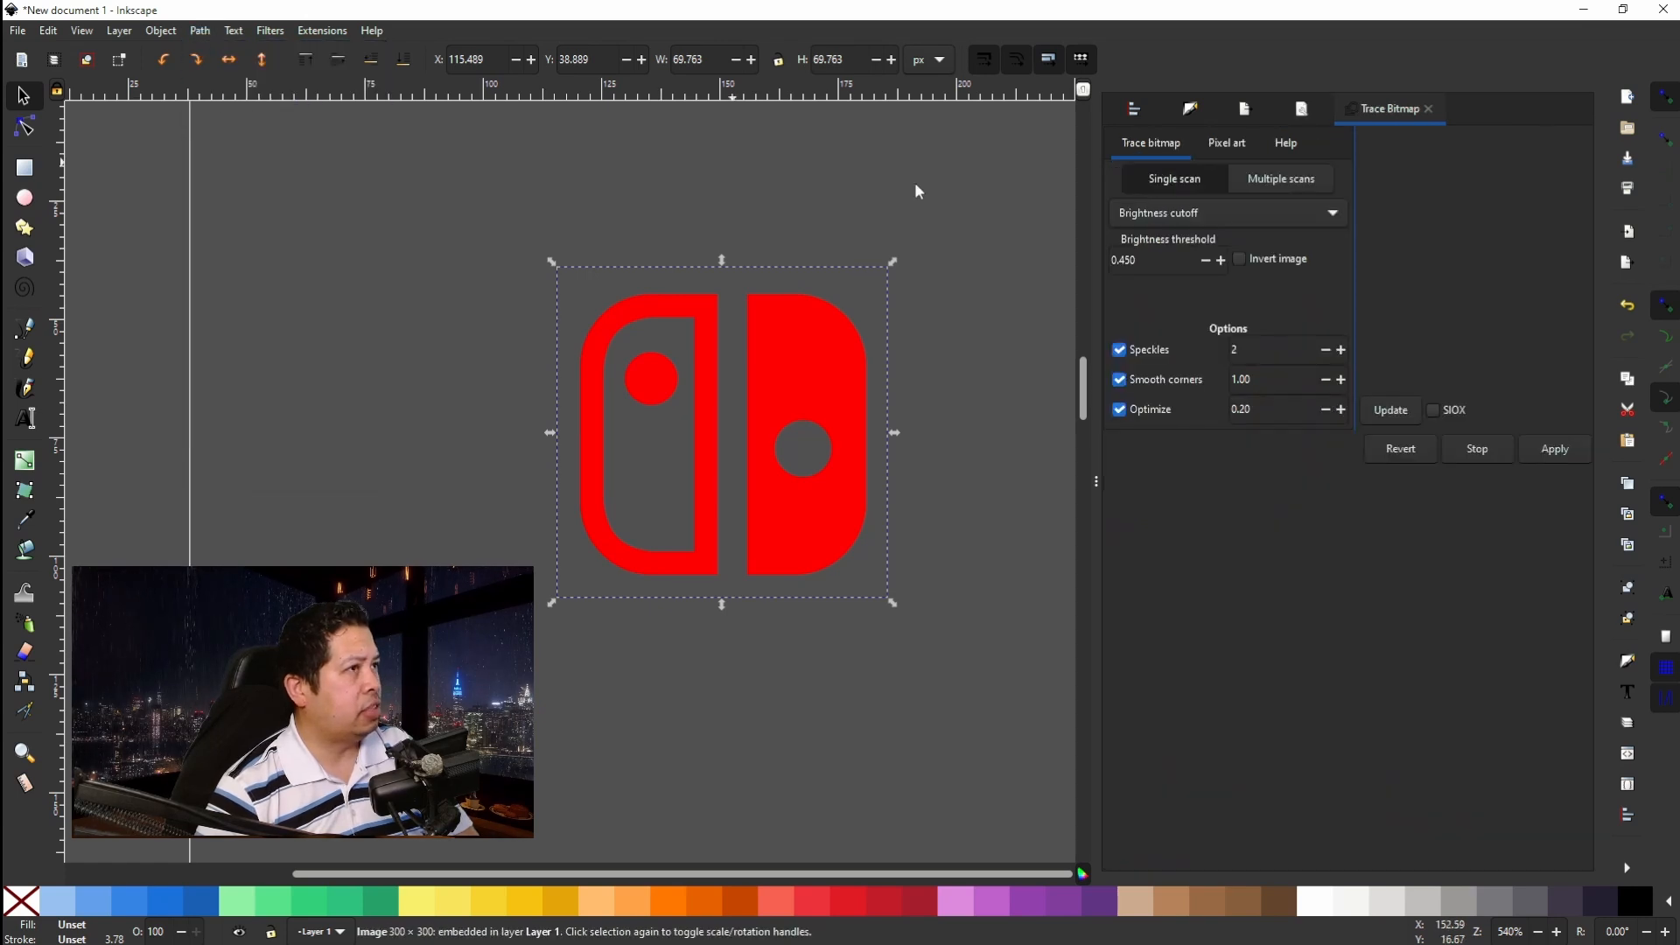
pyautogui.click(1386, 413)
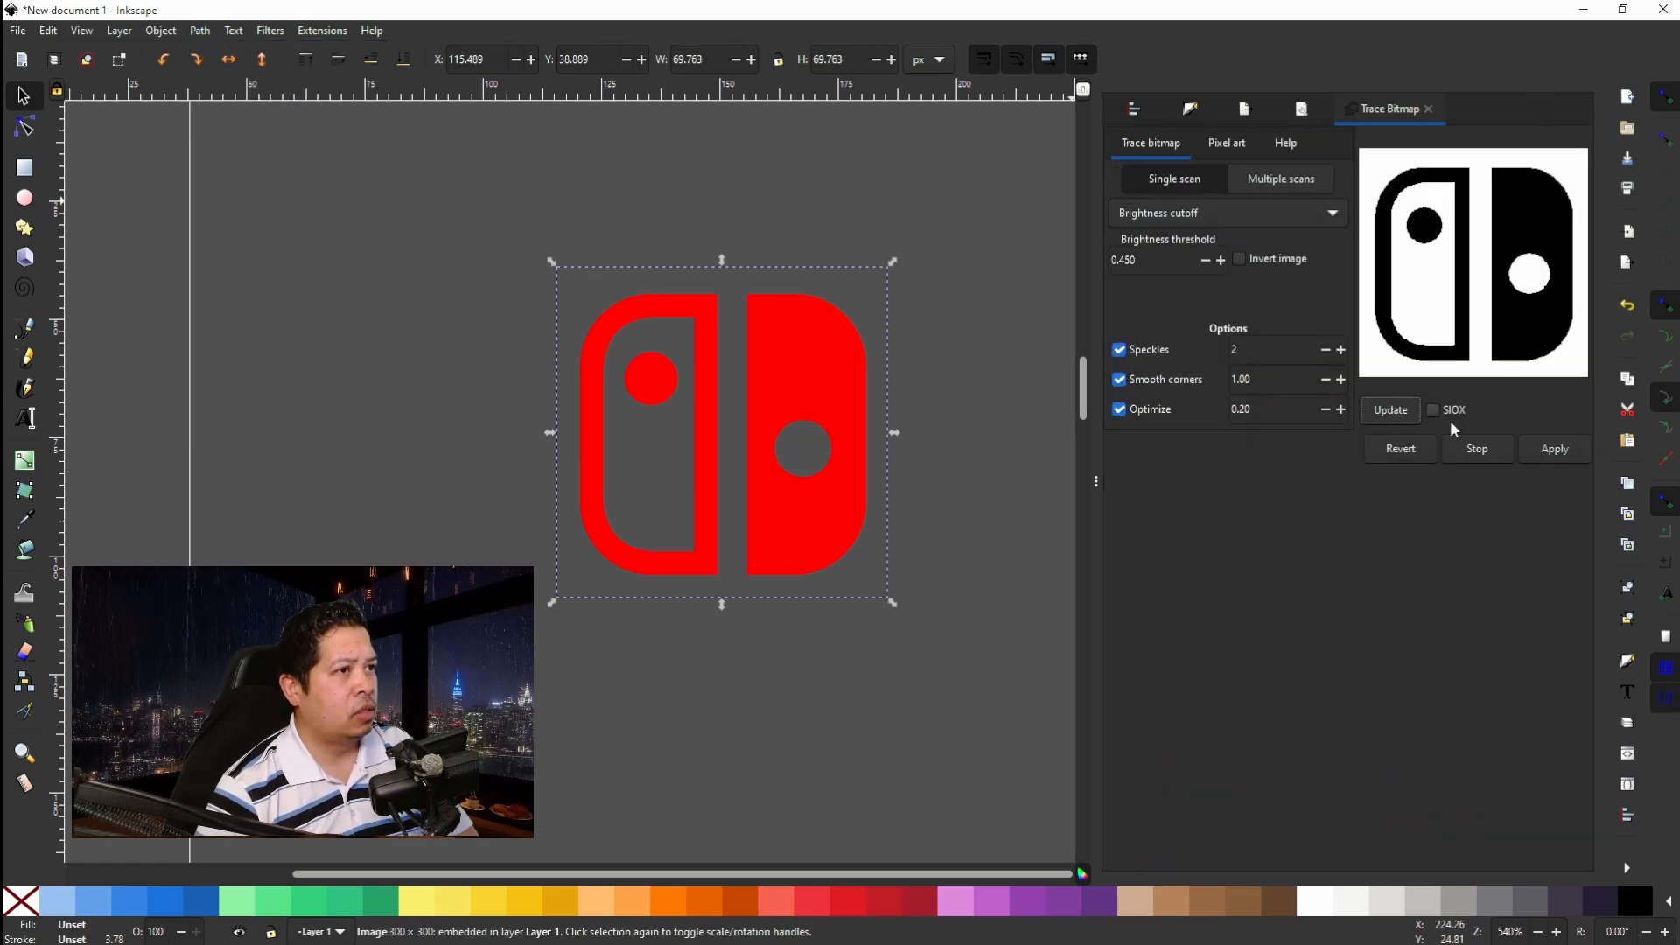
pyautogui.click(1555, 448)
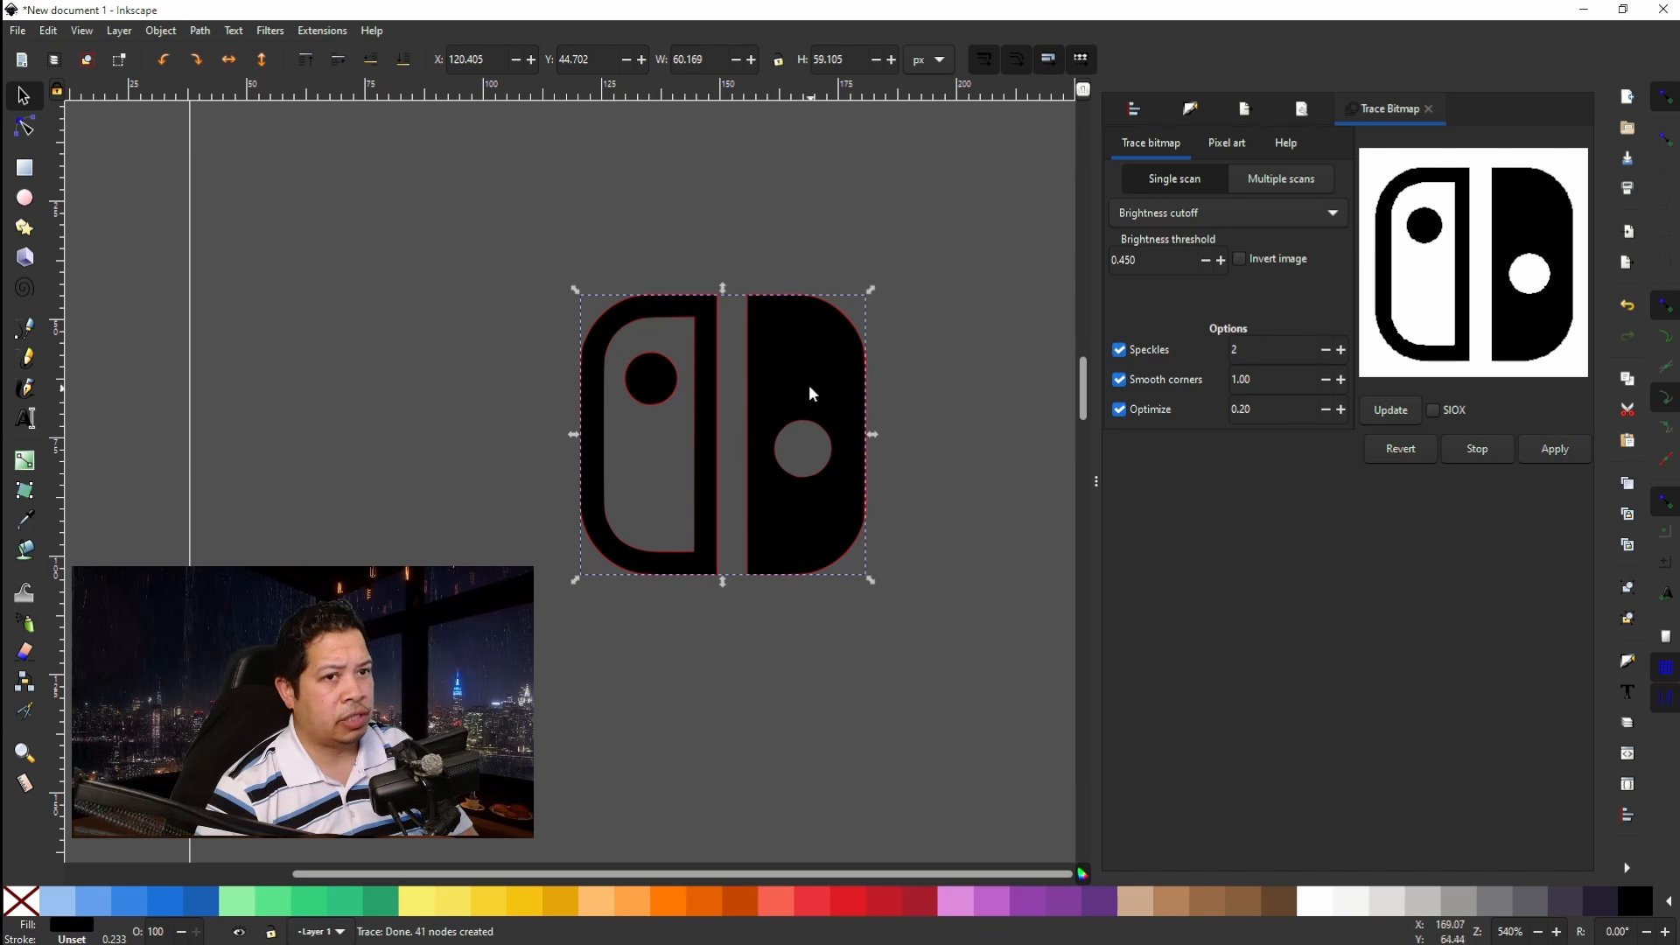
# Move the black traced logo off the red original and delete the original image.
pyautogui.moveTo(810, 386); pyautogui.dragTo(368, 262)
pyautogui.click(824, 354)
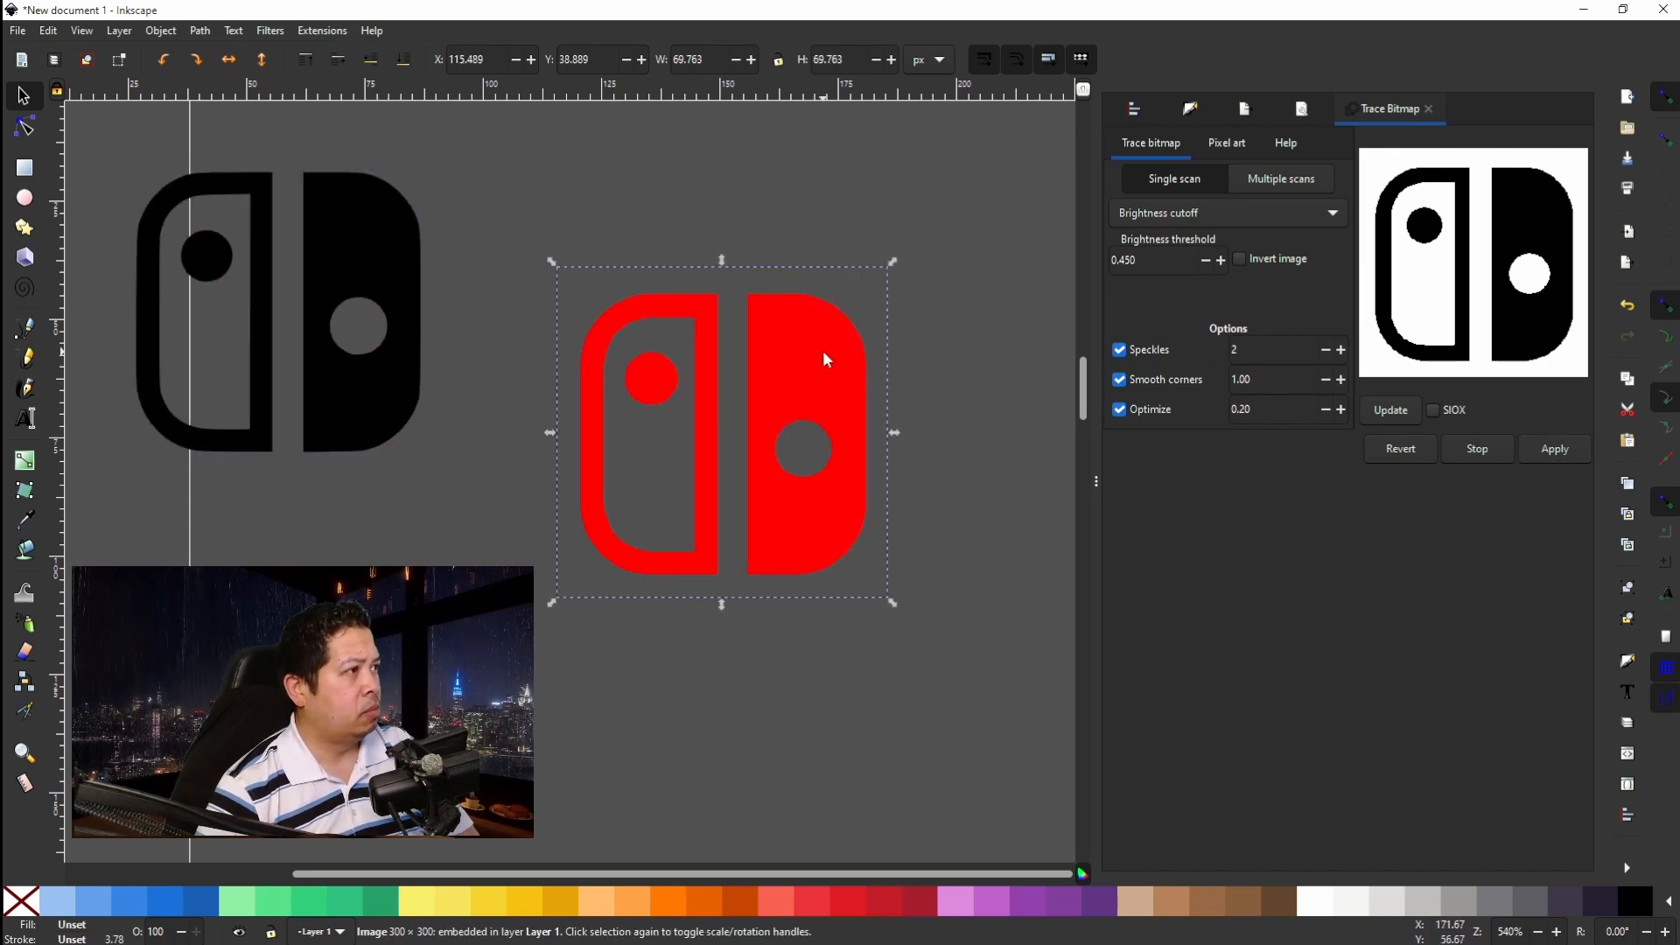
pyautogui.rightClick(824, 355)
pyautogui.click(873, 496)
# Scale the traced logo proportionally to about 31 px wide and place it inside the page near its upper edge.
pyautogui.hscroll(-10, 496, 323)
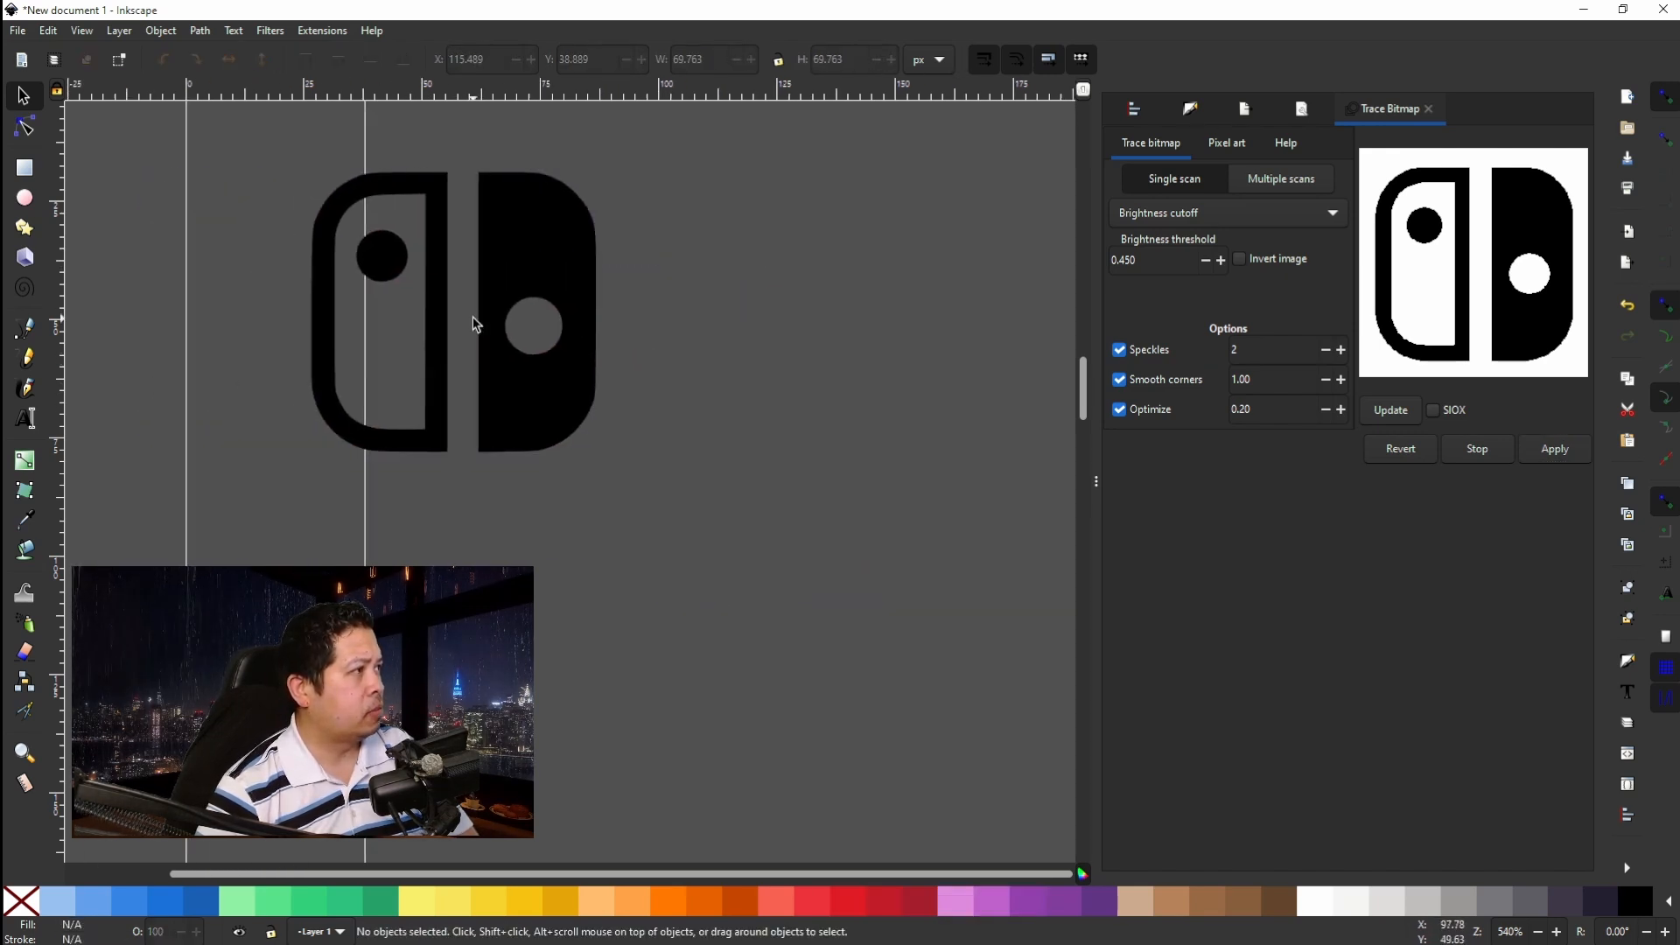
pyautogui.scroll(6, 476, 326)
pyautogui.click(776, 597)
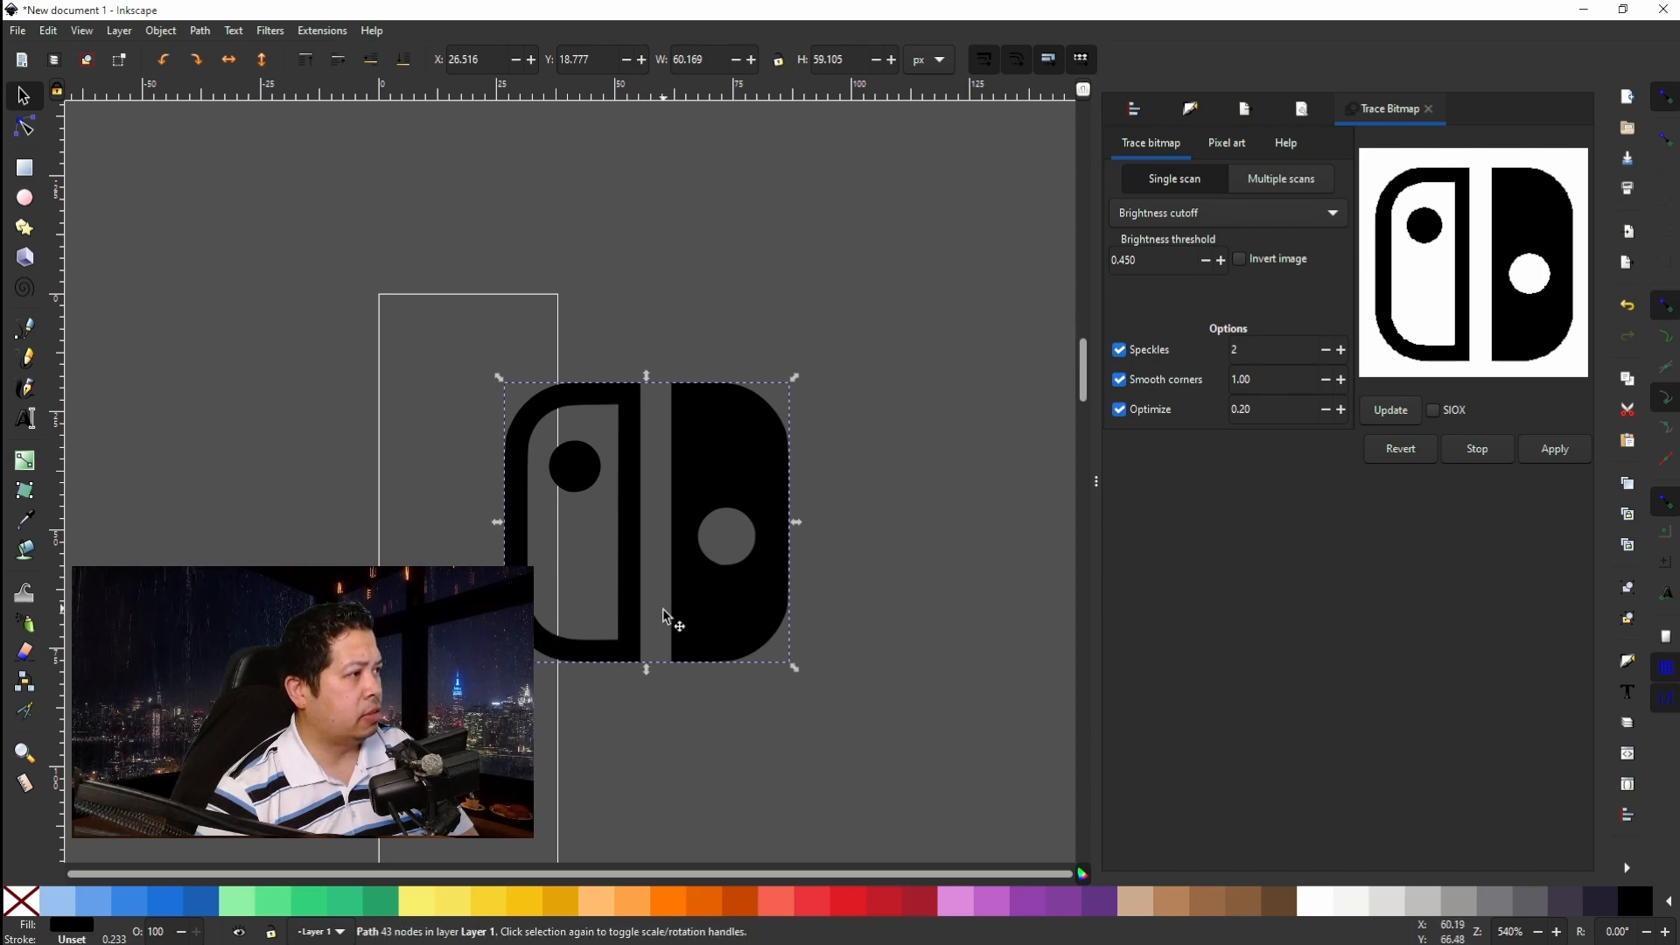
pyautogui.moveTo(647, 670); pyautogui.dragTo(660, 530)
pyautogui.click(679, 437)
pyautogui.moveTo(678, 405); pyautogui.dragTo(507, 348)
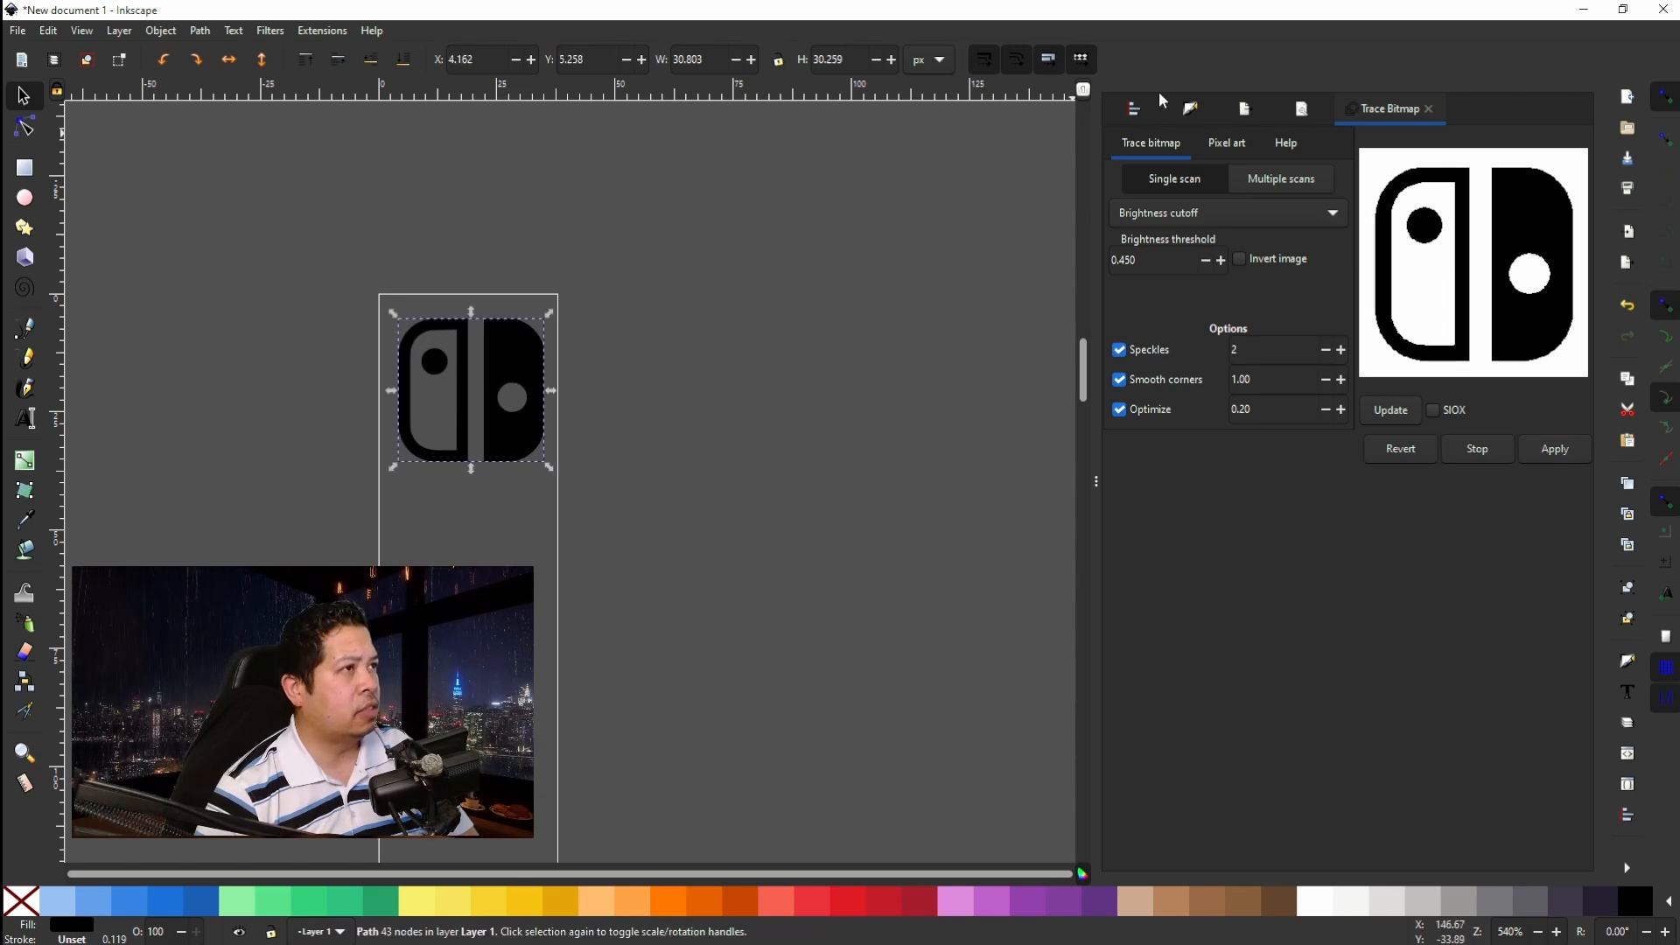
# Centre the traced logo horizontally relative to the page and deselect it.
pyautogui.click(1135, 109)
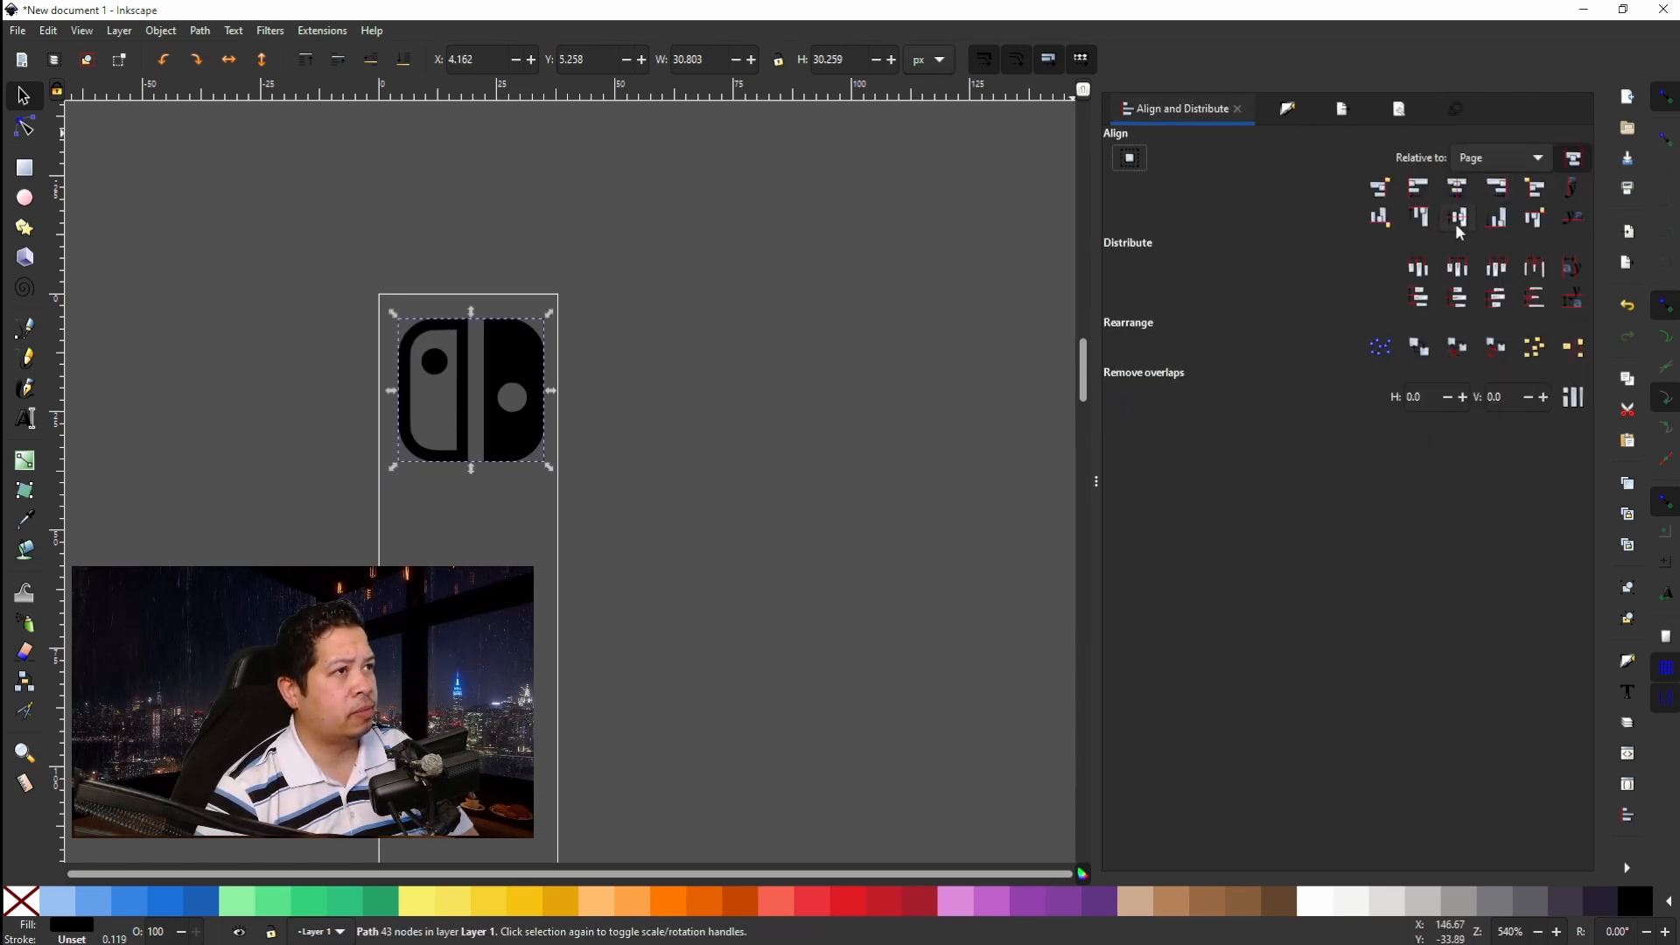
pyautogui.click(1457, 187)
pyautogui.click(683, 572)
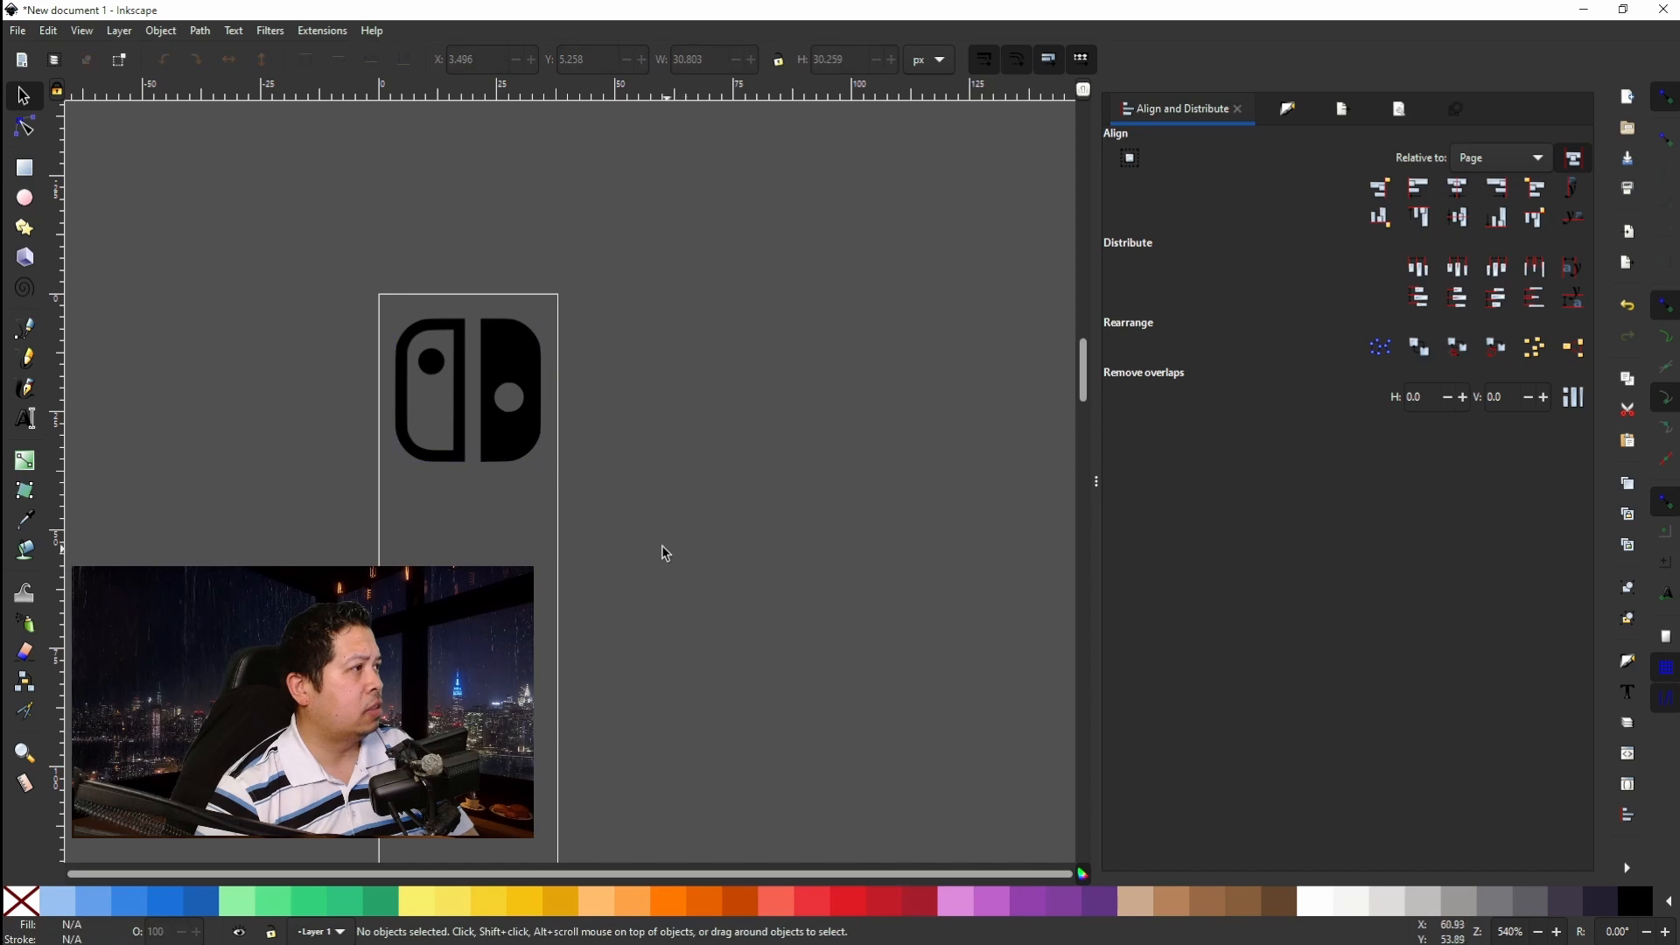
# Switch to the Chrome browser and search Google for "square enix logo".
pyautogui.moveTo(643, 941)
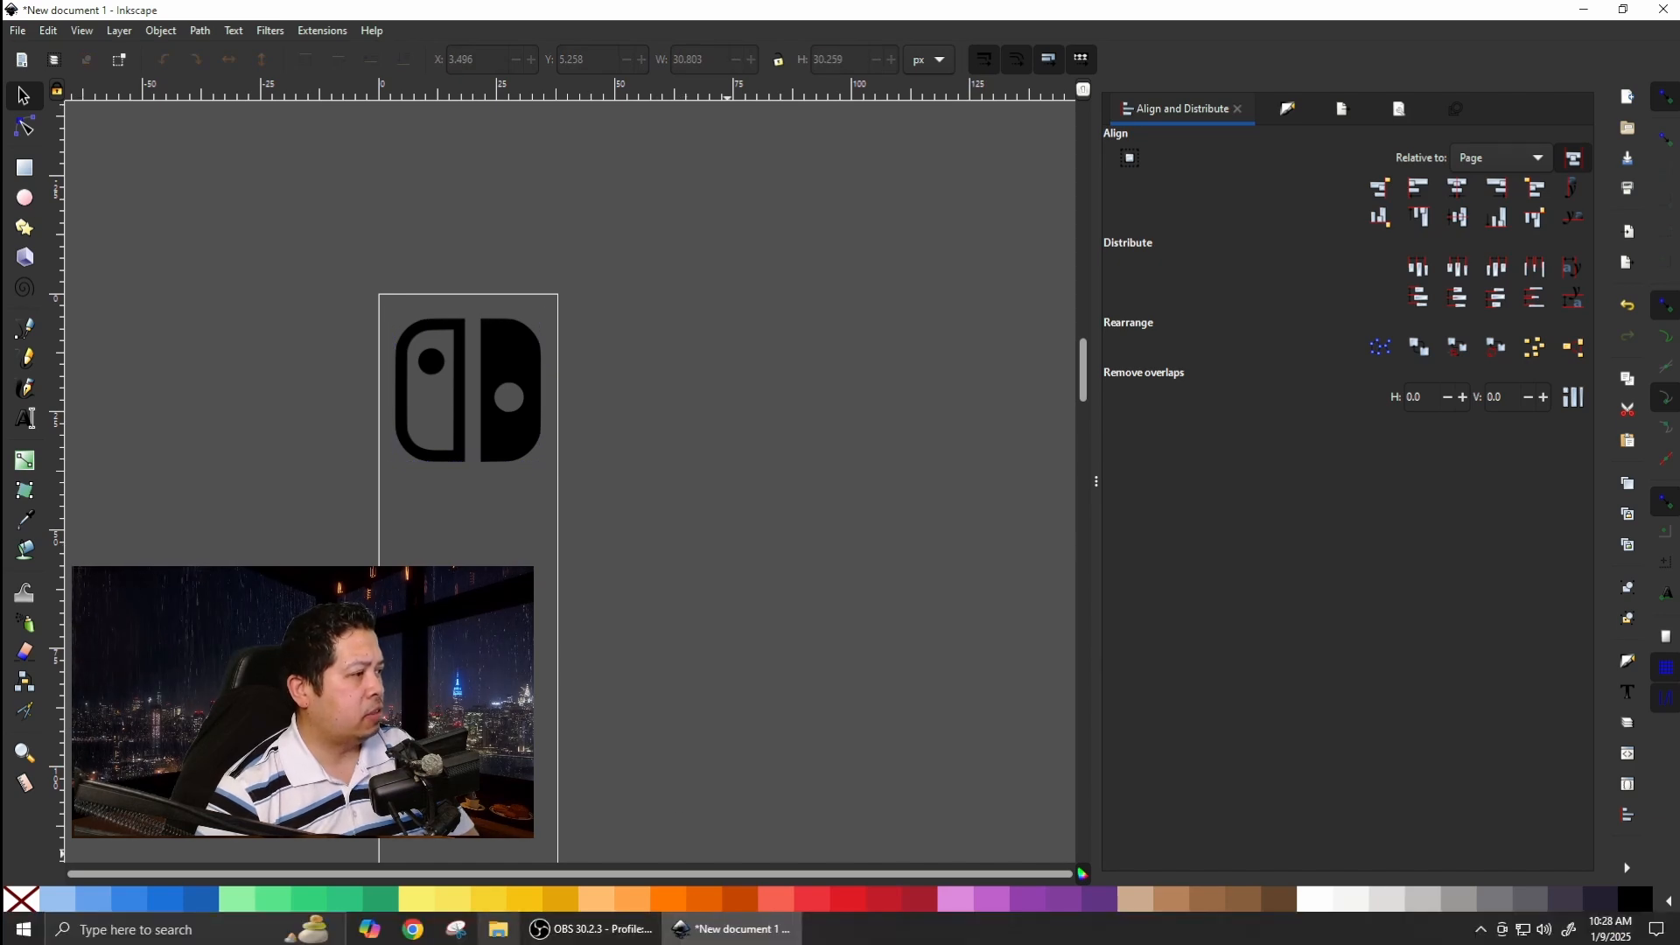
pyautogui.click(446, 938)
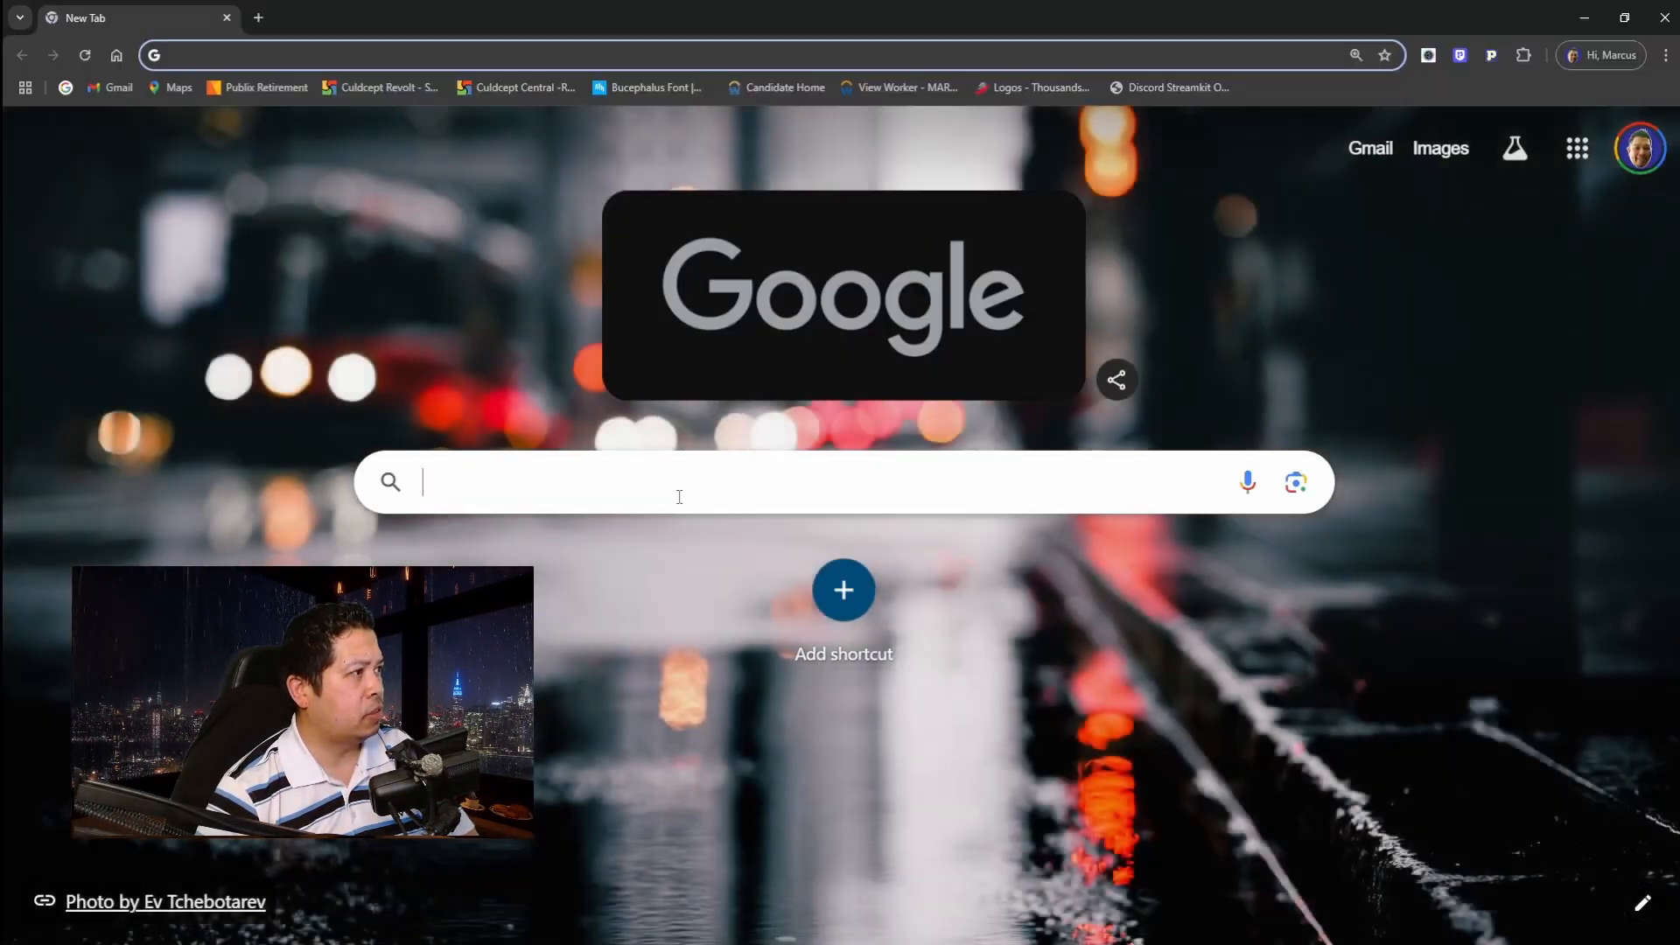
pyautogui.click(679, 496)
pyautogui.write('s')
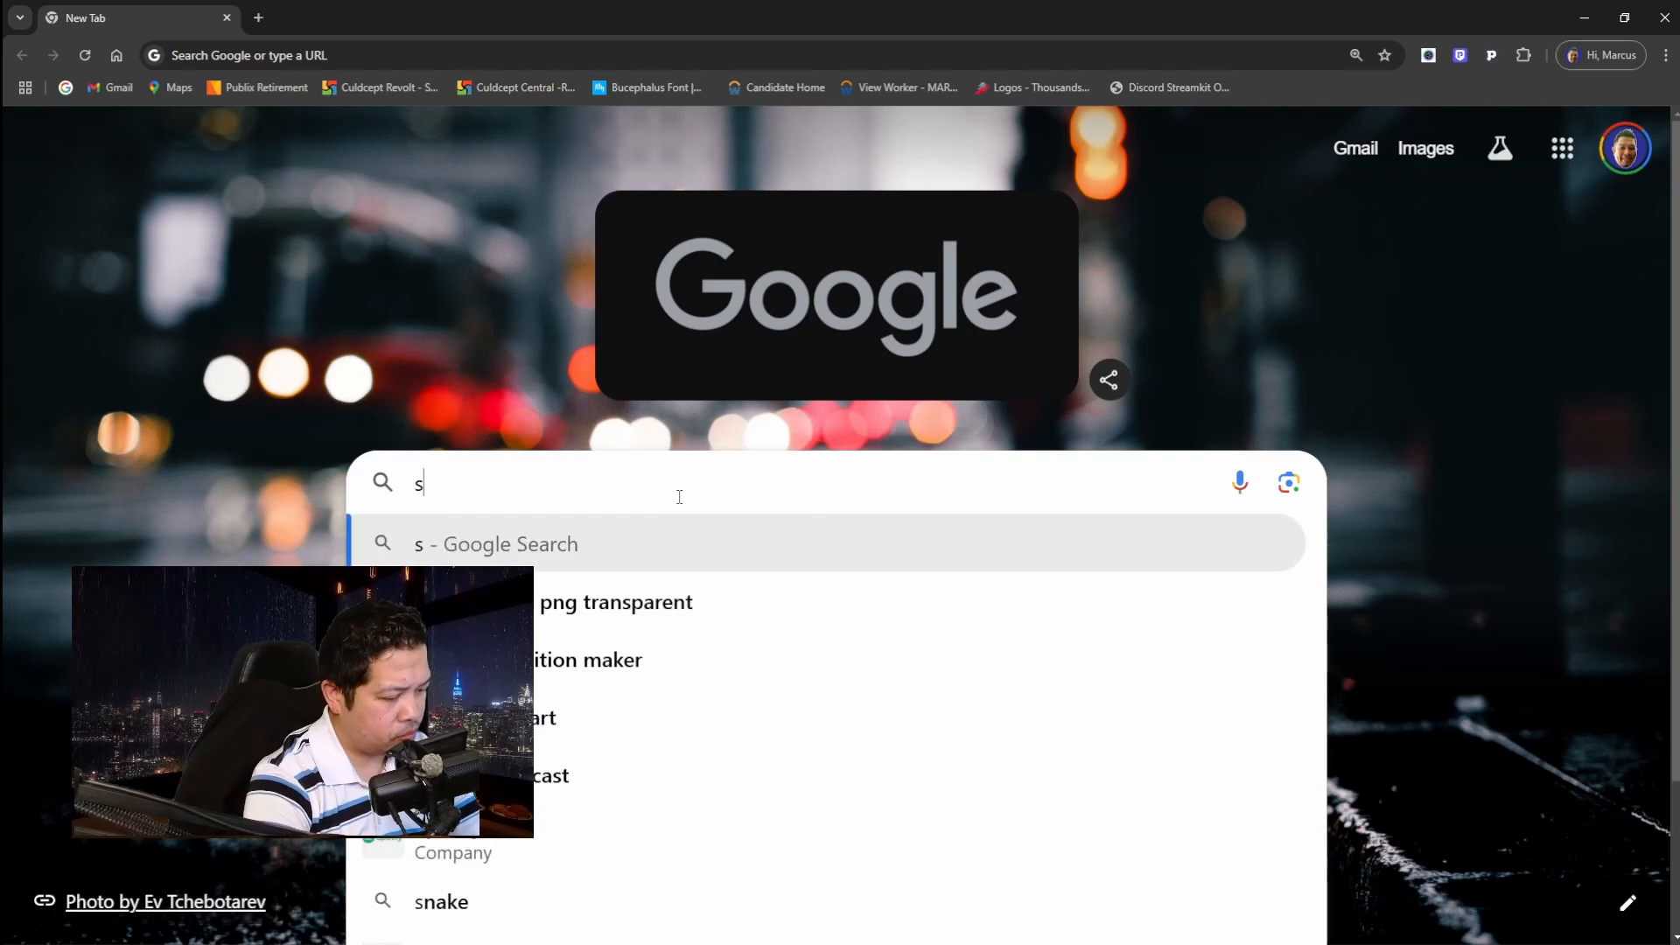
pyautogui.write('quare')
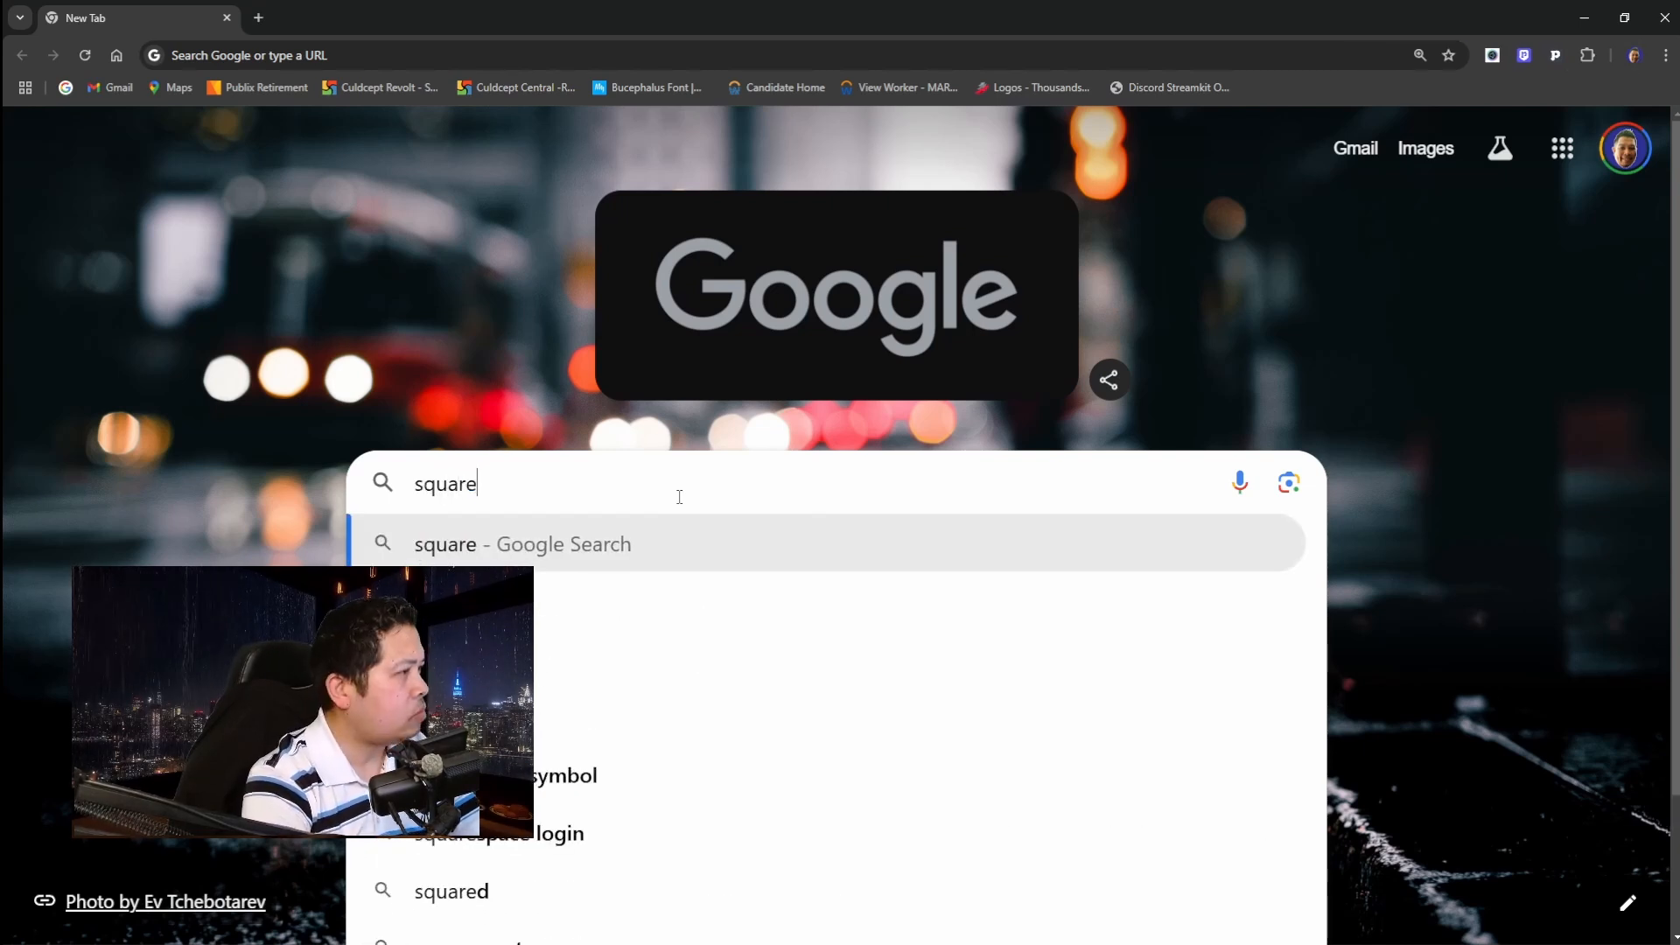
pyautogui.write(' e')
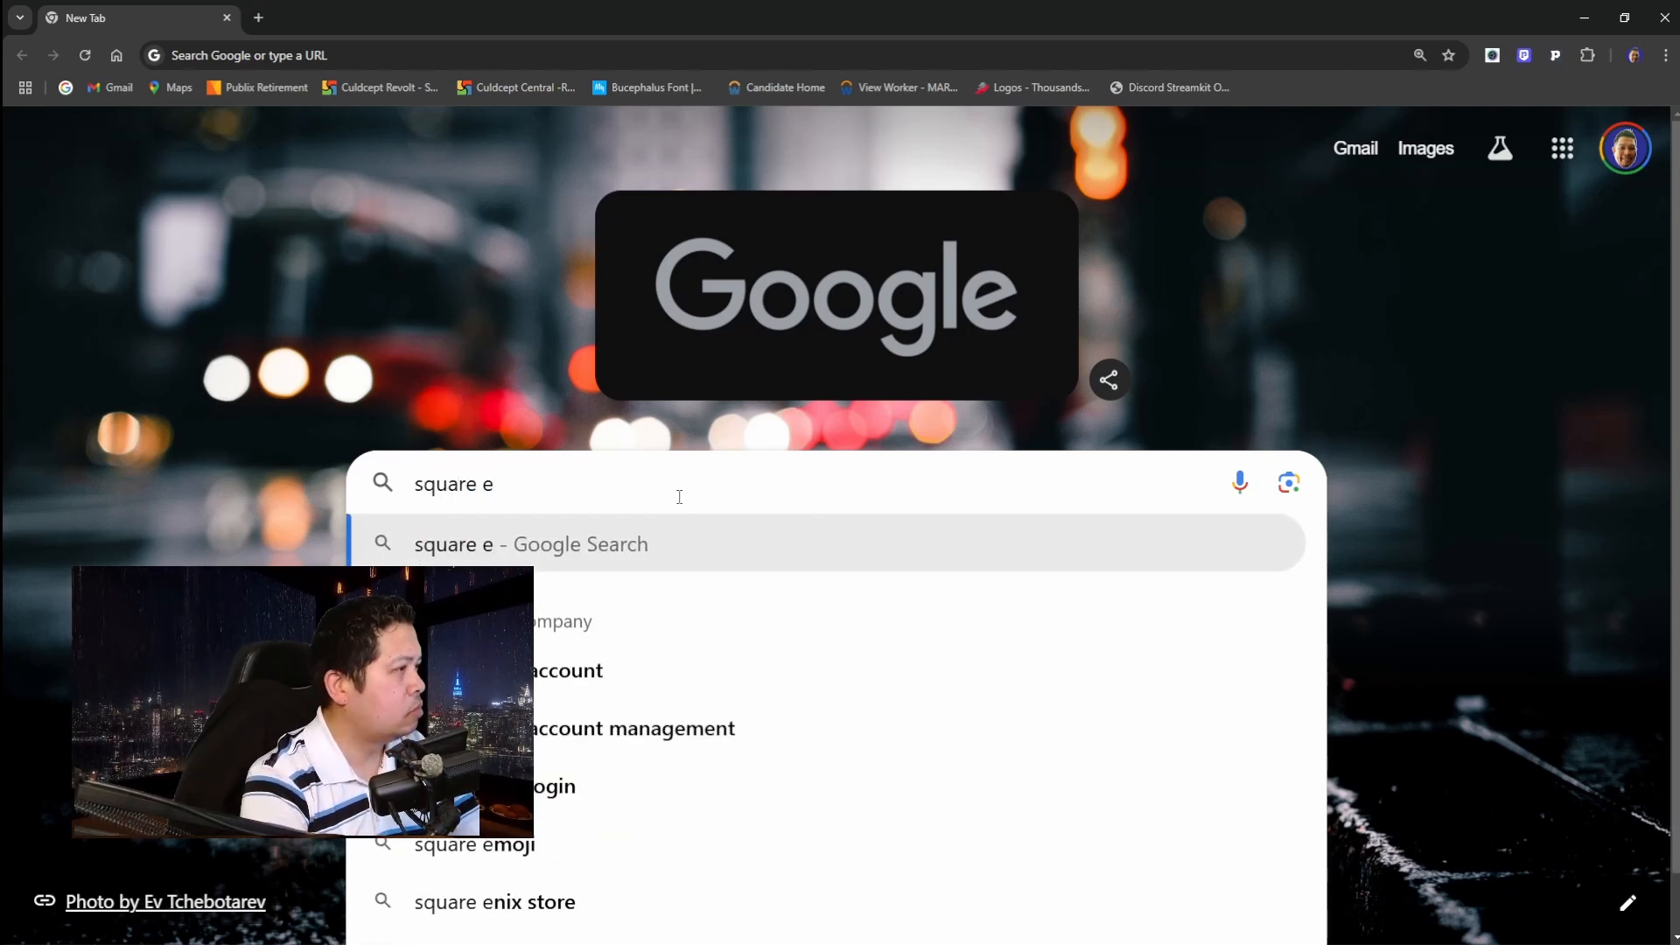
pyautogui.write('nix l')
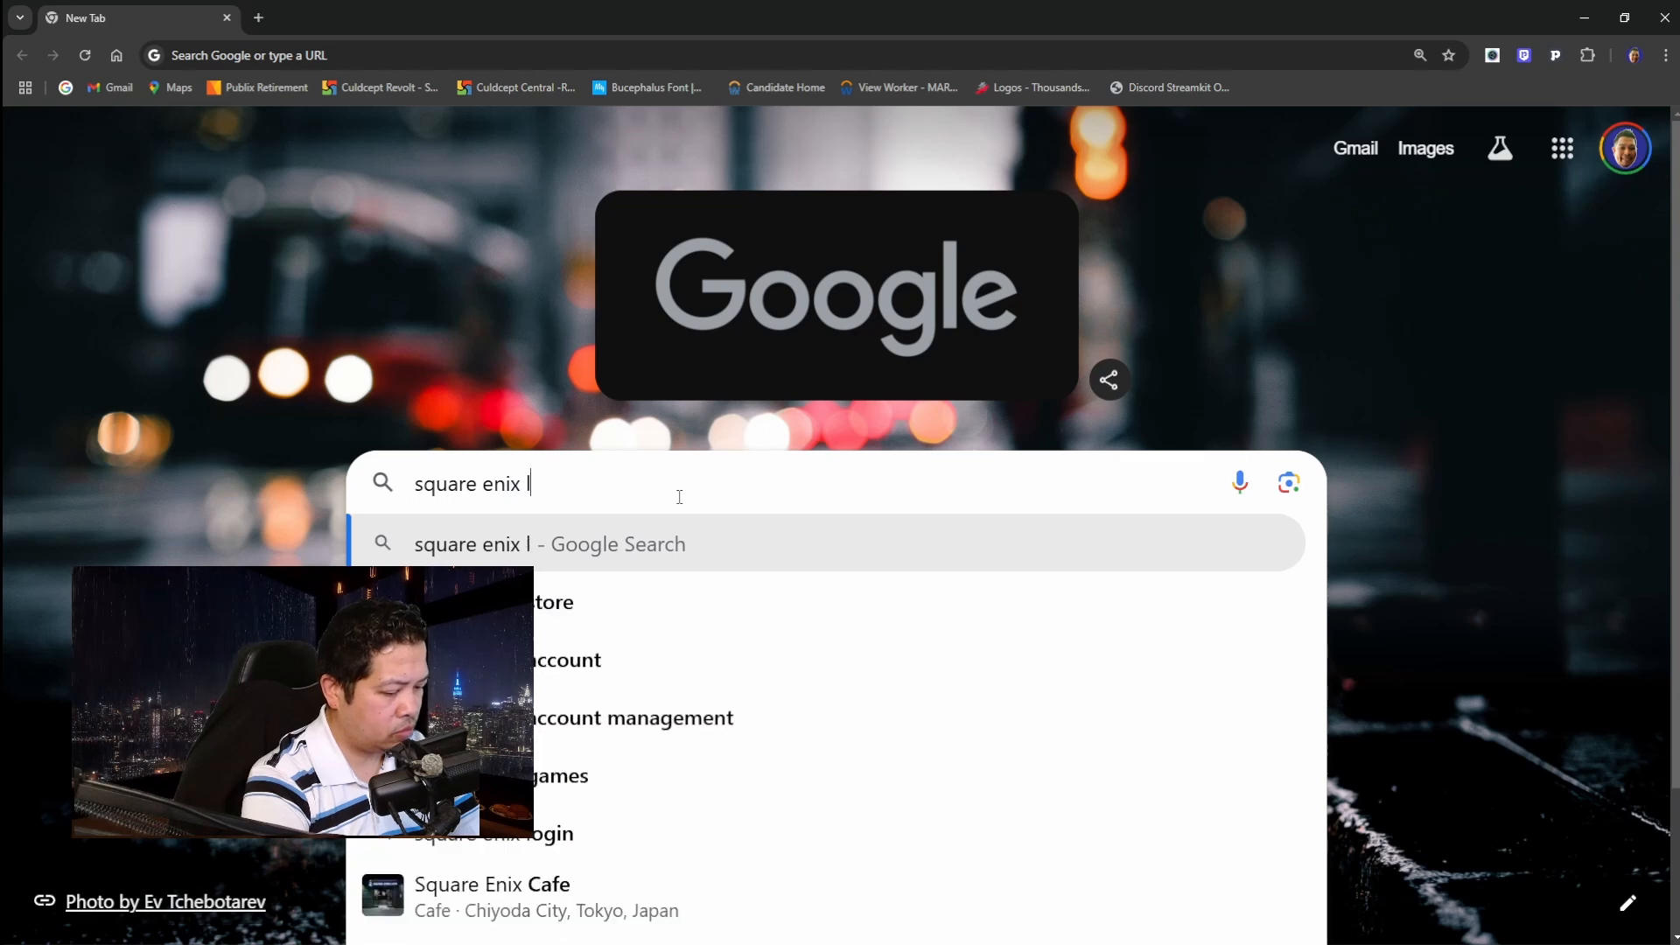
pyautogui.write('ogo')
pyautogui.press('Return')
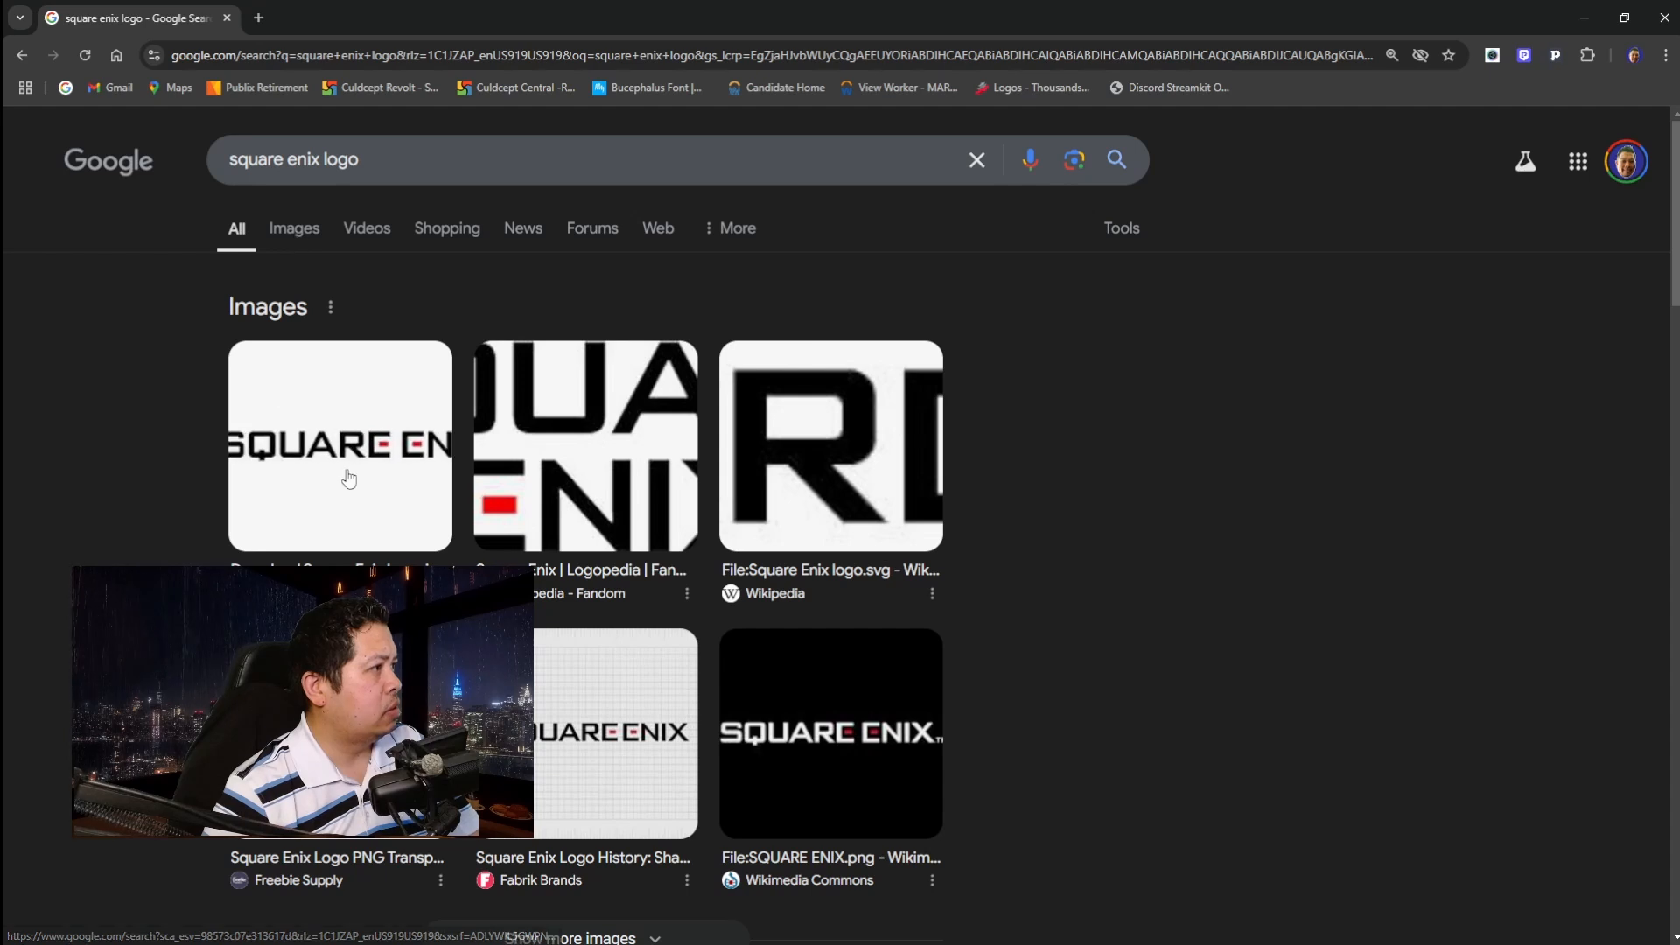
# Save the Logo.wine Square Enix logo from the image results to Downloads as the PNG Square_Enix-Logo.wine.
pyautogui.click(356, 477)
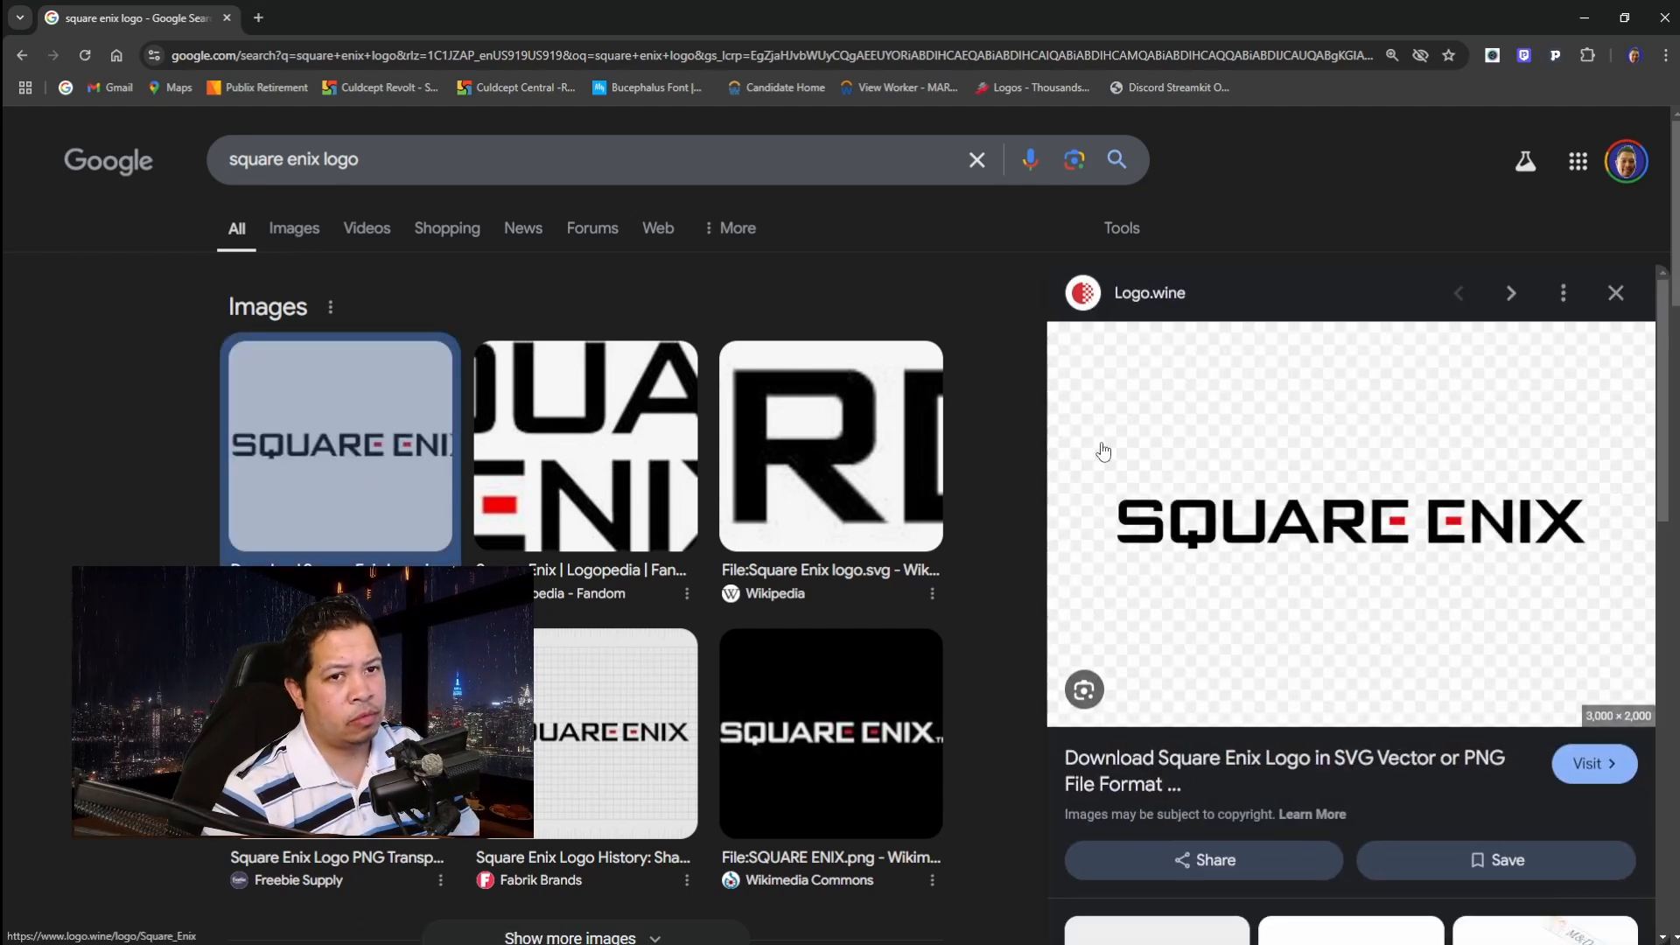
pyautogui.rightClick(1210, 518)
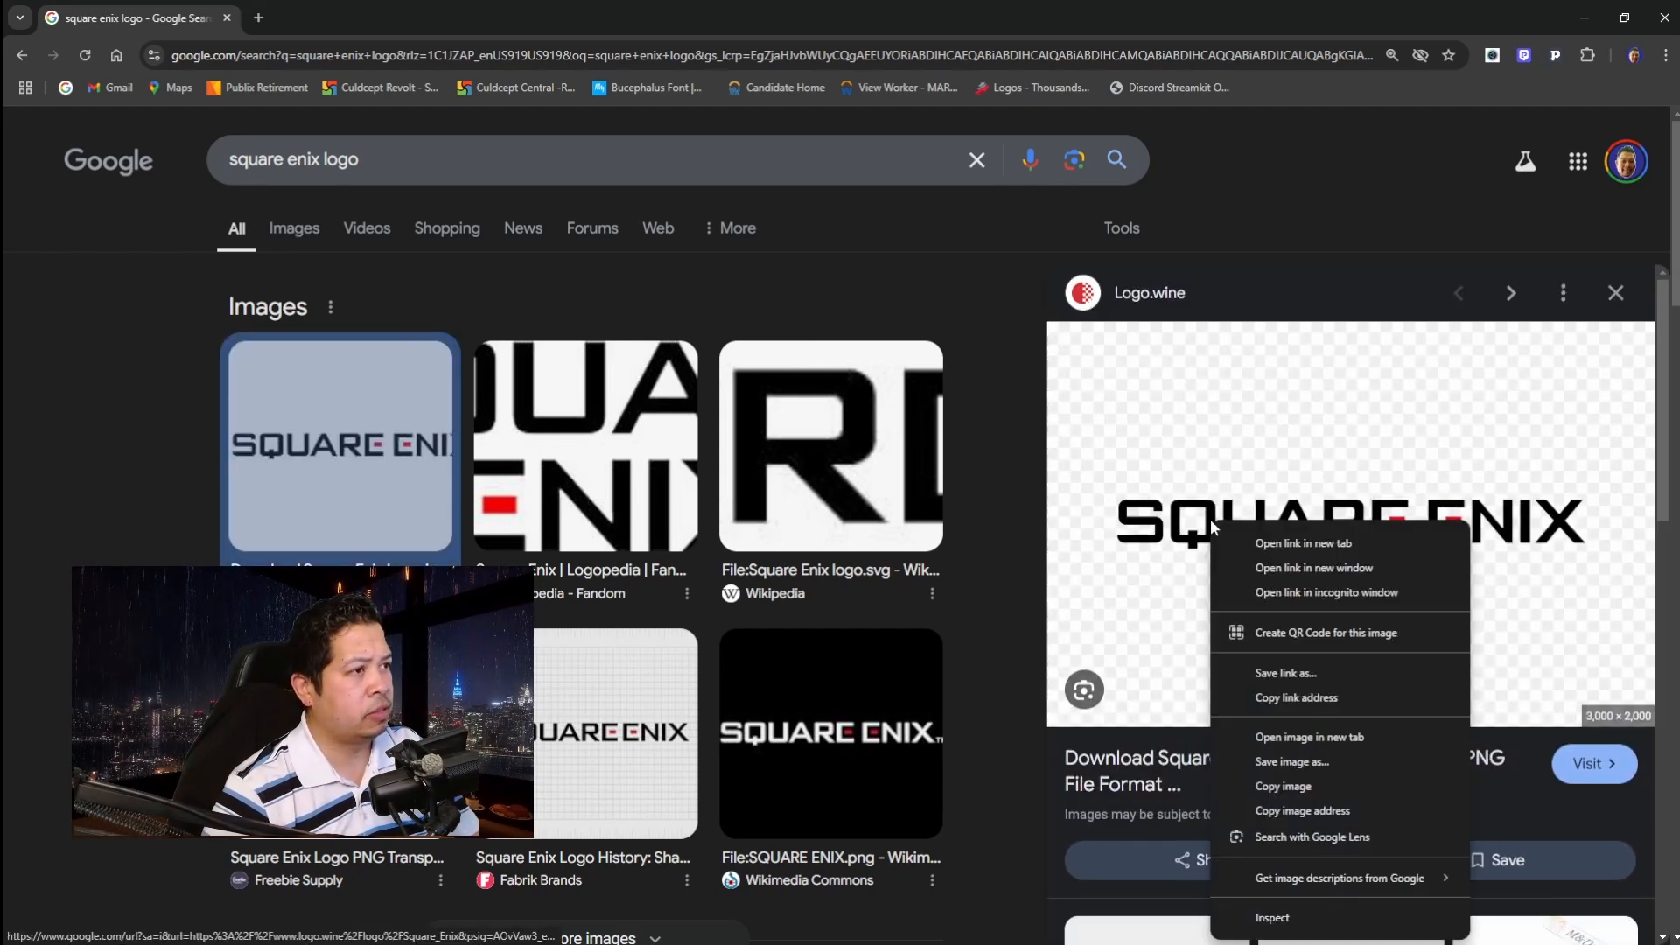
pyautogui.click(1301, 762)
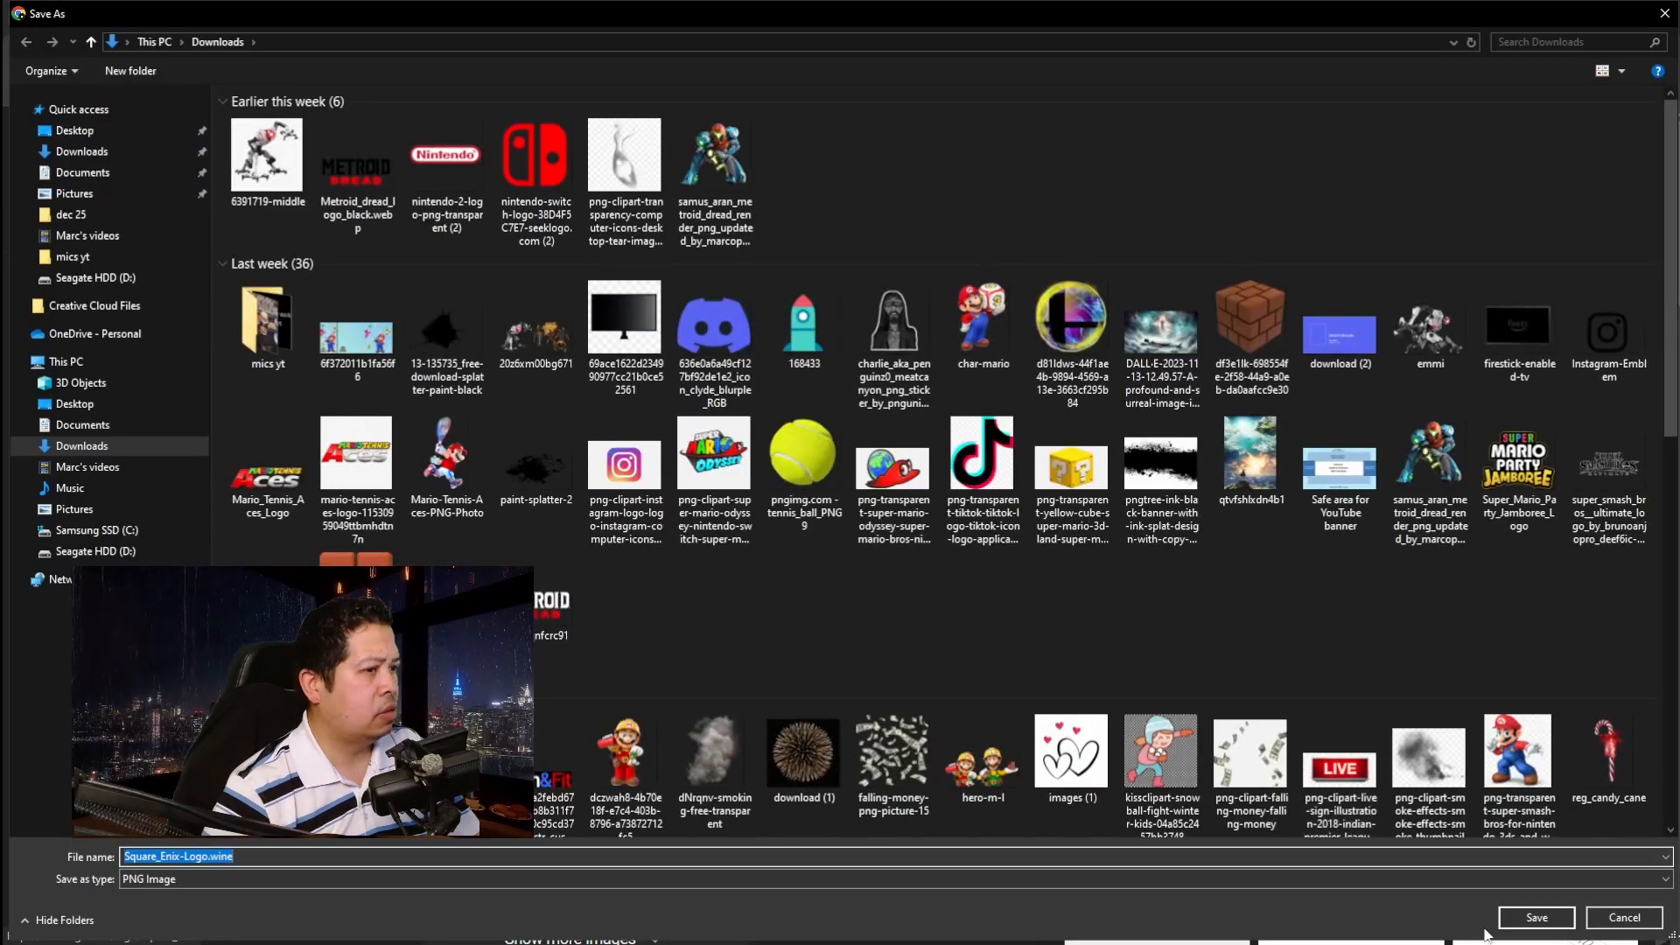
pyautogui.click(1532, 917)
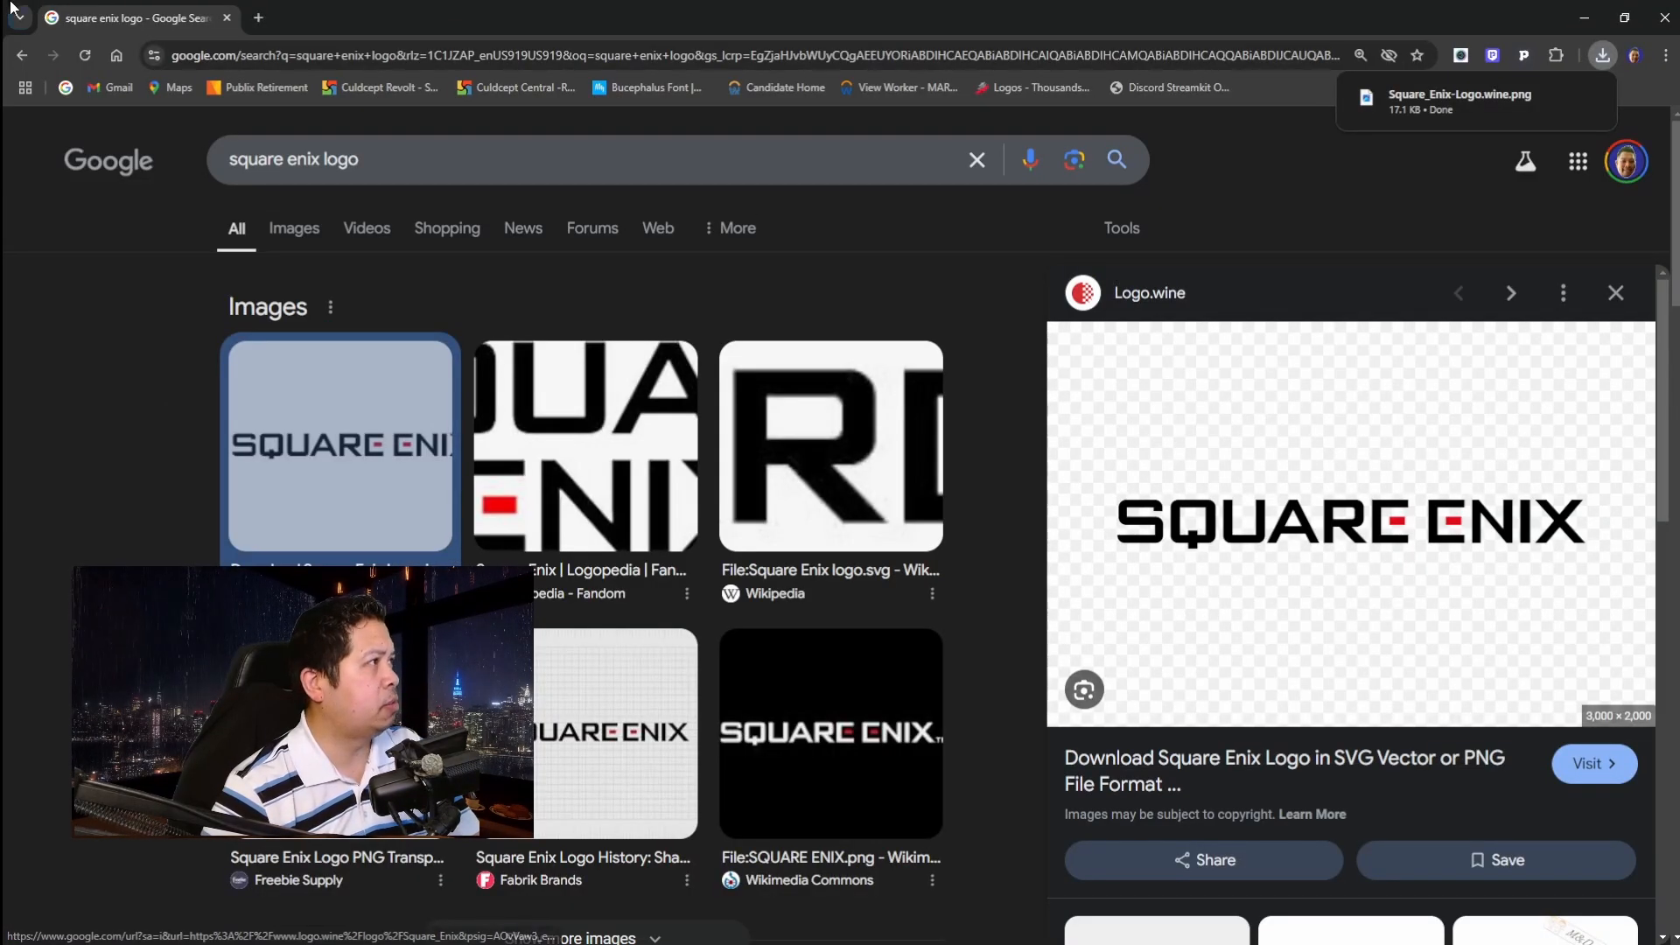
# Switch back to Inkscape and import the downloaded Square Enix logo image into the spine document.
pyautogui.moveTo(769, 929)
pyautogui.click(893, 924)
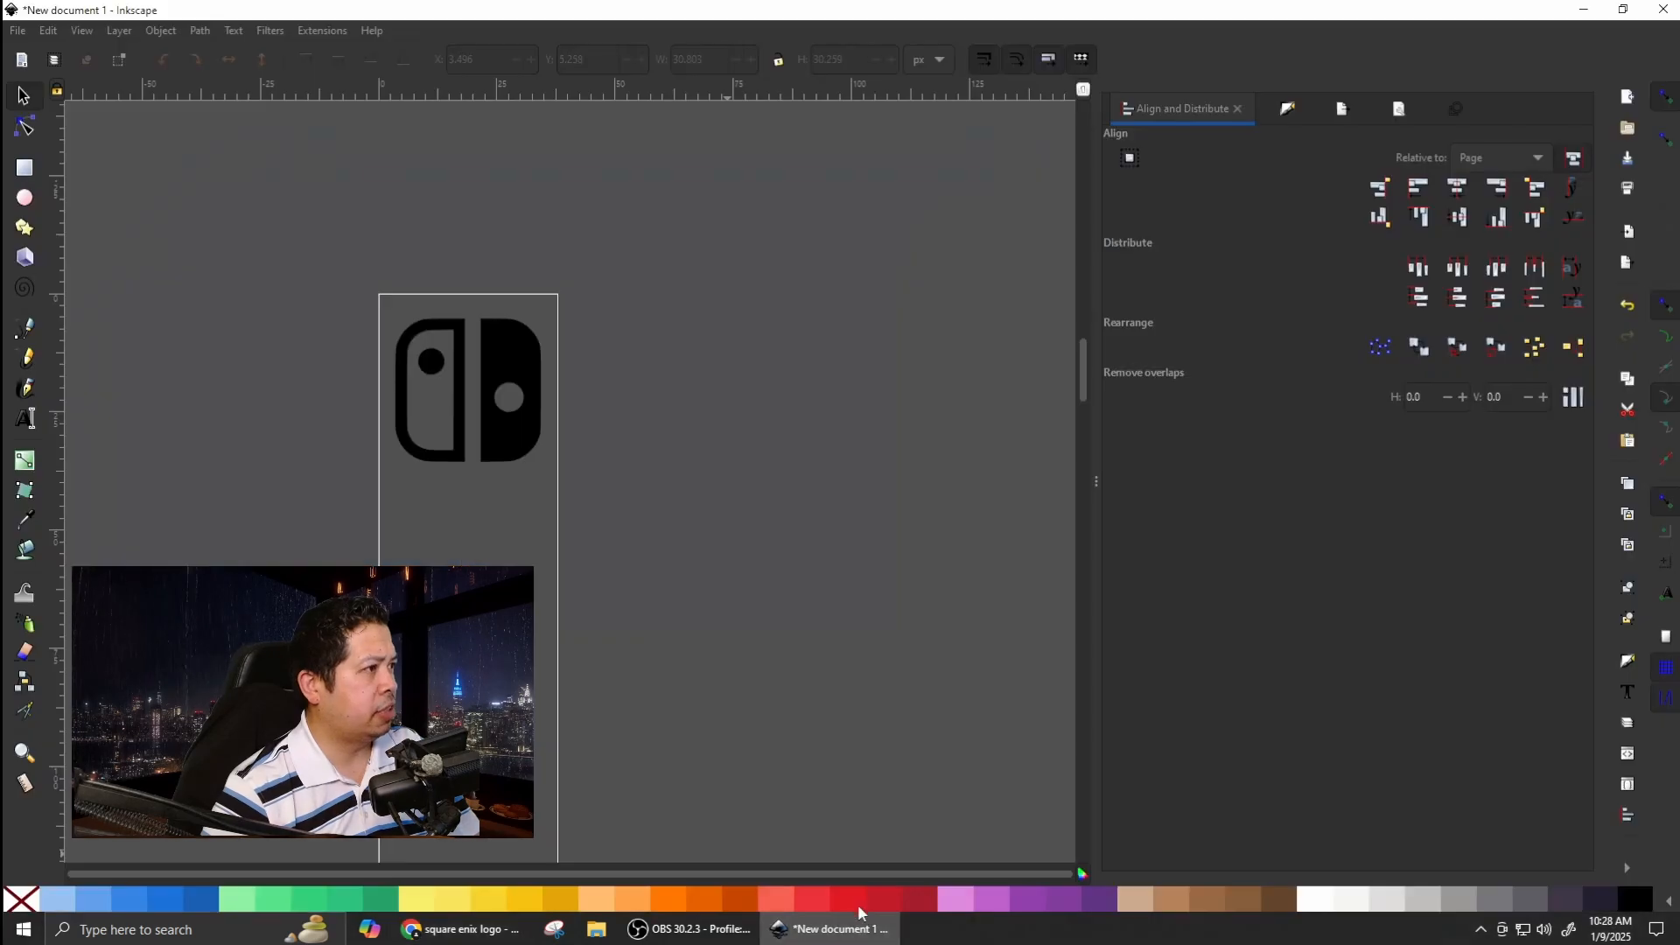
pyautogui.click(20, 31)
pyautogui.click(40, 239)
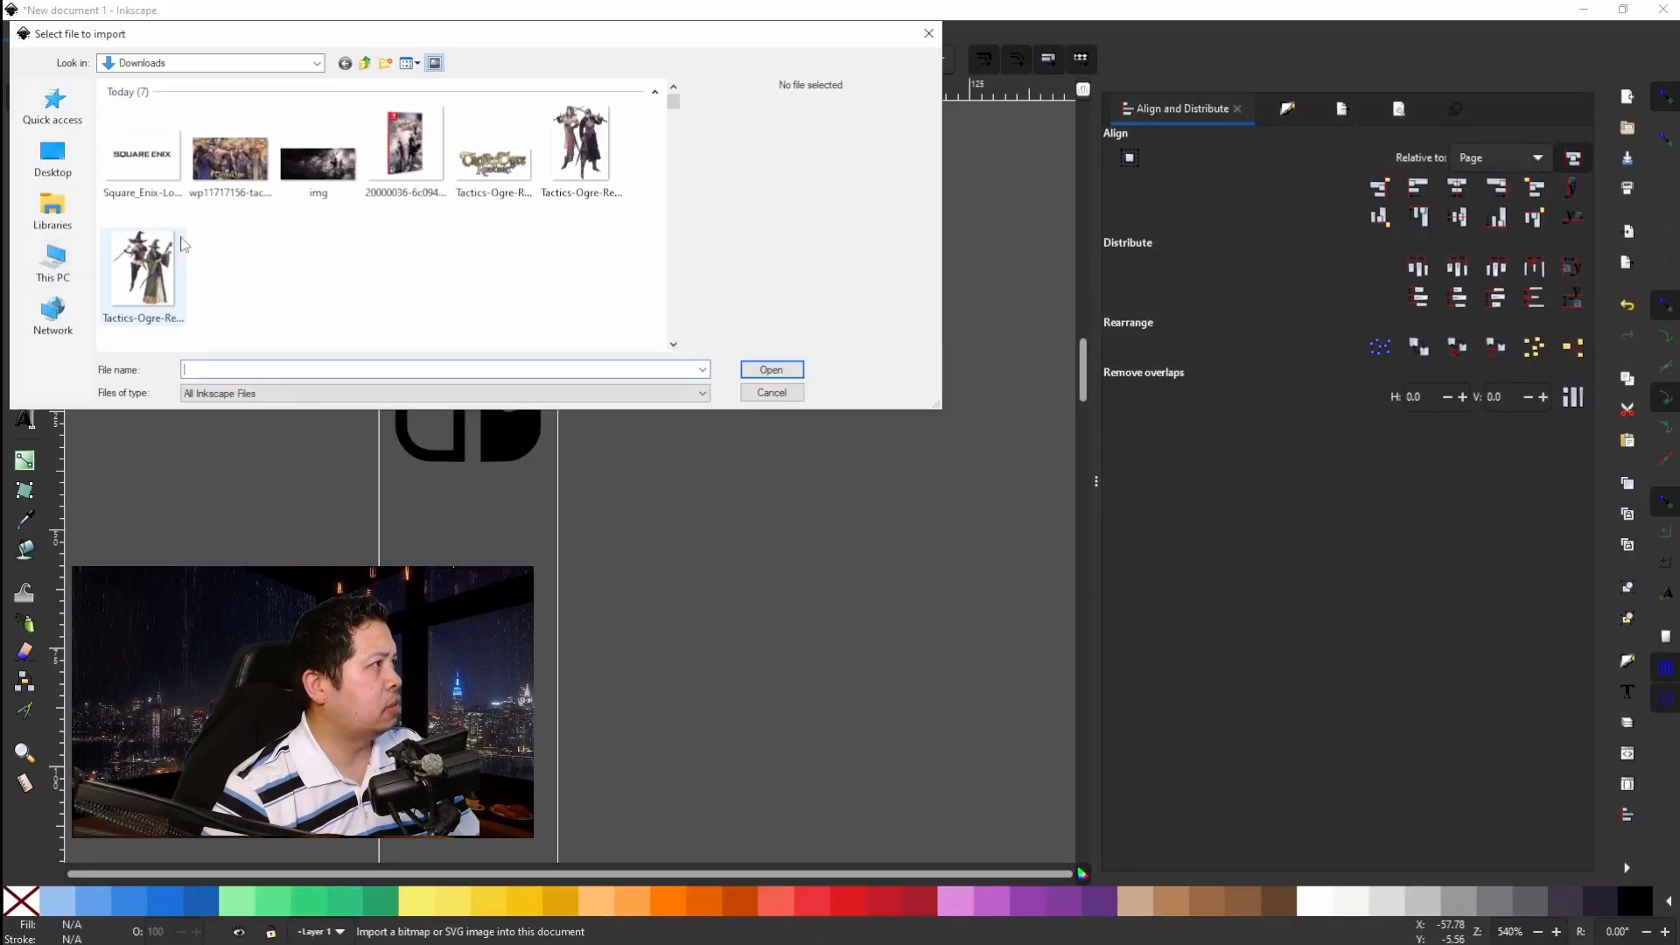
pyautogui.click(142, 158)
pyautogui.click(769, 369)
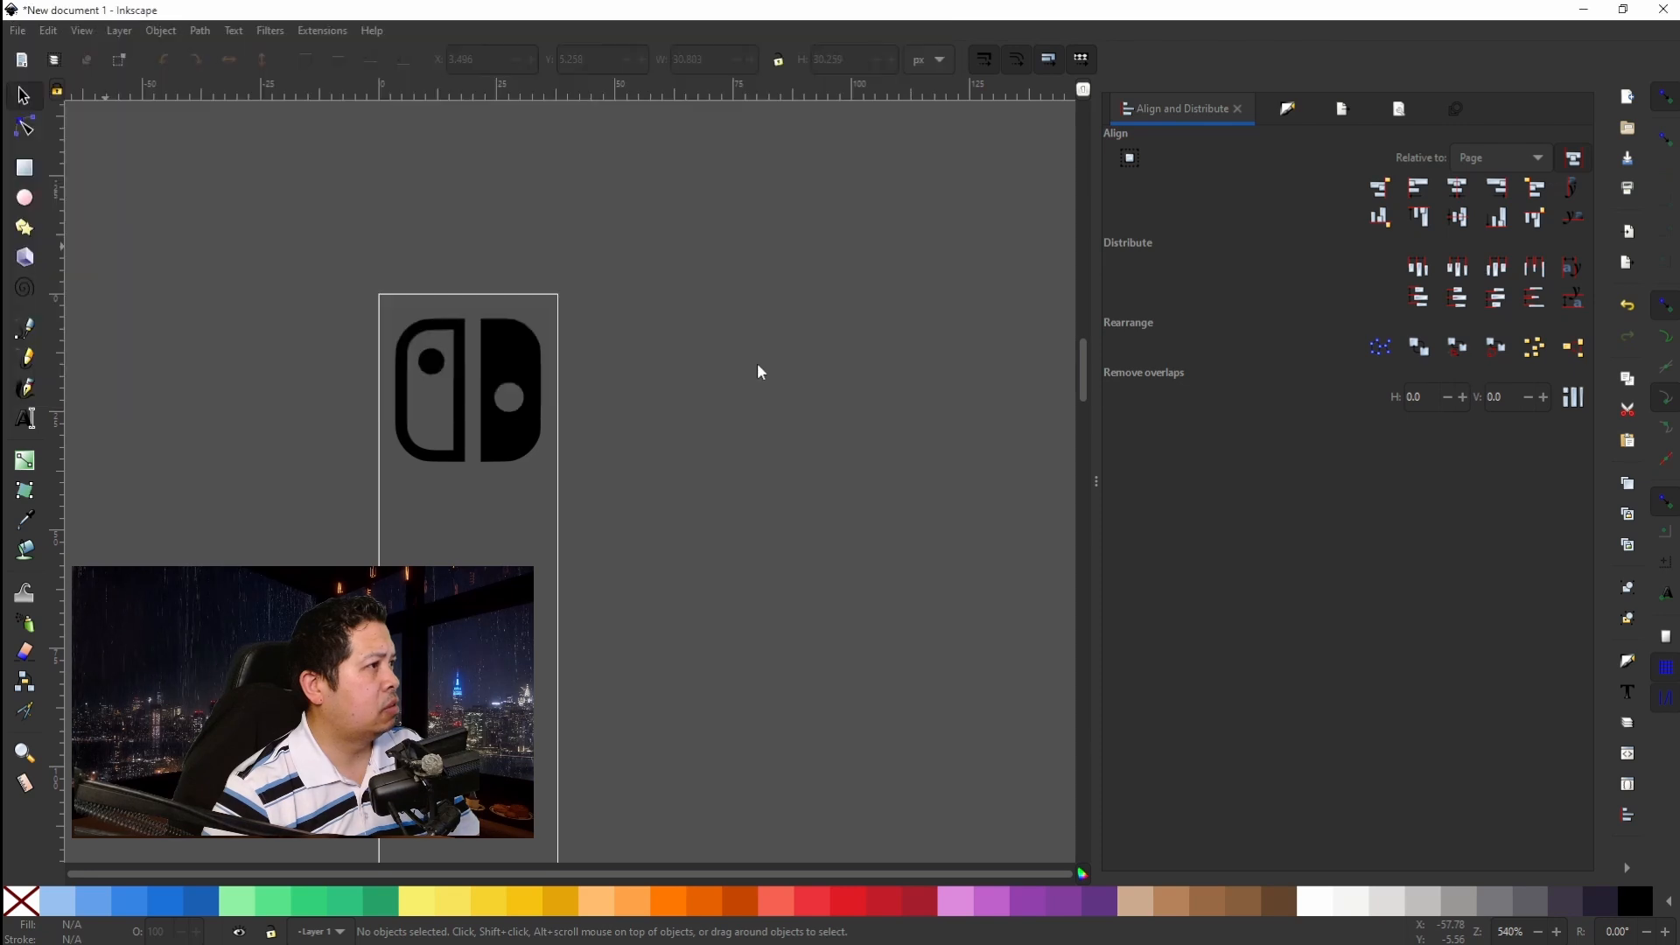
pyautogui.keyDown('ctrl'); pyautogui.scroll(-9, 787, 393); pyautogui.keyUp('ctrl')
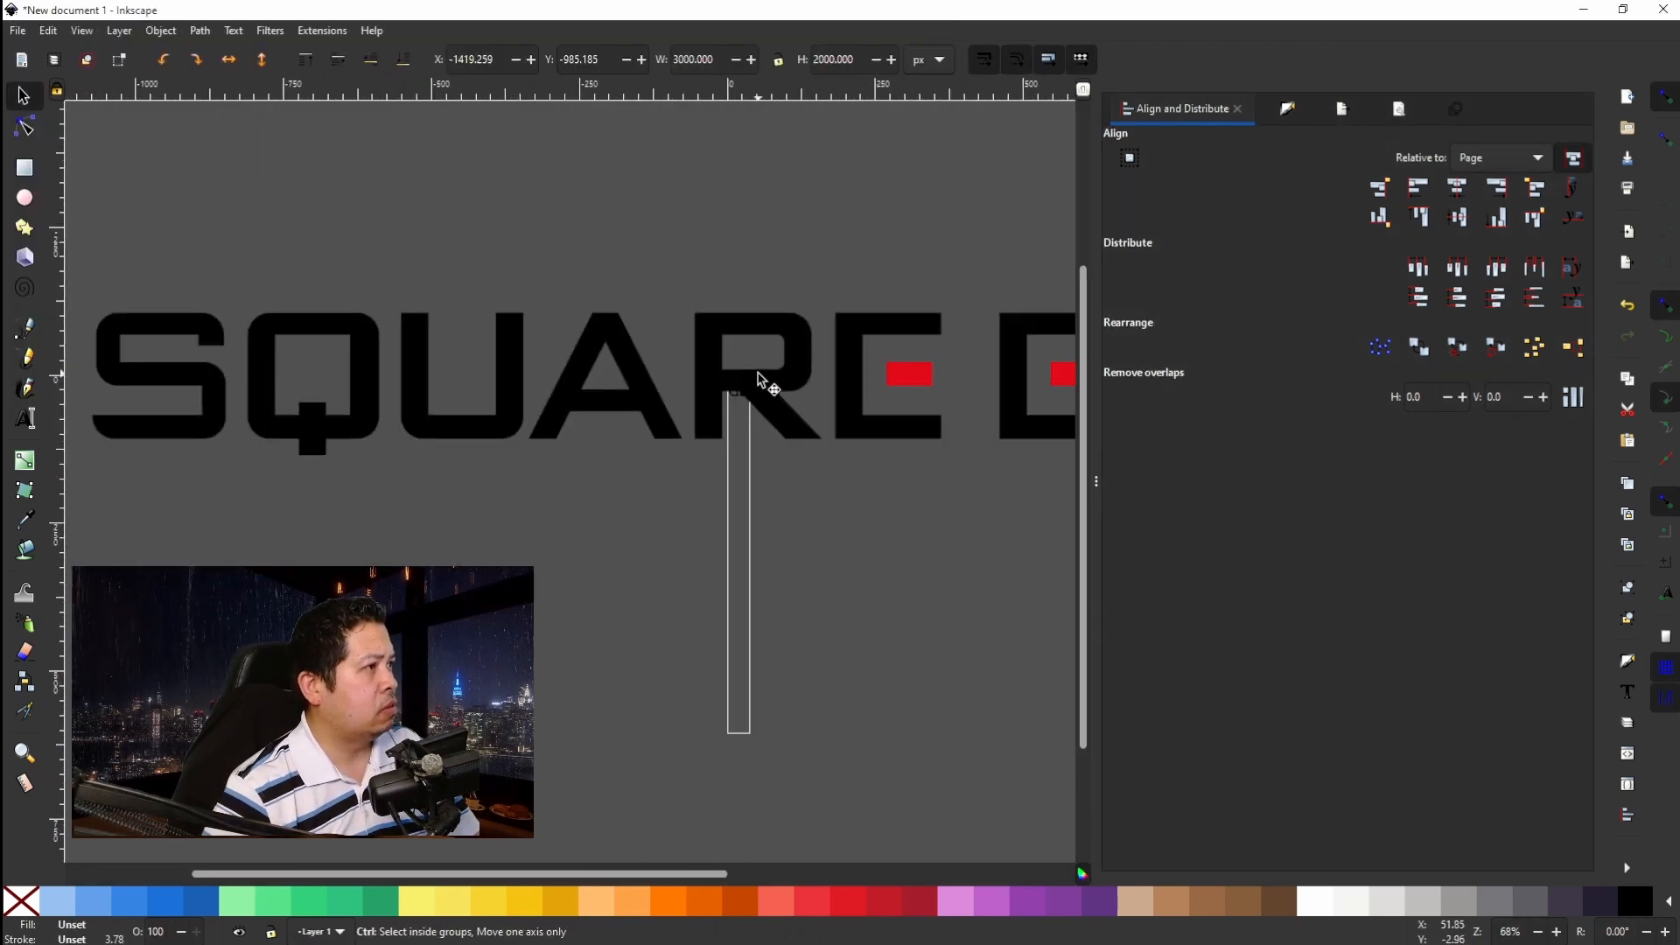
pyautogui.keyDown('ctrl'); pyautogui.scroll(1, 757, 373); pyautogui.keyUp('ctrl')
pyautogui.keyDown('ctrl'); pyautogui.scroll(-2, 764, 358); pyautogui.keyUp('ctrl')
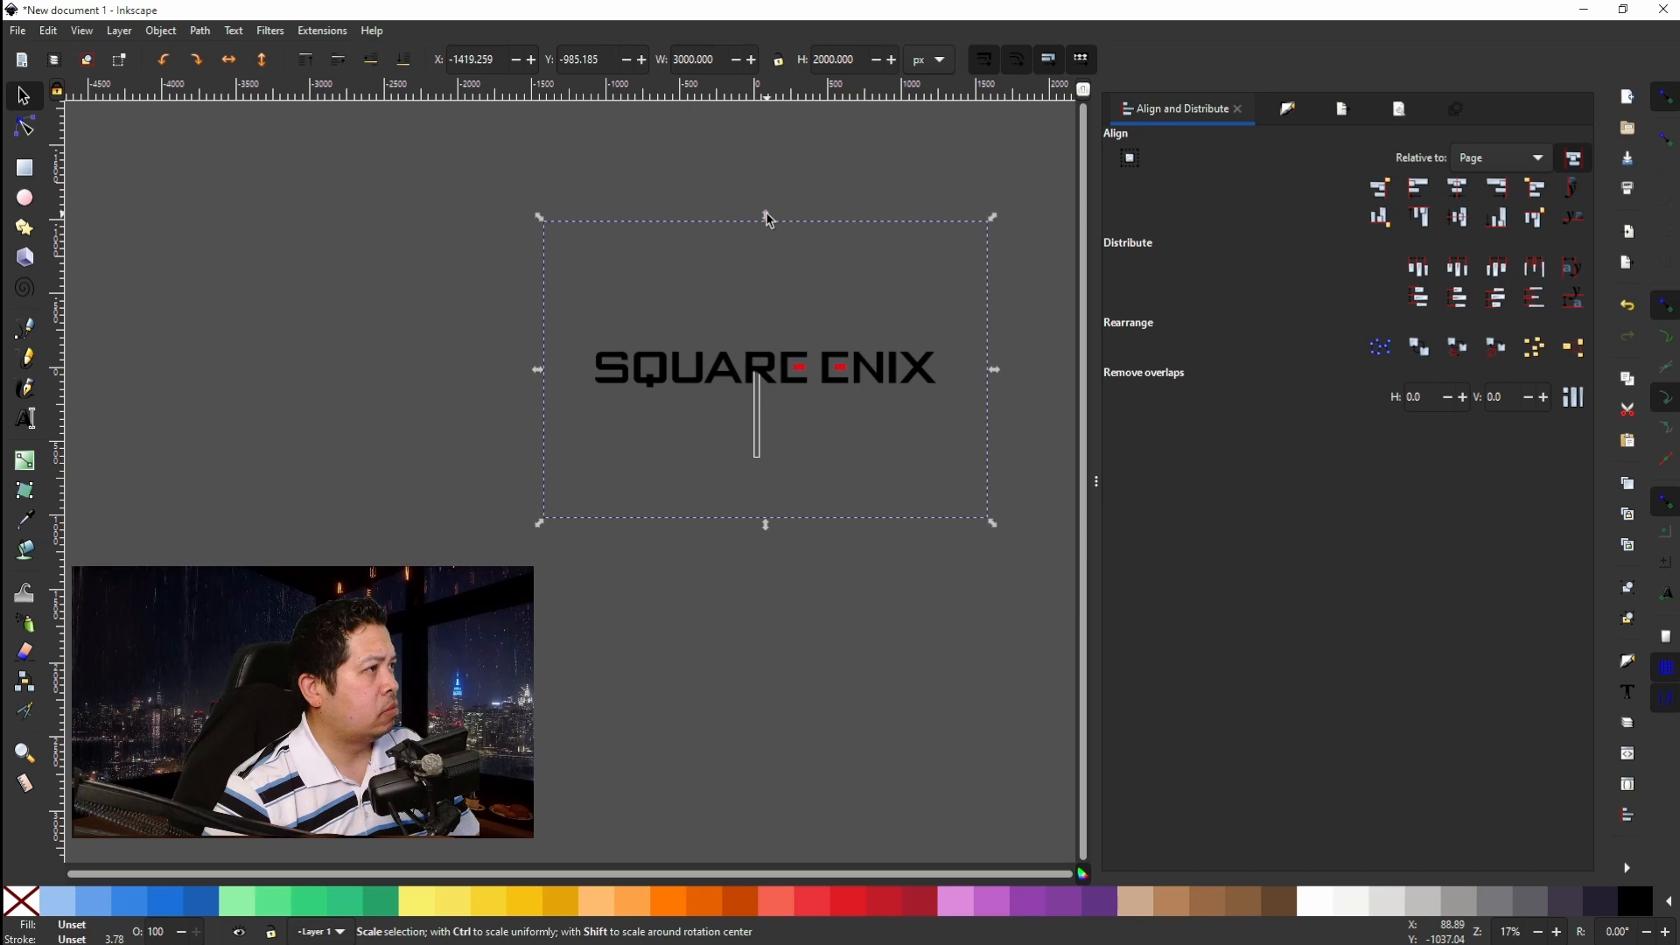
# Rotate the imported Square Enix image 90° clockwise so its text reads downward.
pyautogui.click(918, 328)
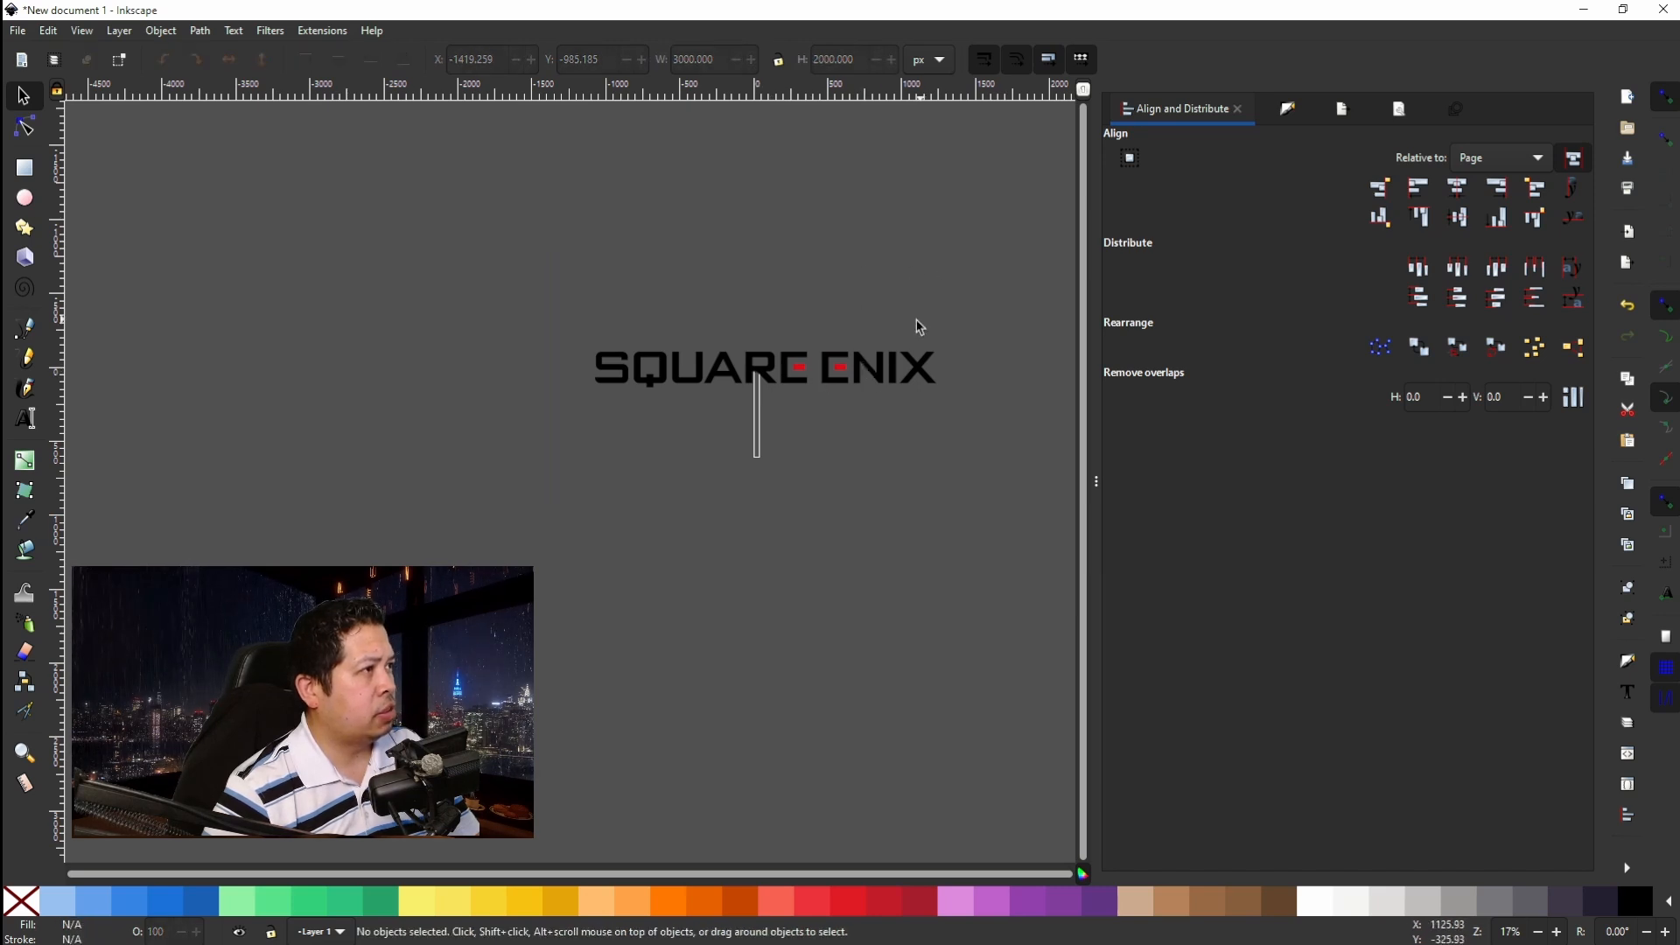
pyautogui.click(860, 372)
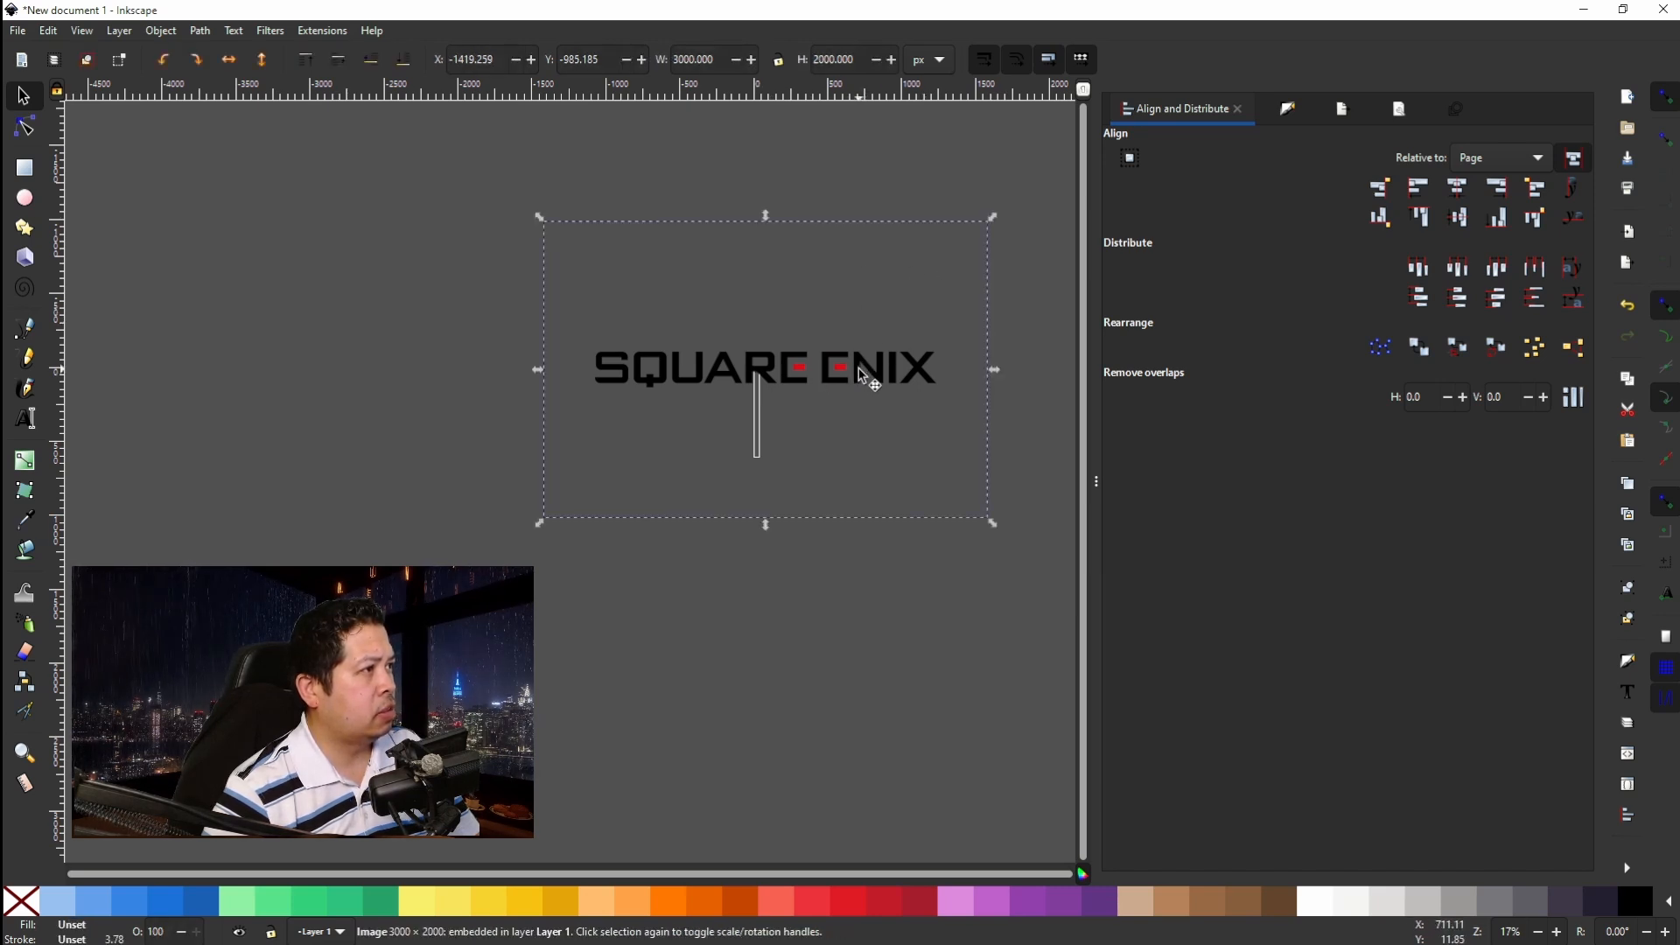
pyautogui.click(861, 373)
pyautogui.moveTo(994, 217); pyautogui.dragTo(848, 491)
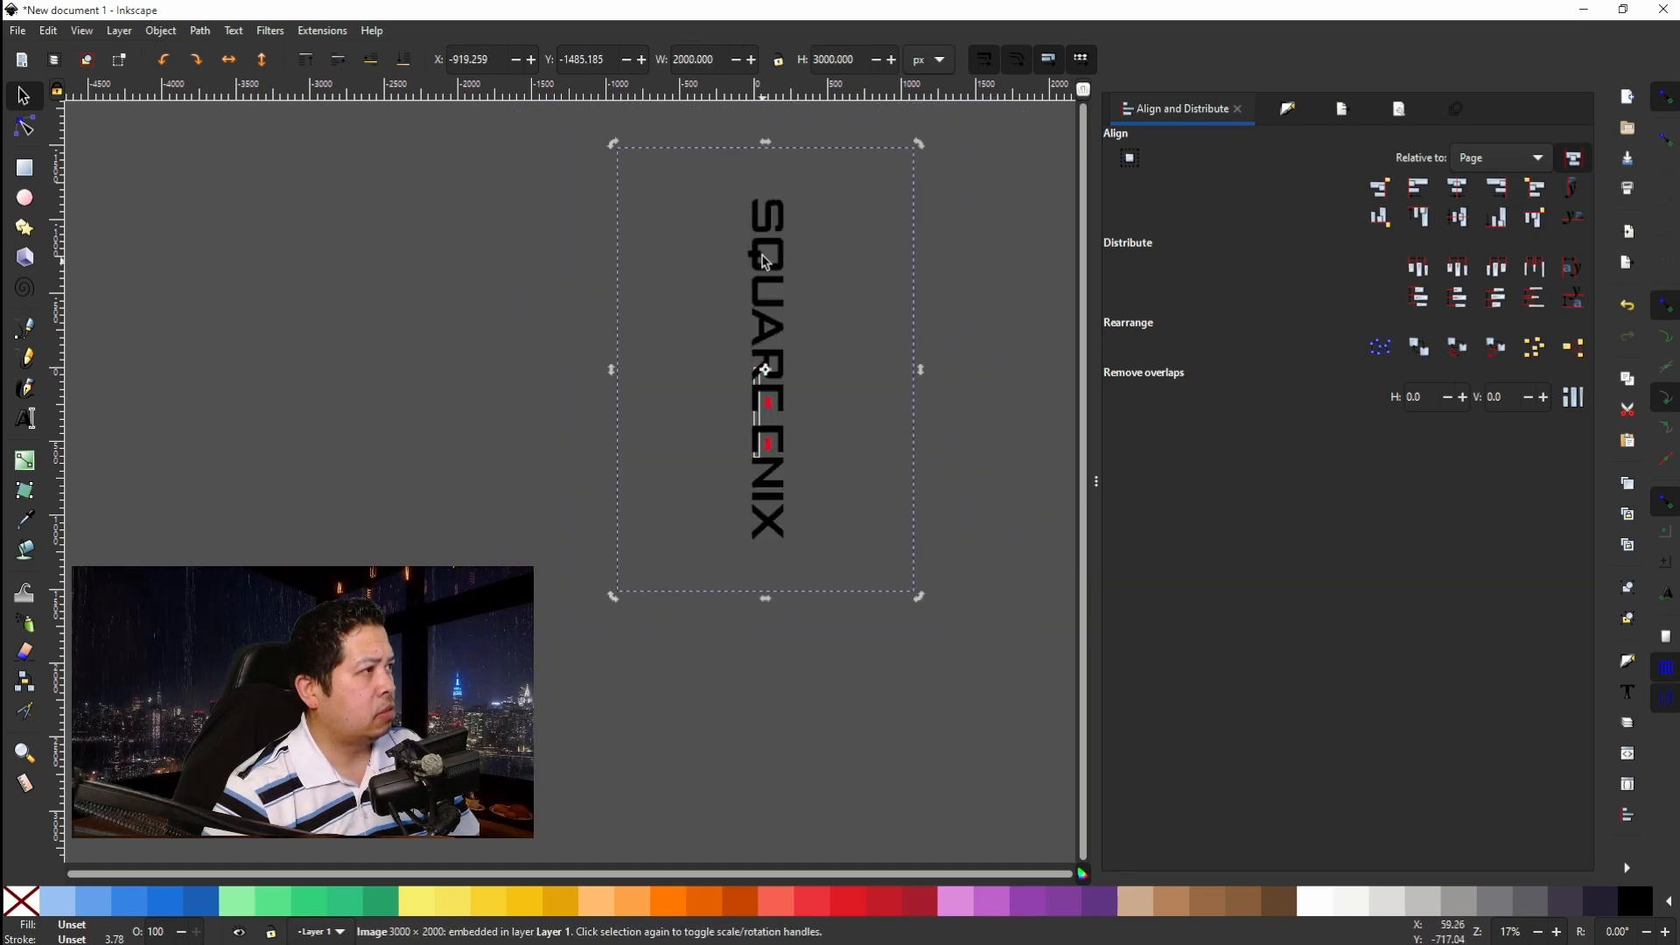
# Scale the vertical Square Enix image down proportionally to about 203 by 304 px, keeping its bottom edge in place.
pyautogui.click(775, 244)
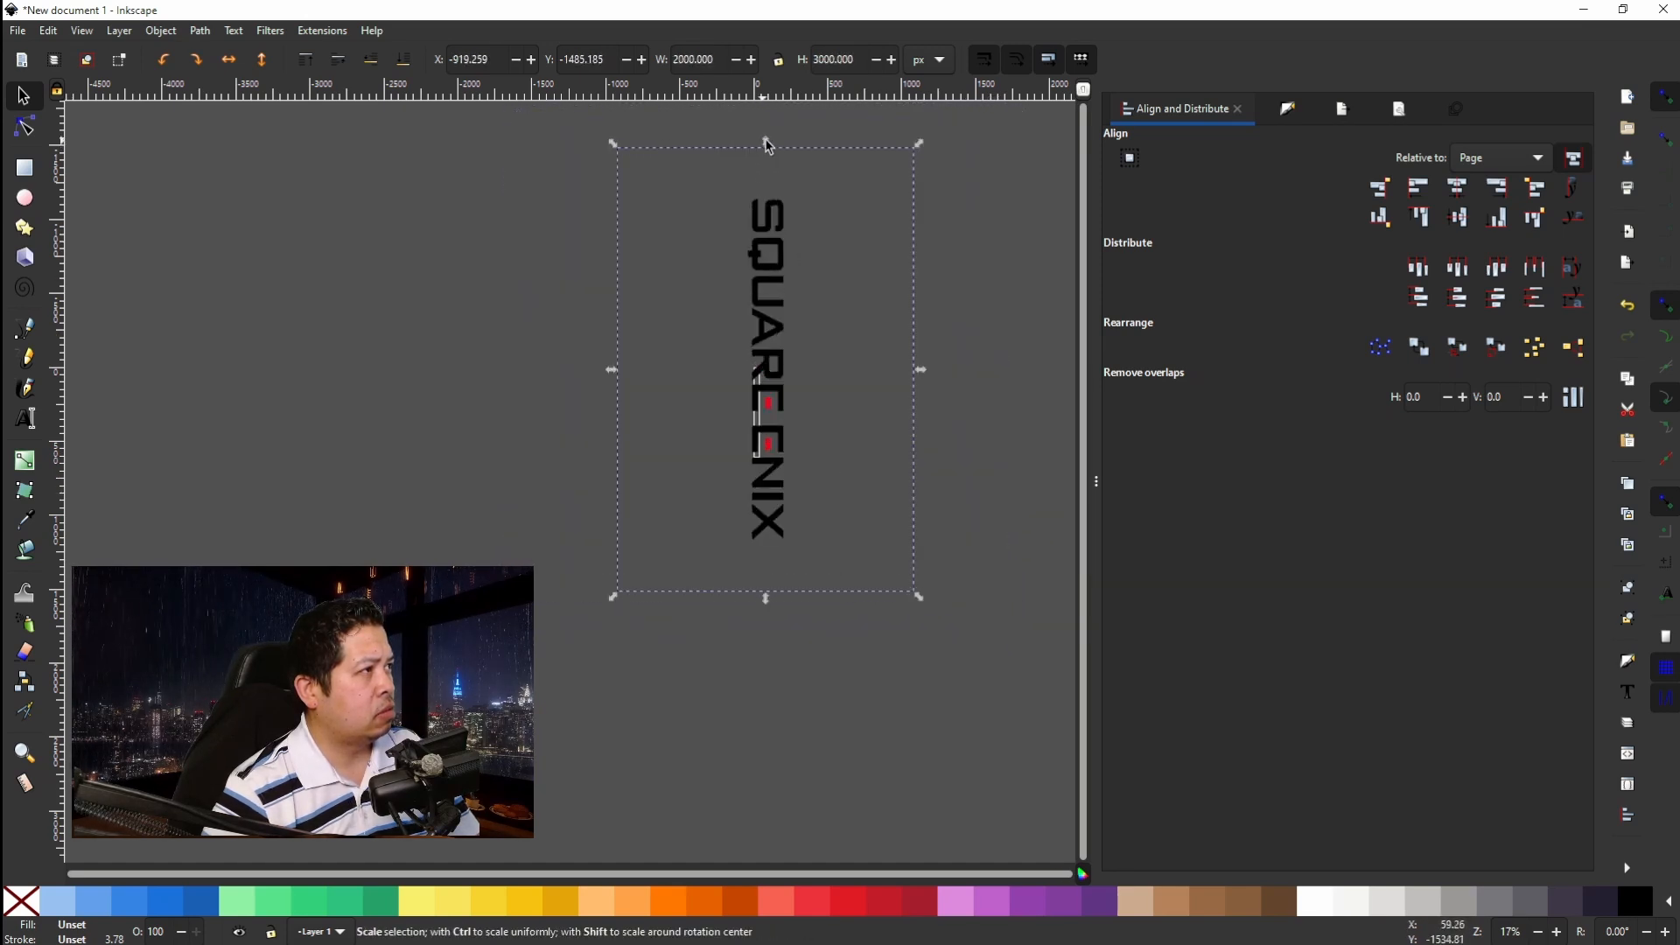
pyautogui.moveTo(771, 244); pyautogui.dragTo(785, 546)
pyautogui.scroll(8, 757, 548)
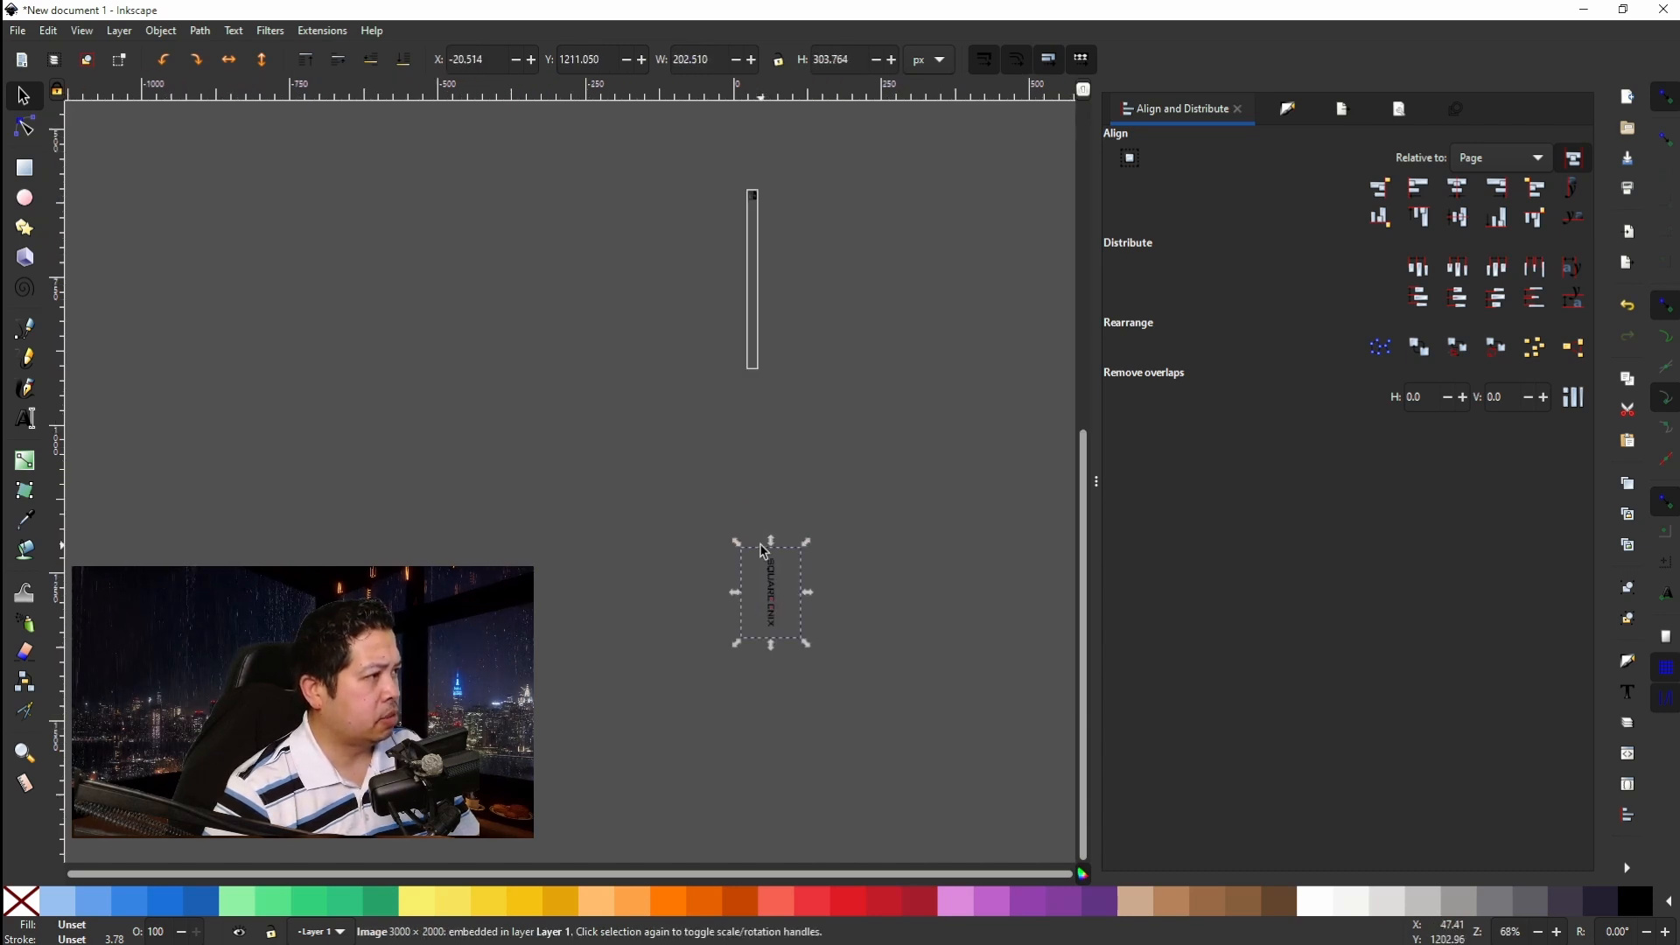
# Move the Square Enix image up until its lettering sits just beside the page's lower end.
pyautogui.moveTo(858, 748); pyautogui.dragTo(871, 524)
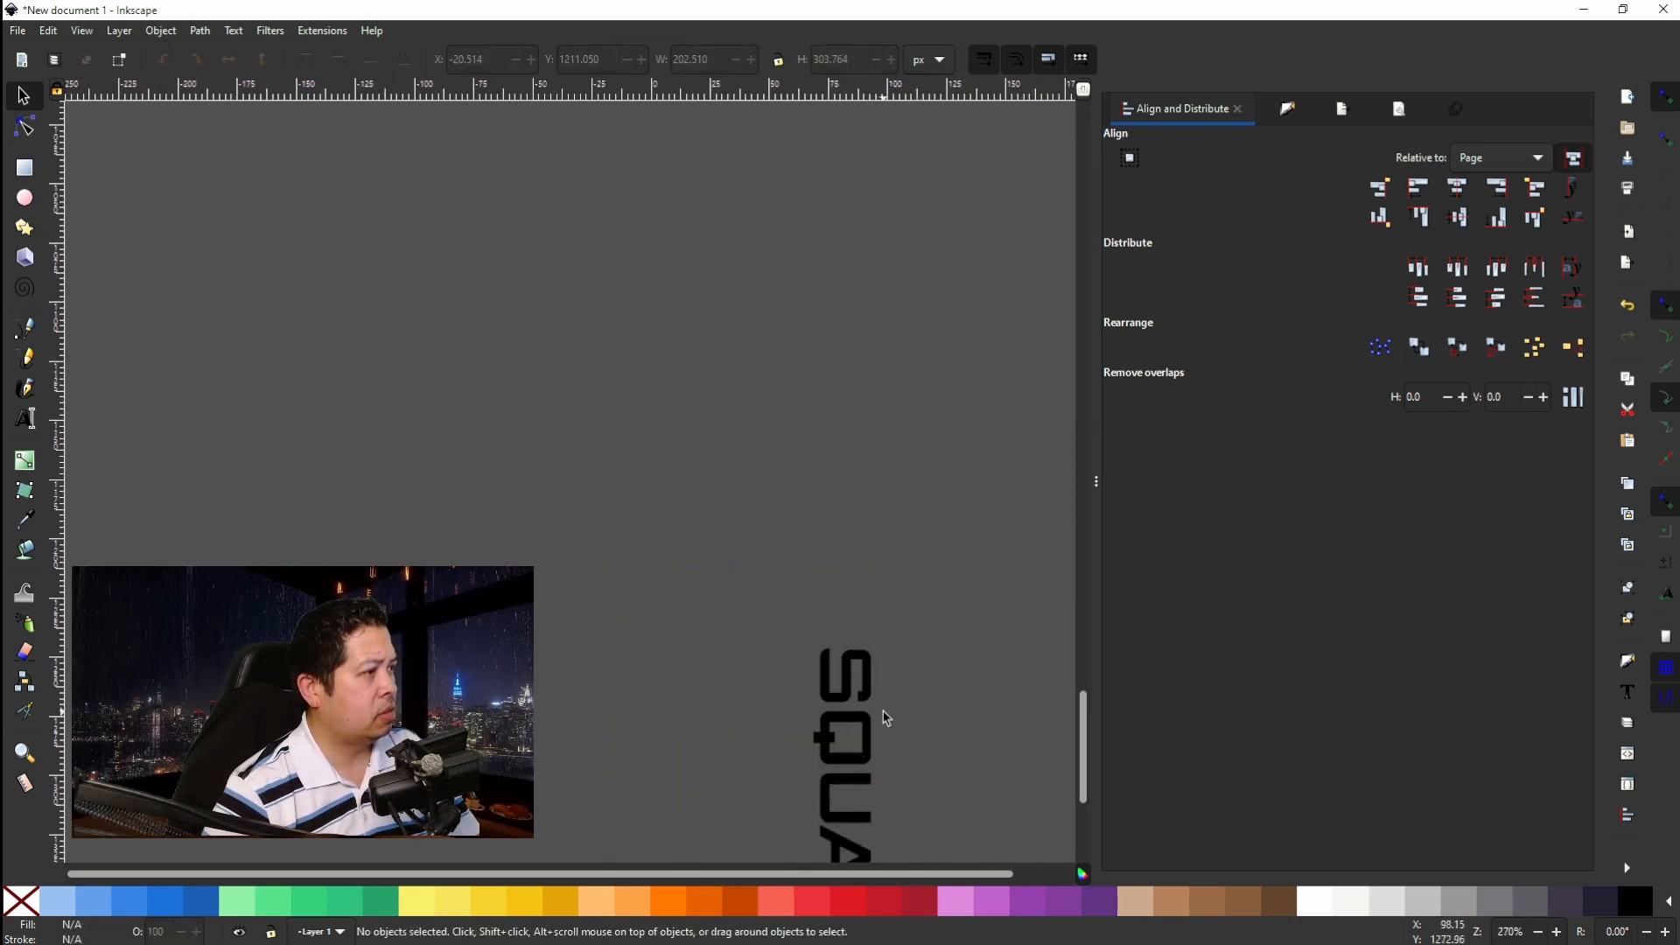
pyautogui.moveTo(869, 682); pyautogui.dragTo(829, 465)
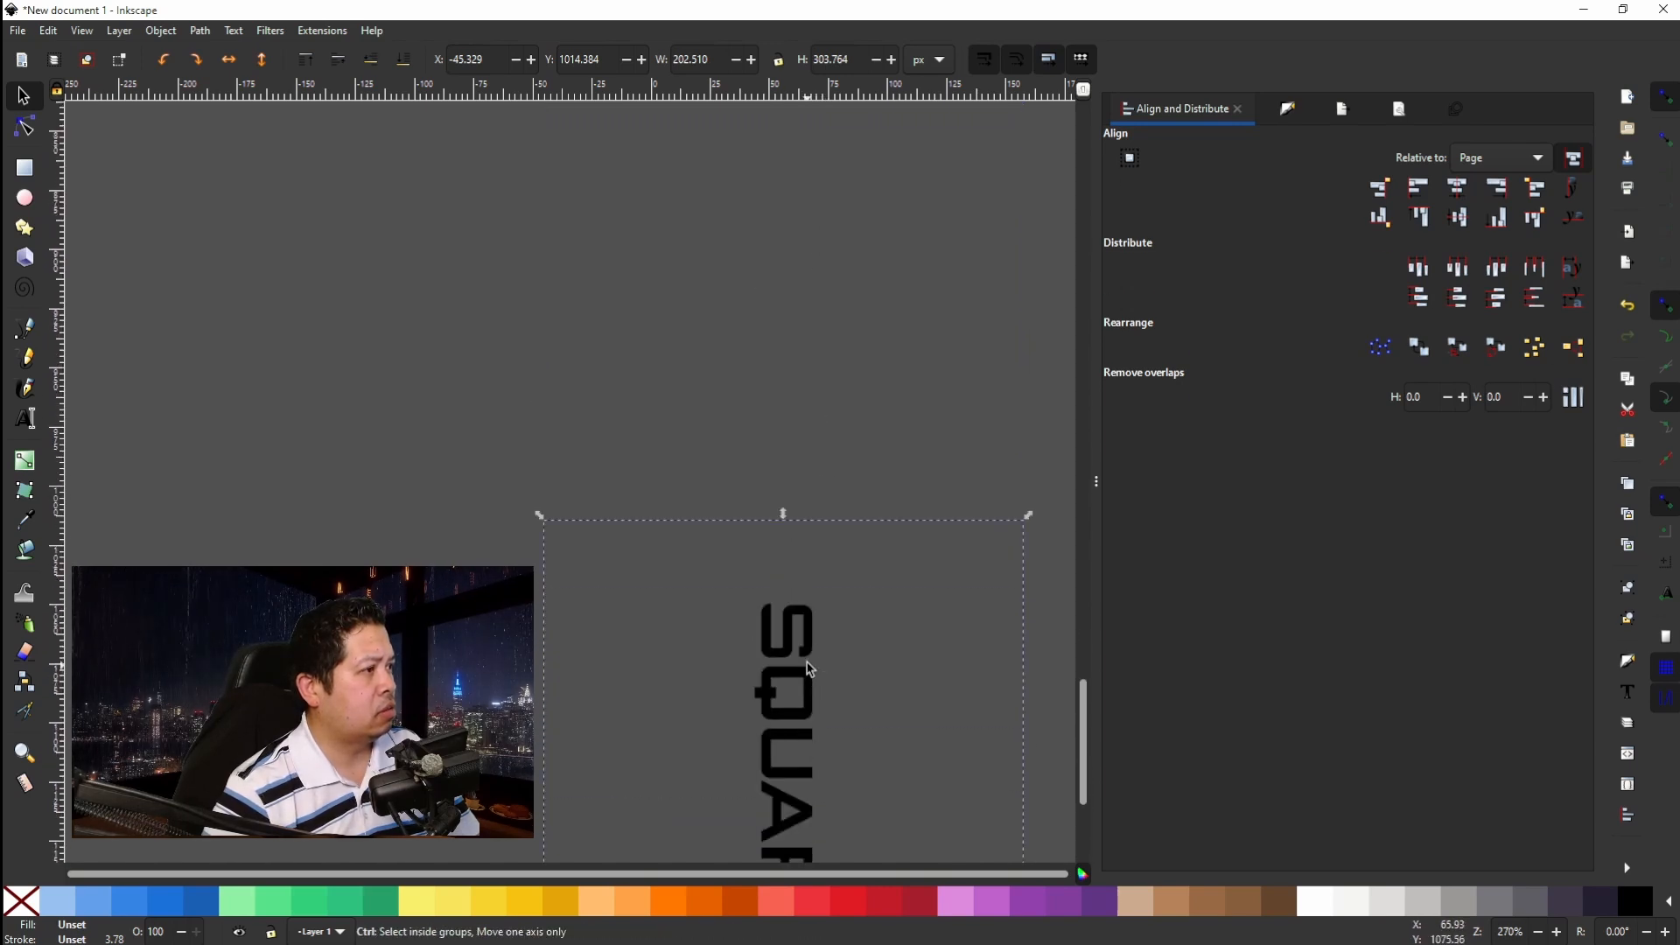
pyautogui.moveTo(813, 650); pyautogui.dragTo(848, 217)
pyautogui.press('Escape')
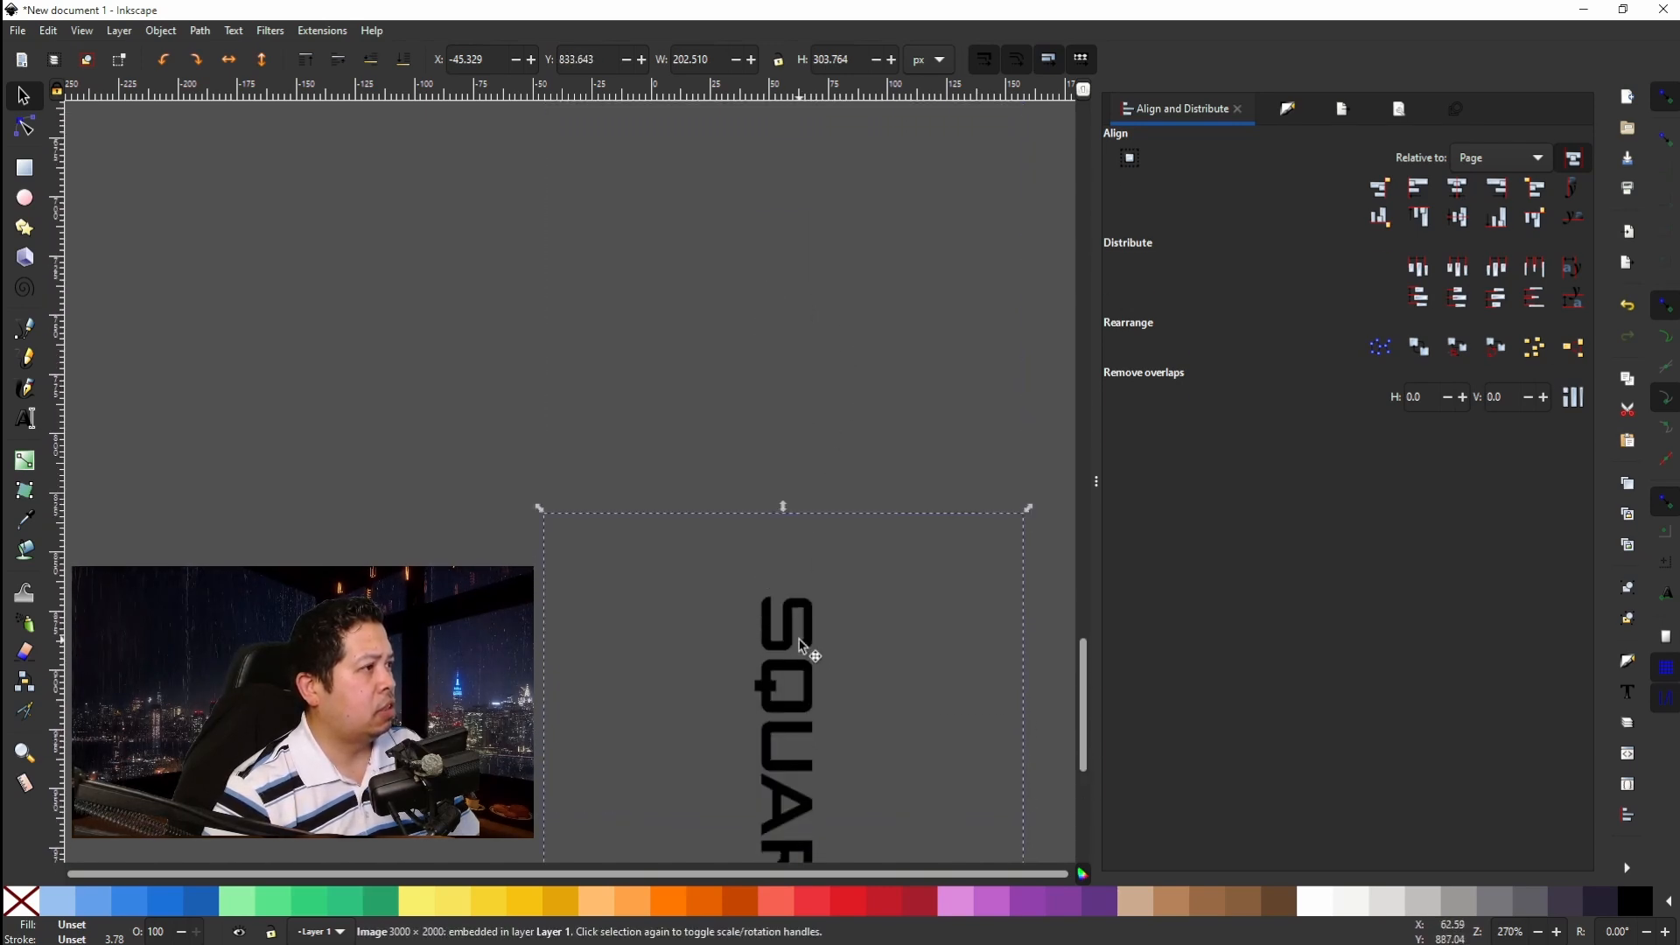
pyautogui.moveTo(818, 646); pyautogui.dragTo(853, 140)
pyautogui.scroll(10, 861, 280)
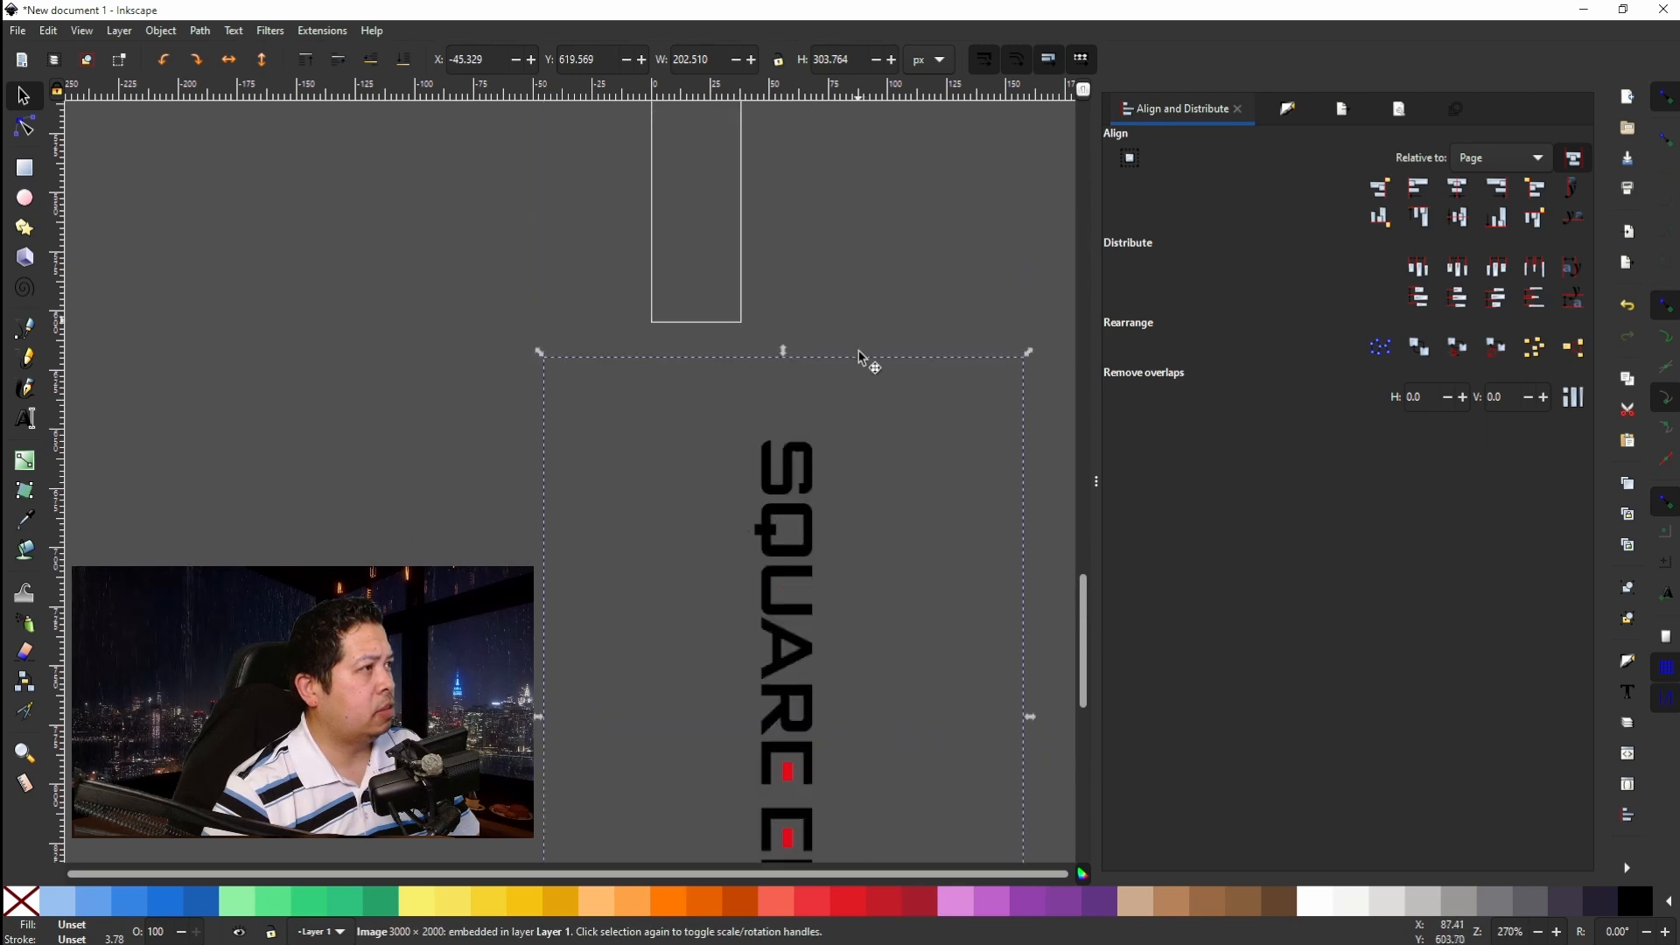
pyautogui.moveTo(813, 479); pyautogui.dragTo(880, 306)
# Rotate the Square Enix image 90° counterclockwise back to a horizontal reading direction.
pyautogui.click(880, 306)
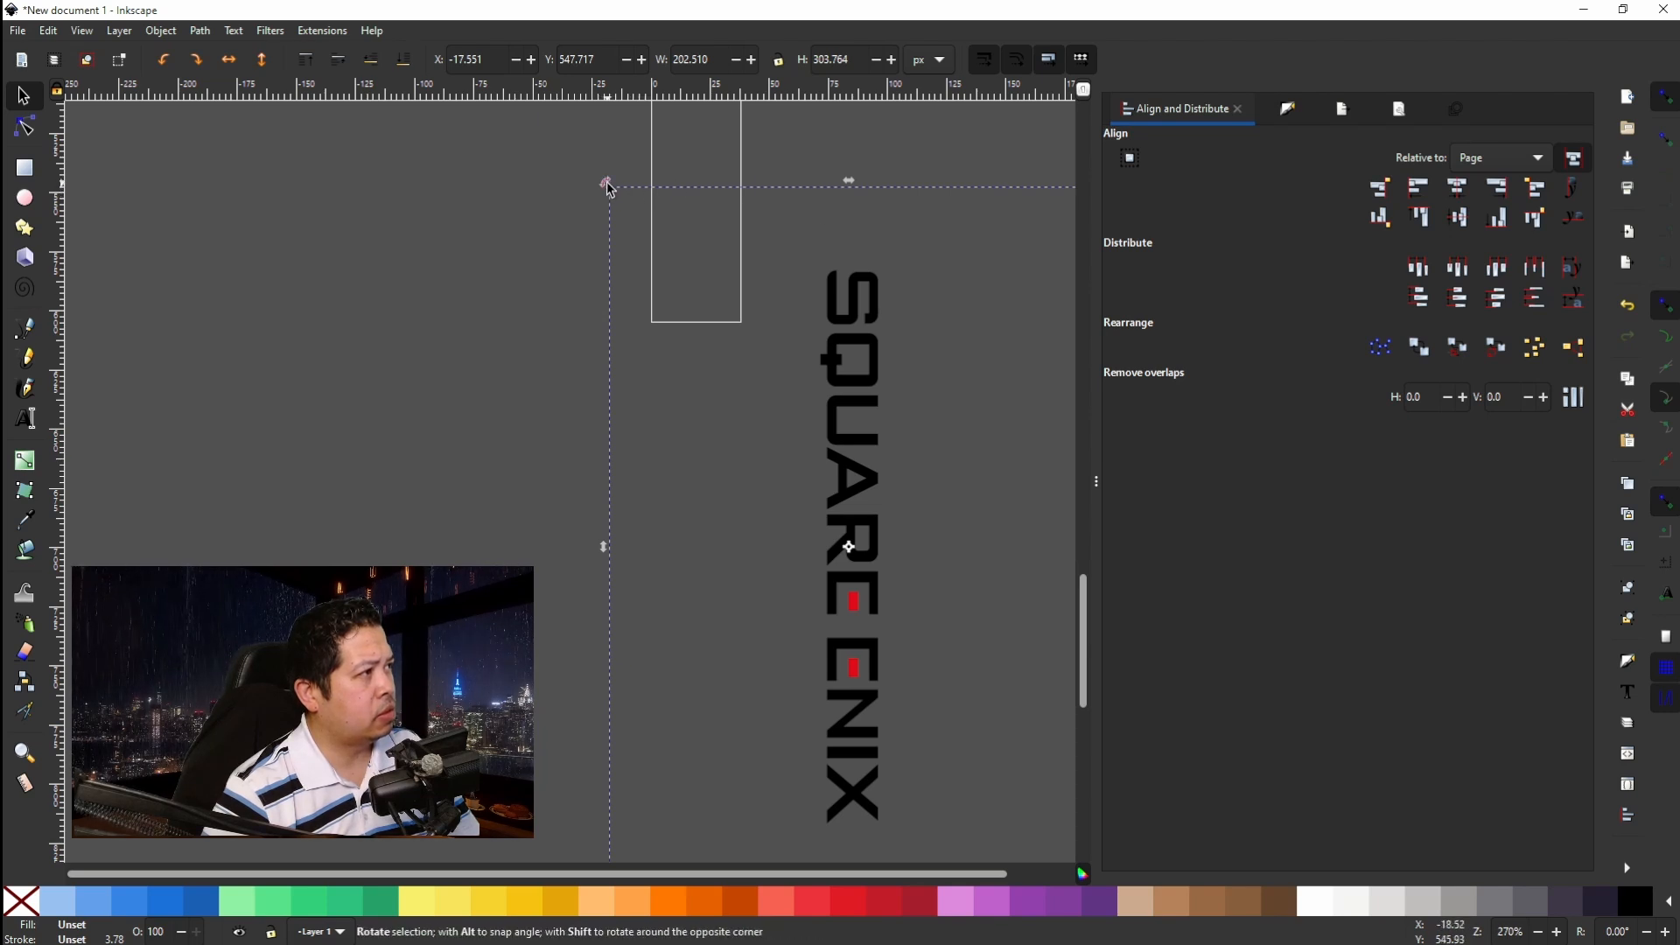
pyautogui.moveTo(610, 188); pyautogui.dragTo(493, 790)
# Examine the Square Enix image's letter edges at high magnification to judge their sharpness.
pyautogui.scroll(6, 757, 541)
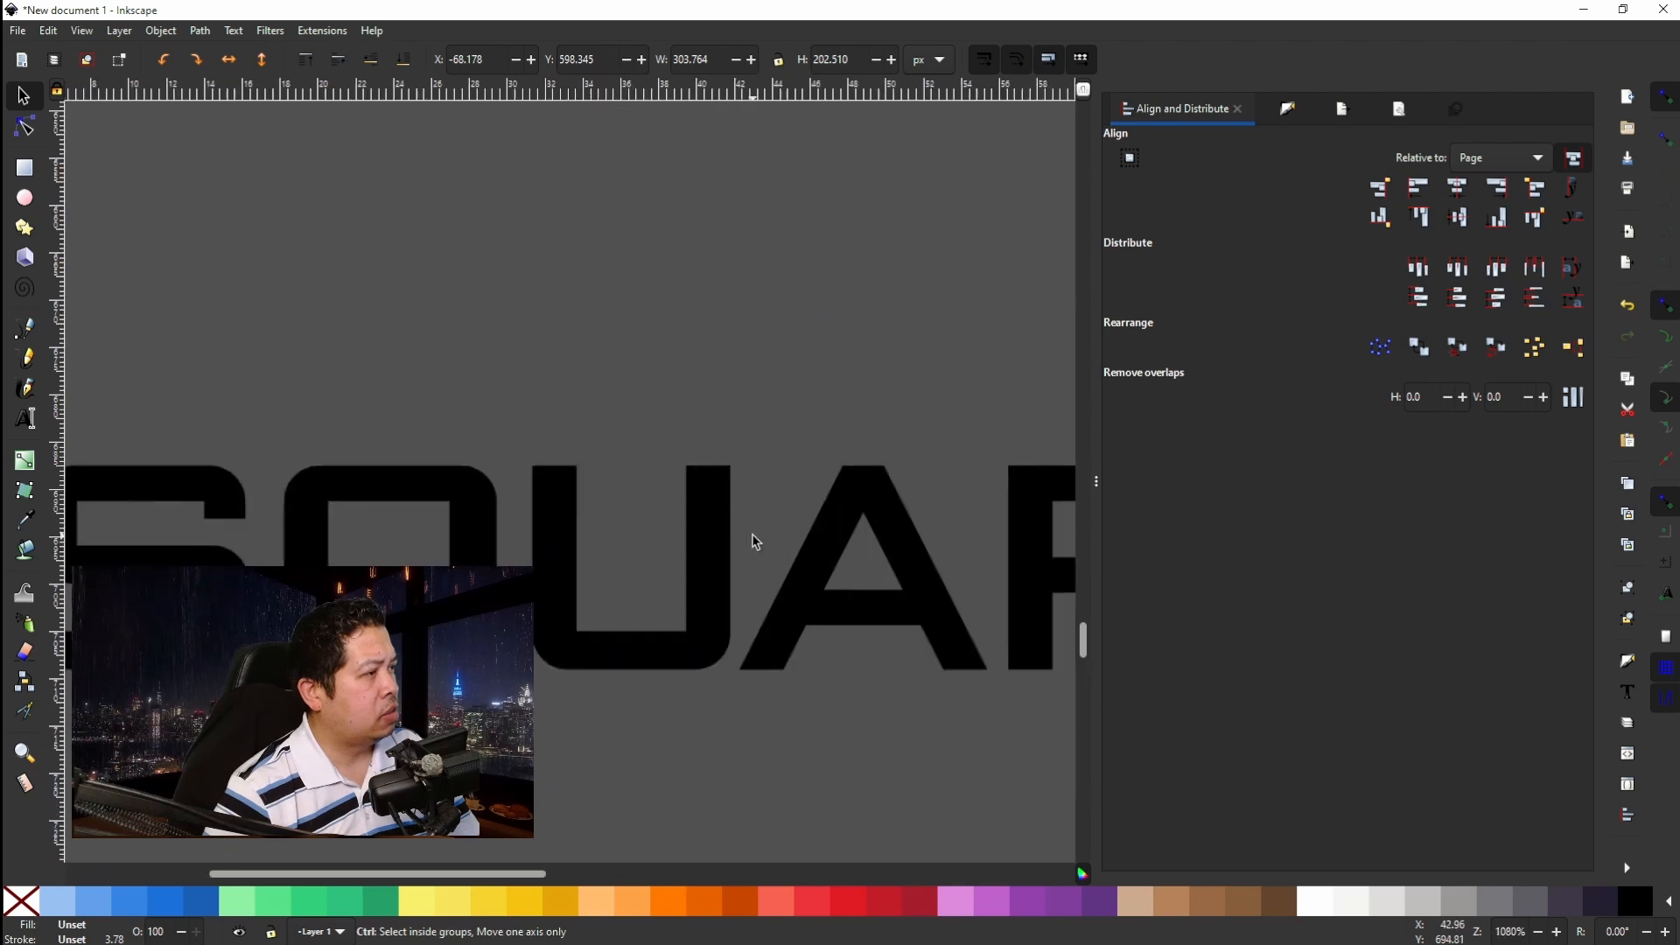
pyautogui.scroll(-8, 757, 541)
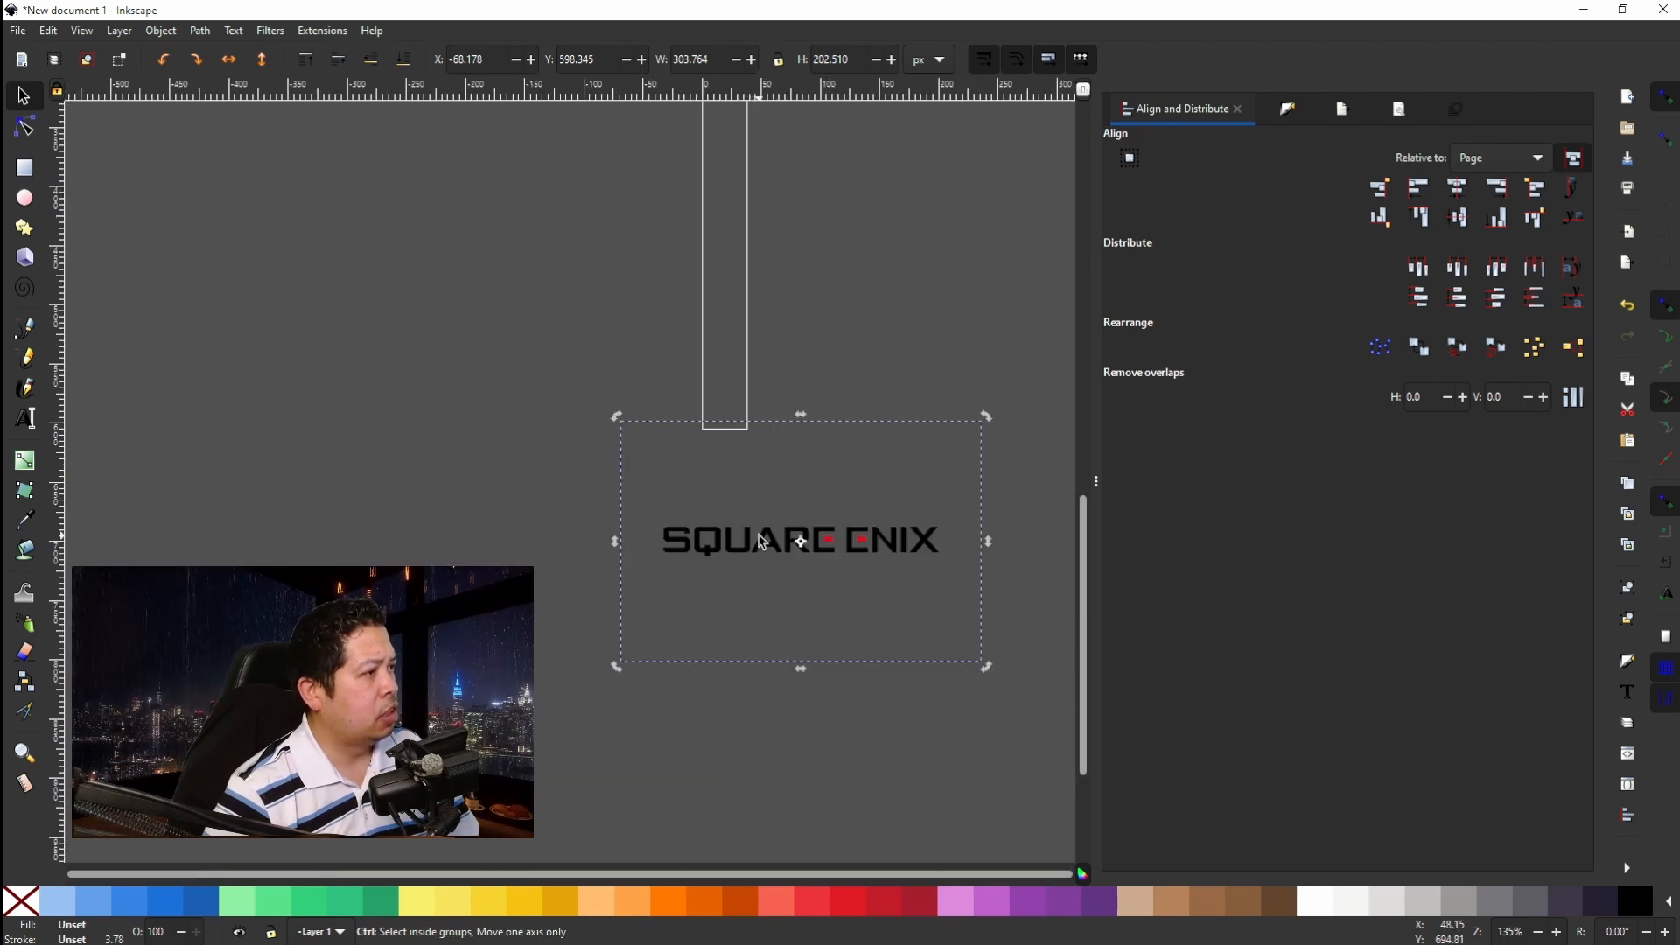
pyautogui.scroll(12, 761, 542)
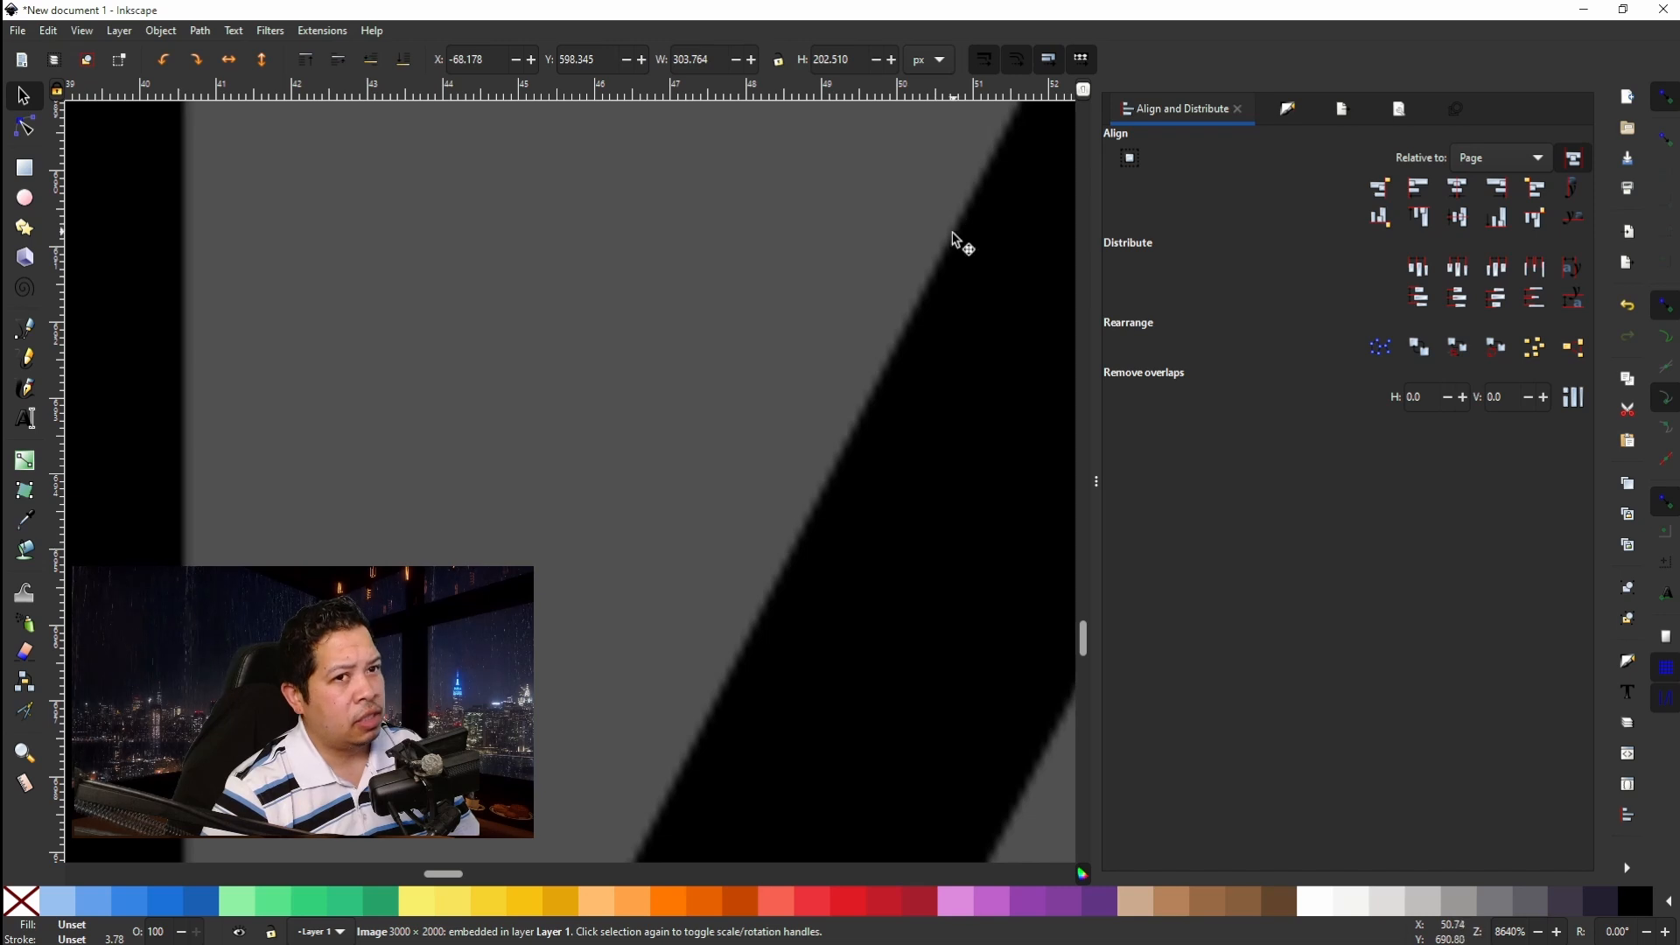
pyautogui.scroll(-7, 855, 488)
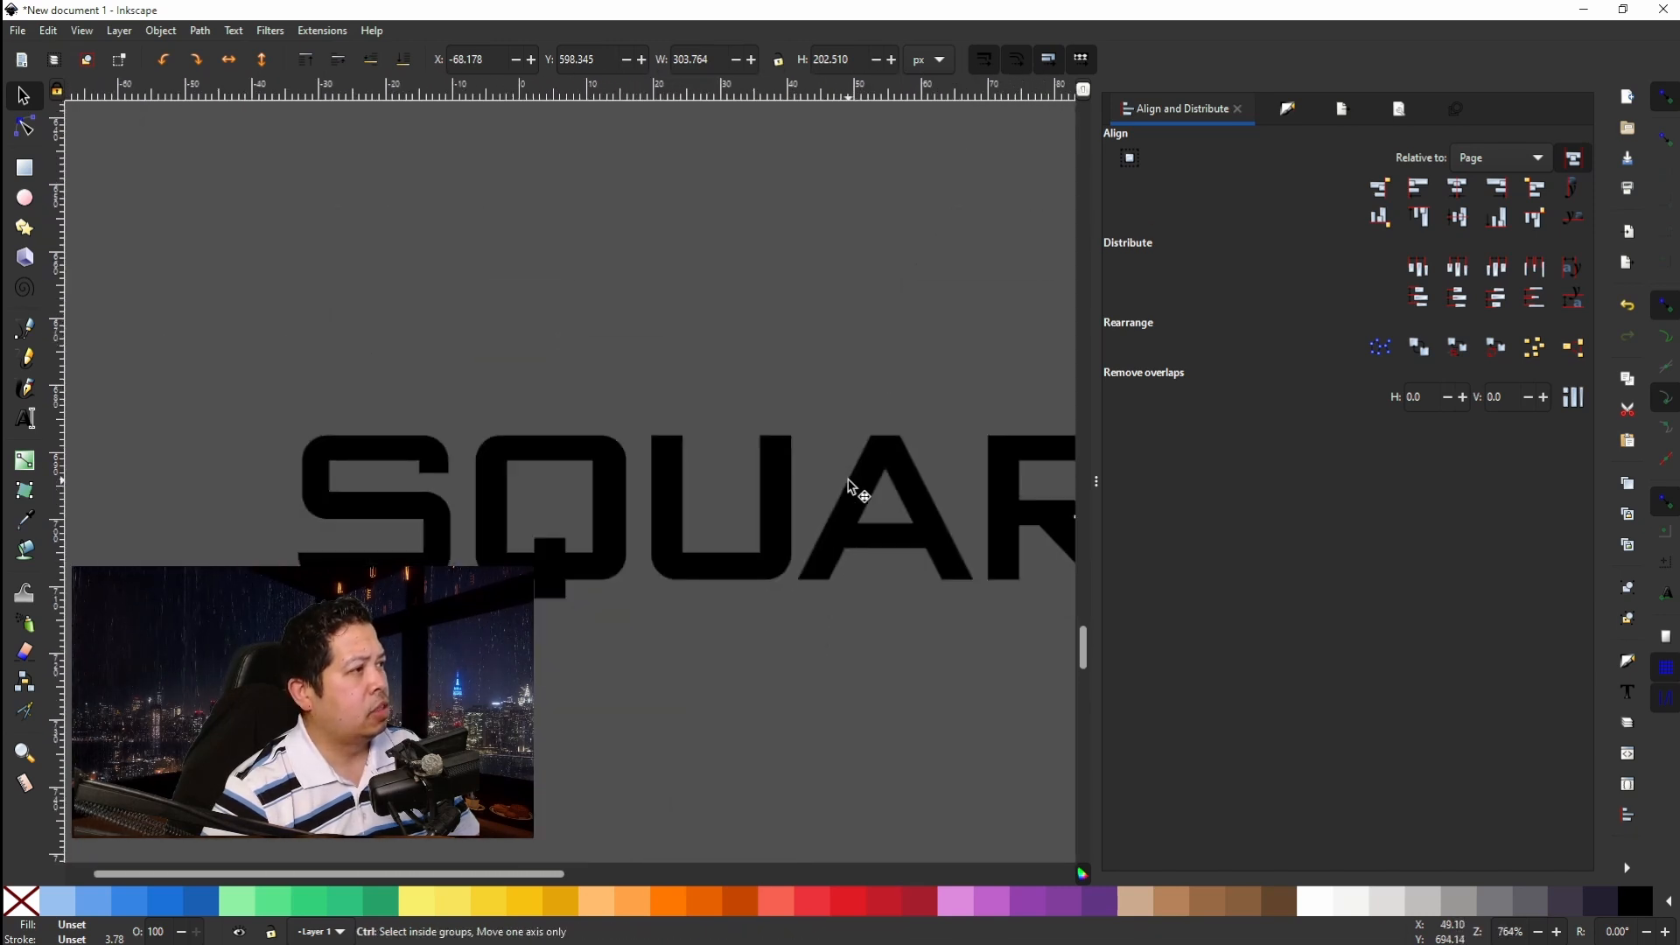
pyautogui.scroll(-1, 854, 524)
pyautogui.scroll(-5, 853, 546)
pyautogui.scroll(5, 856, 550)
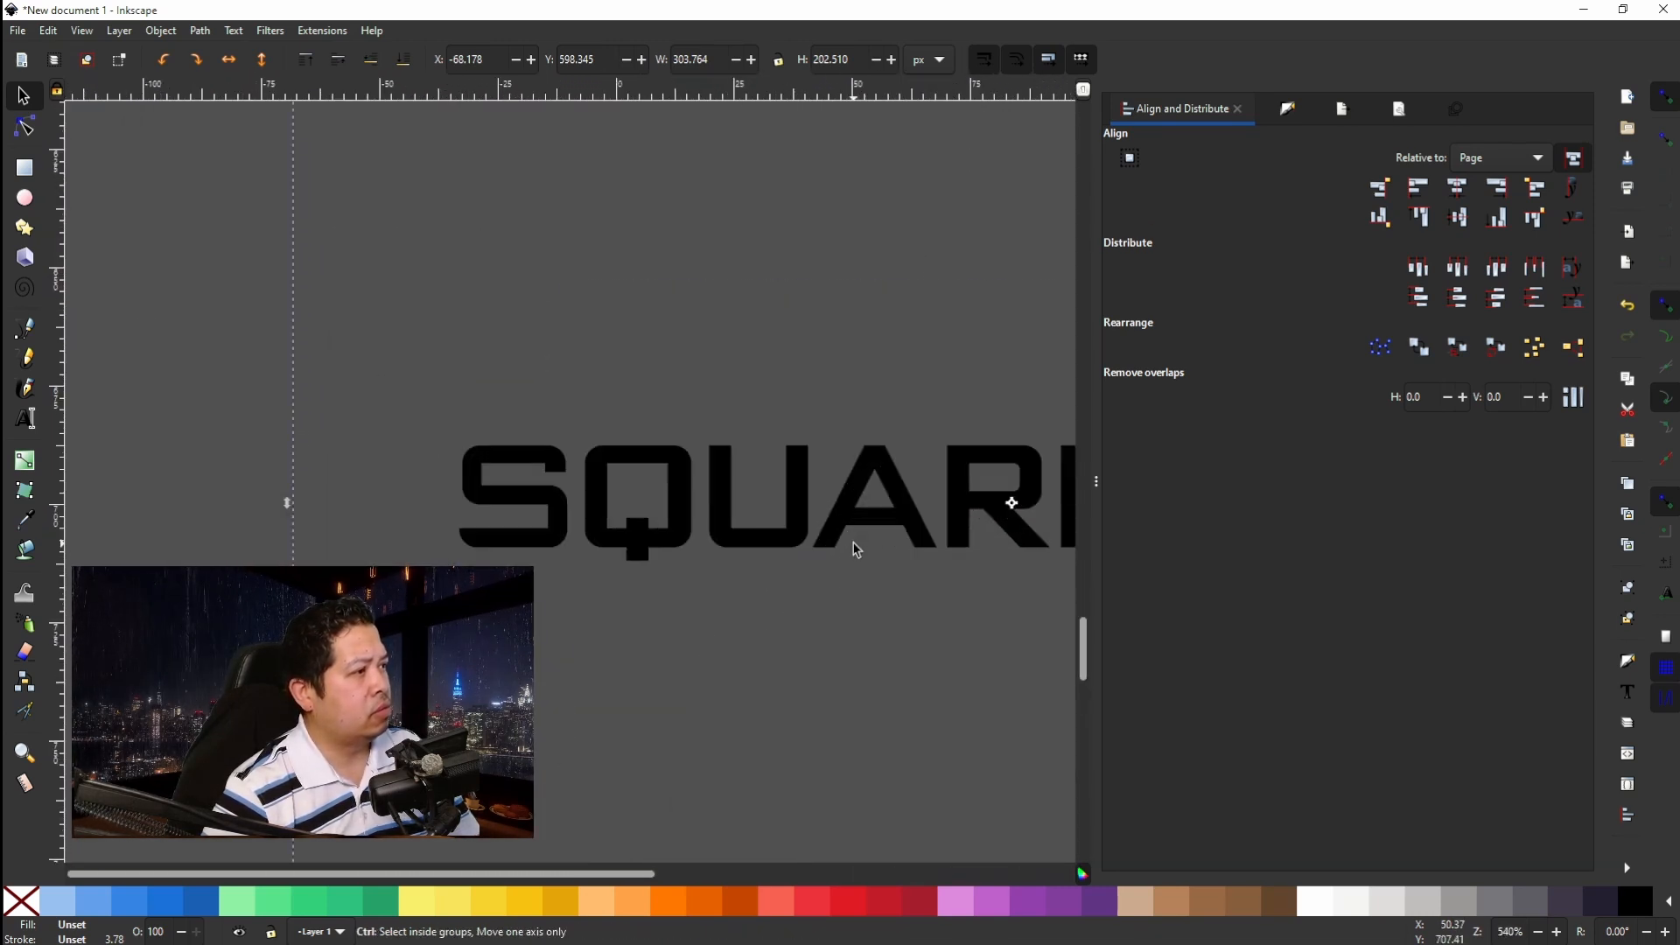
pyautogui.hscroll(5, 906, 485)
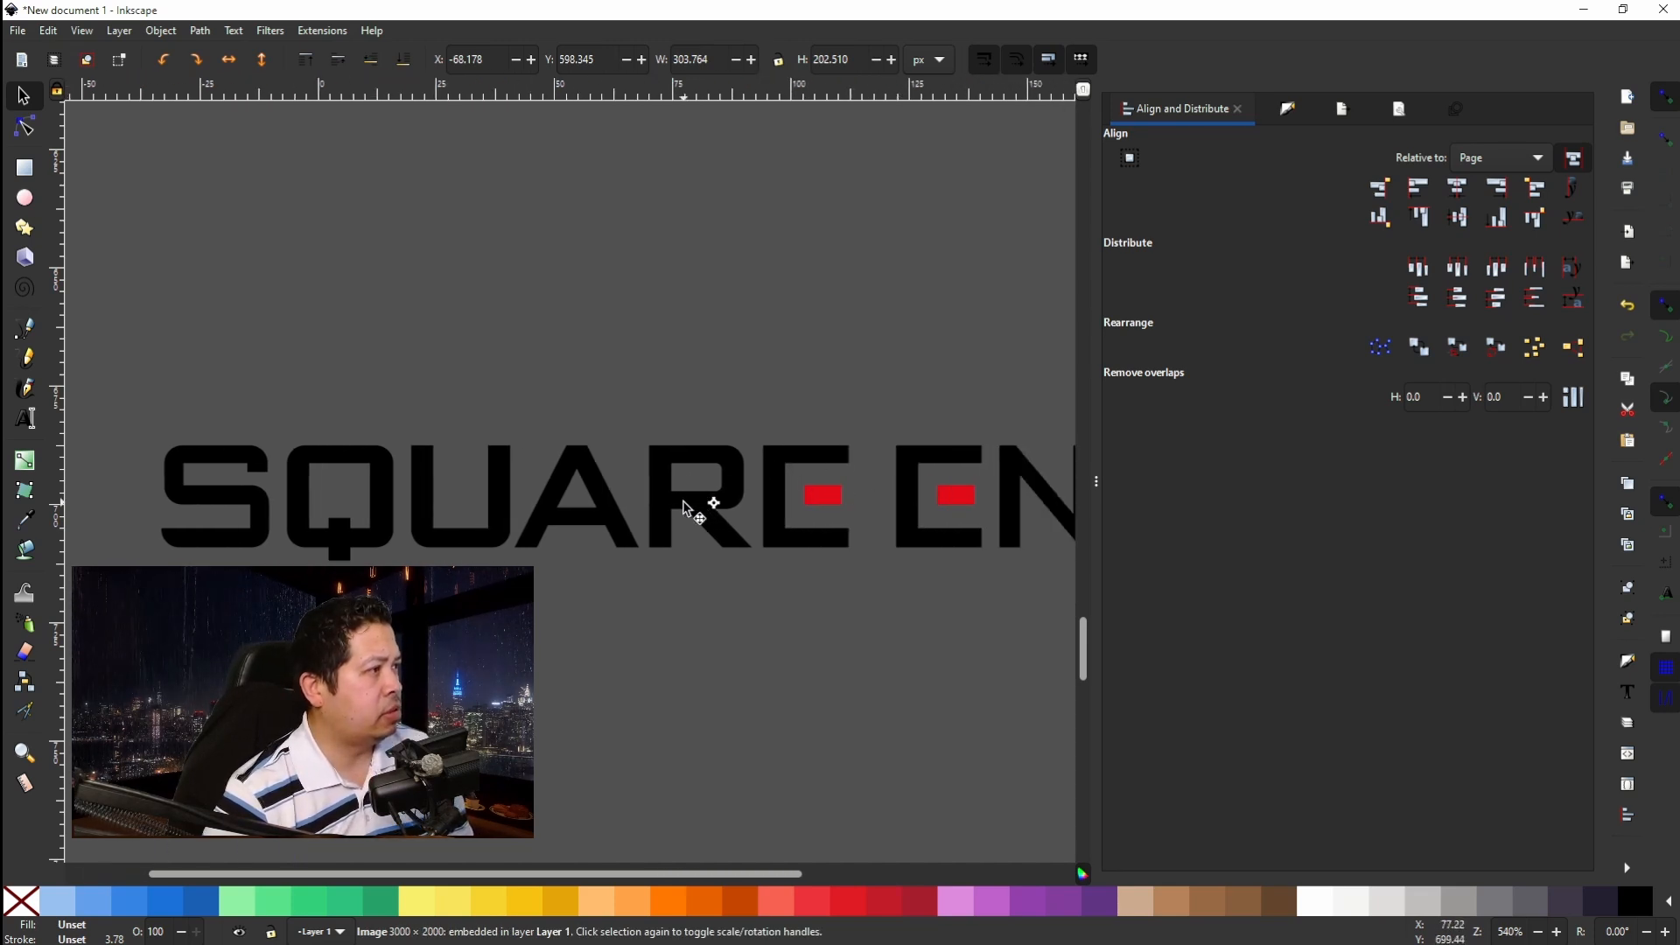
# Trace the Square Enix image with a single-scan brightness cutoff of 0.450 and move the traced path above the original.
pyautogui.click(234, 32)
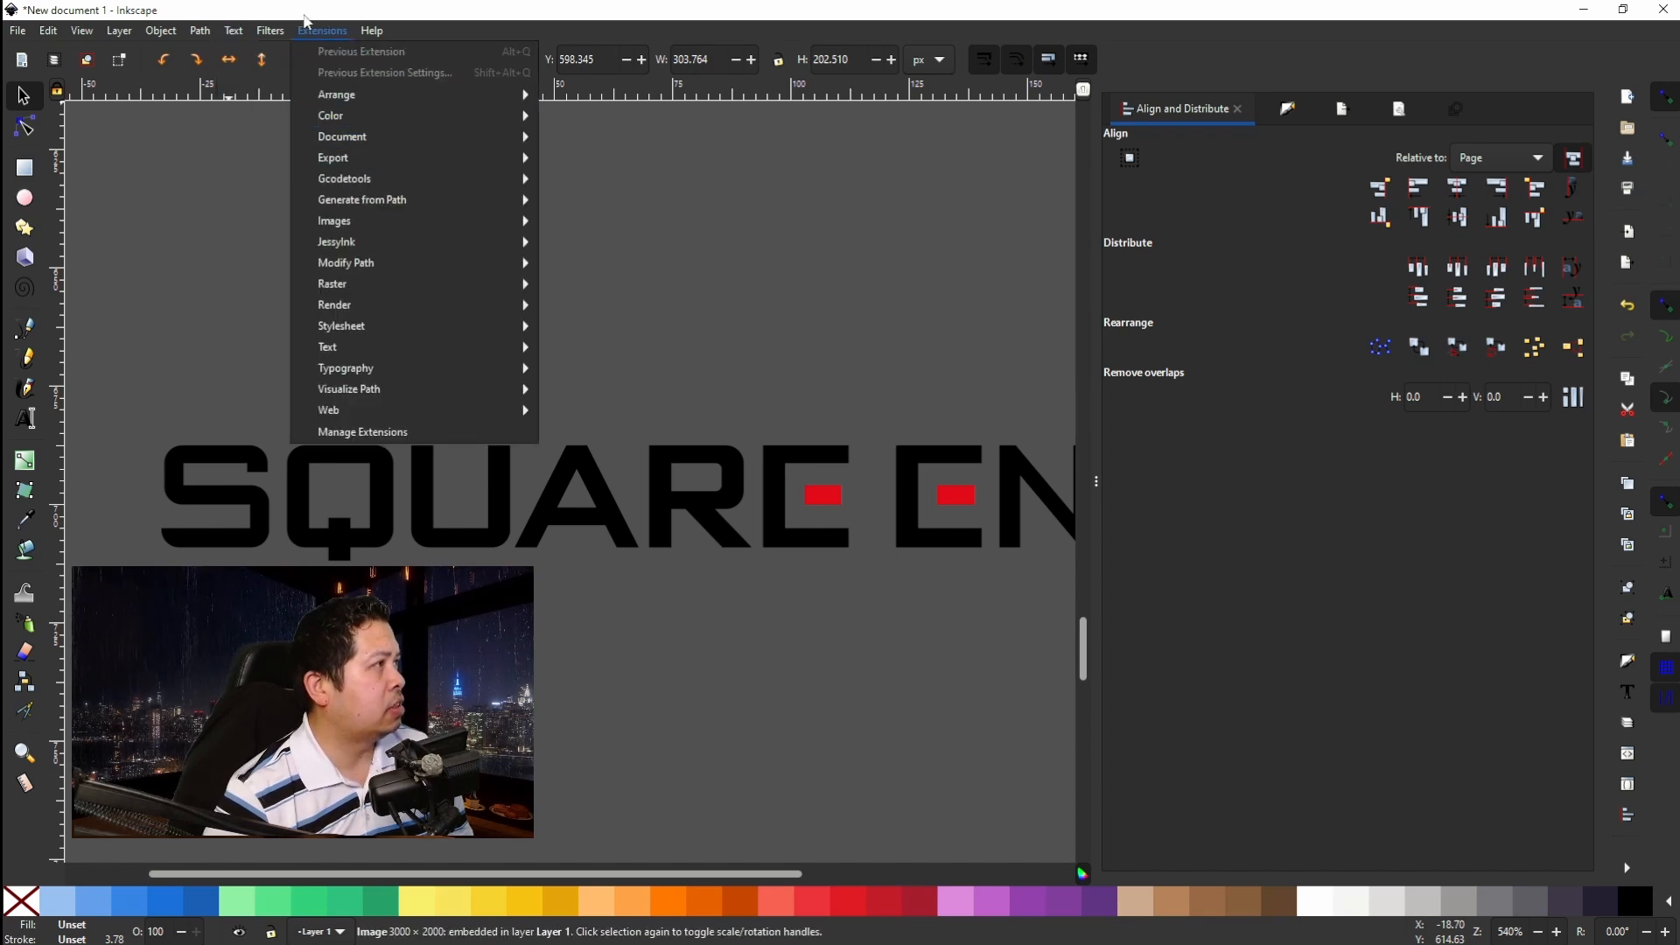
pyautogui.moveTo(199, 31)
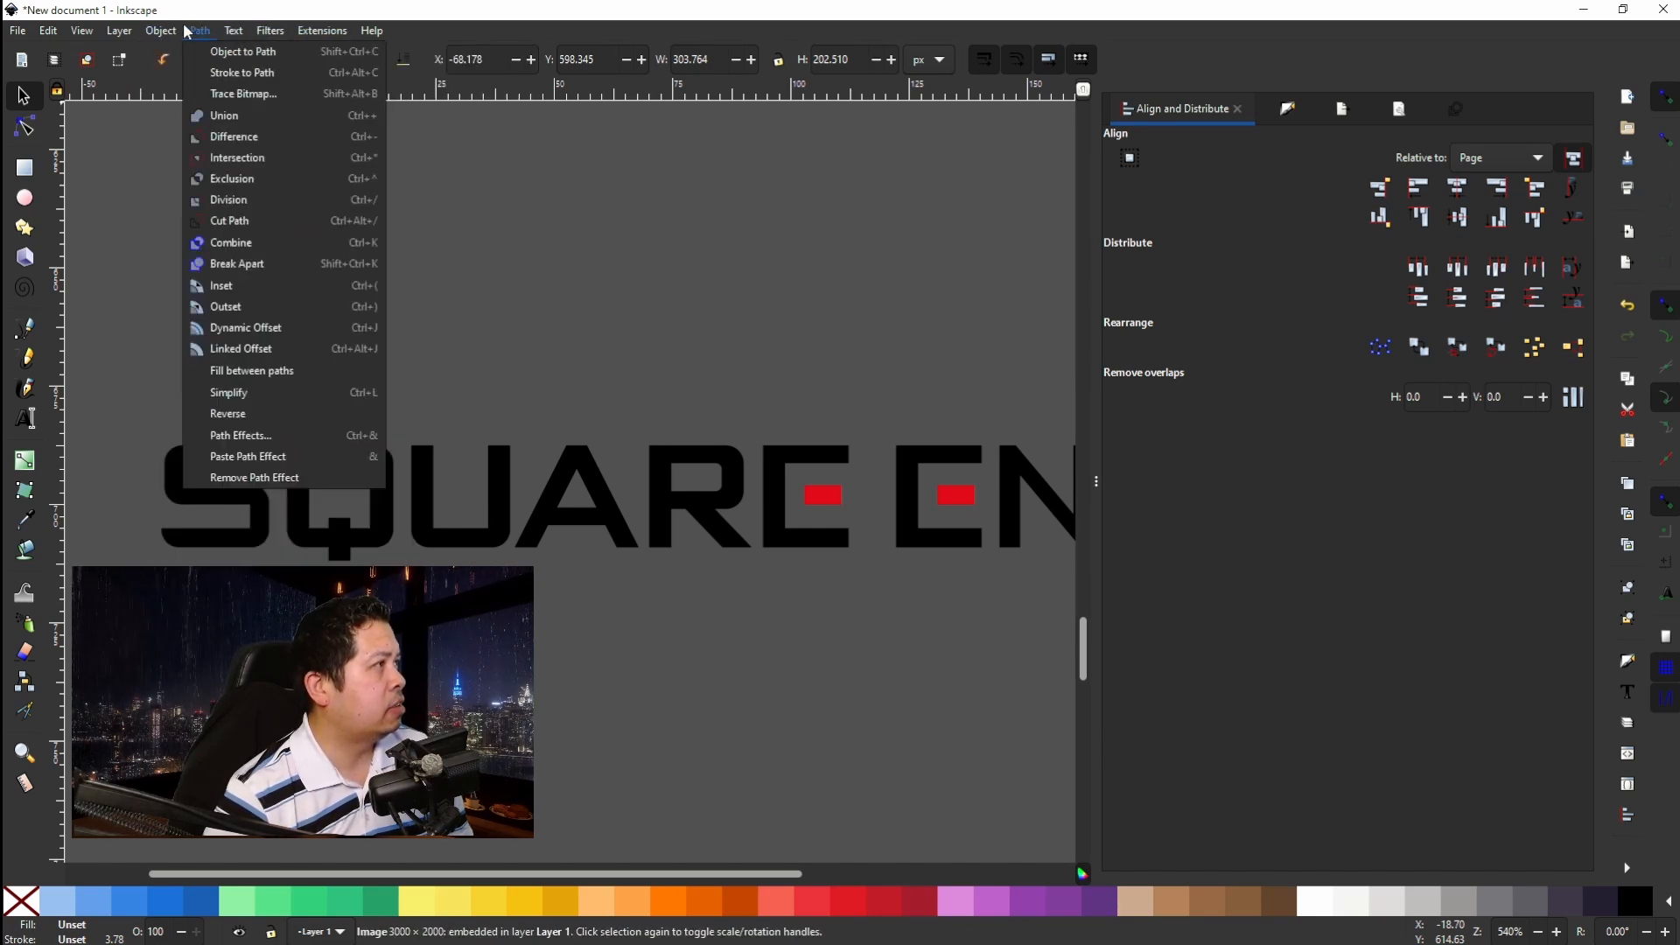
pyautogui.click(243, 91)
pyautogui.click(1373, 415)
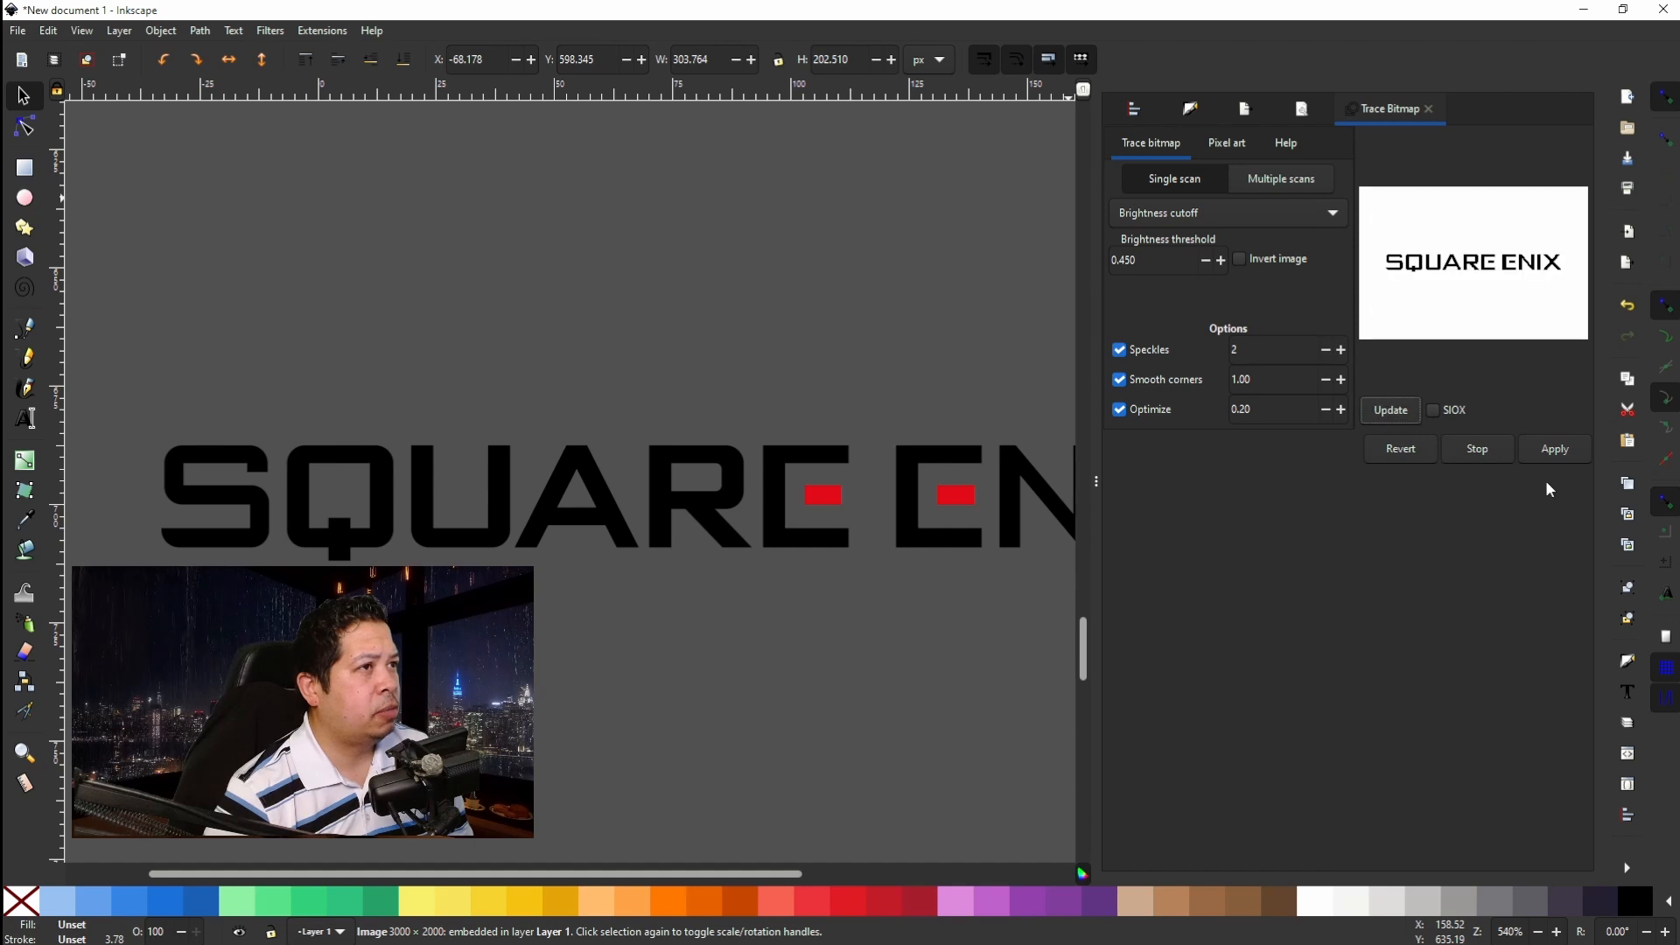
pyautogui.click(1566, 450)
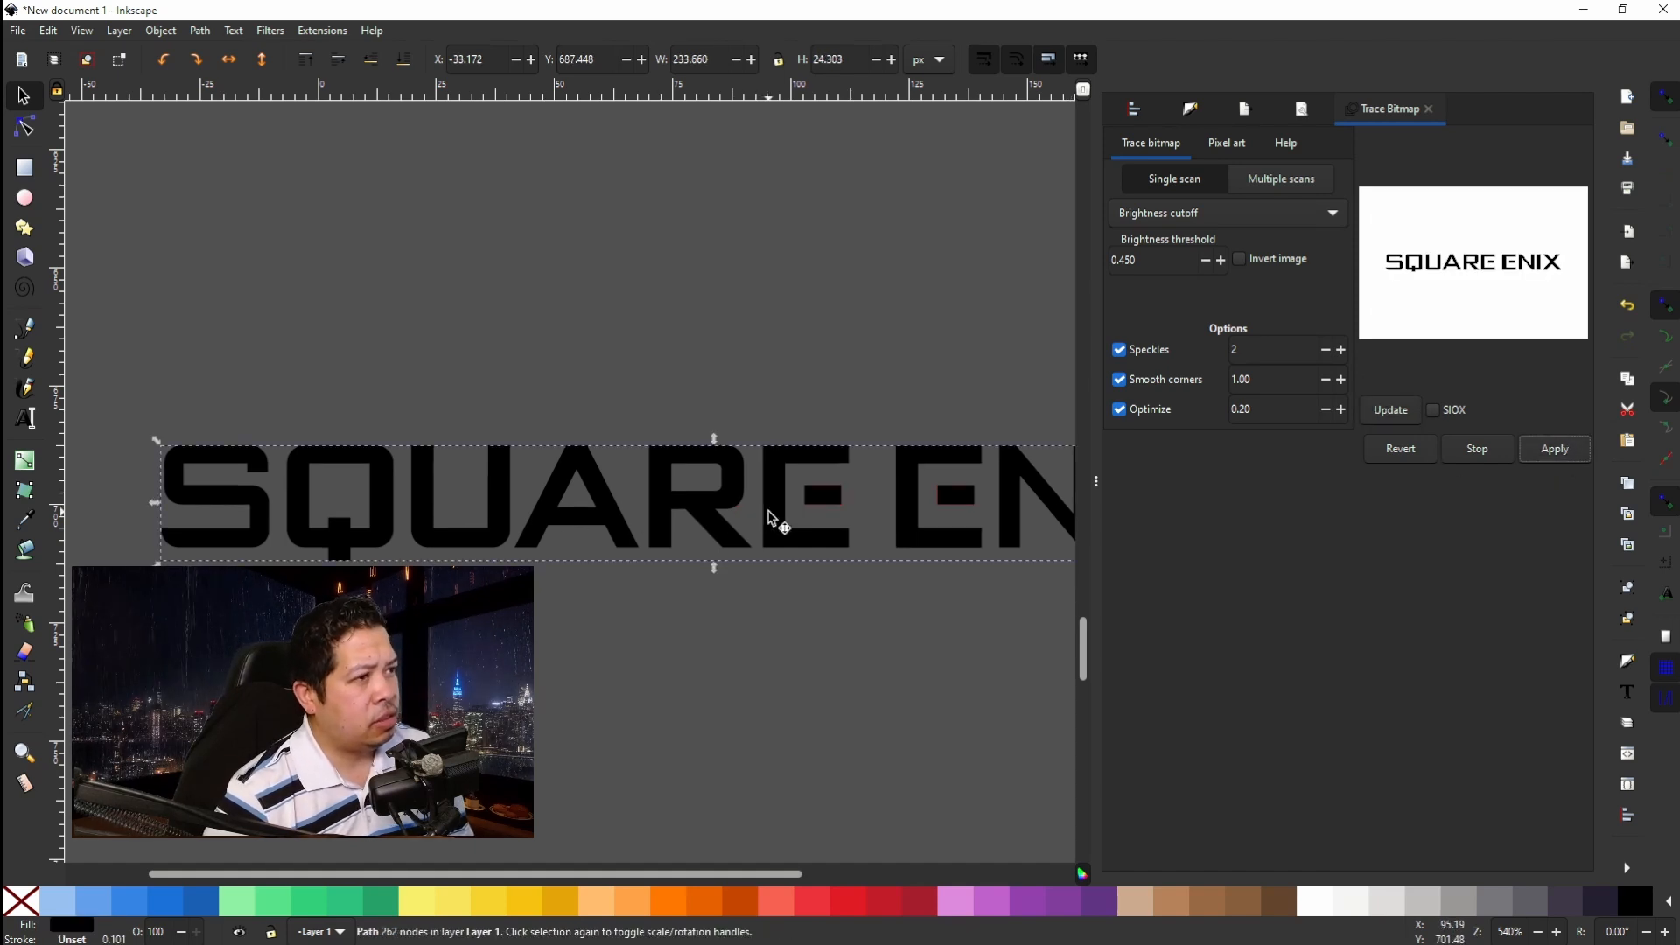
pyautogui.moveTo(773, 522)
pyautogui.mouseDown()
pyautogui.moveTo(727, 390)
pyautogui.moveTo(677, 337)
pyautogui.mouseUp()
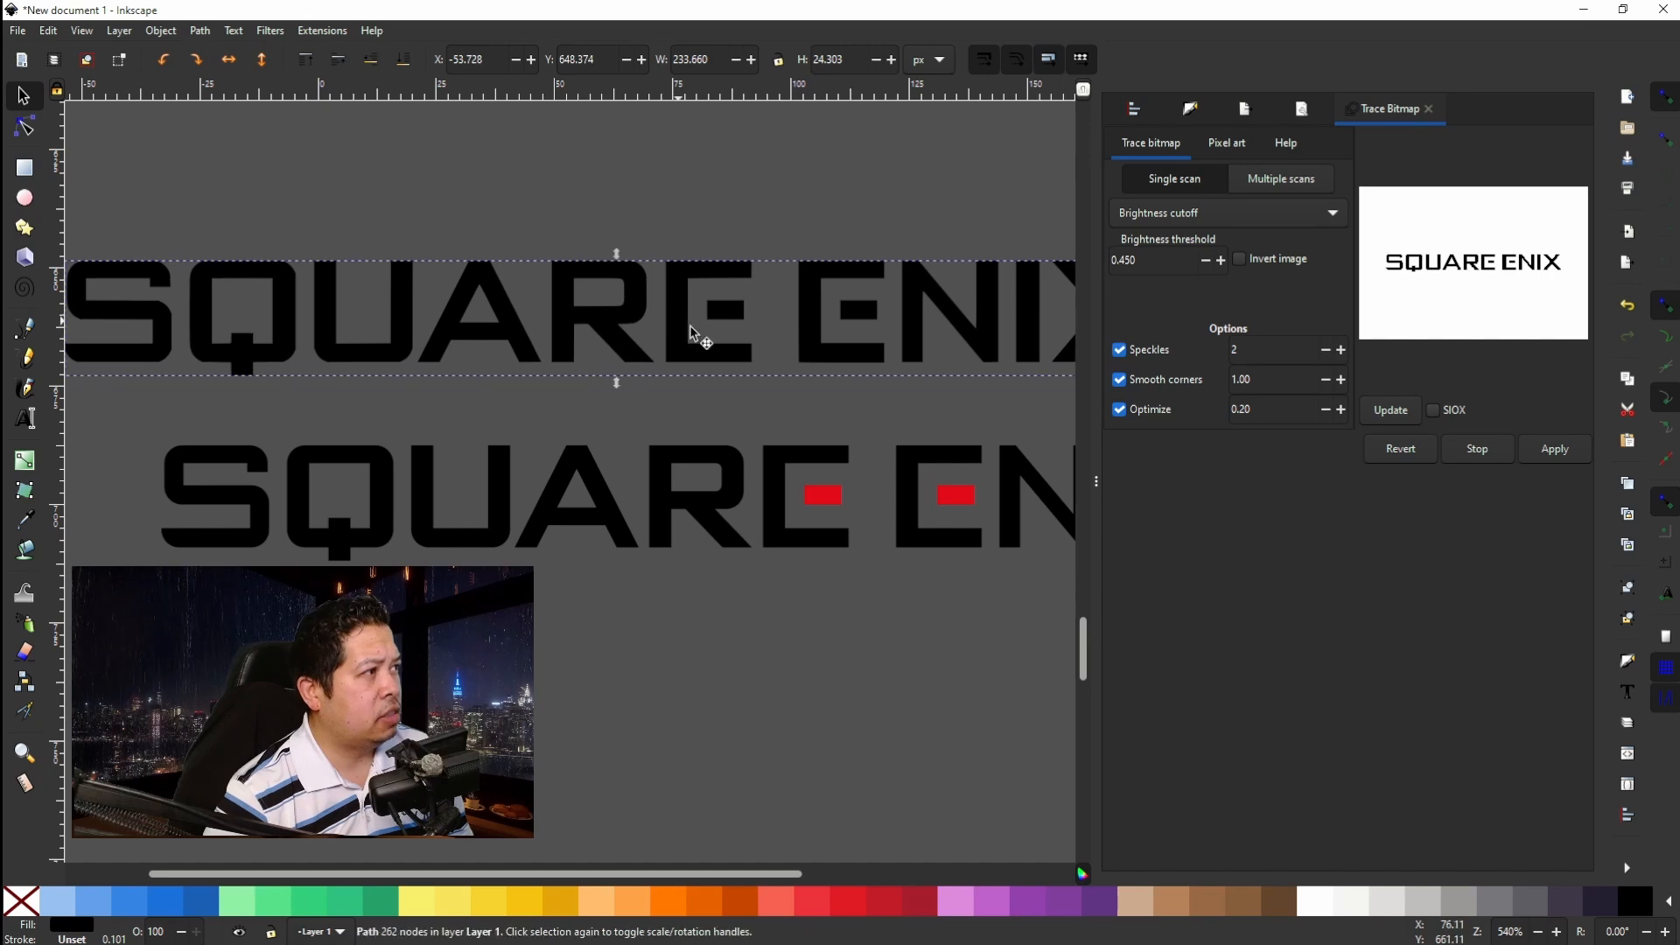
# Draw a rectangle about 7.8 by 4.1 px over SQUARE's final E bar, filled with the logo image's red at 100% opacity.
pyautogui.click(24, 168)
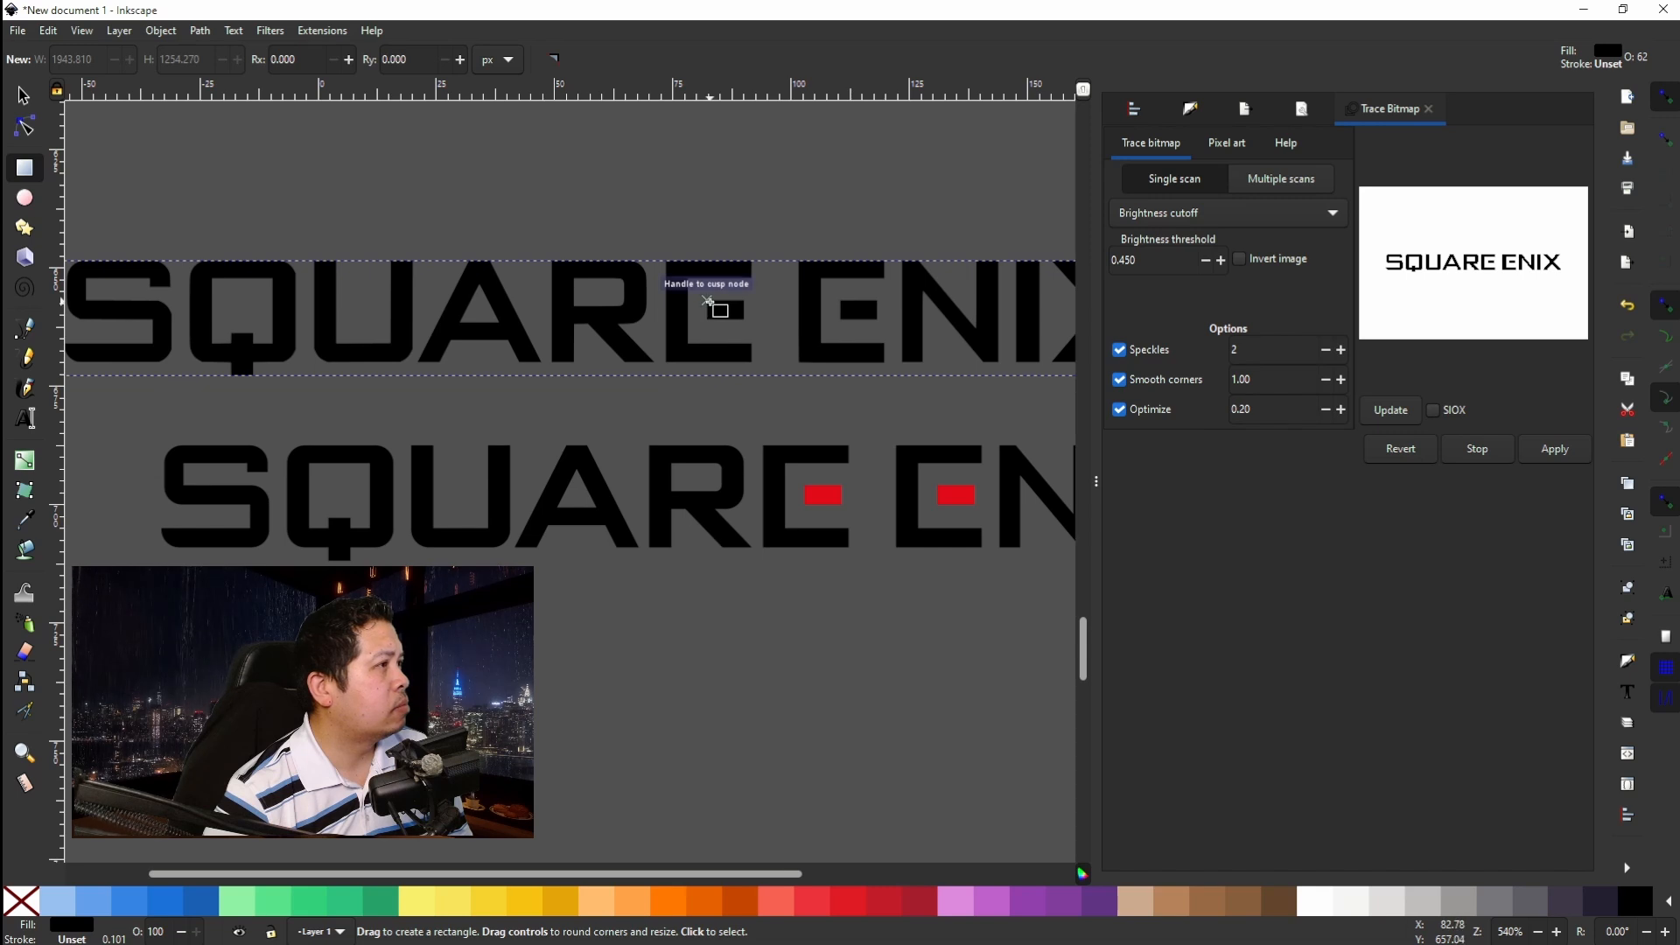
pyautogui.moveTo(707, 301); pyautogui.dragTo(744, 320)
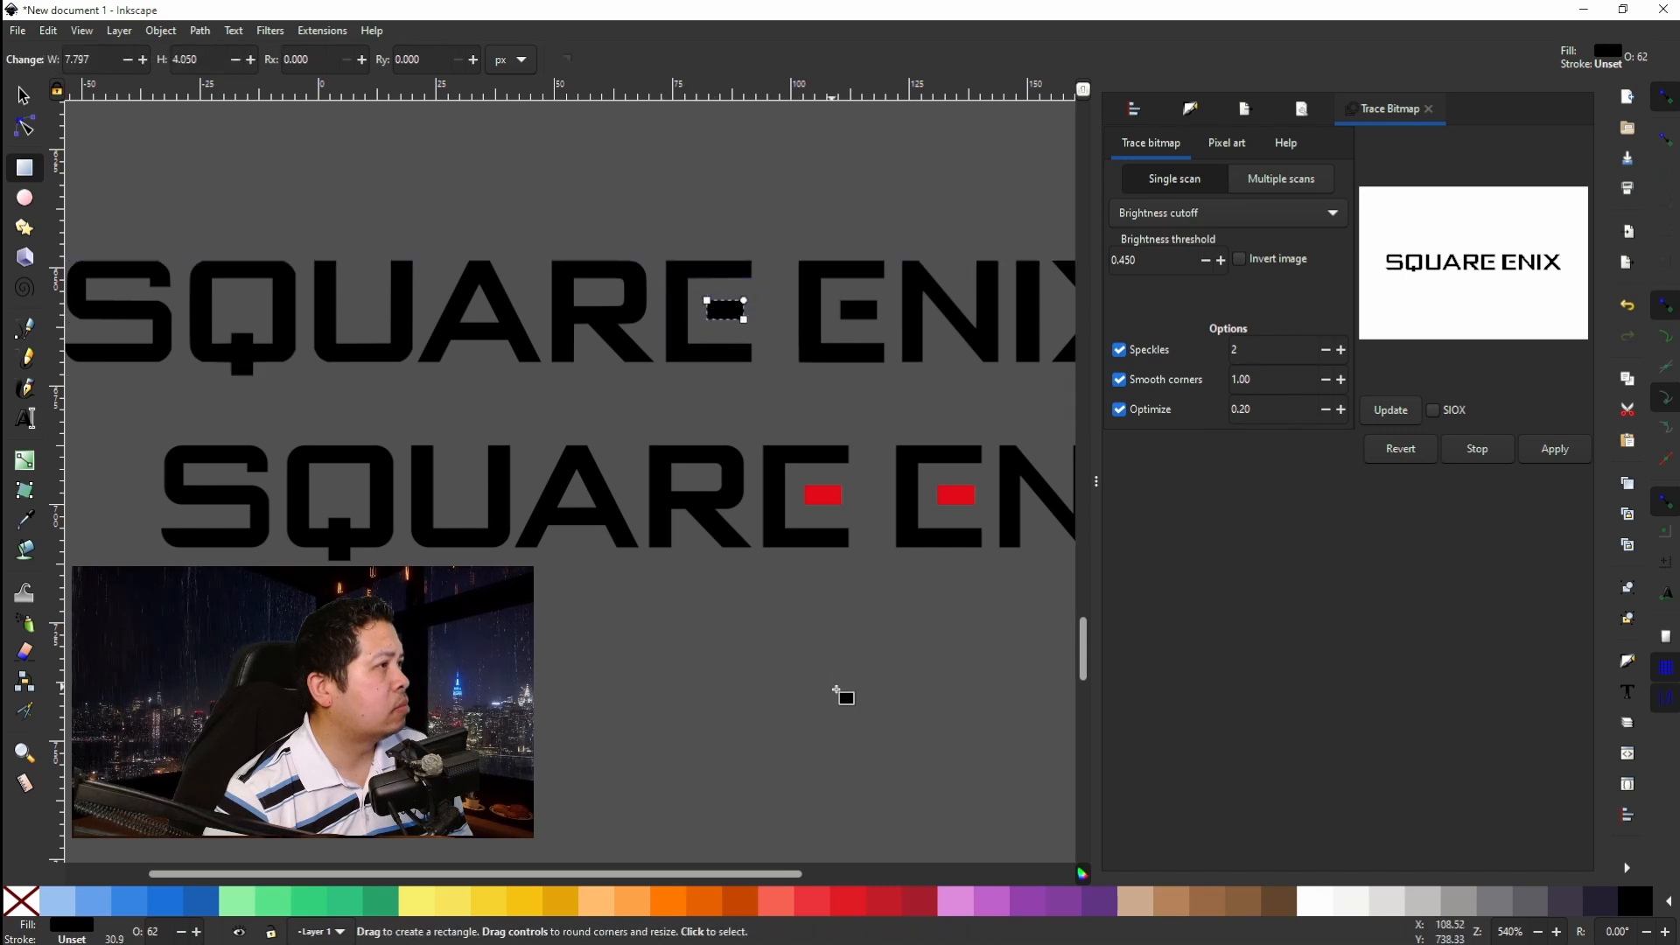
pyautogui.click(35, 518)
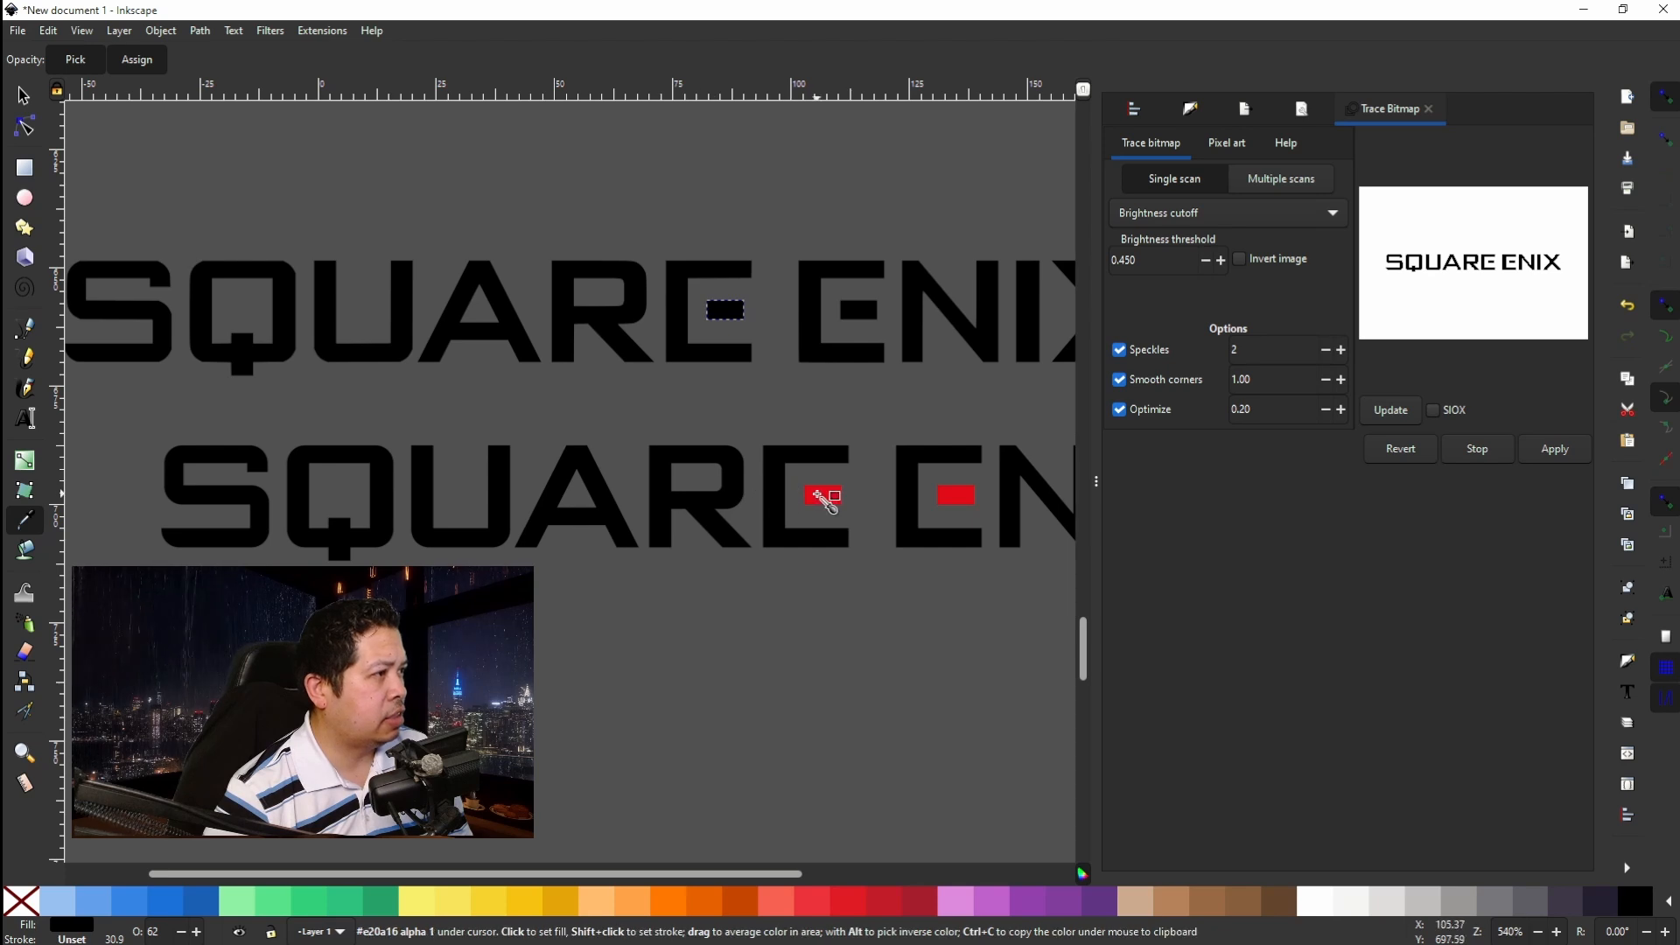
pyautogui.click(819, 495)
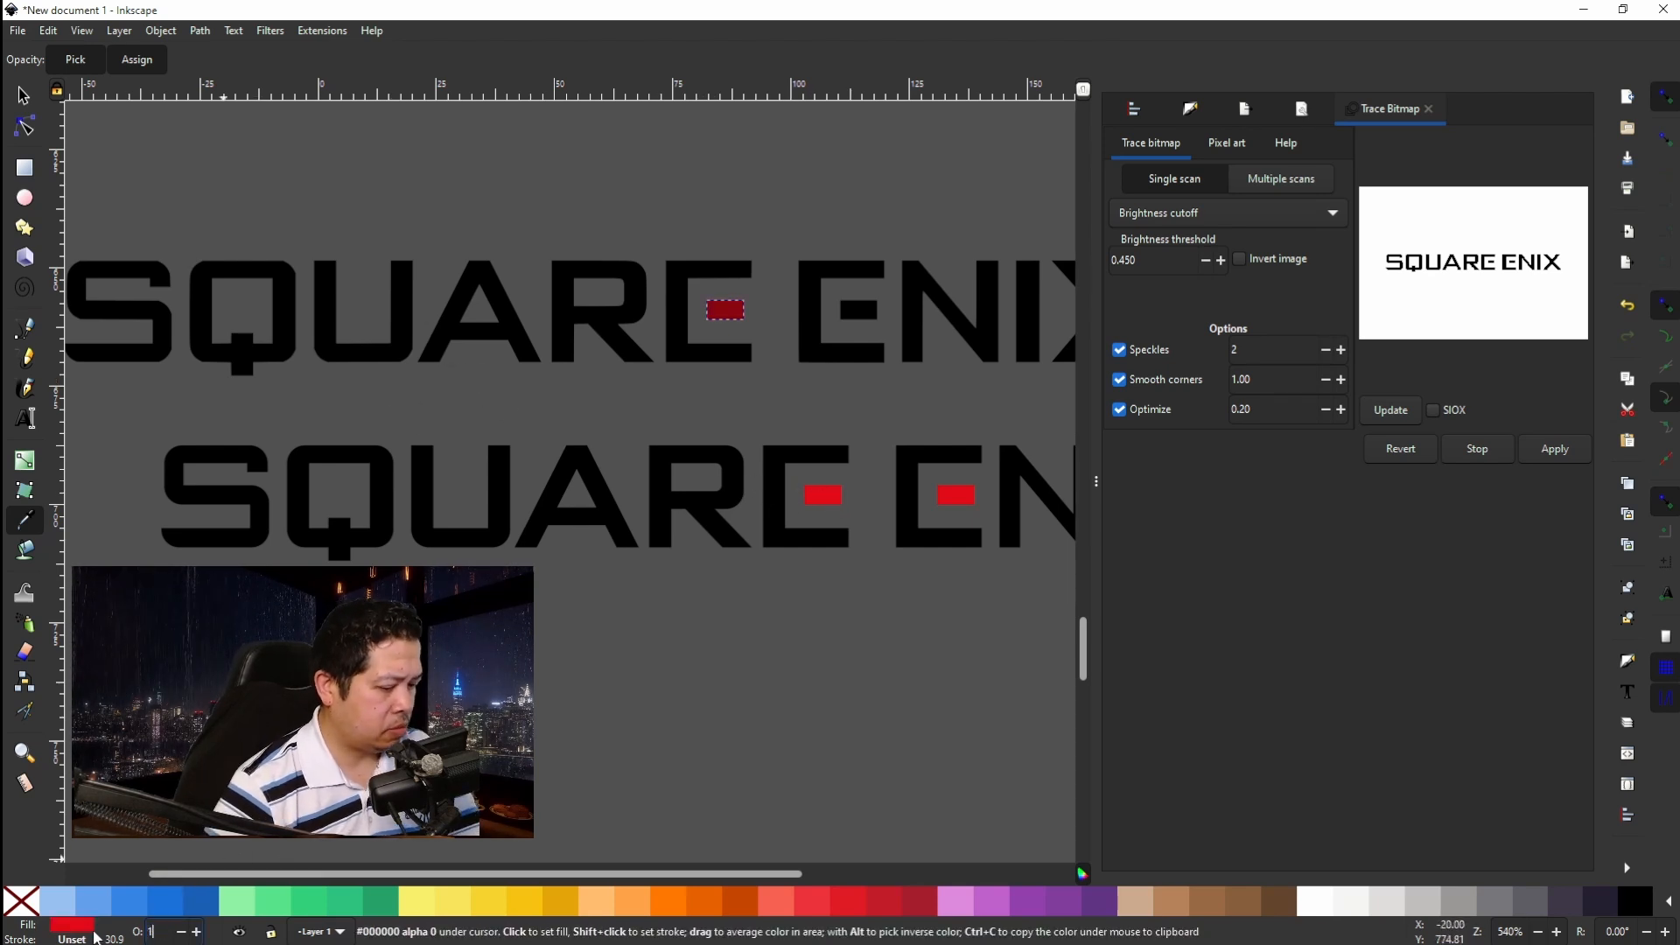
pyautogui.write('100')
pyautogui.press('Return')
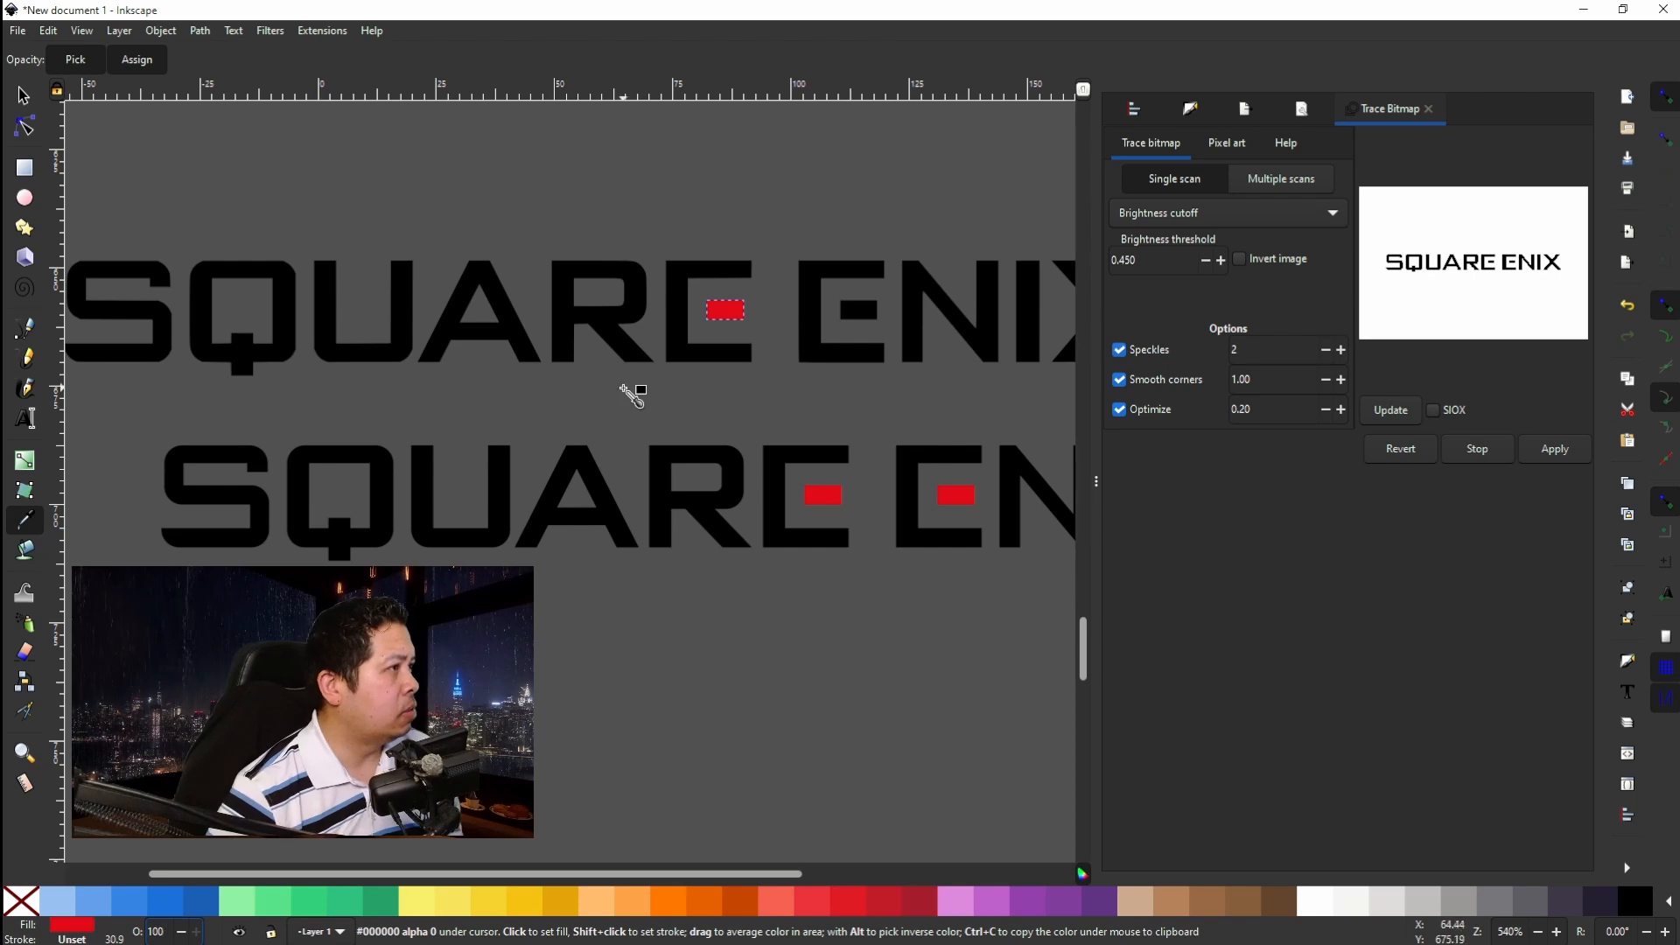
# Copy the red rectangle and place the duplicate over the middle bar of the E in ENIX.
pyautogui.click(23, 96)
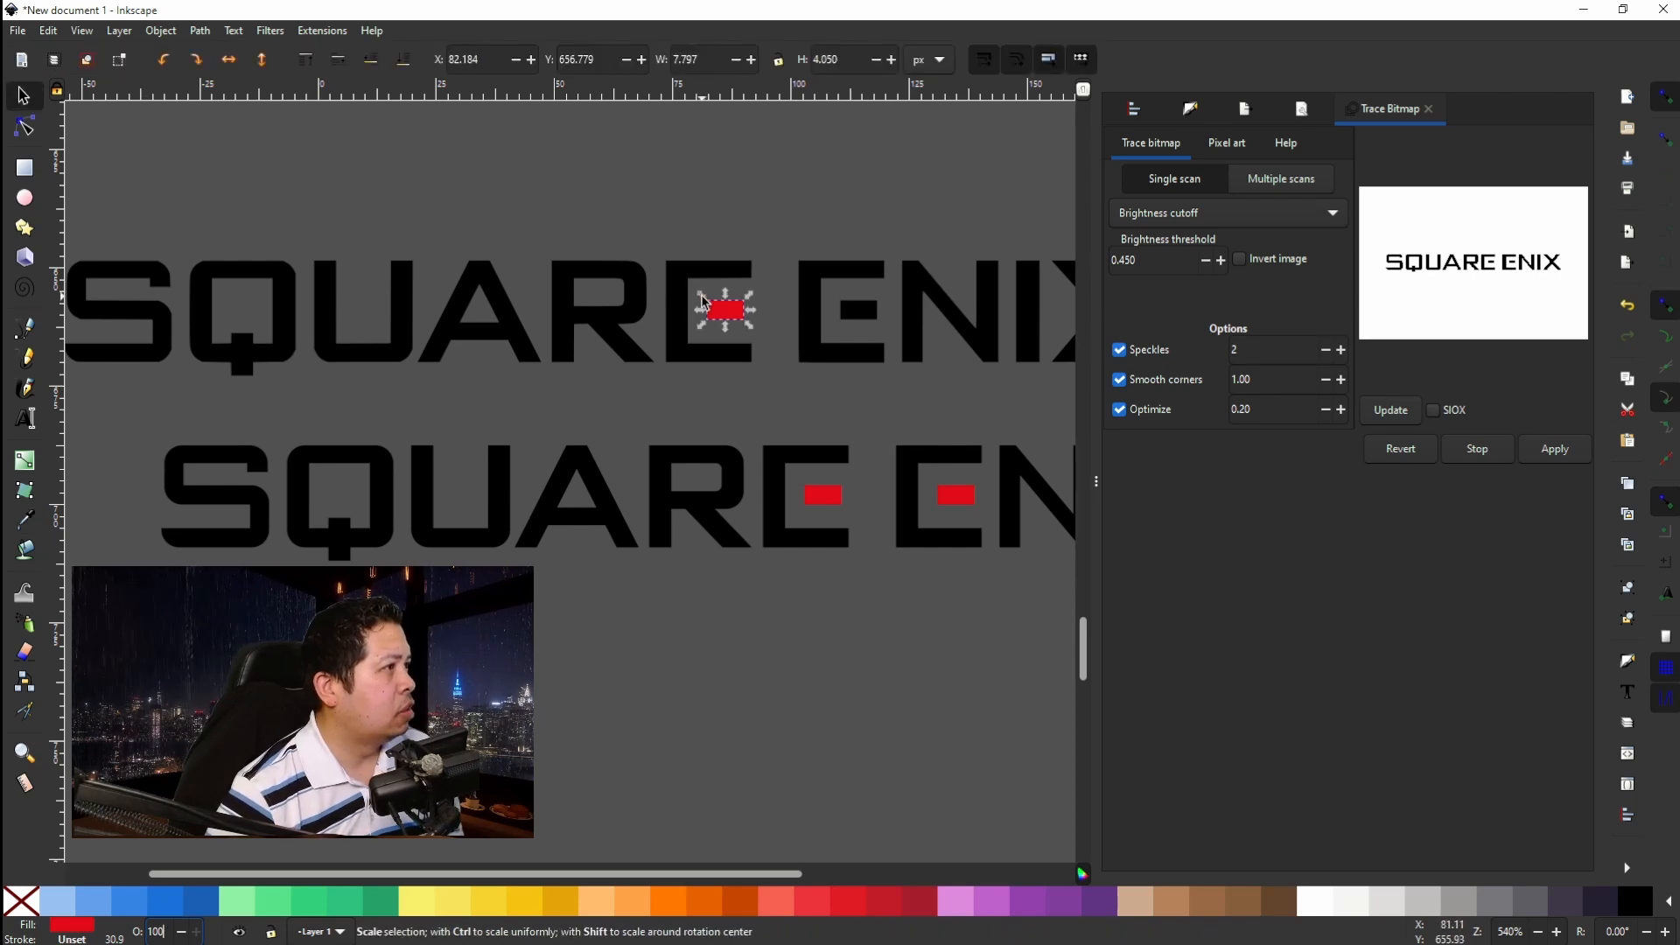
pyautogui.rightClick(732, 333)
pyautogui.click(760, 389)
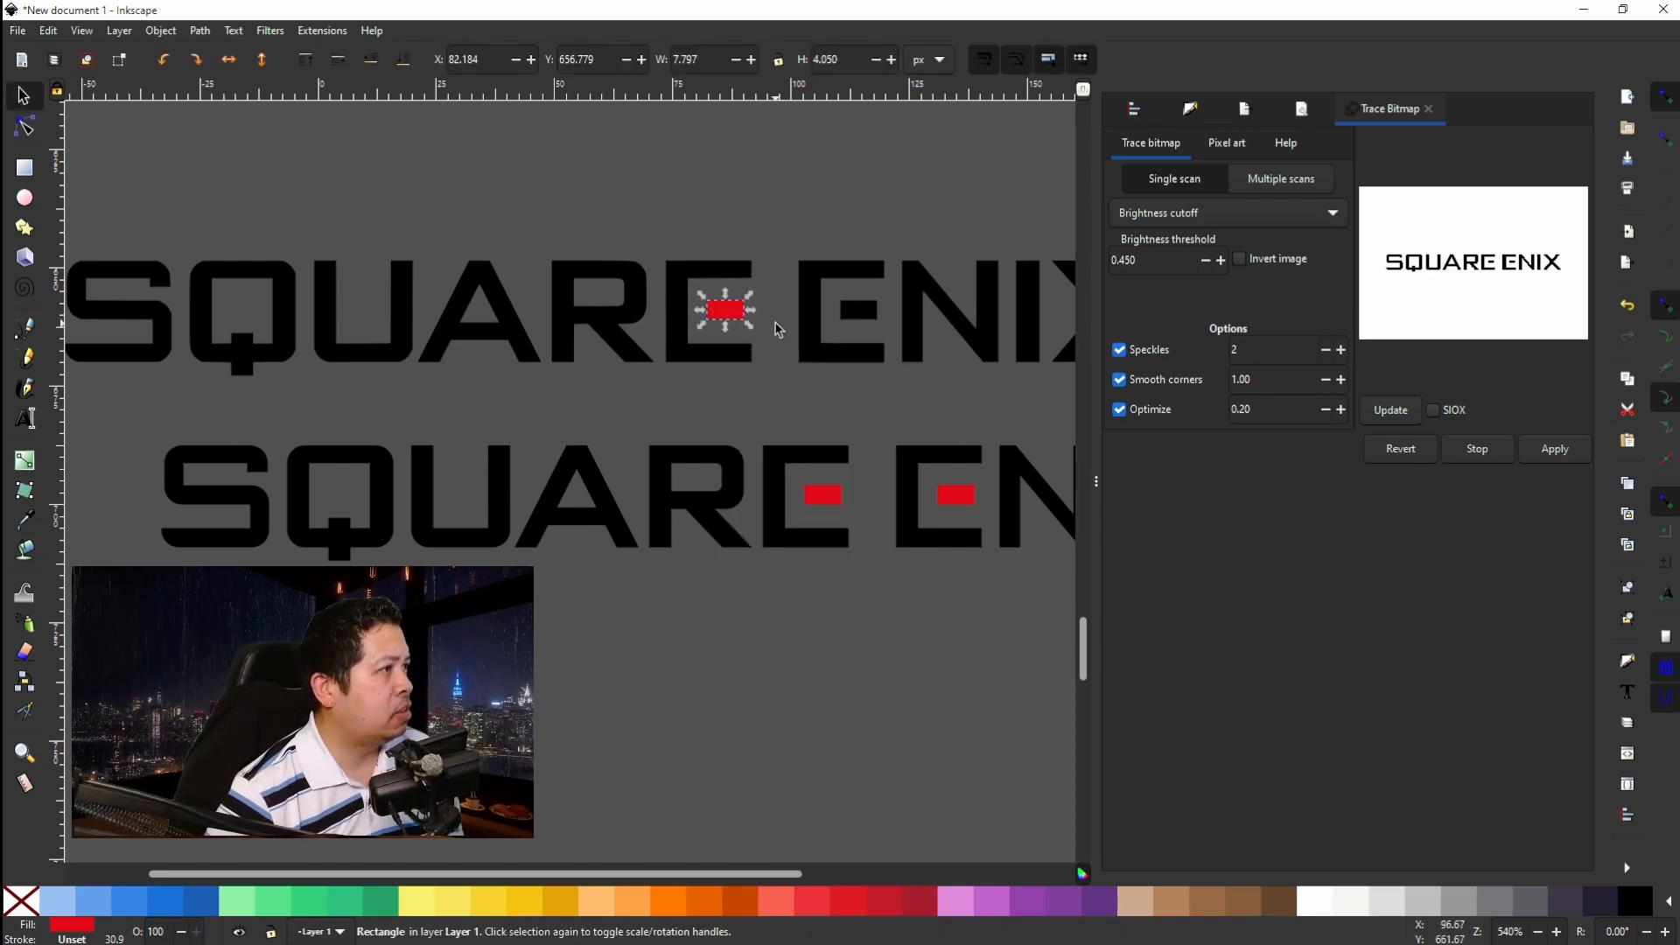
pyautogui.rightClick(778, 325)
pyautogui.click(815, 423)
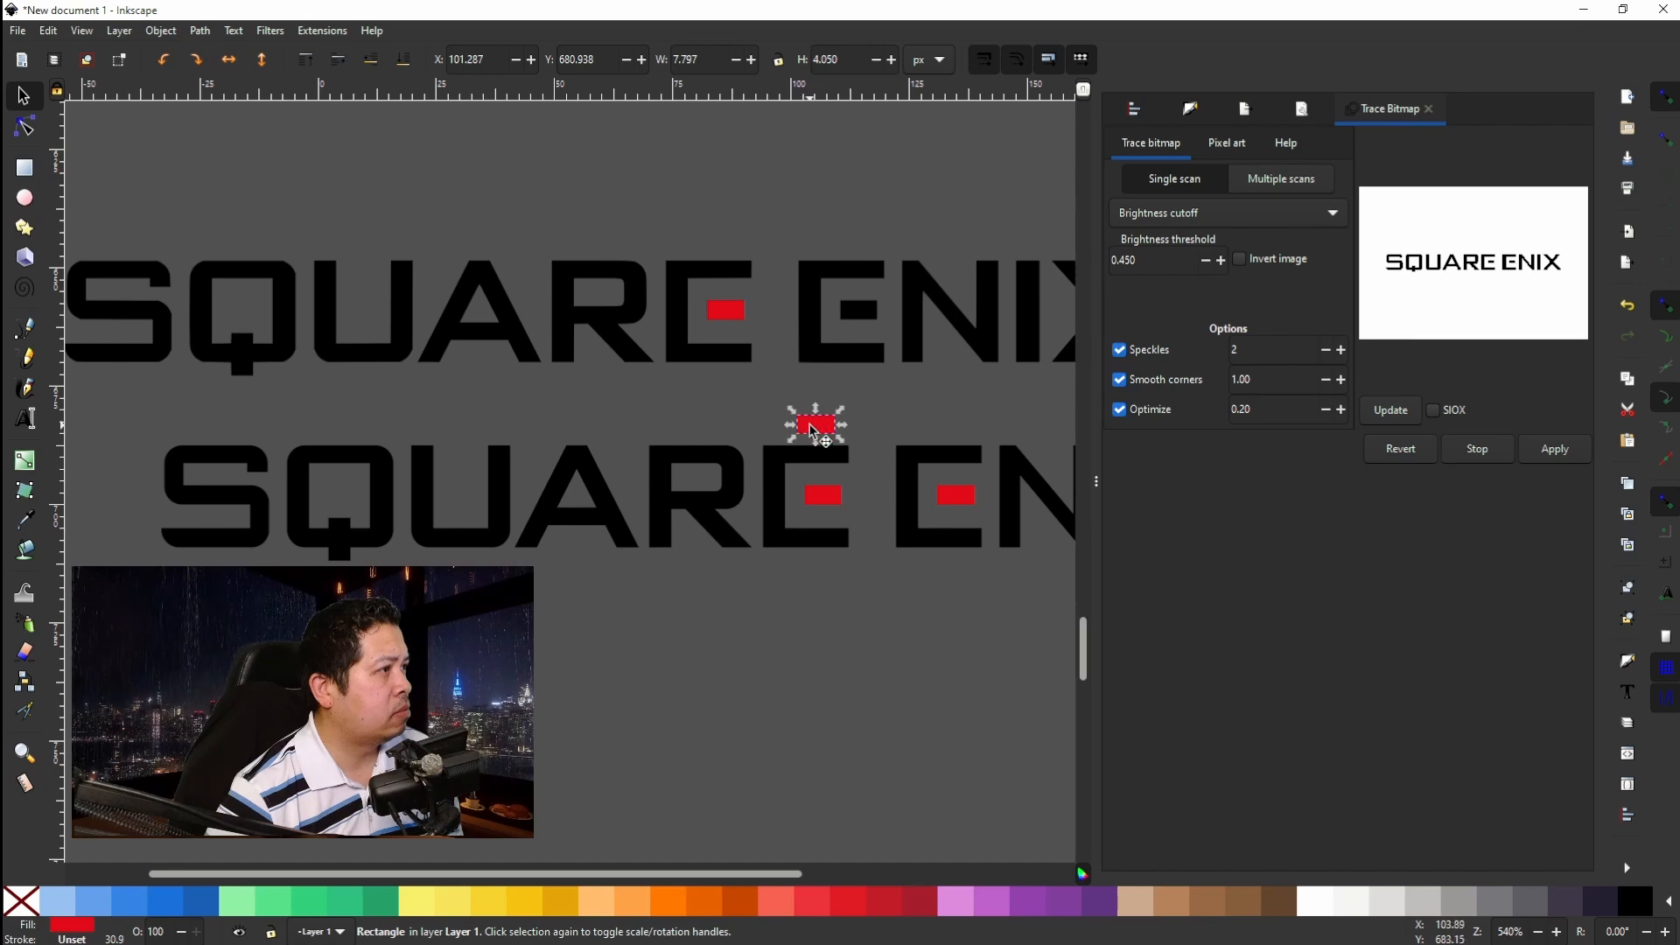
pyautogui.moveTo(818, 426); pyautogui.dragTo(870, 321)
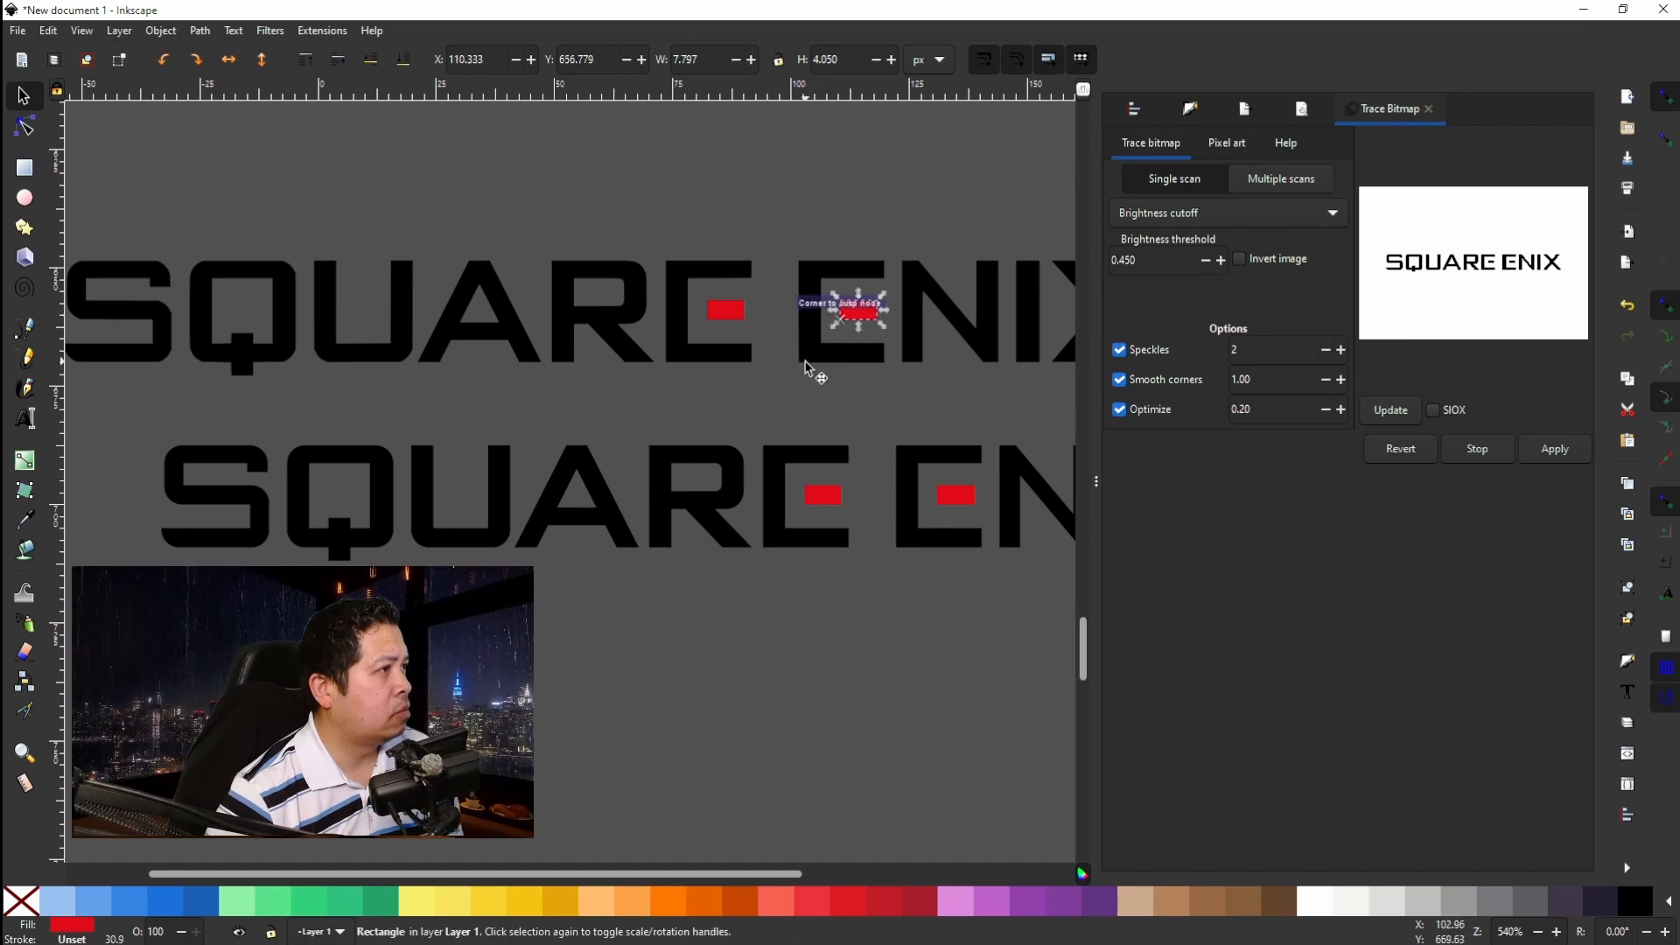
pyautogui.press('Escape')
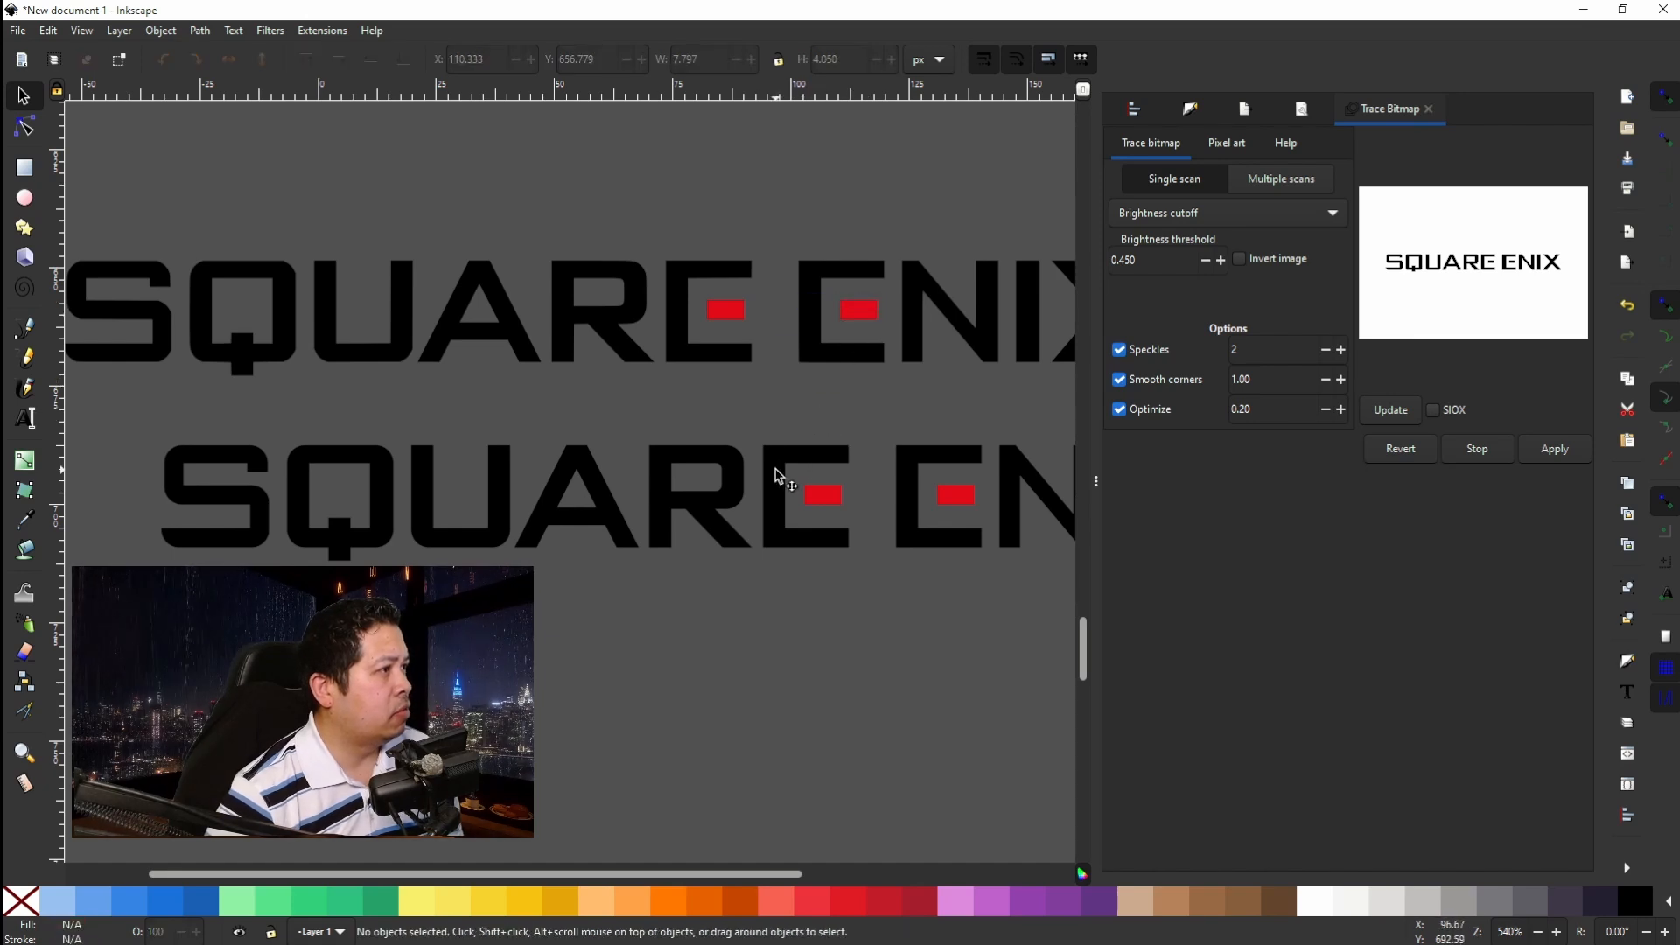
# Delete the original Square Enix bitmap image, keeping the traced version.
pyautogui.click(777, 483)
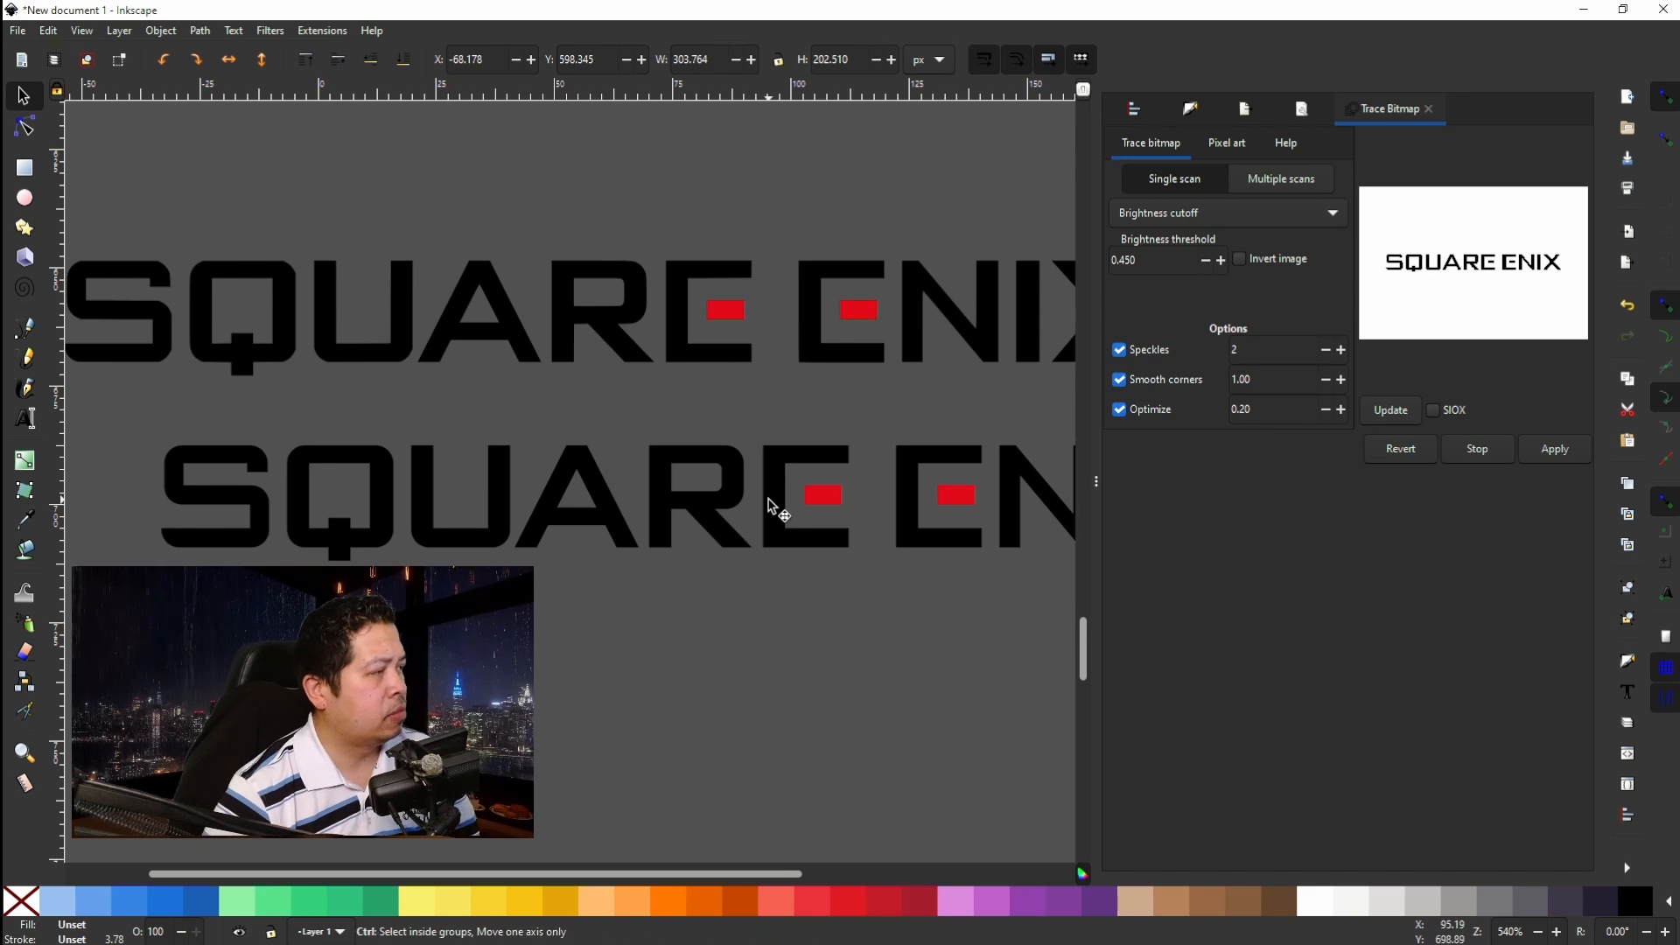
pyautogui.scroll(-7, 774, 507)
pyautogui.rightClick(742, 471)
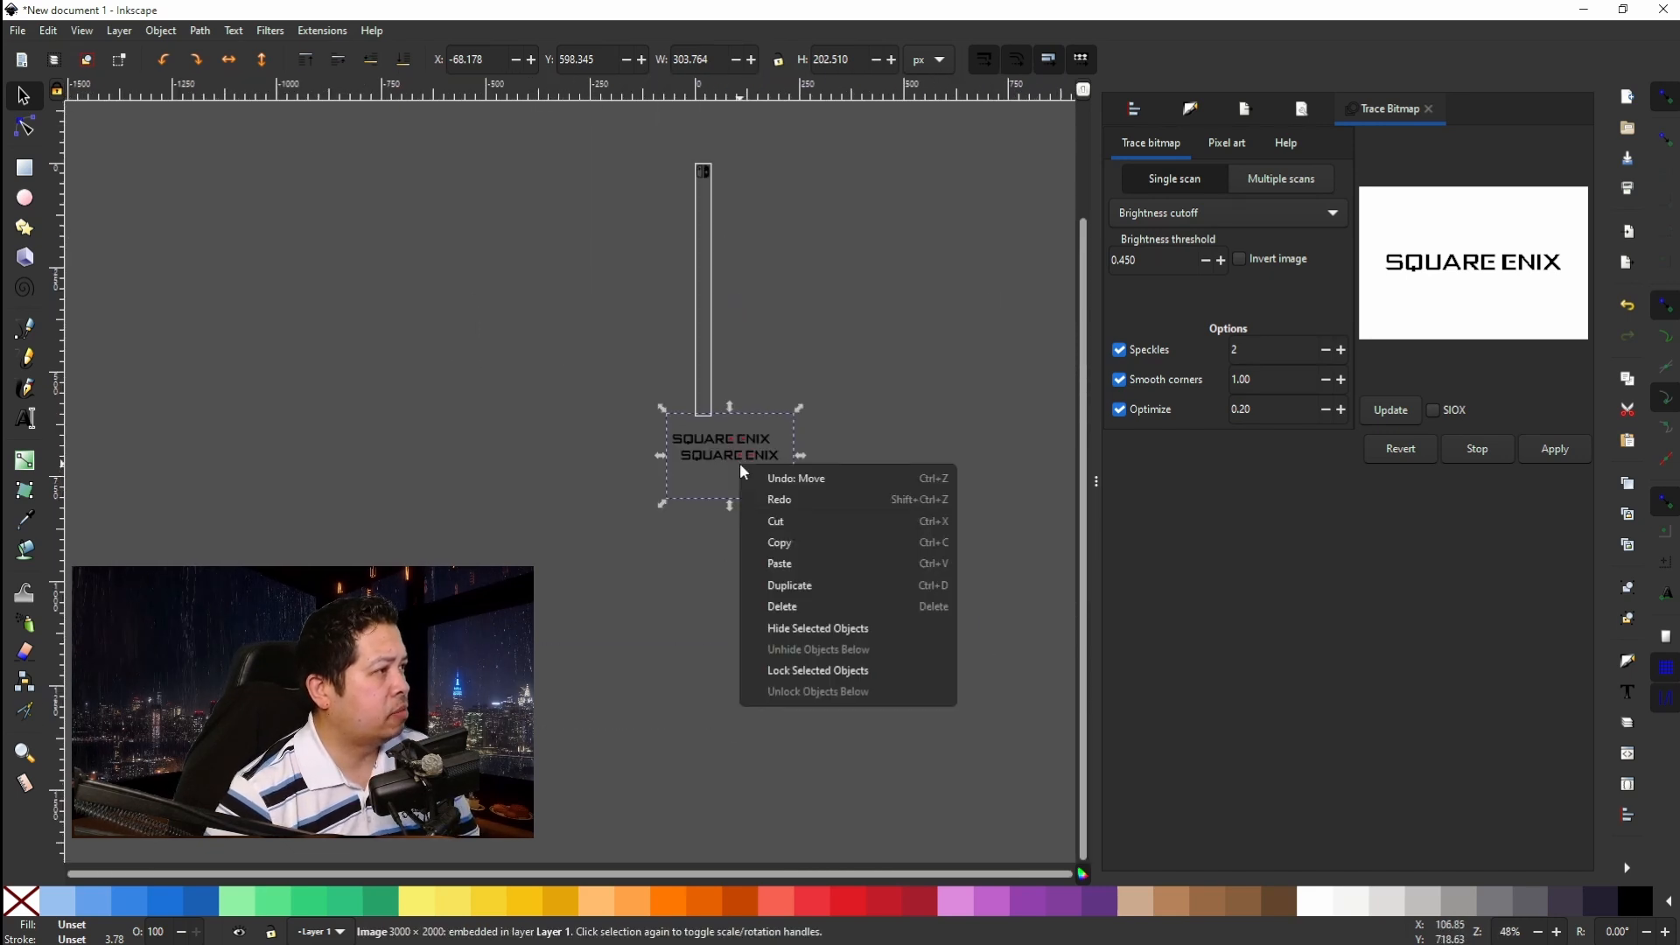
pyautogui.click(776, 605)
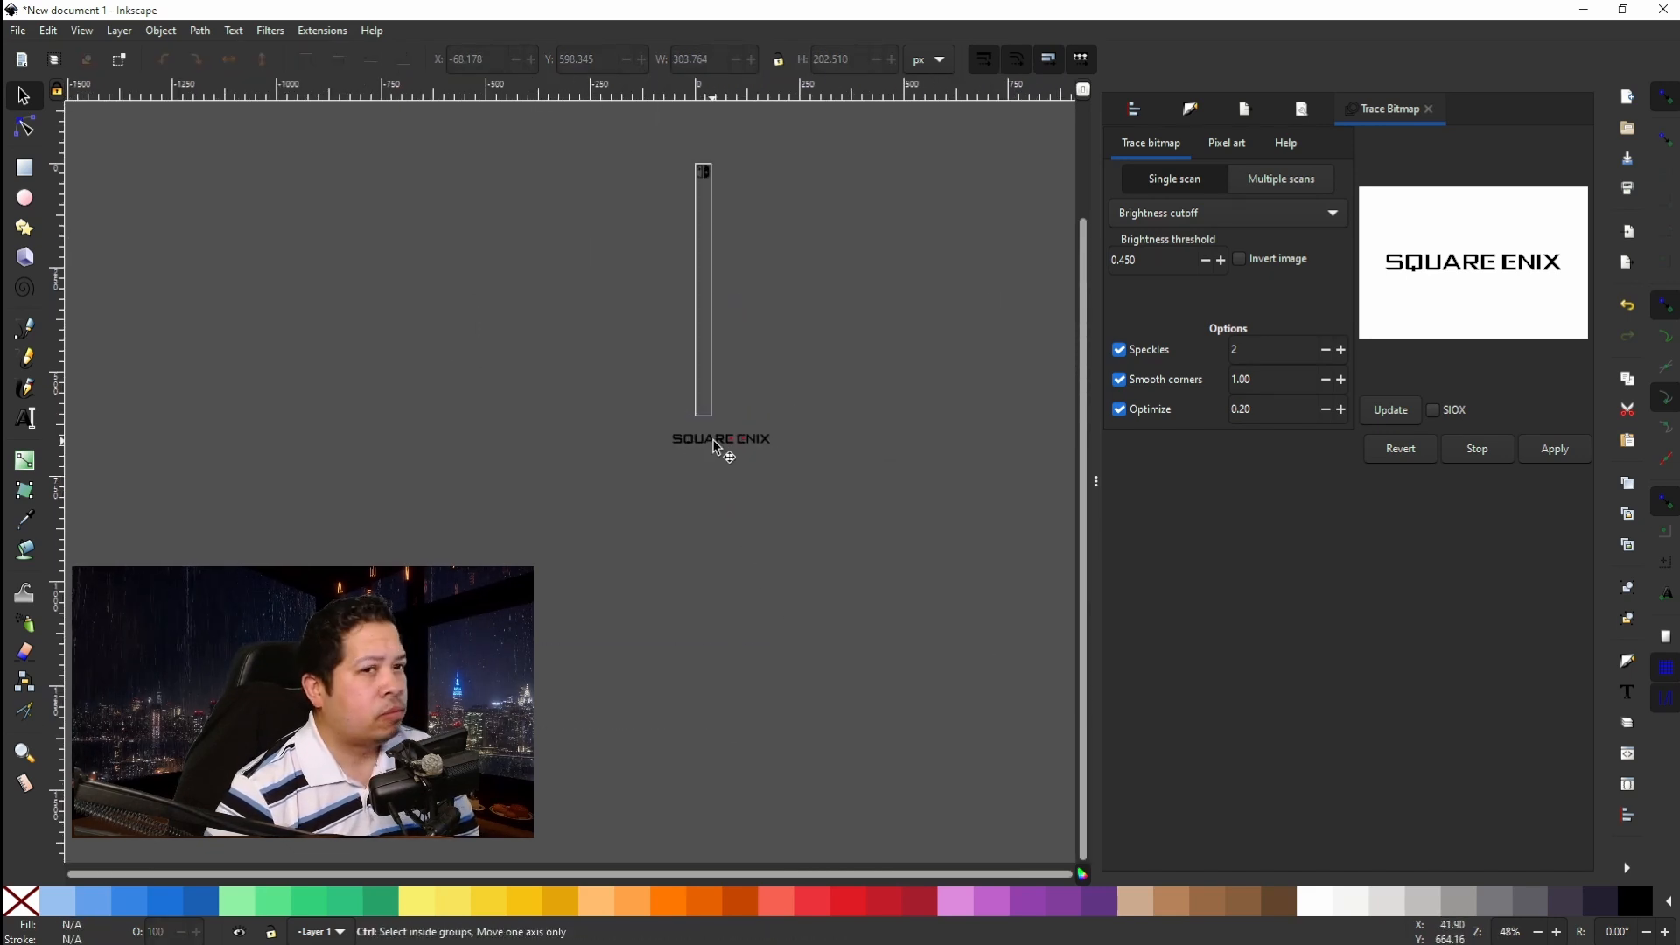
# Group the traced Square Enix lettering with its two red rectangles.
pyautogui.scroll(5, 723, 452)
pyautogui.moveTo(439, 356); pyautogui.dragTo(1032, 529)
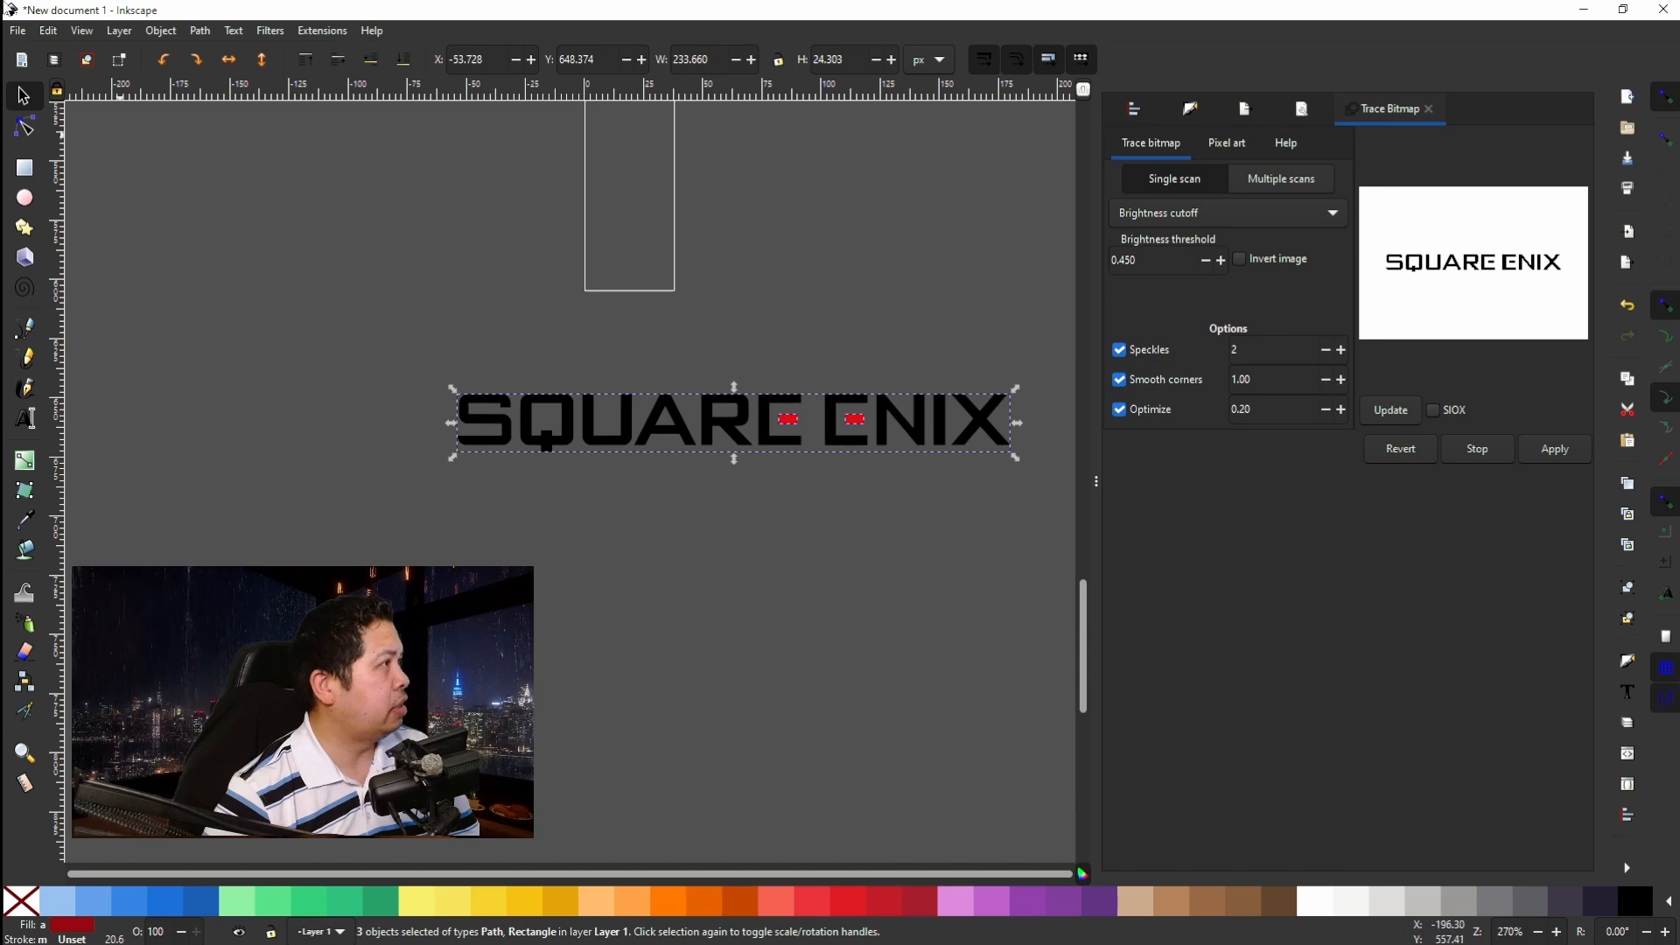
pyautogui.click(161, 31)
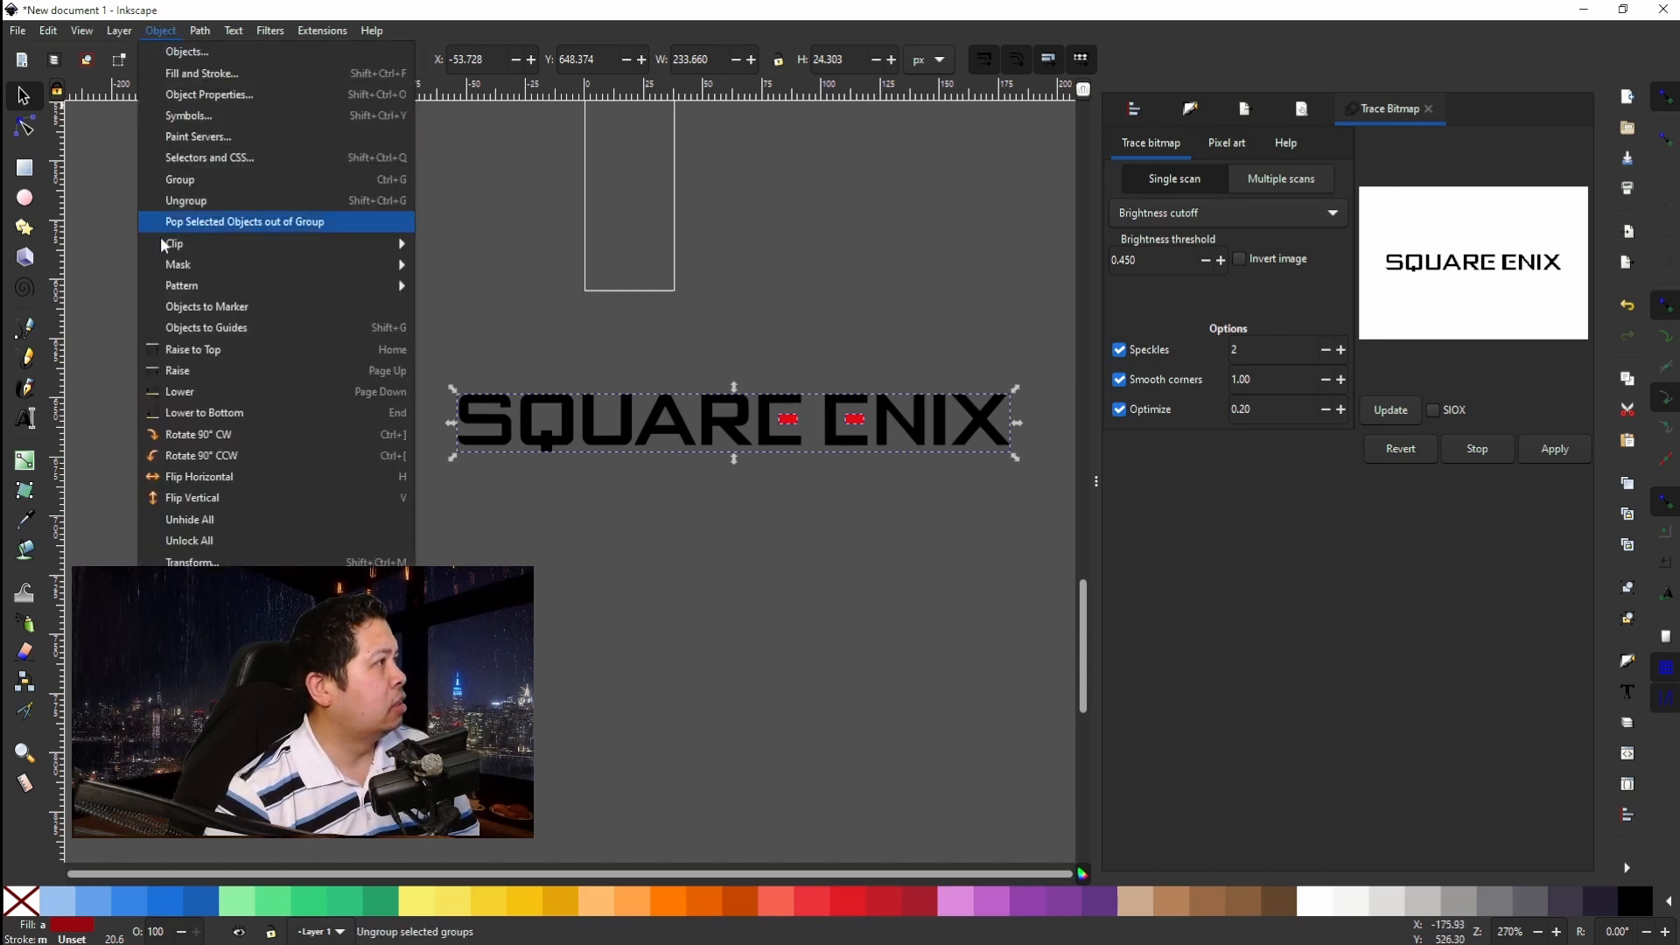
pyautogui.click(171, 187)
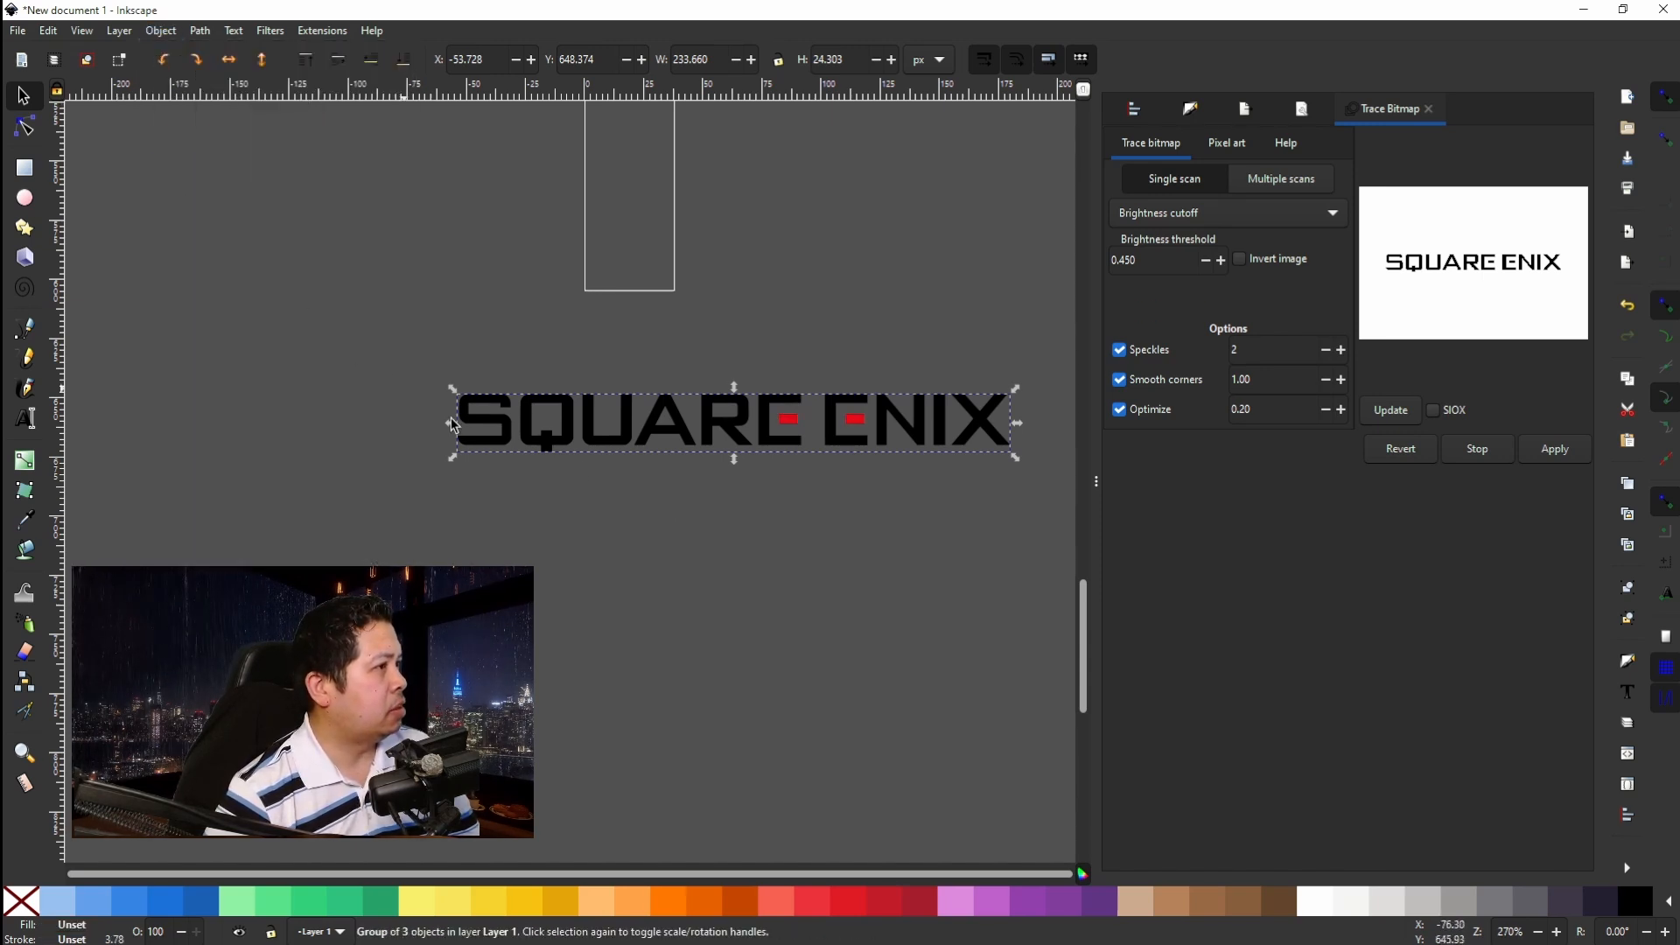
# Rotate the Square Enix group 90° clockwise and move it up onto the page's lower end.
pyautogui.click(733, 446)
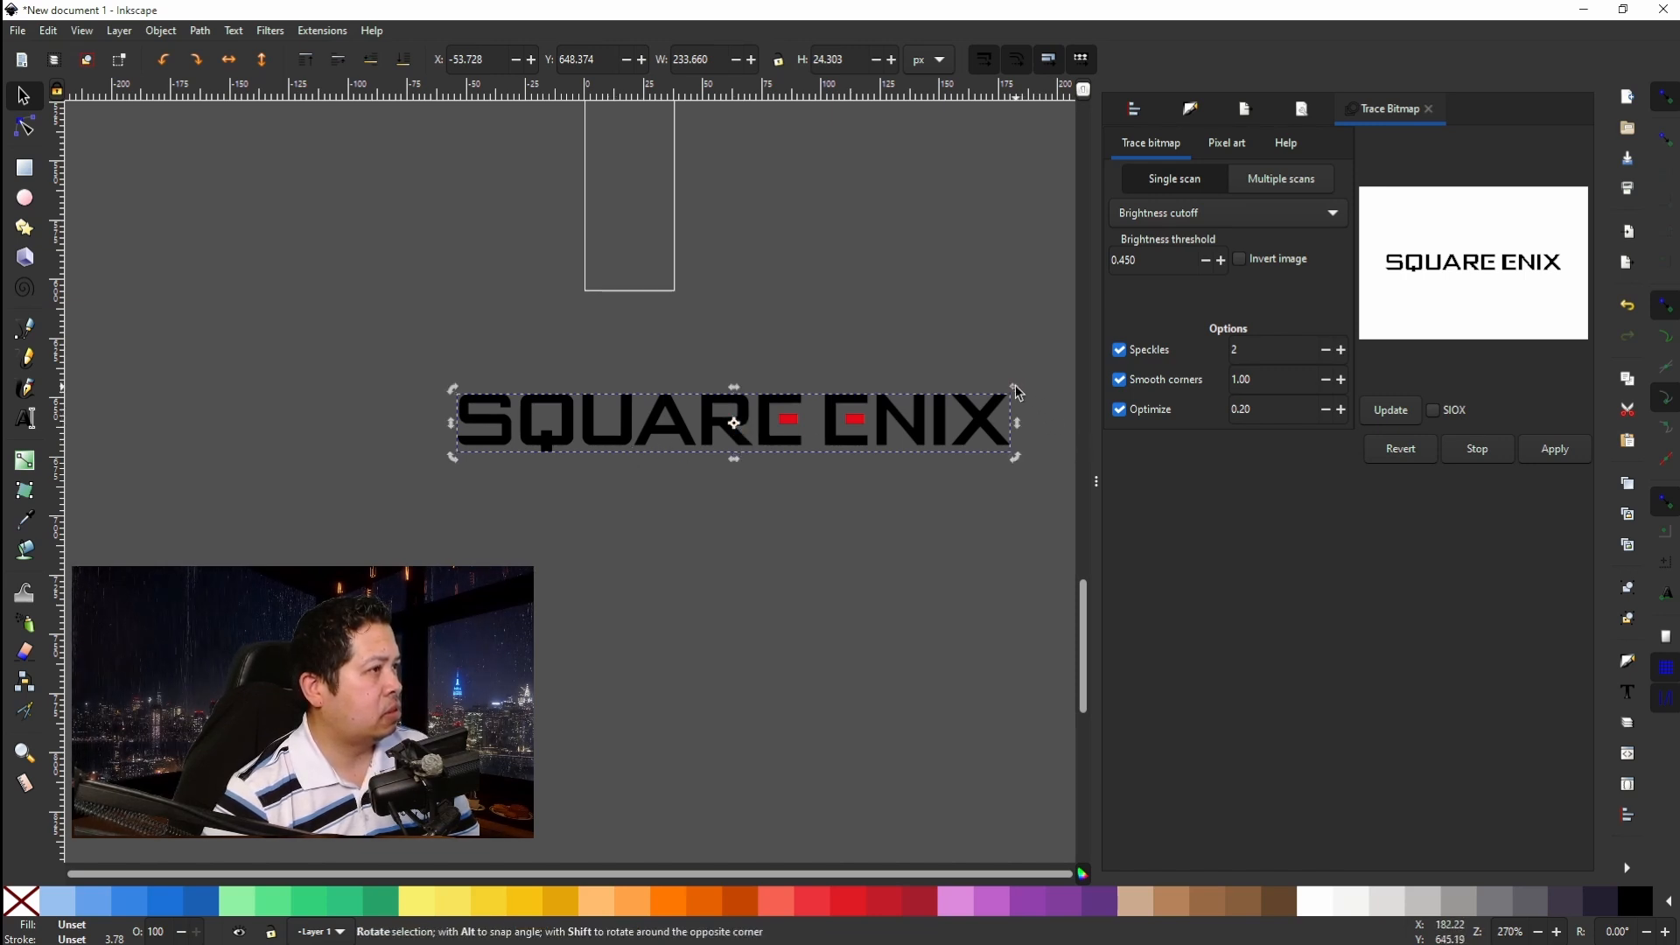
pyautogui.moveTo(1023, 394); pyautogui.dragTo(765, 682)
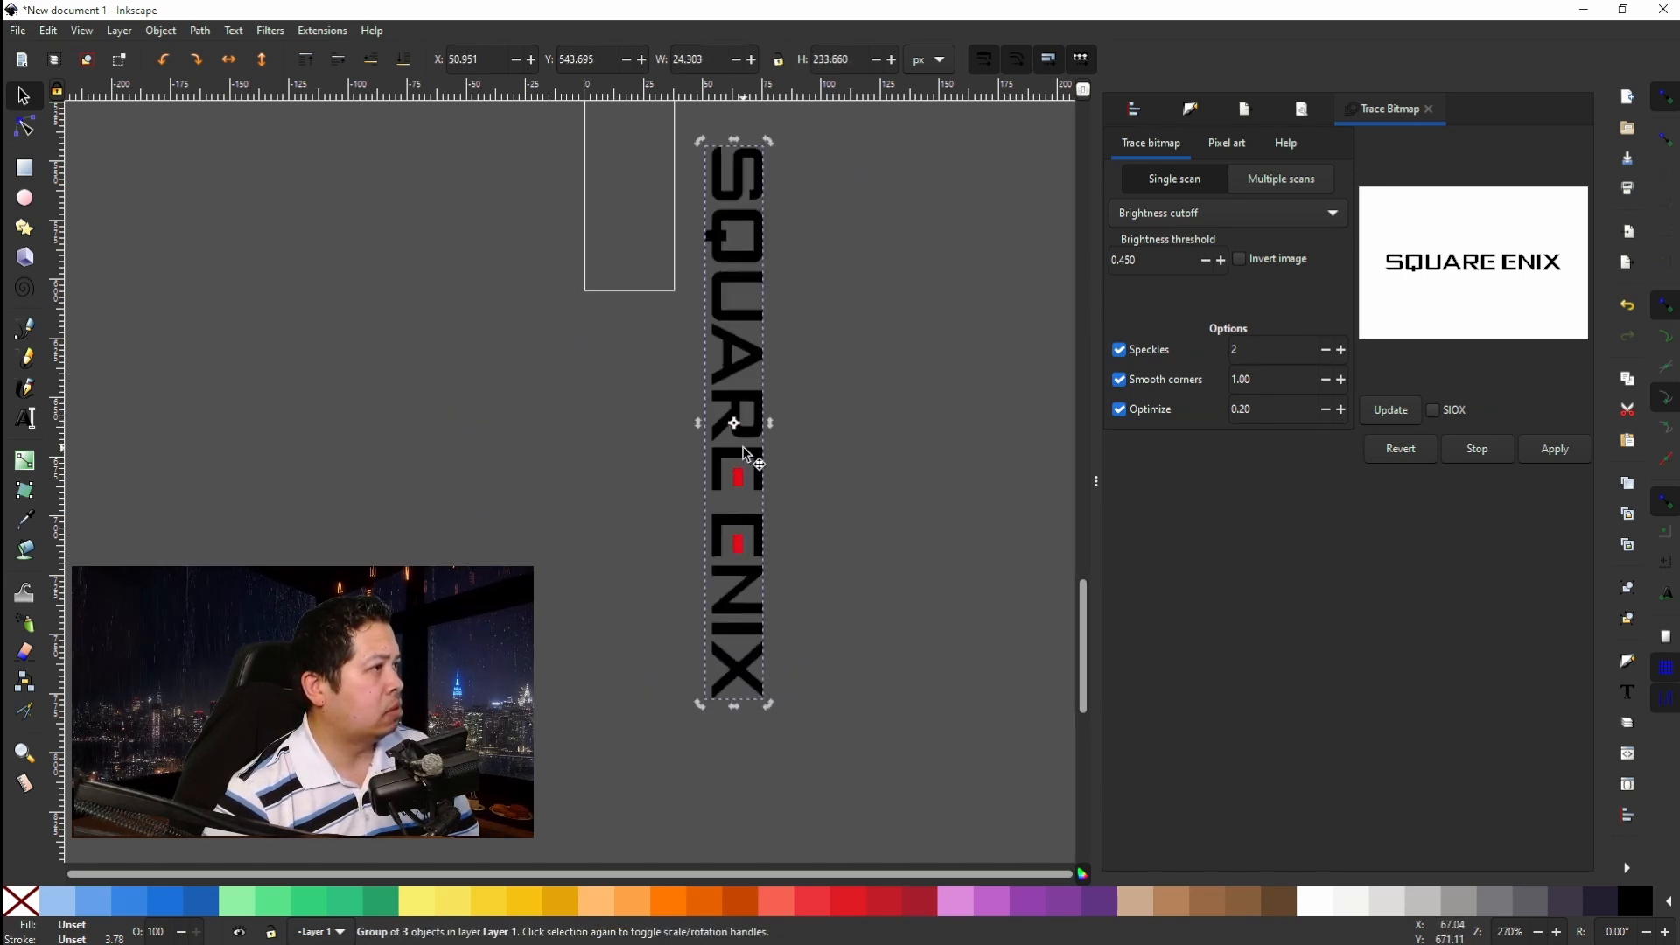
pyautogui.moveTo(761, 484); pyautogui.dragTo(681, 381)
pyautogui.scroll(6, 681, 381)
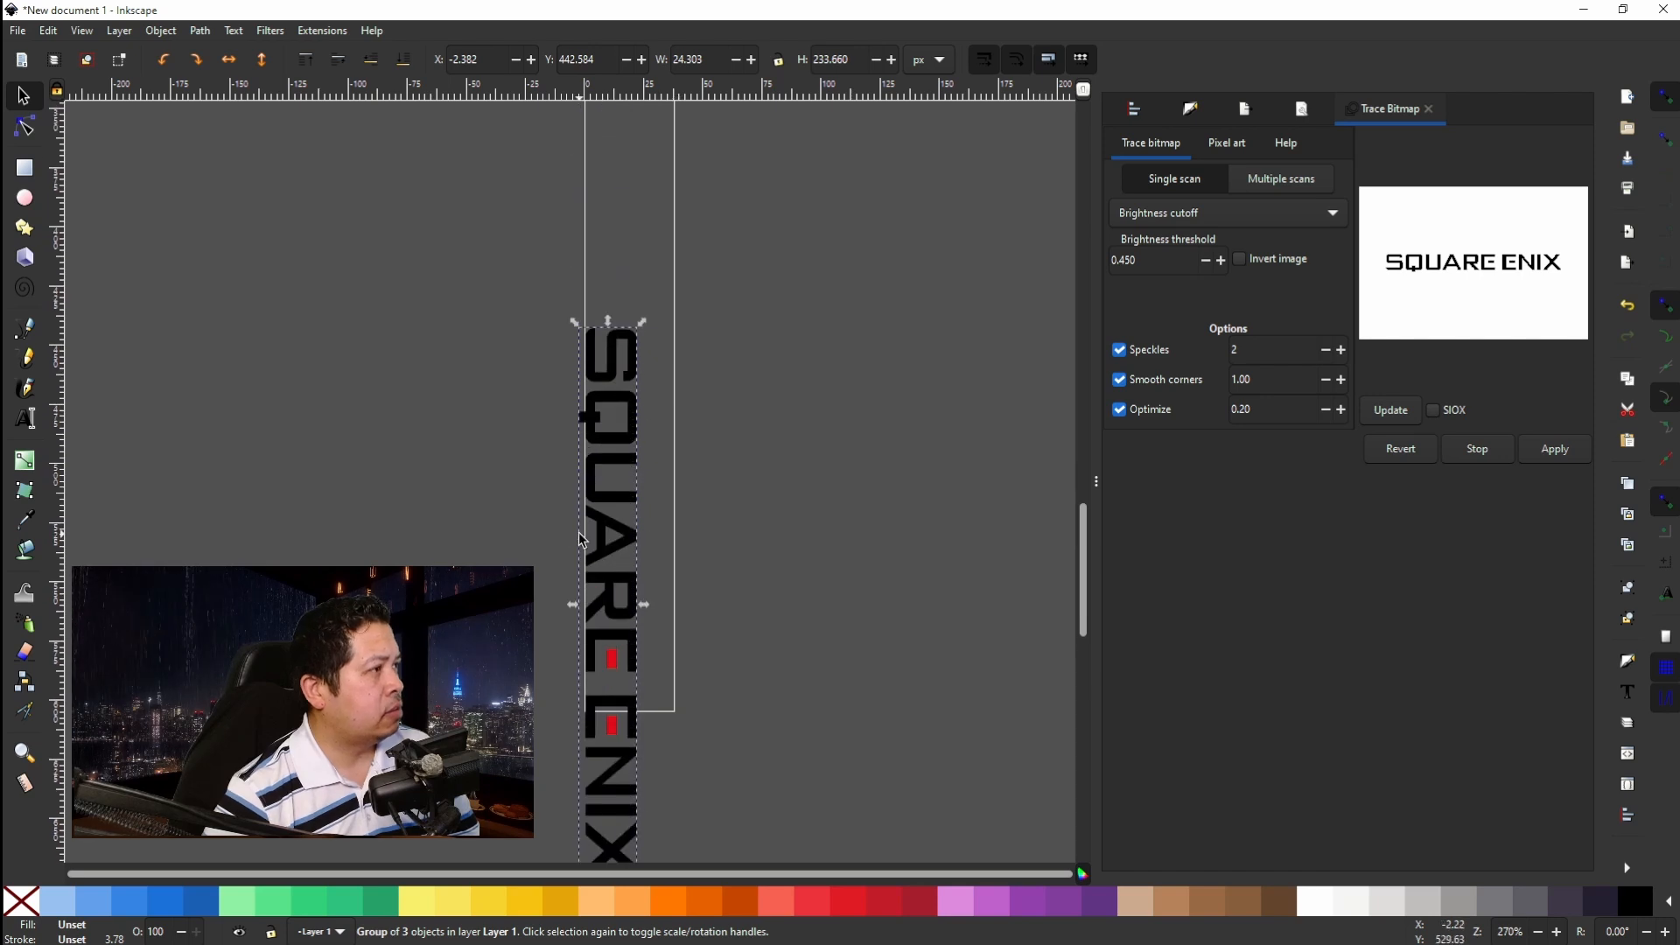
# Scale the vertical Square Enix group to about 14 by 136 px and position it inside the page's lower end.
pyautogui.moveTo(622, 492); pyautogui.dragTo(639, 306)
pyautogui.moveTo(636, 140); pyautogui.dragTo(652, 364)
pyautogui.moveTo(620, 433); pyautogui.dragTo(629, 418)
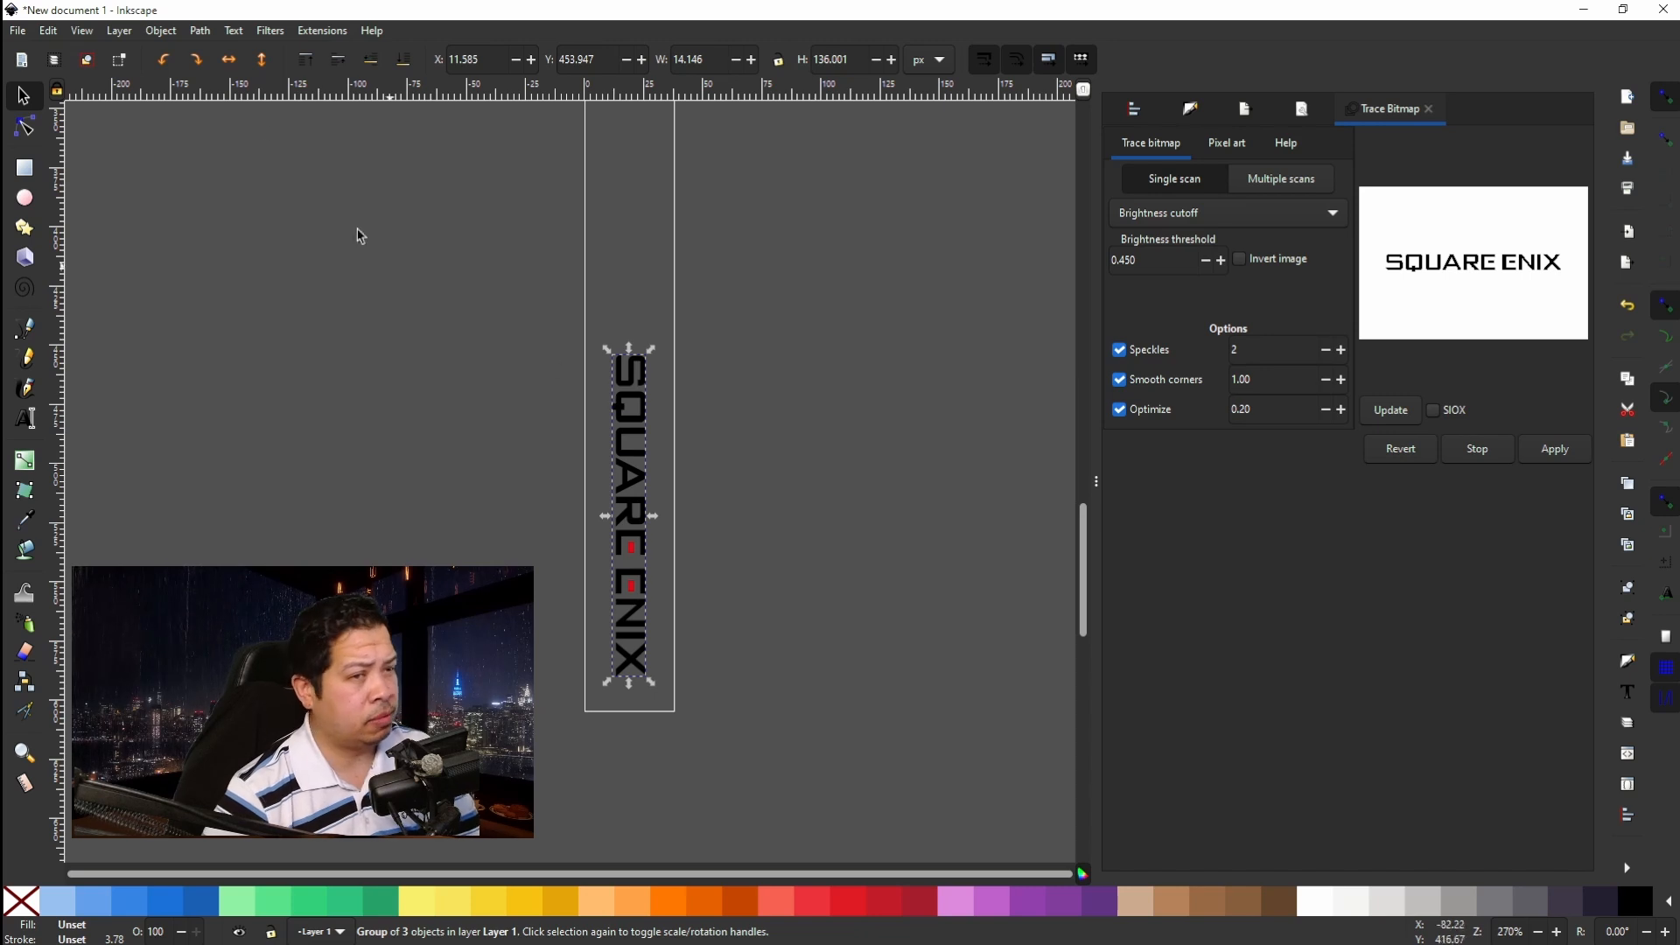
# Look through the Downloads folder and recent files for another image to import.
pyautogui.click(25, 28)
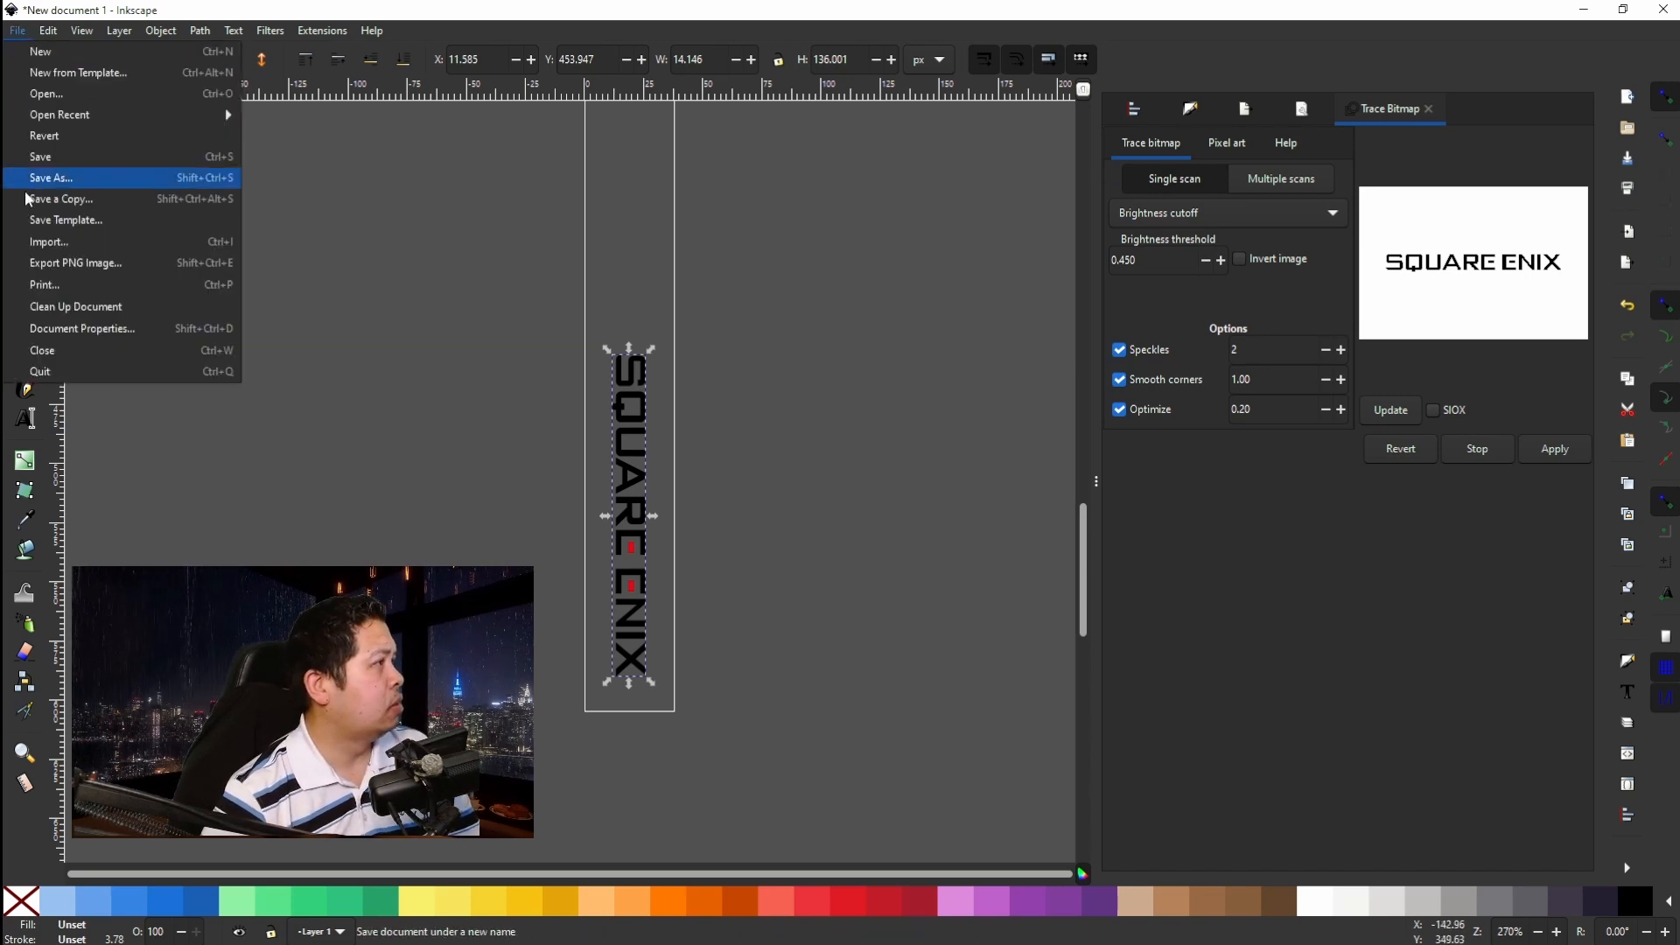
pyautogui.click(58, 242)
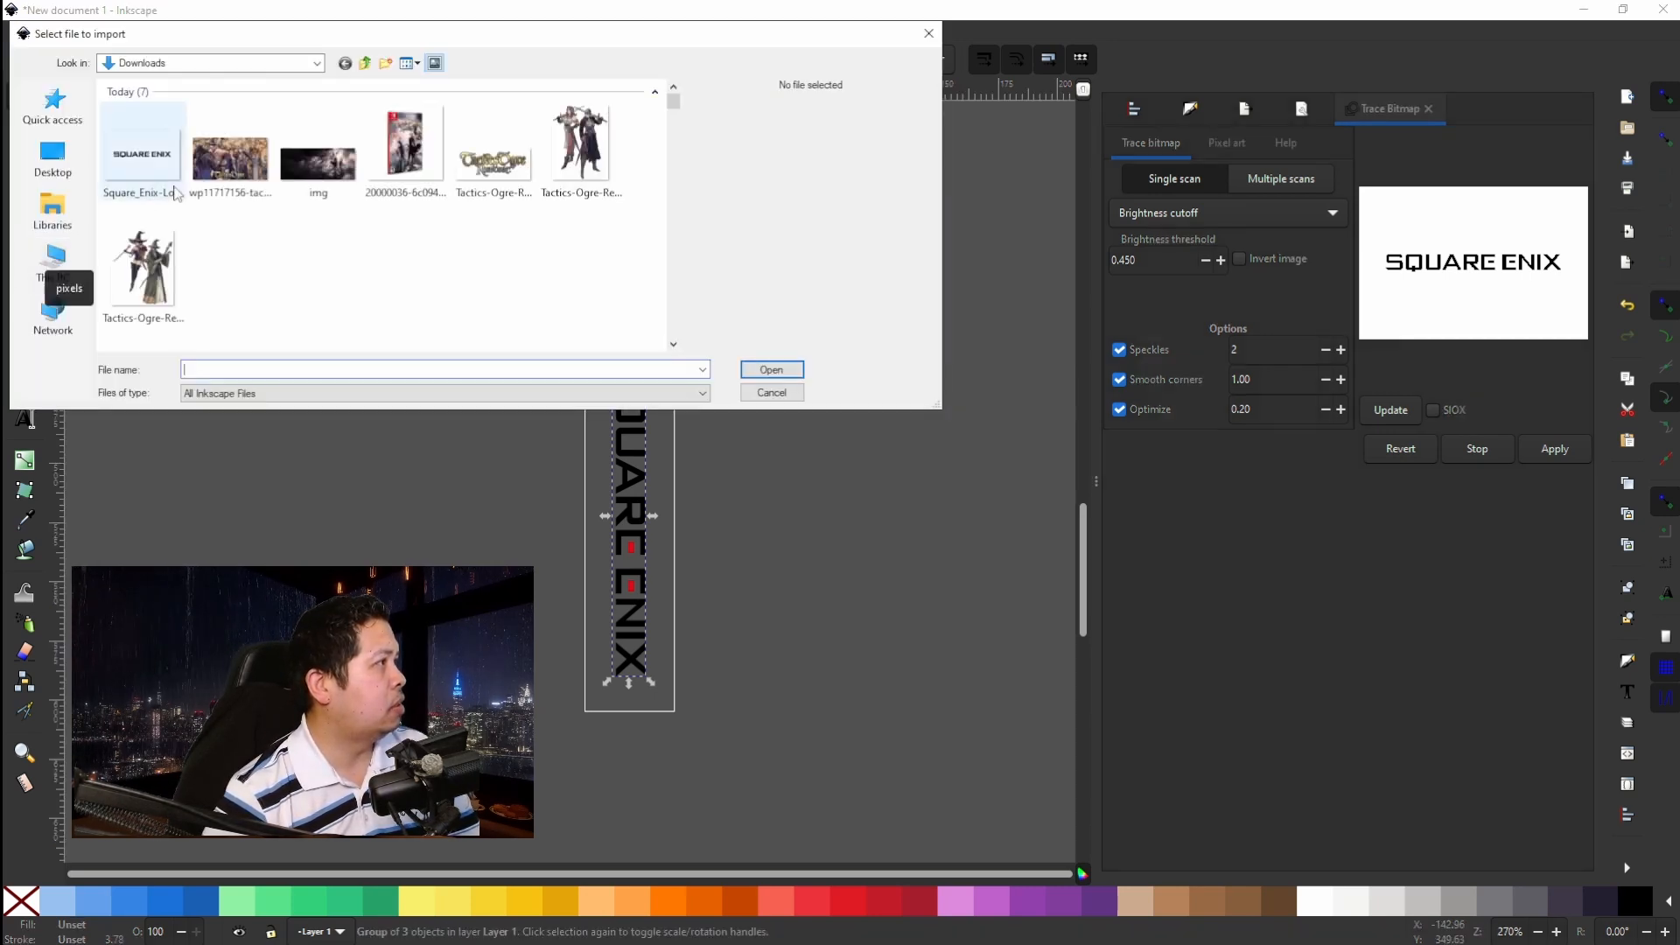
pyautogui.scroll(-3, 178, 192)
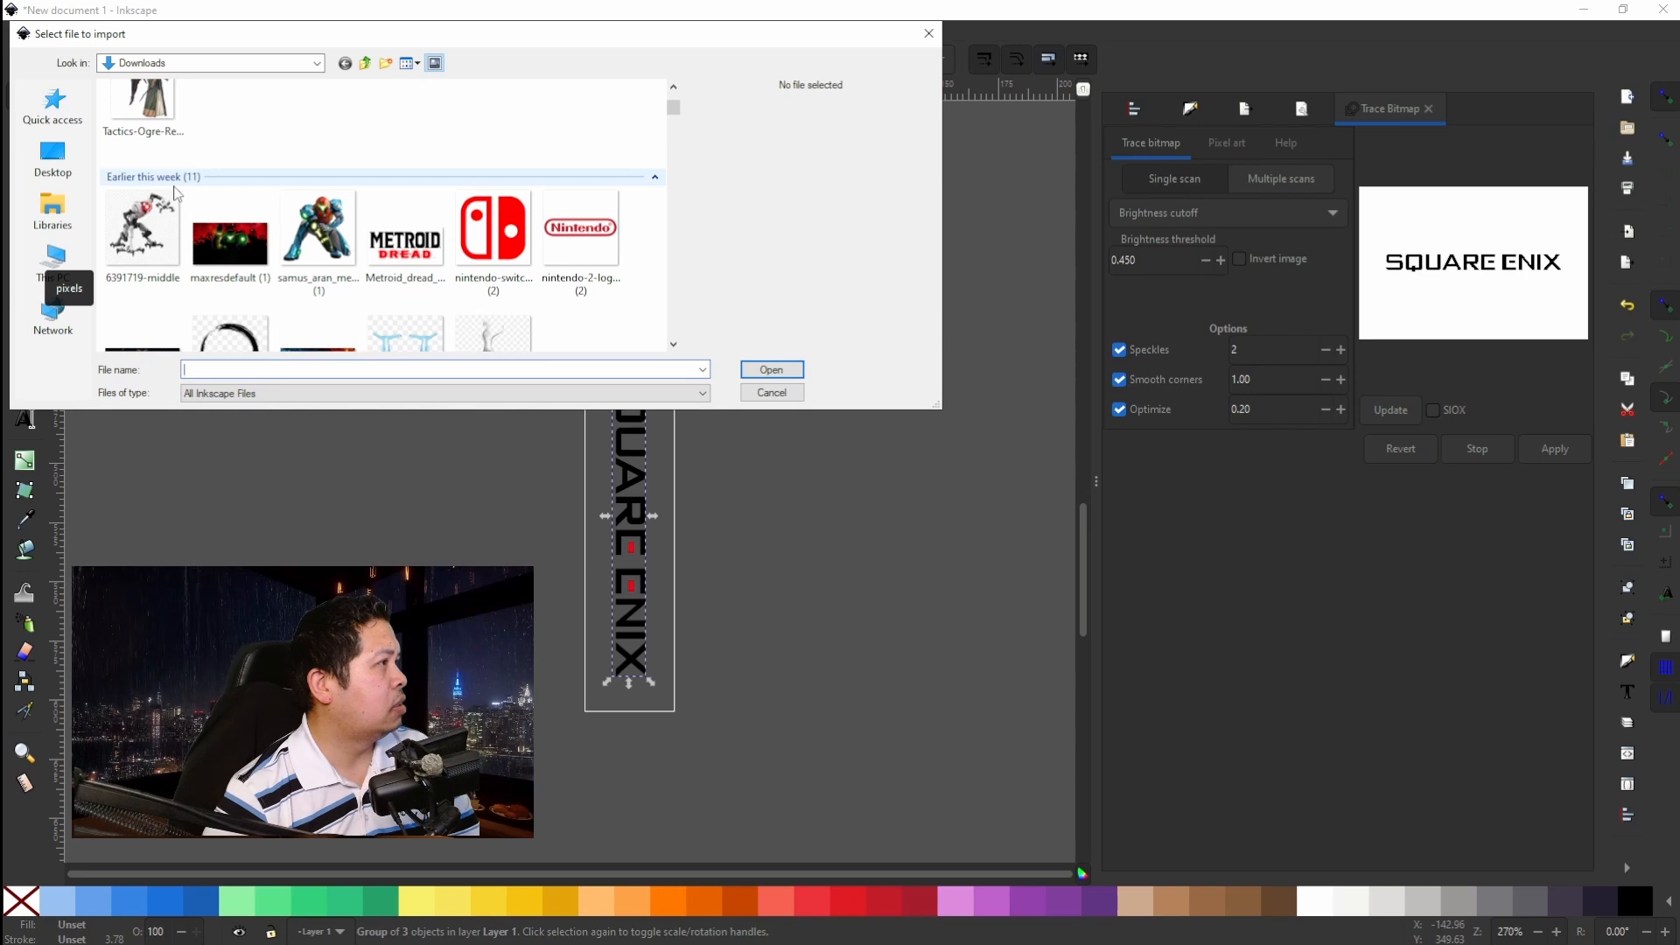
pyautogui.scroll(-1, 178, 192)
pyautogui.scroll(-2, 177, 193)
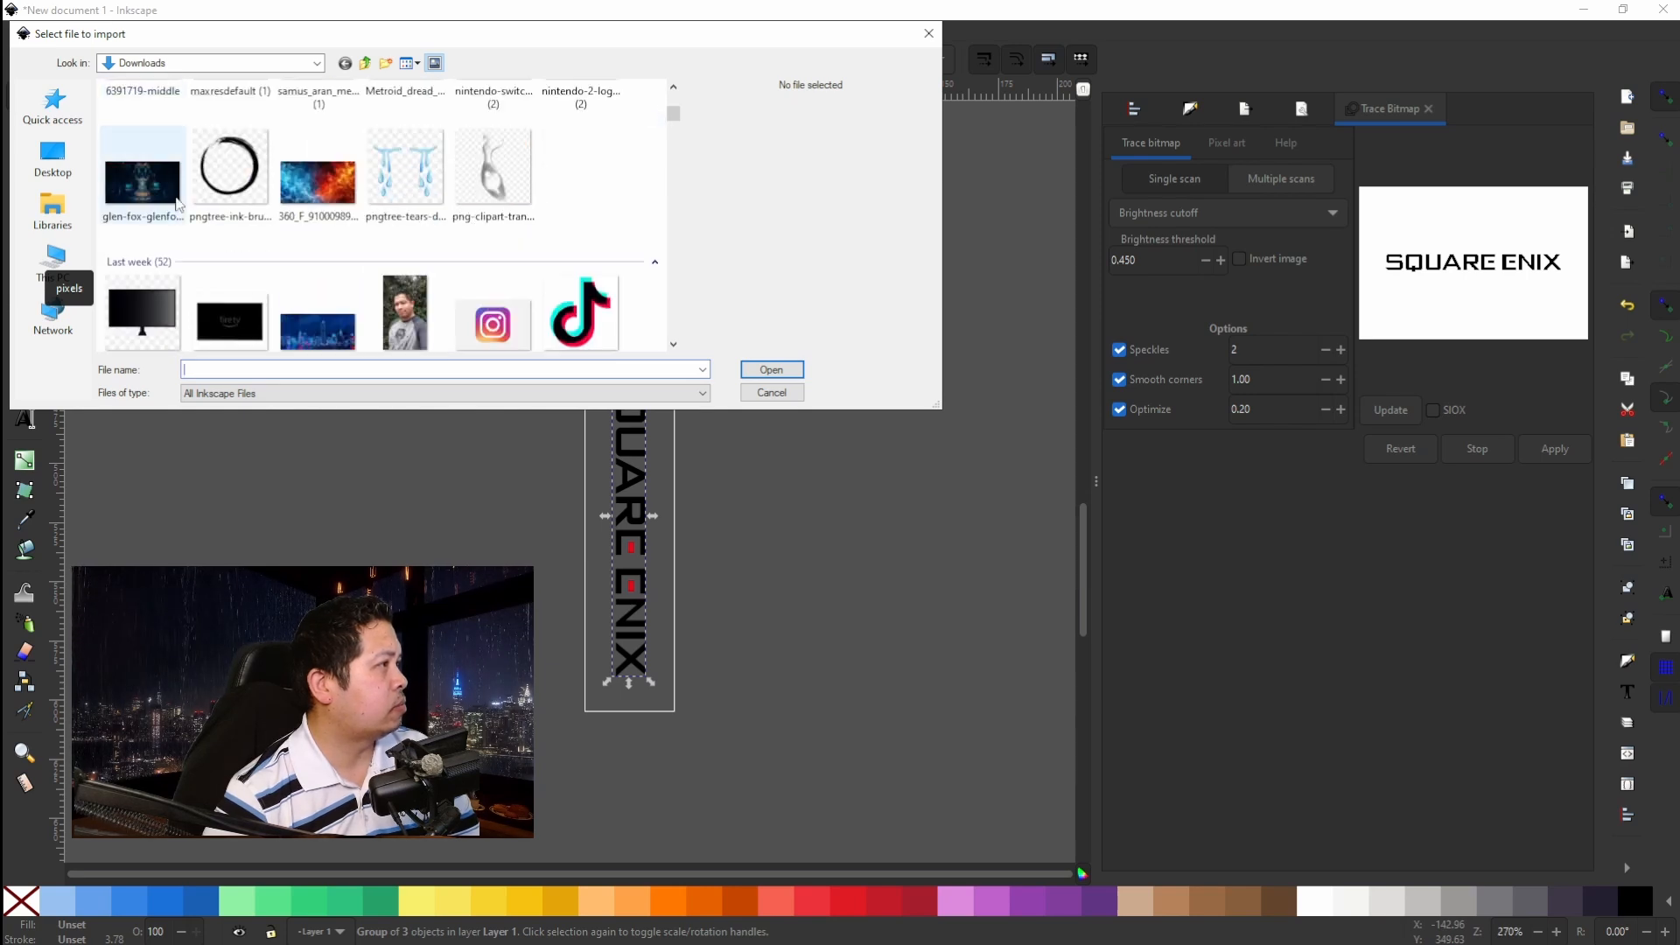
pyautogui.scroll(1, 154, 158)
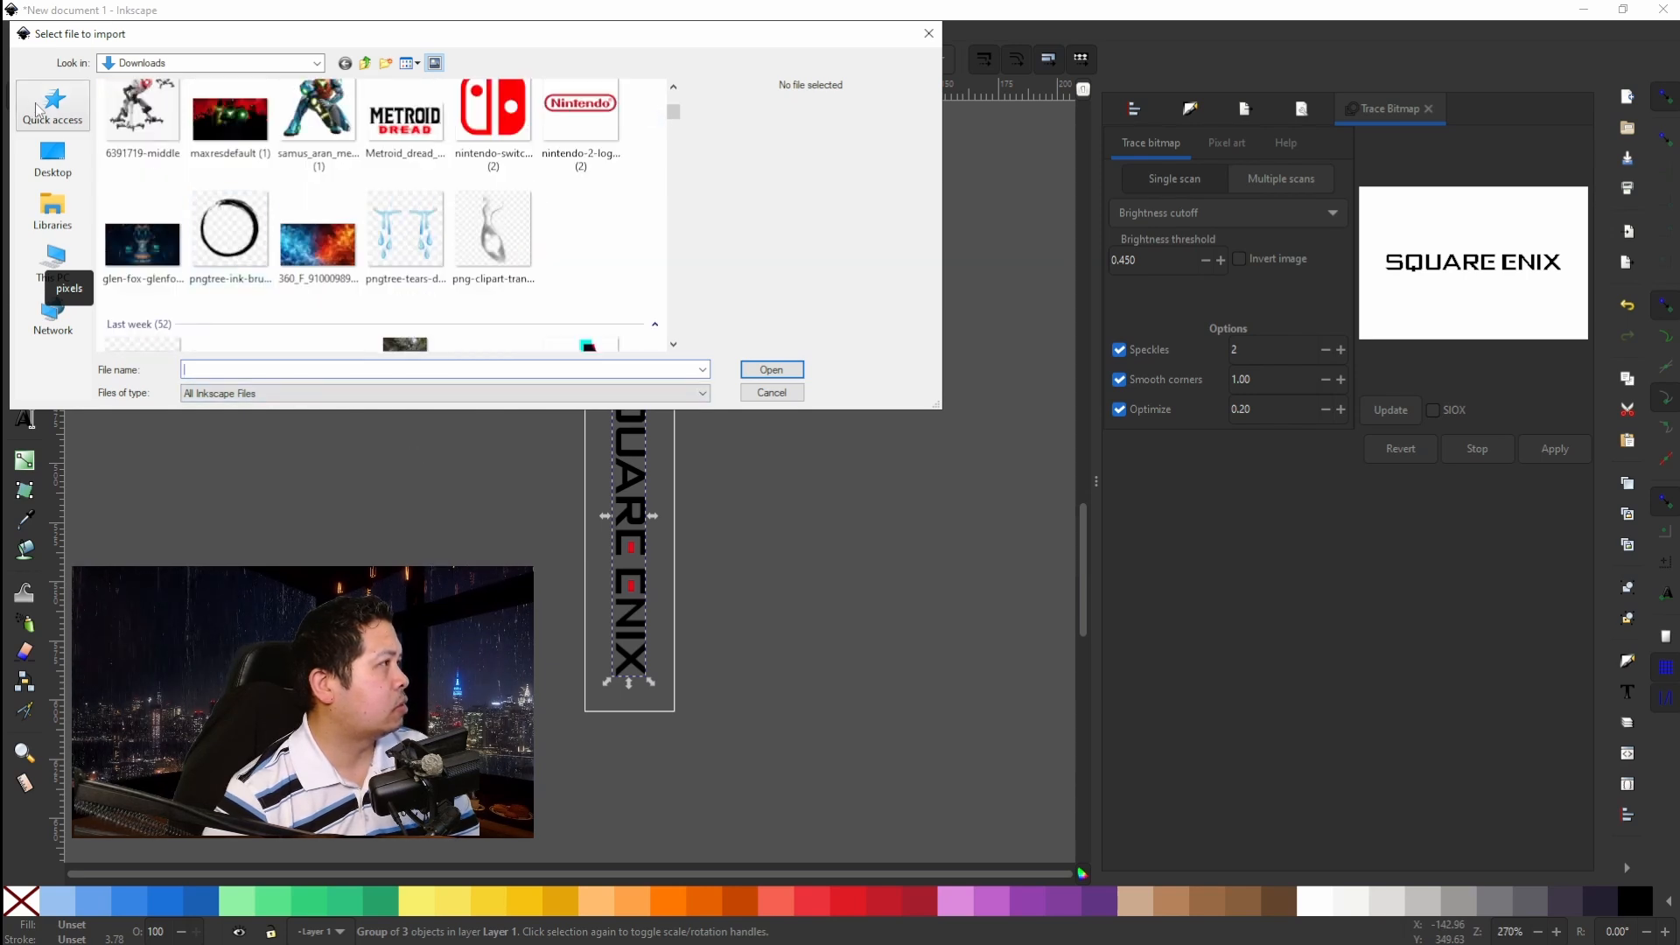
pyautogui.click(39, 110)
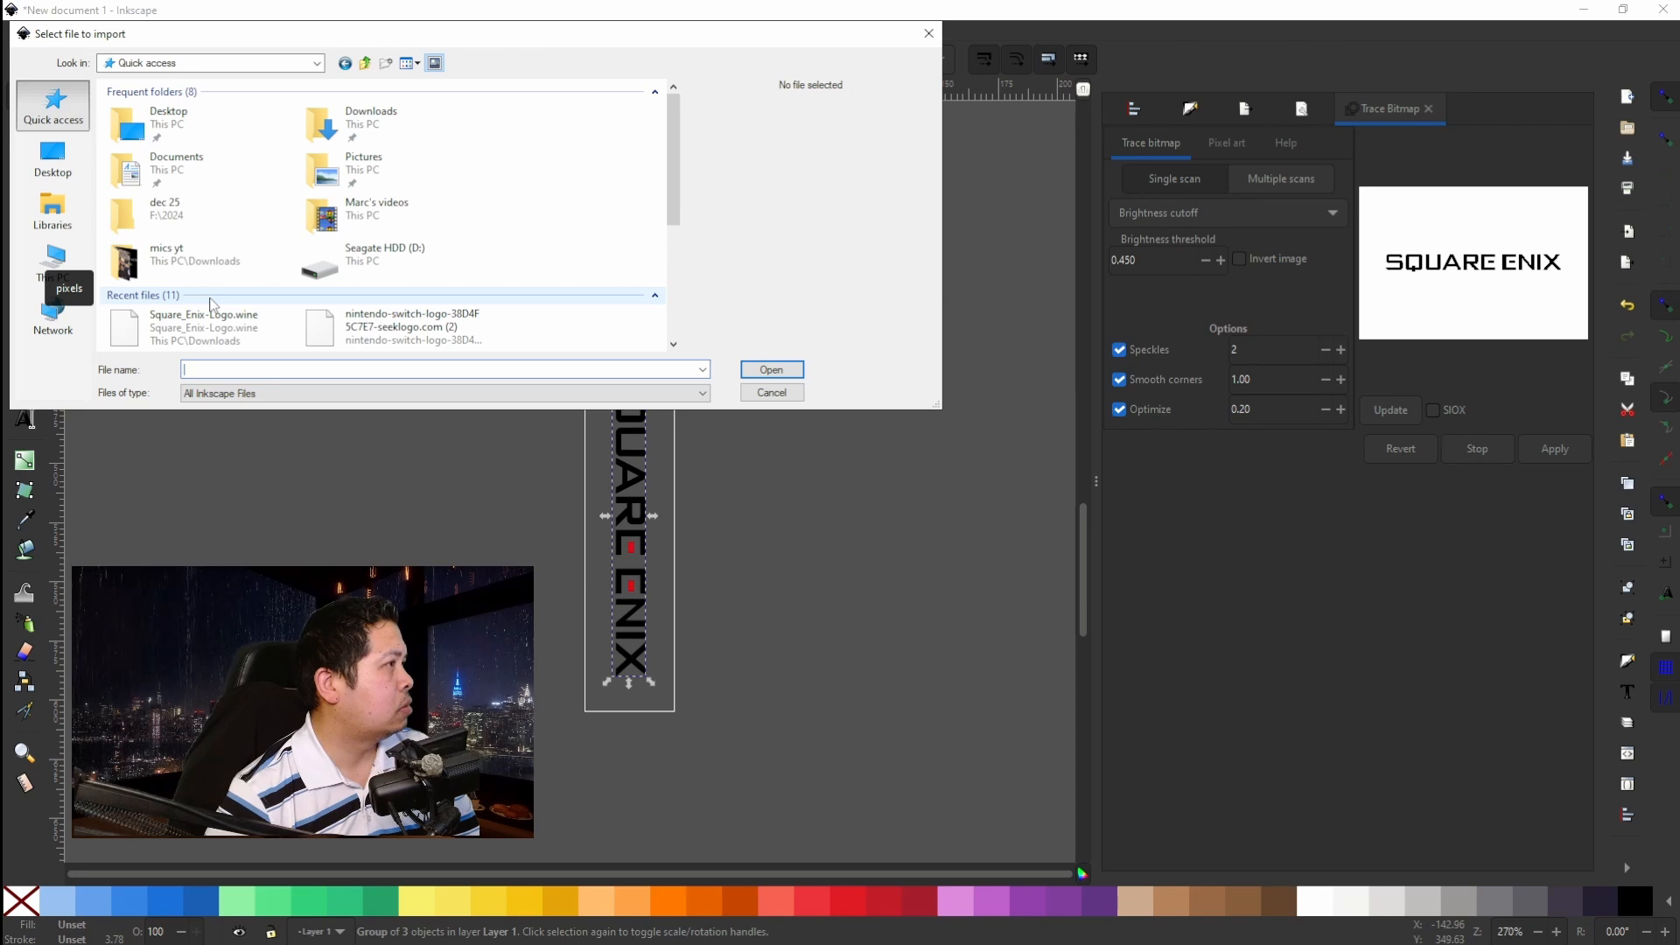
pyautogui.scroll(-3, 213, 304)
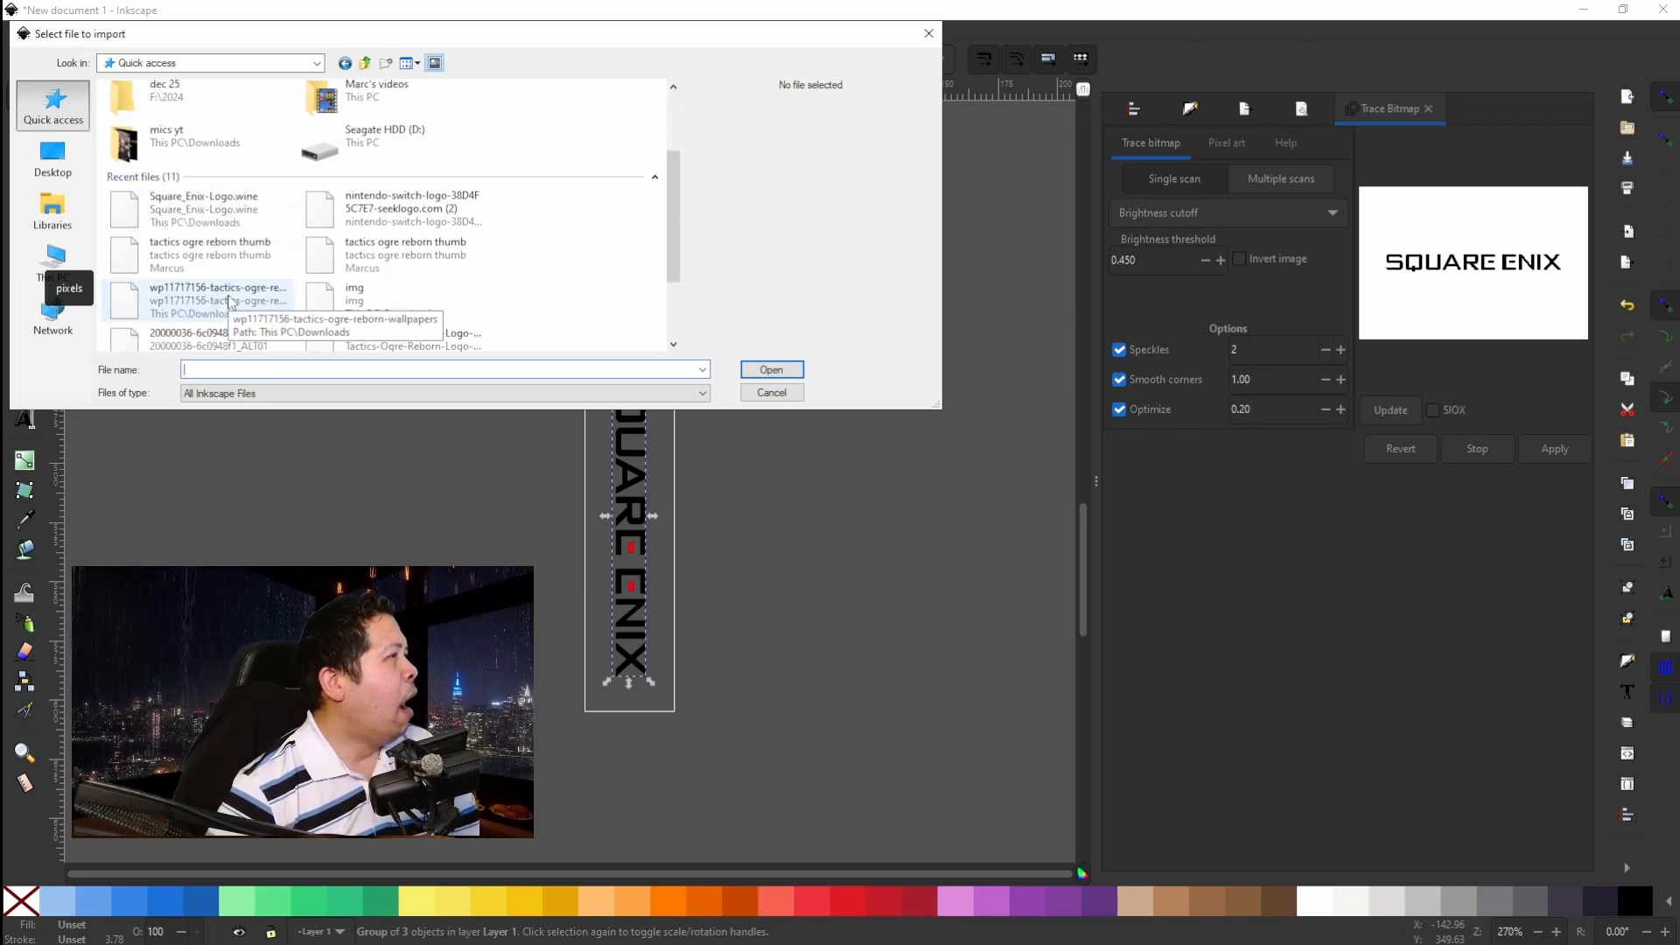
pyautogui.scroll(-2, 229, 301)
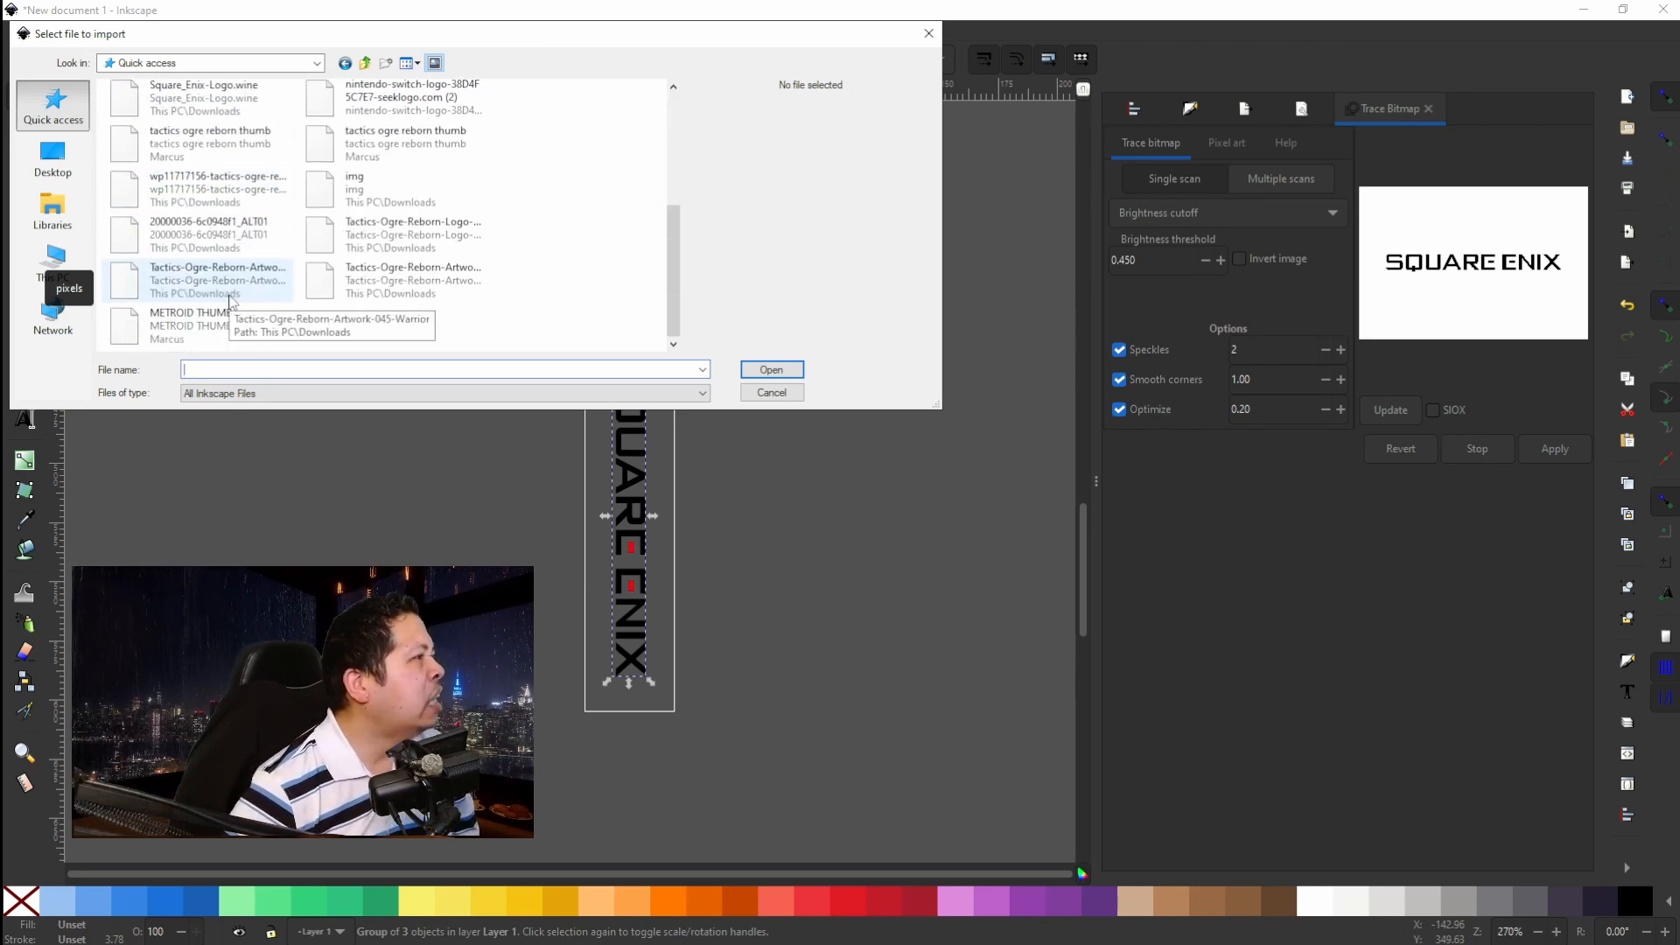
pyautogui.scroll(3, 223, 335)
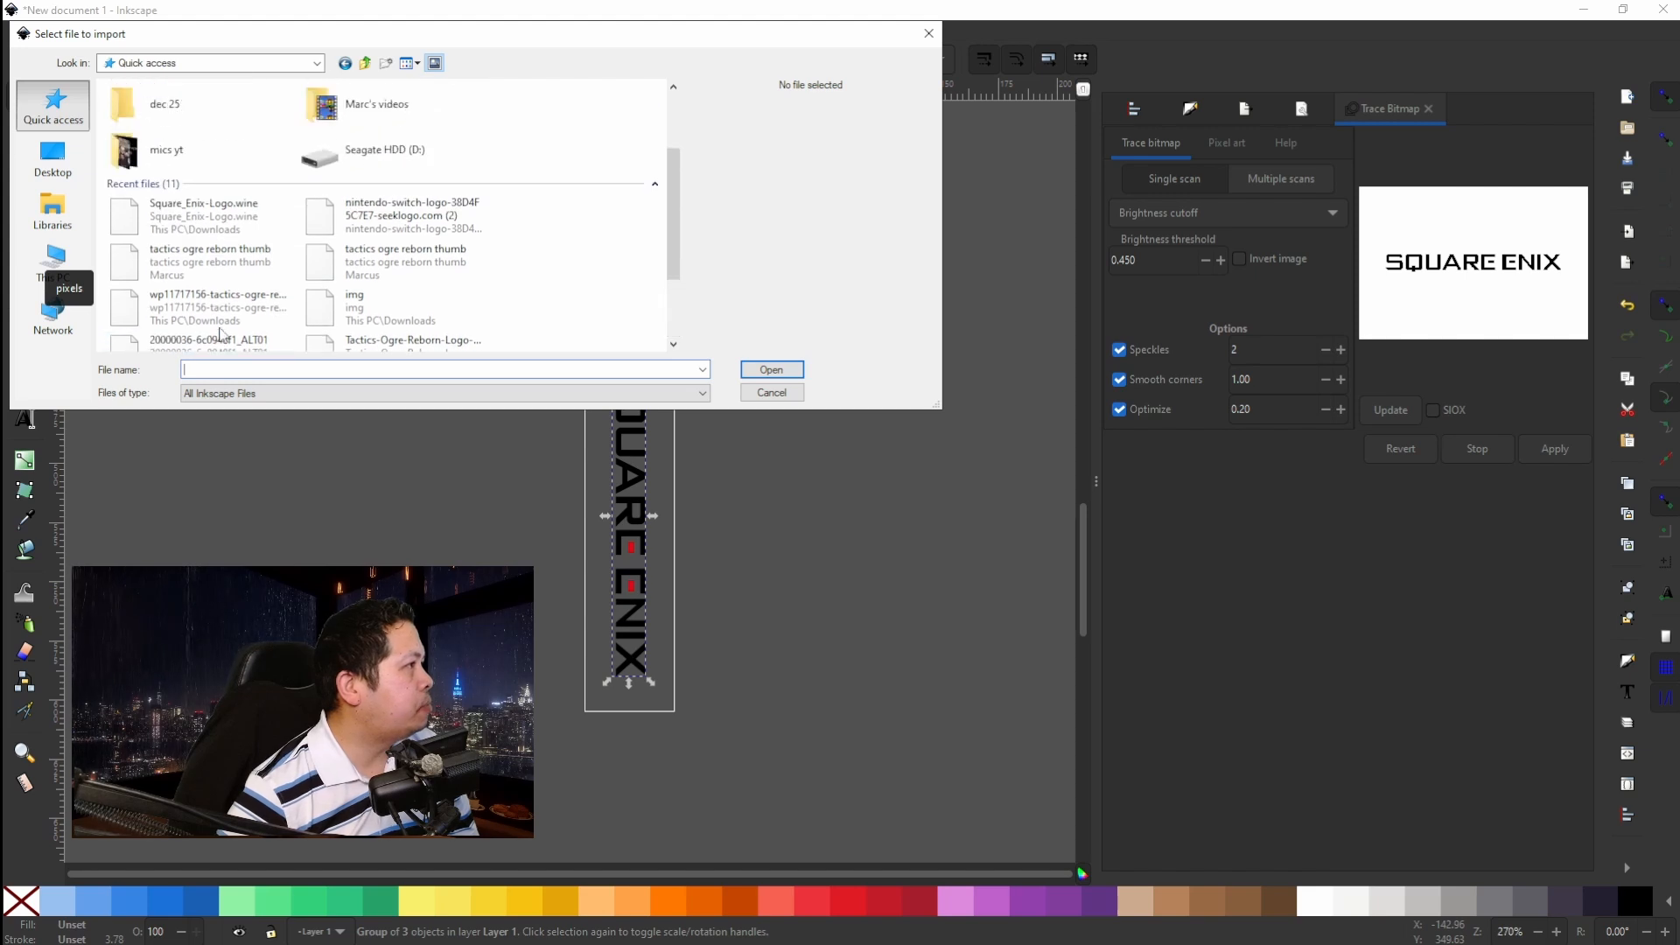
pyautogui.click(771, 392)
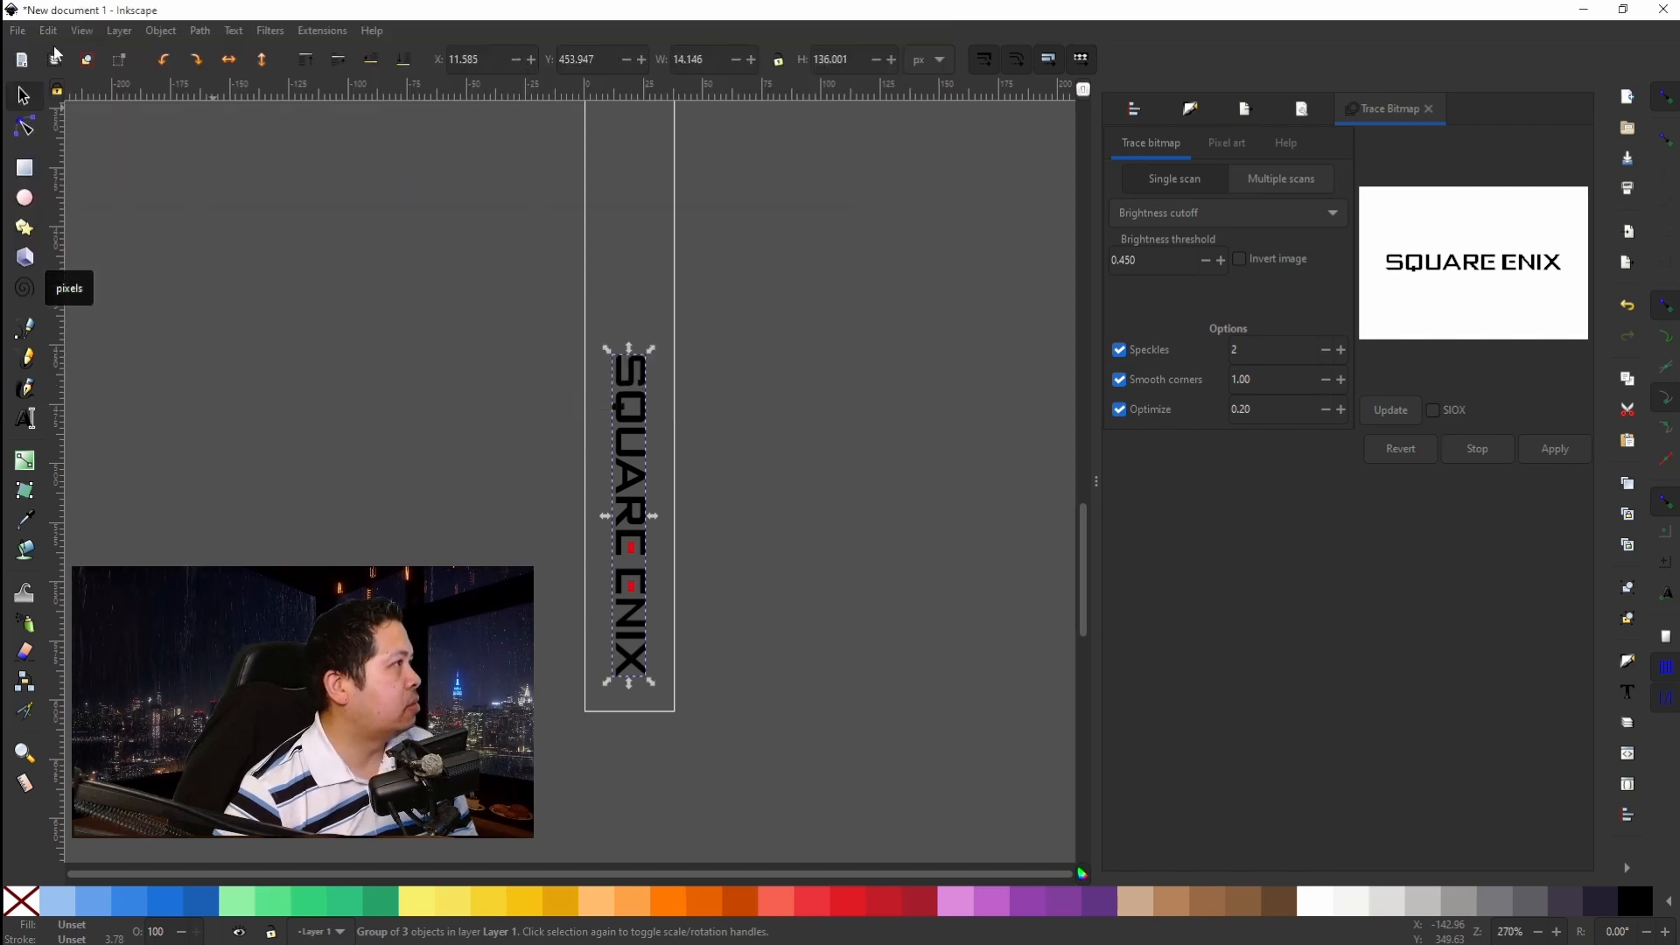
# Open the recent file metroid dread spine.svg and copy the complete spine artwork to the clipboard.
pyautogui.click(17, 31)
pyautogui.moveTo(72, 115)
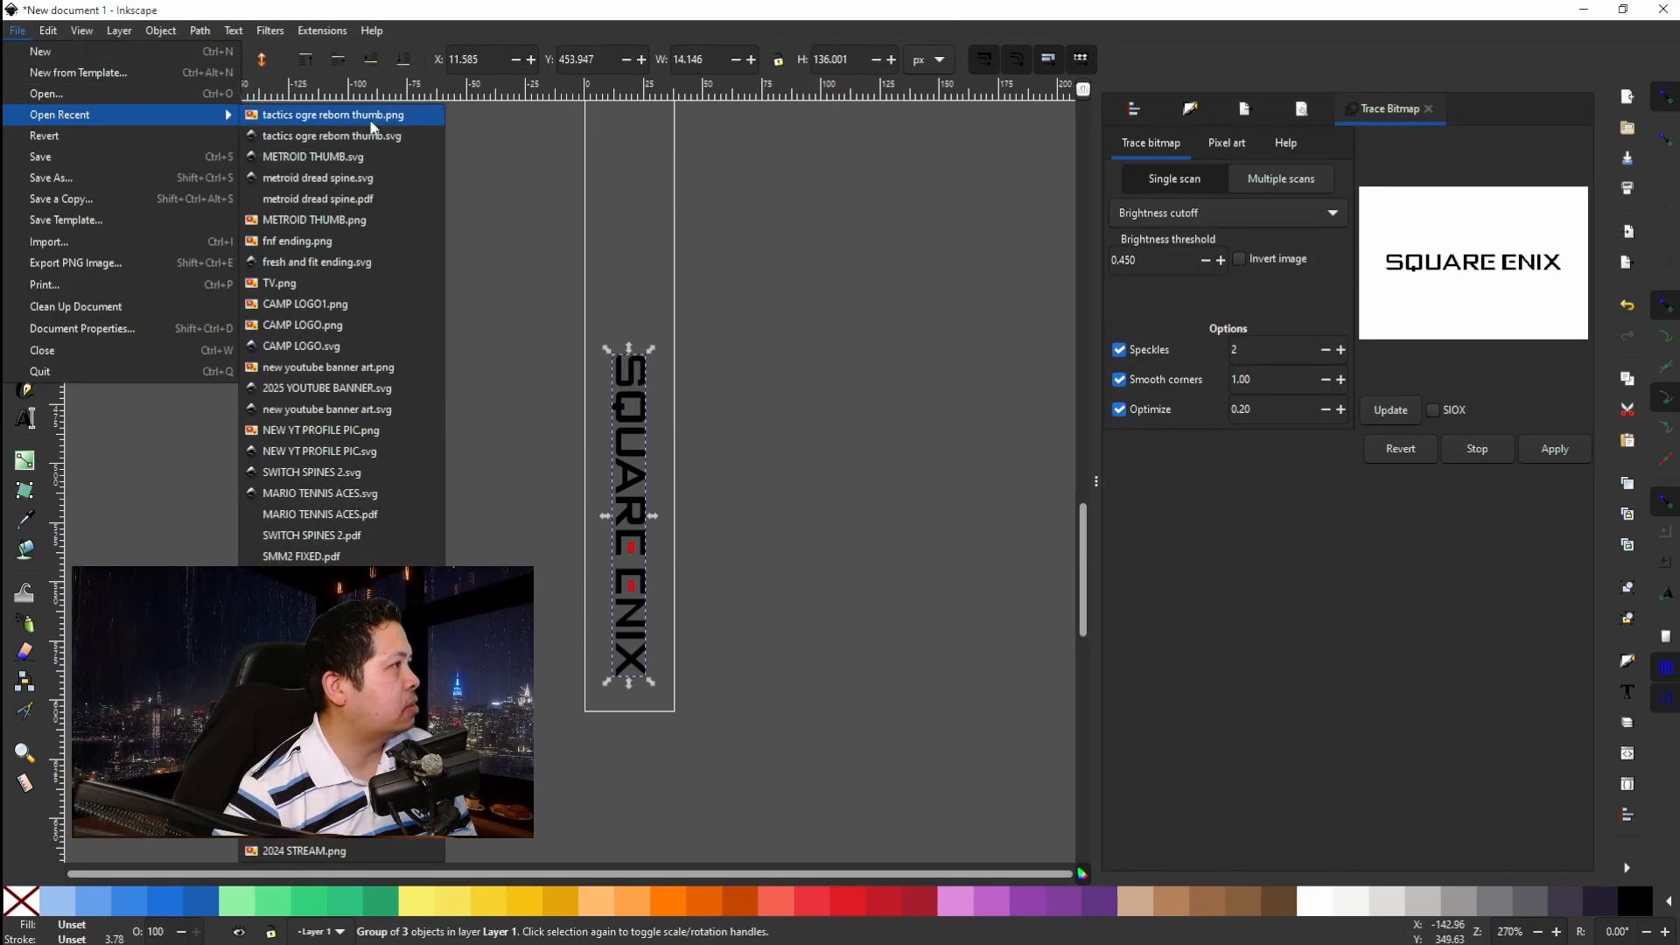
pyautogui.click(355, 176)
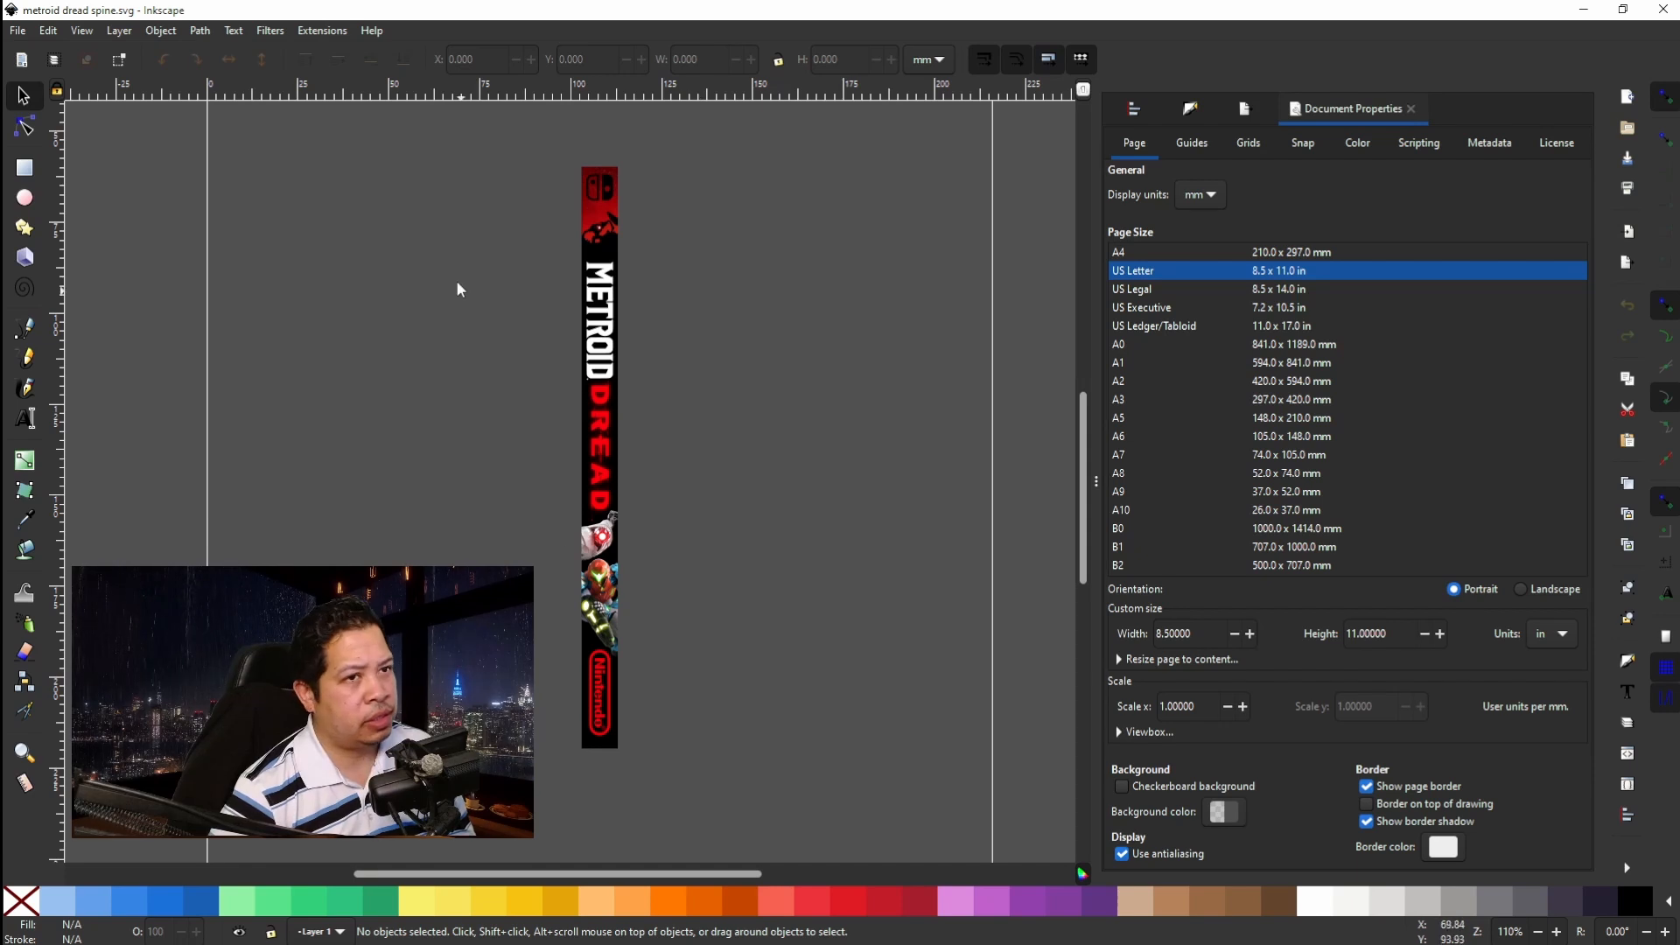
pyautogui.moveTo(532, 133); pyautogui.dragTo(753, 787)
pyautogui.rightClick(601, 505)
pyautogui.click(628, 511)
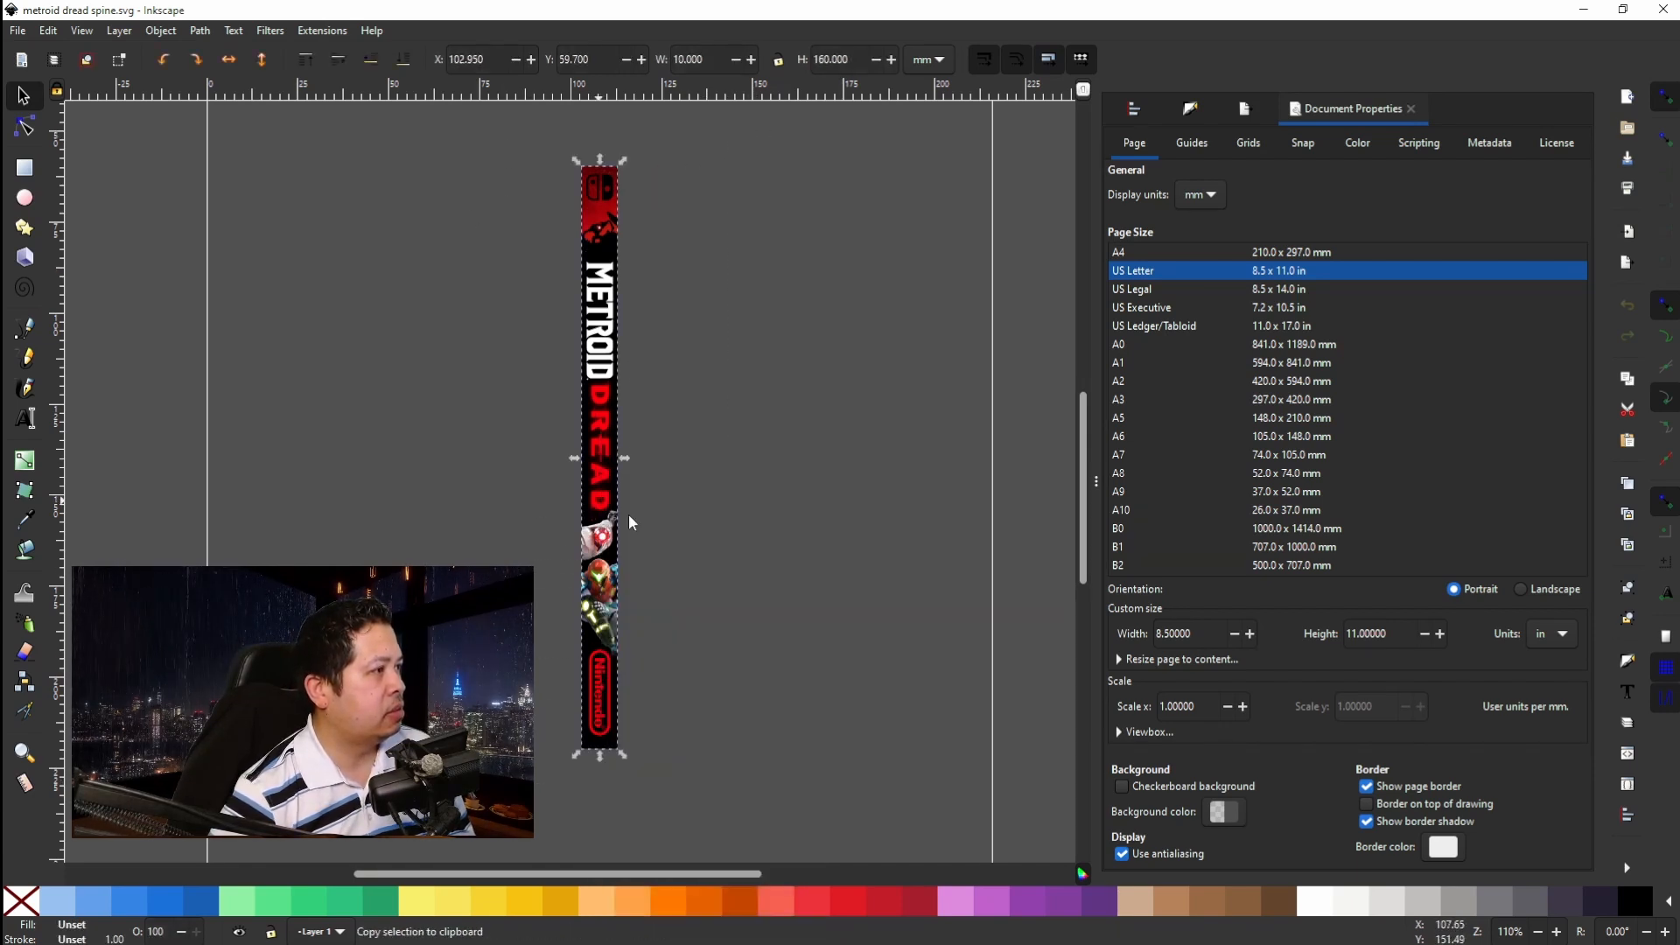
# Paste the Metroid Dread spine beside the page in the new document and centre it vertically relative to the page.
pyautogui.click(870, 929)
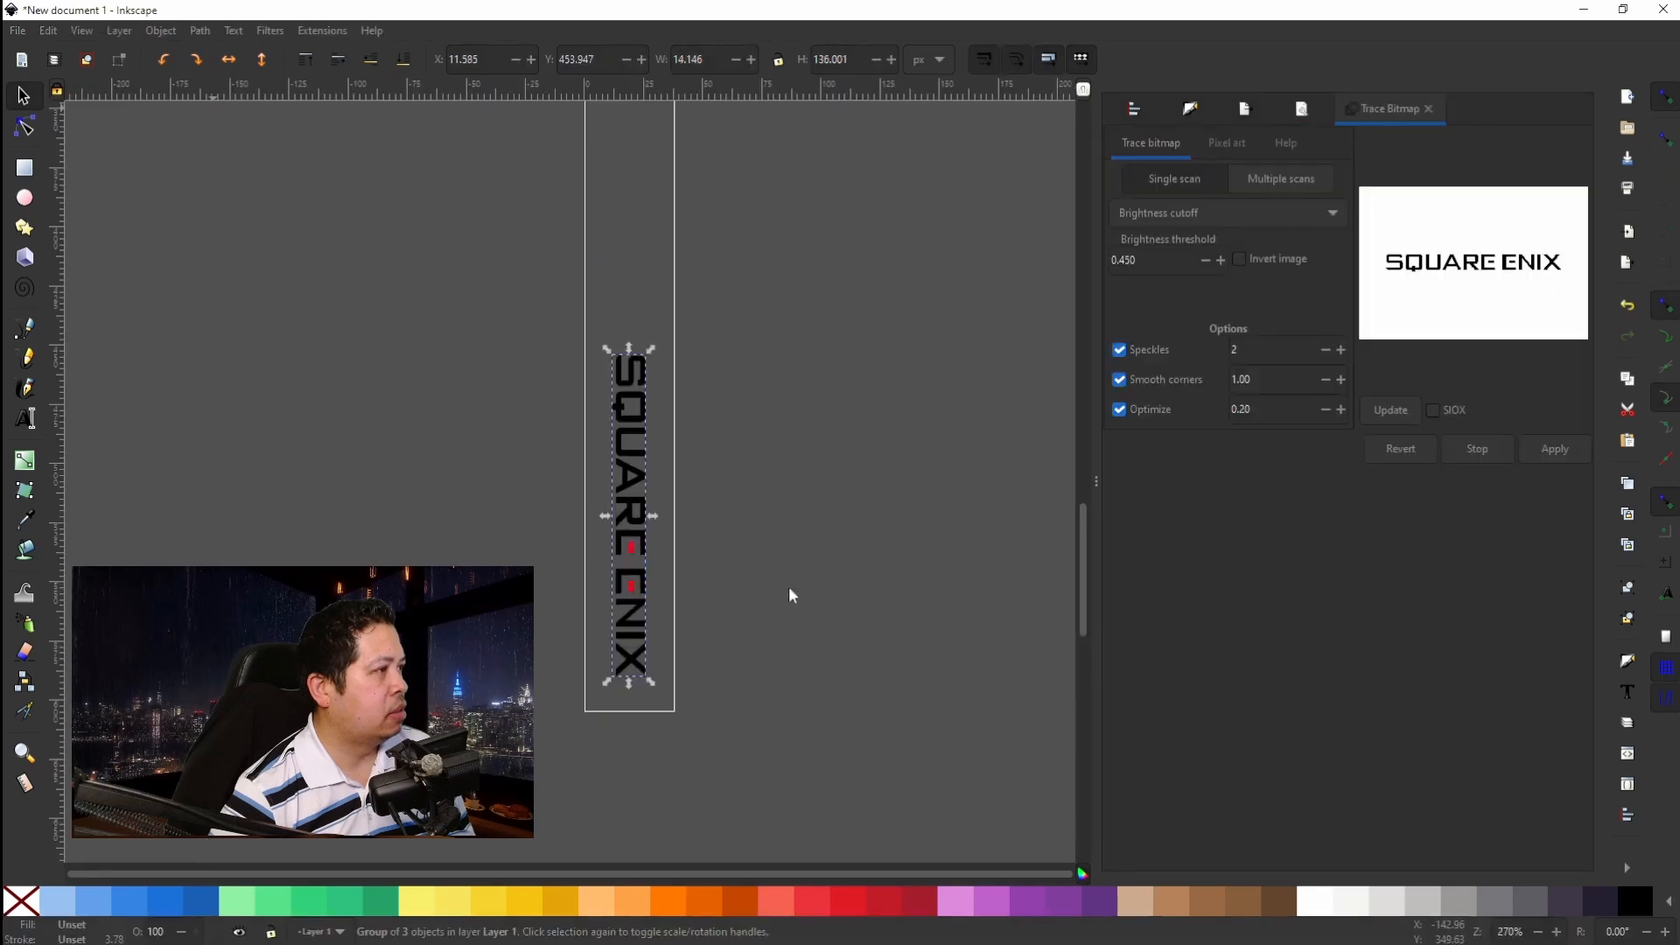
pyautogui.rightClick(752, 497)
pyautogui.click(800, 596)
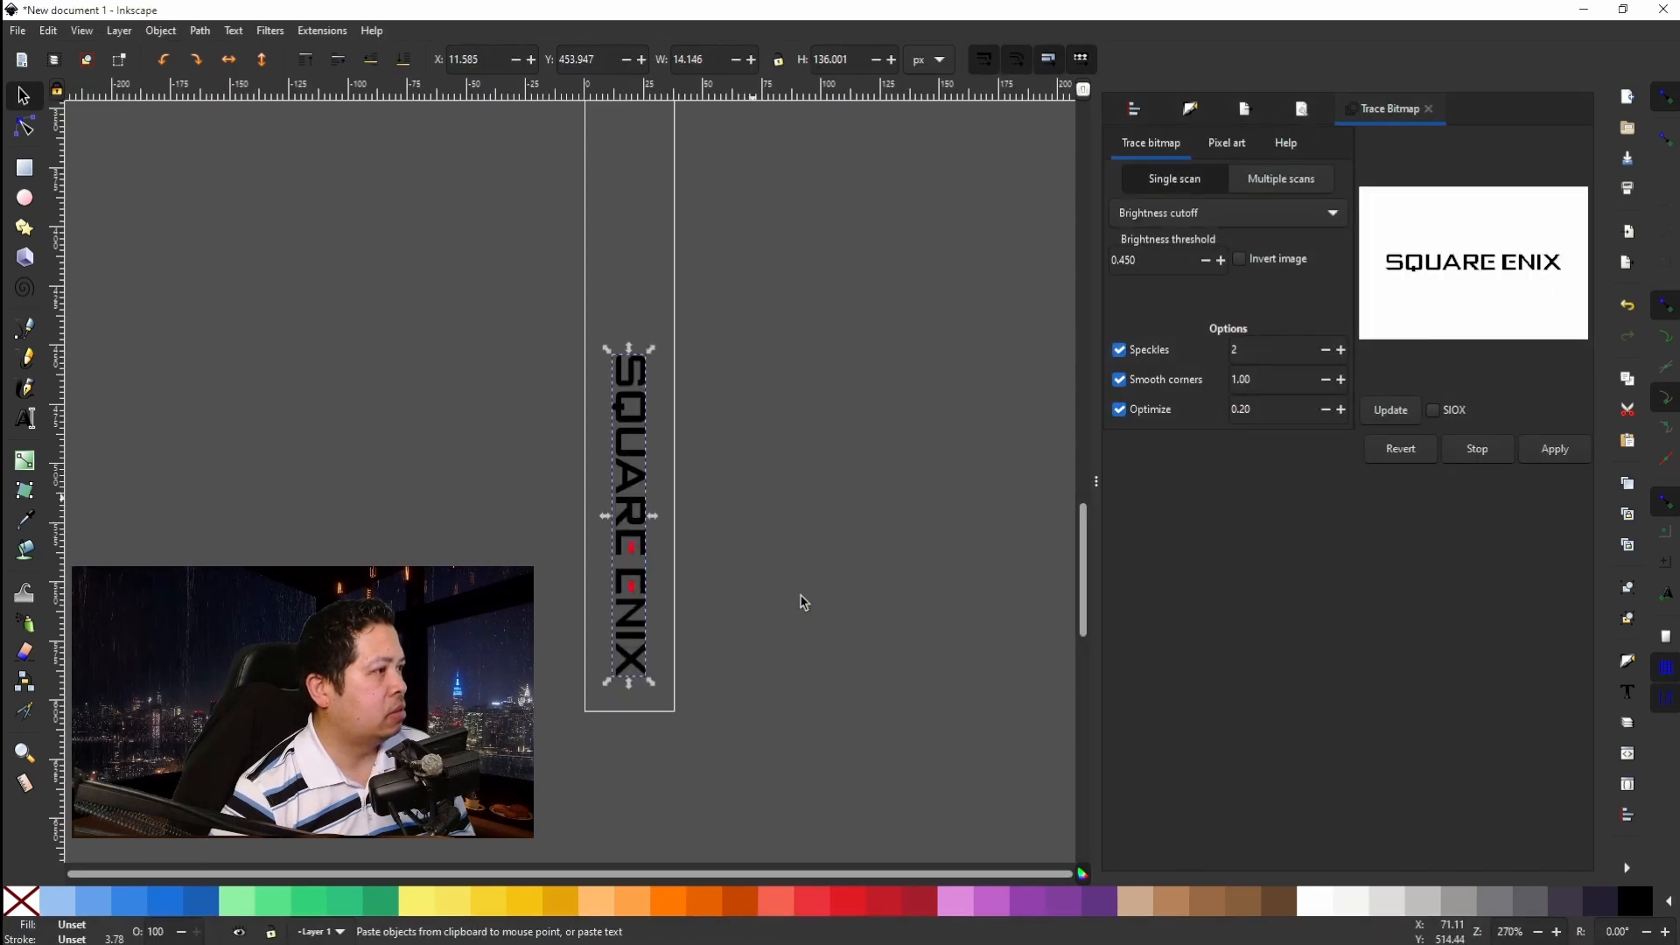
pyautogui.scroll(-3, 803, 602)
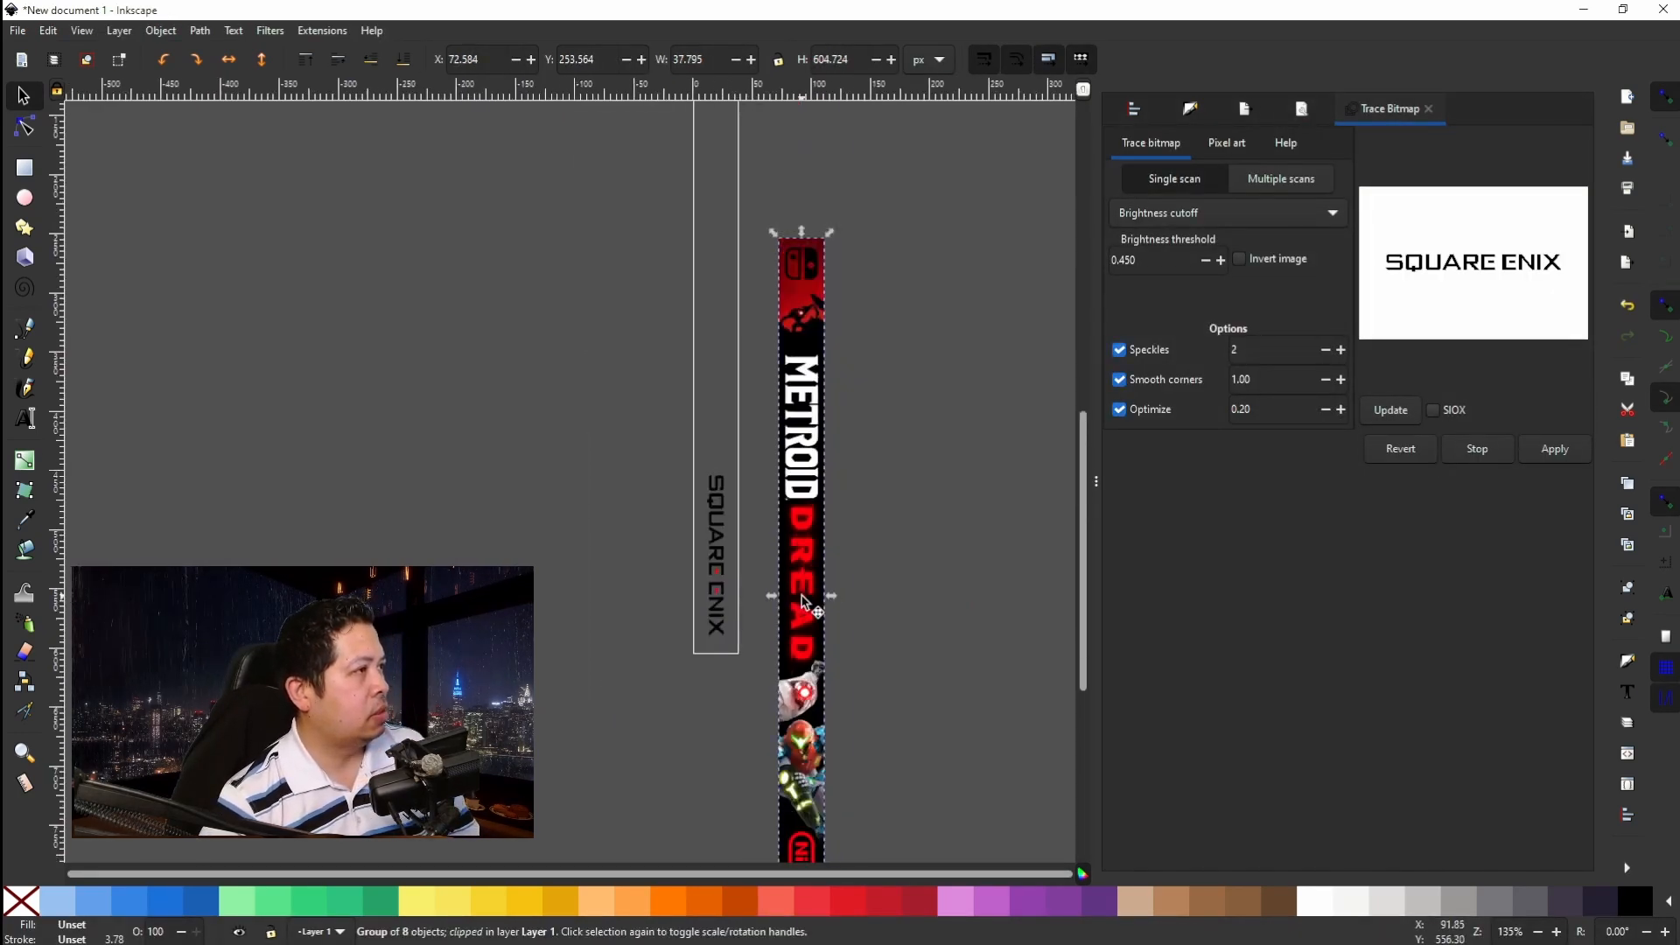
pyautogui.click(810, 582)
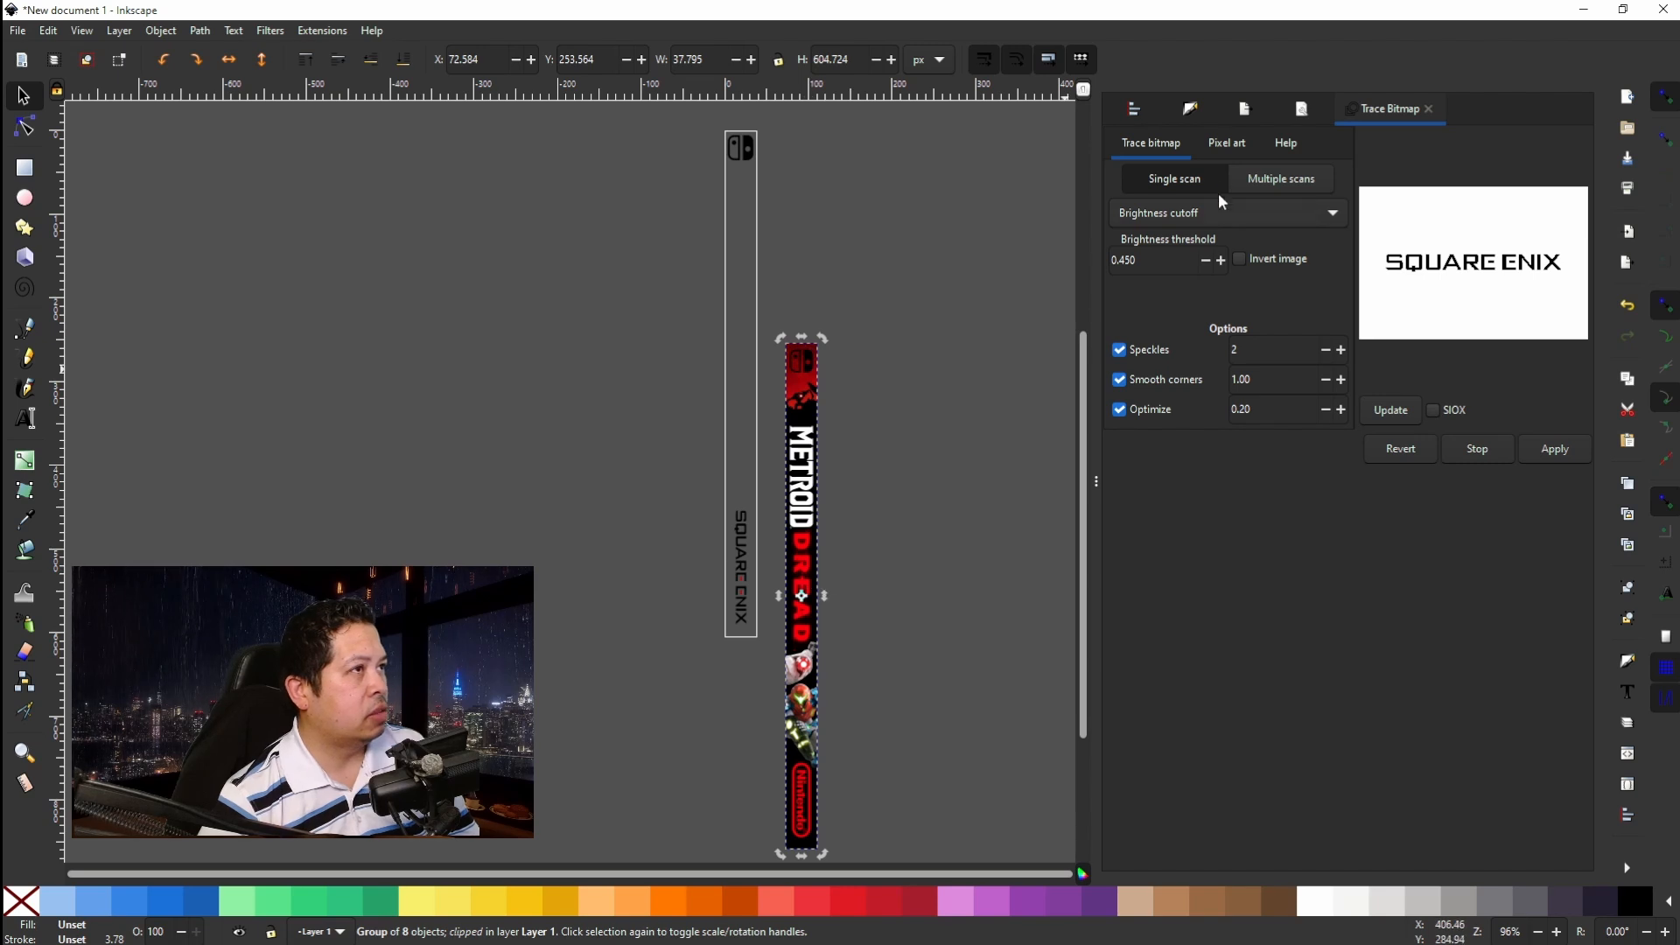
pyautogui.click(1135, 109)
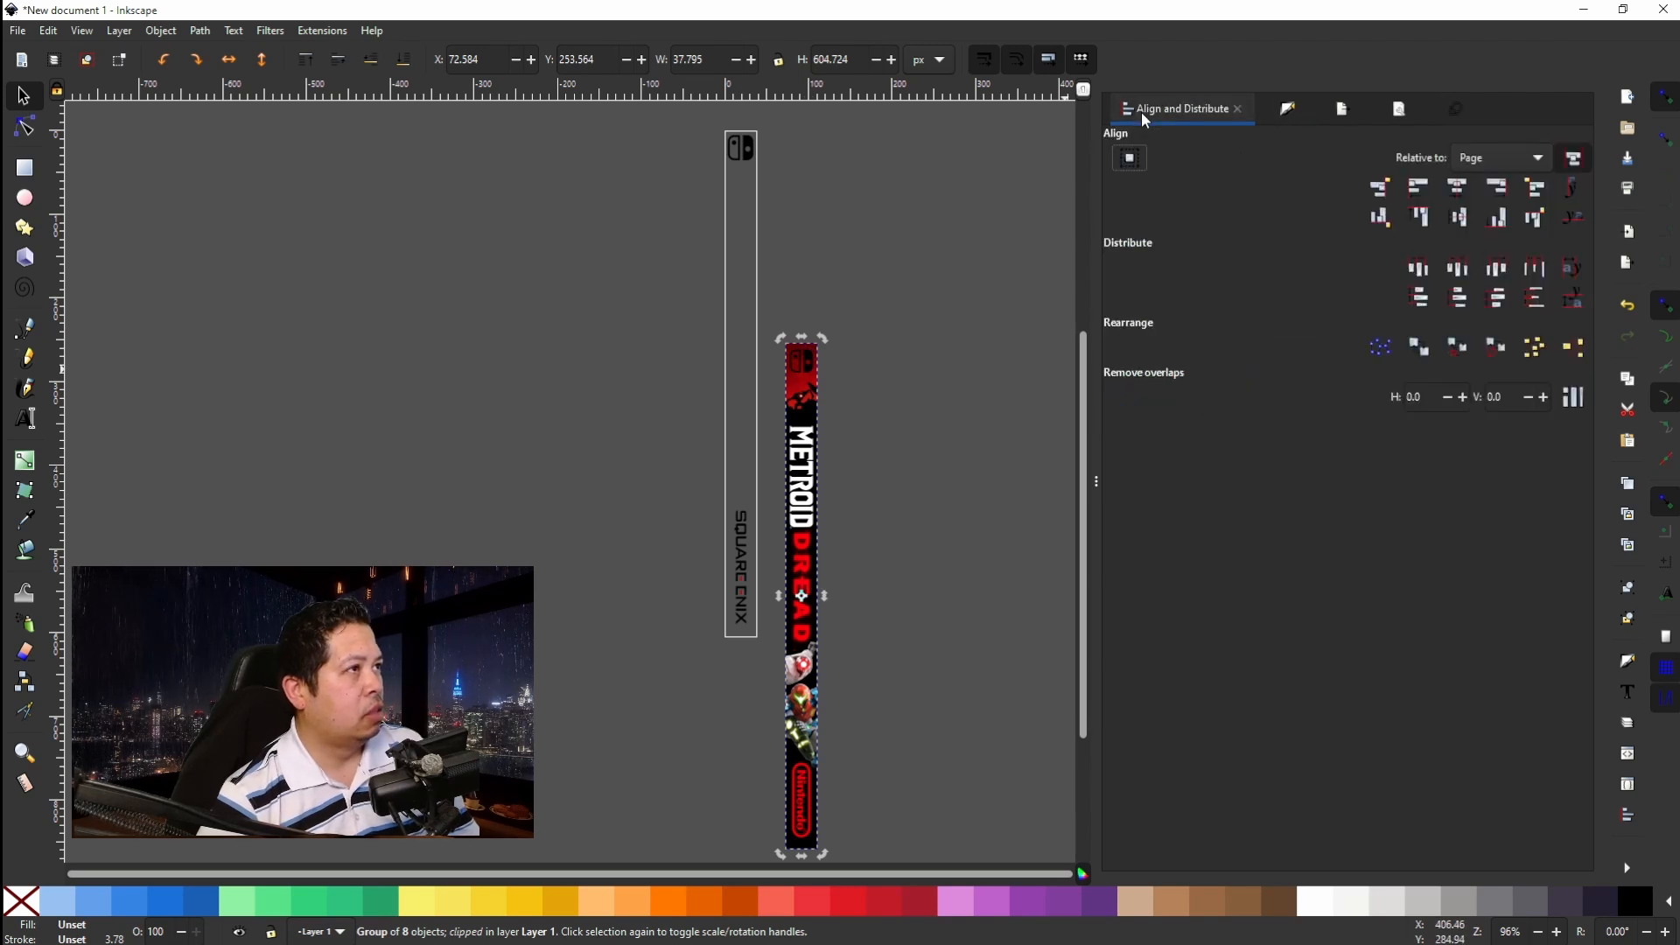
pyautogui.click(1461, 220)
pyautogui.scroll(2, 831, 623)
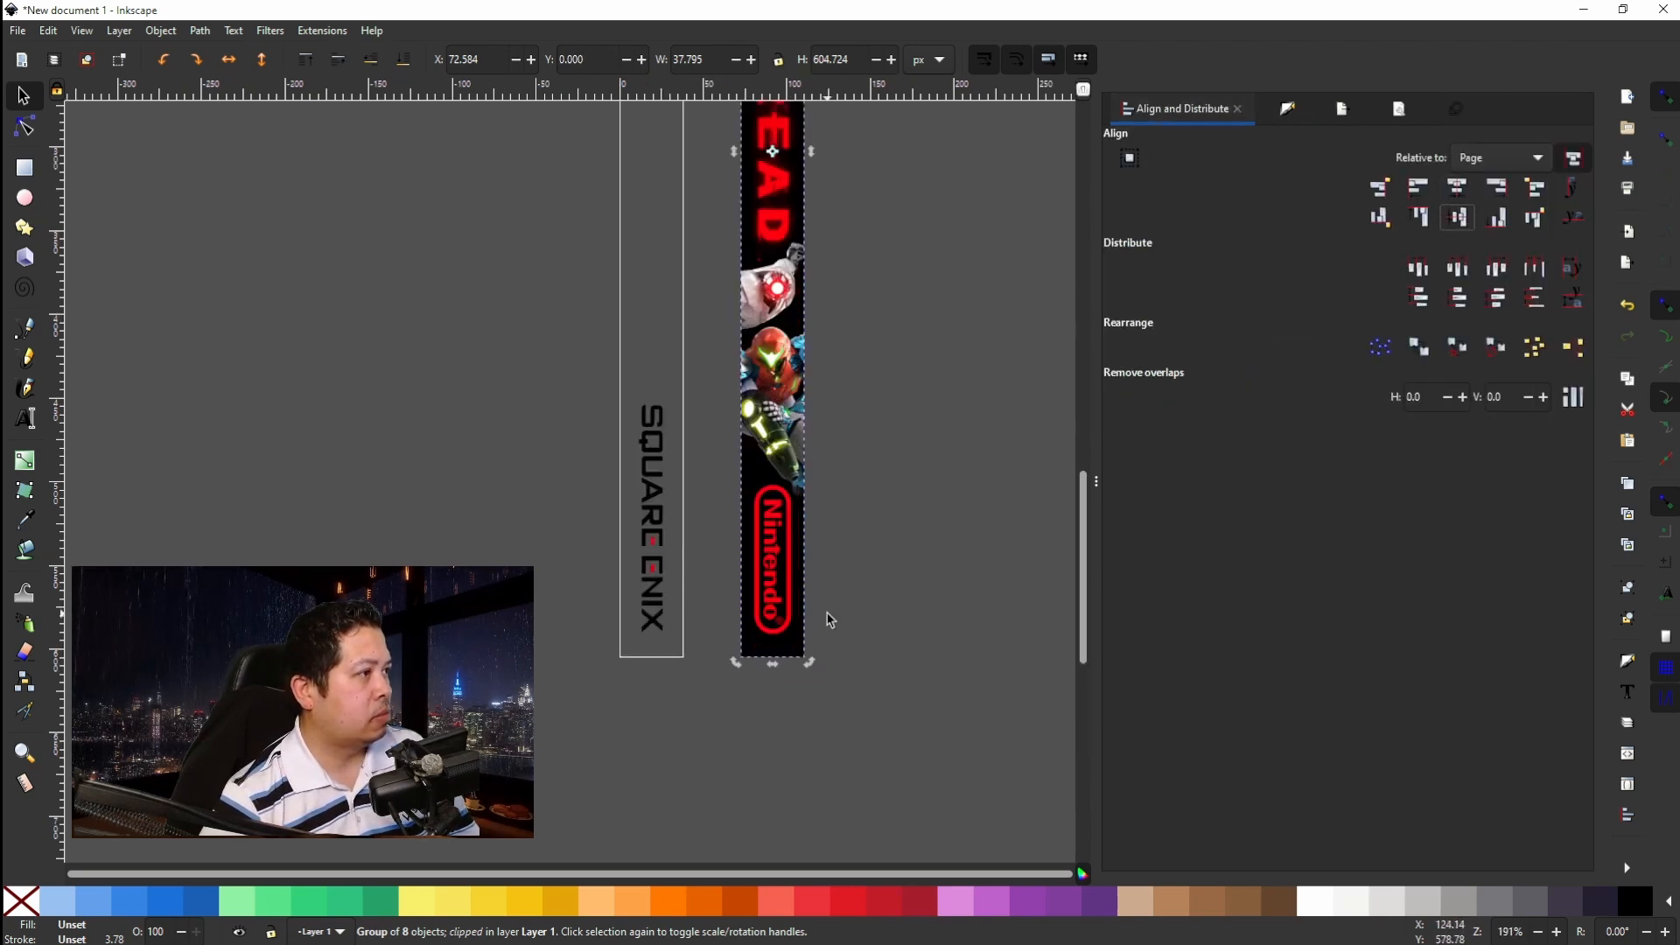
# Scale the Square Enix group down to about 9 by 88 px and position it level with the reference spine's Nintendo logo.
pyautogui.click(657, 516)
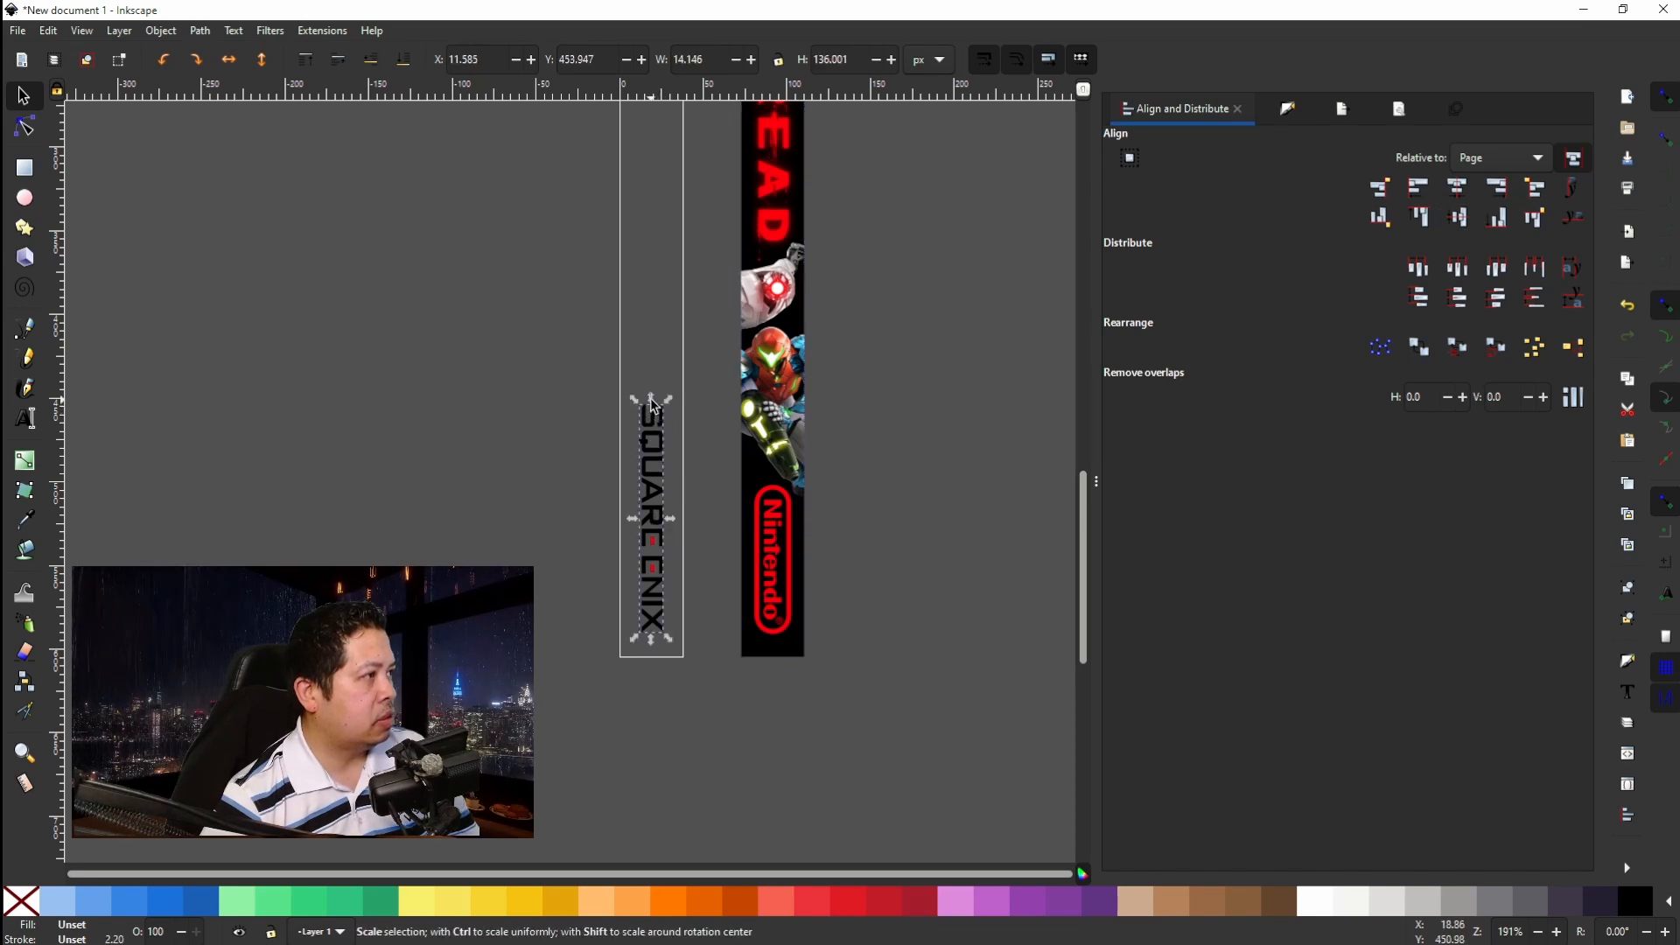
pyautogui.moveTo(651, 405); pyautogui.dragTo(666, 488)
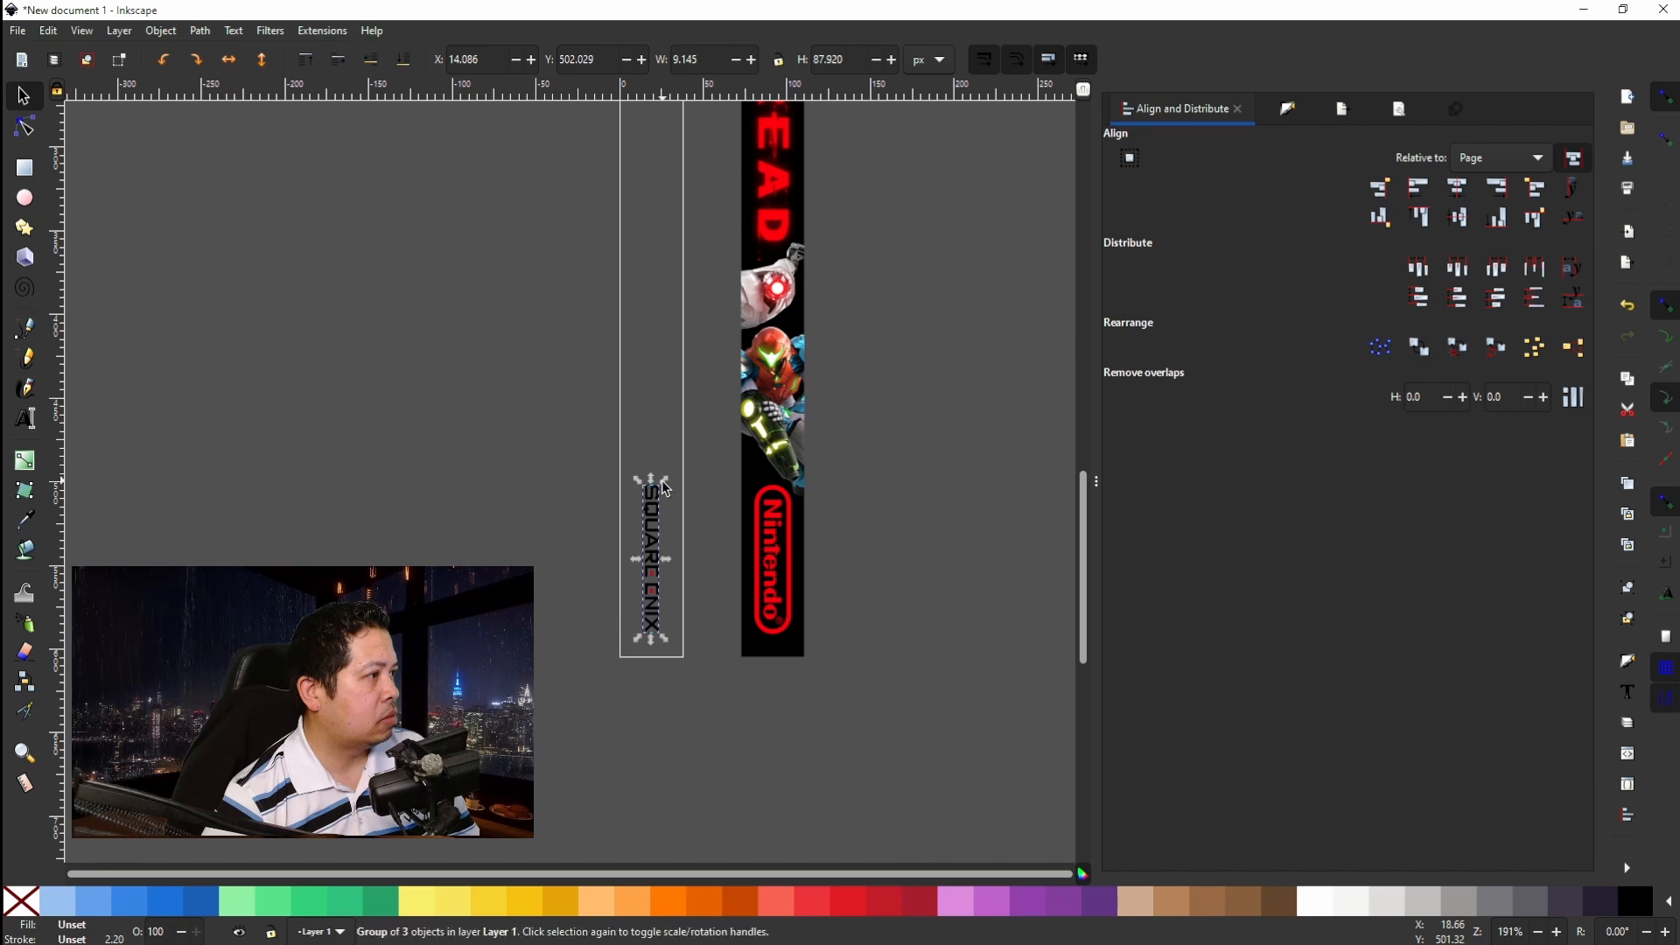
pyautogui.moveTo(653, 564)
pyautogui.mouseDown()
pyautogui.moveTo(770, 560)
pyautogui.moveTo(636, 560)
pyautogui.moveTo(654, 565)
pyautogui.mouseUp()
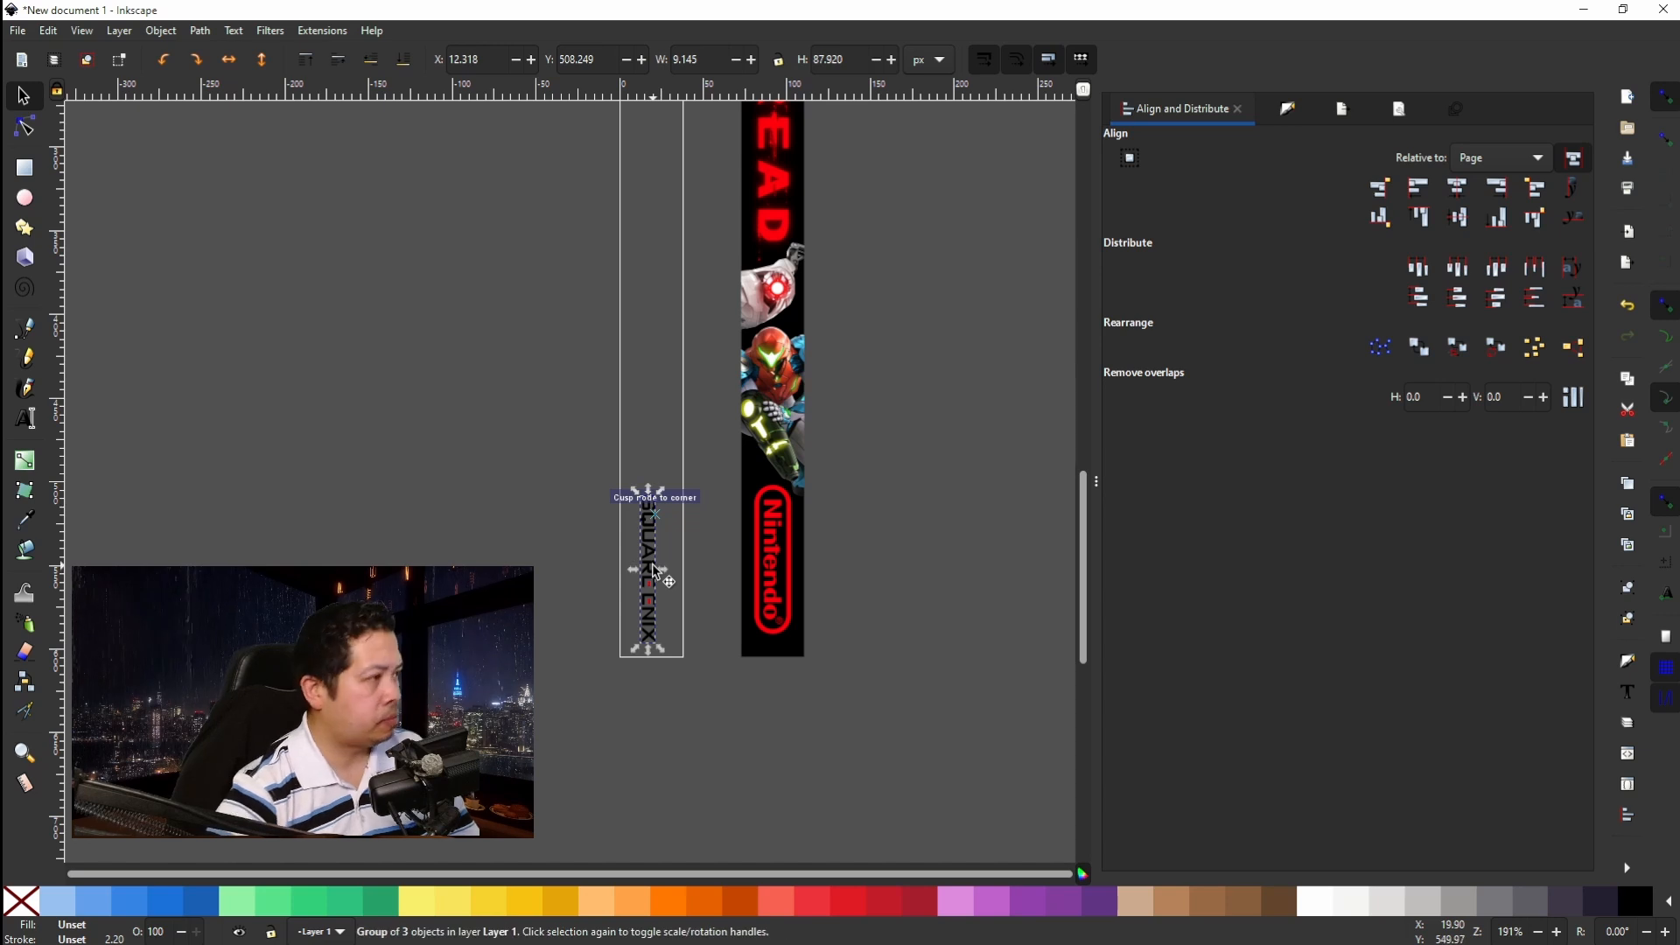
pyautogui.press('Left')
pyautogui.press('Left')
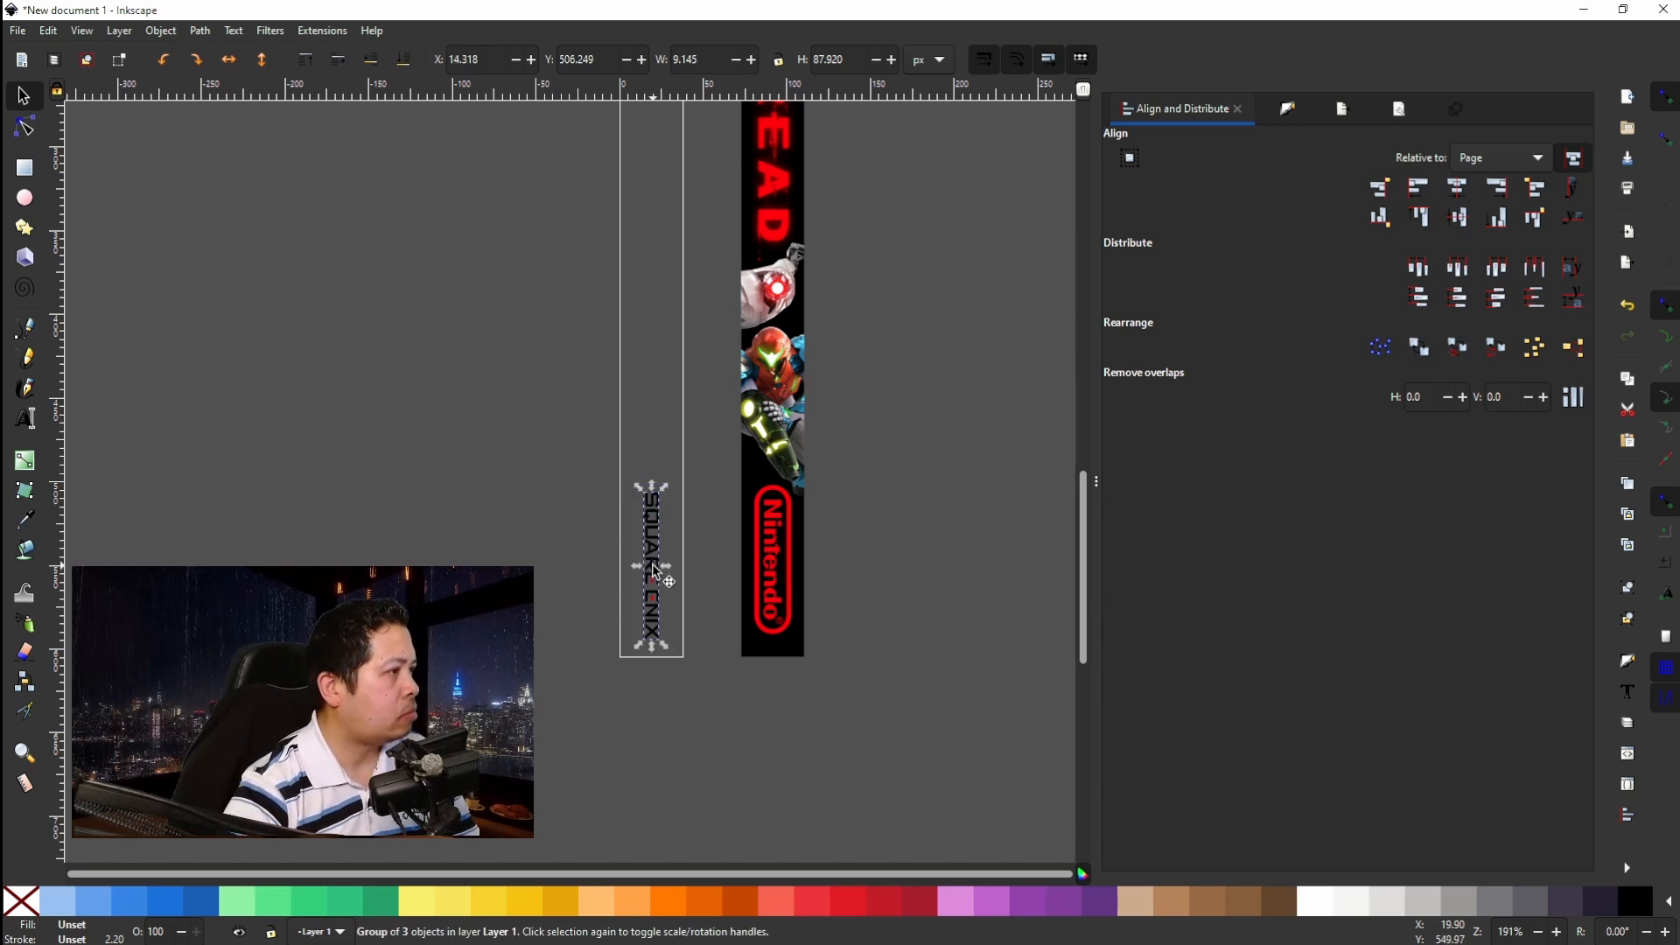
pyautogui.press('Up')
pyautogui.press('Up')
pyautogui.press('Up')
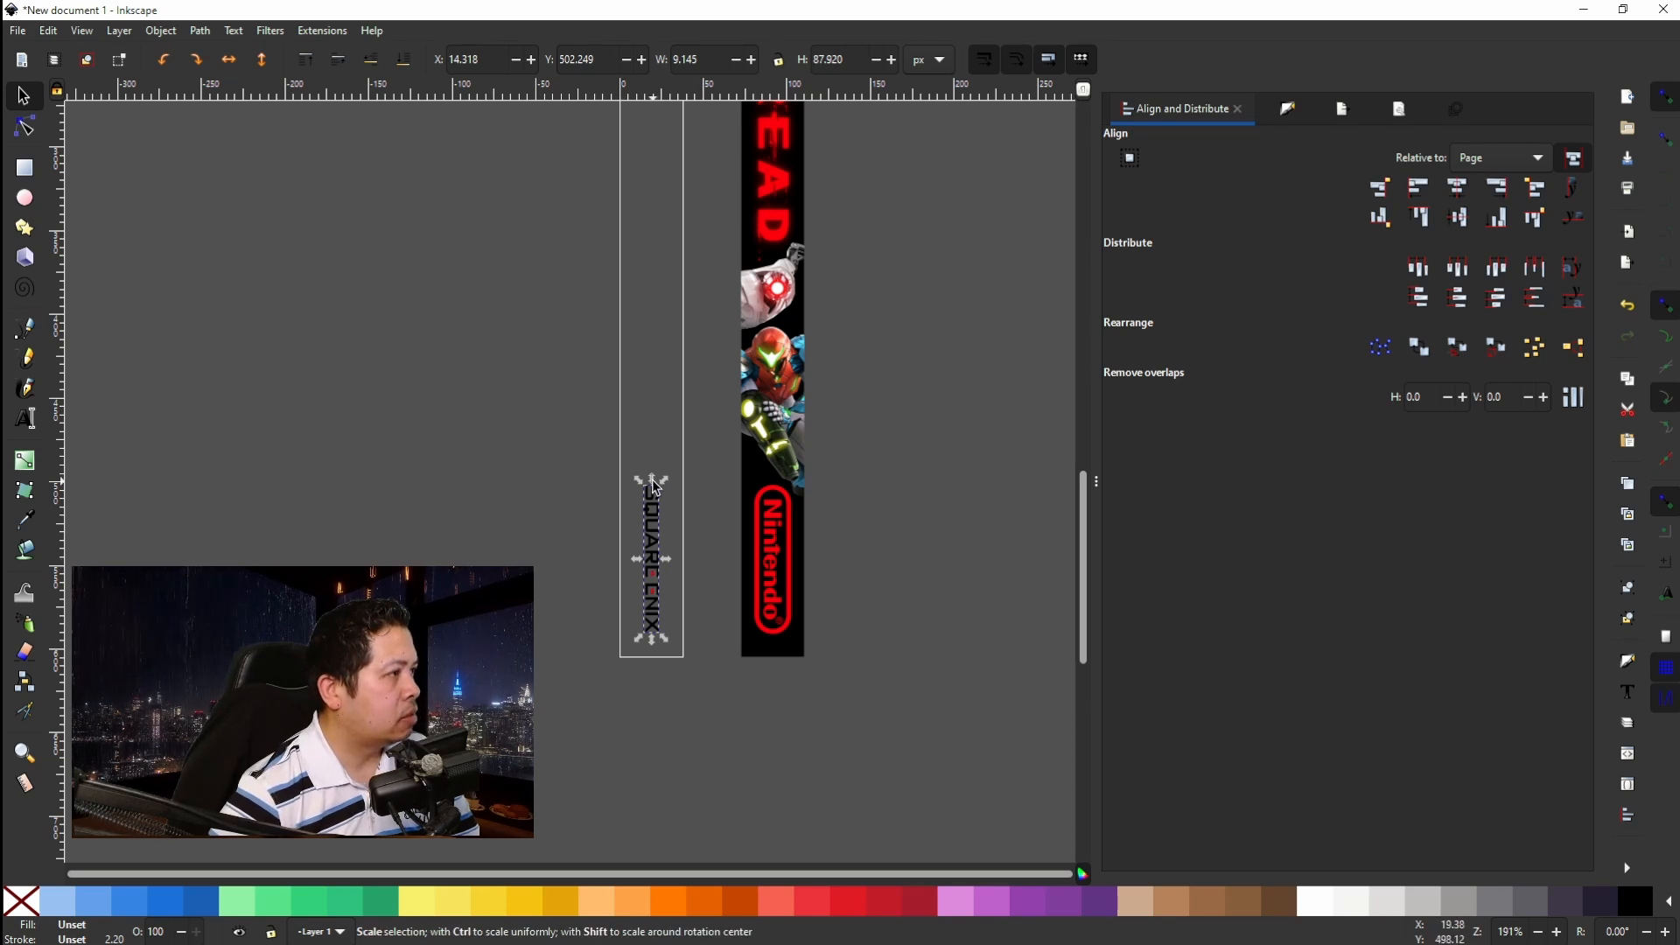
# Fine-tune the Square Enix group's height against the Nintendo logo and centre the group horizontally on the page.
pyautogui.moveTo(654, 480); pyautogui.dragTo(657, 490)
pyautogui.click(787, 533)
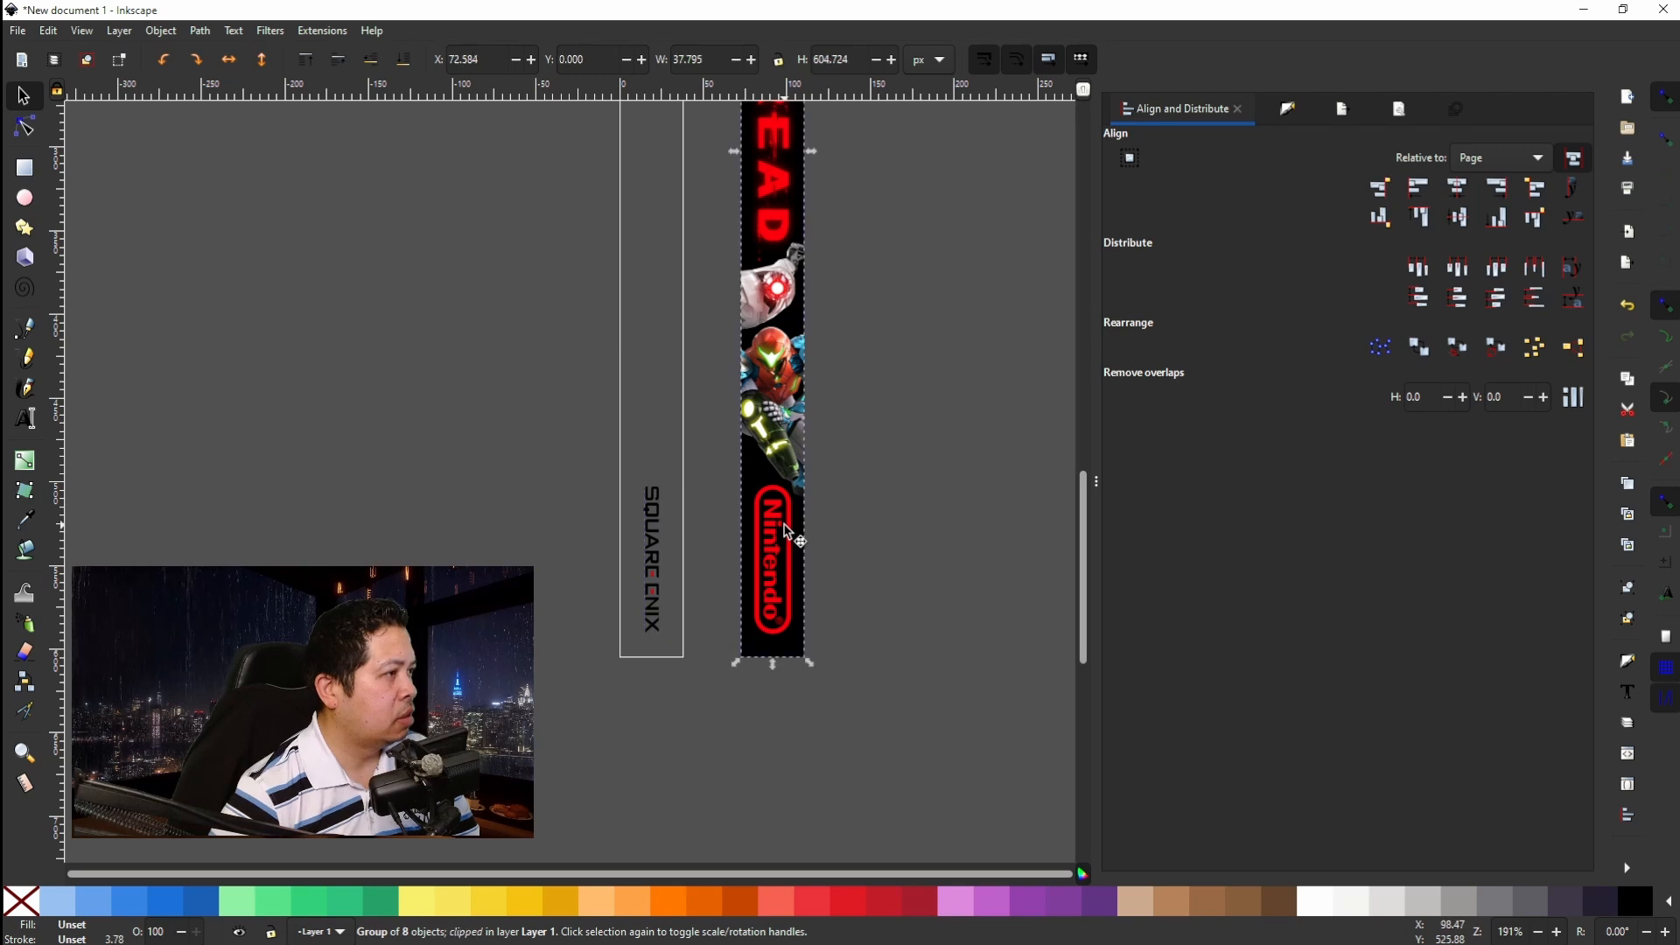
pyautogui.click(653, 580)
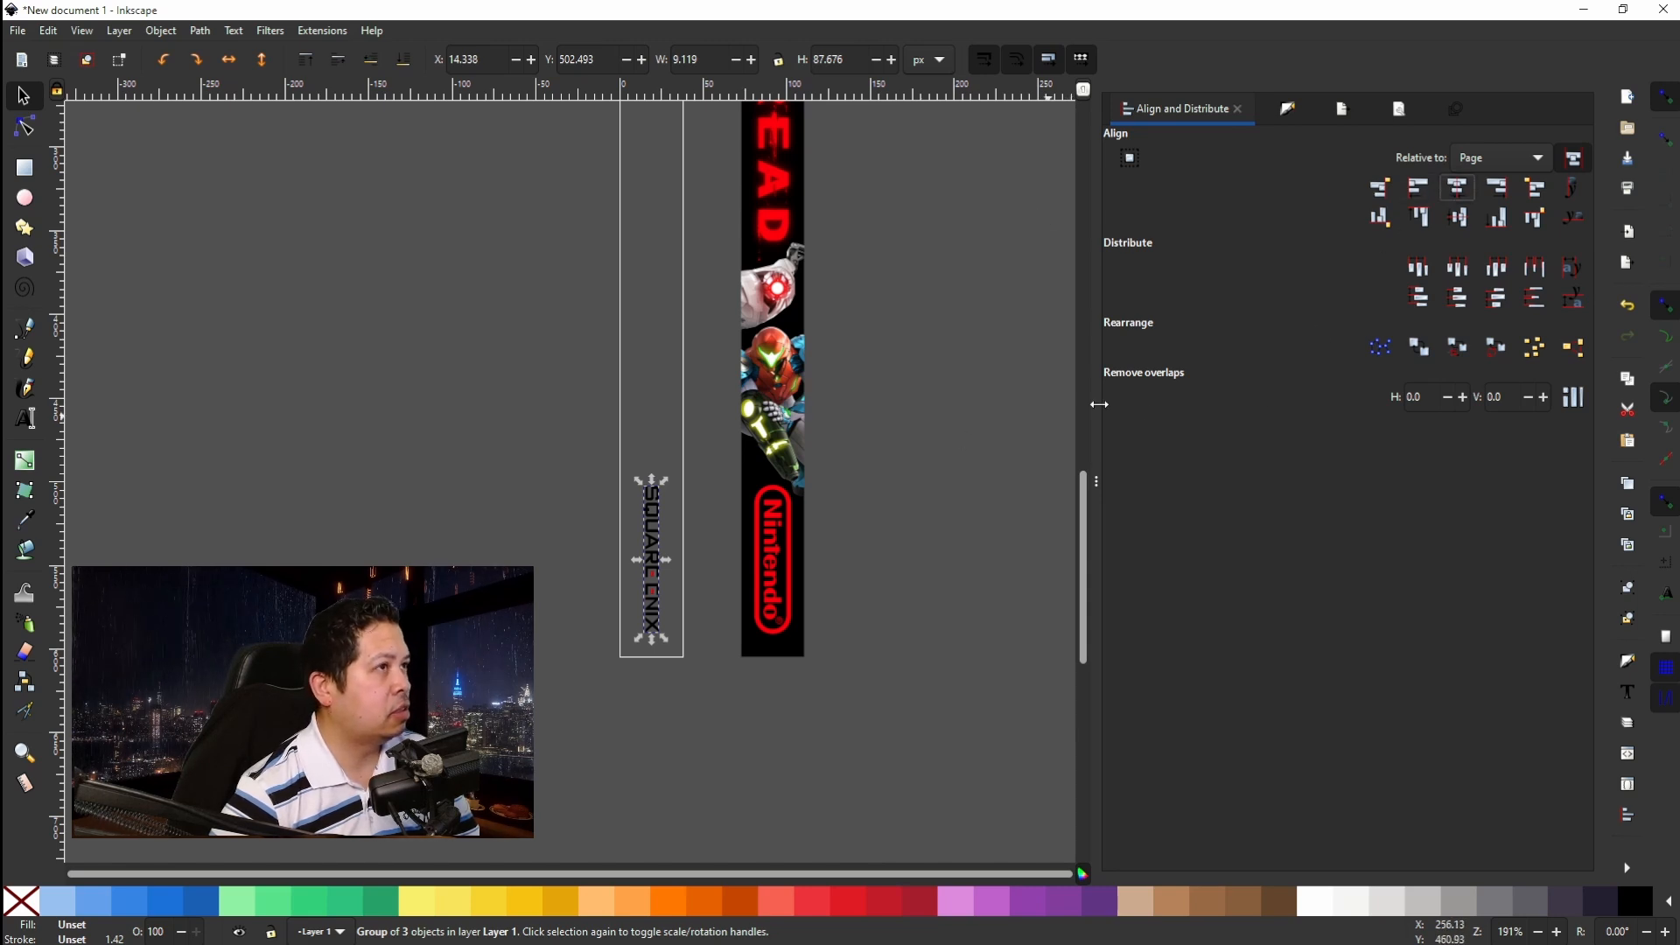
pyautogui.click(731, 802)
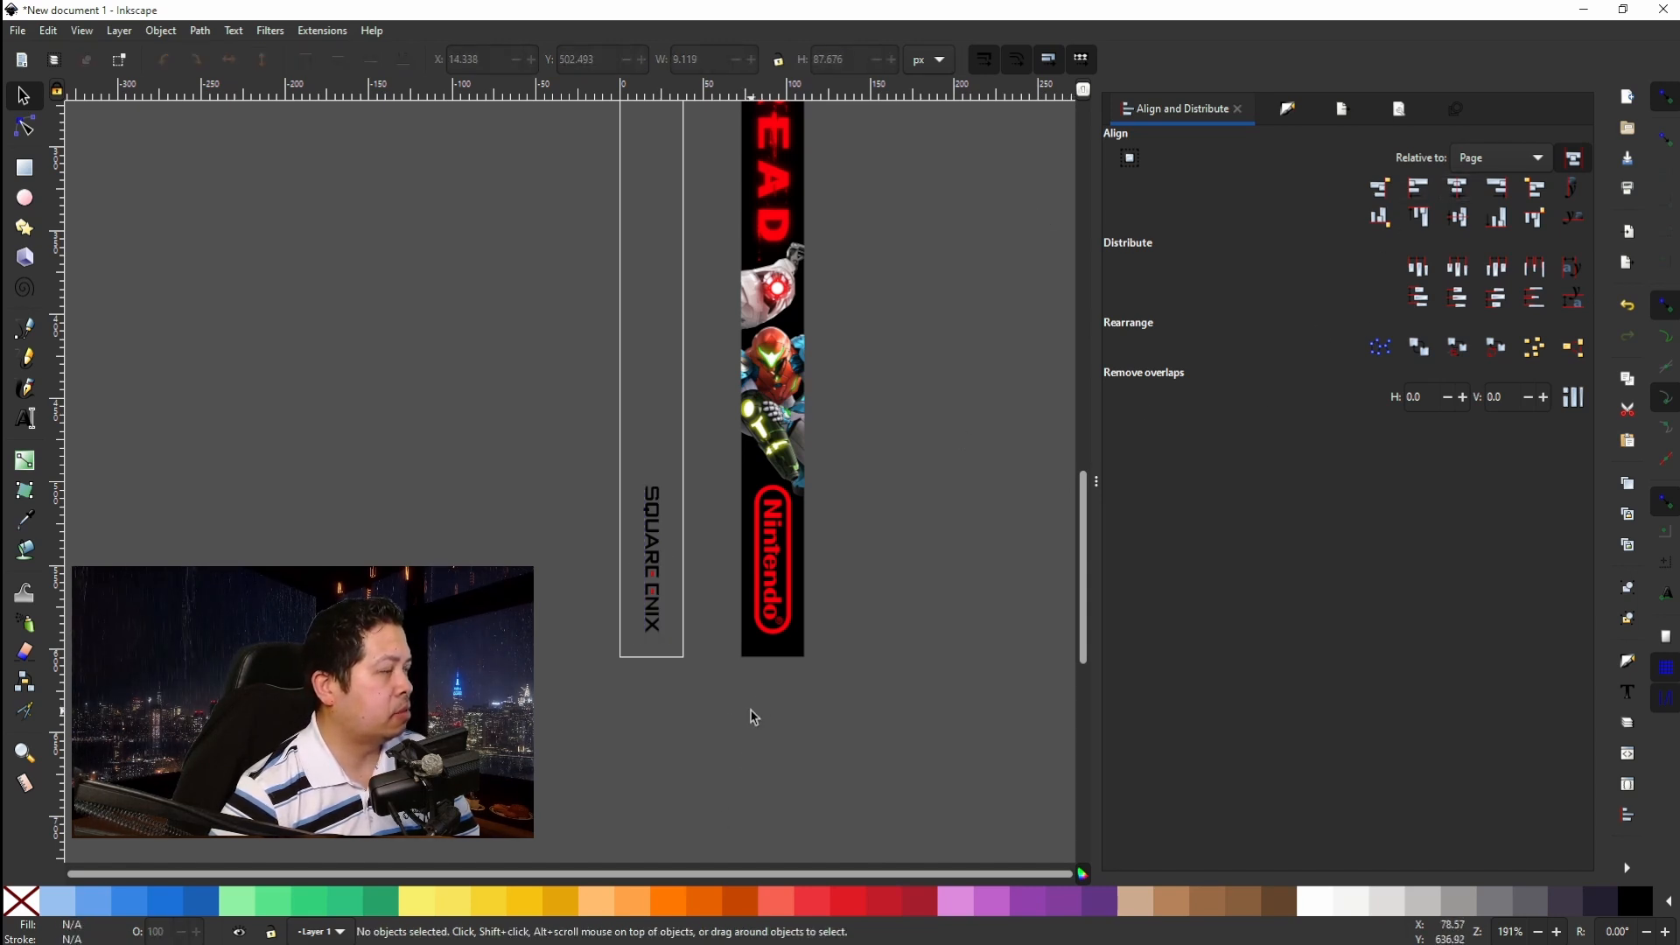
# Scale the Switch logo to about 28 by 27 px by matching it over the Switch logo on the reference spine.
pyautogui.keyDown('ctrl'); pyautogui.scroll(2, 749, 707); pyautogui.keyUp('ctrl')
pyautogui.keyDown('ctrl'); pyautogui.scroll(-2, 750, 707); pyautogui.keyUp('ctrl')
pyautogui.scroll(3, 757, 703)
pyautogui.scroll(5, 758, 702)
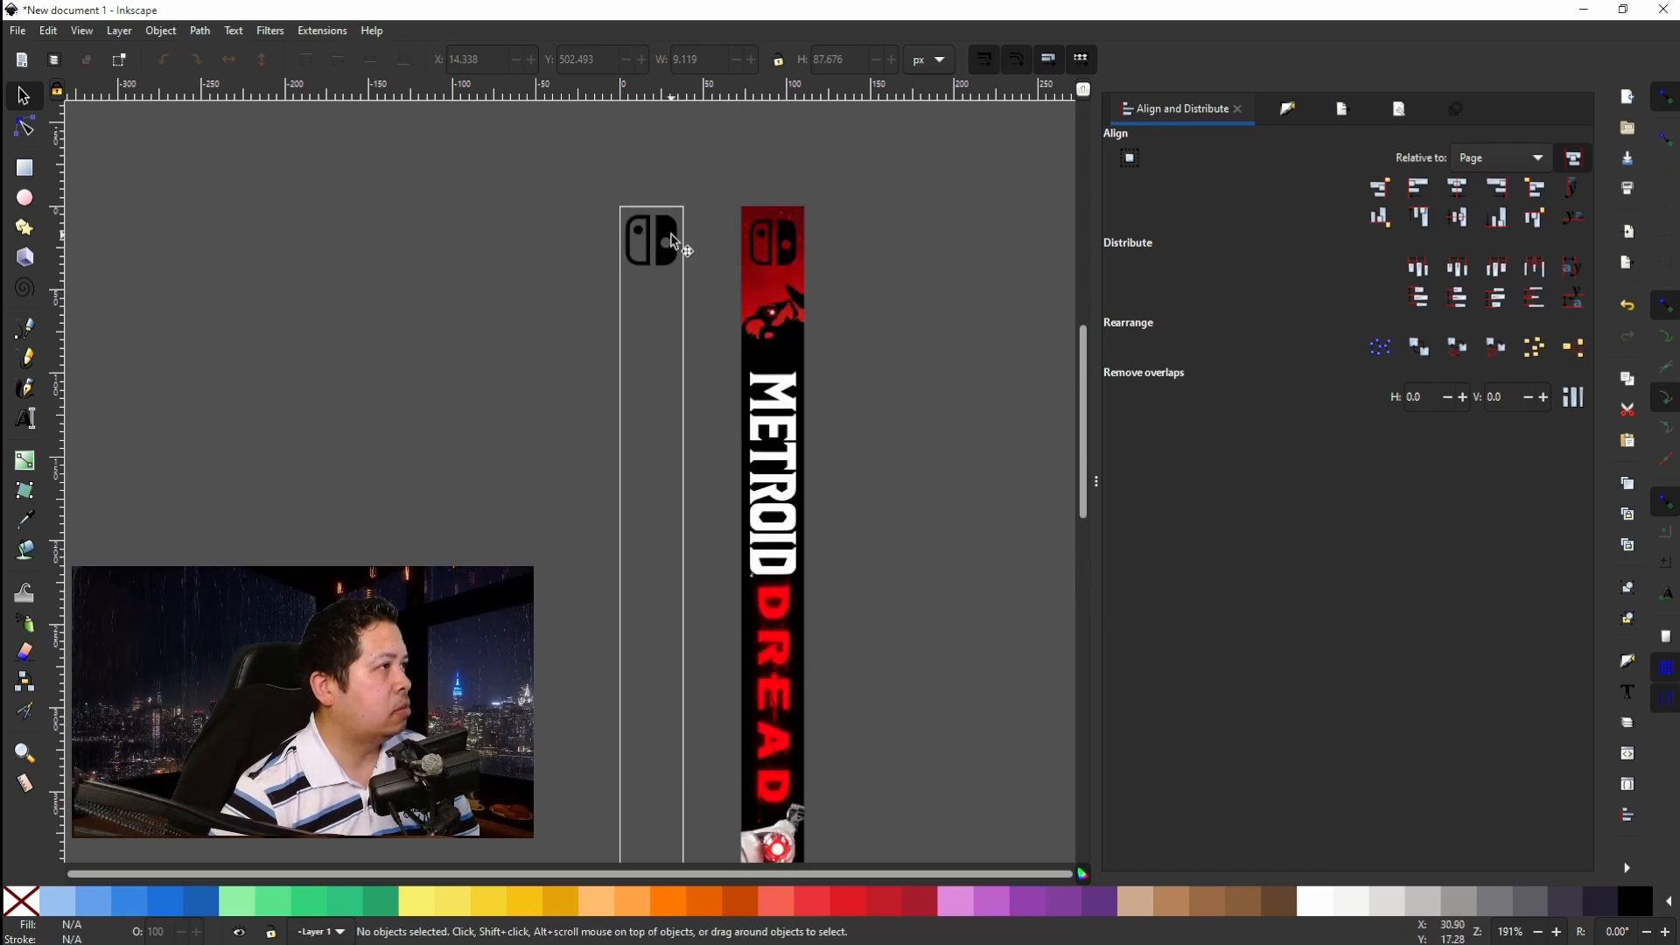
pyautogui.click(646, 234)
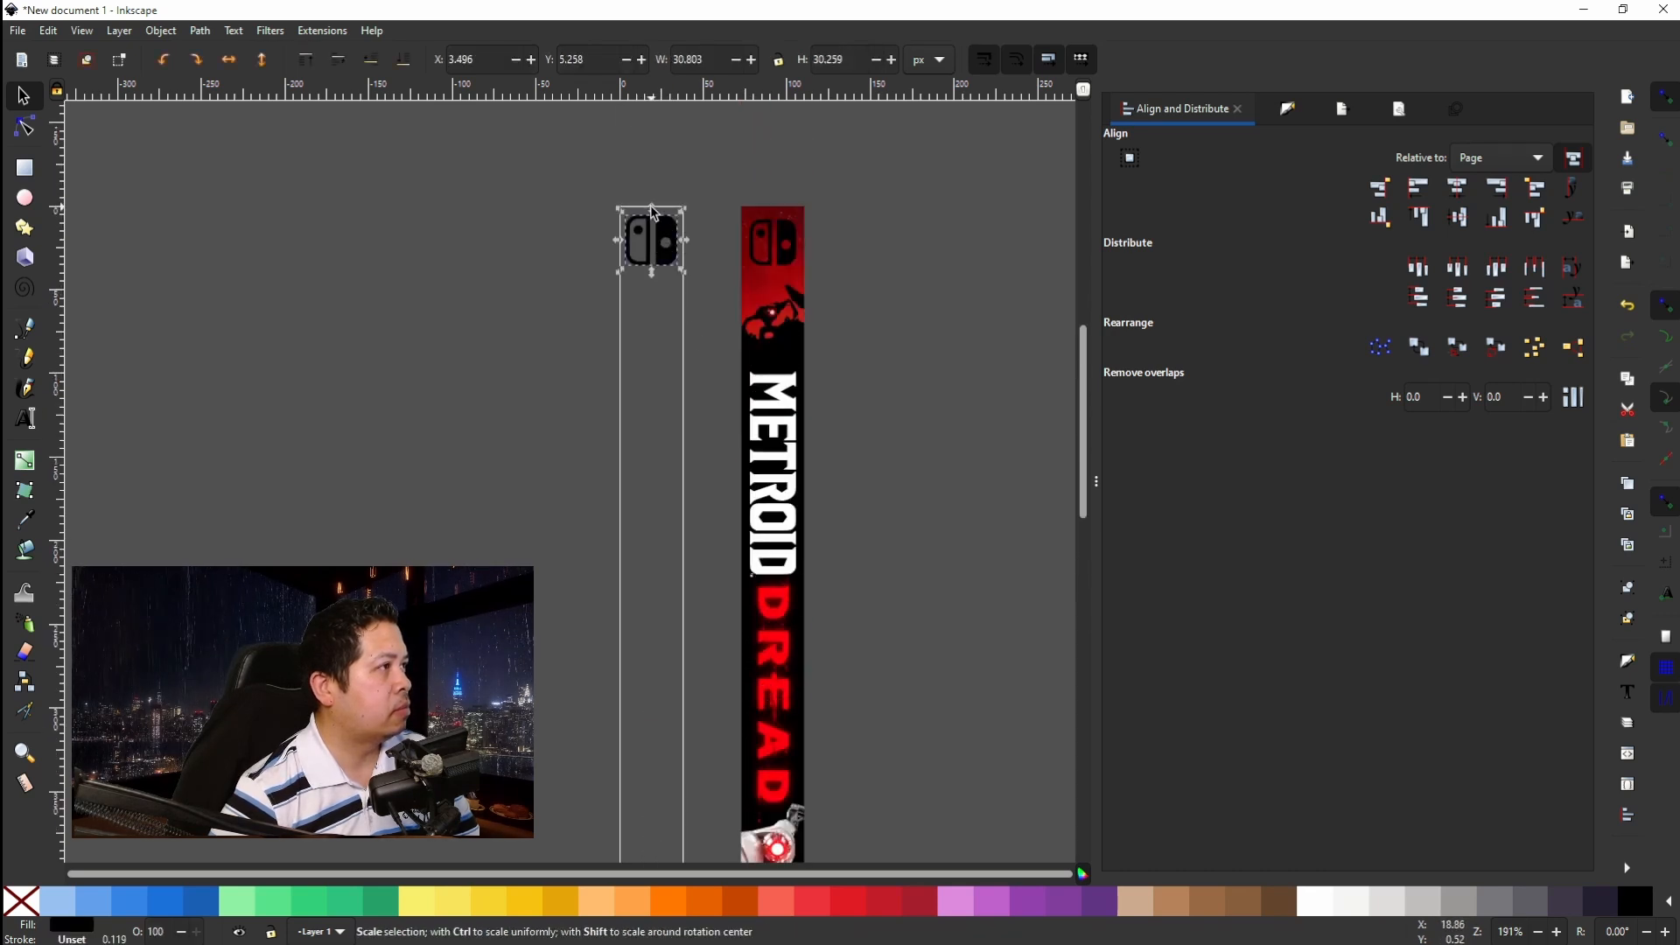
pyautogui.moveTo(651, 207); pyautogui.dragTo(786, 247)
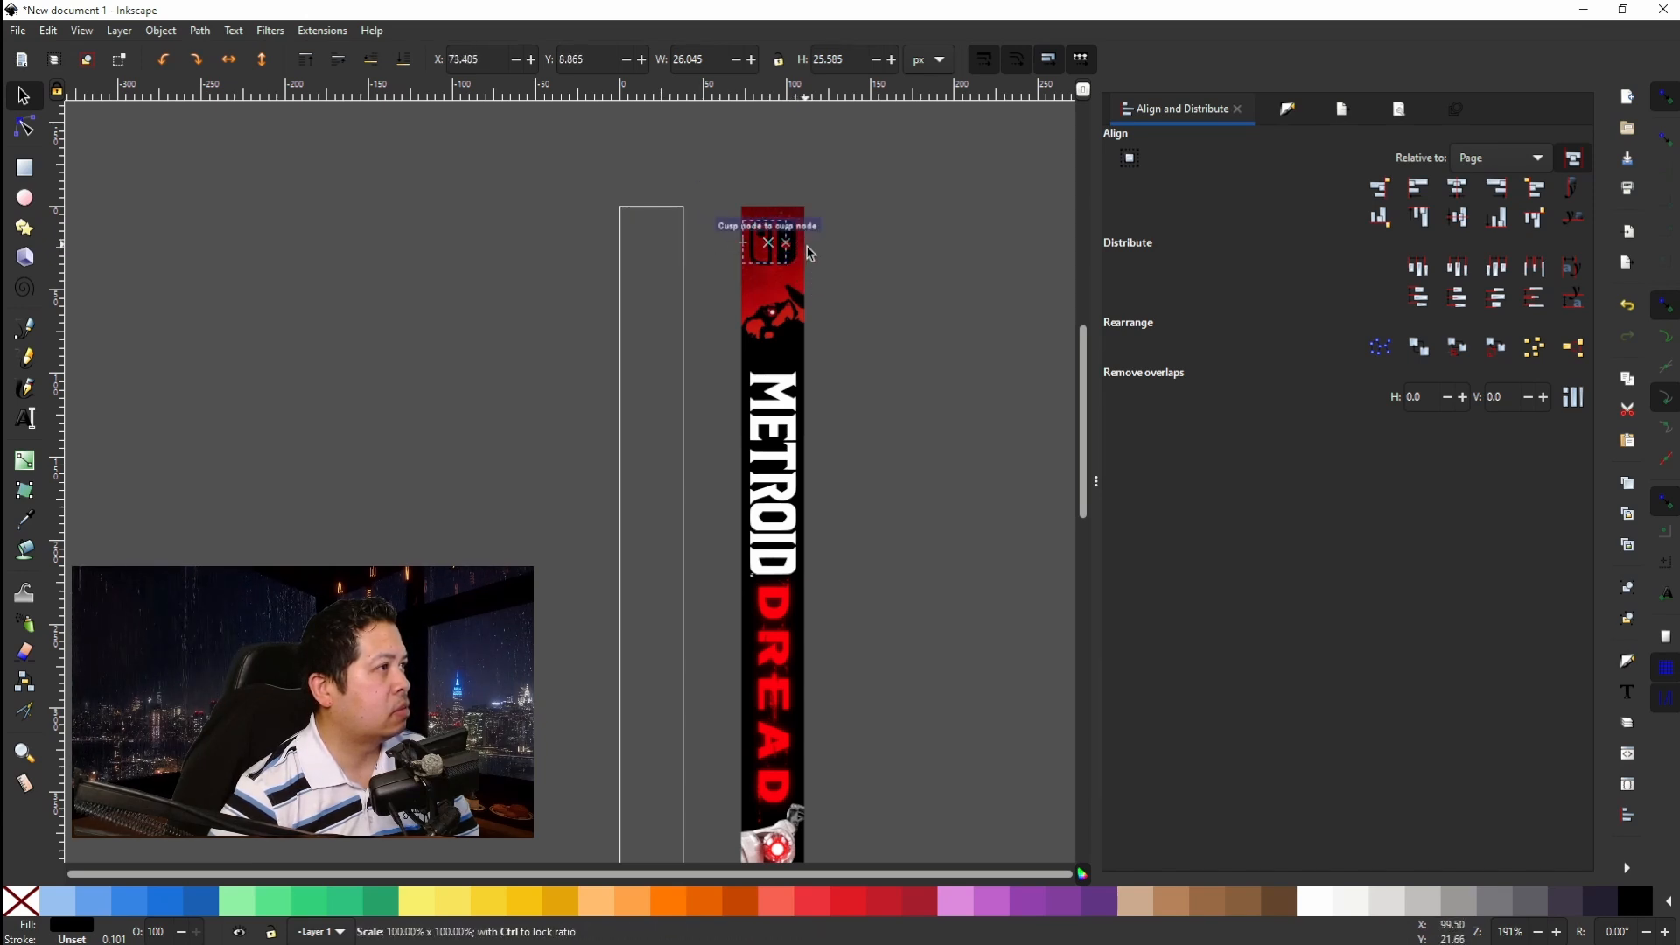
pyautogui.moveTo(795, 264); pyautogui.dragTo(803, 286)
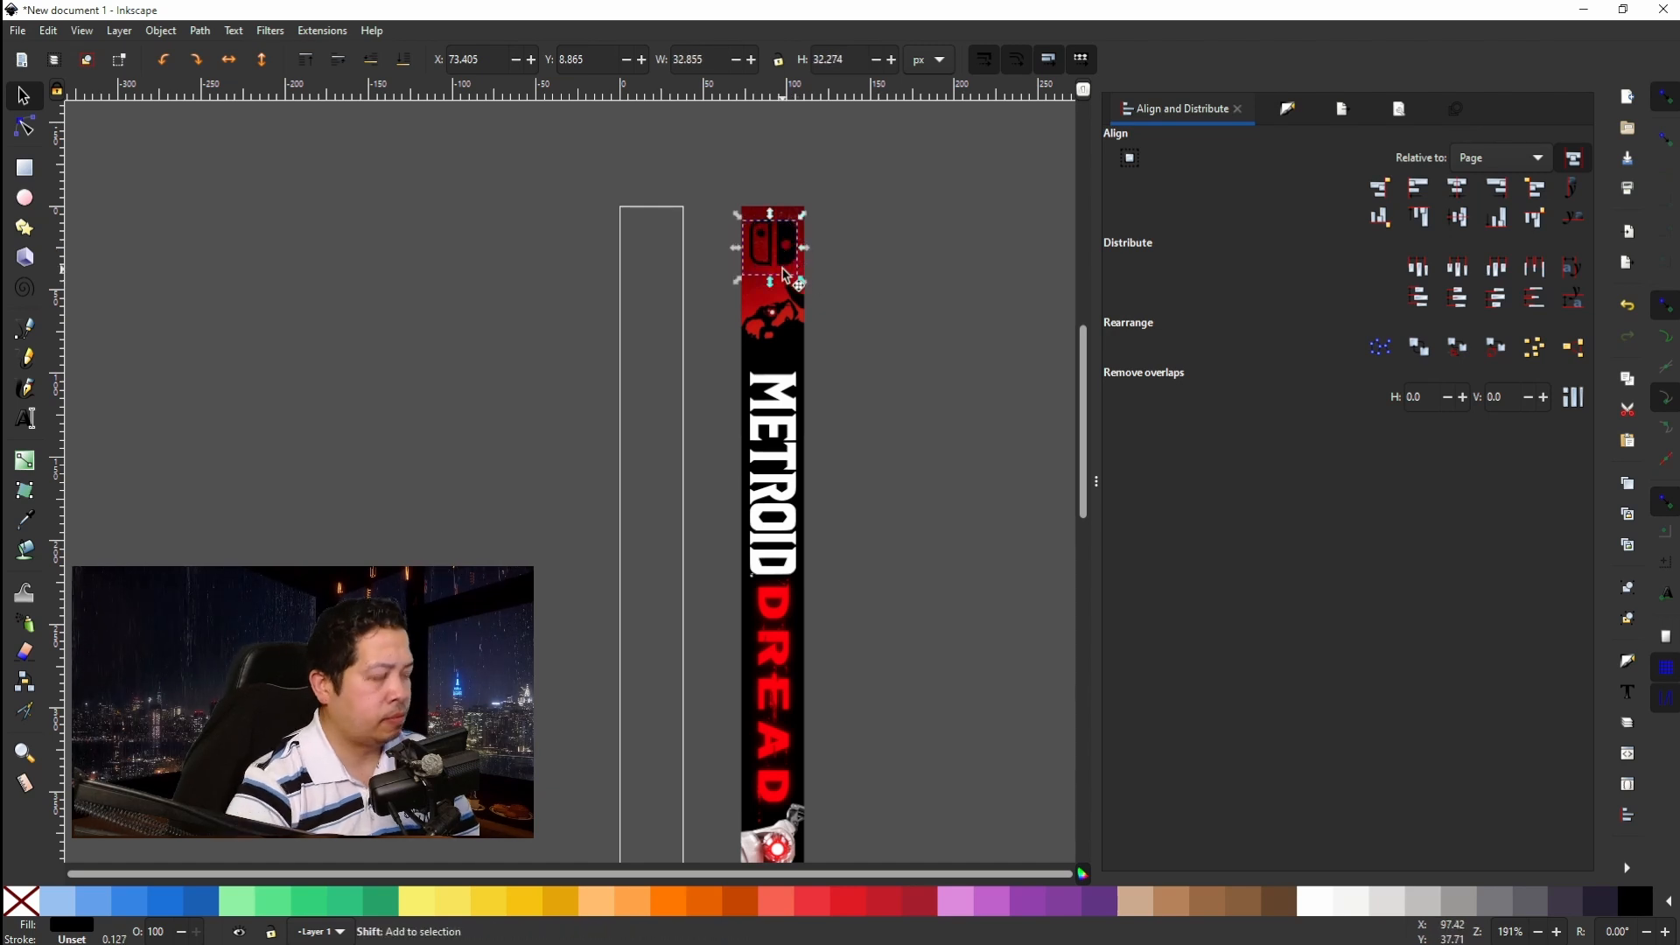
pyautogui.hotkey('shift', 'Left')
pyautogui.hotkey('shift', 'Left')
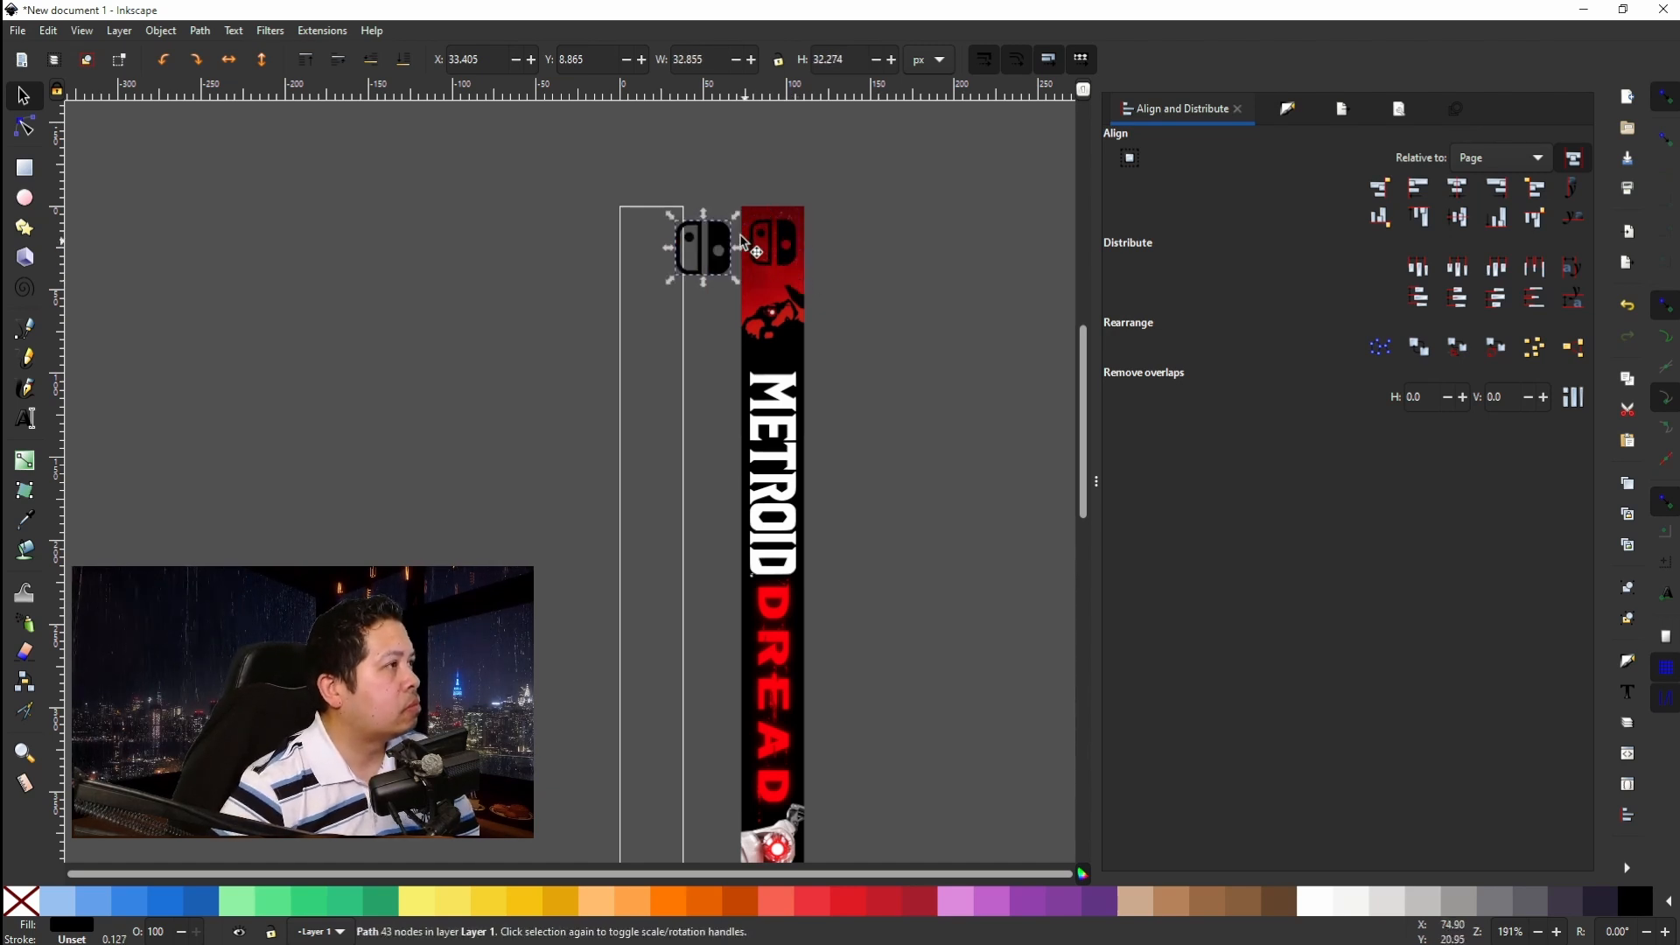
pyautogui.moveTo(704, 283); pyautogui.dragTo(796, 232)
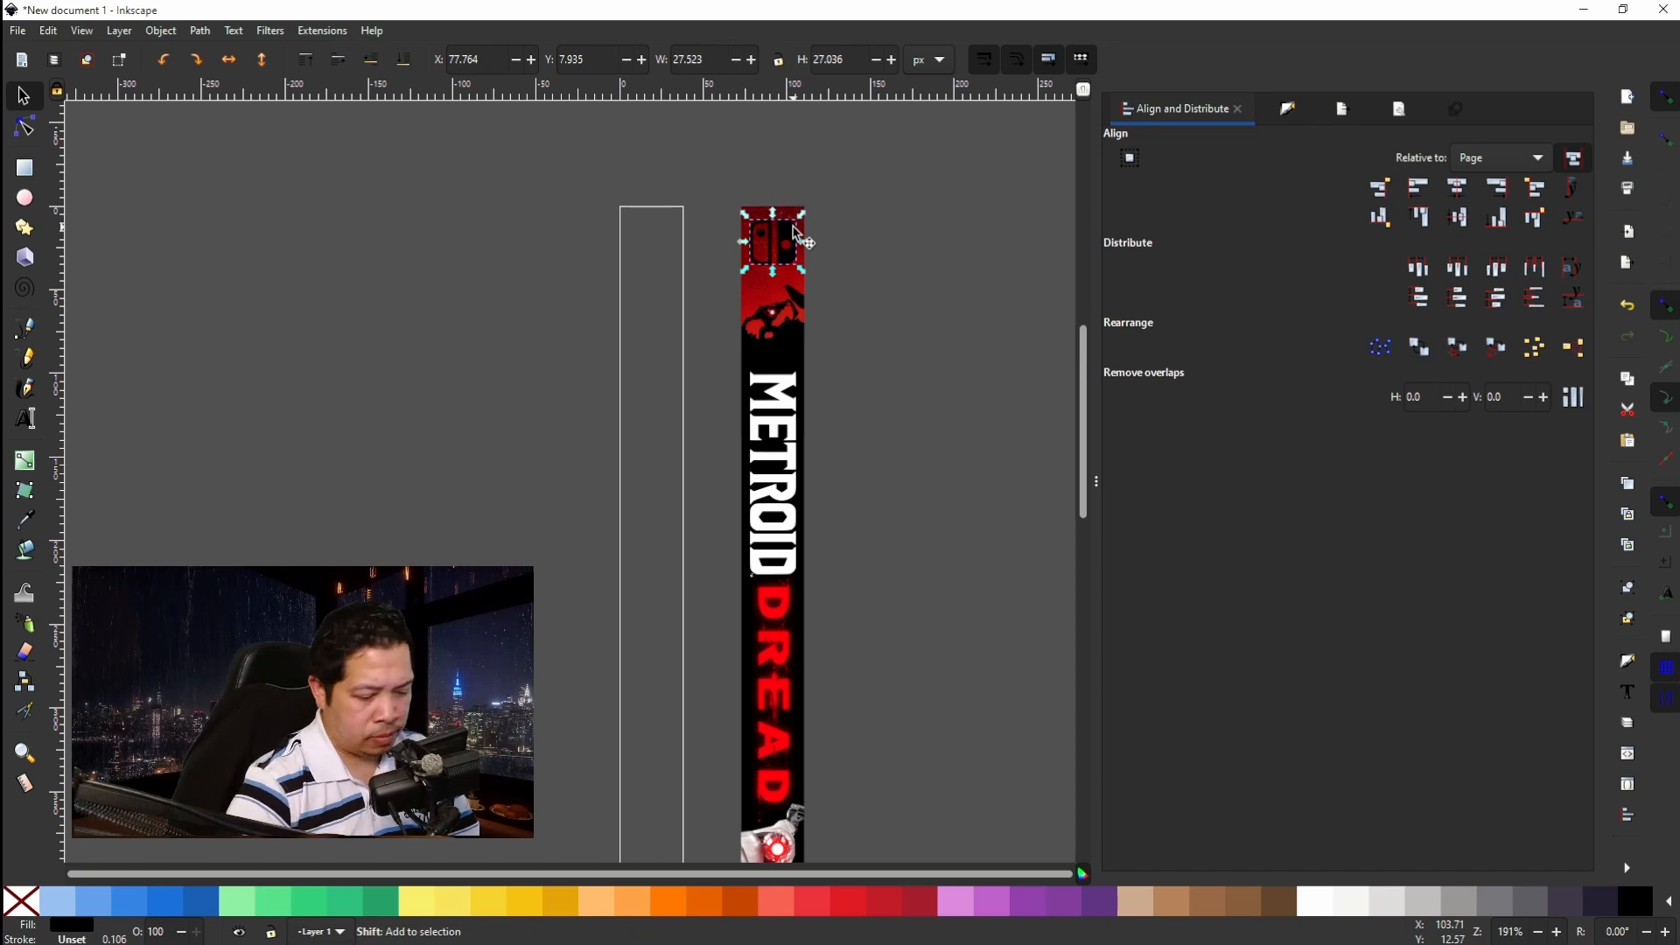
# Move the resized Switch logo straight back onto the blank page and centre it horizontally relative to the page.
pyautogui.hotkey('shift', 'Left')
pyautogui.hotkey('shift', 'Left')
pyautogui.hotkey('shift', 'Left')
pyautogui.hotkey('shift', 'Left')
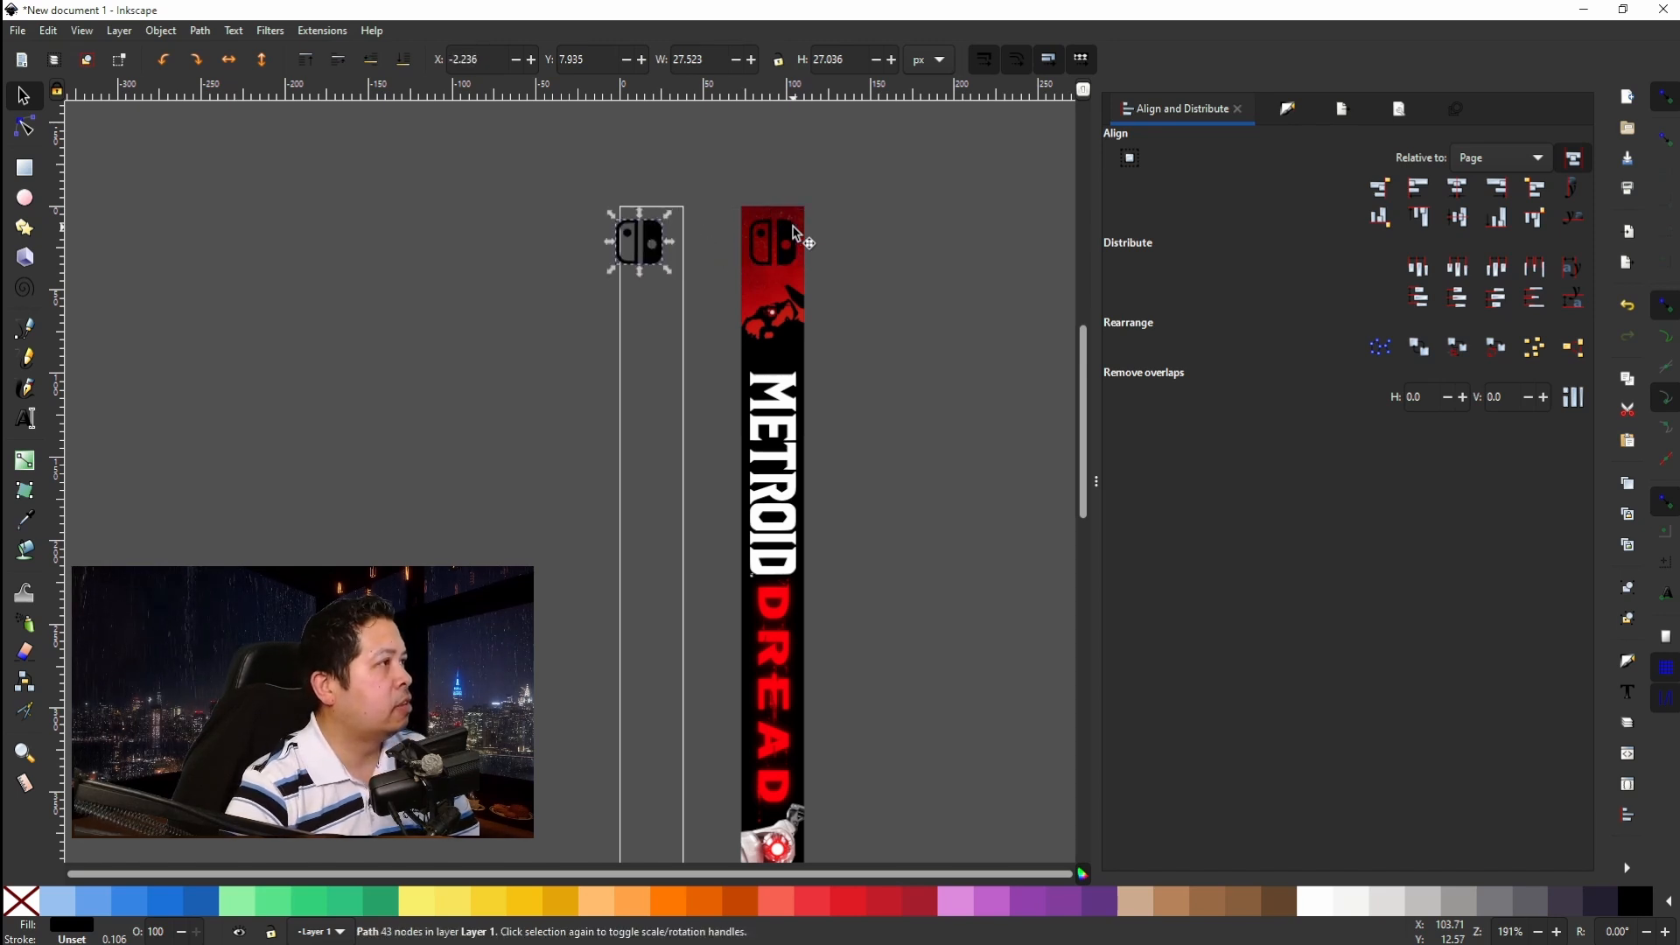
pyautogui.click(1467, 193)
pyautogui.click(796, 378)
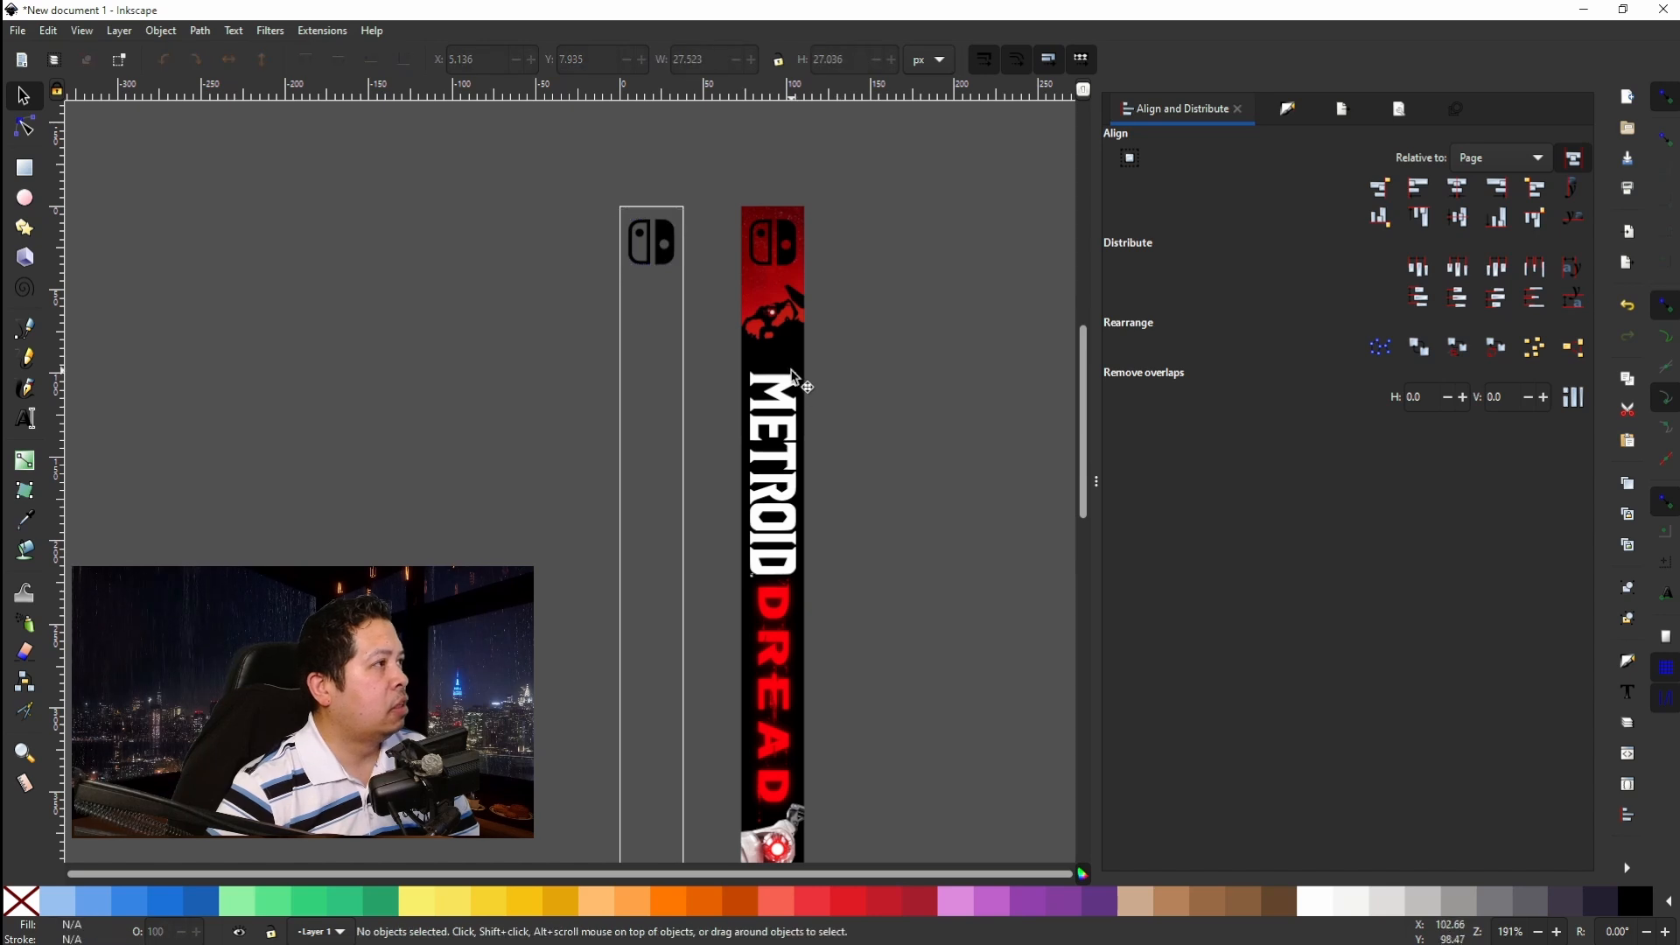
# Delete the Metroid Dread reference spine from the new document.
pyautogui.rightClick(784, 389)
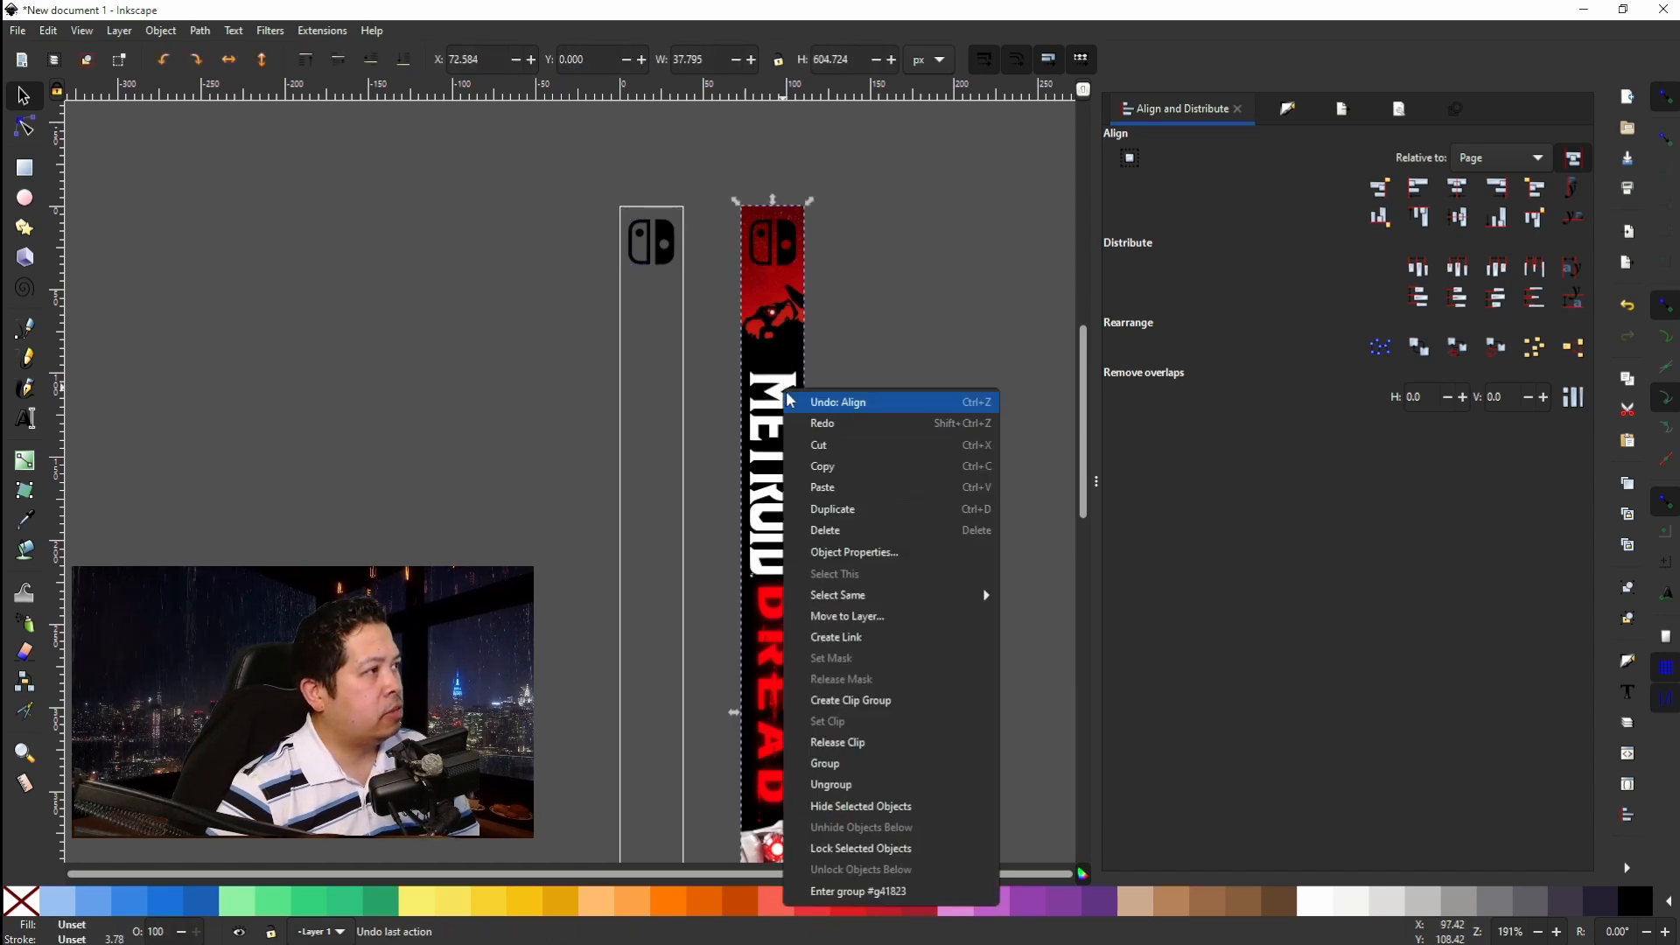
pyautogui.click(828, 530)
pyautogui.scroll(-3, 780, 532)
pyautogui.keyDown('ctrl'); pyautogui.scroll(-2, 780, 532); pyautogui.keyUp('ctrl')
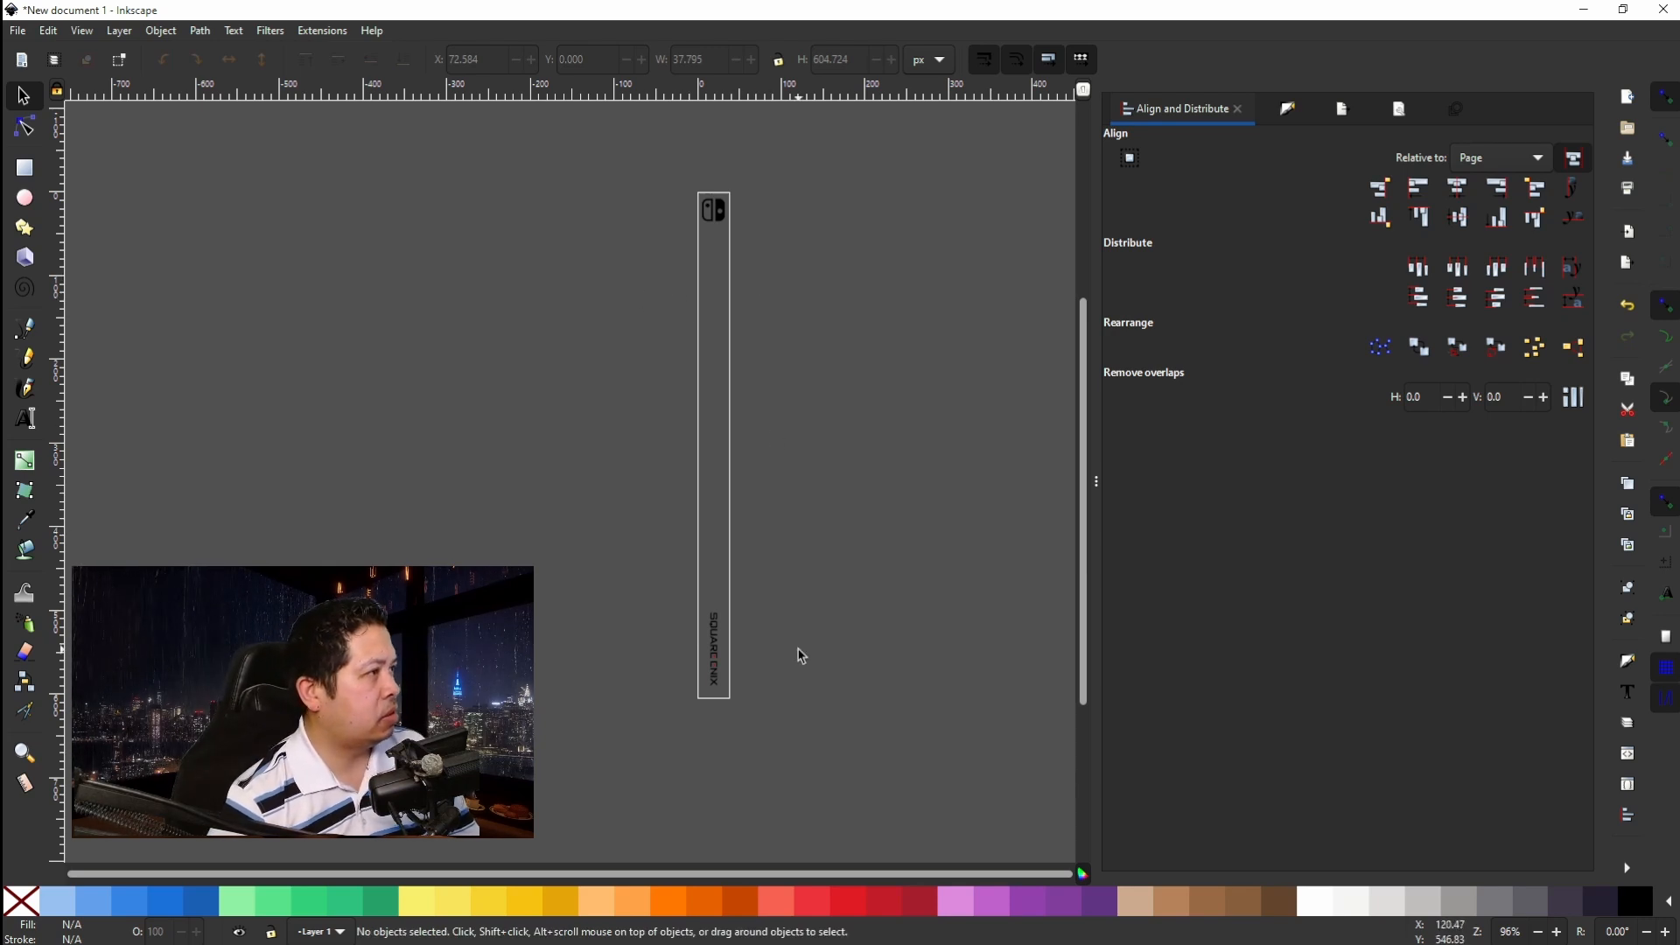
# Switch to Chrome and replace the Square Enix logo query with a Google search for "tactics ogre rebord".
pyautogui.moveTo(570, 942)
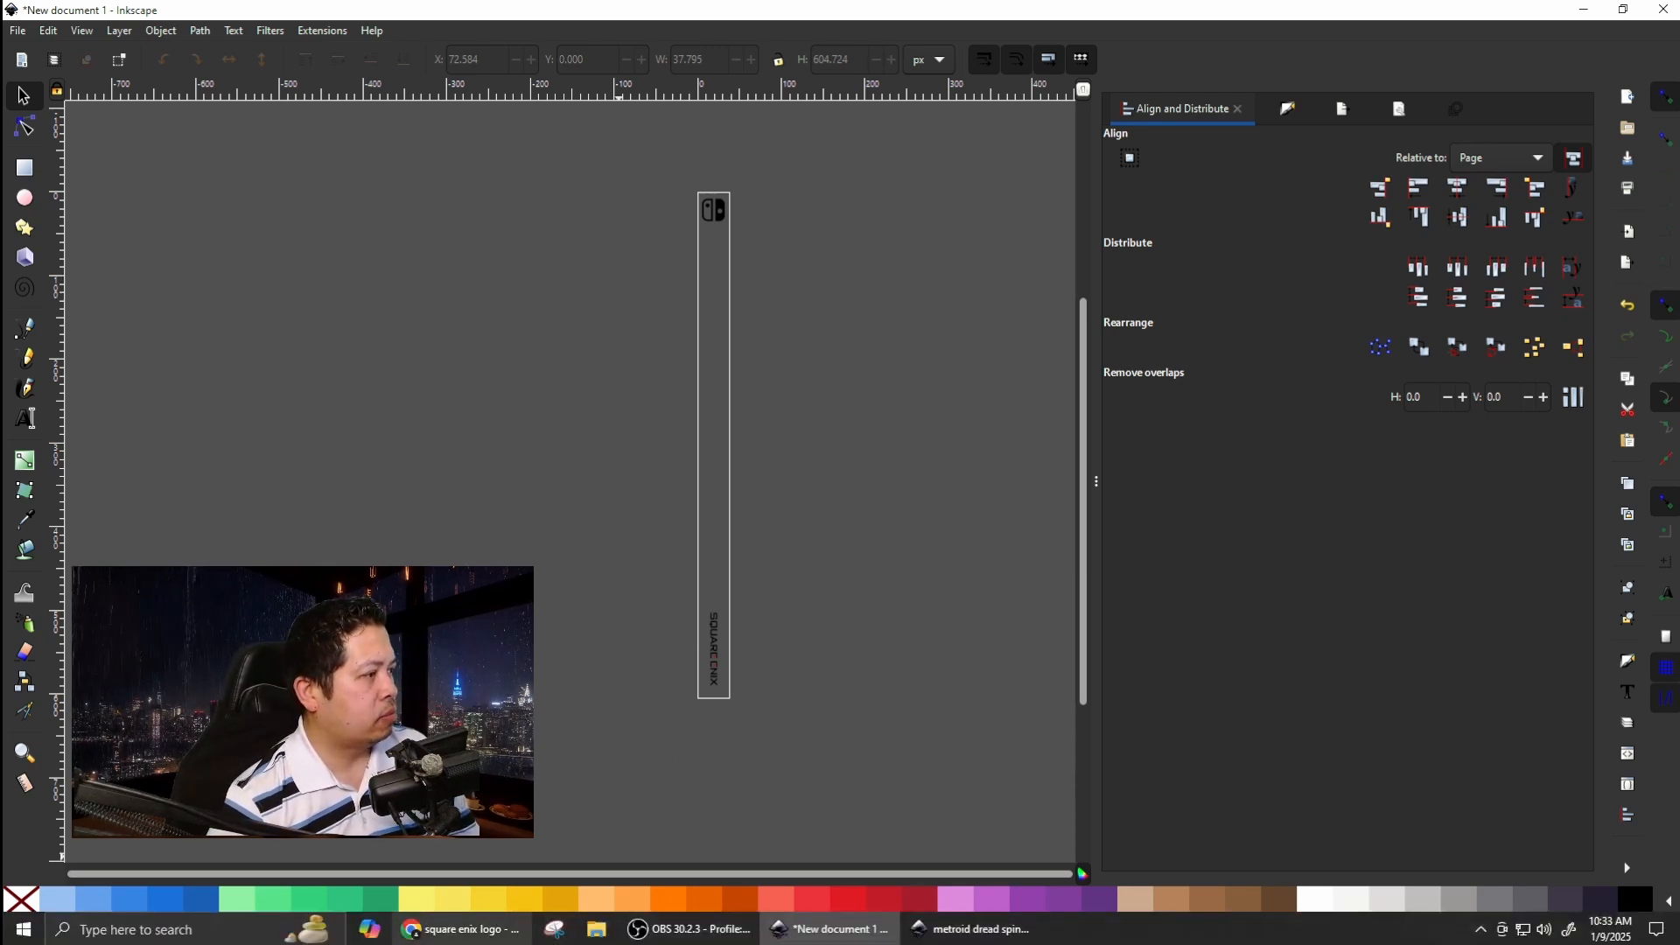
pyautogui.moveTo(459, 929)
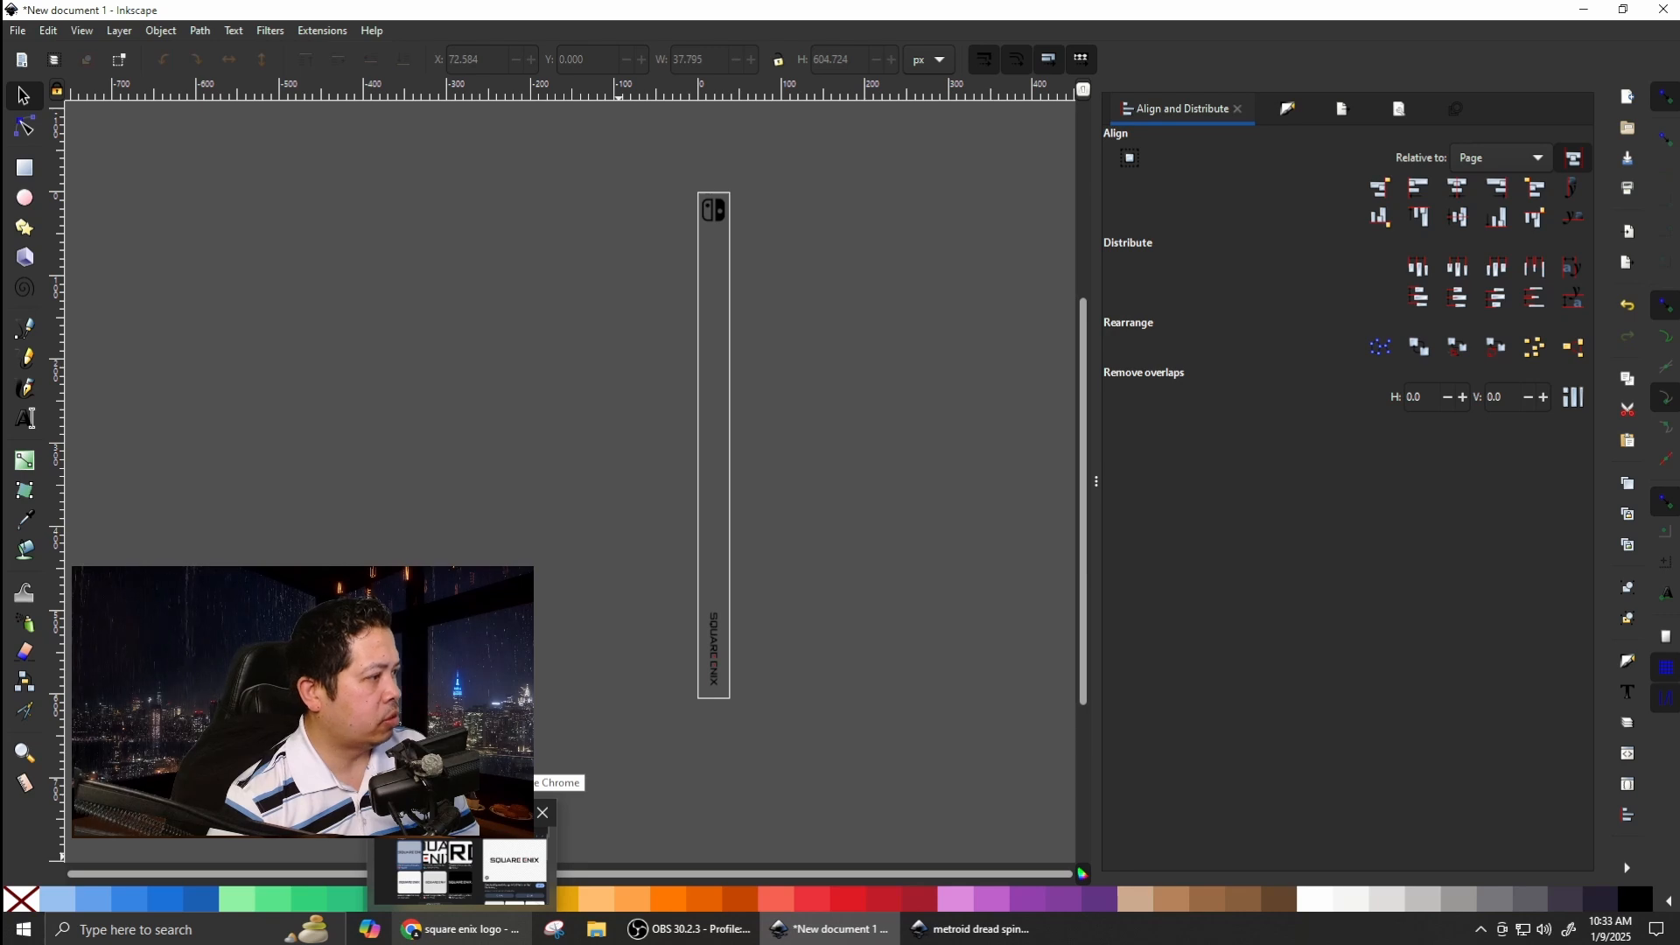
pyautogui.click(462, 870)
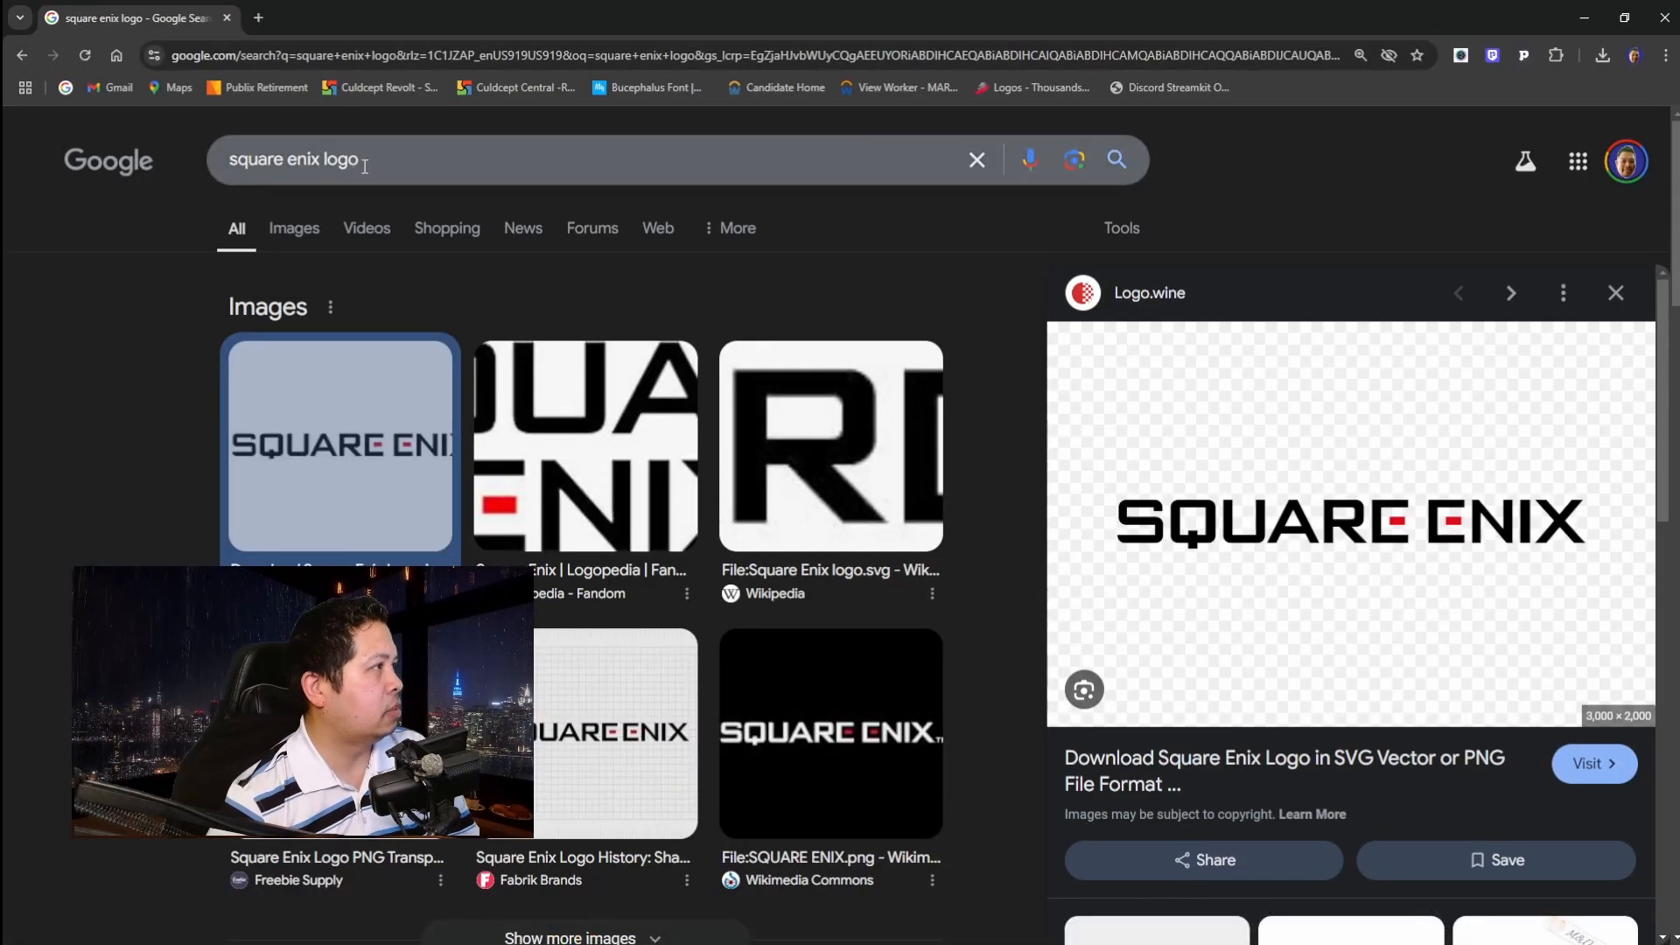
pyautogui.moveTo(387, 156); pyautogui.dragTo(5, 140)
pyautogui.write('t')
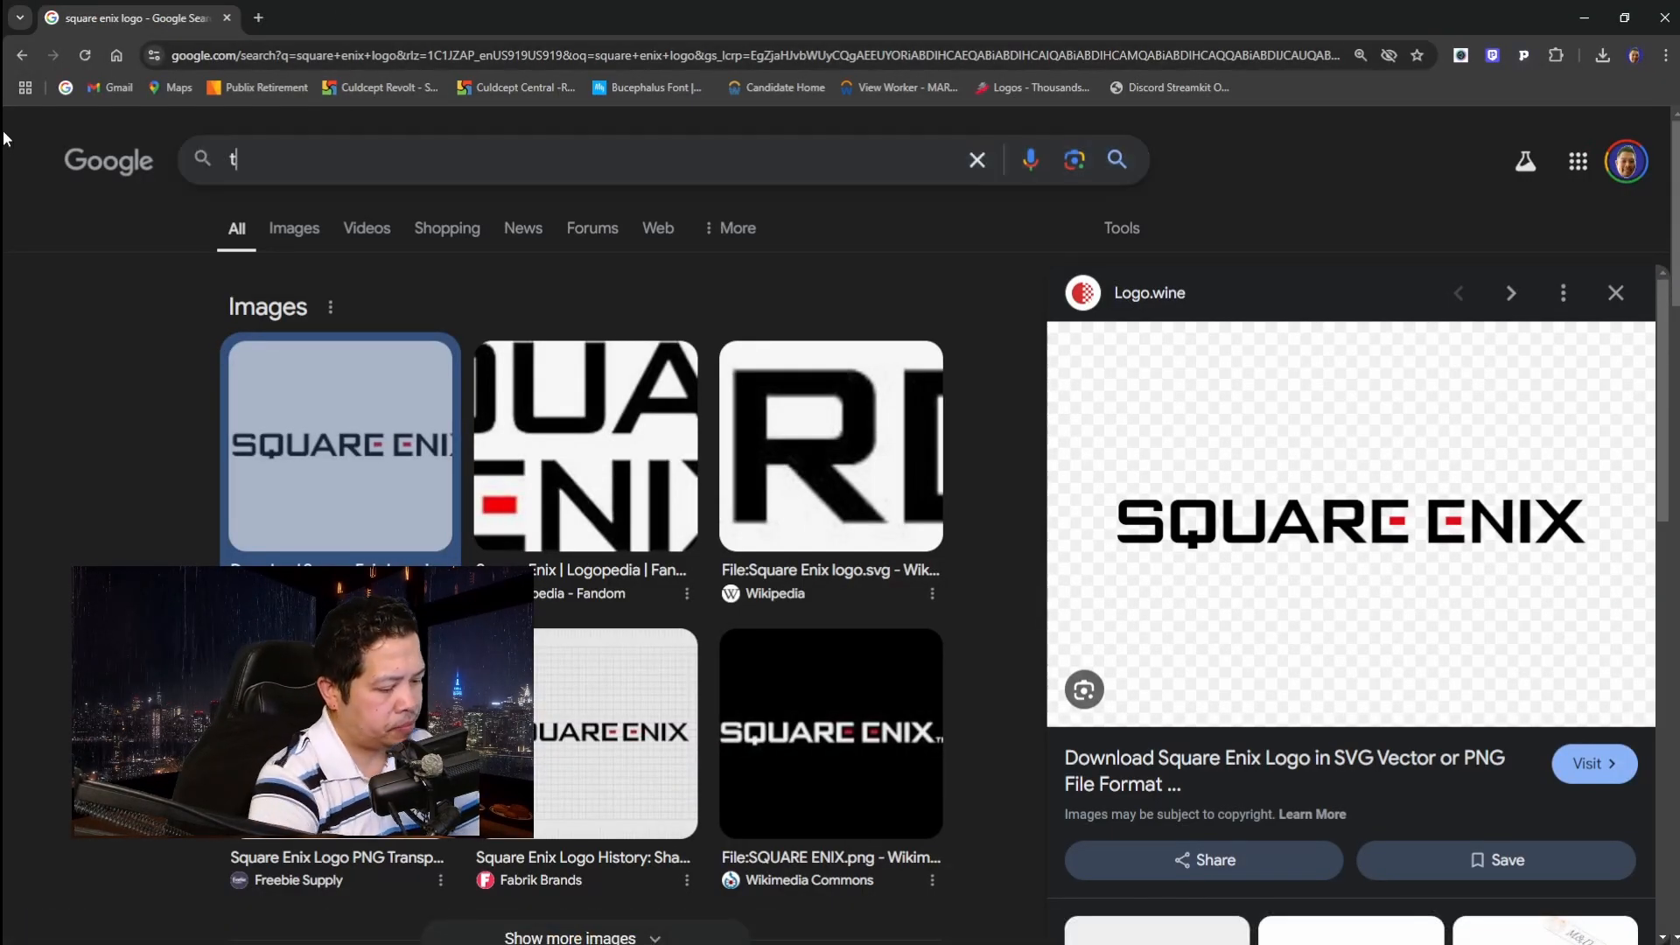
pyautogui.write('acti')
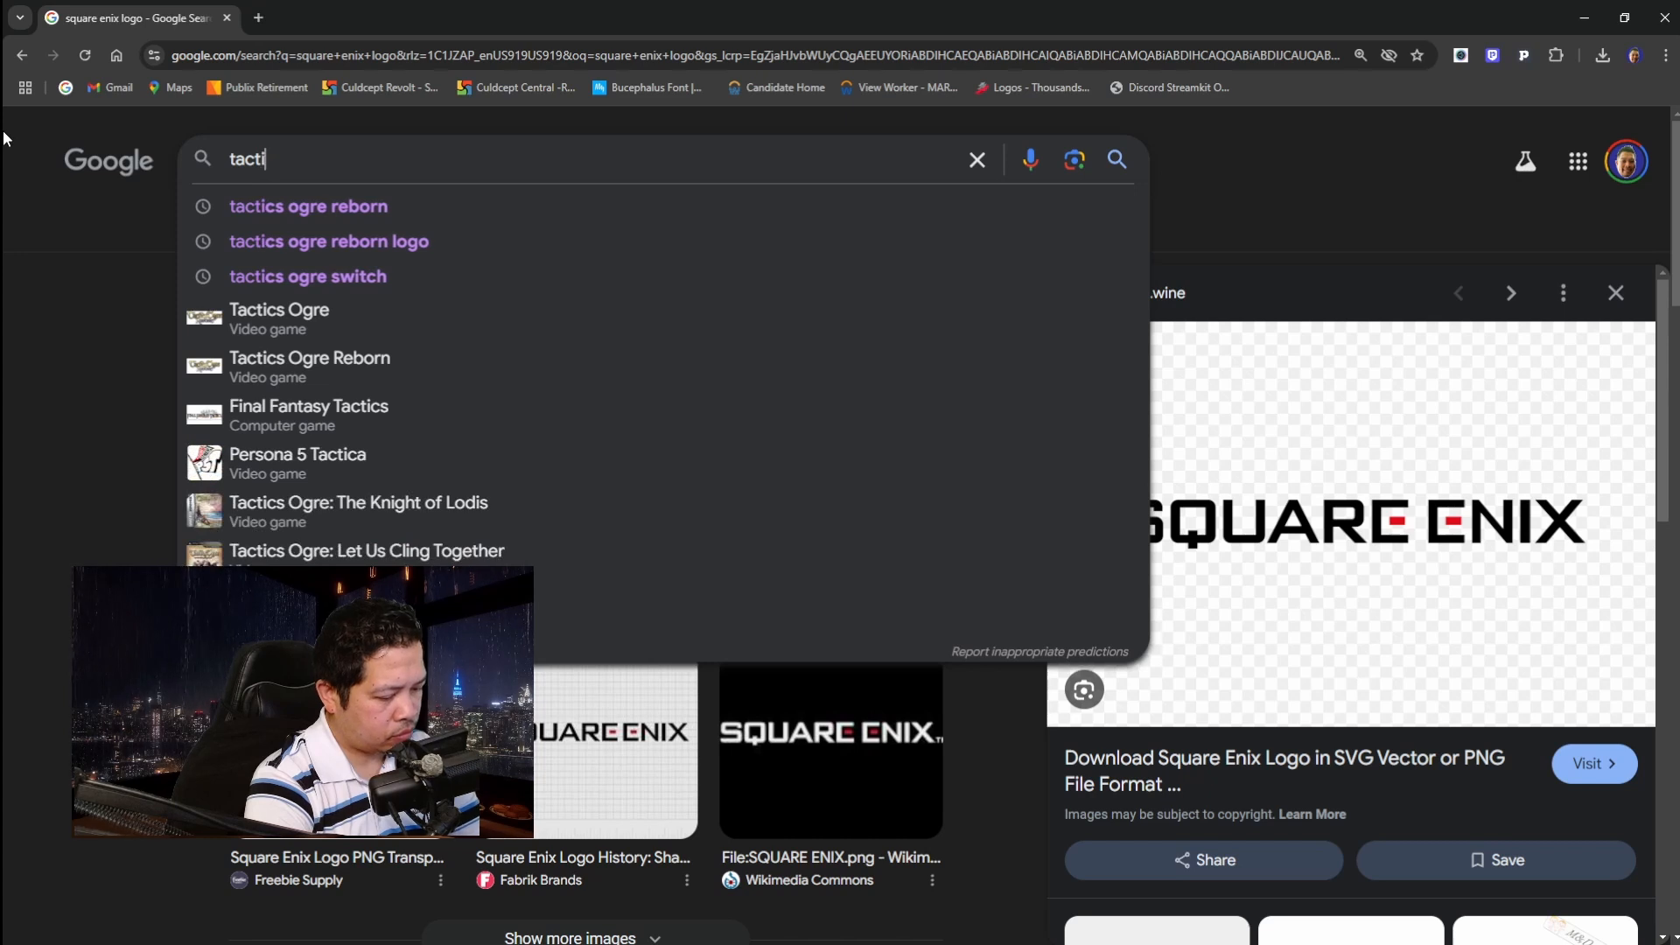
pyautogui.write('cs ogr')
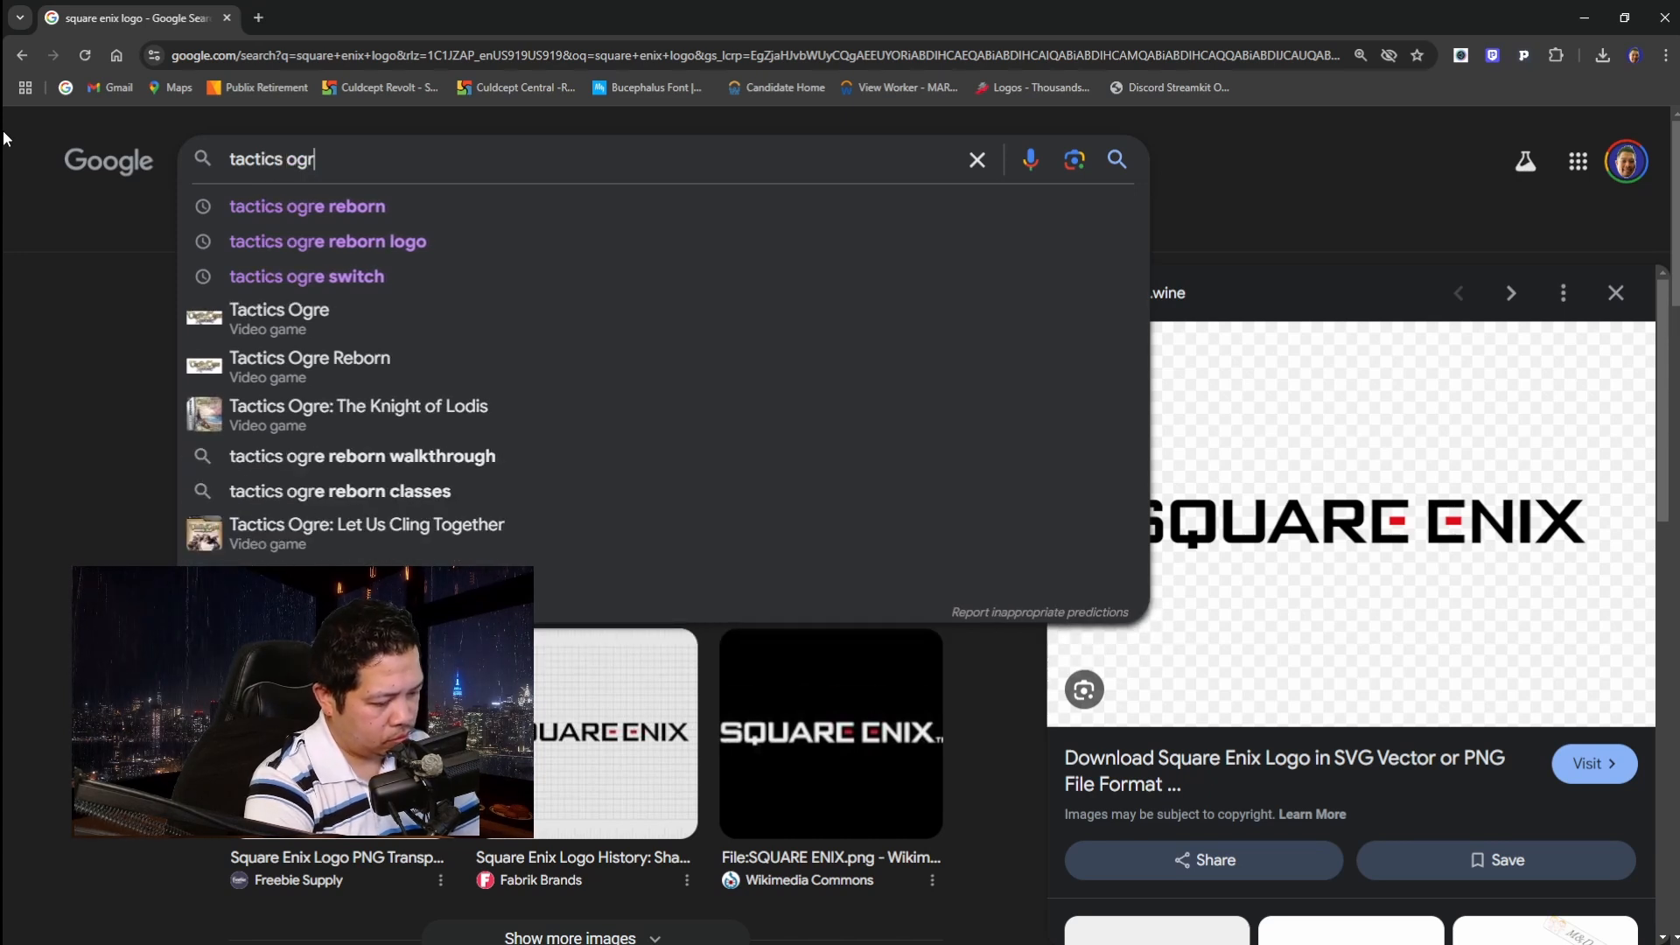
pyautogui.write('e rebord')
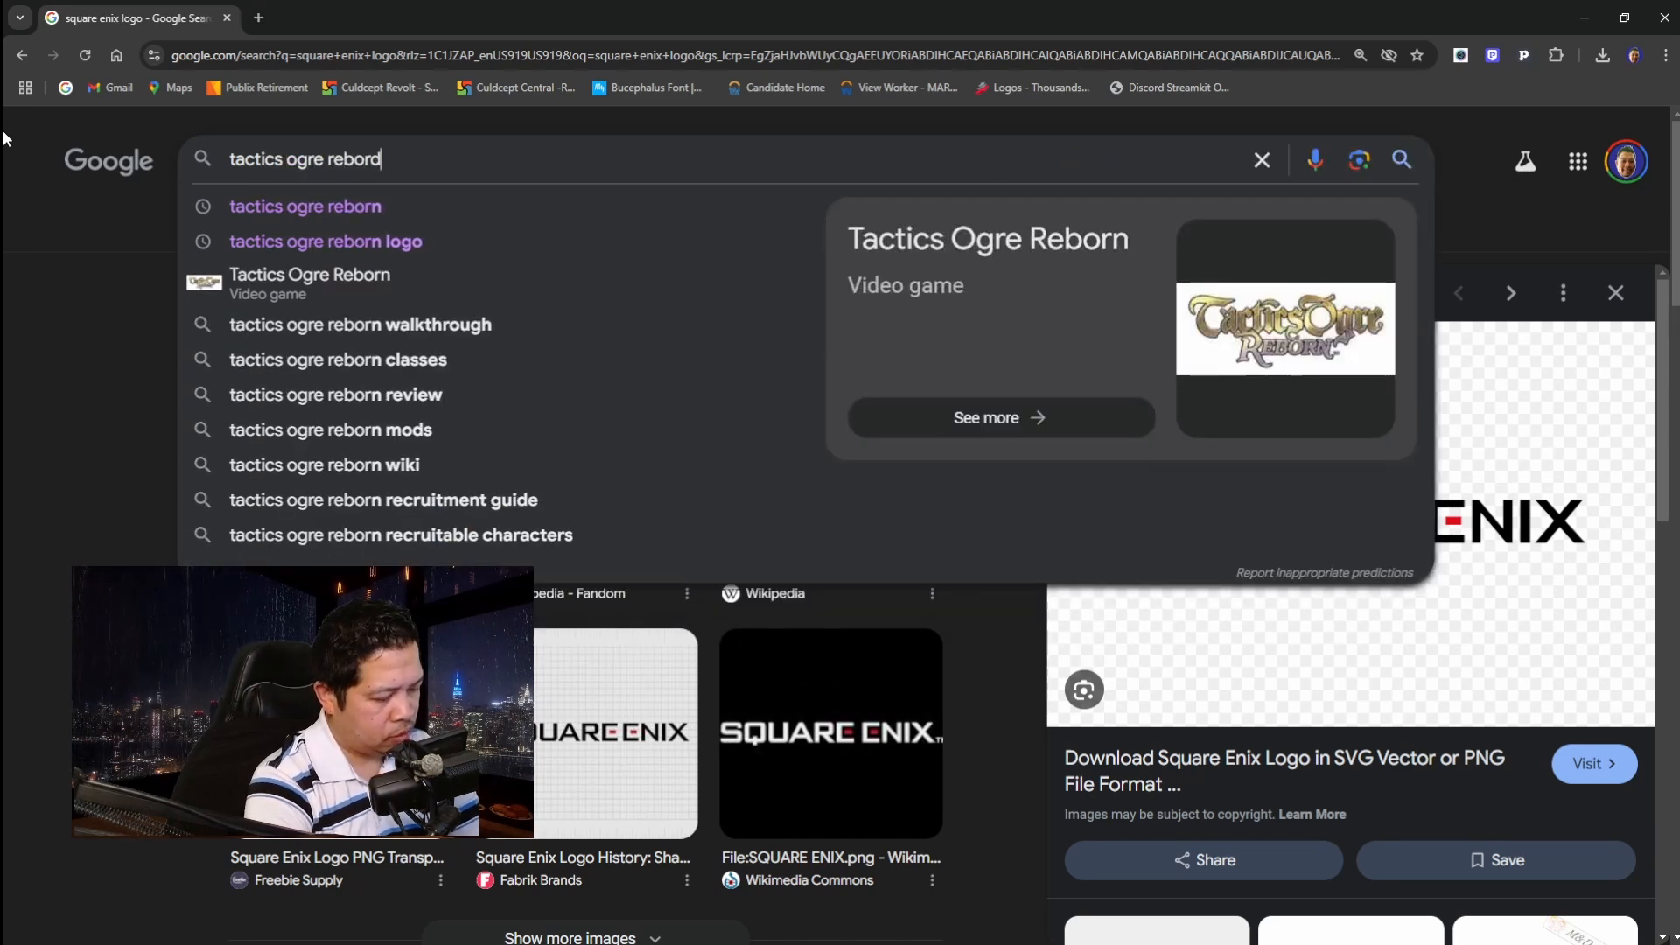
pyautogui.press('Return')
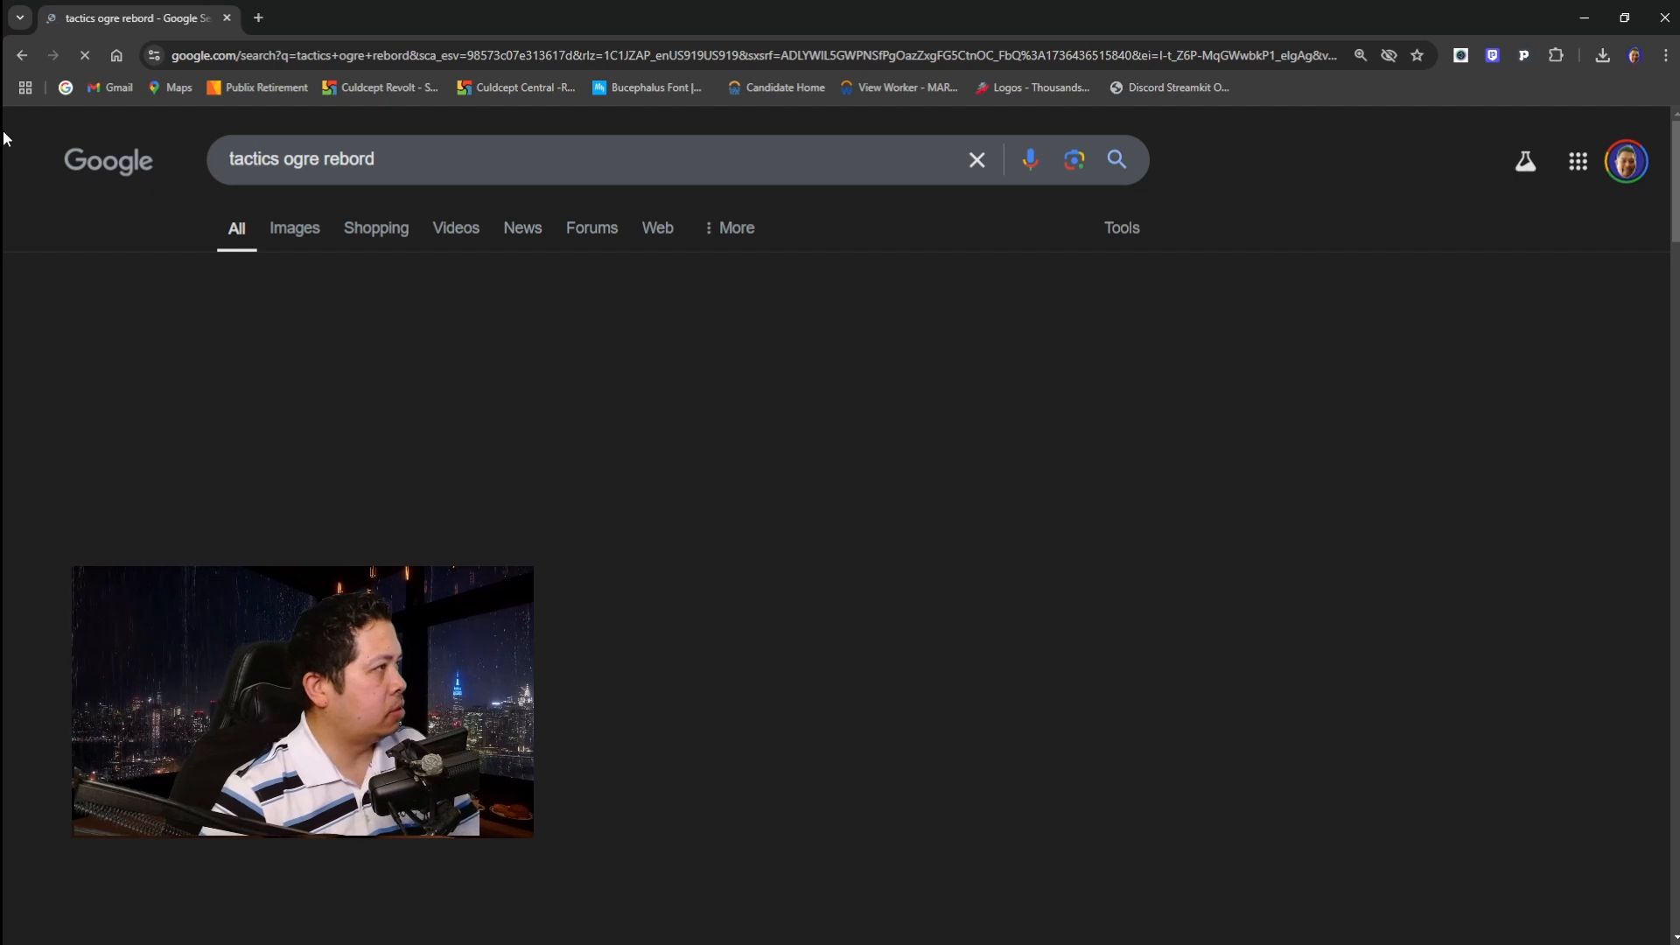
# Correct the Google query to "tactics ogre reborn" and refine it to "tactics ogre reborn logo png".
pyautogui.click(421, 162)
pyautogui.press('BackSpace')
pyautogui.write('n')
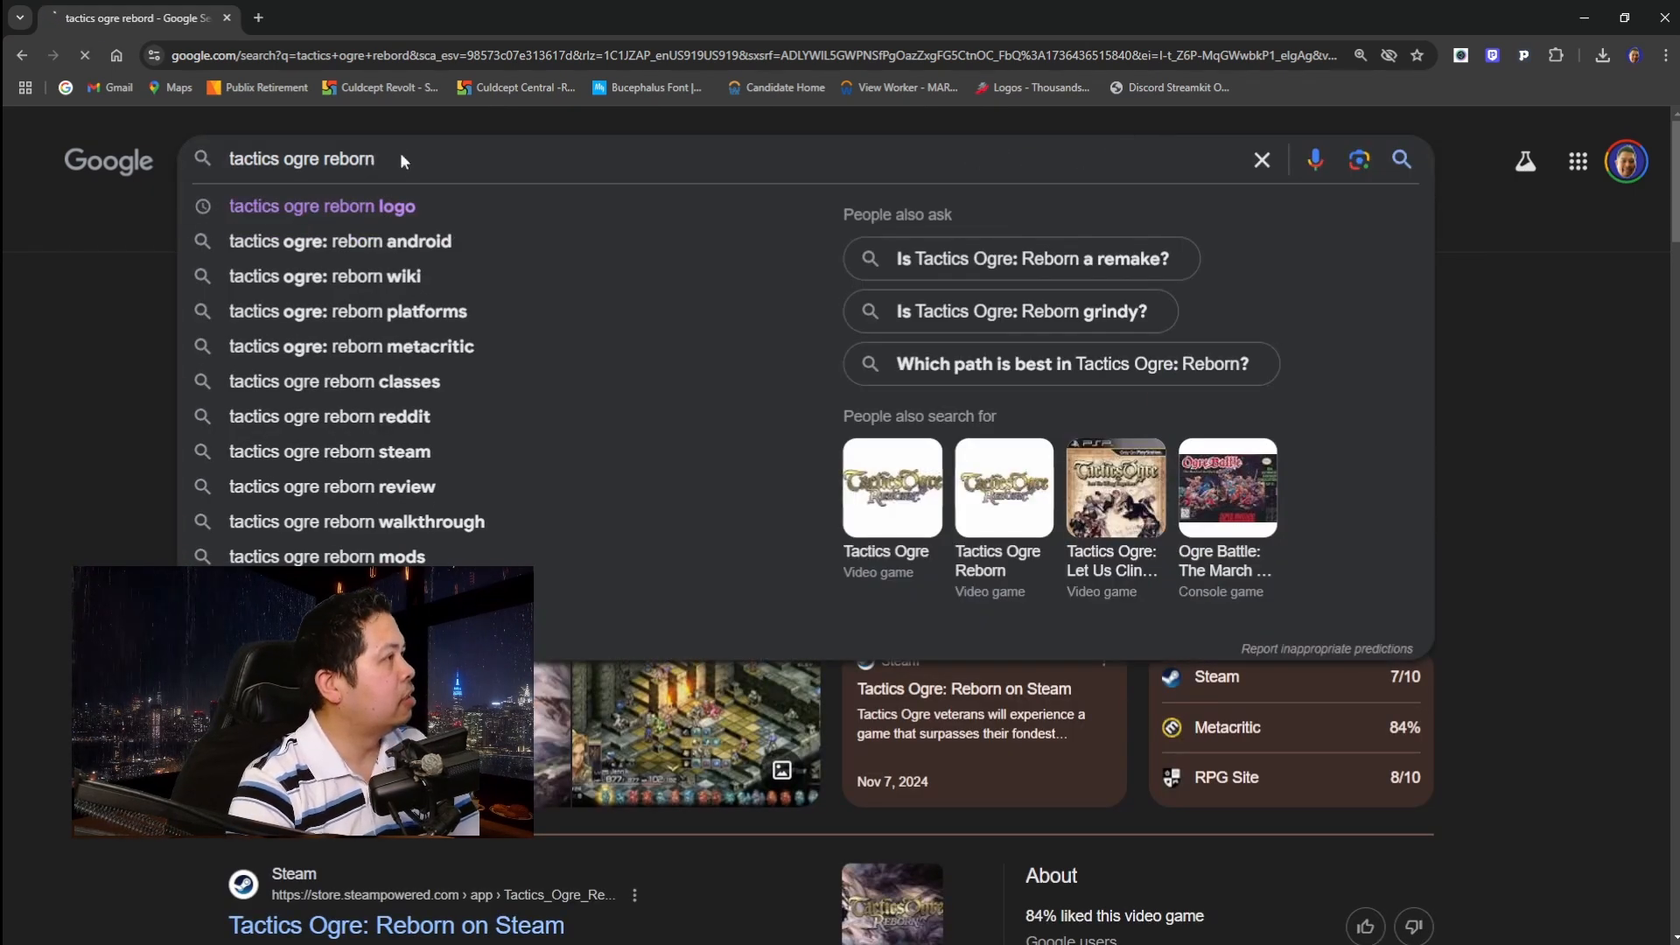
pyautogui.press('Return')
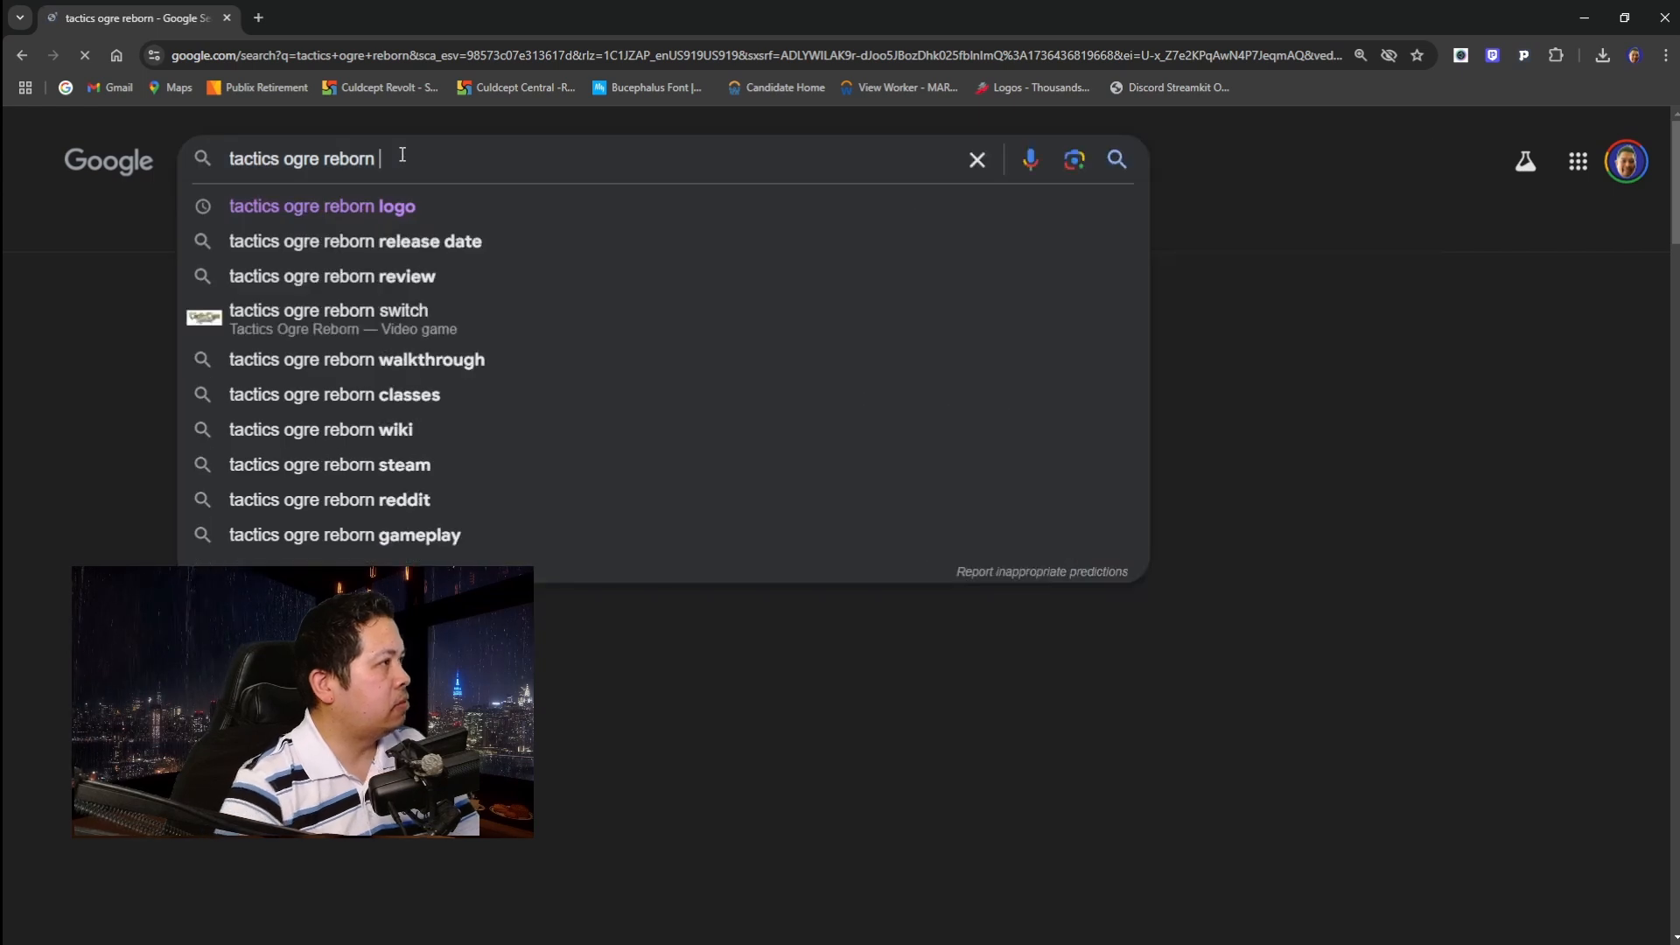
pyautogui.click(395, 206)
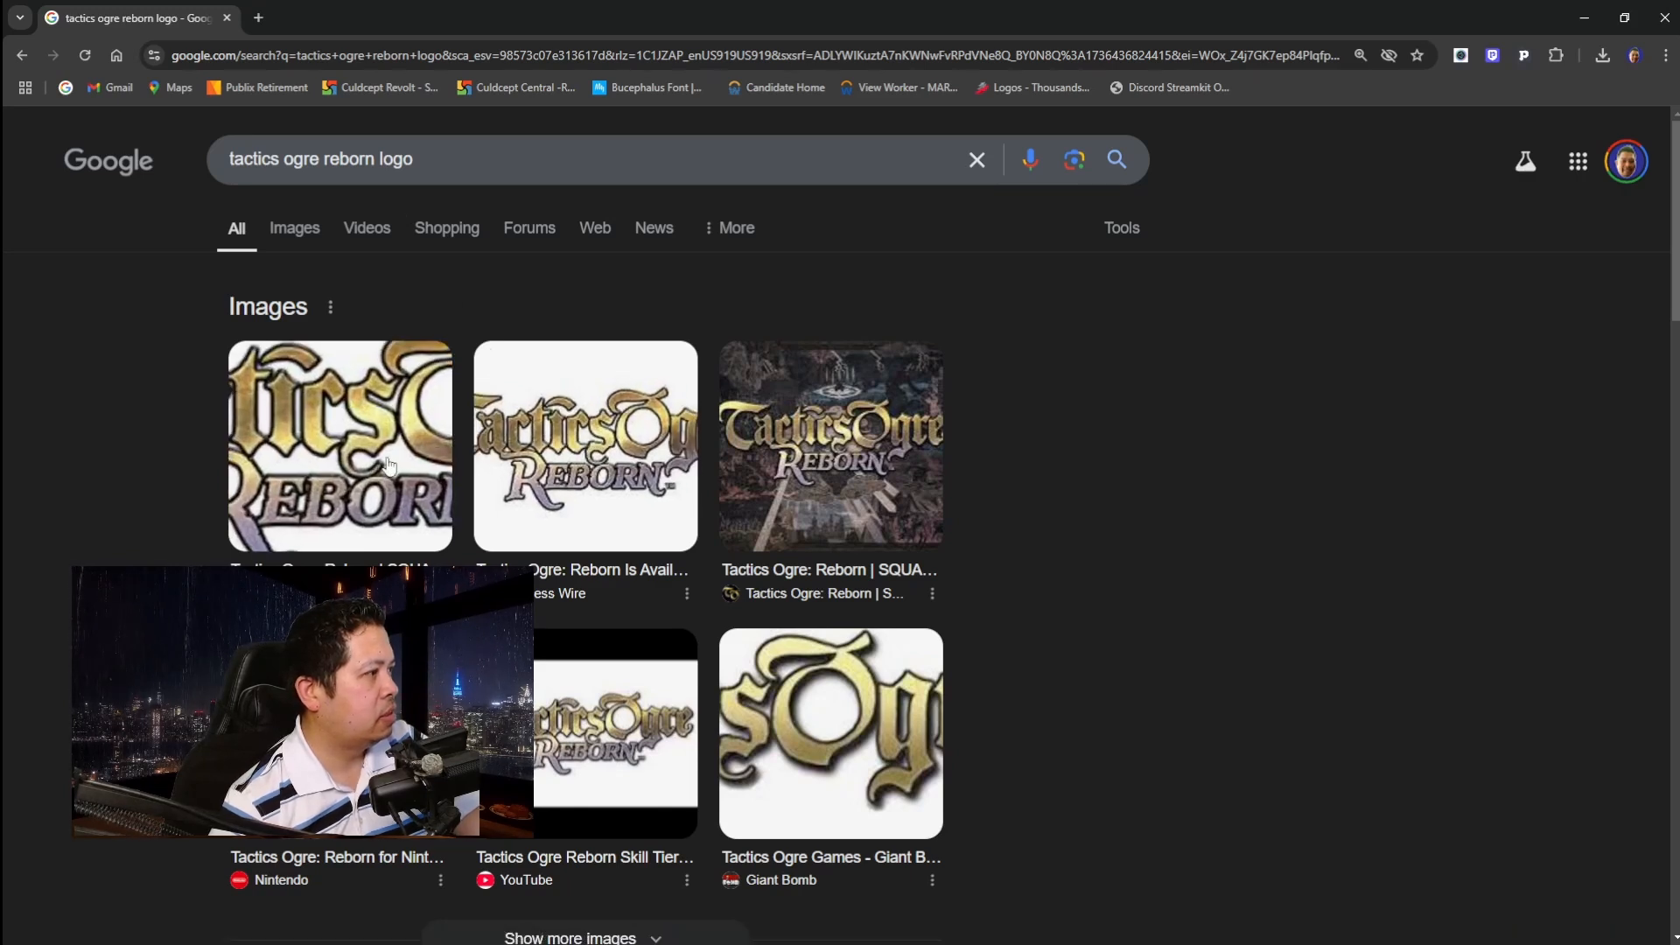
pyautogui.click(483, 137)
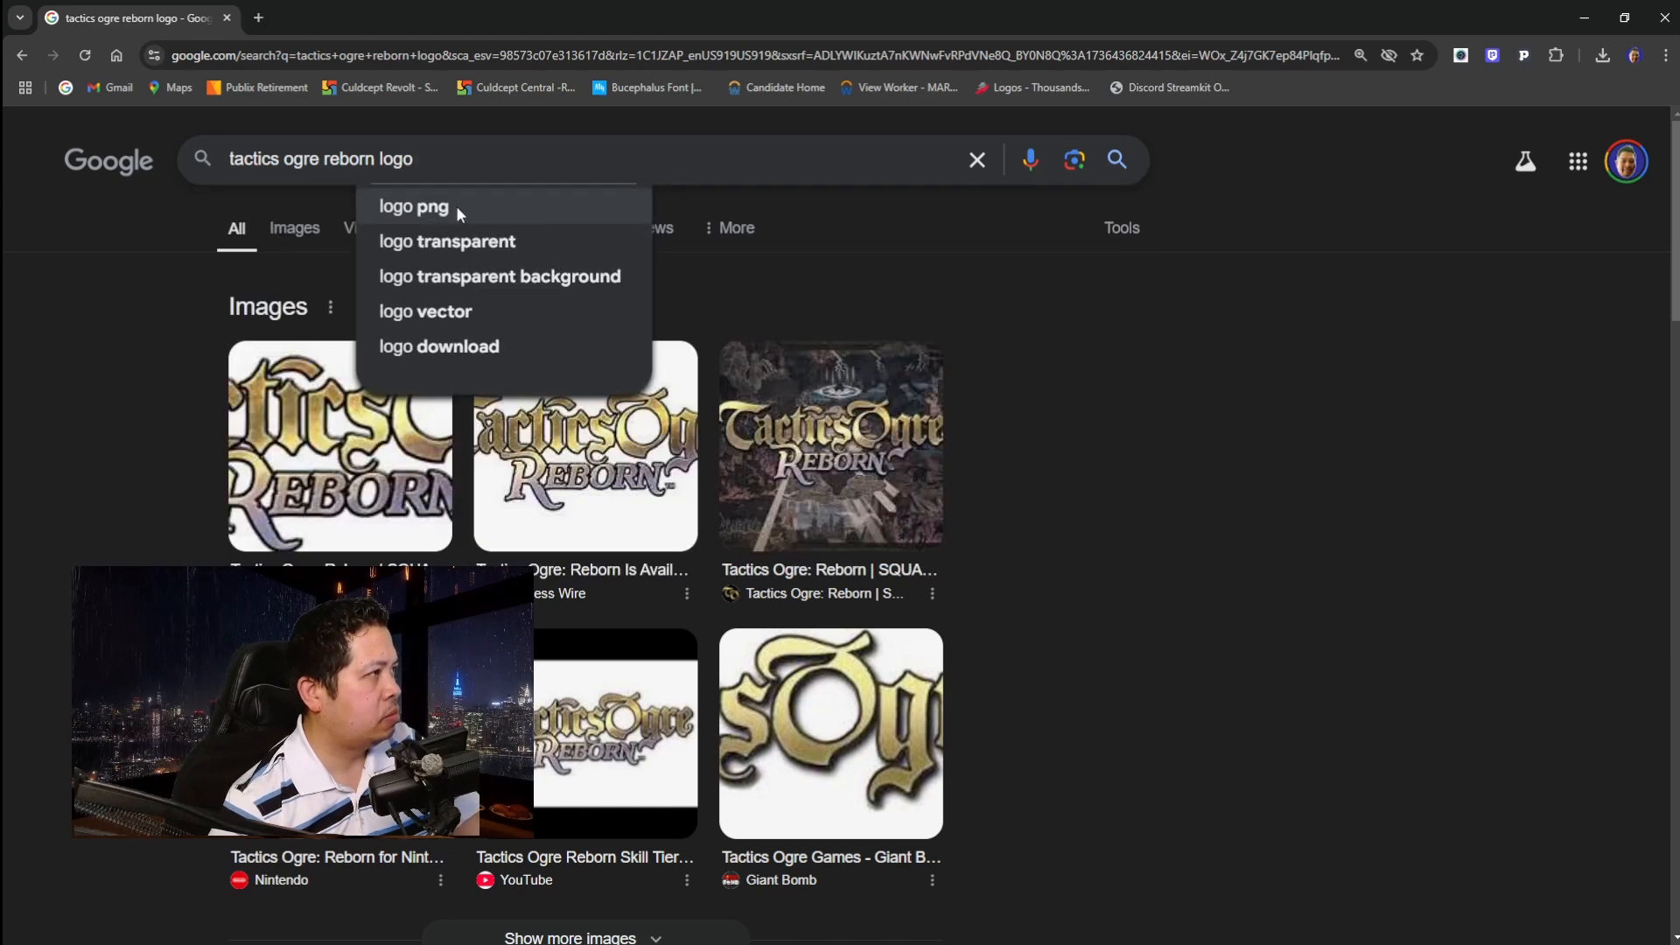
pyautogui.click(455, 207)
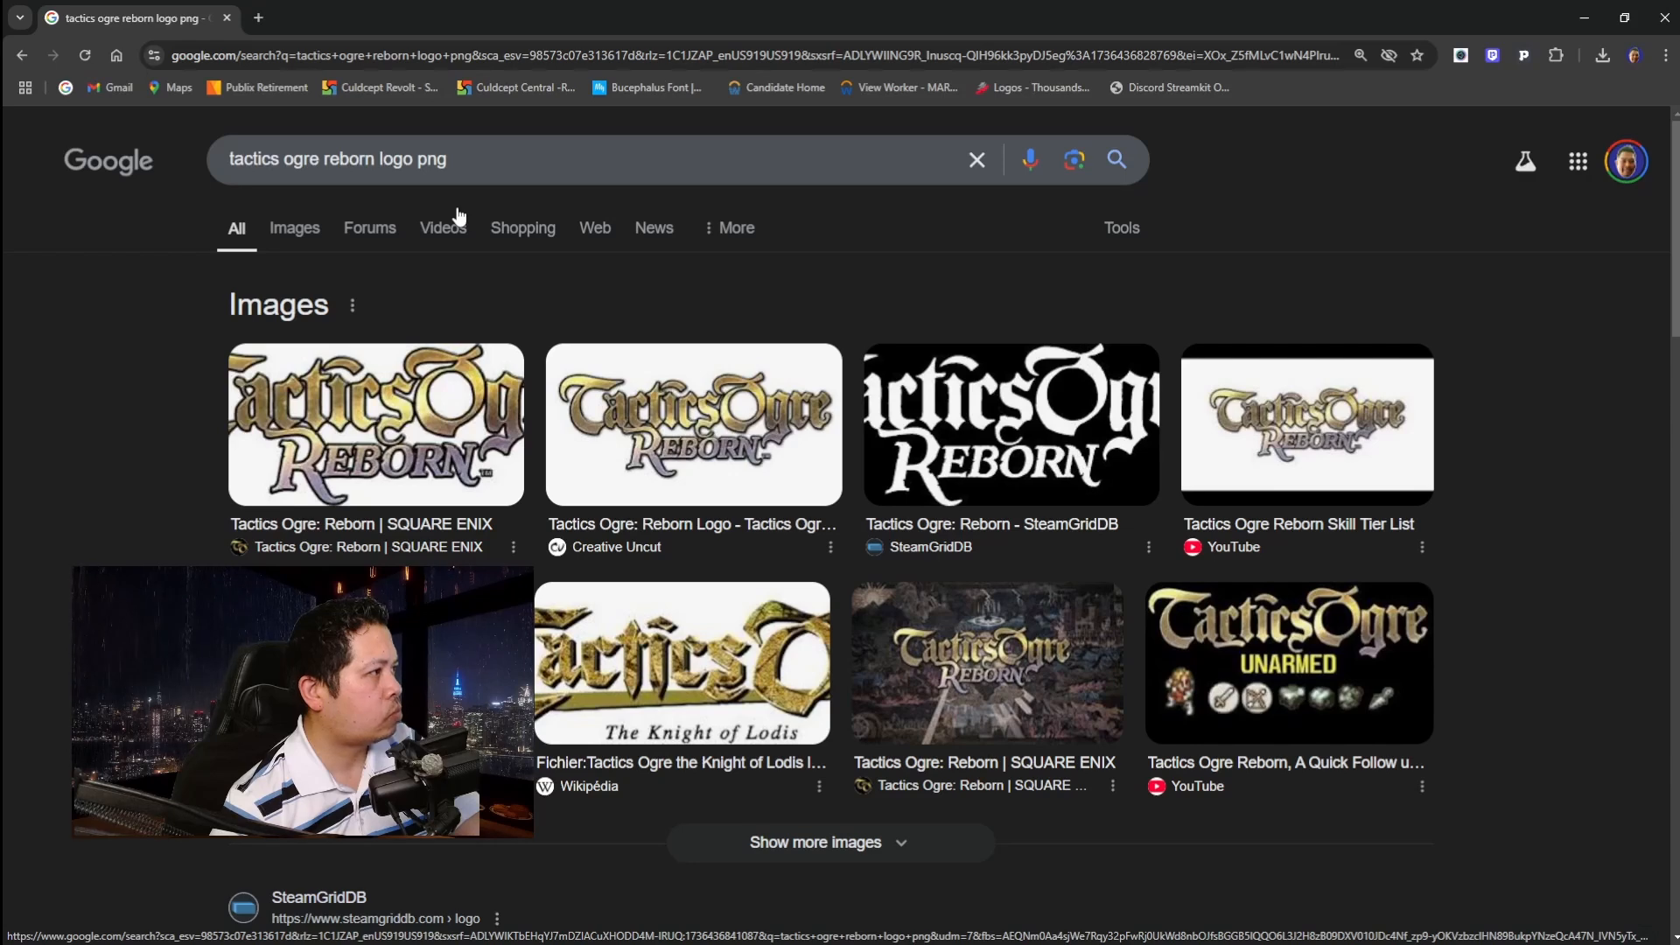
pyautogui.click(419, 426)
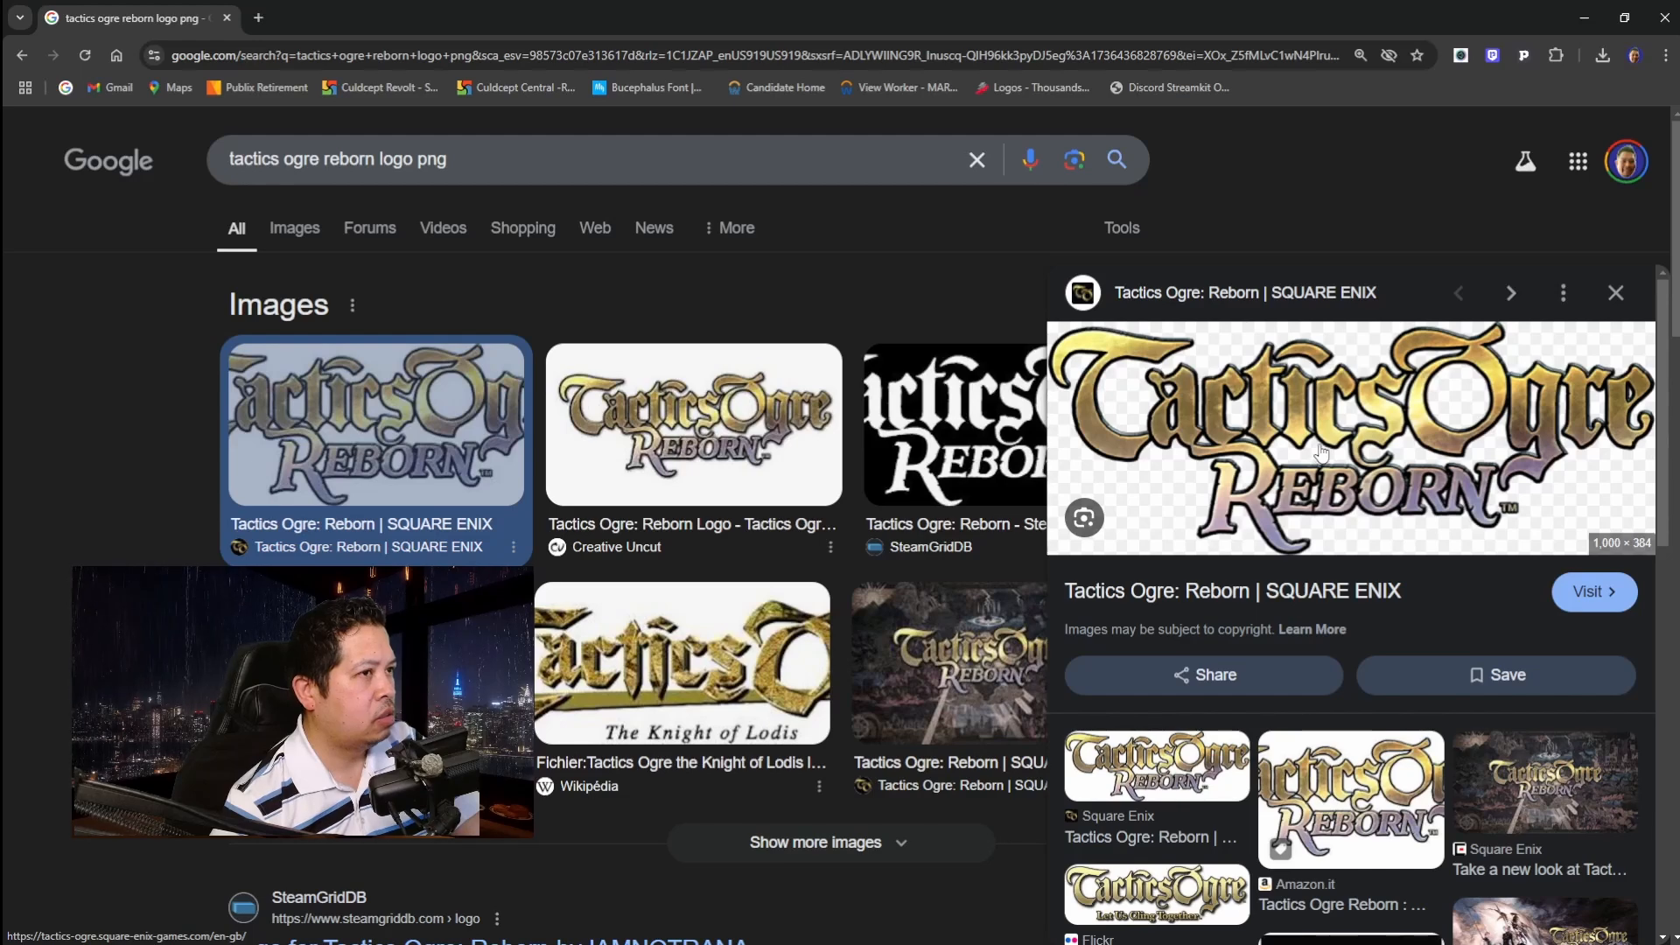
pyautogui.rightClick(1321, 453)
pyautogui.click(1431, 685)
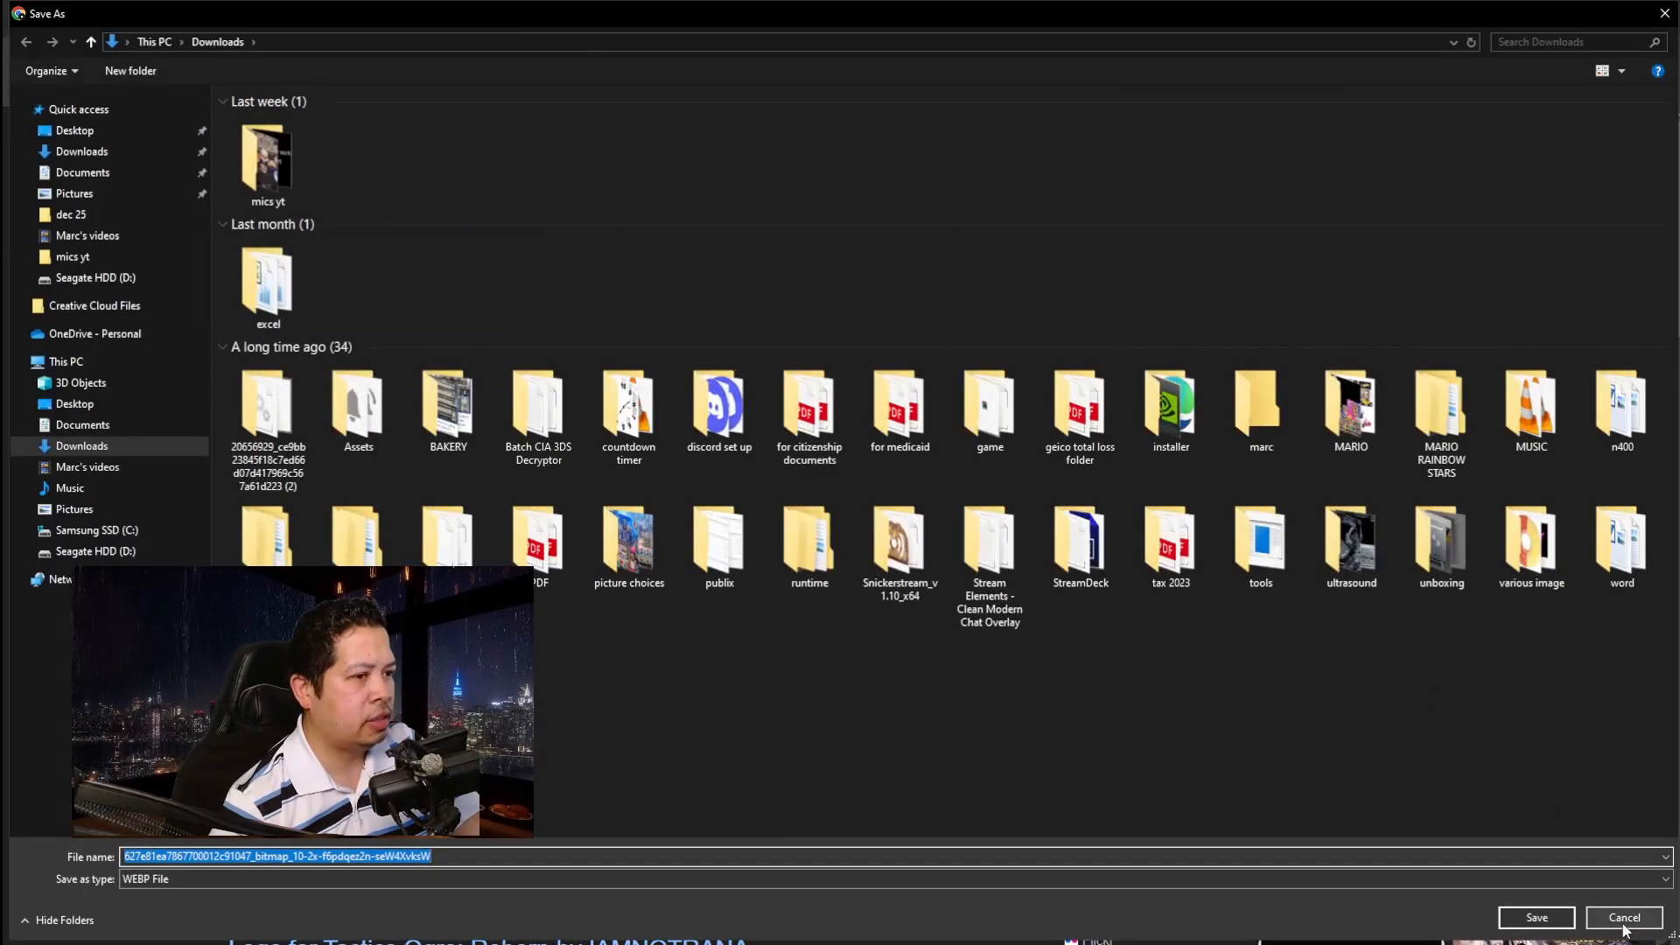
pyautogui.click(1620, 916)
# Preview the 1,300 × 700 Tactics Ogre: Reborn logo from Creative Uncut and save it to Downloads as the JPEG tor-logo.
pyautogui.press('Right')
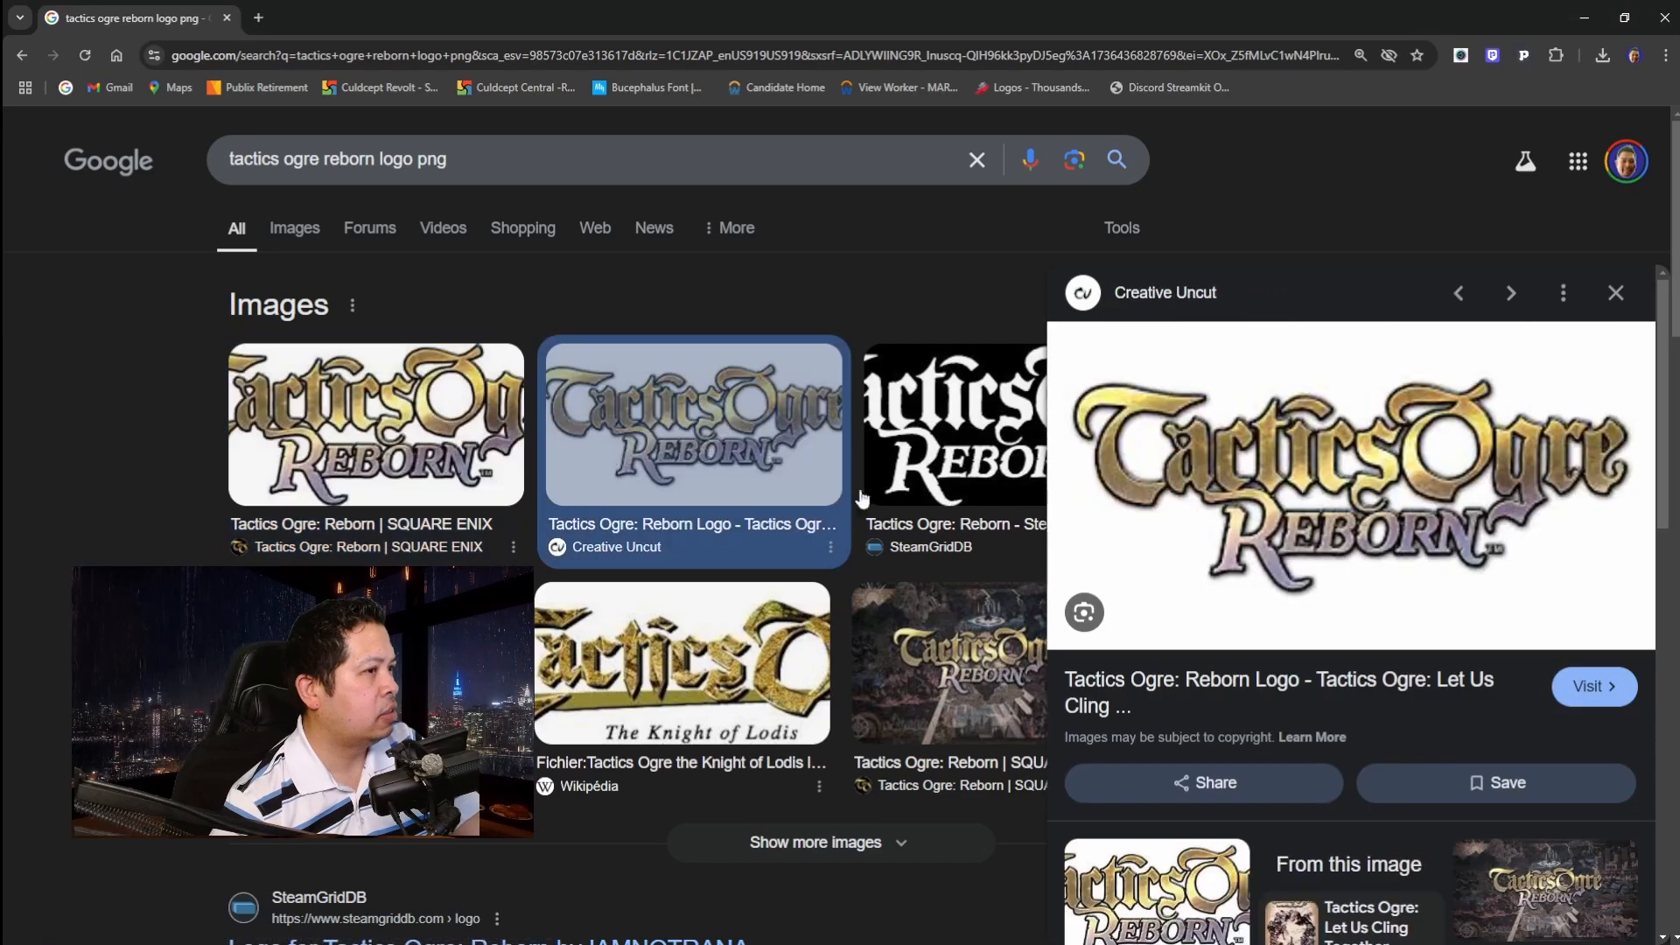
pyautogui.rightClick(1330, 496)
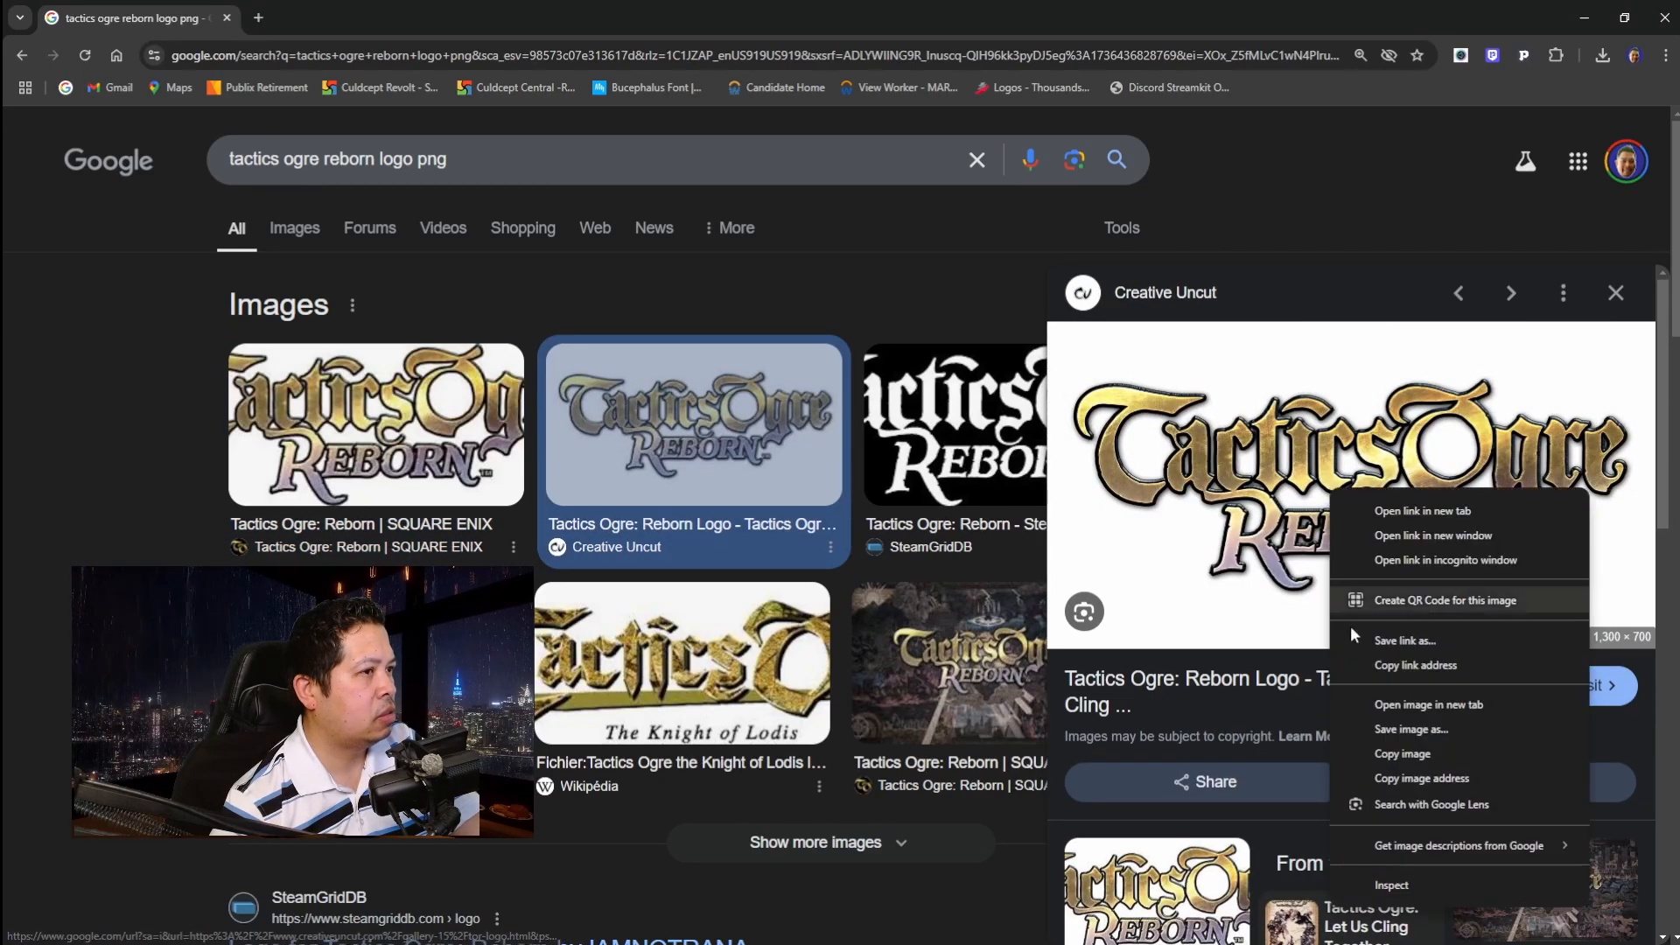
pyautogui.click(1401, 726)
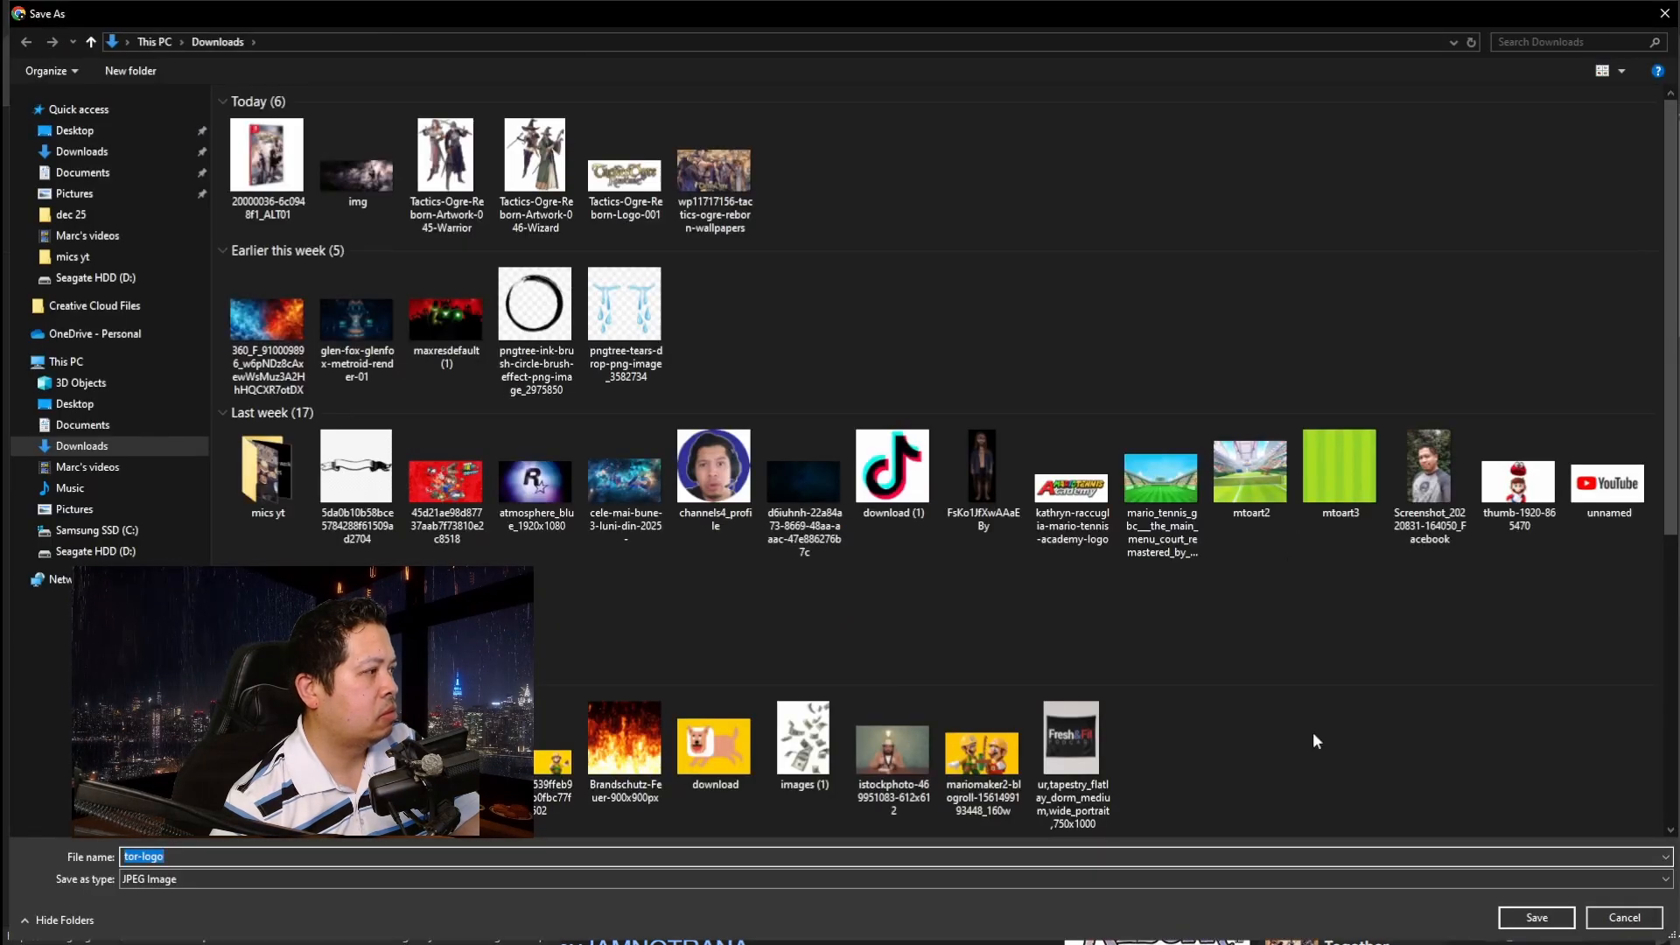
pyautogui.click(1627, 919)
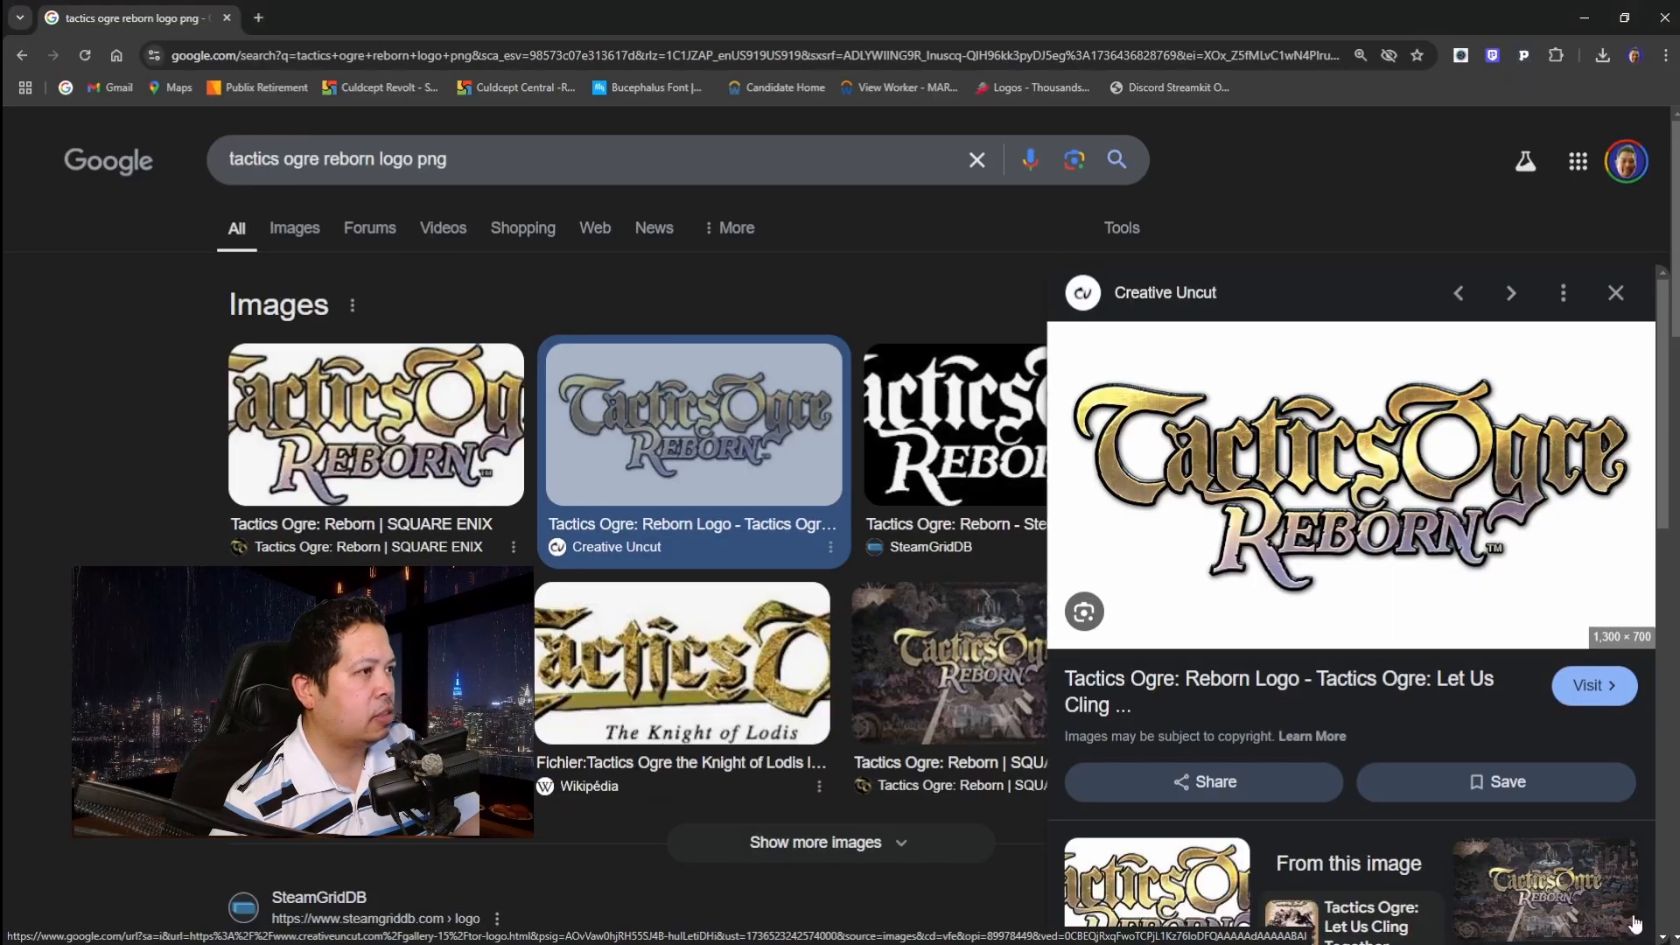
pyautogui.rightClick(1336, 481)
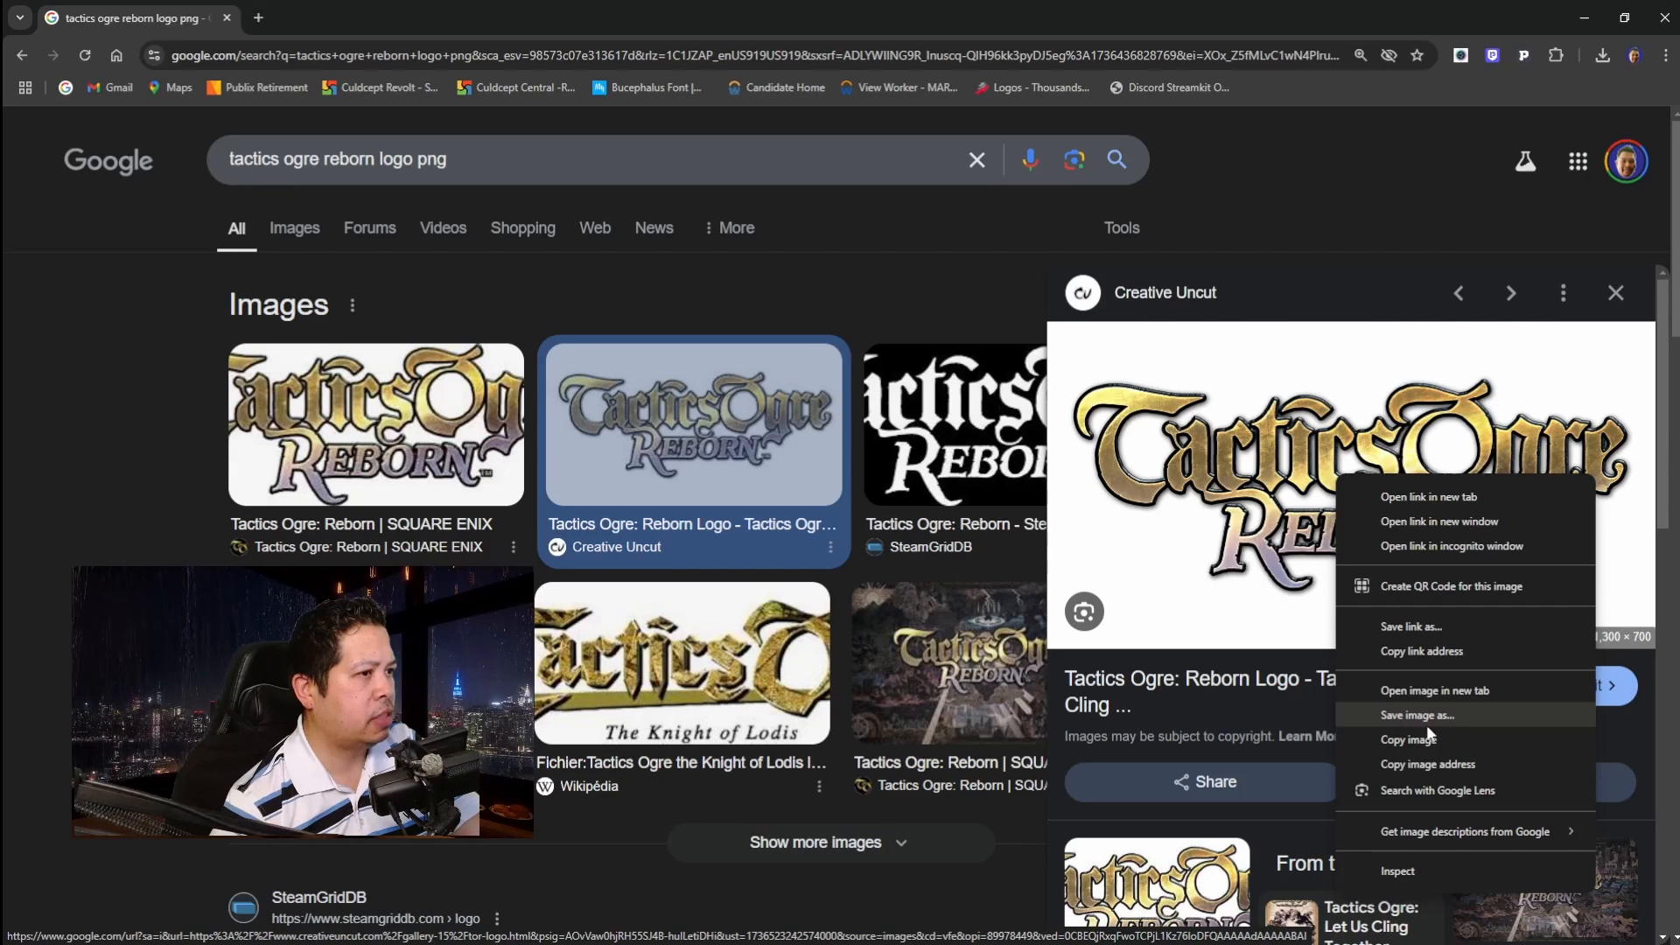
pyautogui.click(1418, 715)
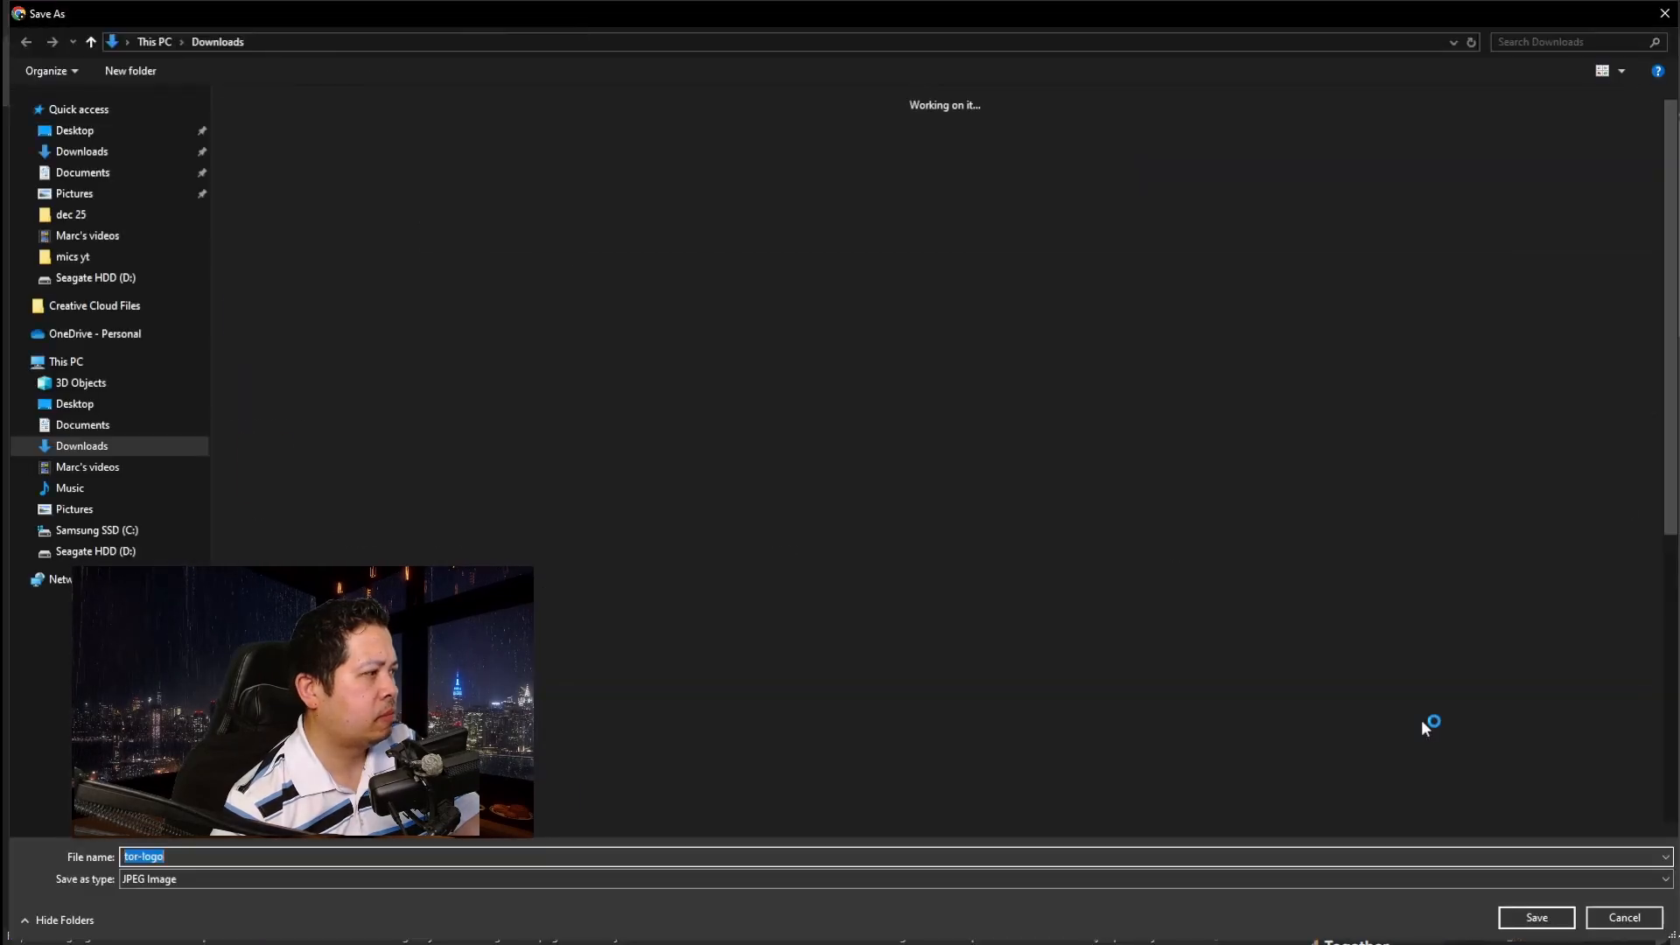
pyautogui.click(1534, 919)
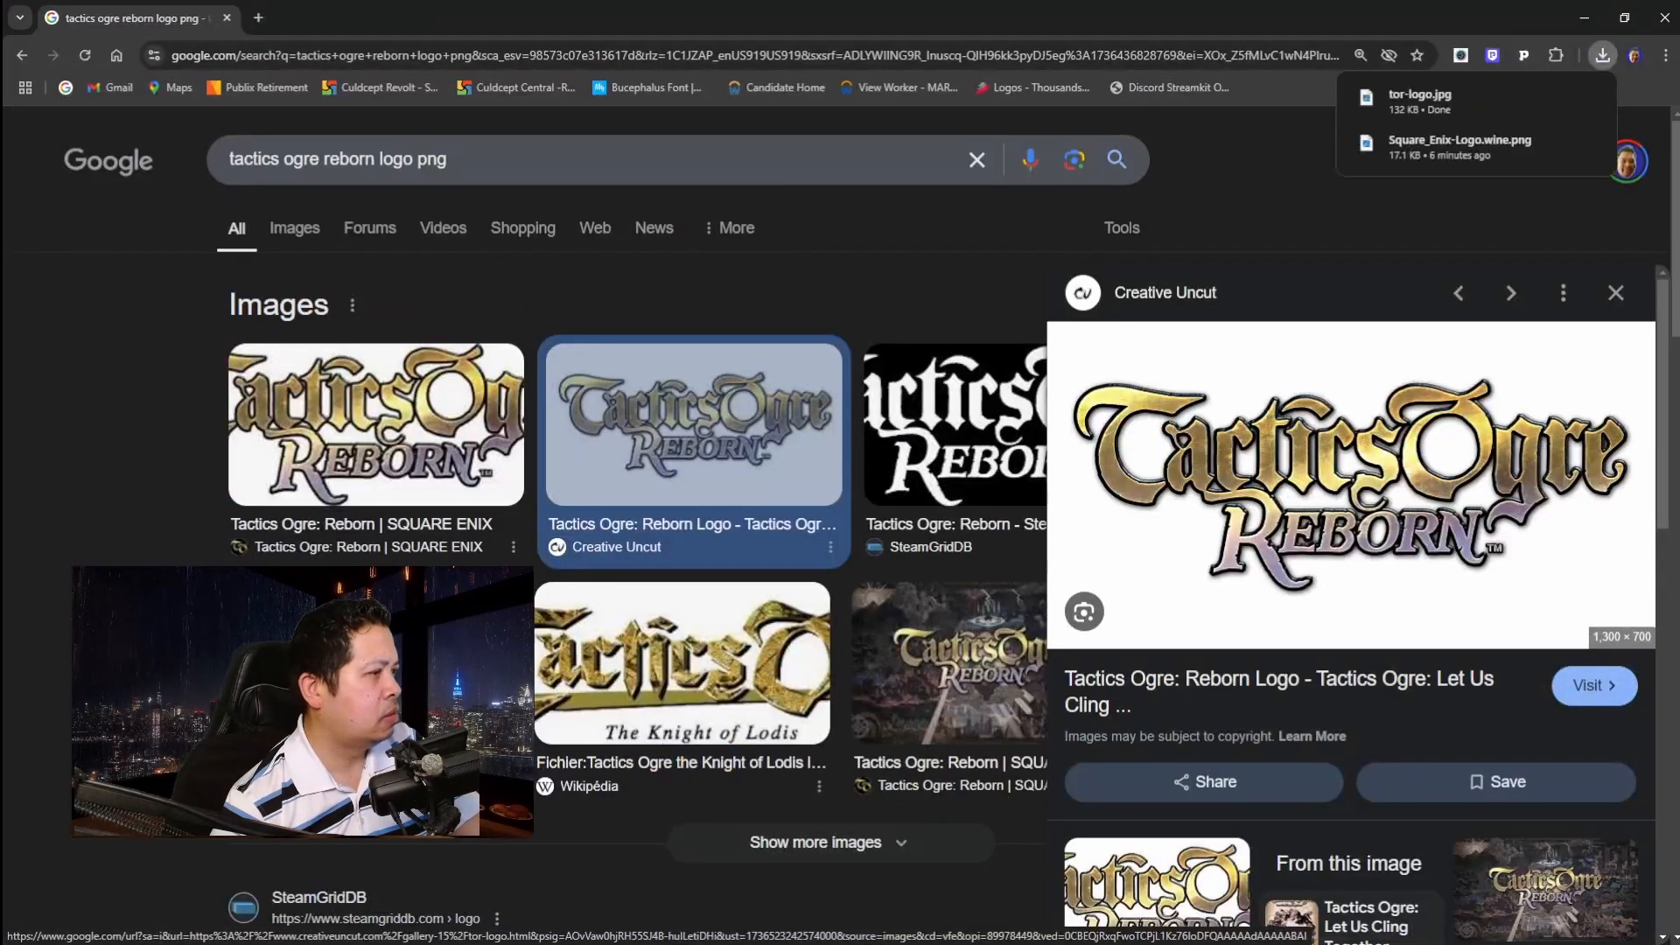
# Switch back to Inkscape and close the metroid dread spine.svg document, keeping the new spine document open.
pyautogui.click(976, 929)
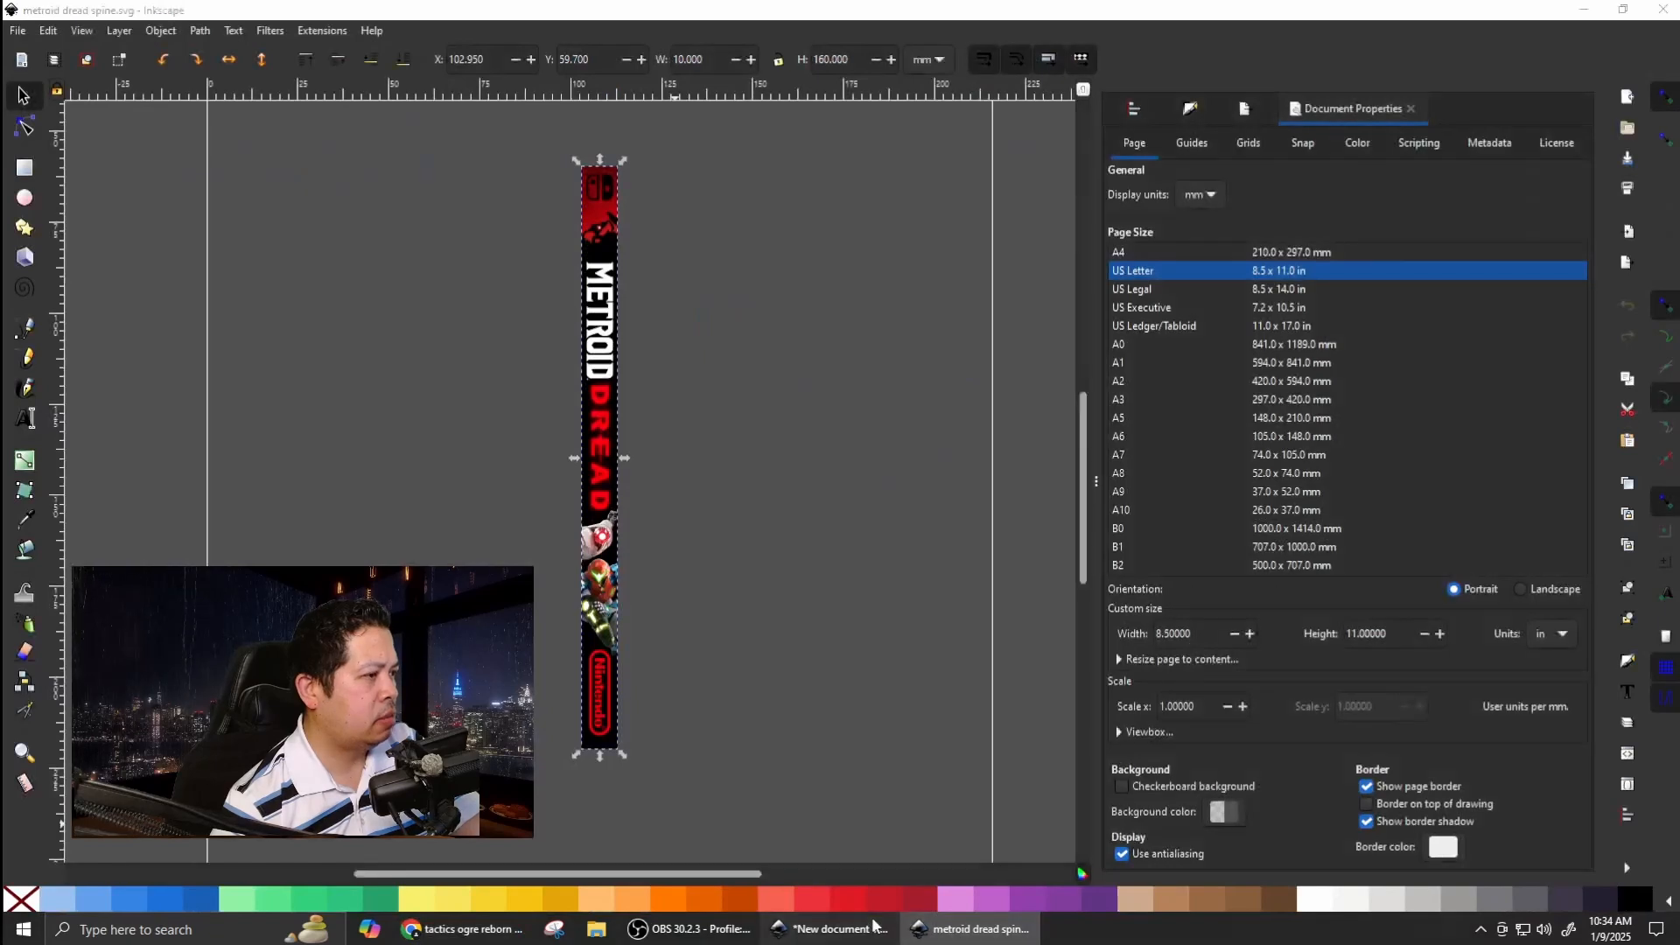
pyautogui.click(978, 931)
pyautogui.moveTo(978, 938)
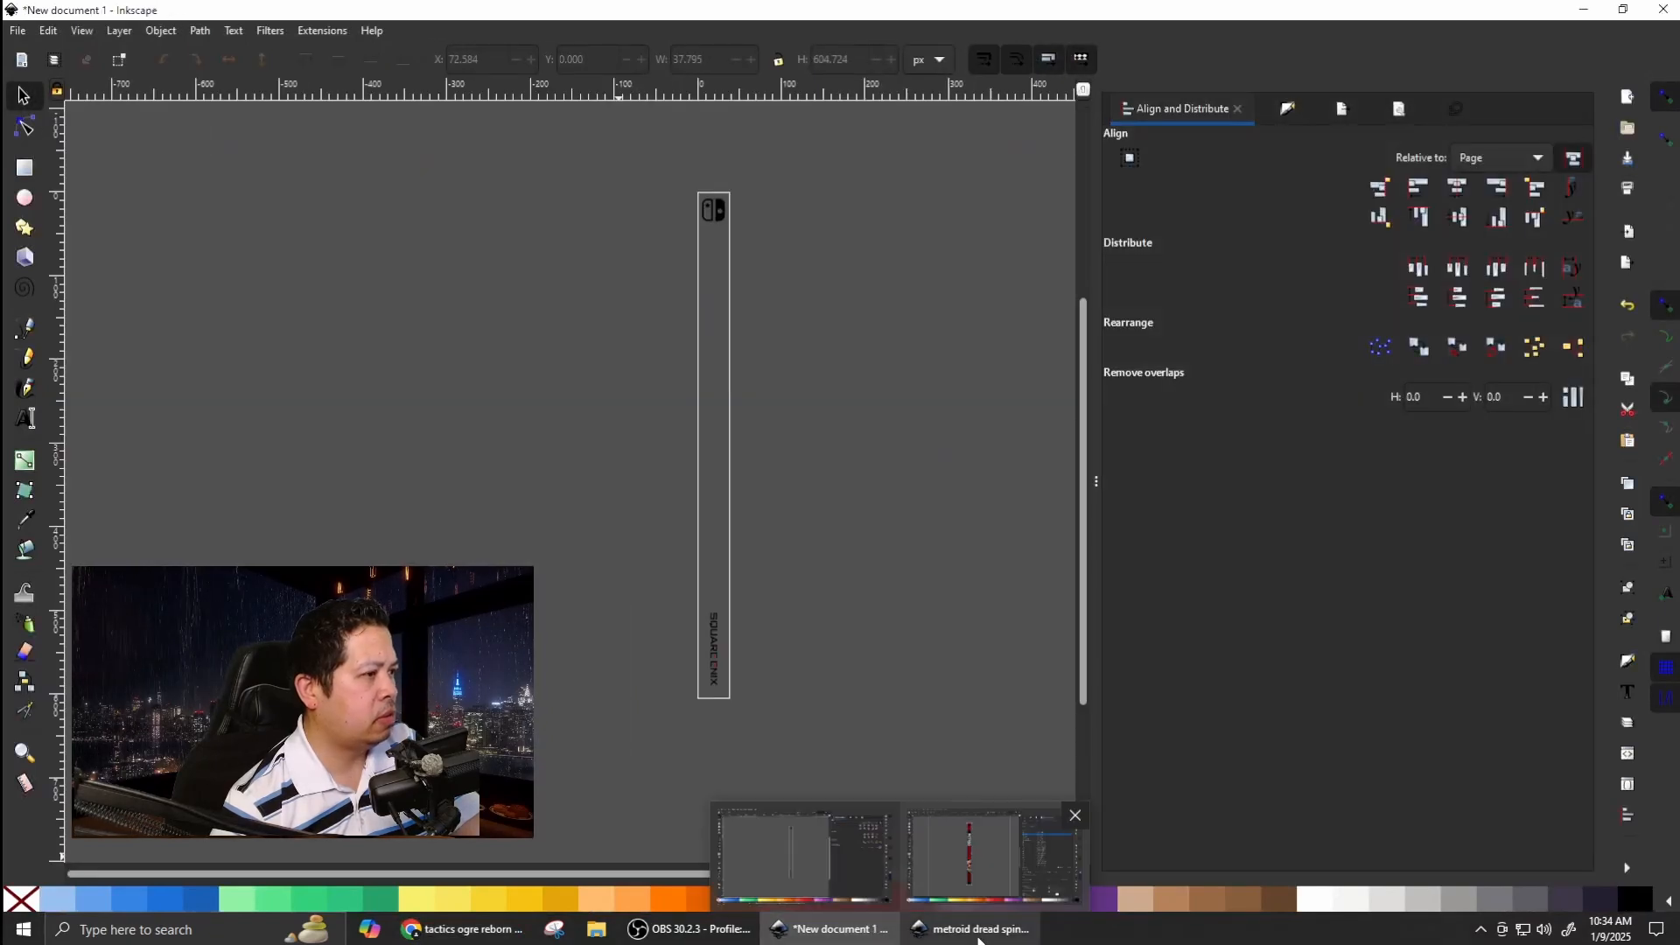
pyautogui.click(1076, 816)
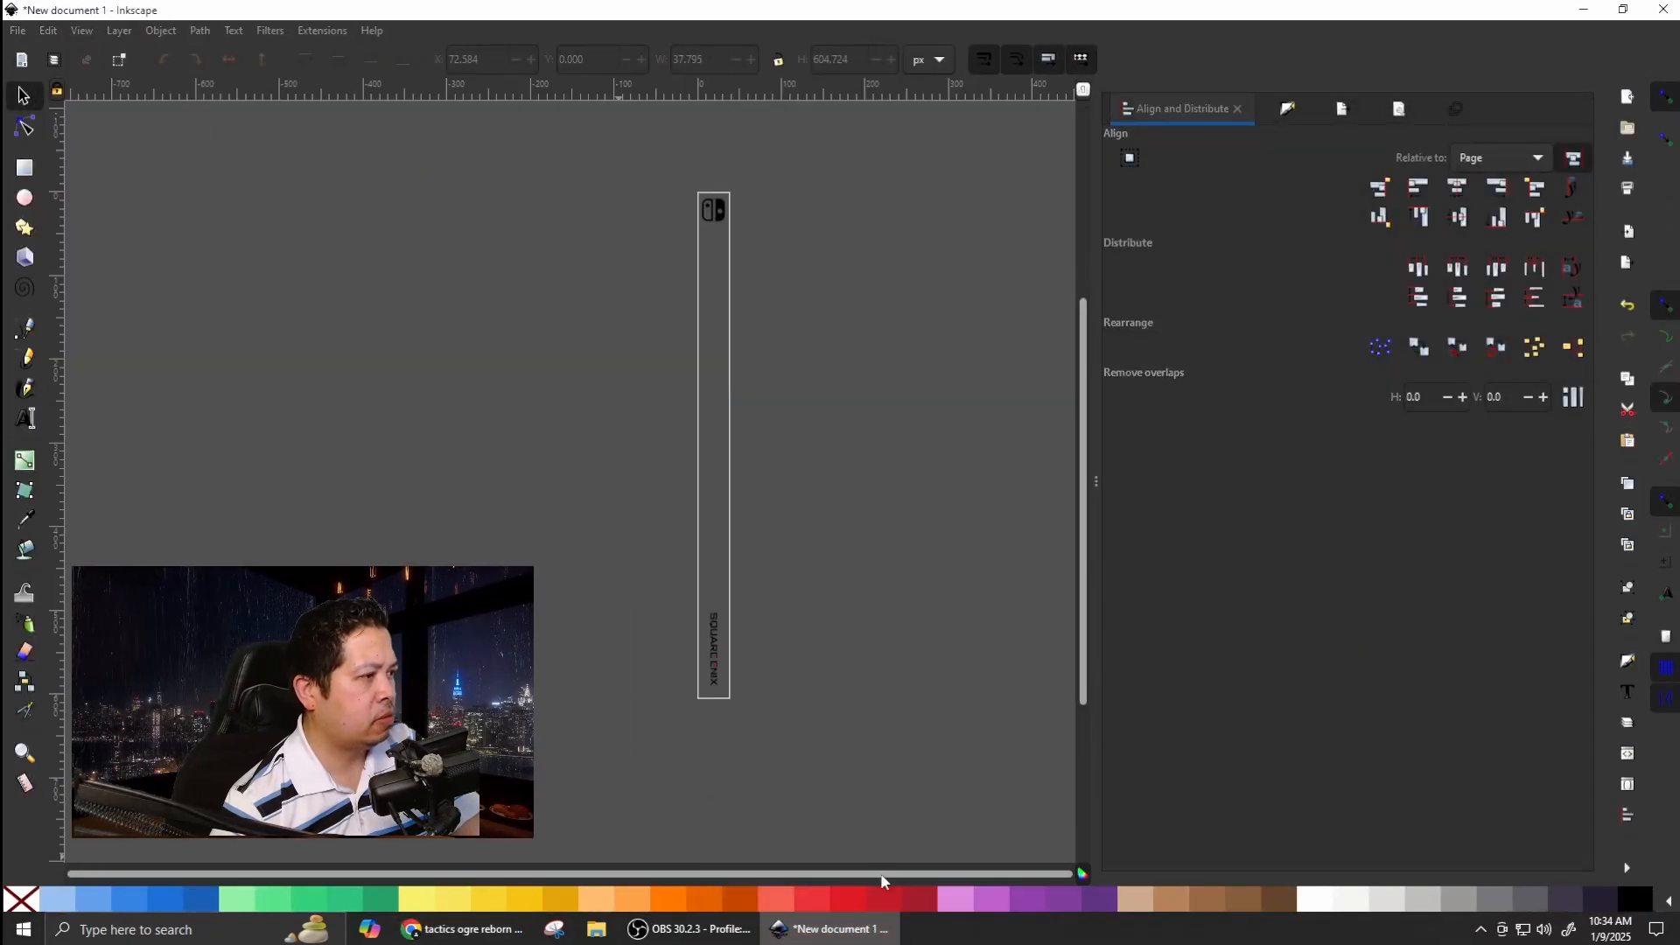
# Import the tor-logo image from Downloads into the new spine document.
pyautogui.click(14, 31)
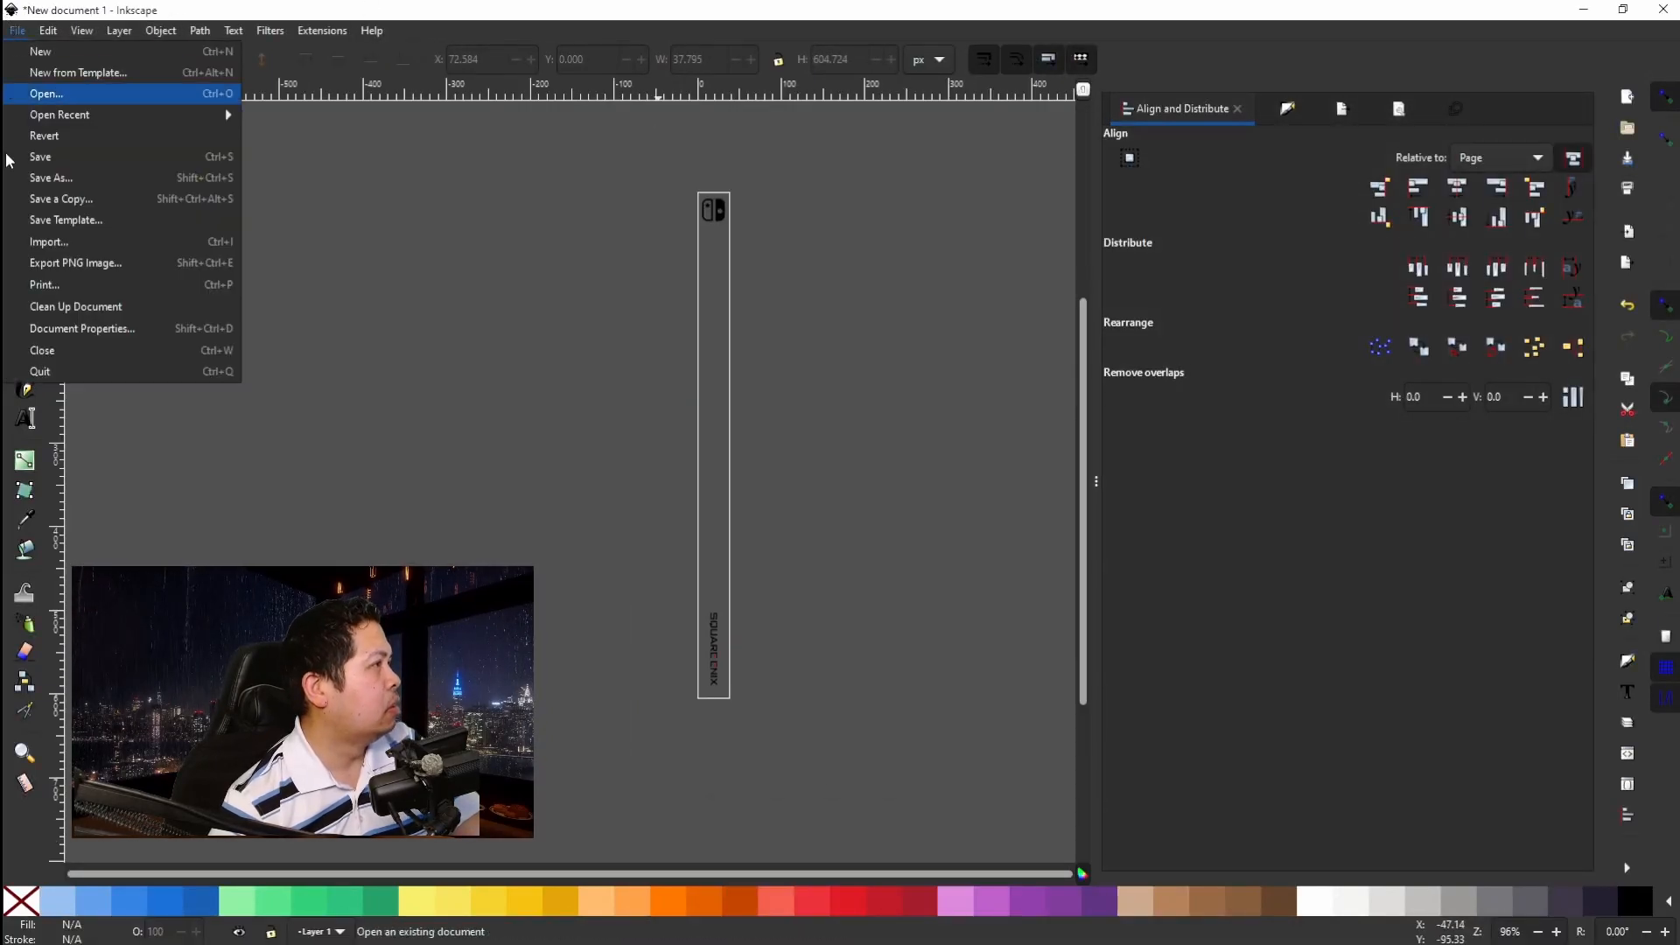
pyautogui.click(35, 251)
pyautogui.click(169, 166)
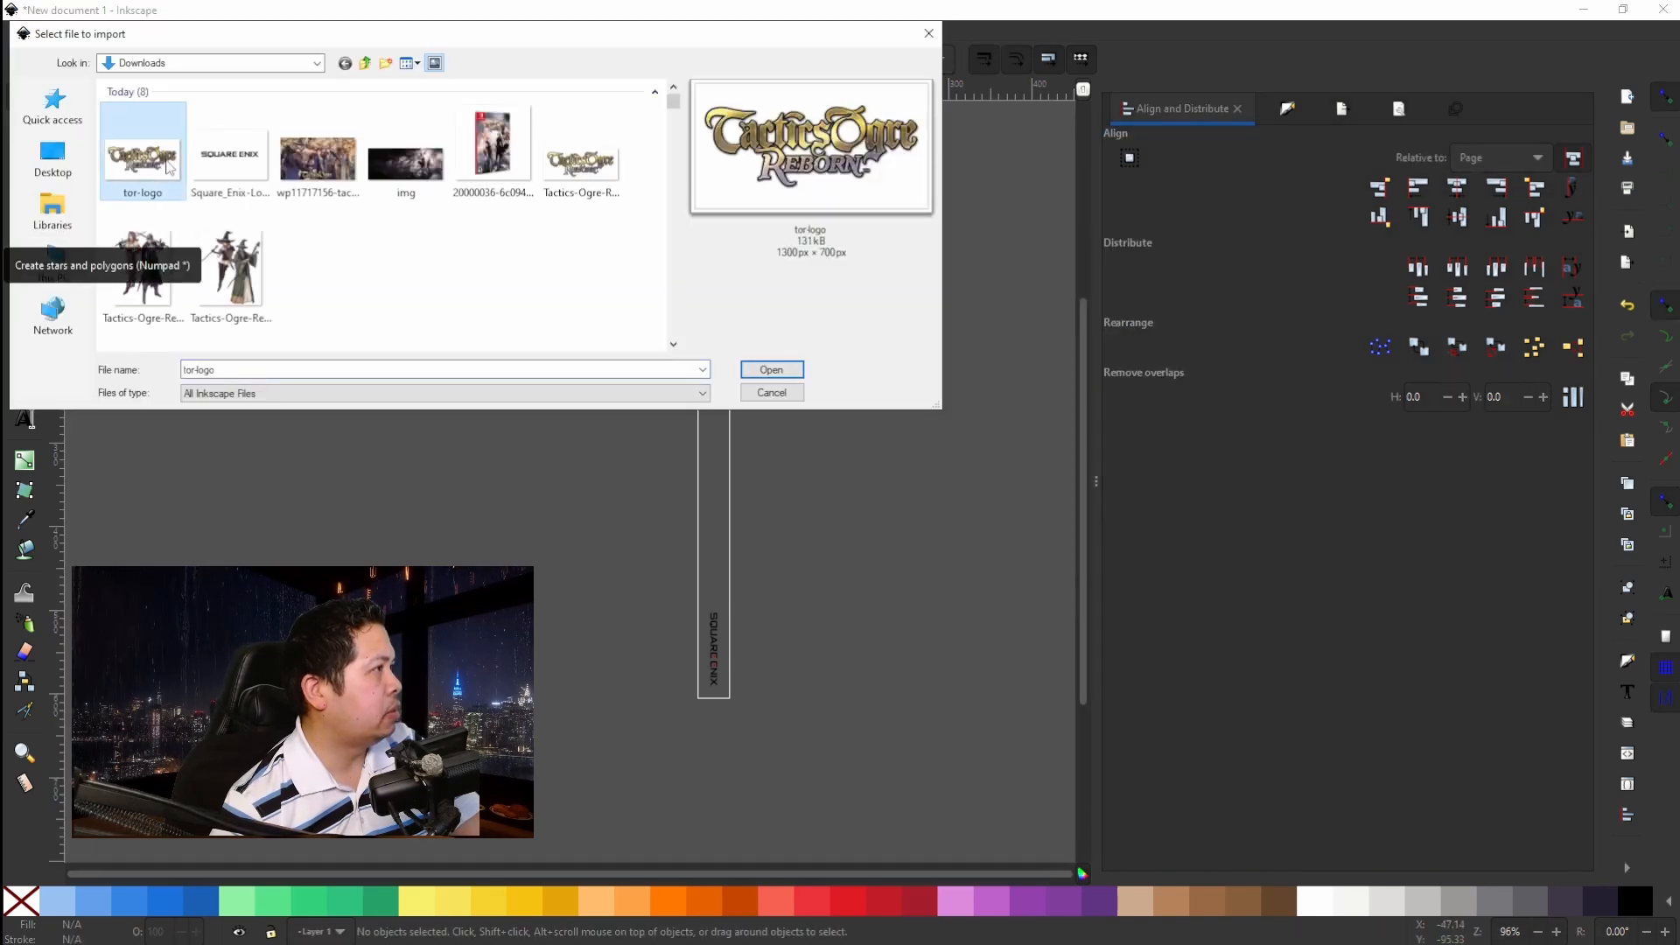
pyautogui.click(770, 369)
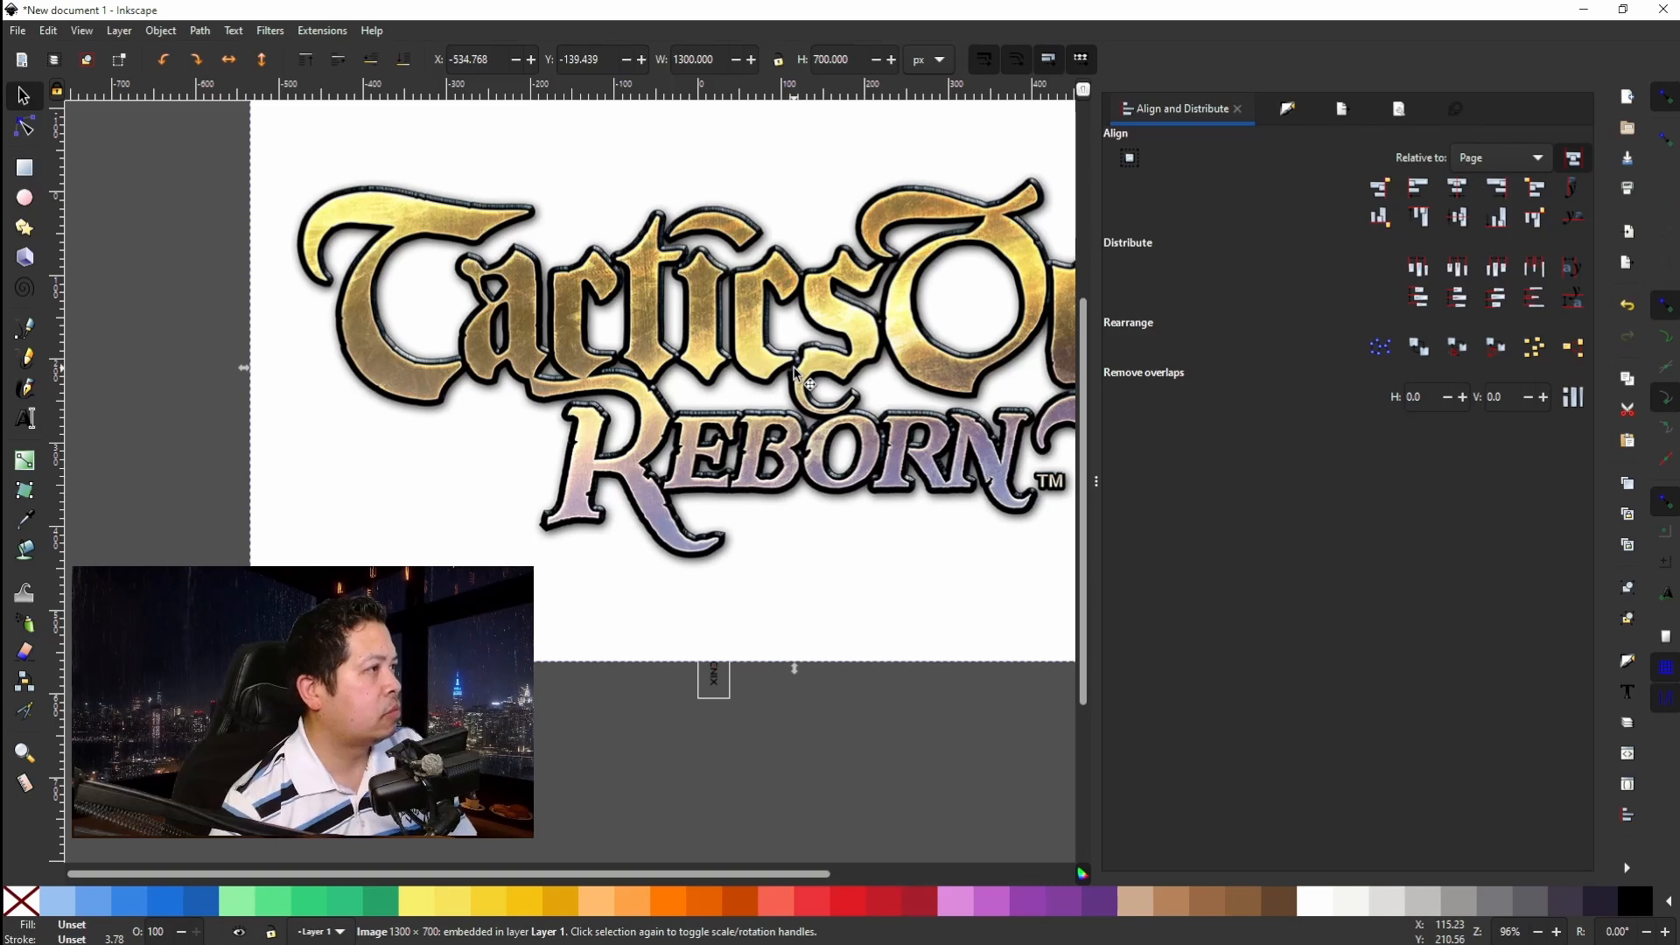
# Examine the imported logo across its full width, including where the Tactics Ogre lettering touches the word Reborn.
pyautogui.hscroll(8, 794, 372)
pyautogui.hscroll(-3, 795, 372)
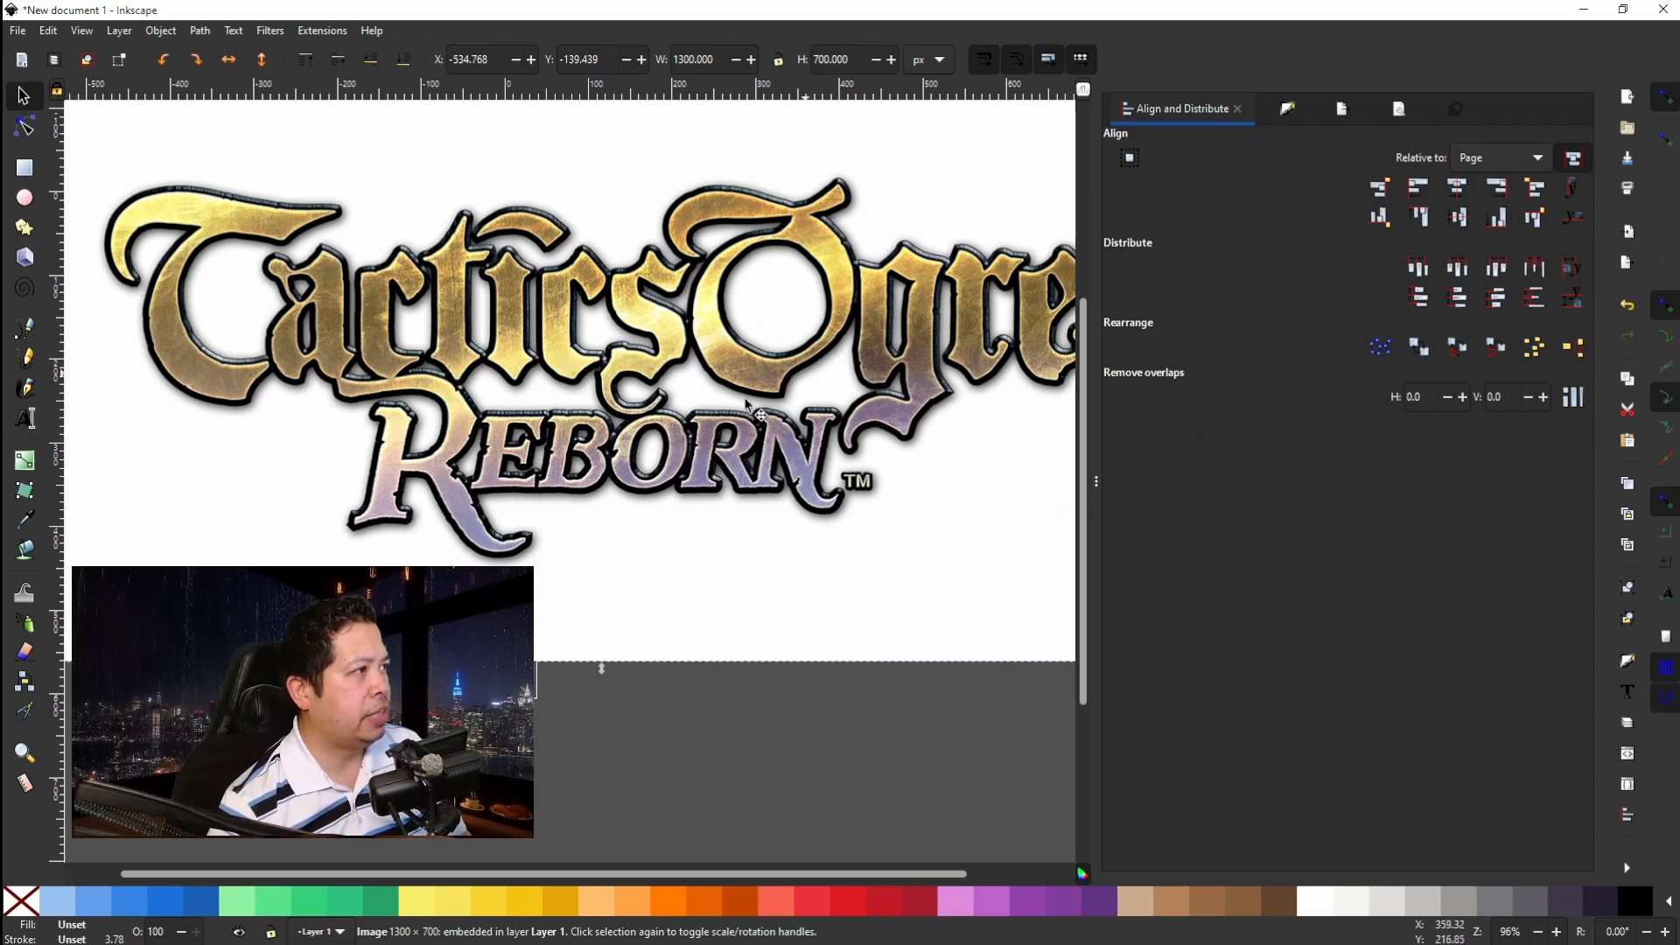
pyautogui.hscroll(10, 563, 449)
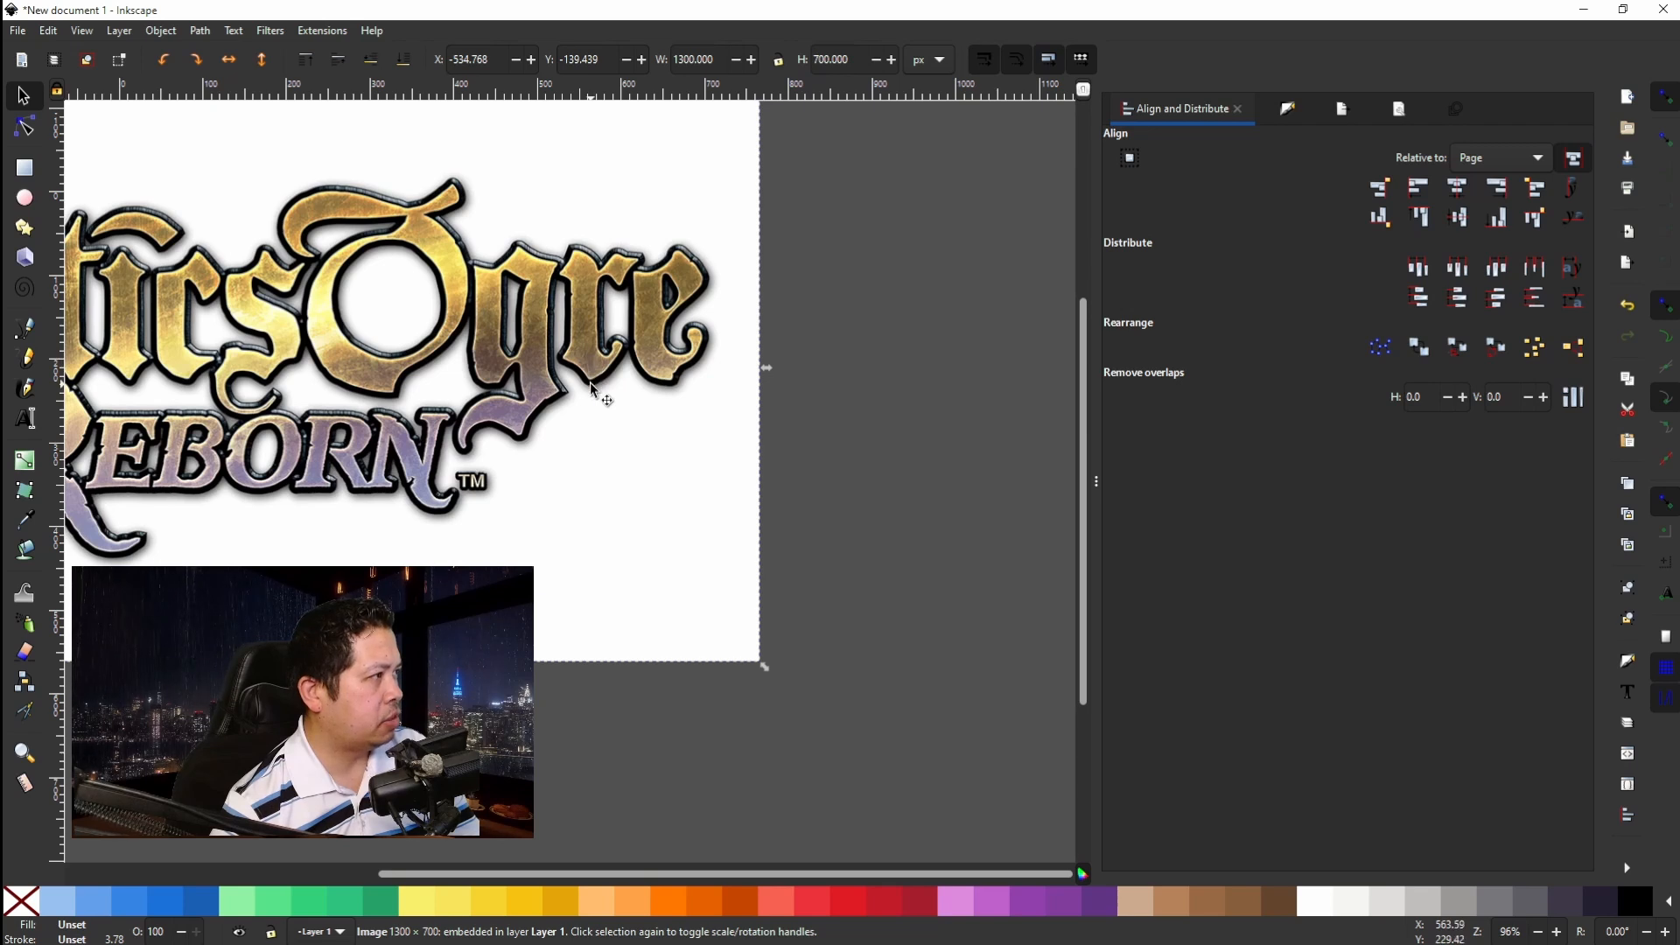
pyautogui.hscroll(-8, 593, 388)
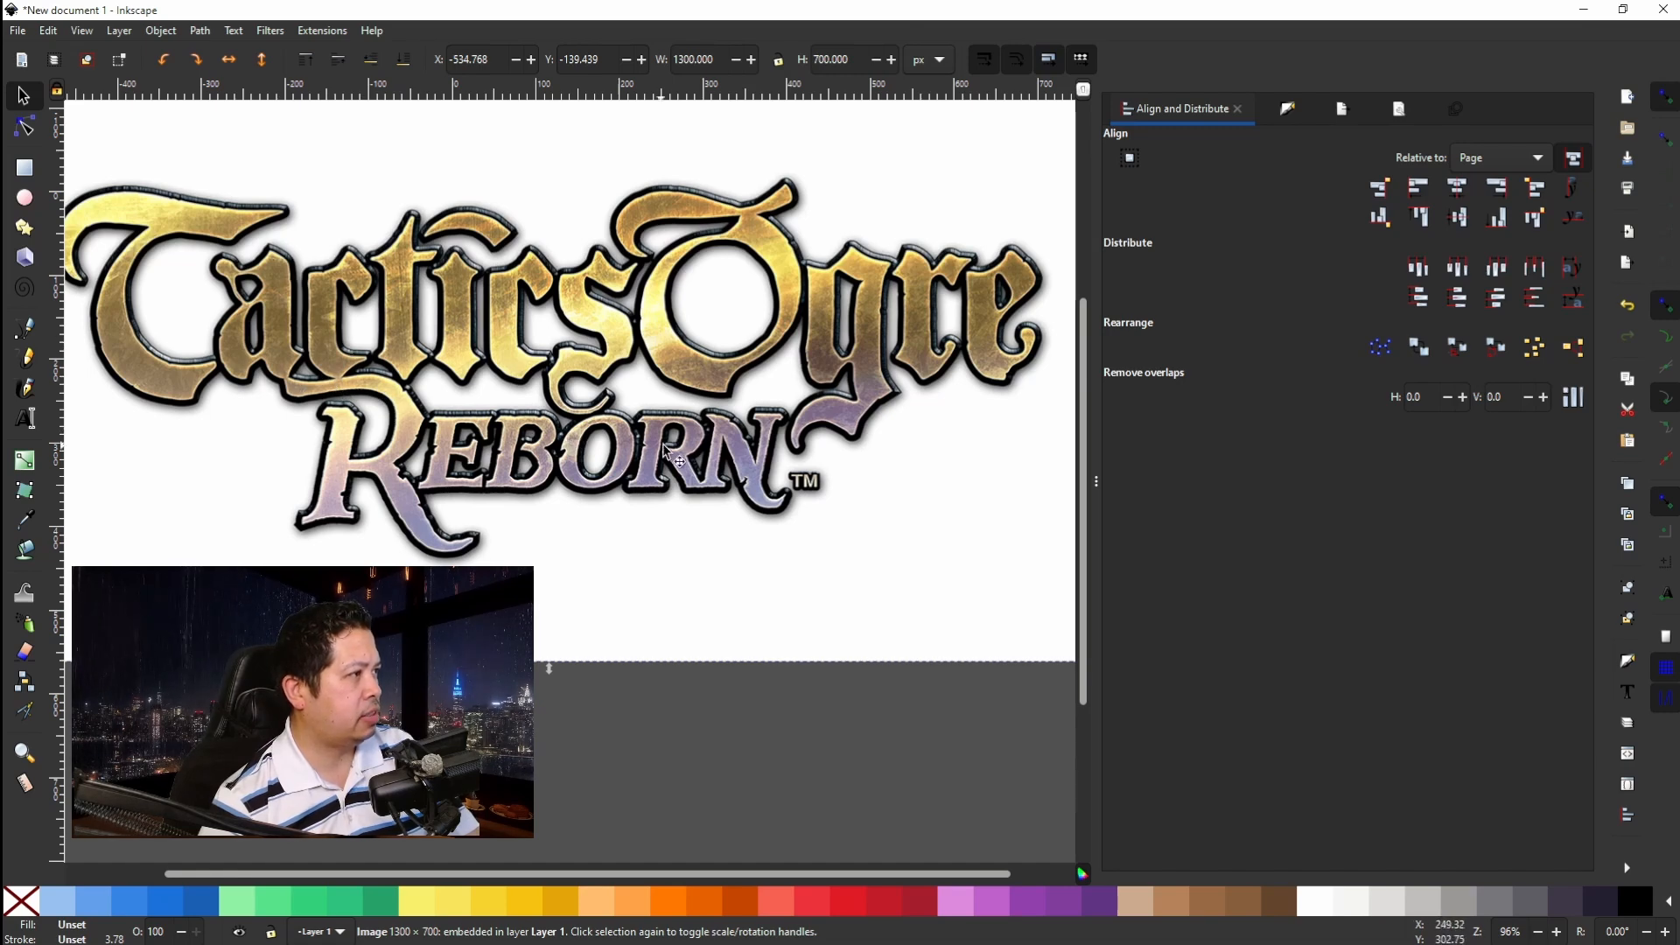
pyautogui.hscroll(-3, 650, 454)
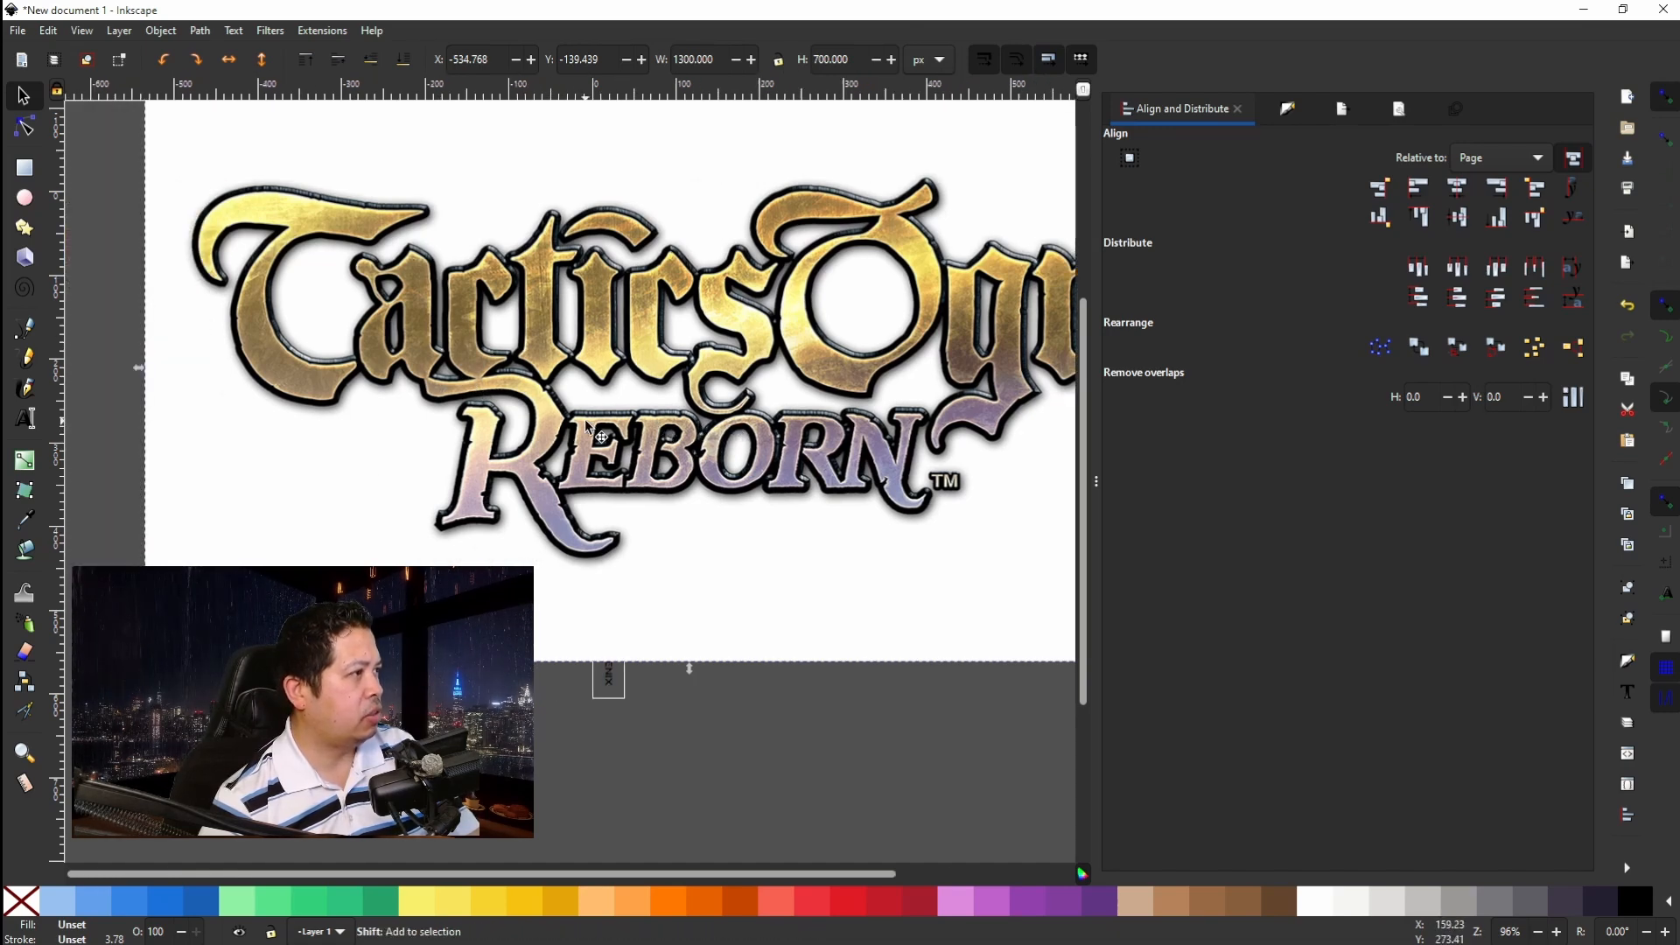
pyautogui.keyDown('ctrl'); pyautogui.scroll(2, 683, 434); pyautogui.keyUp('ctrl')
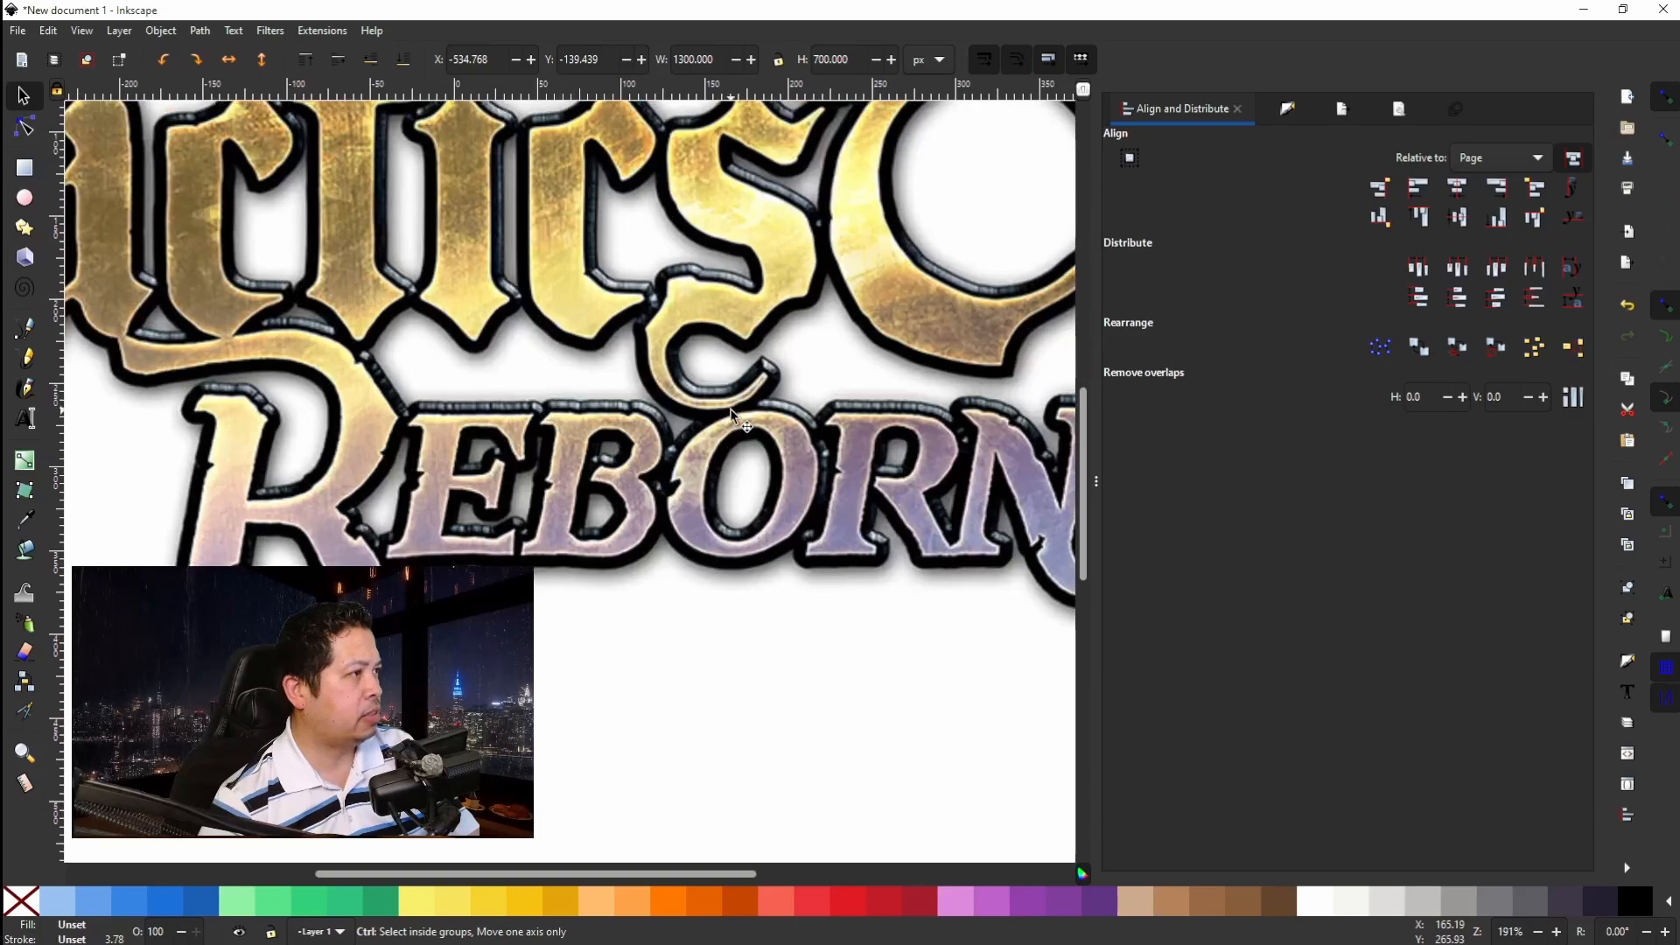
pyautogui.keyDown('ctrl'); pyautogui.scroll(-2, 730, 411); pyautogui.keyUp('ctrl')
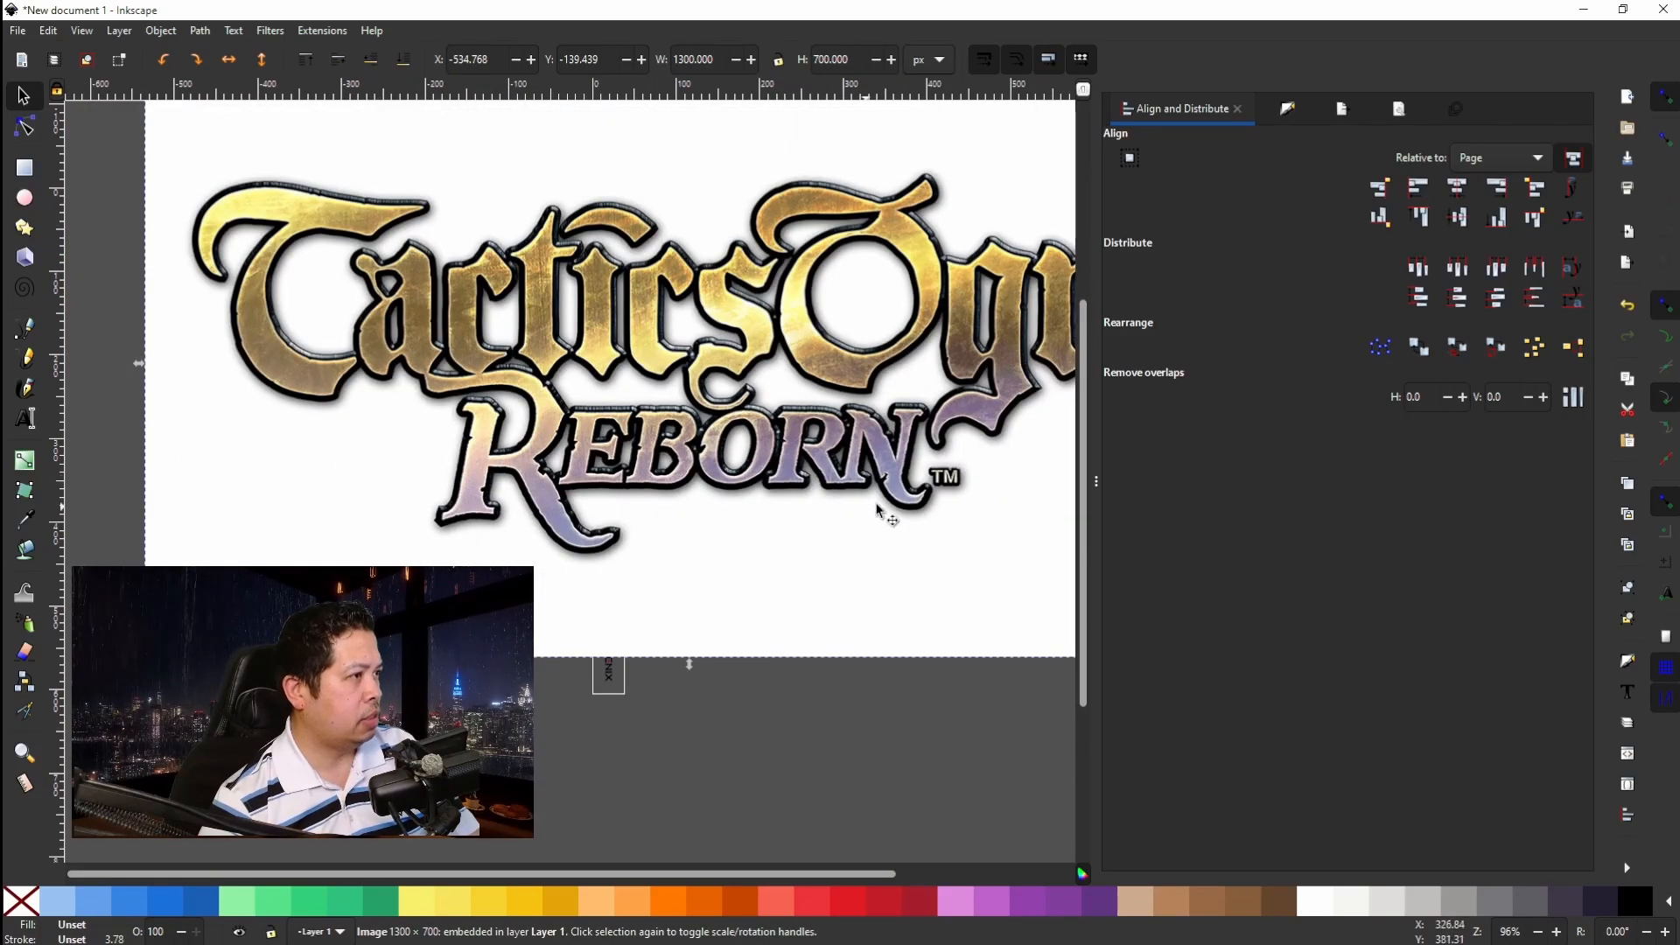
pyautogui.keyDown('ctrl'); pyautogui.scroll(-2, 699, 455); pyautogui.keyUp('ctrl')
pyautogui.keyDown('ctrl'); pyautogui.scroll(1, 697, 451); pyautogui.keyUp('ctrl')
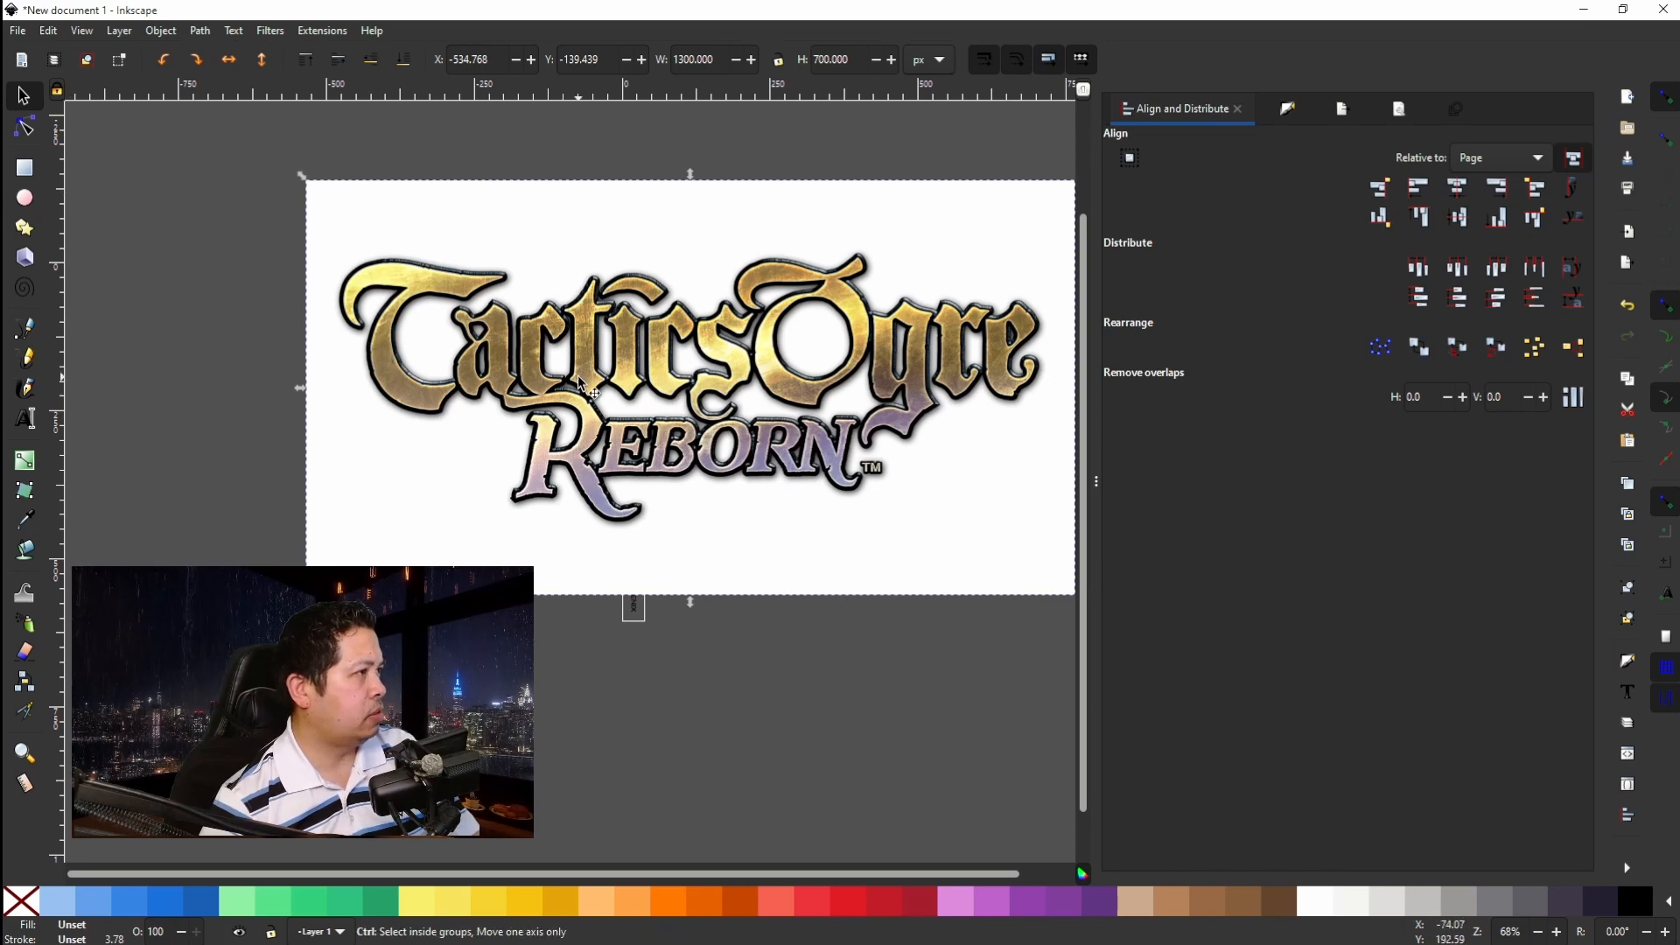
pyautogui.keyDown('ctrl'); pyautogui.scroll(-1, 579, 373); pyautogui.keyUp('ctrl')
# Copy the Tactics Ogre Reborn logo image, paste a second one, and place the copy just below the original.
pyautogui.rightClick(667, 383)
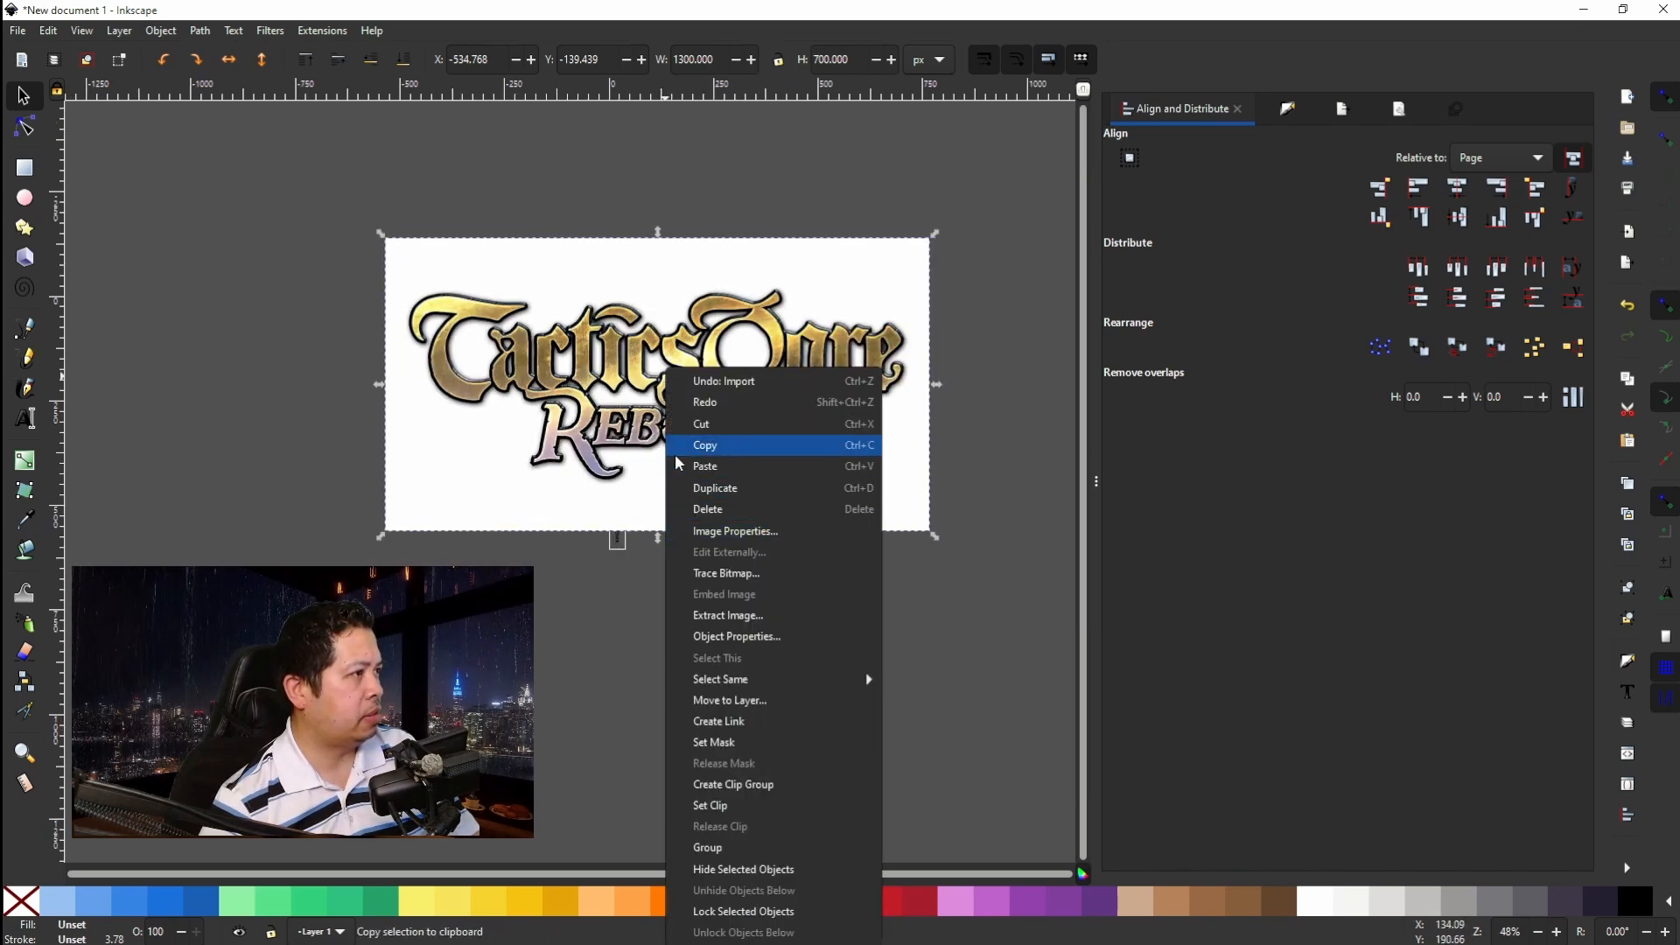
pyautogui.click(695, 445)
pyautogui.scroll(-3, 787, 542)
pyautogui.rightClick(775, 493)
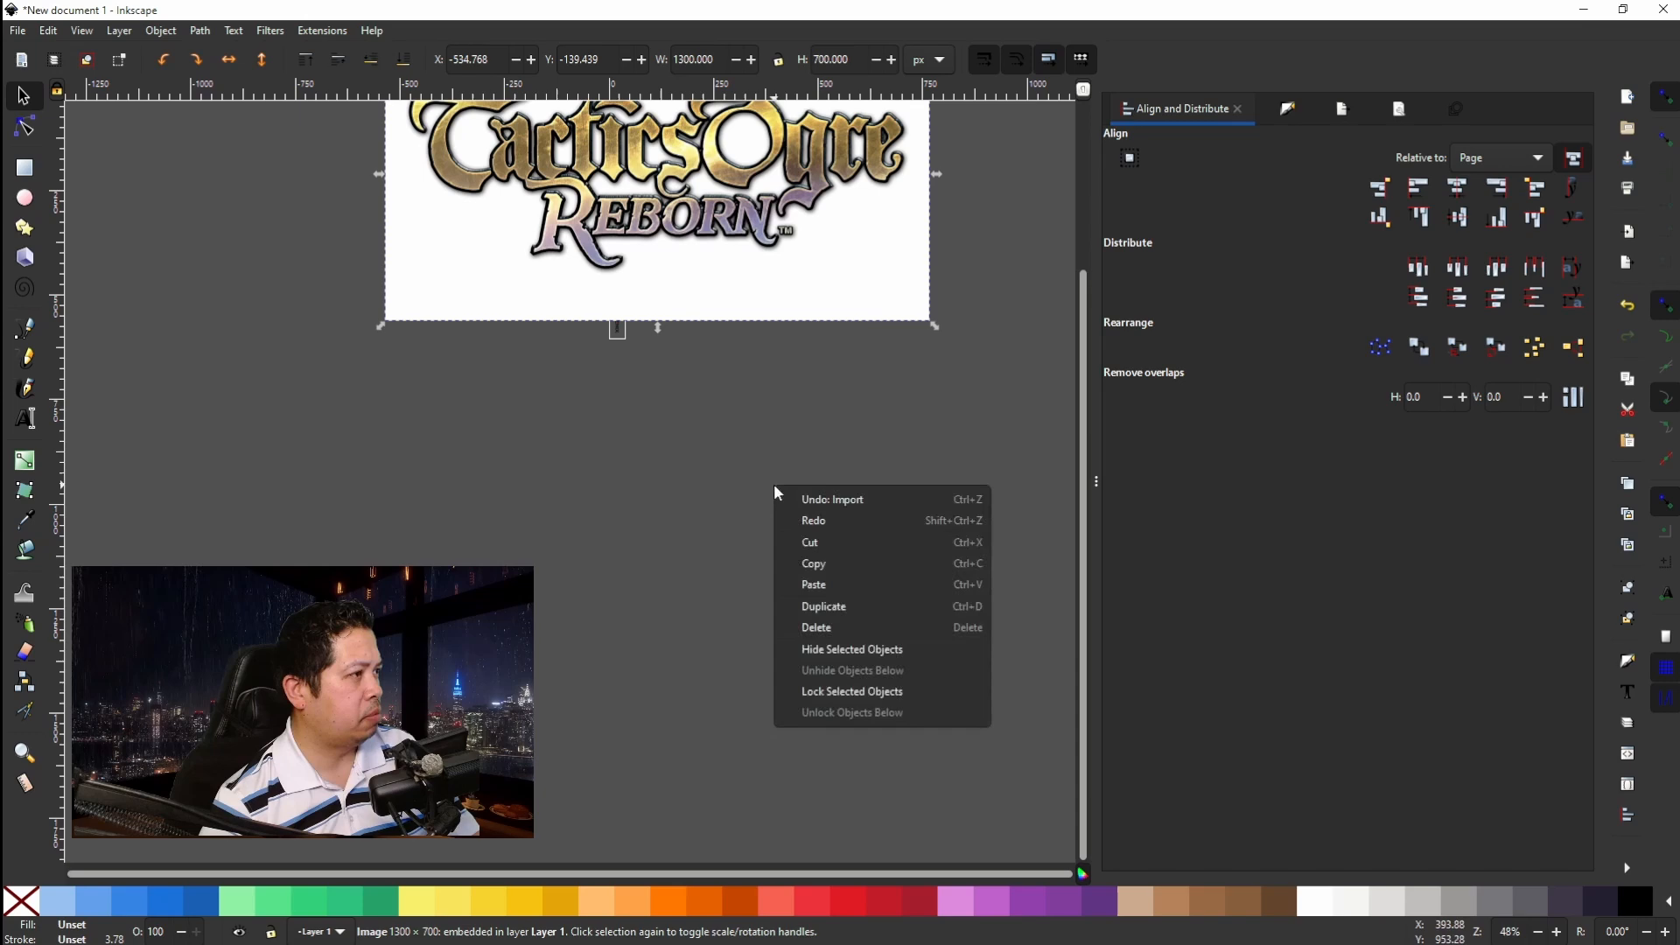
pyautogui.click(835, 585)
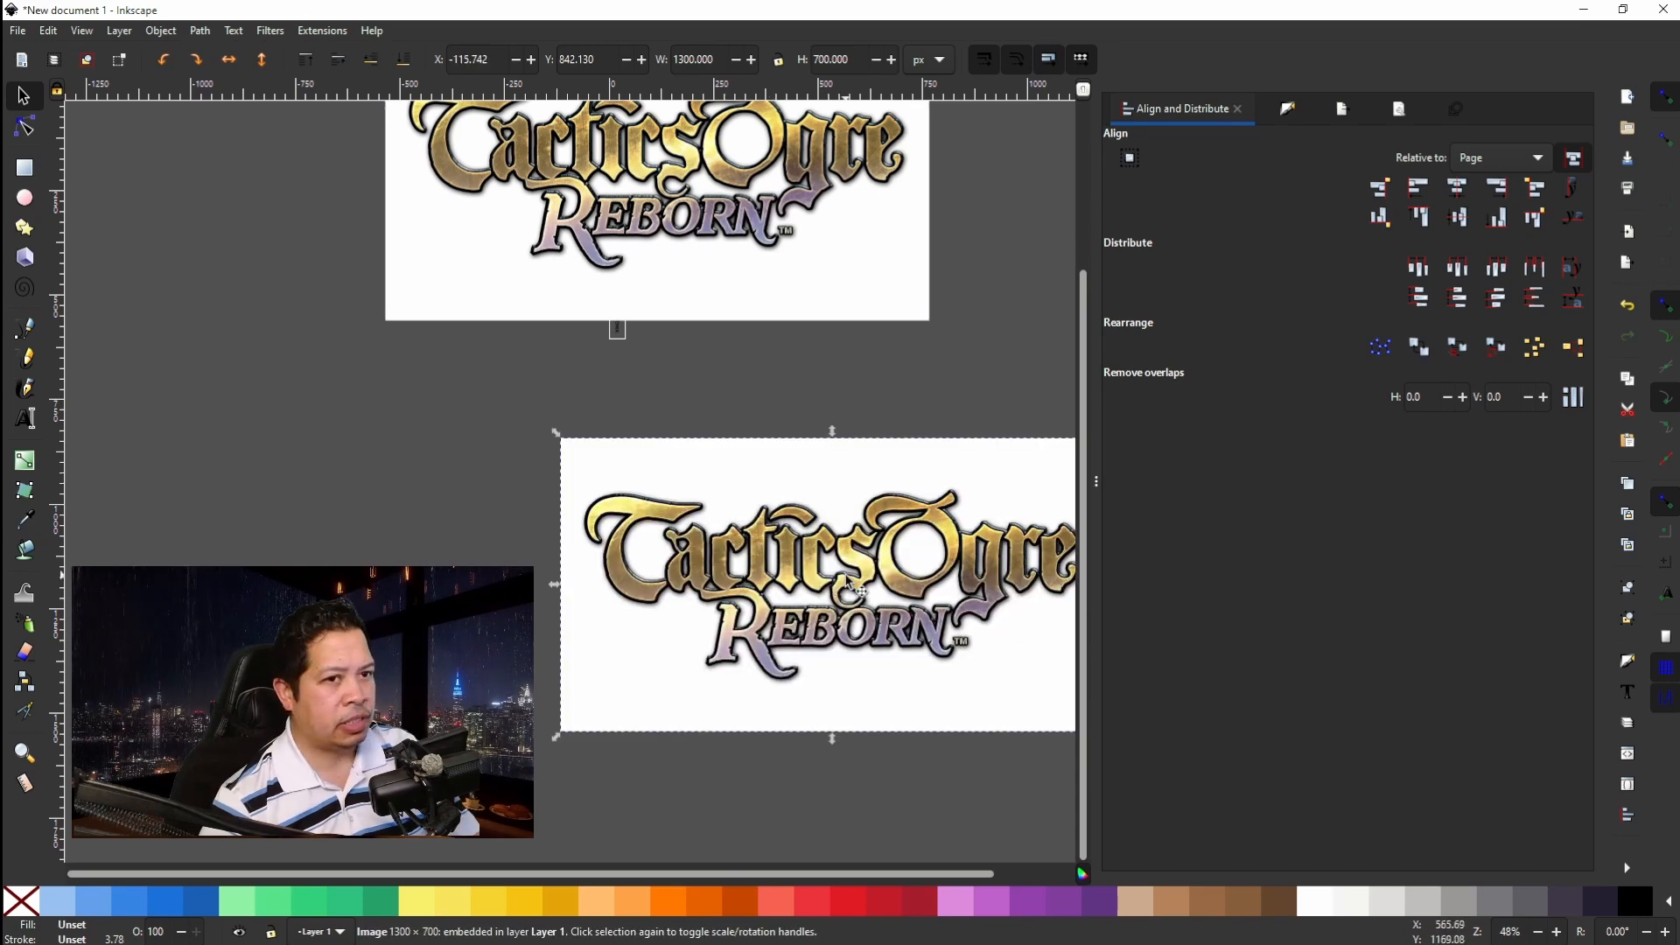
pyautogui.moveTo(835, 591); pyautogui.dragTo(818, 510)
pyautogui.scroll(3, 670, 358)
pyautogui.scroll(1, 669, 359)
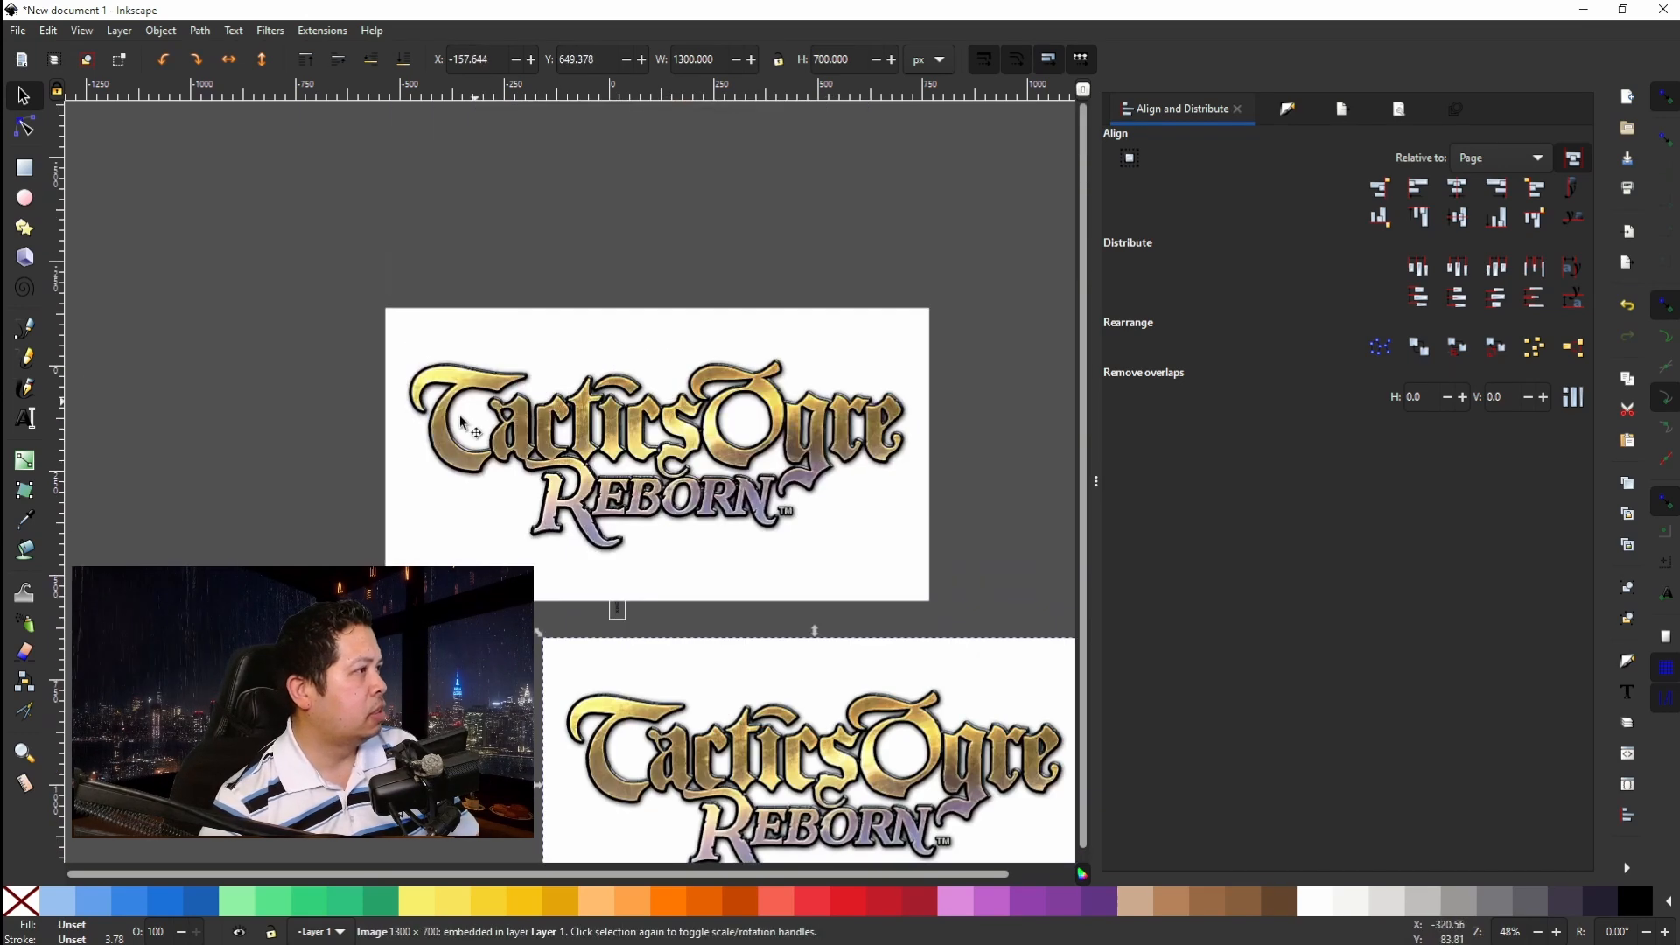
# Start a Pen path at the left tip of the large R's flourish, where it meets the letter a in Tactics.
pyautogui.click(26, 330)
pyautogui.scroll(6, 561, 459)
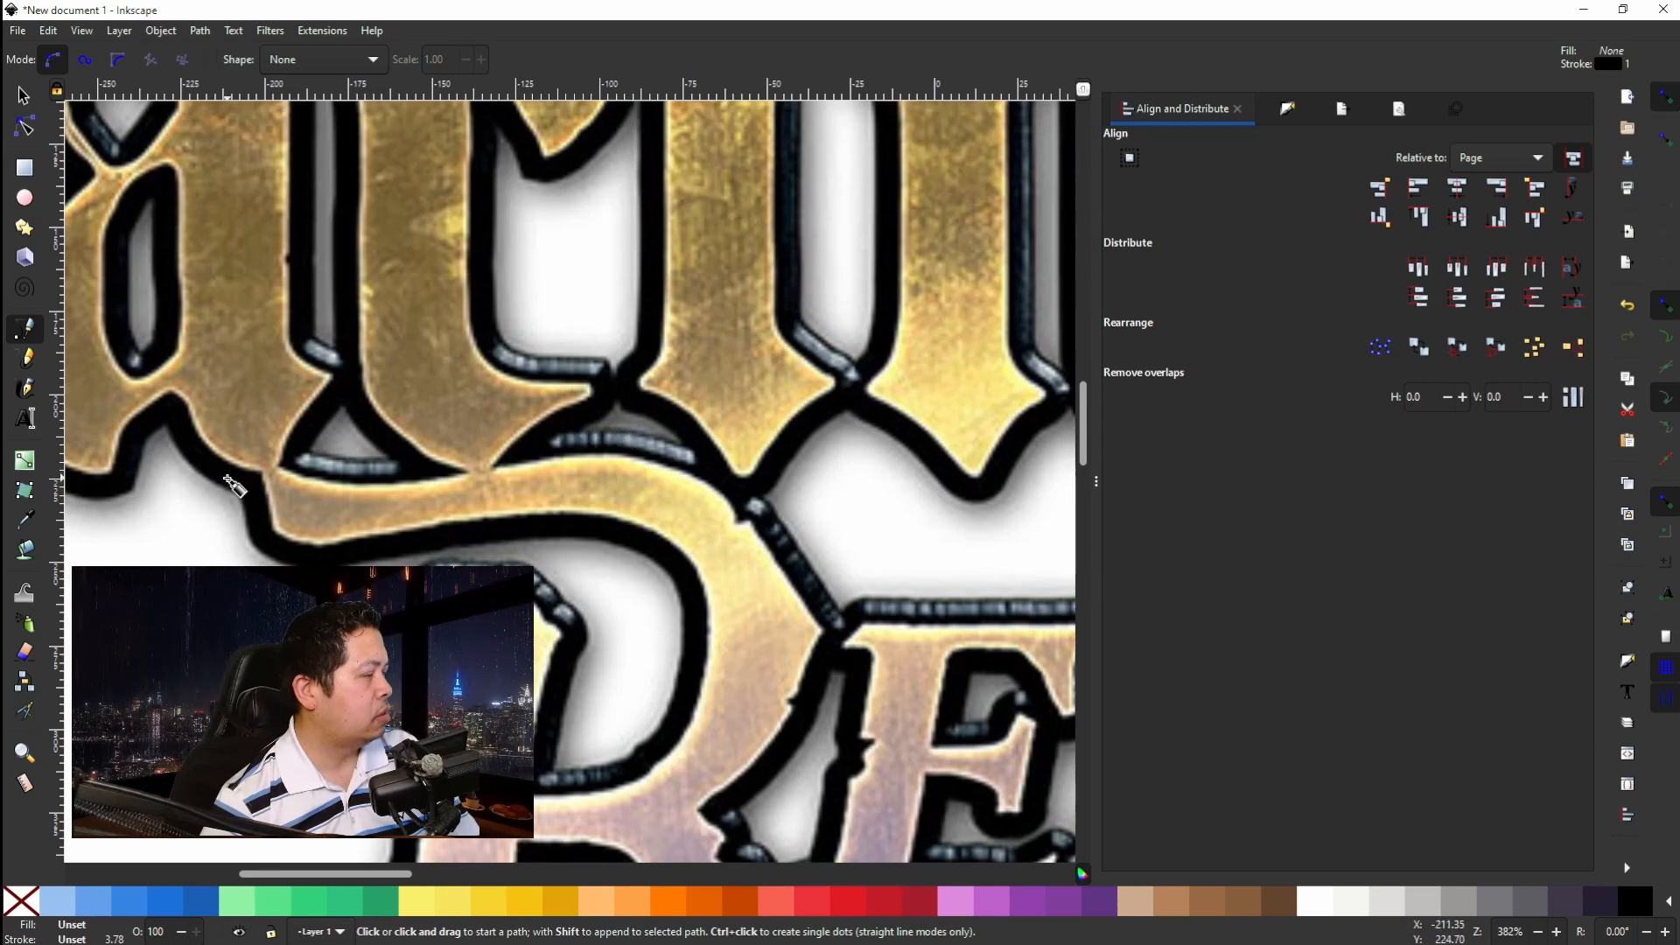
pyautogui.hscroll(-4, 235, 486)
pyautogui.hscroll(-13, 231, 484)
pyautogui.hscroll(13, 231, 486)
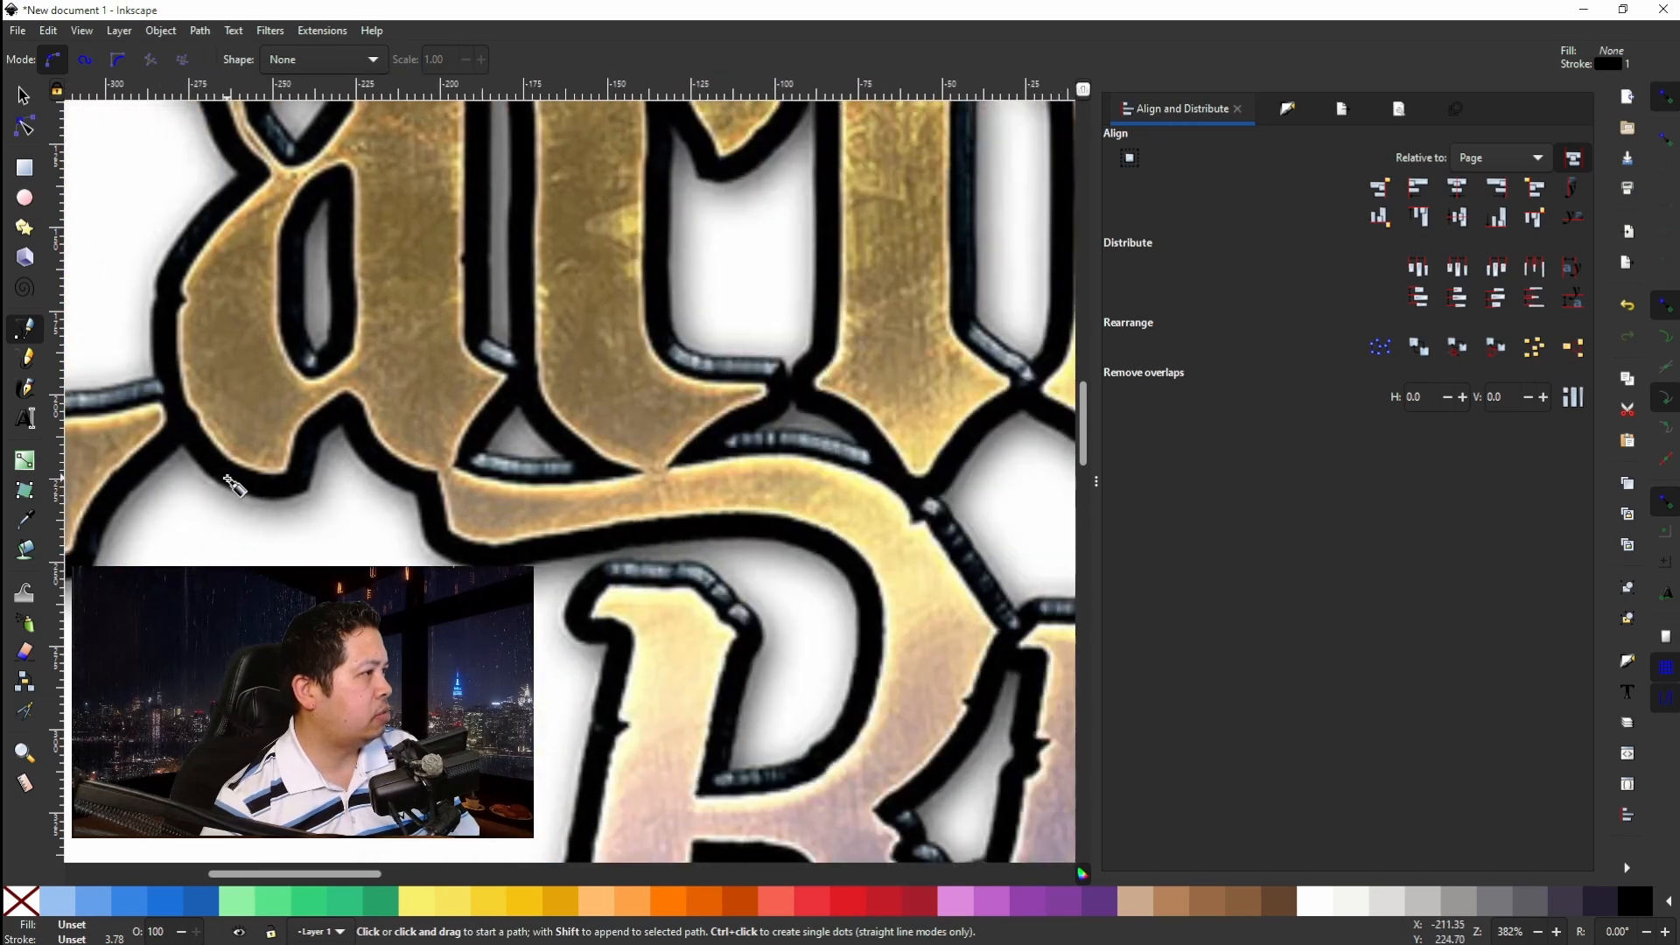
pyautogui.scroll(2, 427, 502)
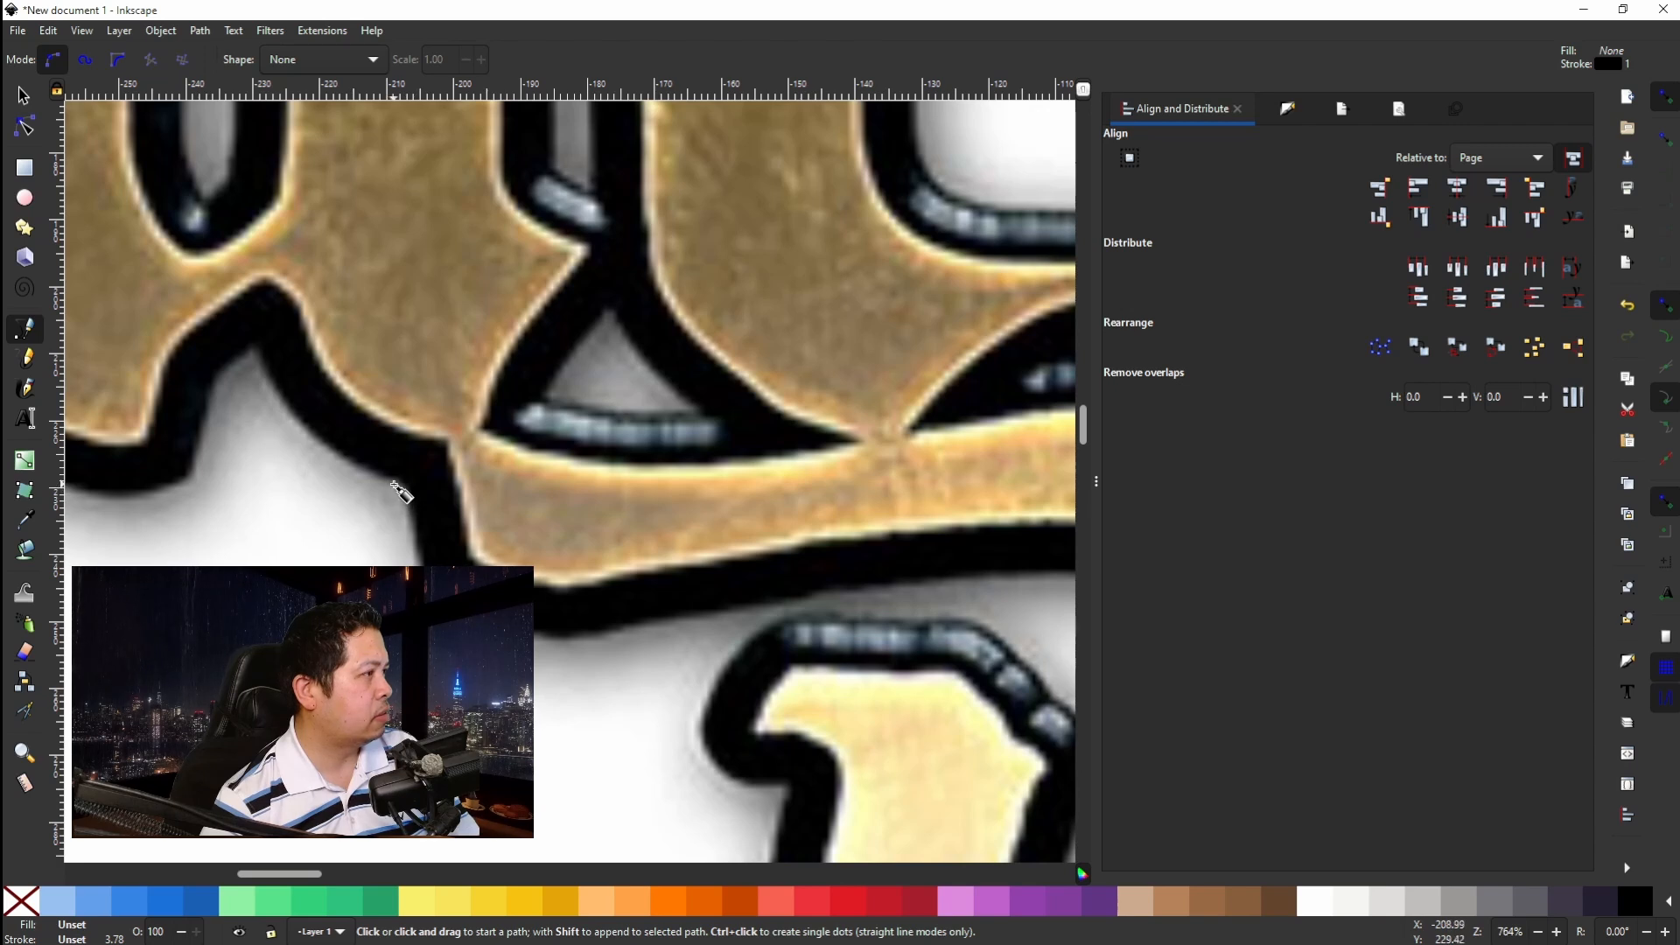
pyautogui.click(398, 483)
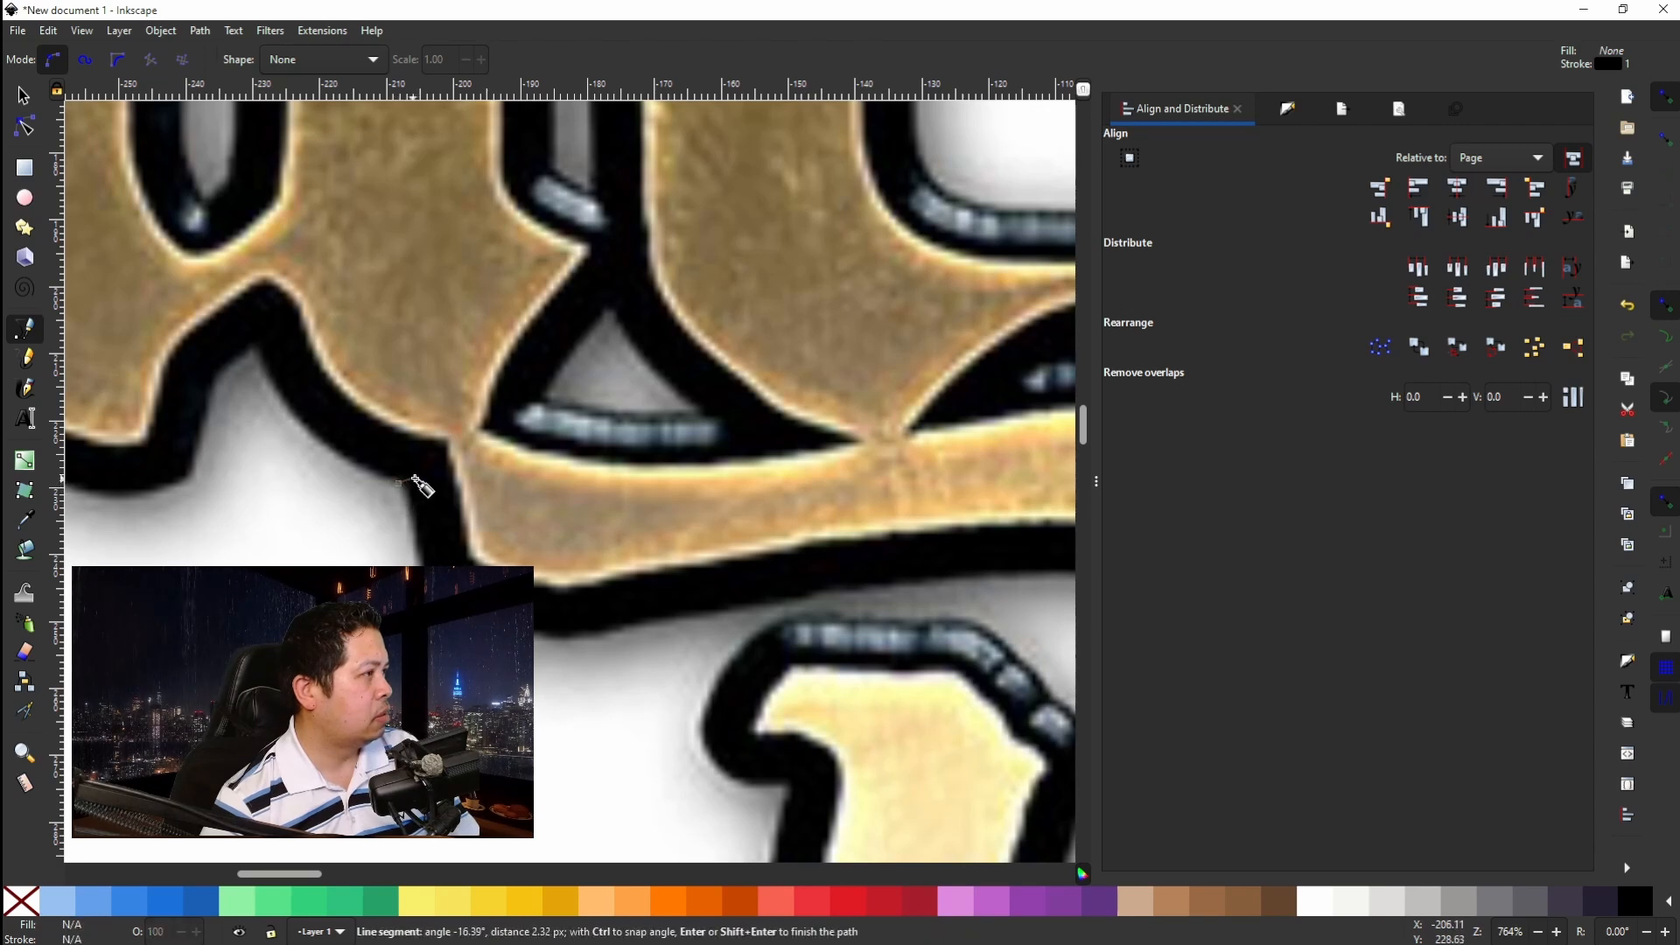
pyautogui.click(448, 441)
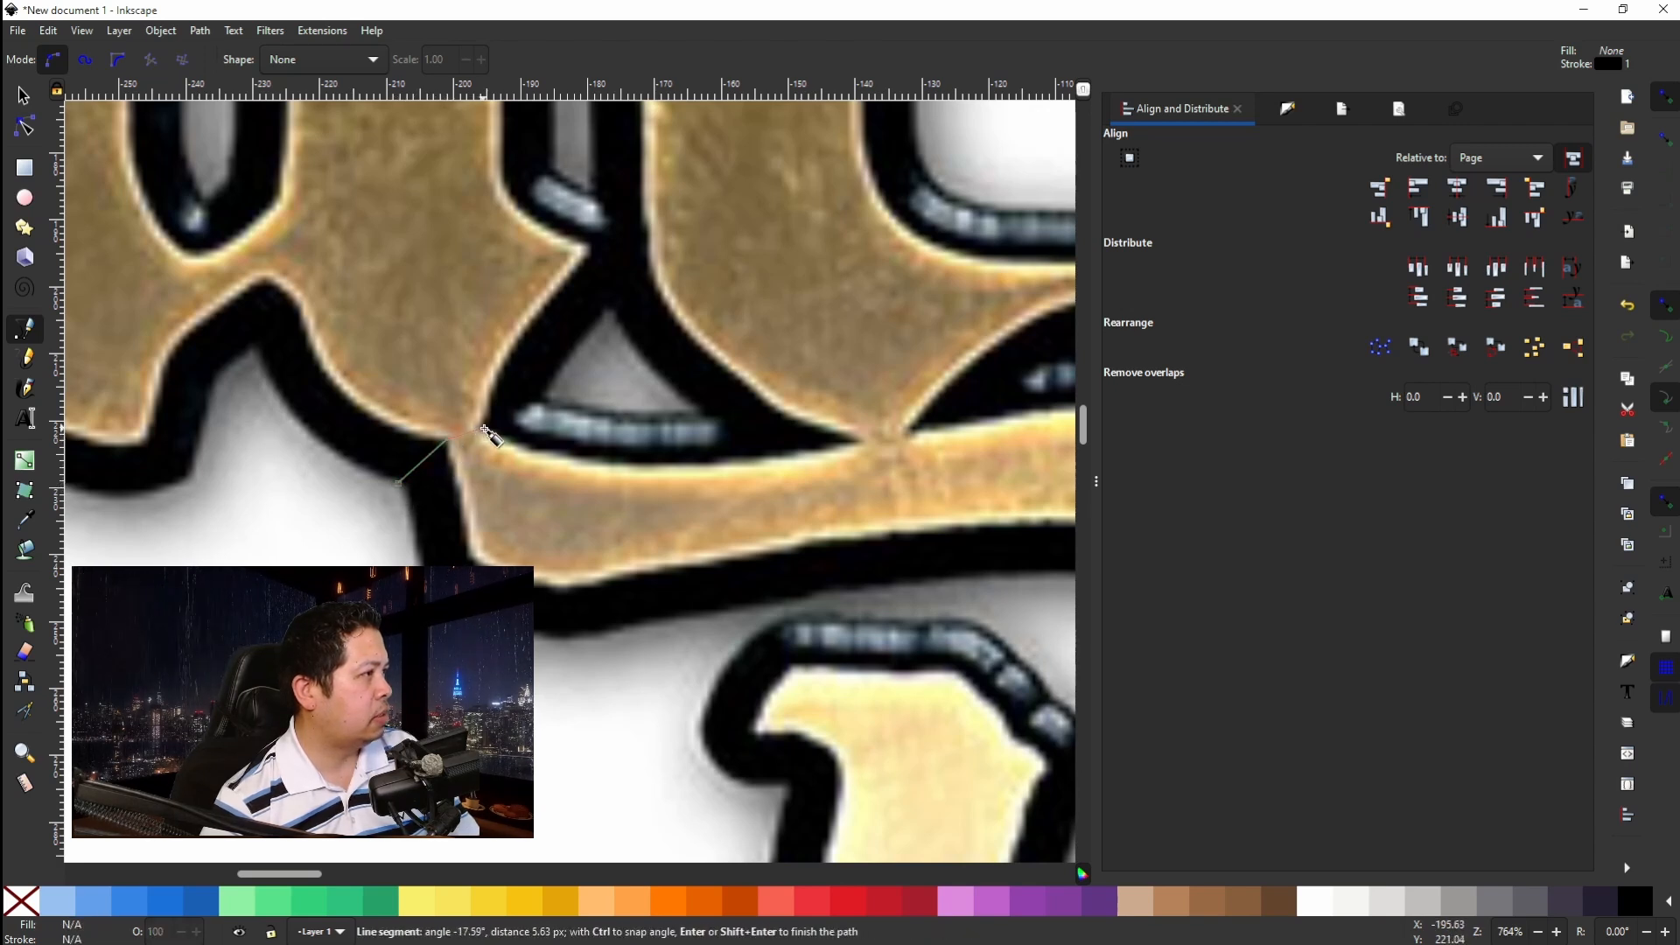
pyautogui.click(480, 431)
pyautogui.click(516, 418)
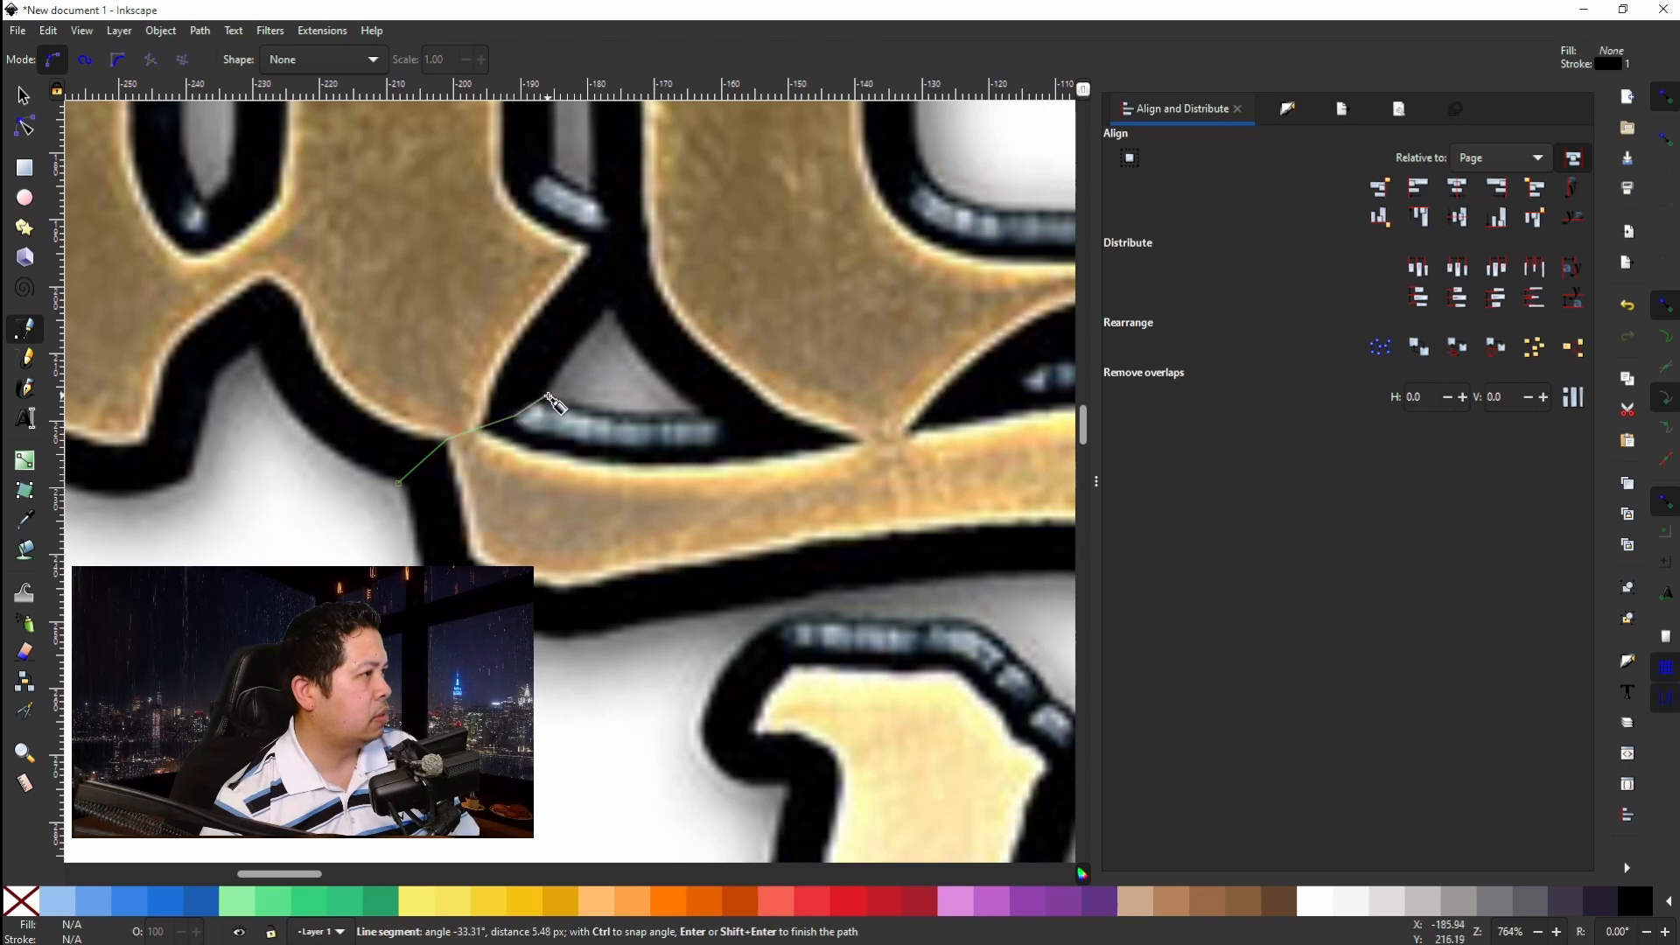
# Continue the path along the flourish's upper edge, through the first gap between the a and c of Tactics.
pyautogui.click(549, 398)
pyautogui.click(605, 410)
pyautogui.click(652, 412)
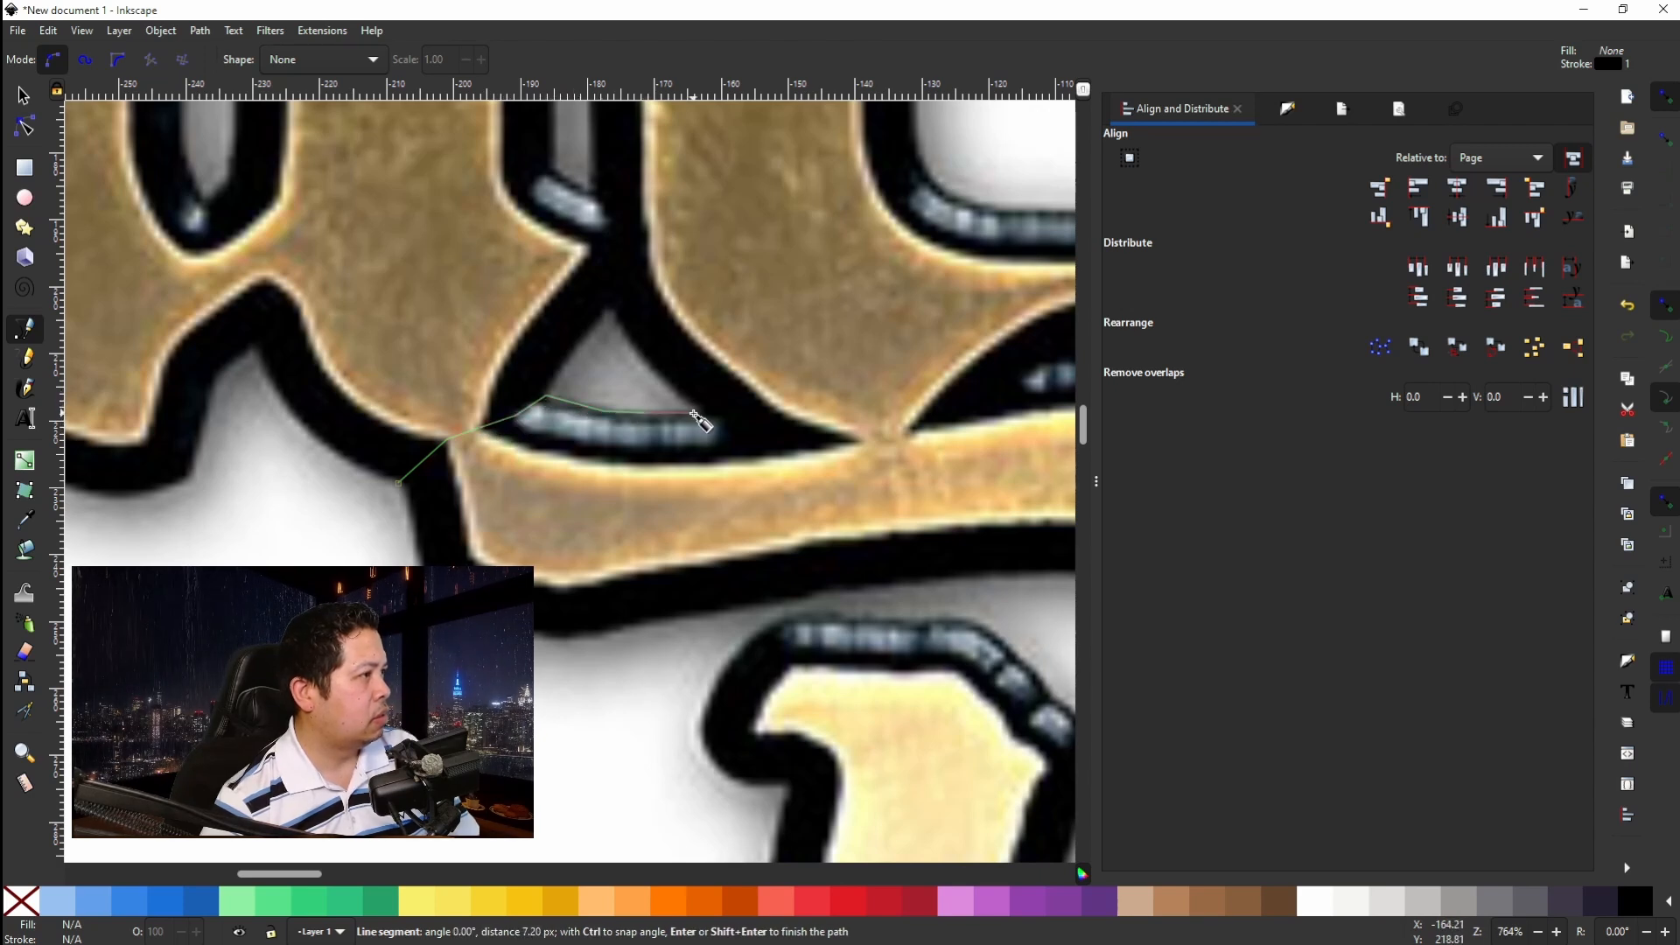
pyautogui.click(707, 412)
pyautogui.click(778, 435)
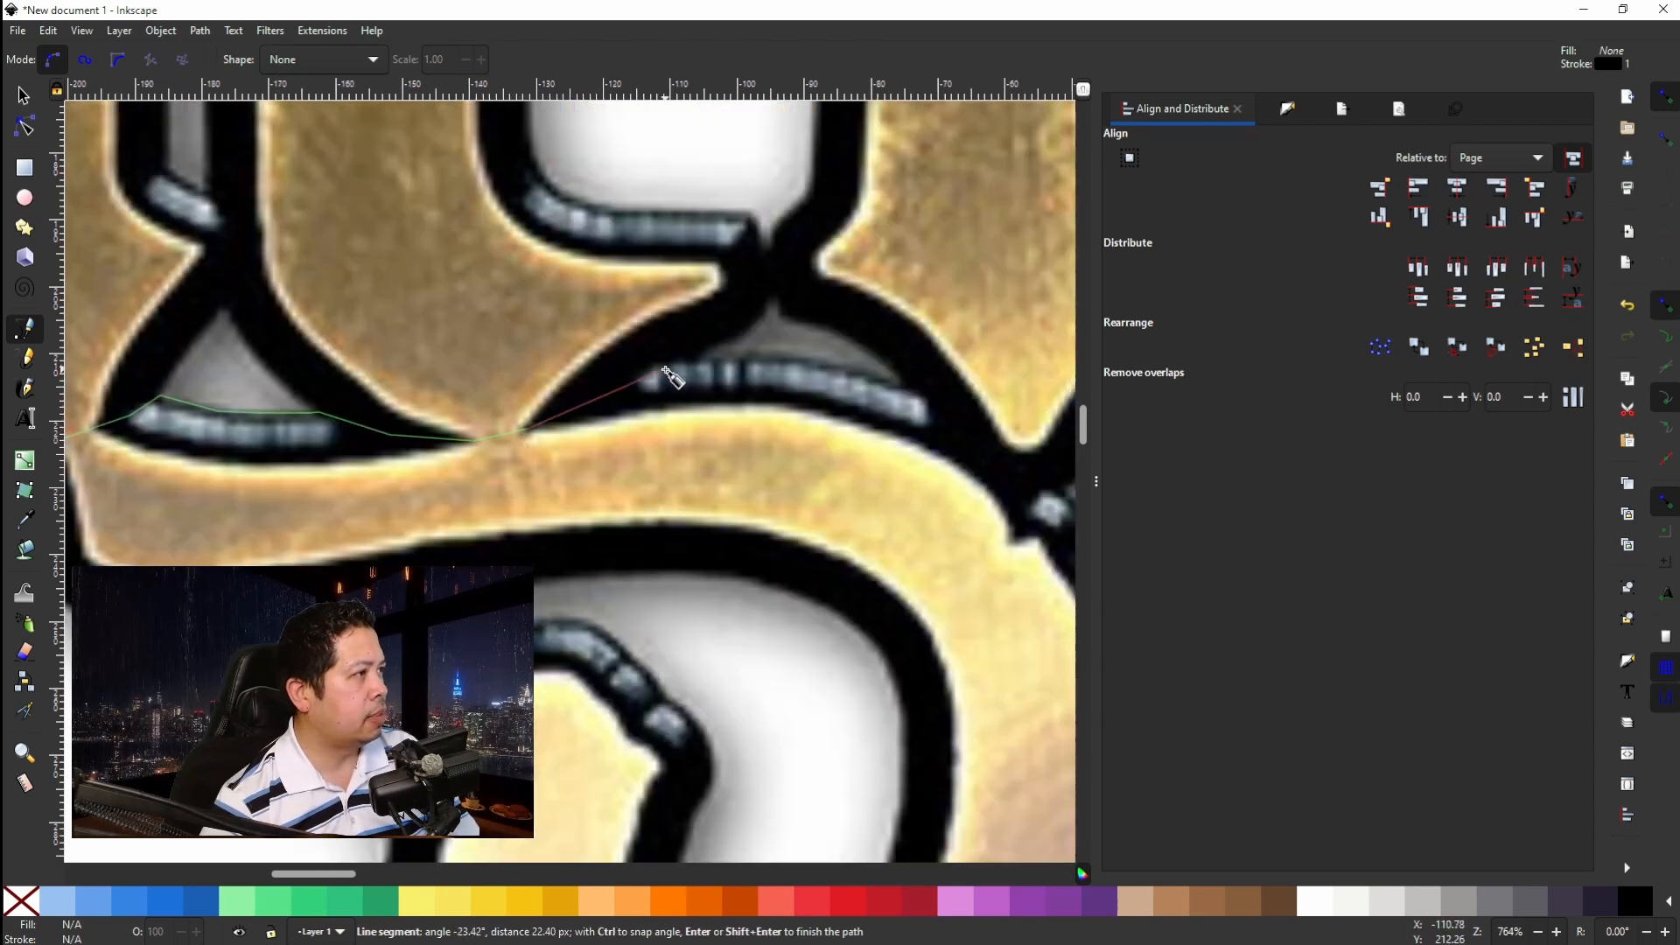
# Trace over the flourish's second gap and down the outer edge of the large R's bowl to the E, redoing misplaced nodes.
pyautogui.click(662, 370)
pyautogui.click(696, 358)
pyautogui.click(760, 355)
pyautogui.click(831, 365)
pyautogui.hscroll(1, 830, 365)
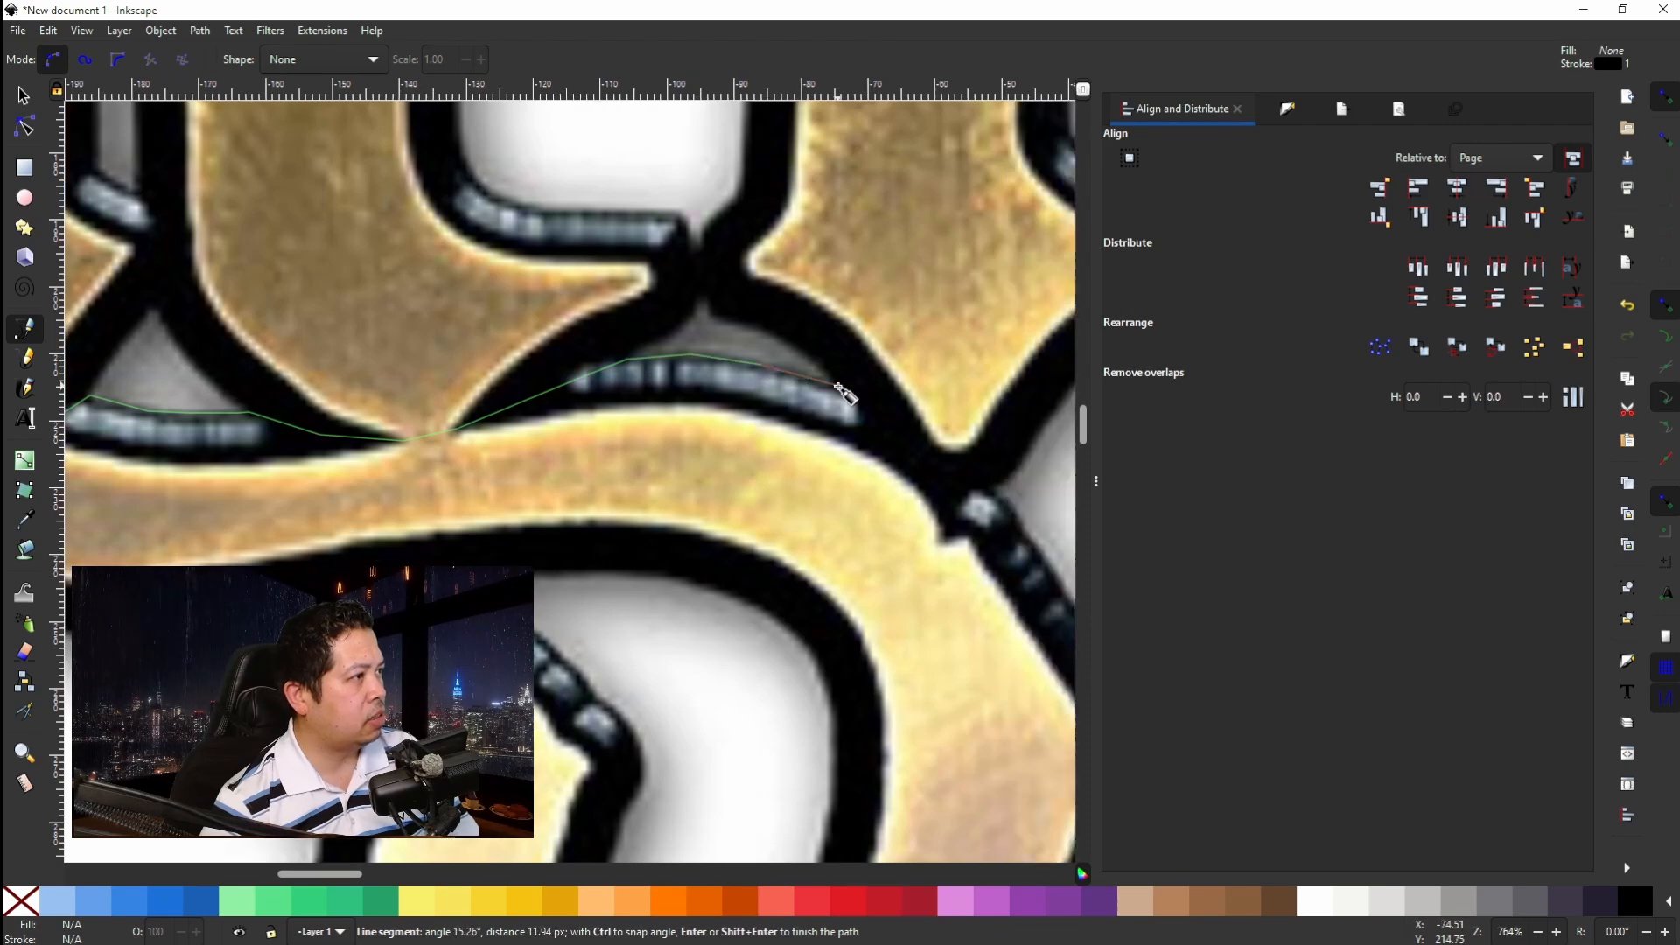
pyautogui.click(833, 386)
pyautogui.click(905, 433)
pyautogui.click(982, 489)
pyautogui.press('BackSpace')
pyautogui.press('BackSpace')
pyautogui.click(724, 518)
pyautogui.click(788, 626)
pyautogui.click(854, 704)
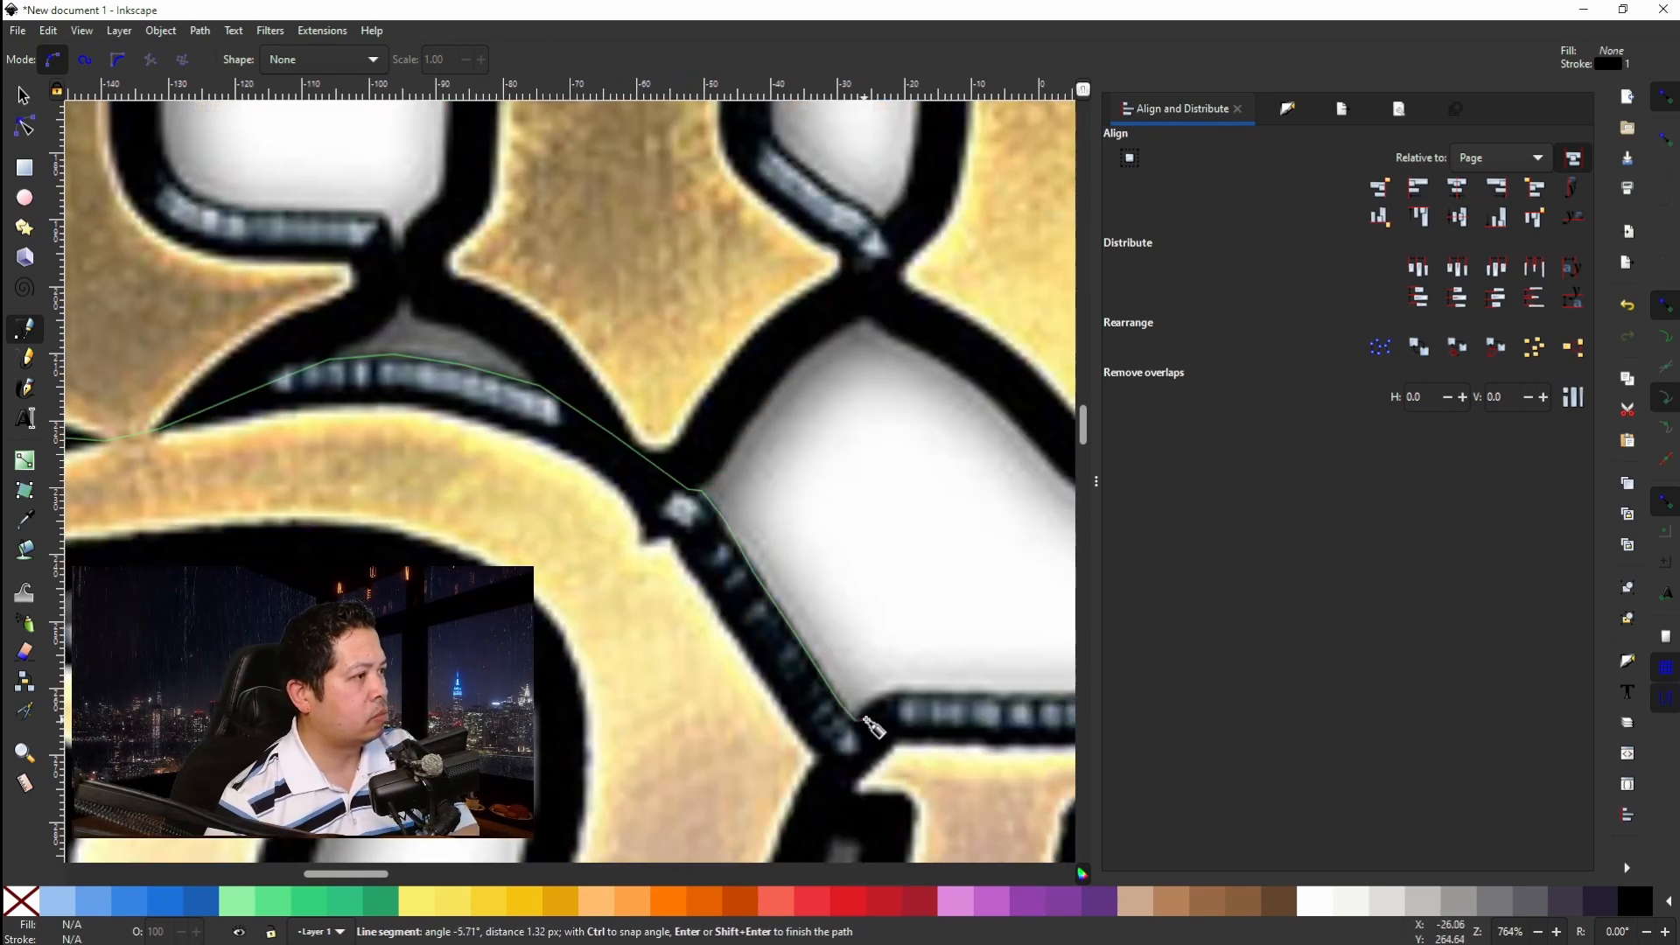
# Trace the upper edge of the E and B in Reborn with closely spaced nodes.
pyautogui.hscroll(3, 858, 707)
pyautogui.click(644, 695)
pyautogui.hscroll(2, 931, 696)
pyautogui.click(925, 696)
pyautogui.click(956, 707)
pyautogui.click(982, 690)
pyautogui.hscroll(5, 981, 689)
pyautogui.click(763, 687)
pyautogui.click(788, 698)
pyautogui.click(836, 688)
pyautogui.click(893, 694)
pyautogui.click(950, 692)
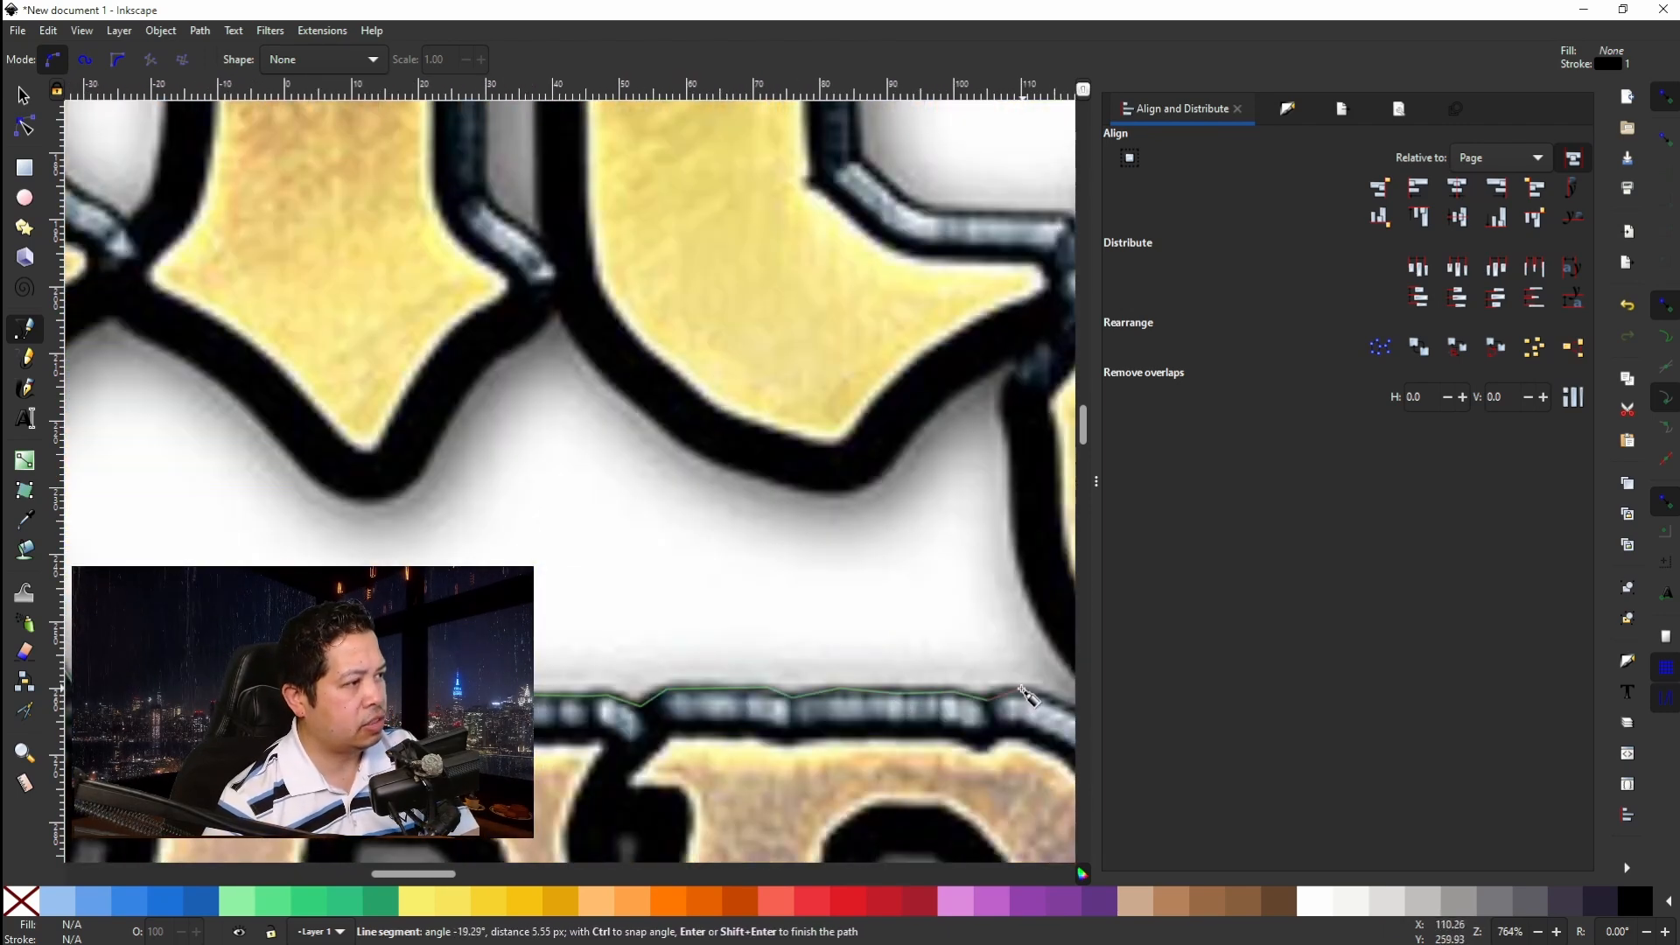
# Extend the path over the O of Reborn, beneath the curl of the Tactics s, to the start of the second R.
pyautogui.click(829, 507)
pyautogui.click(898, 481)
pyautogui.hscroll(11, 901, 479)
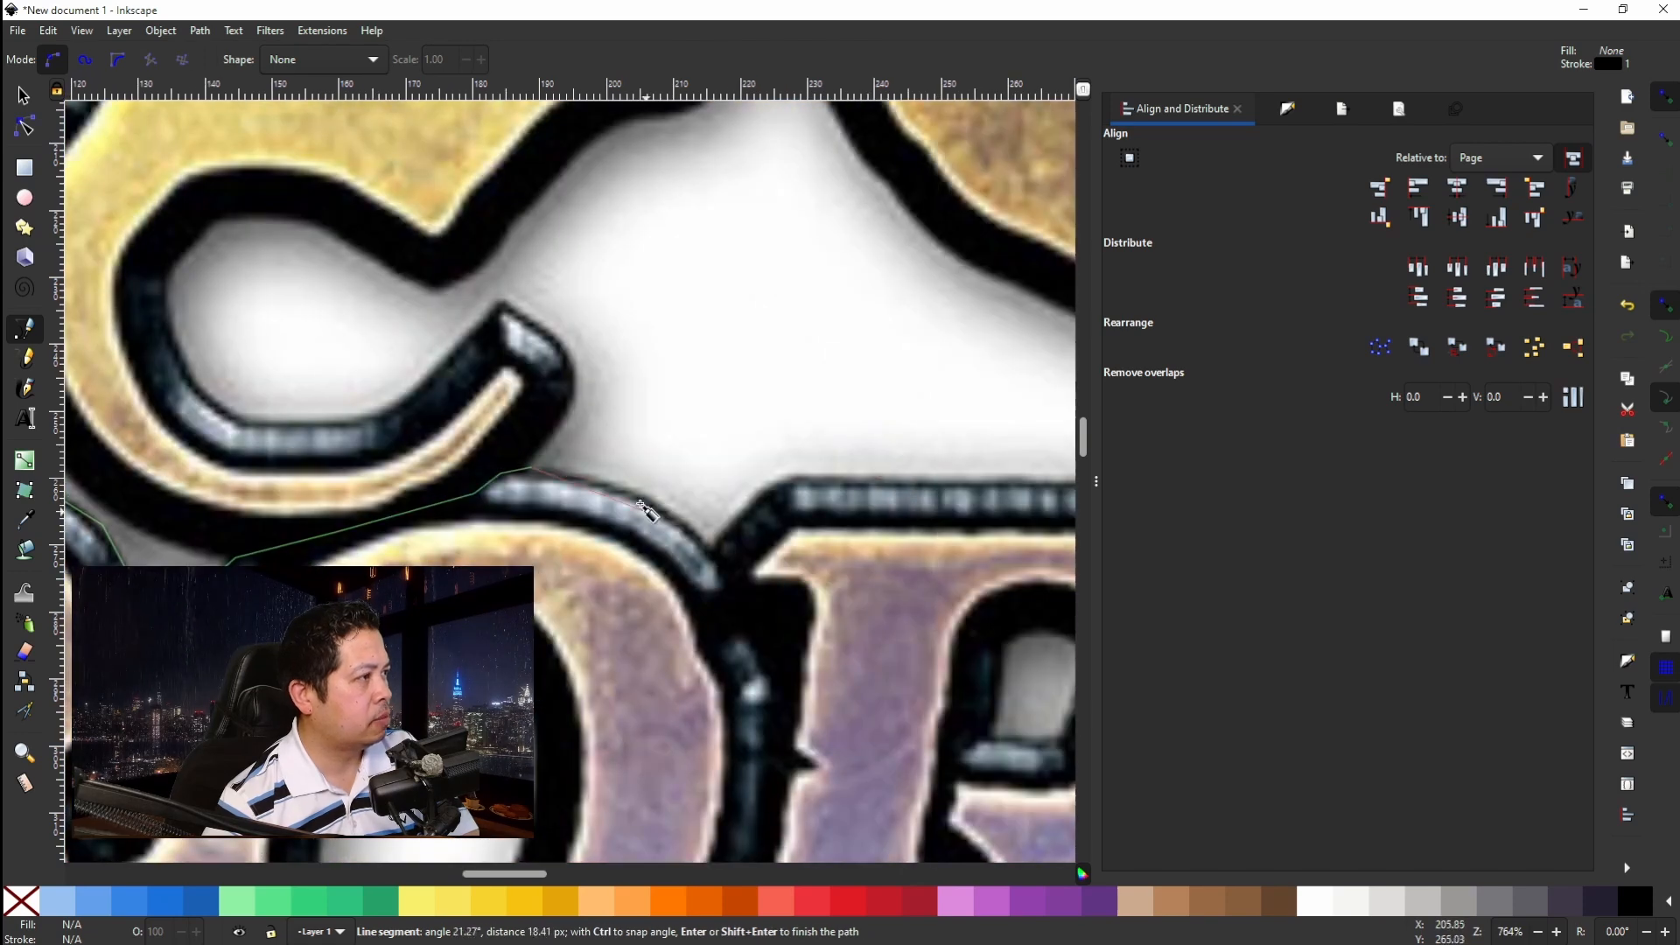
pyautogui.click(644, 507)
pyautogui.click(707, 543)
pyautogui.click(751, 498)
pyautogui.click(797, 477)
# Trace the upper edge of the second R and the outer slope of the N's diagonal.
pyautogui.hscroll(8, 797, 477)
pyautogui.click(788, 480)
pyautogui.click(895, 521)
pyautogui.click(997, 637)
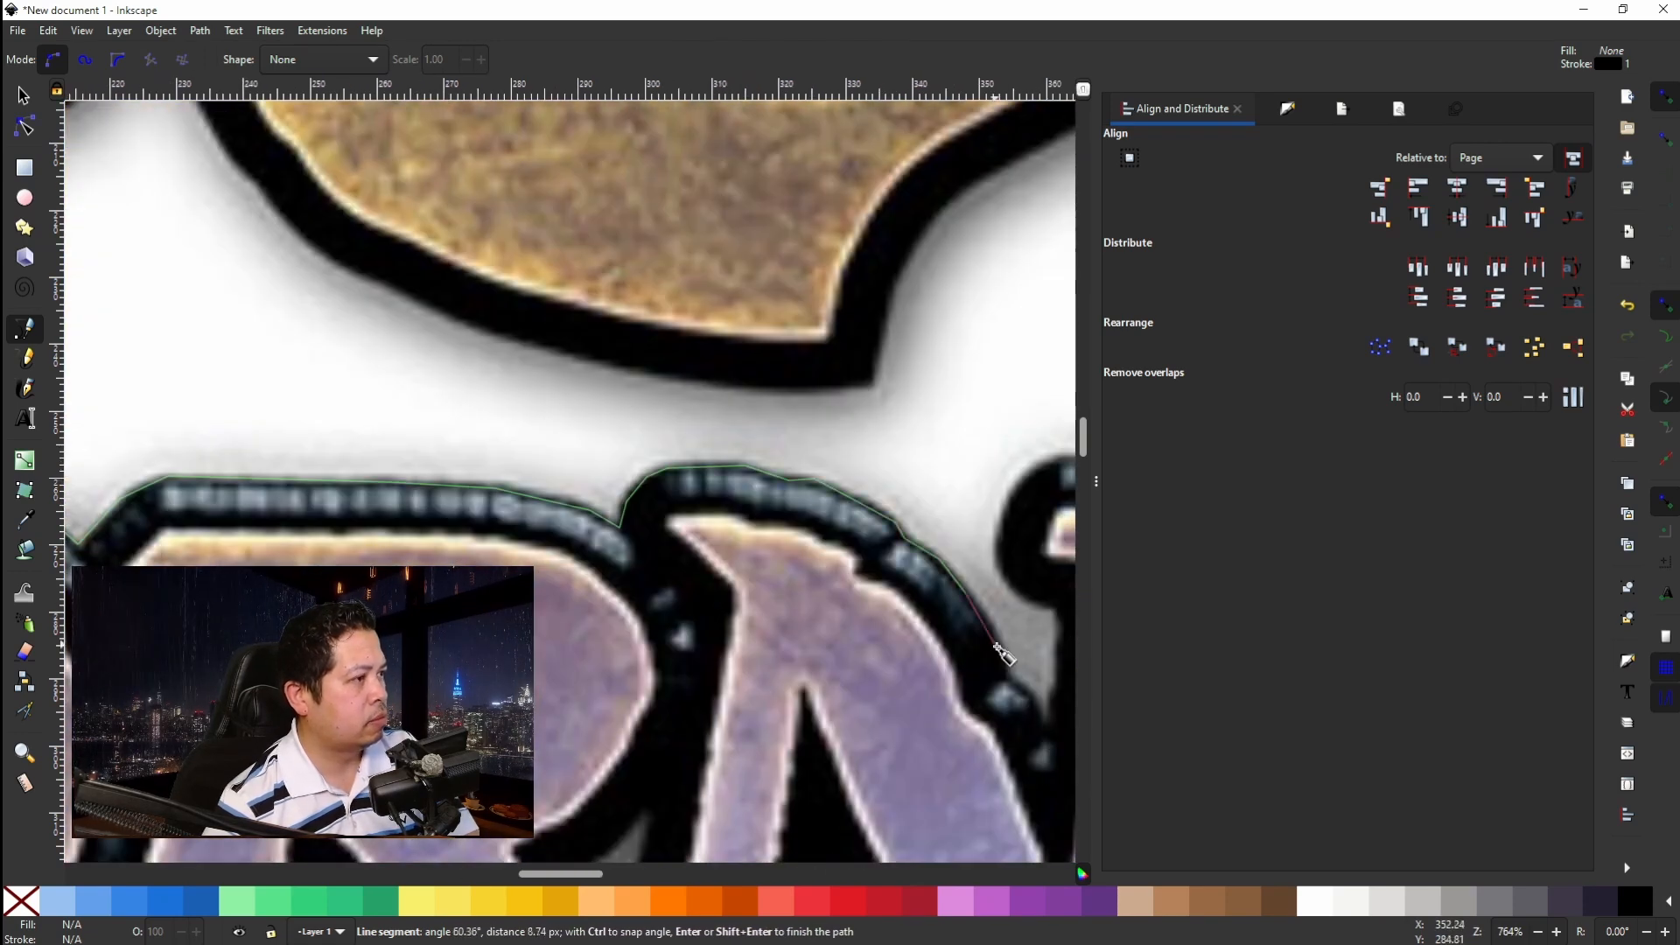
# Trace the notch inside the N's upper side and go around its upper right serif.
pyautogui.scroll(-4, 1004, 653)
pyautogui.click(1041, 582)
pyautogui.click(1058, 464)
pyautogui.click(1053, 320)
pyautogui.hscroll(10, 1053, 321)
pyautogui.click(910, 323)
pyautogui.click(977, 378)
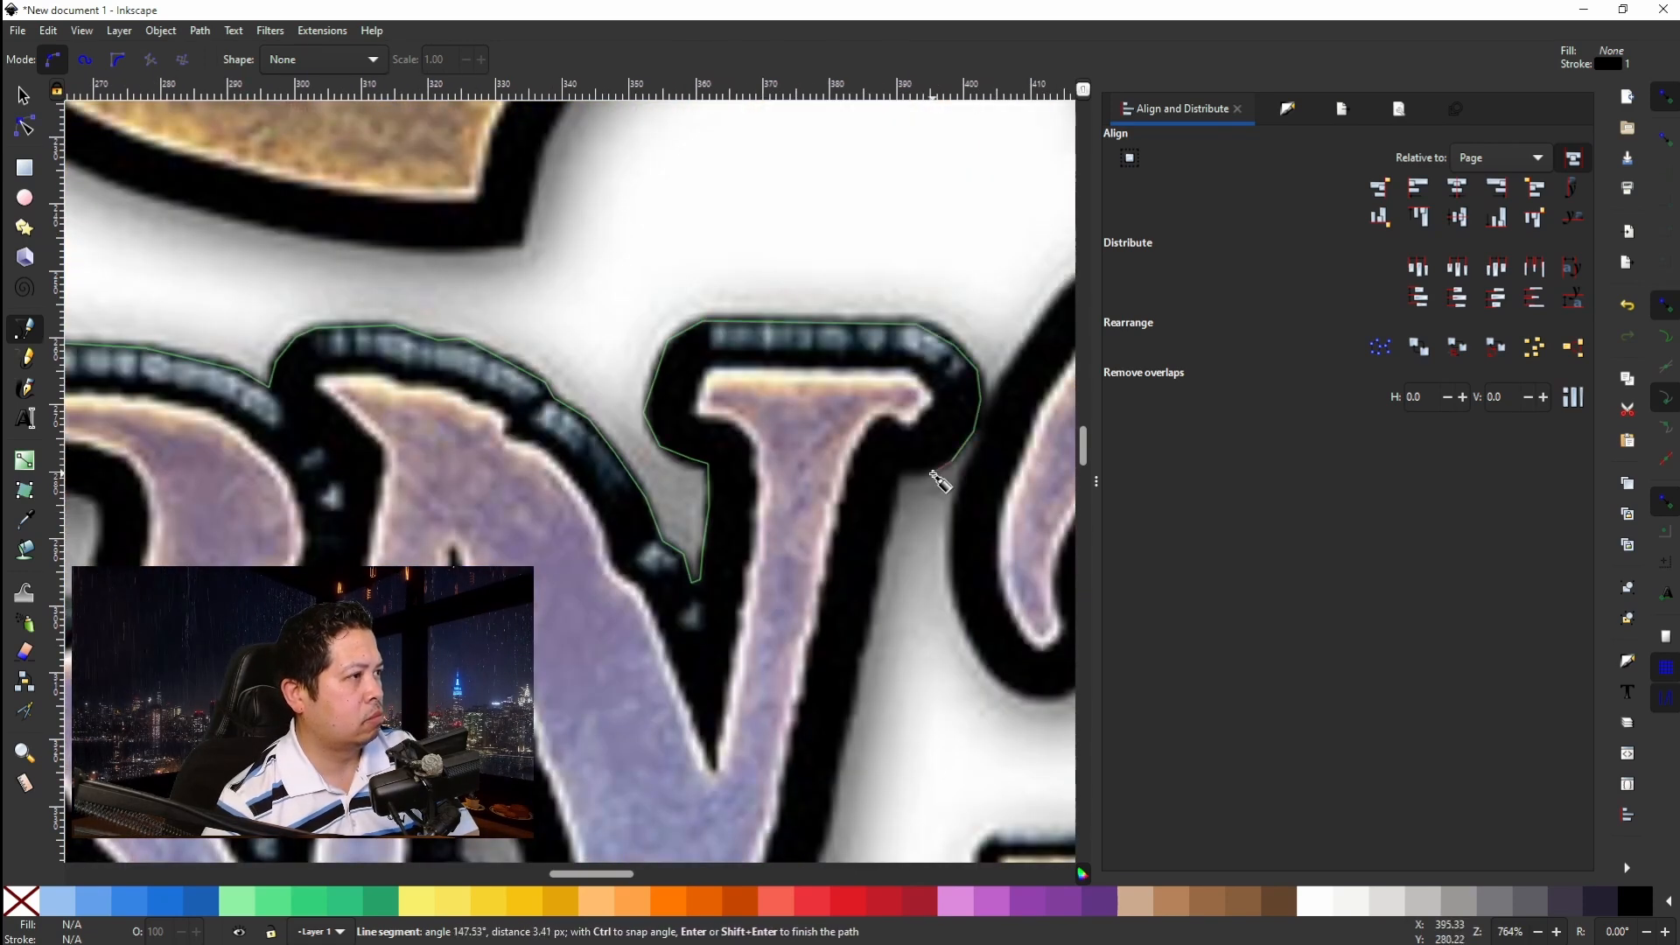
pyautogui.click(900, 472)
# Trace down the N's right stem and around its curved tail at the baseline.
pyautogui.scroll(-8, 900, 473)
pyautogui.click(813, 609)
pyautogui.click(847, 723)
pyautogui.click(998, 704)
pyautogui.scroll(-8, 1005, 735)
pyautogui.click(945, 583)
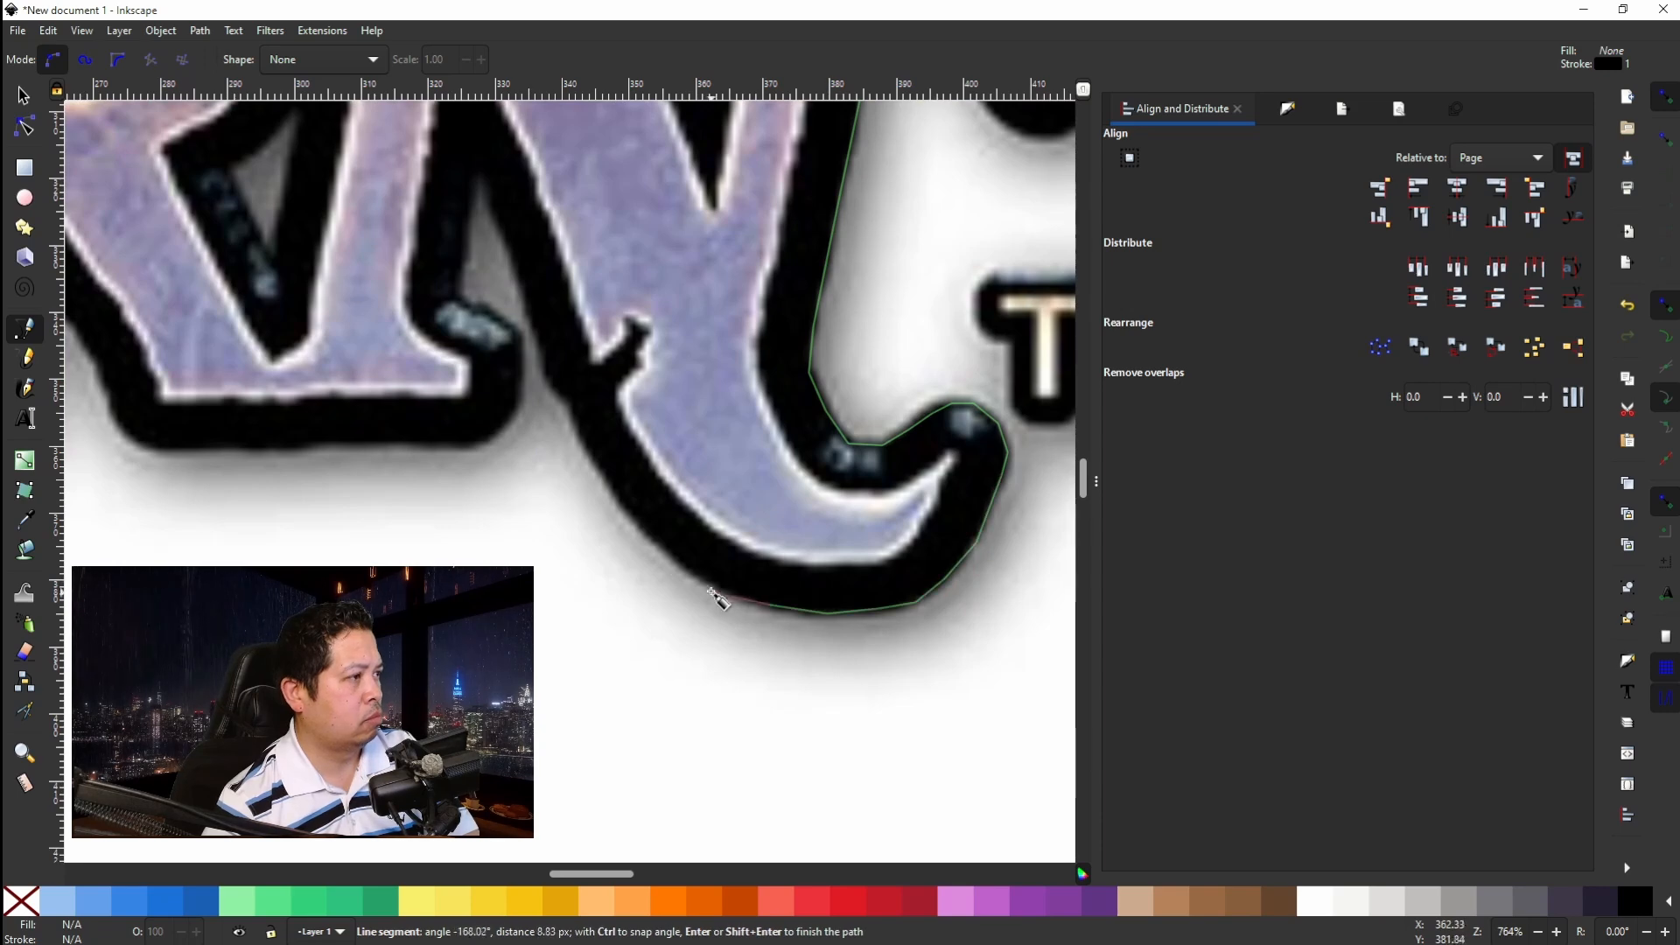
pyautogui.click(712, 600)
pyautogui.click(570, 394)
# Trace the lower notch inside the N and around the foot of its left stem.
pyautogui.scroll(8, 570, 394)
pyautogui.click(523, 623)
pyautogui.click(519, 683)
pyautogui.click(481, 722)
pyautogui.hscroll(-10, 481, 722)
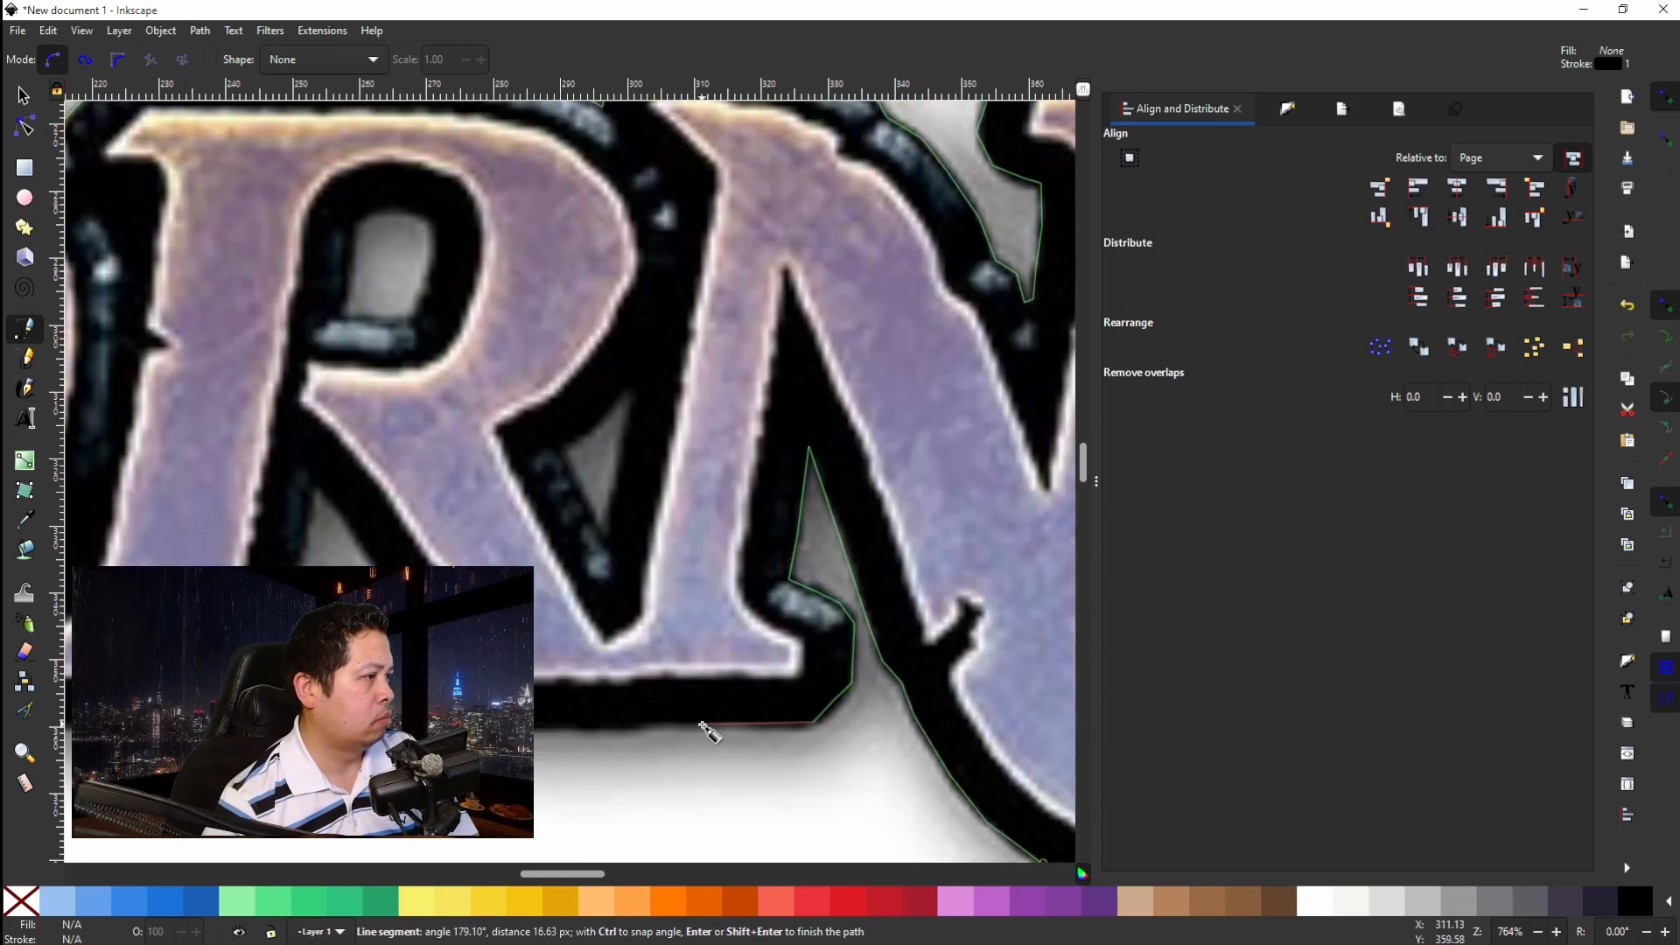
# Trace the lower edge of the second R, including the notch between its leg and its left foot.
pyautogui.click(588, 726)
pyautogui.click(360, 542)
pyautogui.click(340, 508)
pyautogui.click(309, 477)
pyautogui.hscroll(-15, 539, 723)
pyautogui.click(561, 725)
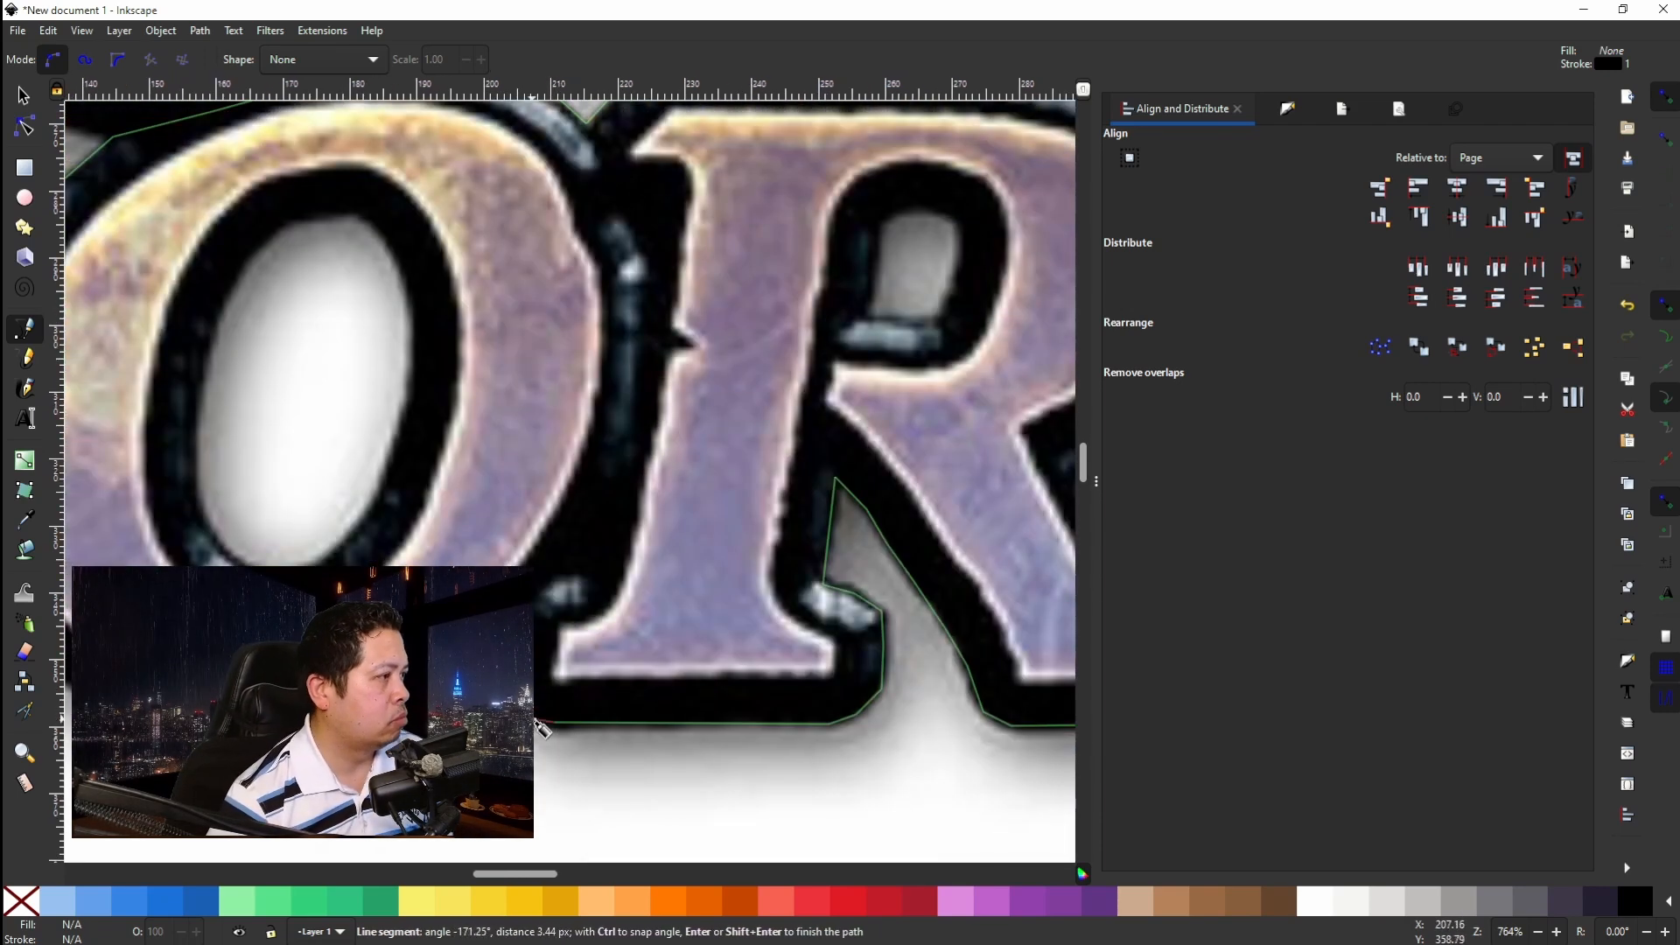
# Trace the lower curve of the O in Reborn up to its junction with the B.
pyautogui.hscroll(-16, 561, 724)
pyautogui.click(735, 726)
pyautogui.click(573, 643)
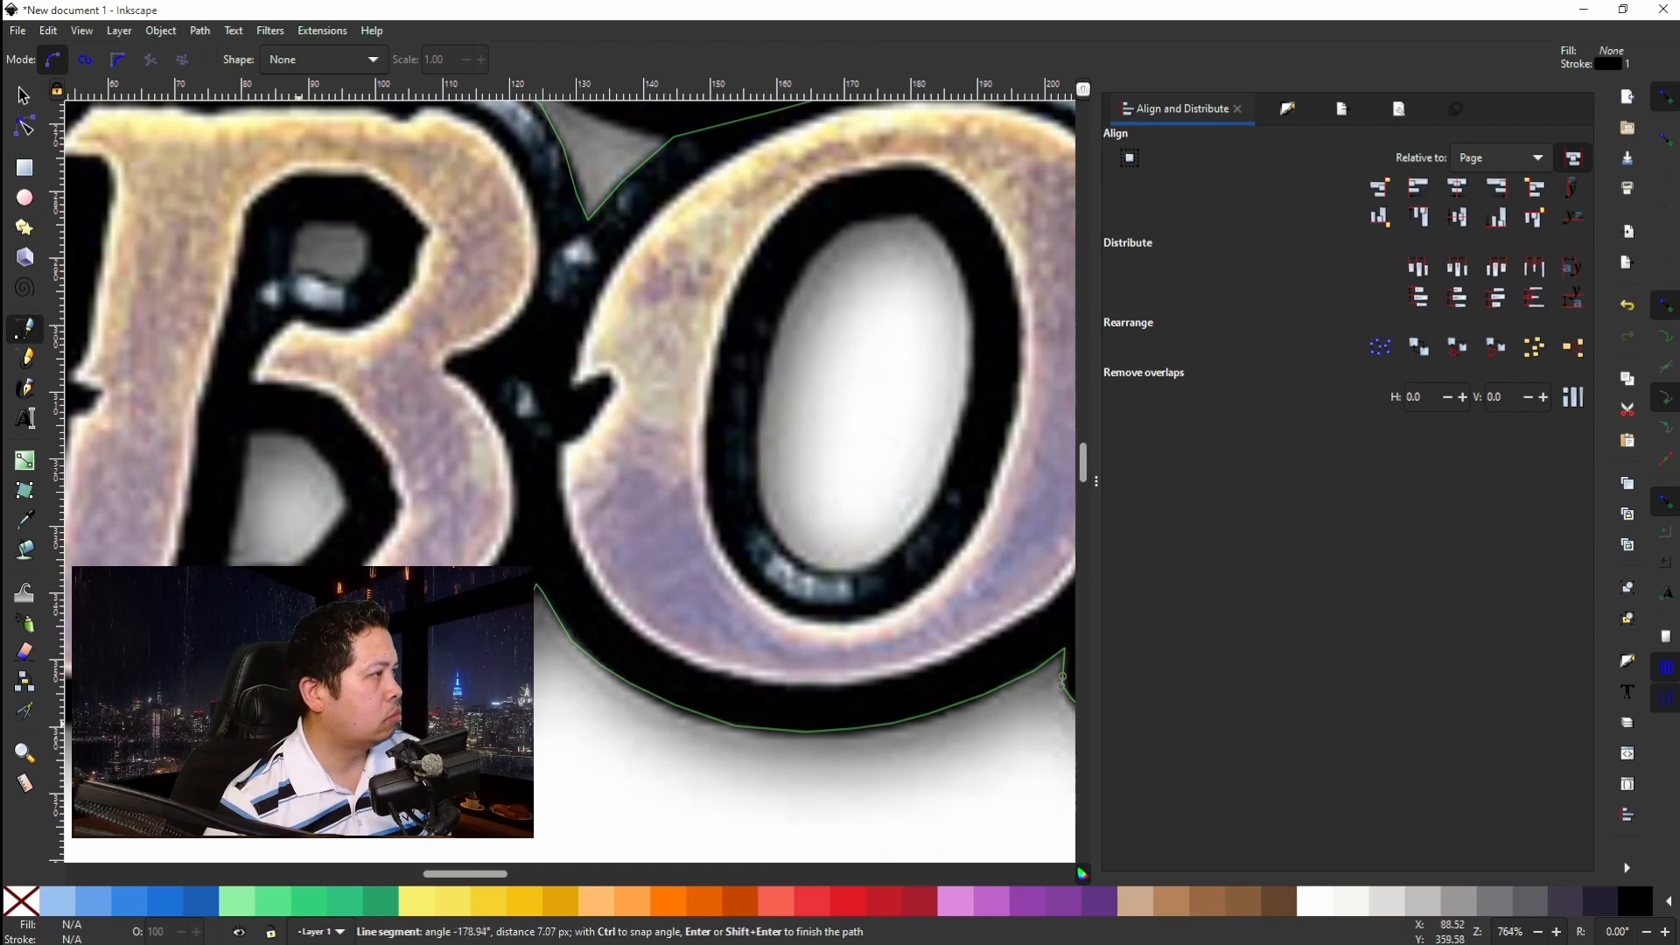
# Trace the lower edge of the B and E back to the leg of the large R.
pyautogui.hscroll(-8, 298, 723)
pyautogui.click(535, 728)
pyautogui.click(375, 718)
pyautogui.click(329, 723)
pyautogui.click(275, 720)
pyautogui.click(226, 718)
pyautogui.click(192, 724)
pyautogui.hscroll(-11, 191, 726)
pyautogui.hscroll(-14, 408, 718)
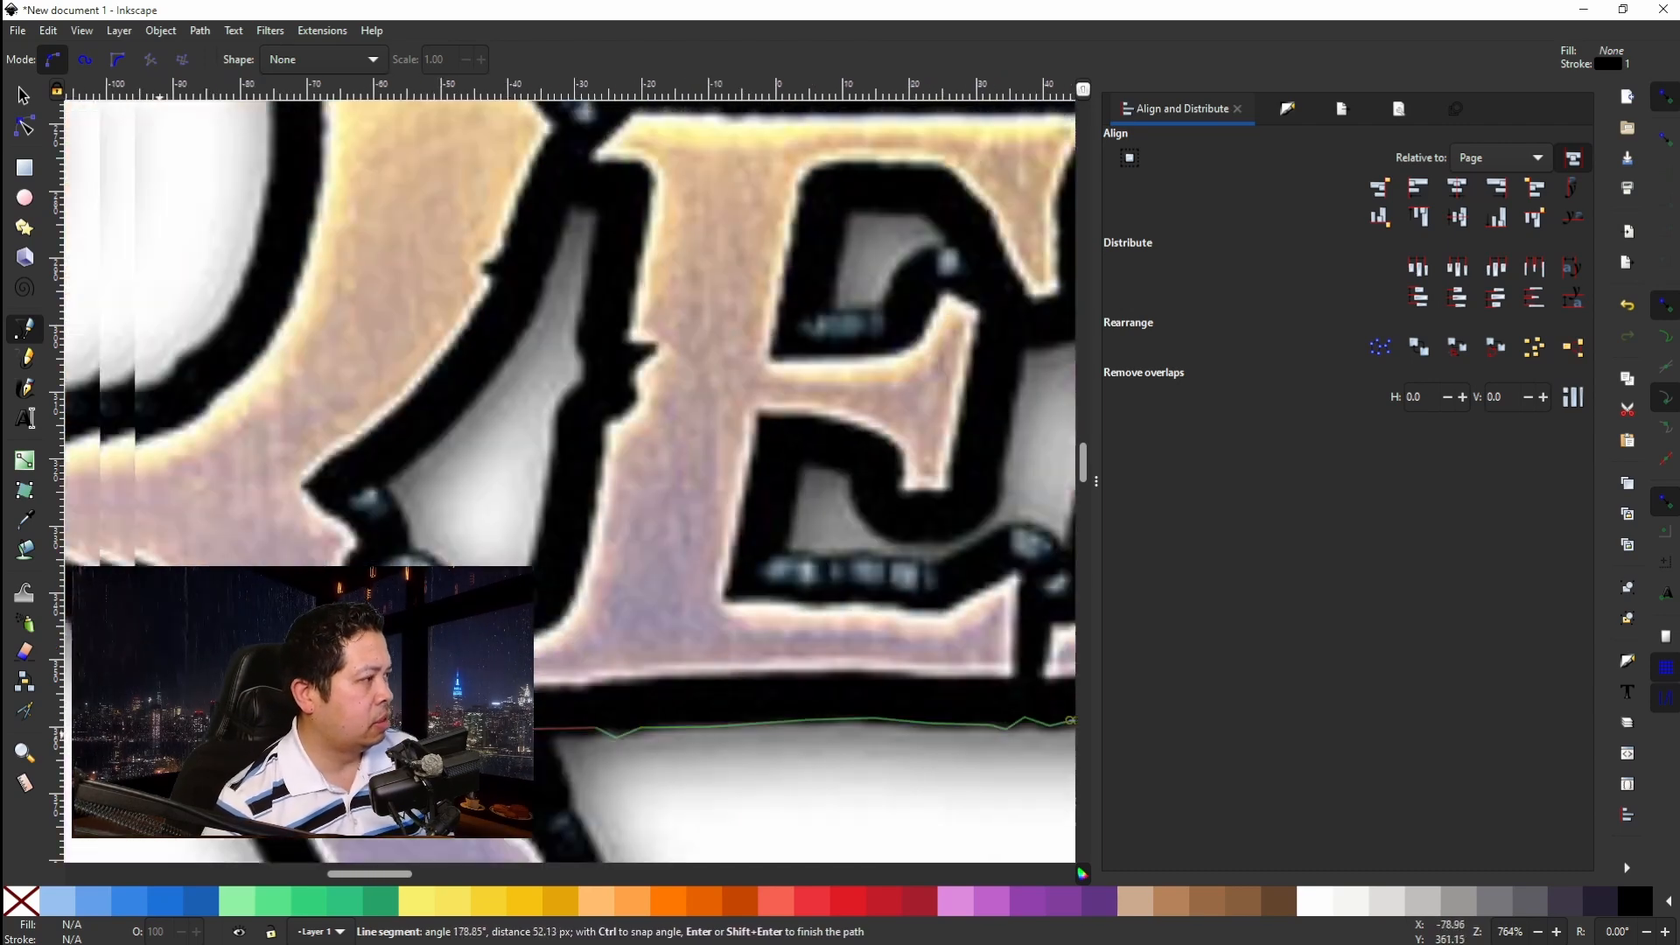
pyautogui.click(641, 731)
# Trace the upper edge of the large R's sweeping leg and go around the tip of its tail.
pyautogui.scroll(-10, 560, 604)
pyautogui.click(659, 457)
pyautogui.click(695, 536)
pyautogui.click(739, 612)
pyautogui.click(795, 687)
pyautogui.click(856, 716)
pyautogui.click(888, 703)
pyautogui.click(924, 704)
pyautogui.click(979, 683)
pyautogui.hscroll(8, 1016, 687)
pyautogui.click(800, 690)
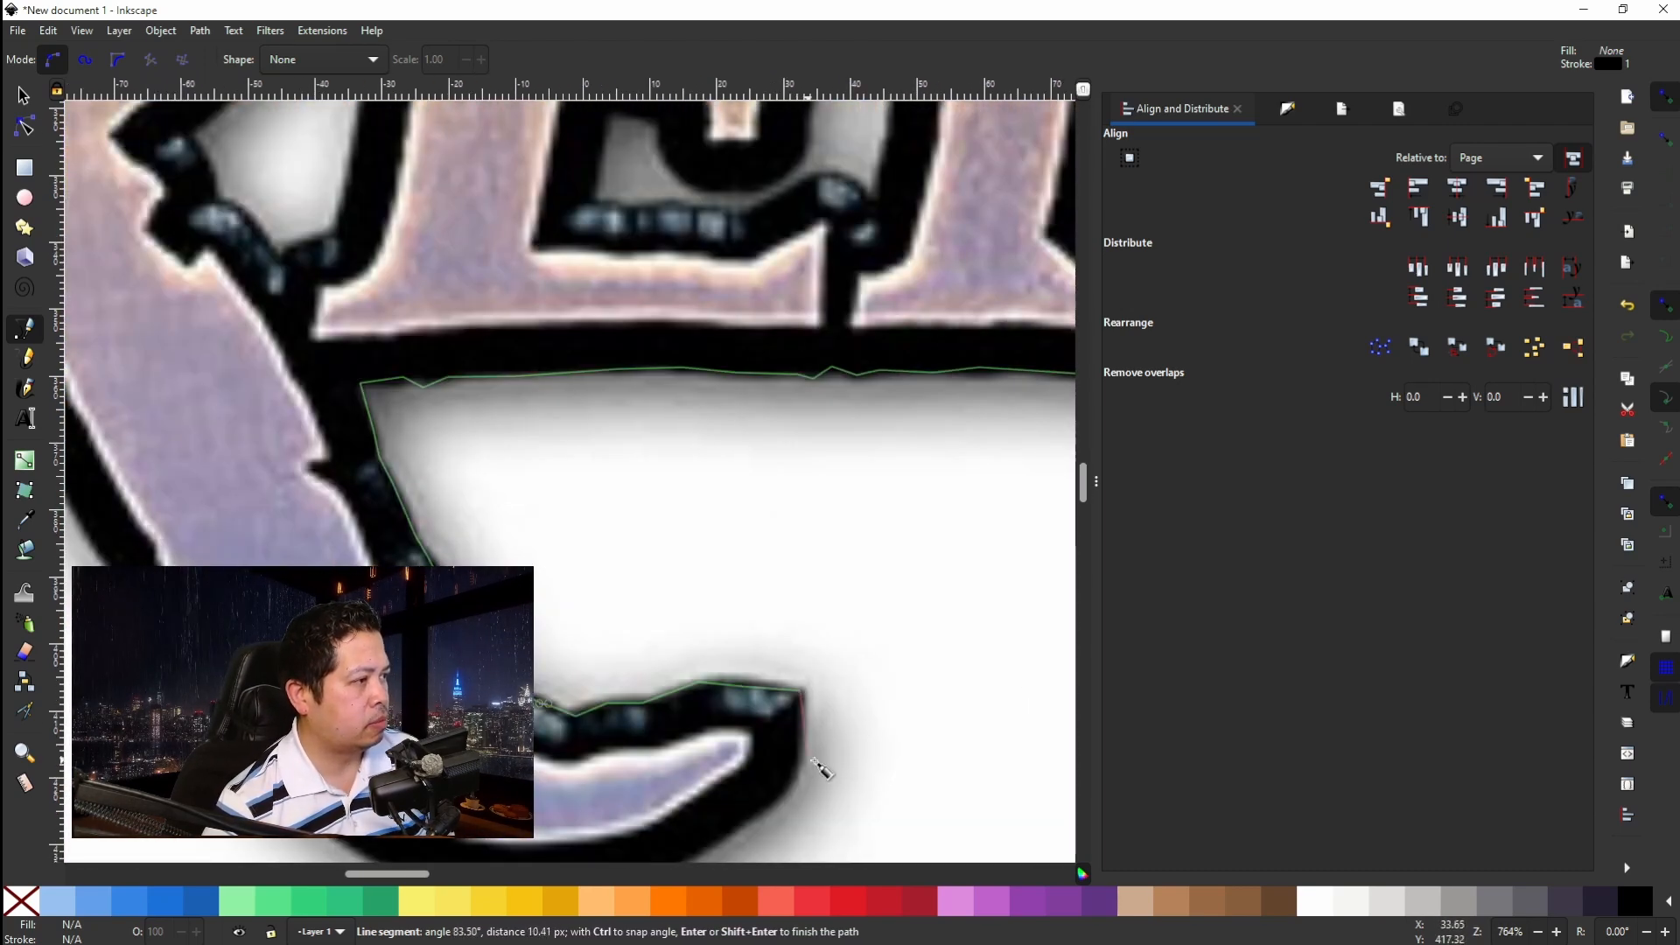
pyautogui.click(801, 758)
pyautogui.click(782, 787)
# Trace the underside of the large R's tail and the arch between its leg and stem.
pyautogui.scroll(-6, 781, 788)
pyautogui.hscroll(-8, 112, 360)
pyautogui.scroll(3, 112, 359)
pyautogui.click(610, 328)
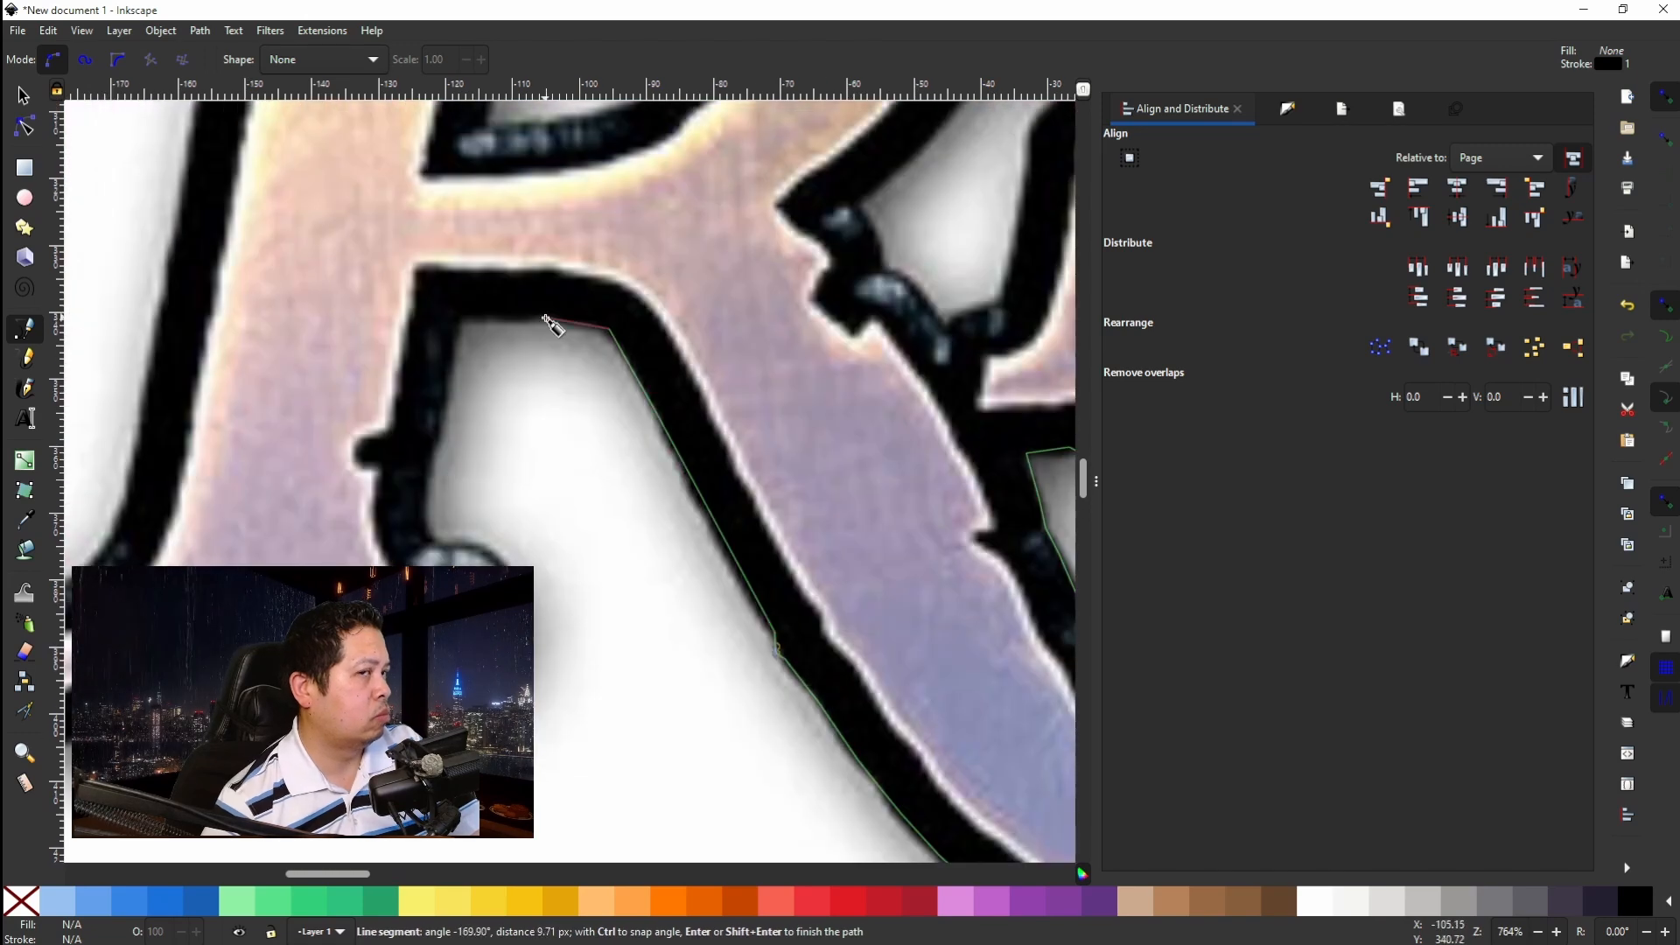
pyautogui.click(455, 317)
pyautogui.click(424, 508)
pyautogui.click(503, 662)
# Trace around the foot of the large R's stem and up its outer side.
pyautogui.hscroll(-13, 503, 662)
pyautogui.click(671, 693)
pyautogui.click(553, 712)
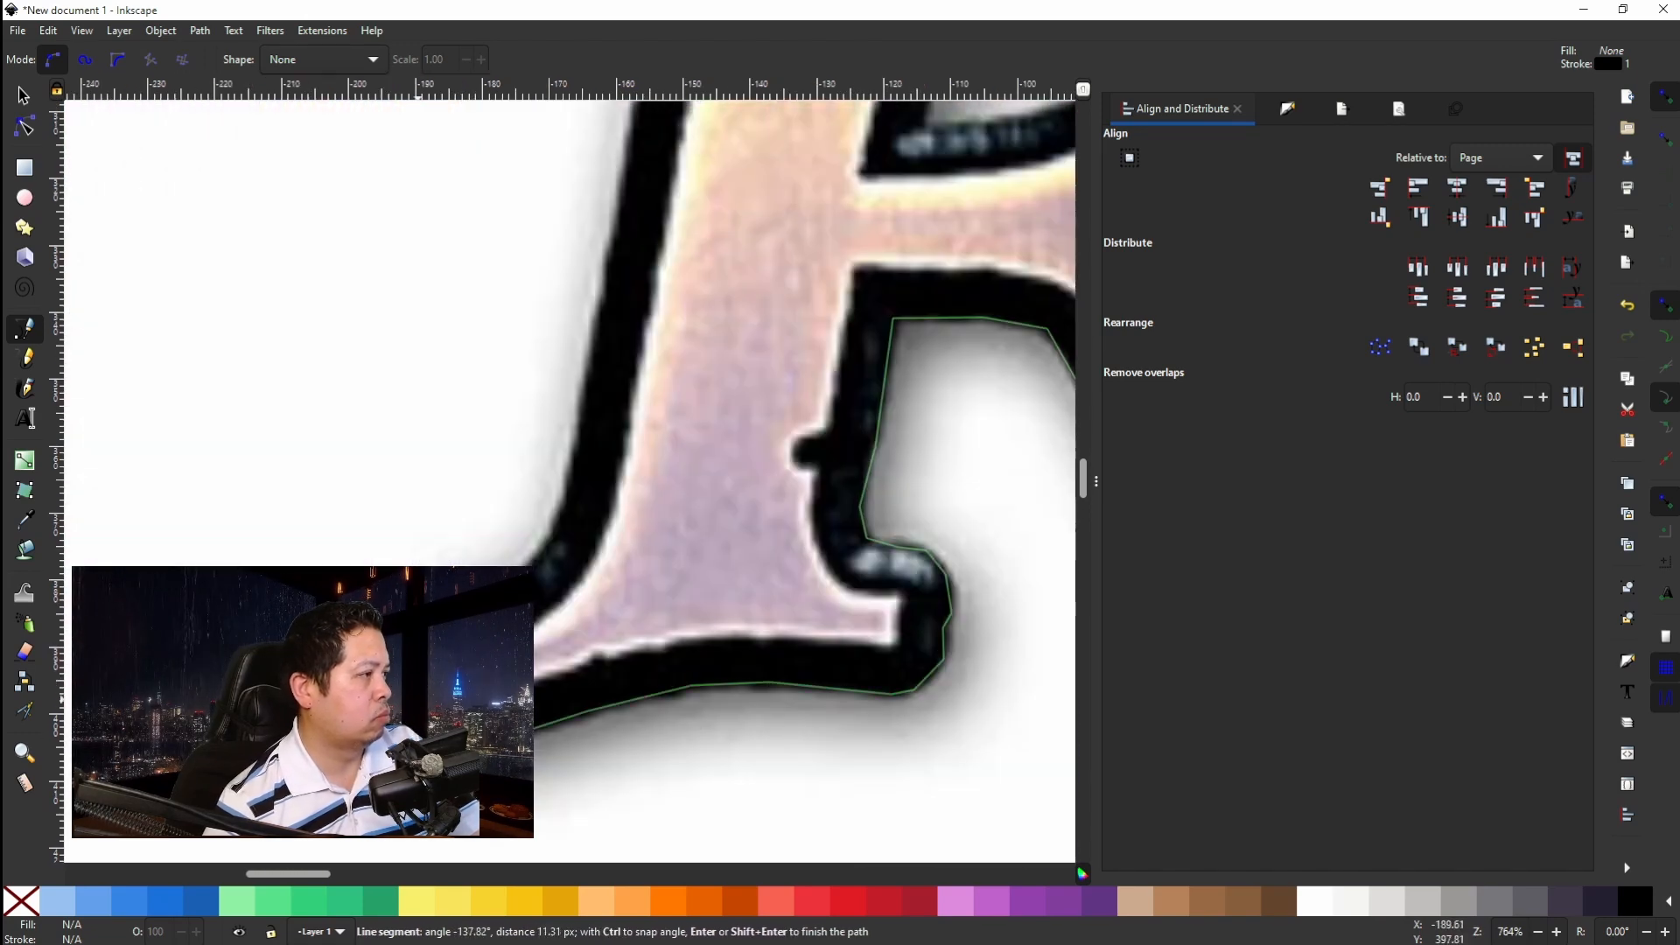
pyautogui.click(516, 586)
pyautogui.click(542, 548)
pyautogui.click(587, 388)
# Trace up the large R's stem and around the serif at its upper end.
pyautogui.scroll(18, 587, 388)
pyautogui.click(685, 503)
pyautogui.click(597, 457)
pyautogui.click(681, 337)
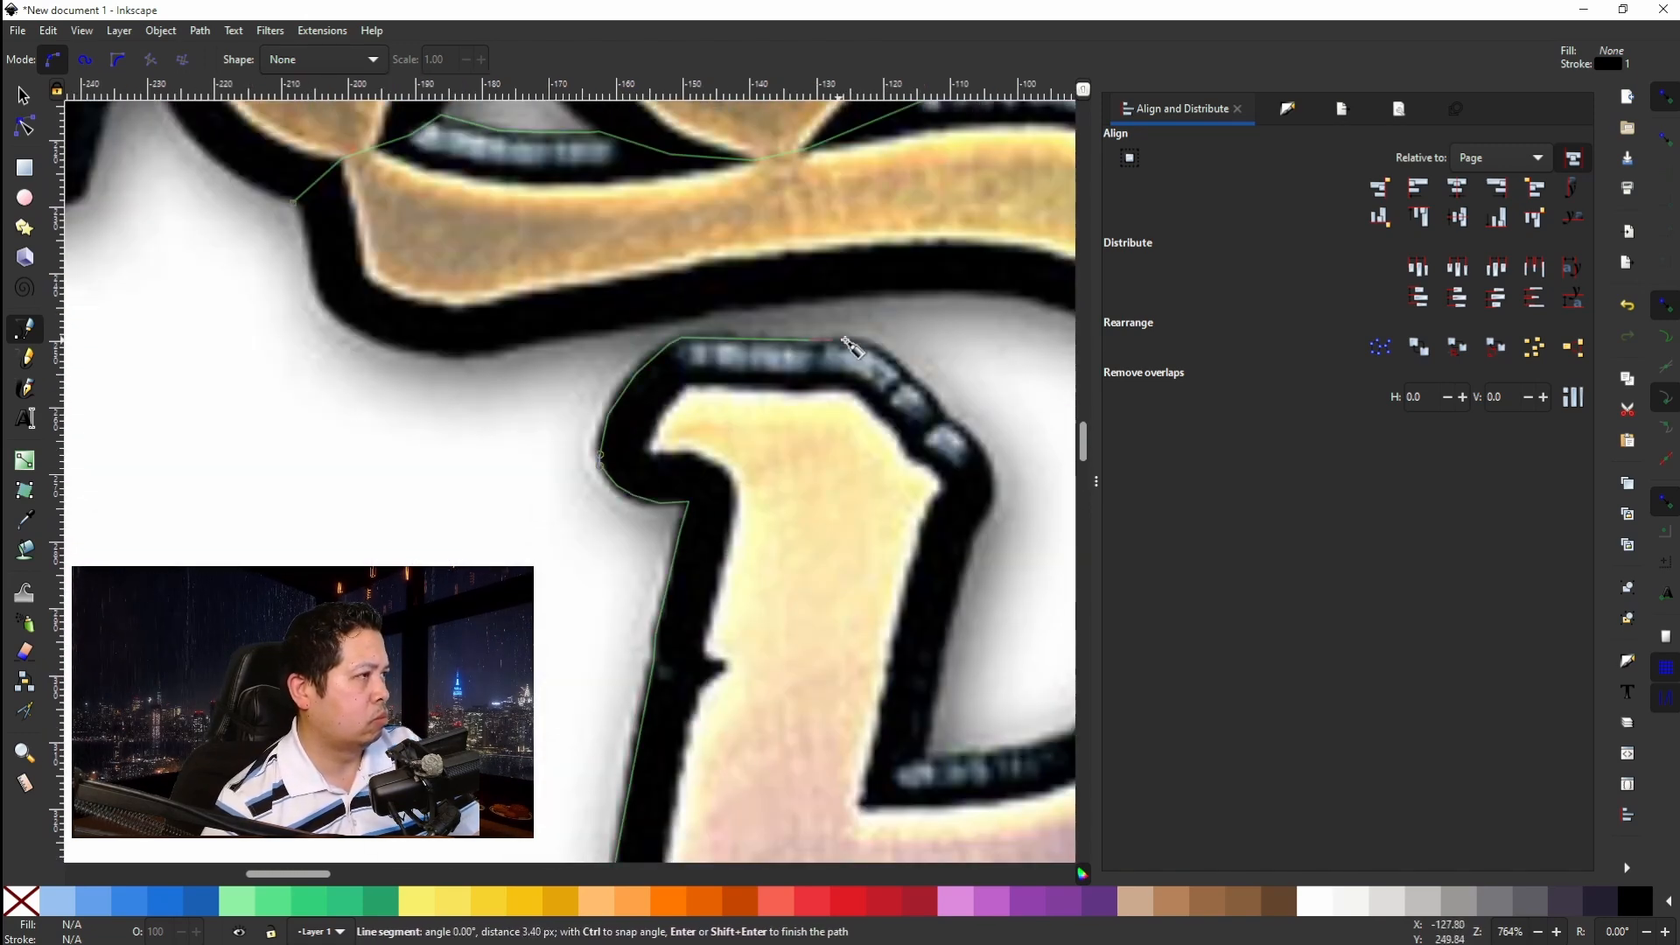
pyautogui.click(873, 342)
# Trace down the inner side of the large R's stem and up the inside curve of its bowl.
pyautogui.click(987, 481)
pyautogui.click(965, 543)
pyautogui.click(922, 757)
pyautogui.hscroll(10, 671, 752)
pyautogui.click(685, 745)
pyautogui.click(731, 731)
pyautogui.click(746, 708)
pyautogui.click(780, 687)
pyautogui.click(802, 650)
pyautogui.click(822, 583)
pyautogui.click(835, 517)
pyautogui.click(838, 459)
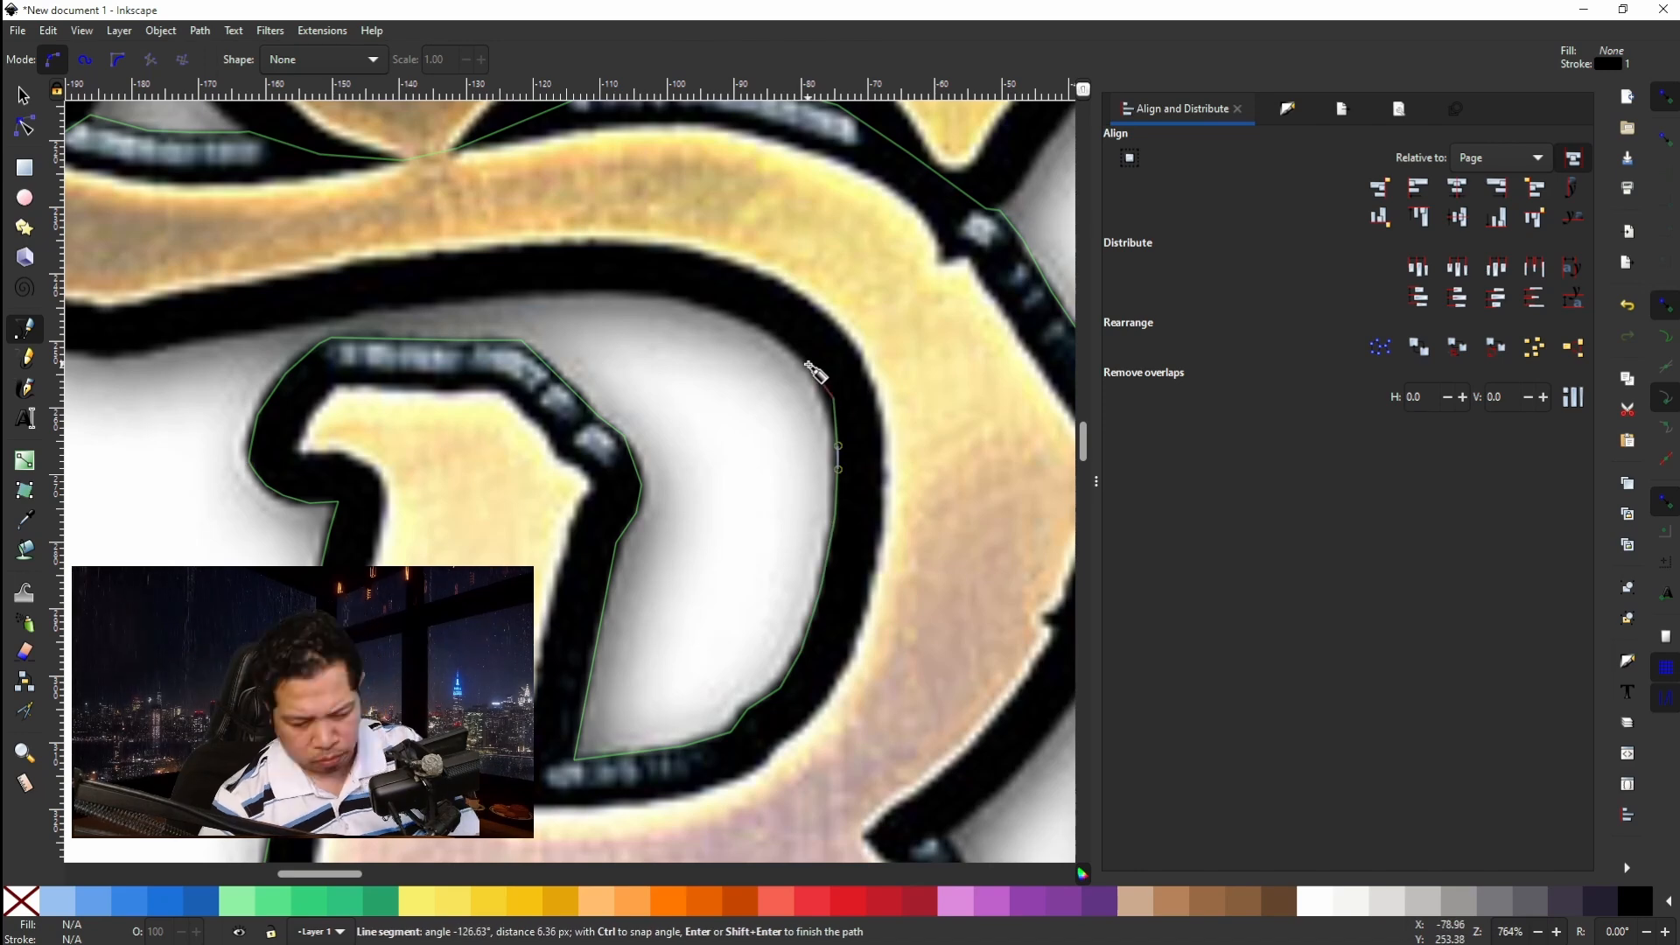
# Trace the underside of the large R's flourish to its left tip and close the path at the starting node.
pyautogui.click(179, 340)
pyautogui.click(136, 353)
pyautogui.click(104, 354)
pyautogui.hscroll(-13, 106, 354)
pyautogui.click(527, 347)
pyautogui.click(487, 329)
pyautogui.click(449, 306)
pyautogui.click(434, 279)
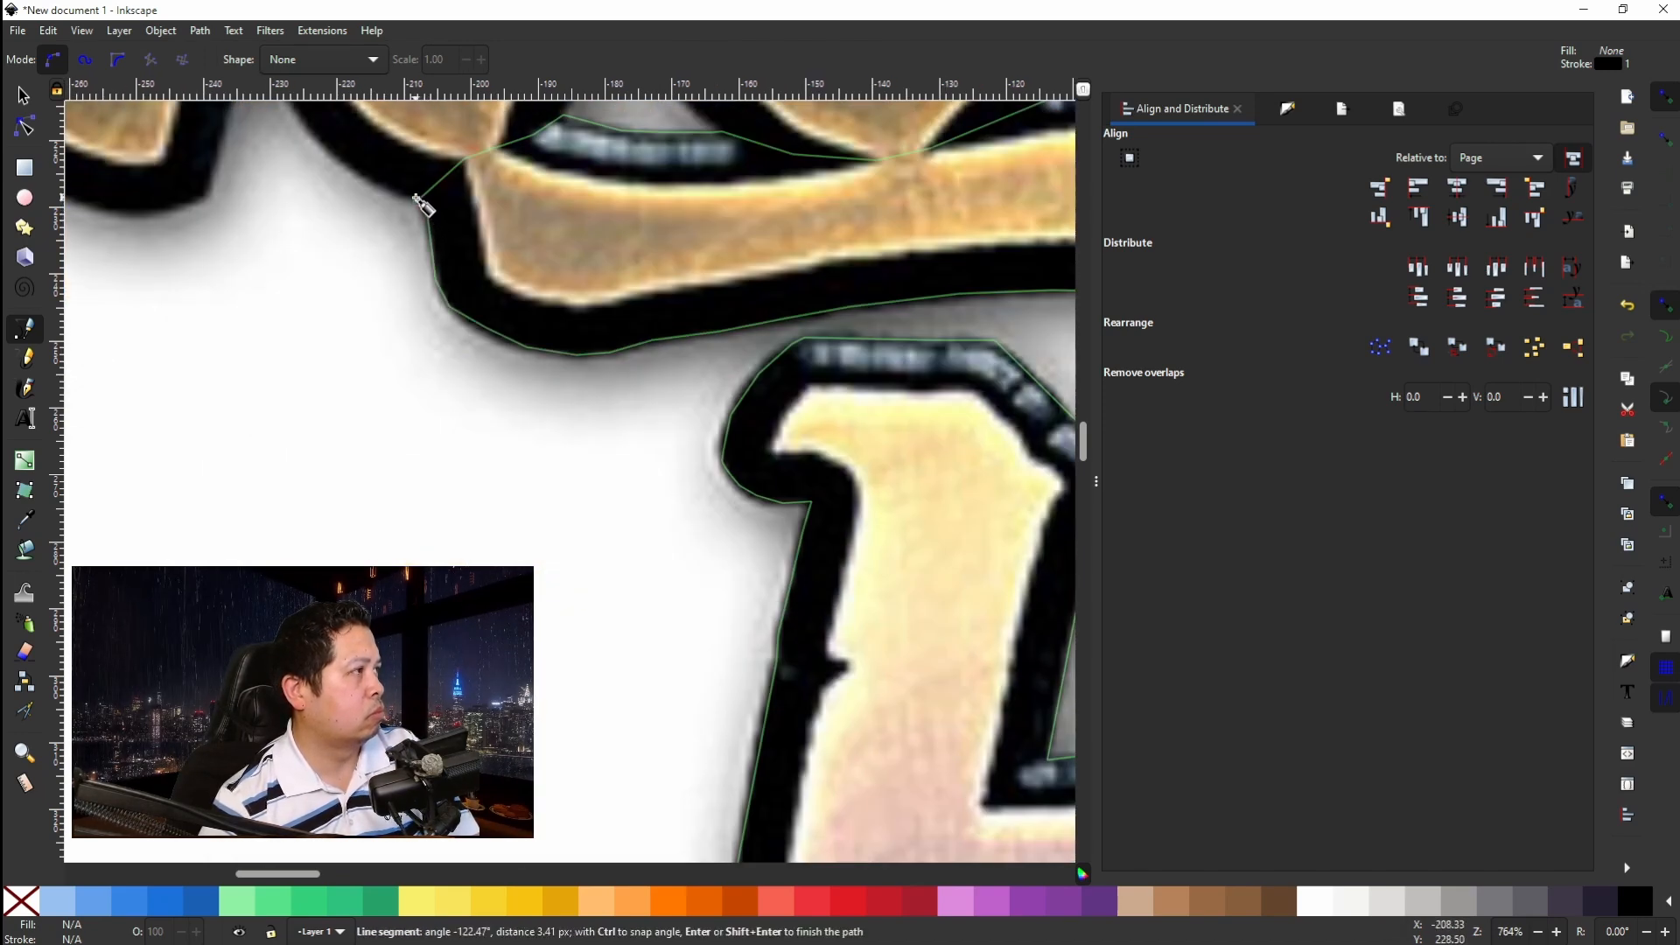
pyautogui.click(420, 204)
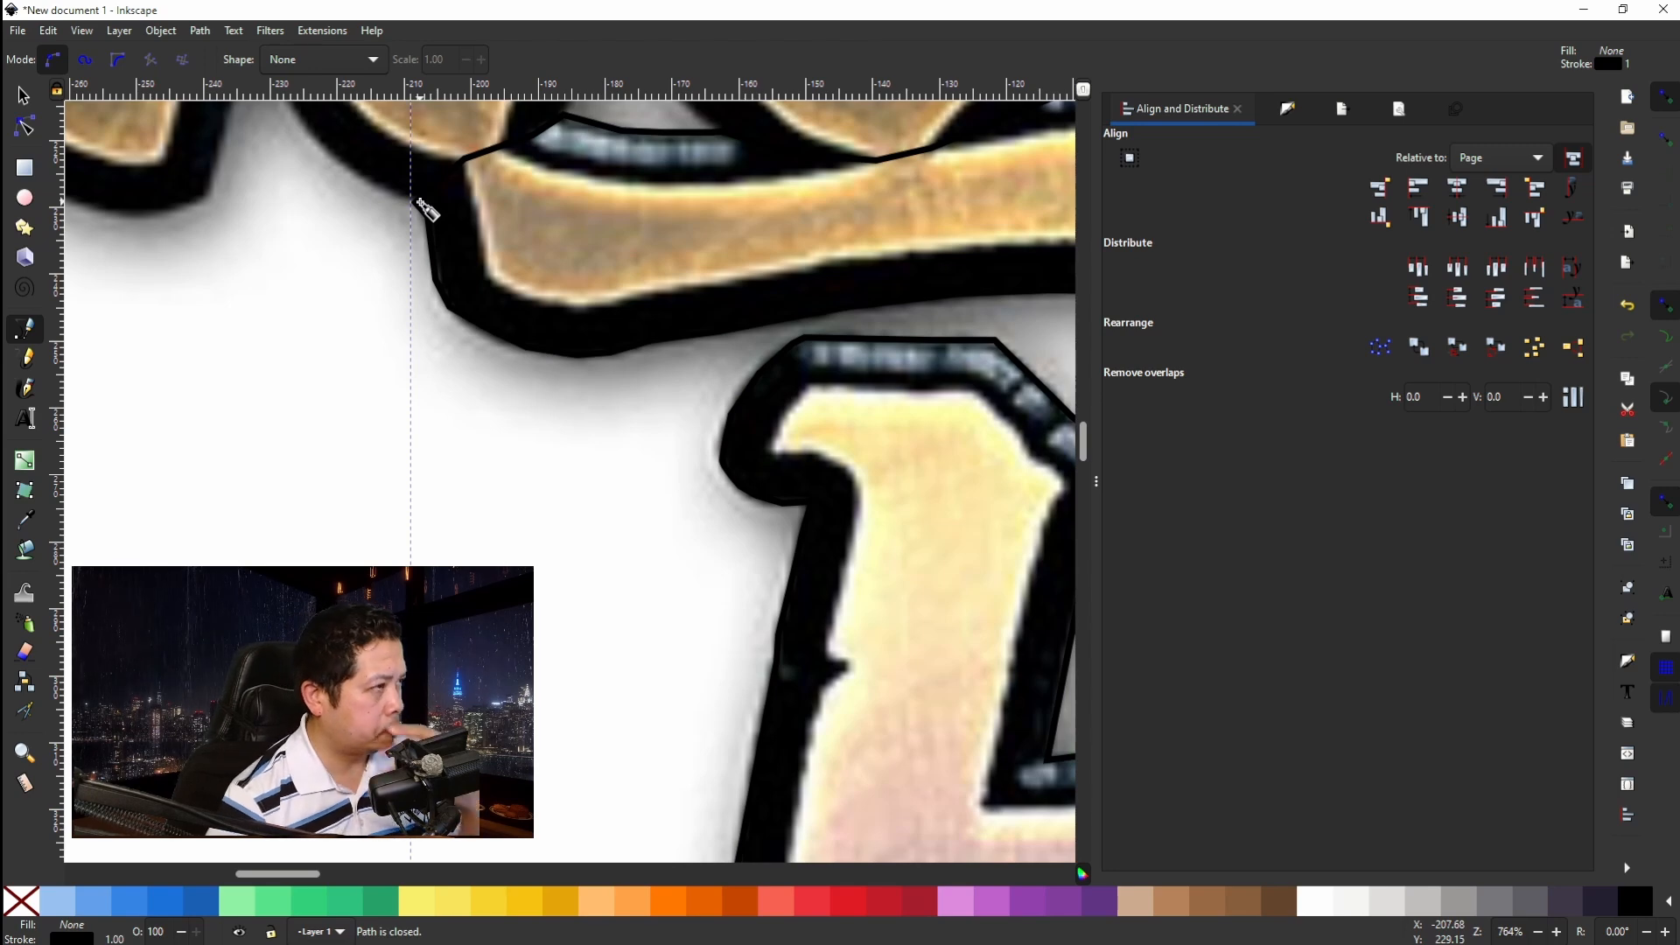
# Copy the finished Reborn outline, paste a second one, and place it just below the Reborn lettering.
pyautogui.scroll(-7, 427, 210)
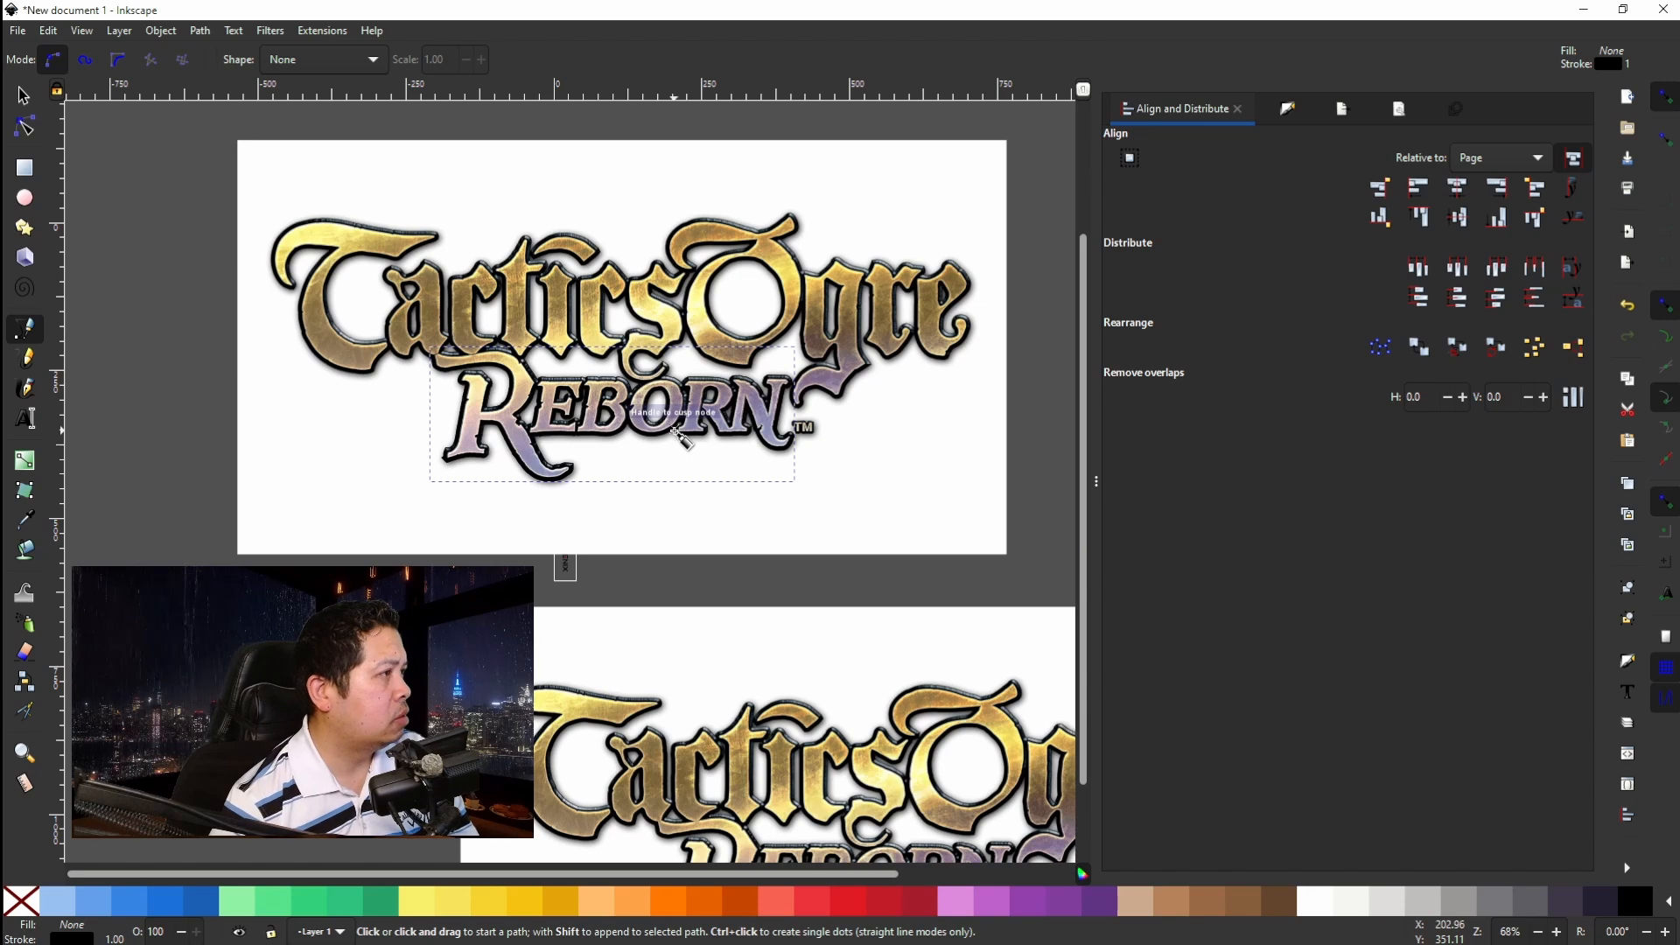
pyautogui.scroll(2, 679, 431)
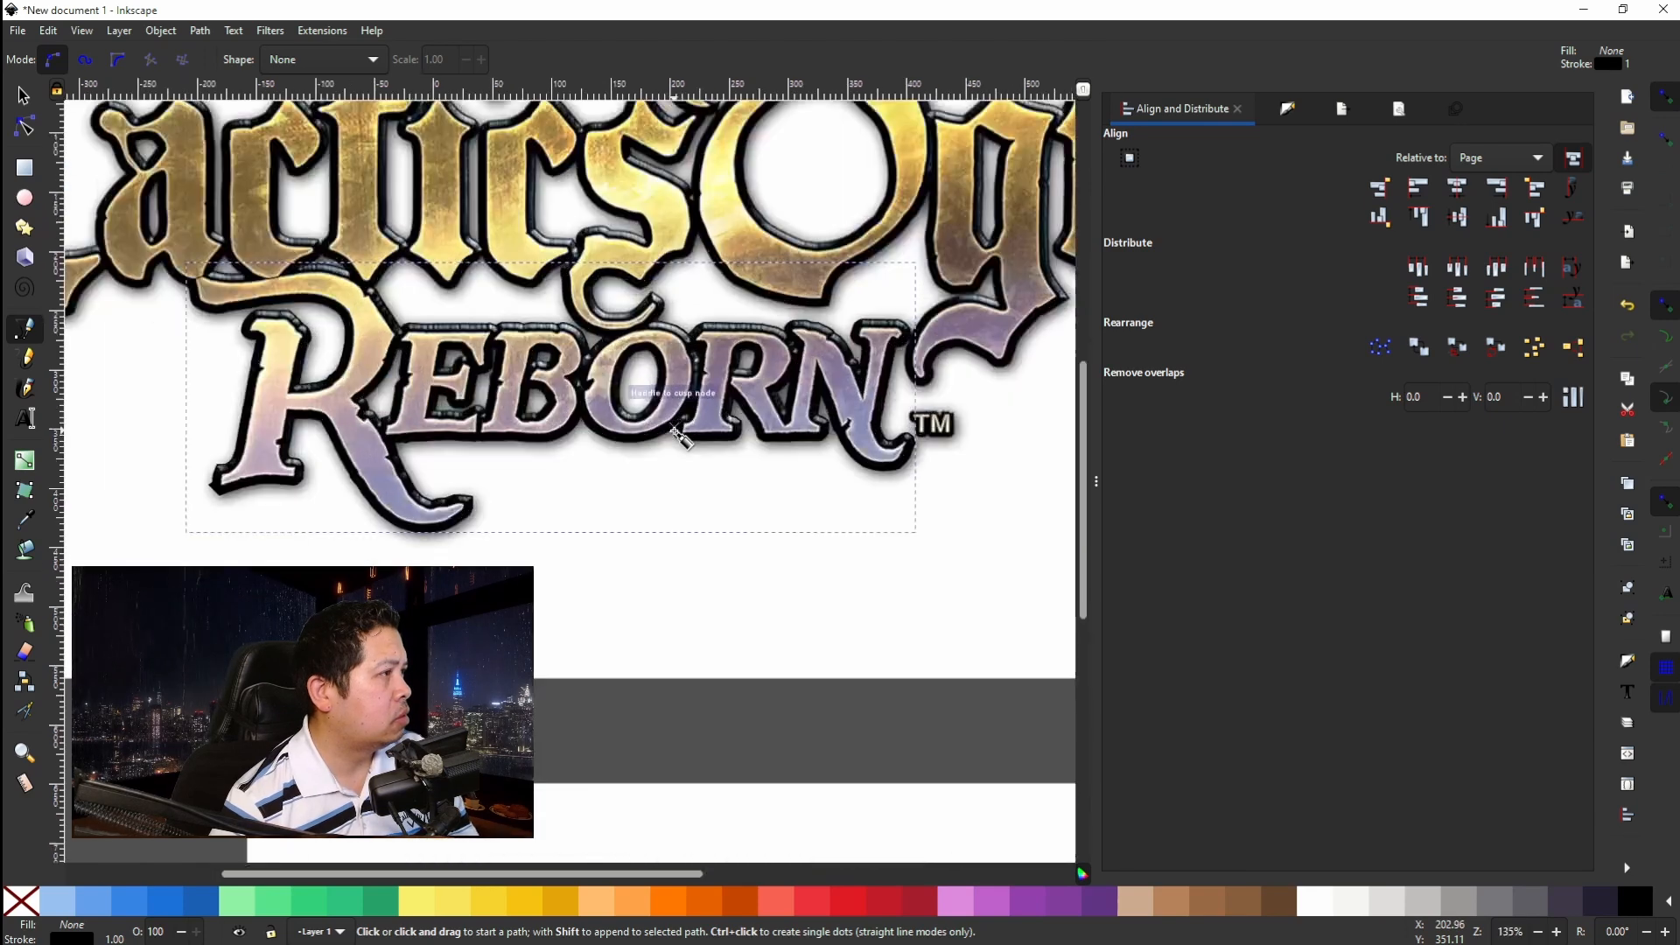
pyautogui.click(24, 96)
pyautogui.rightClick(885, 318)
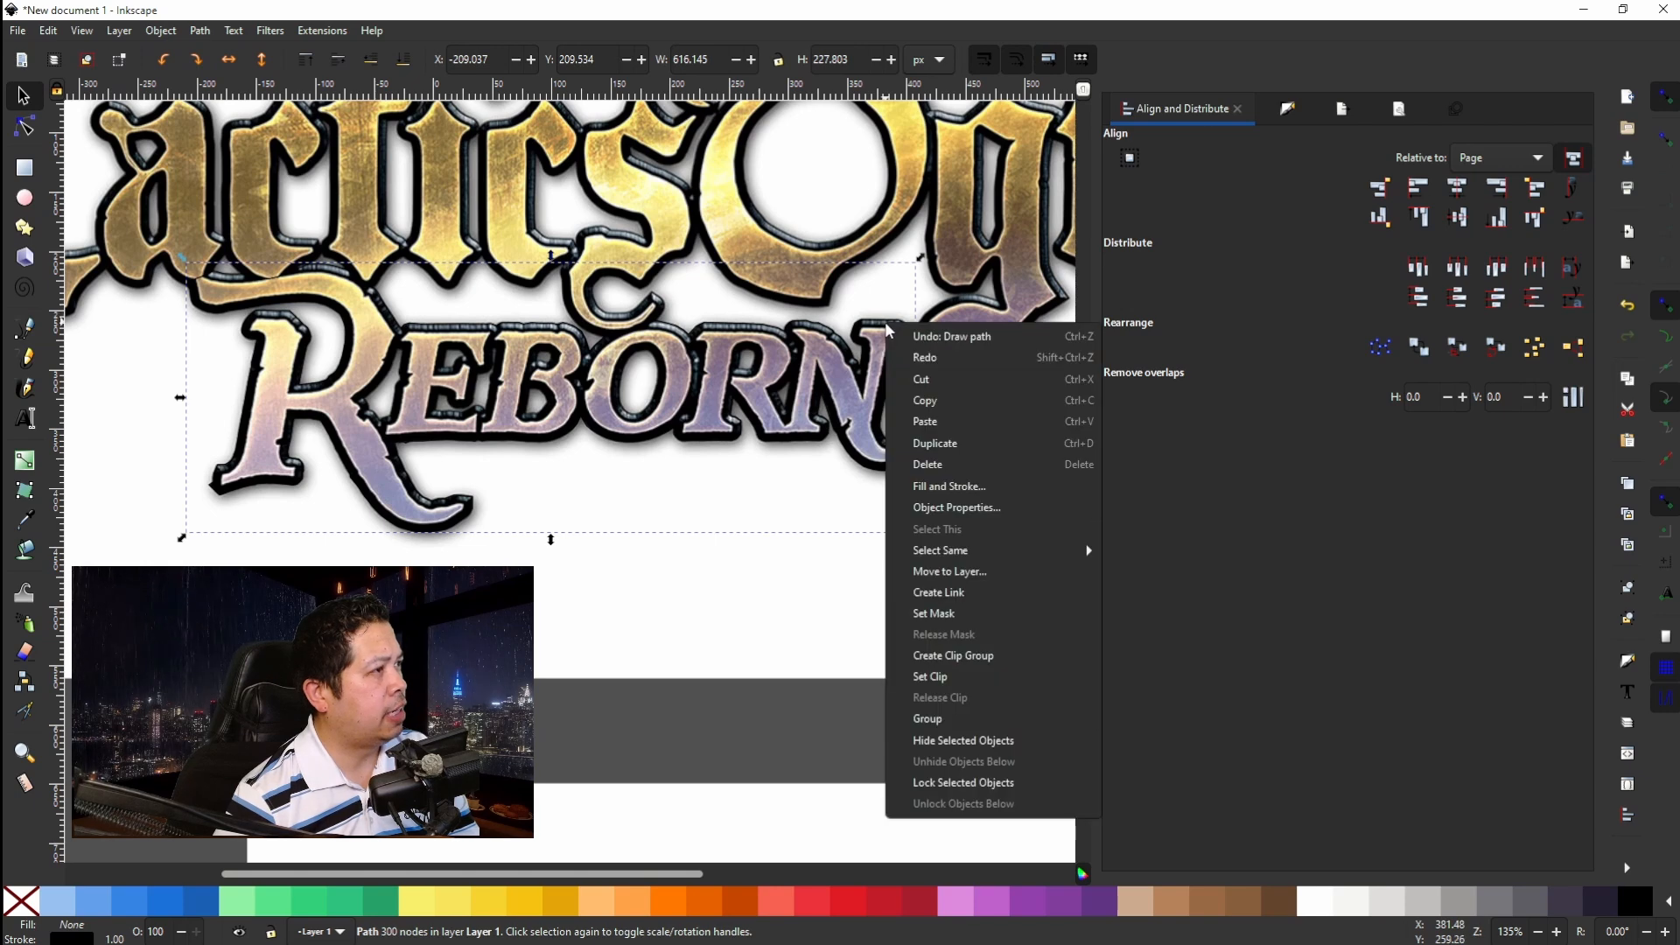
pyautogui.click(921, 403)
pyautogui.rightClick(601, 388)
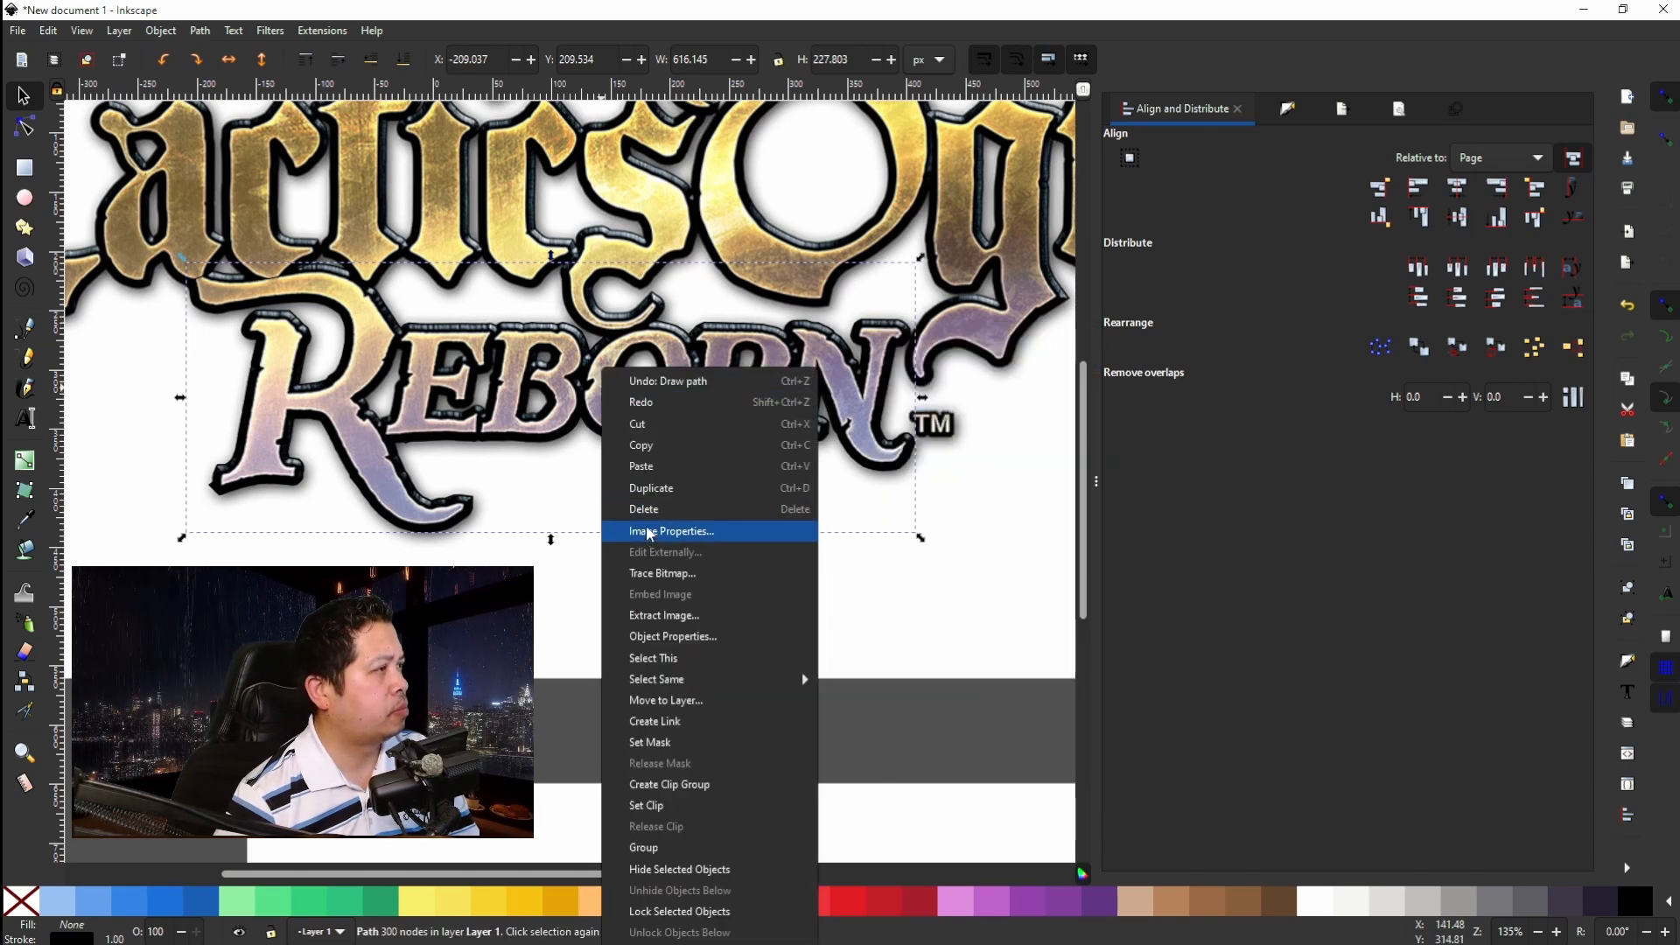
pyautogui.click(662, 466)
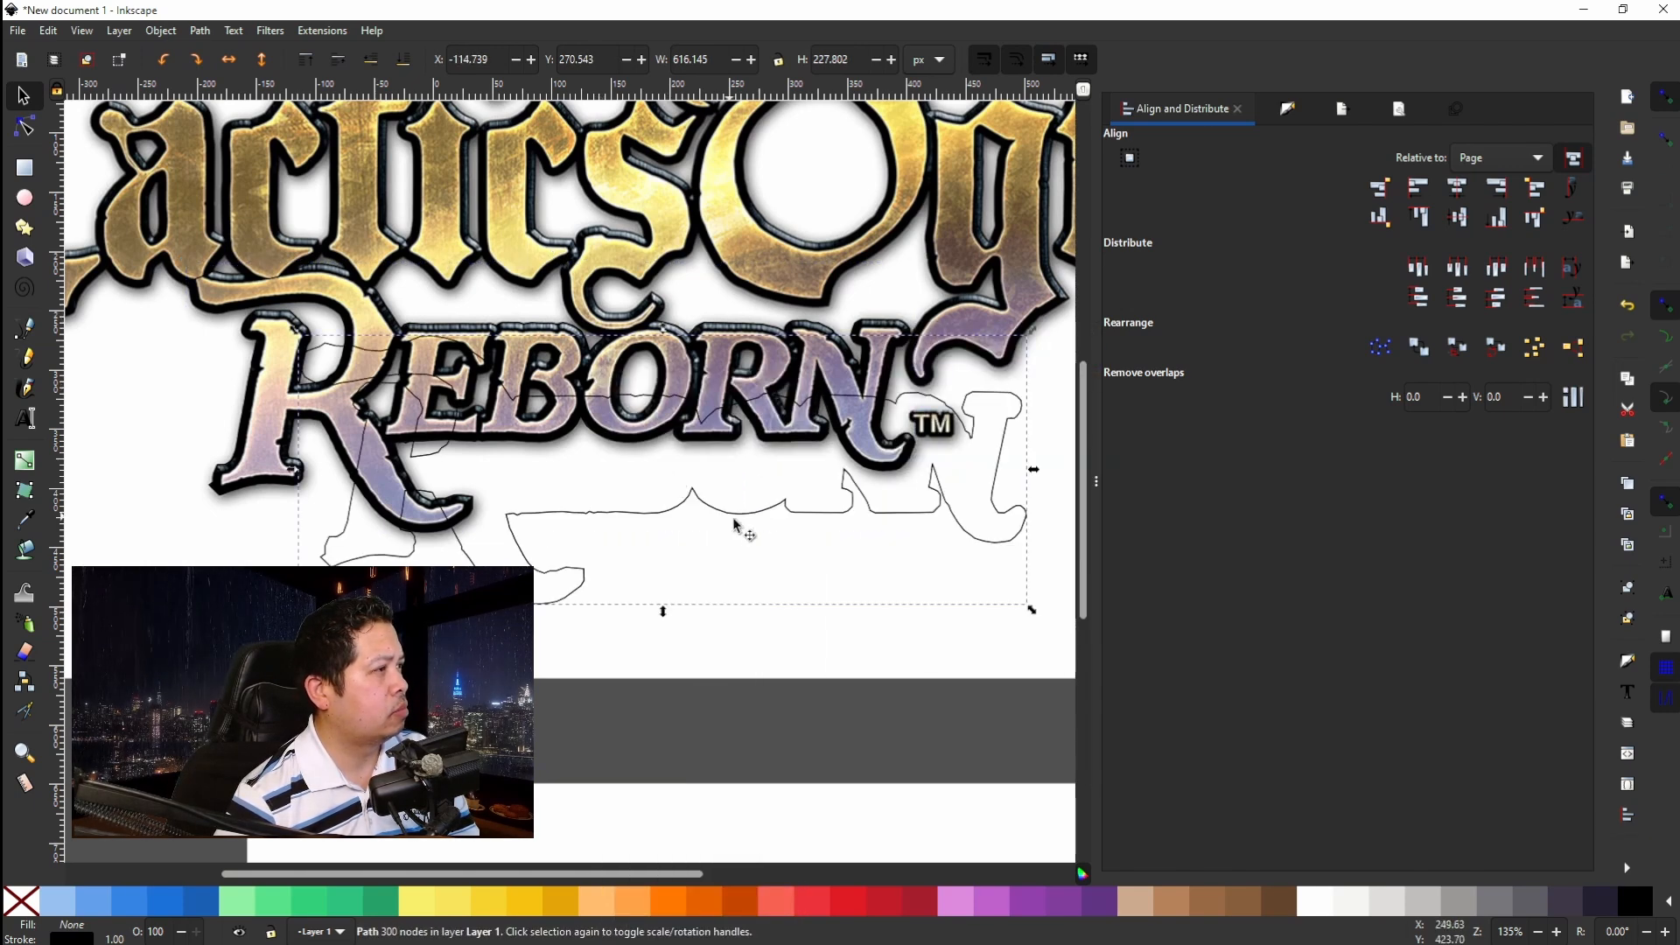
pyautogui.moveTo(767, 518); pyautogui.dragTo(611, 612)
# Try to move the original logo image and undo the move.
pyautogui.scroll(-5, 610, 557)
pyautogui.click(432, 428)
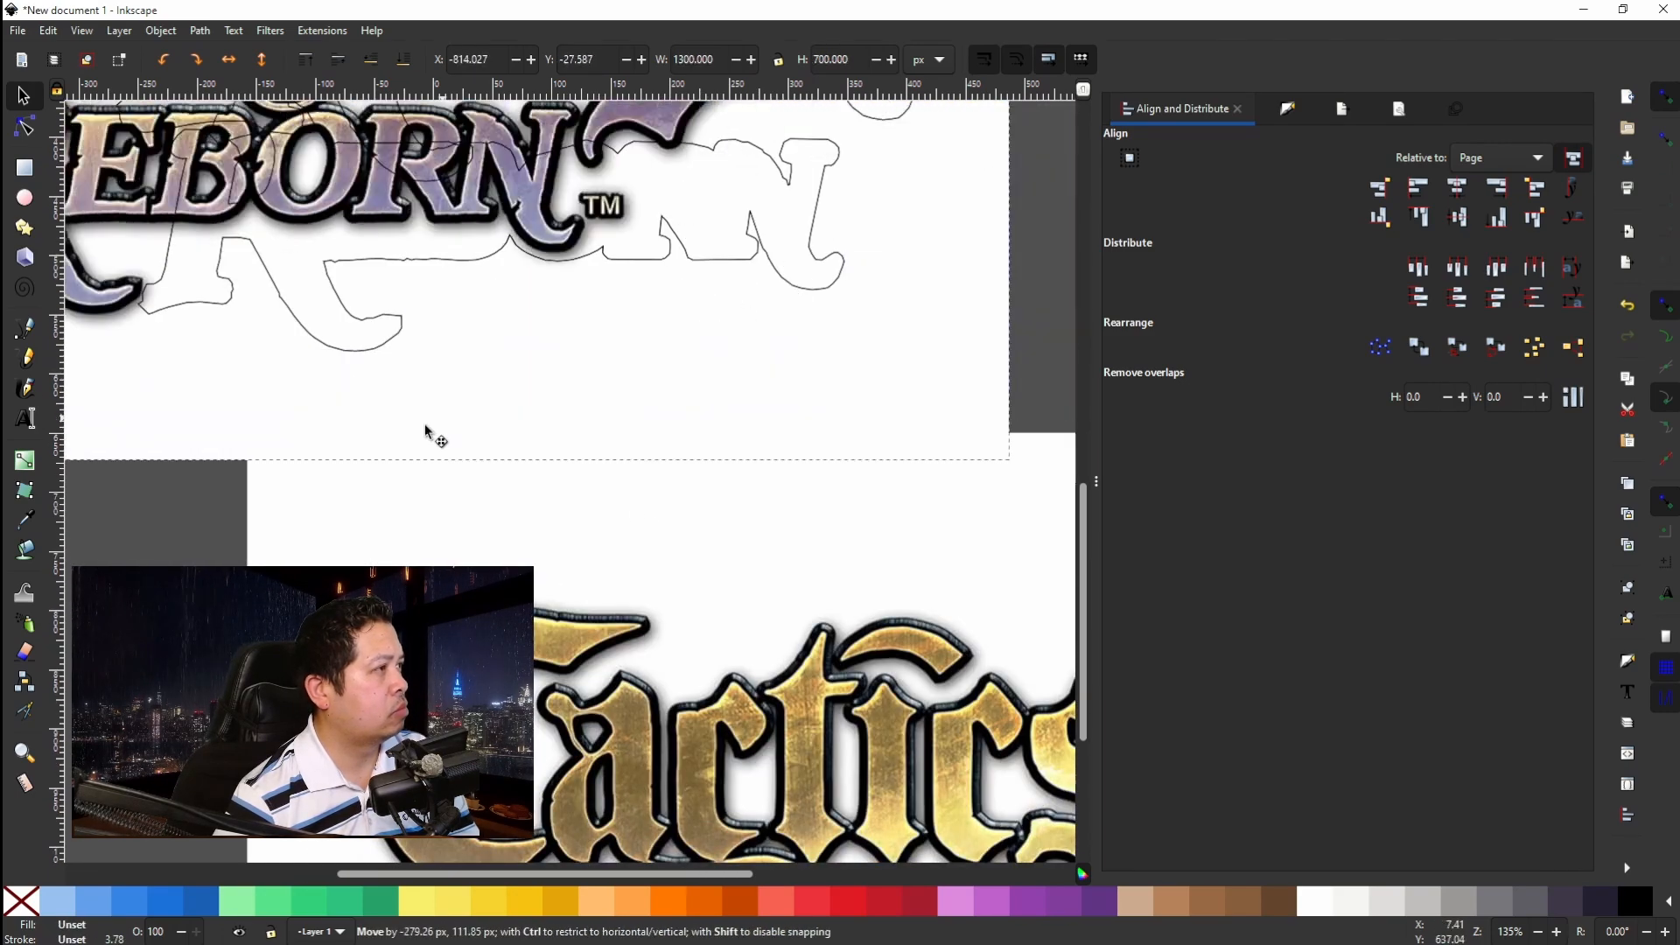
pyautogui.hotkey('ctrl', 'z')
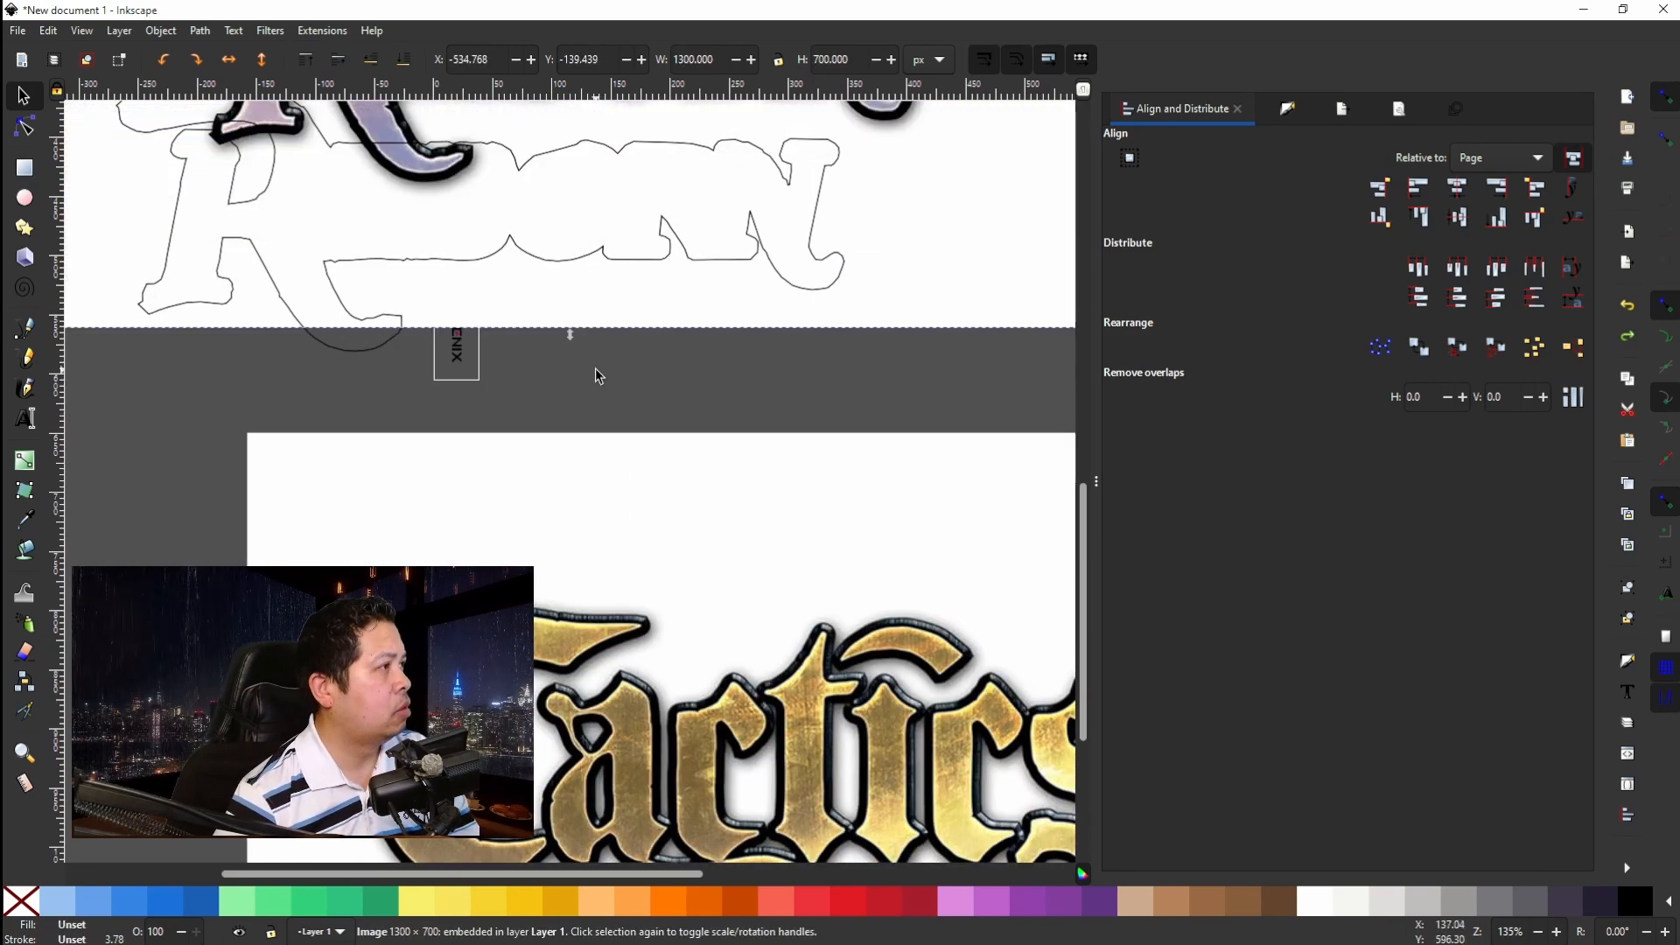
# Move the Reborn outline lying below the logo's lettering to the empty canvas area on the logo image's right side.
pyautogui.scroll(5, 600, 374)
pyautogui.keyDown('ctrl'); pyautogui.scroll(-2, 681, 380); pyautogui.keyUp('ctrl')
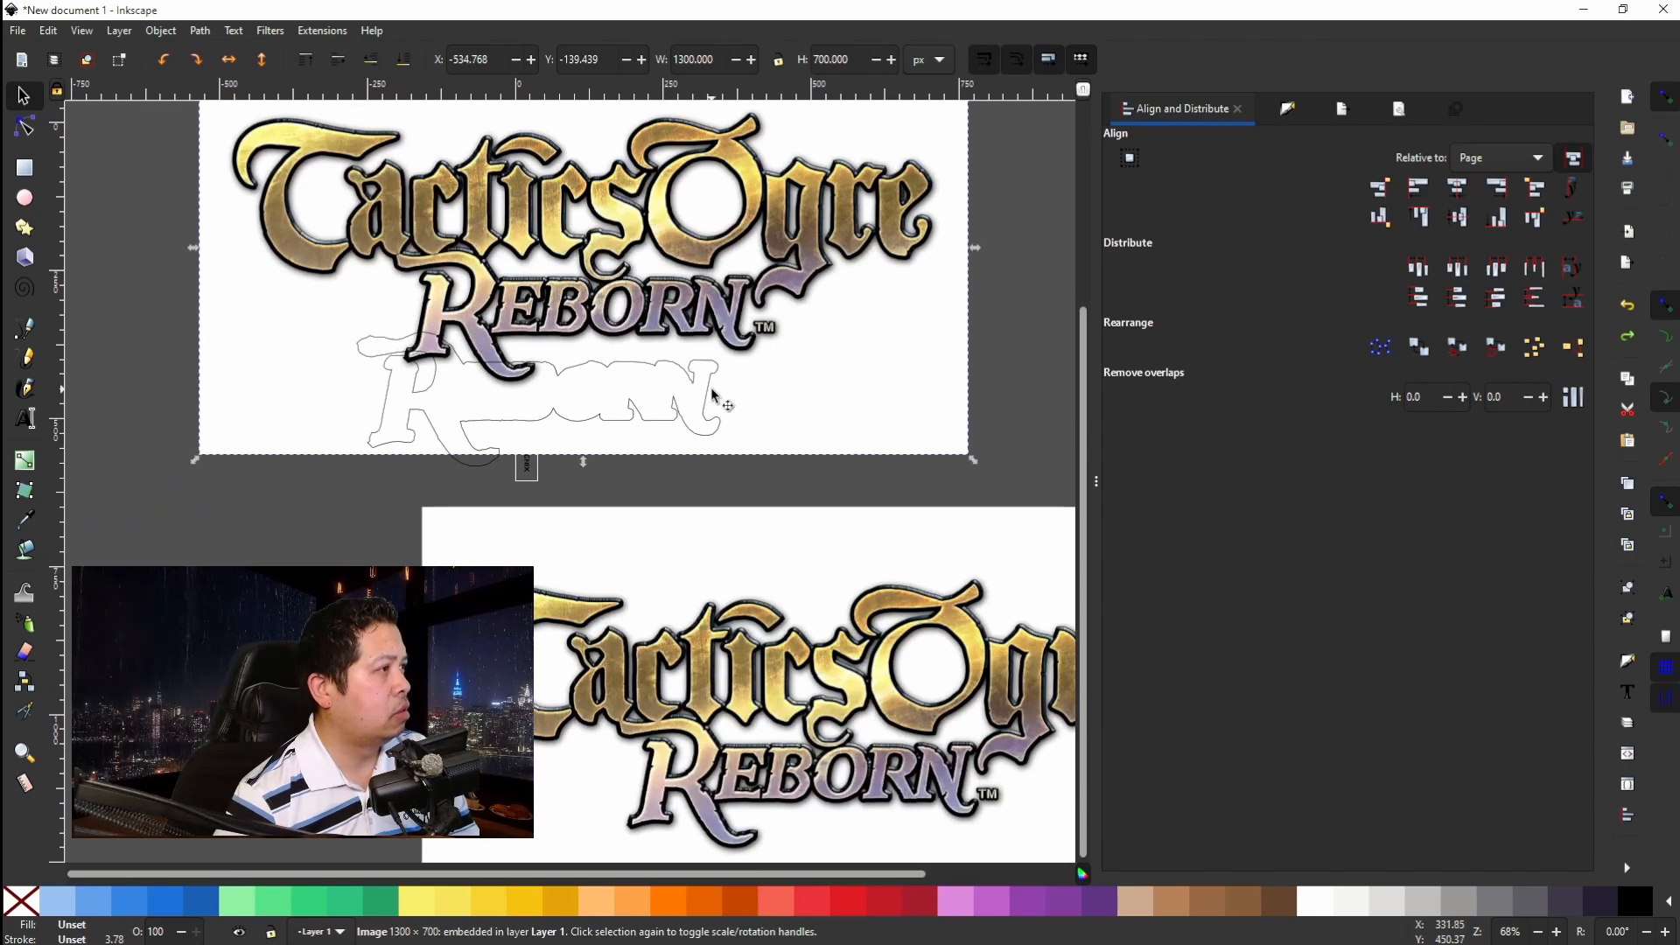
pyautogui.click(709, 400)
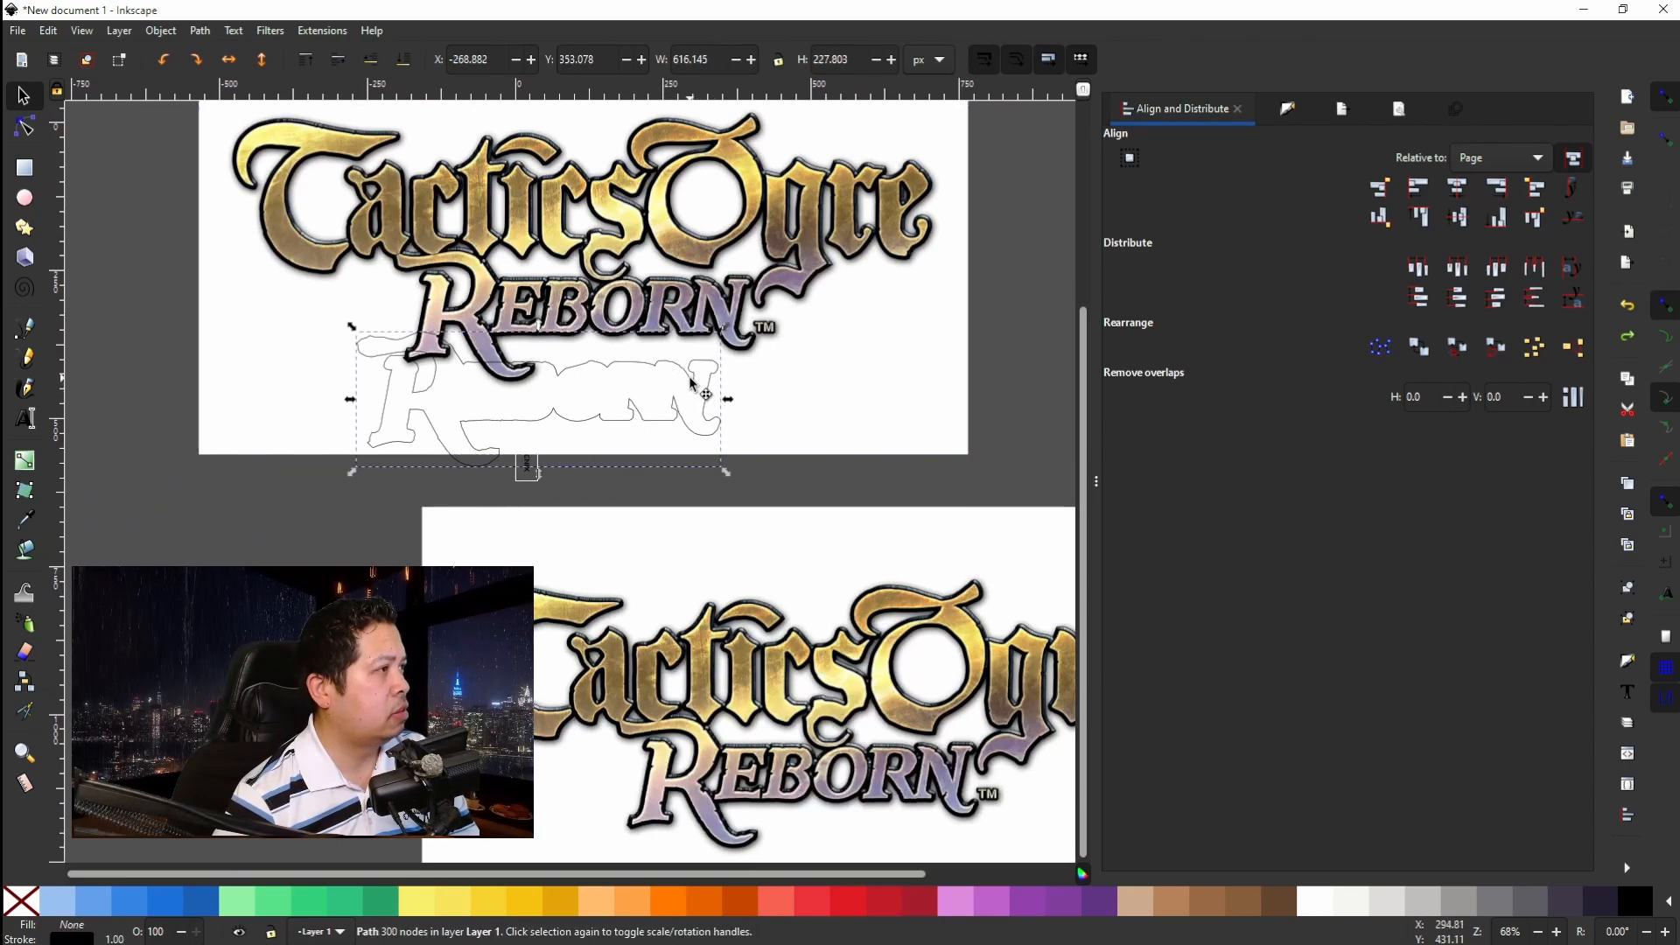
pyautogui.moveTo(689, 383); pyautogui.dragTo(1049, 378)
pyautogui.hscroll(5, 915, 351)
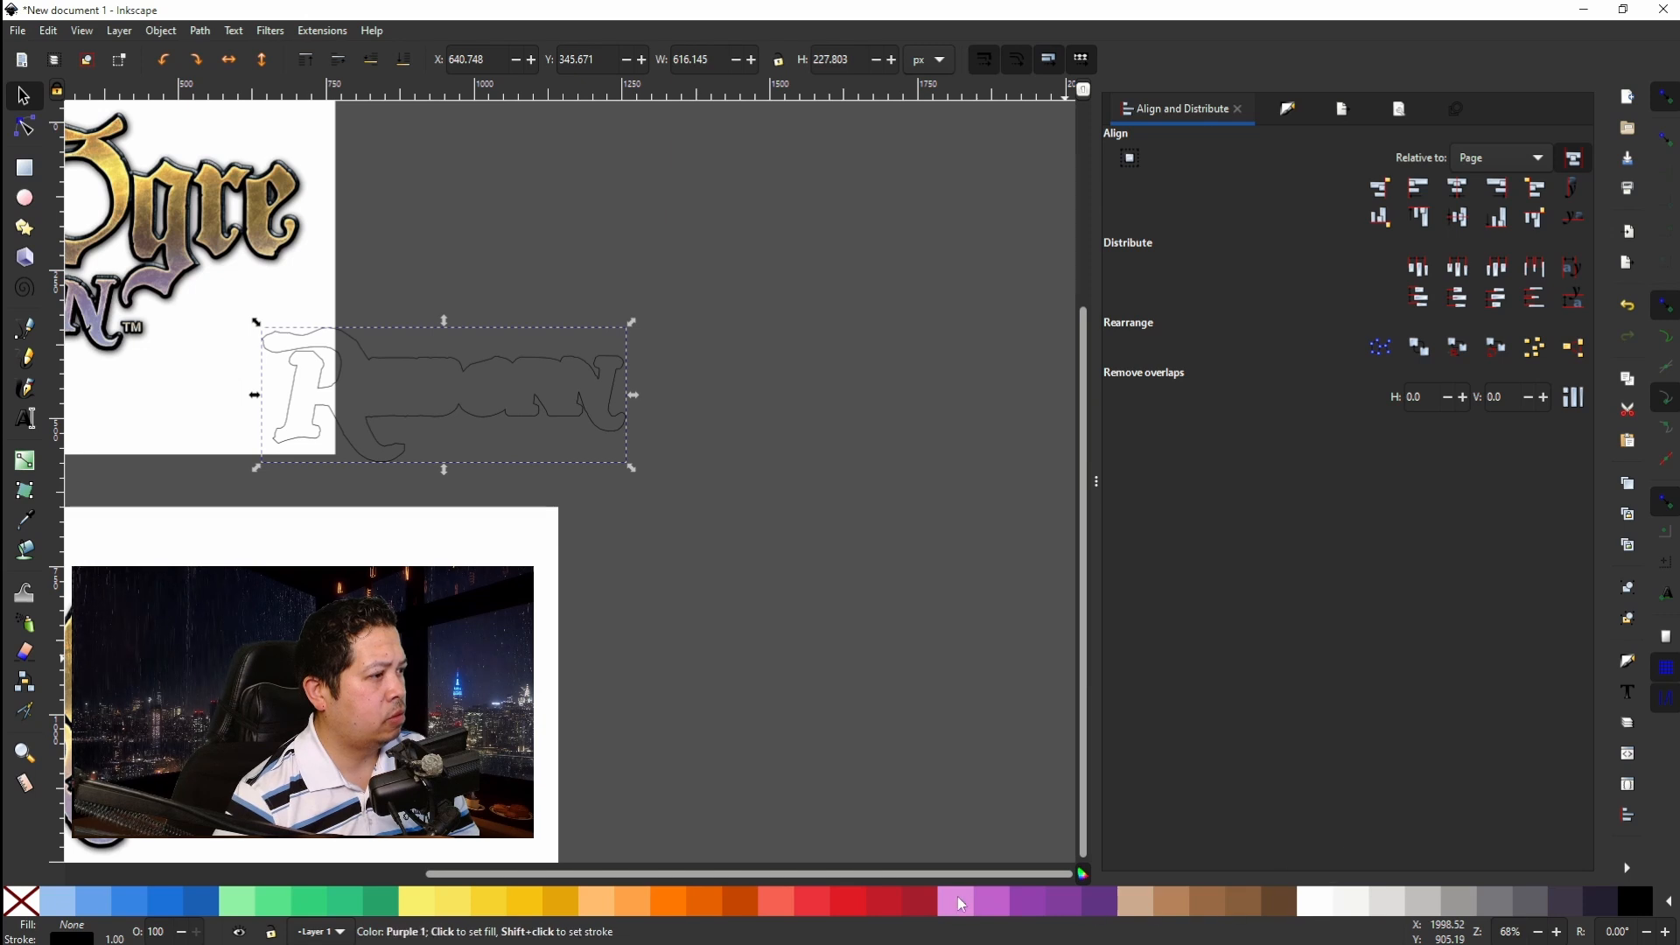
# Give the Reborn outline a red fill with no stroke and place it clear of the logo image.
pyautogui.click(838, 904)
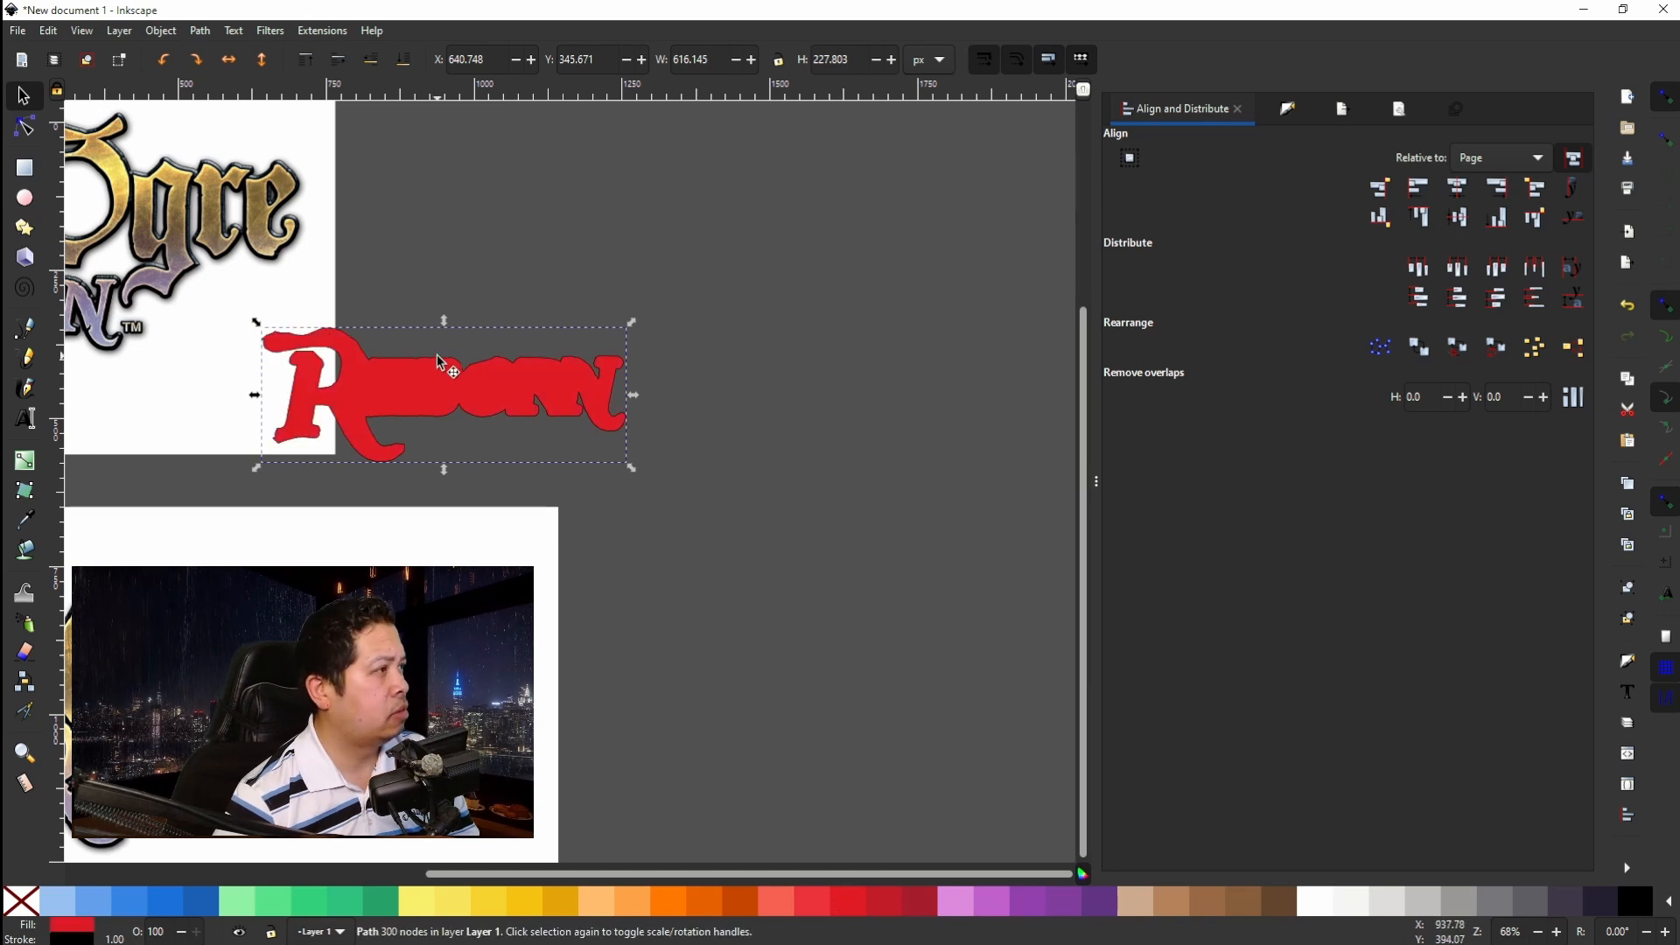
pyautogui.moveTo(463, 389); pyautogui.dragTo(551, 271)
pyautogui.hscroll(-5, 551, 271)
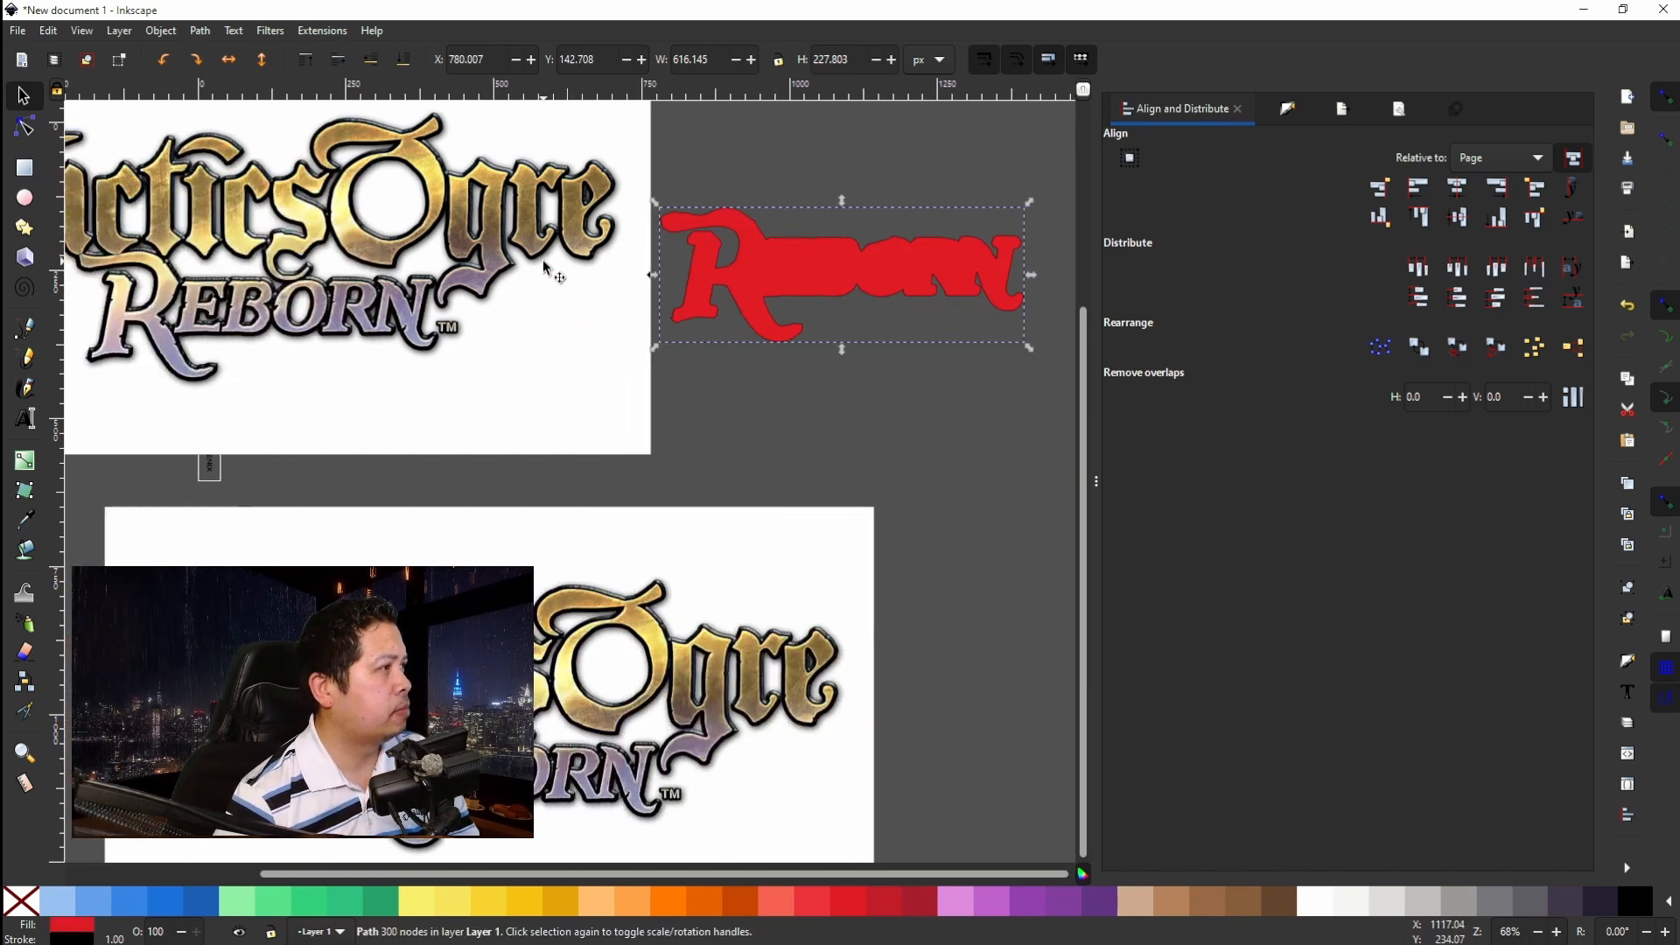
pyautogui.hscroll(-1, 551, 271)
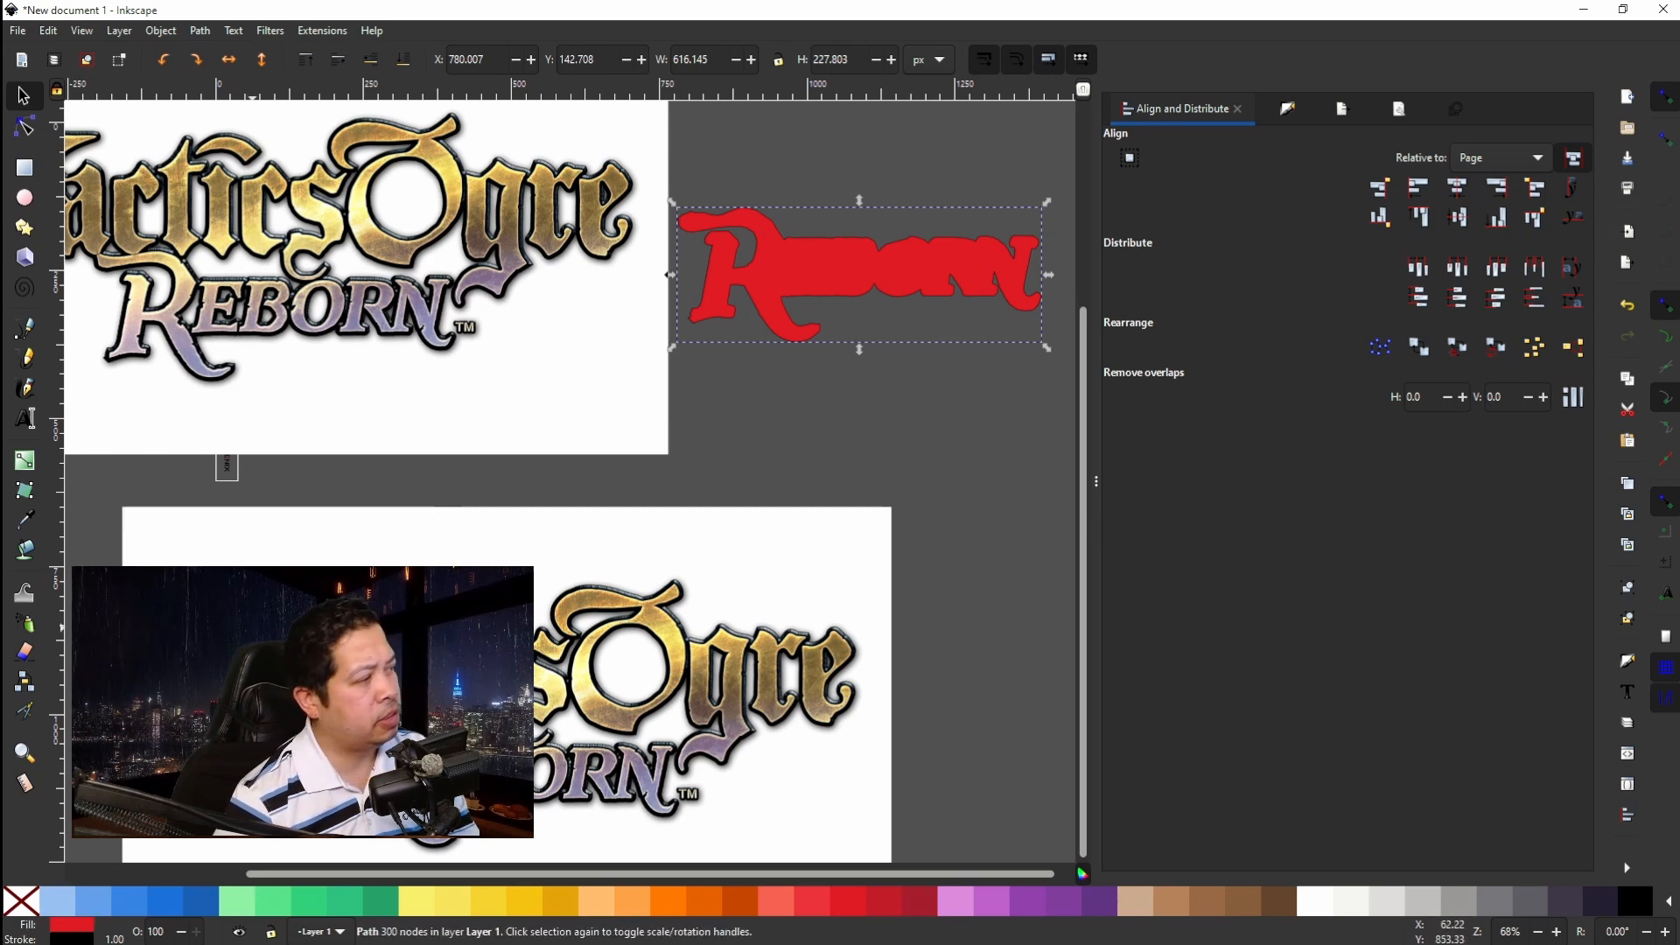
pyautogui.keyDown('shift'); pyautogui.click(24, 910); pyautogui.keyUp('shift')
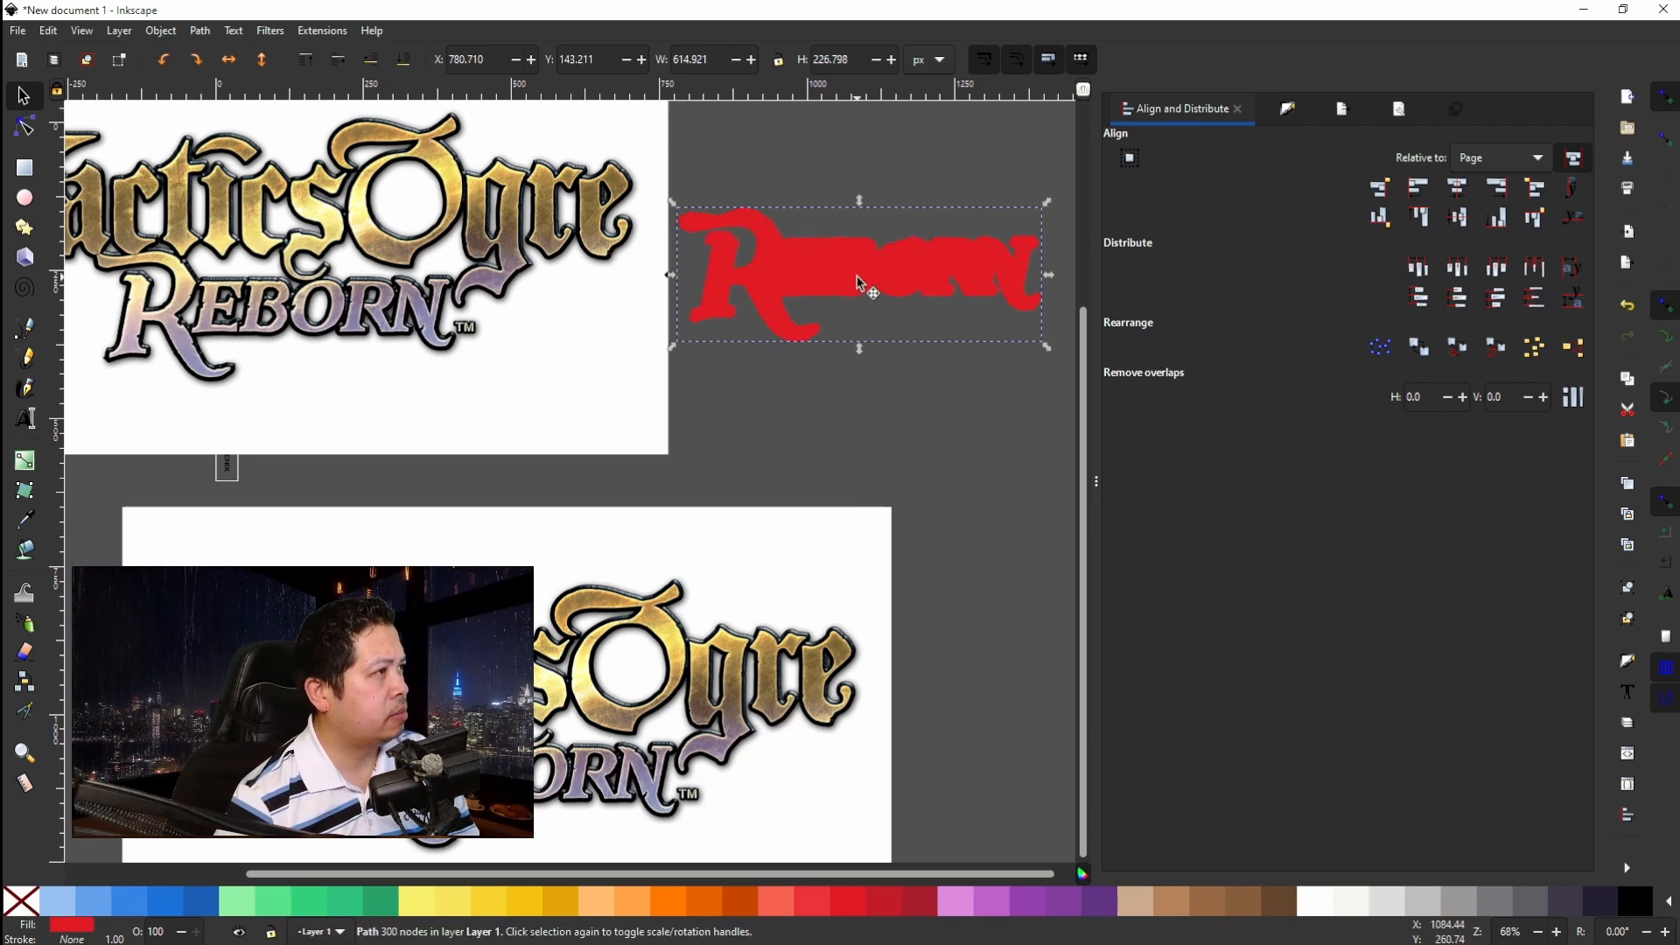
# Place the red Reborn shape over the original logo's Reborn lettering so the edges line up.
pyautogui.moveTo(857, 282); pyautogui.dragTo(271, 316)
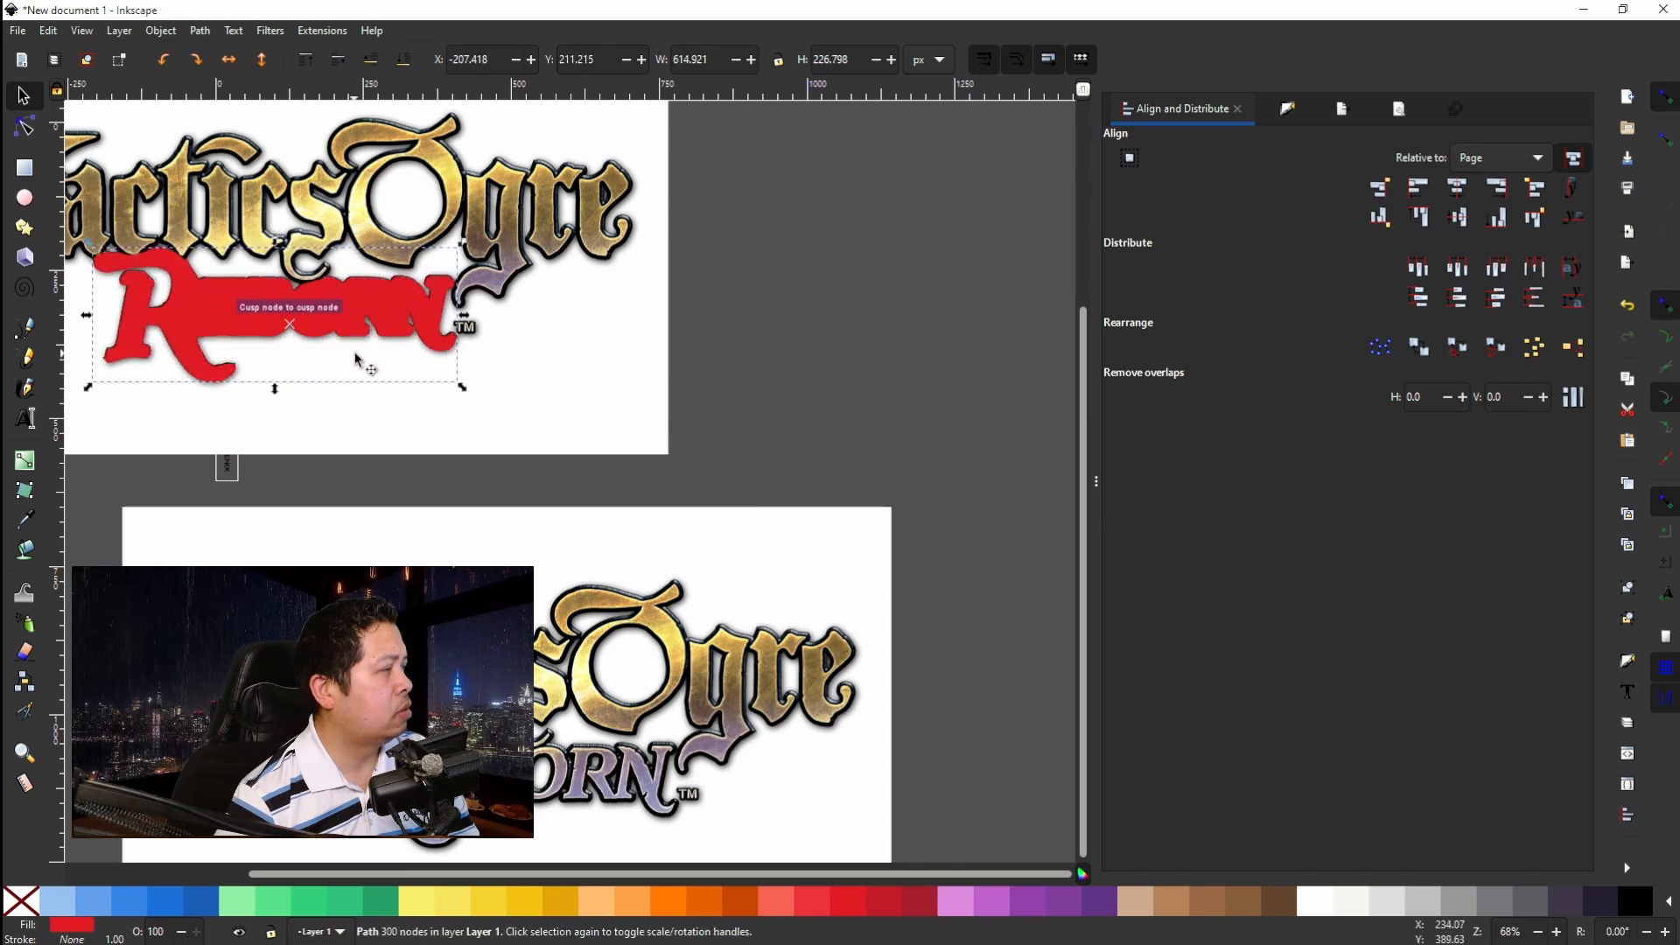
pyautogui.scroll(4, 359, 346)
pyautogui.moveTo(502, 223); pyautogui.dragTo(485, 213)
# Set the red Reborn shape's opacity to 40%.
pyautogui.scroll(-2, 486, 212)
pyautogui.hscroll(-6, 485, 213)
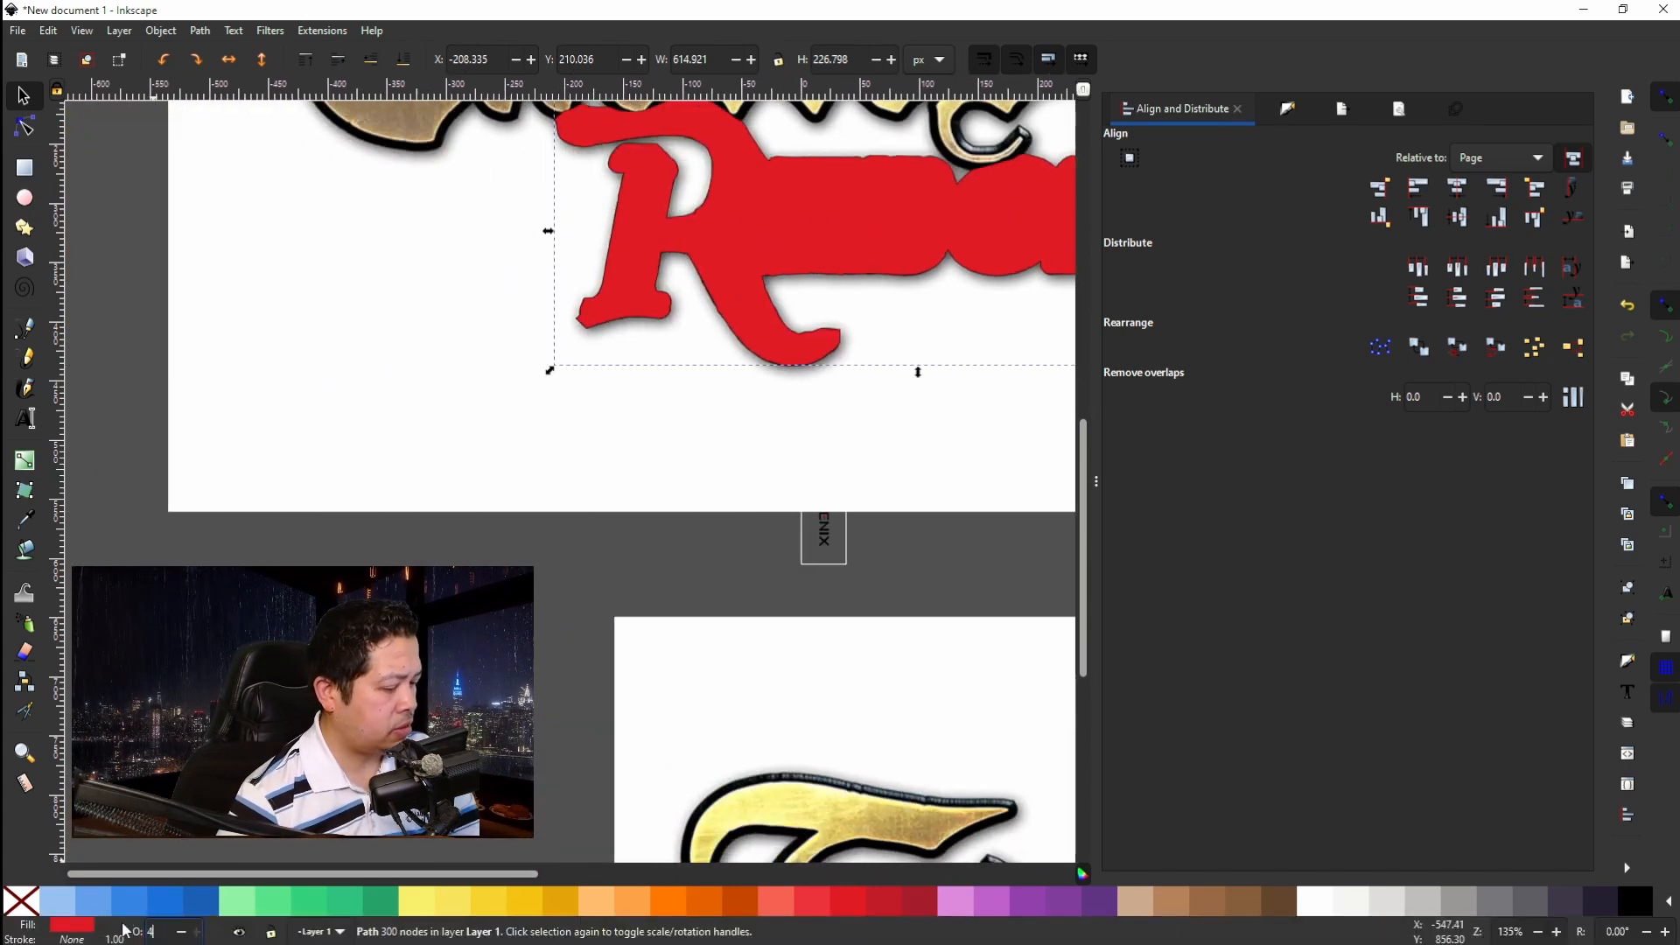
pyautogui.write('40')
pyautogui.press('Return')
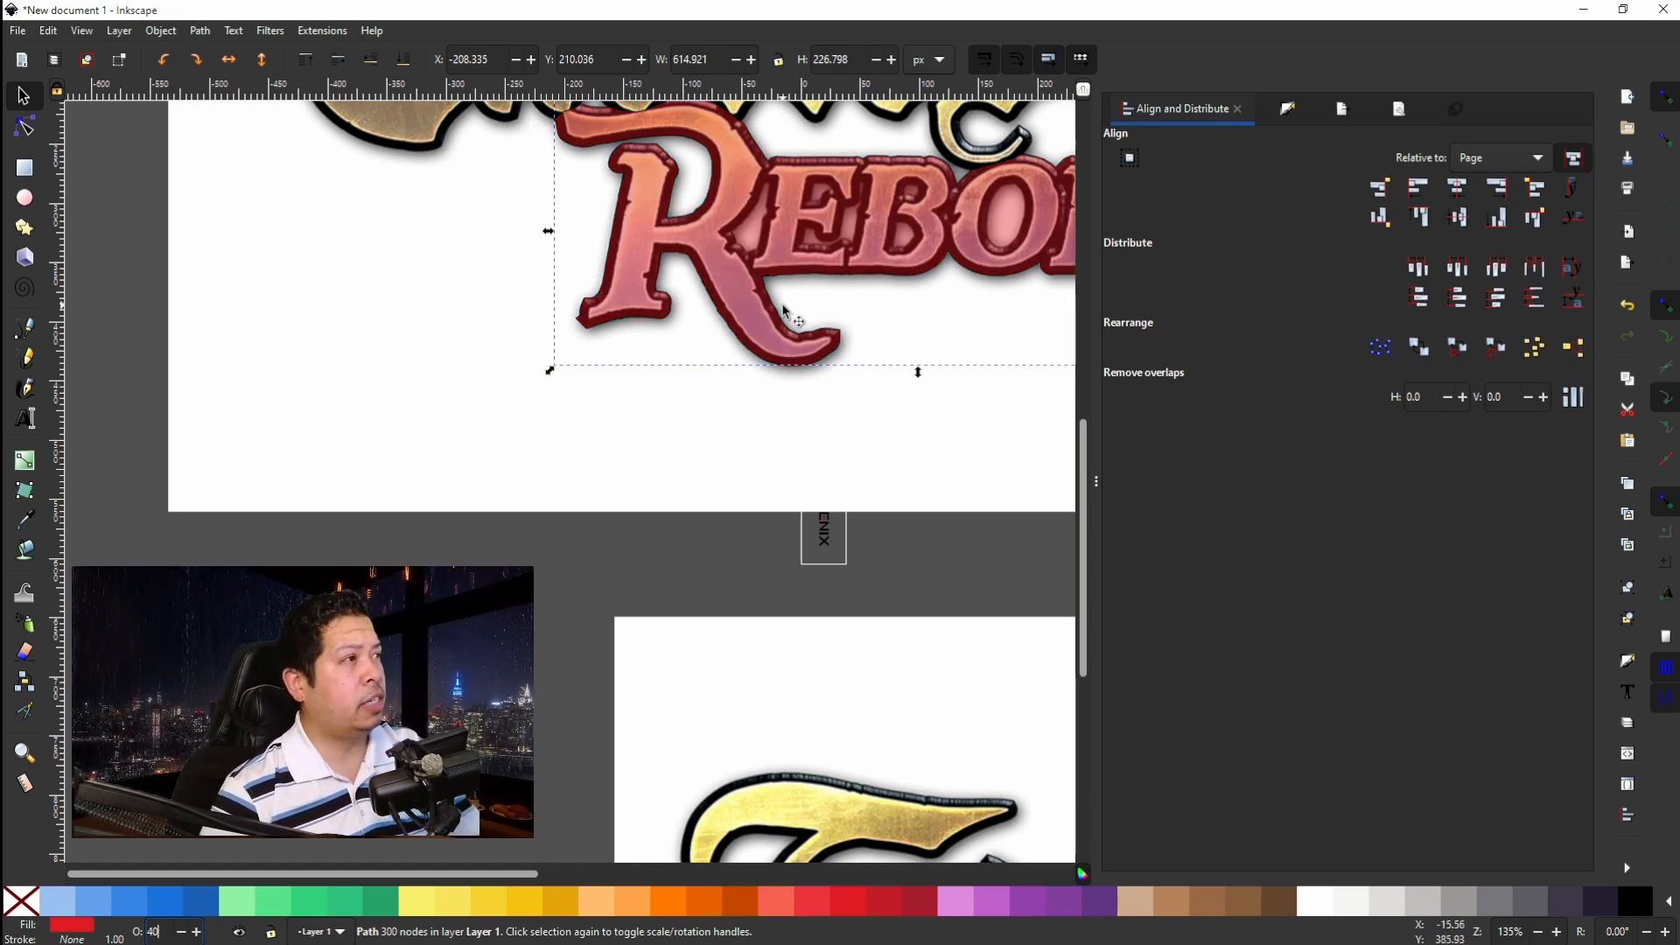
# Trace the opening between the large R and the E as a closed path with an orange fill and no stroke.
pyautogui.hscroll(5, 785, 311)
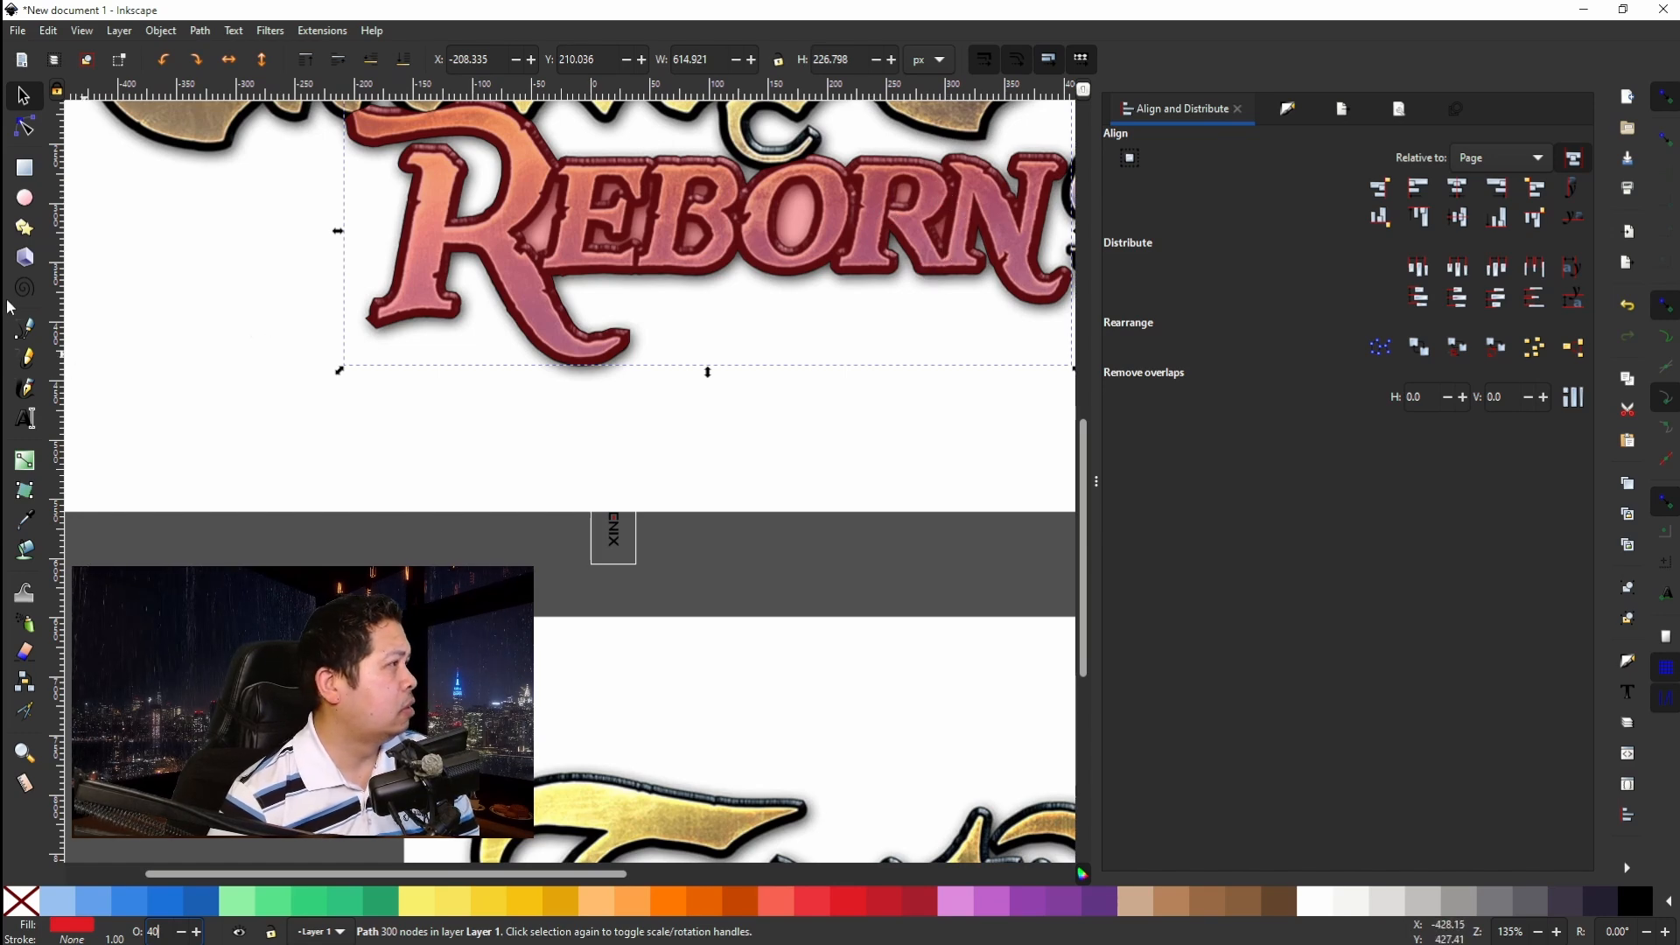
pyautogui.click(26, 329)
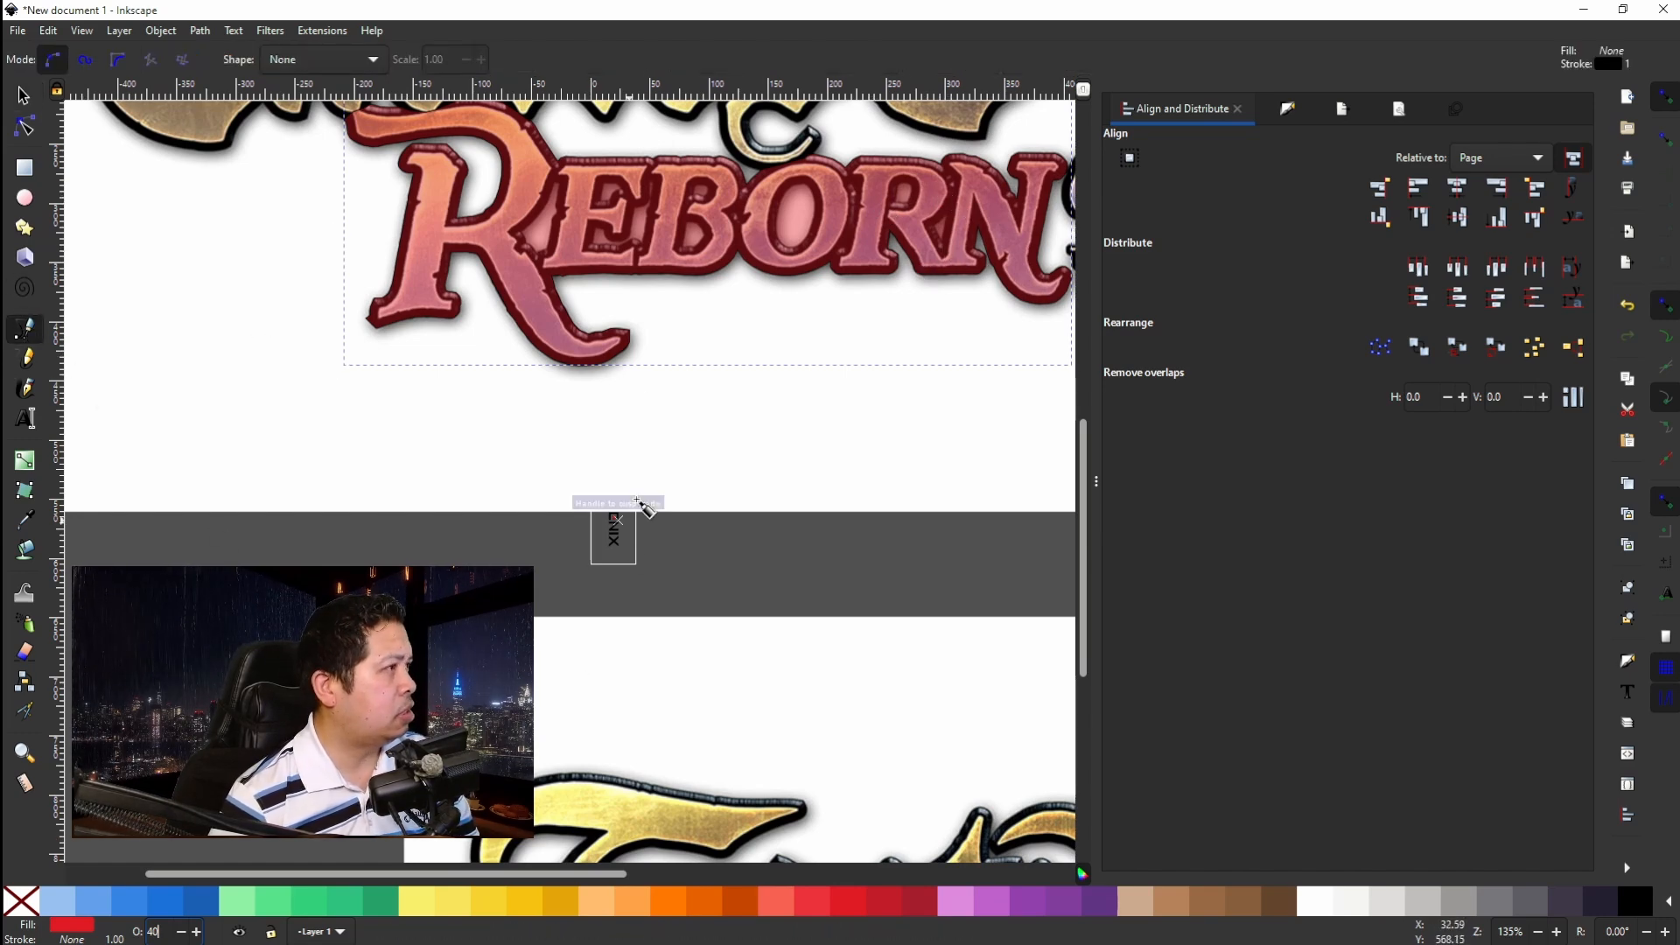
pyautogui.keyDown('ctrl'); pyautogui.scroll(4, 570, 247); pyautogui.keyUp('ctrl')
pyautogui.keyDown('ctrl'); pyautogui.scroll(1, 564, 240); pyautogui.keyUp('ctrl')
pyautogui.hscroll(-13, 316, 328)
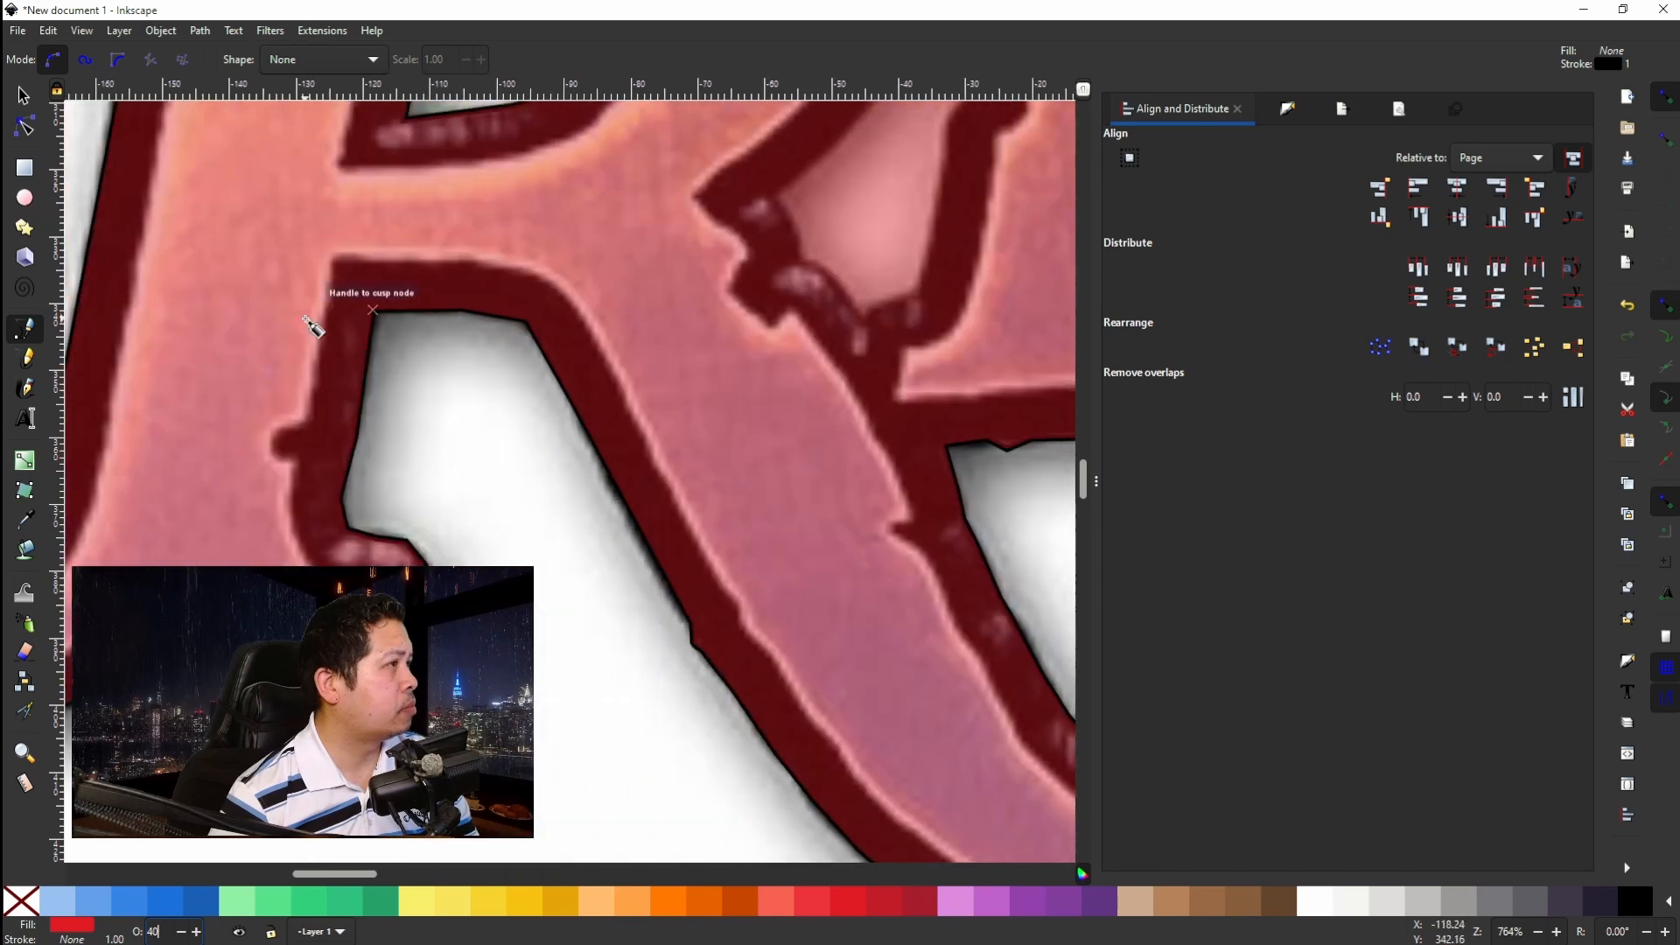
pyautogui.scroll(8, 611, 289)
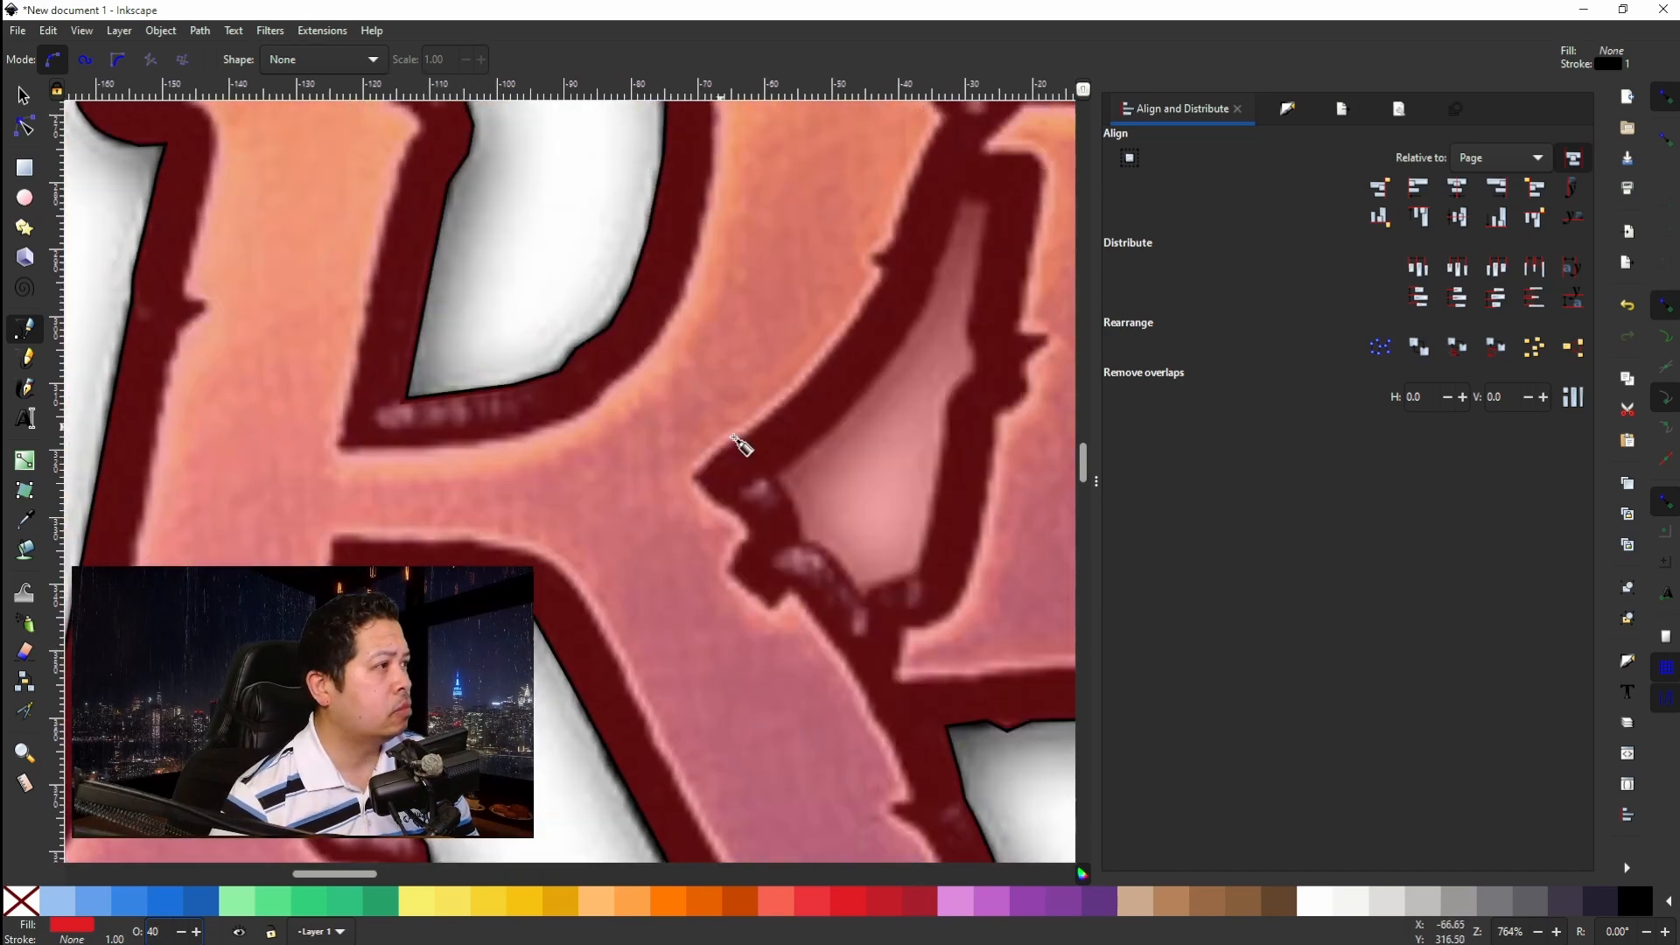
pyautogui.click(774, 476)
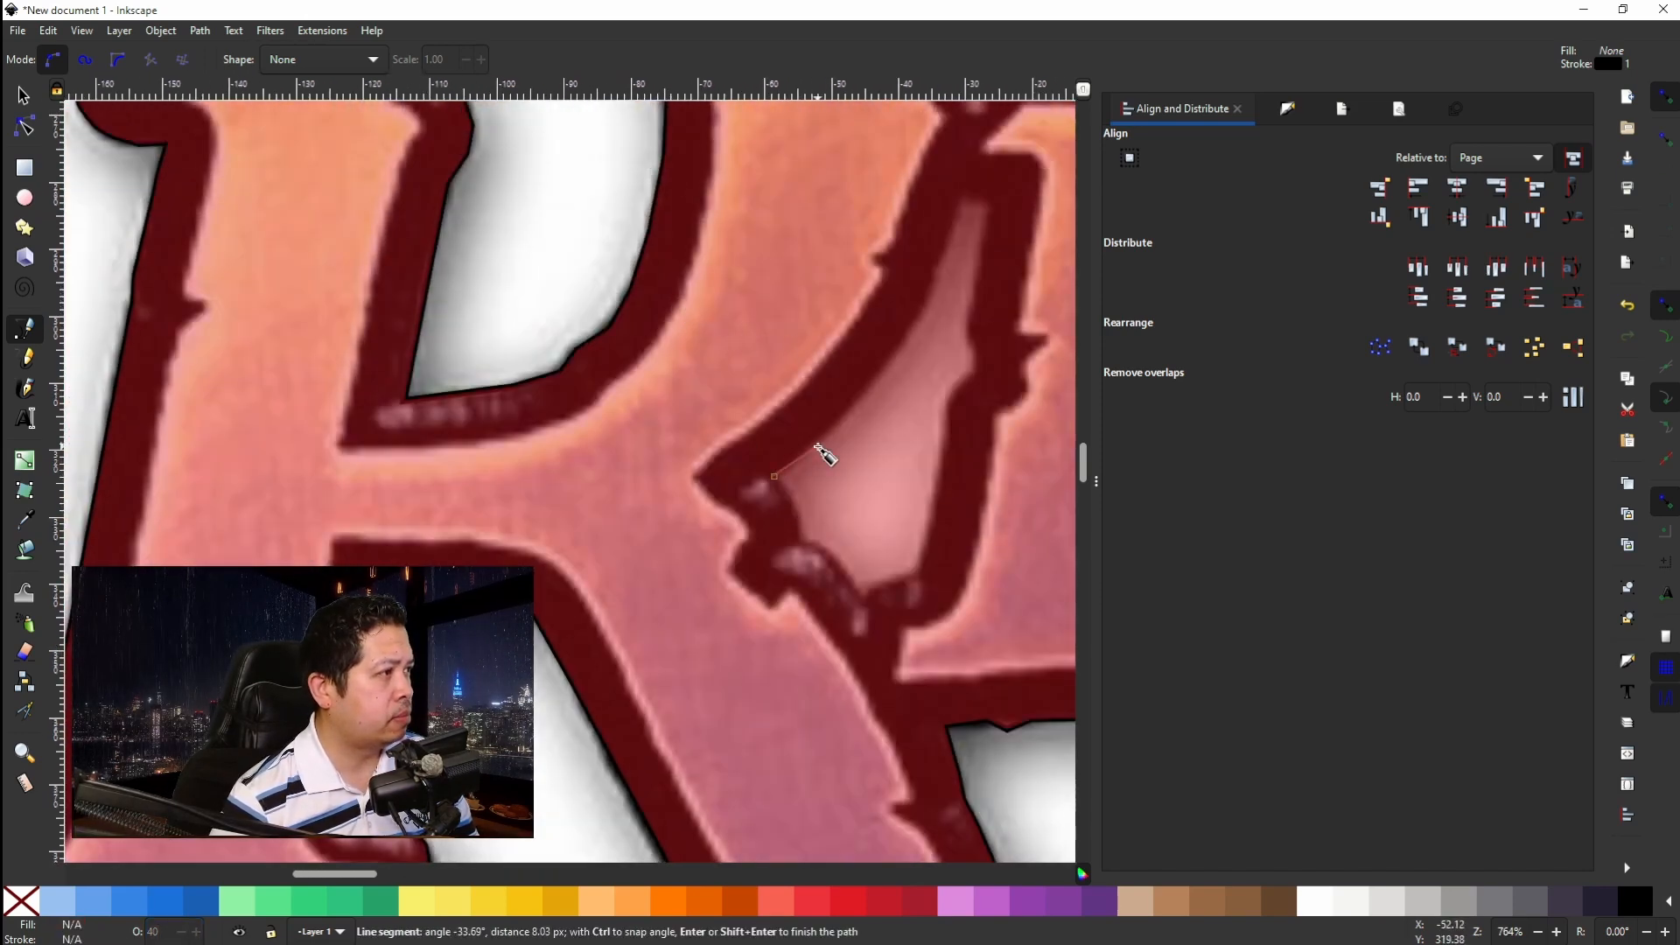
pyautogui.click(990, 200)
pyautogui.click(968, 330)
pyautogui.click(977, 369)
pyautogui.click(920, 578)
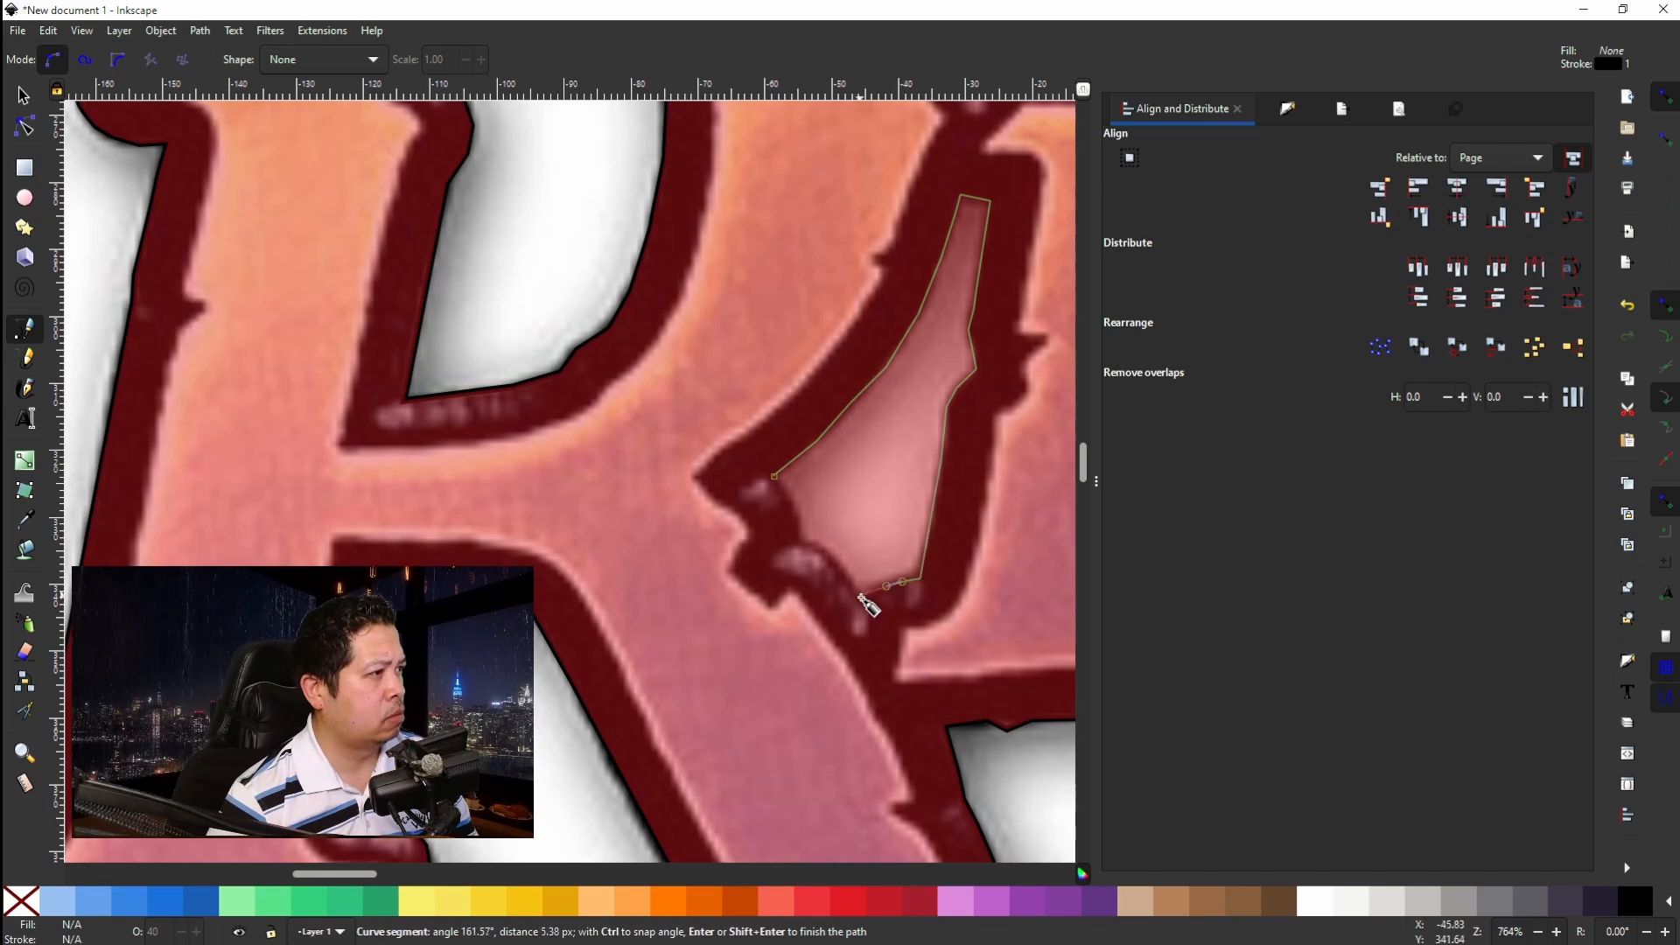
pyautogui.click(856, 602)
pyautogui.click(788, 543)
pyautogui.click(774, 476)
pyautogui.click(660, 899)
pyautogui.keyDown('shift'); pyautogui.click(21, 901); pyautogui.keyUp('shift')
# Trace the E's upper opening as a closed path with a green fill and no stroke.
pyautogui.moveTo(669, 643); pyautogui.dragTo(19, 778)
pyautogui.click(591, 340)
pyautogui.click(651, 346)
pyautogui.click(671, 349)
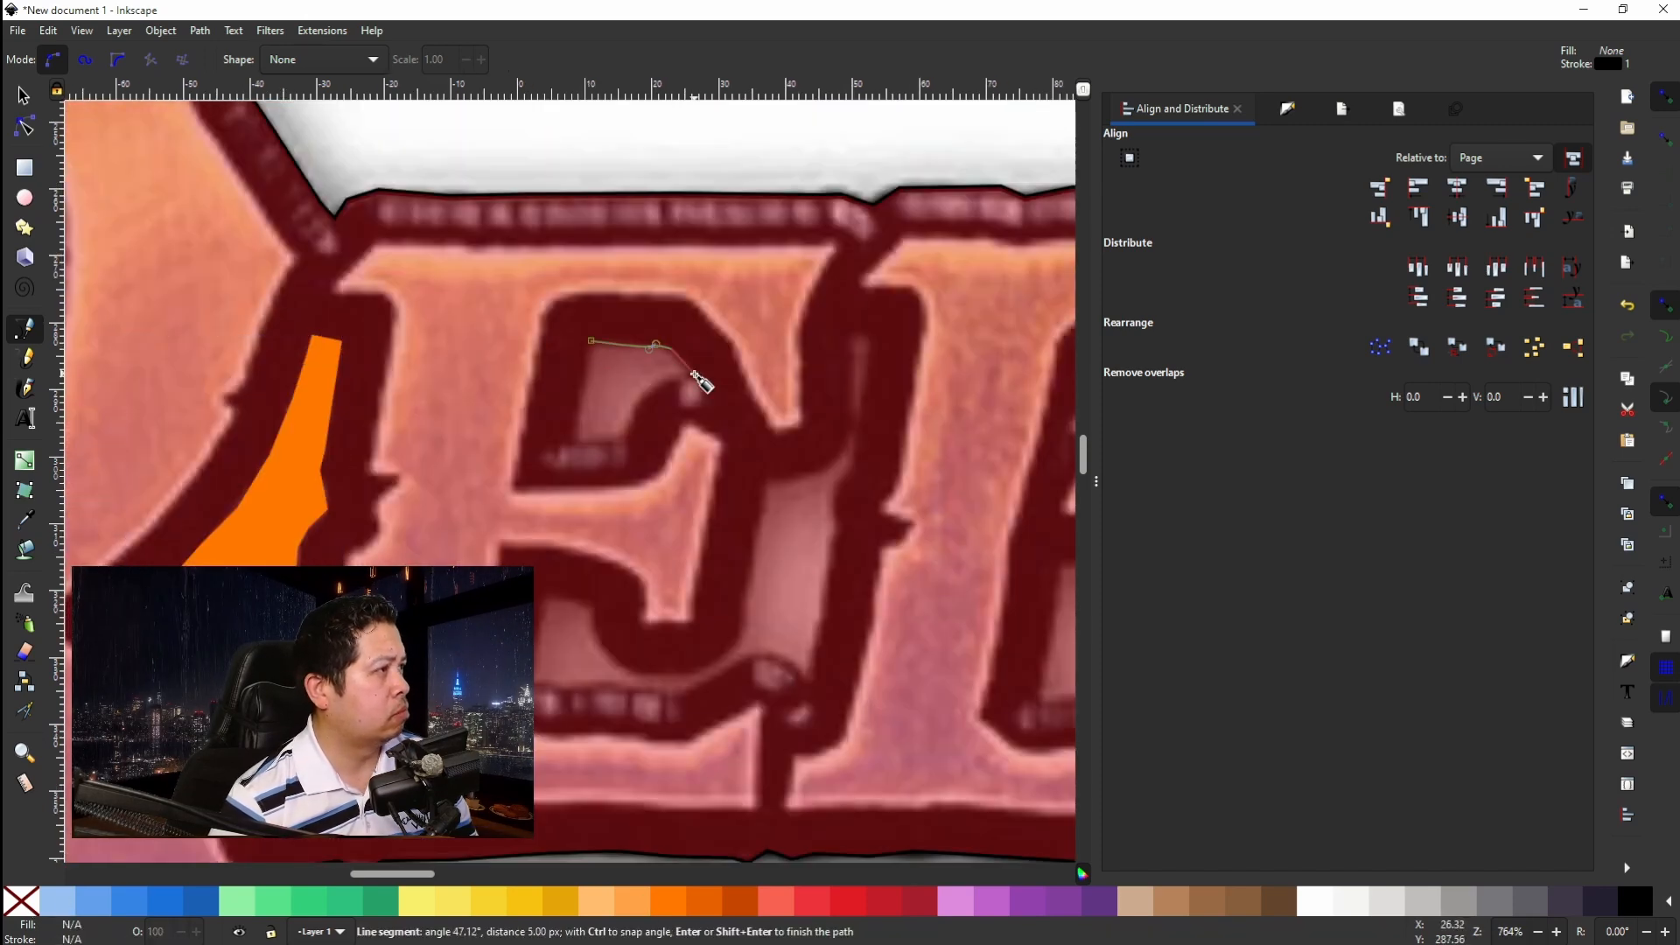
pyautogui.click(685, 373)
pyautogui.click(698, 378)
pyautogui.click(658, 382)
pyautogui.click(640, 405)
pyautogui.click(620, 443)
pyautogui.click(573, 442)
pyautogui.click(592, 340)
pyautogui.click(380, 900)
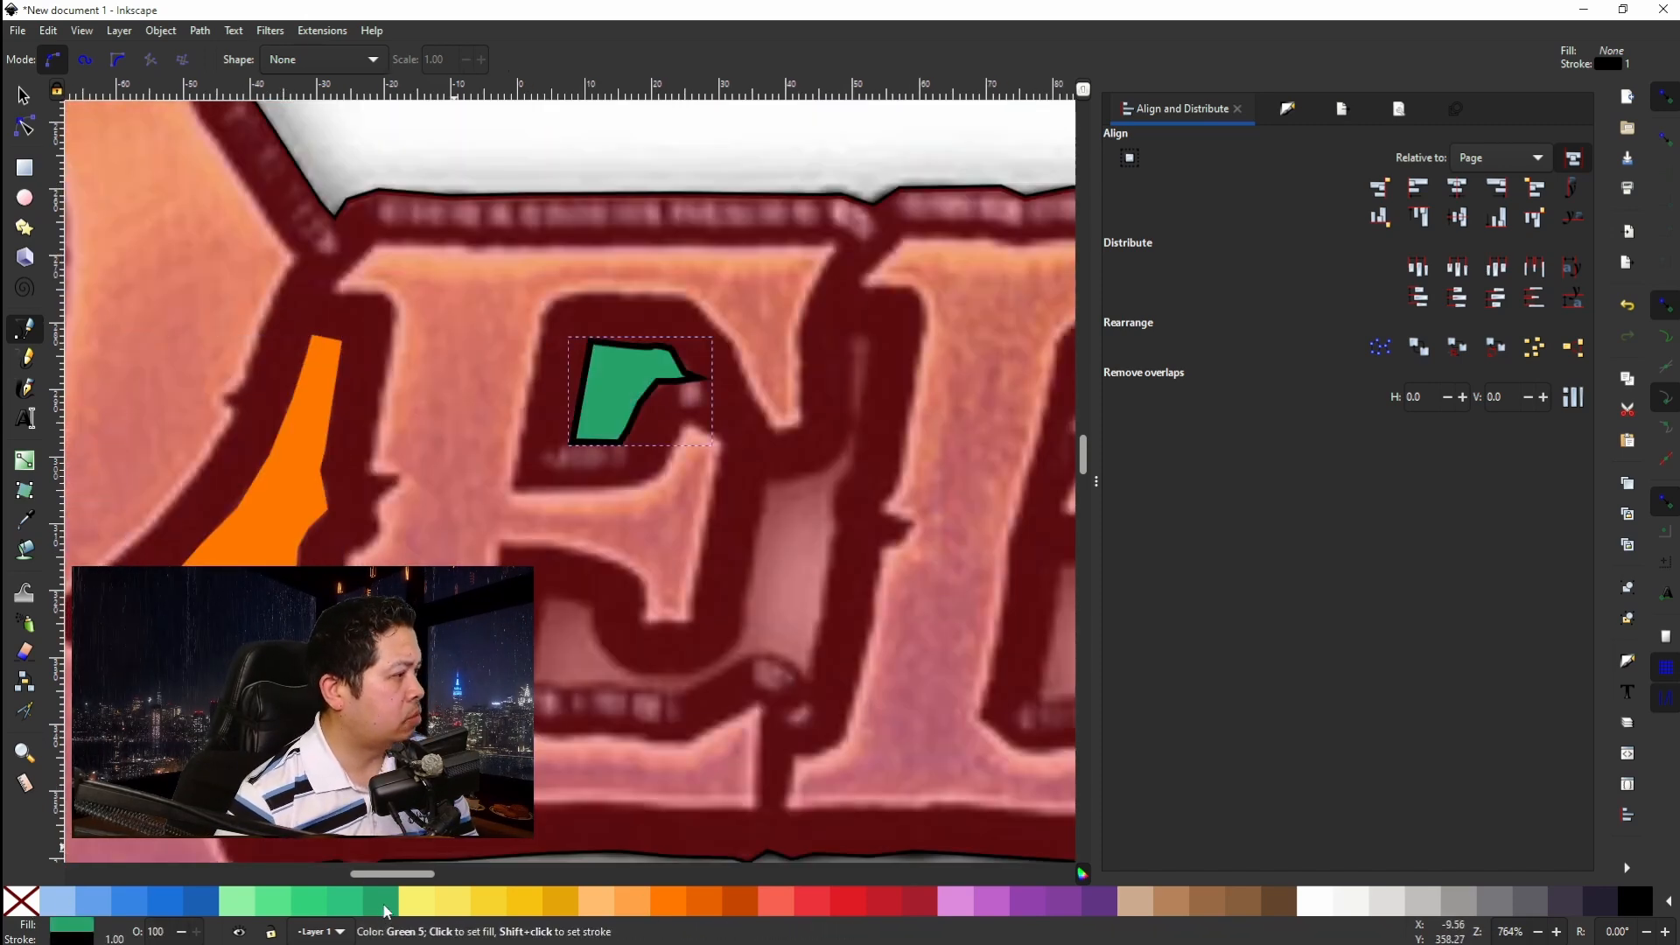
pyautogui.keyDown('shift'); pyautogui.click(21, 900); pyautogui.keyUp('shift')
# Trace the bottom of the E's lower opening and continue up the B side of the gap between E and B.
pyautogui.scroll(3, 591, 703)
pyautogui.click(852, 678)
pyautogui.hscroll(5, 852, 678)
pyautogui.click(868, 571)
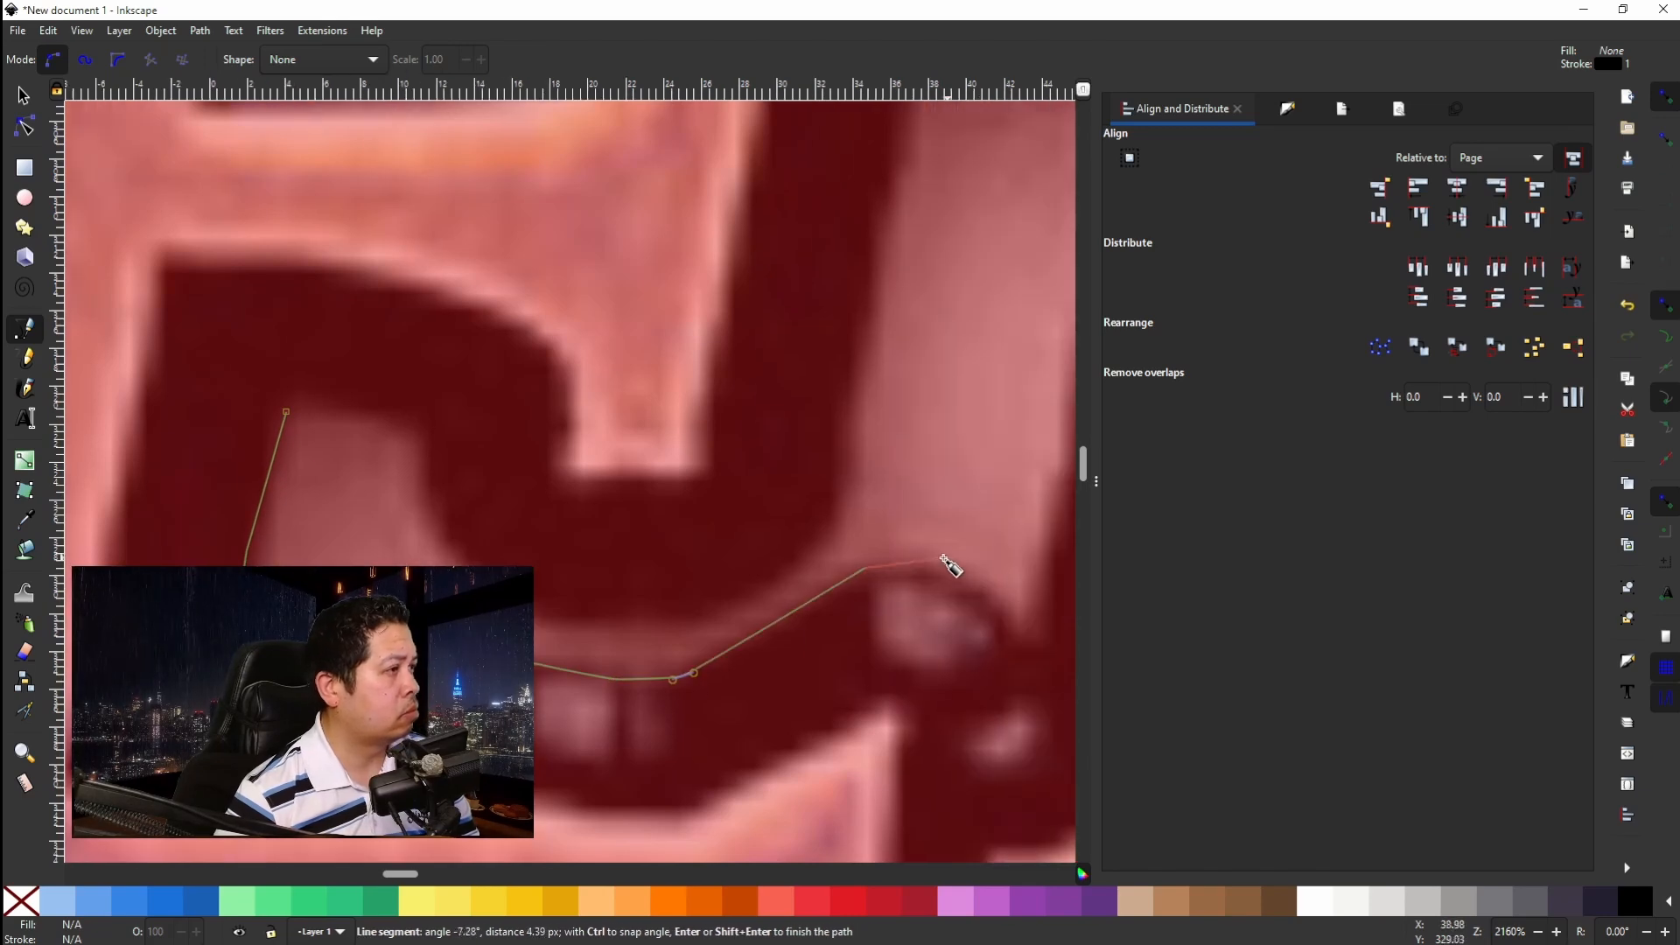
pyautogui.click(1003, 628)
pyautogui.hscroll(3, 1003, 628)
pyautogui.scroll(10, 964, 622)
pyautogui.click(1004, 430)
pyautogui.scroll(-4, 1018, 412)
pyautogui.click(913, 285)
# Trace back along the E to close the path of its lower opening, with a purple fill and no stroke.
pyautogui.click(904, 286)
pyautogui.click(878, 385)
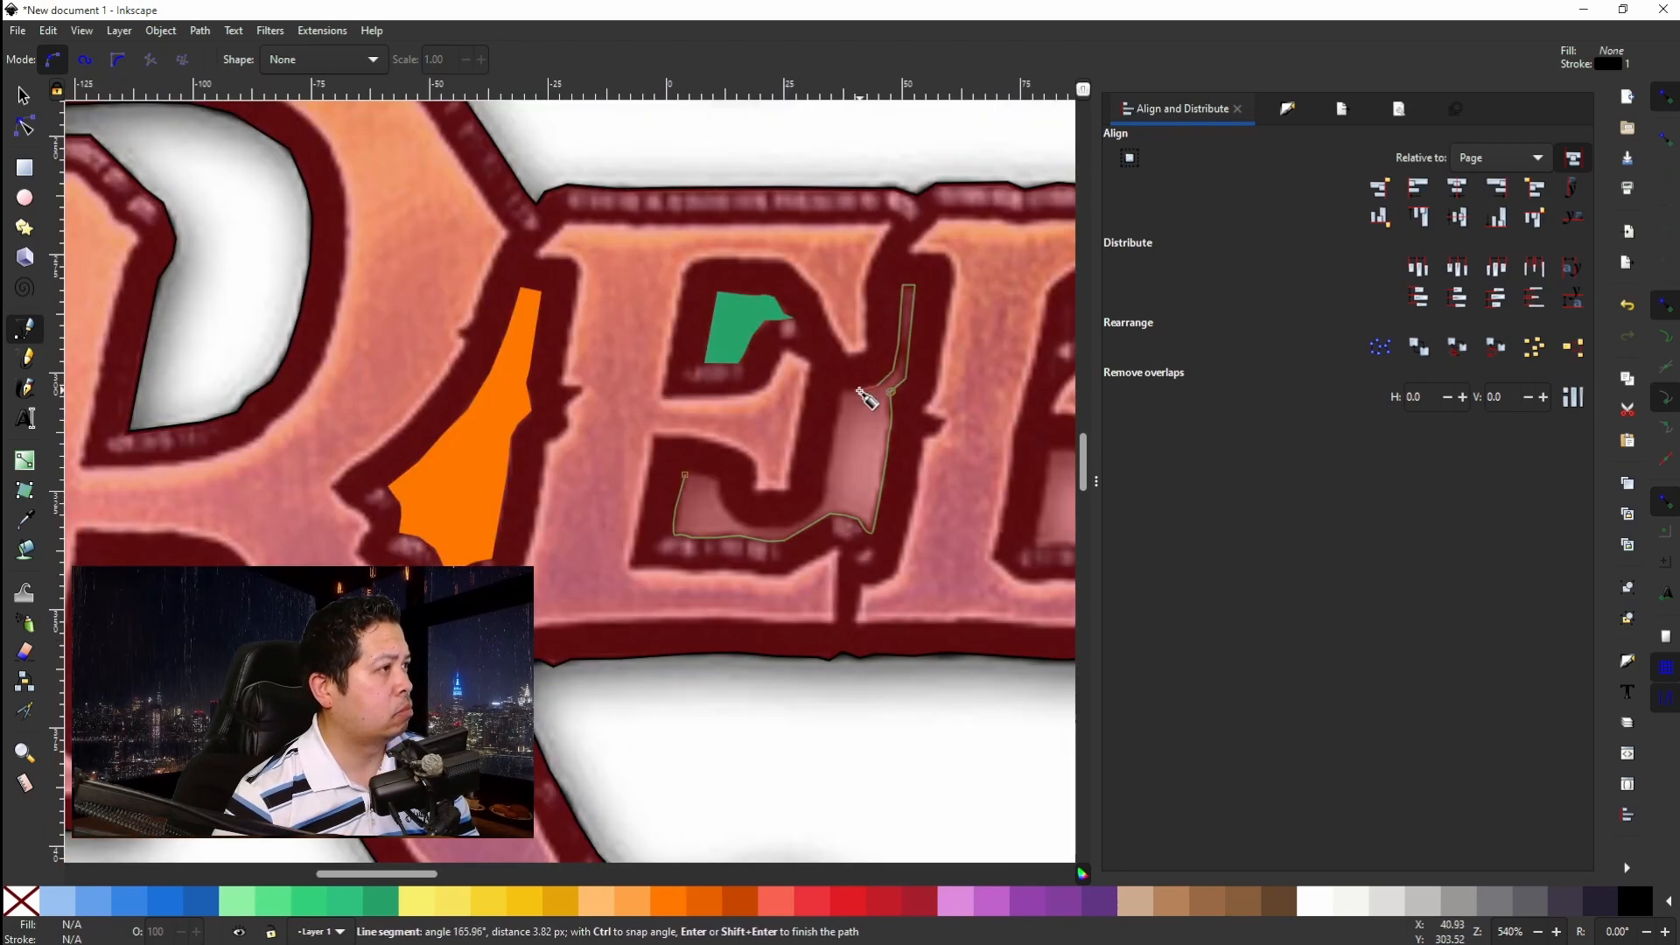
pyautogui.click(844, 391)
pyautogui.click(821, 502)
pyautogui.click(718, 476)
pyautogui.click(687, 474)
pyautogui.click(1028, 900)
pyautogui.keyDown('shift'); pyautogui.click(21, 900); pyautogui.keyUp('shift')
# Trace the B's upper counter as a closed path with a blue fill and no stroke.
pyautogui.hscroll(12, 949, 409)
pyautogui.scroll(3, 656, 316)
pyautogui.click(635, 290)
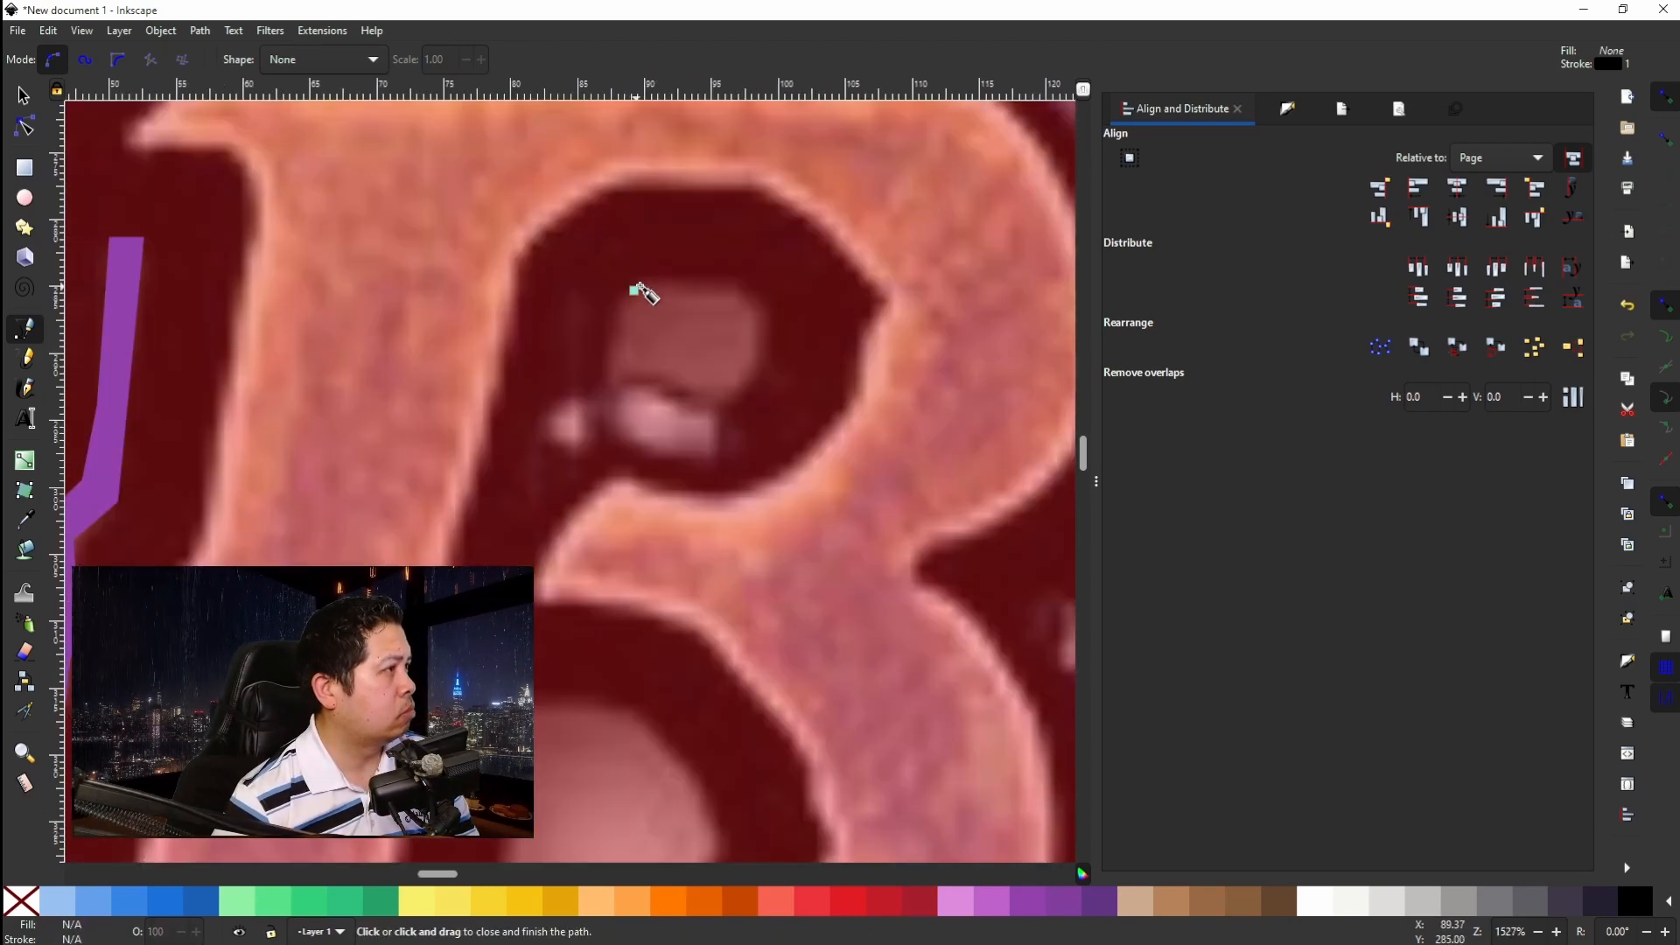
pyautogui.click(651, 283)
pyautogui.click(748, 285)
pyautogui.click(759, 310)
pyautogui.click(636, 291)
pyautogui.click(200, 900)
pyautogui.keyDown('shift'); pyautogui.click(21, 900); pyautogui.keyUp('shift')
# Trace the B's lower counter as a closed path with a brown fill and no stroke.
pyautogui.scroll(-3, 579, 598)
pyautogui.scroll(3, 579, 761)
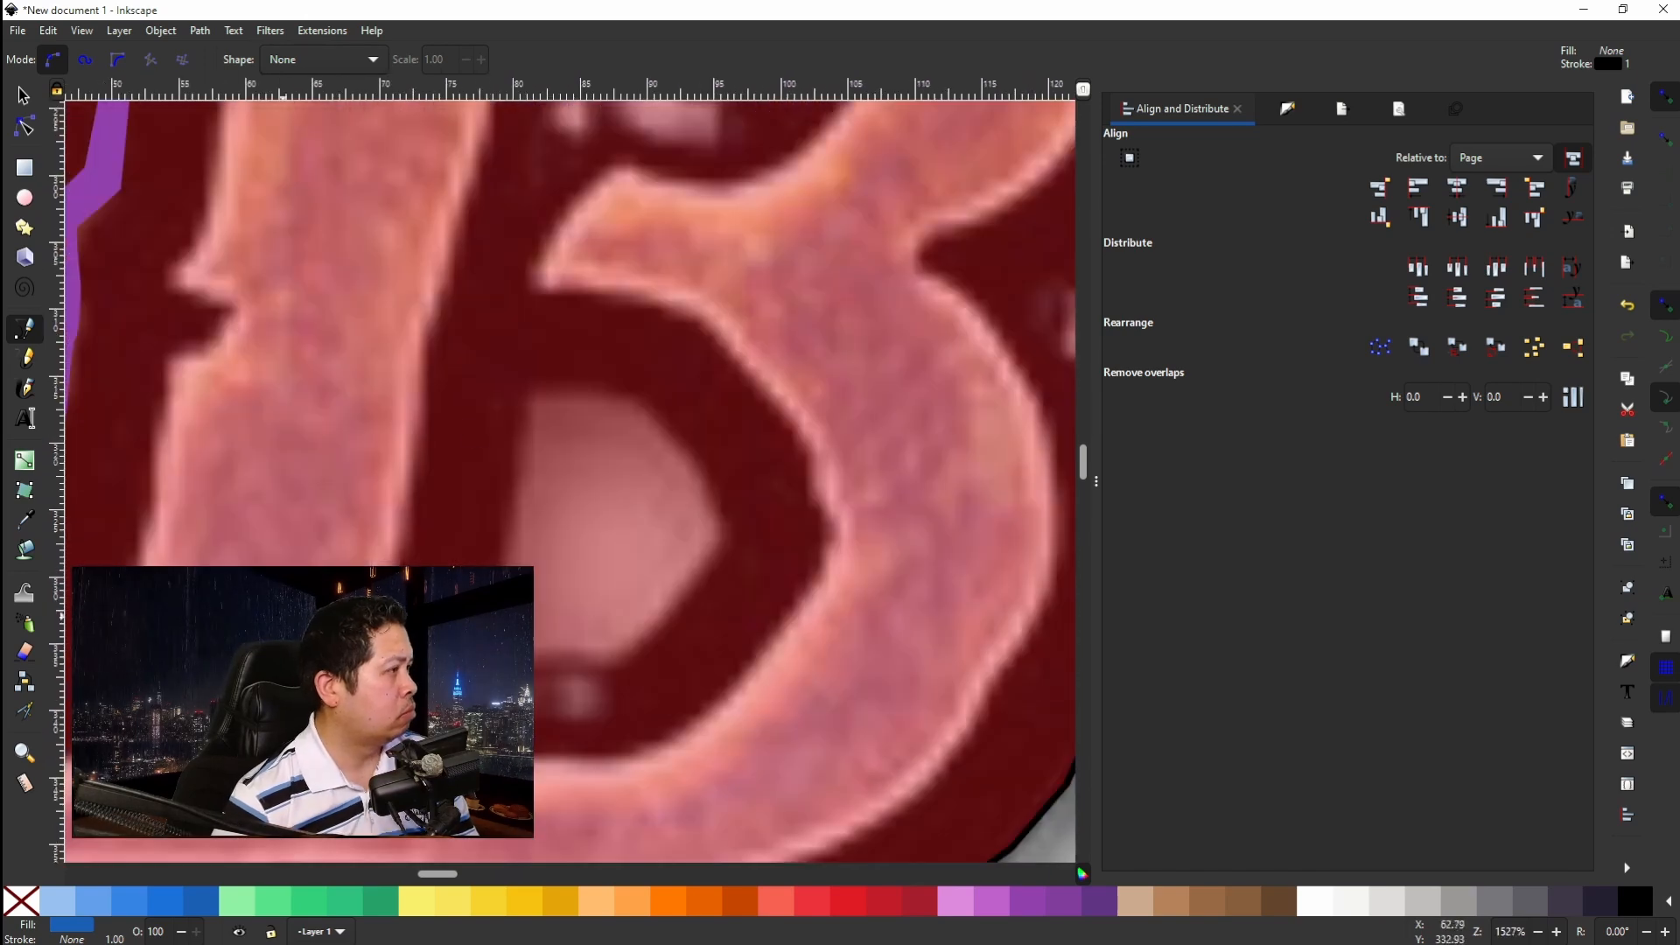
pyautogui.click(530, 389)
pyautogui.click(484, 643)
pyautogui.click(546, 654)
pyautogui.click(707, 470)
pyautogui.click(660, 428)
pyautogui.click(638, 399)
pyautogui.click(530, 389)
pyautogui.click(1228, 900)
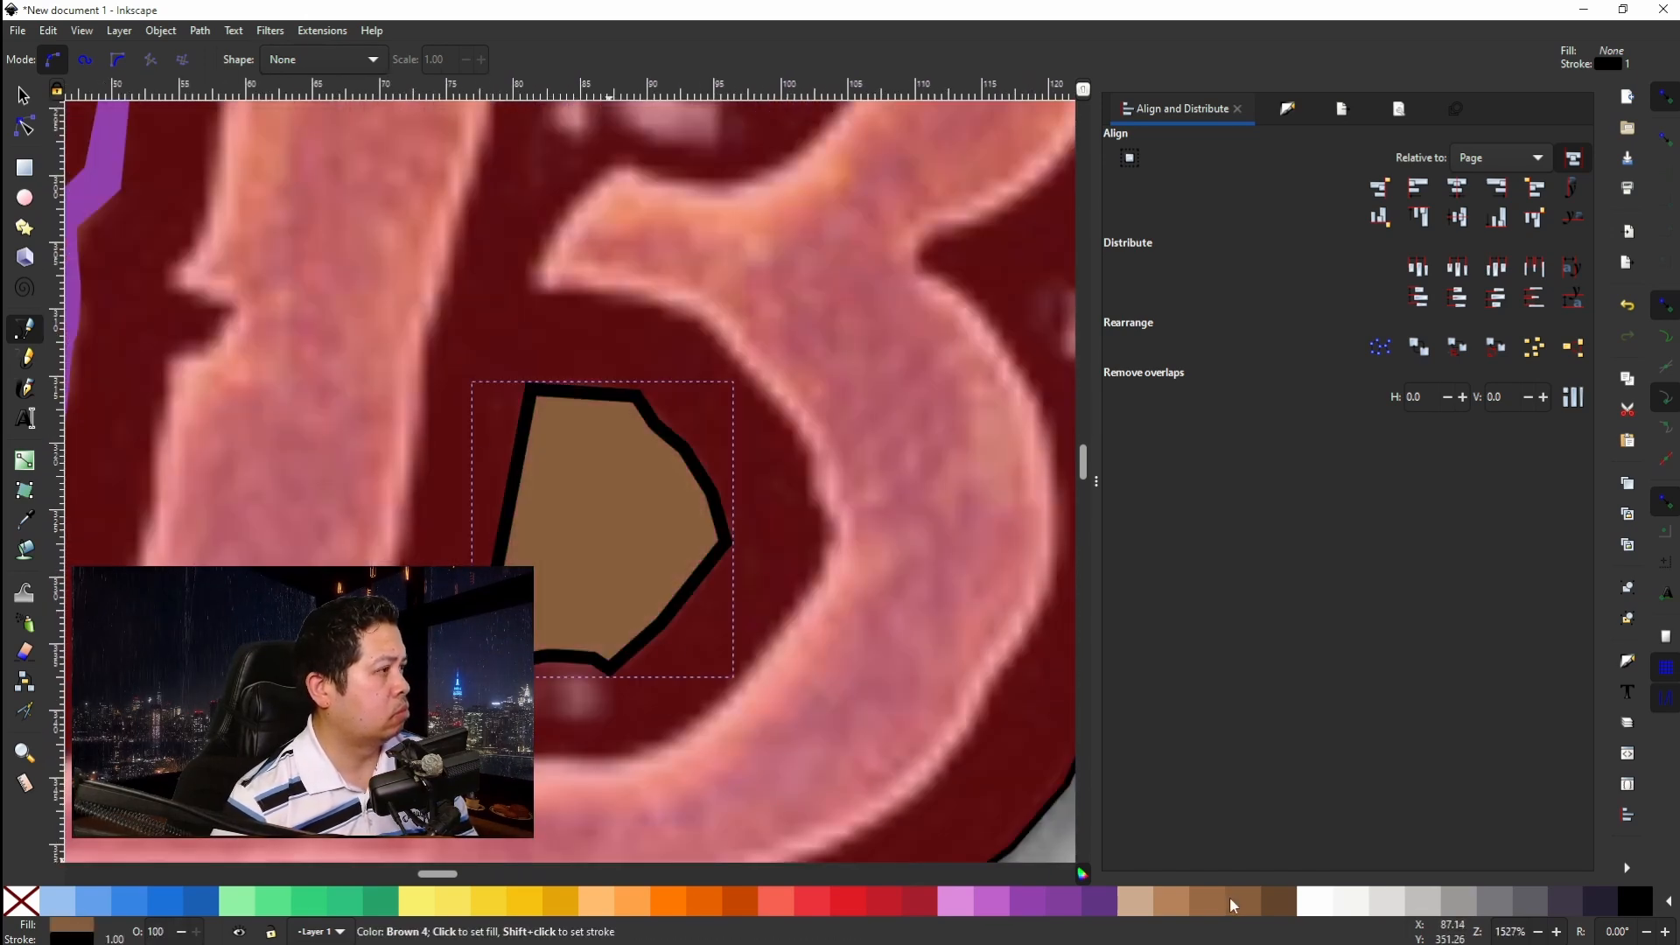
pyautogui.keyDown('shift'); pyautogui.click(21, 901); pyautogui.keyUp('shift')
# Trace the oval counter of the O as a closed path with a yellow fill and no stroke.
pyautogui.scroll(-5, 779, 619)
pyautogui.scroll(5, 779, 619)
pyautogui.click(645, 584)
pyautogui.click(689, 434)
pyautogui.click(700, 342)
pyautogui.scroll(6, 695, 263)
pyautogui.moveTo(648, 350); pyautogui.dragTo(644, 339)
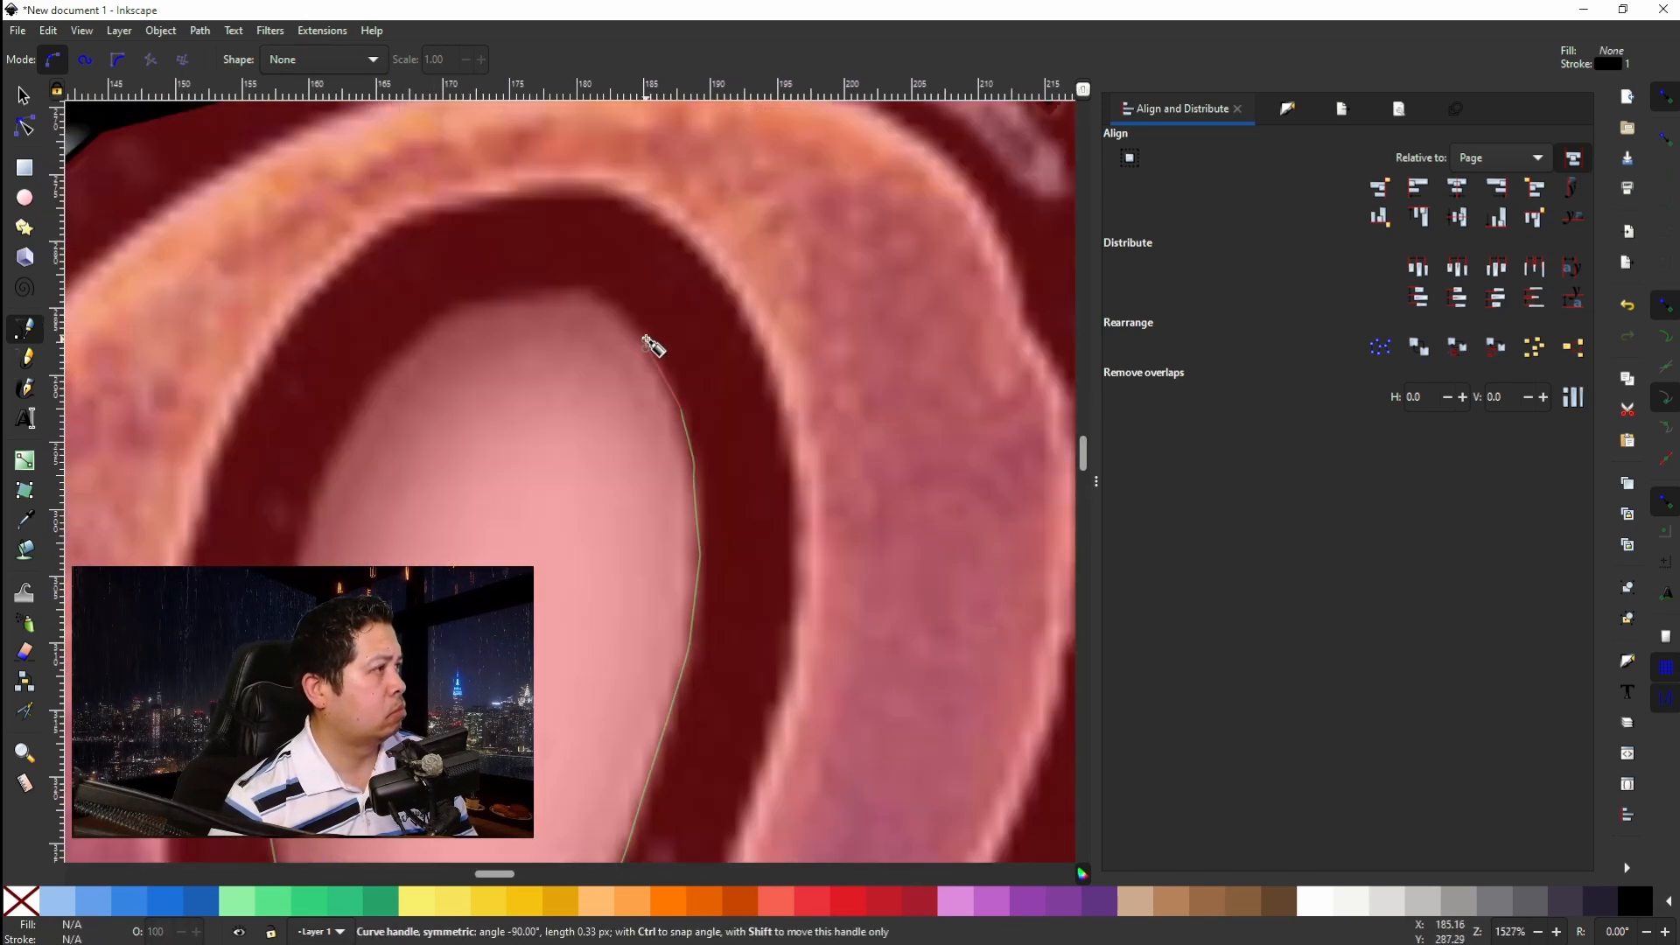
pyautogui.click(582, 284)
pyautogui.click(447, 305)
pyautogui.moveTo(343, 436); pyautogui.dragTo(342, 446)
pyautogui.click(275, 716)
pyautogui.scroll(-5, 1035, 577)
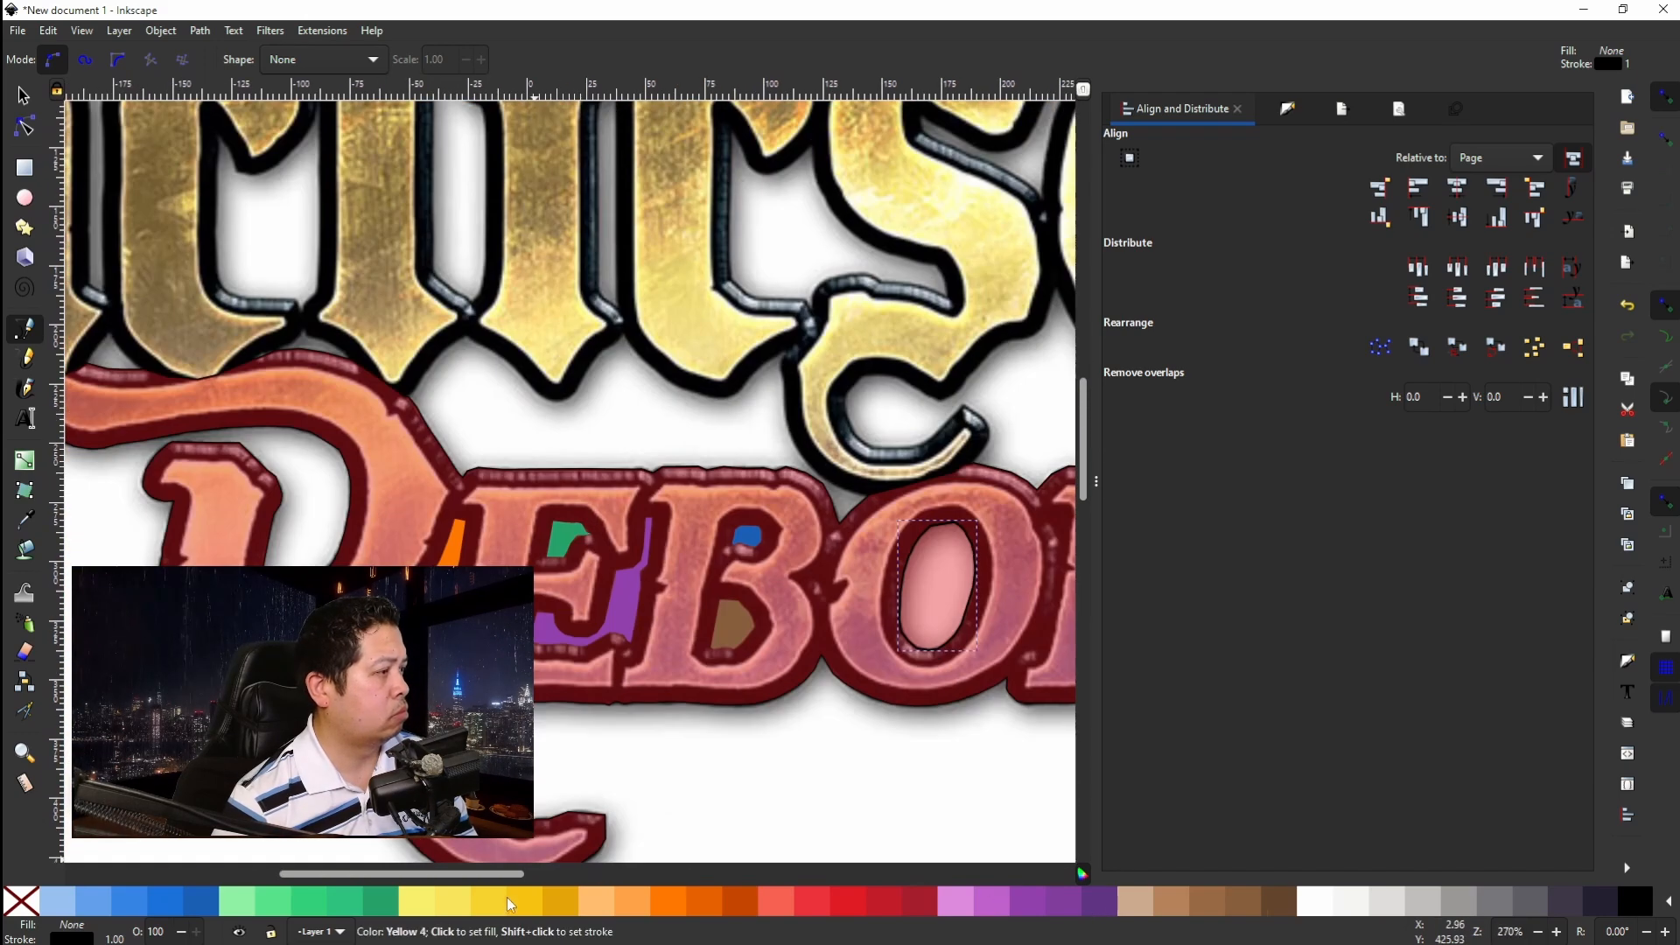
pyautogui.click(495, 900)
pyautogui.keyDown('shift'); pyautogui.click(21, 900); pyautogui.keyUp('shift')
# Trace the small R's counter as a closed path with a red fill and no stroke.
pyautogui.hscroll(11, 581, 667)
pyautogui.scroll(4, 735, 547)
pyautogui.scroll(2, 745, 539)
pyautogui.click(637, 585)
pyautogui.click(680, 328)
pyautogui.click(900, 351)
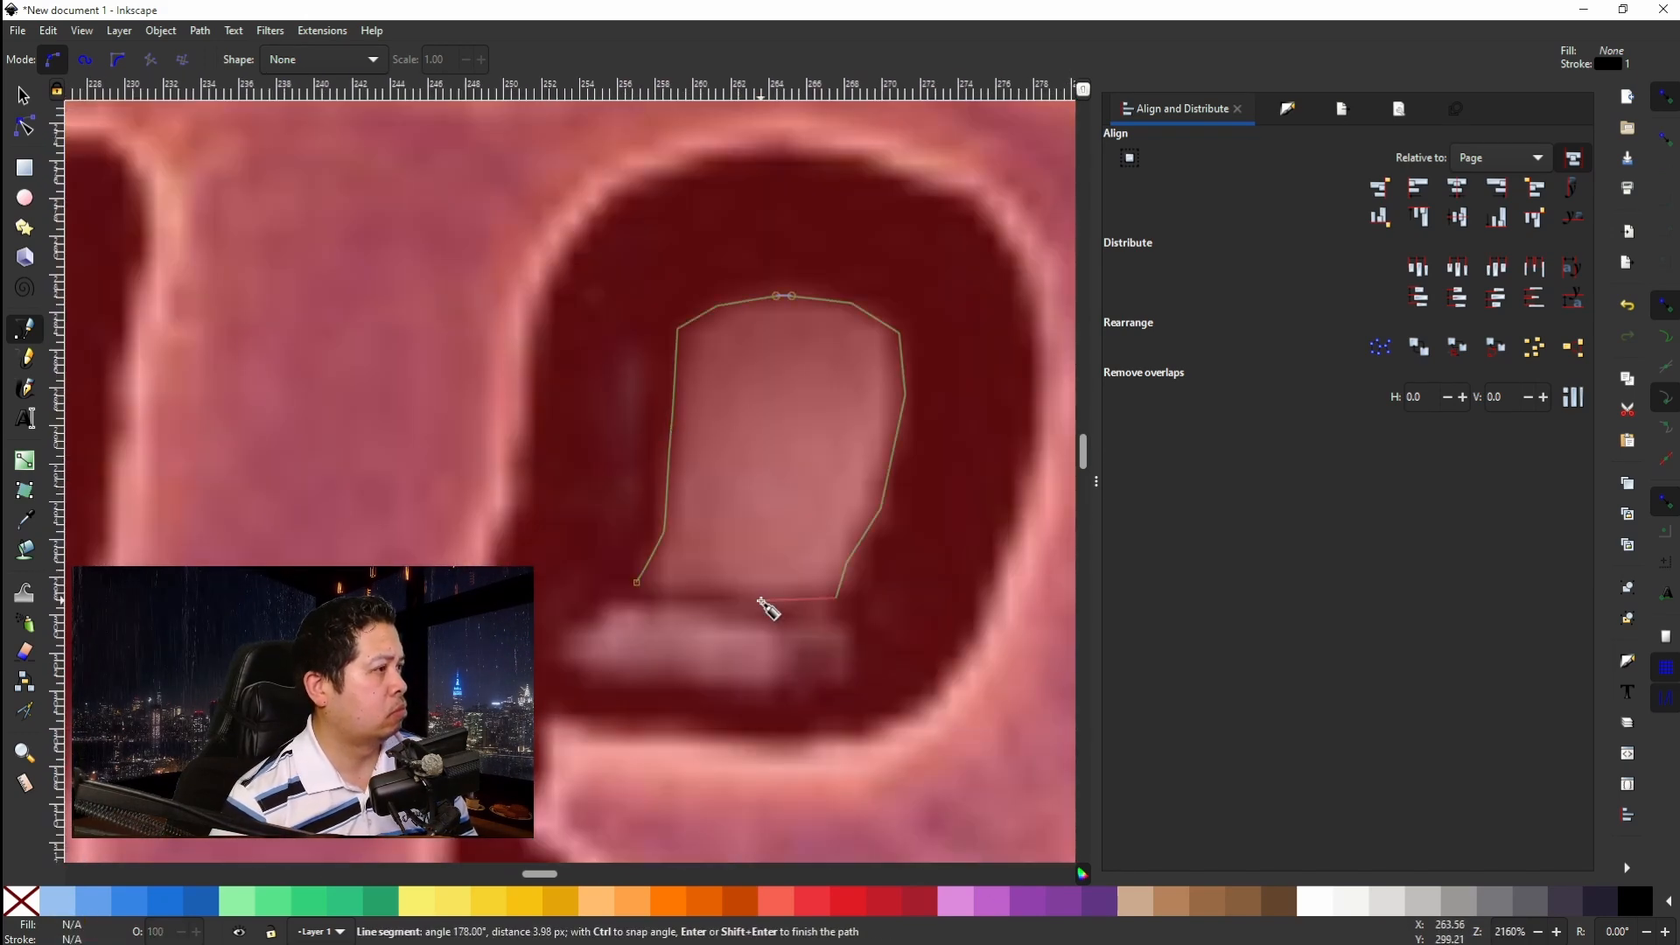
pyautogui.click(637, 584)
pyautogui.click(848, 900)
pyautogui.keyDown('shift'); pyautogui.click(21, 900); pyautogui.keyUp('shift')
# Trace the triangular gap between the small R and the N as a closed path with a purple fill and no stroke.
pyautogui.scroll(-5, 516, 328)
pyautogui.scroll(5, 640, 447)
pyautogui.click(671, 382)
pyautogui.click(799, 622)
pyautogui.click(875, 213)
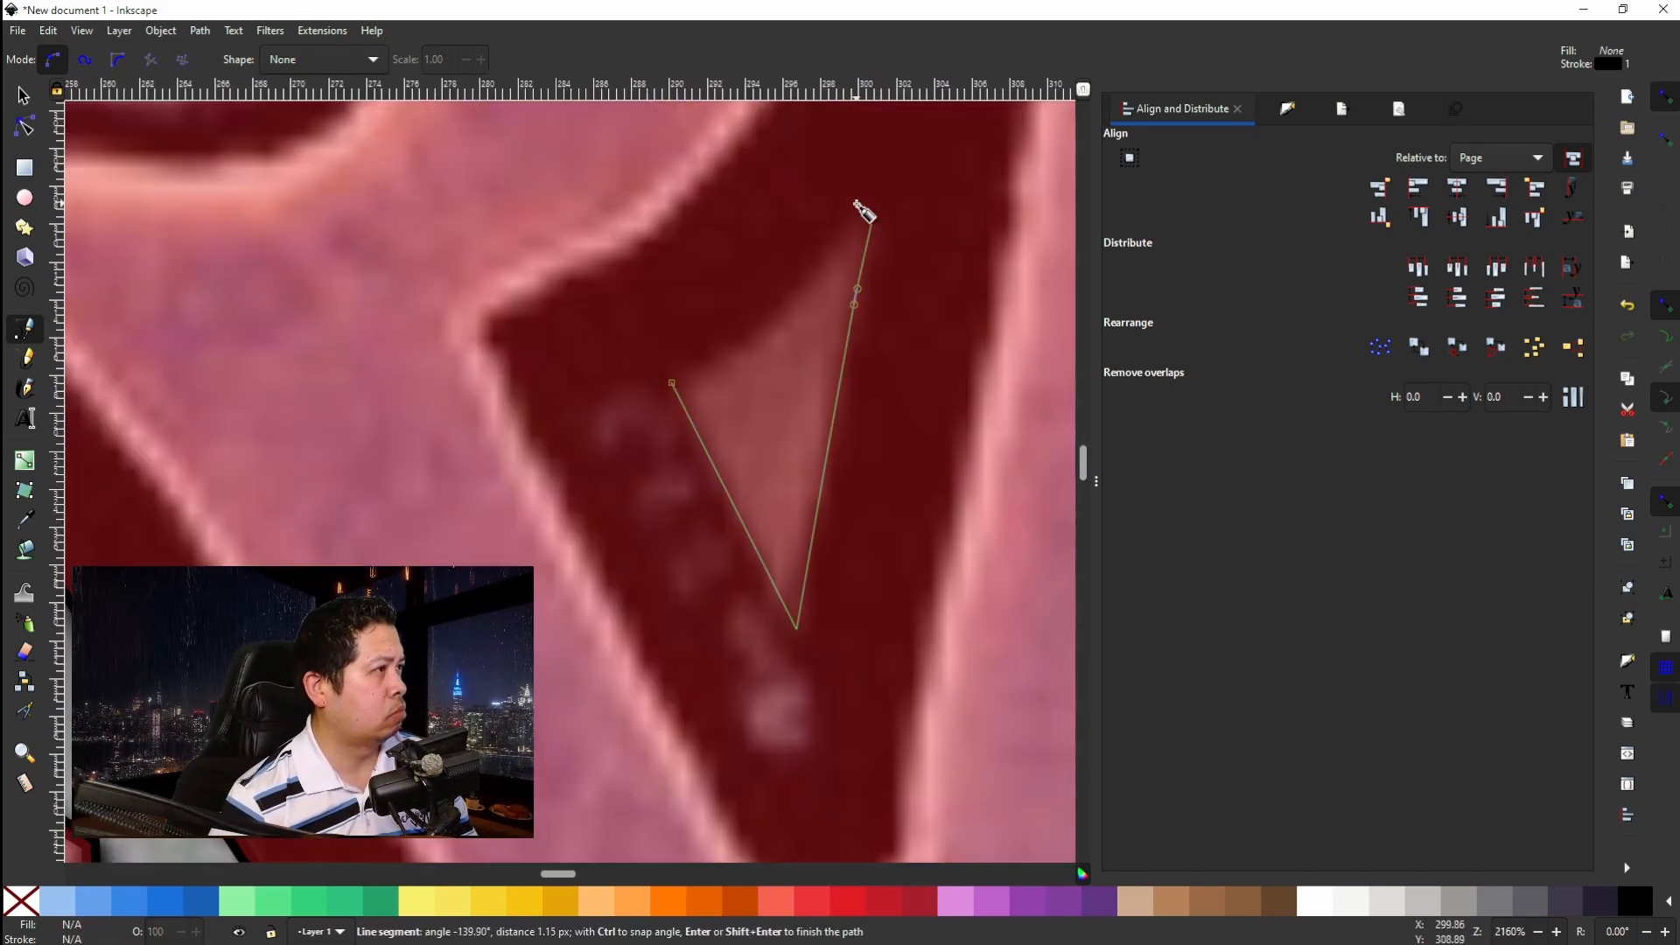
pyautogui.click(671, 382)
pyautogui.scroll(-4, 668, 391)
pyautogui.click(1027, 900)
pyautogui.keyDown('shift'); pyautogui.click(16, 900); pyautogui.keyUp('shift')
# Set the opacity of the red Reborn shape to 100%.
pyautogui.scroll(-4, 241, 655)
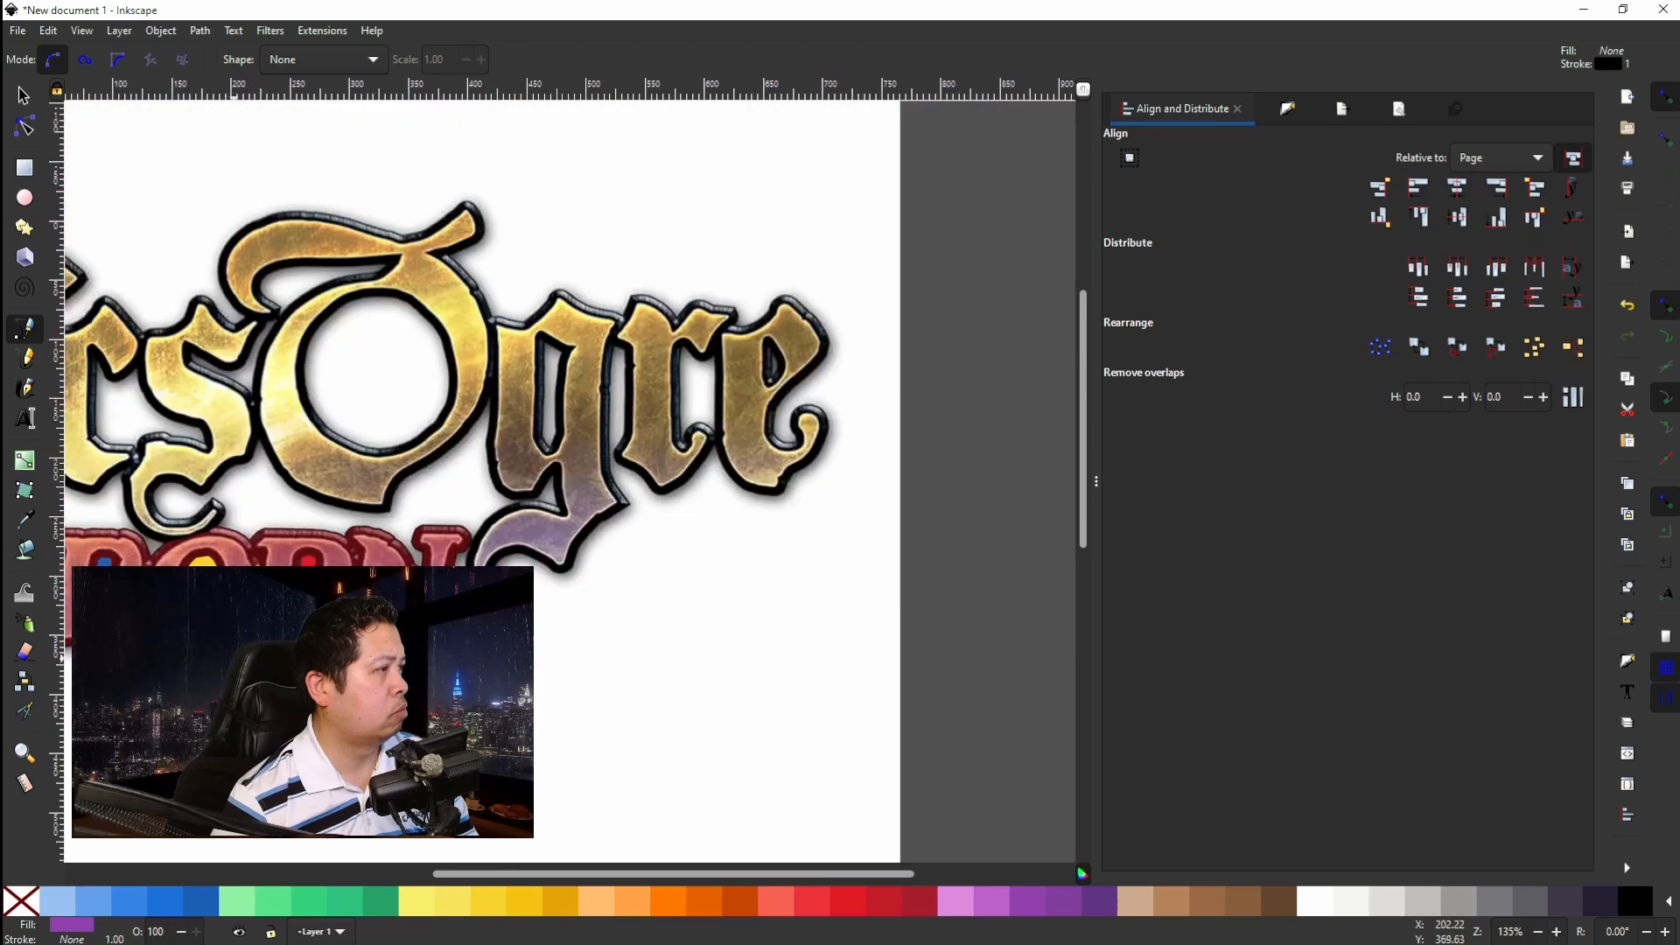
pyautogui.scroll(2, 241, 655)
pyautogui.scroll(2, 242, 655)
pyautogui.hscroll(-10, 401, 418)
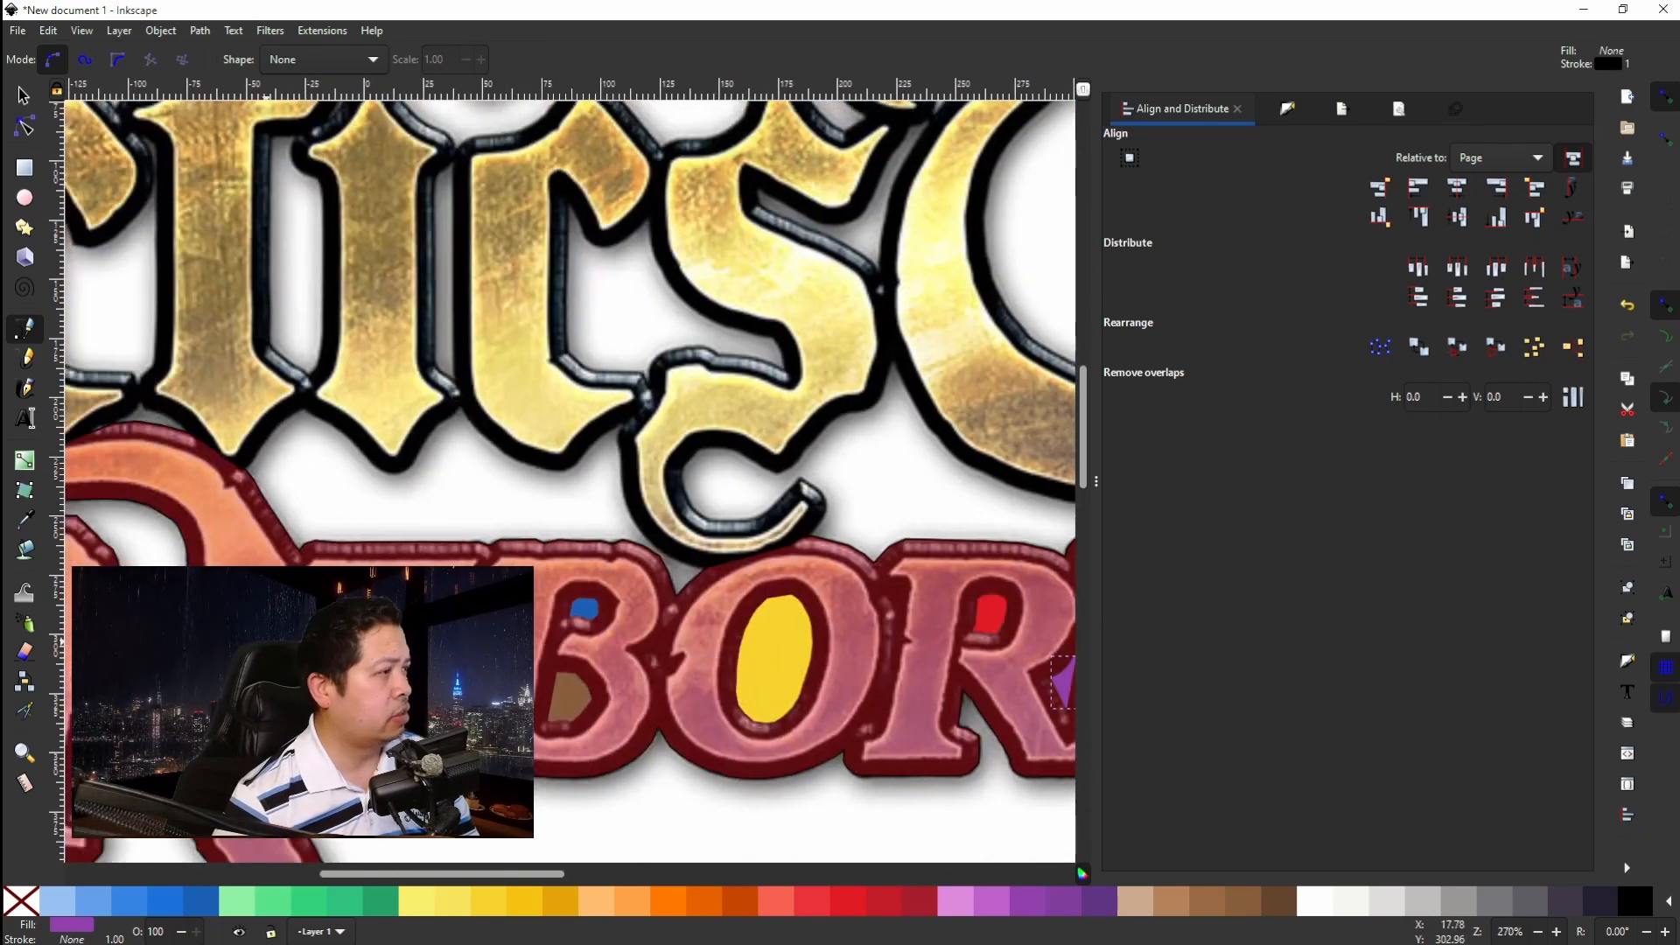
pyautogui.scroll(-5, 401, 418)
pyautogui.hscroll(-3, 401, 418)
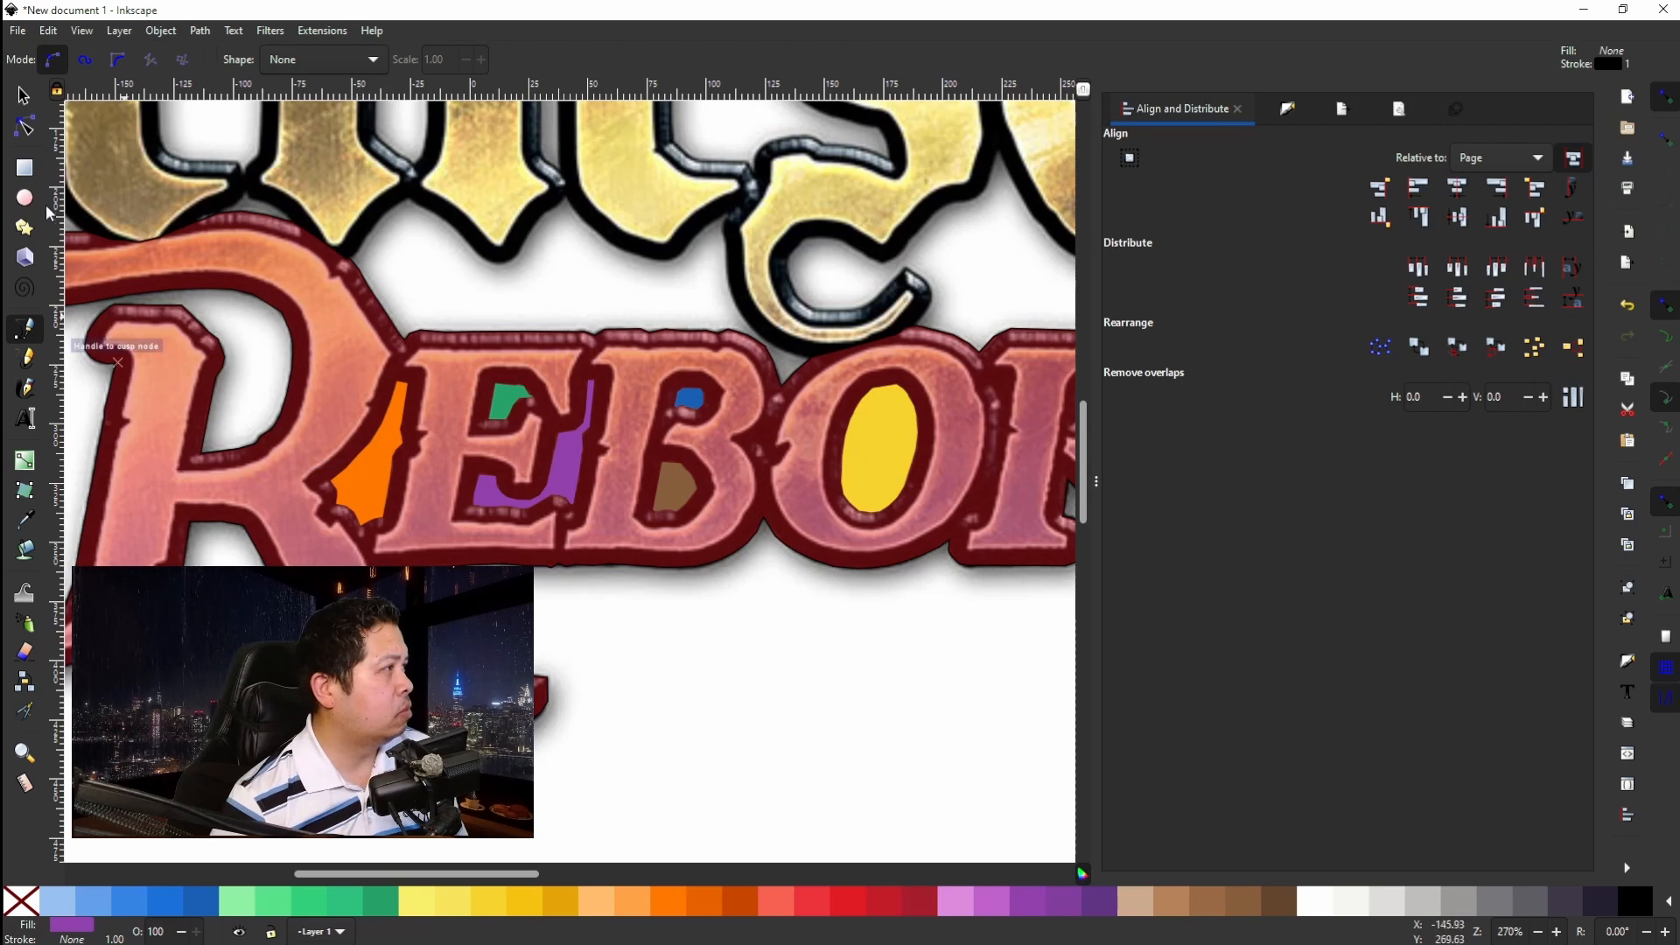
pyautogui.click(24, 95)
pyautogui.click(358, 353)
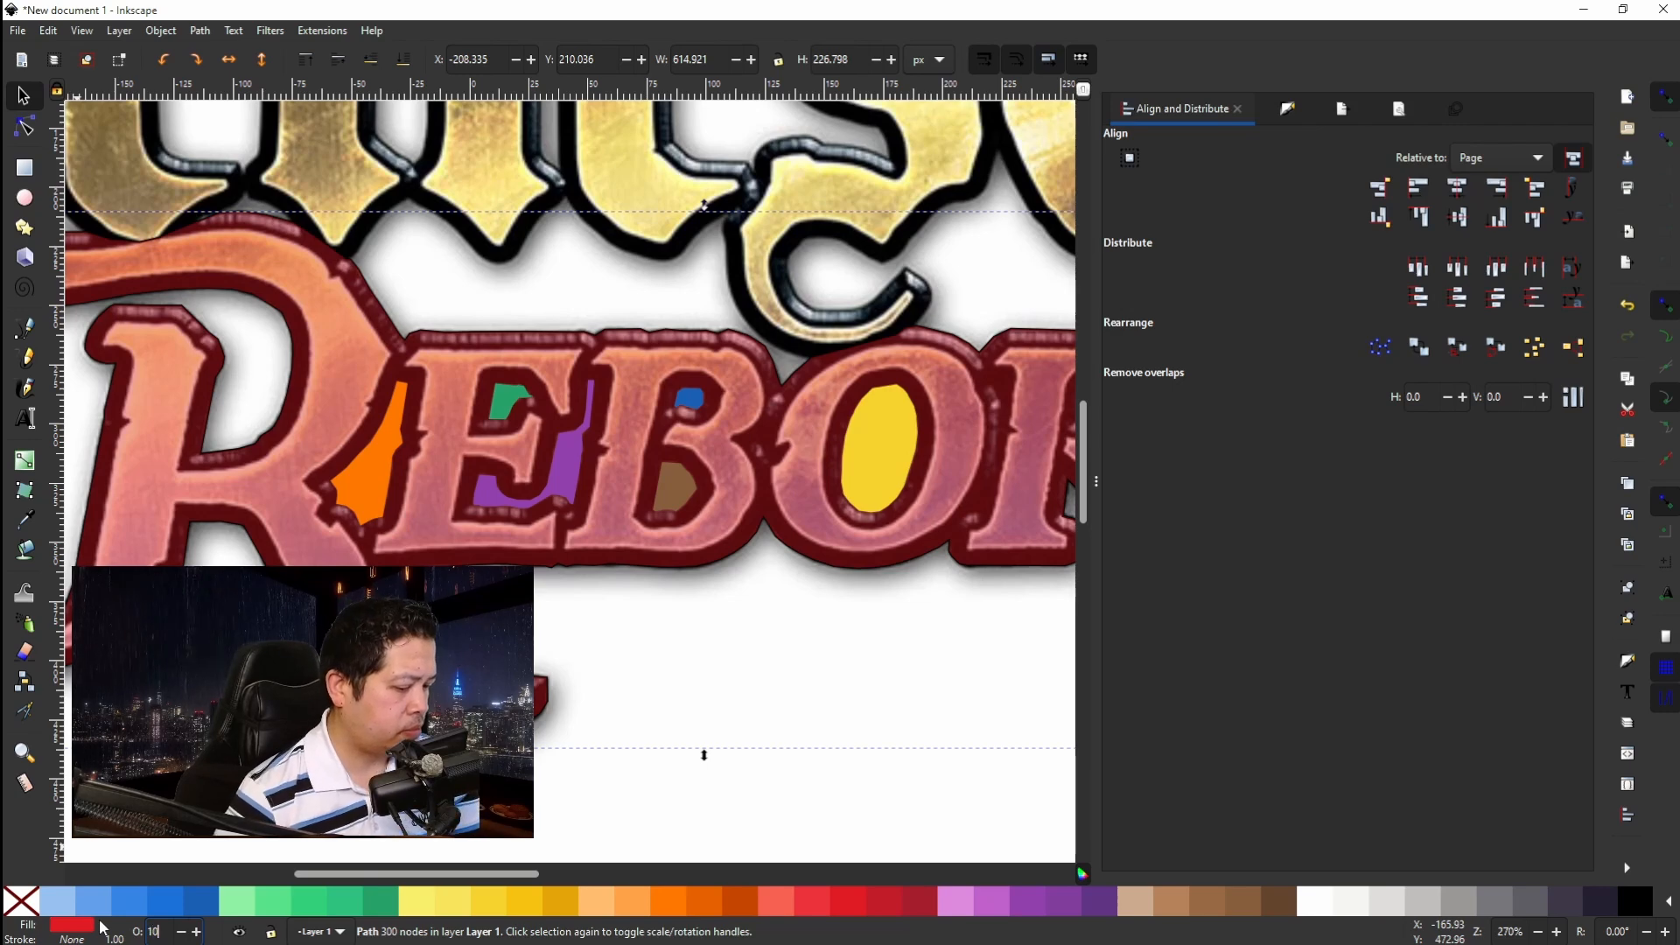
pyautogui.press('Return')
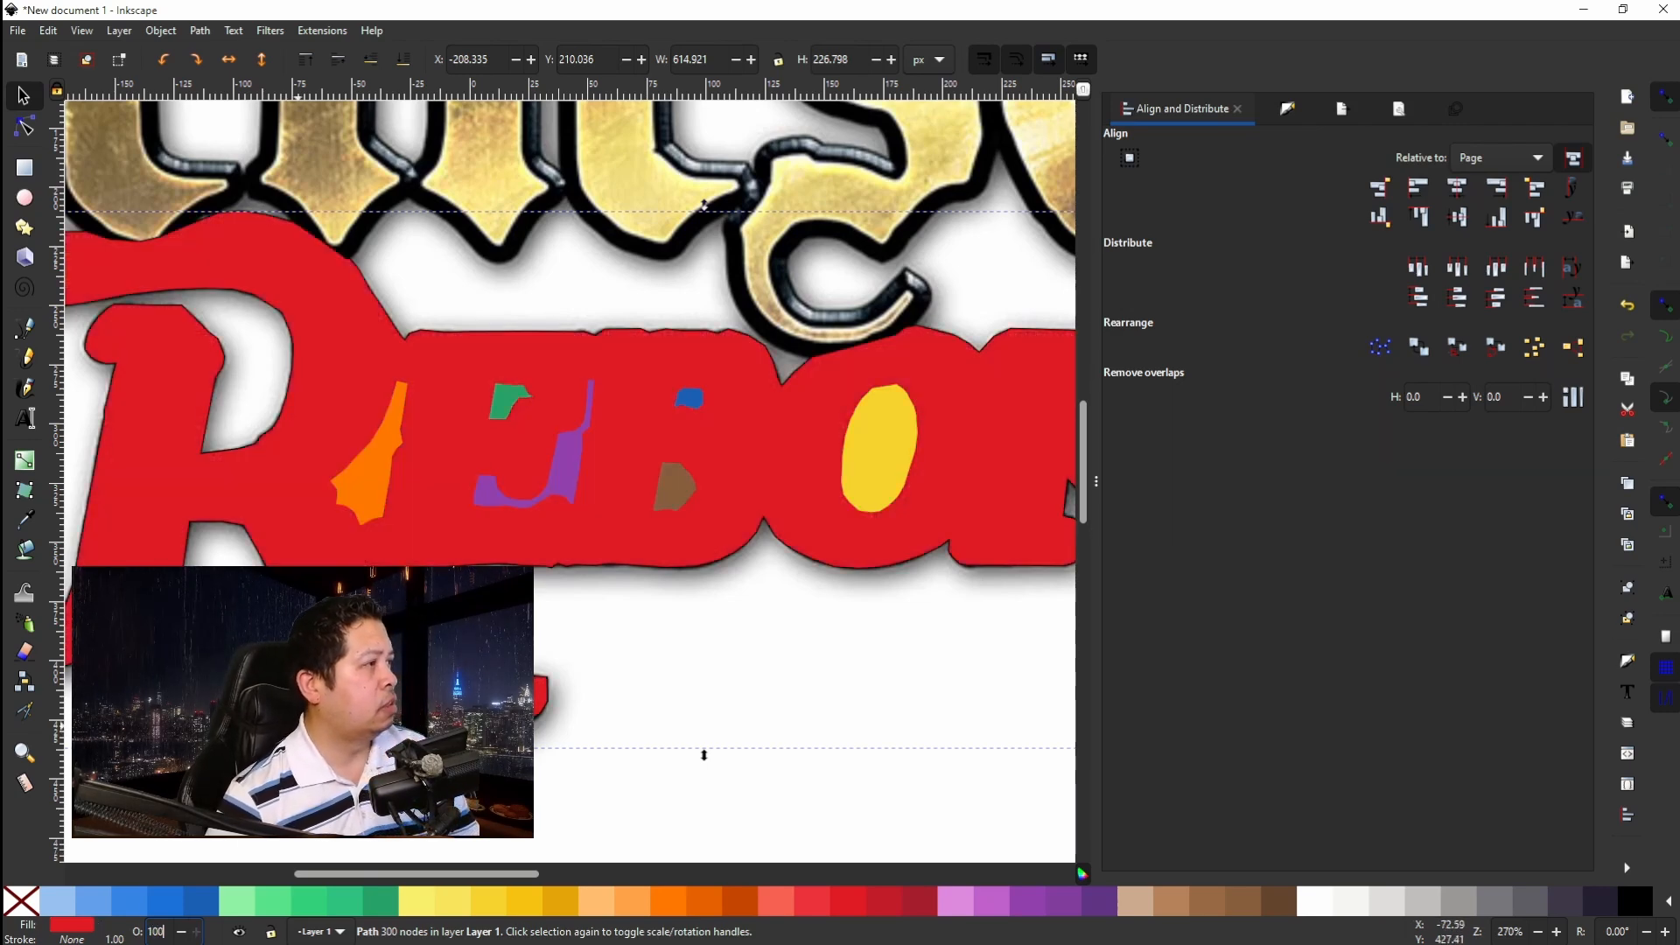
# Subtract the orange shape between the large R and the E from the red Reborn shape using Difference.
pyautogui.scroll(-2, 297, 726)
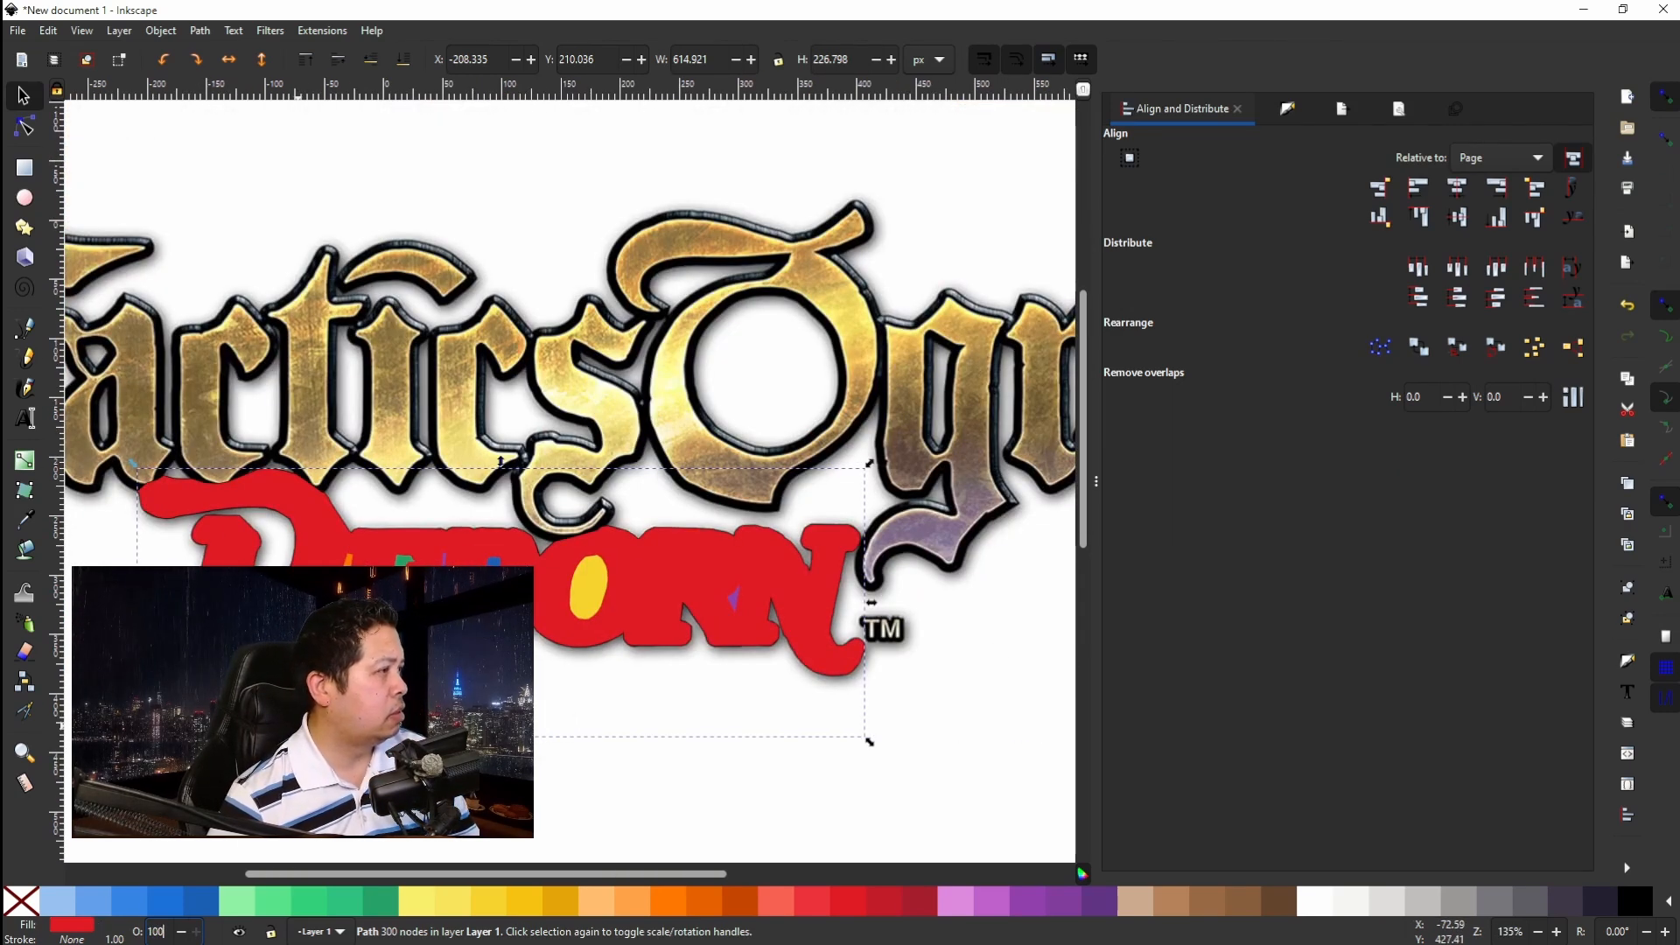
pyautogui.scroll(2, 297, 726)
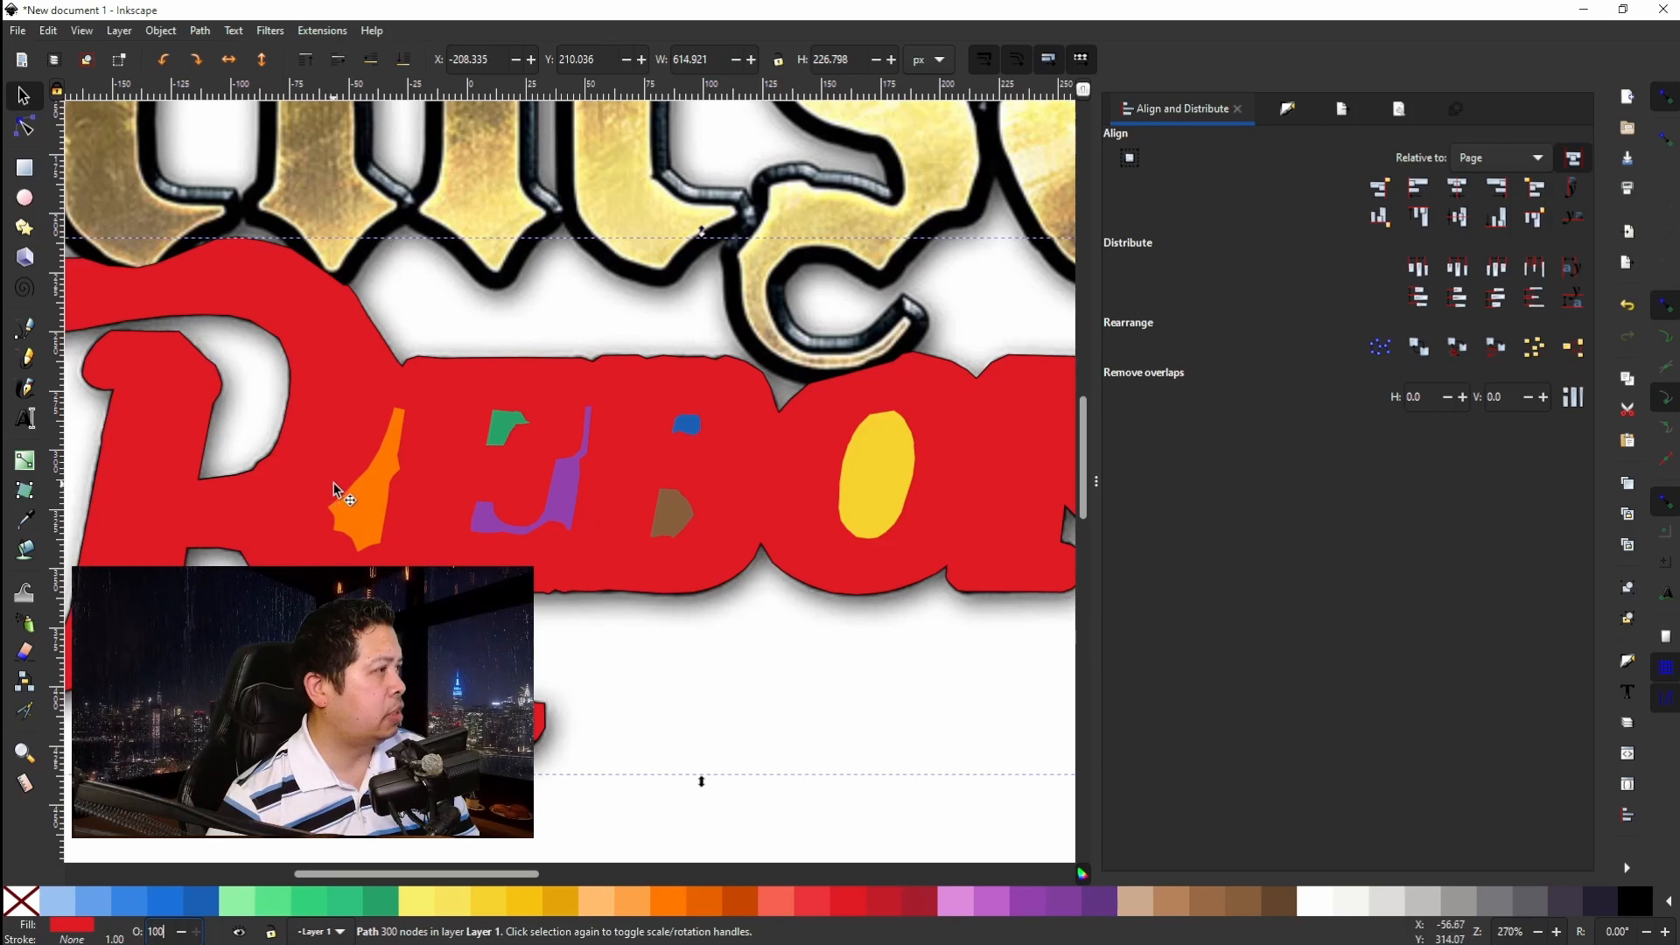
pyautogui.click(333, 456)
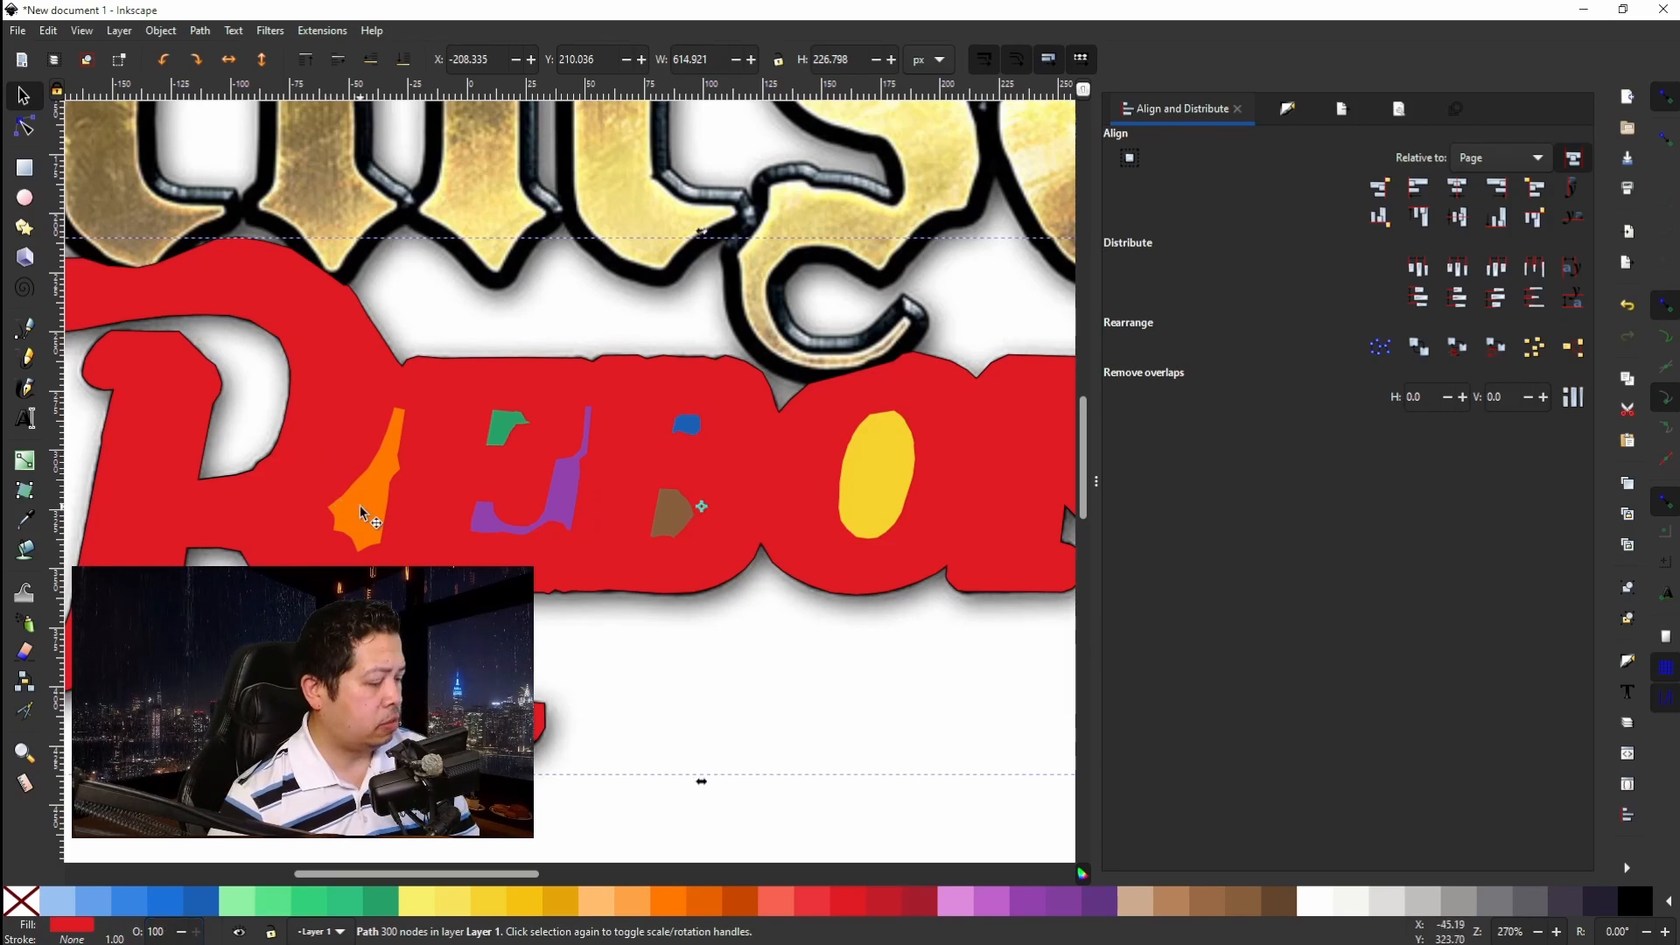
pyautogui.keyDown('shift'); pyautogui.click(381, 511); pyautogui.keyUp('shift')
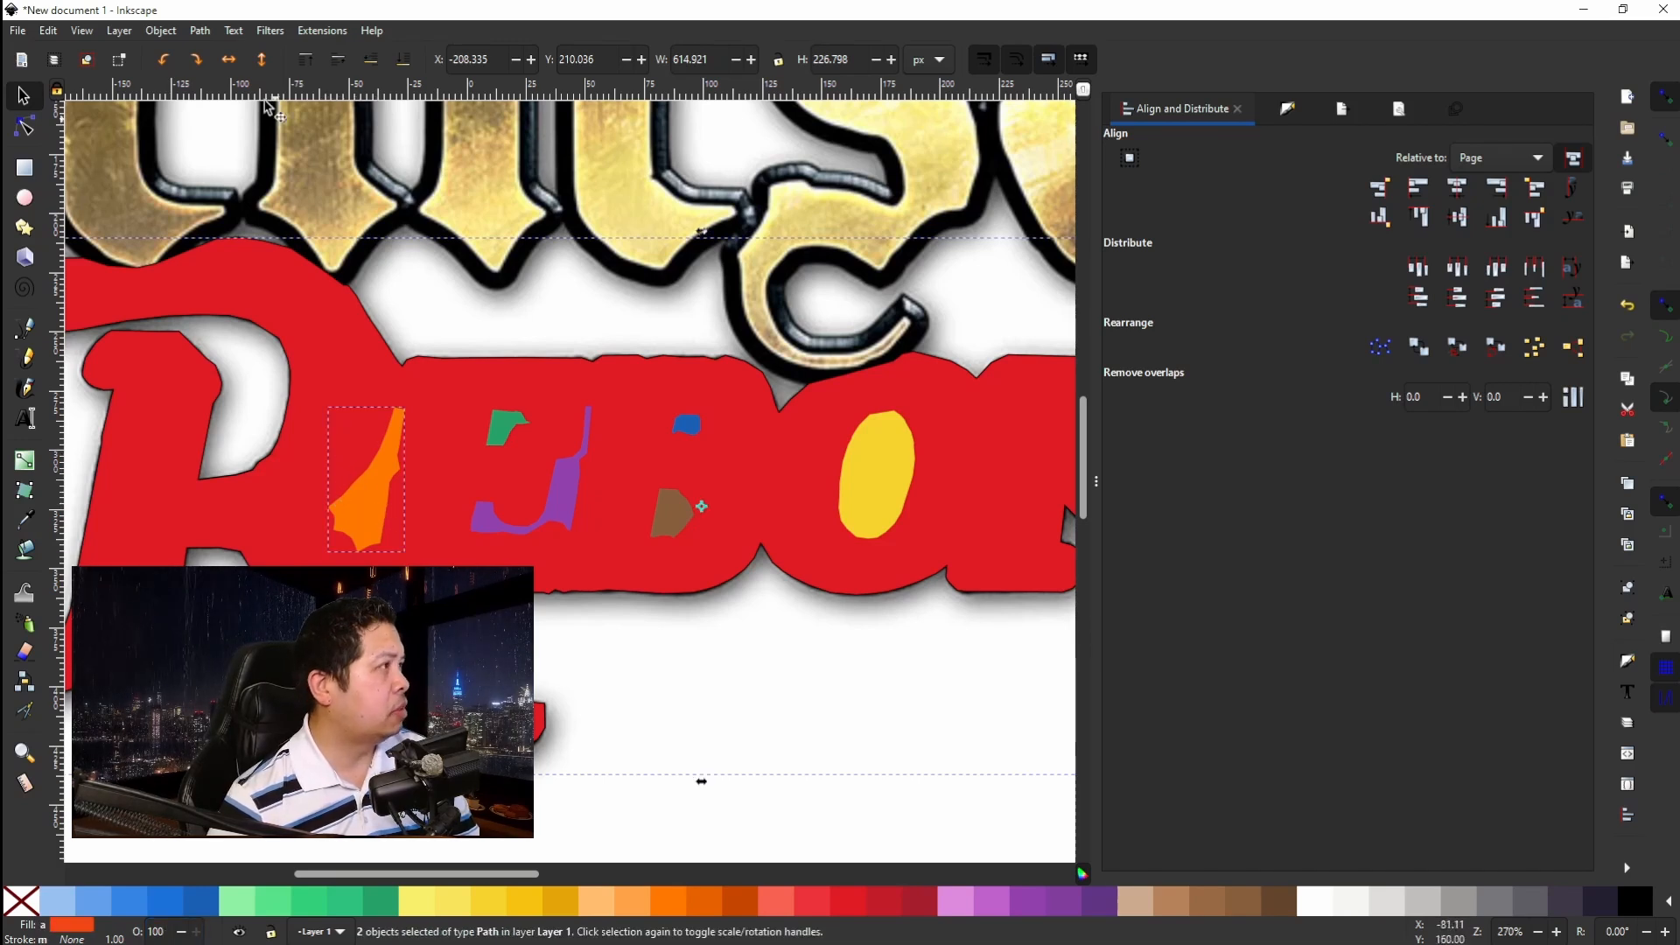
pyautogui.click(160, 31)
pyautogui.moveTo(191, 35)
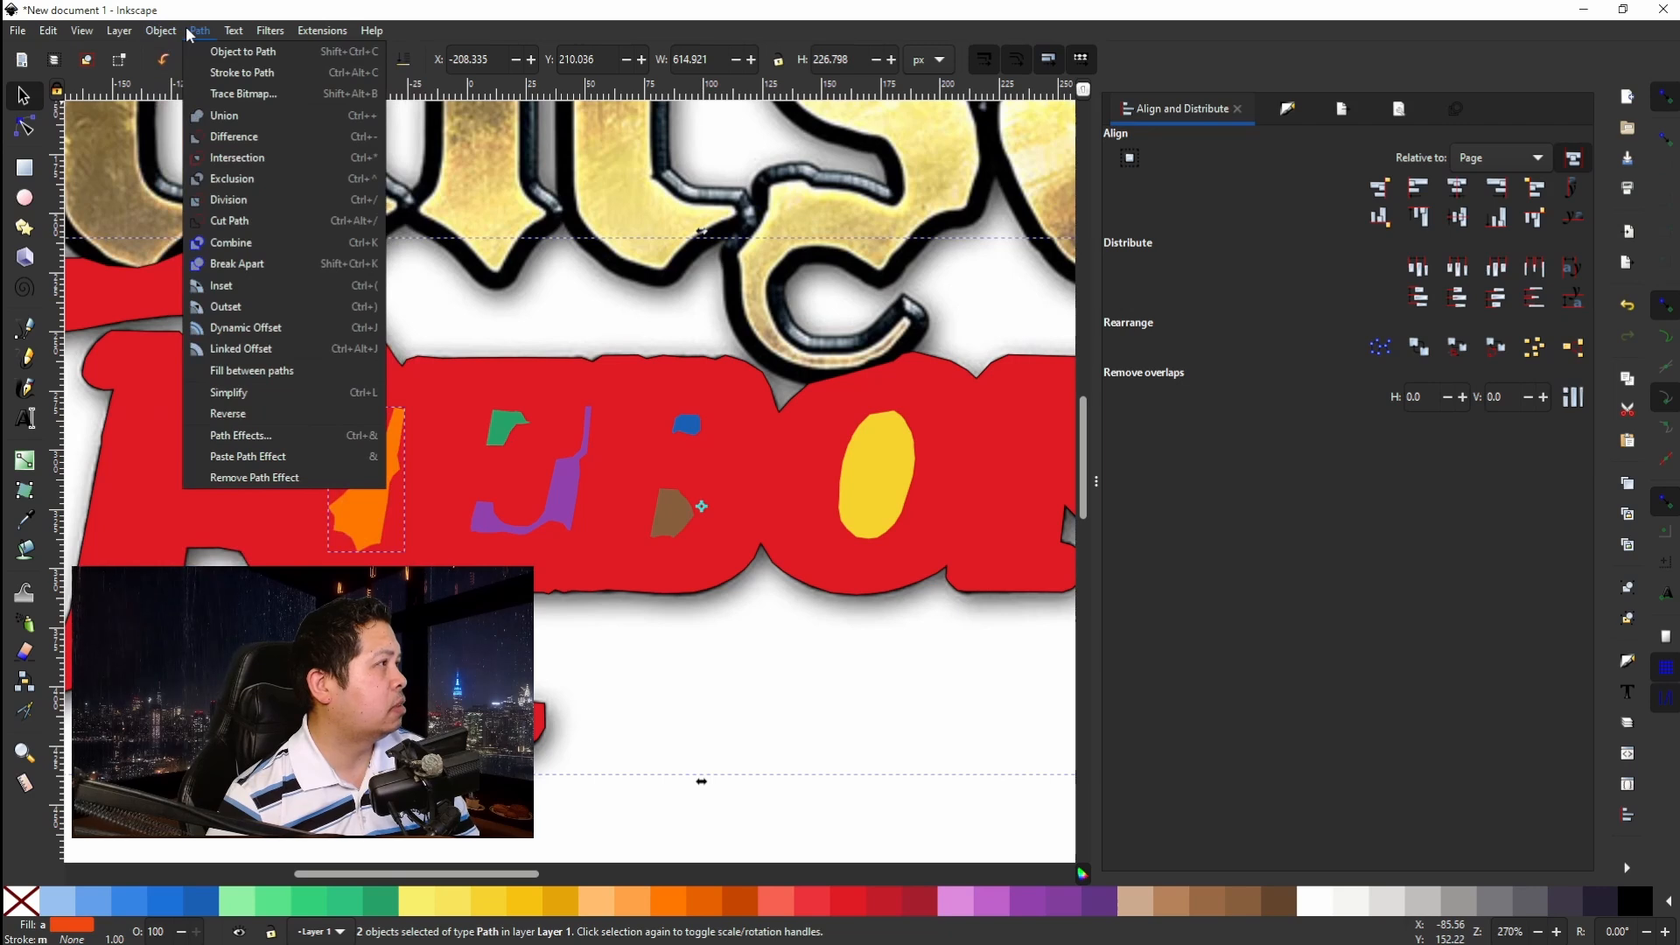
pyautogui.click(232, 137)
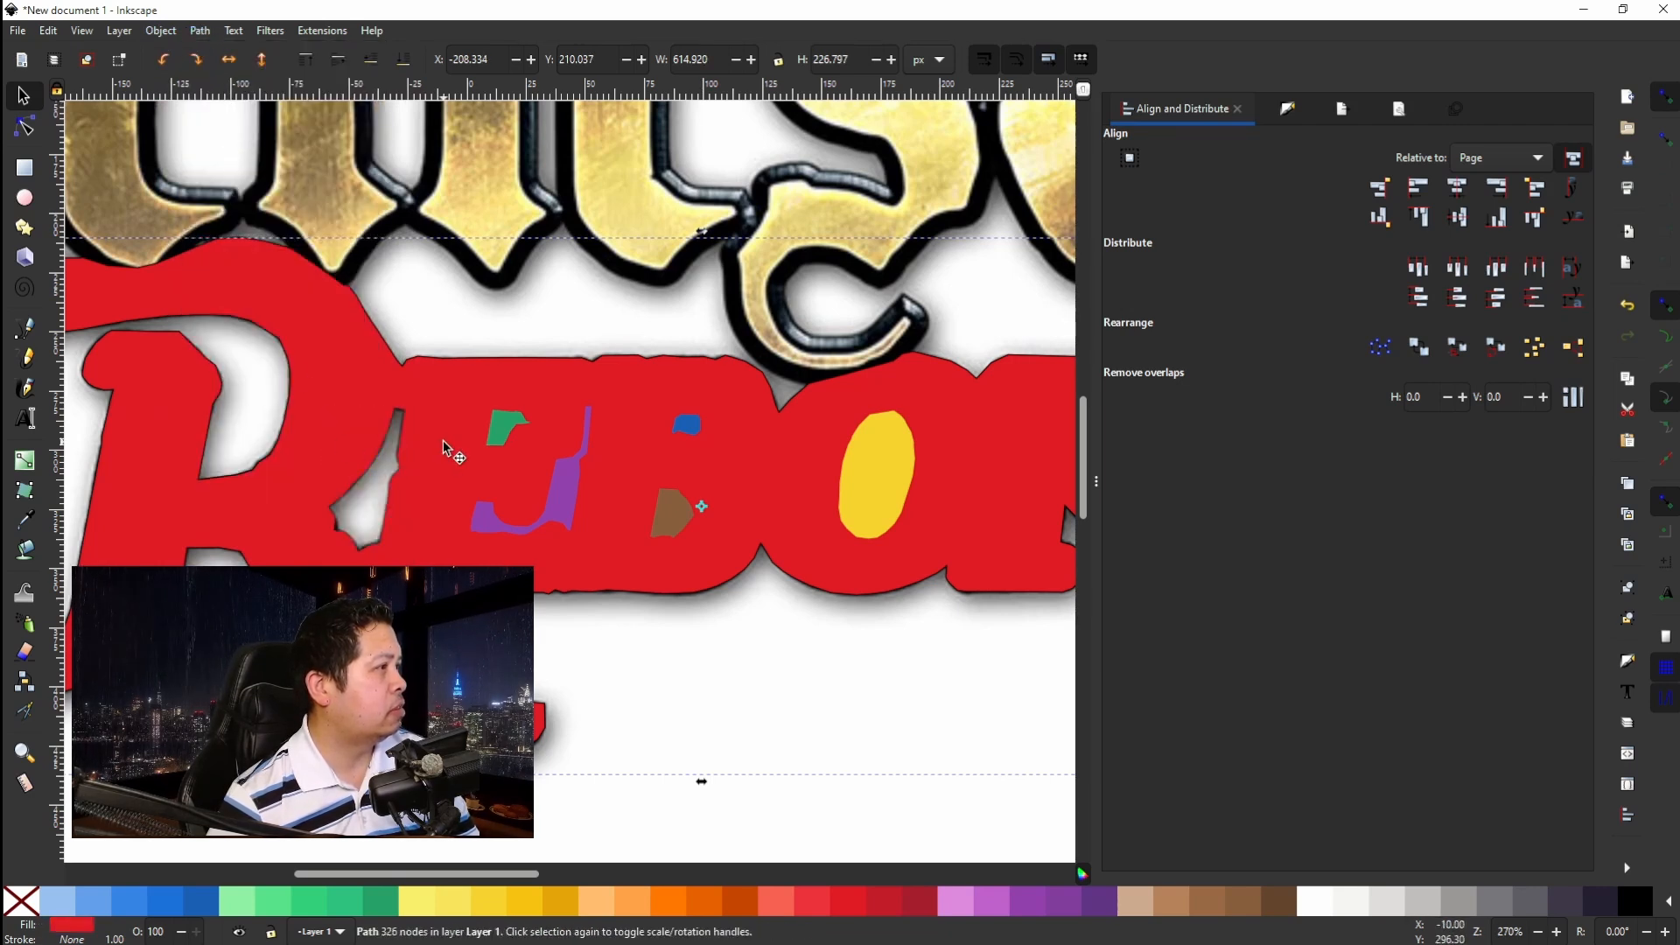
# Subtract the green and purple shapes around the E from the red Reborn shape using Difference.
pyautogui.press('shift')
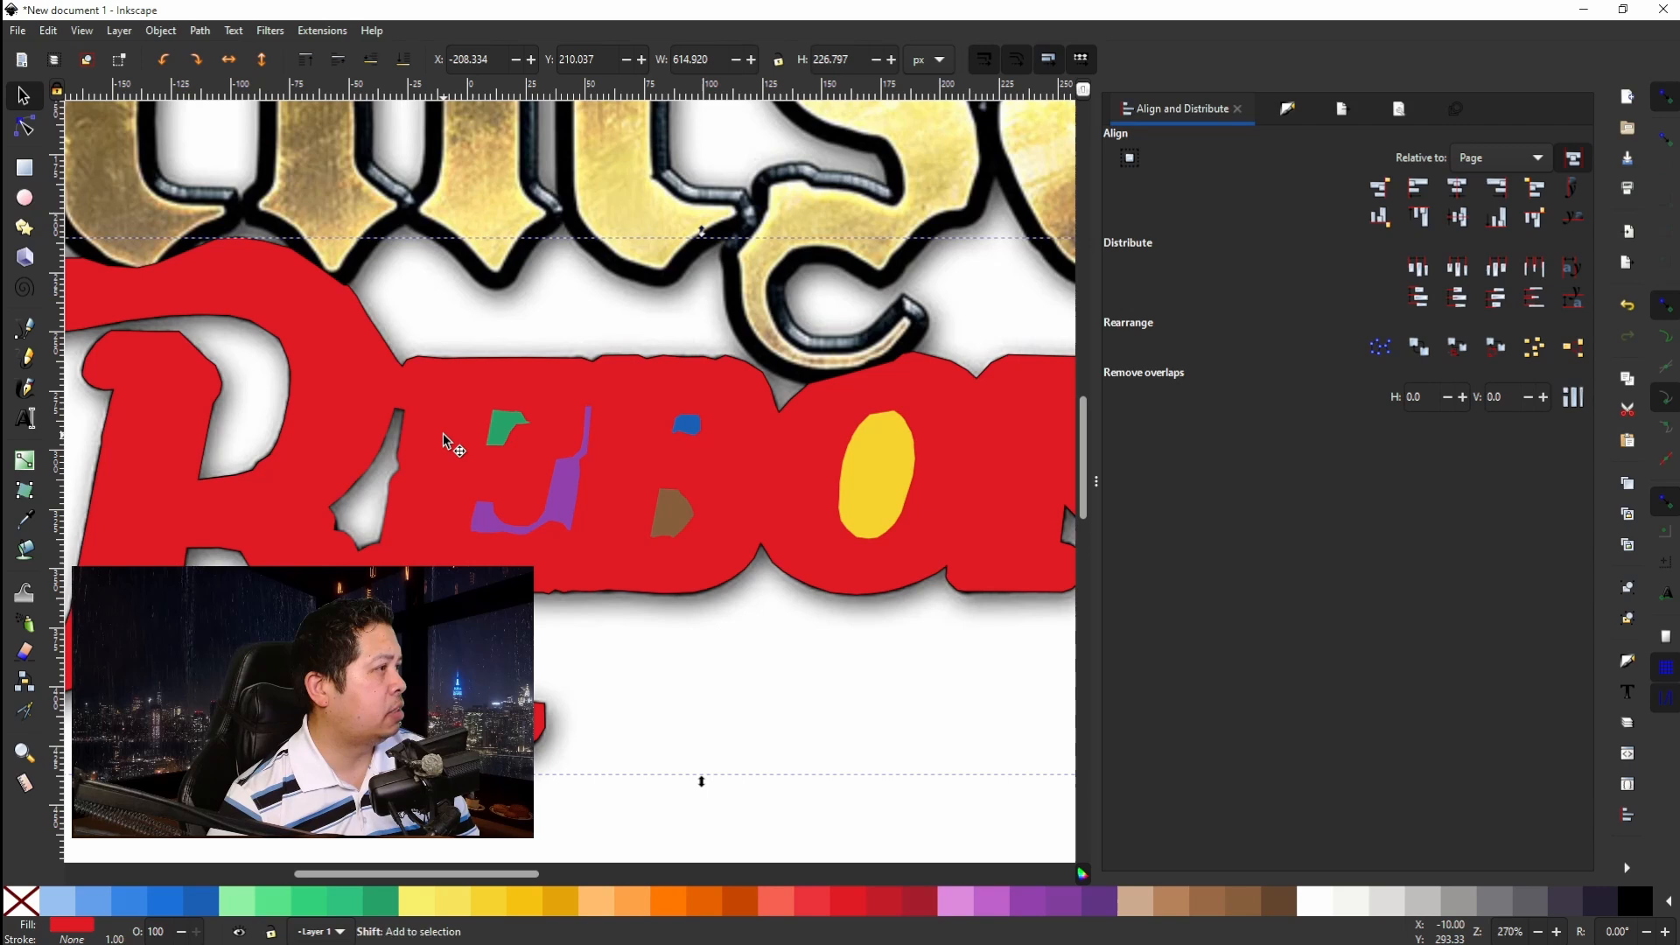
pyautogui.keyDown('shift'); pyautogui.click(505, 429); pyautogui.keyUp('shift')
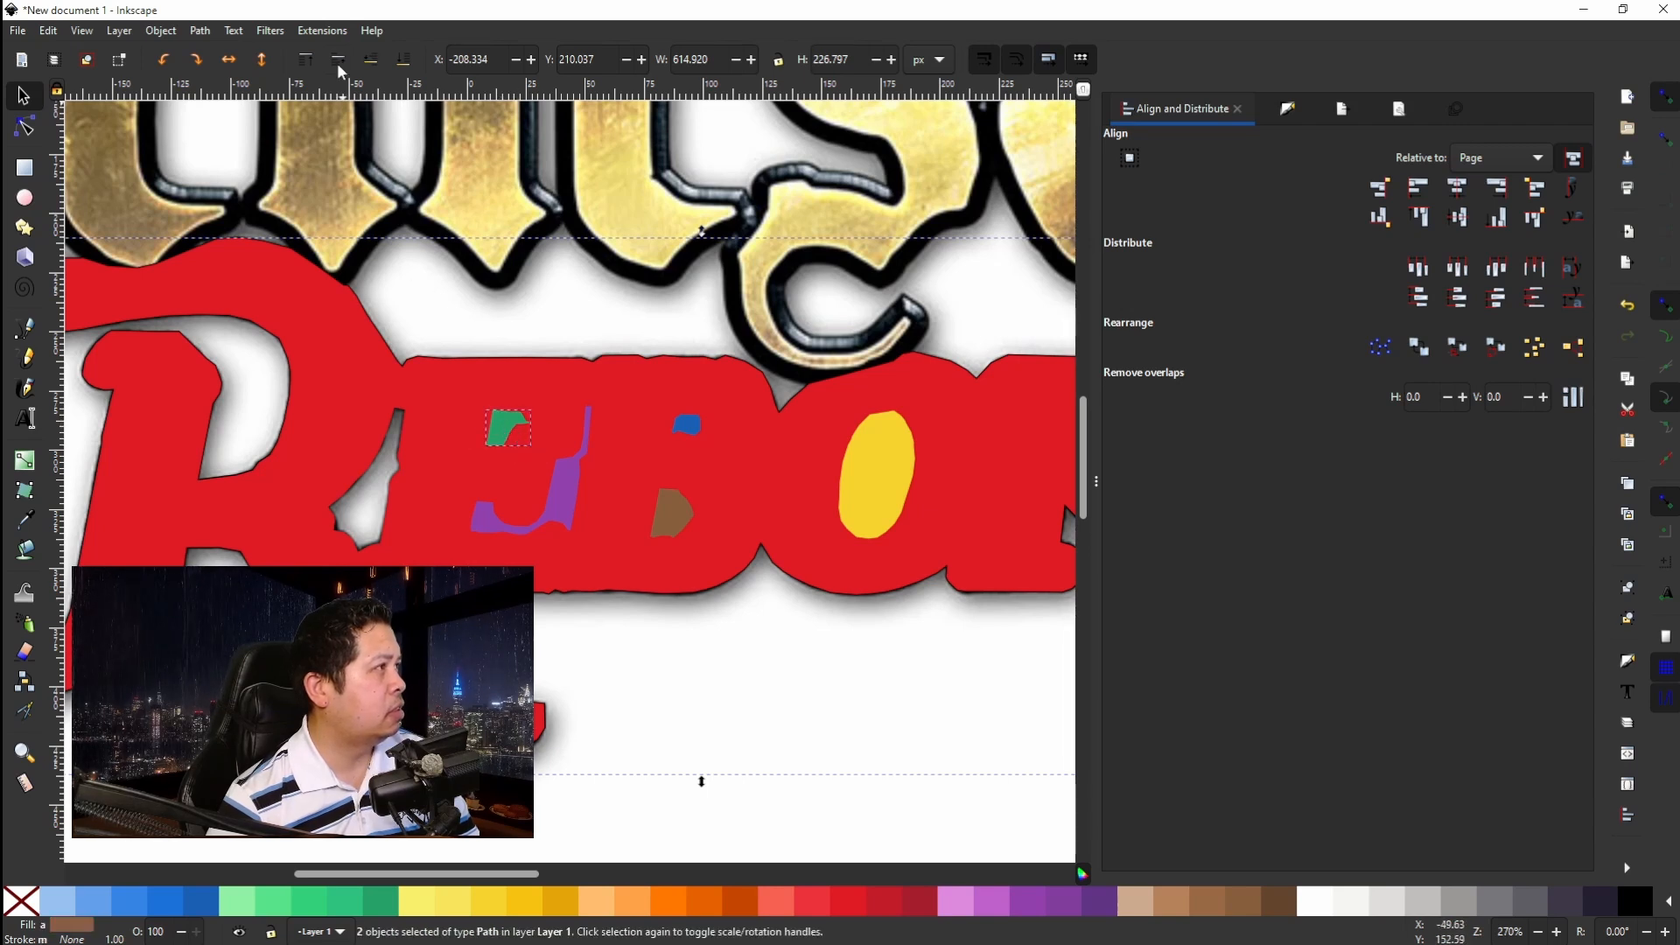
pyautogui.click(208, 33)
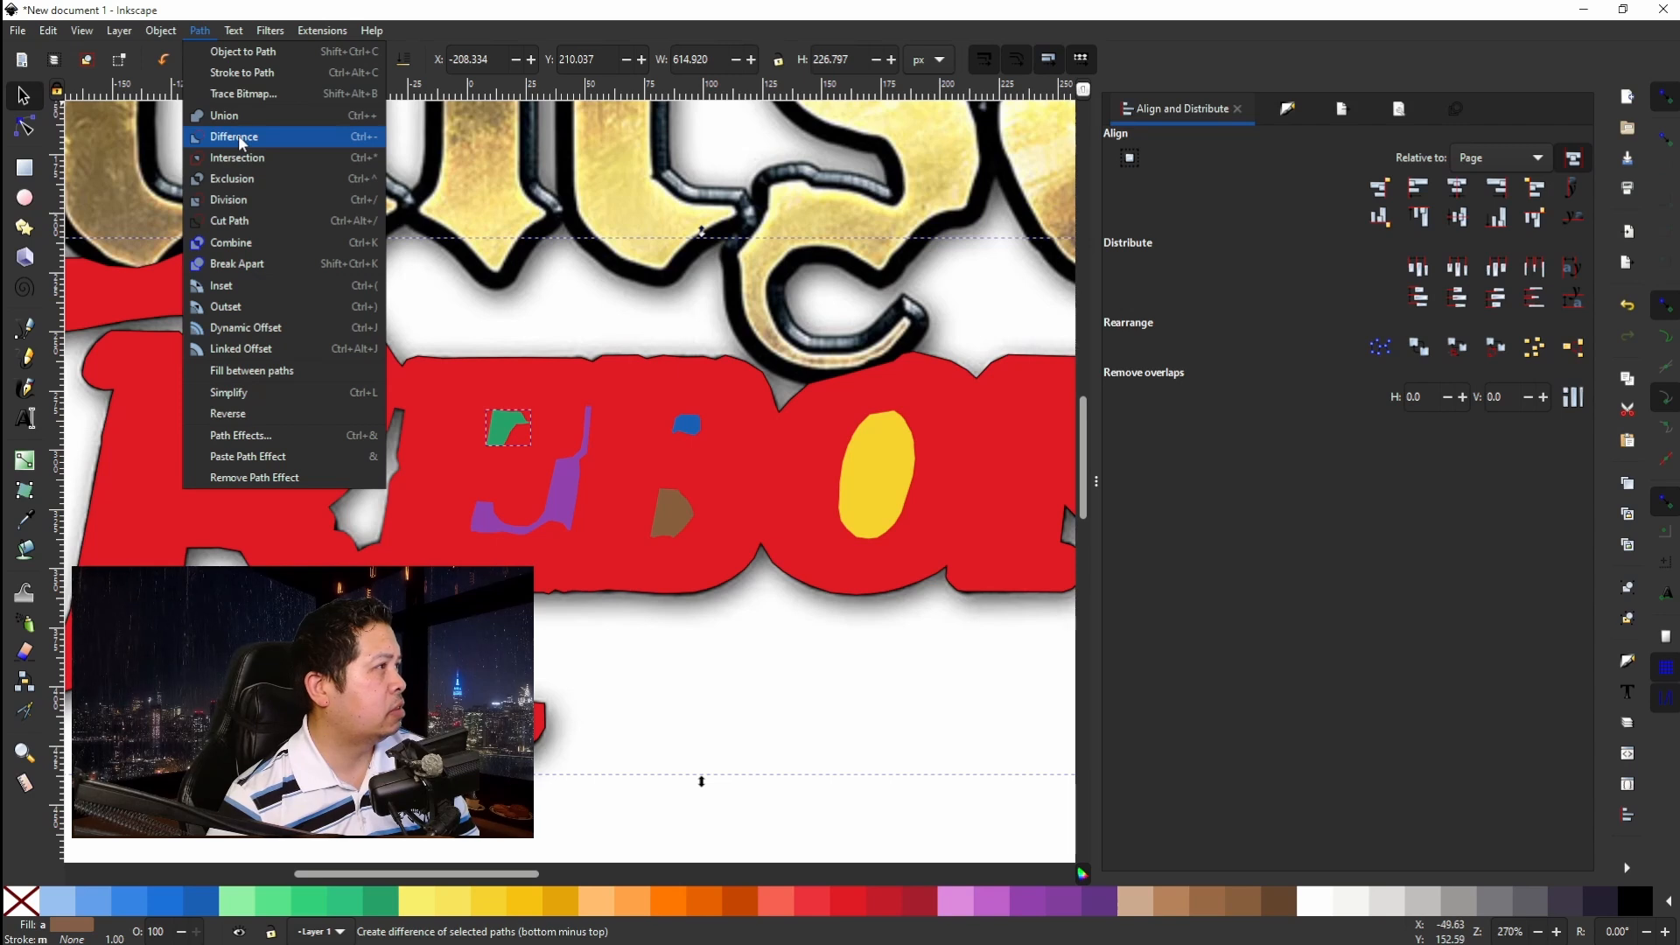
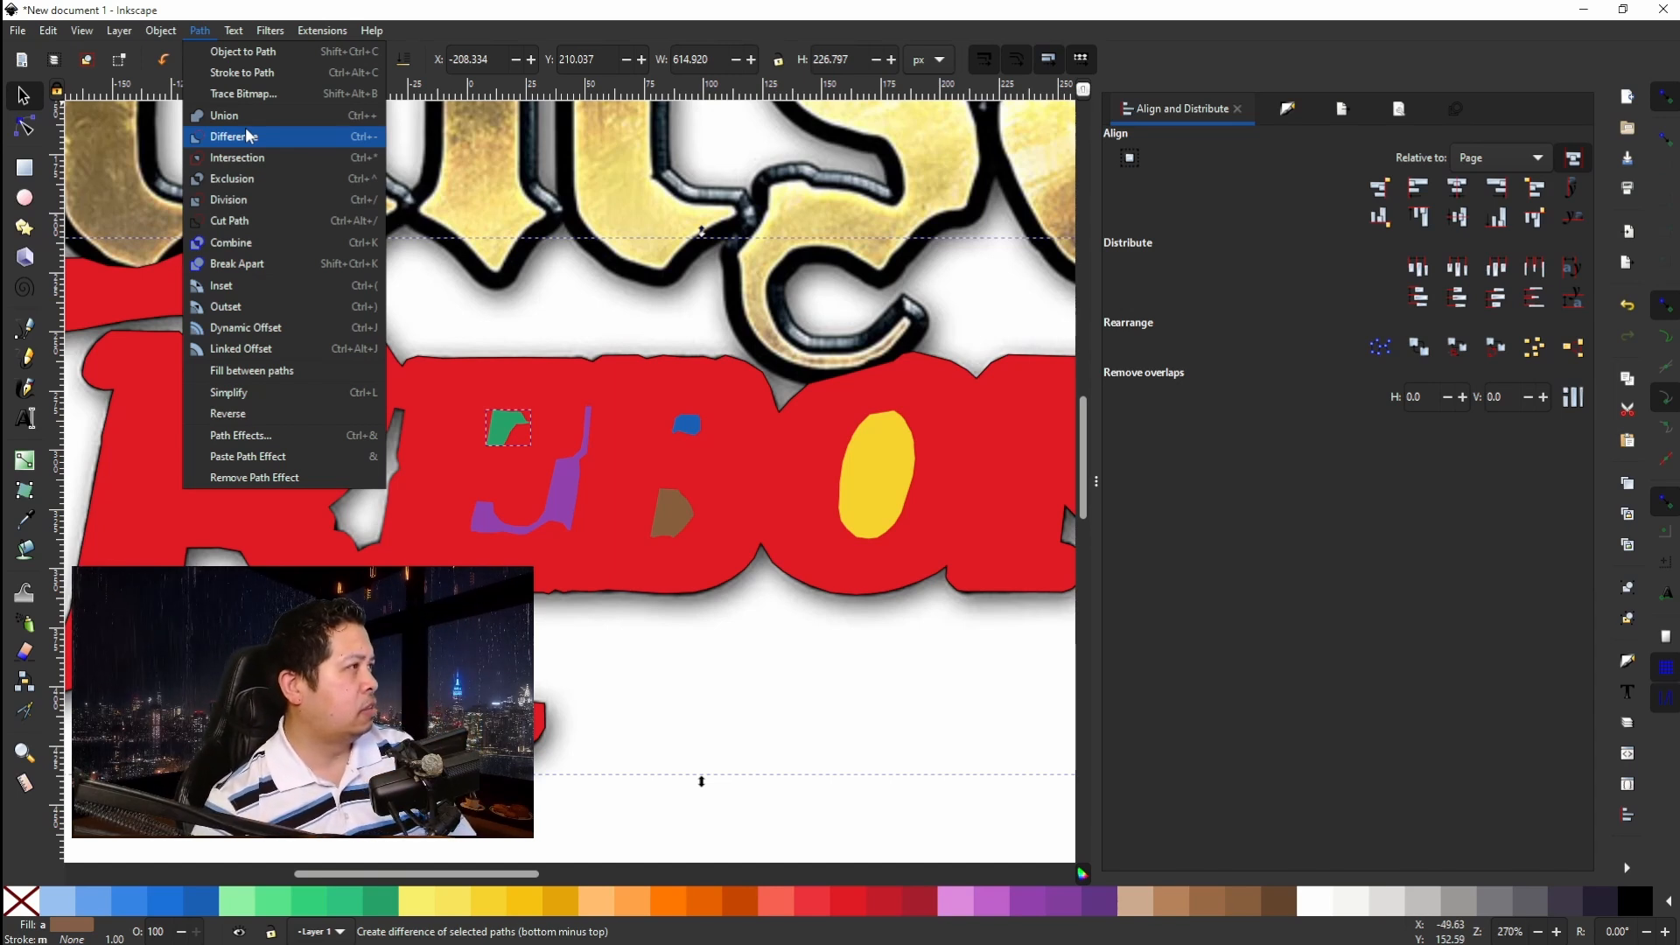
pyautogui.click(248, 135)
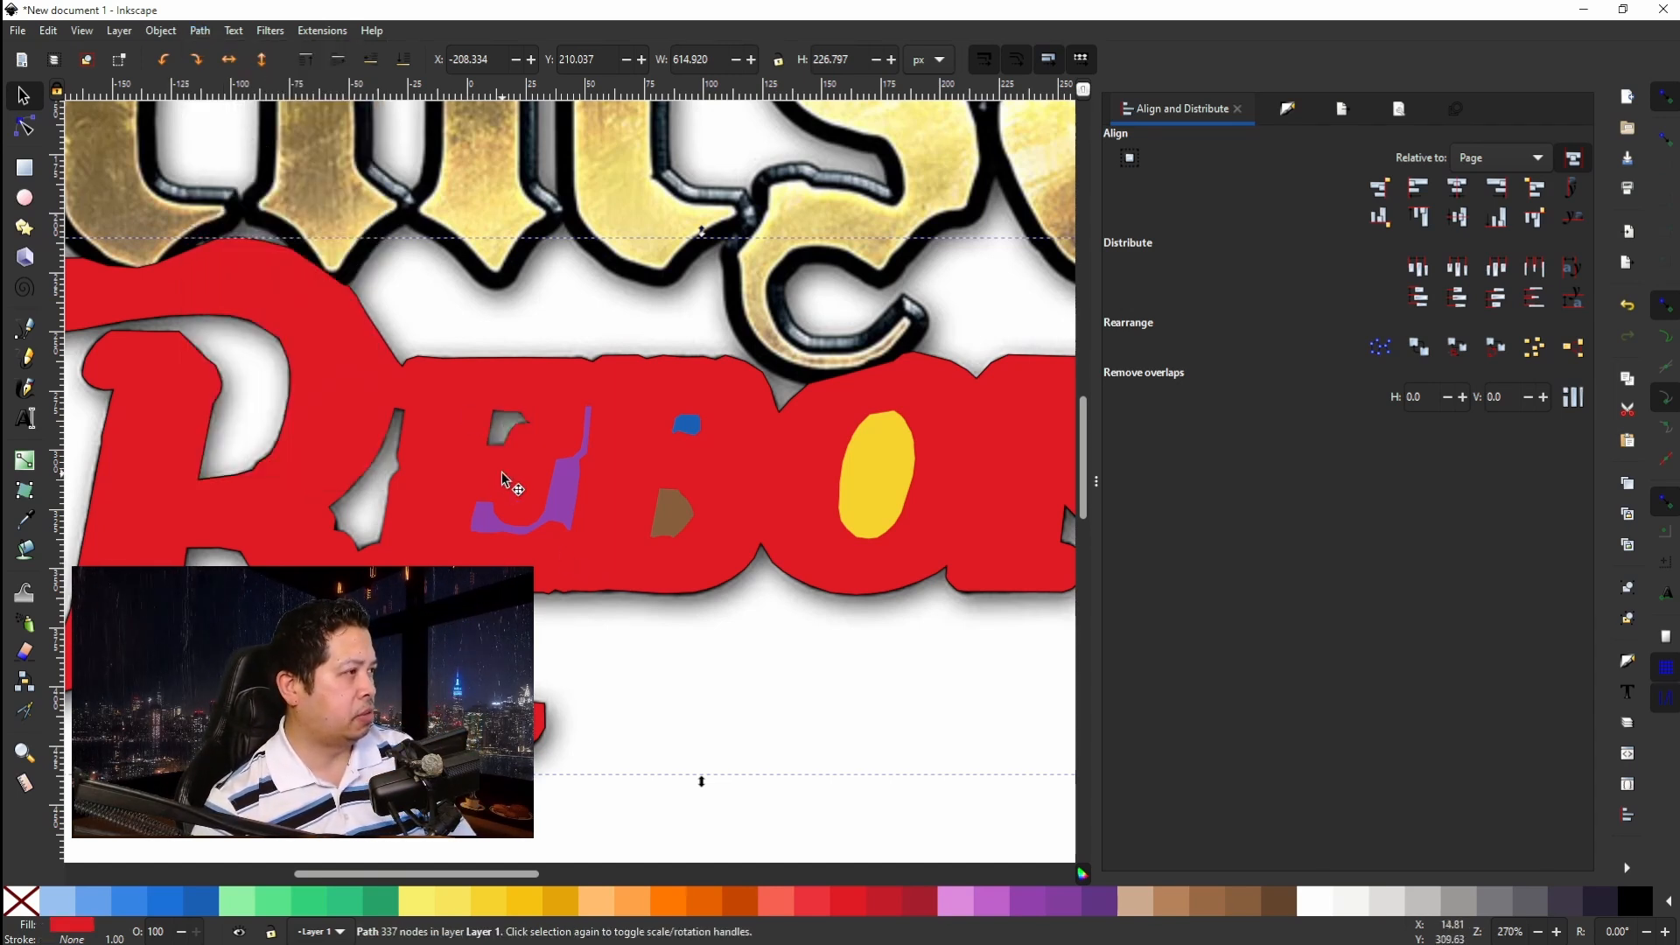
pyautogui.keyDown('shift'); pyautogui.click(572, 495); pyautogui.keyUp('shift')
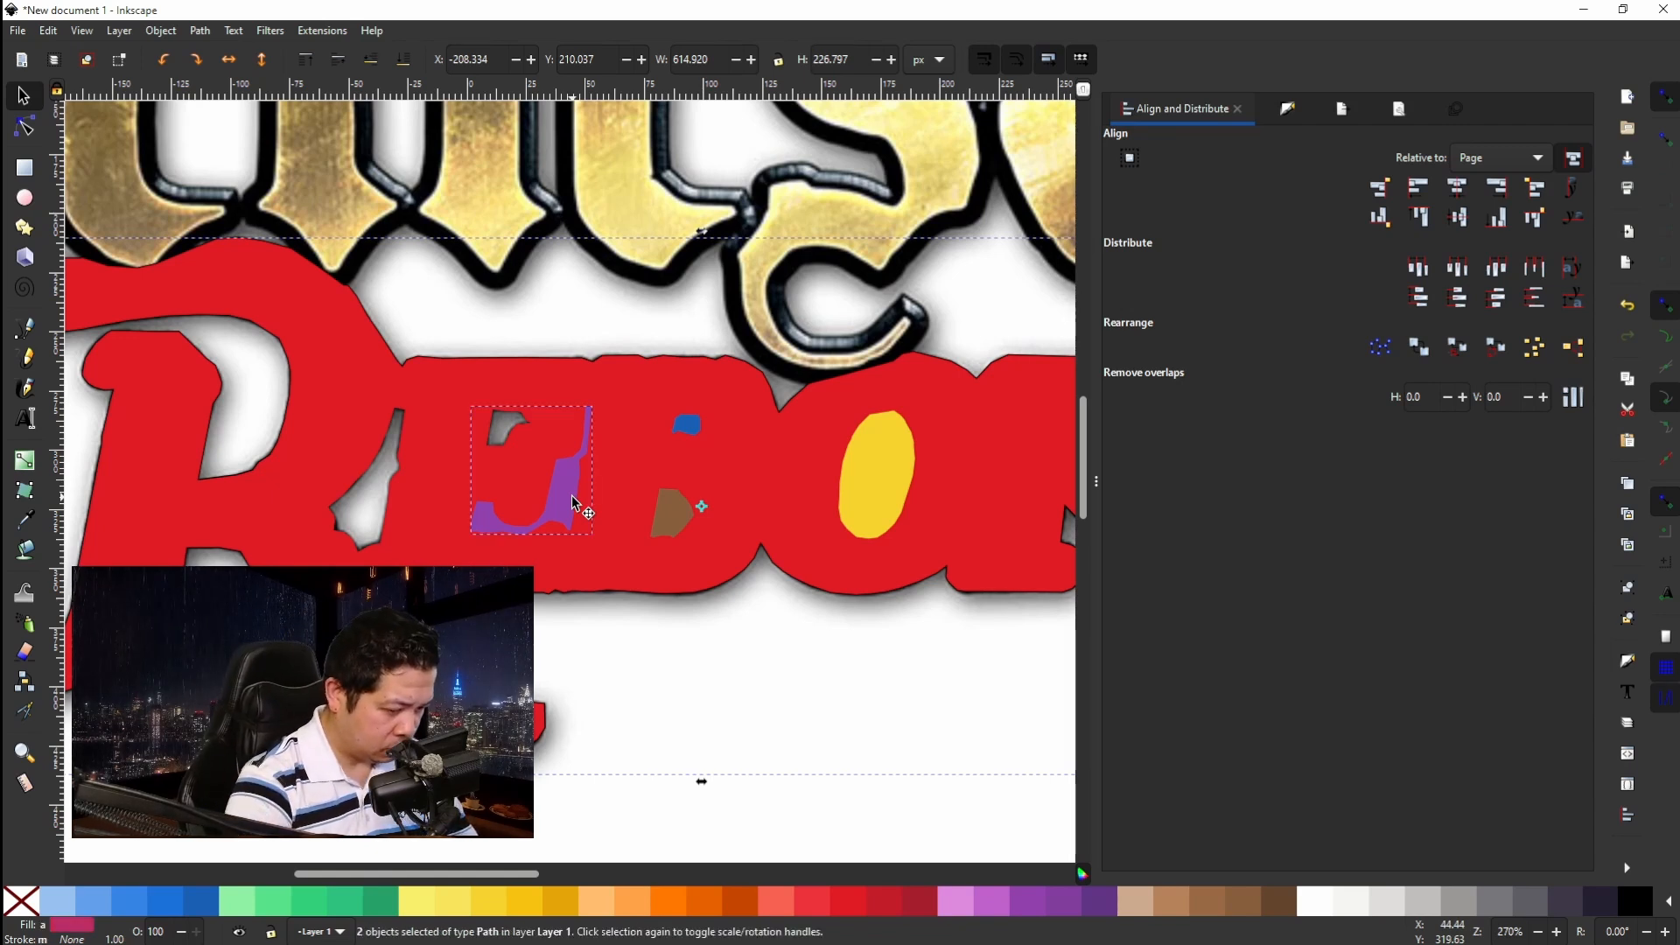
pyautogui.hotkey('ctrl', '-')
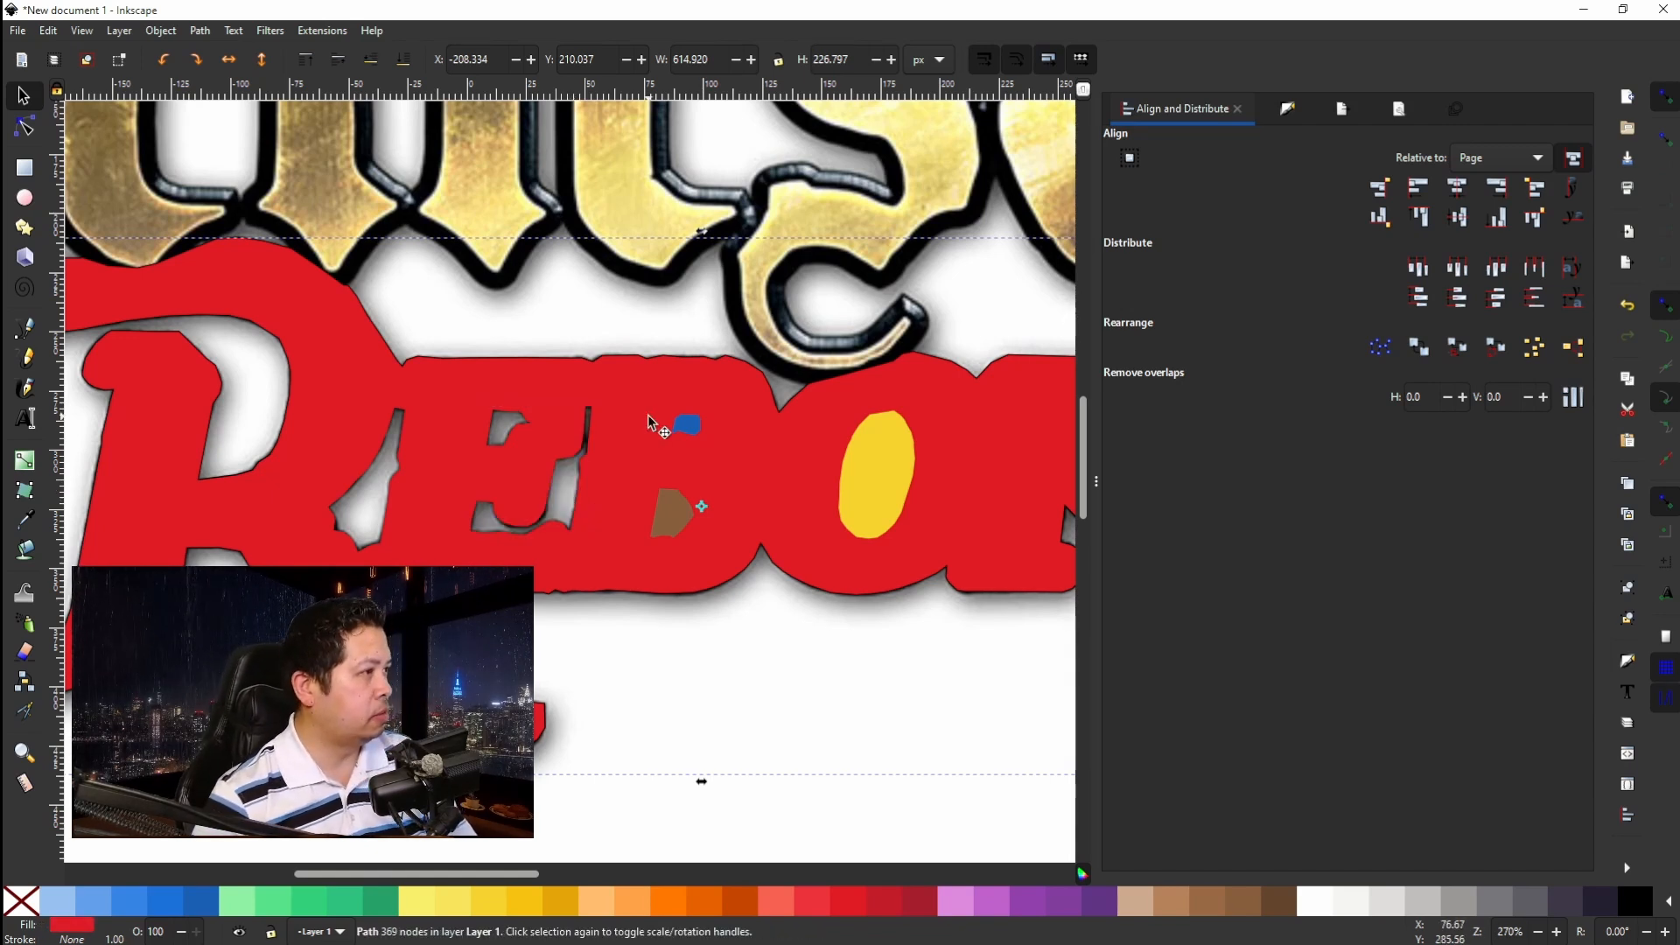
# Cut the blue and brown counters of the B out of the red Reborn shape using Difference.
pyautogui.keyDown('shift'); pyautogui.click(692, 426); pyautogui.keyUp('shift')
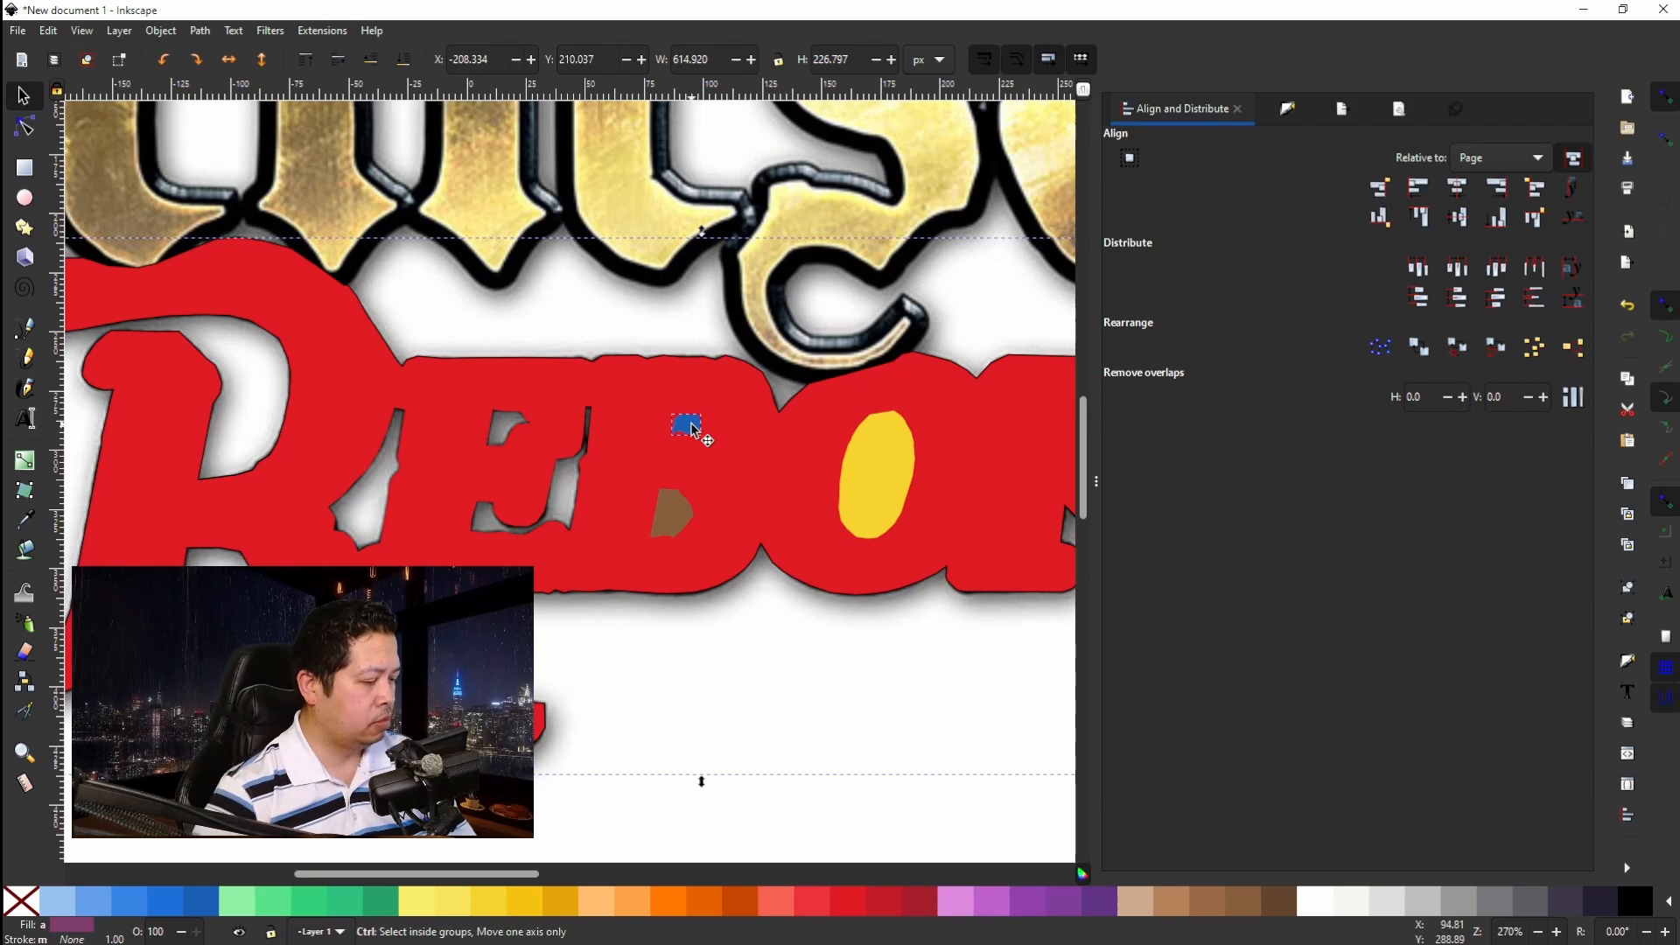
pyautogui.hotkey('ctrl', '-')
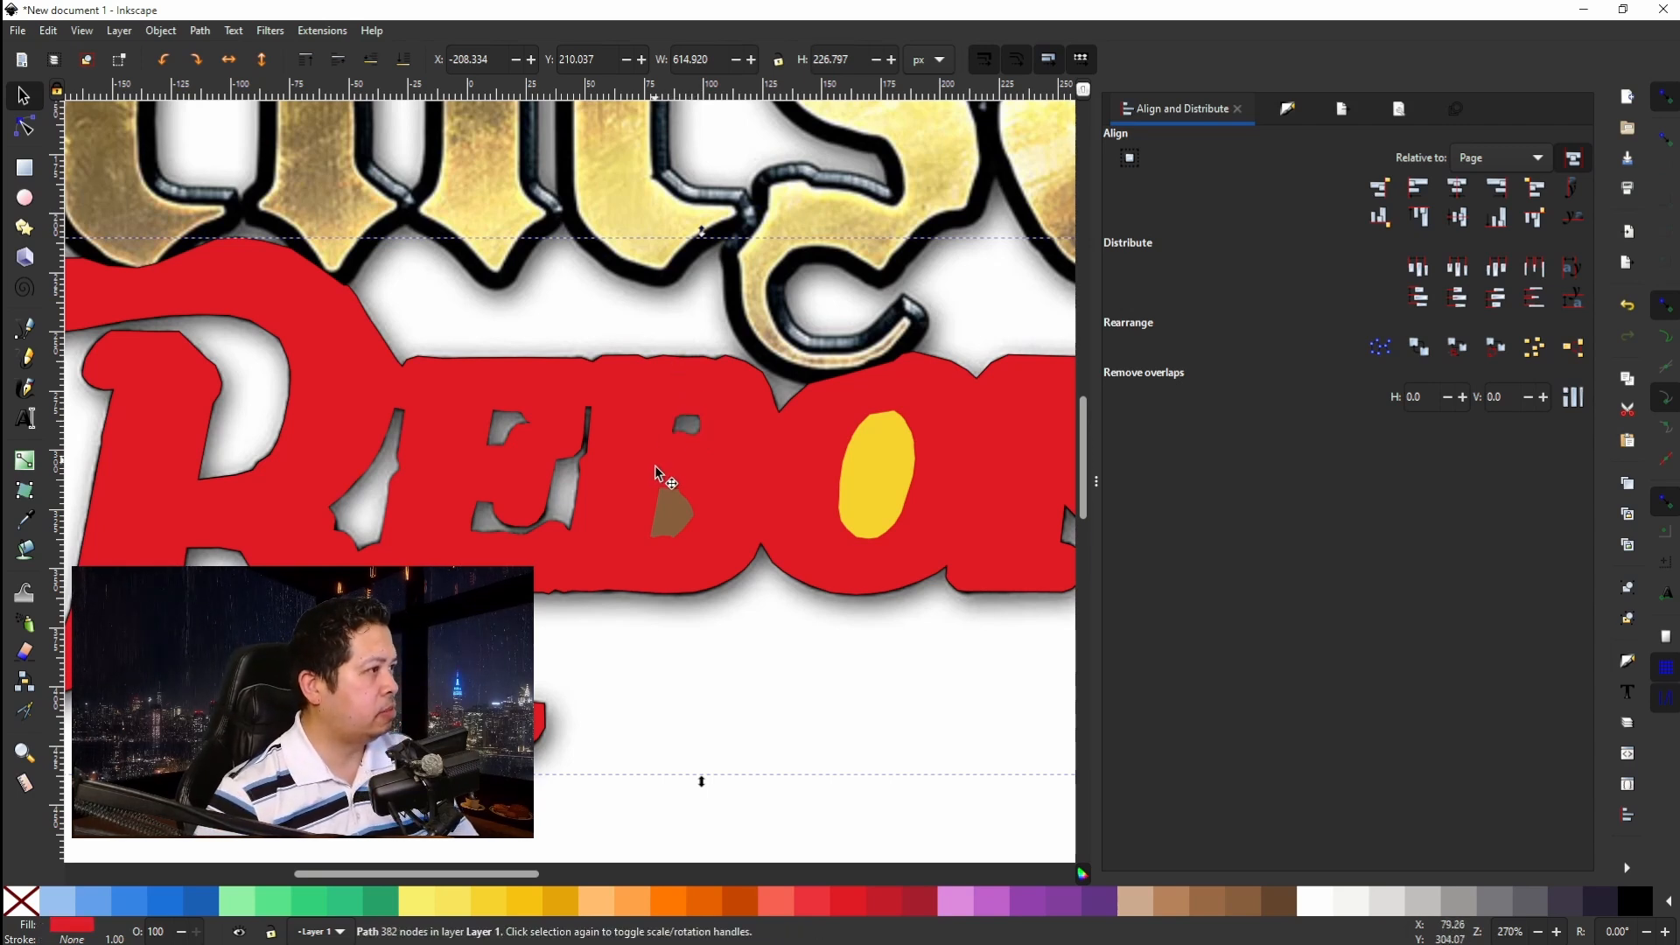
pyautogui.press('Escape')
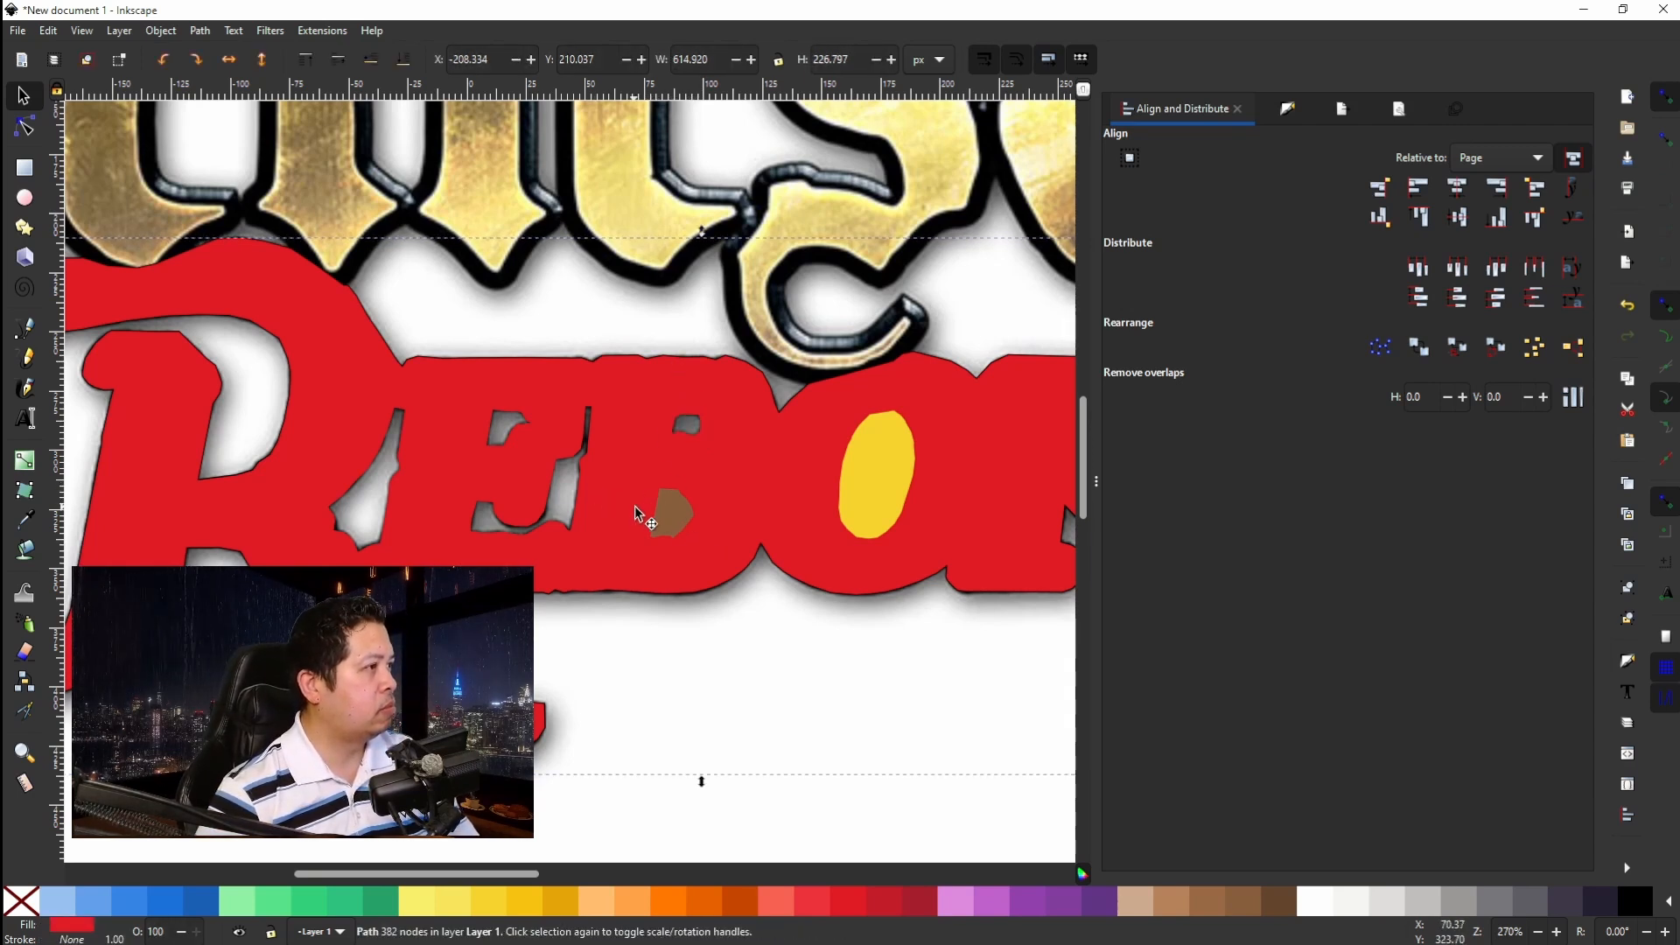
pyautogui.click(666, 520)
pyautogui.hotkey('ctrl', '-')
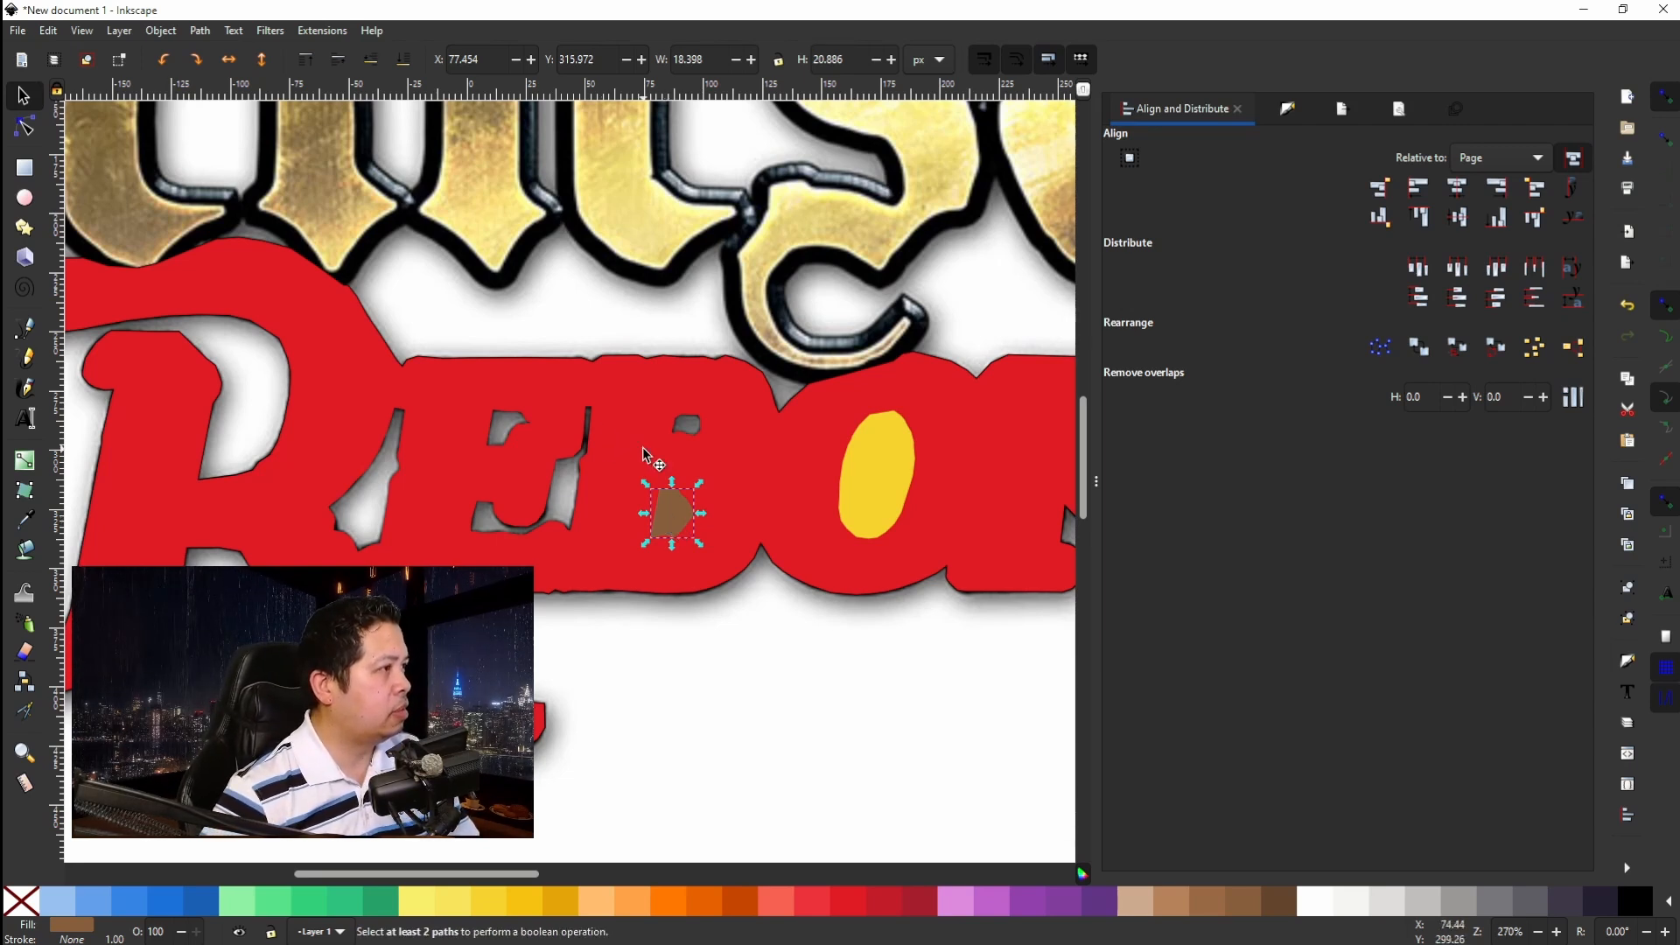
pyautogui.click(642, 448)
pyautogui.keyDown('shift'); pyautogui.click(675, 516); pyautogui.keyUp('shift')
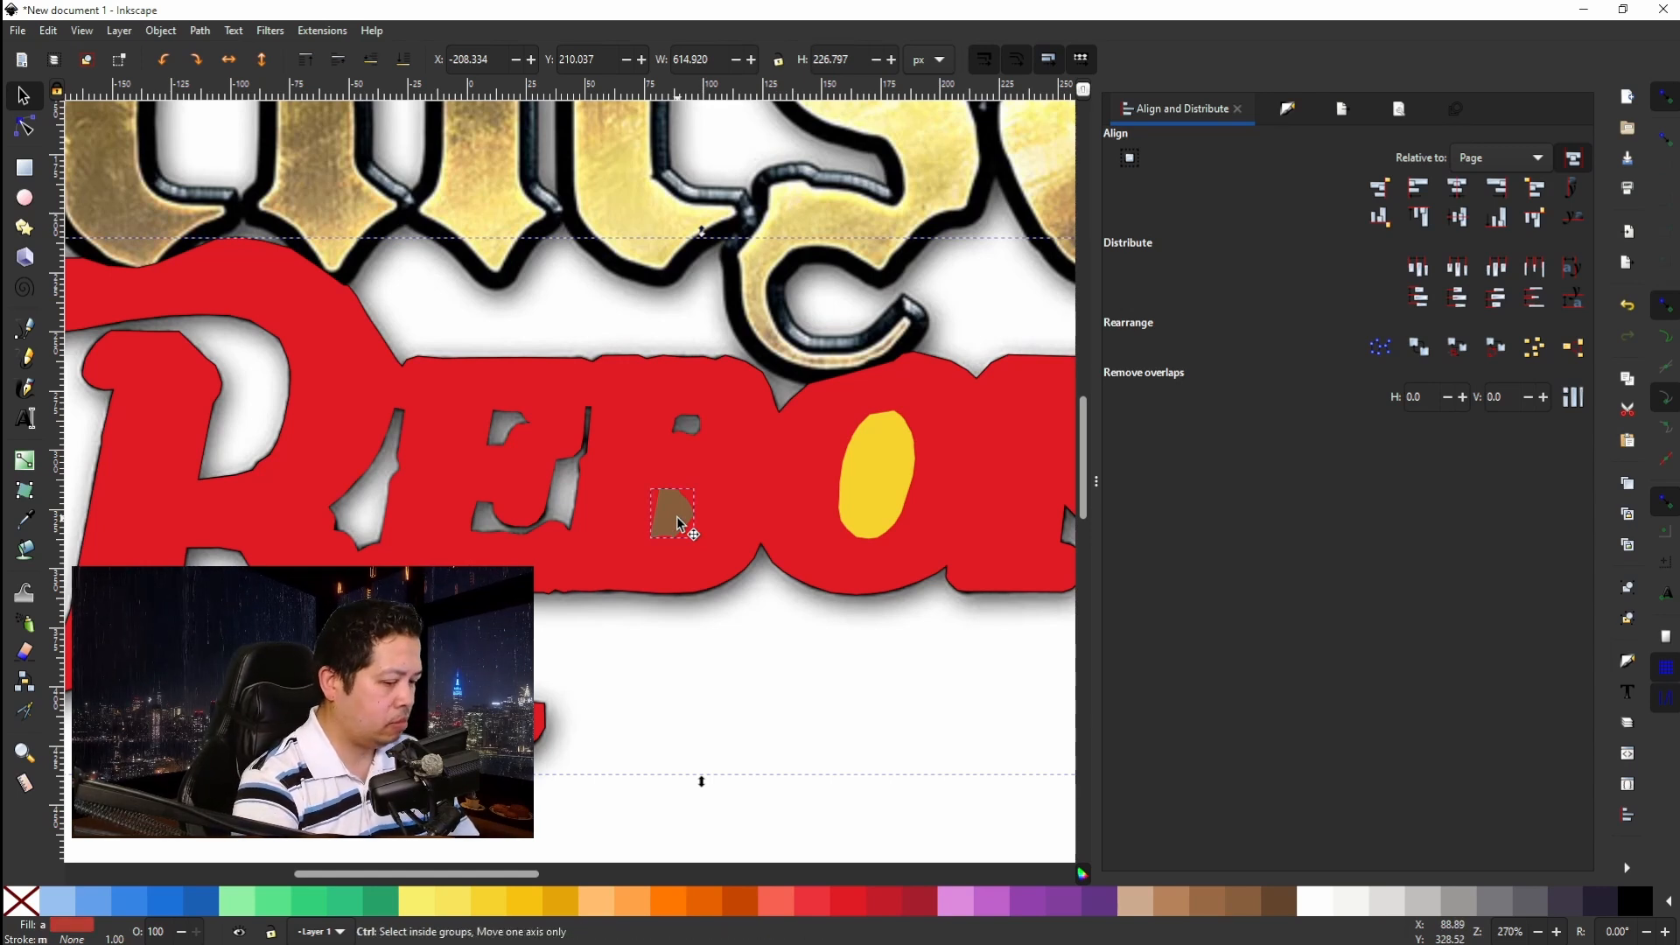
pyautogui.hotkey('ctrl', '-')
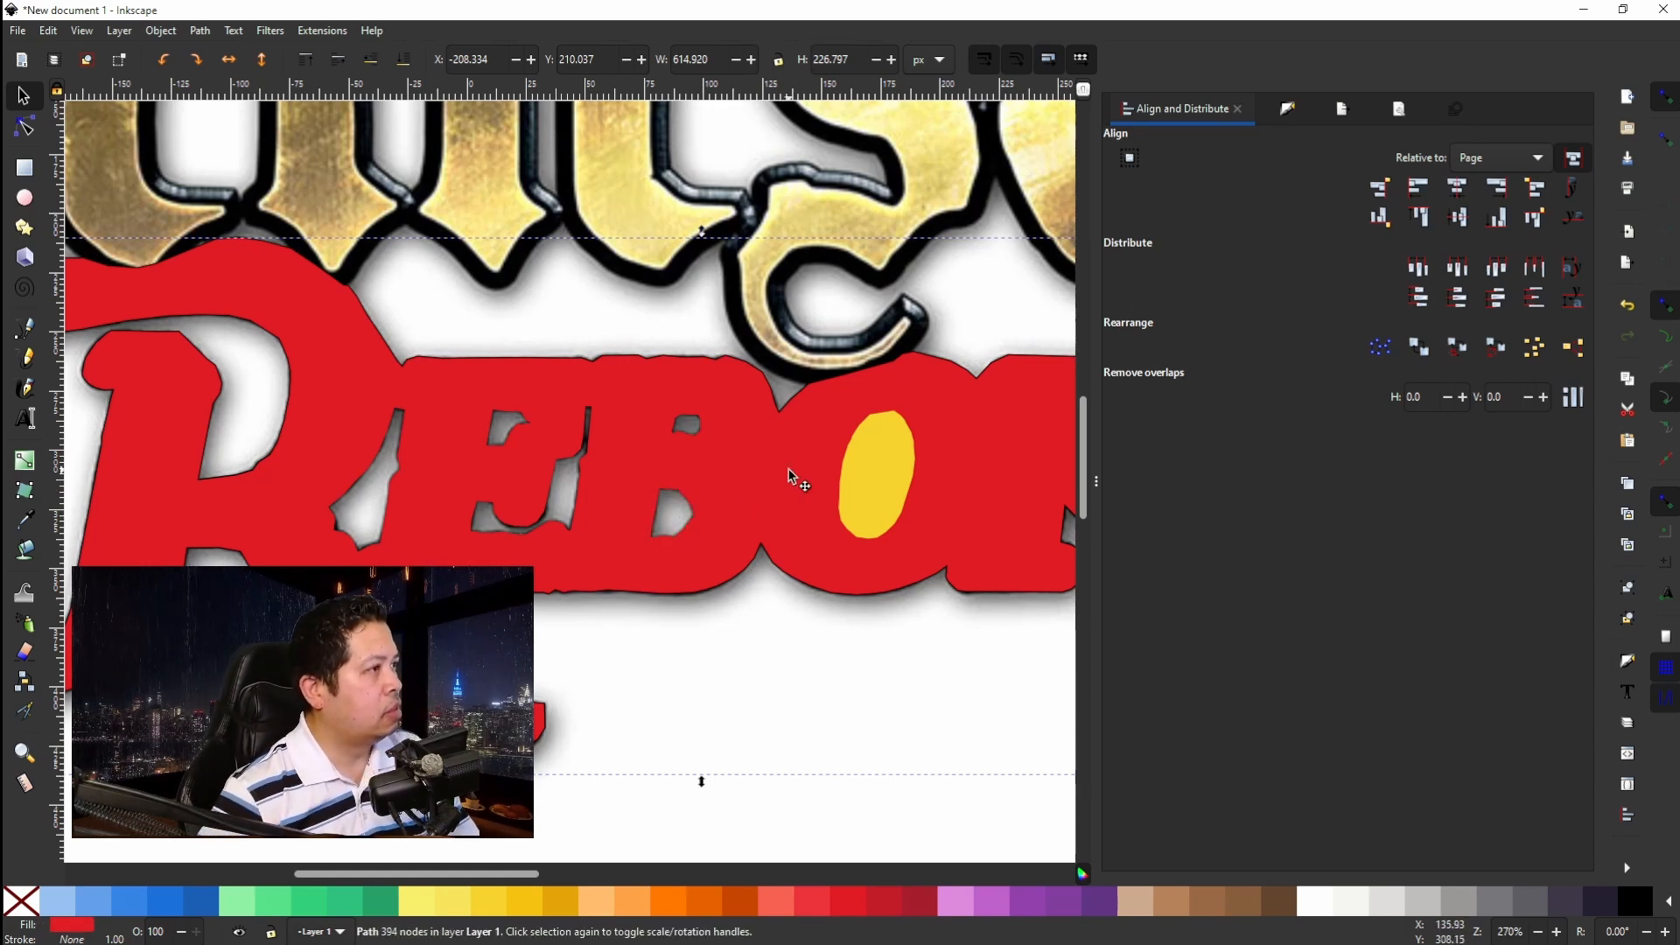
# Subtract the yellow O counter, the small R's red counter and the purple gap beside the N from the red Reborn shape.
pyautogui.keyDown('shift'); pyautogui.click(885, 481); pyautogui.keyUp('shift')
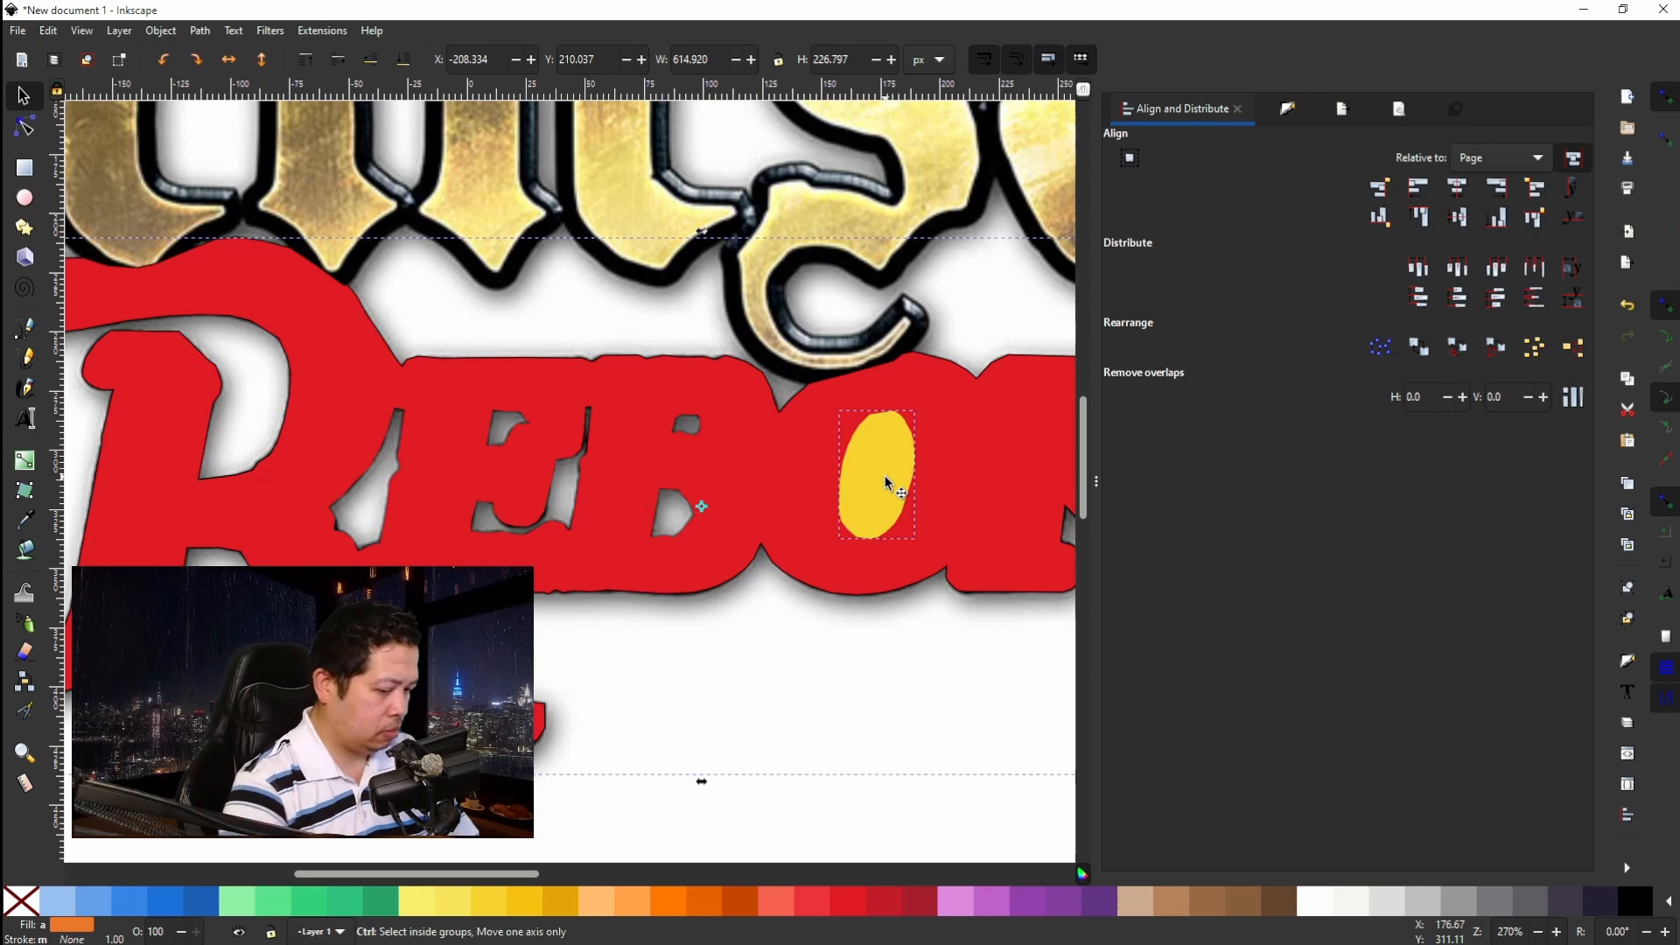
pyautogui.hotkey('ctrl', '-')
pyautogui.hscroll(5, 885, 481)
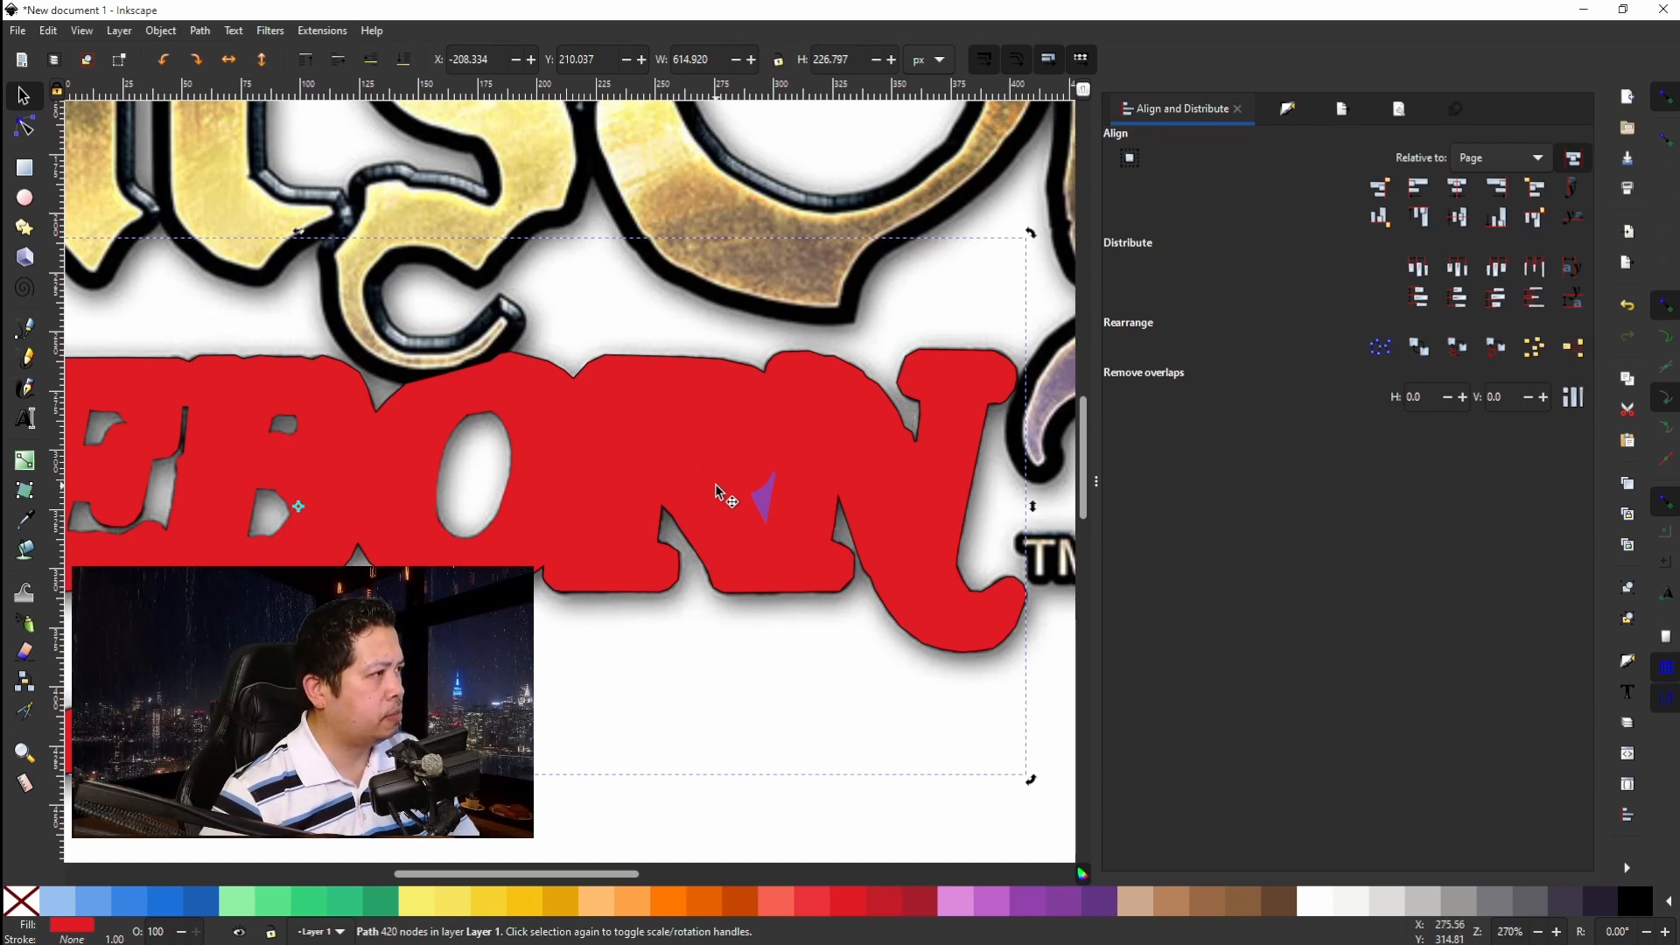
pyautogui.click(684, 429)
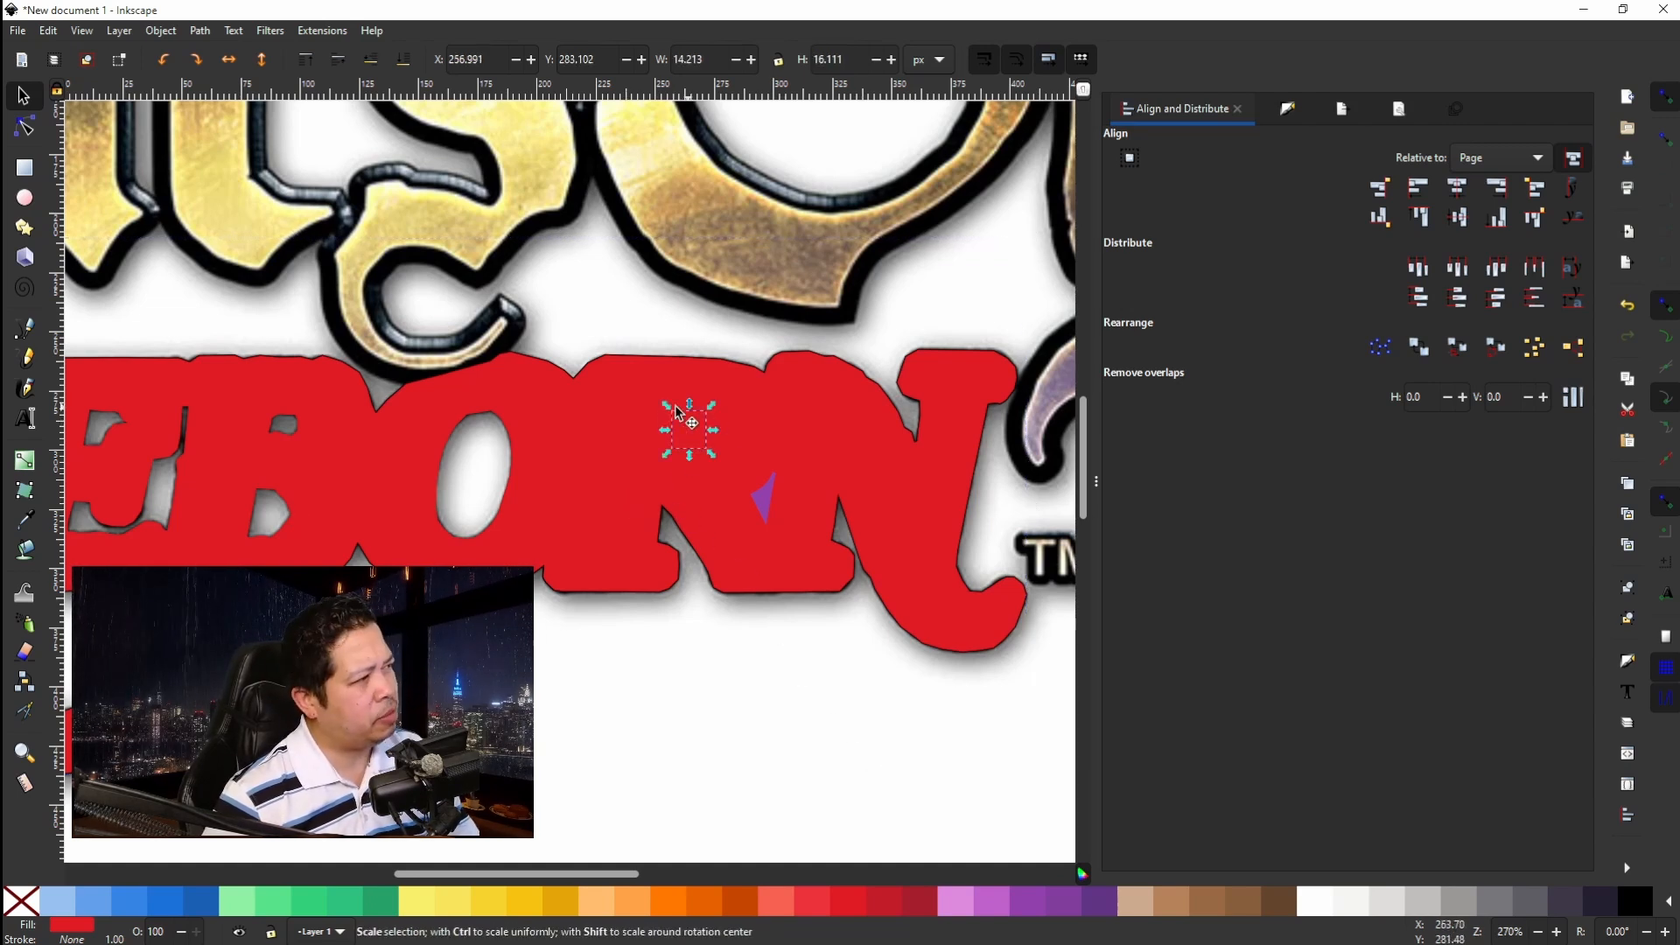
pyautogui.keyDown('shift'); pyautogui.click(612, 499); pyautogui.keyUp('shift')
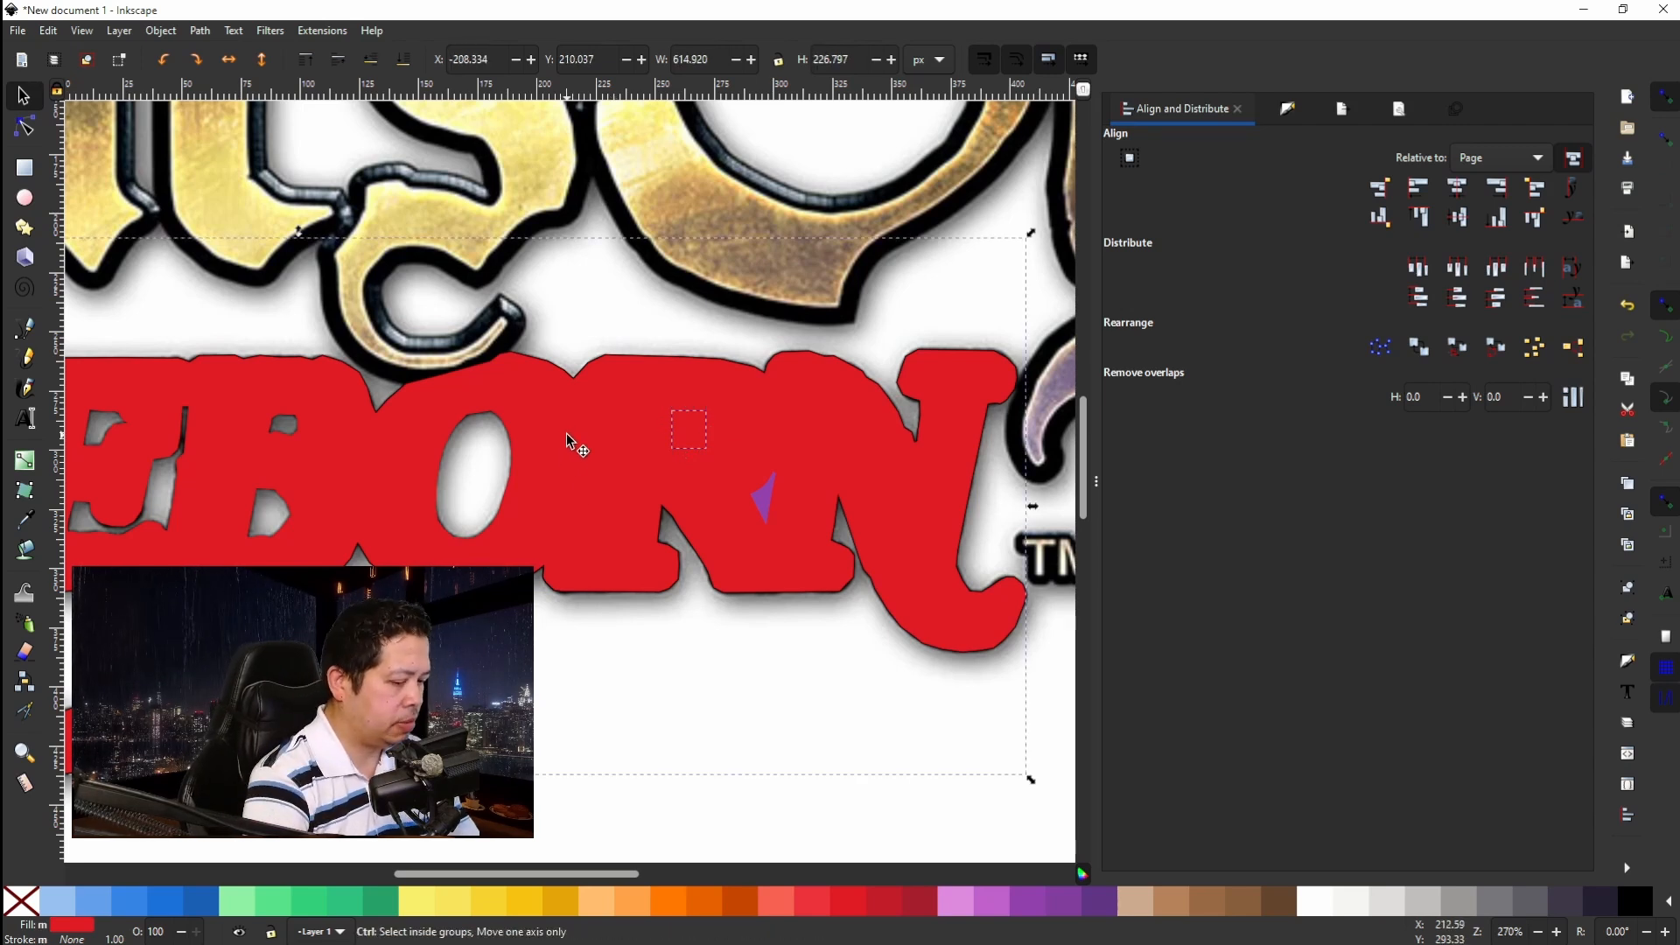
pyautogui.hotkey('ctrl', '-')
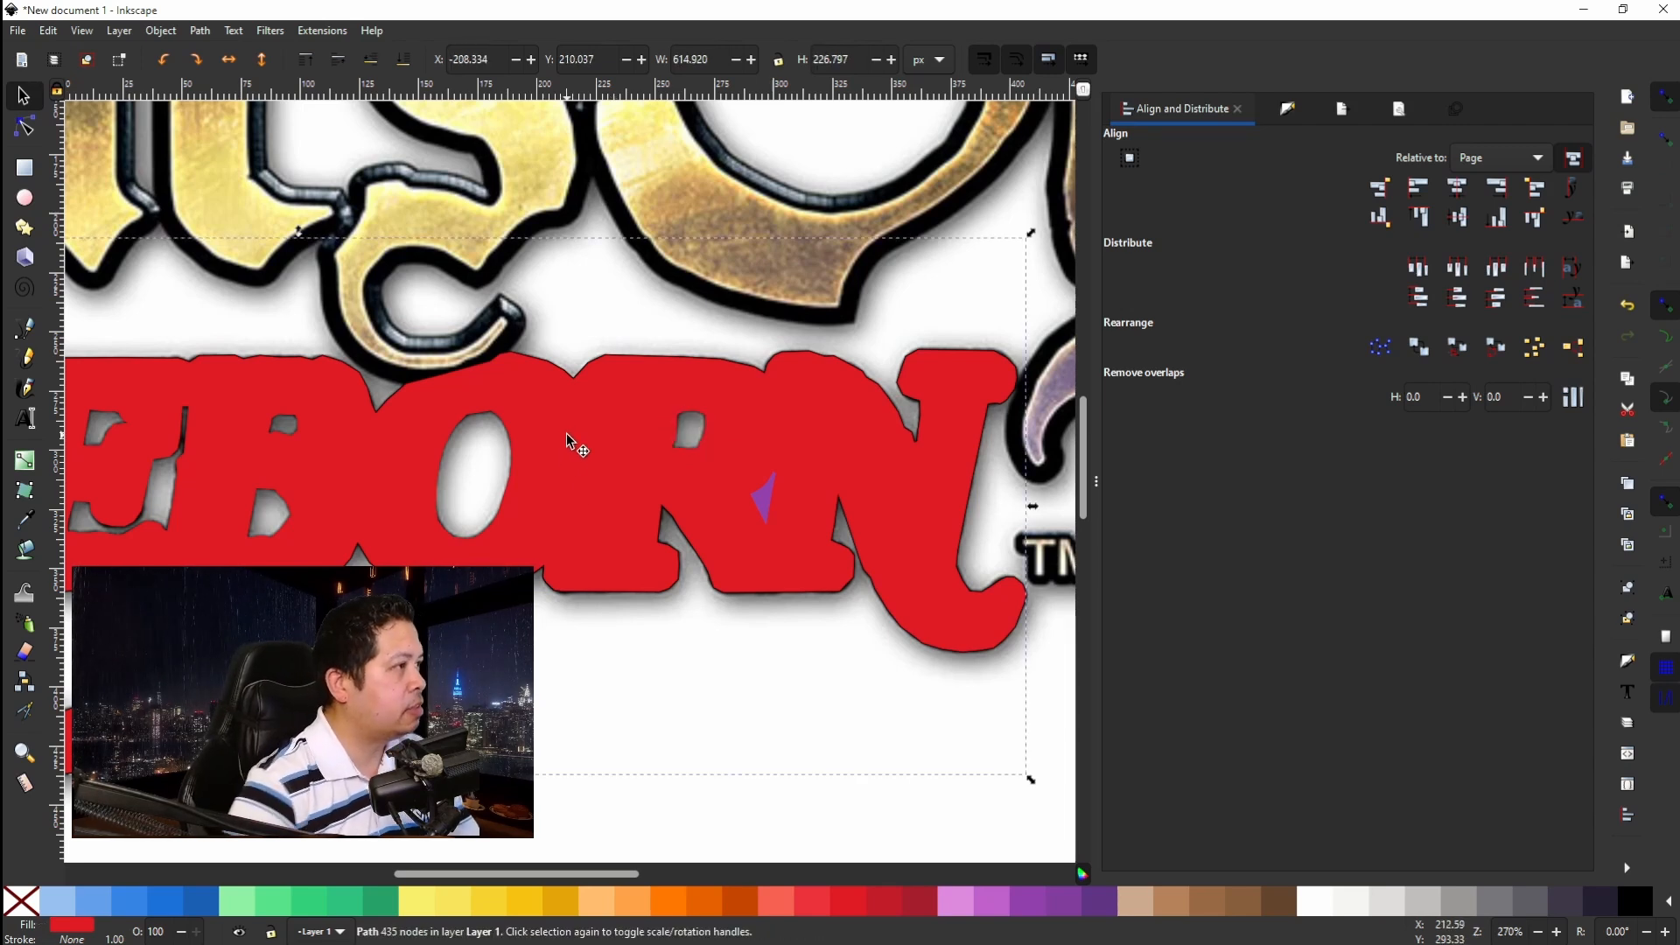
pyautogui.keyDown('shift'); pyautogui.click(759, 505); pyautogui.keyUp('shift')
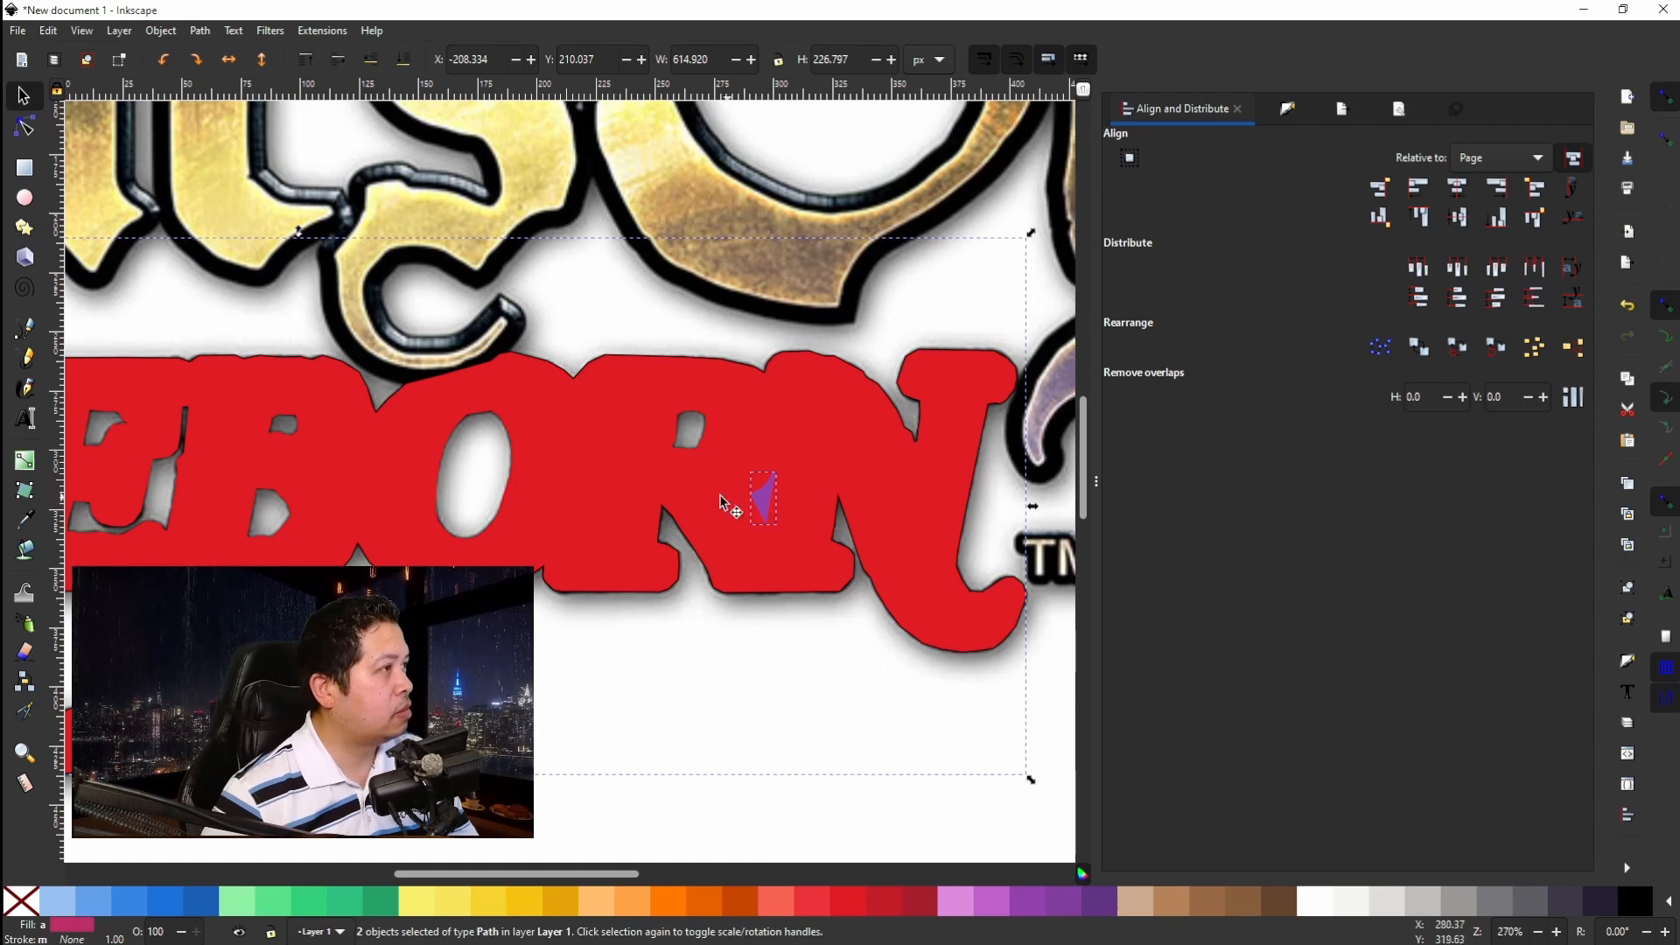
pyautogui.hotkey('ctrl', '-')
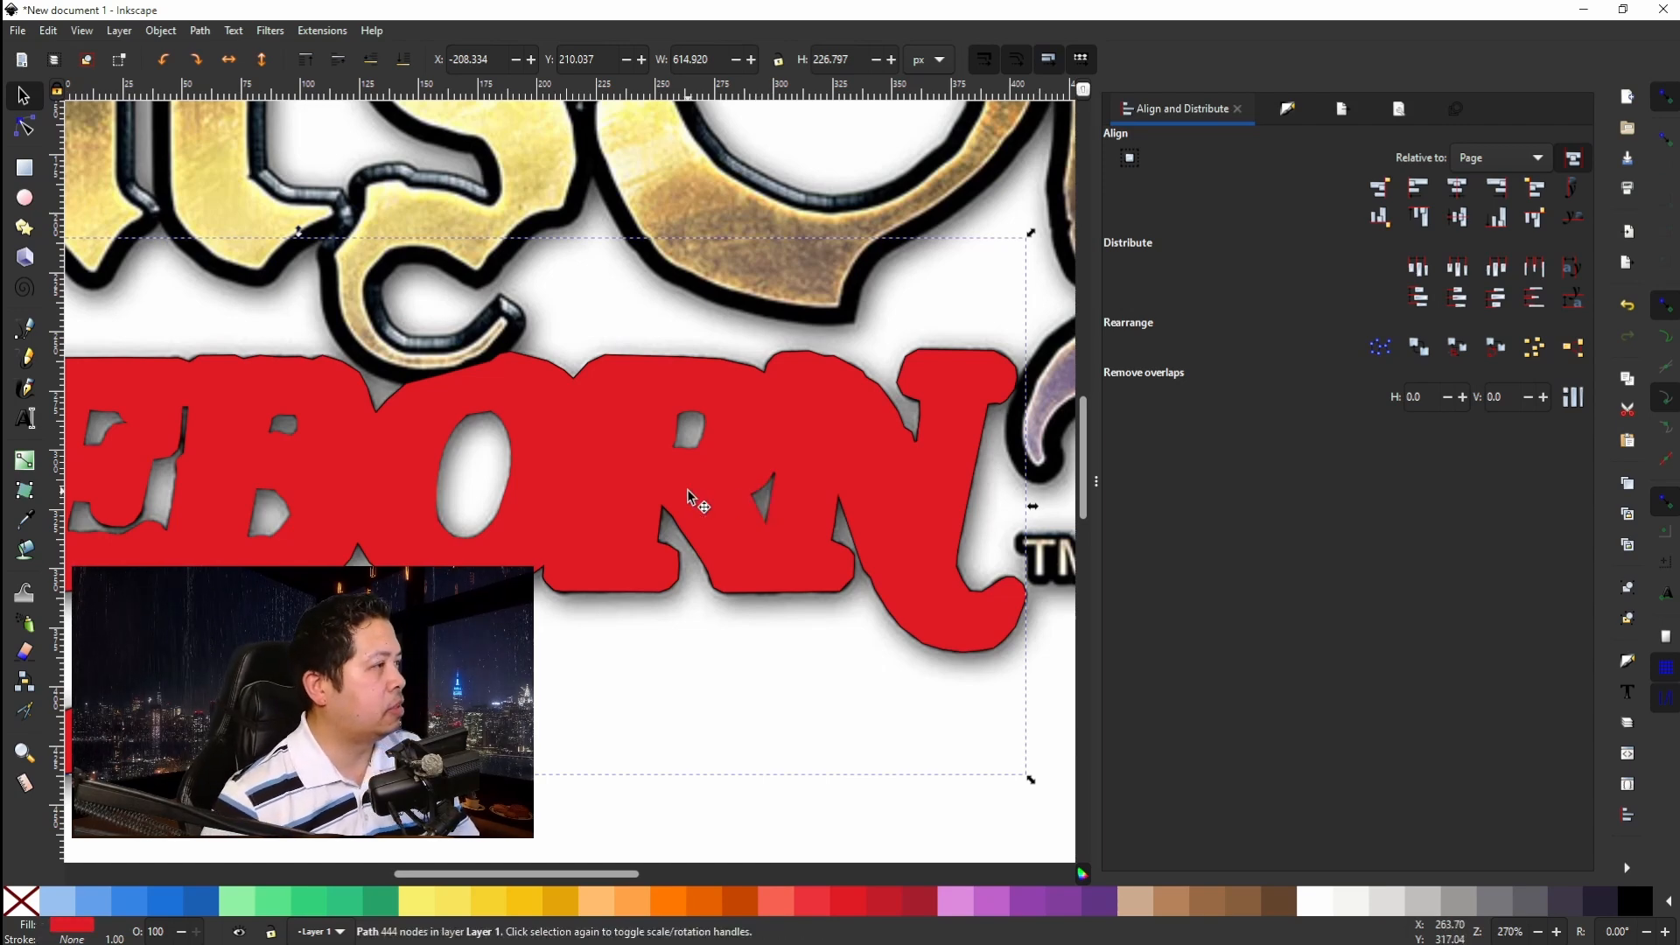
# Clip the Tactics Ogre logo image with the red Reborn shape as the clipping path.
pyautogui.scroll(-3, 694, 488)
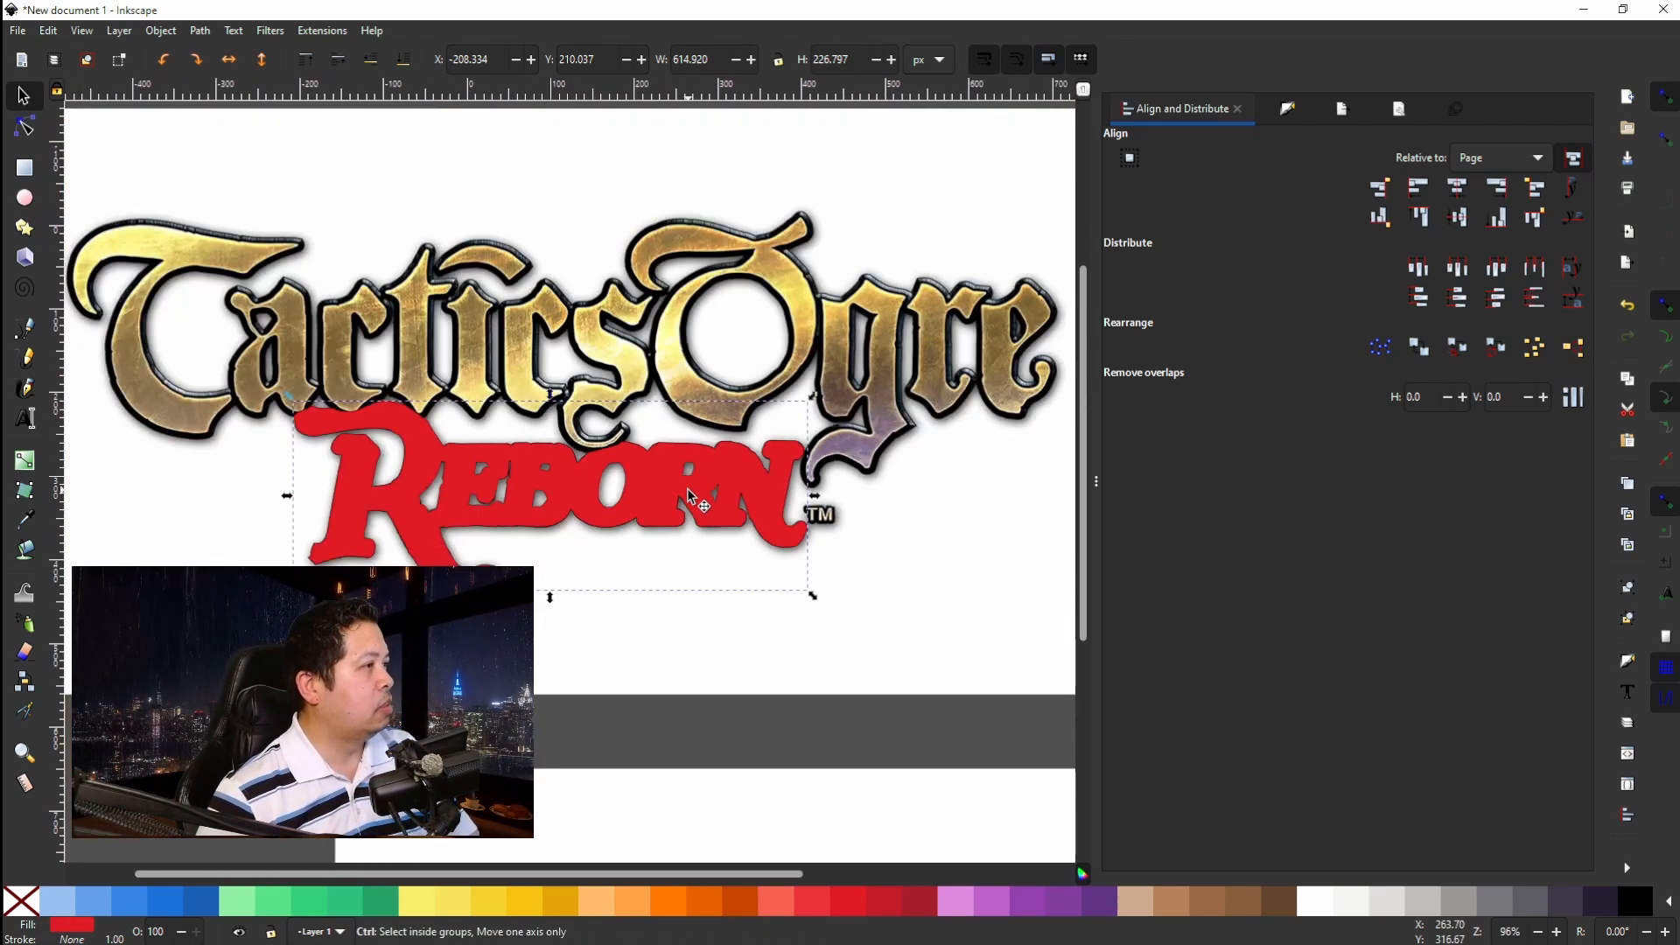
pyautogui.click(581, 503)
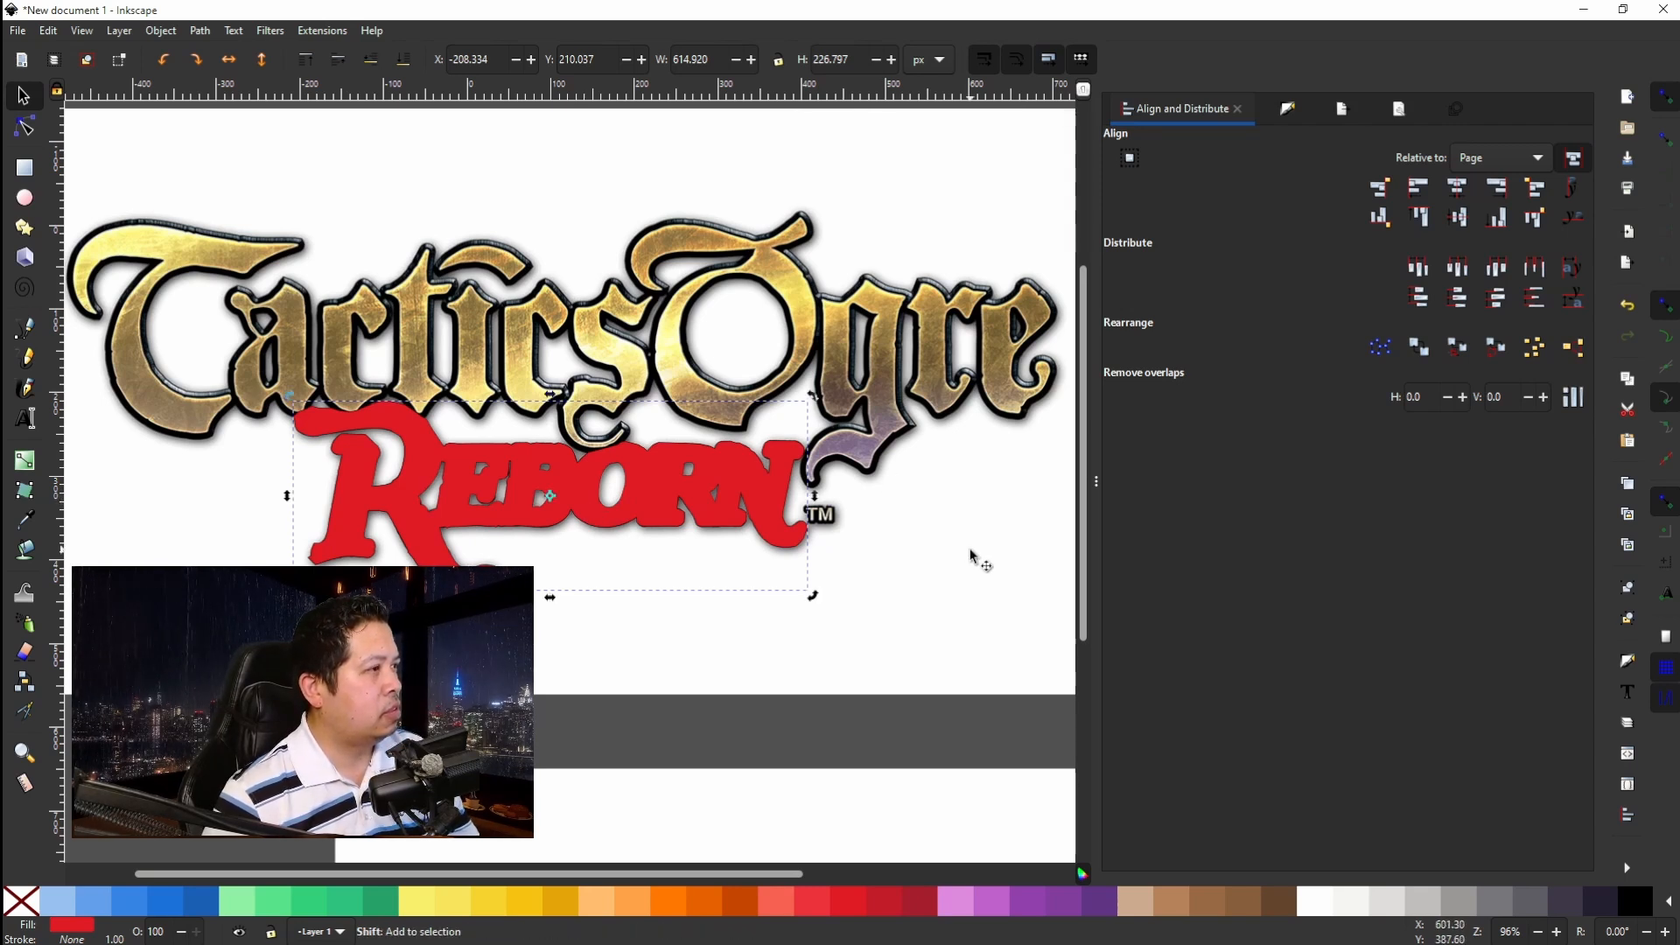
pyautogui.keyDown('shift'); pyautogui.click(1053, 553); pyautogui.keyUp('shift')
pyautogui.click(166, 33)
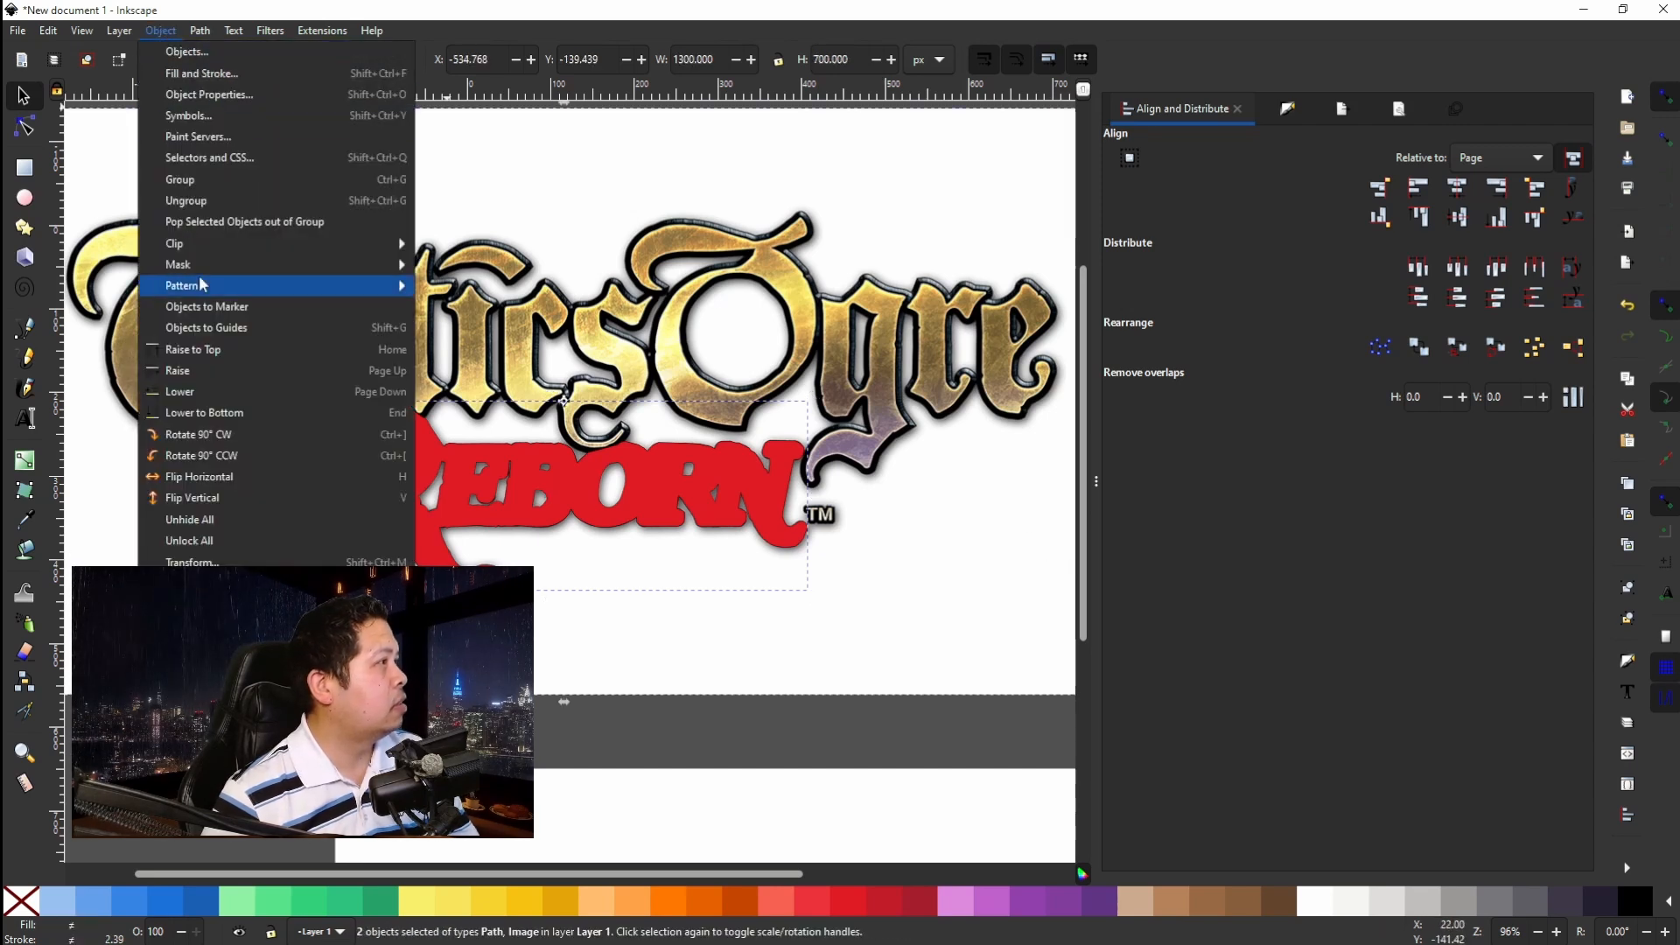
pyautogui.moveTo(198, 245)
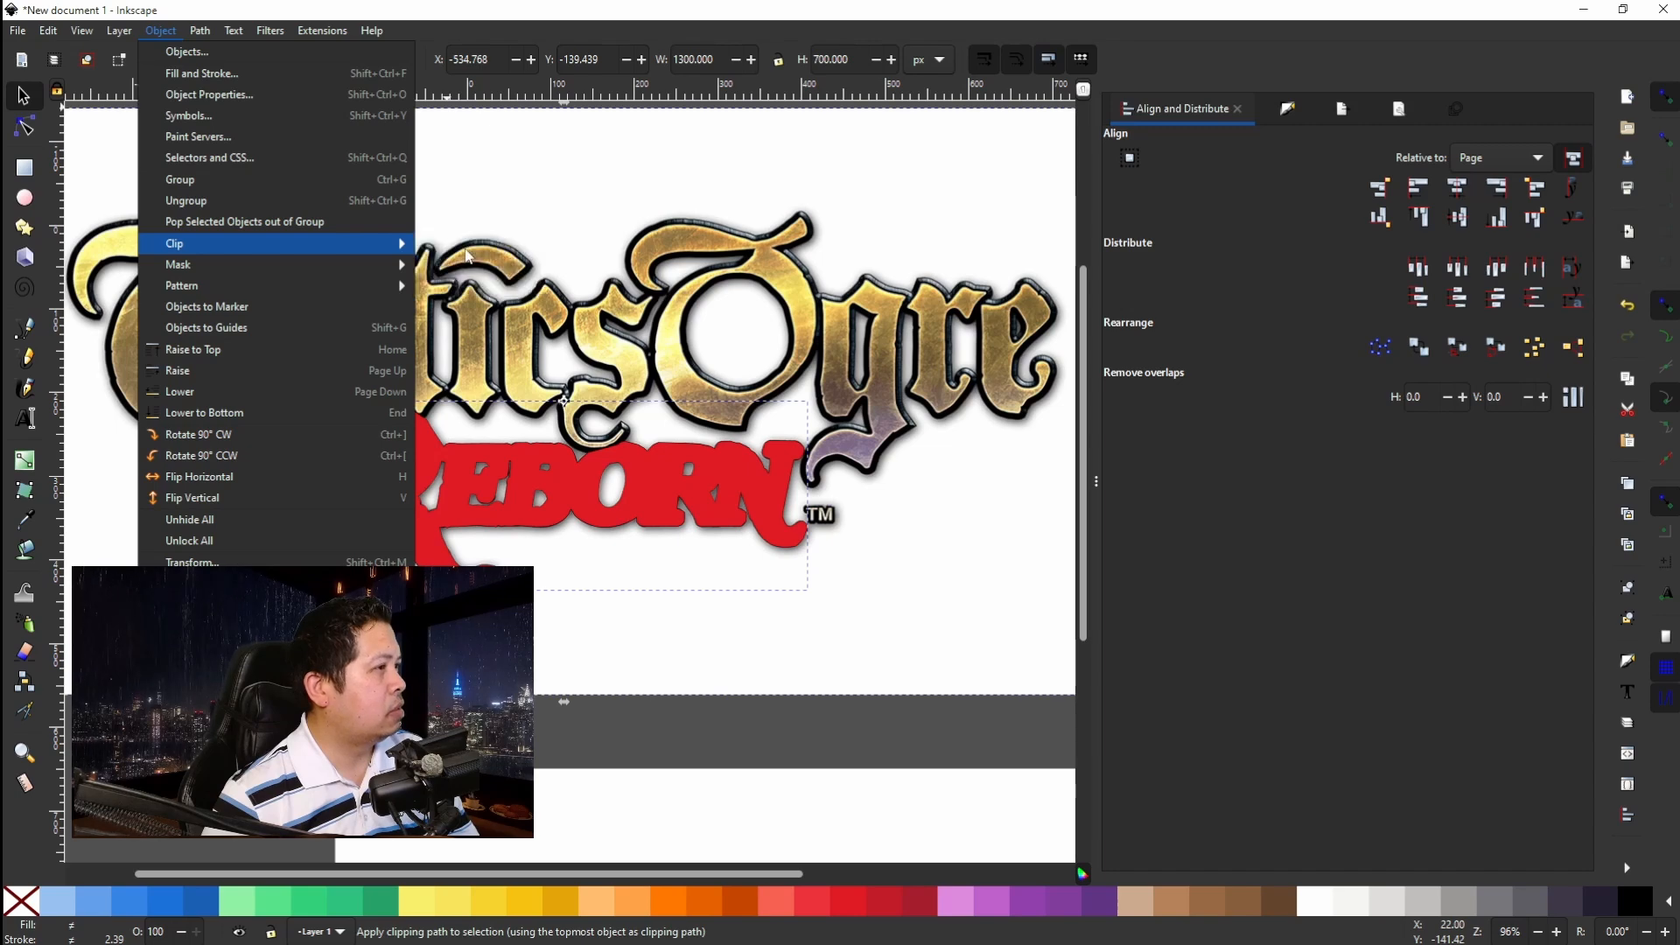
pyautogui.click(467, 253)
# Move the clipped Reborn lettering off the leftover outline to beside the spine, and delete that outline.
pyautogui.moveTo(615, 505); pyautogui.dragTo(899, 278)
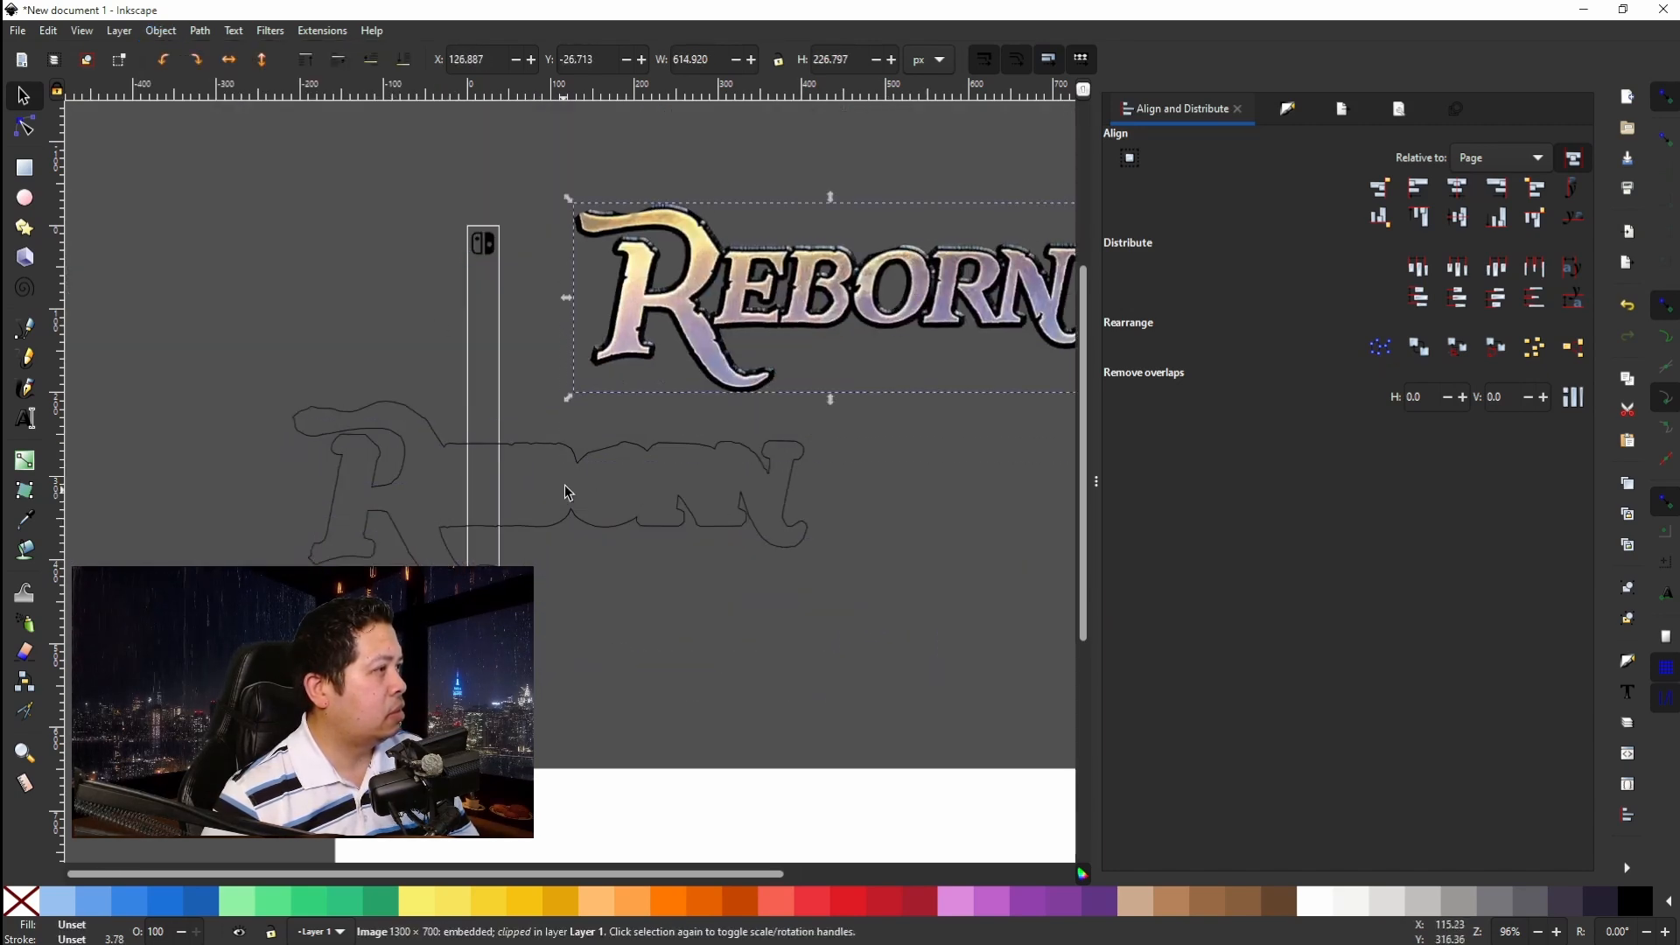
pyautogui.rightClick(579, 461)
pyautogui.click(623, 593)
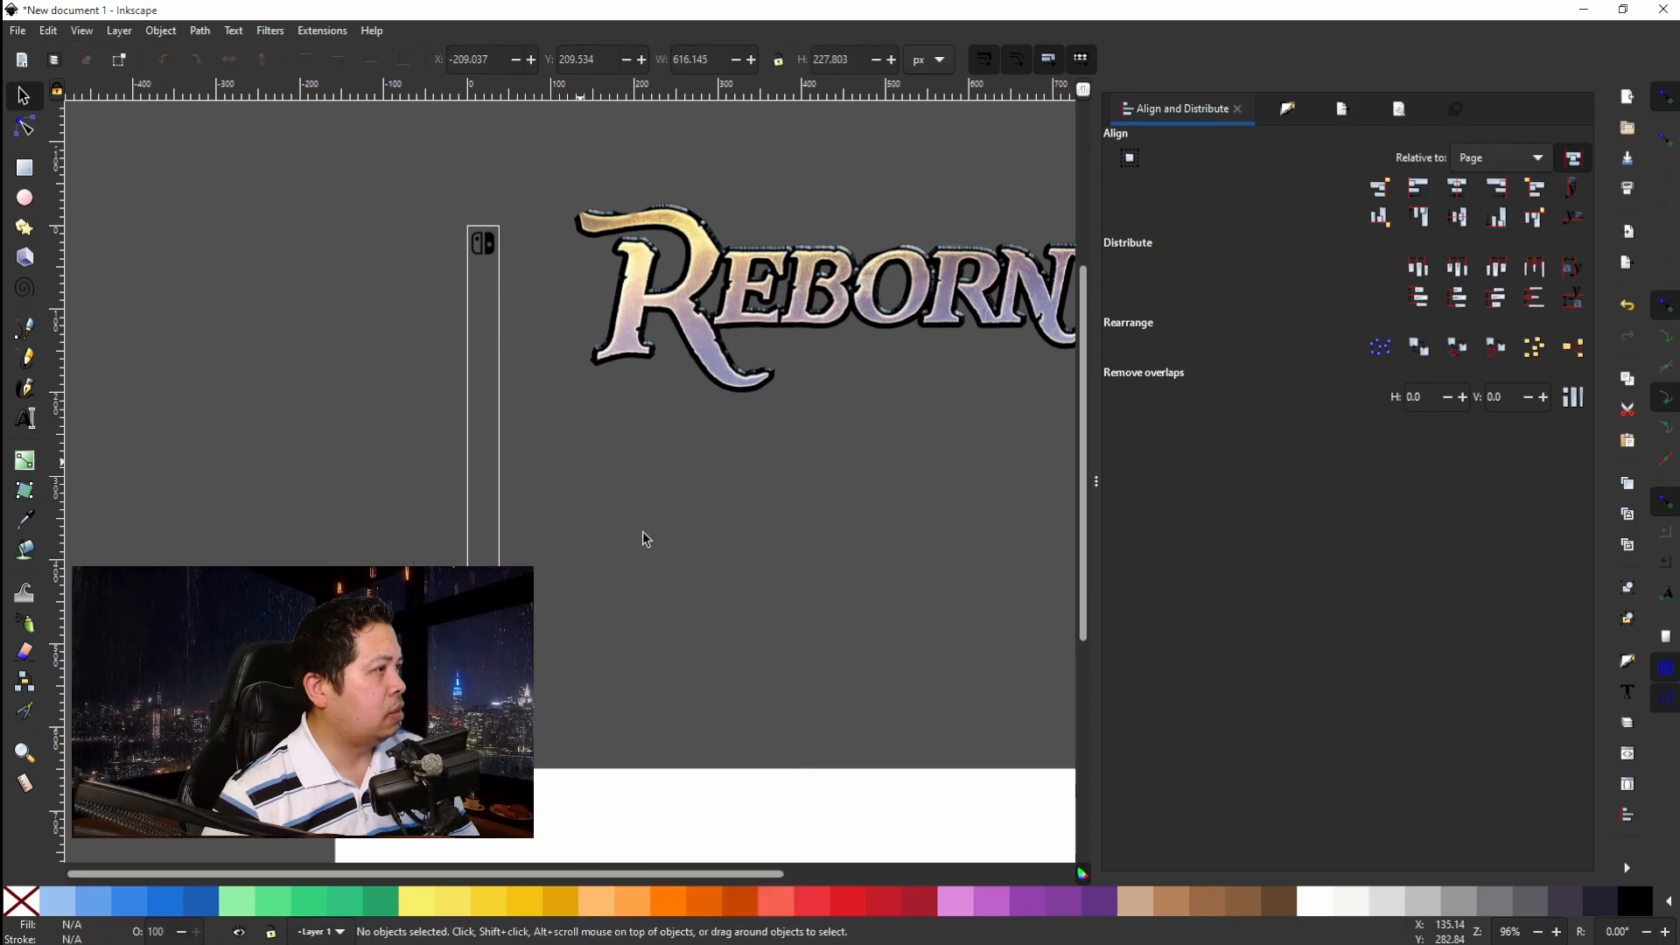
pyautogui.moveTo(766, 294); pyautogui.dragTo(717, 453)
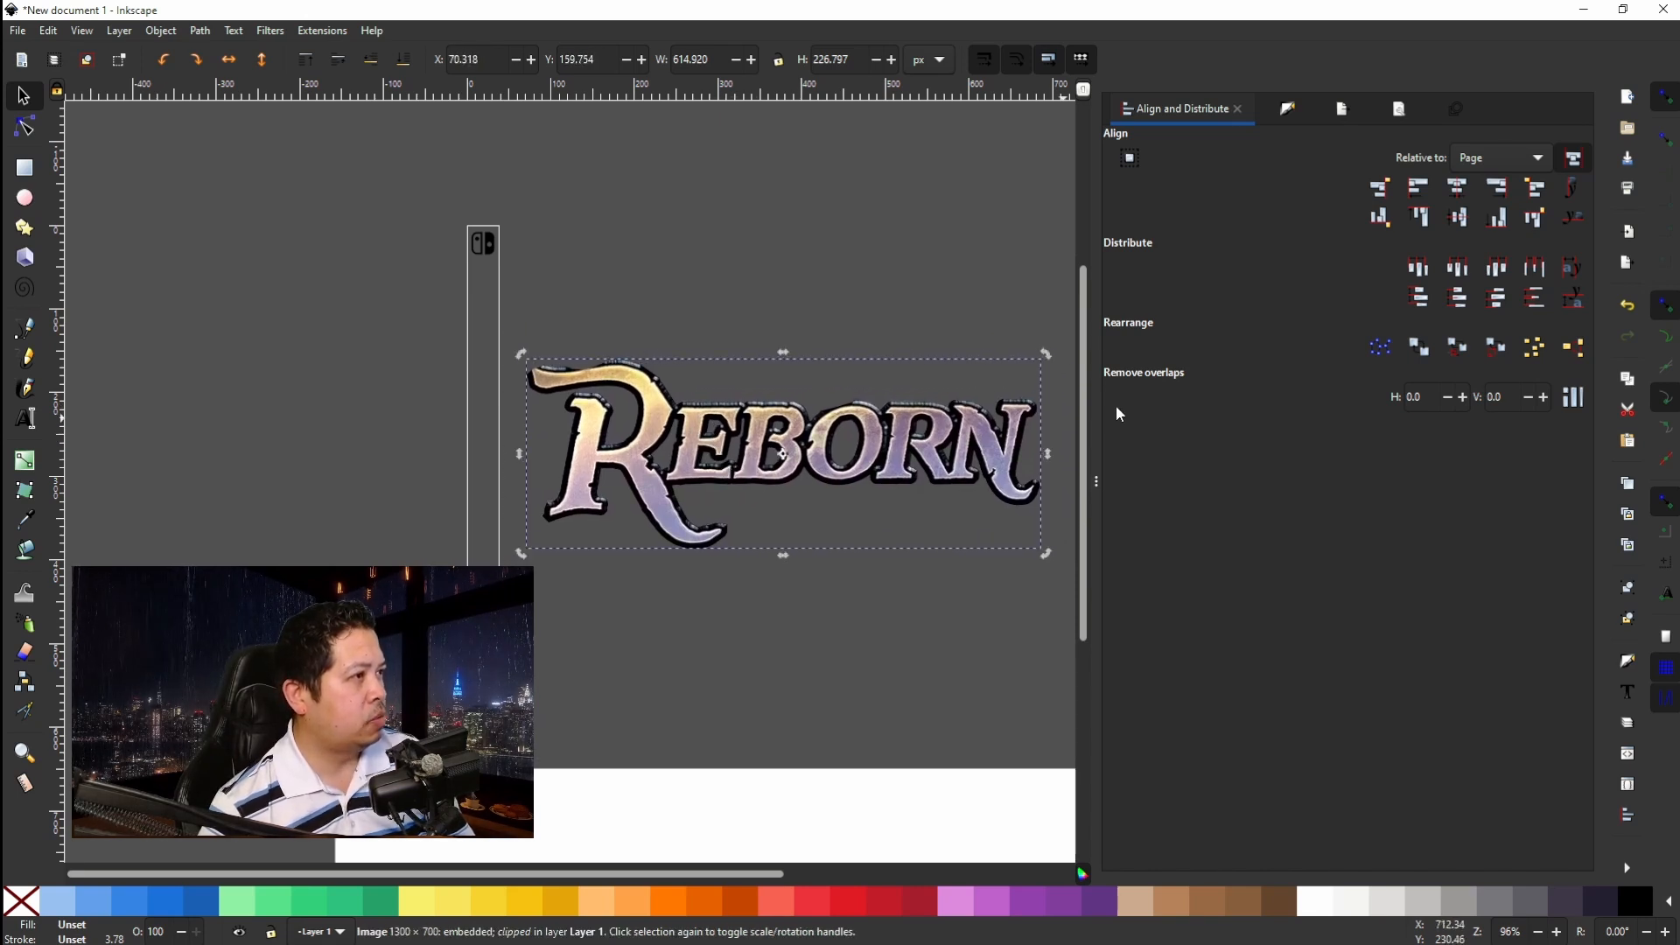
pyautogui.click(1037, 370)
pyautogui.moveTo(1046, 353); pyautogui.dragTo(828, 615)
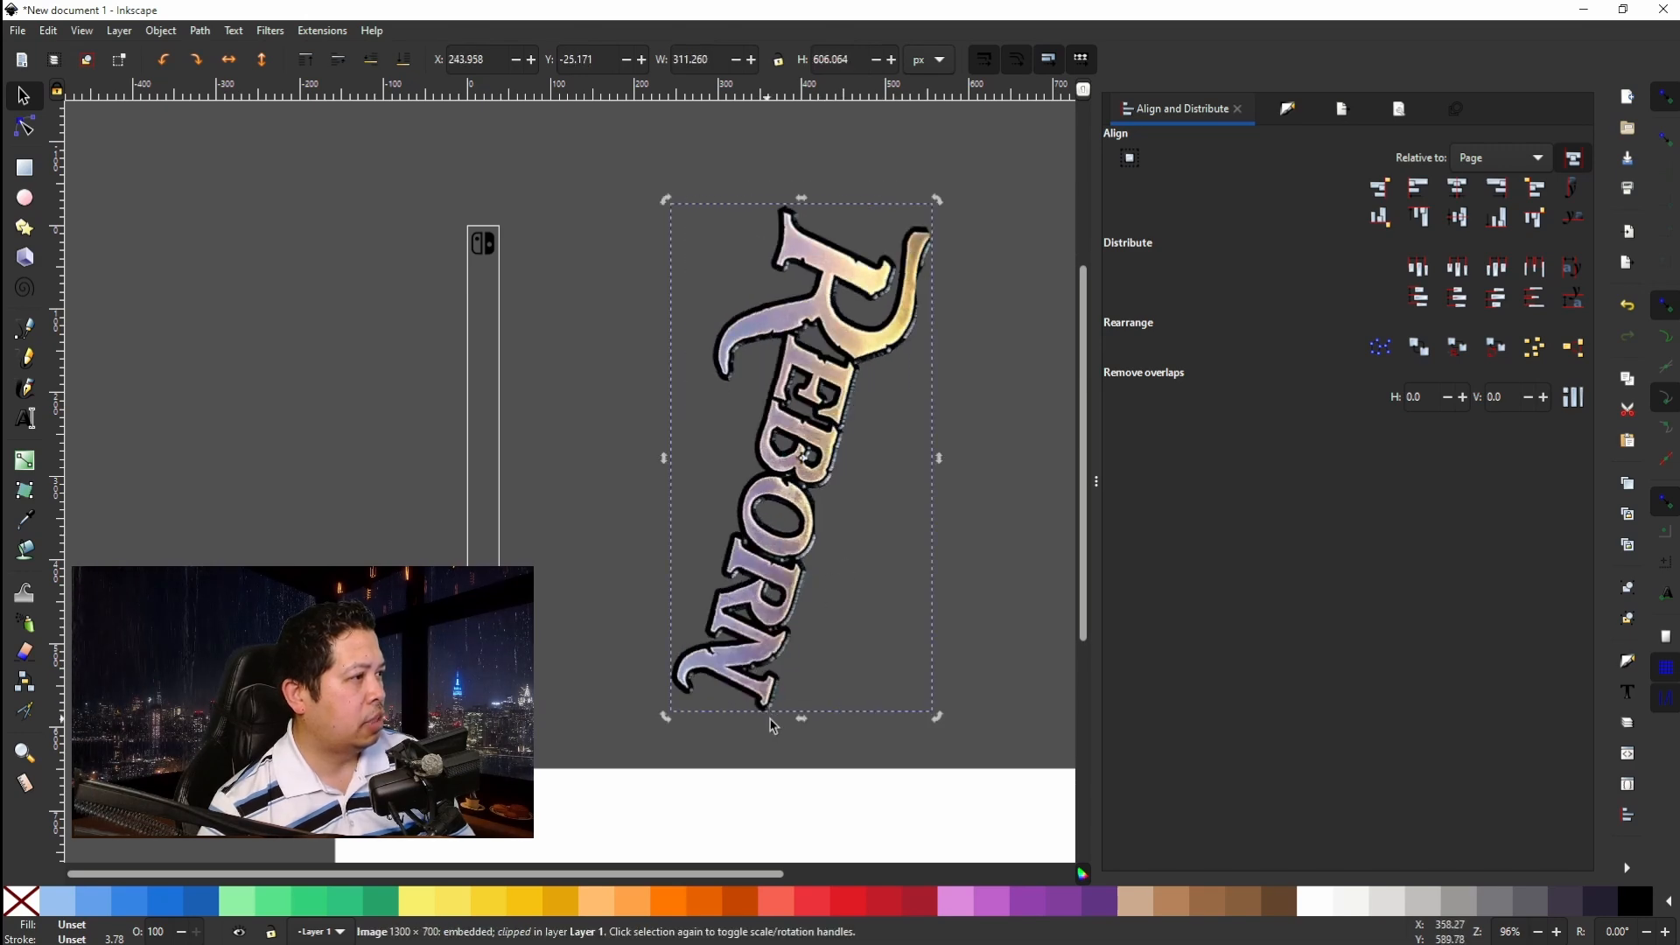
pyautogui.moveTo(668, 719); pyautogui.dragTo(993, 523)
pyautogui.scroll(-10, 595, 642)
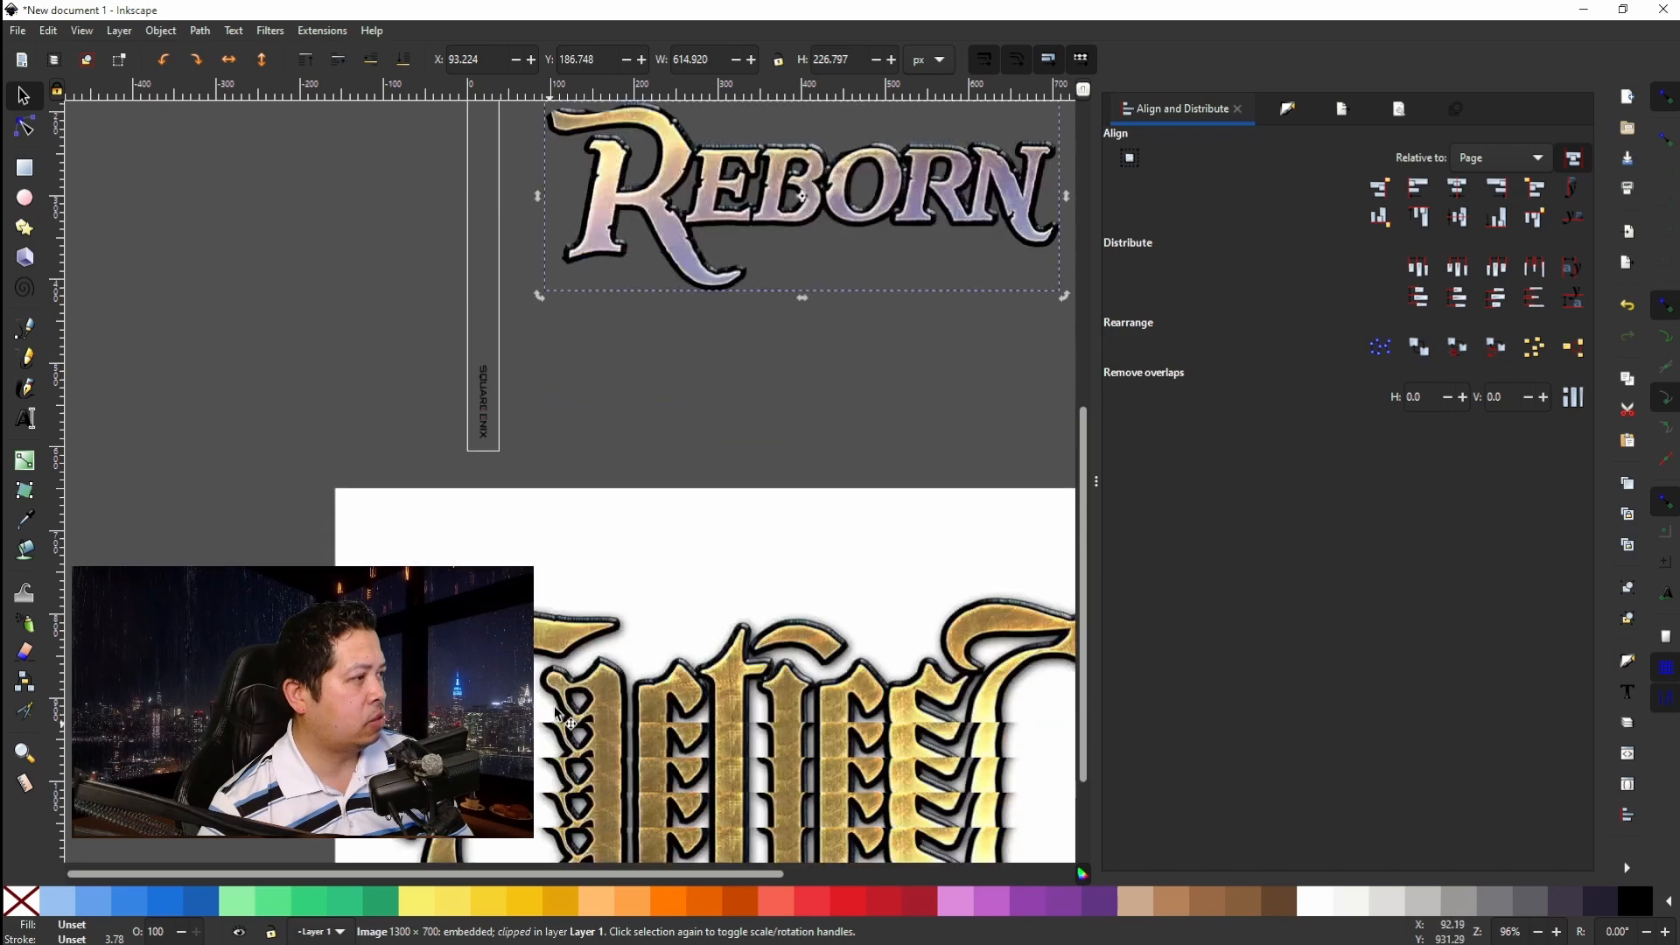
# Copy the Tactics Ogre Reborn logo image and paste the copy below the original.
pyautogui.hscroll(6, 591, 628)
pyautogui.hscroll(1, 591, 629)
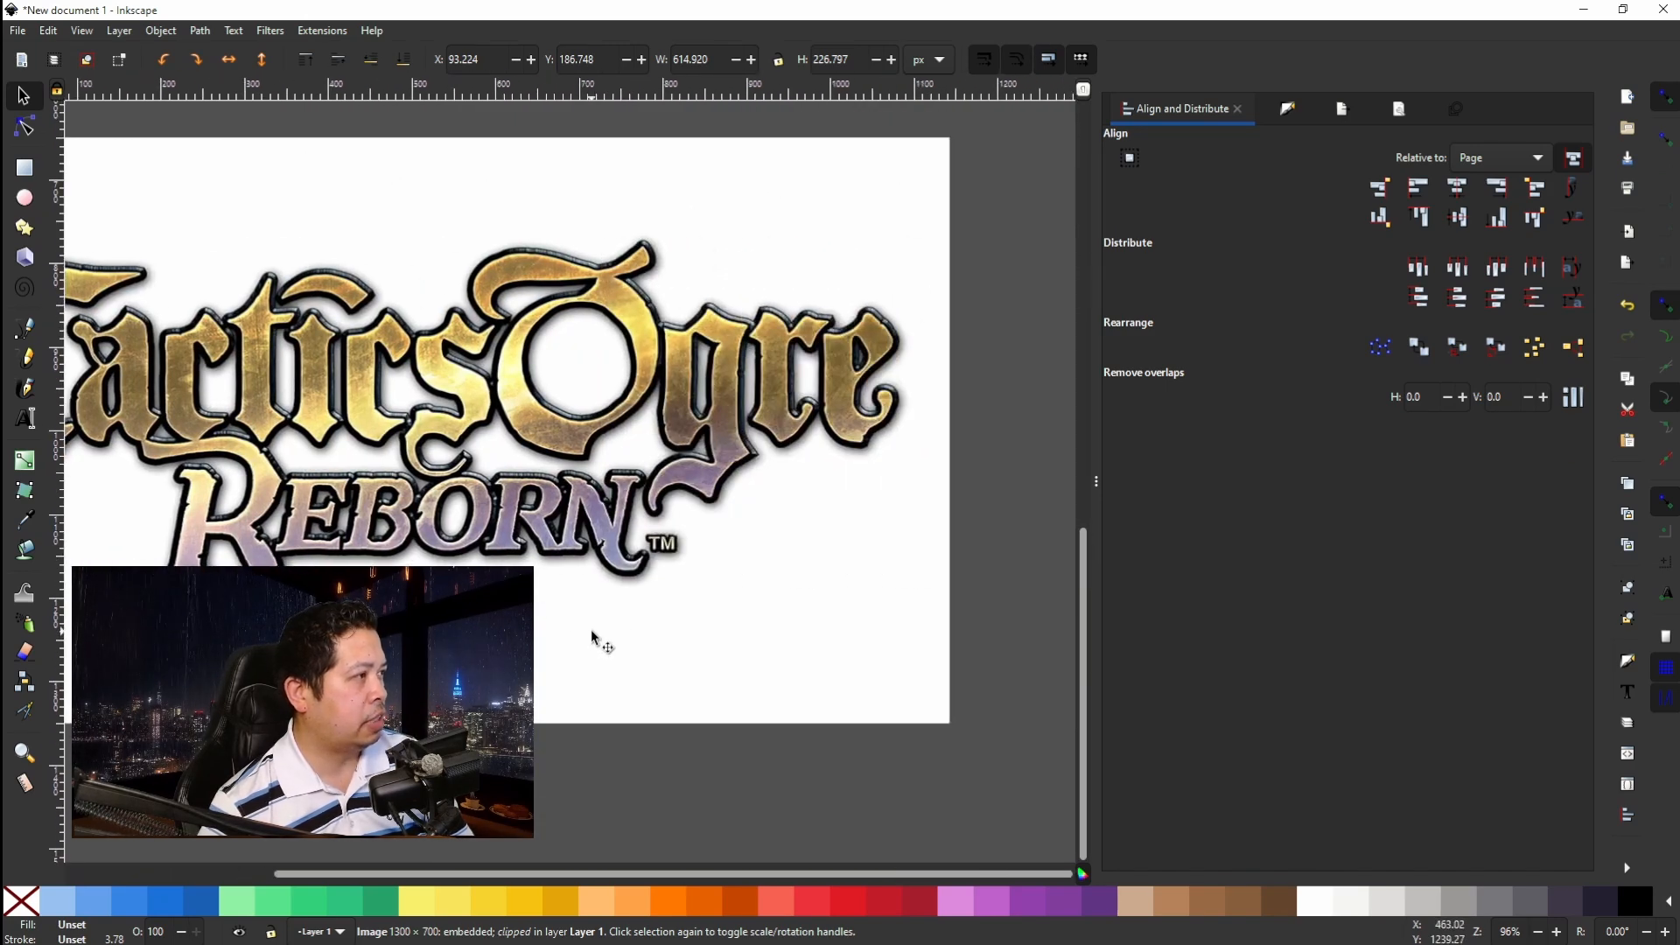
pyautogui.hscroll(-4, 600, 622)
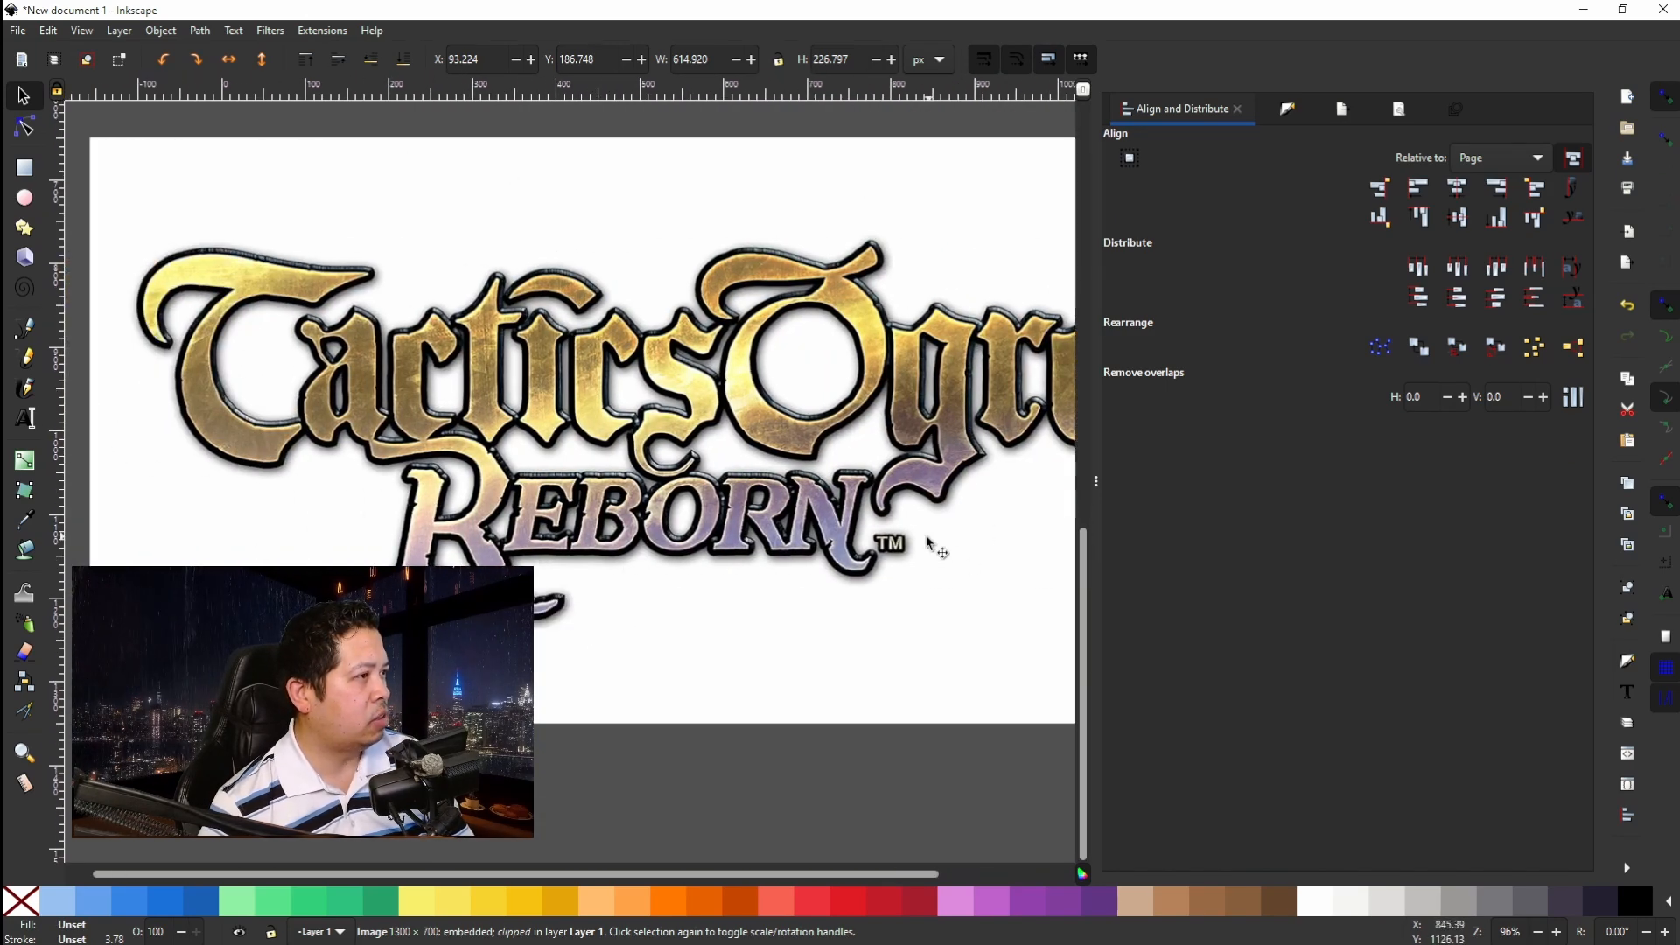
pyautogui.scroll(6, 929, 543)
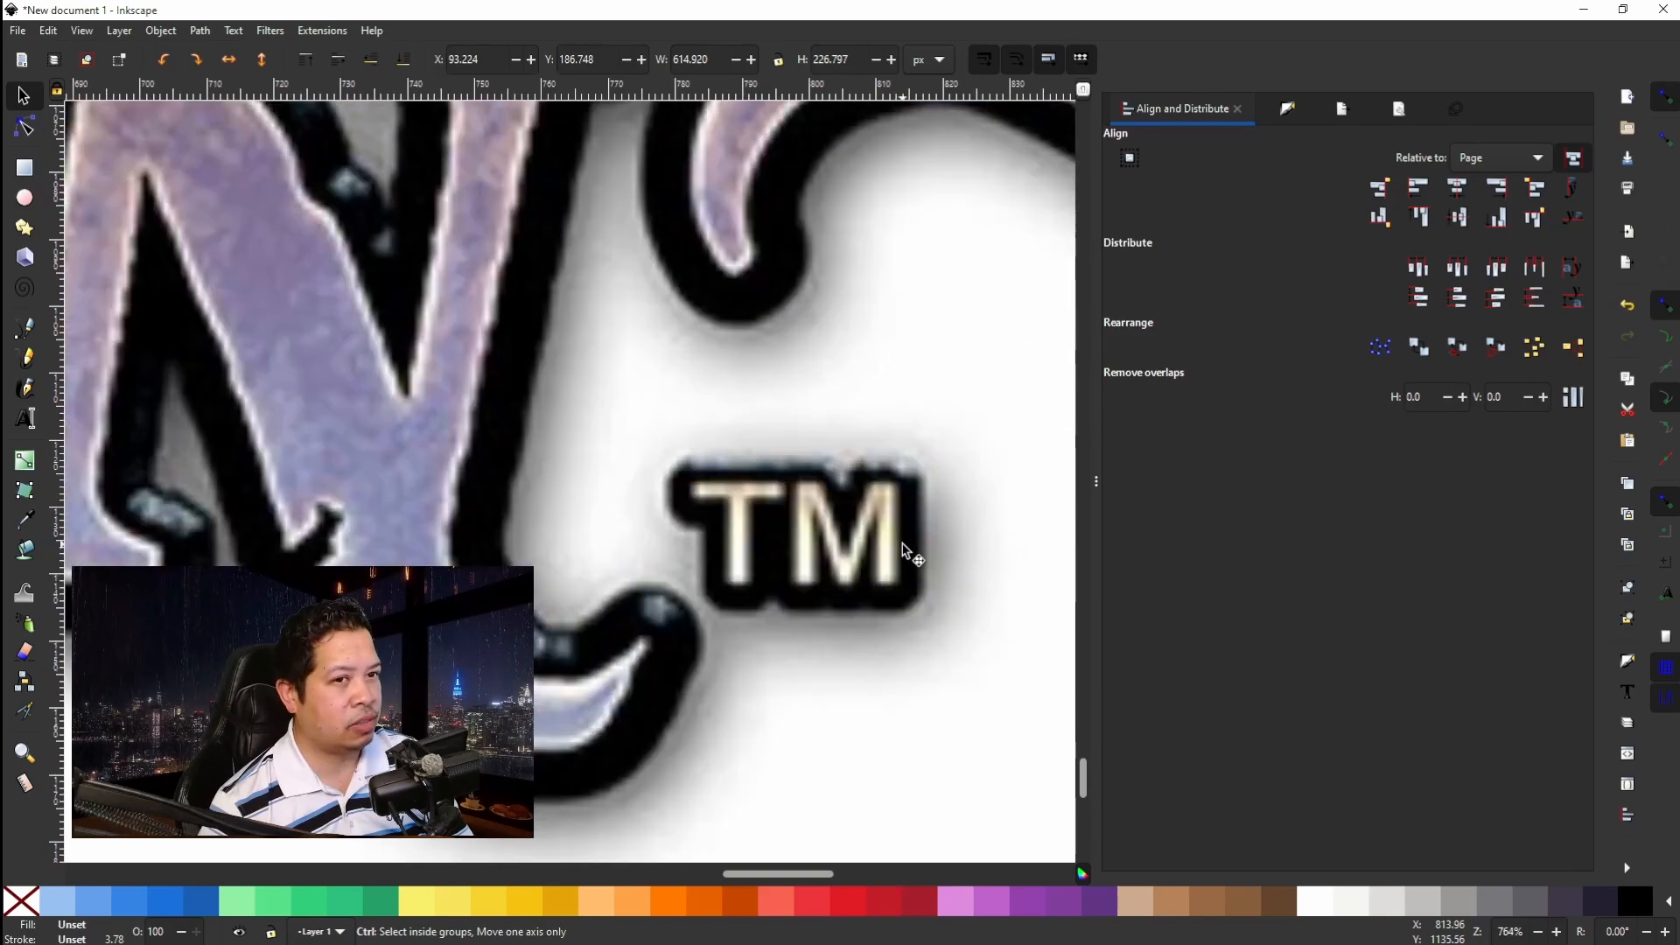
pyautogui.scroll(-9, 910, 556)
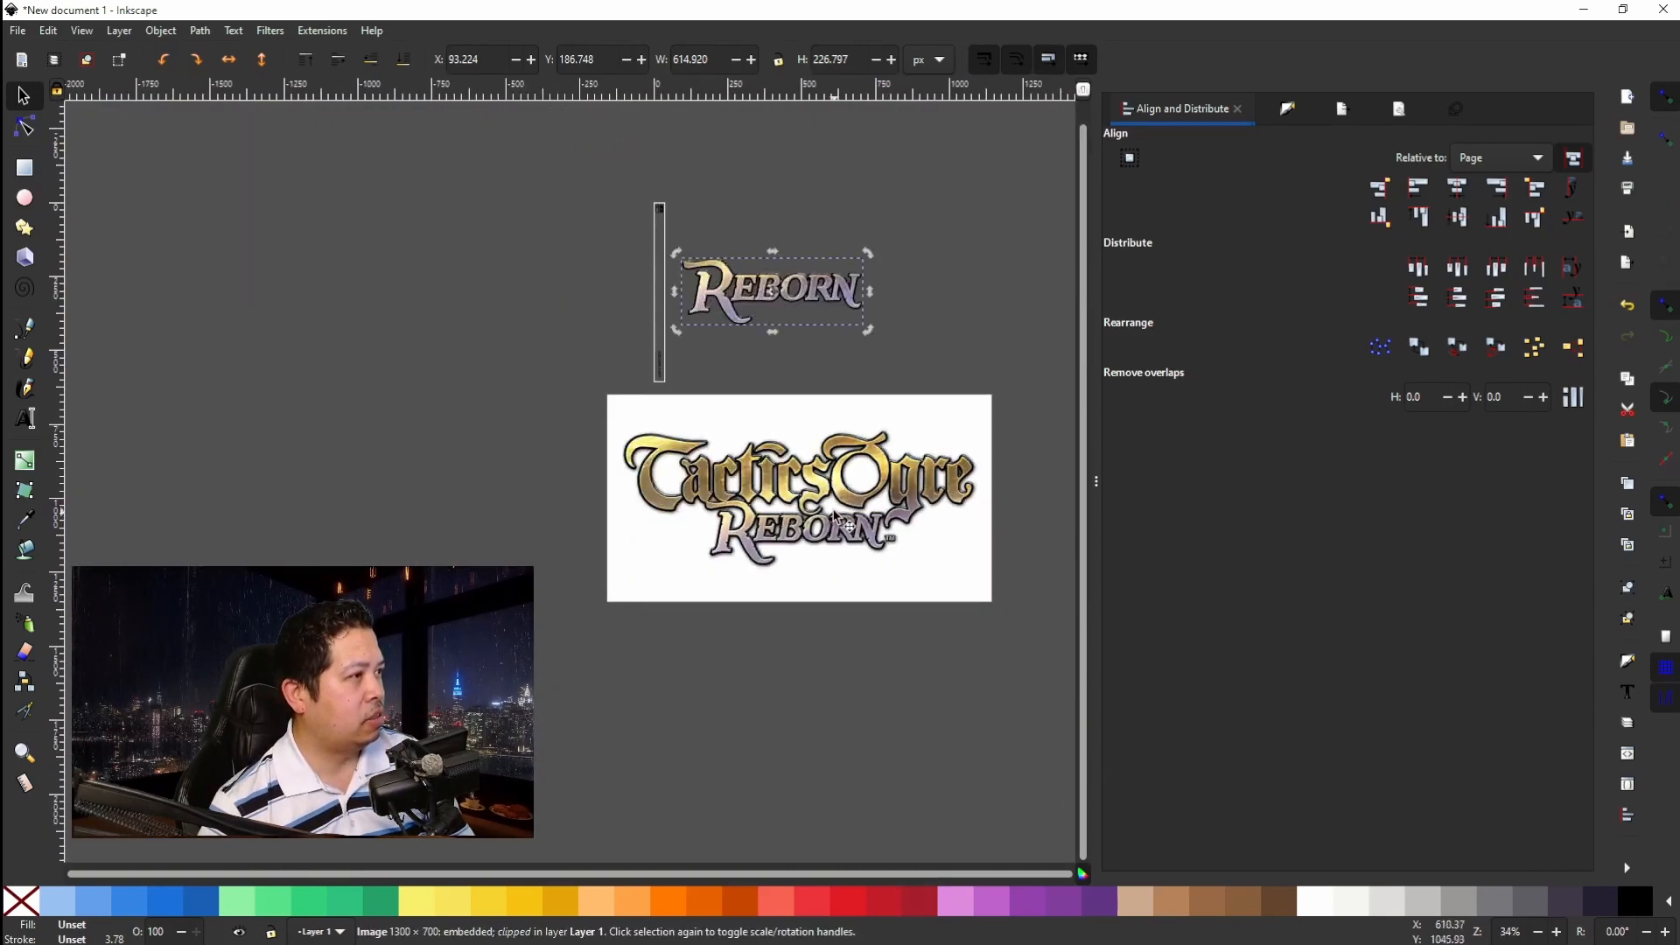
pyautogui.click(834, 516)
pyautogui.rightClick(835, 517)
pyautogui.click(883, 446)
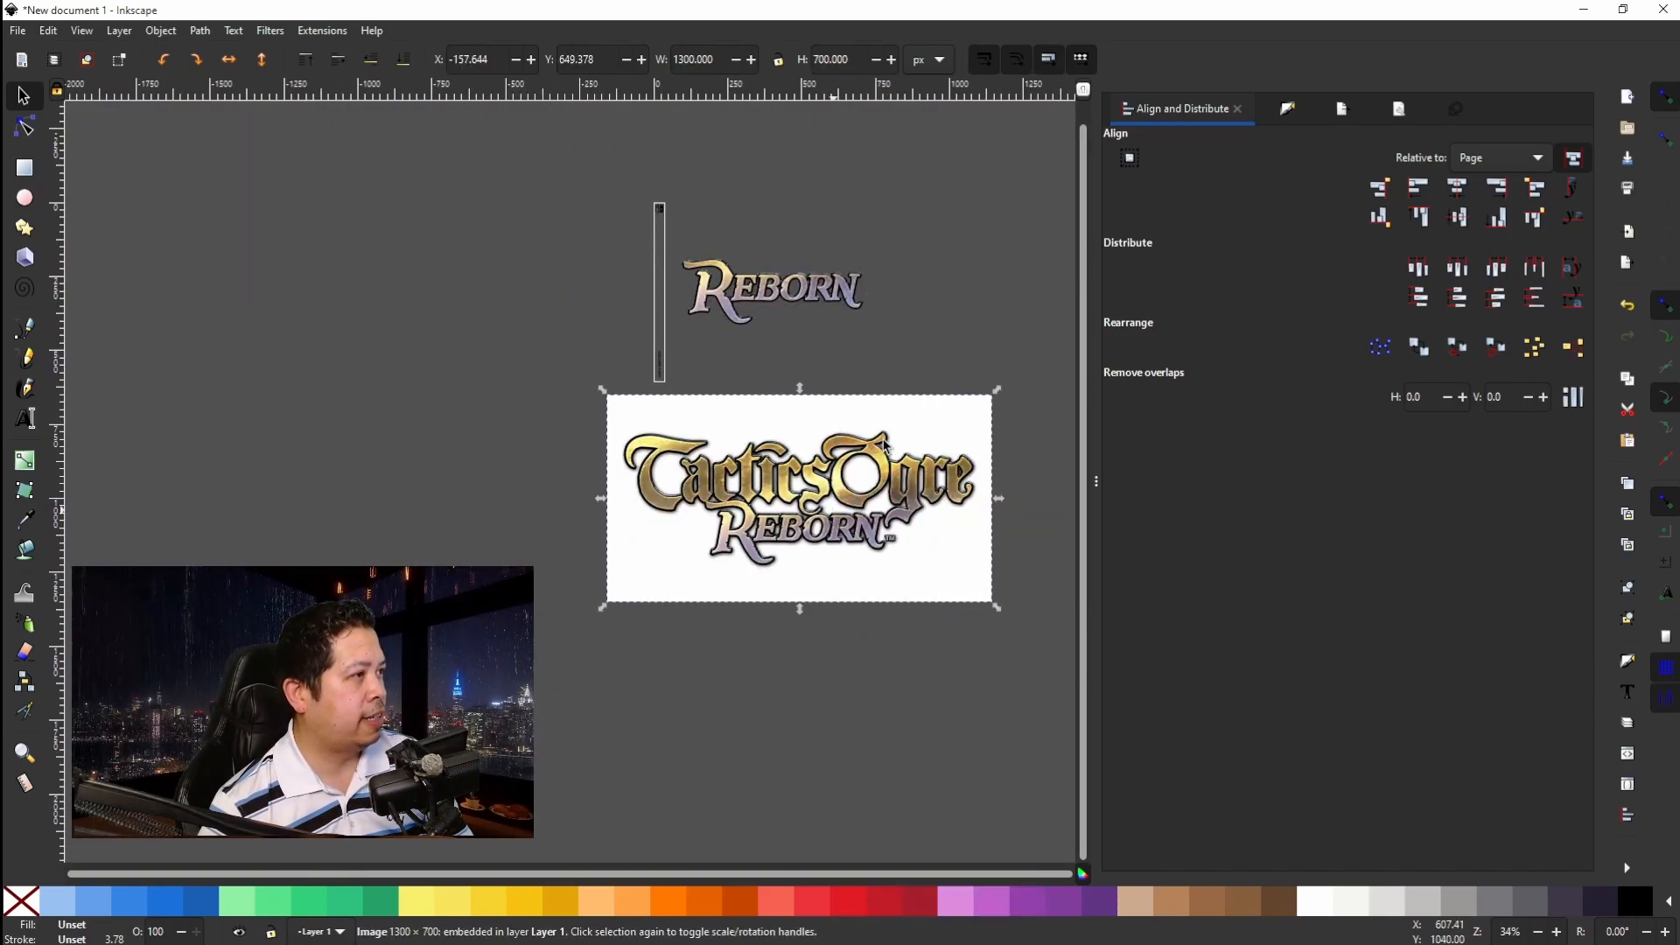
pyautogui.rightClick(800, 652)
pyautogui.click(848, 761)
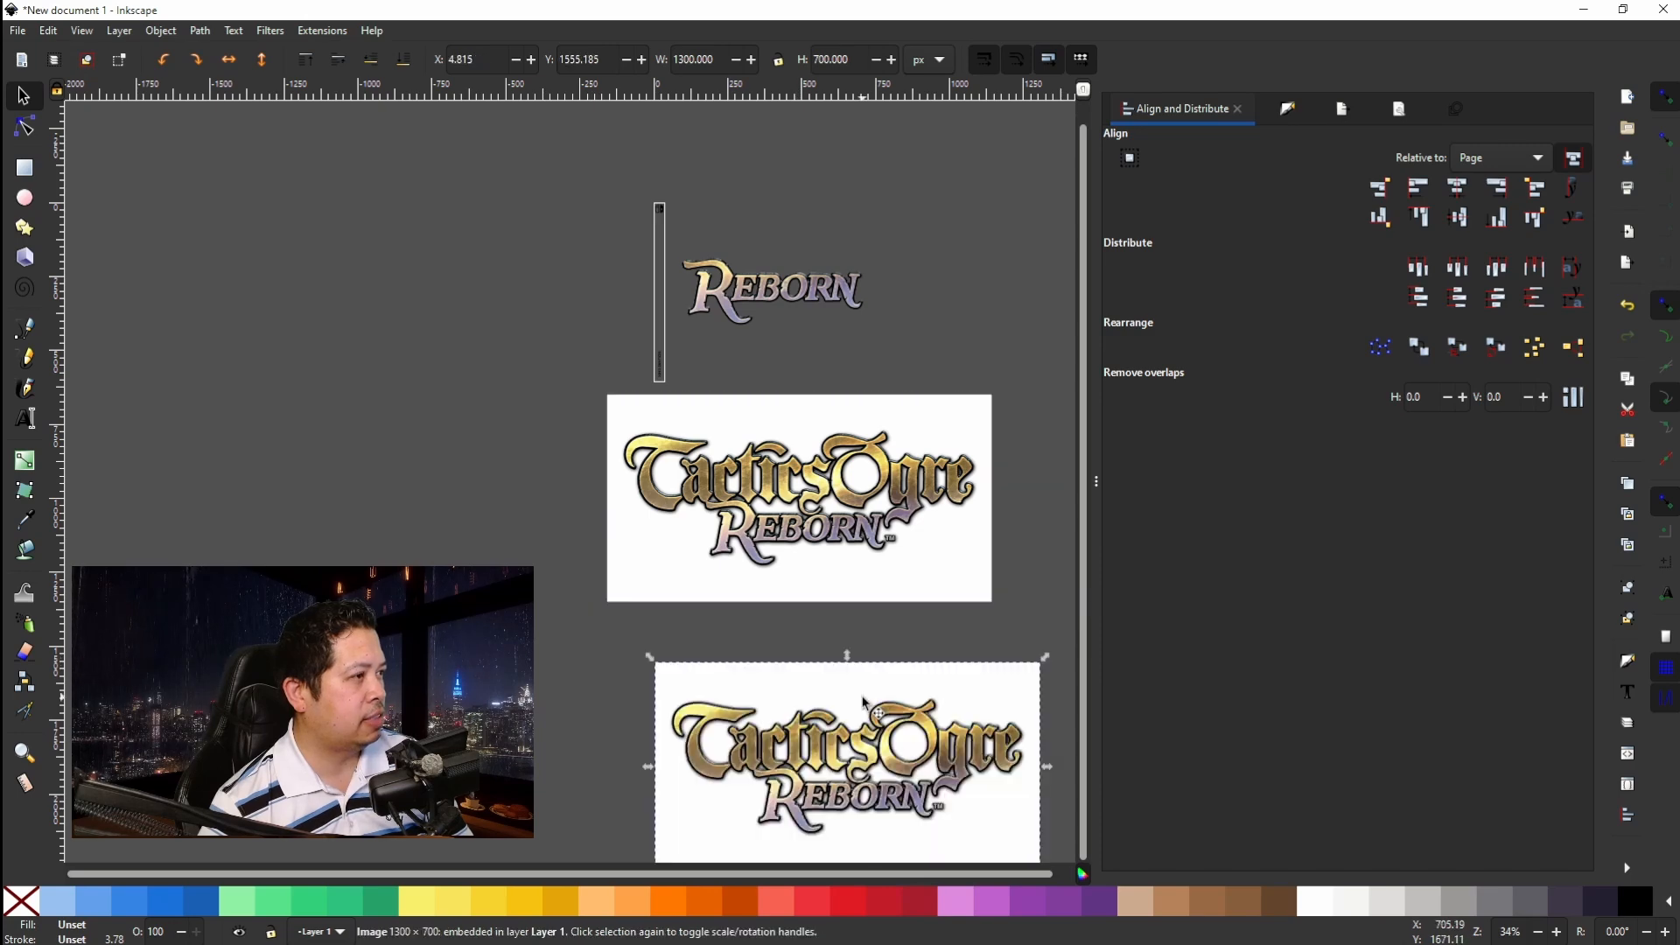
# Examine the Tactics Ogre lettering on the original logo and where it touches Reborn, with the Pen tool ready for tracing.
pyautogui.scroll(4, 828, 580)
pyautogui.scroll(-2, 792, 490)
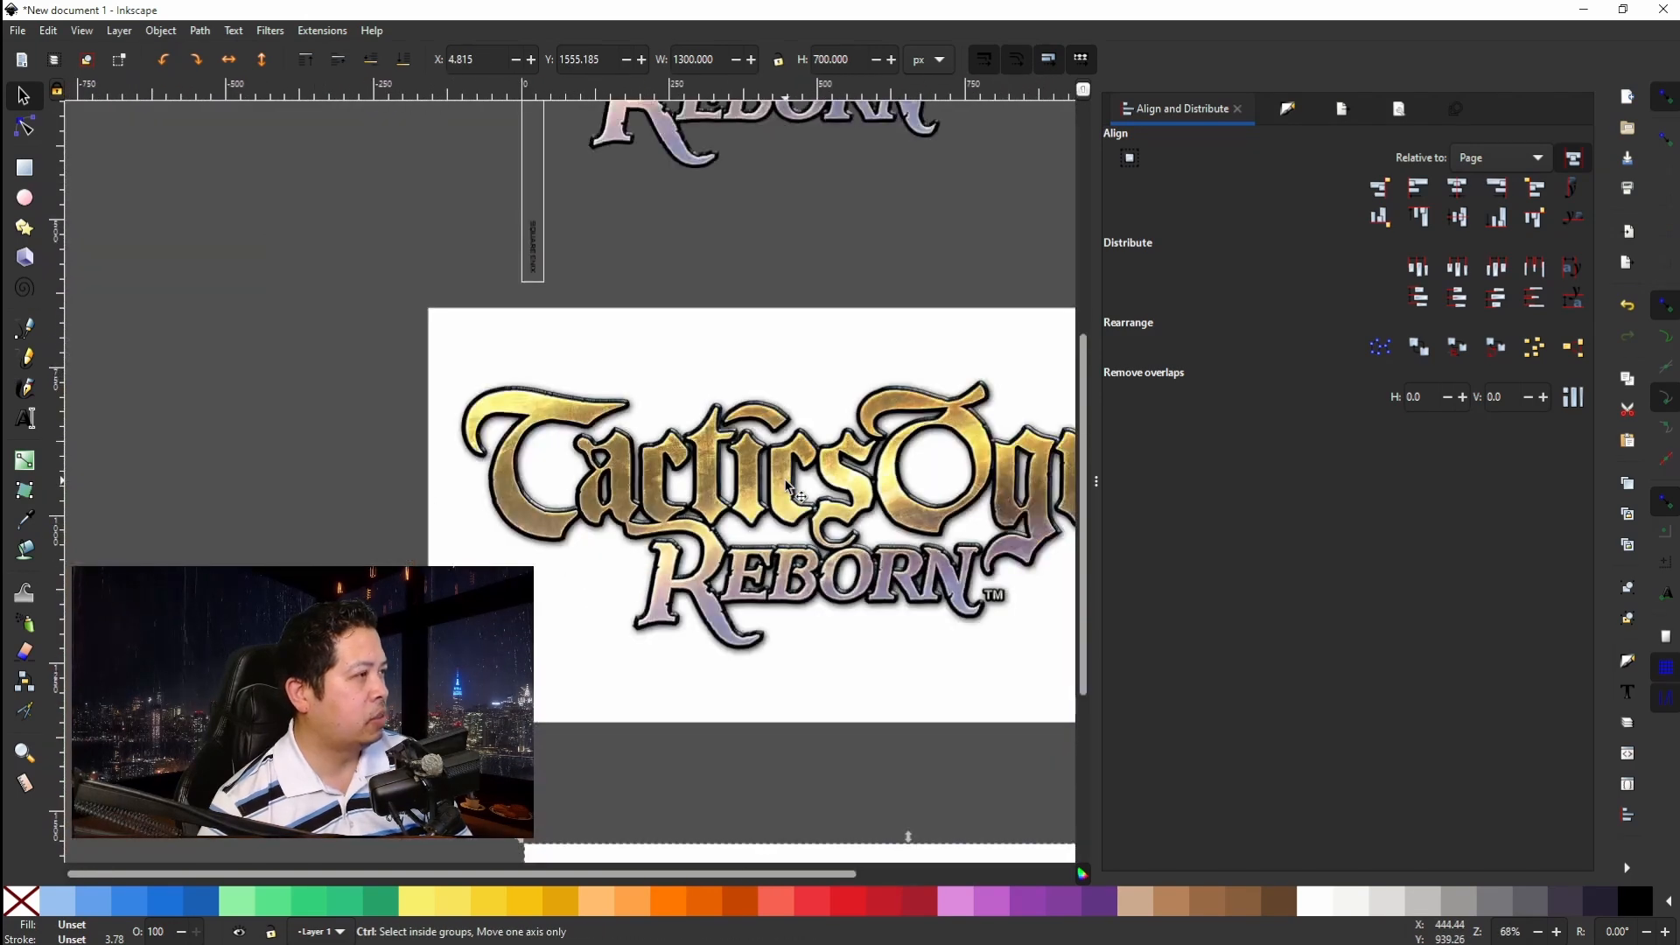
pyautogui.scroll(3, 788, 486)
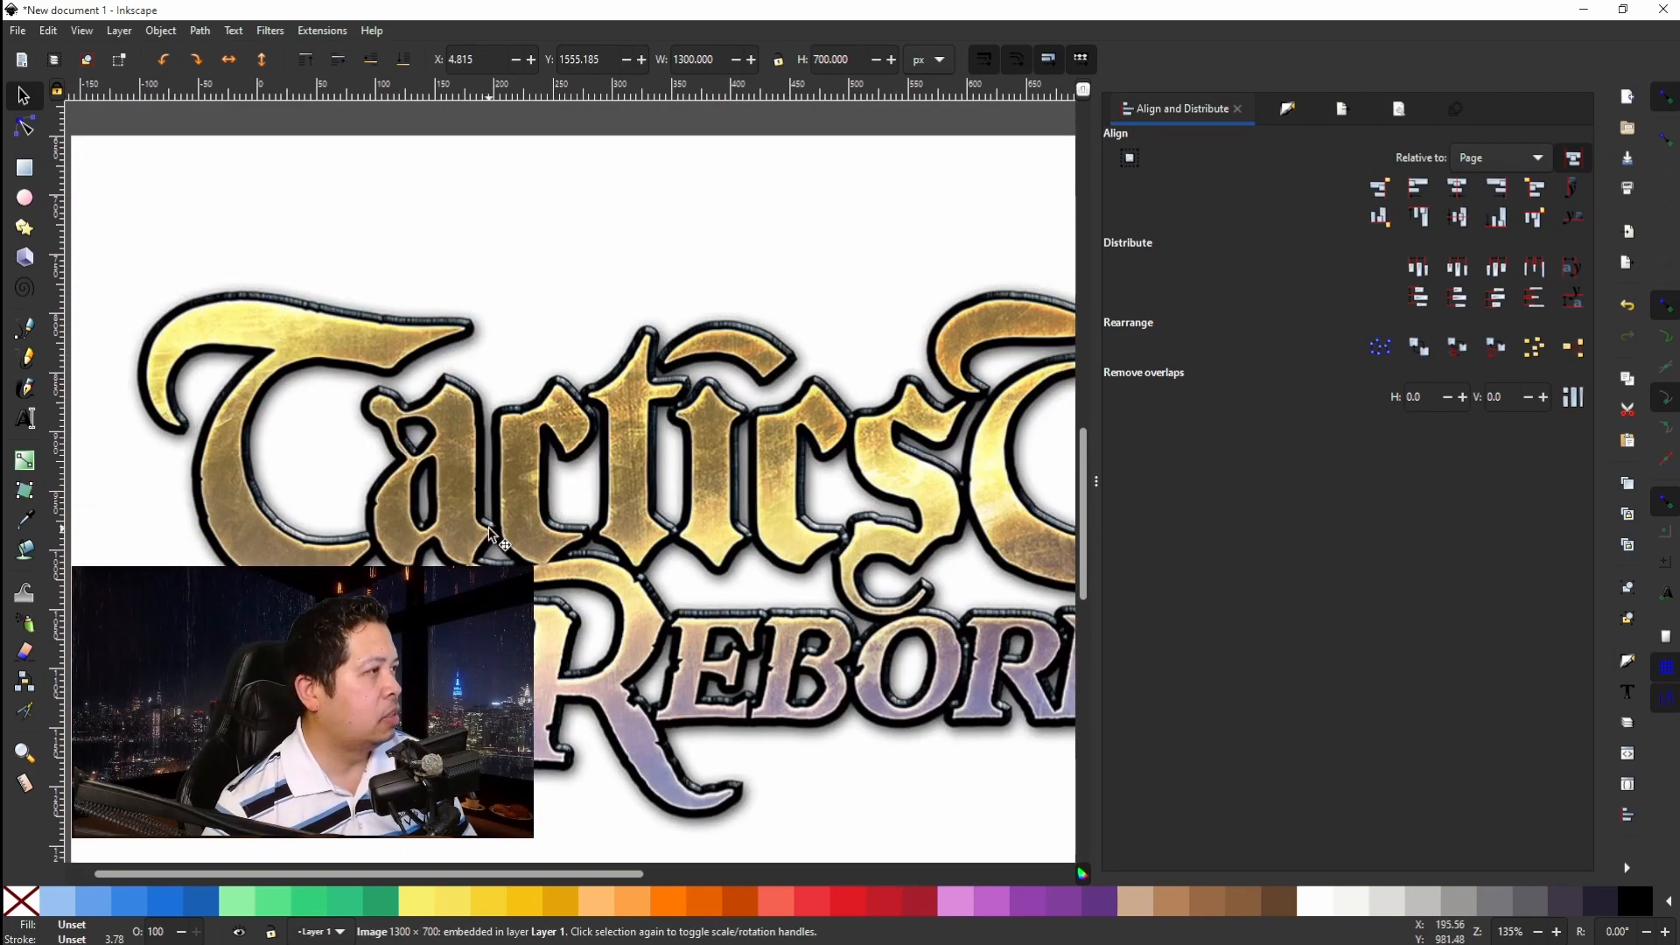
pyautogui.hscroll(8, 488, 528)
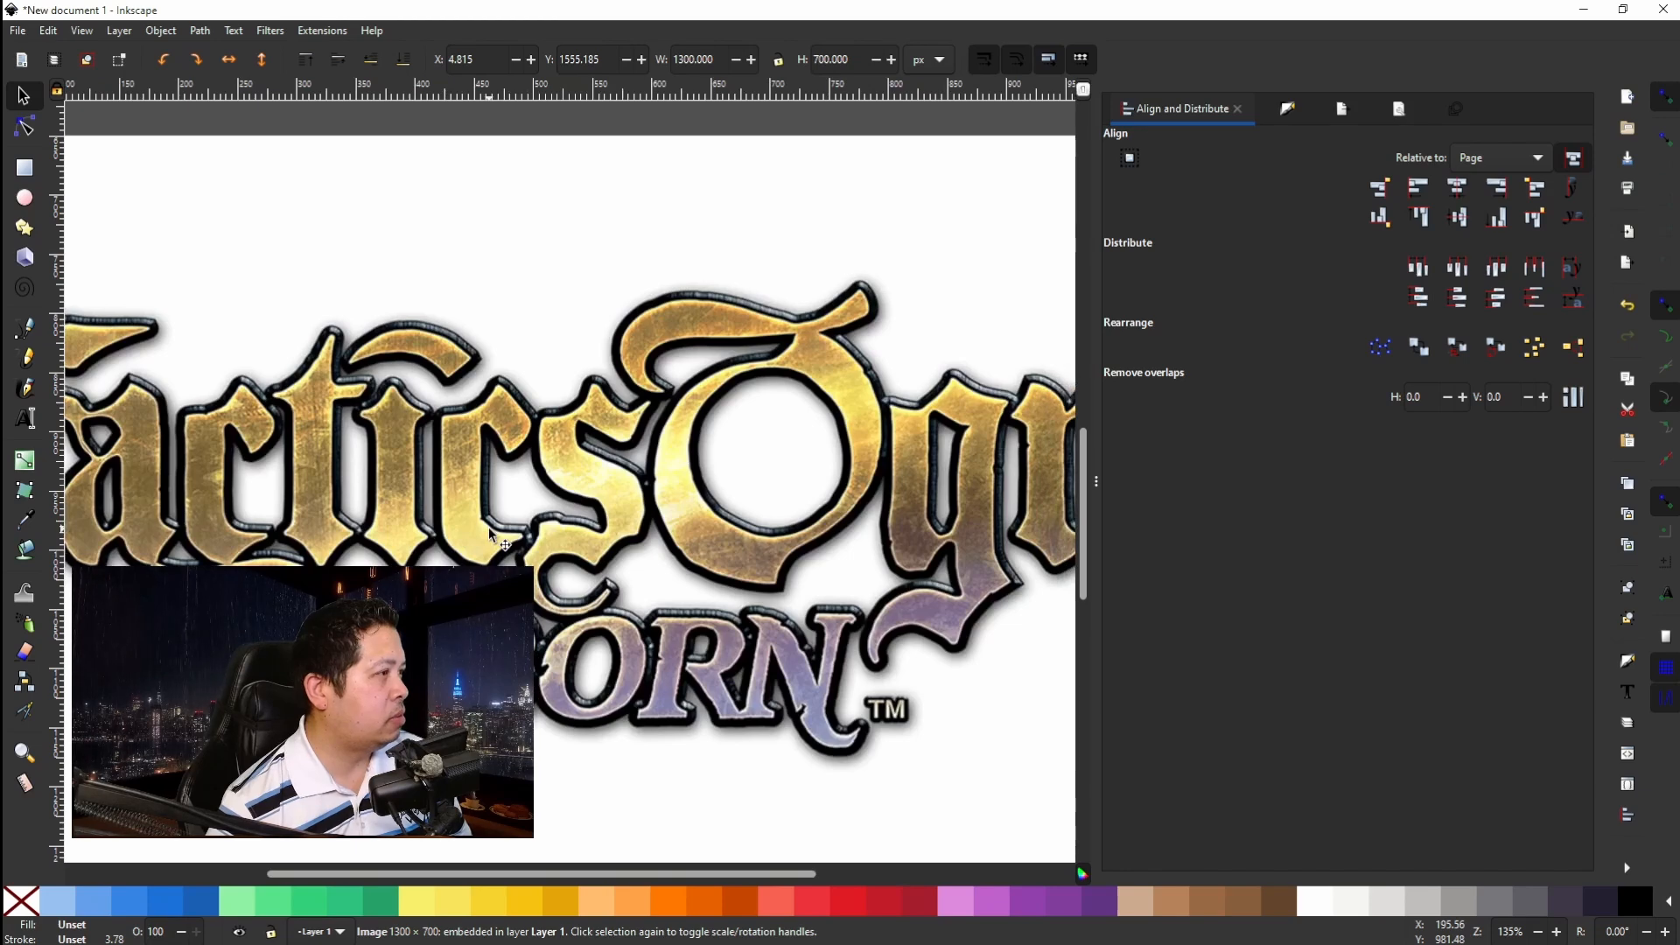
pyautogui.hscroll(-15, 488, 527)
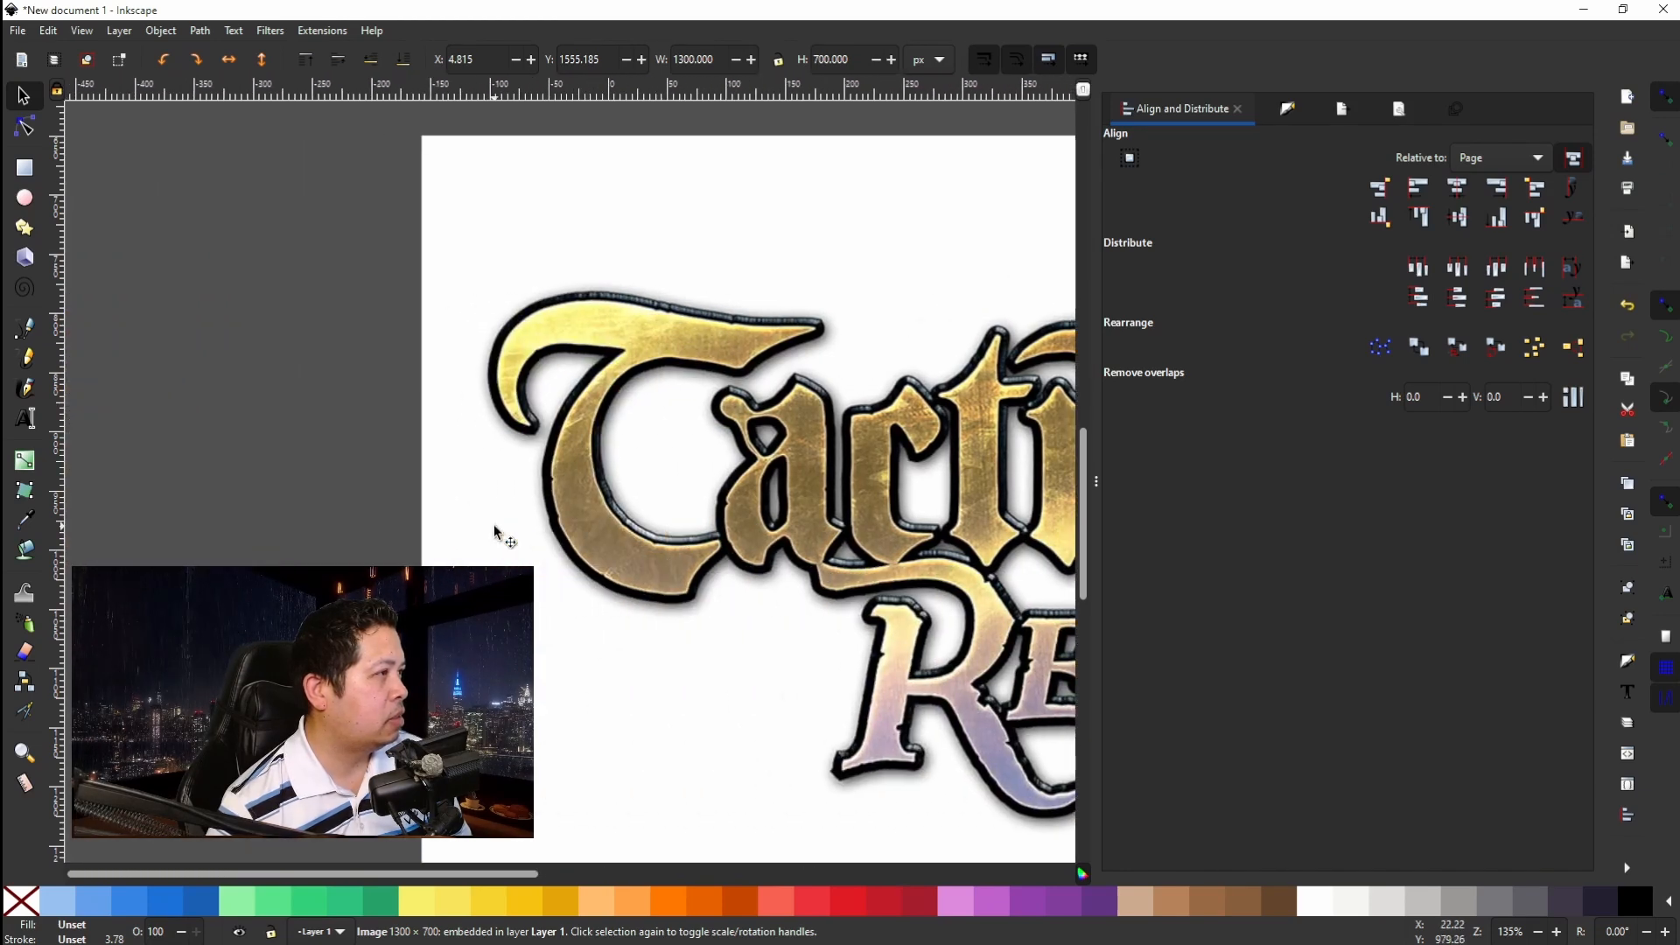
pyautogui.hscroll(1, 493, 523)
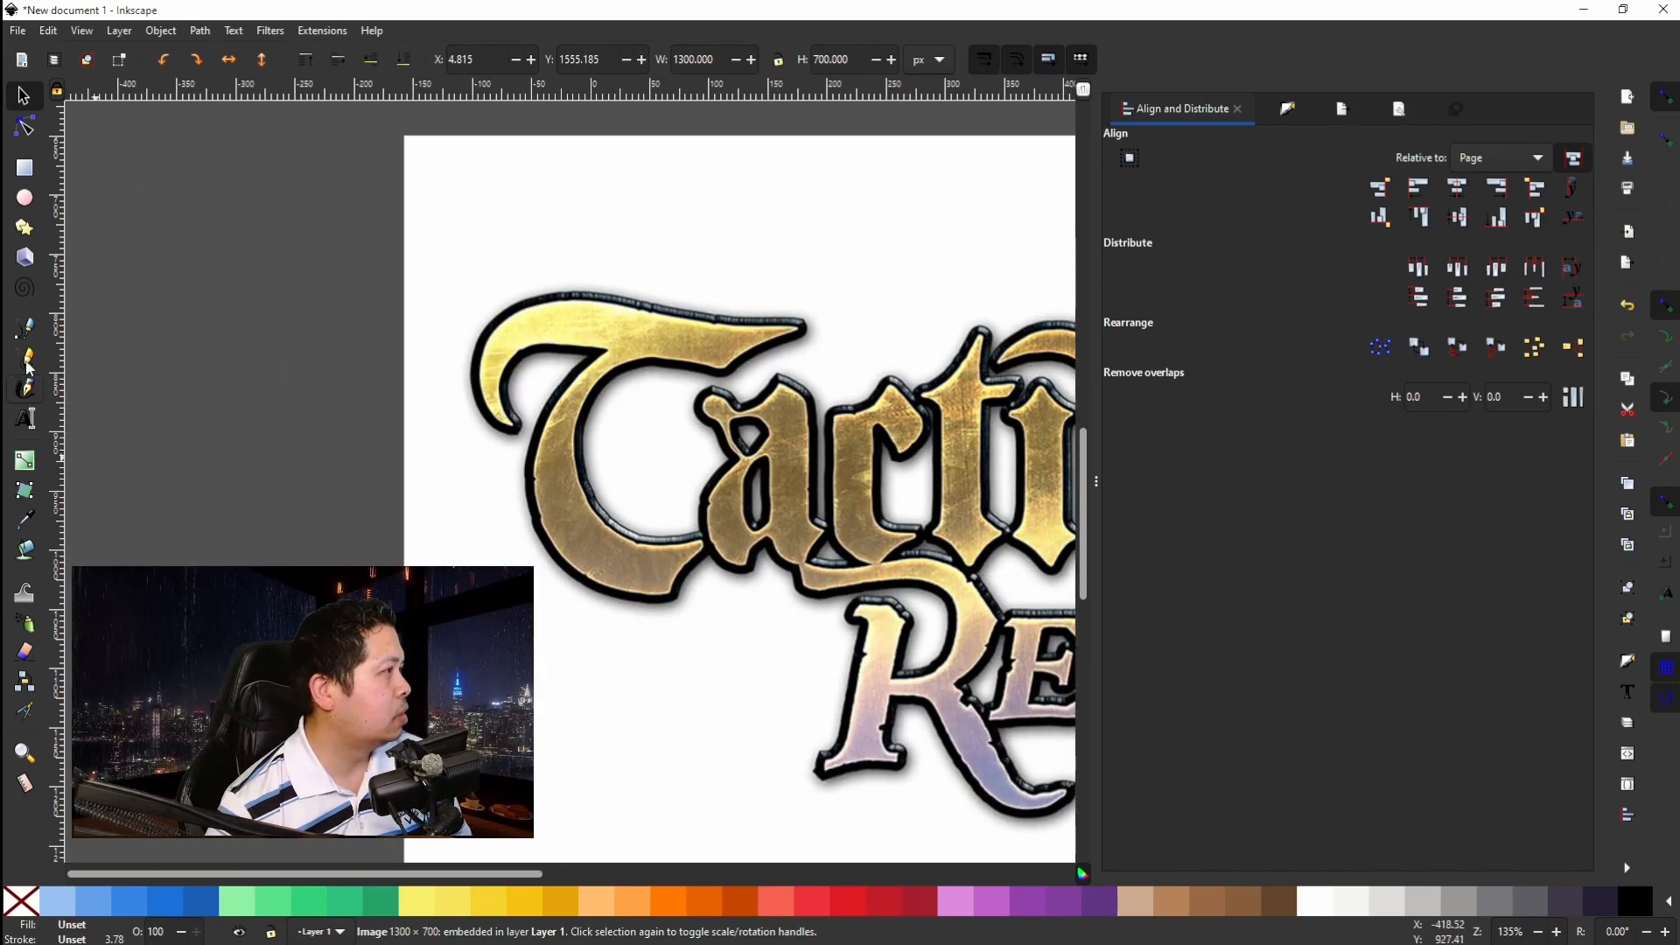
pyautogui.click(34, 328)
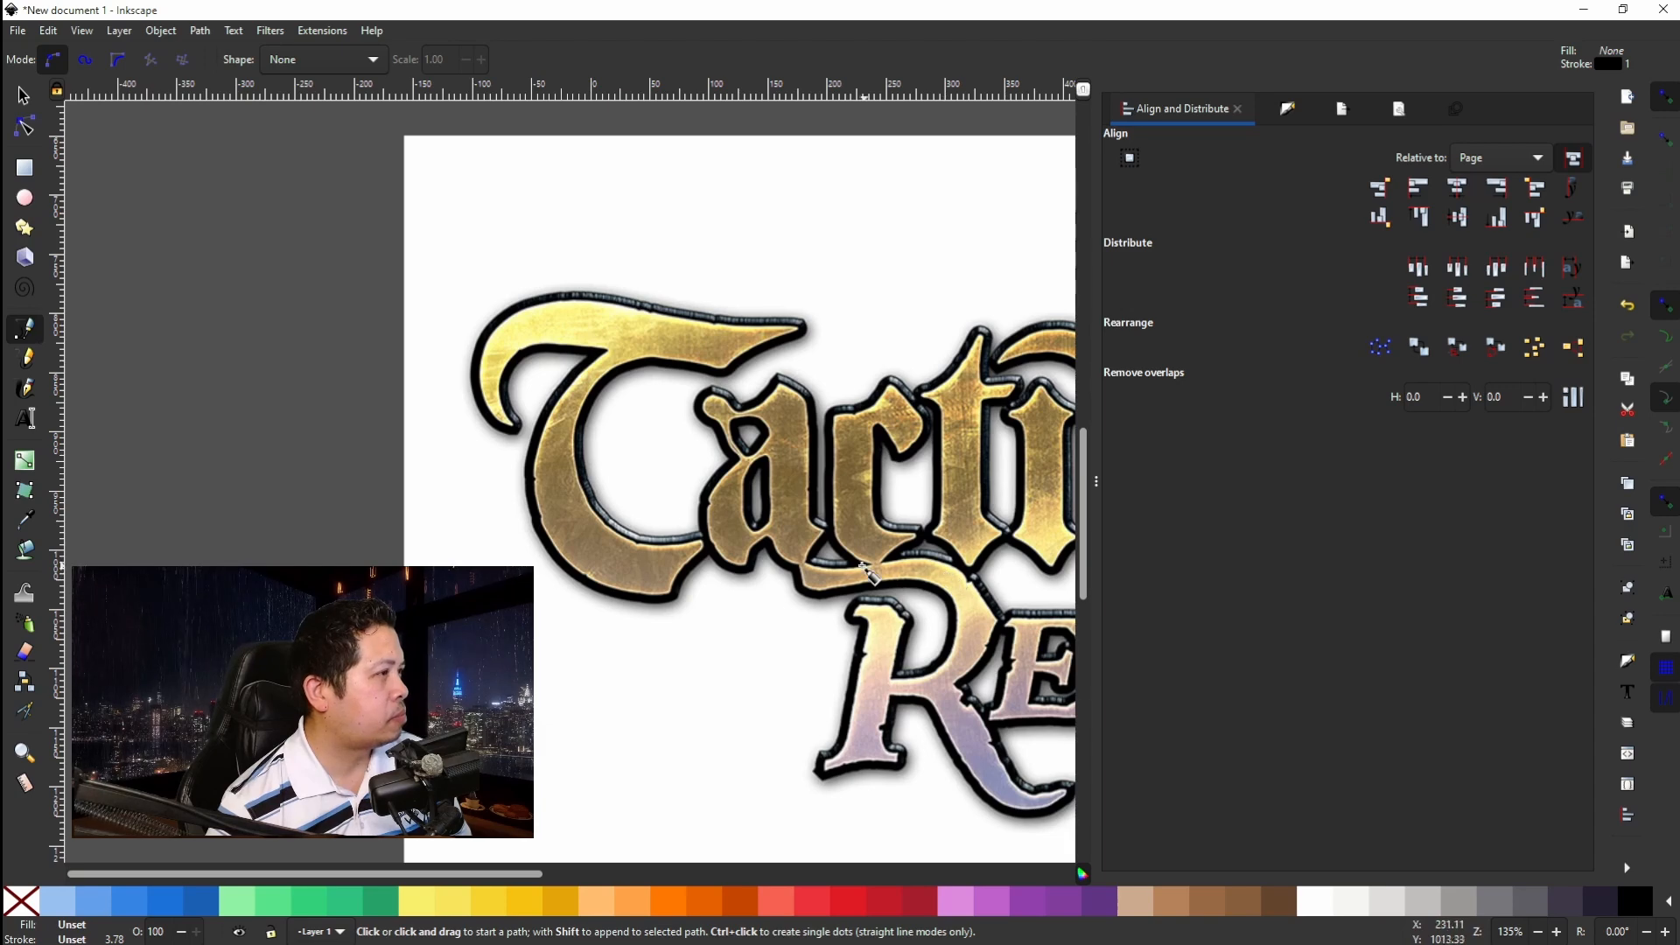
pyautogui.hscroll(5, 866, 570)
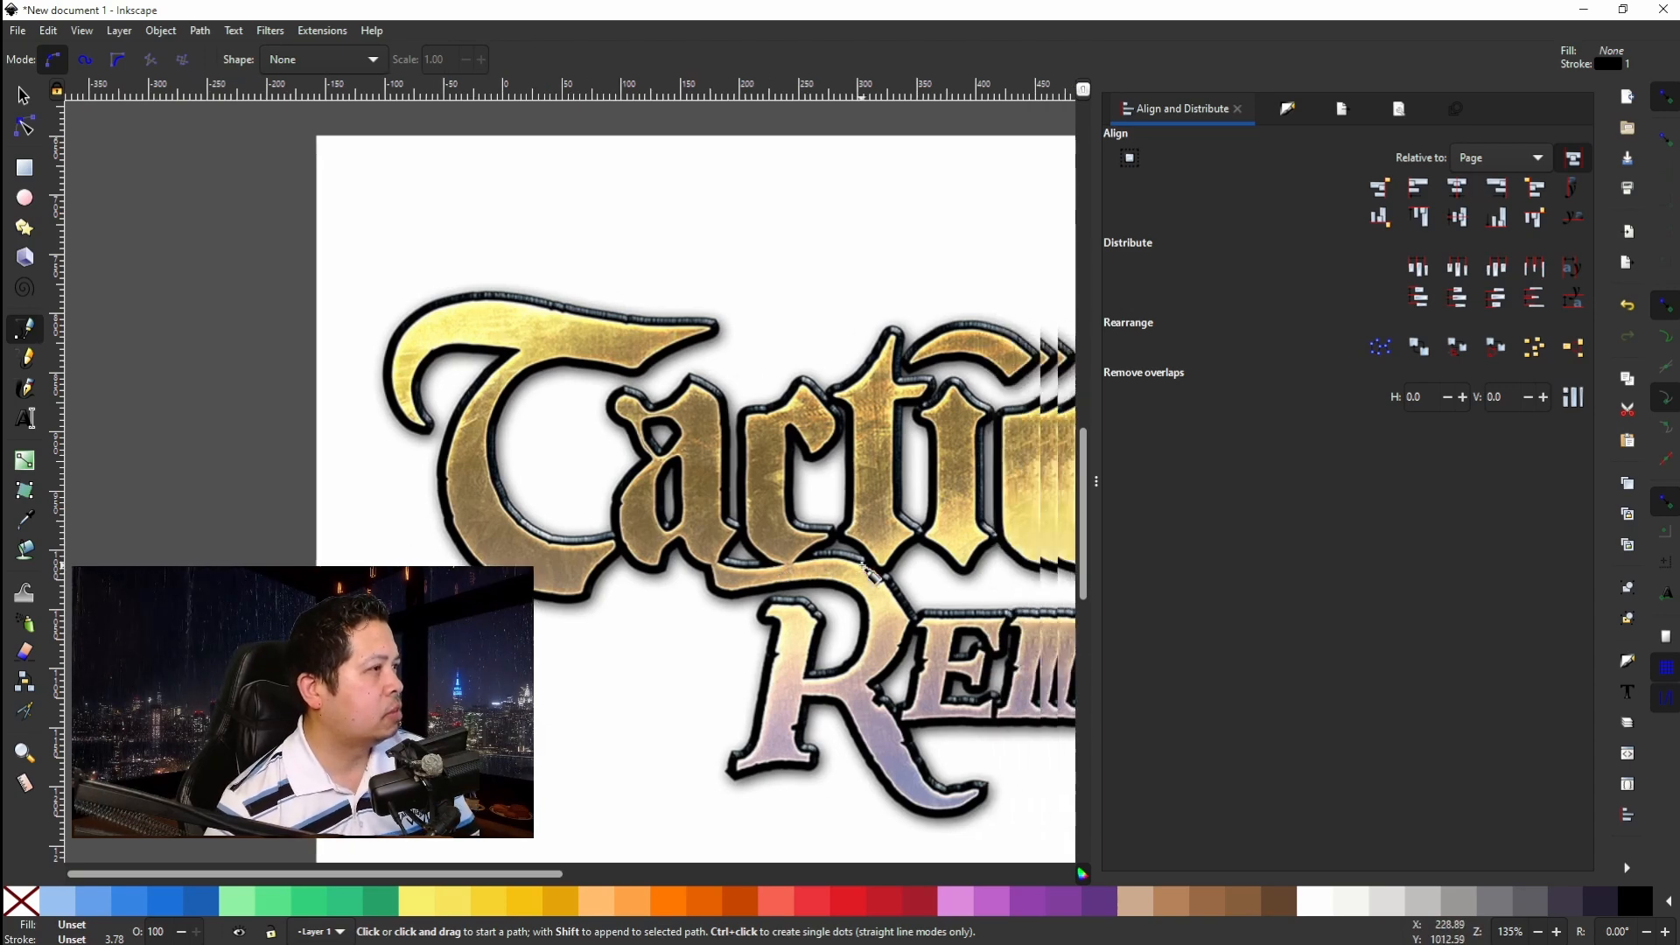
pyautogui.hscroll(-7, 866, 570)
pyautogui.hscroll(-4, 896, 569)
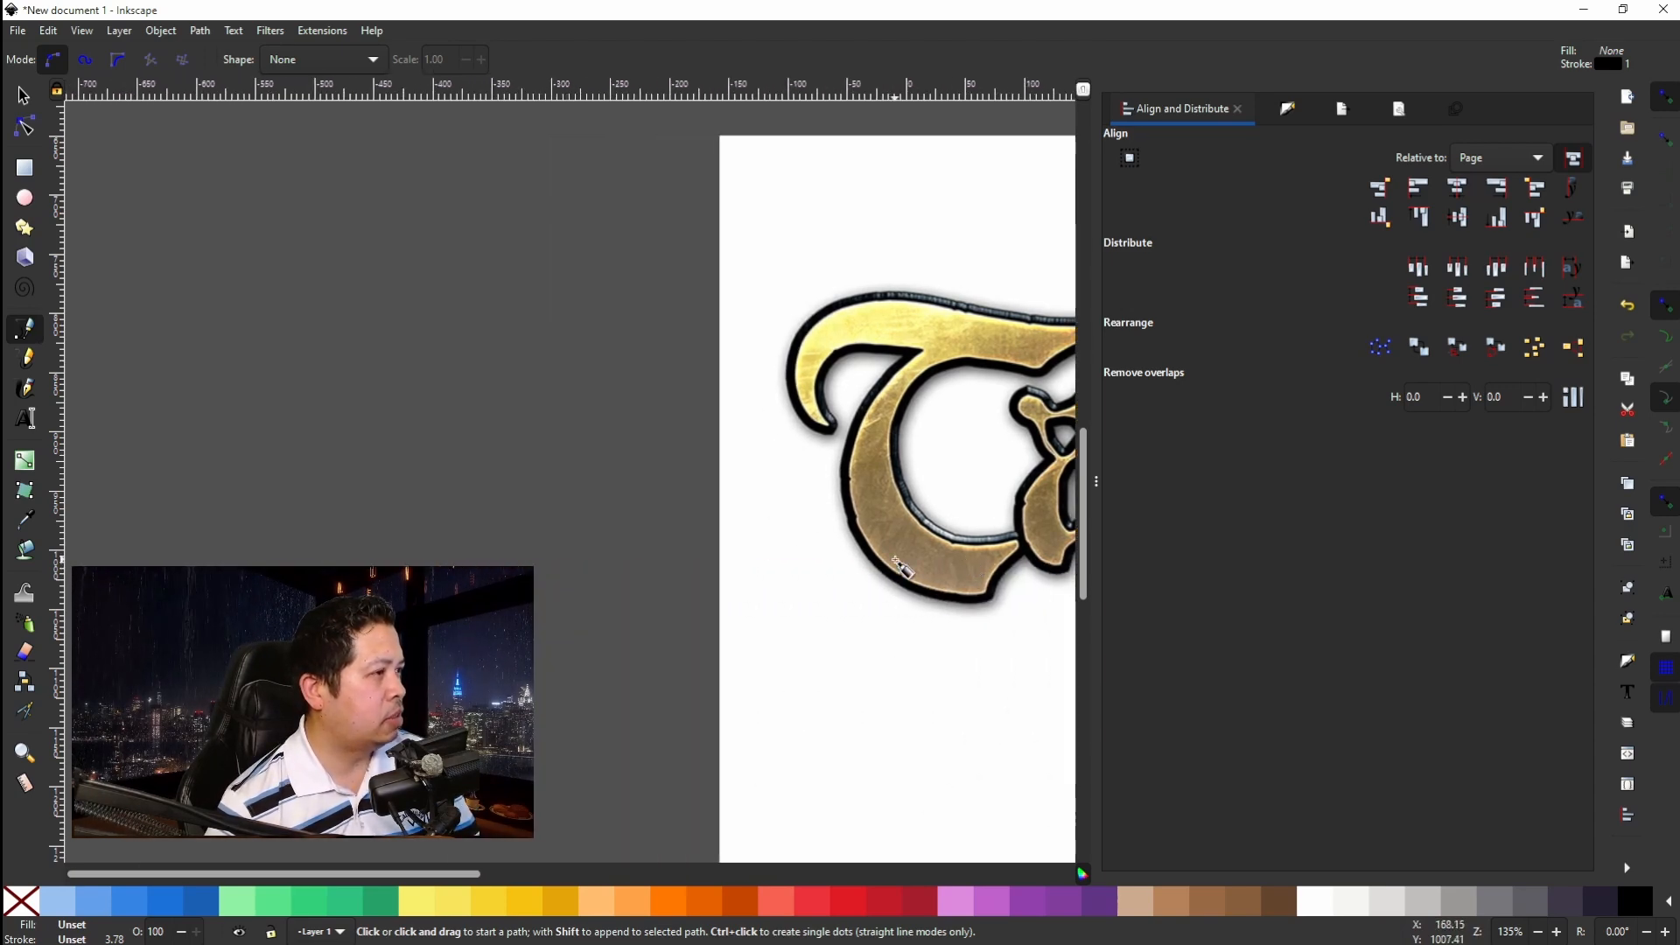
pyautogui.scroll(-4, 904, 566)
pyautogui.scroll(4, 903, 566)
pyautogui.hscroll(6, 910, 564)
pyautogui.scroll(-1, 912, 560)
pyautogui.hscroll(4, 910, 558)
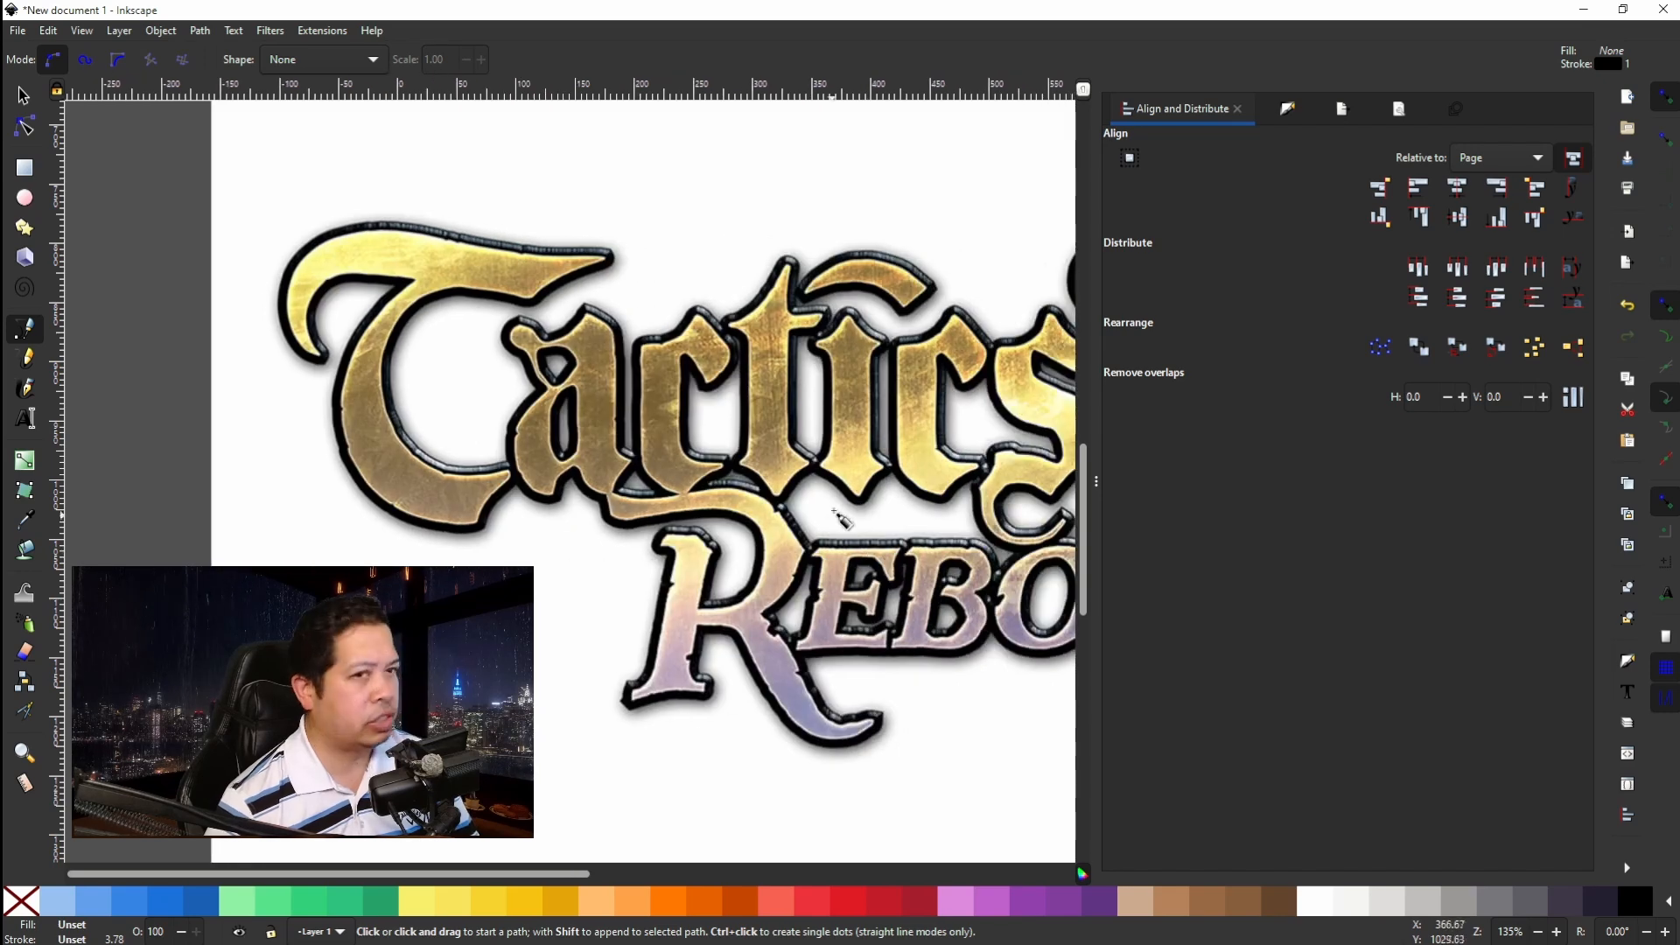
# Start a Pen path under the a of Tactics and run it along the swash to the foot of the first c.
pyautogui.keyDown('ctrl'); pyautogui.scroll(4, 610, 474); pyautogui.keyUp('ctrl')
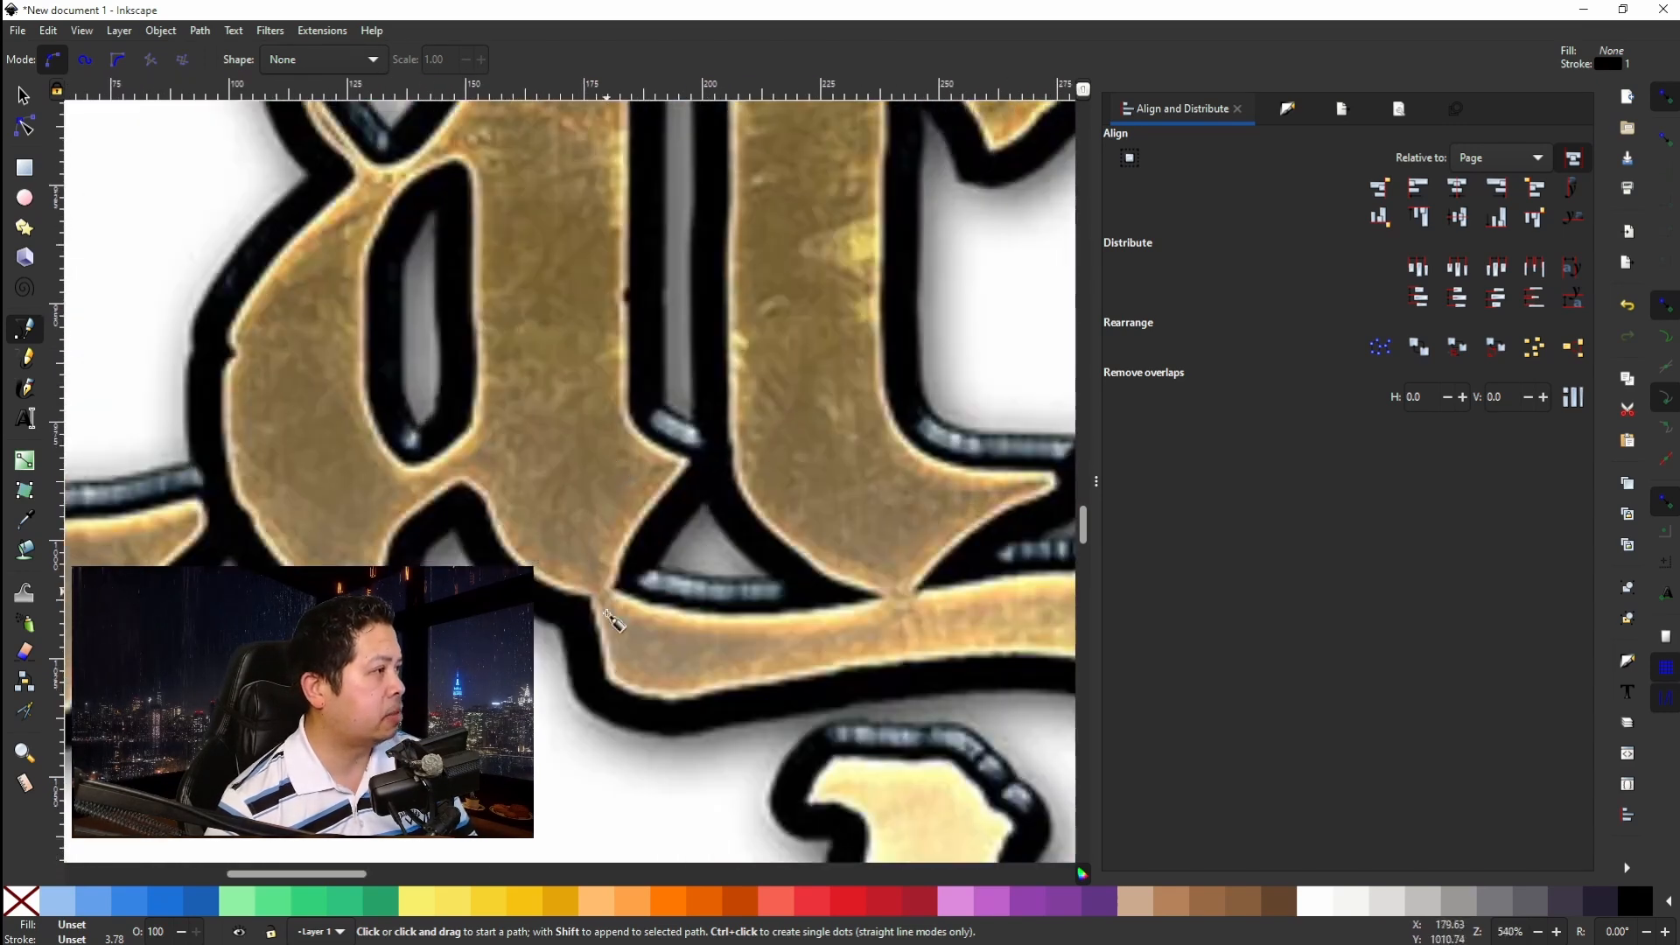
pyautogui.click(557, 629)
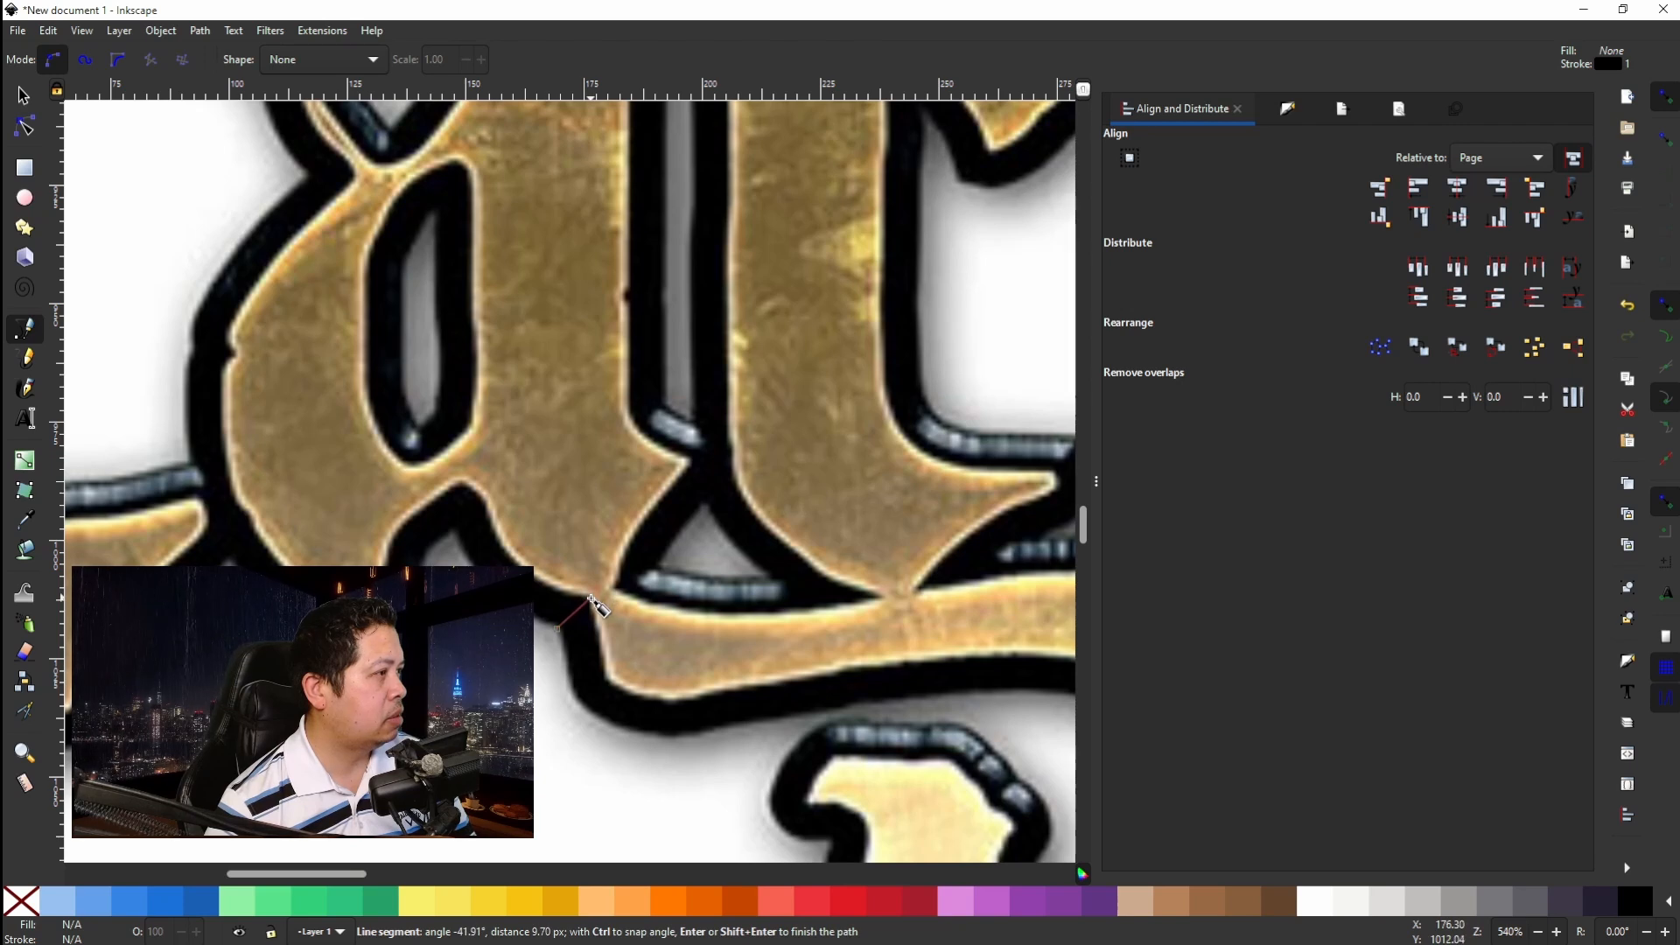
pyautogui.click(598, 590)
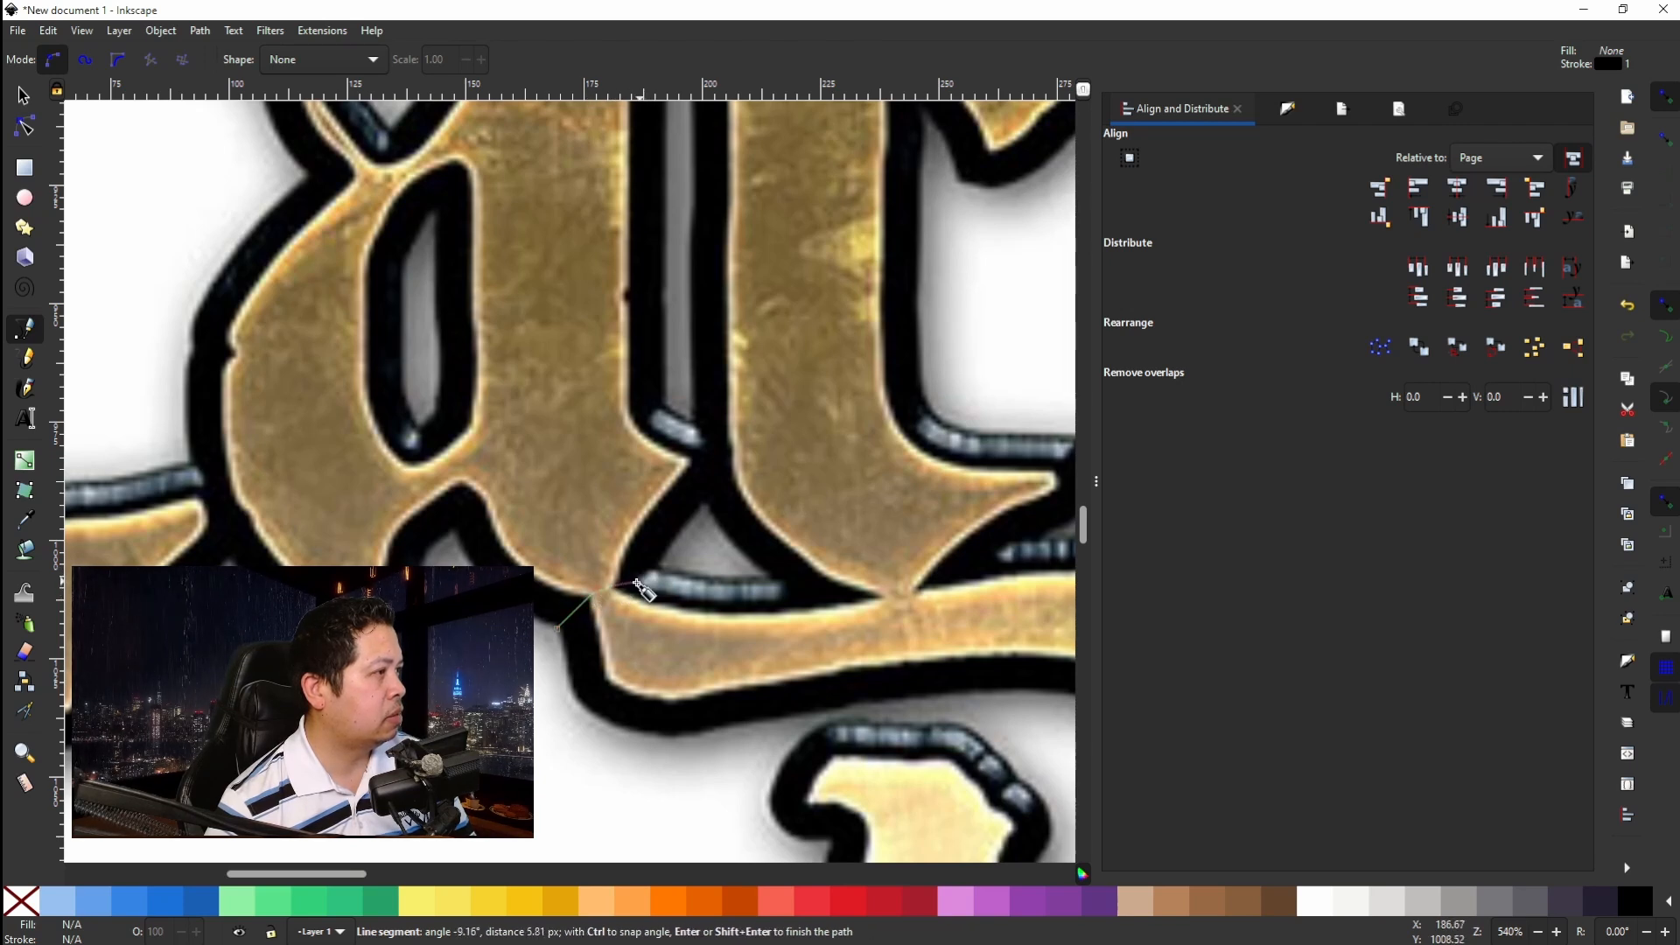
pyautogui.click(642, 582)
pyautogui.click(661, 567)
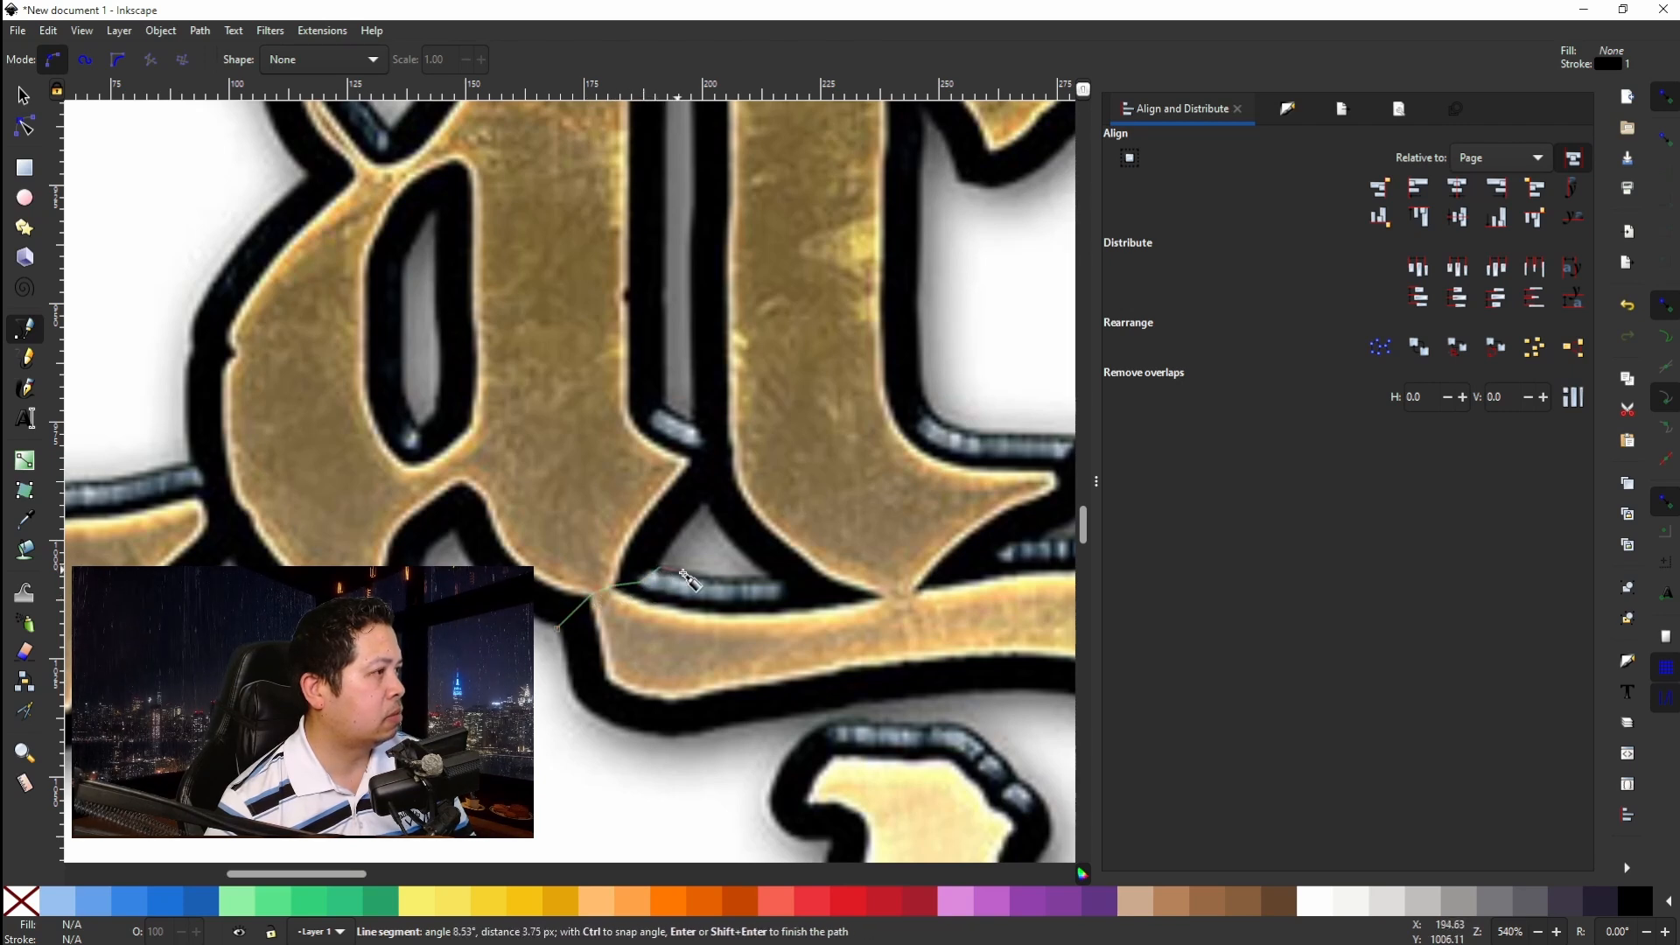
pyautogui.click(733, 580)
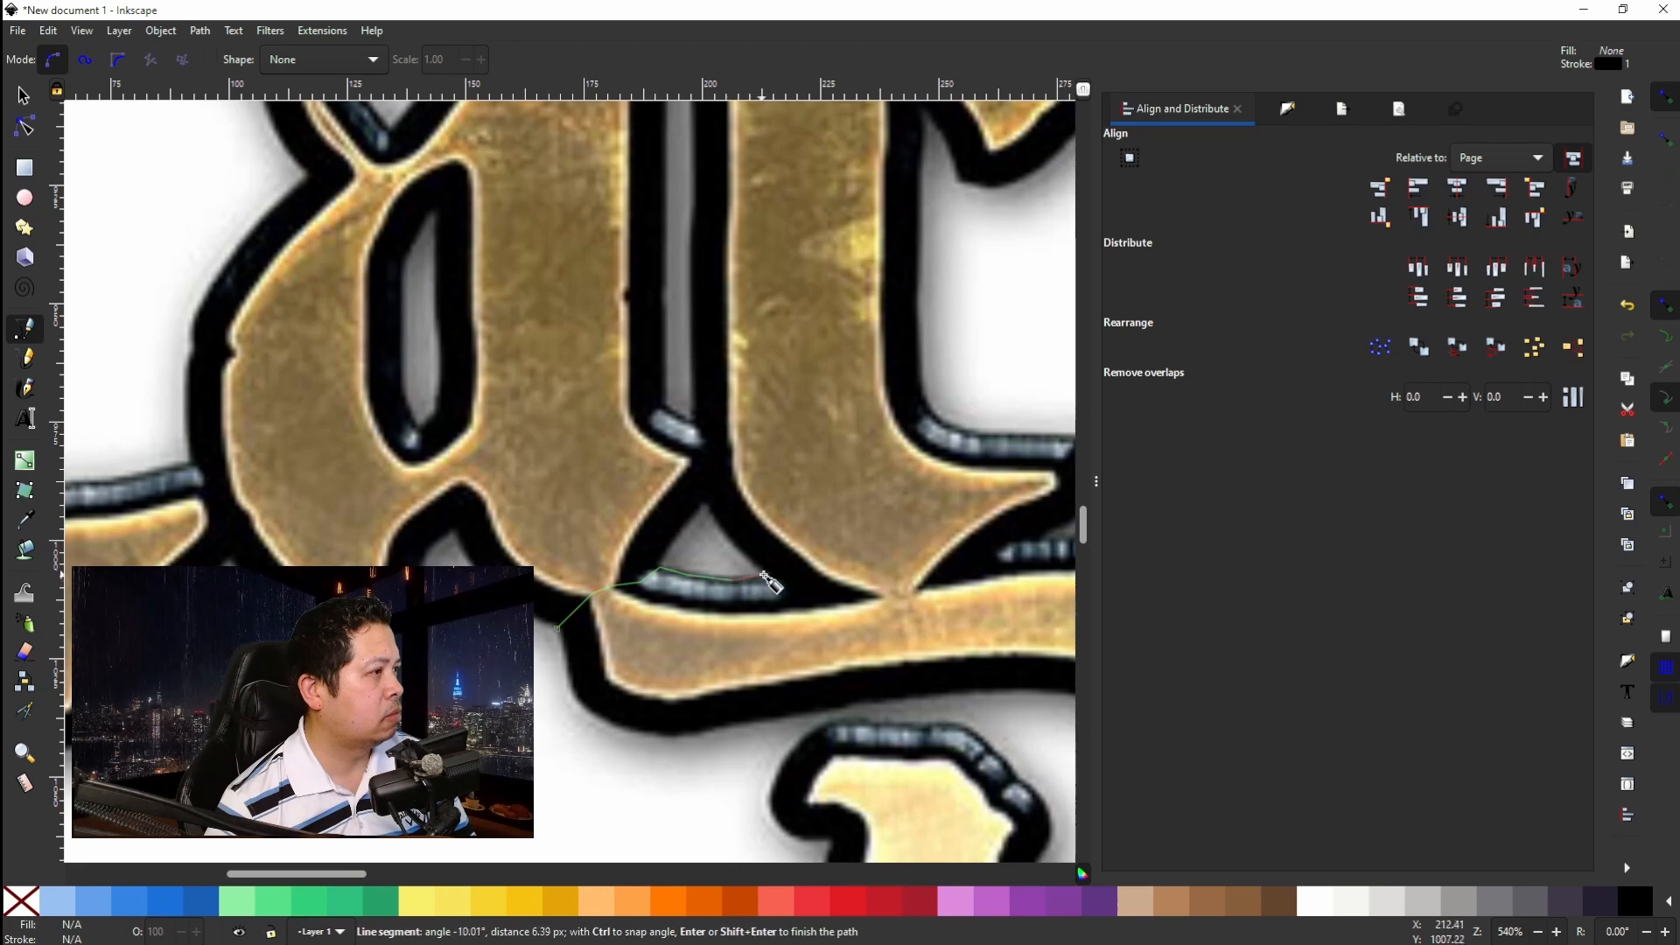
pyautogui.click(768, 576)
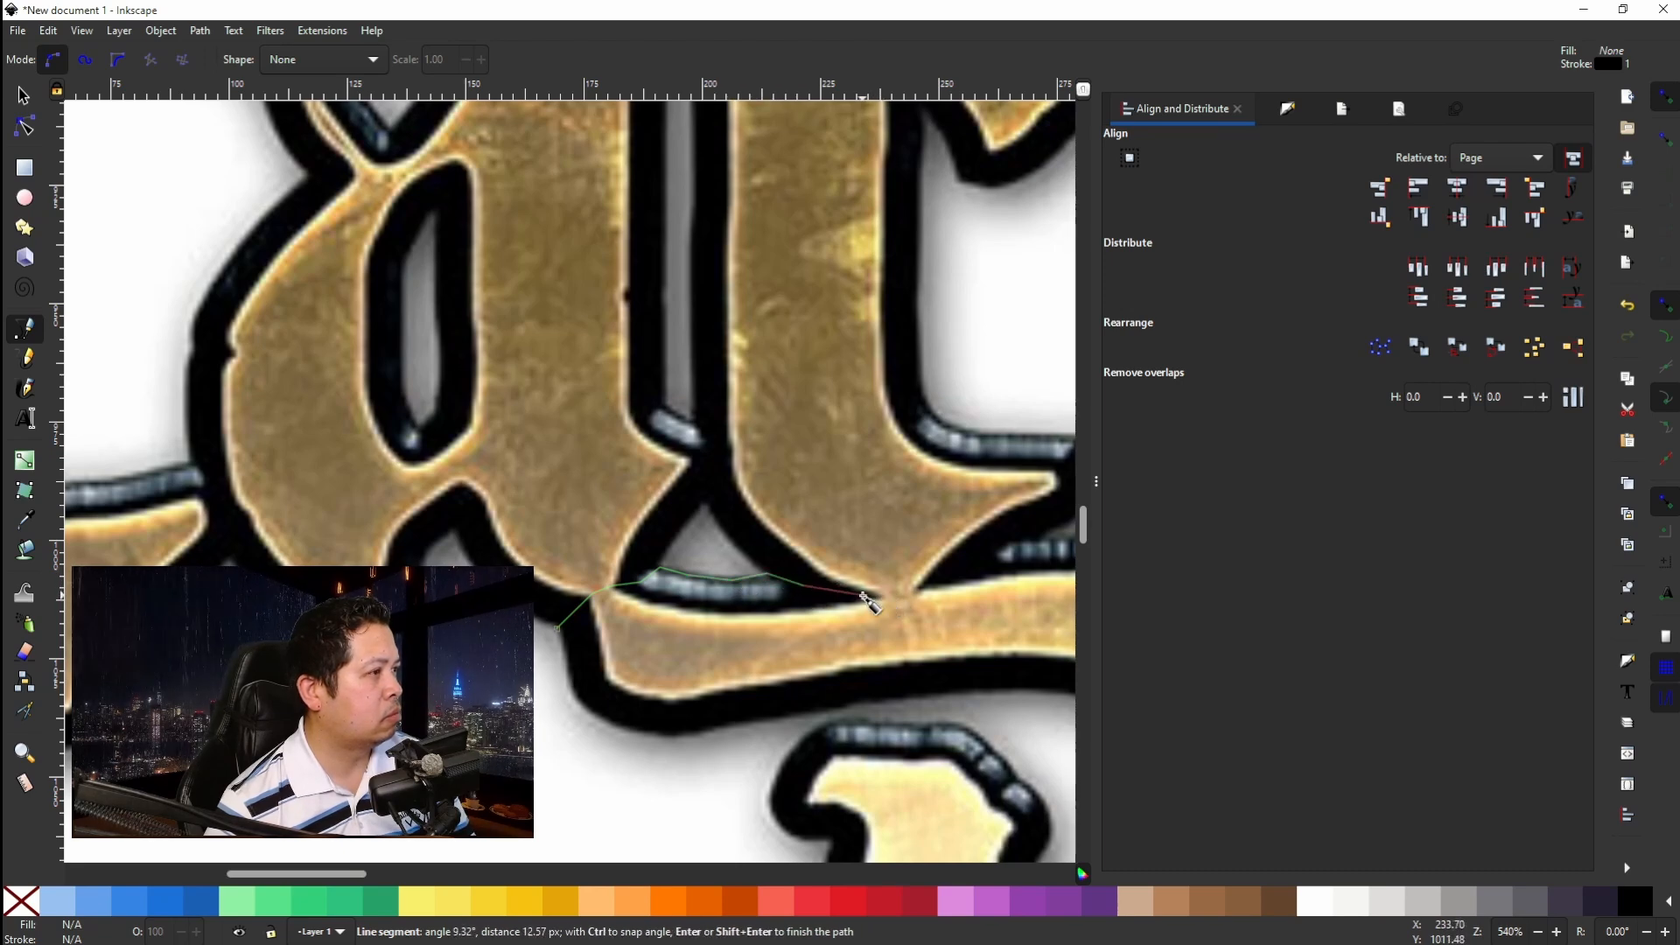
pyautogui.click(896, 596)
# Continue the path over the gap between the first c and t, around the foot of the t to the i.
pyautogui.hscroll(13, 1009, 555)
pyautogui.click(573, 538)
pyautogui.click(596, 526)
pyautogui.click(616, 509)
pyautogui.click(622, 495)
pyautogui.click(625, 504)
pyautogui.click(699, 537)
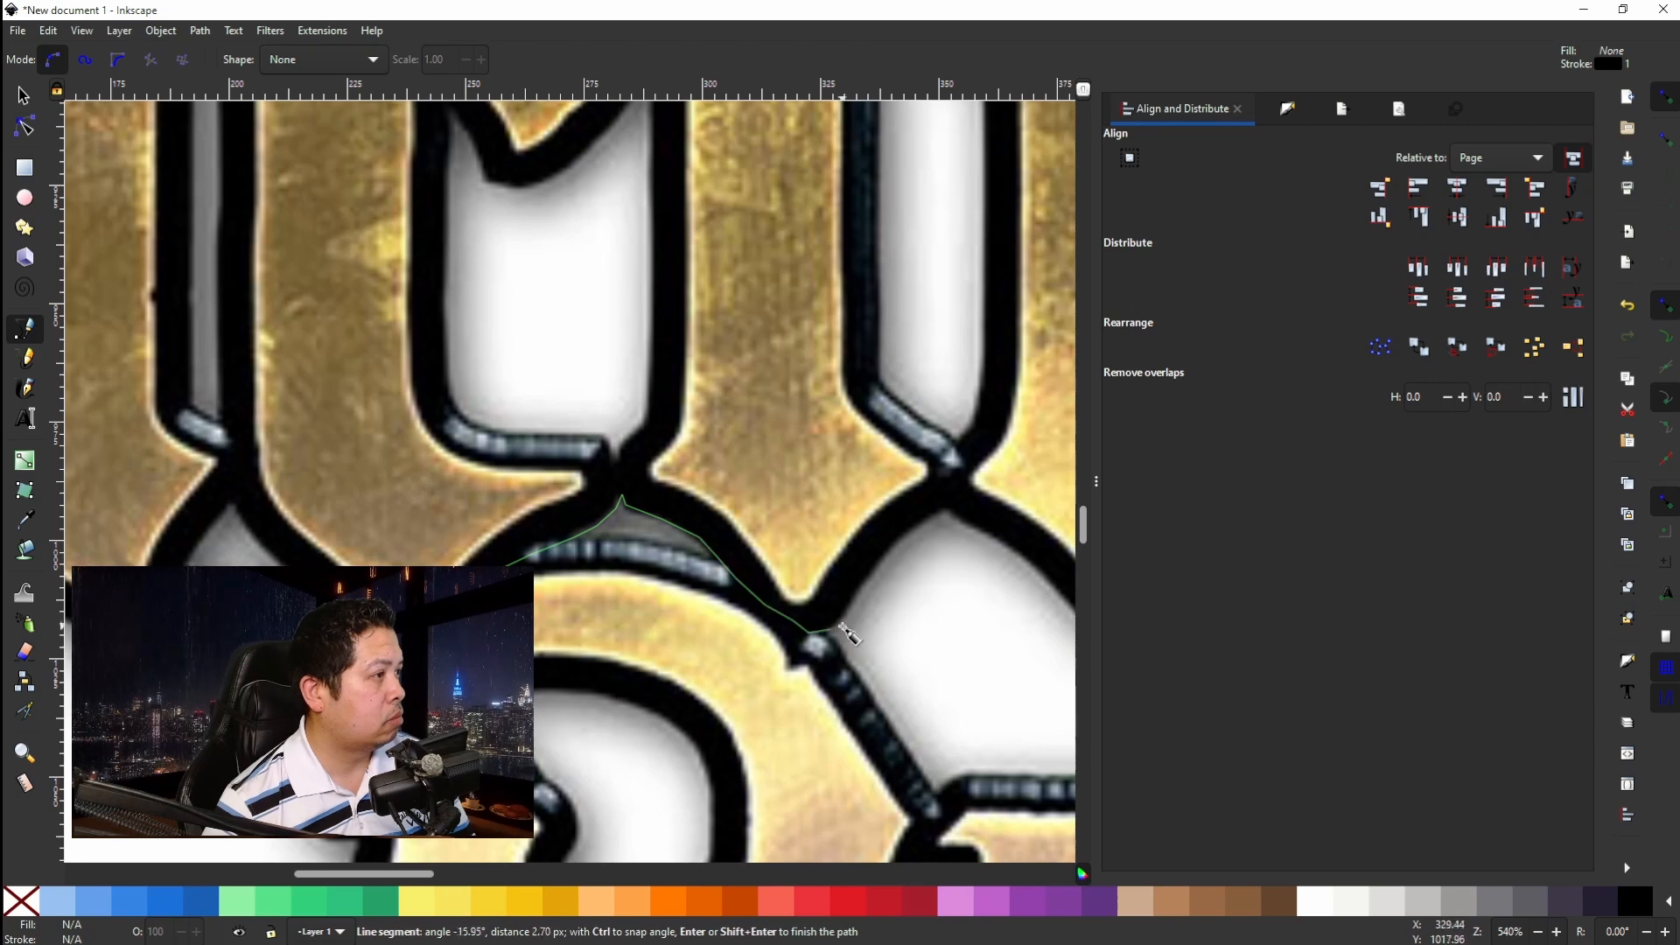
pyautogui.click(845, 612)
pyautogui.click(893, 544)
pyautogui.click(947, 506)
pyautogui.click(971, 523)
# Trace the path along the lower edges of the i and the second c of Tactics.
pyautogui.hscroll(12, 989, 530)
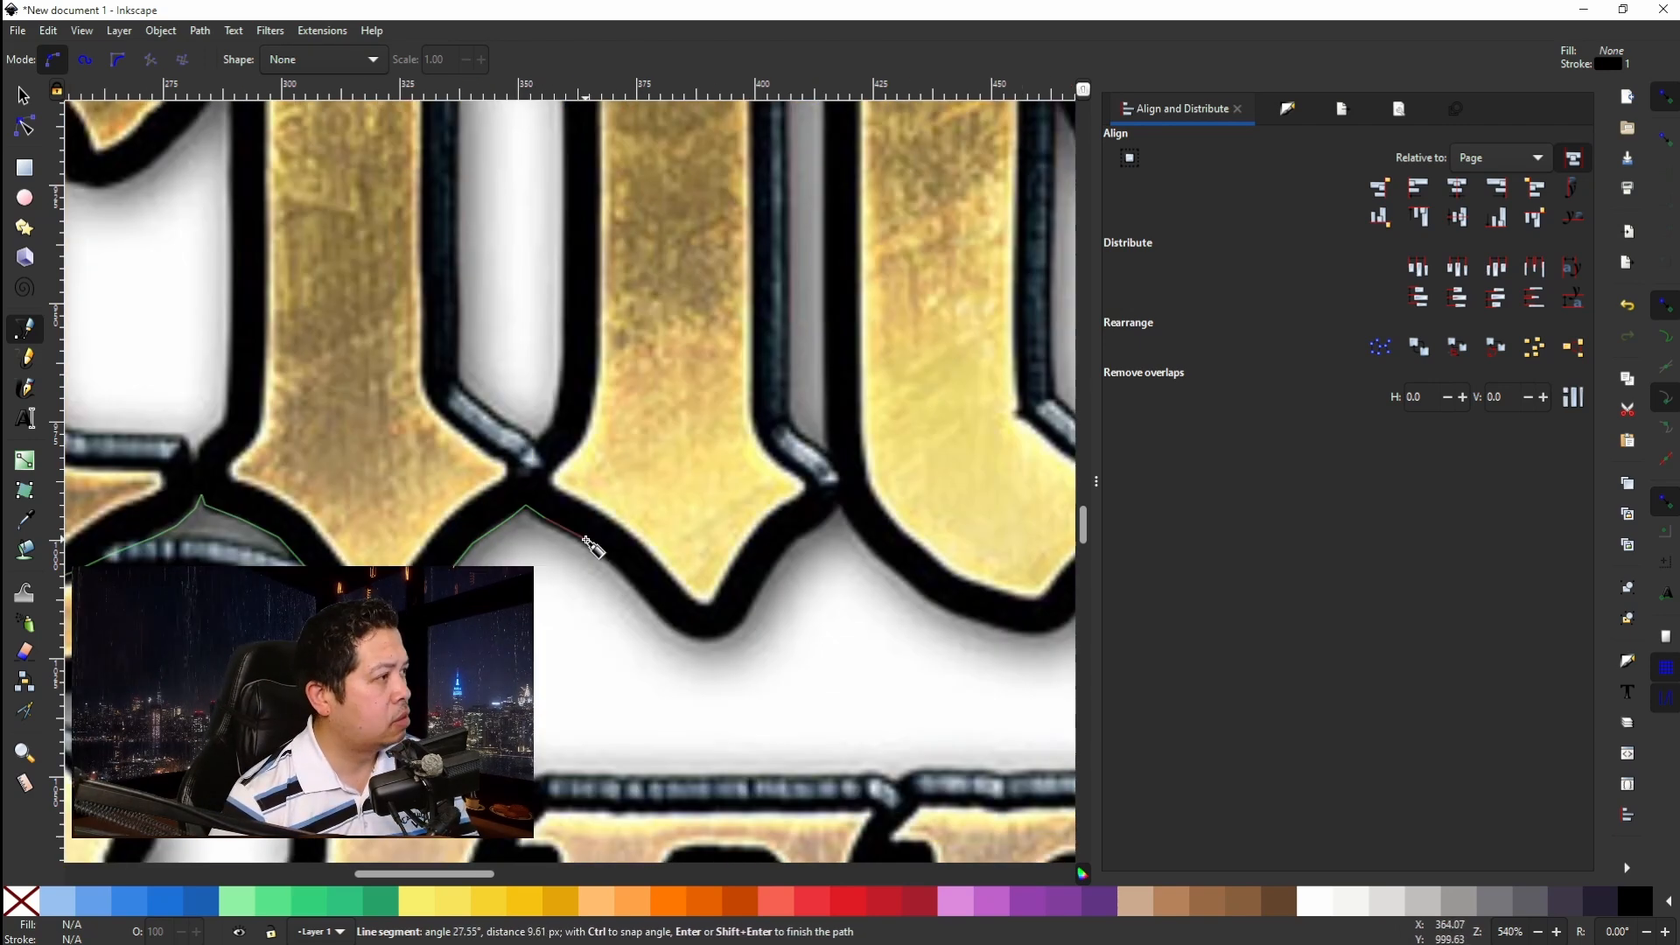
pyautogui.click(587, 543)
pyautogui.click(623, 571)
pyautogui.click(645, 600)
pyautogui.click(926, 600)
pyautogui.hscroll(9, 994, 619)
pyautogui.click(713, 631)
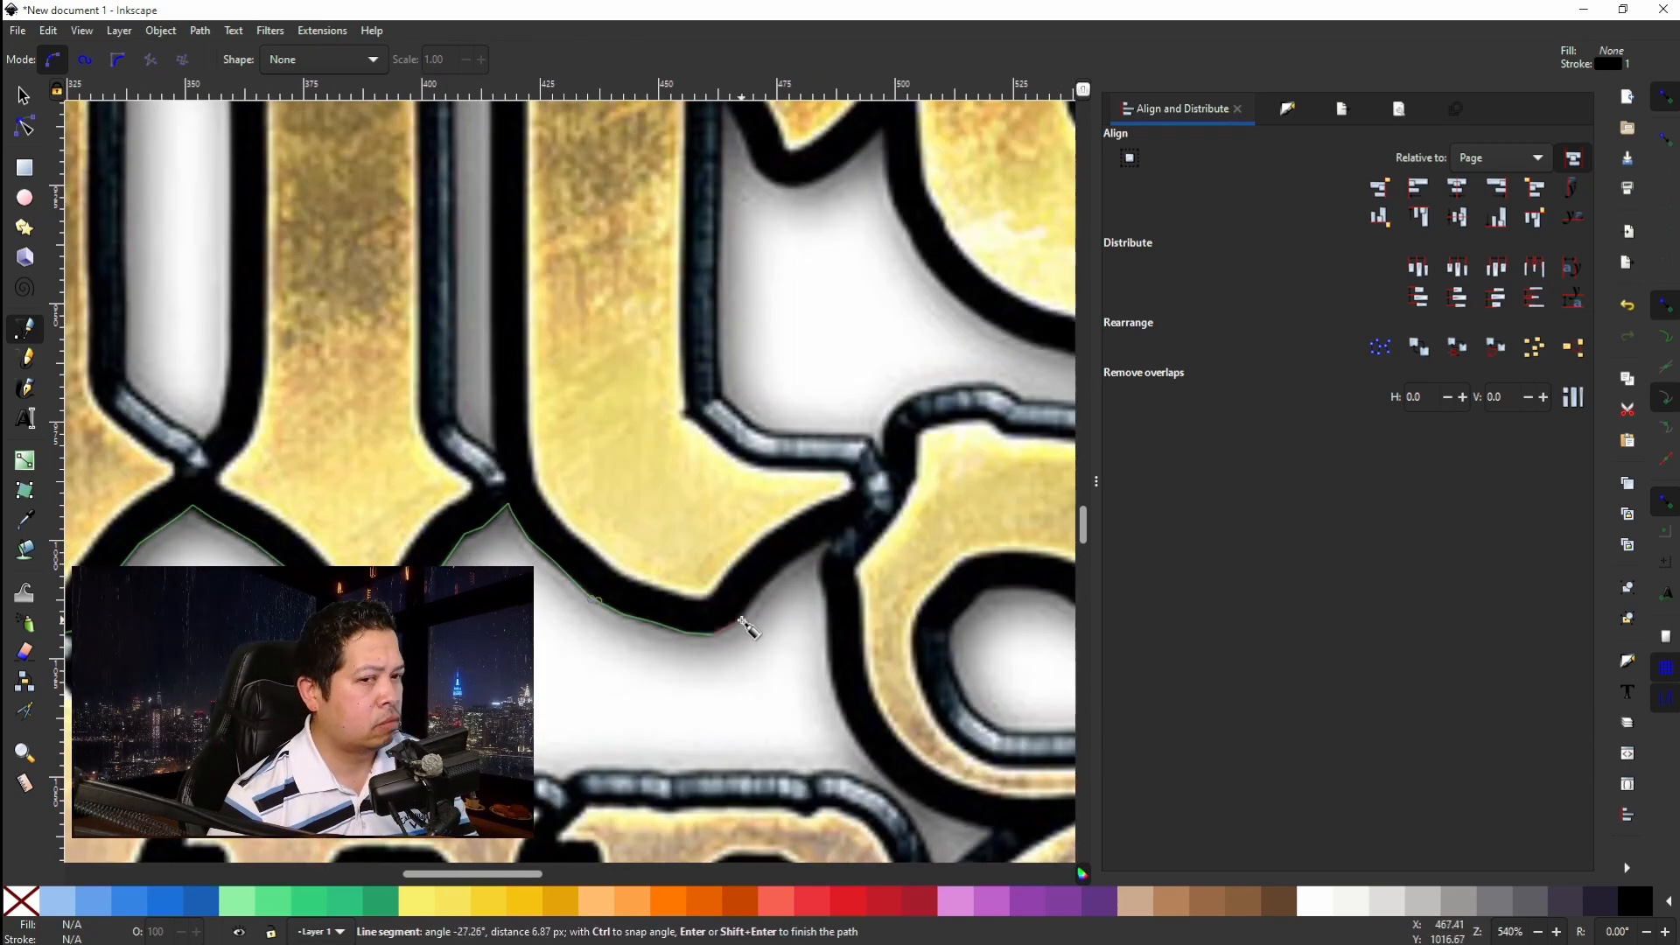
# Trace the path up to the s of Tactics and around the outside of its curled tail above Reborn.
pyautogui.click(824, 567)
pyautogui.moveTo(829, 592); pyautogui.dragTo(833, 600)
pyautogui.click(830, 648)
pyautogui.click(842, 702)
pyautogui.click(890, 776)
pyautogui.moveTo(1009, 789); pyautogui.dragTo(536, 649)
pyautogui.click(567, 689)
pyautogui.click(608, 678)
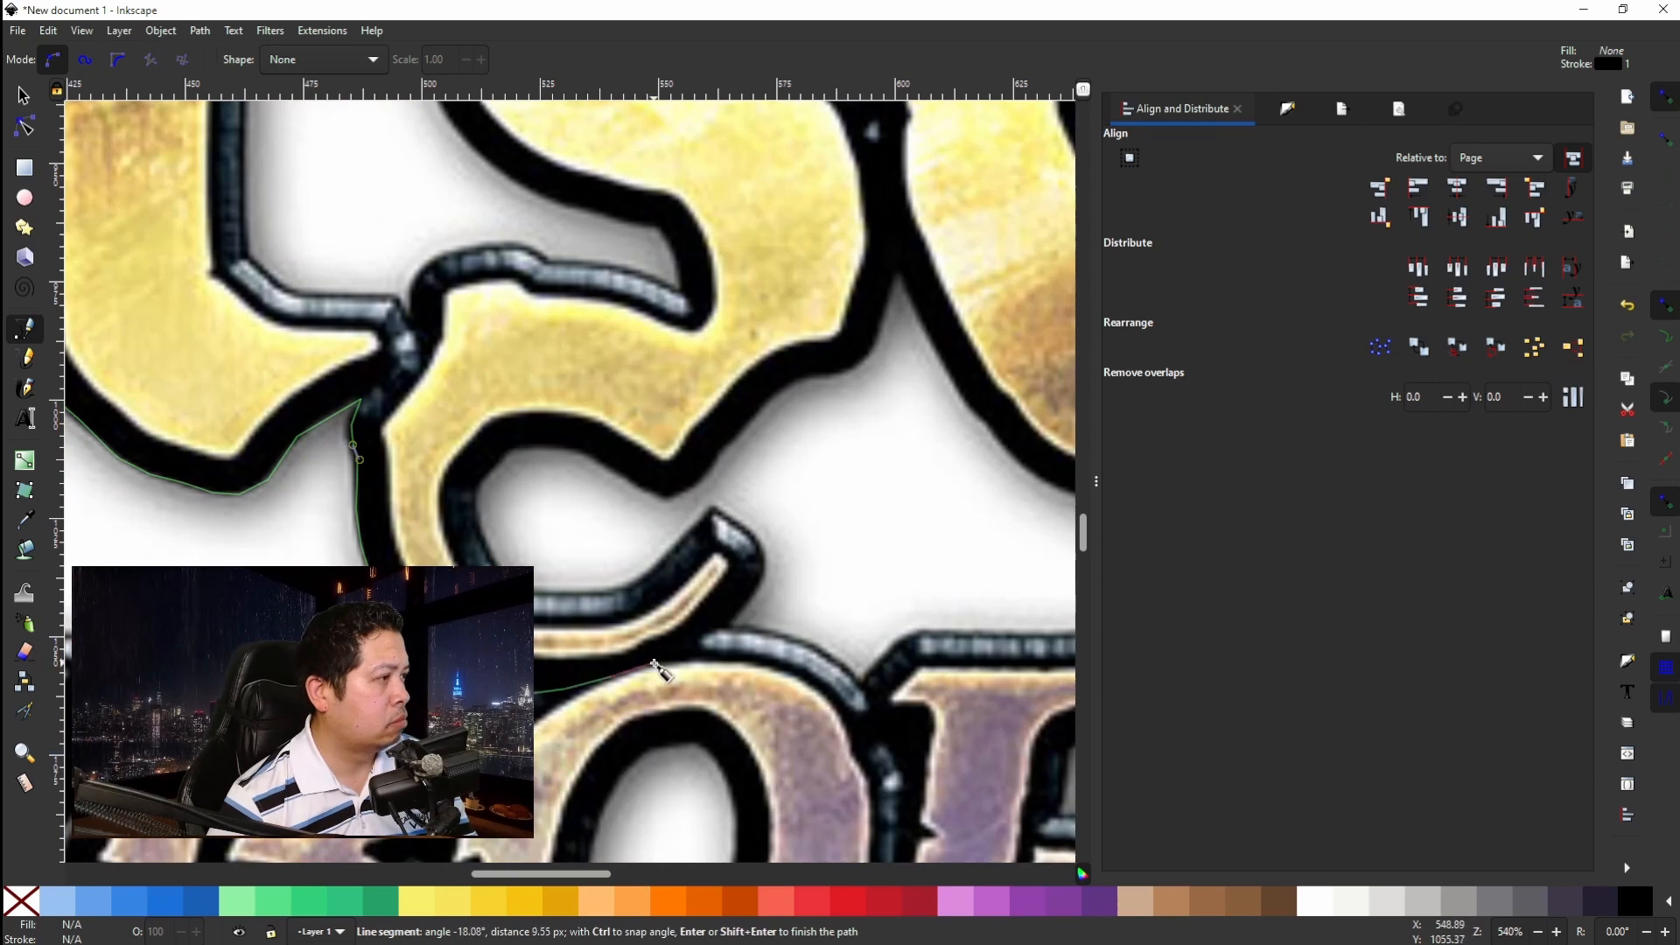
# Trace the path around the tip of the s tail and back along the inner edge of the curl.
pyautogui.click(762, 550)
pyautogui.click(757, 536)
pyautogui.click(711, 503)
pyautogui.scroll(3, 651, 602)
pyautogui.click(691, 462)
pyautogui.click(630, 522)
pyautogui.click(586, 552)
pyautogui.click(516, 564)
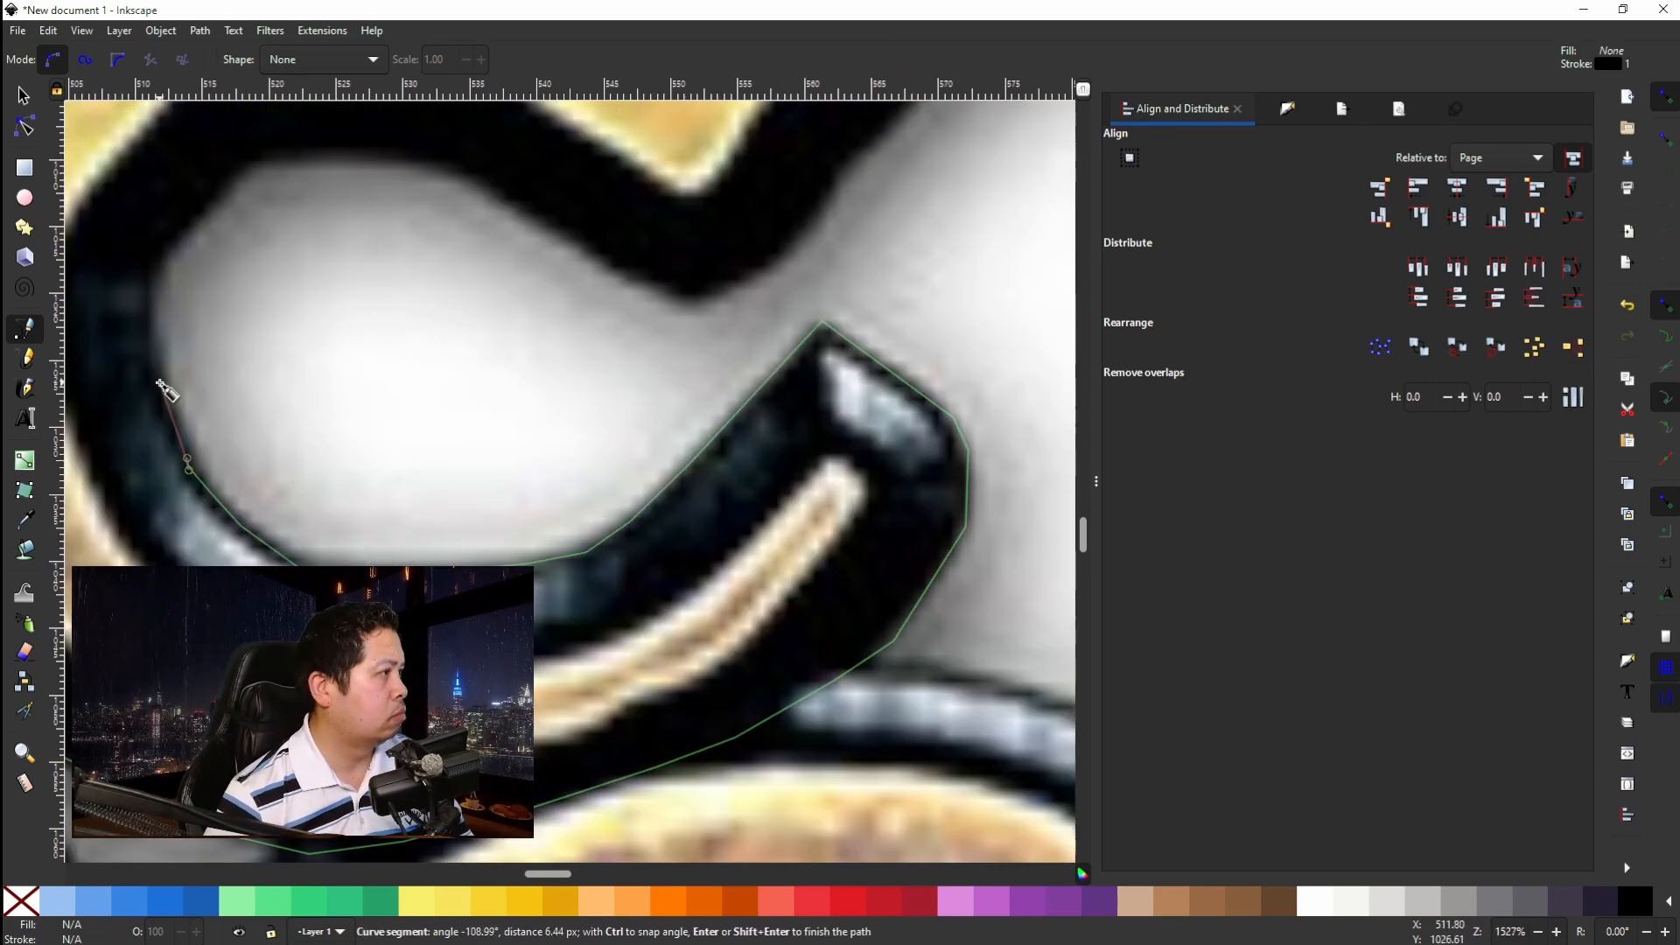
# Trace the path along the underside of the s and around the notch between the s and the O.
pyautogui.click(689, 296)
pyautogui.moveTo(802, 222); pyautogui.dragTo(807, 216)
pyautogui.scroll(-4, 730, 339)
pyautogui.click(793, 260)
pyautogui.click(823, 242)
pyautogui.click(861, 229)
pyautogui.click(884, 165)
pyautogui.click(920, 238)
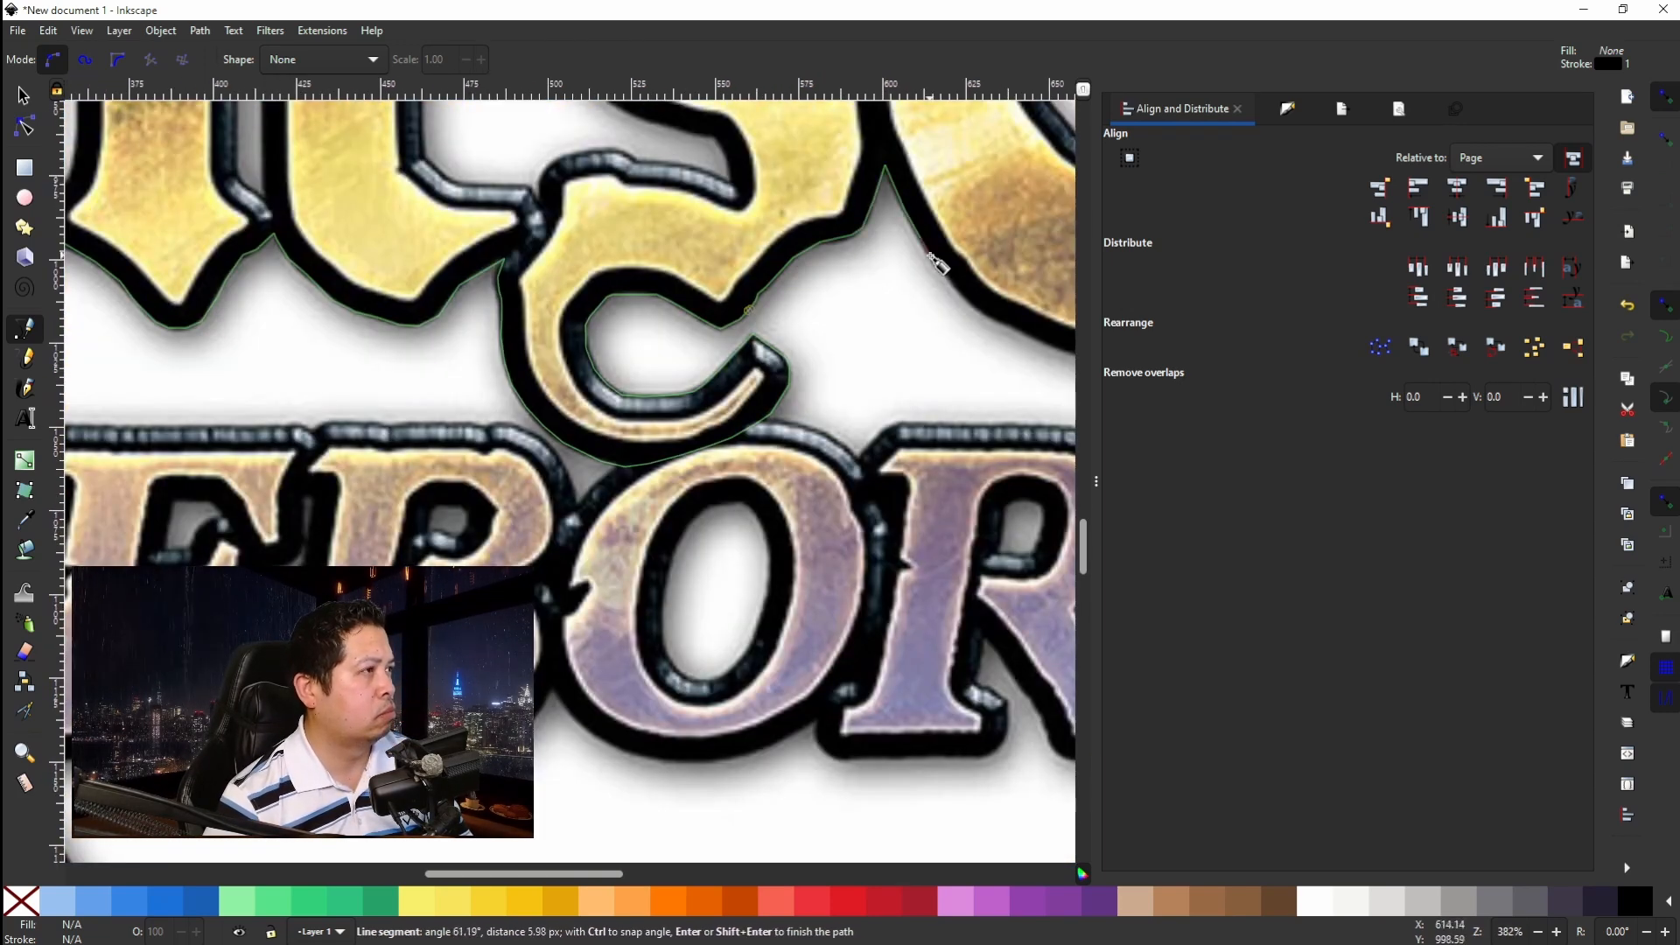
# Trace the path along the bottom of the O of Ogre up to the notch beside the g.
pyautogui.moveTo(1023, 505); pyautogui.dragTo(587, 506)
pyautogui.click(649, 357)
pyautogui.click(768, 372)
pyautogui.click(817, 377)
pyautogui.moveTo(870, 277); pyautogui.dragTo(878, 273)
pyautogui.click(986, 203)
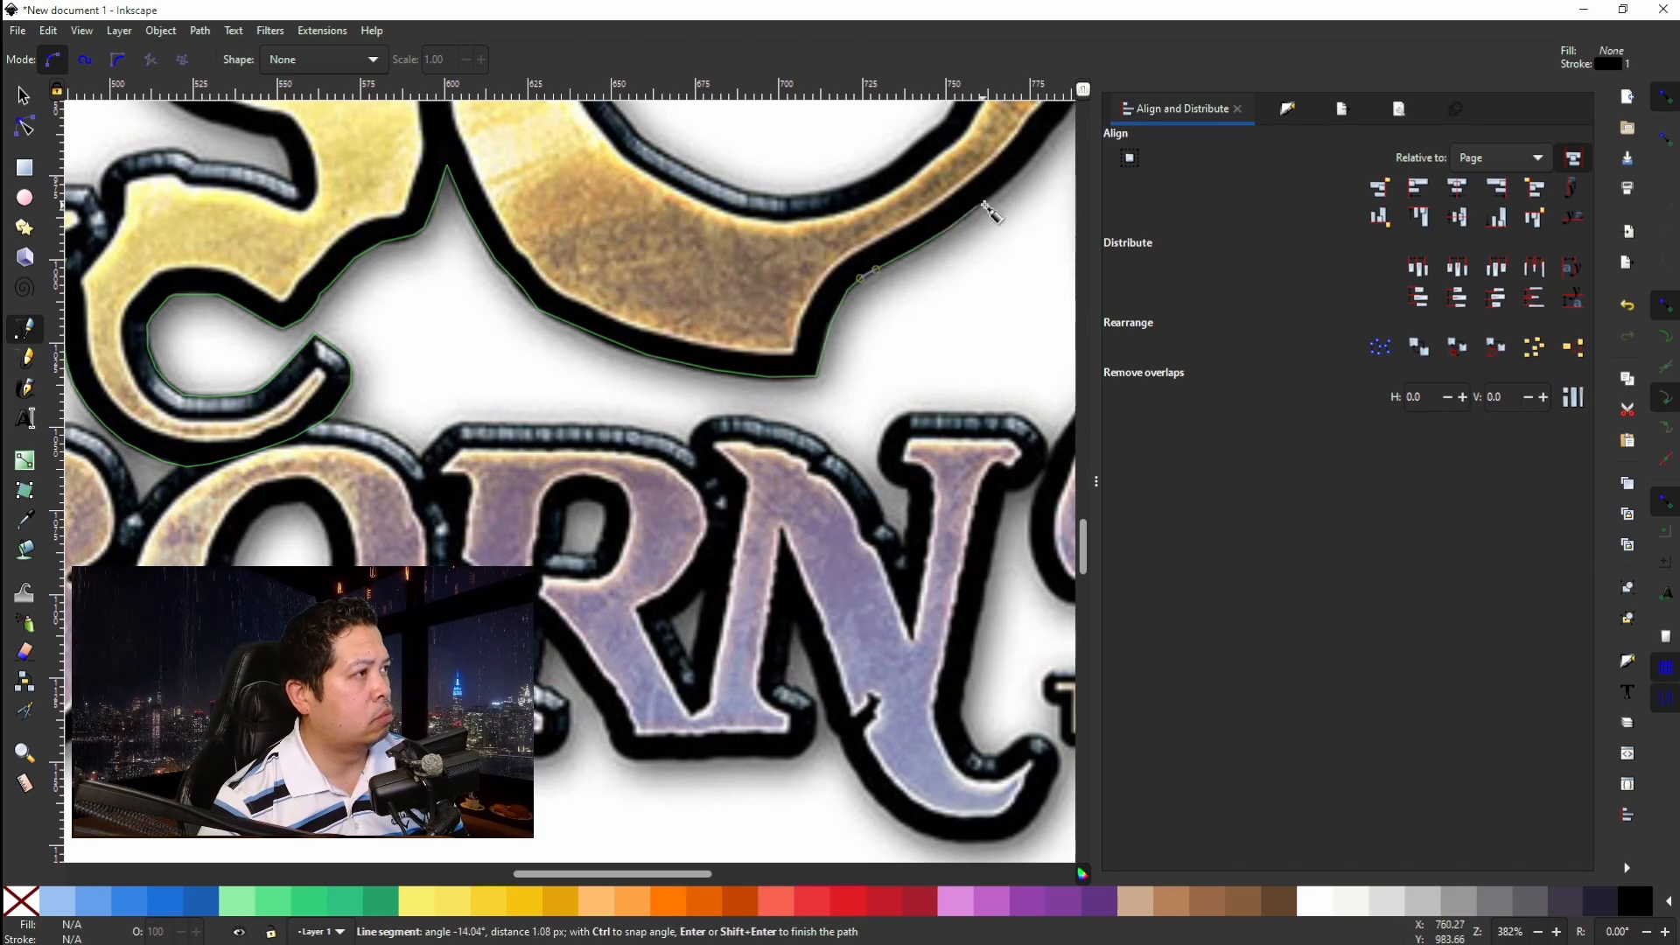
pyautogui.moveTo(986, 202); pyautogui.dragTo(389, 480)
pyautogui.click(428, 447)
pyautogui.click(505, 328)
# Trace the path down the left side of the g and around the triangular gap above its tail.
pyautogui.click(494, 462)
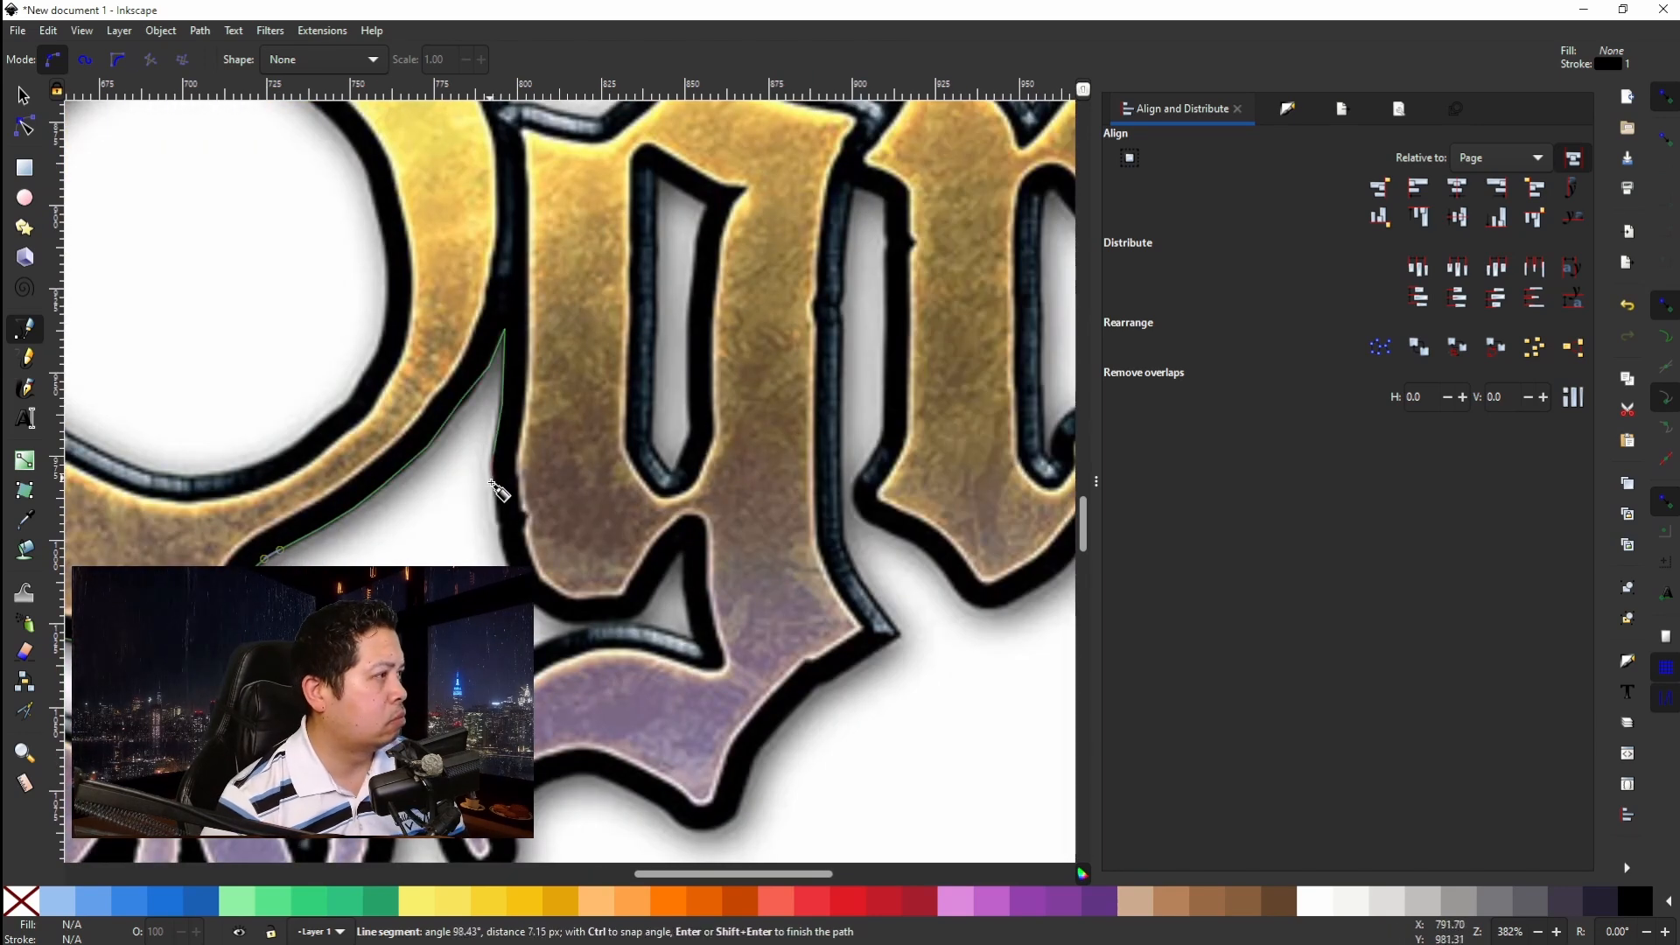
pyautogui.click(683, 549)
pyautogui.moveTo(688, 586); pyautogui.dragTo(689, 590)
pyautogui.click(692, 620)
pyautogui.click(697, 644)
# Trace the path around the purple tail of the g to the pointed corner on its right side.
pyautogui.scroll(5, 689, 639)
pyautogui.scroll(-6, 281, 559)
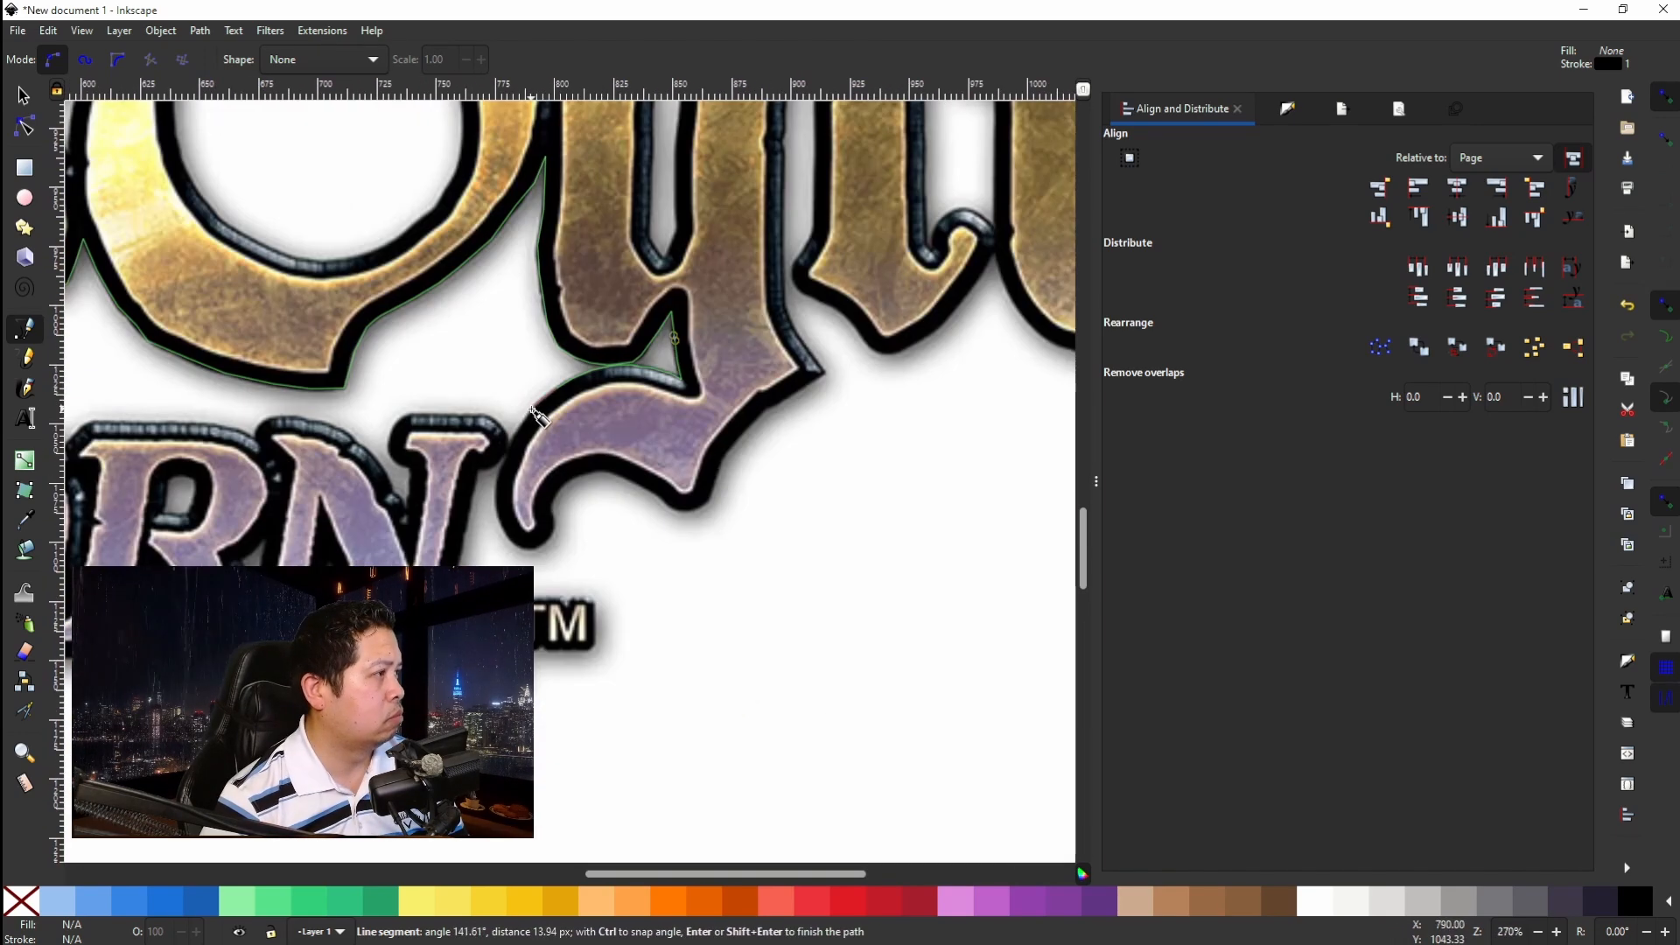
pyautogui.click(587, 473)
pyautogui.click(637, 481)
pyautogui.click(675, 508)
pyautogui.click(707, 500)
pyautogui.click(726, 458)
pyautogui.click(764, 413)
pyautogui.click(821, 372)
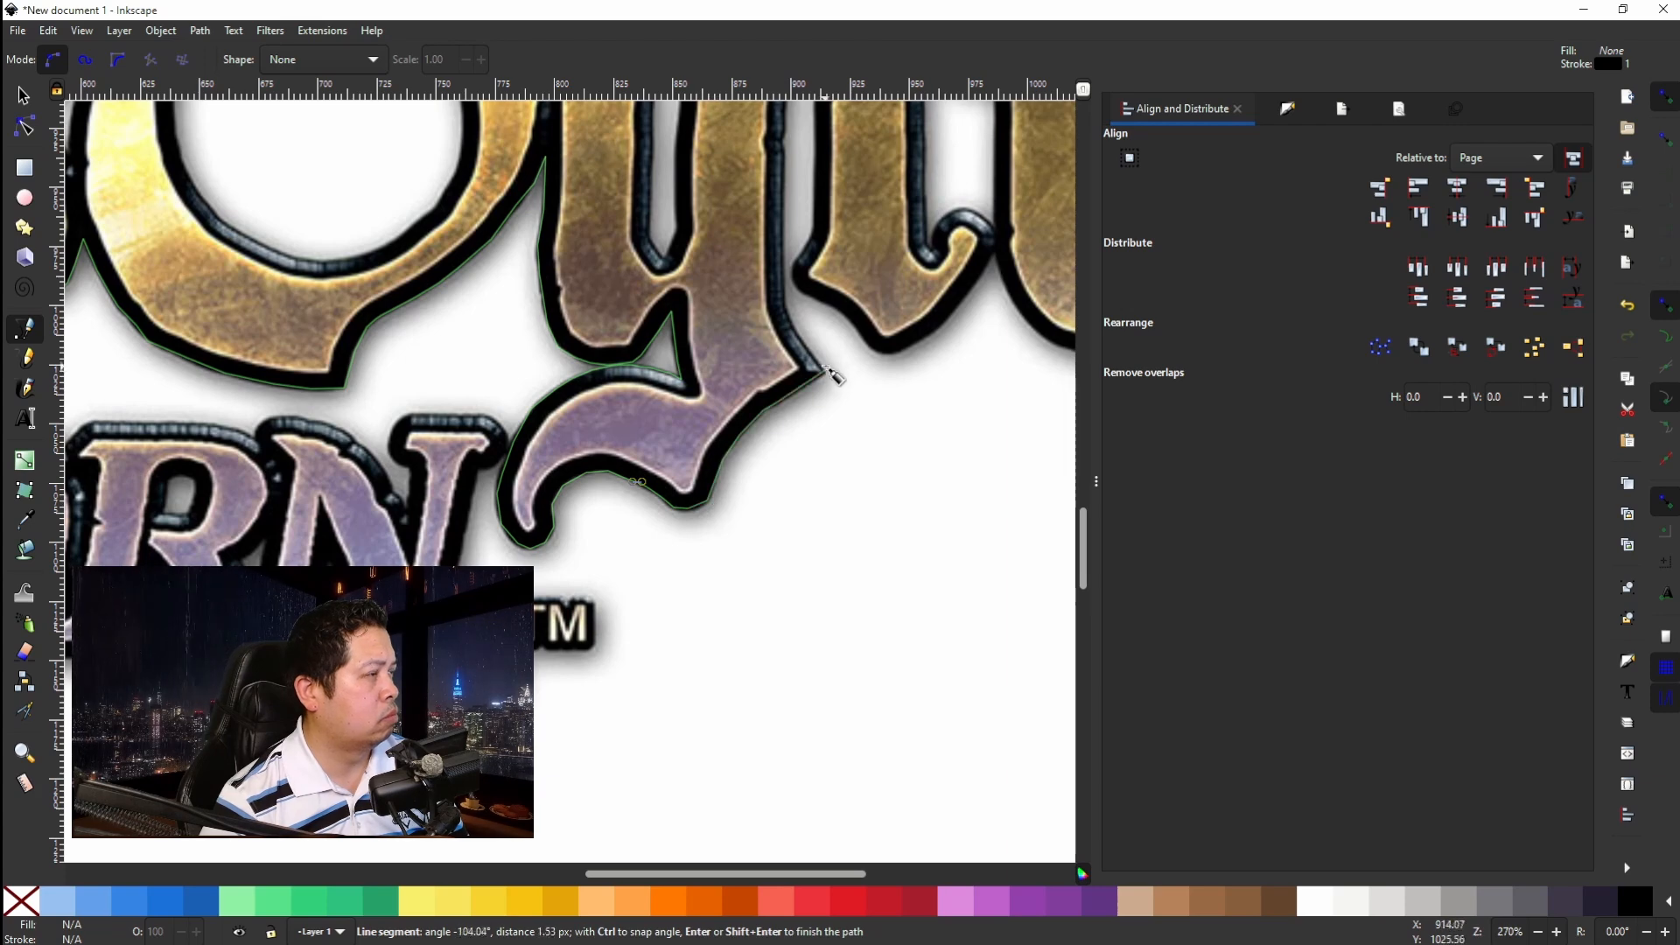
# Trace the path up the right side of the g and back down the narrow gap beside the r.
pyautogui.scroll(10, 820, 369)
pyautogui.click(796, 407)
pyautogui.click(818, 413)
pyautogui.click(818, 584)
pyautogui.click(791, 622)
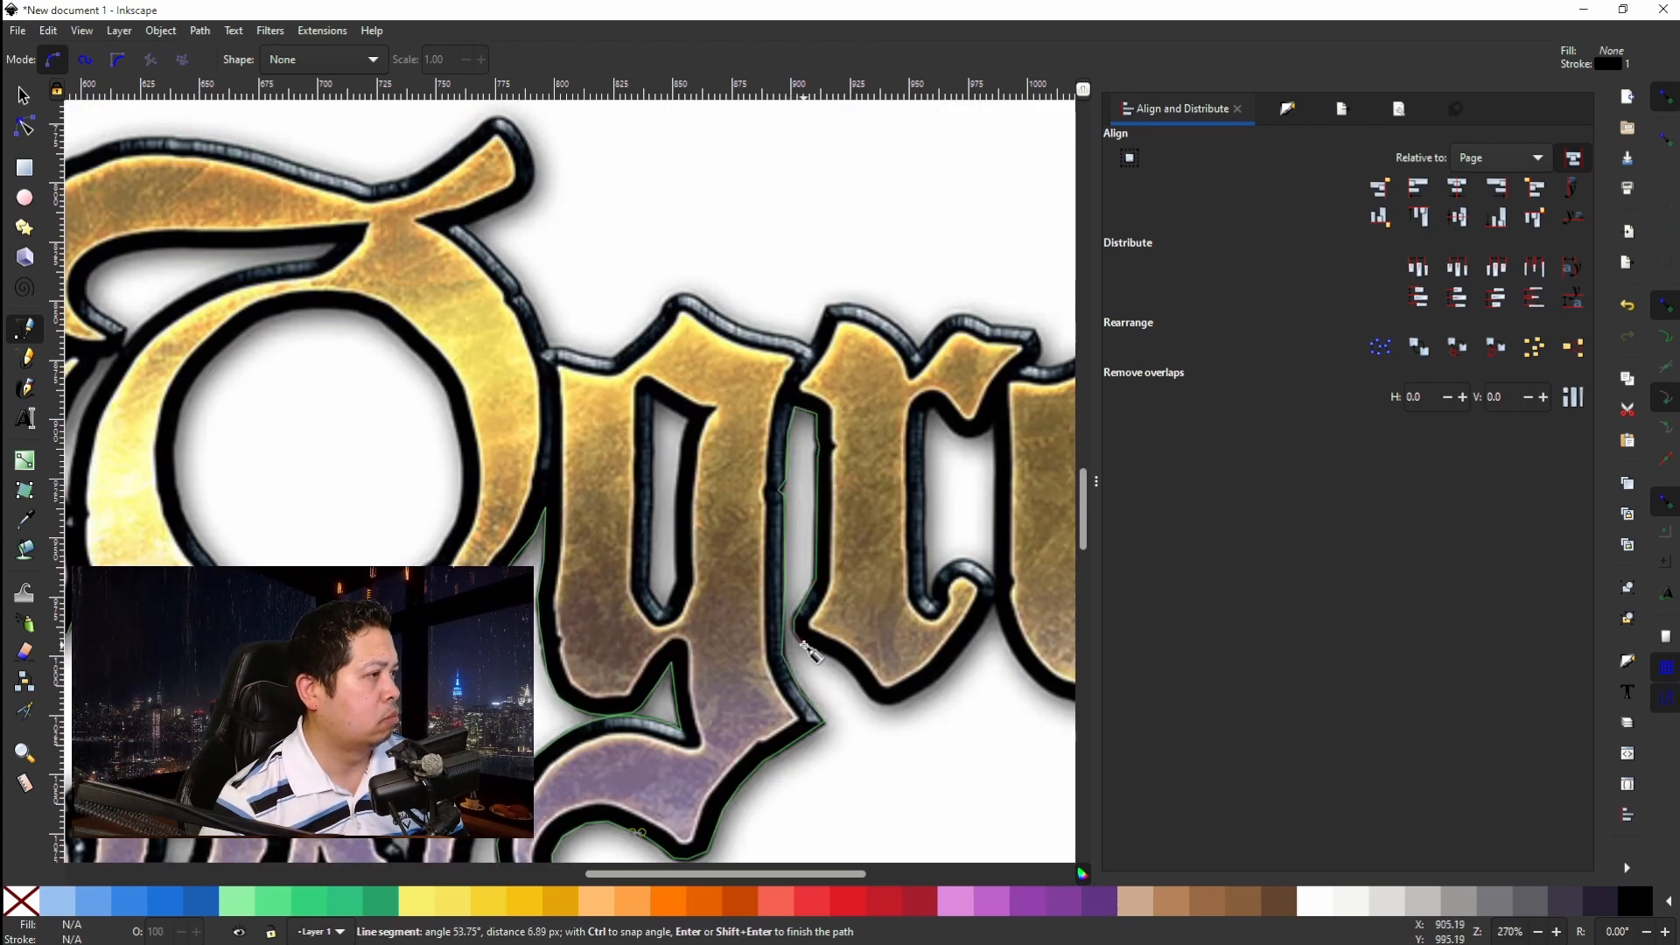
# Trace the path along the bottom of the r of Ogre and onto the foot of the e.
pyautogui.click(891, 703)
pyautogui.click(943, 675)
pyautogui.click(995, 602)
pyautogui.hscroll(10, 1005, 662)
pyautogui.click(735, 697)
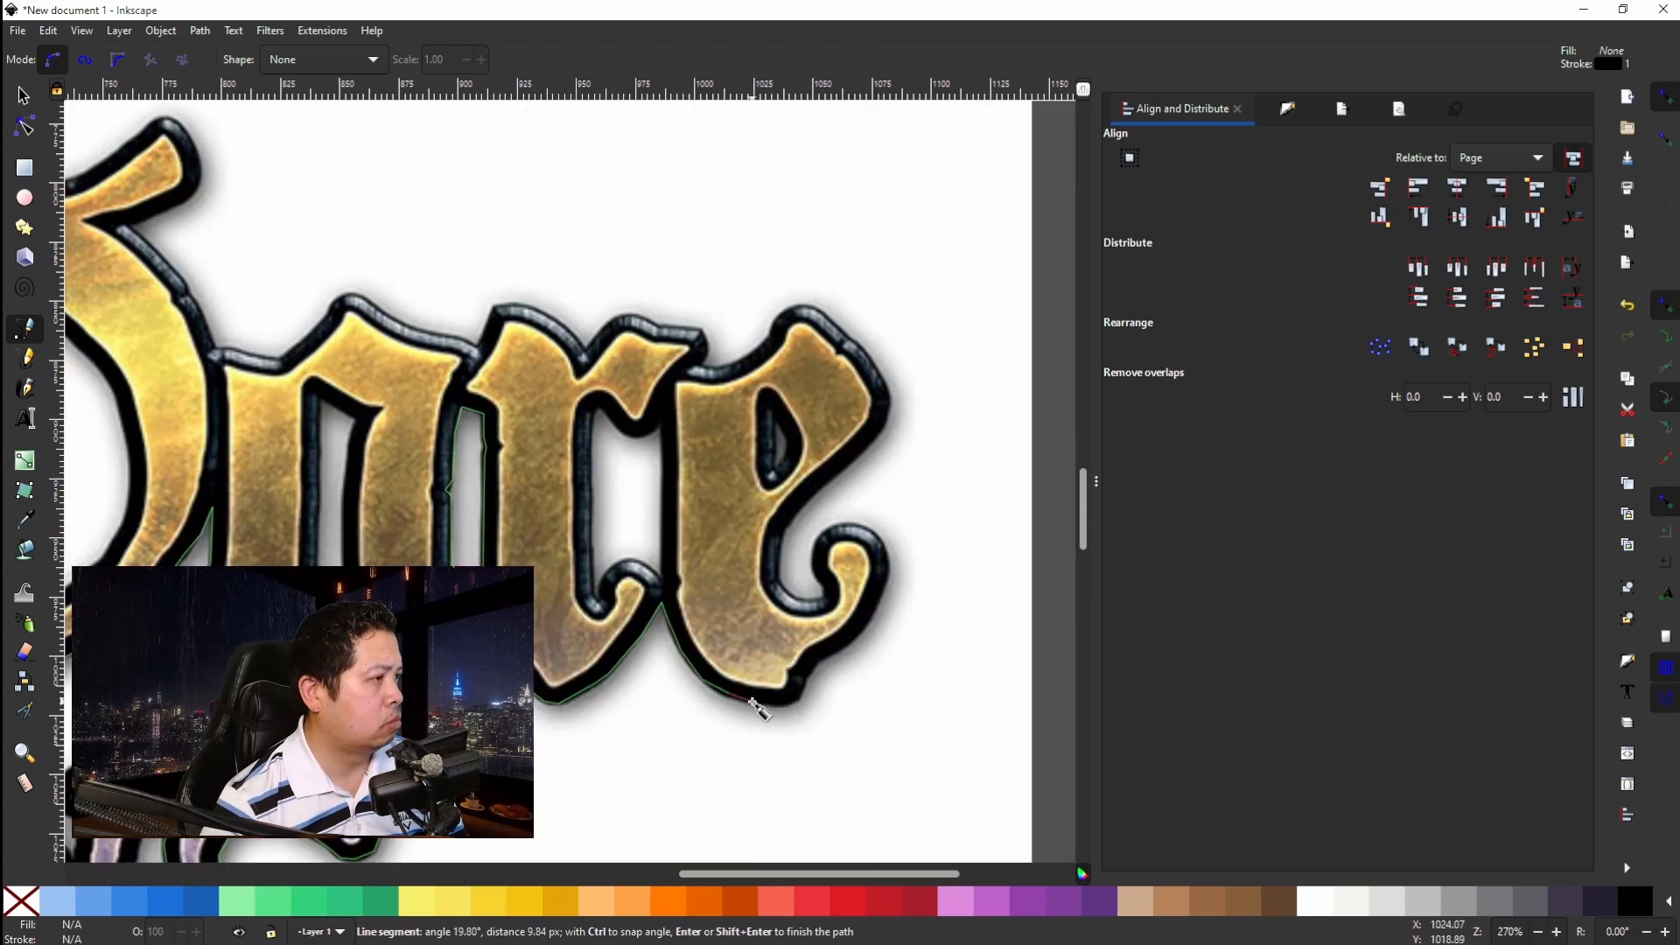
# Trace the path around the curled end of the e and along the inner edge towards its upper bowl.
pyautogui.click(876, 611)
pyautogui.click(888, 578)
pyautogui.click(888, 560)
pyautogui.click(884, 536)
pyautogui.click(864, 526)
pyautogui.scroll(4, 864, 526)
pyautogui.click(821, 513)
pyautogui.click(779, 514)
pyautogui.click(537, 768)
pyautogui.click(551, 540)
pyautogui.click(725, 347)
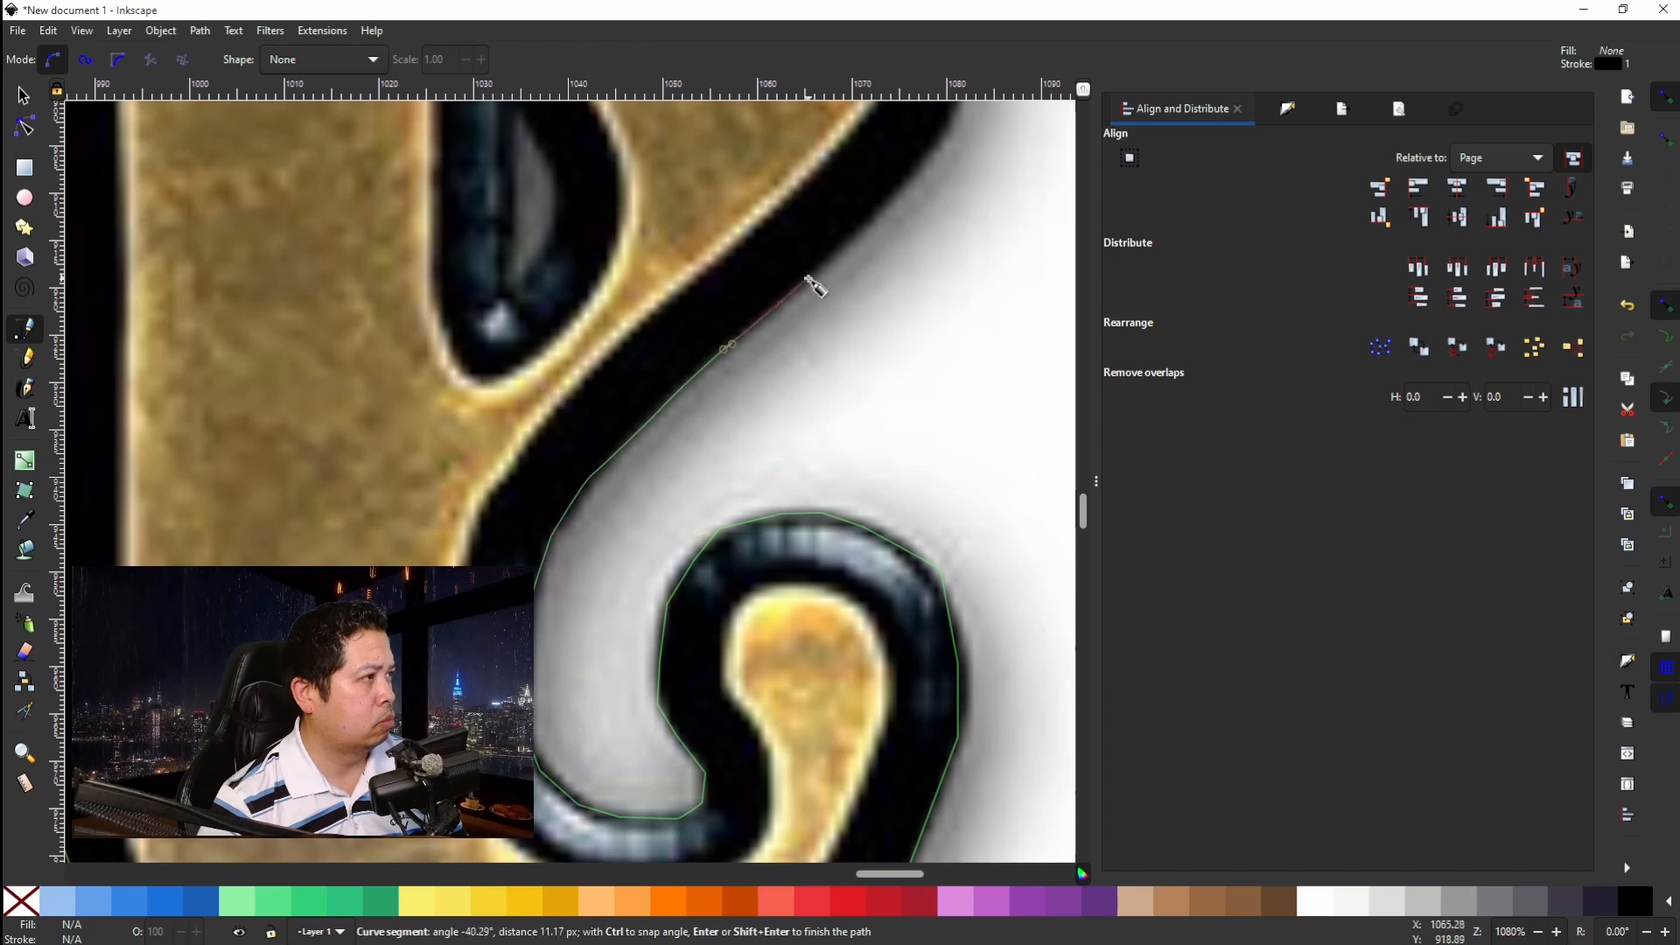
# Trace the path up the outer right side of the e of Ogre and over its rounded top.
pyautogui.click(806, 277)
pyautogui.scroll(10, 806, 277)
pyautogui.click(958, 441)
pyautogui.scroll(8, 967, 364)
pyautogui.click(485, 406)
pyautogui.click(412, 463)
pyautogui.click(357, 501)
# Trace the path through the notch between the e and the r, then across the top of the r.
pyautogui.click(267, 521)
pyautogui.click(209, 505)
pyautogui.click(234, 484)
pyautogui.click(243, 446)
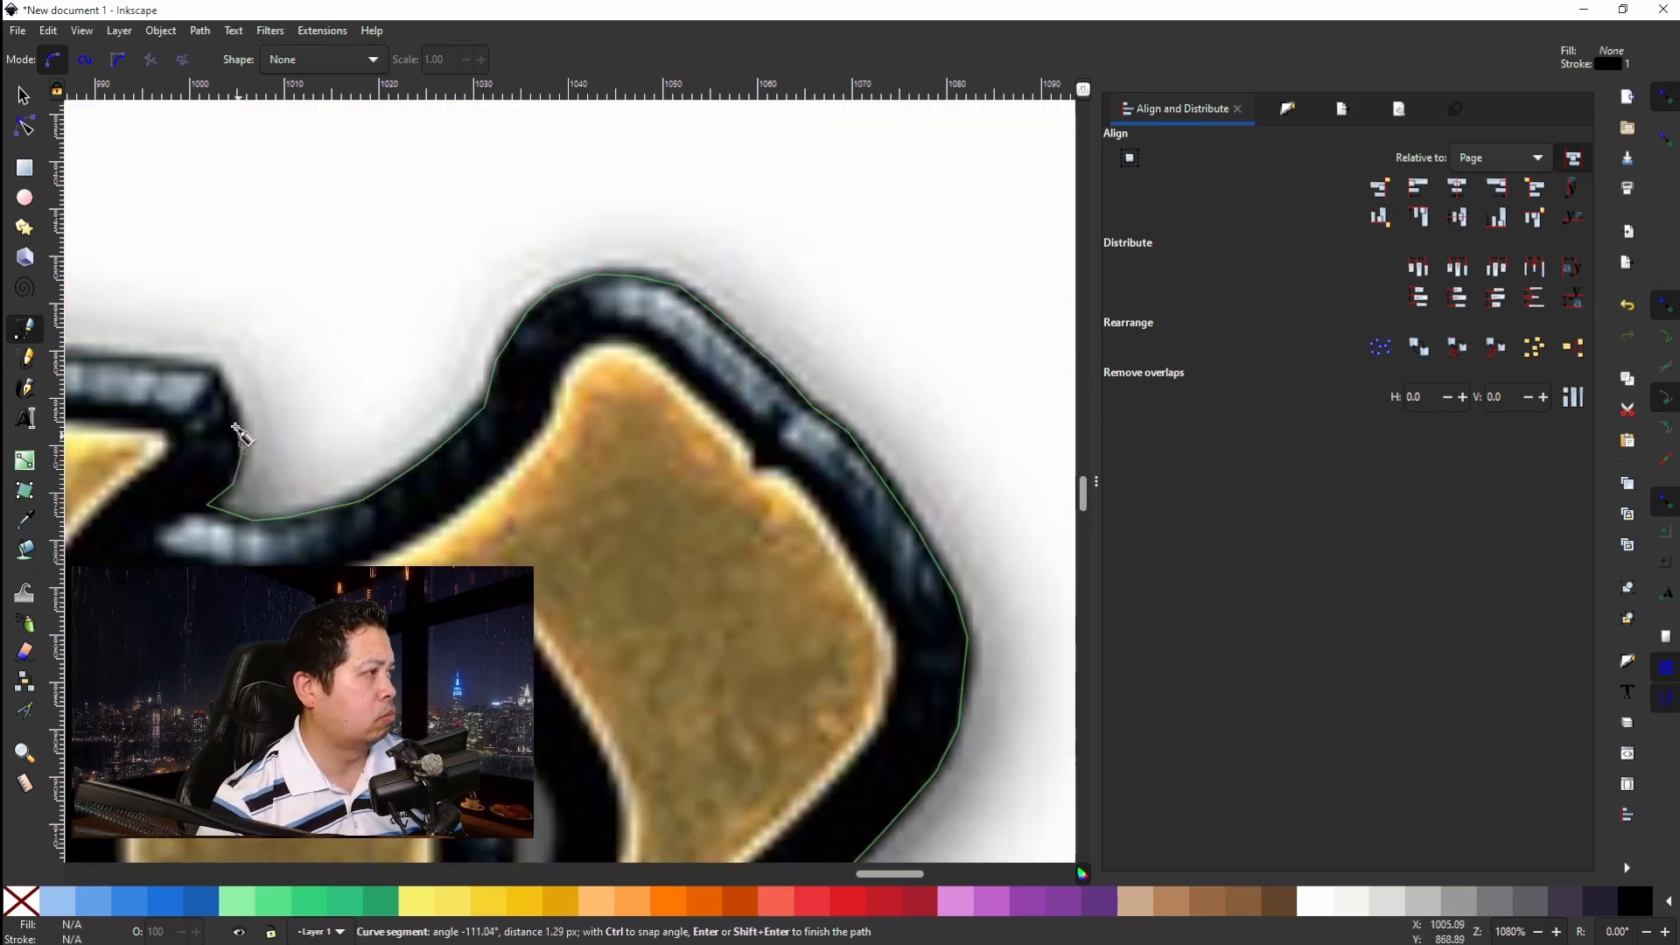
pyautogui.click(232, 393)
pyautogui.hscroll(-12, 223, 381)
pyautogui.click(207, 277)
pyautogui.click(140, 438)
pyautogui.hscroll(-10, 140, 437)
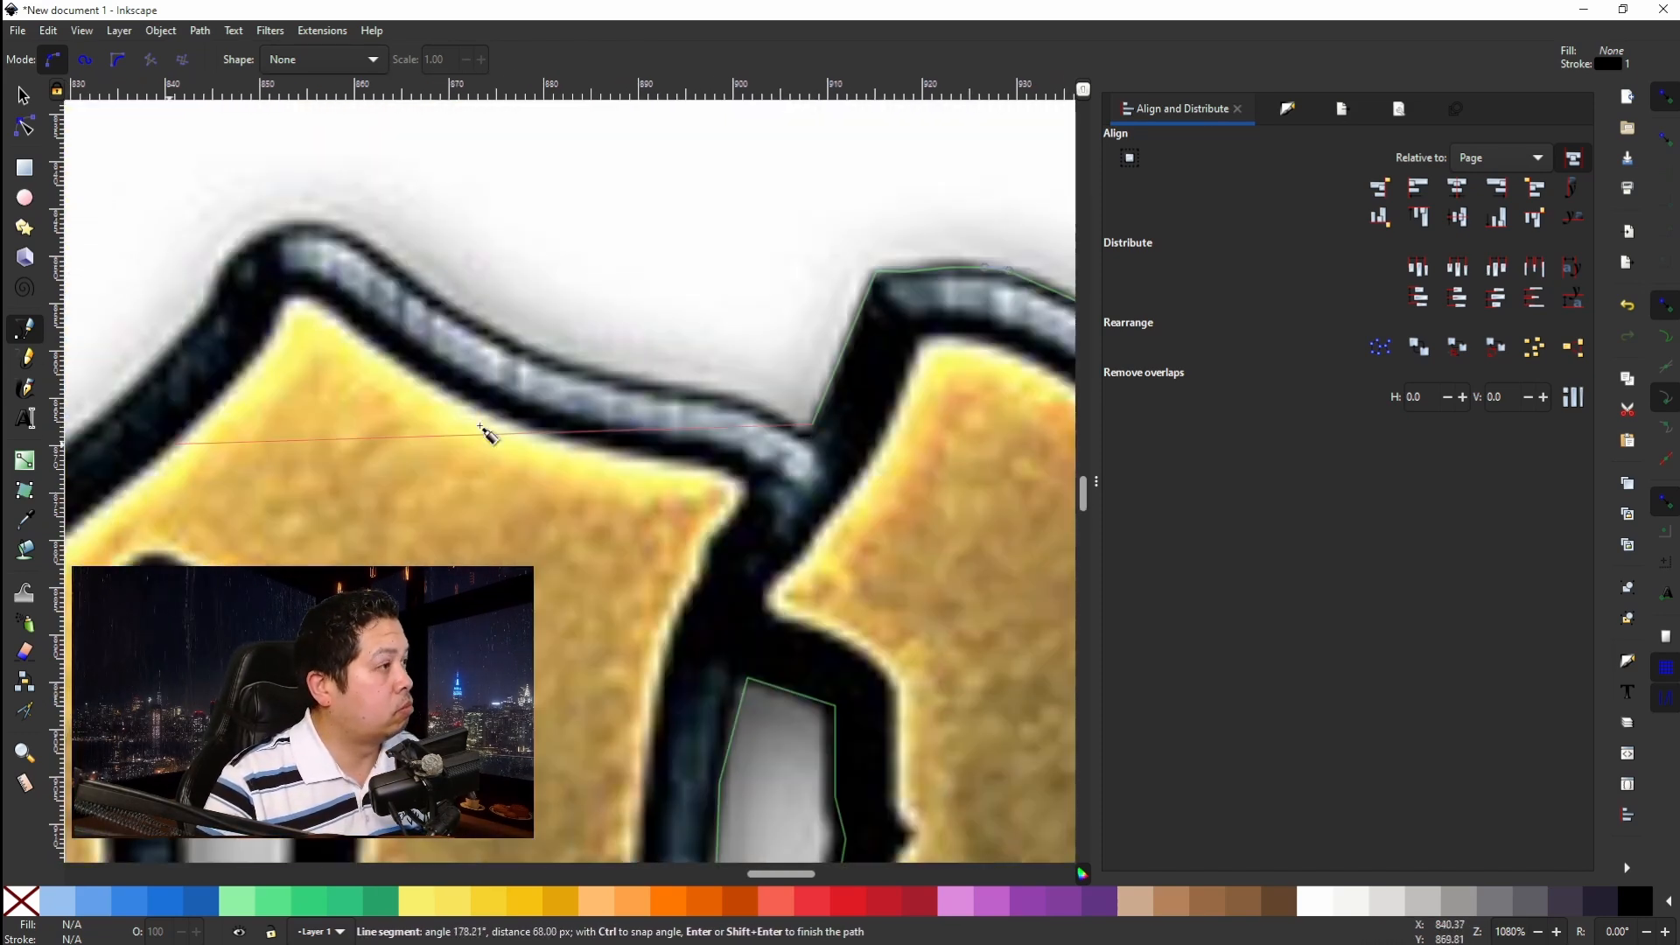
# Trace the path along the top edge of the g of Ogre to its junction with the O.
pyautogui.click(741, 408)
pyautogui.click(513, 347)
pyautogui.click(321, 225)
pyautogui.click(156, 371)
pyautogui.hscroll(-10, 157, 371)
pyautogui.click(667, 480)
pyautogui.click(488, 444)
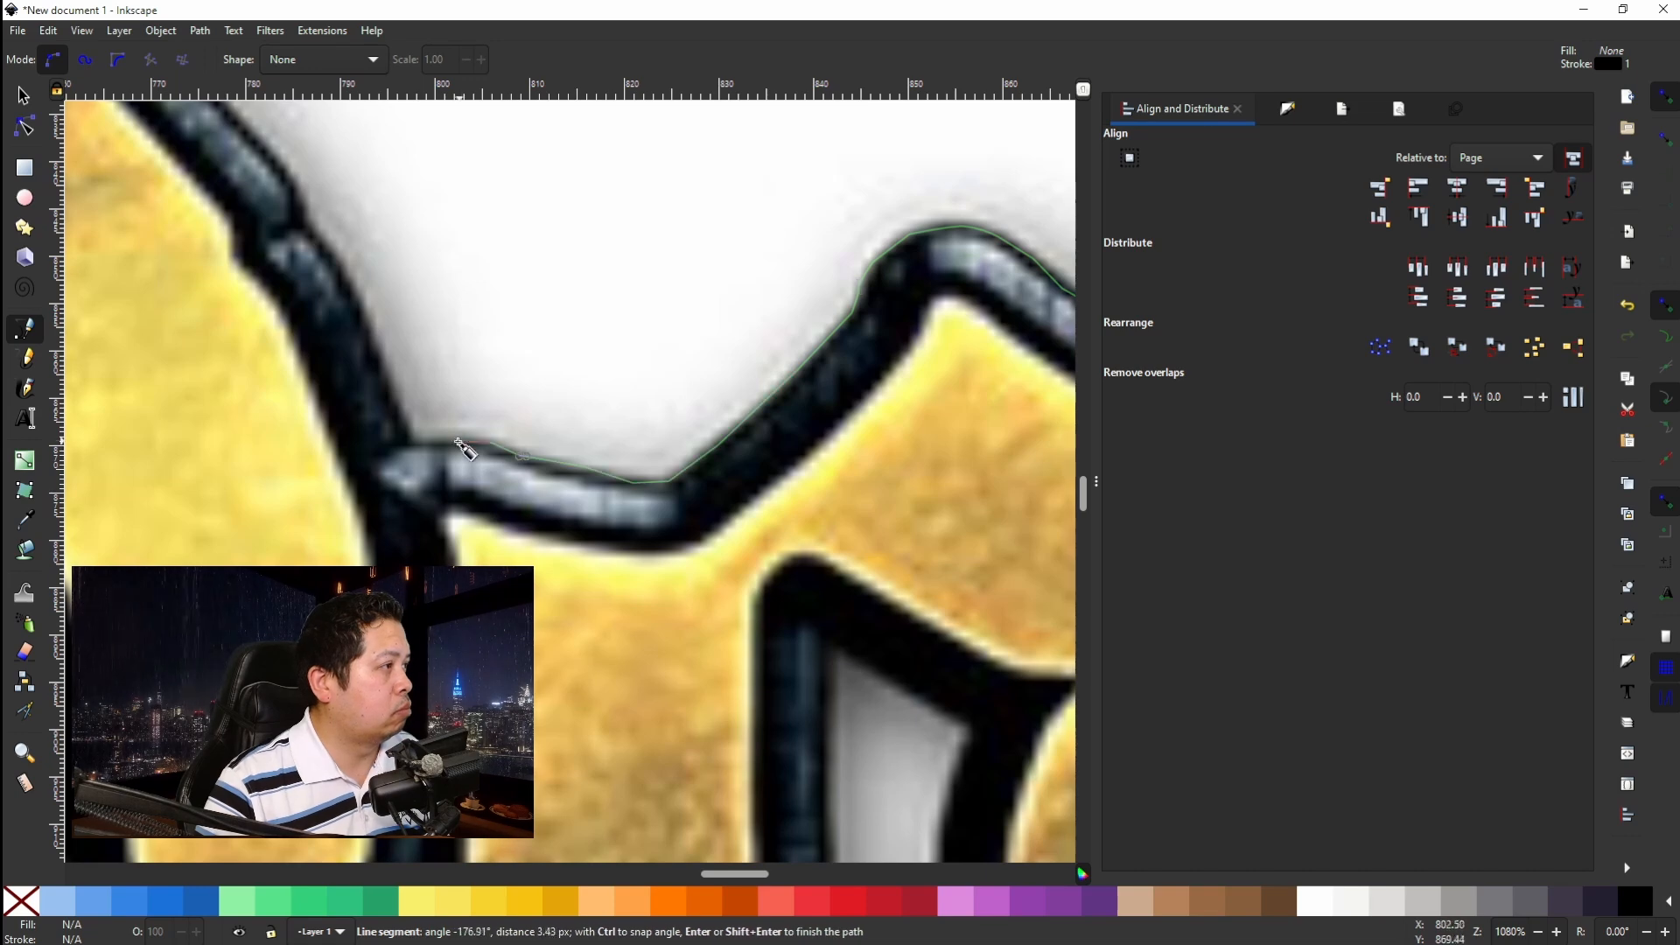
pyautogui.click(408, 437)
# Trace the path up the right side of the O and around the tip of its flourish.
pyautogui.click(308, 224)
pyautogui.hscroll(-10, 301, 207)
pyautogui.click(700, 310)
pyautogui.click(866, 229)
pyautogui.scroll(-4, 951, 196)
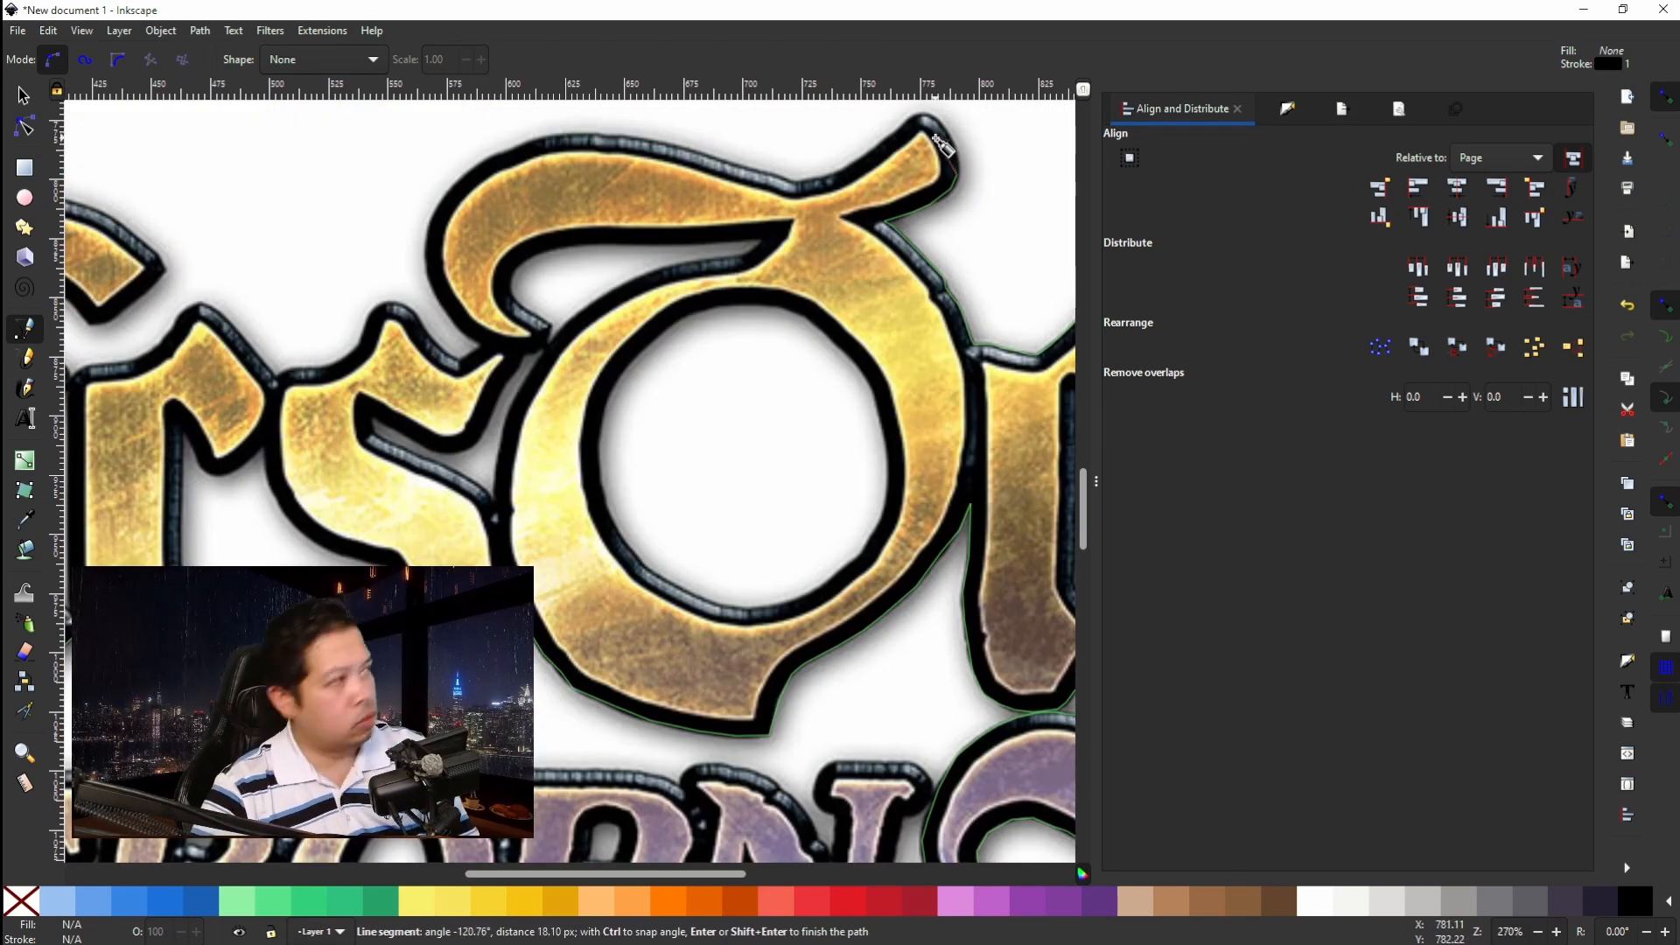
pyautogui.scroll(7, 957, 175)
pyautogui.scroll(14, 915, 254)
pyautogui.click(866, 302)
# Trace the path down the sloping upper edge of the O's flourish, away from its raised tip.
pyautogui.scroll(9, 831, 254)
pyautogui.click(600, 387)
pyautogui.click(411, 431)
pyautogui.hscroll(-12, 364, 472)
pyautogui.click(680, 405)
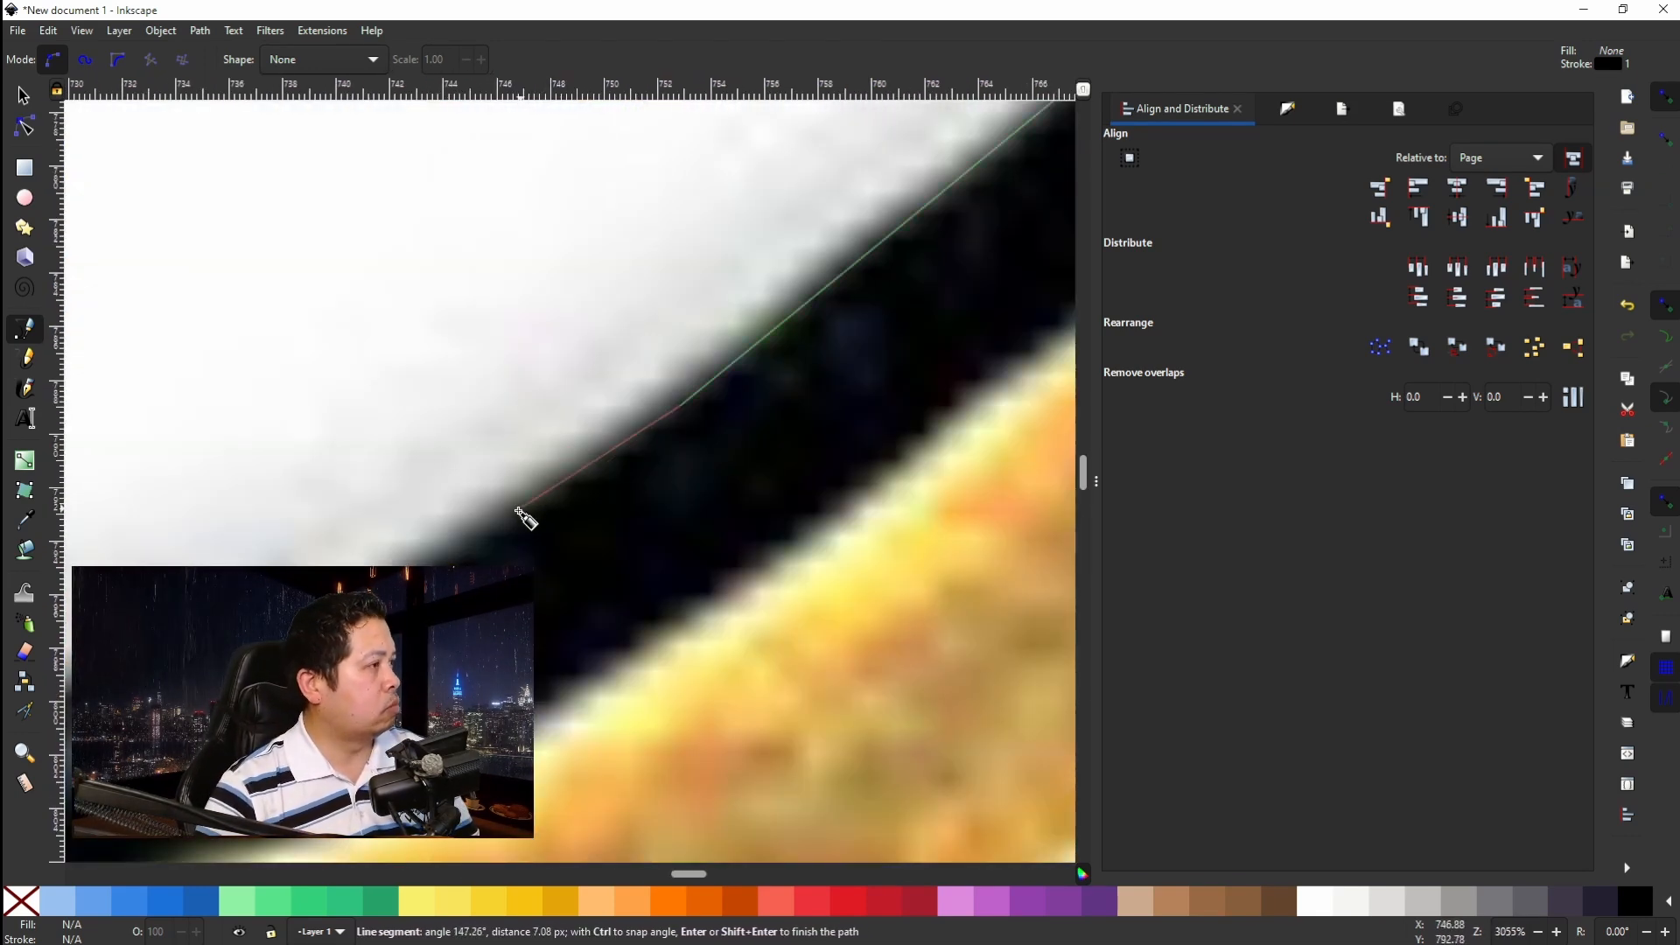
pyautogui.click(519, 511)
# Trace the path along the long upper edge of the O's flourish and over its left crest.
pyautogui.hscroll(-10, 519, 511)
pyautogui.scroll(-2, 245, 560)
pyautogui.hscroll(-10, 188, 559)
pyautogui.click(179, 384)
pyautogui.hscroll(-10, 135, 394)
pyautogui.click(680, 403)
pyautogui.click(504, 457)
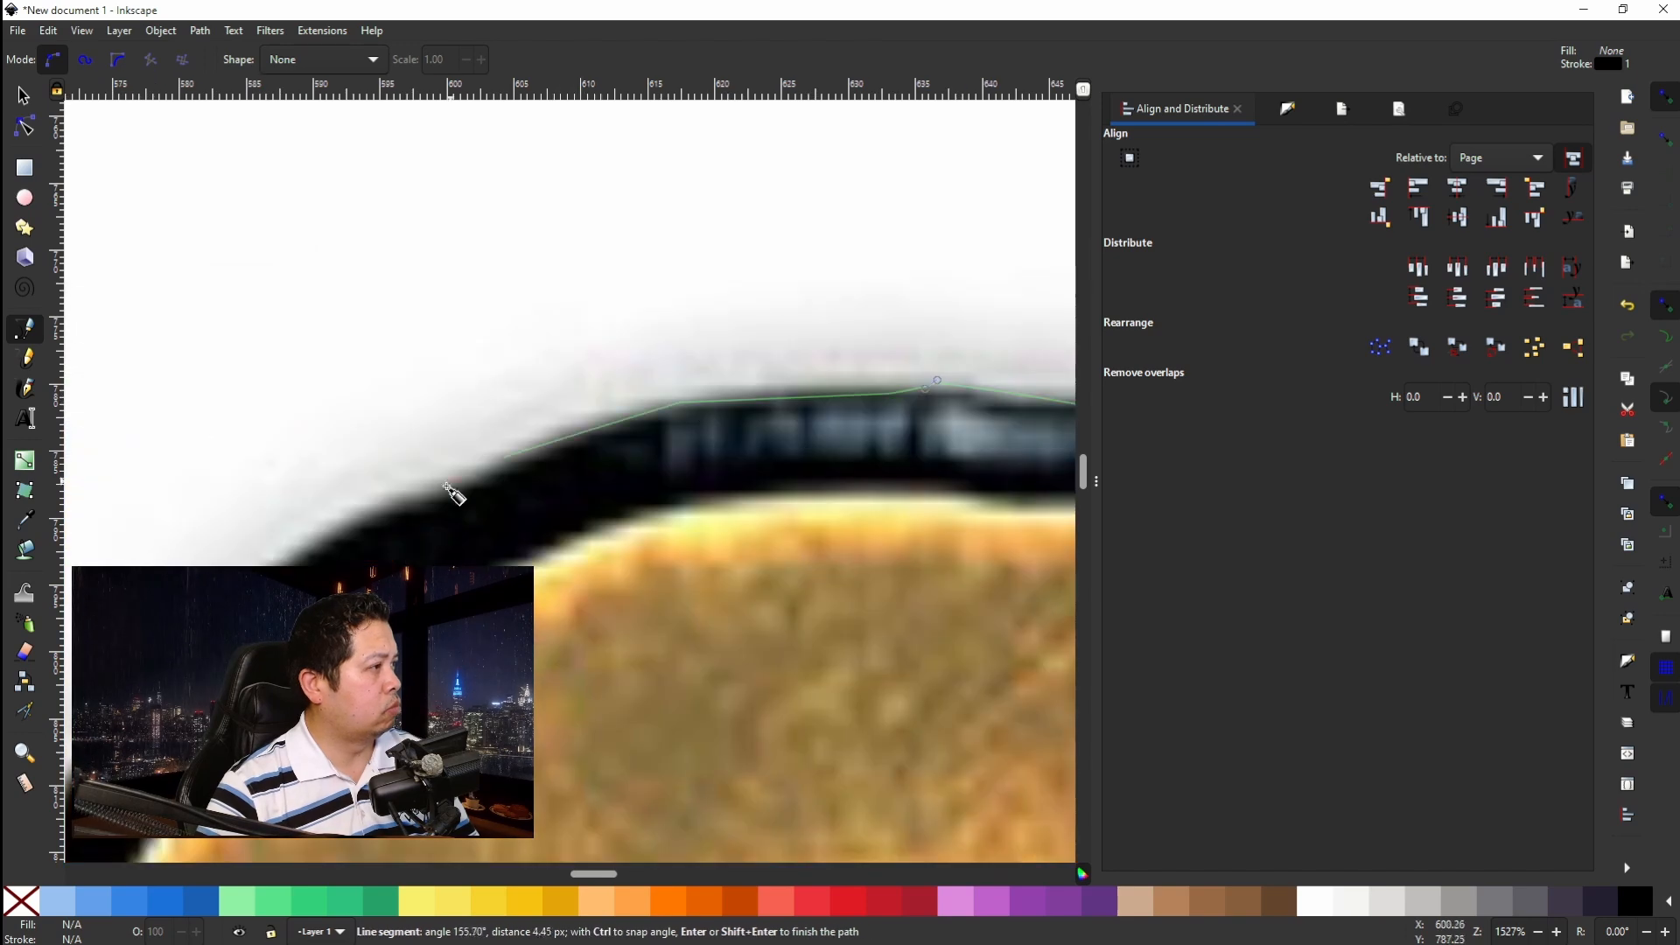
# Trace the path around the rounded left end of the O's flourish.
pyautogui.scroll(-3, 147, 675)
pyautogui.scroll(2, 638, 713)
pyautogui.click(911, 465)
pyautogui.click(820, 667)
pyautogui.click(817, 812)
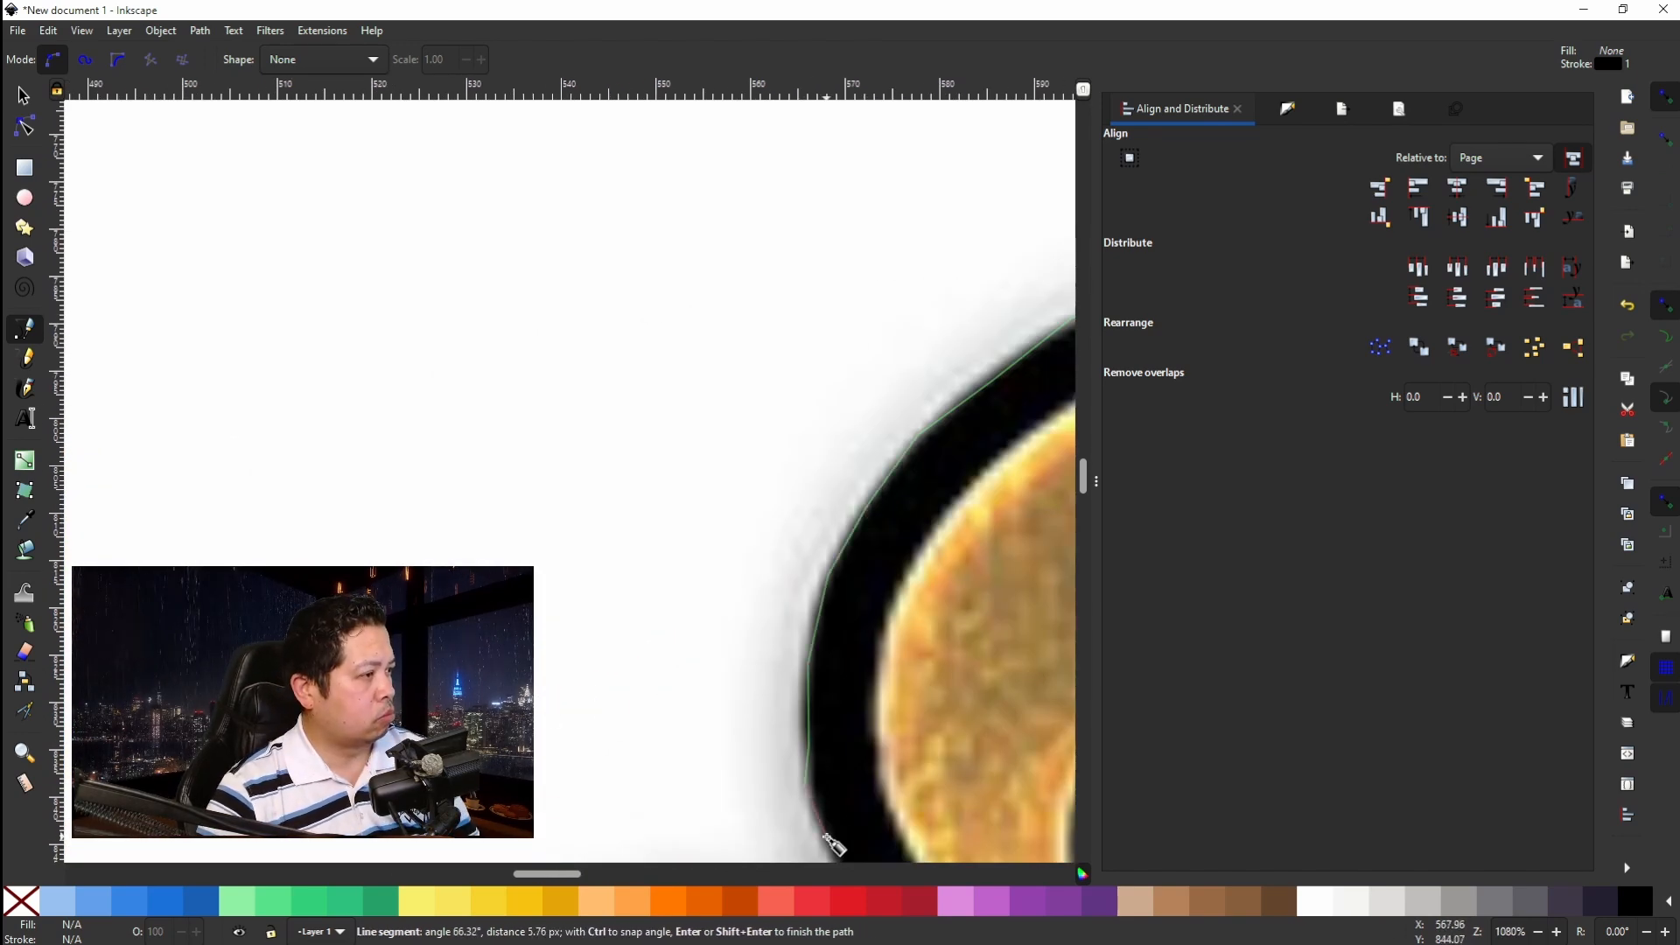
# Trace the path down the lower left edge of the O's flourish to the corner where it meets the s.
pyautogui.scroll(-10, 832, 843)
pyautogui.click(742, 355)
pyautogui.click(782, 402)
pyautogui.click(809, 445)
pyautogui.click(908, 519)
# Trace the path over the peak of the s of Tactics to the notch beside the neighbouring c.
pyautogui.click(809, 578)
pyautogui.click(762, 550)
pyautogui.click(665, 432)
pyautogui.click(558, 345)
pyautogui.click(492, 365)
pyautogui.click(448, 434)
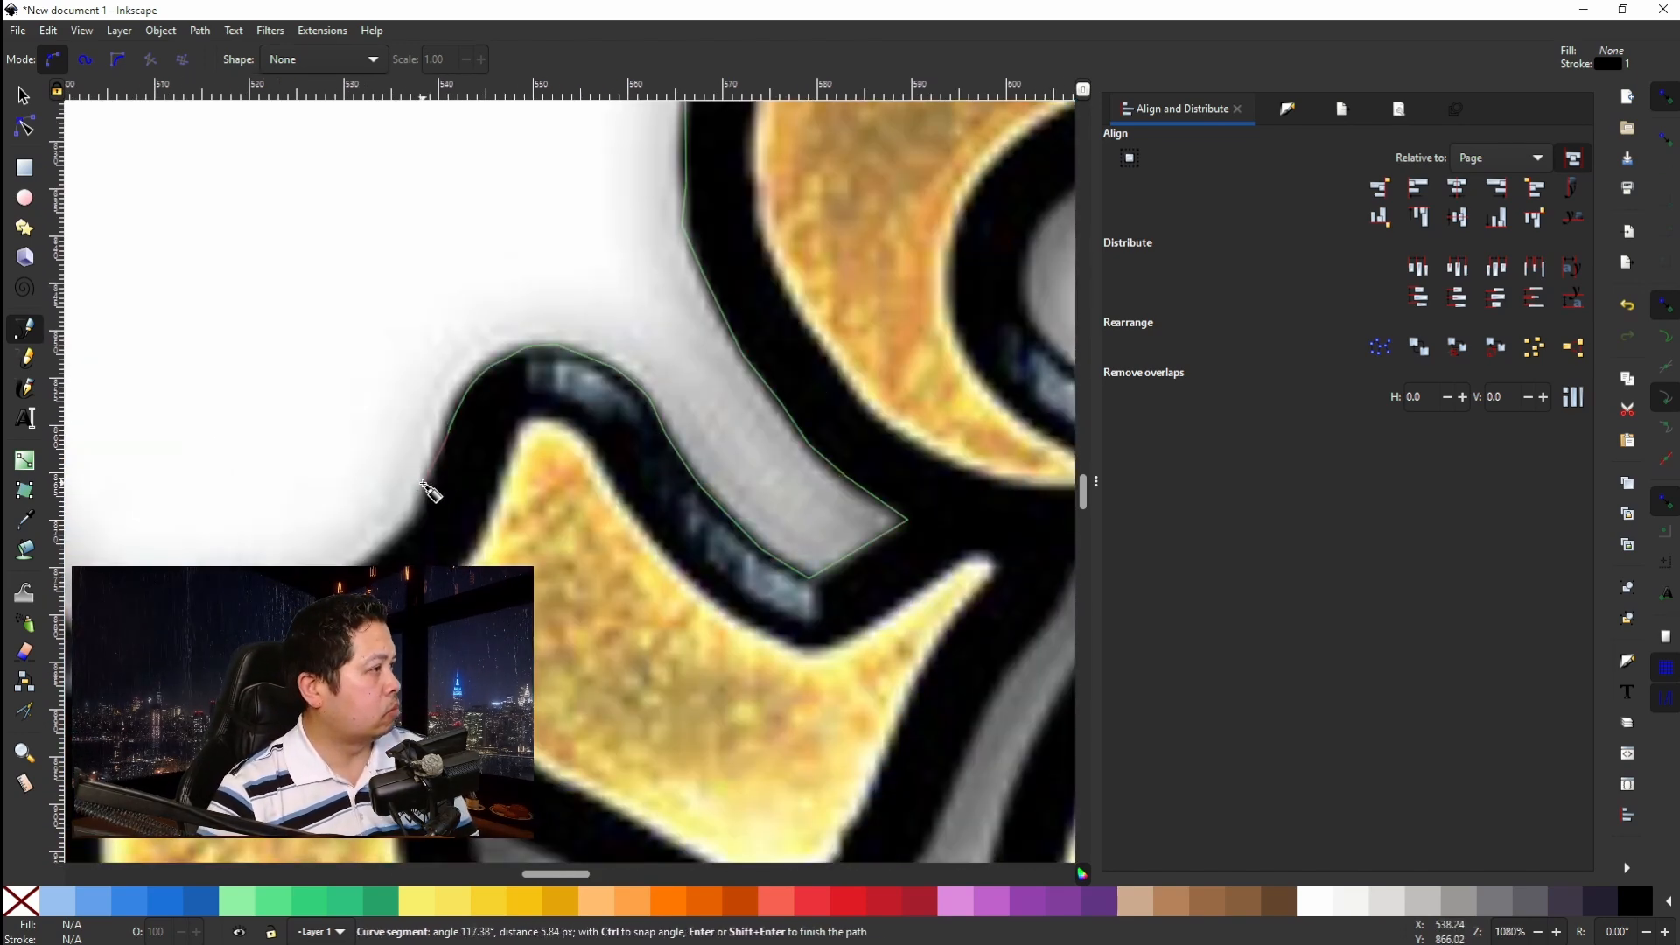
pyautogui.hscroll(-10, 183, 603)
pyautogui.click(980, 641)
# Trace the path over the peak of the last c of Tactics and down to the notch beside the i.
pyautogui.click(676, 352)
pyautogui.click(606, 377)
pyautogui.click(516, 519)
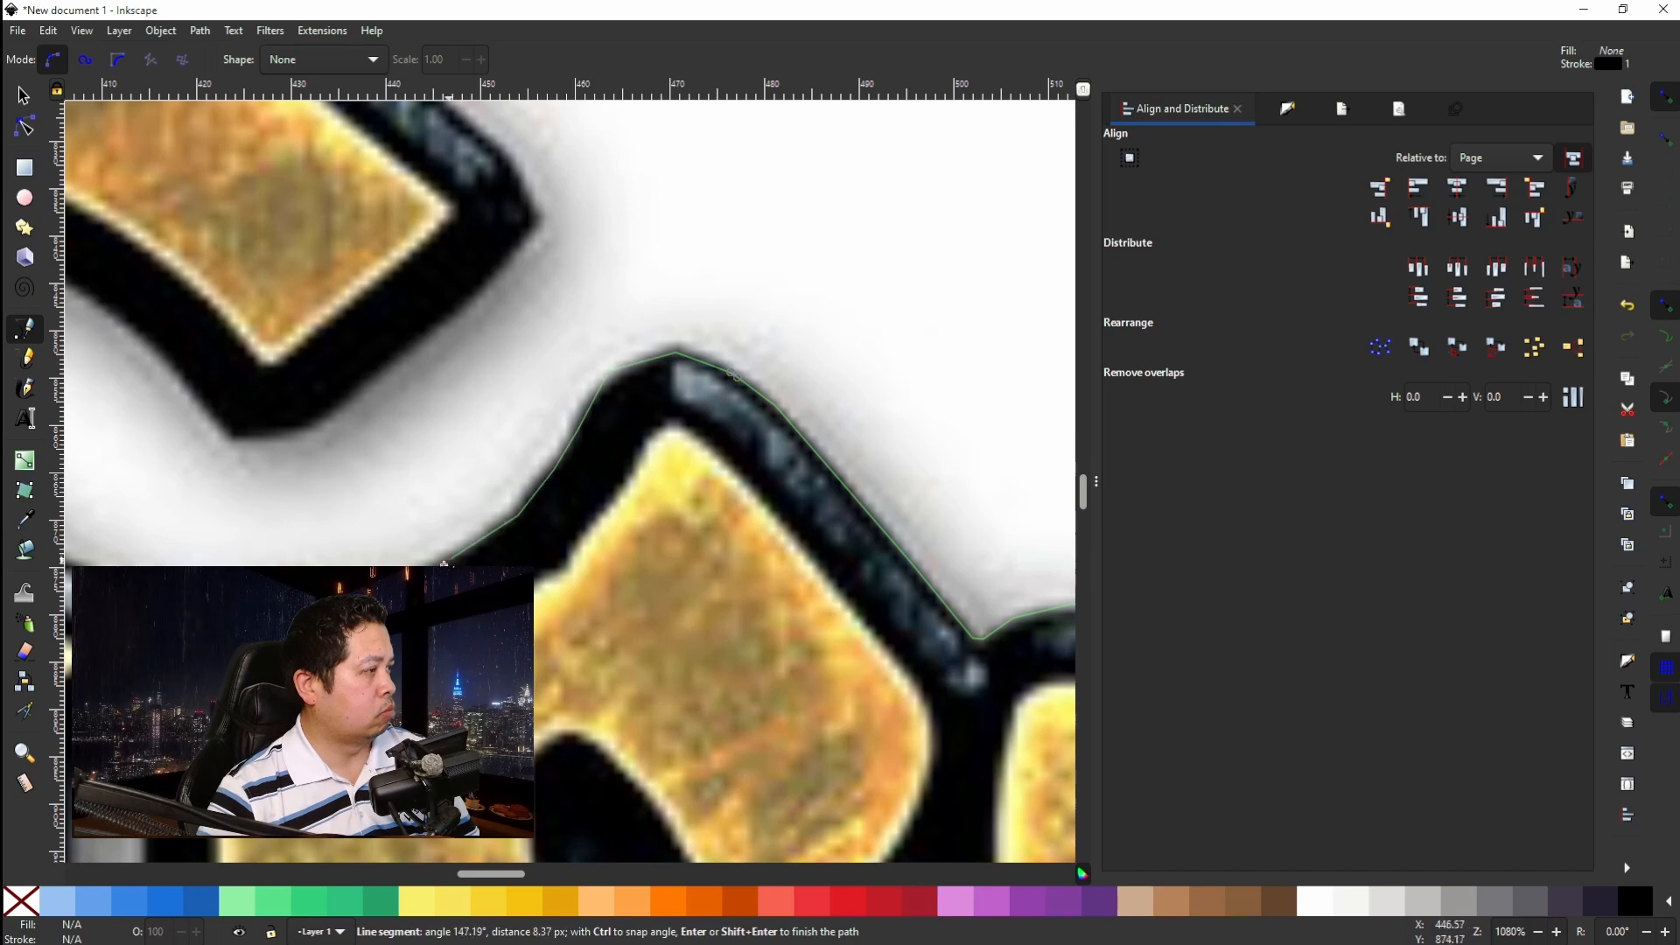
pyautogui.click(154, 655)
# Trace the path out of the notch and up the right slope of the i of Tactics towards its peak.
pyautogui.hscroll(-7, 154, 655)
pyautogui.click(769, 608)
pyautogui.click(752, 590)
pyautogui.click(686, 558)
pyautogui.click(631, 522)
pyautogui.click(580, 475)
pyautogui.click(555, 426)
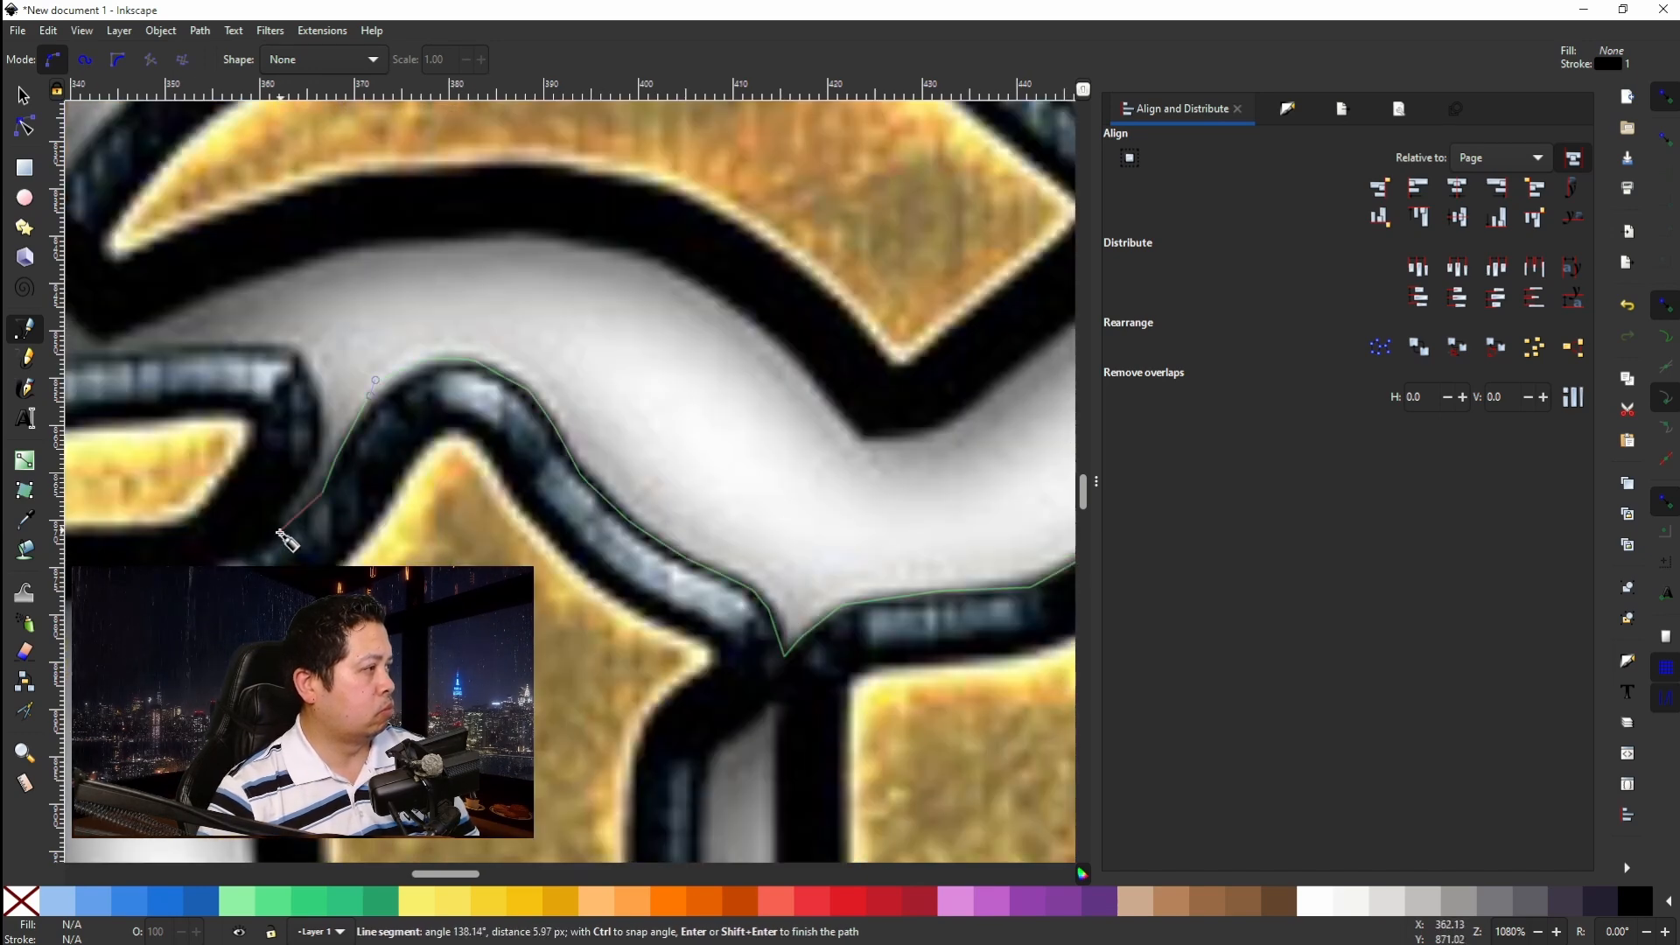
# Trace the path along the top of the t's crossbar and back along the underside of the T's flourish.
pyautogui.hscroll(-7, 168, 355)
pyautogui.click(666, 355)
pyautogui.click(668, 271)
pyautogui.click(704, 316)
pyautogui.click(728, 337)
pyautogui.click(793, 312)
pyautogui.hscroll(2, 793, 312)
pyautogui.click(789, 262)
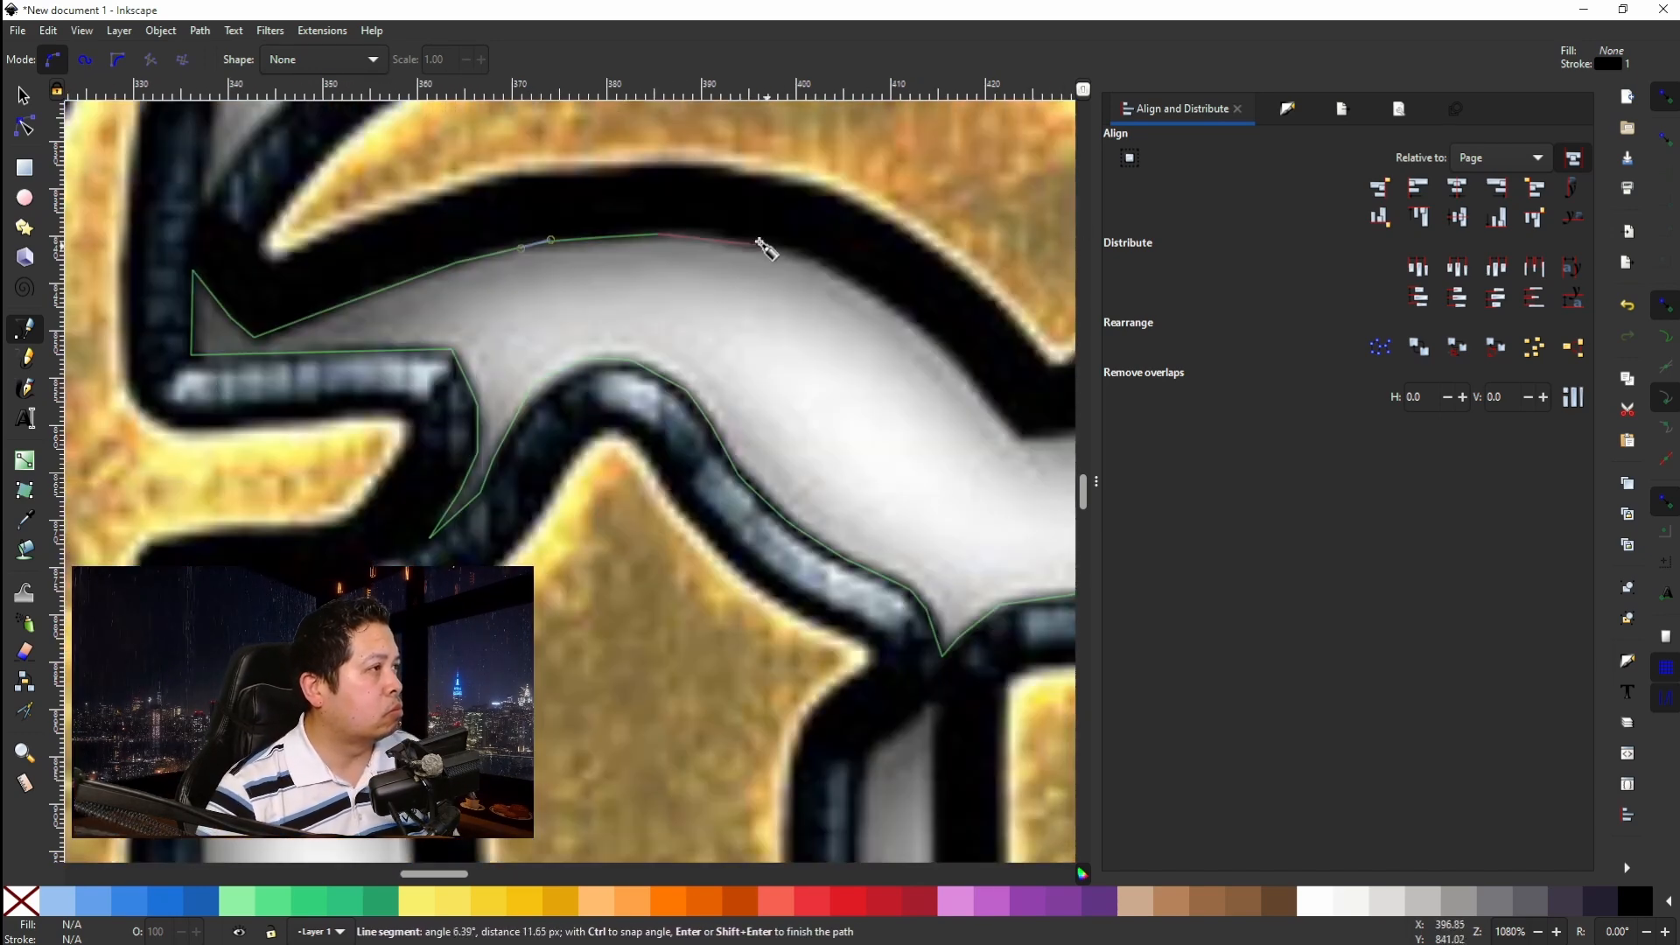
# Continue tracing the logo outline with the Pen tool along the underside and around the right tip of the curved stroke above the i.
pyautogui.click(1027, 439)
pyautogui.hscroll(8, 1027, 439)
pyautogui.click(373, 434)
pyautogui.click(411, 423)
pyautogui.click(512, 331)
pyautogui.click(597, 253)
pyautogui.click(629, 216)
pyautogui.hscroll(-8, 639, 231)
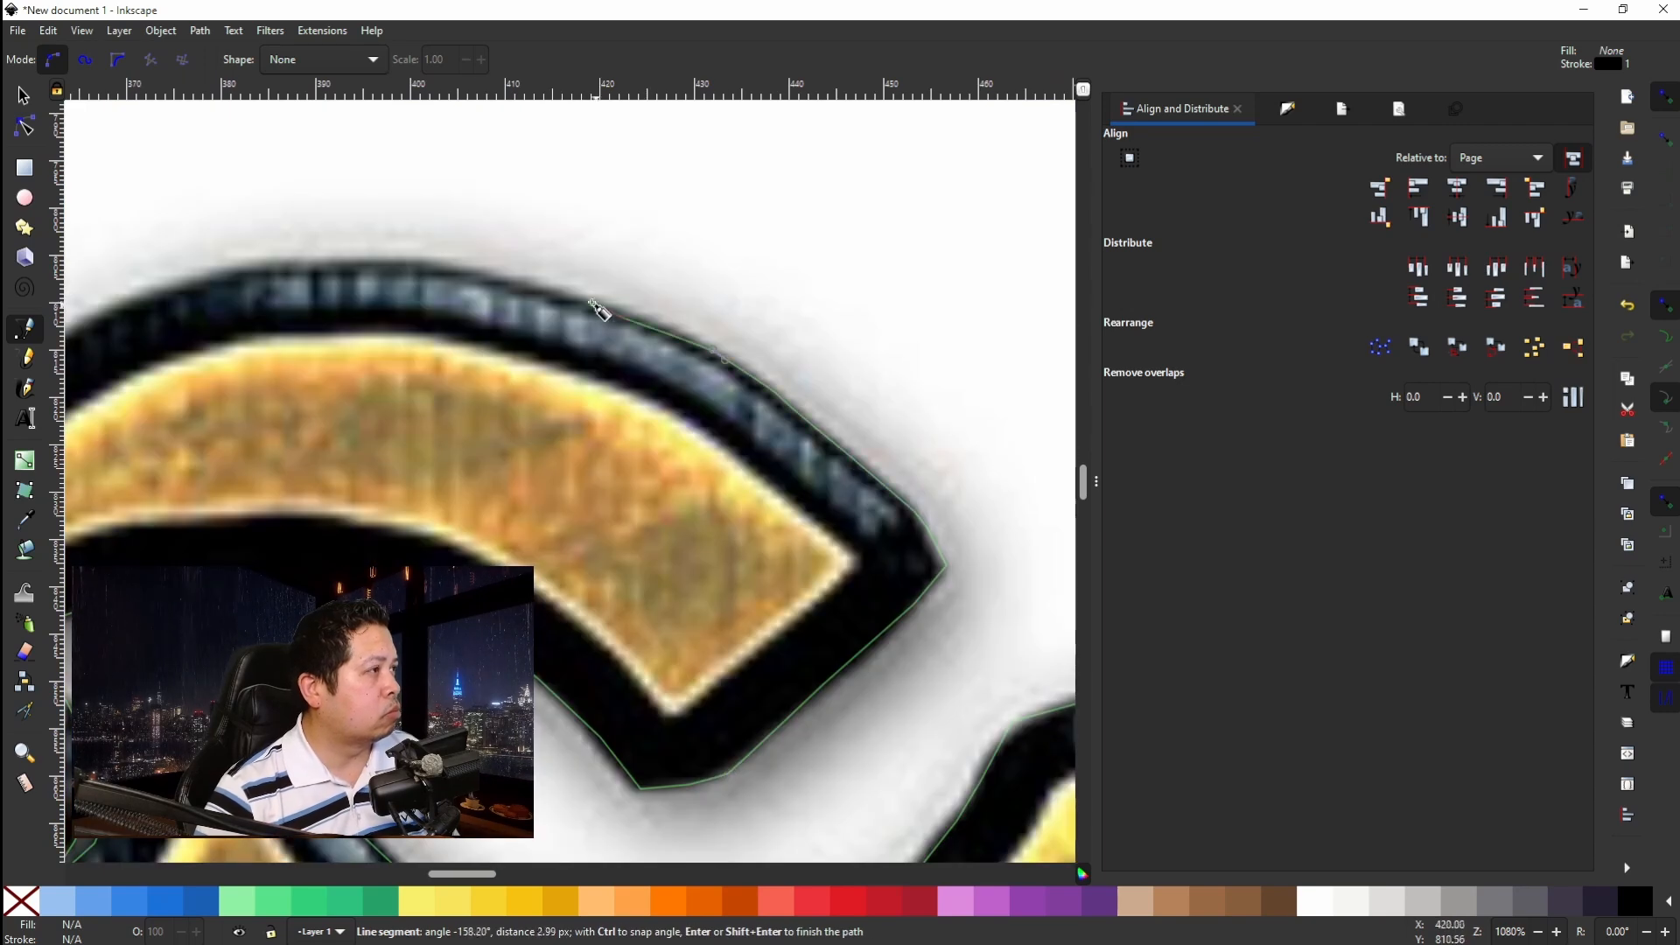
# Trace the upper edge of the curved stroke back to where it meets the t in "Tactics".
pyautogui.click(117, 304)
pyautogui.hscroll(-8, 117, 304)
pyautogui.click(784, 356)
pyautogui.click(692, 415)
pyautogui.click(632, 475)
pyautogui.click(595, 516)
pyautogui.click(570, 561)
# Extend the outline around the top of the t, down its left side and over the peak of the c.
pyautogui.click(589, 399)
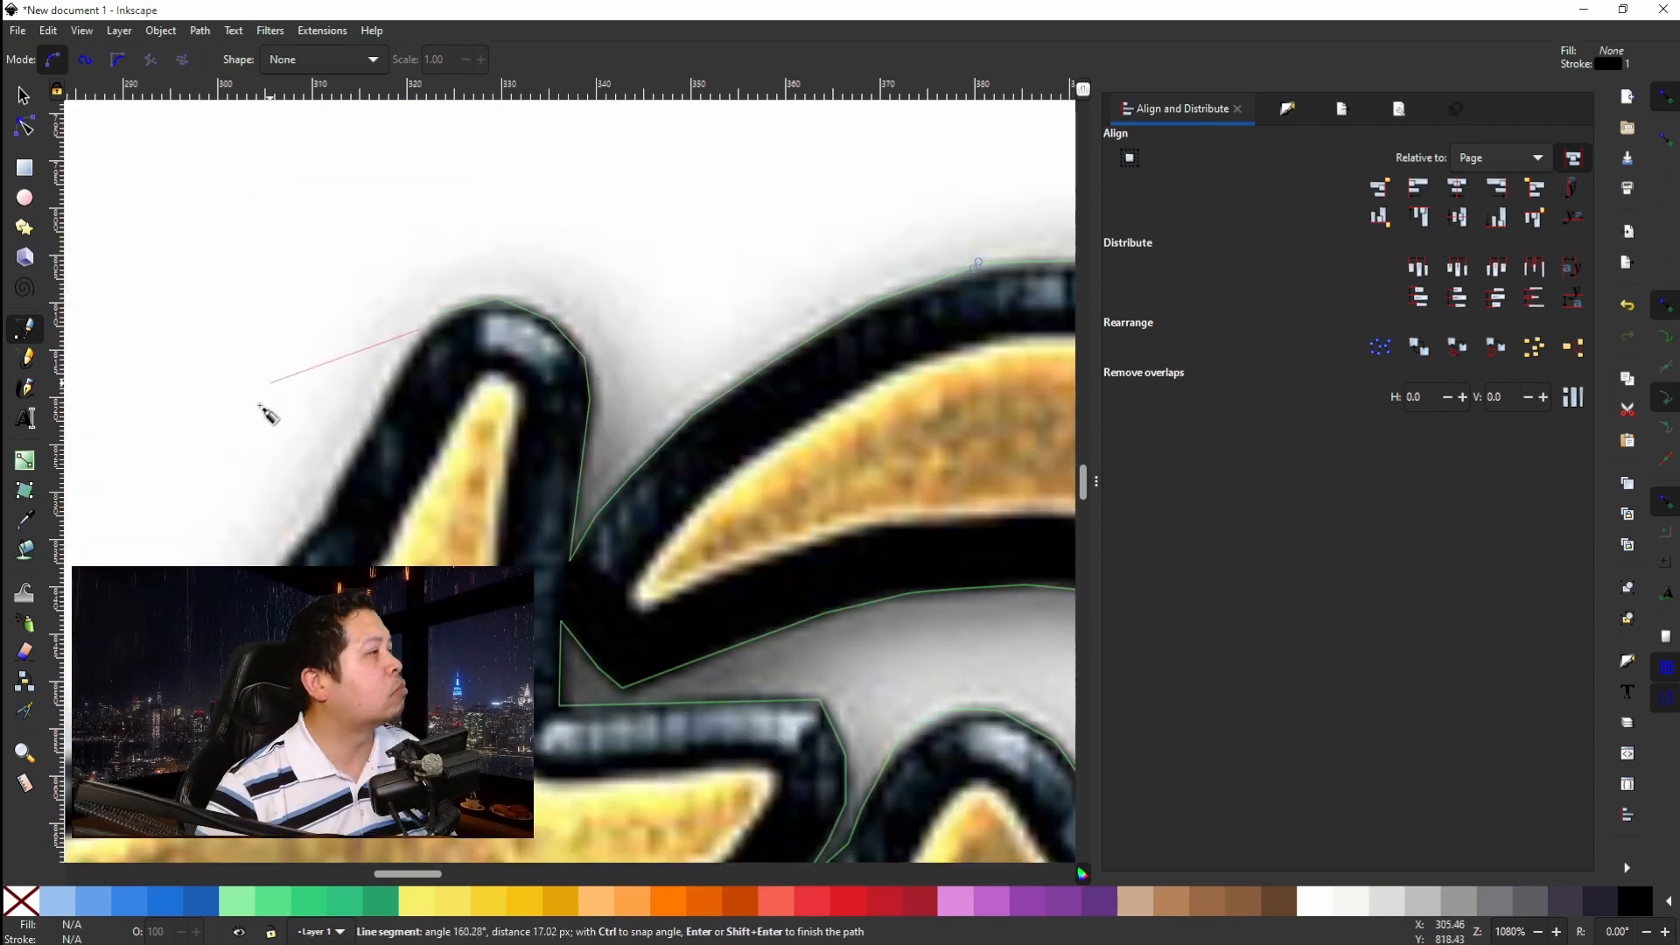
pyautogui.hscroll(-10, 257, 621)
pyautogui.scroll(-8, 569, 480)
pyautogui.click(990, 489)
pyautogui.click(916, 562)
pyautogui.click(833, 462)
pyautogui.click(746, 420)
pyautogui.click(664, 456)
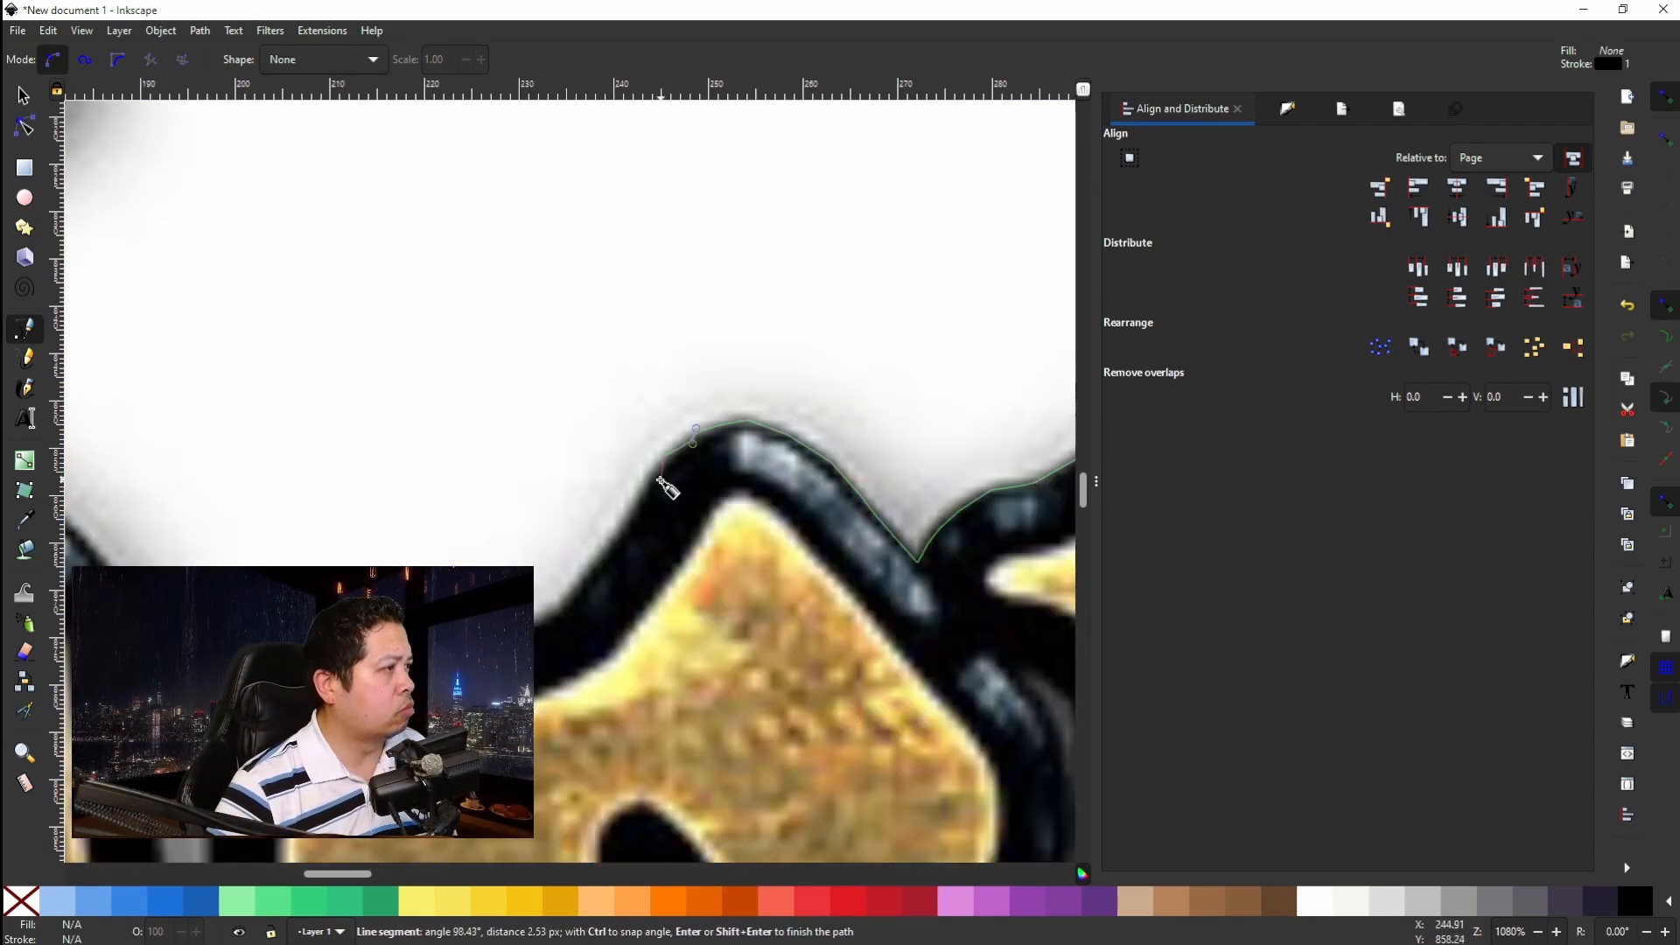
# Continue the outline along the upper-left shoulder of the first c and down its left edge to the bottom of the gap.
pyautogui.click(593, 573)
pyautogui.hscroll(-12, 395, 655)
pyautogui.click(613, 507)
pyautogui.scroll(-5, 604, 498)
pyautogui.scroll(-10, 697, 712)
pyautogui.click(619, 668)
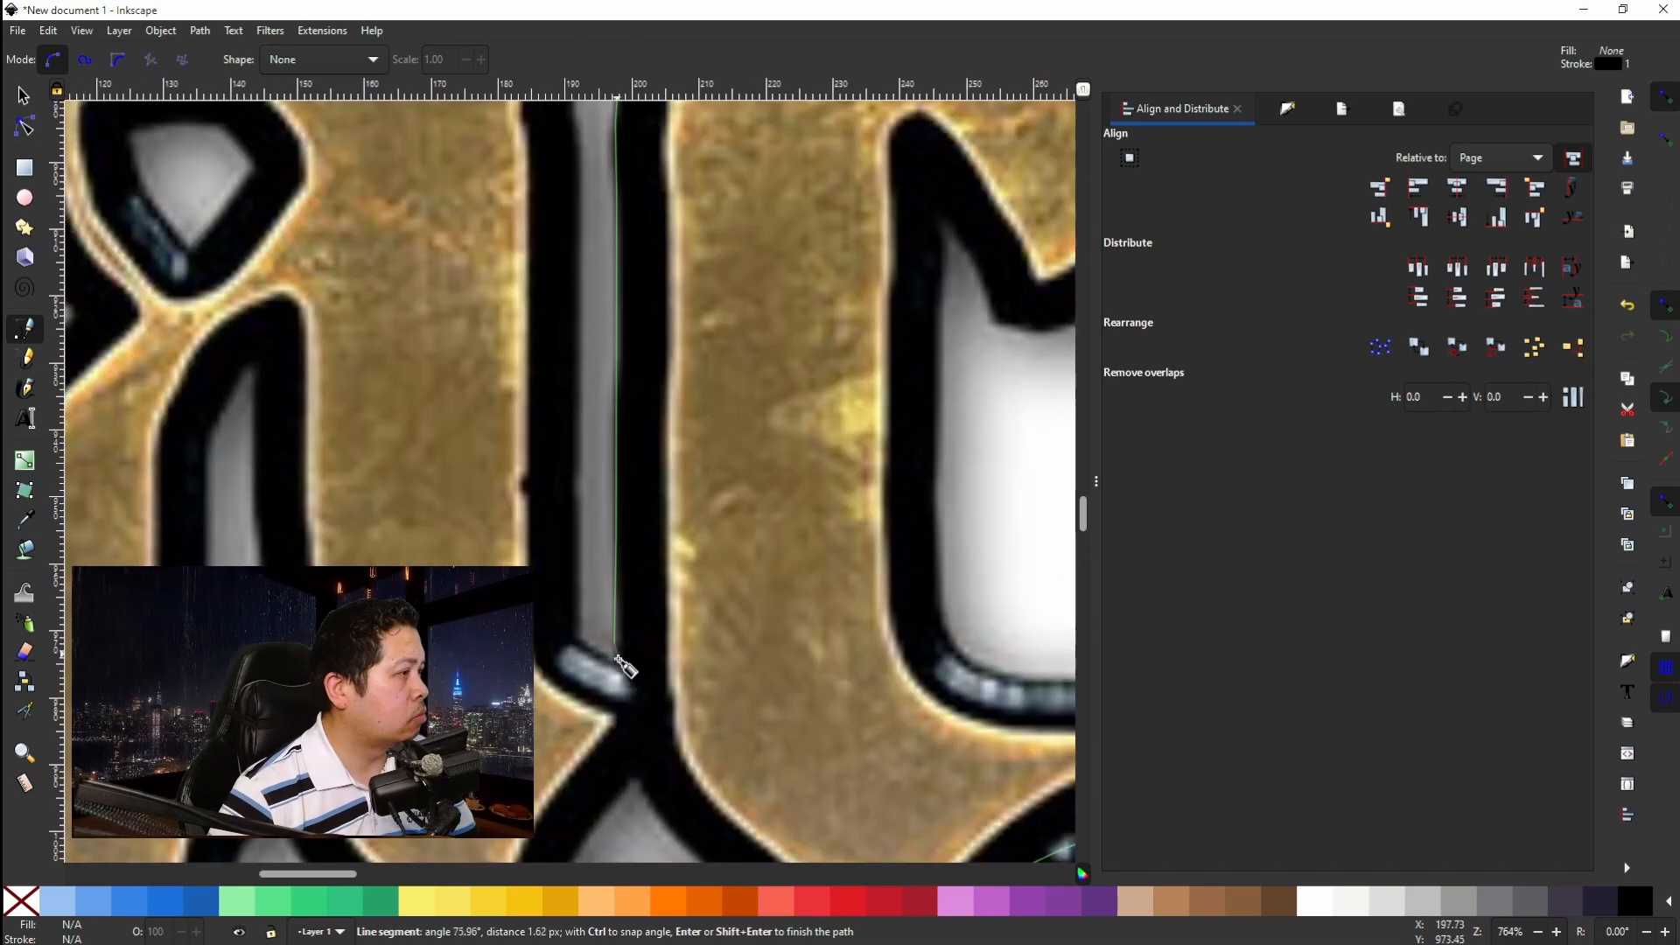
# Trace up the right edge of the a from the bottom of the gap and over its top peak.
pyautogui.click(578, 638)
pyautogui.click(575, 472)
pyautogui.moveTo(578, 451); pyautogui.dragTo(583, 435)
pyautogui.scroll(6, 585, 419)
pyautogui.click(574, 410)
pyautogui.scroll(6, 525, 215)
pyautogui.click(358, 327)
pyautogui.scroll(2, 225, 469)
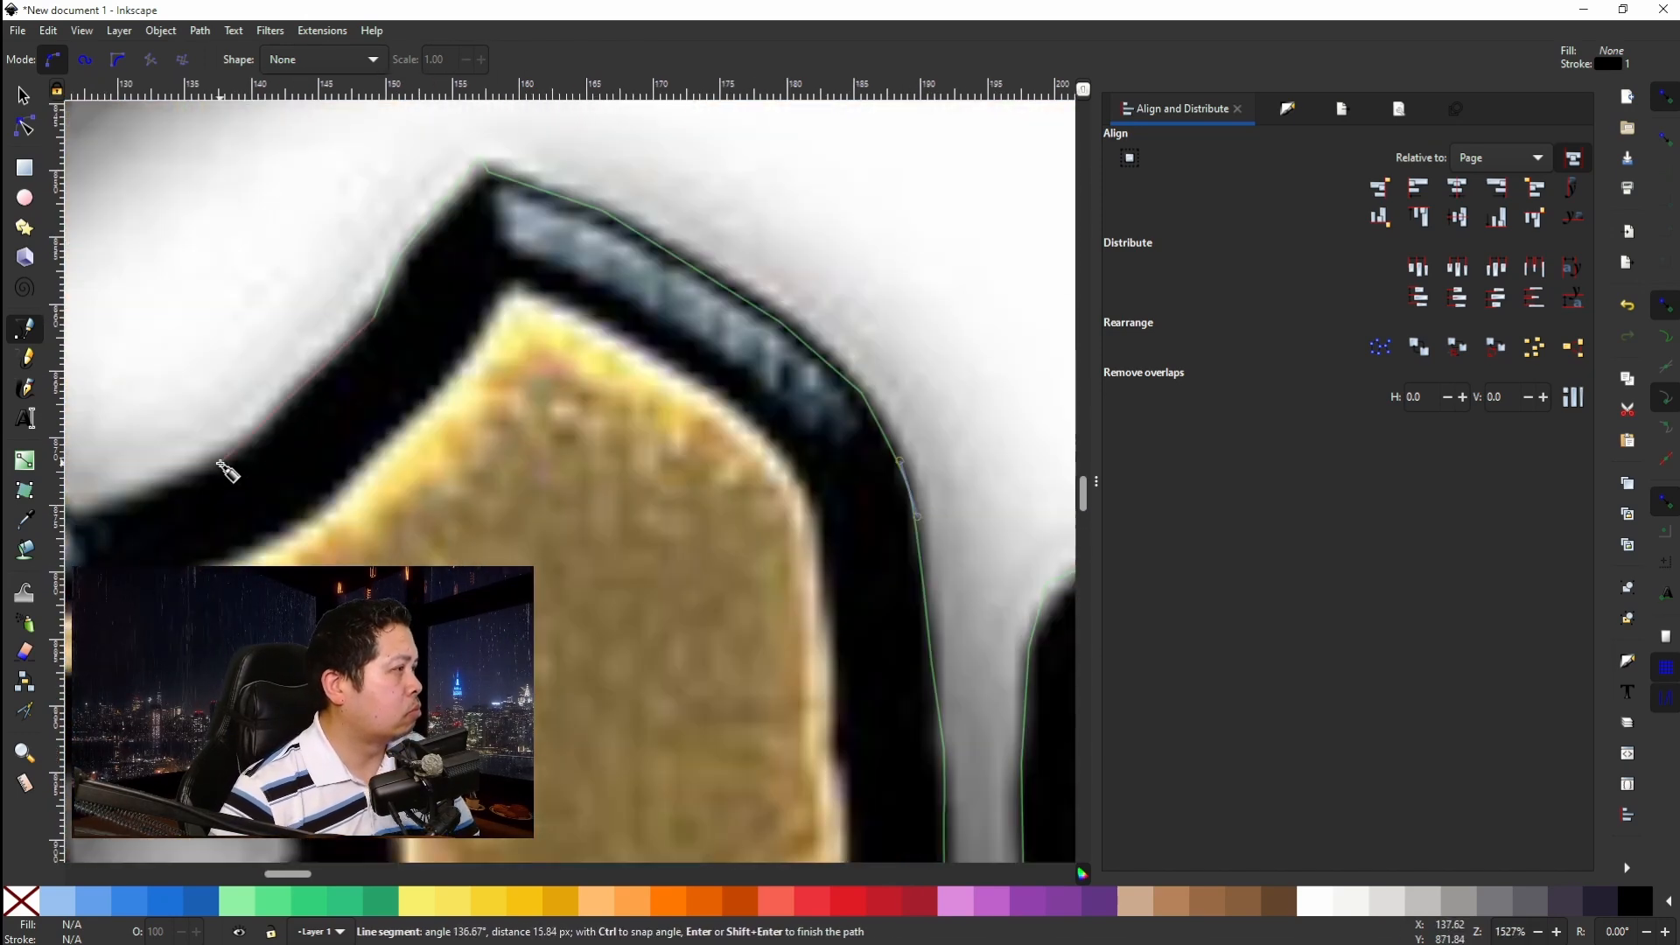
# Outline the dip at the top of the a and the rounded end on its upper left.
pyautogui.click(225, 469)
pyautogui.scroll(-2, 175, 477)
pyautogui.hscroll(-12, 175, 477)
pyautogui.click(813, 384)
pyautogui.click(713, 564)
pyautogui.click(803, 610)
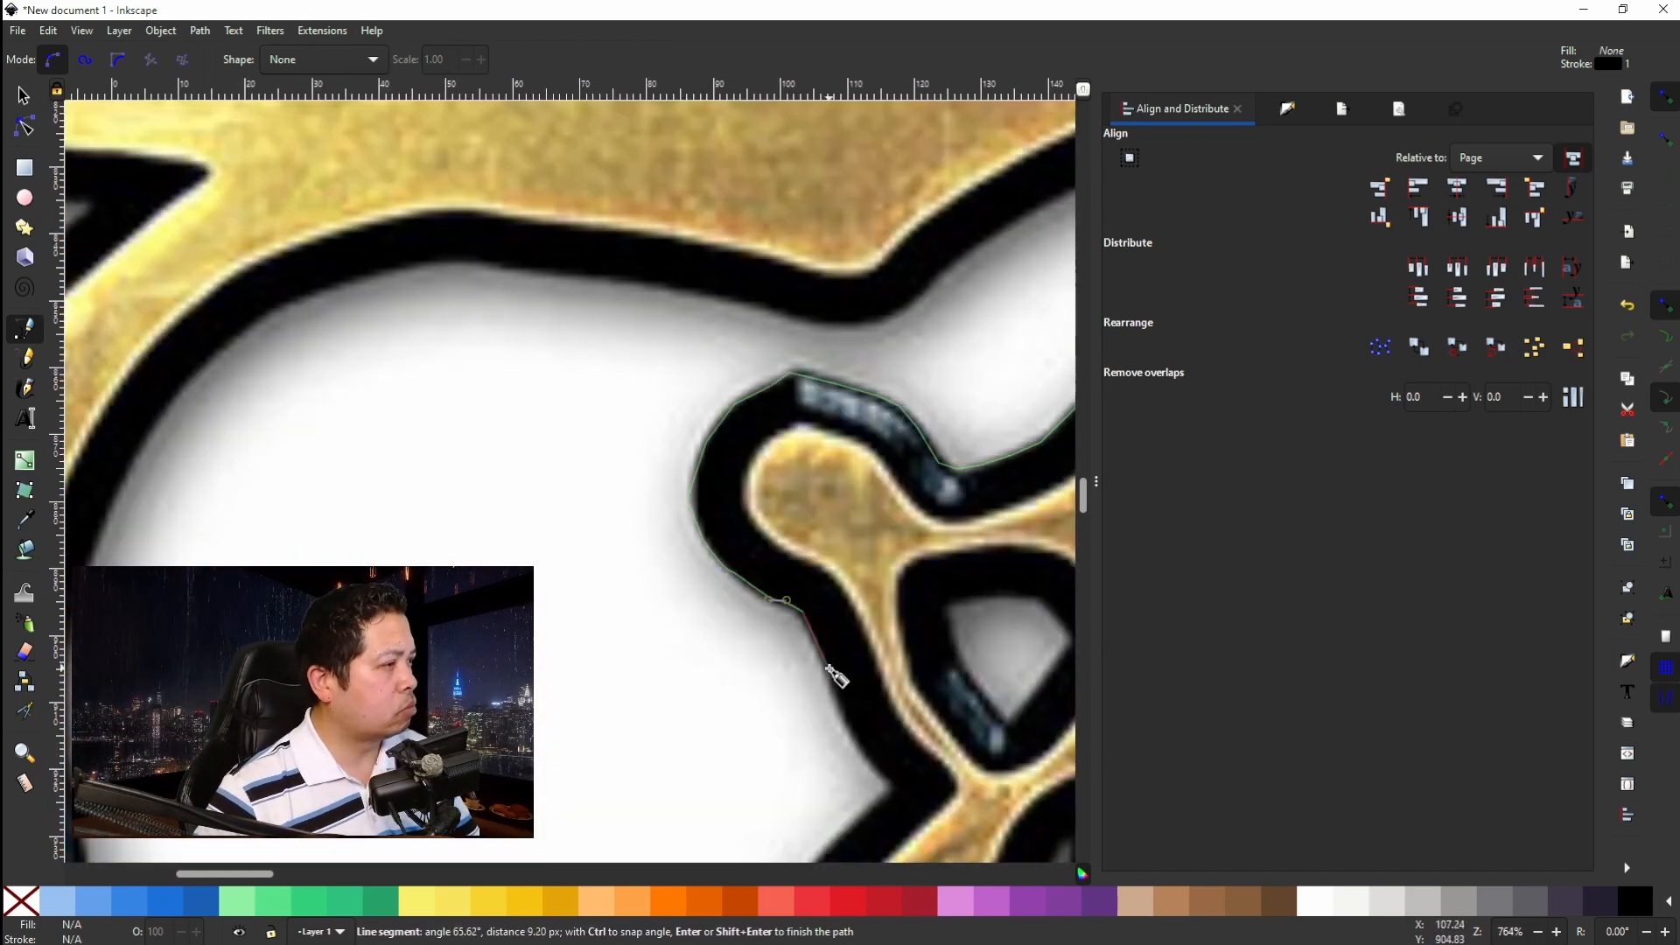
# Trace the left edge of the a through the inward notch down to the end of the T's bowl.
pyautogui.click(892, 785)
pyautogui.scroll(-10, 892, 785)
pyautogui.click(815, 508)
pyautogui.click(763, 593)
pyautogui.scroll(-4, 733, 691)
pyautogui.click(726, 625)
pyautogui.click(724, 705)
# Trace the inner edge of the T's large bowl along its bottom and up its left side.
pyautogui.click(521, 740)
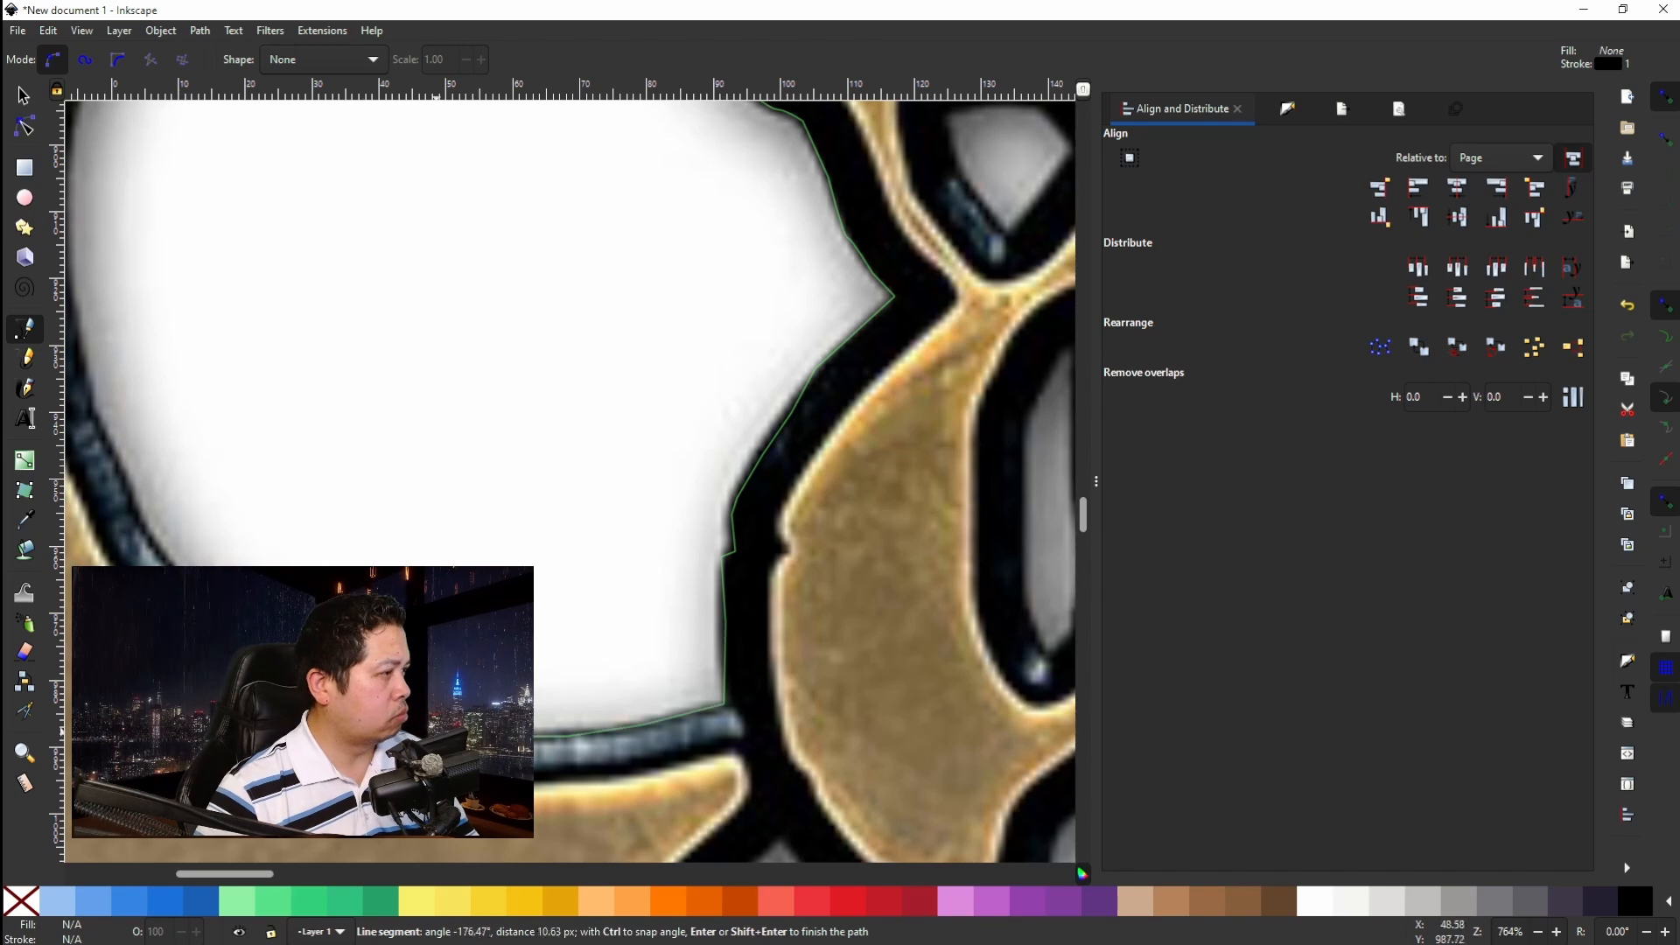
pyautogui.click(166, 556)
pyautogui.scroll(16, 442, 512)
pyautogui.hscroll(-15, 442, 512)
pyautogui.scroll(-10, 446, 517)
pyautogui.click(610, 644)
pyautogui.click(588, 389)
pyautogui.scroll(10, 597, 333)
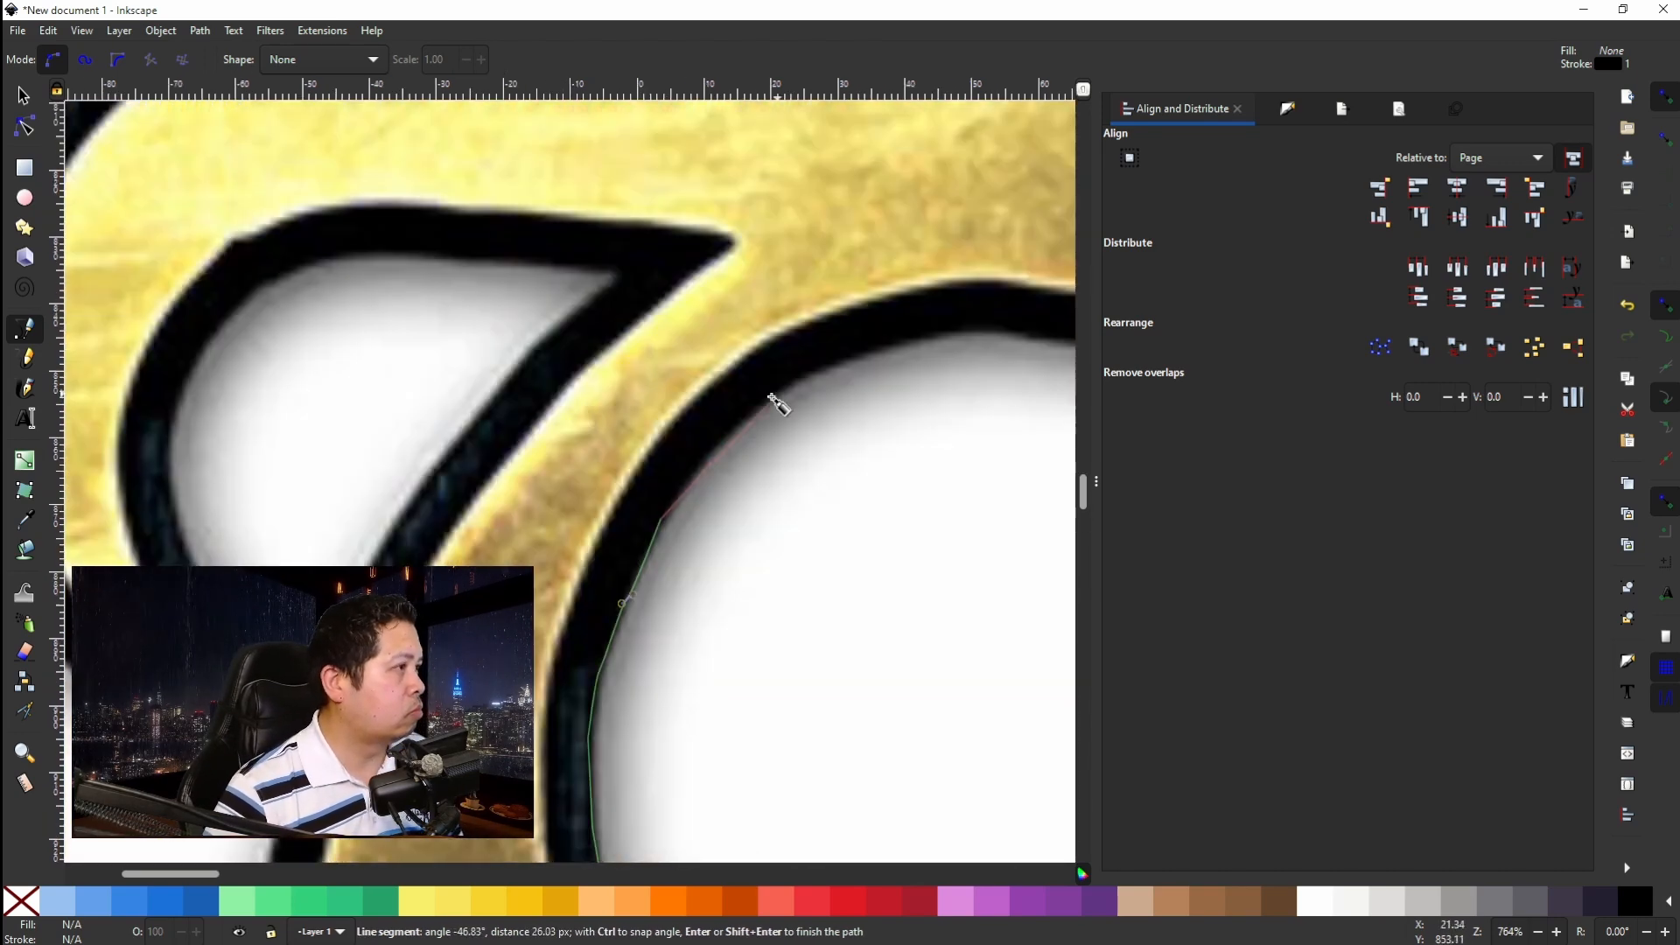
# Continue the outline over the top of the T's bowl and along the underside of the crossbar toward its right tip.
pyautogui.click(911, 338)
pyautogui.click(968, 331)
pyautogui.hscroll(20, 968, 331)
pyautogui.click(612, 396)
pyautogui.click(780, 328)
pyautogui.click(889, 265)
pyautogui.hscroll(5, 992, 215)
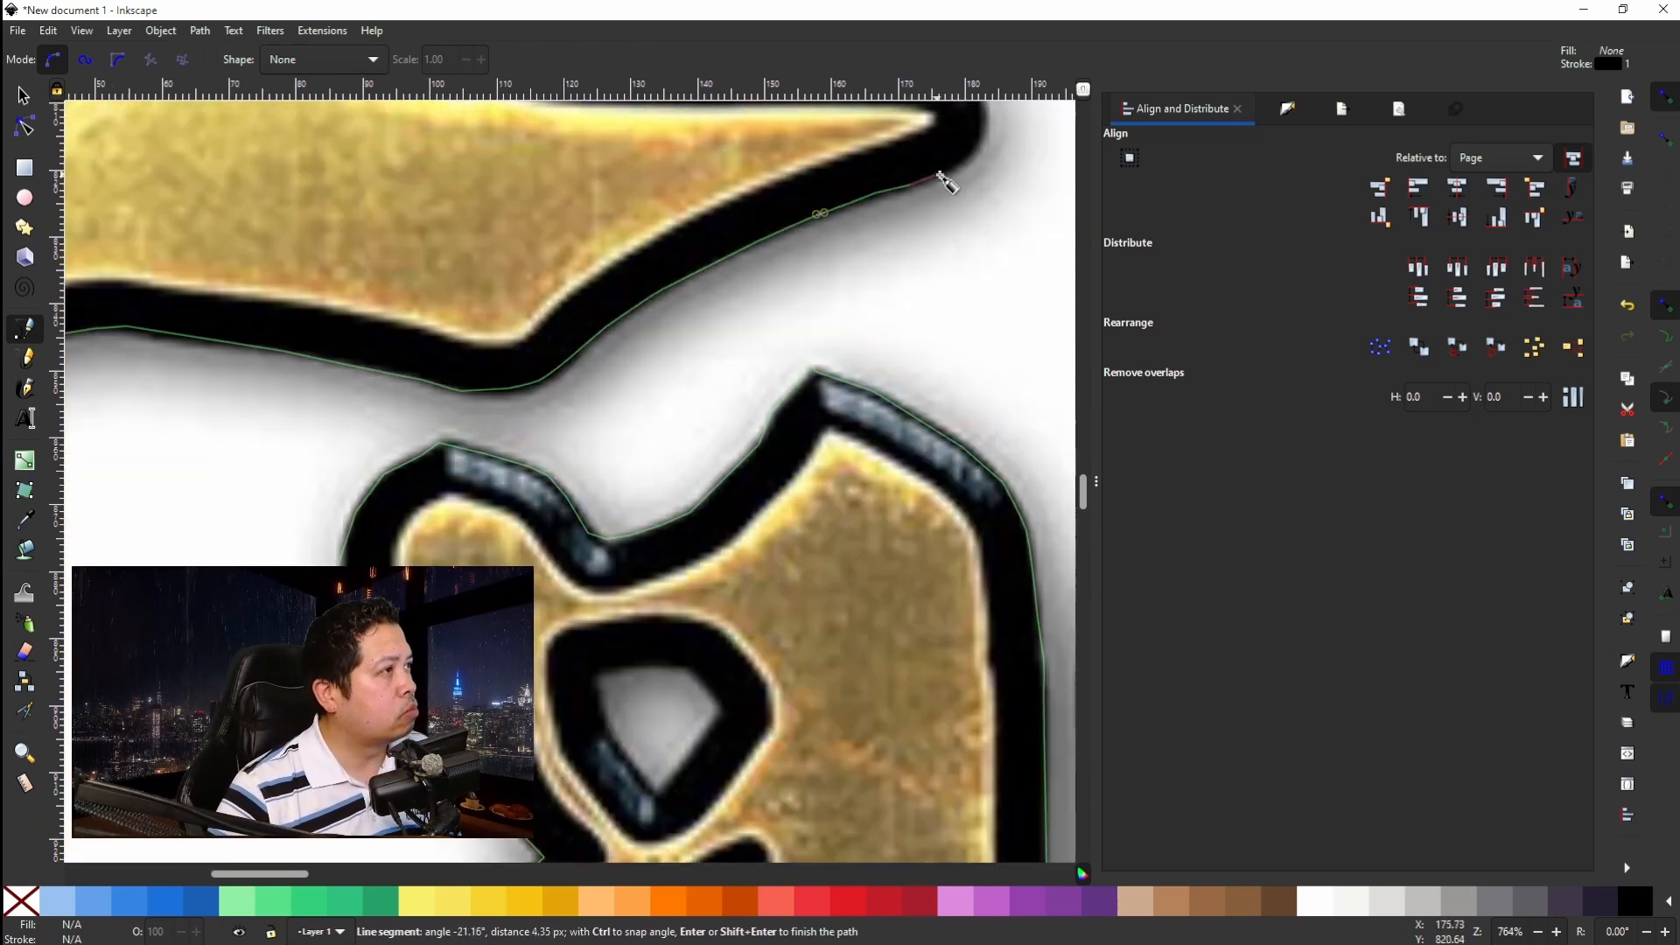
pyautogui.click(954, 168)
# Trace around the right tip of the T's crossbar and back along its top edge.
pyautogui.scroll(8, 981, 144)
pyautogui.click(965, 345)
pyautogui.click(649, 336)
pyautogui.click(476, 326)
pyautogui.hscroll(-16, 200, 298)
pyautogui.click(642, 257)
pyautogui.click(544, 234)
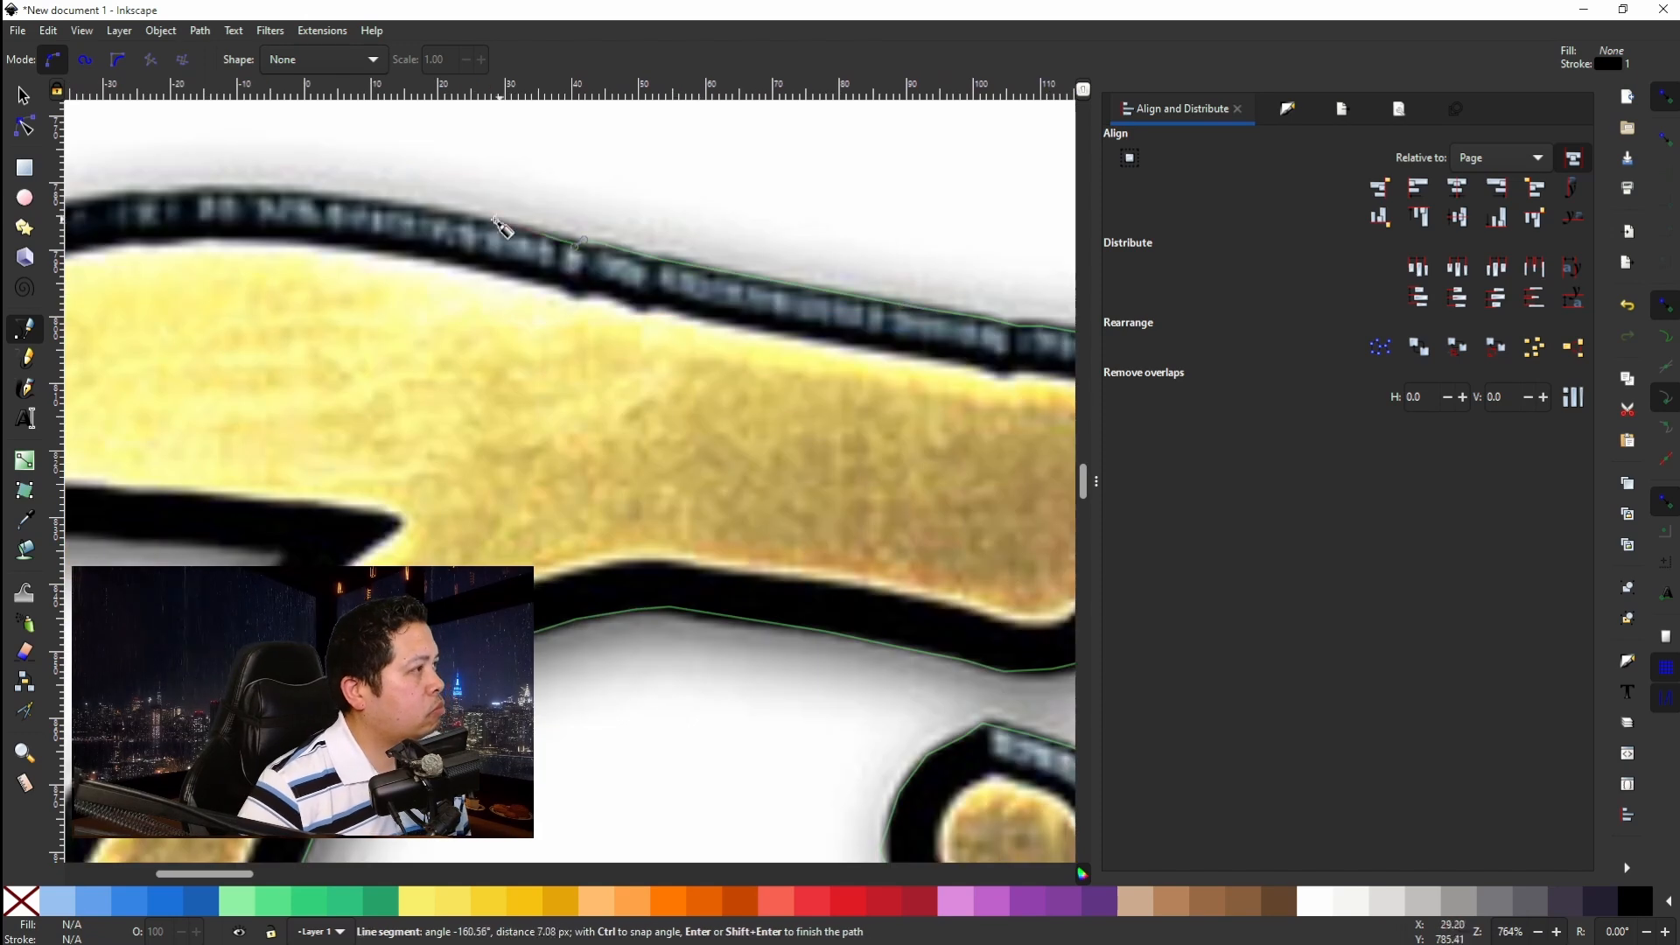
pyautogui.click(407, 207)
pyautogui.click(149, 191)
# Trace the rounded upper-left corner of the T and the outer edge of its left curl.
pyautogui.hscroll(-17, 118, 196)
pyautogui.click(564, 218)
pyautogui.click(472, 270)
pyautogui.click(337, 382)
pyautogui.click(291, 441)
pyautogui.scroll(-8, 259, 533)
pyautogui.click(239, 385)
pyautogui.click(253, 489)
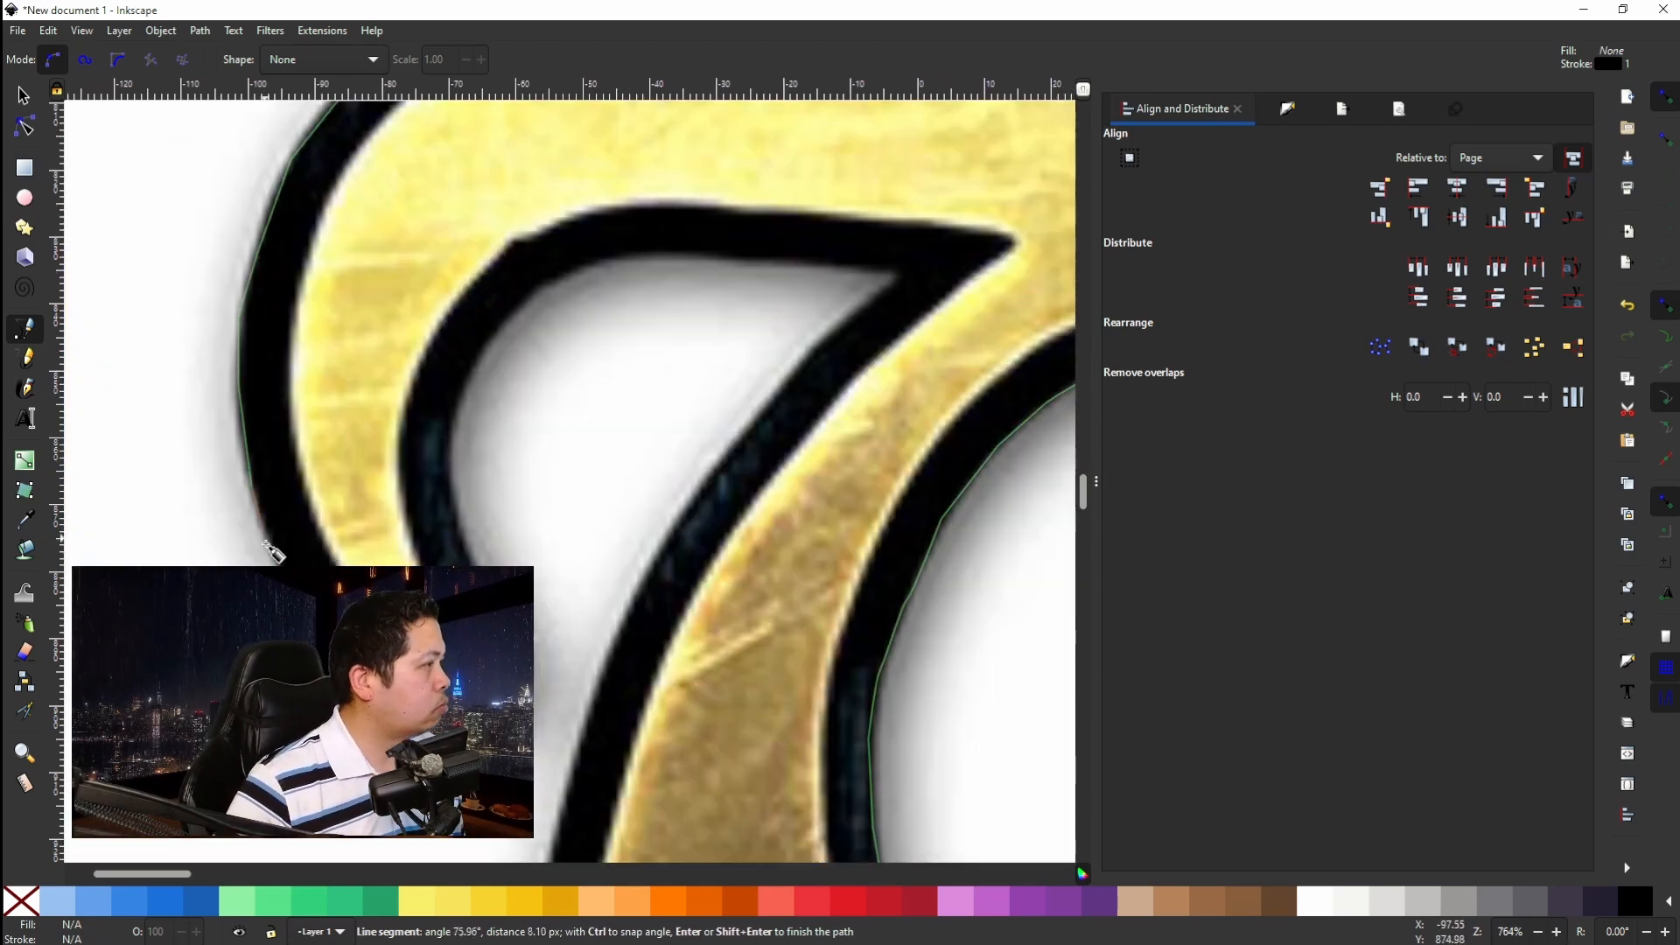
# Trace the inner edge of the T's left curl up to the sharp corner beneath the crossbar.
pyautogui.click(446, 455)
pyautogui.click(467, 385)
pyautogui.click(506, 324)
pyautogui.click(544, 285)
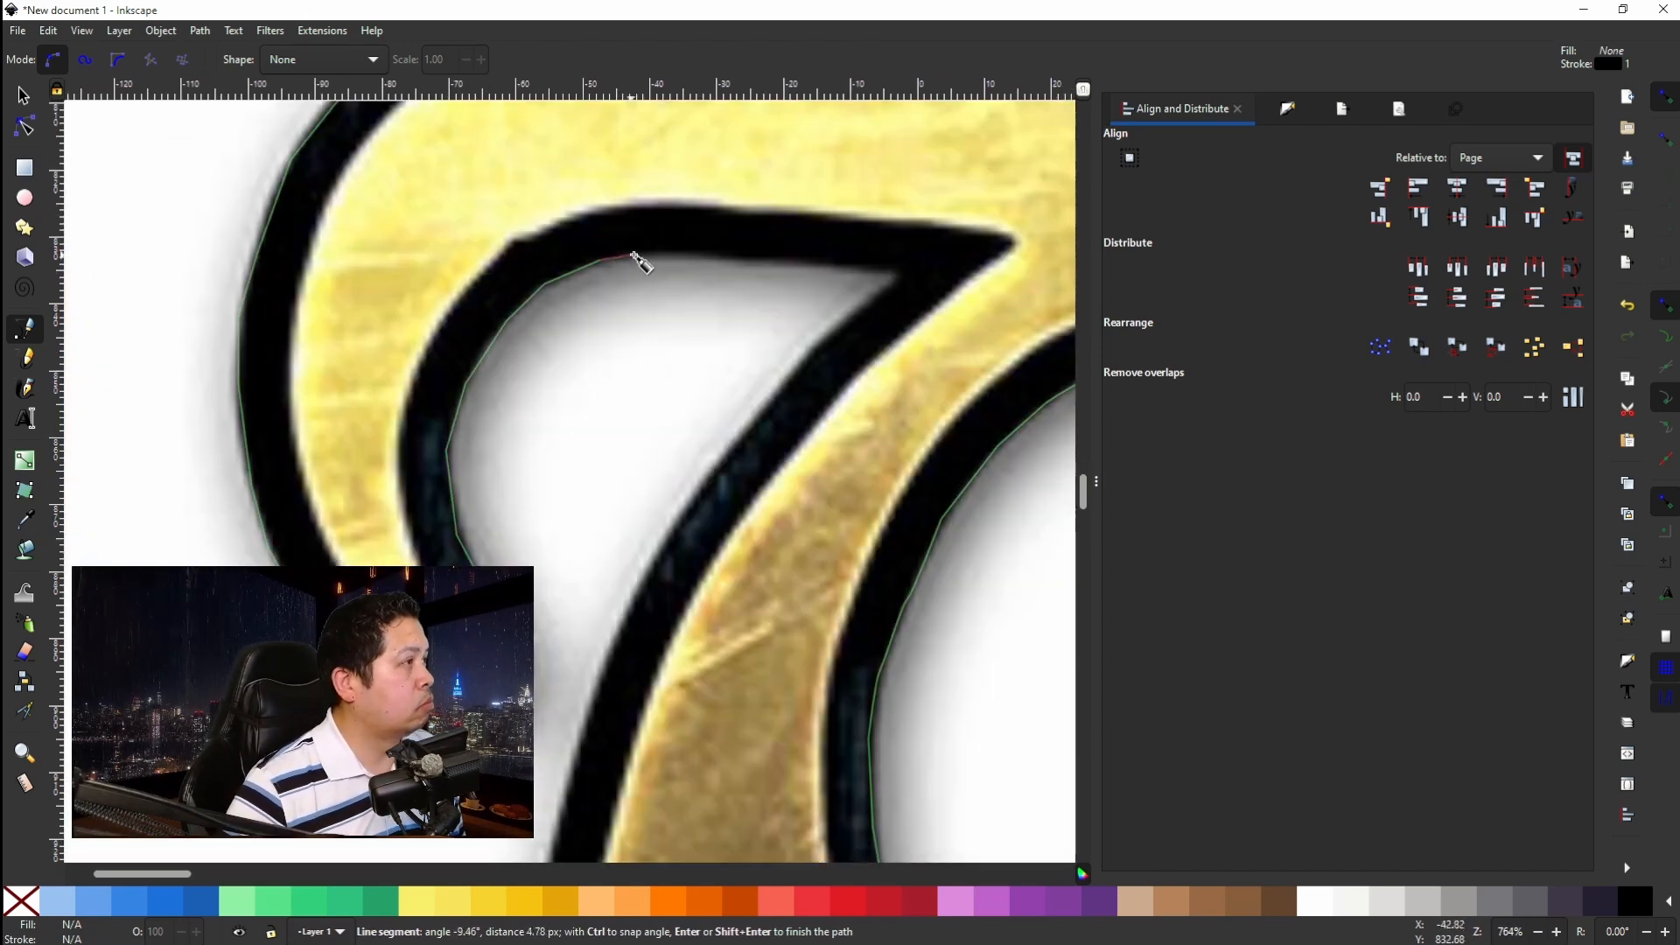
pyautogui.click(635, 256)
pyautogui.click(901, 275)
pyautogui.click(853, 317)
pyautogui.scroll(-10, 665, 350)
# Trace the outer left edge of the T's bowl from the crossbar corner down to its lower curve.
pyautogui.click(682, 242)
pyautogui.click(616, 355)
pyautogui.click(585, 497)
pyautogui.click(610, 652)
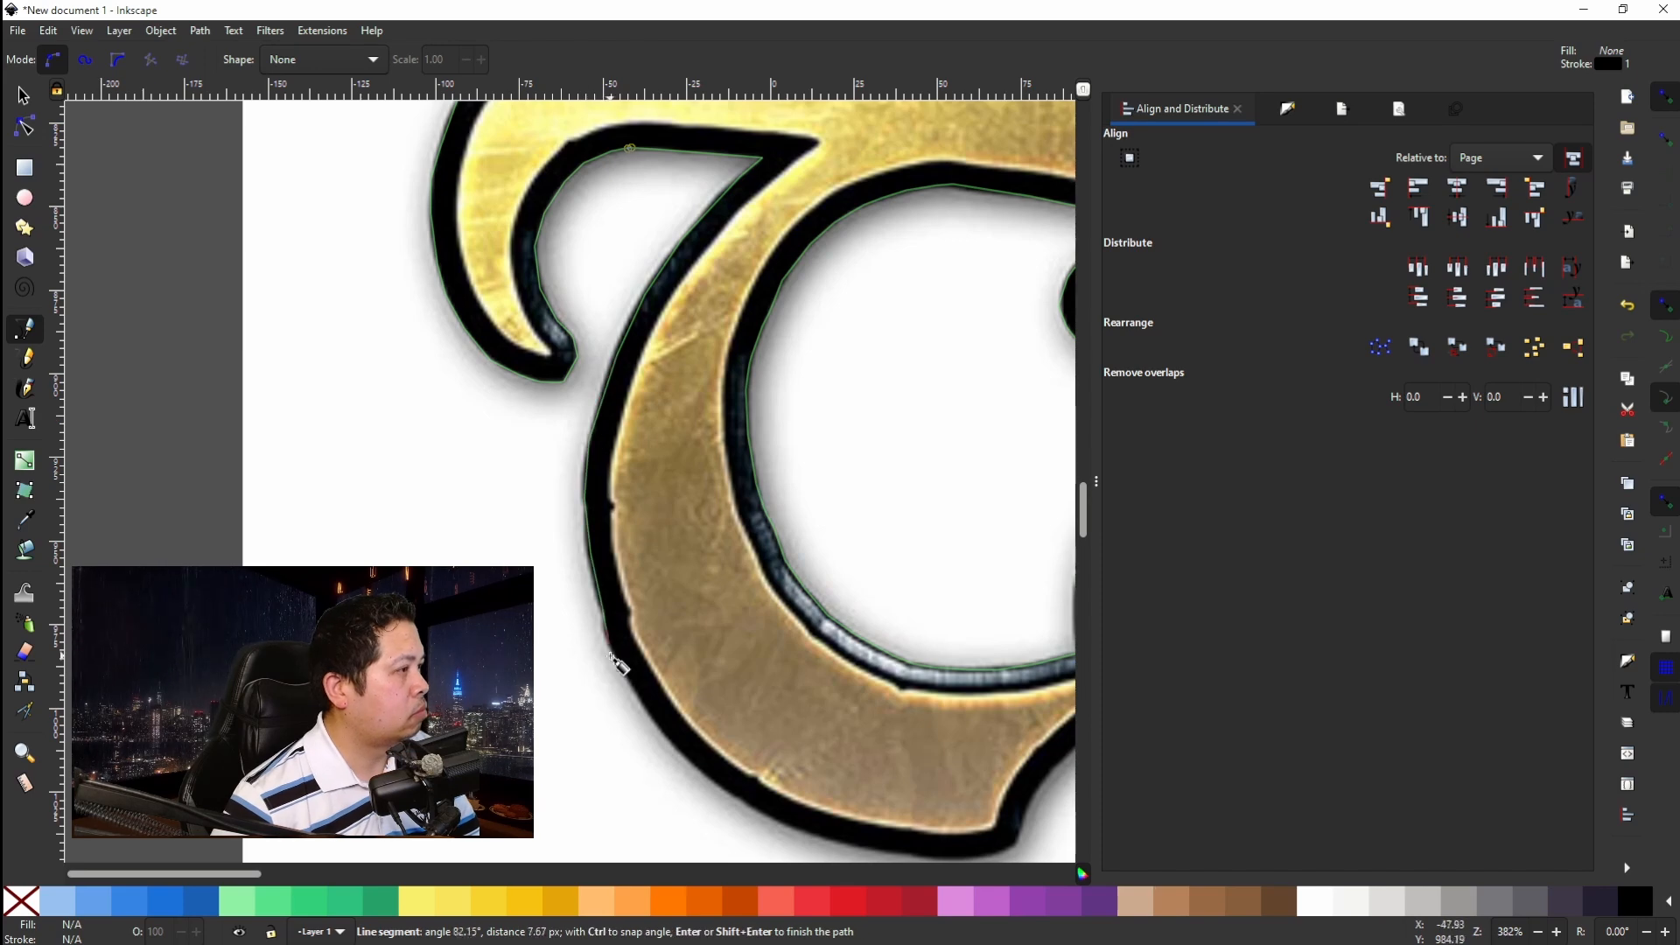
pyautogui.click(674, 745)
# Trace the bottom of the T and the base of the a, closing the outline at its starting point.
pyautogui.click(758, 804)
pyautogui.click(924, 855)
pyautogui.click(1000, 851)
pyautogui.click(1032, 802)
pyautogui.moveTo(1056, 763); pyautogui.dragTo(391, 623)
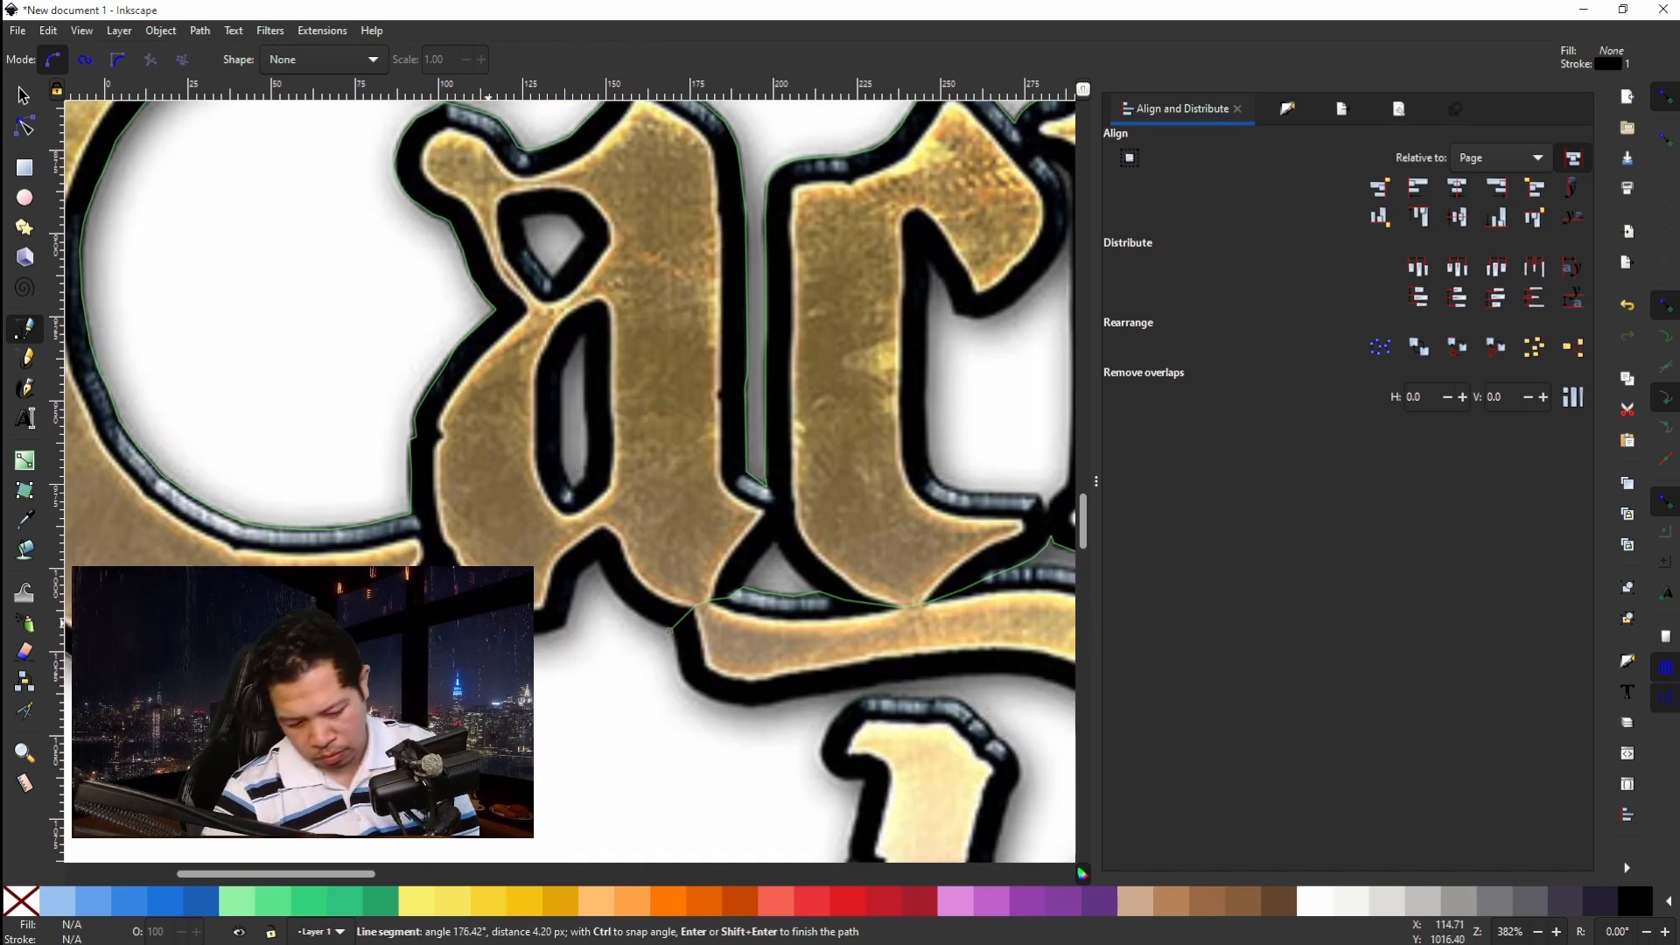
pyautogui.click(672, 633)
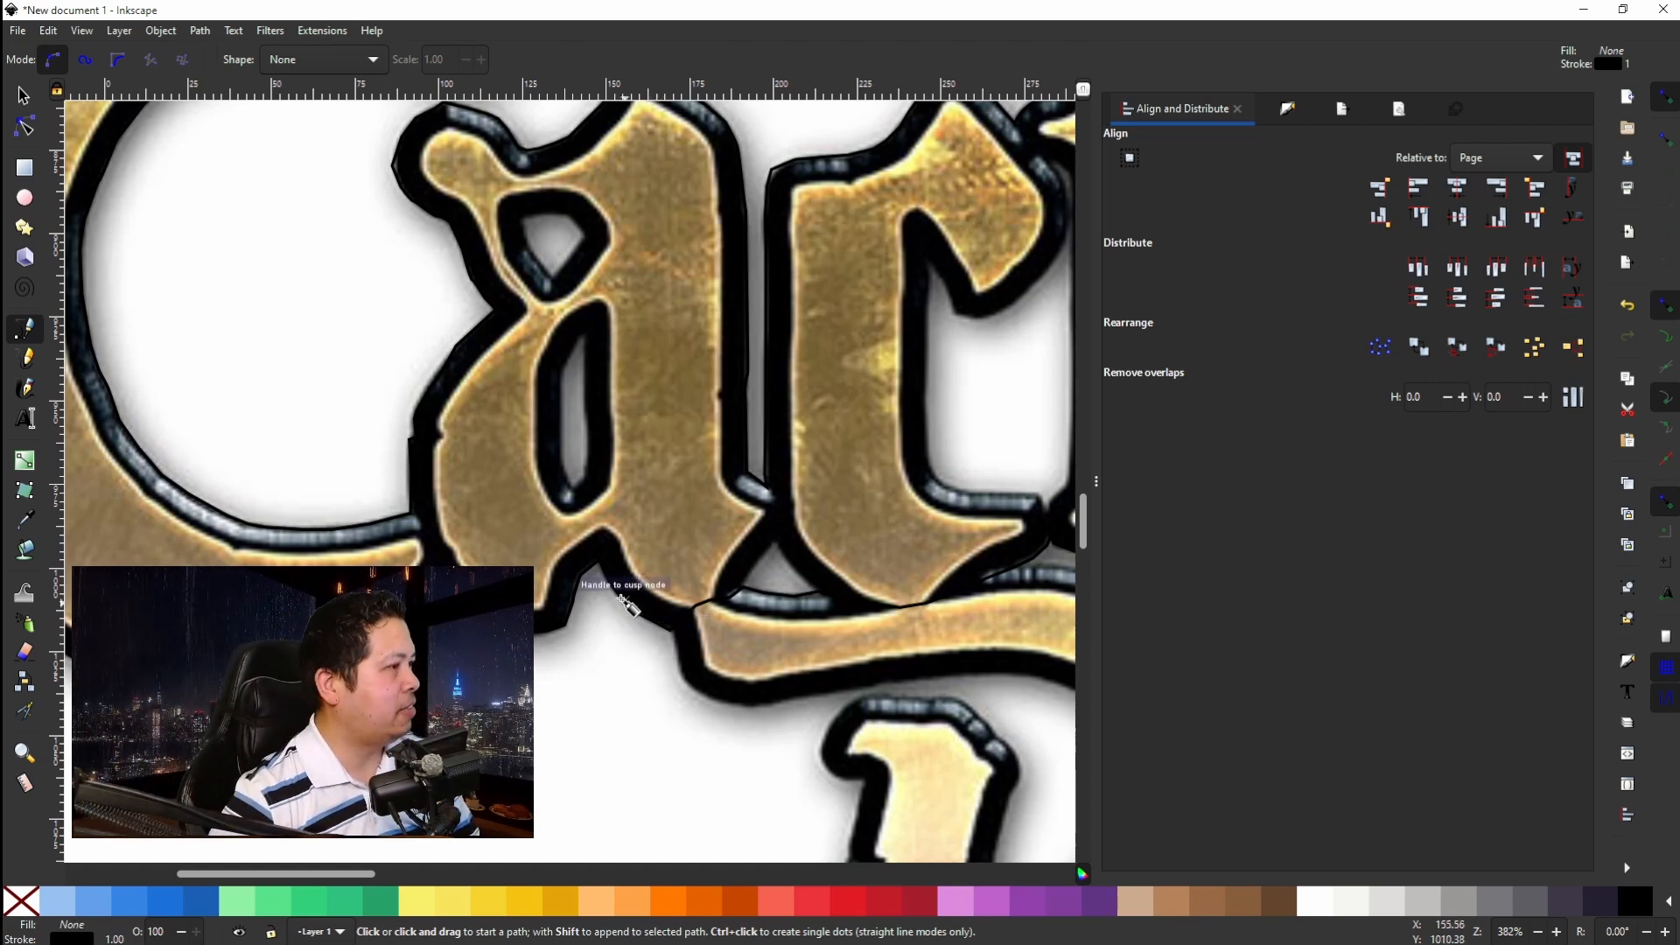
# Fill the closed lettering outline with Red 3 and check the whole shape.
pyautogui.click(838, 903)
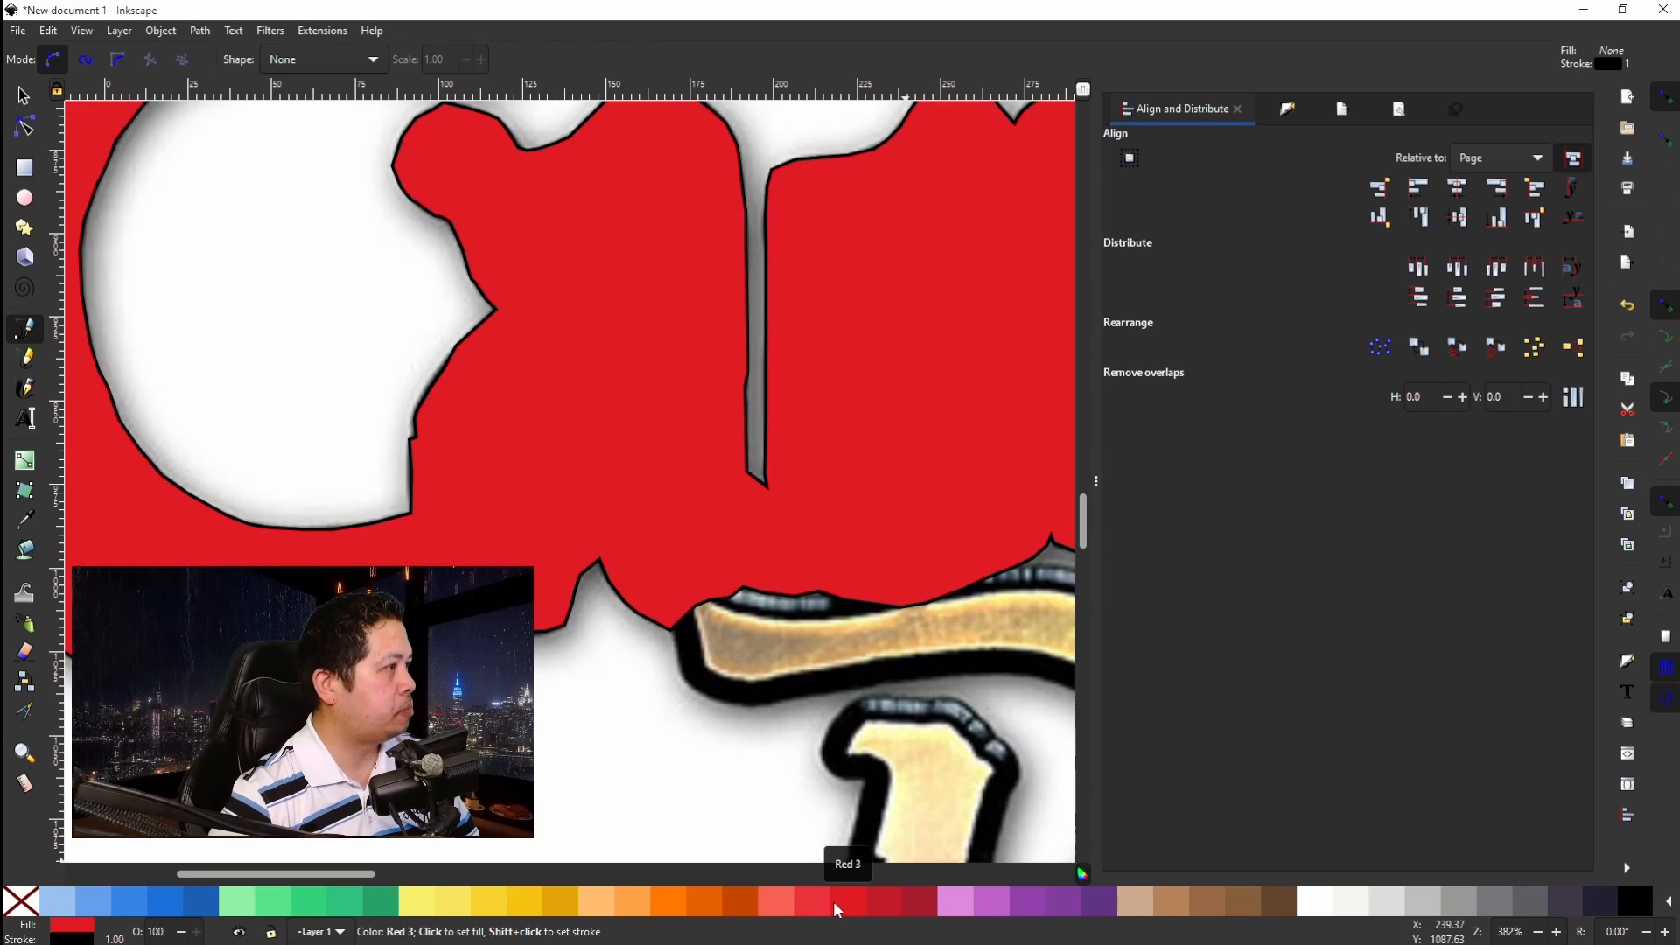
pyautogui.keyDown('ctrl'); pyautogui.scroll(-4, 540, 525); pyautogui.keyUp('ctrl')
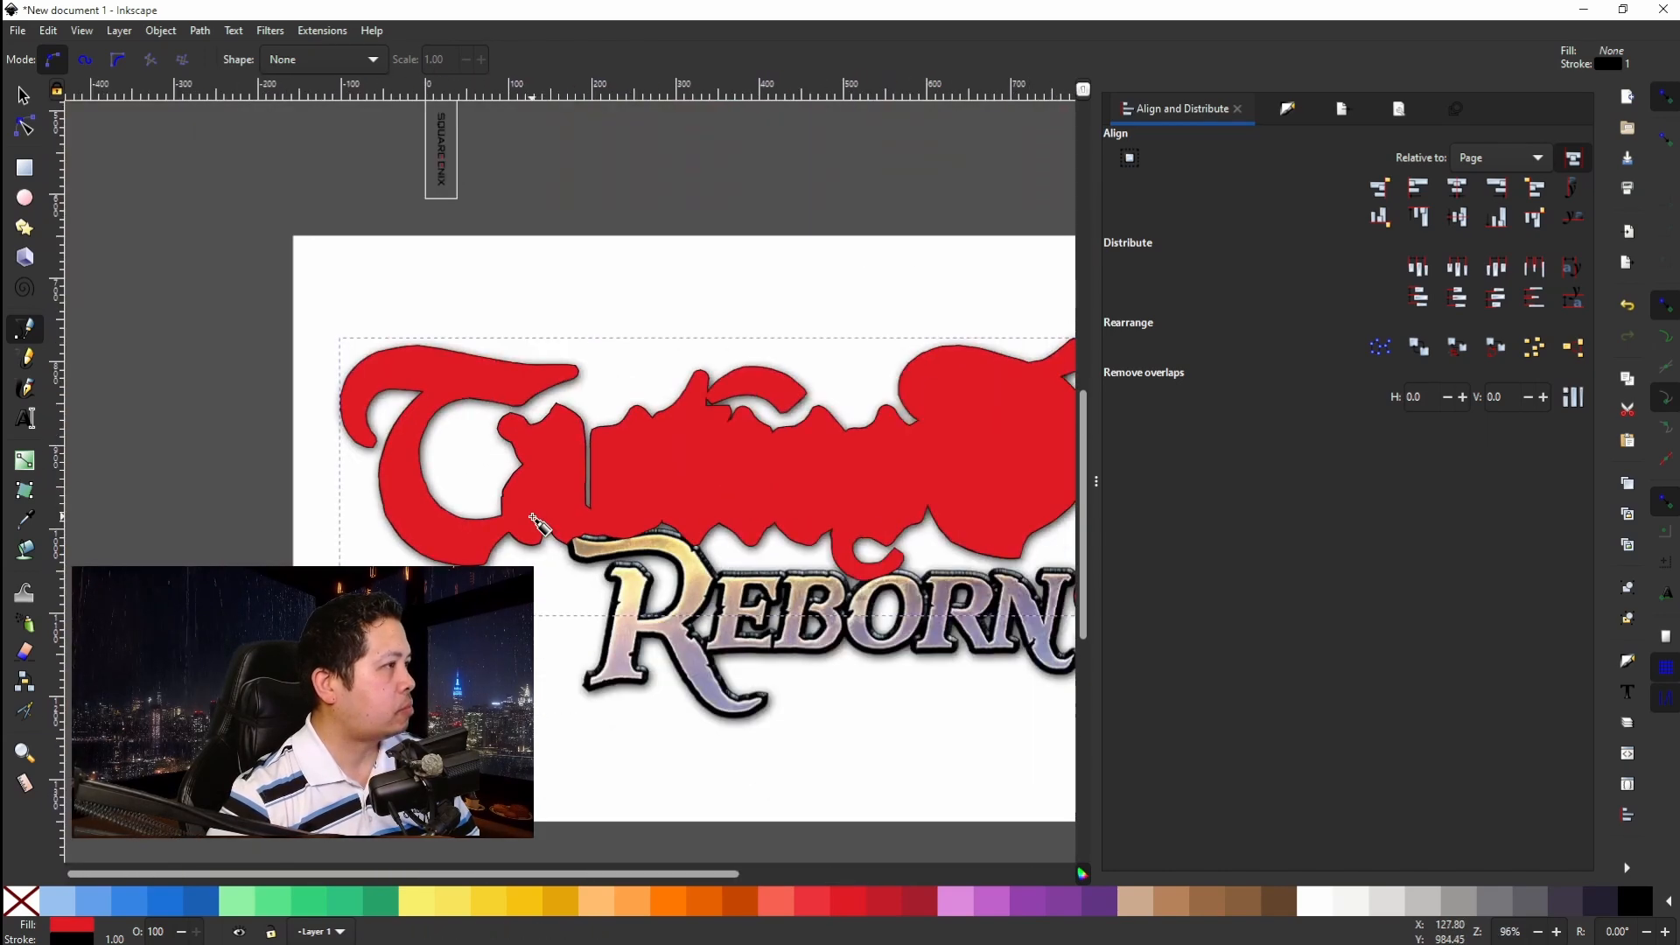
pyautogui.keyDown('ctrl'); pyautogui.scroll(1, 540, 525); pyautogui.keyUp('ctrl')
pyautogui.hscroll(10, 535, 521)
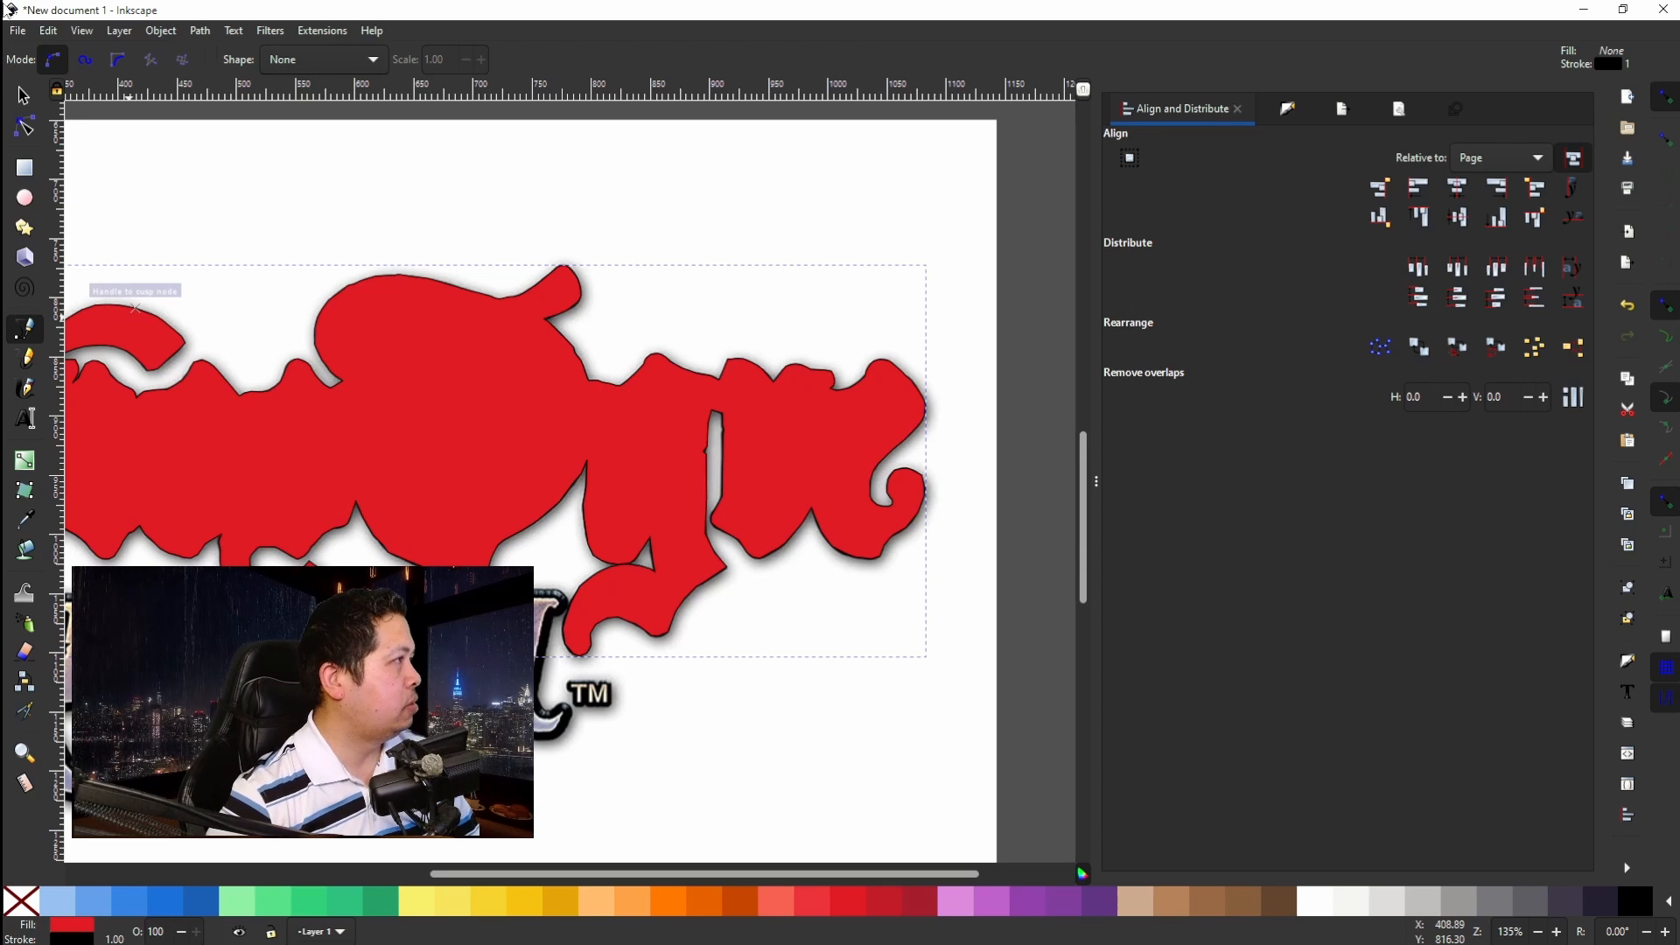
# Set the red shape's opacity to 40 and remove its stroke so the logo underneath shows through.
pyautogui.click(26, 98)
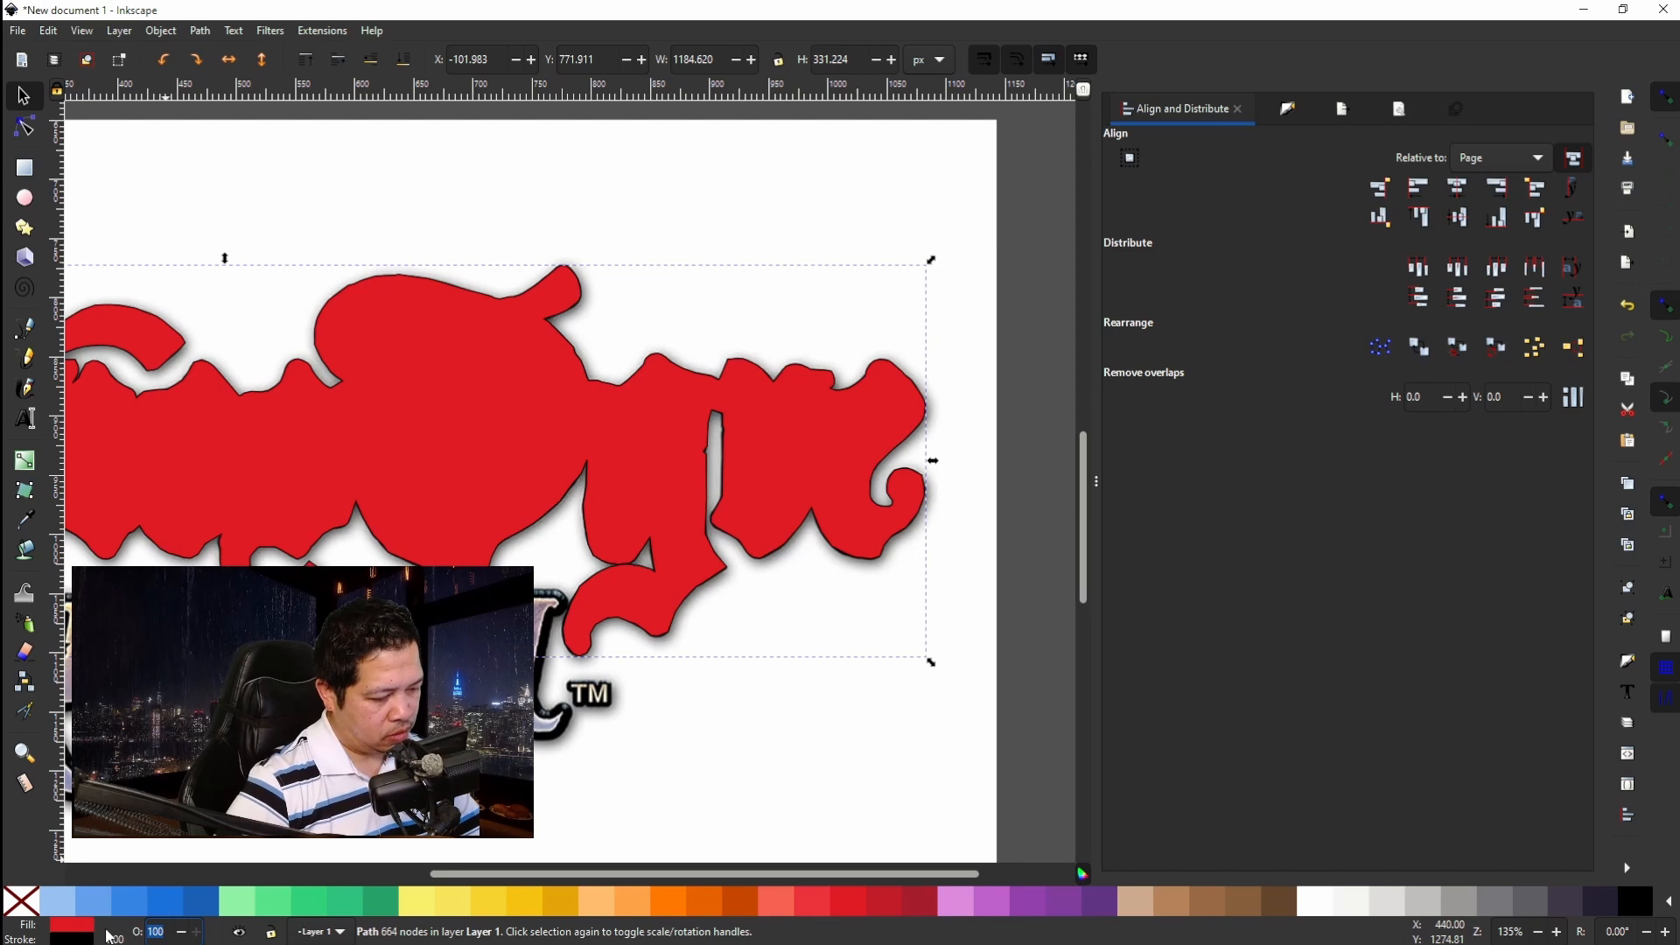
pyautogui.press('Return')
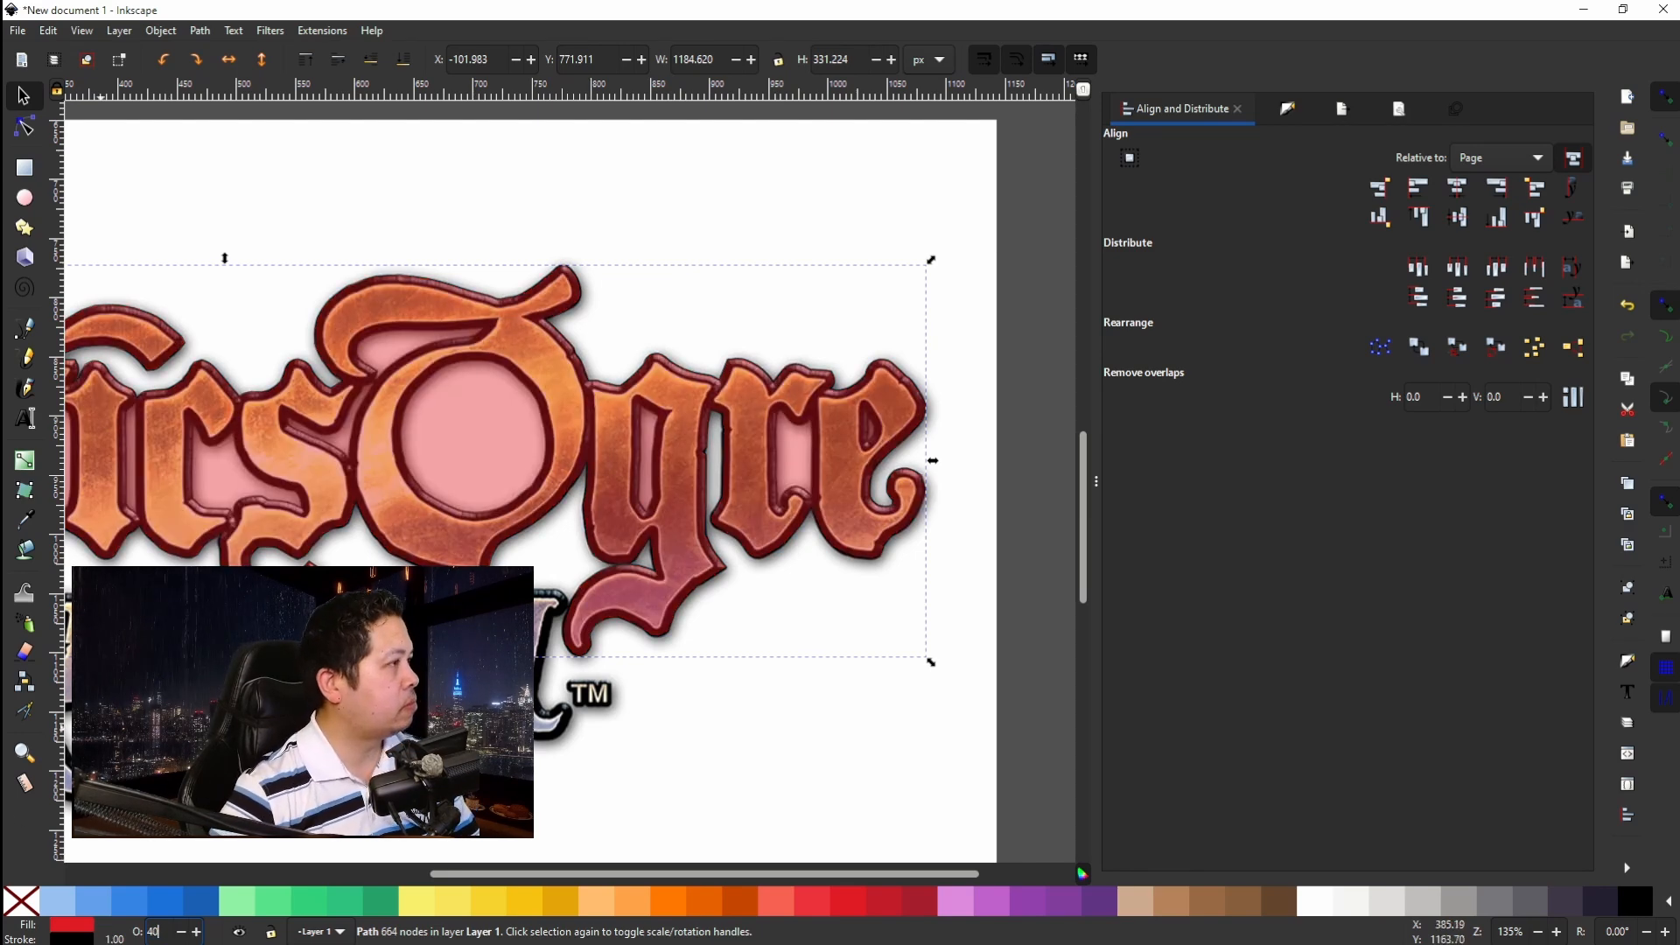
pyautogui.hscroll(-10, 542, 385)
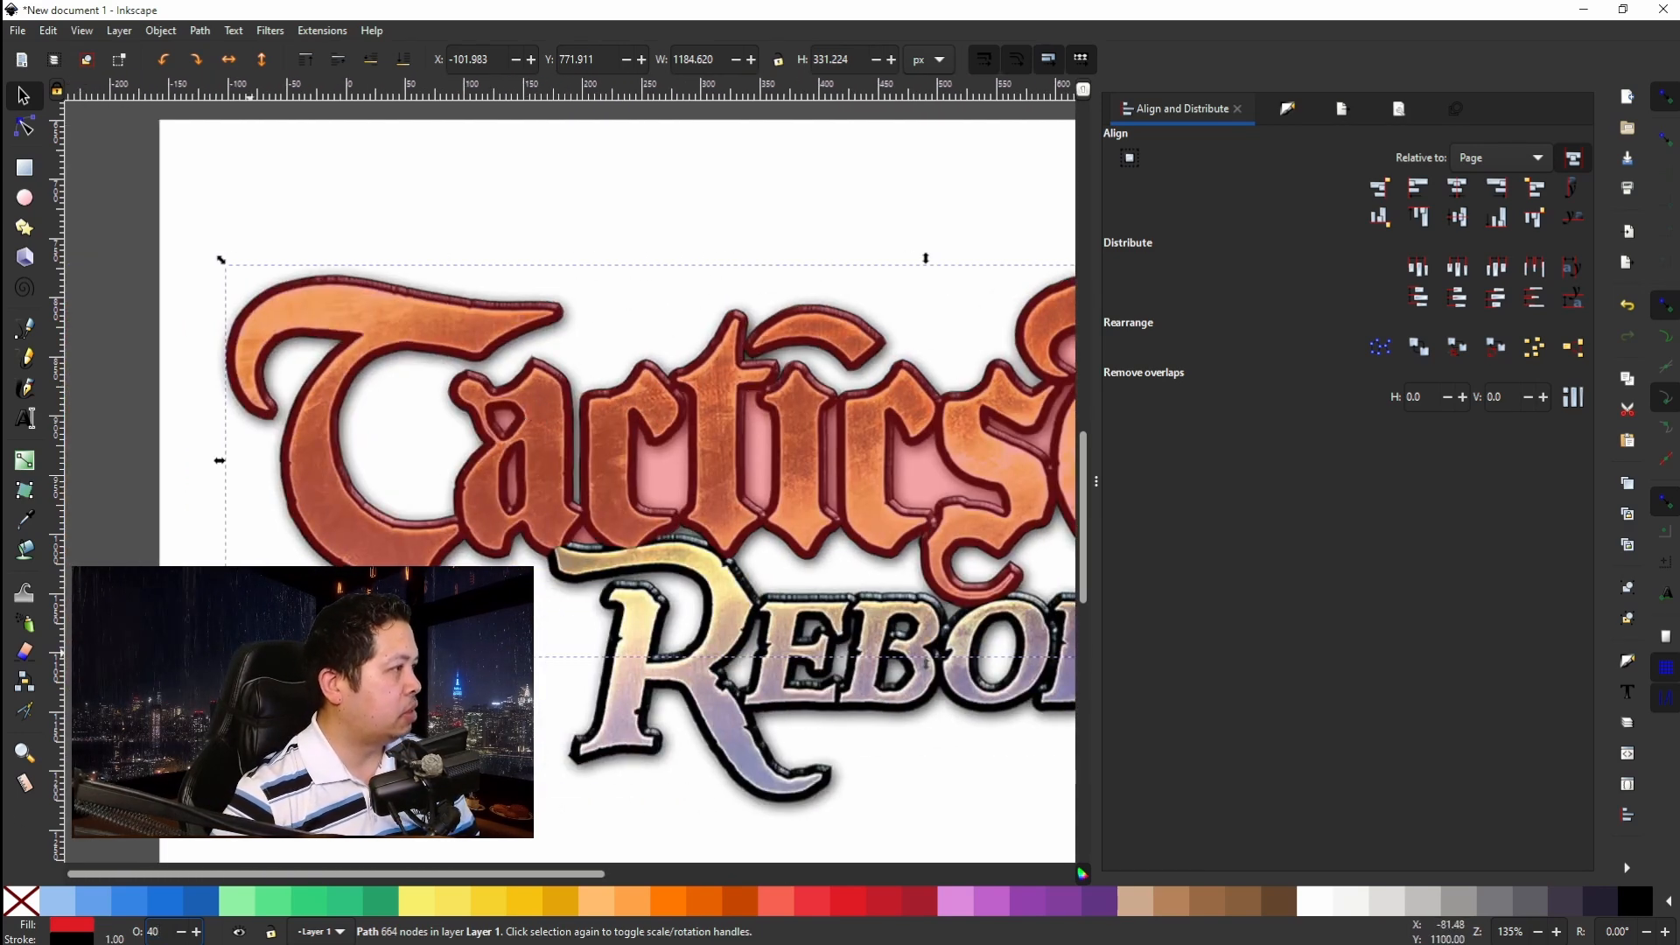
pyautogui.keyDown('shift'); pyautogui.click(21, 905); pyautogui.keyUp('shift')
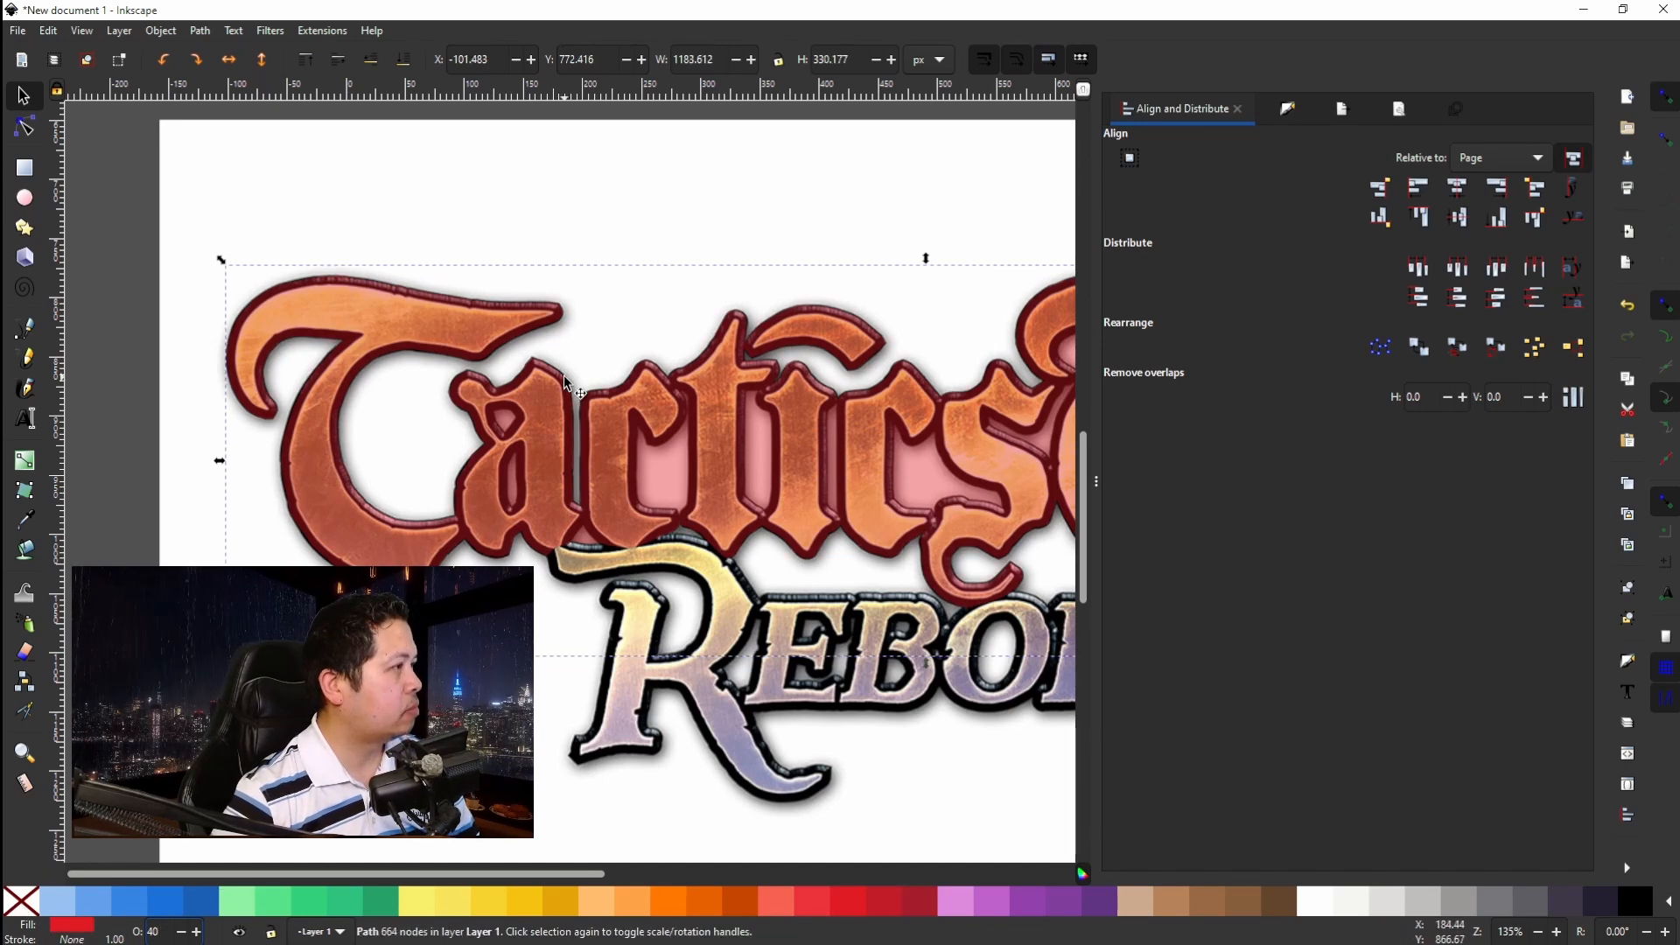
pyautogui.hscroll(8, 649, 436)
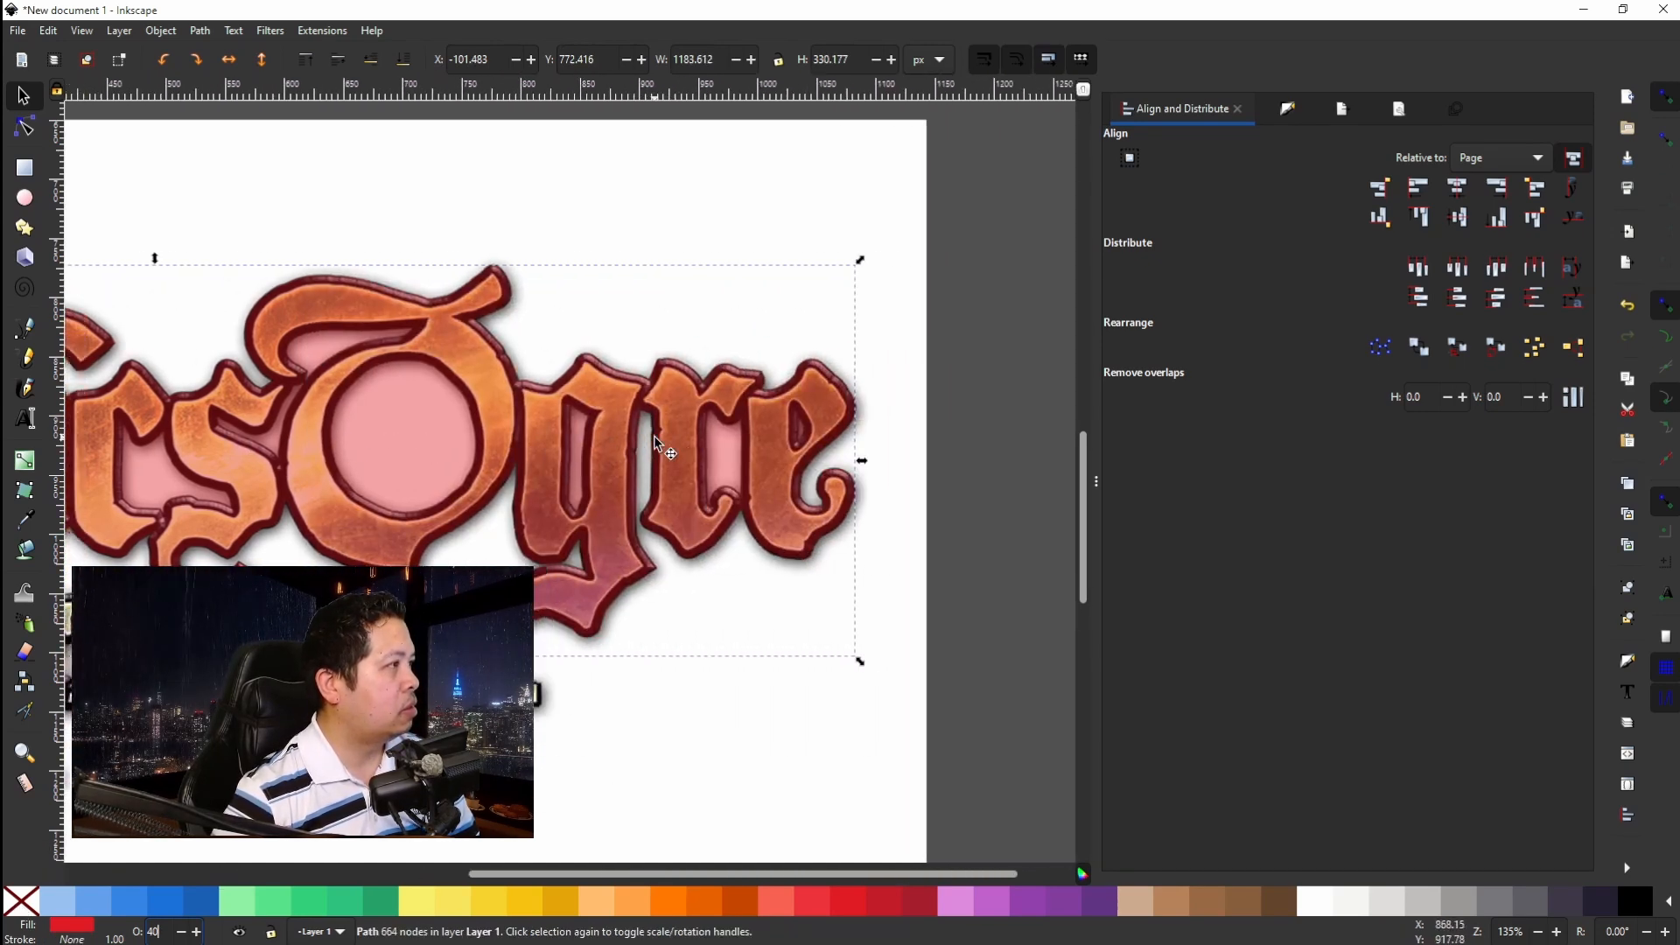
pyautogui.hscroll(-10, 653, 436)
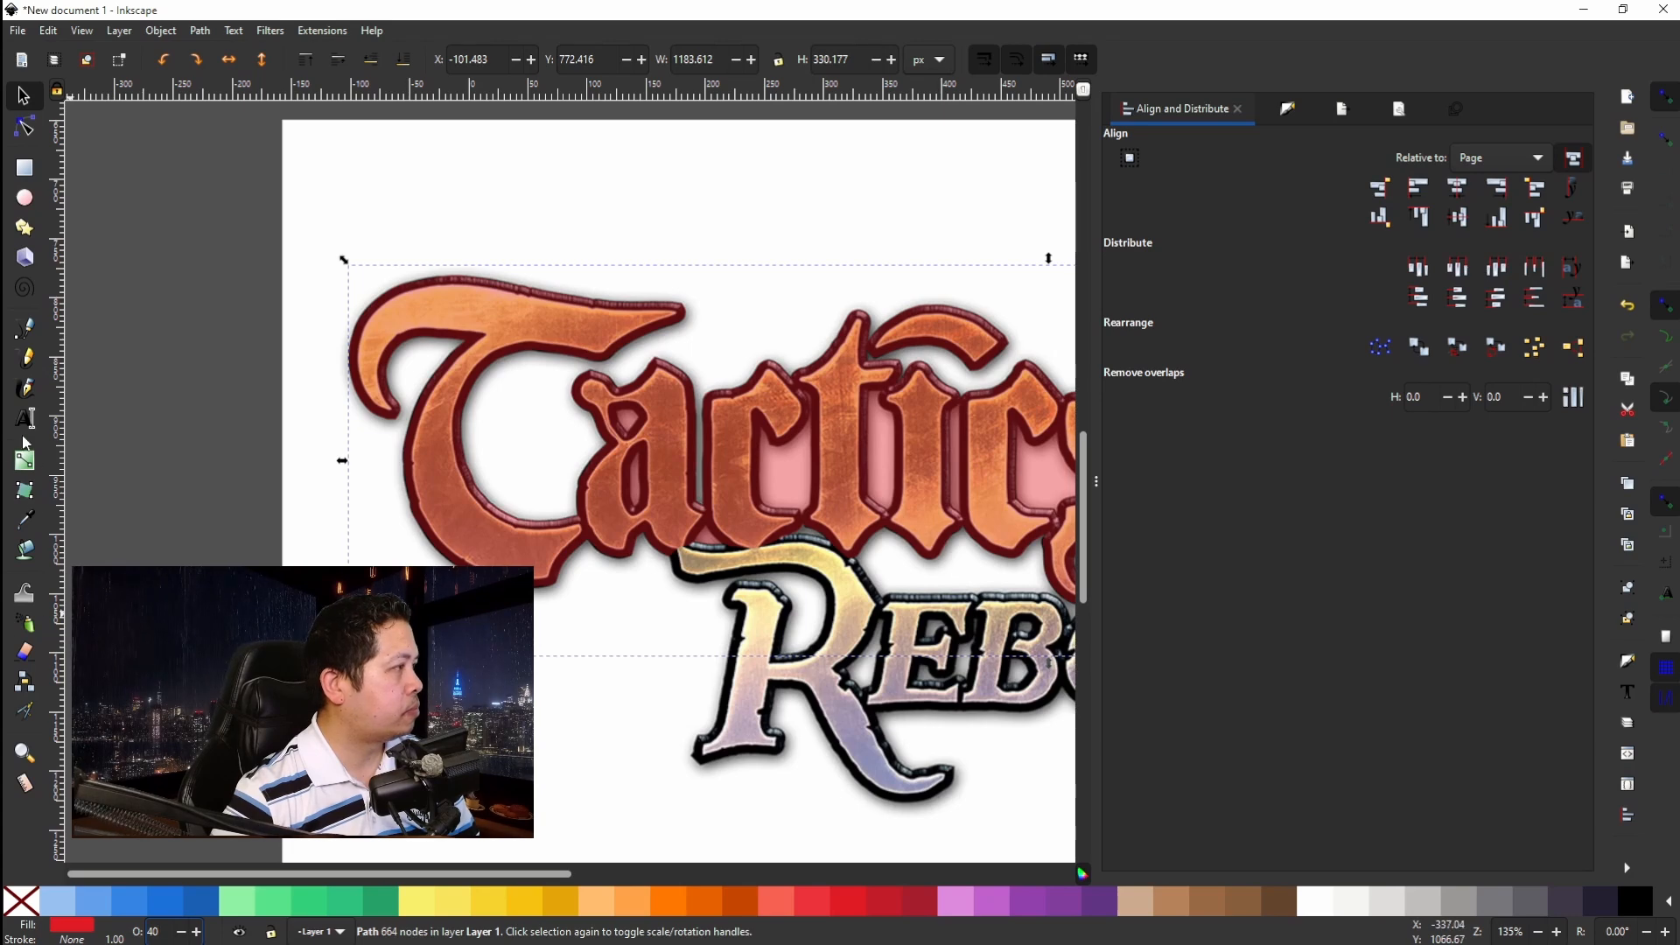
# Trace the small upper opening inside the letter a as a closed path with the Pen tool.
pyautogui.click(37, 332)
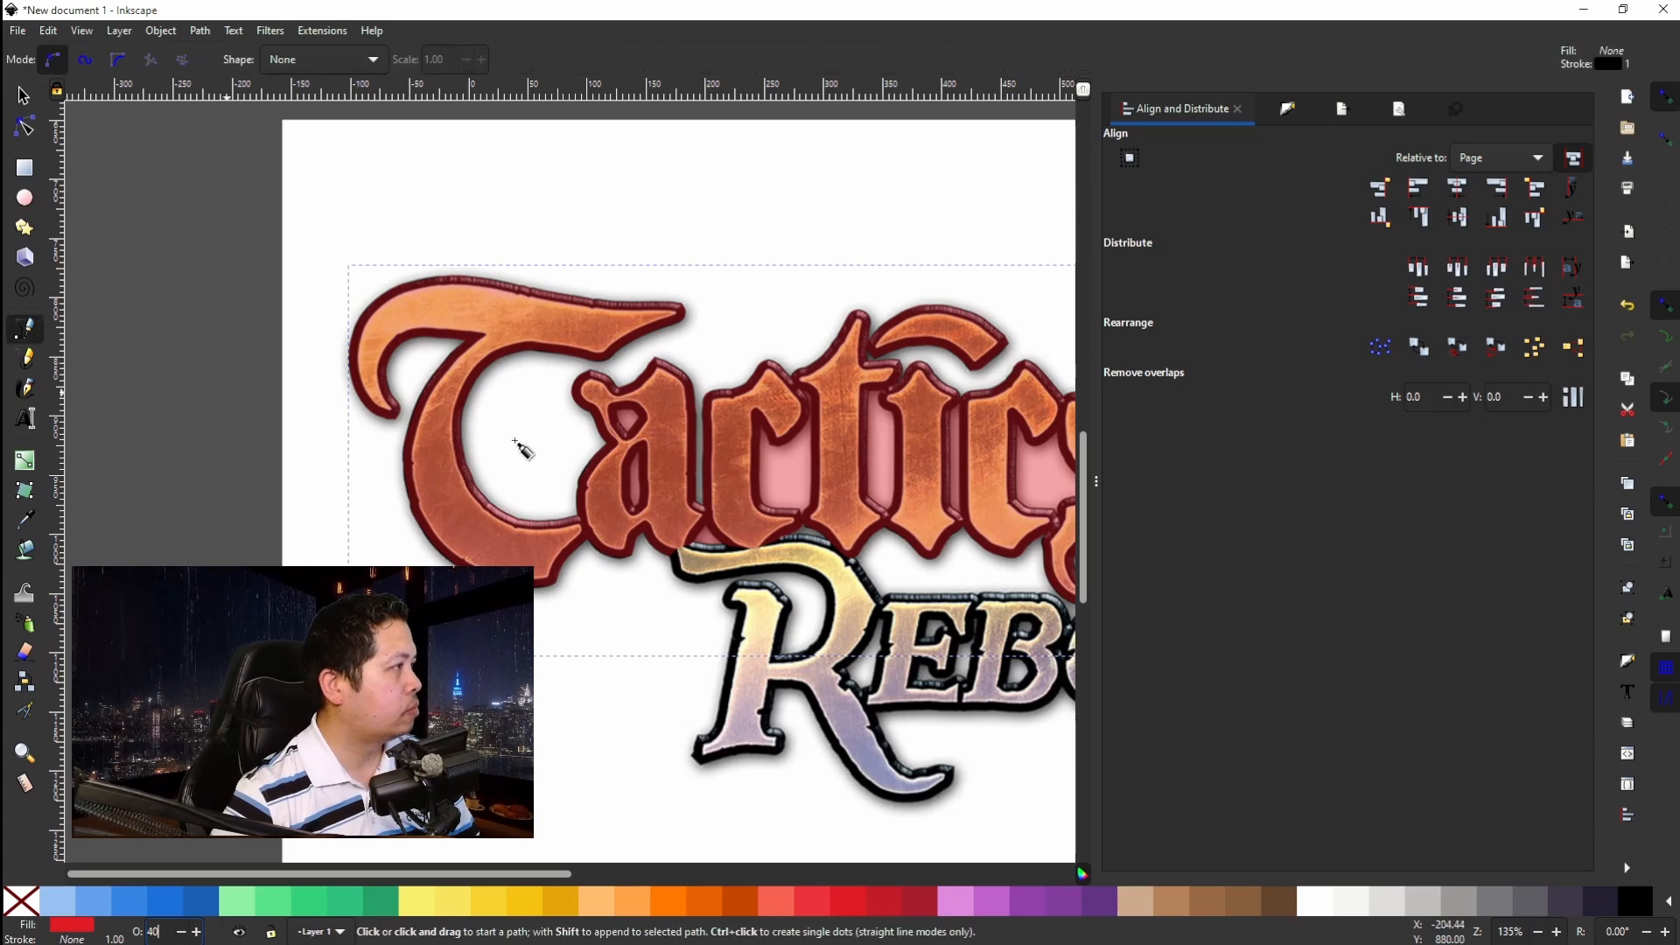
pyautogui.scroll(4, 679, 394)
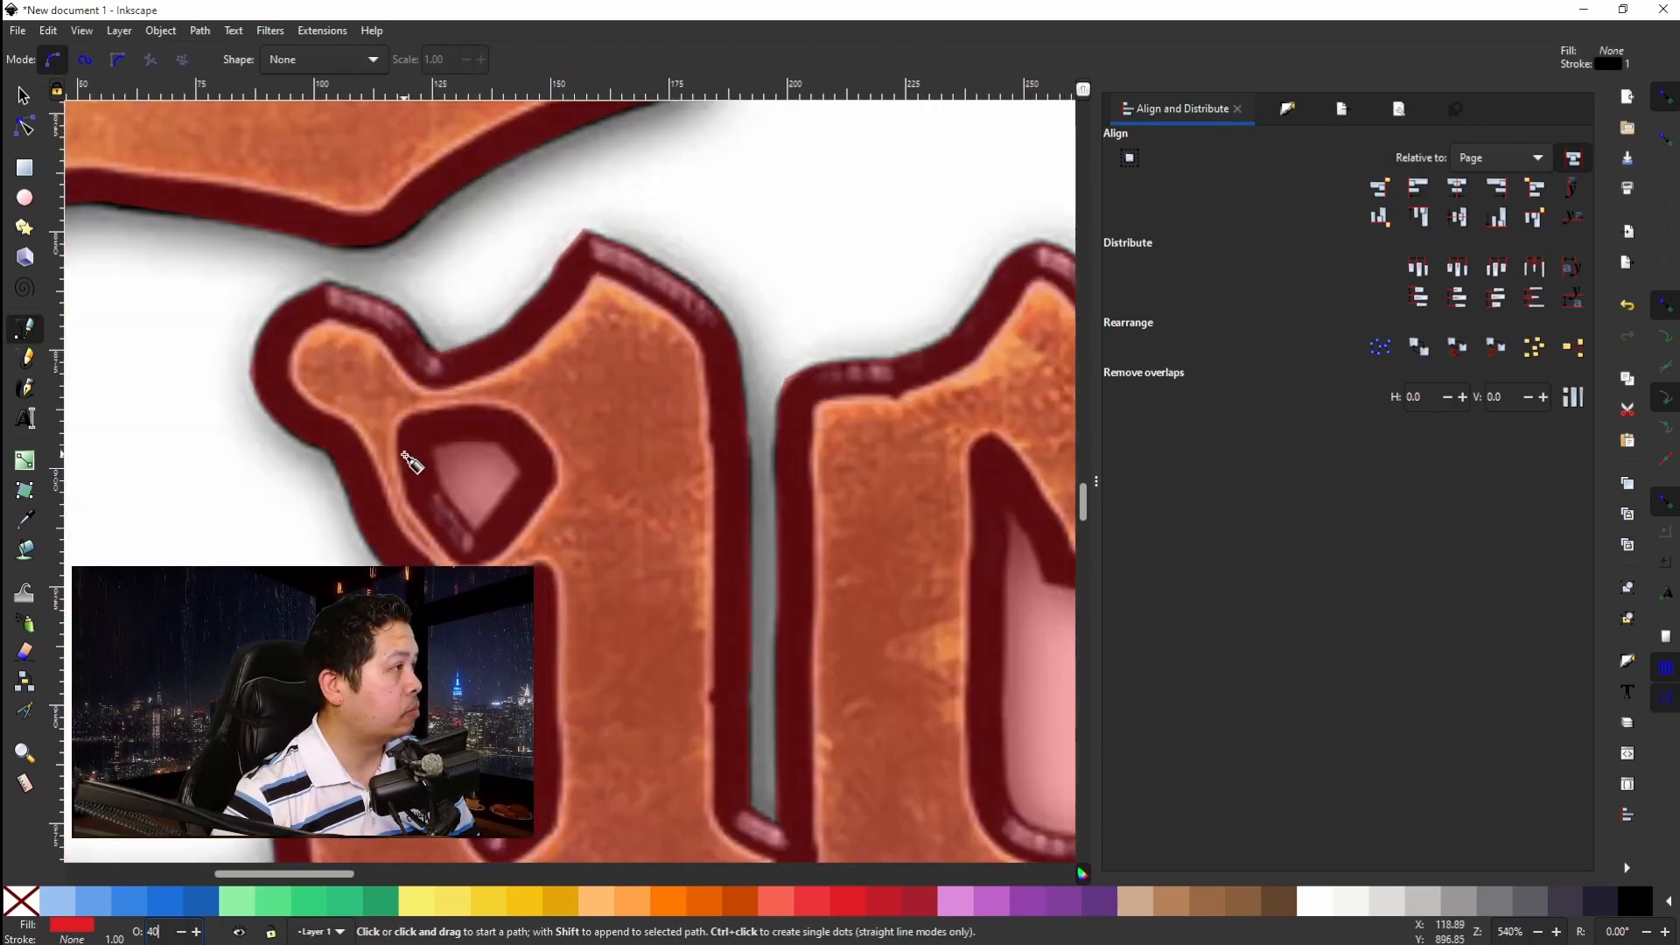
pyautogui.click(436, 448)
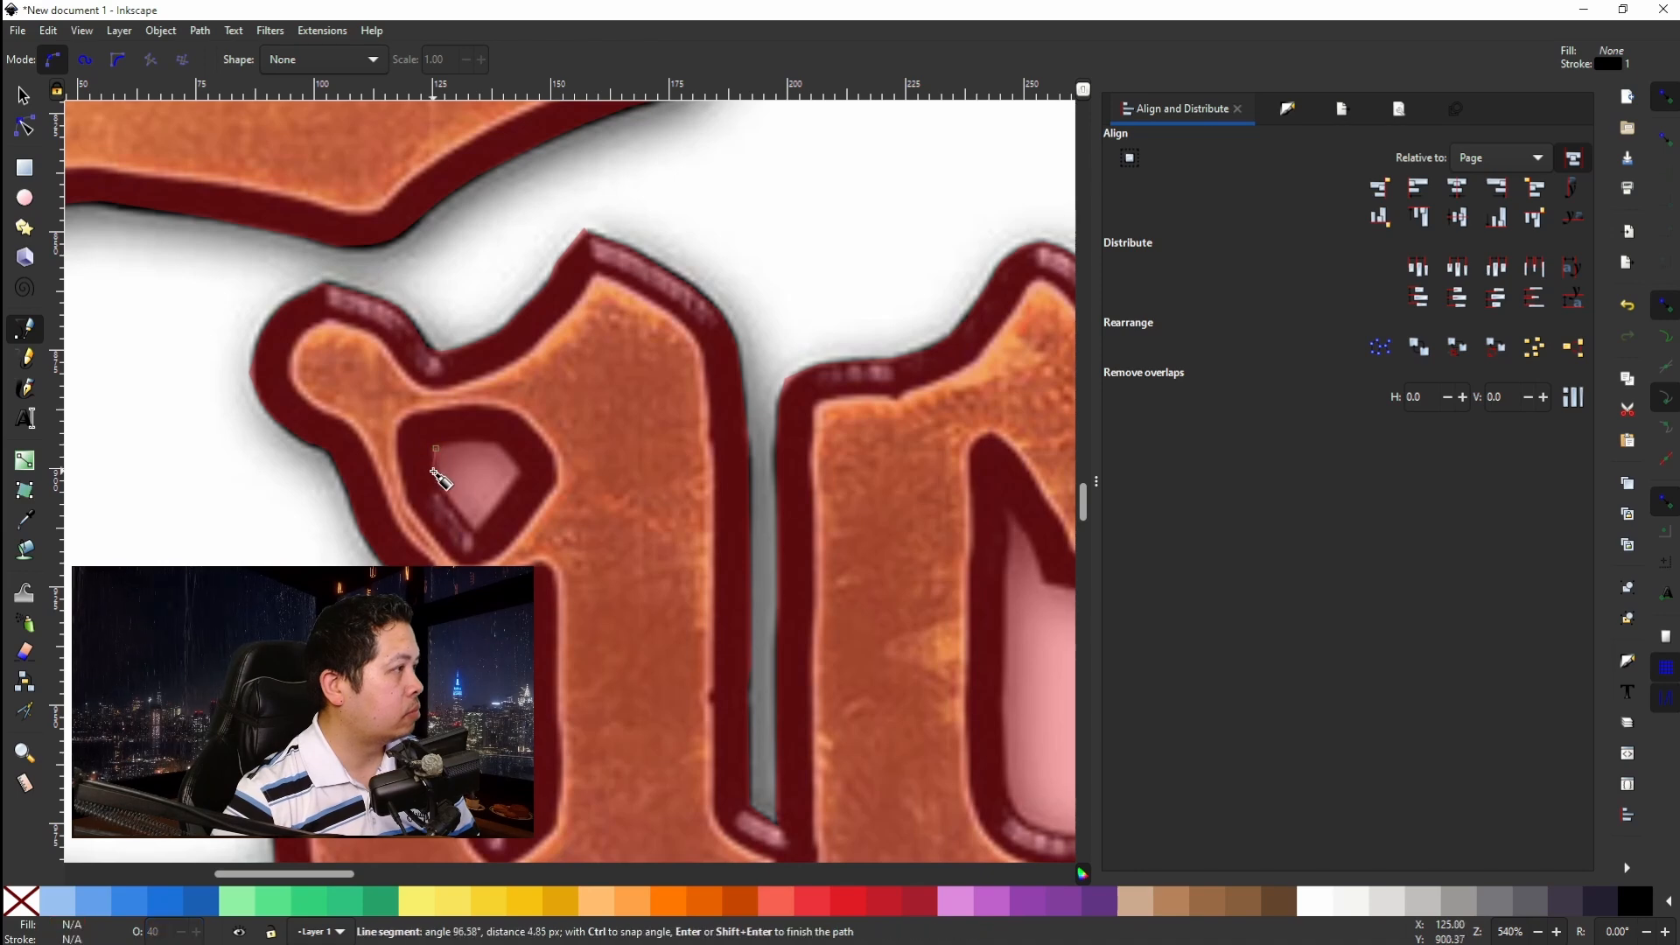
pyautogui.click(437, 481)
pyautogui.click(474, 535)
pyautogui.click(521, 469)
pyautogui.click(502, 445)
pyautogui.click(486, 440)
pyautogui.click(435, 448)
# Trace the narrow lower opening inside the letter a as a closed path.
pyautogui.scroll(2, 529, 621)
pyautogui.scroll(-8, 445, 710)
pyautogui.click(435, 439)
pyautogui.click(435, 726)
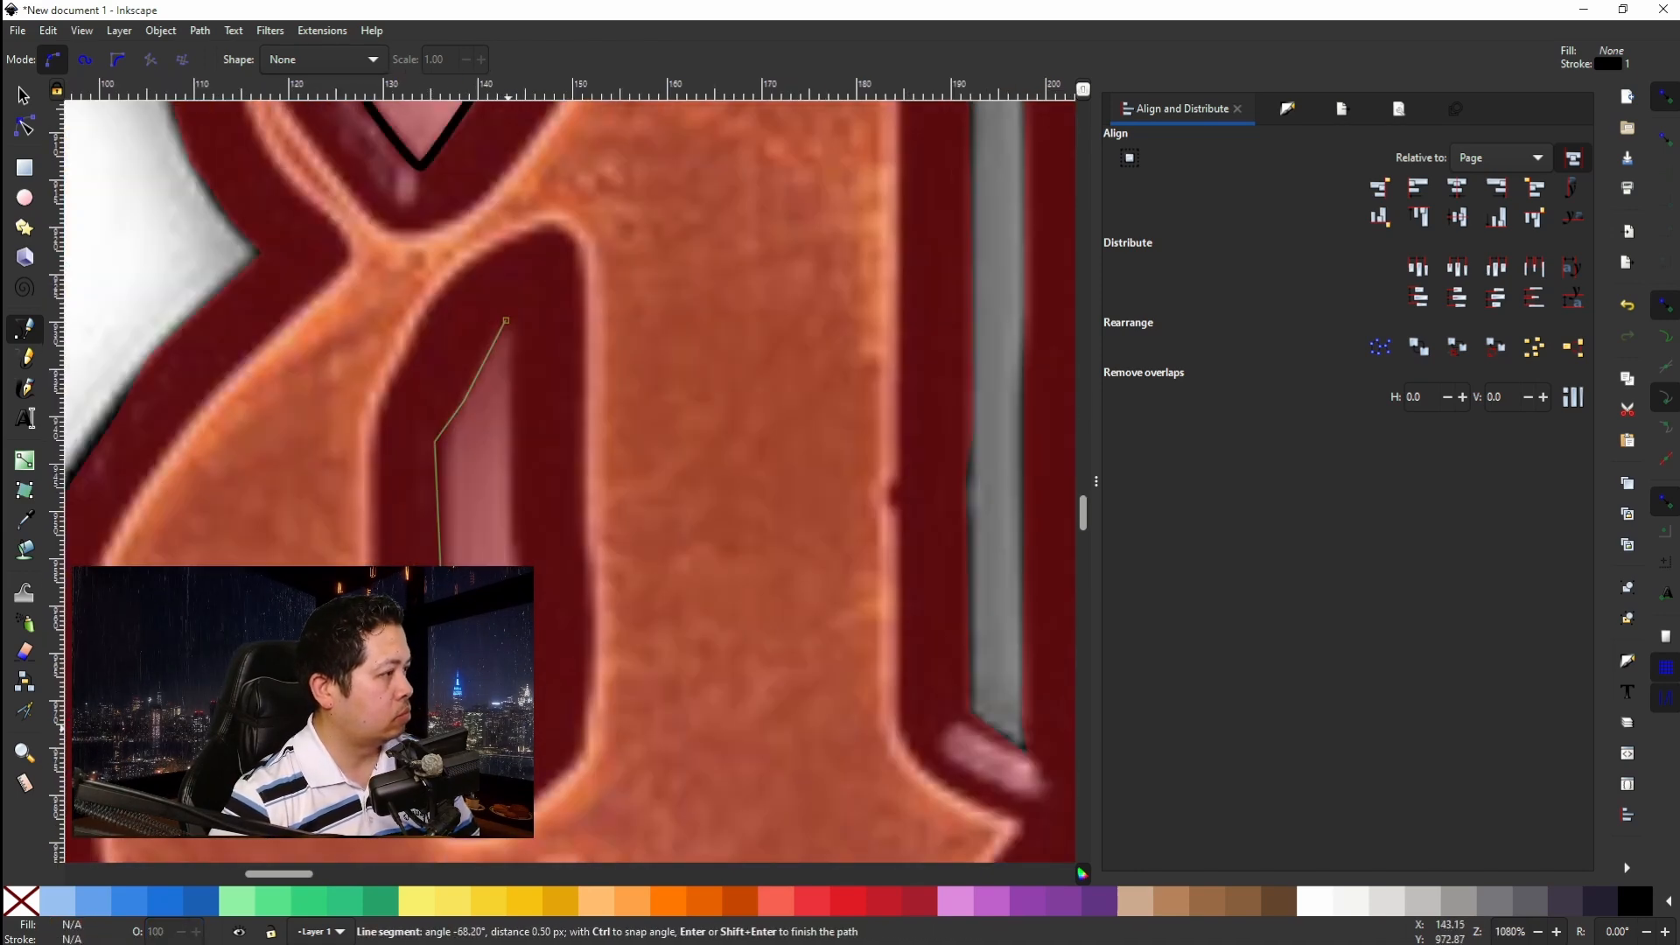
pyautogui.click(510, 317)
pyautogui.scroll(-4, 589, 469)
# Trace the triangular gap between the bases of the a and the first c.
pyautogui.scroll(6, 736, 594)
pyautogui.click(376, 573)
pyautogui.click(412, 534)
pyautogui.click(465, 459)
pyautogui.click(567, 612)
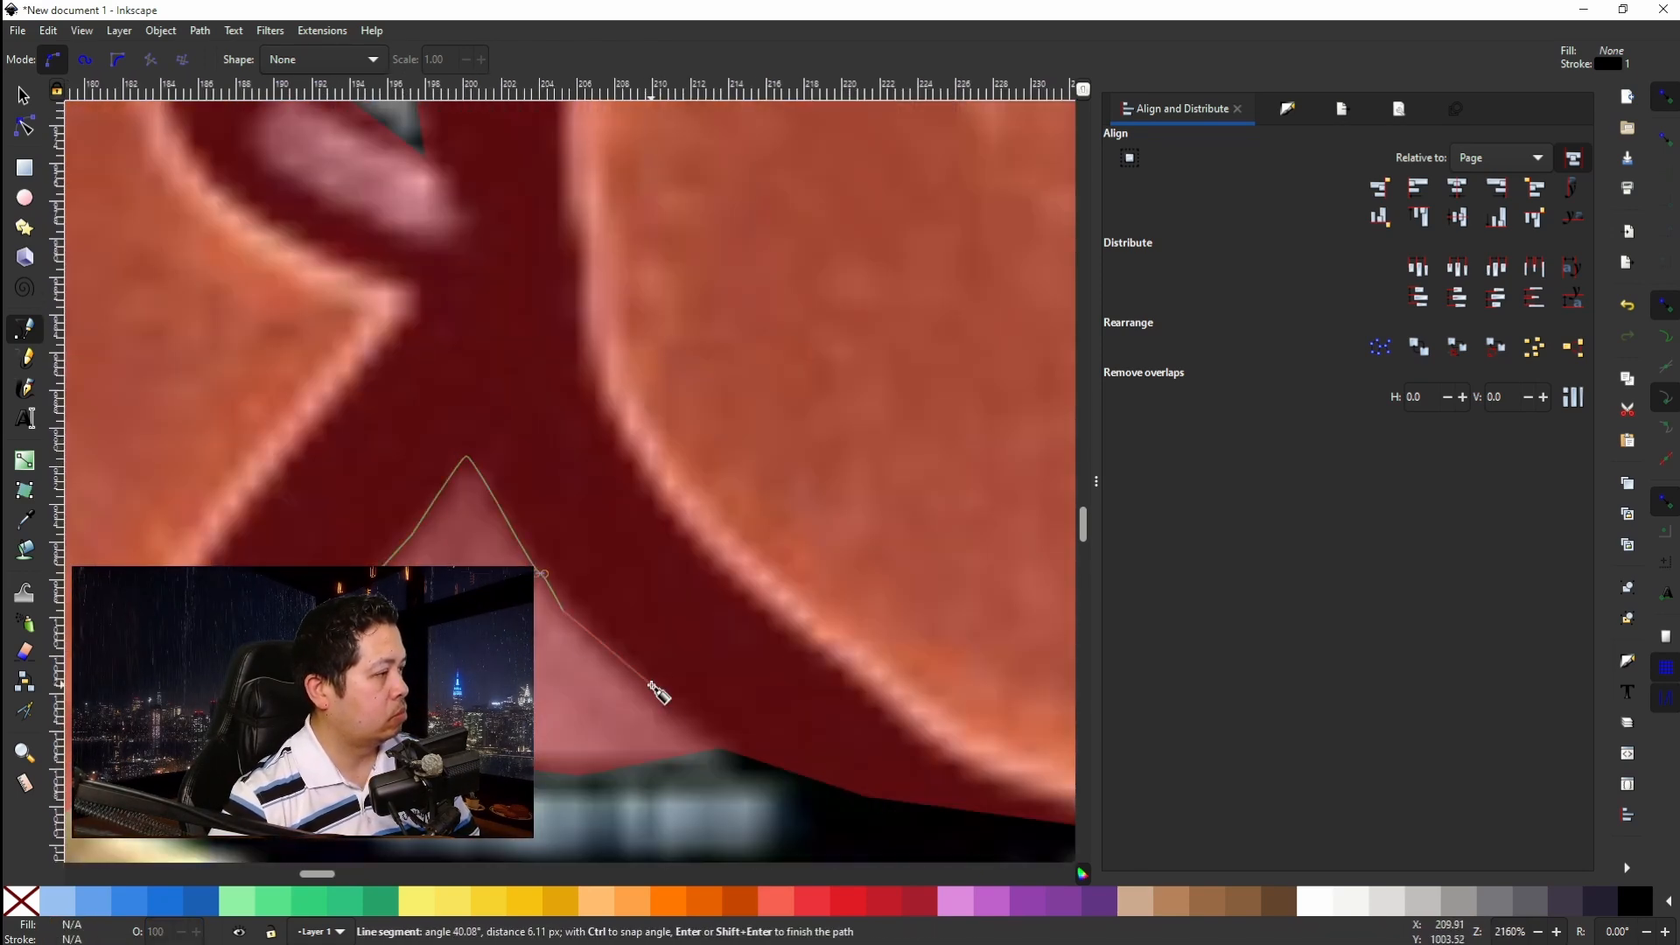
pyautogui.click(713, 754)
pyautogui.click(579, 774)
pyautogui.click(376, 756)
# Start a path for the opening between the first c and the t, tracing its left and bottom edges.
pyautogui.scroll(-4, 372, 755)
pyautogui.scroll(1, 594, 397)
pyautogui.scroll(1, 595, 398)
pyautogui.click(622, 170)
pyautogui.moveTo(622, 480); pyautogui.dragTo(621, 559)
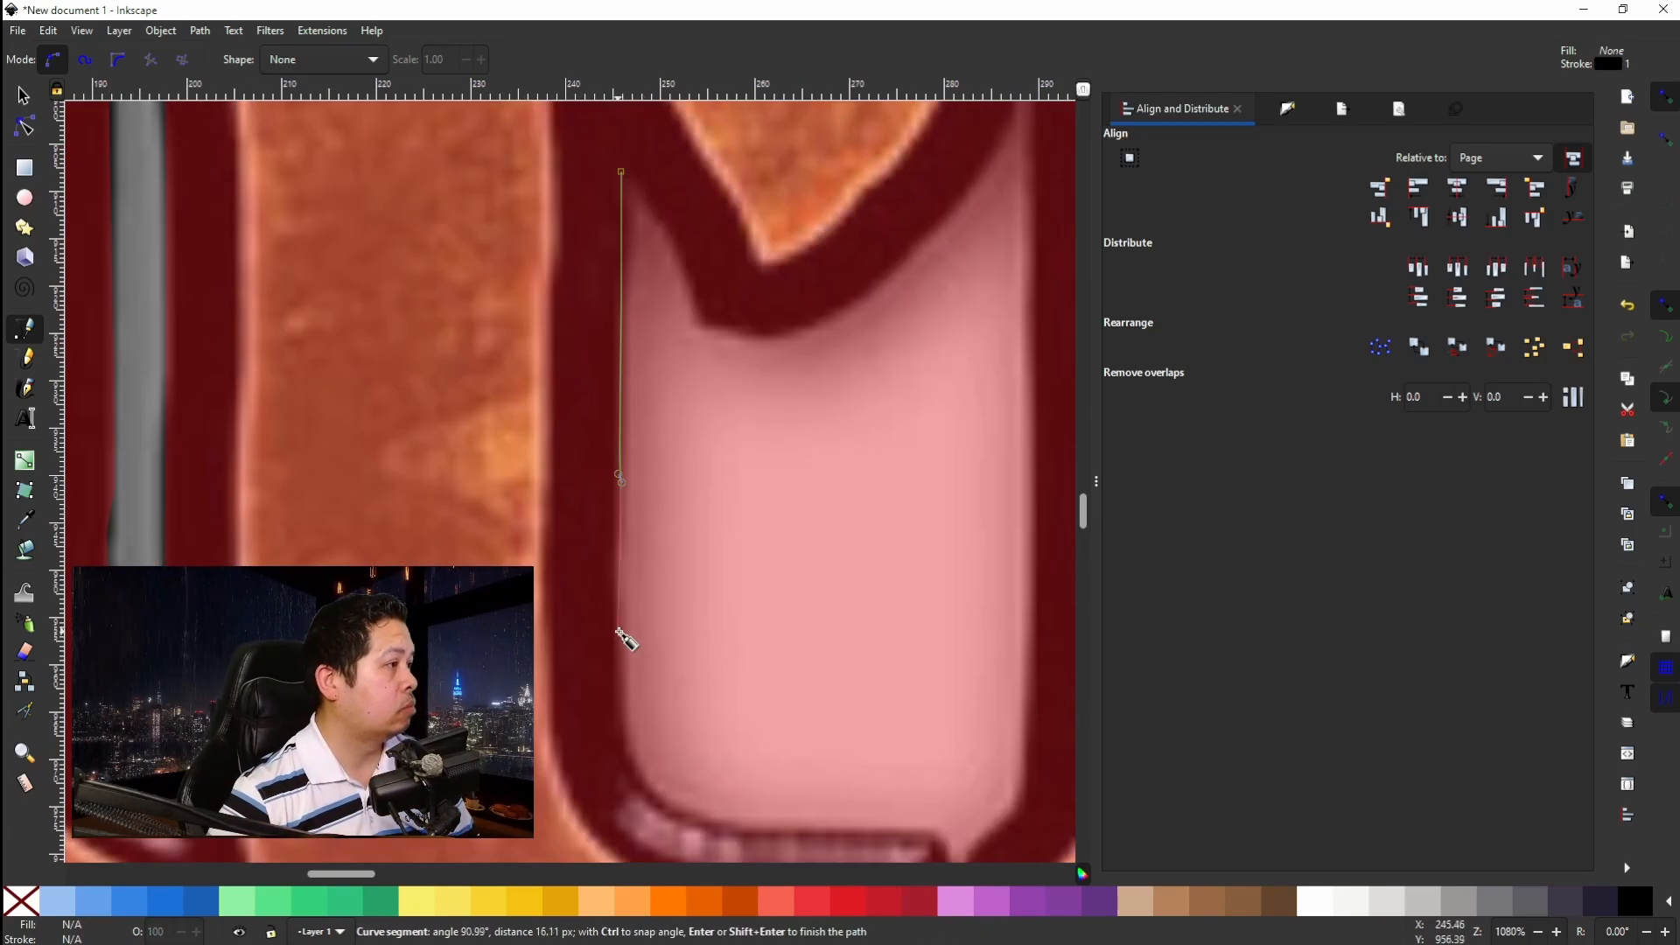
pyautogui.moveTo(757, 826); pyautogui.dragTo(792, 830)
pyautogui.moveTo(928, 841); pyautogui.dragTo(628, 625)
pyautogui.click(665, 674)
# Continue the opening's path up along the t's left edge to the narrow point at the top.
pyautogui.click(722, 582)
pyautogui.scroll(10, 734, 555)
pyautogui.click(735, 515)
pyautogui.click(727, 480)
pyautogui.click(669, 450)
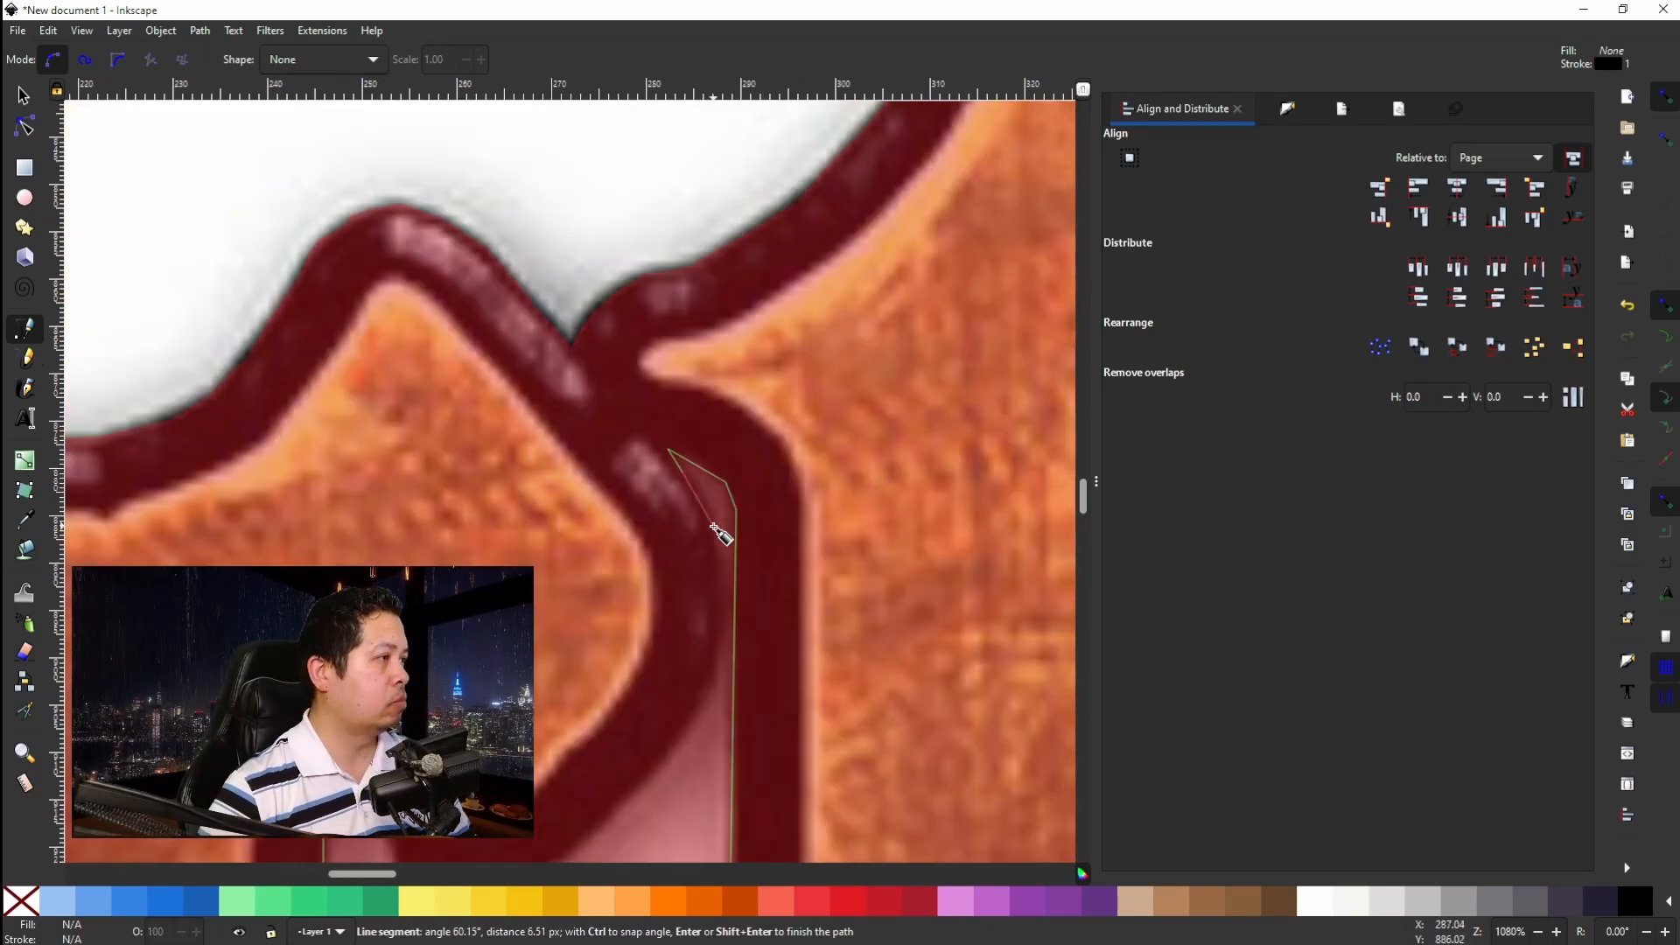
# Trace the underside of the c's upper arm and close the opening's path at its starting point.
pyautogui.click(707, 689)
pyautogui.scroll(-8, 699, 702)
pyautogui.click(665, 473)
pyautogui.click(607, 538)
pyautogui.click(571, 571)
pyautogui.click(531, 594)
pyautogui.click(322, 452)
pyautogui.scroll(-5, 323, 451)
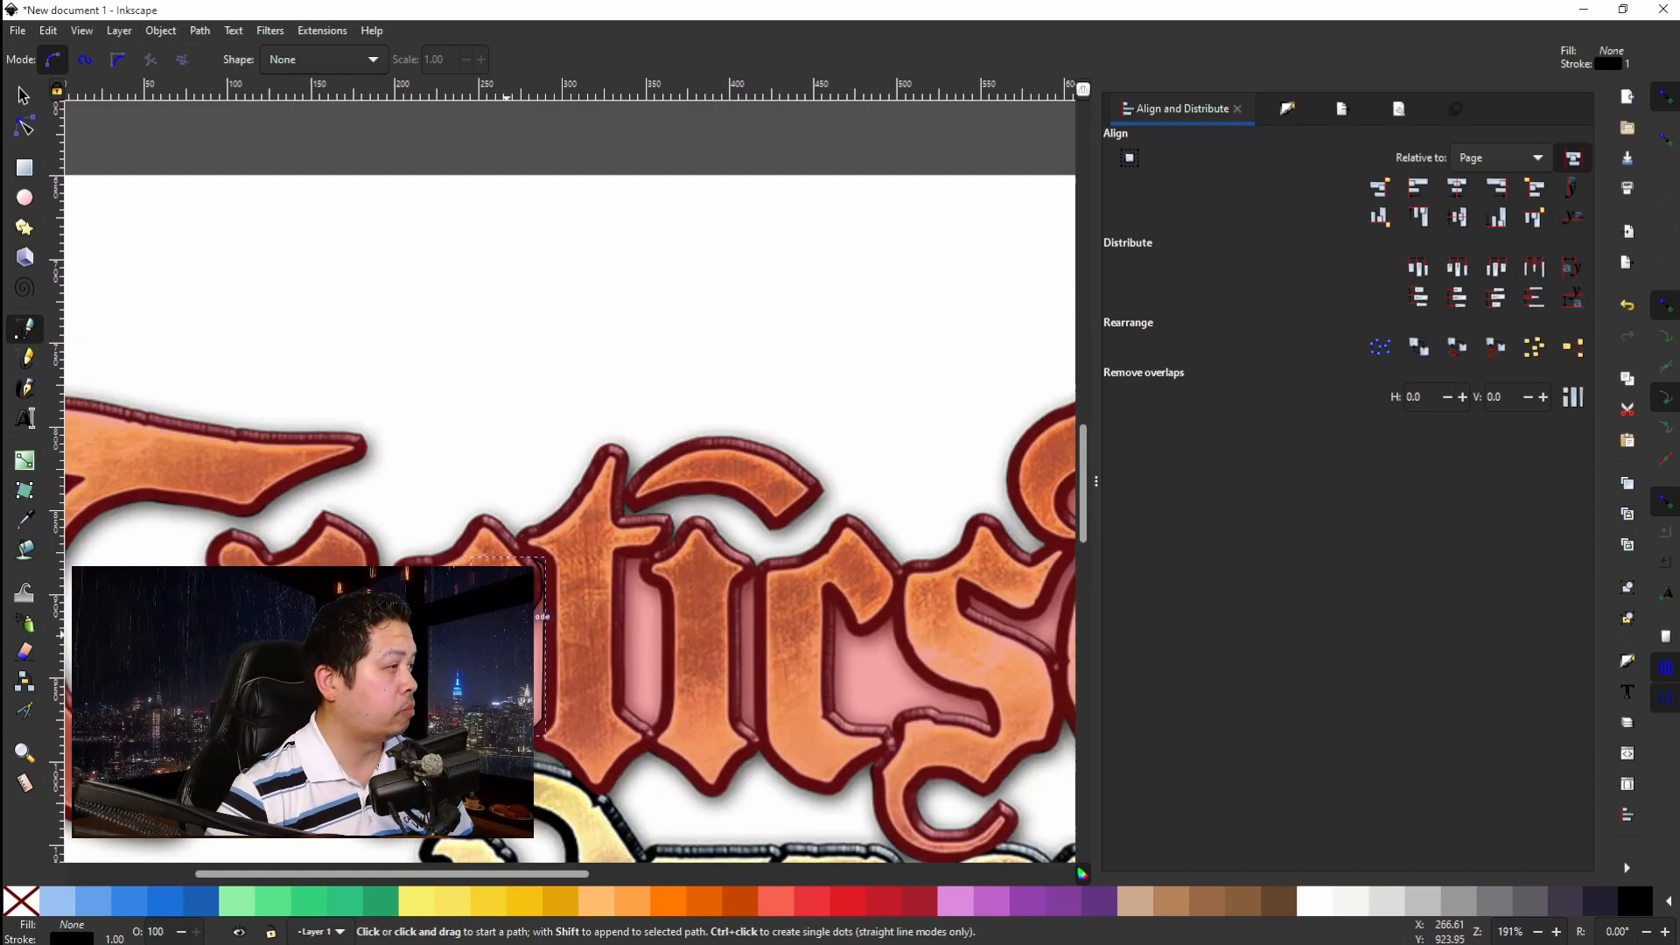
# Start a path for the opening between the t and the i, tracing down the t's edge and around the bottom.
pyautogui.scroll(6, 517, 490)
pyautogui.click(368, 507)
pyautogui.scroll(-20, 364, 525)
pyautogui.click(364, 494)
pyautogui.click(366, 540)
pyautogui.click(557, 687)
pyautogui.click(588, 706)
pyautogui.click(628, 666)
pyautogui.click(651, 560)
# Continue the opening's path up along the i's left edge and close it at its starting point.
pyautogui.scroll(20, 656, 439)
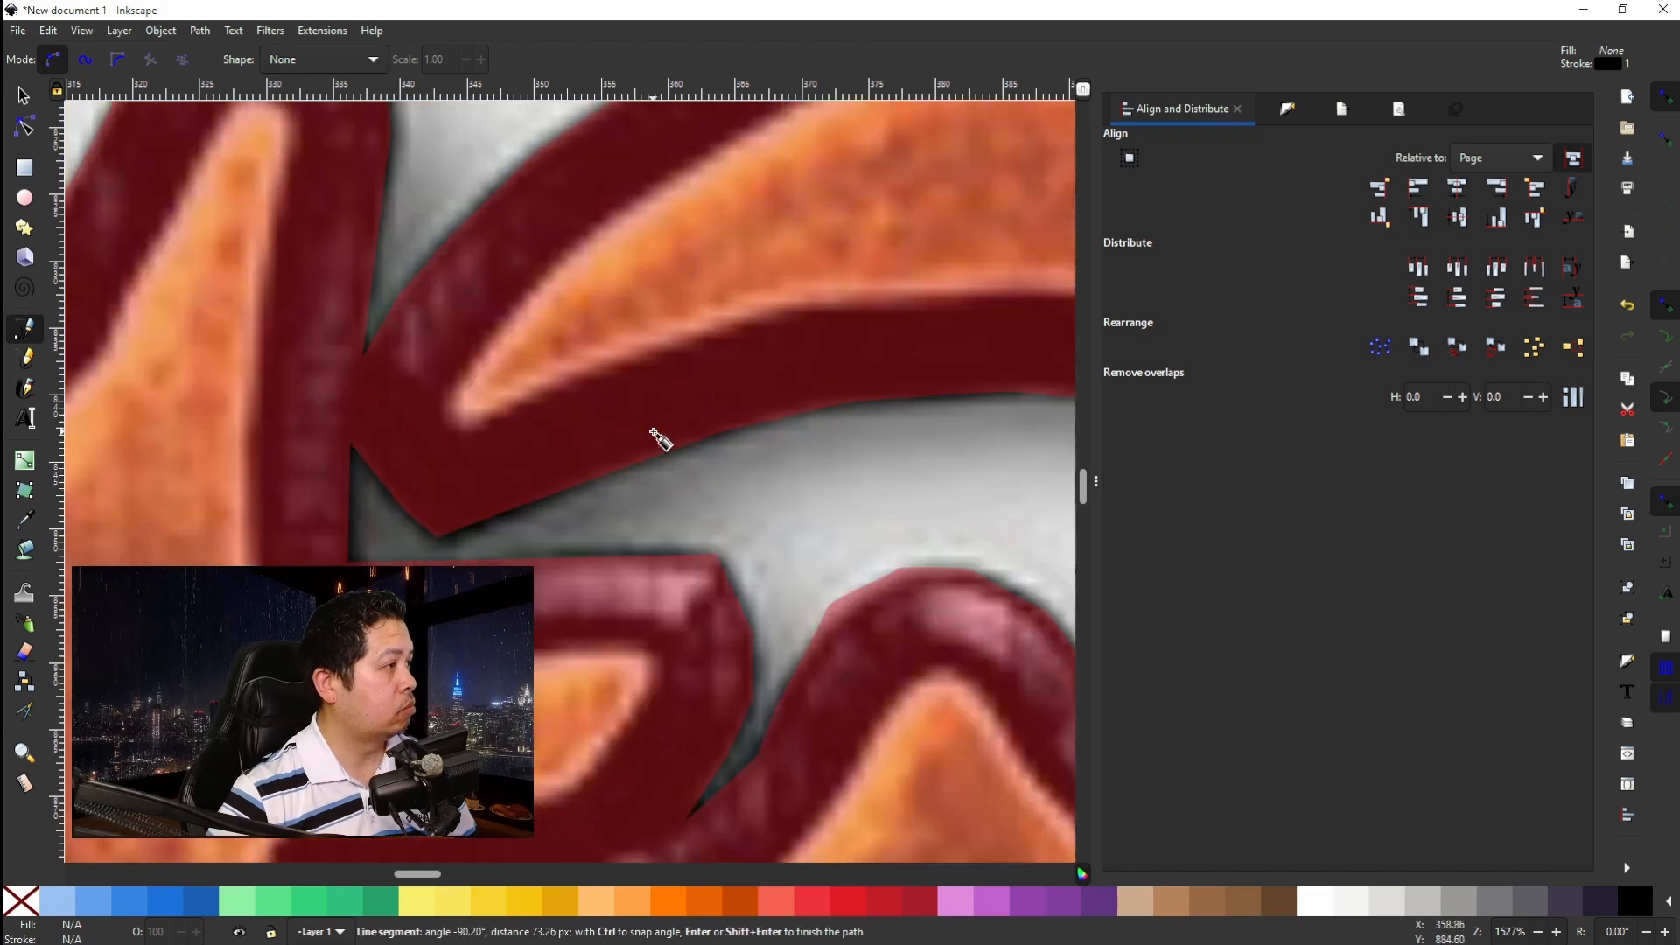
pyautogui.scroll(-20, 656, 438)
pyautogui.click(658, 547)
pyautogui.click(640, 459)
pyautogui.click(475, 293)
pyautogui.click(508, 206)
pyautogui.scroll(-6, 490, 354)
pyautogui.scroll(4, 563, 345)
# Trace the narrow vertical gap between the i and the second c as a closed path.
pyautogui.click(649, 392)
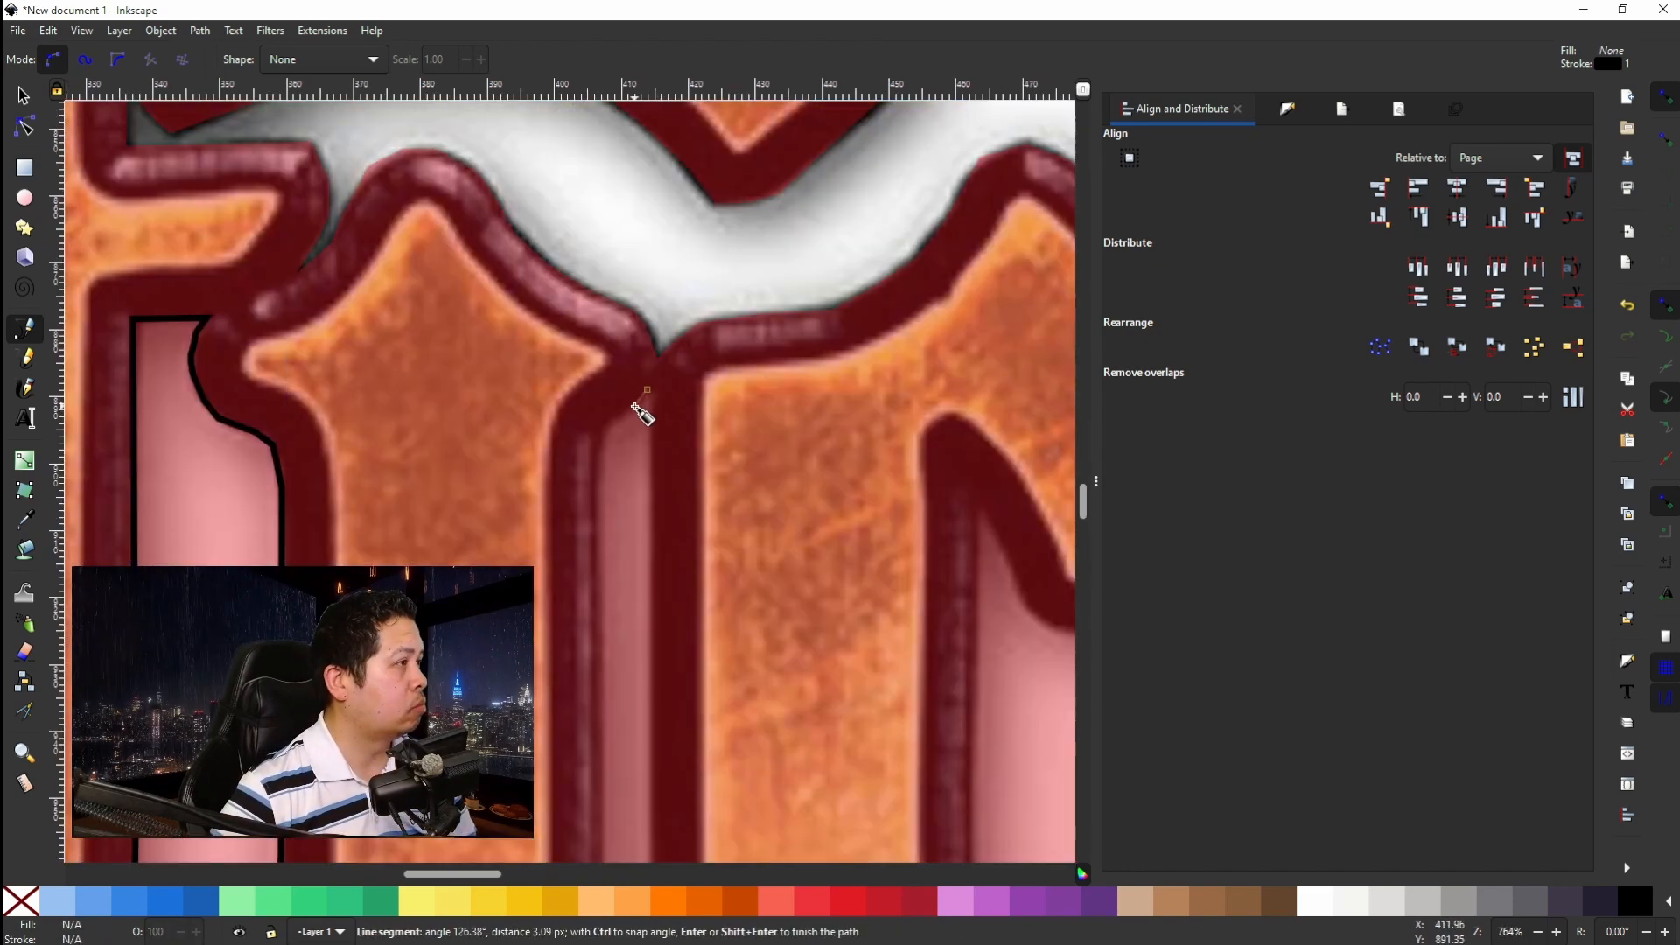
pyautogui.click(601, 433)
pyautogui.scroll(-12, 601, 437)
pyautogui.click(603, 551)
pyautogui.scroll(16, 654, 440)
pyautogui.click(649, 529)
pyautogui.scroll(-4, 664, 581)
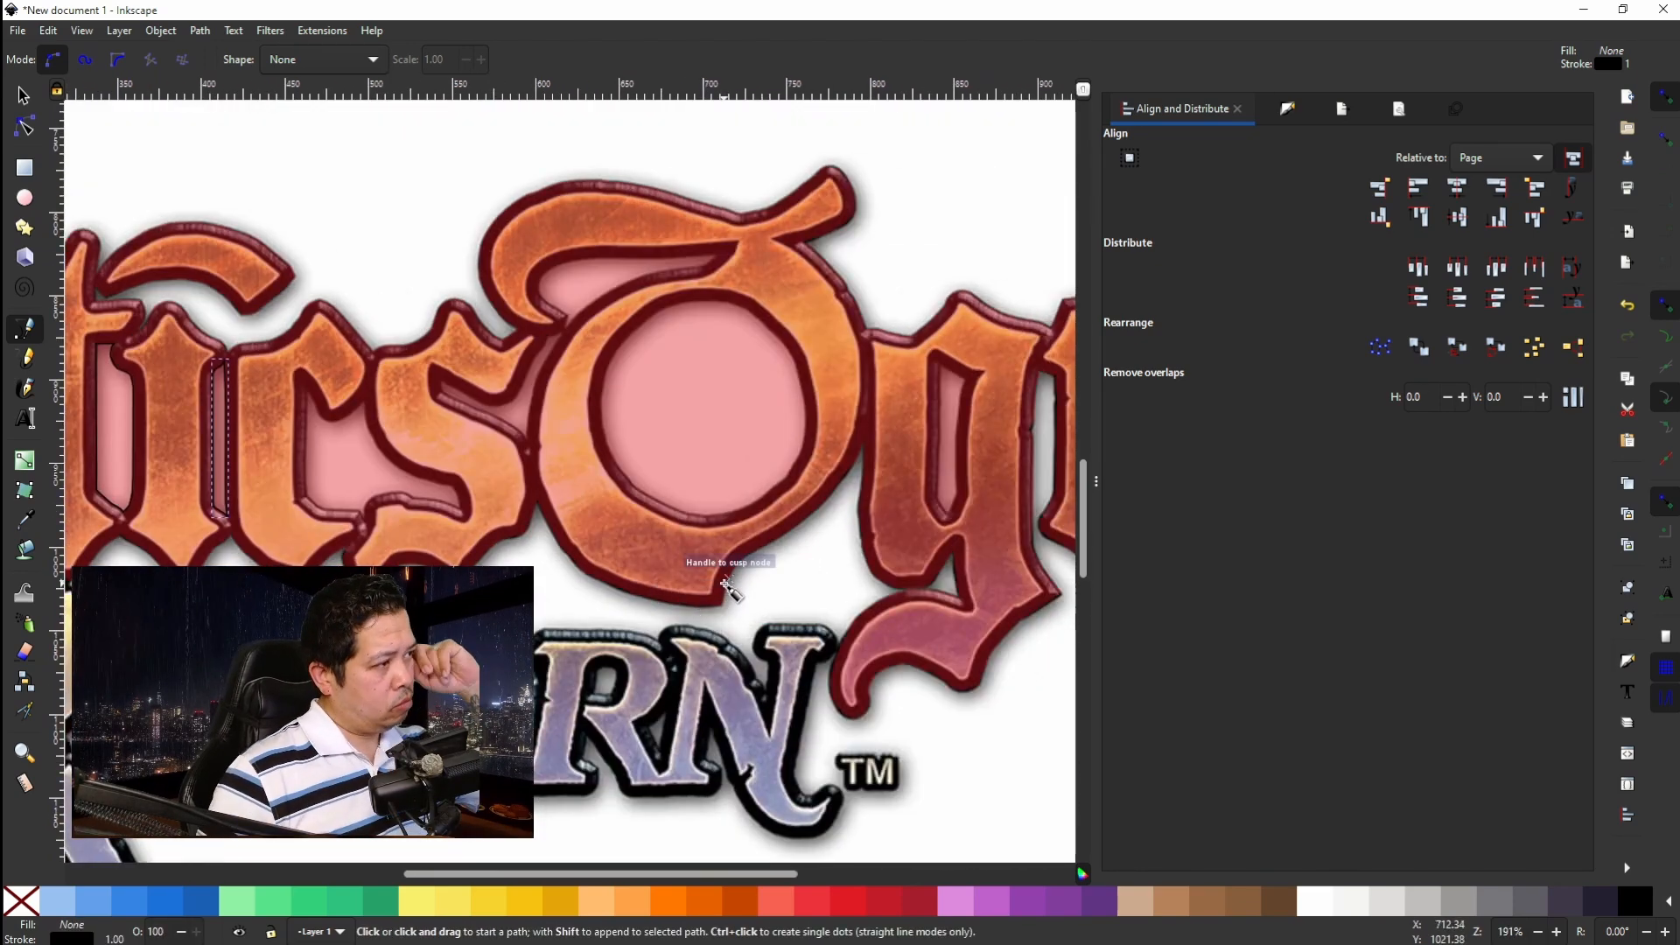
# Trace the opening between the second c and the s as a closed path.
pyautogui.scroll(3, 407, 477)
pyautogui.click(633, 323)
pyautogui.click(627, 623)
pyautogui.click(663, 651)
pyautogui.click(697, 663)
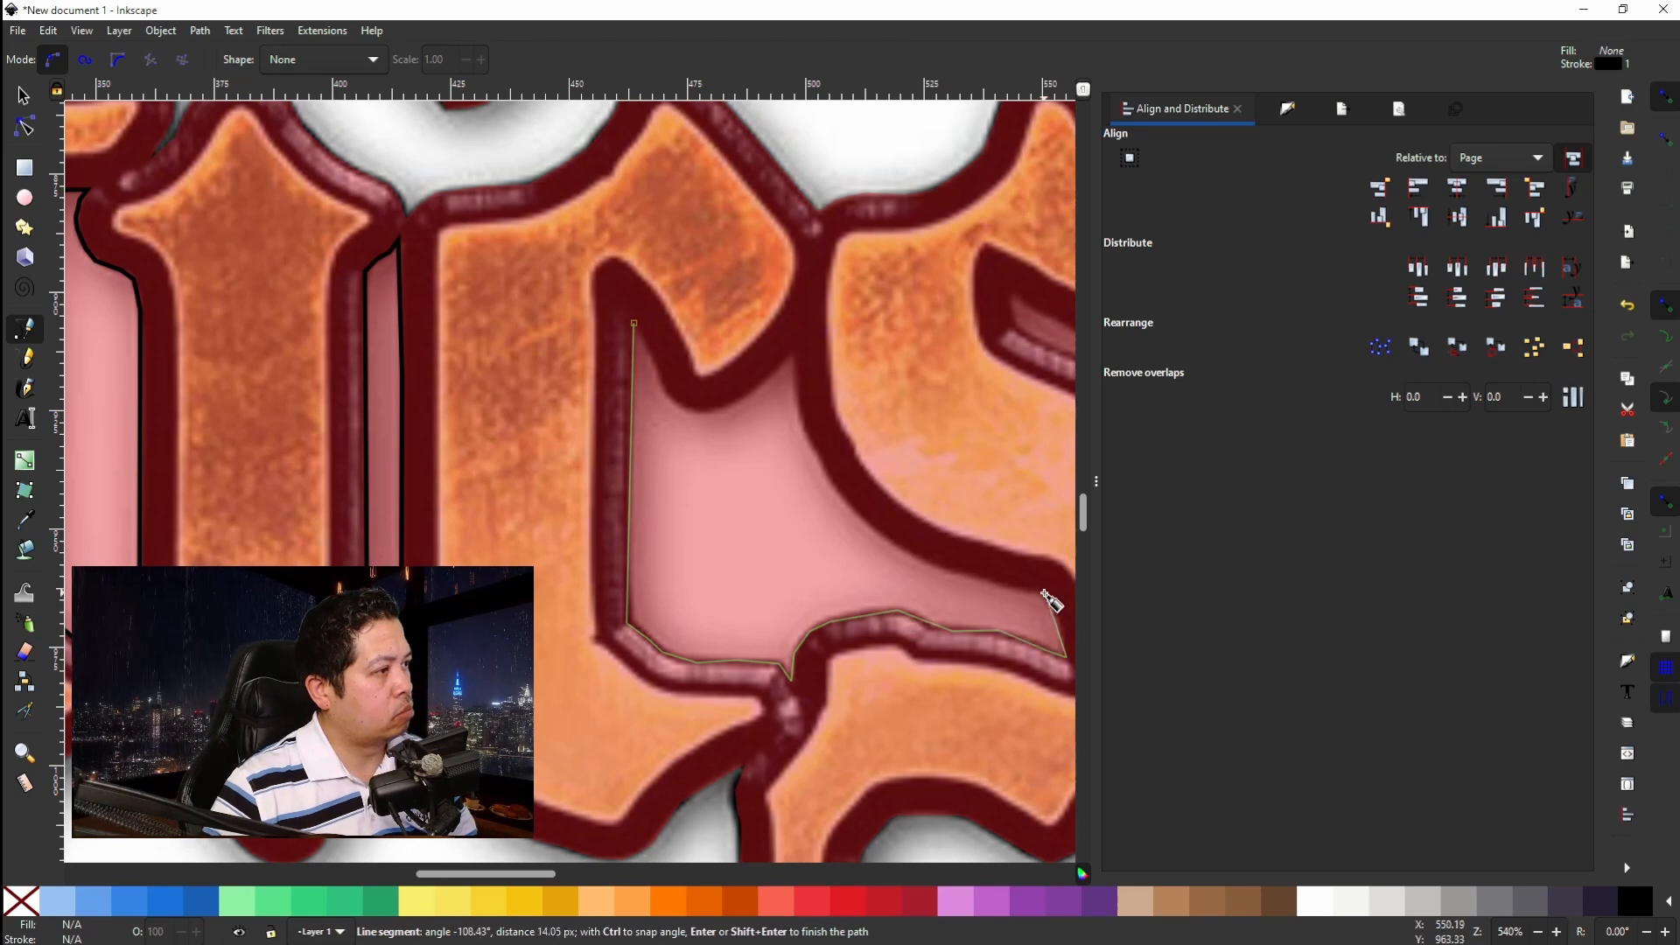
pyautogui.click(633, 323)
# Trace the branching opening between the s and the O, including its narrow upper tip, as a closed path.
pyautogui.hscroll(16, 292, 379)
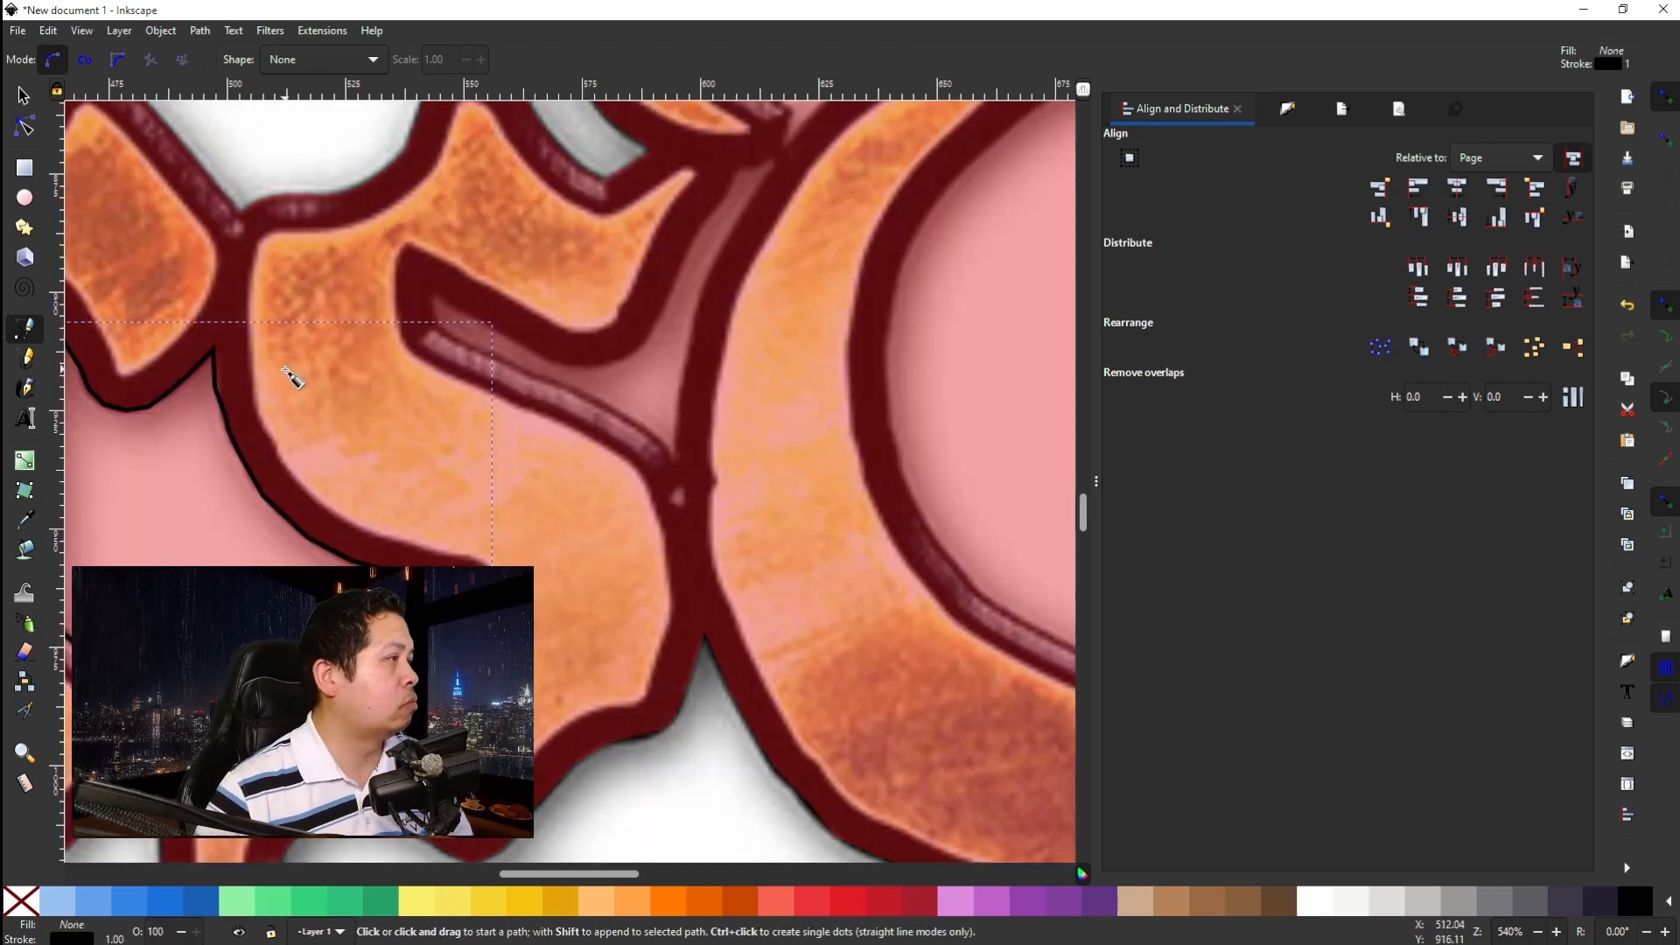
pyautogui.scroll(2, 289, 359)
pyautogui.click(578, 356)
pyautogui.click(585, 435)
pyautogui.click(1024, 644)
pyautogui.hscroll(6, 1023, 644)
pyautogui.scroll(8, 882, 380)
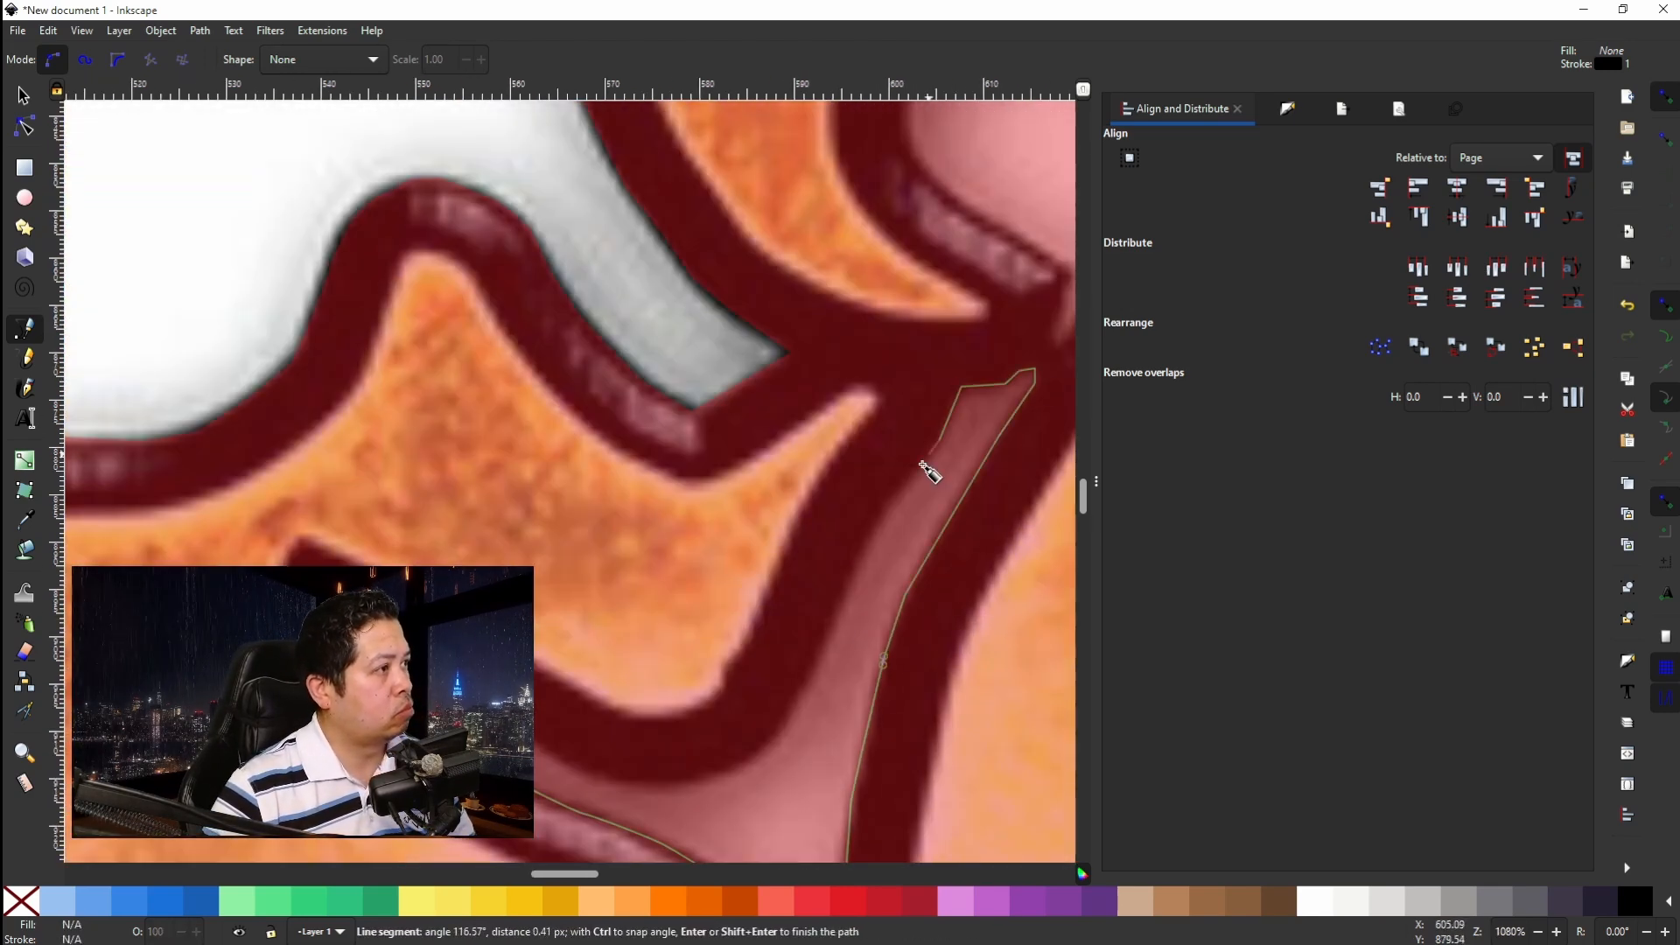
pyautogui.click(368, 636)
pyautogui.scroll(-2, 367, 636)
# Start a path for the opening under the O's top flourish, tracing from its lower tip along the lower edge.
pyautogui.scroll(5, 560, 583)
pyautogui.click(585, 405)
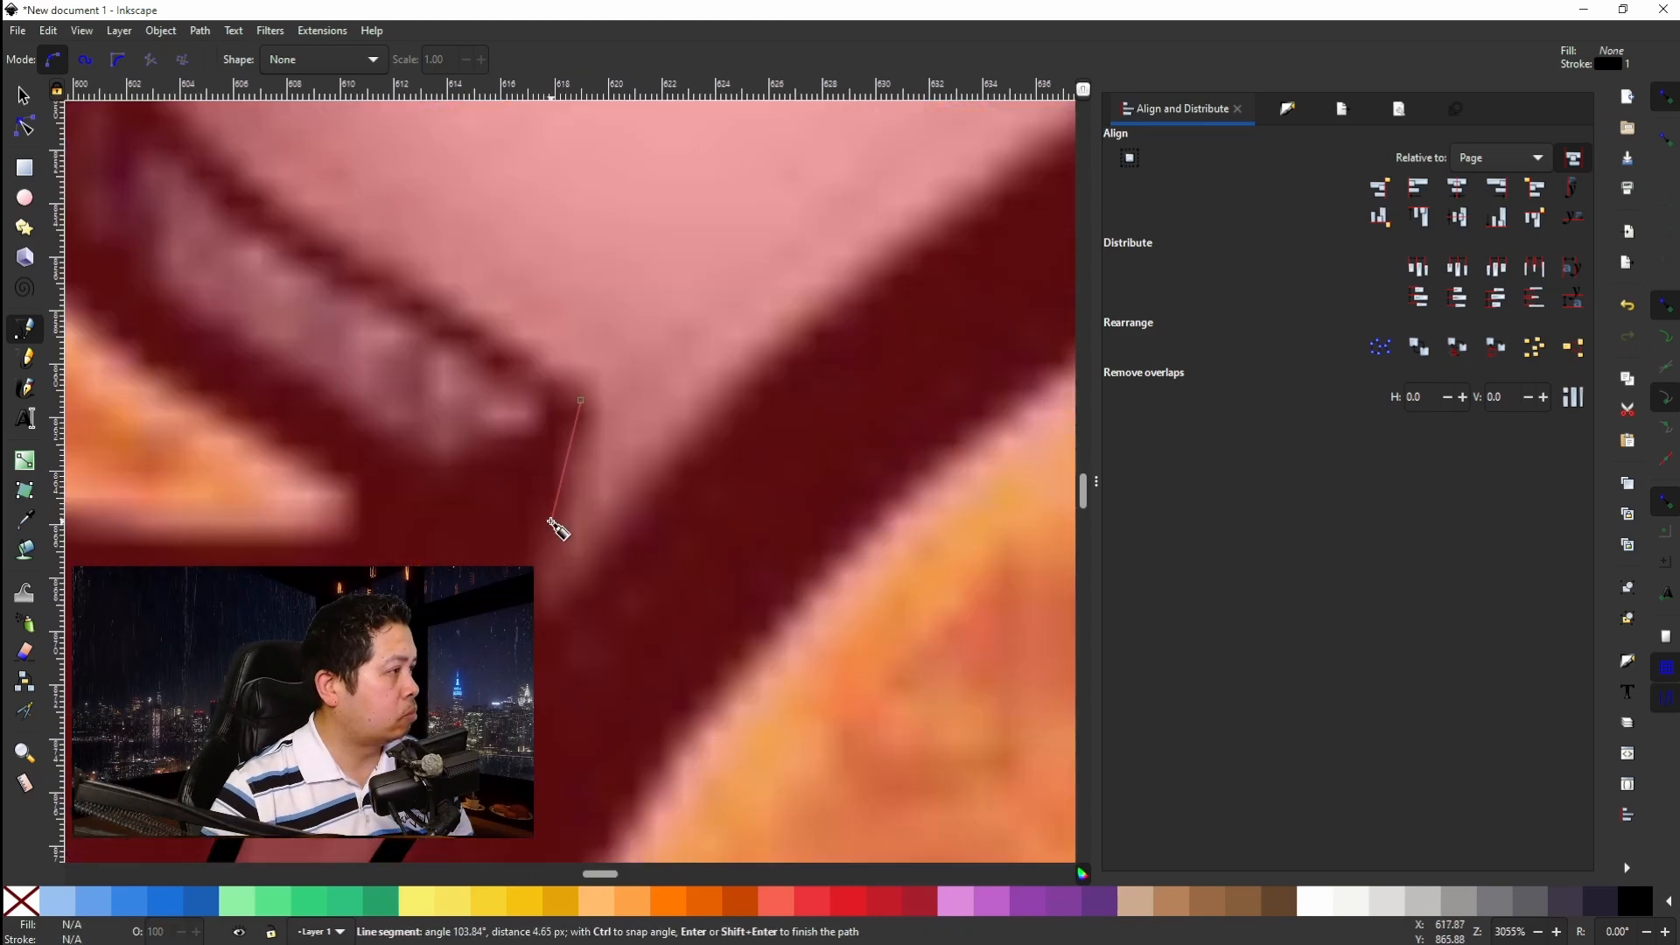
pyautogui.click(546, 604)
pyautogui.click(612, 559)
pyautogui.click(690, 445)
pyautogui.scroll(-4, 687, 444)
pyautogui.click(836, 190)
# Trace the upper edge of the flourish opening back leftward and close the path at its starting point.
pyautogui.scroll(2, 677, 213)
pyautogui.click(705, 198)
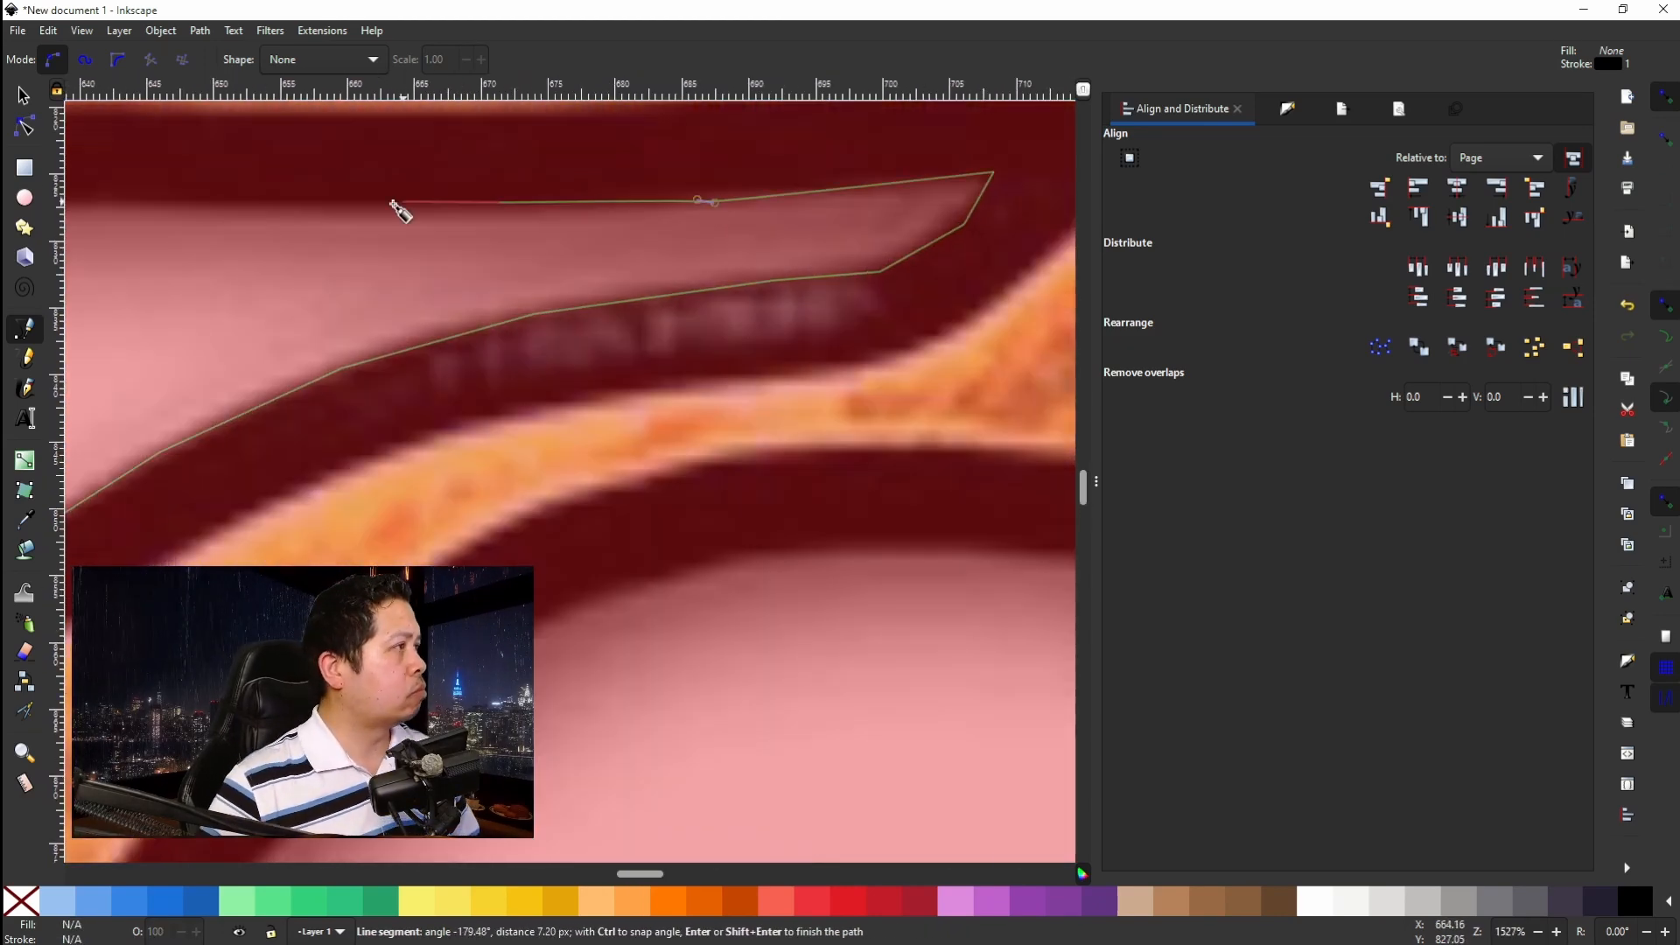
pyautogui.hscroll(-15, 397, 207)
pyautogui.click(394, 225)
pyautogui.click(166, 319)
pyautogui.click(340, 660)
# Start a path for the O's round inner opening, tracing from its top around the left edge.
pyautogui.scroll(-5, 454, 643)
pyautogui.scroll(3, 106, 521)
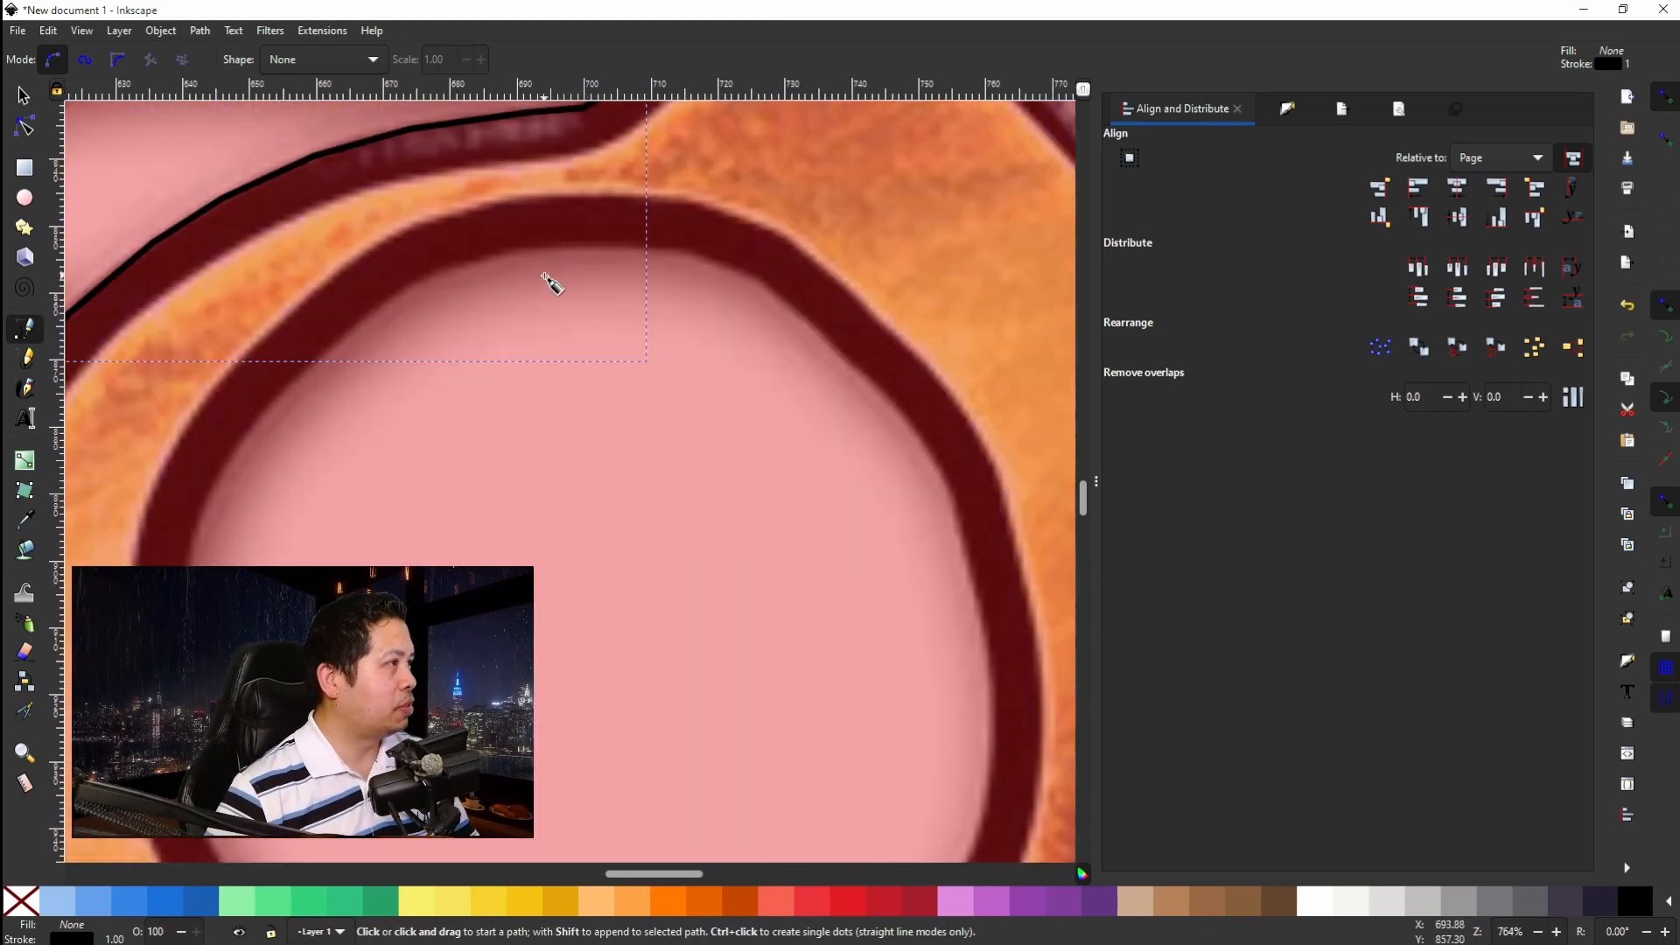
pyautogui.click(557, 247)
pyautogui.click(486, 251)
pyautogui.click(382, 299)
pyautogui.click(186, 555)
pyautogui.scroll(-8, 203, 823)
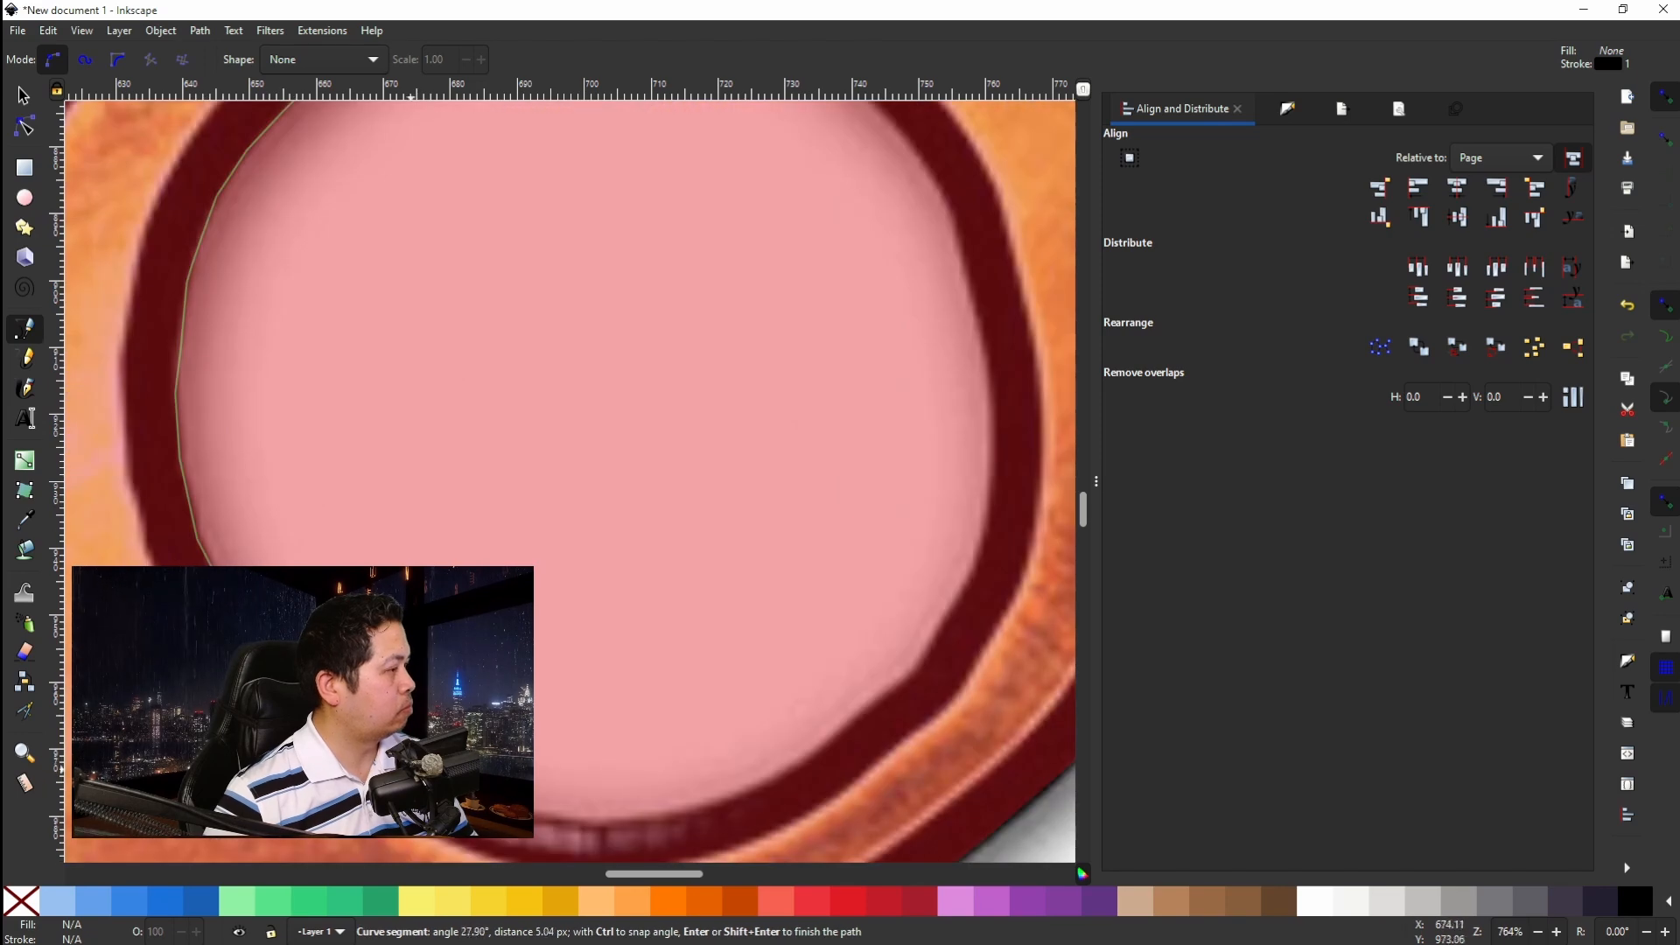
# Trace the bottom and right edges of the O's round opening and close the path at the top.
pyautogui.click(574, 825)
pyautogui.click(688, 815)
pyautogui.click(767, 786)
pyautogui.click(849, 726)
pyautogui.click(910, 675)
pyautogui.click(982, 542)
pyautogui.click(975, 308)
pyautogui.scroll(8, 962, 245)
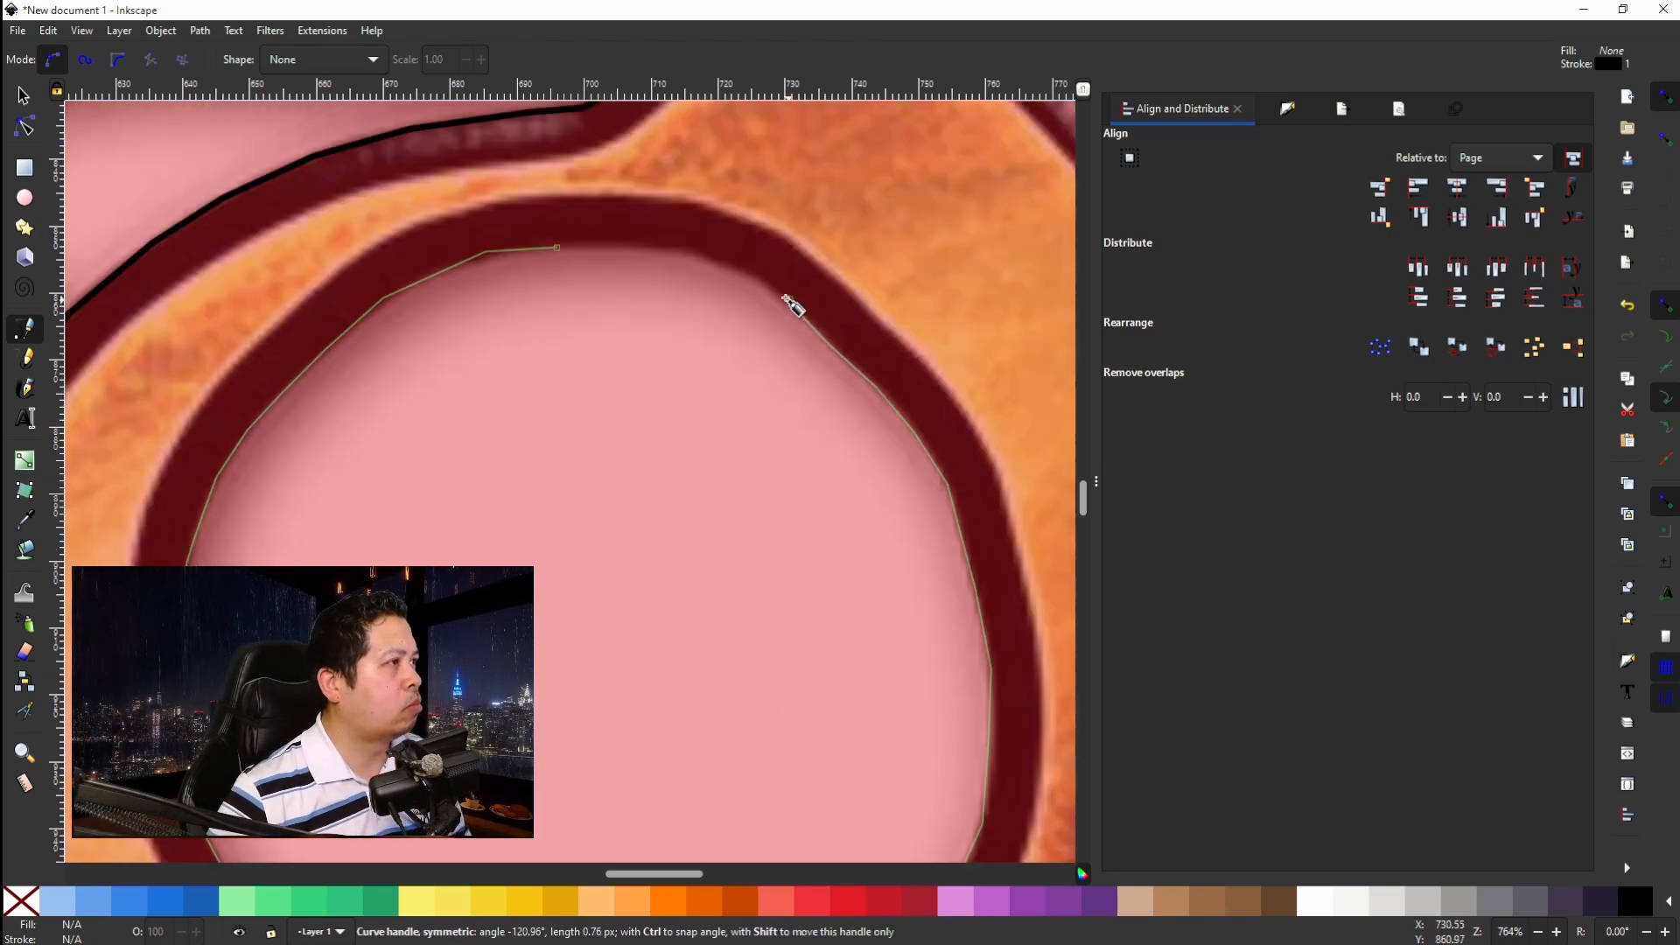
pyautogui.click(554, 255)
# Trace the tall narrow opening inside the g as a closed path.
pyautogui.hscroll(20, 555, 255)
pyautogui.click(796, 264)
pyautogui.click(789, 796)
pyautogui.click(820, 851)
pyautogui.click(861, 769)
pyautogui.click(861, 541)
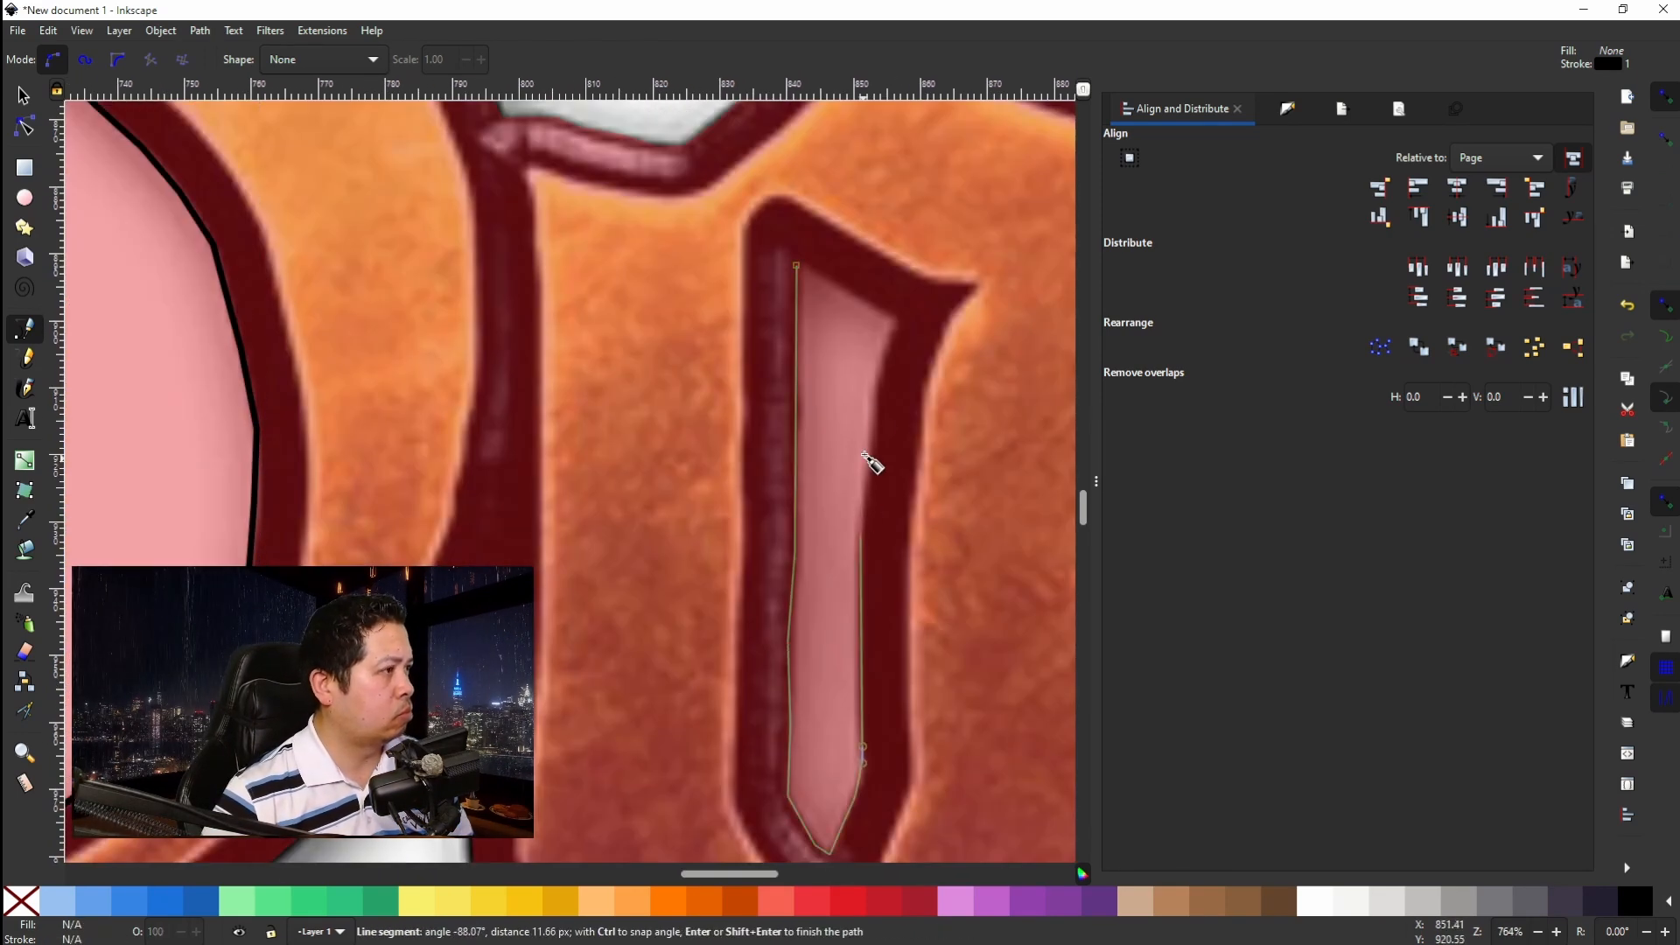
pyautogui.click(893, 322)
pyautogui.click(796, 265)
# Trace the small crescent-shaped opening inside the e as a closed path.
pyautogui.hscroll(20, 822, 262)
pyautogui.click(885, 275)
pyautogui.click(883, 372)
pyautogui.click(881, 405)
pyautogui.click(911, 367)
pyautogui.click(910, 317)
pyautogui.click(884, 275)
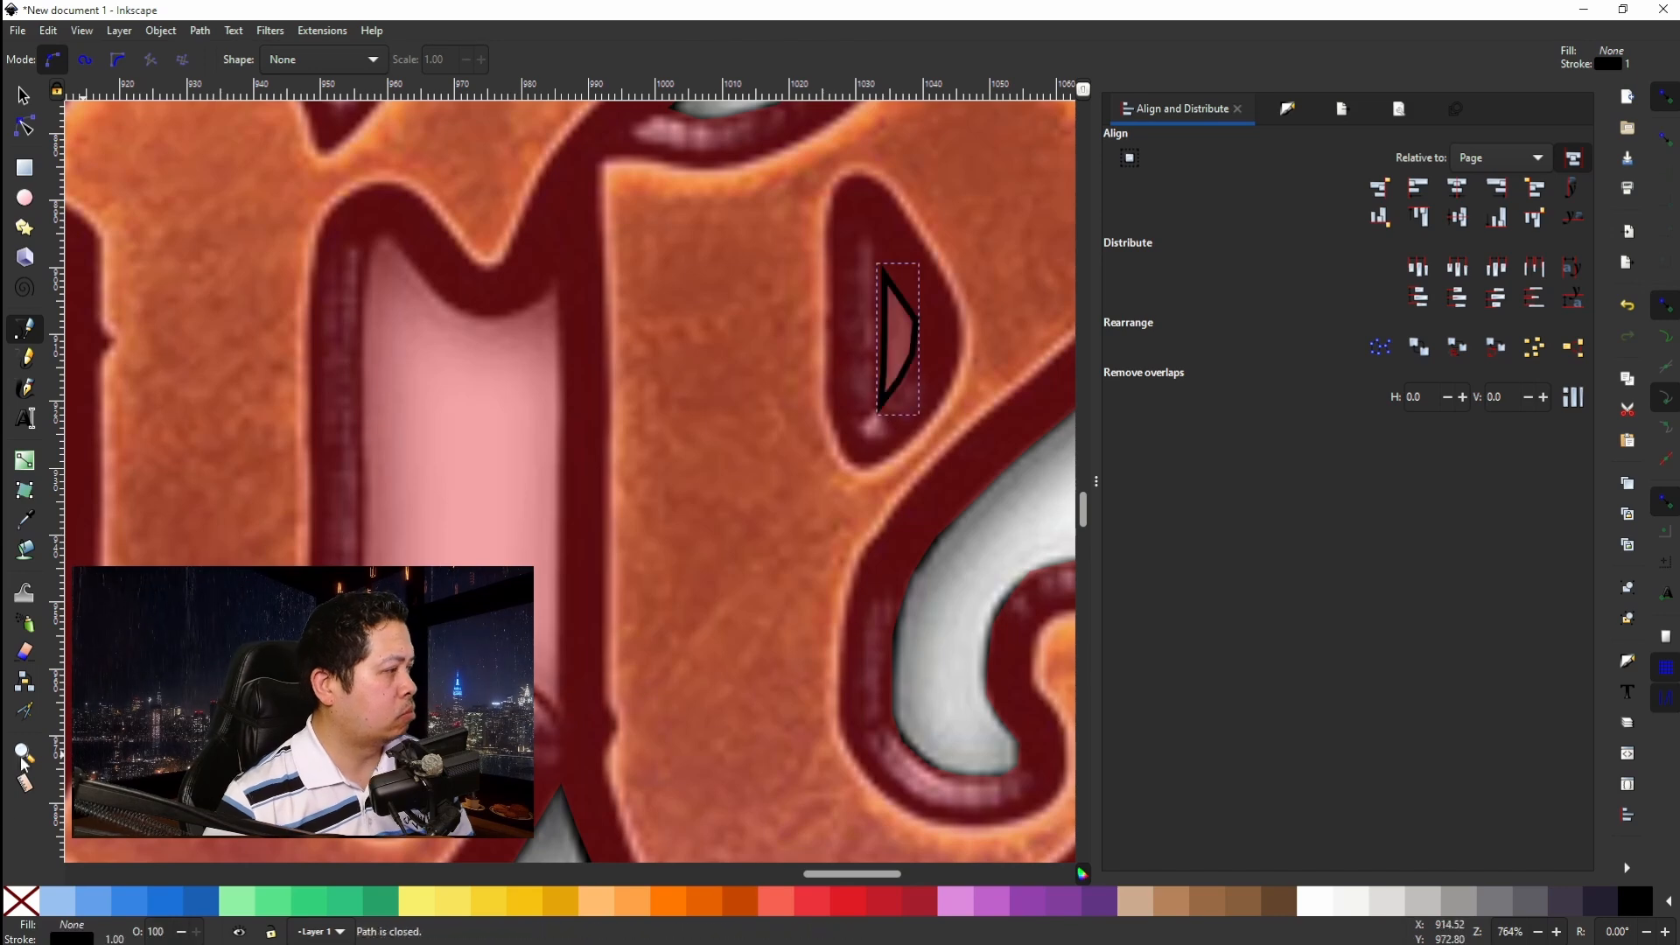
# Fill the e's opening with yellow and remove its stroke.
pyautogui.keyDown('shift'); pyautogui.click(21, 900); pyautogui.keyUp('shift')
pyautogui.click(524, 900)
pyautogui.press('s')
pyautogui.hscroll(-11, 581, 560)
pyautogui.hscroll(11, 588, 630)
# Trace the tall opening between the r and the e as a closed path.
pyautogui.press('b')
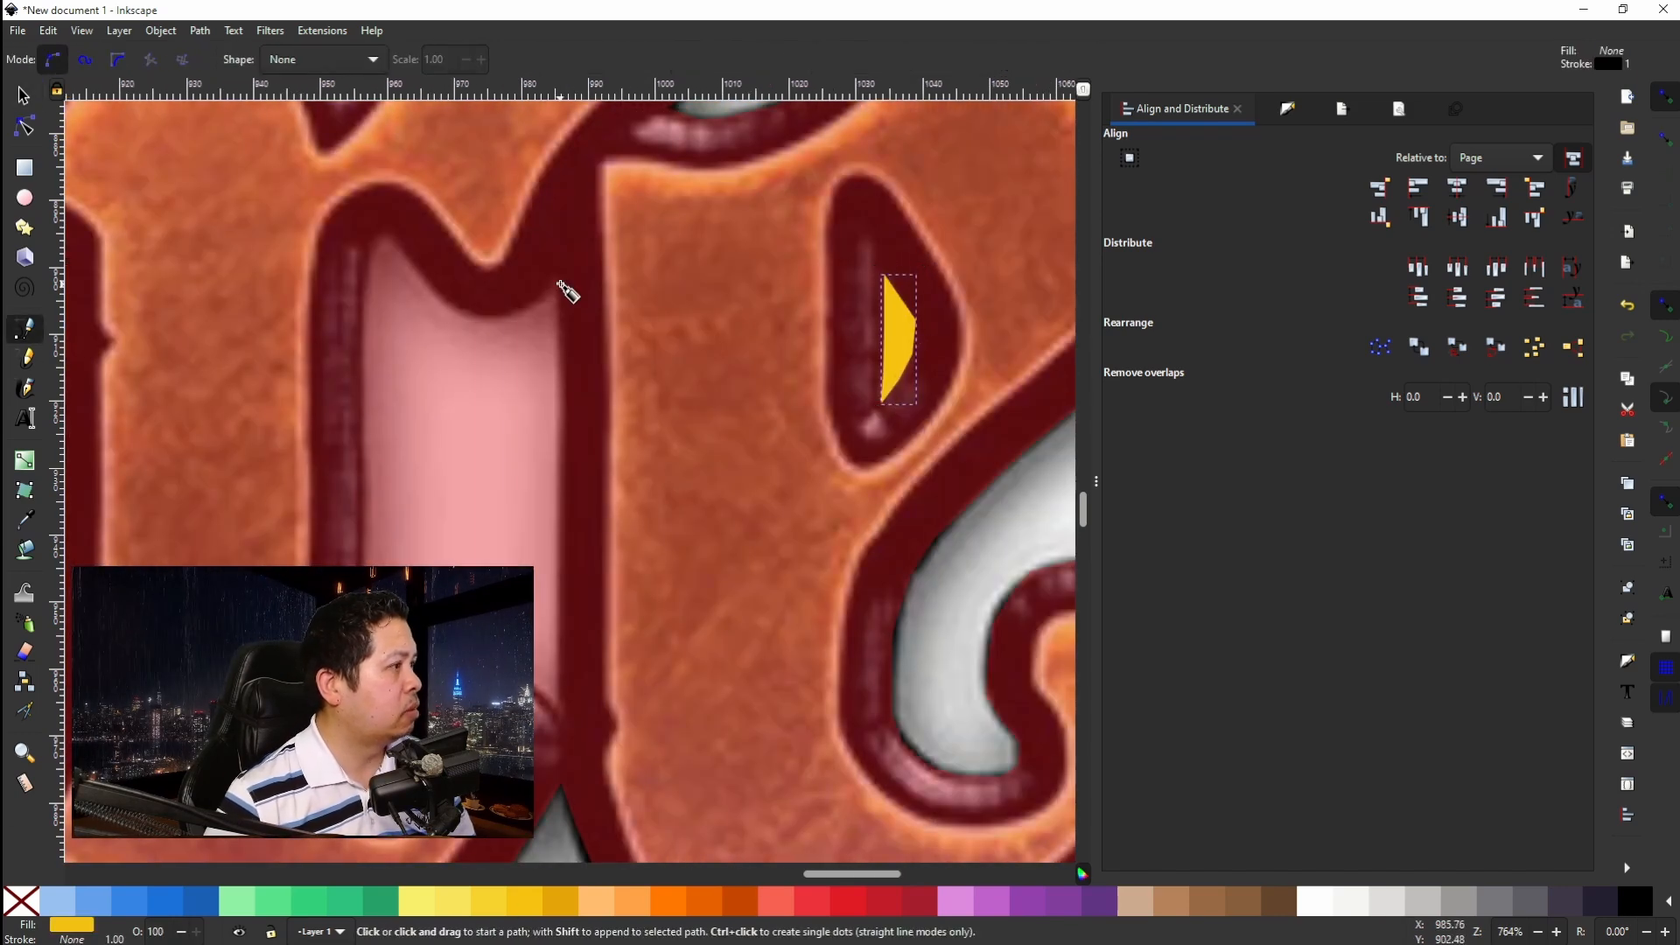
pyautogui.click(557, 279)
pyautogui.click(558, 712)
pyautogui.click(539, 696)
pyautogui.click(362, 296)
pyautogui.click(367, 261)
pyautogui.click(377, 241)
pyautogui.click(418, 278)
pyautogui.click(477, 315)
pyautogui.click(526, 306)
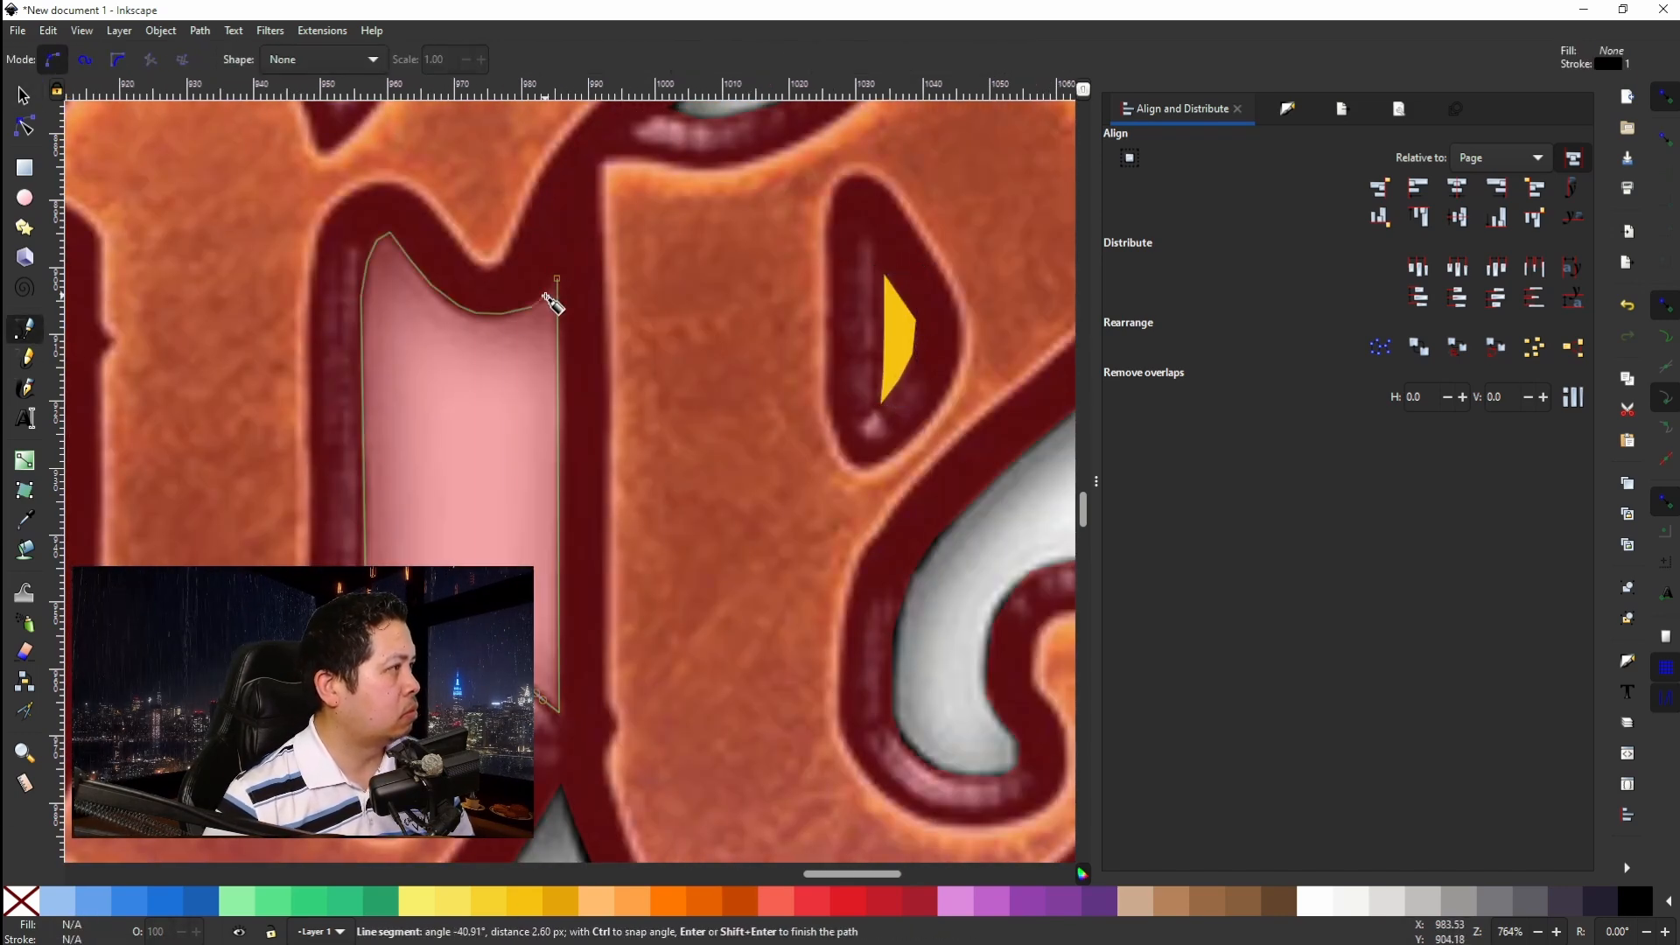
pyautogui.click(556, 278)
# Fill the opening between the r and the e with blue and the g's opening with green, both without a stroke.
pyautogui.hscroll(-20, 569, 333)
pyautogui.press('s')
pyautogui.click(825, 412)
pyautogui.click(309, 900)
pyautogui.keyDown('shift'); pyautogui.click(12, 900); pyautogui.keyUp('shift')
# Fill the O's round opening with dark blue and remove its stroke.
pyautogui.hscroll(-20, 568, 481)
pyautogui.click(559, 490)
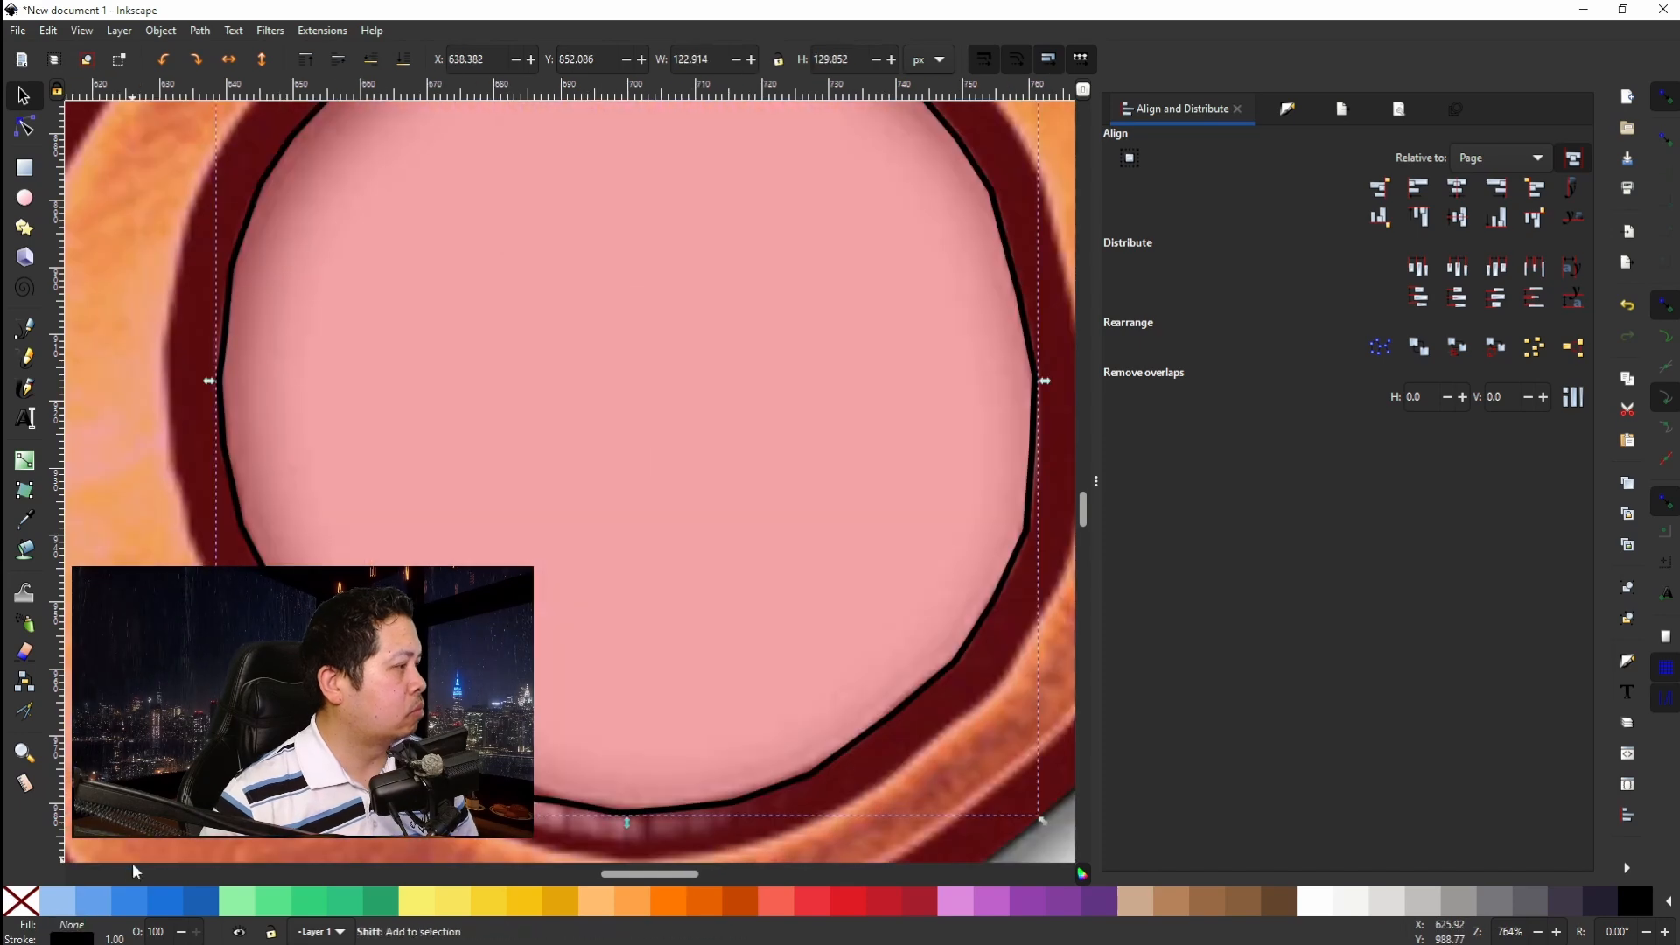
pyautogui.keyDown('shift'); pyautogui.click(21, 900); pyautogui.keyUp('shift')
pyautogui.click(201, 900)
# Fill the O's flourish opening with light green and the s–O opening with orange, both without a stroke.
pyautogui.scroll(-4, 405, 817)
pyautogui.click(390, 561)
pyautogui.keyDown('shift'); pyautogui.click(21, 901); pyautogui.keyUp('shift')
pyautogui.click(276, 710)
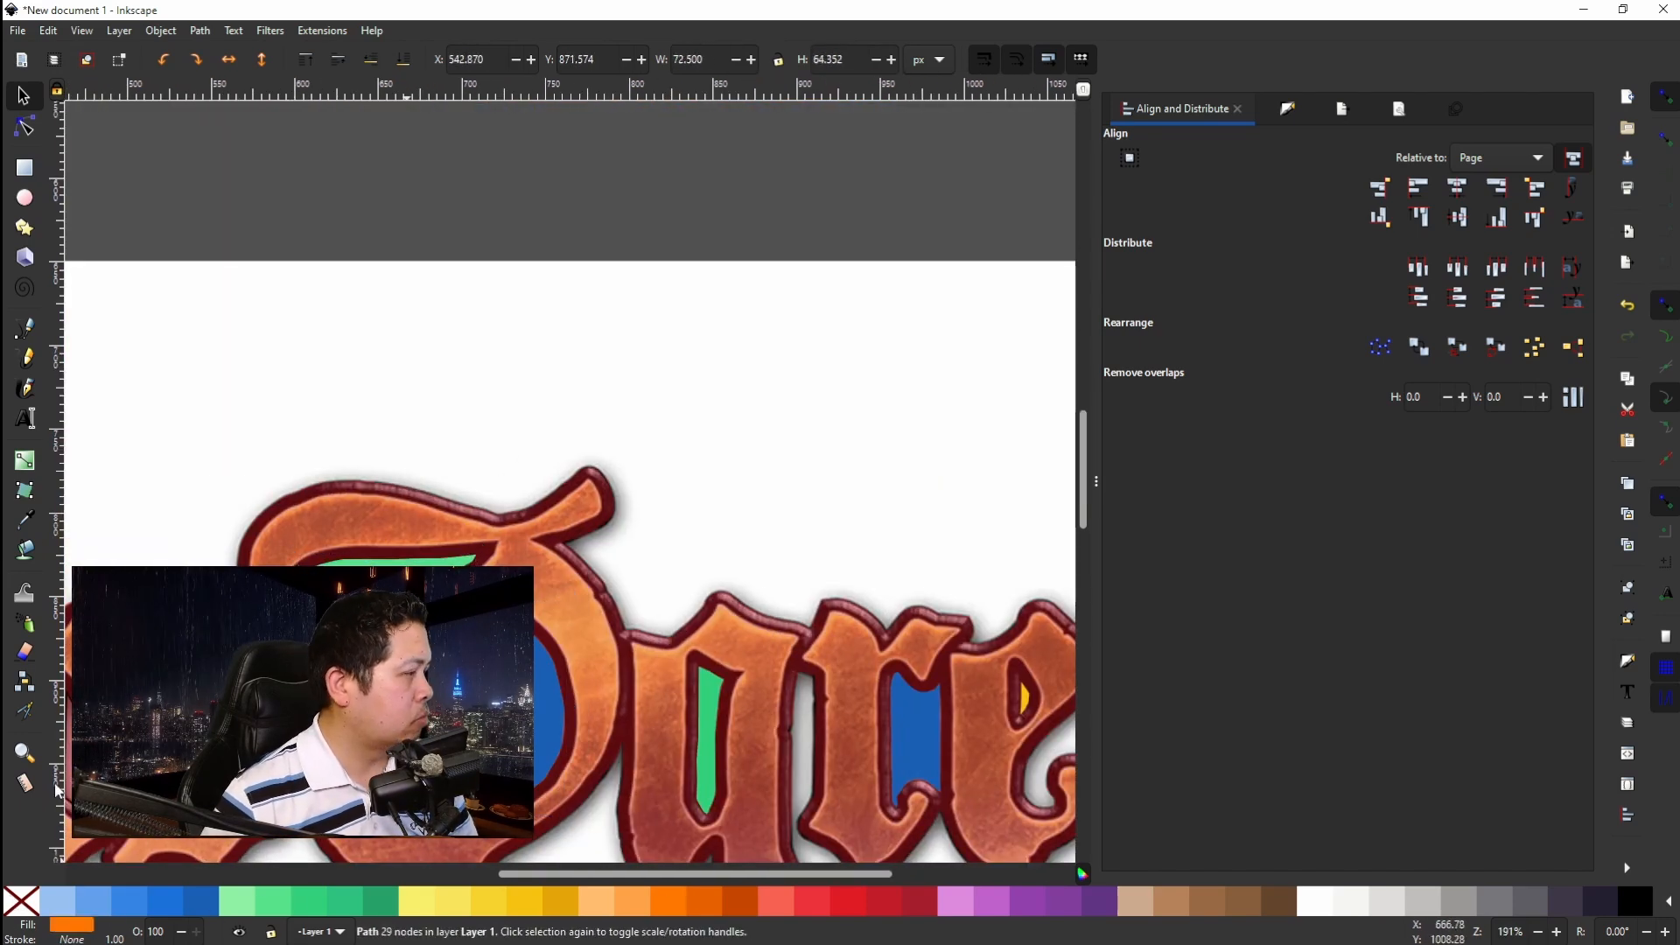
# Fill the c–s opening with green, the i–c gap with light yellow and the t–i opening with blue, all without strokes.
pyautogui.hscroll(-9, 276, 711)
pyautogui.click(433, 695)
pyautogui.click(327, 894)
pyautogui.click(313, 734)
pyautogui.click(452, 901)
pyautogui.click(191, 700)
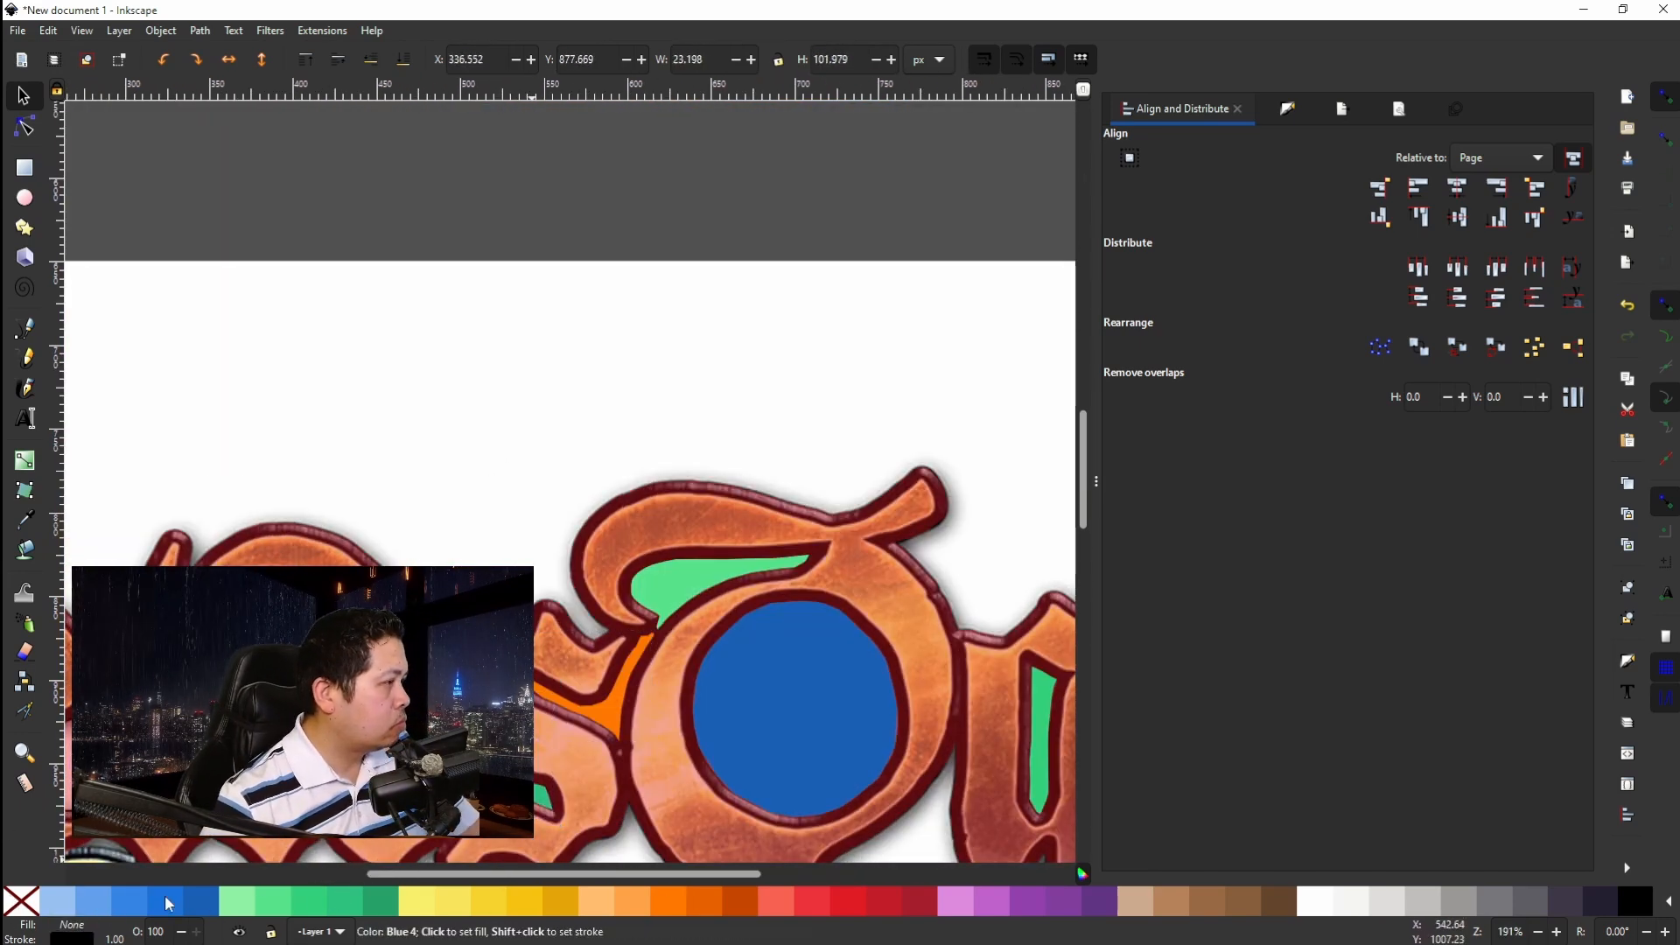
pyautogui.click(165, 900)
# Fill the opening between the first c and the t with orange and the triangular a–c gap with green, without strokes.
pyautogui.hscroll(-11, 472, 700)
pyautogui.click(473, 700)
pyautogui.keyDown('shift'); pyautogui.click(21, 901); pyautogui.keyUp('shift')
pyautogui.scroll(-6, 476, 700)
pyautogui.click(358, 634)
pyautogui.click(364, 894)
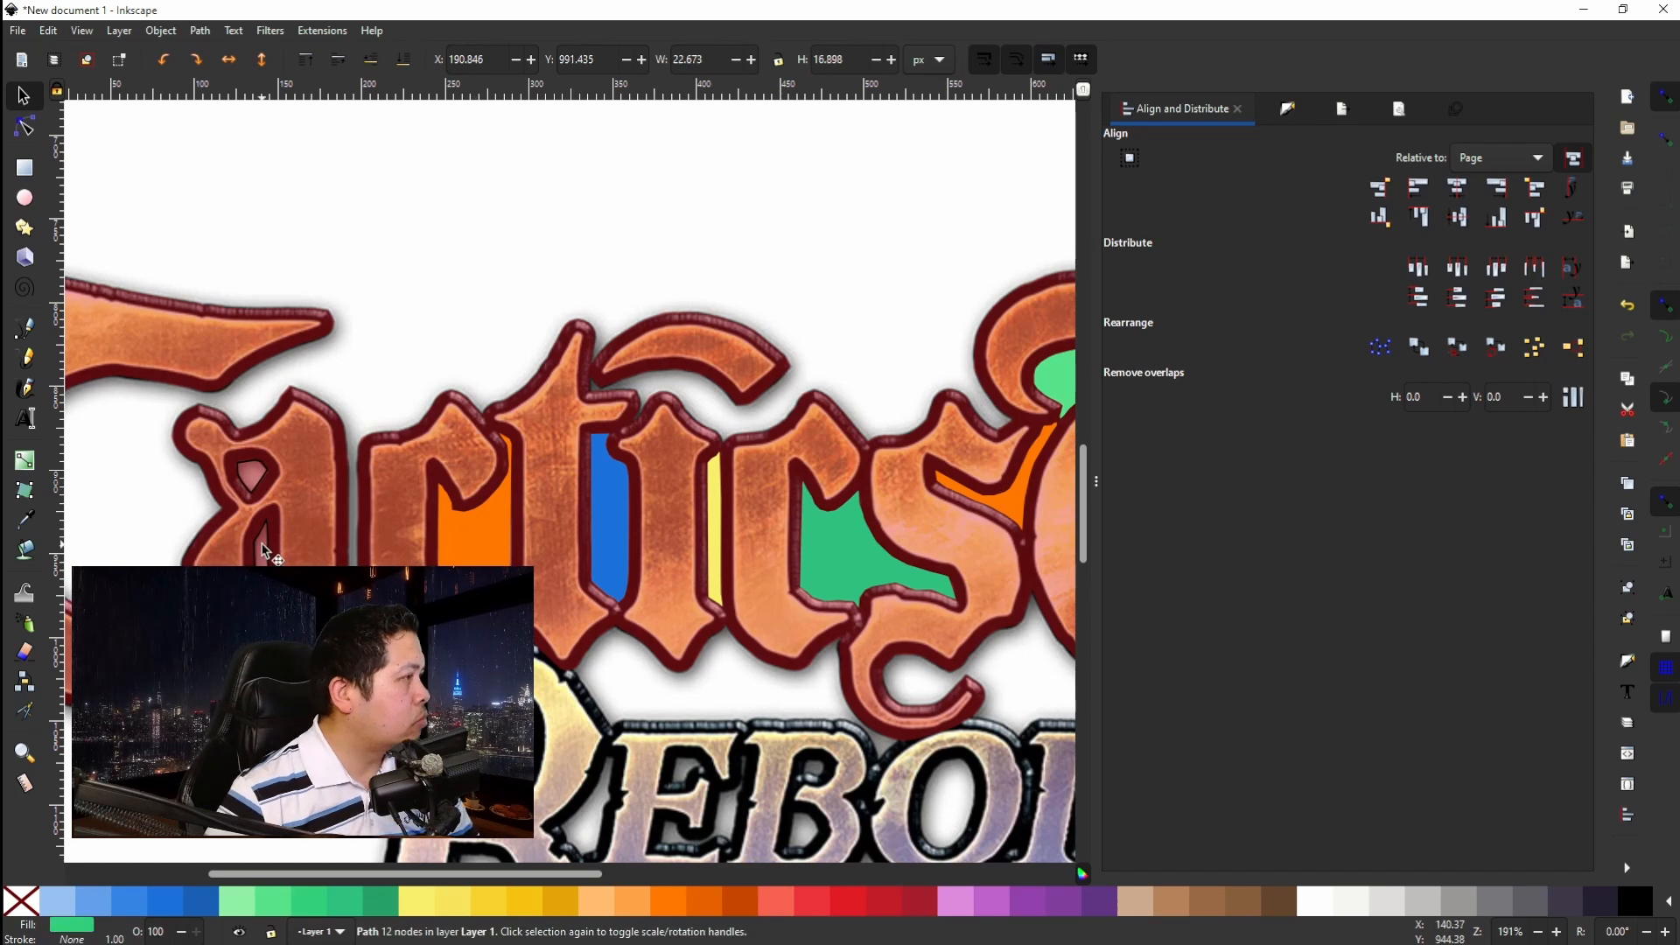
# Fill the a's lower opening with blue and its upper opening with light green, both without a stroke.
pyautogui.click(260, 544)
pyautogui.click(129, 900)
pyautogui.click(254, 475)
pyautogui.click(236, 900)
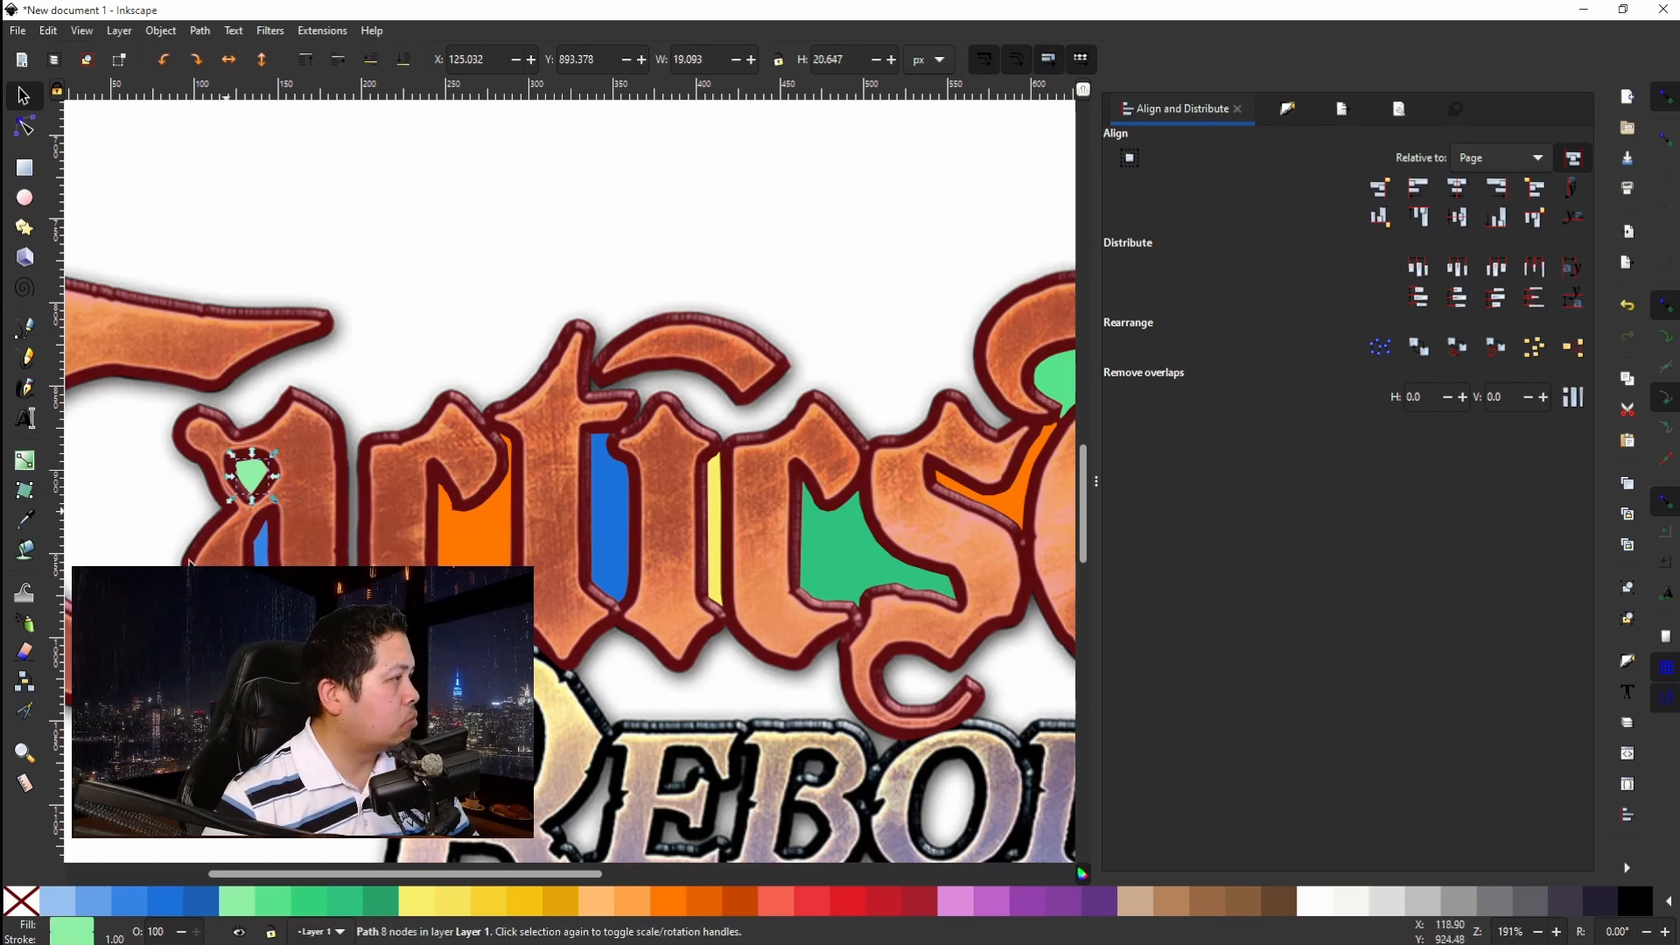
pyautogui.keyDown('shift'); pyautogui.click(23, 908); pyautogui.keyUp('shift')
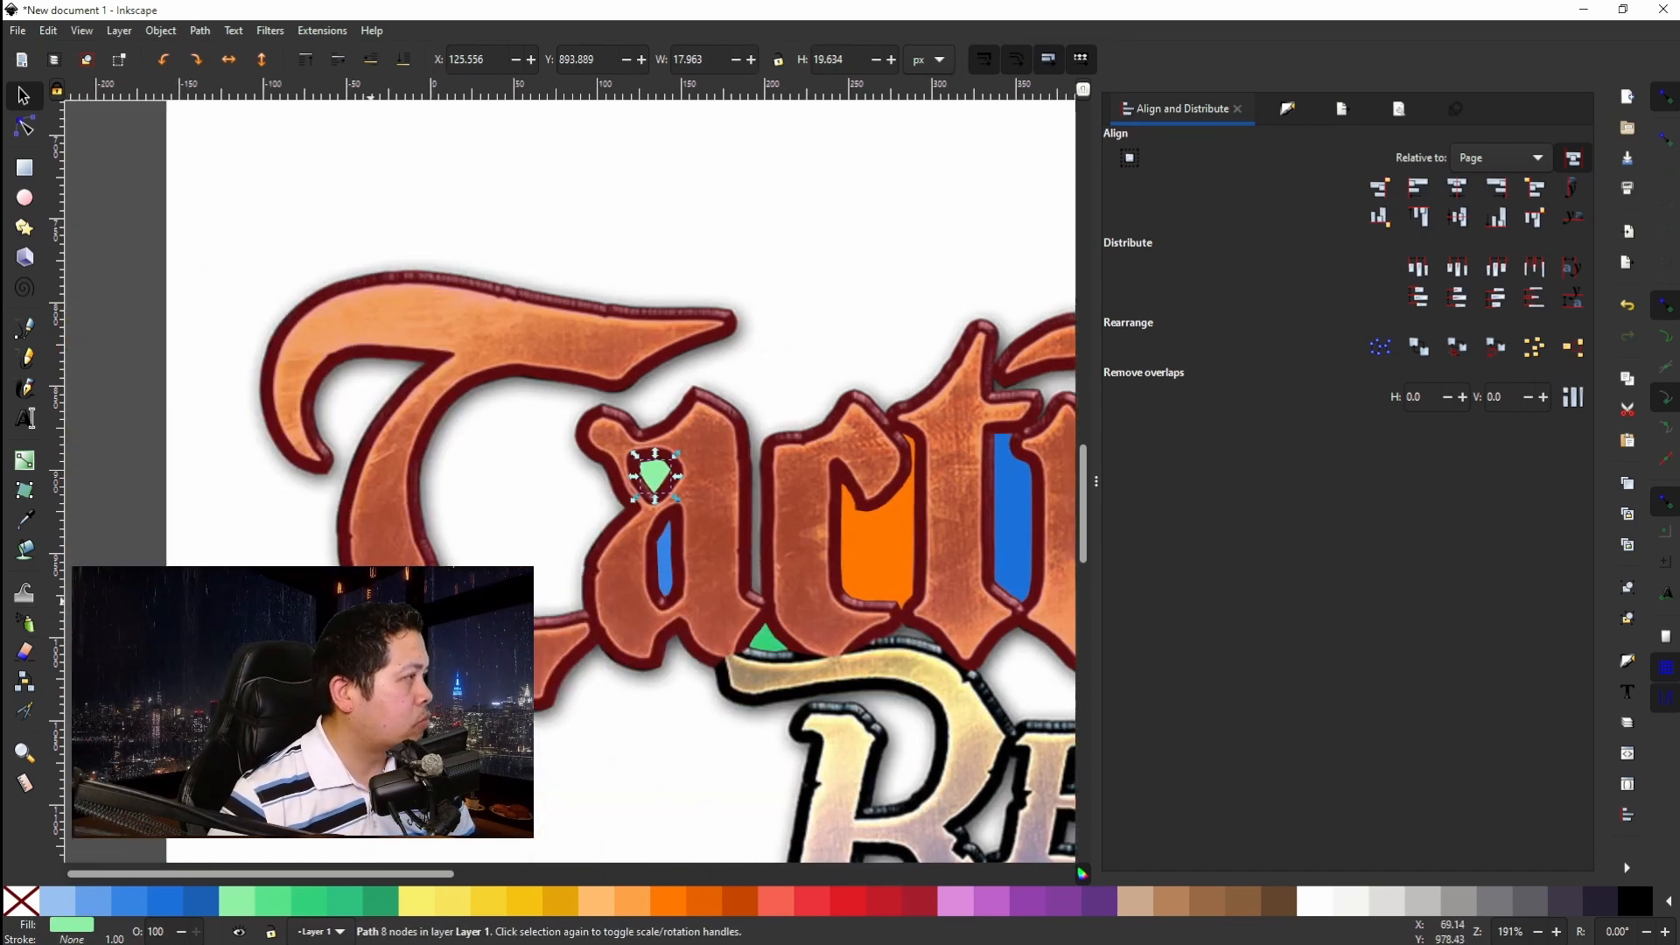
# Set the opacity of the red Tactics Ogre lettering outline to 100.
pyautogui.hscroll(-10, 568, 482)
pyautogui.hscroll(10, 452, 564)
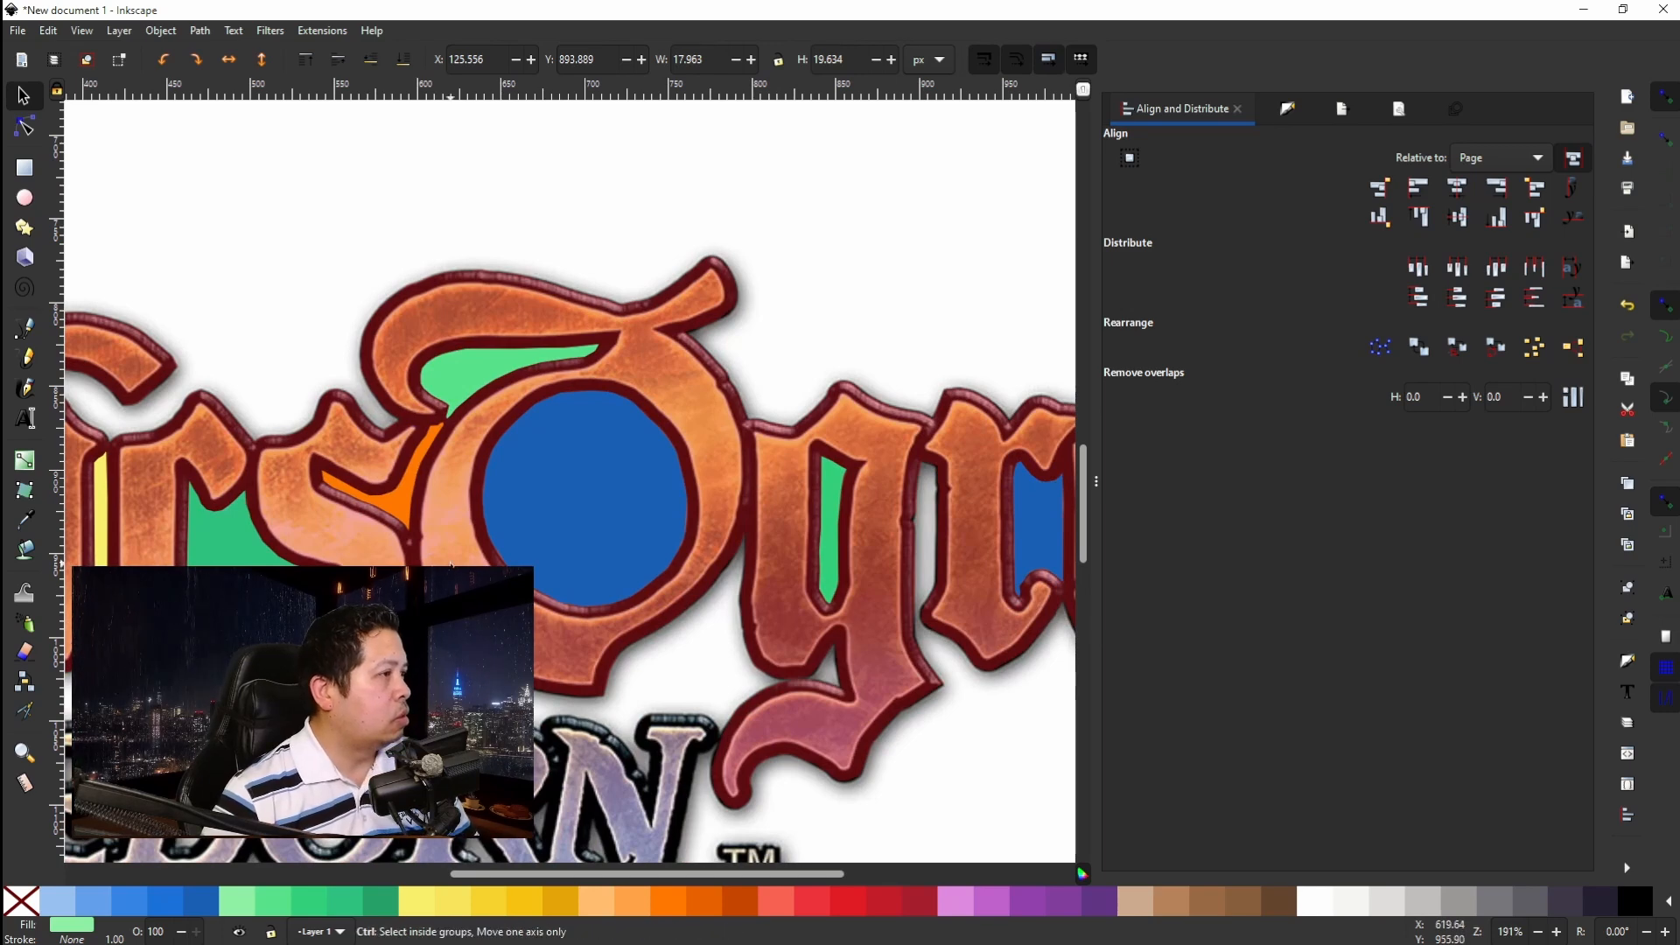
pyautogui.scroll(-3, 453, 564)
pyautogui.scroll(1, 452, 564)
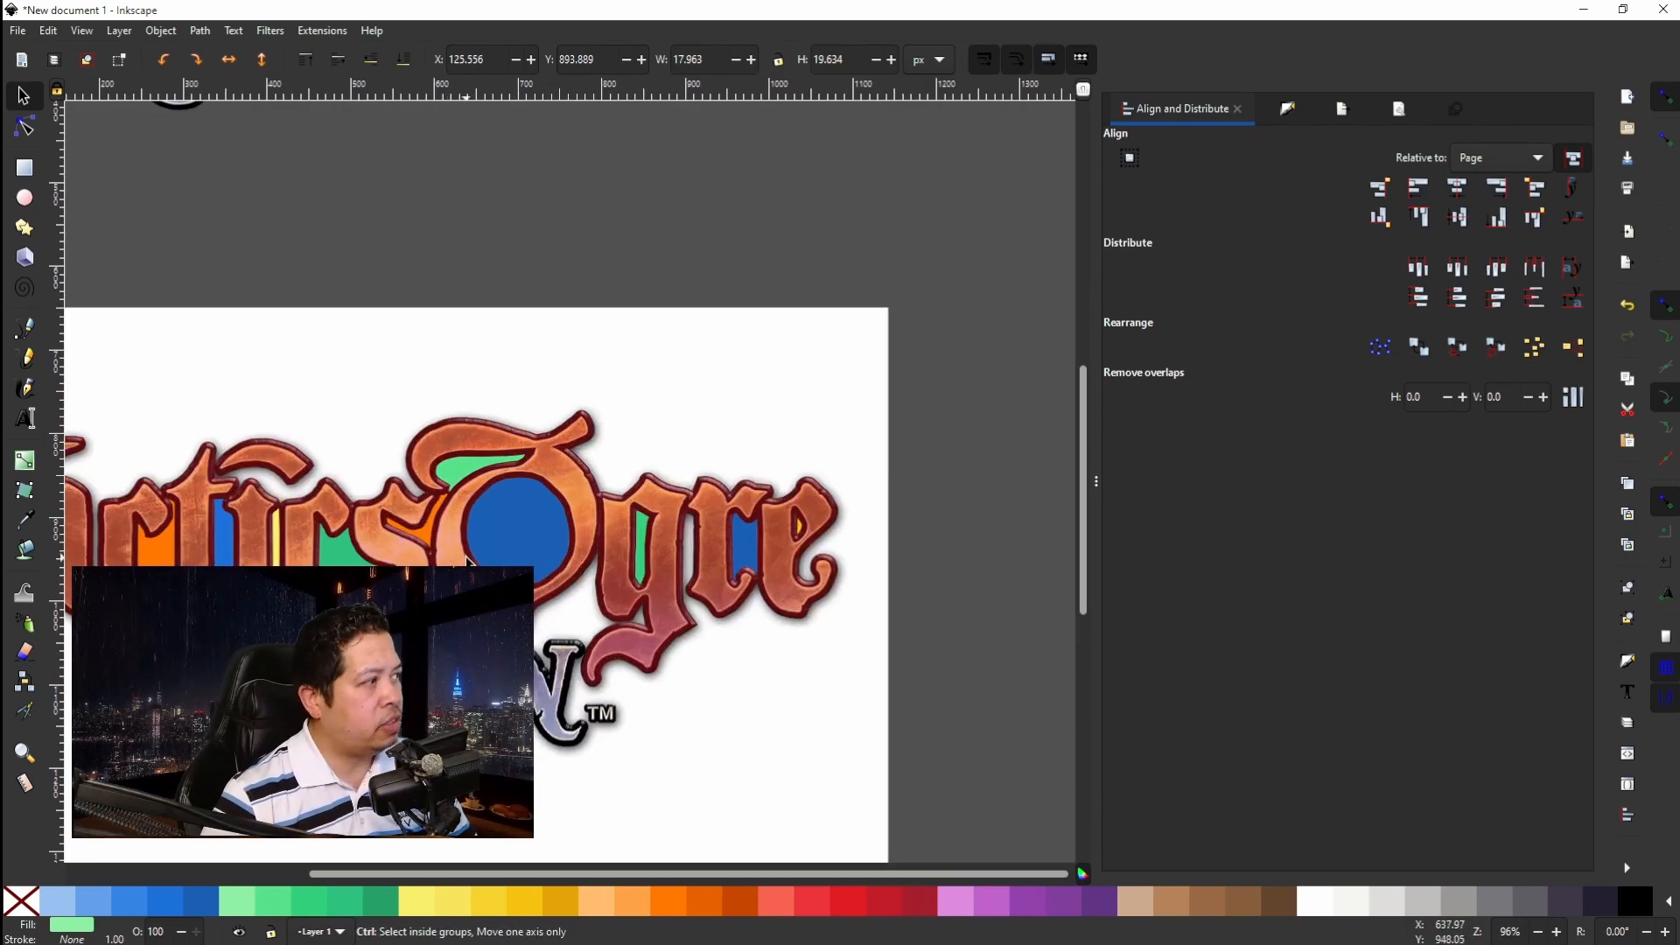
pyautogui.hscroll(-10, 470, 562)
pyautogui.click(481, 453)
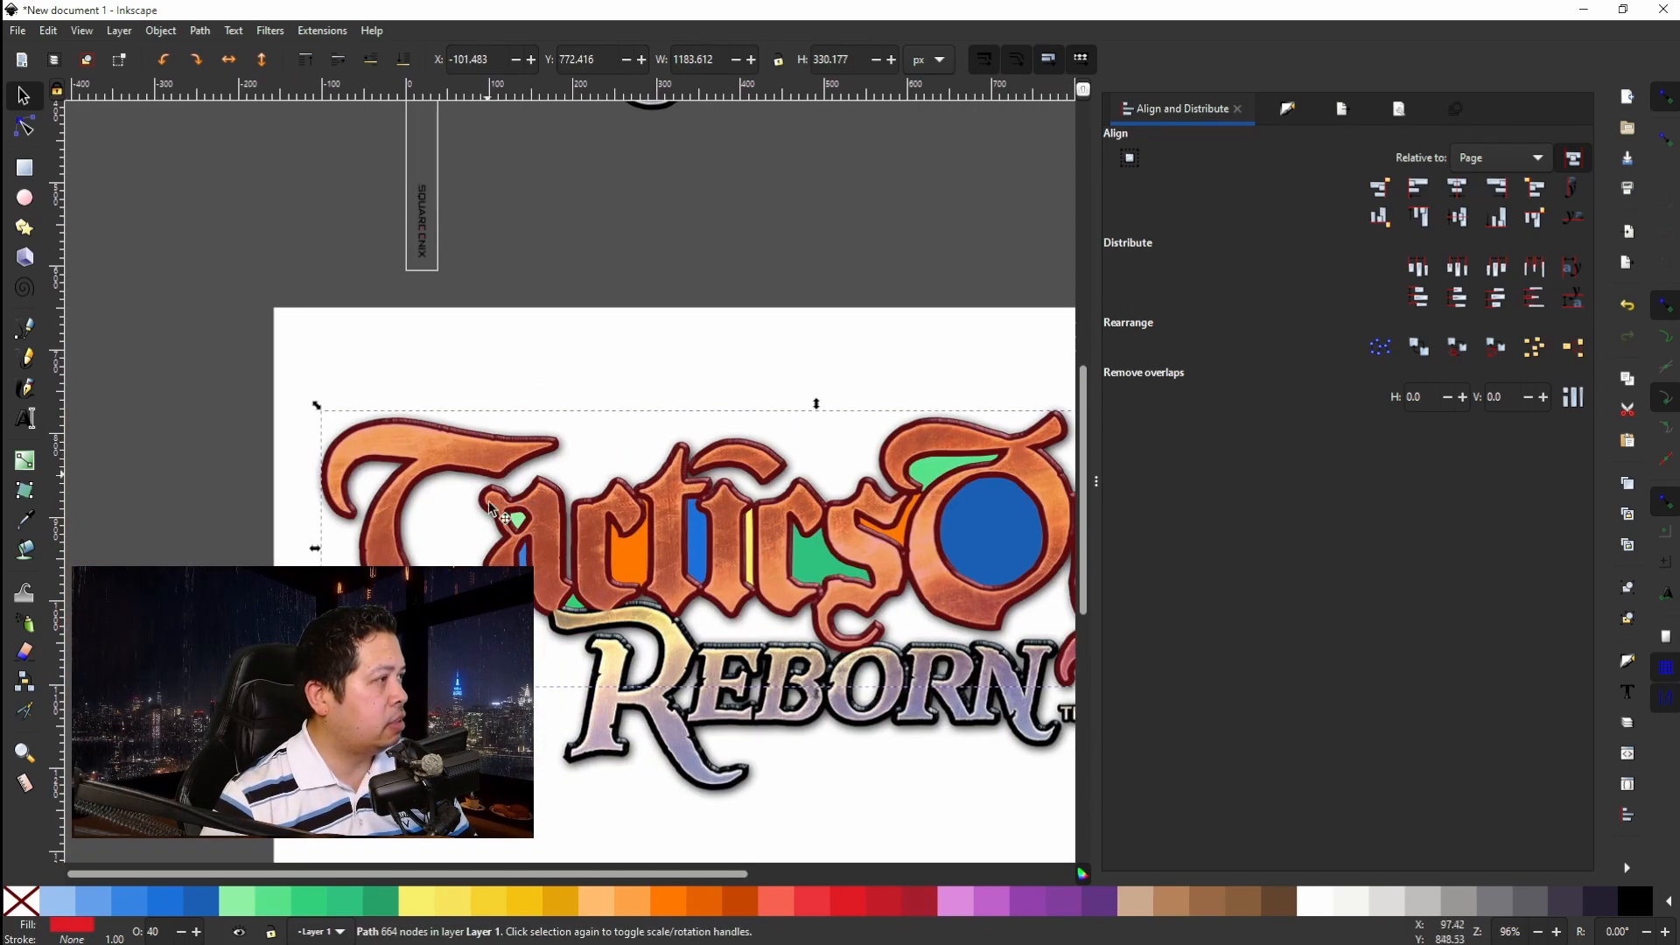
pyautogui.moveTo(165, 931); pyautogui.dragTo(122, 917)
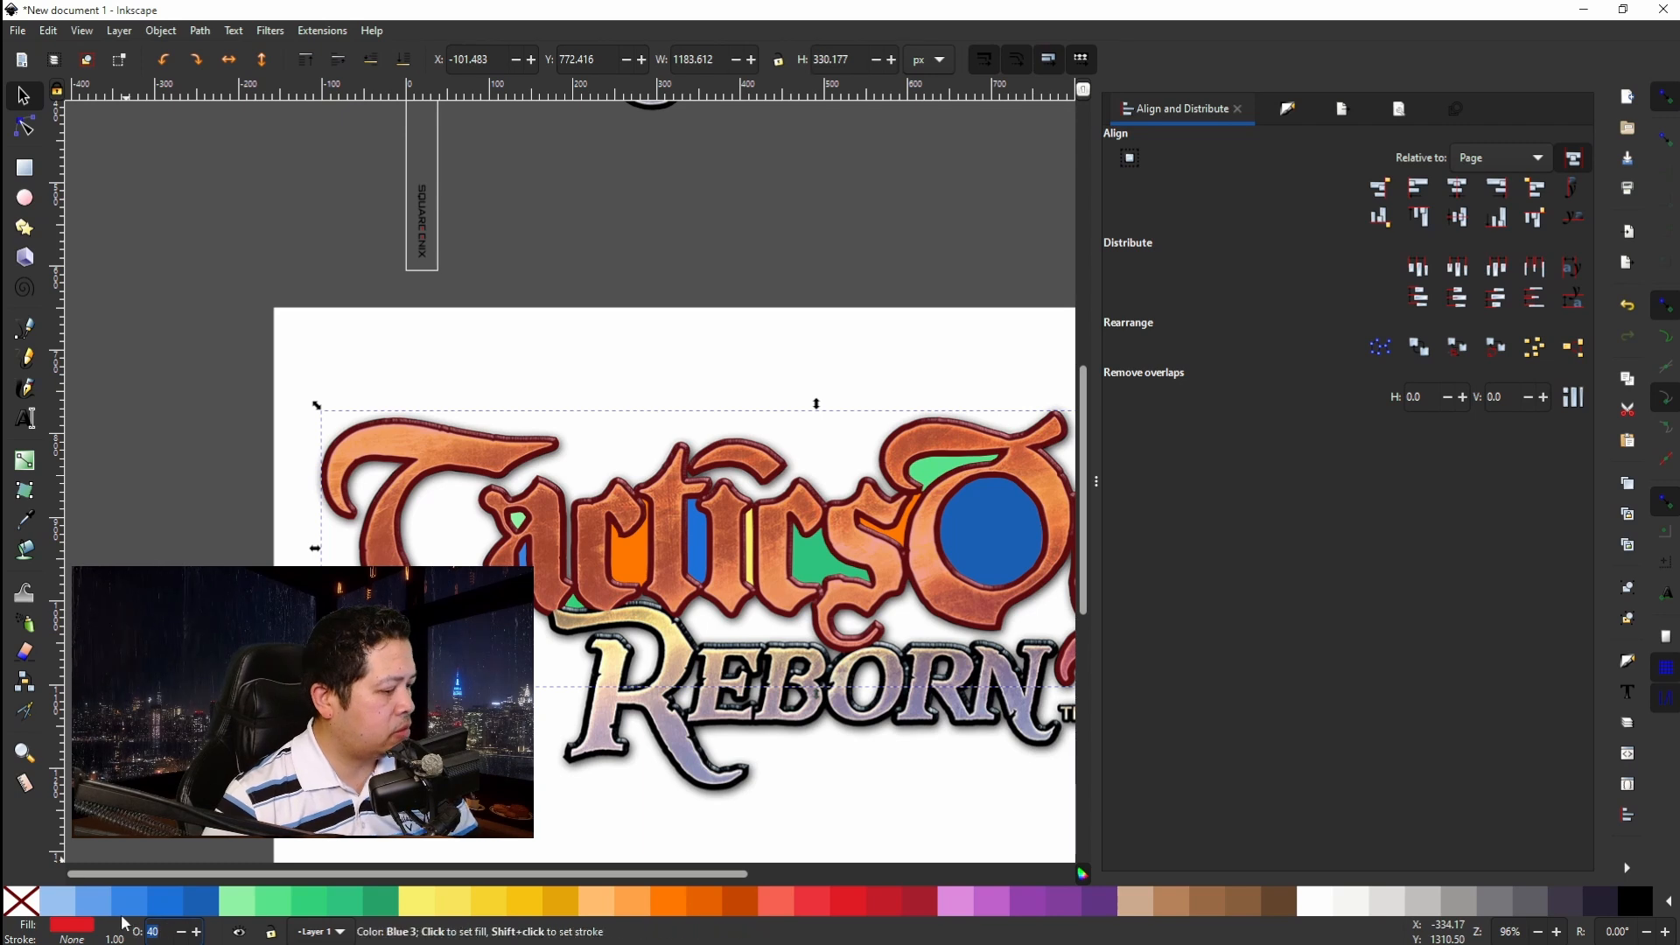
pyautogui.write('100')
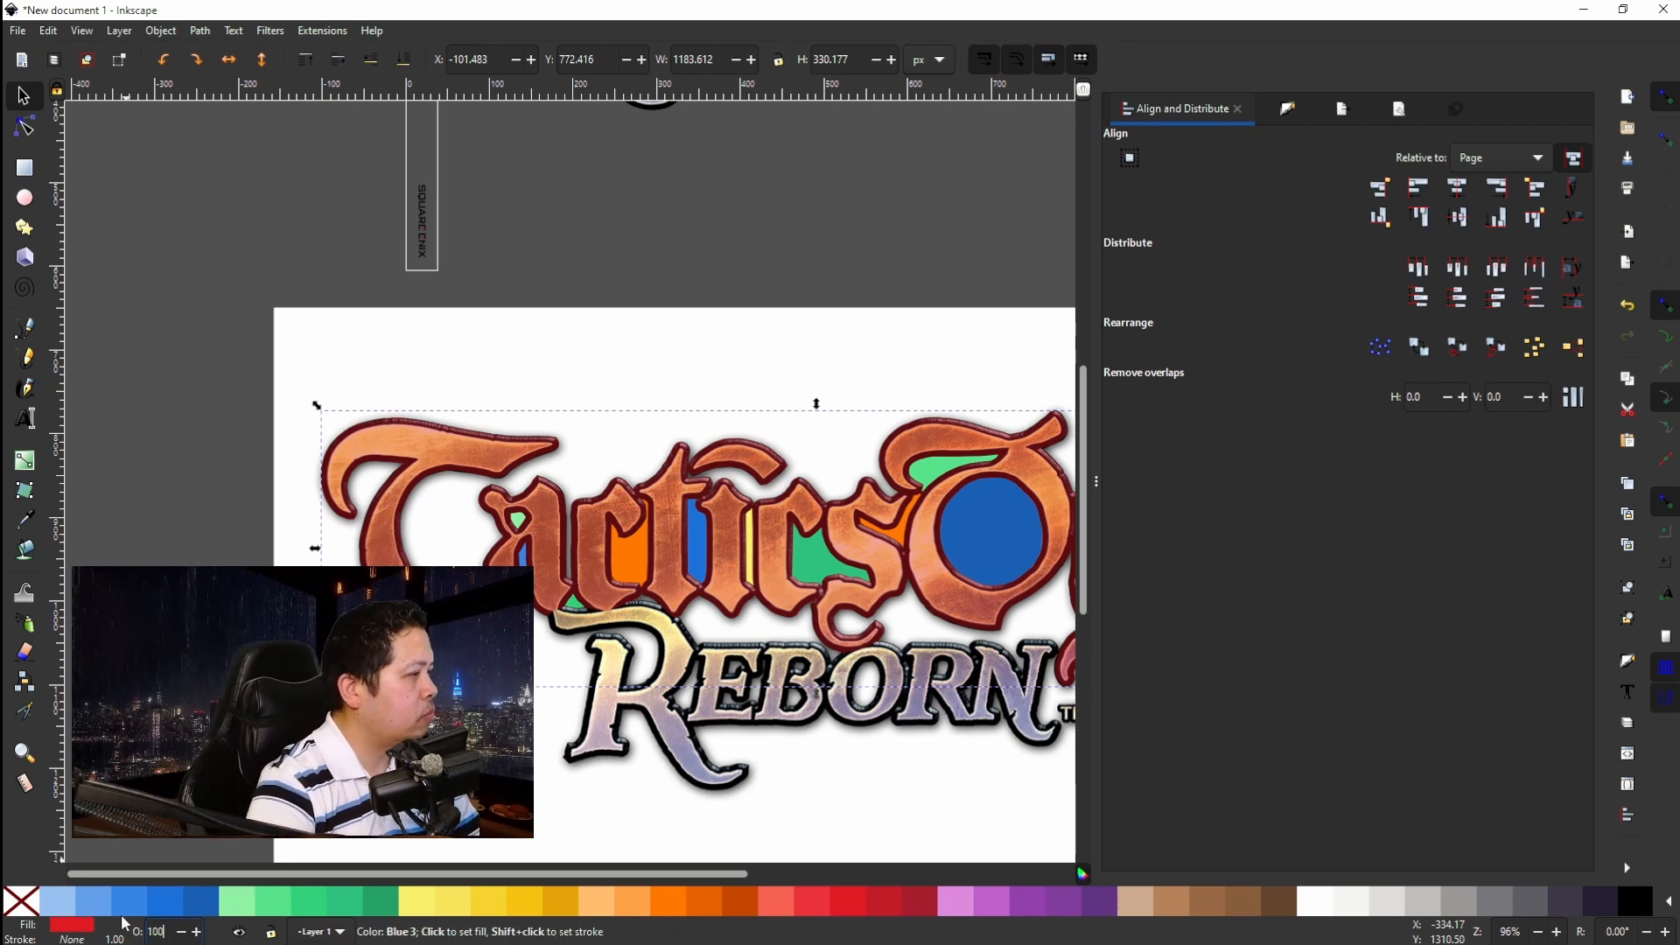
pyautogui.press('Return')
# Subtract the a's light green upper opening from the red lettering outline.
pyautogui.moveTo(141, 873); pyautogui.dragTo(354, 875)
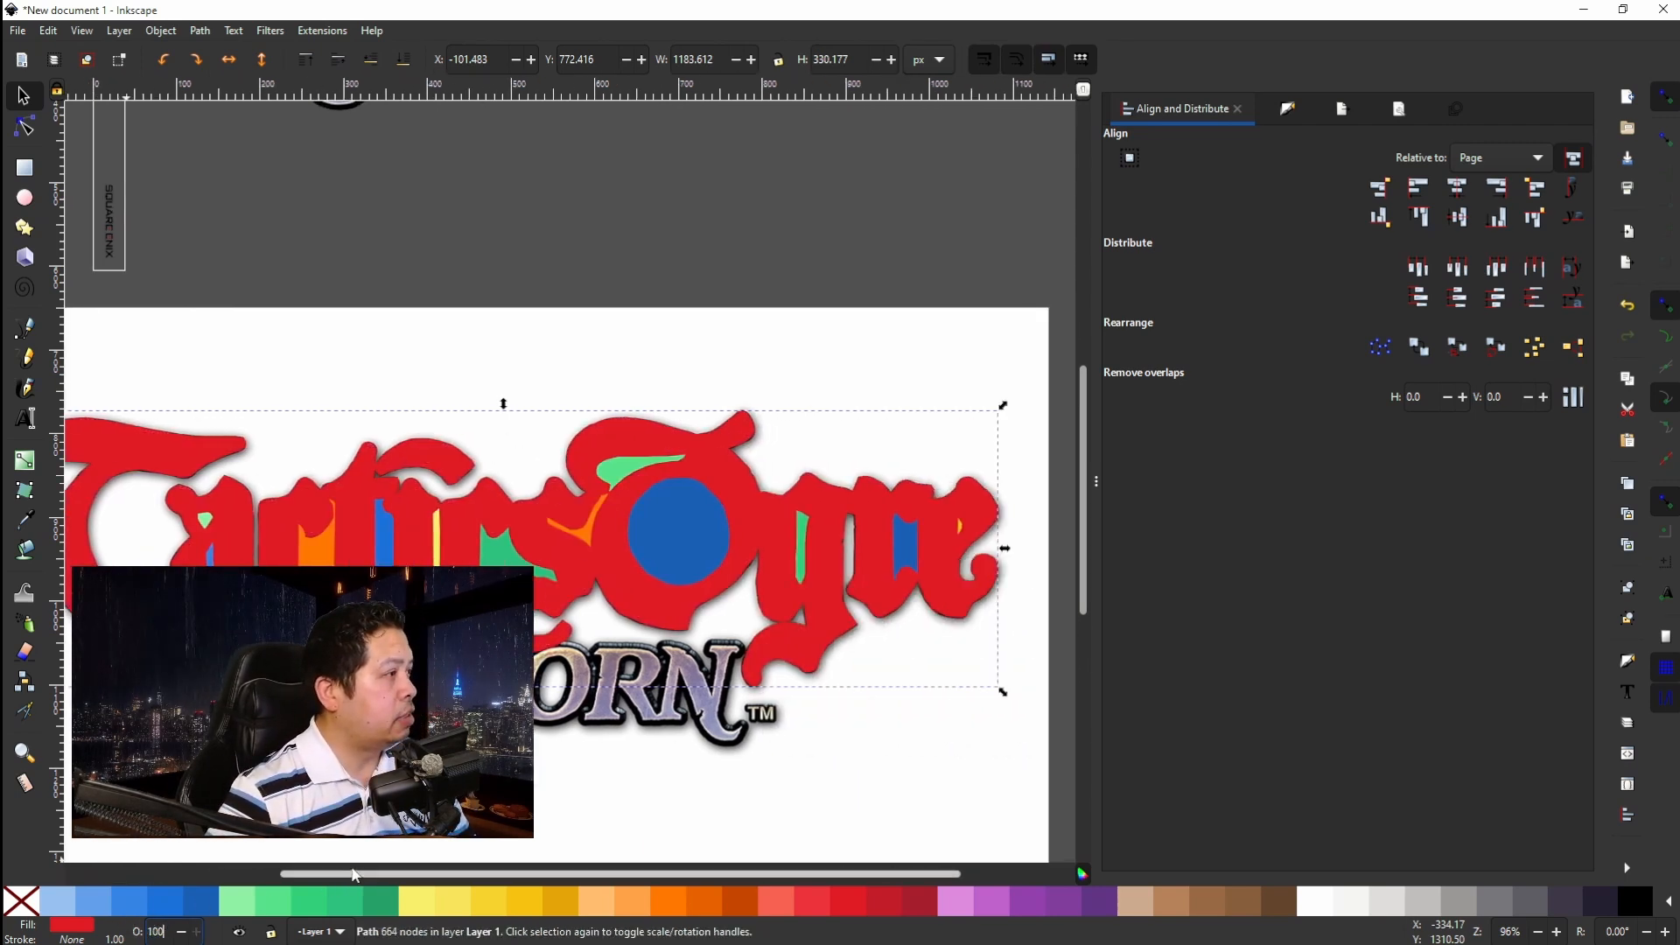
pyautogui.hscroll(-5, 376, 853)
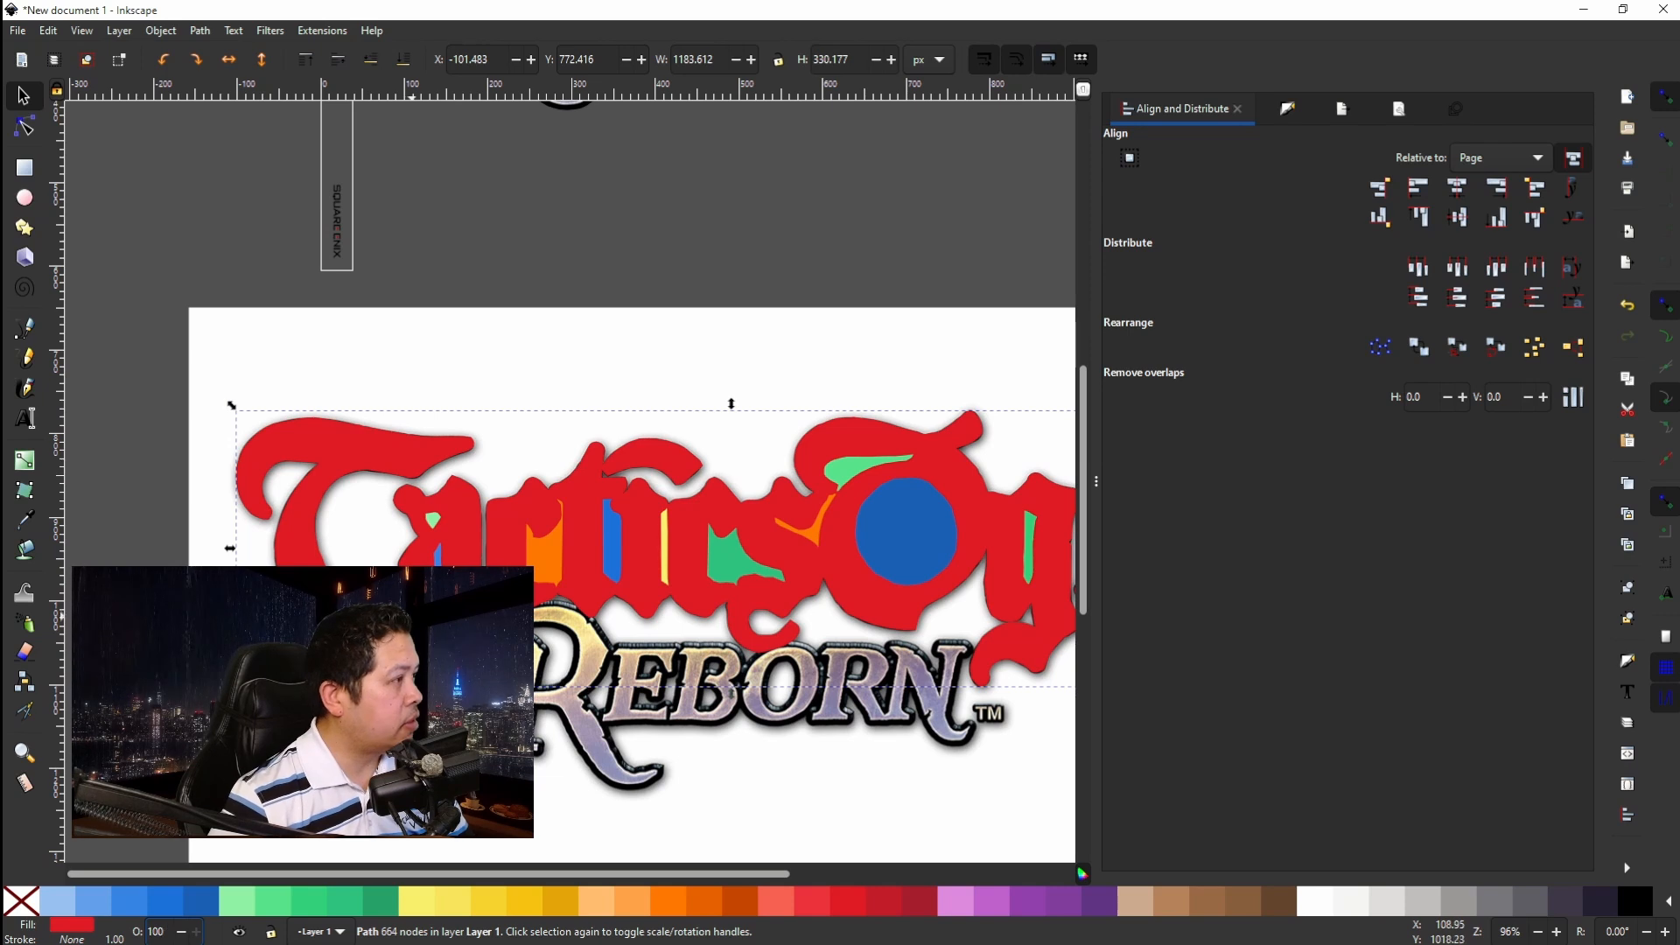
pyautogui.keyDown('shift'); pyautogui.click(435, 523); pyautogui.keyUp('shift')
pyautogui.hotkey('ctrl', '+')
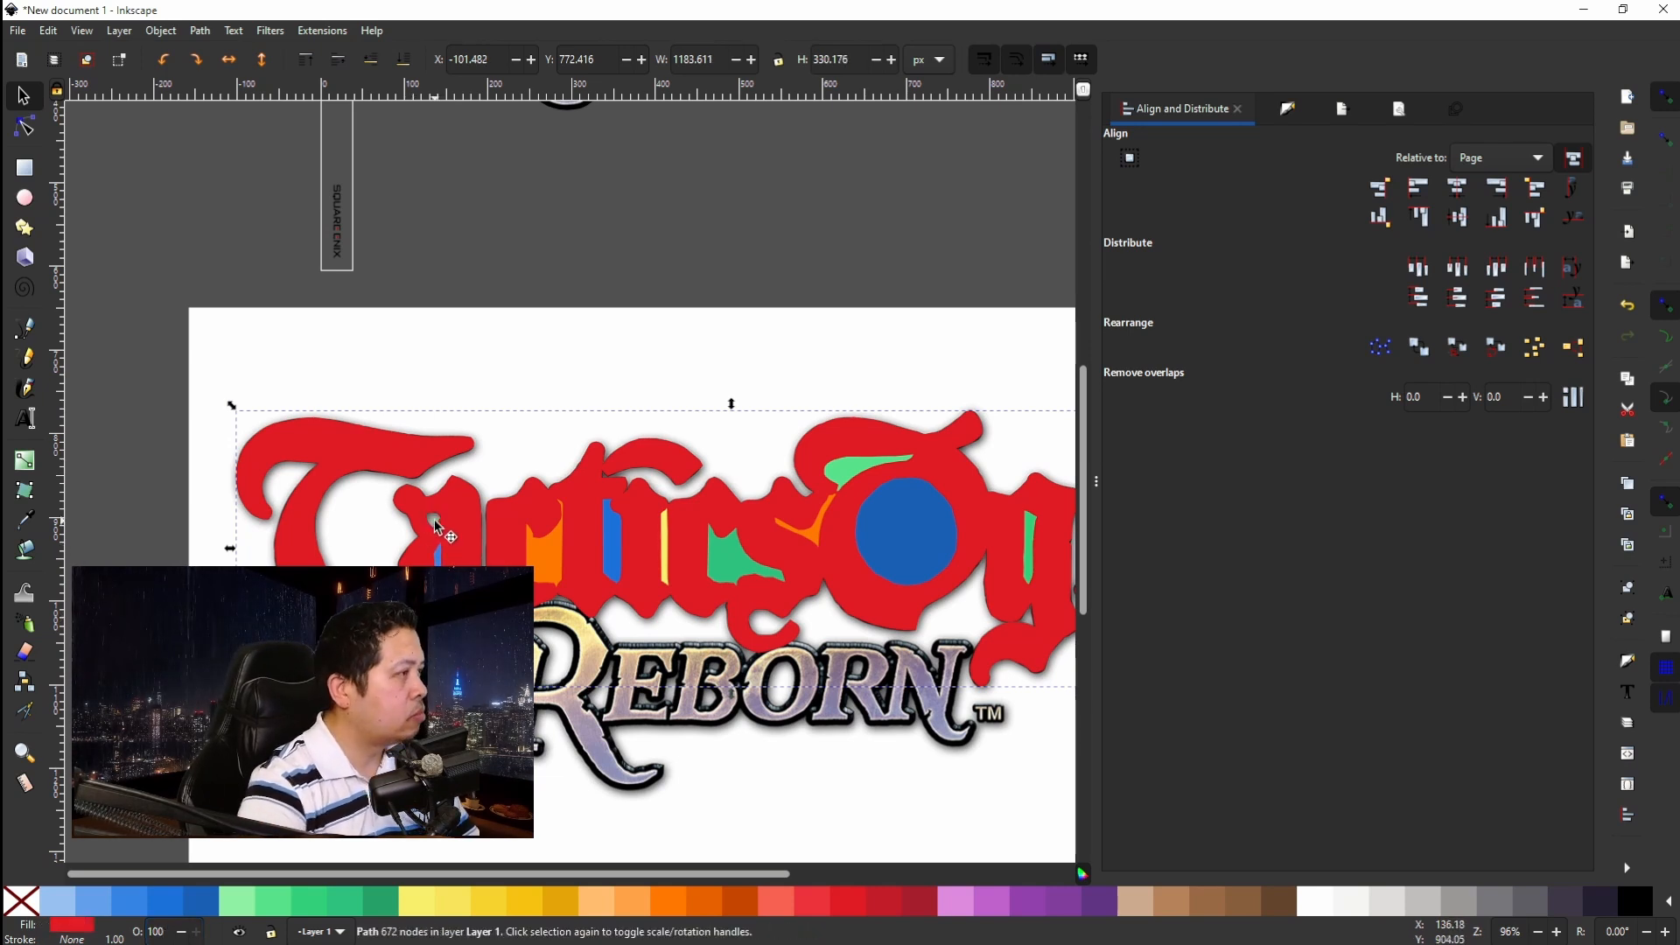
# Try to subtract the a's blue lower opening and the orange c–t opening together from the red lettering outline.
pyautogui.press('ctrl')
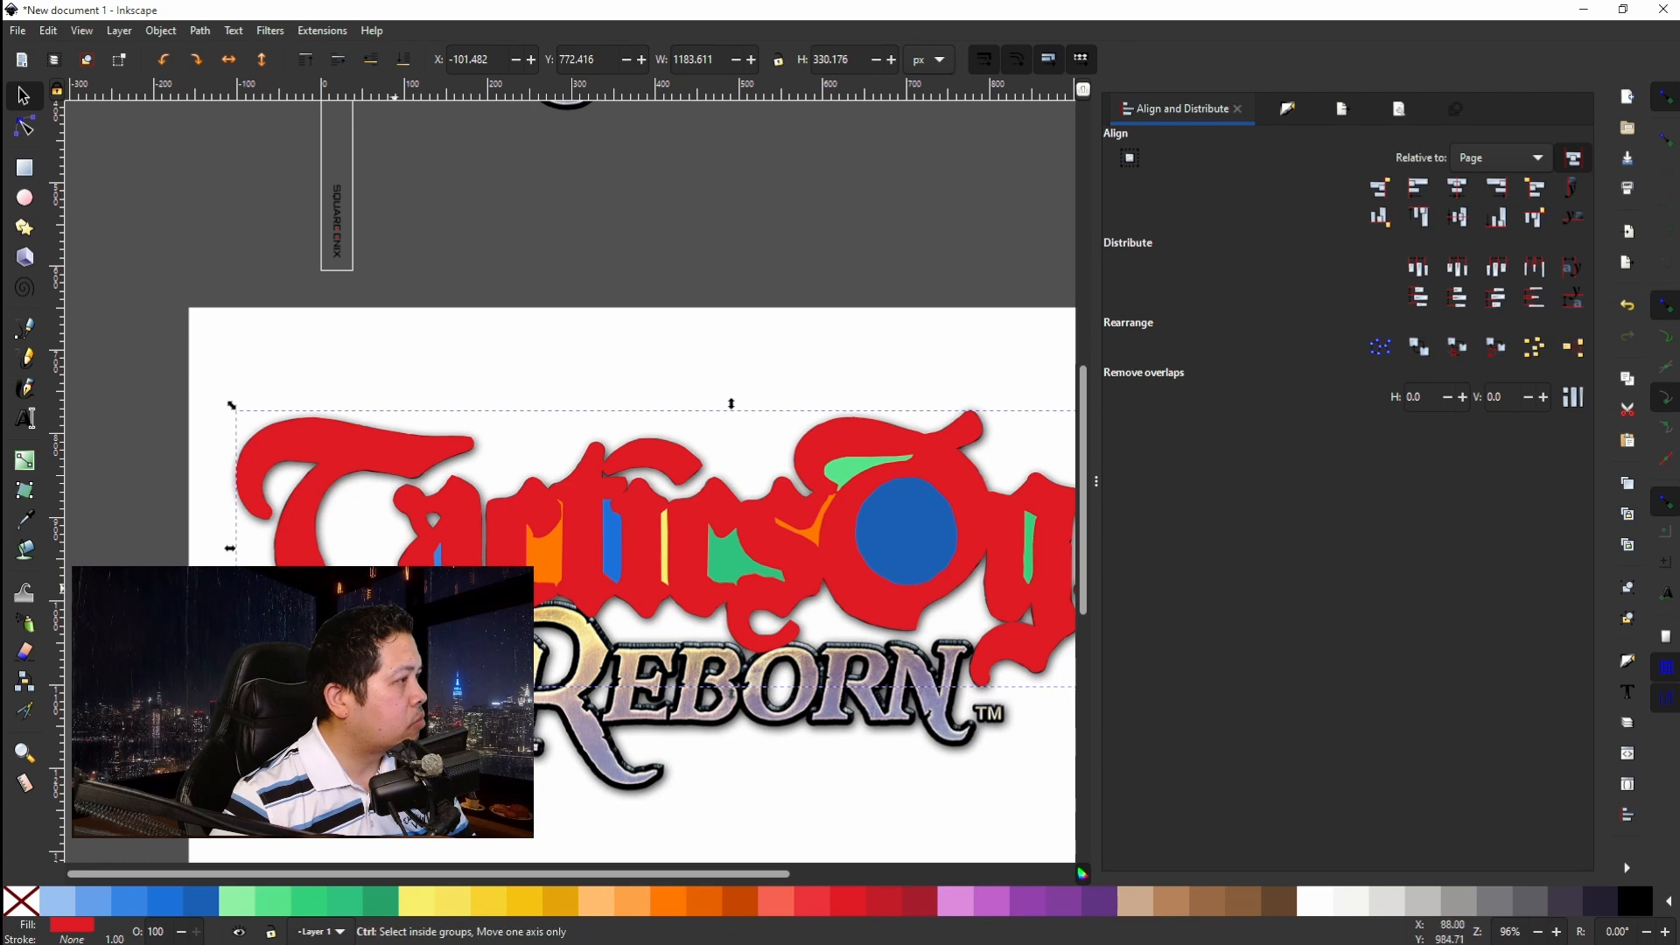
pyautogui.keyDown('ctrl'); pyautogui.click(441, 566); pyautogui.keyUp('ctrl')
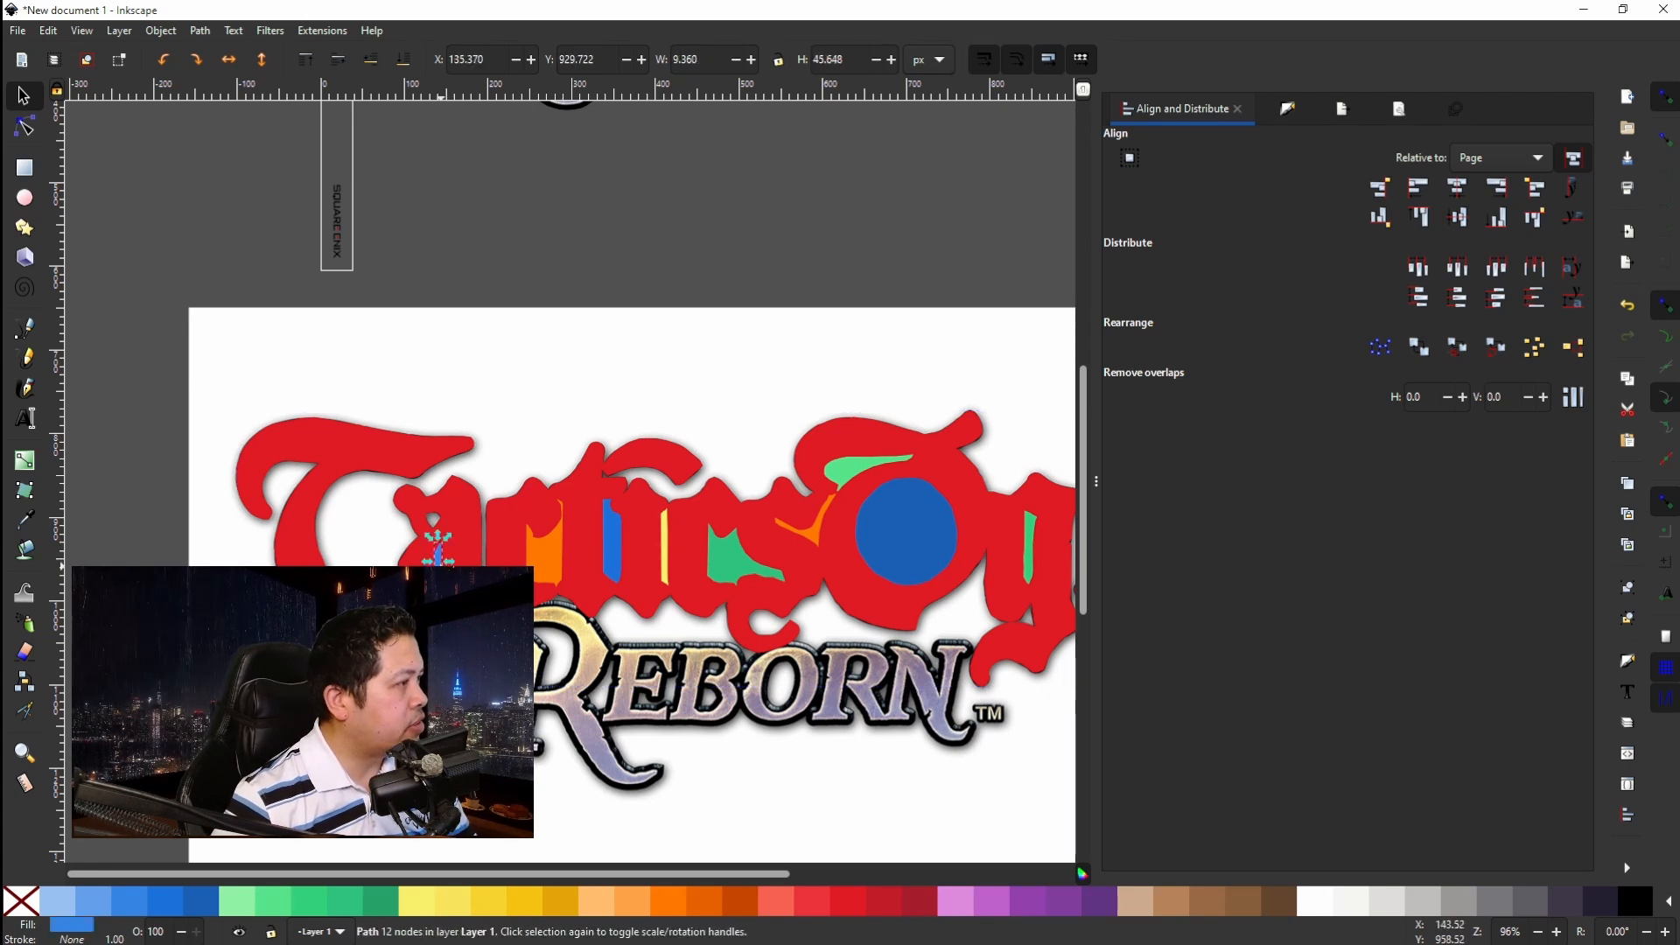
pyautogui.click(464, 541)
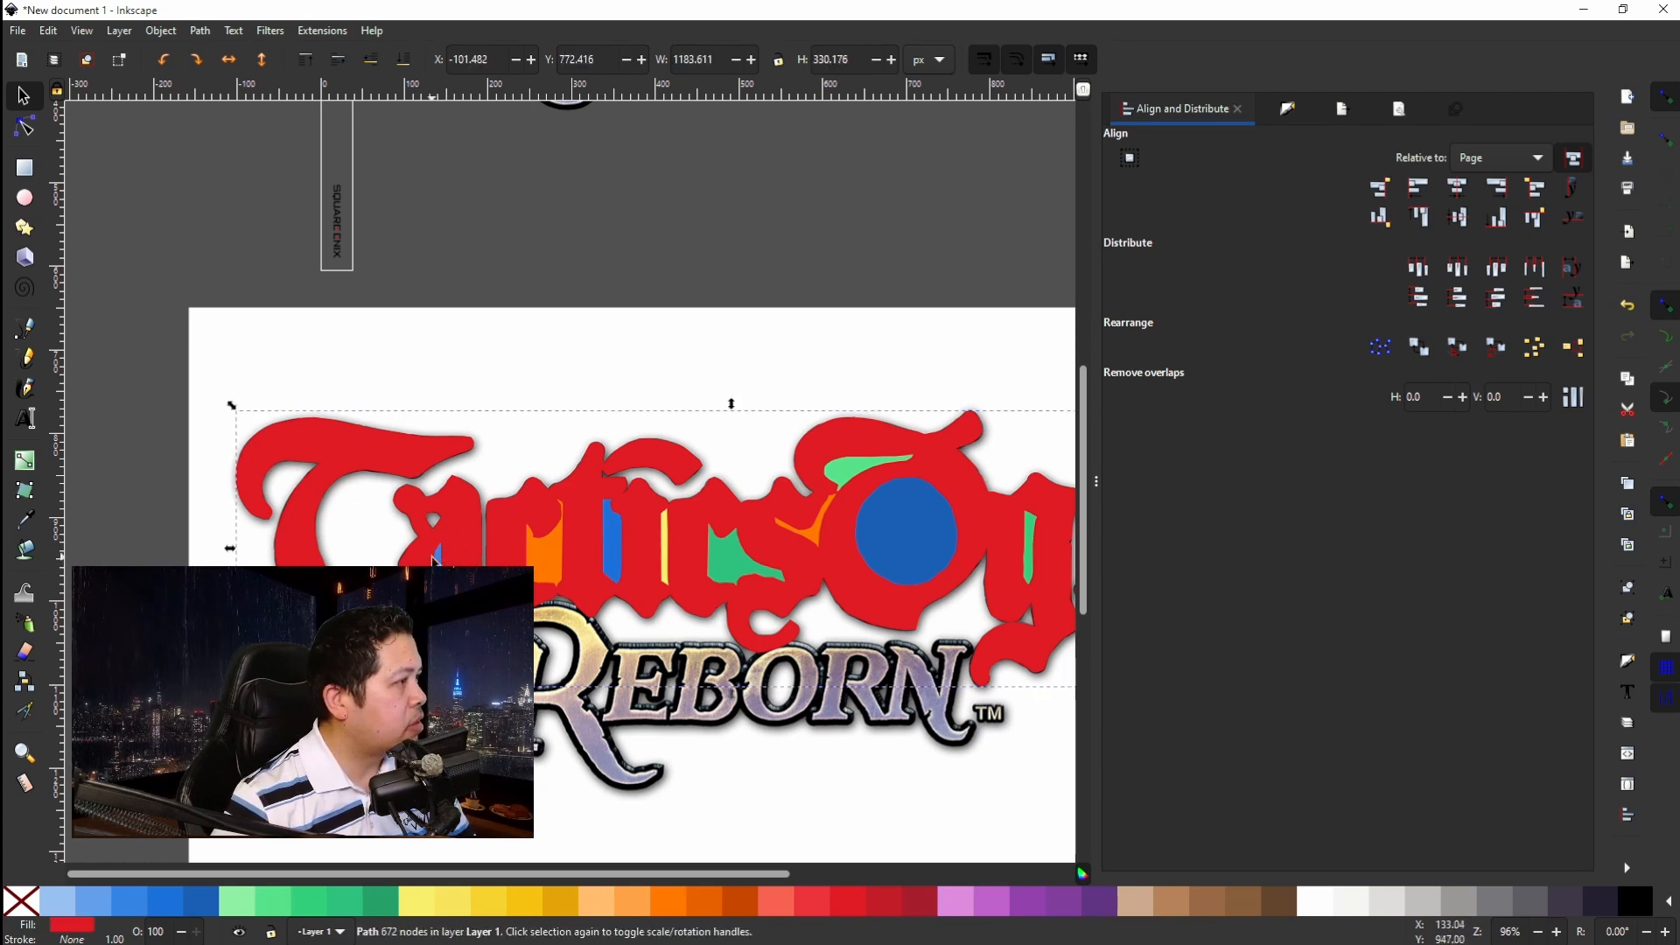
pyautogui.press('shift')
pyautogui.keyDown('shift'); pyautogui.click(441, 567); pyautogui.keyUp('shift')
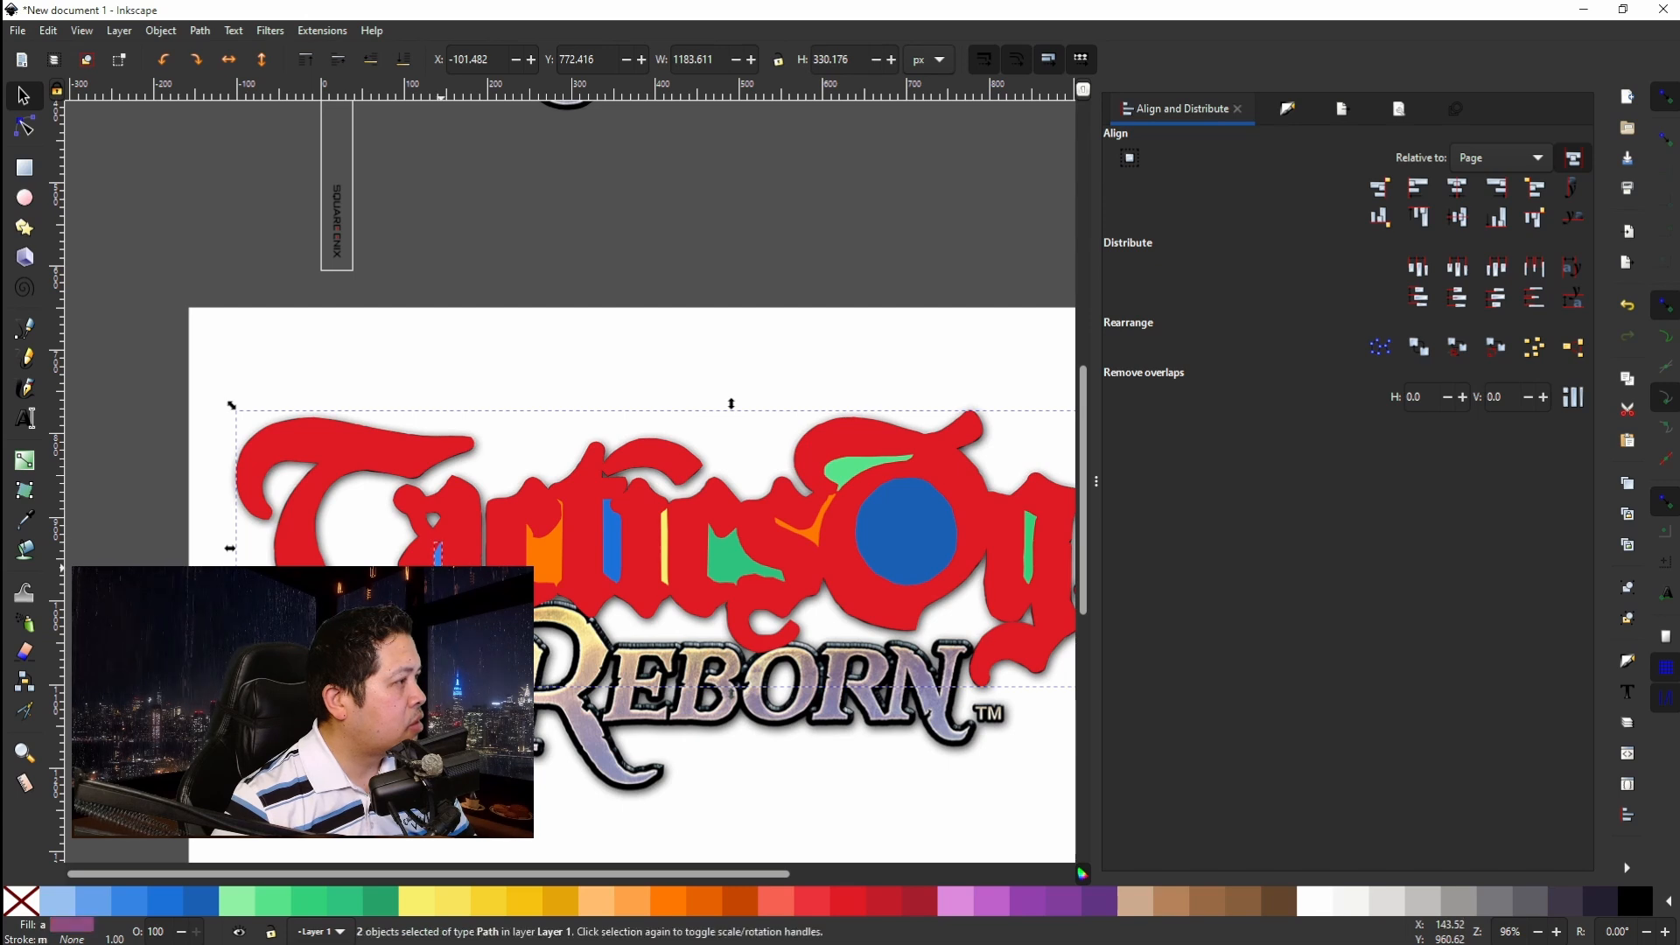
pyautogui.keyDown('shift'); pyautogui.click(543, 560); pyautogui.keyUp('shift')
pyautogui.press('ctrl')
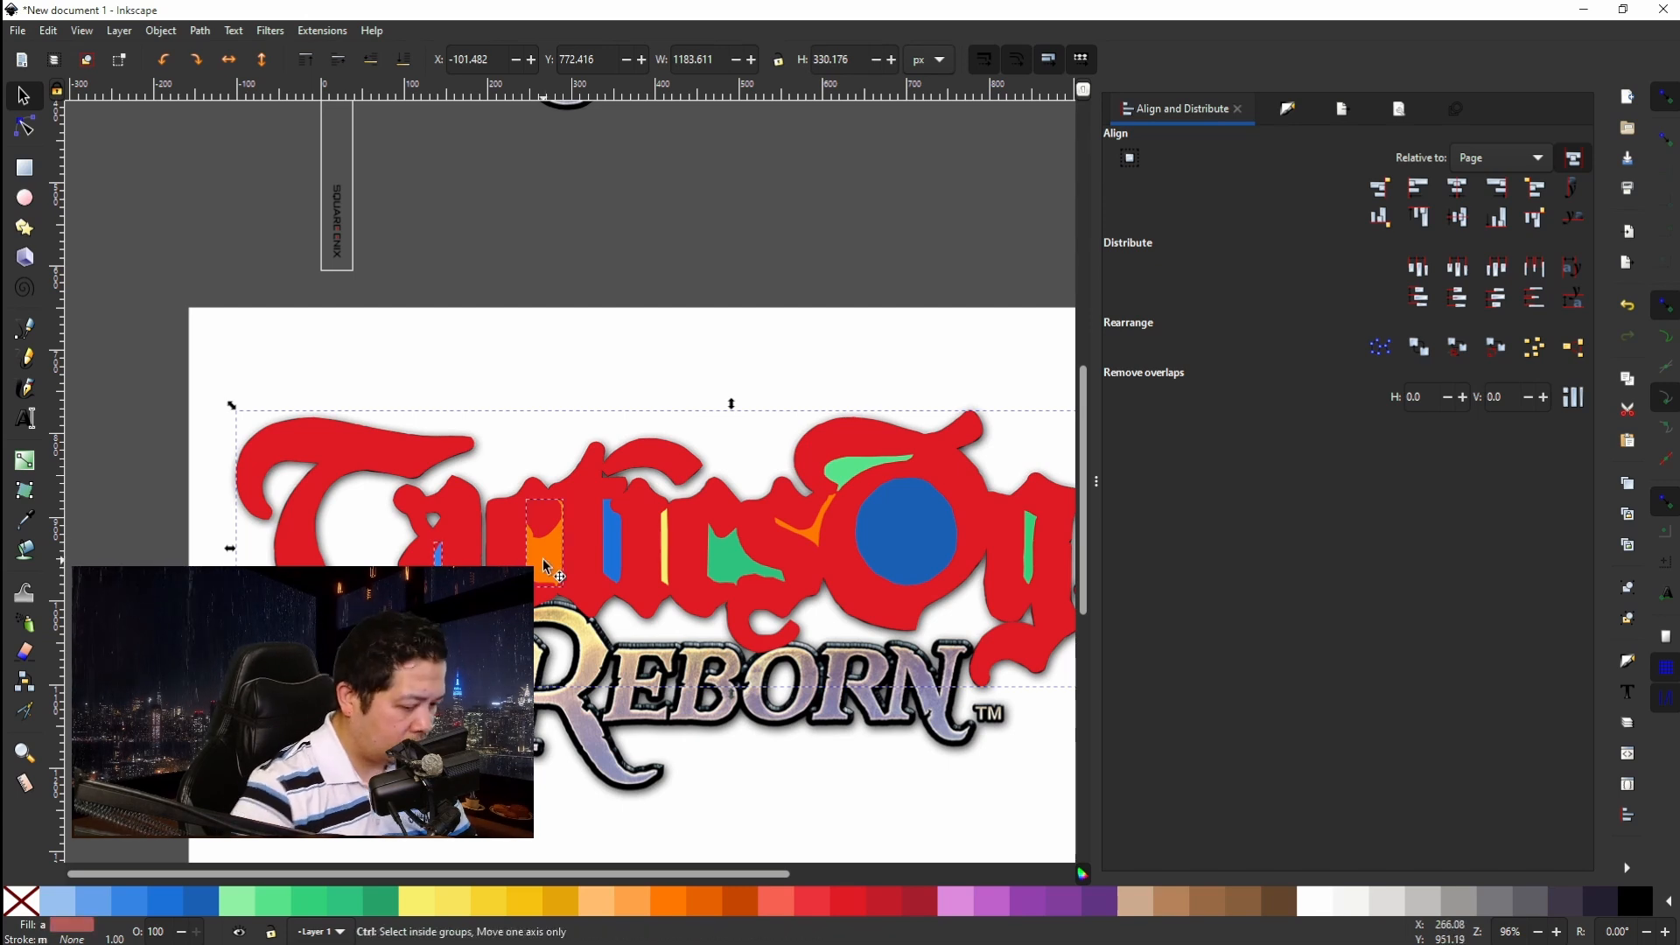
pyautogui.press('Delete')
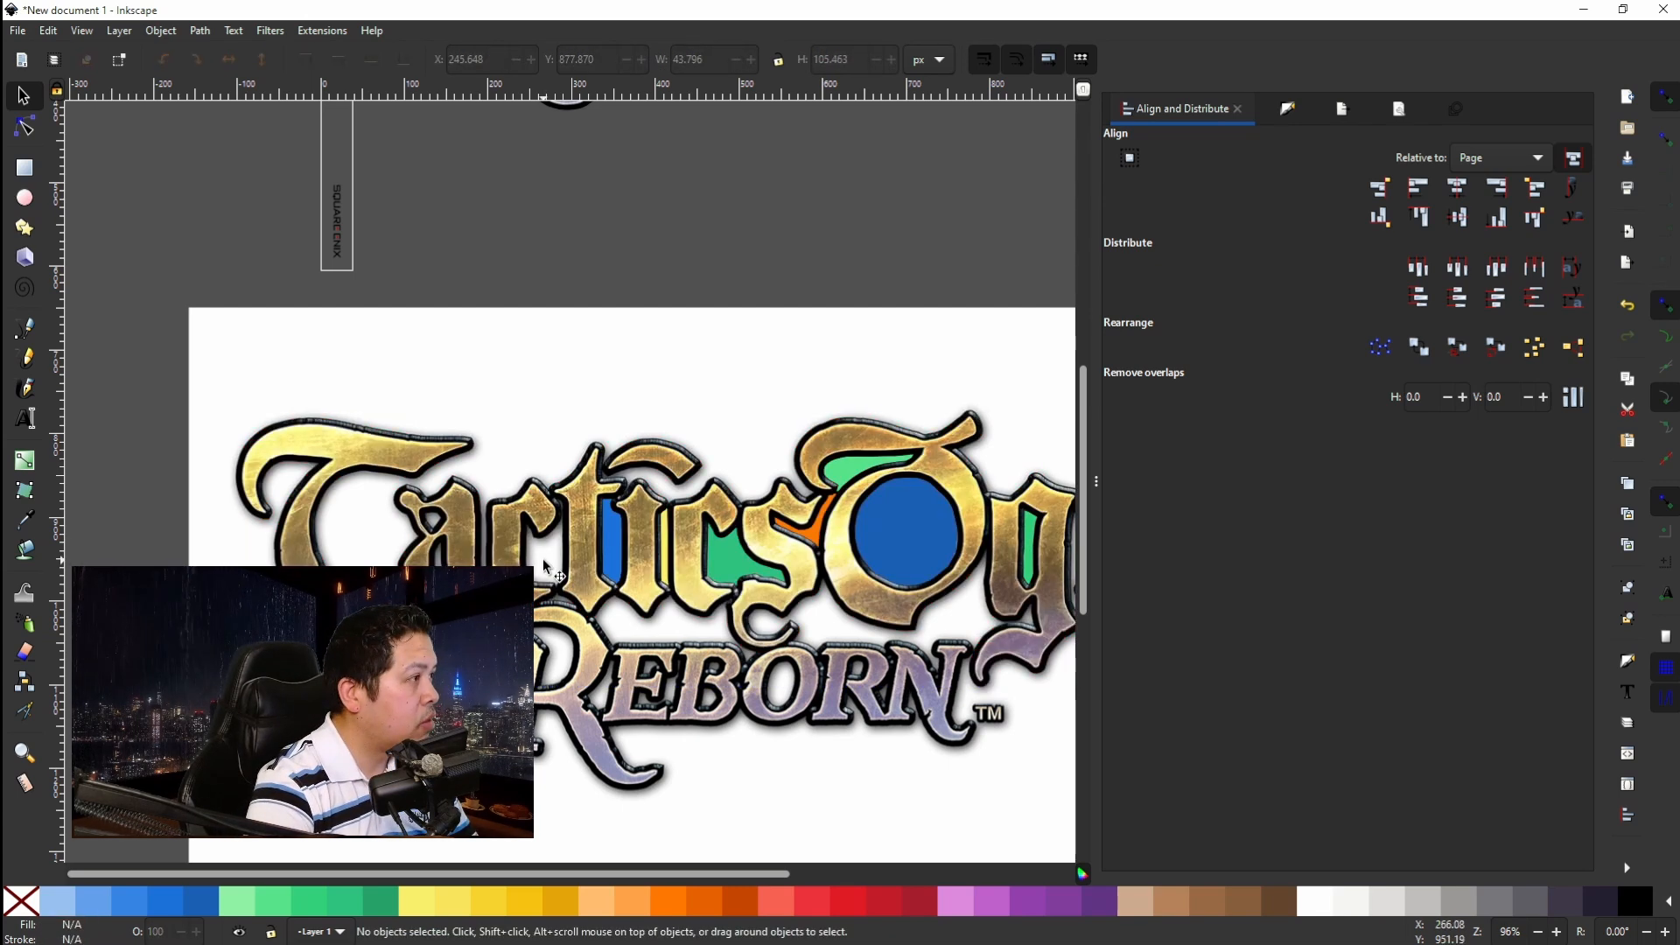
# Undo the last subtraction and cut the a's blue lower opening and the orange c–t opening from the red outline one at a time.
pyautogui.hotkey('ctrl', 'z')
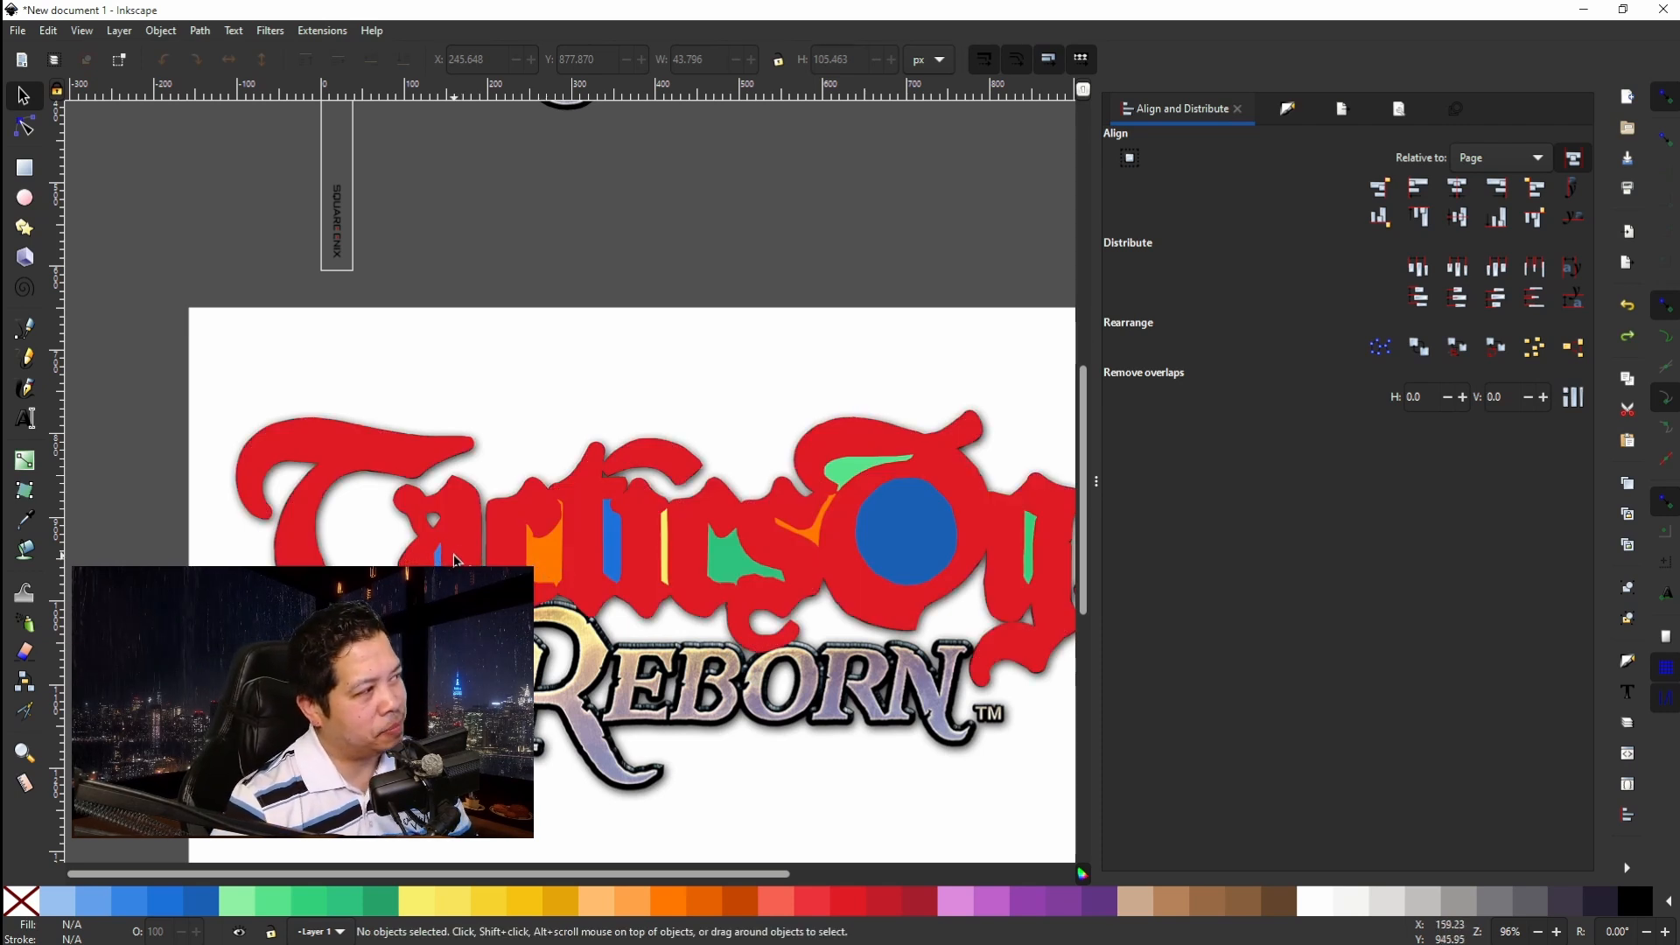
pyautogui.click(390, 473)
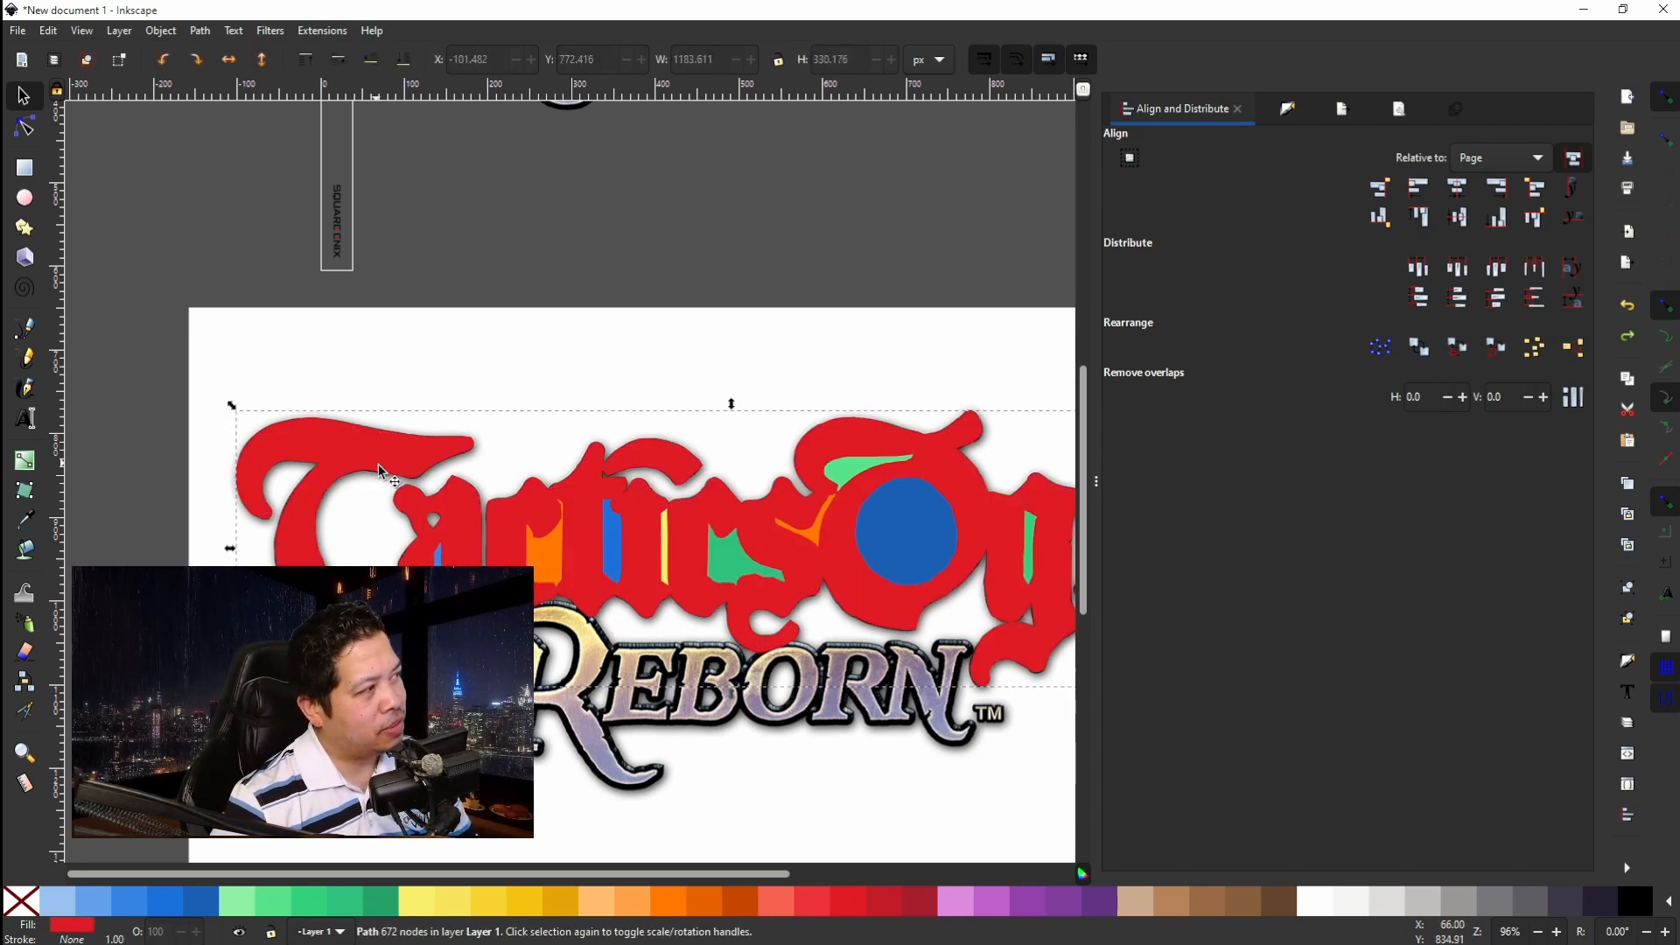
pyautogui.keyDown('shift'); pyautogui.click(439, 558); pyautogui.keyUp('shift')
pyautogui.hotkey('ctrl', 'k')
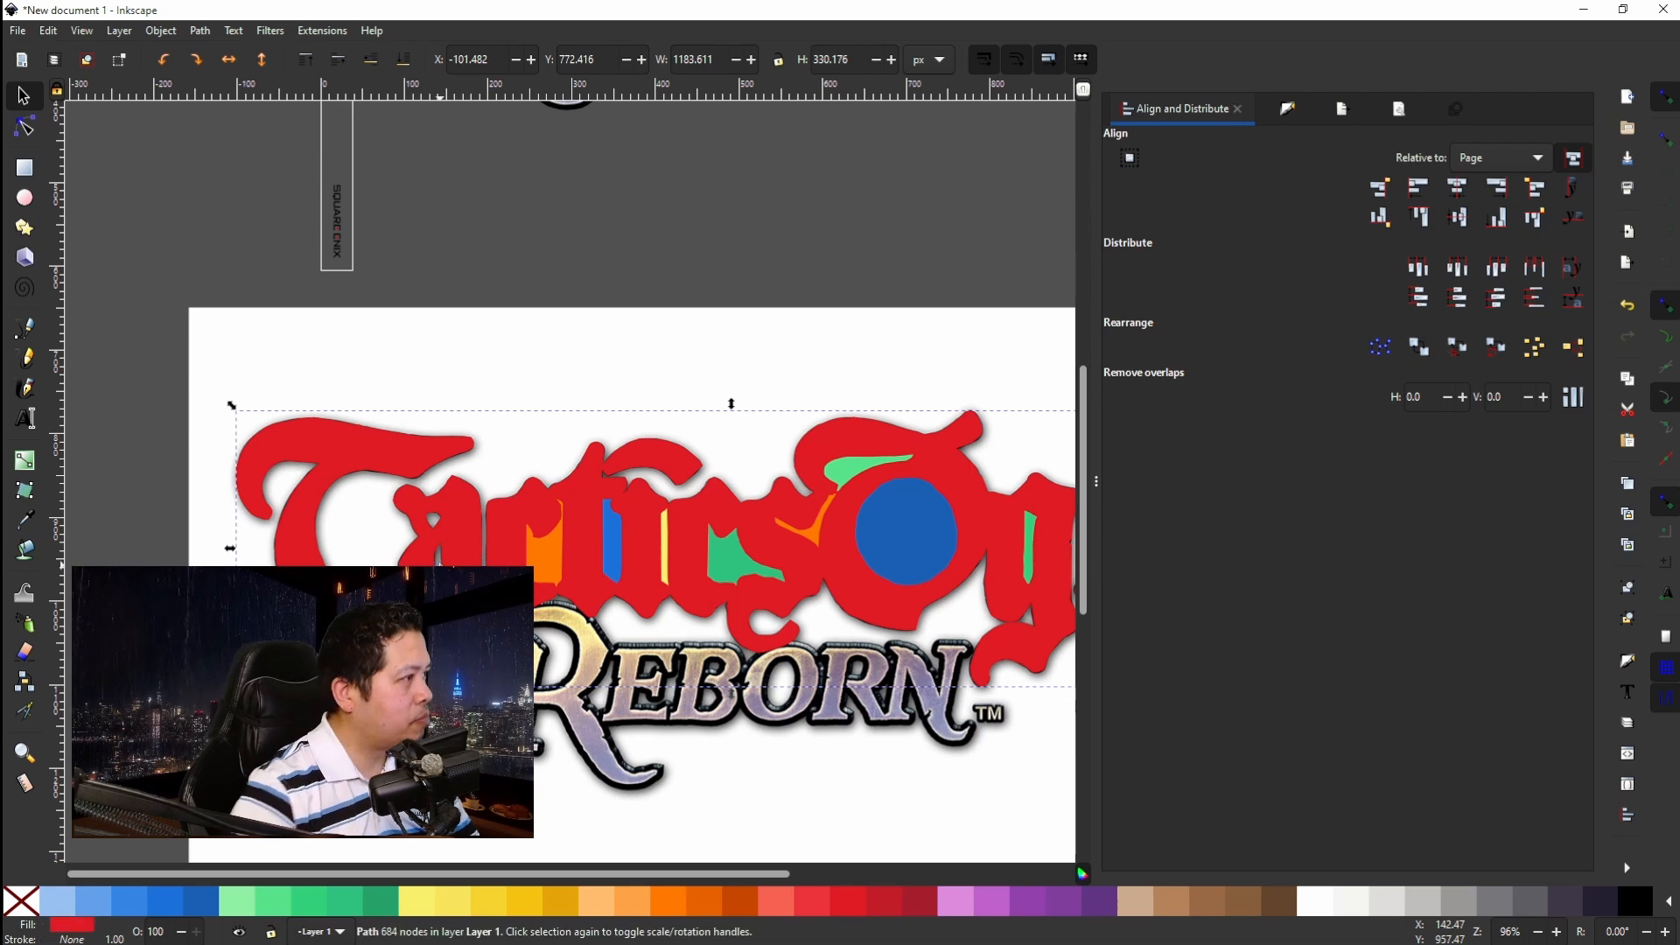
pyautogui.keyDown('shift'); pyautogui.click(543, 551); pyautogui.keyUp('shift')
pyautogui.hotkey('ctrl', 'k')
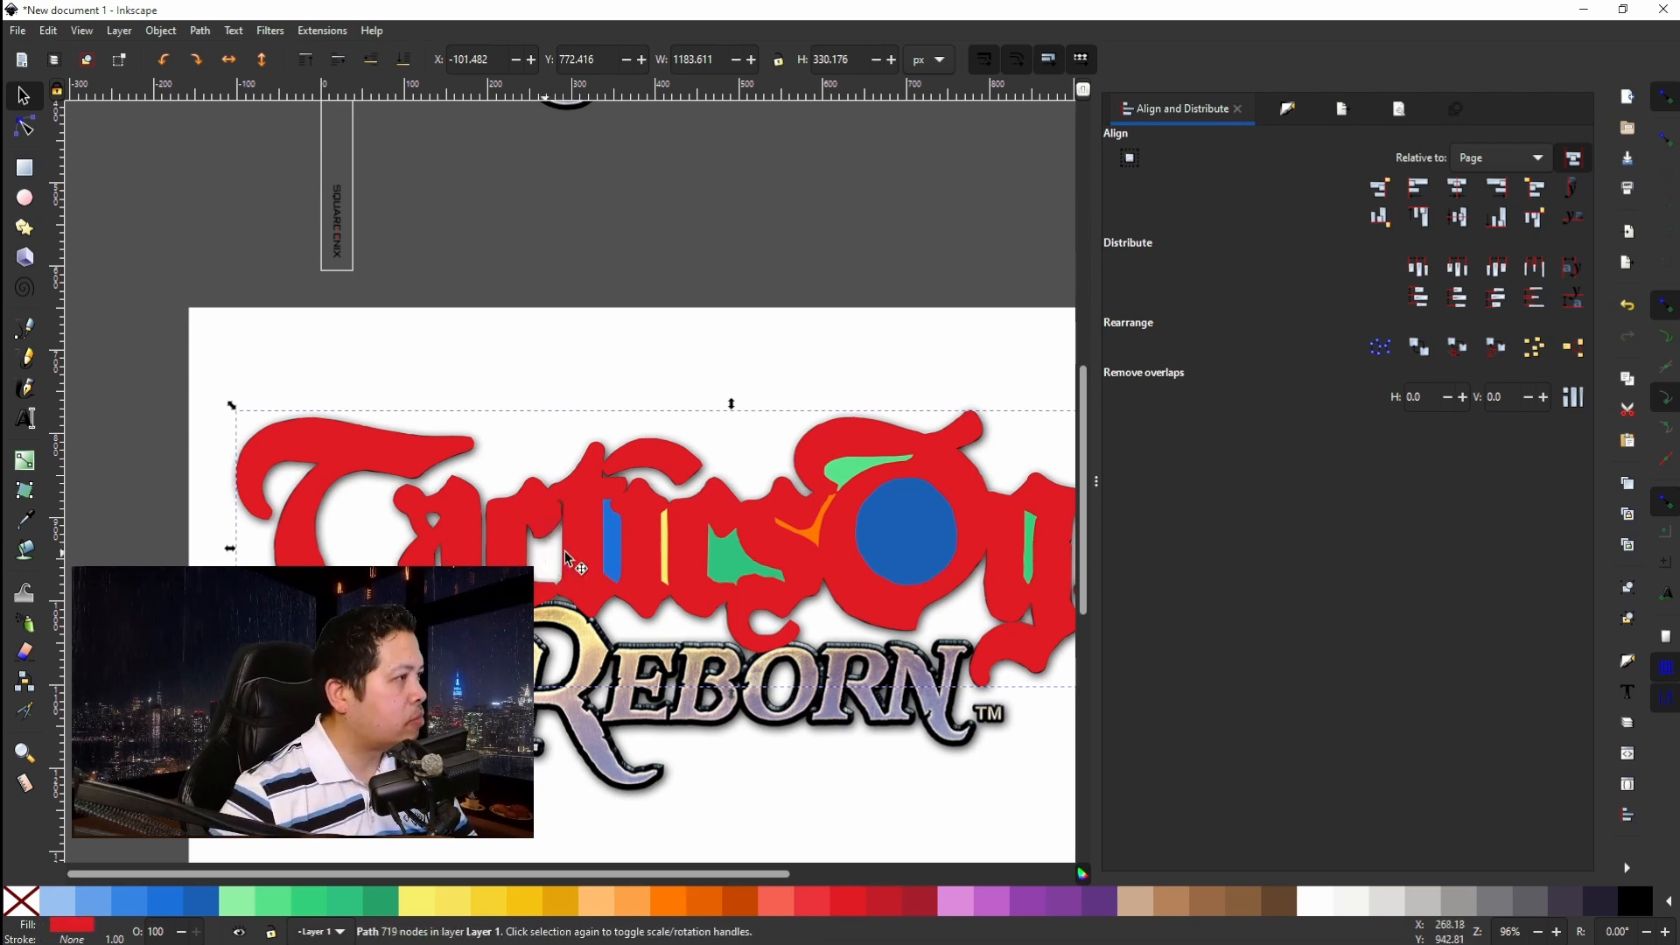
# Subtract the blue t–i, yellow i–c, green c–s and orange s–O openings one by one from the red lettering outline.
pyautogui.keyDown('shift'); pyautogui.click(617, 551); pyautogui.keyUp('shift')
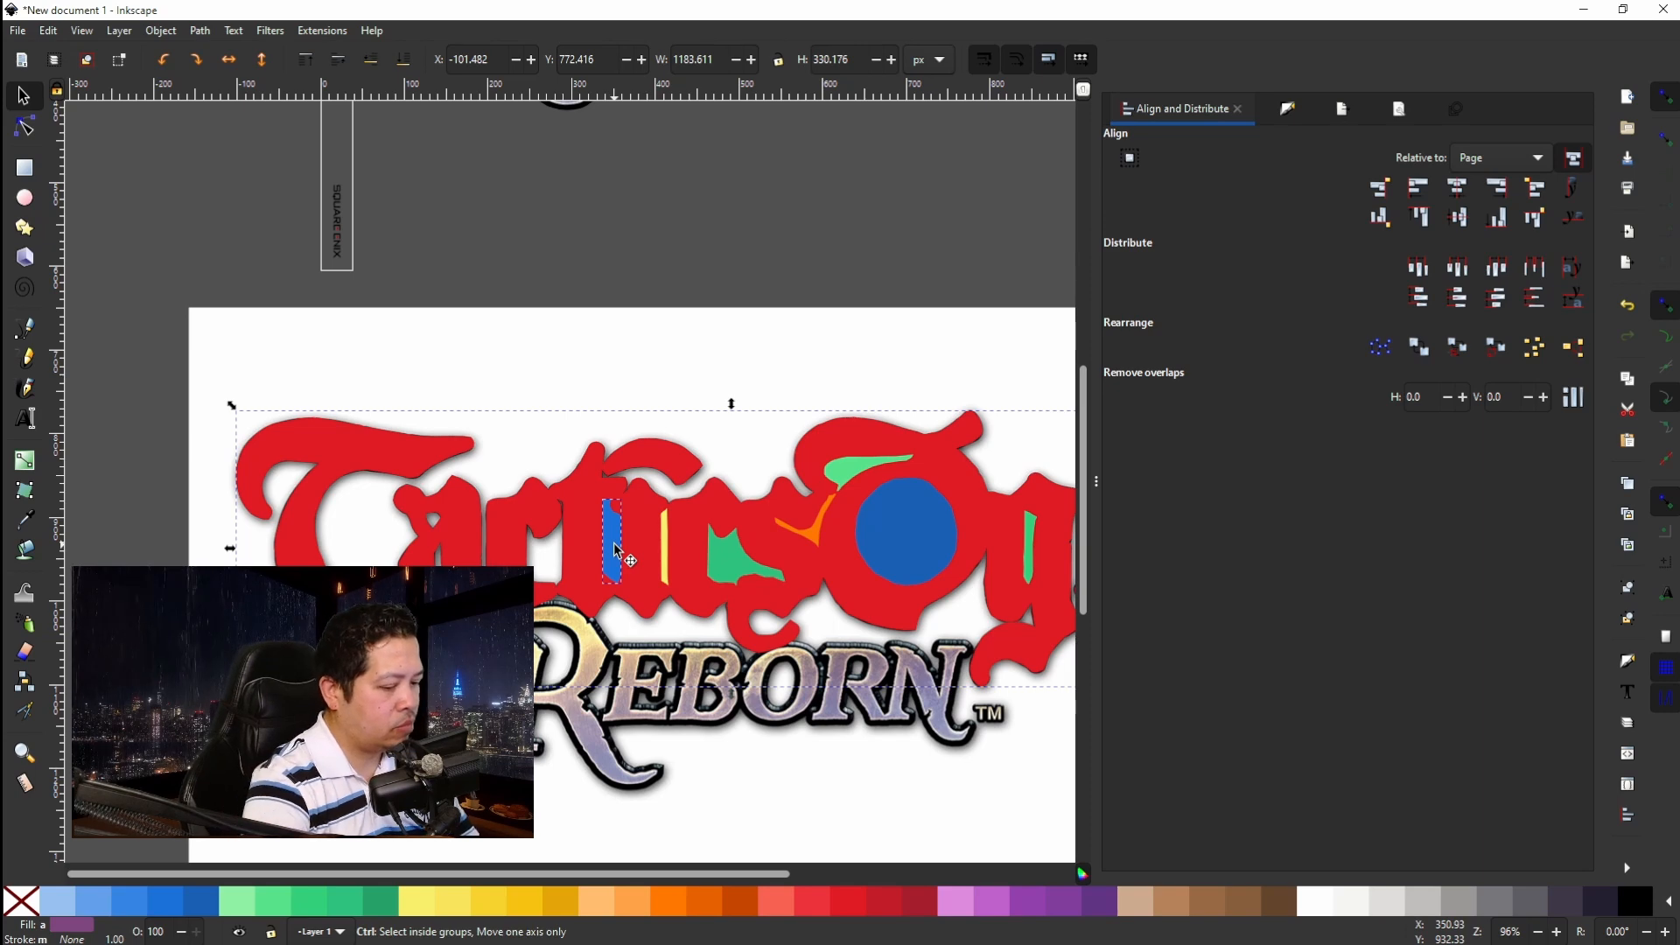
pyautogui.hotkey('ctrl', '-')
pyautogui.click(664, 543)
pyautogui.keyDown('shift'); pyautogui.click(599, 490); pyautogui.keyUp('shift')
pyautogui.hotkey('ctrl', '-')
pyautogui.keyDown('shift'); pyautogui.click(733, 557); pyautogui.keyUp('shift')
pyautogui.hotkey('ctrl', '-')
pyautogui.keyDown('shift'); pyautogui.click(806, 530); pyautogui.keyUp('shift')
pyautogui.hotkey('ctrl', '-')
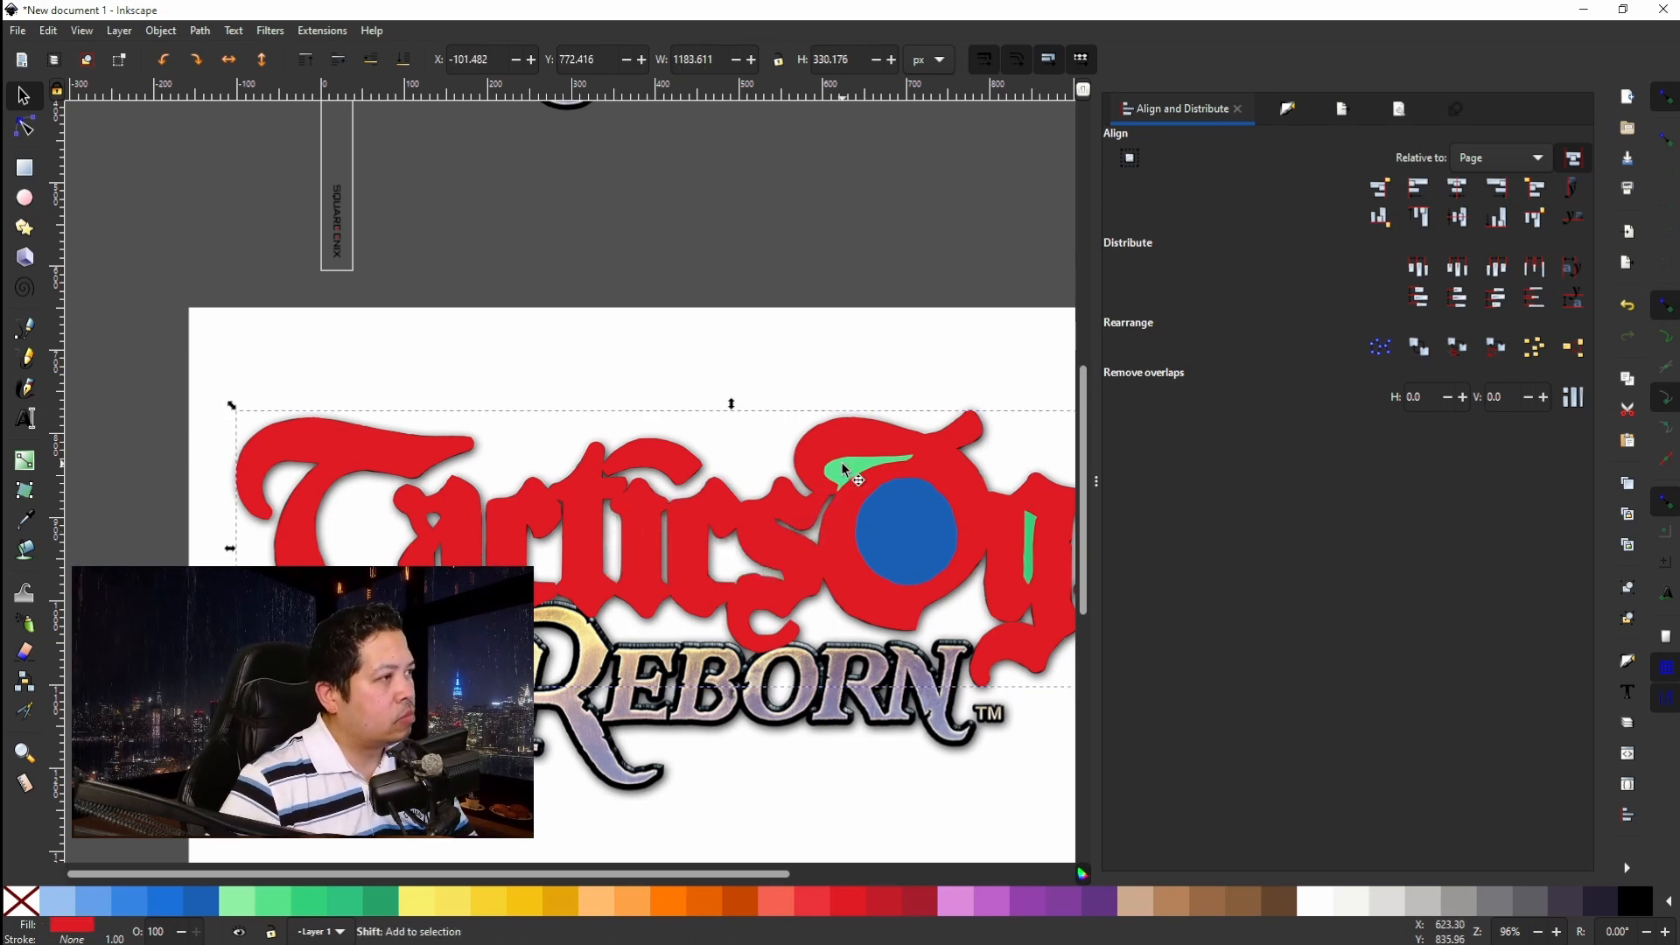
# Subtract the O's light green swash opening, its blue round opening, and the g's and e's openings from the red lettering outline.
pyautogui.keyDown('shift'); pyautogui.click(841, 469); pyautogui.keyUp('shift')
pyautogui.hotkey('ctrl', '-')
pyautogui.keyDown('shift'); pyautogui.click(903, 533); pyautogui.keyUp('shift')
pyautogui.hotkey('ctrl', '-')
pyautogui.hscroll(7, 904, 533)
pyautogui.keyDown('shift'); pyautogui.click(781, 542); pyautogui.keyUp('shift')
pyautogui.hotkey('ctrl', '-')
pyautogui.keyDown('shift'); pyautogui.click(889, 542); pyautogui.keyUp('shift')
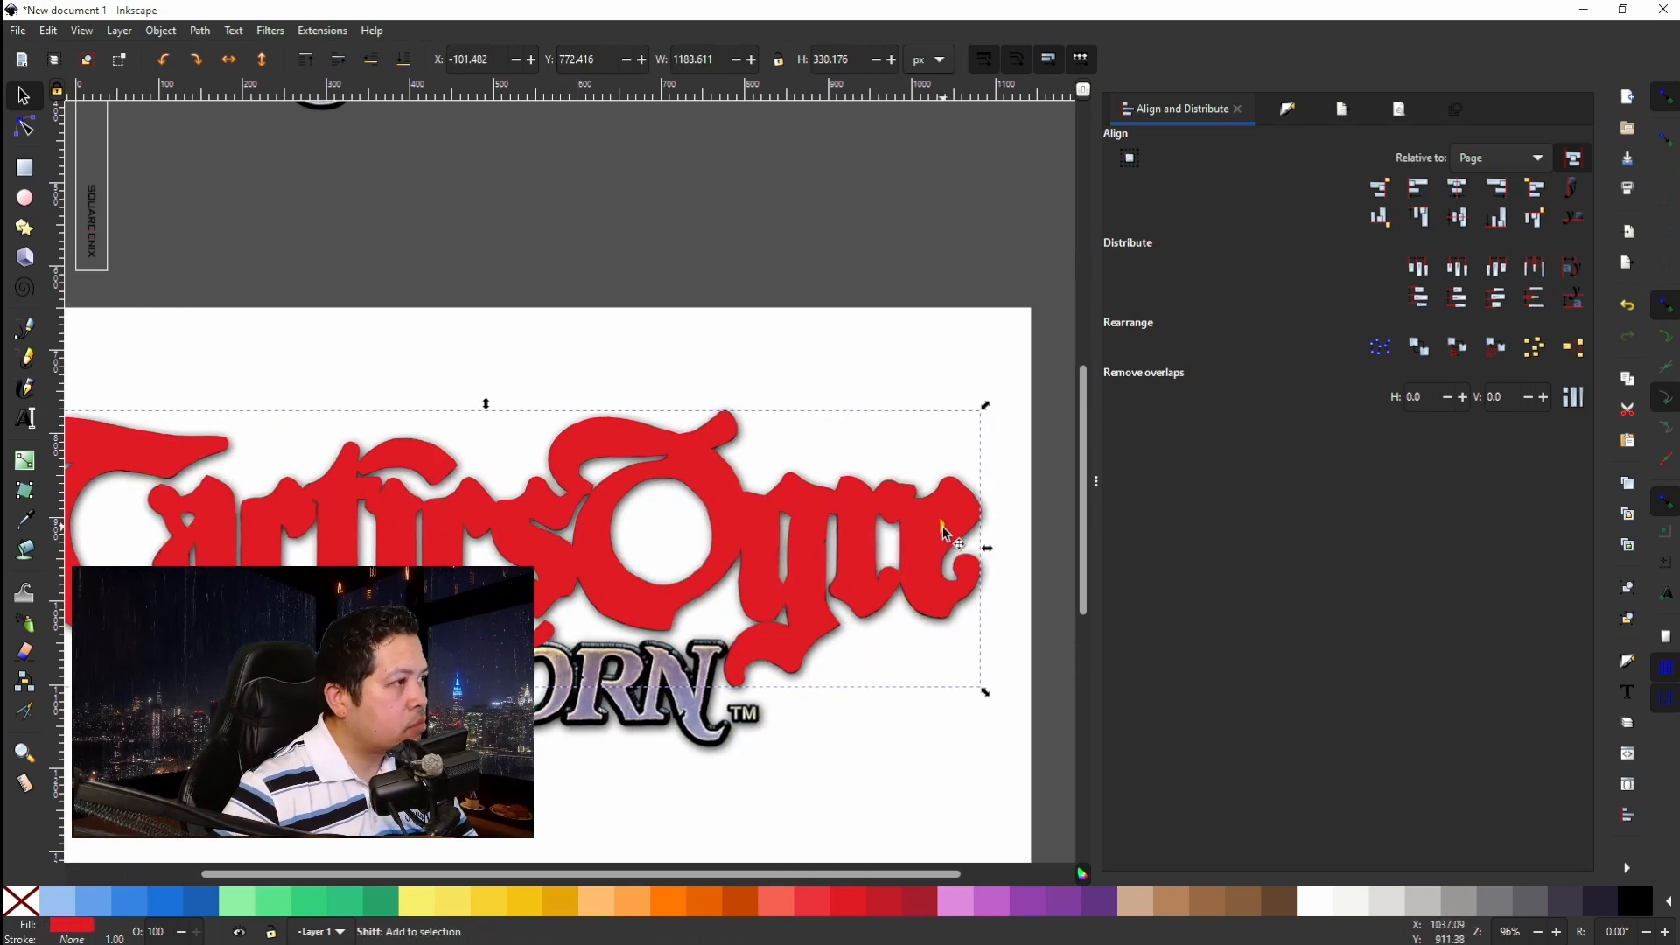
pyautogui.hscroll(-6, 943, 531)
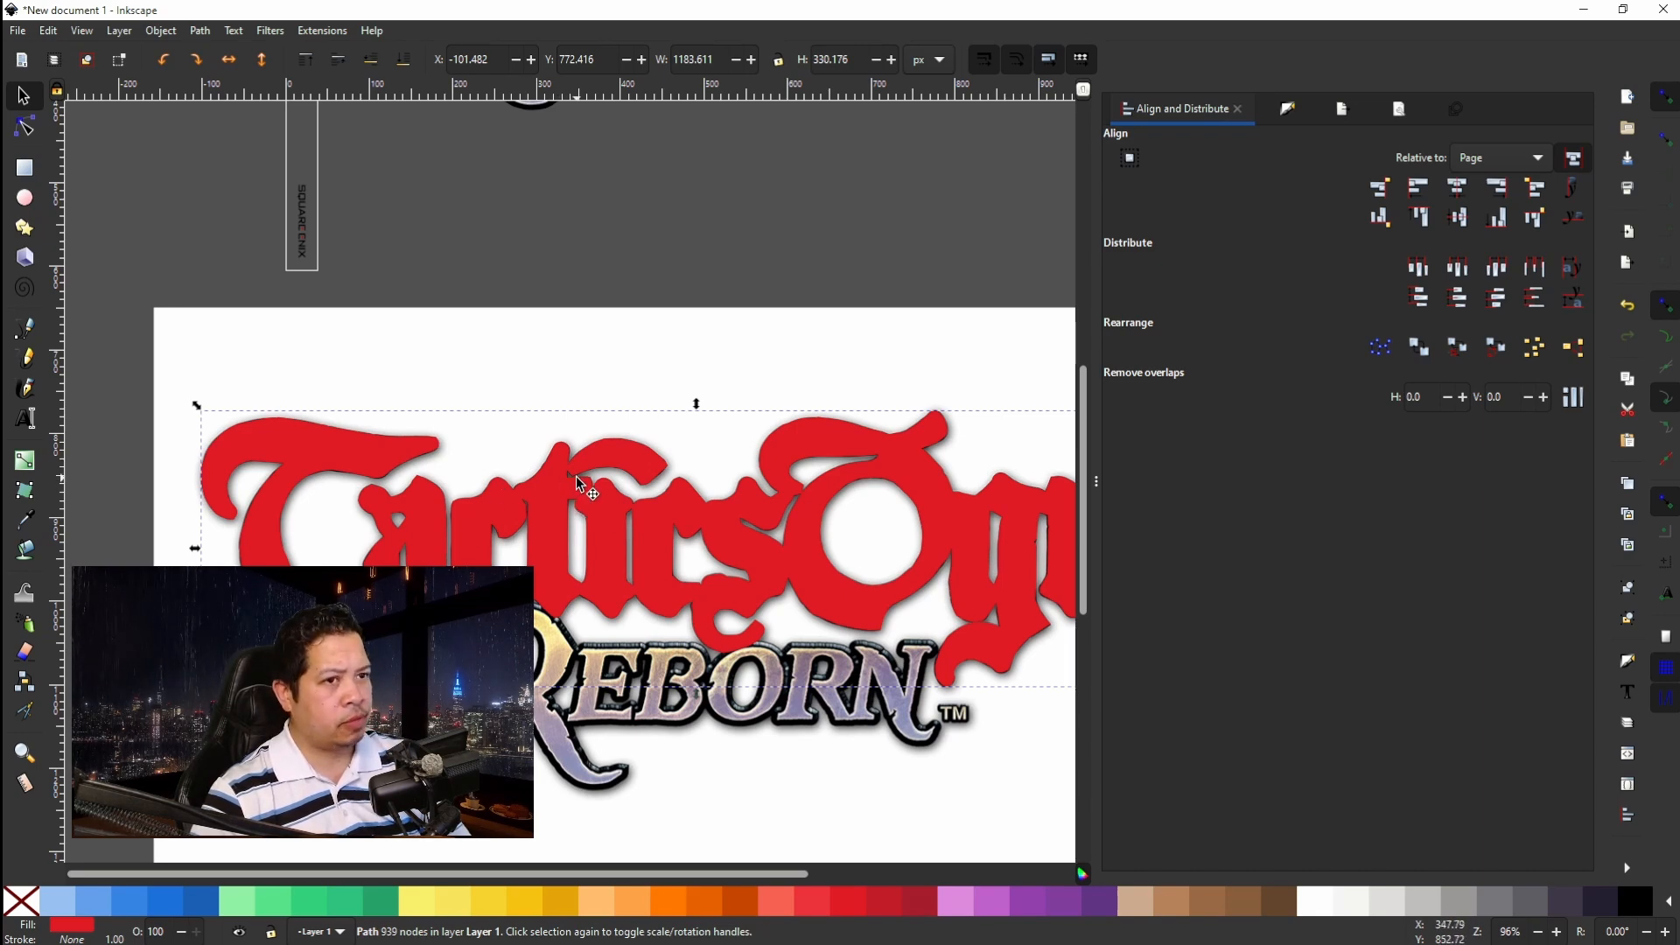
# Clip the logo image underneath to the red Tactics Ogre lettering outline.
pyautogui.scroll(-6, 575, 476)
pyautogui.click(549, 135)
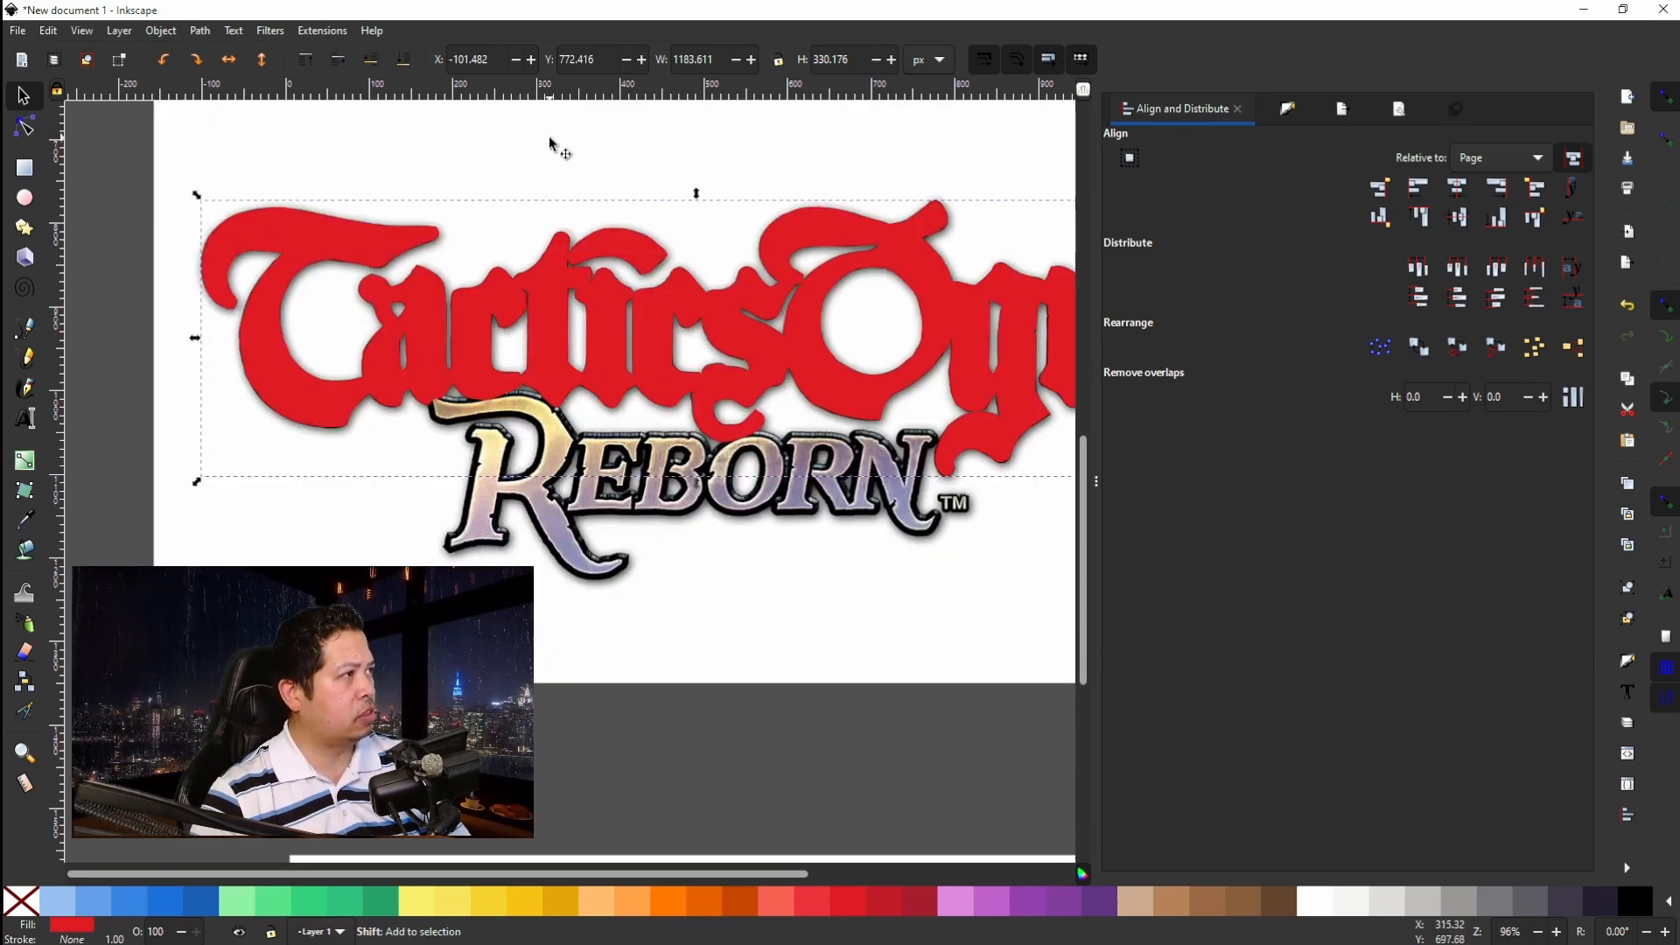
pyautogui.hotkey('ctrl', 'a')
pyautogui.click(160, 31)
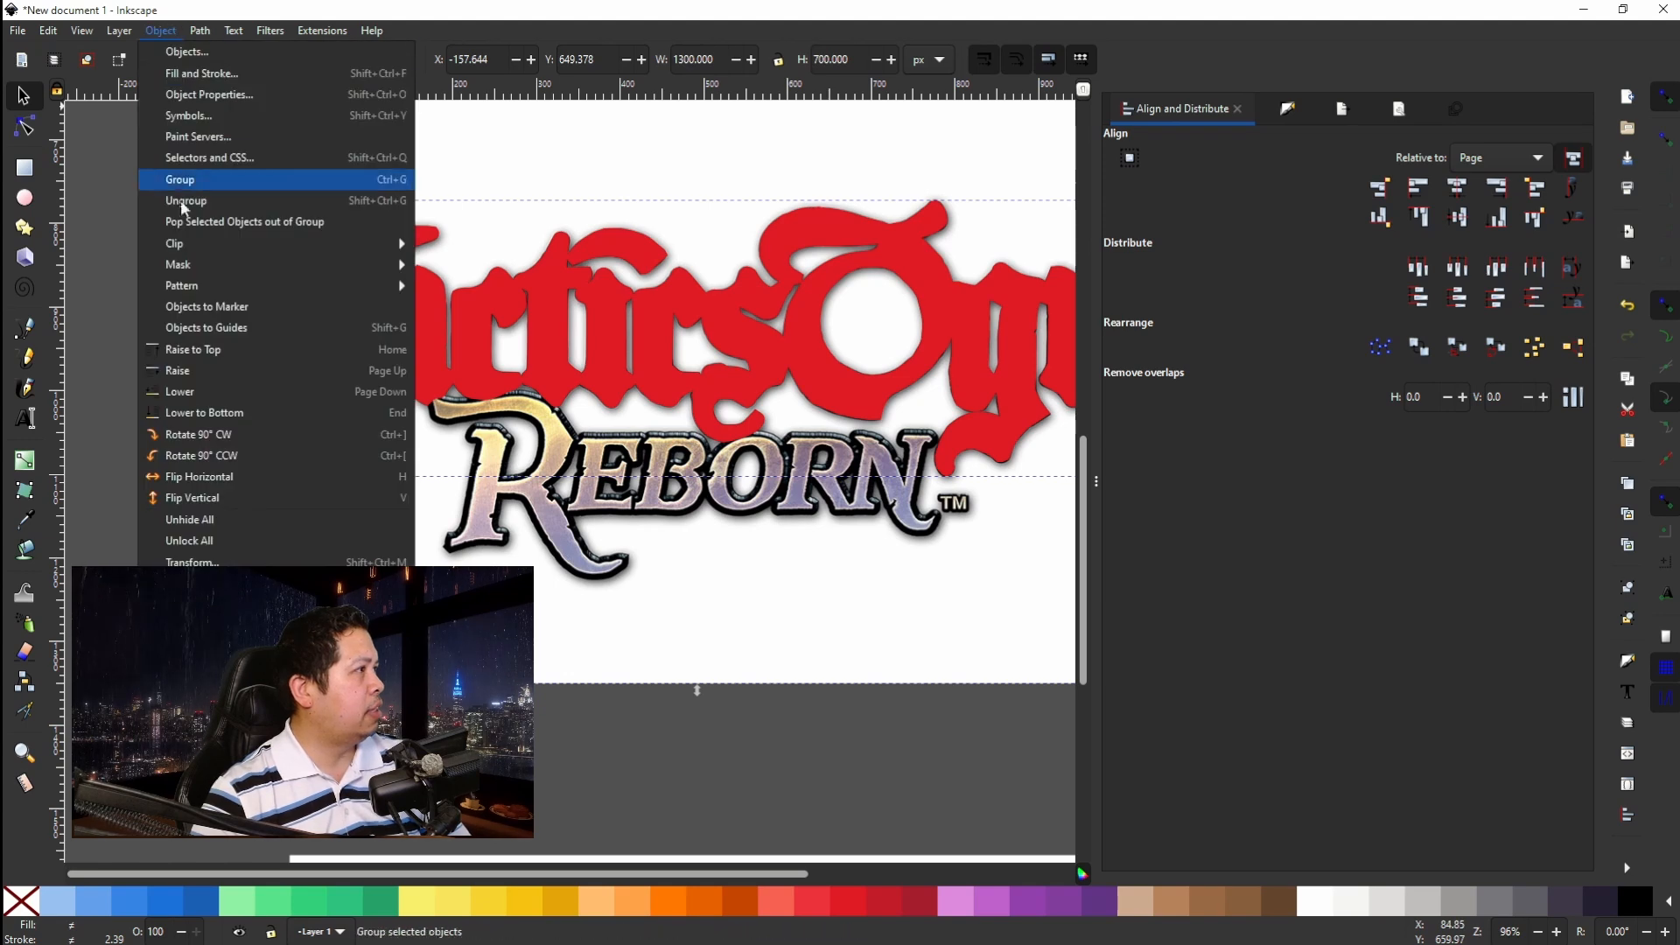
pyautogui.moveTo(189, 243)
pyautogui.click(438, 243)
pyautogui.scroll(-2, 581, 355)
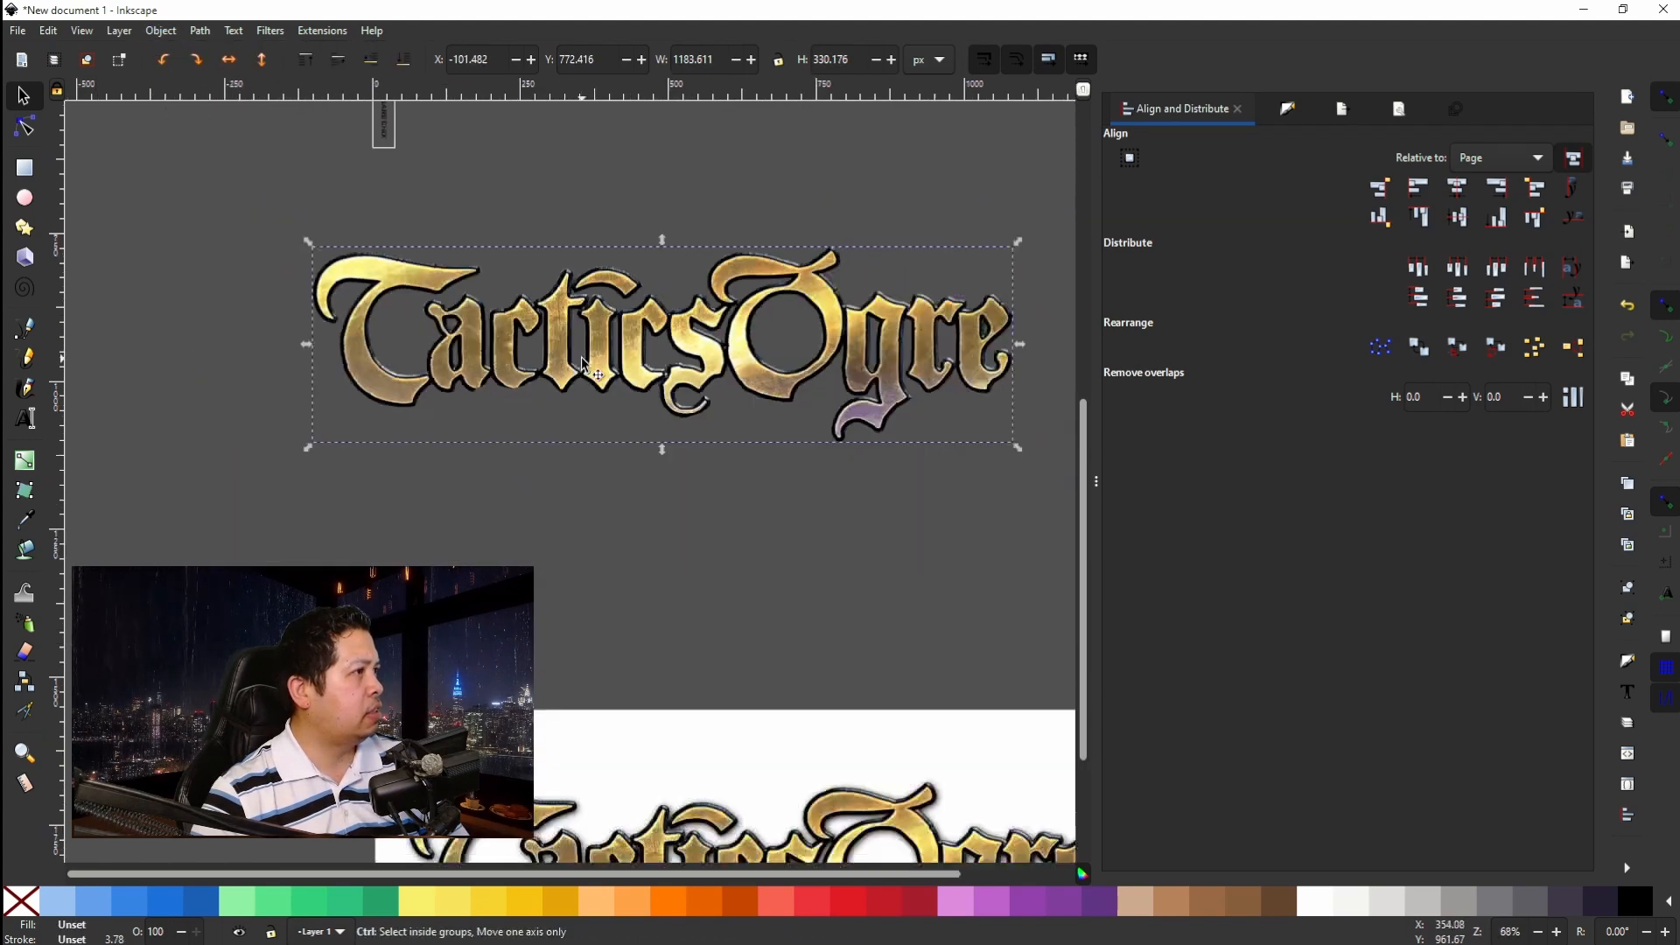
# Trace a closed straight-segment path around the black TM mark in the other copy of the logo image.
pyautogui.scroll(1, 581, 356)
pyautogui.scroll(4, 582, 357)
pyautogui.scroll(1, 584, 366)
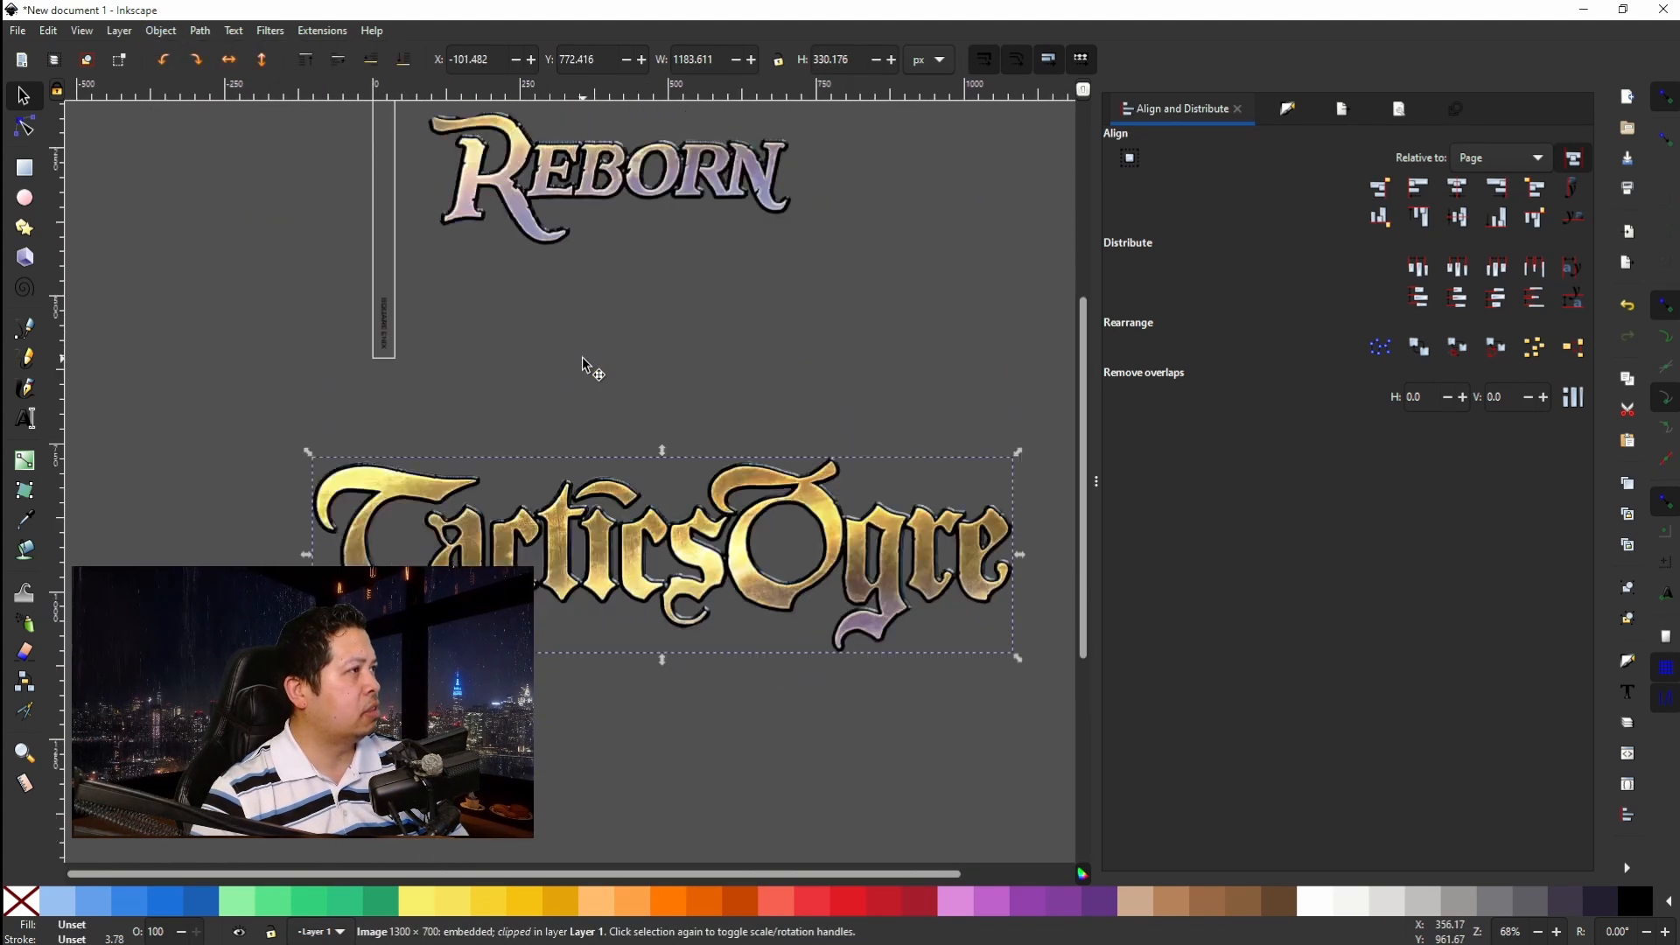
pyautogui.scroll(-15, 583, 365)
pyautogui.scroll(-2, 586, 367)
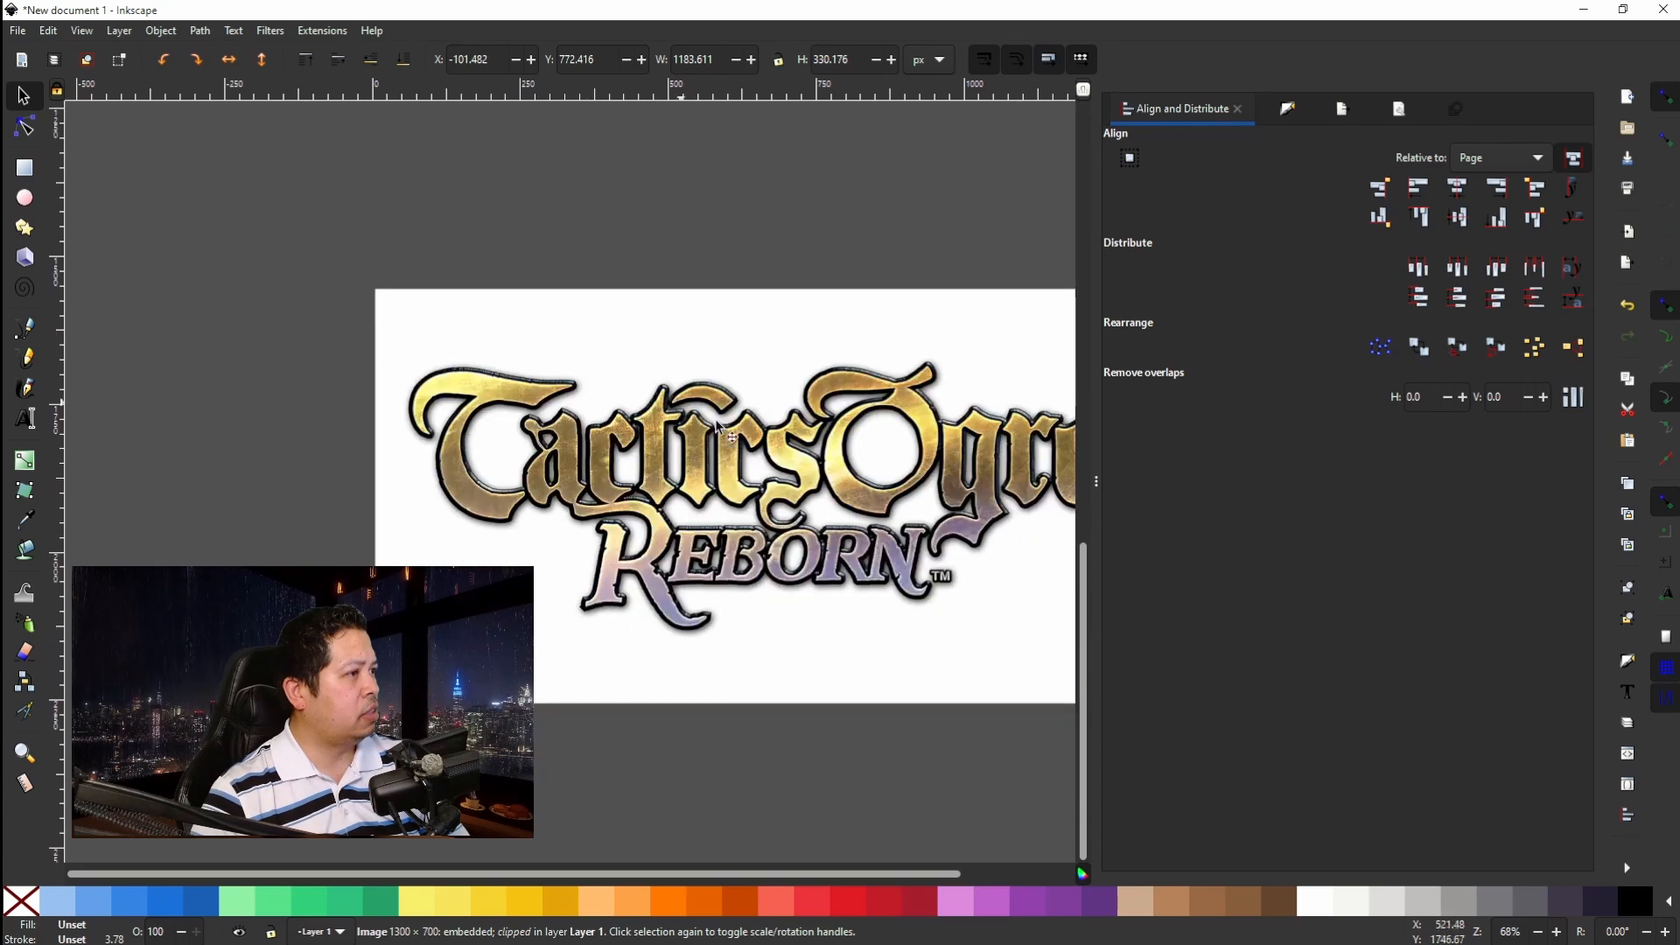
pyautogui.keyDown('ctrl'); pyautogui.scroll(7, 953, 577); pyautogui.keyUp('ctrl')
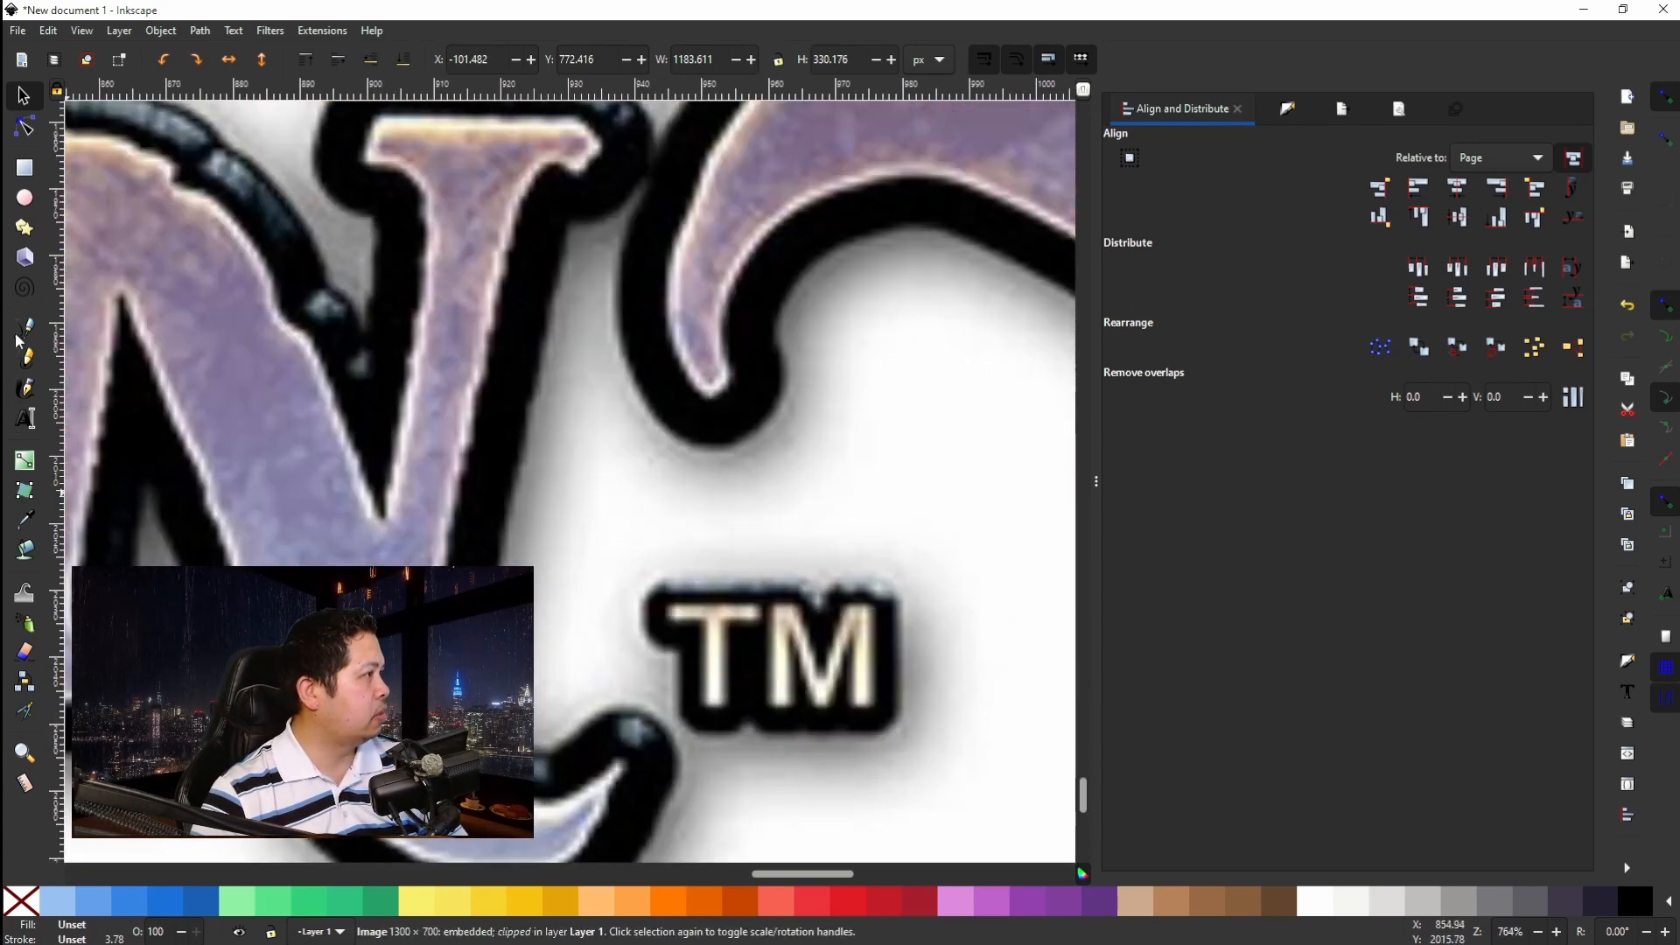
pyautogui.click(27, 332)
pyautogui.keyDown('ctrl'); pyautogui.scroll(3, 648, 612); pyautogui.keyUp('ctrl')
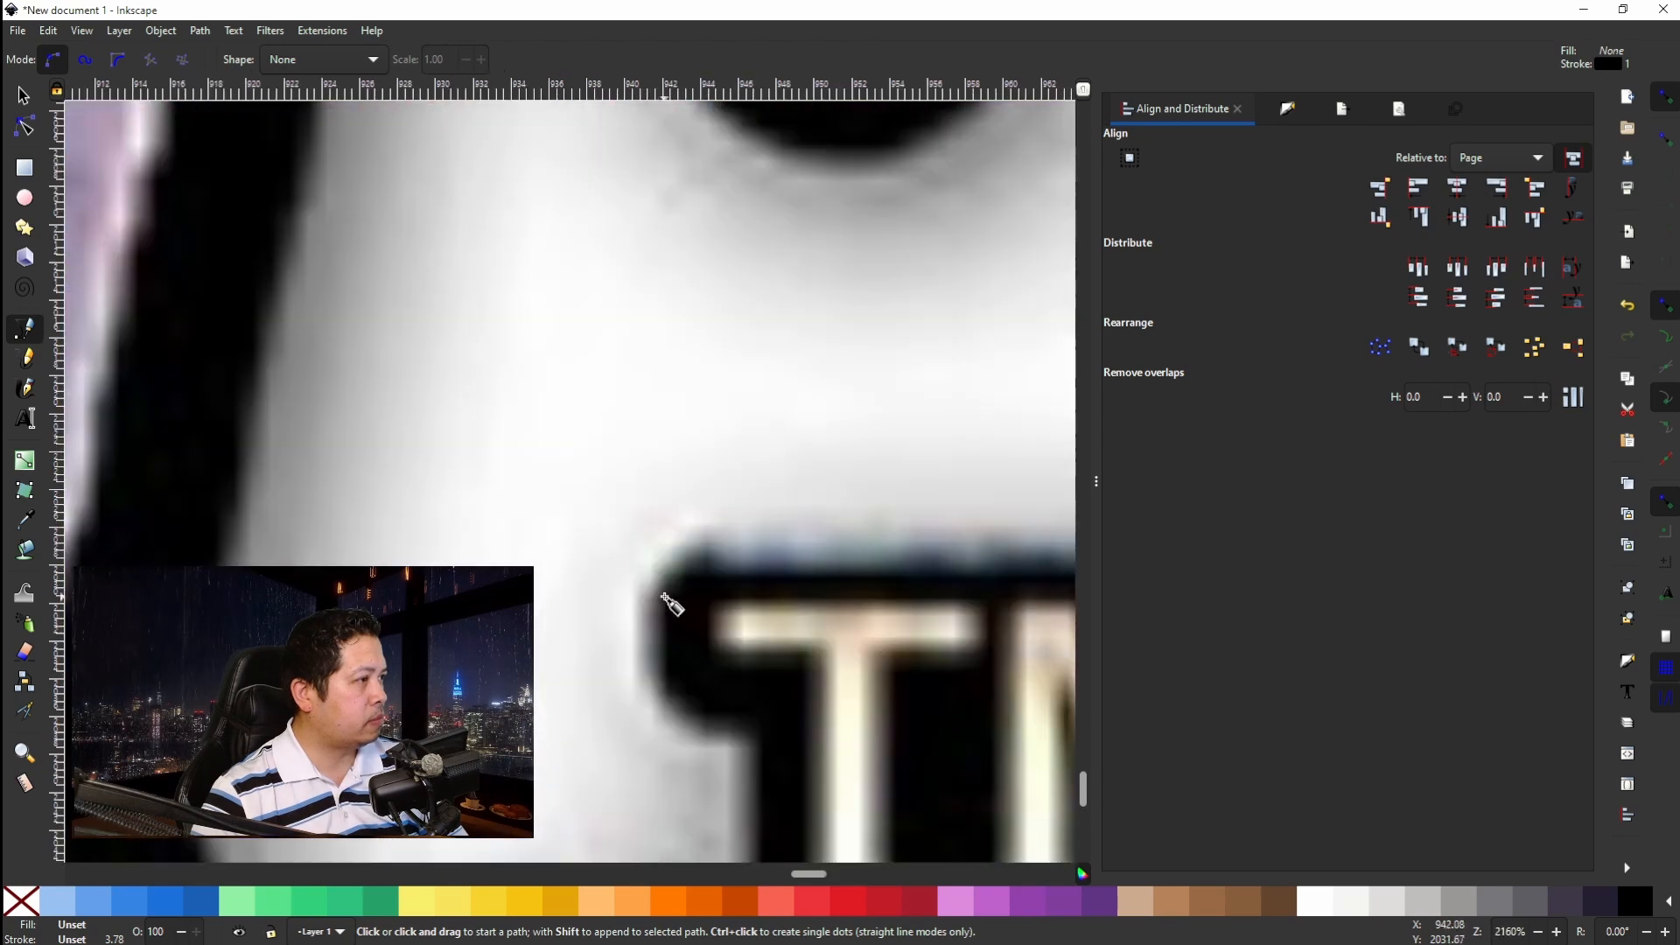
pyautogui.click(663, 584)
pyautogui.click(701, 542)
pyautogui.hscroll(16, 753, 540)
pyautogui.click(572, 570)
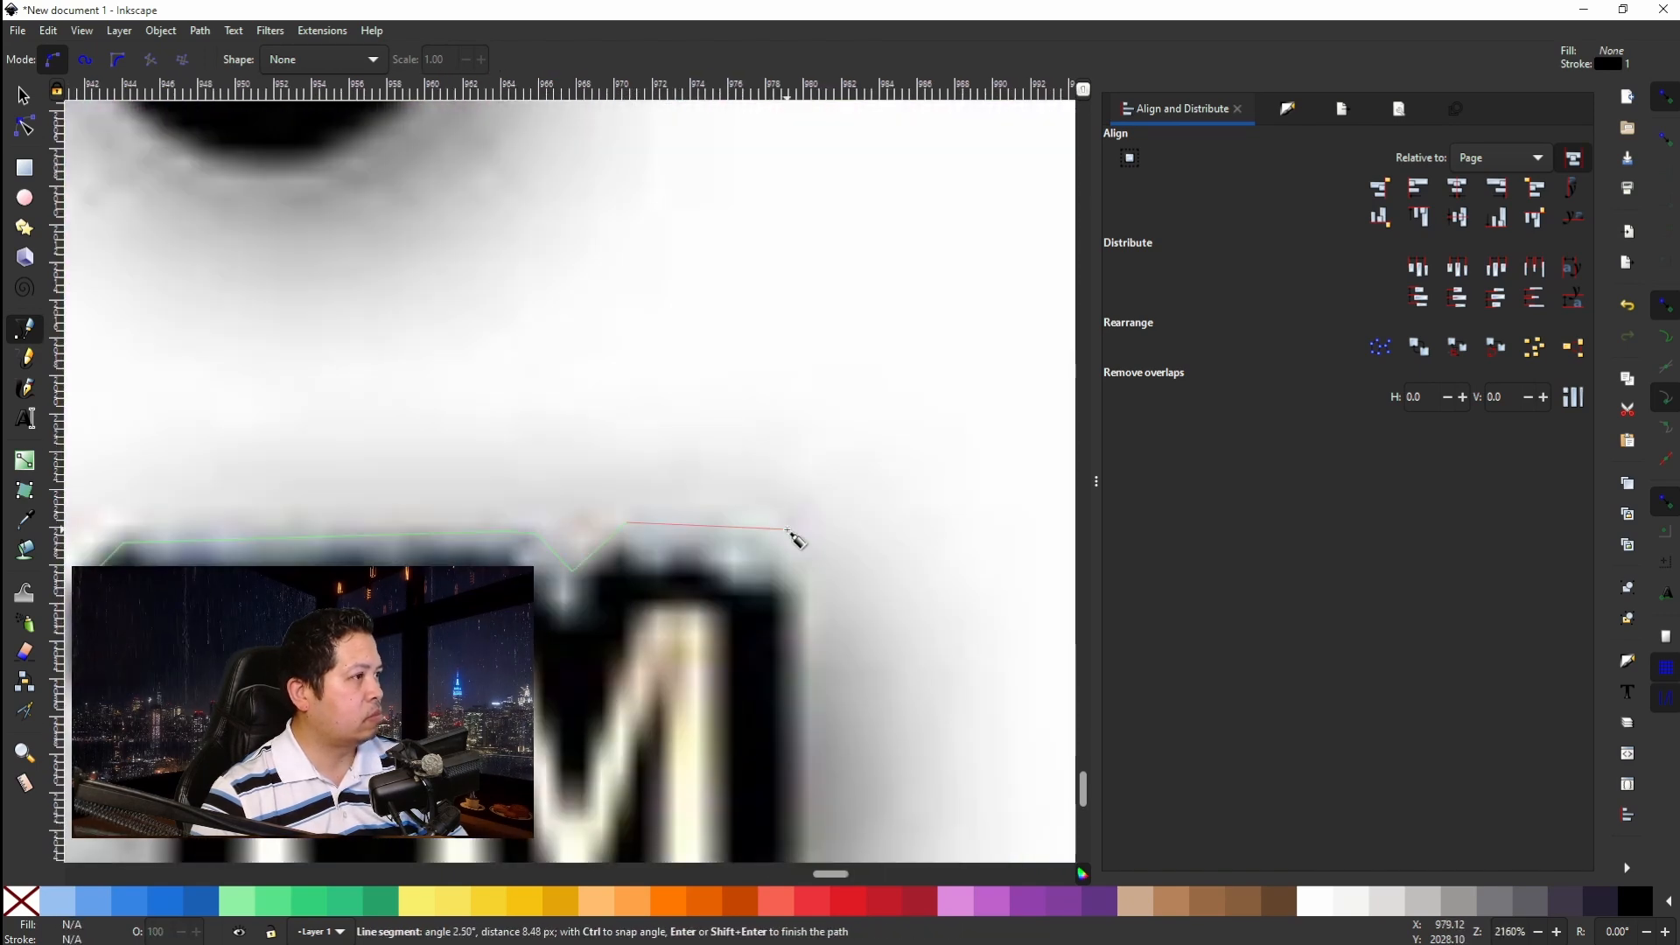
pyautogui.scroll(-12, 791, 536)
pyautogui.click(795, 505)
pyautogui.click(744, 547)
pyautogui.click(330, 543)
pyautogui.click(185, 477)
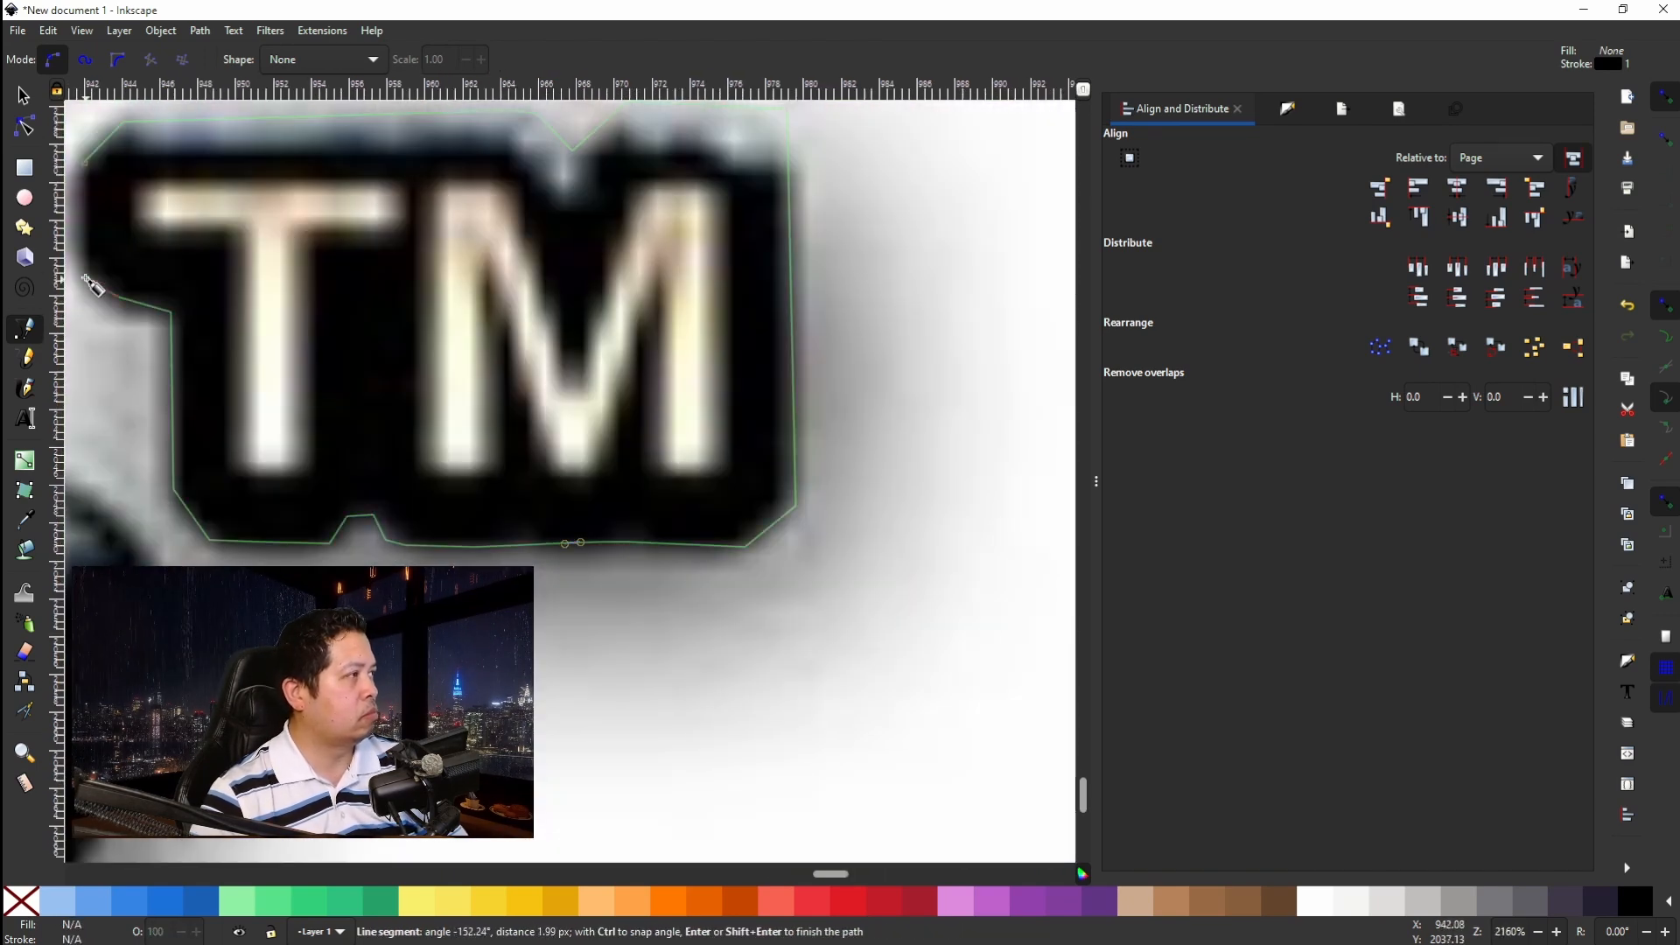
pyautogui.click(84, 164)
# Clip the second logo image to the traced TM outline.
pyautogui.keyDown('ctrl'); pyautogui.scroll(-5, 170, 313); pyautogui.keyUp('ctrl')
pyautogui.keyDown('ctrl'); pyautogui.scroll(-1, 173, 308); pyautogui.keyUp('ctrl')
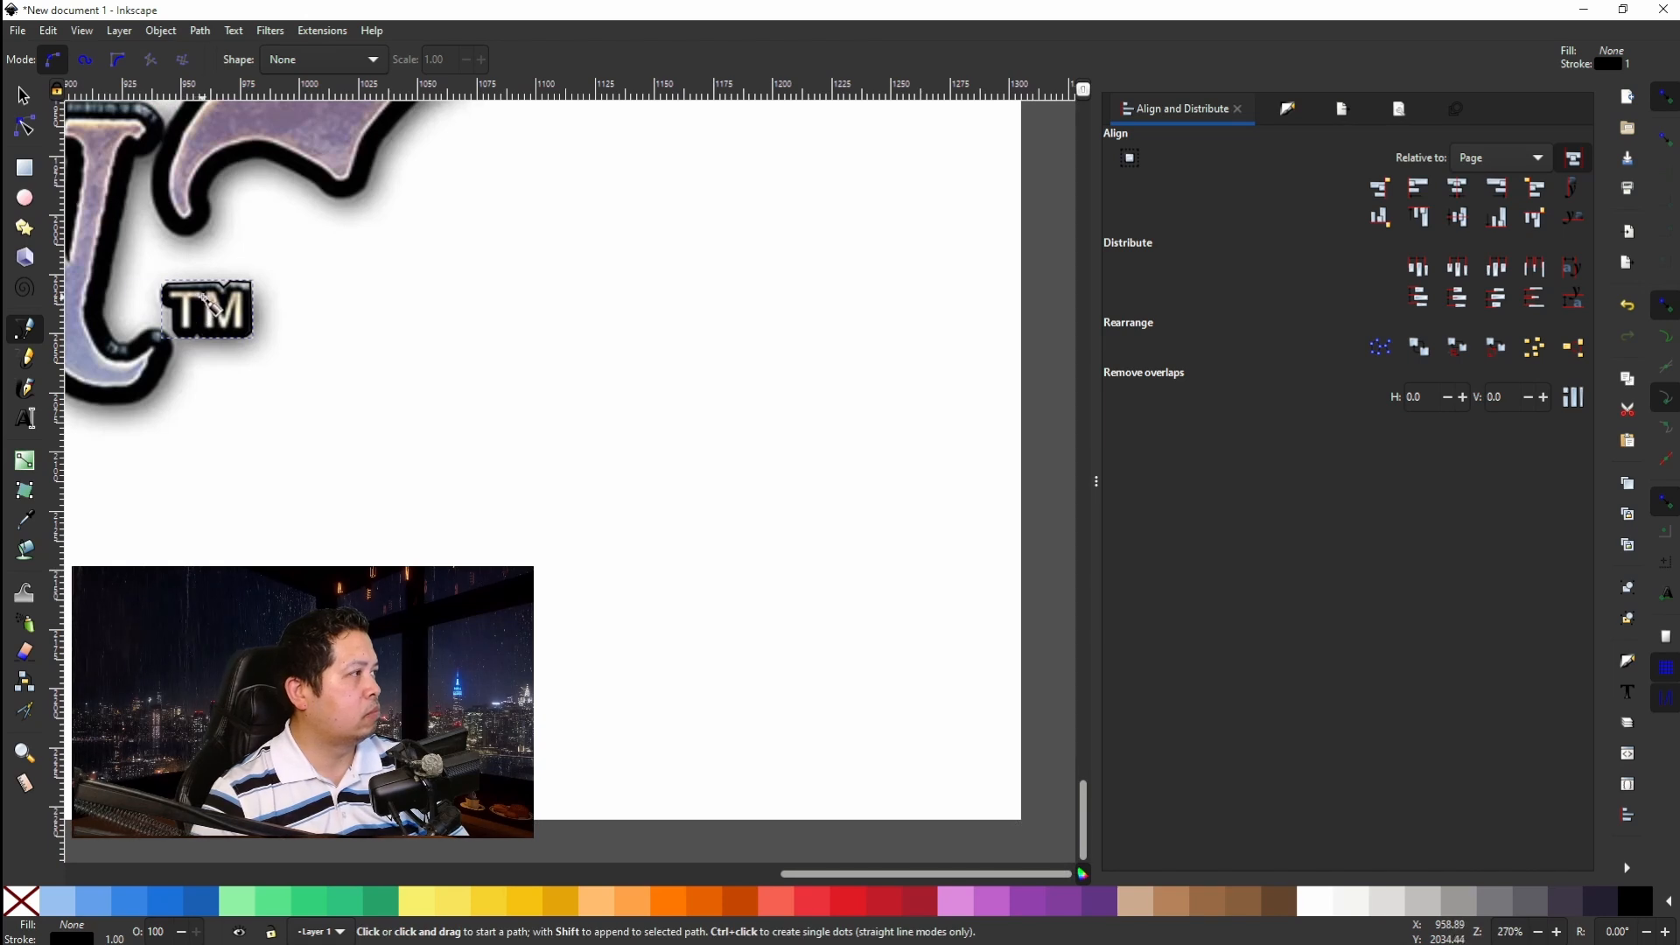
pyautogui.click(23, 96)
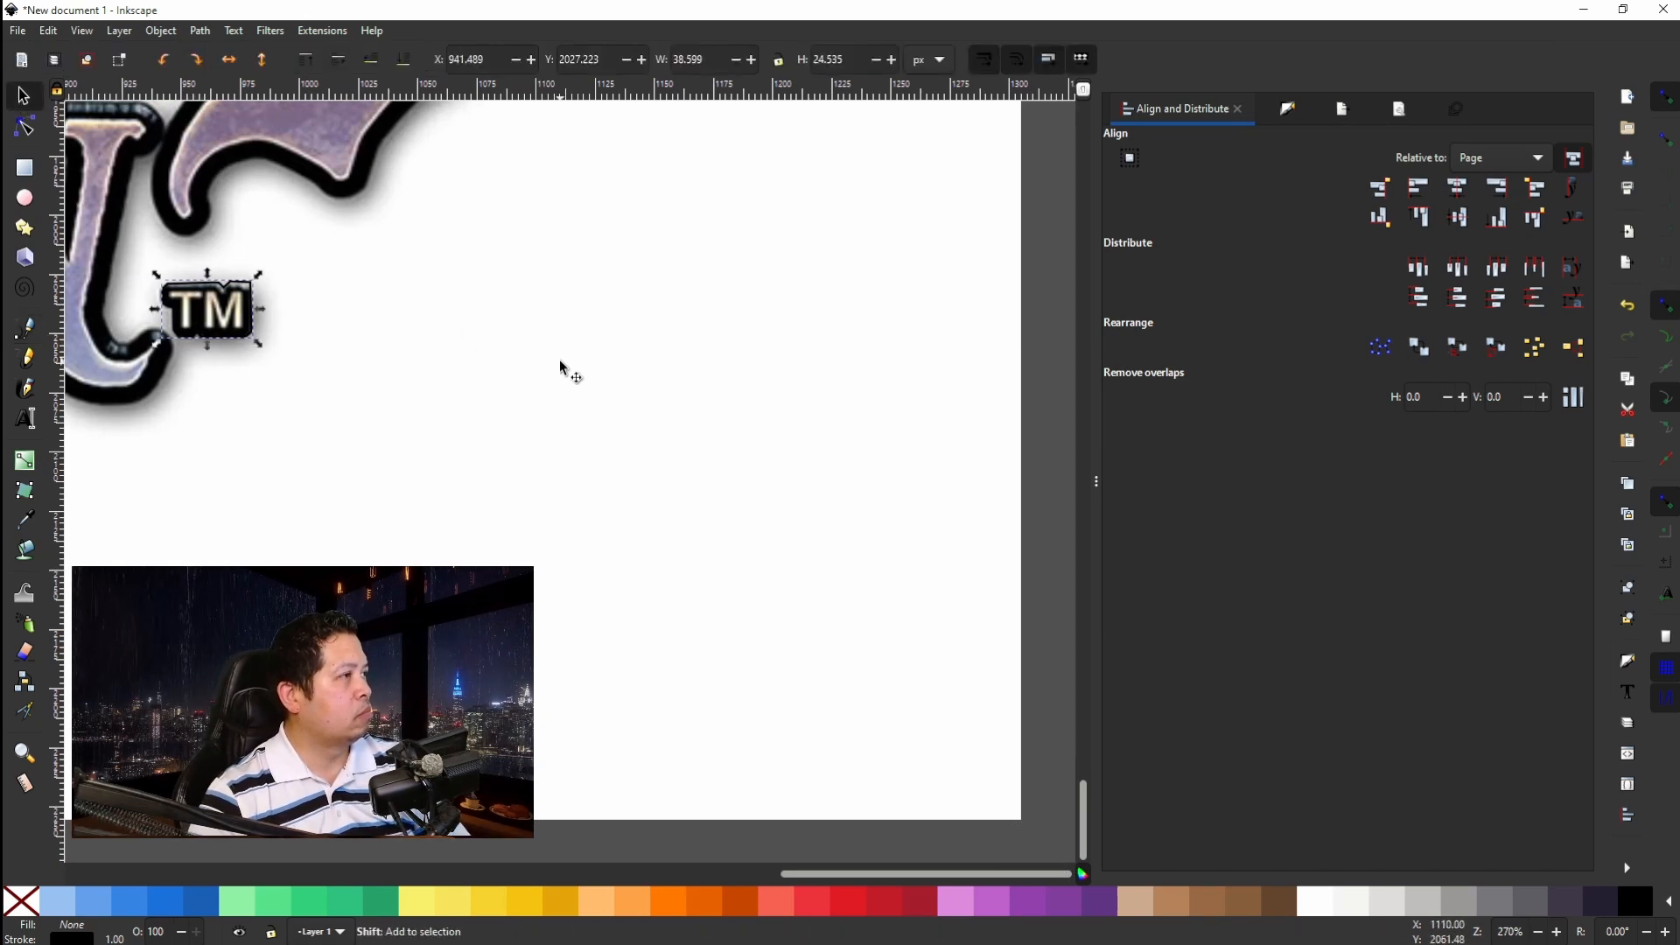
pyautogui.keyDown('shift'); pyautogui.click(559, 361); pyautogui.keyUp('shift')
pyautogui.click(162, 31)
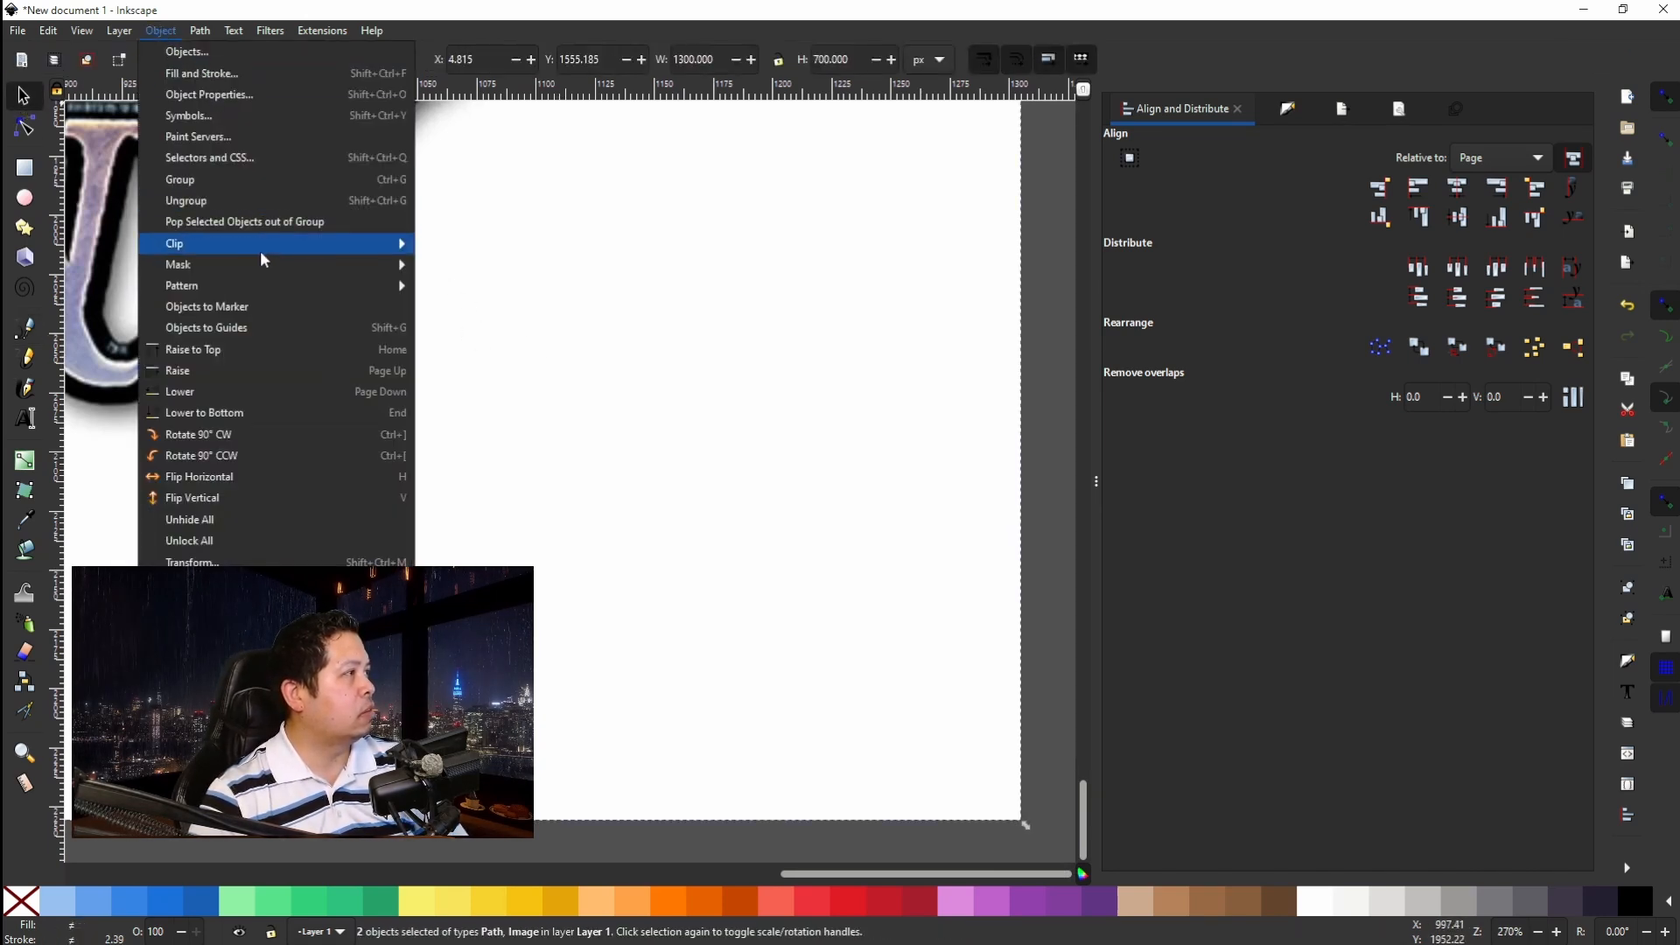
pyautogui.moveTo(210, 246)
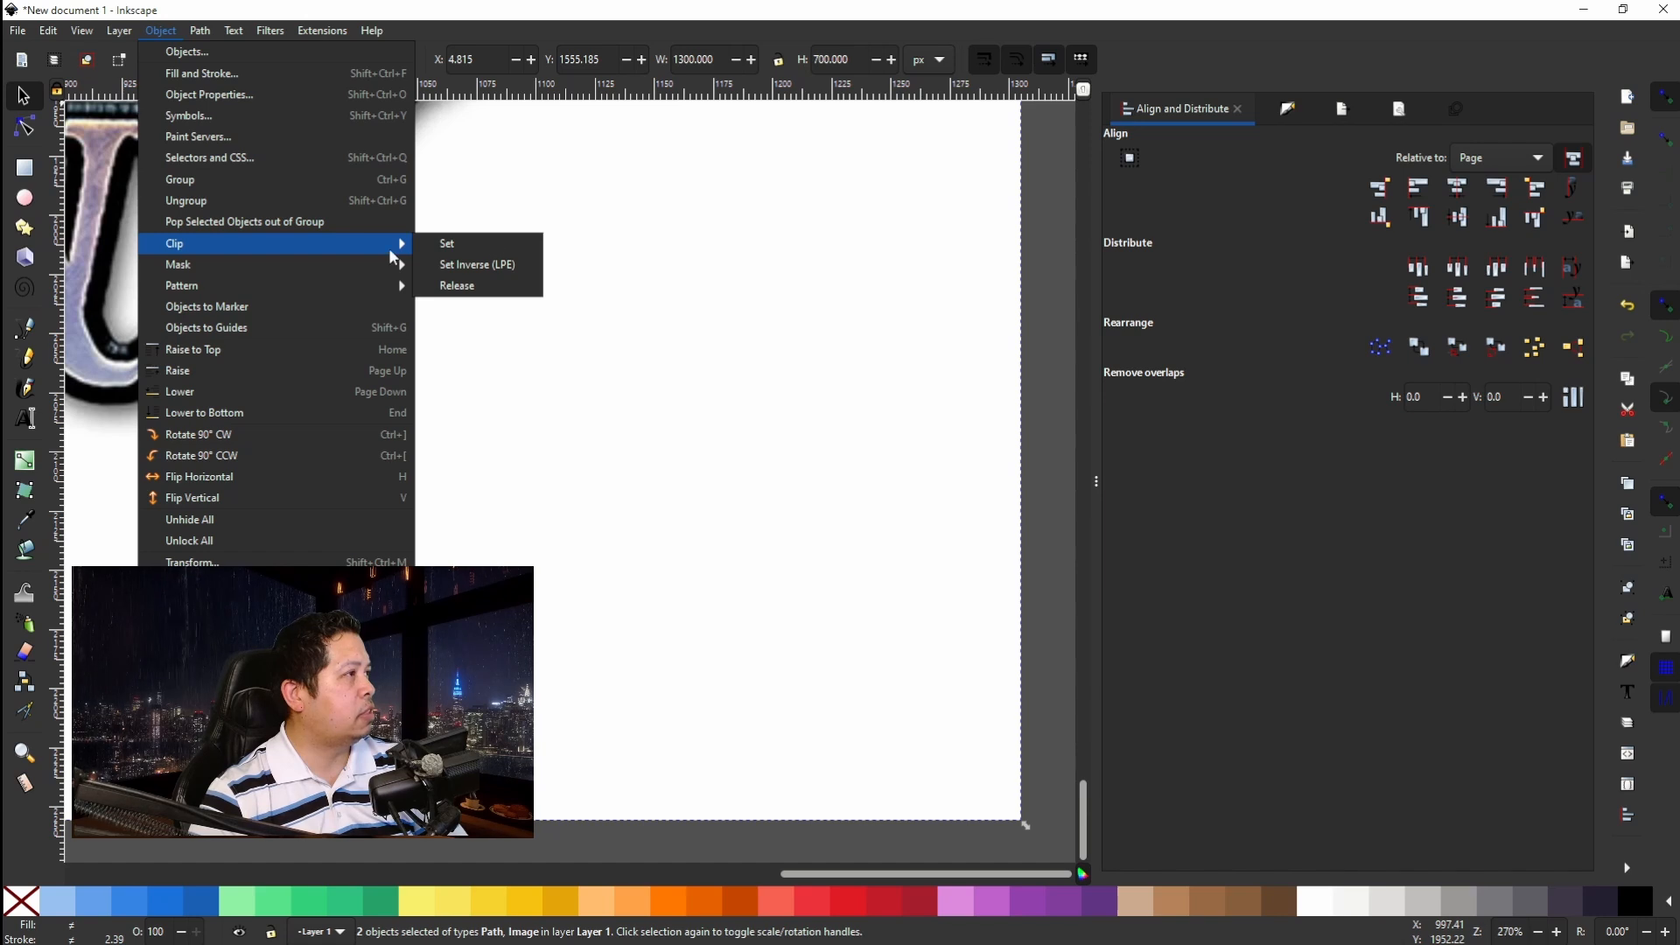
pyautogui.click(495, 244)
pyautogui.hscroll(-7, 482, 261)
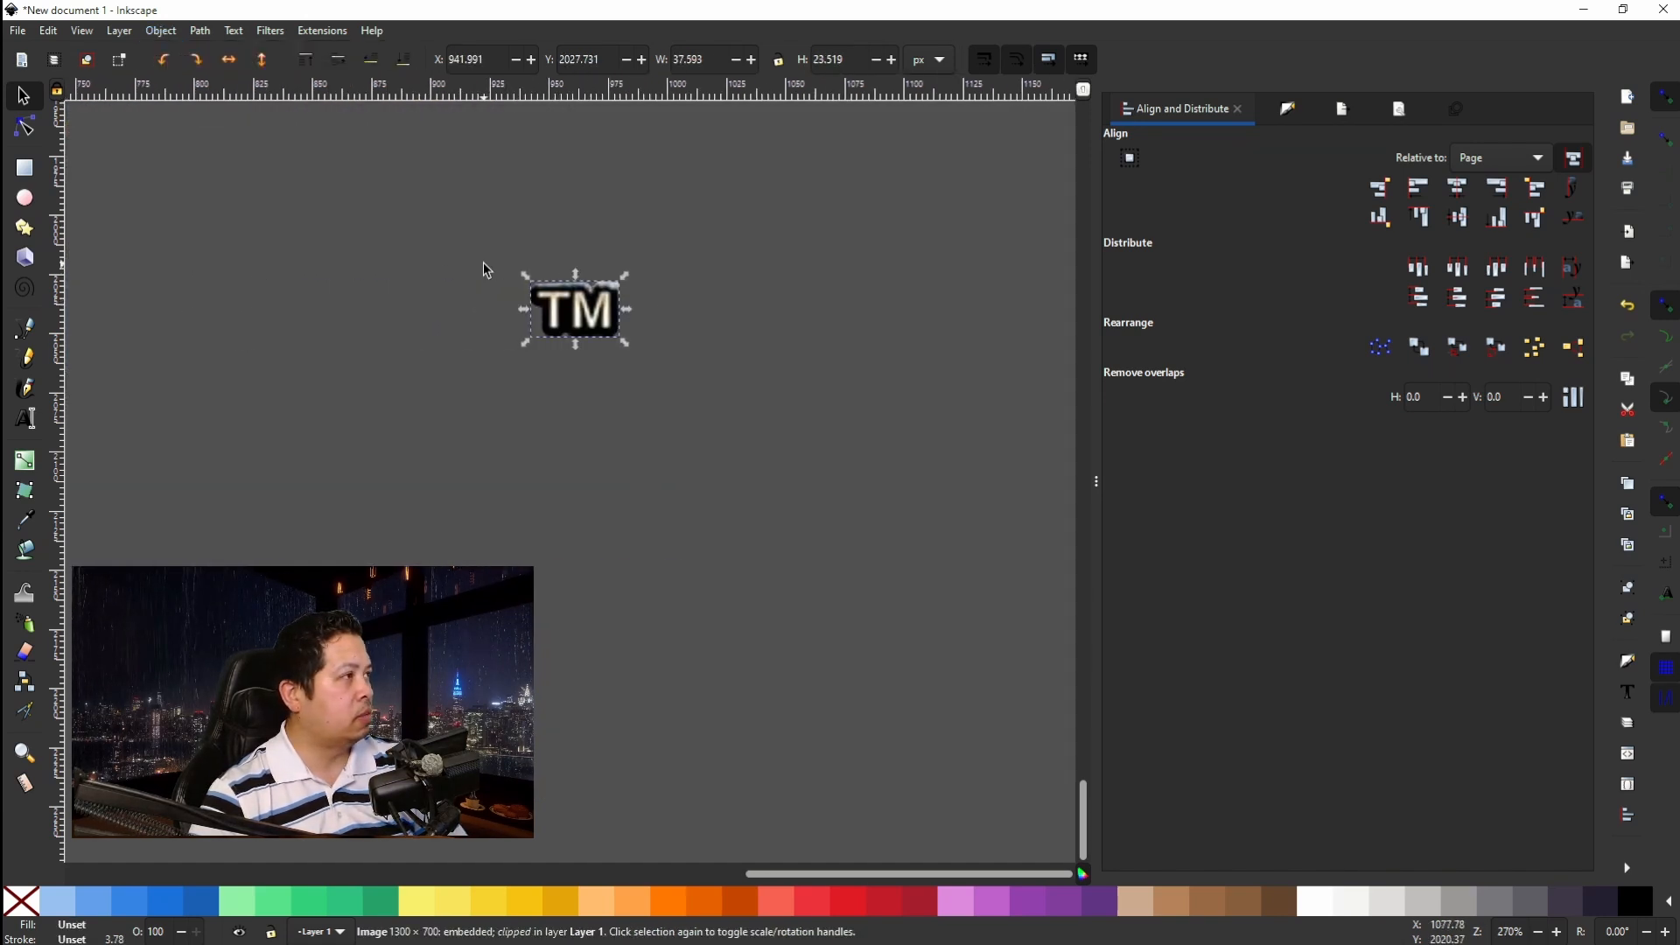
# Move the clipped TM mark up to the lower end of the N in the separate REBORN lettering.
pyautogui.scroll(-8, 481, 264)
pyautogui.scroll(4, 481, 269)
pyautogui.scroll(2, 489, 285)
pyautogui.scroll(-4, 490, 287)
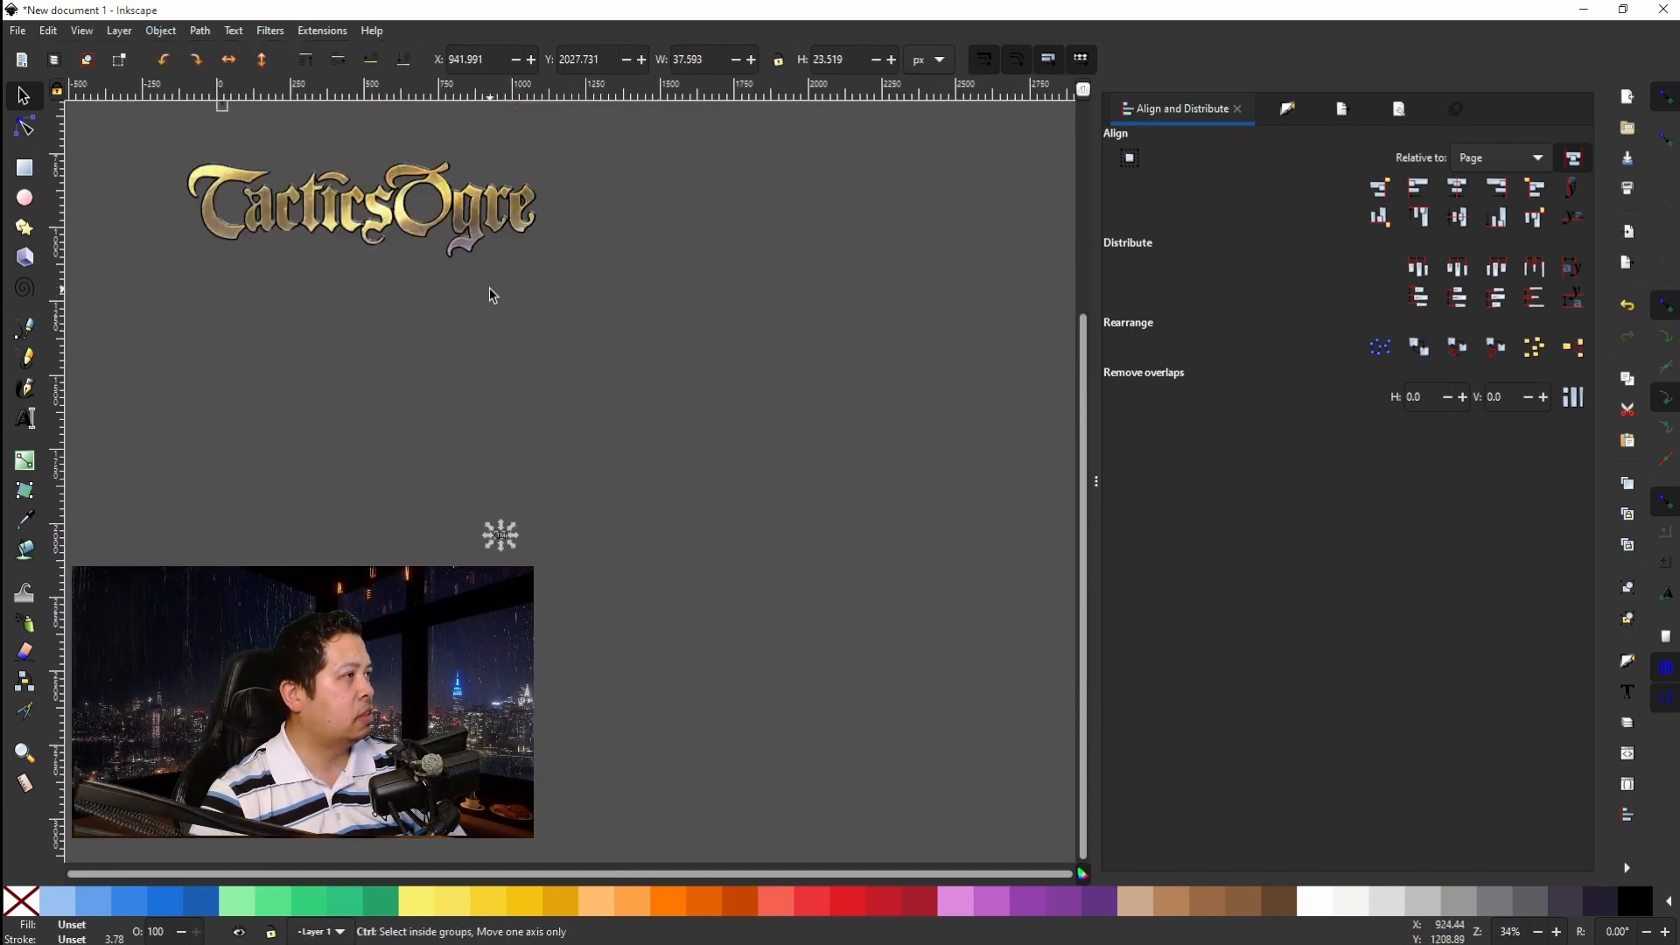
pyautogui.scroll(3, 490, 287)
pyautogui.scroll(2, 504, 305)
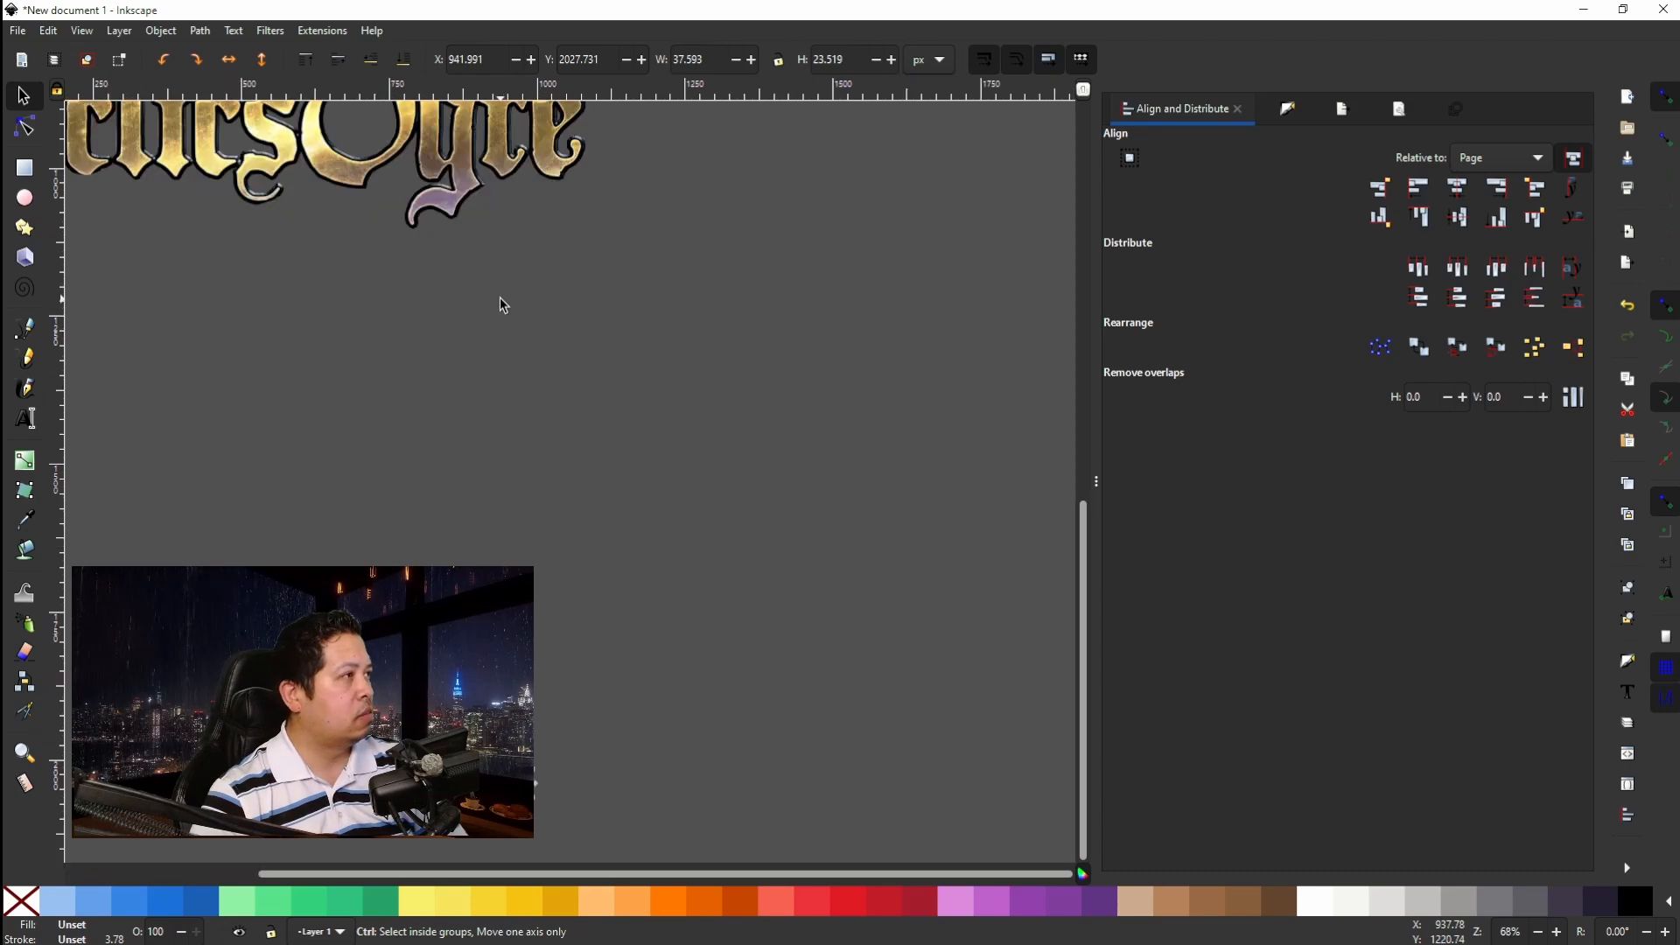
pyautogui.moveTo(529, 783); pyautogui.dragTo(588, 217)
pyautogui.scroll(6, 588, 289)
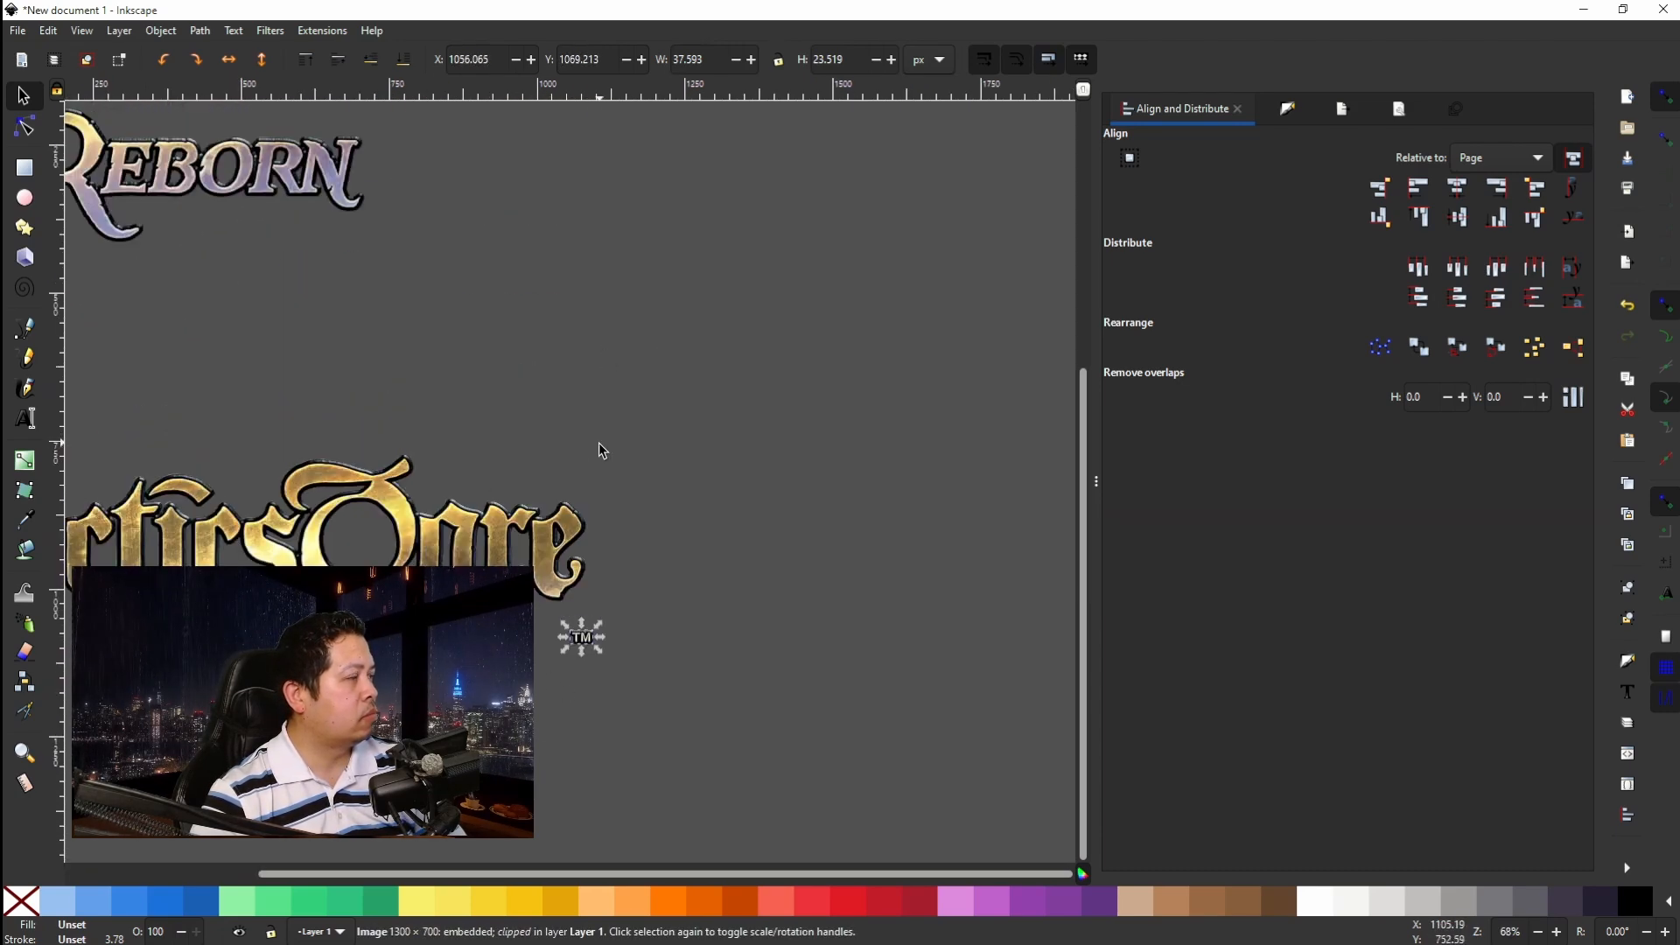
pyautogui.moveTo(579, 638); pyautogui.dragTo(464, 242)
pyautogui.keyDown('ctrl'); pyautogui.scroll(7, 398, 219); pyautogui.keyUp('ctrl')
pyautogui.keyDown('ctrl'); pyautogui.scroll(-6, 463, 250); pyautogui.keyUp('ctrl')
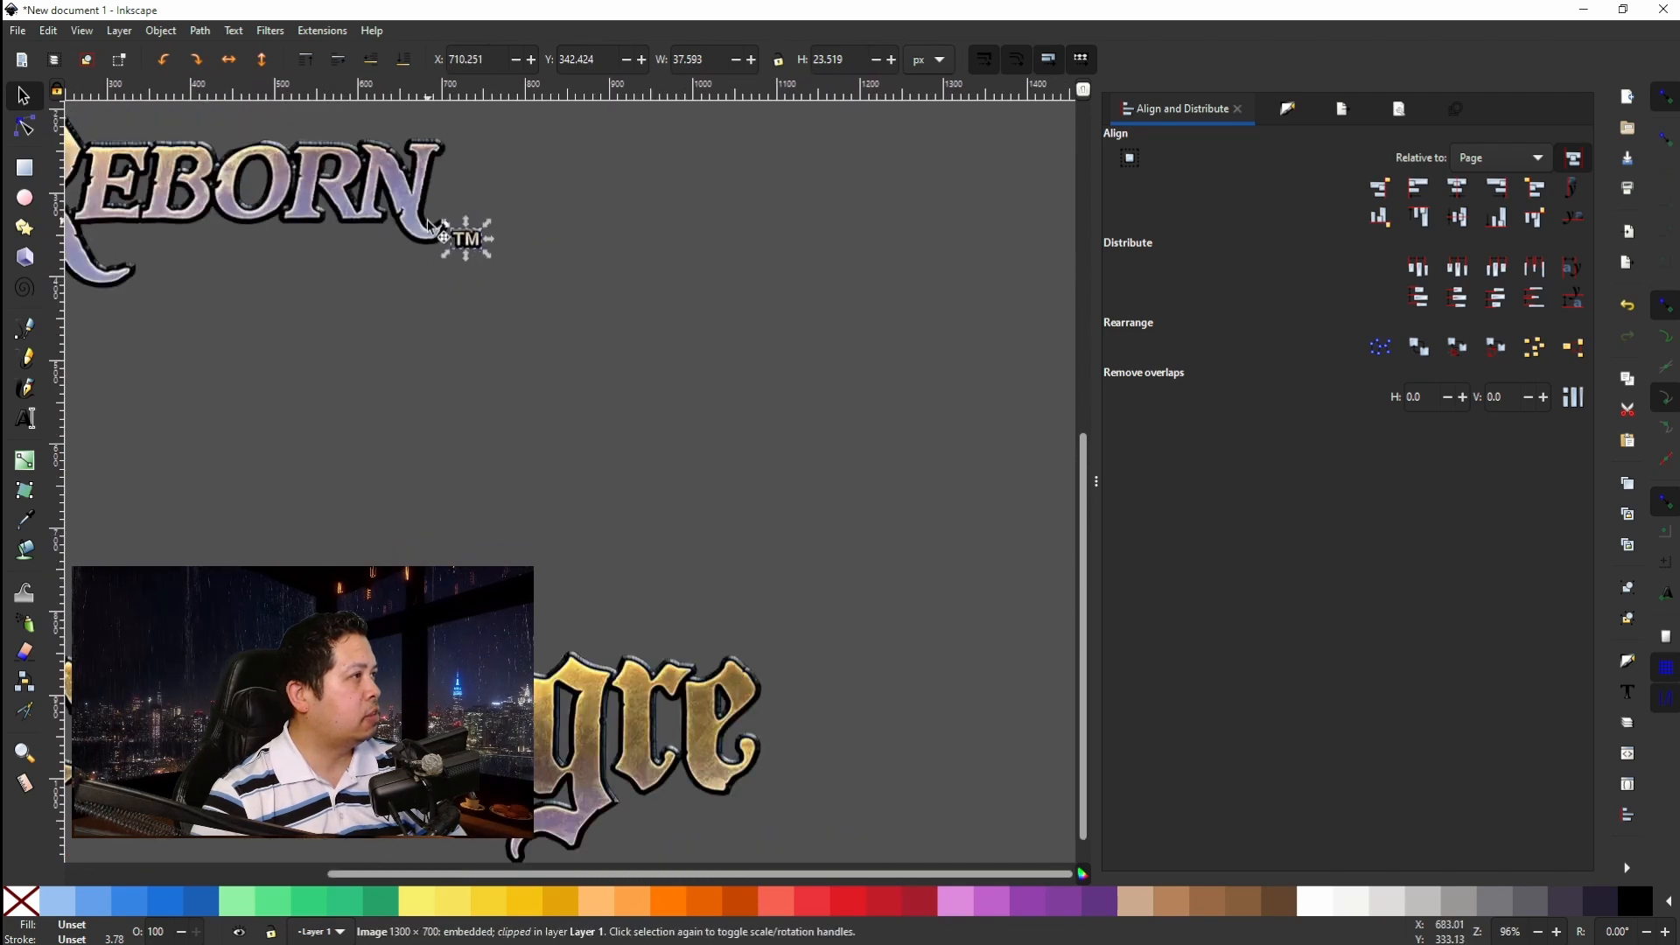
# Move the clipped Tactics Ogre lettering in front of REBORN so both words form one line.
pyautogui.hscroll(-11, 464, 606)
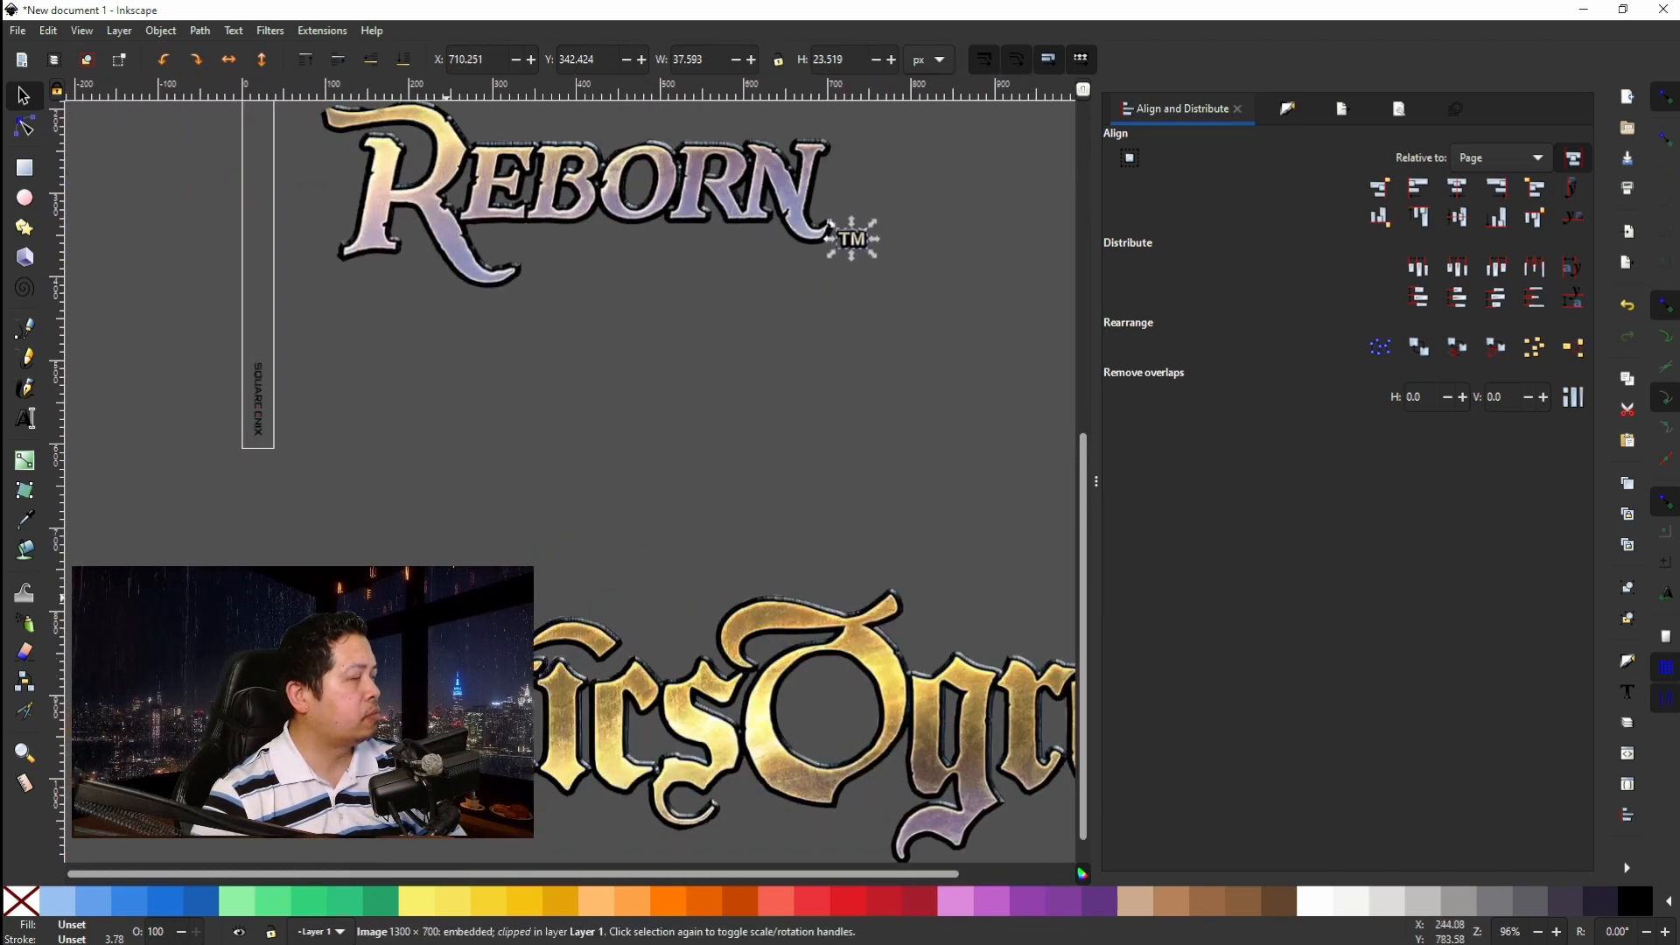
pyautogui.hscroll(9, 484, 567)
pyautogui.moveTo(538, 632); pyautogui.dragTo(293, 131)
pyautogui.scroll(-2, 723, 190)
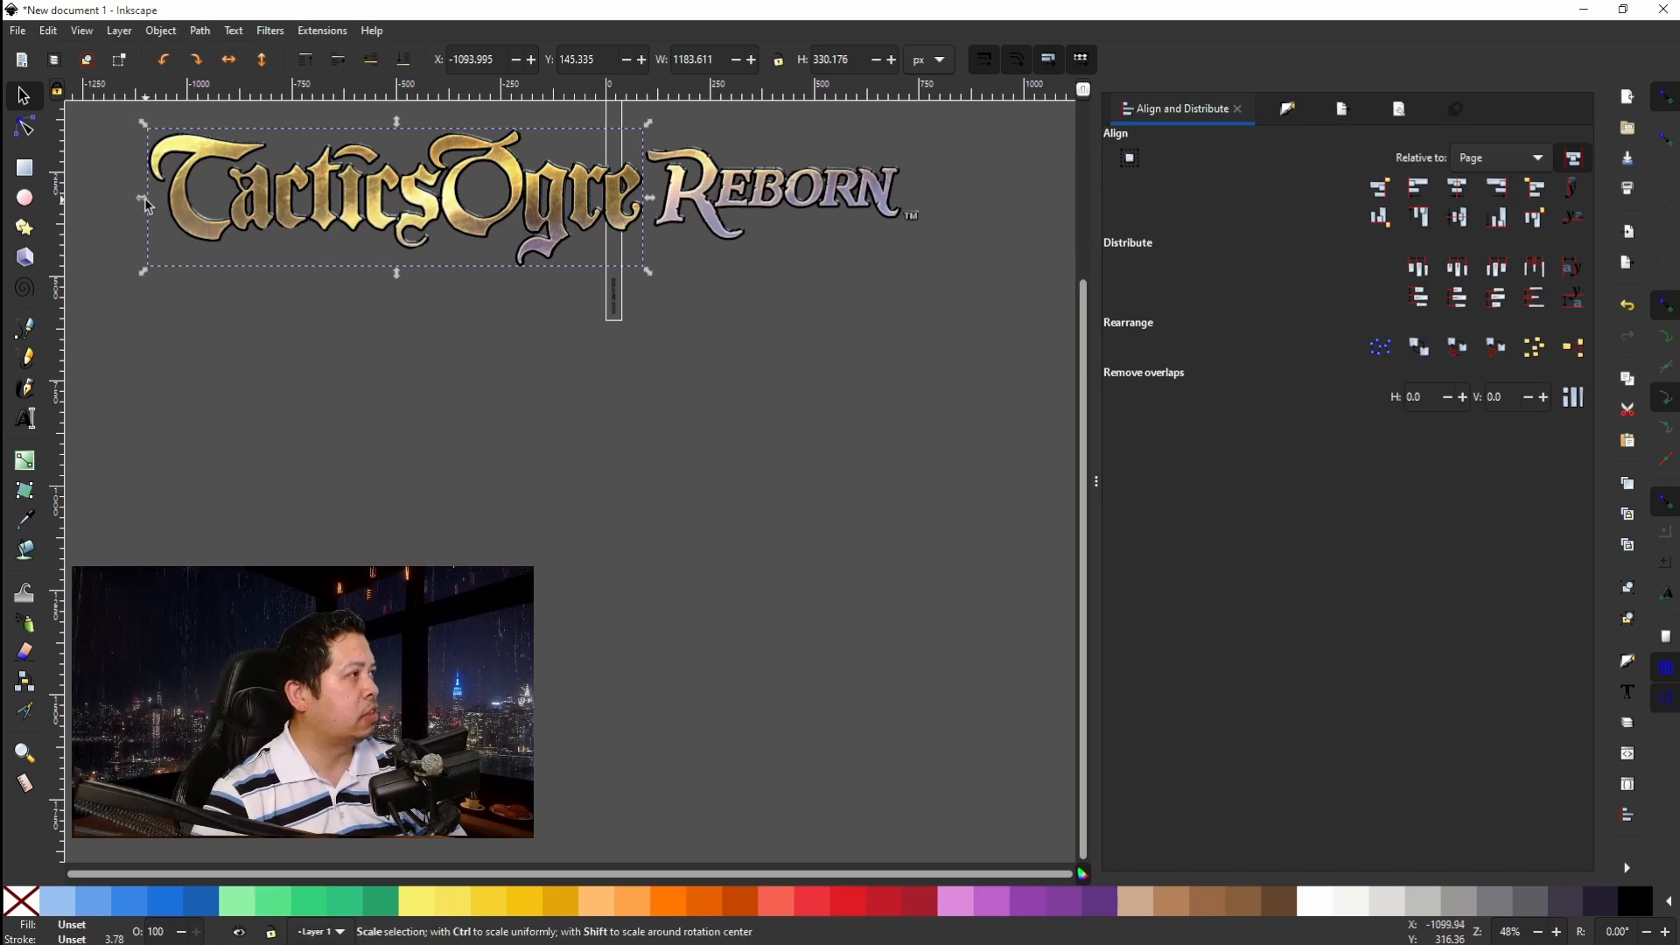
# Scale the Tactics Ogre lettering down to about 852 × 238 px and line it up with REBORN.
pyautogui.moveTo(144, 203); pyautogui.dragTo(260, 198)
pyautogui.moveTo(480, 204); pyautogui.dragTo(475, 191)
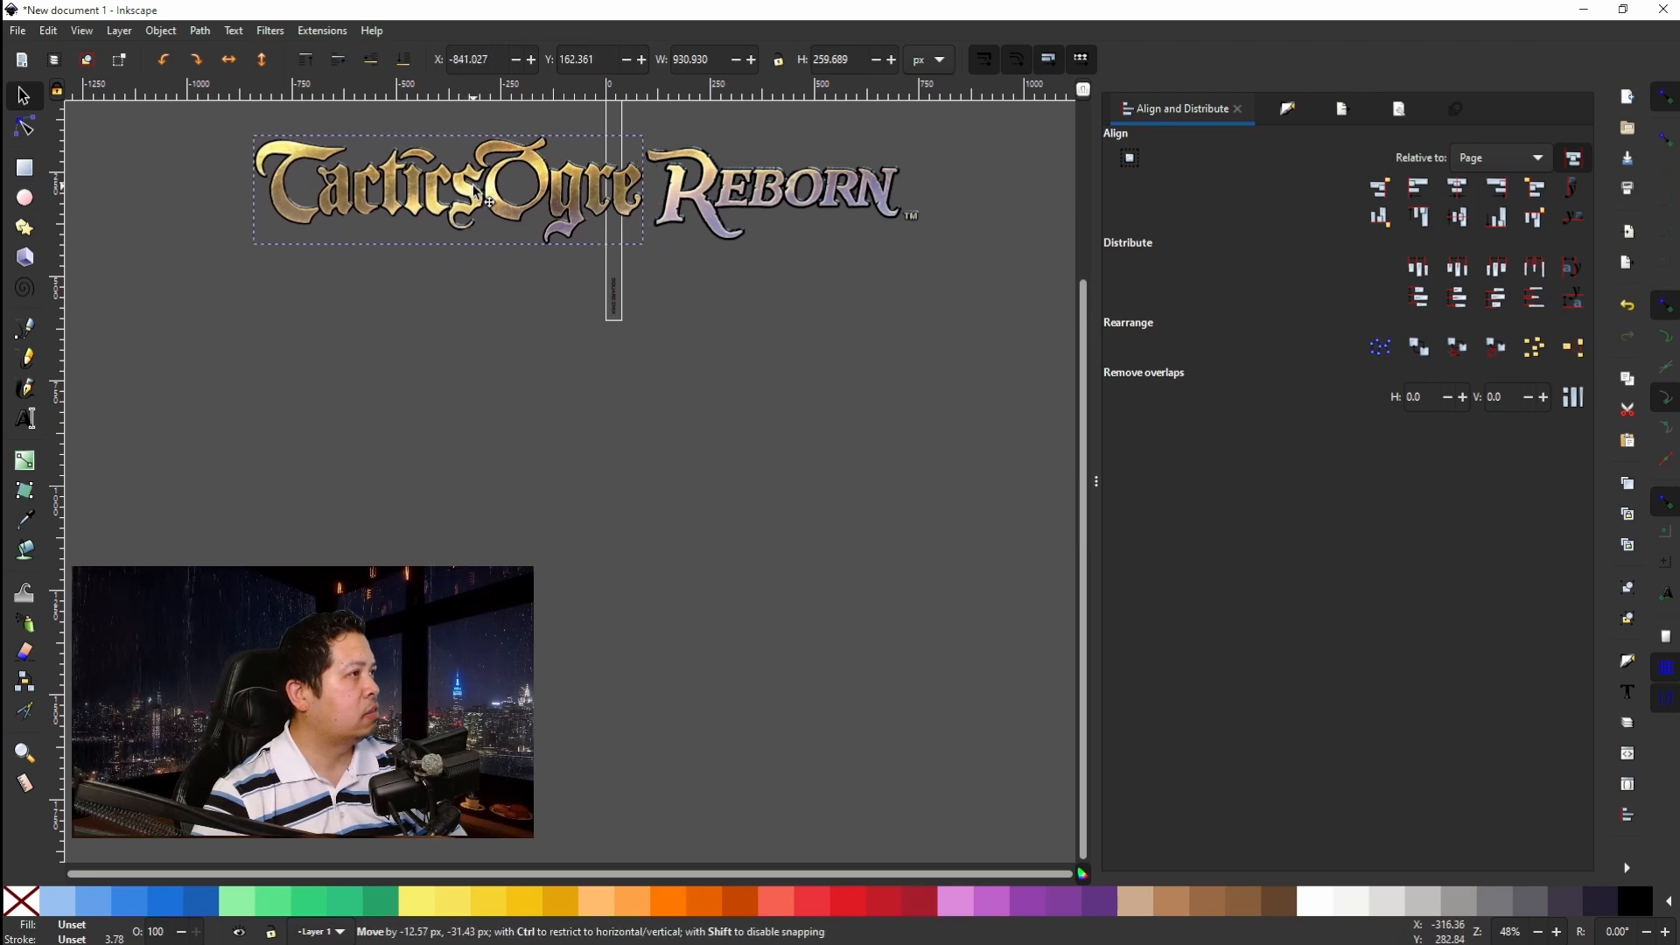
pyautogui.moveTo(475, 191); pyautogui.dragTo(475, 190)
pyautogui.moveTo(254, 193); pyautogui.dragTo(296, 191)
pyautogui.moveTo(486, 192)
pyautogui.mouseDown()
pyautogui.moveTo(472, 189)
pyautogui.moveTo(486, 193)
pyautogui.mouseUp()
# Centre the Tactics Ogre, REBORN and TM pieces together on the horizontal axis relative to the page, and group them.
pyautogui.keyDown('shift'); pyautogui.click(690, 192); pyautogui.keyUp('shift')
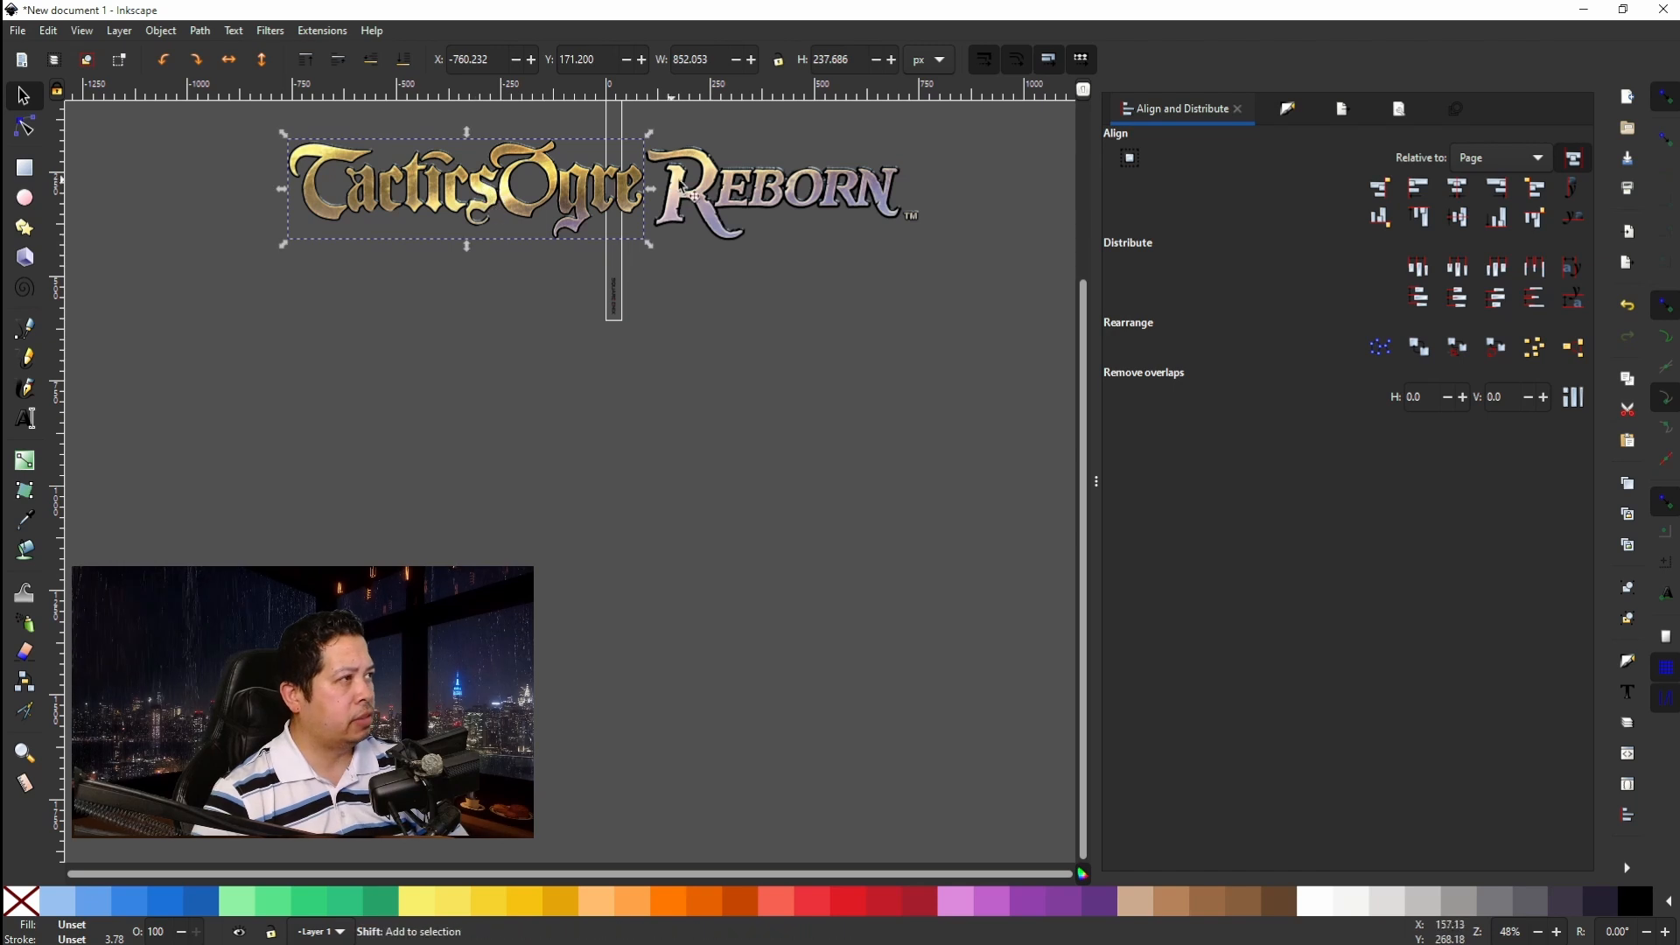
pyautogui.keyDown('shift'); pyautogui.click(919, 229); pyautogui.keyUp('shift')
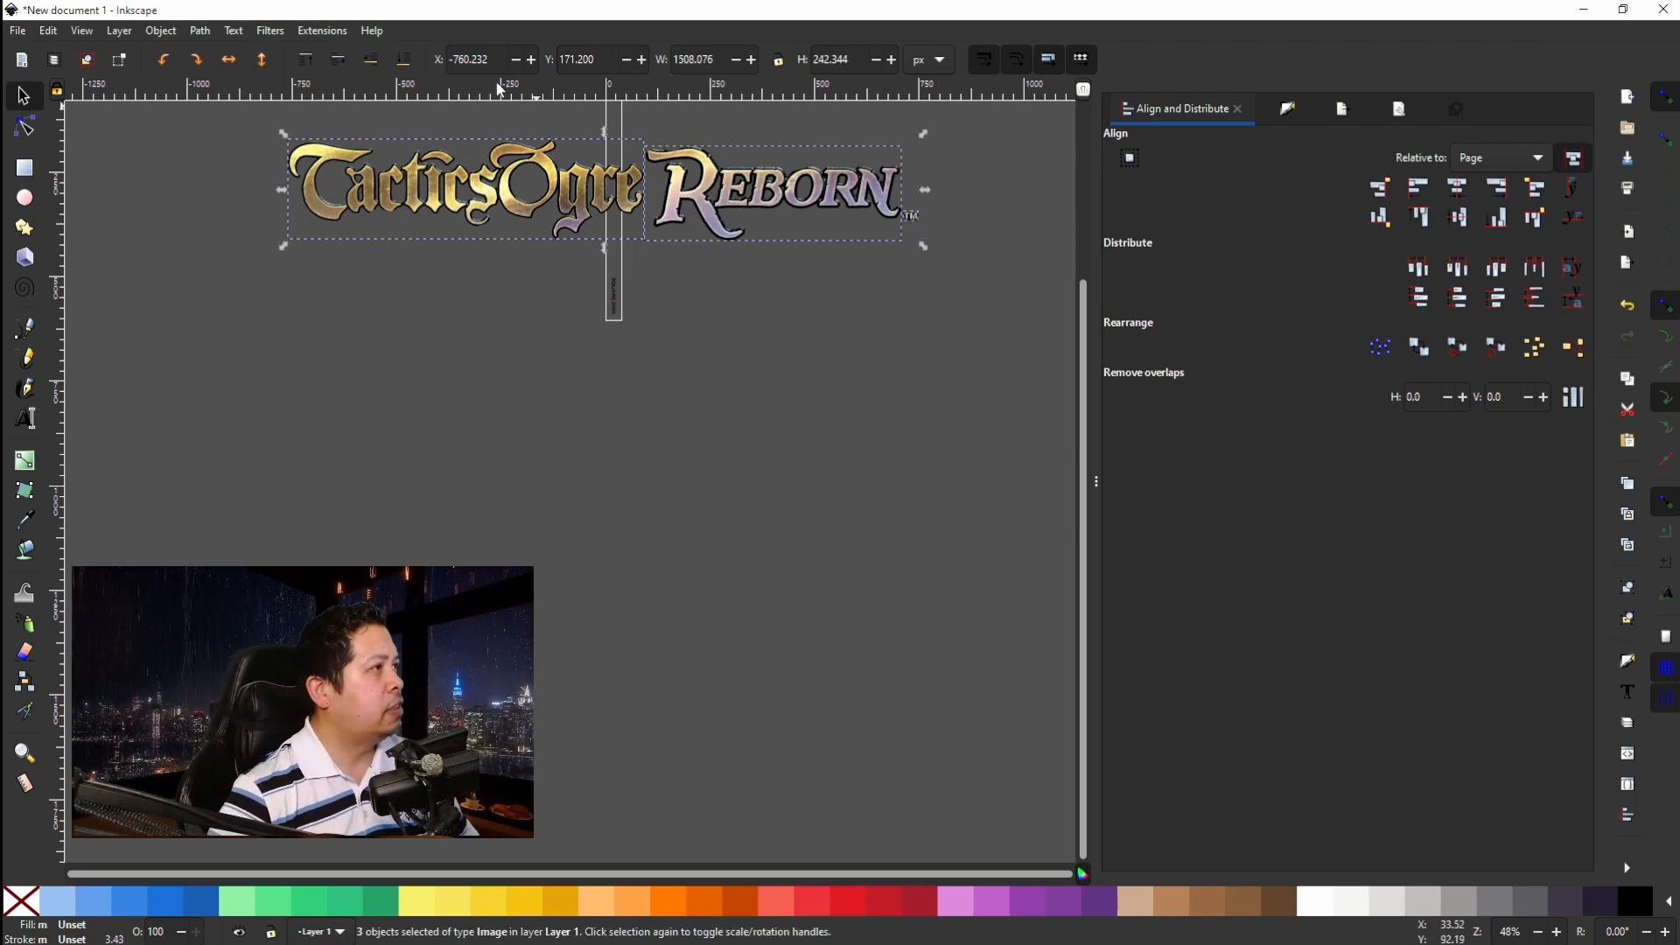
pyautogui.click(1468, 225)
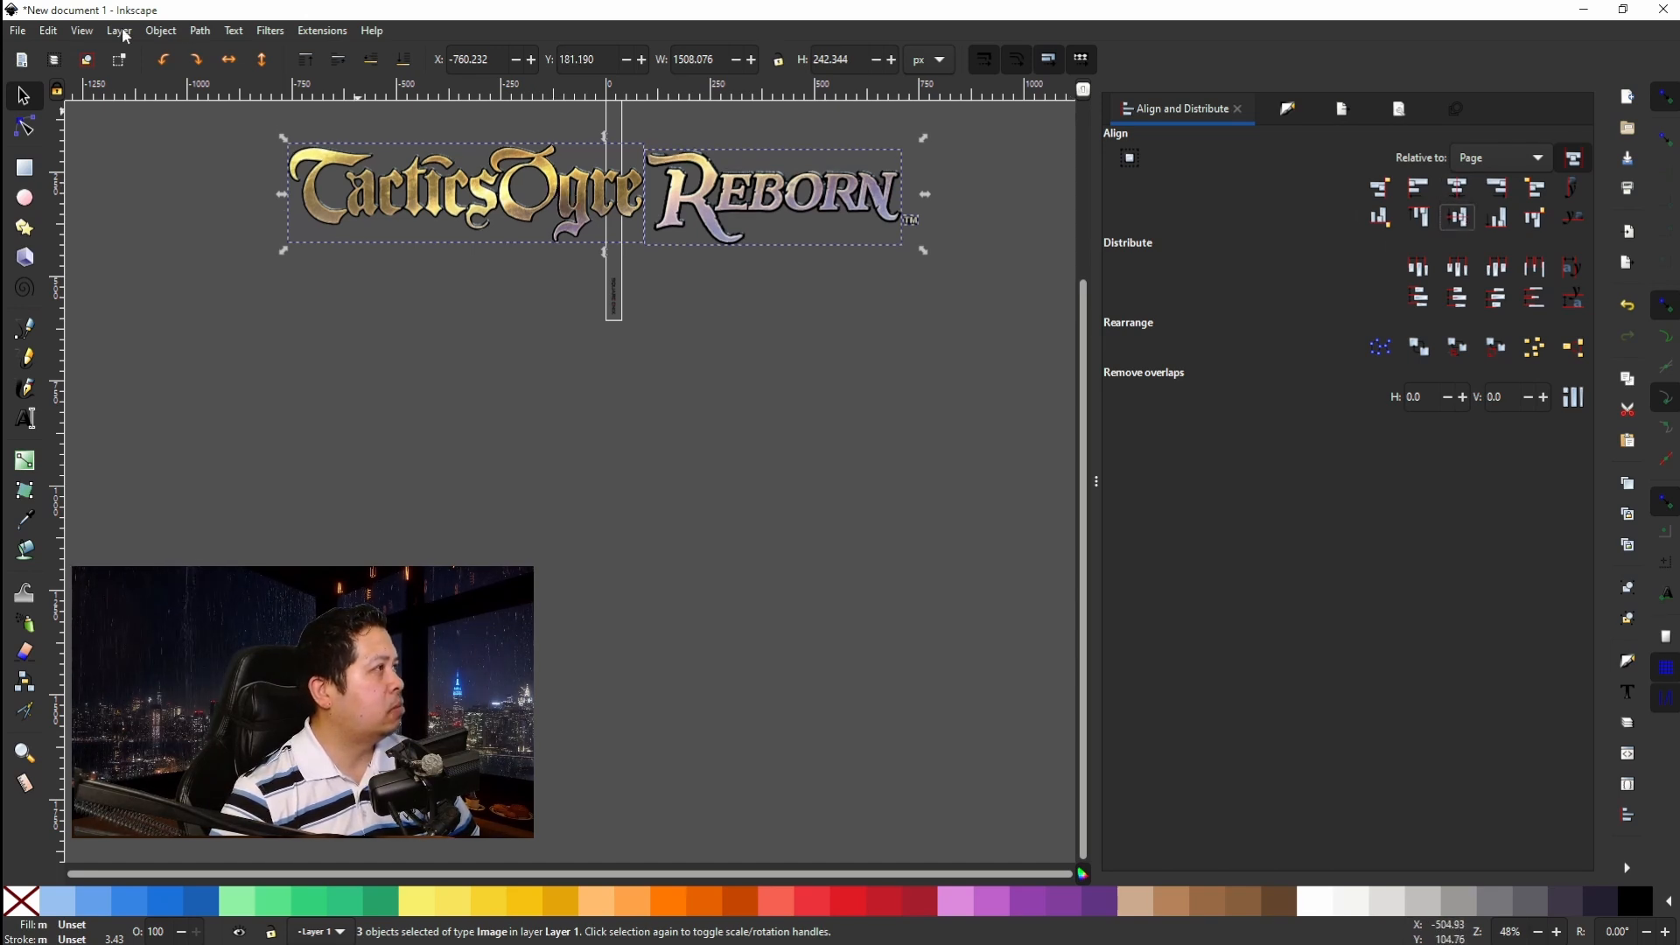
pyautogui.click(161, 30)
pyautogui.click(166, 178)
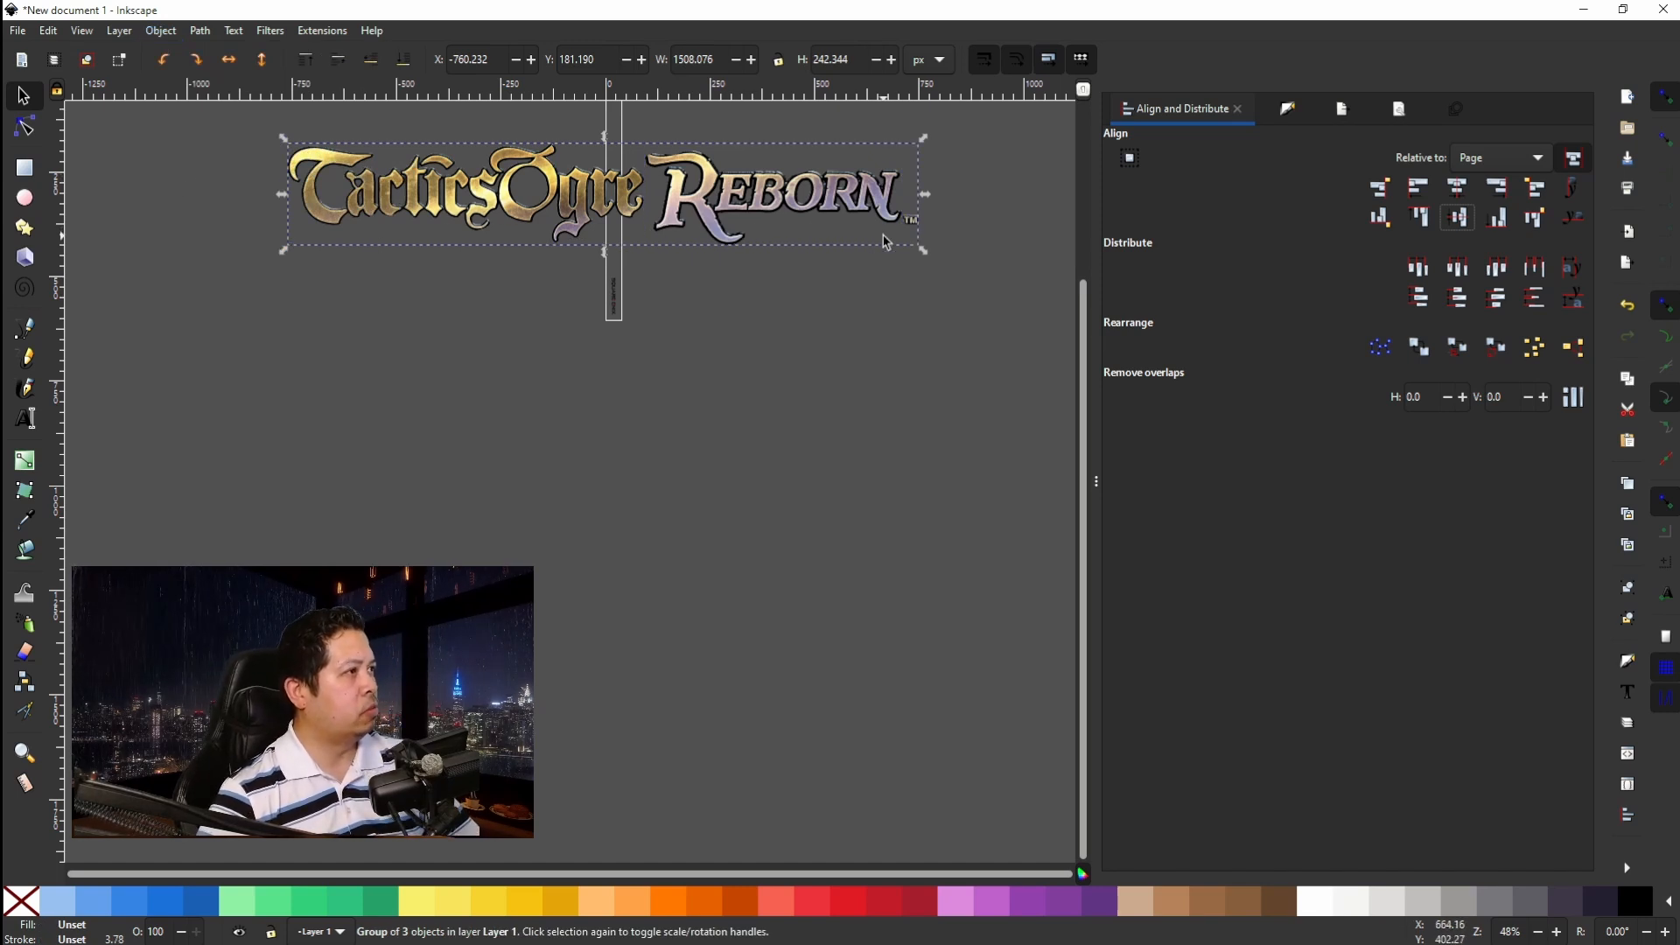
# Rotate the grouped logo line 90° clockwise so it reads from top to bottom over the narrow Square Enix spine.
pyautogui.click(910, 229)
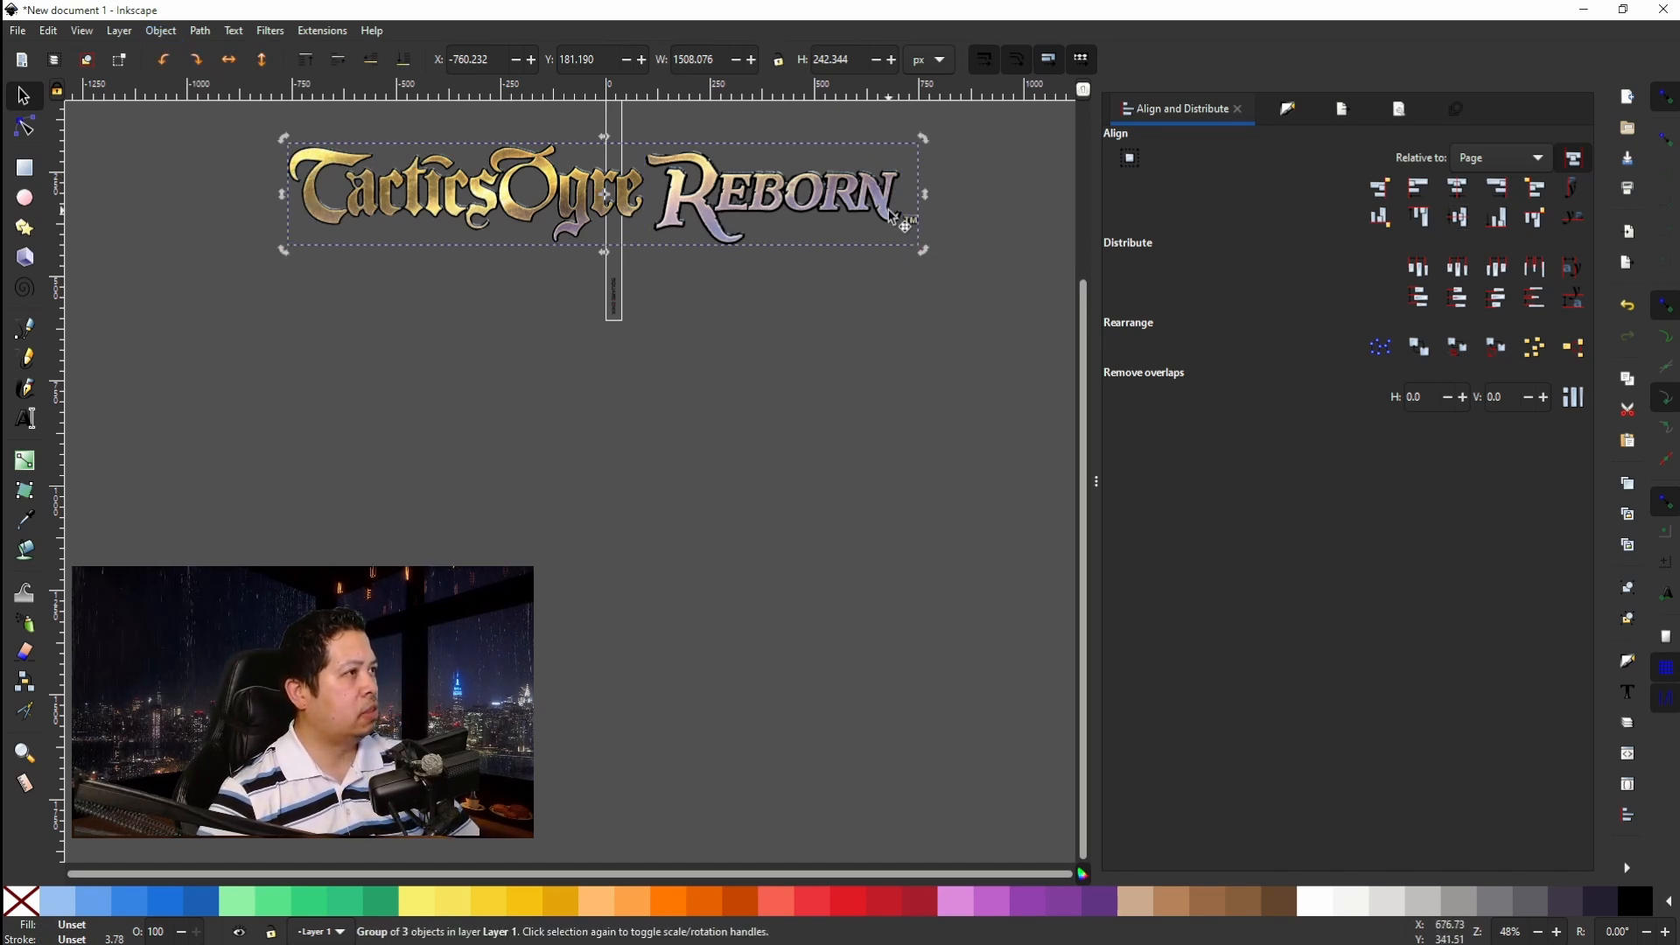
pyautogui.moveTo(926, 259); pyautogui.dragTo(575, 417)
pyautogui.scroll(8, 575, 416)
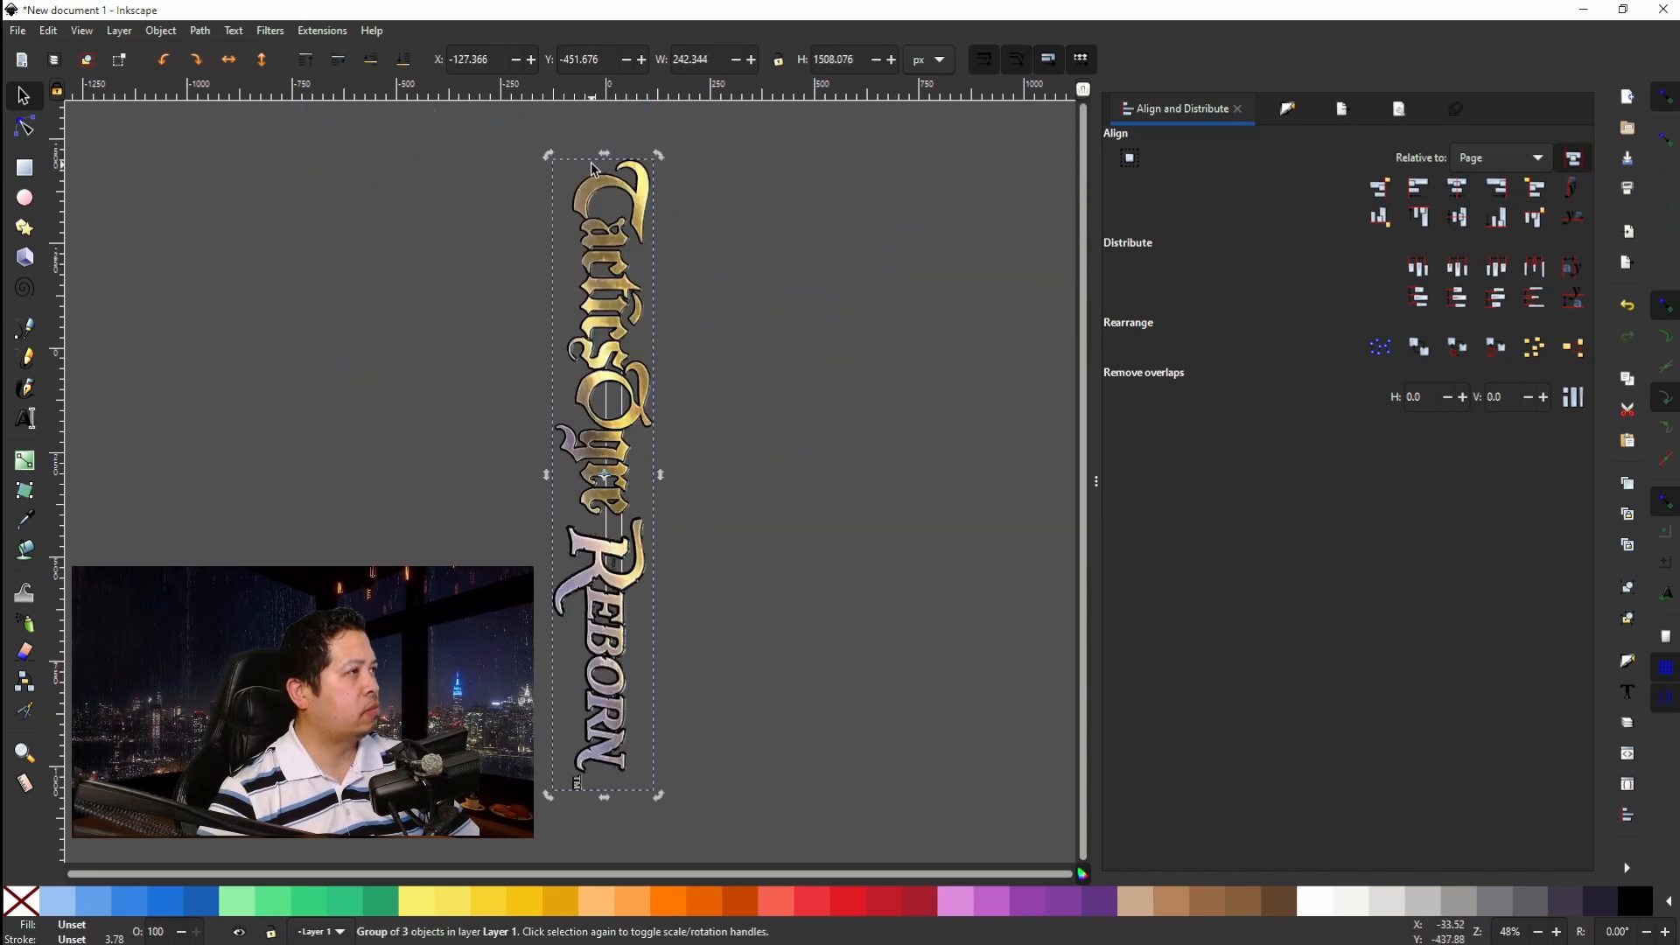
# Move the rotated logo group onto the spine and scale it down to about 30 × 189 px so it fits the spine's width.
pyautogui.click(617, 170)
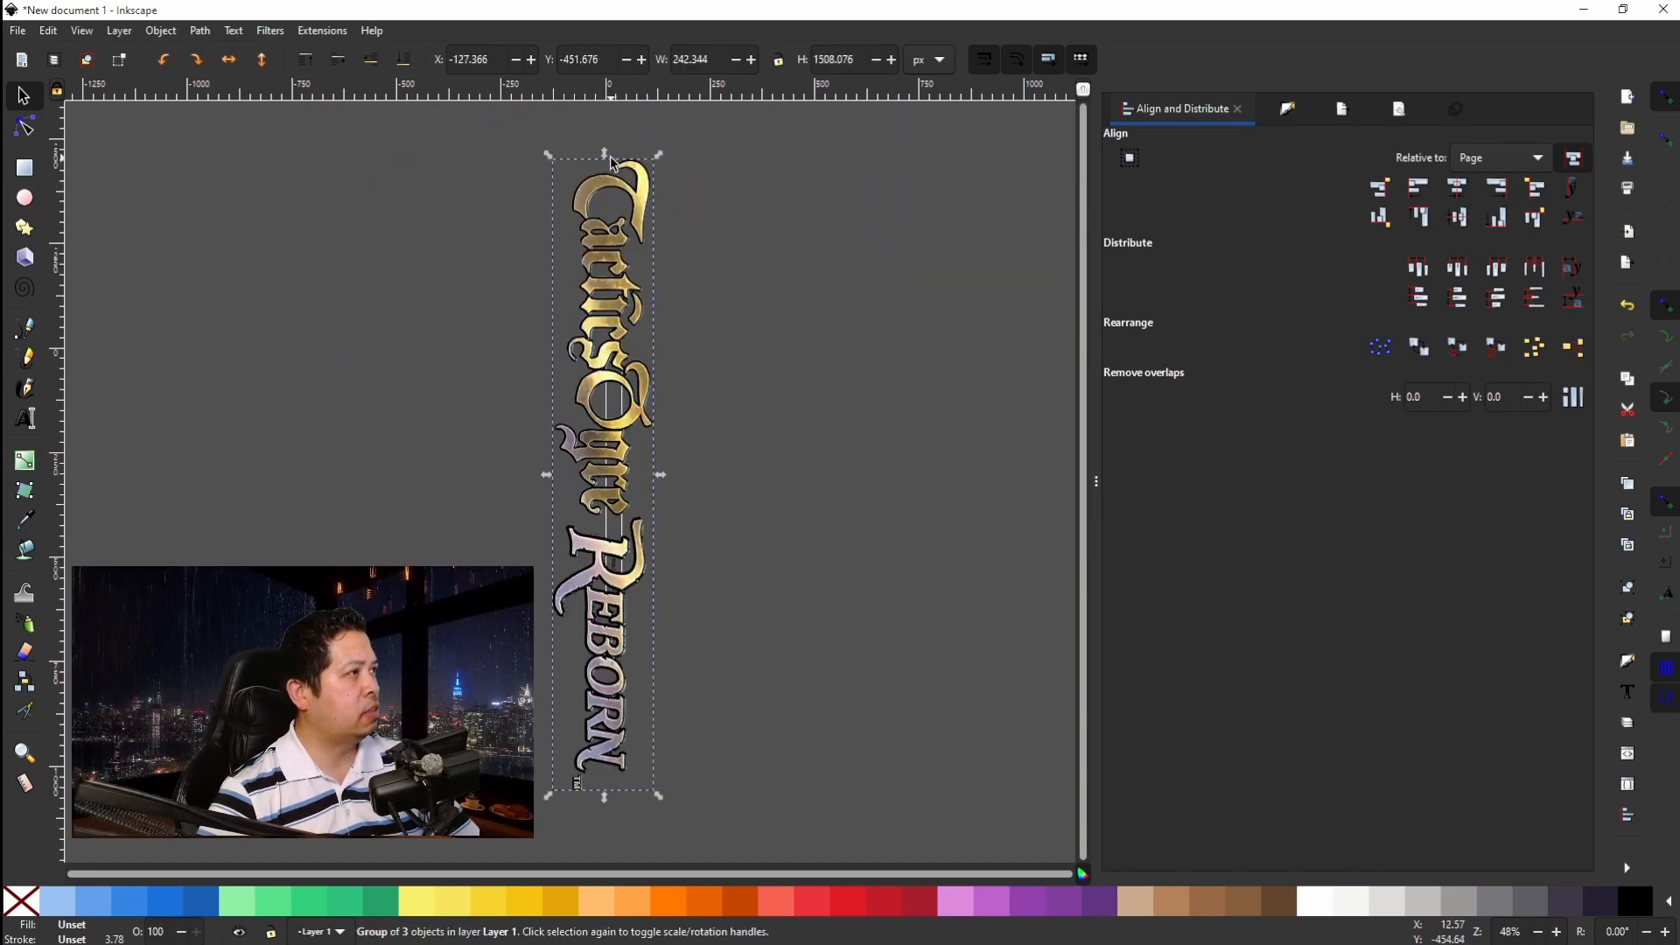
pyautogui.moveTo(612, 162); pyautogui.dragTo(615, 428)
pyautogui.scroll(5, 614, 409)
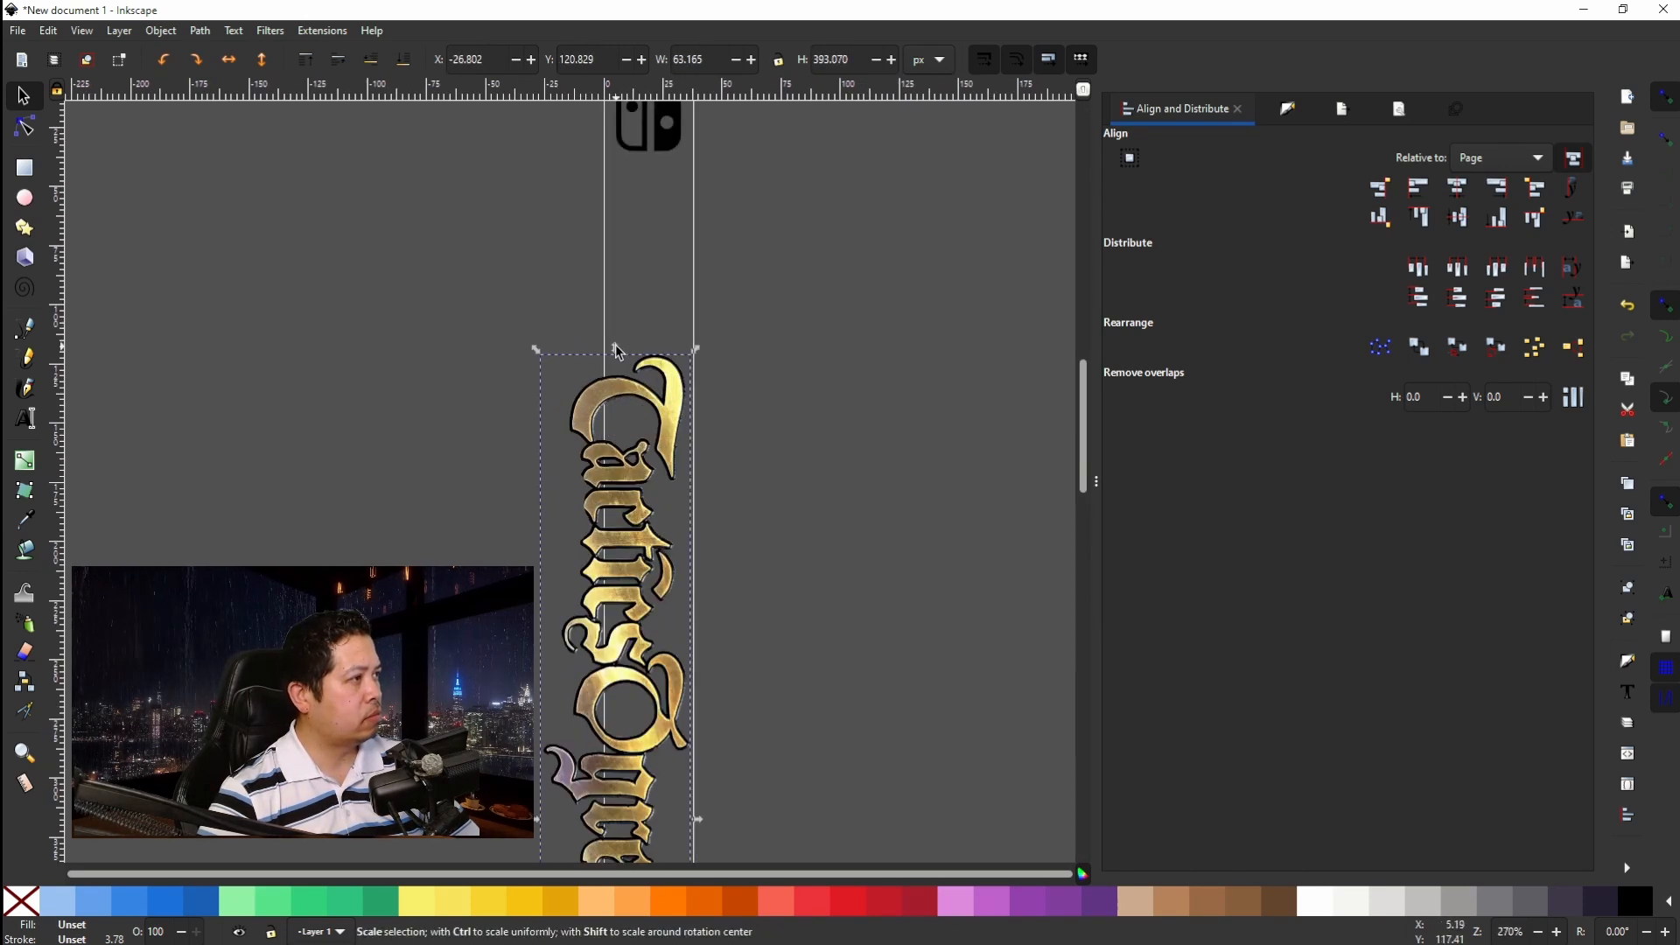
pyautogui.moveTo(616, 357); pyautogui.dragTo(651, 213)
pyautogui.scroll(-3, 679, 596)
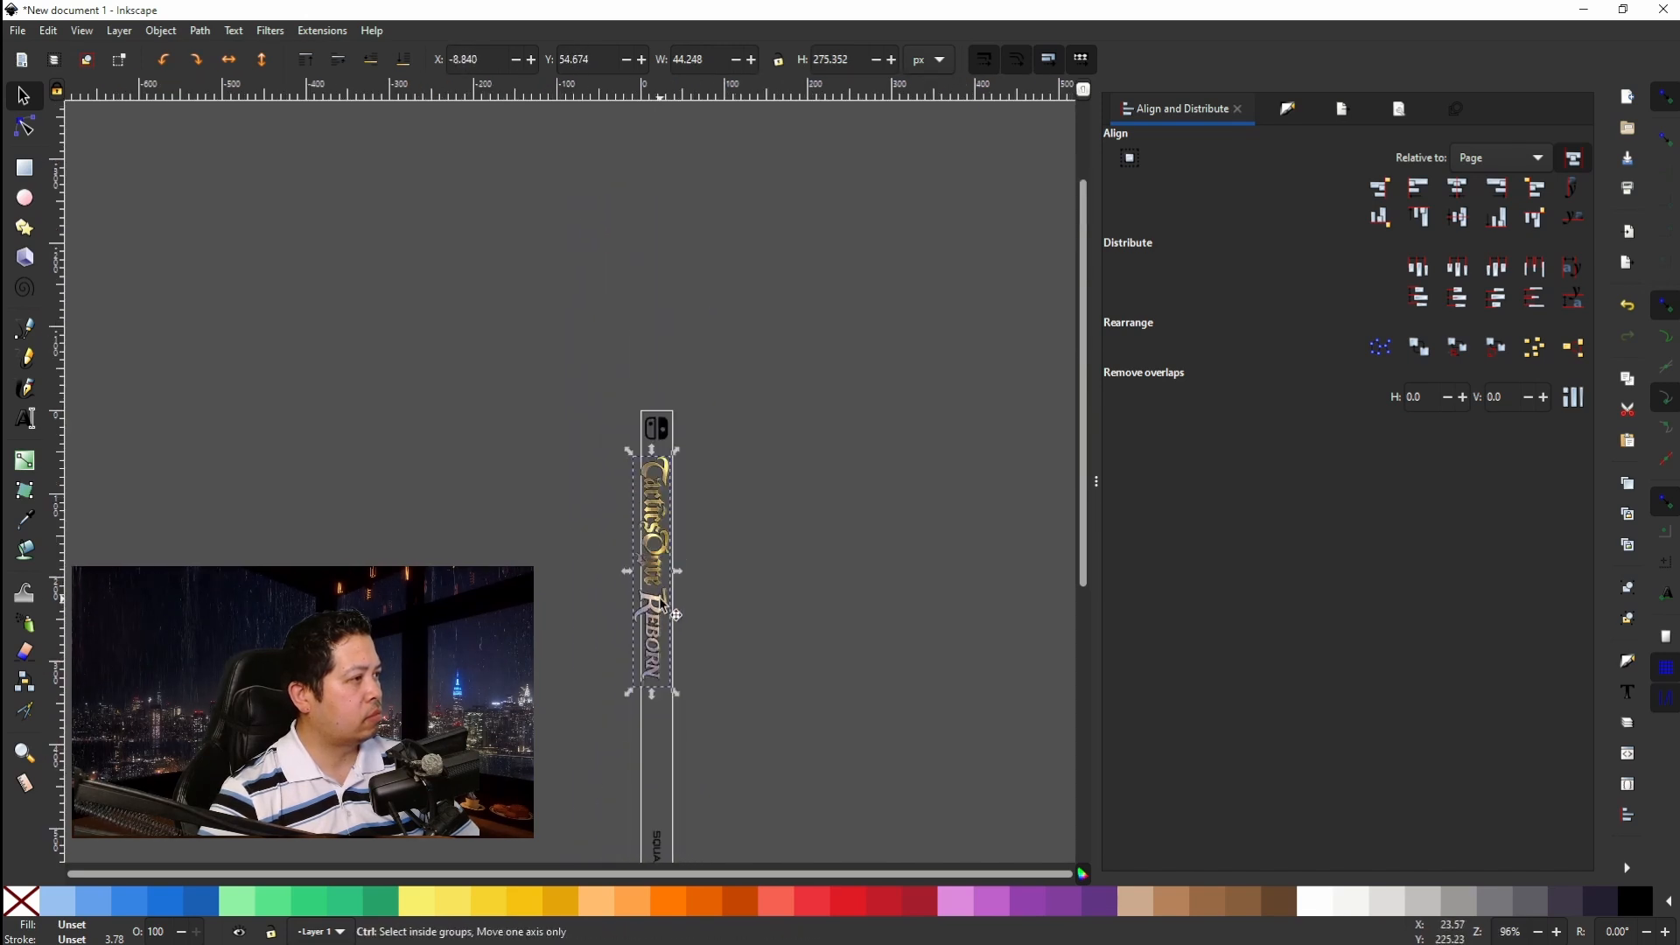
pyautogui.scroll(4, 673, 637)
pyautogui.moveTo(689, 815); pyautogui.dragTo(672, 518)
pyautogui.scroll(-2, 601, 327)
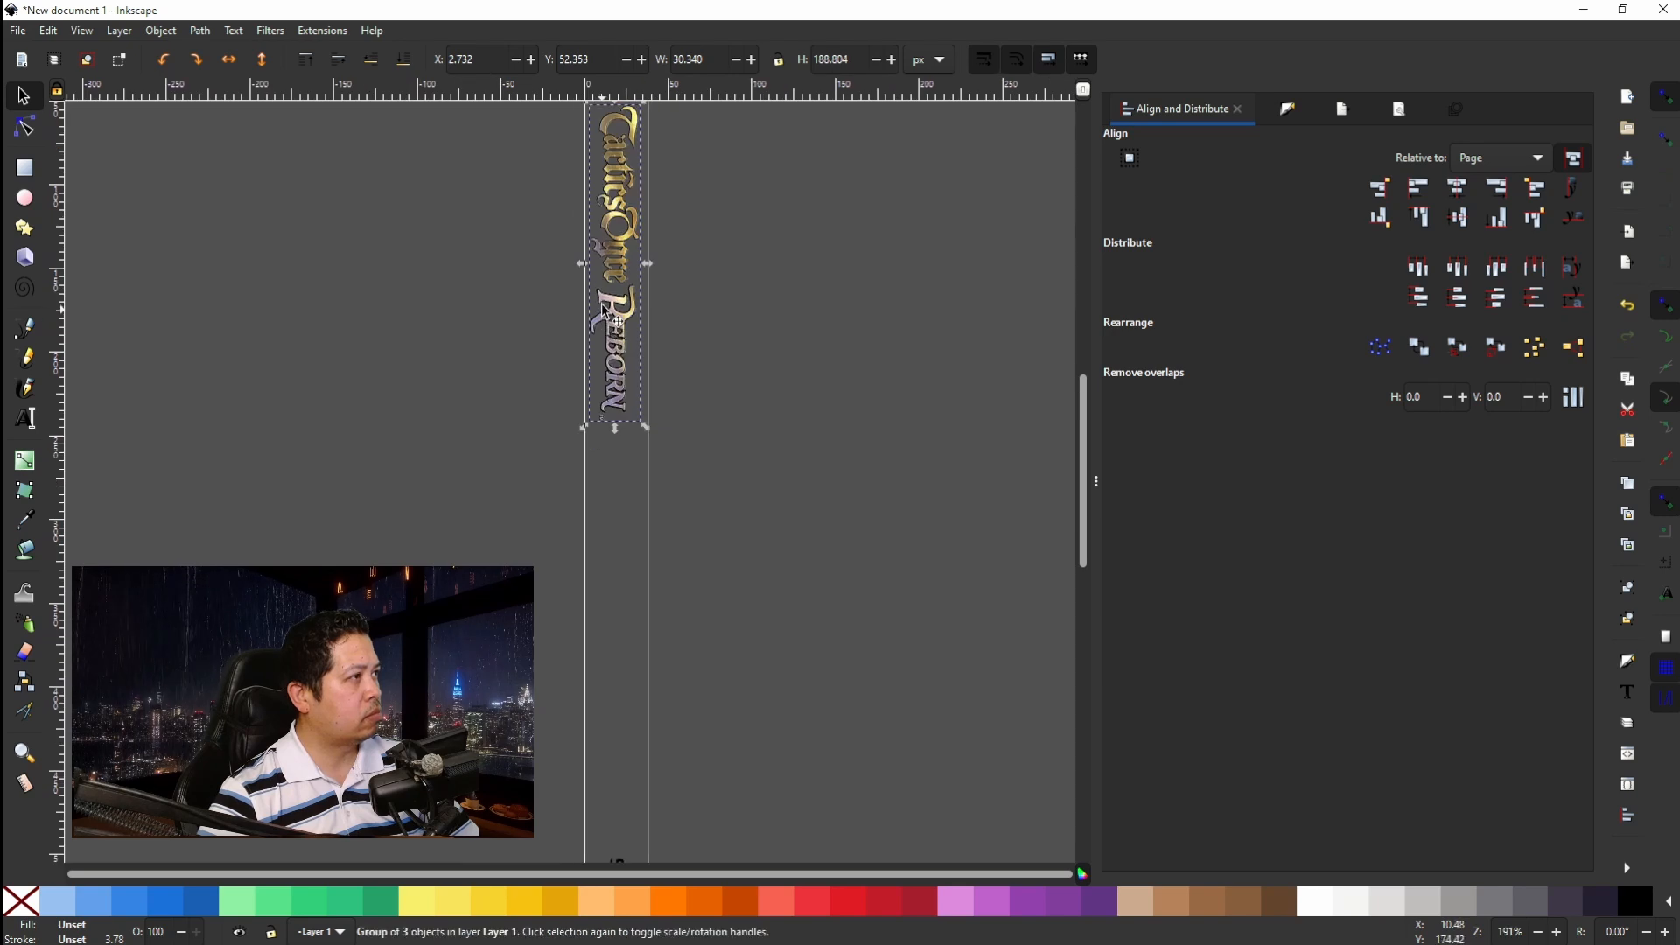
# Place the logo group just below the Switch icon at about 31 × 193 px and centre it horizontally on the page.
pyautogui.scroll(4, 600, 261)
pyautogui.moveTo(615, 374)
pyautogui.mouseDown()
pyautogui.moveTo(634, 404)
pyautogui.moveTo(615, 362)
pyautogui.mouseUp()
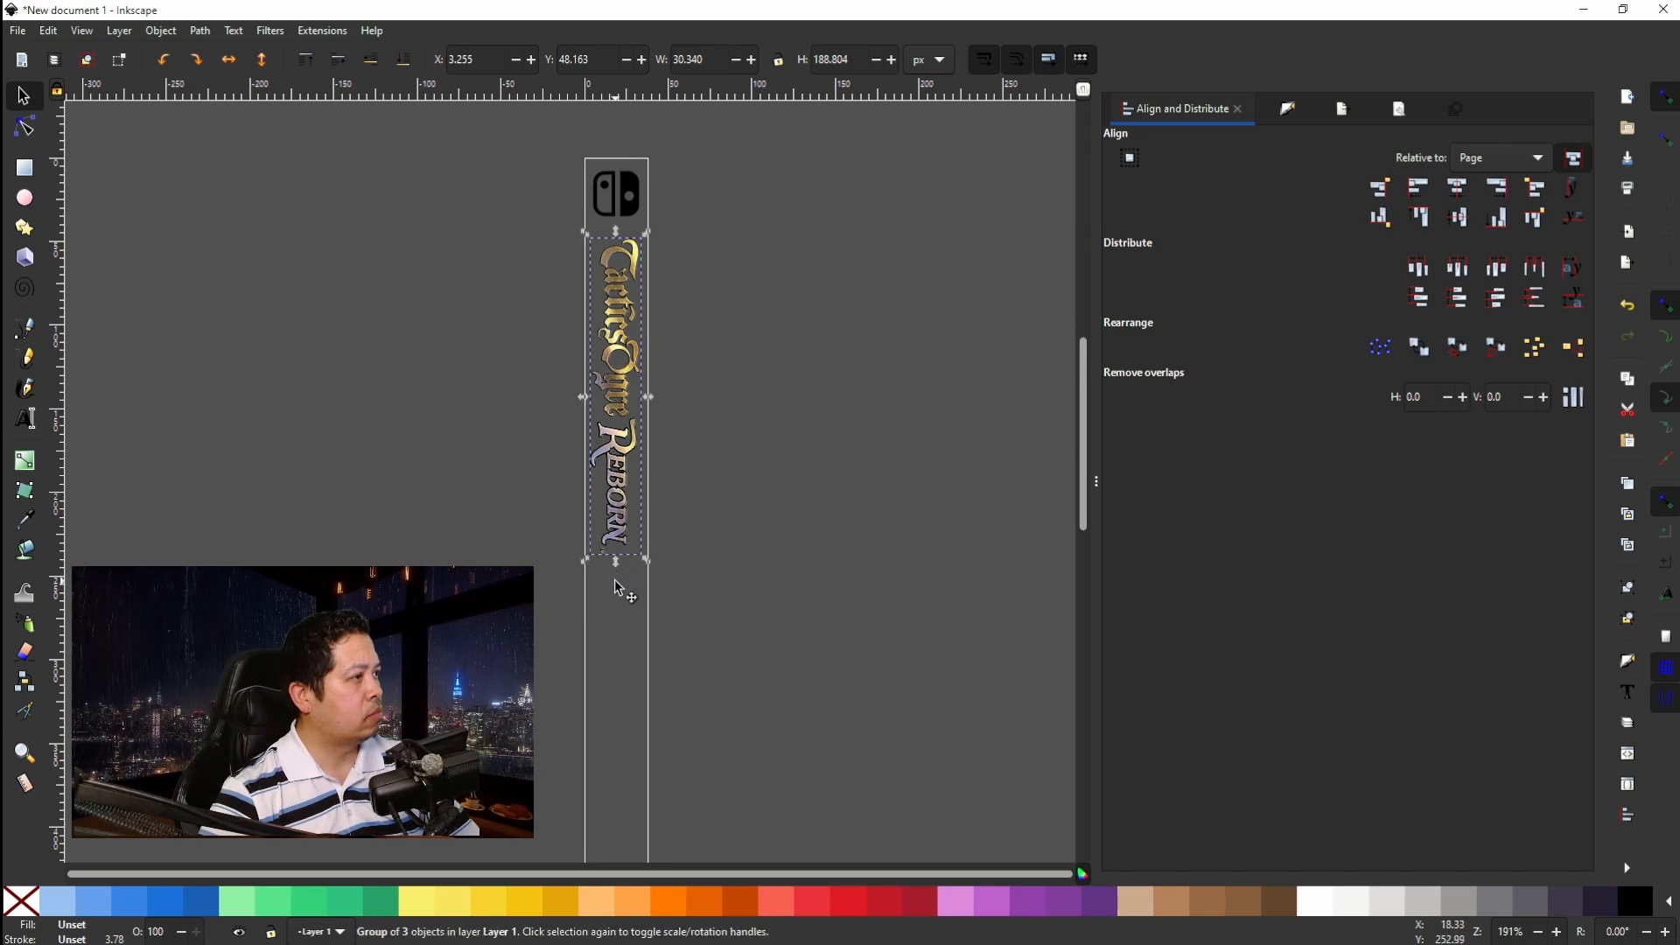
pyautogui.moveTo(615, 579); pyautogui.dragTo(617, 569)
pyautogui.moveTo(626, 353); pyautogui.dragTo(617, 339)
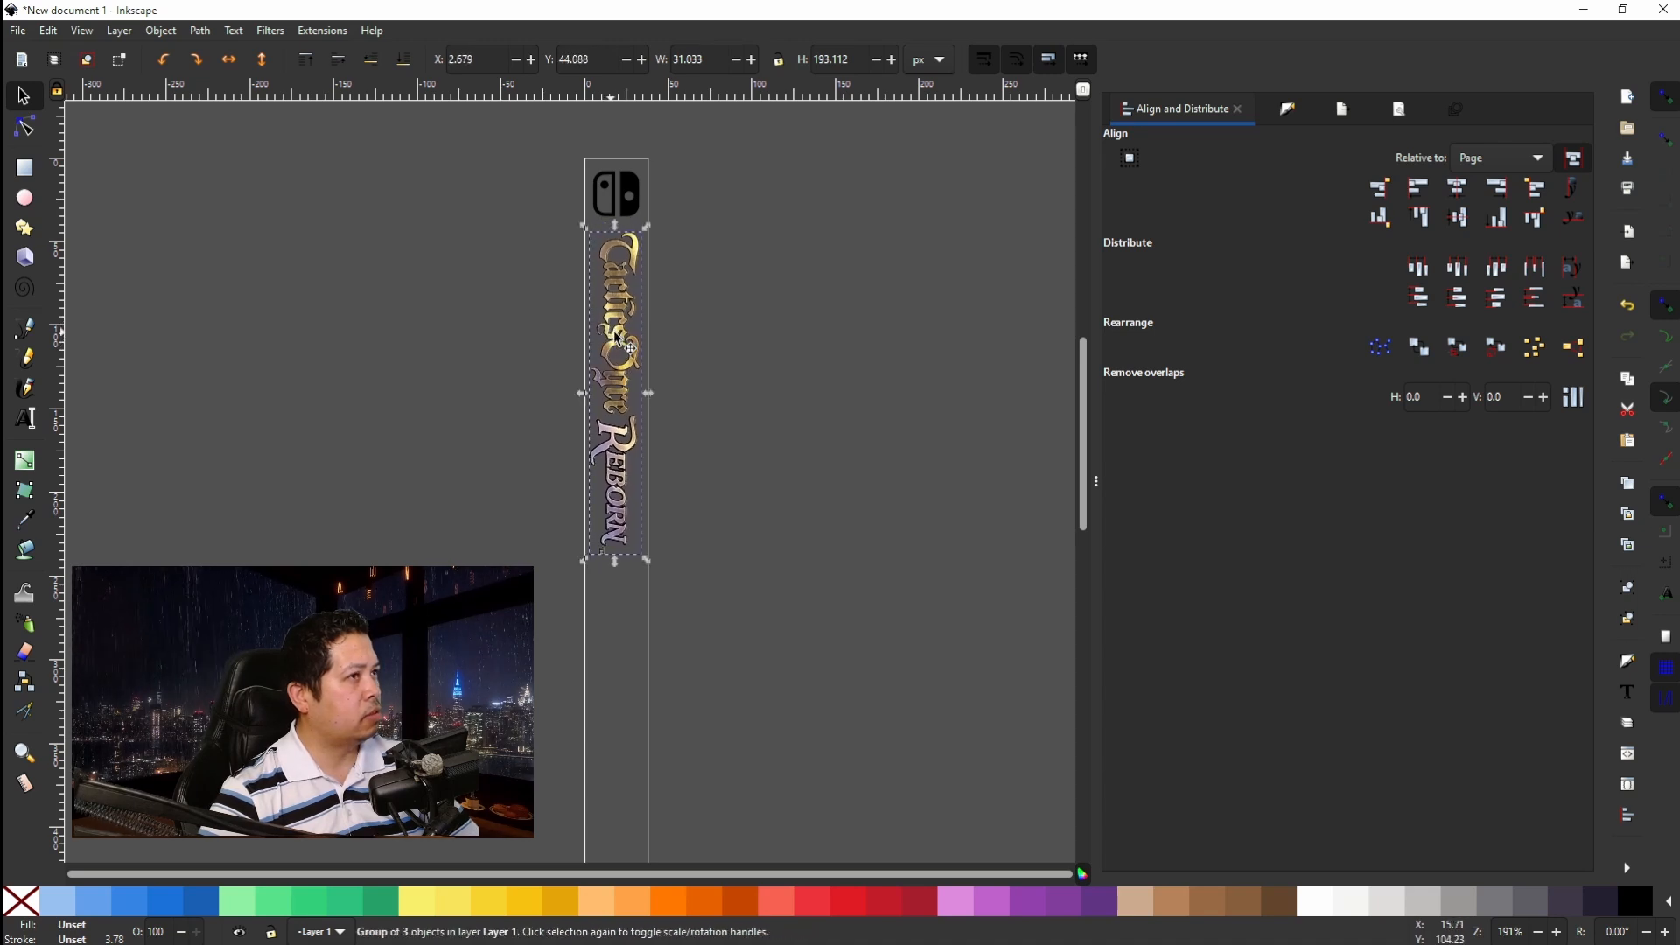
pyautogui.click(1458, 194)
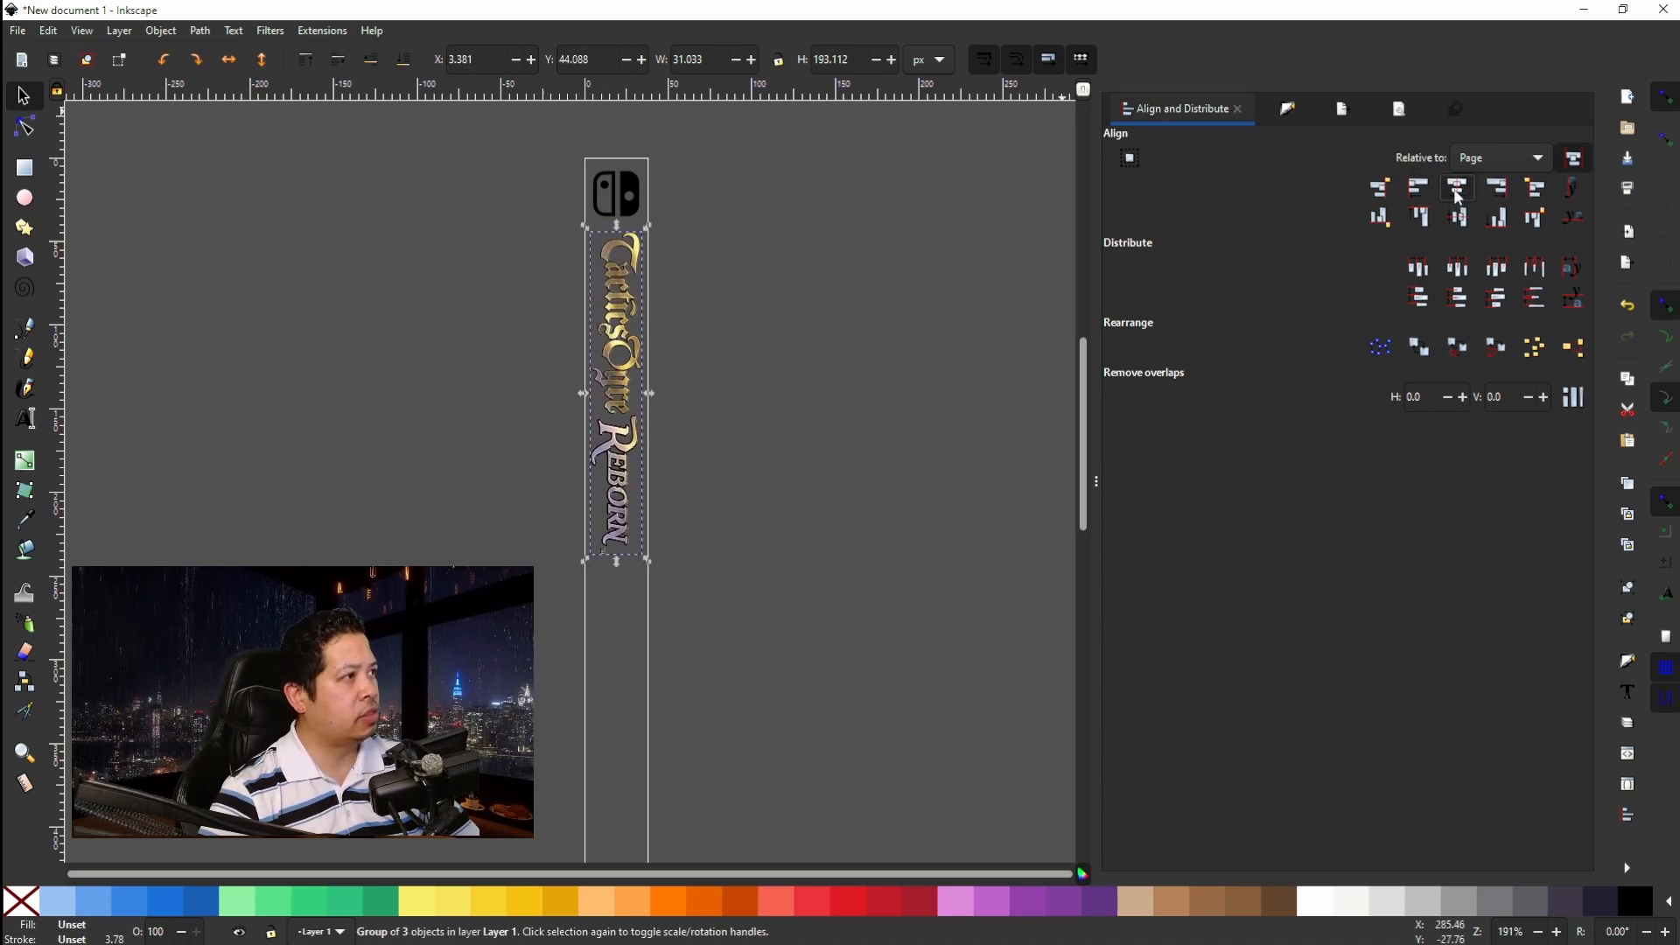
pyautogui.click(678, 514)
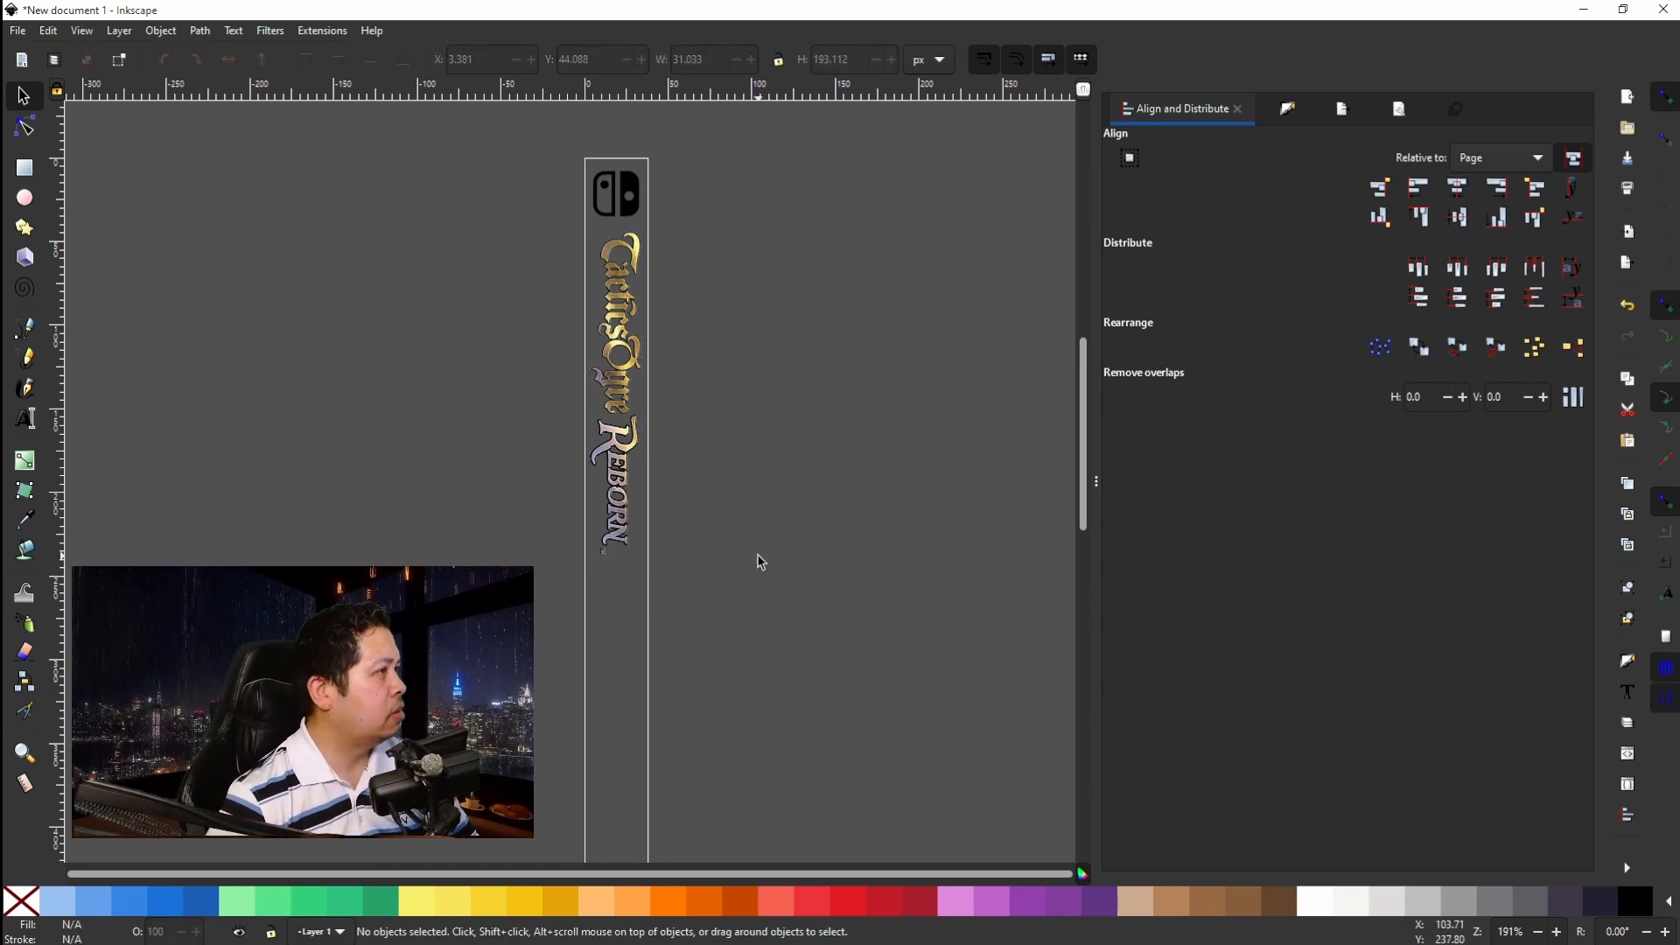
# Enlarge the logo group to about 32 × 201 px and recentre it horizontally on the spine page.
pyautogui.scroll(-10, 685, 576)
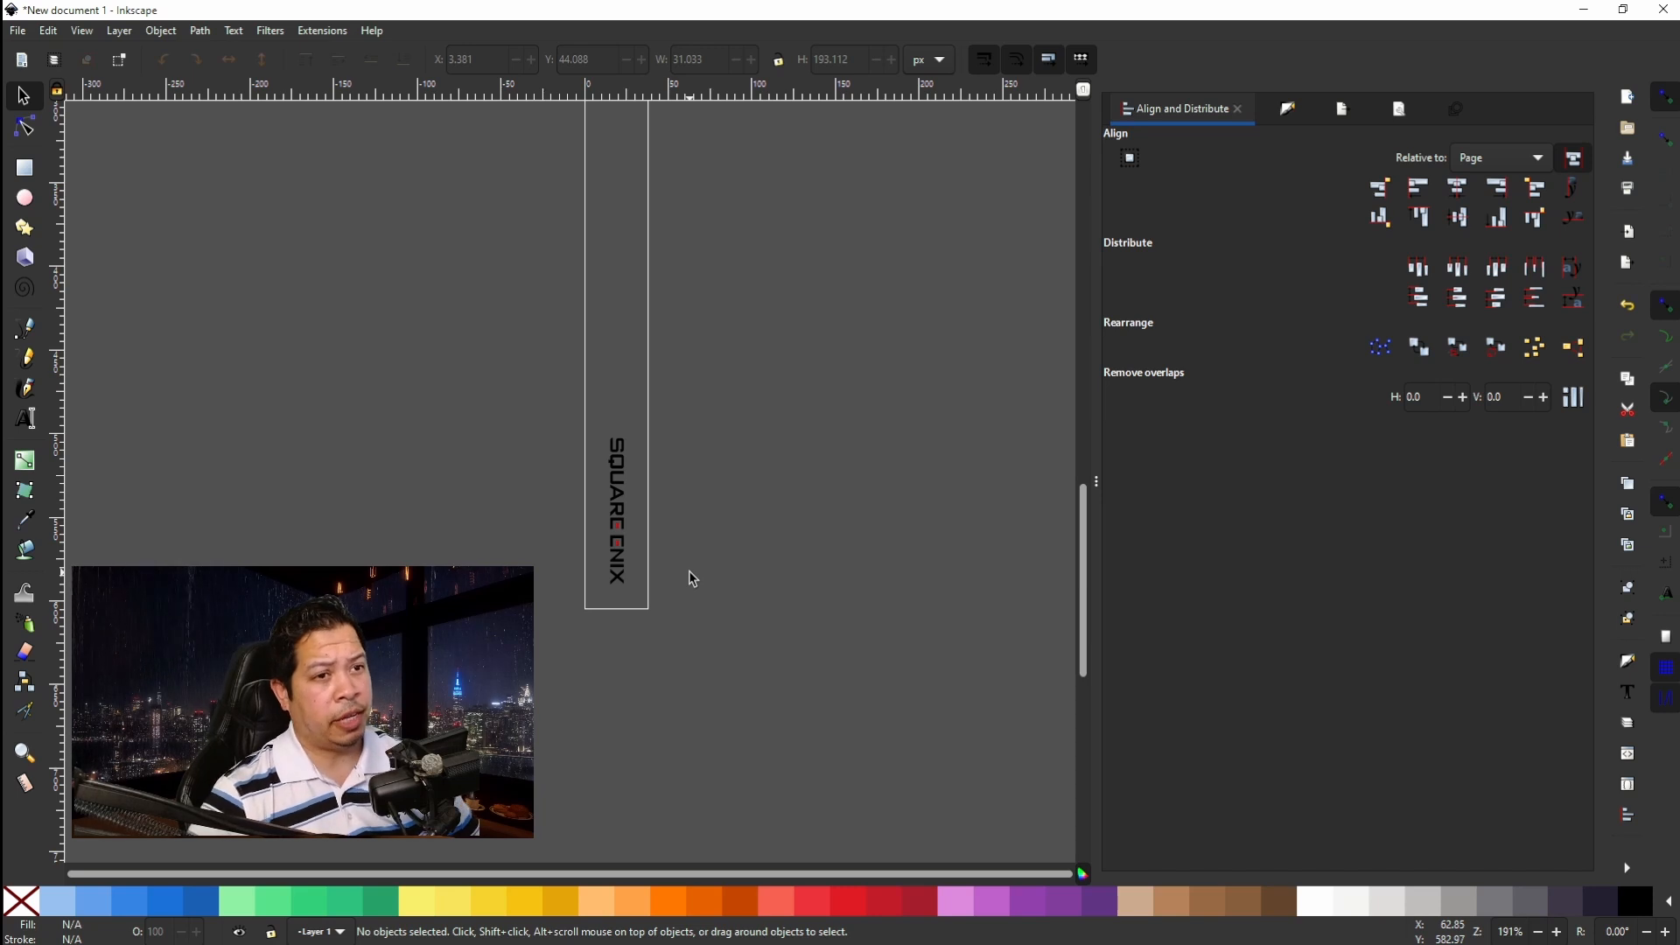
pyautogui.scroll(8, 690, 570)
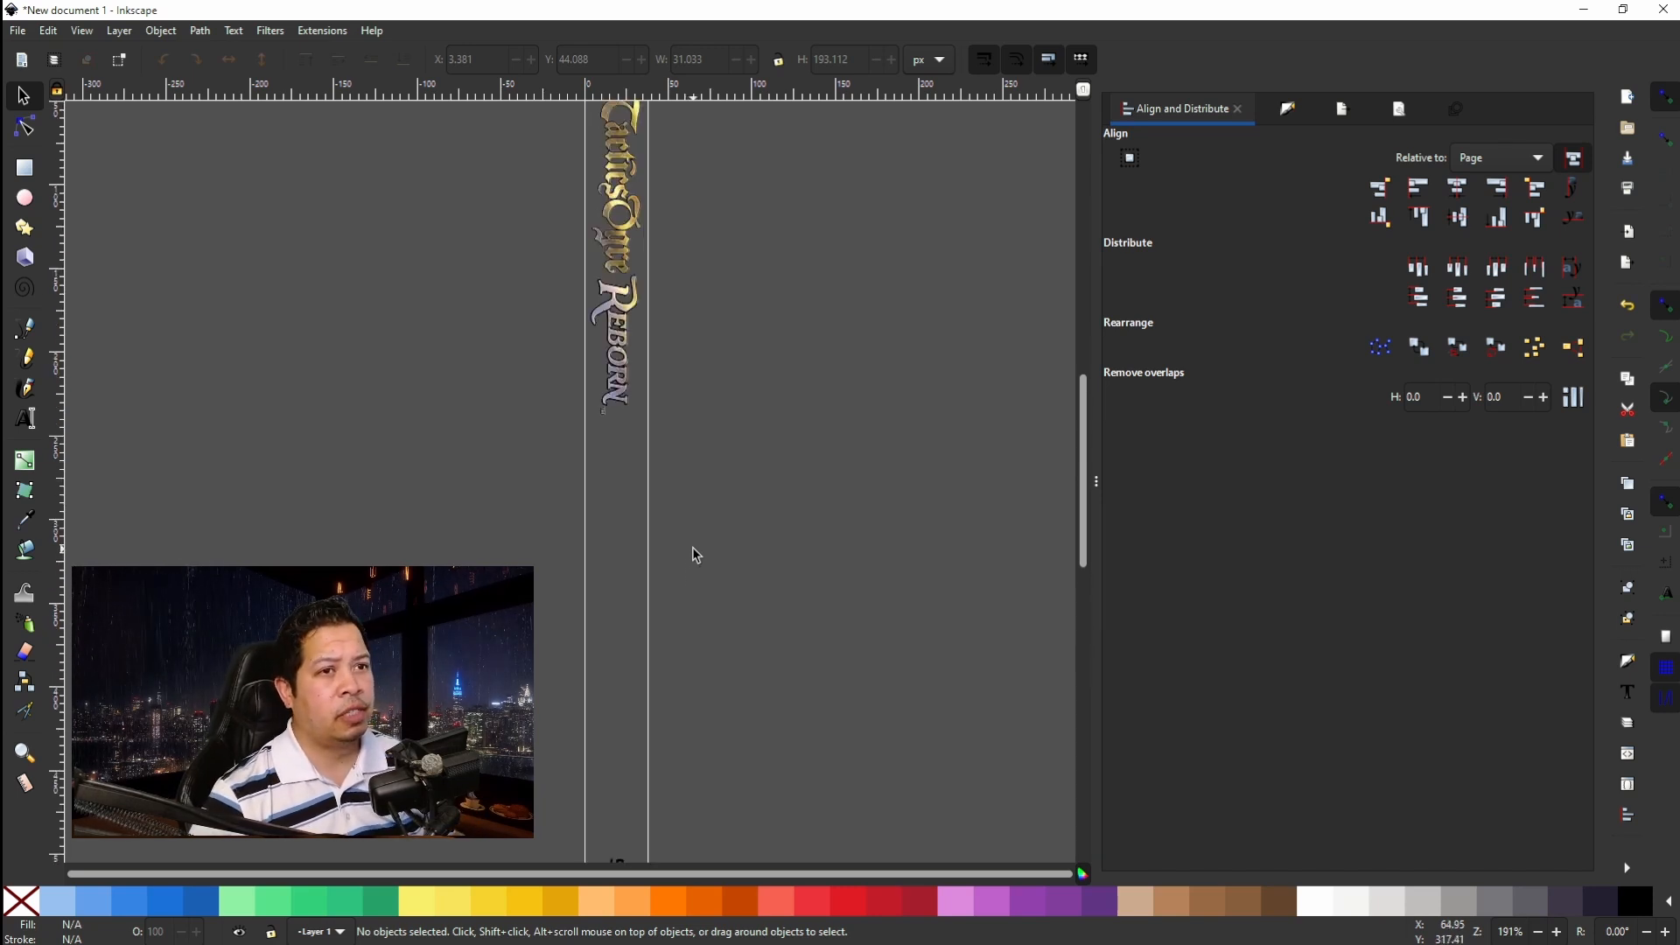
pyautogui.scroll(3, 692, 549)
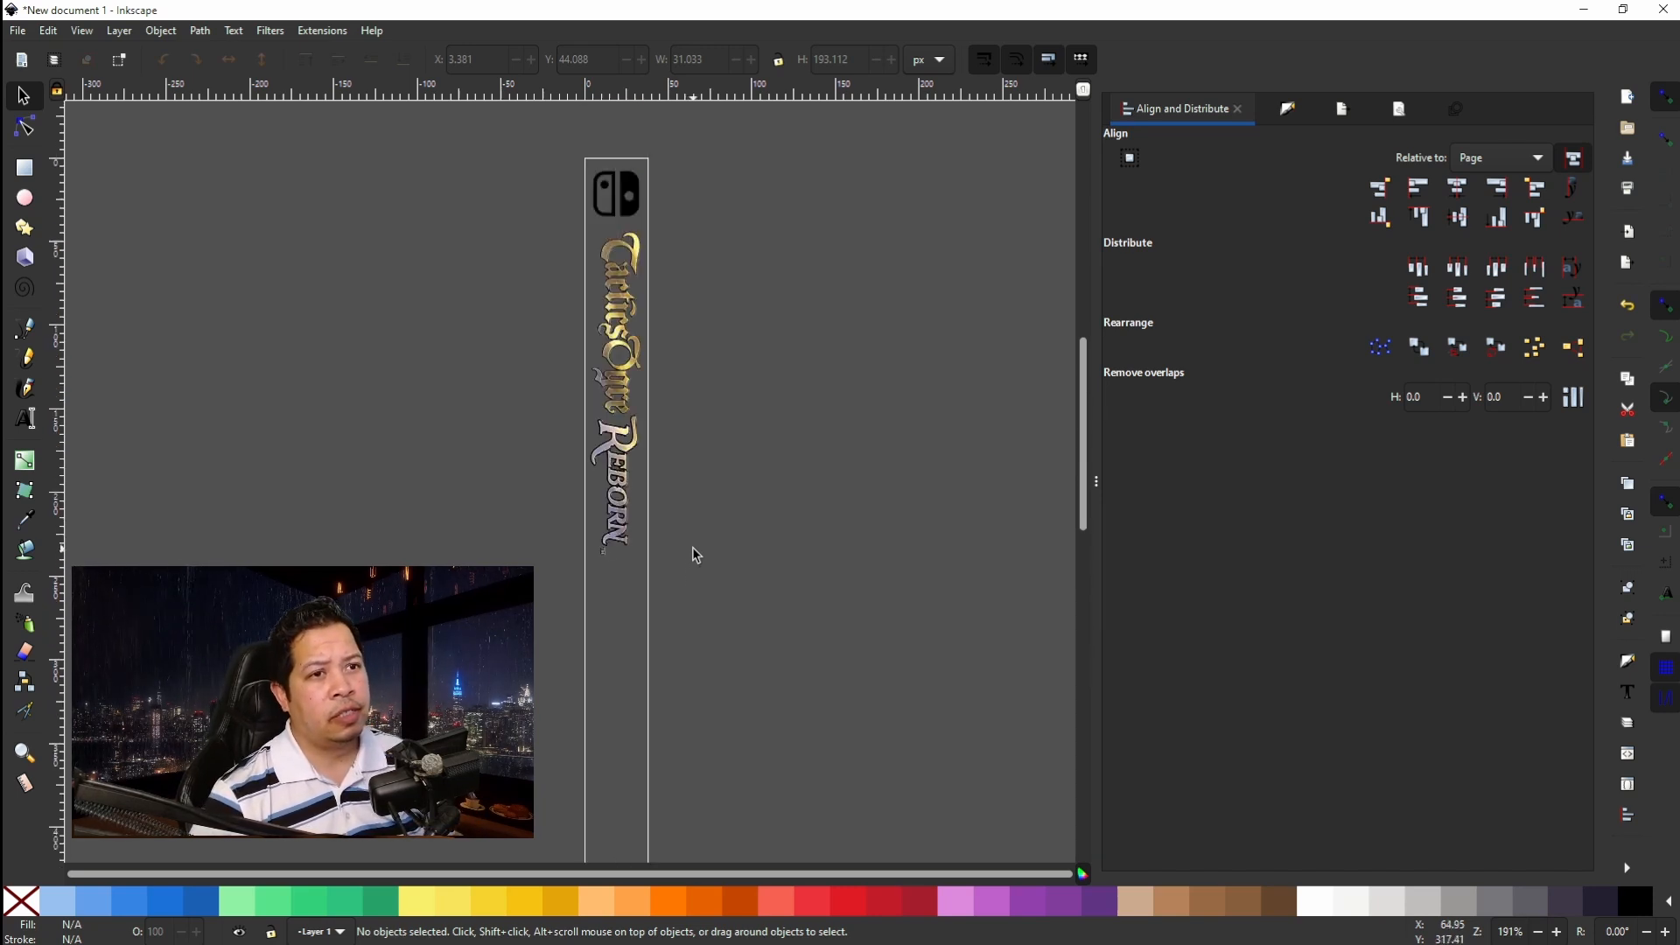
pyautogui.click(621, 381)
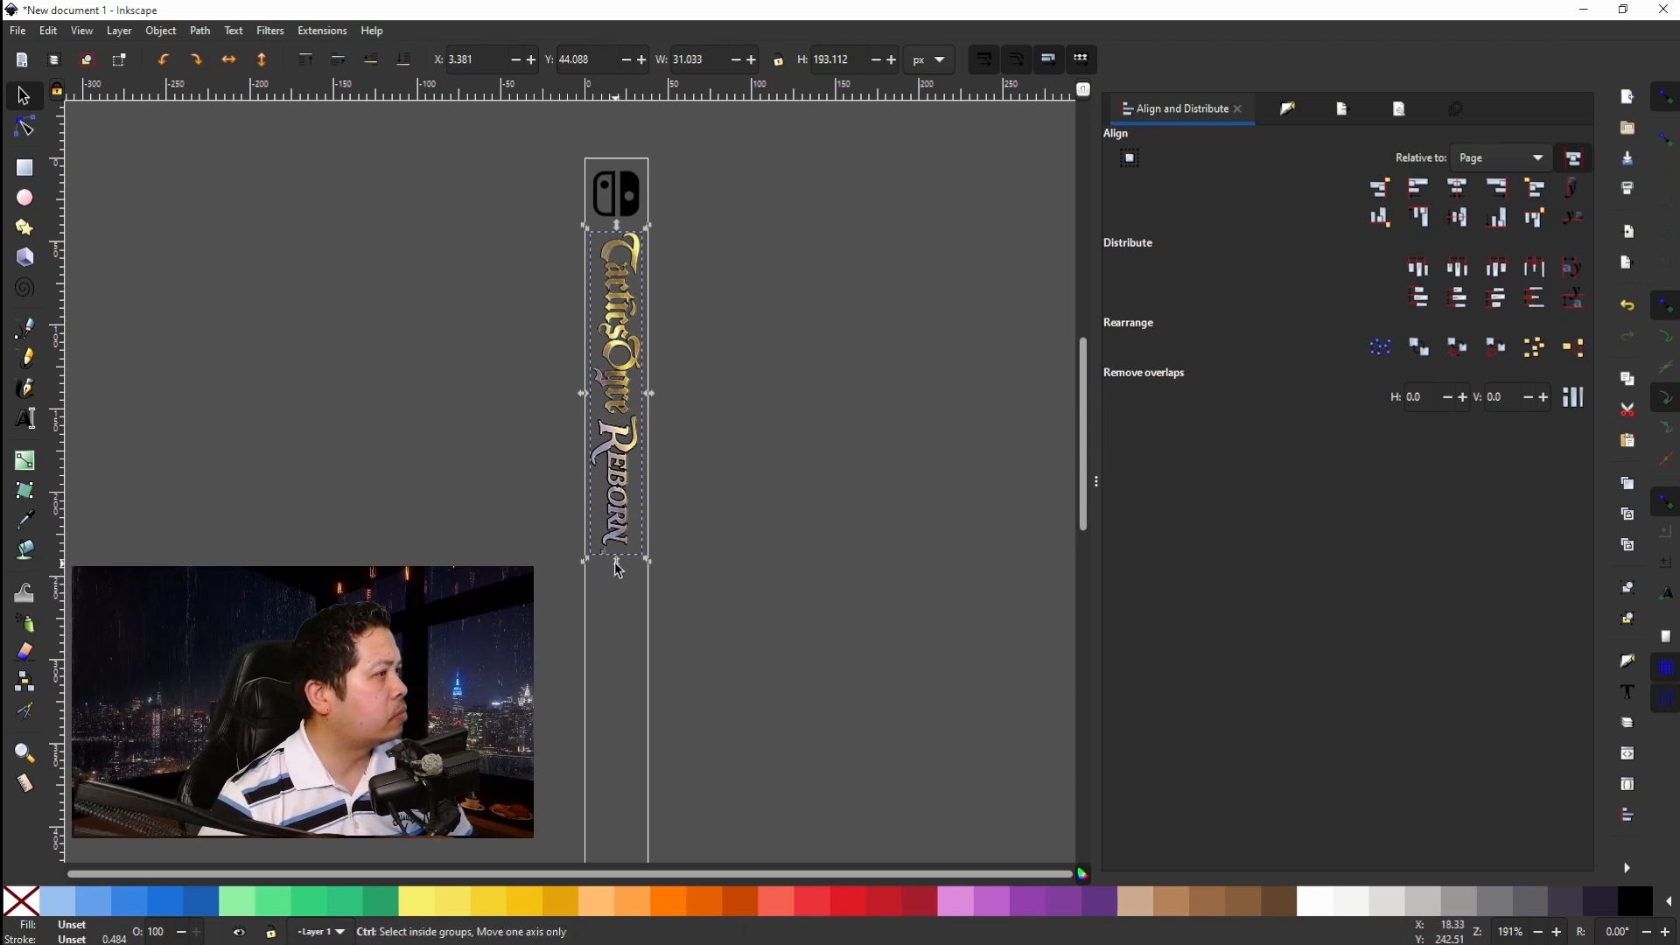
pyautogui.moveTo(616, 567); pyautogui.dragTo(616, 574)
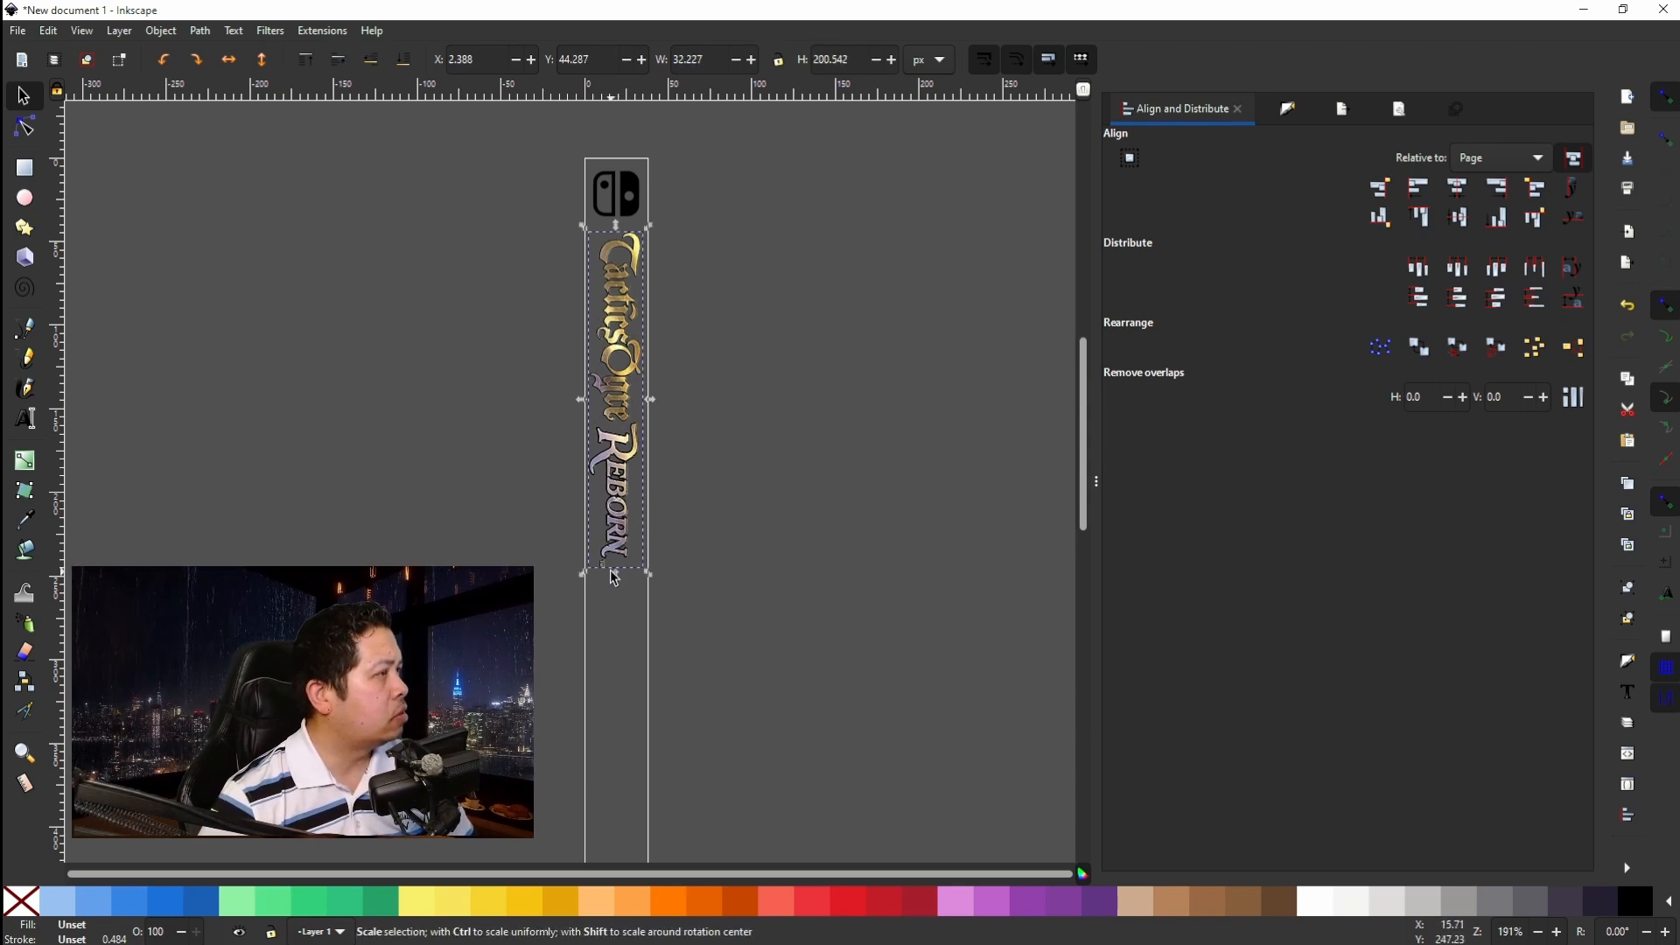
pyautogui.press('Right')
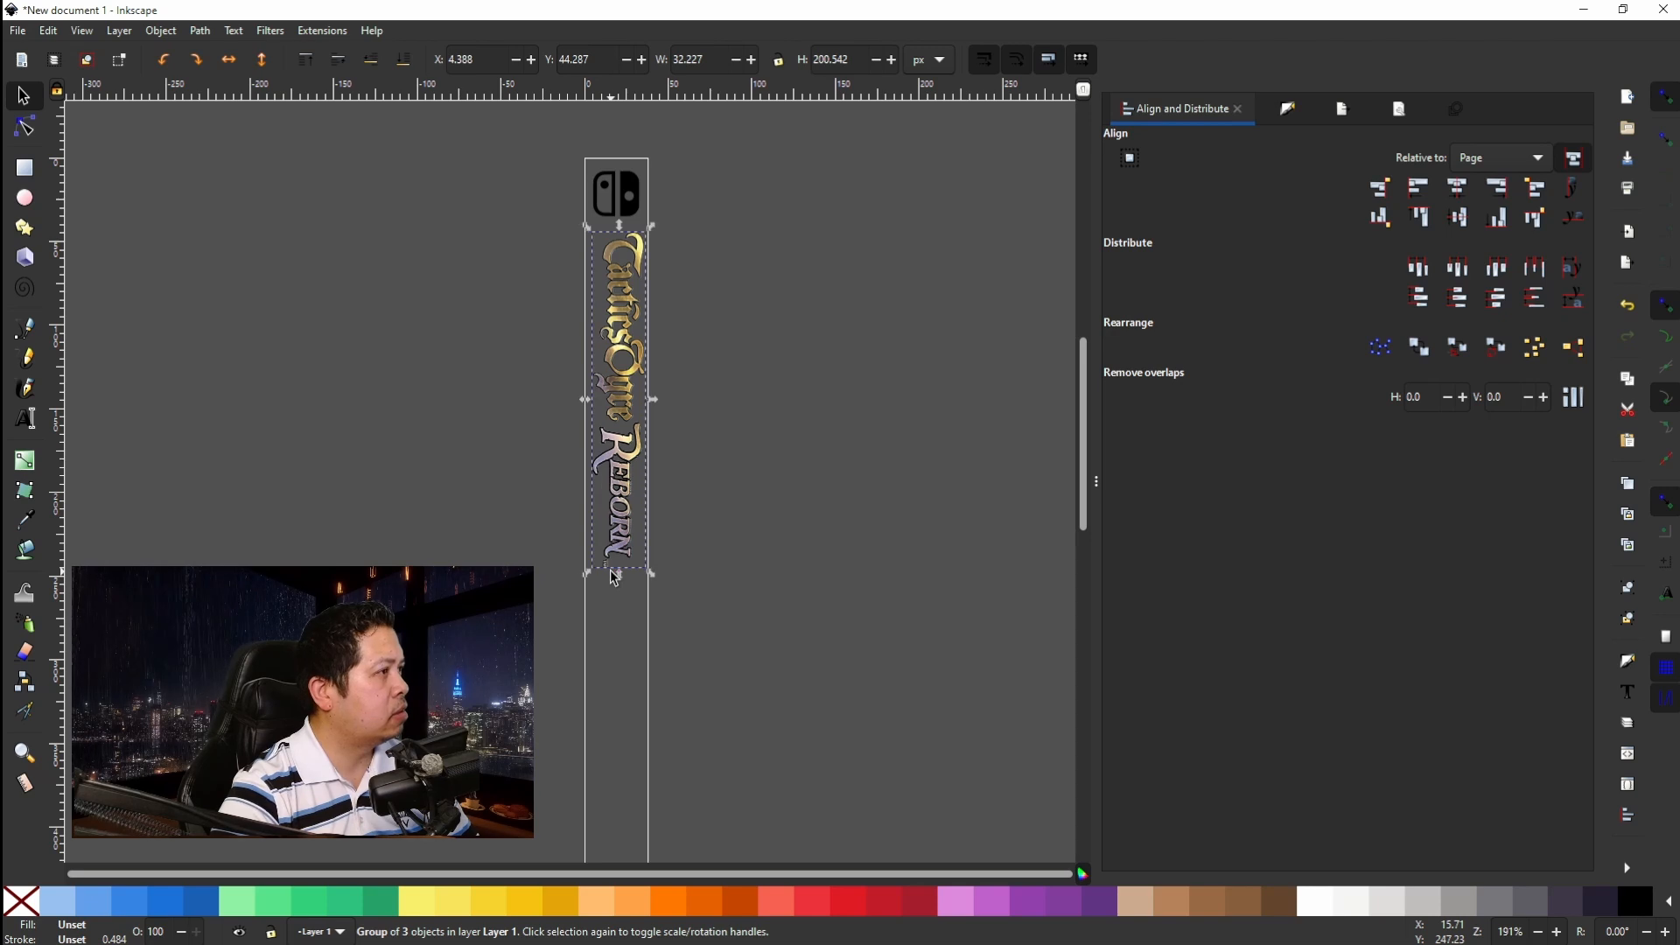
pyautogui.click(1461, 189)
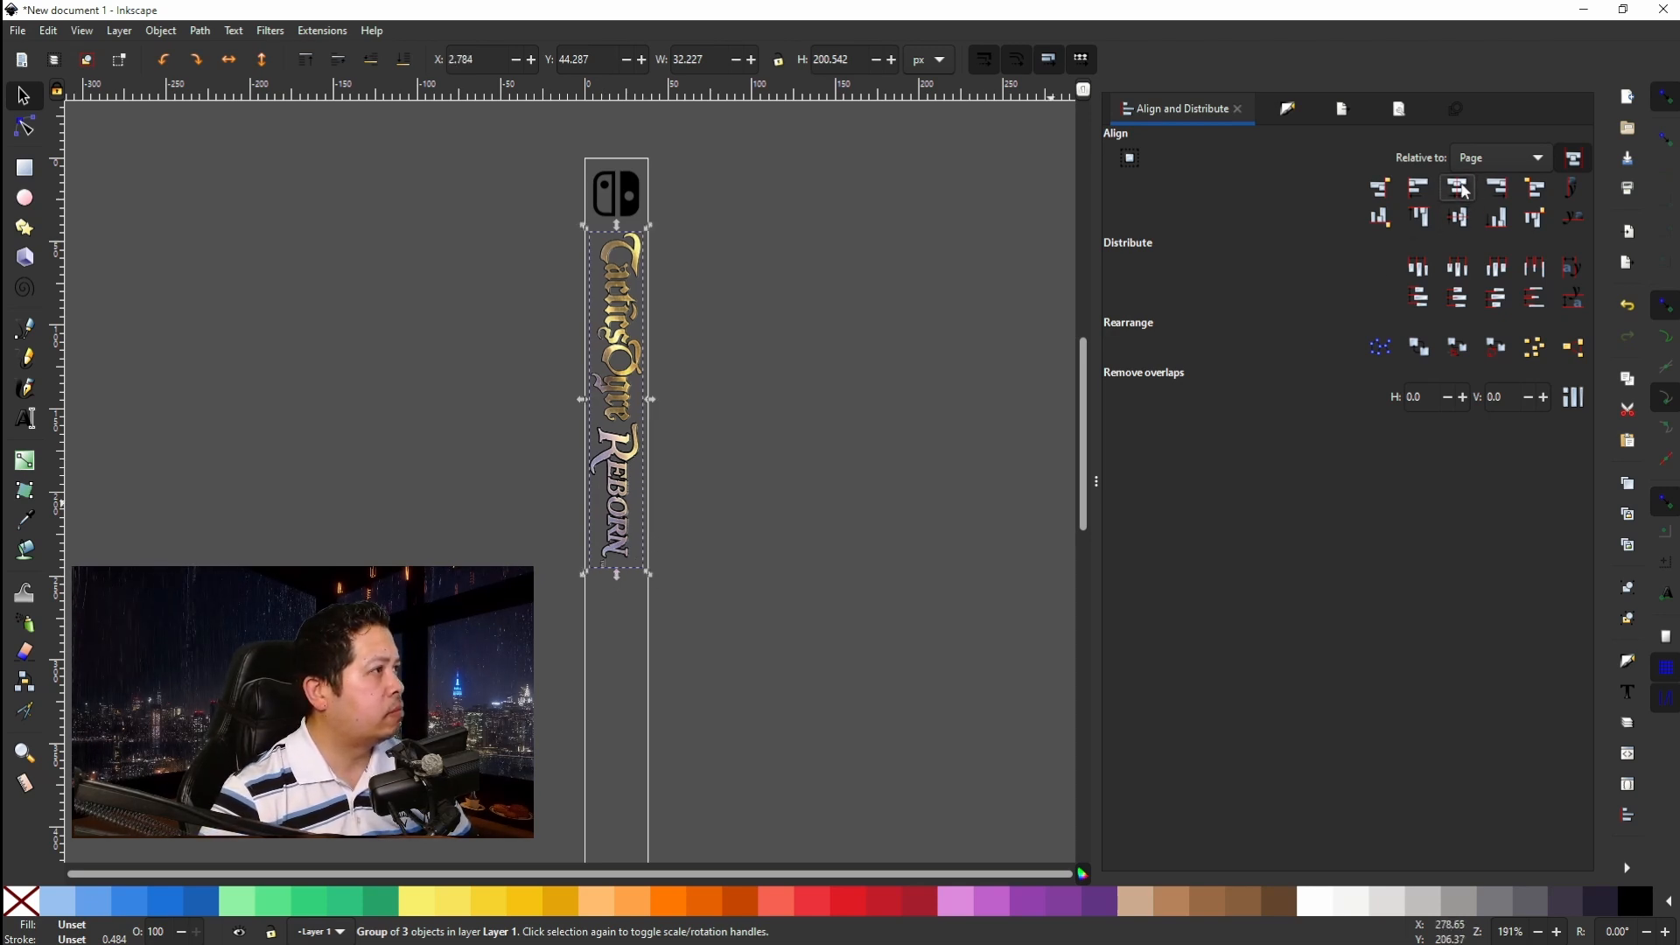
pyautogui.click(866, 530)
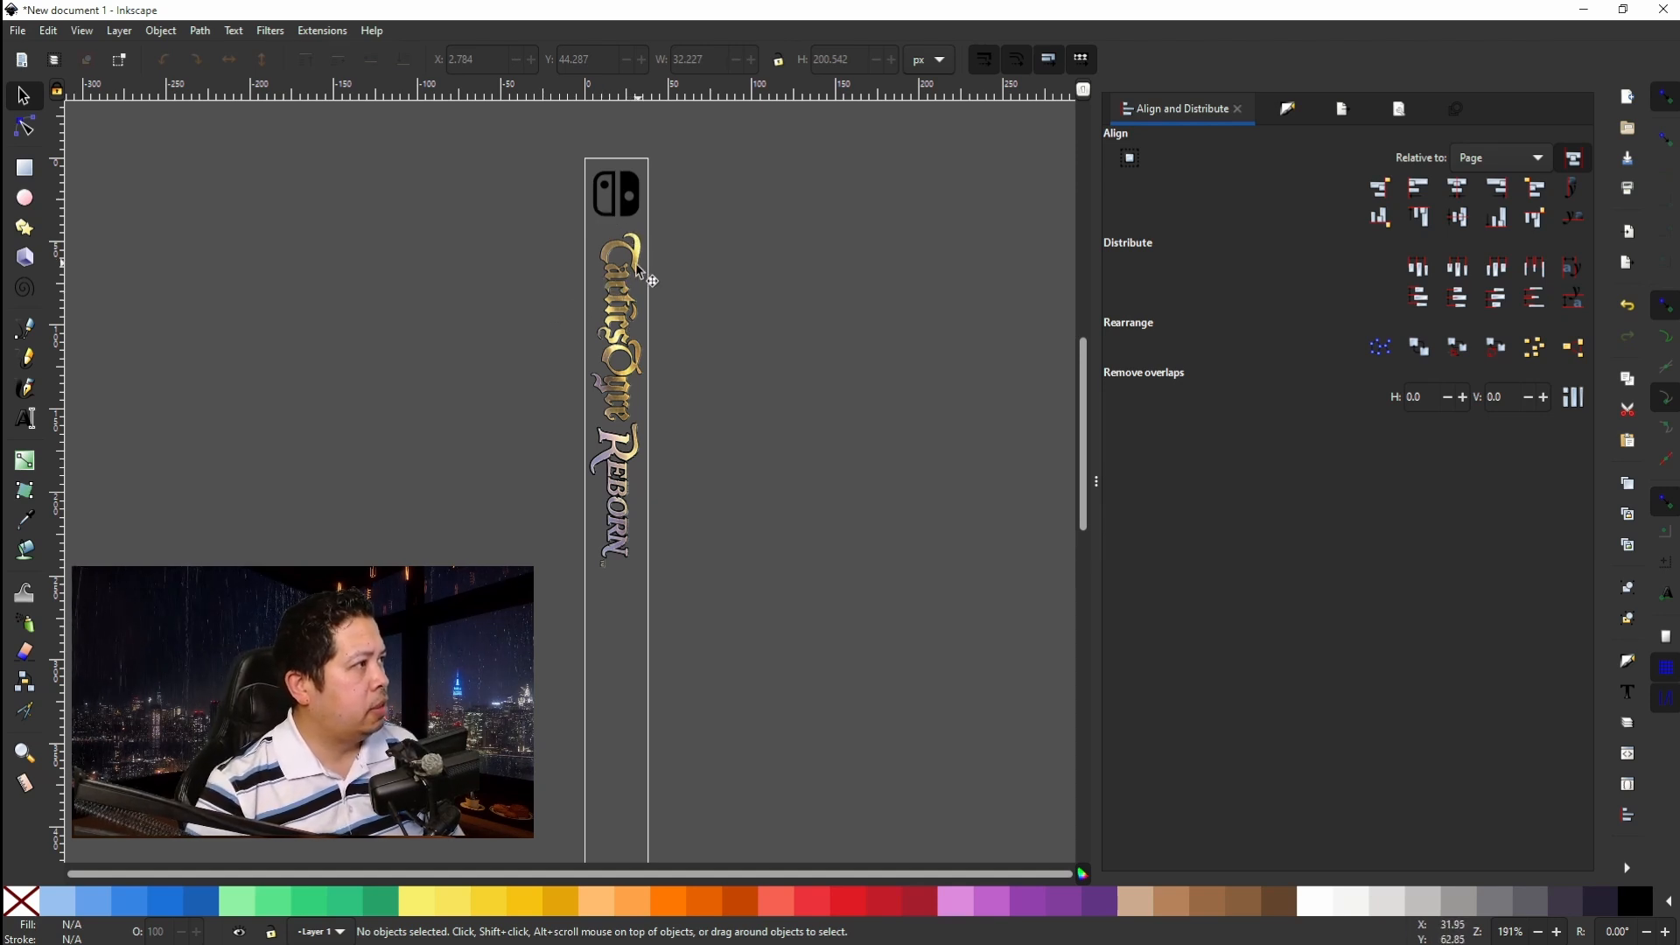
# Recolour the Switch icon with a light gold sampled from the initial T of the Tactics Ogre lettering.
pyautogui.scroll(-8, 643, 480)
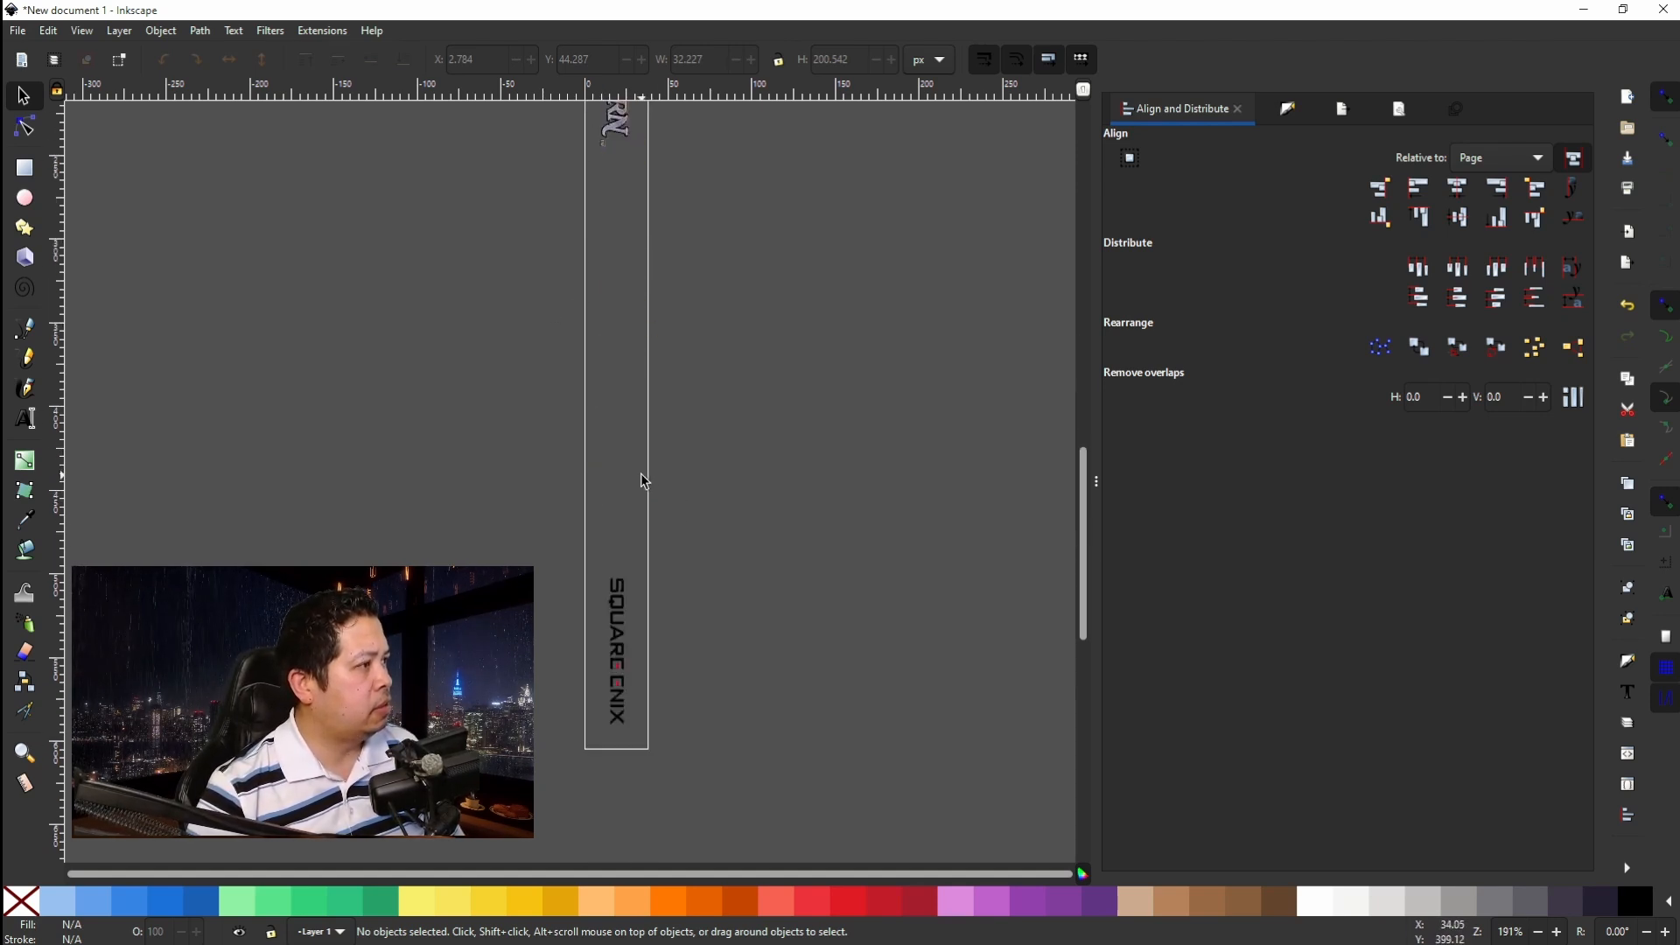
pyautogui.scroll(7, 643, 480)
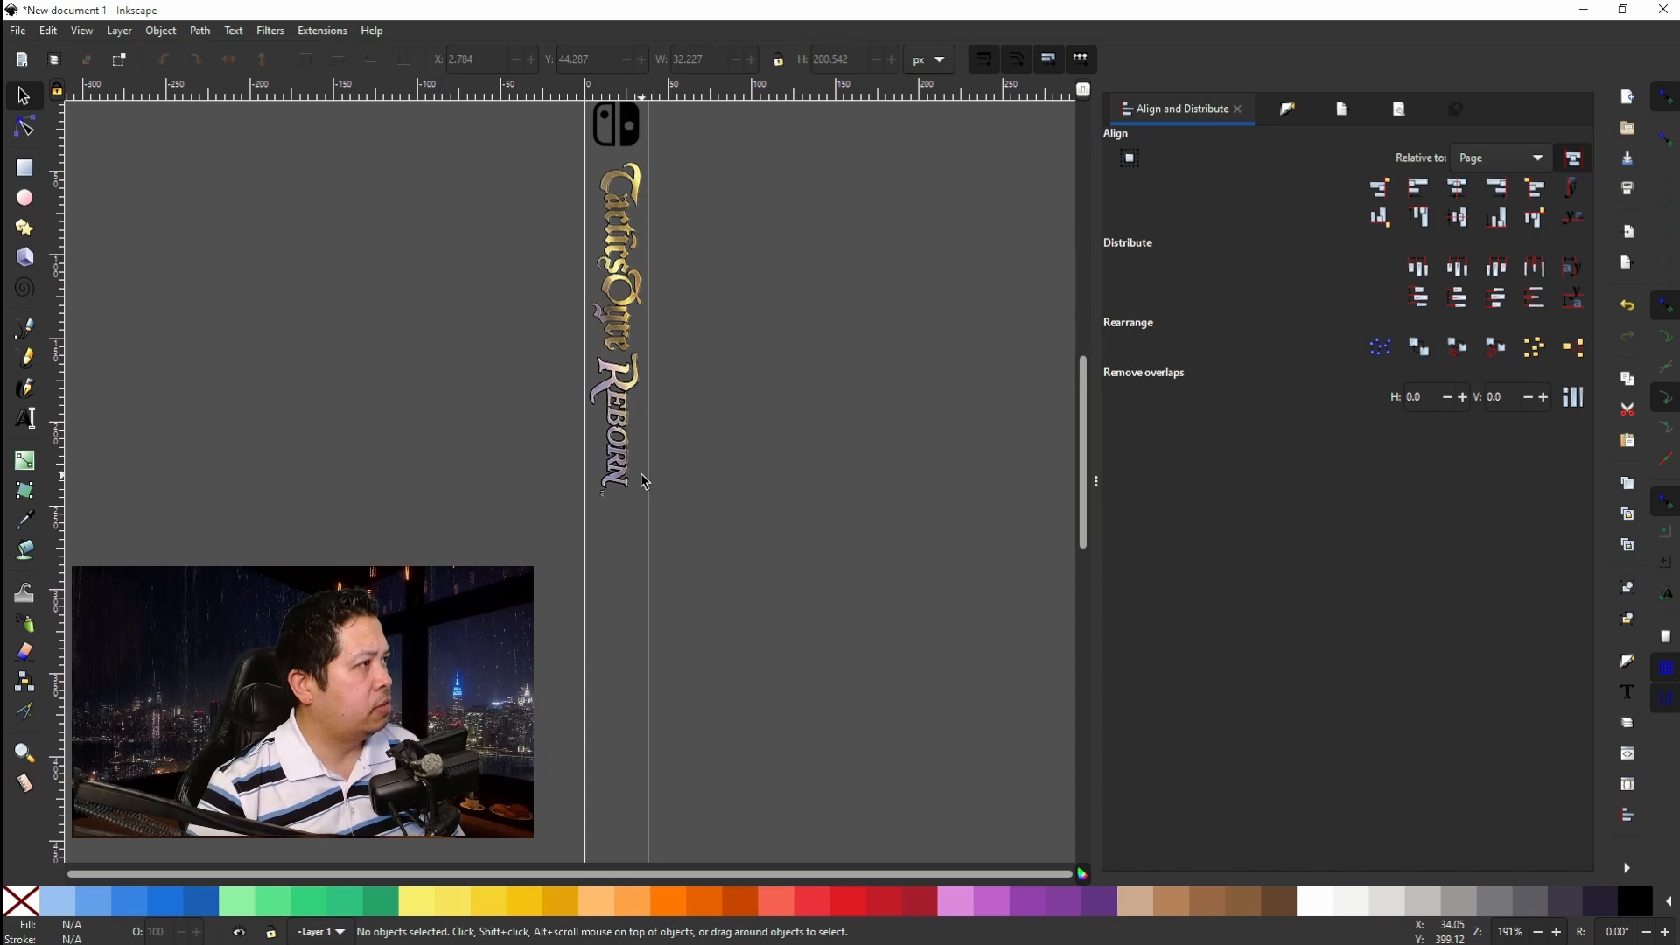
pyautogui.scroll(3, 643, 480)
pyautogui.click(629, 253)
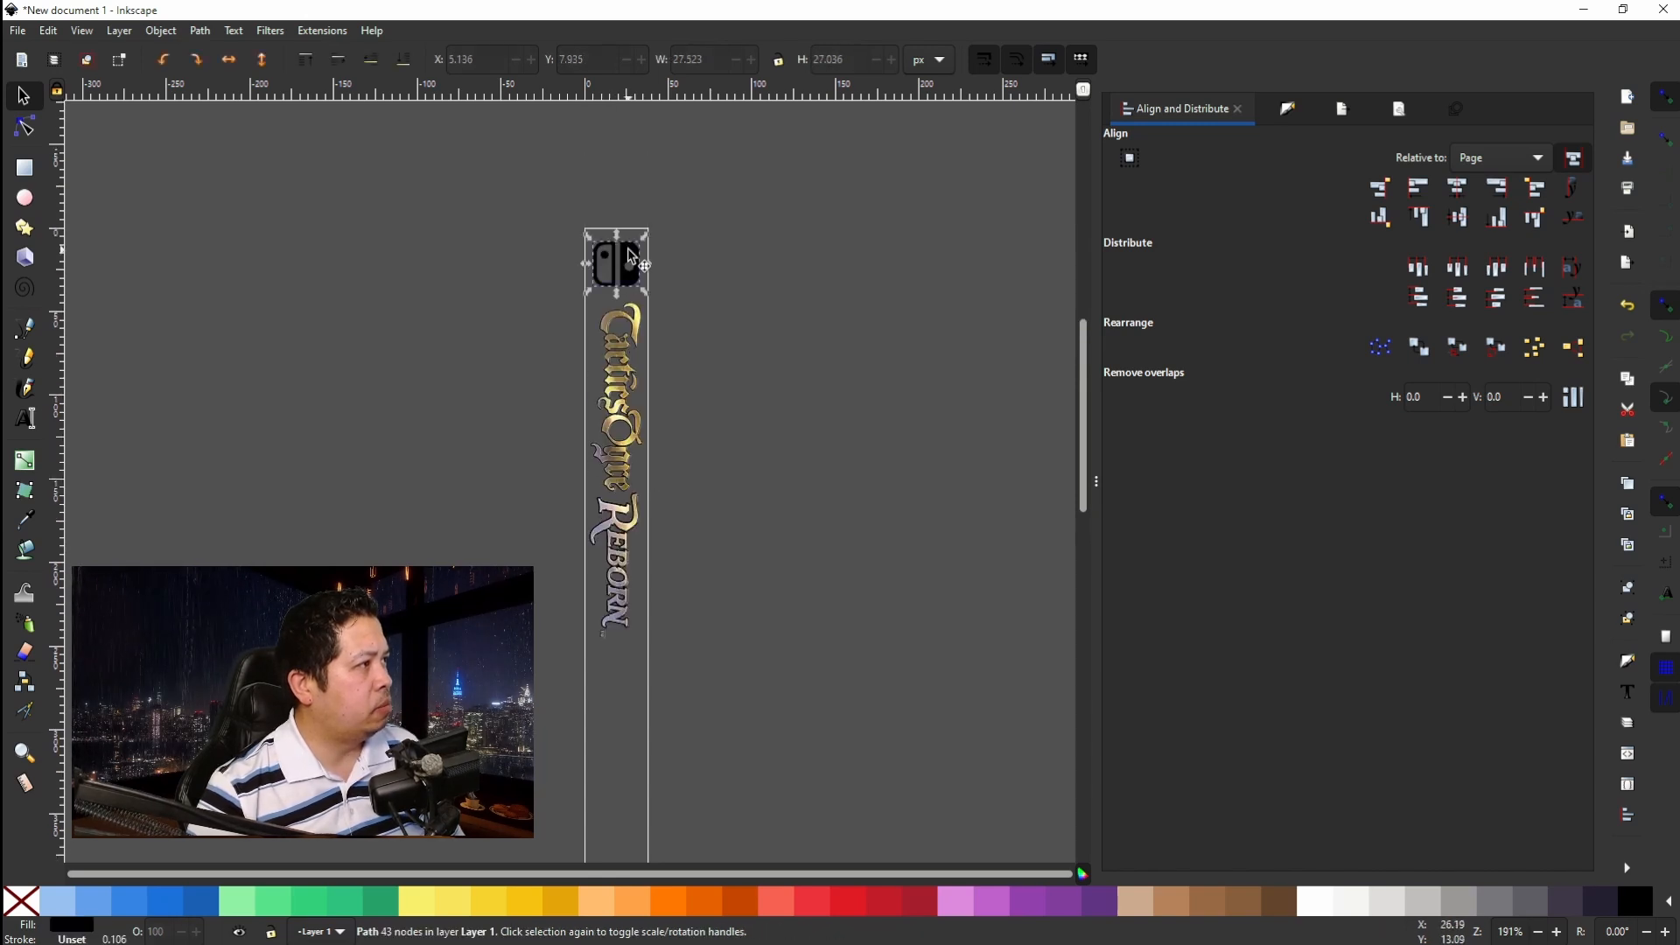
pyautogui.click(37, 517)
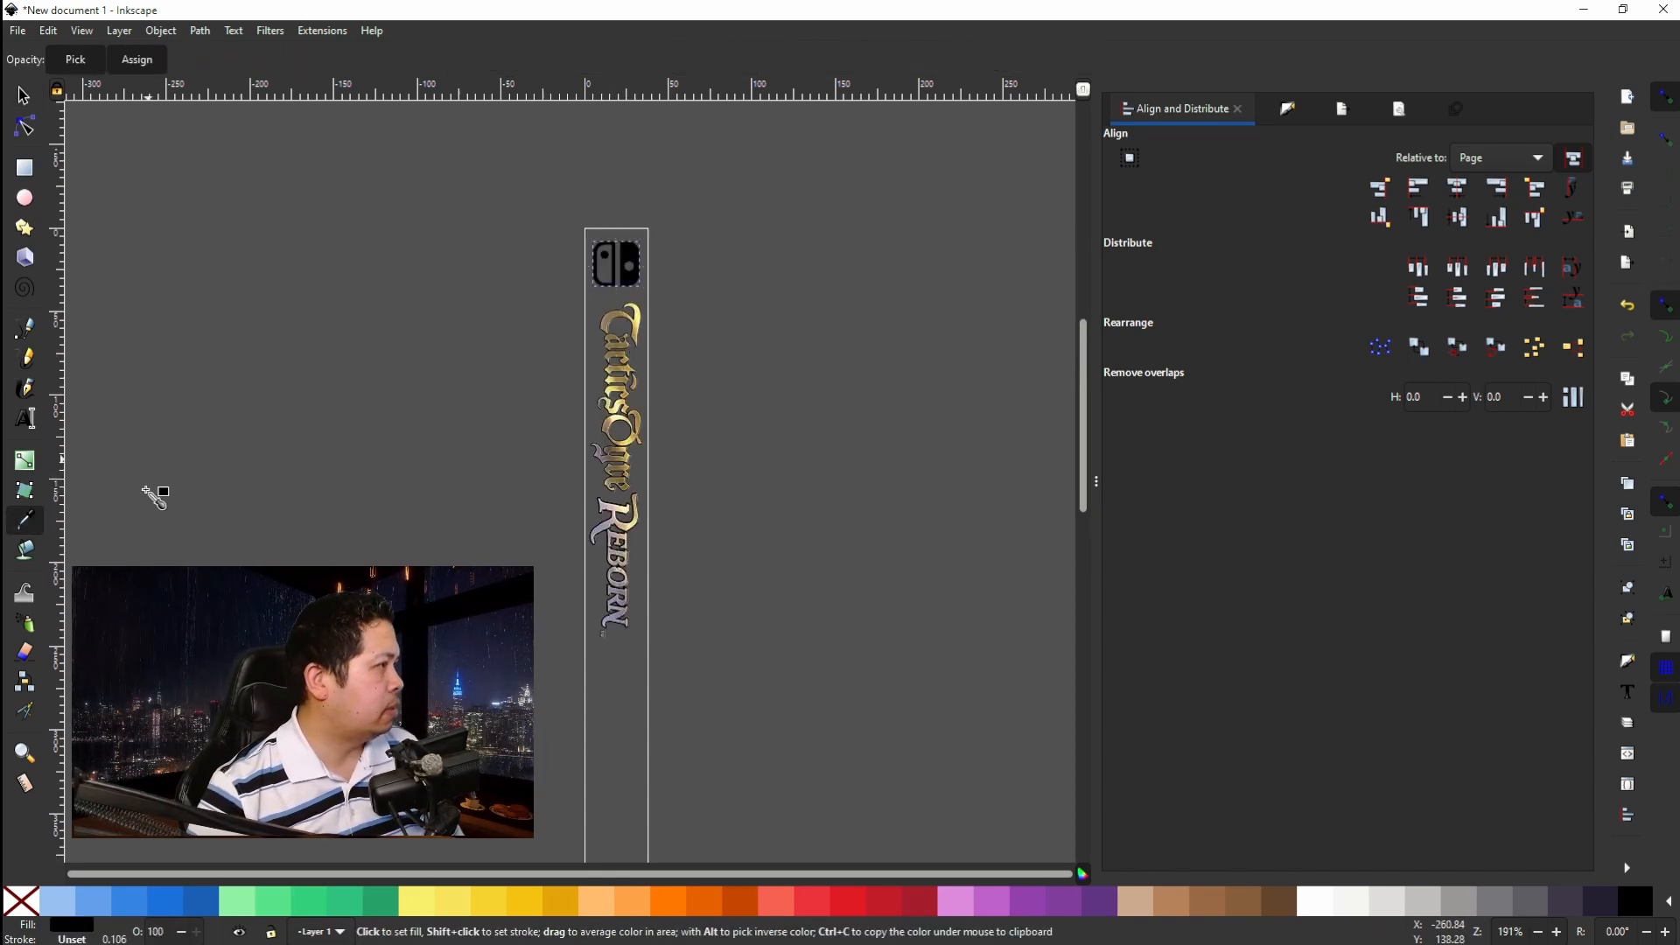
pyautogui.click(651, 326)
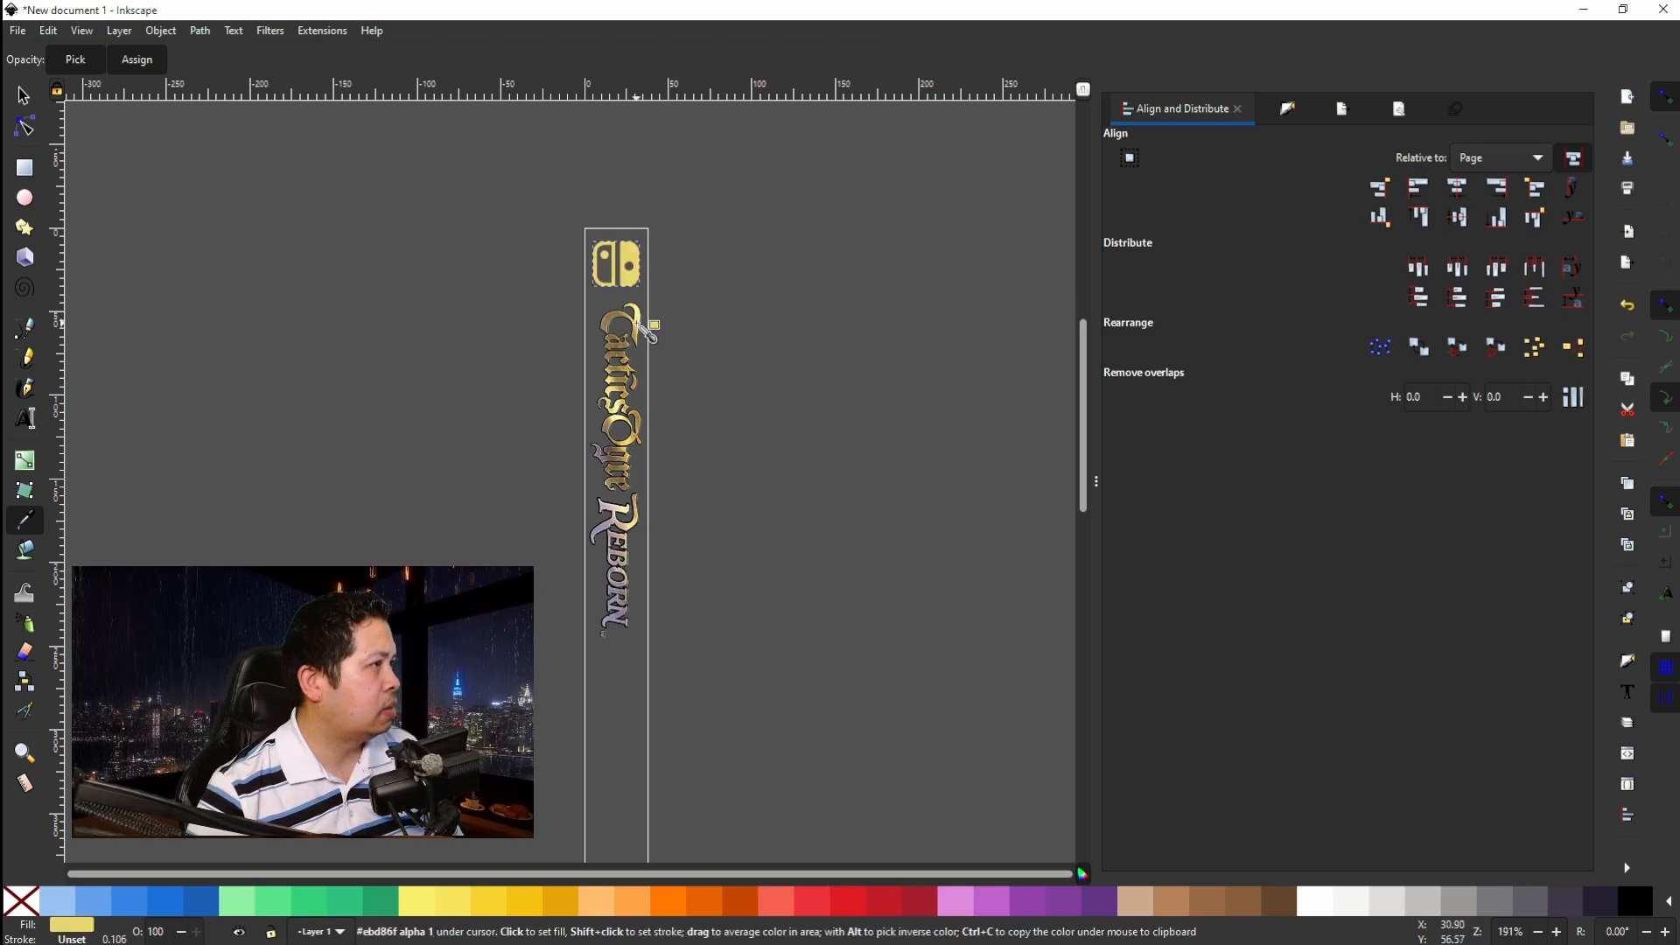
pyautogui.scroll(-4, 651, 331)
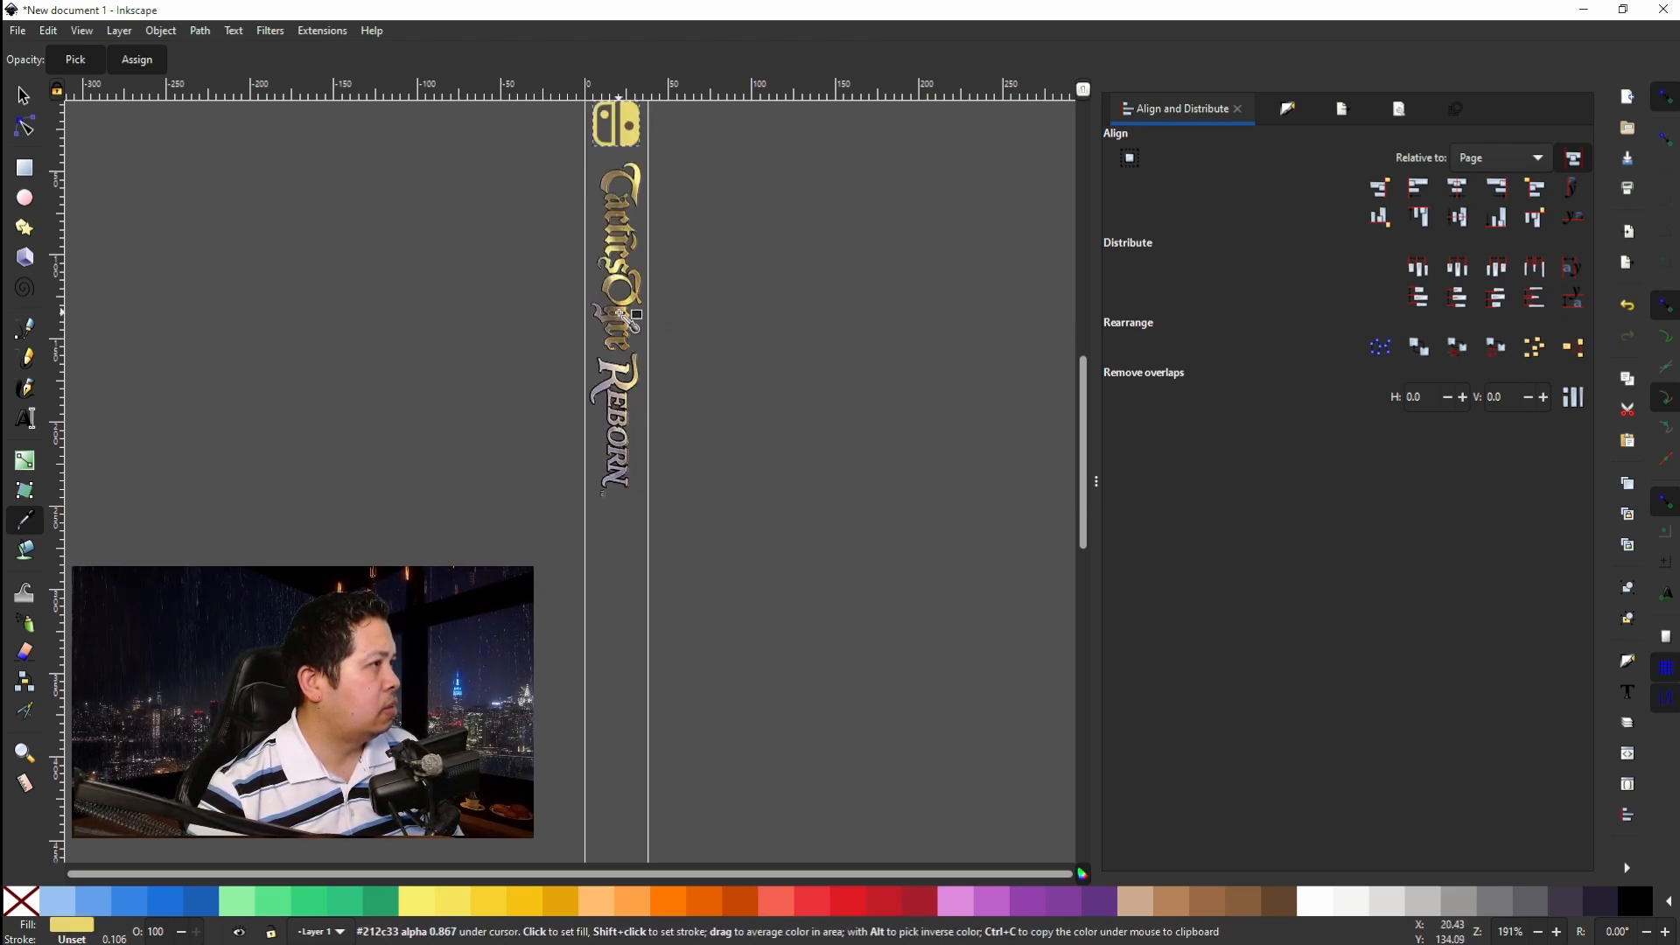
pyautogui.scroll(-10, 622, 481)
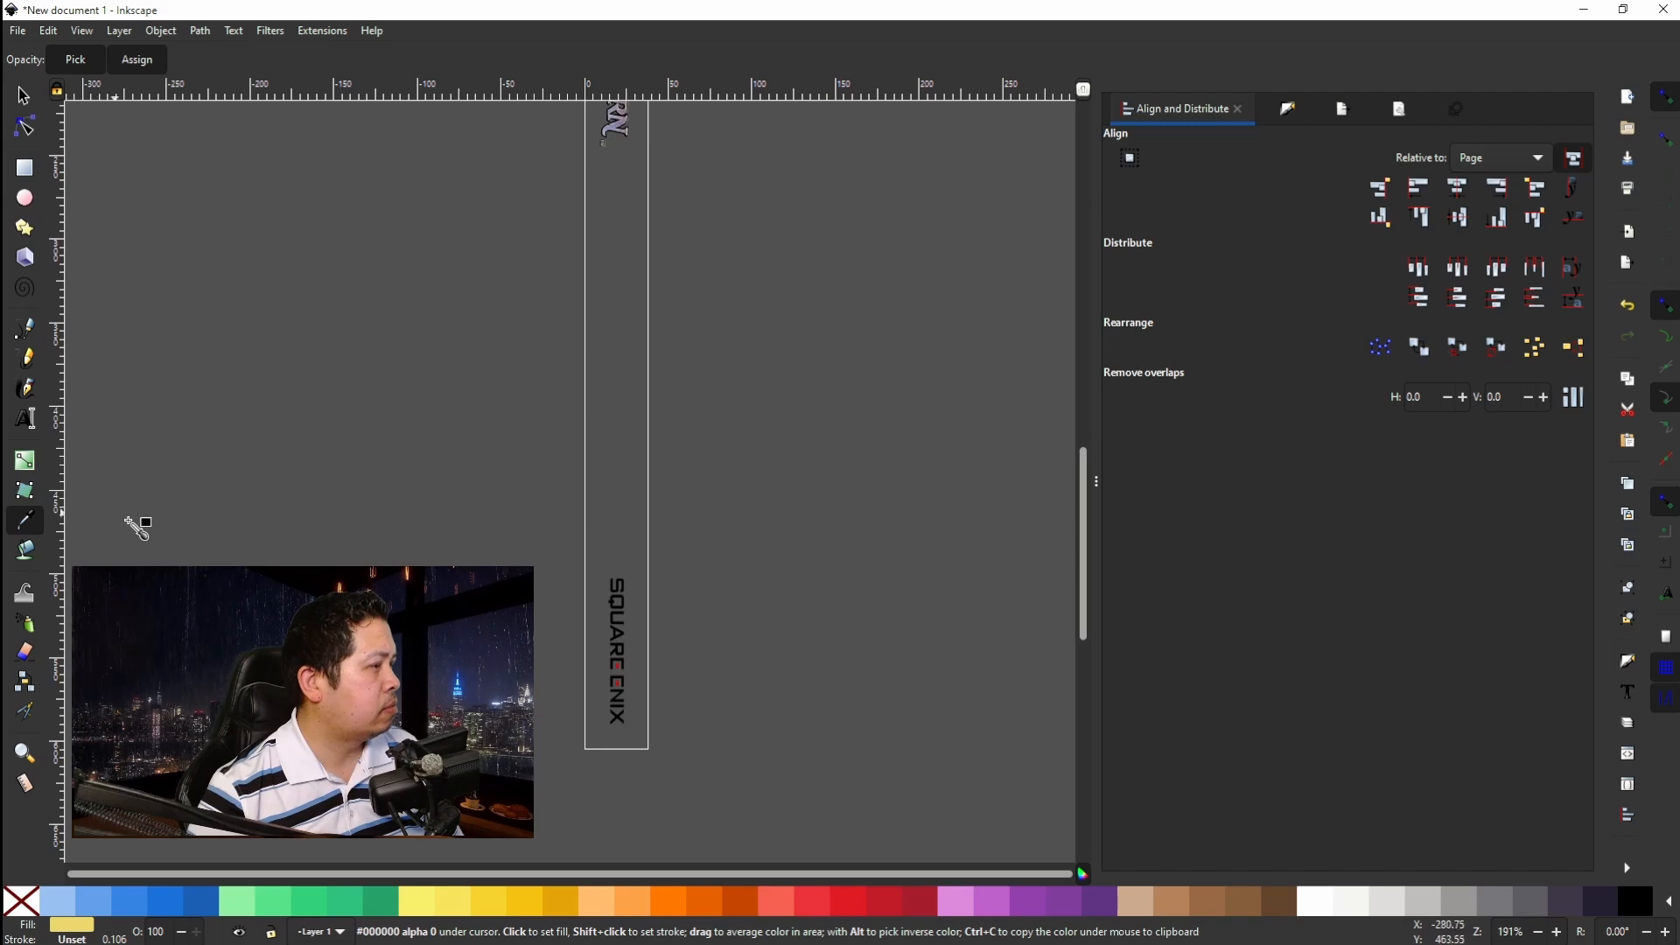
pyautogui.scroll(10, 187, 543)
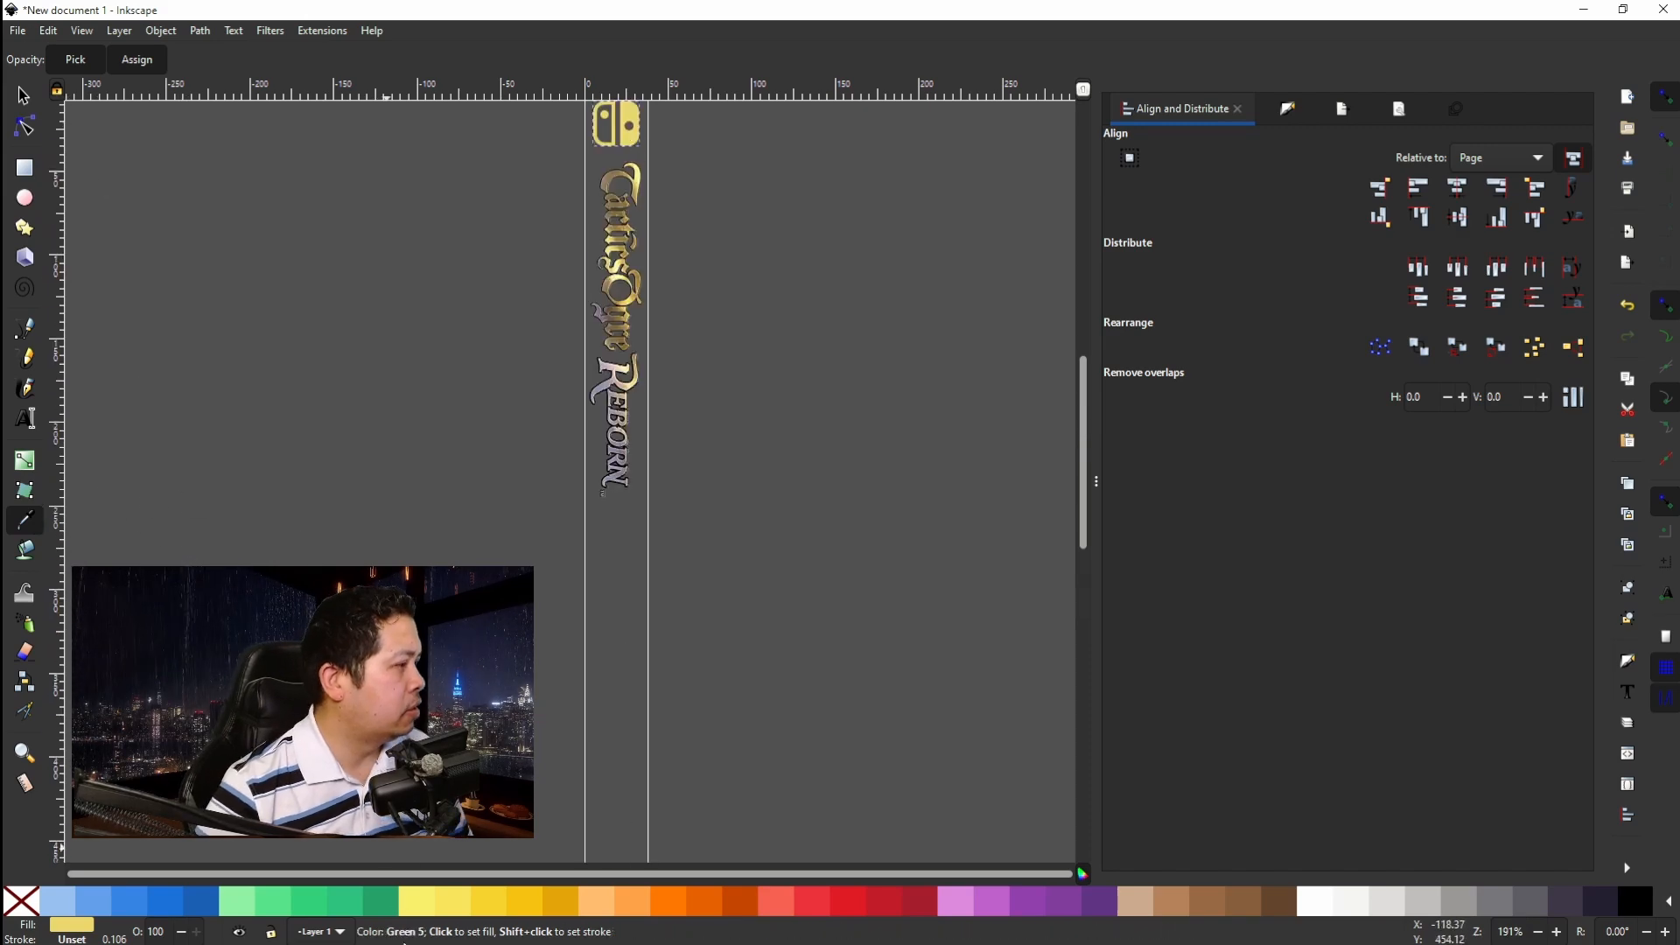
# Switch to the web browser and search Google for "tactics ogre reborn wallpaper".
pyautogui.click(464, 928)
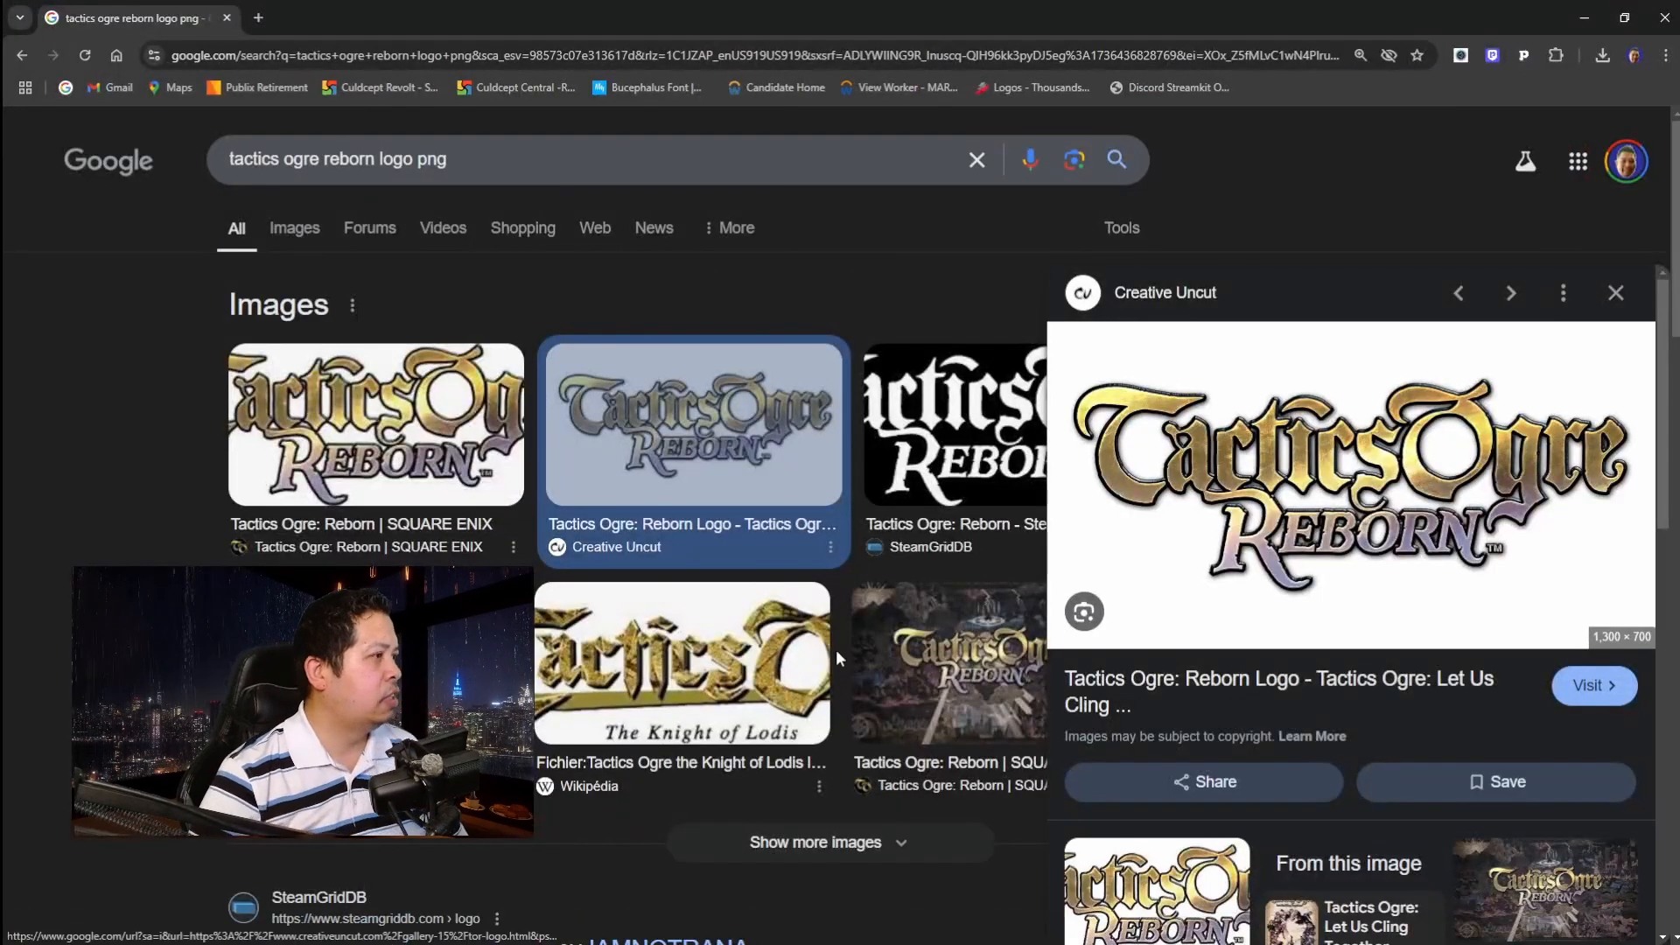
pyautogui.scroll(-2, 843, 648)
pyautogui.scroll(-2, 996, 650)
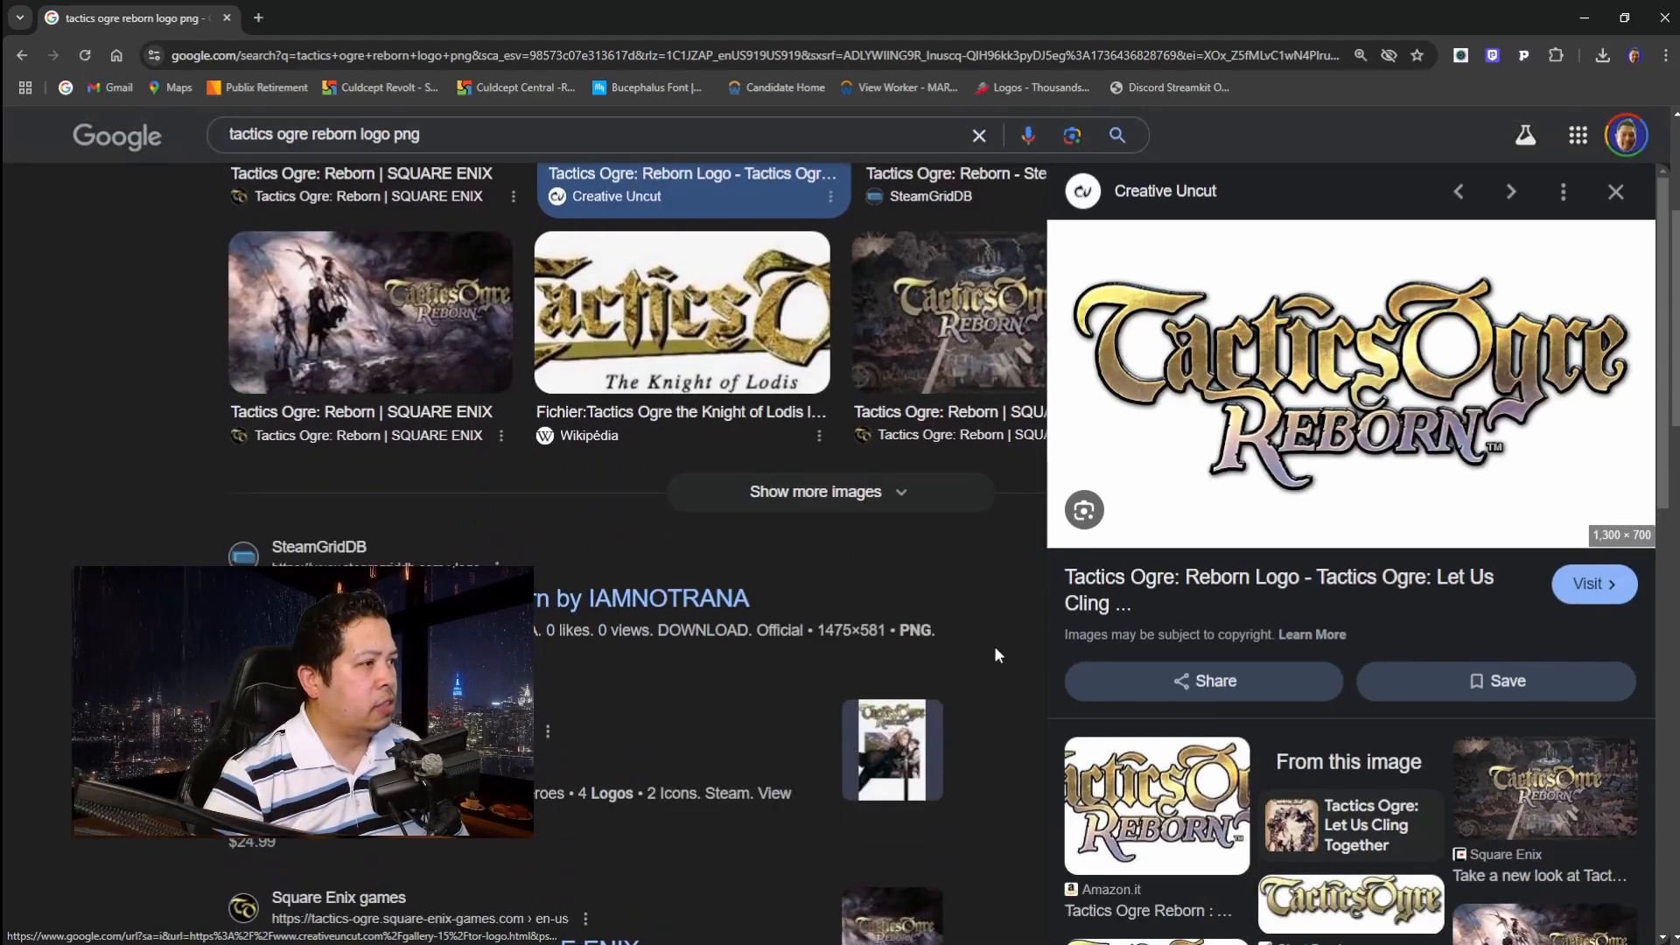
pyautogui.moveTo(447, 136); pyautogui.dragTo(373, 140)
pyautogui.press('BackSpace')
pyautogui.press('BackSpace')
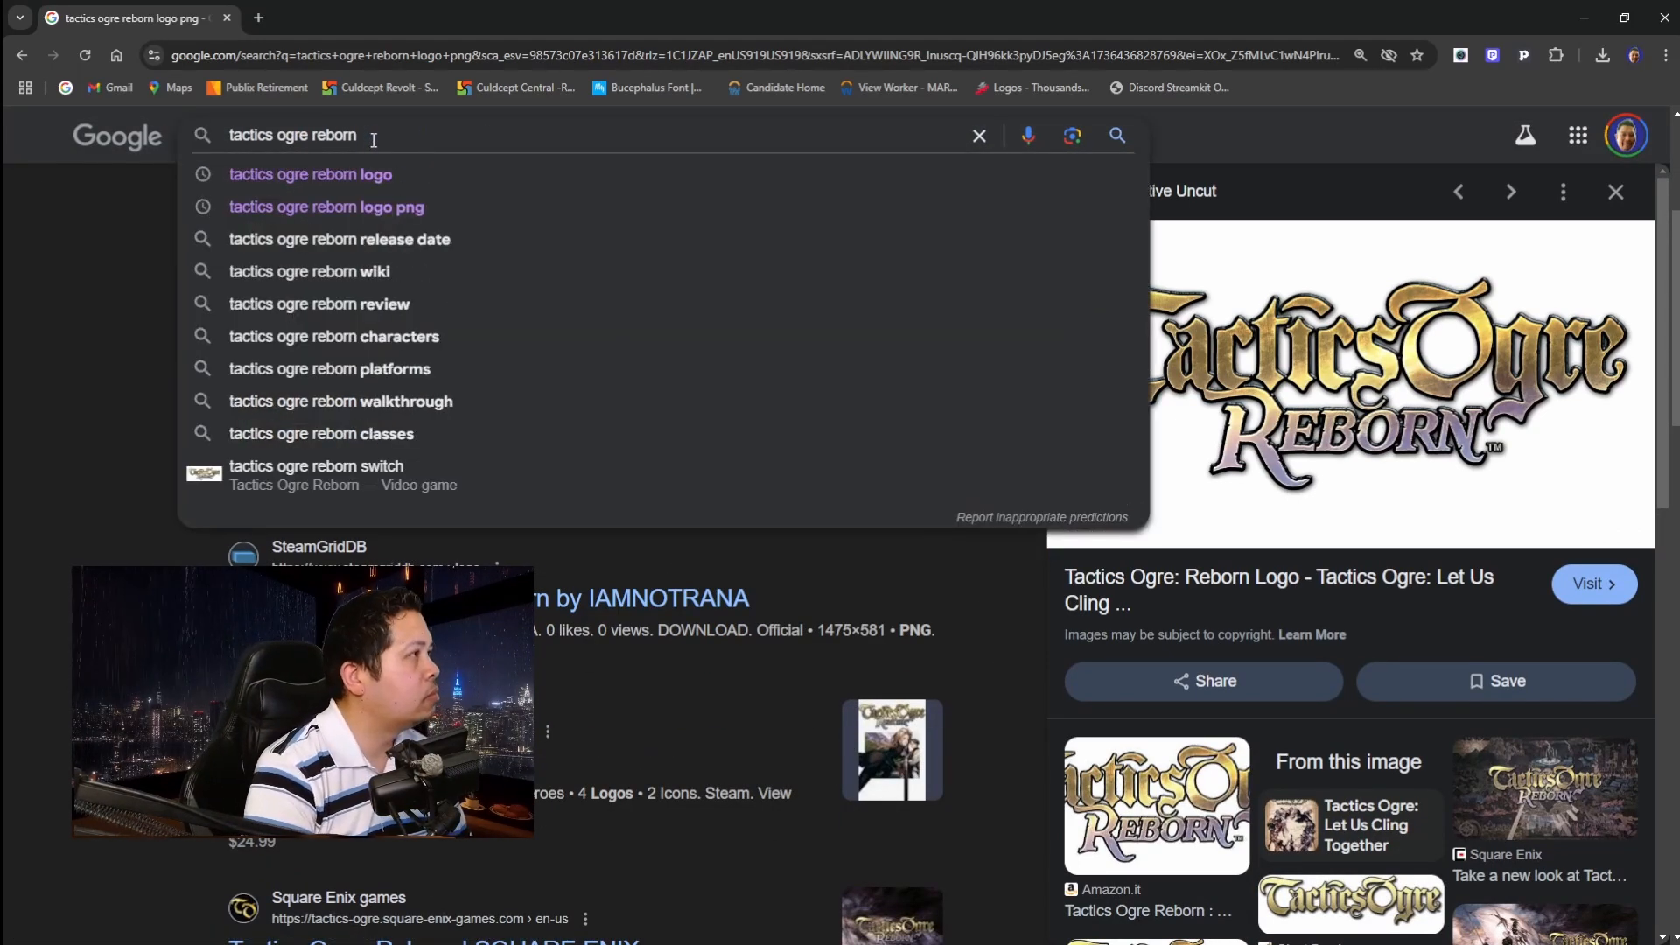
pyautogui.write('wall')
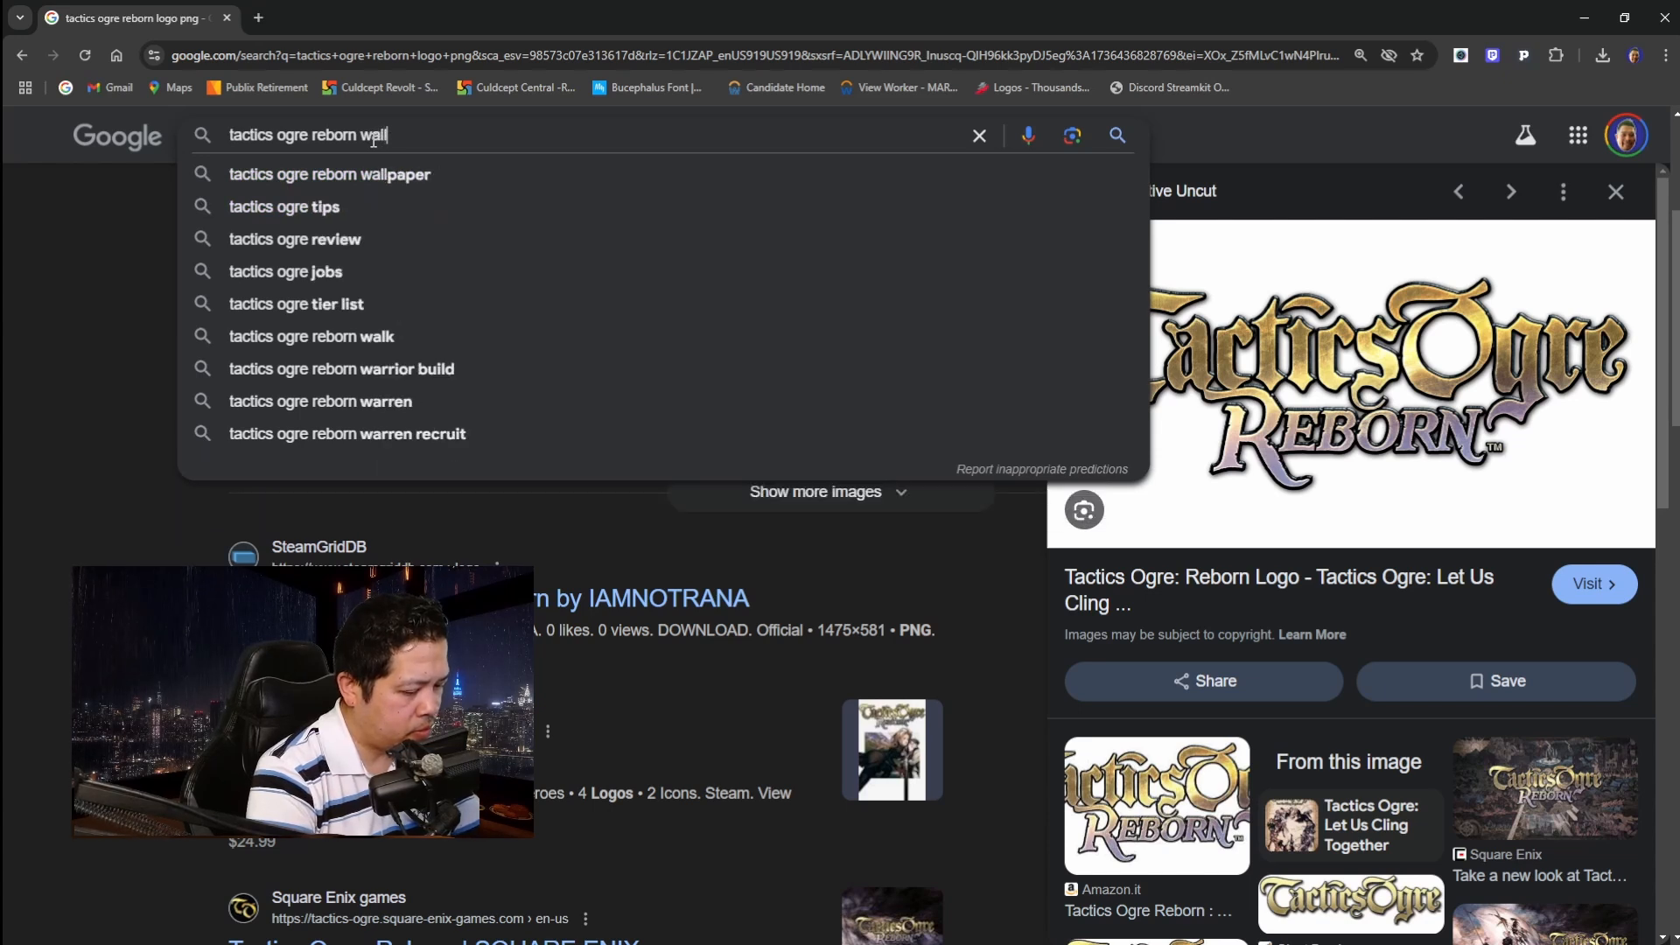
pyautogui.write('paper')
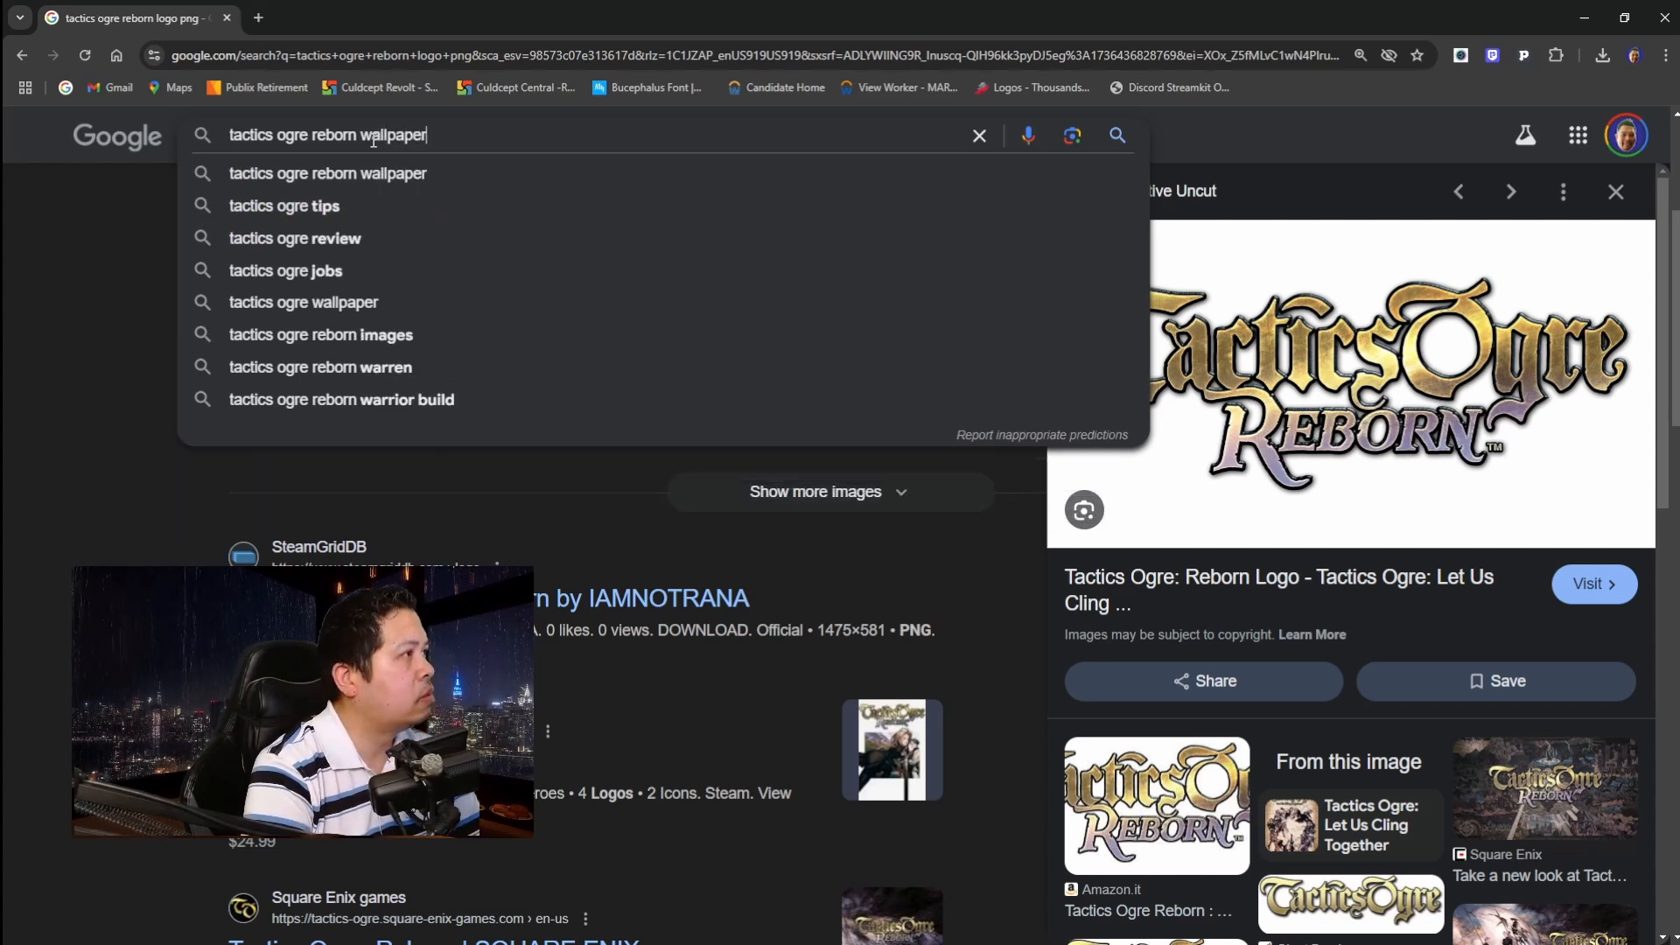
pyautogui.press('Return')
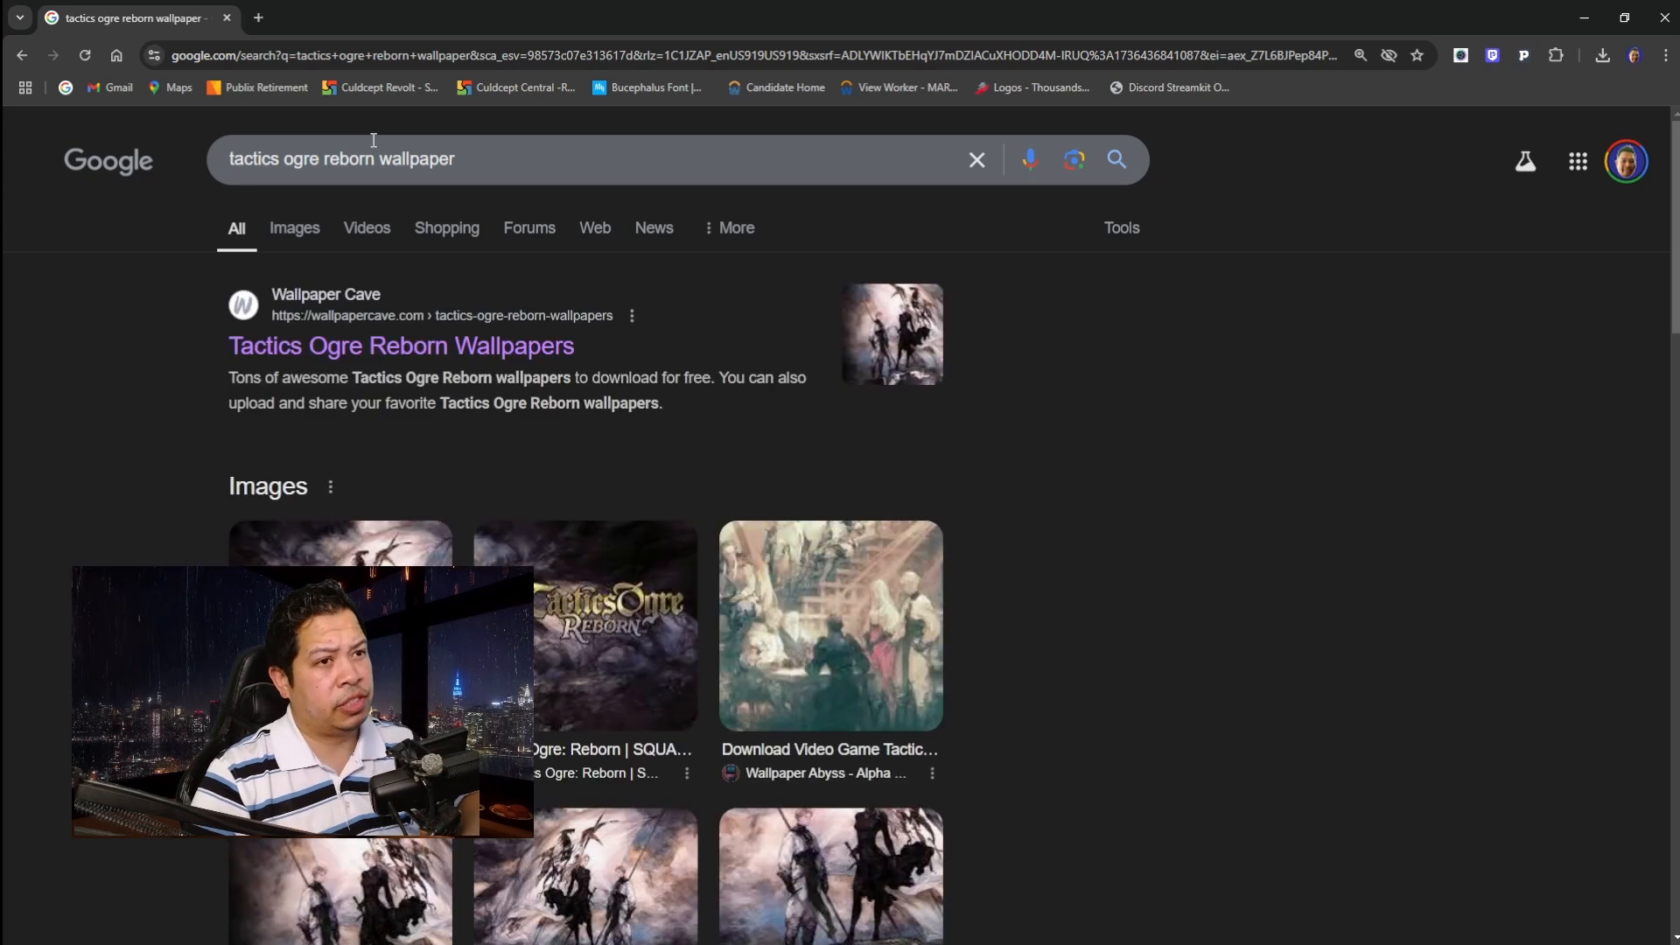
# Browse the wallpaper image results and preview the Square Enix Tactics Ogre: Reborn artwork with the logo beside the characters.
pyautogui.scroll(-2, 768, 602)
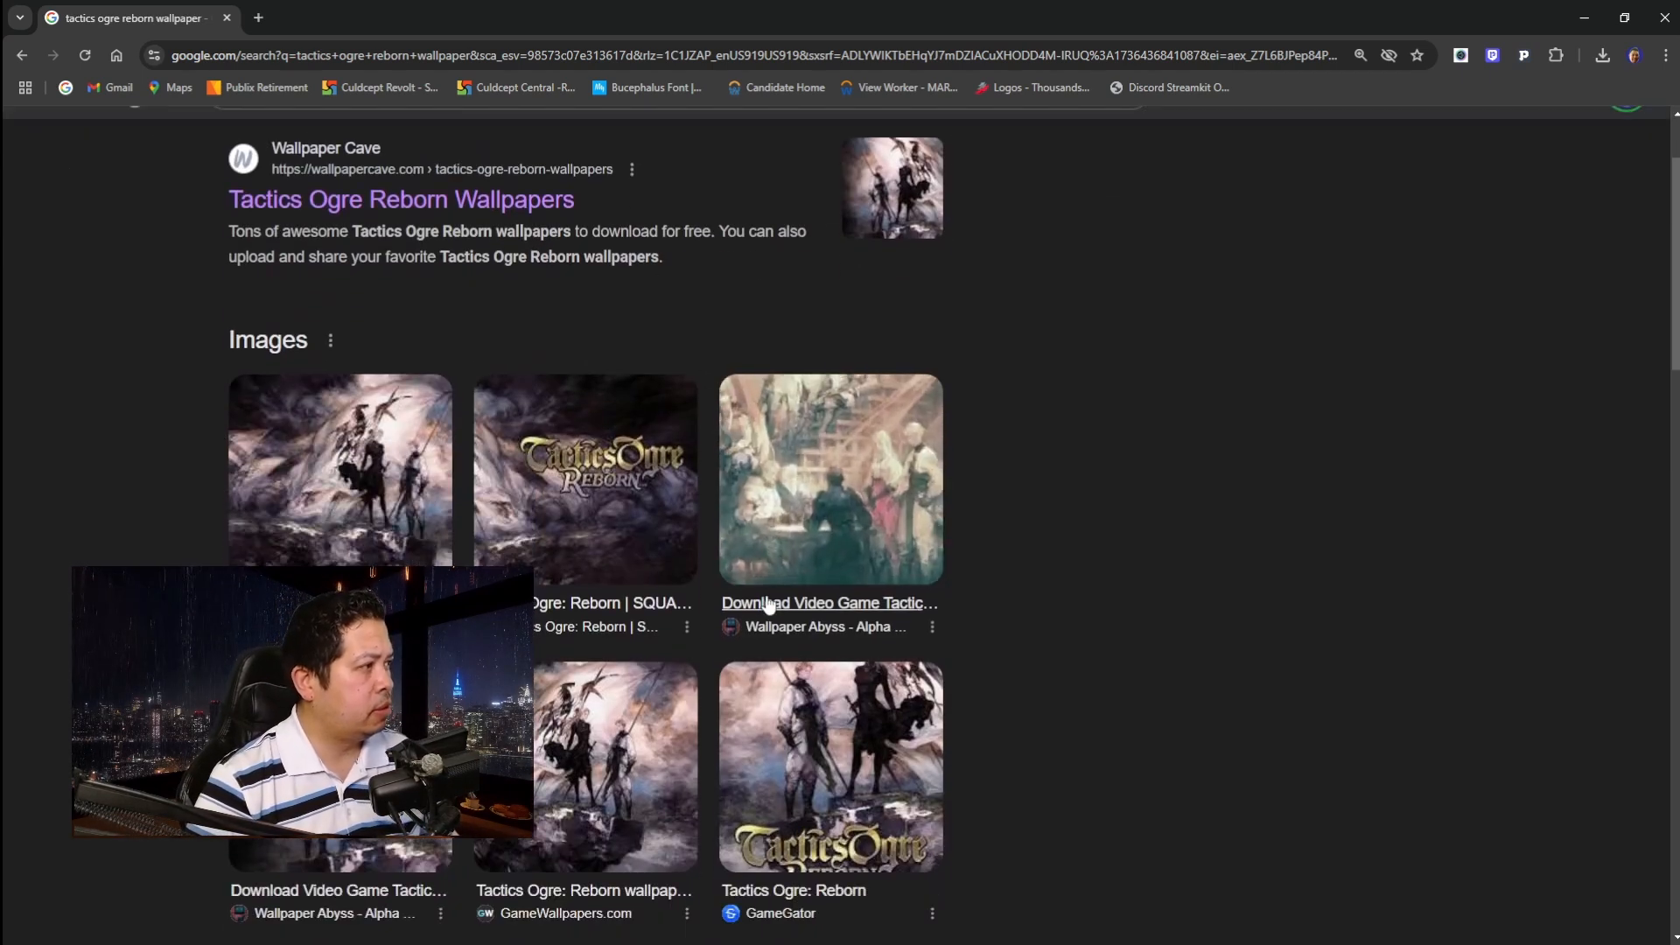
pyautogui.scroll(-2, 768, 602)
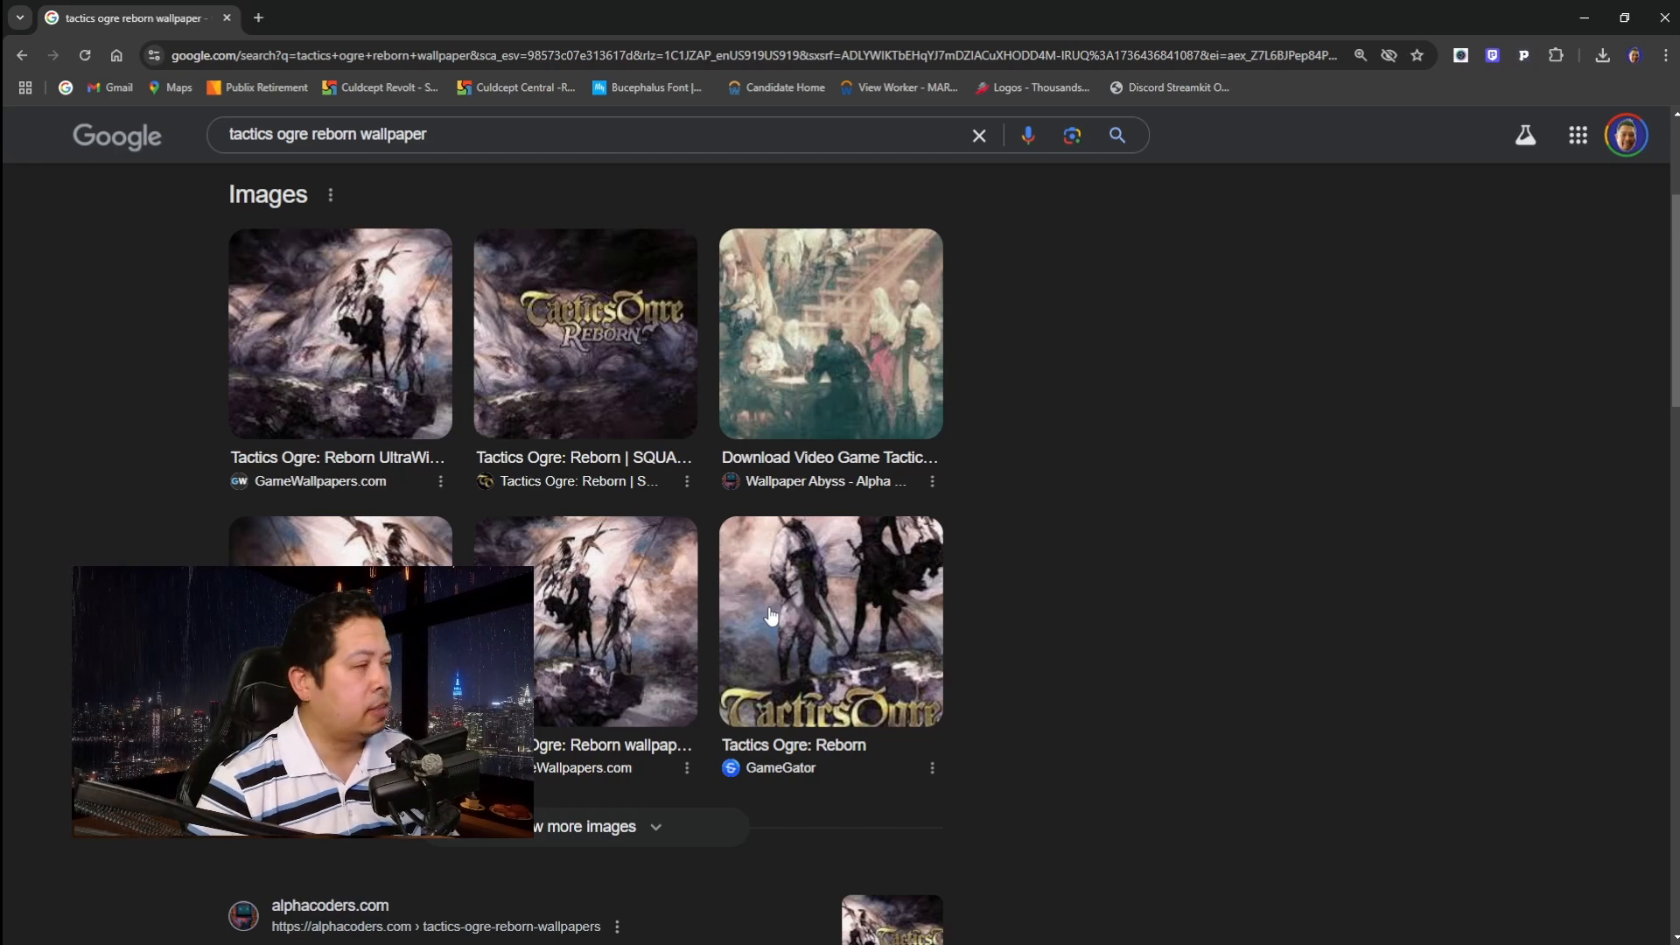
pyautogui.scroll(-2, 778, 626)
pyautogui.scroll(4, 779, 643)
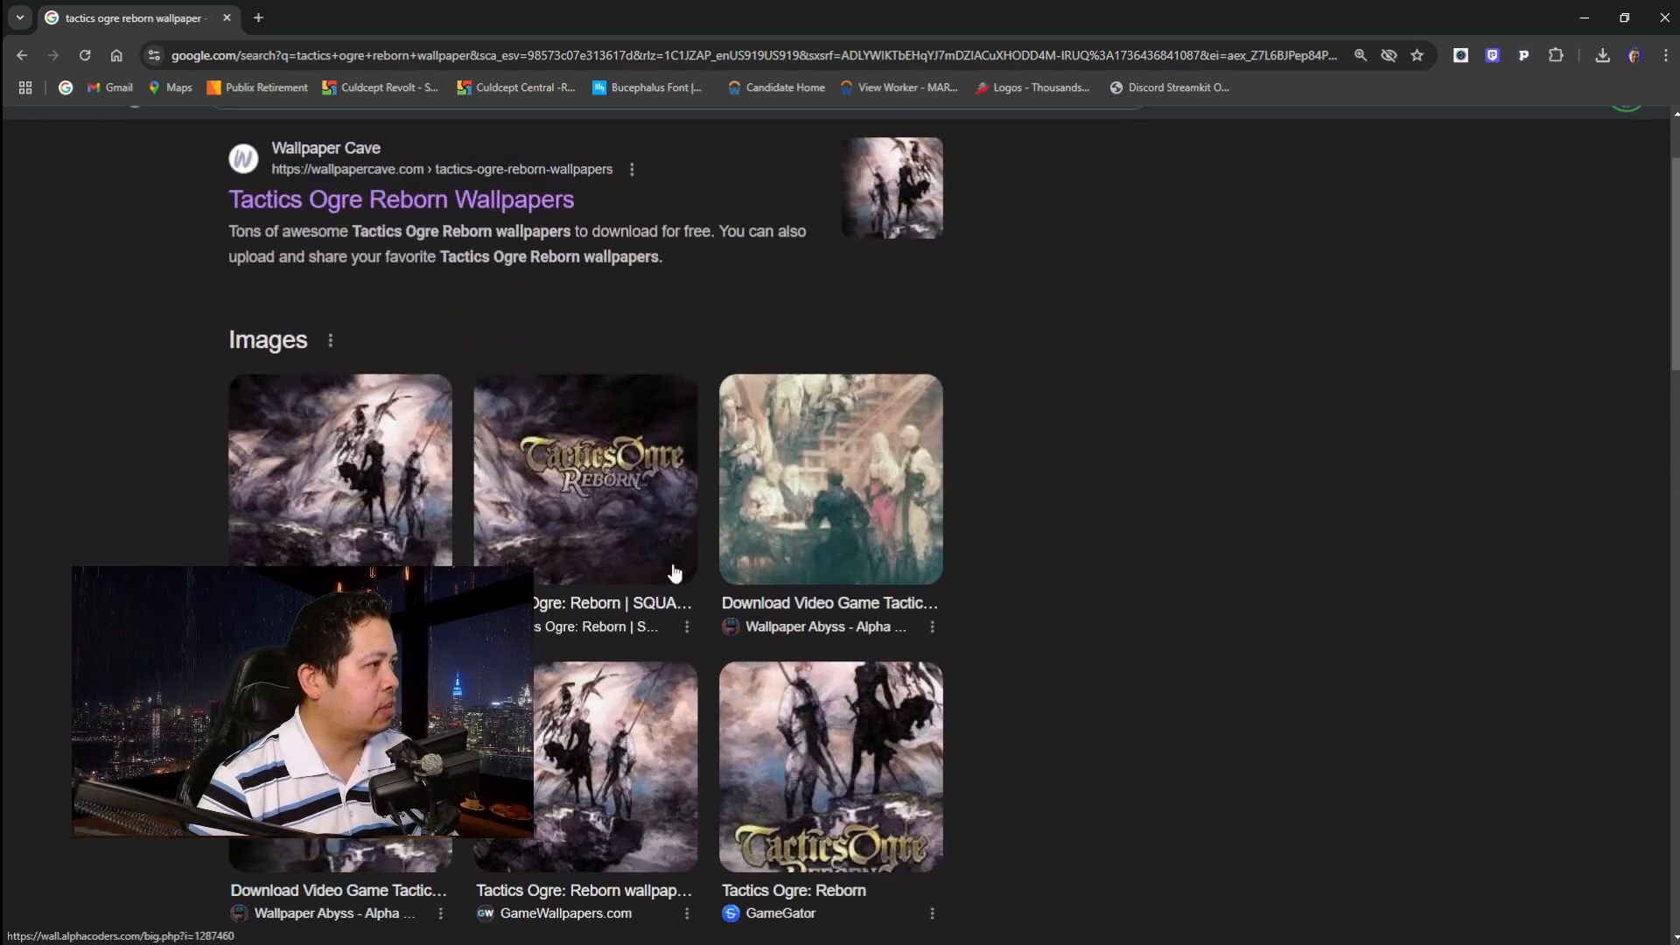
pyautogui.click(542, 506)
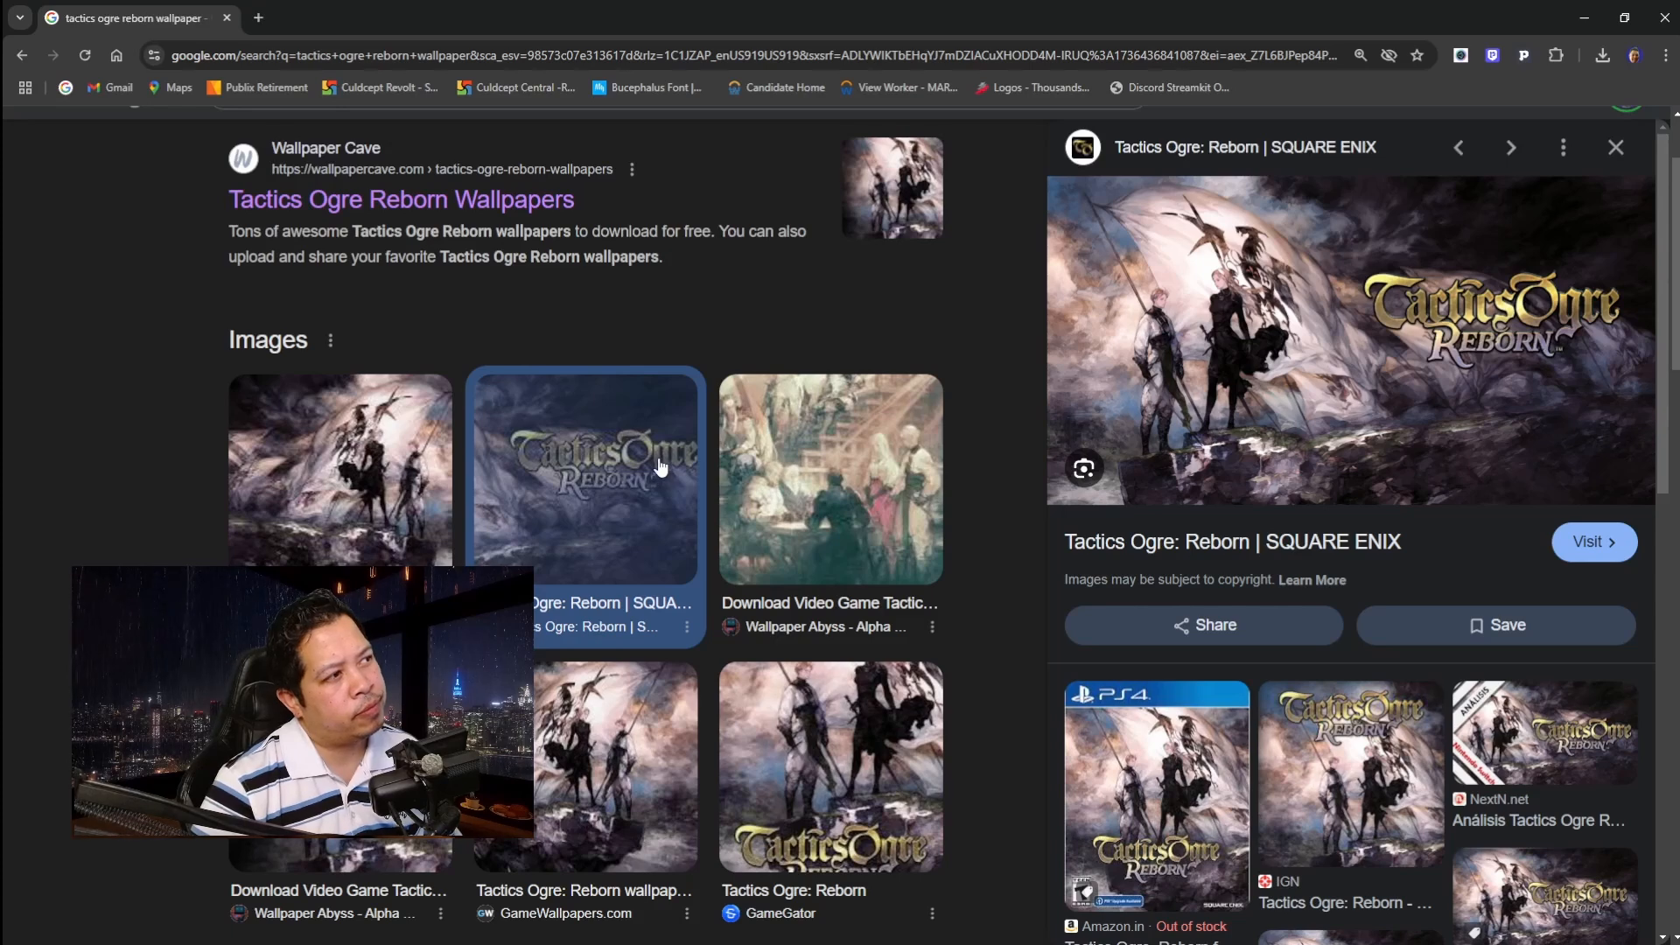
pyautogui.scroll(-2, 1353, 593)
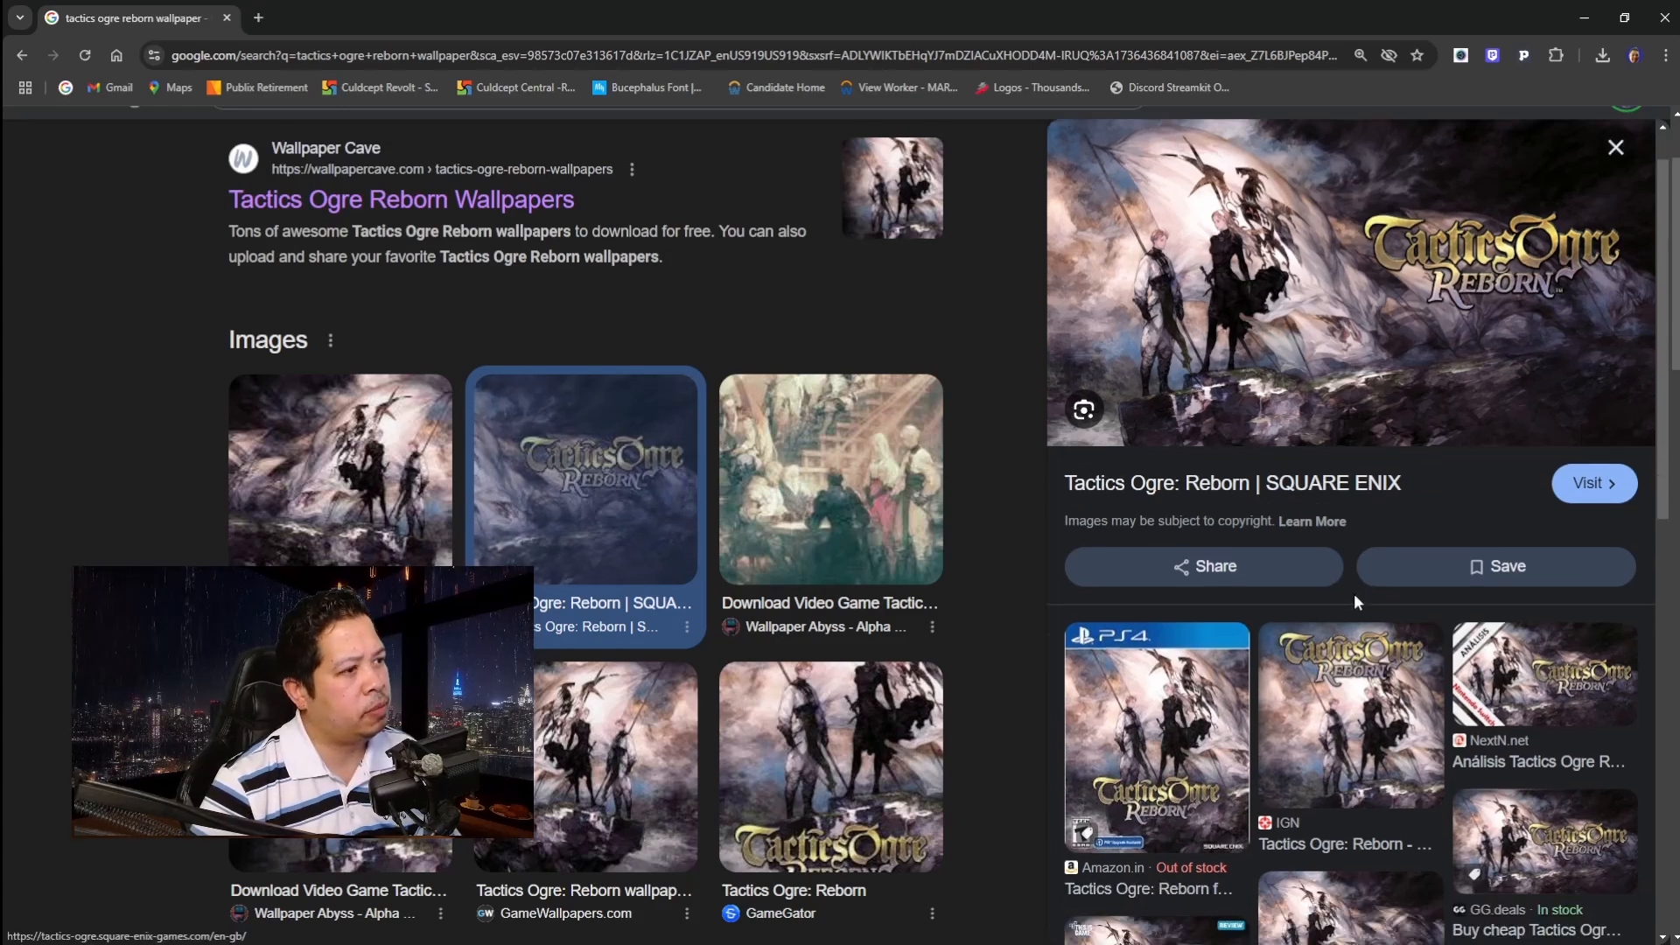
pyautogui.click(1306, 674)
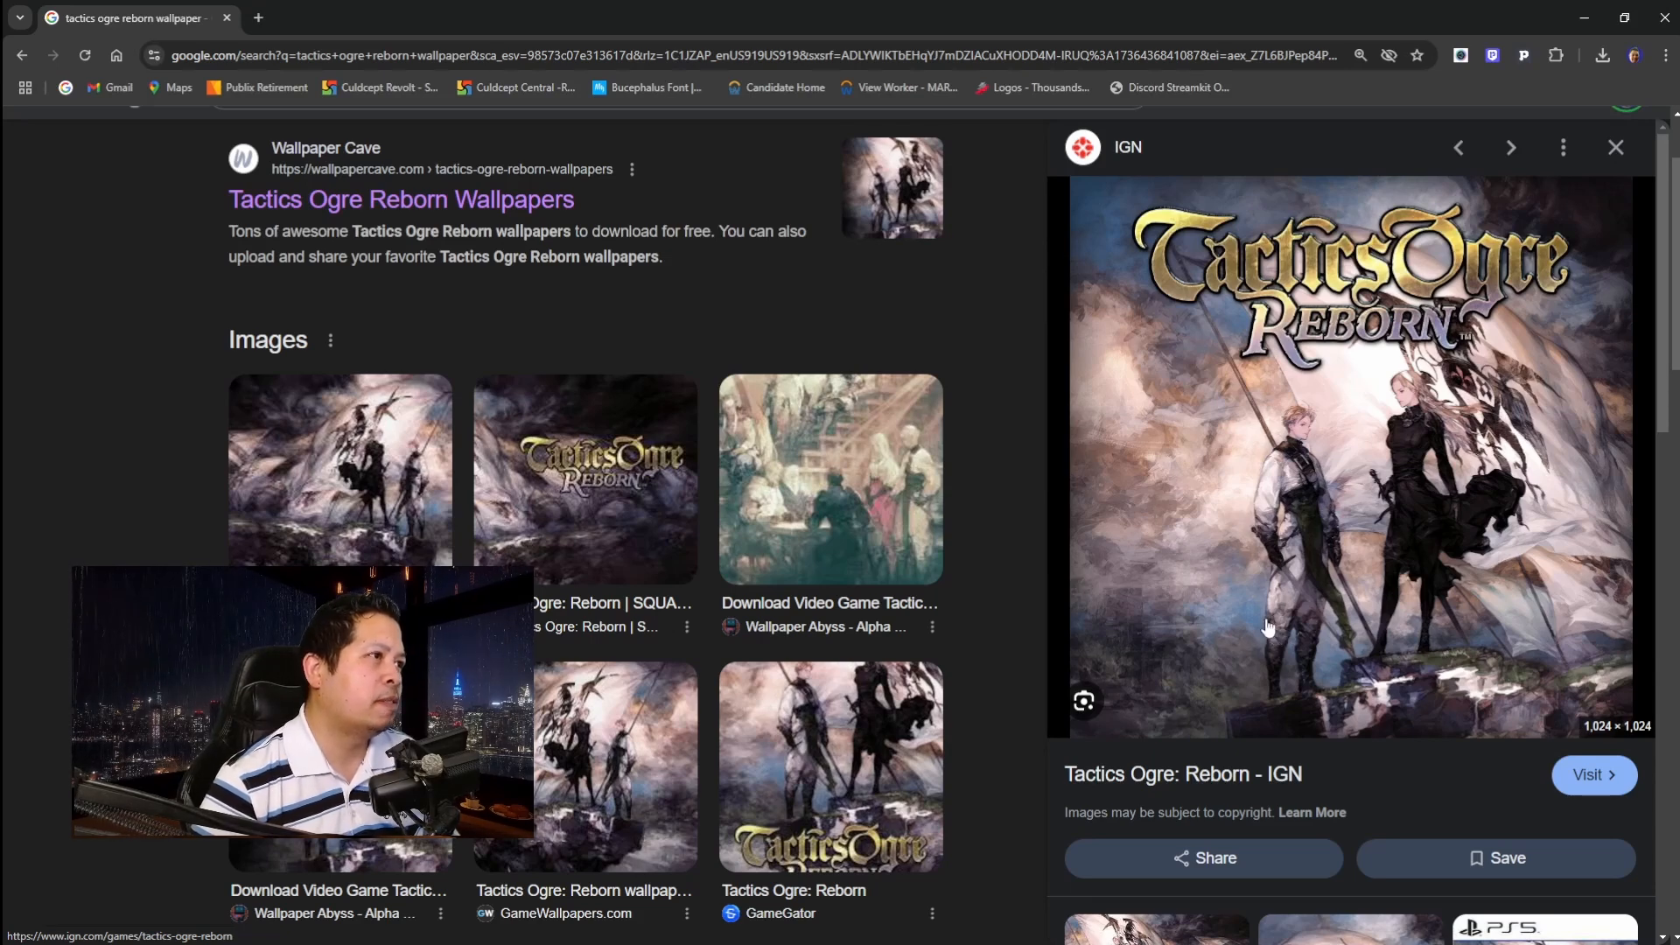
pyautogui.rightClick(1145, 492)
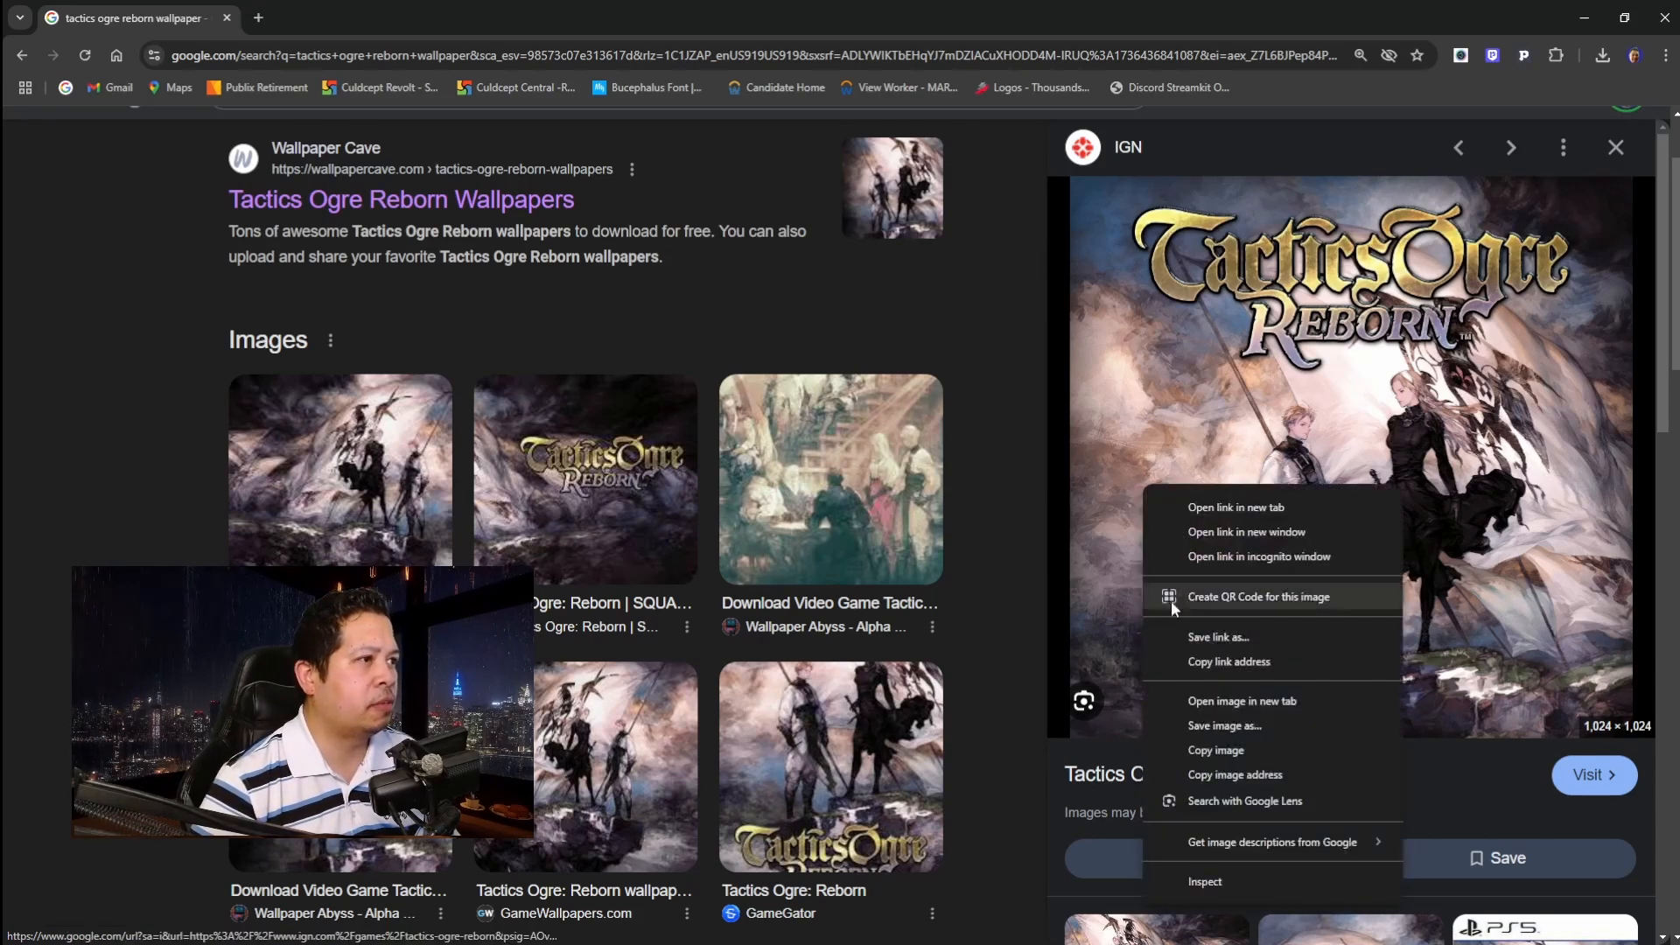
pyautogui.click(1214, 718)
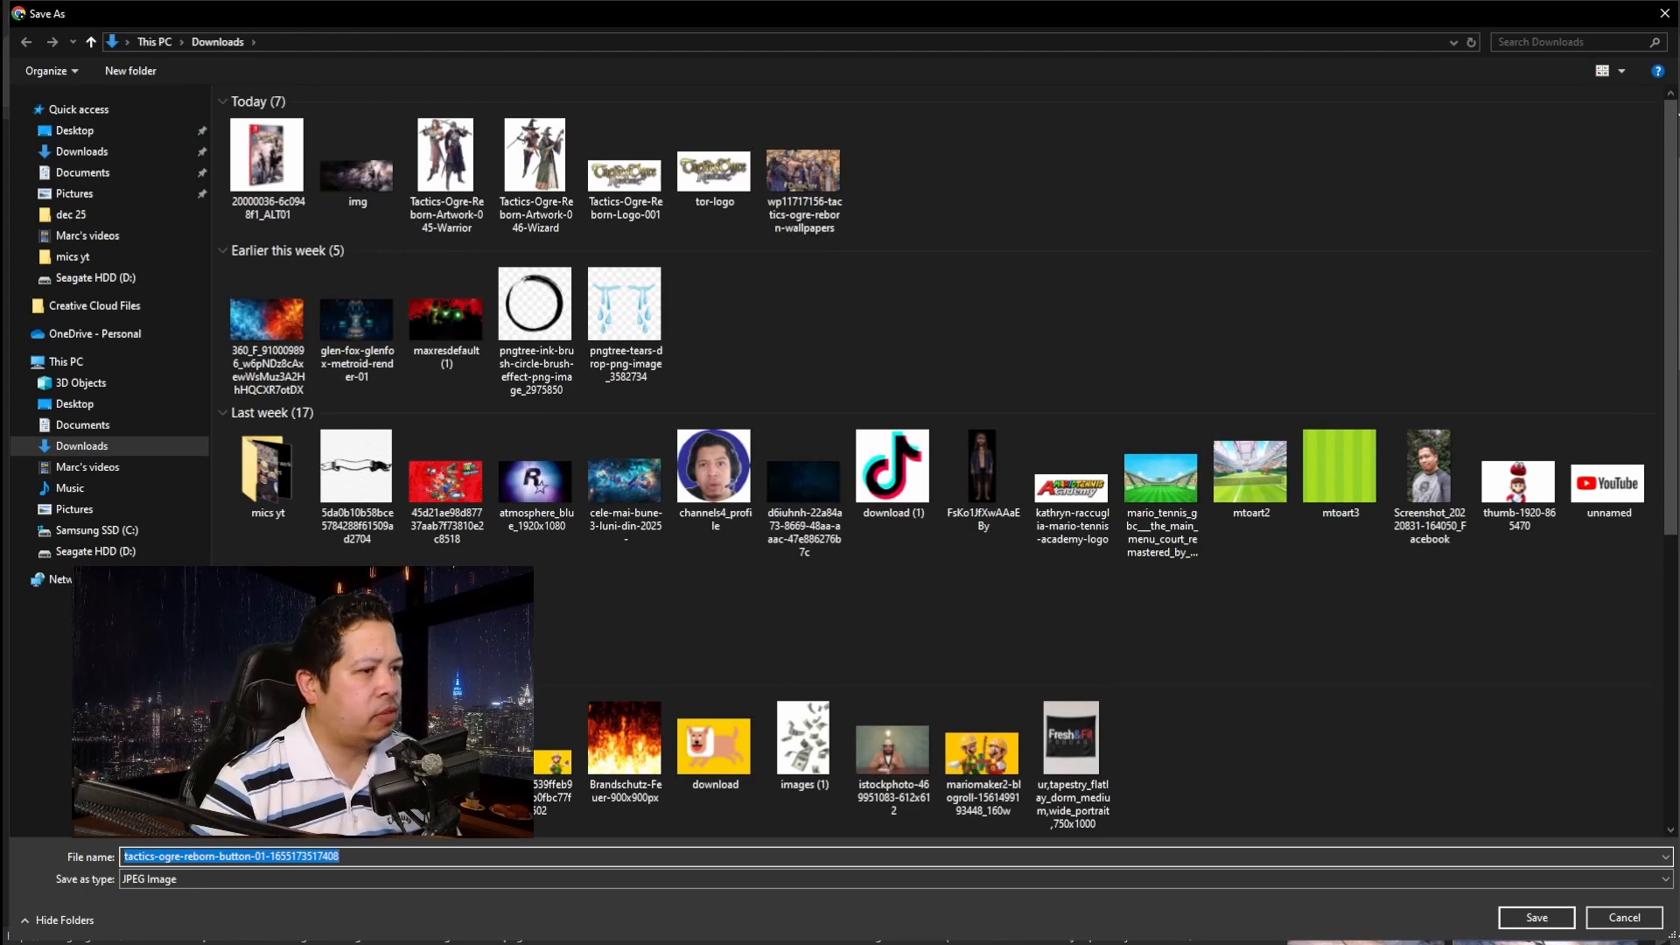
pyautogui.click(1536, 917)
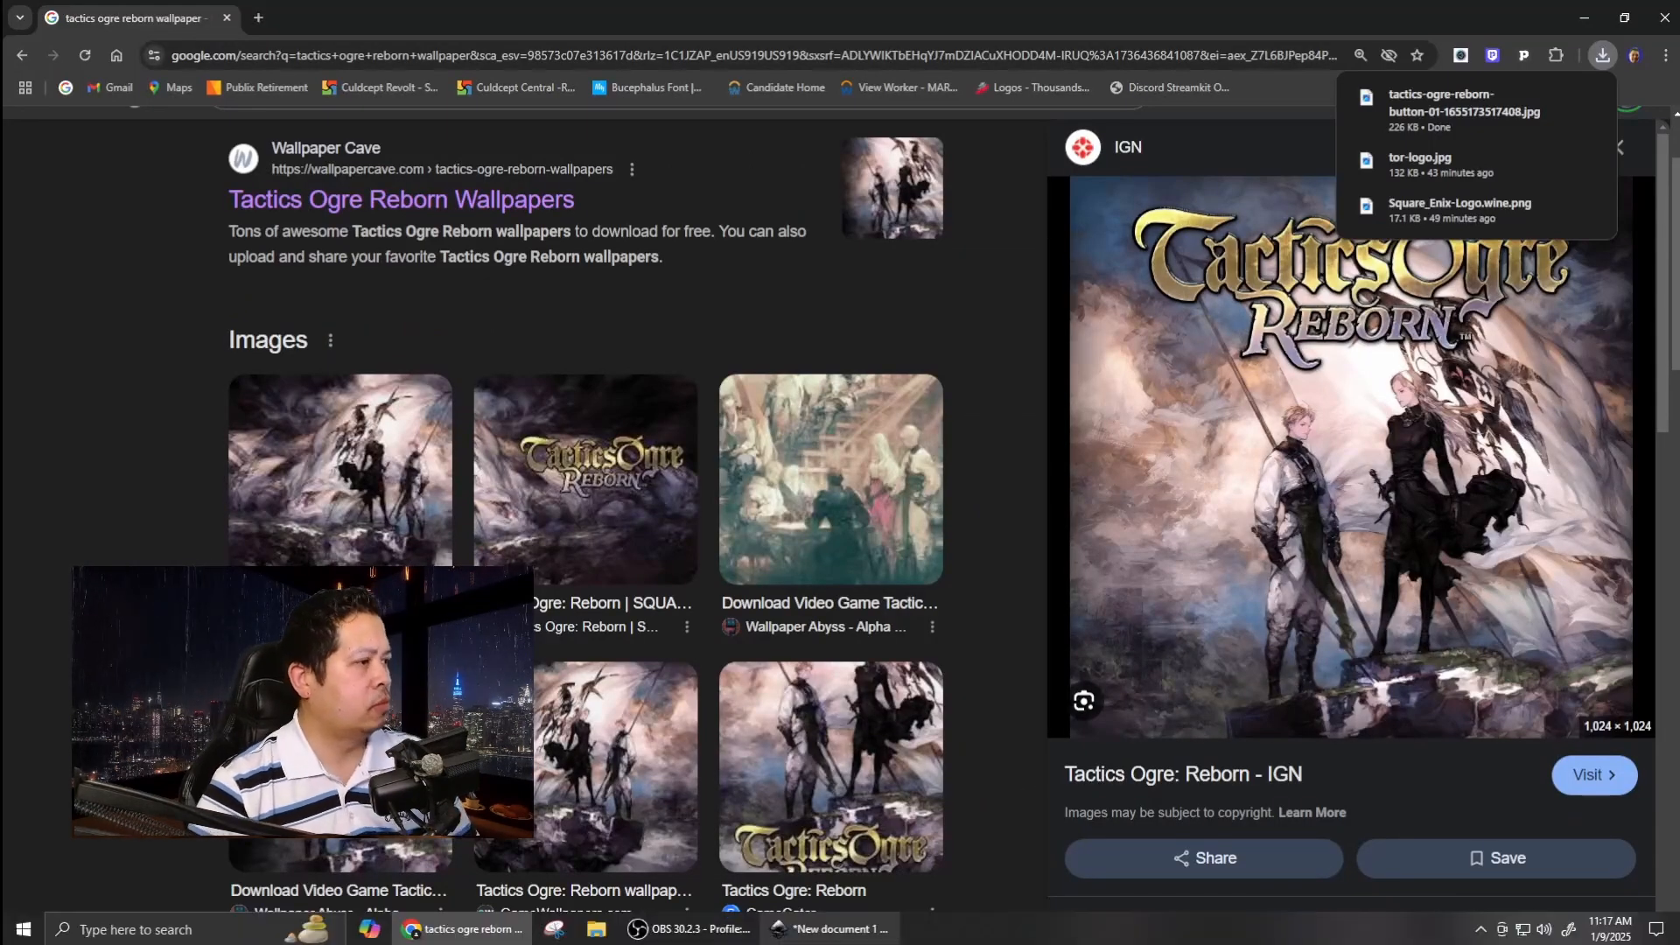
pyautogui.click(832, 928)
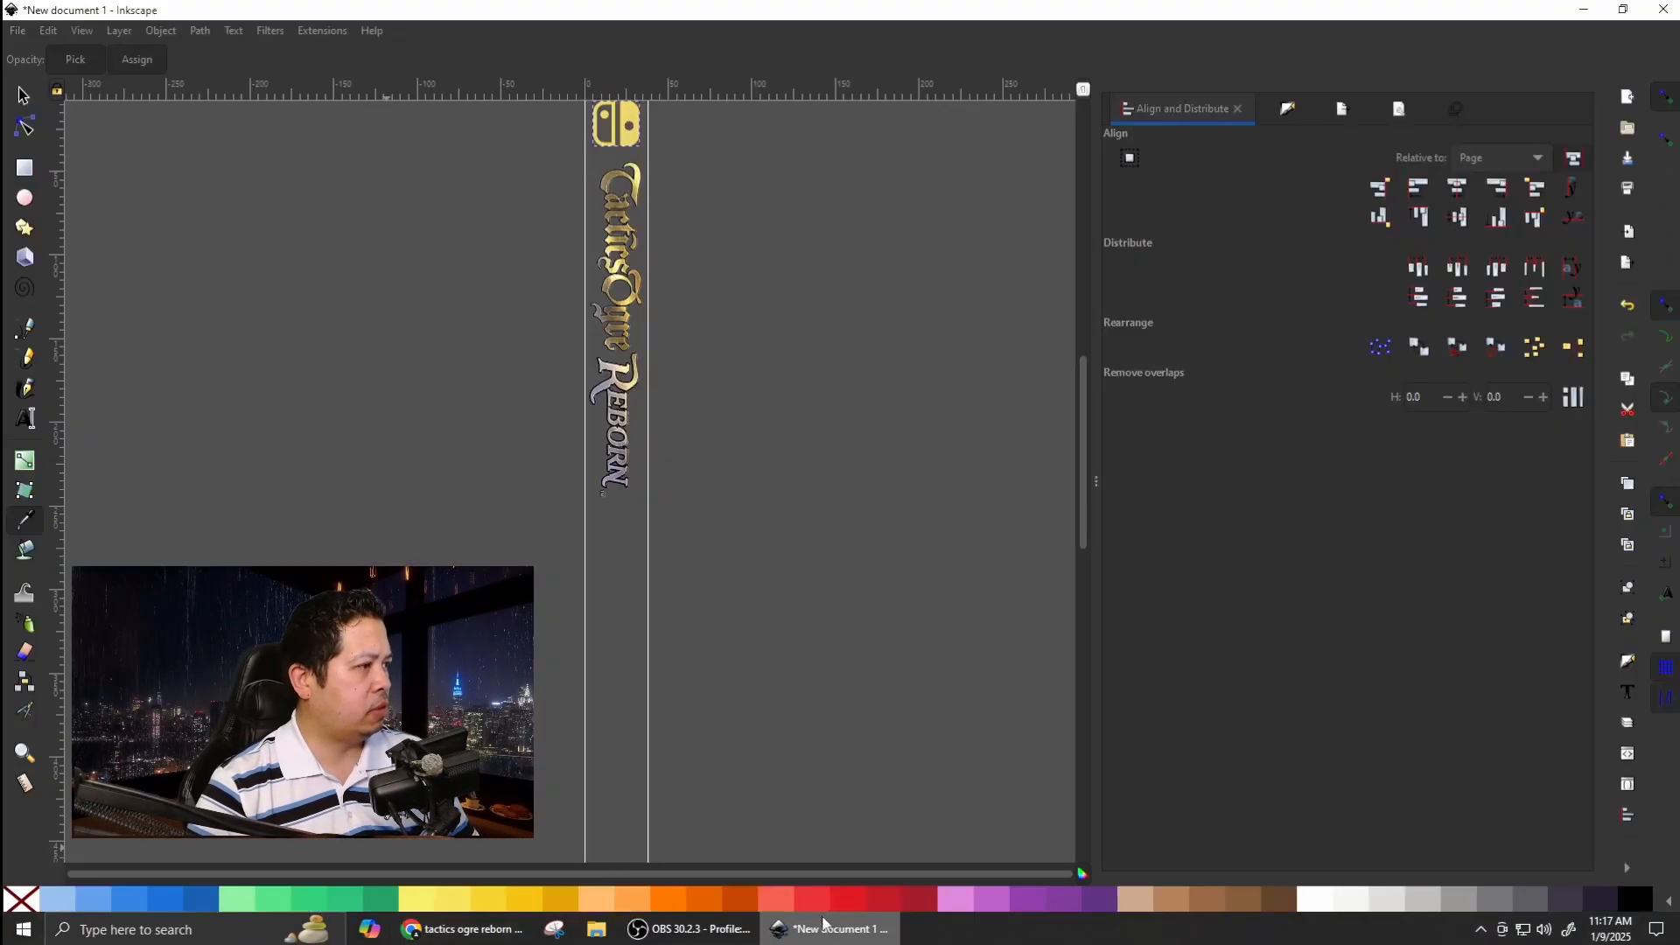
pyautogui.click(17, 33)
pyautogui.click(39, 223)
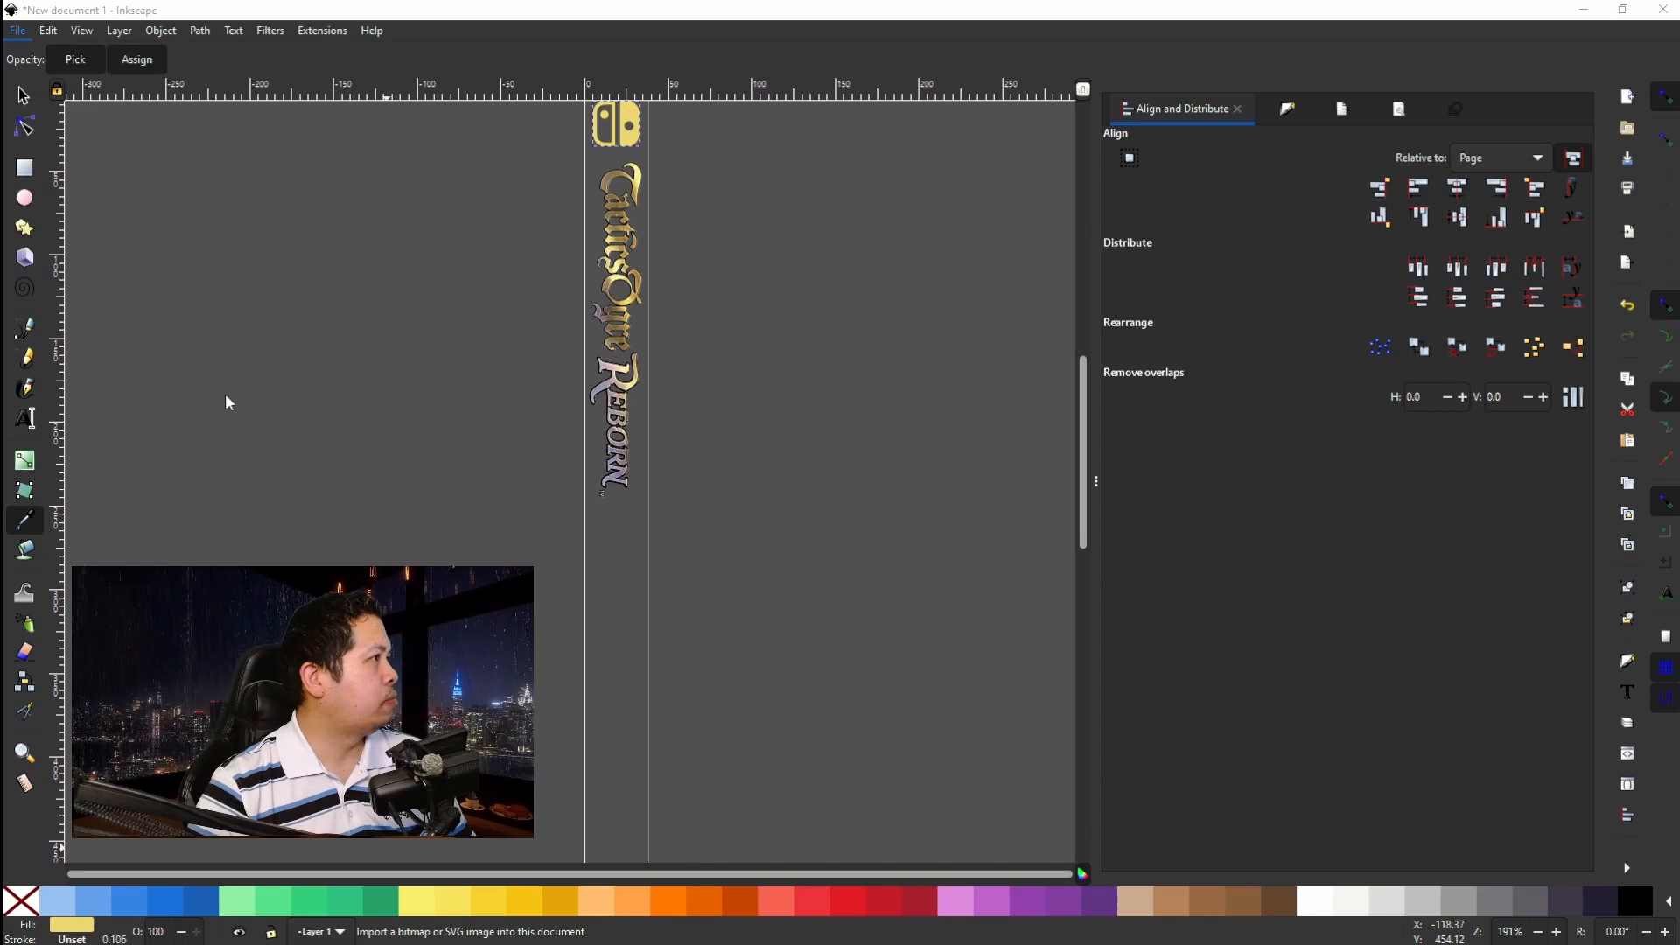
pyautogui.click(143, 149)
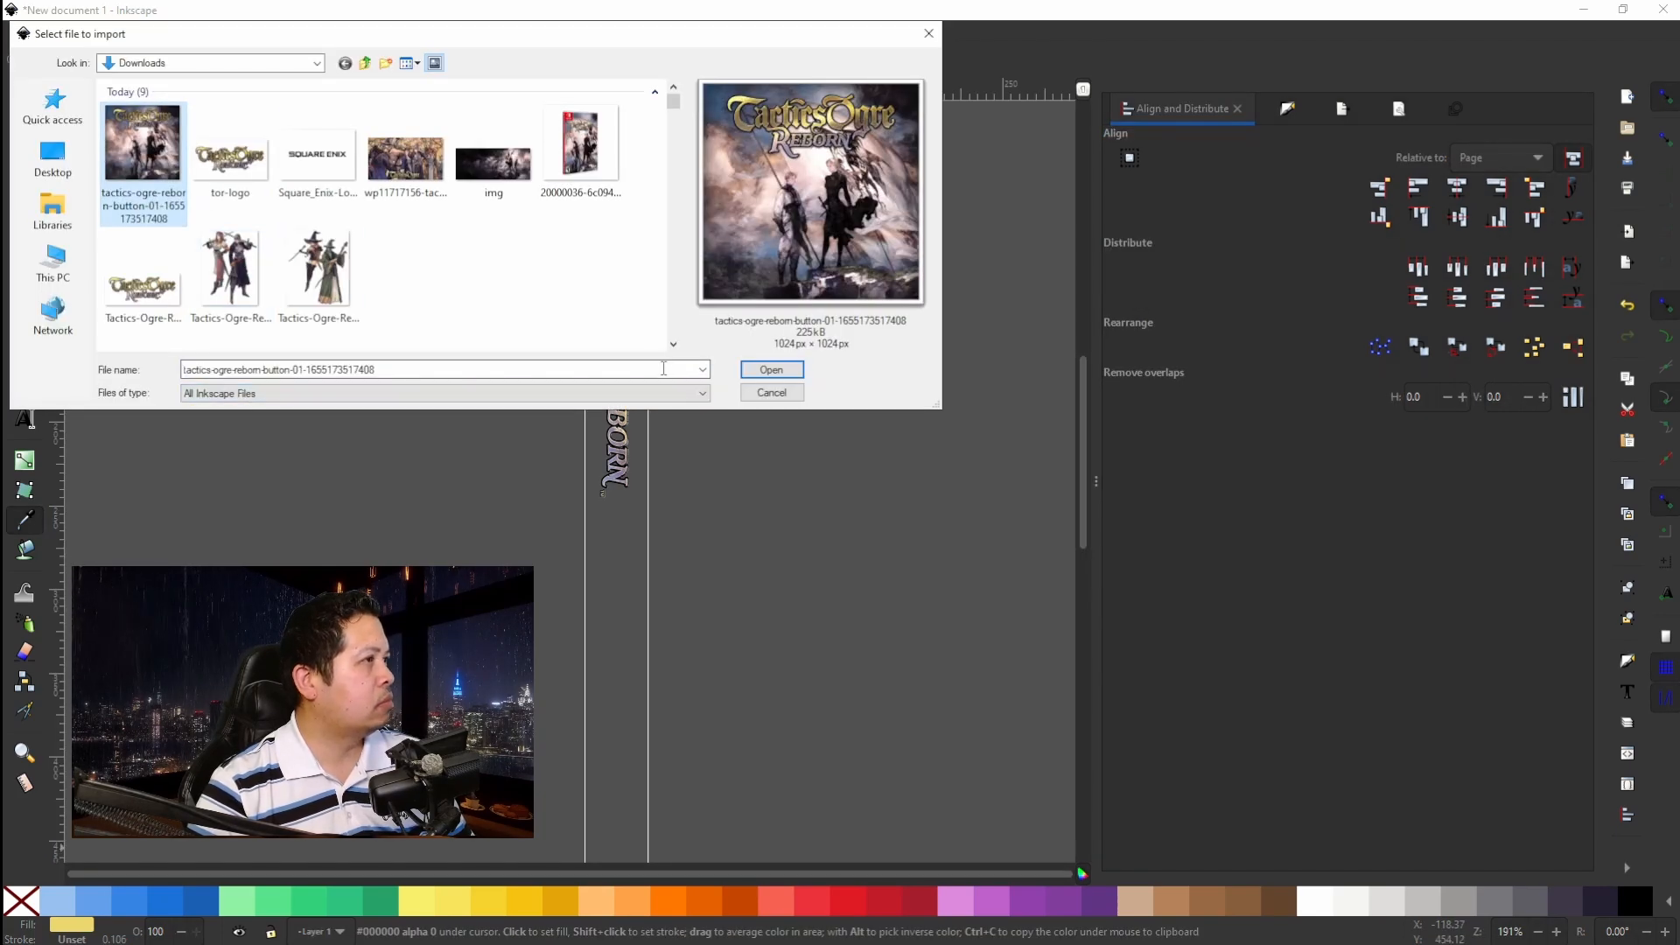
pyautogui.click(770, 369)
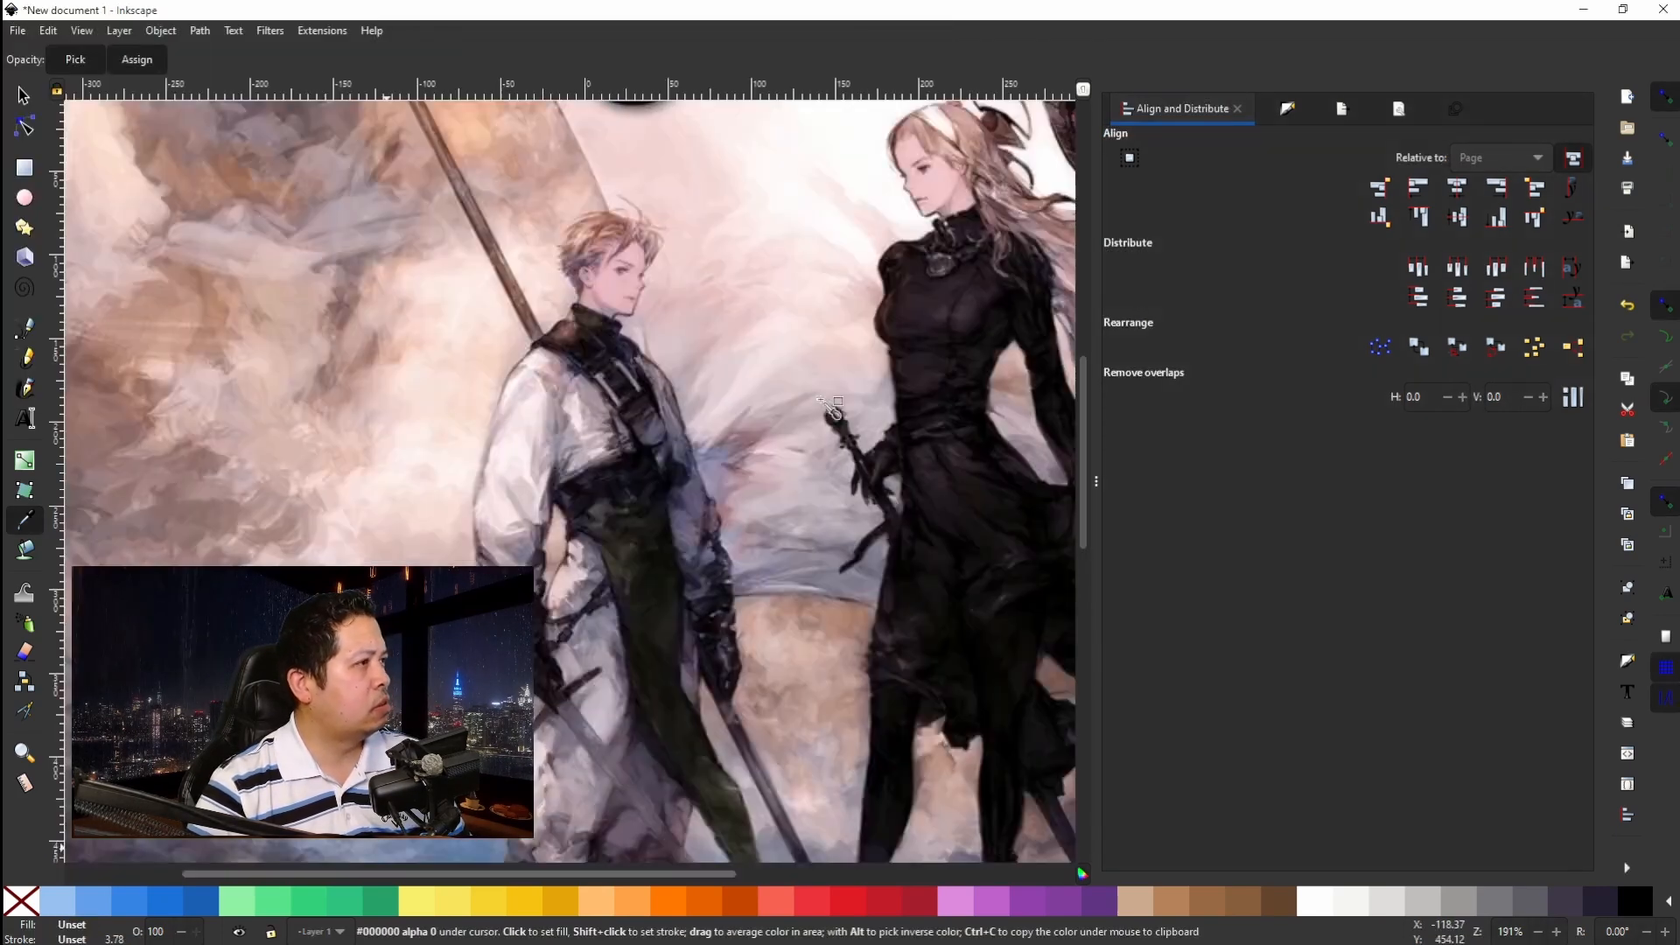
# Move the imported artwork off the spine page into the empty canvas to its left.
pyautogui.scroll(-5, 831, 406)
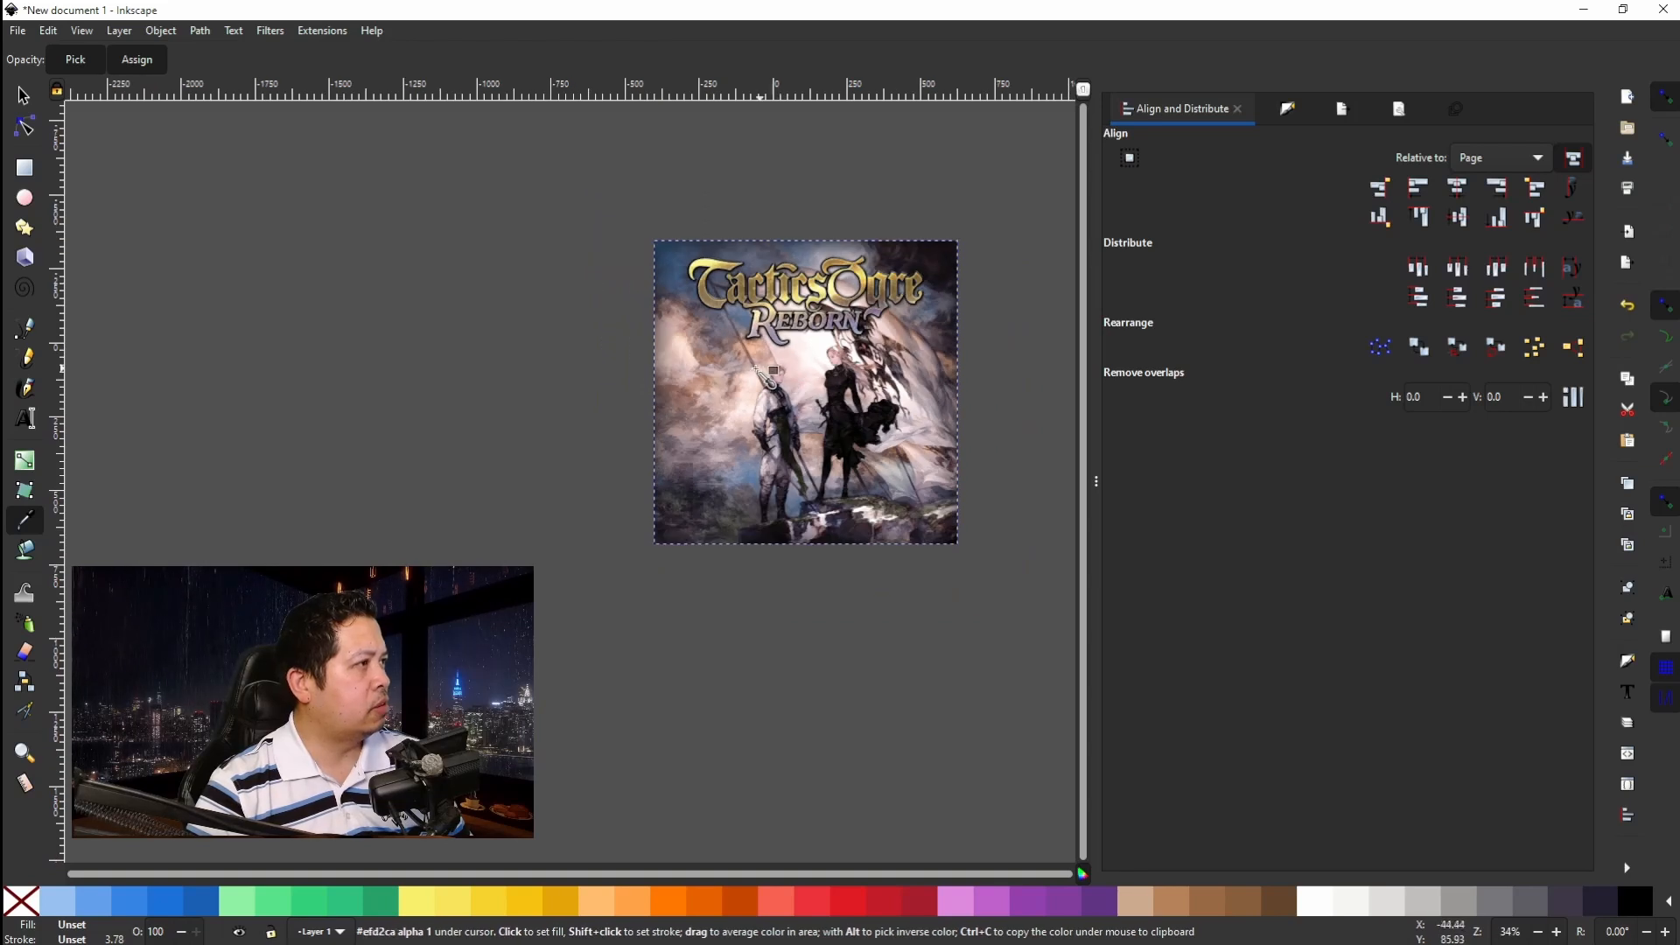
pyautogui.moveTo(770, 375)
pyautogui.mouseDown()
pyautogui.moveTo(1084, 442)
pyautogui.moveTo(936, 451)
pyautogui.mouseUp()
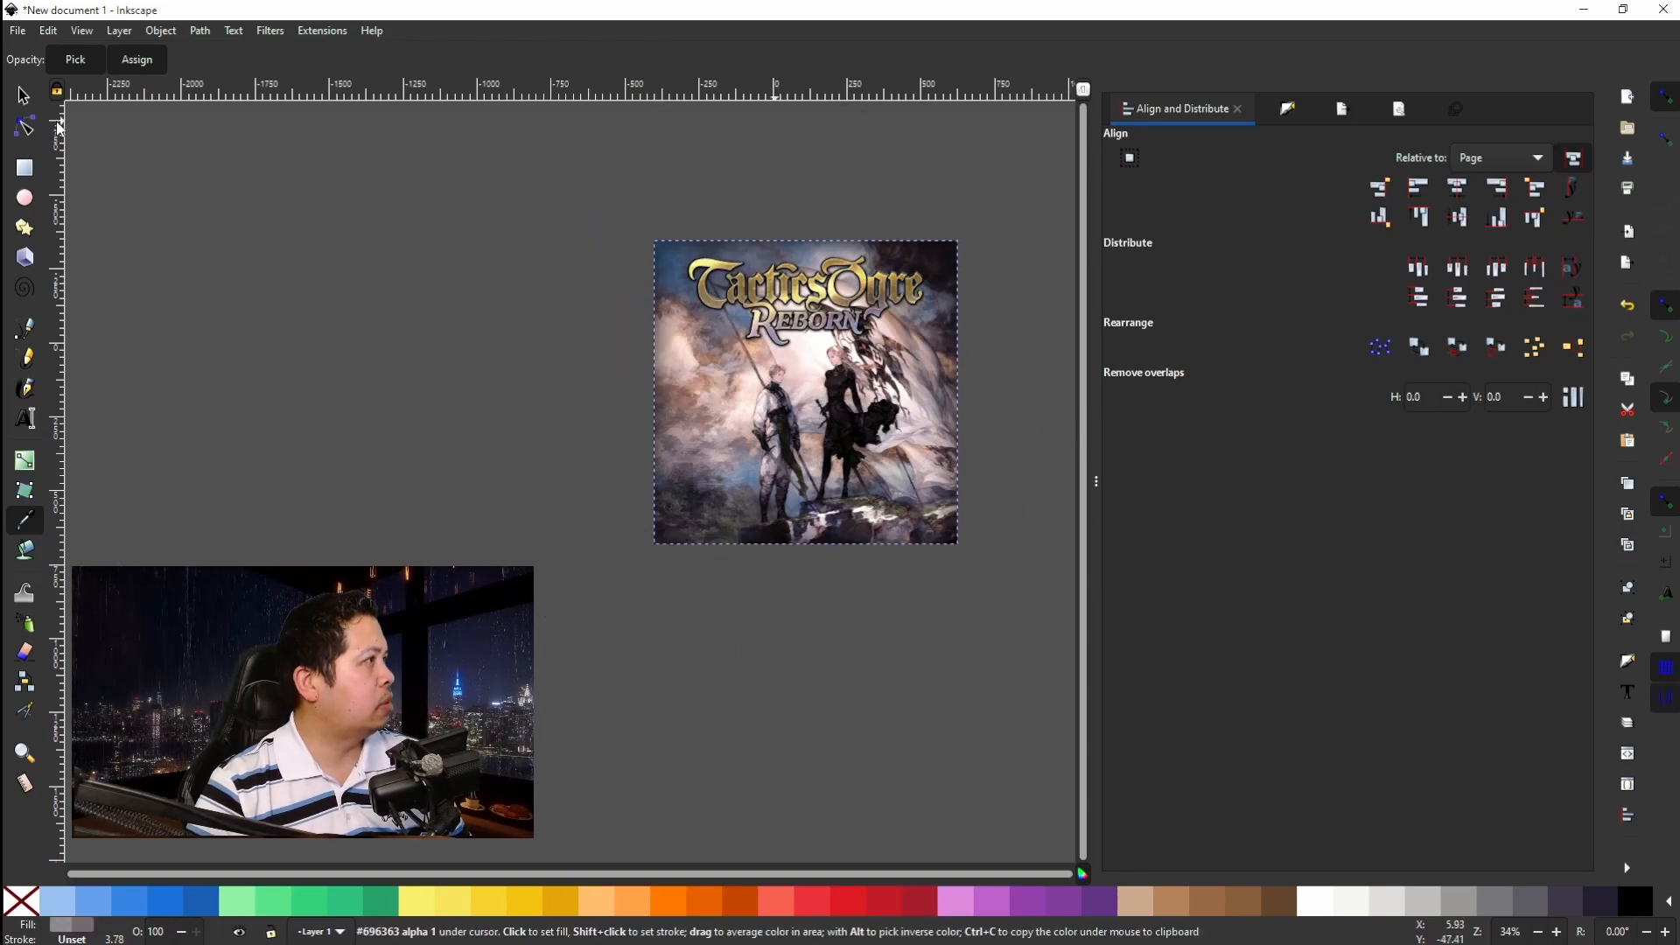
pyautogui.click(26, 98)
pyautogui.moveTo(833, 405); pyautogui.dragTo(589, 437)
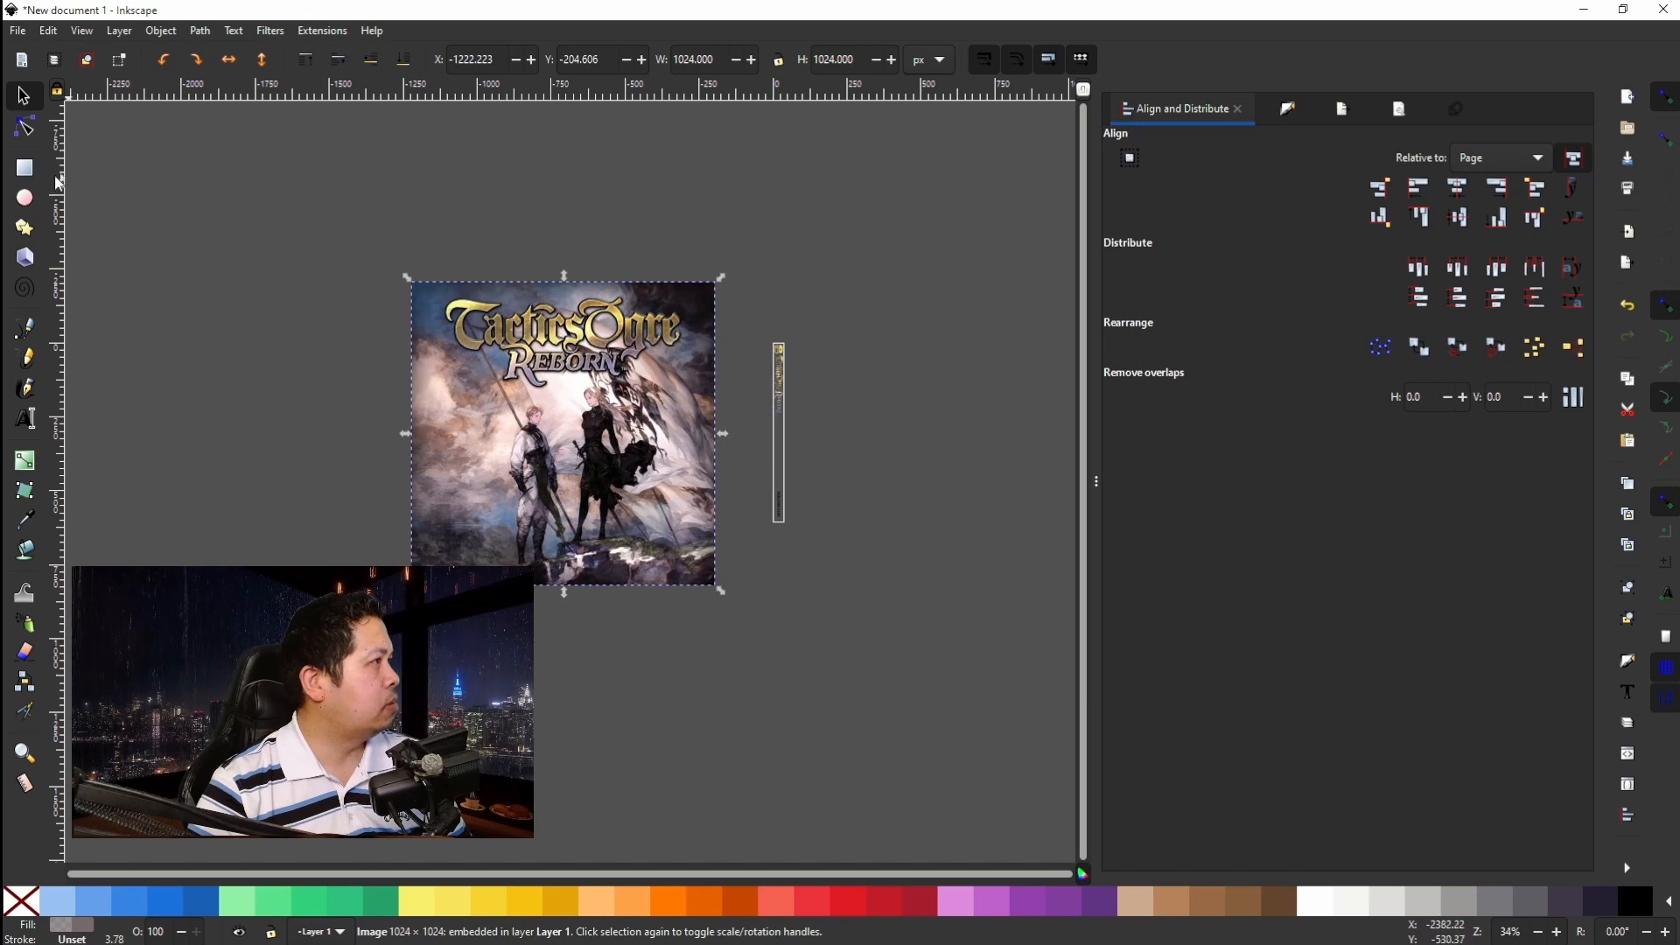
# Draw a tall rectangle about 270 × 1375 px in the empty canvas left of the artwork.
pyautogui.click(37, 175)
pyautogui.moveTo(224, 250); pyautogui.dragTo(304, 566)
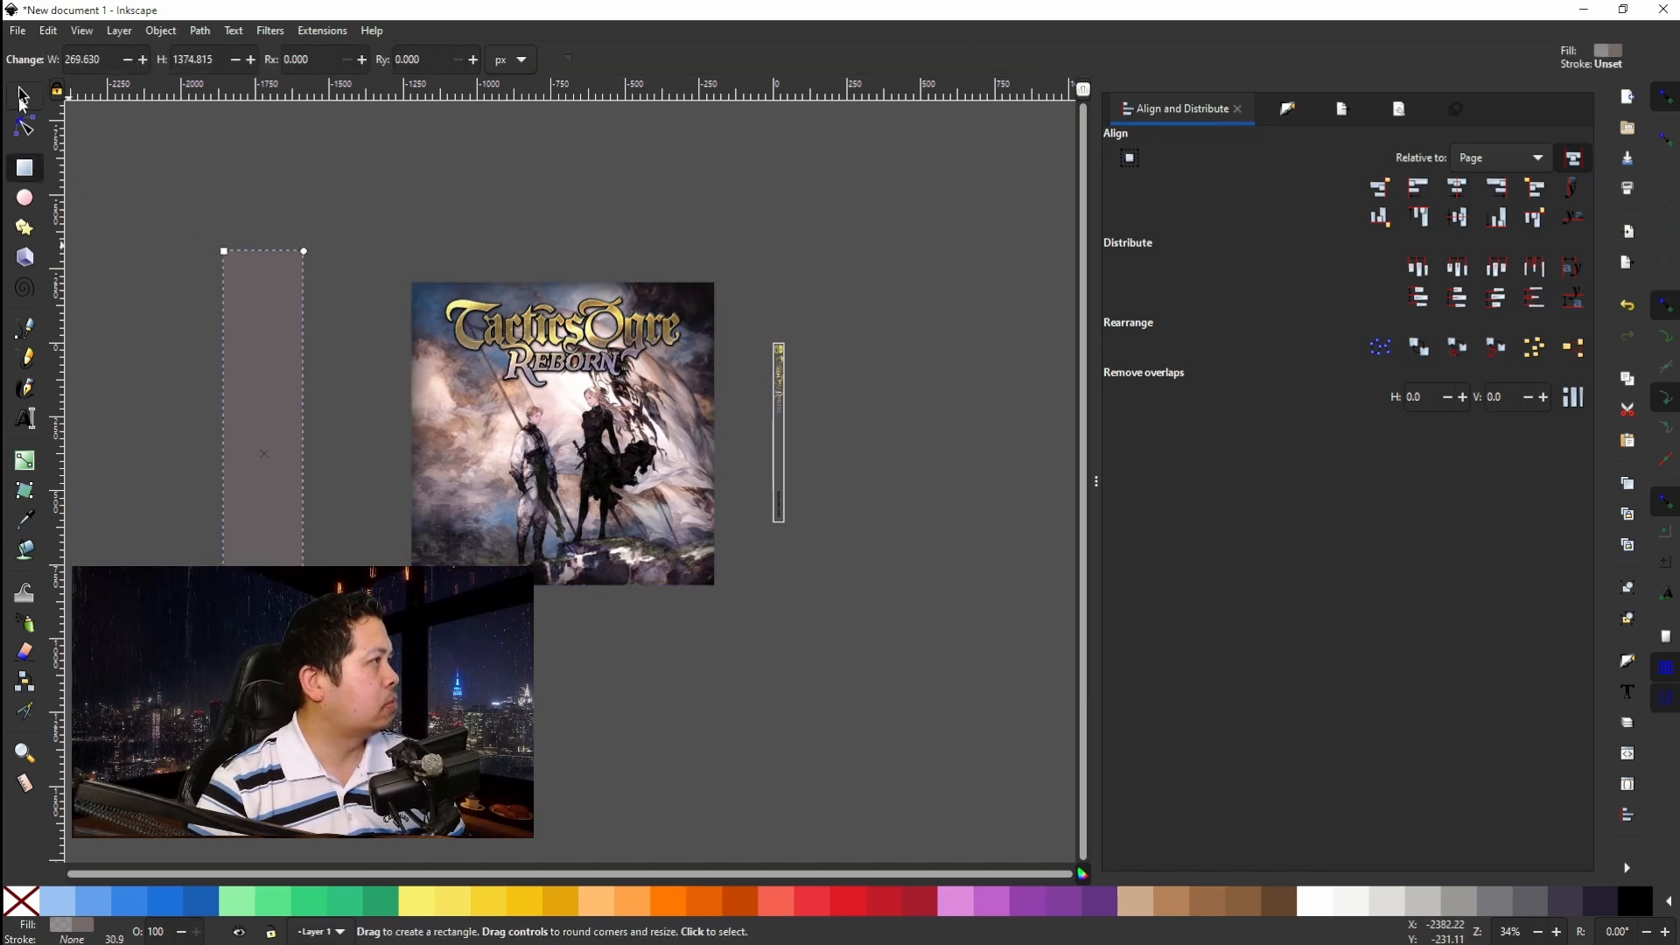
pyautogui.click(23, 96)
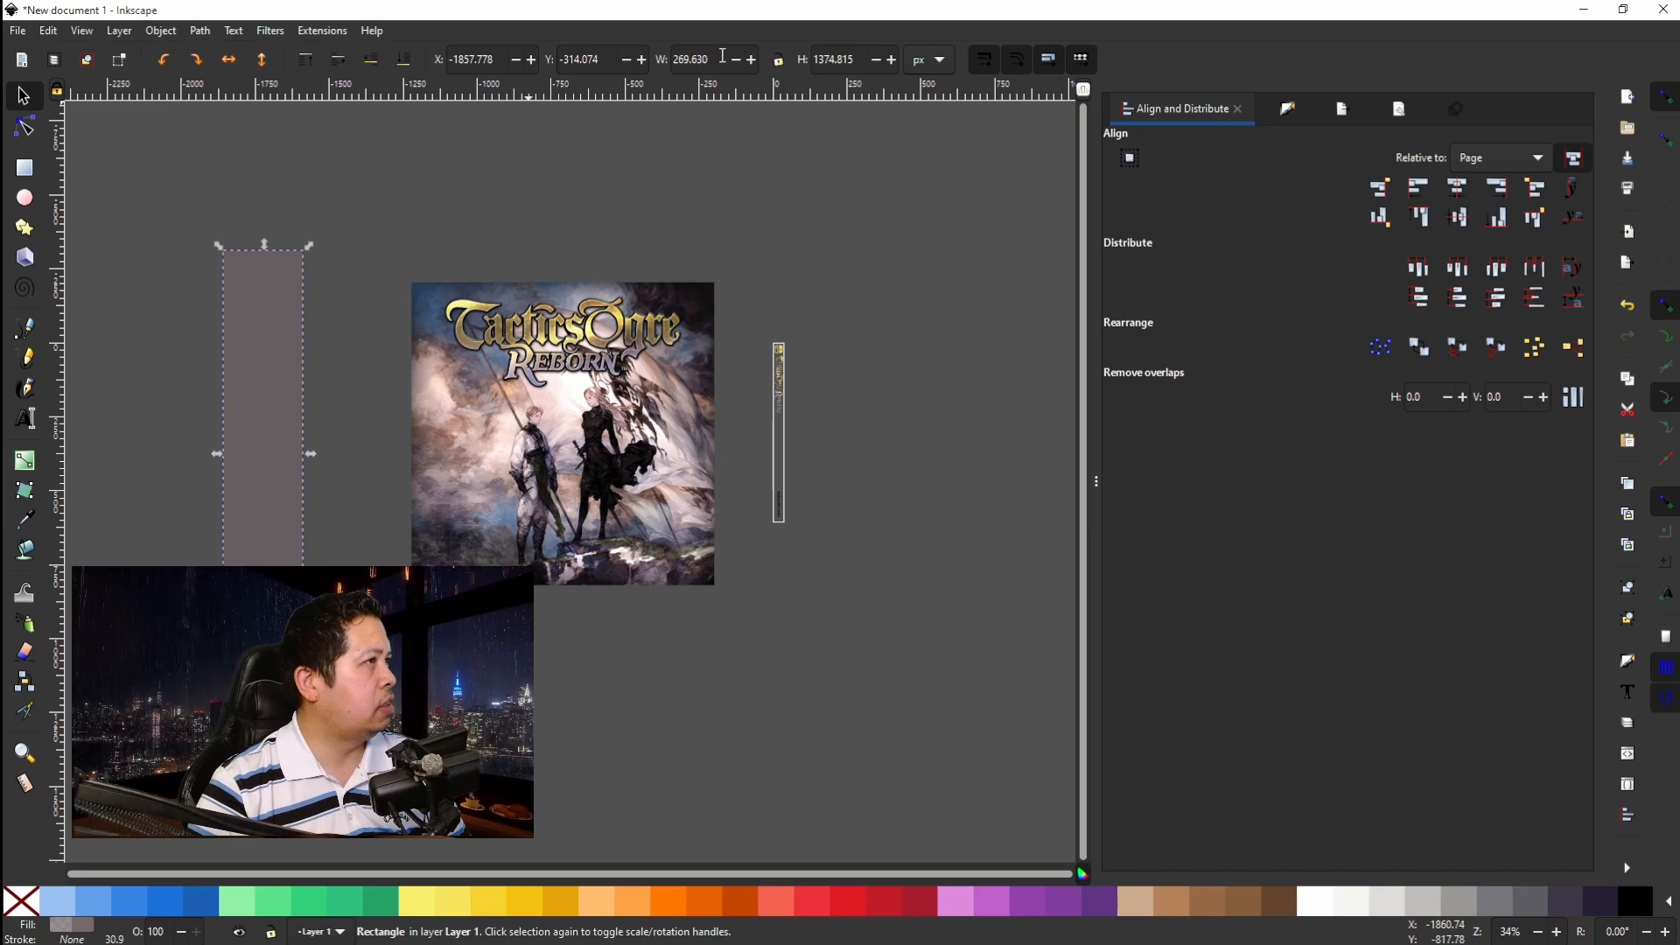
# Switch the units to millimetres and set the rectangle's width to 10 mm and height to 160 mm.
pyautogui.click(931, 63)
pyautogui.click(929, 47)
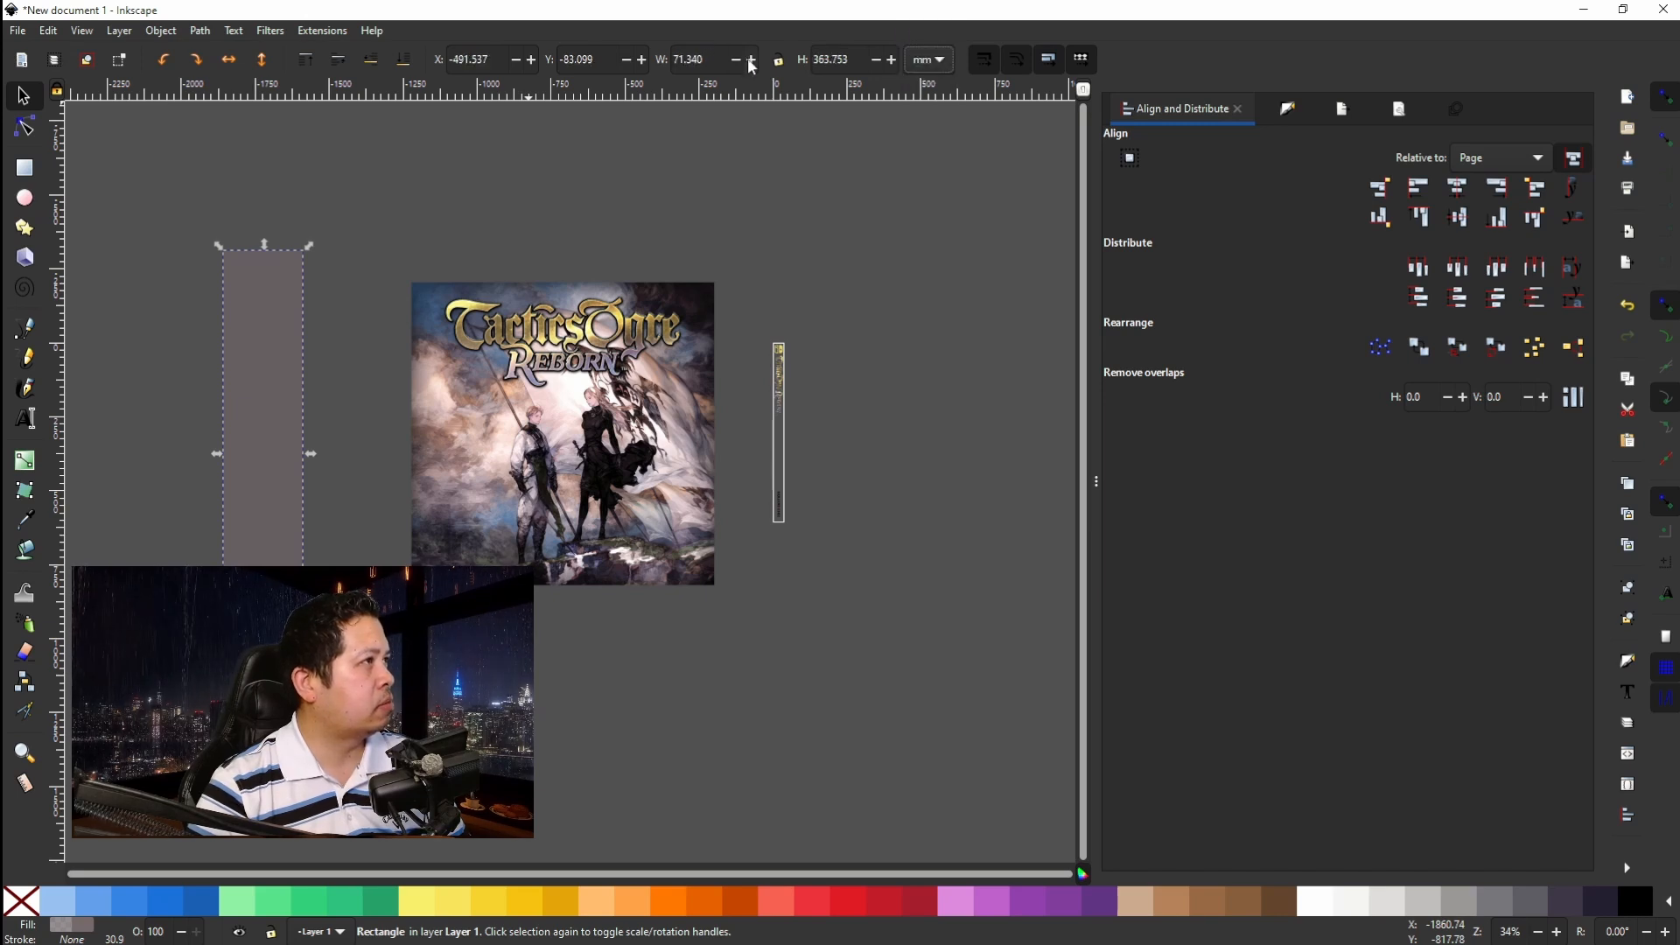
pyautogui.write('10')
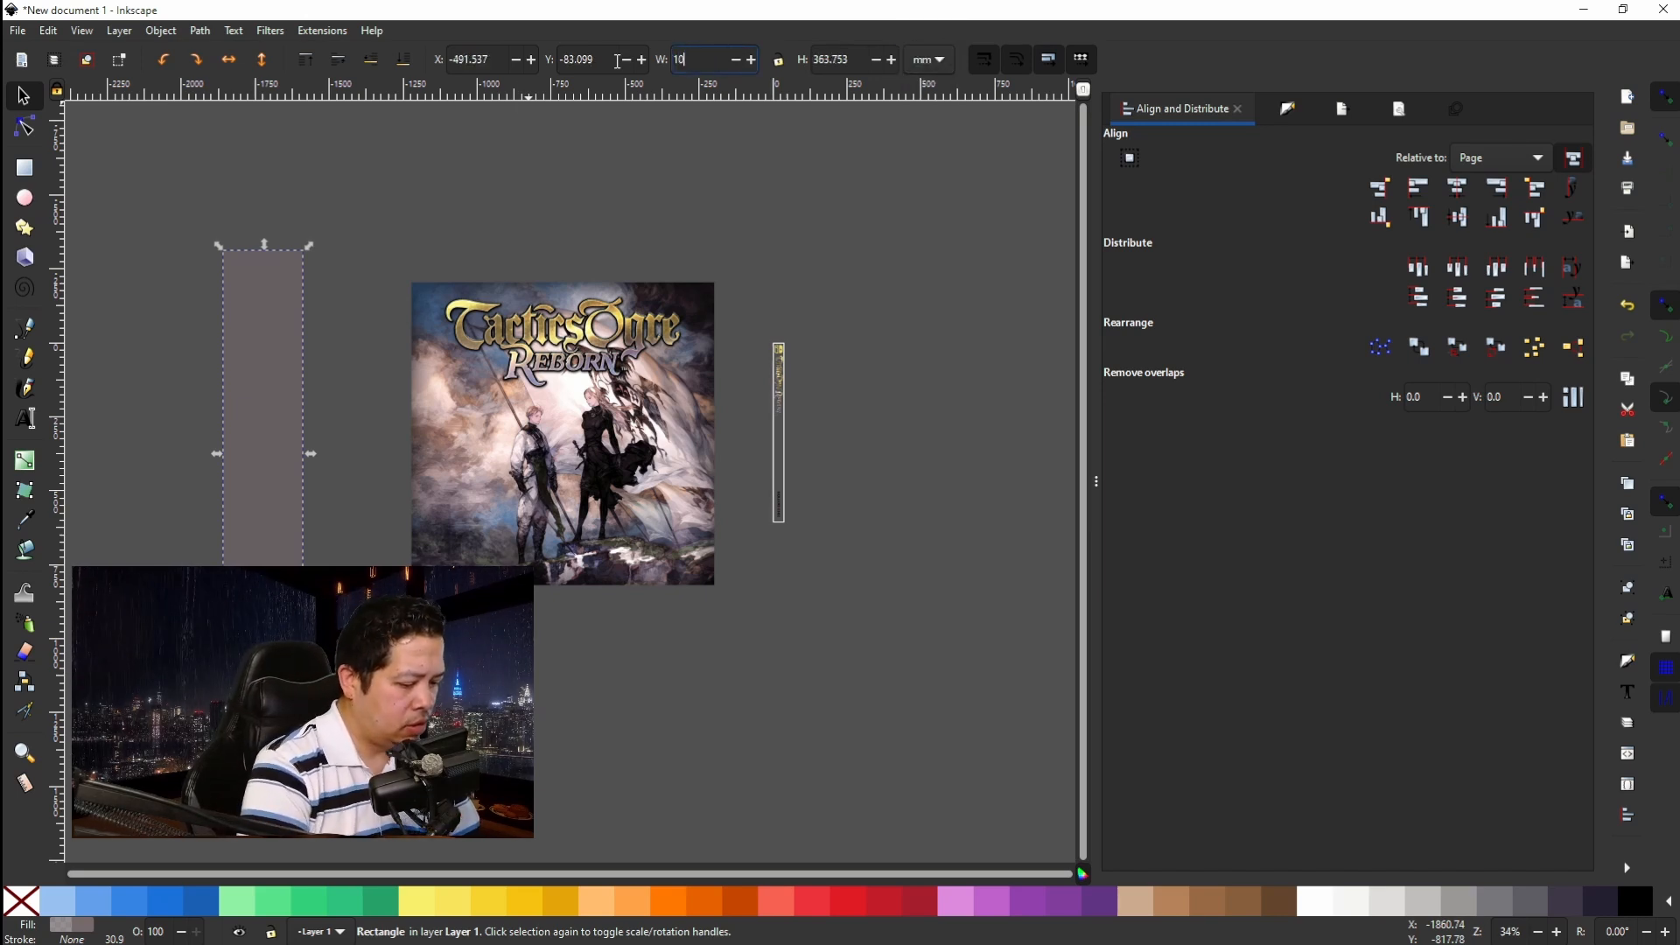
pyautogui.press('Return')
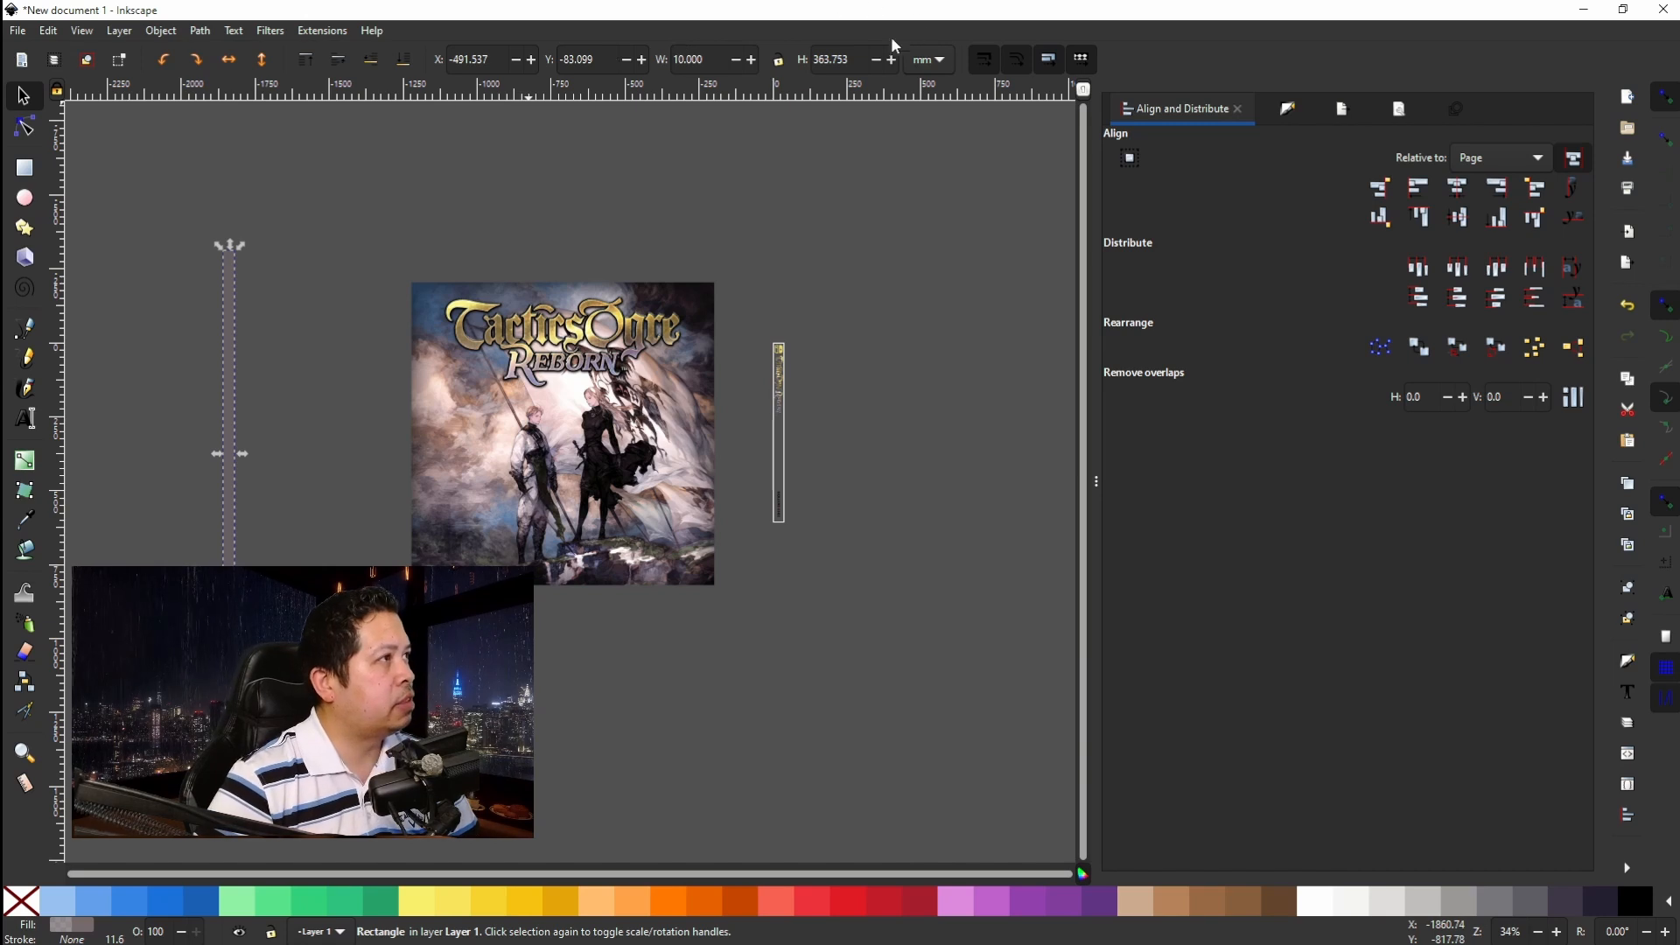
pyautogui.doubleClick(838, 63)
pyautogui.write('160')
pyautogui.press('Return')
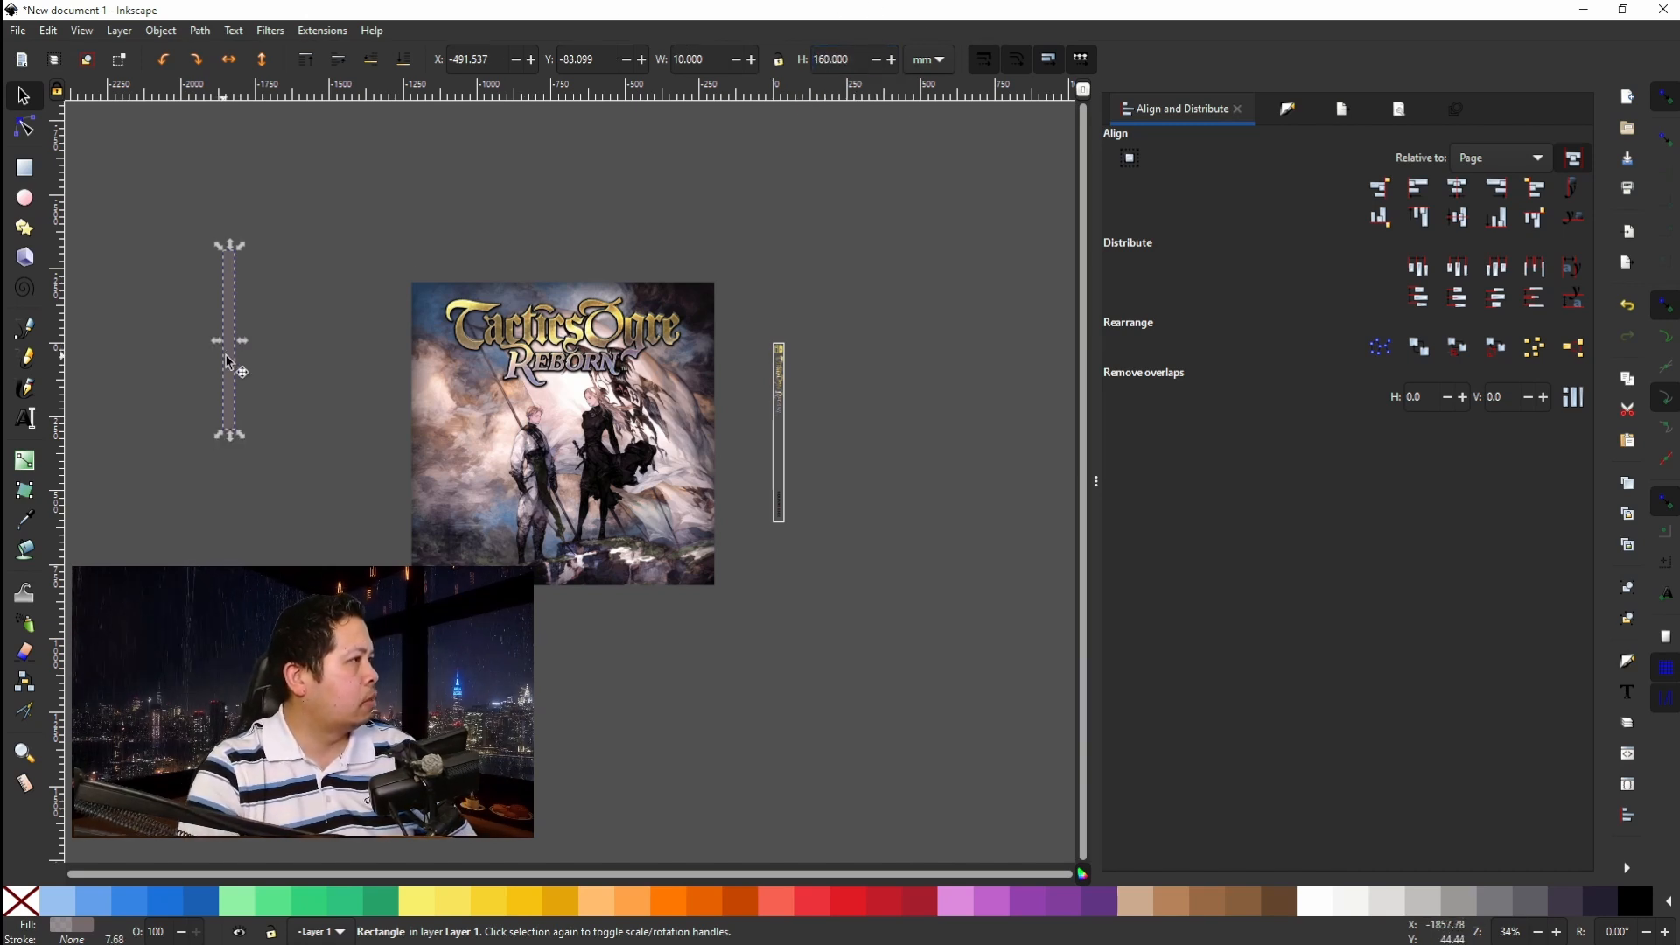
# Place the narrow rectangle over the left side of the artwork and fill it with red.
pyautogui.moveTo(228, 360); pyautogui.dragTo(434, 449)
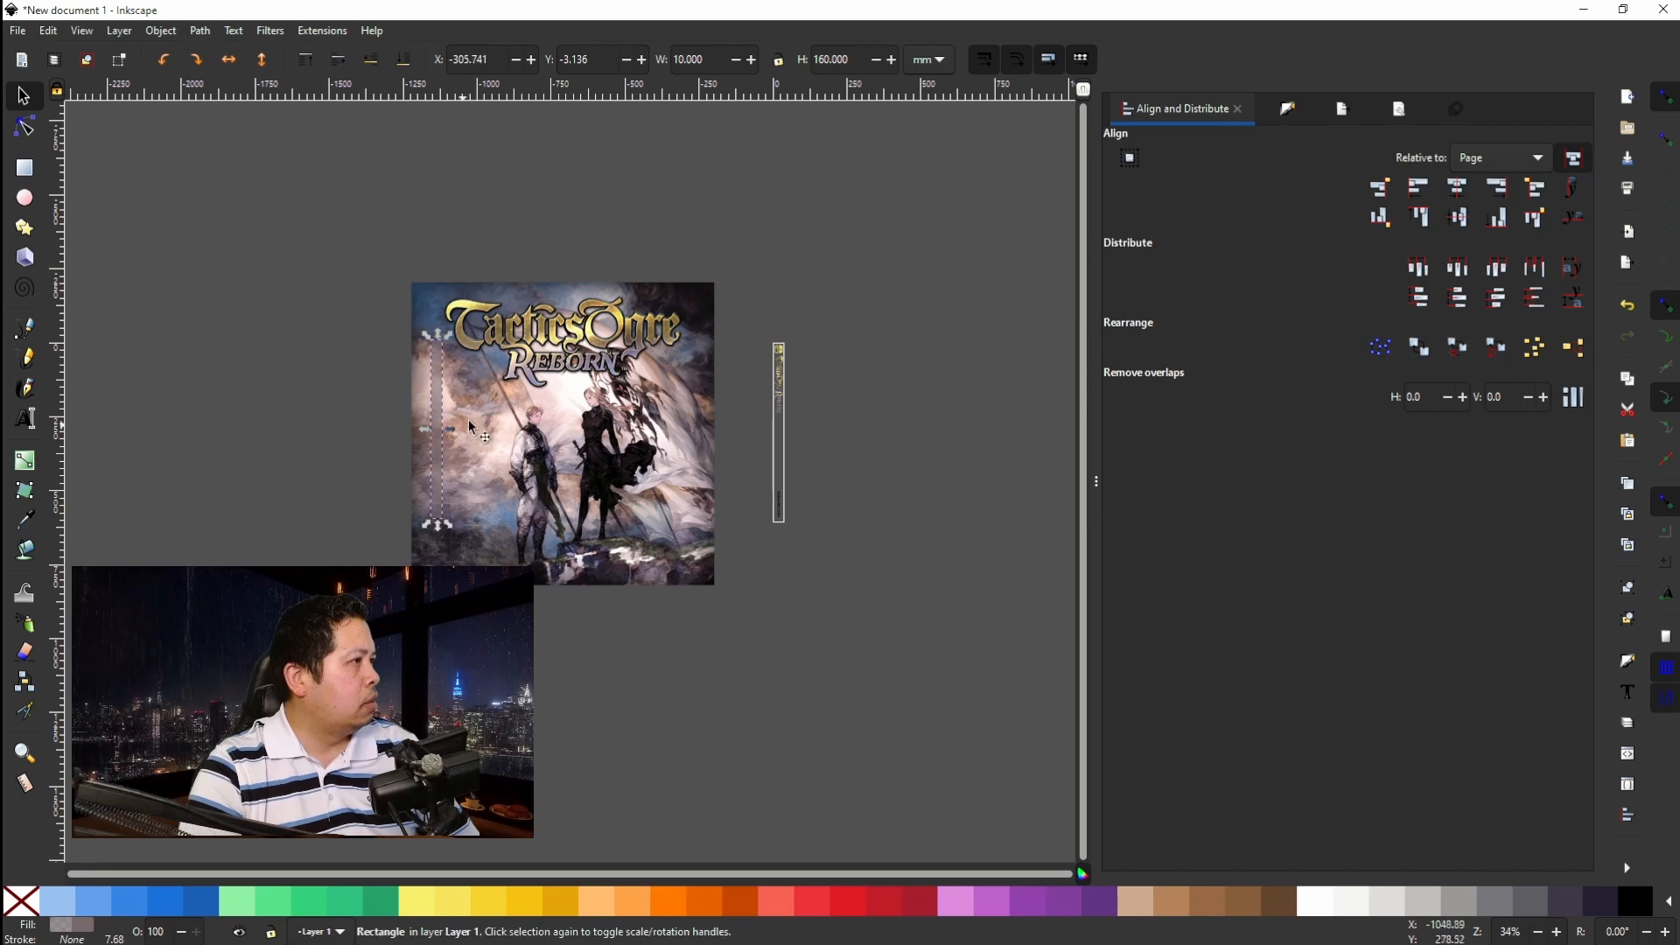
pyautogui.click(560, 307)
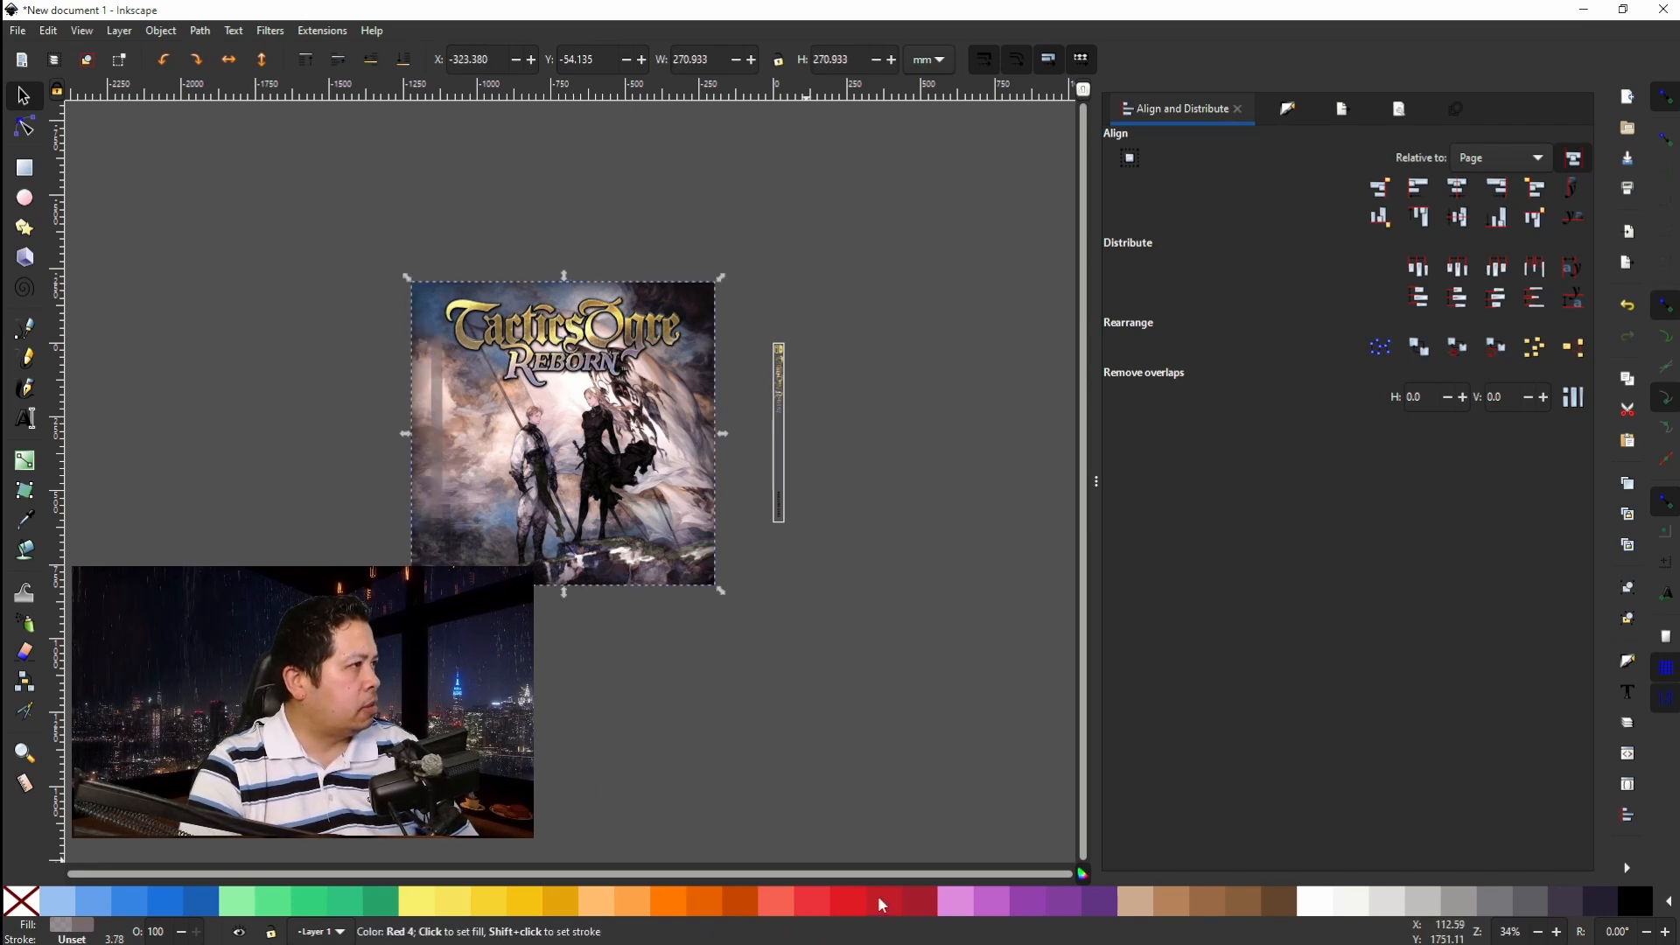
pyautogui.click(386, 429)
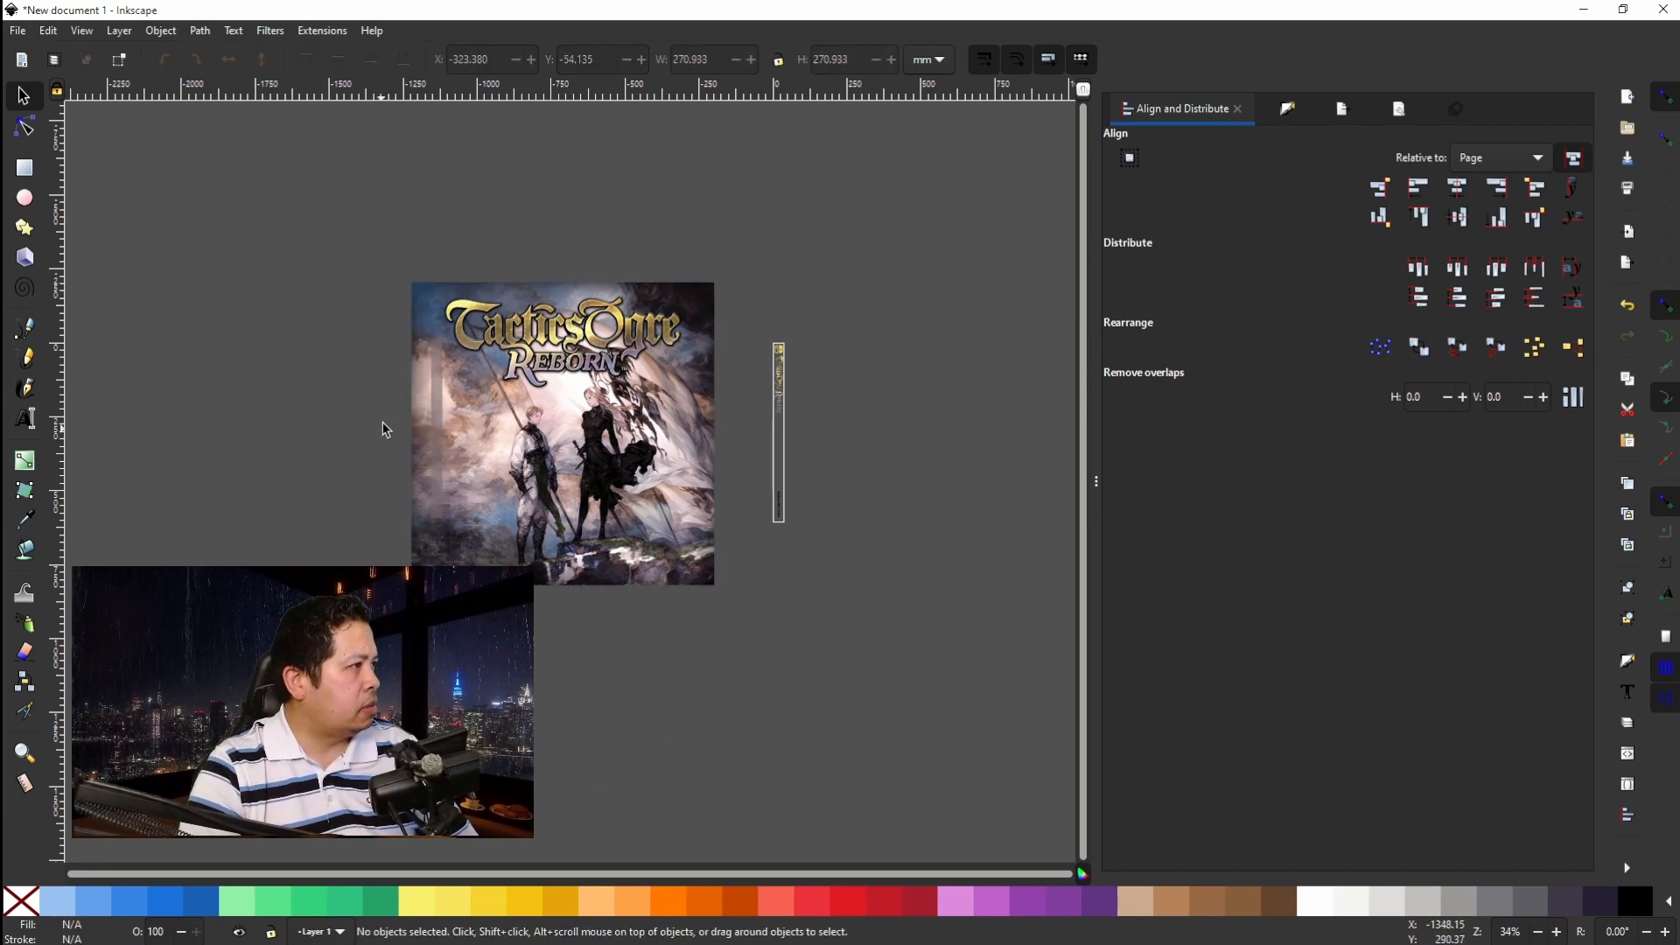
pyautogui.click(433, 397)
pyautogui.click(829, 889)
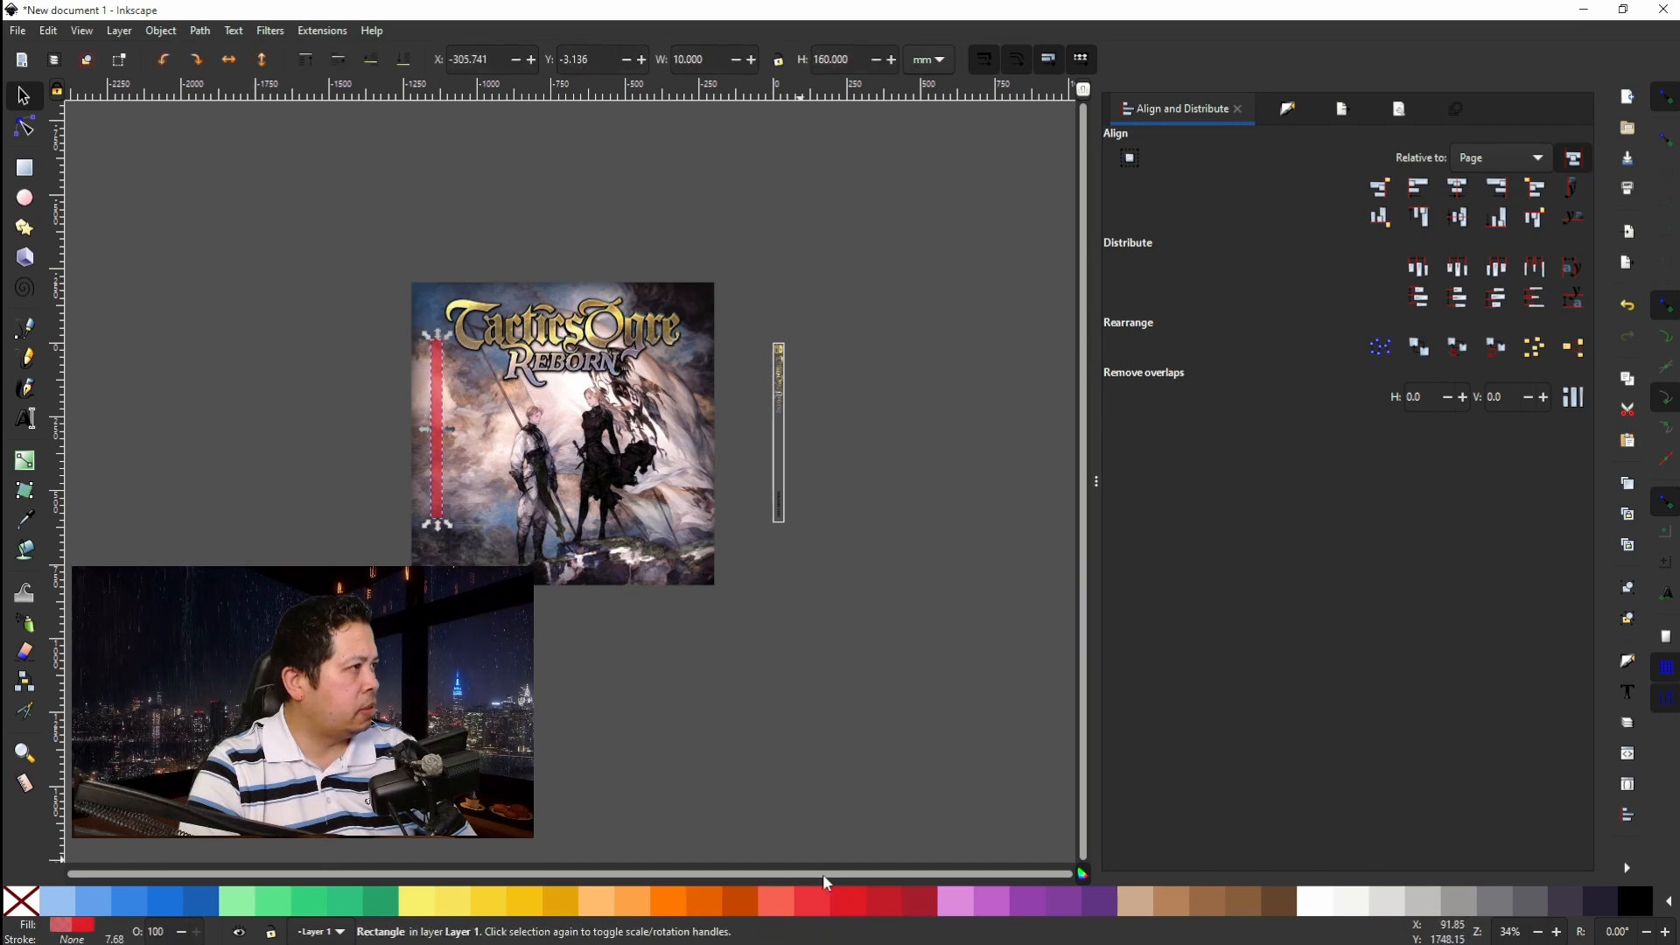
# Scale the artwork down proportionally to about 239 mm square and shift it slightly left behind the red strip.
pyautogui.click(568, 438)
pyautogui.moveTo(564, 279); pyautogui.dragTo(571, 312)
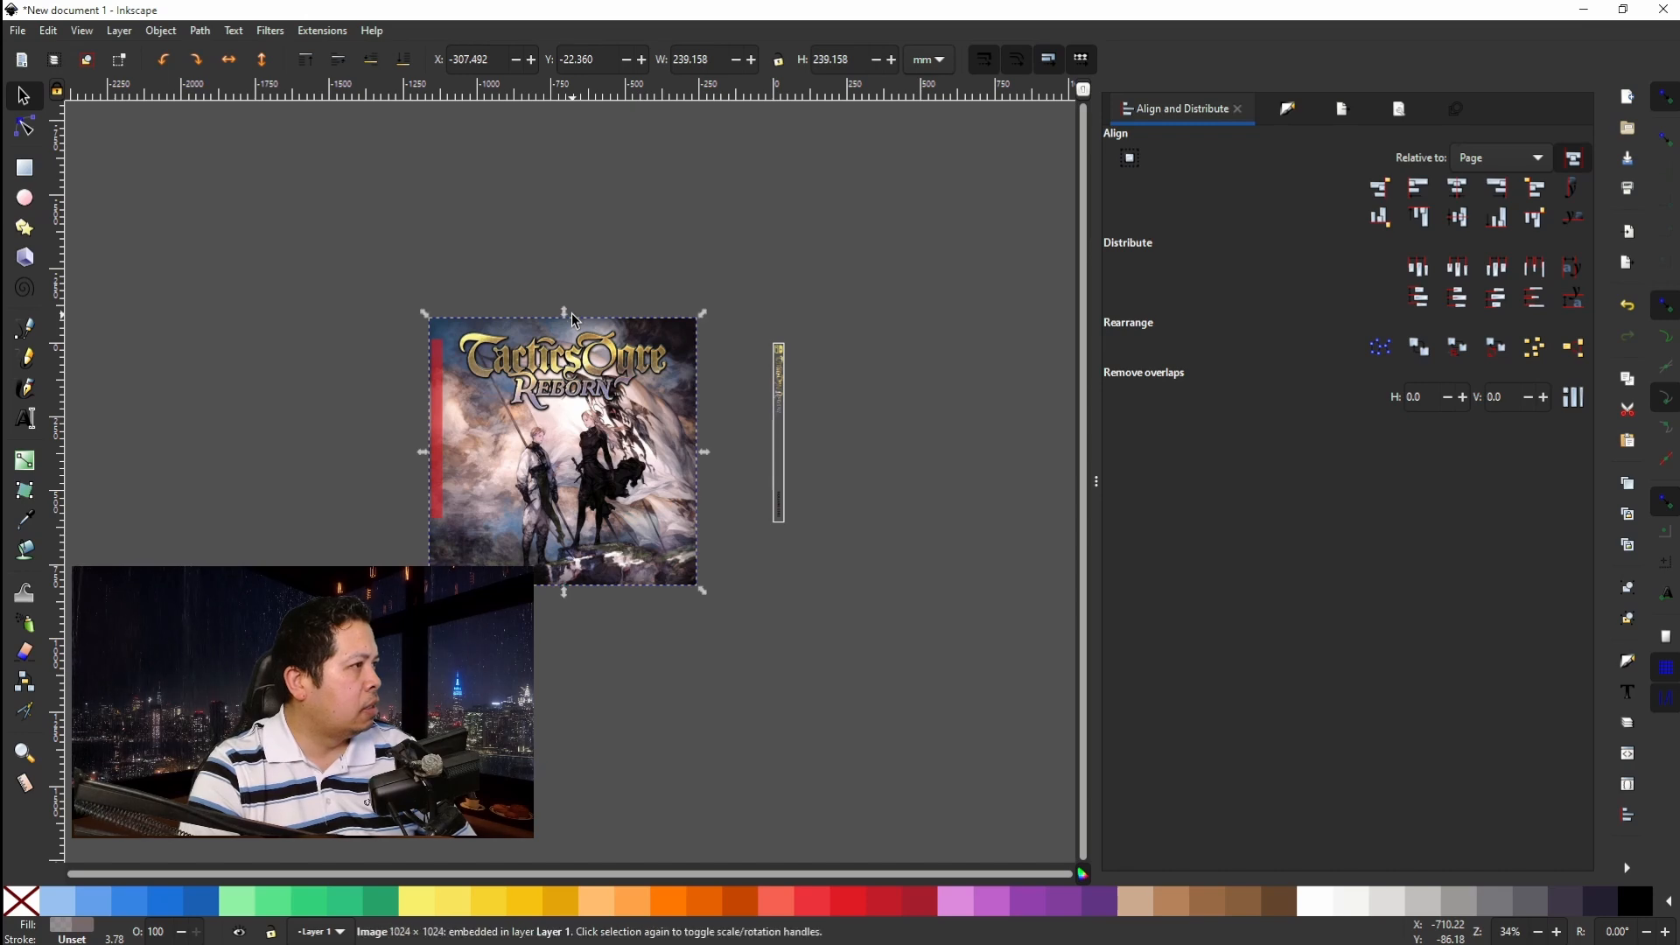
pyautogui.moveTo(553, 450); pyautogui.dragTo(529, 448)
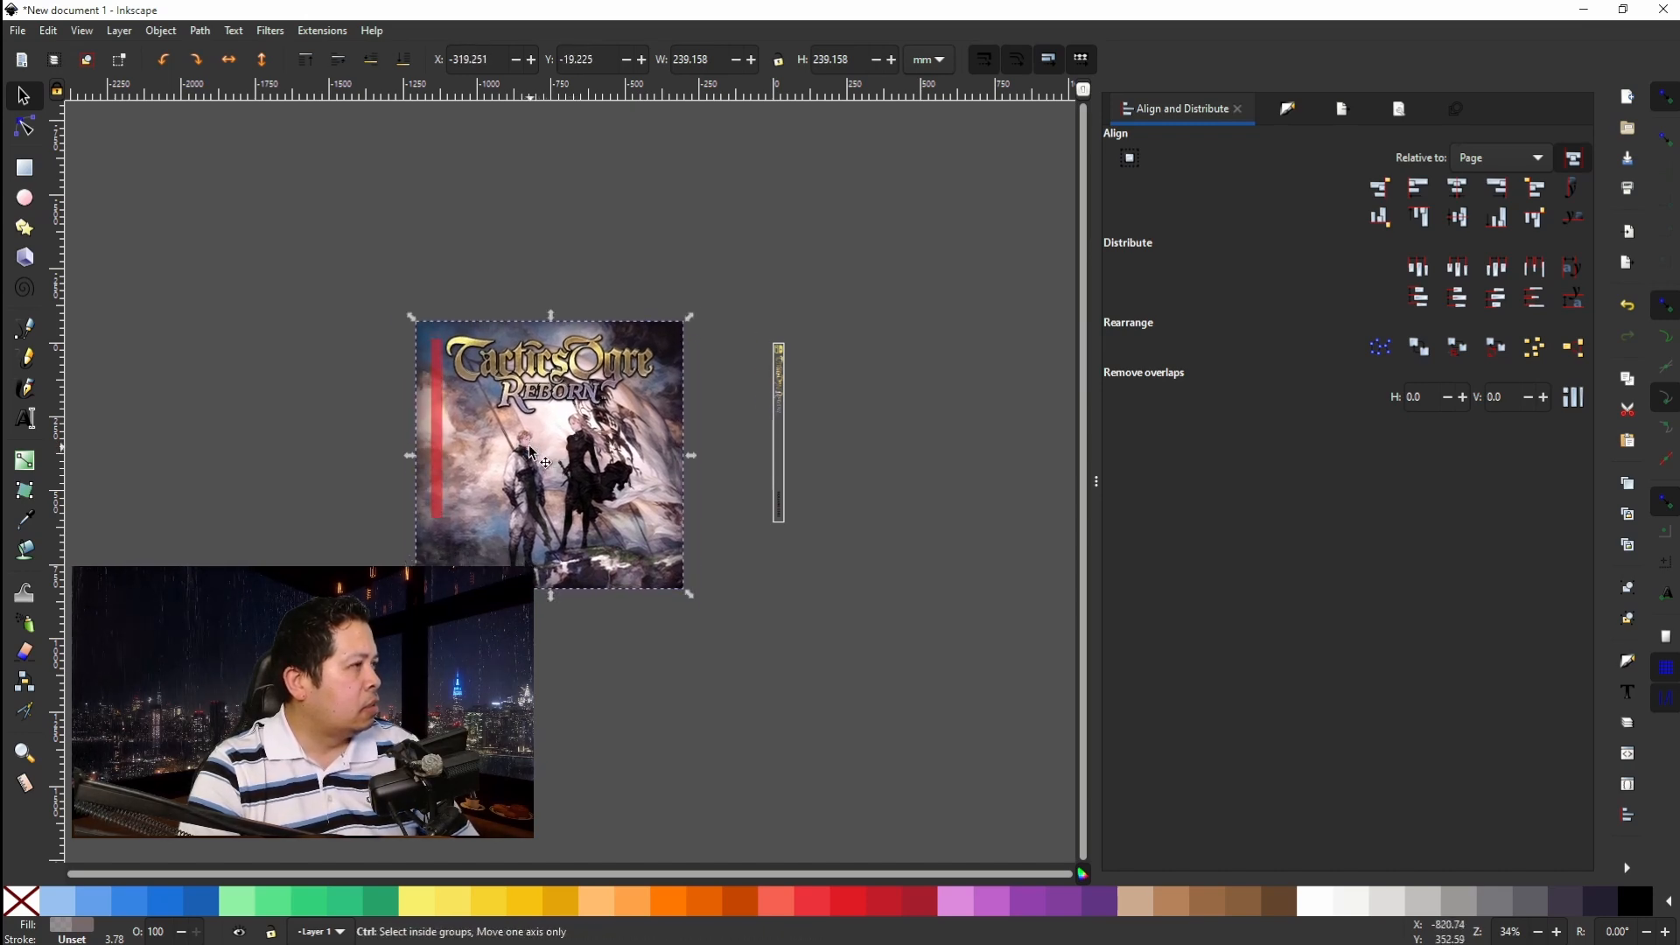
# Nudge the red strip closer to the artwork's left edge and move the artwork down so its top sits just above the strip.
pyautogui.scroll(6, 525, 446)
pyautogui.scroll(-3, 509, 432)
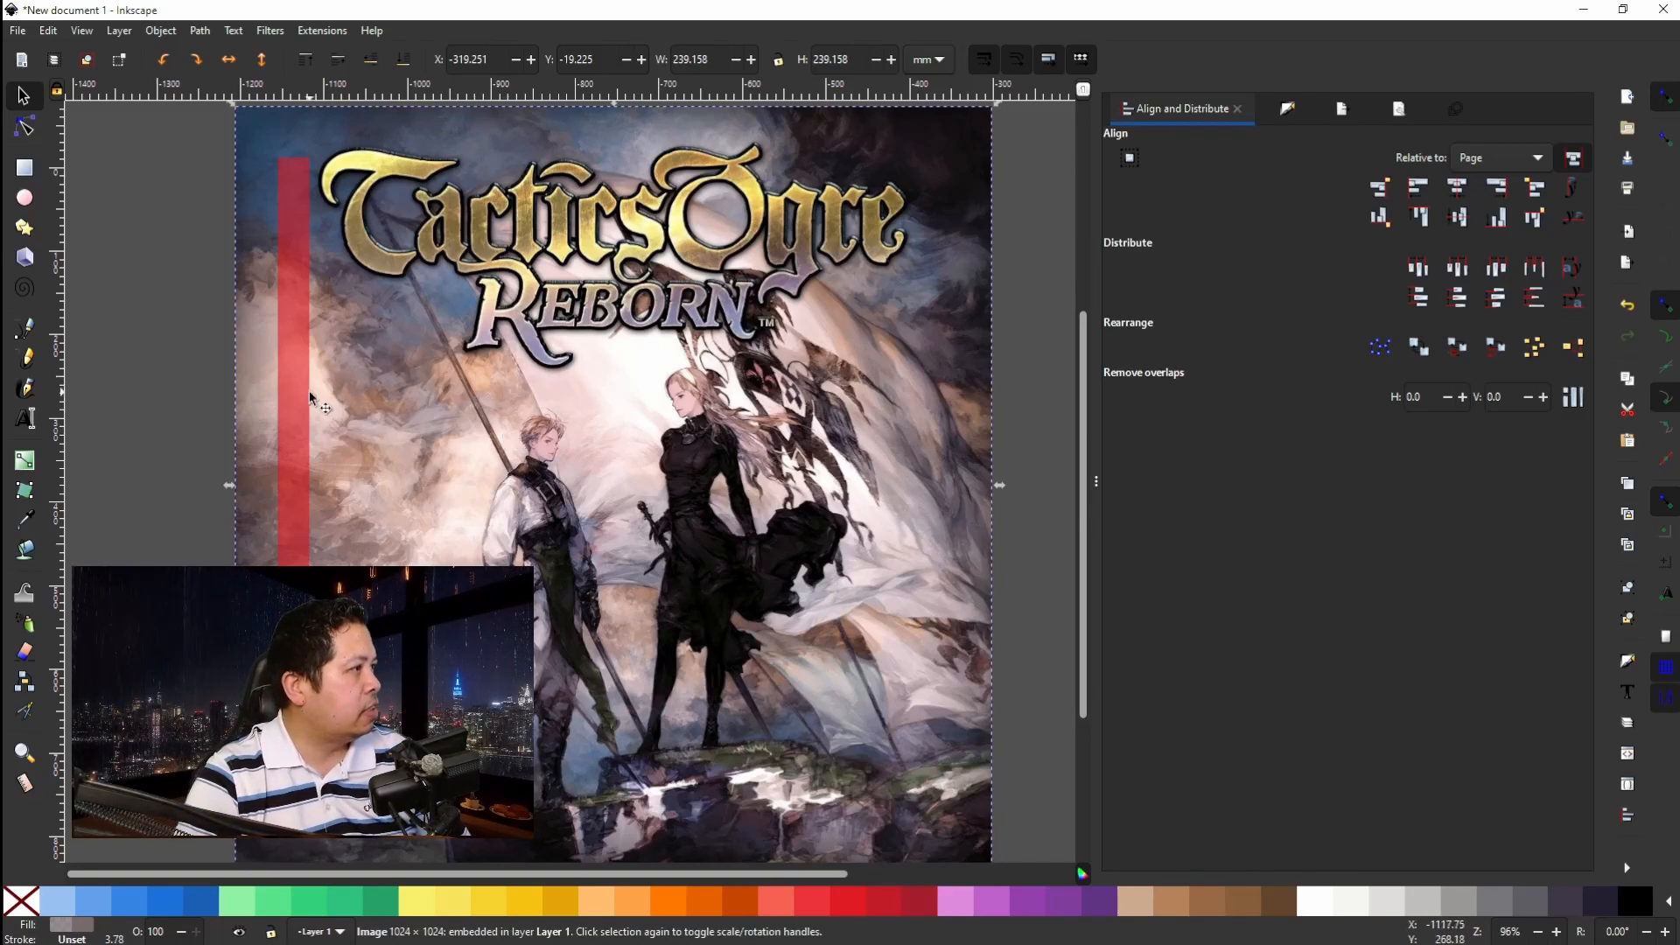
pyautogui.moveTo(309, 404); pyautogui.dragTo(299, 407)
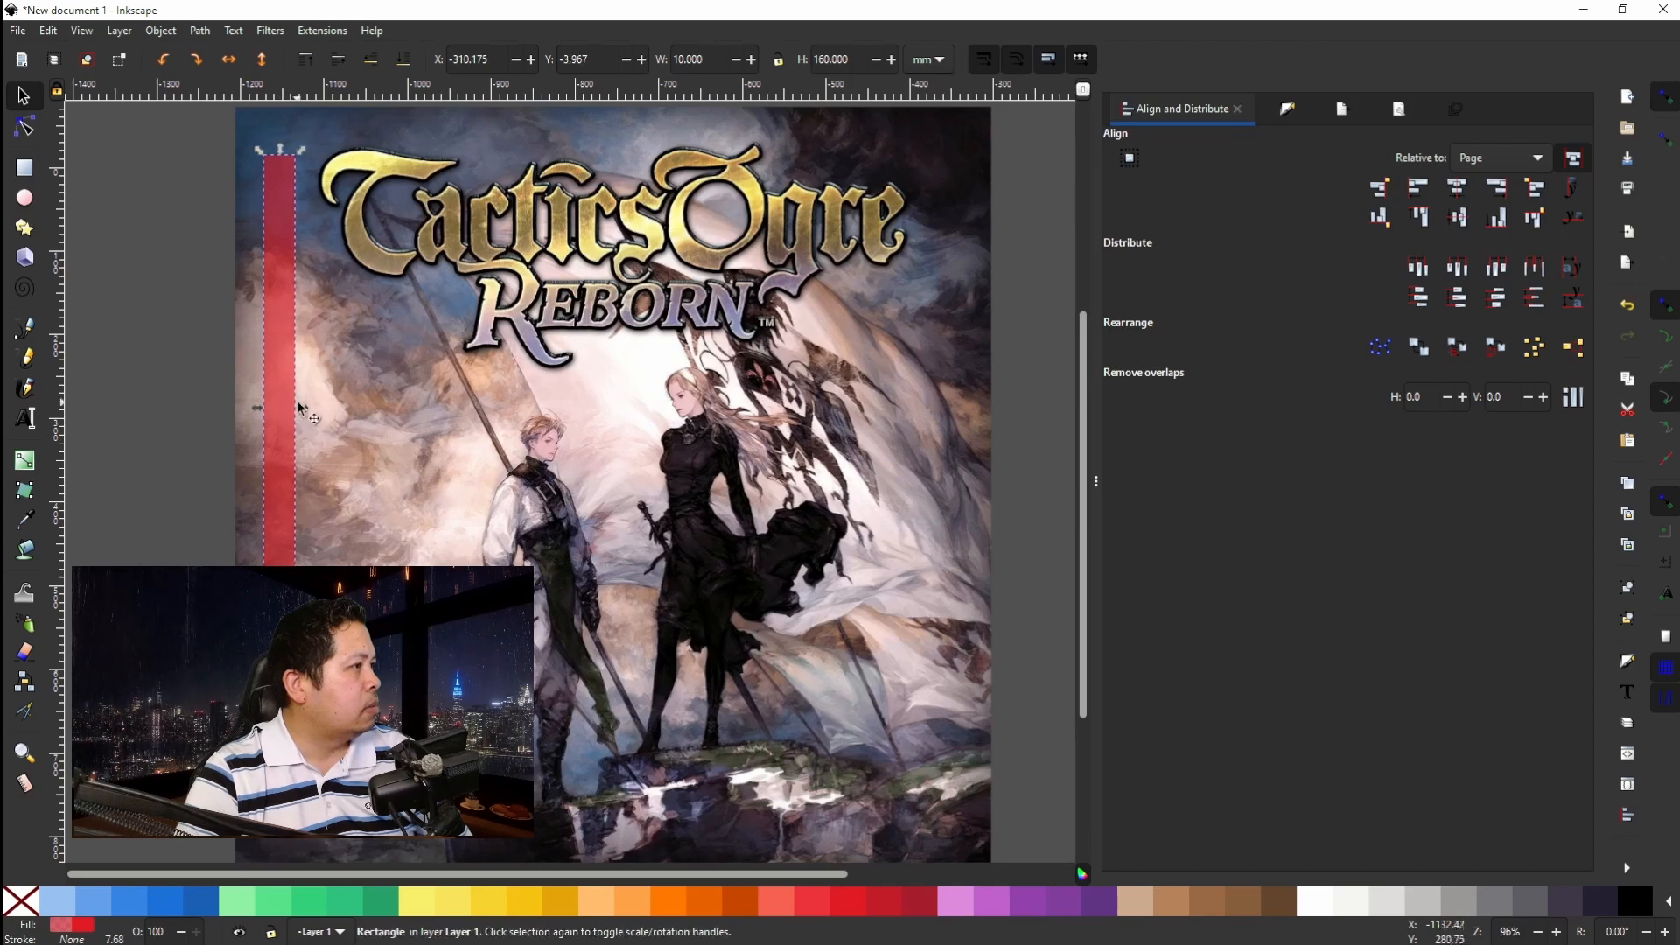
pyautogui.scroll(2, 399, 333)
pyautogui.scroll(-2, 401, 331)
pyautogui.click(497, 182)
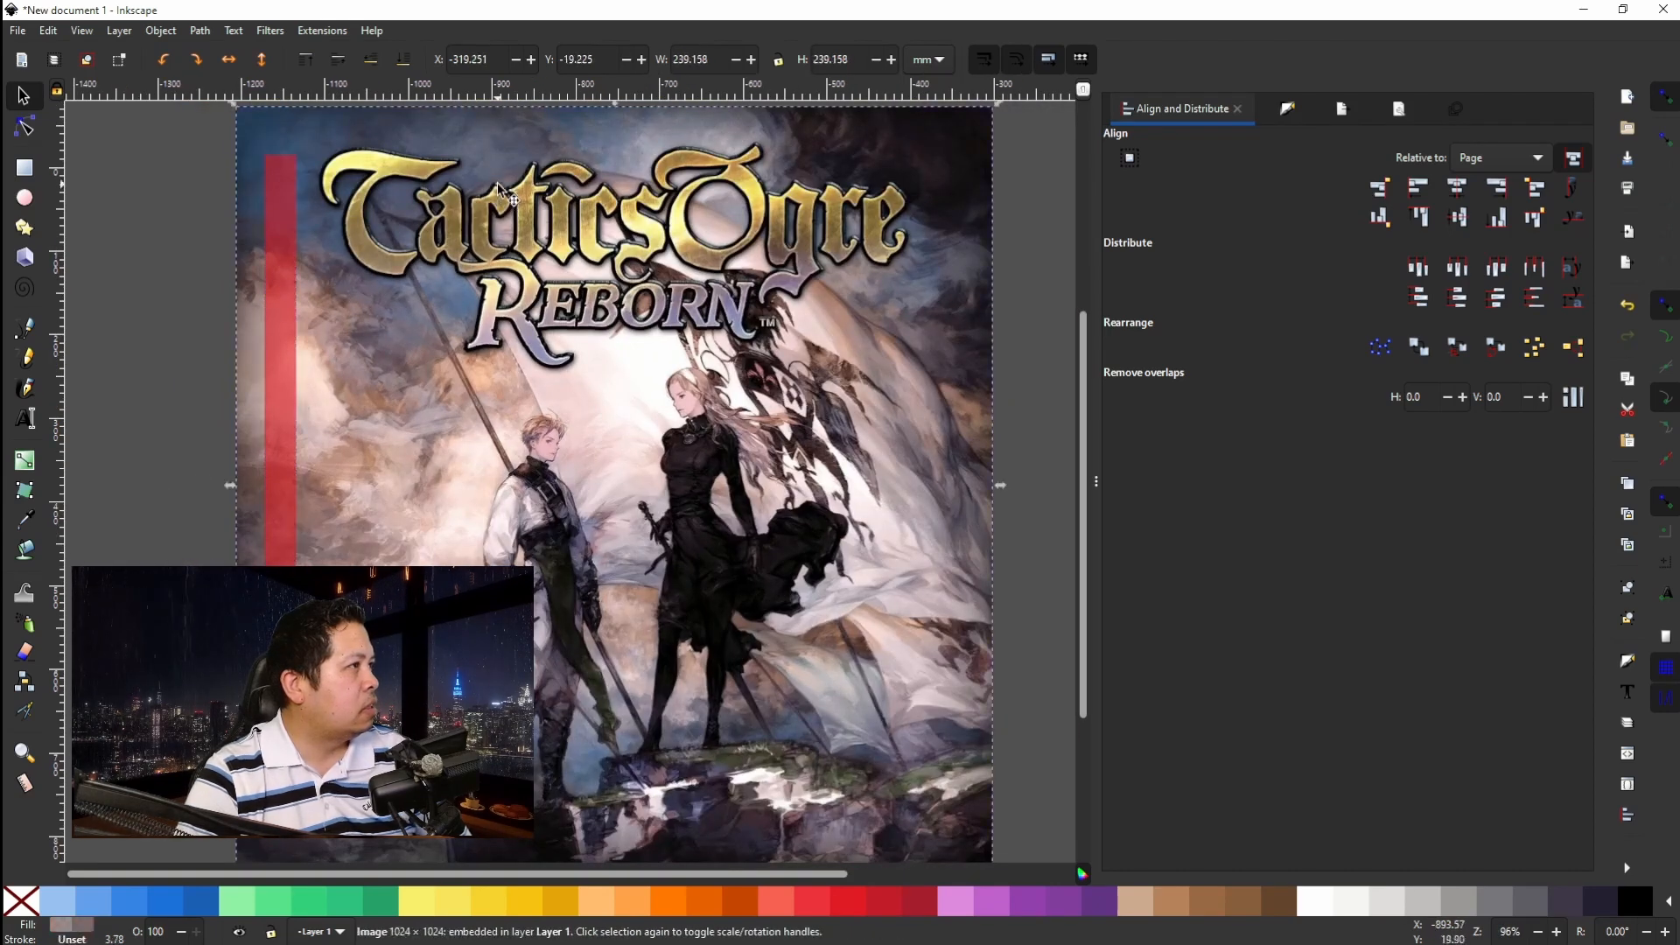
pyautogui.moveTo(617, 111); pyautogui.dragTo(623, 141)
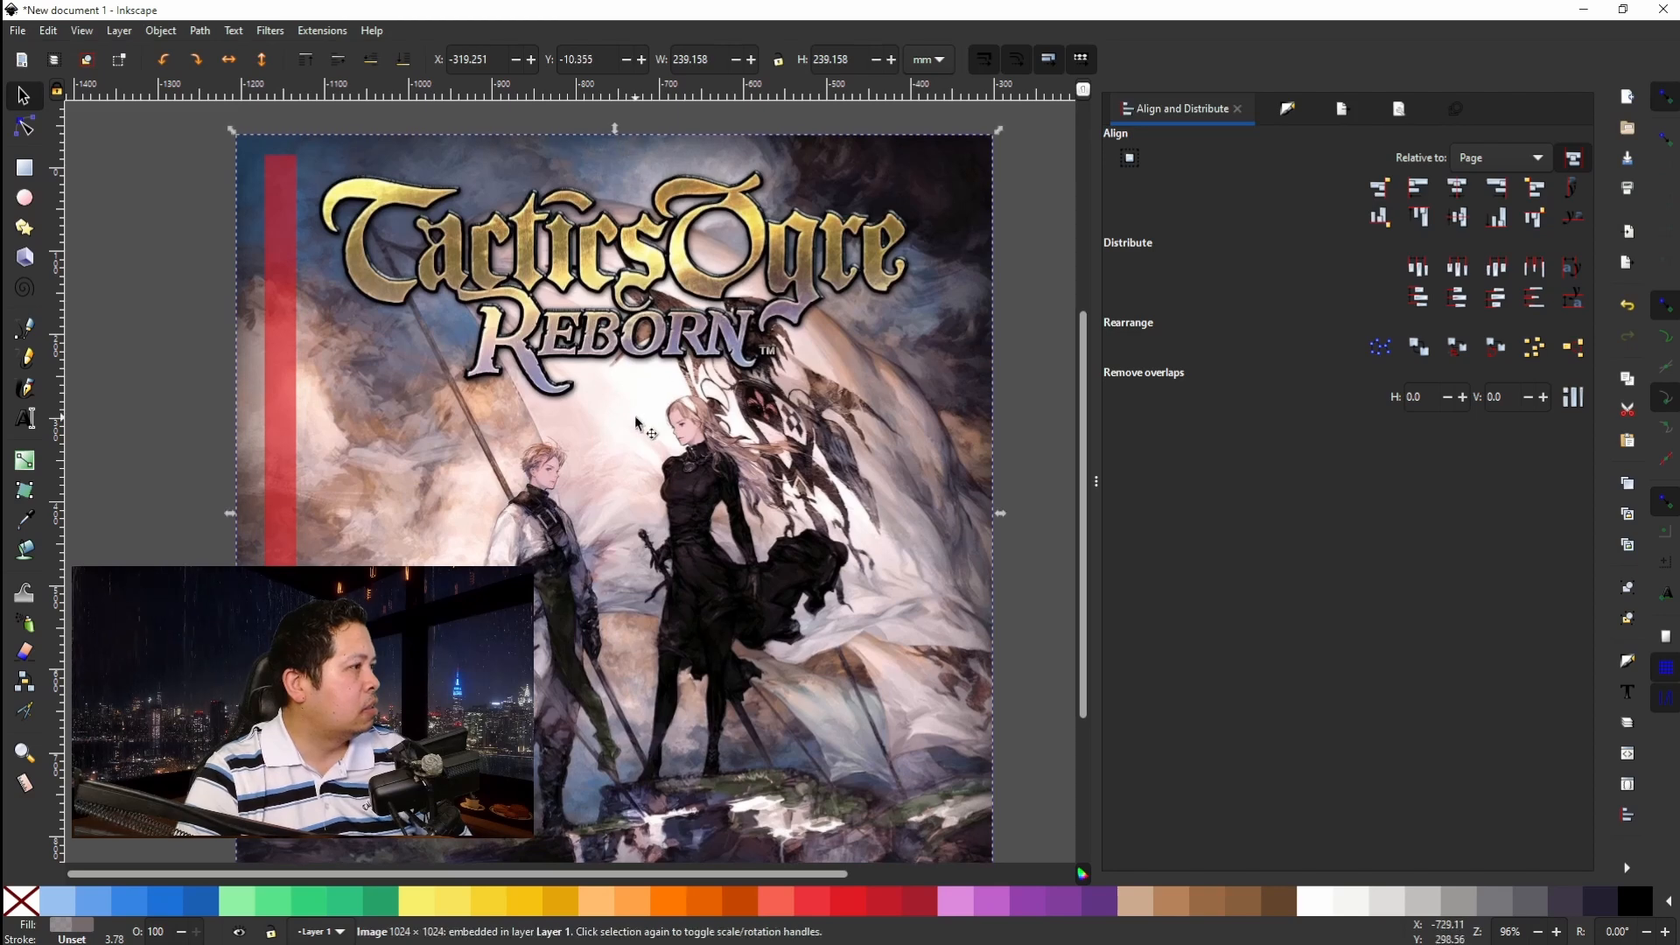
# Shrink the artwork proportionally to about 182 mm square and move it back behind the red strip.
pyautogui.scroll(-6, 647, 426)
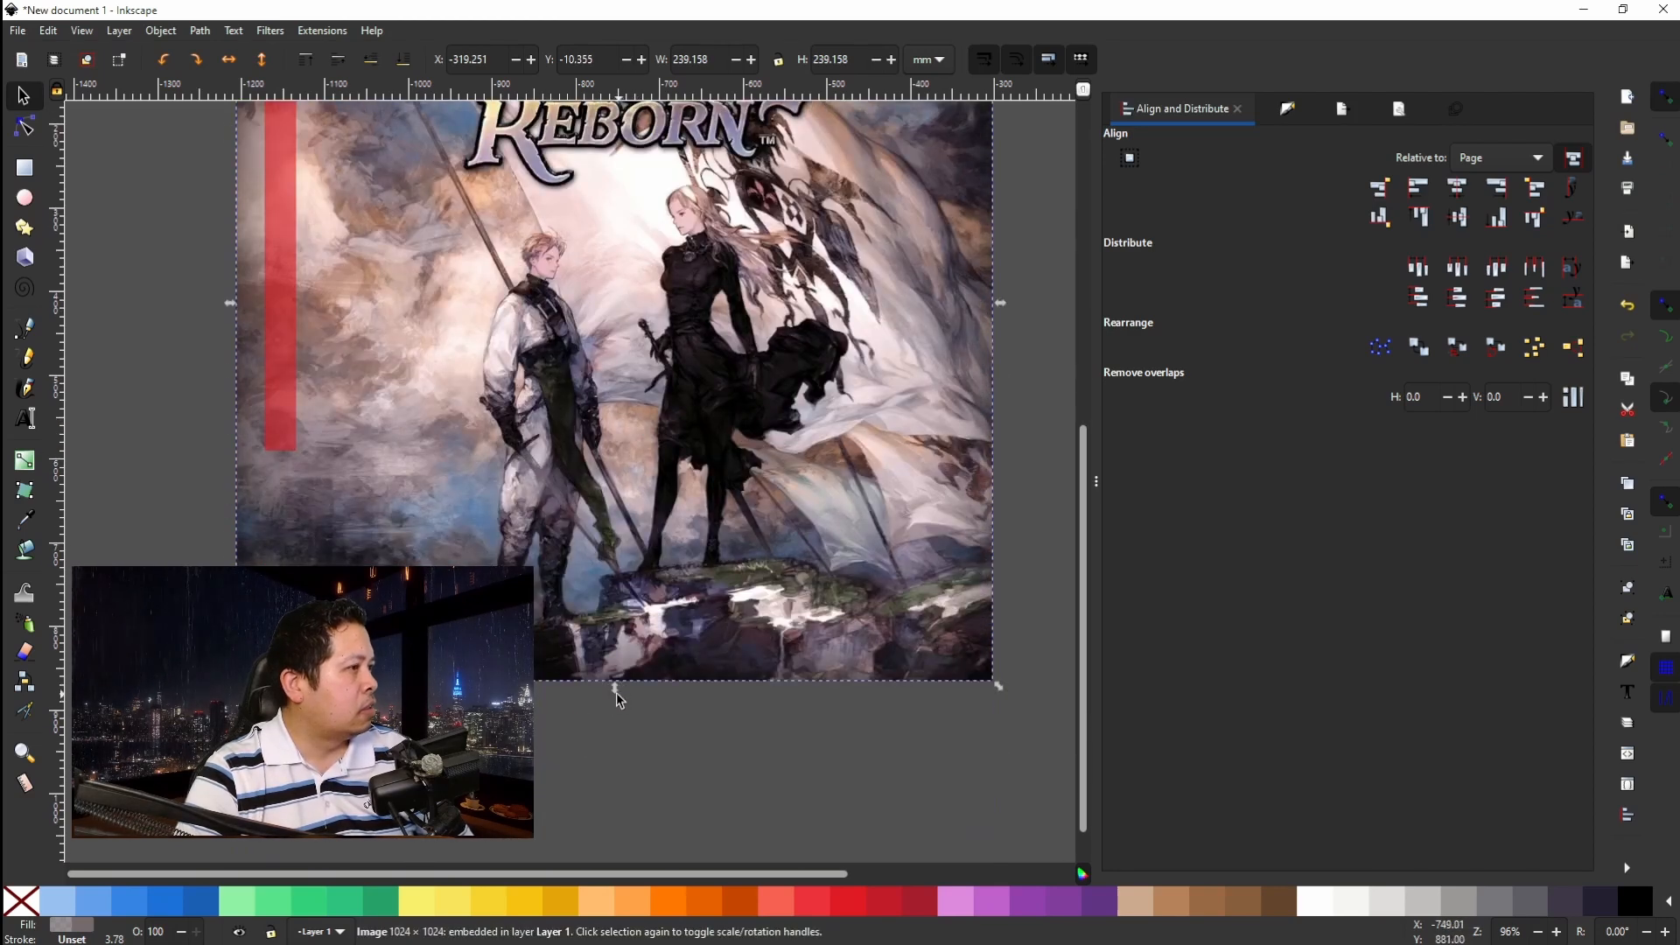
pyautogui.moveTo(615, 691); pyautogui.dragTo(606, 500)
pyautogui.moveTo(541, 388); pyautogui.dragTo(442, 346)
# Enlarge the artwork to about 202 mm square and reposition it so the red strip lies over its left-hand clouds.
pyautogui.scroll(10, 454, 472)
pyautogui.scroll(-4, 449, 464)
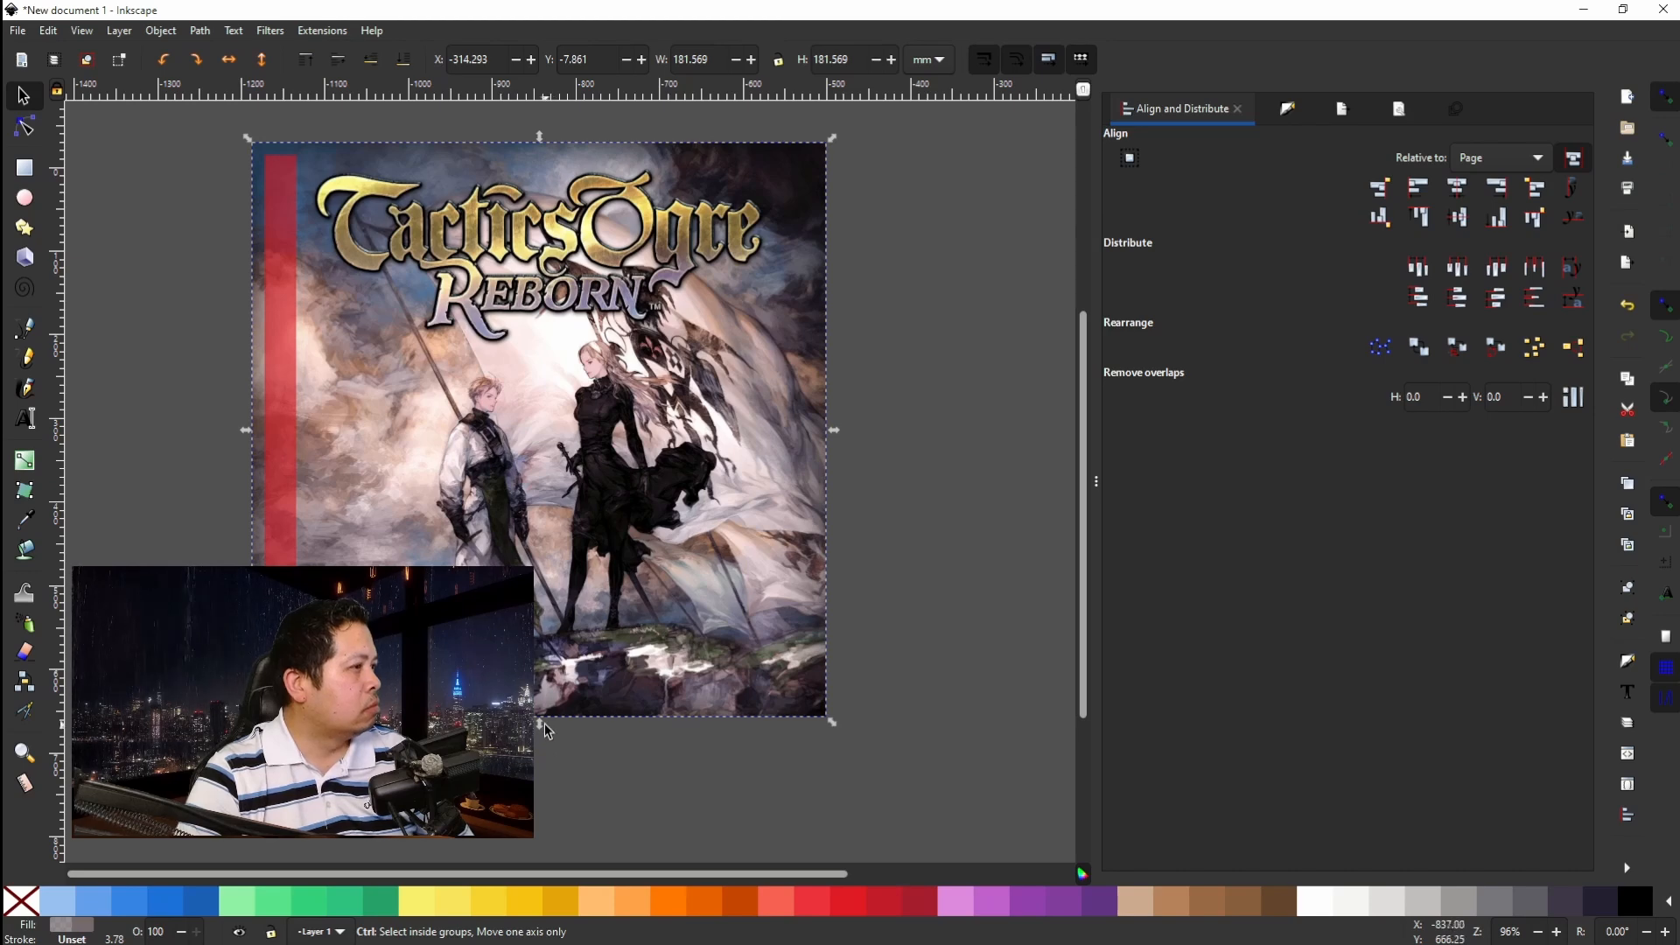
pyautogui.moveTo(546, 731); pyautogui.dragTo(551, 791)
pyautogui.moveTo(416, 576)
pyautogui.mouseDown()
pyautogui.moveTo(463, 588)
pyautogui.moveTo(441, 580)
pyautogui.mouseUp()
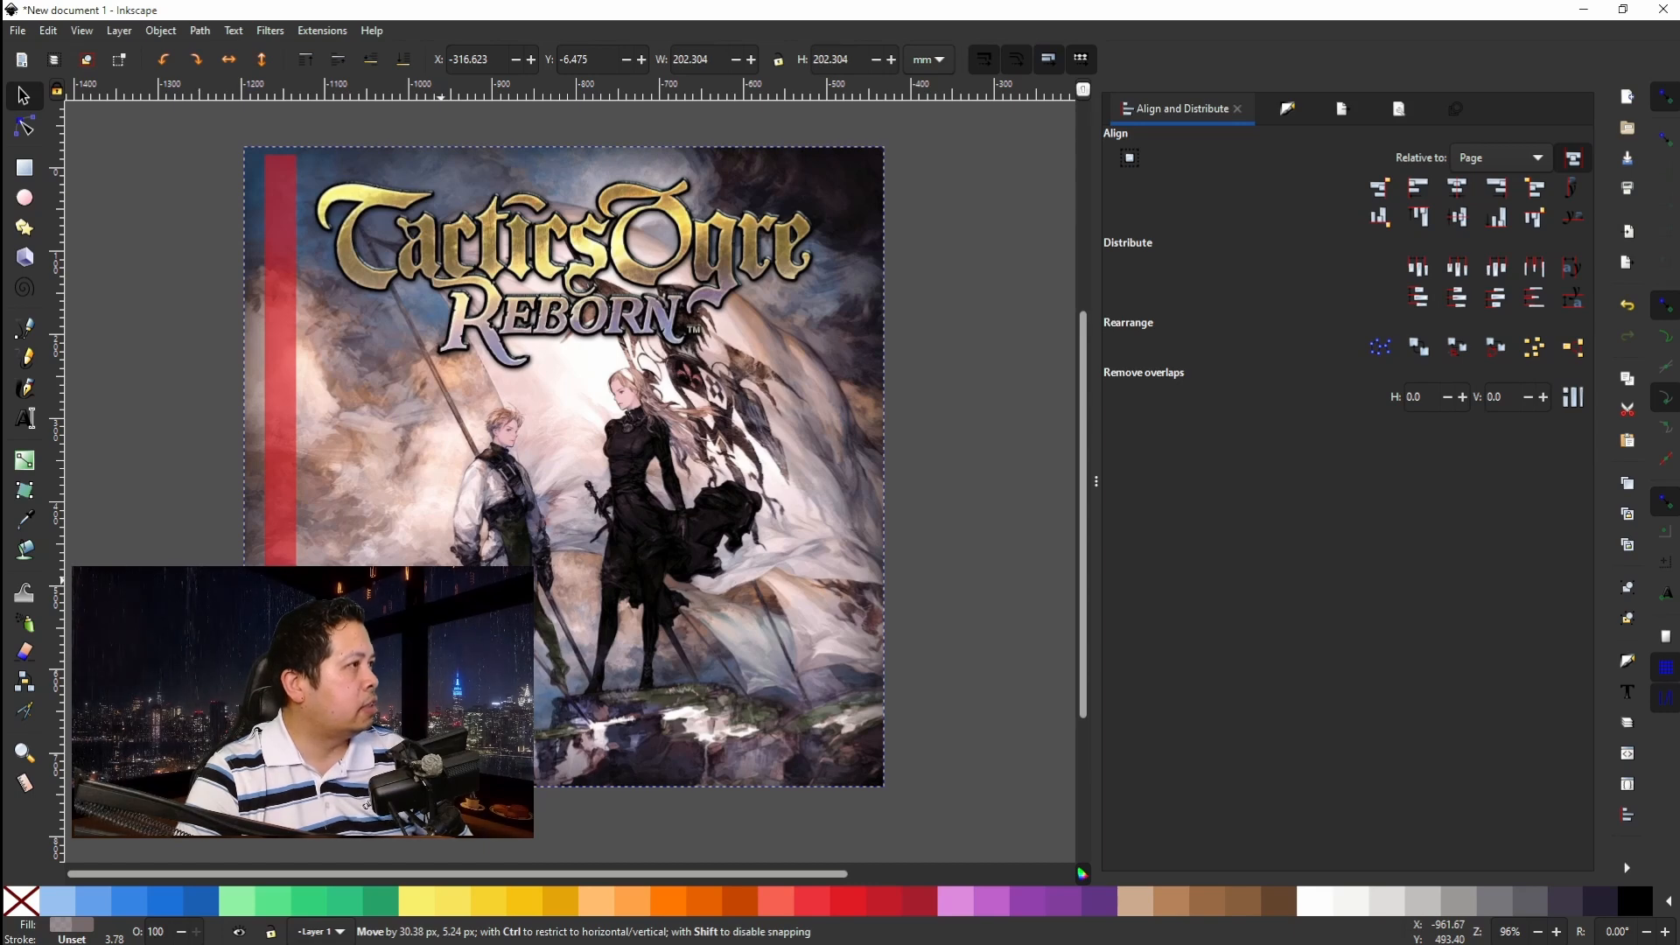
pyautogui.moveTo(441, 580); pyautogui.dragTo(443, 580)
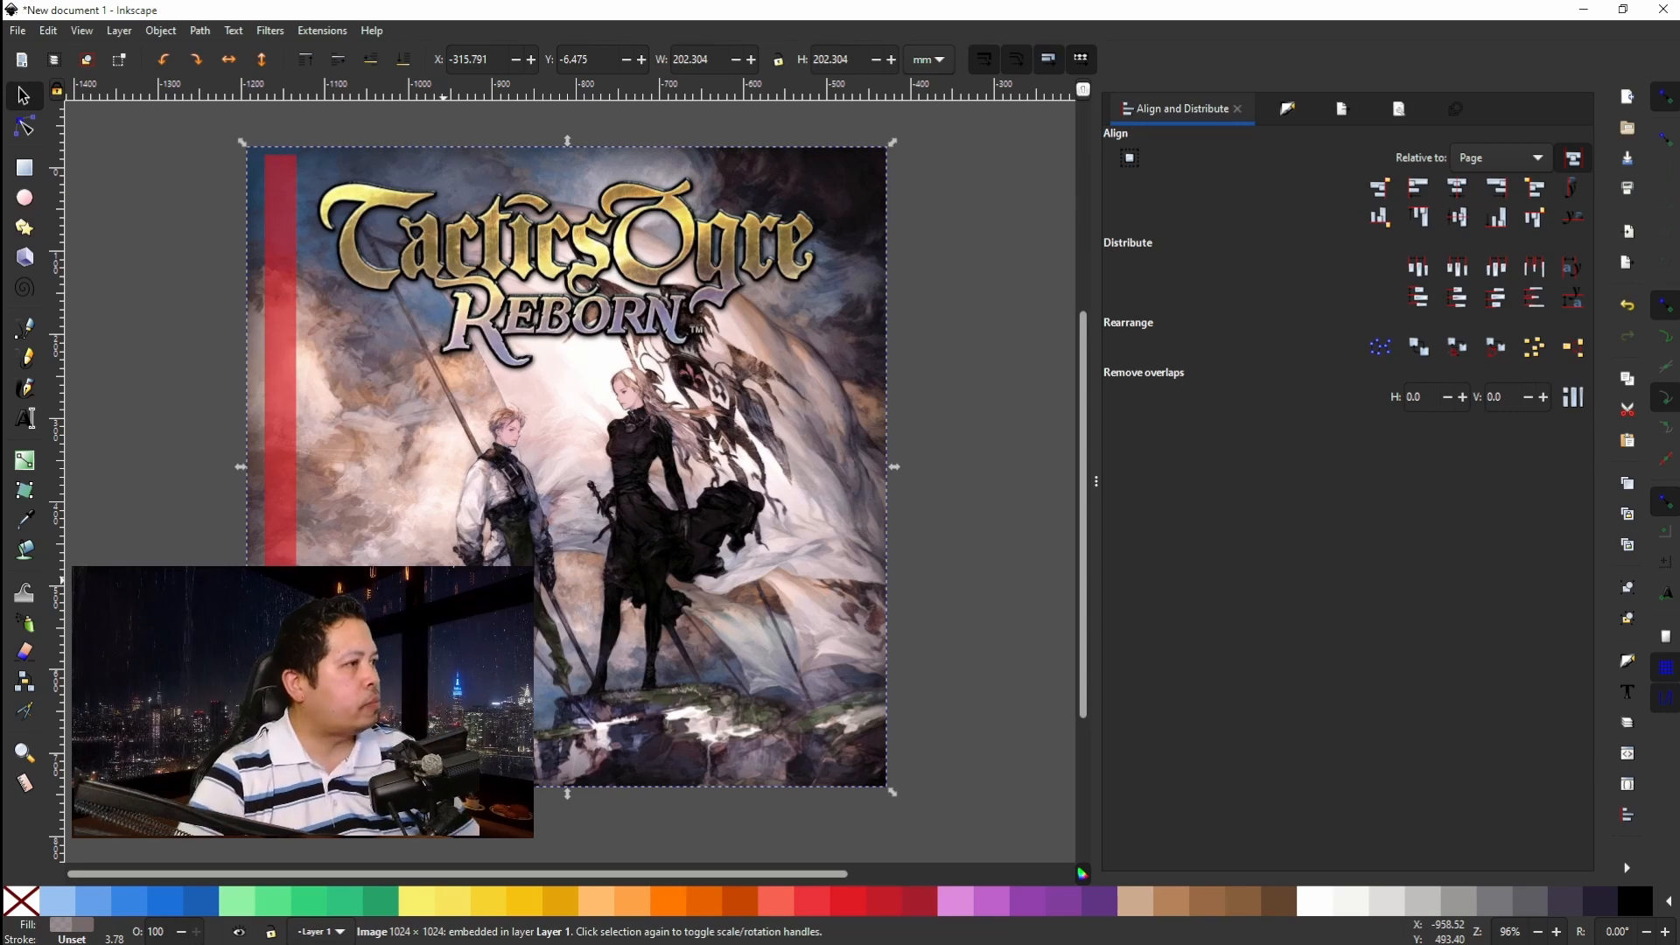
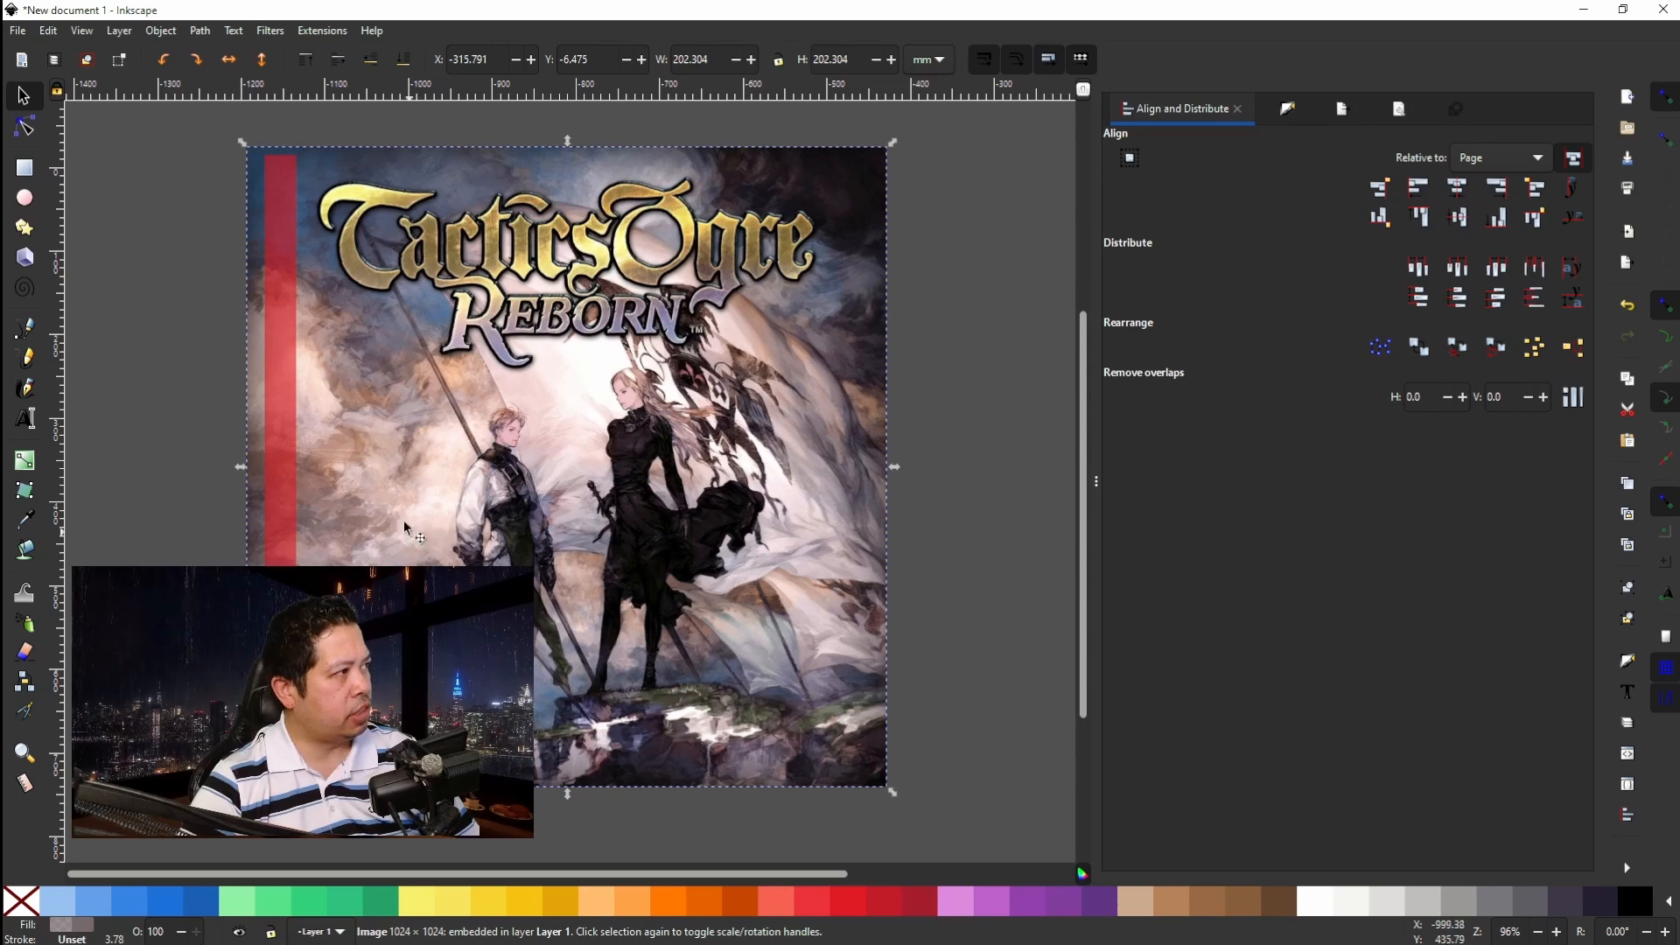
# Clip the artwork to the red strip's shape by selecting both objects and applying Clip Set.
pyautogui.keyDown('shift'); pyautogui.click(289, 429); pyautogui.keyUp('shift')
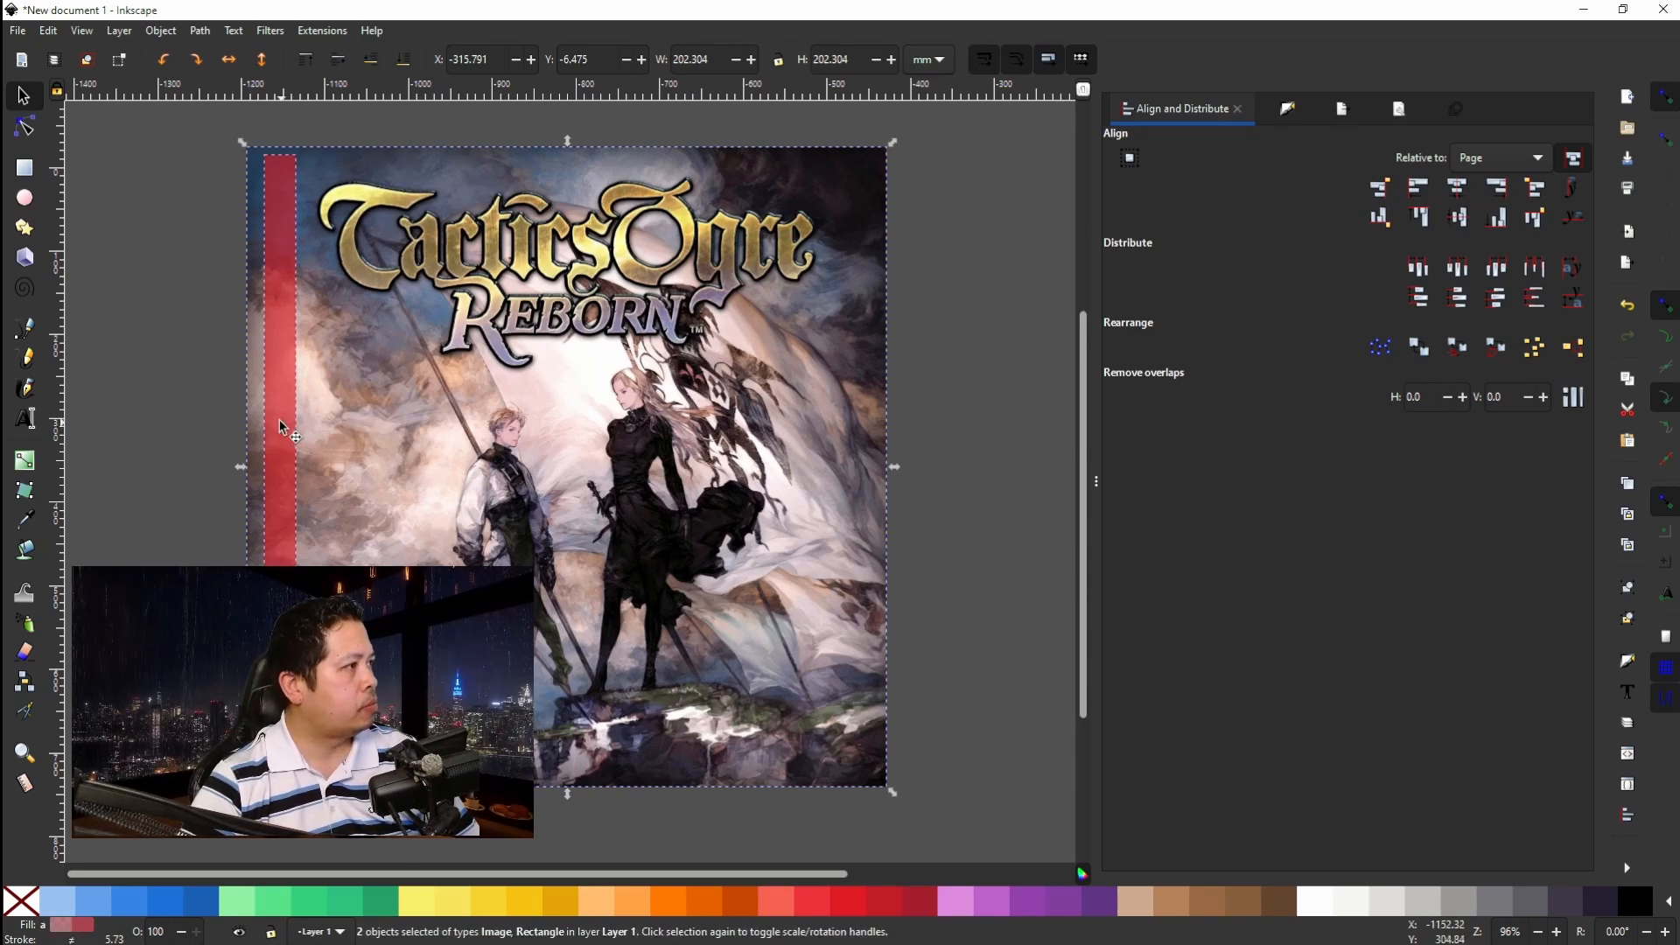
pyautogui.click(160, 32)
pyautogui.moveTo(181, 248)
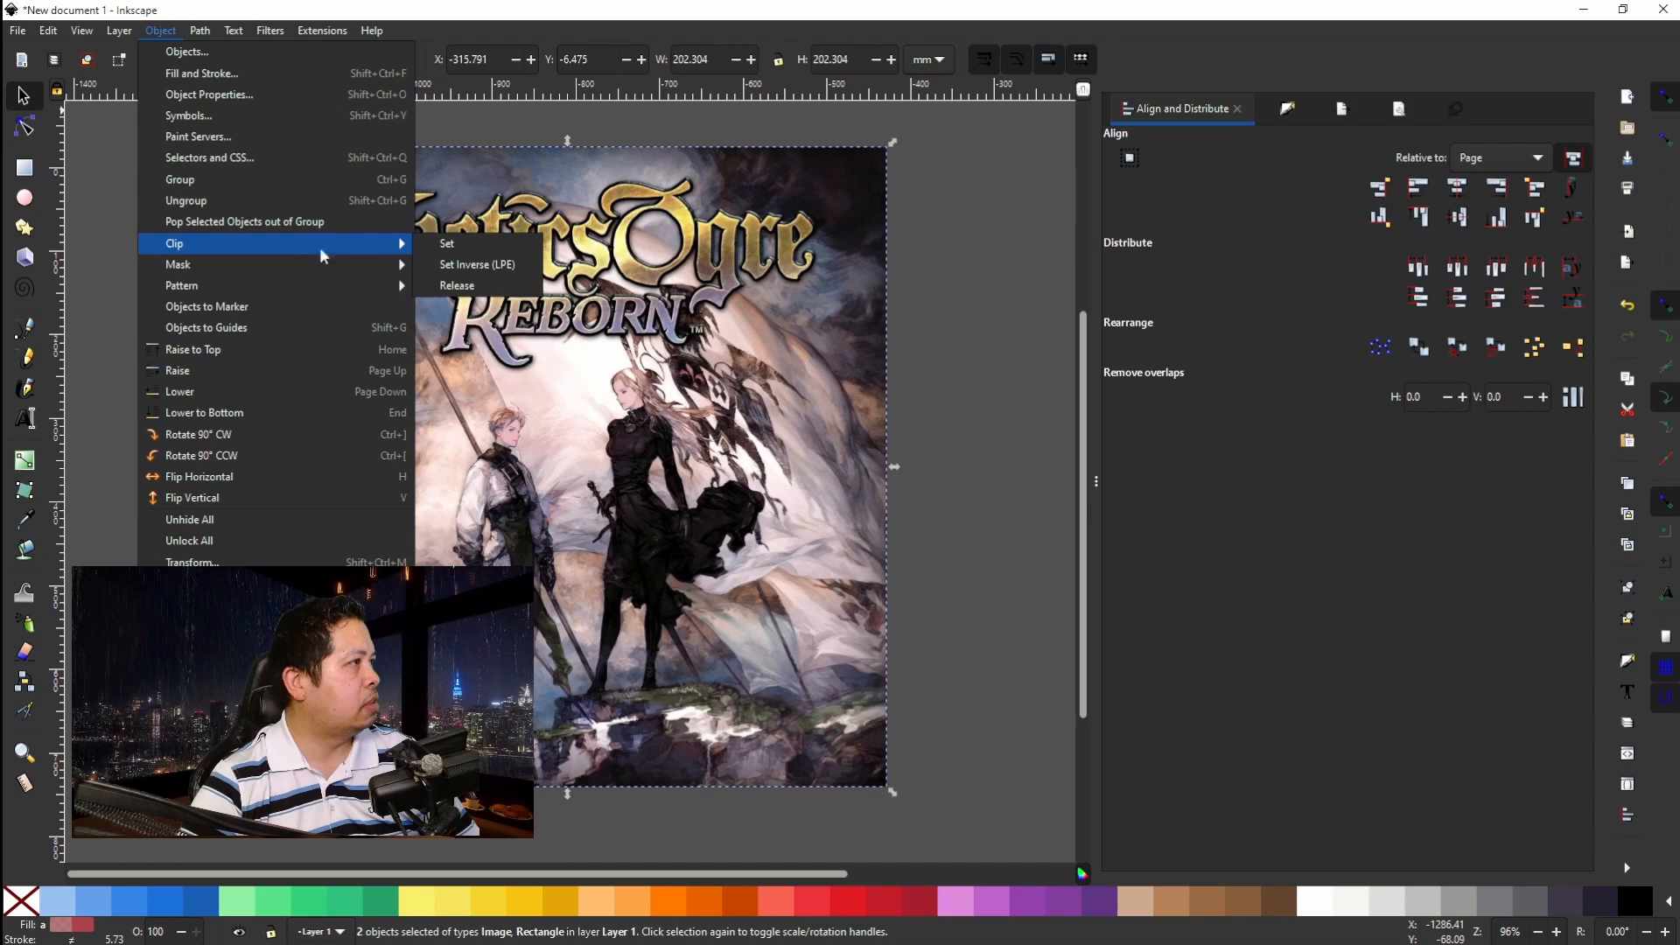
pyautogui.click(449, 248)
# Centre the clipped artwork strip on the page horizontally and vertically, then lower it to the bottom behind the logos and lettering.
pyautogui.moveTo(273, 435); pyautogui.dragTo(519, 548)
pyautogui.scroll(-3, 525, 532)
pyautogui.scroll(2, 525, 532)
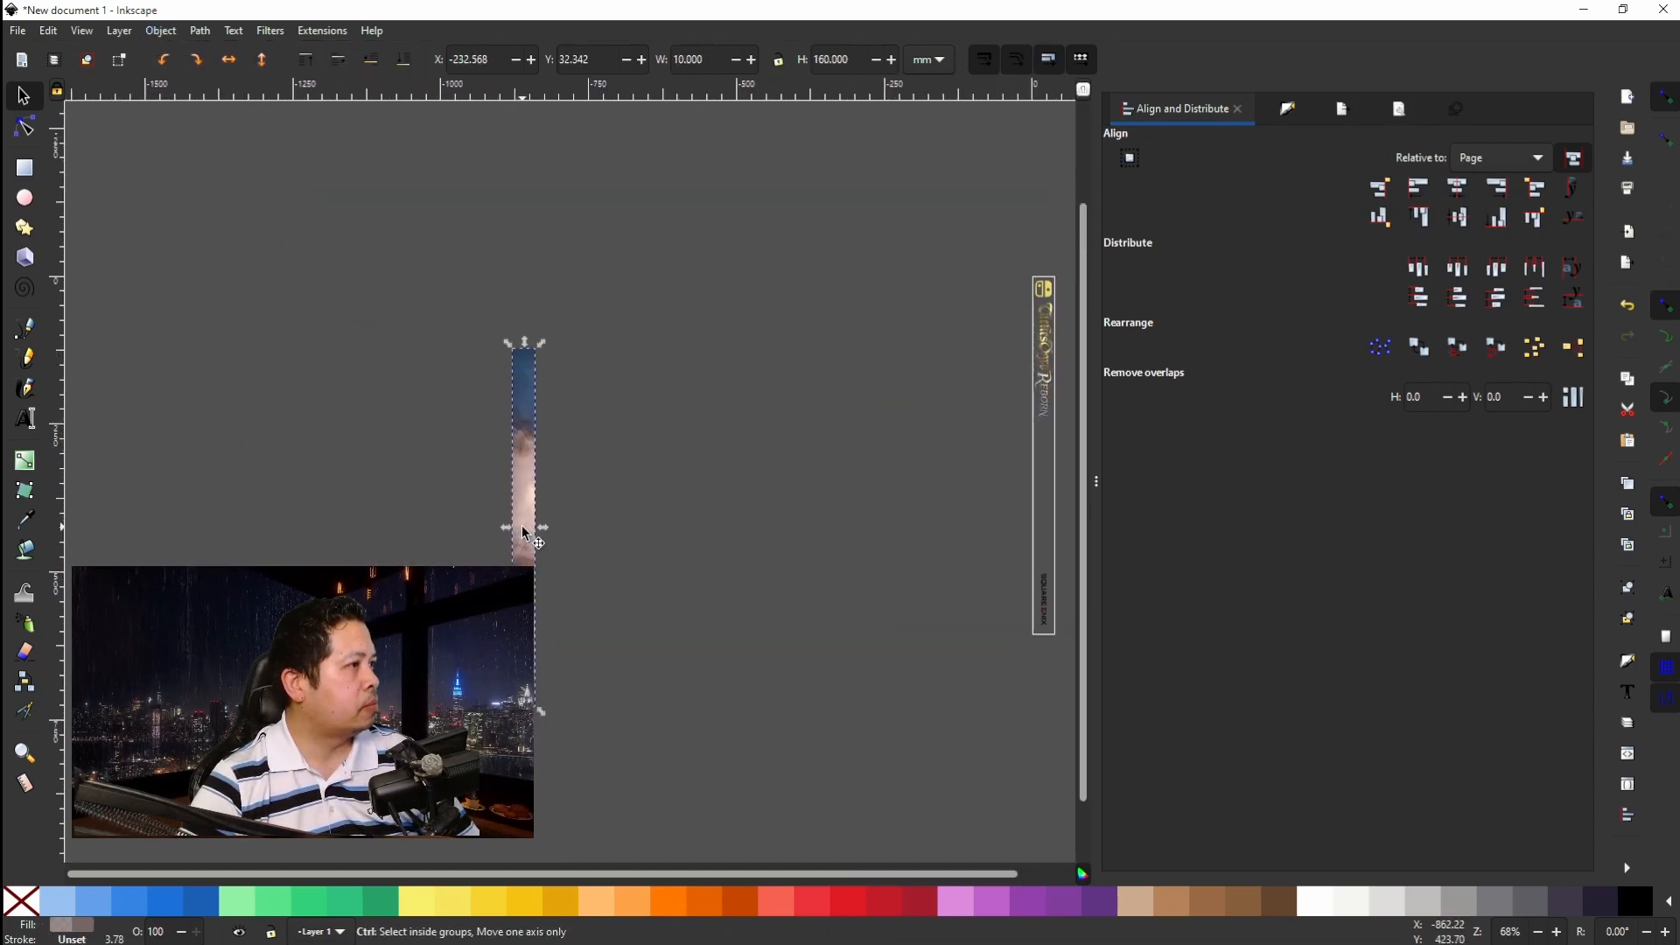
pyautogui.click(1458, 192)
pyautogui.click(1458, 217)
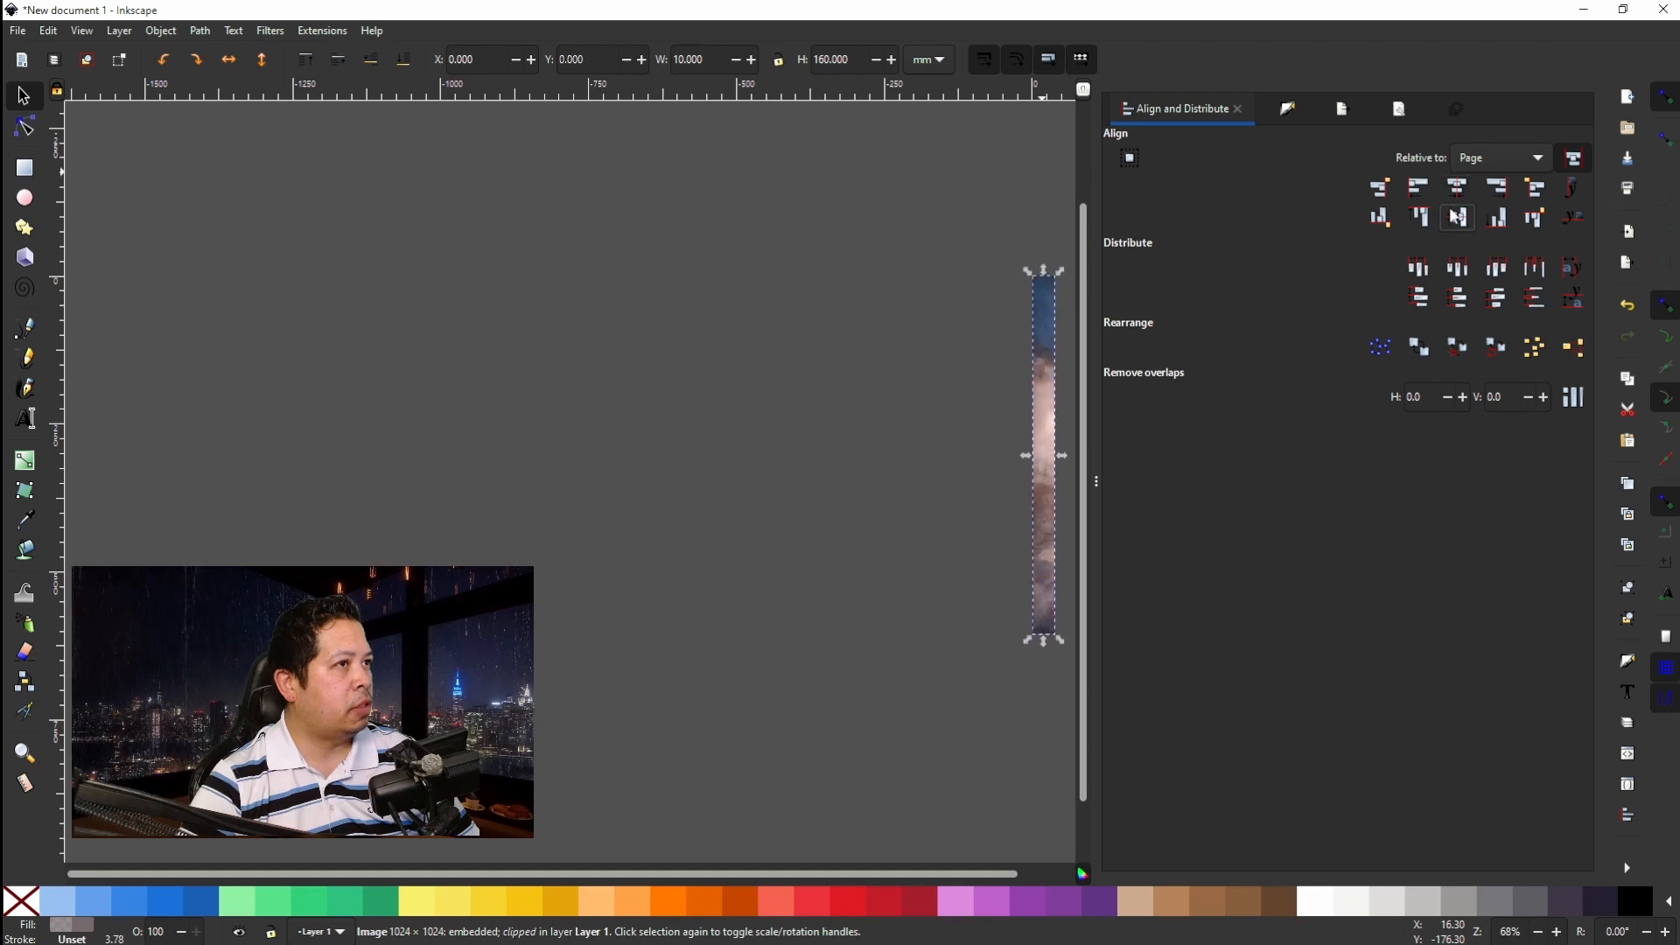
pyautogui.click(403, 60)
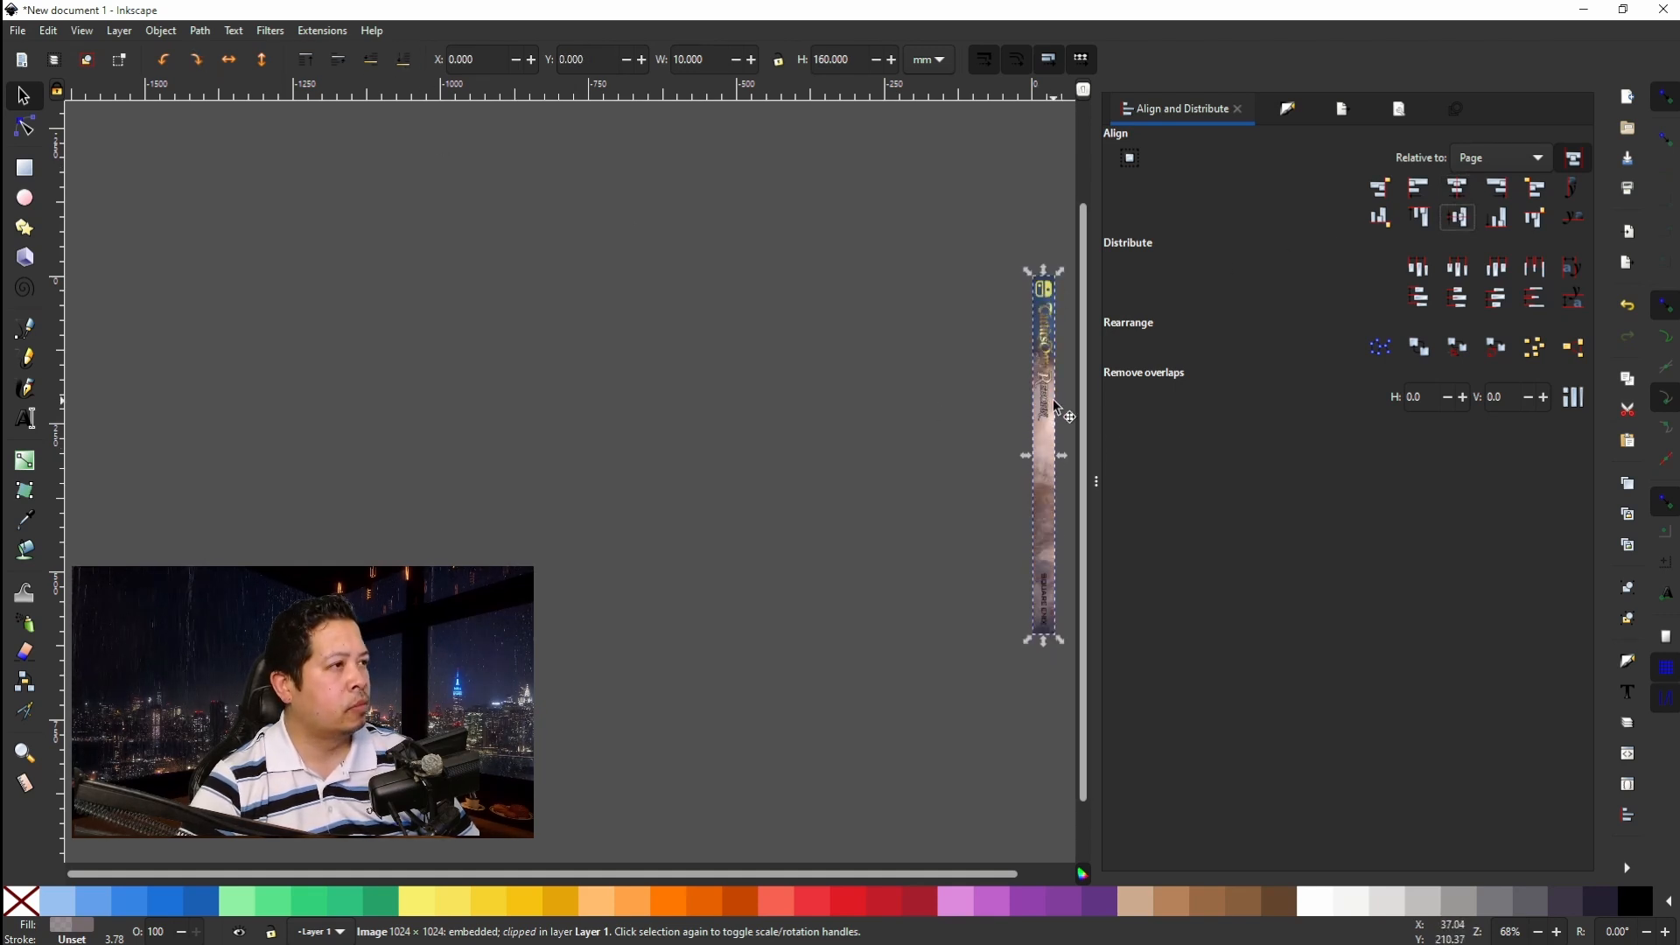
# Examine how the Switch icon, the game logo and the Square Enix lettering look against the artwork background along the spine.
pyautogui.scroll(4, 1053, 399)
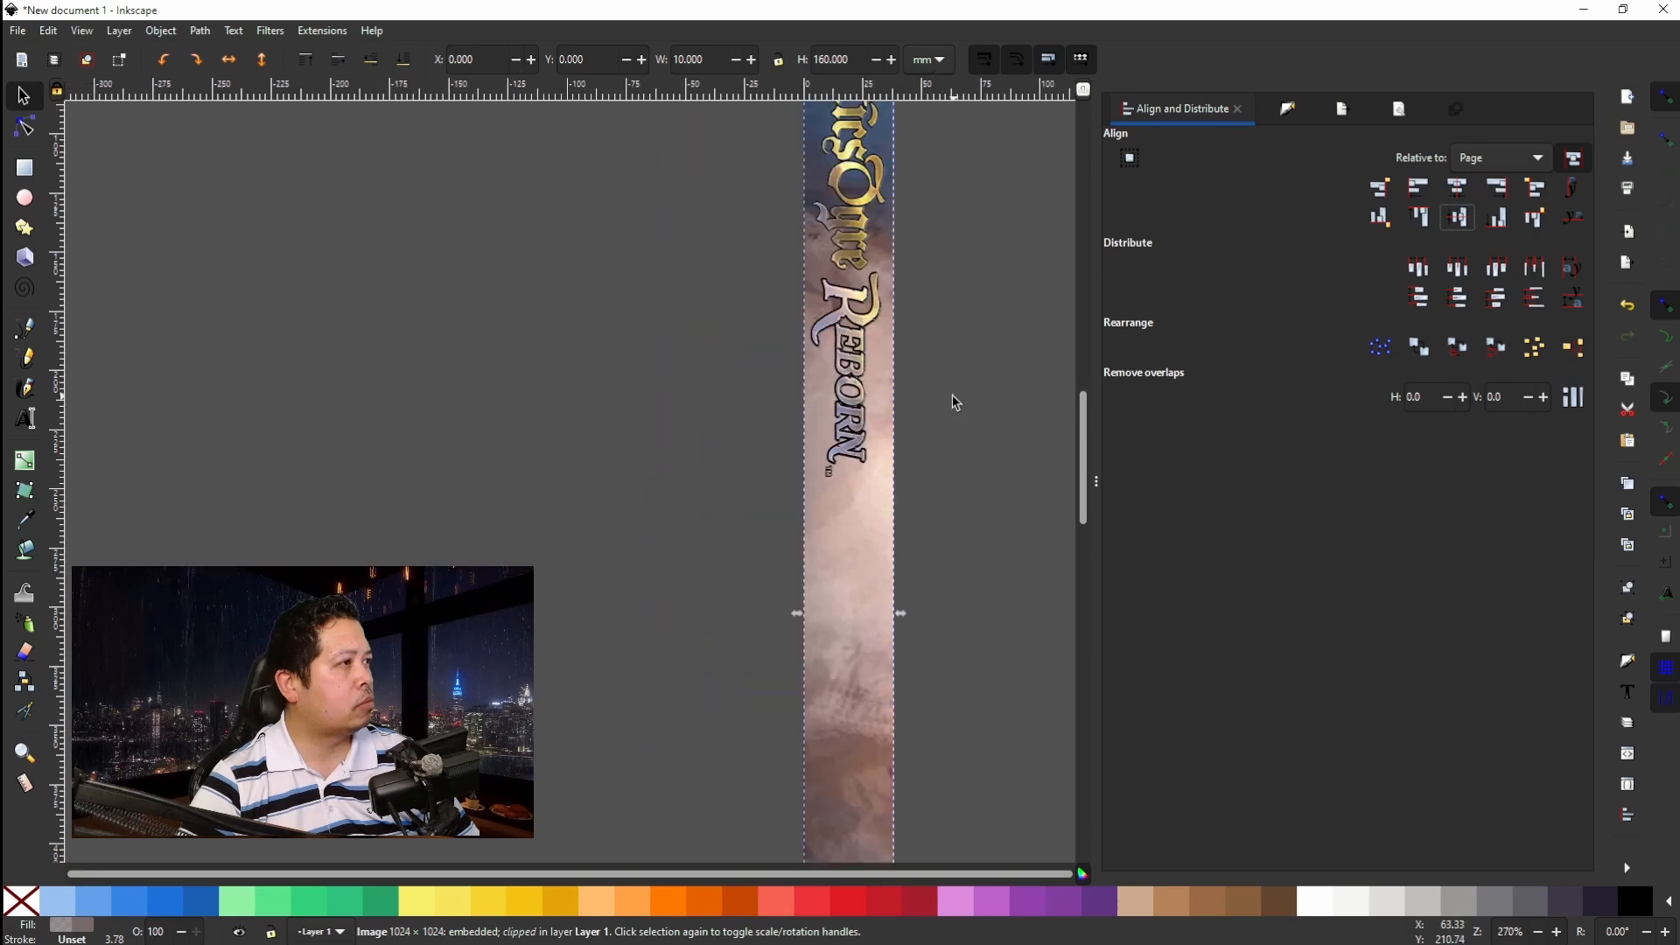
pyautogui.scroll(-2, 954, 401)
pyautogui.scroll(-5, 947, 400)
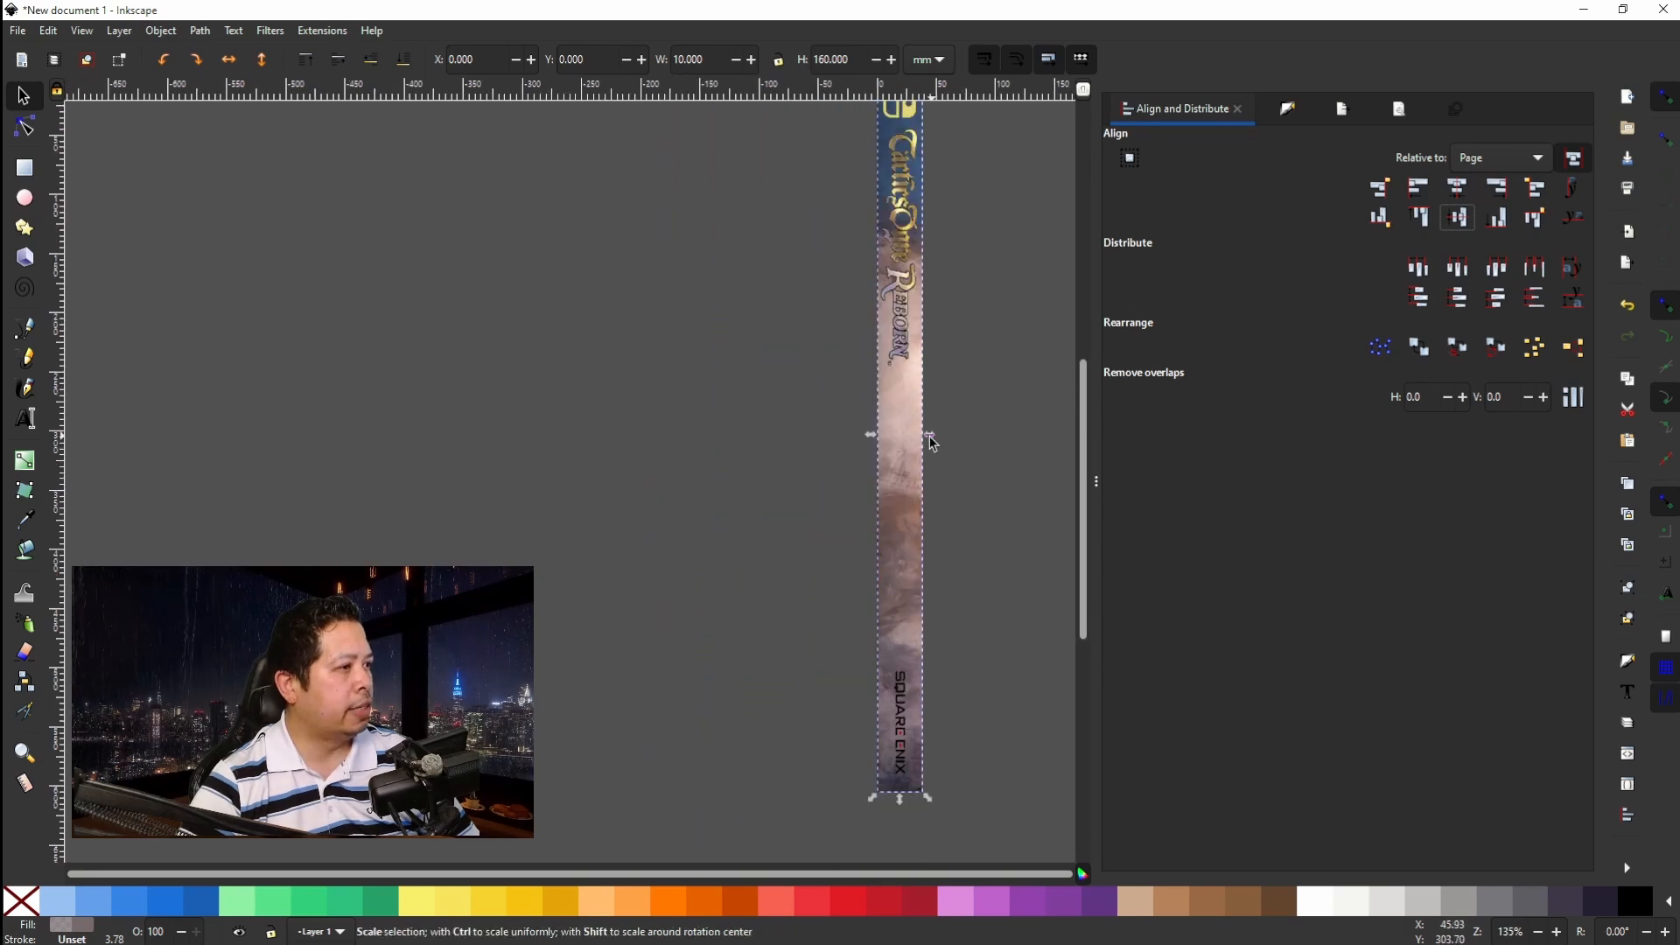
pyautogui.scroll(2, 929, 478)
pyautogui.scroll(2, 934, 478)
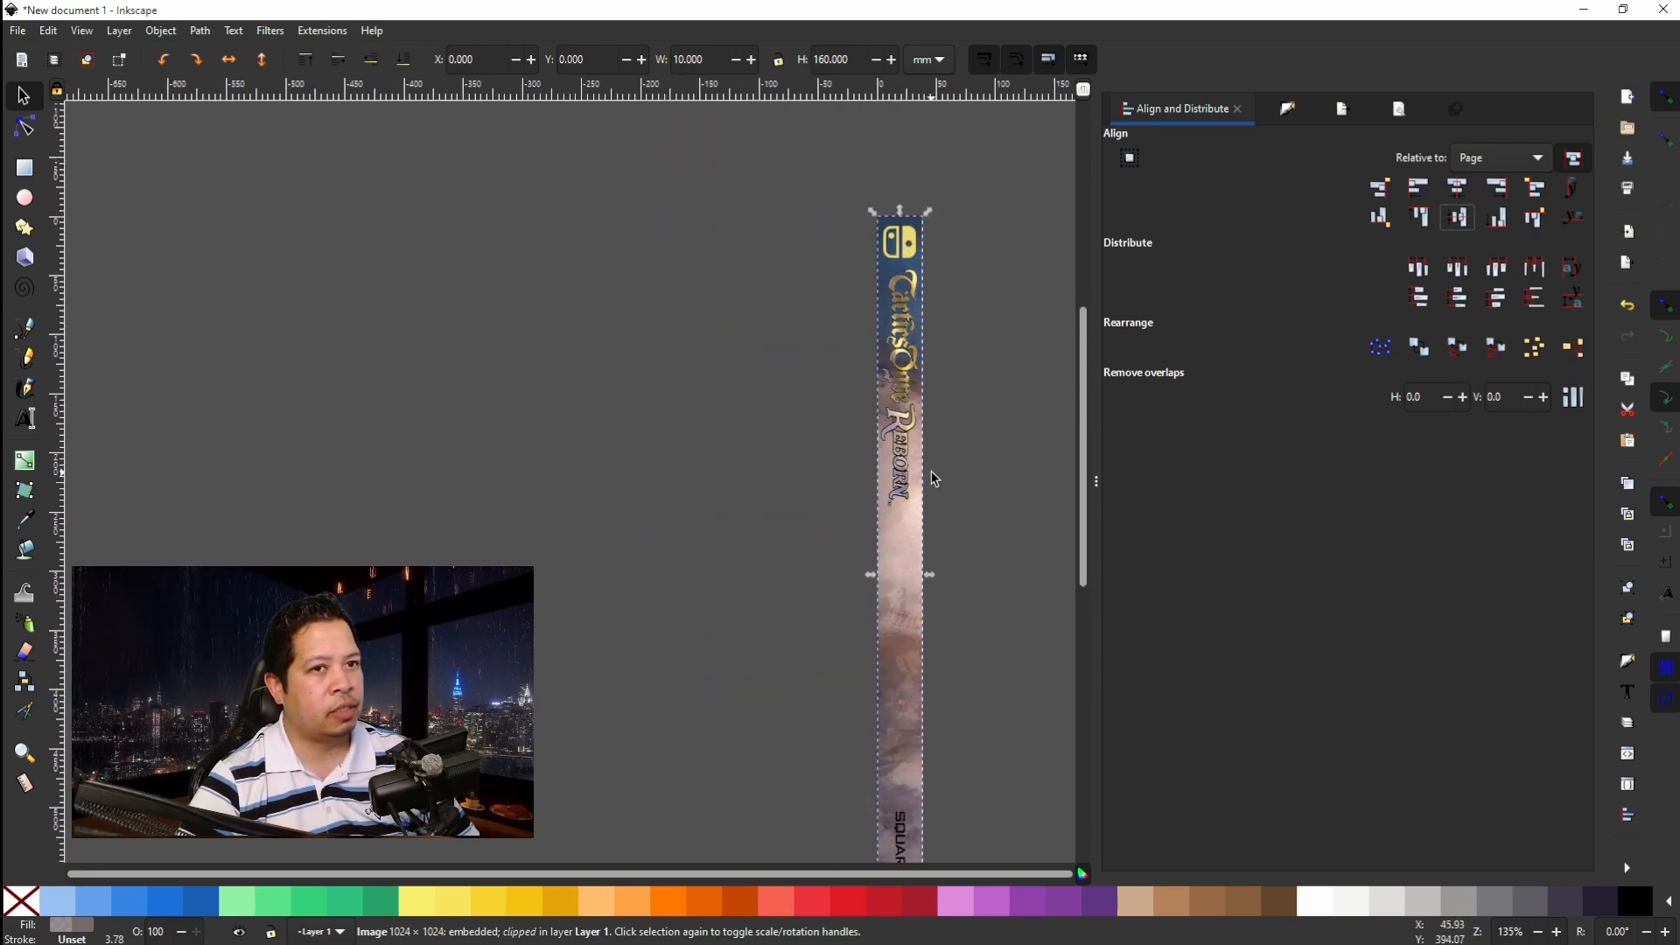
pyautogui.scroll(2, 935, 477)
pyautogui.scroll(3, 903, 382)
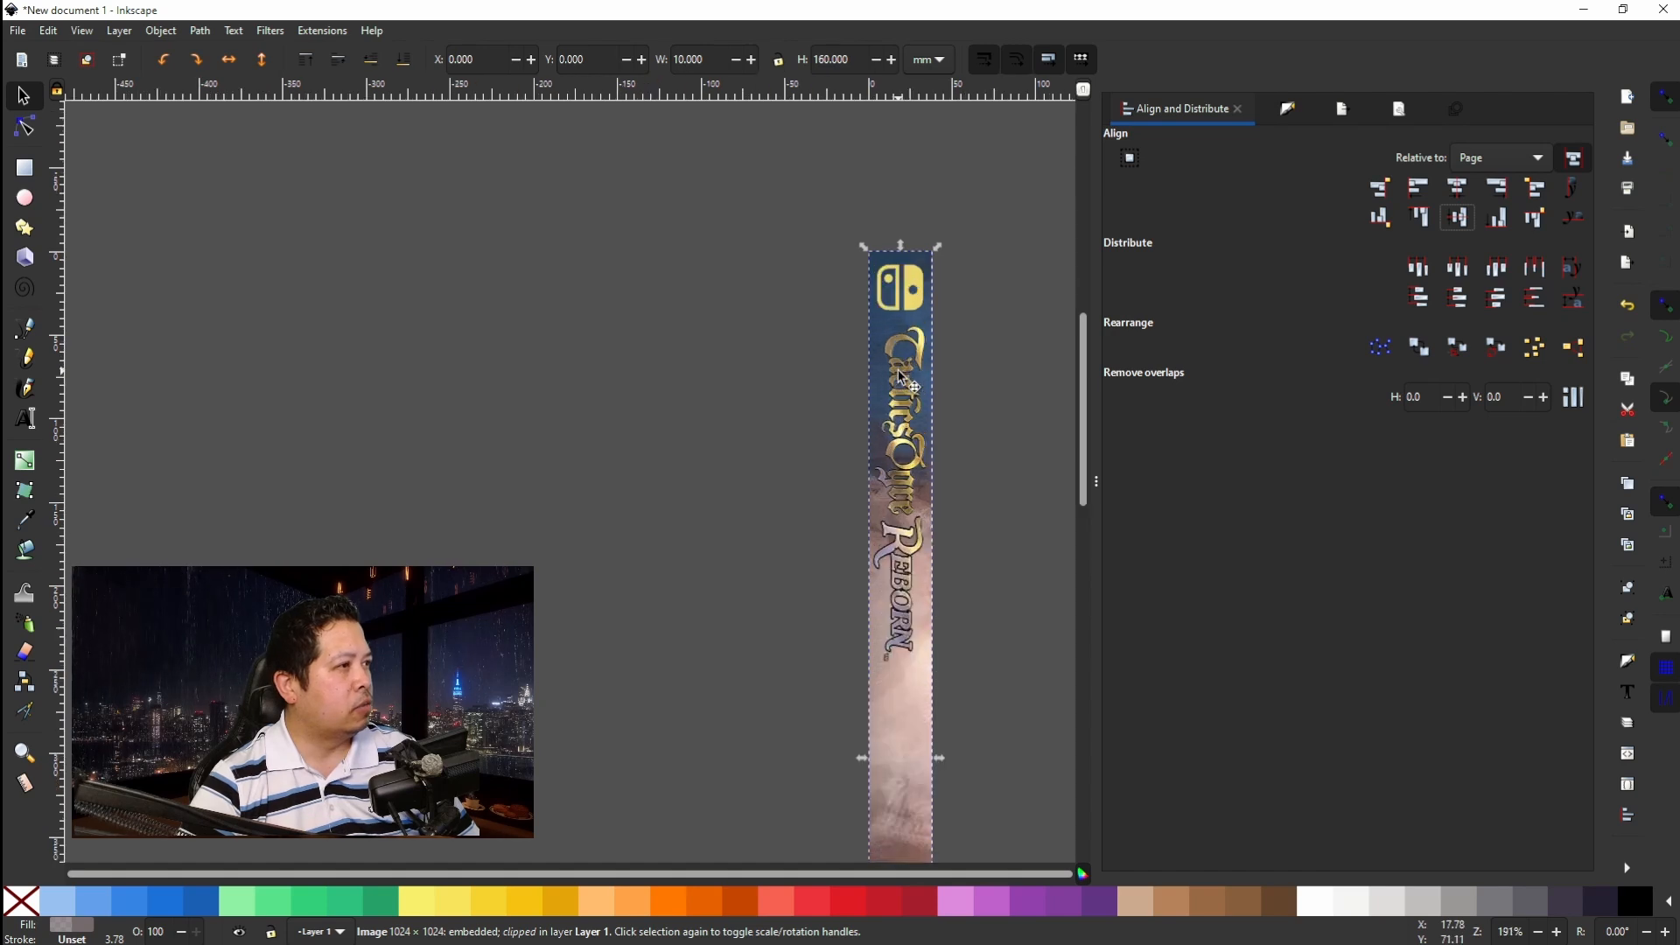
pyautogui.scroll(-3, 904, 383)
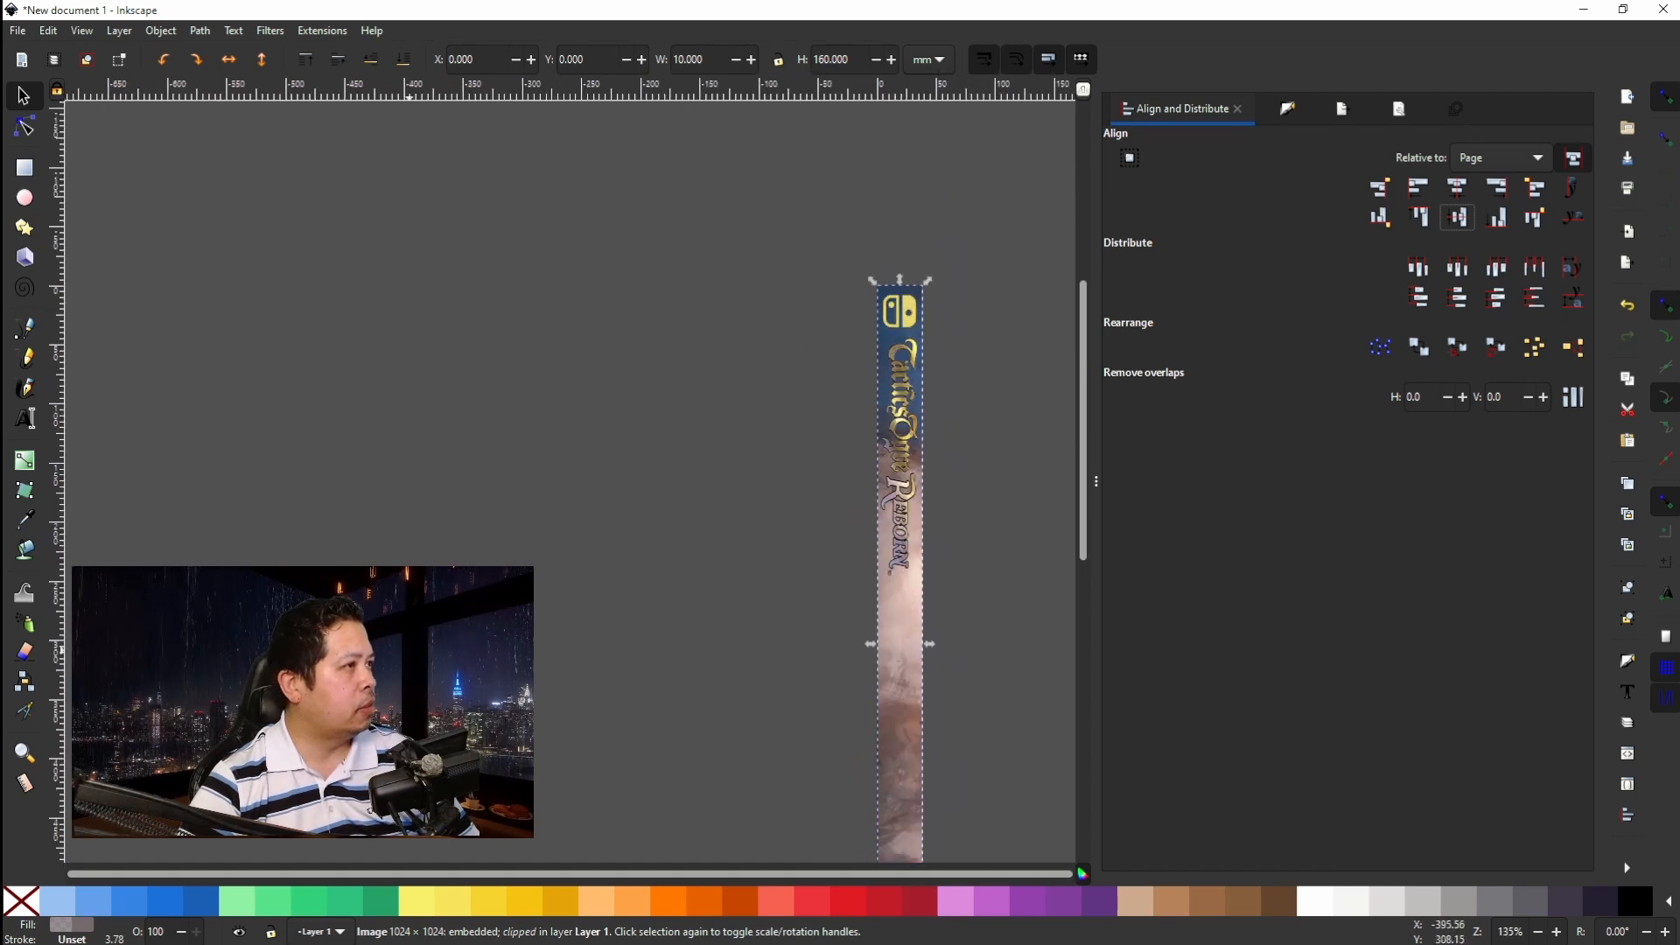
pyautogui.scroll(-3, 609, 612)
pyautogui.scroll(-2, 495, 499)
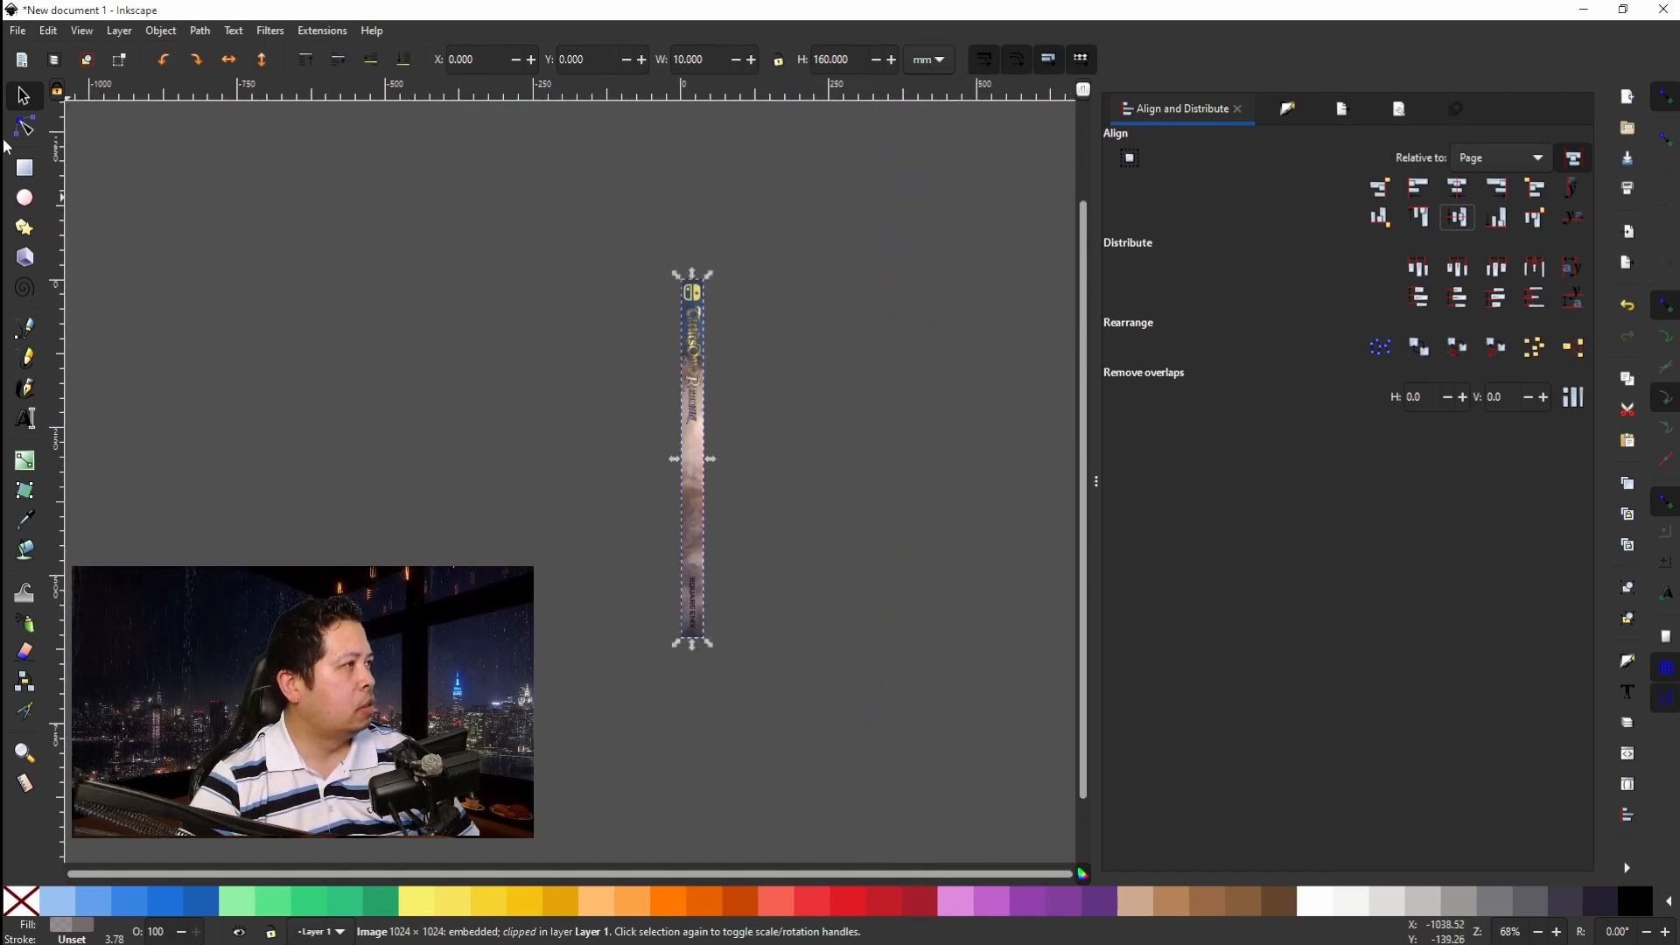
pyautogui.click(16, 33)
pyautogui.click(49, 243)
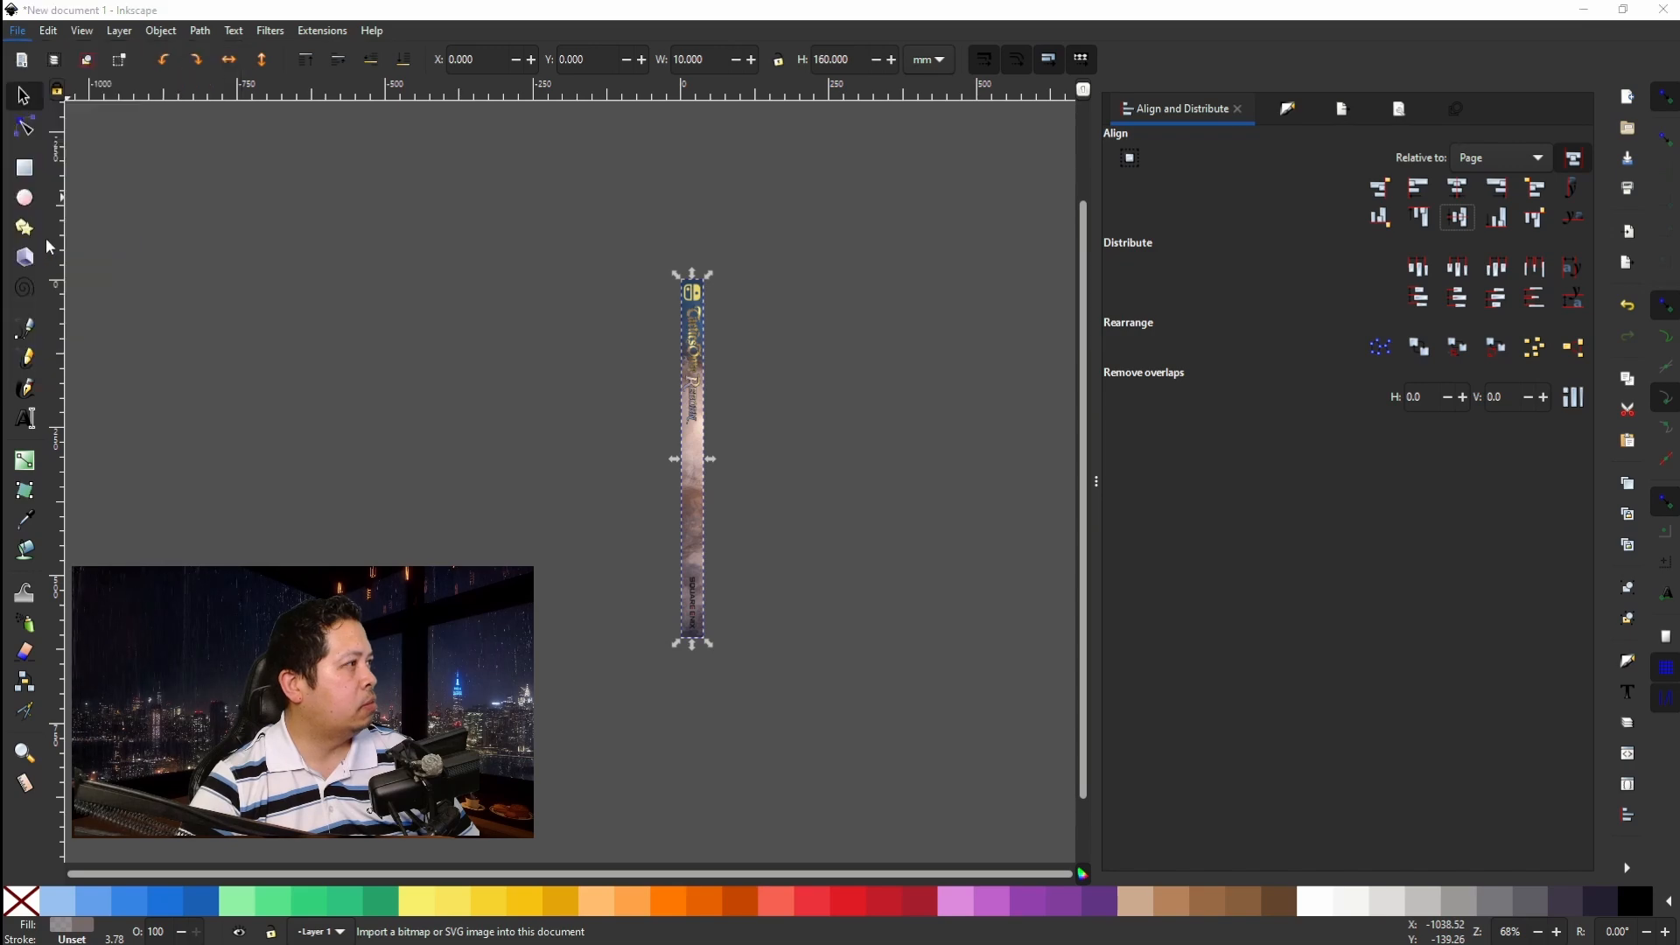
pyautogui.click(157, 162)
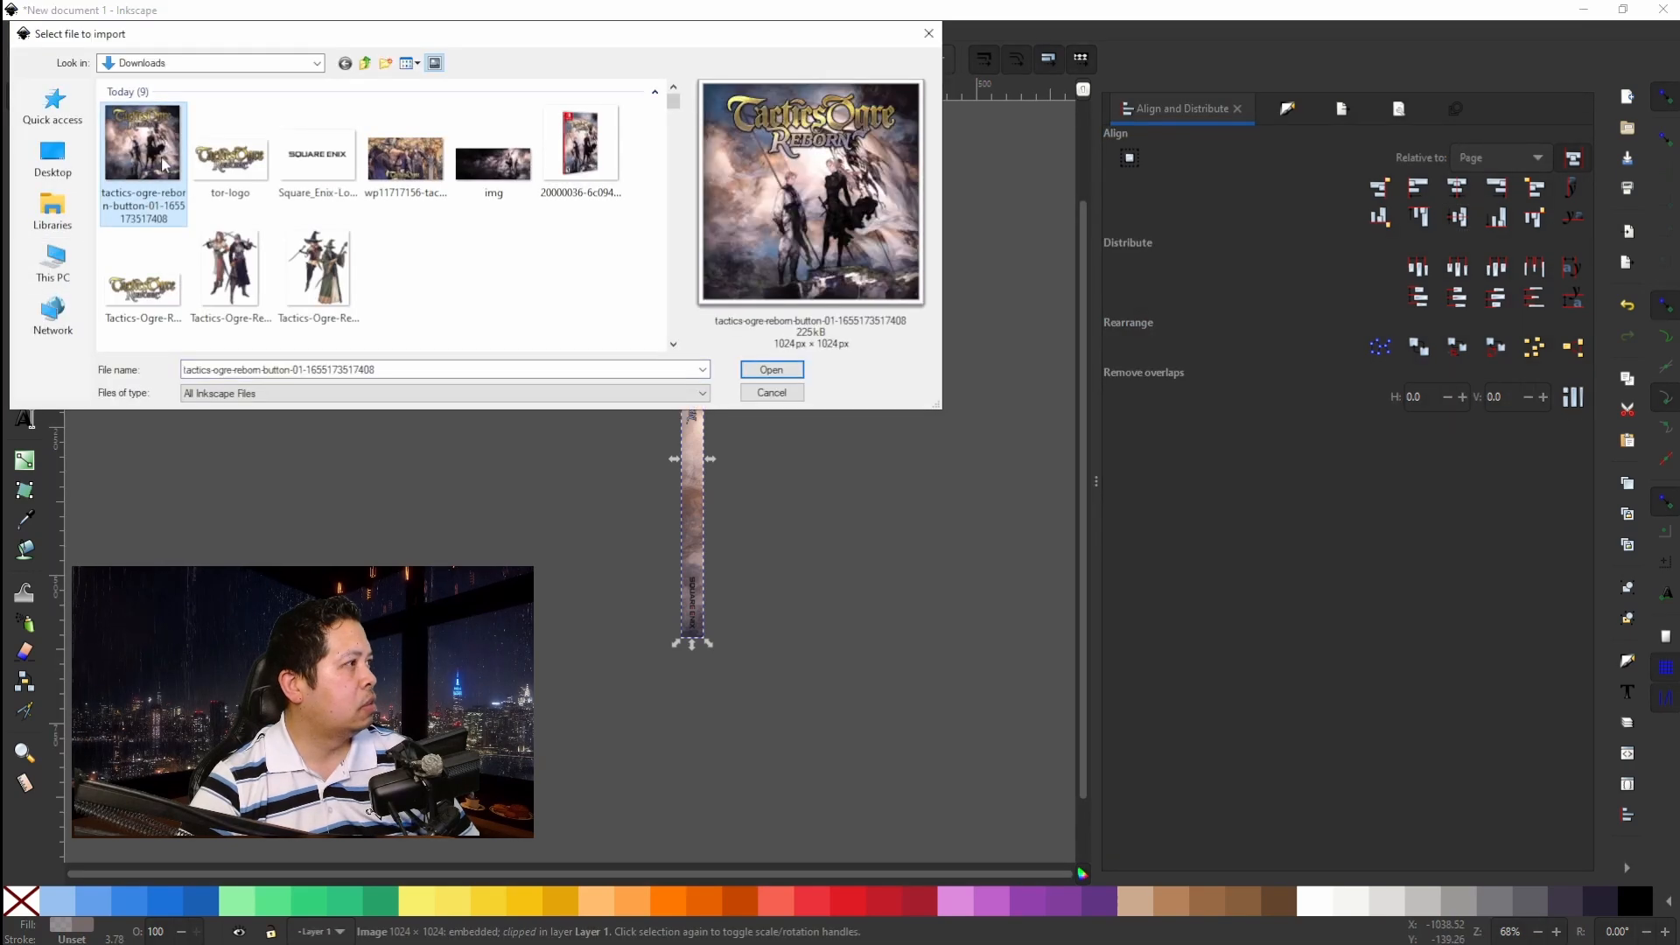
pyautogui.click(797, 371)
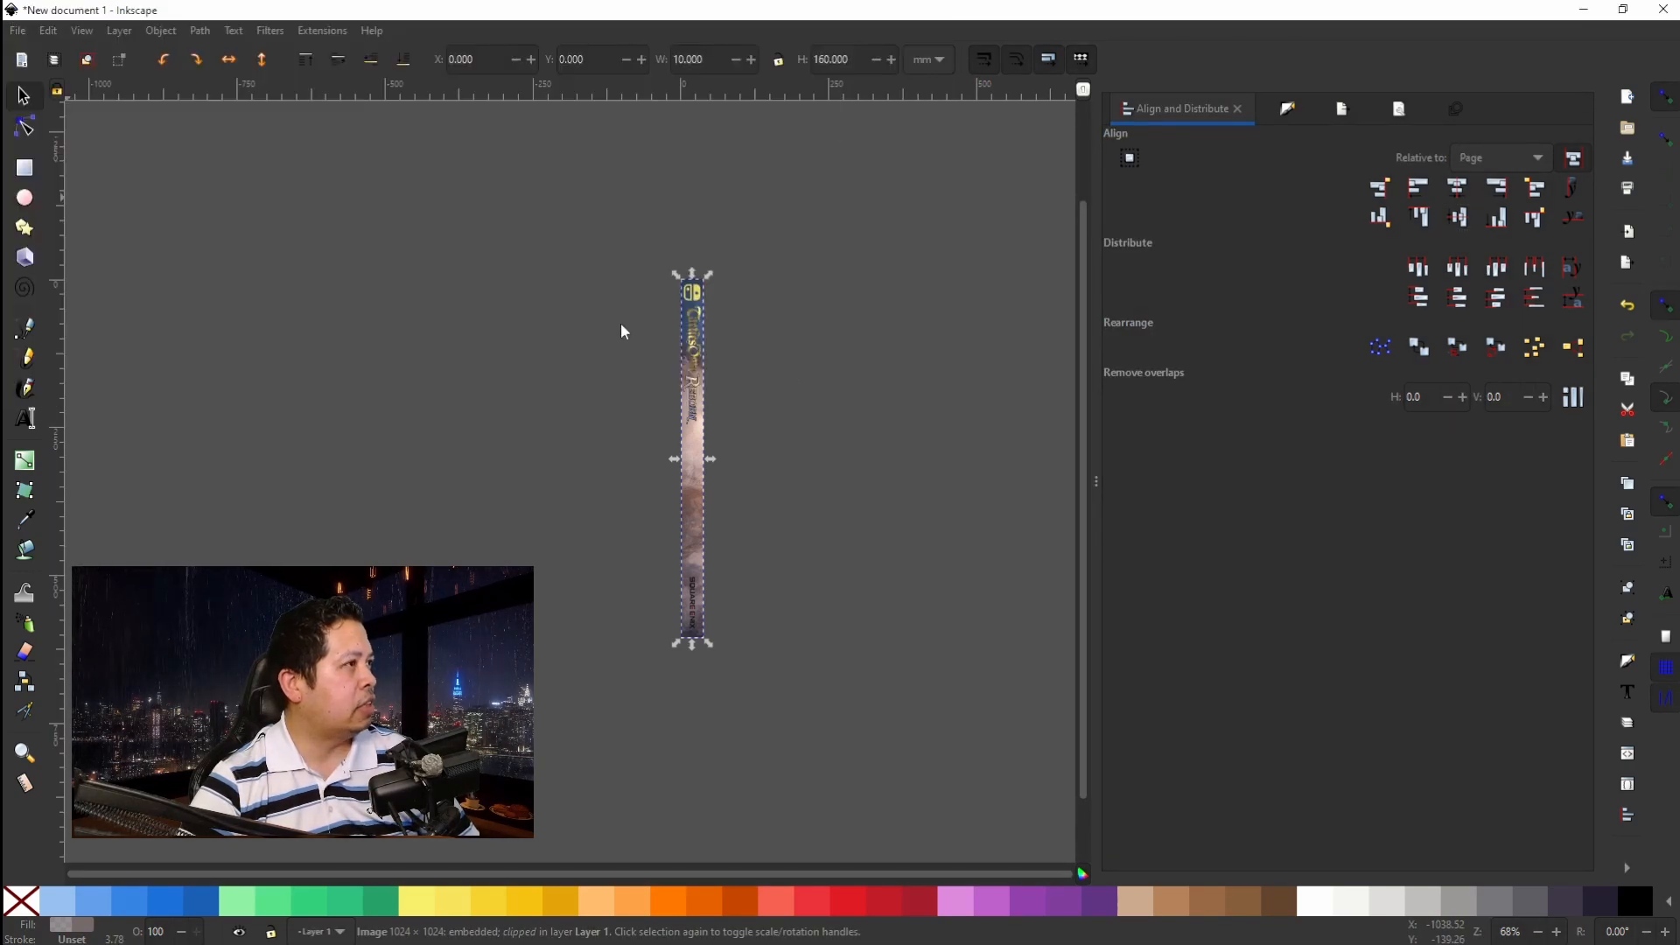
pyautogui.moveTo(584, 212); pyautogui.dragTo(268, 417)
# Move the Switch icon off the spine onto the lower-left curve of the gold O in the imported artwork's title.
pyautogui.keyDown('ctrl'); pyautogui.scroll(3, 472, 259); pyautogui.keyUp('ctrl')
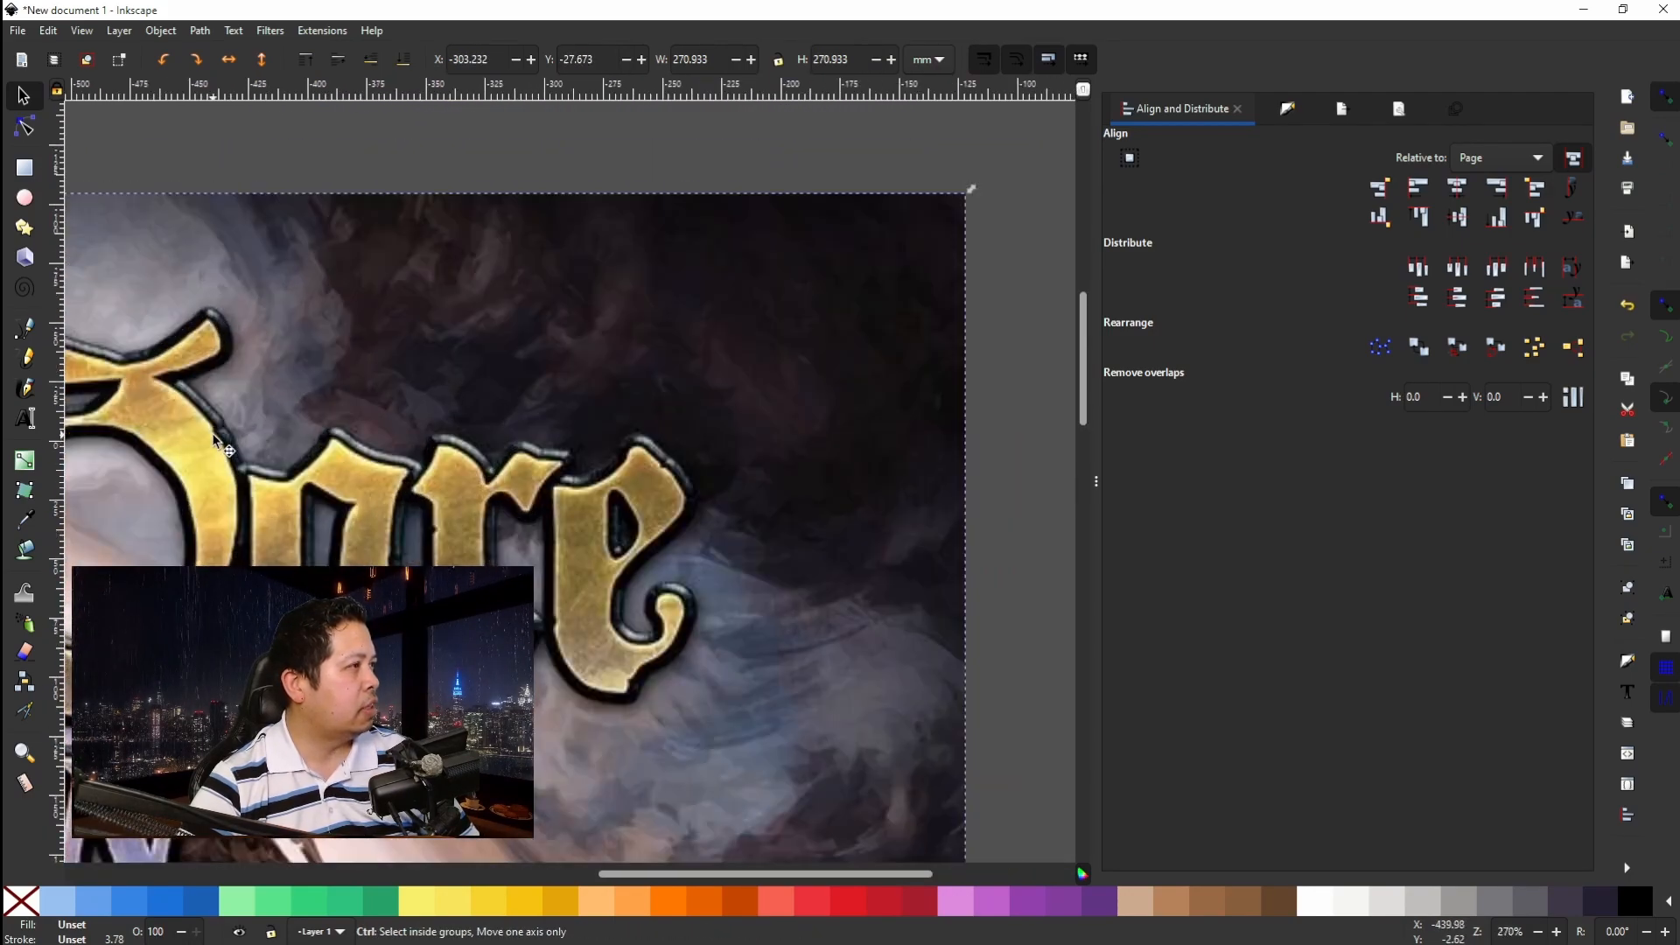
pyautogui.keyDown('ctrl'); pyautogui.scroll(-1, 214, 437); pyautogui.keyUp('ctrl')
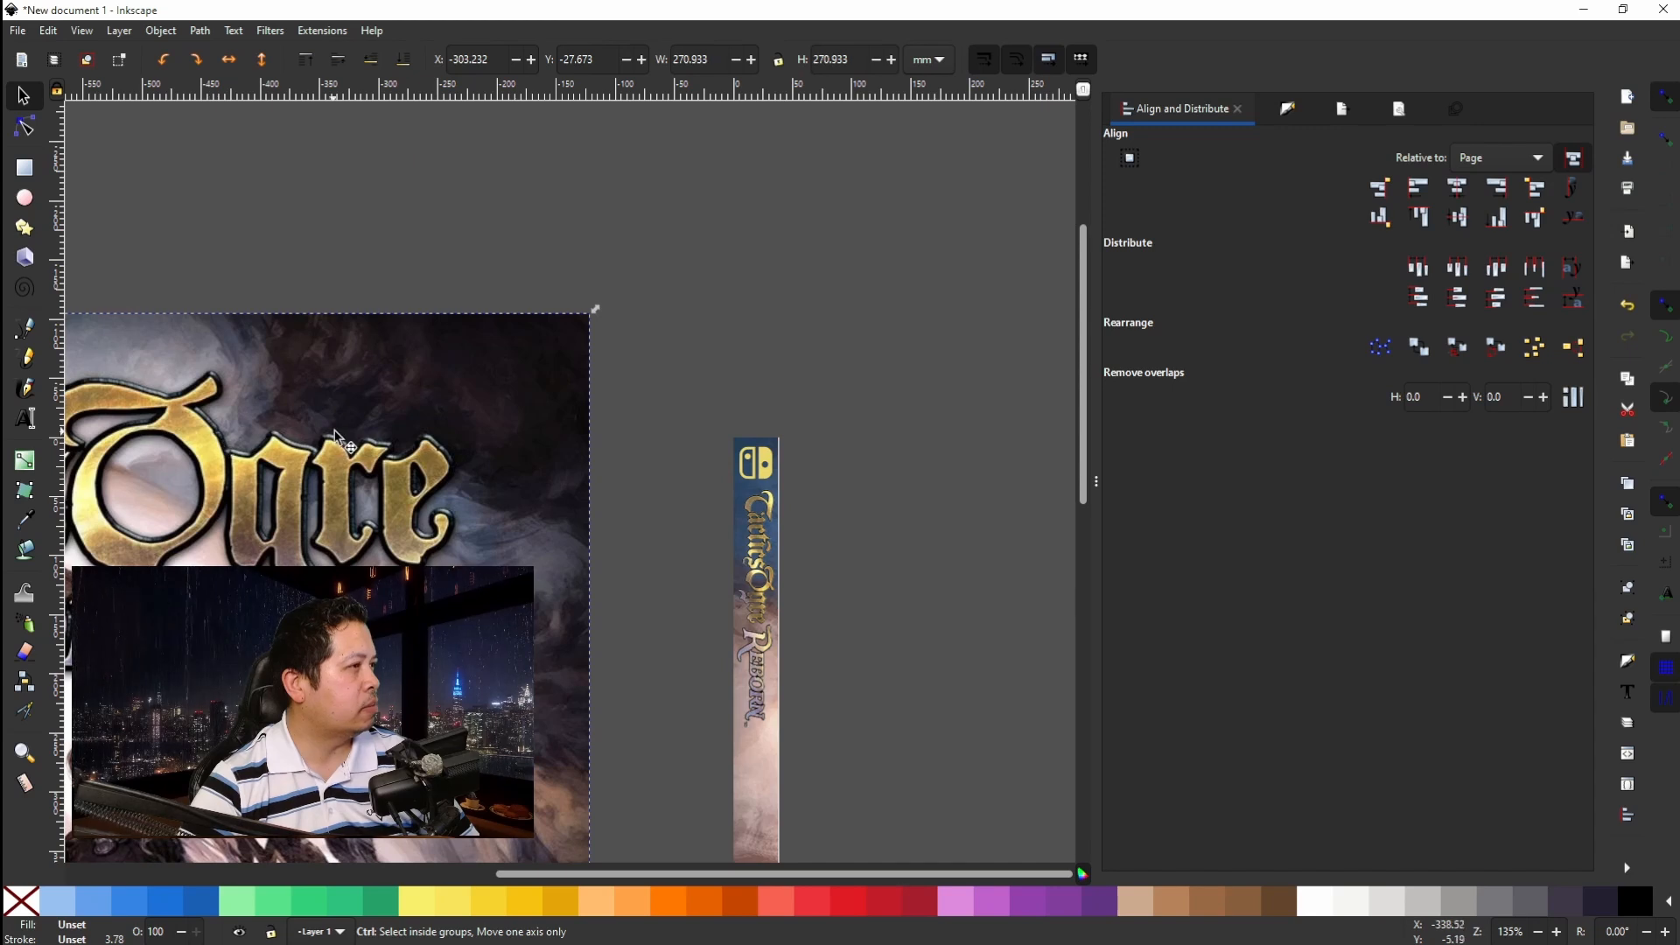
pyautogui.click(766, 463)
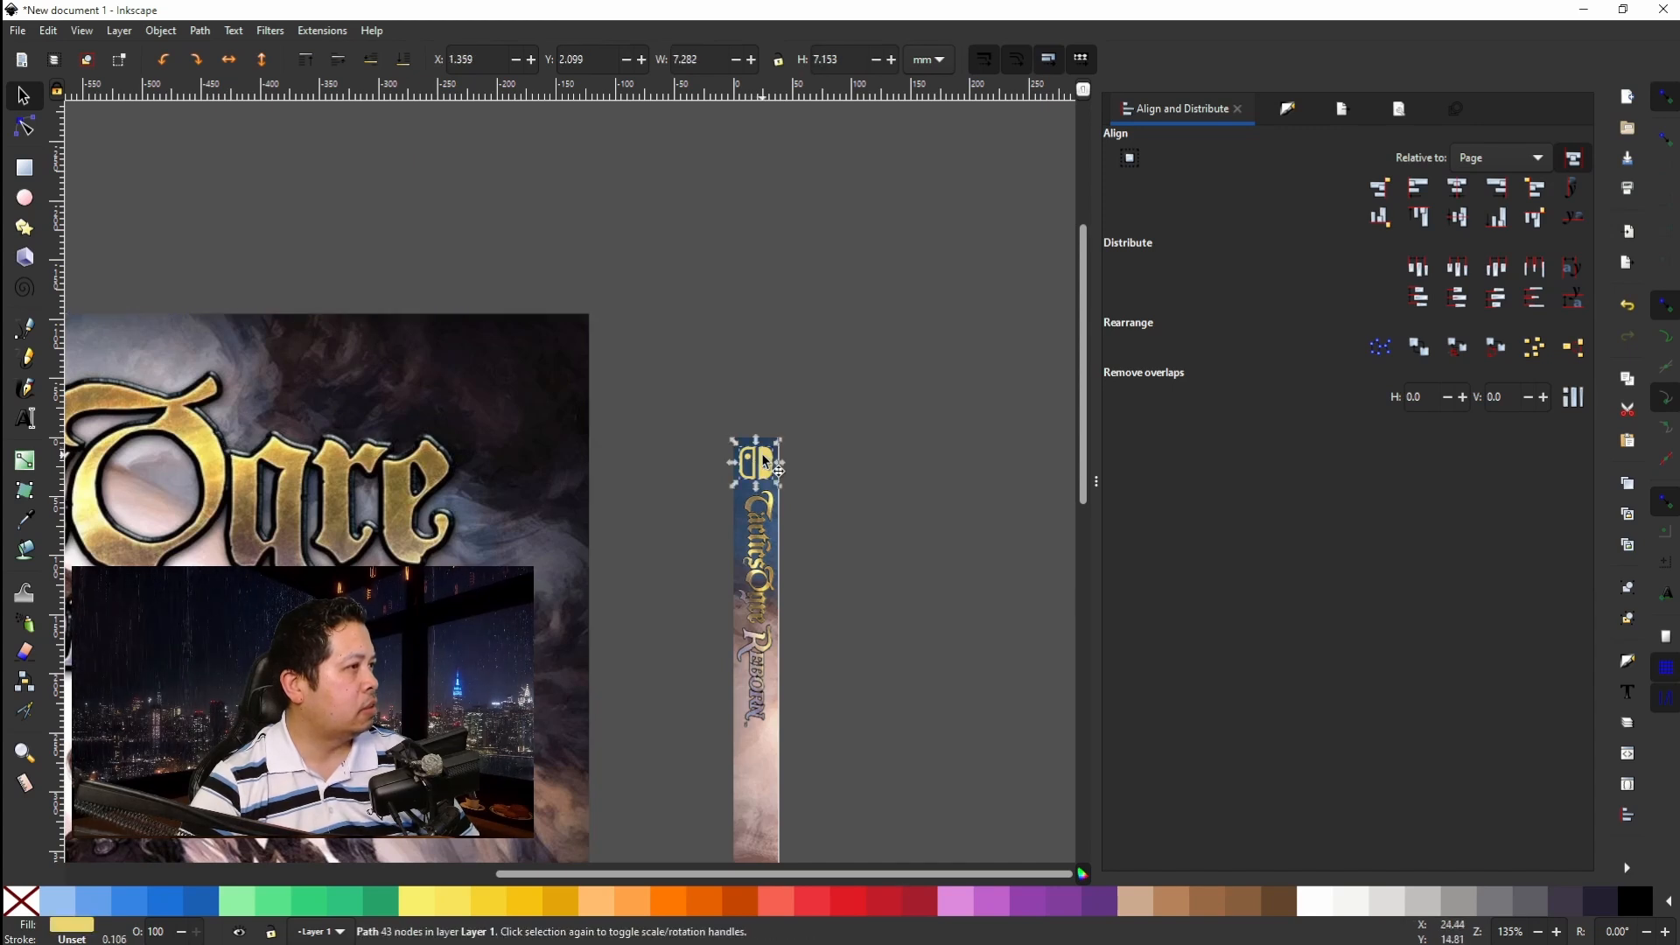
pyautogui.moveTo(764, 461); pyautogui.dragTo(211, 431)
pyautogui.keyDown('ctrl'); pyautogui.scroll(5, 199, 415); pyautogui.keyUp('ctrl')
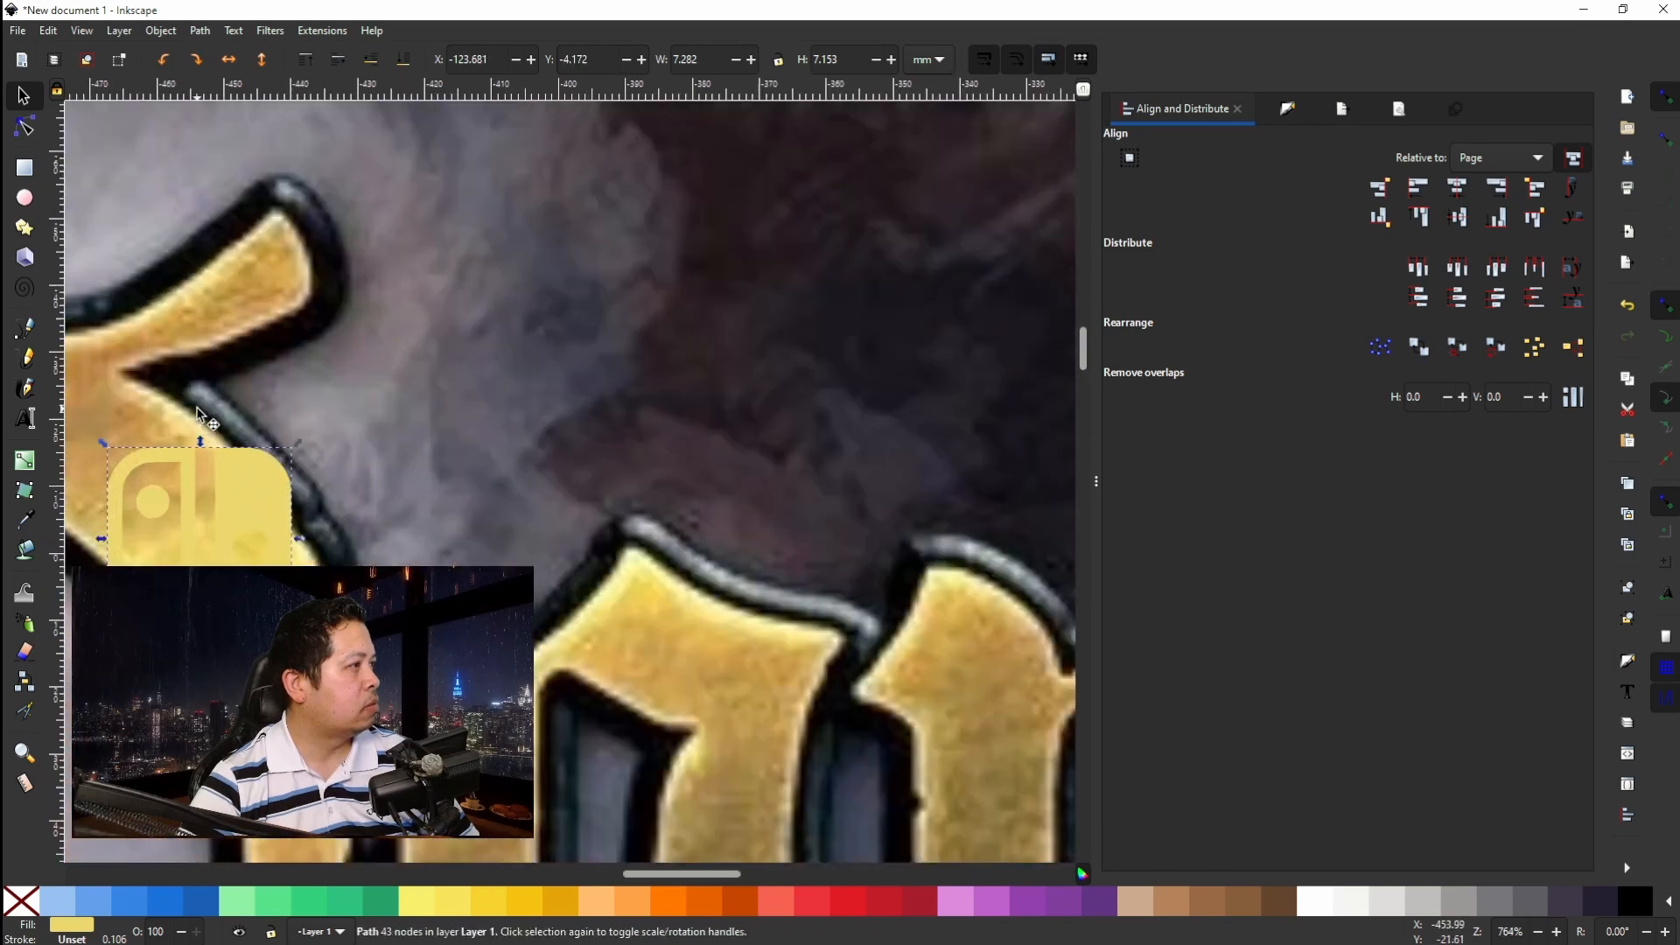
pyautogui.moveTo(230, 497); pyautogui.dragTo(182, 465)
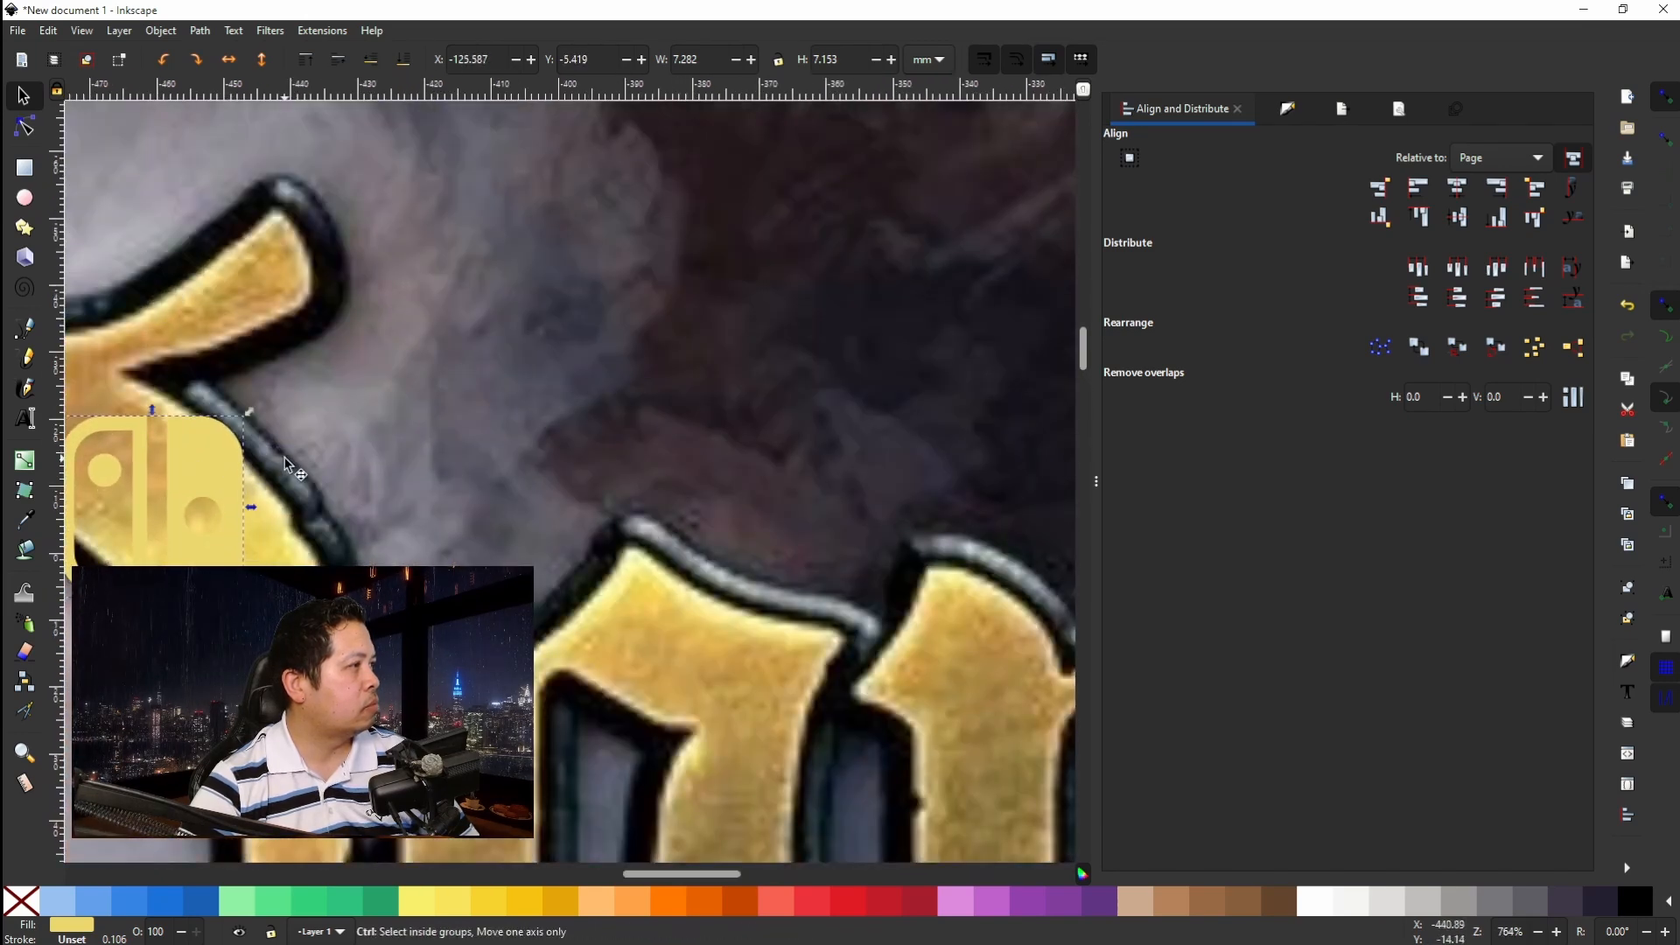
pyautogui.keyDown('ctrl'); pyautogui.scroll(-3, 302, 455); pyautogui.keyUp('ctrl')
pyautogui.keyDown('ctrl'); pyautogui.scroll(-2, 306, 451); pyautogui.keyUp('ctrl')
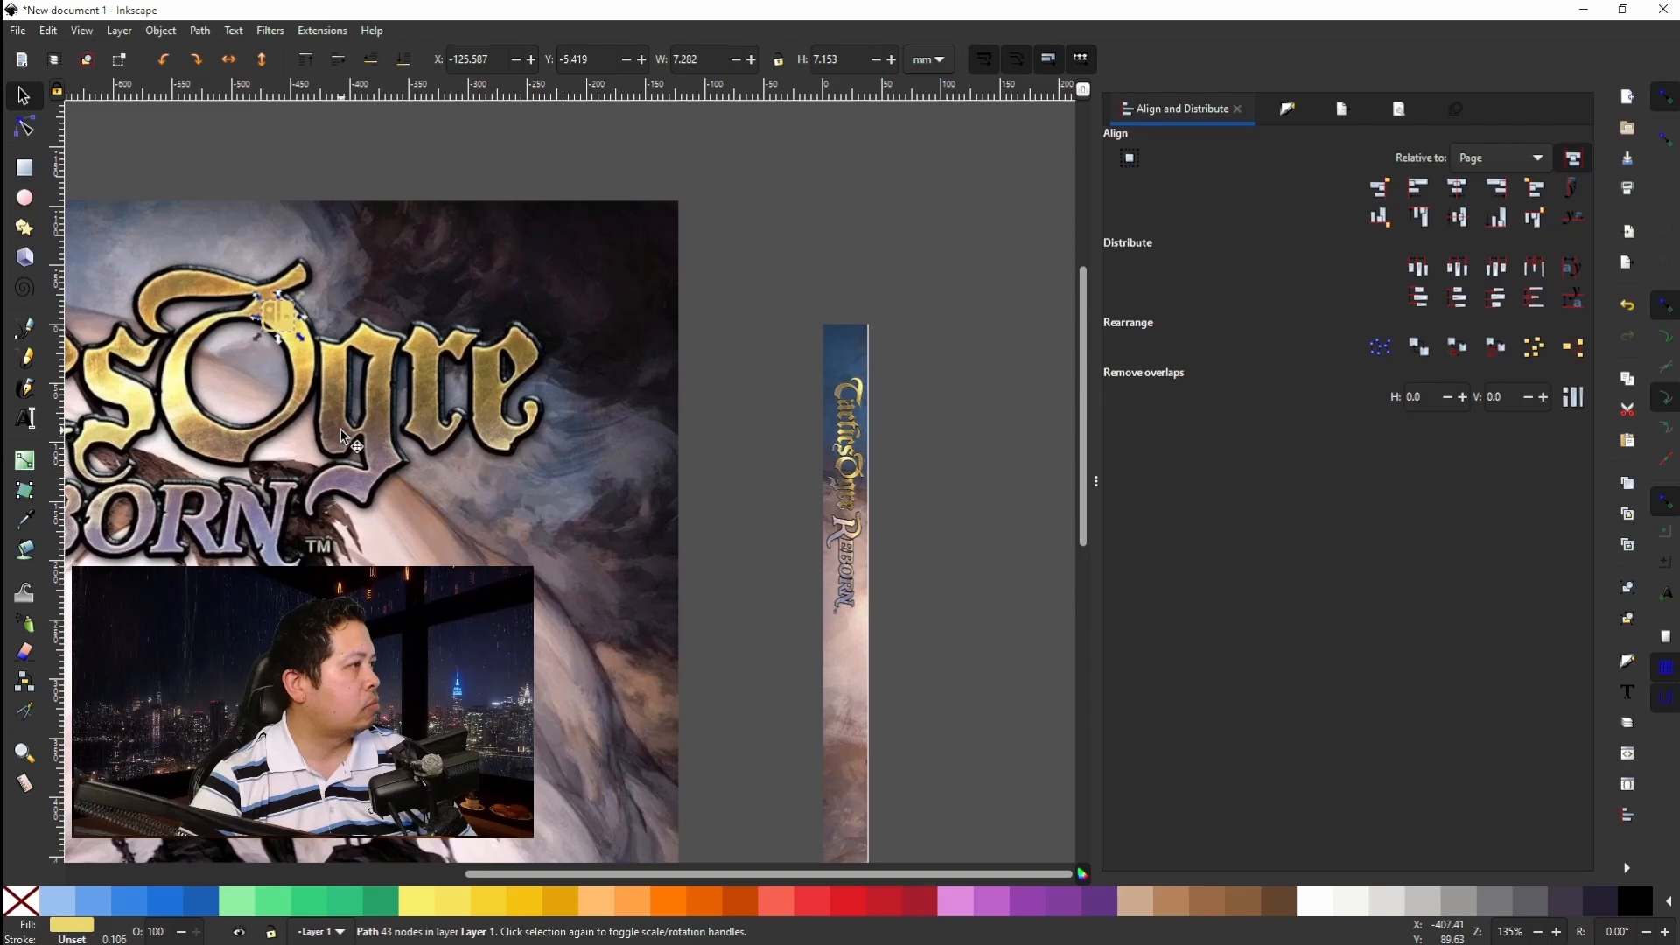
pyautogui.hscroll(-10, 343, 435)
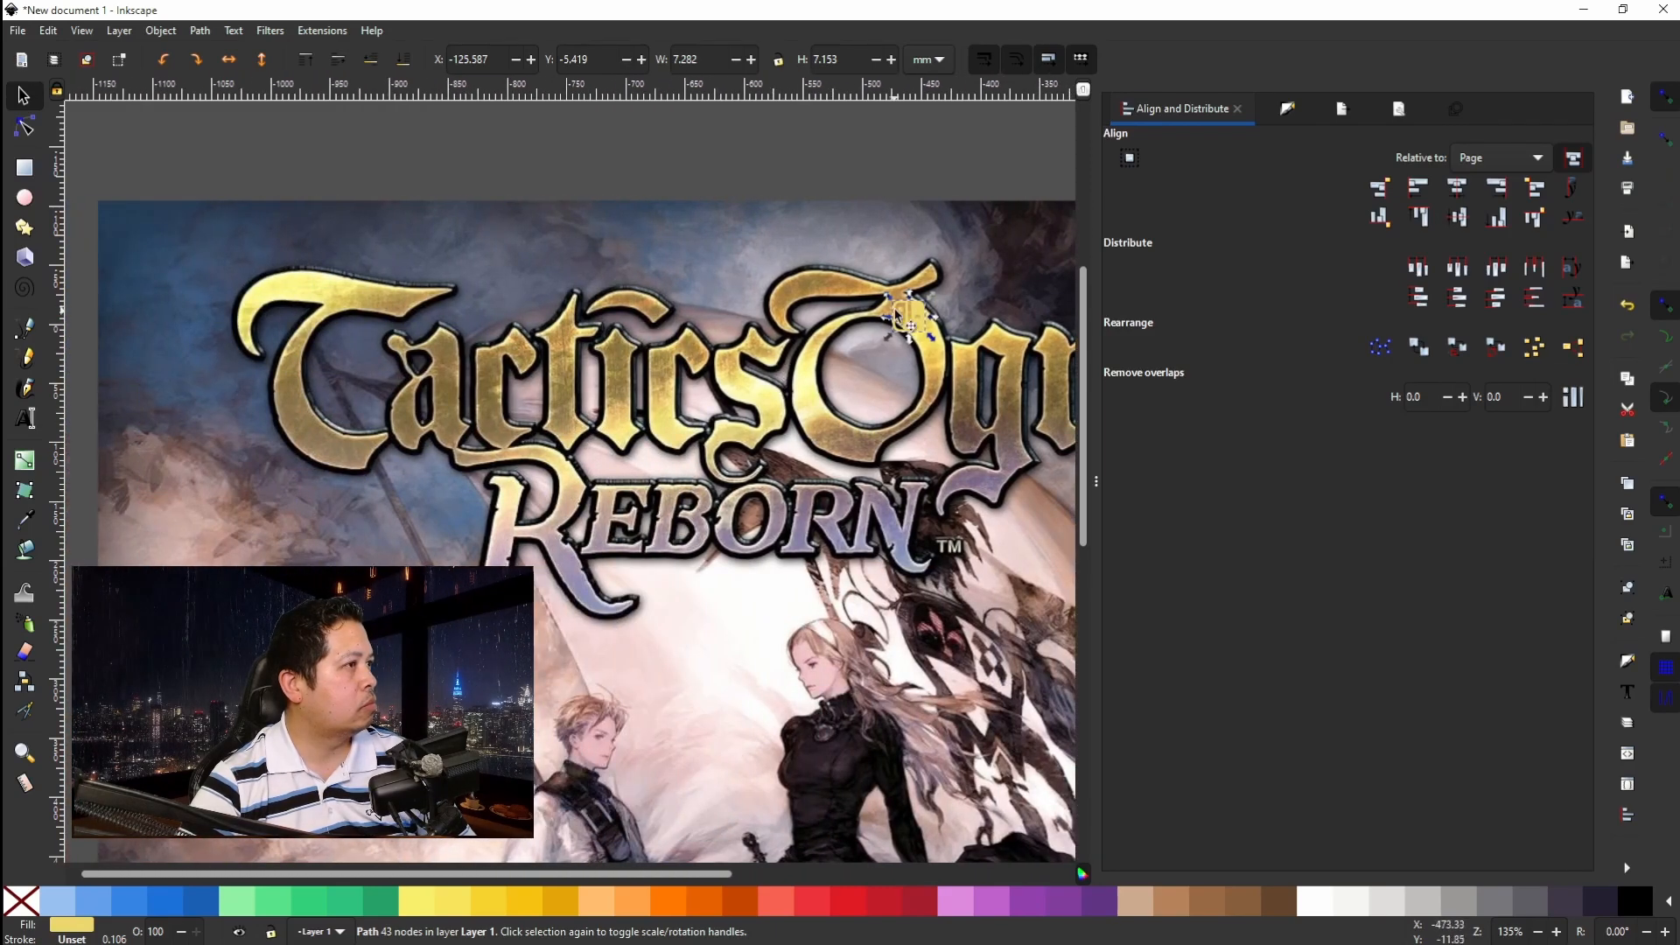
pyautogui.moveTo(908, 310); pyautogui.dragTo(814, 408)
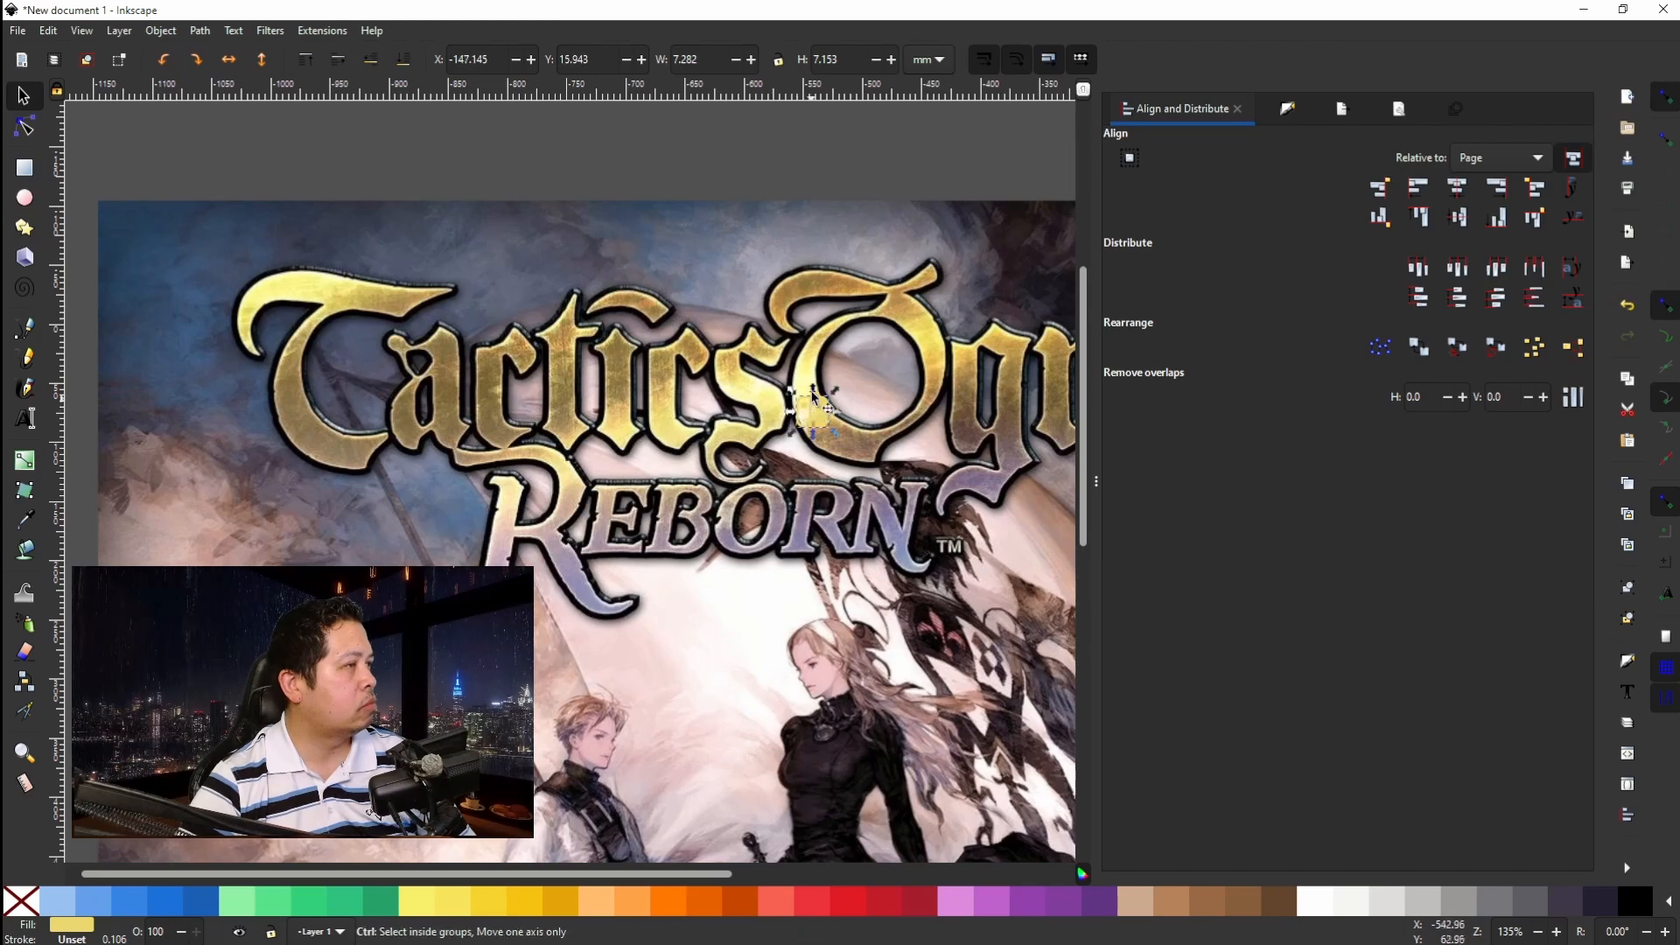
# Fill the Switch icon with black so it stands out against the gold lettering.
pyautogui.click(838, 272)
pyautogui.click(820, 413)
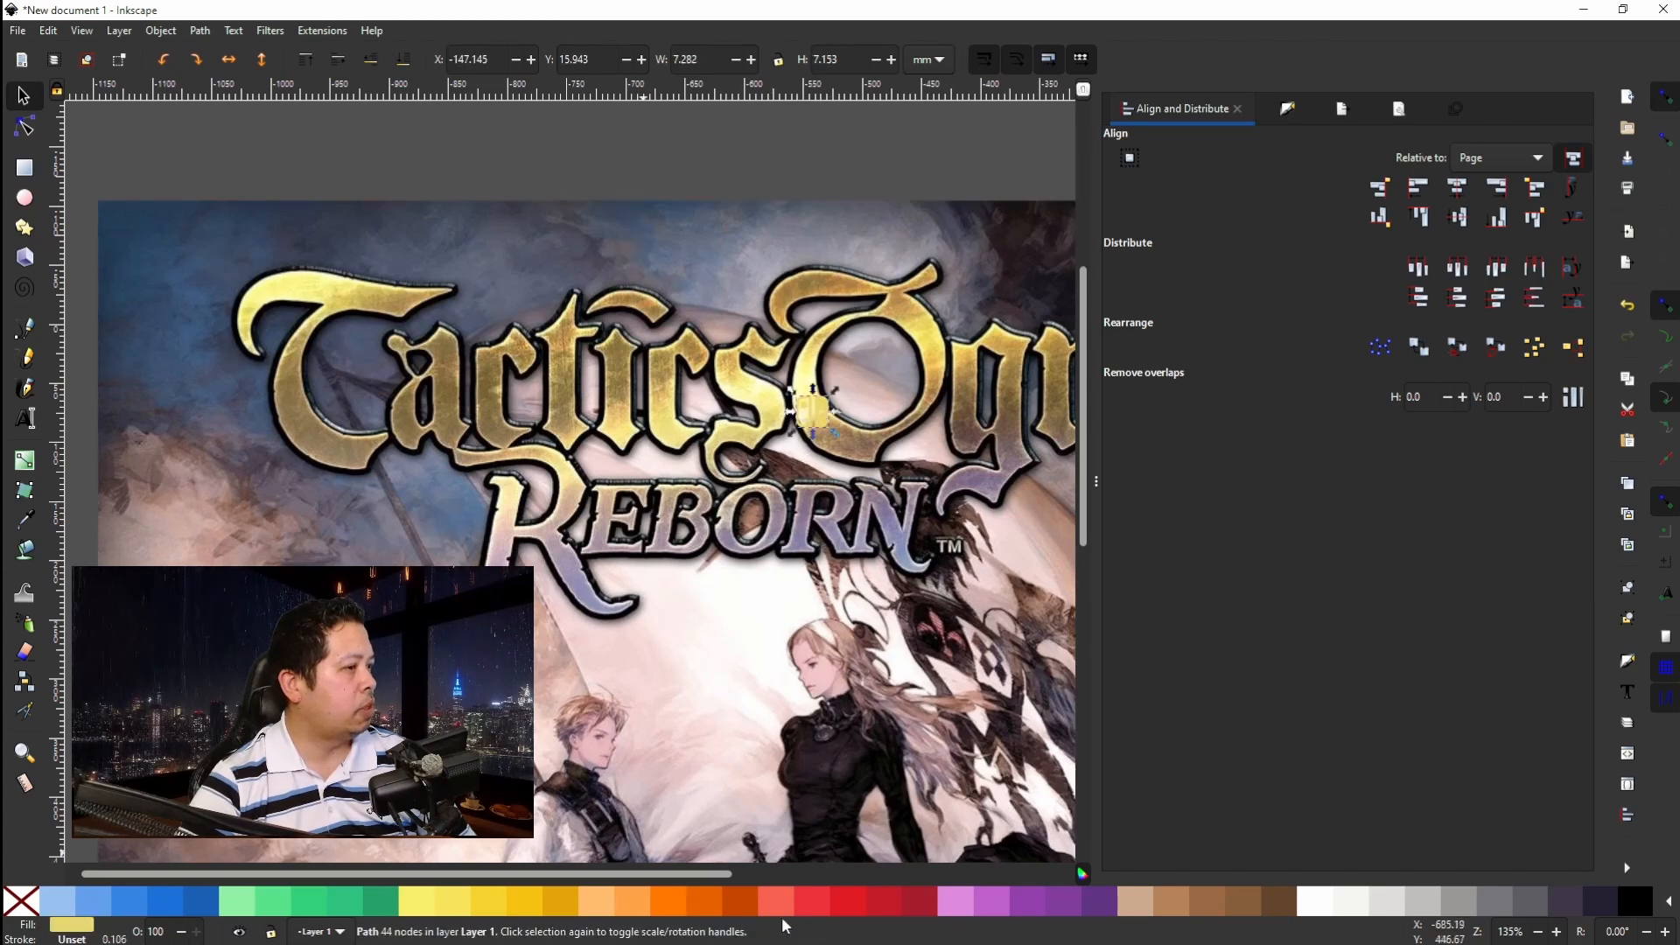
pyautogui.click(1639, 910)
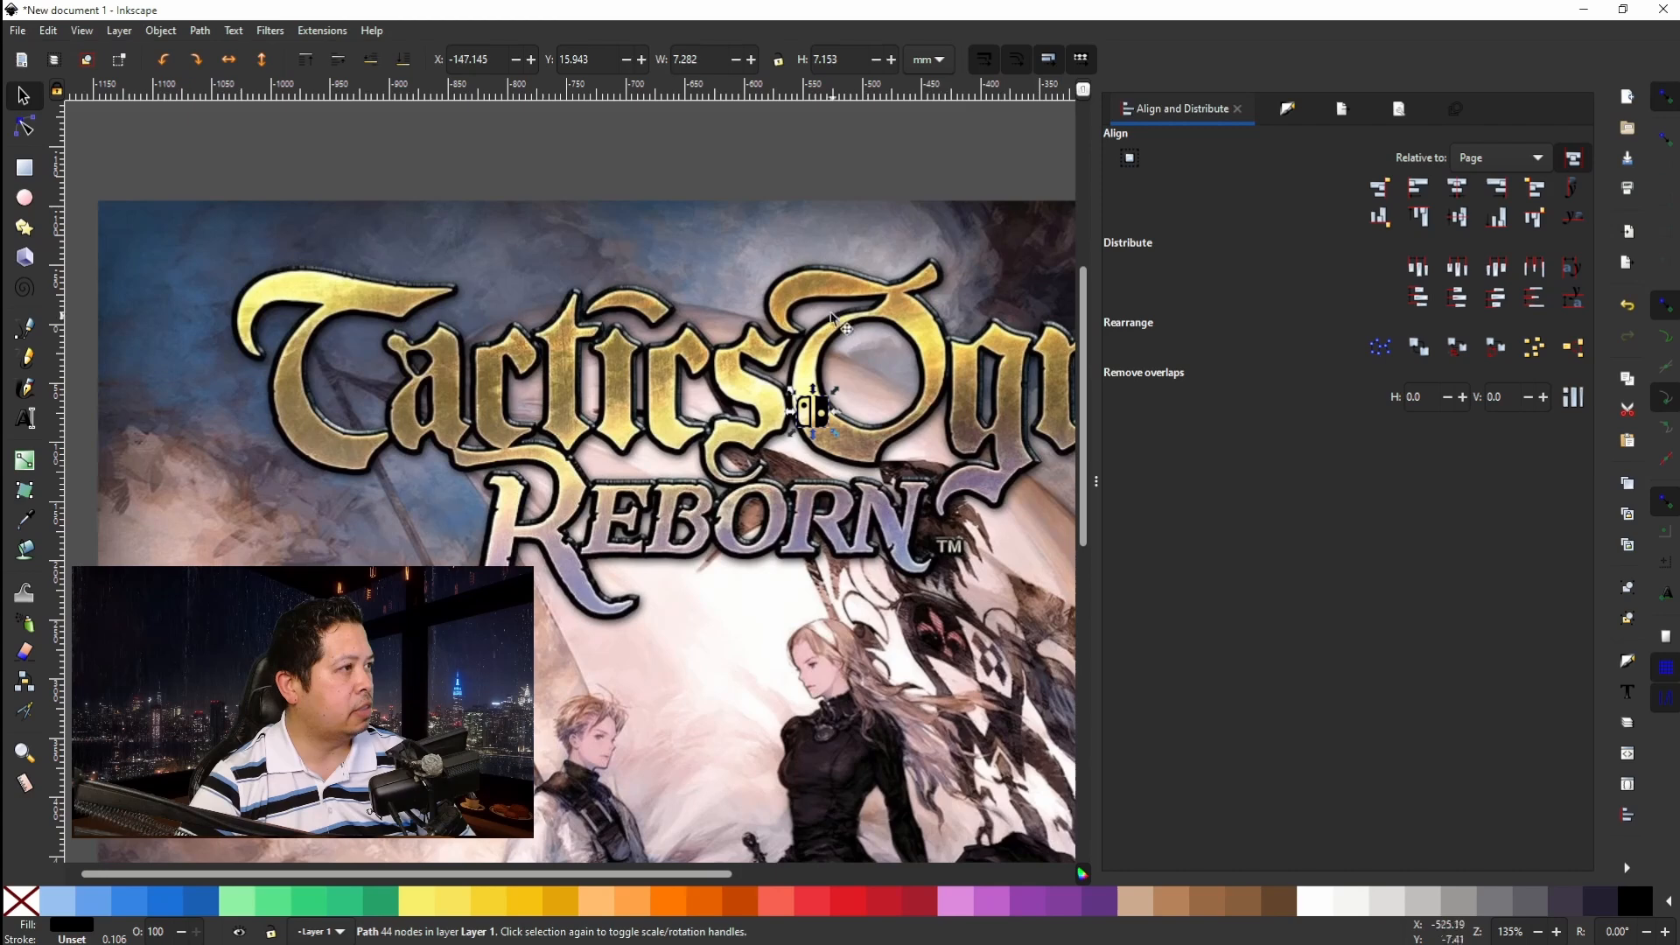
# Enlarge the imported artwork proportionally to about 344 mm square and reposition the black Switch icon over the gold O's lower-left stroke.
pyautogui.click(784, 210)
pyautogui.moveTo(711, 192); pyautogui.dragTo(781, 86)
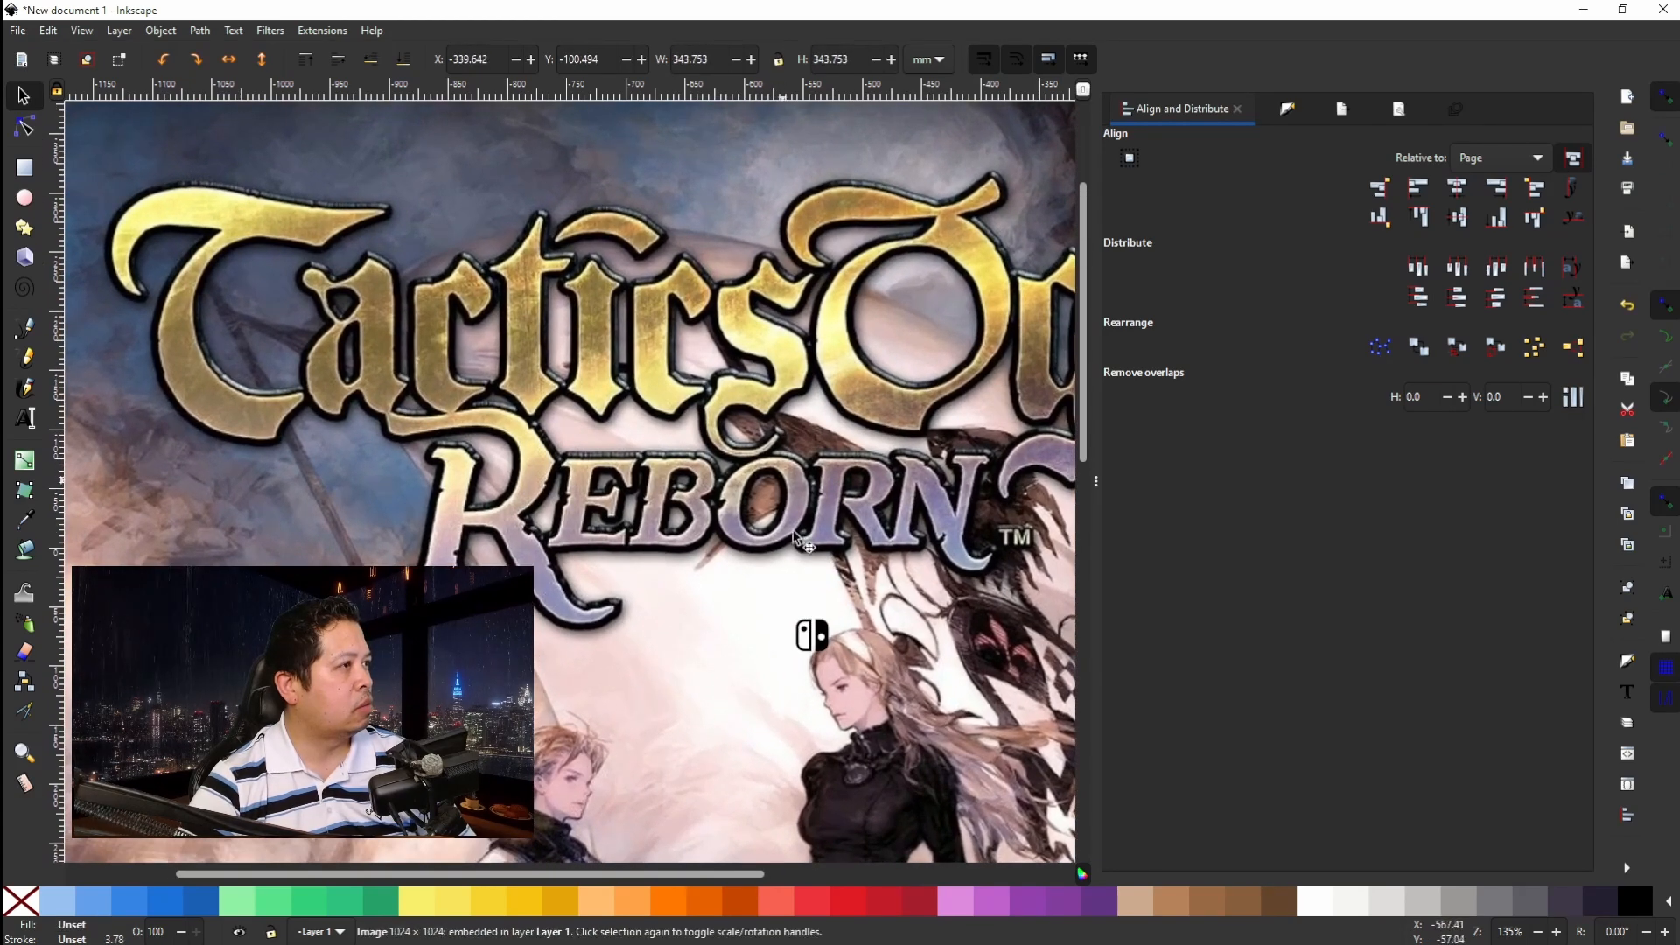
pyautogui.moveTo(816, 636); pyautogui.dragTo(847, 378)
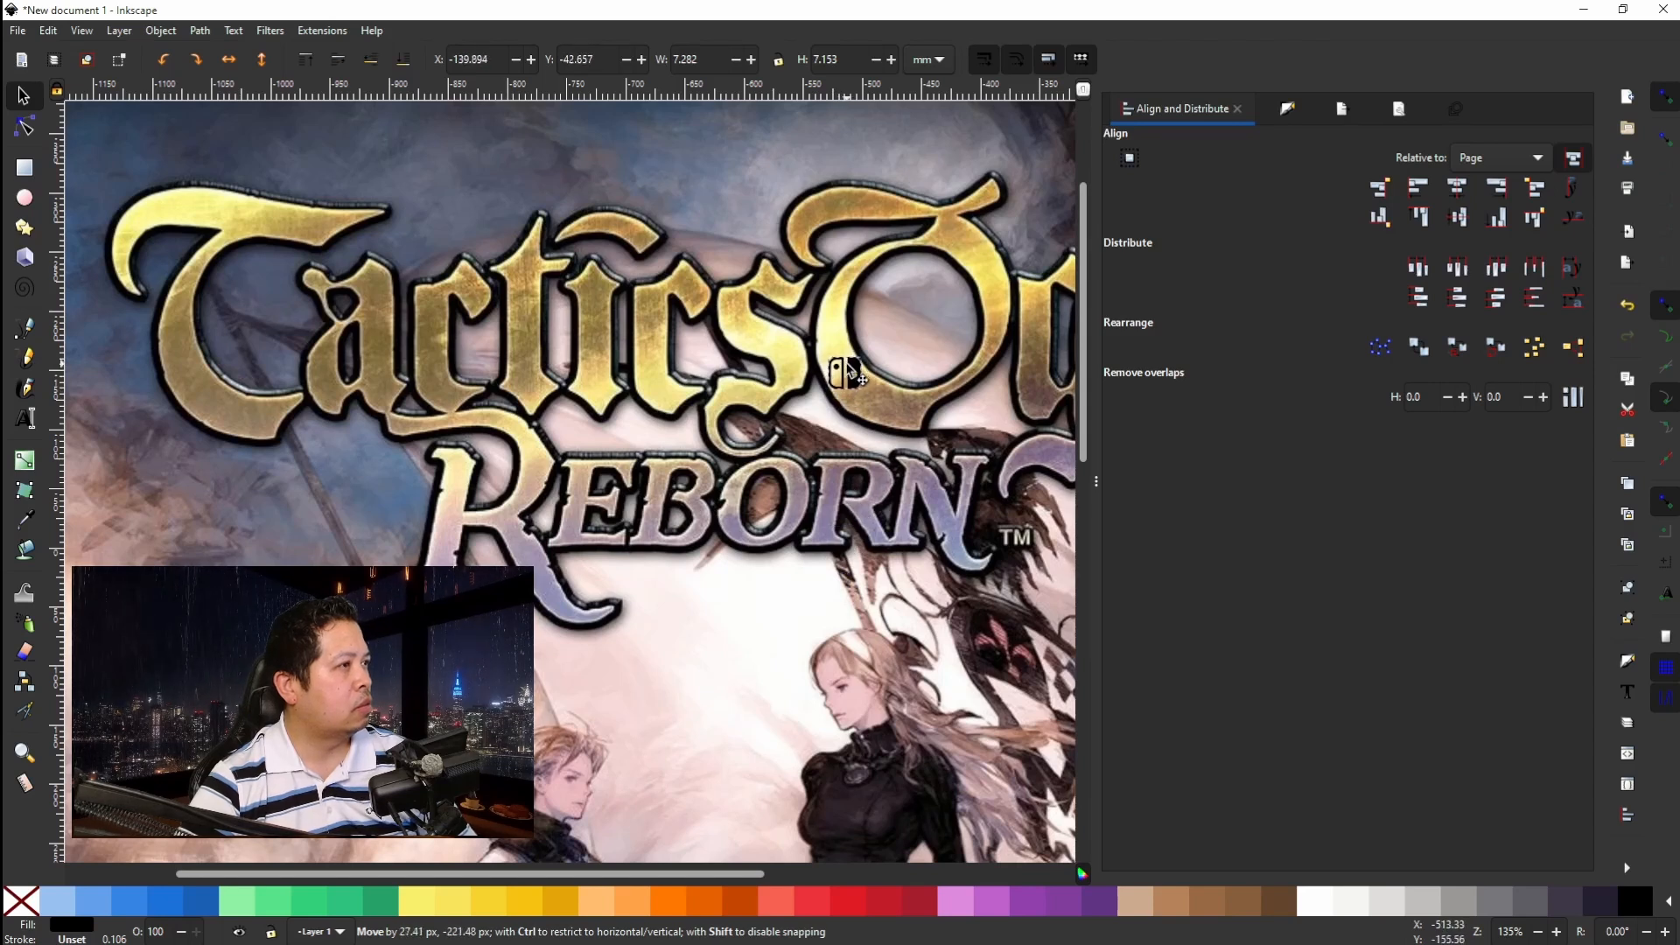
pyautogui.moveTo(849, 375); pyautogui.dragTo(849, 372)
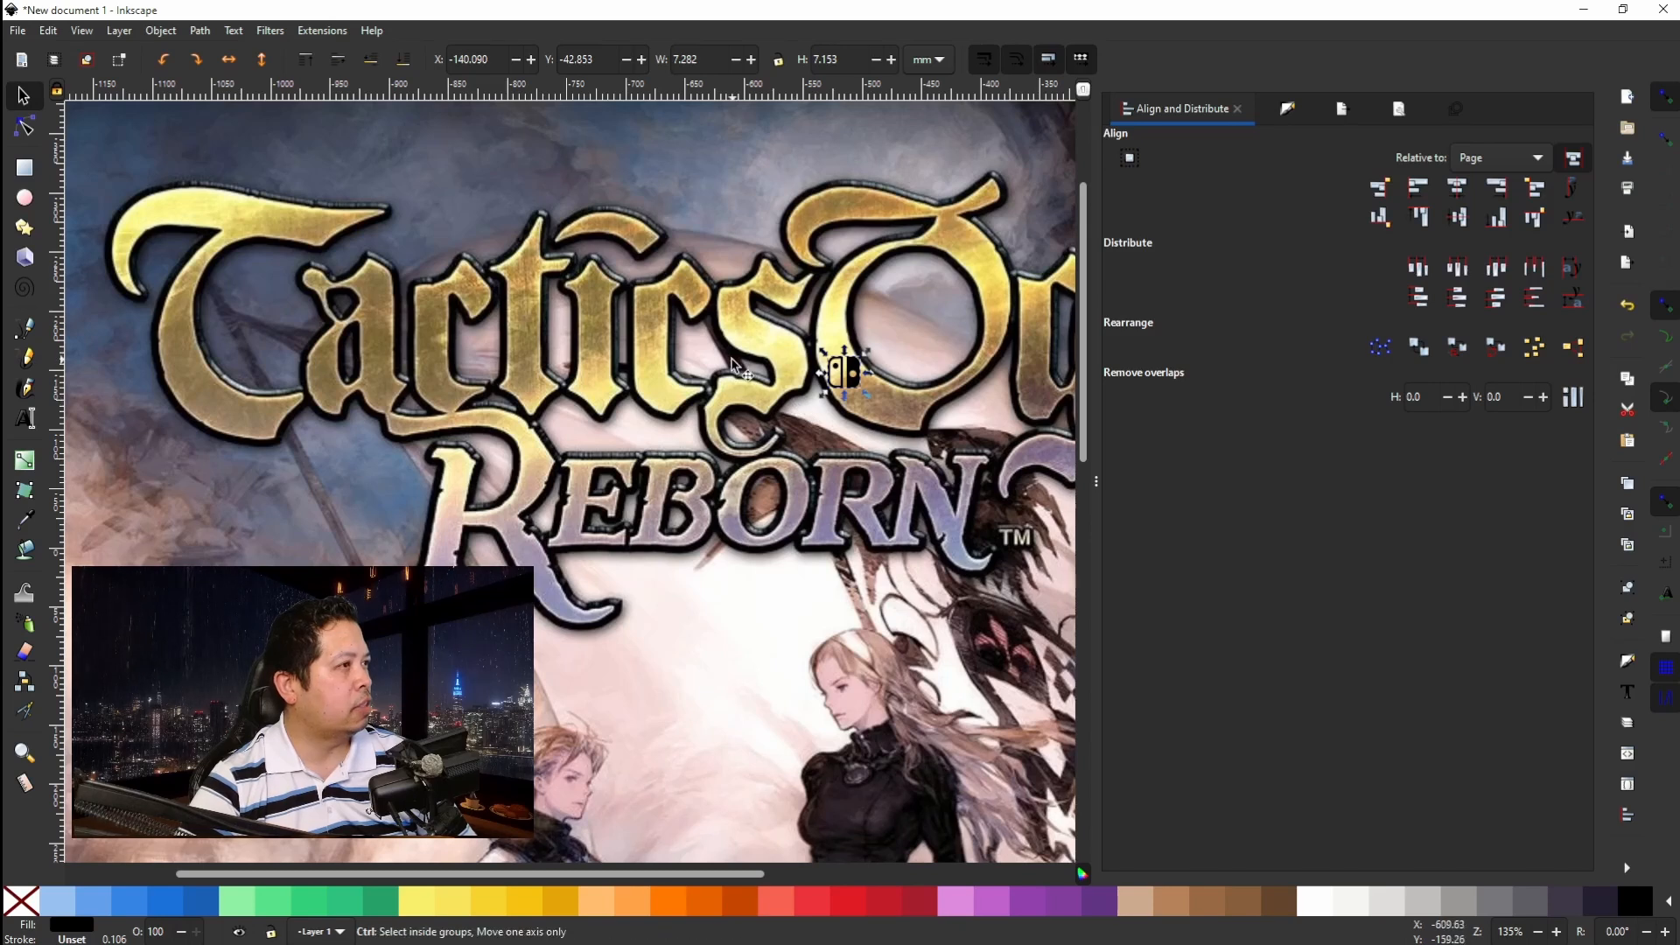
# Clip the imported artwork to the Switch icon's shape by selecting both objects and applying Clip Set.
pyautogui.click(725, 313)
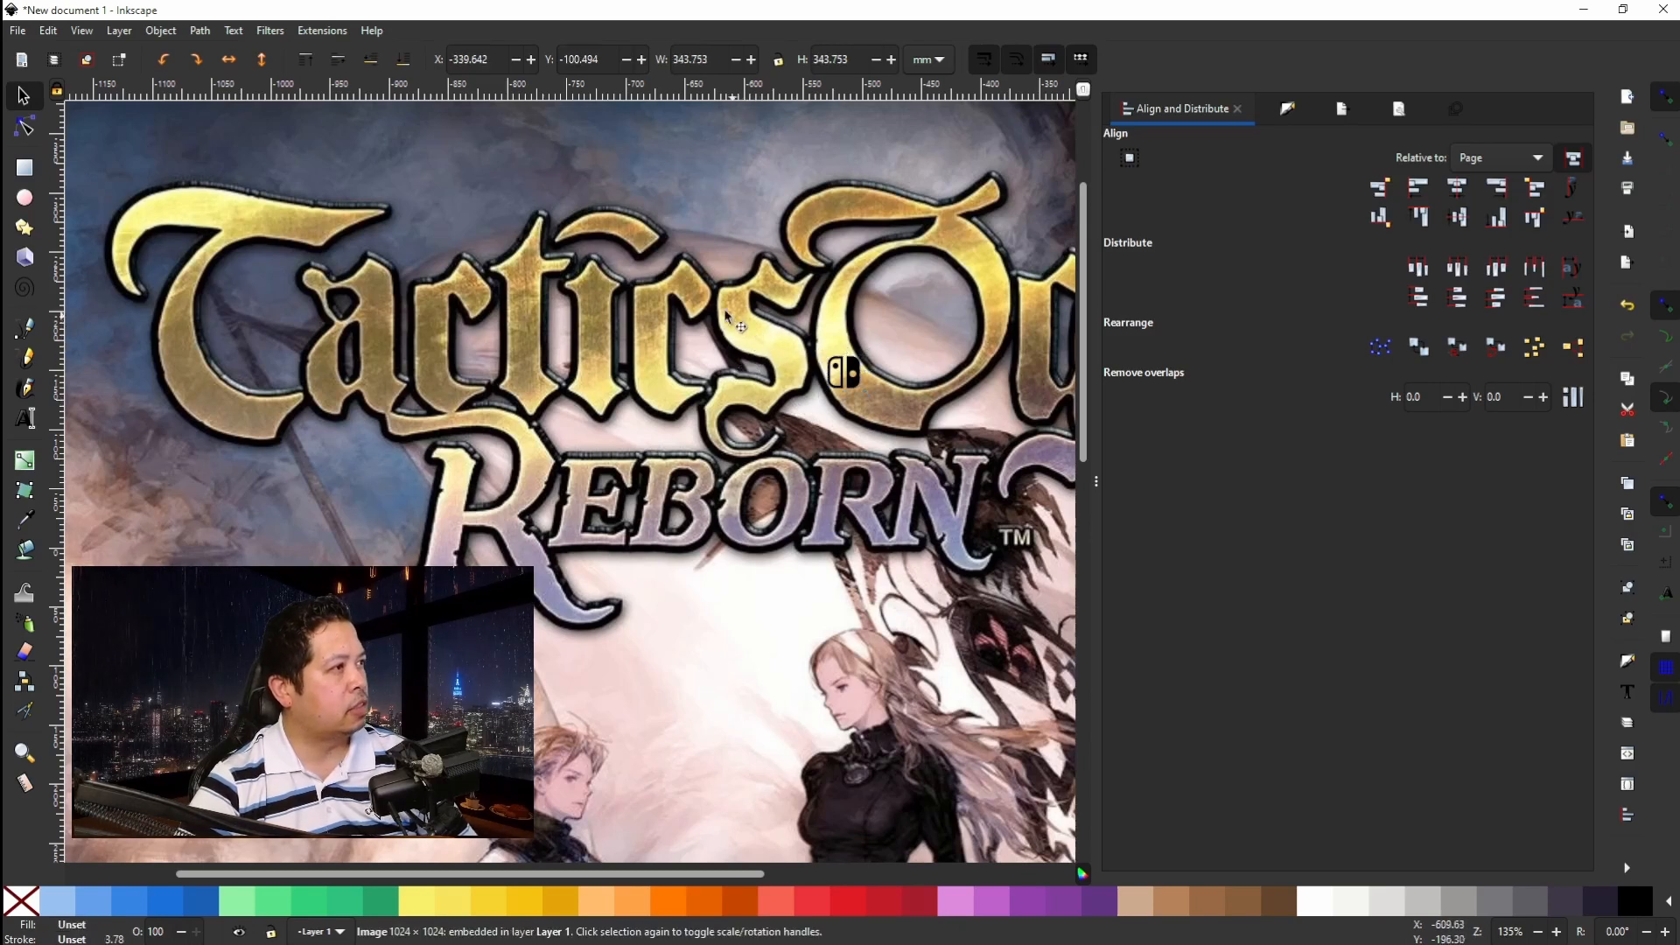
pyautogui.keyDown('shift'); pyautogui.click(662, 318); pyautogui.keyUp('shift')
pyautogui.click(851, 367)
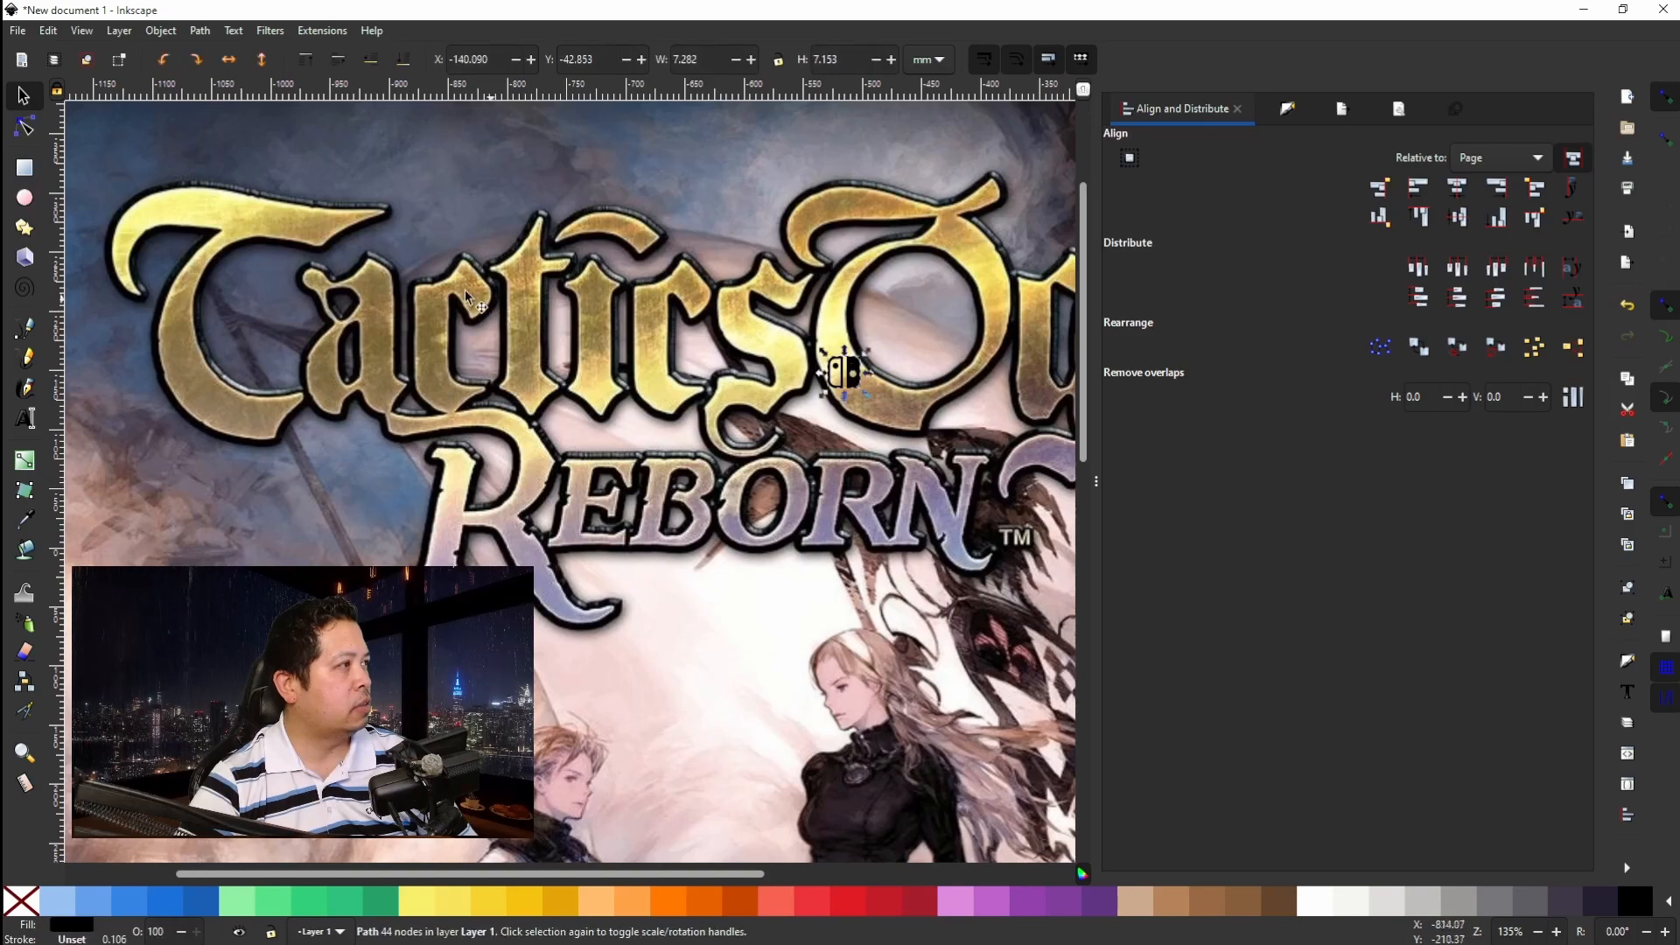
pyautogui.scroll(-3, 478, 291)
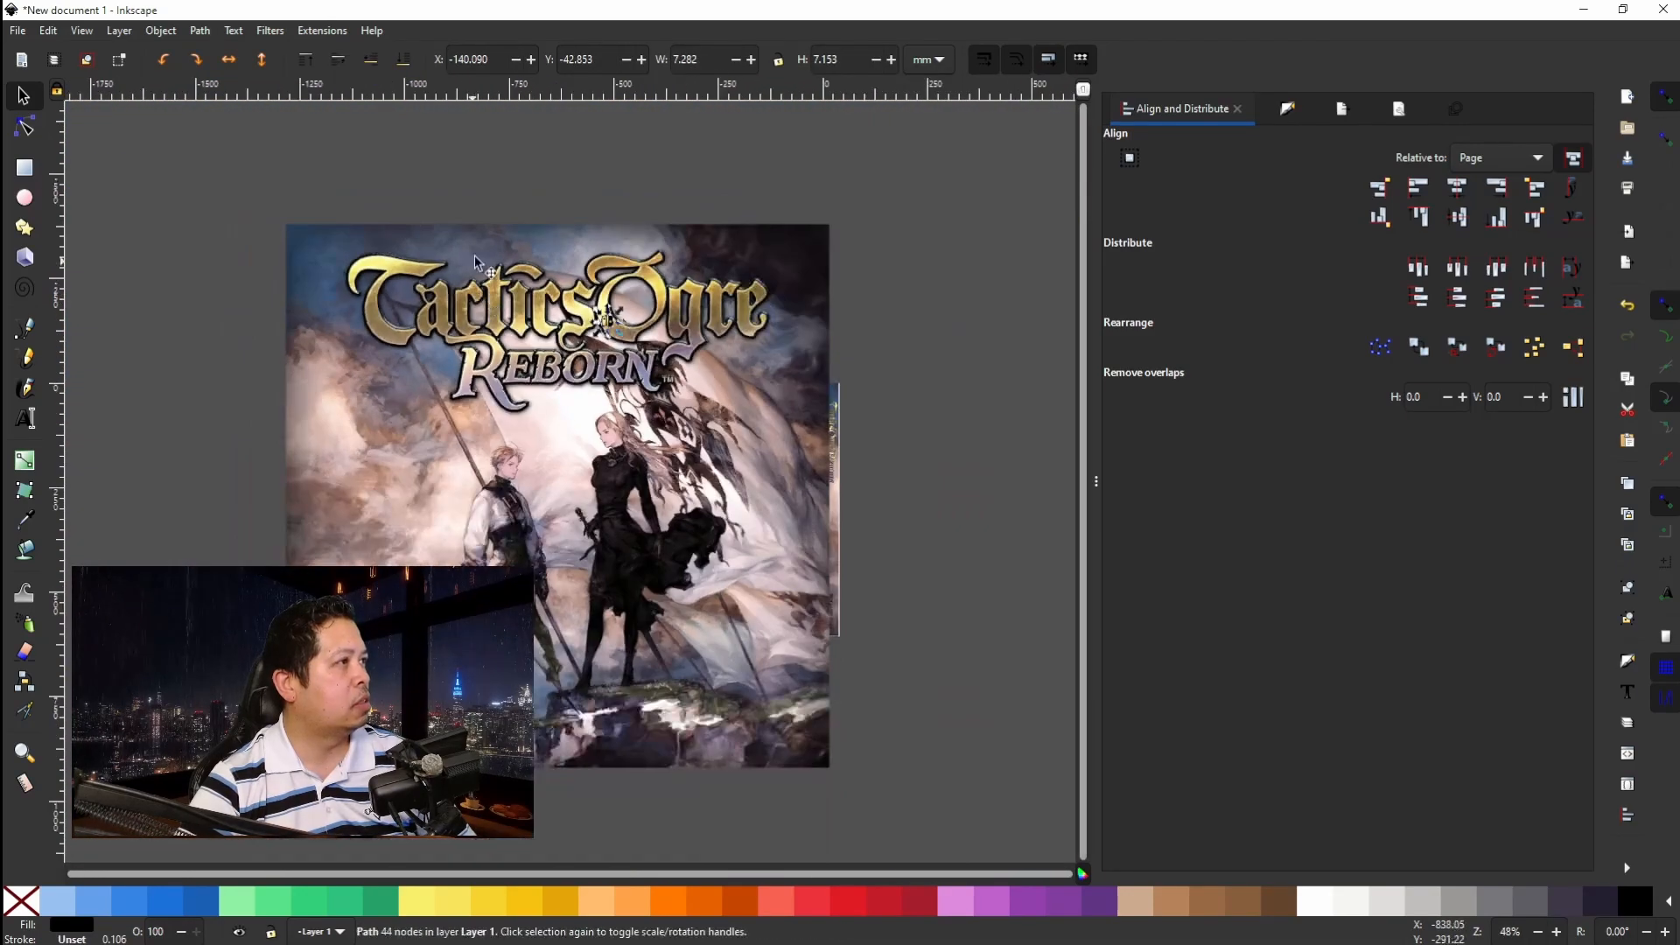
pyautogui.keyDown('shift'); pyautogui.click(502, 244); pyautogui.keyUp('shift')
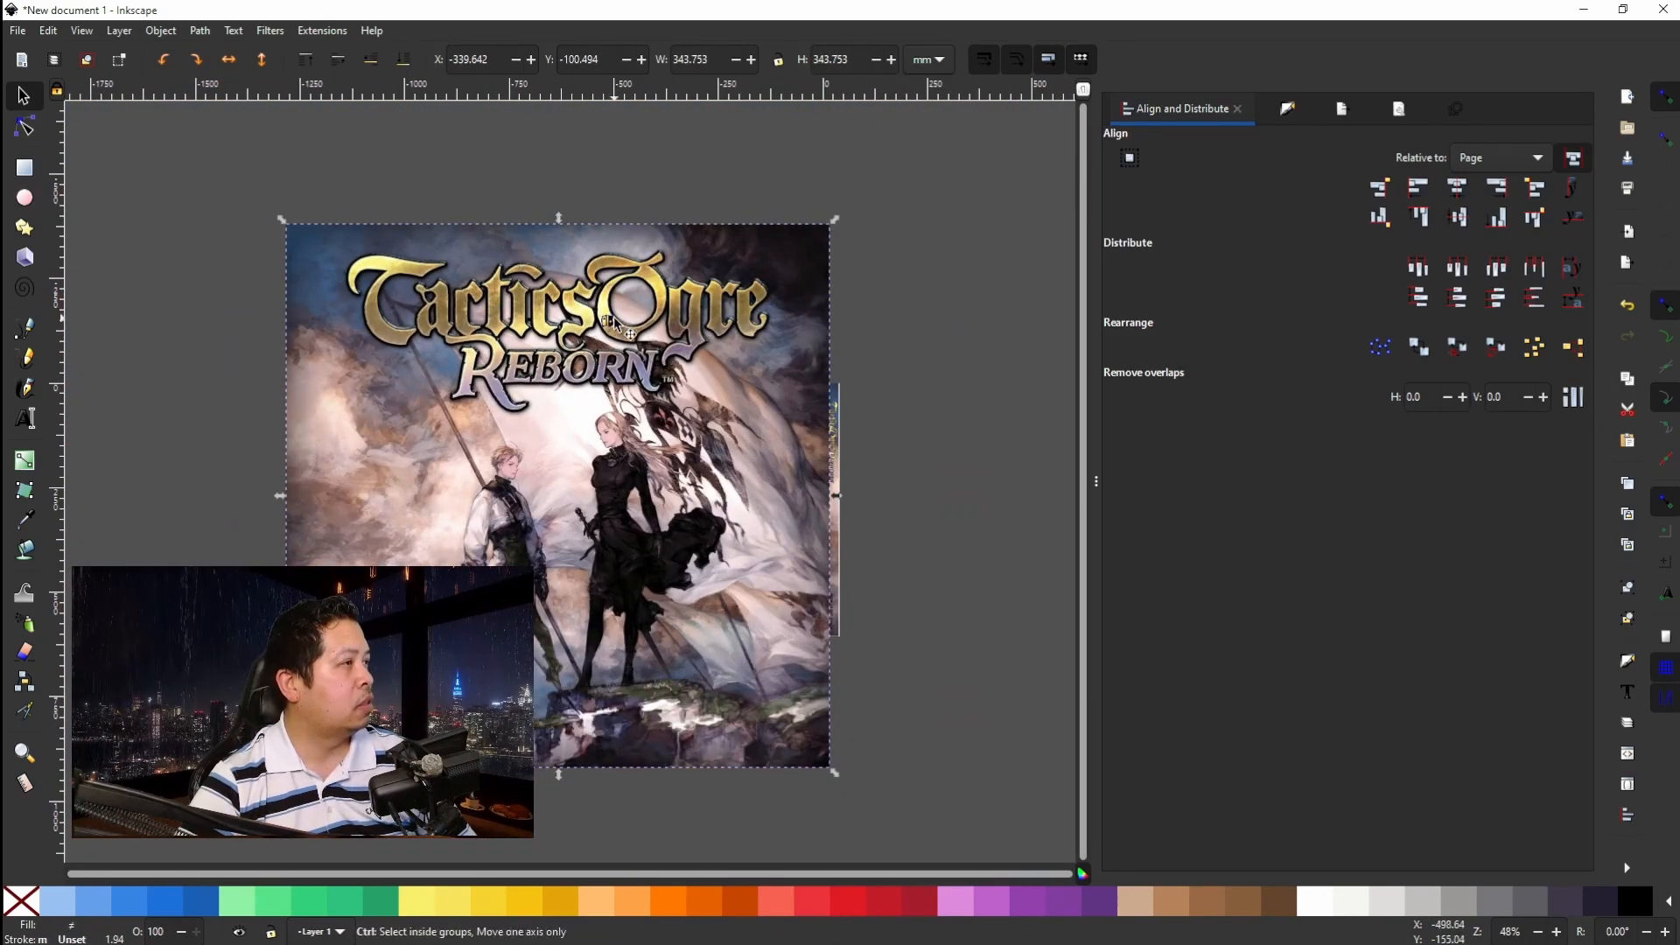
pyautogui.scroll(2, 610, 319)
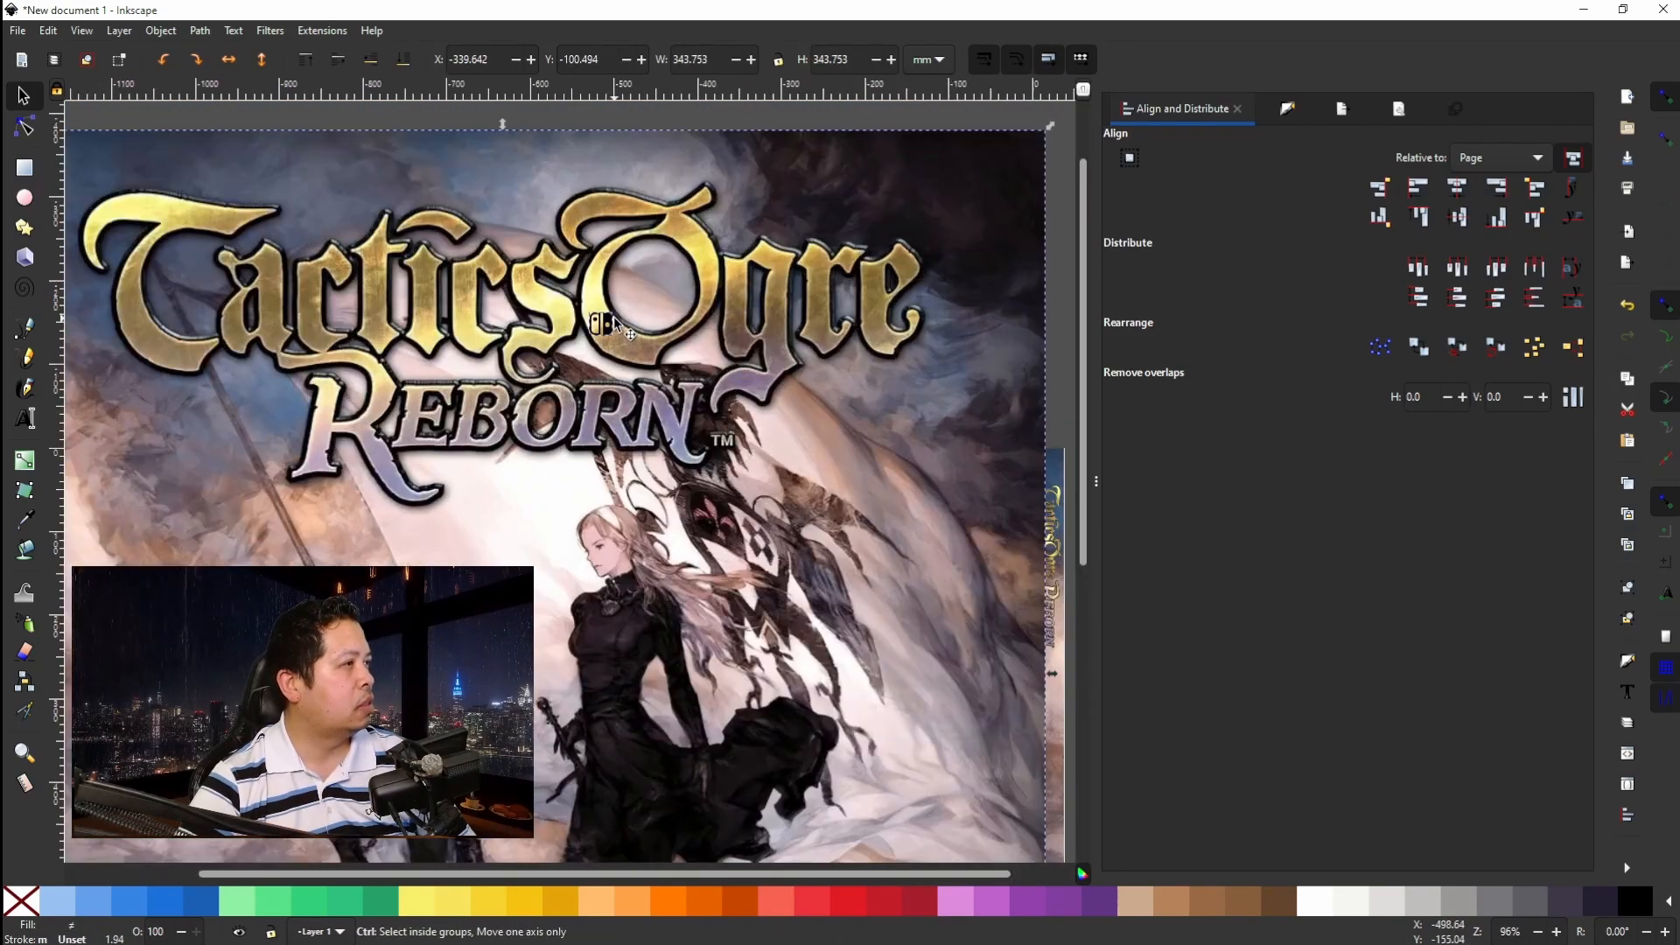
pyautogui.click(198, 33)
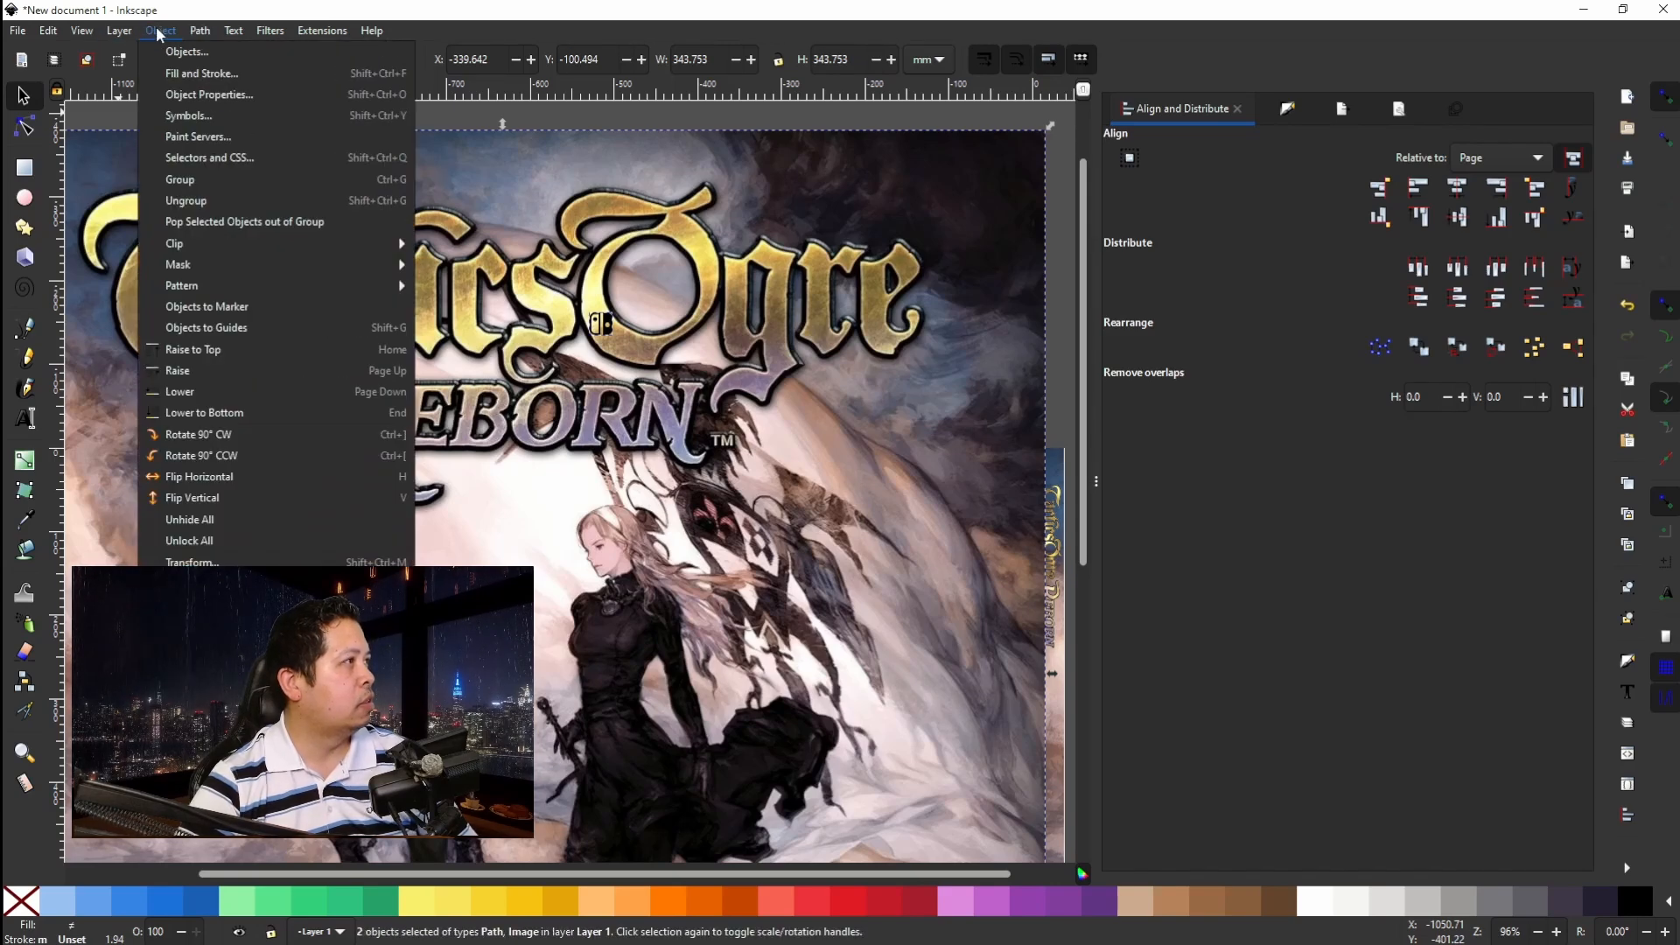
pyautogui.moveTo(192, 243)
pyautogui.click(438, 245)
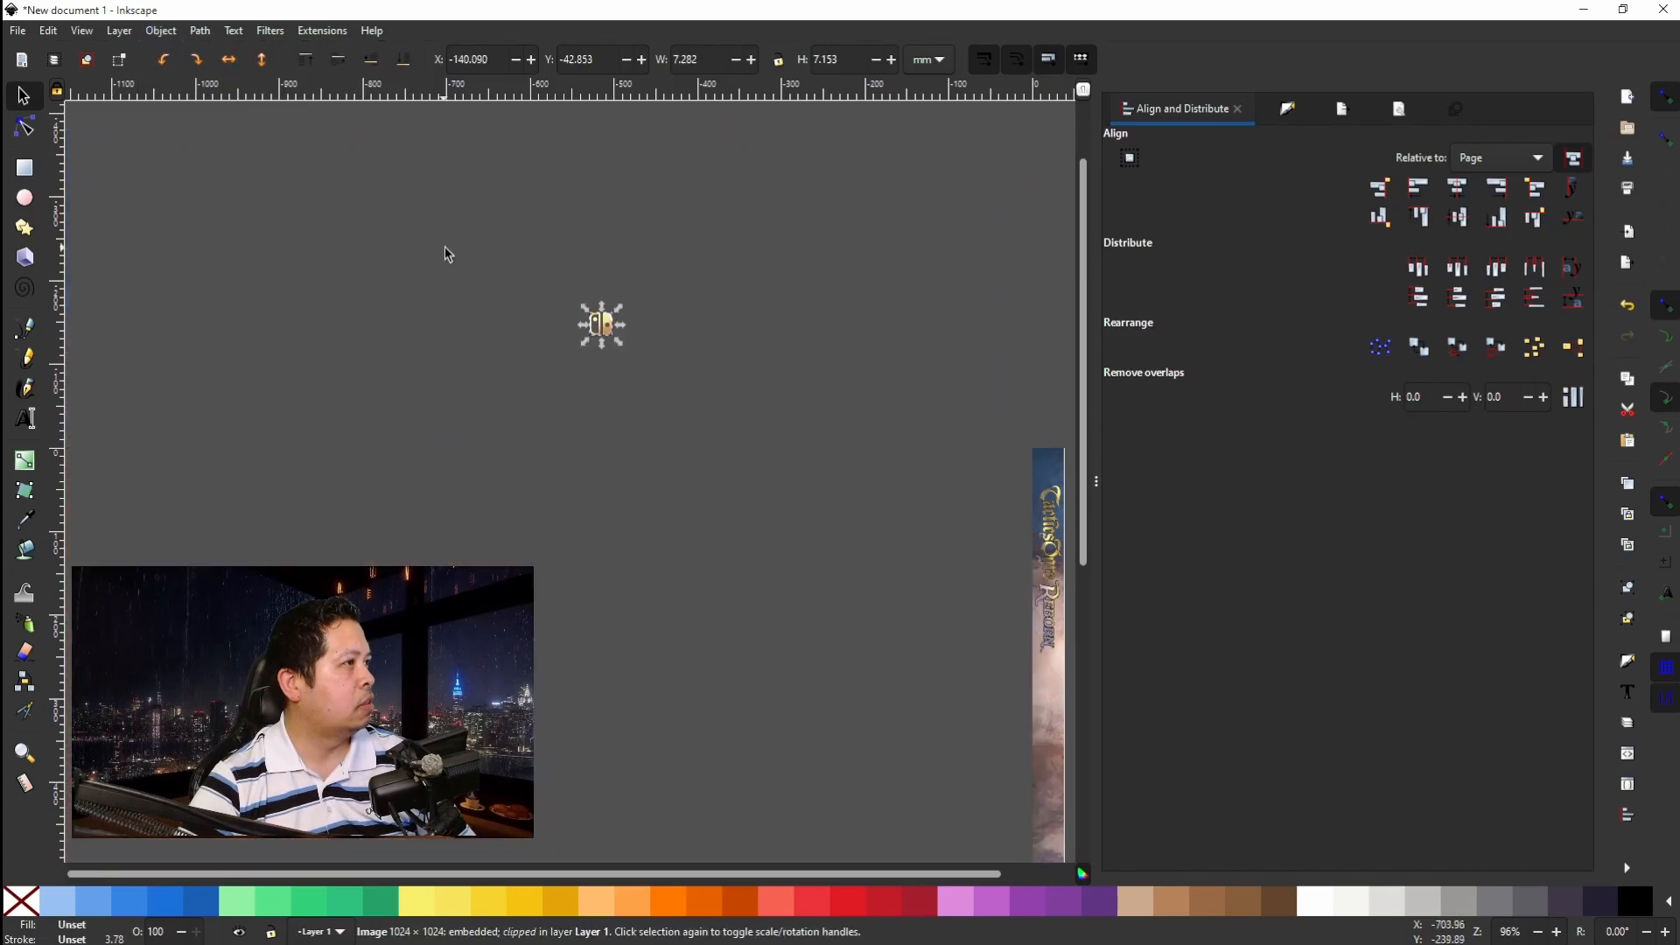
# Move the gold-textured Switch icon onto the blue top end of the spine, above the title logo and about 2 mm below the top edge.
pyautogui.scroll(6, 574, 363)
pyautogui.scroll(3, 757, 247)
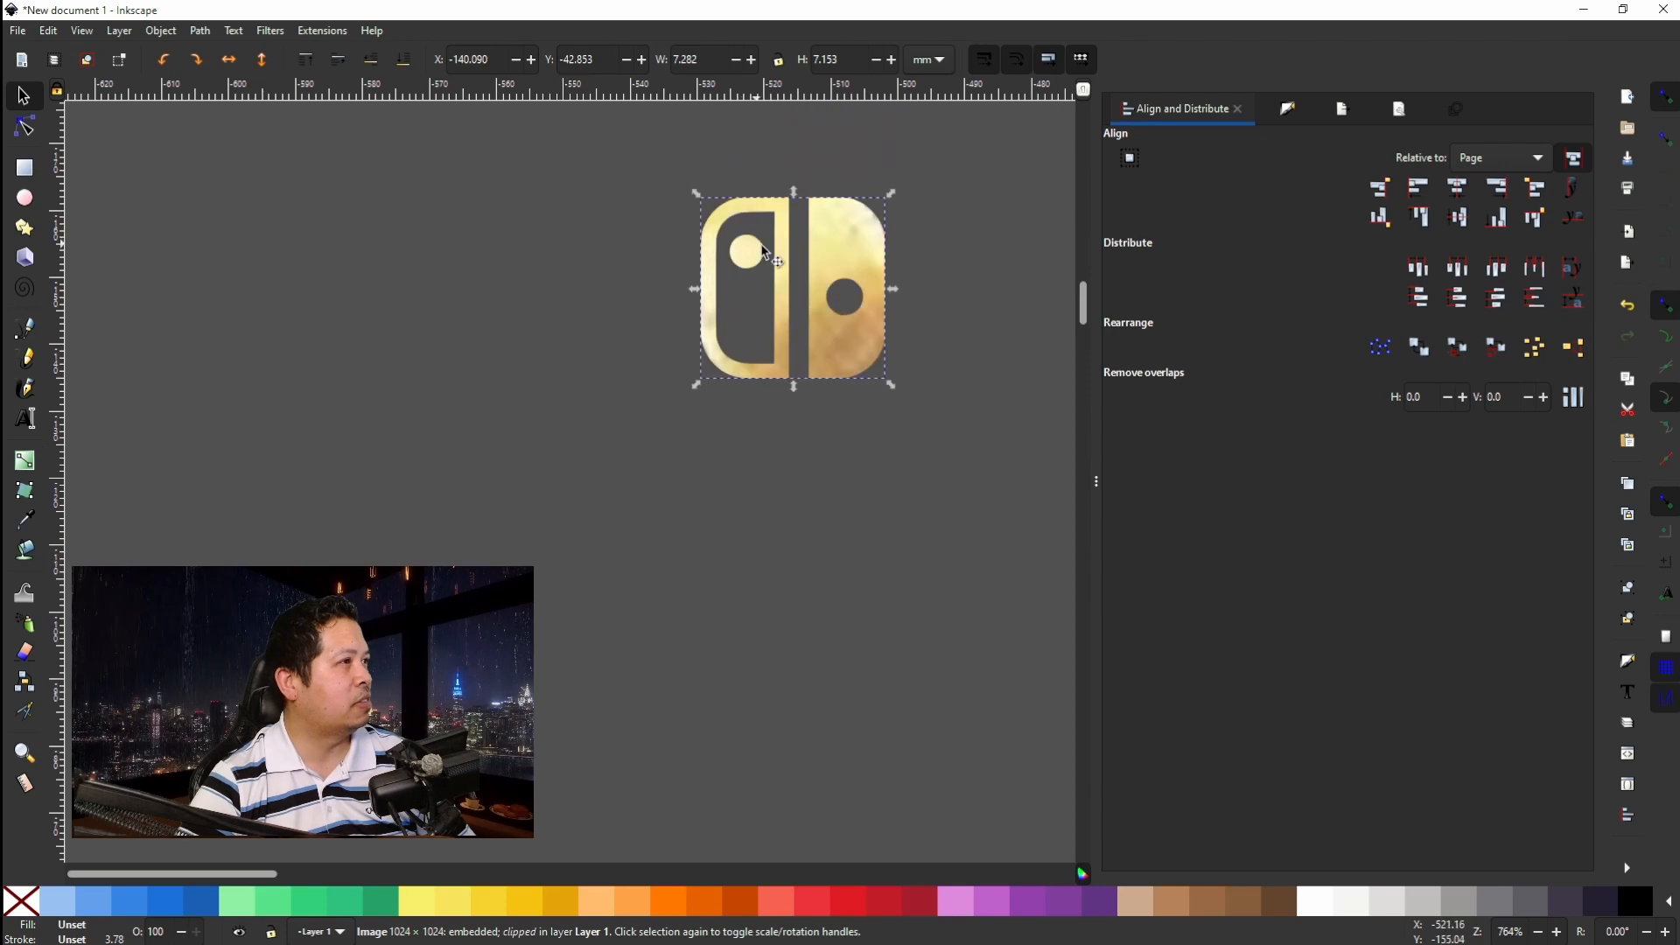
pyautogui.scroll(-4, 837, 254)
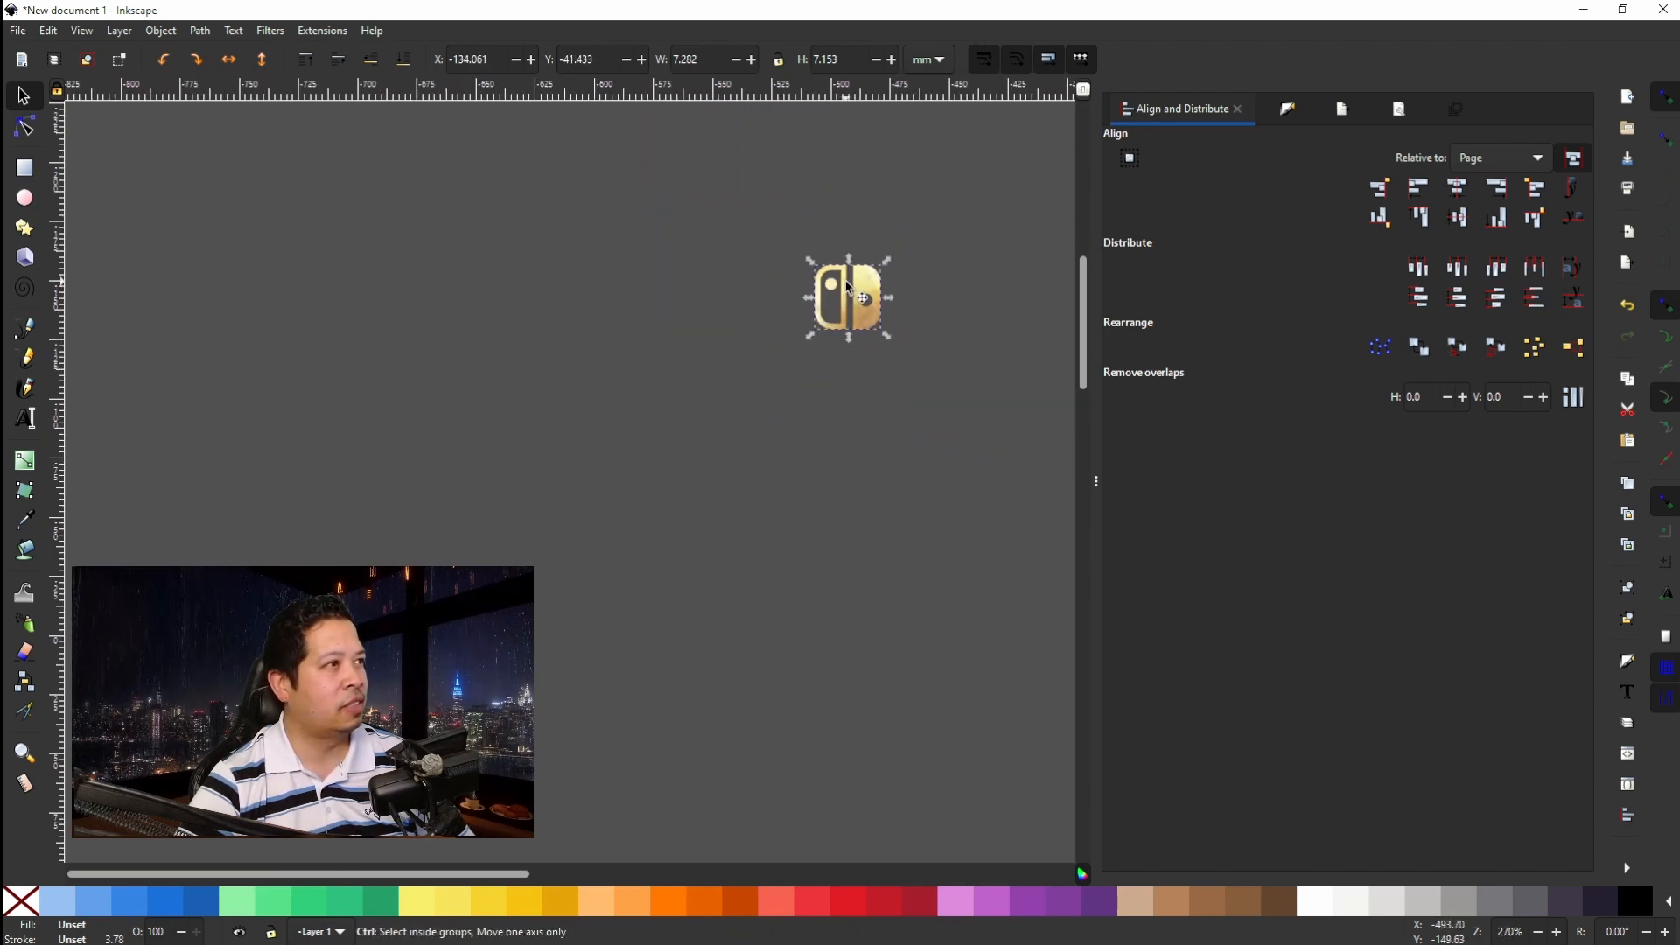
pyautogui.hscroll(5, 833, 286)
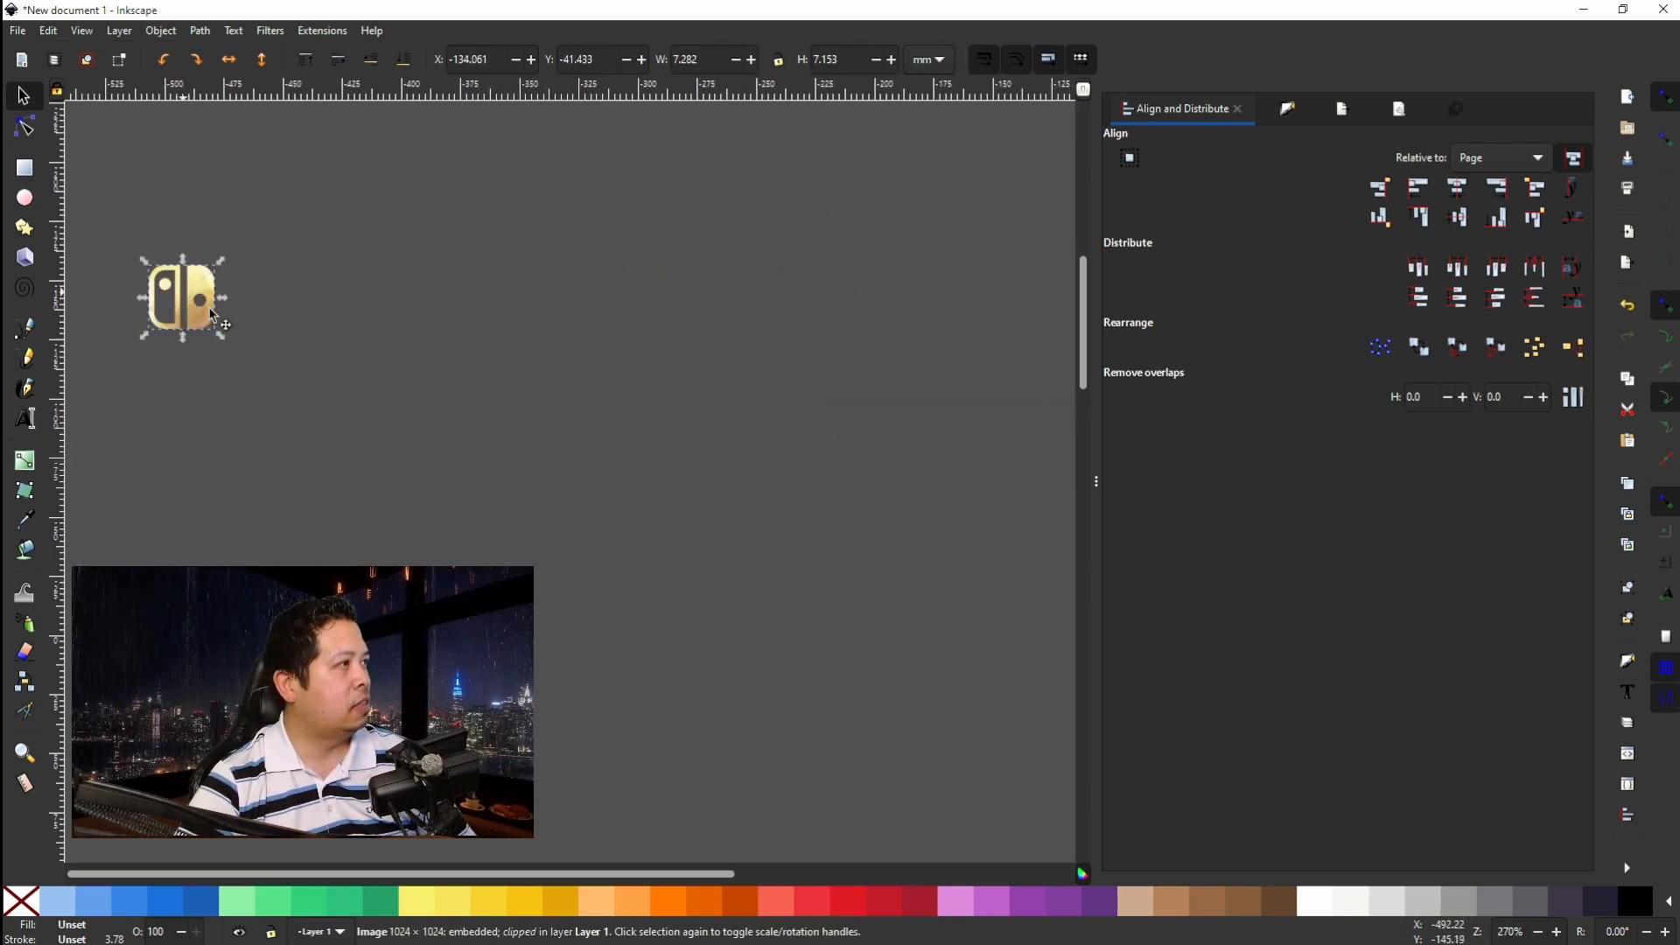
pyautogui.moveTo(208, 307); pyautogui.dragTo(807, 531)
pyautogui.scroll(1, 791, 499)
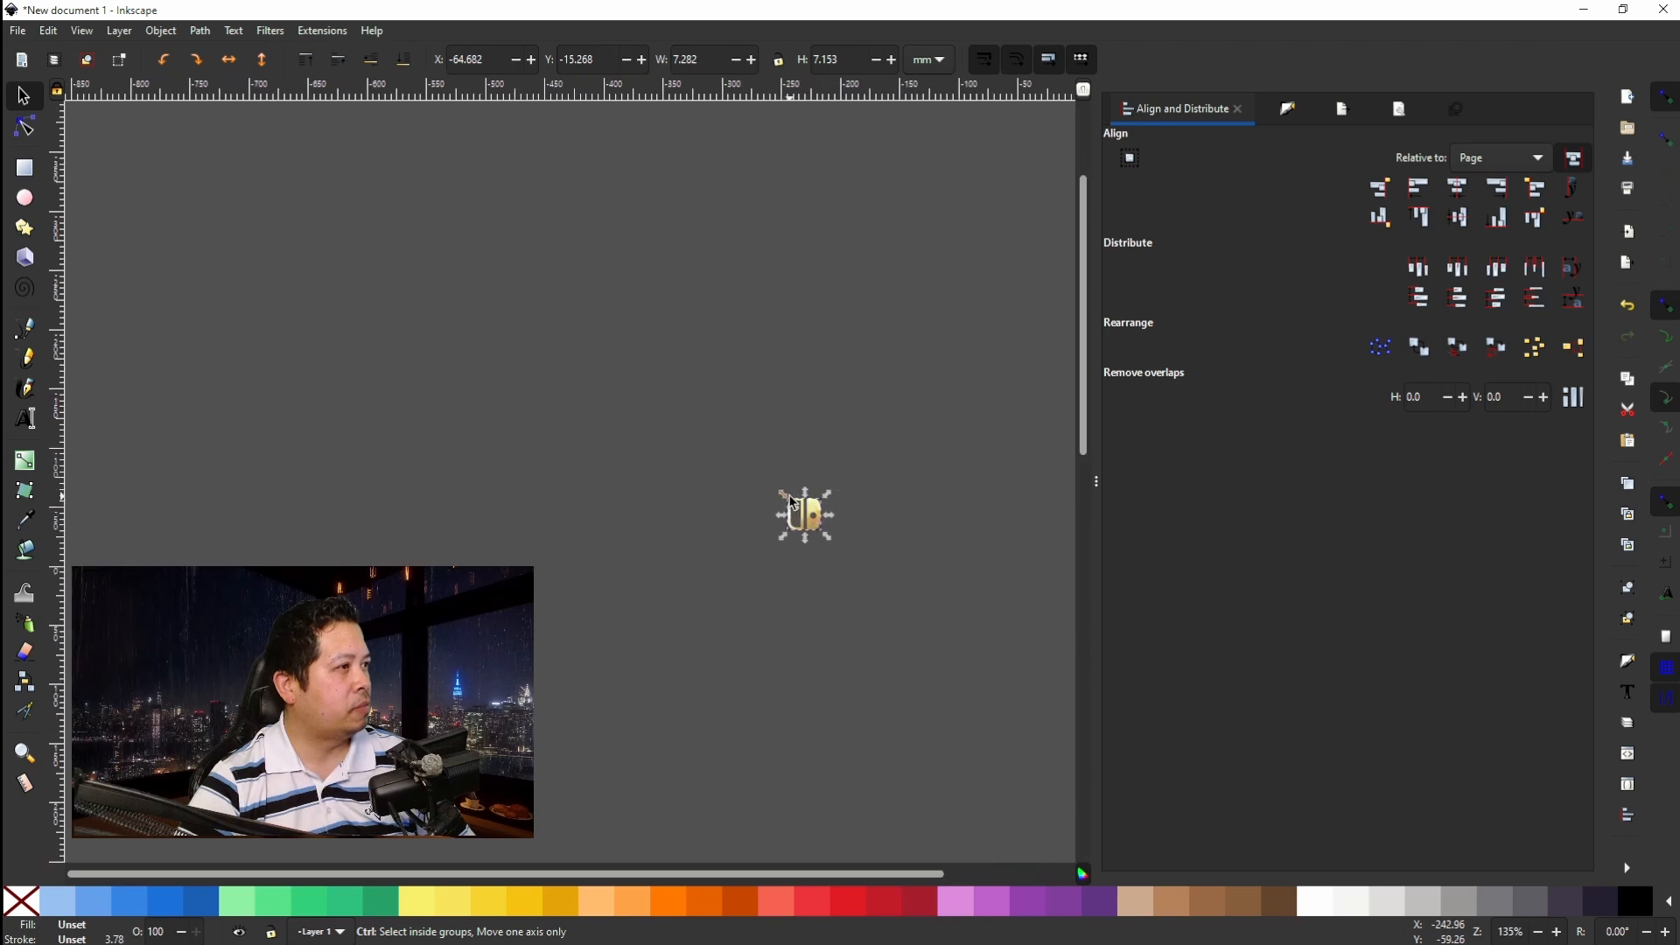
pyautogui.moveTo(874, 534); pyautogui.dragTo(1081, 590)
pyautogui.hscroll(6, 967, 551)
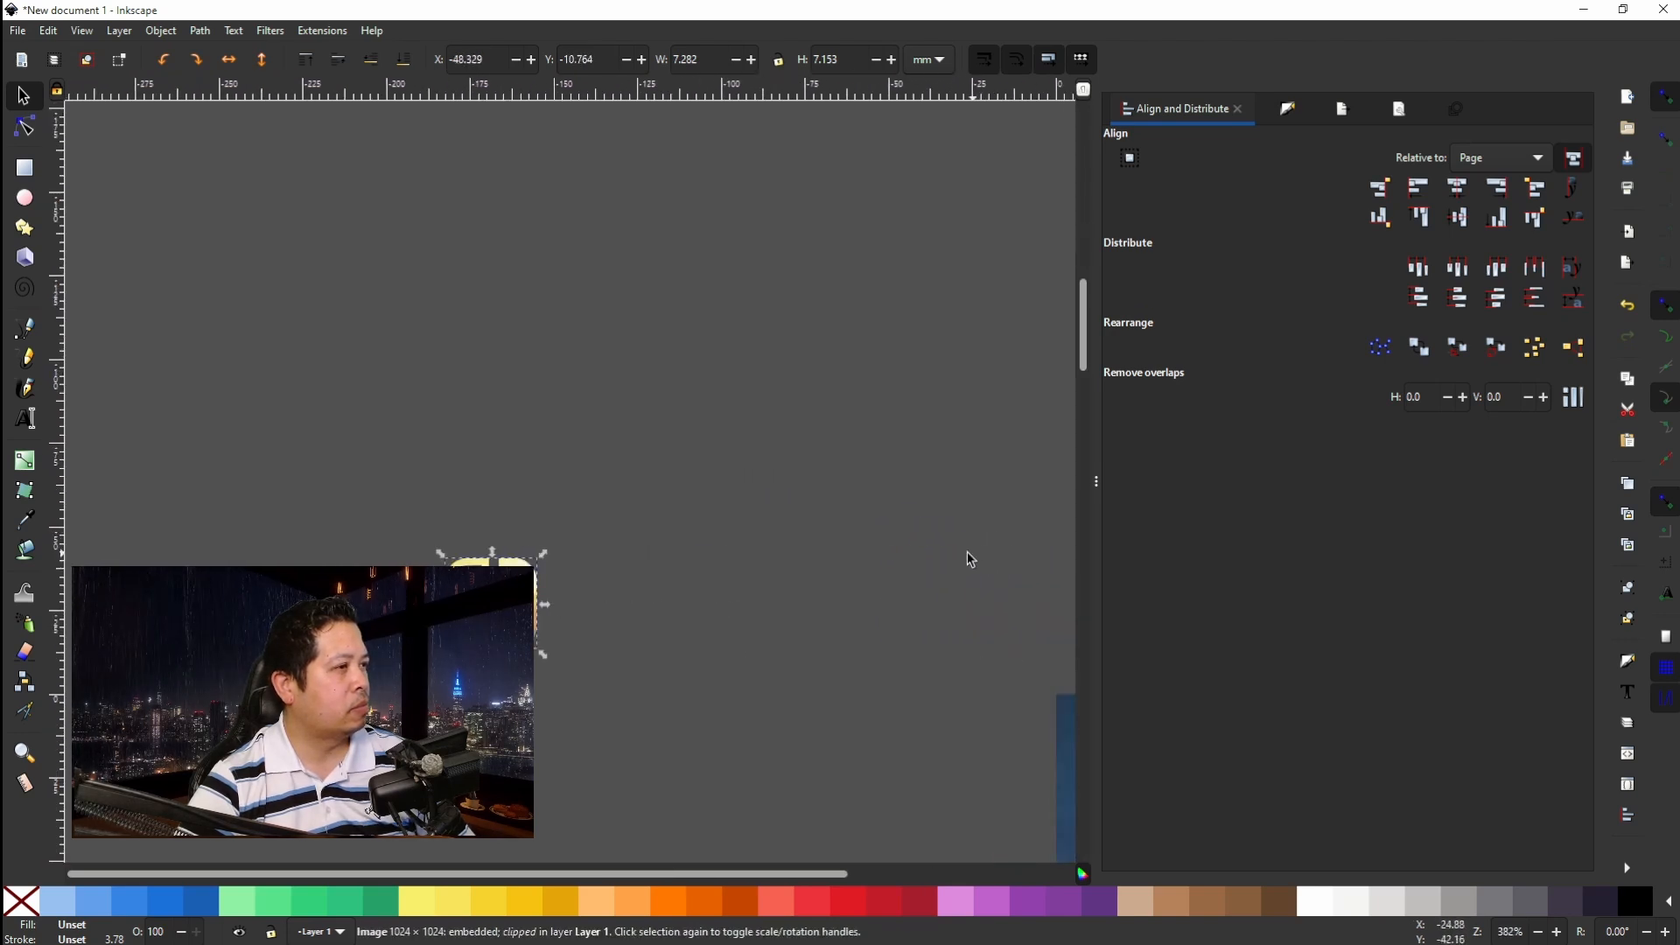
pyautogui.hscroll(5, 630, 582)
pyautogui.moveTo(188, 581); pyautogui.dragTo(799, 740)
pyautogui.scroll(-3, 799, 742)
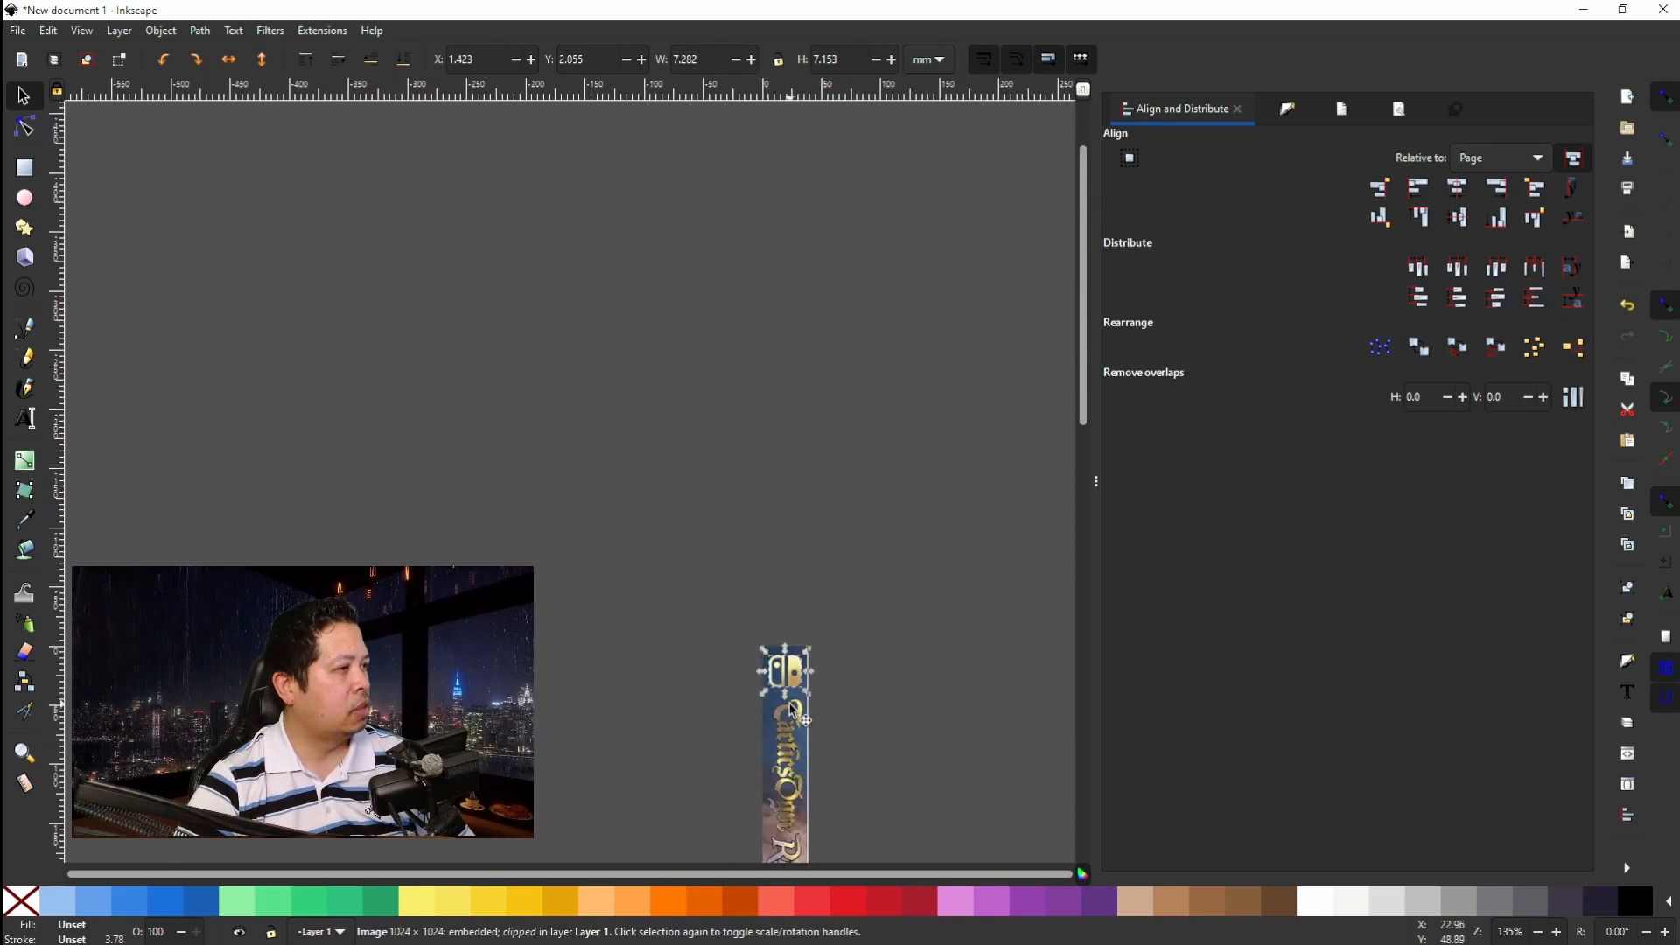
# Centre the gold Switch icon across the spine's width relative to the page.
pyautogui.scroll(-3, 795, 665)
pyautogui.scroll(-3, 837, 503)
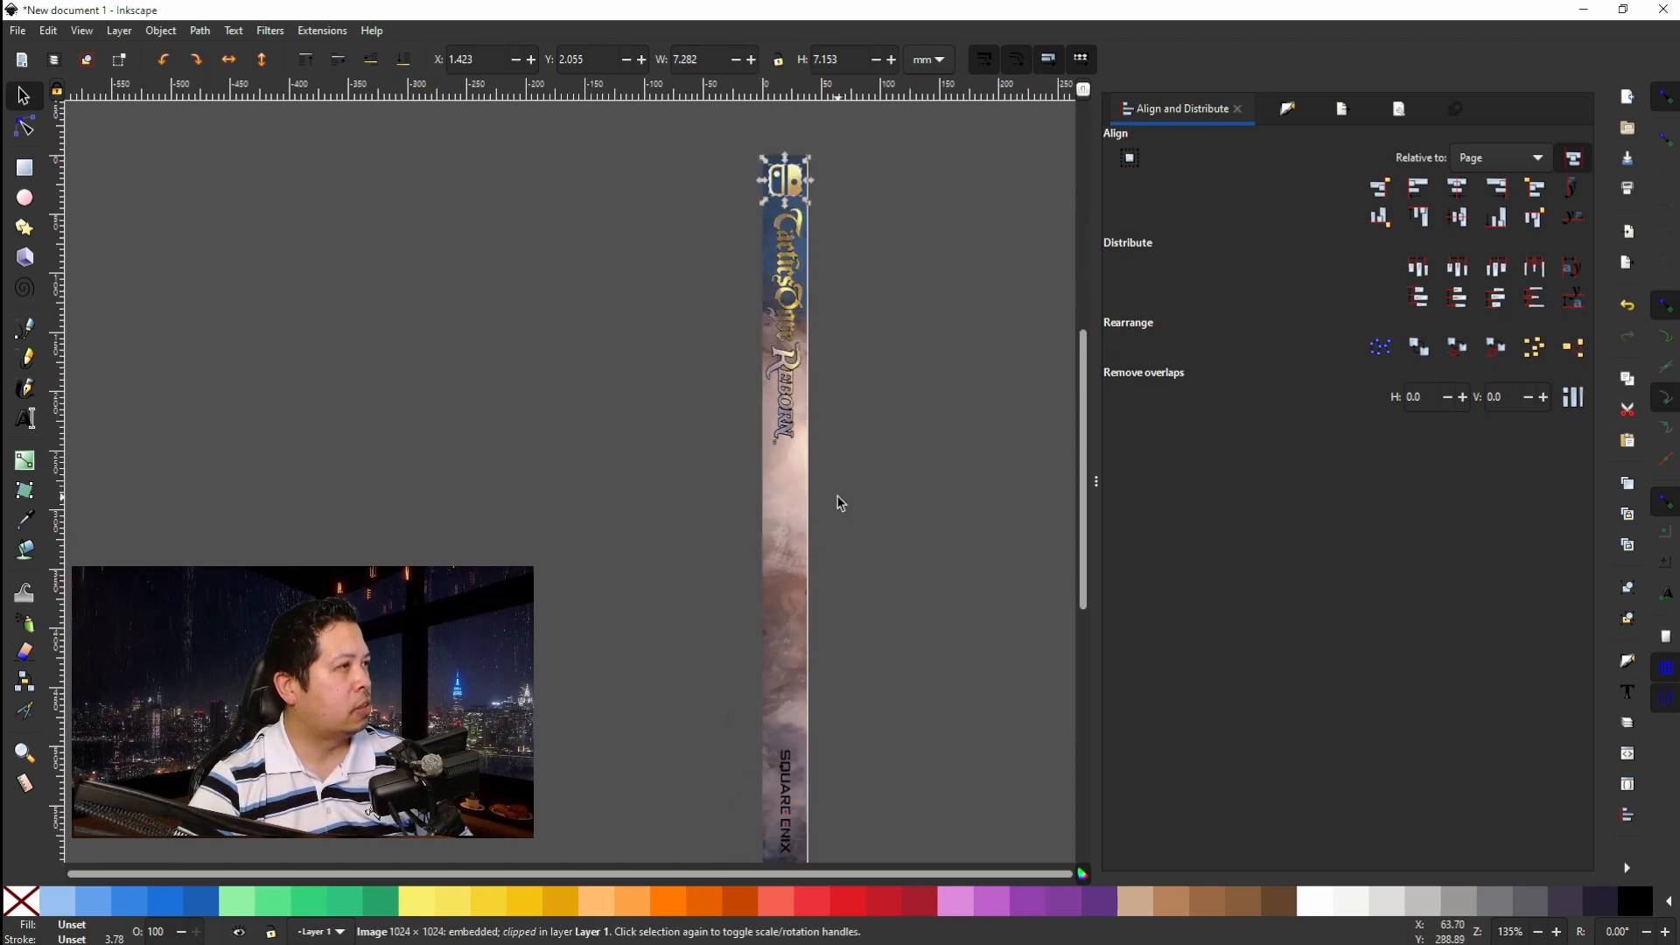
pyautogui.scroll(2, 839, 503)
pyautogui.scroll(5, 838, 503)
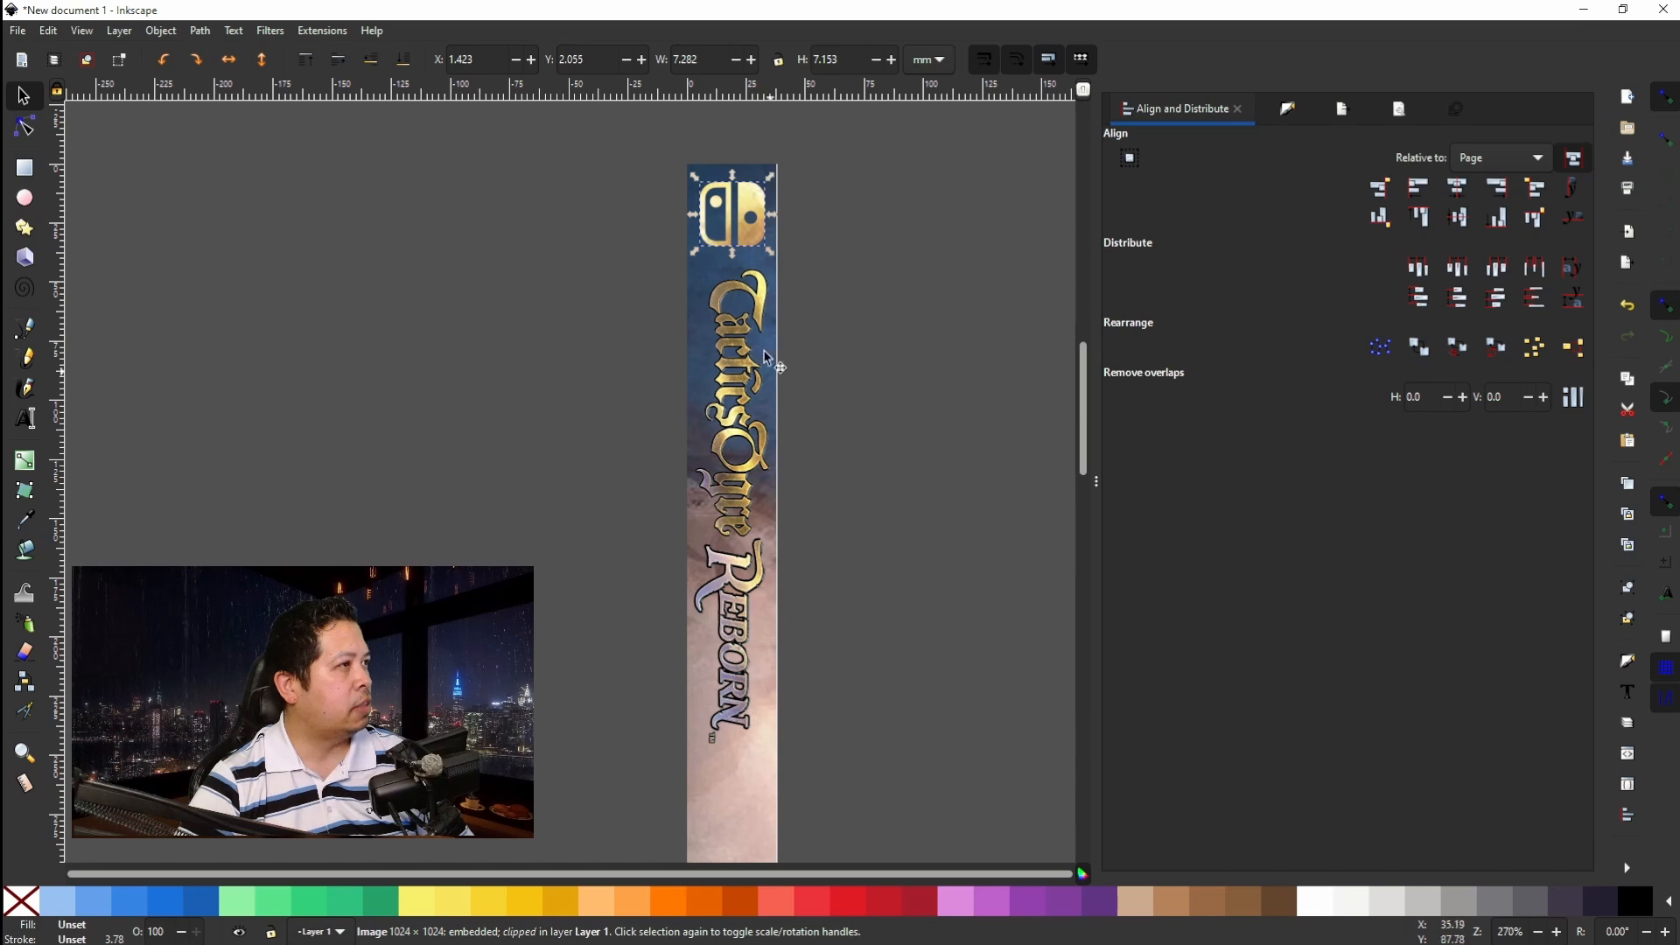
pyautogui.click(1457, 188)
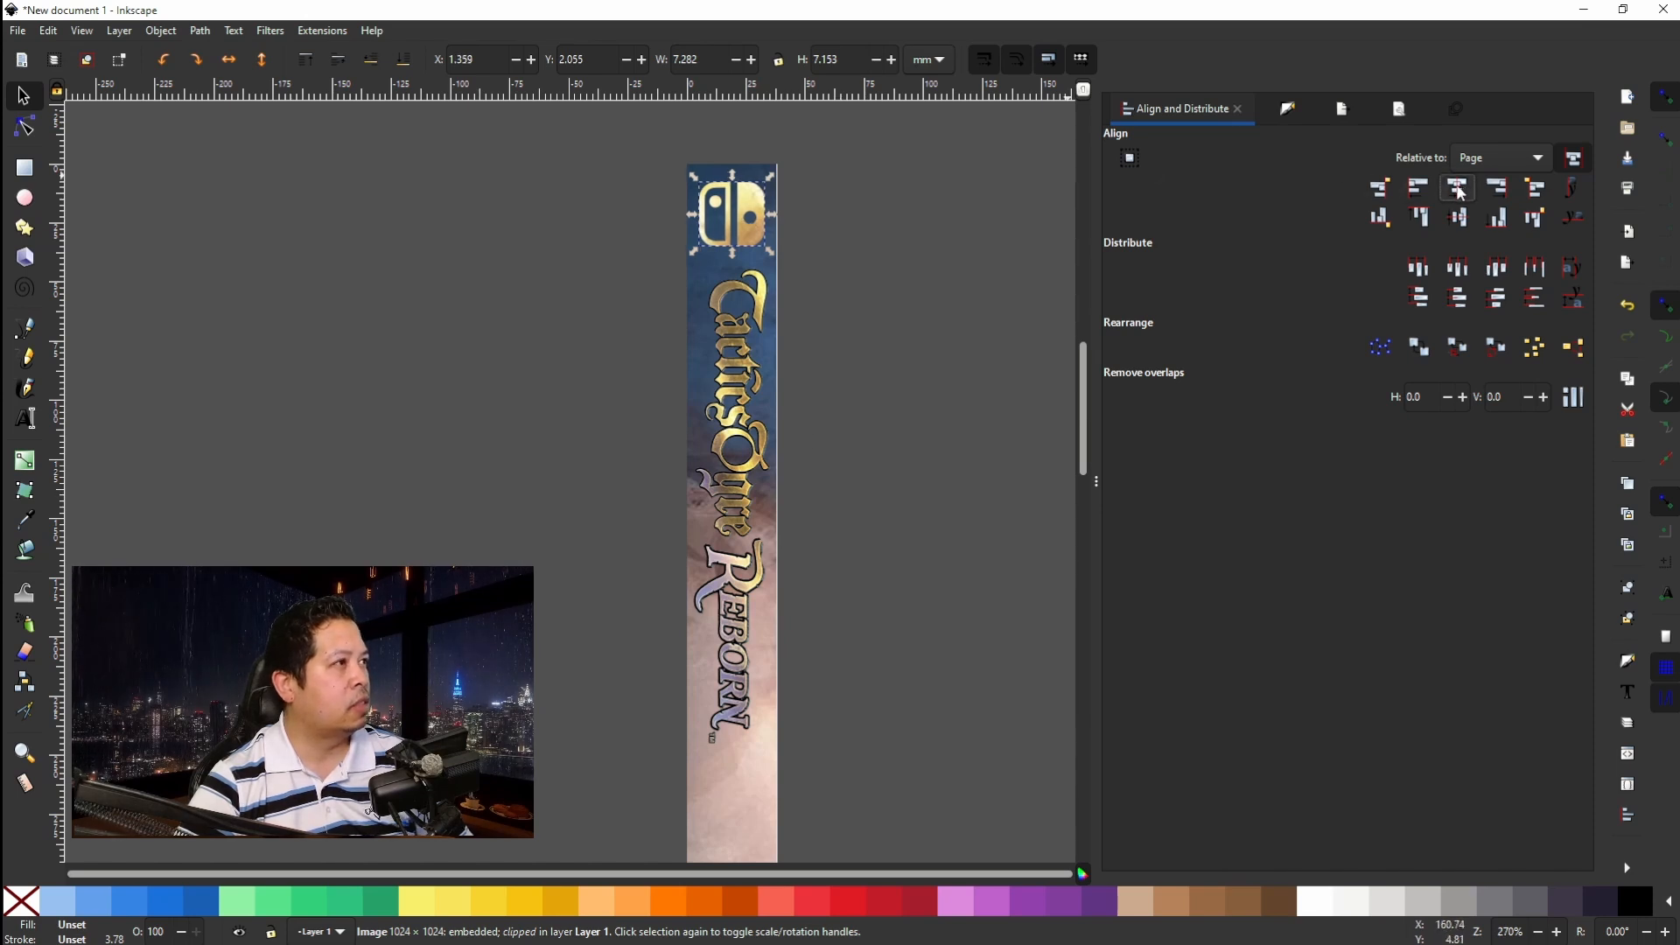
pyautogui.click(827, 327)
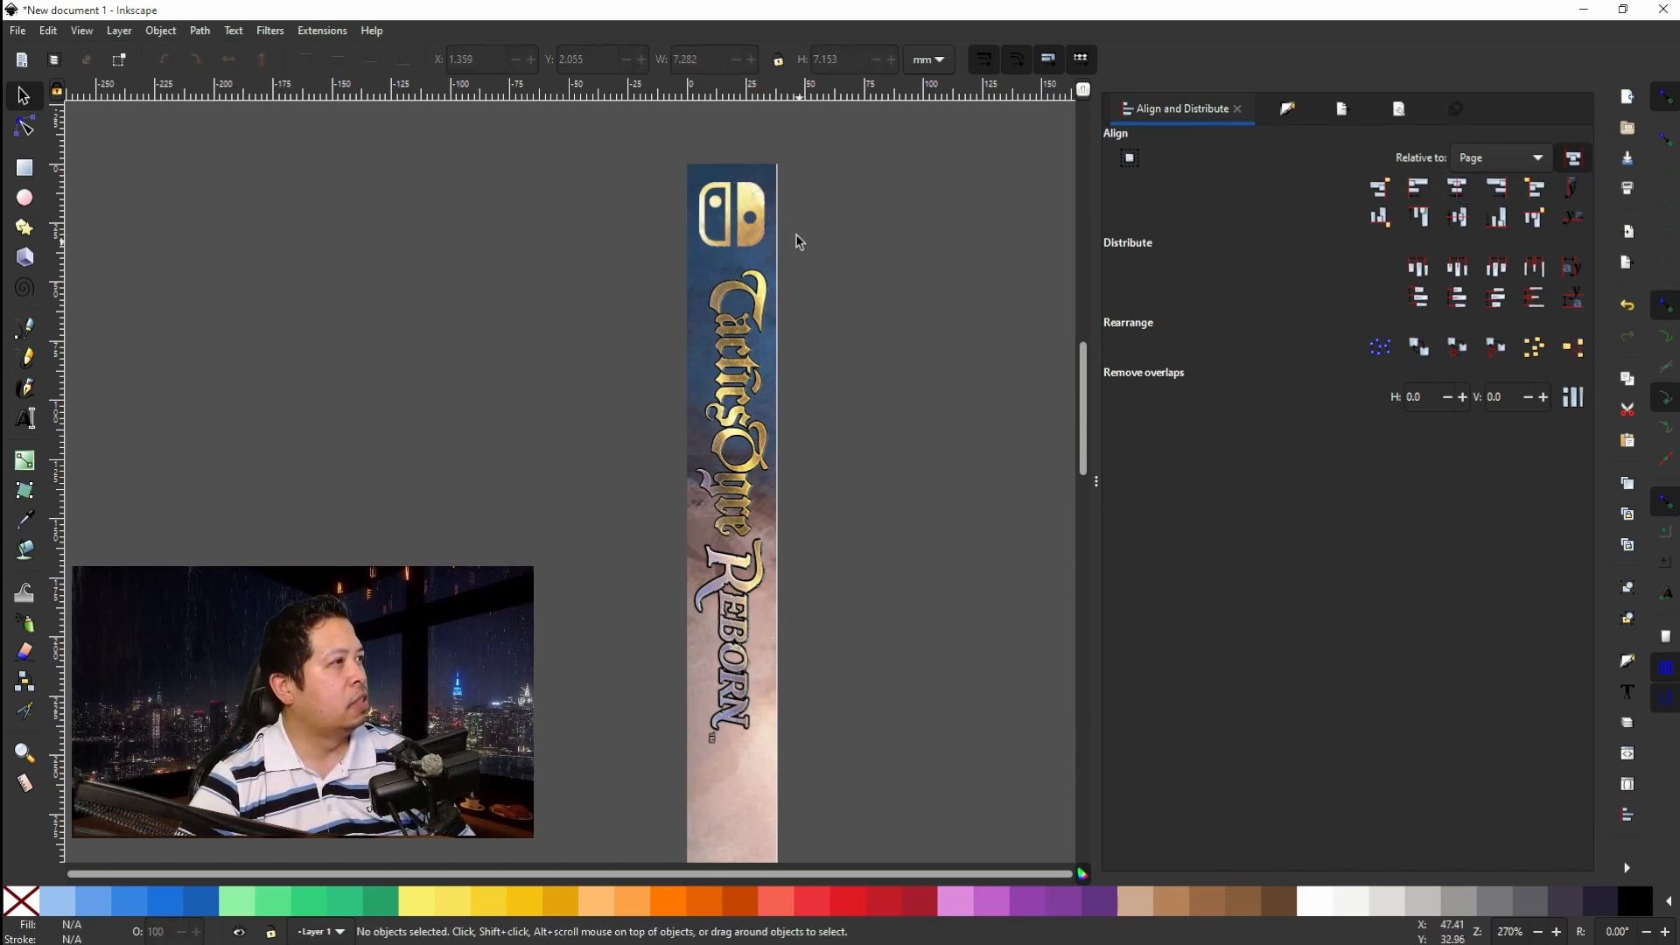
# Ungroup the Tactics Ogre Reborn logo on the spine into its separate images.
pyautogui.scroll(-6, 853, 288)
pyautogui.scroll(6, 812, 288)
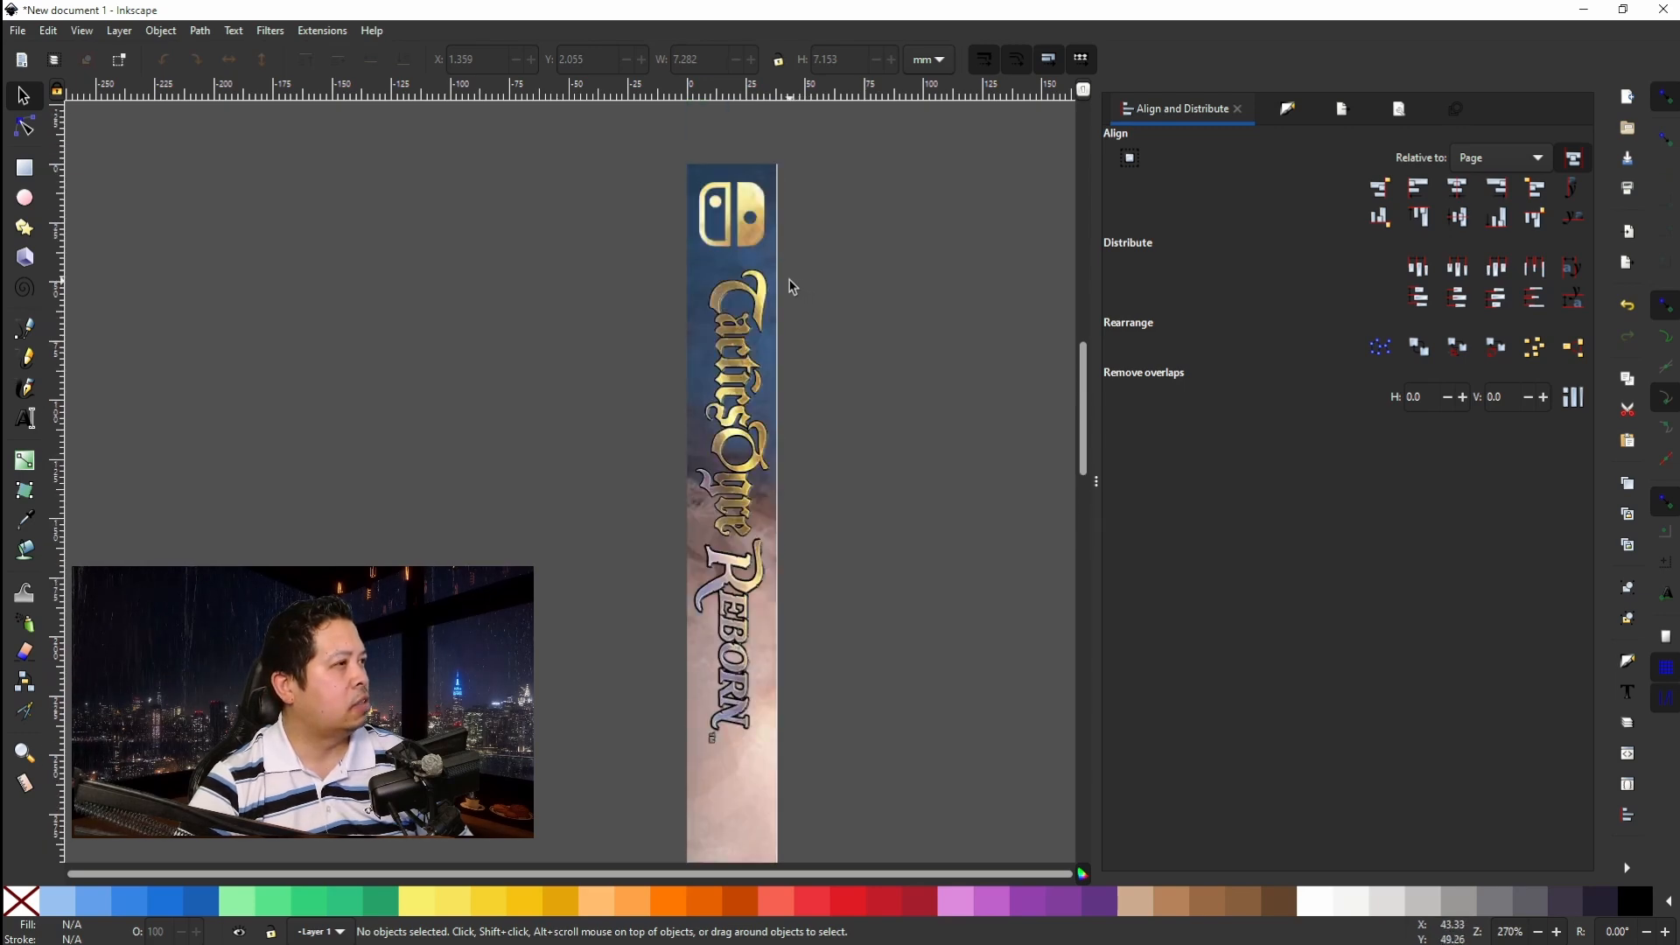
pyautogui.scroll(-5, 790, 287)
pyautogui.scroll(5, 786, 287)
pyautogui.scroll(-4, 784, 287)
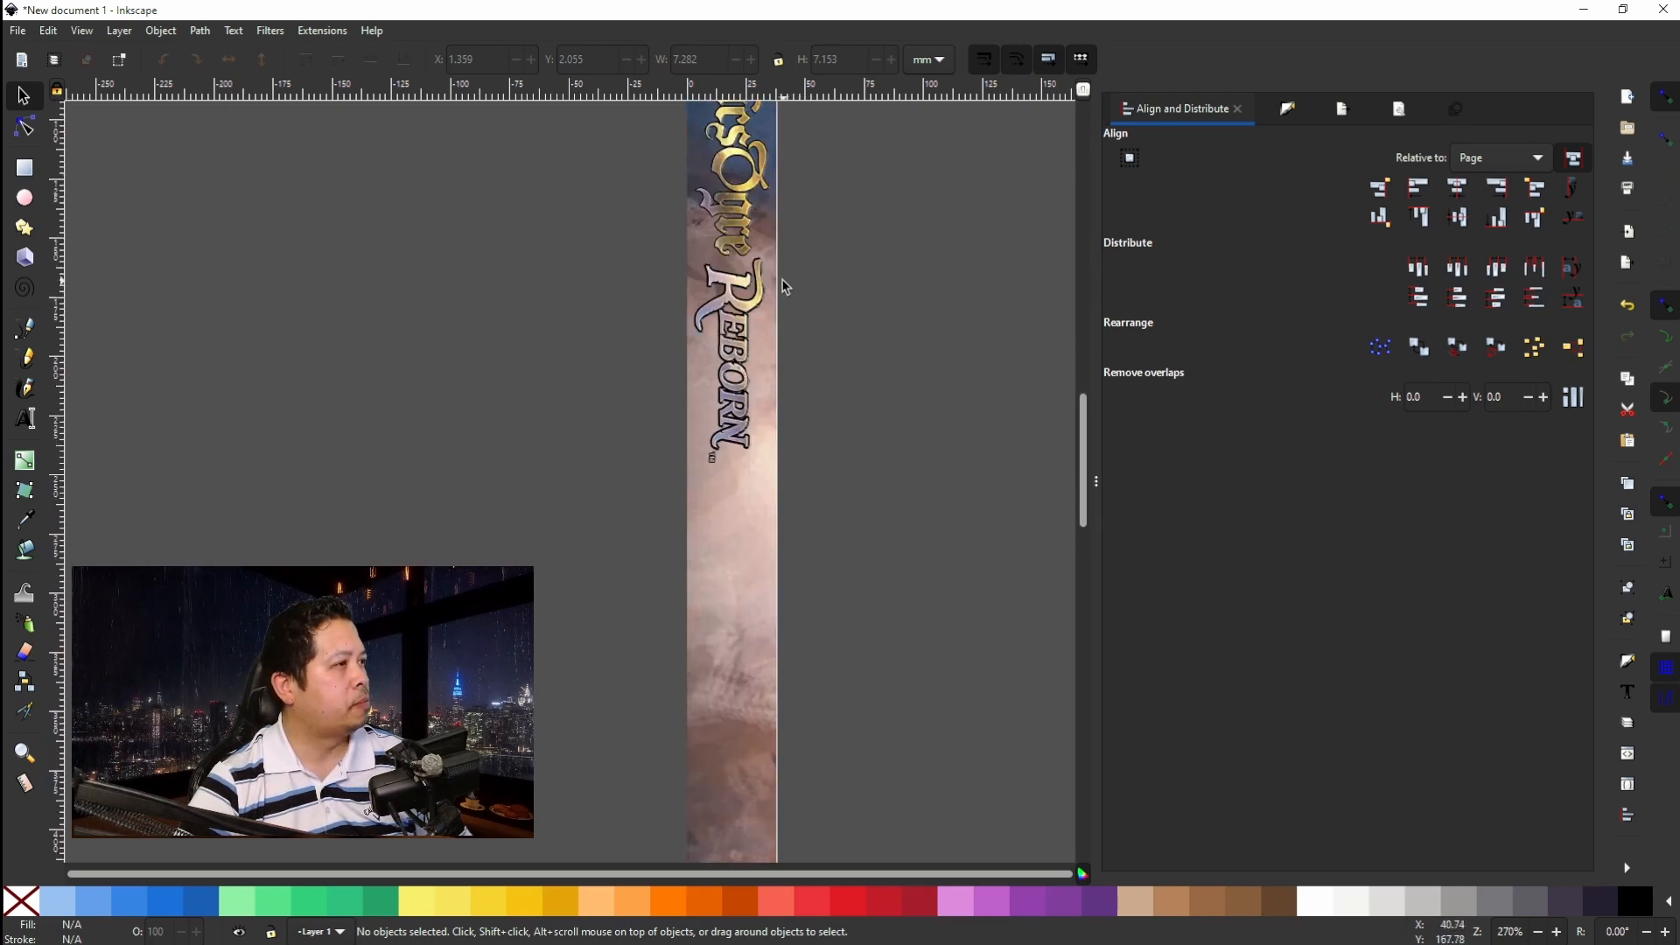
pyautogui.scroll(3, 785, 287)
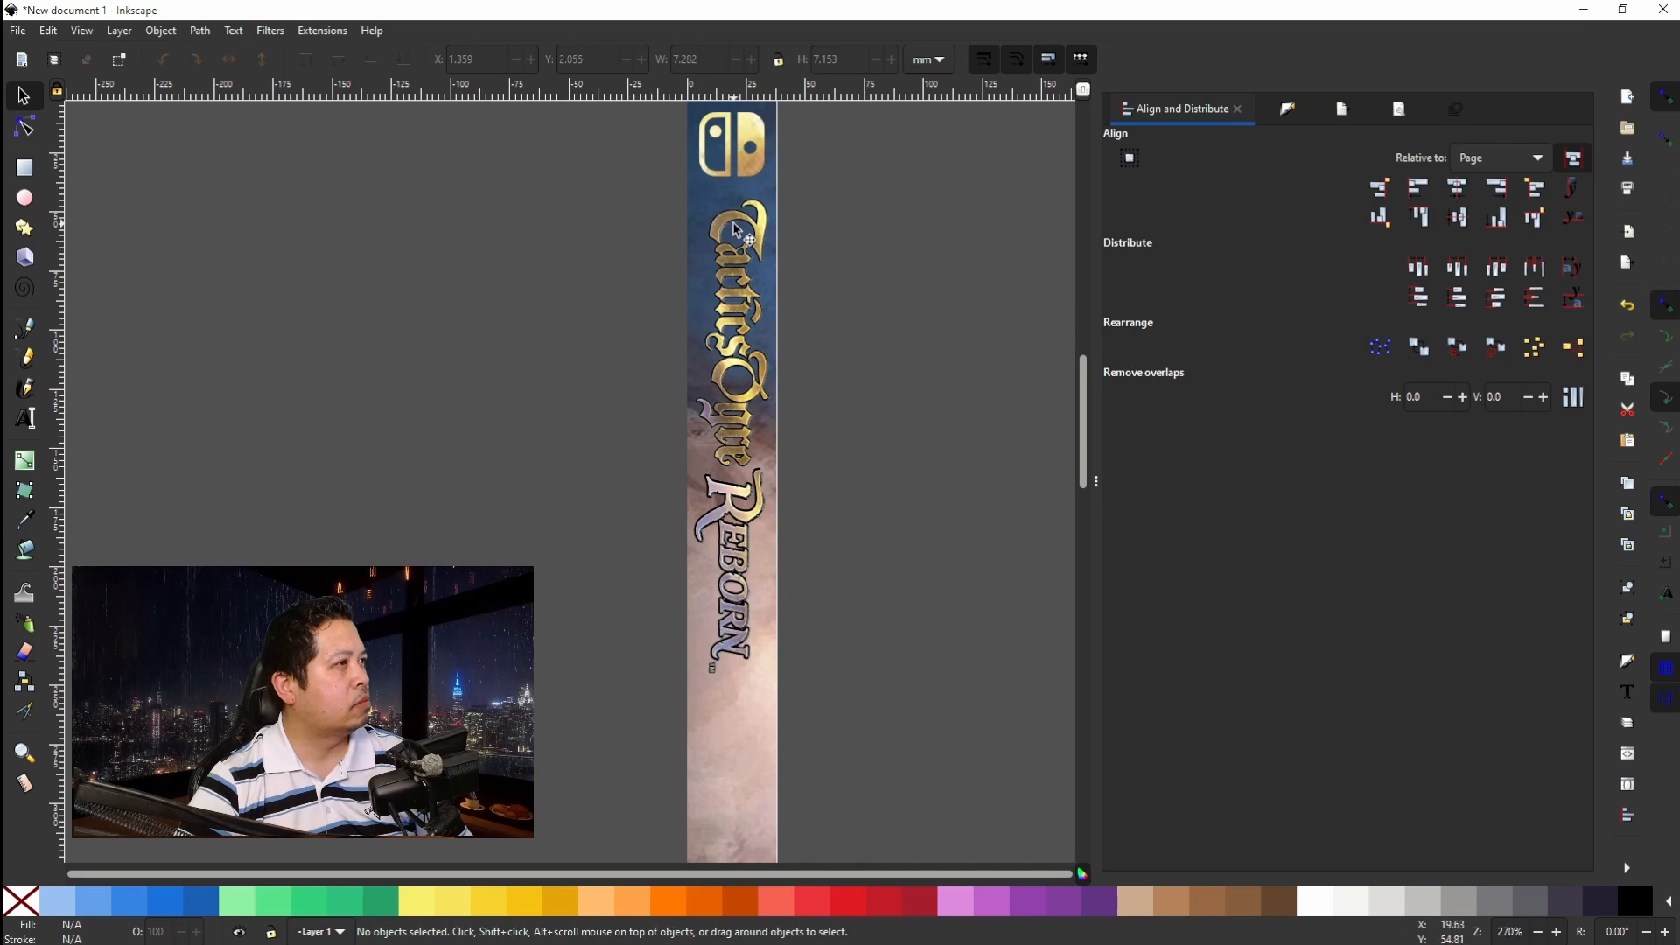
pyautogui.click(736, 230)
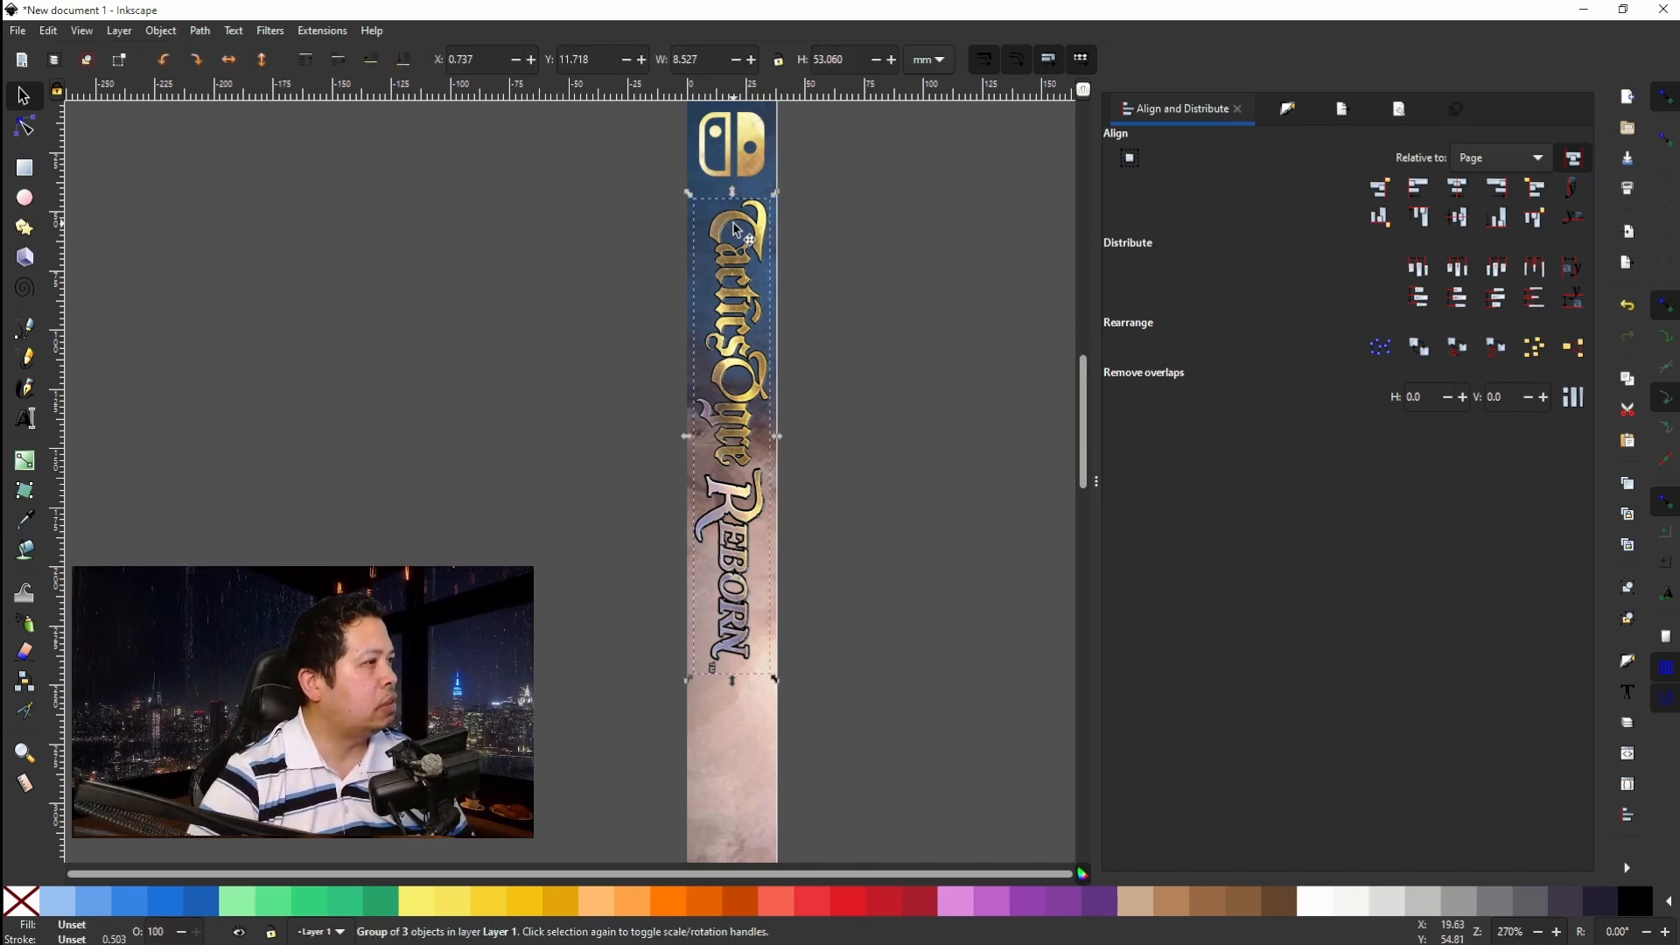
pyautogui.click(177, 35)
pyautogui.click(176, 210)
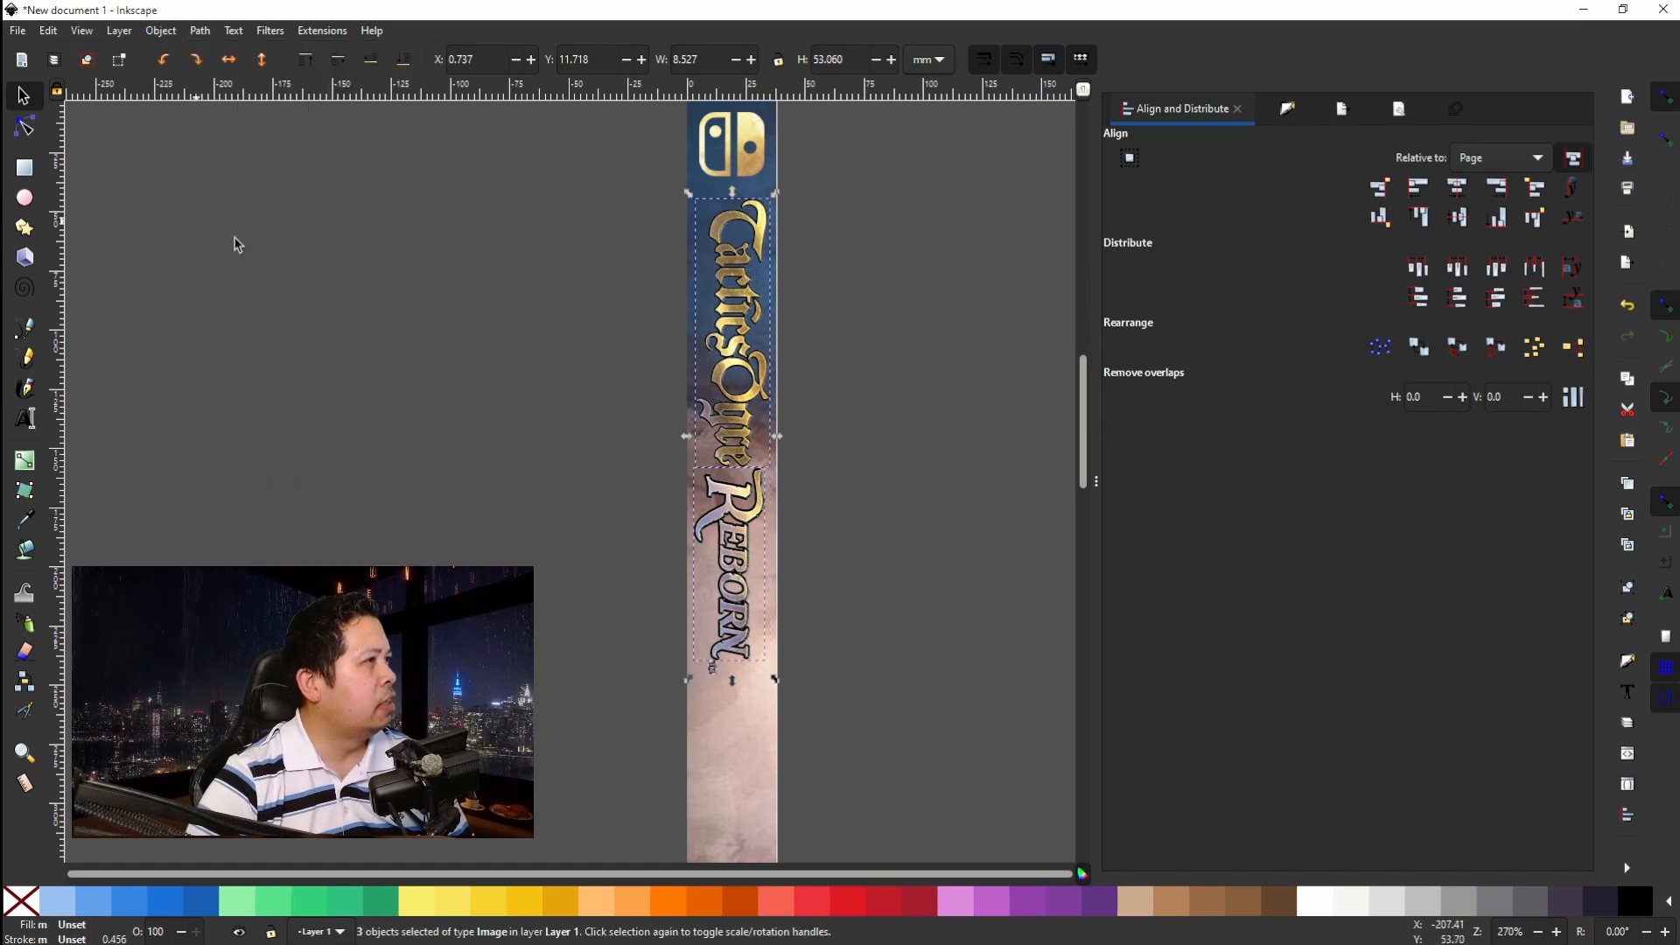
# Centre the Tactics Ogre part of the logo on the page's vertical axis.
pyautogui.click(592, 386)
pyautogui.click(746, 366)
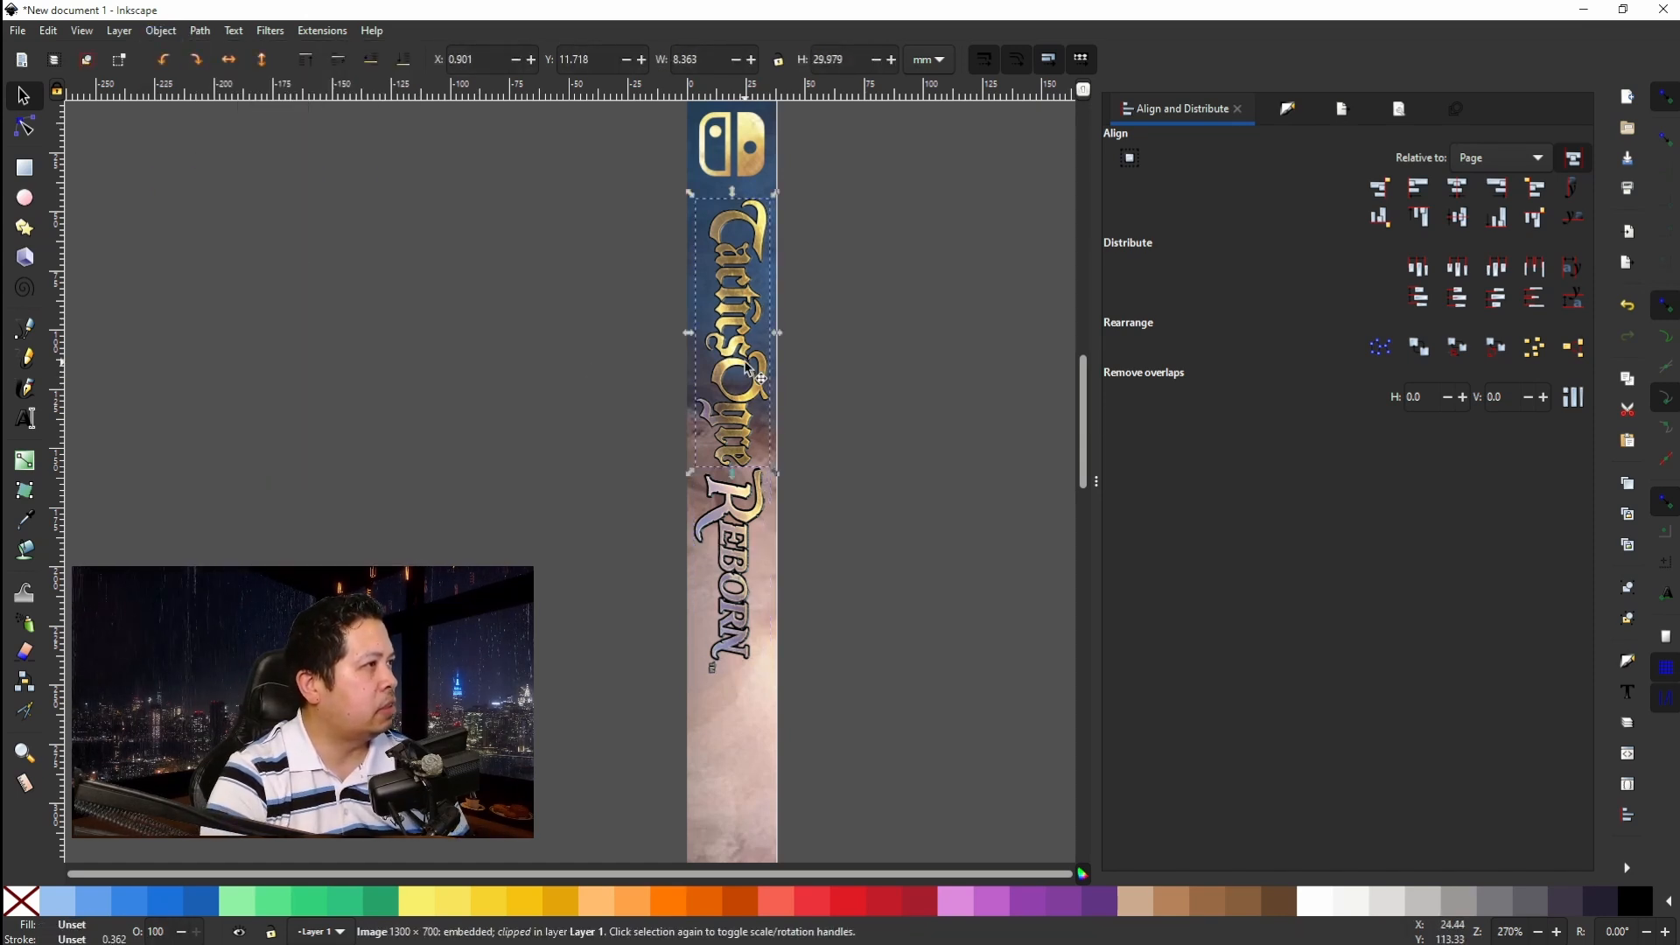
pyautogui.press('Left')
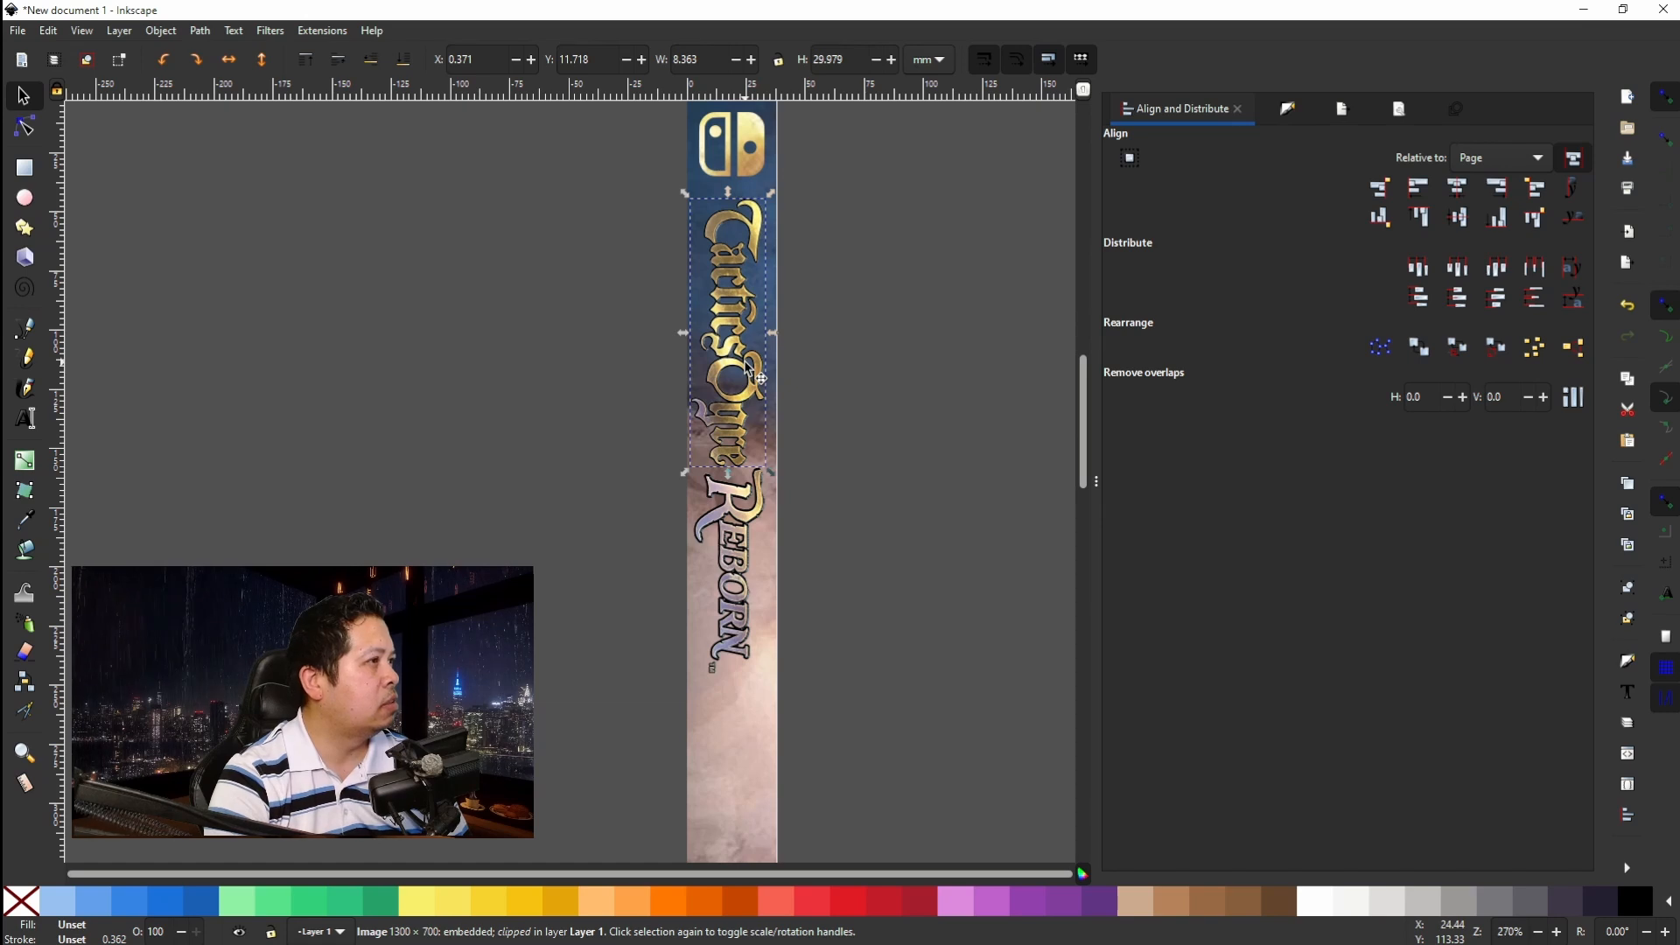
pyautogui.press('Right')
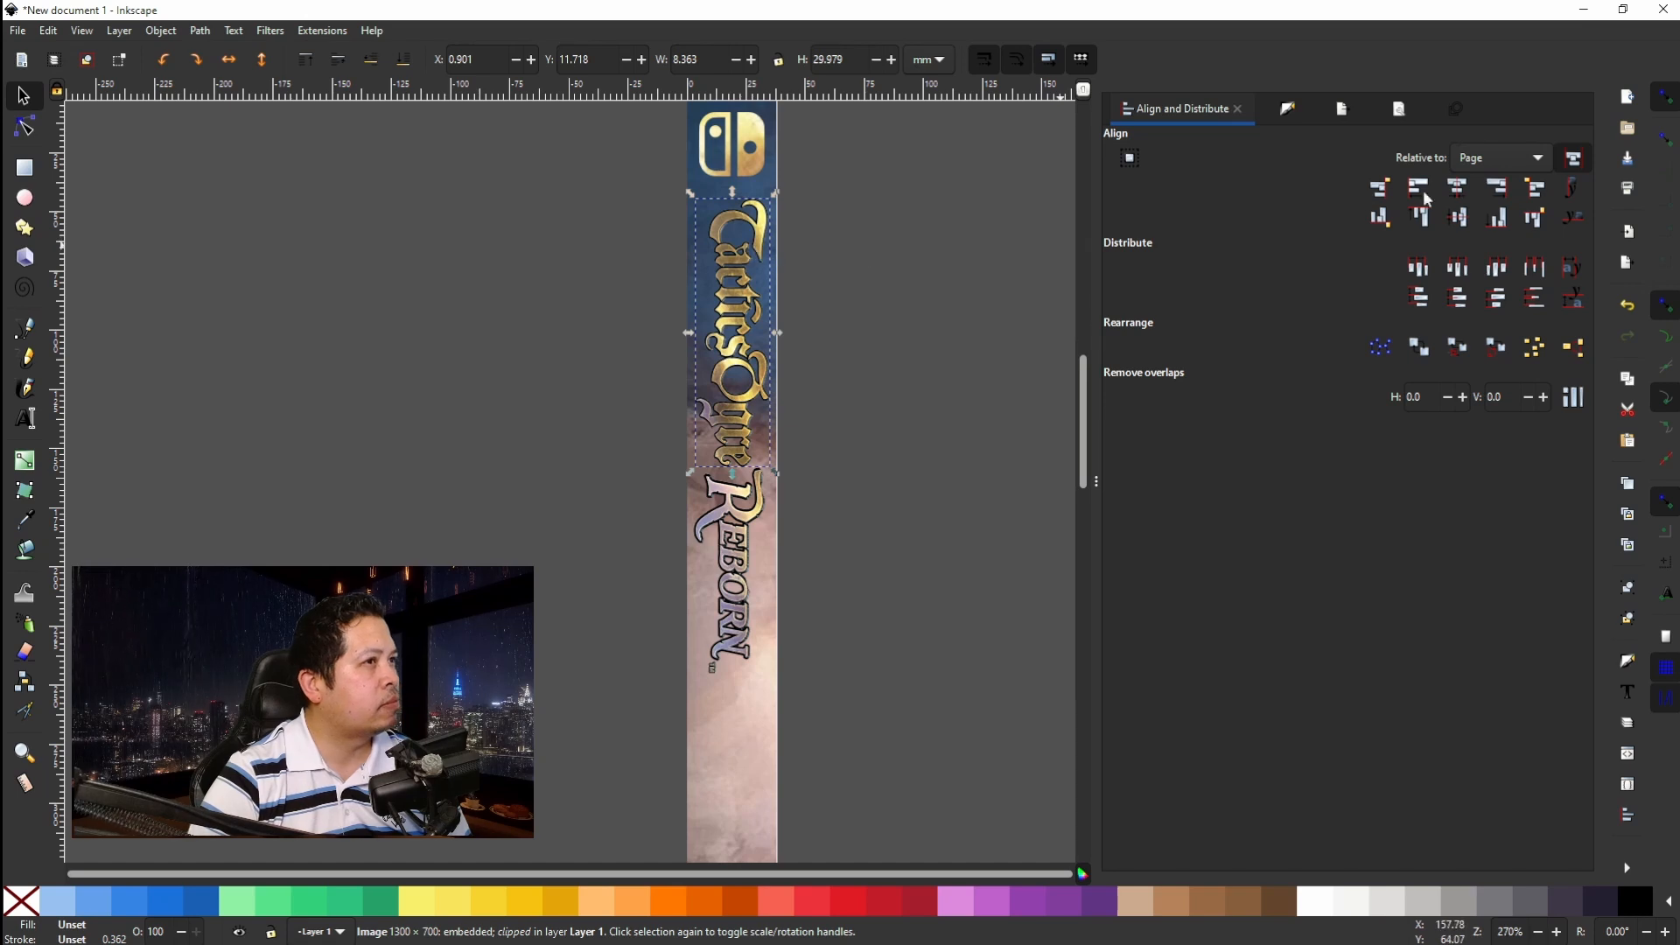
pyautogui.click(1457, 196)
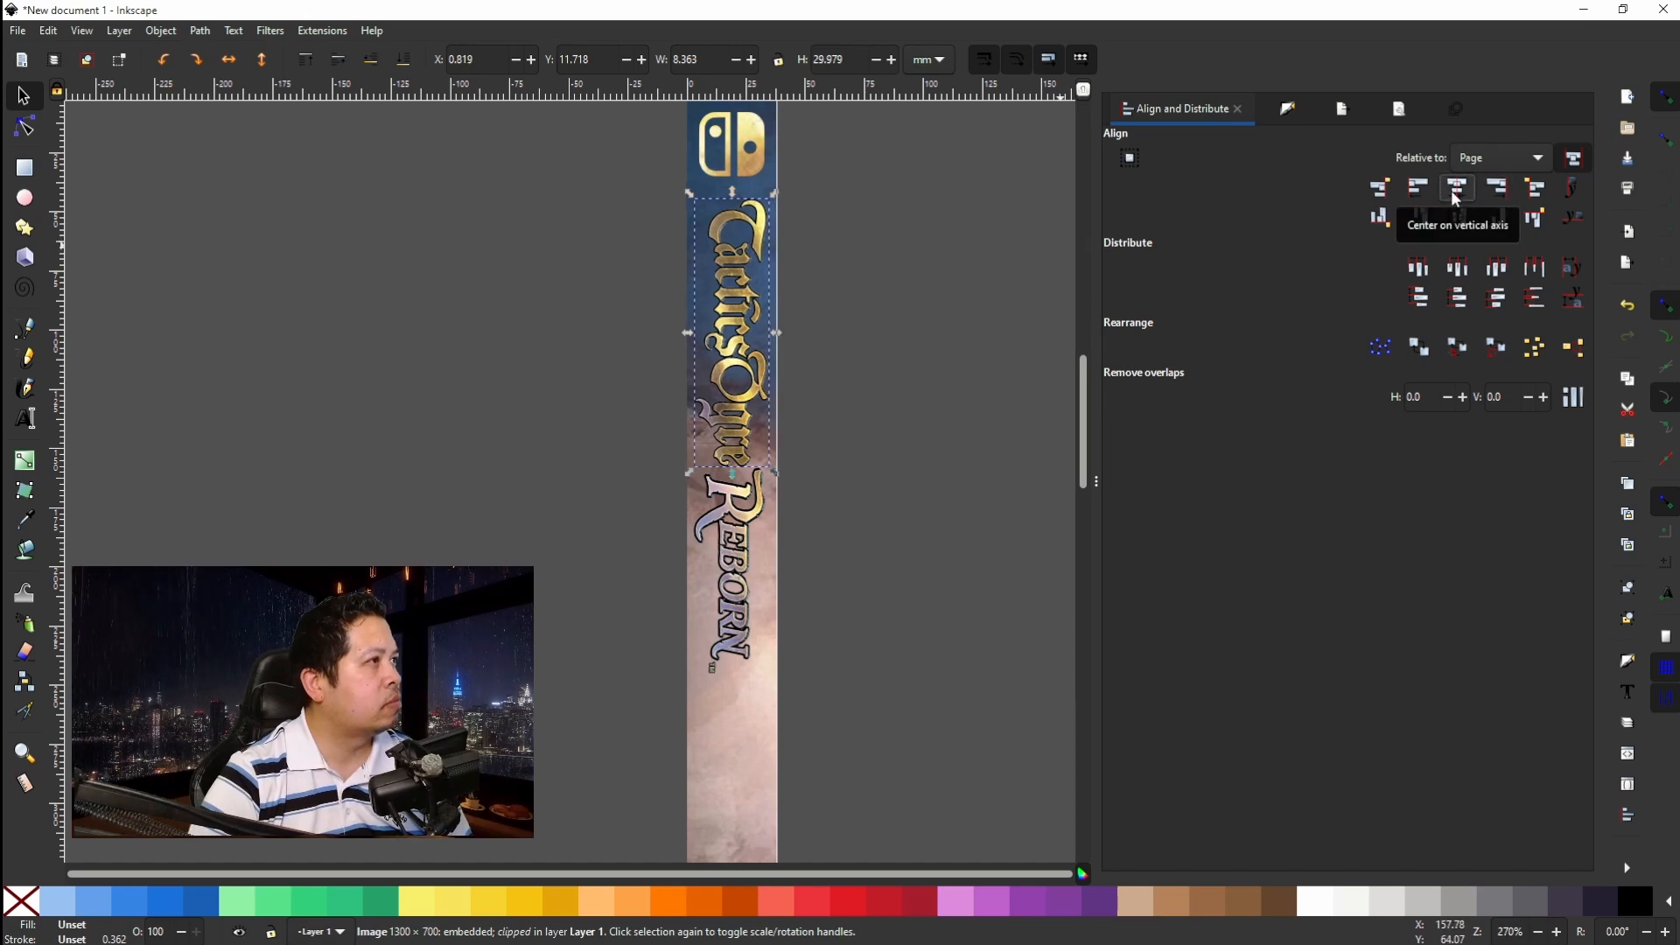
# Centre the Reborn part of the logo on the page's vertical axis, leaving the small trademark sign in place.
pyautogui.click(732, 570)
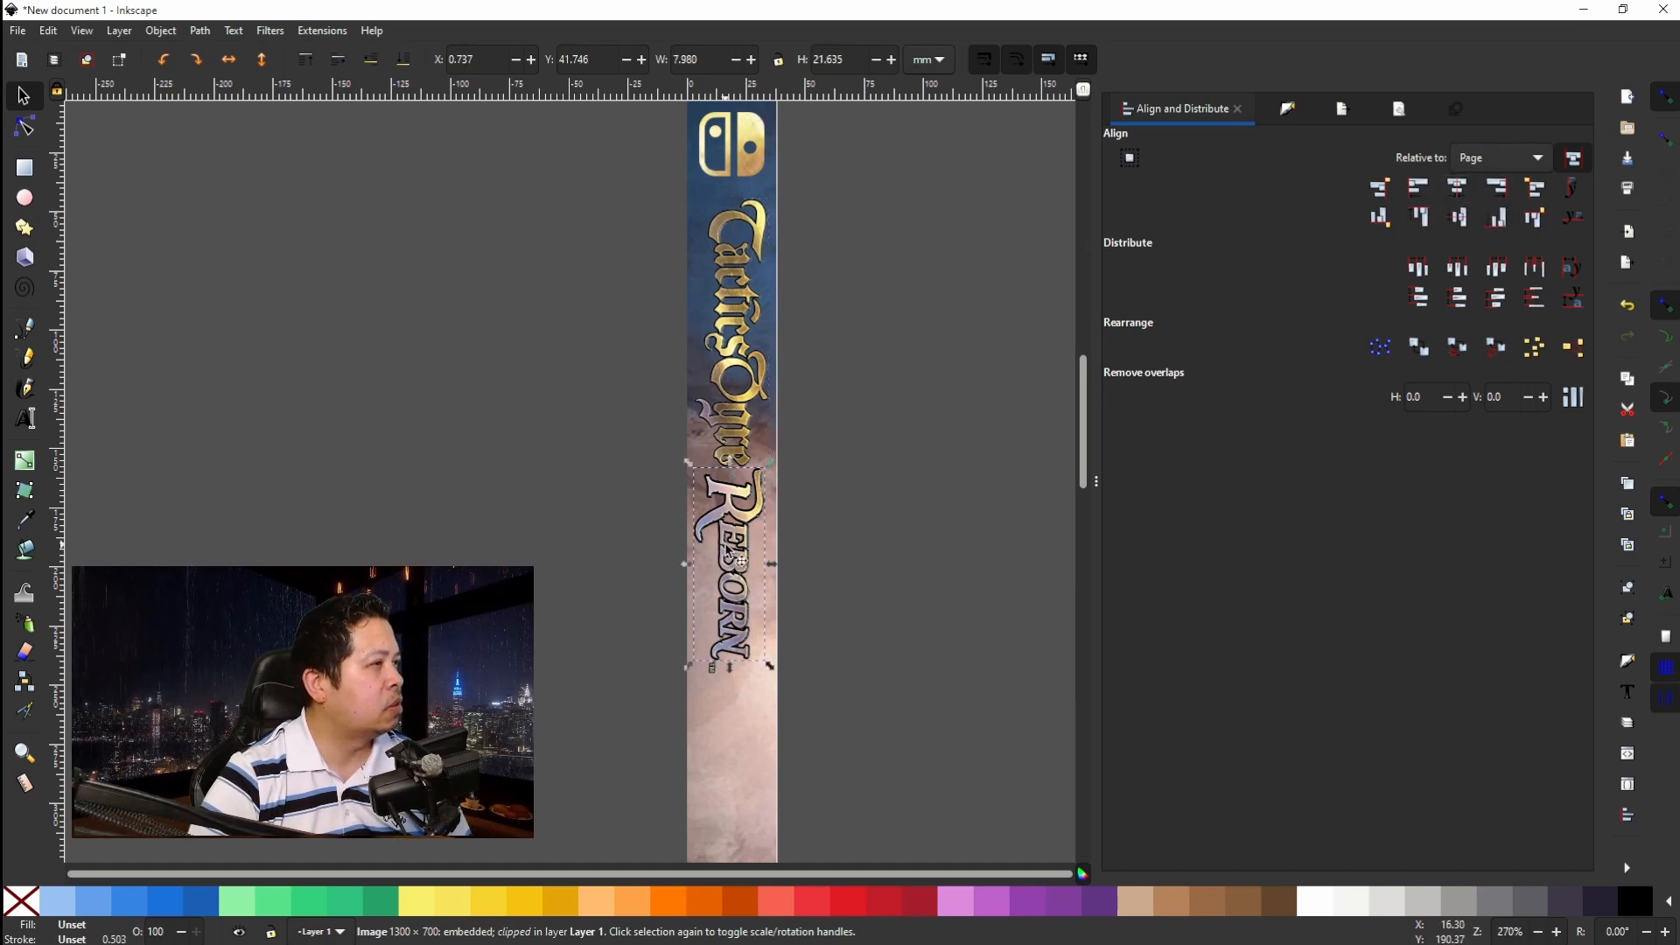
pyautogui.click(1457, 189)
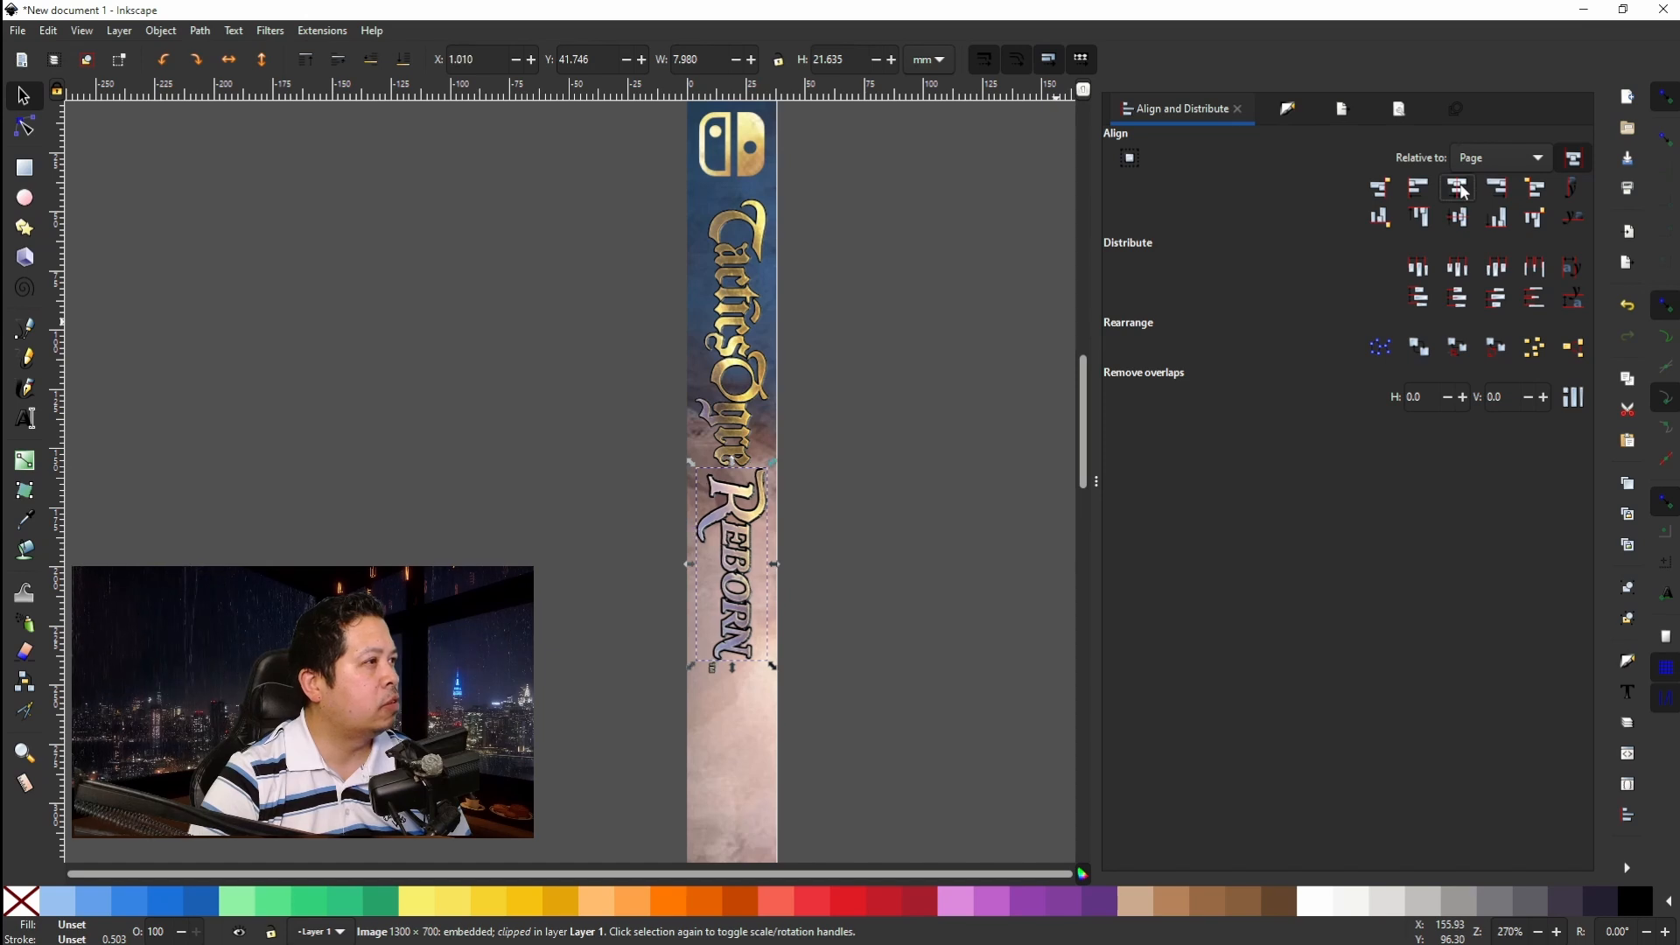
pyautogui.click(712, 674)
pyautogui.click(619, 606)
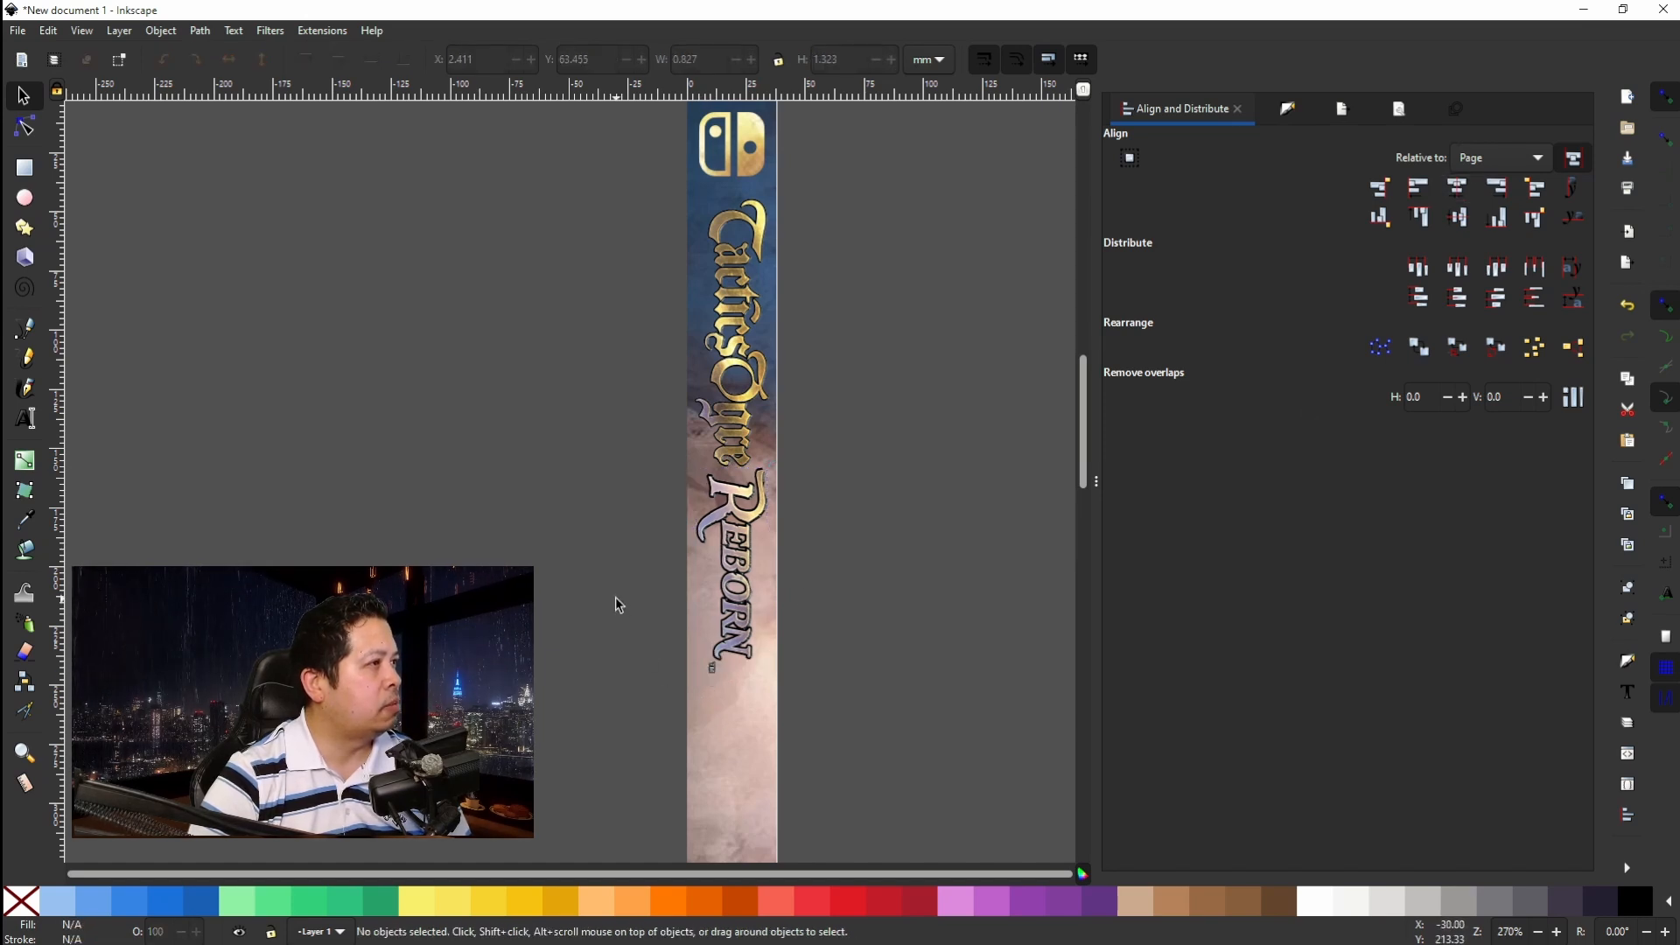
# Enlarge Tactics Ogre, Reborn and the trademark sign together proportionally to about 9.6 × 61.2 mm and centre them across the page.
pyautogui.click(731, 278)
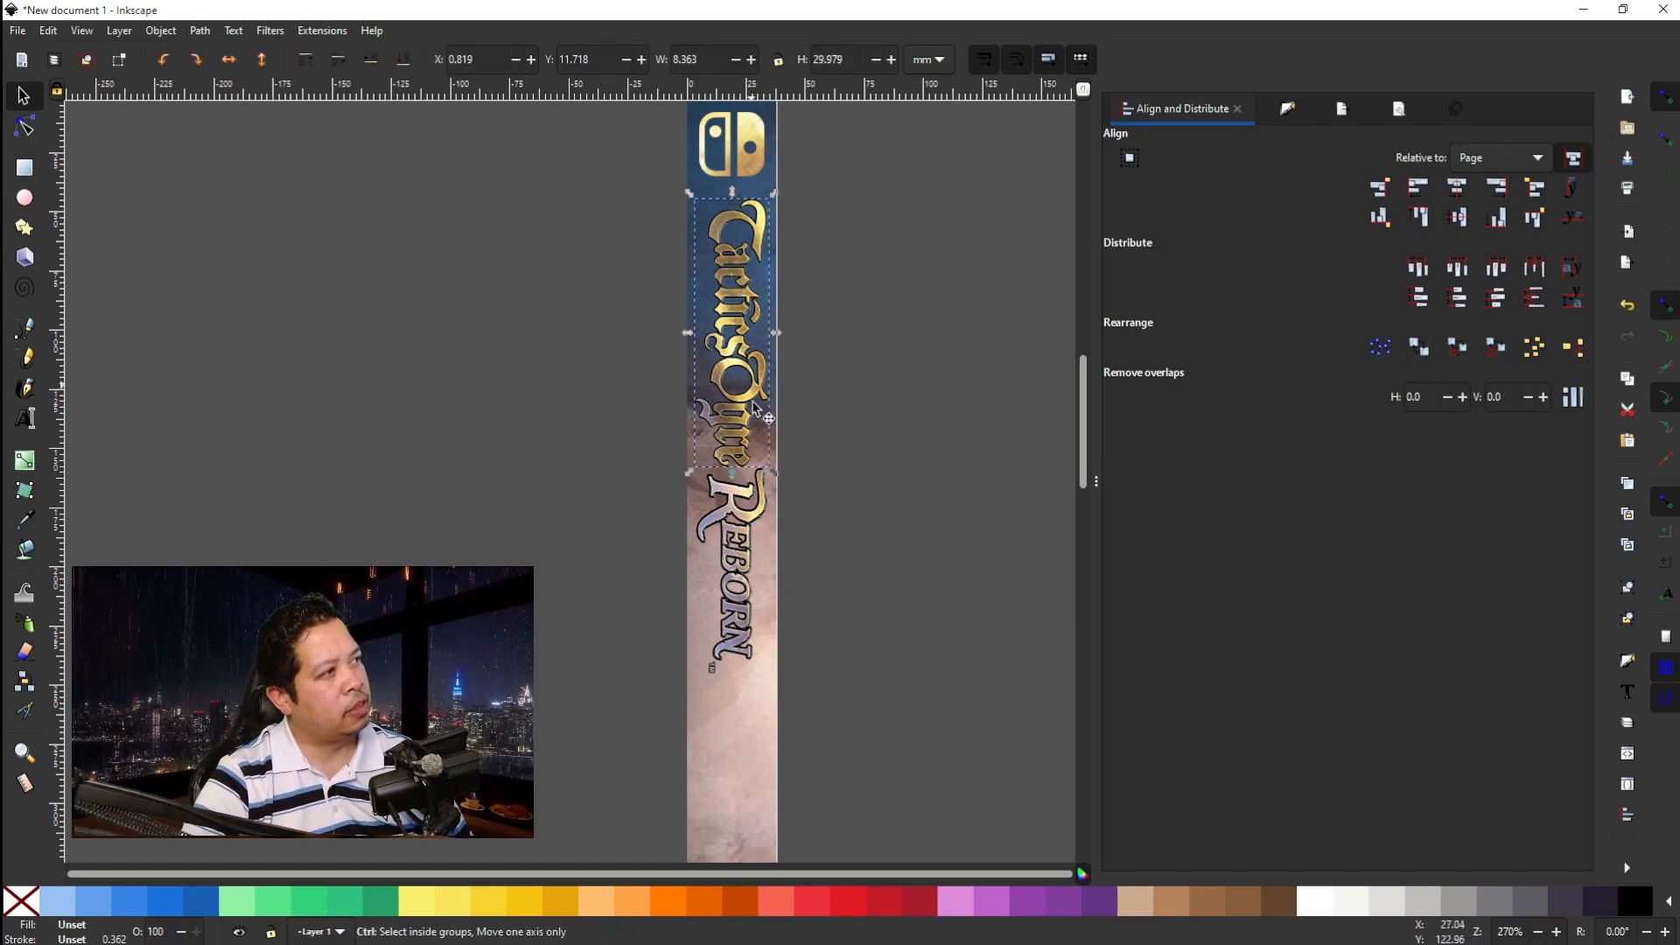
pyautogui.click(741, 557)
pyautogui.click(714, 678)
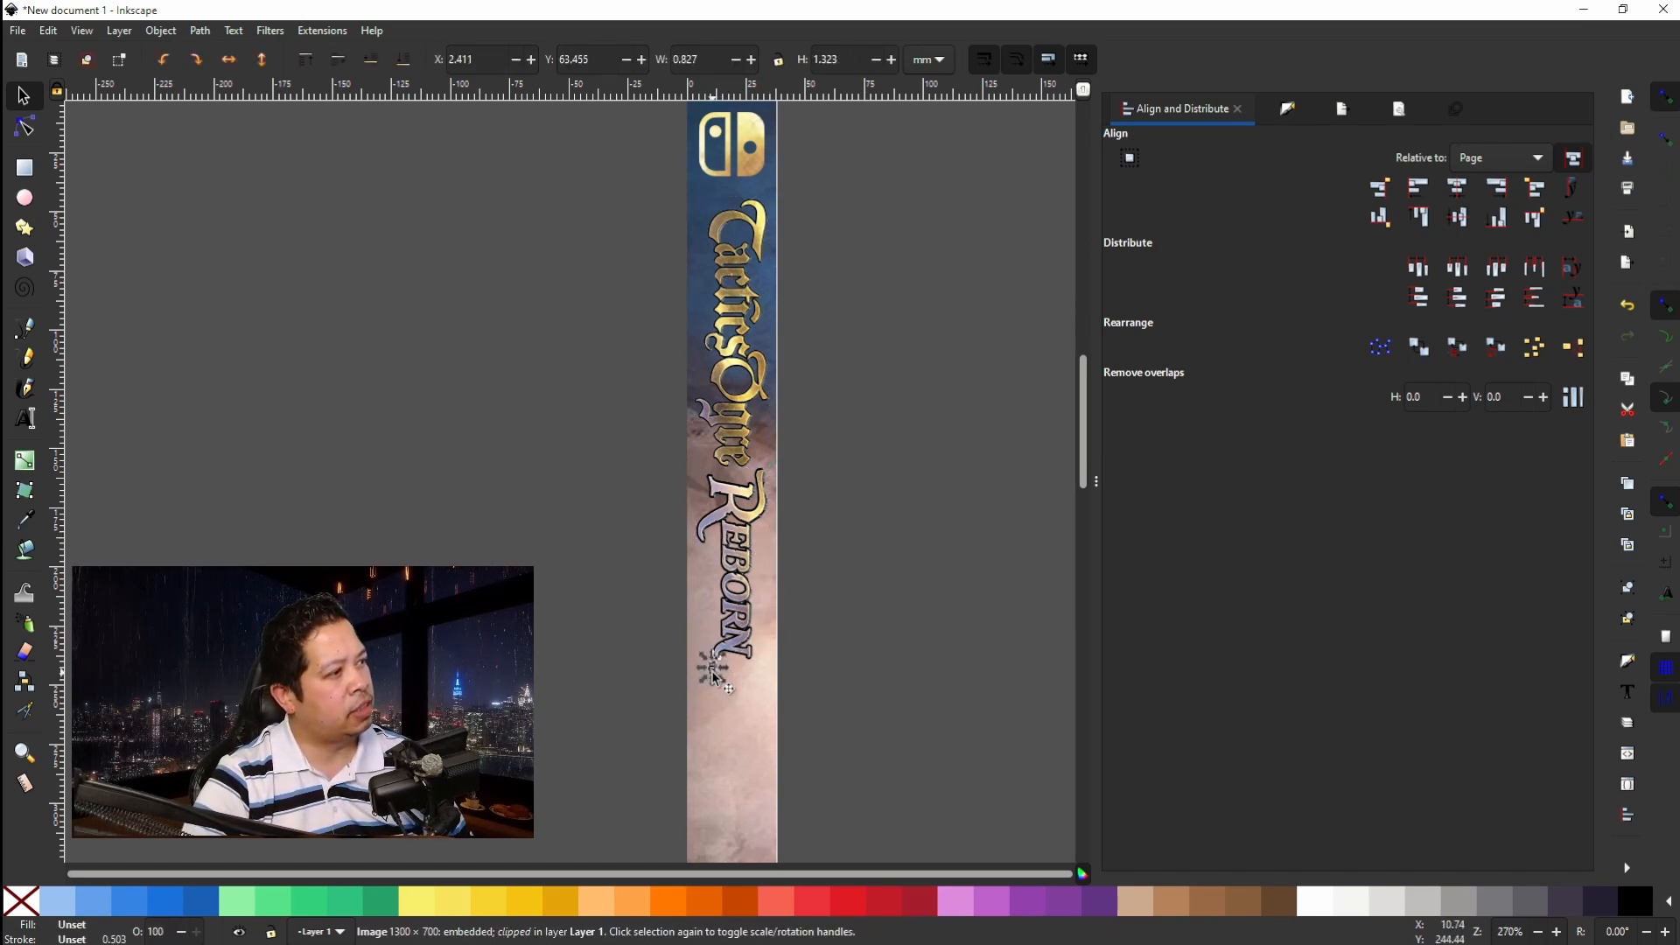
pyautogui.keyDown('shift'); pyautogui.click(727, 453); pyautogui.keyUp('shift')
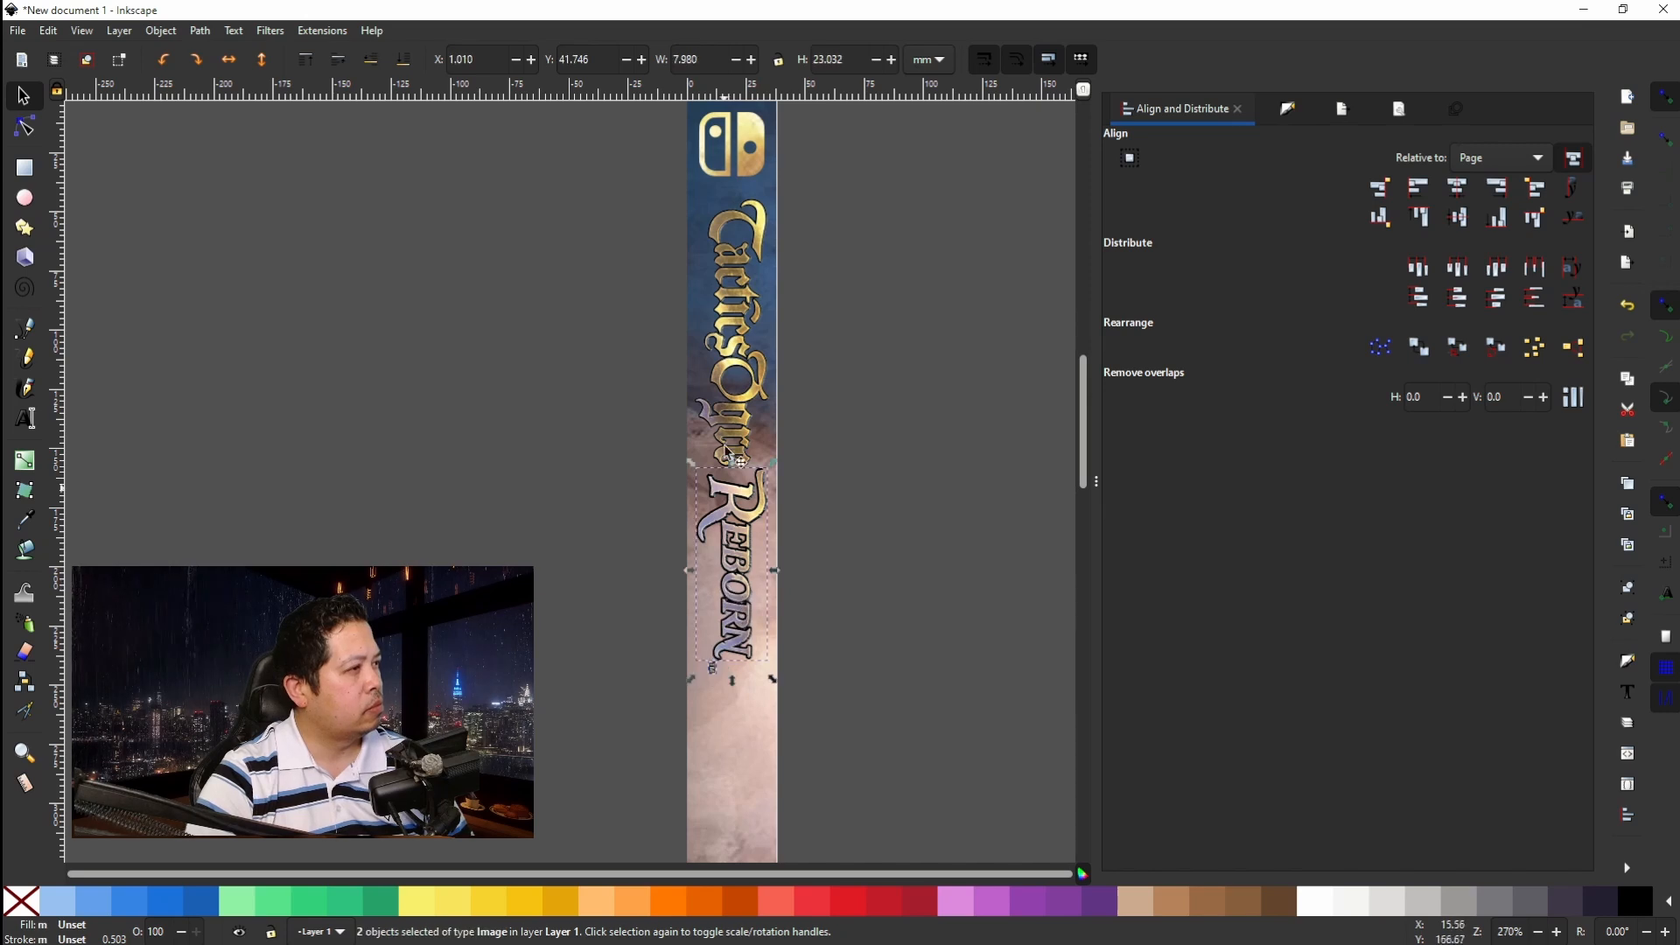
pyautogui.keyDown('shift'); pyautogui.click(727, 342); pyautogui.keyUp('shift')
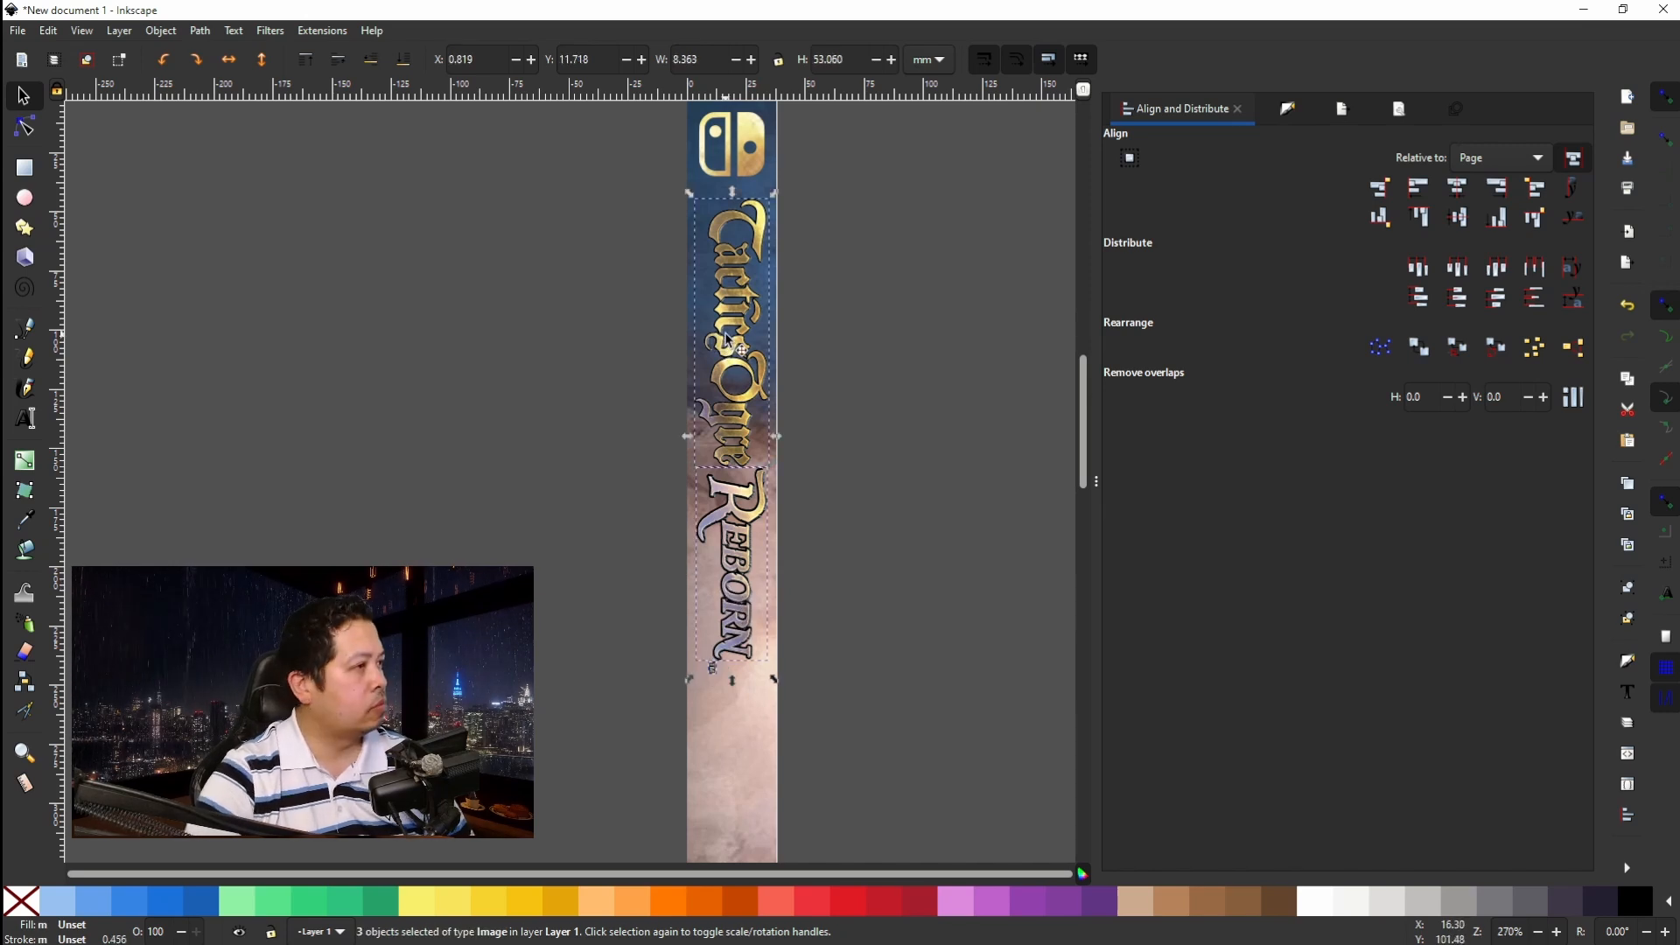
pyautogui.scroll(-2, 693, 557)
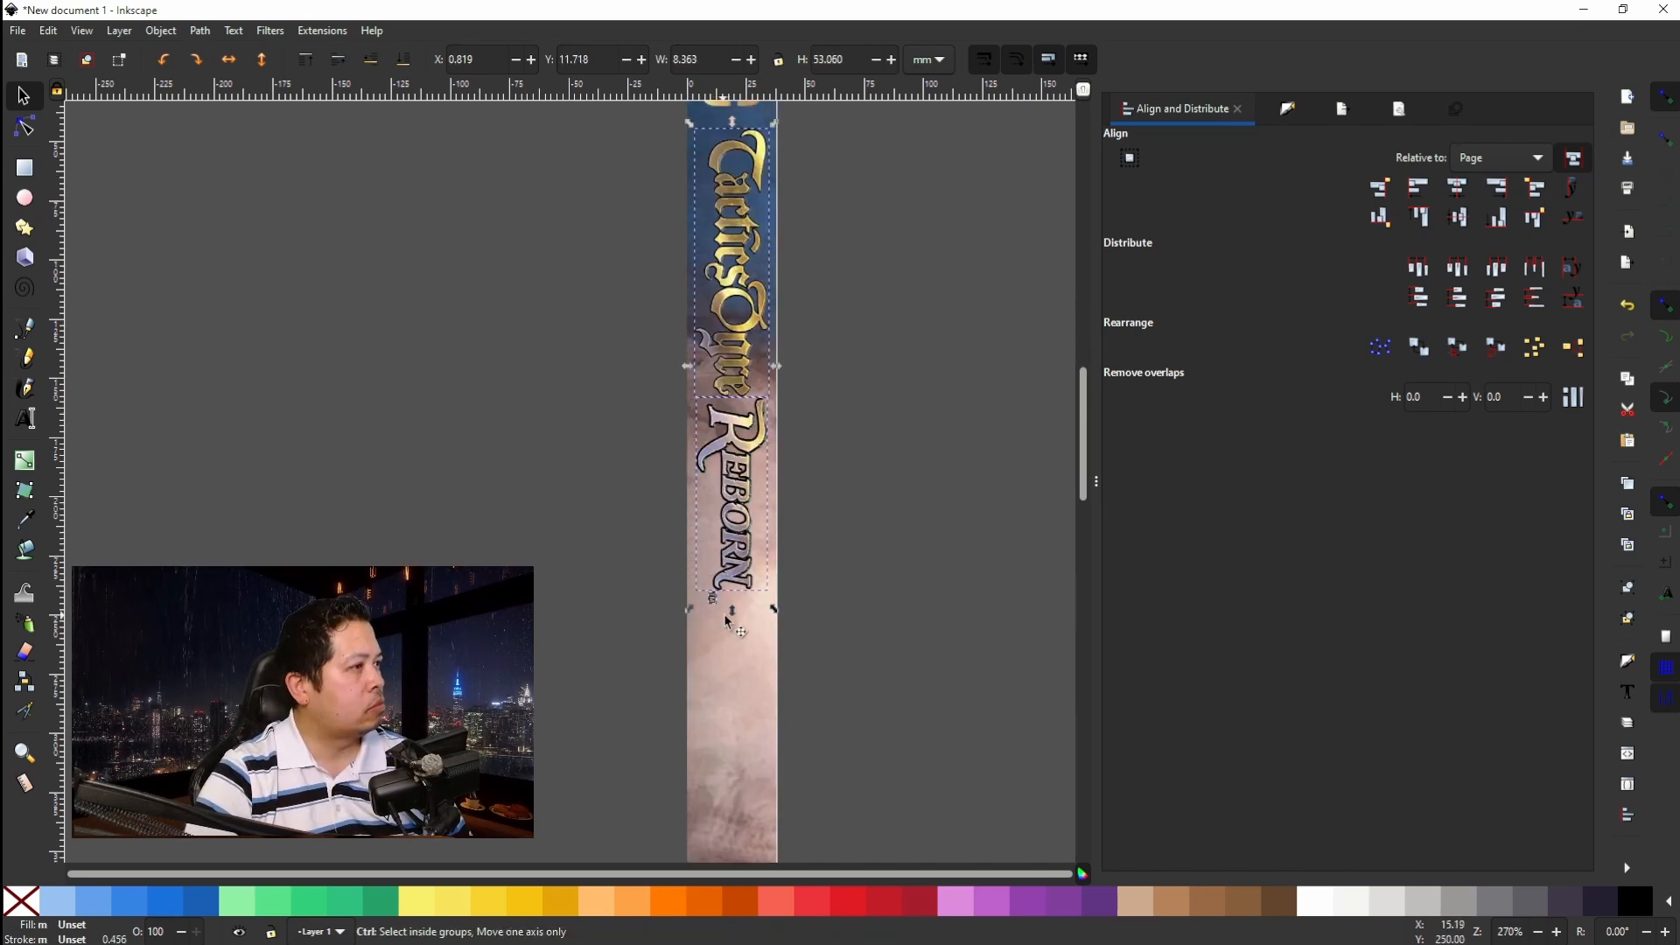
pyautogui.moveTo(733, 616); pyautogui.dragTo(733, 691)
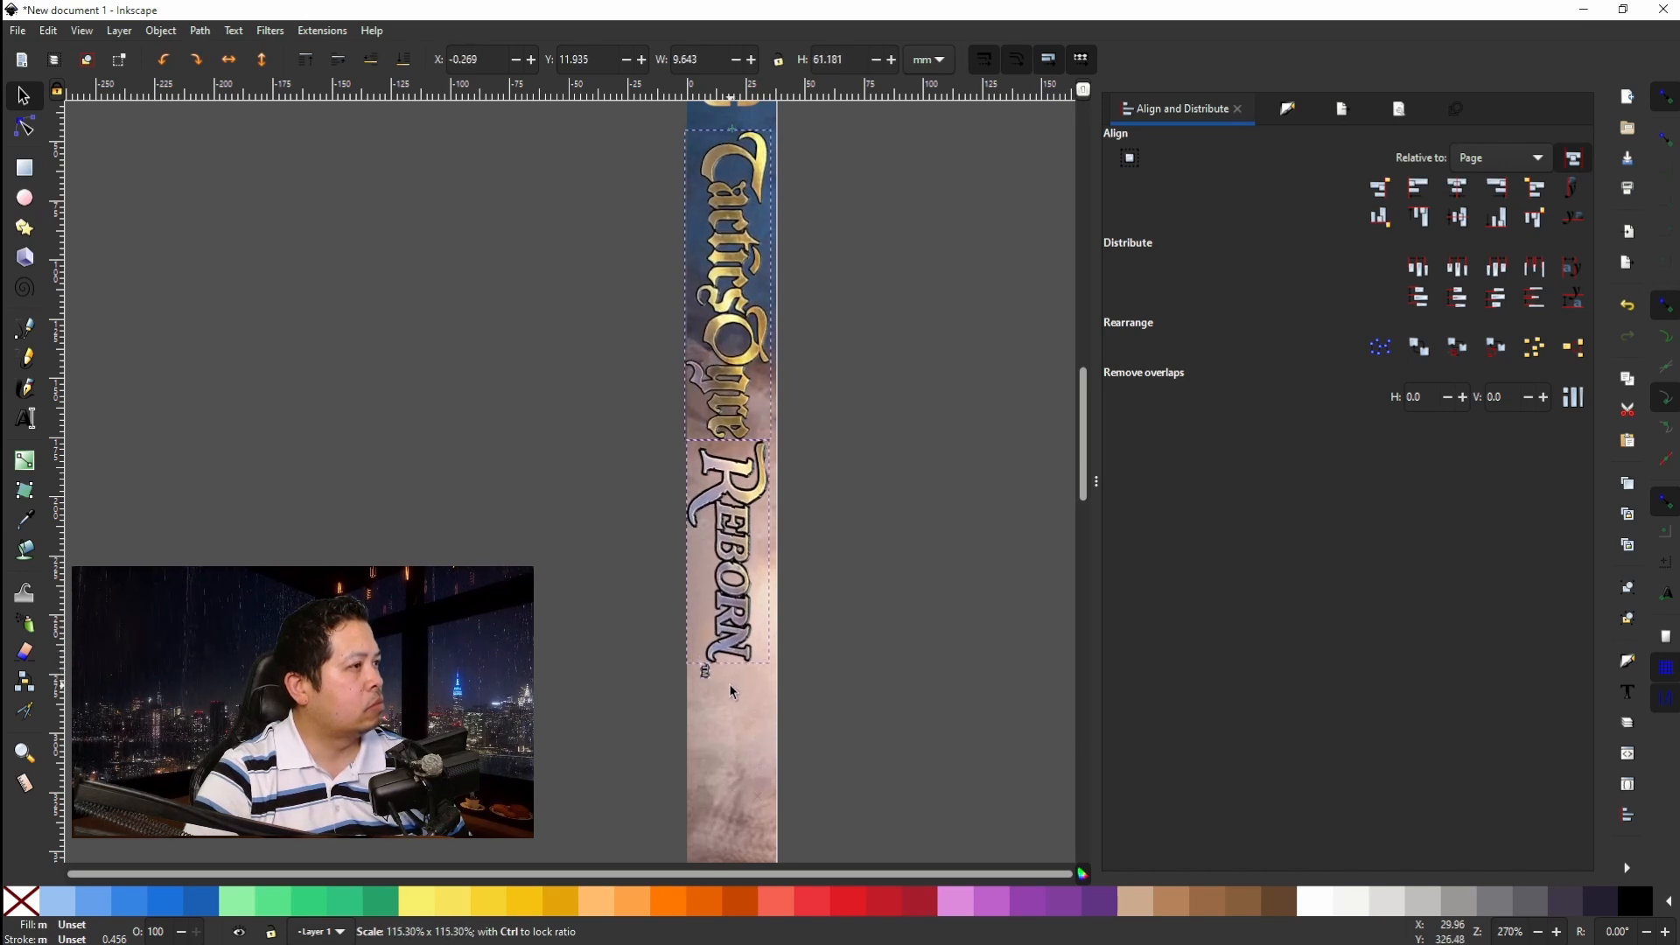
pyautogui.moveTo(733, 691); pyautogui.dragTo(733, 691)
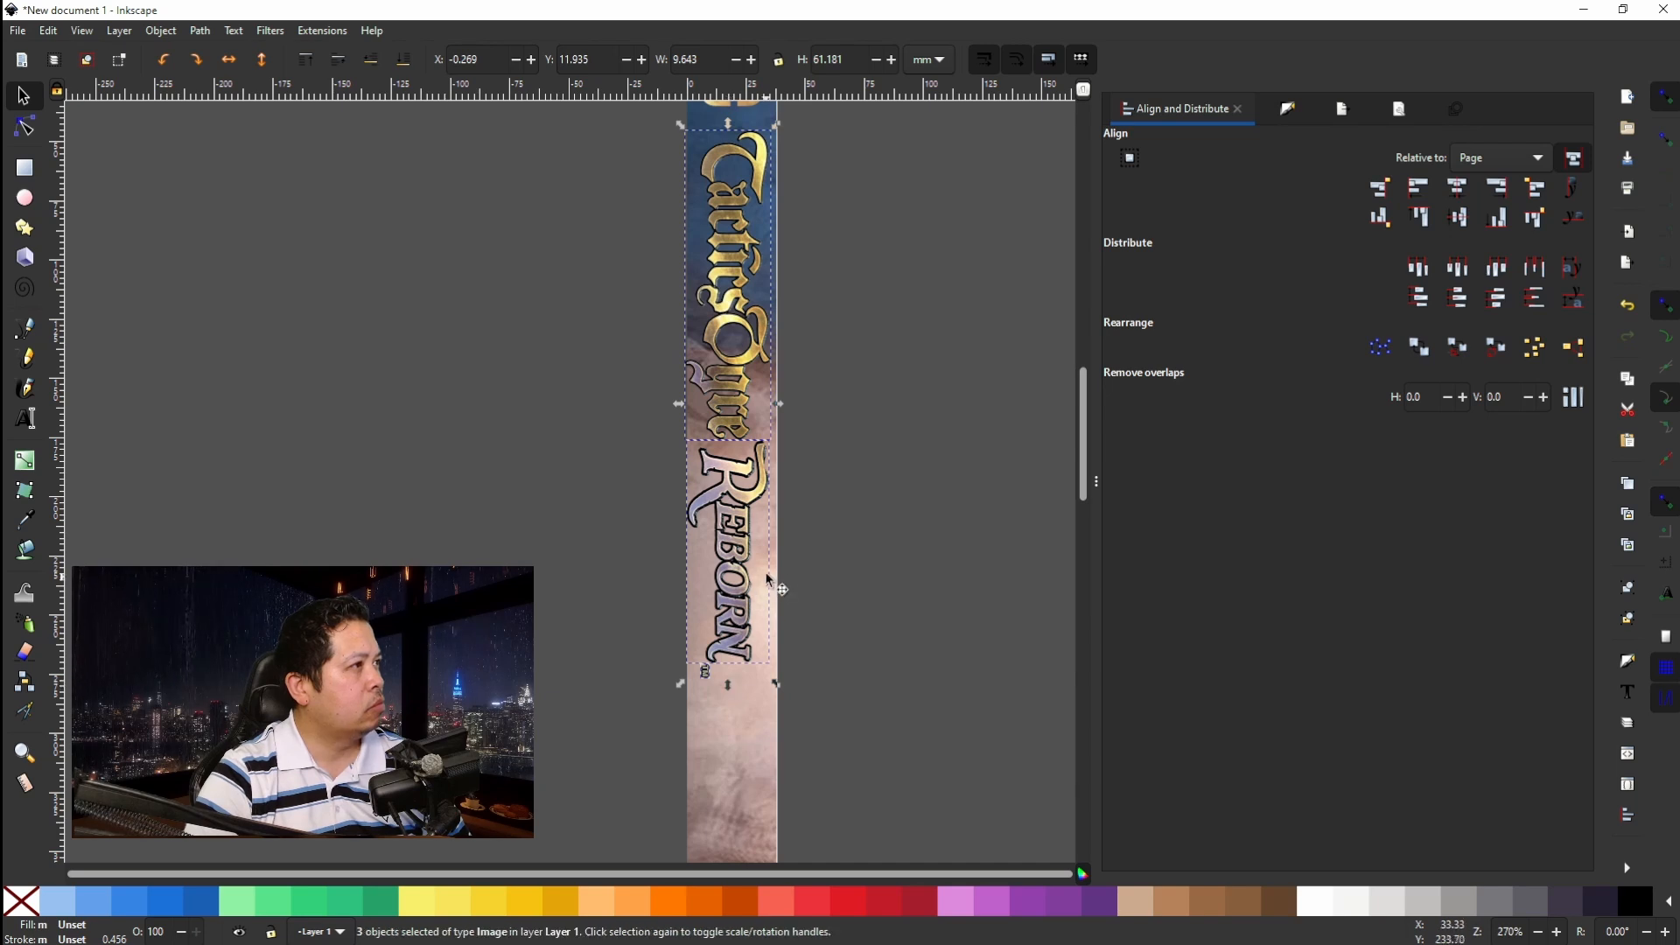
pyautogui.click(1457, 189)
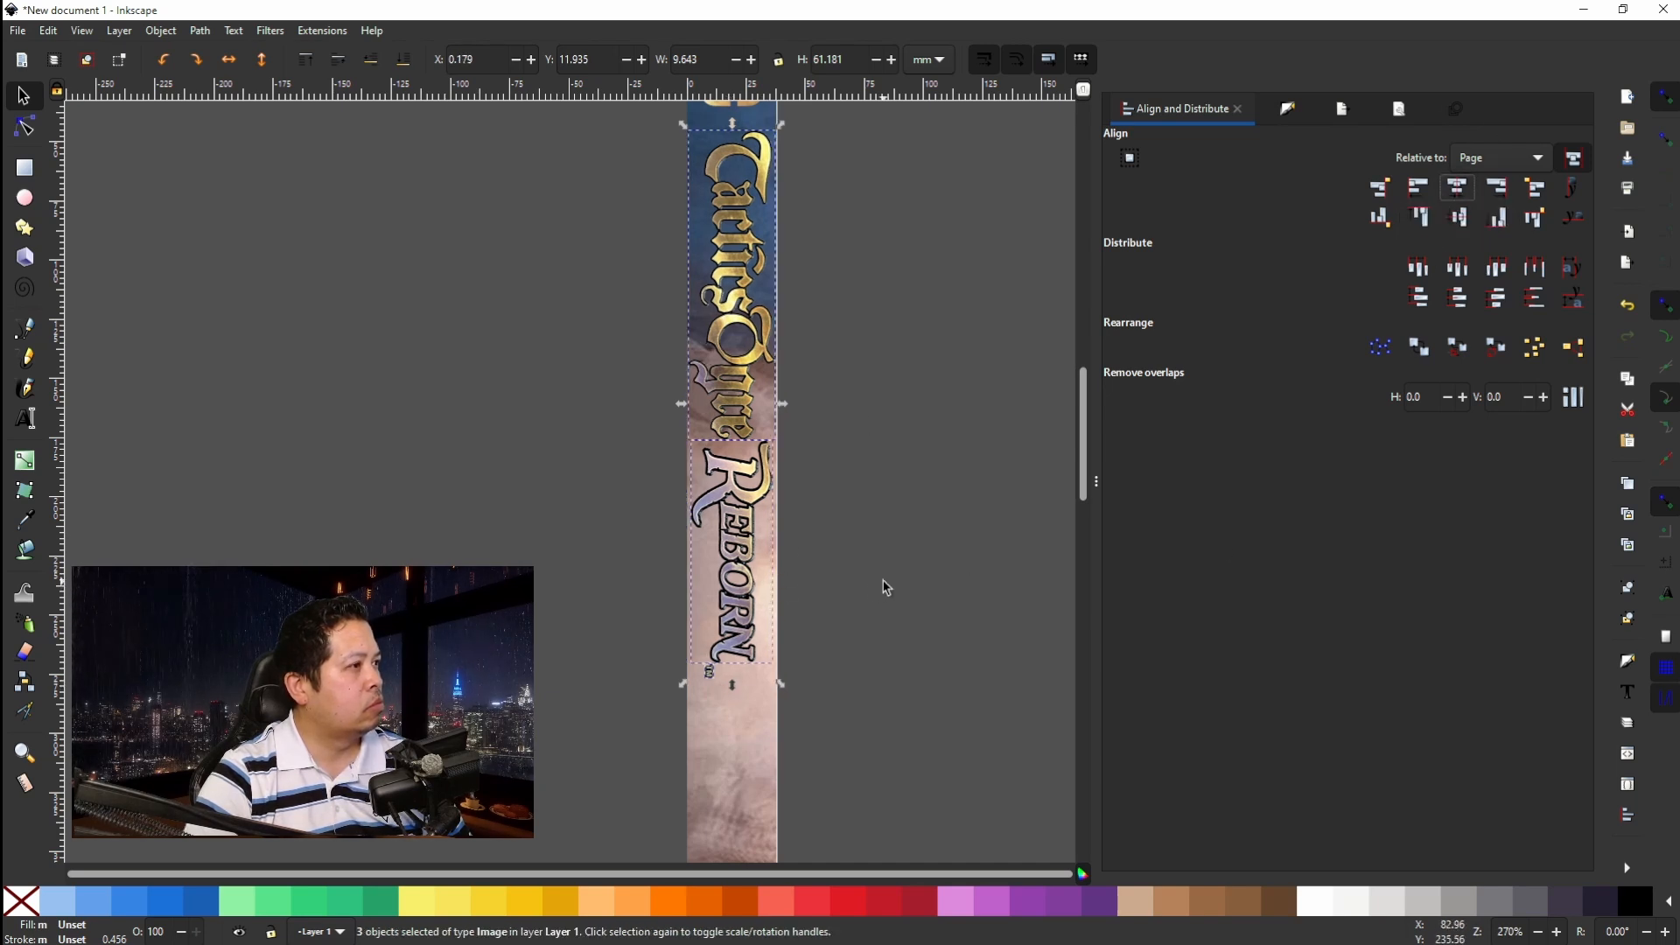
pyautogui.click(874, 604)
# Draw a closed black patch about 0.6 × 2.3 mm filling the thin outline beside the long stroke of Reborn's R.
pyautogui.scroll(2, 874, 610)
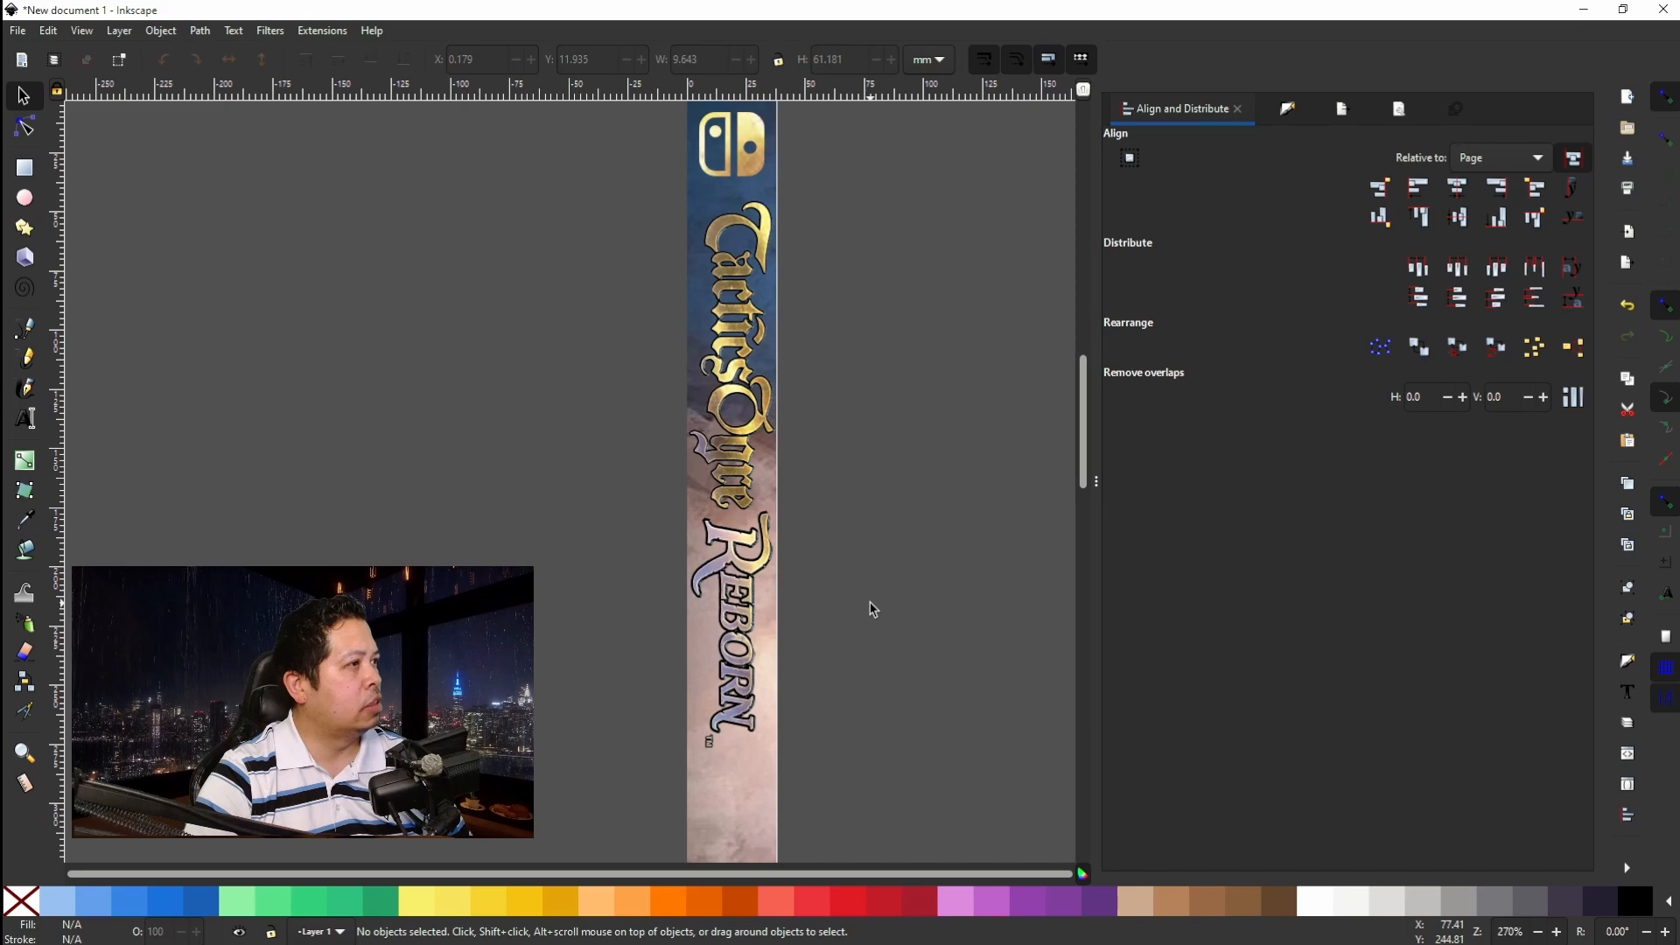
pyautogui.scroll(6, 775, 579)
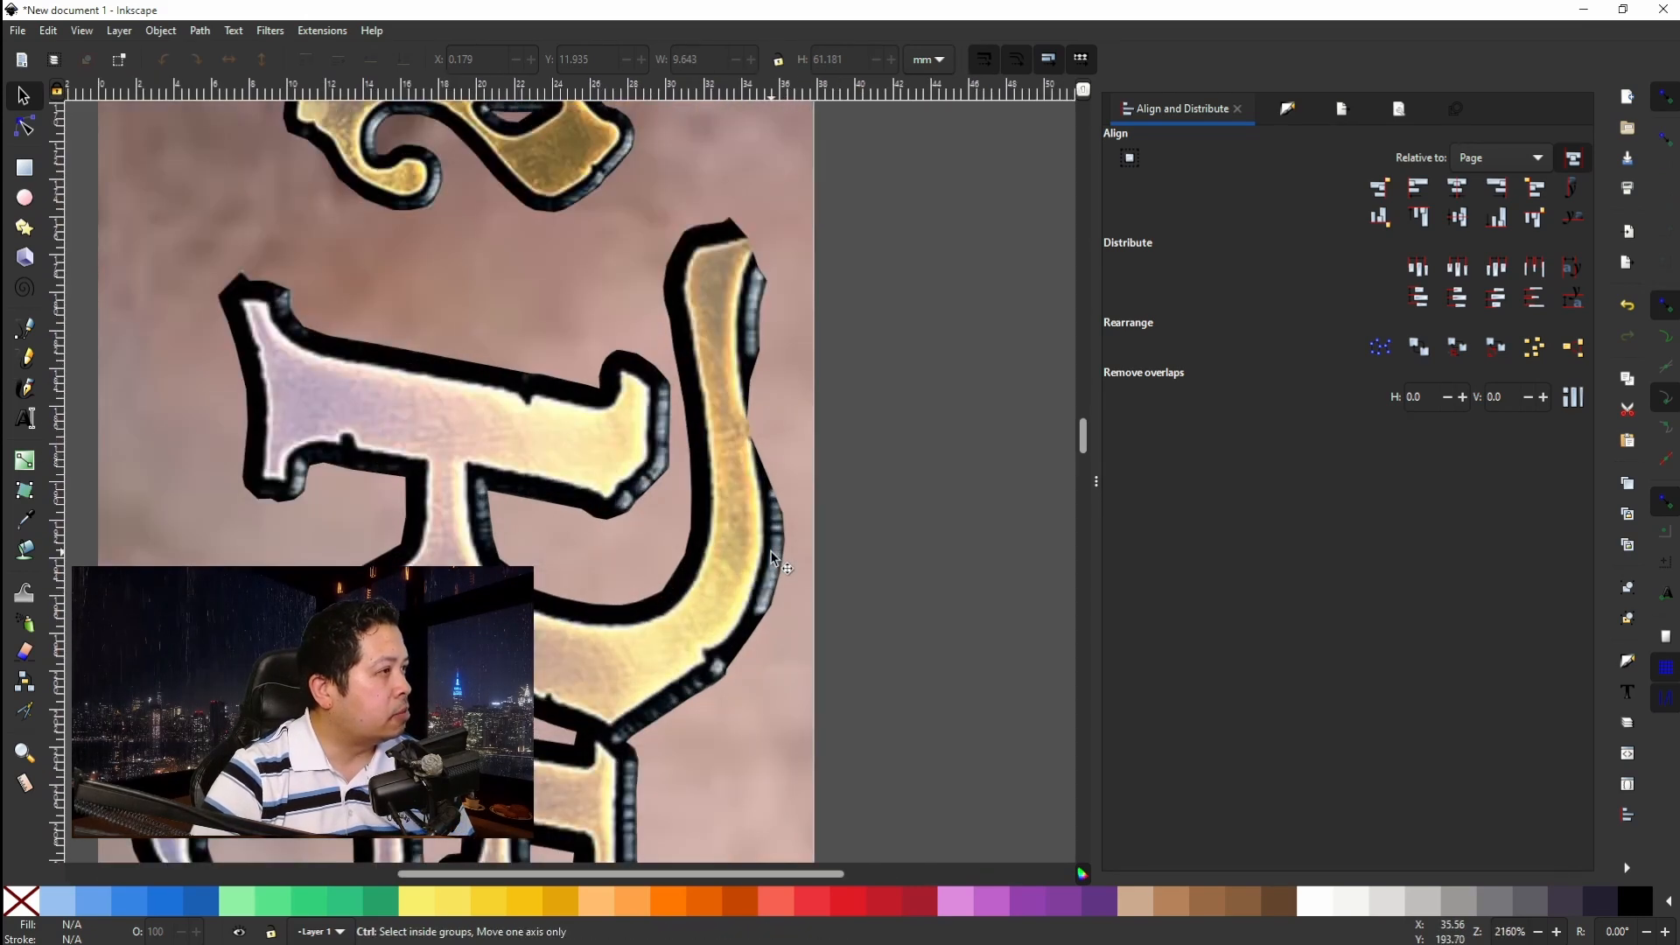
pyautogui.scroll(2, 759, 378)
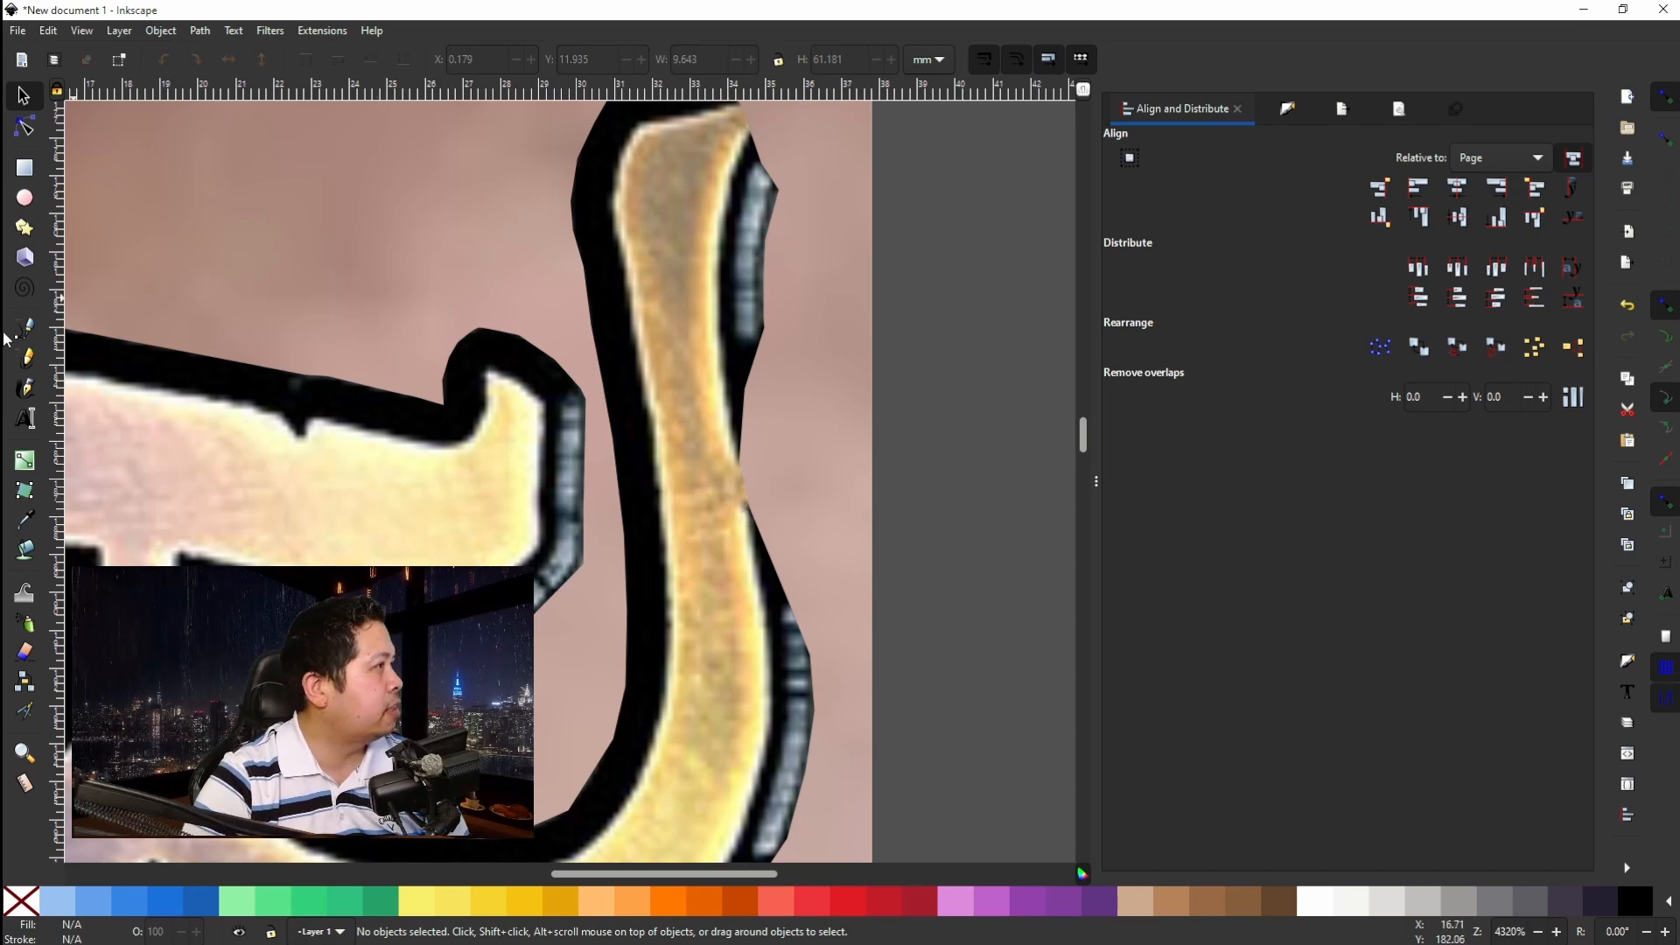
pyautogui.click(26, 328)
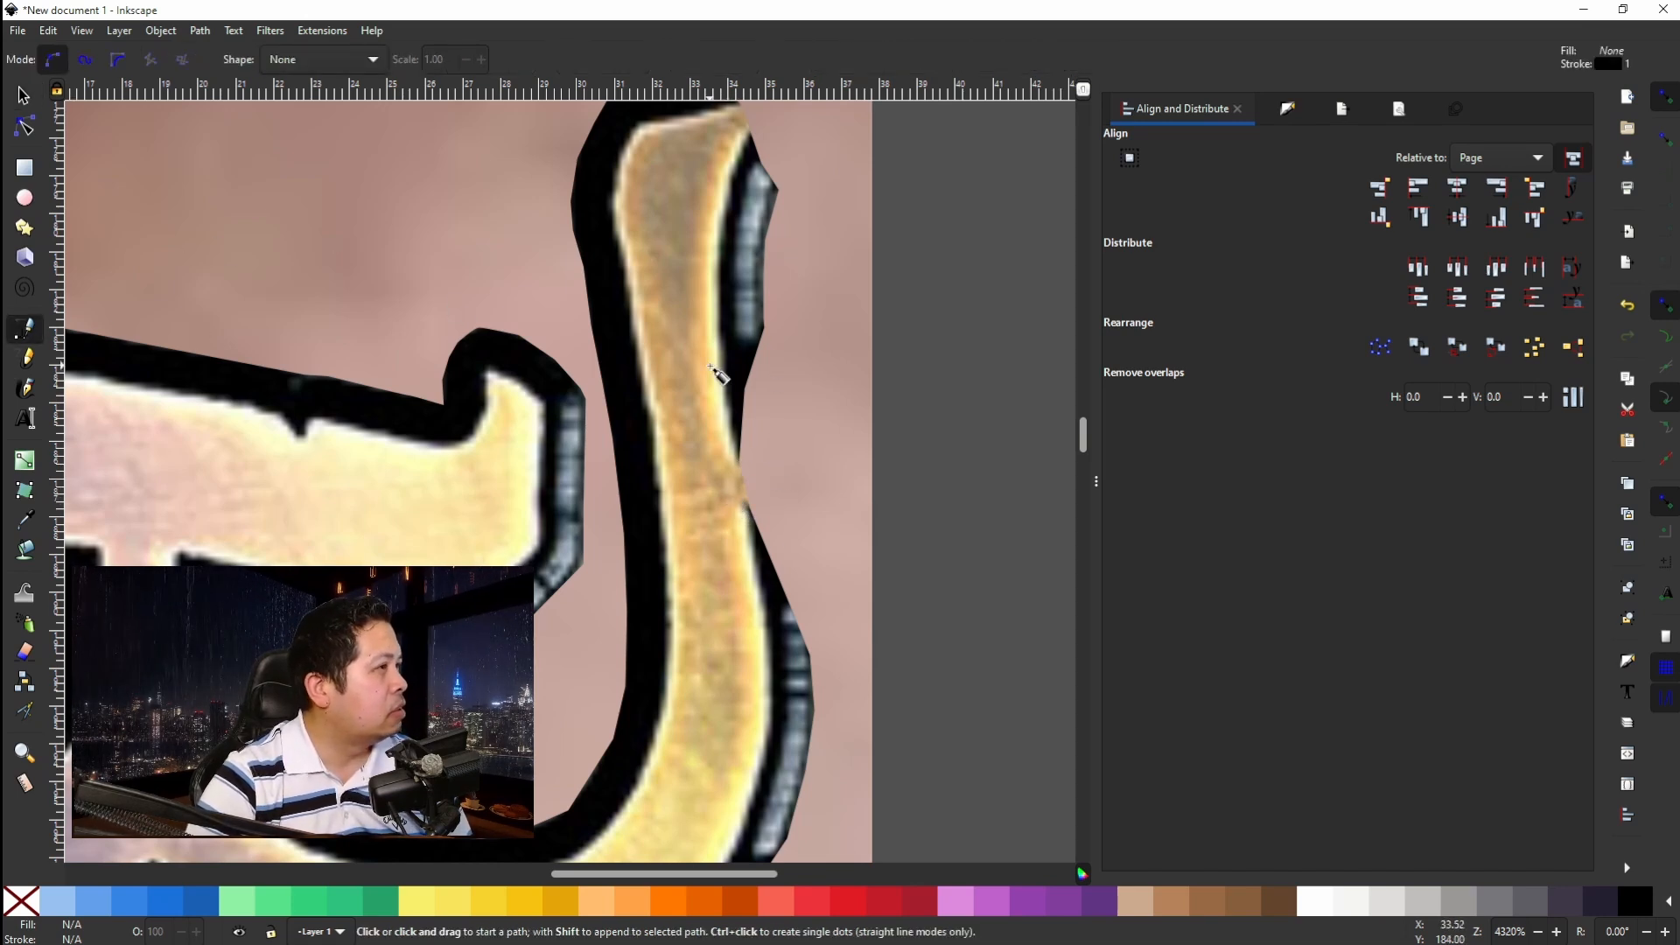
pyautogui.scroll(1, 759, 369)
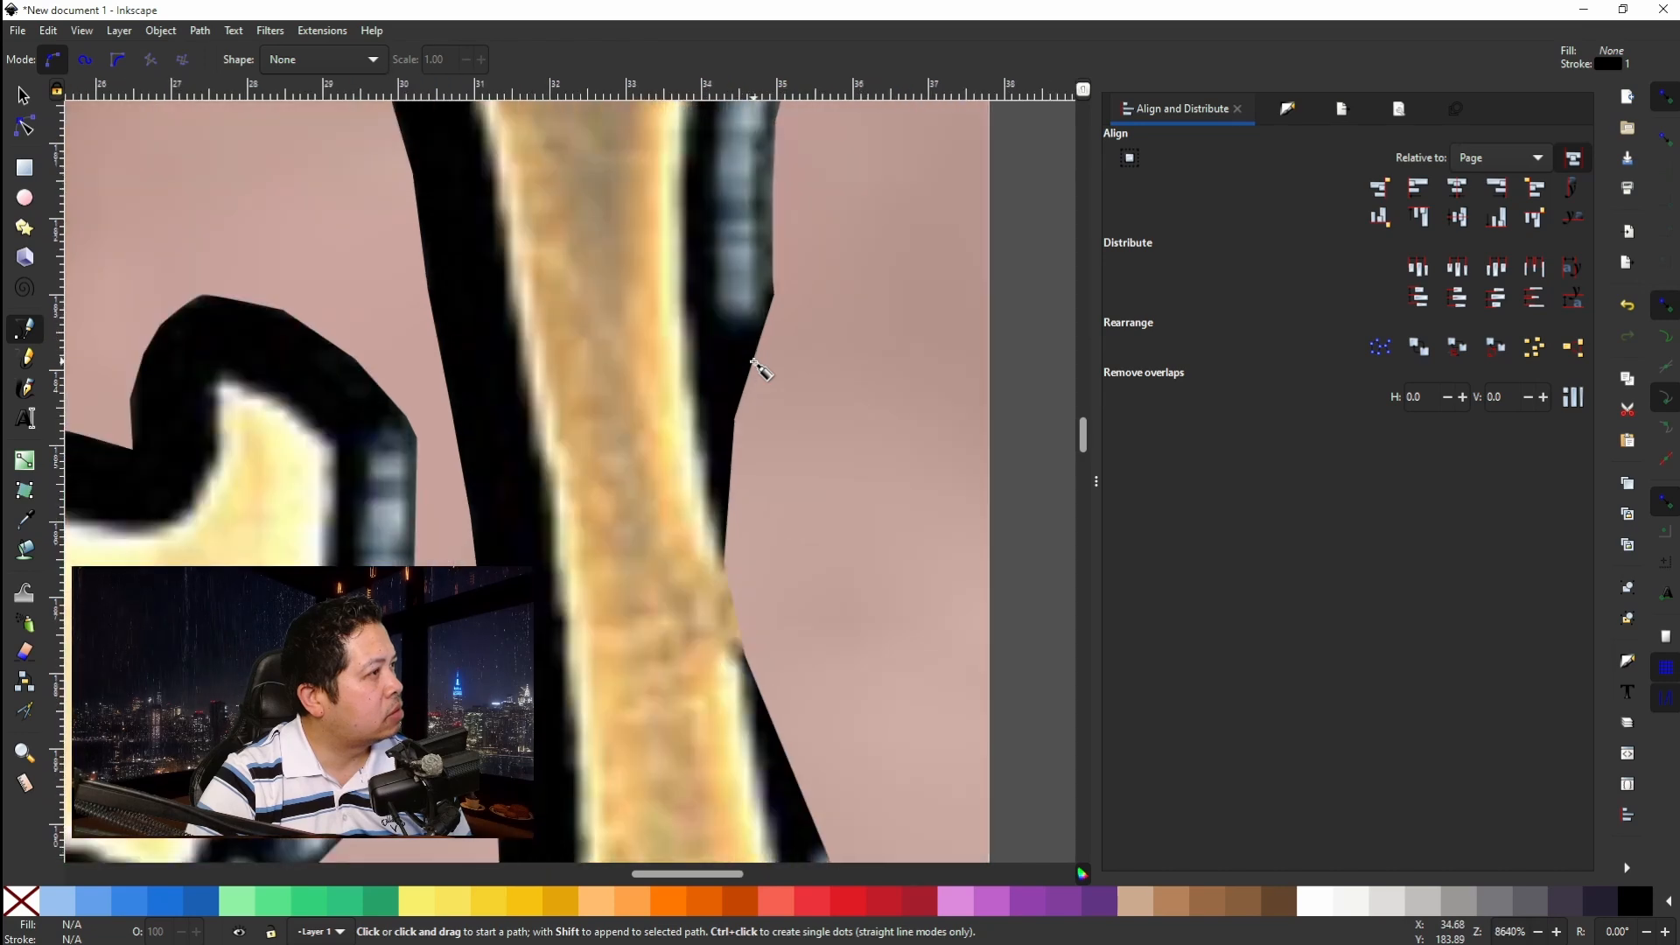
pyautogui.click(771, 296)
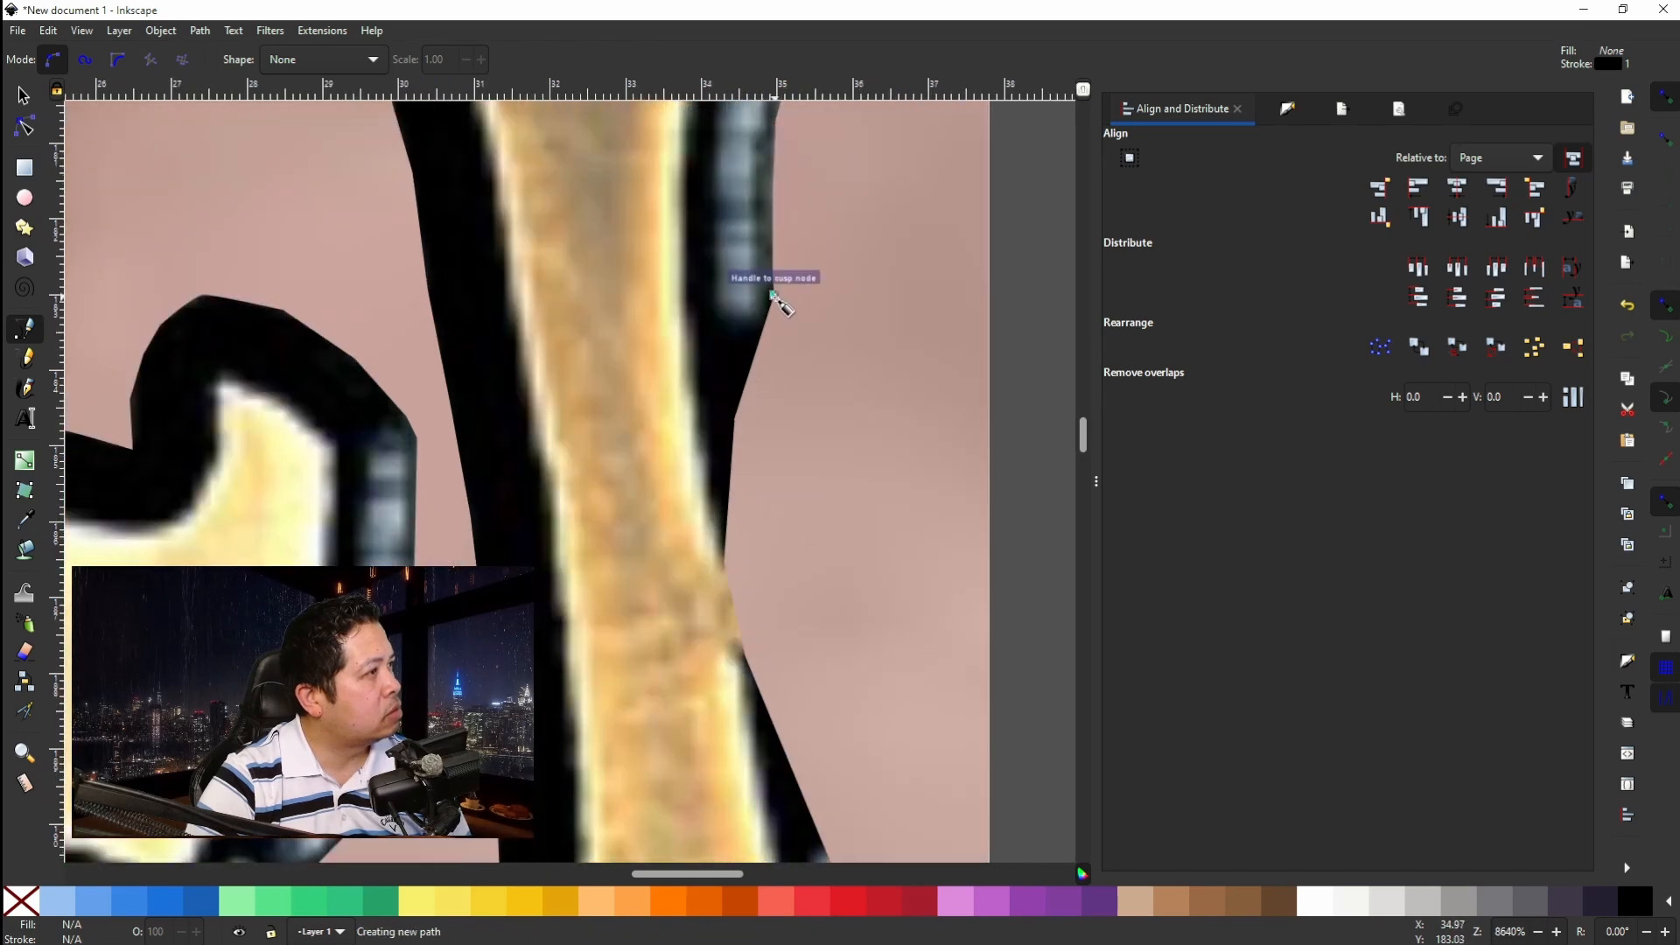
pyautogui.click(764, 474)
pyautogui.scroll(-5, 787, 524)
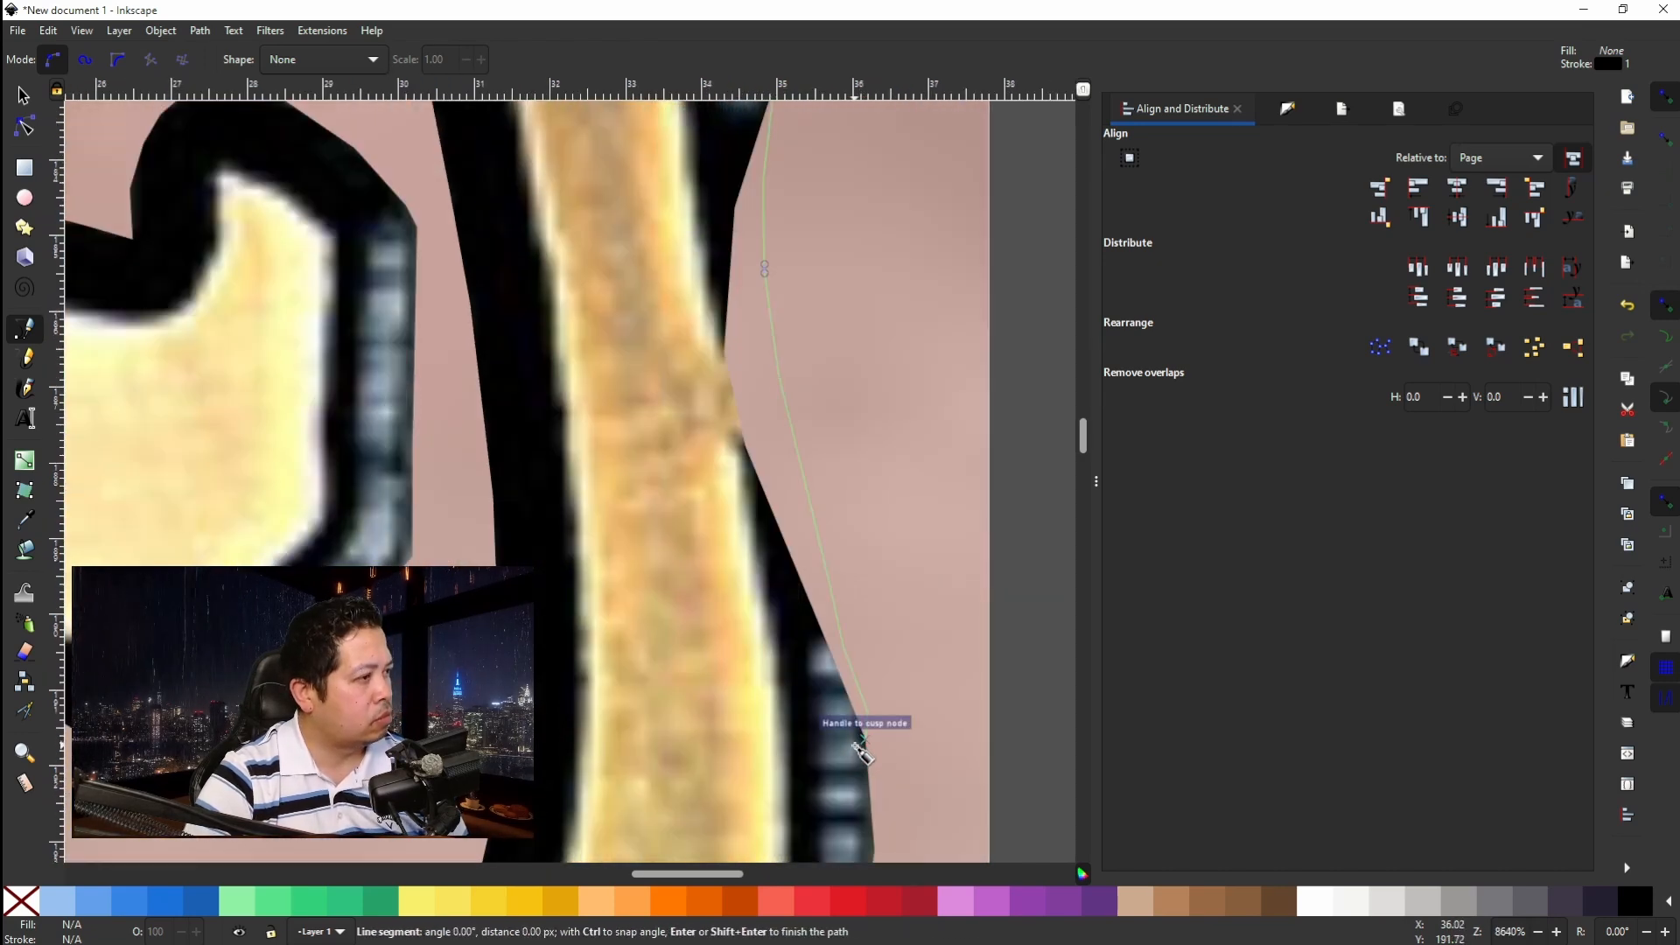
pyautogui.click(755, 497)
pyautogui.click(715, 400)
pyautogui.scroll(5, 715, 402)
pyautogui.click(703, 524)
pyautogui.click(737, 329)
pyautogui.click(772, 300)
pyautogui.hotkey('ctrl', 'shift', 'v')
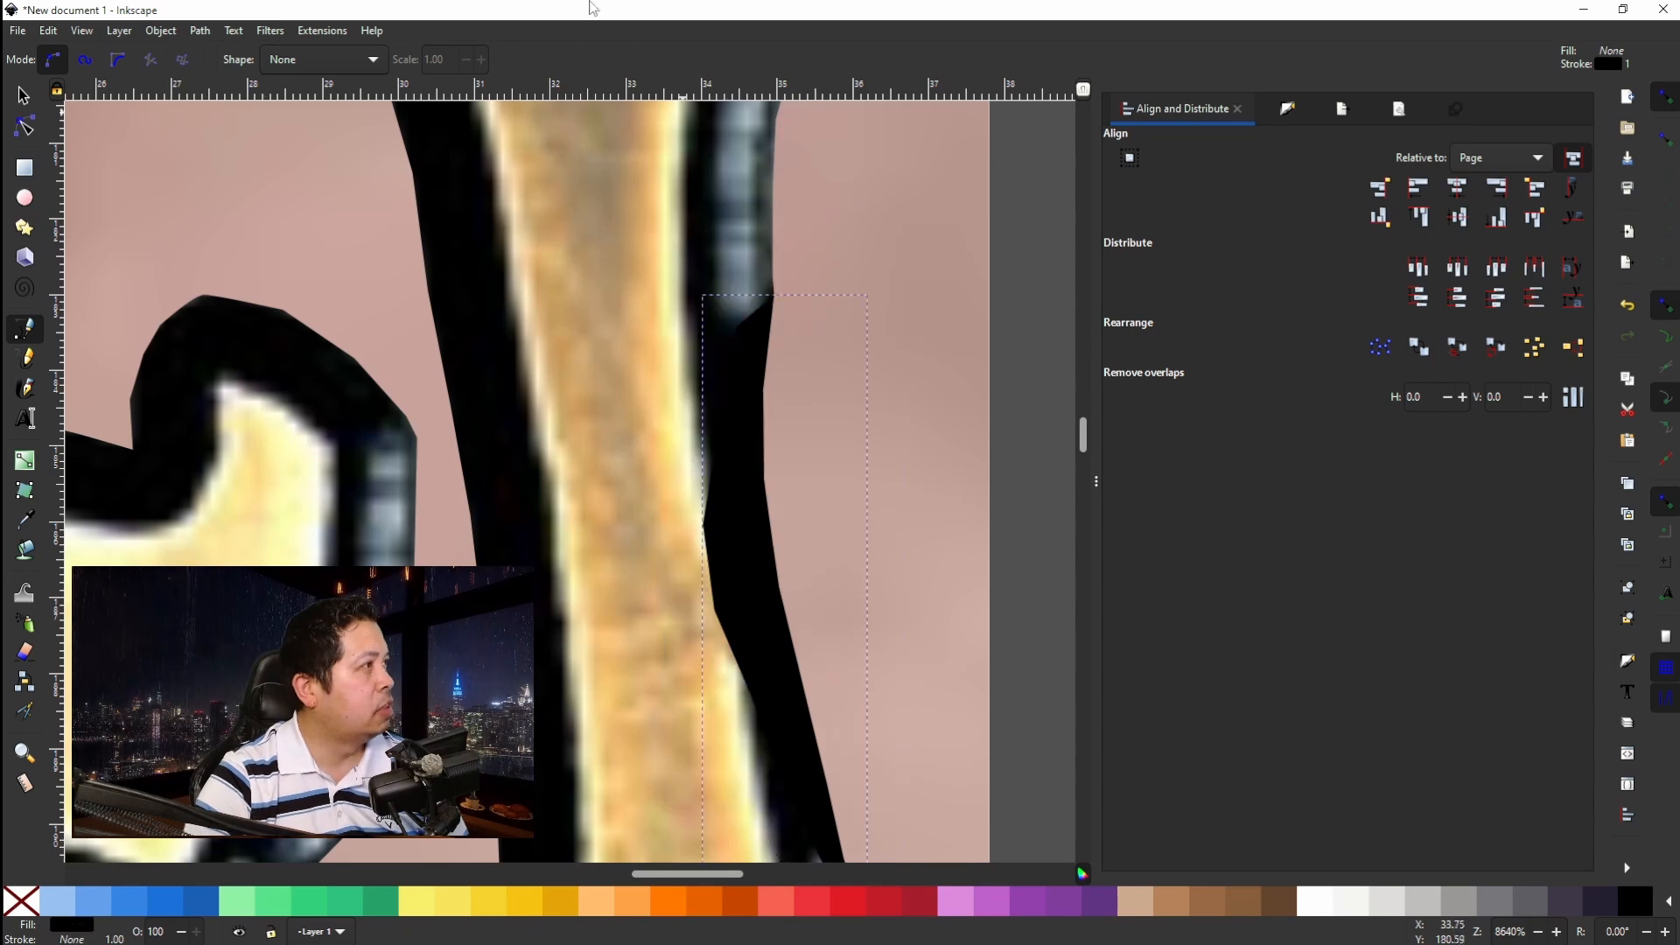
pyautogui.click(13, 105)
pyautogui.scroll(-7, 844, 630)
pyautogui.scroll(4, 918, 569)
pyautogui.scroll(-3, 888, 570)
pyautogui.click(888, 569)
# Draw a closed patch about 0.35 × 0.52 mm over the clipped upper-left tip of Tactics' letter a, filled black without stroke.
pyautogui.scroll(20, 760, 424)
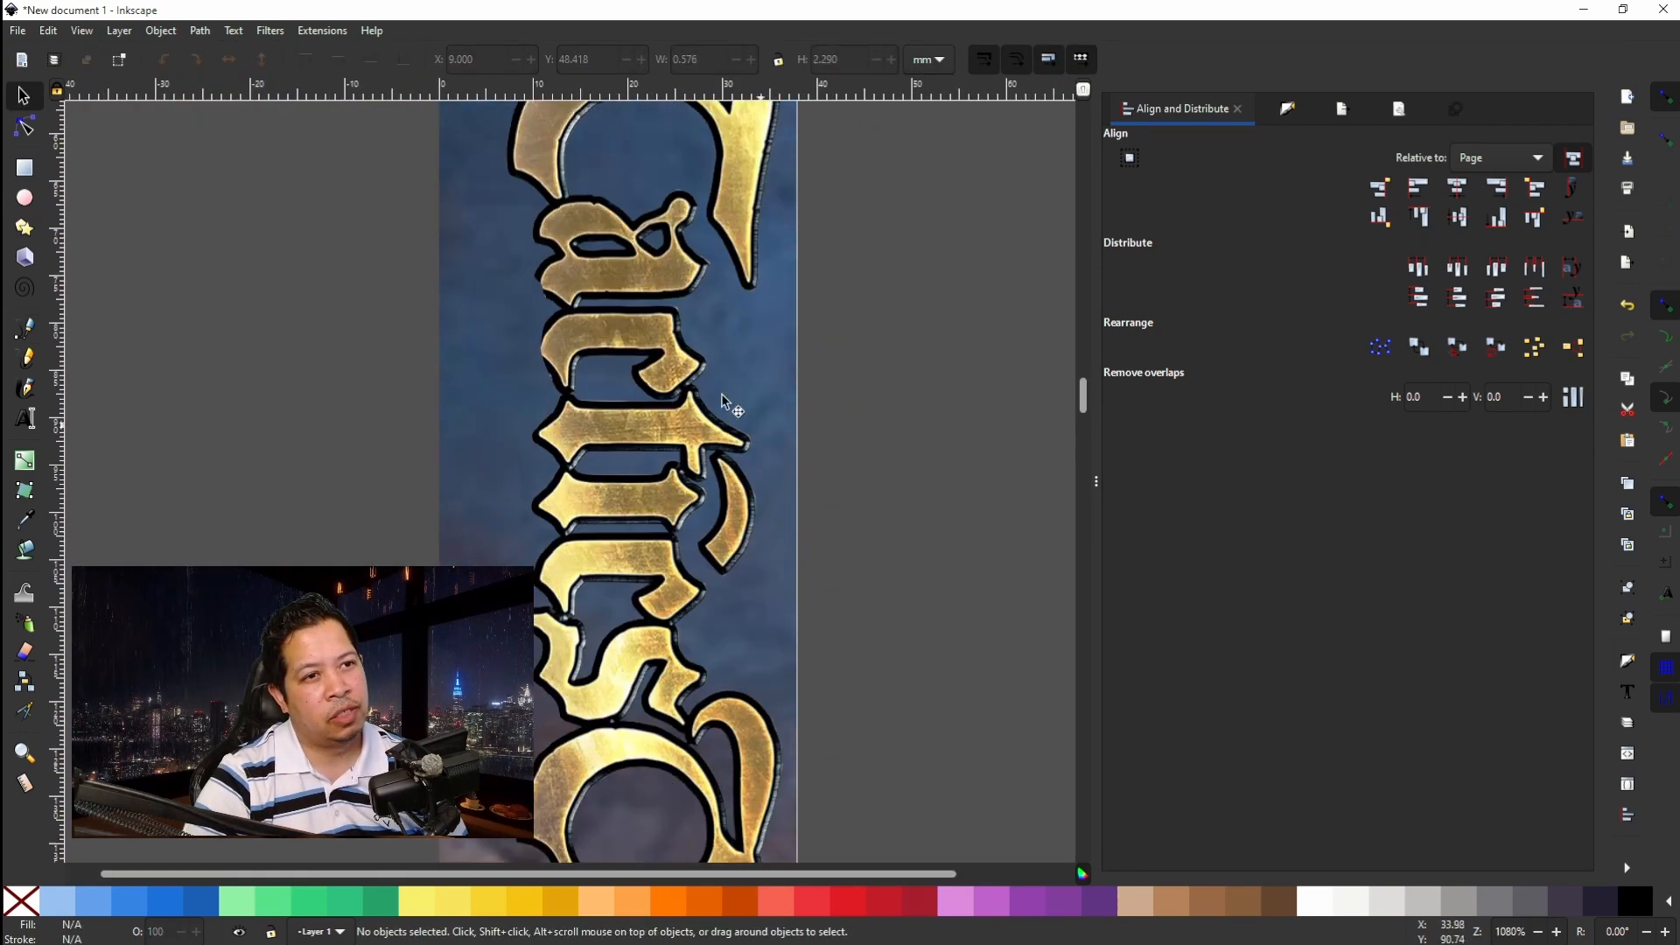
pyautogui.scroll(4, 722, 394)
pyautogui.scroll(8, 532, 461)
pyautogui.press('b')
pyautogui.click(691, 488)
pyautogui.click(636, 380)
pyautogui.click(591, 302)
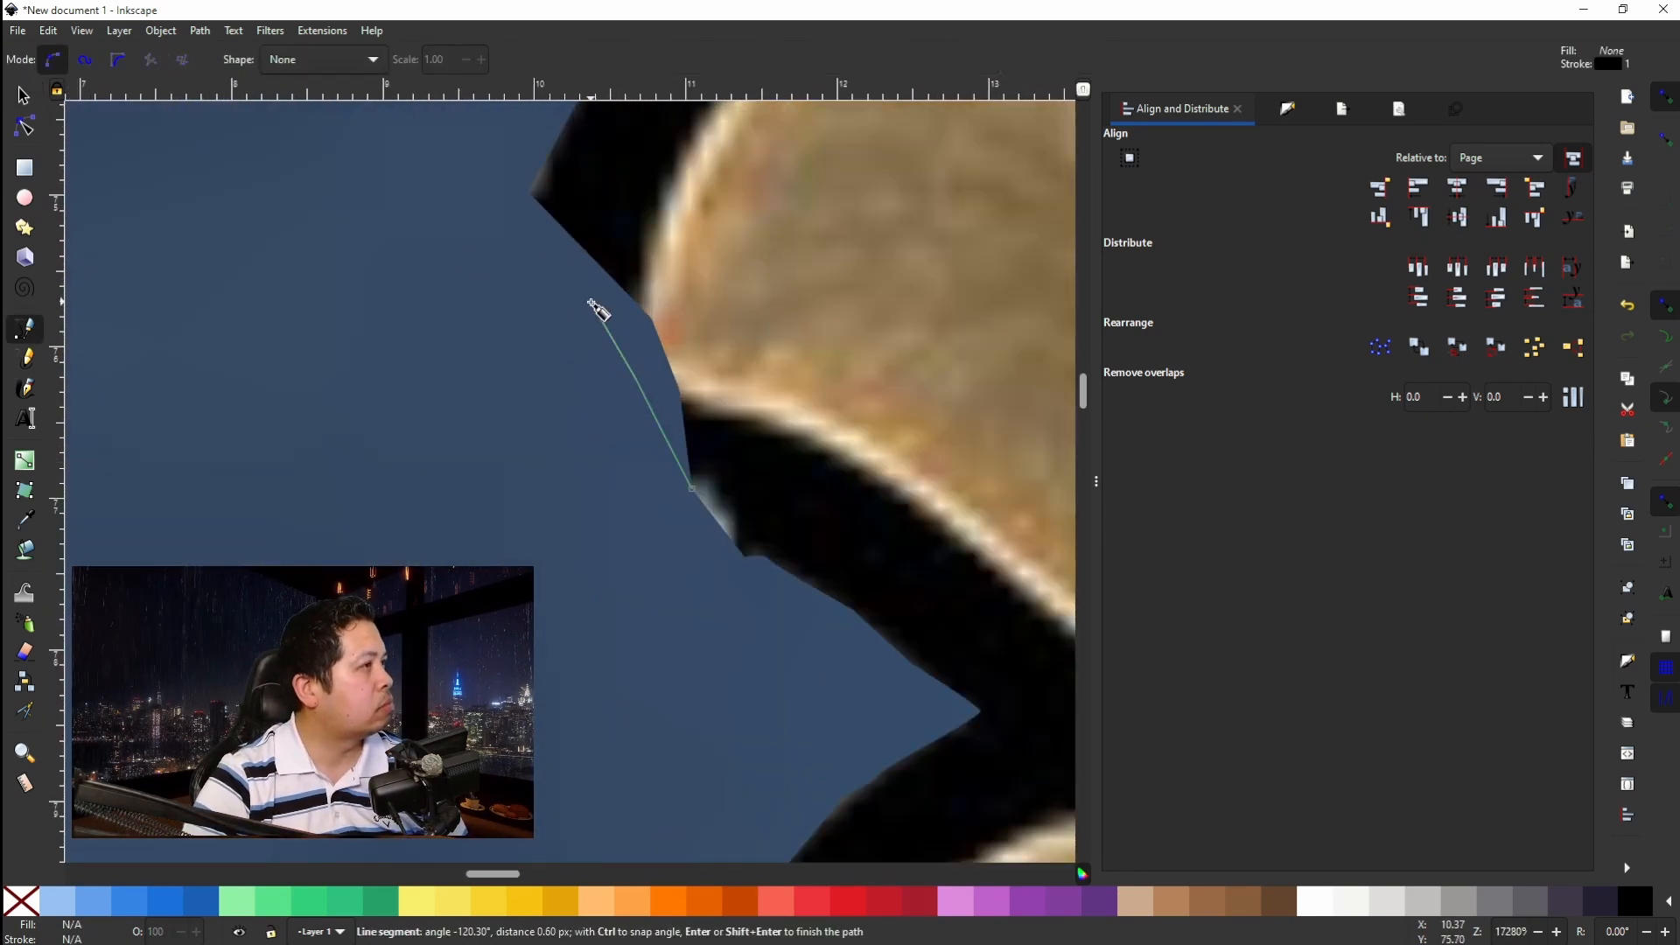
pyautogui.click(548, 239)
pyautogui.click(529, 191)
pyautogui.click(679, 302)
pyautogui.click(715, 417)
pyautogui.click(729, 482)
pyautogui.click(691, 488)
pyautogui.click(1634, 900)
pyautogui.keyDown('shift'); pyautogui.click(21, 900); pyautogui.keyUp('shift')
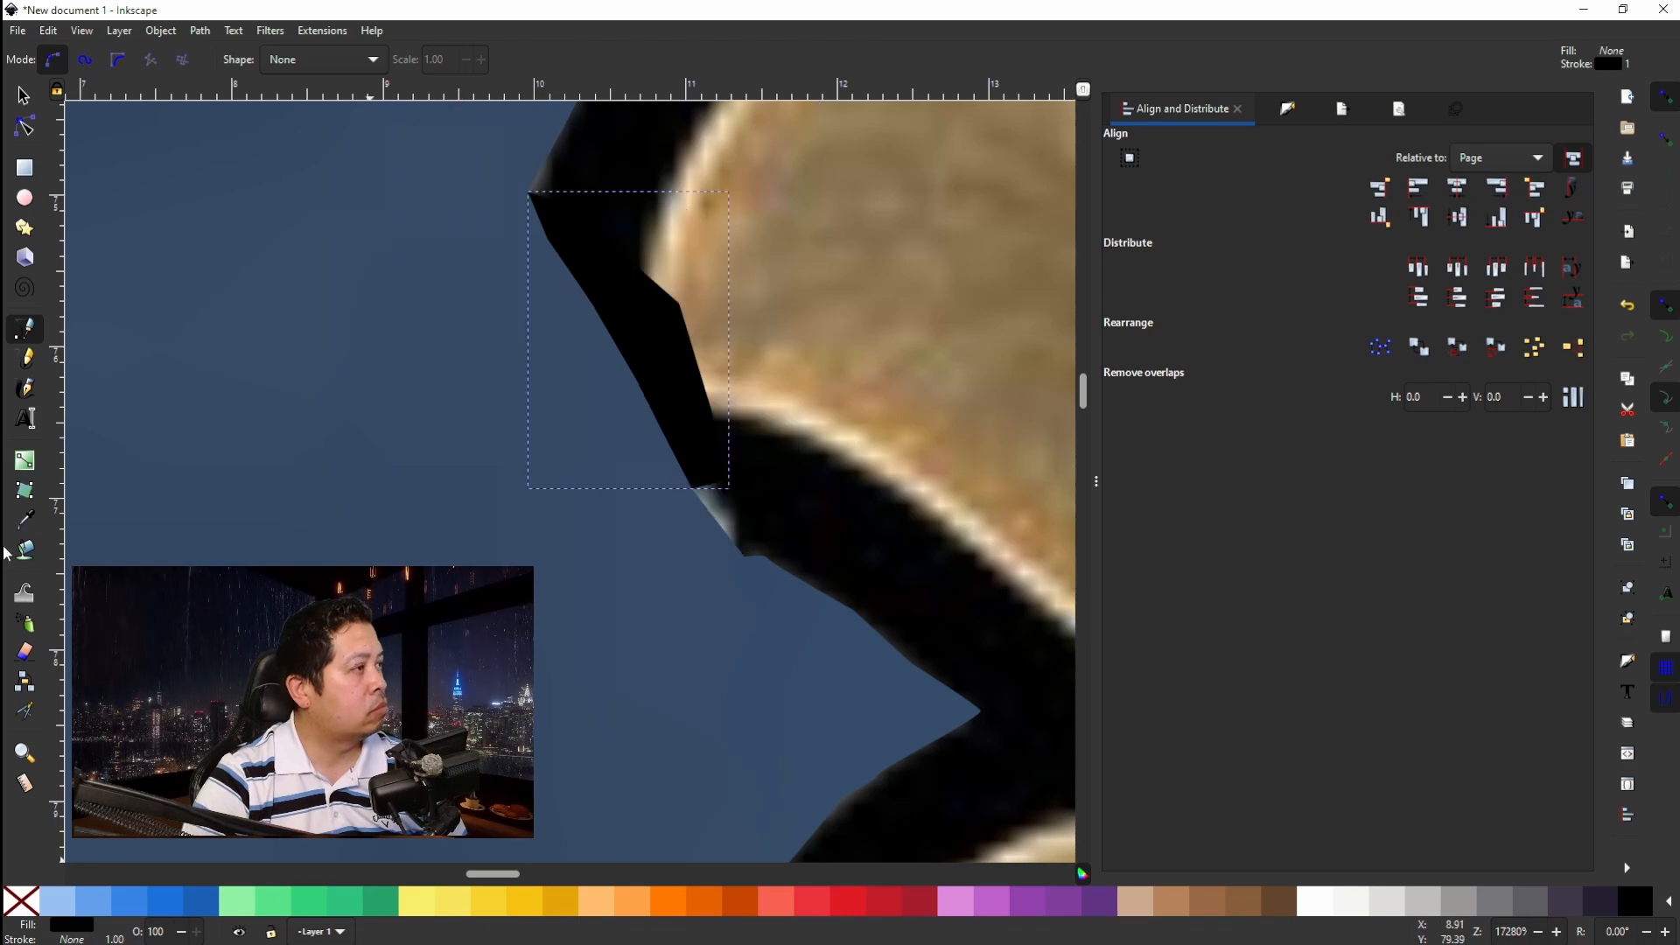
# Lower the black patch behind the logo lettering so the gold of the letter a overlaps it.
pyautogui.click(24, 96)
pyautogui.press('pagedown')
pyautogui.scroll(-8, 664, 448)
pyautogui.scroll(8, 667, 442)
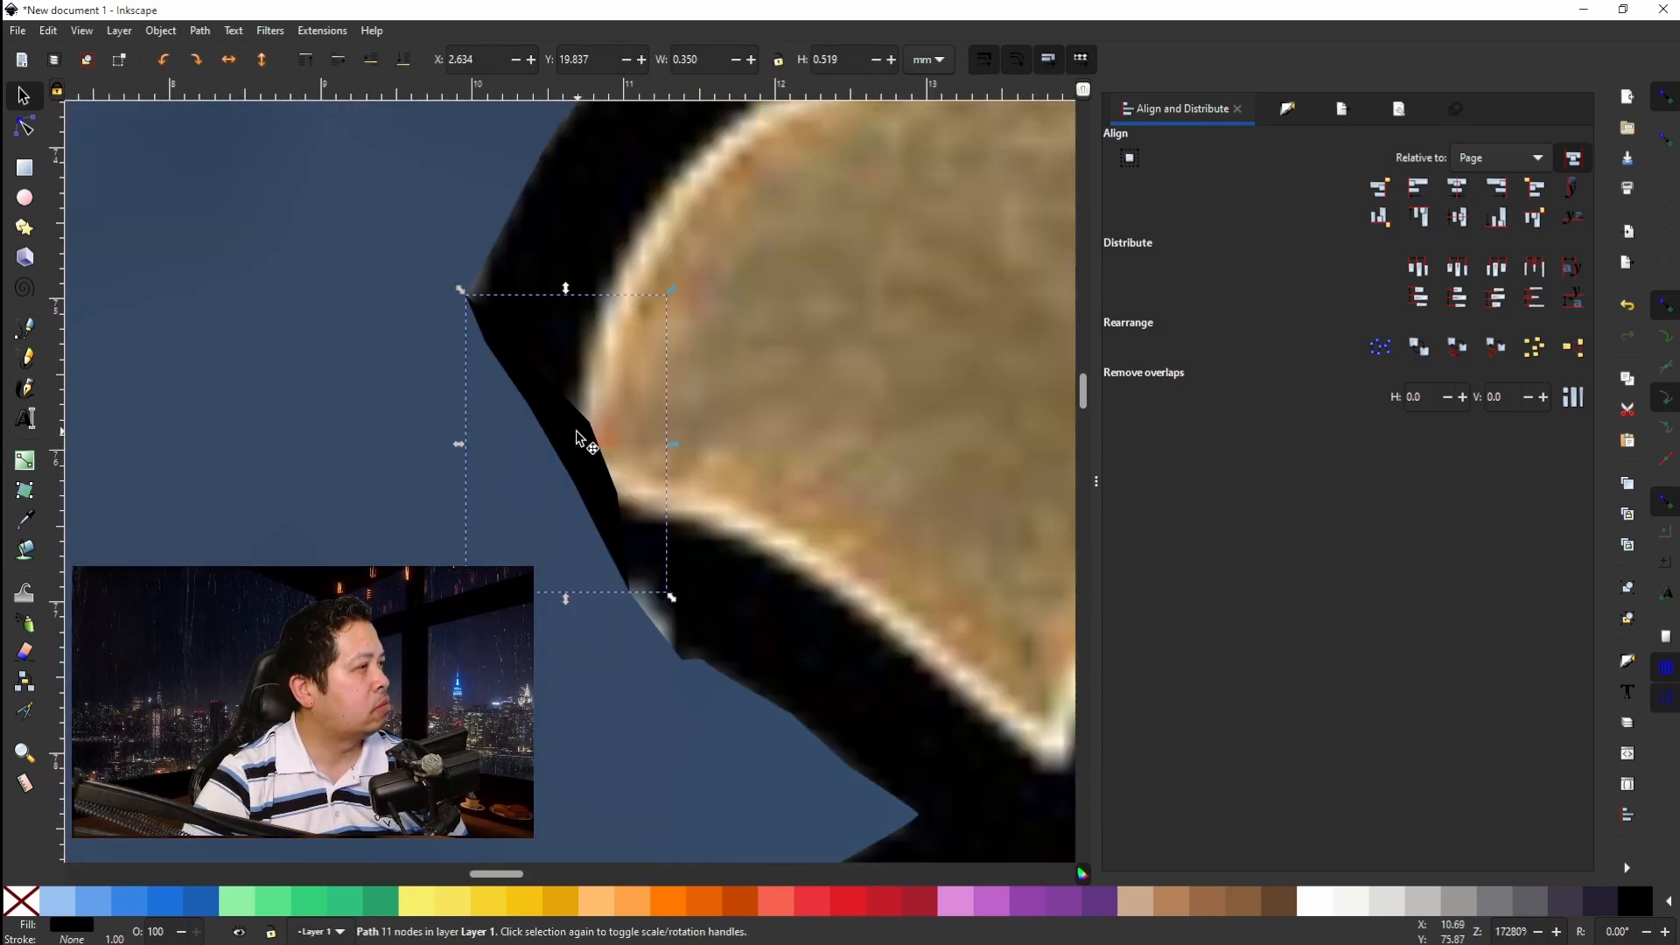
# Draw a curved patch about 0.12 × 0.18 mm over the clipped gold tip, filled with sampled cream e1d3b2 and no stroke.
pyautogui.click(24, 328)
pyautogui.scroll(2, 575, 414)
pyautogui.click(575, 406)
pyautogui.click(583, 474)
pyautogui.click(600, 513)
pyautogui.click(620, 539)
pyautogui.click(651, 556)
pyautogui.click(675, 518)
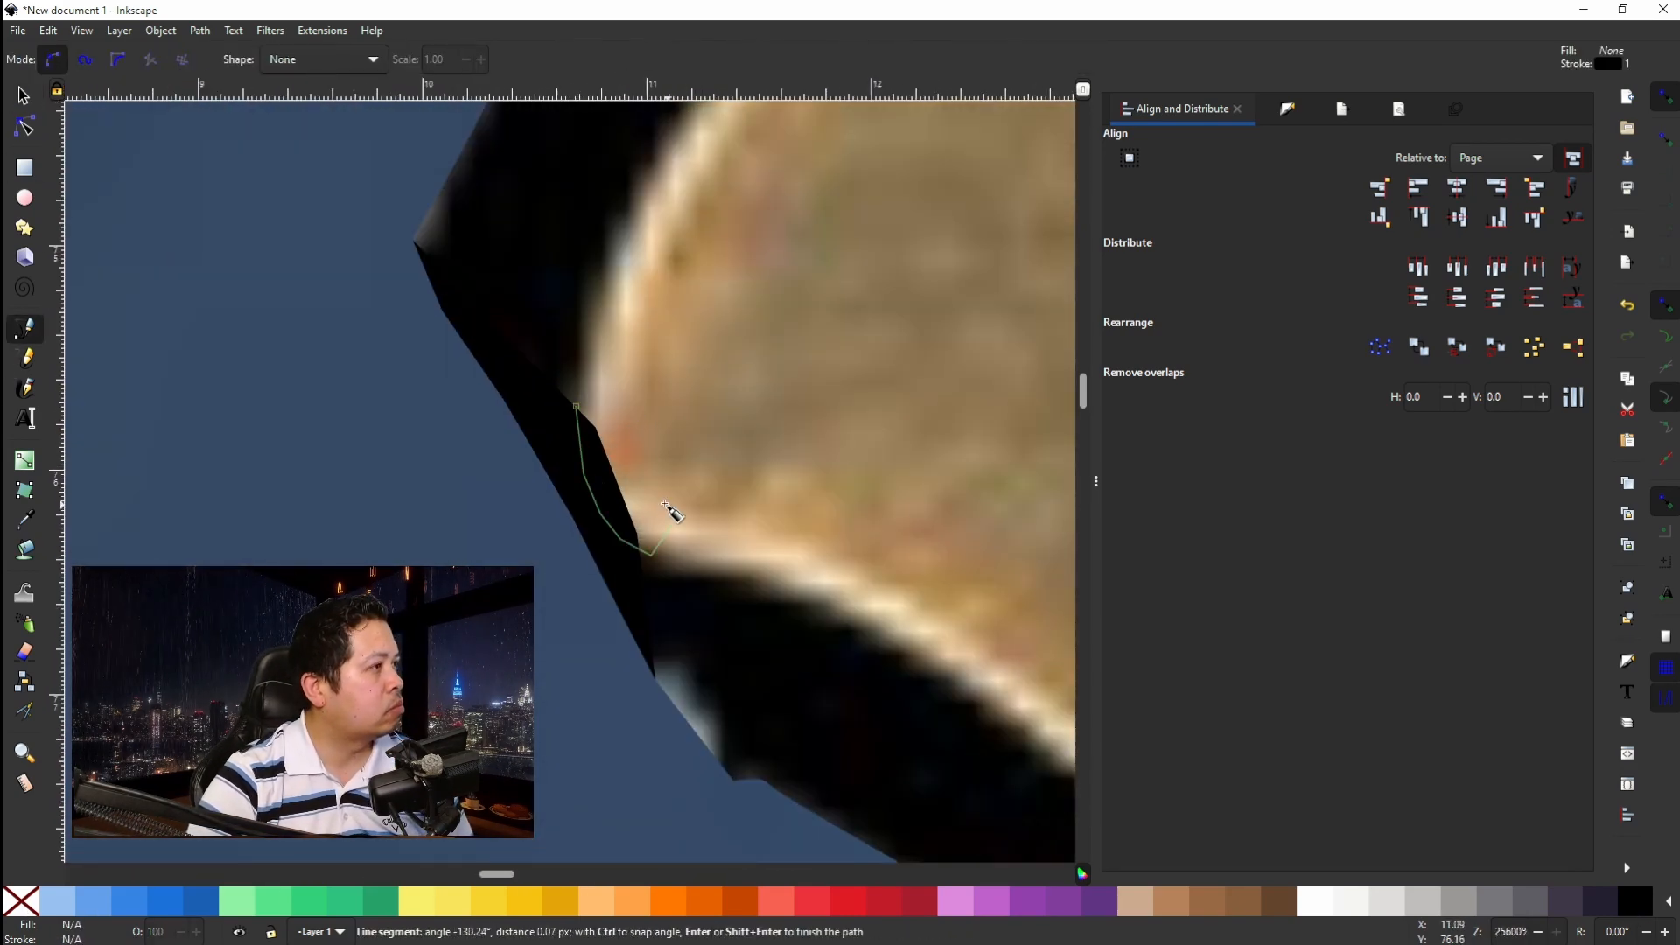
pyautogui.click(609, 452)
pyautogui.click(597, 428)
pyautogui.click(576, 406)
pyautogui.press('d')
pyautogui.click(787, 573)
pyautogui.keyDown('shift'); pyautogui.click(21, 901); pyautogui.keyUp('shift')
# Blur the cream patch on the letter a's upper-left tip by about 29%.
pyautogui.click(23, 96)
pyautogui.hotkey('ctrl', 'shift', 'f')
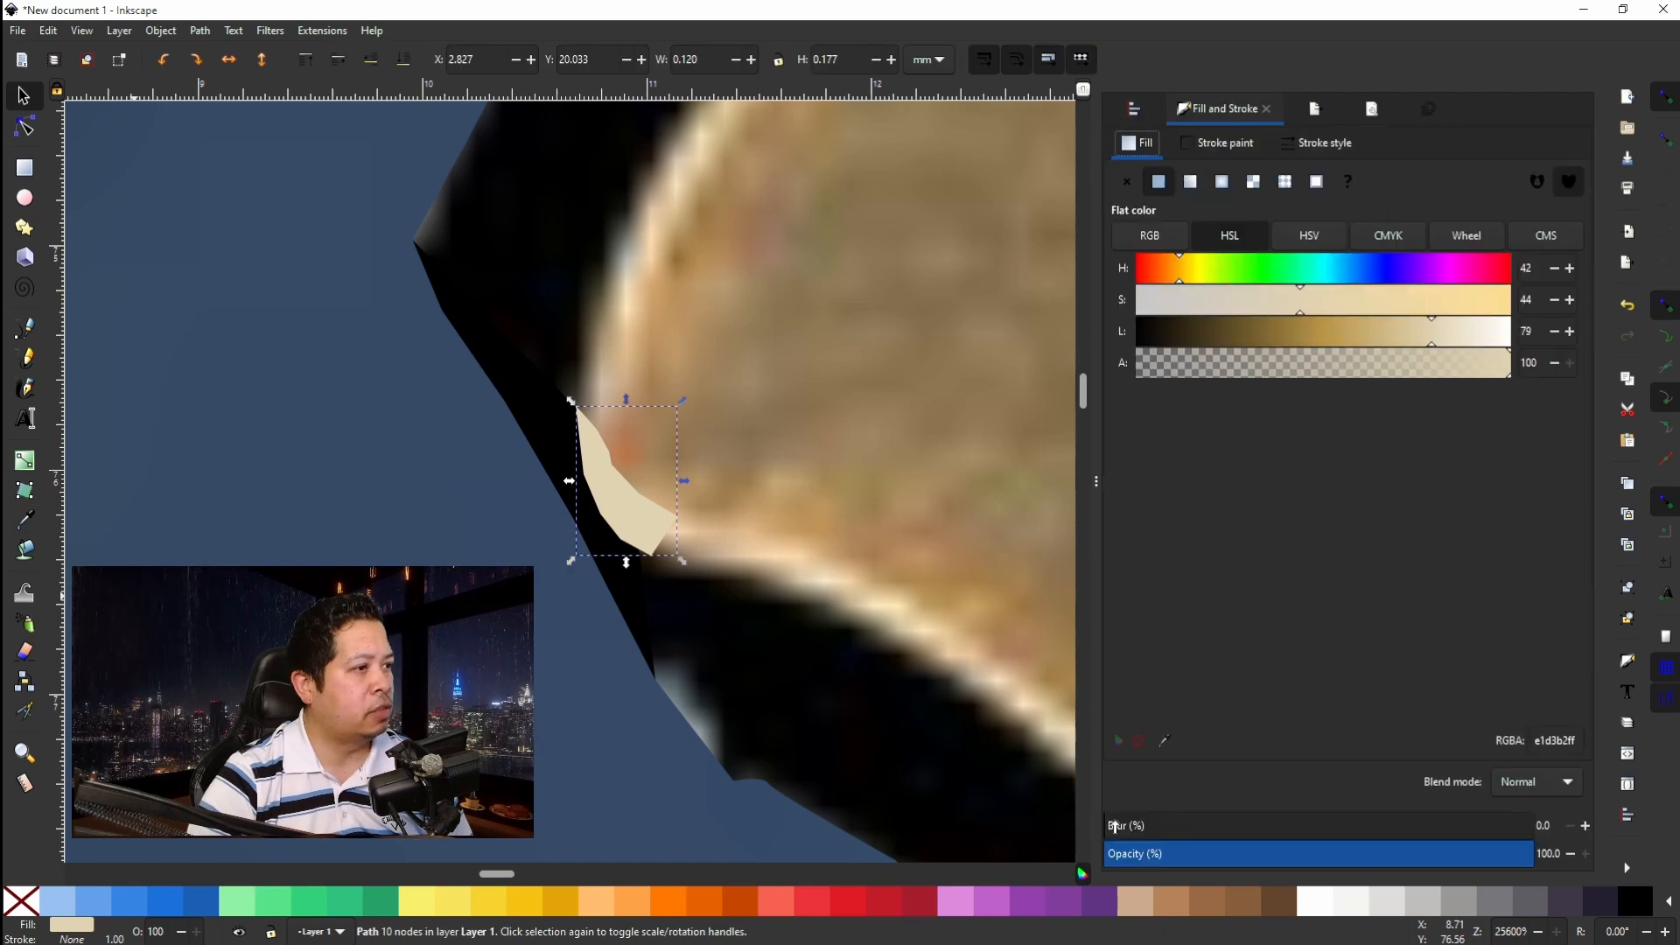
pyautogui.moveTo(1113, 826); pyautogui.dragTo(1236, 838)
# Reshape the cream patch's nodes to follow the gold rim and refine the outer edge of the black patch around it.
pyautogui.doubleClick(601, 455)
pyautogui.moveTo(576, 406); pyautogui.dragTo(579, 375)
pyautogui.moveTo(597, 428); pyautogui.dragTo(603, 391)
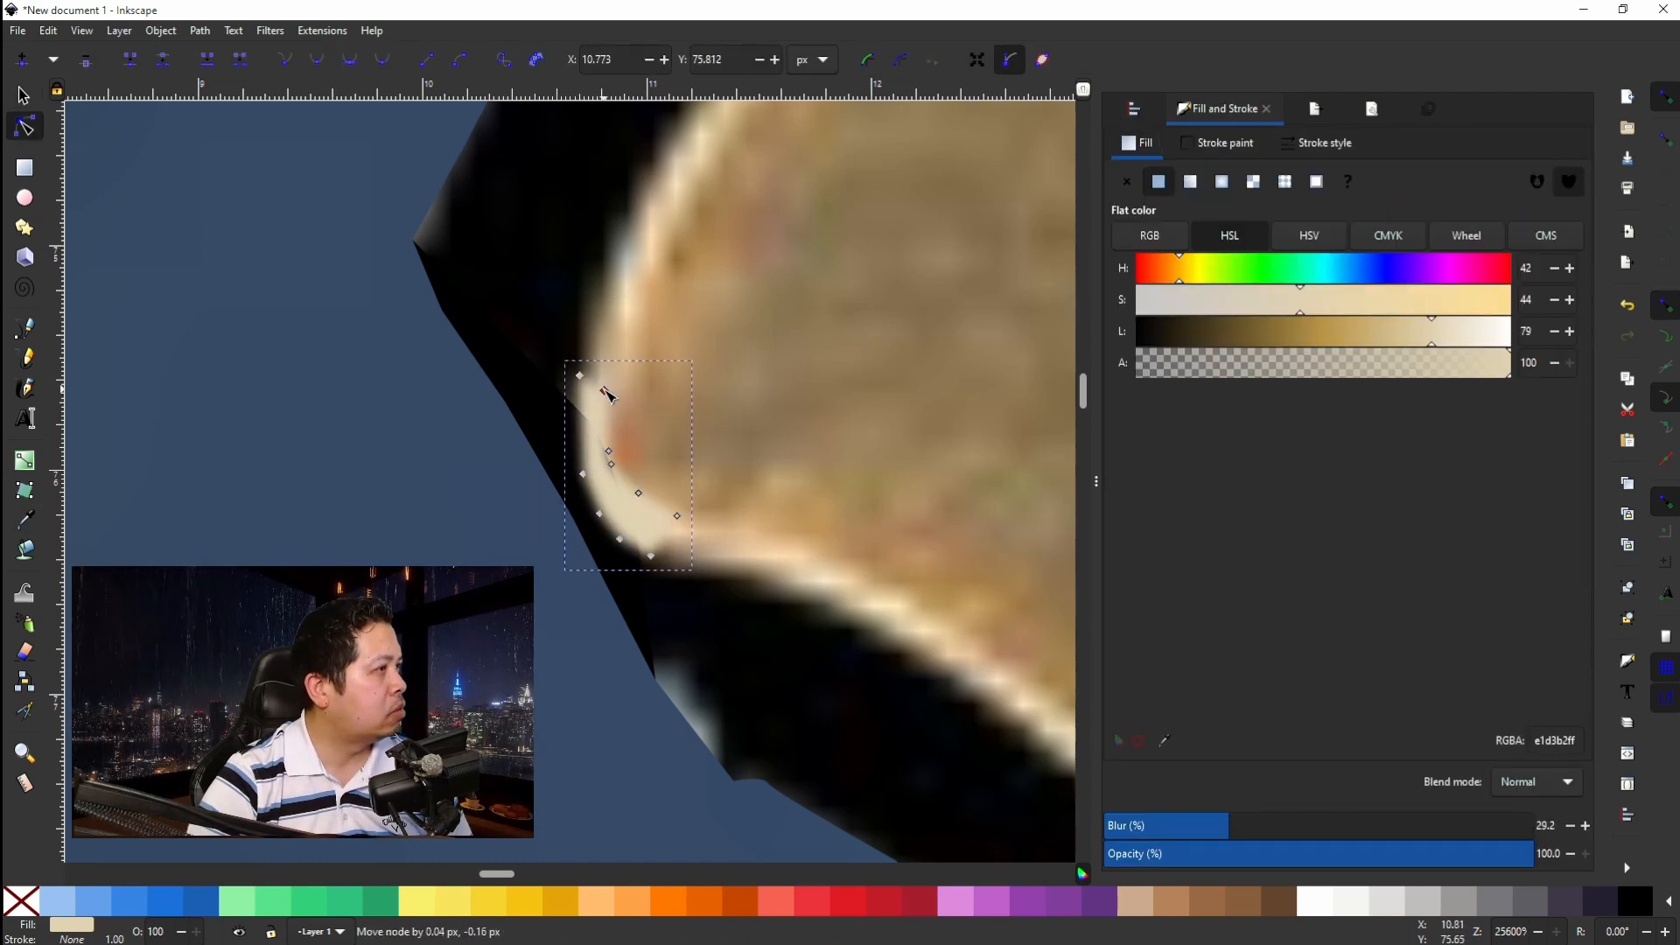
pyautogui.moveTo(584, 474); pyautogui.dragTo(567, 395)
pyautogui.moveTo(609, 451); pyautogui.dragTo(620, 464)
pyautogui.moveTo(579, 375); pyautogui.dragTo(598, 307)
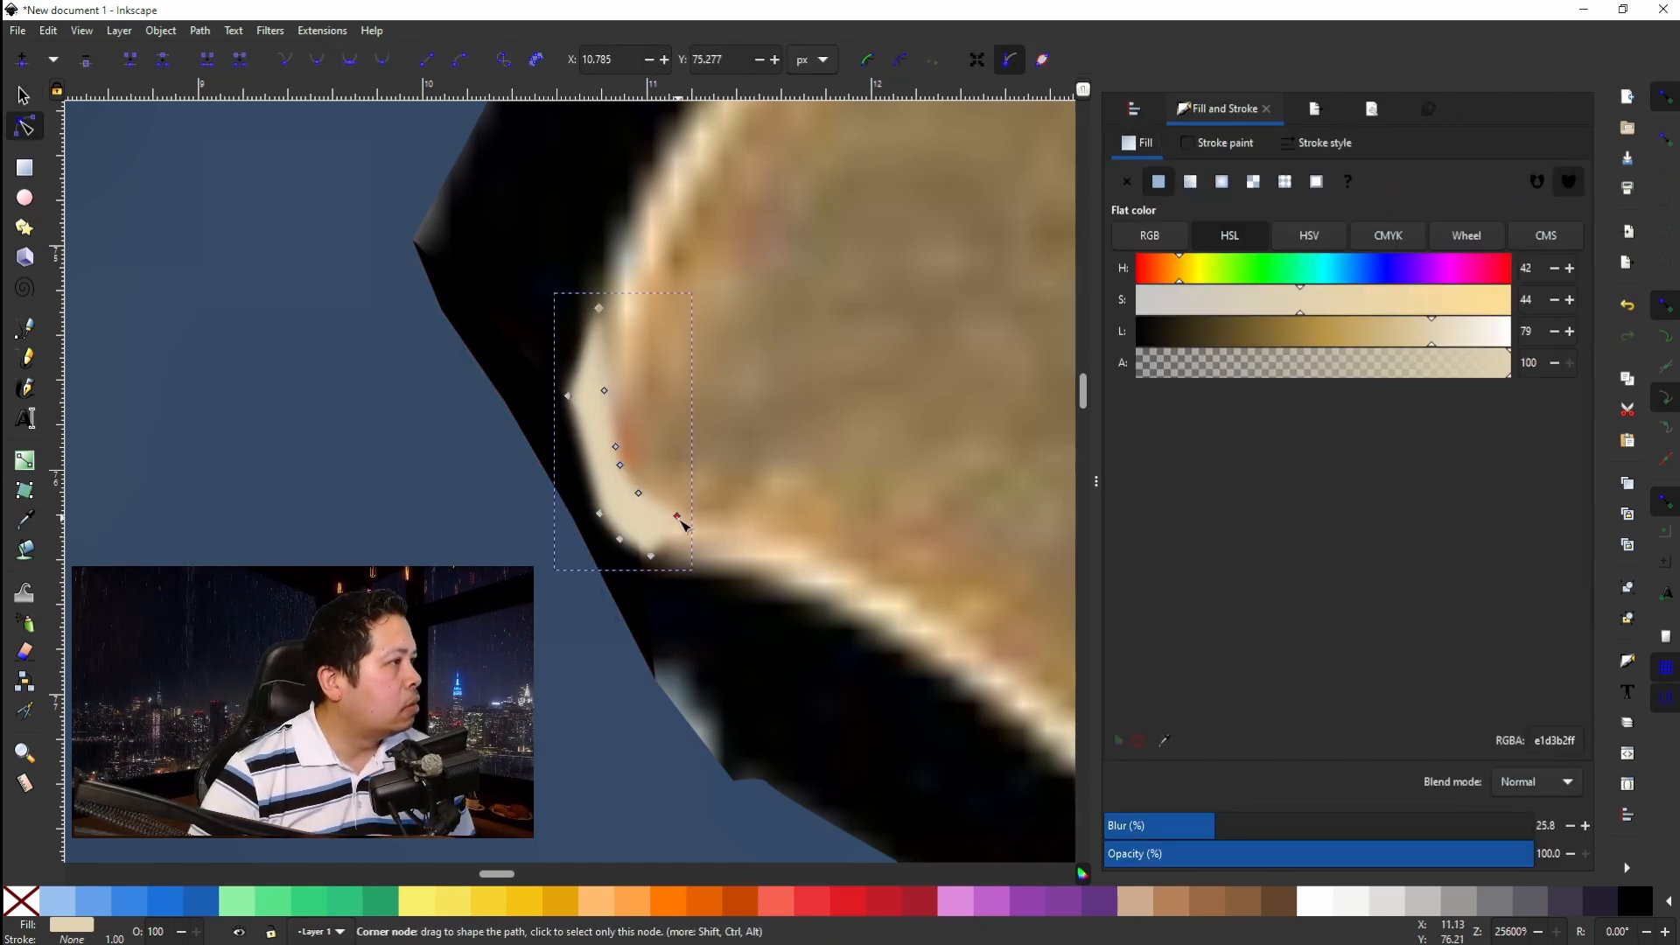
pyautogui.moveTo(676, 516); pyautogui.dragTo(685, 534)
pyautogui.moveTo(615, 446); pyautogui.dragTo(611, 439)
pyautogui.moveTo(620, 465); pyautogui.dragTo(620, 469)
pyautogui.click(425, 348)
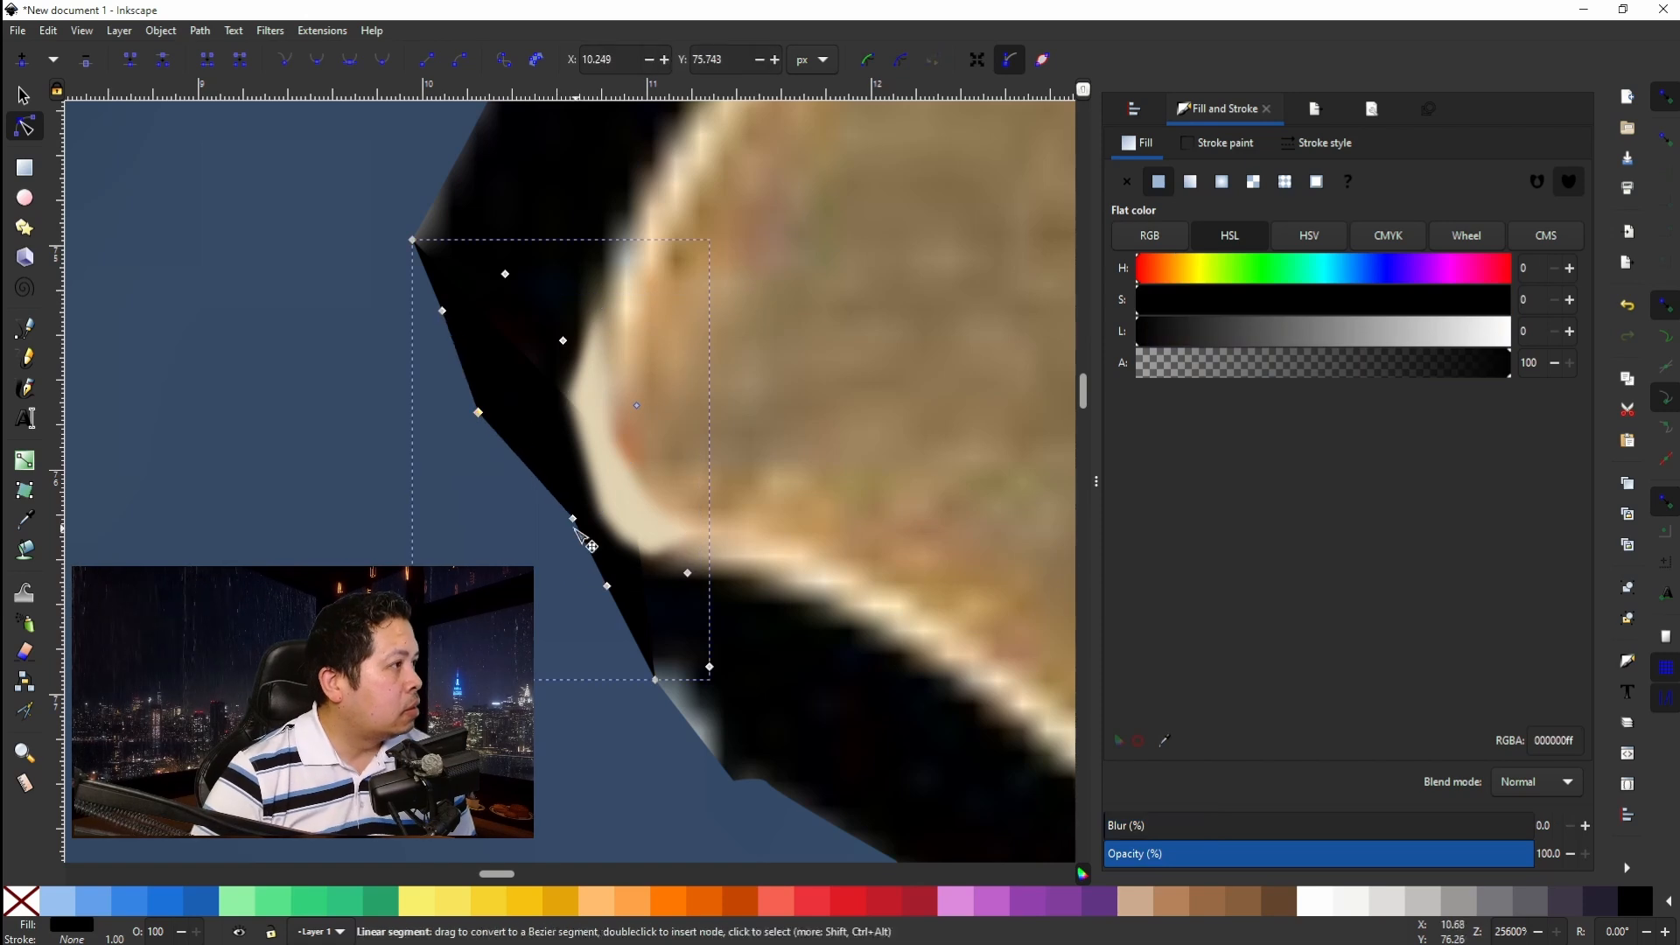
pyautogui.click(644, 551)
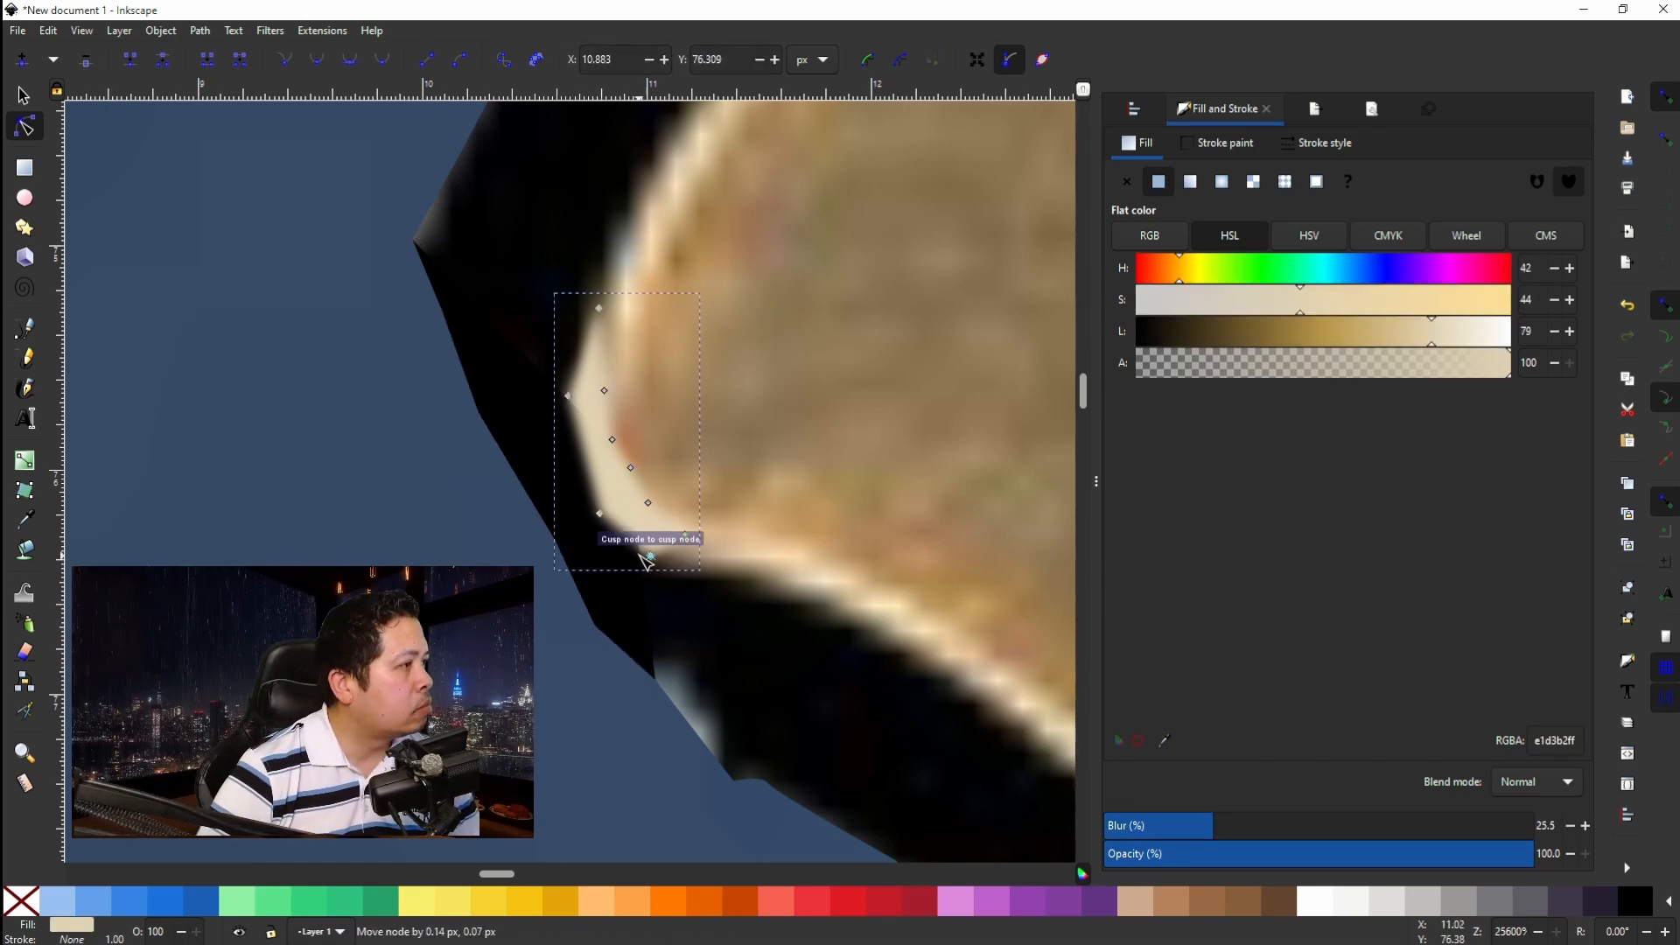
# Cover the grey highlight just below the tip with a closed black patch about 0.12 × 0.17 mm without stroke.
pyautogui.press('b')
pyautogui.click(649, 675)
pyautogui.click(733, 777)
pyautogui.click(740, 706)
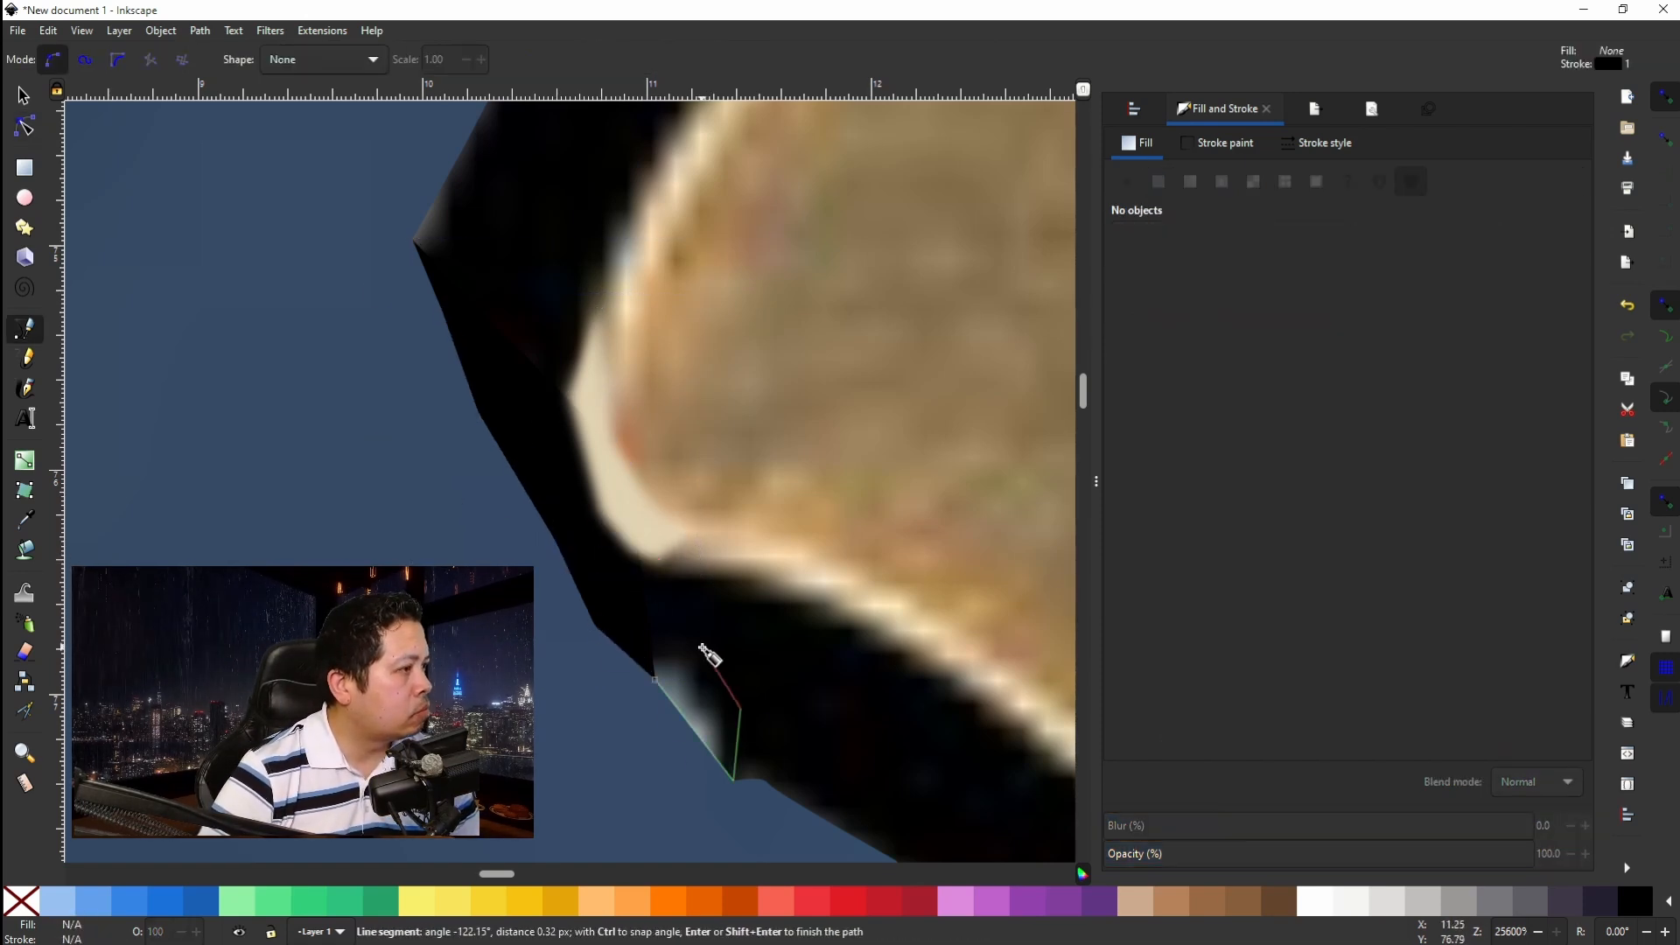
pyautogui.click(701, 647)
pyautogui.click(642, 639)
pyautogui.click(651, 676)
pyautogui.keyDown('shift'); pyautogui.click(29, 900); pyautogui.keyUp('shift')
pyautogui.click(1634, 900)
pyautogui.press('s')
pyautogui.scroll(-6, 151, 319)
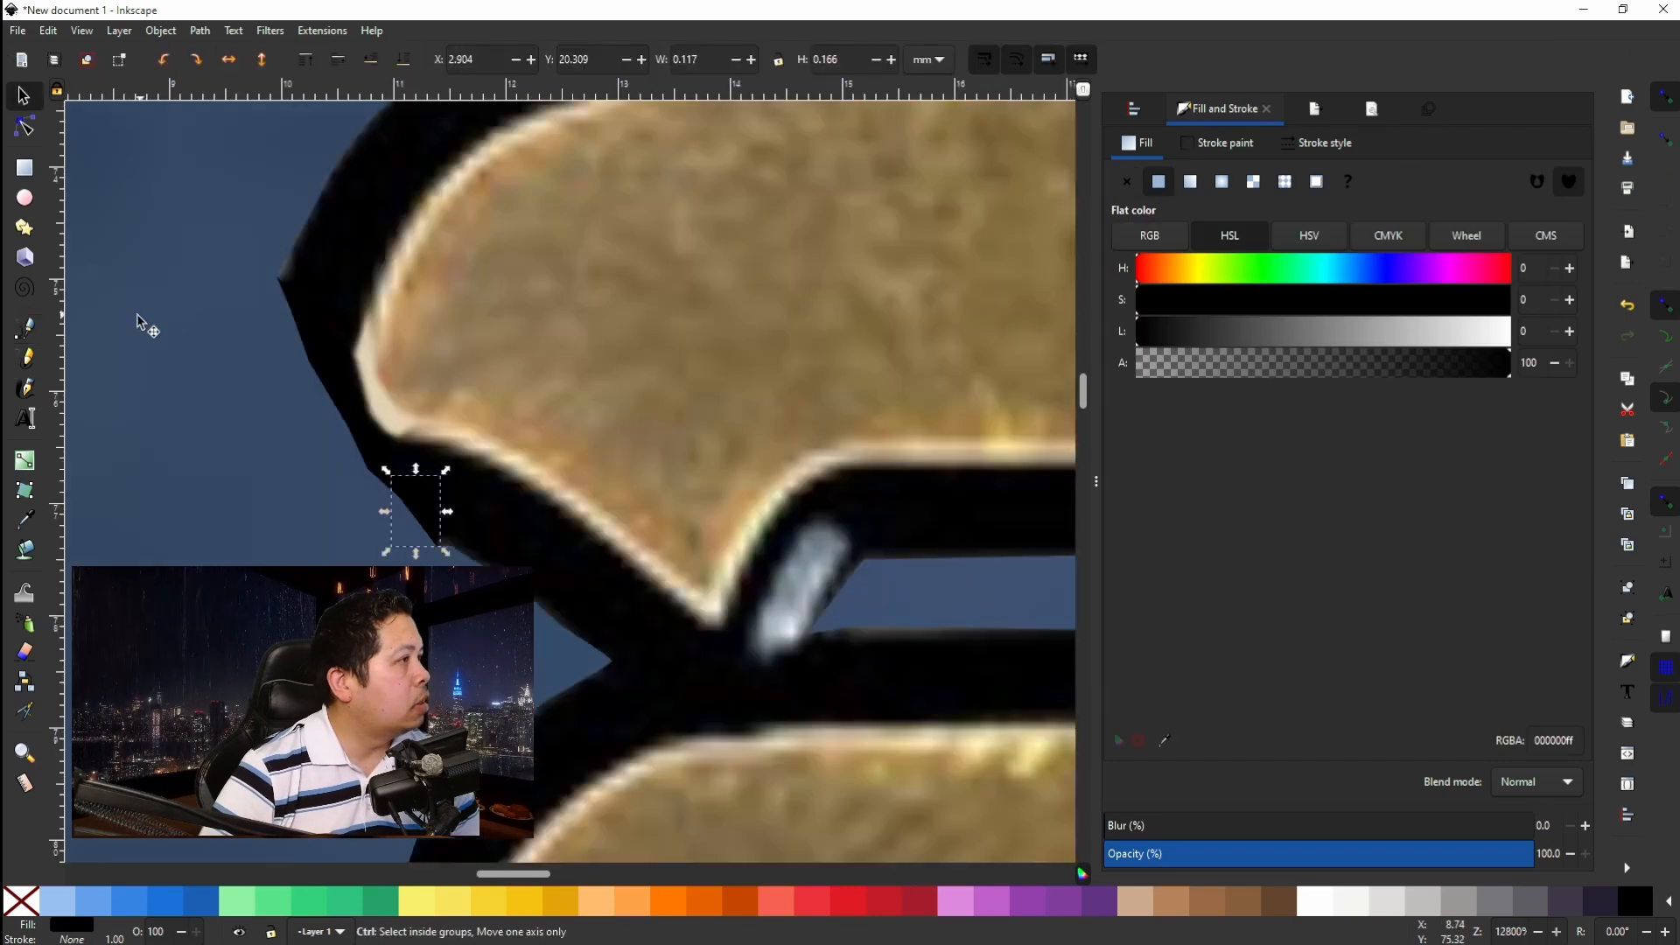
# Smooth the outer contour of the black patch around the letter a's upper-left tip by moving its nodes outward.
pyautogui.scroll(6, 210, 376)
pyautogui.click(210, 379)
pyautogui.click(25, 130)
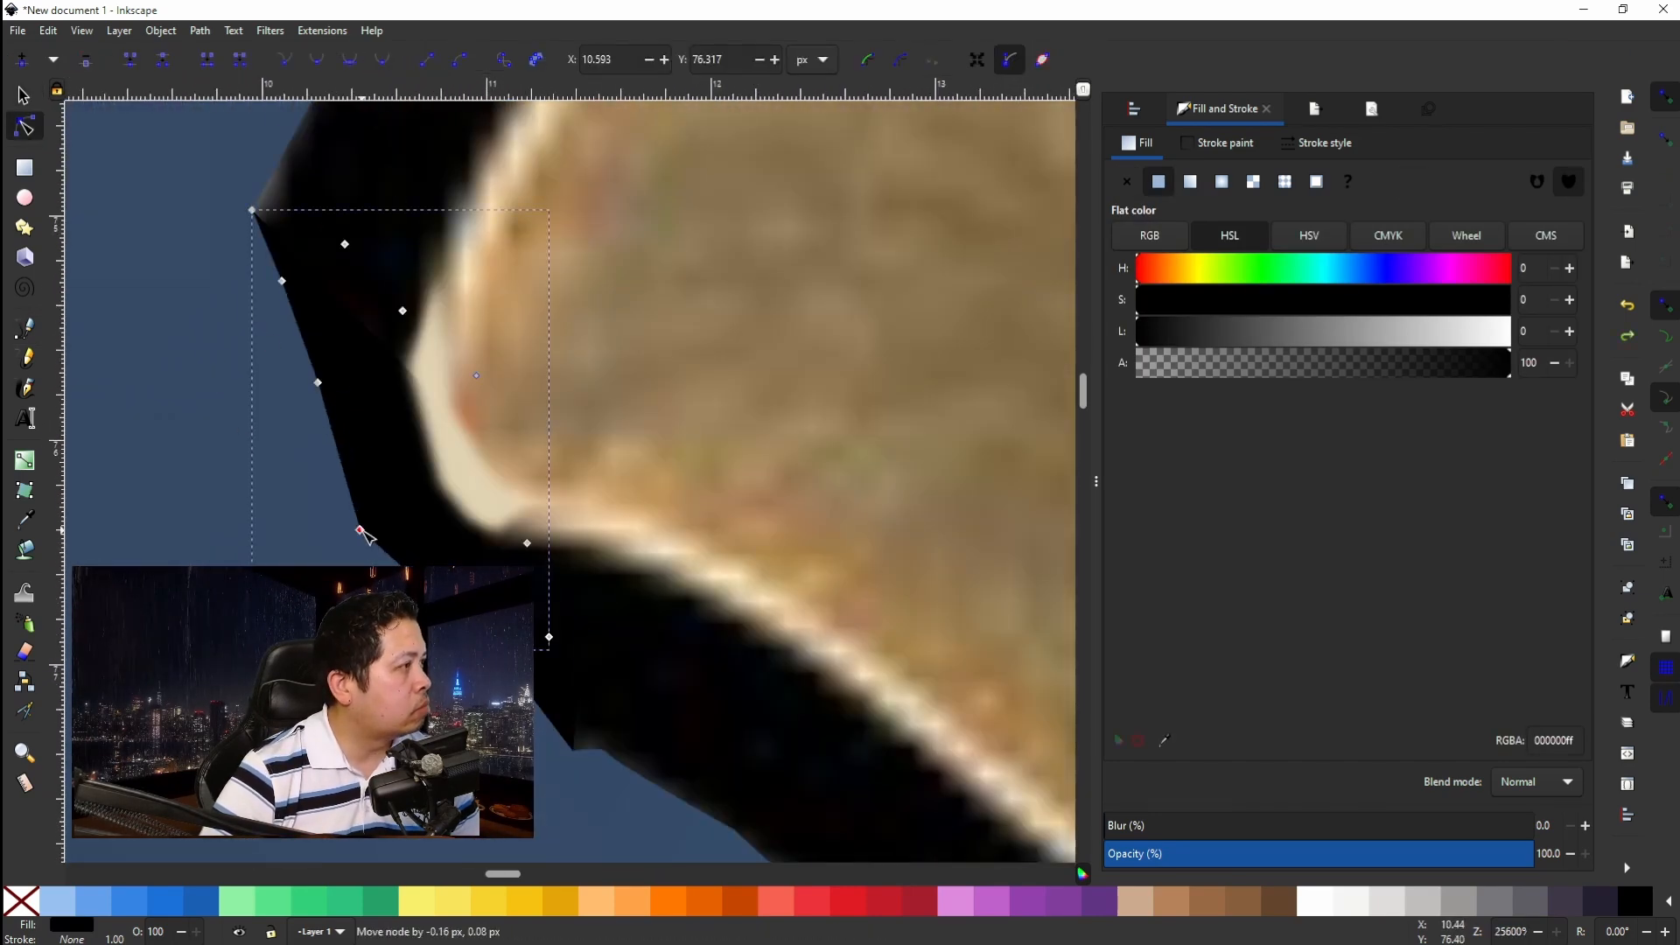
pyautogui.scroll(-7, 413, 551)
pyautogui.click(27, 99)
pyautogui.click(402, 528)
# Draw a black, strokeless patch around the clipped lower-left tip of Tactics' letter a and lower it behind the lettering.
pyautogui.scroll(-6, 401, 529)
pyautogui.scroll(6, 416, 488)
pyautogui.click(28, 327)
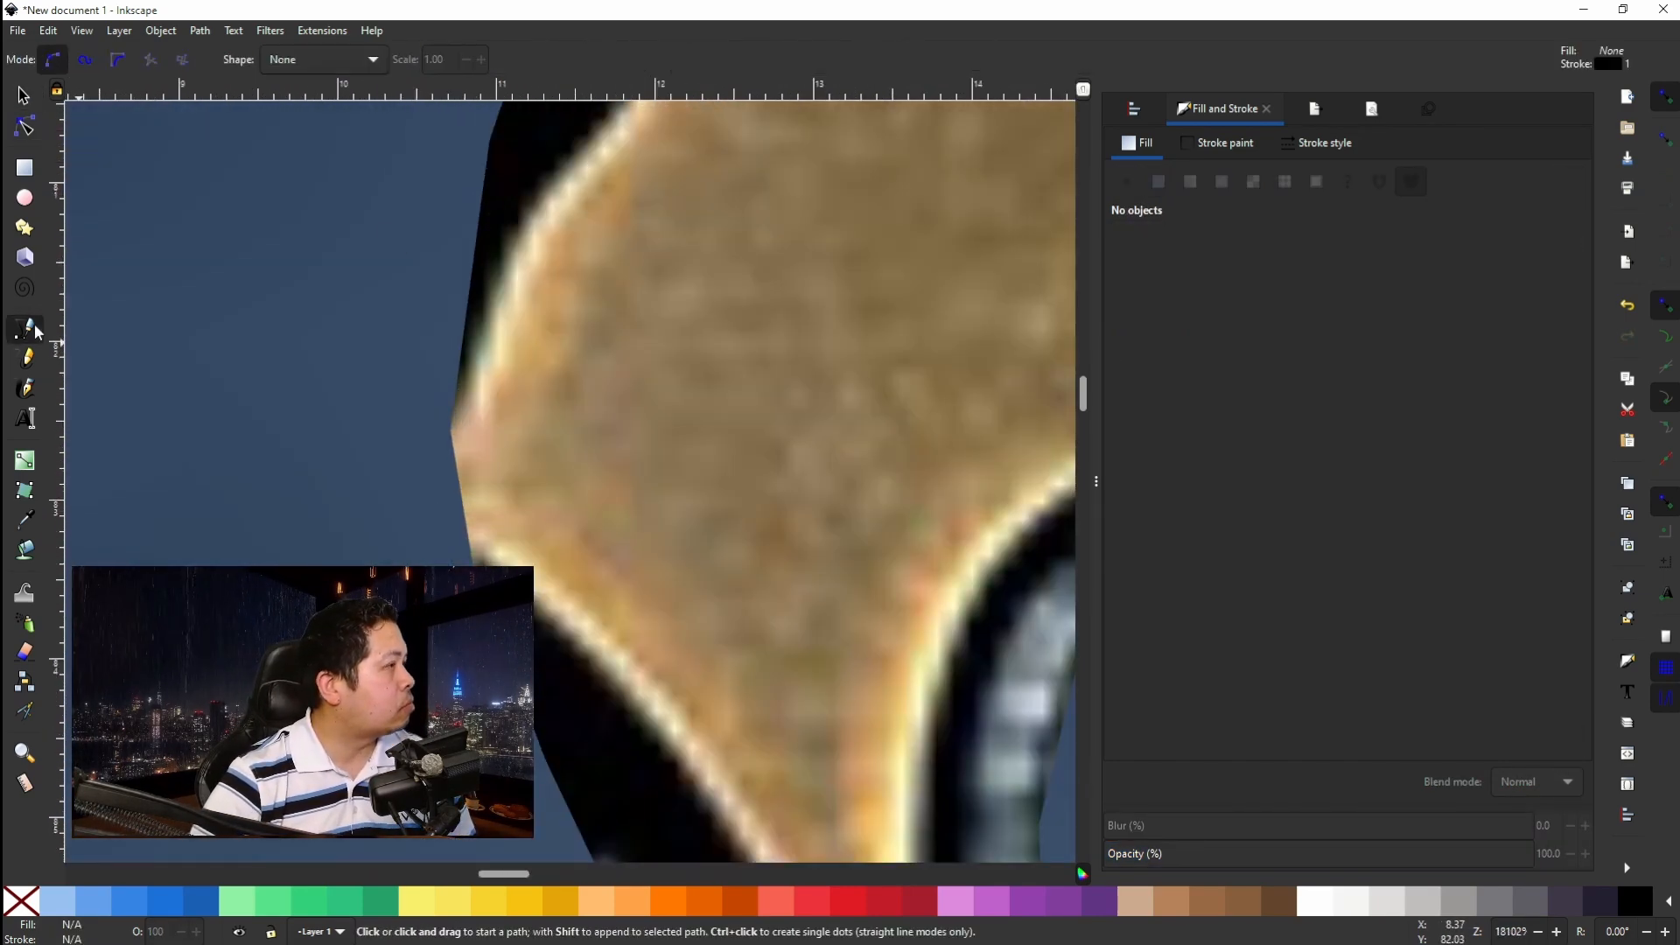
pyautogui.click(489, 141)
pyautogui.click(418, 341)
pyautogui.click(399, 421)
pyautogui.click(582, 543)
pyautogui.click(522, 311)
pyautogui.click(489, 141)
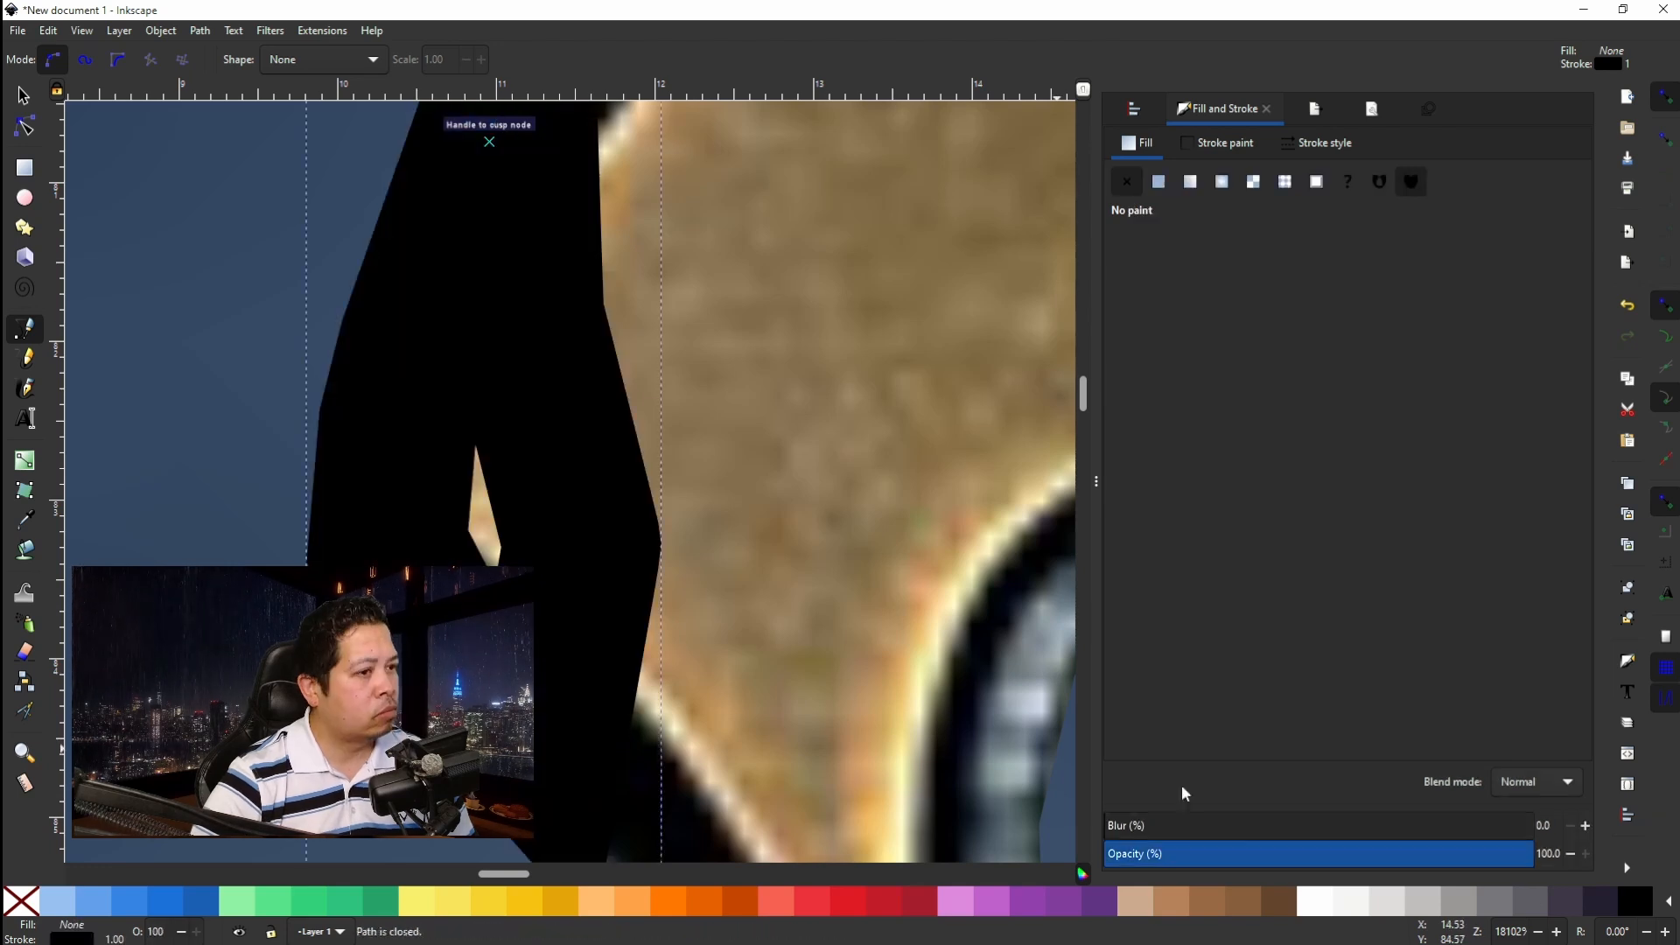
pyautogui.click(1634, 900)
pyautogui.keyDown('shift'); pyautogui.click(21, 900); pyautogui.keyUp('shift')
pyautogui.press('s')
pyautogui.click(401, 63)
# Draw a patch over the clipped gold of the lower-left tip and fill it with sampled cream f2e3bf without stroke.
pyautogui.press('b')
pyautogui.click(460, 376)
pyautogui.click(452, 430)
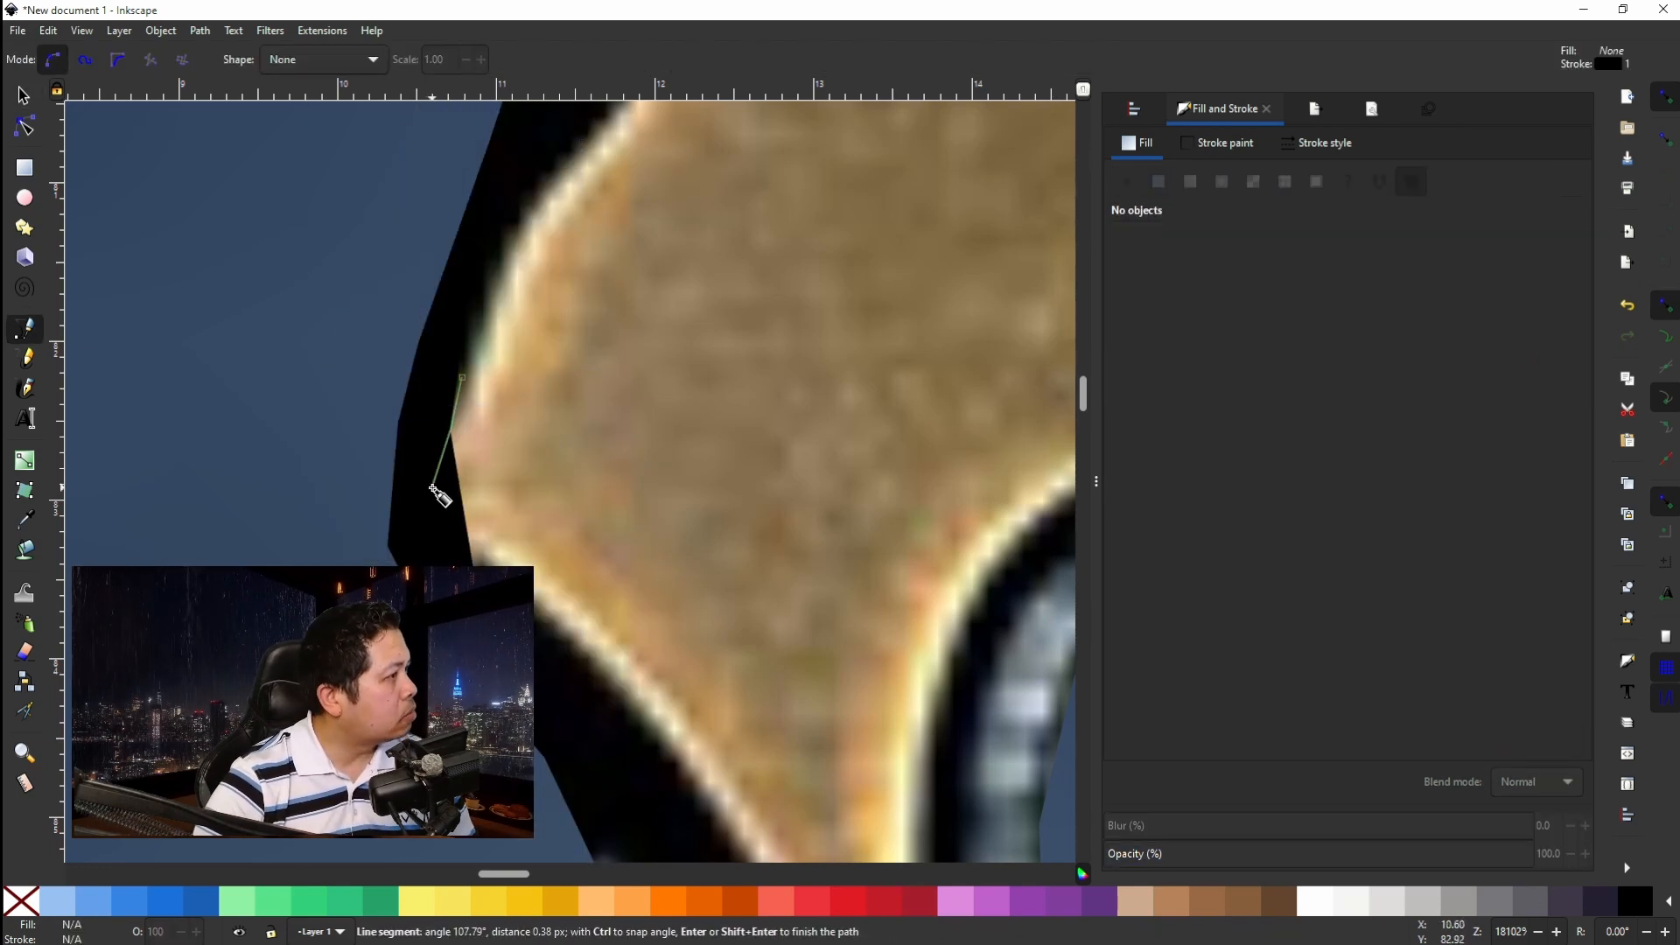
pyautogui.click(433, 483)
pyautogui.click(459, 557)
pyautogui.click(553, 581)
pyautogui.click(477, 446)
pyautogui.click(461, 376)
pyautogui.press('d')
pyautogui.click(525, 235)
pyautogui.moveTo(547, 210); pyautogui.dragTo(558, 219)
pyautogui.keyDown('shift'); pyautogui.click(21, 900); pyautogui.keyUp('shift')
# Blur the lower tip's cream patch by about 19% and reshape its nodes to blend with the gold rim.
pyautogui.click(1234, 827)
pyautogui.press('n')
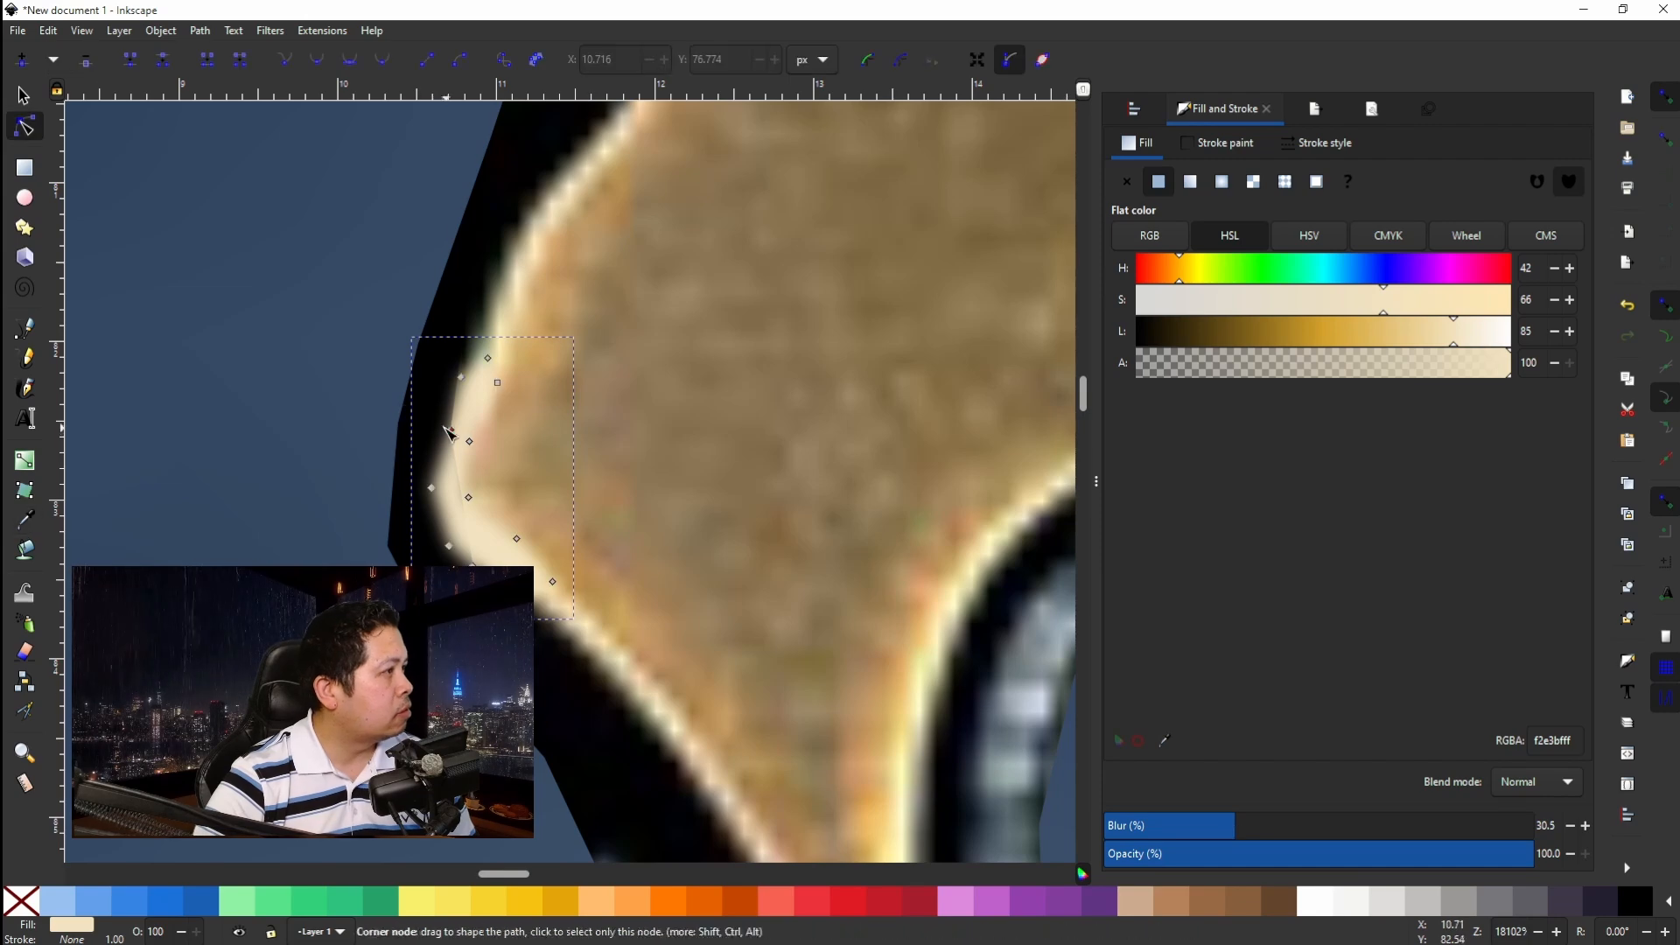
pyautogui.click(451, 431)
pyautogui.scroll(1, 456, 441)
pyautogui.scroll(4, 456, 440)
pyautogui.click(1192, 824)
pyautogui.moveTo(499, 462); pyautogui.dragTo(487, 409)
pyautogui.moveTo(444, 564); pyautogui.dragTo(445, 570)
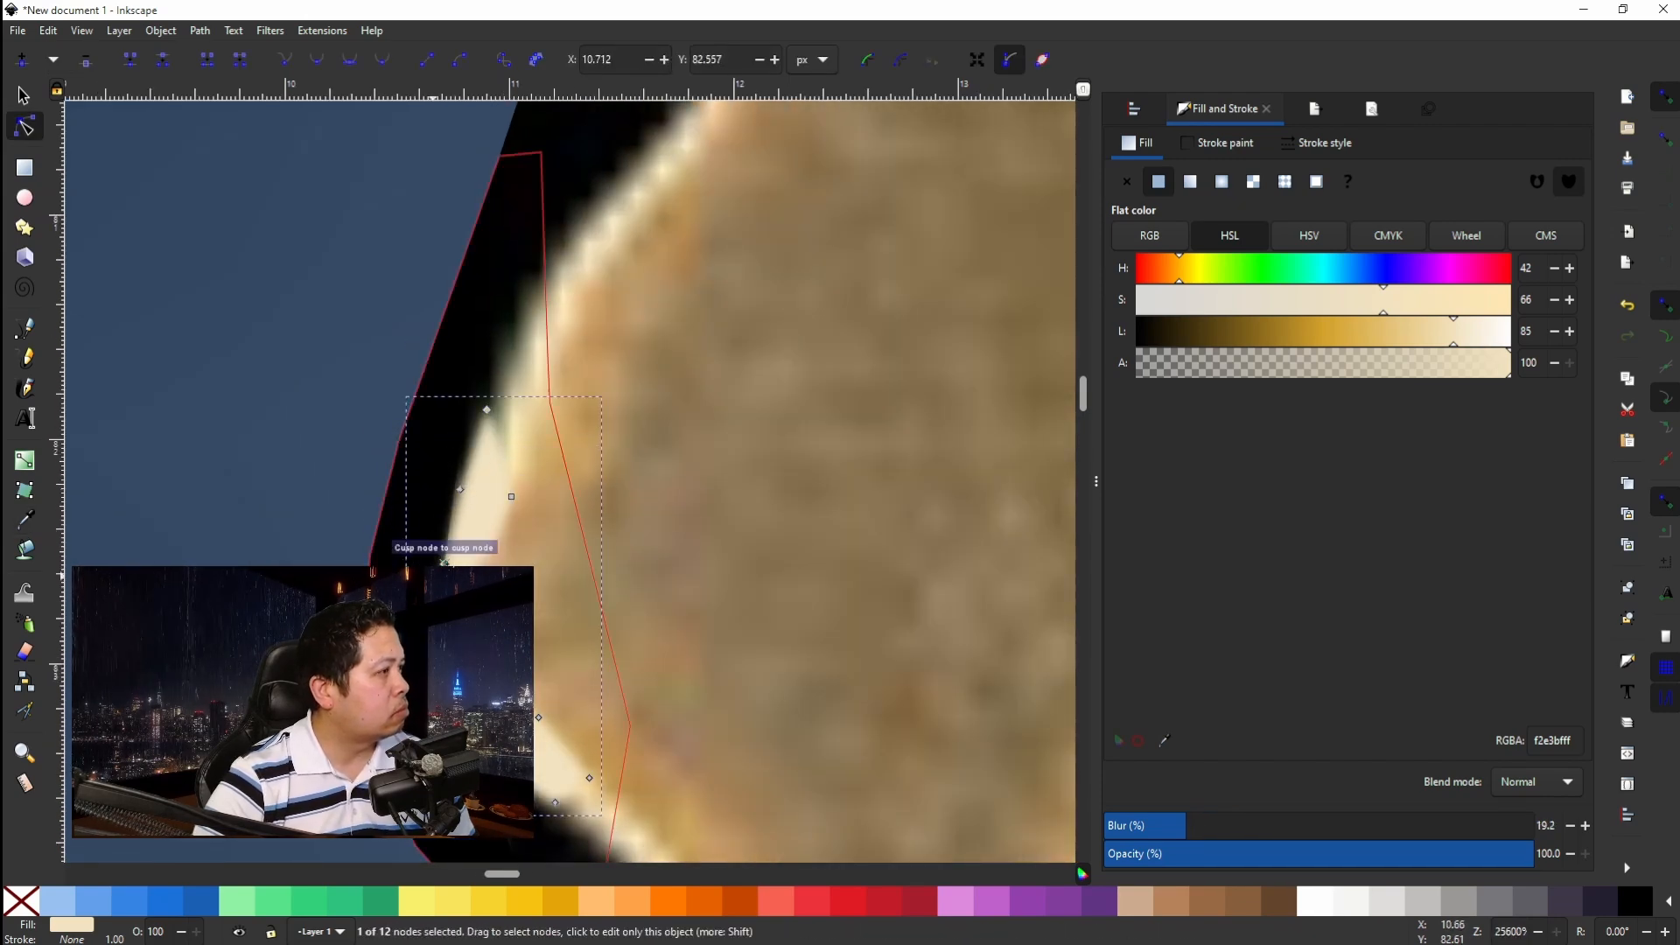
pyautogui.scroll(-6, 450, 533)
pyautogui.moveTo(589, 567); pyautogui.dragTo(610, 588)
pyautogui.moveTo(539, 506); pyautogui.dragTo(523, 513)
# Round off the outer edge of the black patch around the lower-left tip by adjusting its nodes, leaving nothing selected.
pyautogui.click(375, 480)
pyautogui.moveTo(356, 517)
pyautogui.mouseDown()
pyautogui.moveTo(359, 477)
pyautogui.moveTo(357, 500)
pyautogui.mouseUp()
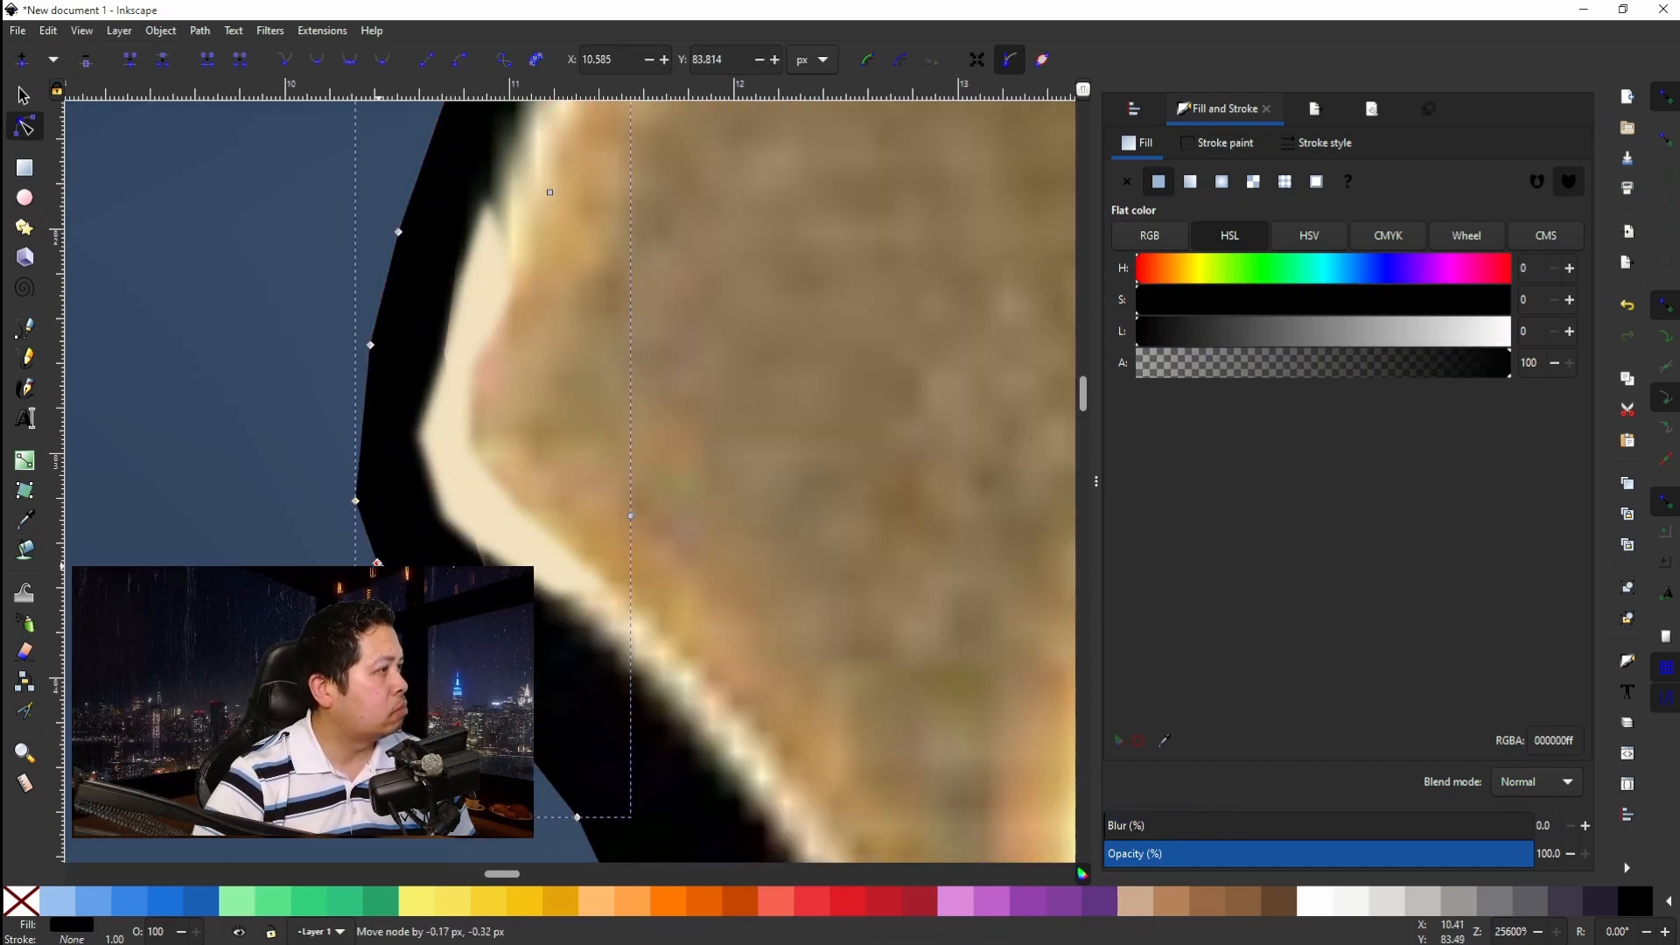
pyautogui.moveTo(370, 345); pyautogui.dragTo(364, 400)
pyautogui.moveTo(398, 232); pyautogui.dragTo(389, 285)
pyautogui.scroll(-3, 525, 438)
pyautogui.scroll(6, 517, 546)
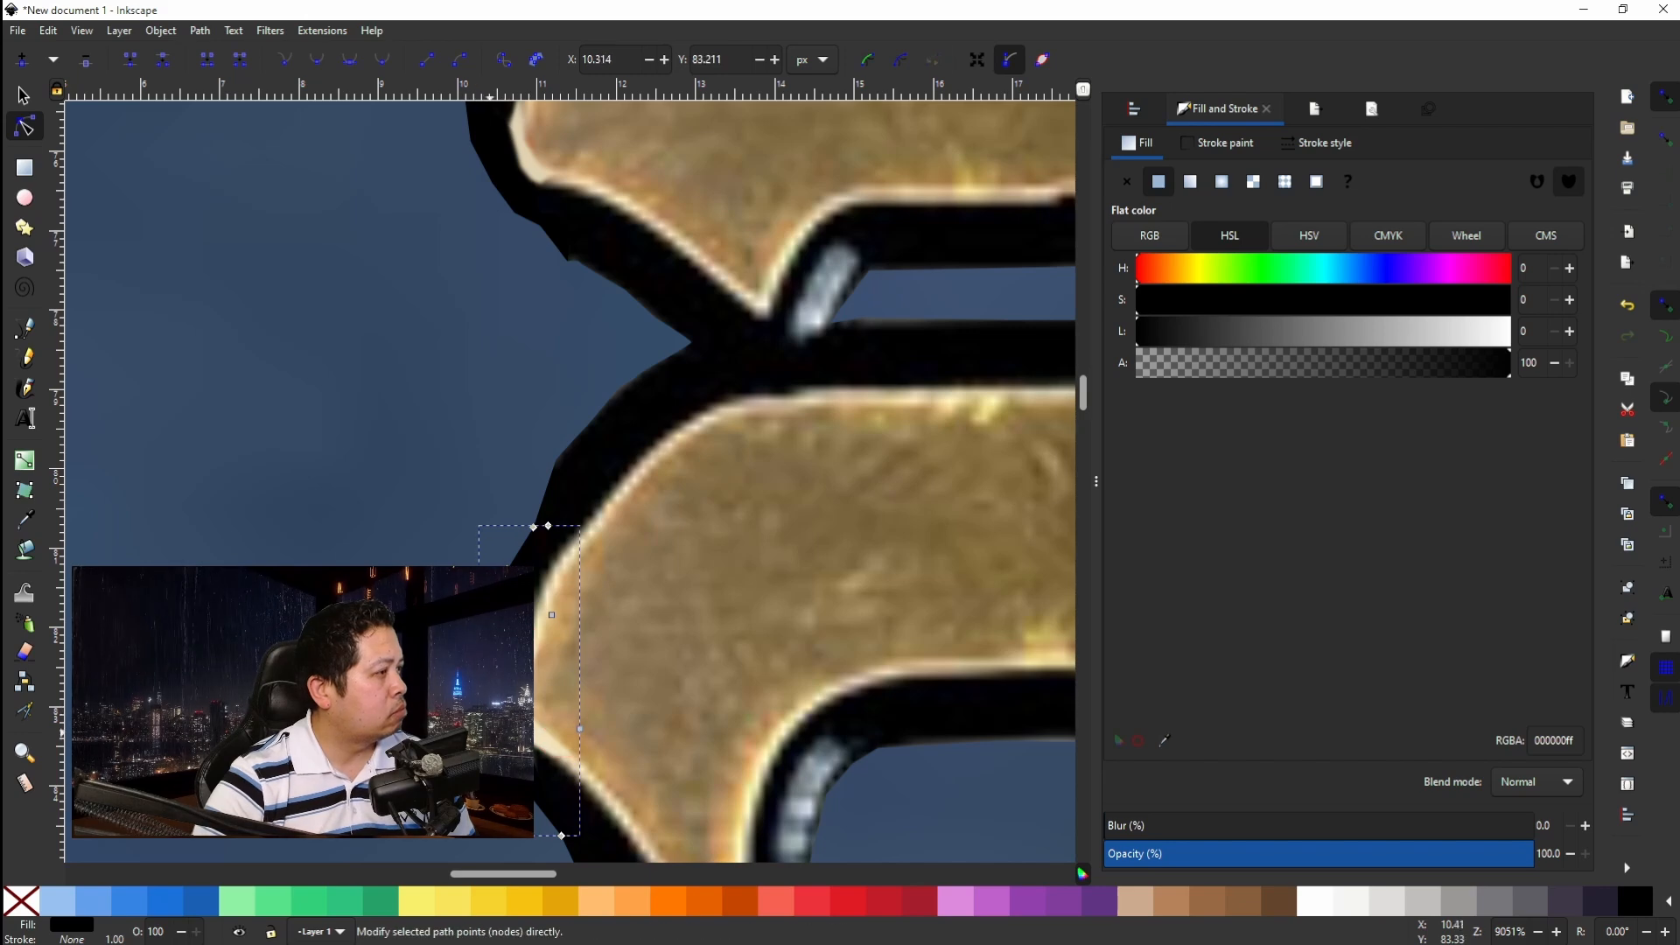
pyautogui.moveTo(483, 754); pyautogui.dragTo(481, 763)
pyautogui.scroll(-7, 457, 438)
pyautogui.press('s')
pyautogui.press('Escape')
# Draw a black patch around the clipped upper tip of Reborn's R and lower it behind the lettering.
pyautogui.scroll(-10, 631, 438)
pyautogui.scroll(8, 631, 437)
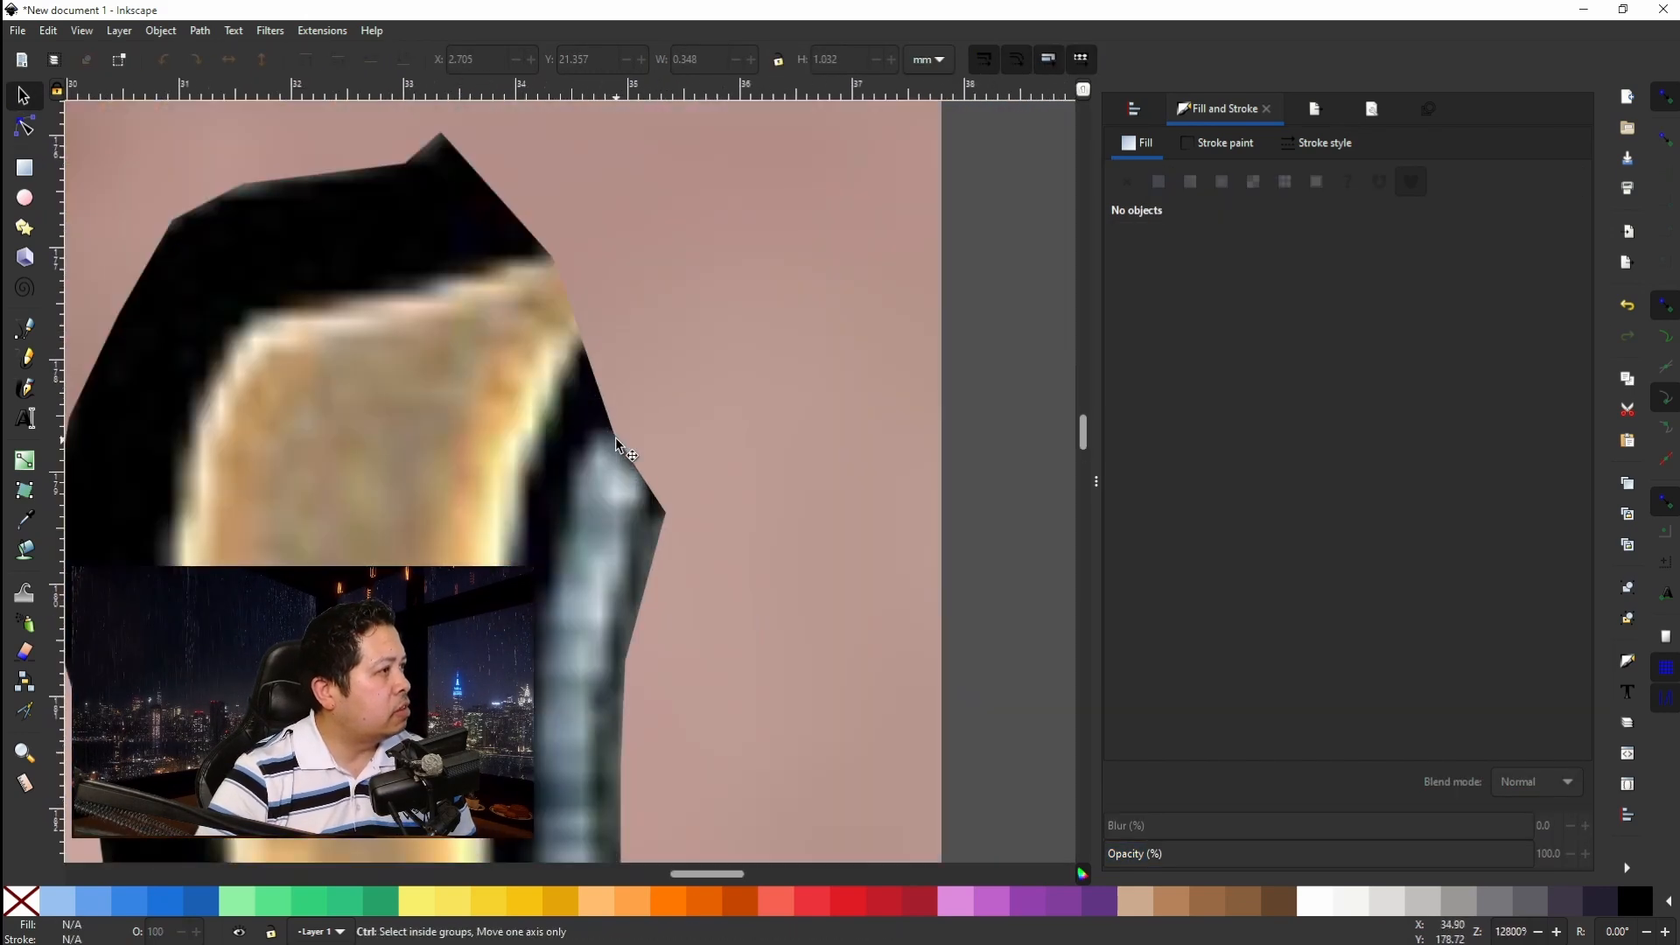
pyautogui.scroll(-2, 586, 425)
pyautogui.press('b')
pyautogui.click(513, 280)
pyautogui.click(545, 283)
pyautogui.click(579, 289)
pyautogui.click(612, 291)
pyautogui.click(641, 312)
pyautogui.click(644, 352)
pyautogui.click(637, 429)
pyautogui.click(623, 473)
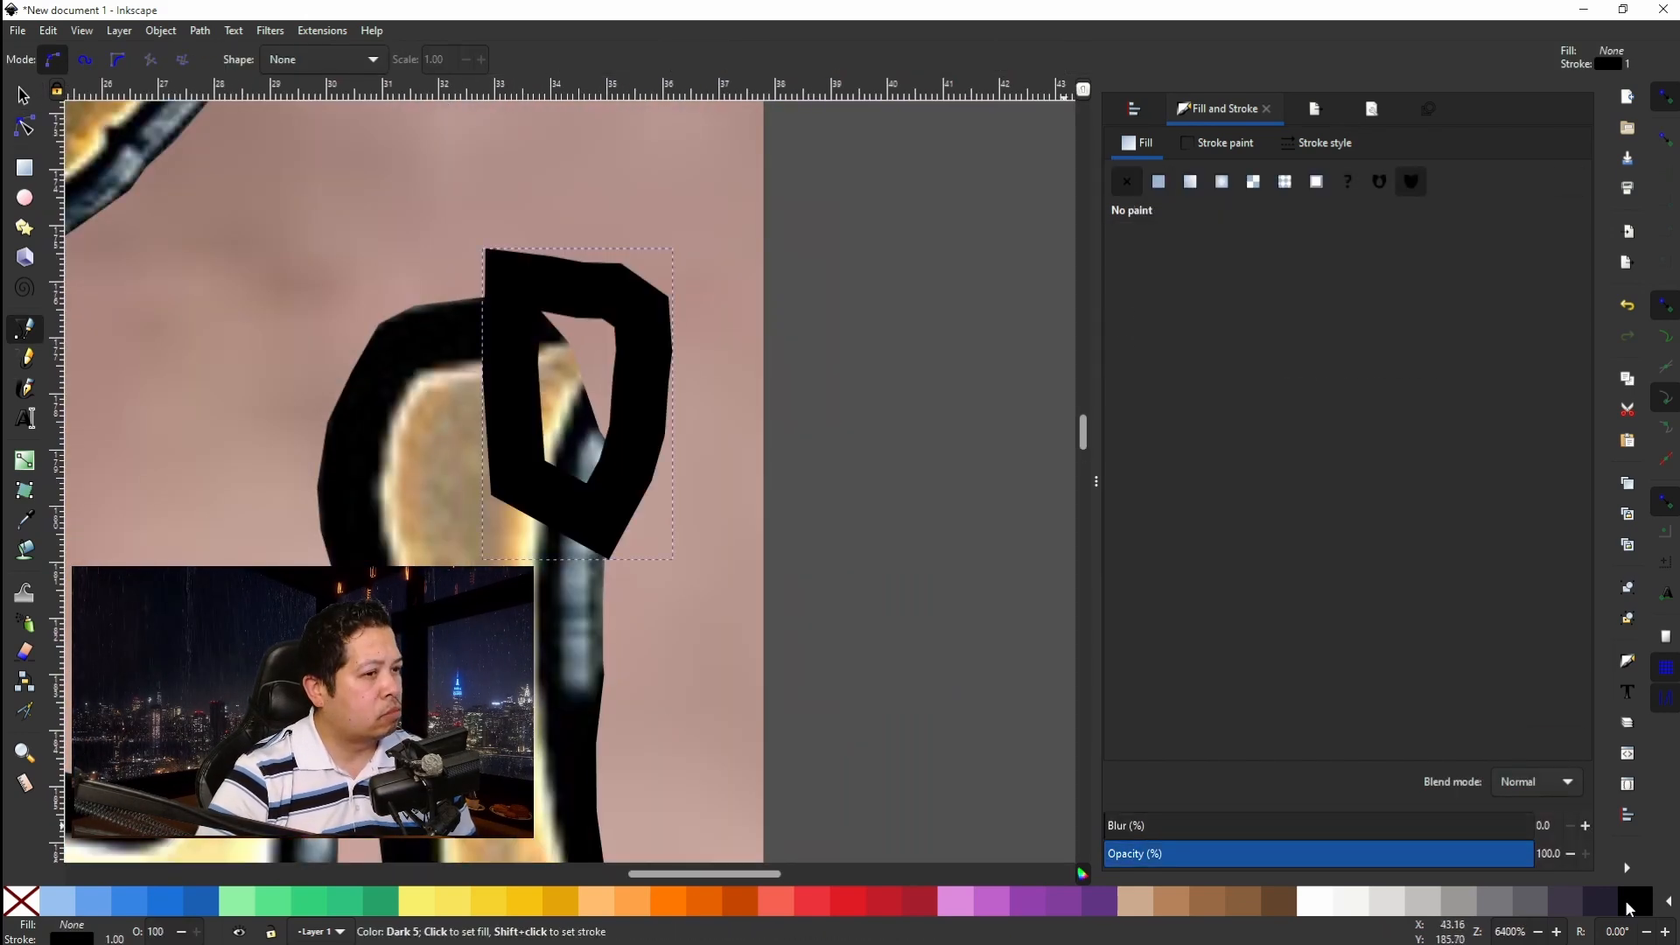
pyautogui.click(380, 62)
# Draw a patch extending the R's cut-off gold tip, filled with sampled light tan dbc39e and blurred about 27%.
pyautogui.scroll(4, 578, 364)
pyautogui.press('b')
pyautogui.click(541, 282)
pyautogui.click(625, 259)
pyautogui.click(682, 255)
pyautogui.click(705, 281)
pyautogui.click(696, 354)
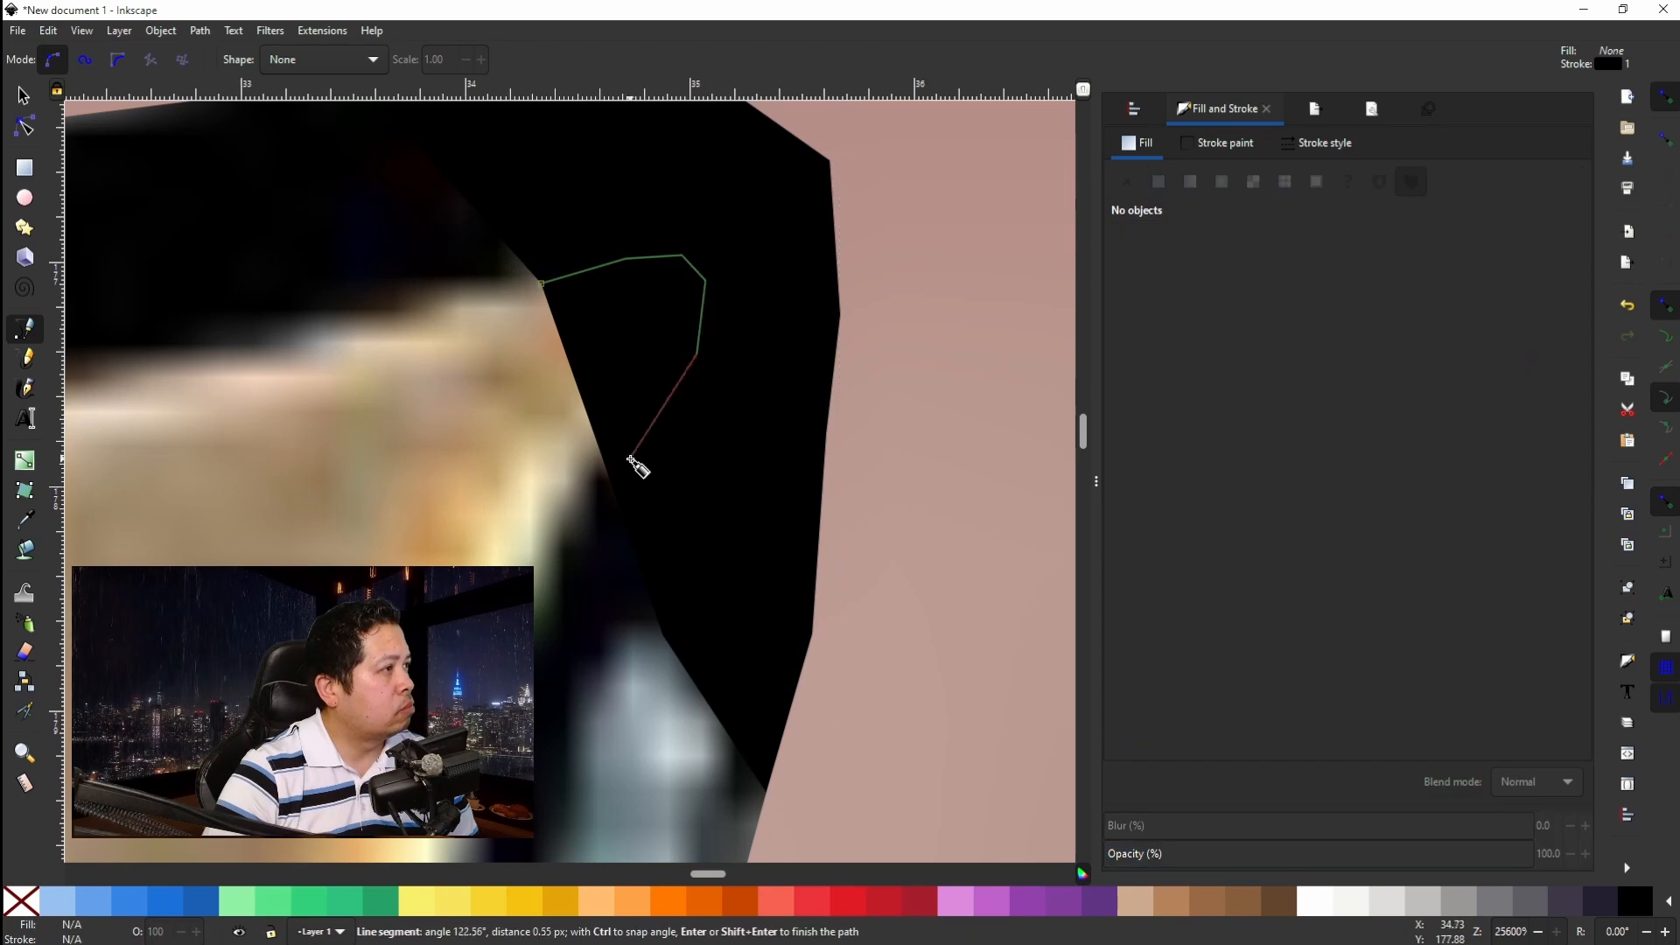
pyautogui.click(542, 283)
pyautogui.press('d')
pyautogui.click(469, 394)
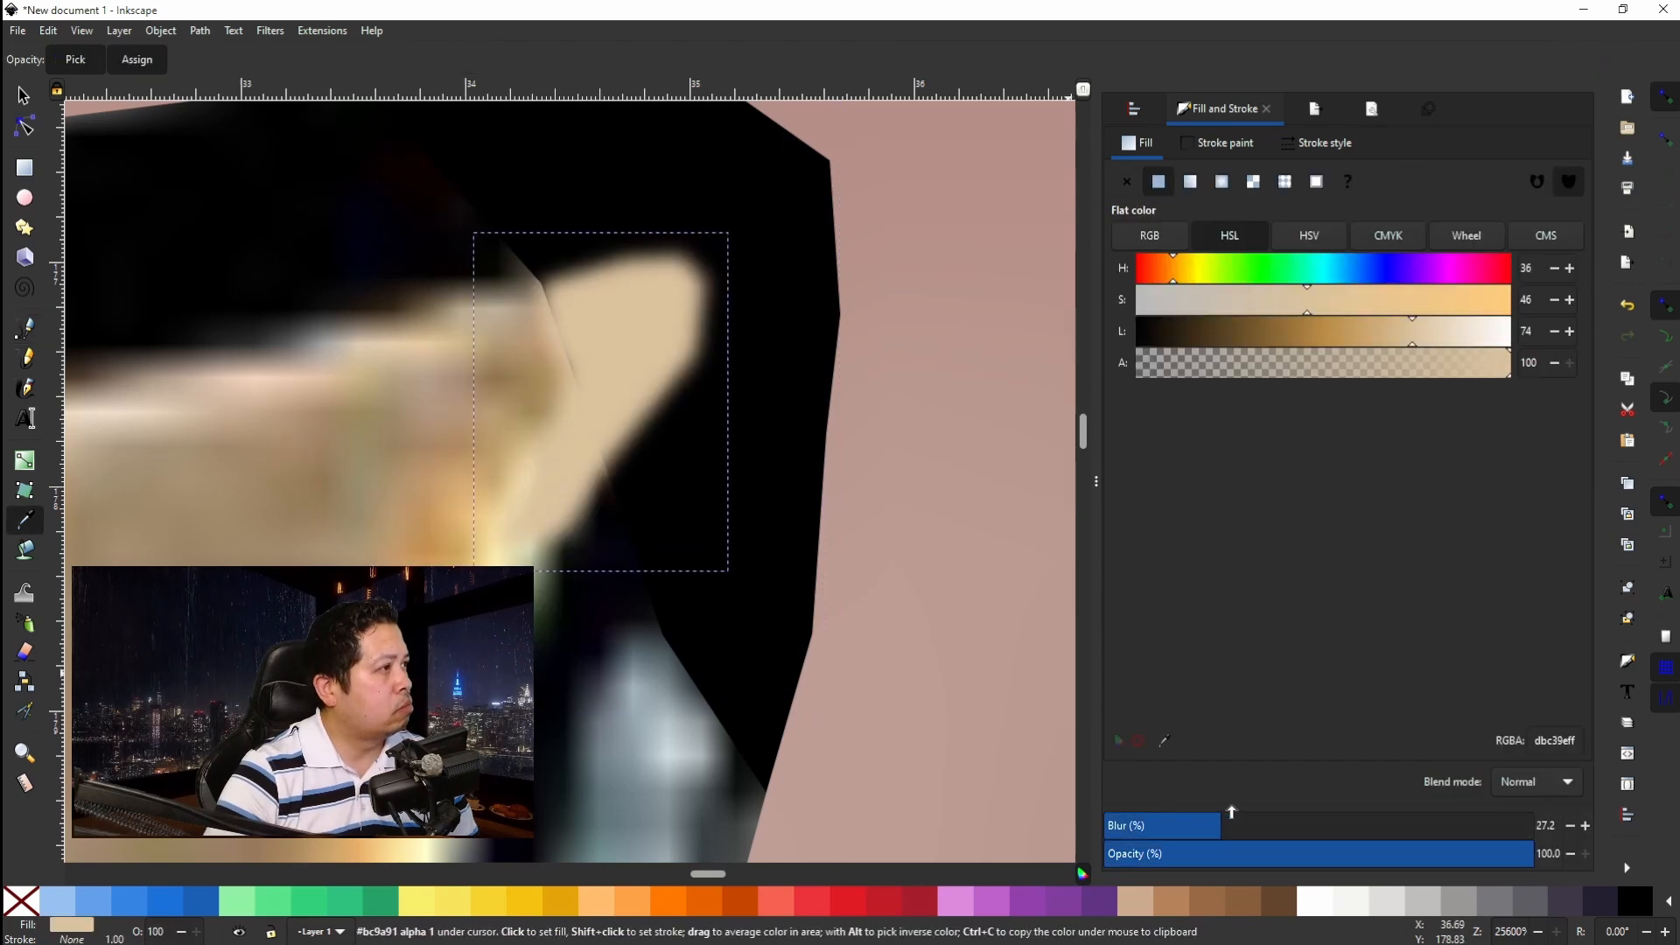
# Move the tan patch's upper-left node onto the gold edge and resample a darker tan fill from the adjoining lettering.
pyautogui.click(25, 127)
pyautogui.moveTo(541, 283); pyautogui.dragTo(511, 284)
pyautogui.press('d')
pyautogui.click(521, 328)
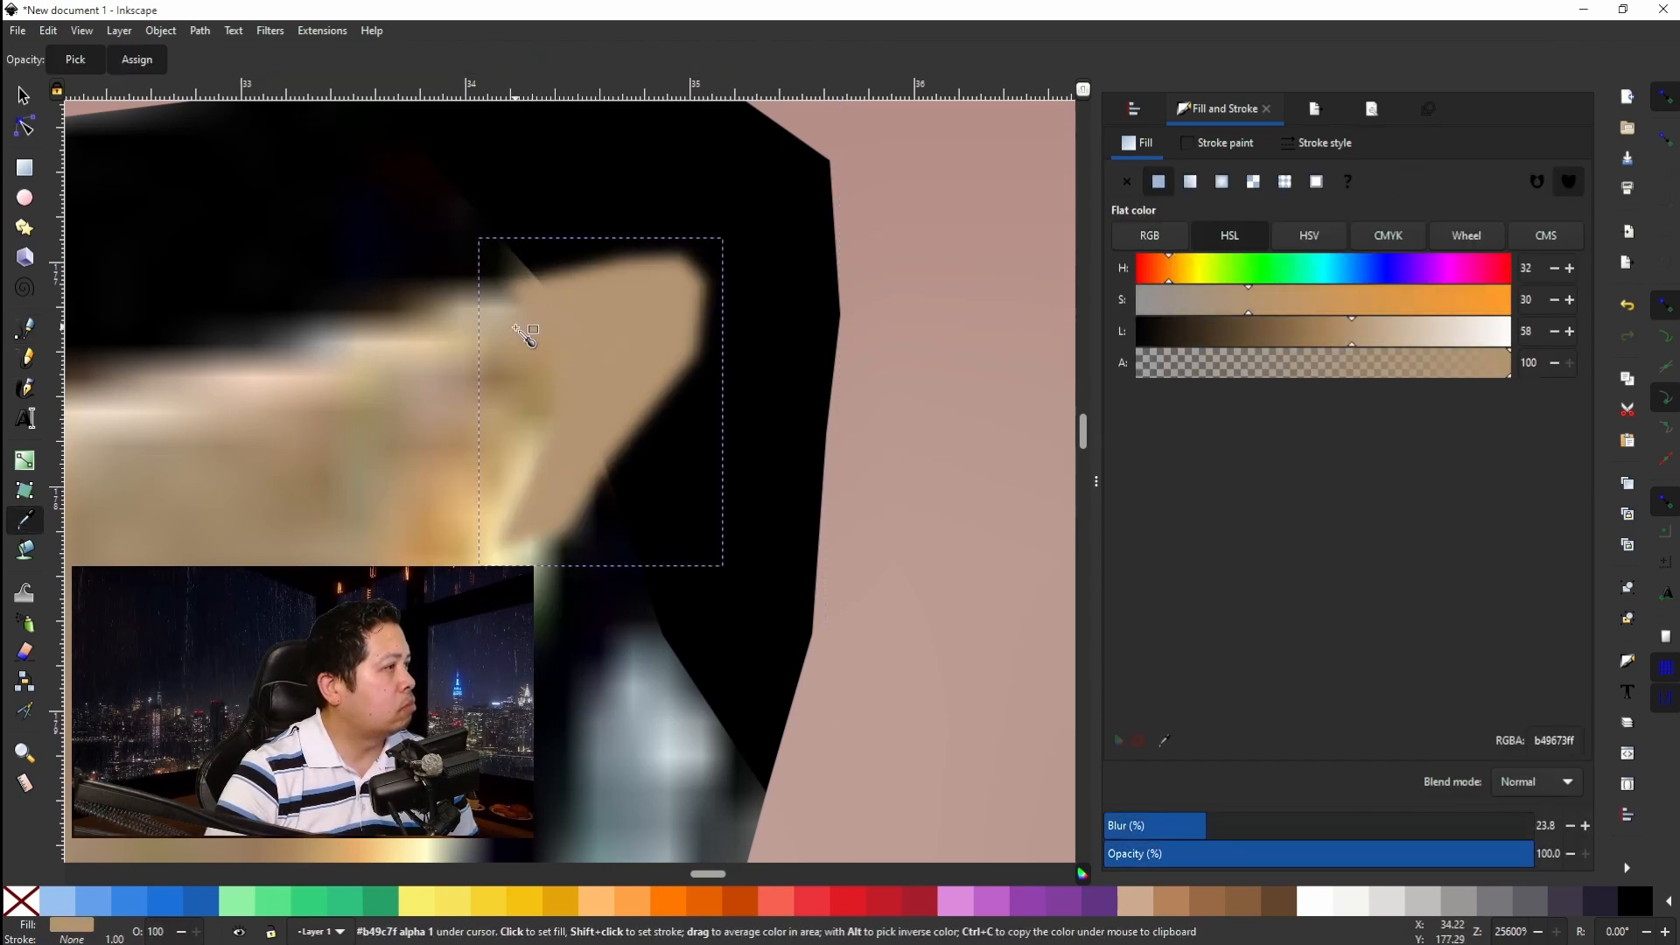
# Resample the tan tip patch's fill from the adjoining gold lettering, giving it the lighter tan d7be93.
pyautogui.click(514, 473)
pyautogui.click(527, 547)
pyautogui.click(530, 438)
pyautogui.click(520, 316)
pyautogui.click(504, 321)
pyautogui.click(486, 322)
pyautogui.click(450, 332)
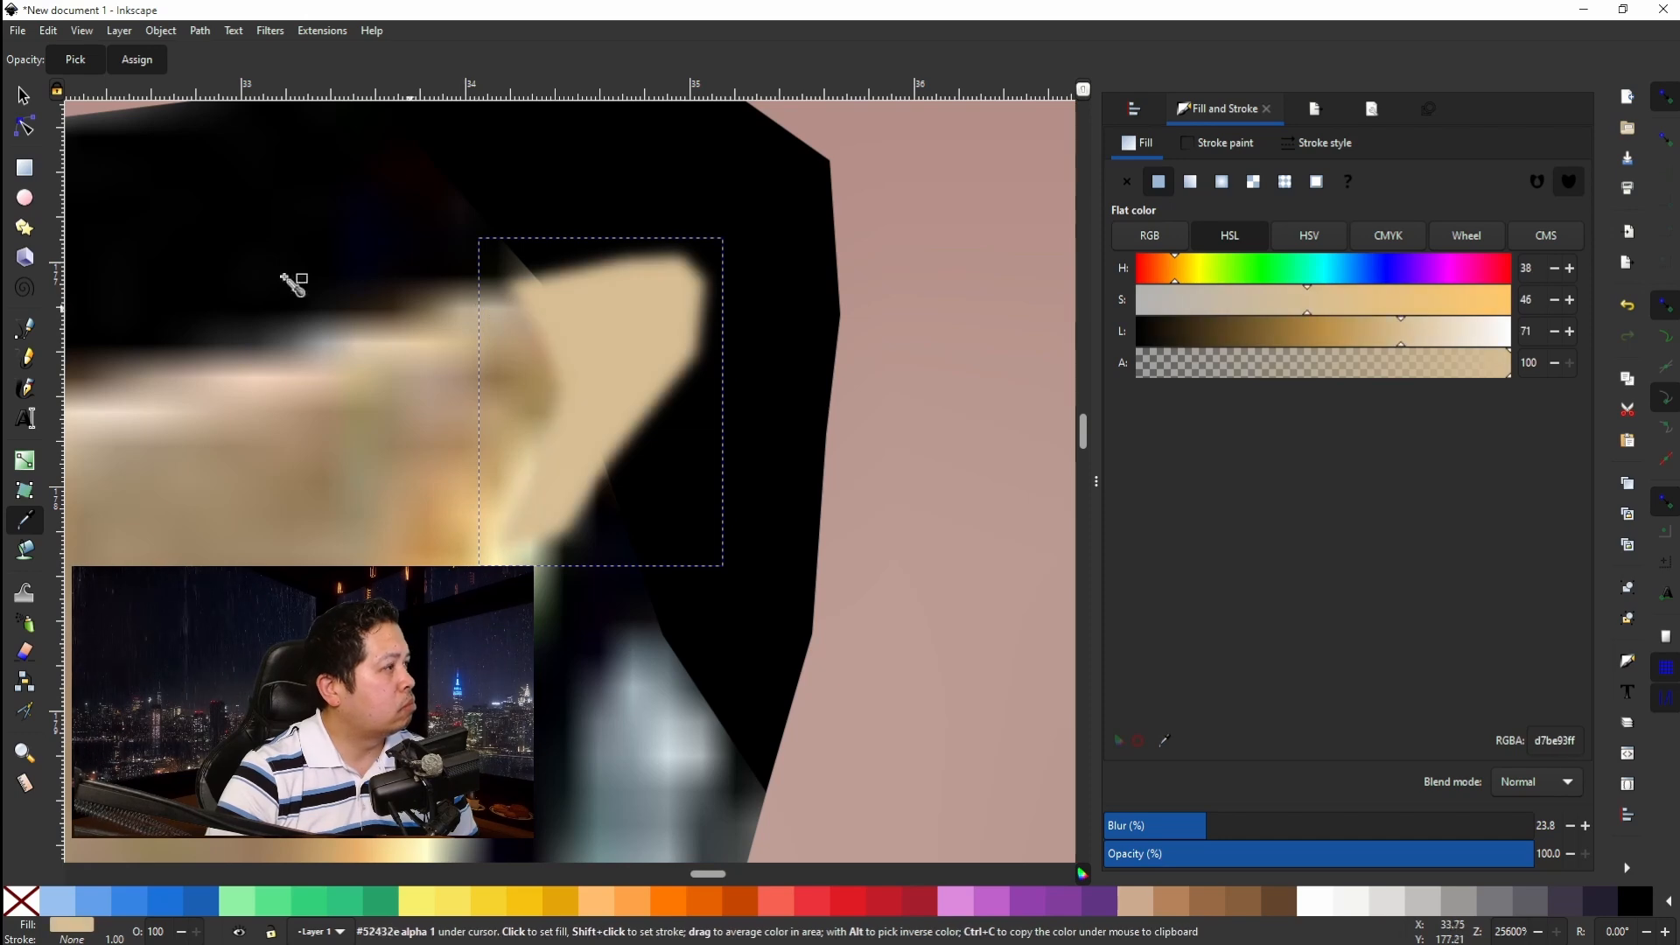
pyautogui.press('b')
pyautogui.press('s')
pyautogui.click(631, 214)
pyautogui.scroll(-11, 577, 437)
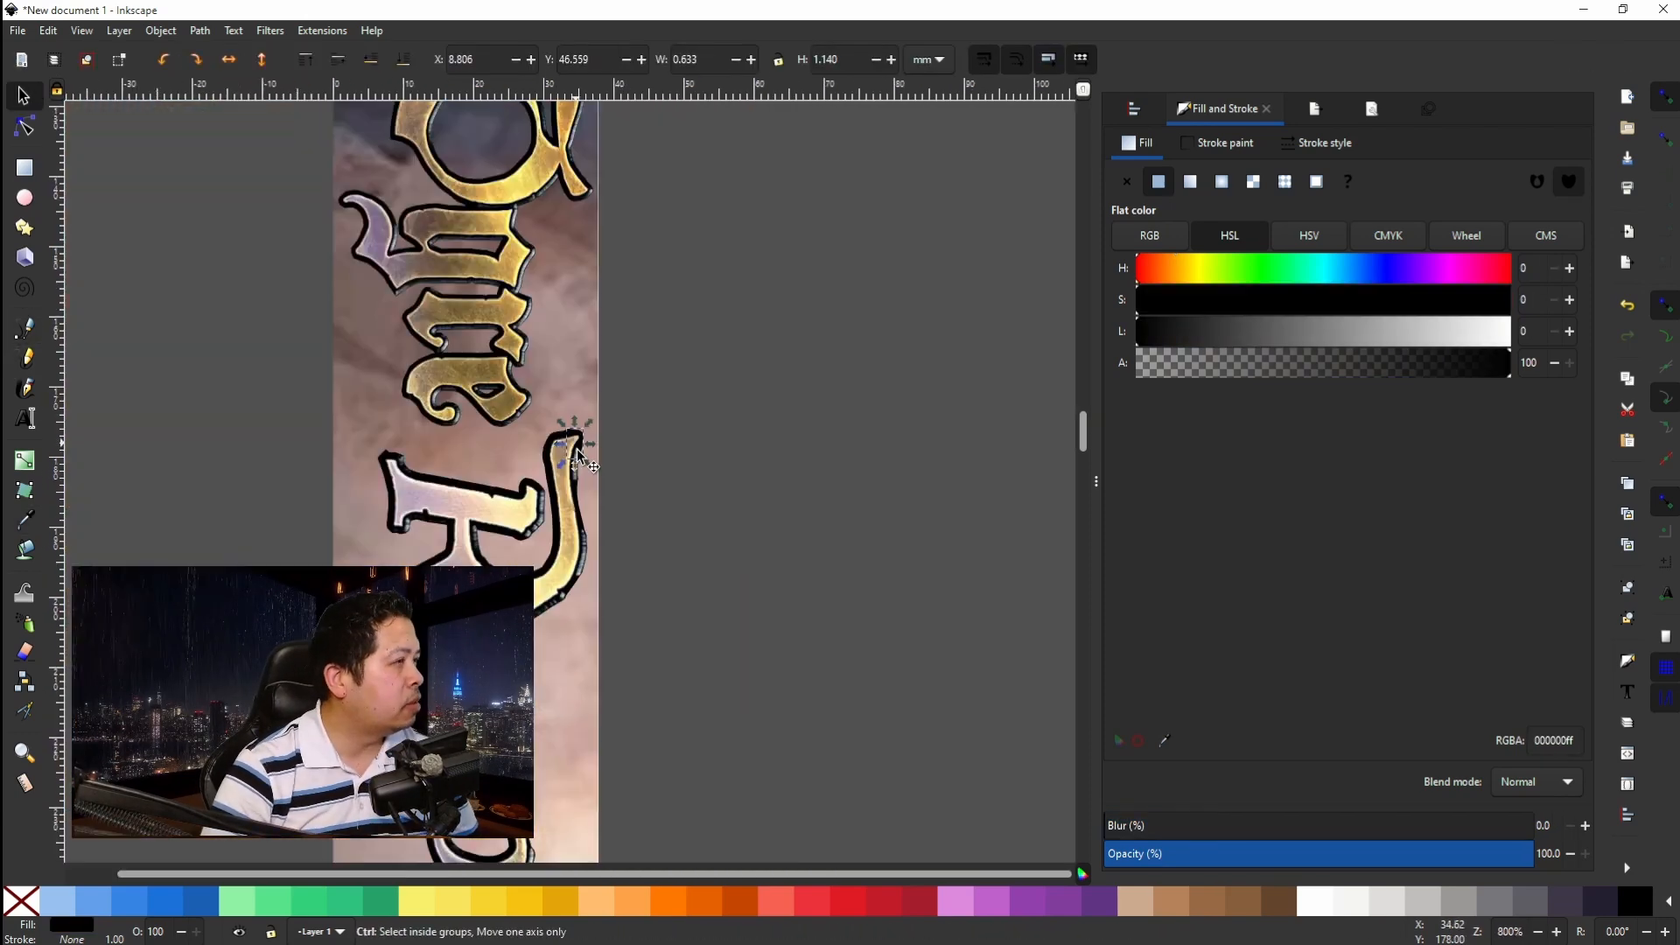
# Draw a black patch with no outline along the clipped outer edge of the O in Reborn.
pyautogui.click(626, 513)
pyautogui.scroll(4, 629, 514)
pyautogui.scroll(3, 353, 394)
pyautogui.press('b')
pyautogui.click(275, 333)
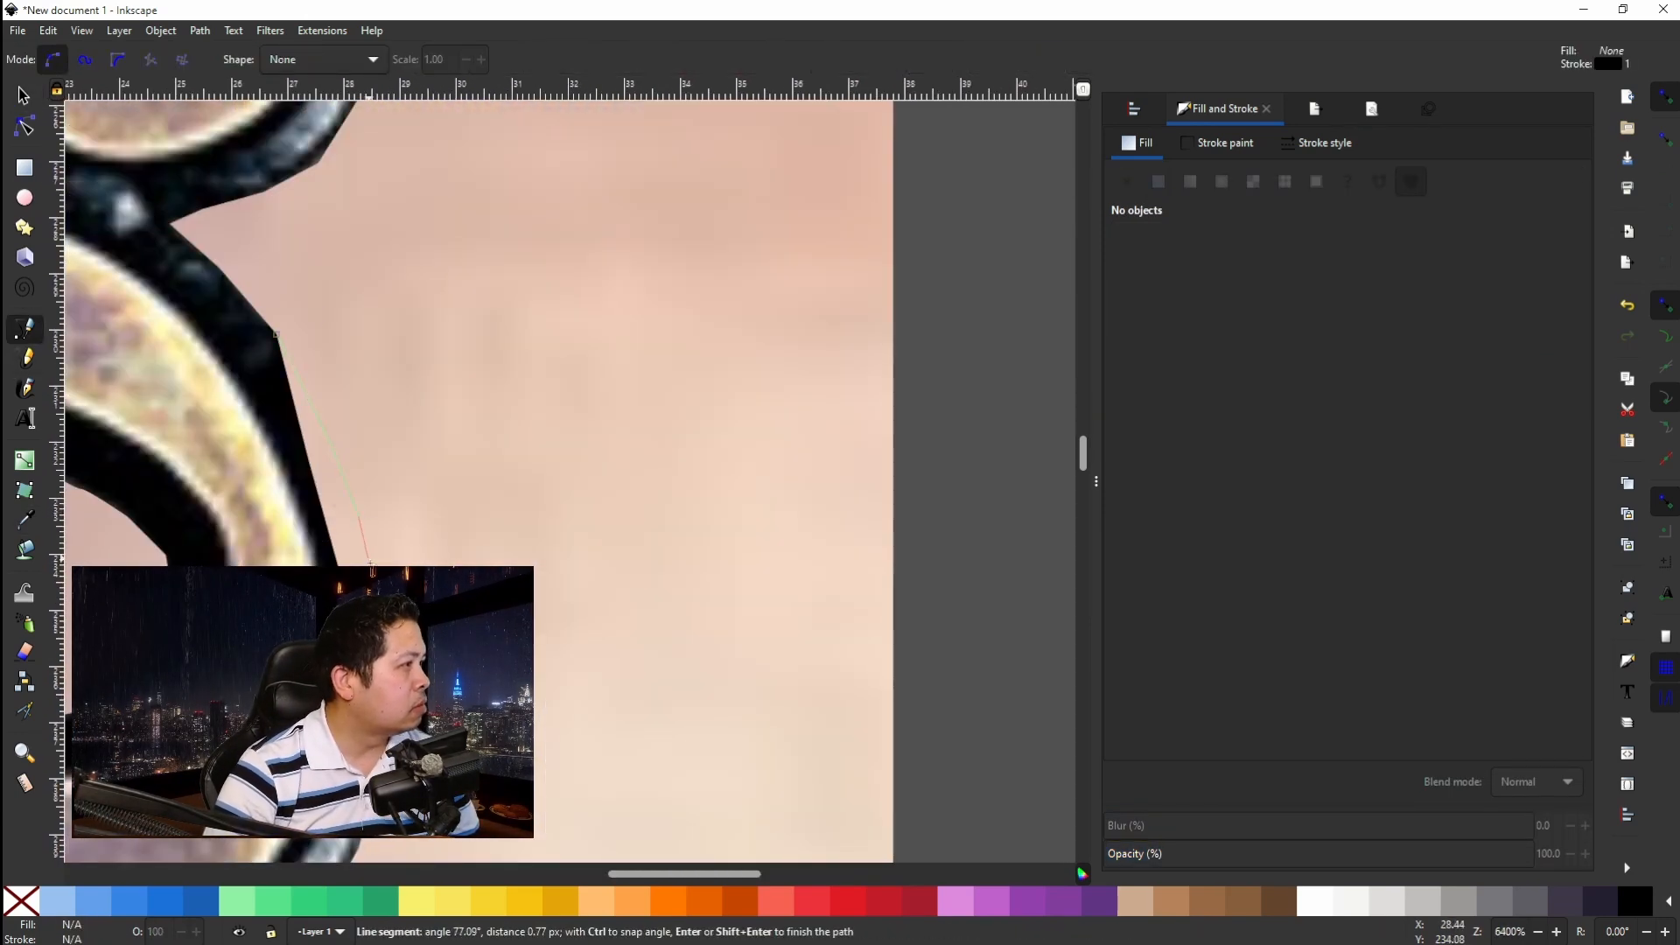
pyautogui.scroll(1, 393, 667)
pyautogui.click(385, 732)
pyautogui.click(196, 230)
pyautogui.click(228, 198)
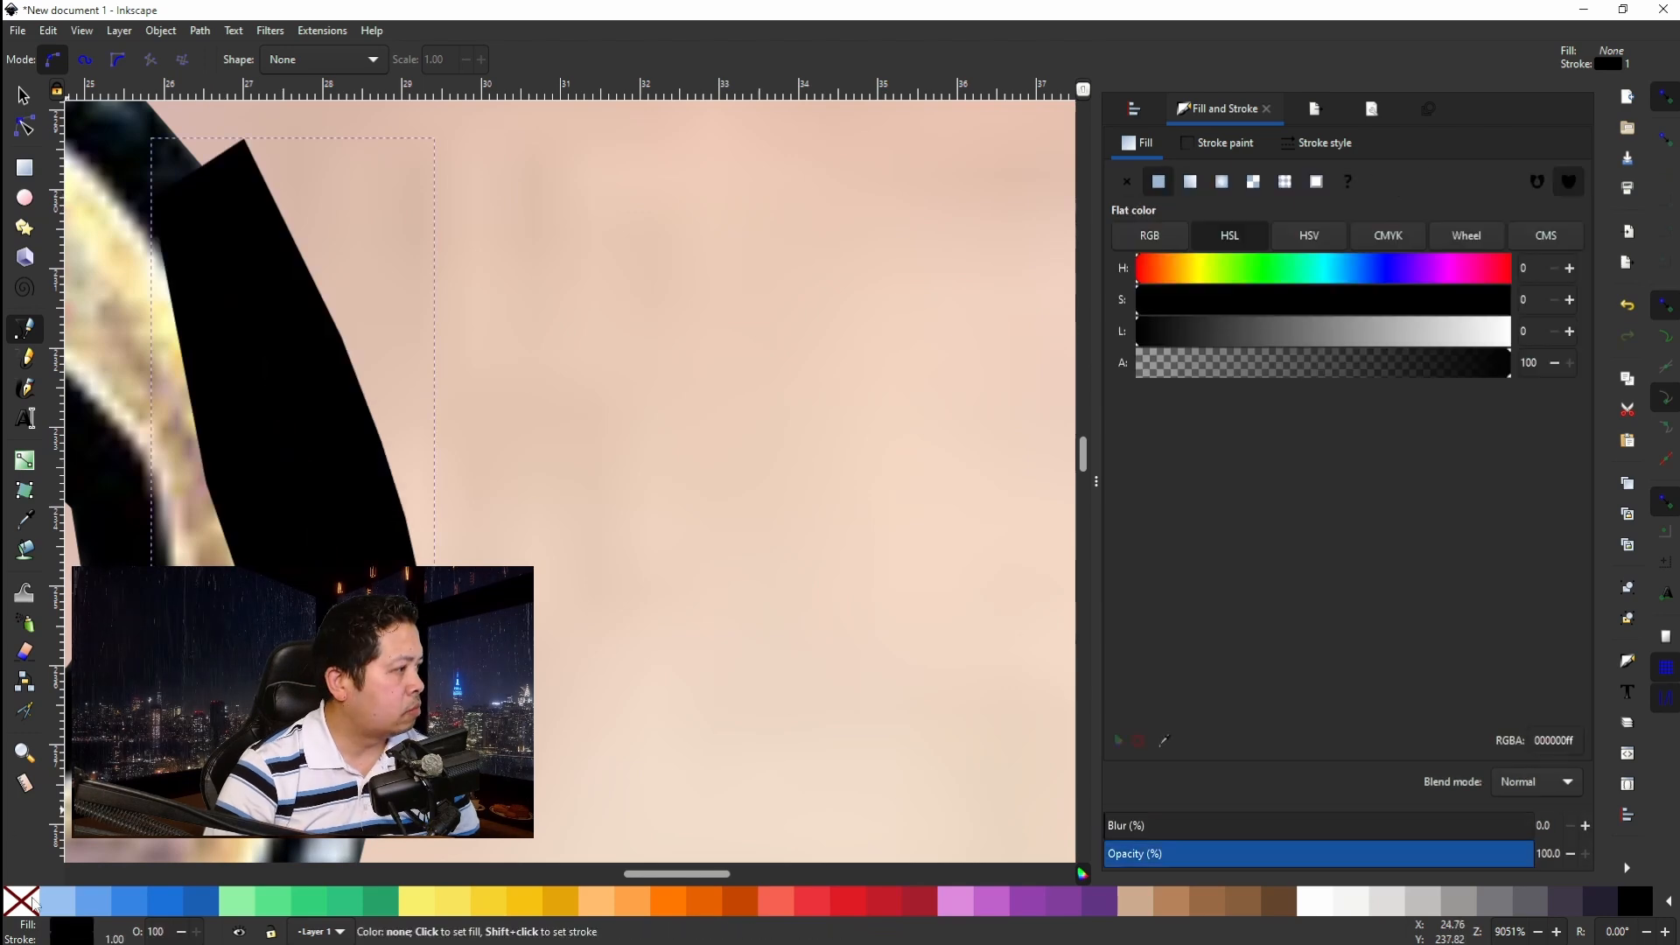
pyautogui.keyDown('shift'); pyautogui.click(21, 900); pyautogui.keyUp('shift')
pyautogui.press('s')
pyautogui.scroll(-2, 336, 503)
pyautogui.scroll(-5, 336, 510)
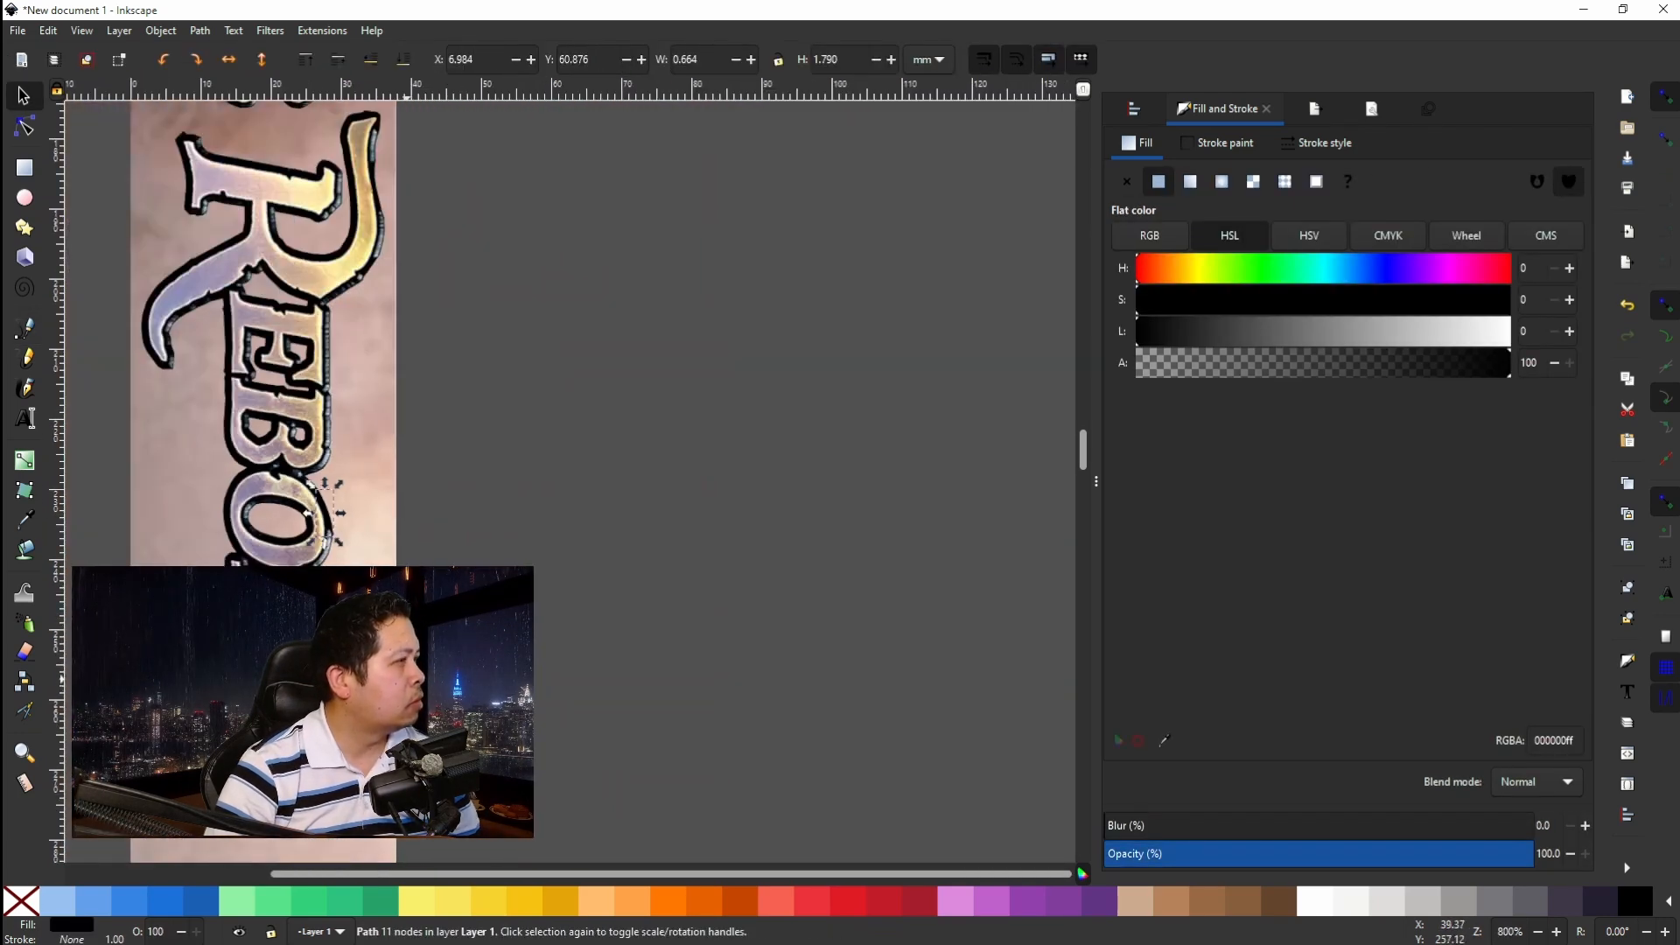
# Review the whole spine from the Switch icon through the logo to the lower artwork, with nothing selected.
pyautogui.scroll(15, 262, 333)
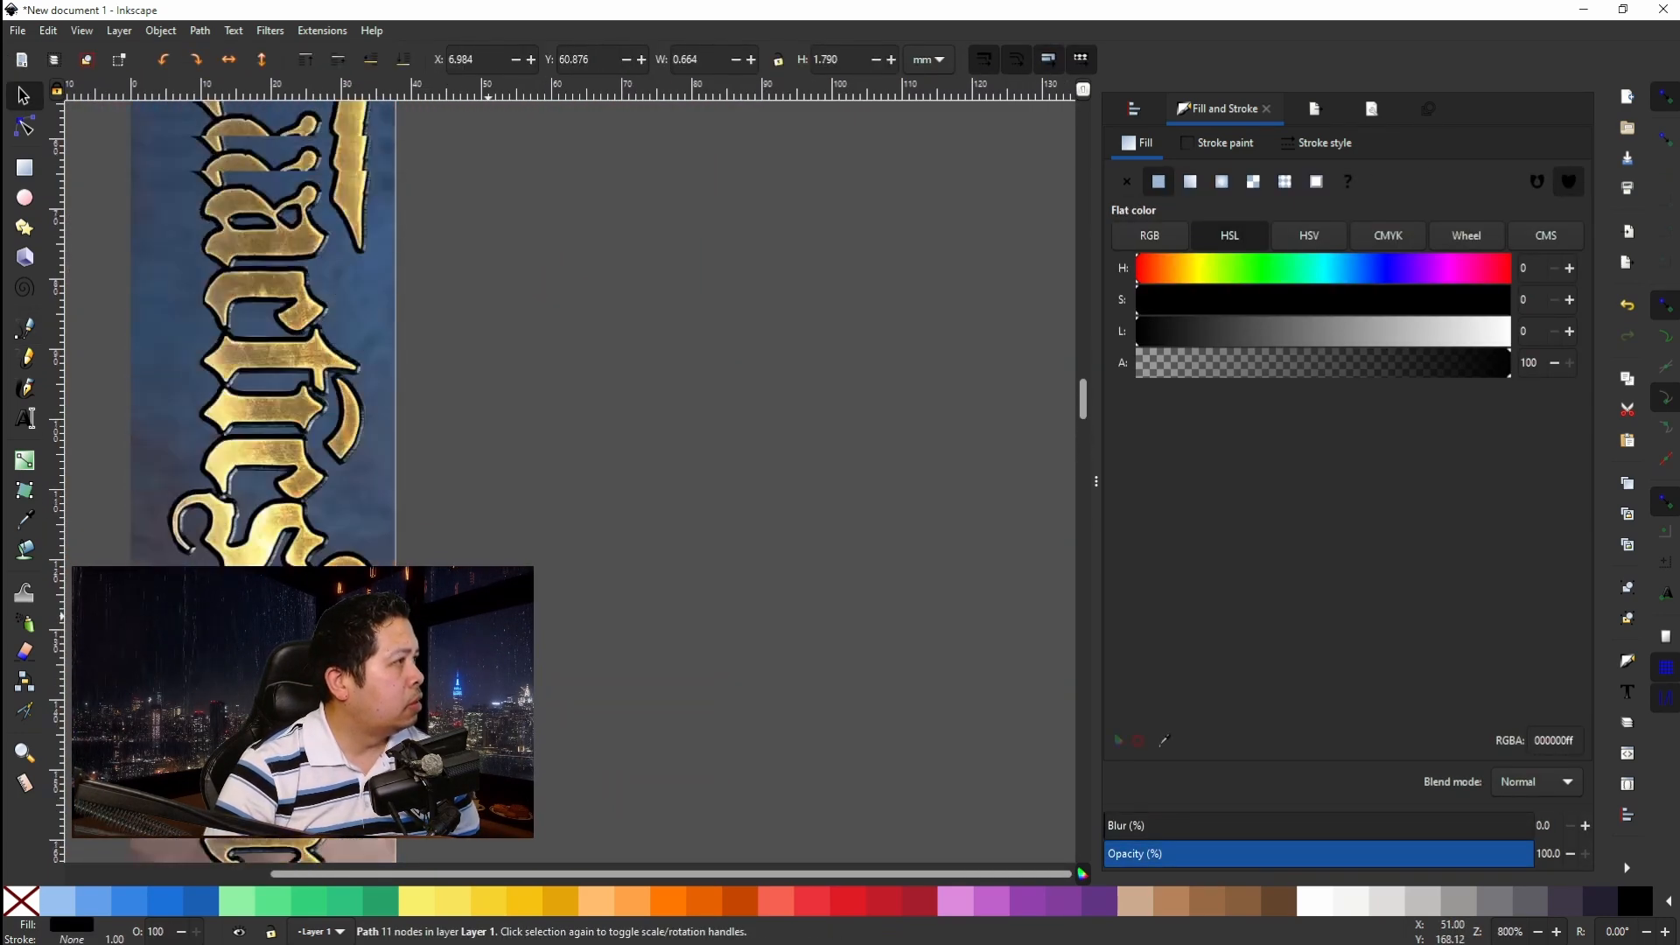
pyautogui.scroll(10, 488, 616)
pyautogui.scroll(-8, 488, 612)
pyautogui.scroll(-4, 488, 608)
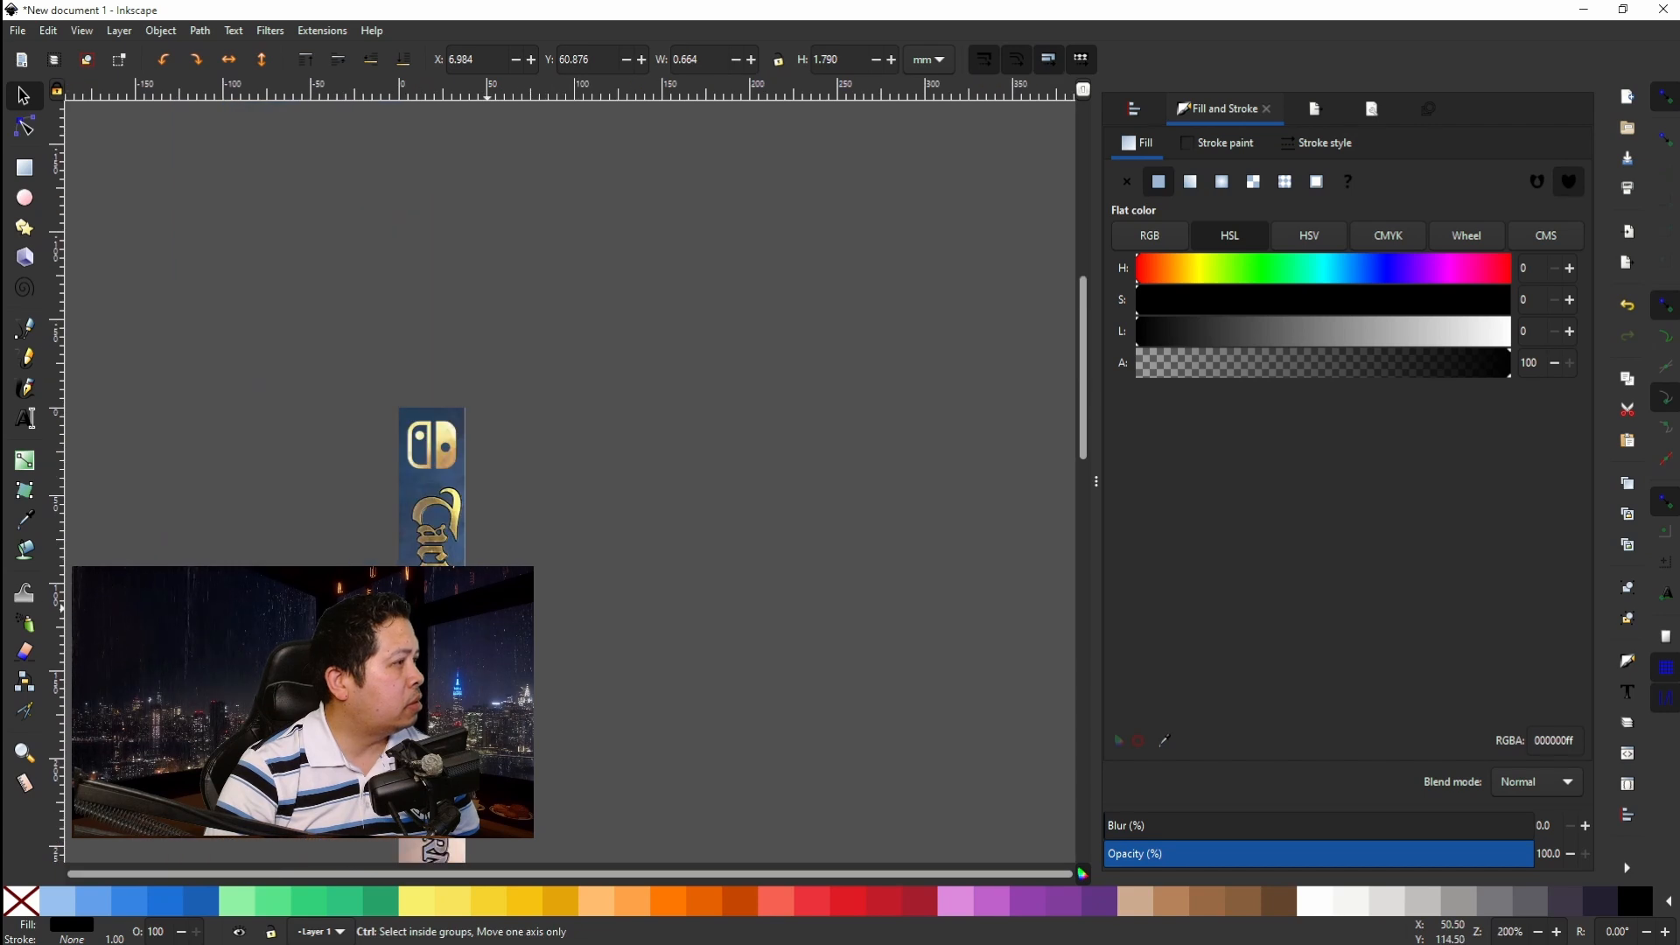
pyautogui.scroll(-10, 490, 612)
pyautogui.press('Escape')
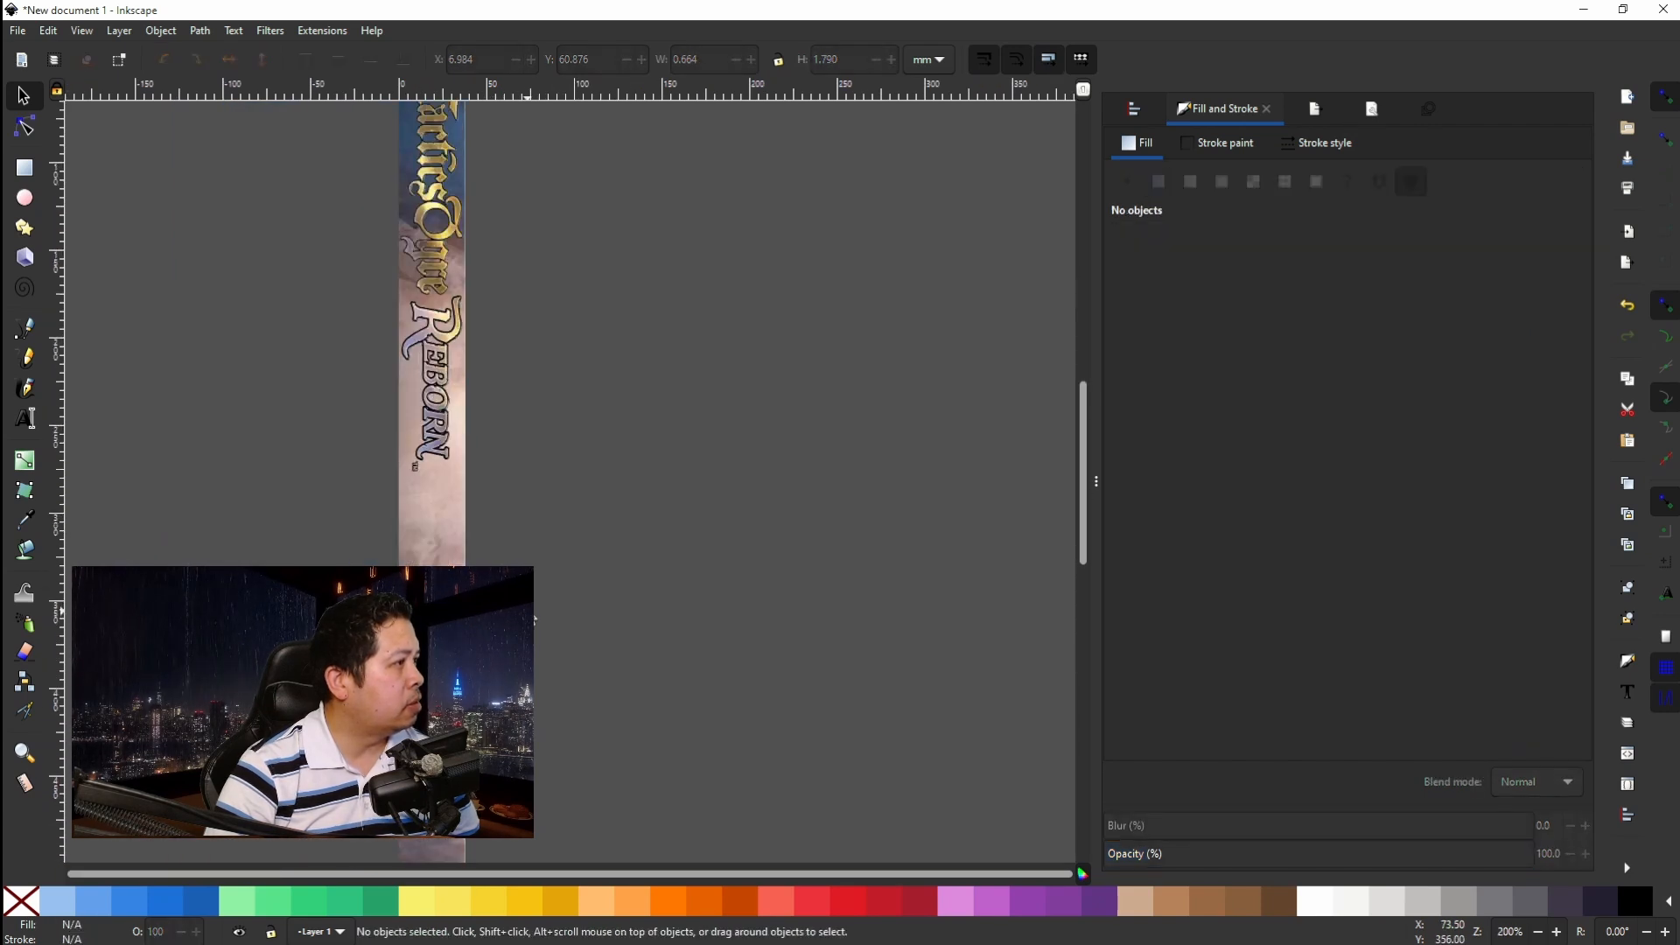
pyautogui.scroll(-5, 446, 398)
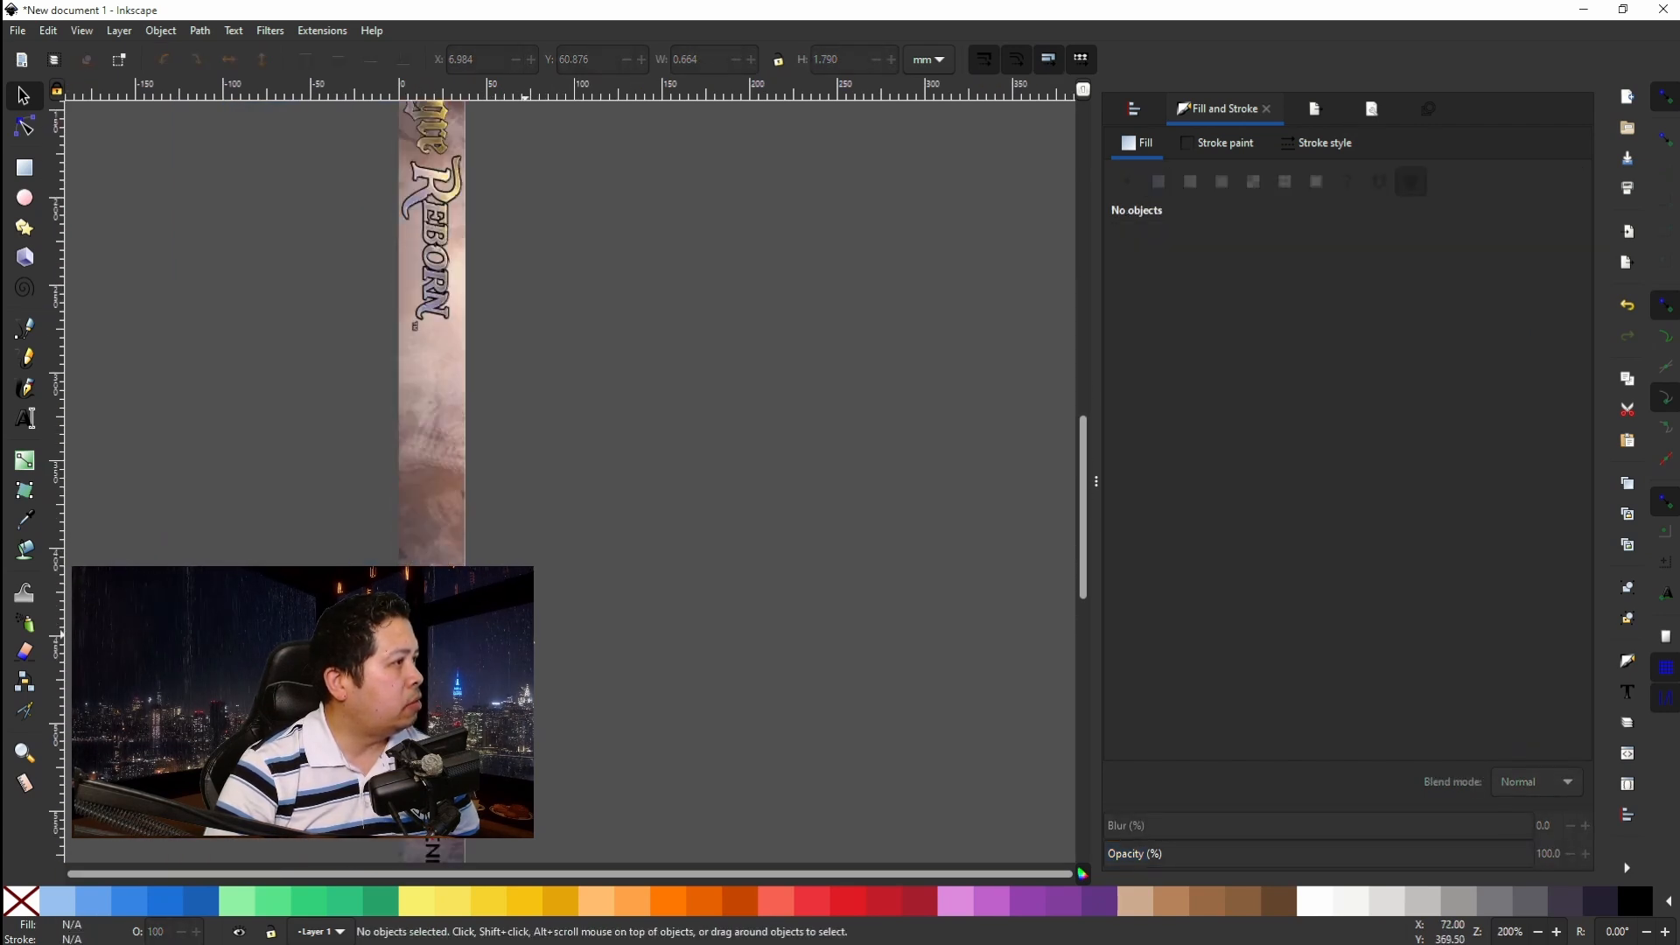
pyautogui.scroll(-5, 431, 398)
pyautogui.scroll(5, 431, 398)
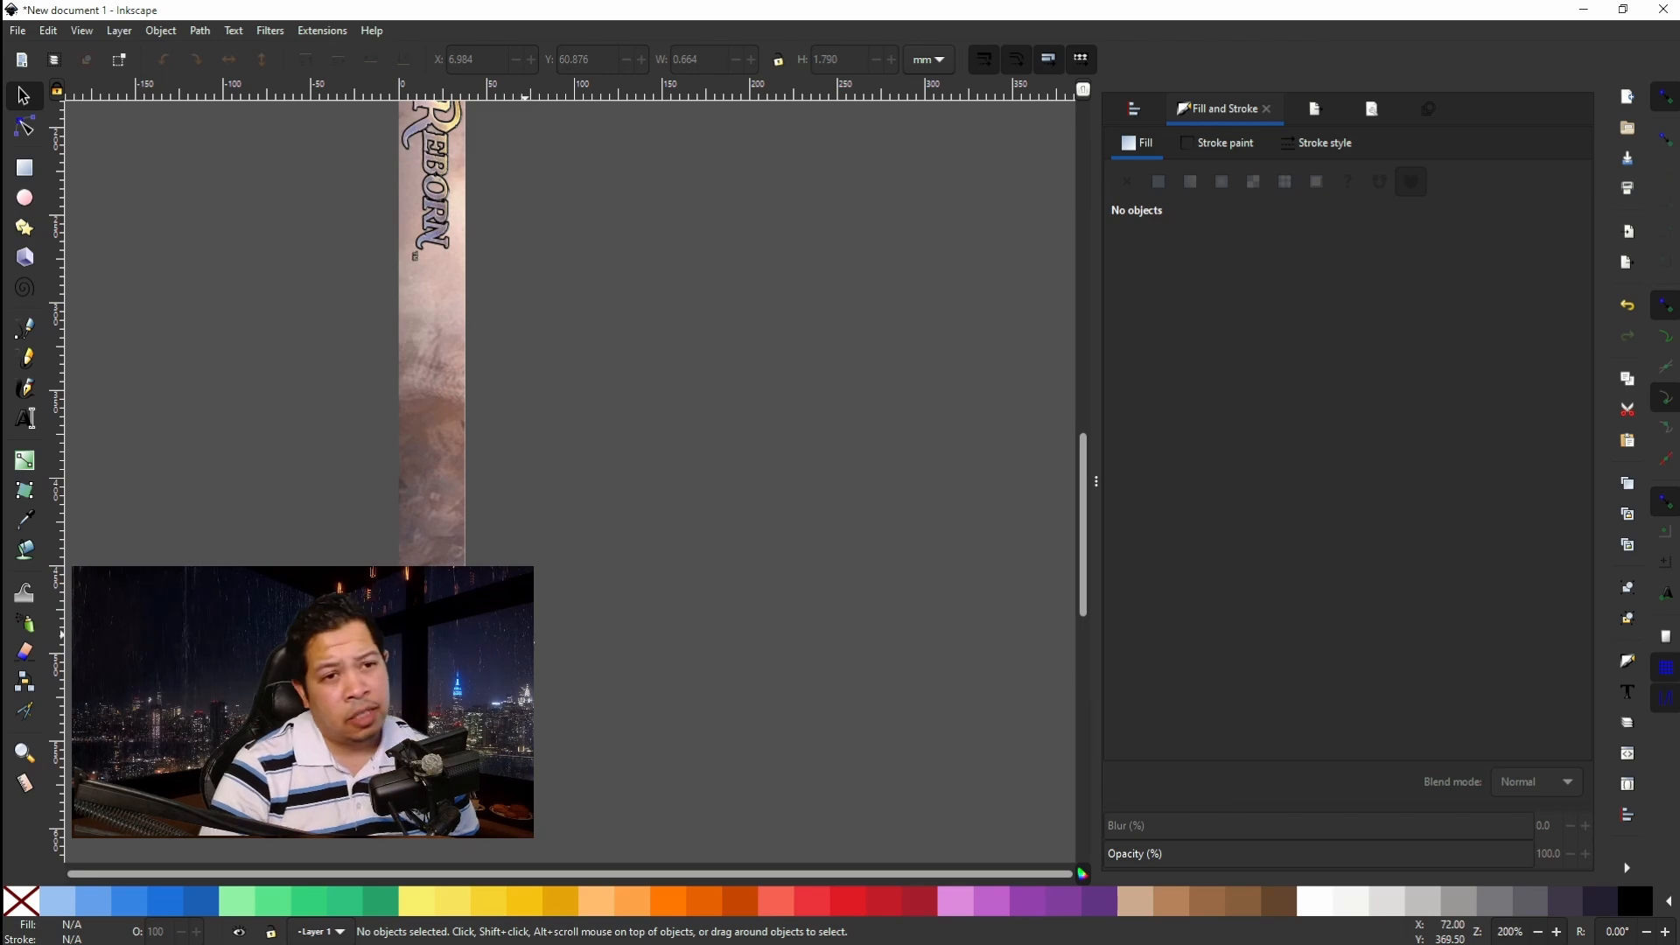
# Switch to Chrome and search Google Images for "tactics ogre reborn denam".
pyautogui.moveTo(288, 941)
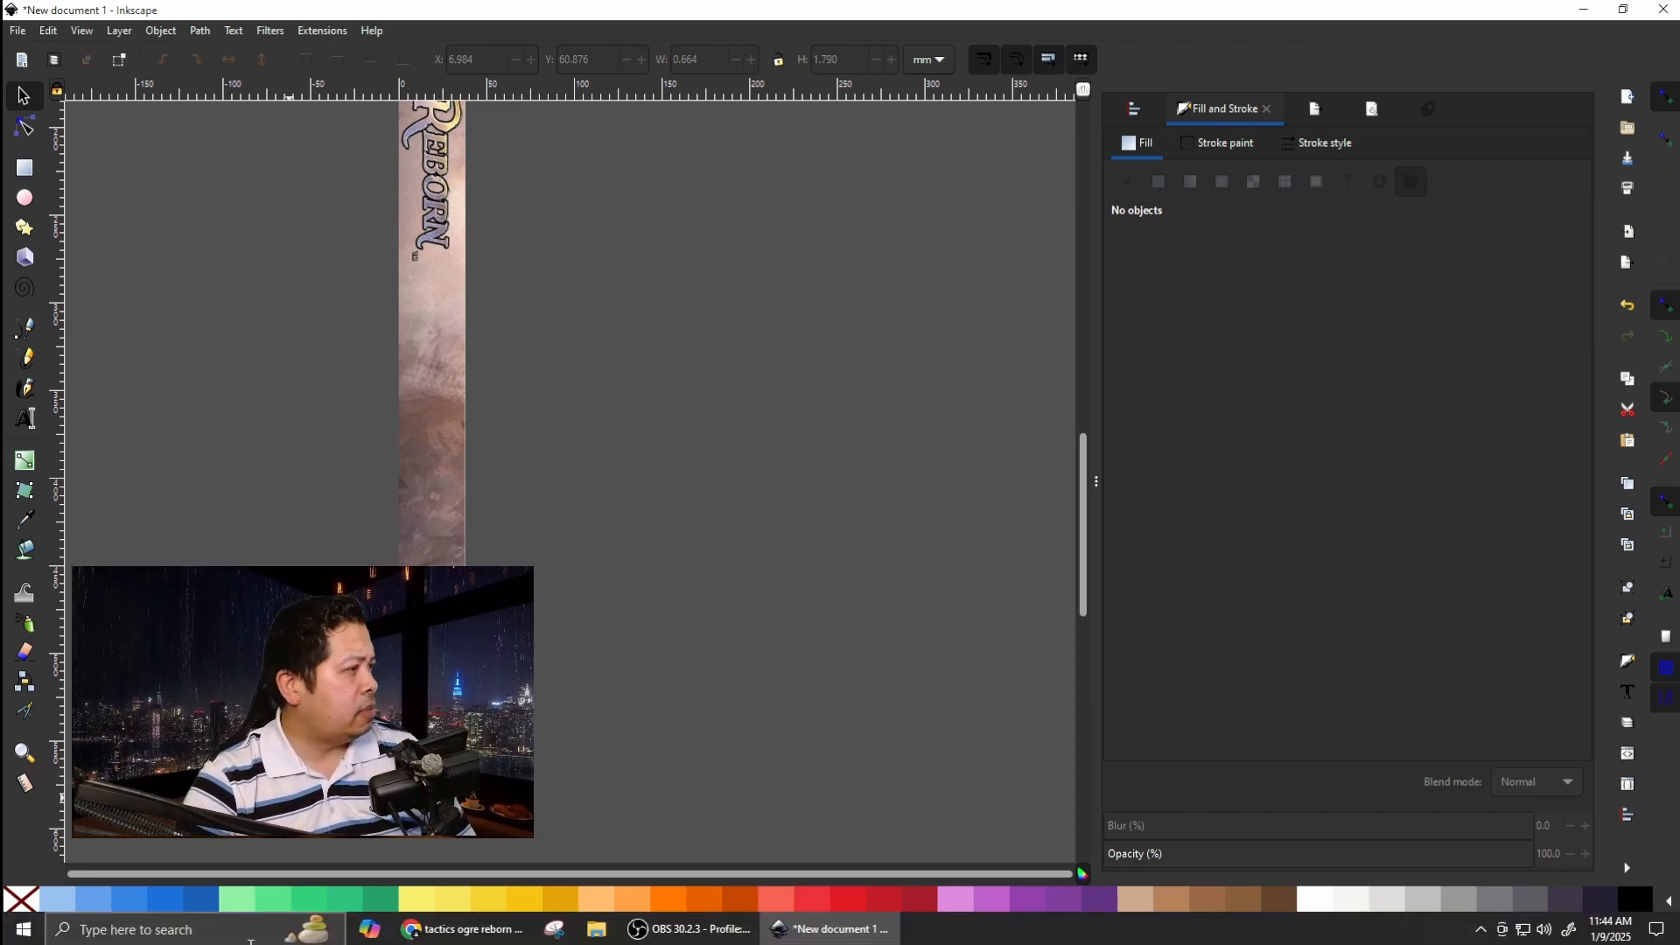
pyautogui.click(462, 929)
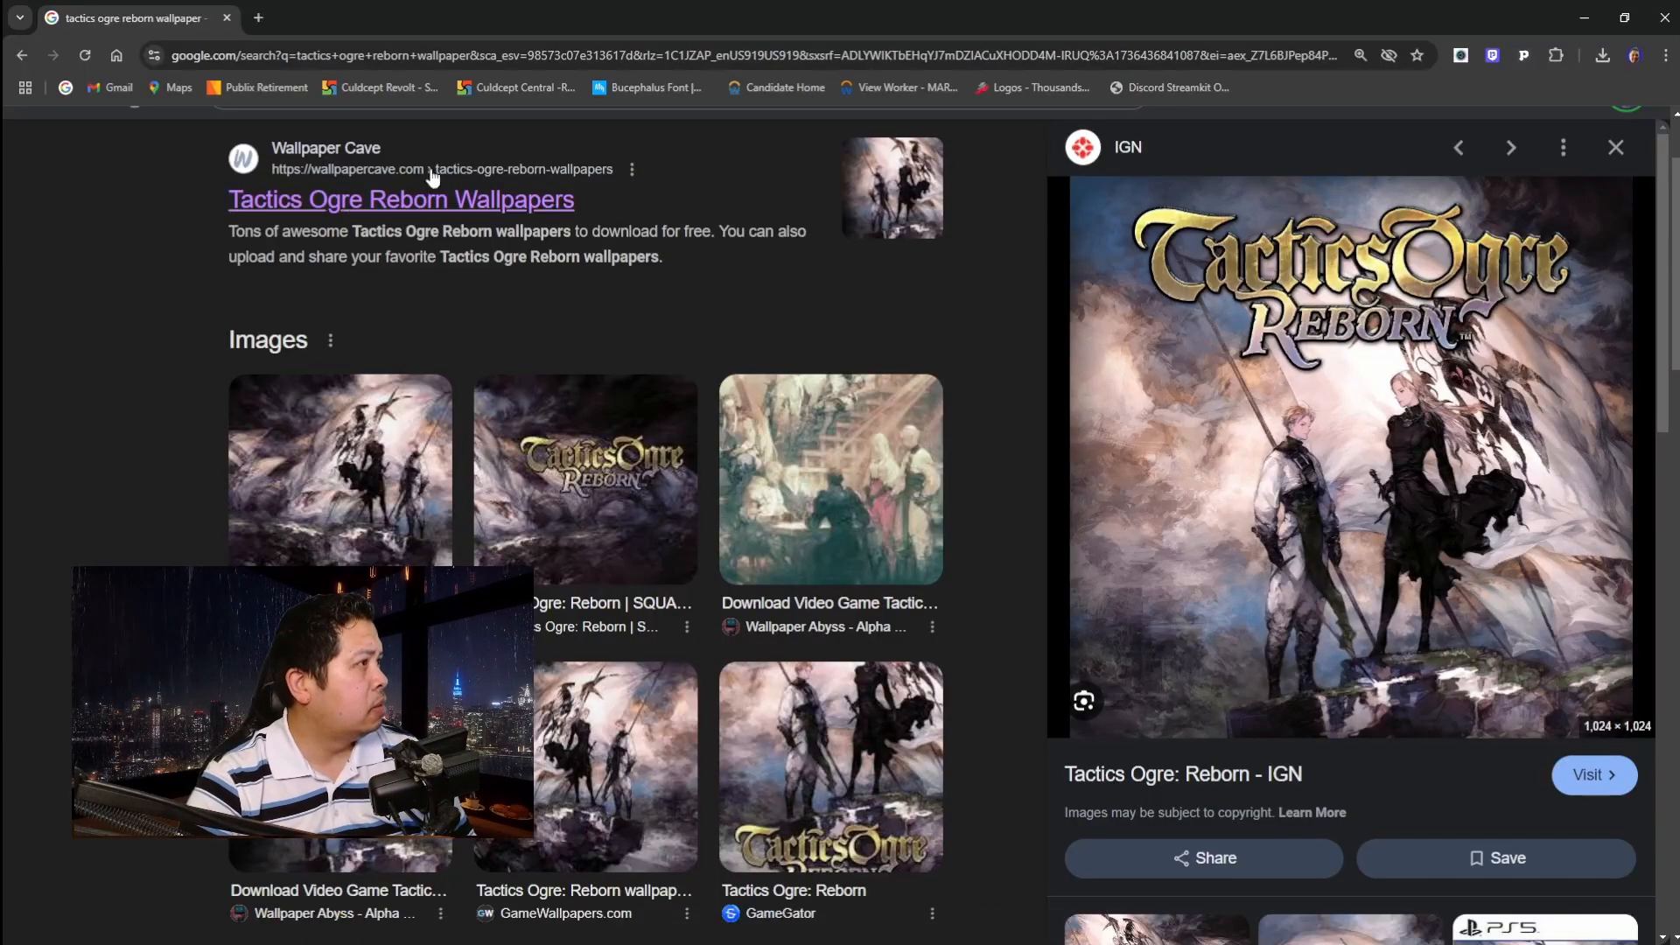
pyautogui.moveTo(497, 157); pyautogui.dragTo(383, 155)
pyautogui.write('d')
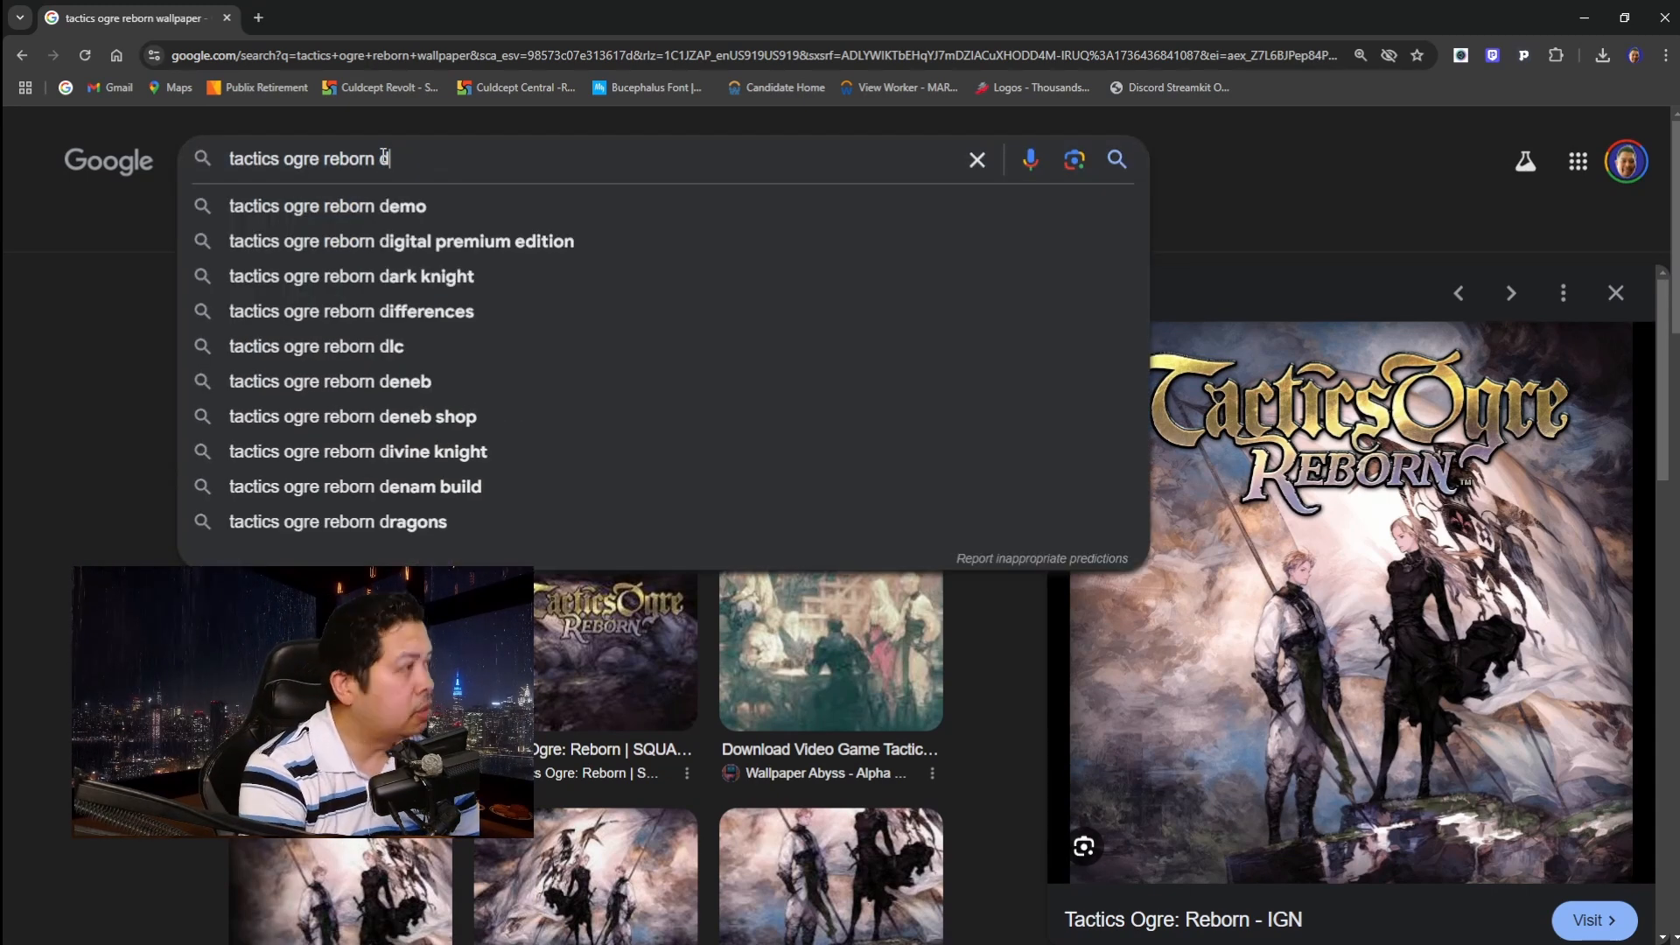
pyautogui.write('e')
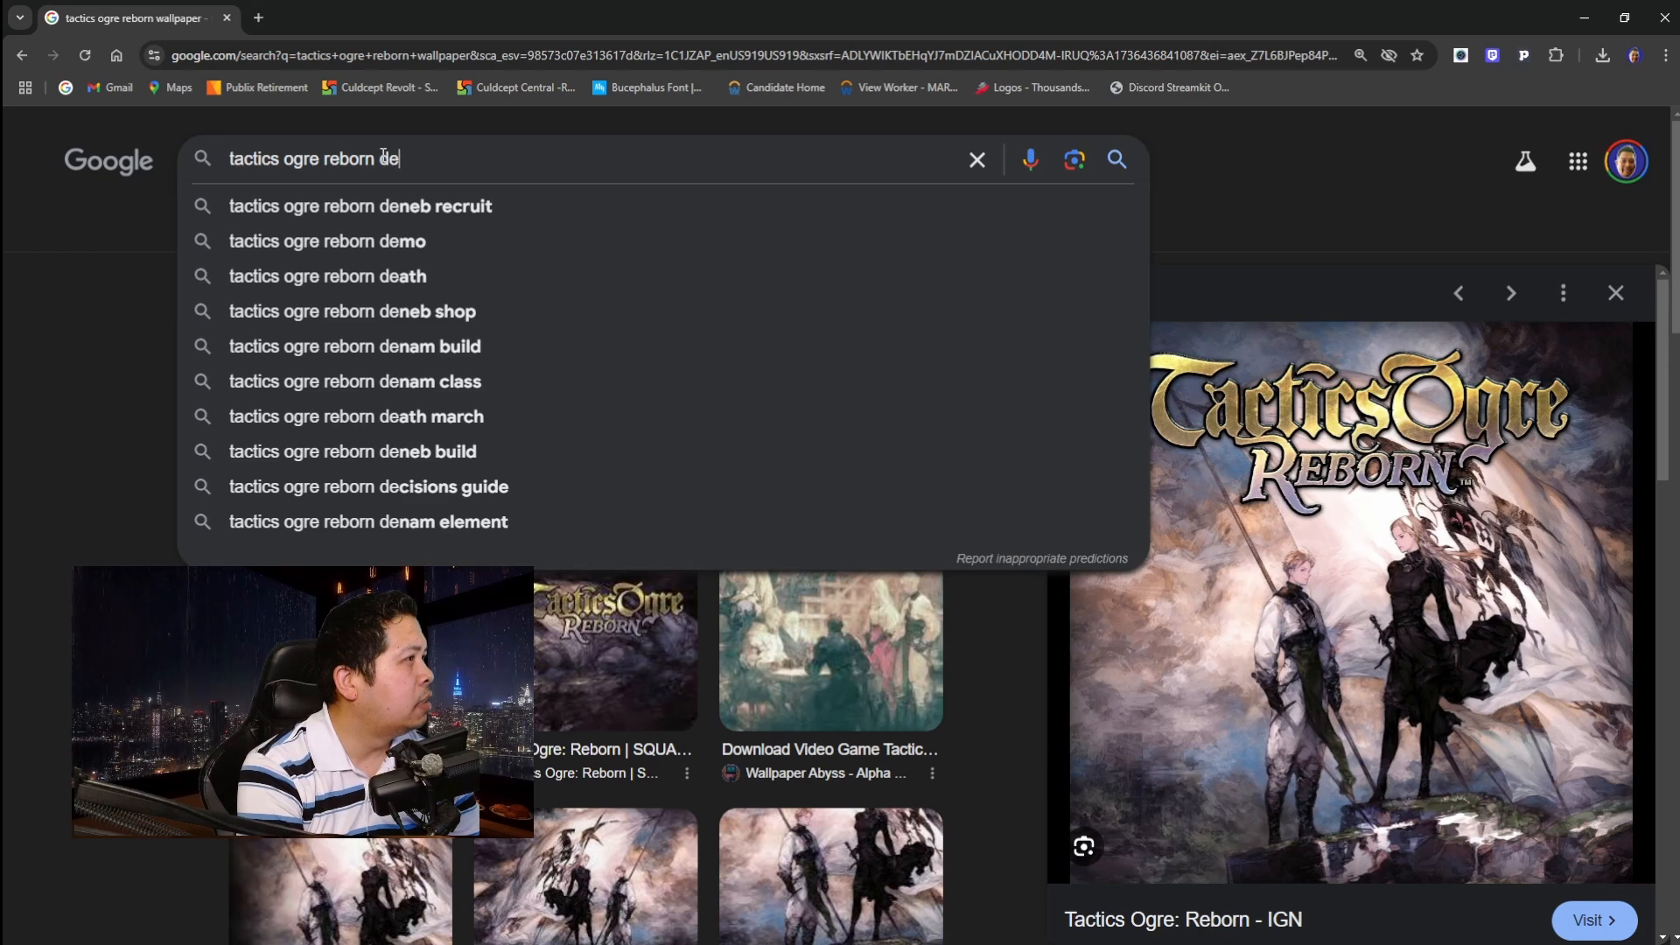
pyautogui.write('n')
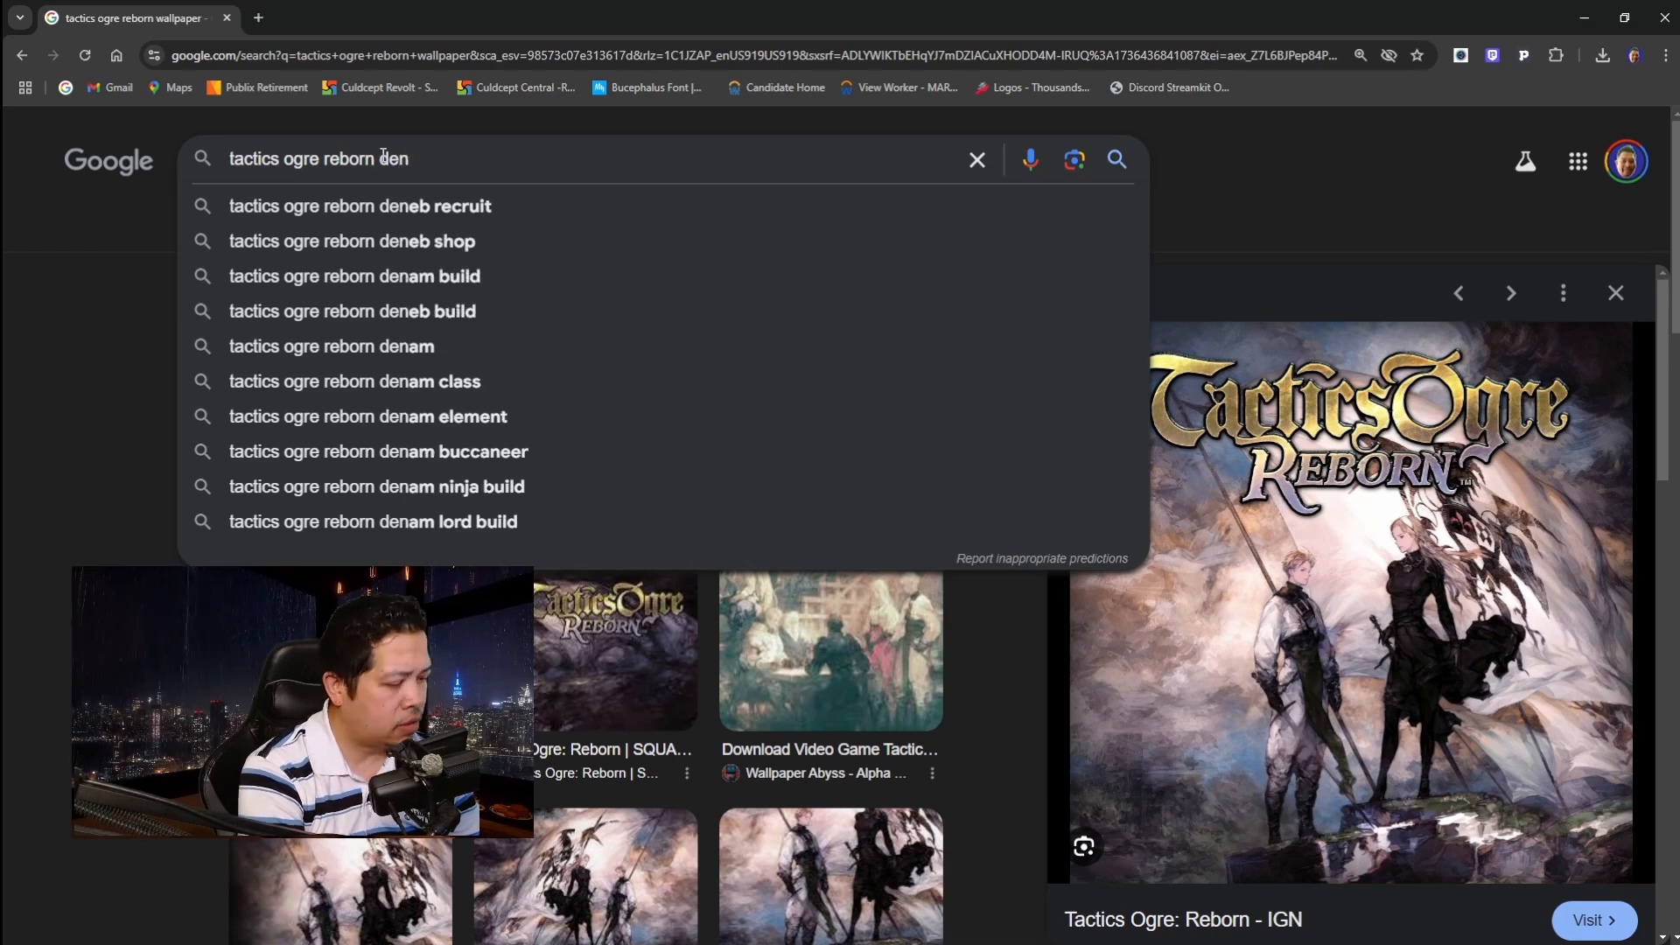
pyautogui.write('e')
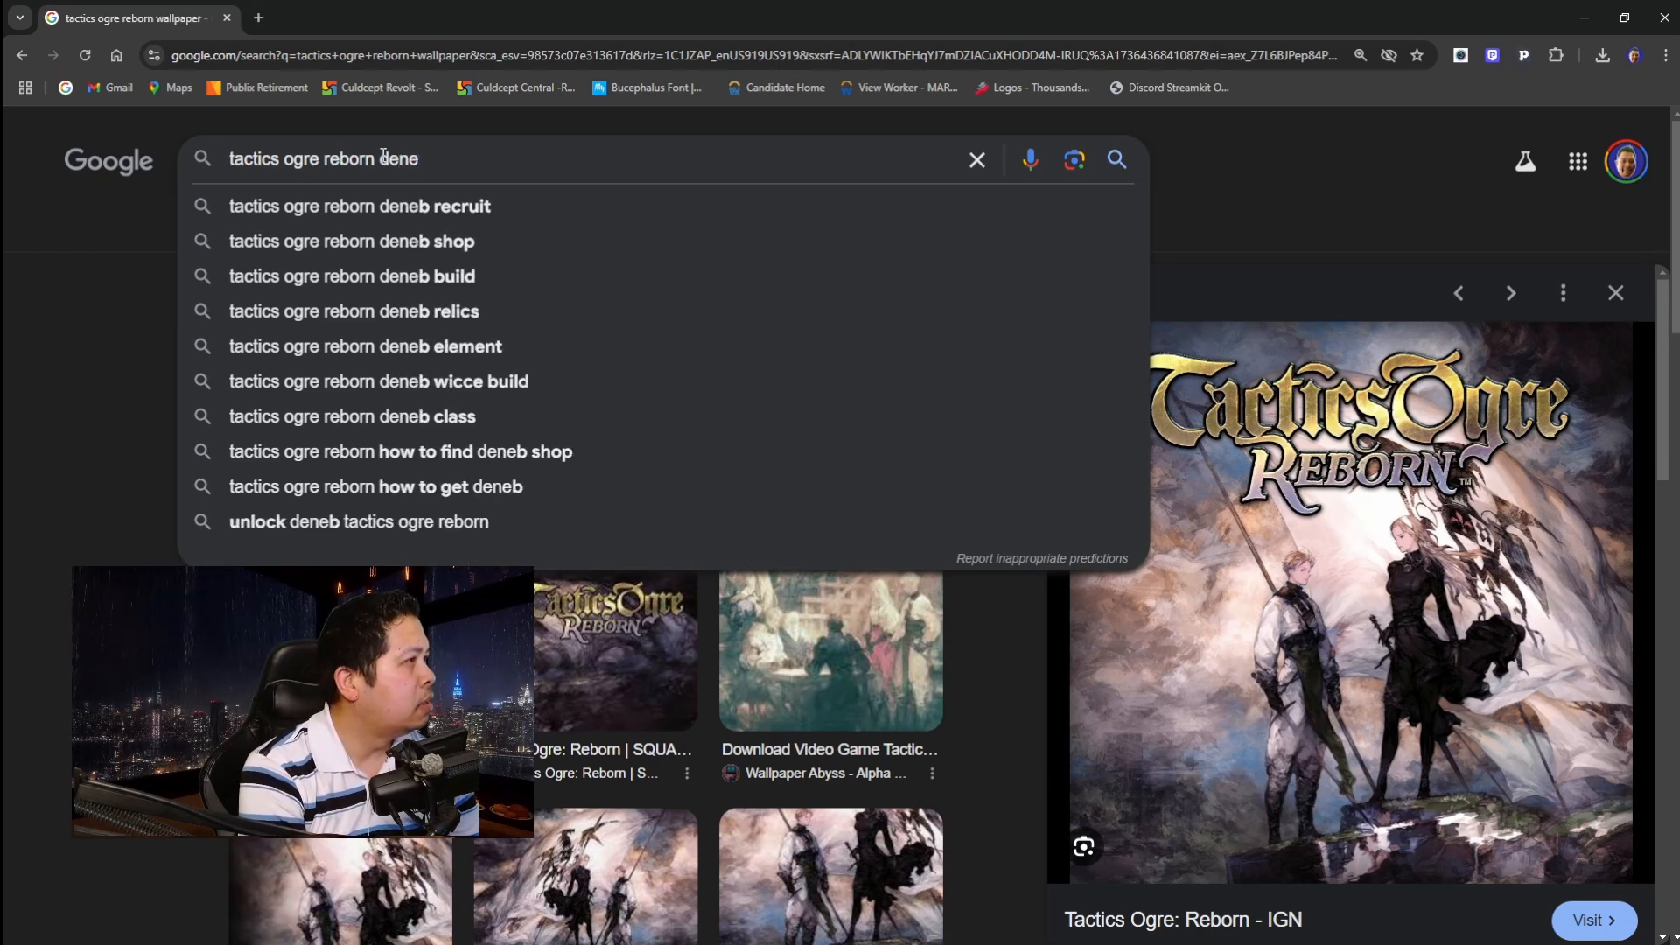
pyautogui.write('m')
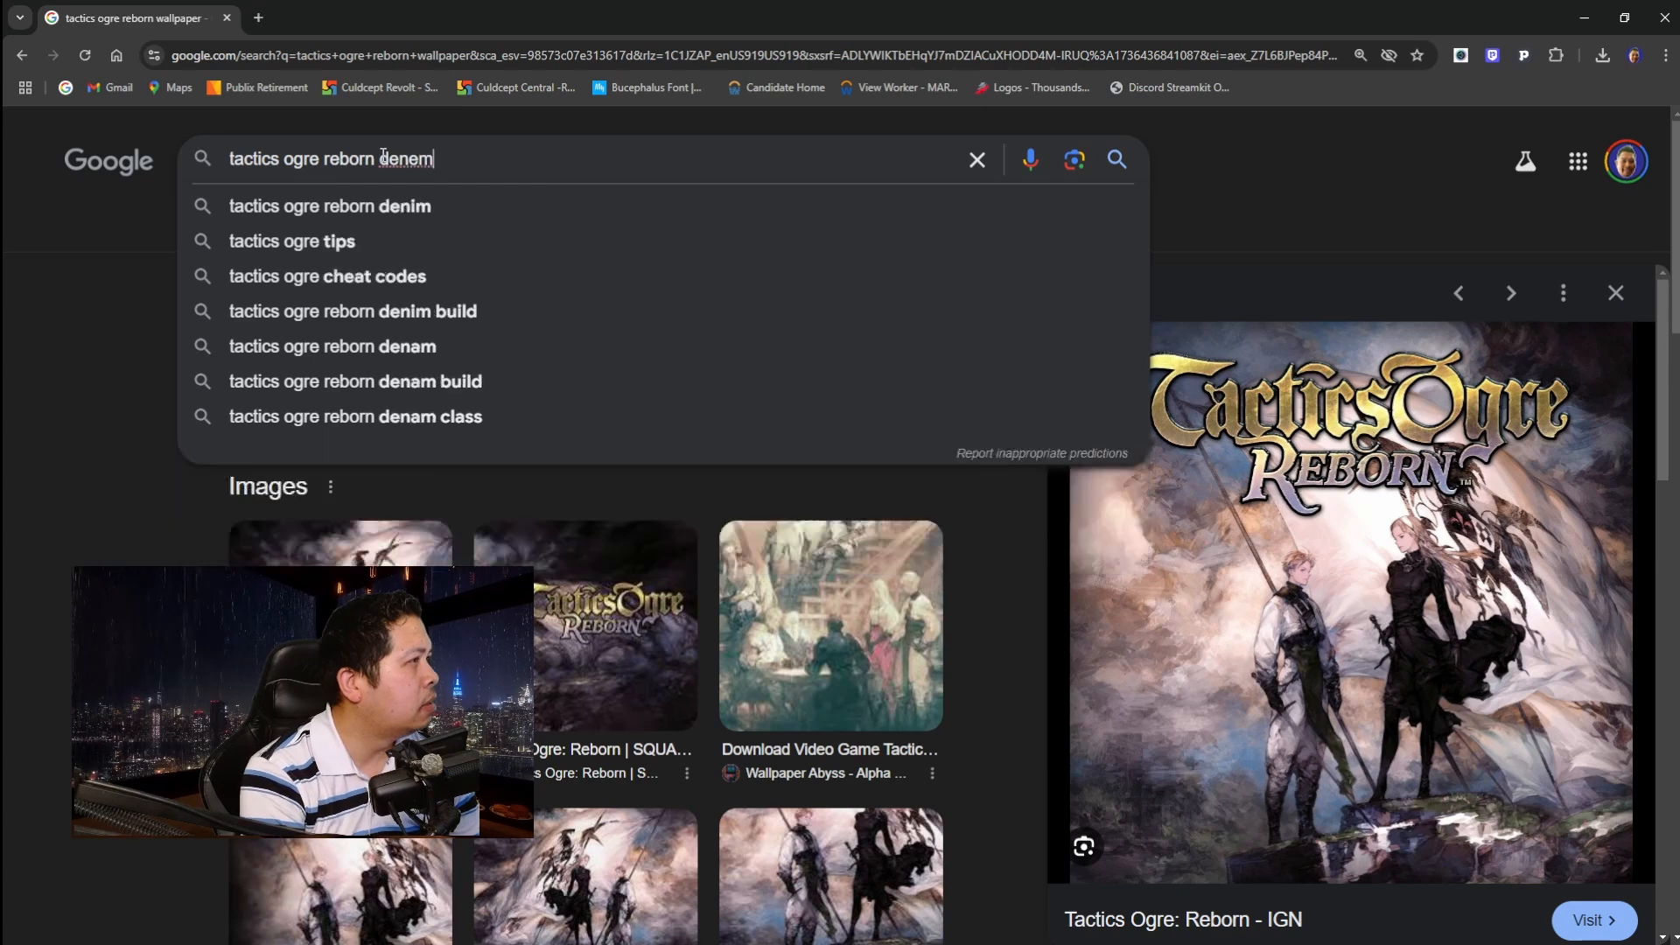
pyautogui.press('Return')
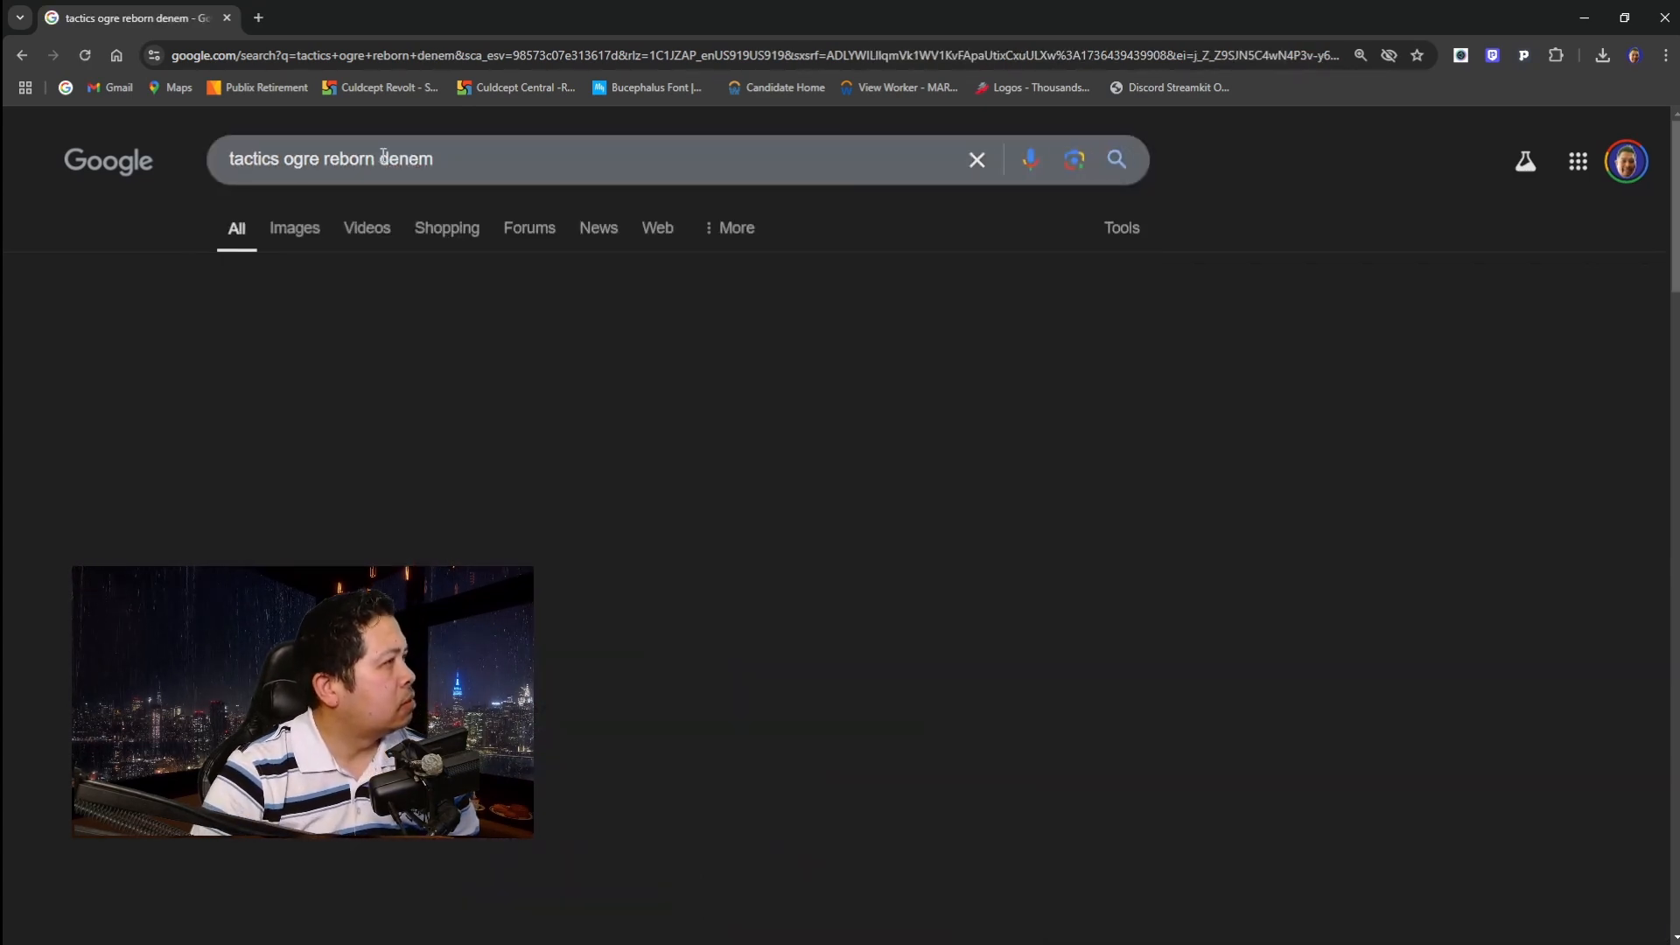
pyautogui.click(293, 225)
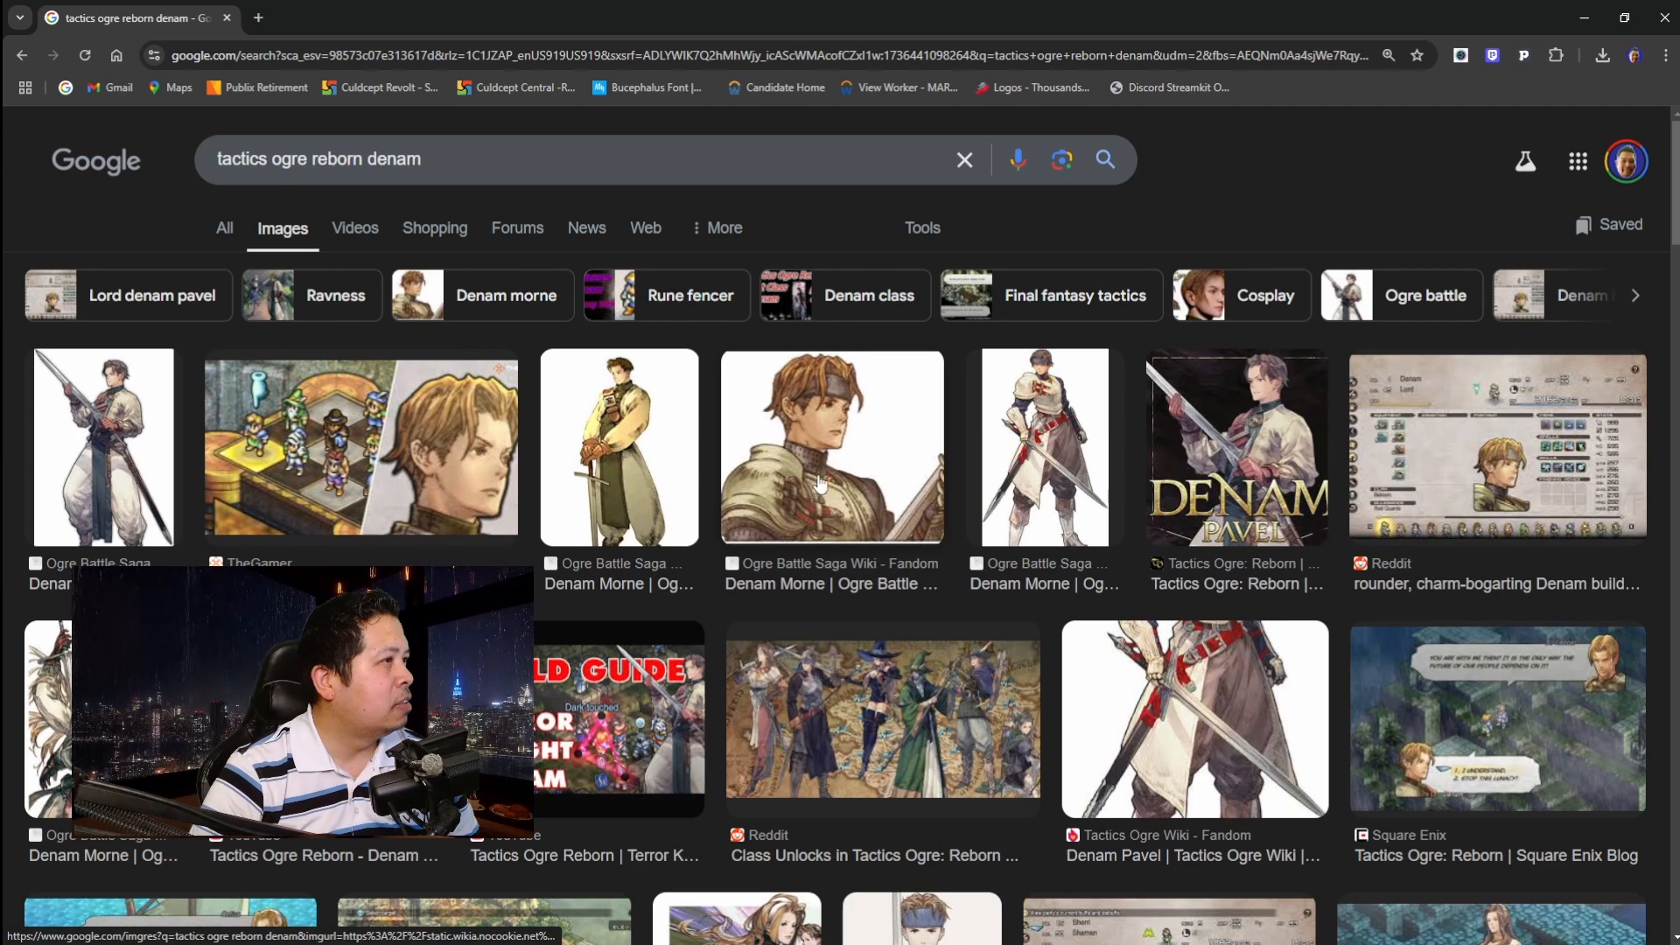
# Open the Ogre Battle Saga Wiki page for Denam Morne from the first image result and enlarge his full-body artwork.
pyautogui.click(114, 445)
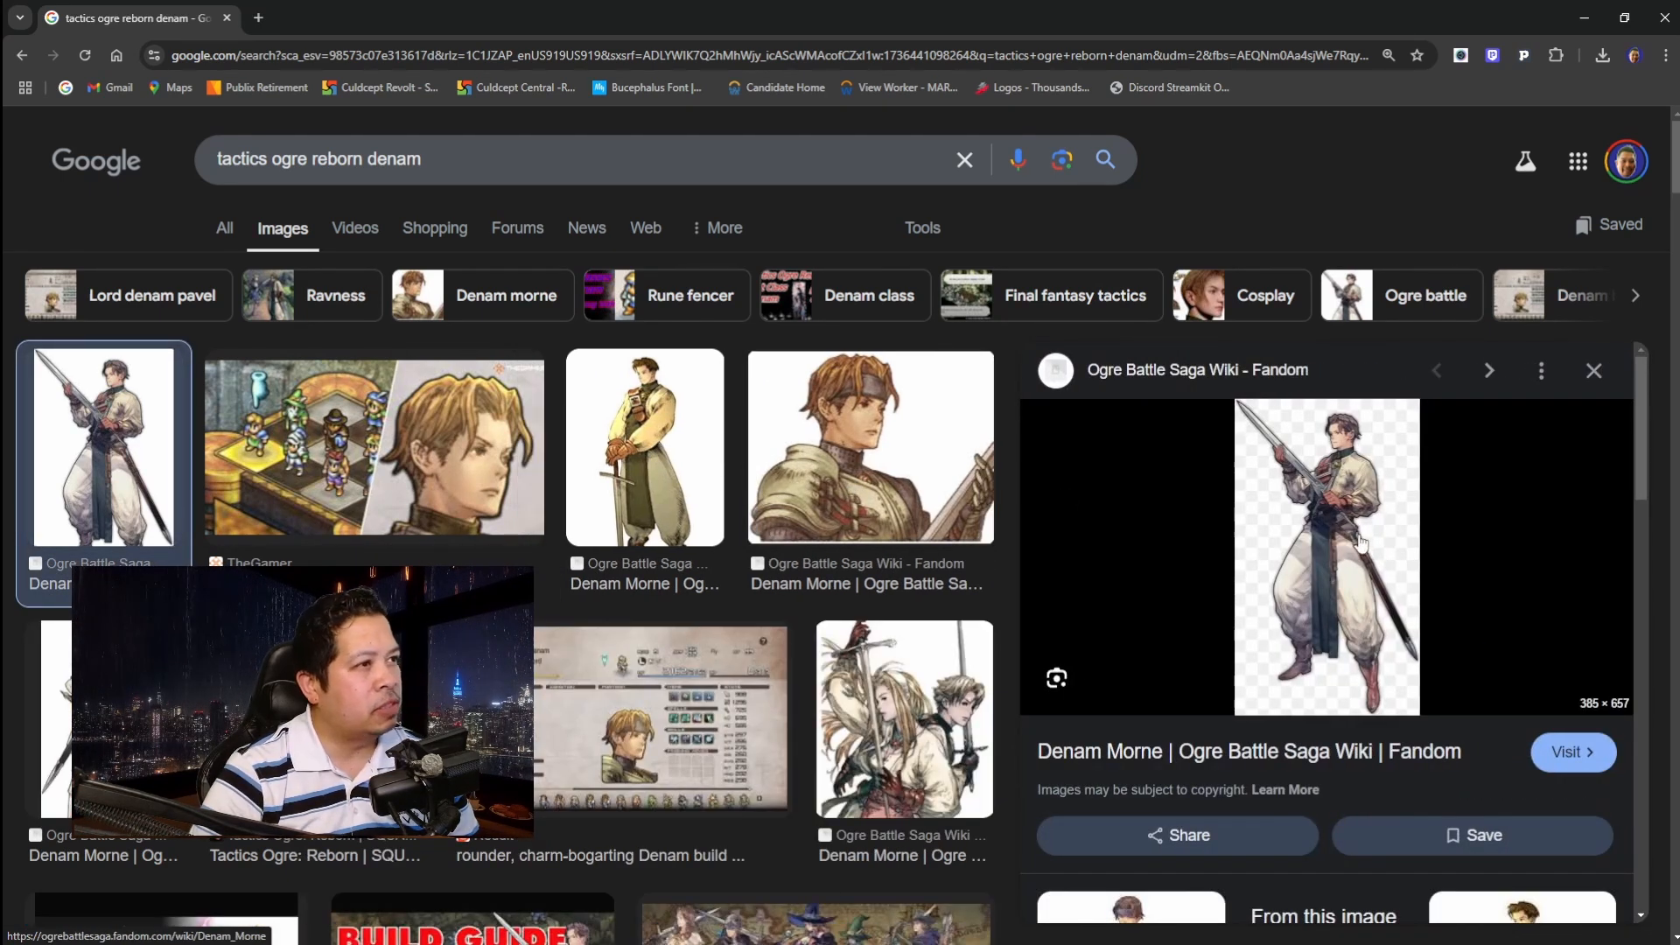
pyautogui.click(1356, 542)
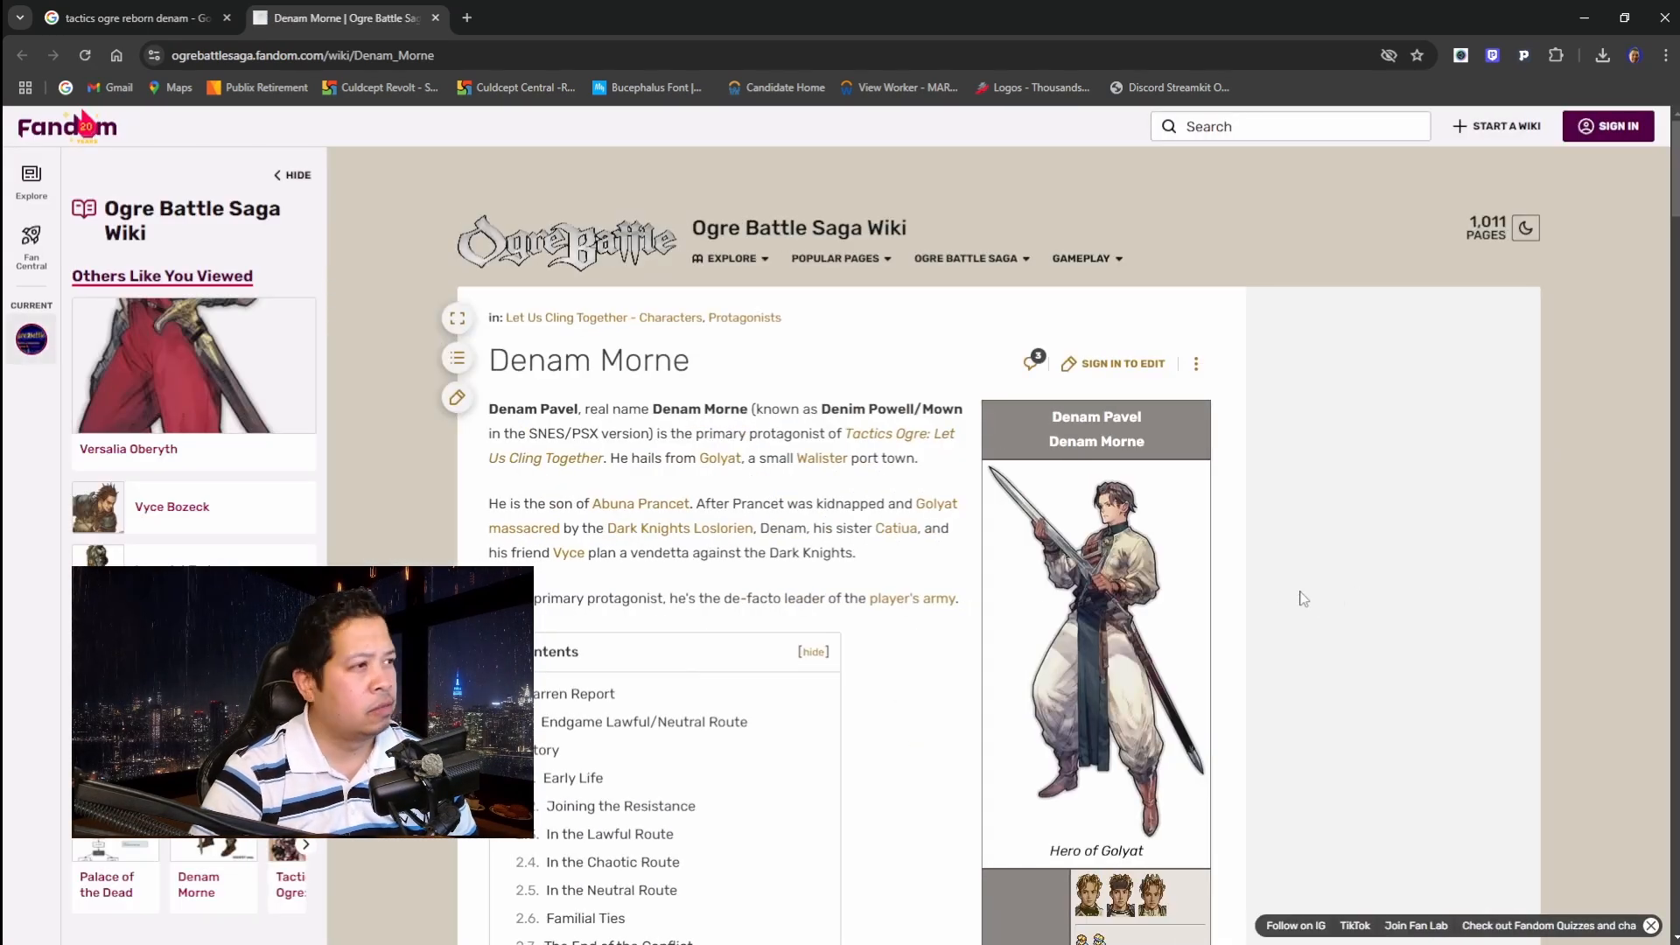
pyautogui.hotkey('ctrl', '+')
pyautogui.hotkey('ctrl', '+')
pyautogui.hotkey('ctrl', '+')
pyautogui.hotkey('ctrl', '+')
pyautogui.hotkey('ctrl', '+')
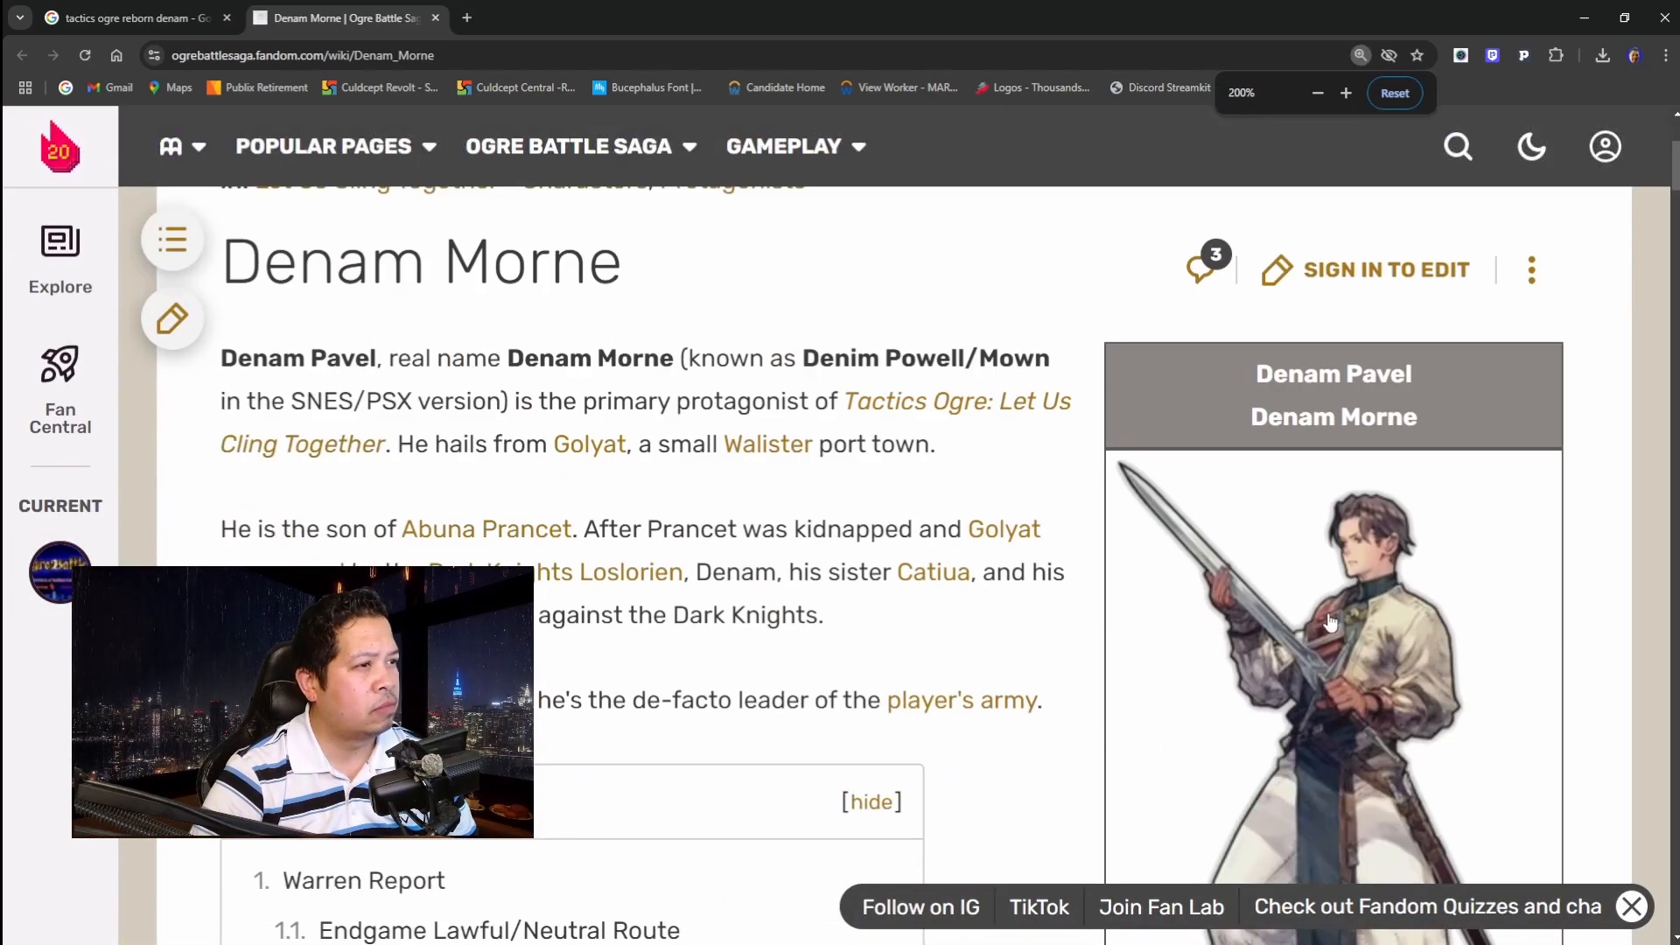
pyautogui.scroll(-1, 1330, 621)
pyautogui.click(1371, 558)
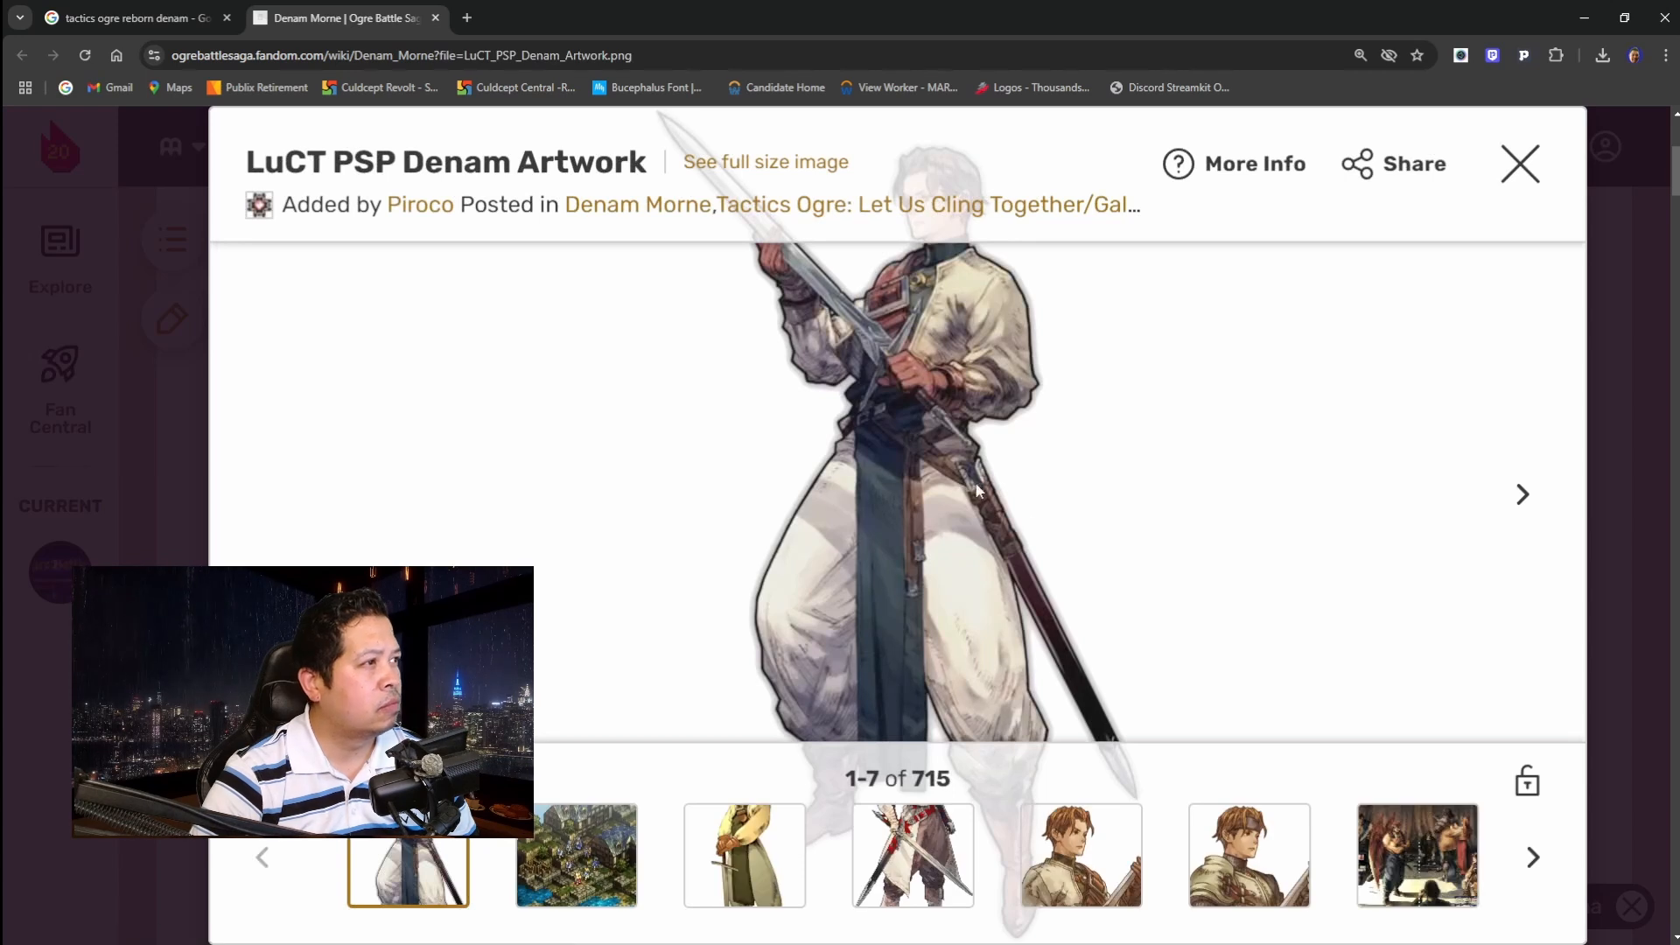
# Inspect the Denam artwork's detail in its own tab and close both the image and wiki tabs.
pyautogui.rightClick(925, 396)
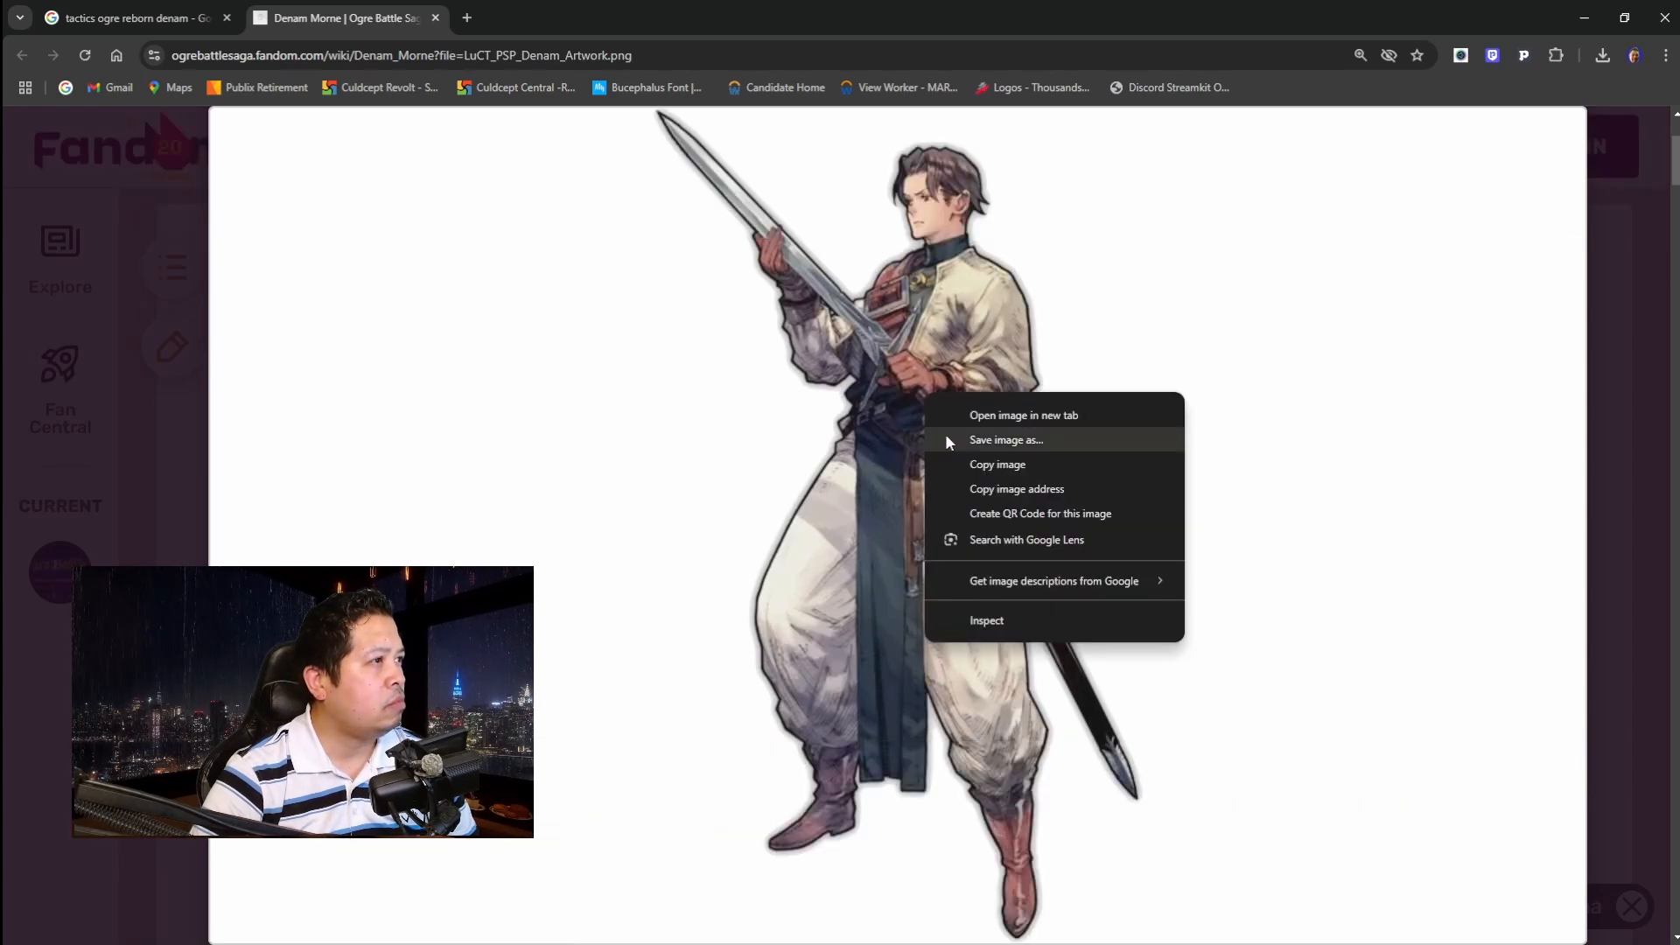
pyautogui.click(1006, 415)
pyautogui.click(556, 17)
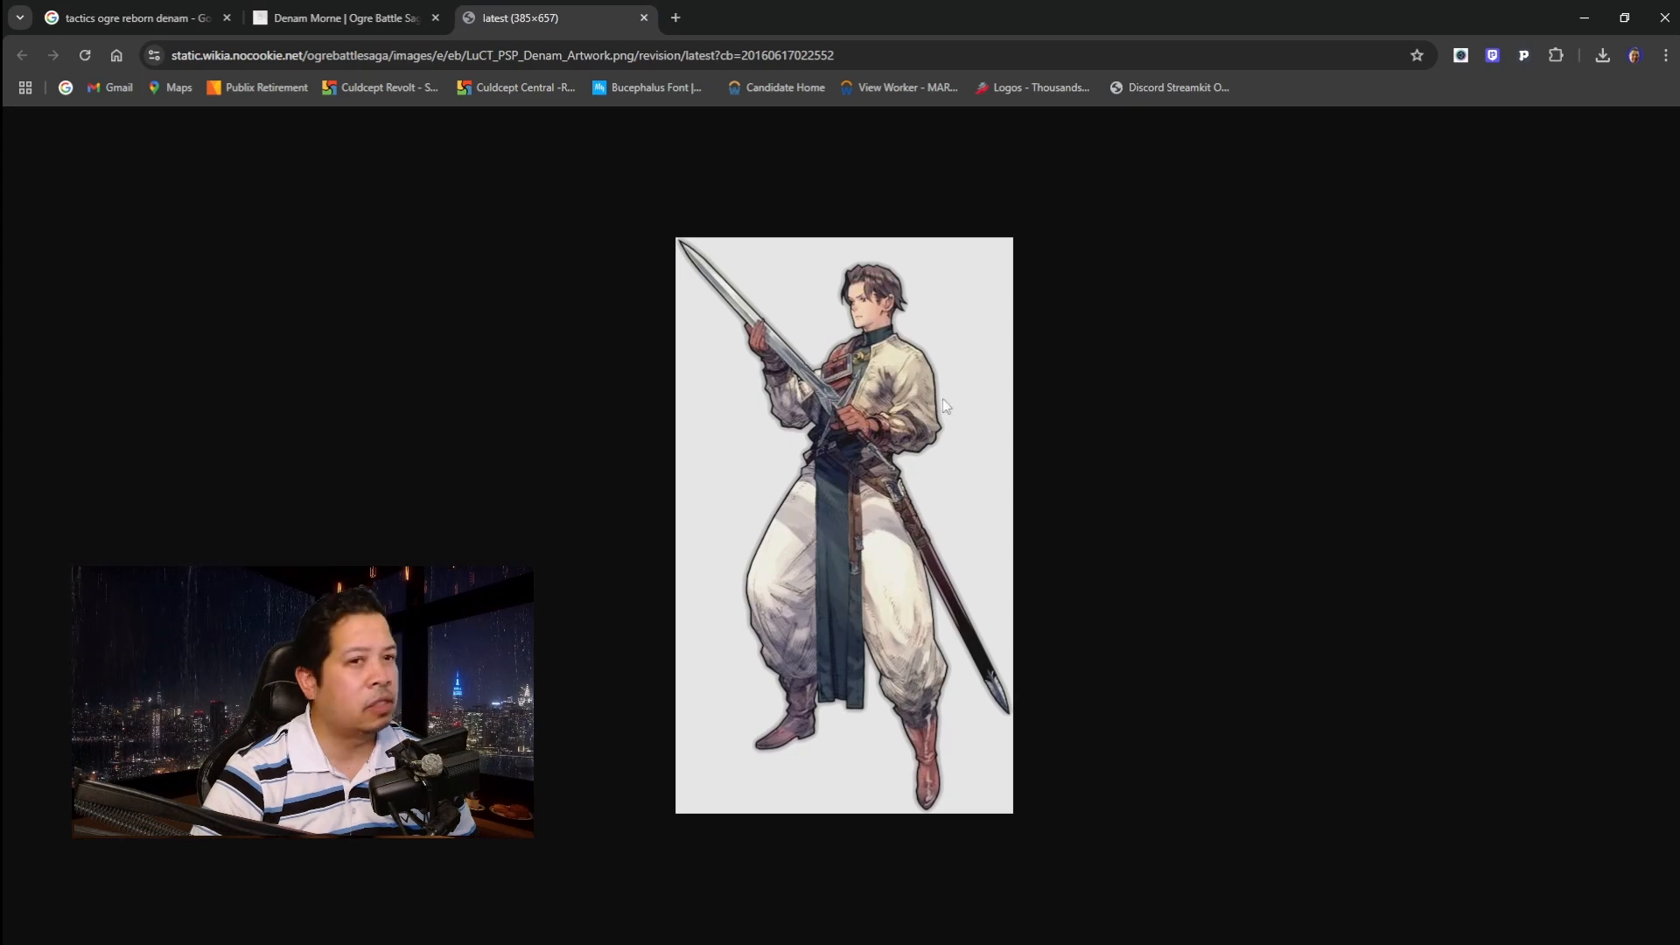
pyautogui.scroll(8, 901, 412)
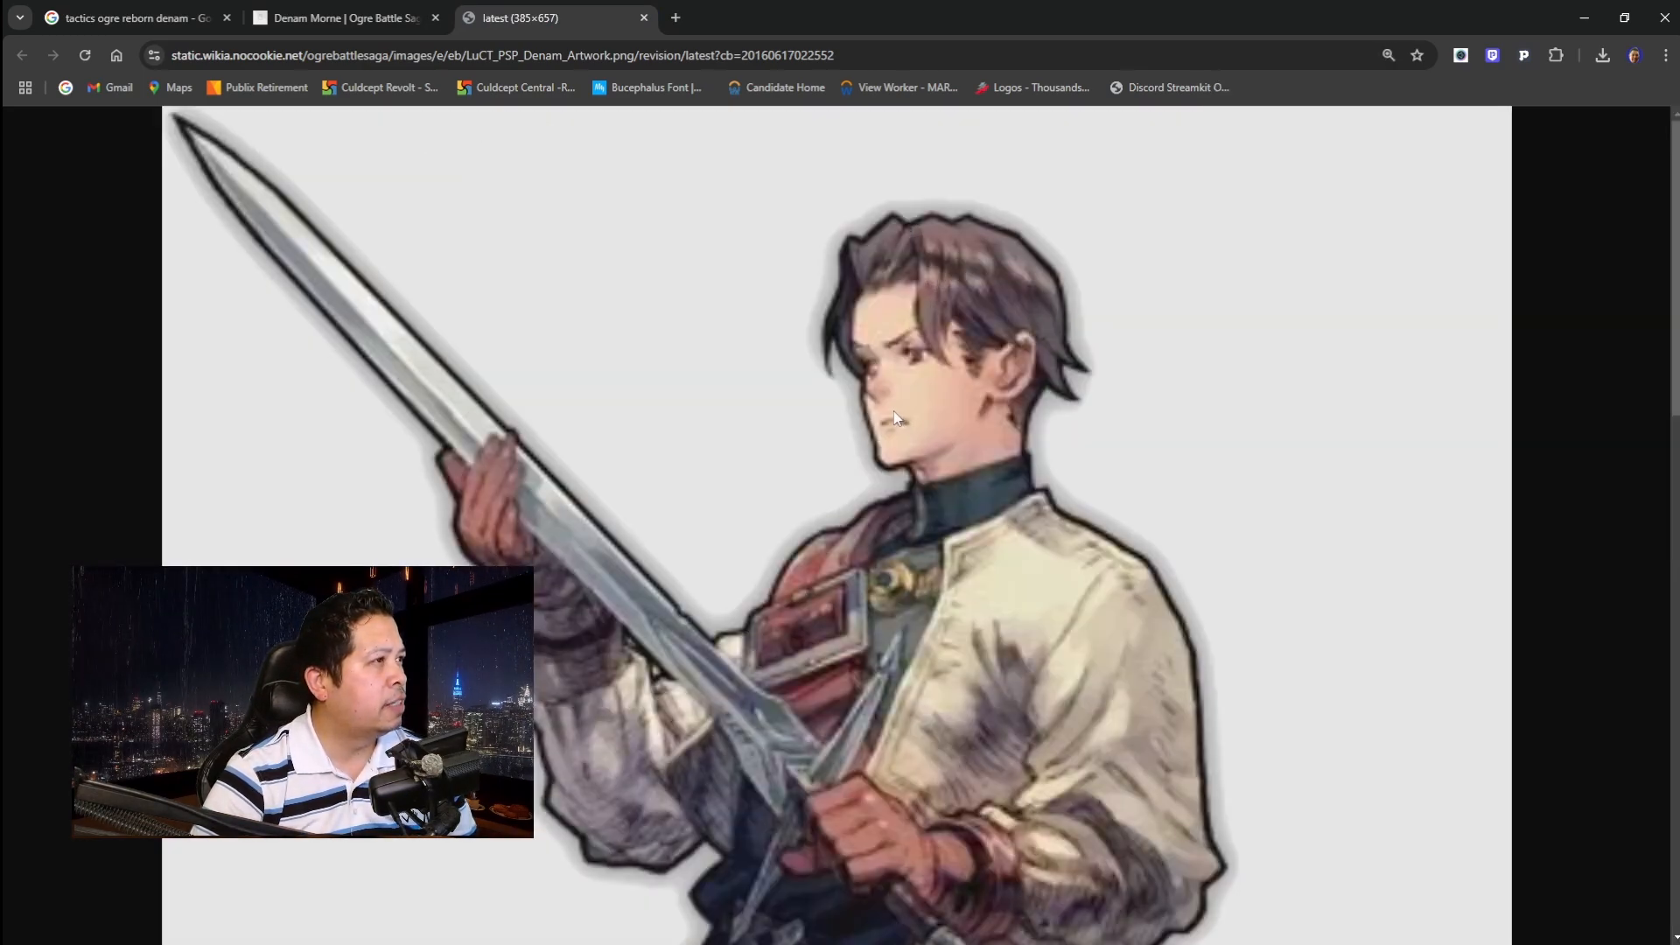
pyautogui.scroll(-5, 895, 417)
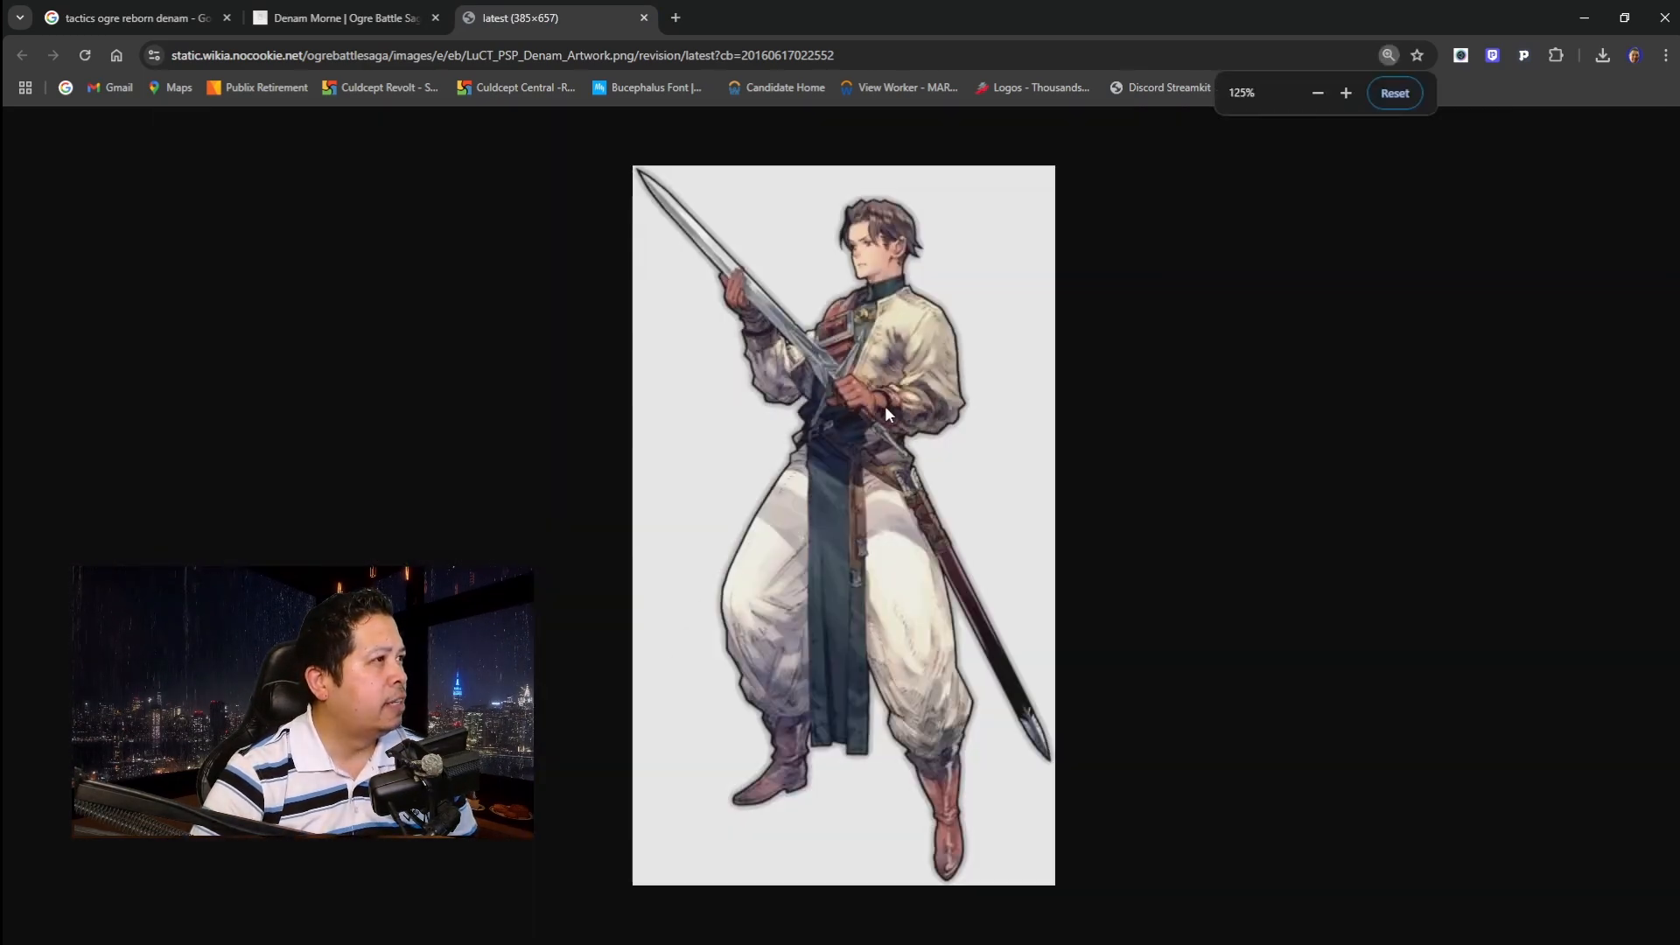
pyautogui.click(643, 18)
pyautogui.click(435, 18)
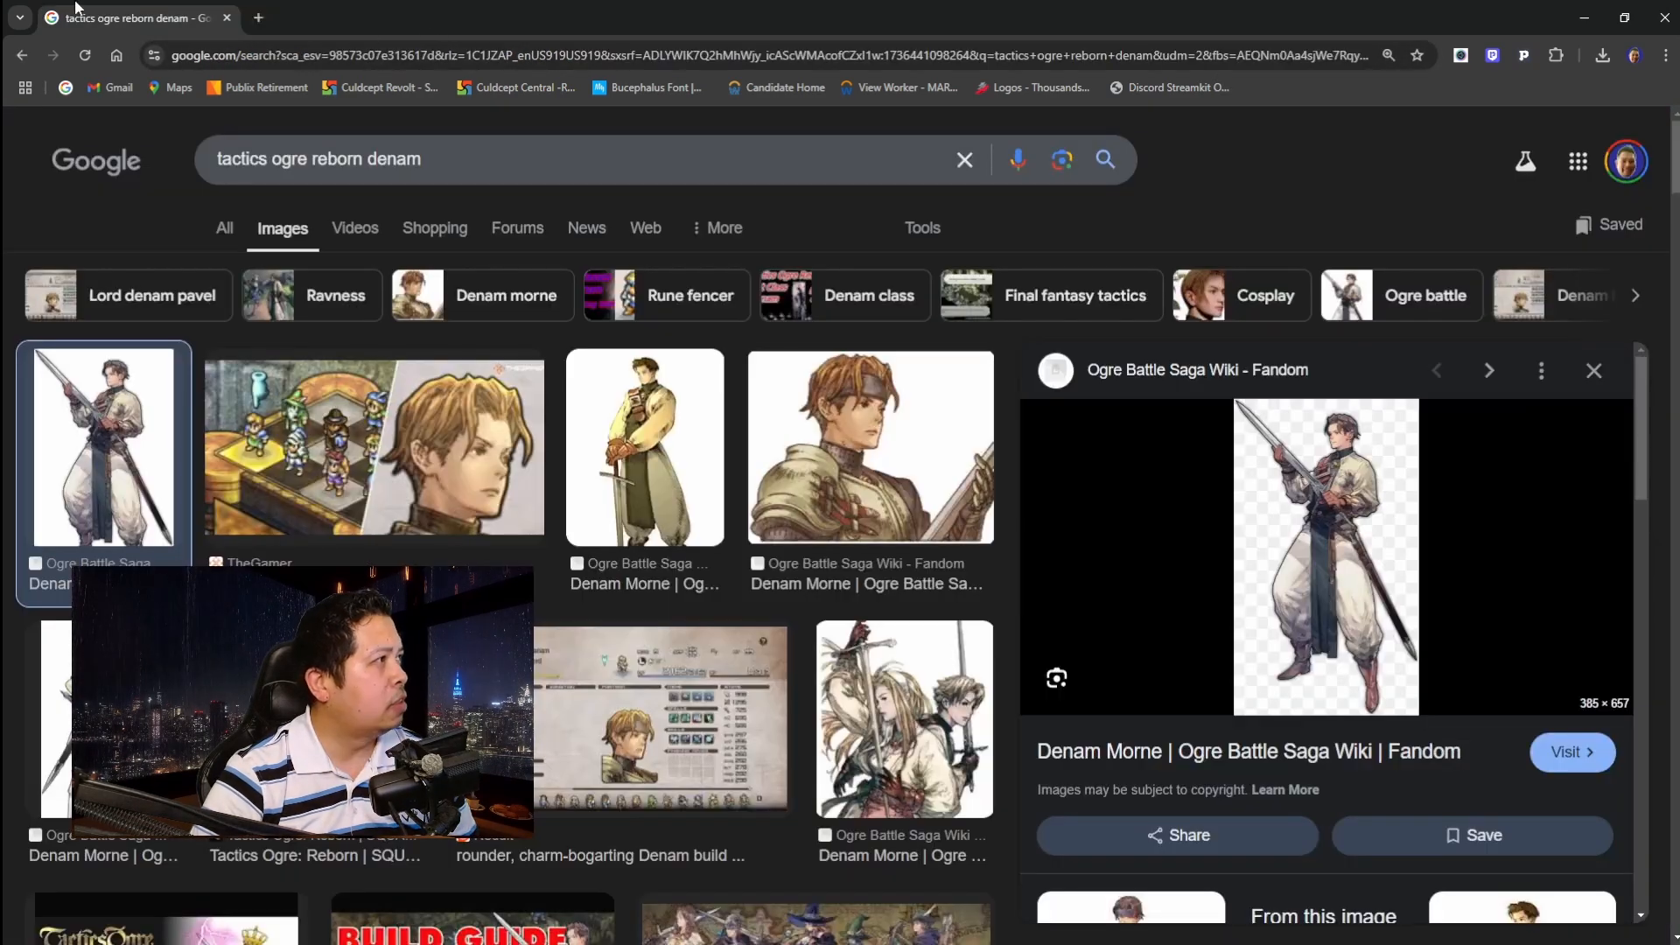
# Search Google Images for "tactics ogre reborn denam png" and narrow the results to Art.
pyautogui.click(456, 158)
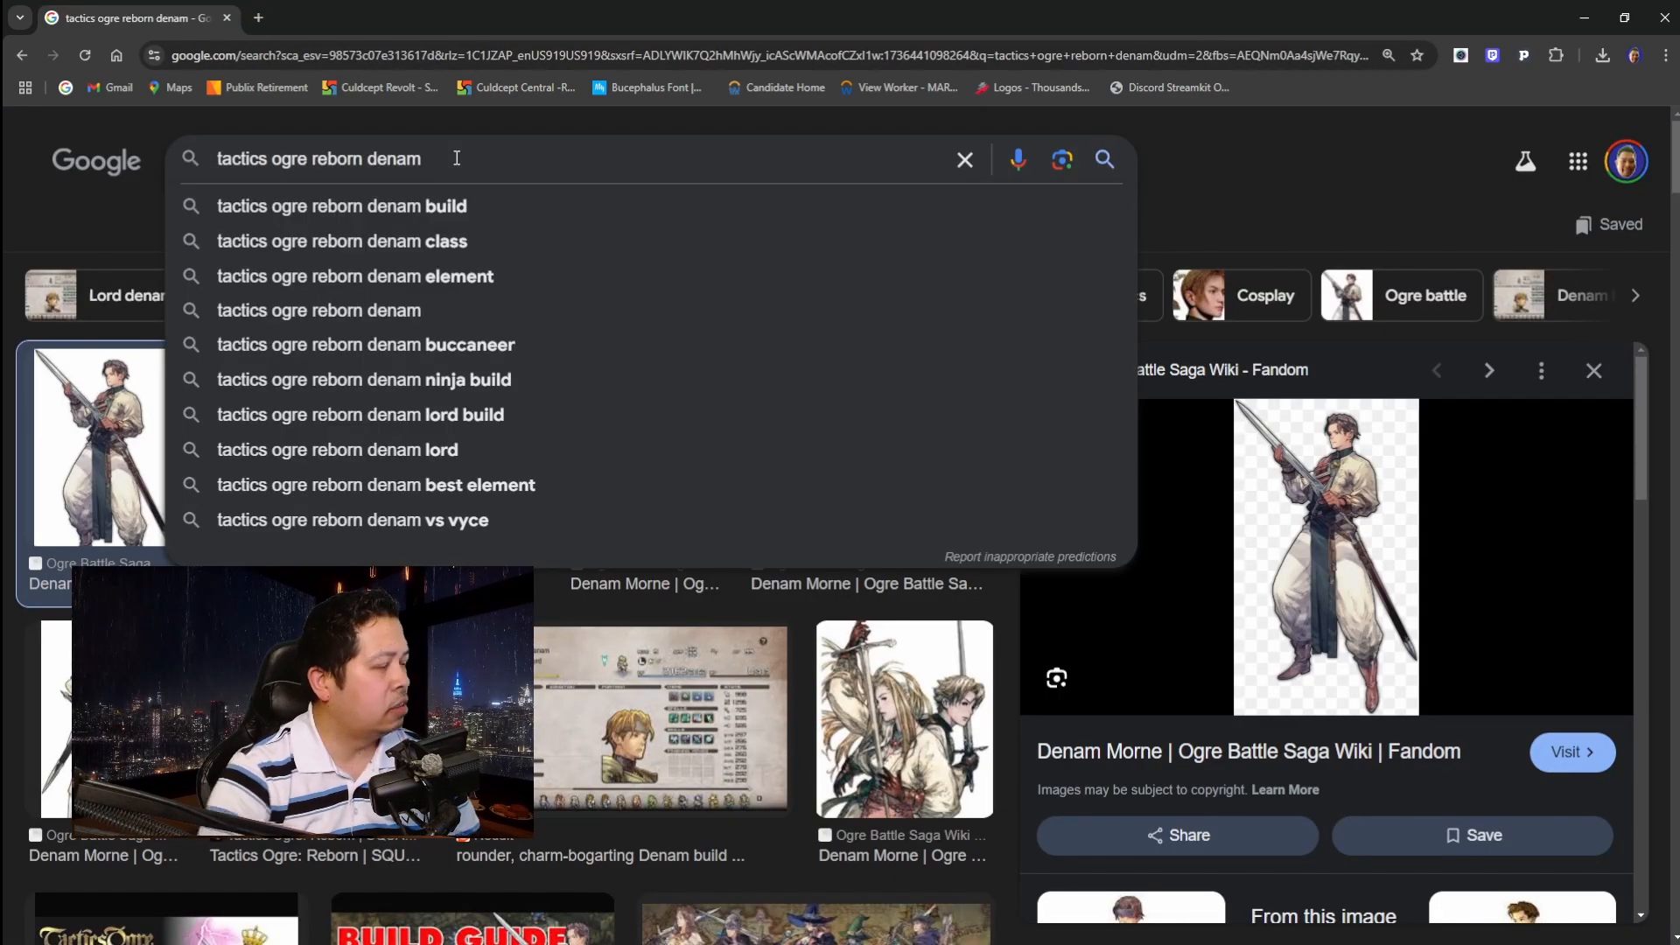
pyautogui.write('png')
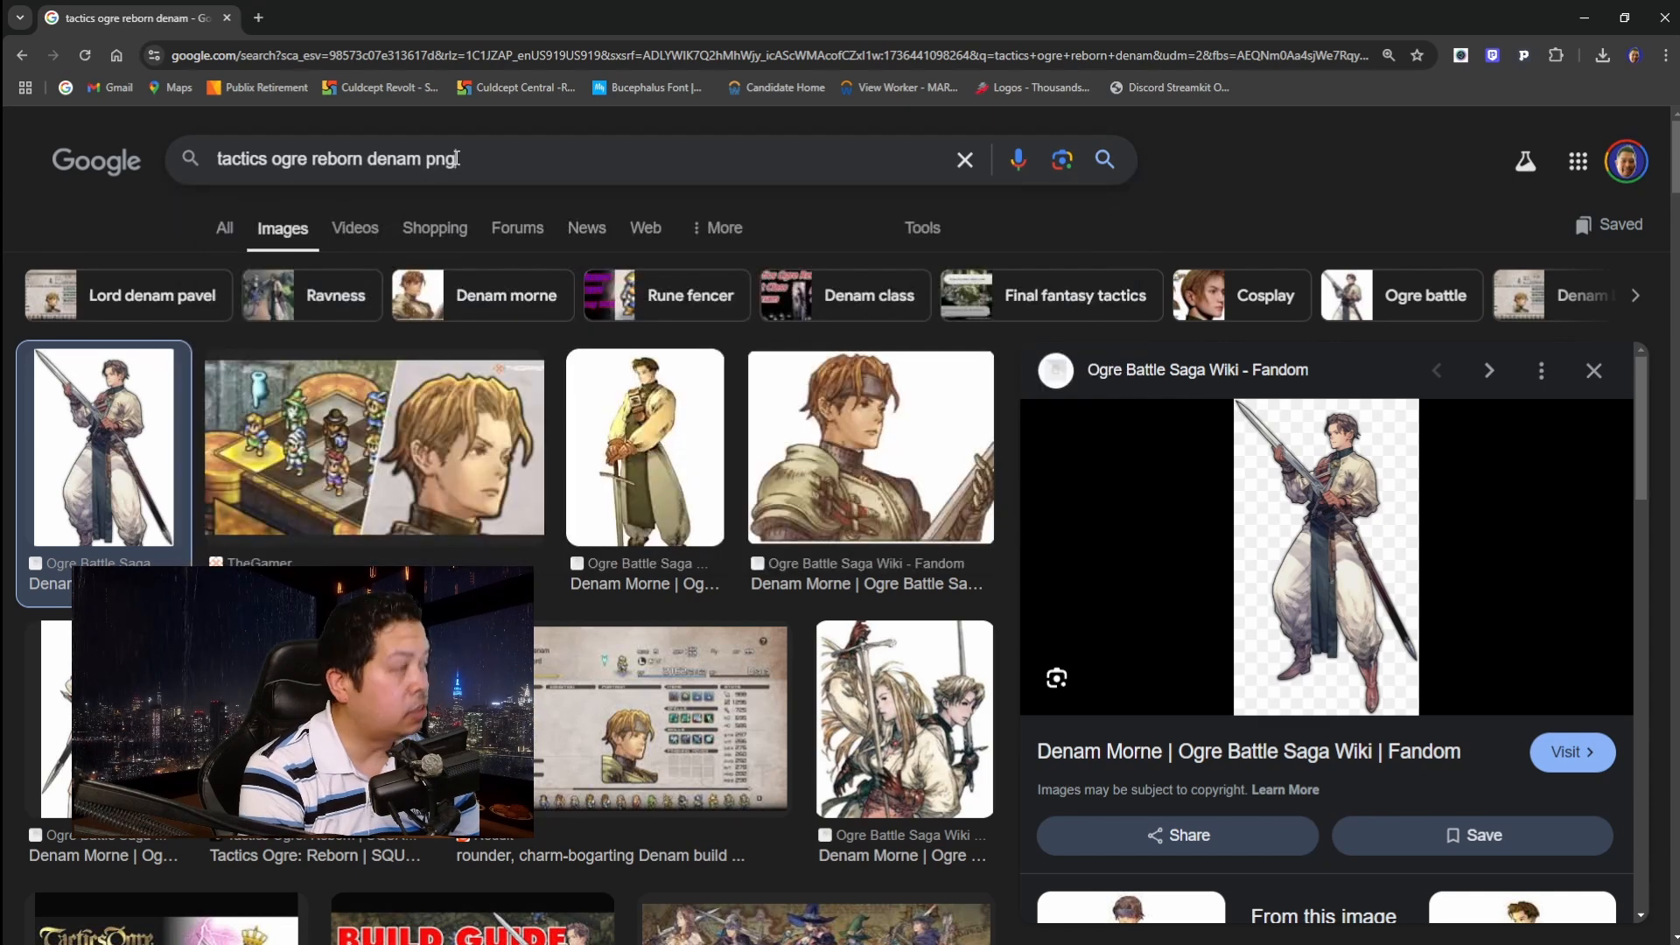
pyautogui.press('Return')
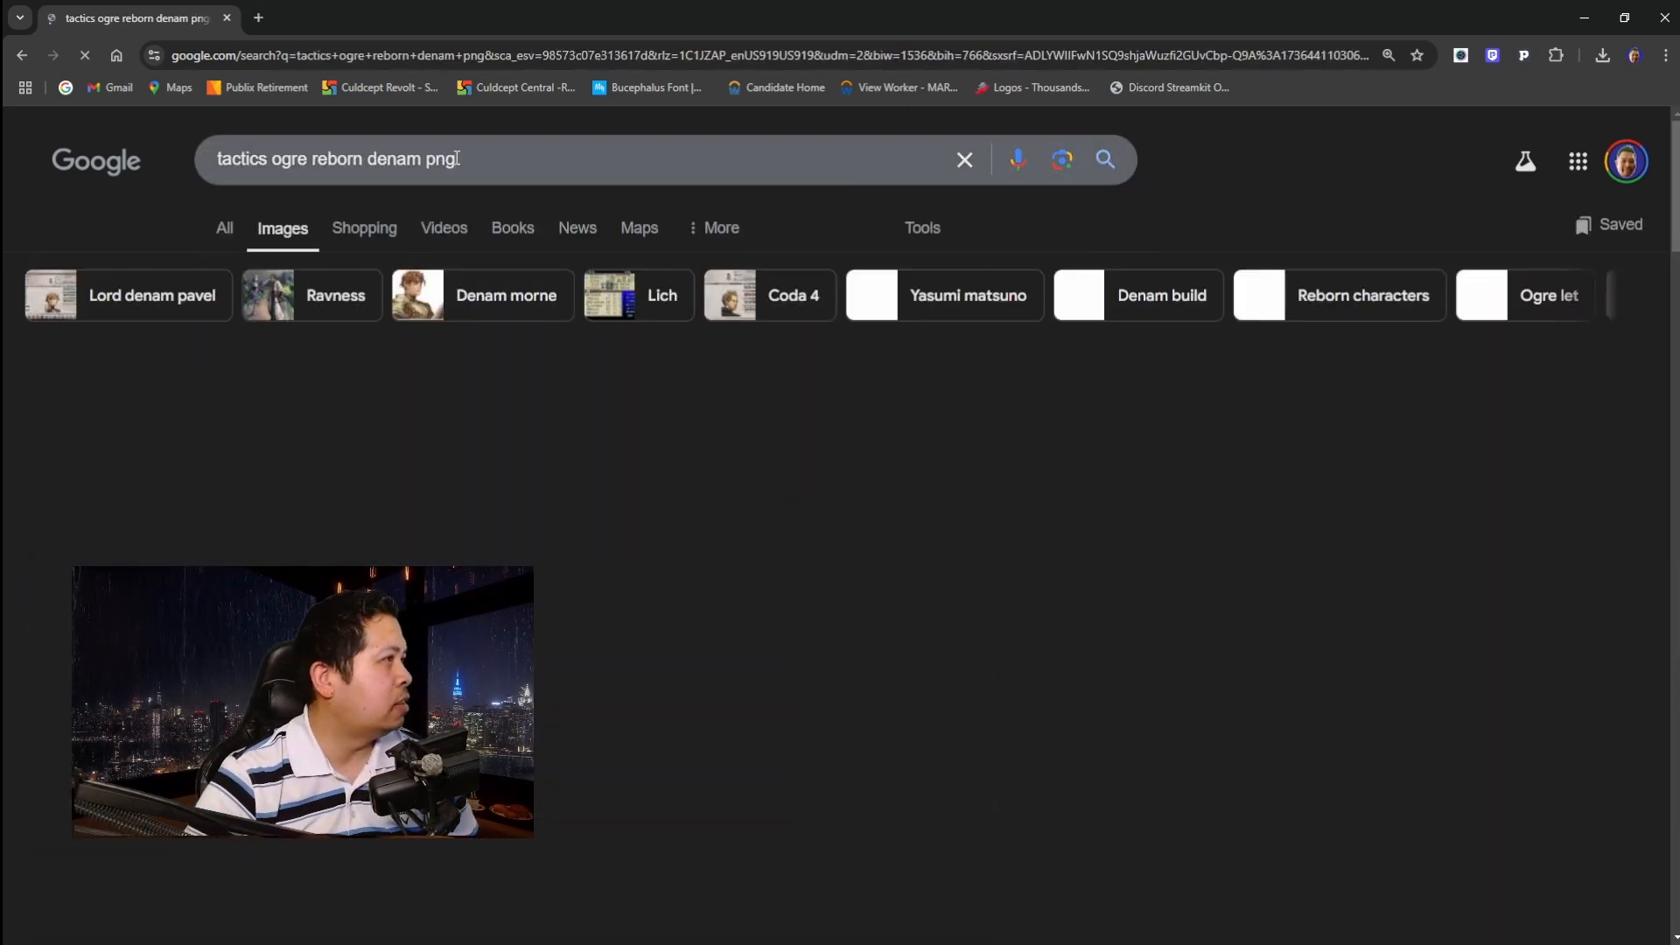
pyautogui.click(138, 296)
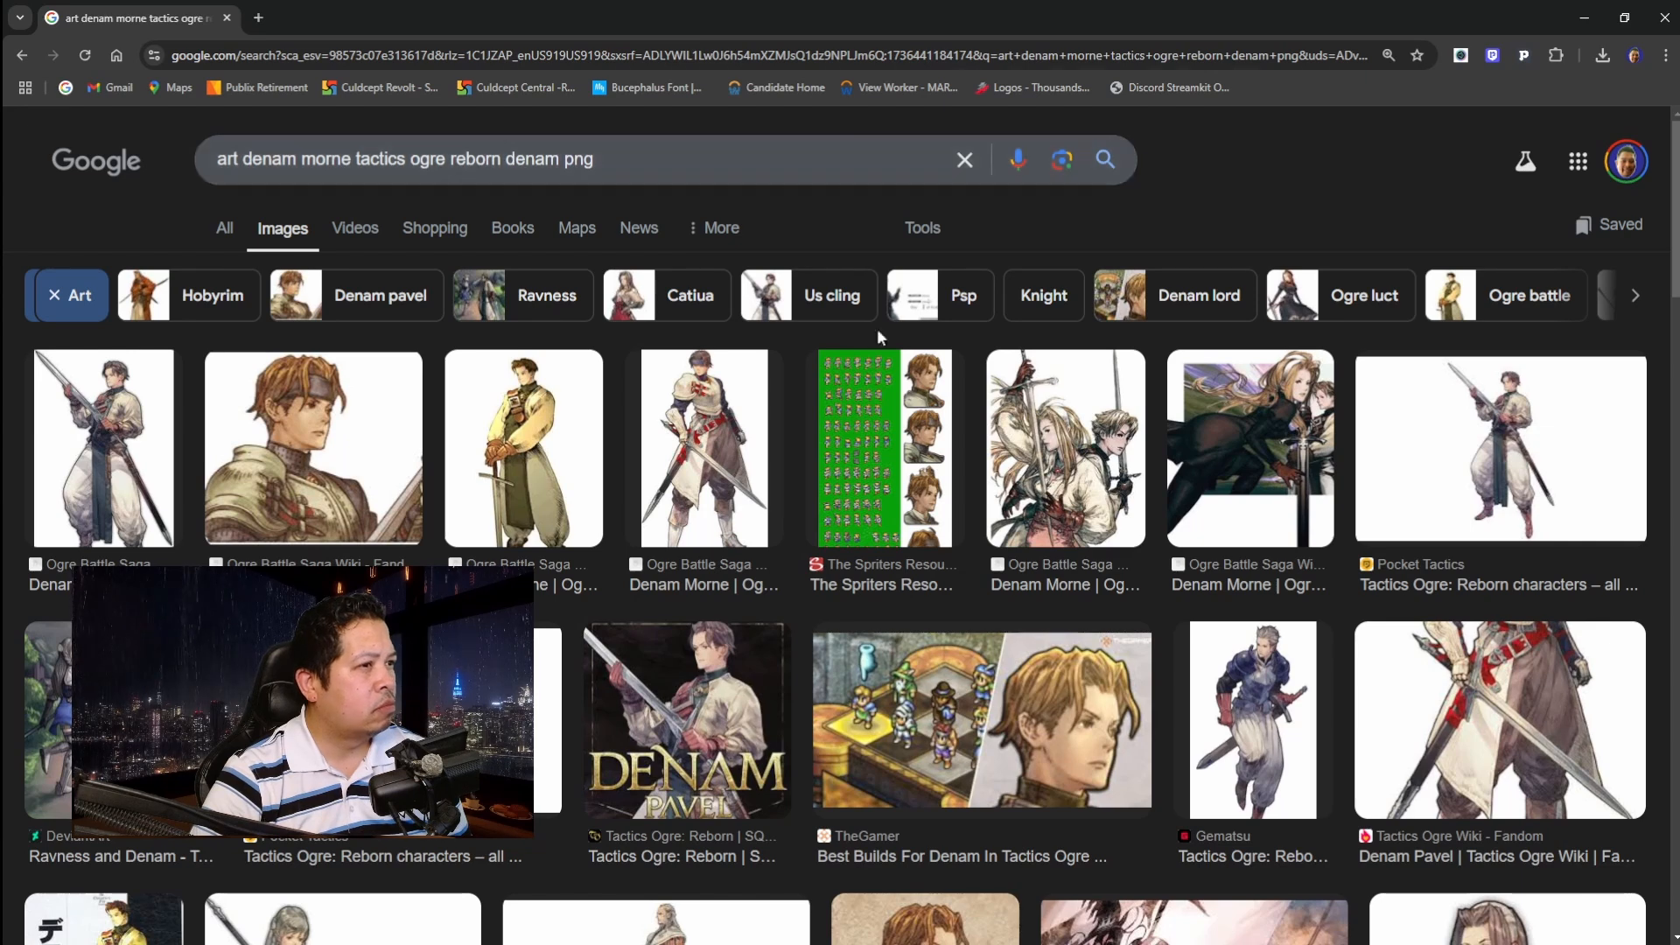
# Open the Pocket Tactics full-body Denam result and save its image to the computer as tactics-ogre-reborn-characters-2.jpg.
pyautogui.click(1503, 464)
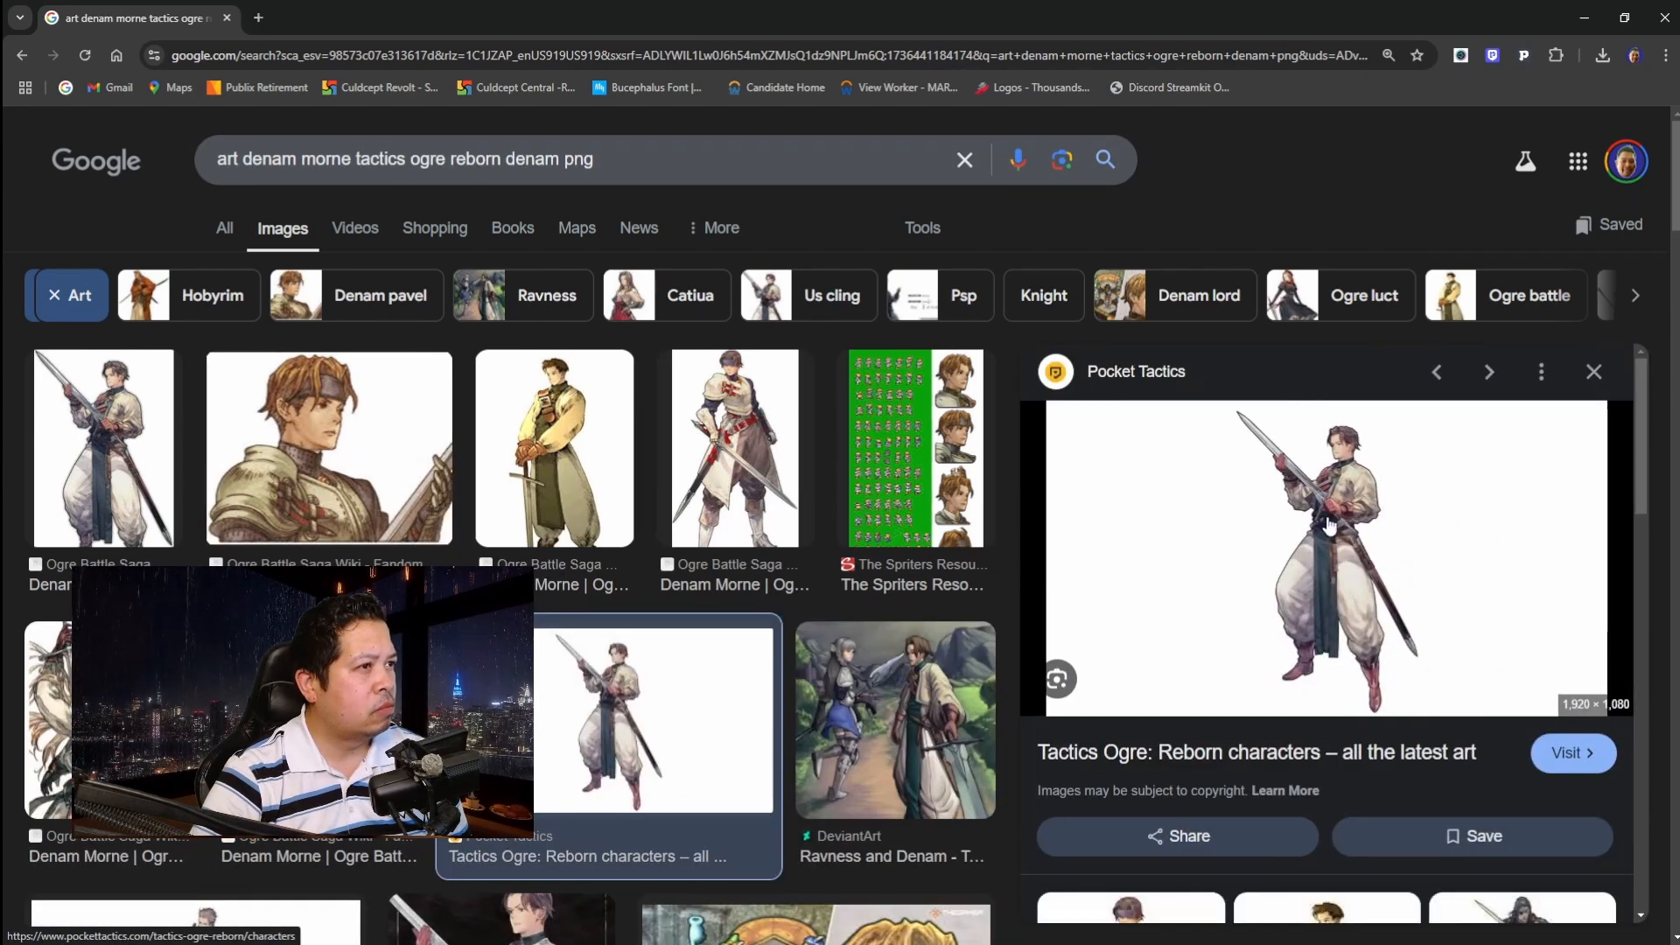
pyautogui.rightClick(1324, 532)
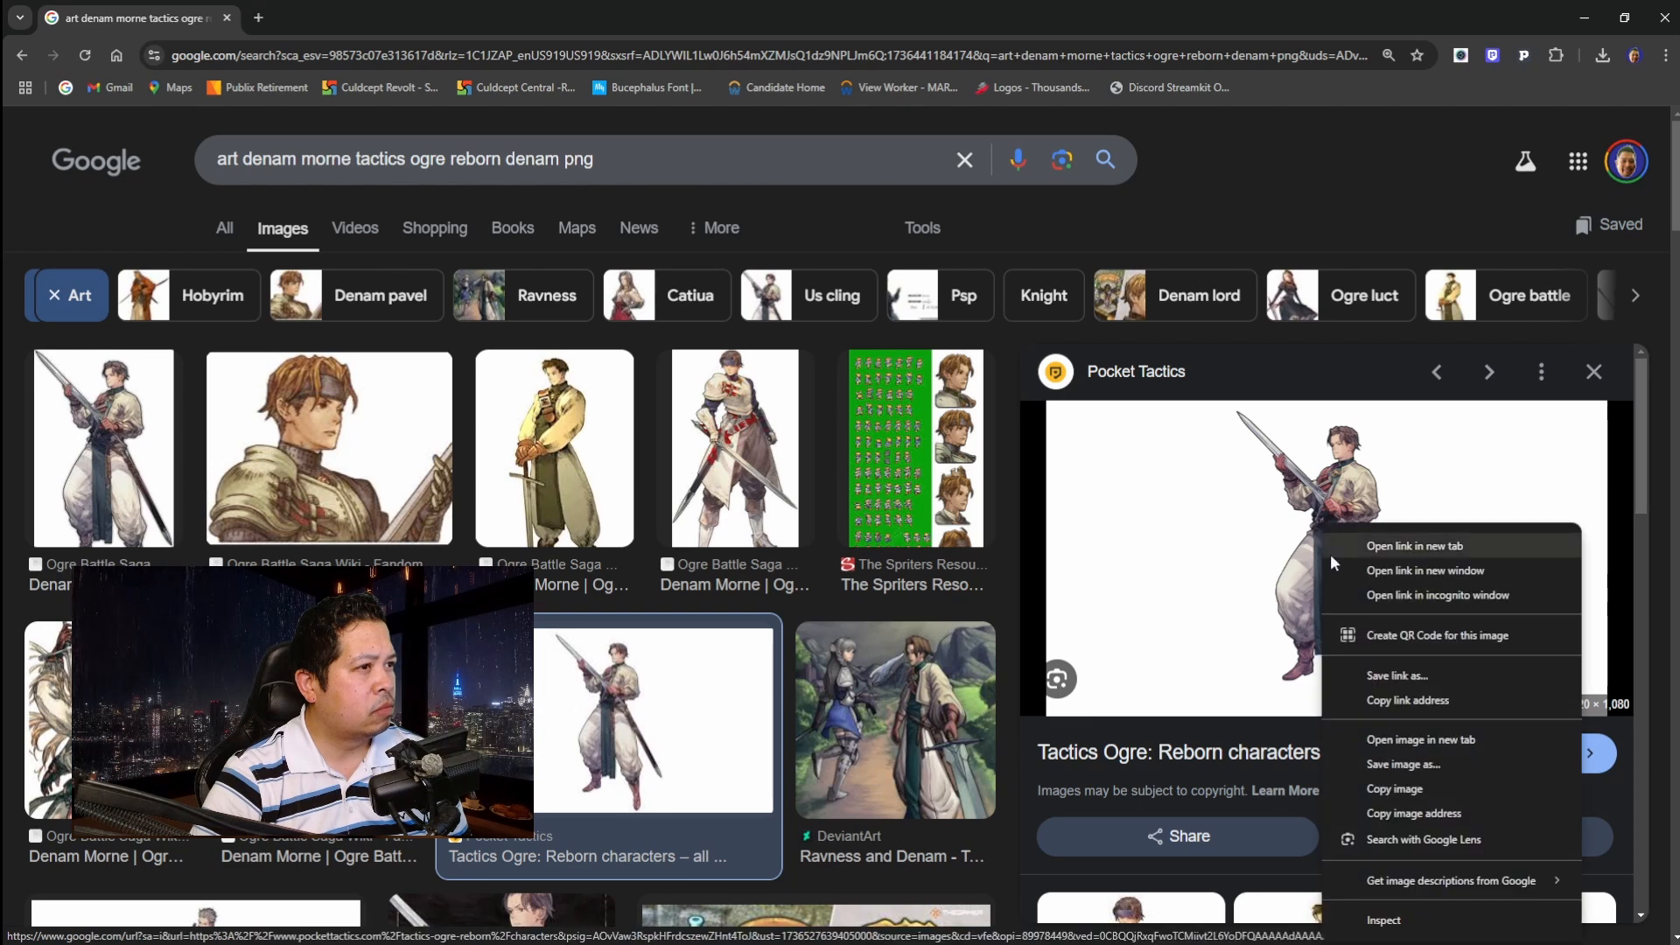
pyautogui.click(1399, 764)
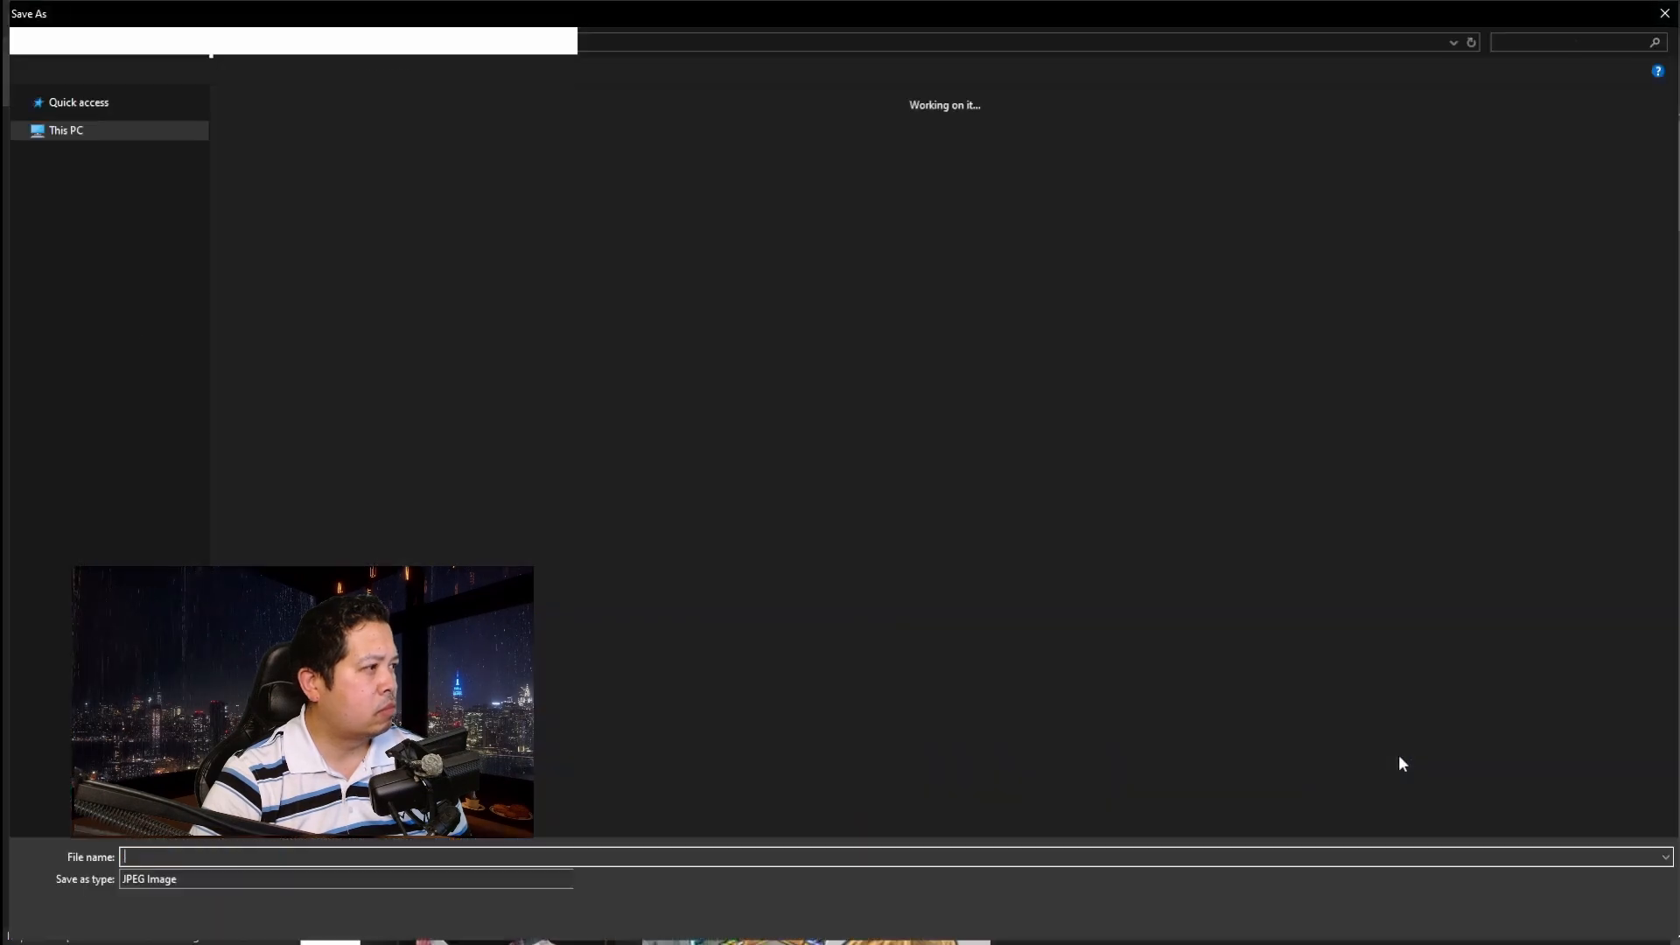
pyautogui.click(1545, 920)
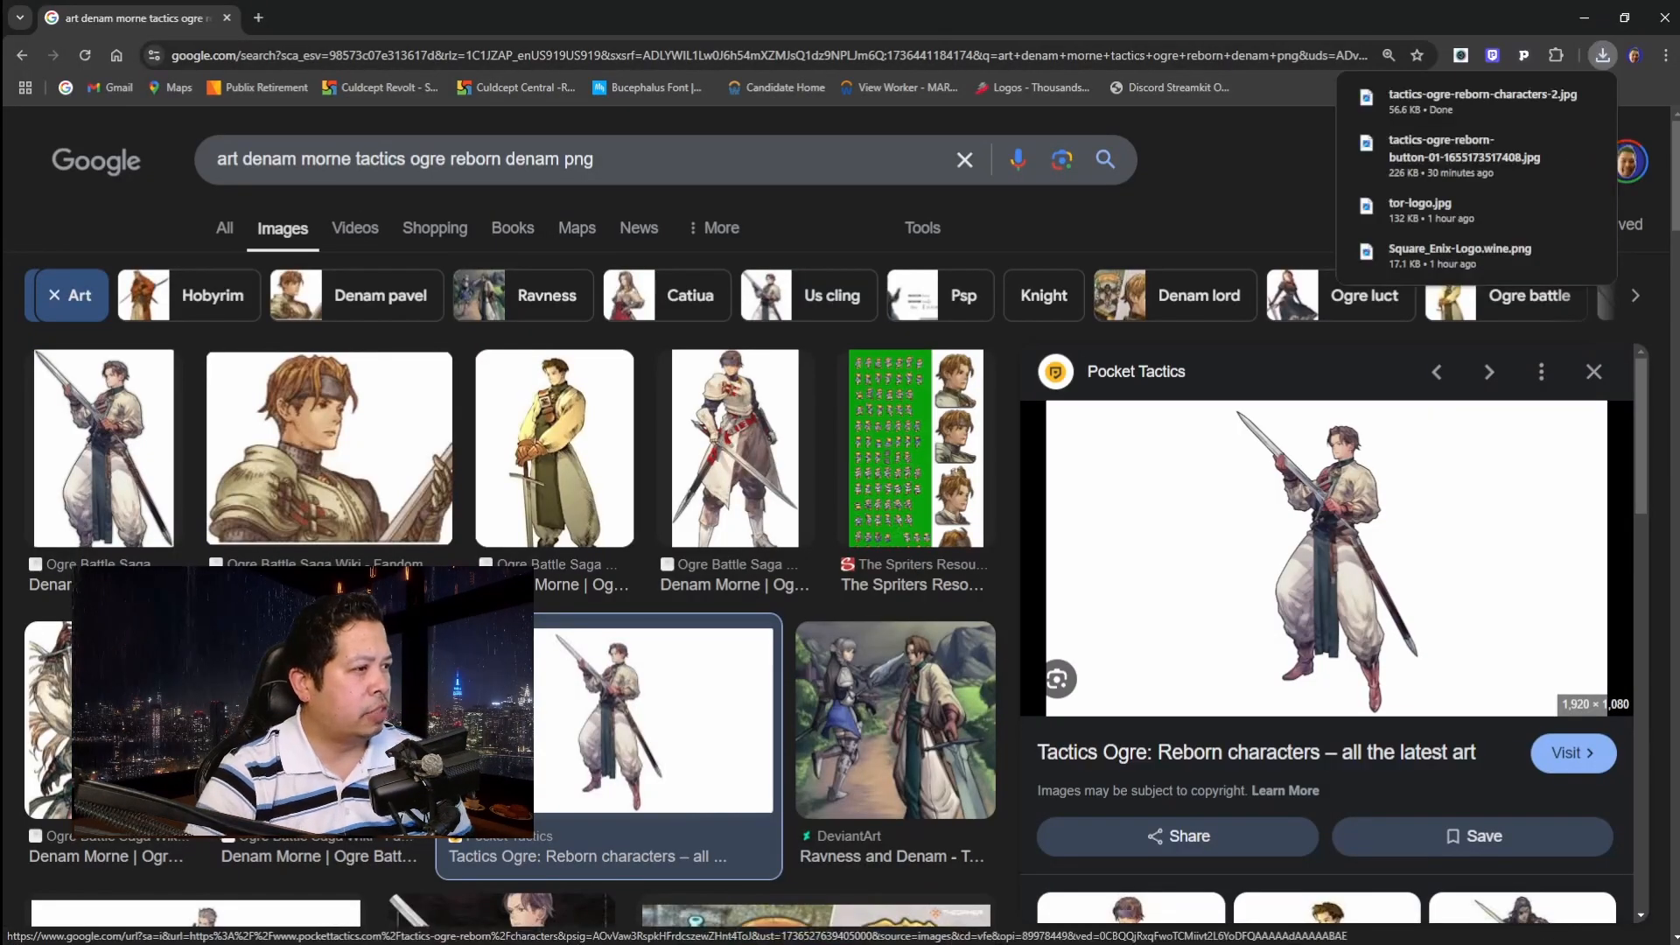
# Switch to Inkscape and import tactics-ogre-reborn-characters-2 from the Downloads folder into the spine document.
pyautogui.moveTo(861, 934)
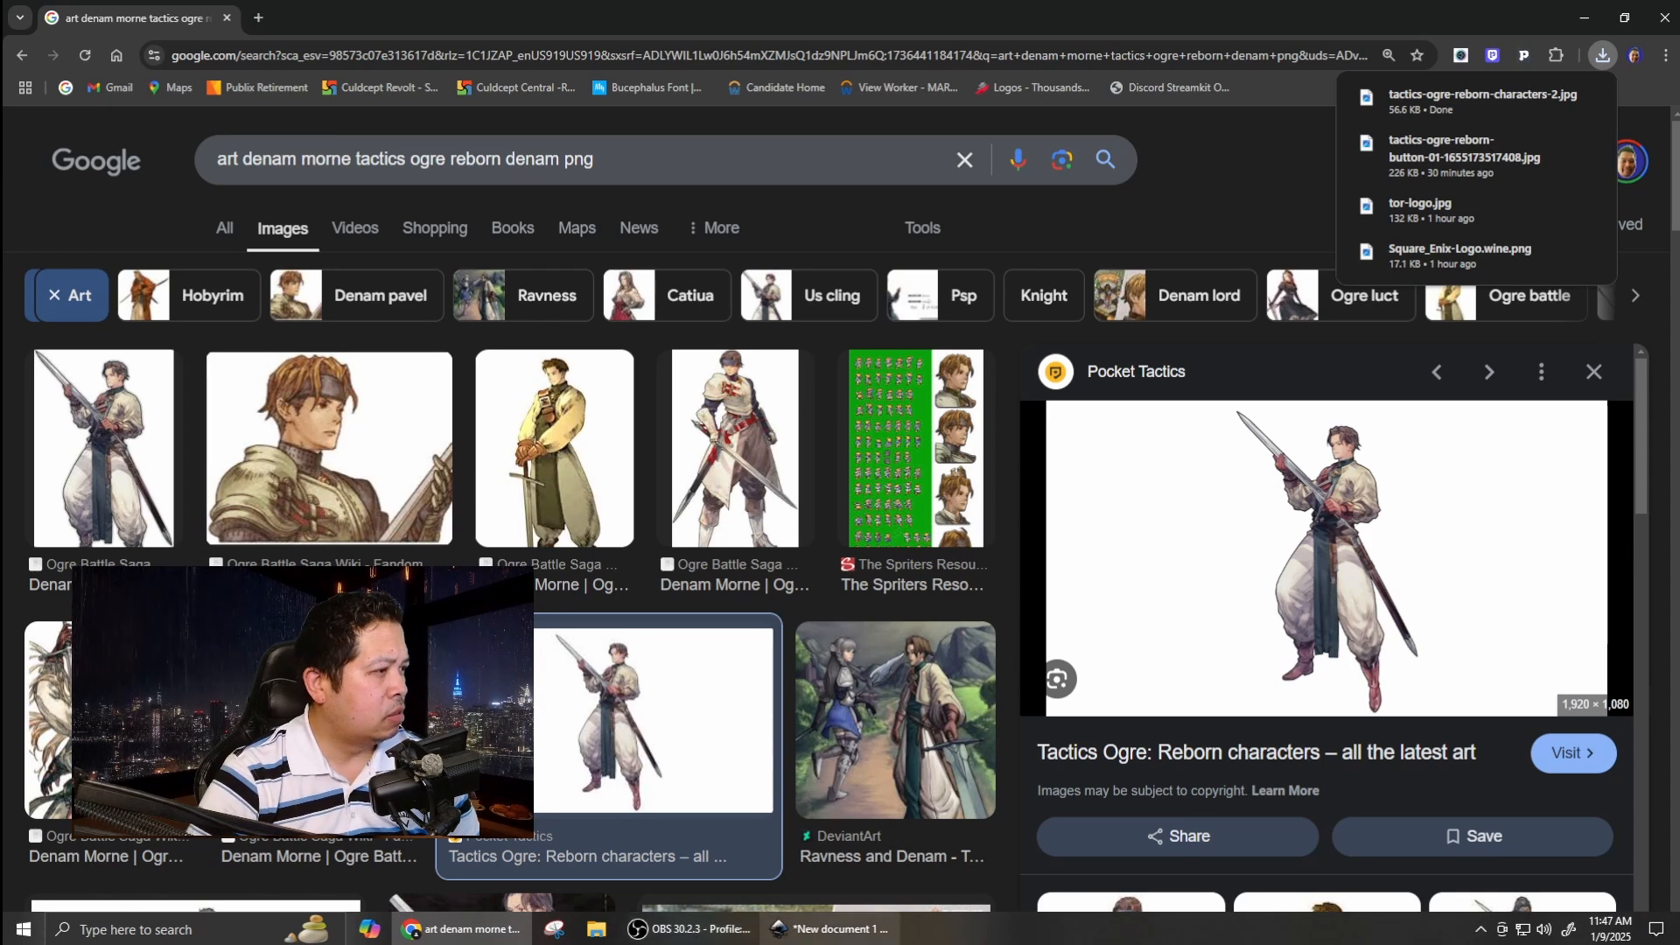
pyautogui.click(831, 929)
pyautogui.click(18, 33)
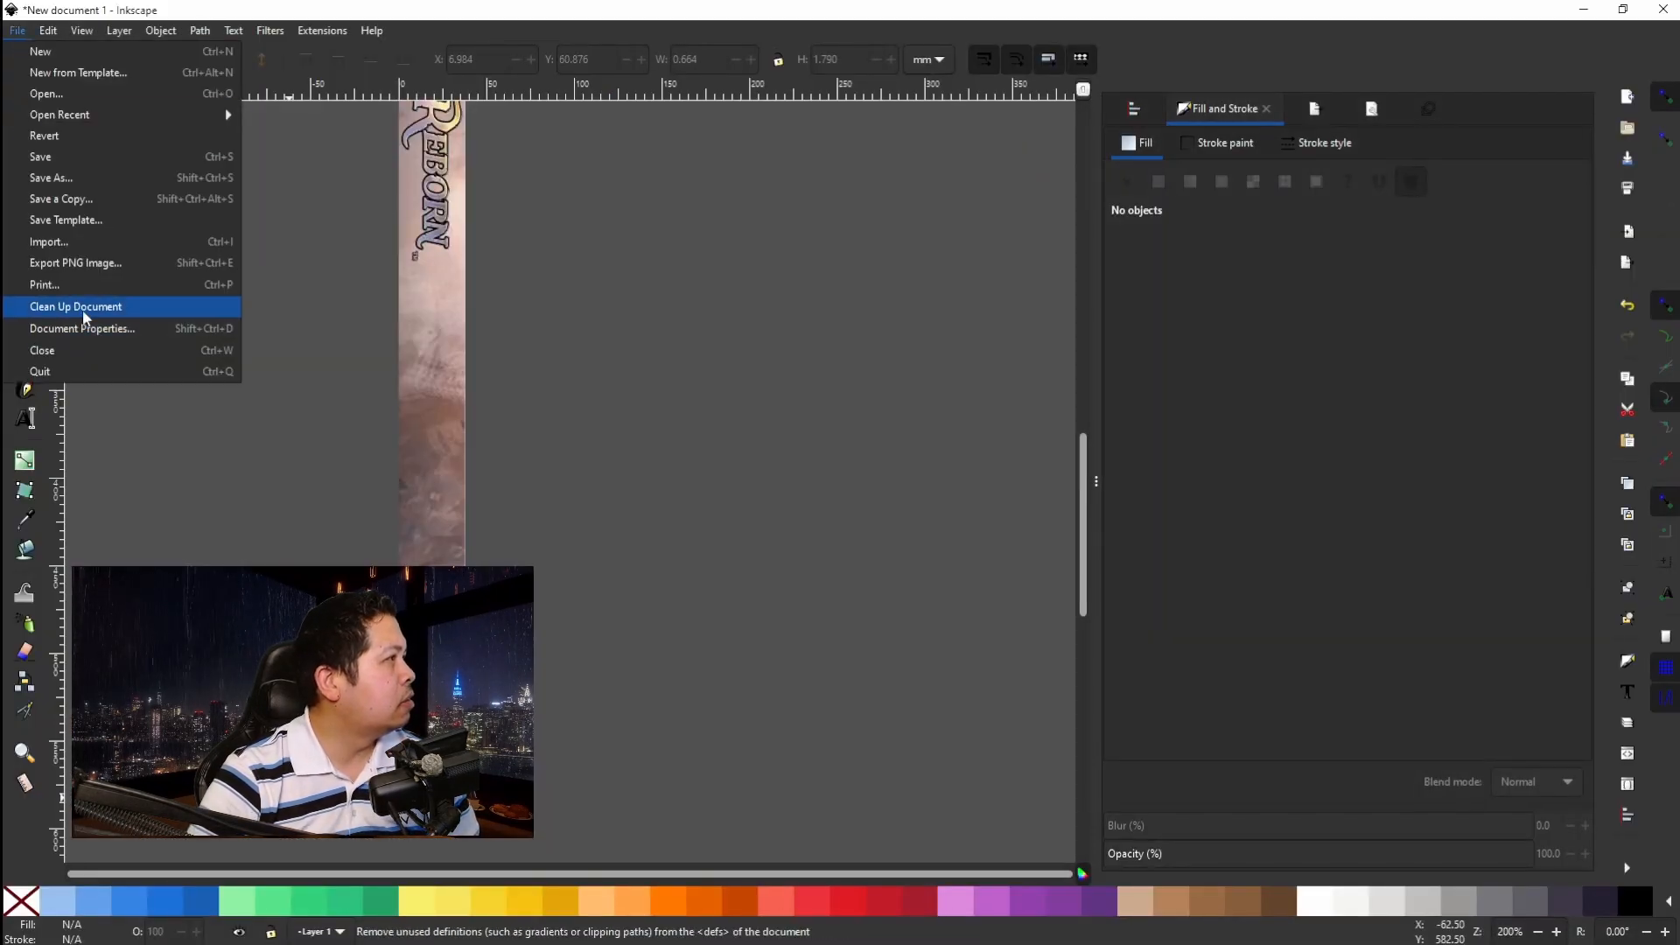
pyautogui.click(39, 235)
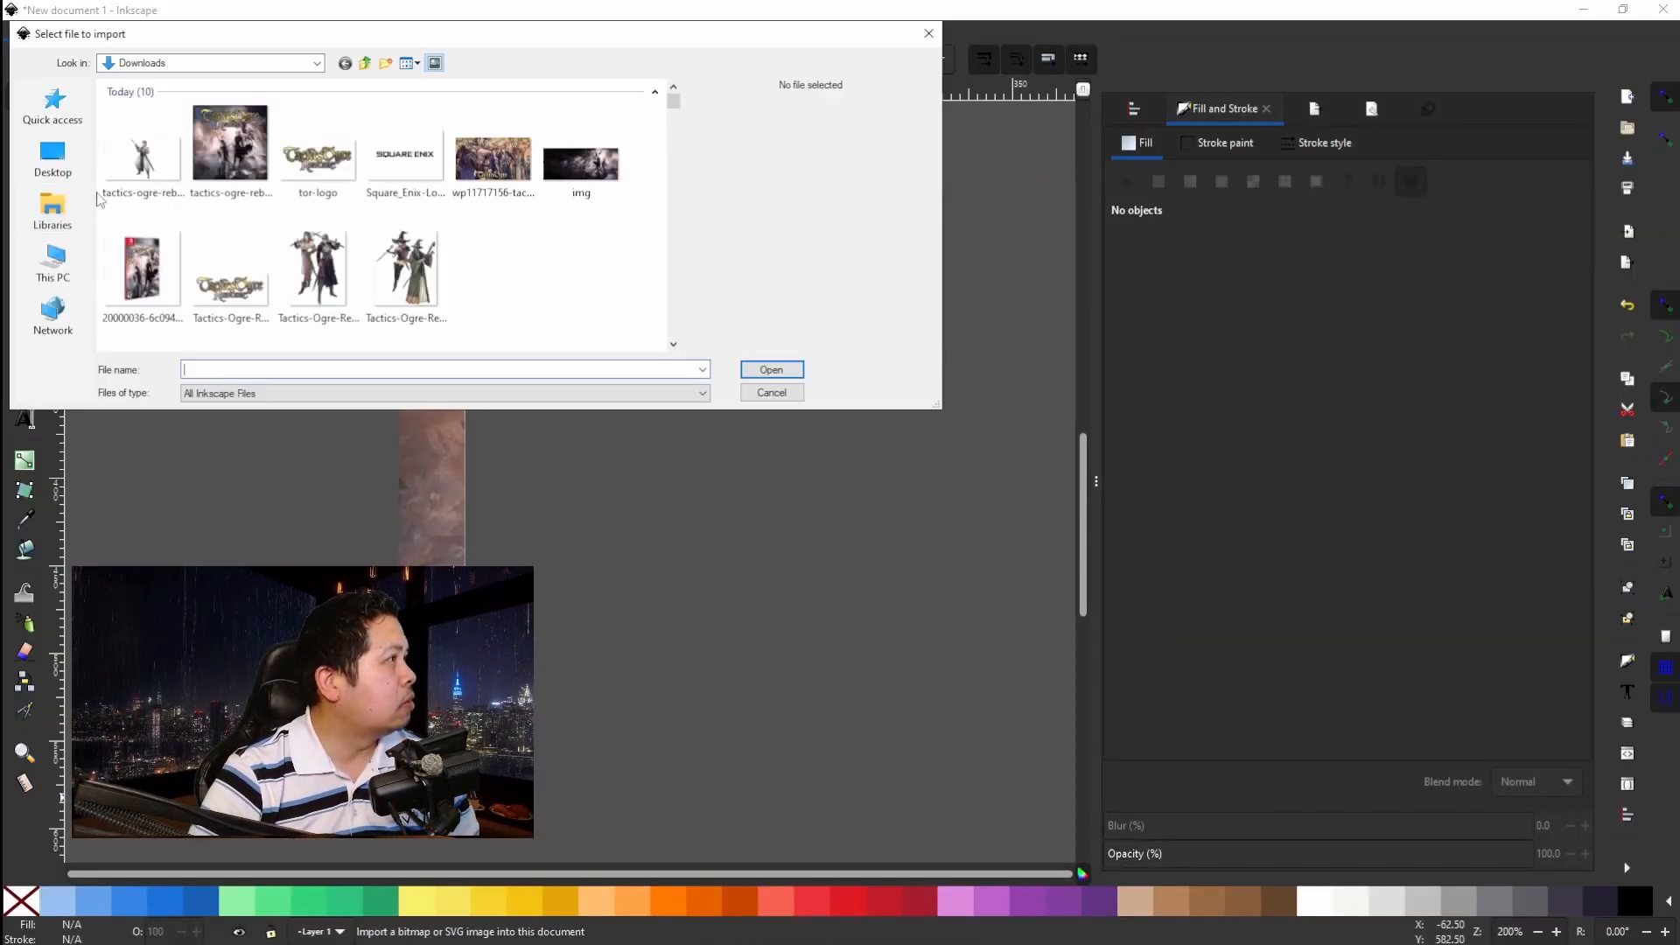
pyautogui.click(142, 157)
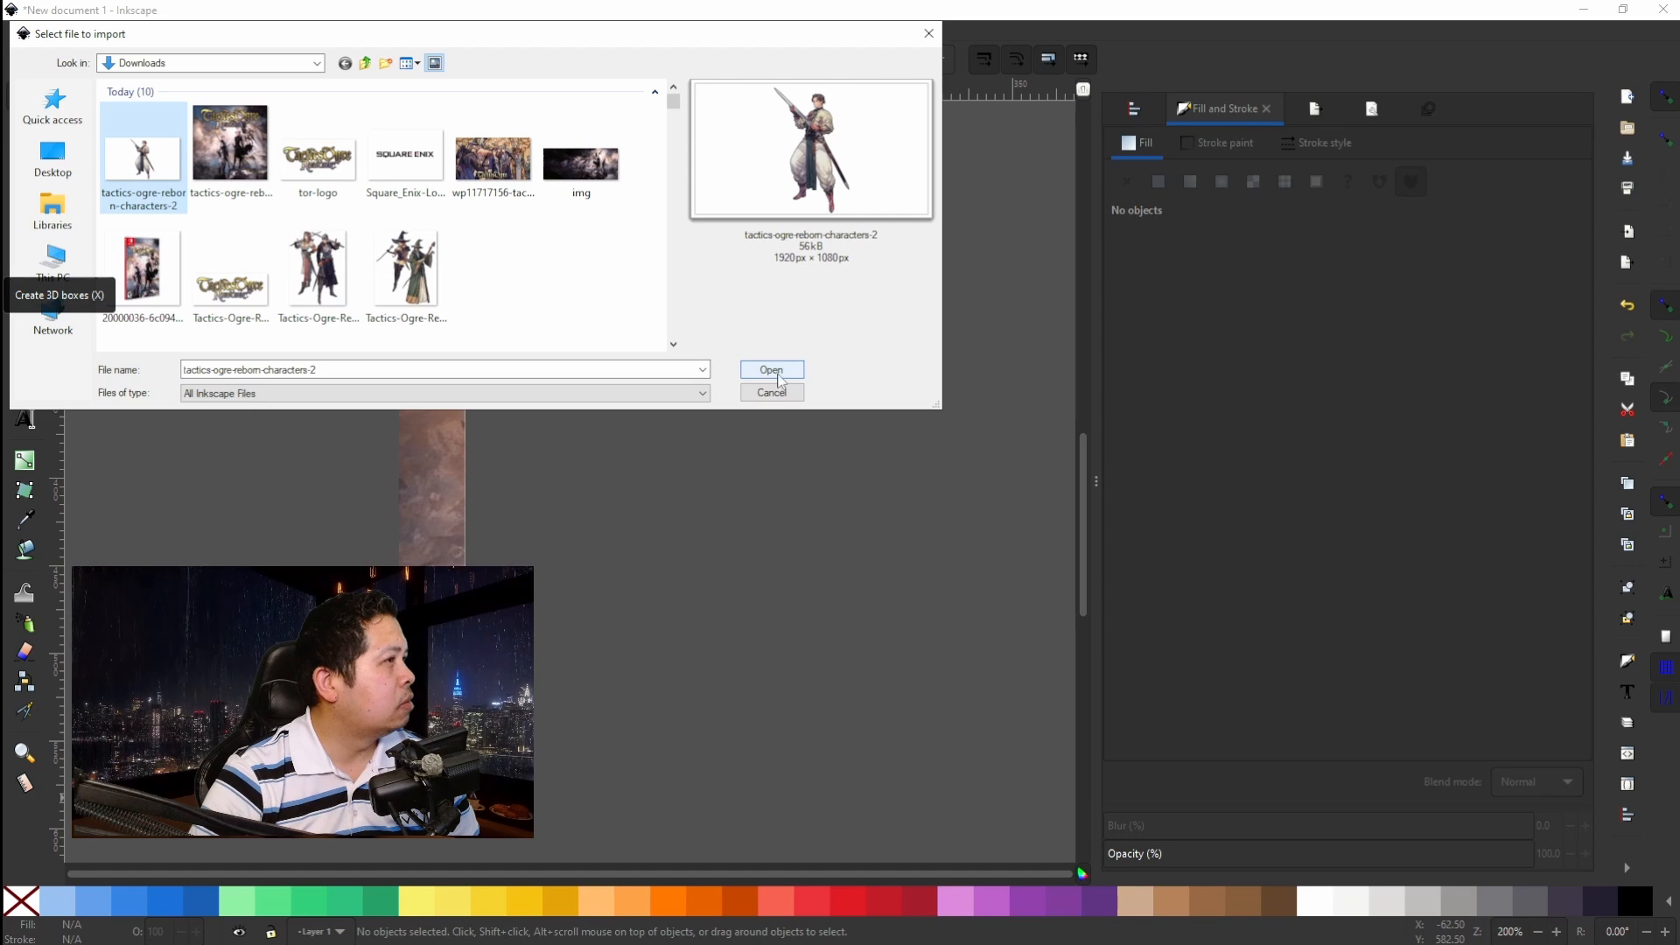
pyautogui.click(779, 375)
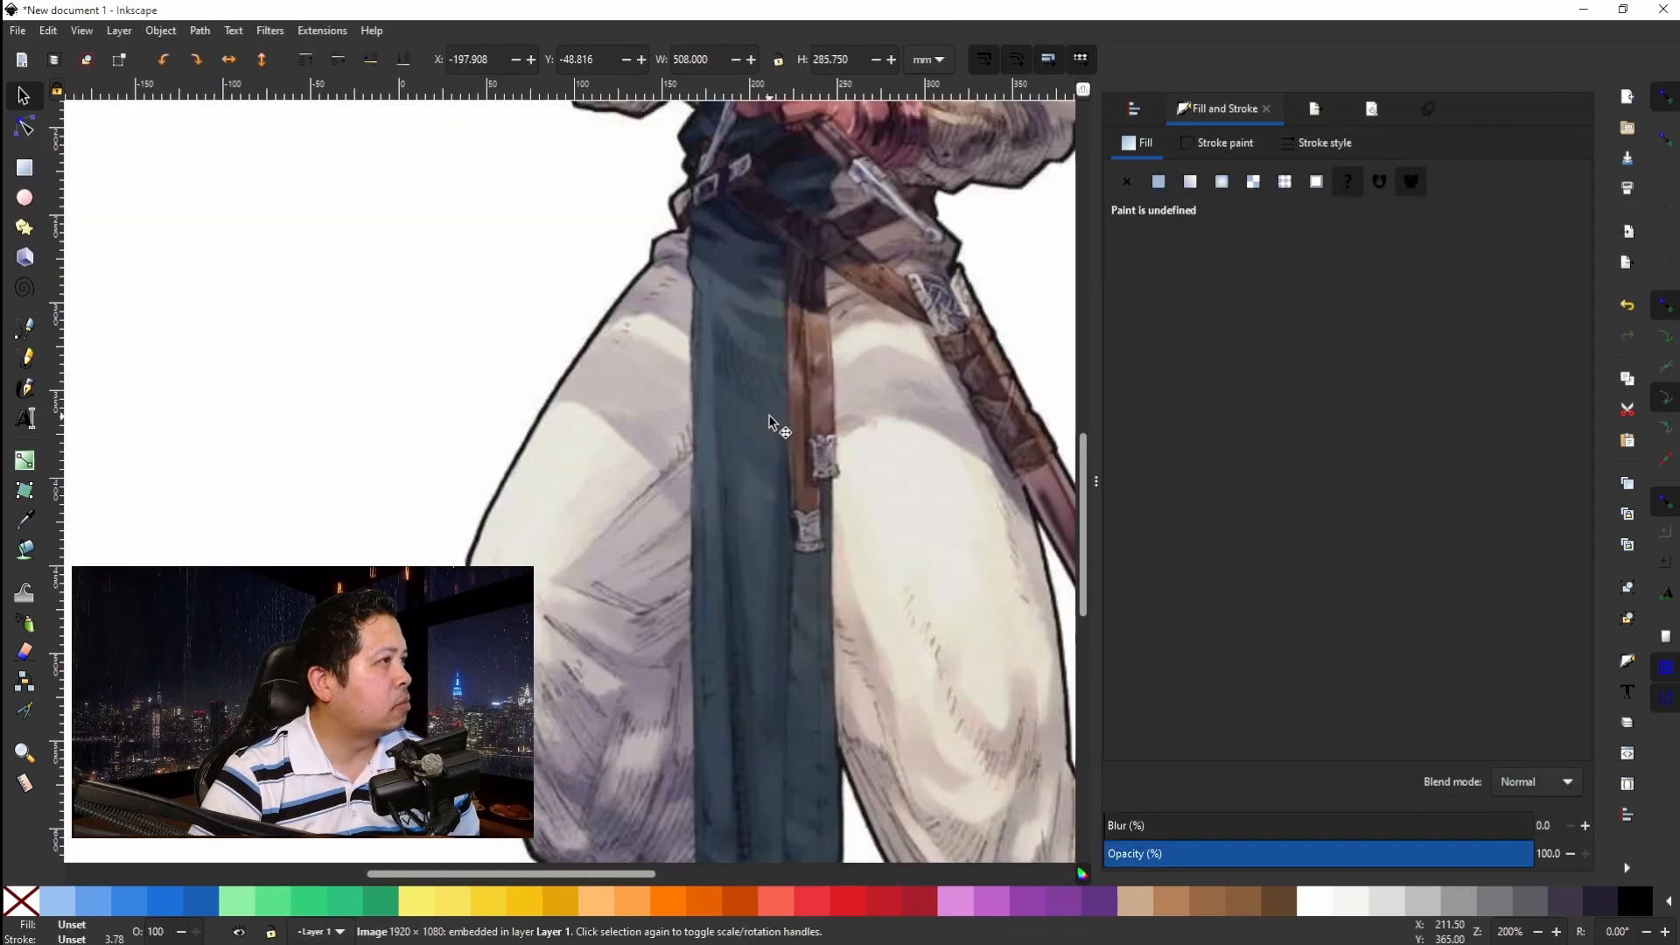
# Move the white-background swordsman image to empty canvas, well clear of the spine artwork.
pyautogui.scroll(-5, 770, 417)
pyautogui.scroll(4, 770, 420)
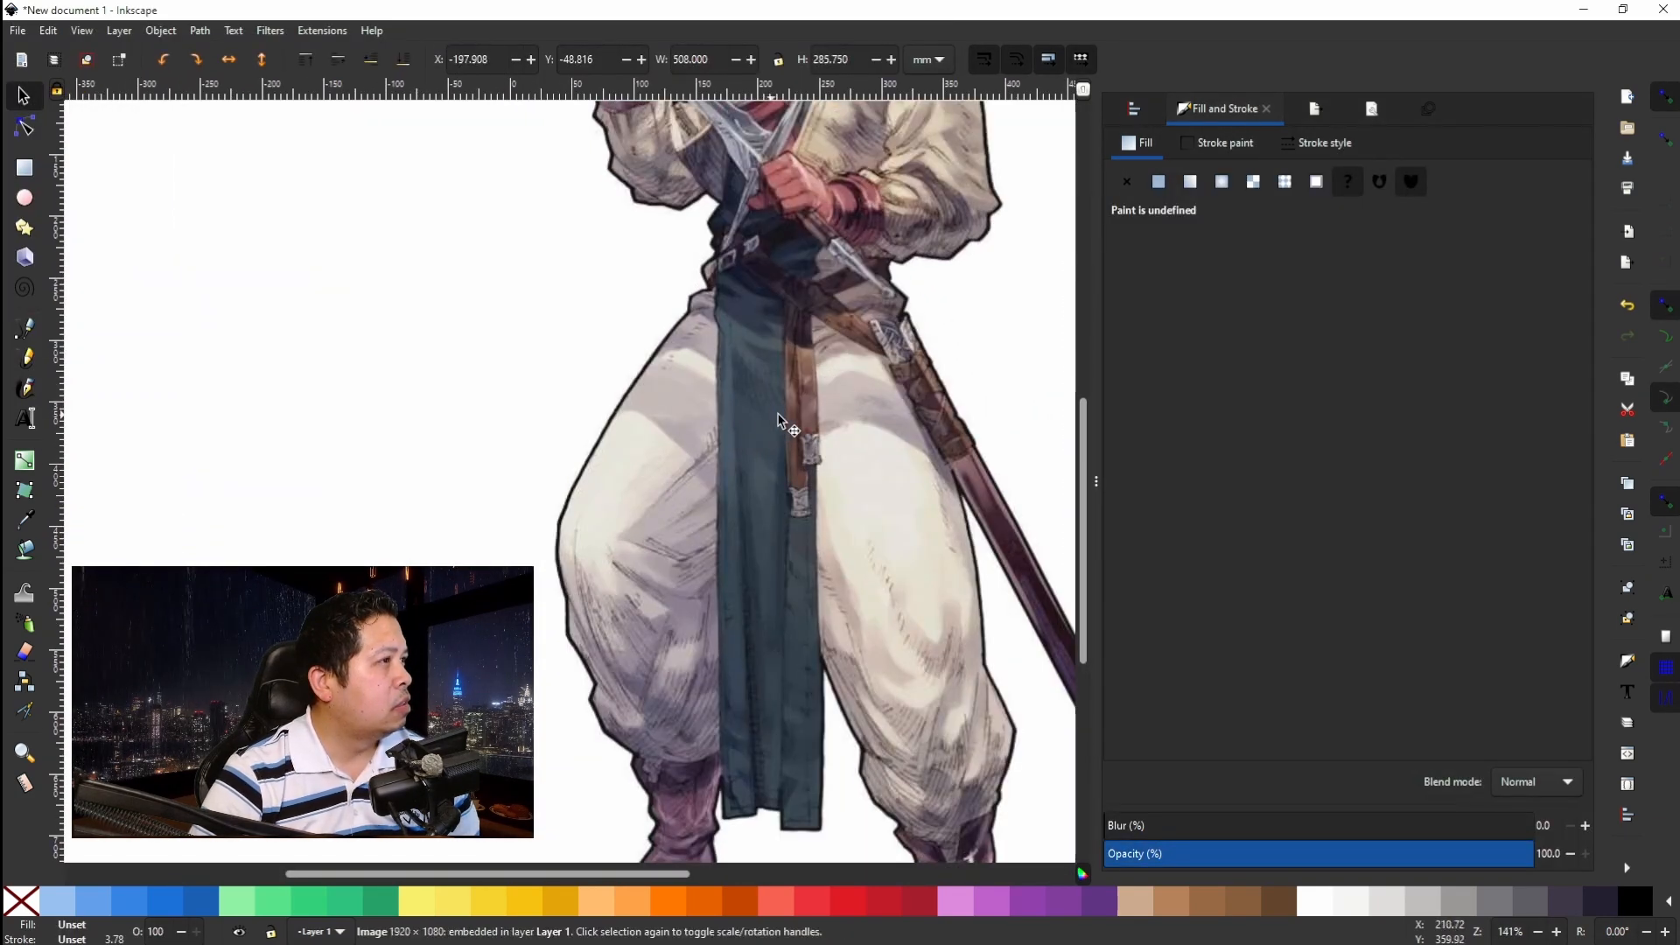
pyautogui.moveTo(770, 420); pyautogui.dragTo(945, 464)
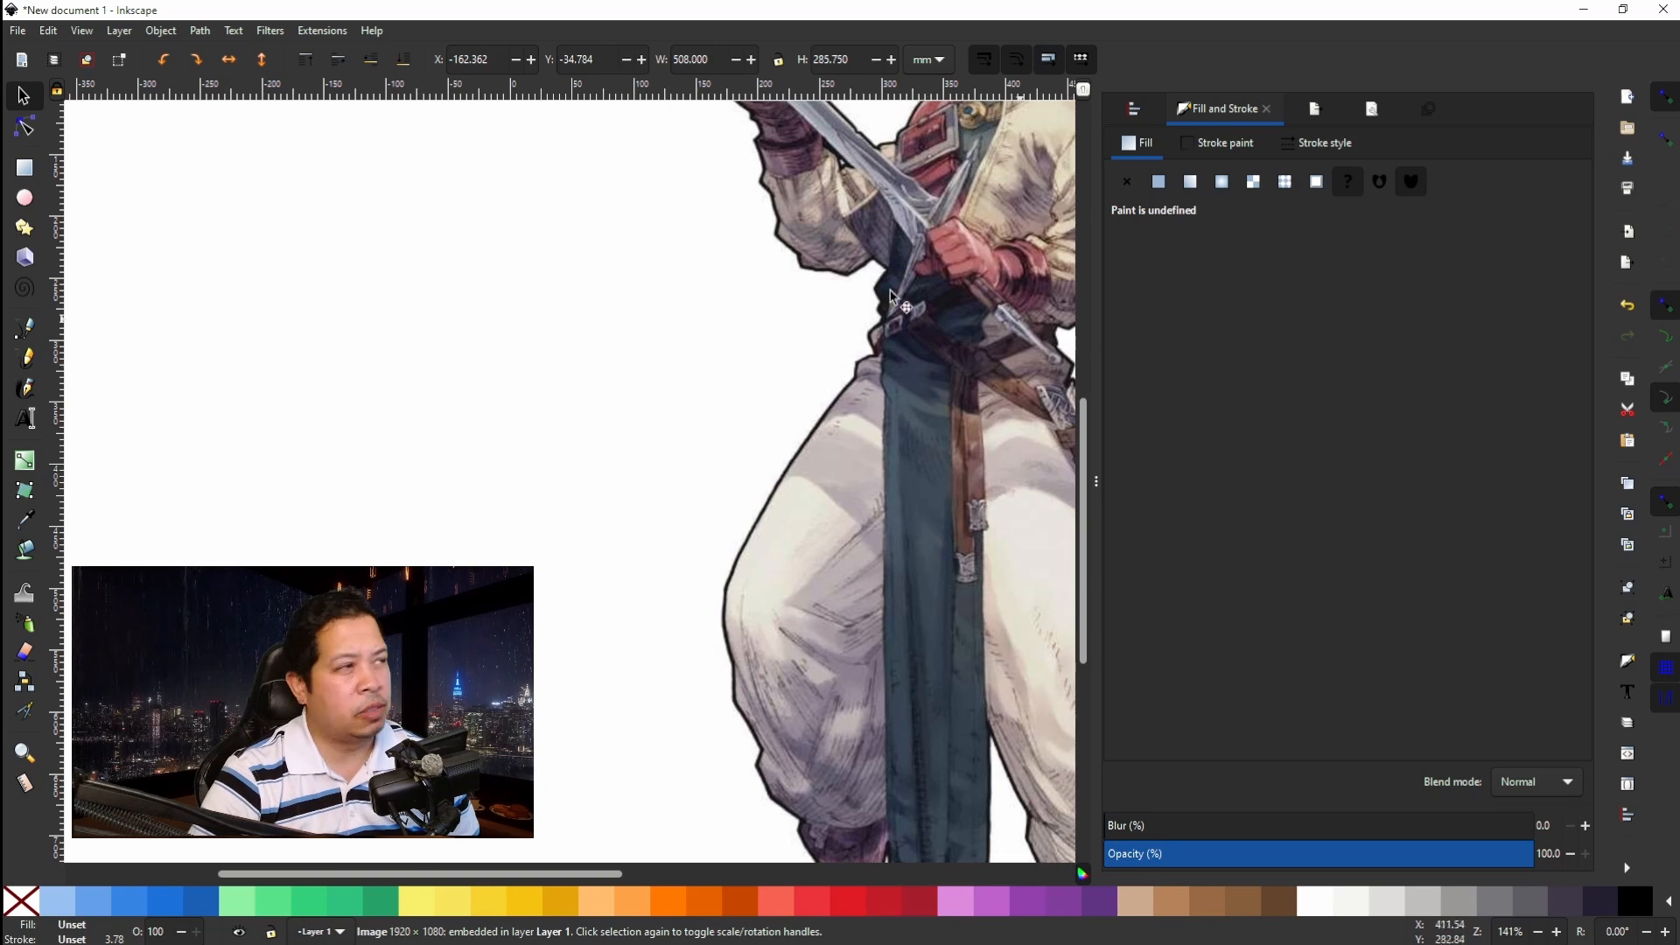
pyautogui.moveTo(916, 295); pyautogui.dragTo(801, 581)
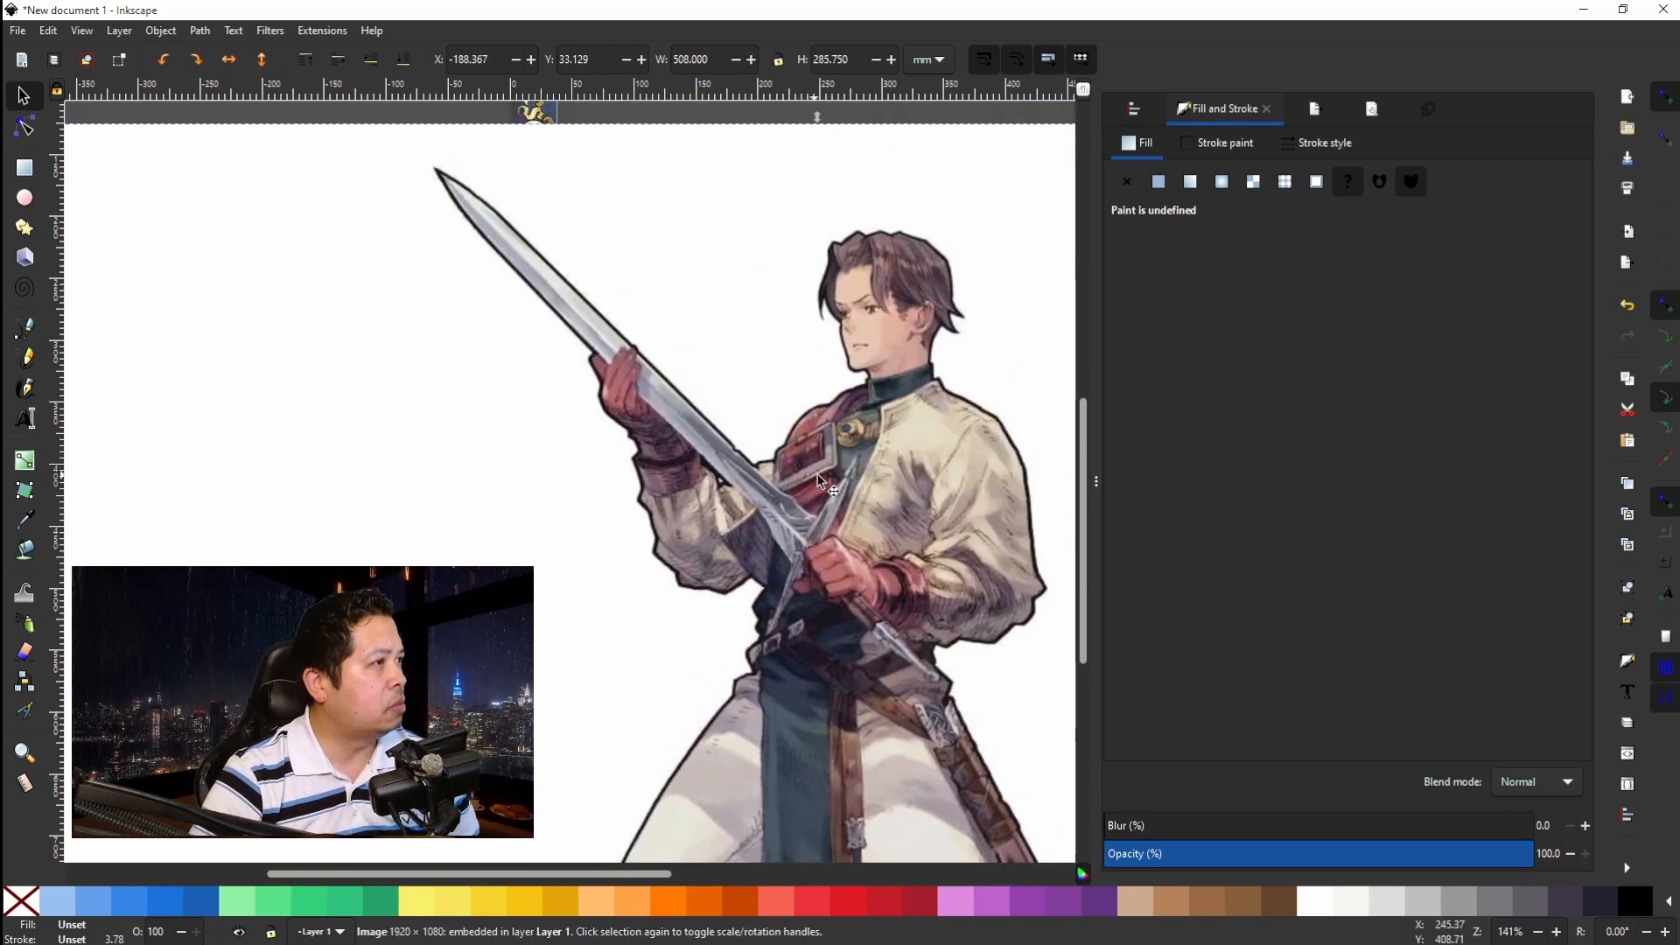
pyautogui.scroll(-4, 831, 482)
pyautogui.moveTo(833, 480); pyautogui.dragTo(784, 399)
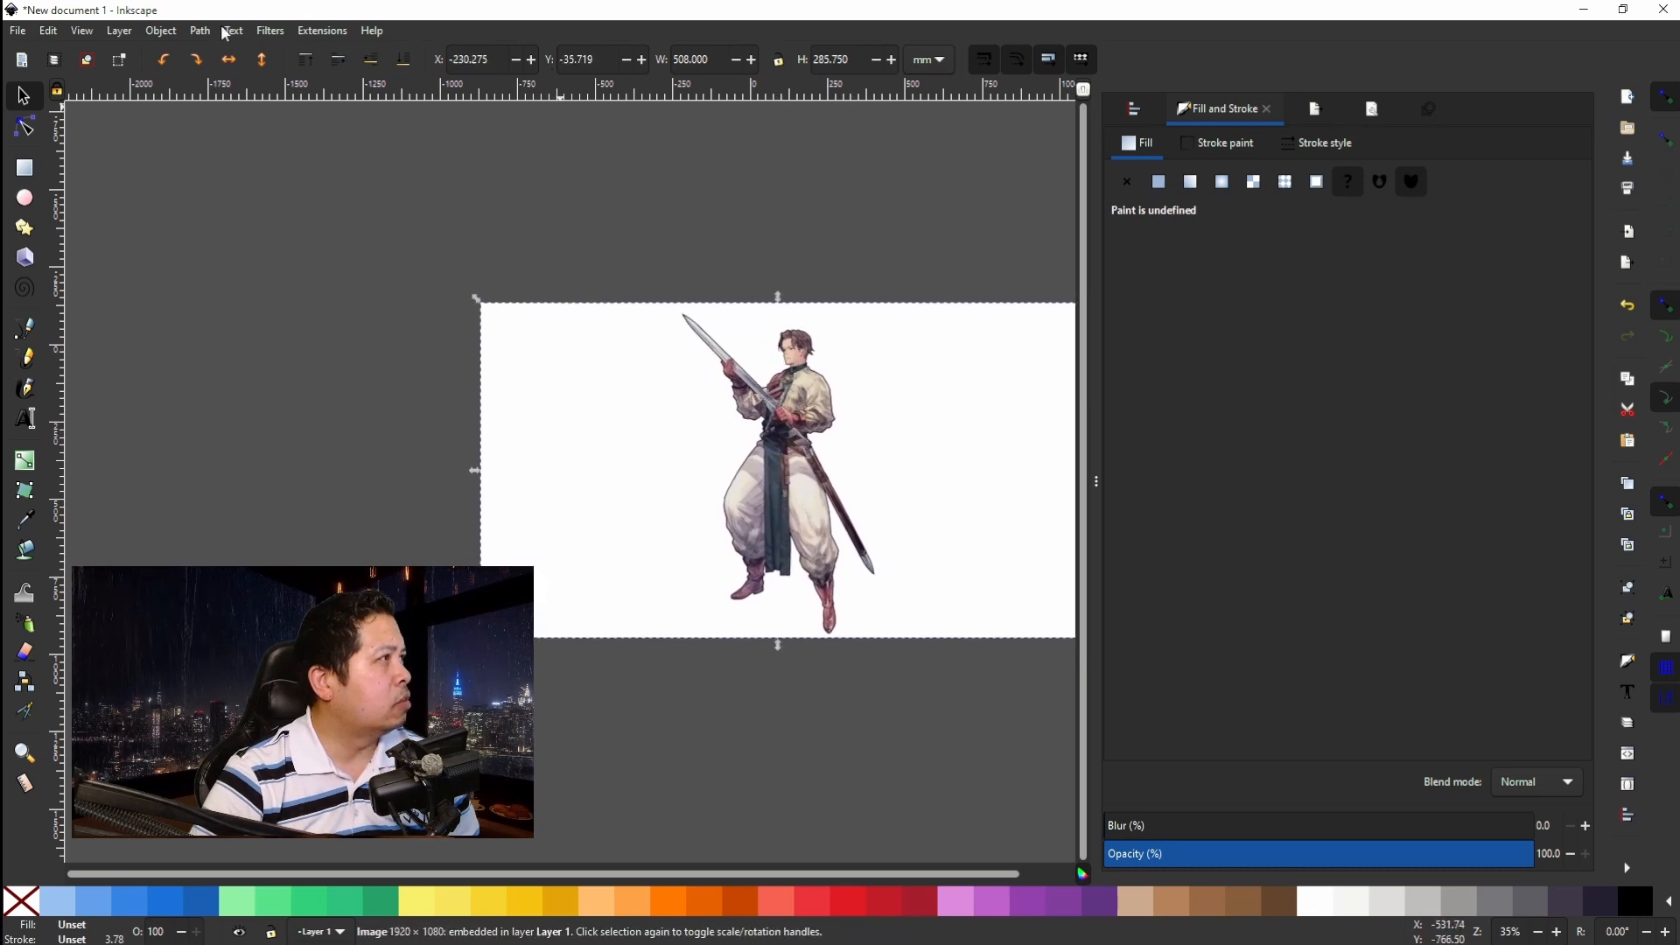
pyautogui.moveTo(774, 340); pyautogui.dragTo(343, 466)
pyautogui.scroll(4, 451, 477)
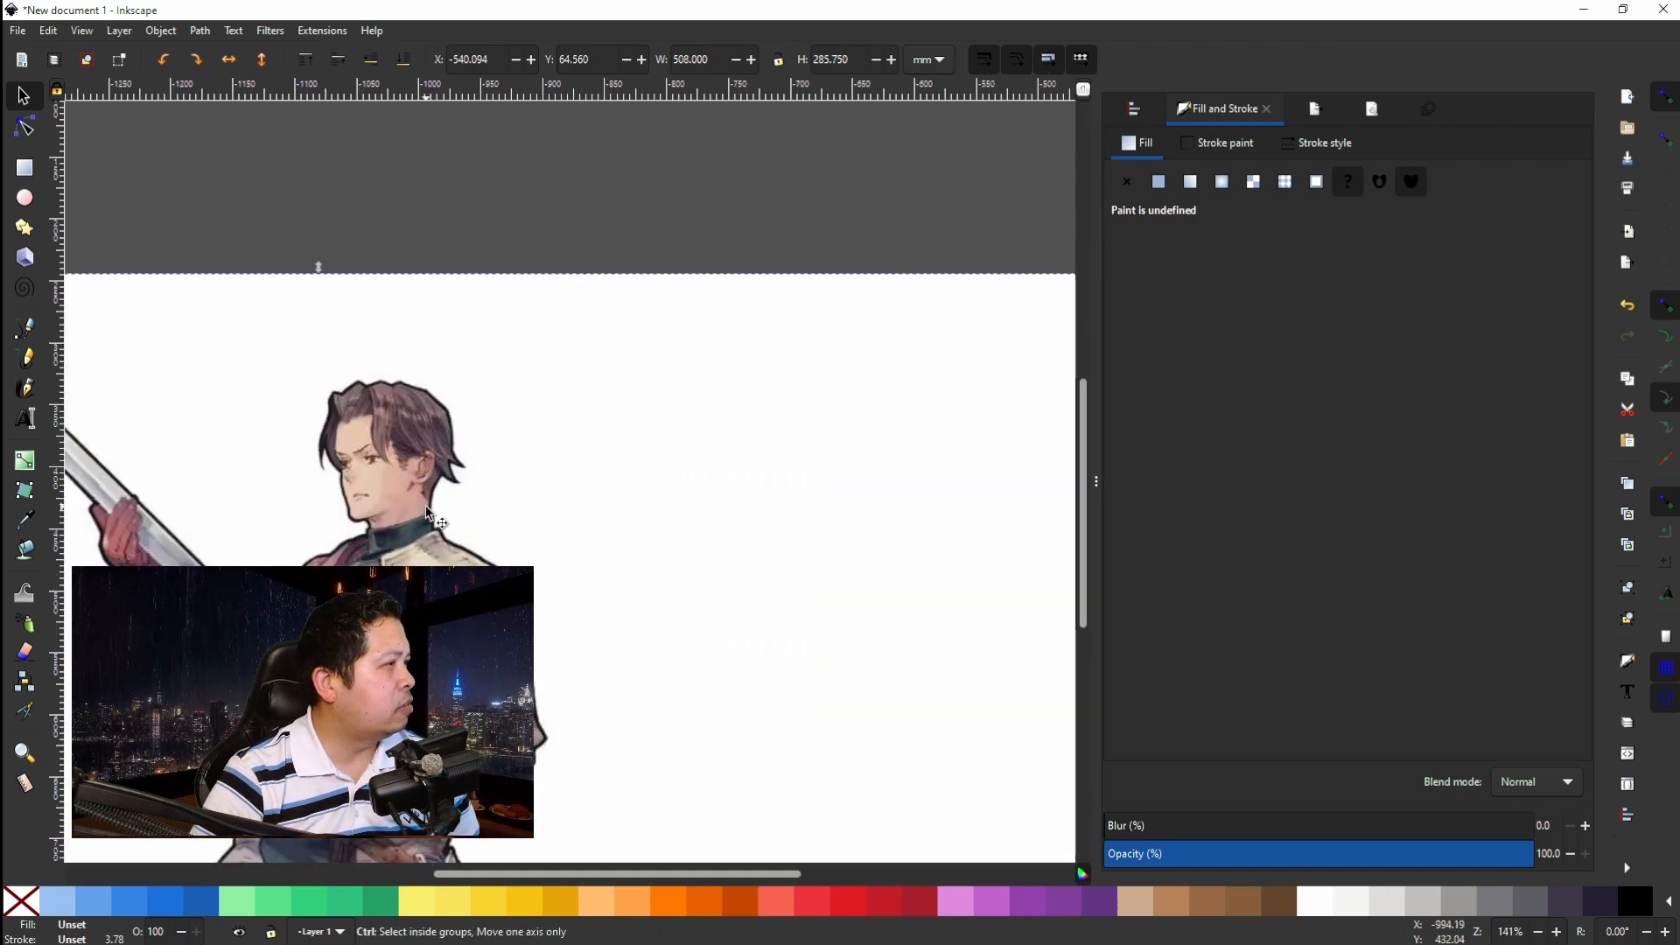
pyautogui.scroll(-3, 427, 510)
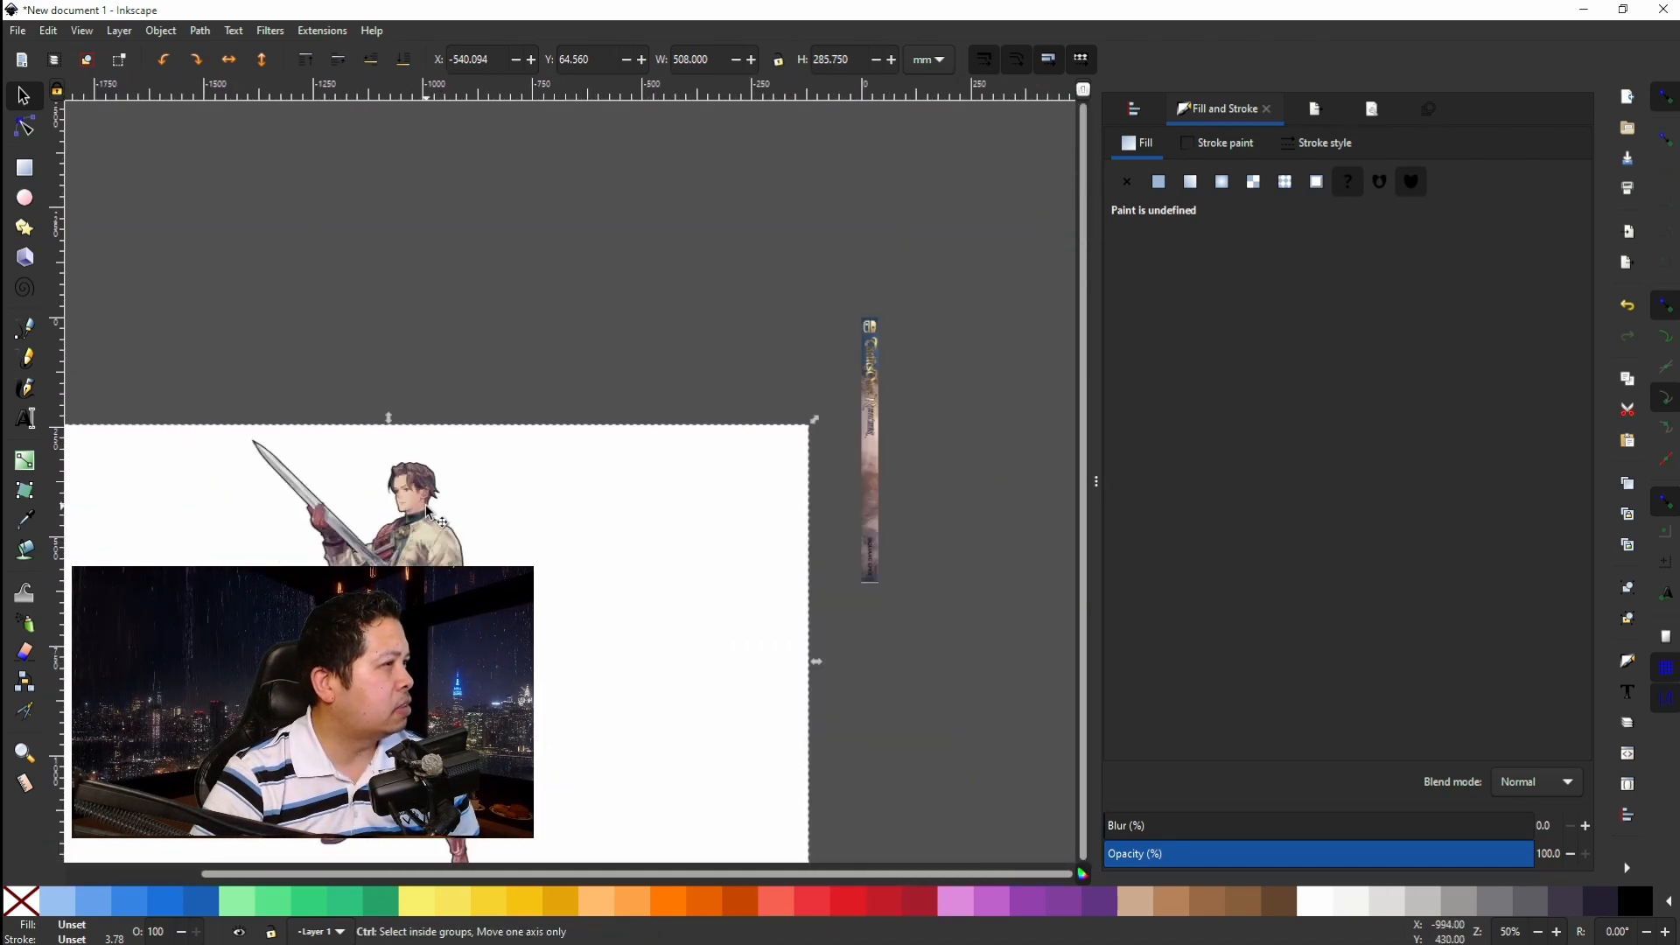
pyautogui.scroll(1, 427, 510)
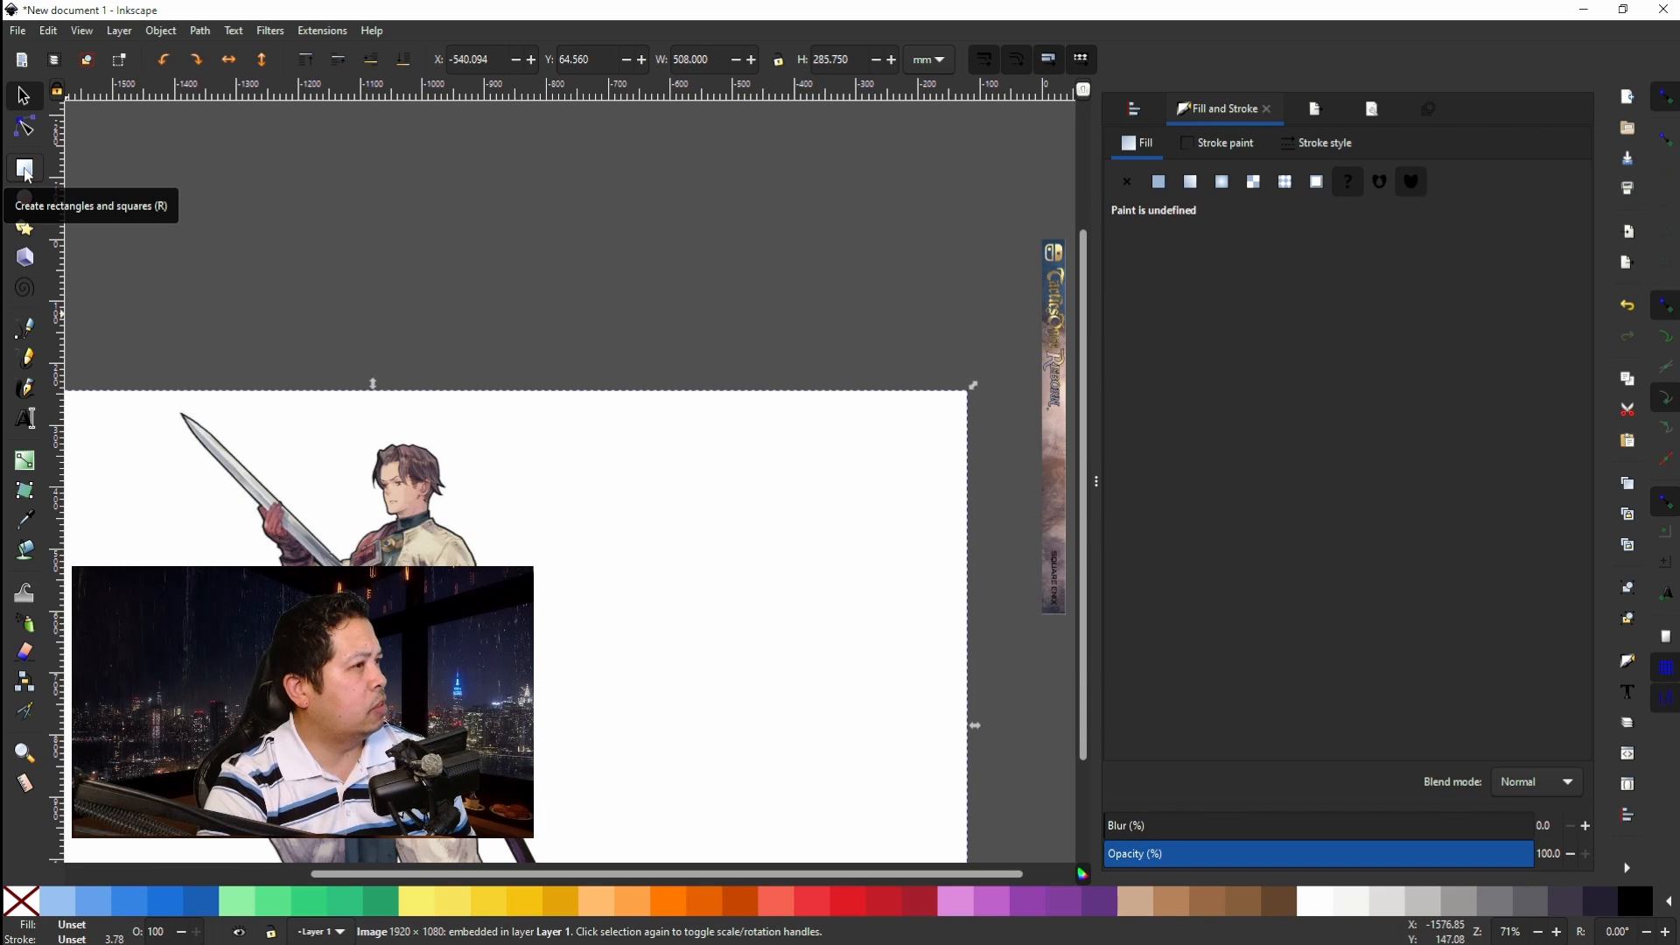
# Start a Pen tool path at the swordsman's chin and trace up the front of the face to the hairline.
pyautogui.click(27, 332)
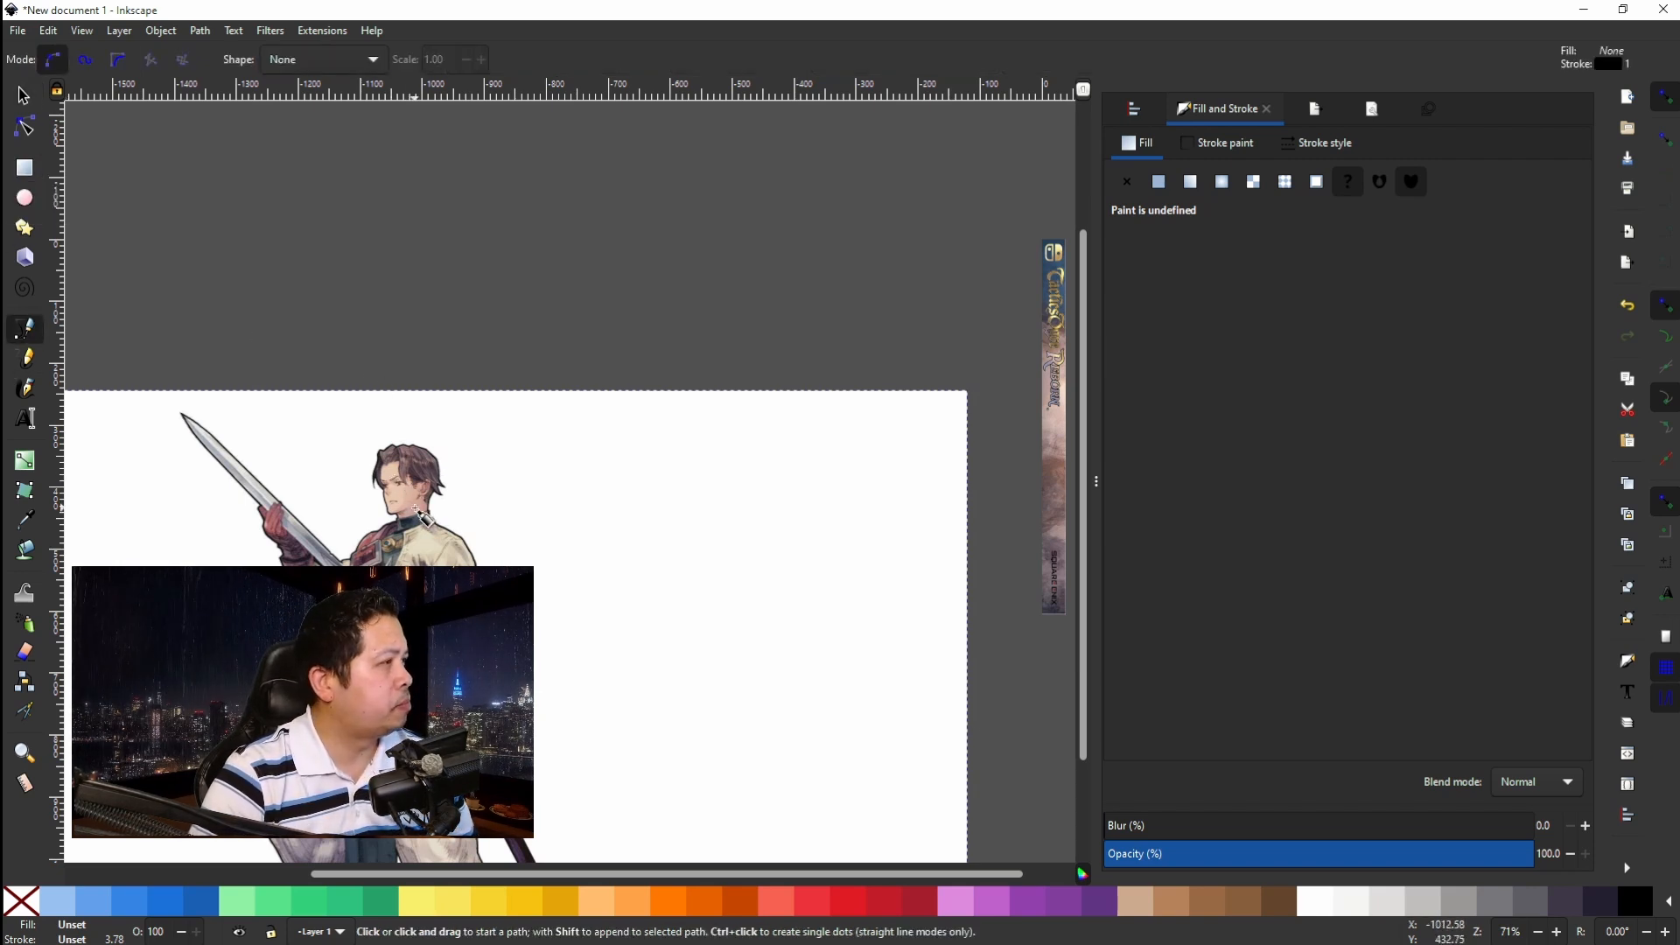
pyautogui.scroll(-8, 415, 508)
pyautogui.hscroll(-12, 412, 476)
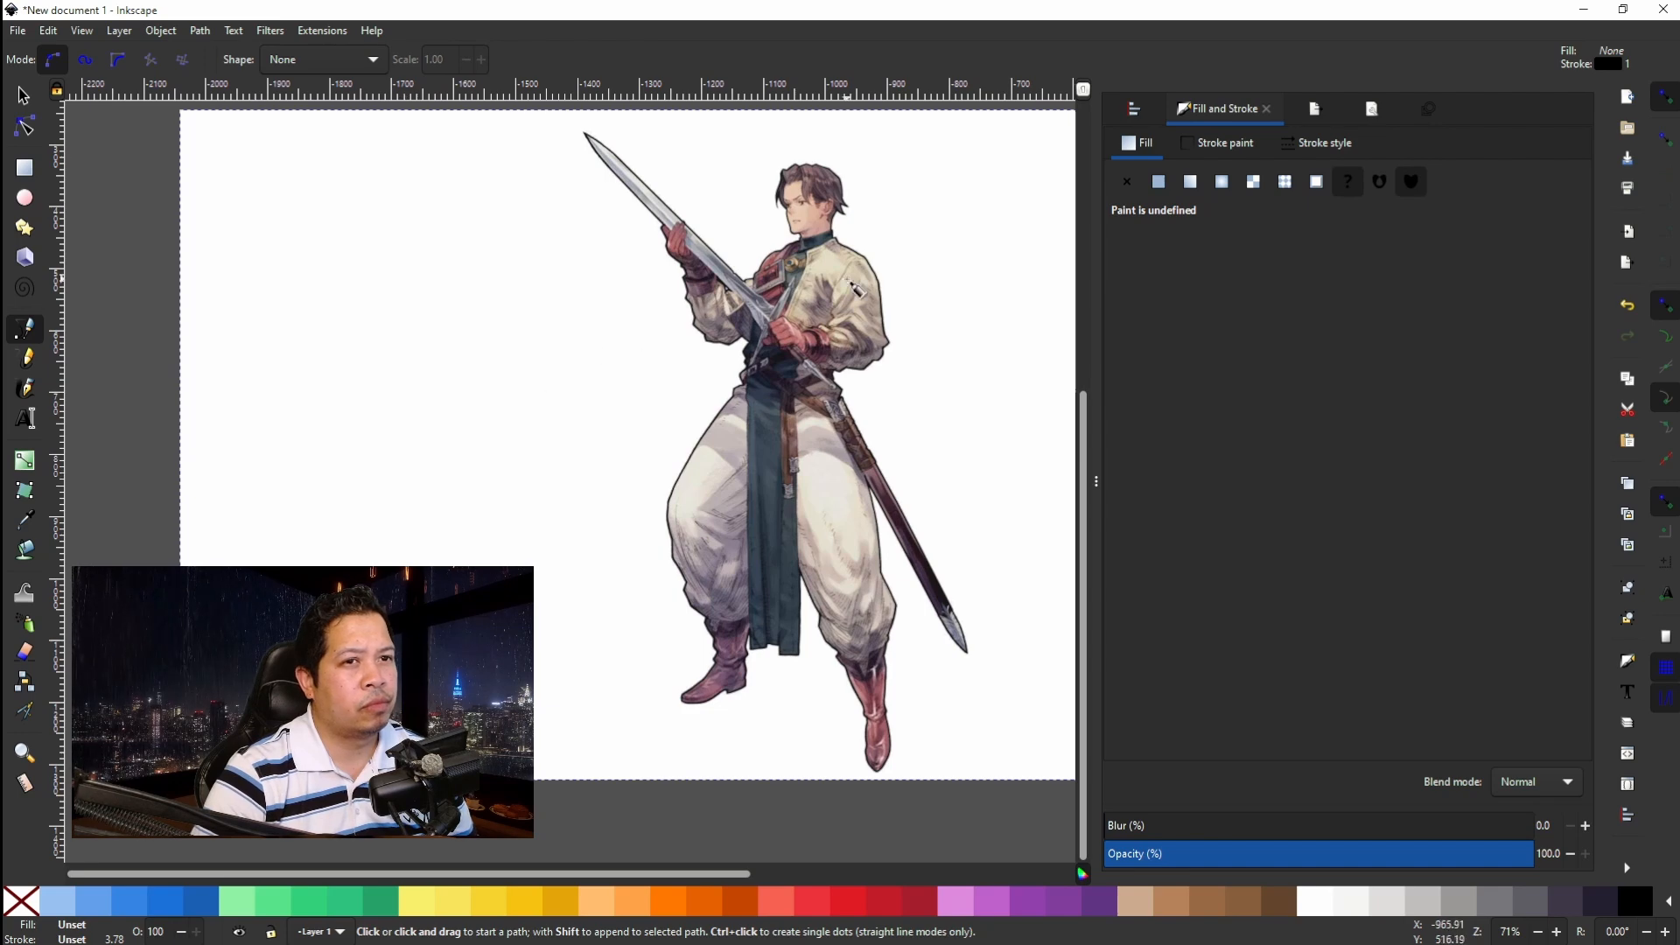
pyautogui.scroll(6, 854, 289)
pyautogui.scroll(2, 578, 330)
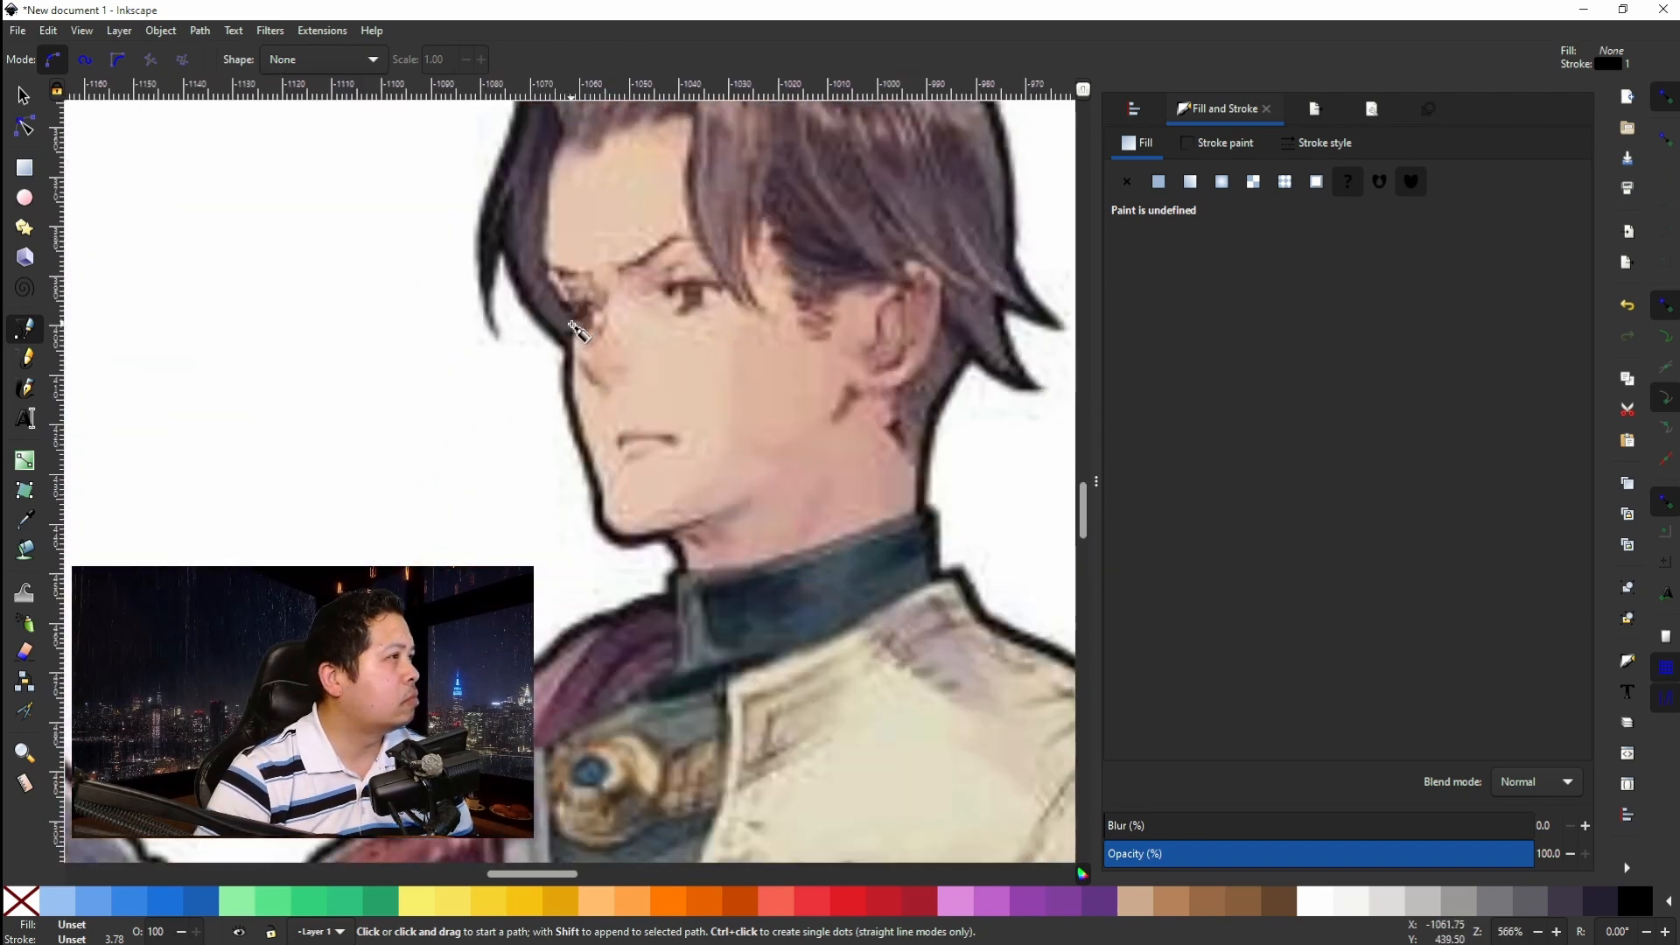
pyautogui.scroll(-8, 576, 330)
pyautogui.hscroll(3, 576, 331)
pyautogui.click(481, 238)
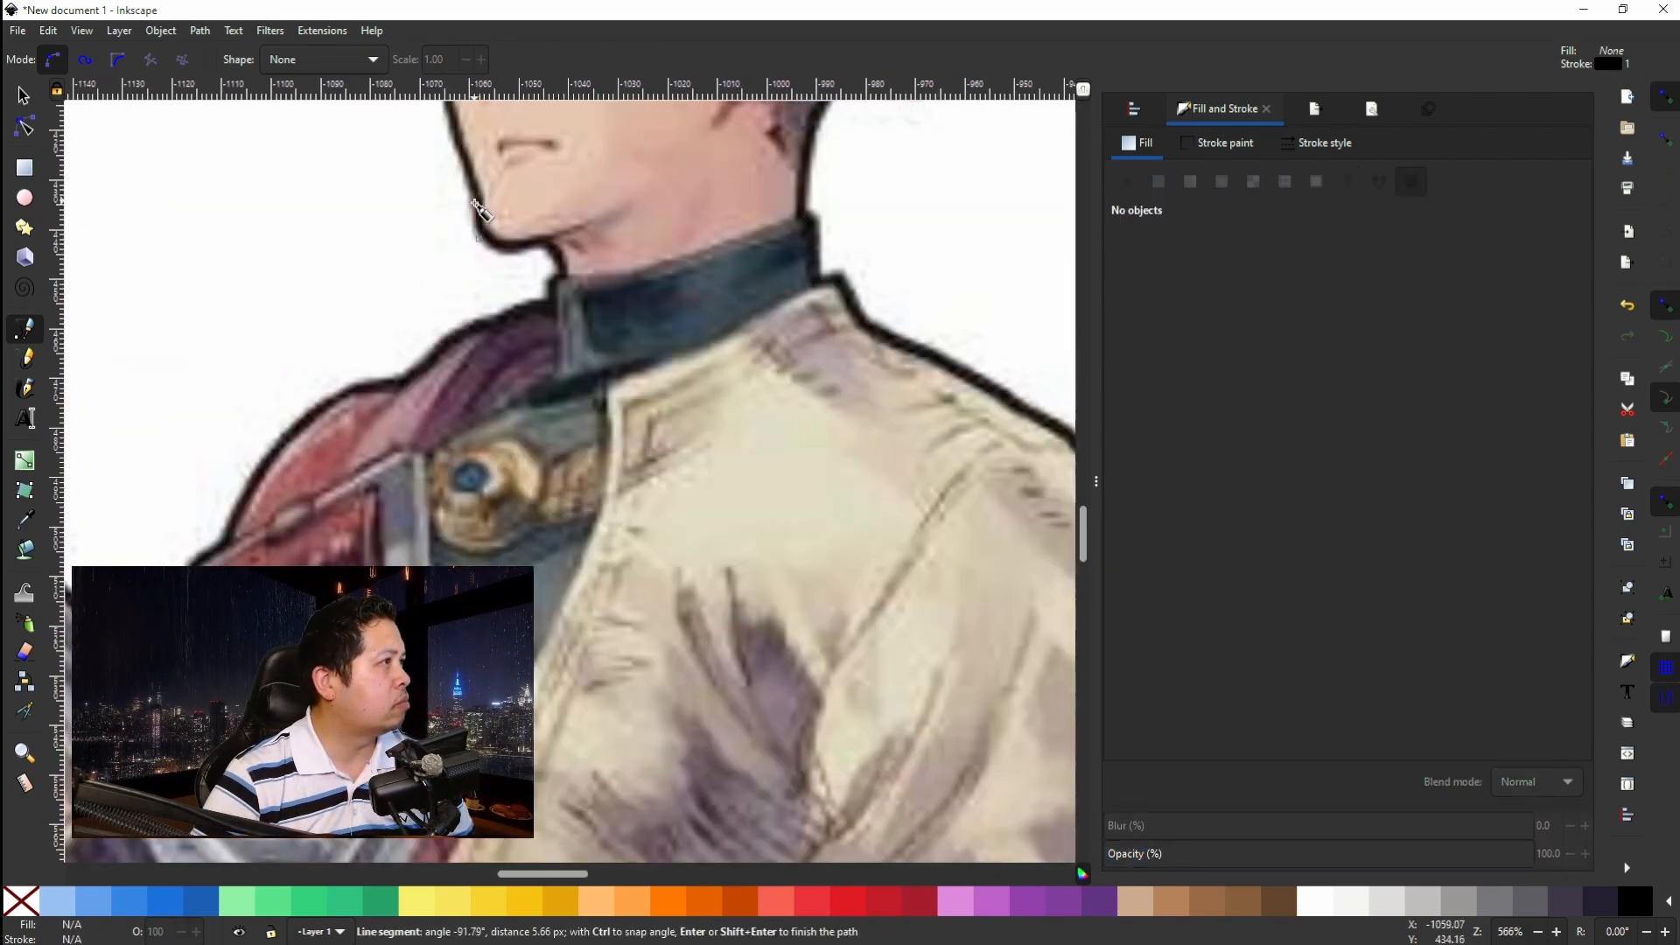
pyautogui.scroll(10, 475, 192)
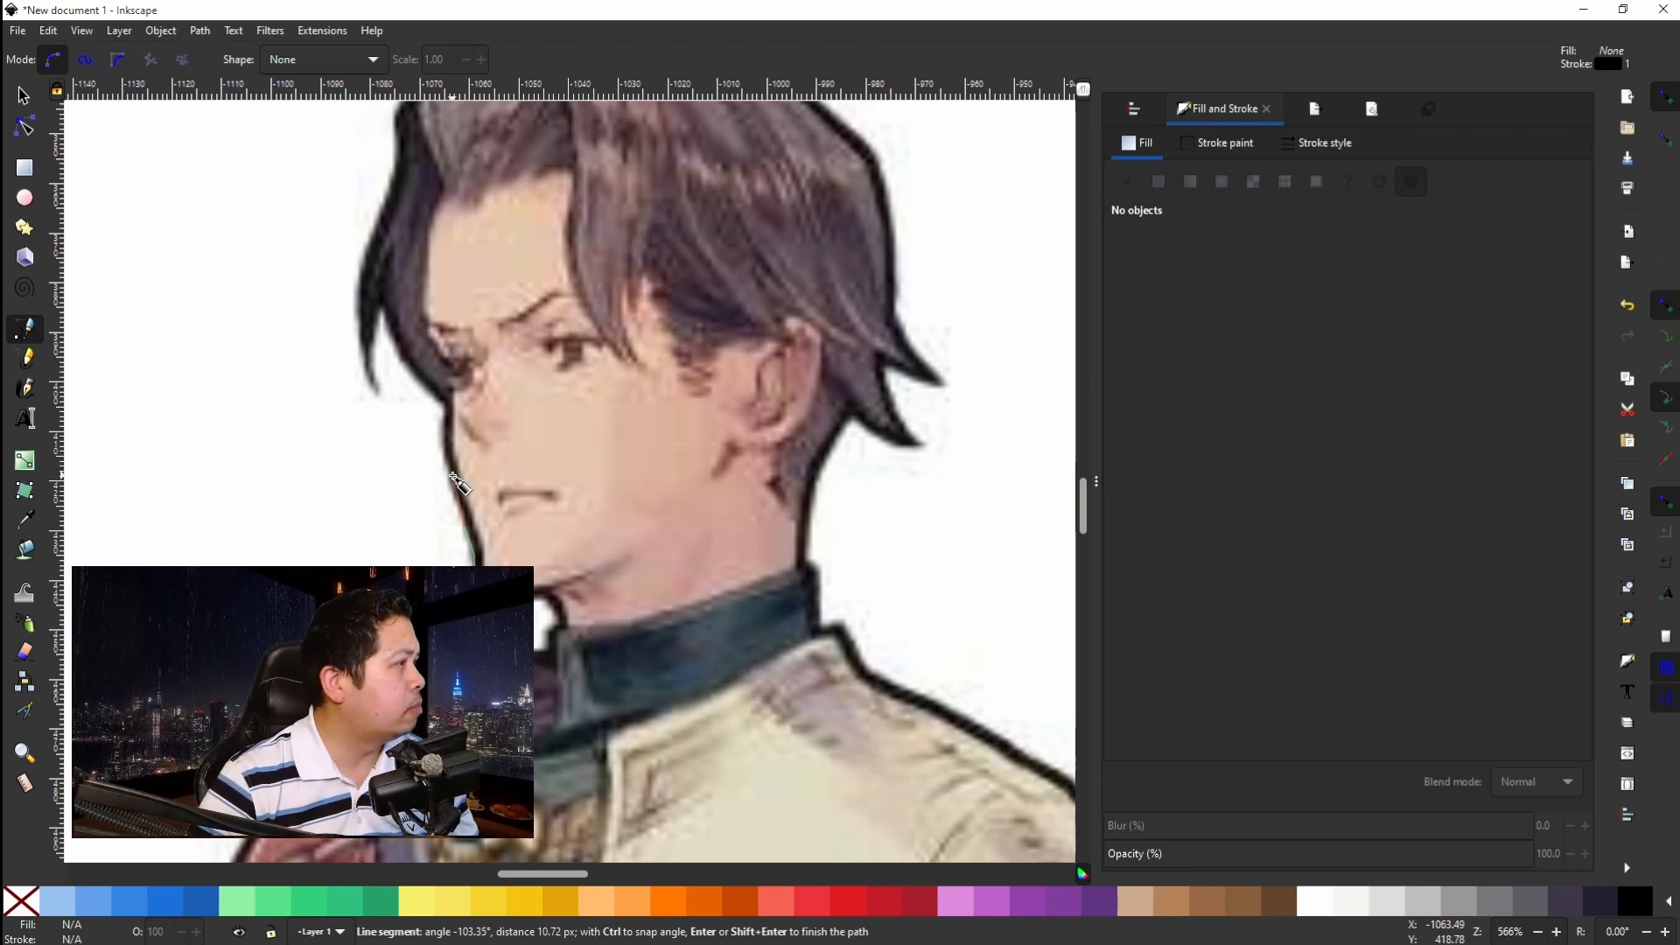
pyautogui.scroll(3, 453, 477)
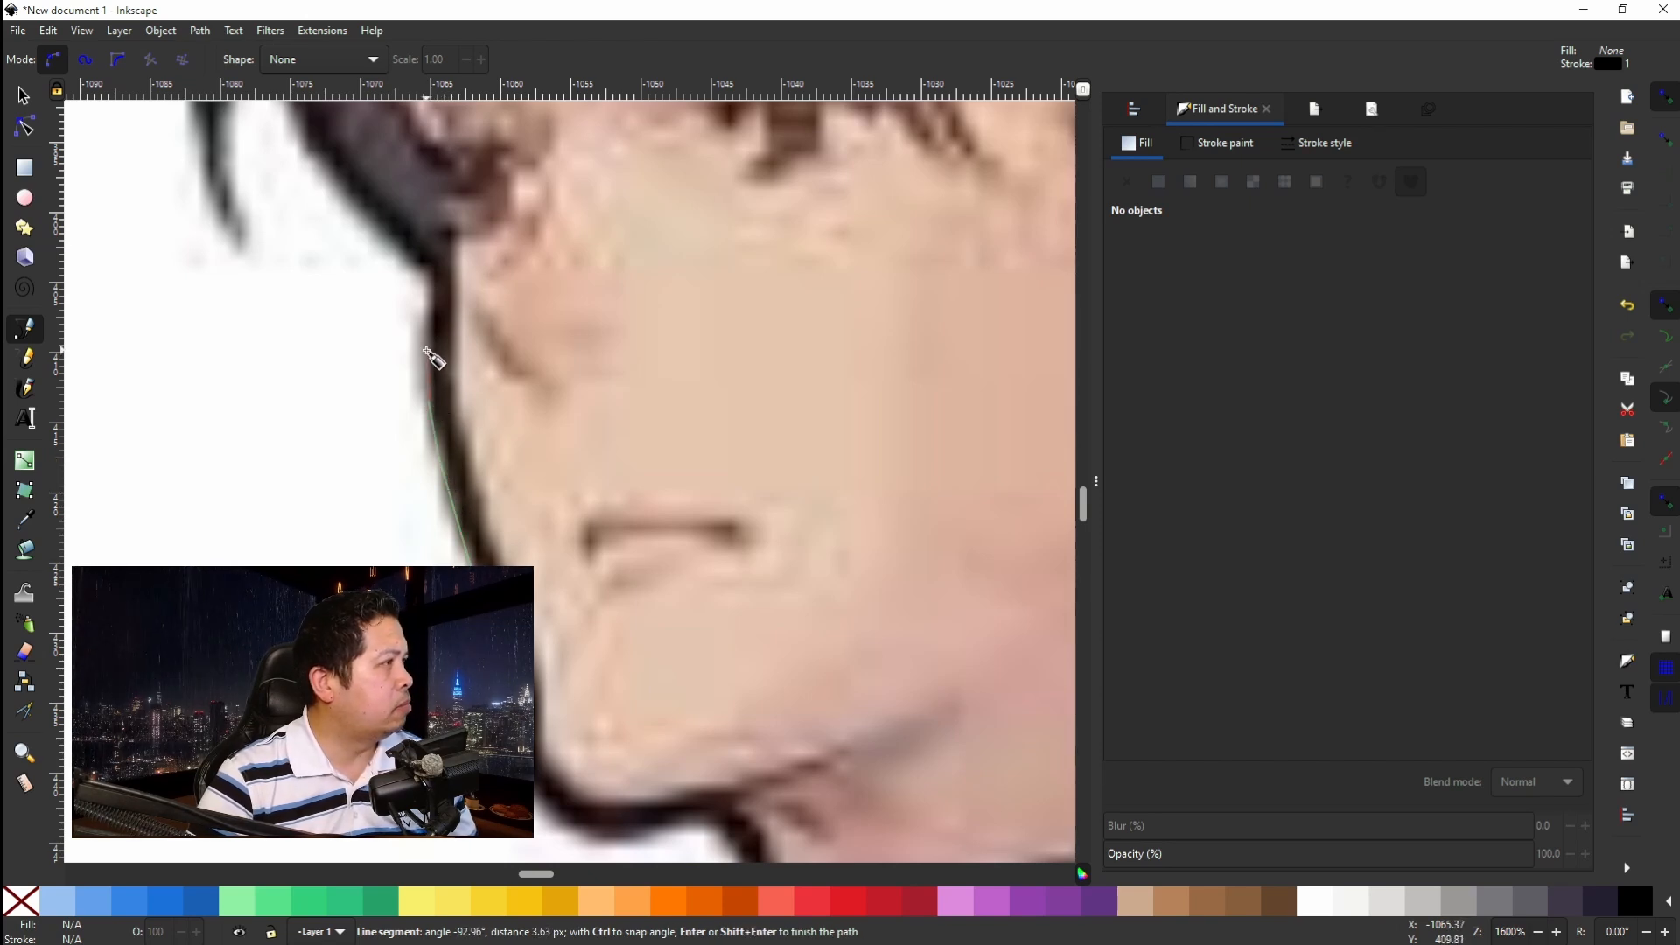
pyautogui.click(430, 315)
pyautogui.click(433, 276)
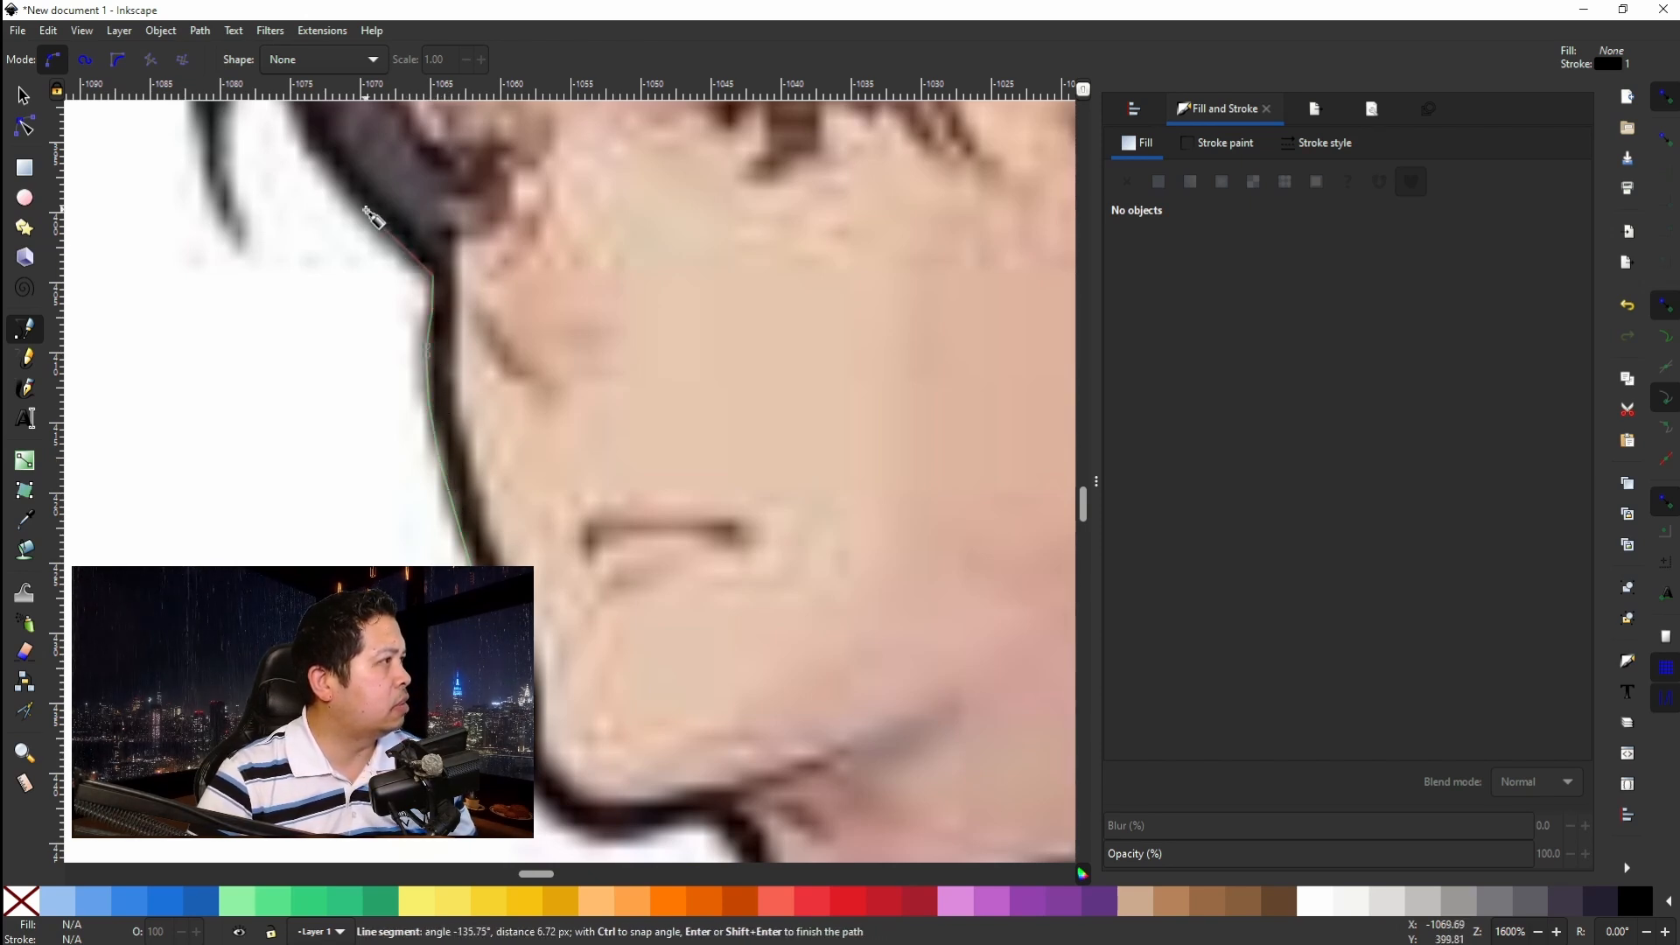
# Continue the path along the inner edge of the front hair lock, around the notch and down to the lock's tip.
pyautogui.hscroll(-5, 367, 215)
pyautogui.scroll(3, 420, 213)
pyautogui.scroll(2, 720, 437)
pyautogui.click(827, 716)
pyautogui.moveTo(801, 665); pyautogui.dragTo(797, 659)
pyautogui.click(761, 566)
pyautogui.click(735, 720)
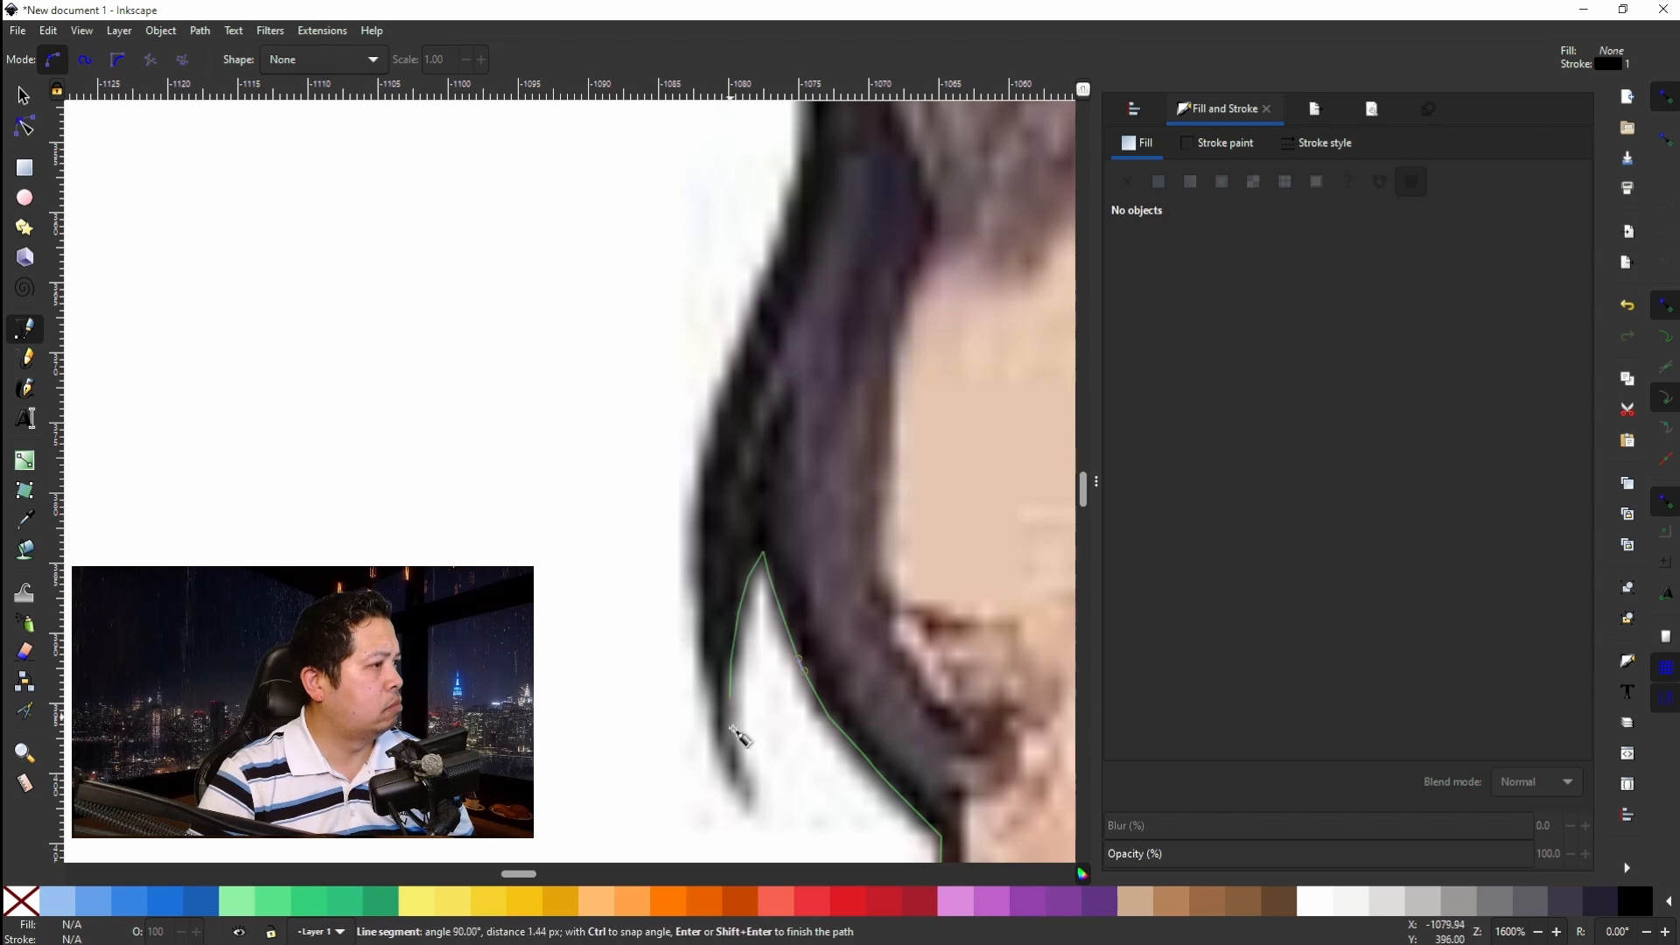
pyautogui.click(749, 806)
# Trace the outer edge of the front hair lock and the jagged front part of the hair's top outline.
pyautogui.scroll(6, 785, 254)
pyautogui.click(856, 145)
pyautogui.click(948, 156)
pyautogui.scroll(8, 962, 262)
pyautogui.hscroll(13, 971, 333)
pyautogui.click(685, 294)
pyautogui.click(772, 340)
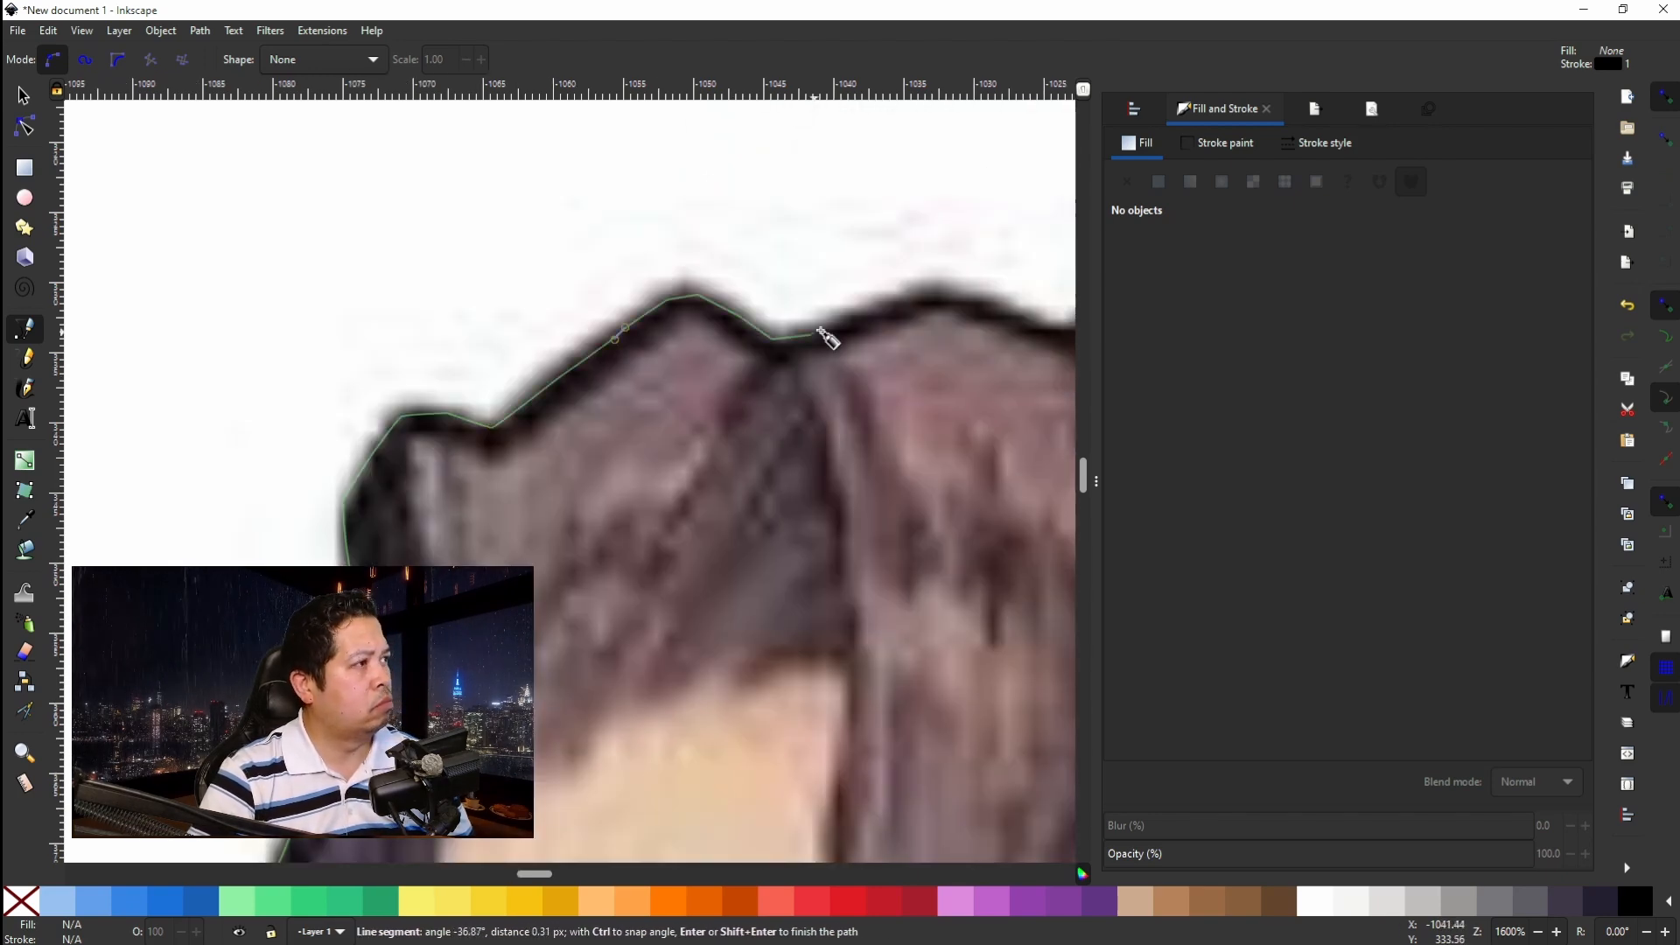
pyautogui.click(940, 288)
# Extend the path over the crown and down the upper back of the head.
pyautogui.hscroll(12, 1014, 308)
pyautogui.click(640, 330)
pyautogui.click(738, 299)
pyautogui.click(1029, 395)
pyautogui.hscroll(13, 1029, 396)
pyautogui.scroll(-4, 1028, 397)
pyautogui.click(810, 480)
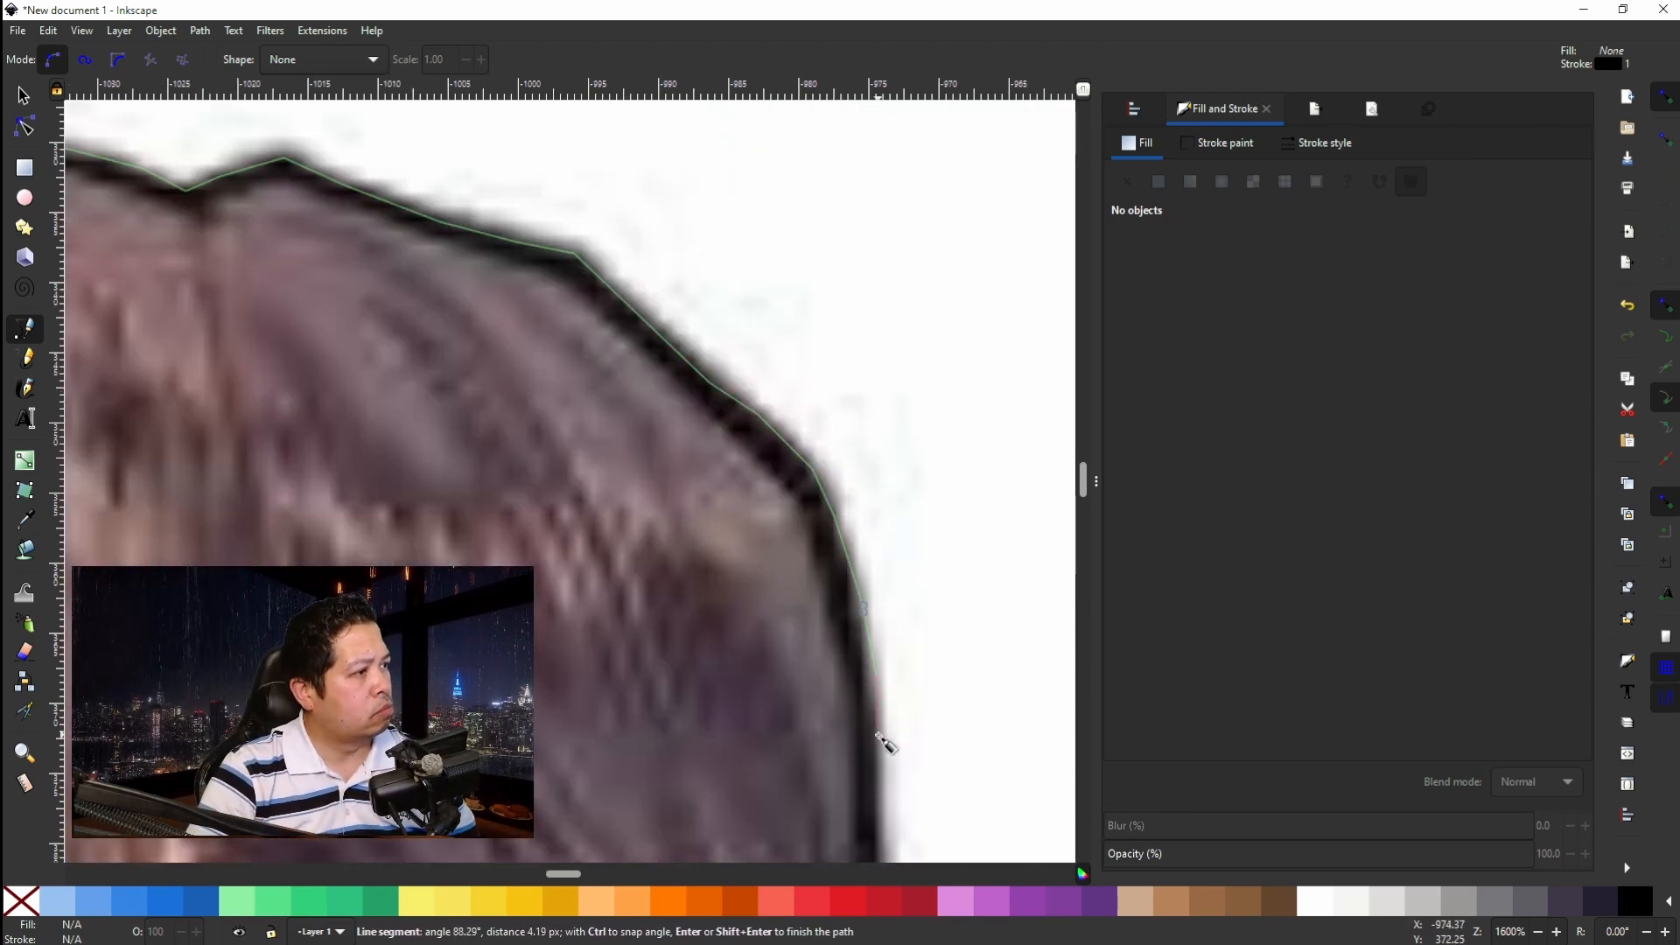
# Trace the two pointed hair tips at the back of the head and follow the hairline toward the nape.
pyautogui.scroll(-10, 881, 741)
pyautogui.click(913, 677)
pyautogui.click(1020, 781)
pyautogui.scroll(-10, 844, 734)
pyautogui.click(961, 599)
pyautogui.click(897, 598)
pyautogui.click(759, 529)
pyautogui.scroll(-8, 752, 534)
pyautogui.click(652, 415)
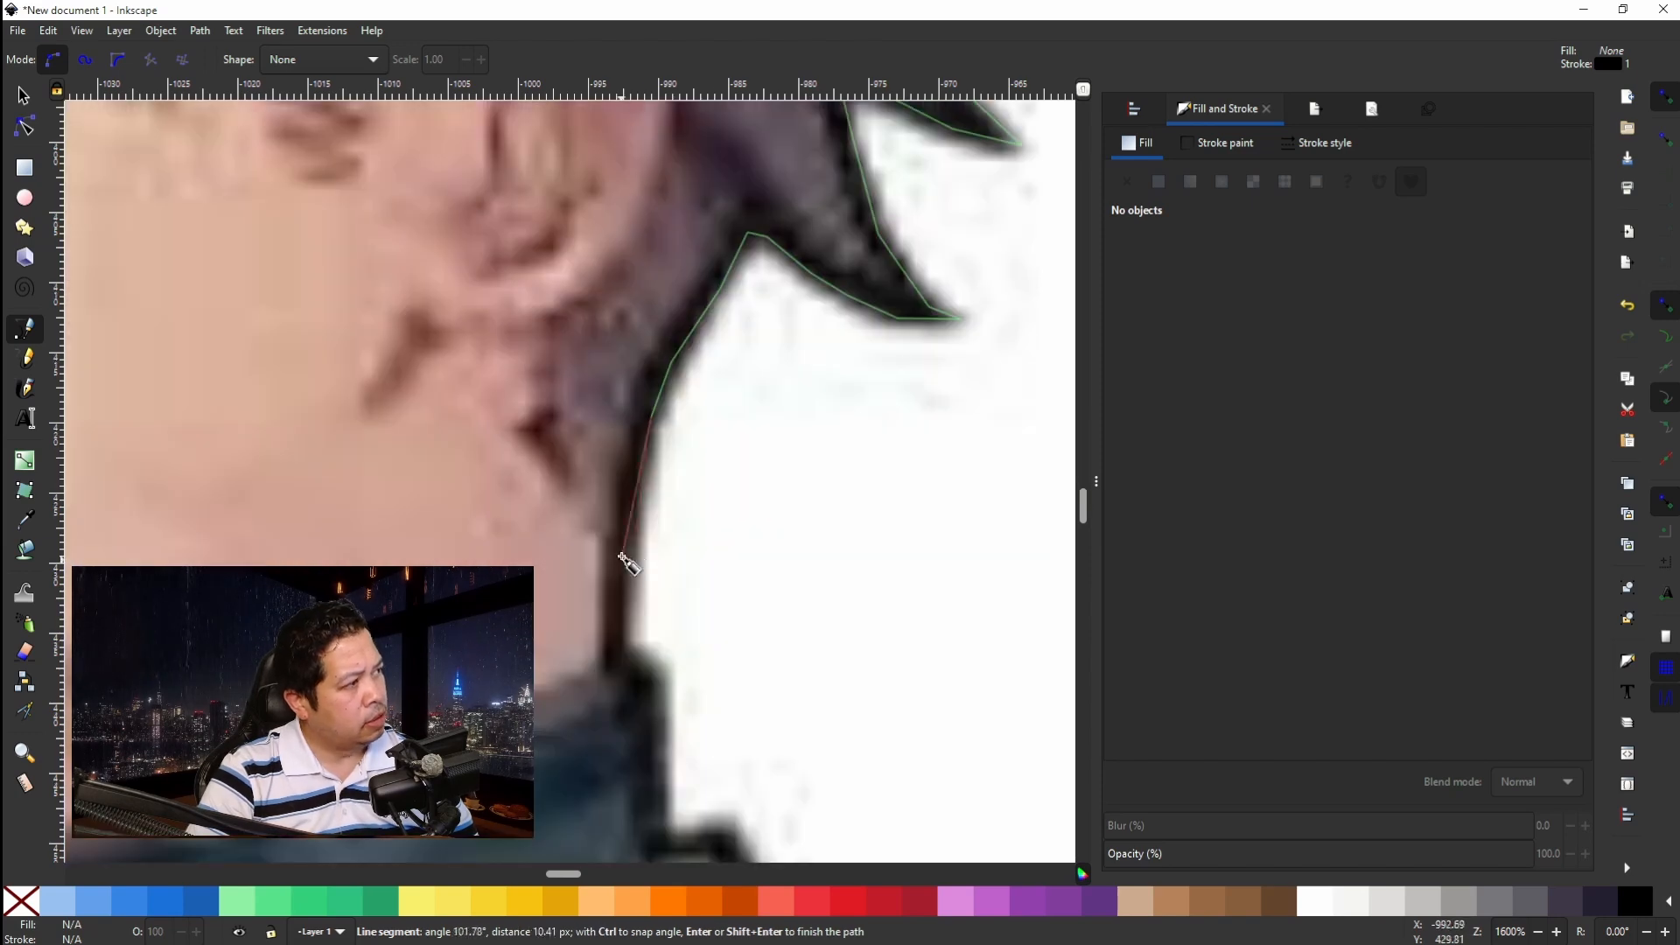
# Continue the outline down the neck and collar, over the shoulder and along the outside of the upper sleeve.
pyautogui.click(619, 632)
pyautogui.scroll(-8, 623, 632)
pyautogui.click(776, 678)
pyautogui.scroll(-8, 822, 696)
pyautogui.scroll(-5, 773, 470)
pyautogui.click(941, 679)
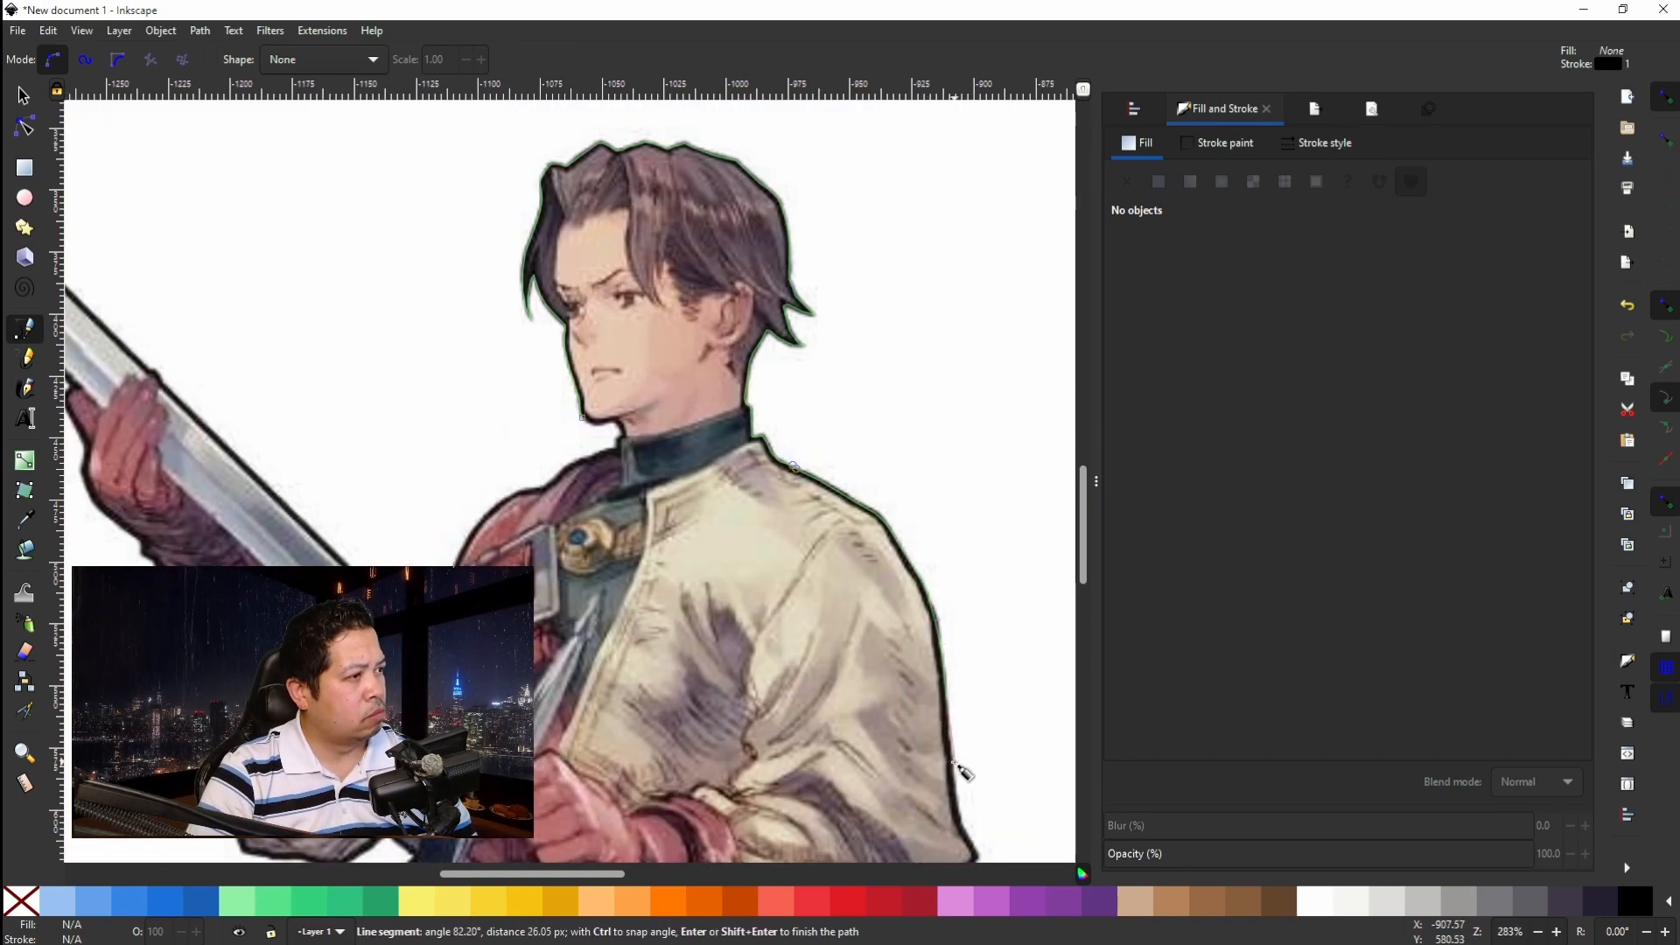
pyautogui.click(955, 817)
# Trace around the elbow and along the underside of the puffed sleeve to the waist.
pyautogui.scroll(-6, 956, 817)
pyautogui.click(975, 645)
pyautogui.click(911, 720)
pyautogui.click(875, 755)
pyautogui.click(799, 748)
pyautogui.click(749, 753)
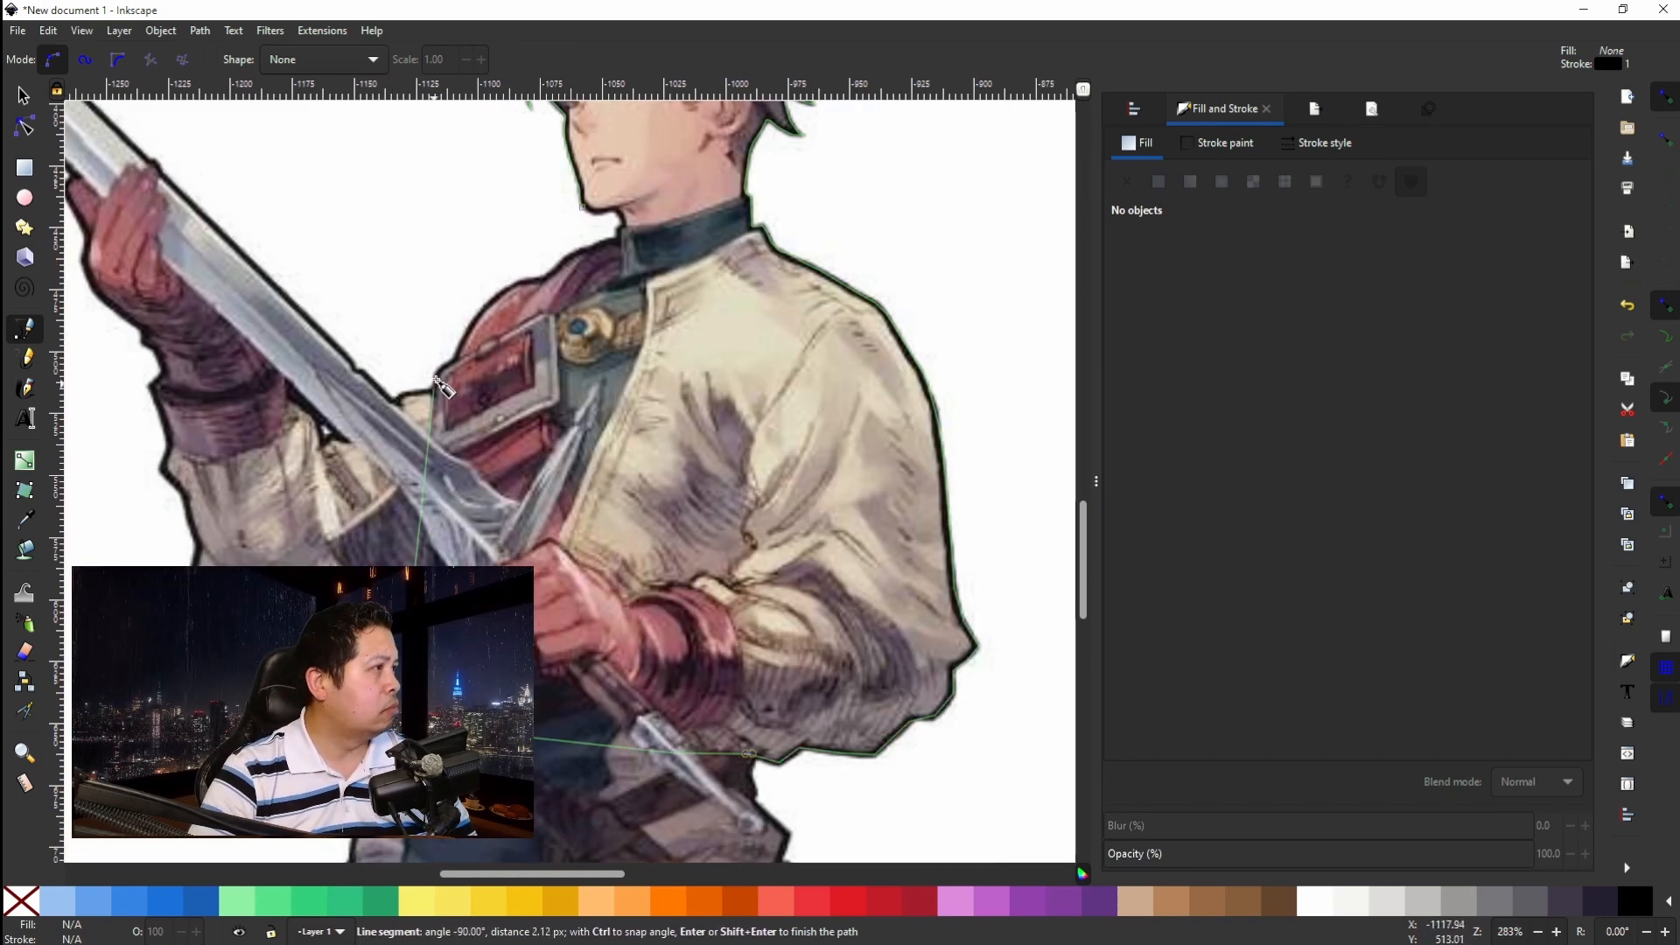
# Trace the red shoulder cape's upper edge from the chest buckle toward the collar.
pyautogui.click(453, 359)
pyautogui.scroll(4, 516, 282)
pyautogui.click(552, 266)
pyautogui.click(651, 246)
pyautogui.scroll(8, 658, 243)
pyautogui.click(730, 446)
pyautogui.click(857, 394)
# Trace past the collar and throat under the chin, and close the path at its starting node.
pyautogui.click(907, 376)
pyautogui.click(931, 368)
pyautogui.click(951, 321)
pyautogui.click(907, 264)
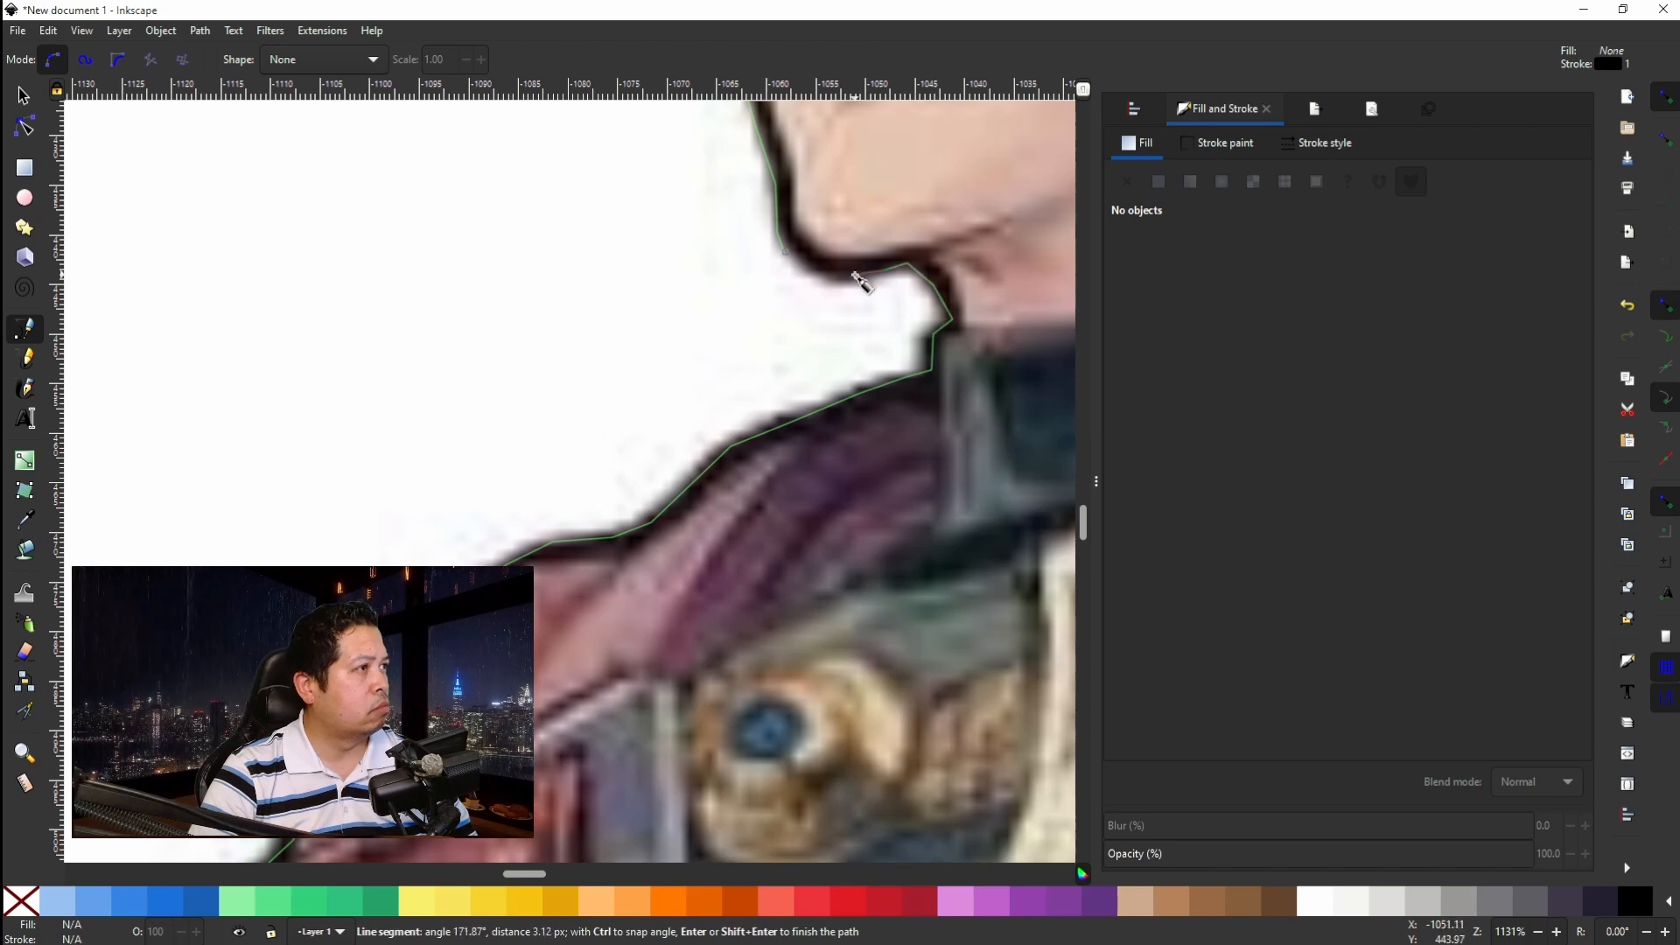
pyautogui.click(827, 272)
pyautogui.click(788, 254)
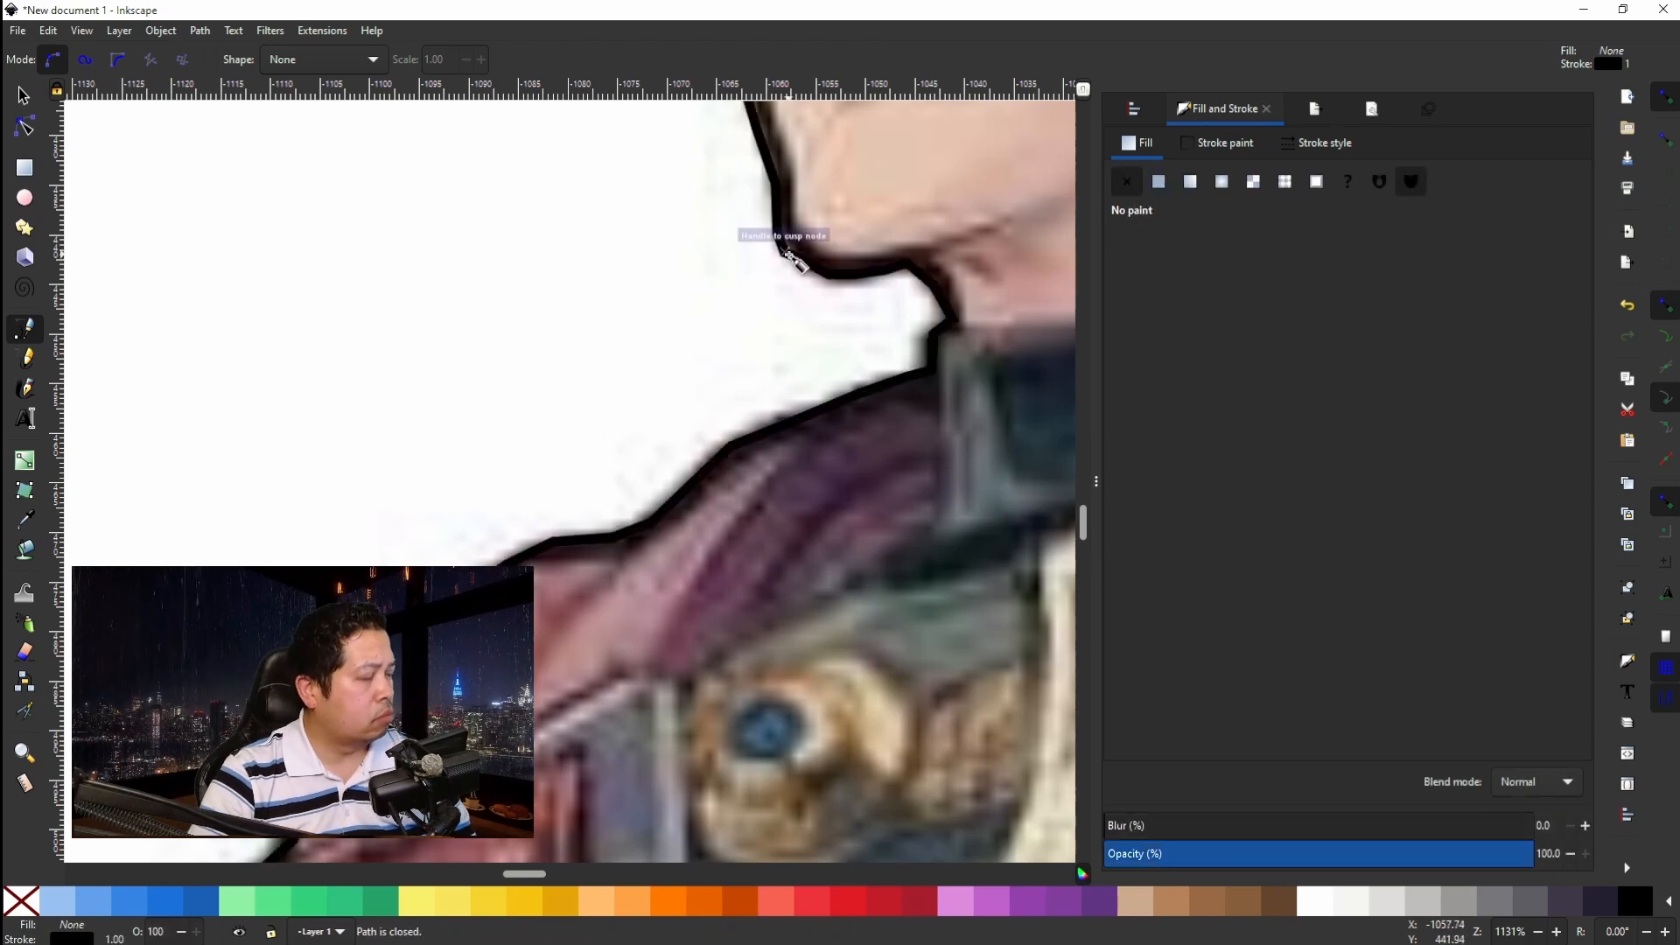
# Clip the swordsman image with the traced upper-body path.
pyautogui.scroll(-8, 795, 259)
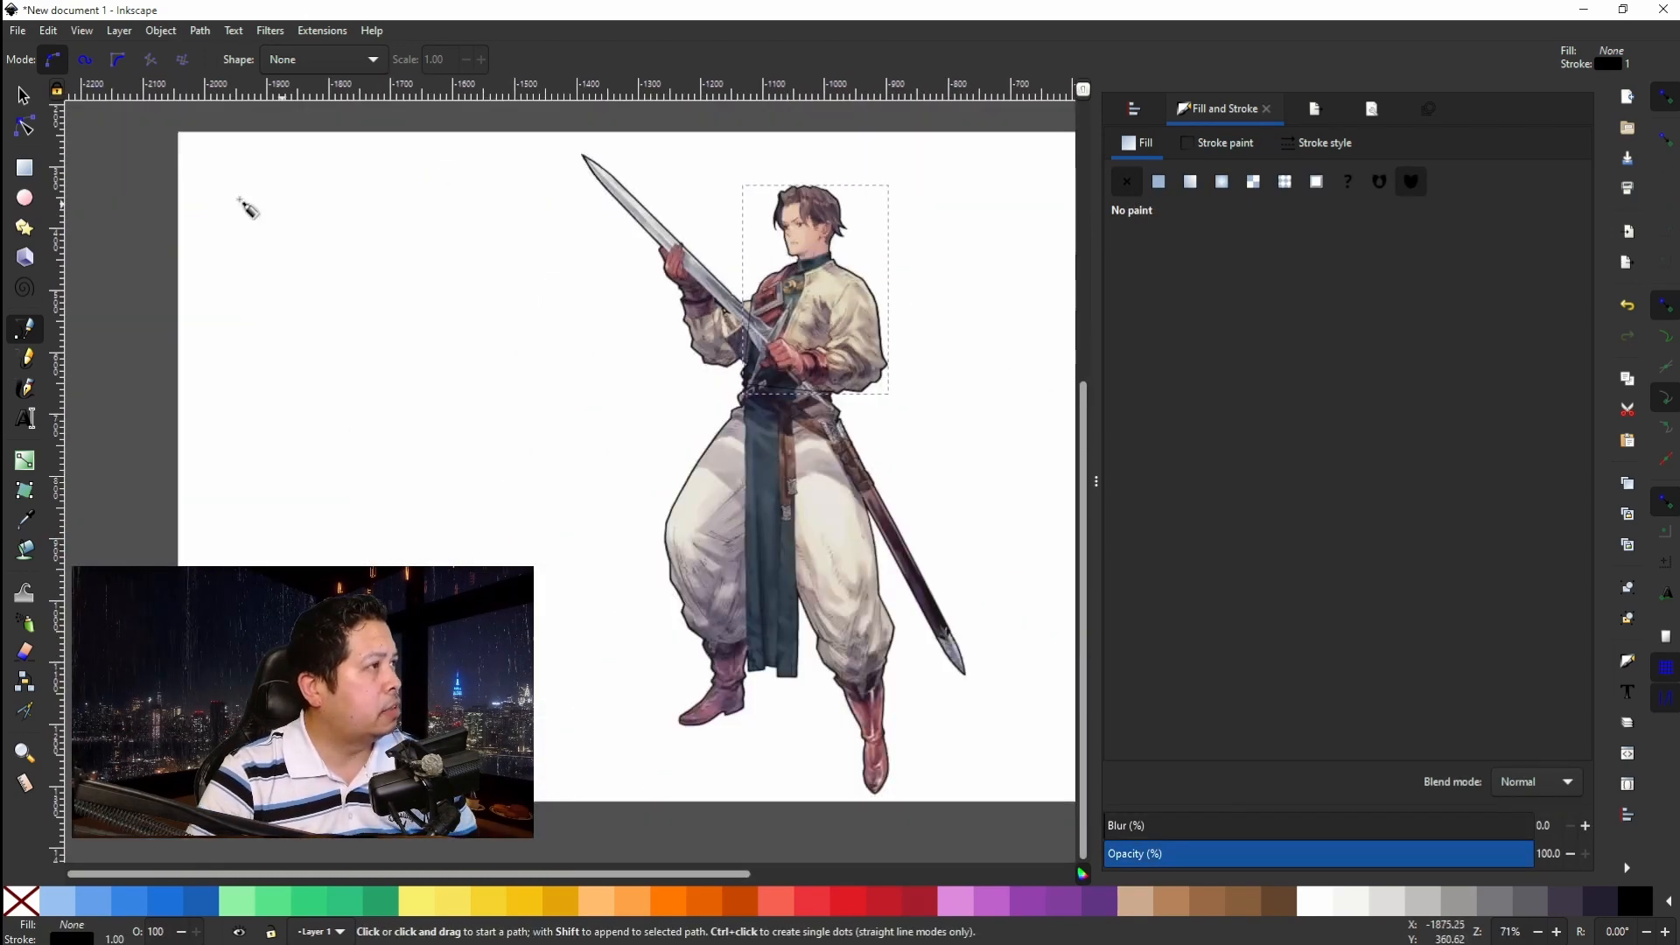
pyautogui.click(19, 98)
pyautogui.hotkey('ctrl', 'a')
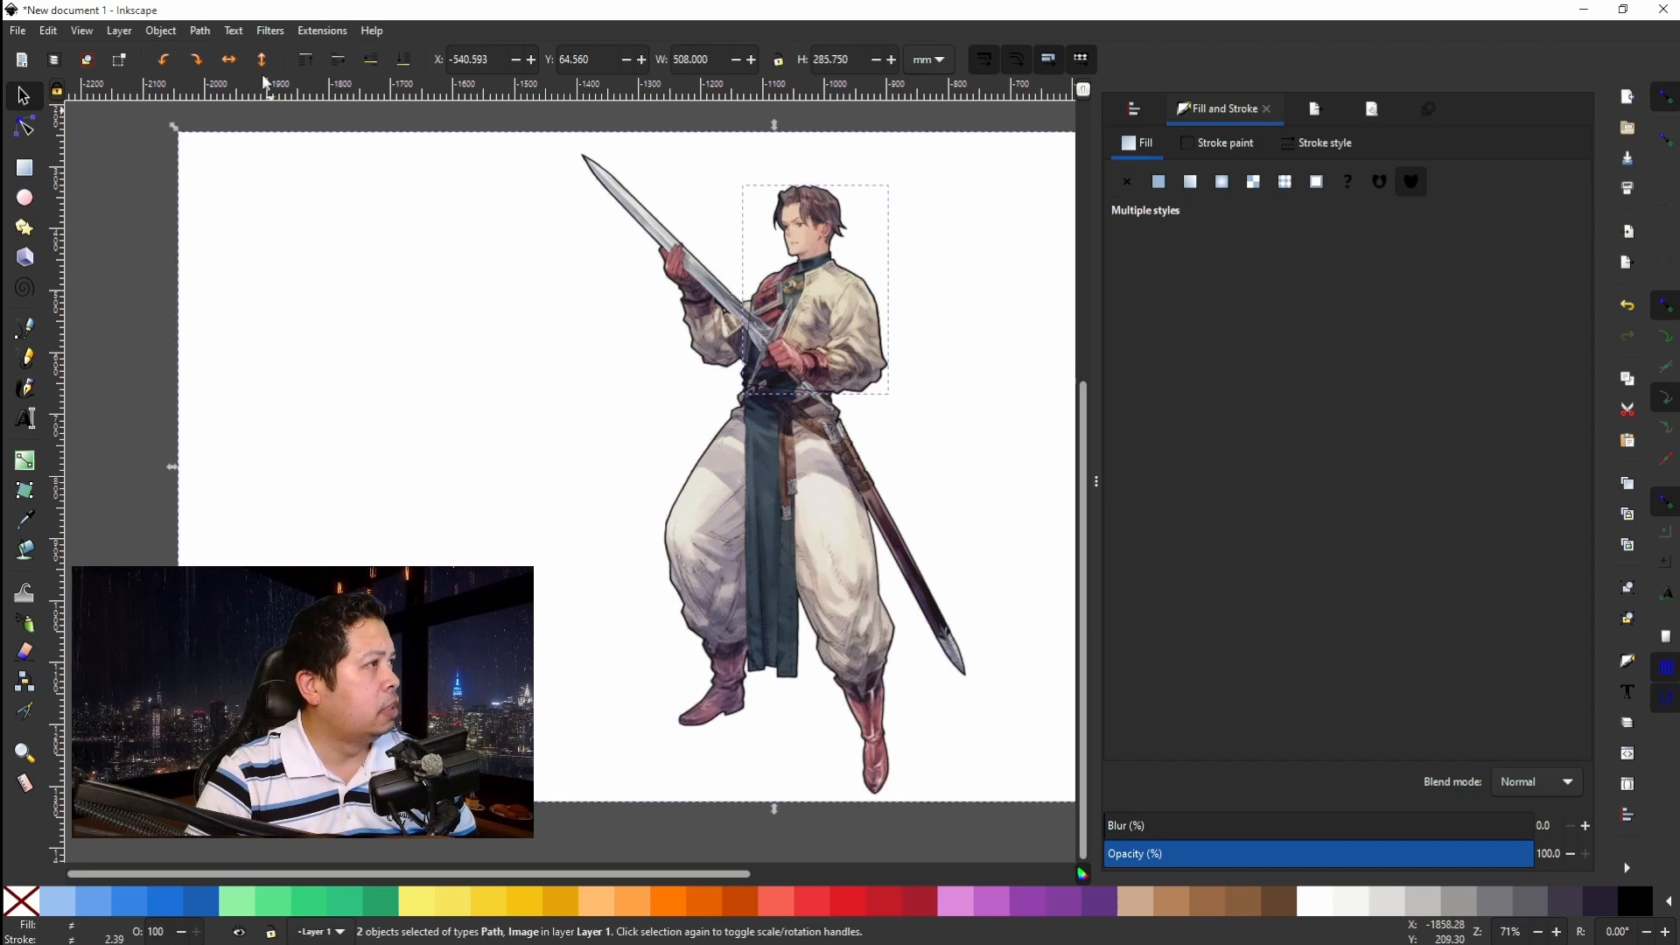
pyautogui.click(161, 31)
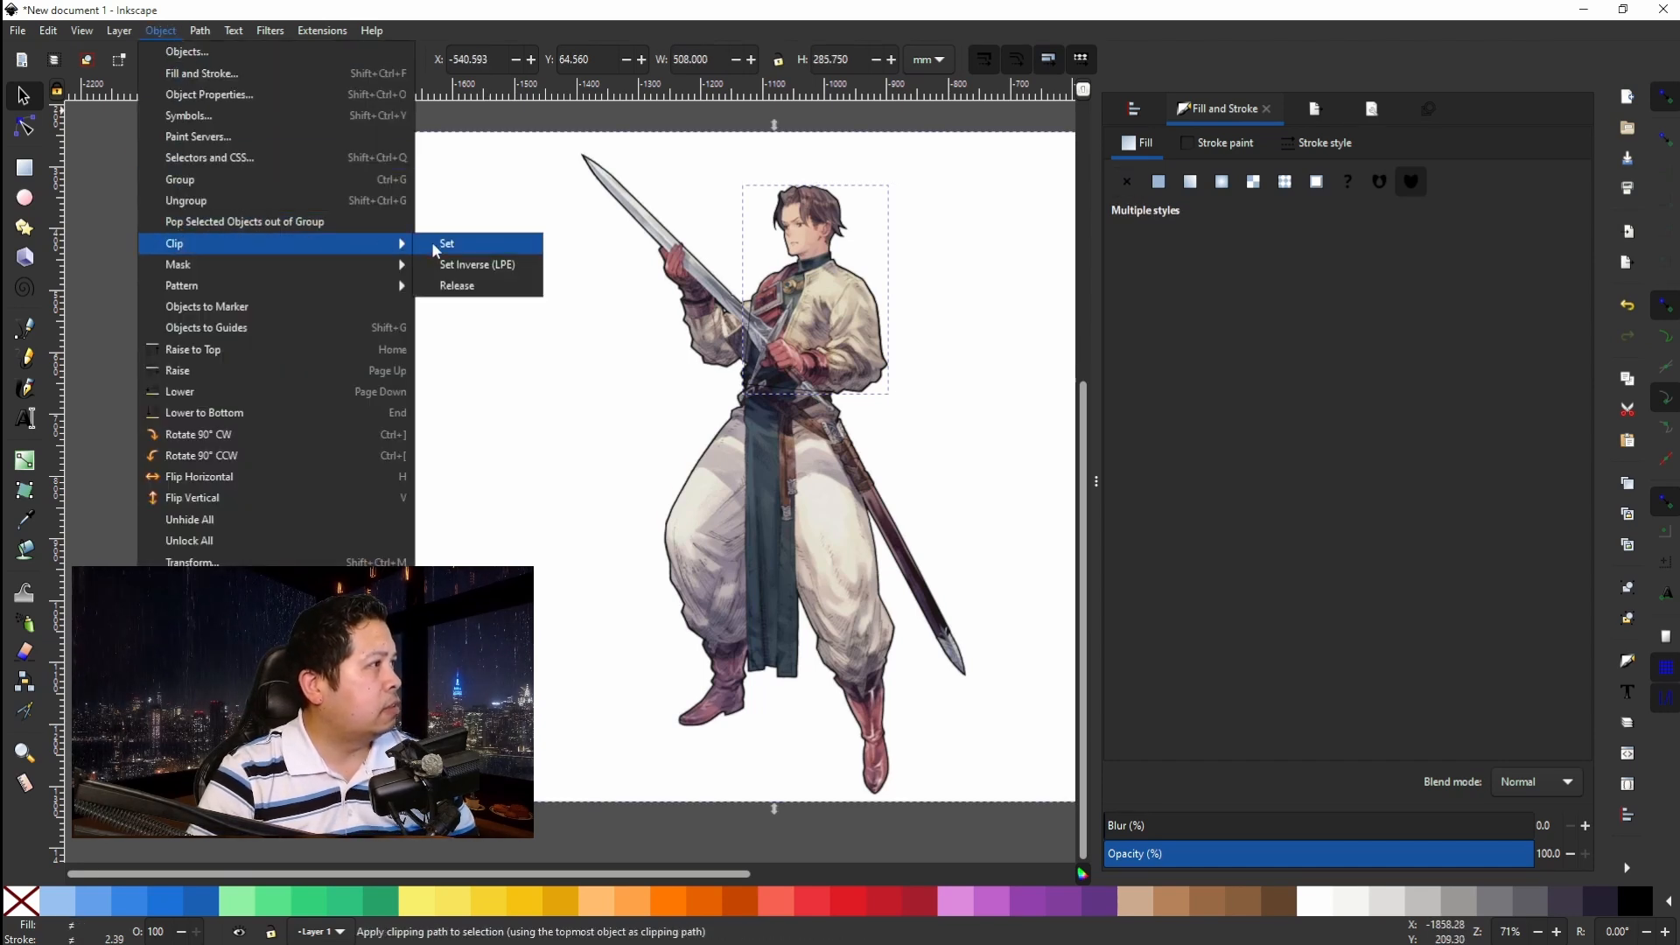
pyautogui.click(448, 239)
# Move the clipped swordsman beside the spine's lower end and scale it down to about 36.6 × 52.4 mm.
pyautogui.moveTo(822, 320); pyautogui.dragTo(919, 474)
pyautogui.hscroll(5, 917, 481)
pyautogui.moveTo(461, 464); pyautogui.dragTo(1023, 285)
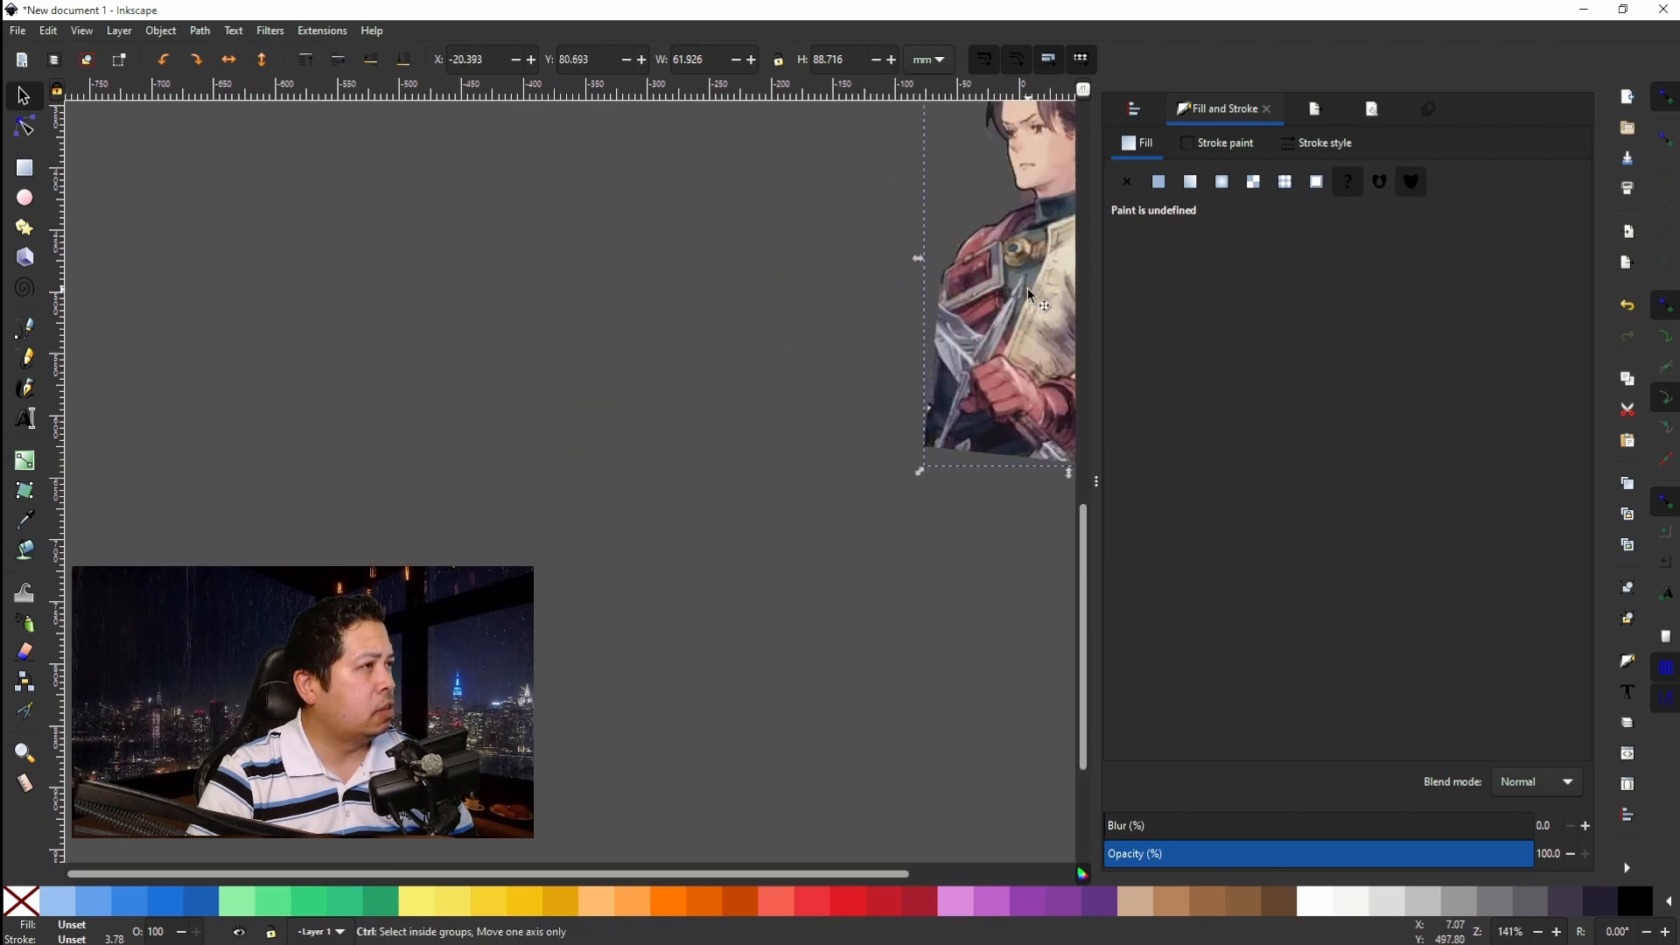
pyautogui.moveTo(1049, 165); pyautogui.dragTo(947, 349)
# Flip the clipped swordsman horizontally and place it over the lower part of the spine.
pyautogui.click(162, 32)
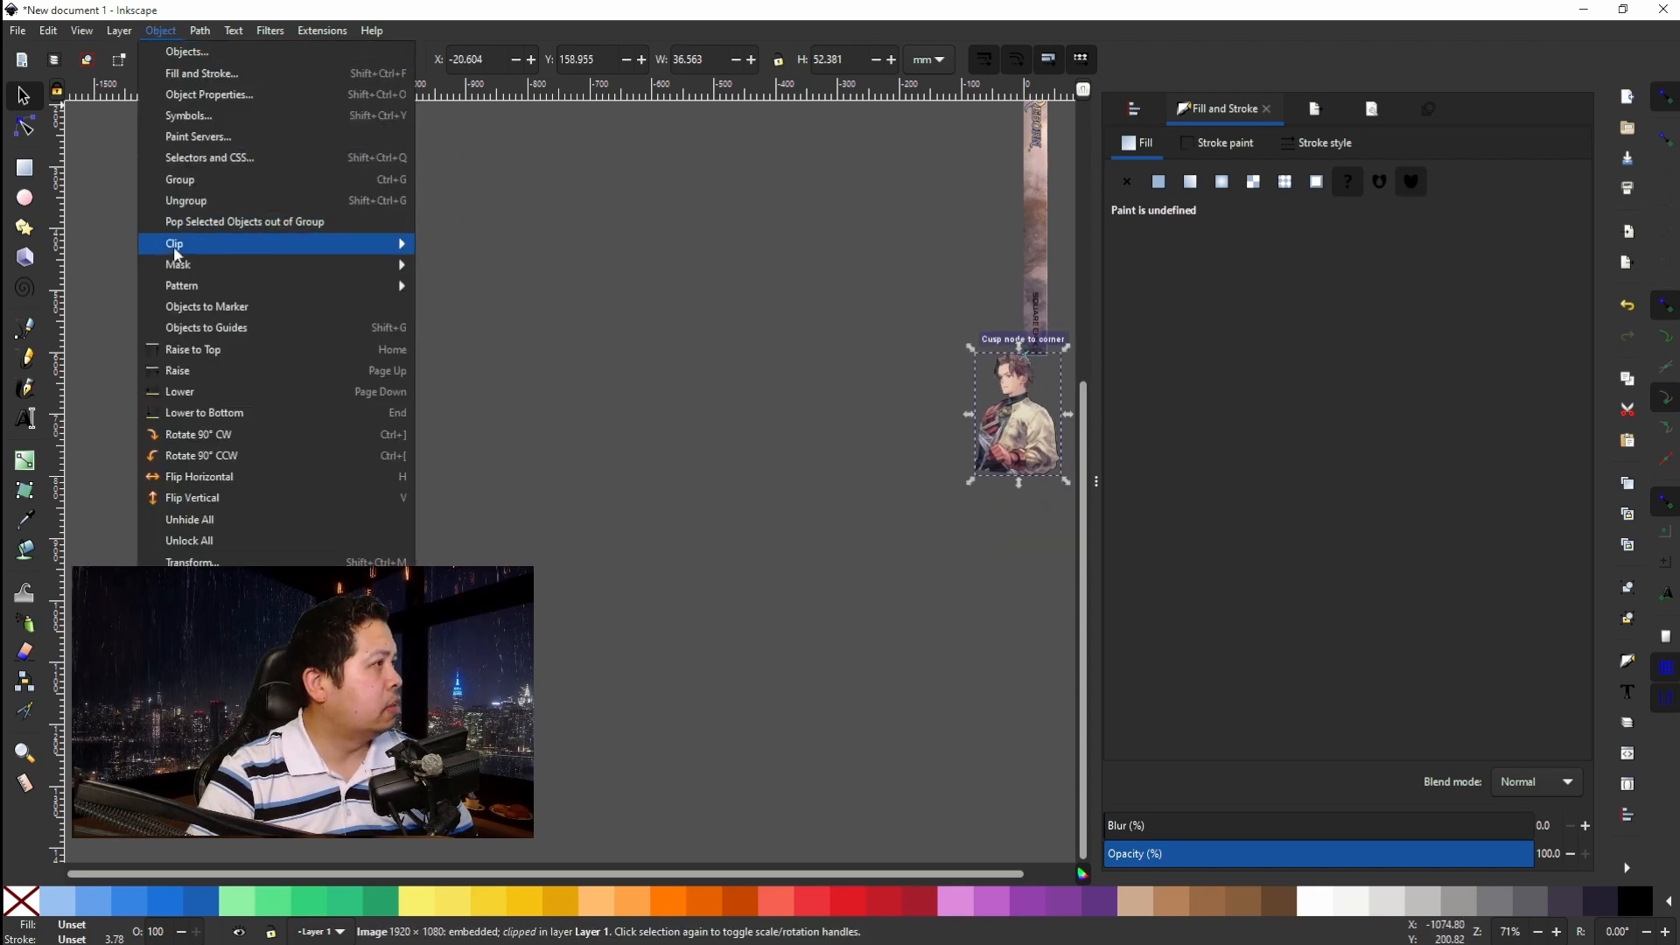
pyautogui.click(200, 479)
pyautogui.moveTo(1047, 429); pyautogui.dragTo(1051, 261)
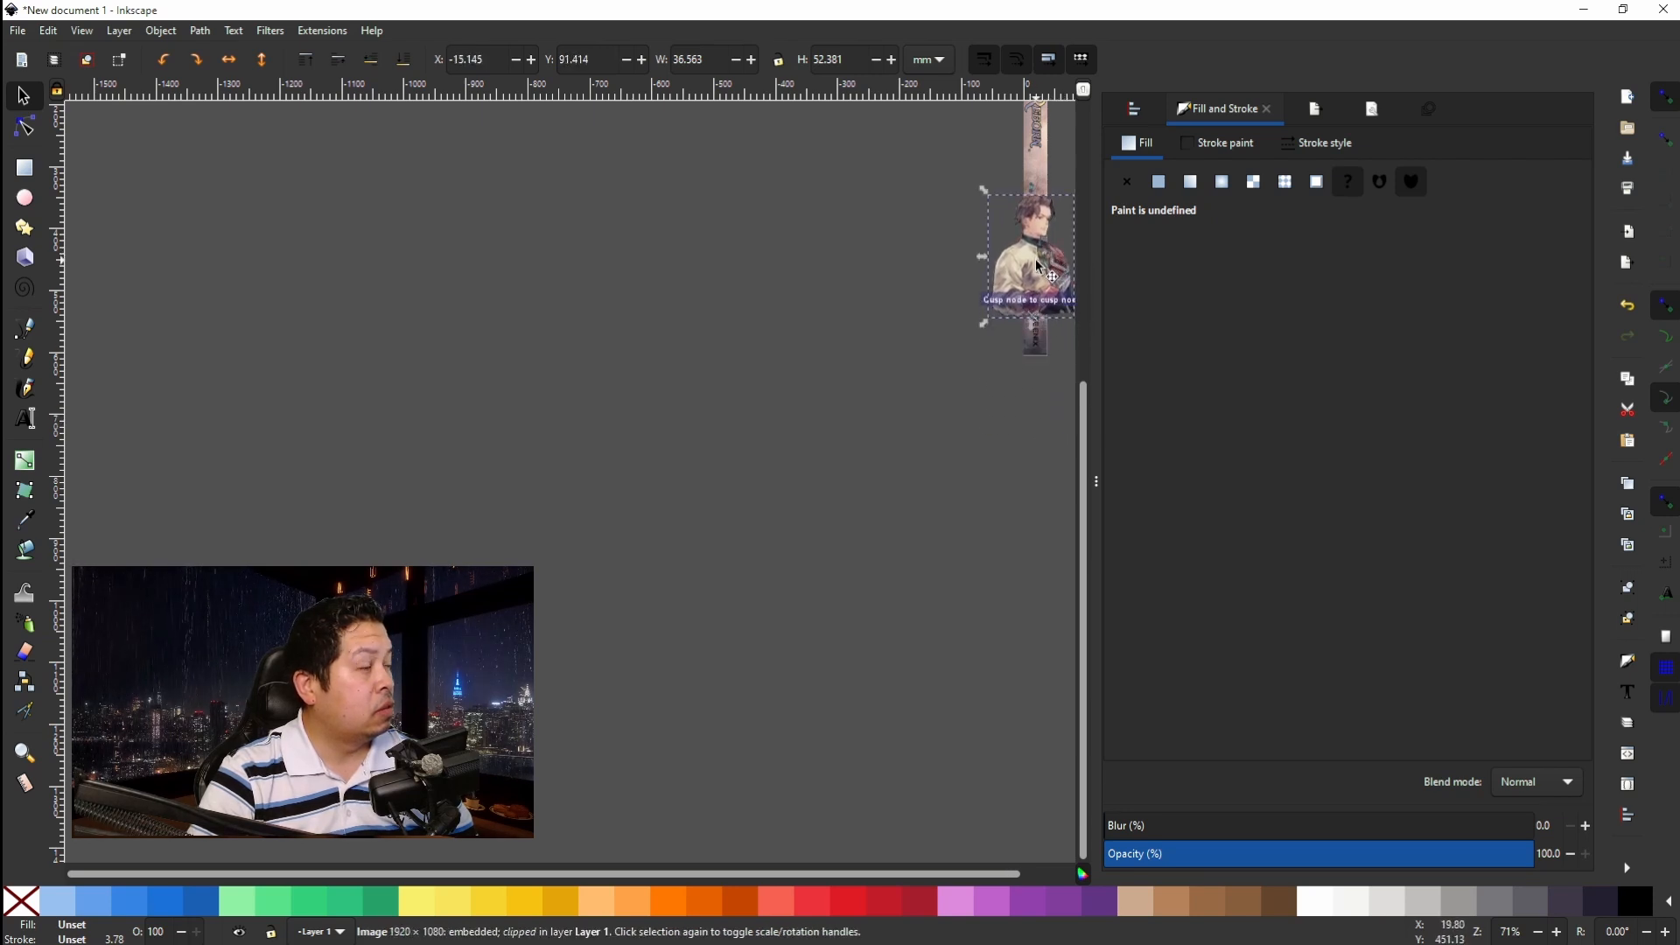
# Scale the swordsman down to about 23.8 × 34.1 mm and position it on the spine just above the SQUARE ENIX lettering.
pyautogui.scroll(1, 1036, 260)
pyautogui.hscroll(9, 1036, 260)
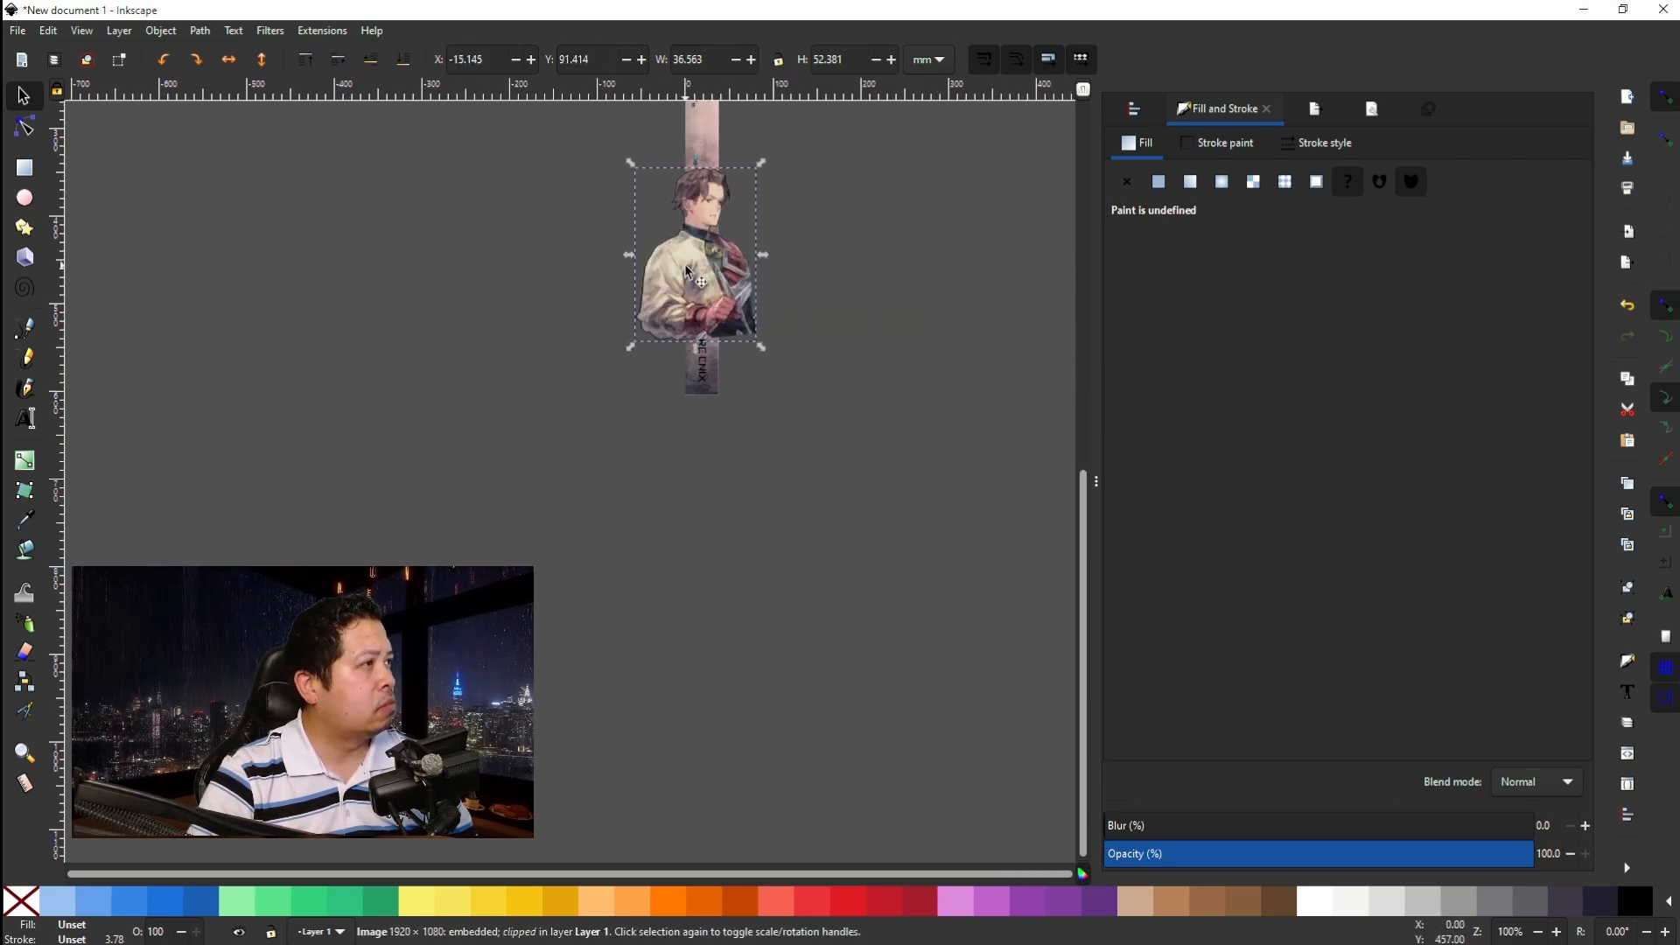
pyautogui.scroll(4, 687, 268)
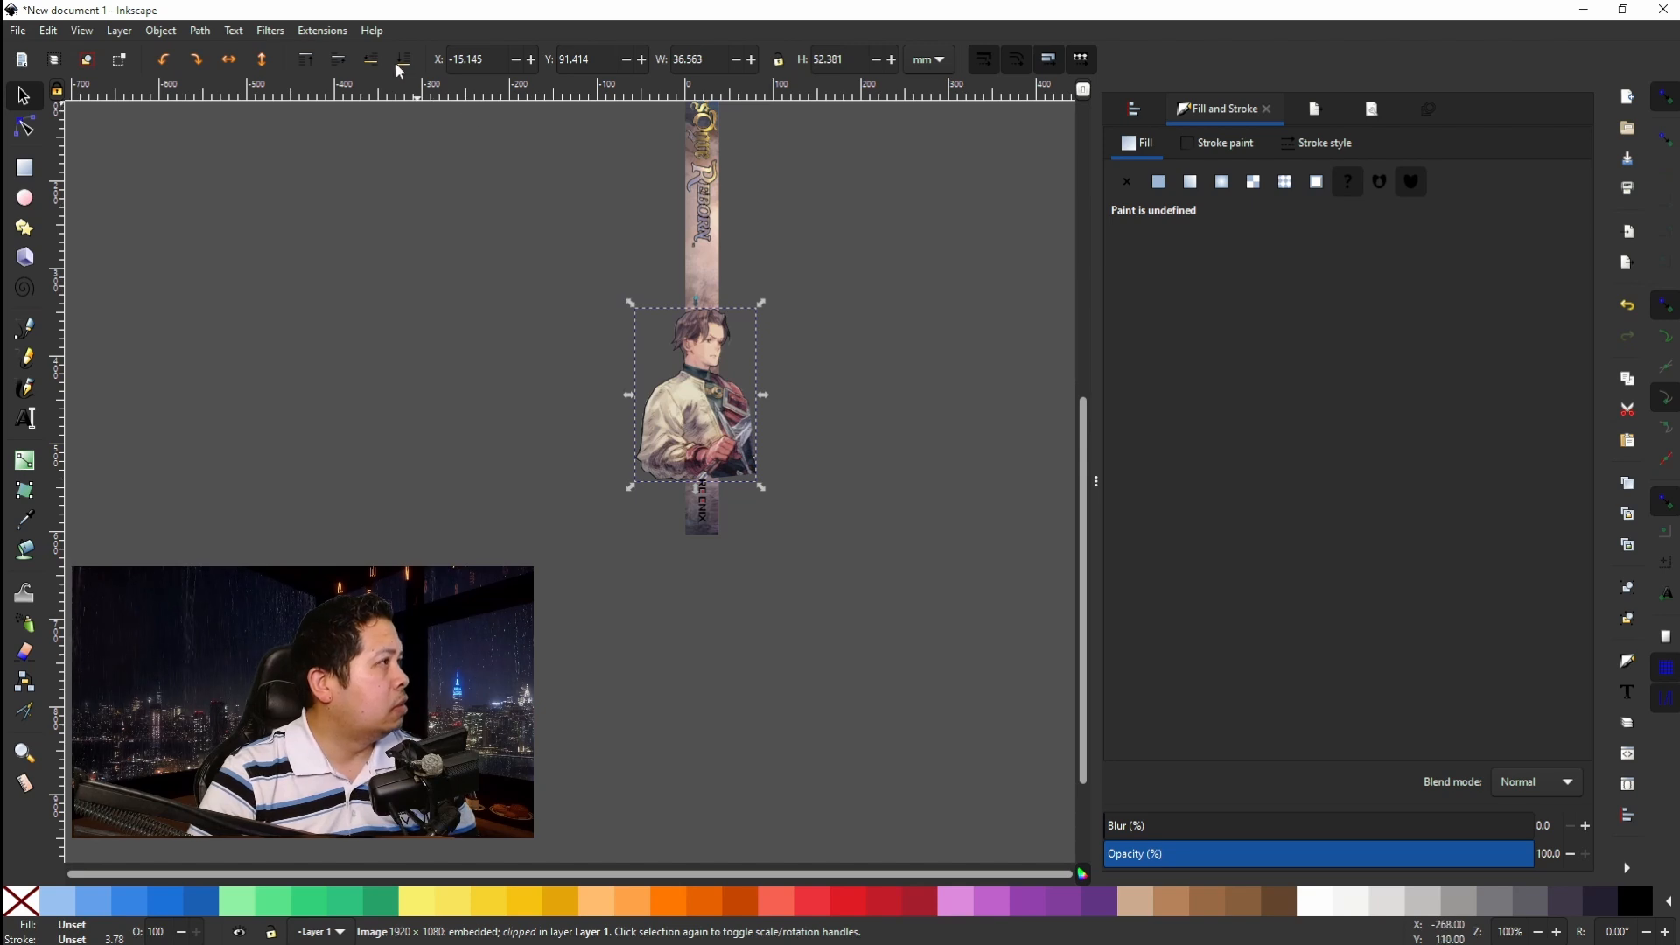
pyautogui.scroll(8, 731, 271)
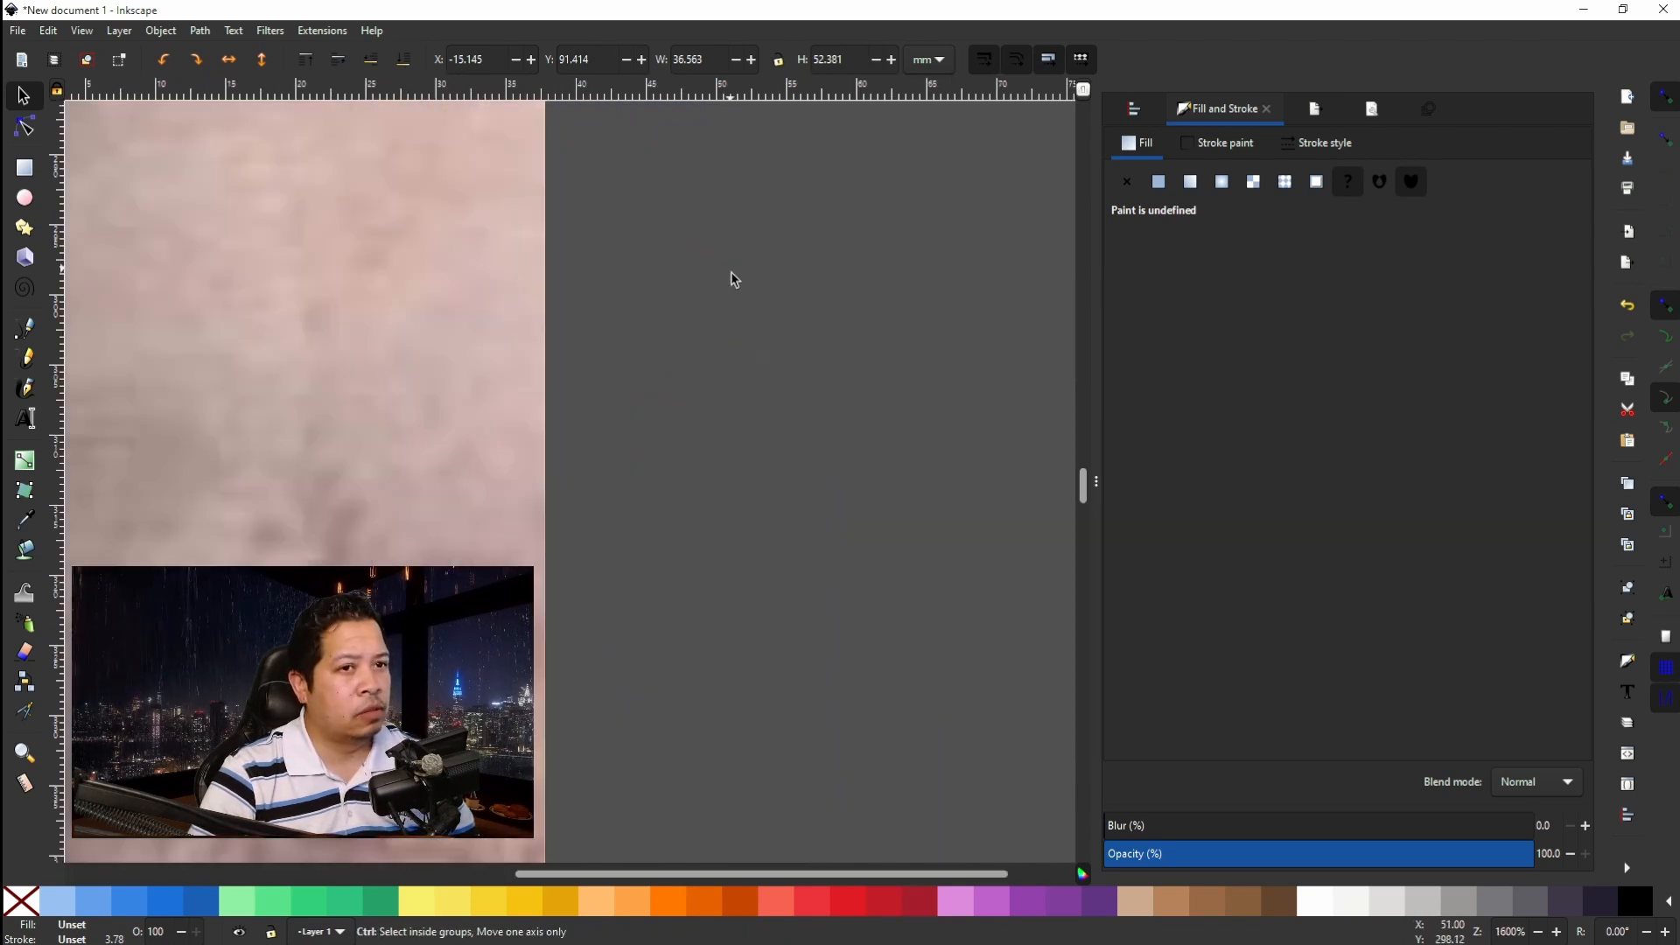
pyautogui.scroll(-6, 632, 390)
pyautogui.scroll(-2, 576, 547)
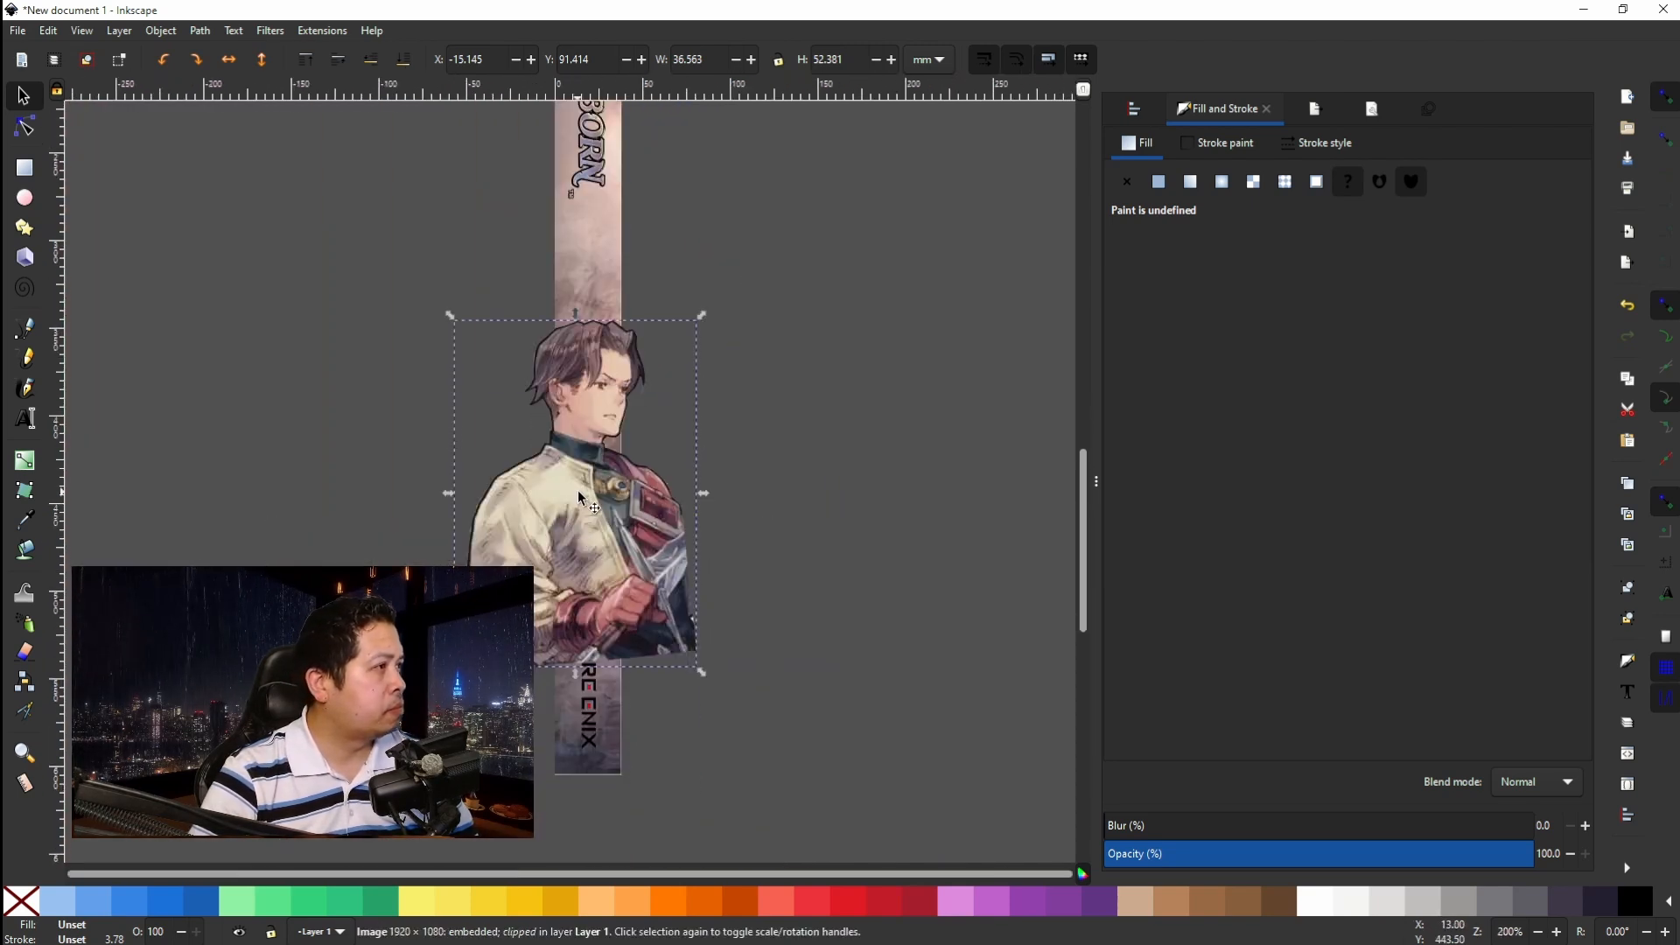
pyautogui.moveTo(576, 315); pyautogui.dragTo(561, 617)
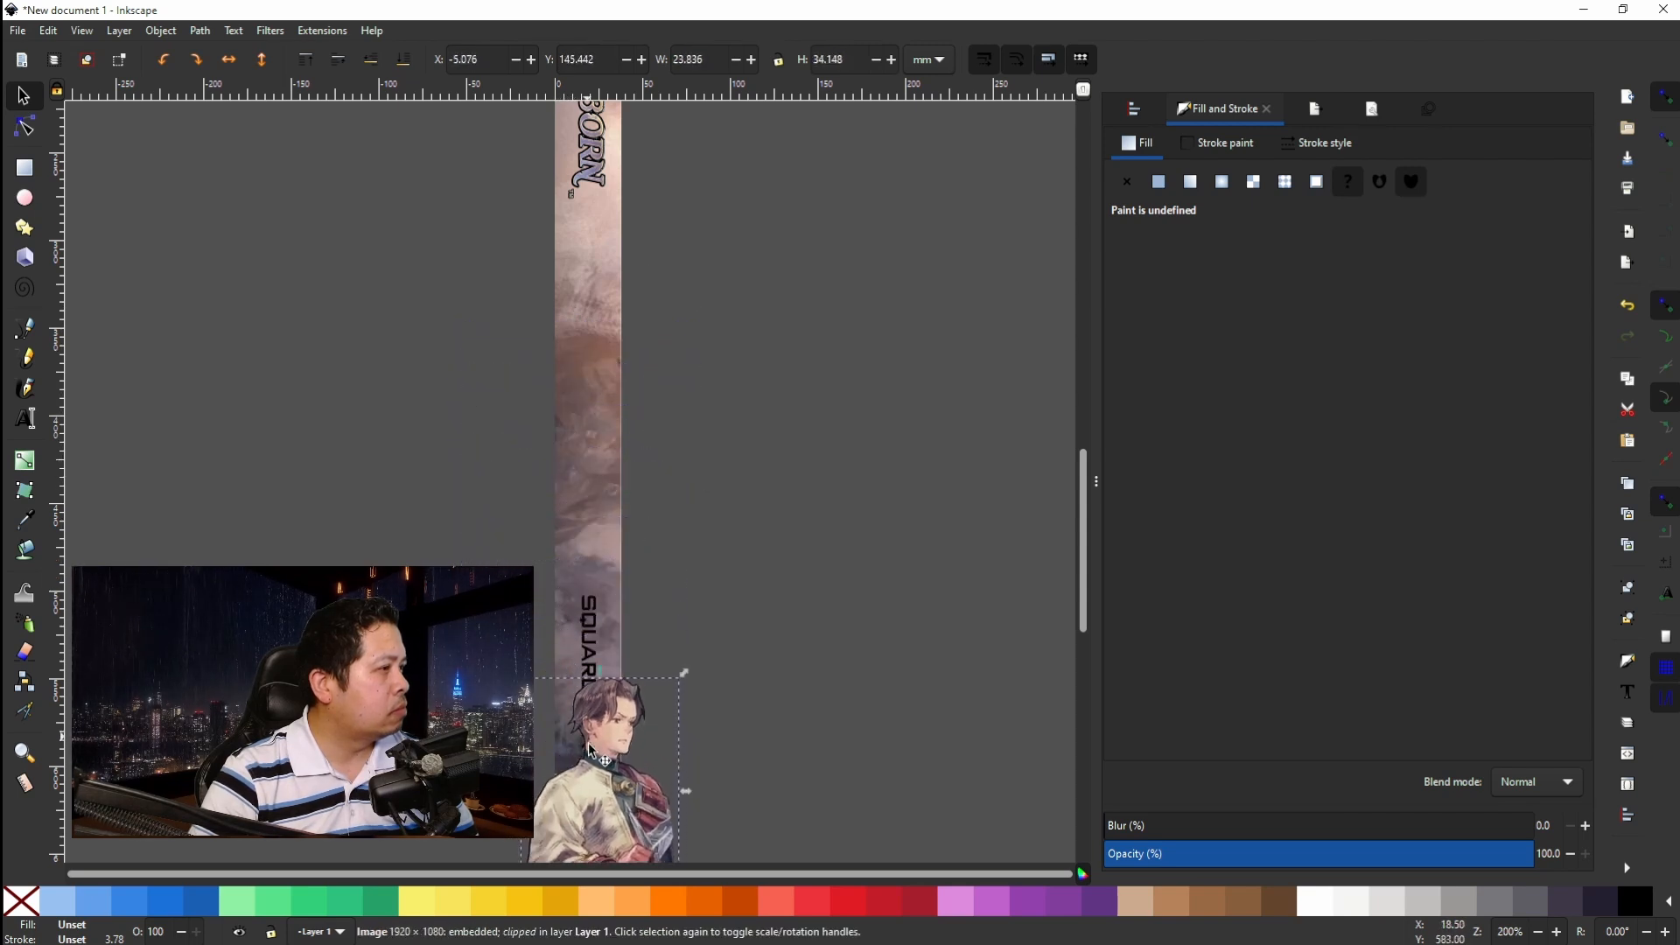
pyautogui.moveTo(618, 744); pyautogui.dragTo(585, 459)
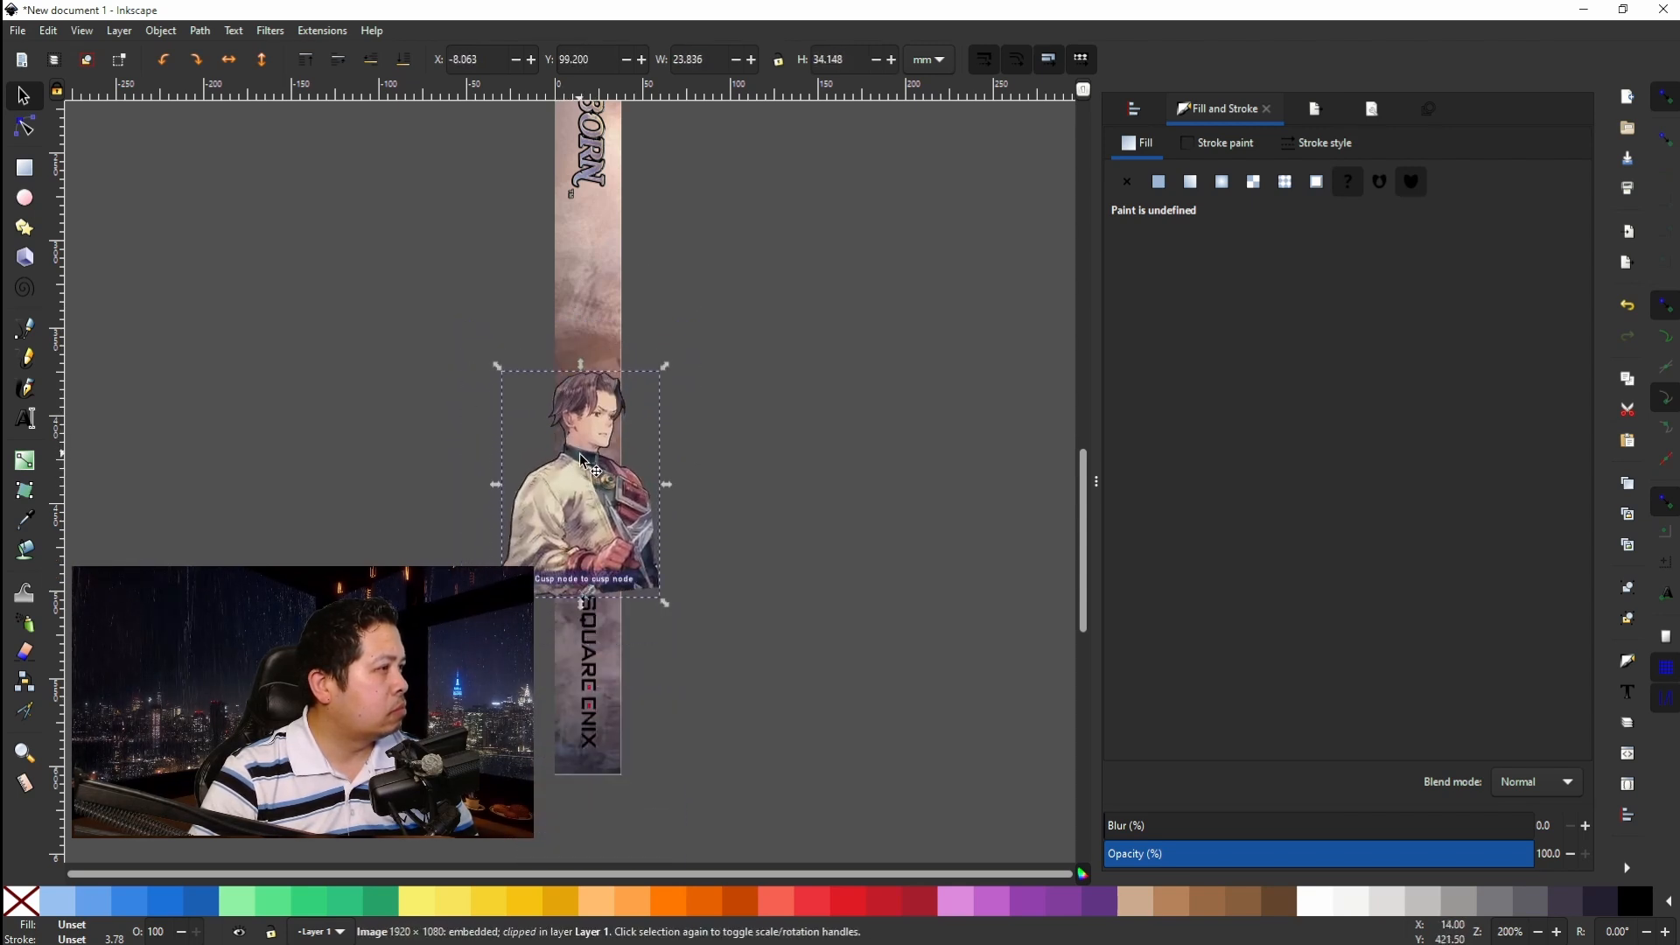
# Scale the swordsman down to about 17.2 × 24.6 mm and place it over the spine directly above the SQUARE ENIX lettering.
pyautogui.click(579, 357)
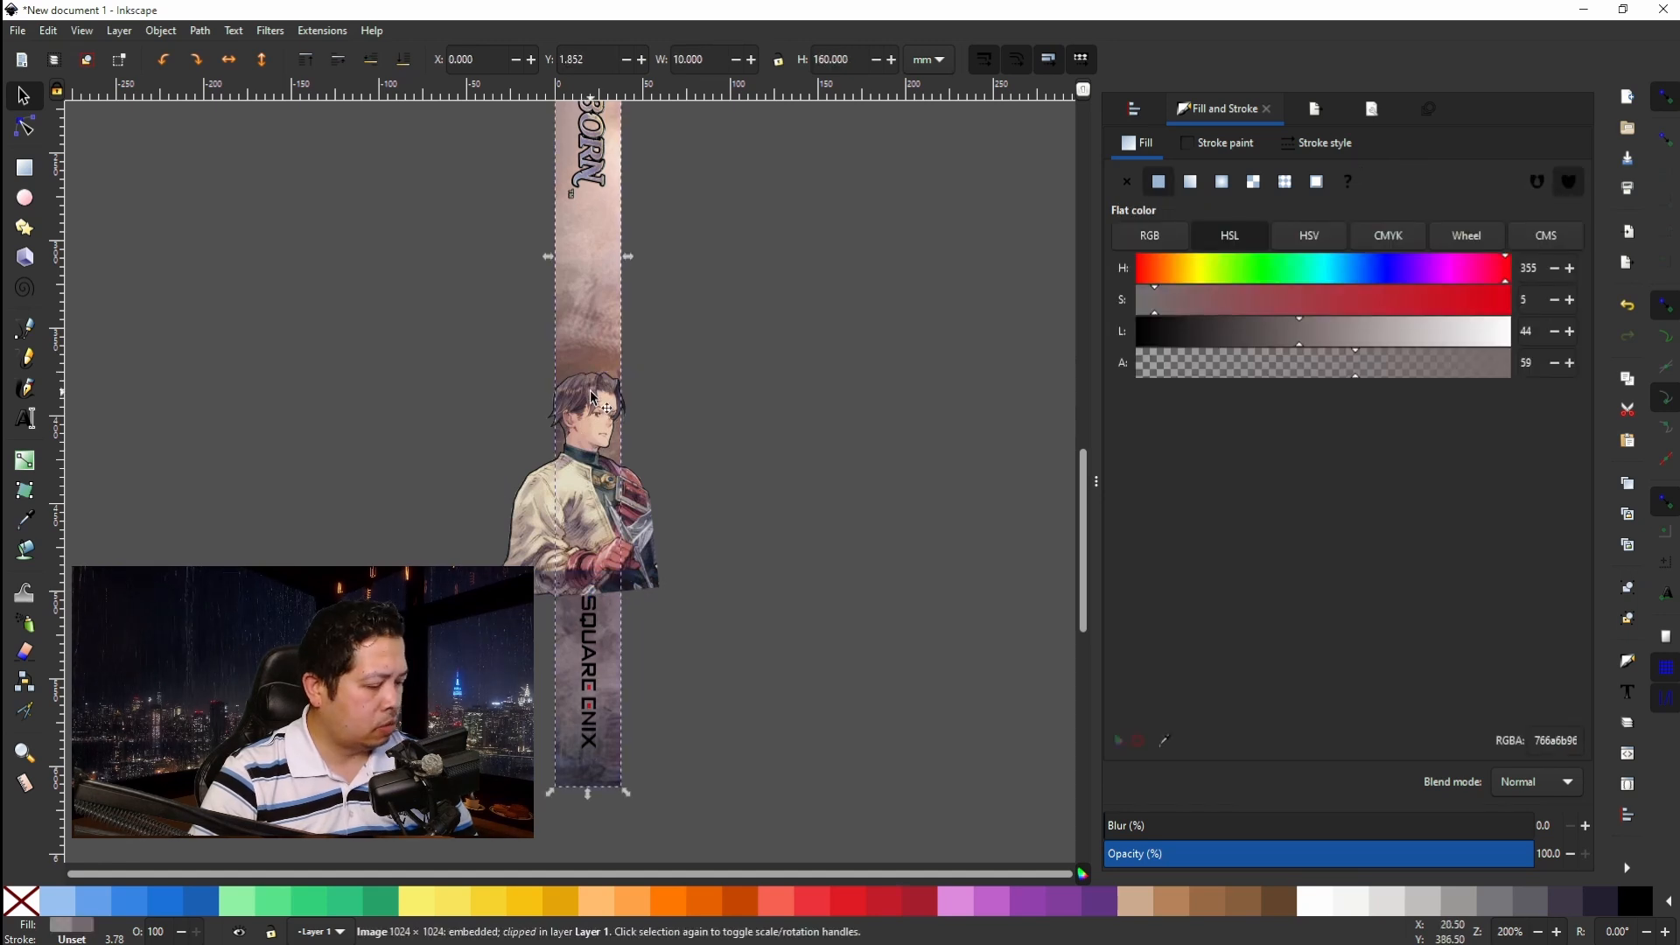
pyautogui.hotkey('ctrl', 'z')
pyautogui.moveTo(585, 453); pyautogui.dragTo(598, 473)
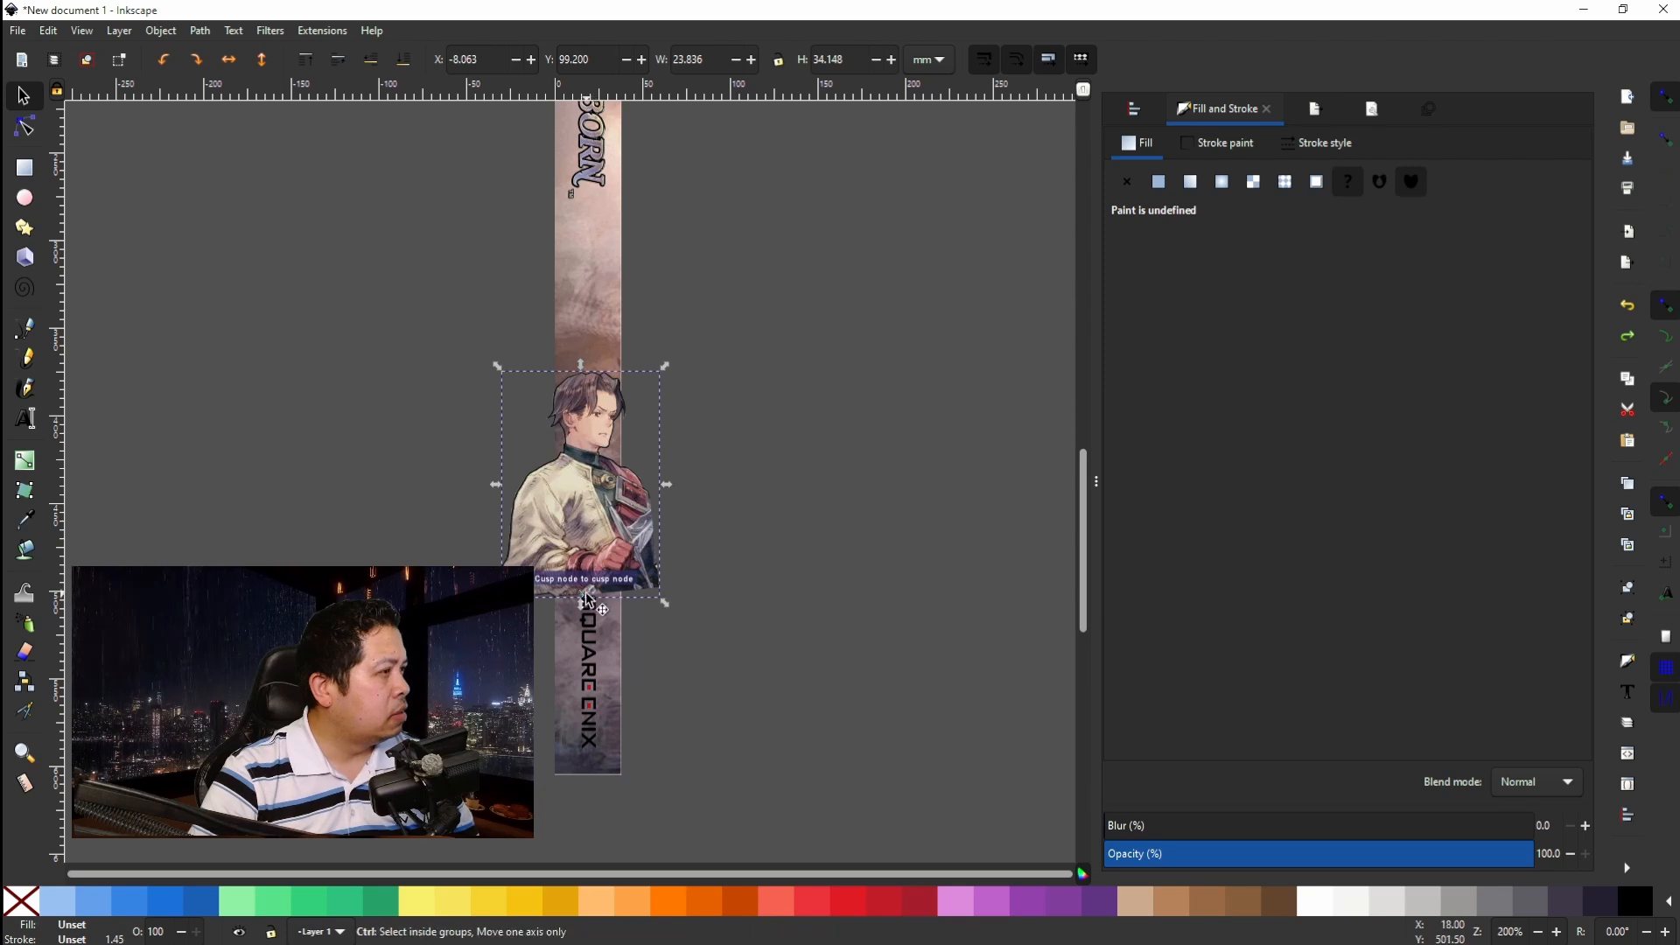
pyautogui.moveTo(587, 600); pyautogui.dragTo(588, 596)
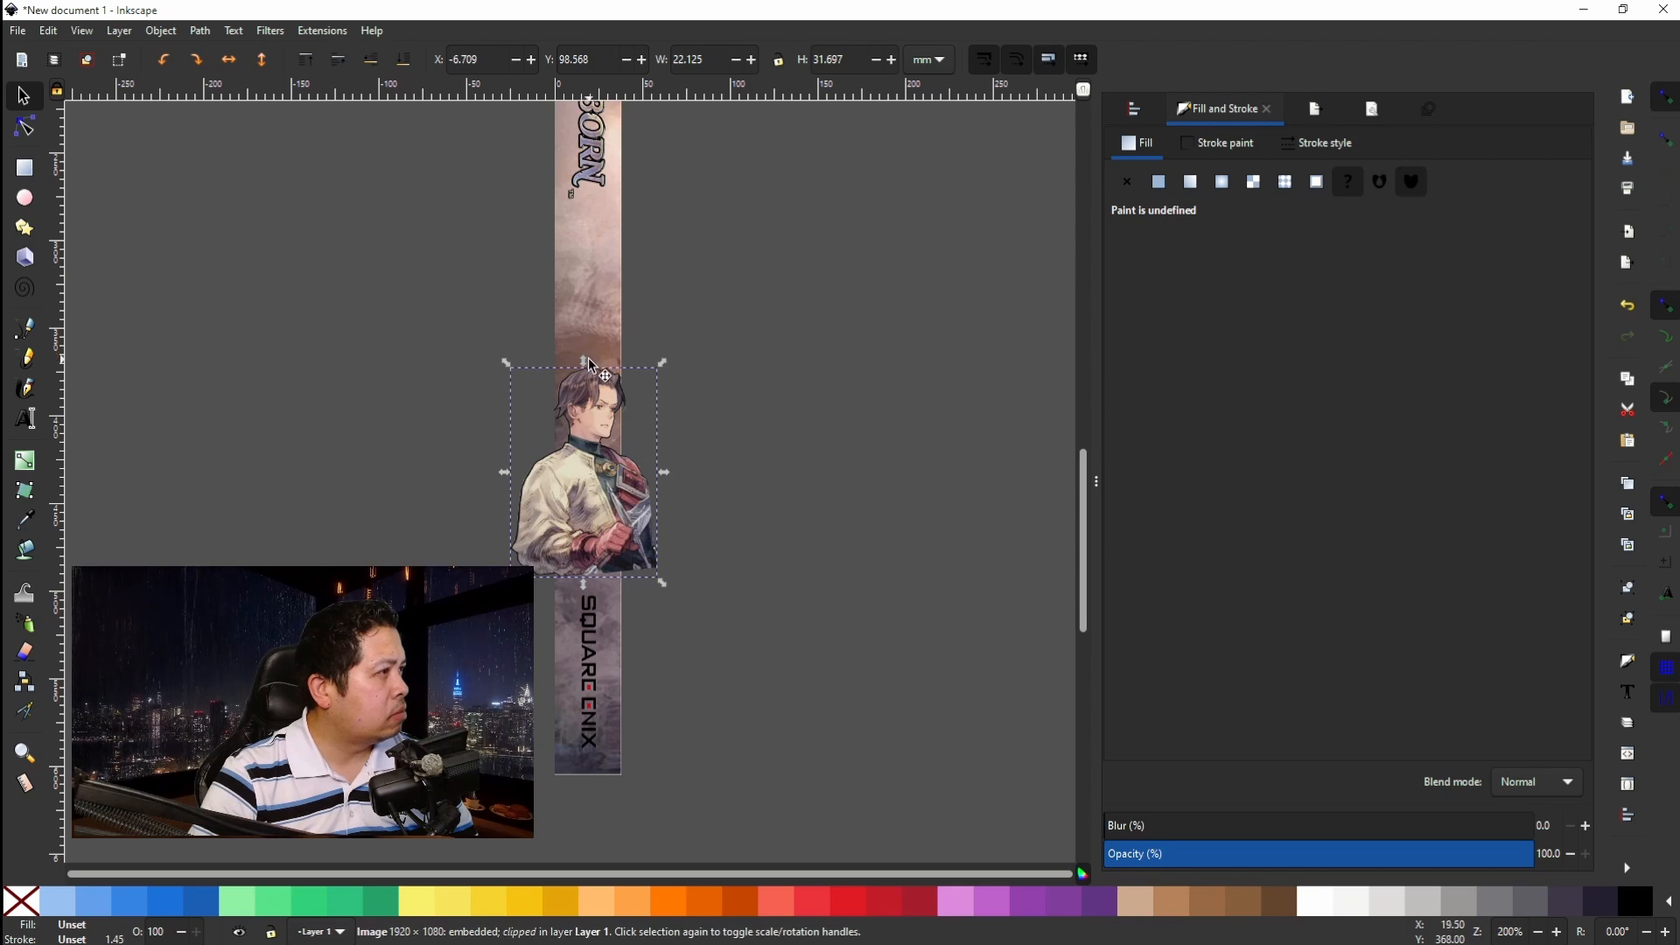
pyautogui.moveTo(588, 361); pyautogui.dragTo(574, 485)
pyautogui.moveTo(571, 586); pyautogui.dragTo(560, 518)
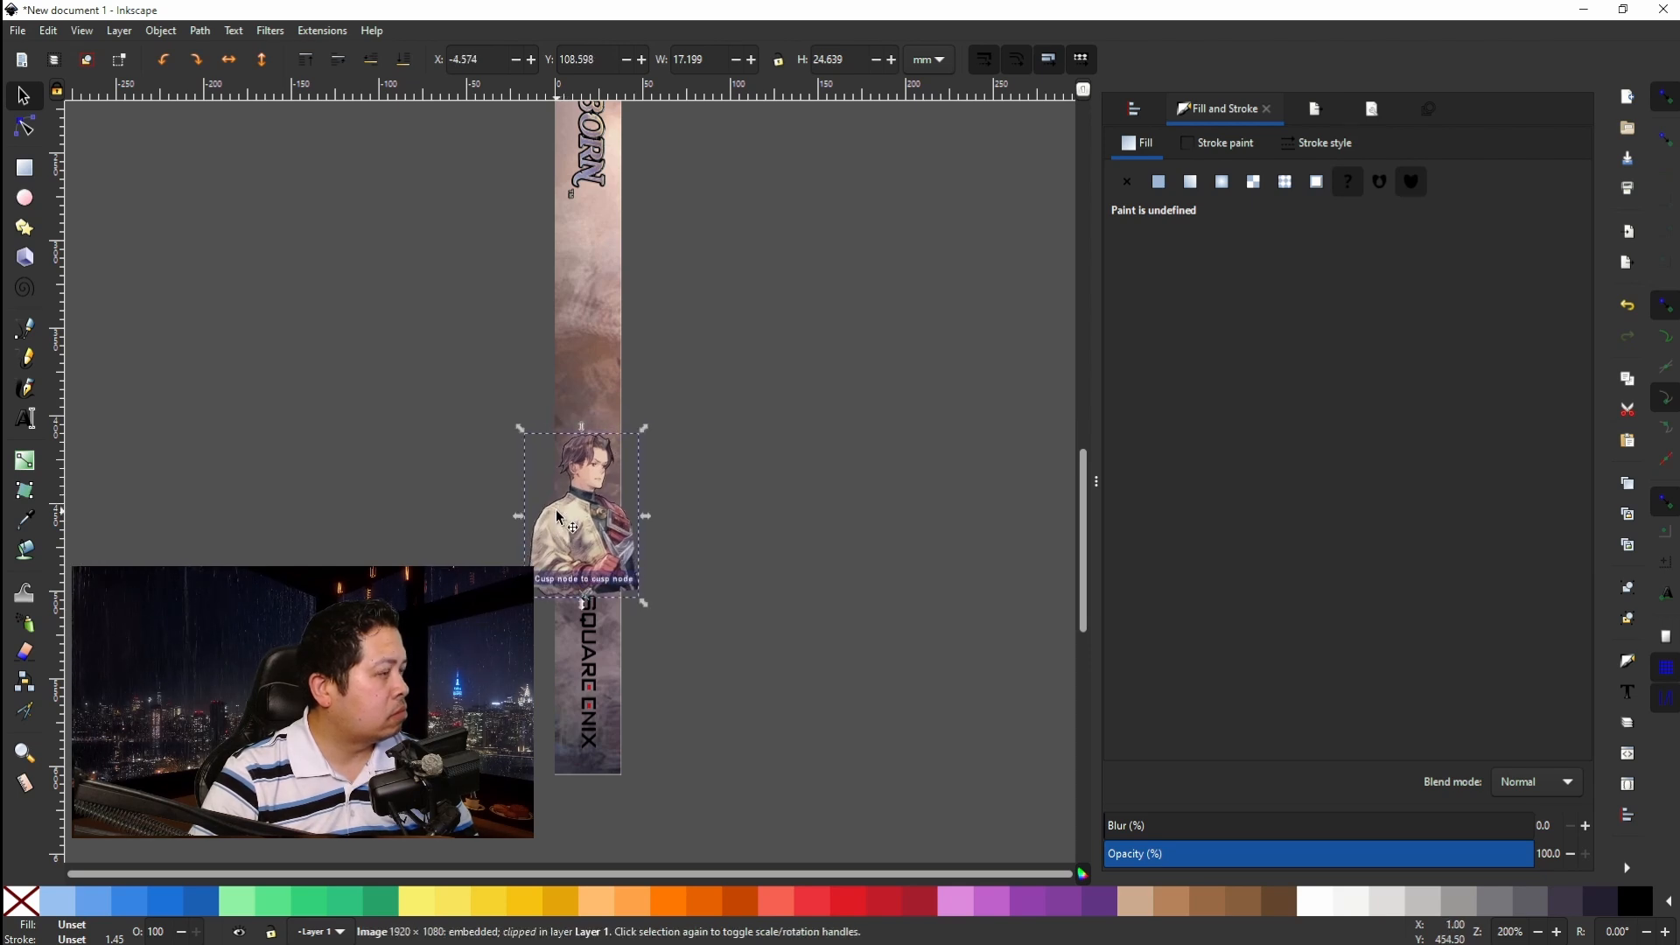
# Nudge the swordsman up and slightly to the right to X -4.045, Y 107.010 mm, then deselect it.
pyautogui.press('Up')
pyautogui.press('Up')
pyautogui.press('Up')
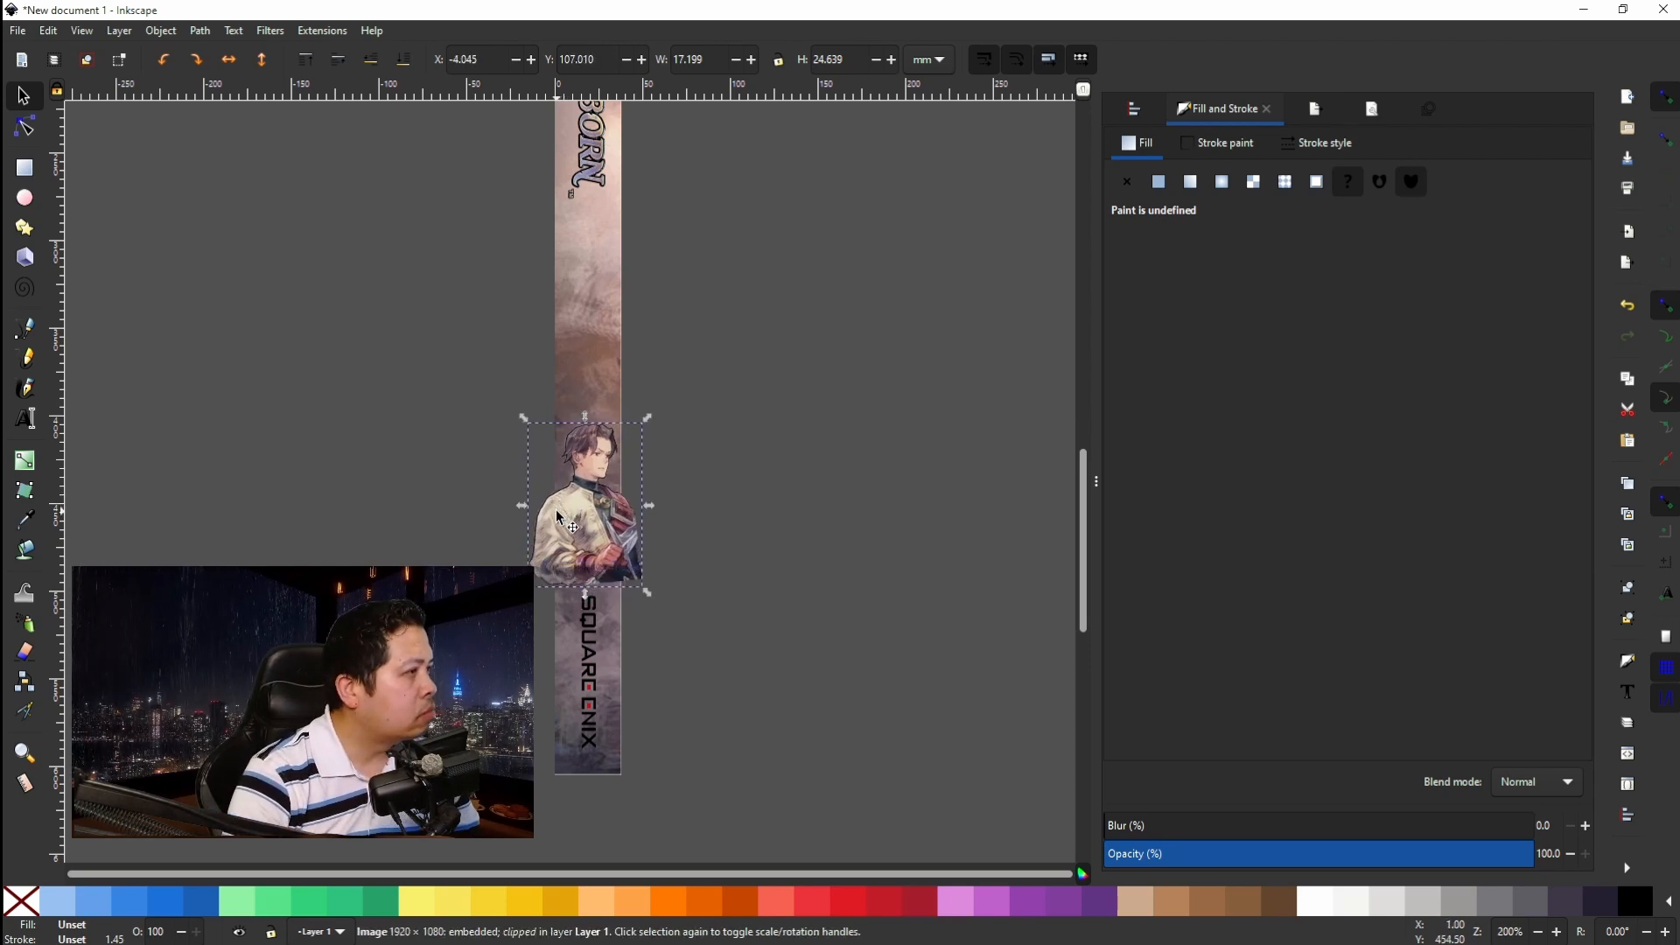
pyautogui.press('Right')
pyautogui.press('Right')
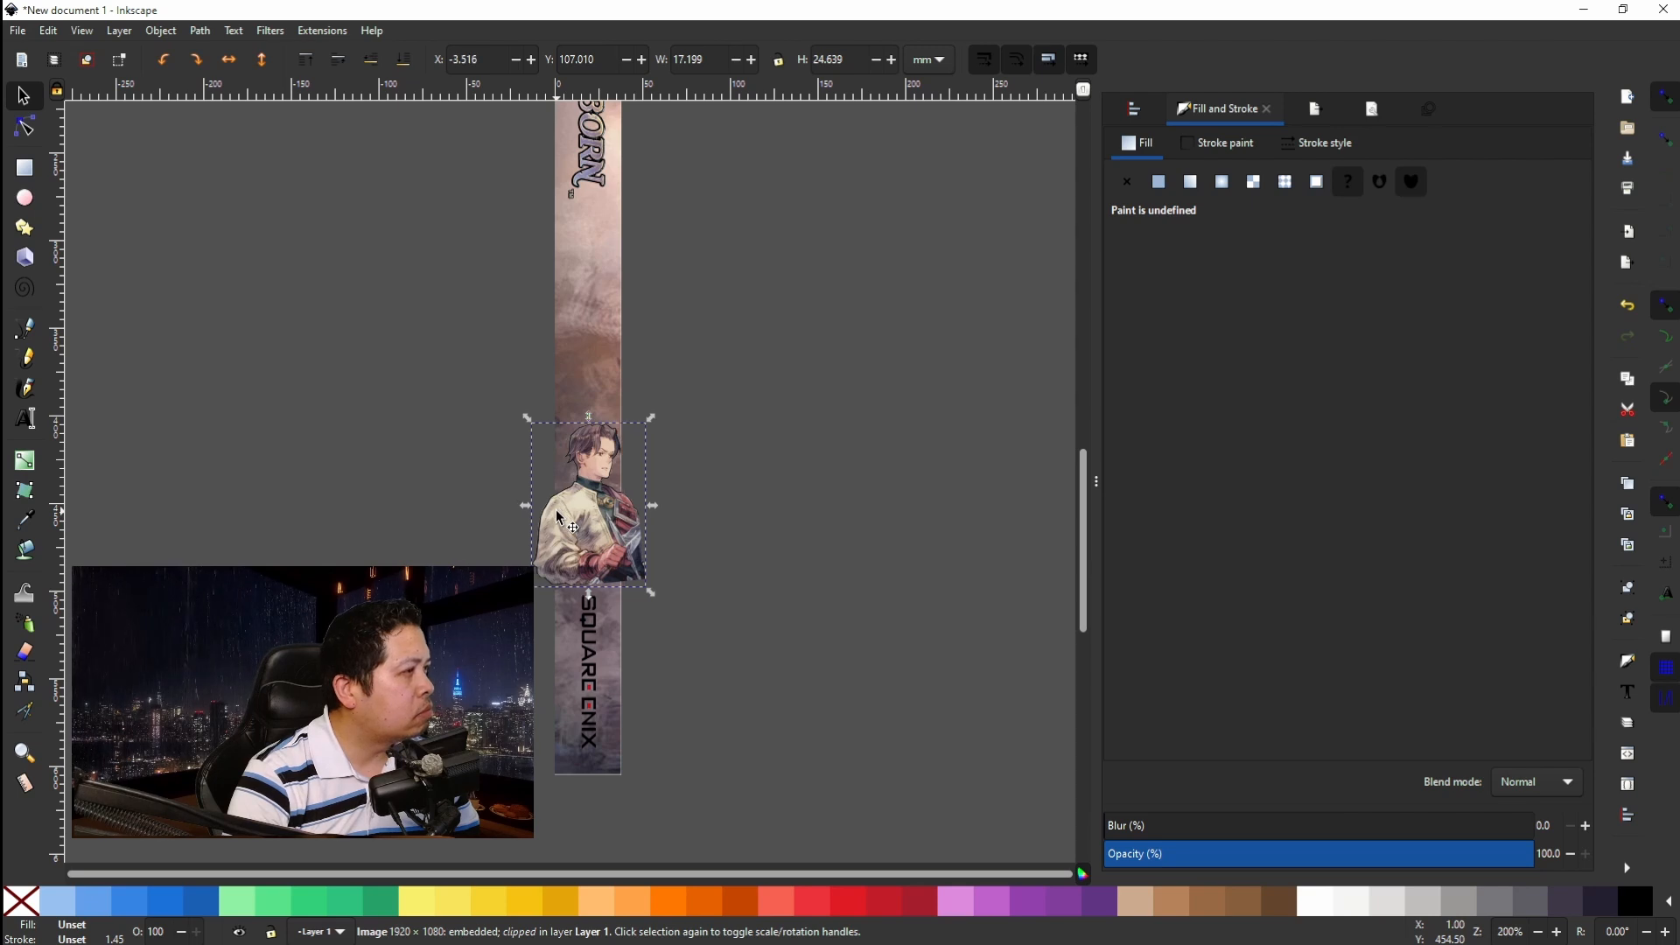
pyautogui.press('Down')
pyautogui.press('Up')
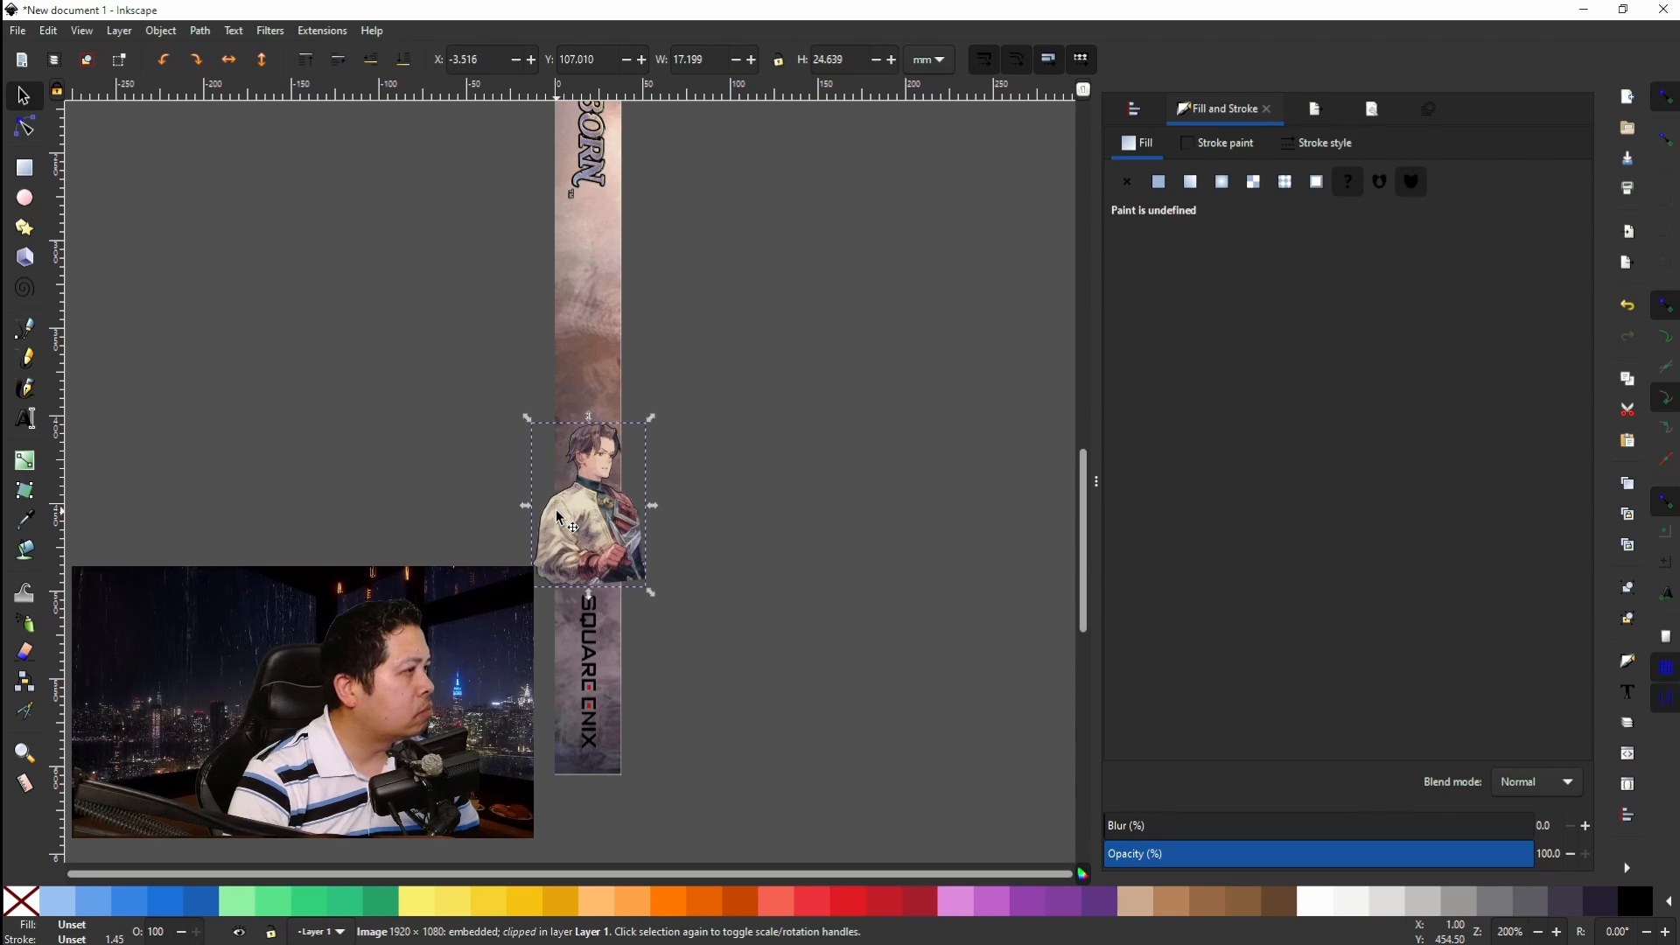
pyautogui.press('Left')
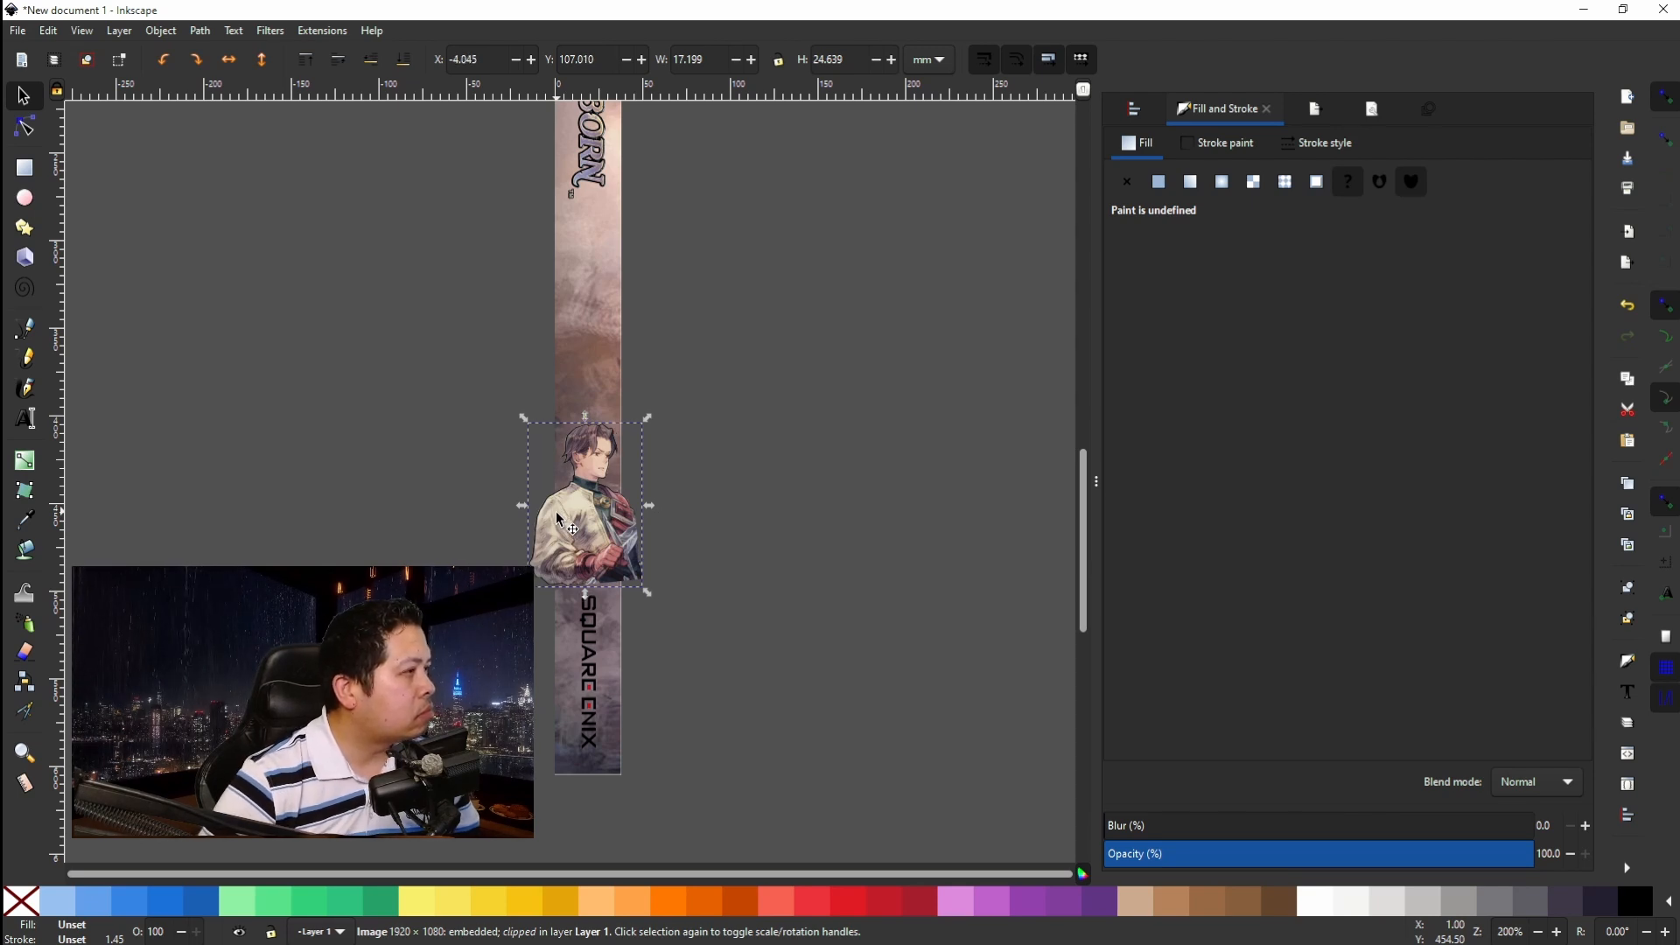
pyautogui.press('Escape')
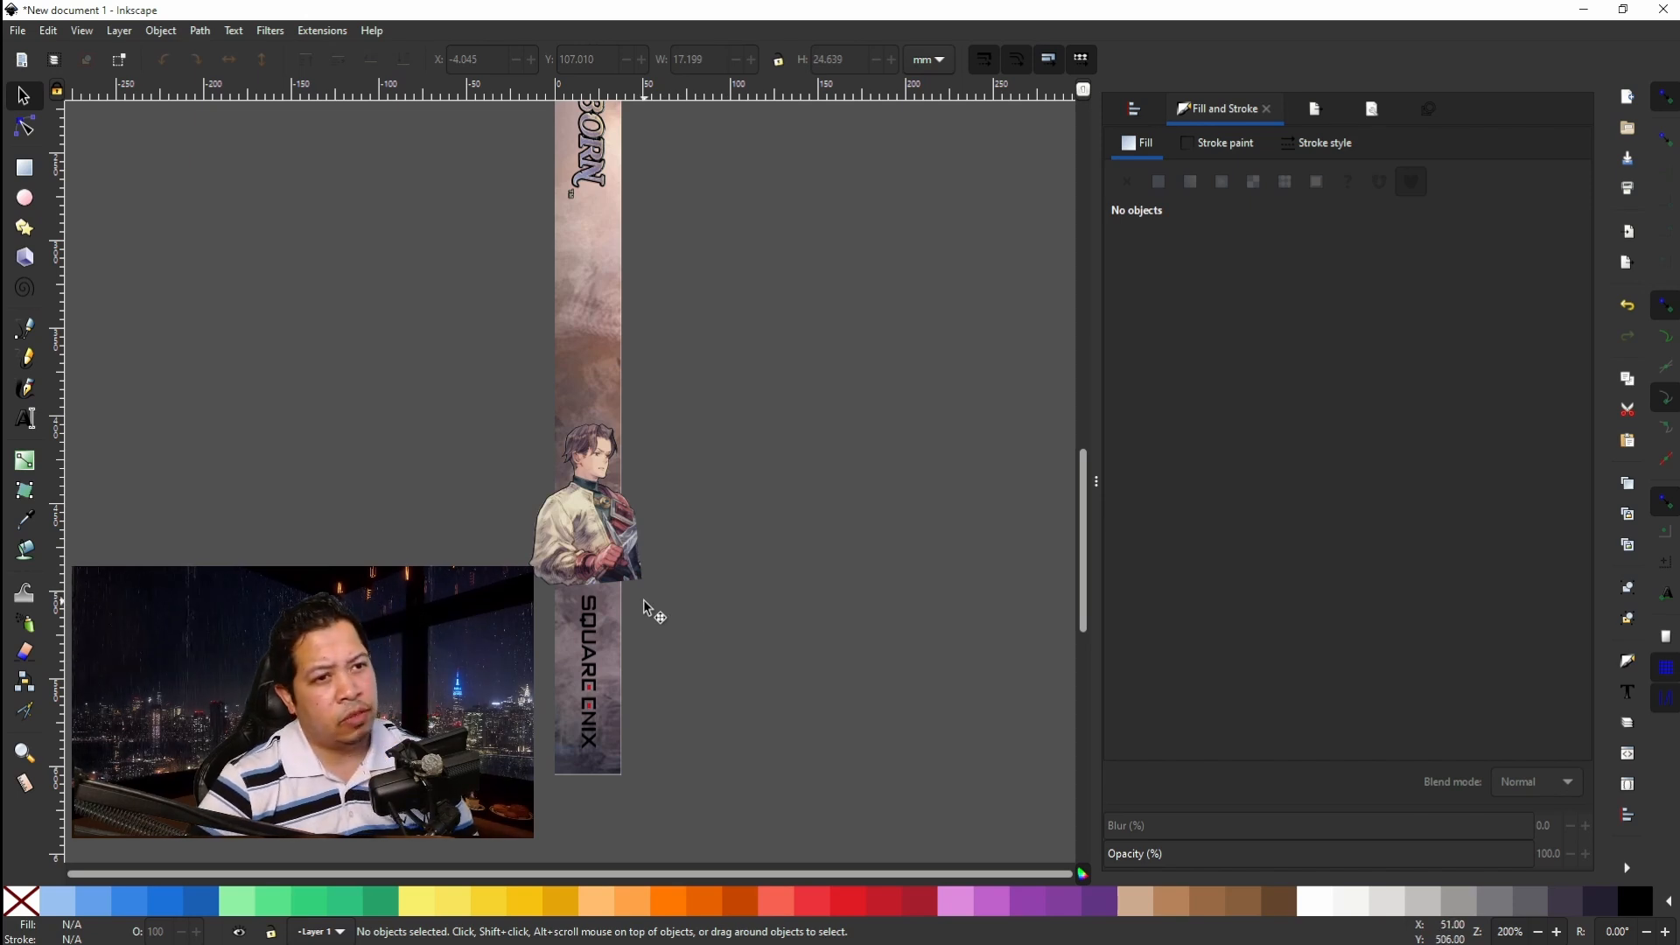
# Draw a narrow upright black rectangle about 1.6 × 9.3 mm in the empty area beside the swordsman.
pyautogui.scroll(4, 514, 557)
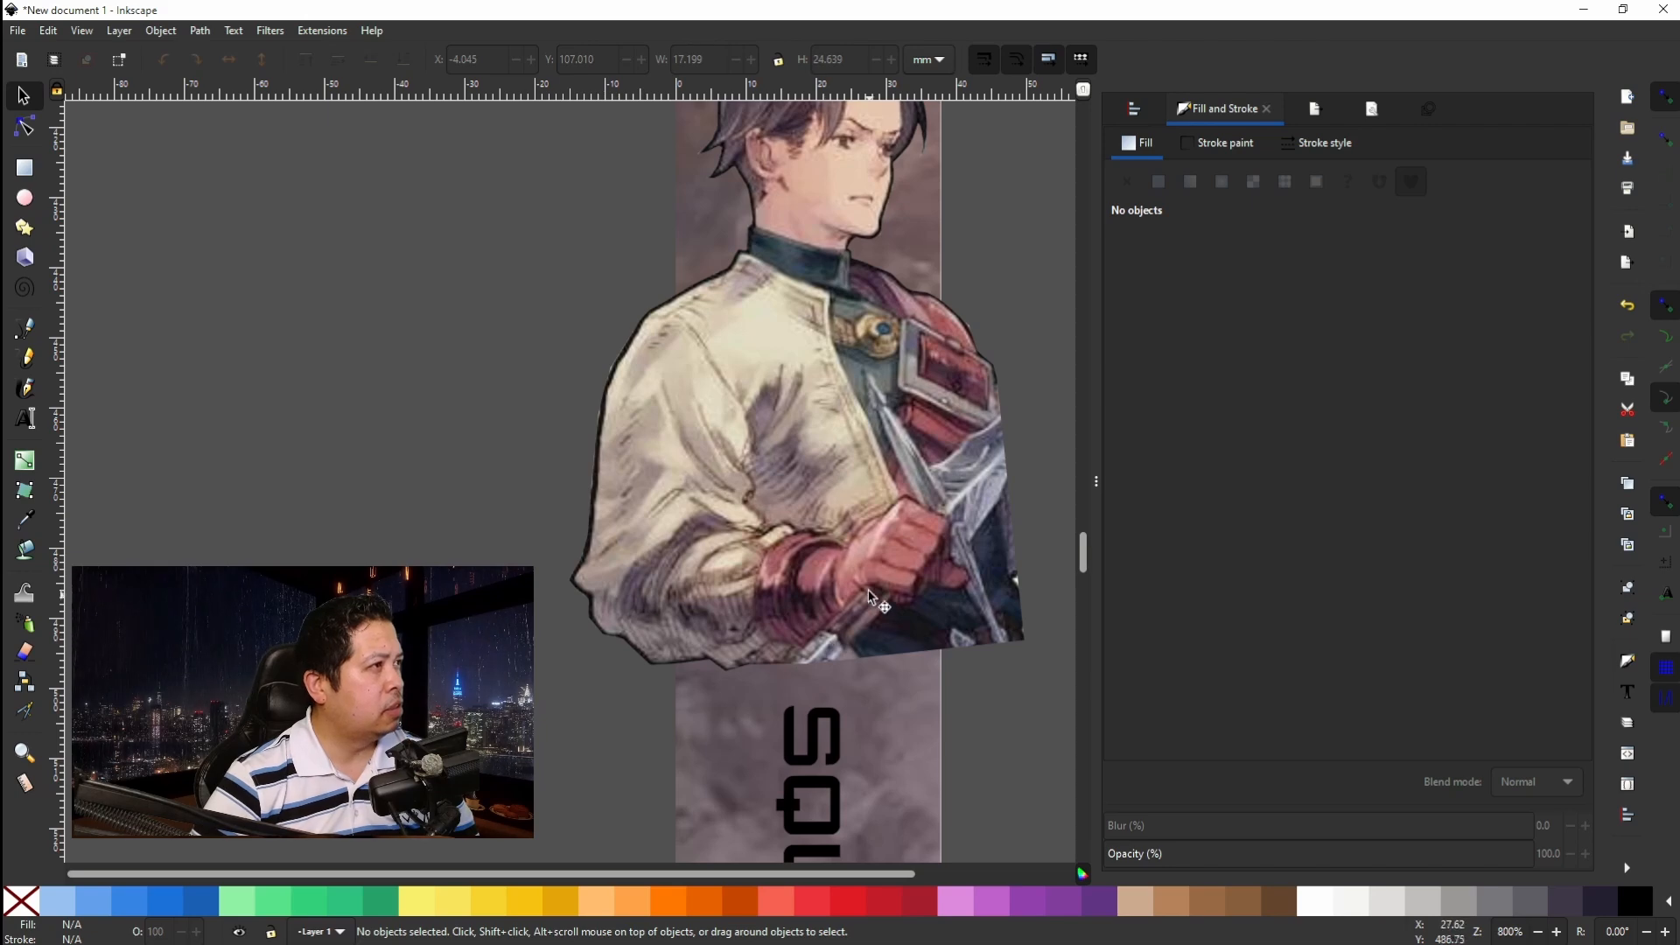
pyautogui.scroll(-6, 766, 687)
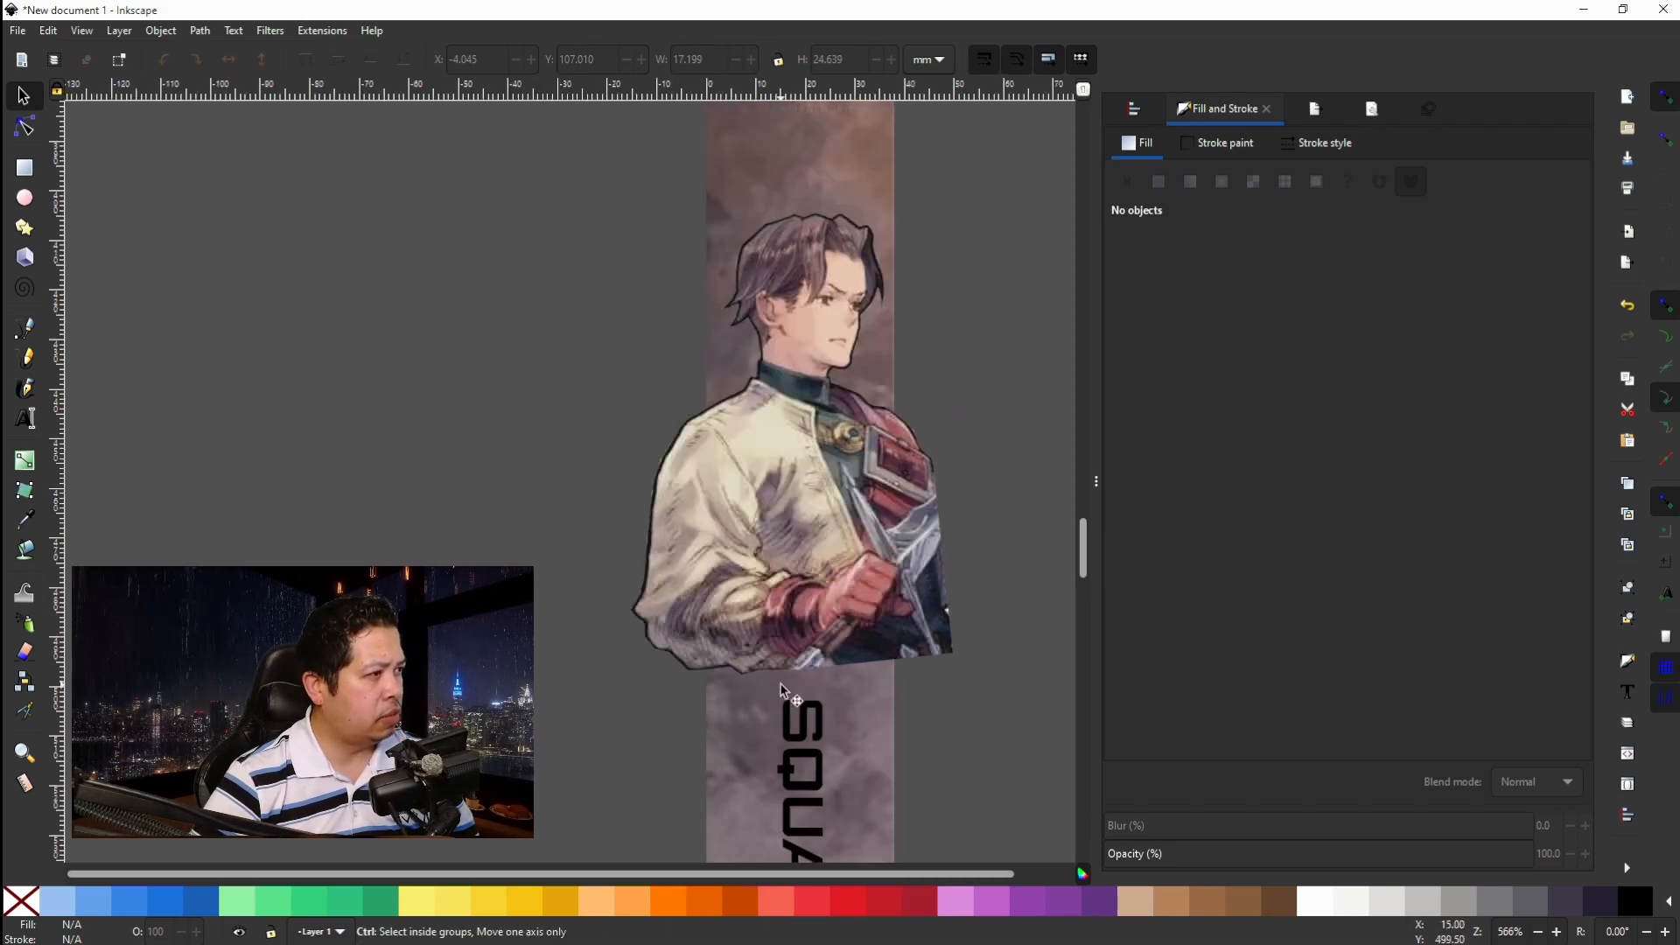
pyautogui.scroll(4, 778, 689)
pyautogui.scroll(2, 781, 690)
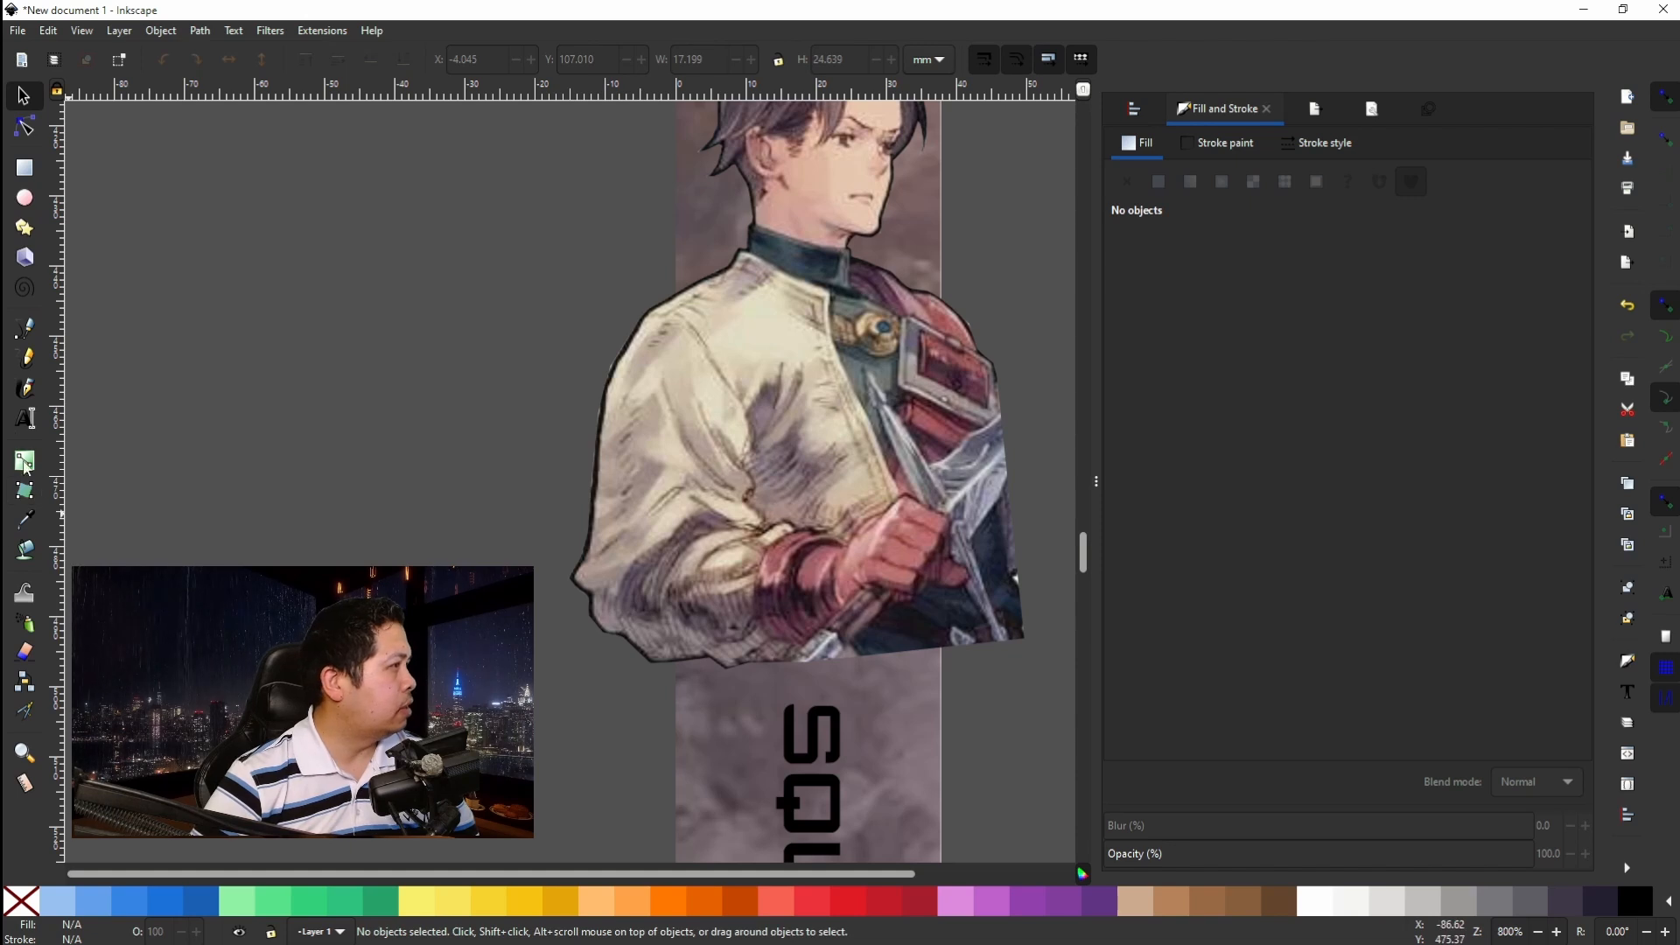
pyautogui.click(26, 169)
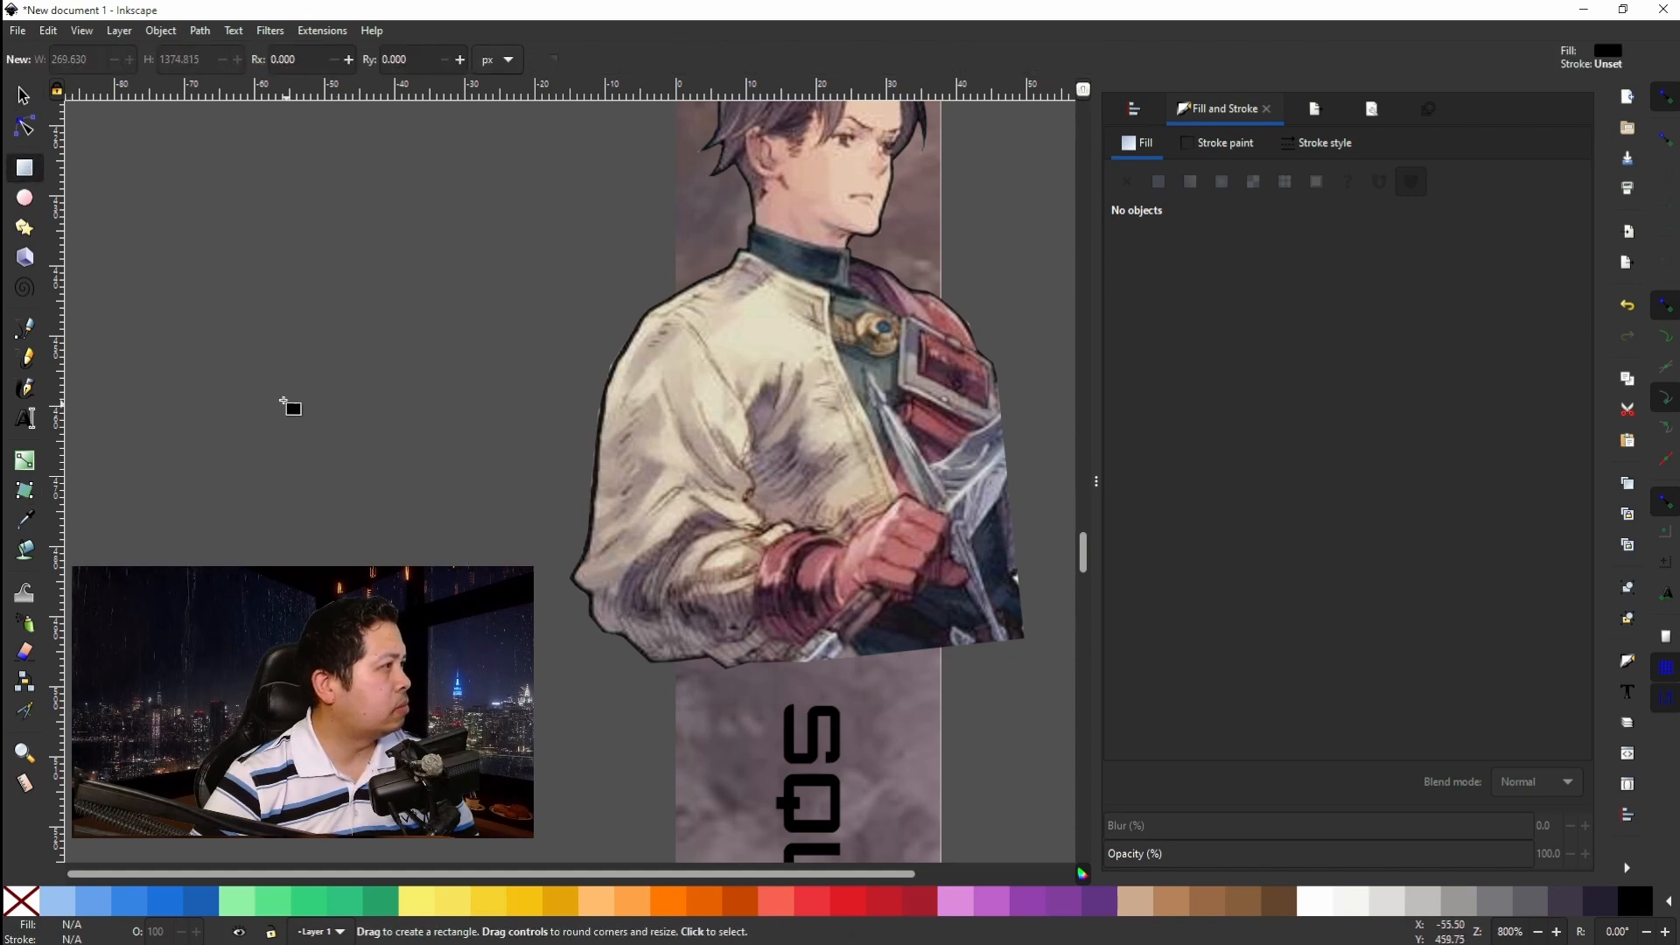
pyautogui.moveTo(280, 393); pyautogui.dragTo(323, 641)
pyautogui.click(24, 98)
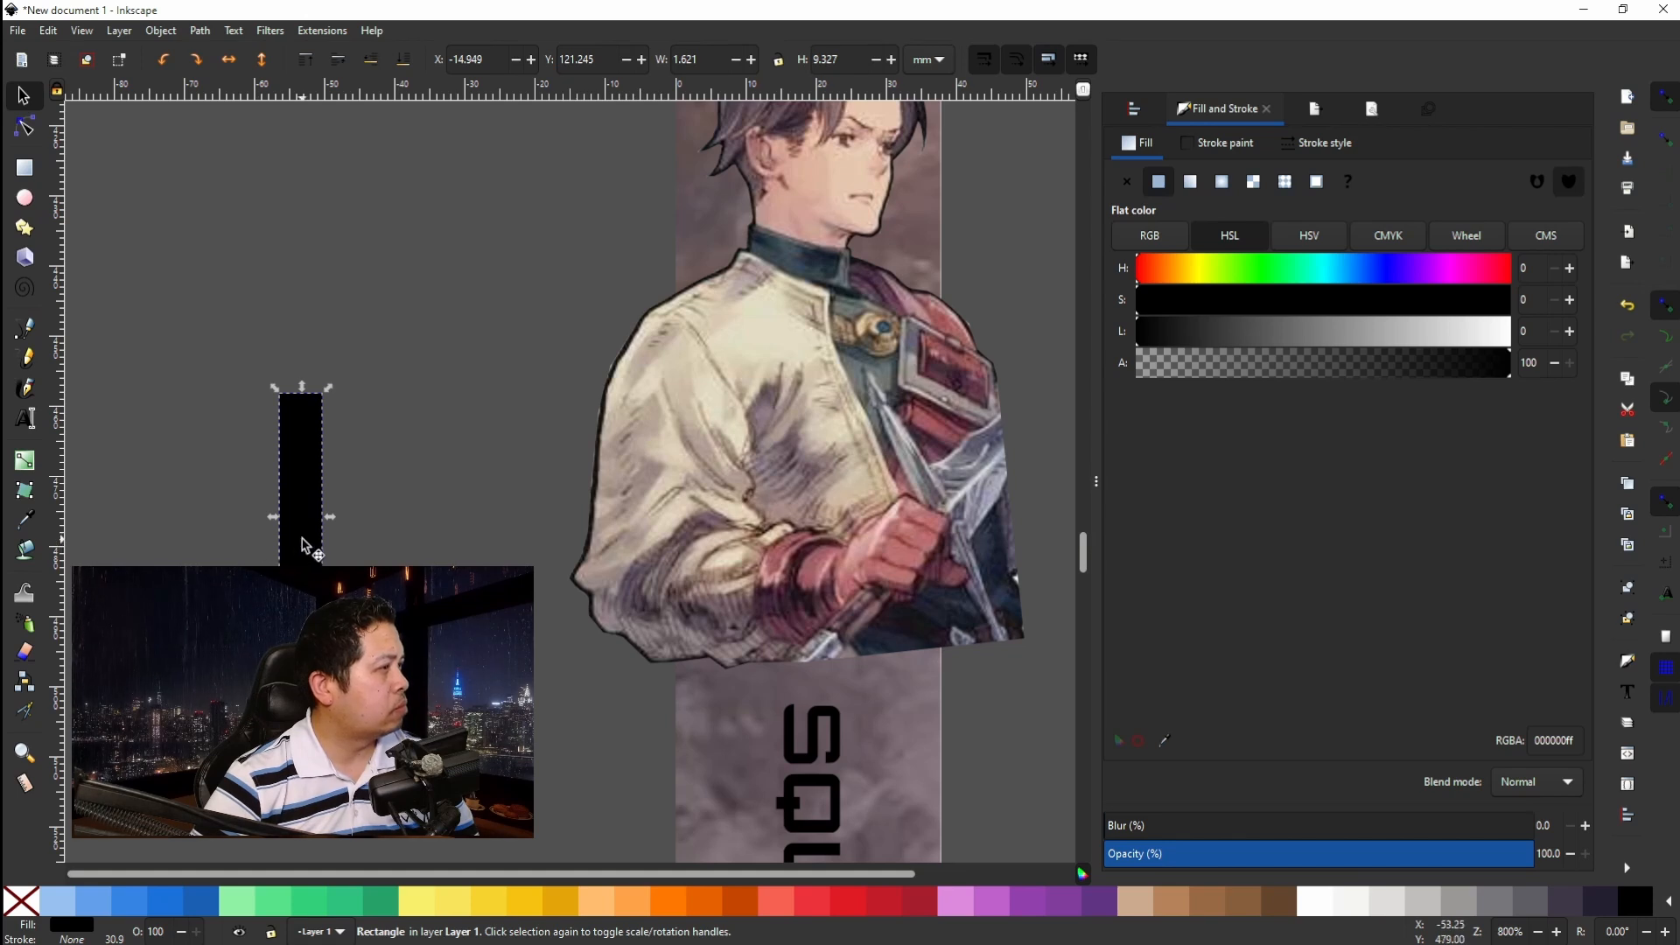
# Rotate the black rectangle 90° to horizontal and place it across the spine just below the swordsman's lower edge.
pyautogui.moveTo(305, 546); pyautogui.dragTo(733, 680)
pyautogui.click(731, 665)
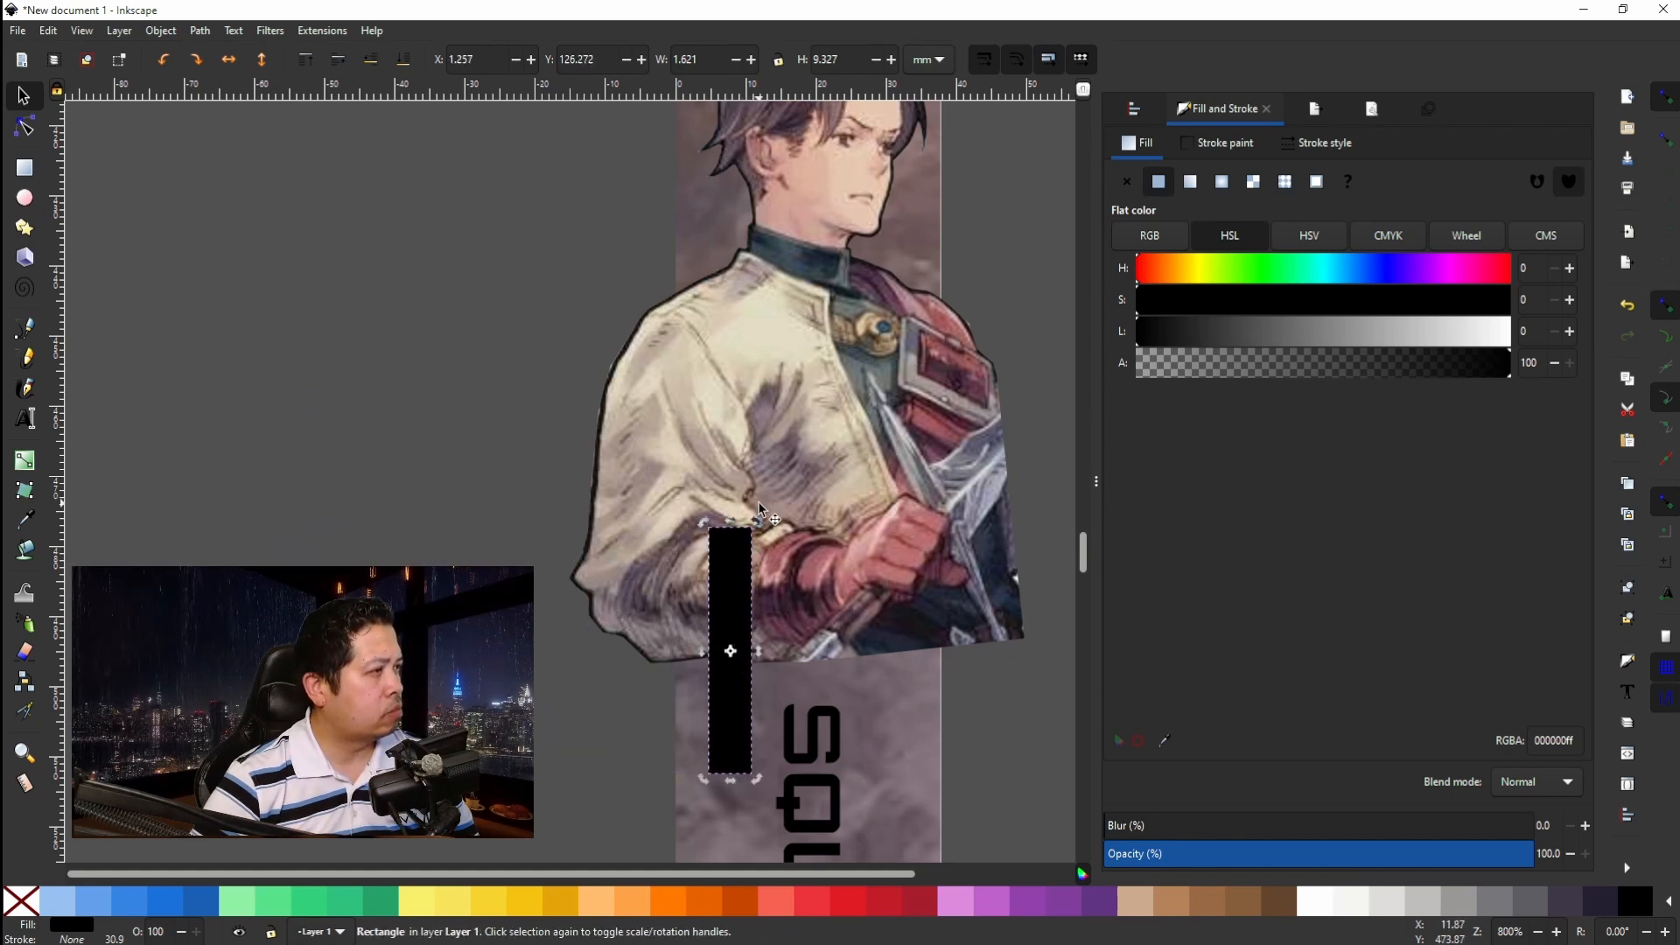
pyautogui.moveTo(764, 522); pyautogui.dragTo(878, 668)
pyautogui.moveTo(877, 677); pyautogui.dragTo(867, 672)
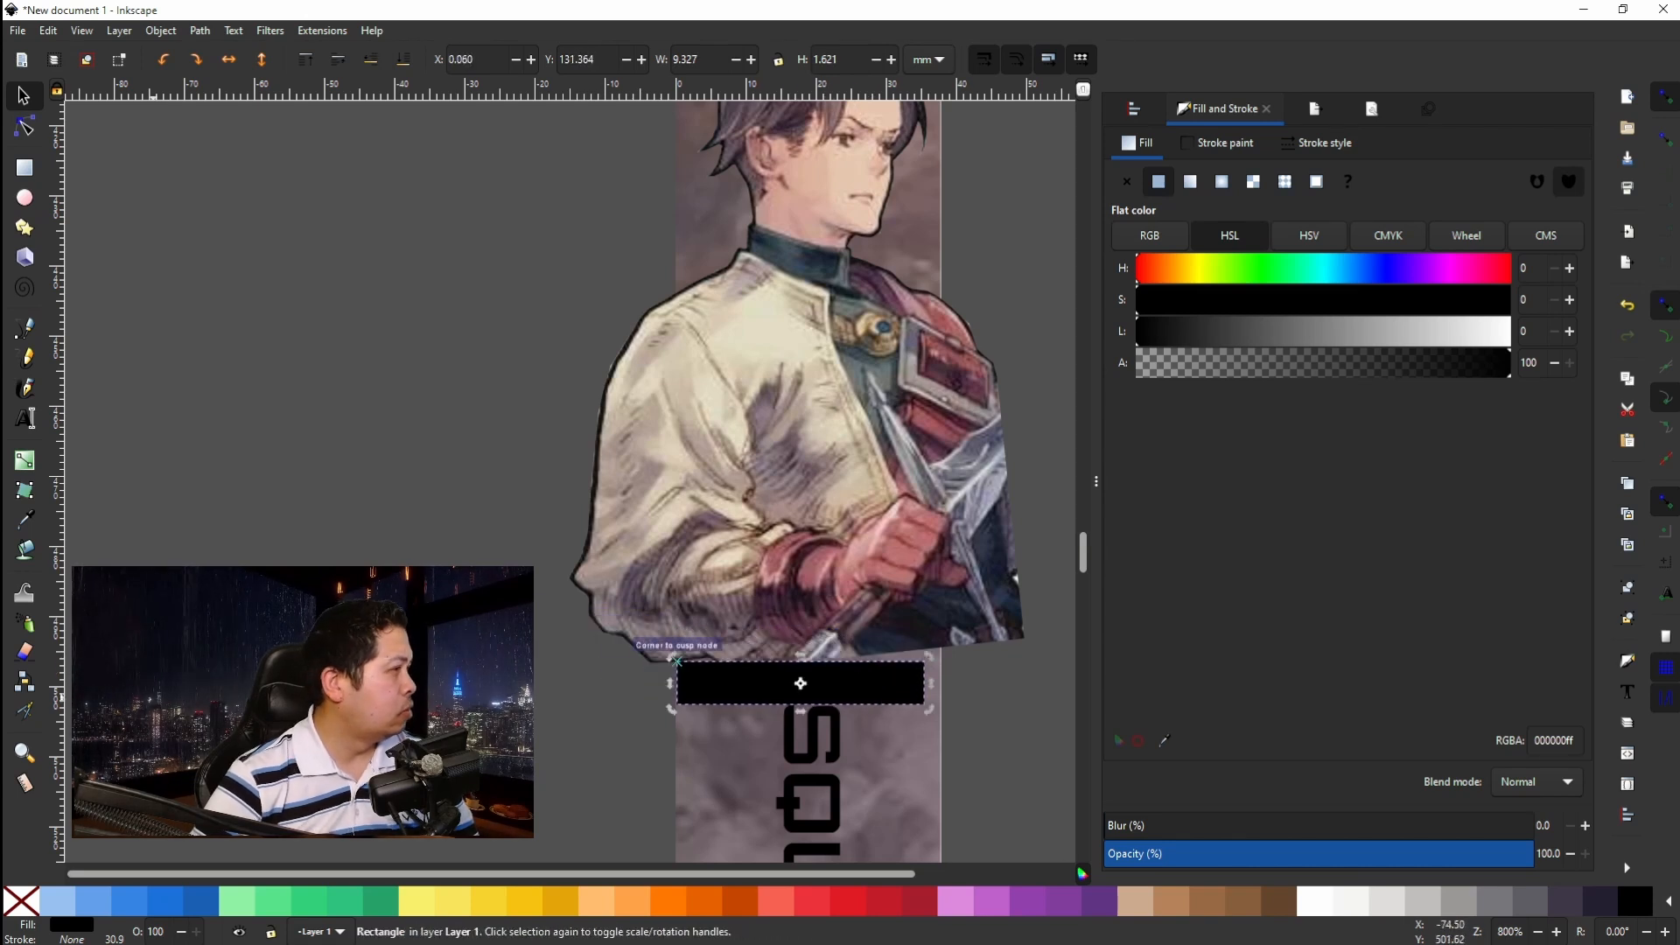
# Fill the rectangle with the greyish mauve 82737aff sampled from the spine background.
pyautogui.click(24, 517)
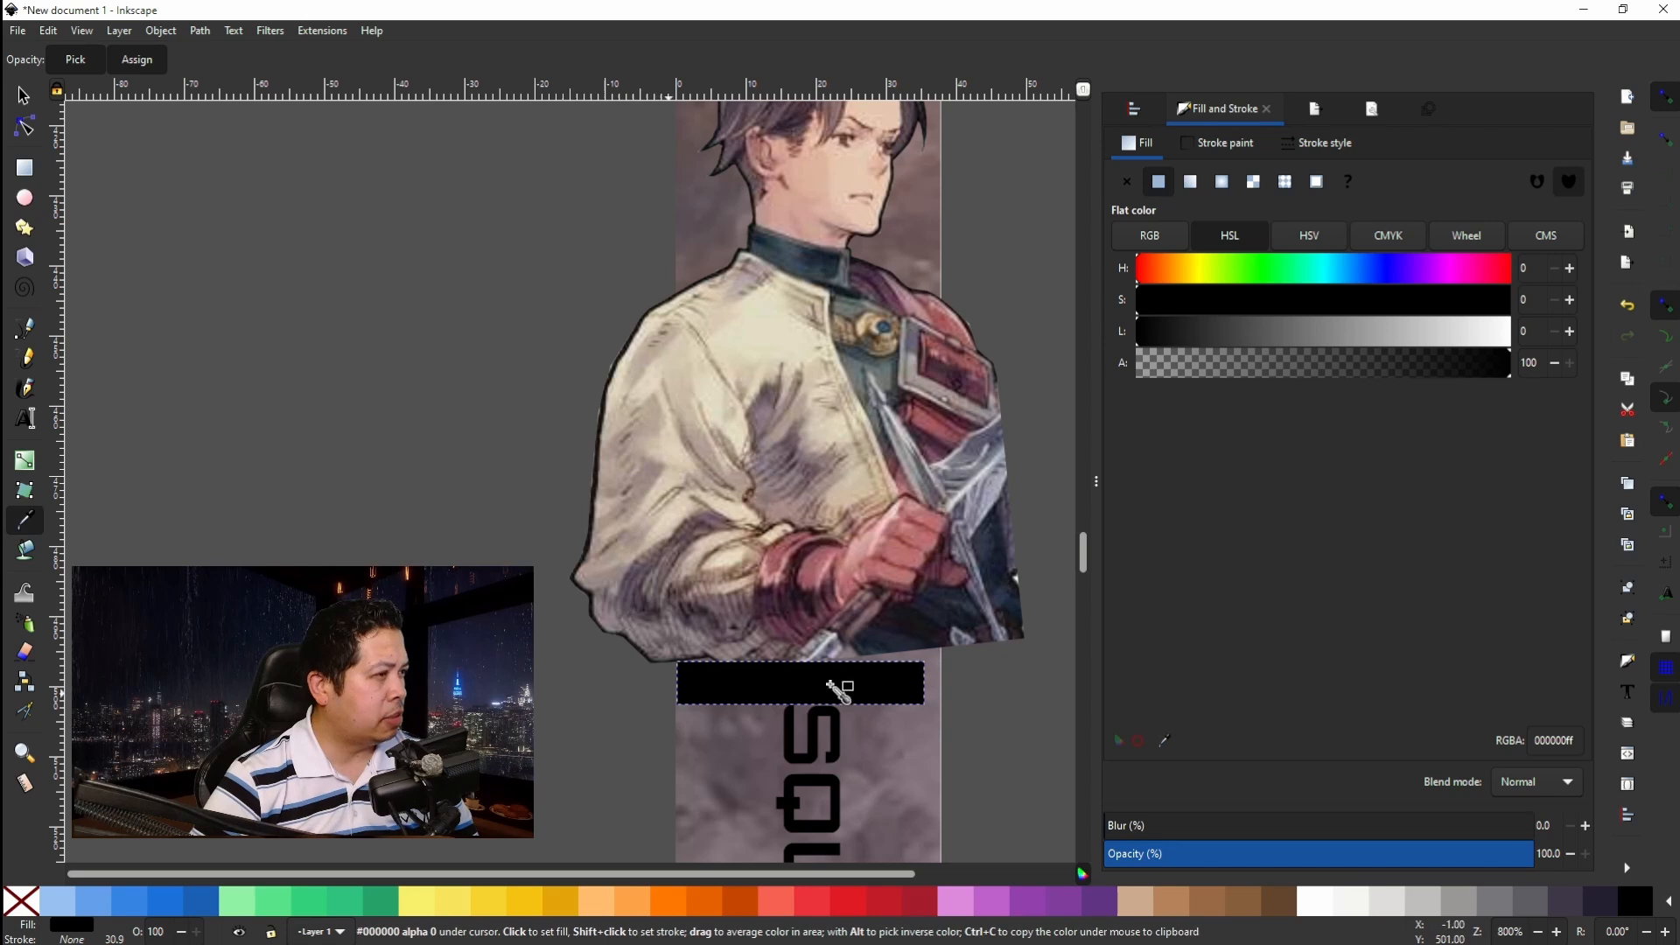
pyautogui.click(938, 668)
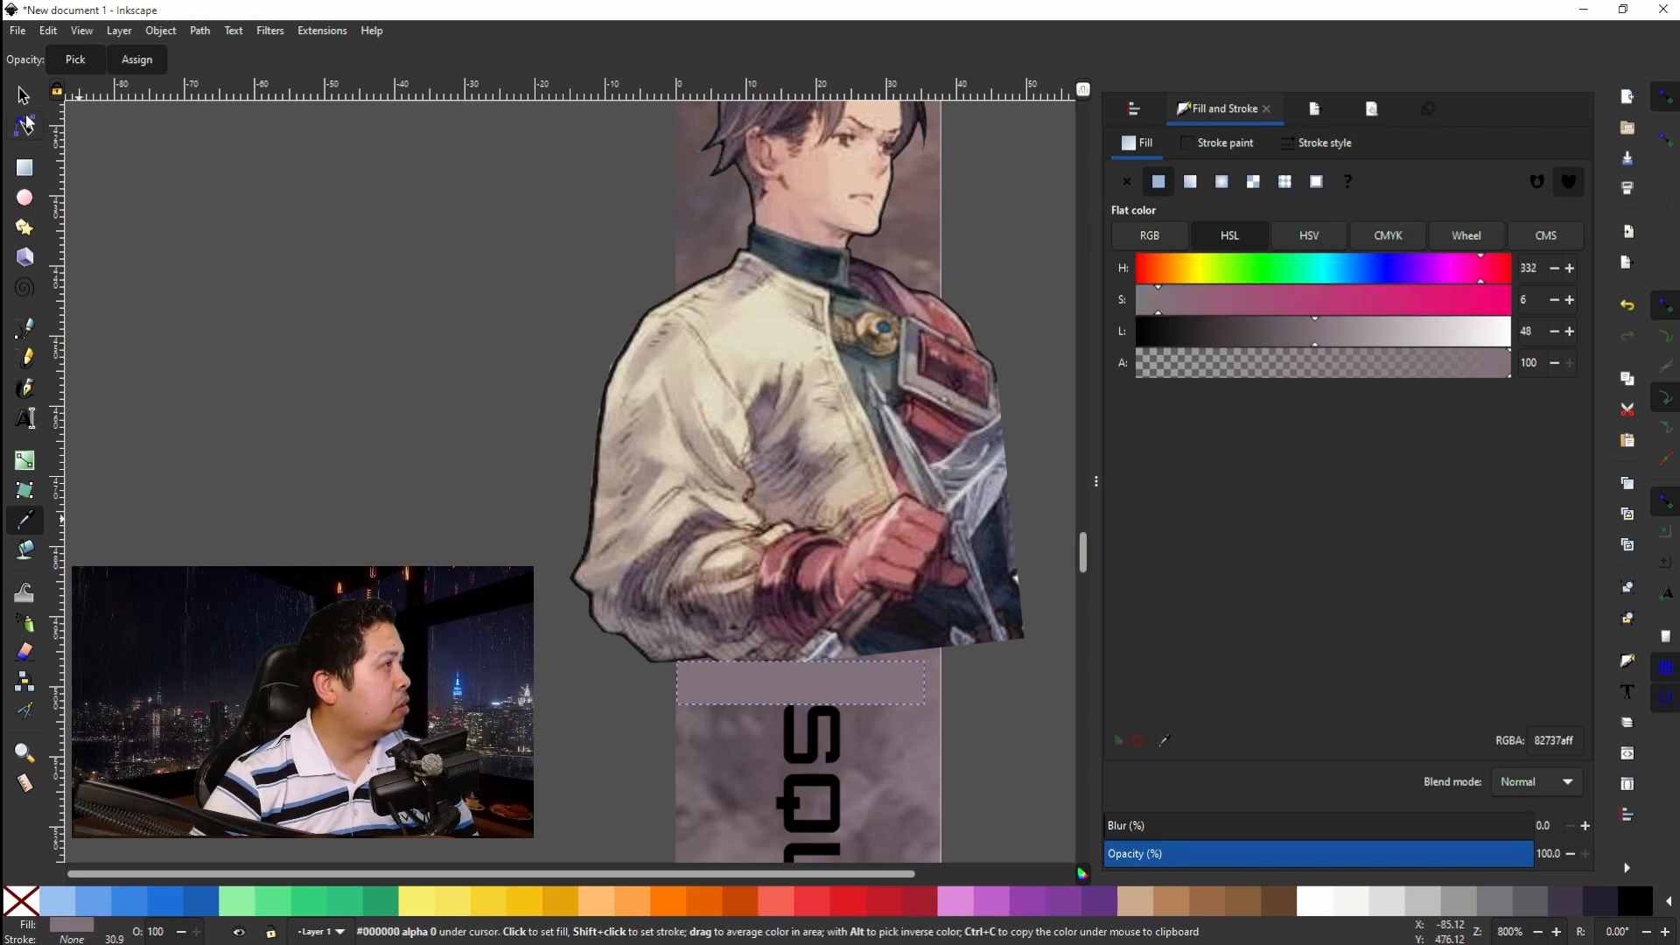
pyautogui.press('s')
# Set the rectangle's width to 10 mm and nudge it up to Y 130.305 mm so it overlaps the swordsman's cut lower edge.
pyautogui.moveTo(858, 683); pyautogui.dragTo(906, 681)
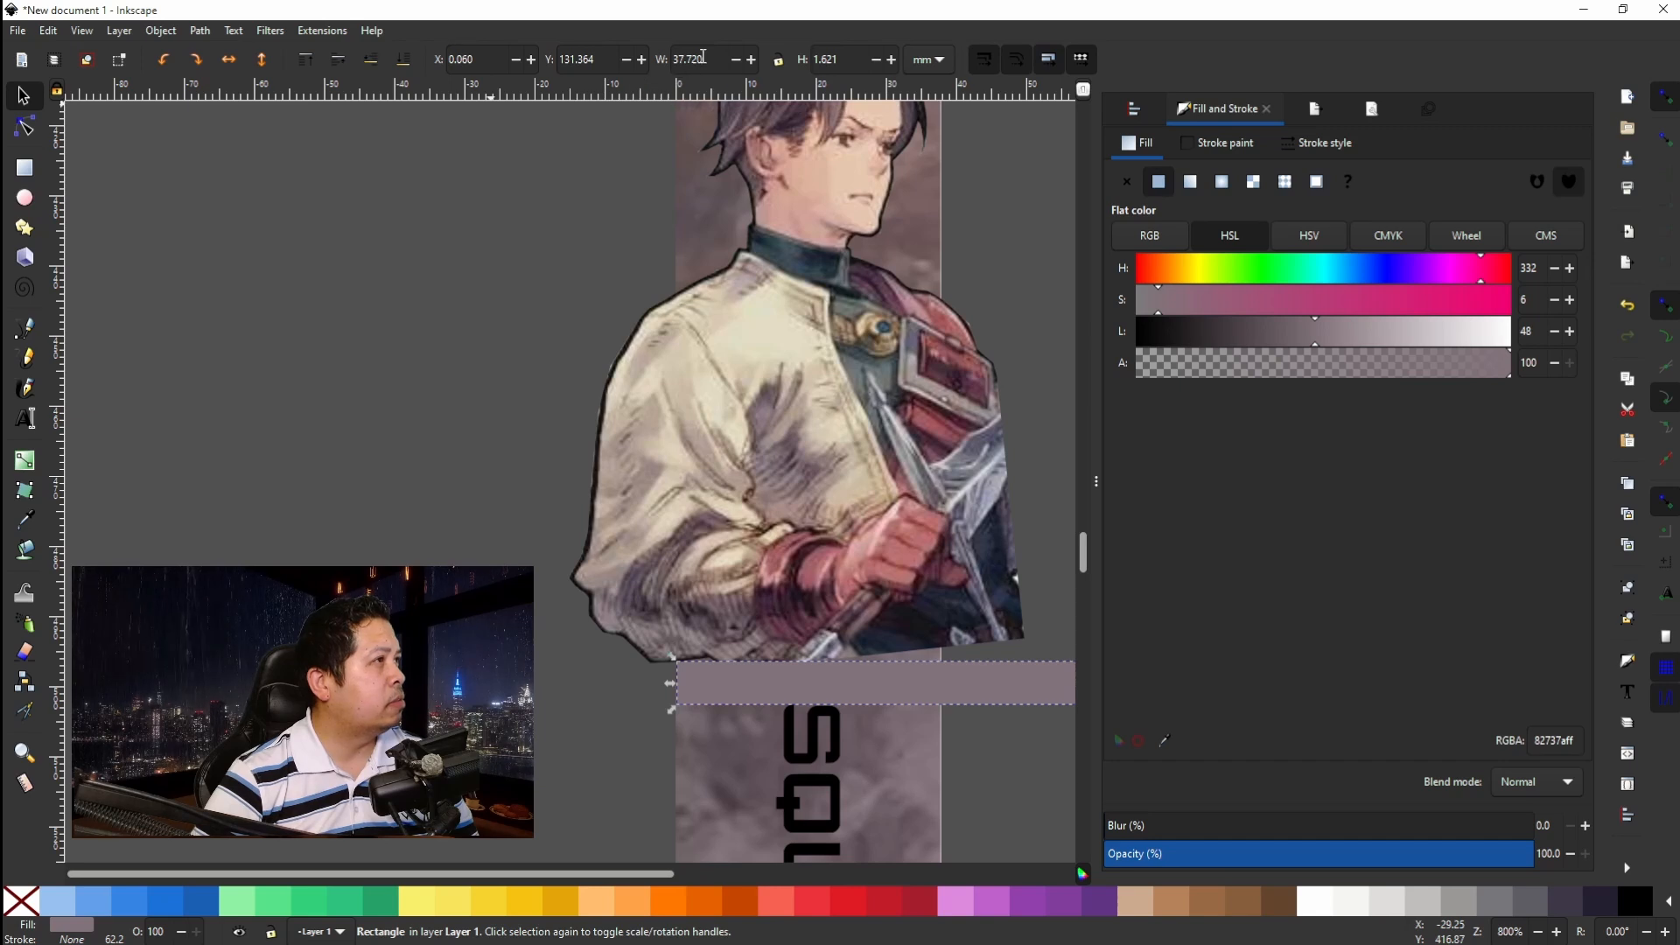
pyautogui.write('1')
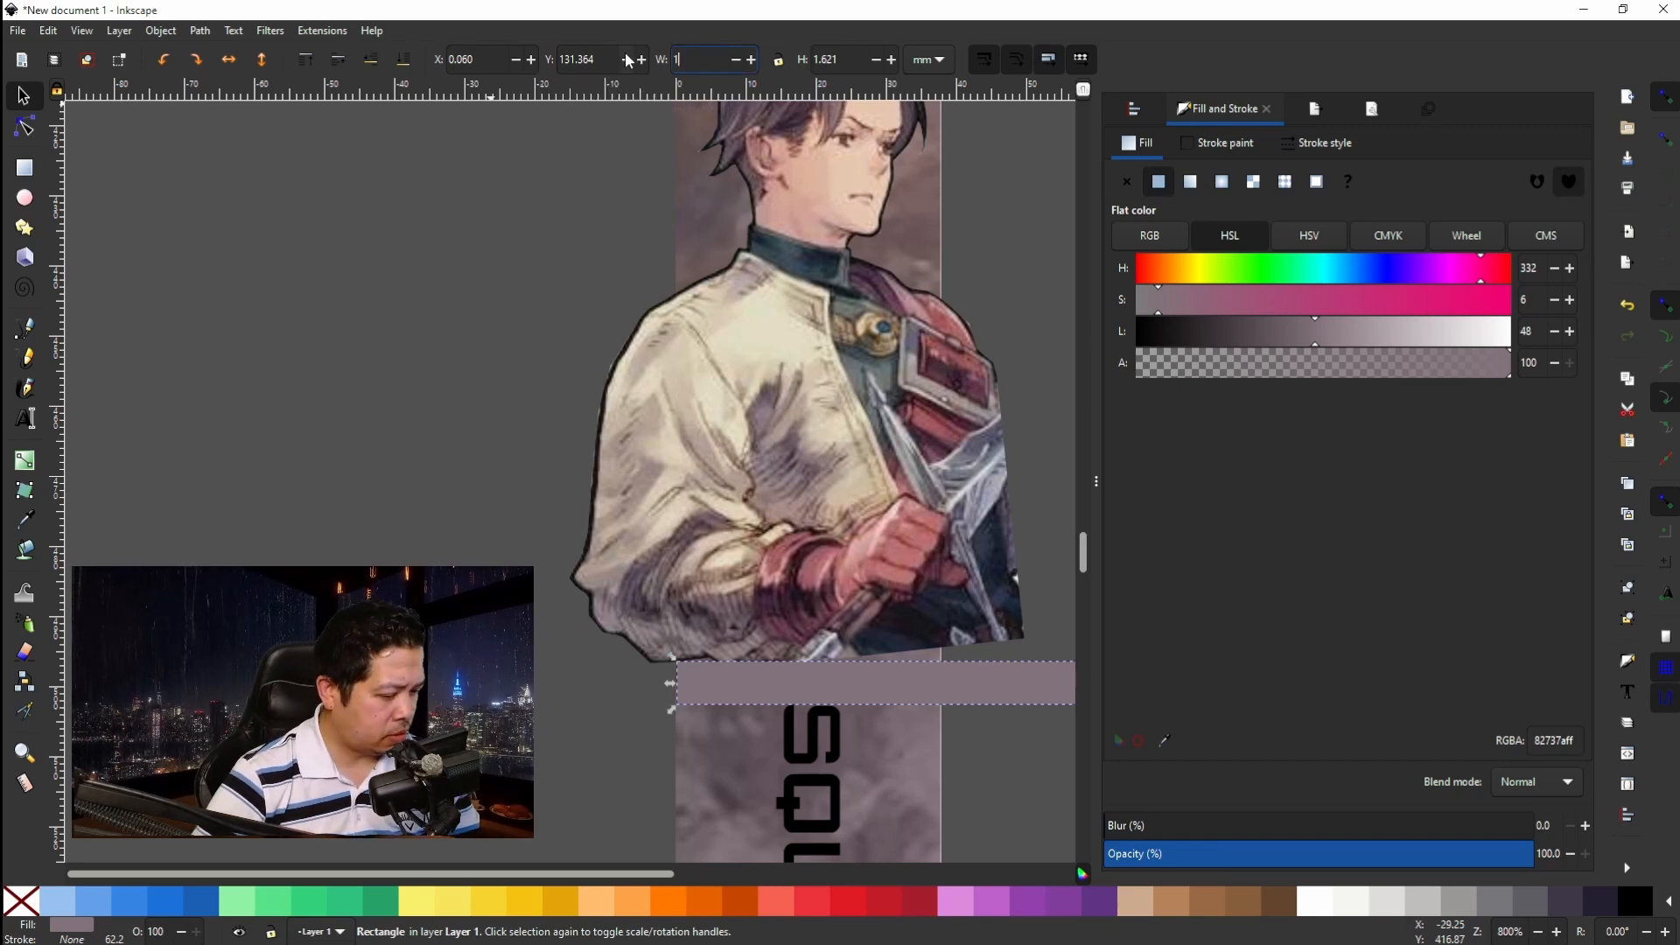
pyautogui.write('0')
pyautogui.press('Return')
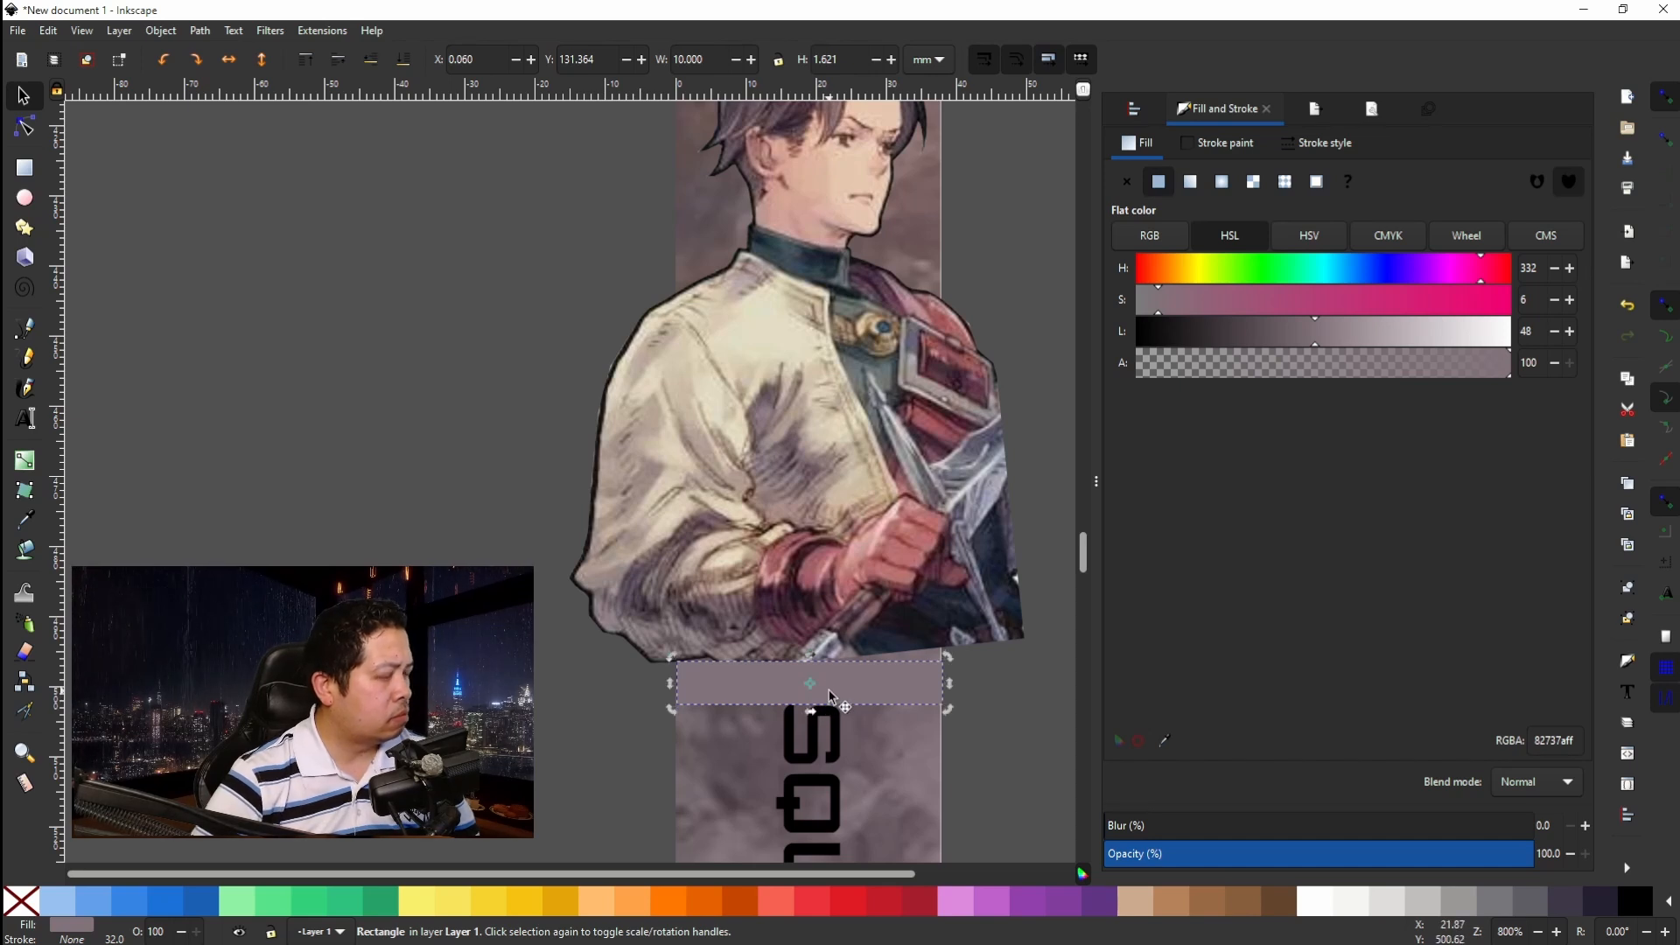
pyautogui.press('Up')
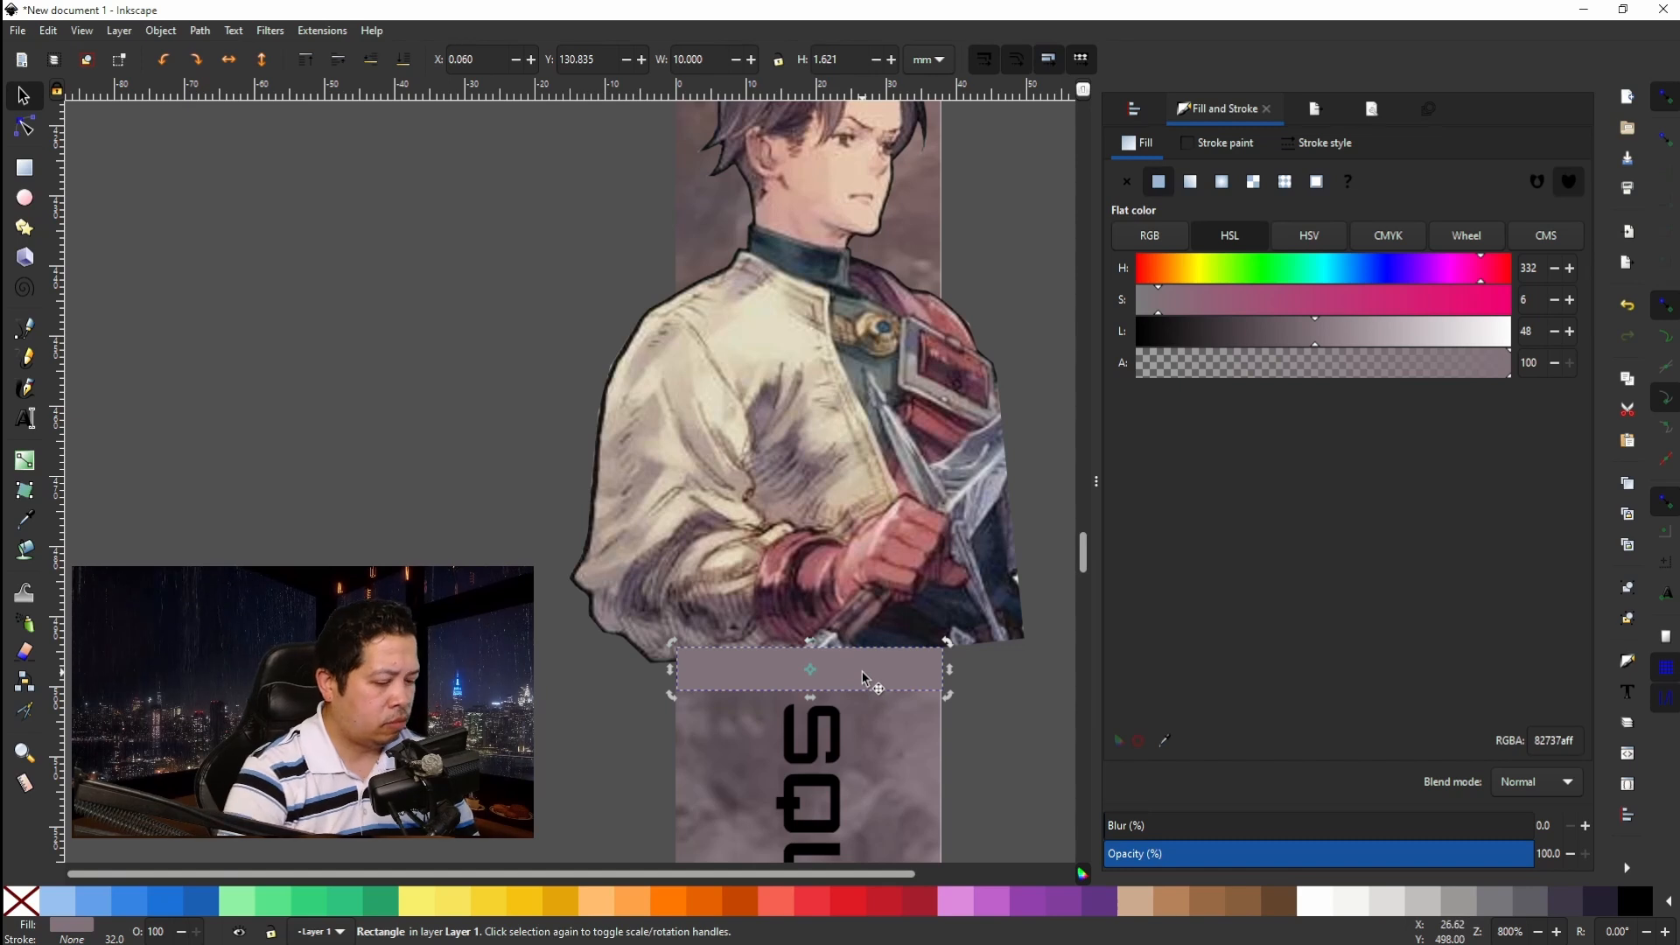
pyautogui.press('Up')
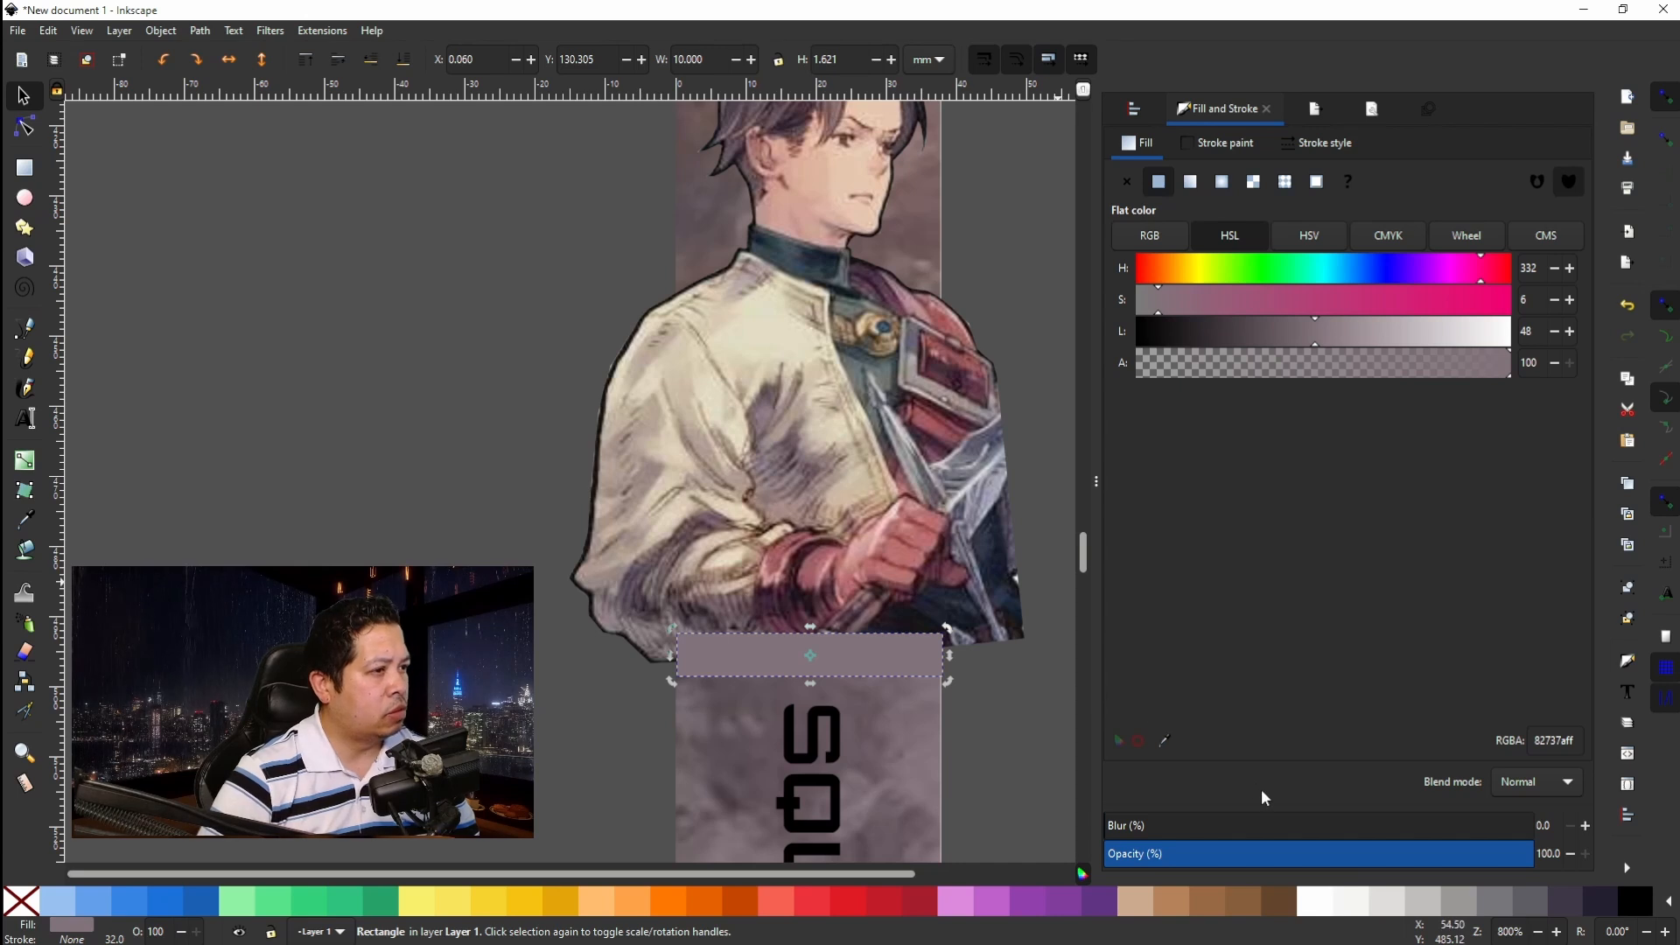
# Blur the rectangle by about 32% and stretch it both ways to about 17 mm wide to cover the swordsman's whole lower edge.
pyautogui.moveTo(1112, 829); pyautogui.dragTo(1242, 837)
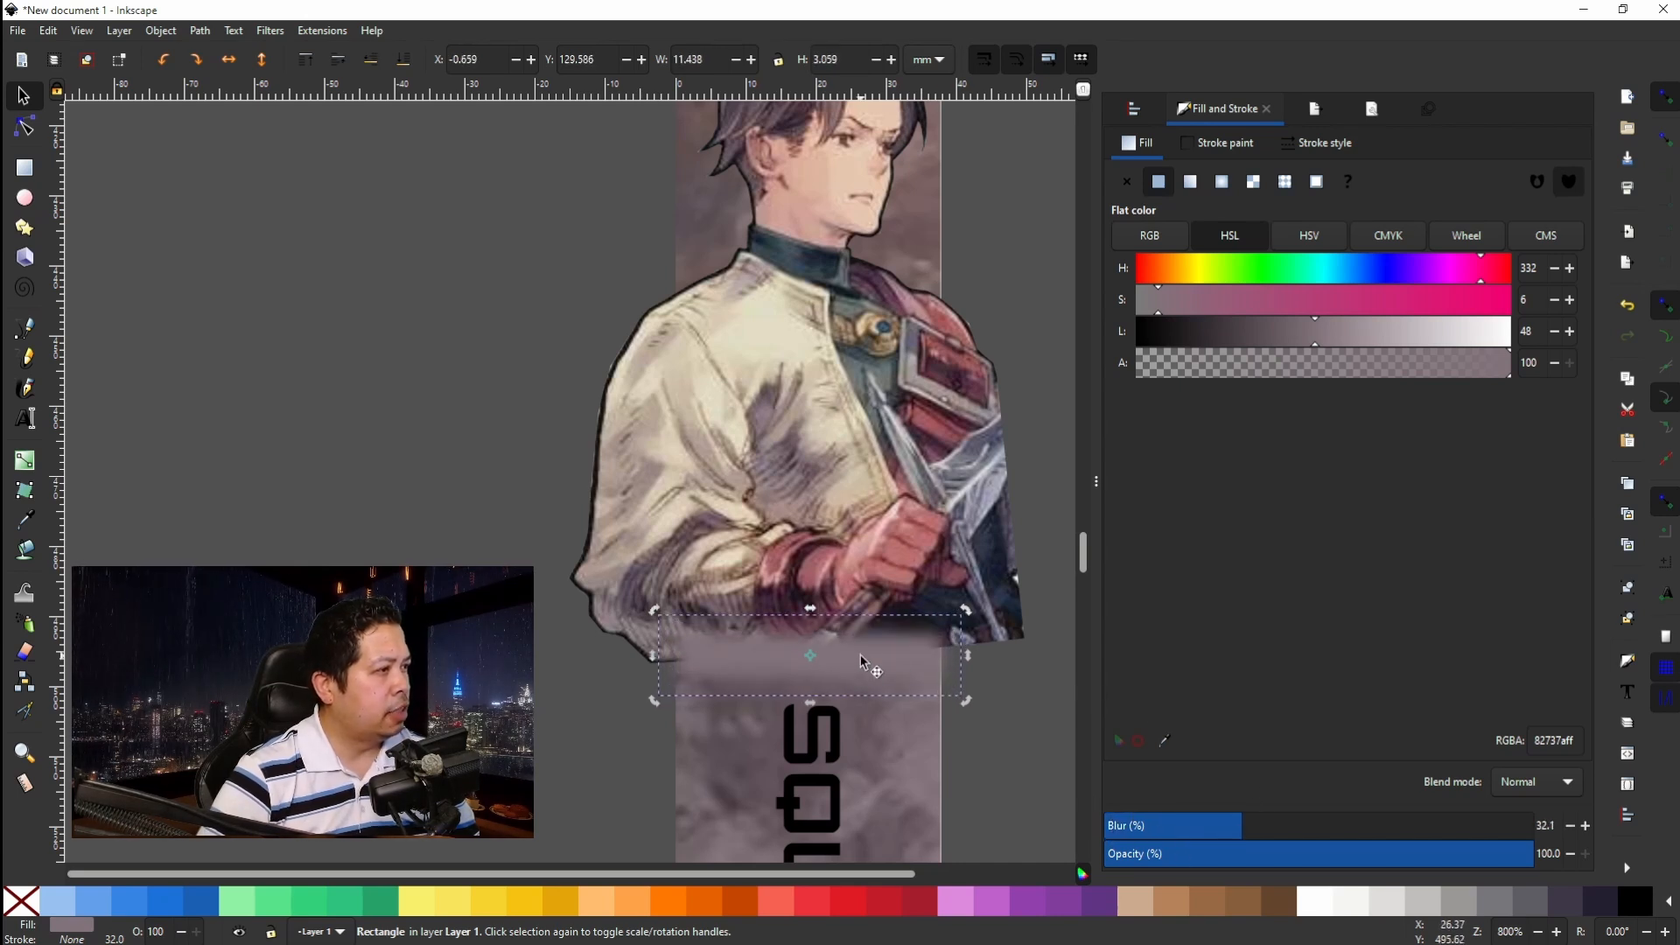
pyautogui.moveTo(969, 662); pyautogui.dragTo(1025, 662)
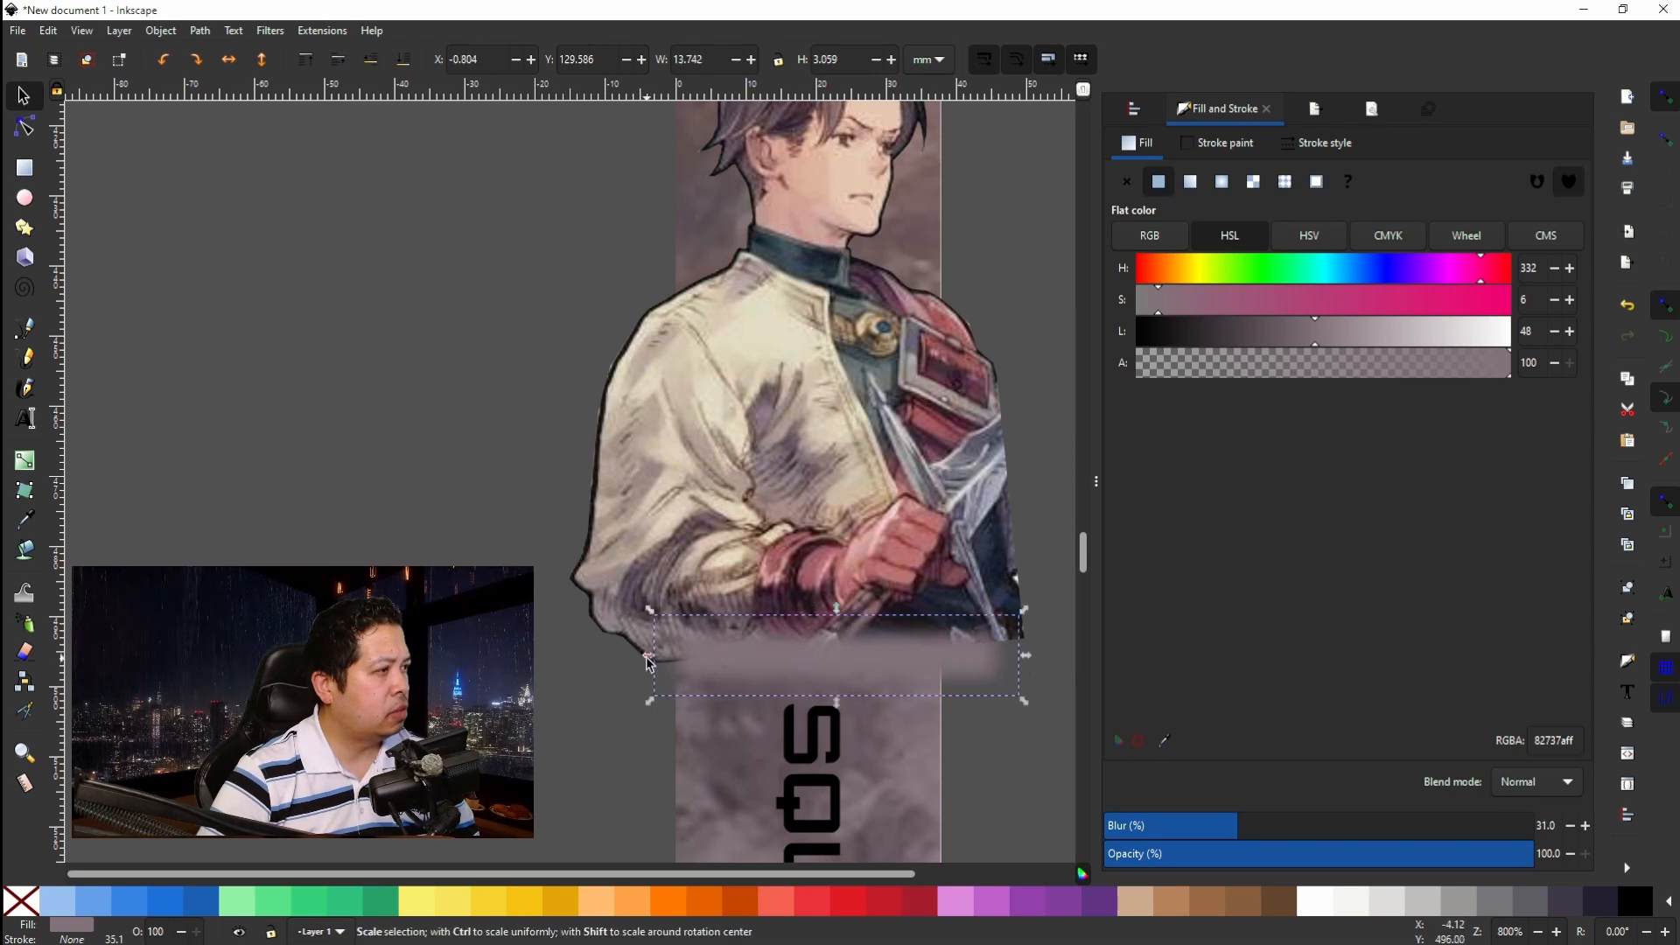
pyautogui.moveTo(649, 655); pyautogui.dragTo(567, 655)
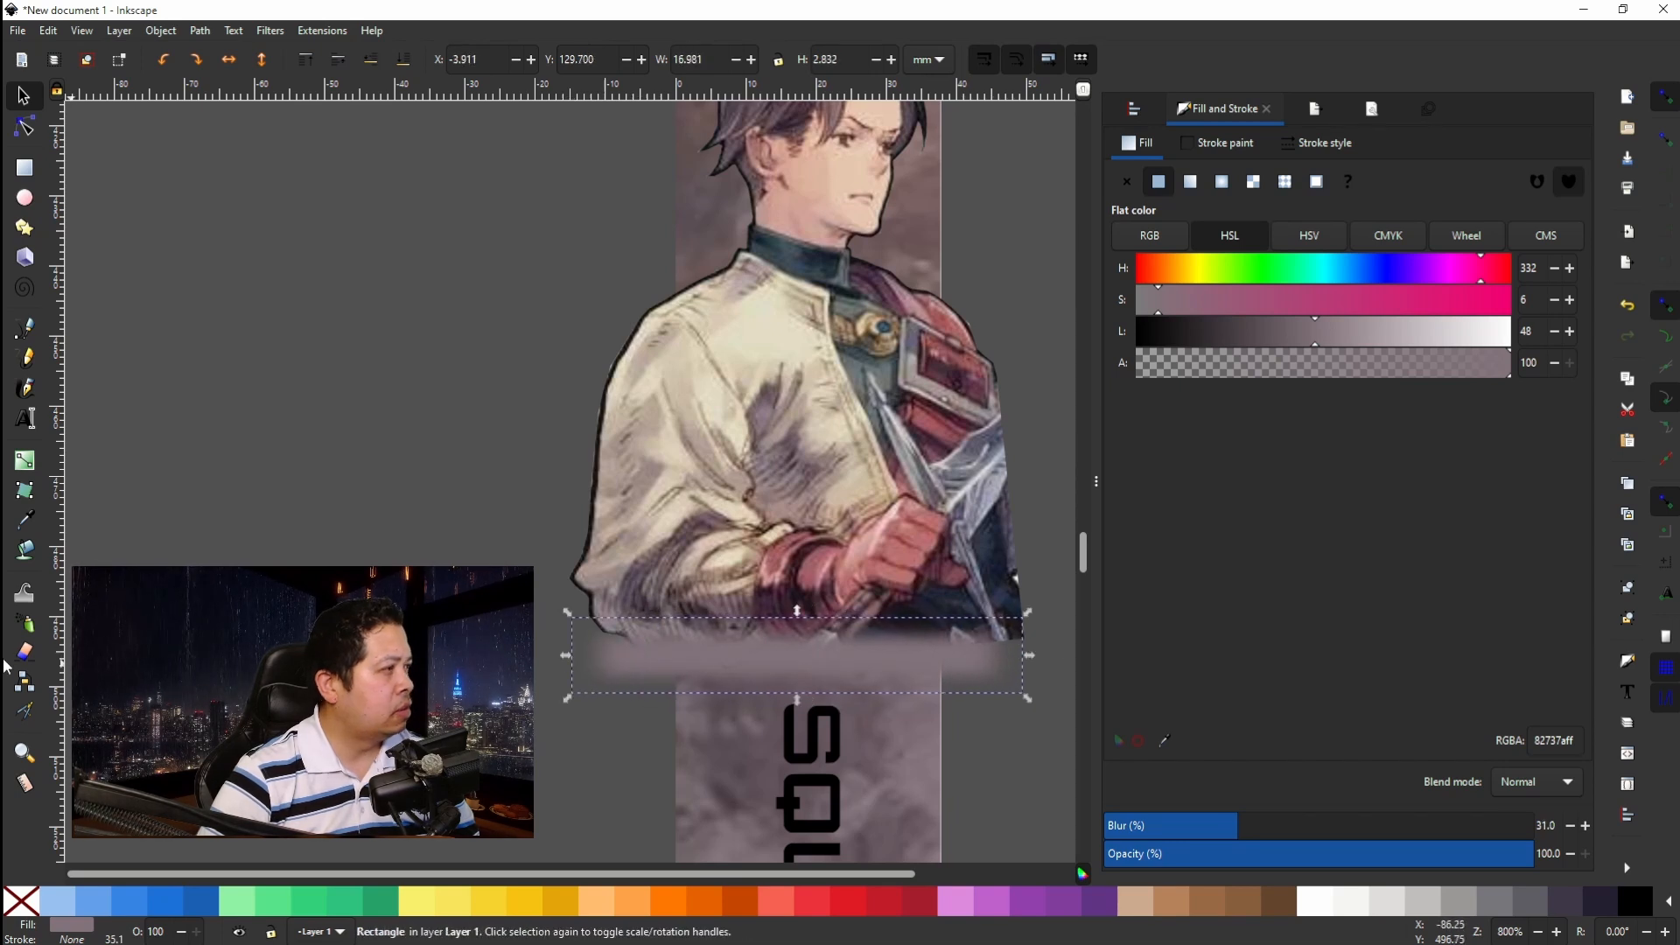
# Recolour the blurred strip with the darker mauve 665960ff sampled from the spine just below it, undoing any stray colour pick.
pyautogui.click(19, 527)
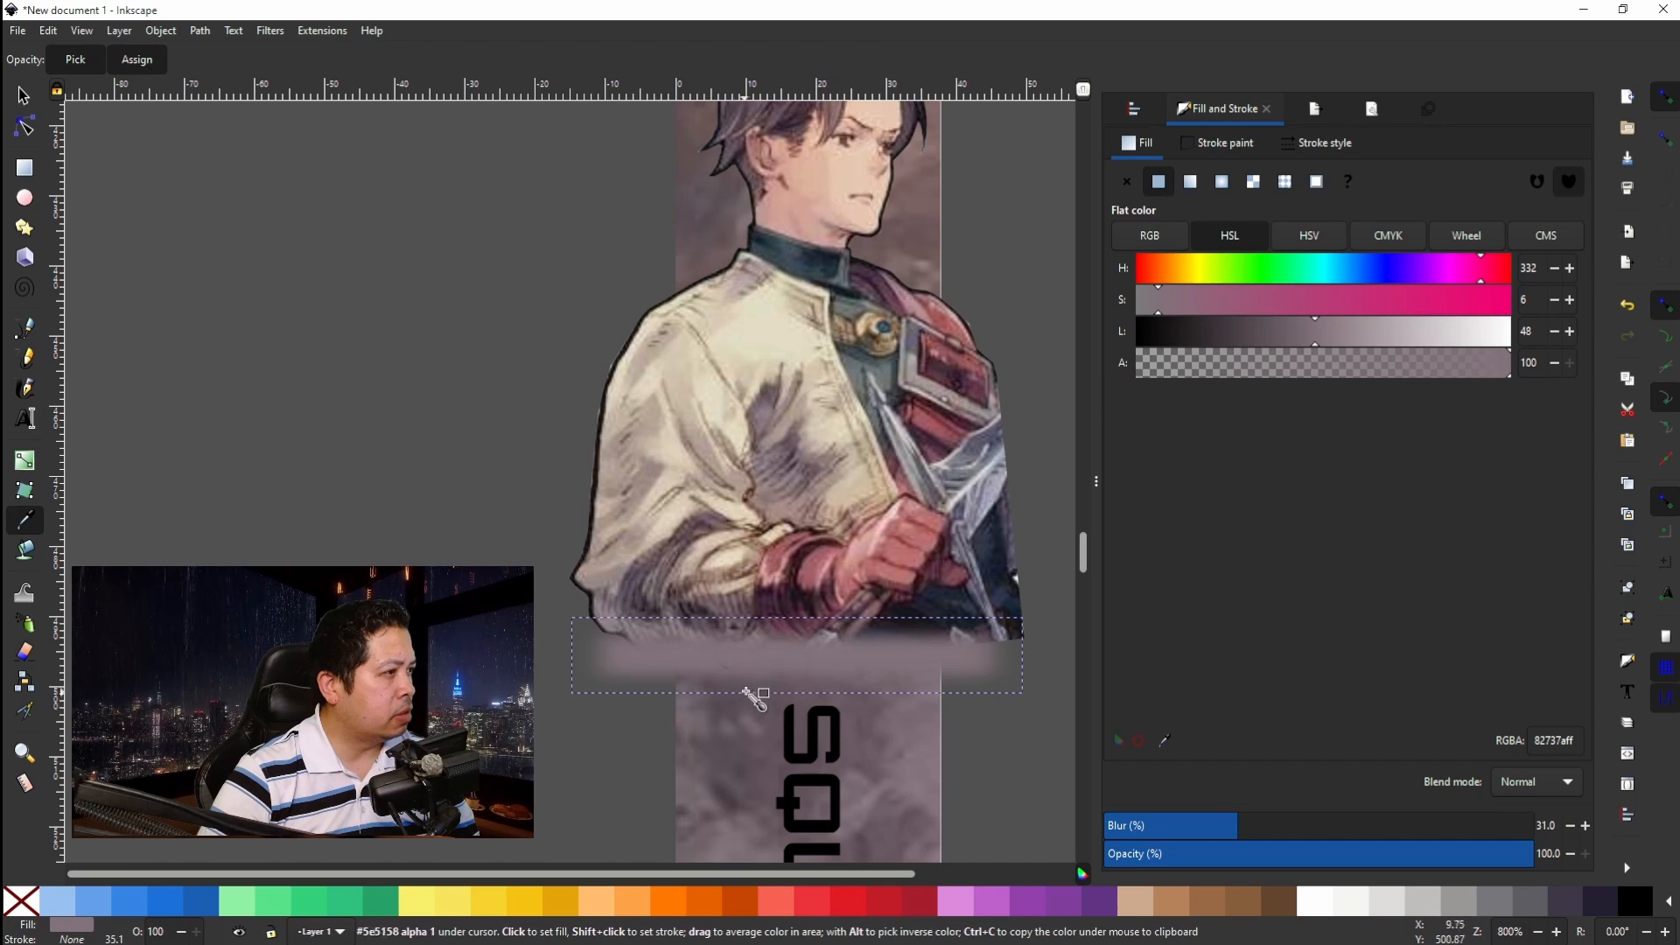
pyautogui.click(750, 681)
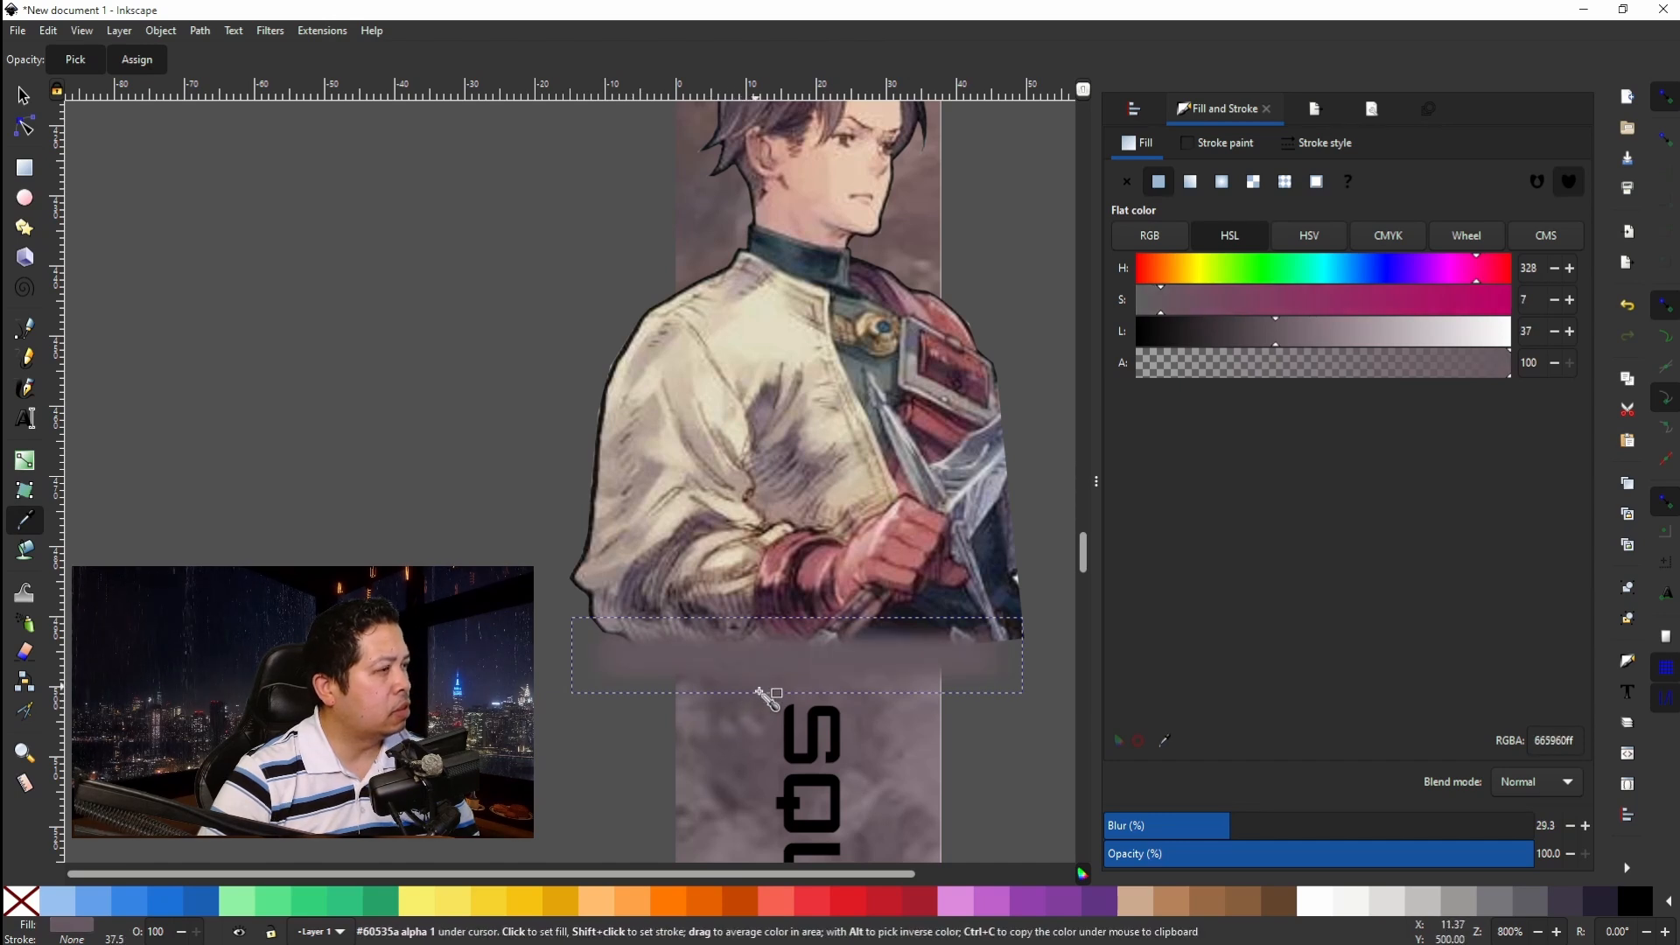
pyautogui.moveTo(537, 694); pyautogui.dragTo(537, 694)
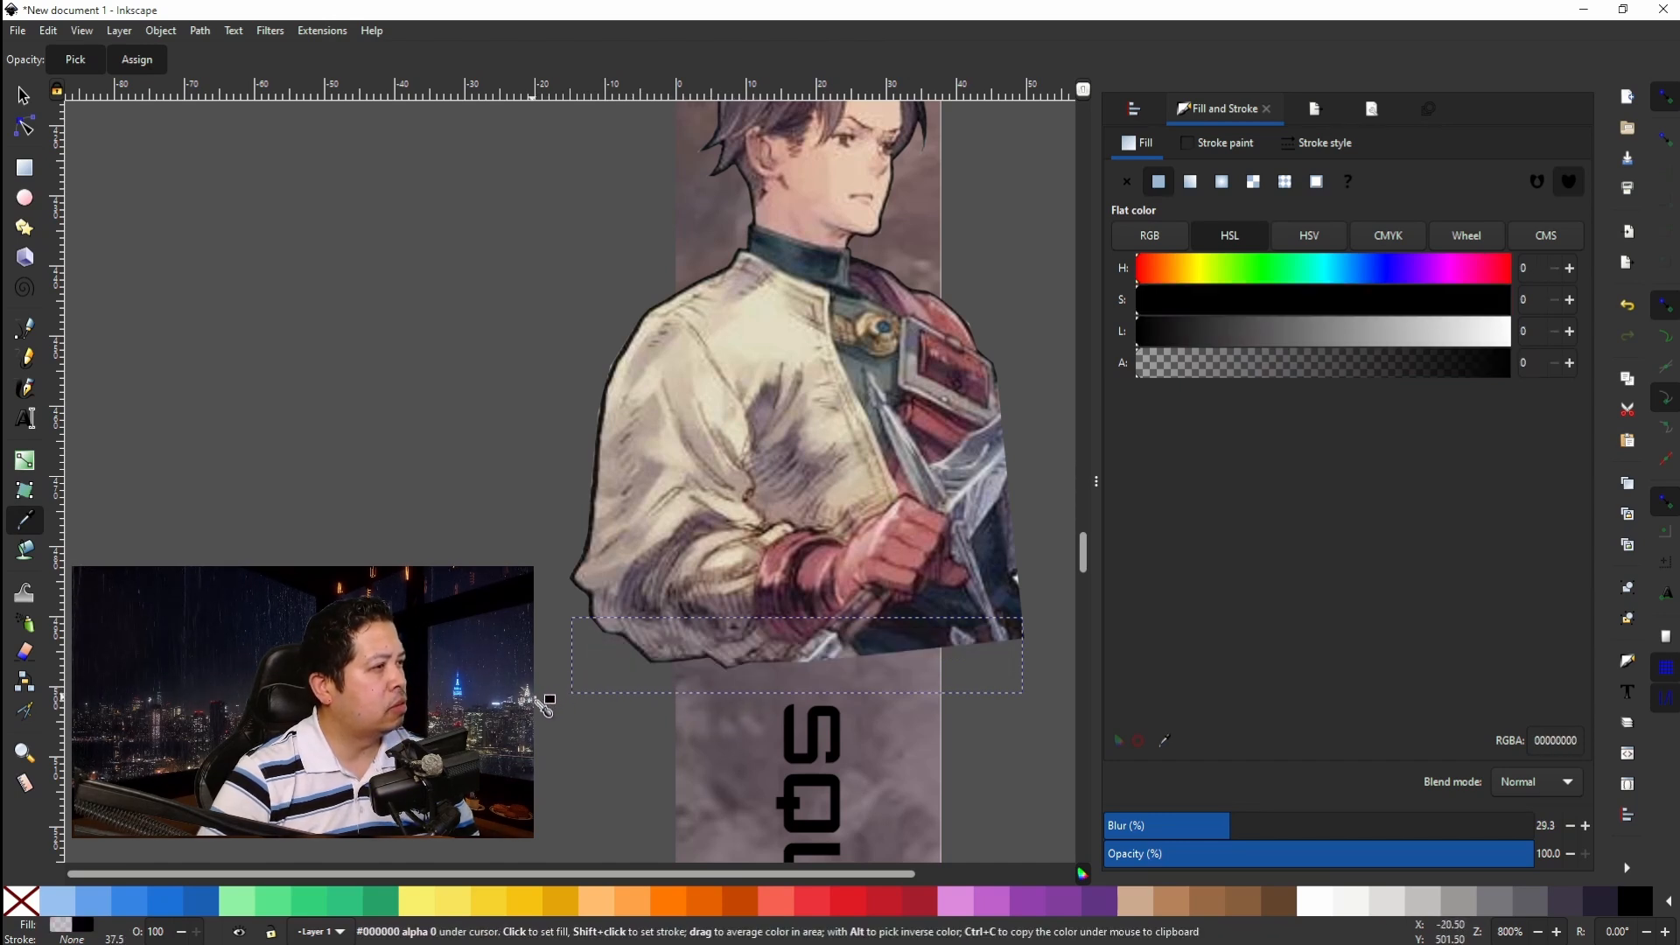
pyautogui.hotkey('ctrl', 'z')
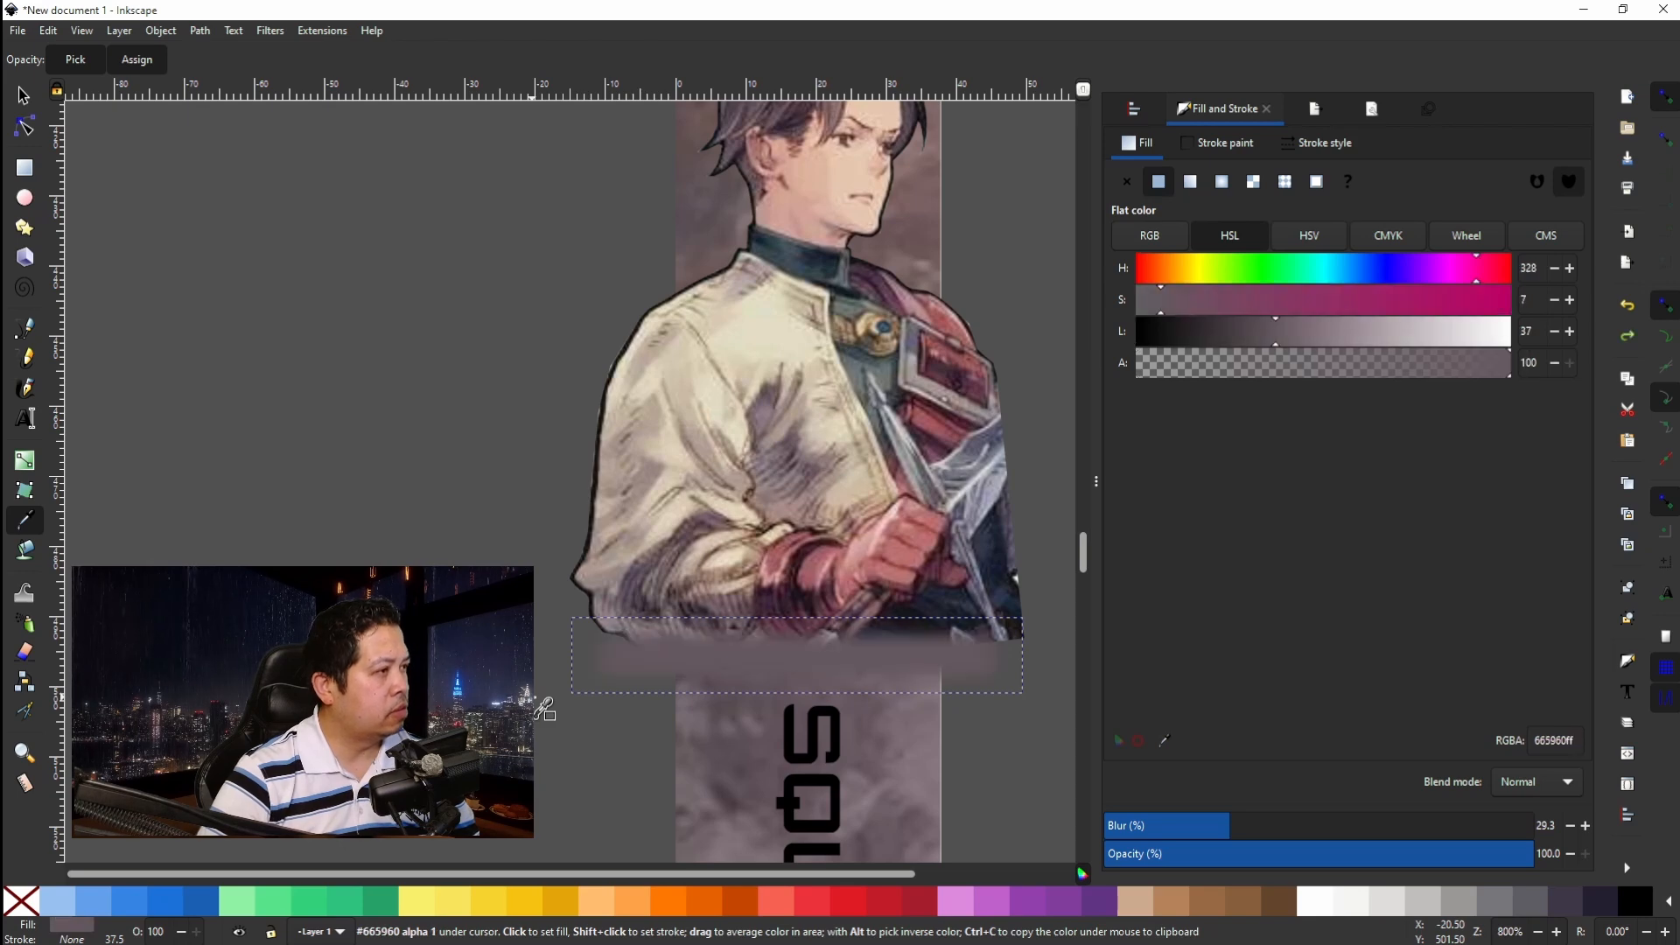
pyautogui.click(24, 96)
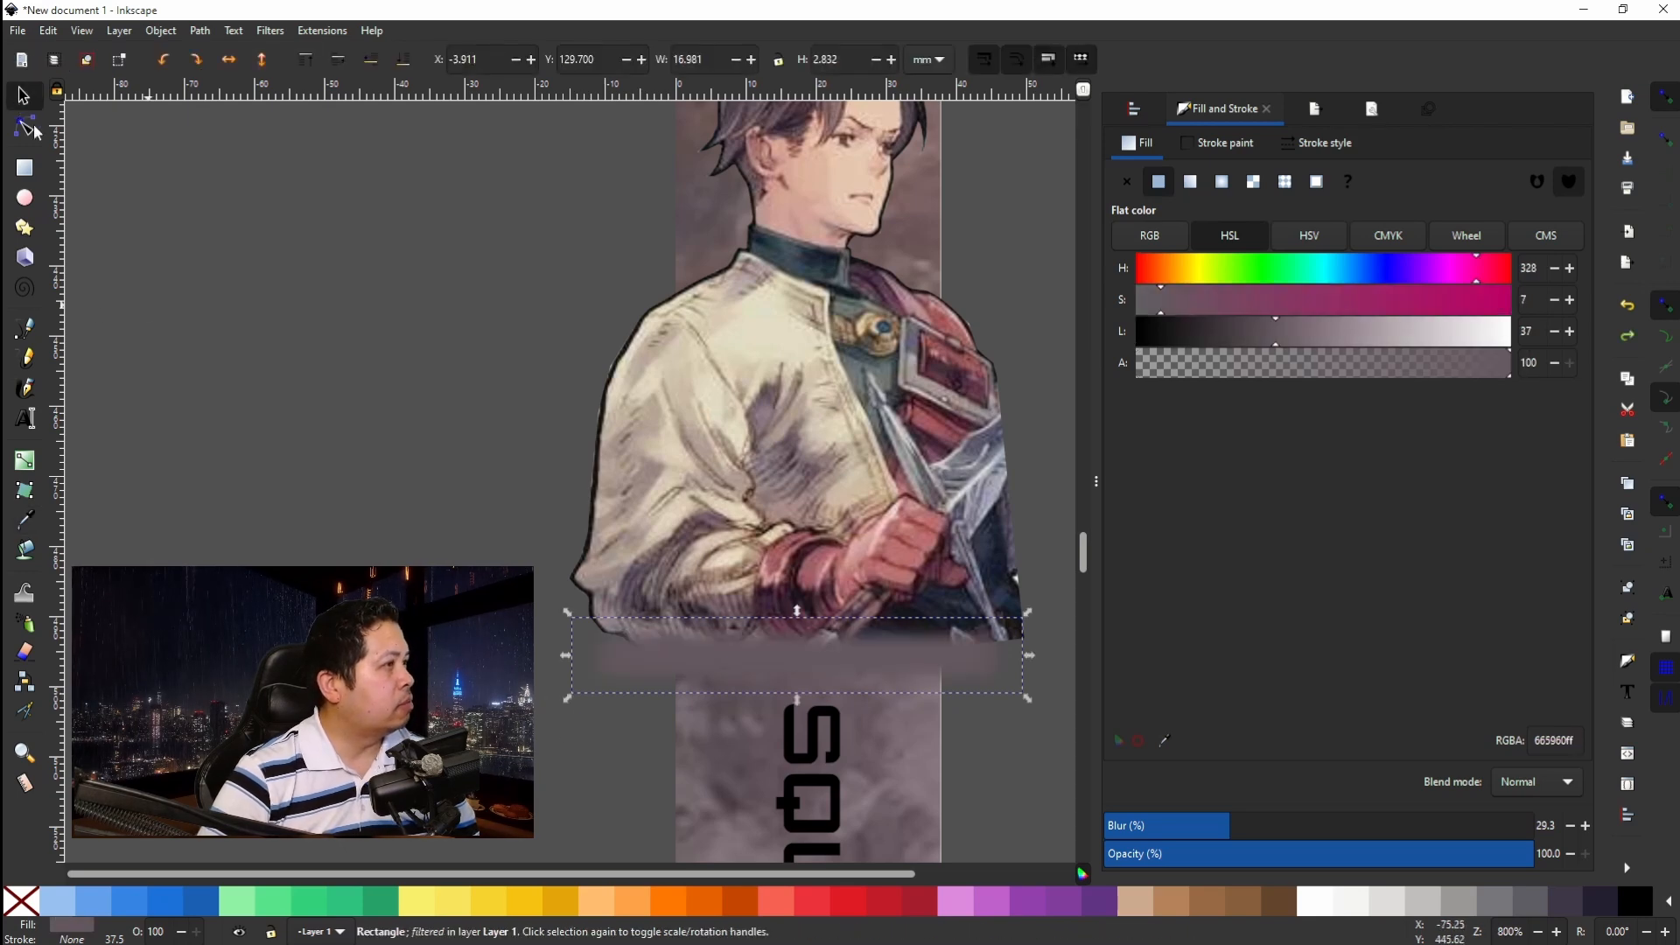
# Deselect the strip and examine how the blurred edge blends the swordsman into the spine, up close and from afar.
pyautogui.click(188, 529)
pyautogui.scroll(4, 590, 732)
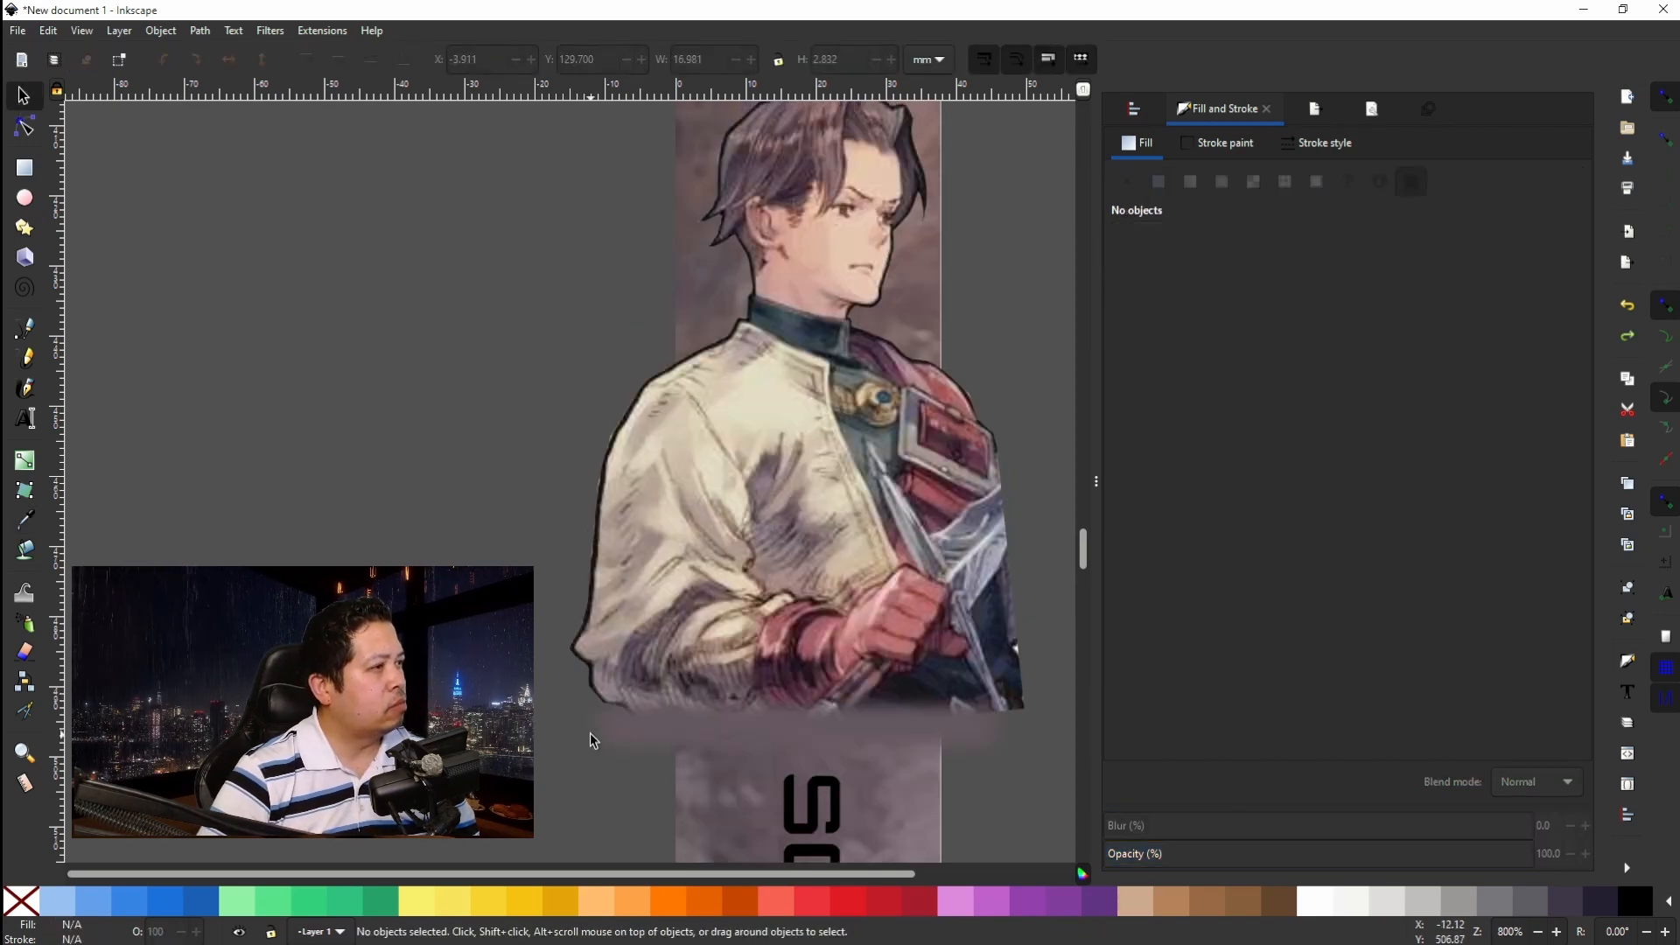
pyautogui.scroll(-4, 590, 732)
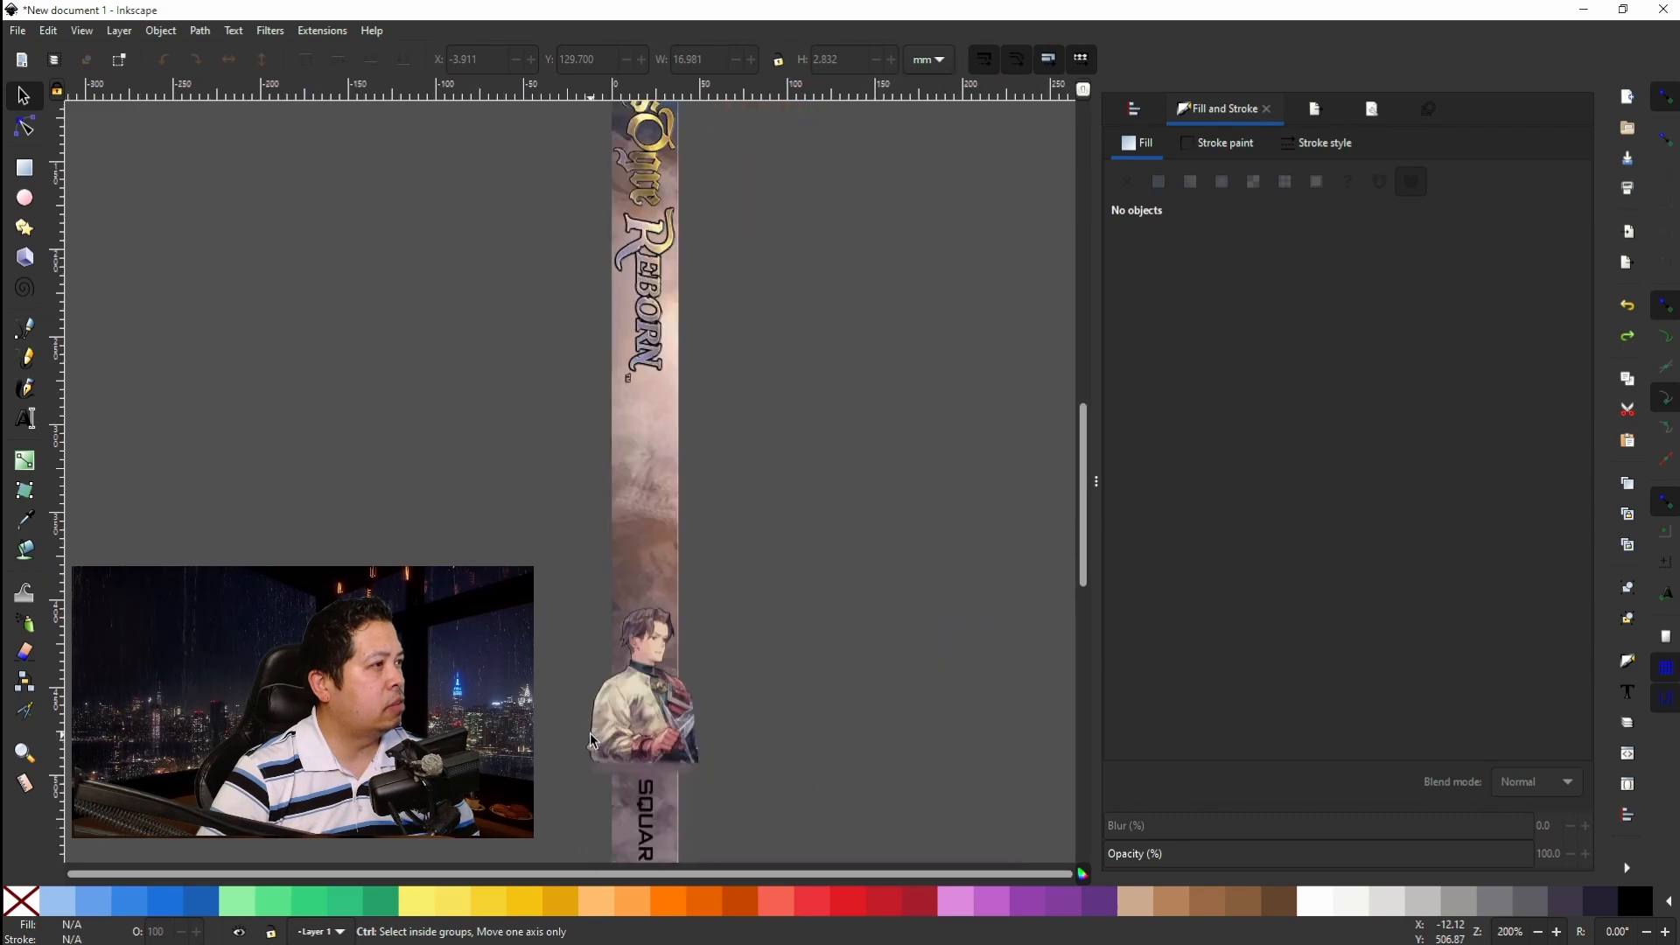
pyautogui.scroll(2, 592, 742)
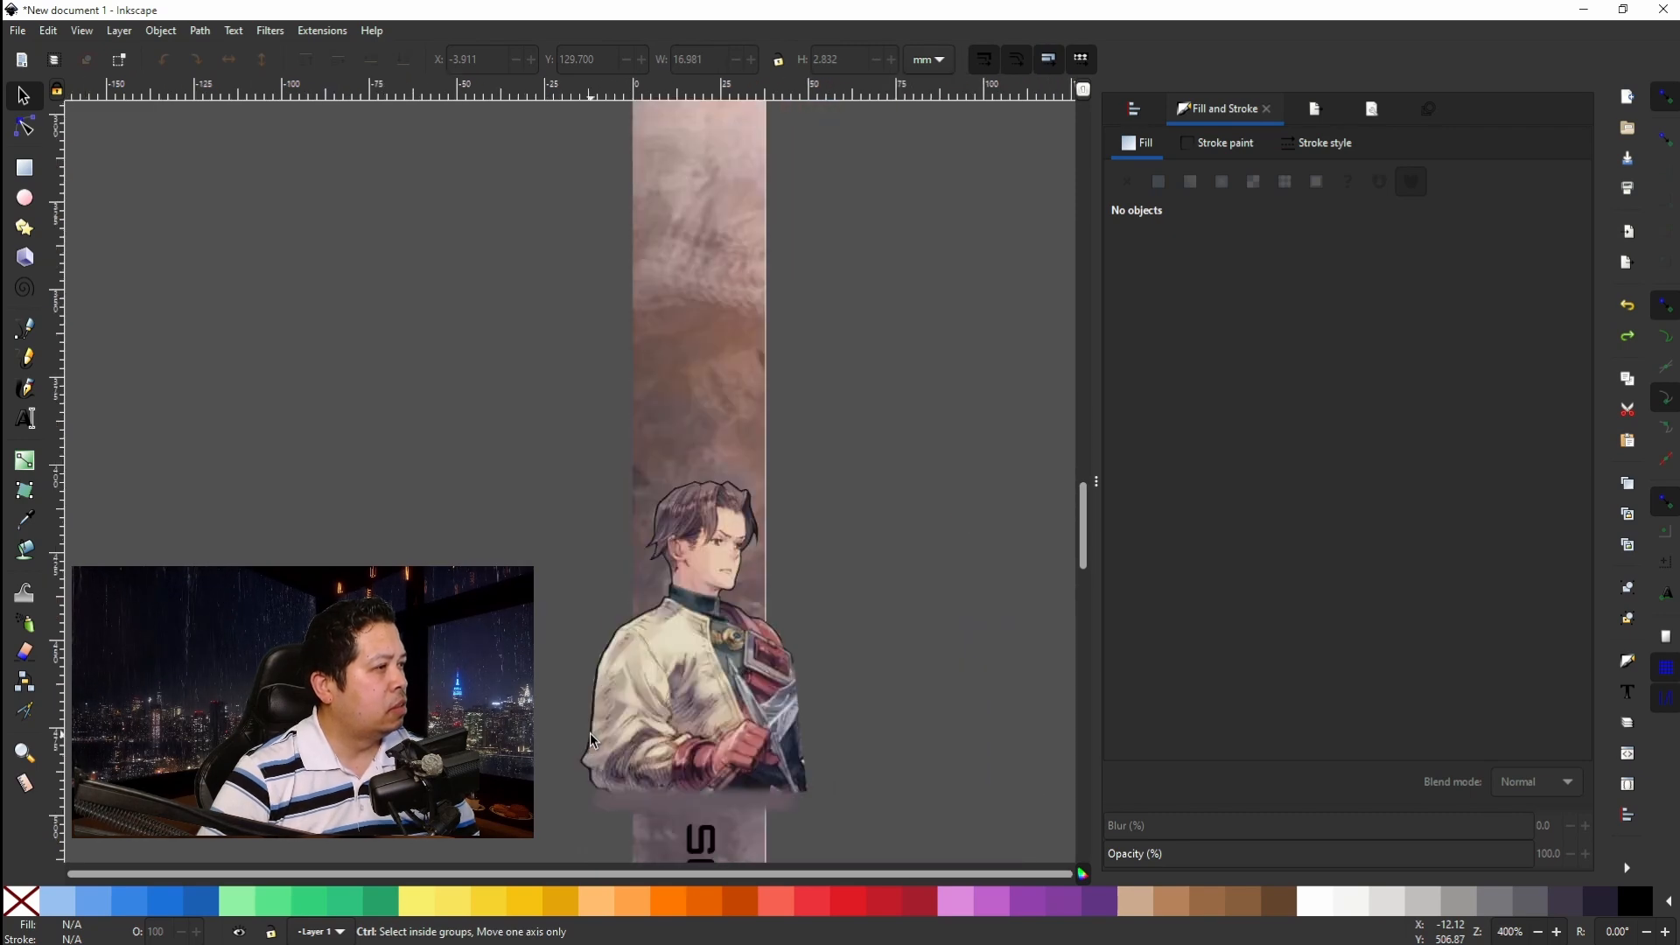
pyautogui.scroll(-2, 590, 733)
pyautogui.scroll(4, 589, 732)
pyautogui.scroll(-2, 590, 732)
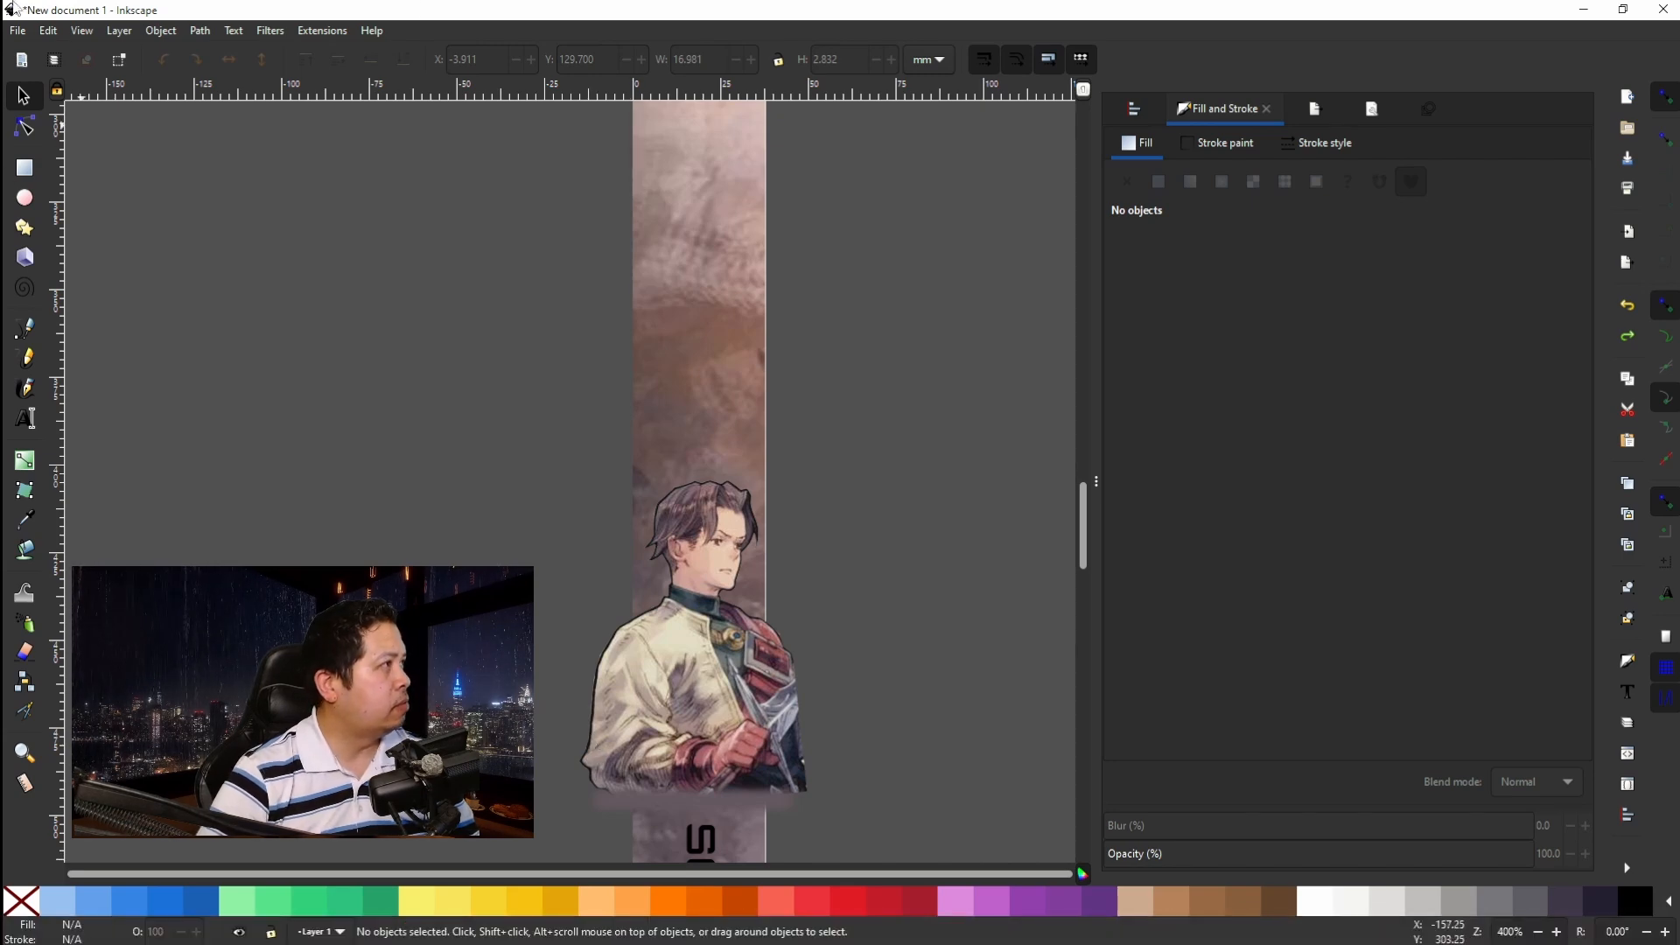
# Switch to the browser and open the Pocket Tactics image result of the swordswoman in red trousers.
pyautogui.hotkey('alt', 'Tab')
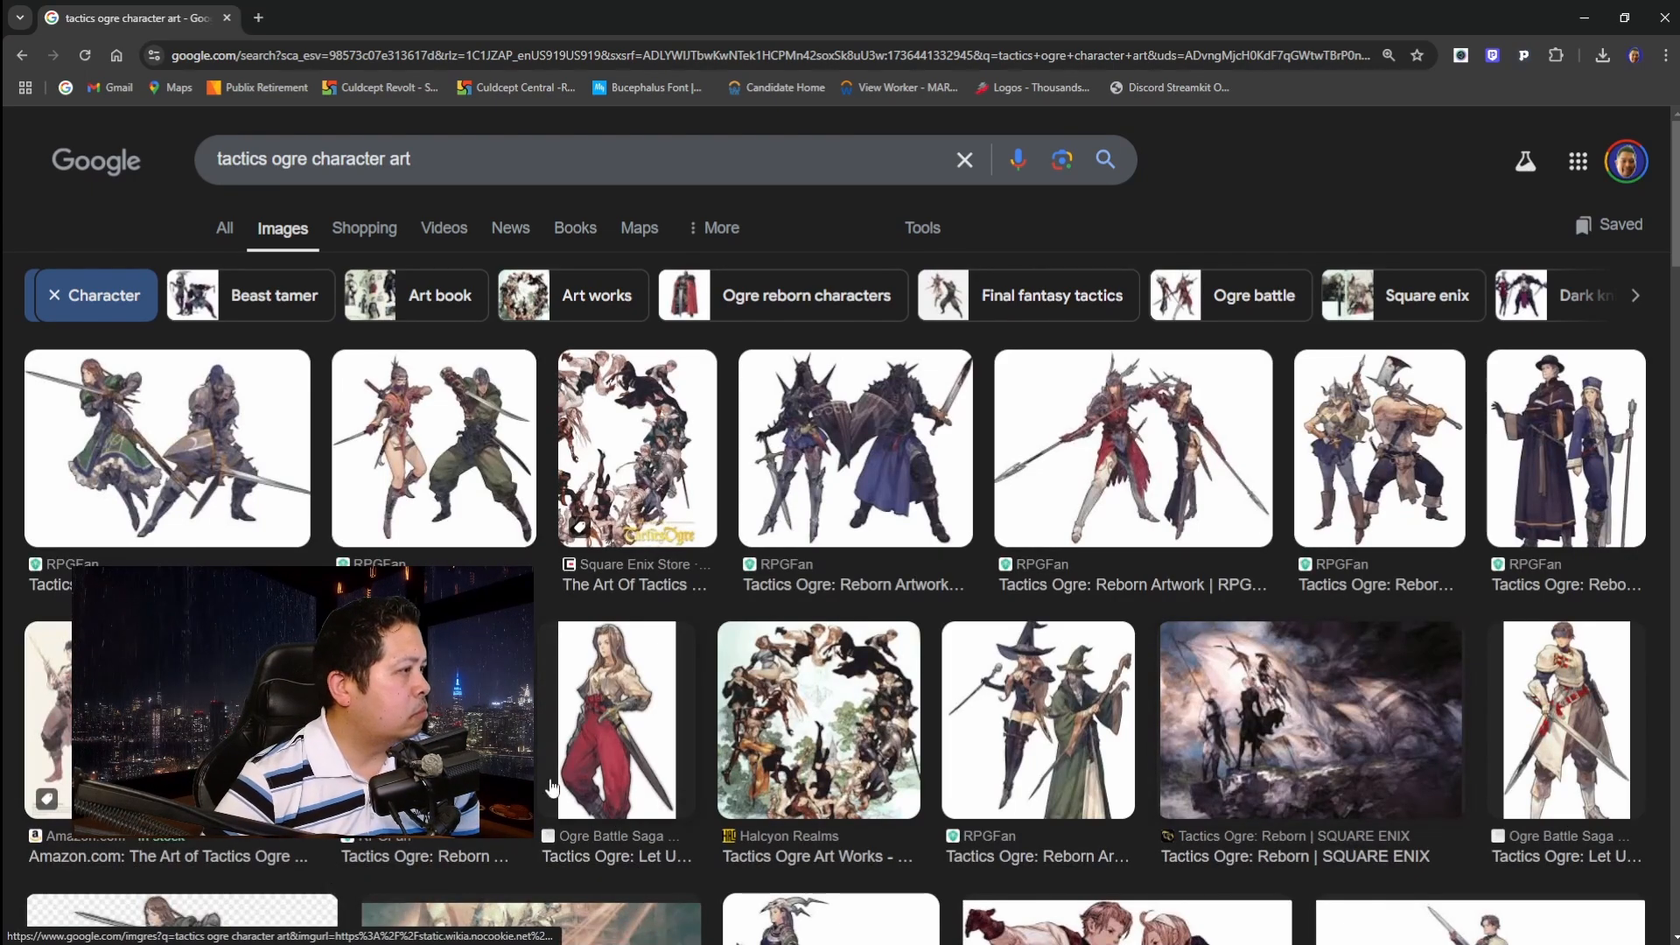
pyautogui.scroll(-2, 602, 757)
pyautogui.scroll(-8, 602, 757)
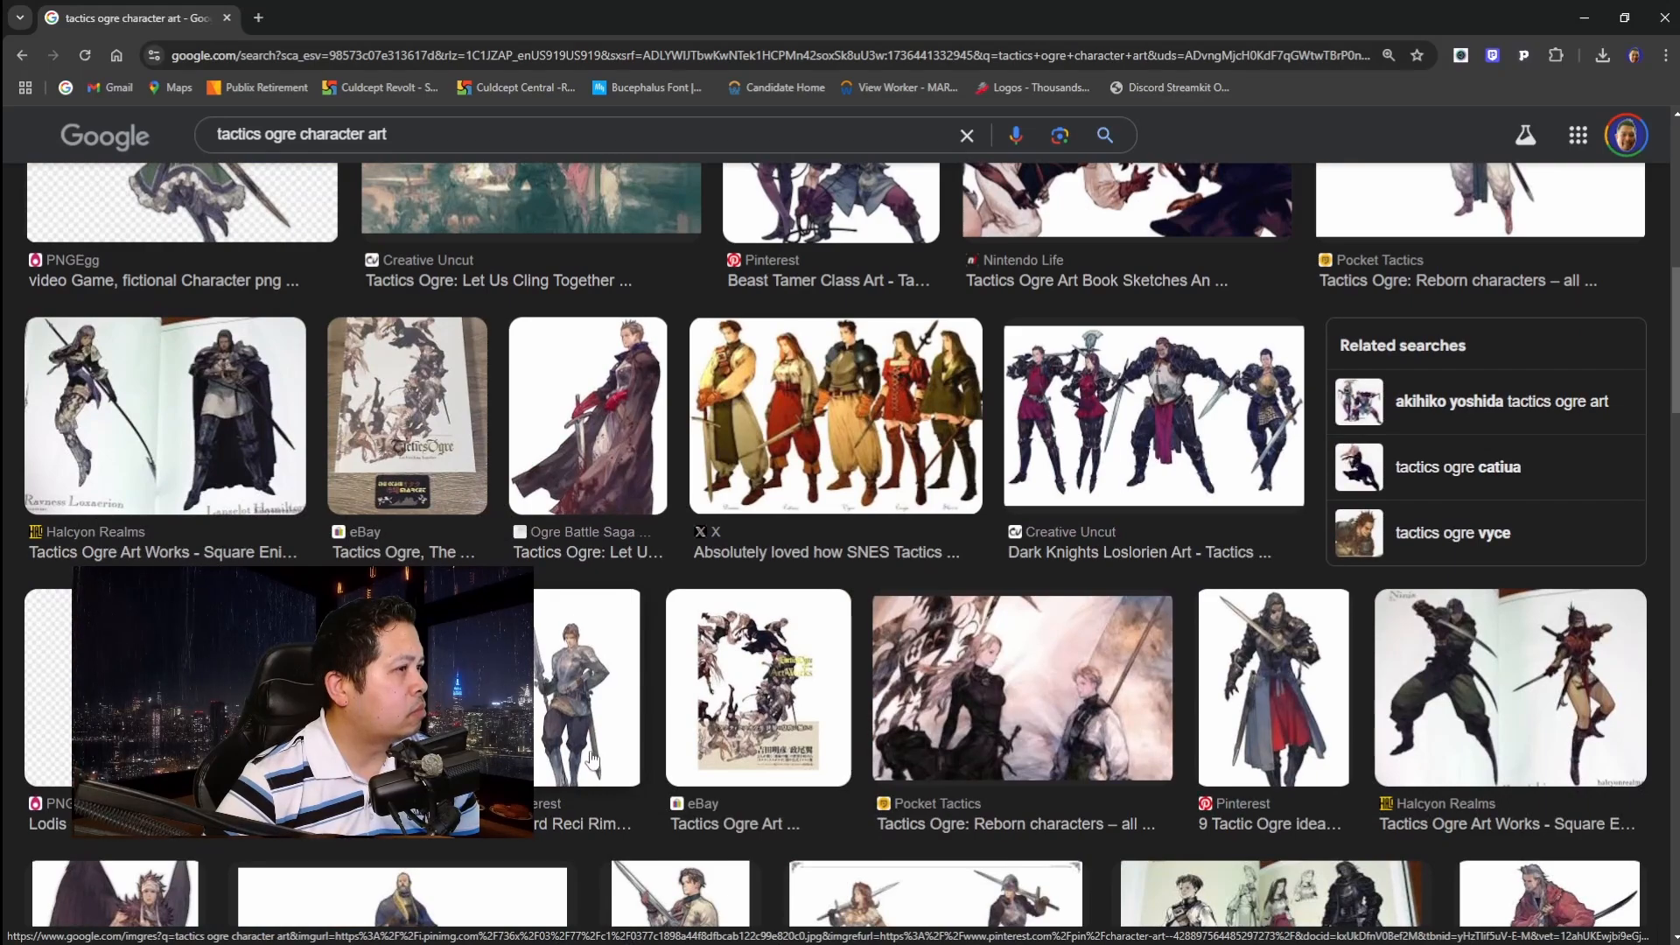
pyautogui.scroll(-8, 591, 757)
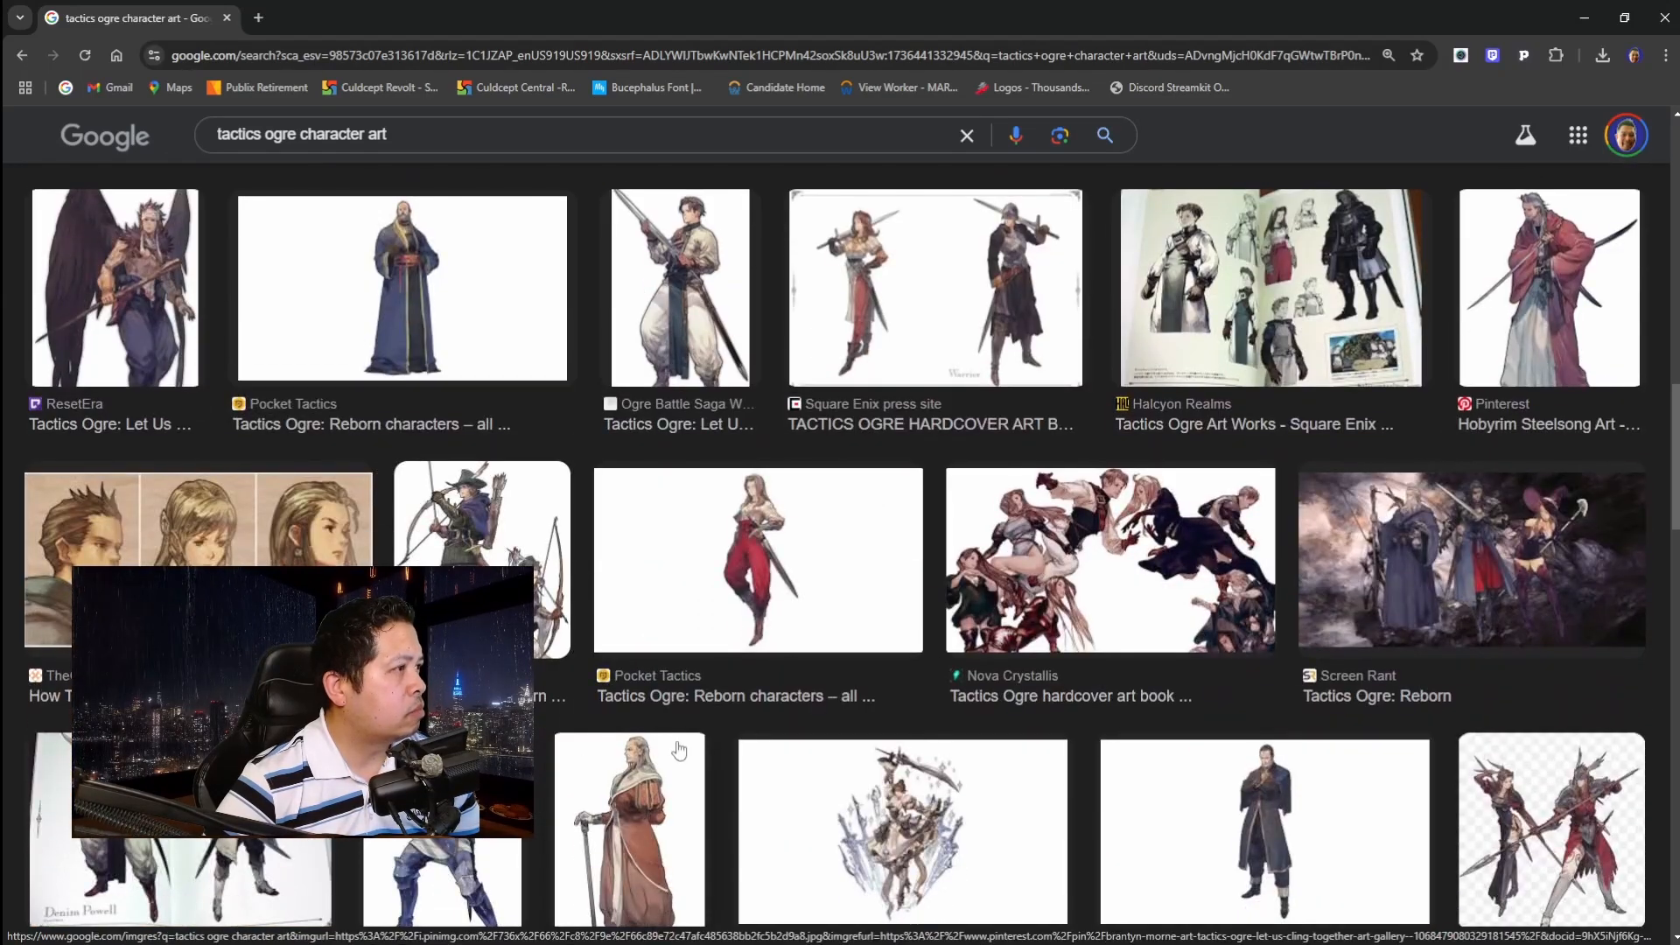
pyautogui.click(759, 584)
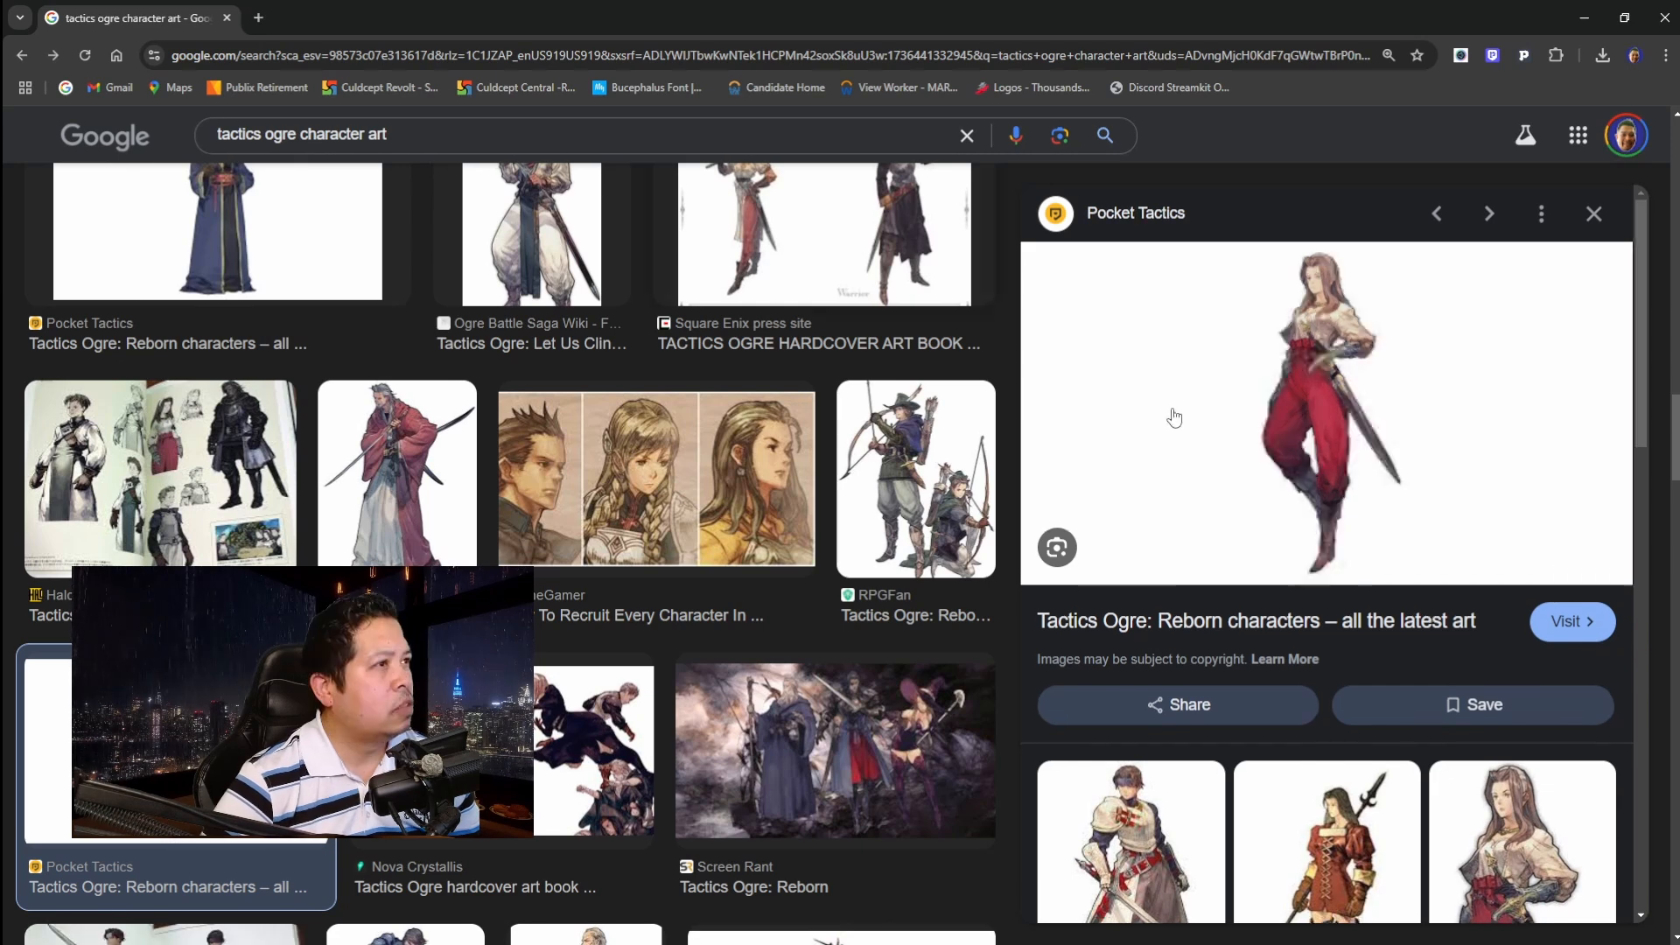
# Save the previewed swordswoman image to the computer, closing the source page if it opens.
pyautogui.click(1323, 350)
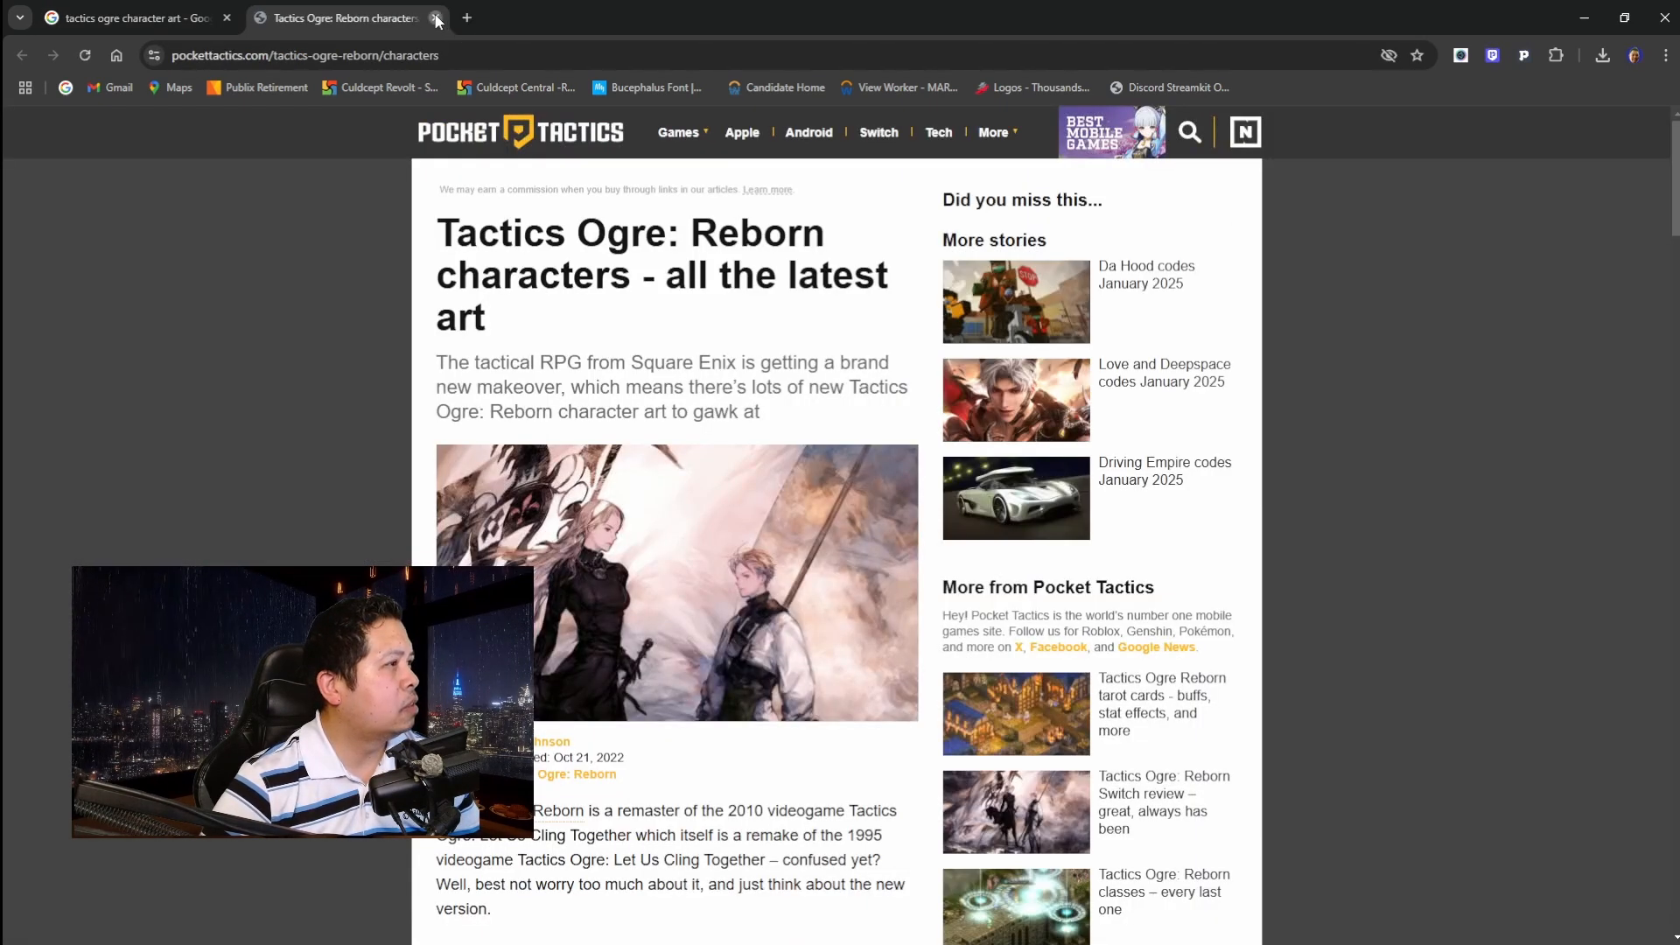
pyautogui.click(435, 18)
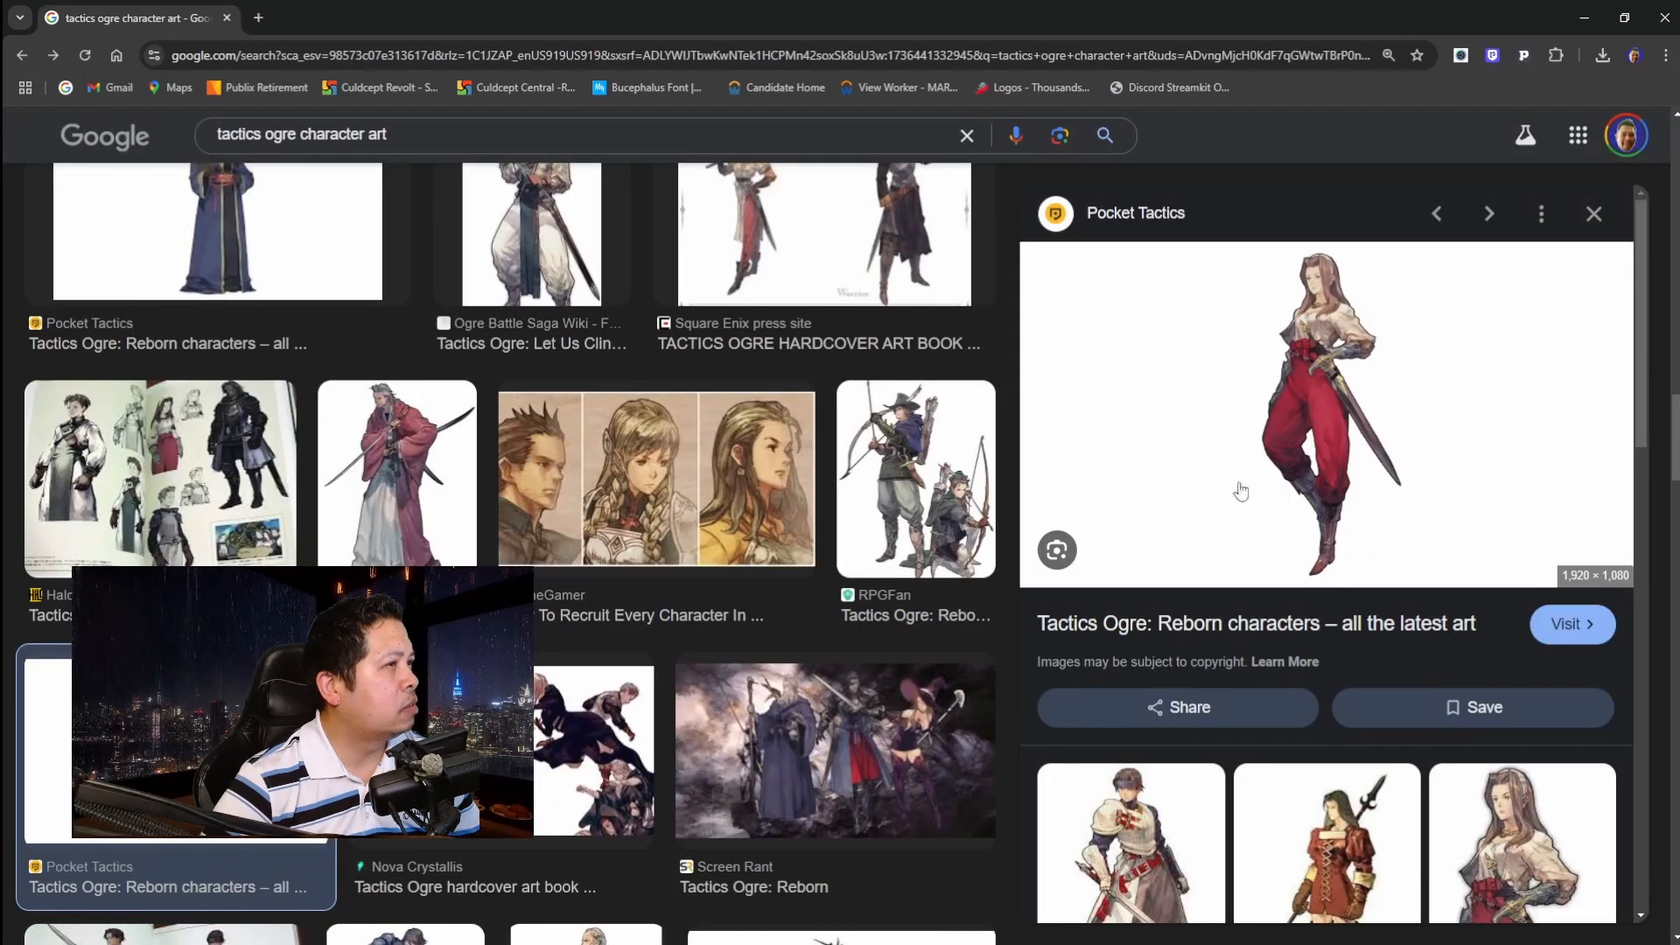
pyautogui.rightClick(1274, 361)
pyautogui.click(1360, 597)
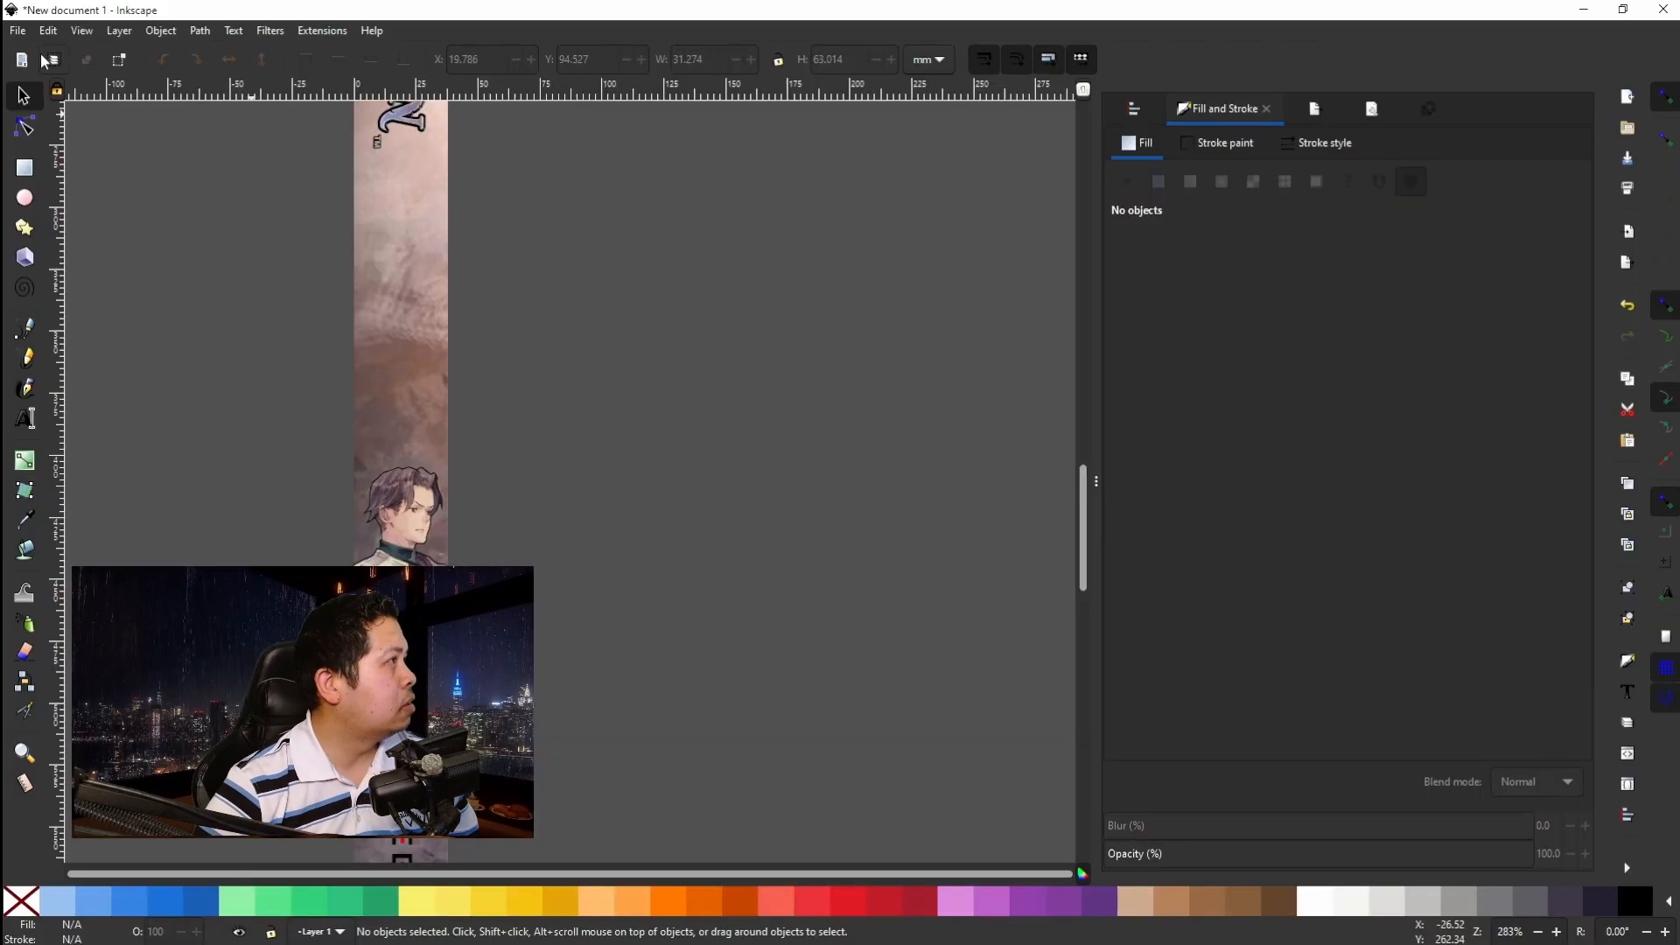
# Switch back to Inkscape and import the downloaded image tactics-ogre-reborn-characters-3 into the document.
pyautogui.click(17, 31)
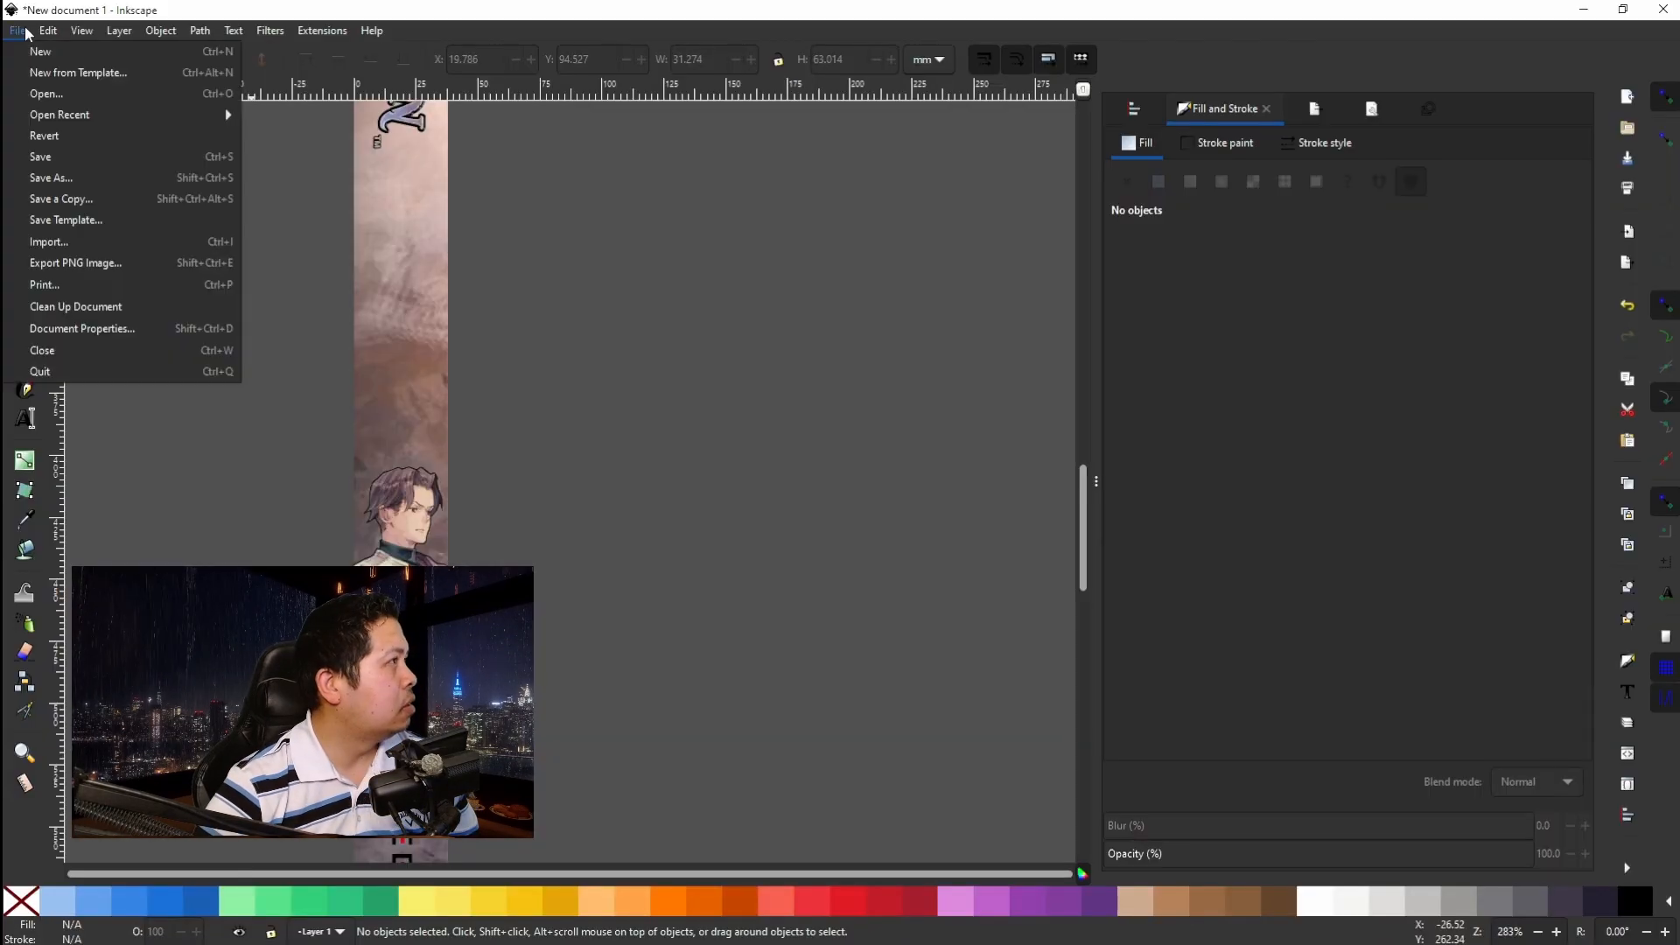
pyautogui.click(50, 238)
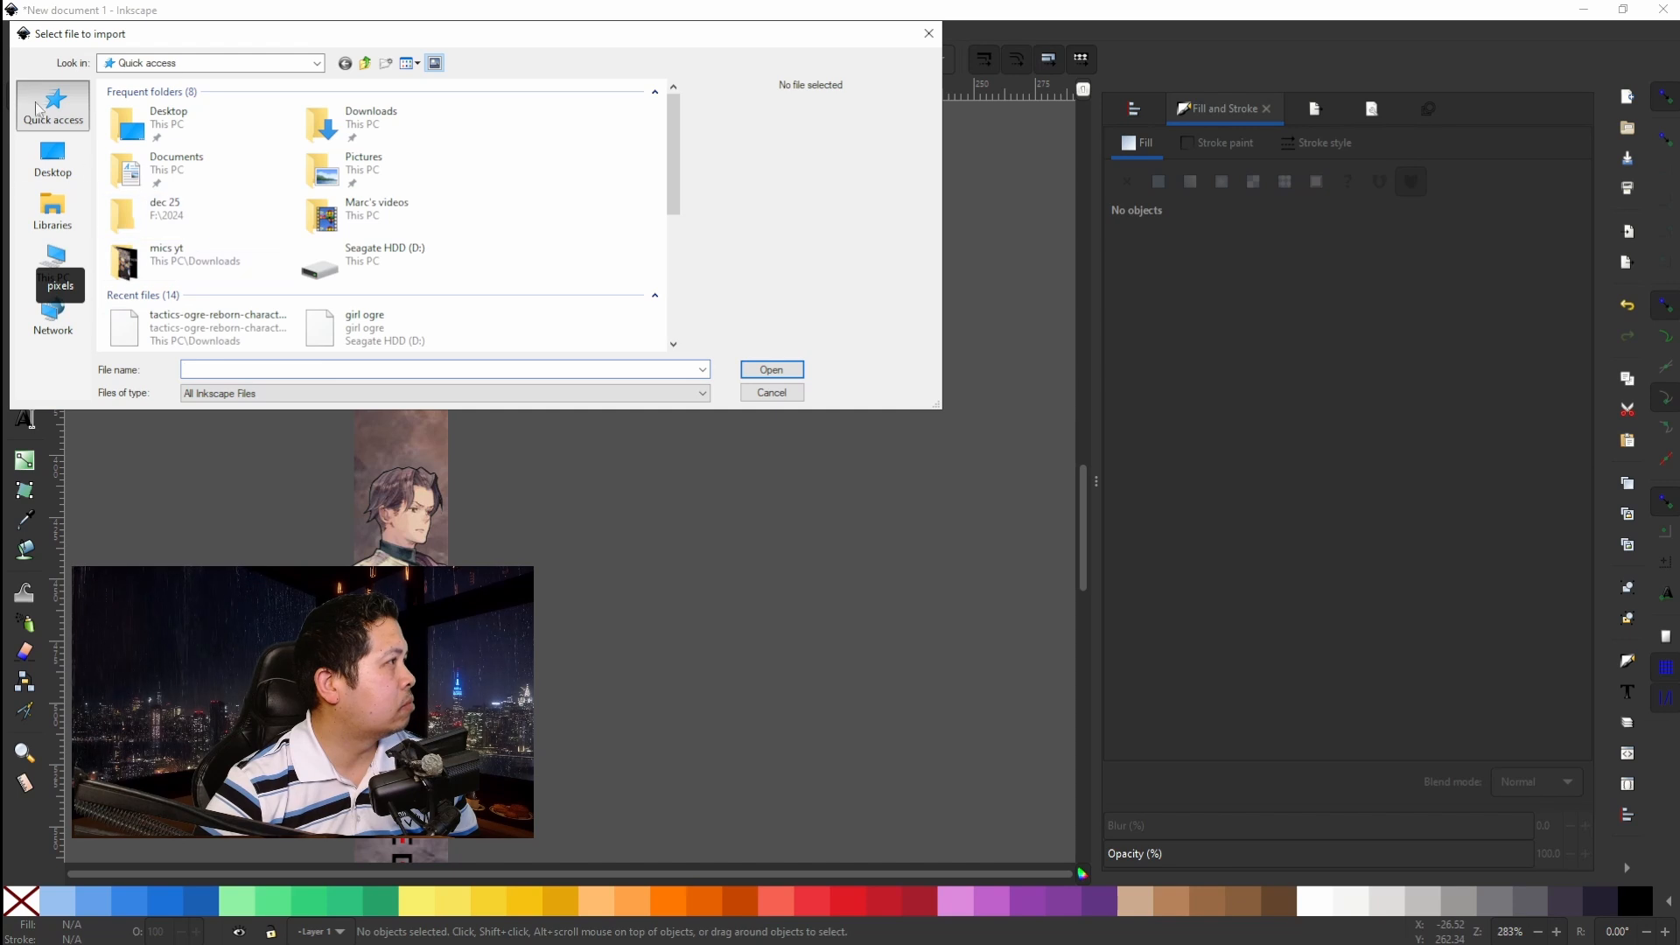
pyautogui.click(175, 333)
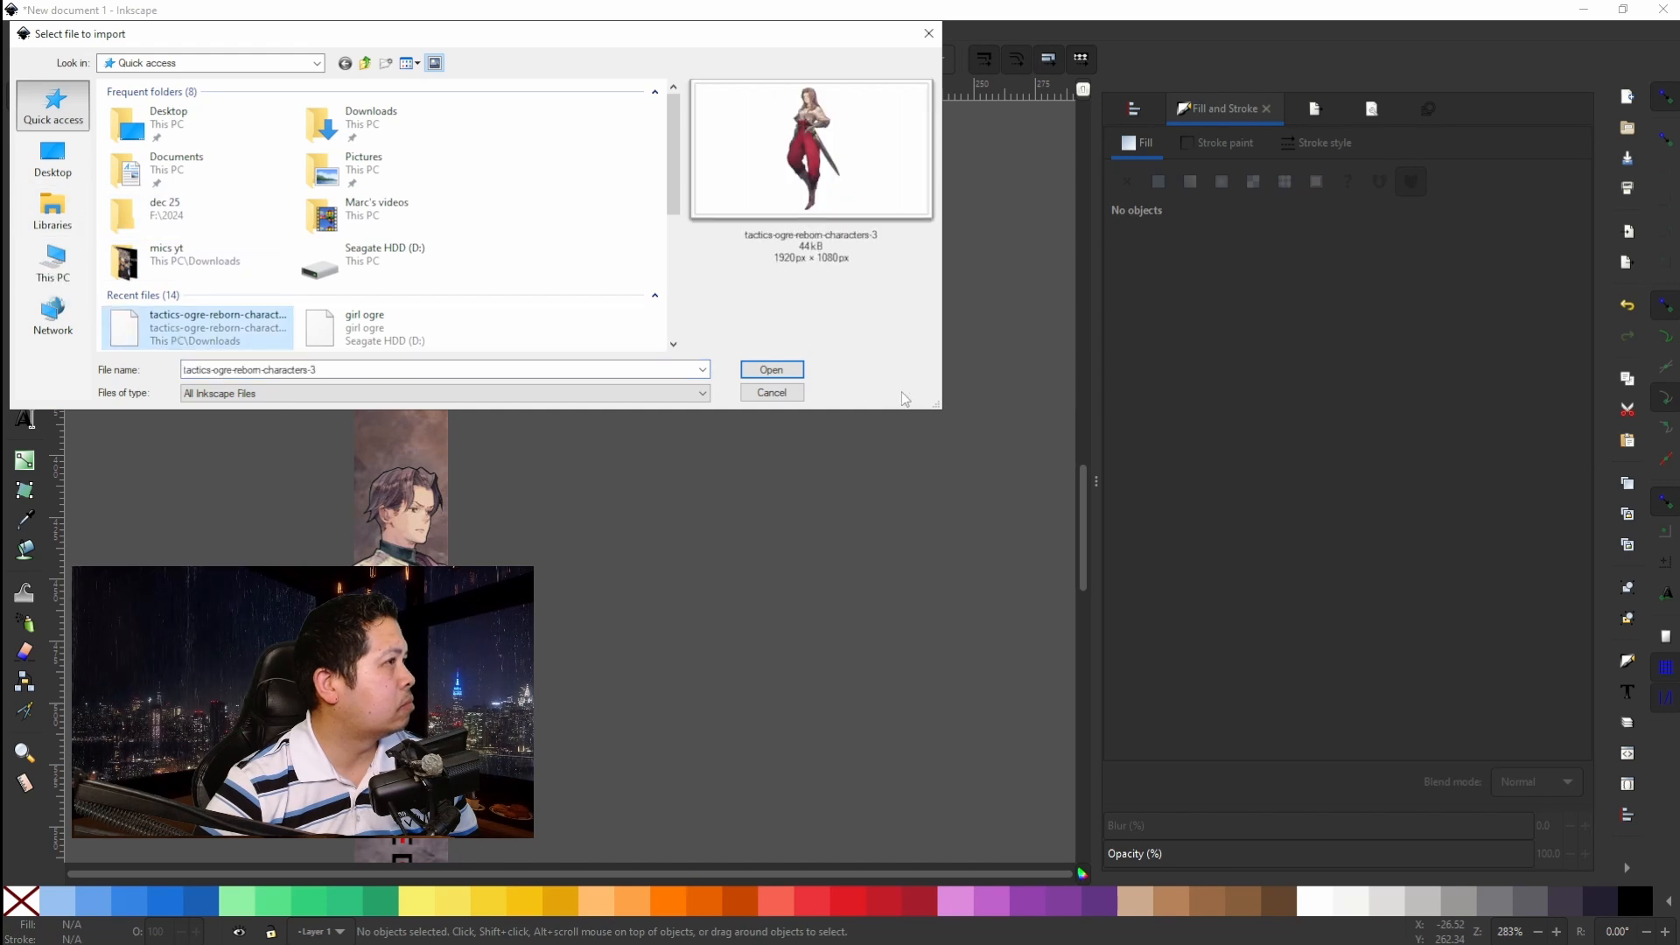
pyautogui.click(772, 369)
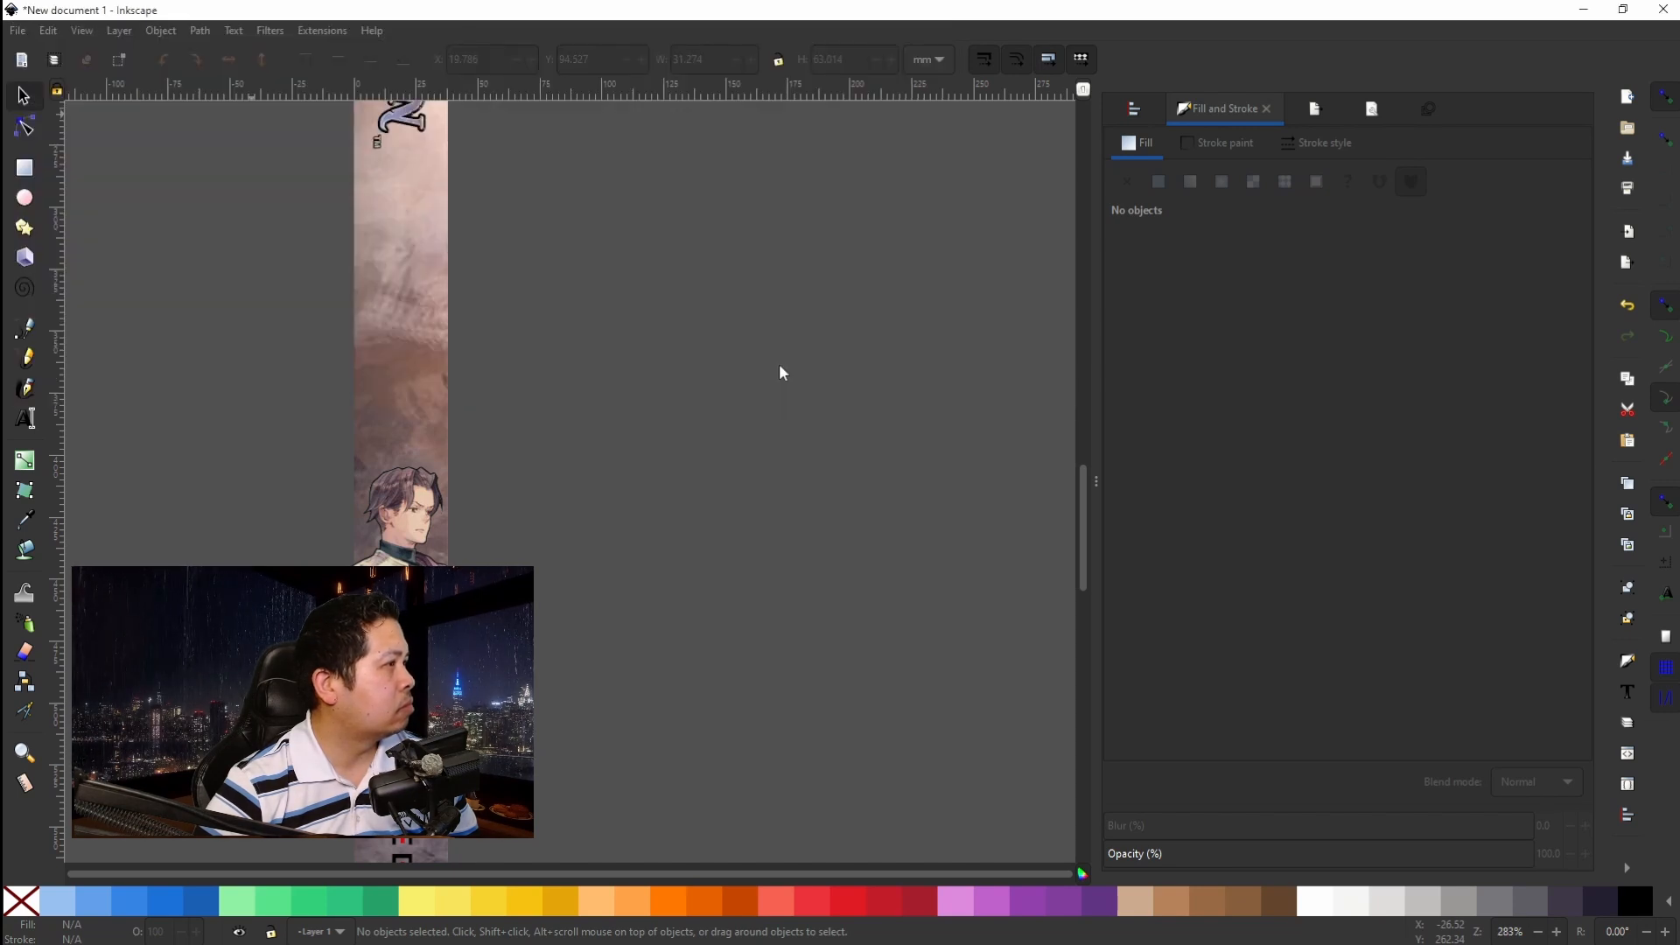
# Move the imported swordswoman image off the spine to about X 27.9 mm, Y -20.8 mm and bring her upper body into view.
pyautogui.keyDown('ctrl'); pyautogui.scroll(-5, 818, 385); pyautogui.keyUp('ctrl')
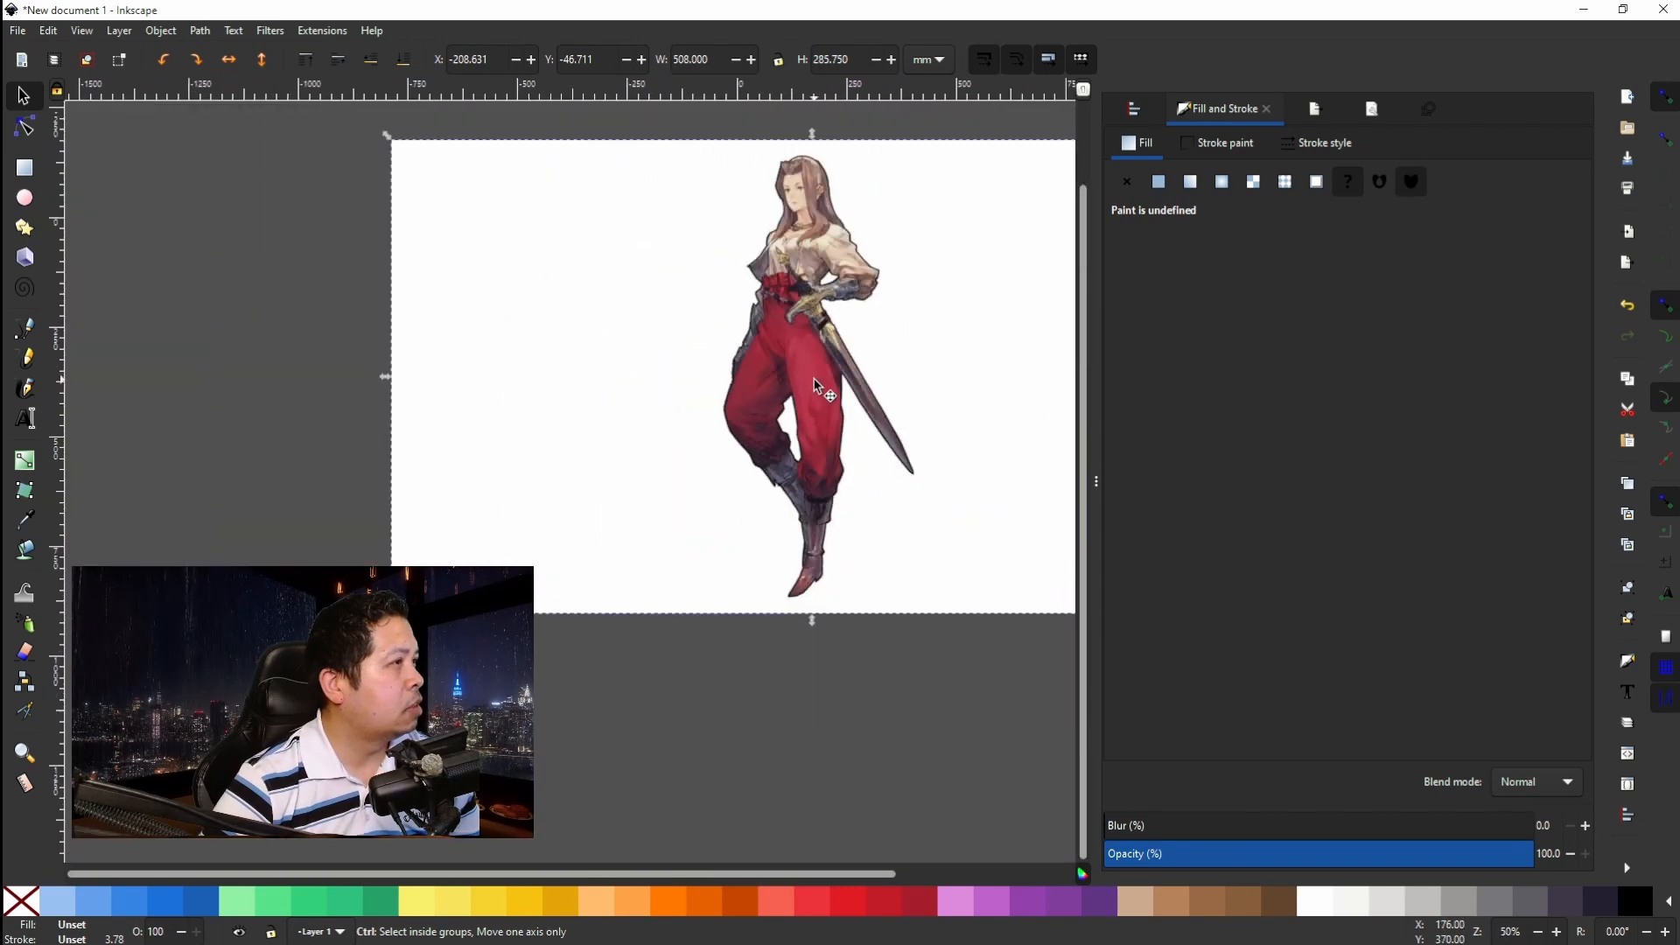
pyautogui.moveTo(818, 385); pyautogui.dragTo(856, 442)
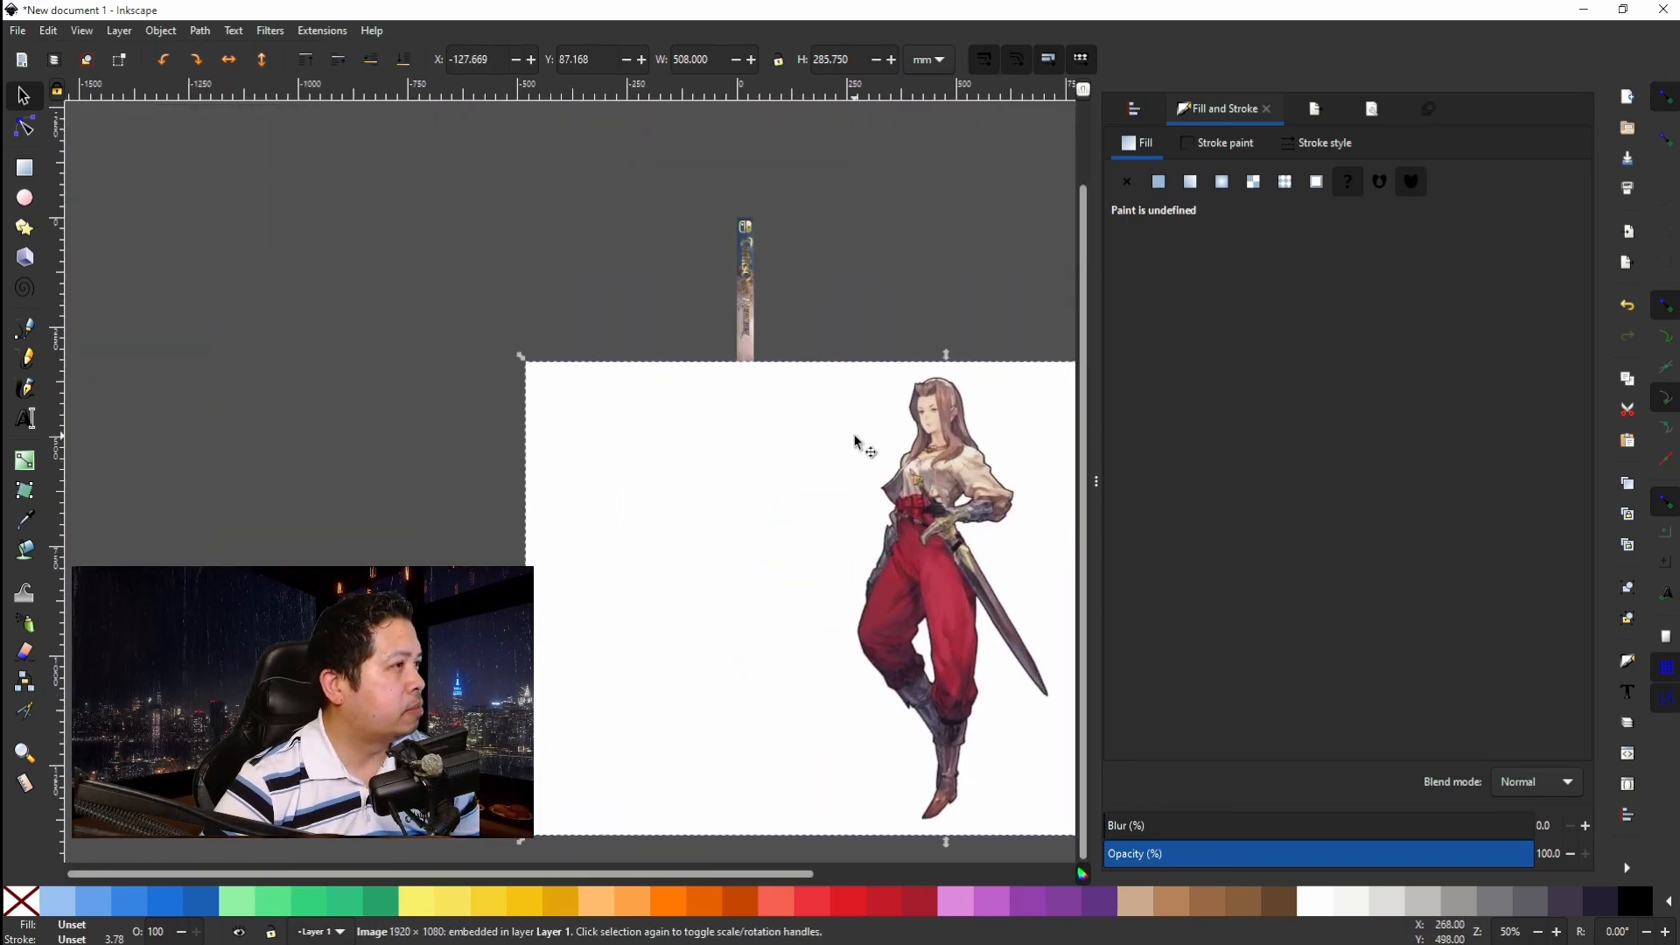
pyautogui.hscroll(12, 855, 436)
pyautogui.moveTo(458, 480); pyautogui.dragTo(714, 300)
pyautogui.scroll(4, 723, 292)
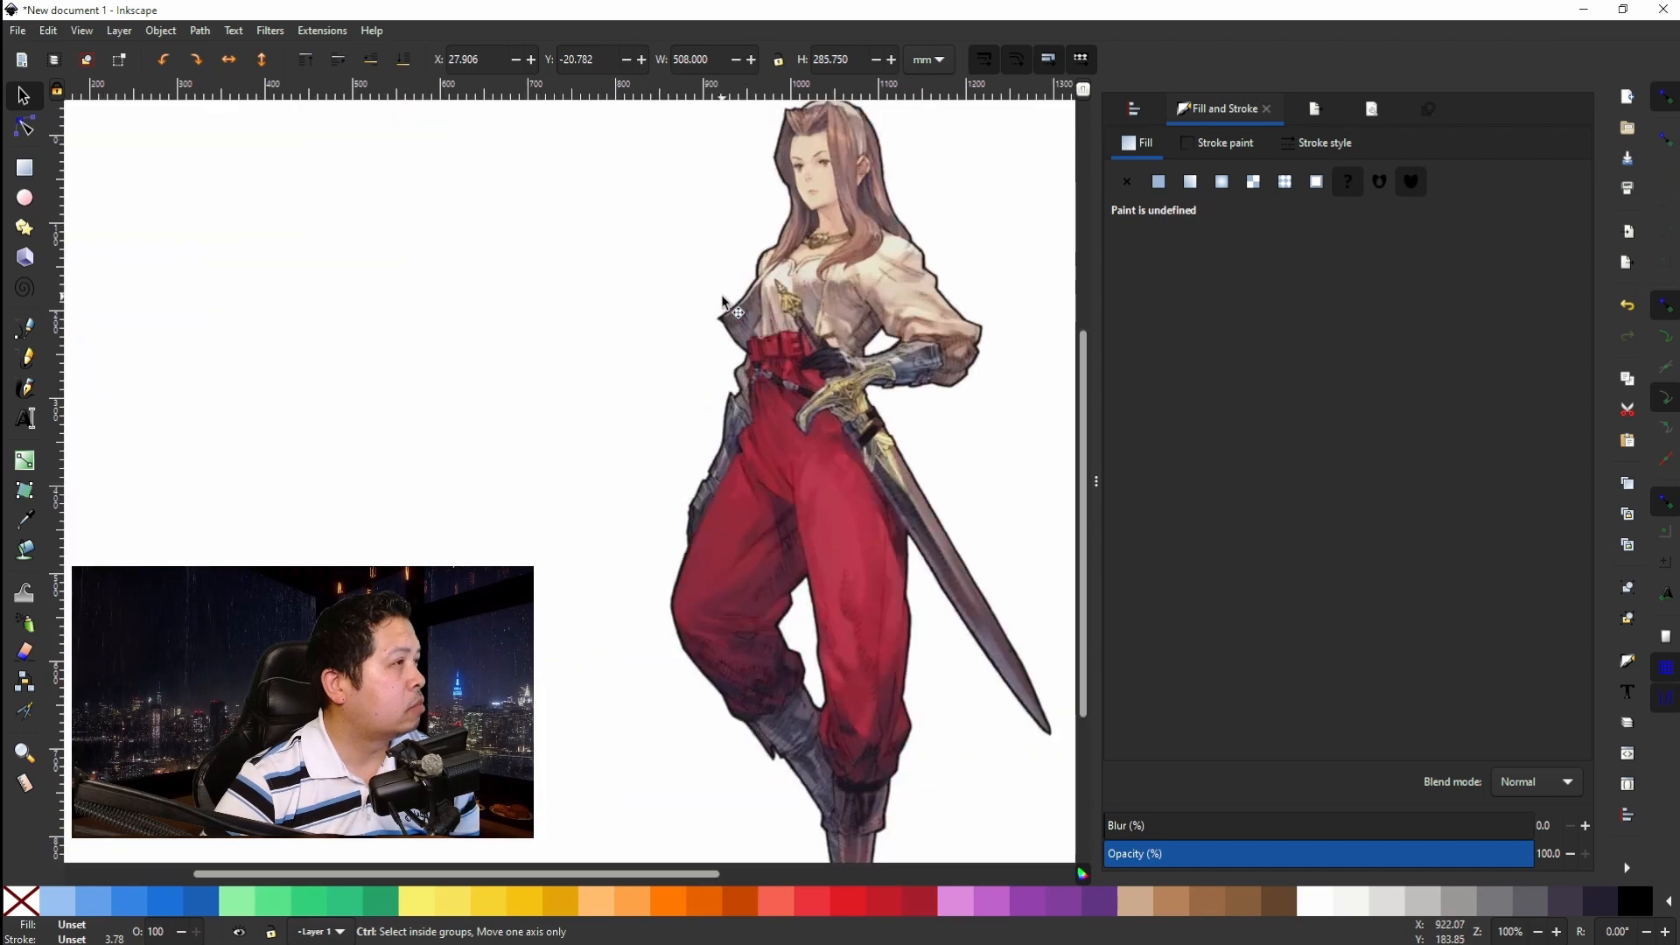
pyautogui.hscroll(3, 723, 296)
pyautogui.scroll(10, 723, 295)
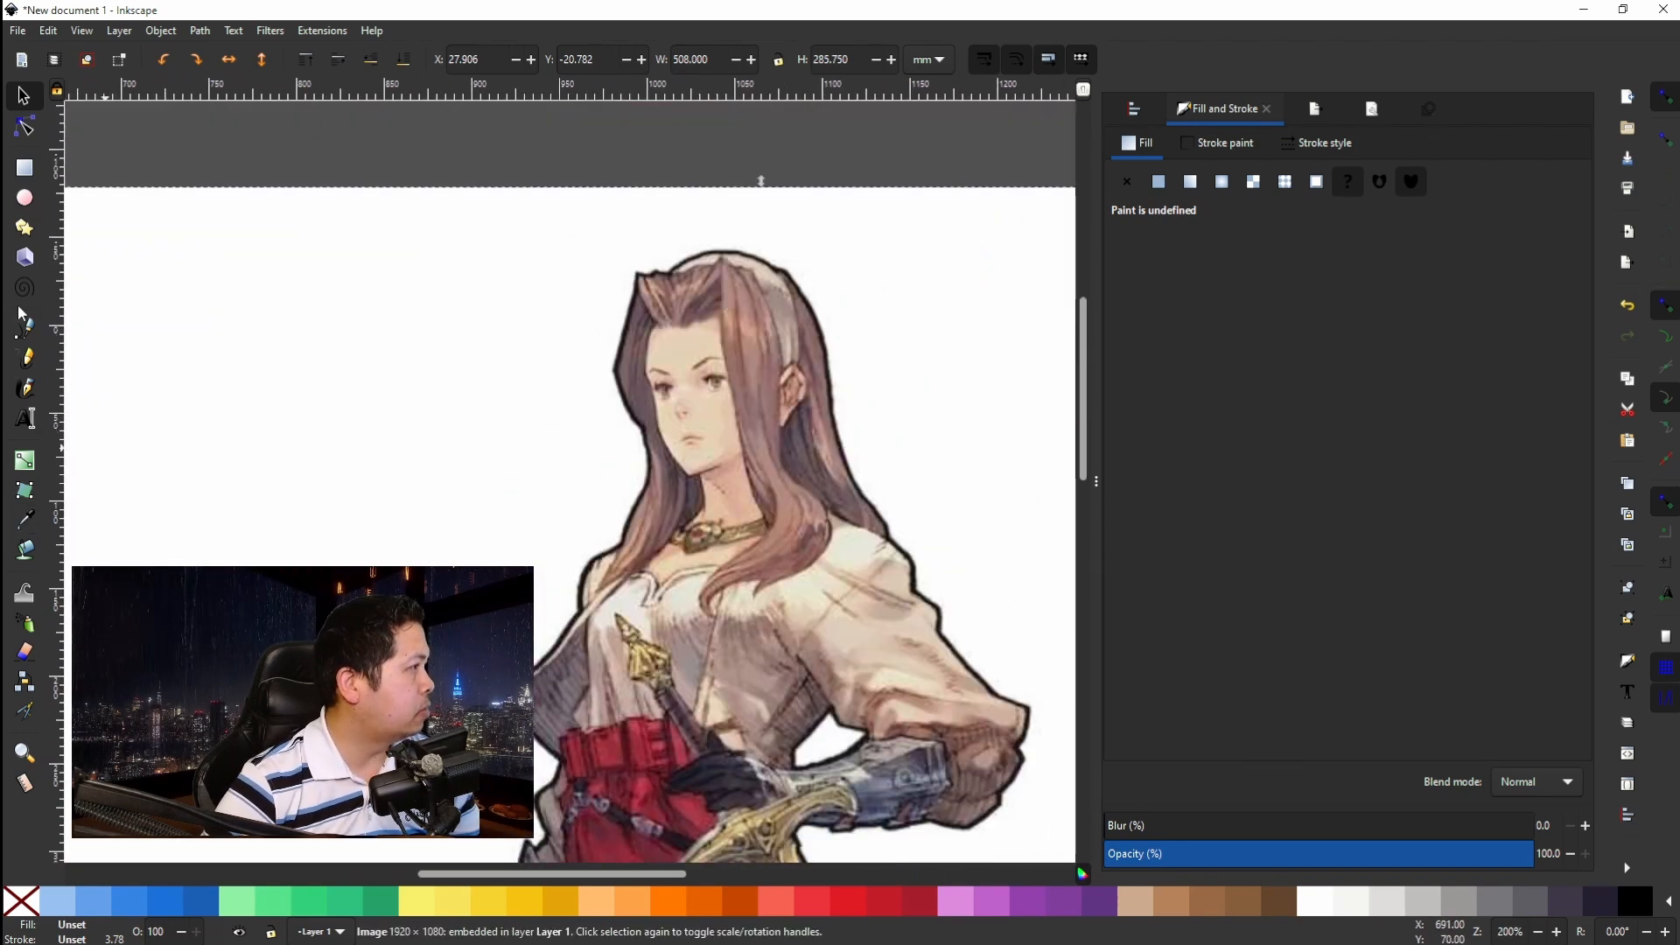
# Start a pen path at the swordswoman's front hair tip and trace over her crown and down the back of her hair.
pyautogui.click(30, 332)
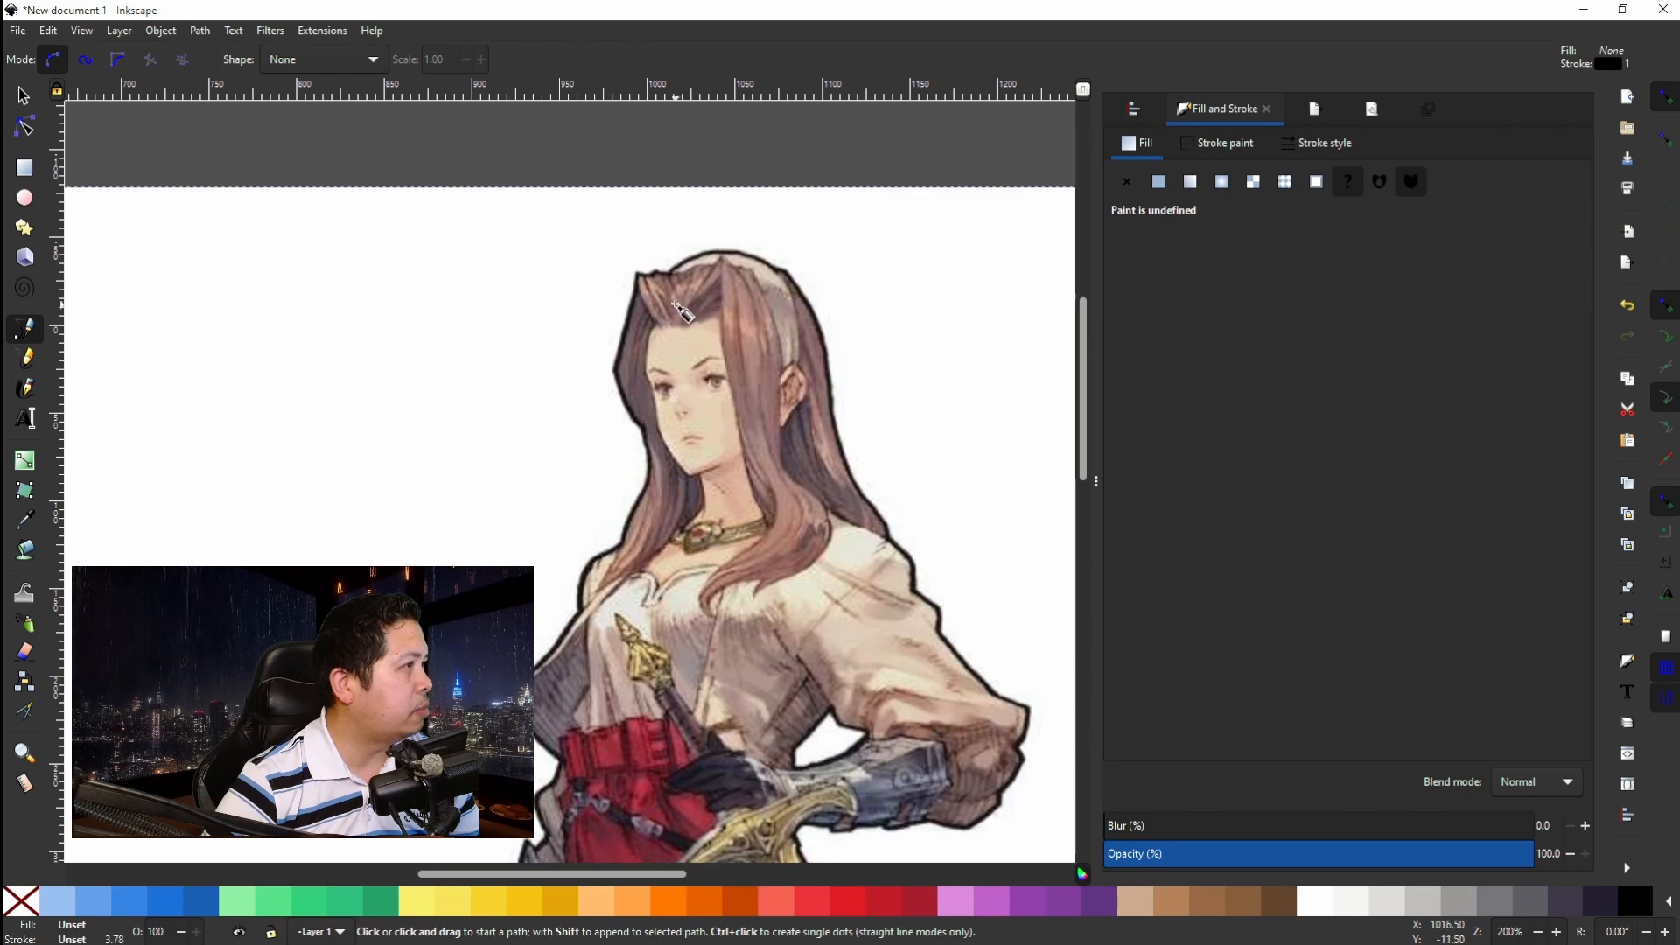
pyautogui.scroll(3, 683, 310)
pyautogui.scroll(4, 570, 218)
pyautogui.click(569, 223)
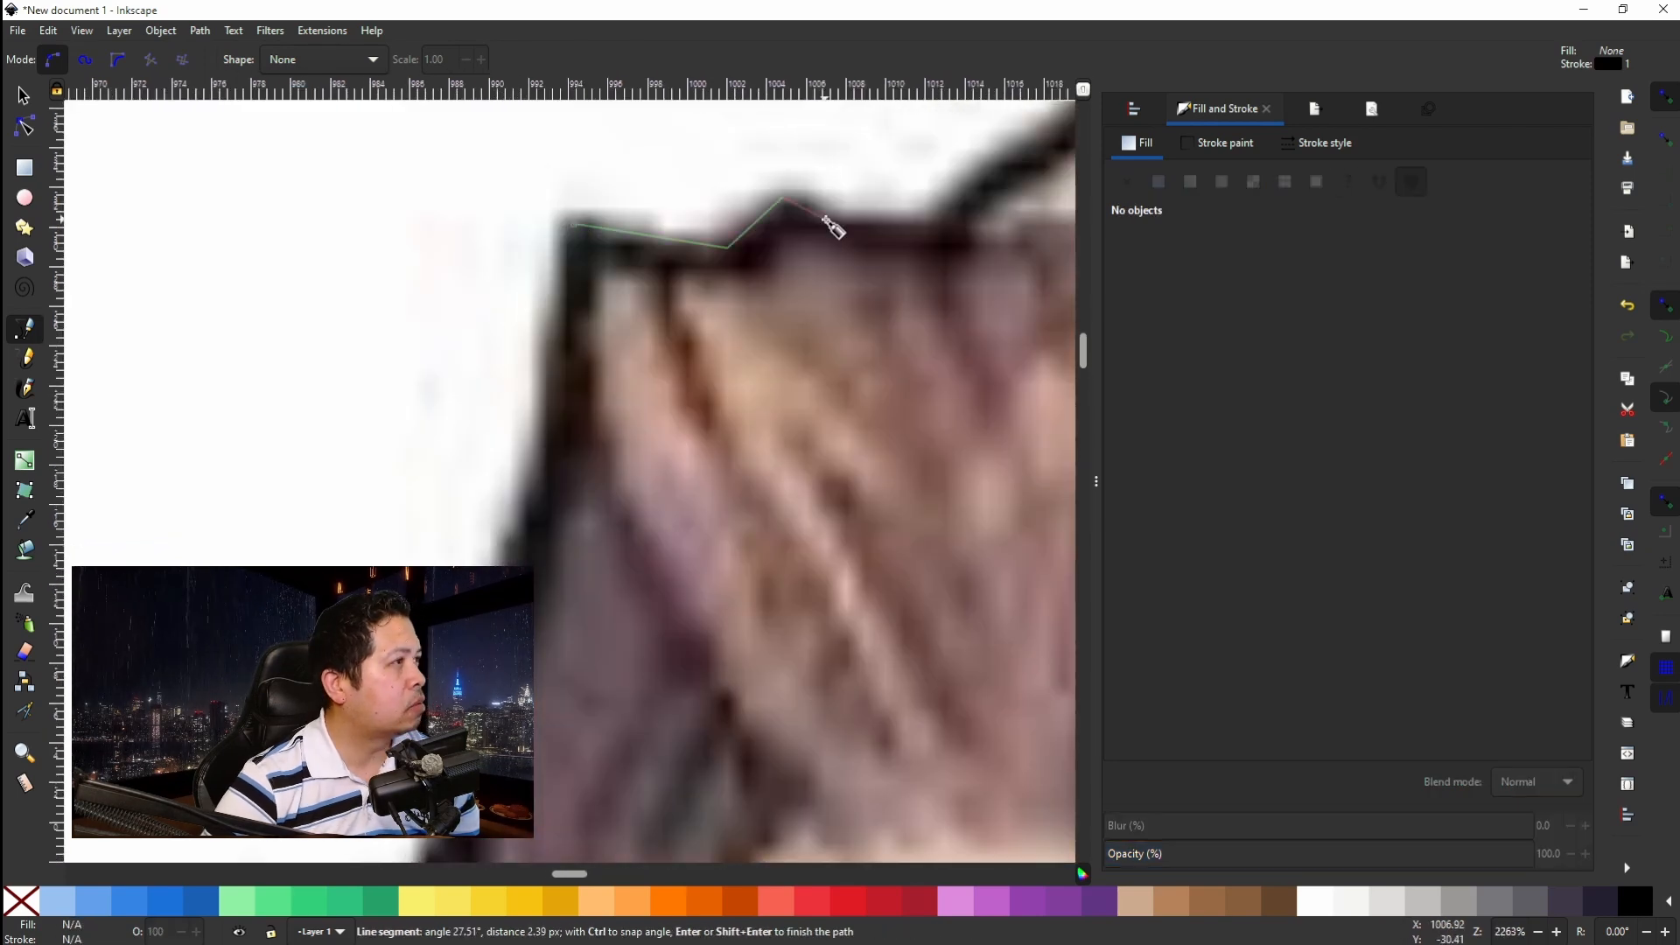
pyautogui.hscroll(8, 822, 216)
pyautogui.scroll(6, 822, 215)
pyautogui.click(758, 349)
pyautogui.hscroll(10, 907, 340)
pyautogui.click(304, 337)
pyautogui.click(415, 374)
pyautogui.click(602, 449)
pyautogui.click(803, 543)
pyautogui.scroll(-8, 536, 465)
pyautogui.click(536, 464)
pyautogui.scroll(-8, 652, 696)
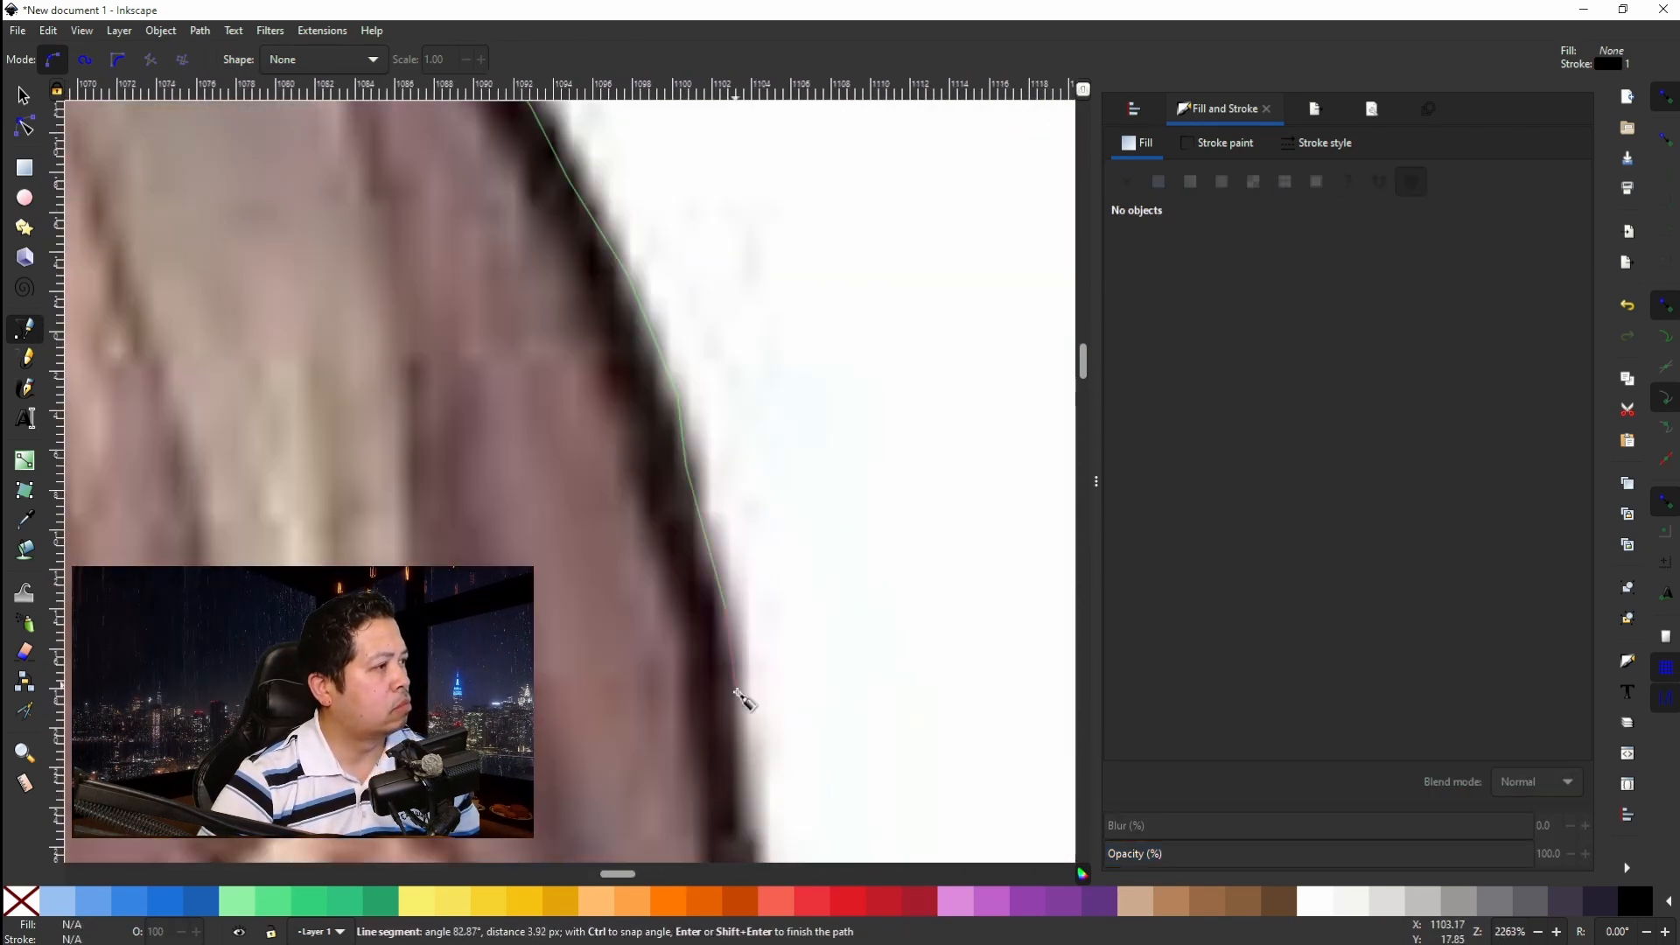
pyautogui.scroll(-10, 746, 697)
pyautogui.click(1006, 836)
pyautogui.scroll(-10, 523, 633)
pyautogui.scroll(-6, 832, 762)
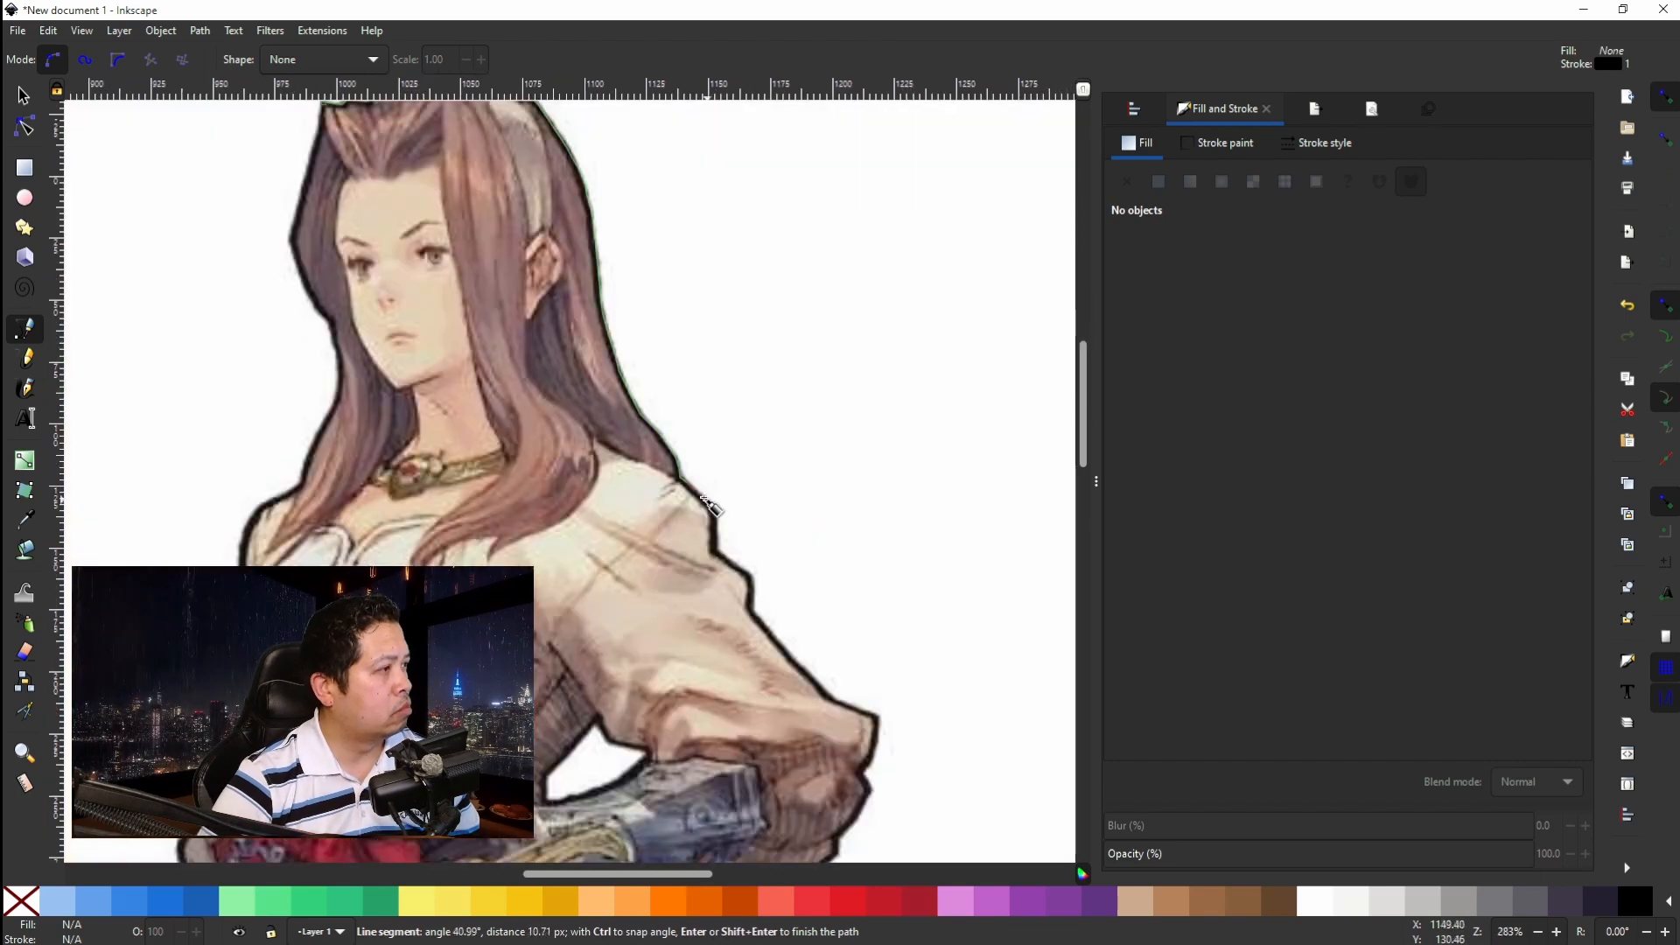
# Continue the path around her puffed sleeve and gauntleted forearm and down the outer edge of the sword.
pyautogui.click(752, 610)
pyautogui.click(832, 701)
pyautogui.click(877, 717)
pyautogui.click(872, 757)
pyautogui.click(861, 775)
pyautogui.click(869, 790)
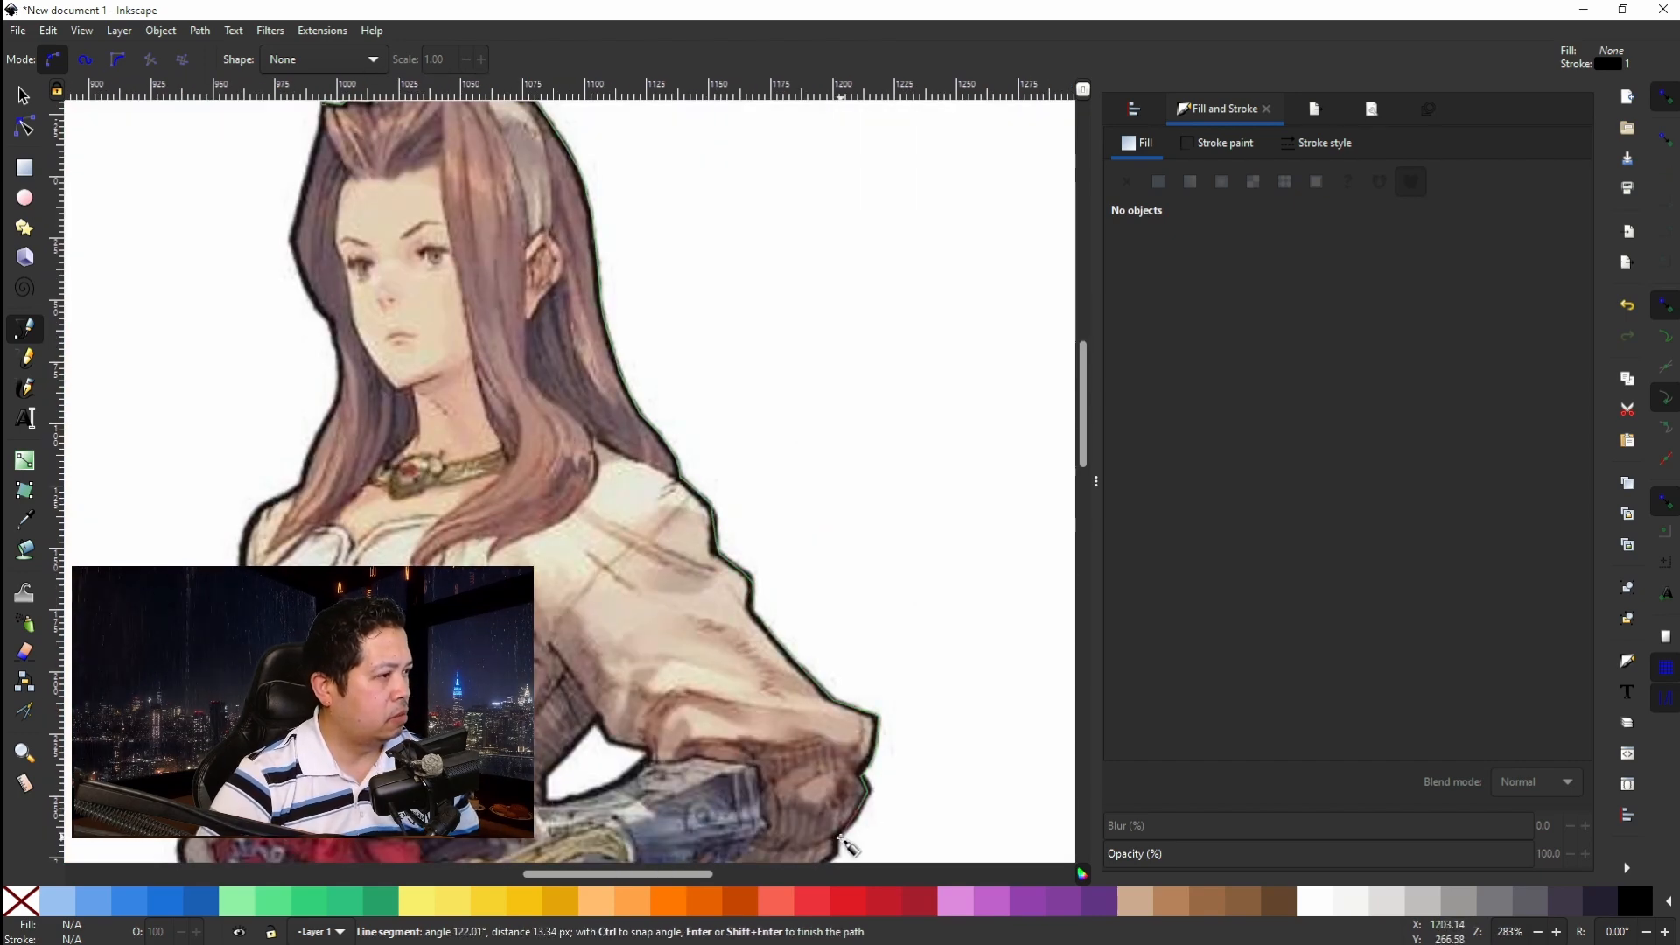
pyautogui.scroll(-8, 837, 842)
pyautogui.click(836, 573)
pyautogui.click(547, 604)
pyautogui.click(561, 649)
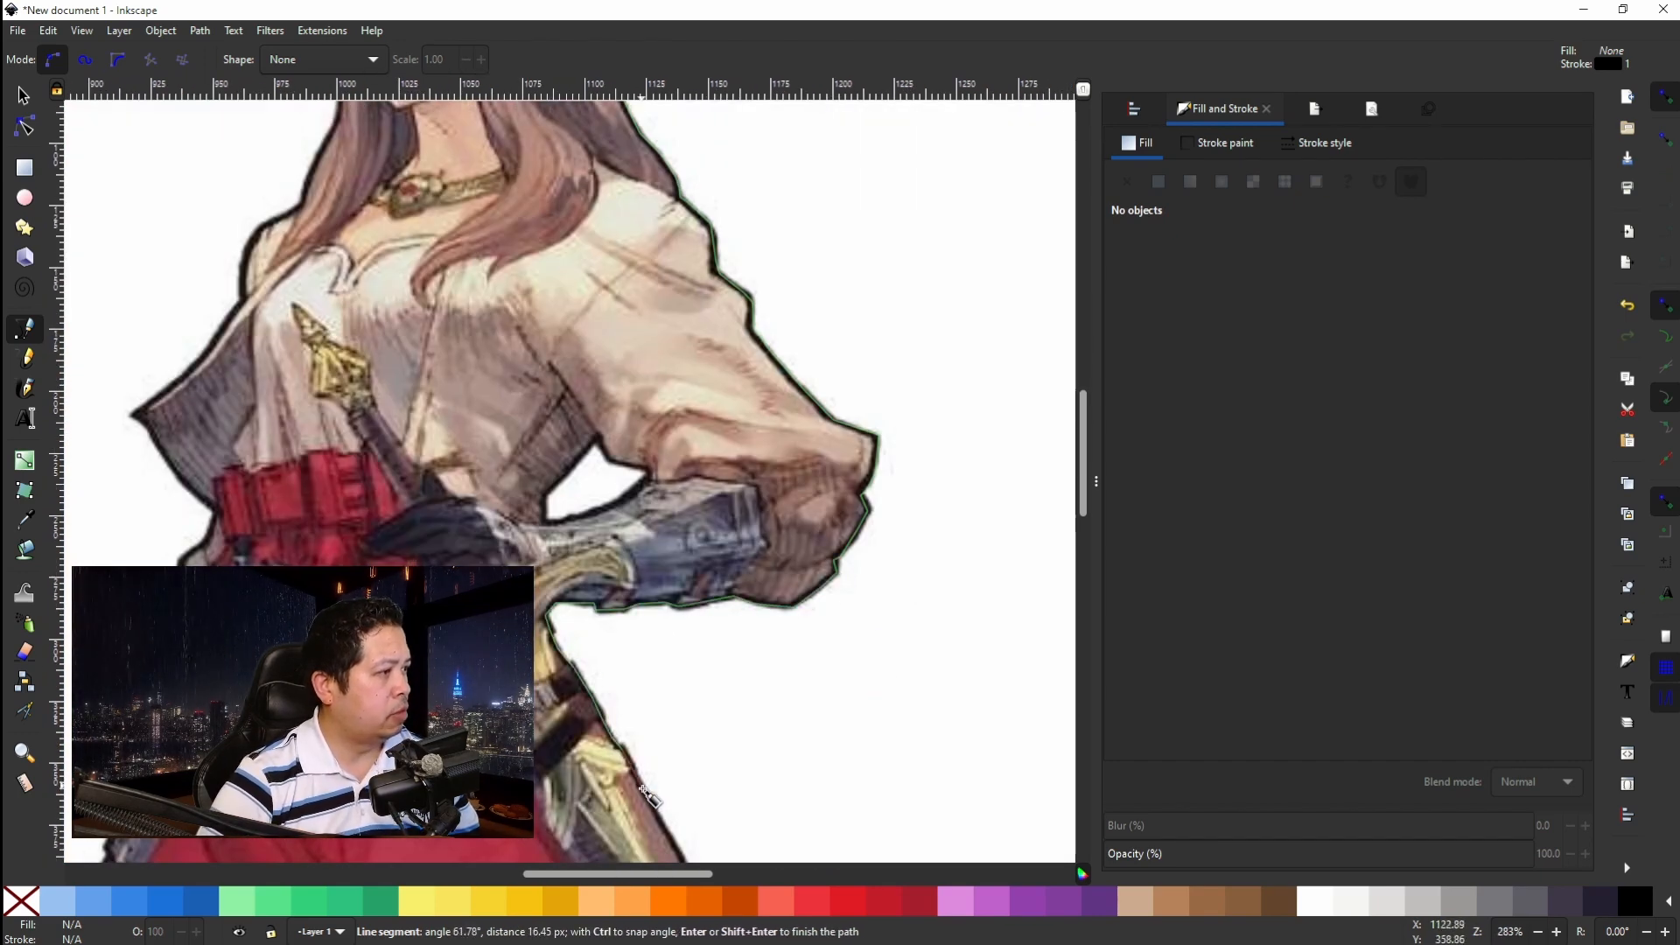
pyautogui.click(677, 847)
# Run the path across her thighs and up the front of her body to the chest, and finish it.
pyautogui.click(108, 841)
pyautogui.click(186, 632)
pyautogui.click(163, 453)
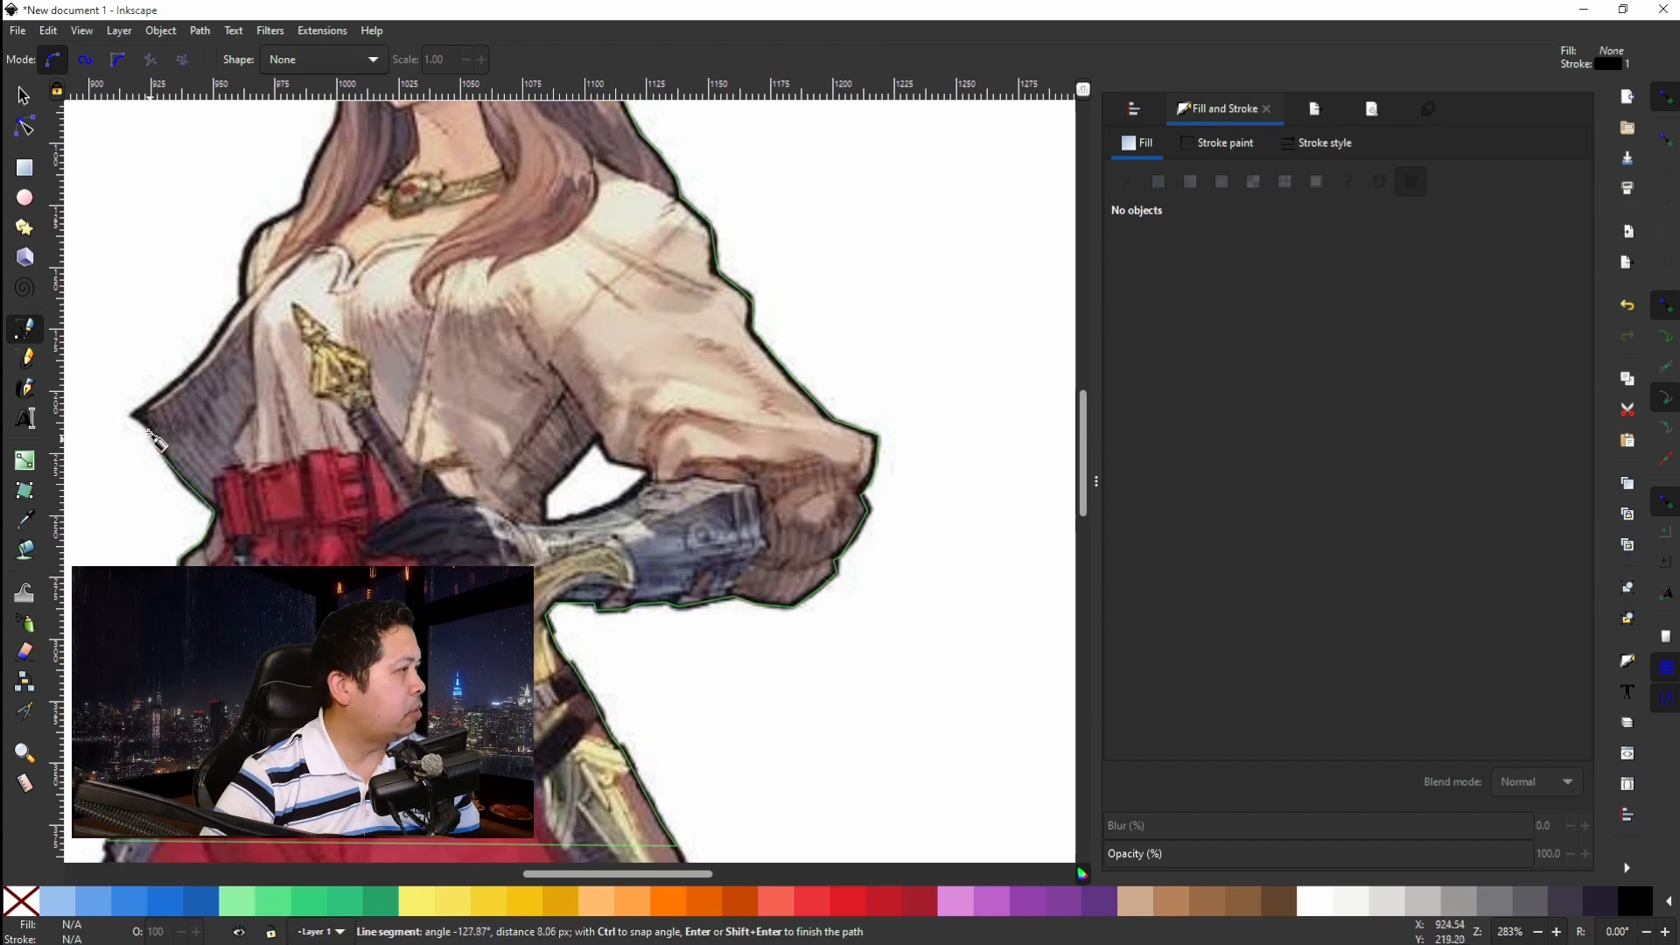
pyautogui.click(241, 299)
pyautogui.press('Return')
# Start a new pen path at the hair beside her neck and trace up the face side to the front hair tip.
pyautogui.scroll(8, 255, 236)
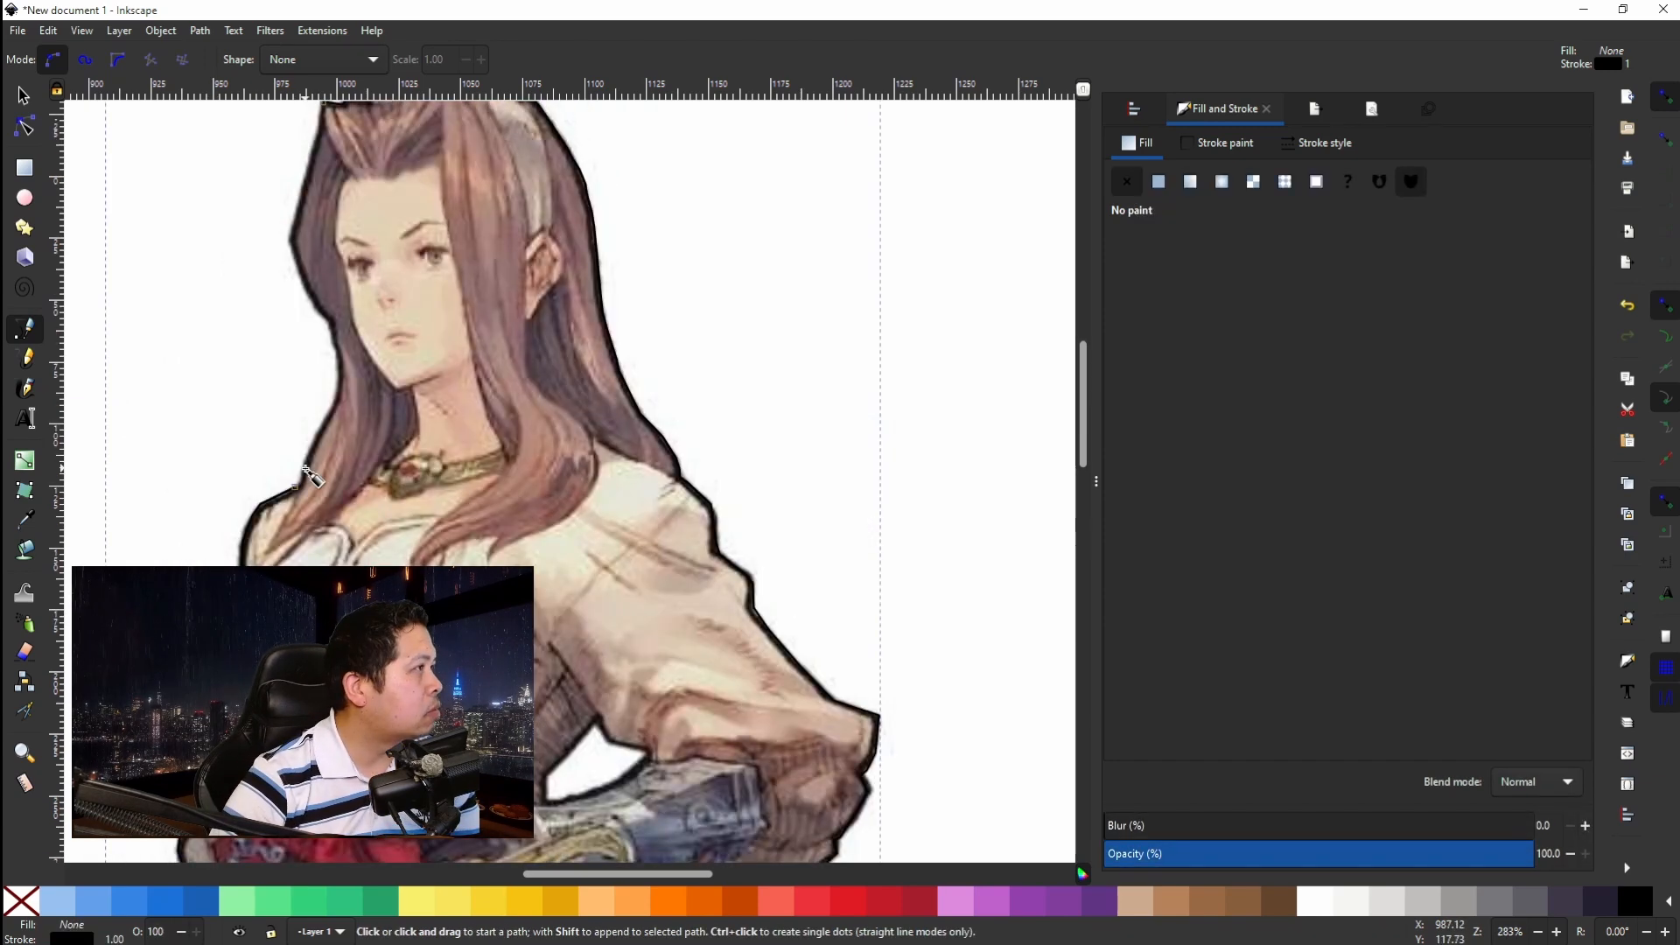
pyautogui.click(304, 464)
pyautogui.click(338, 391)
pyautogui.click(333, 343)
pyautogui.click(326, 316)
pyautogui.click(292, 240)
pyautogui.scroll(6, 297, 229)
pyautogui.click(323, 313)
pyautogui.click(346, 312)
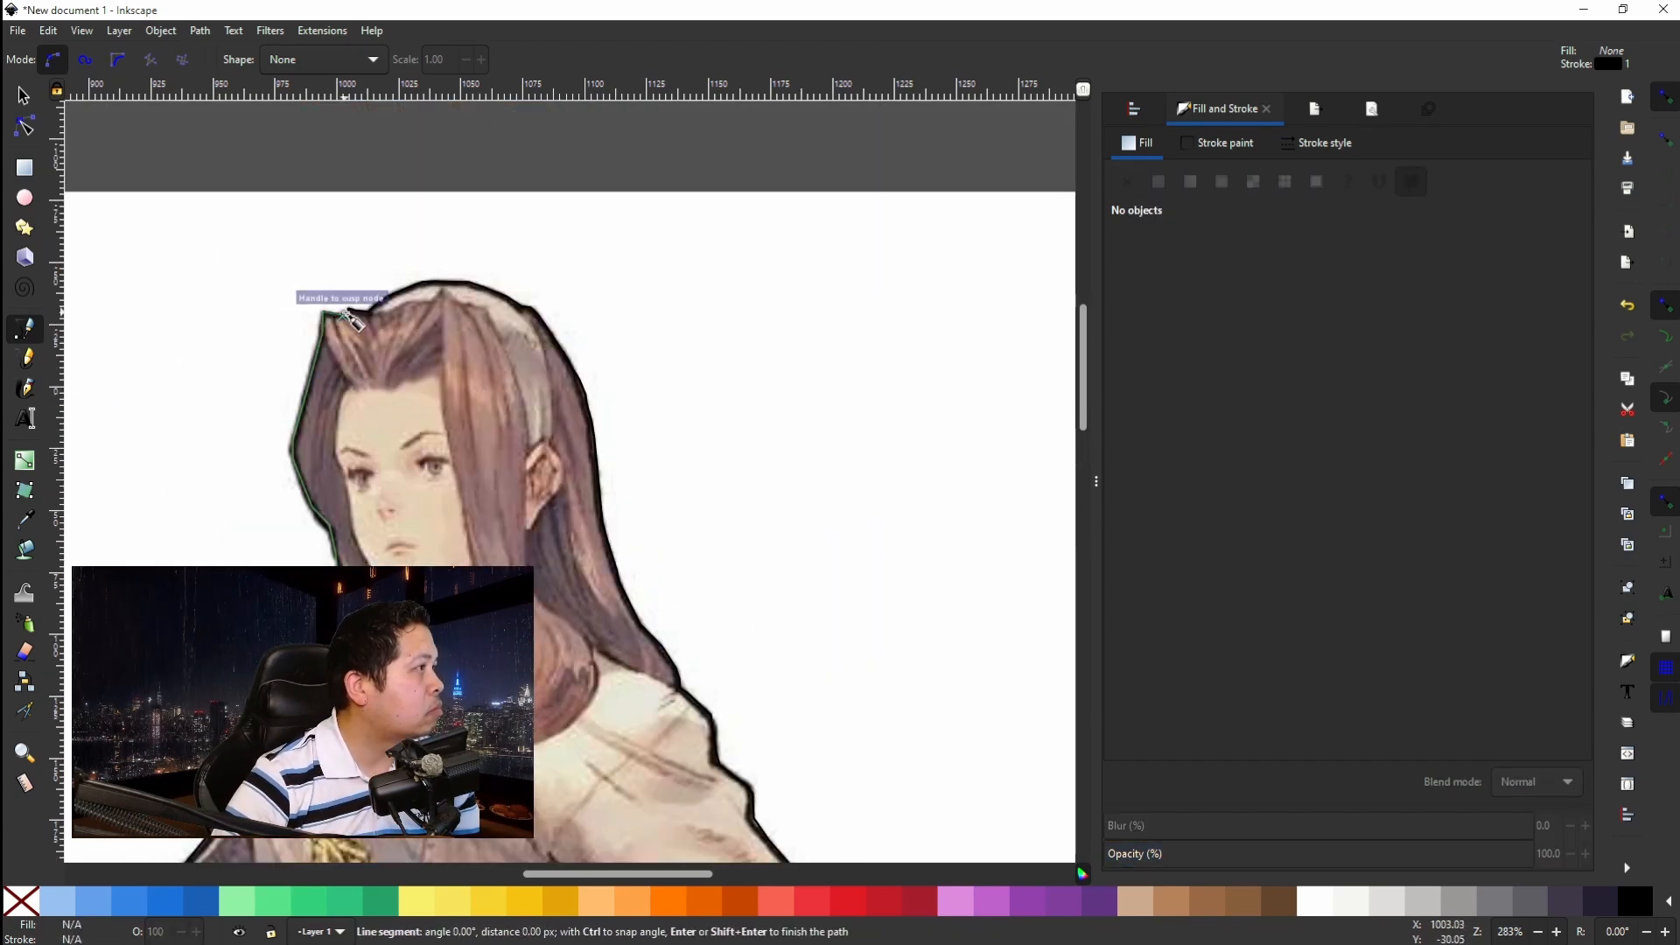
# Extend the new path over the crown of her head and down the back of her long hair.
pyautogui.click(369, 311)
pyautogui.click(426, 282)
pyautogui.click(468, 284)
pyautogui.click(585, 394)
pyautogui.click(602, 518)
pyautogui.click(619, 575)
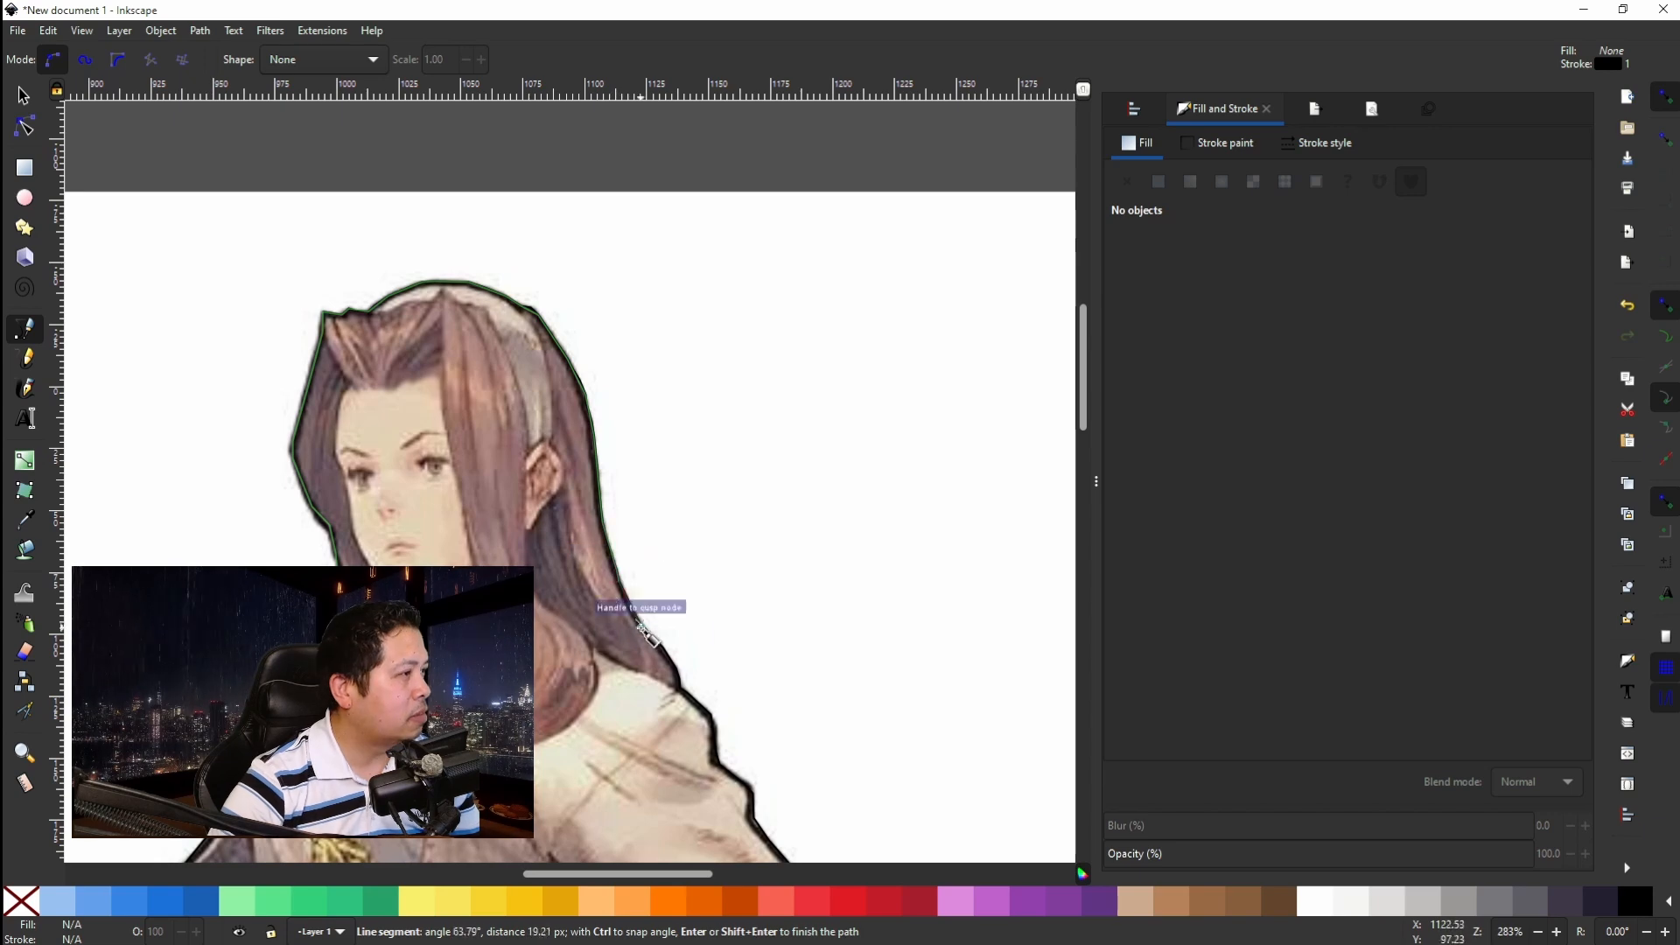
pyautogui.click(643, 625)
# Trace the path around her shoulder, puffed sleeve and elbow and back along the underside of the gauntlet.
pyautogui.click(710, 712)
pyautogui.click(718, 758)
pyautogui.click(753, 814)
pyautogui.scroll(-8, 754, 810)
pyautogui.click(833, 559)
pyautogui.click(878, 573)
pyautogui.click(862, 636)
pyautogui.click(836, 701)
pyautogui.click(794, 747)
pyautogui.click(734, 737)
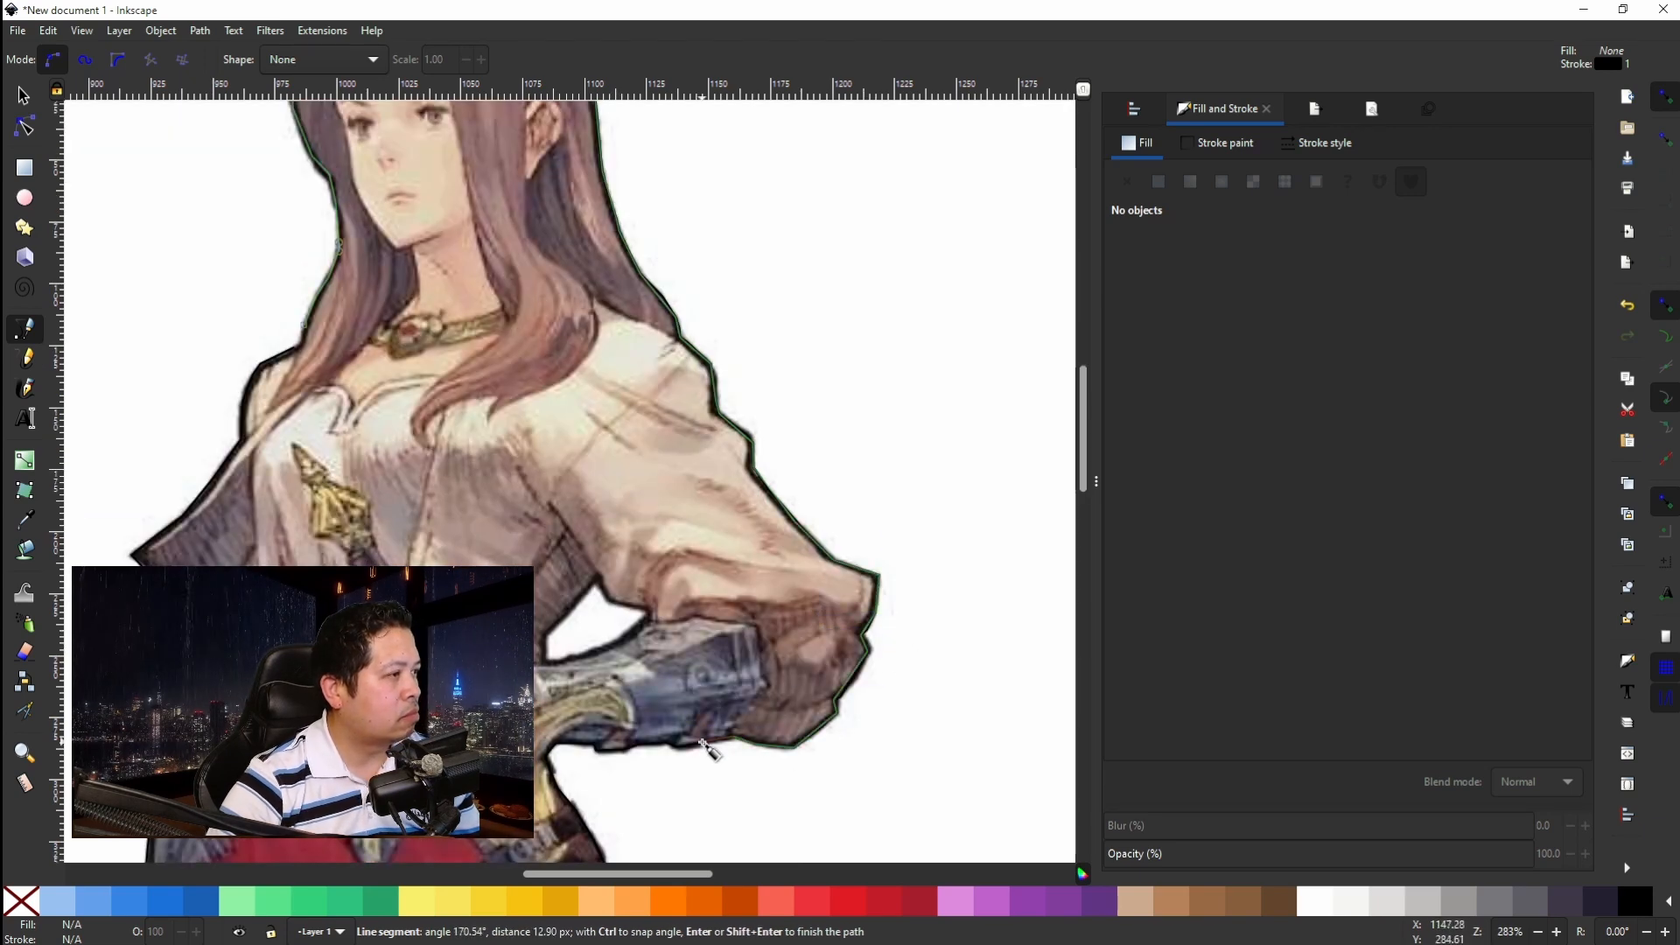
pyautogui.click(677, 746)
# Carry the path from the gauntlet down the outer edge of the sword to thigh level.
pyautogui.click(547, 757)
pyautogui.click(574, 808)
pyautogui.scroll(-6, 577, 811)
pyautogui.click(623, 678)
pyautogui.click(676, 775)
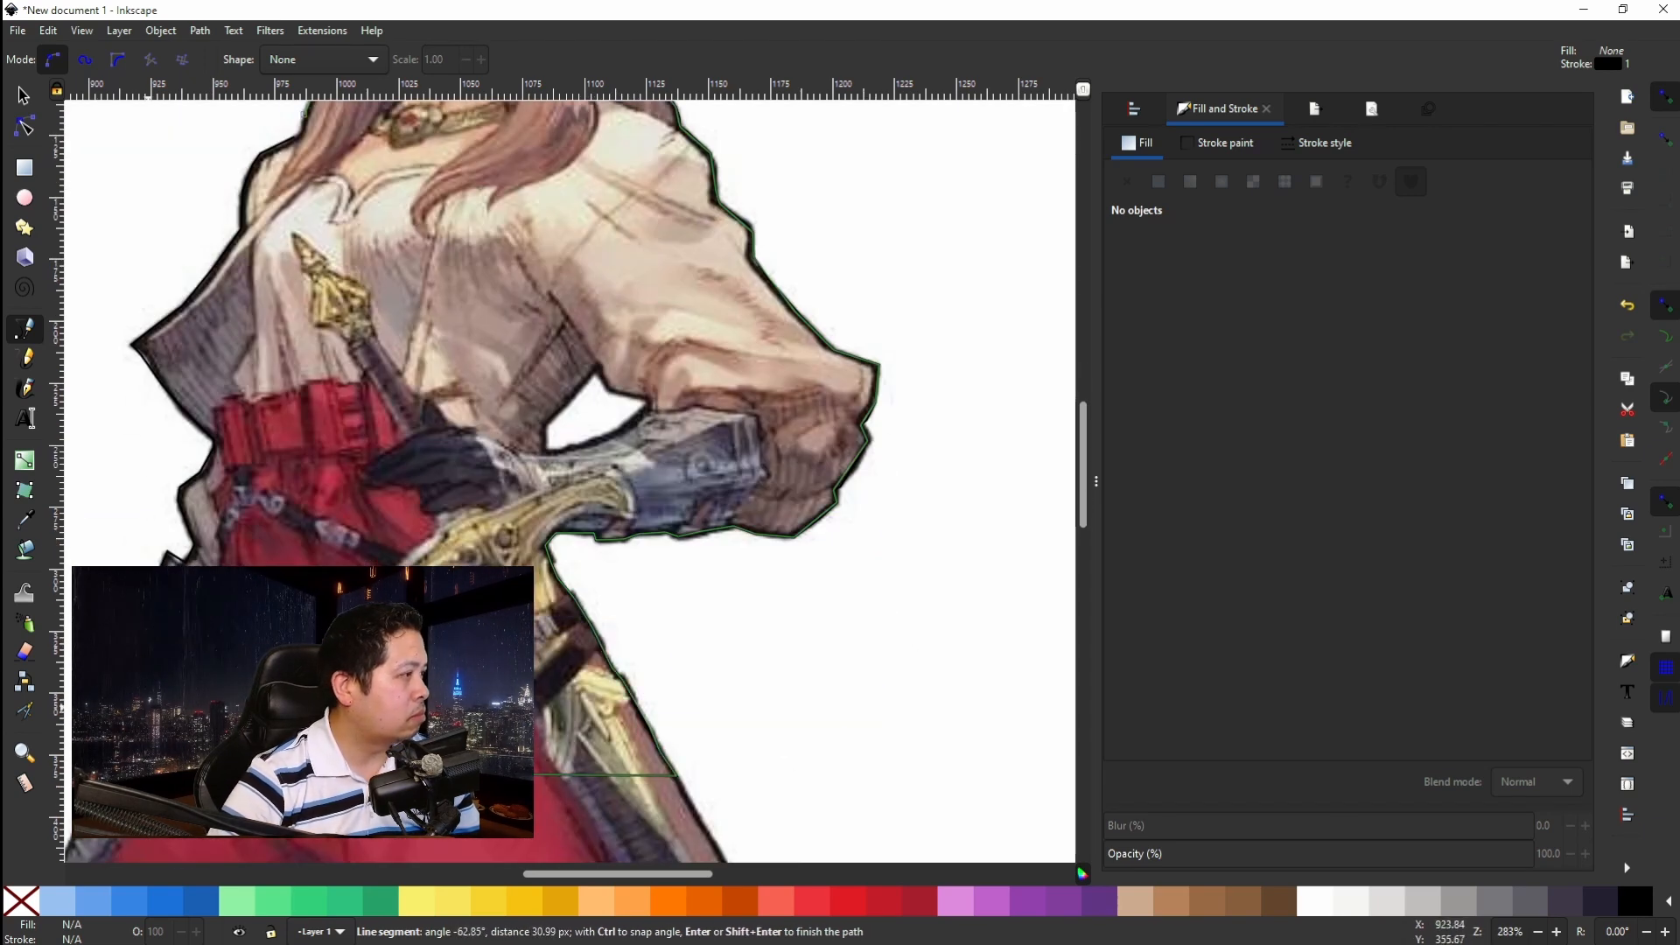
# Take the path across her thighs, up the front hip and around the pointed cloth beside her chest.
pyautogui.click(167, 553)
pyautogui.click(191, 545)
pyautogui.click(179, 492)
pyautogui.click(213, 443)
pyautogui.click(133, 344)
pyautogui.click(182, 308)
pyautogui.click(240, 231)
# Trace over the front shoulder and close the path at its starting point in the hair beside her neck.
pyautogui.scroll(6, 241, 230)
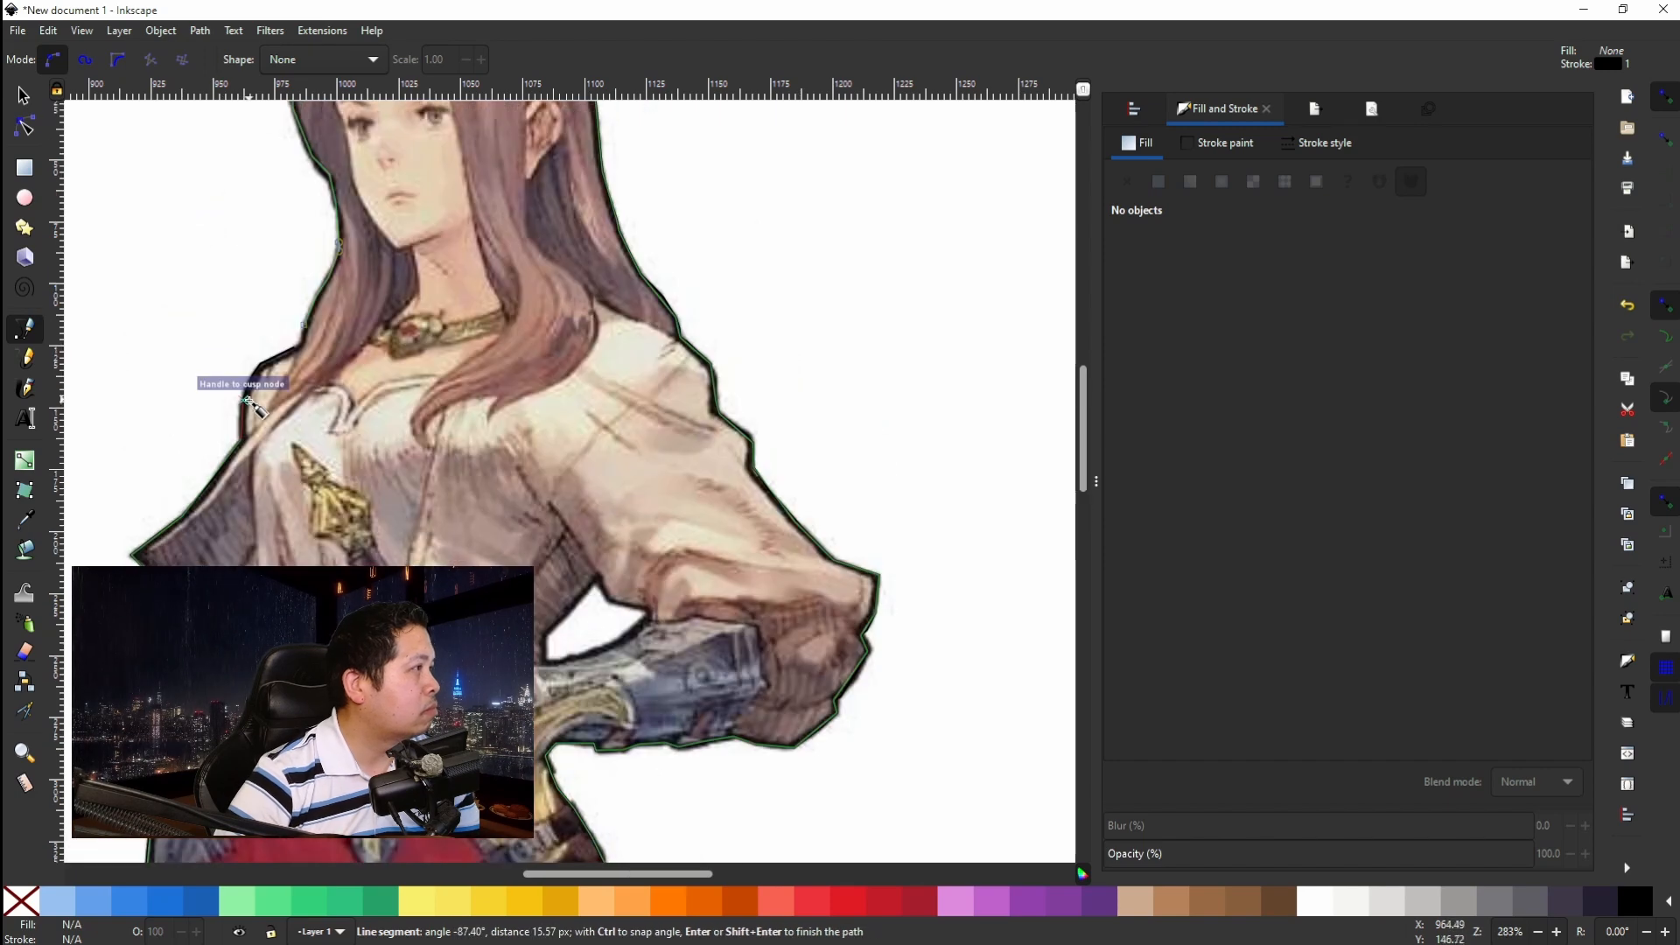
pyautogui.click(244, 413)
pyautogui.click(260, 374)
pyautogui.click(294, 357)
pyautogui.scroll(5, 300, 351)
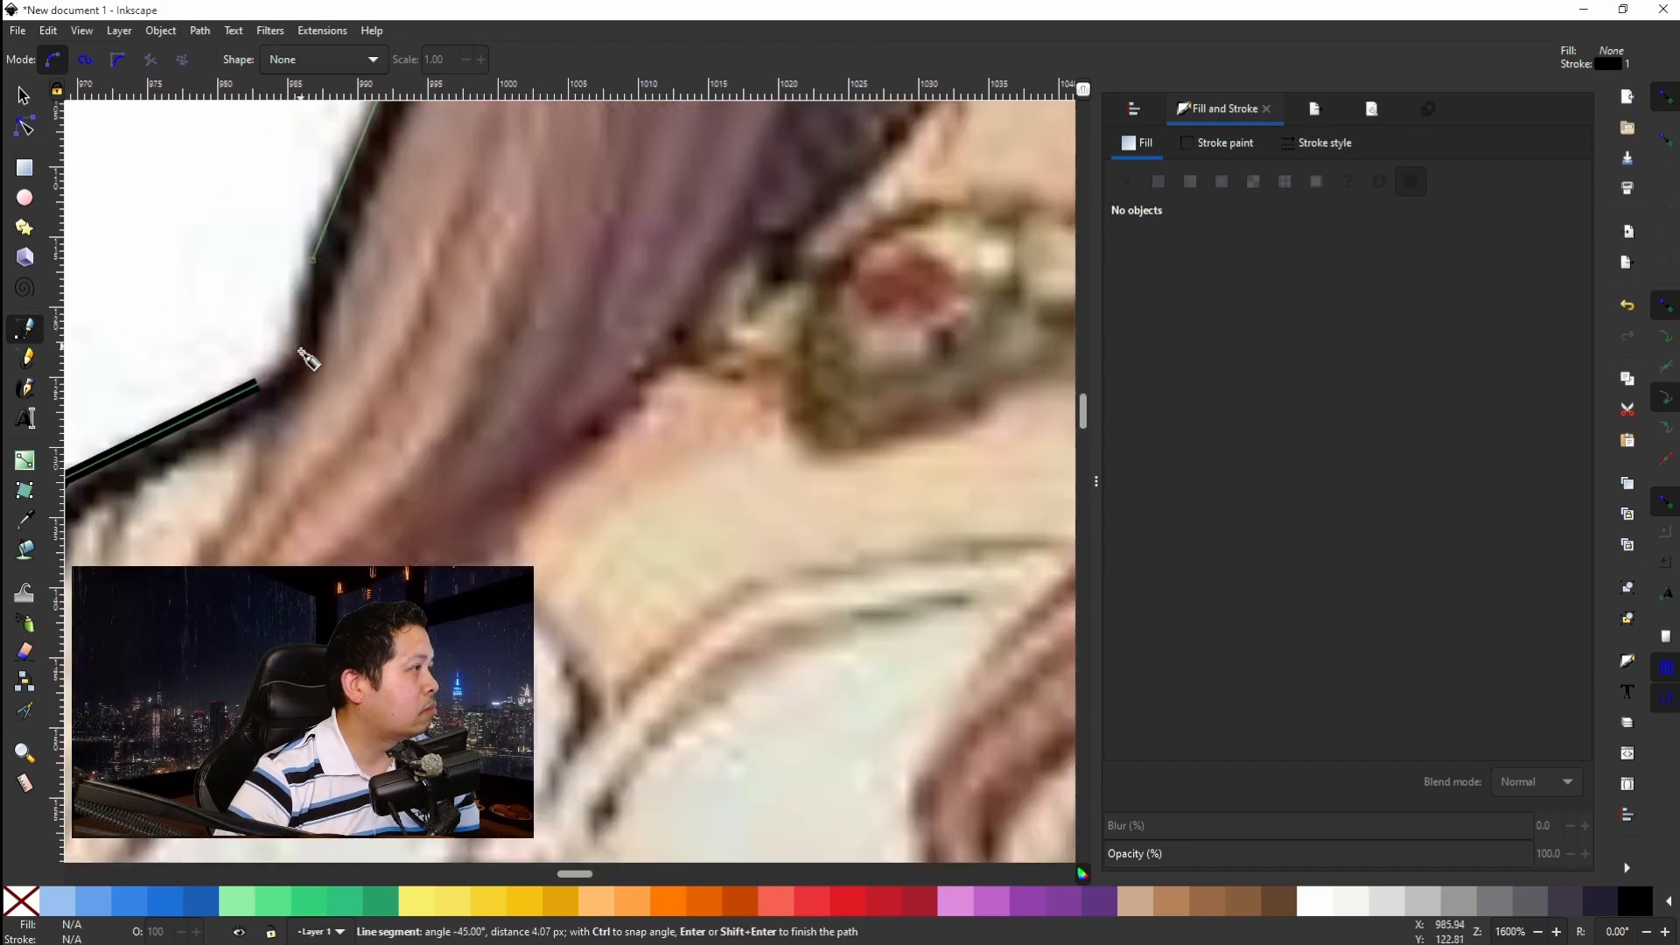
pyautogui.click(320, 267)
pyautogui.scroll(-7, 322, 273)
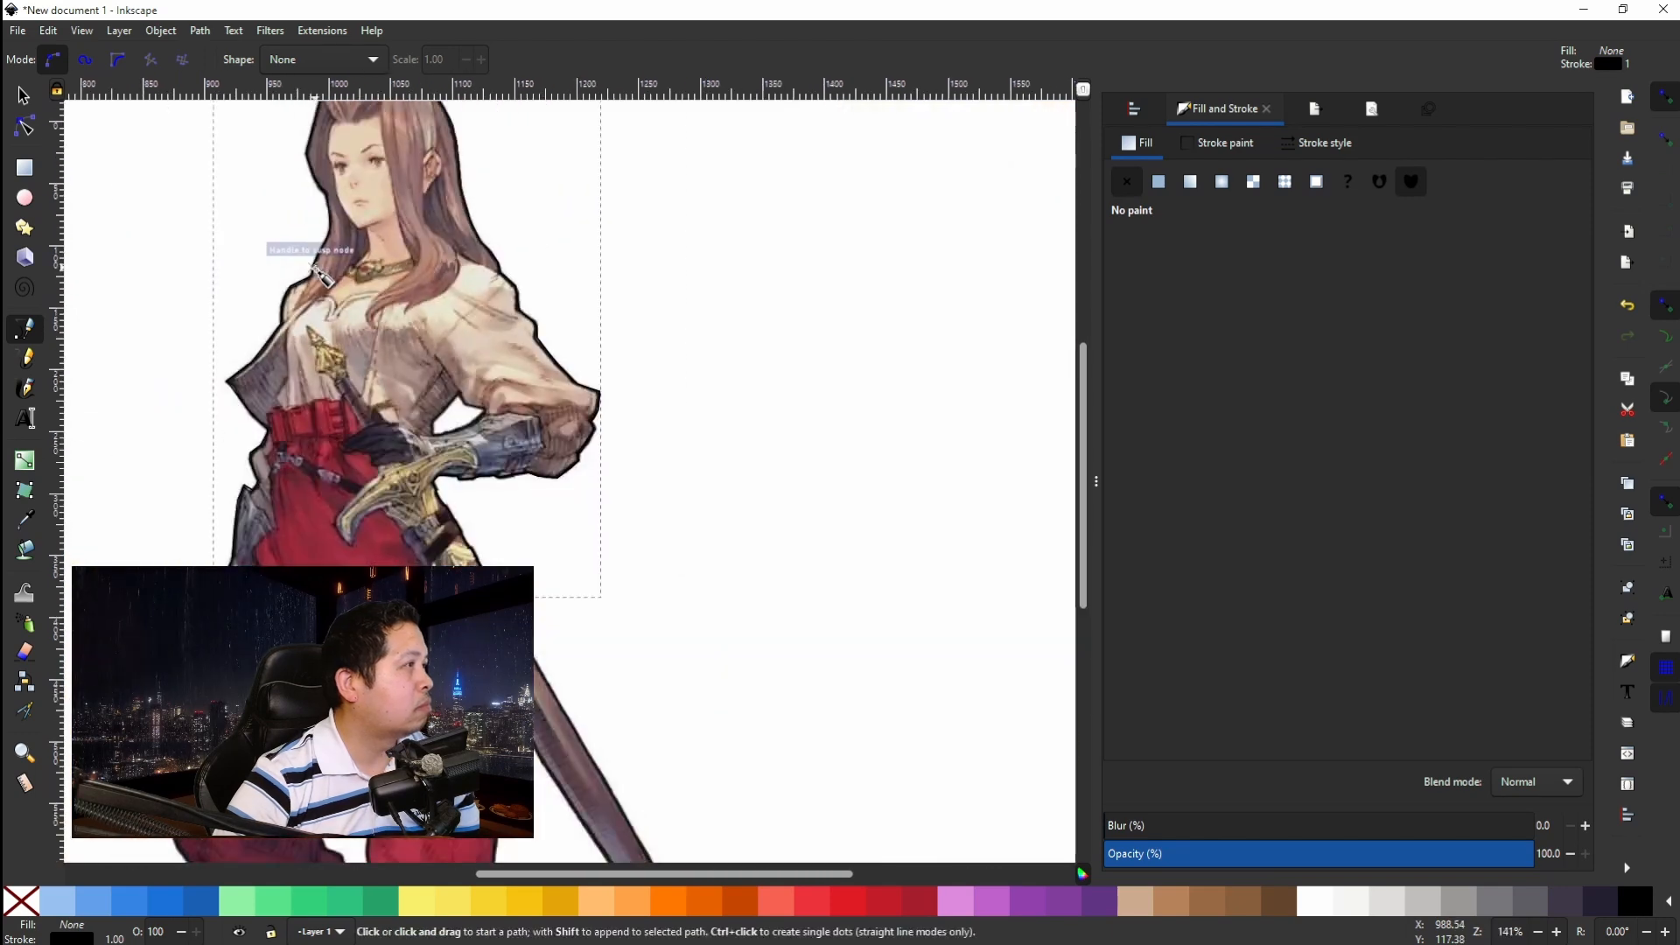
# Select the closed outline together with the swordswoman image and clip the image to that path.
pyautogui.scroll(2, 324, 279)
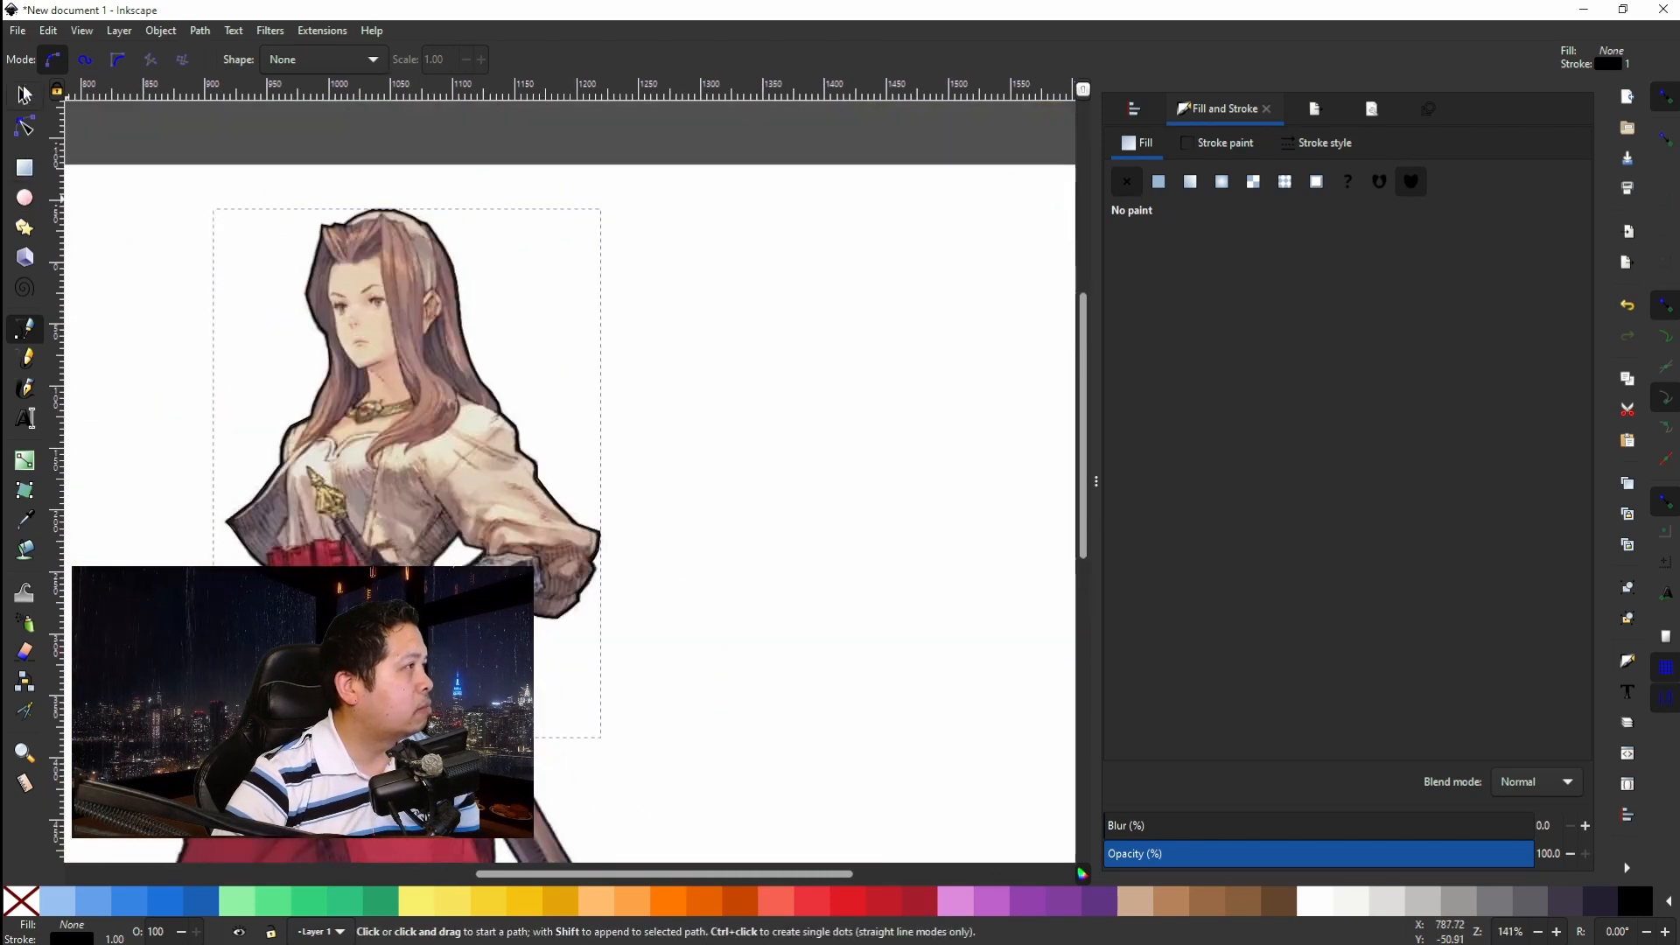
pyautogui.press('s')
pyautogui.hotkey('ctrl', 'a')
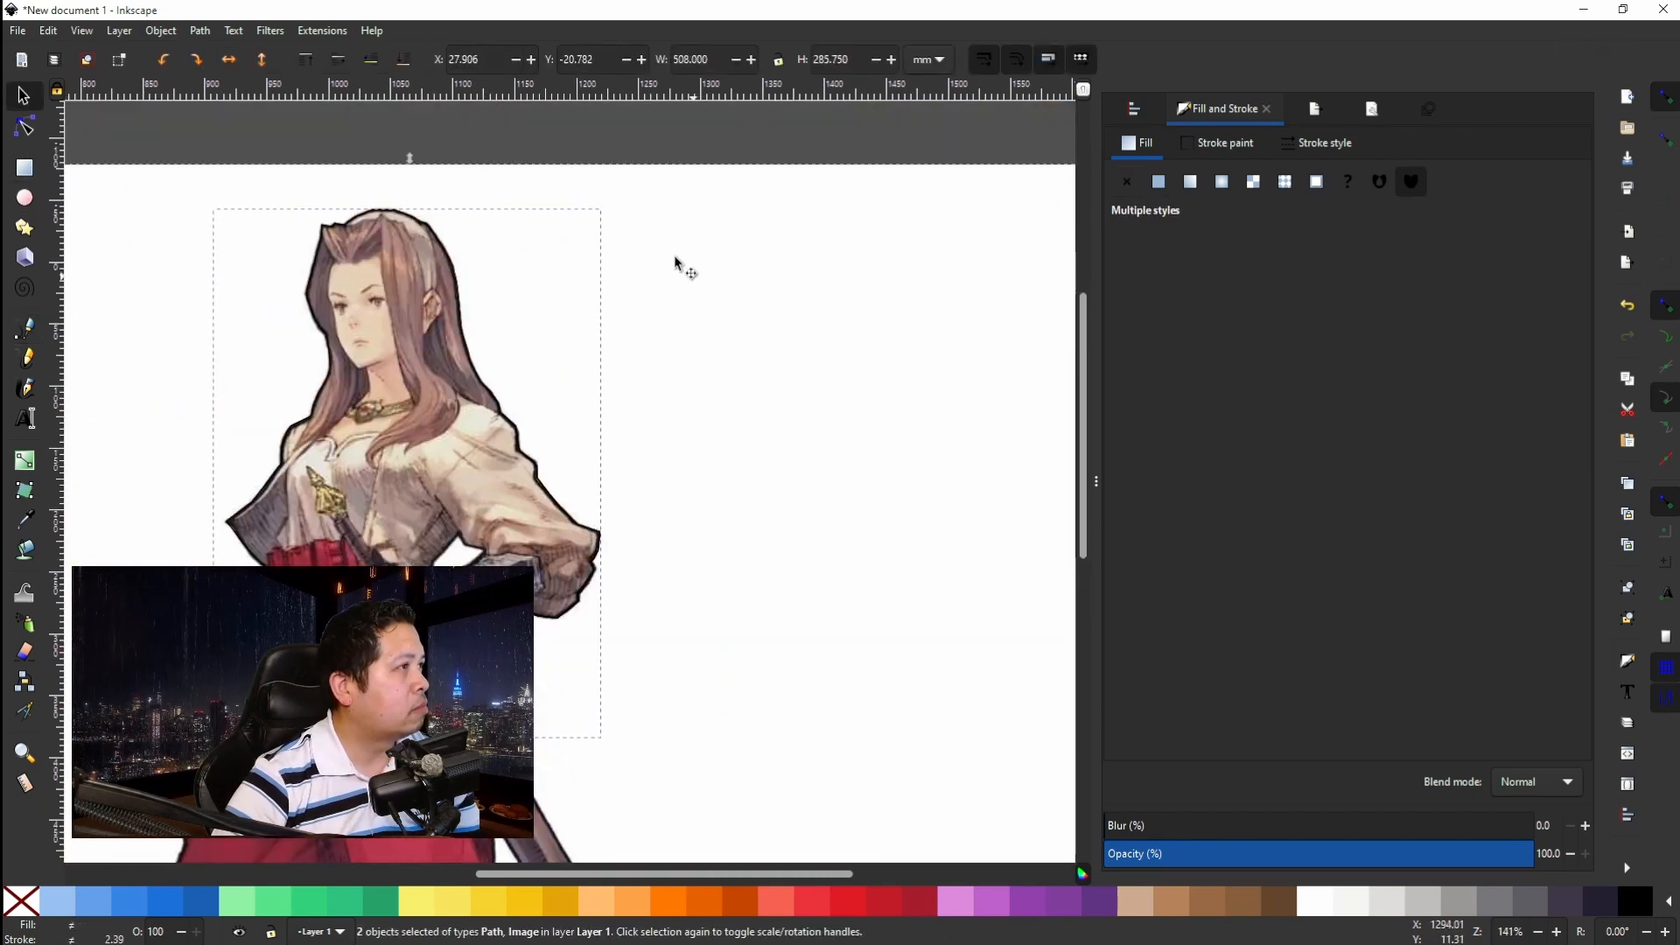
pyautogui.click(142, 32)
pyautogui.moveTo(175, 240)
pyautogui.click(433, 236)
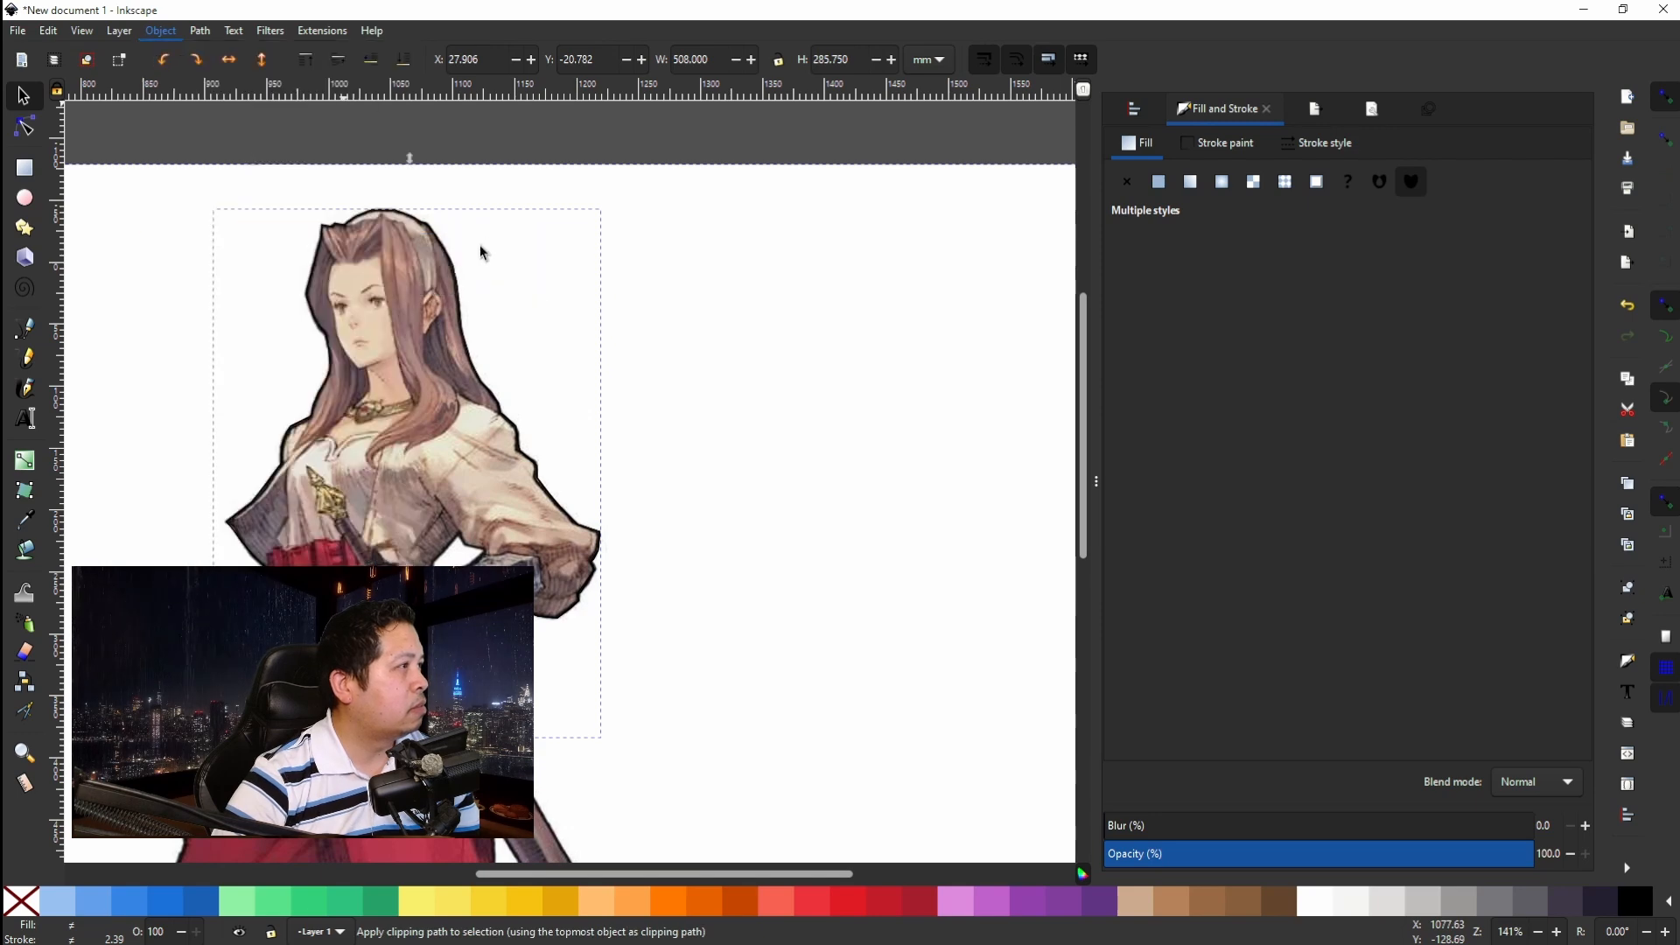
pyautogui.scroll(1, 423, 445)
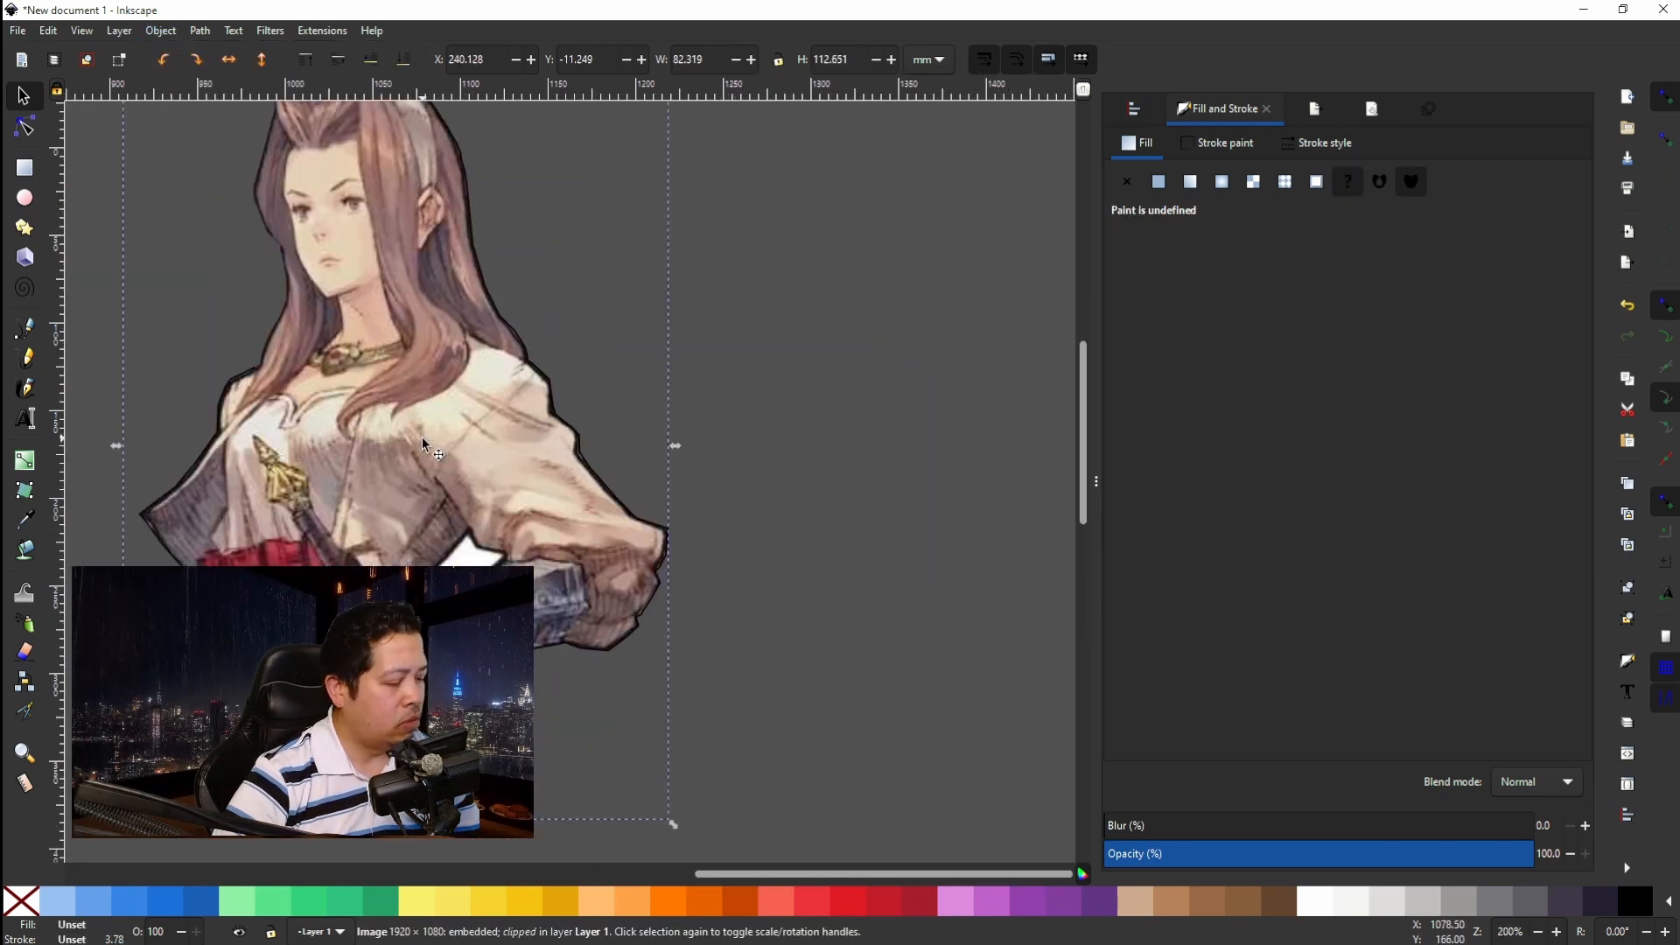
pyautogui.hotkey('ctrl', 'z')
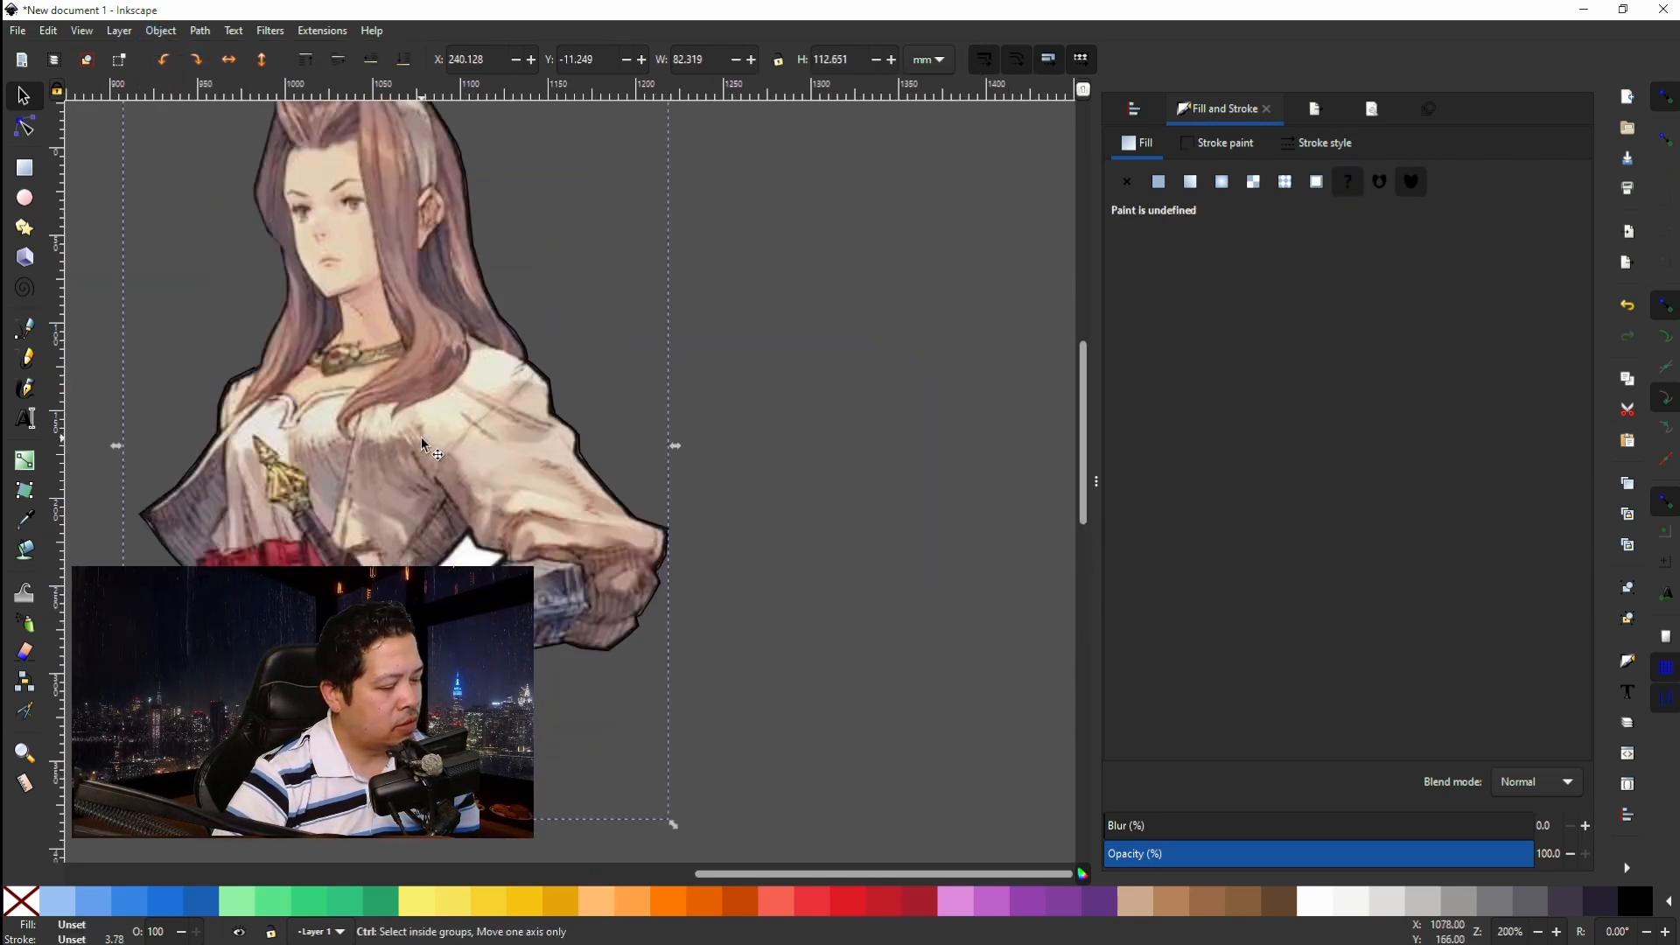
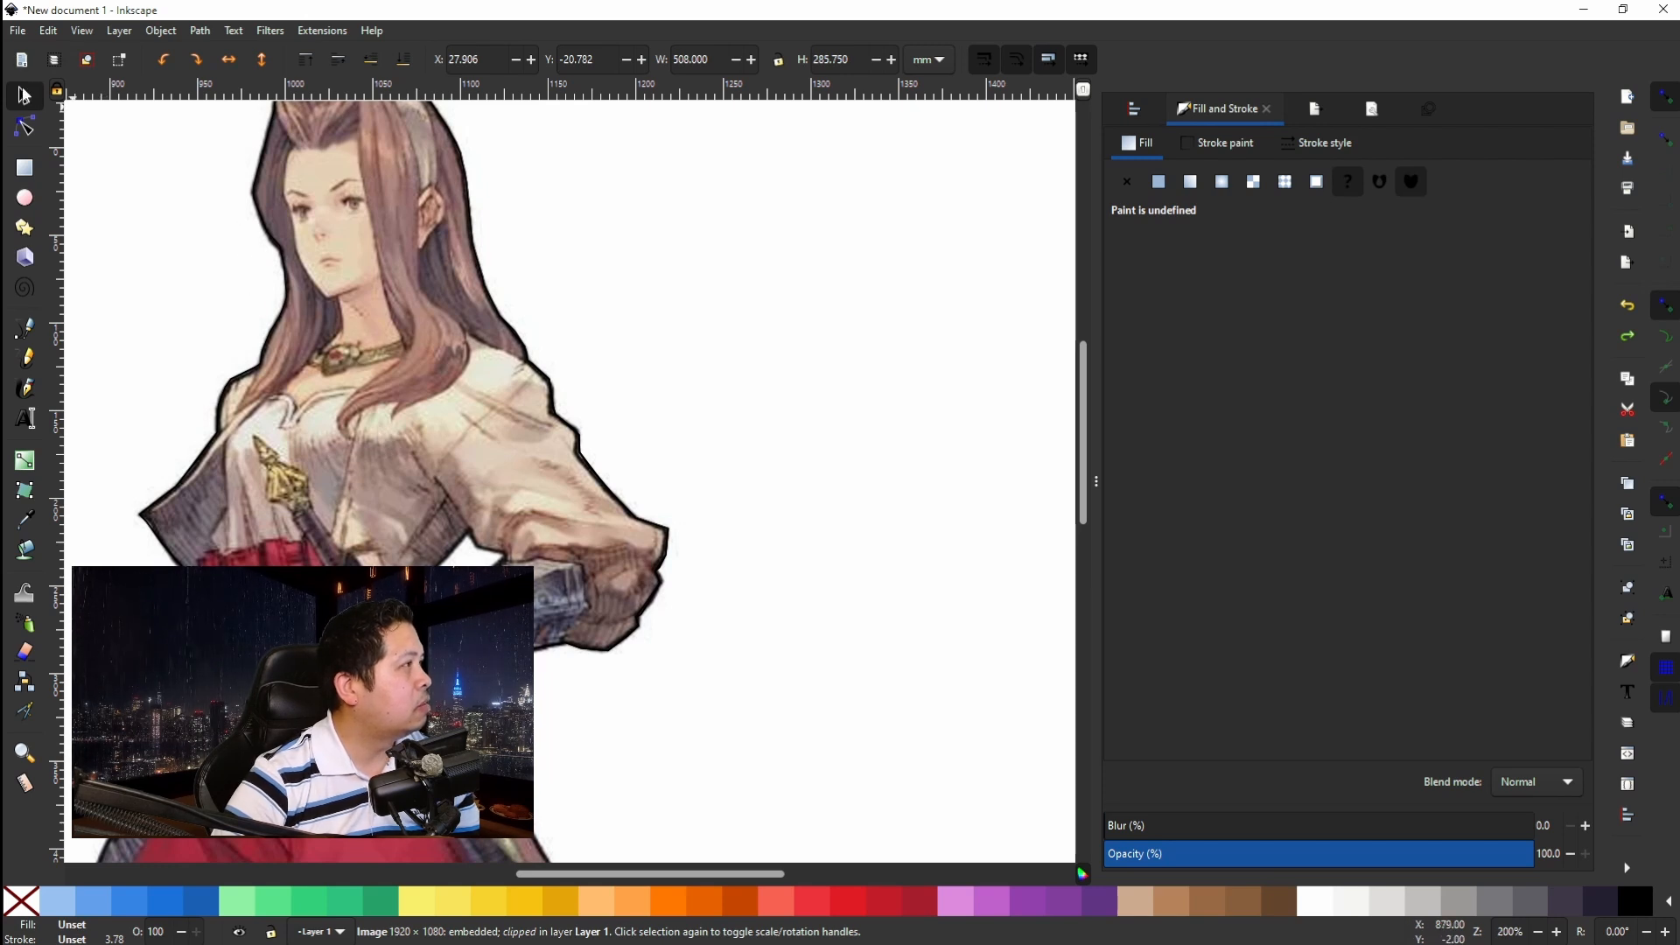
# Give the swordswoman's outline path a red fill with no stroke and set its opacity to 40.
pyautogui.click(472, 818)
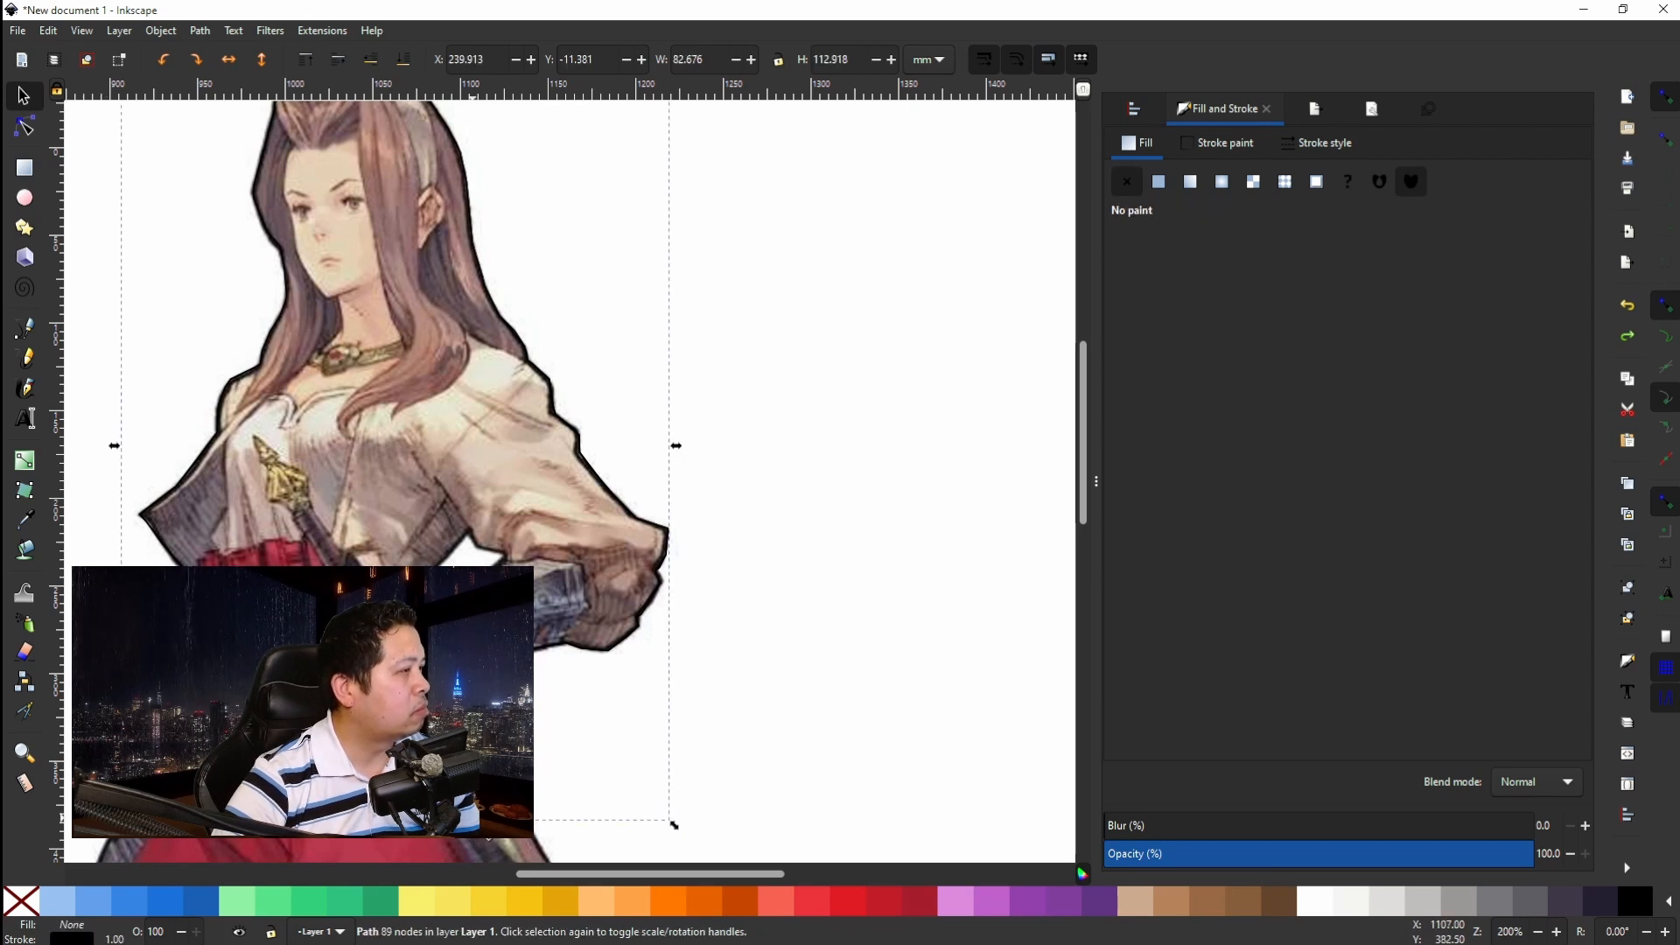
pyautogui.click(814, 894)
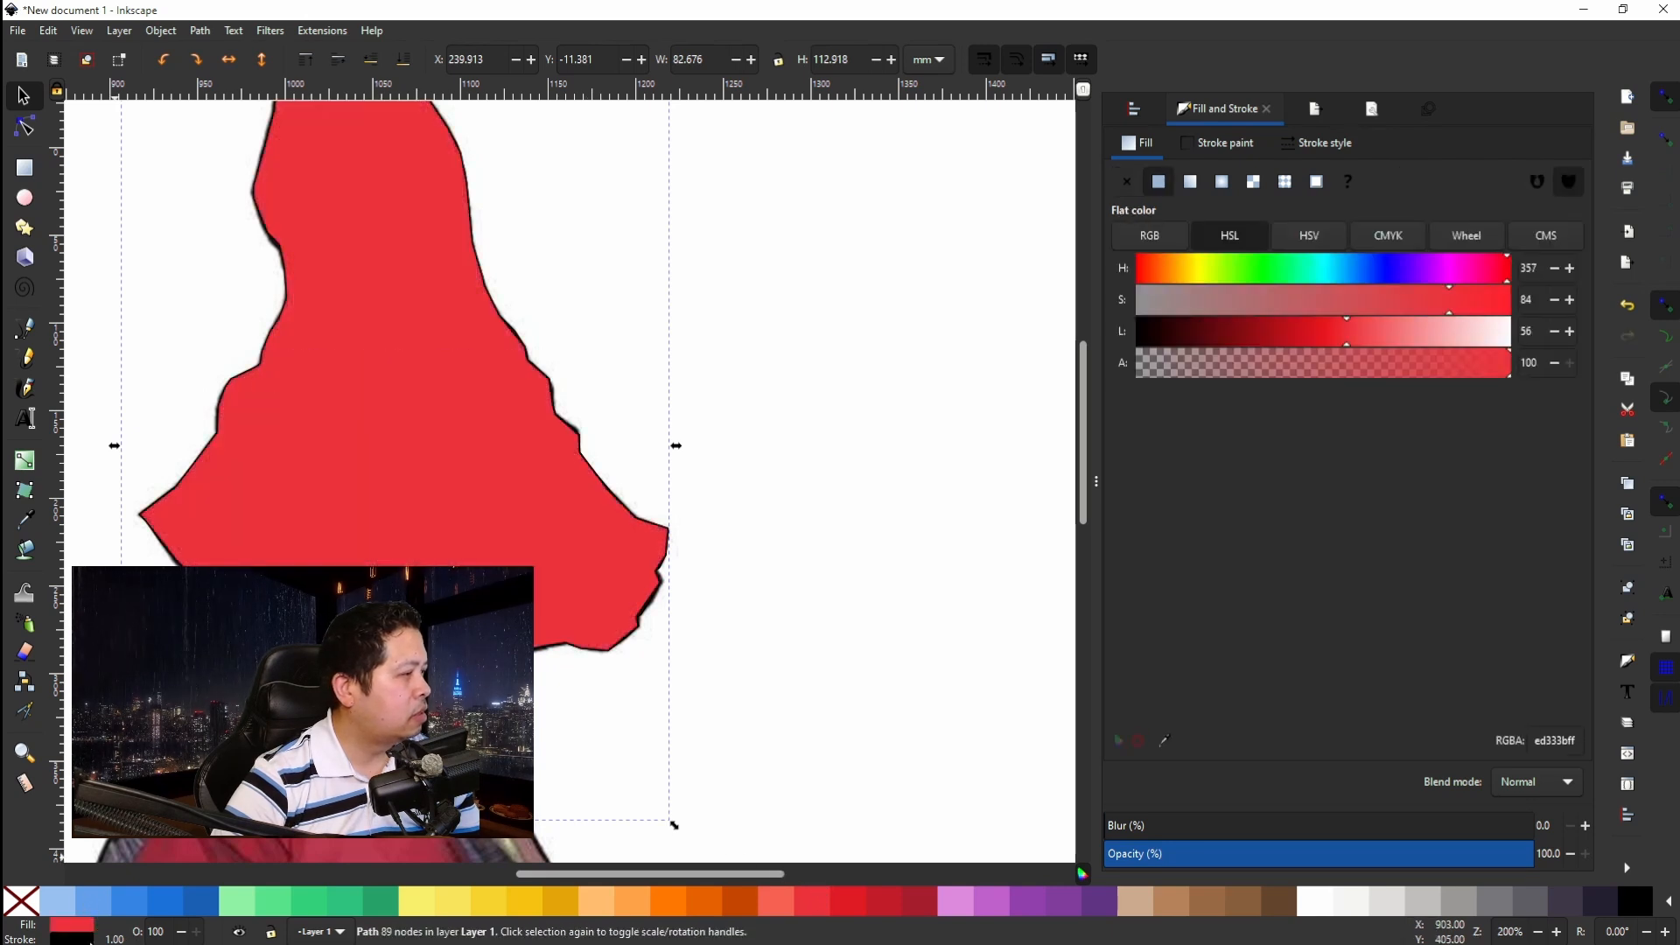
pyautogui.keyDown('shift'); pyautogui.click(32, 906); pyautogui.keyUp('shift')
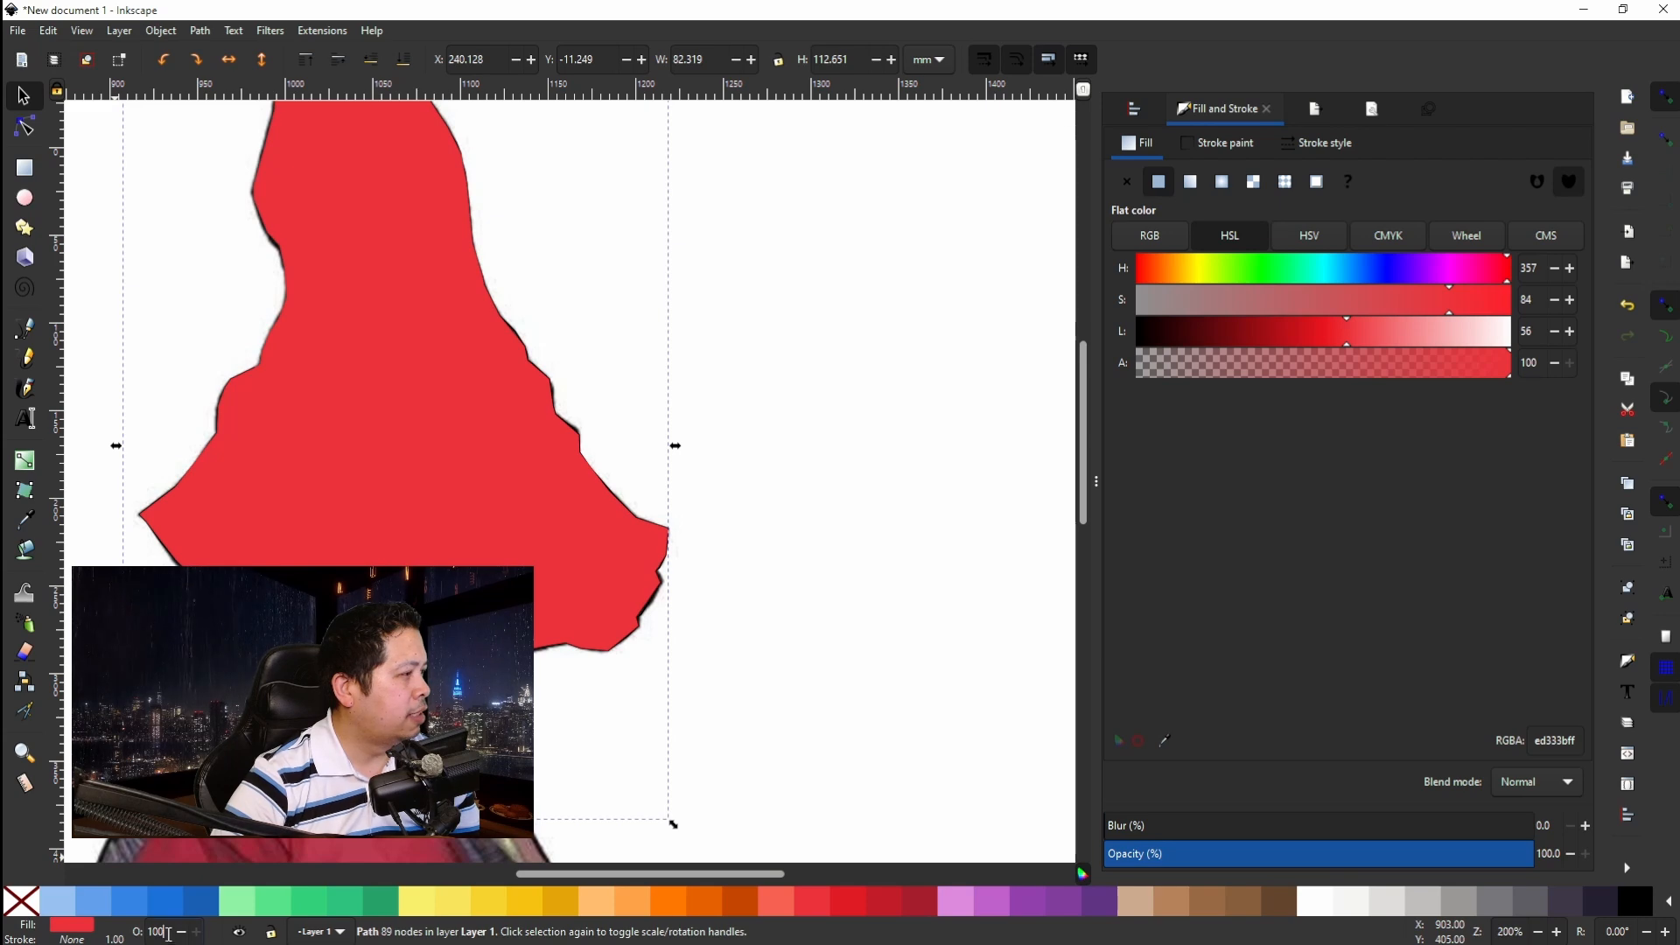
pyautogui.moveTo(168, 934); pyautogui.dragTo(96, 928)
pyautogui.write('40')
pyautogui.press('Return')
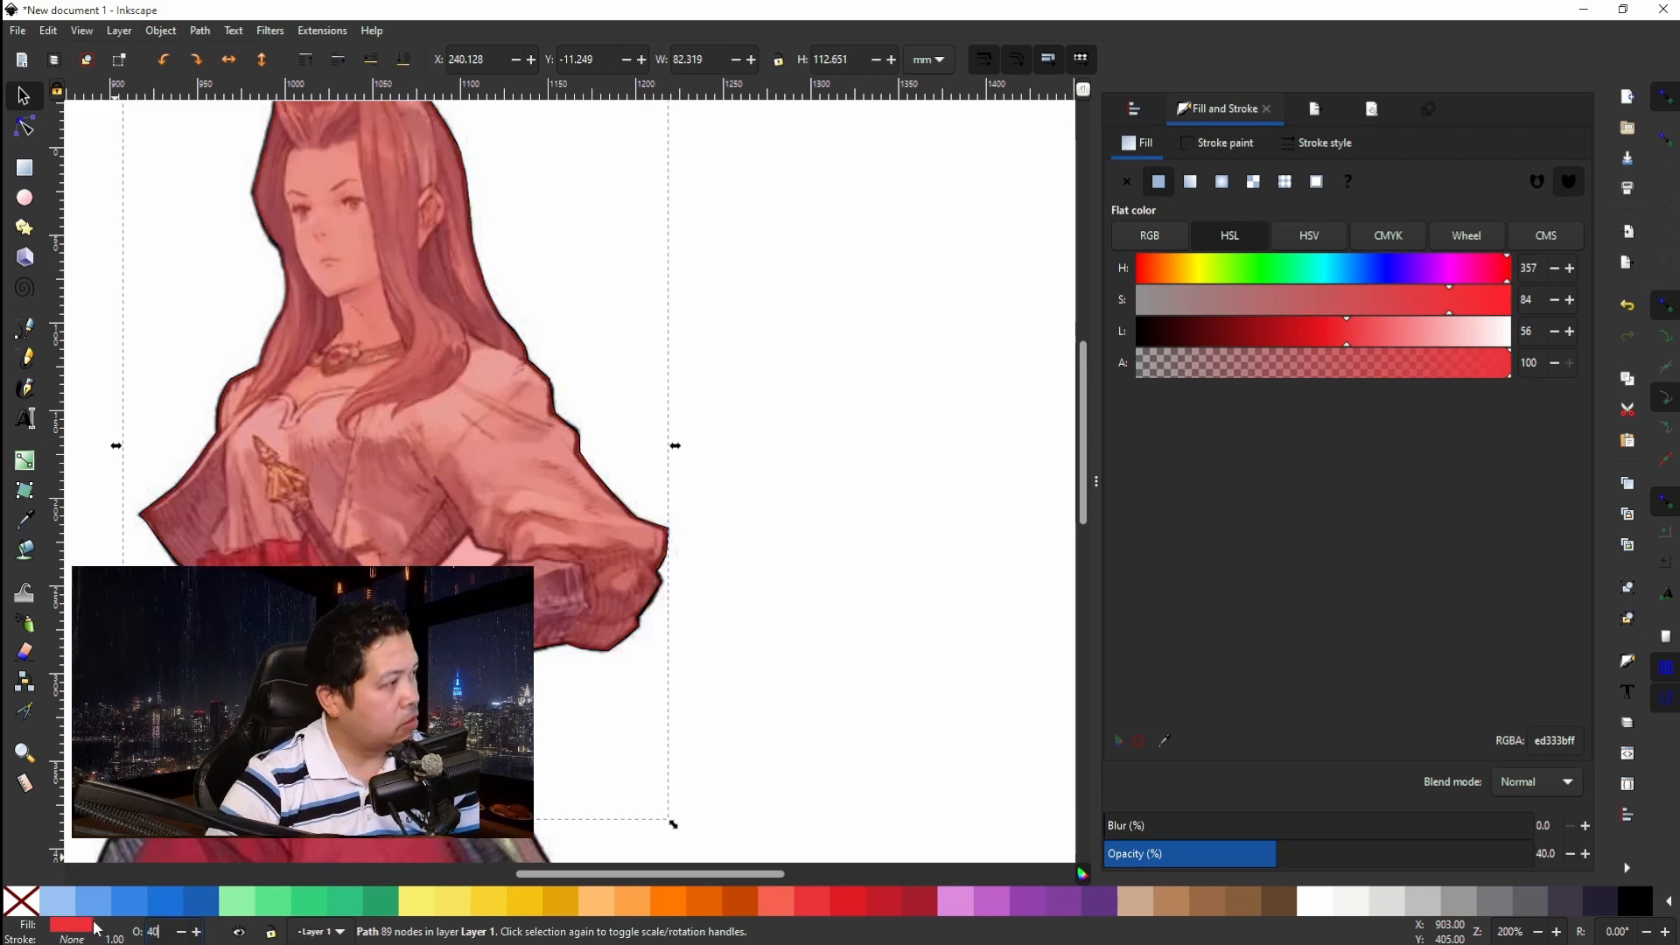
# Trace a closed path around the white gap between her torso and bent arm, and fill it orange with no stroke.
pyautogui.click(24, 330)
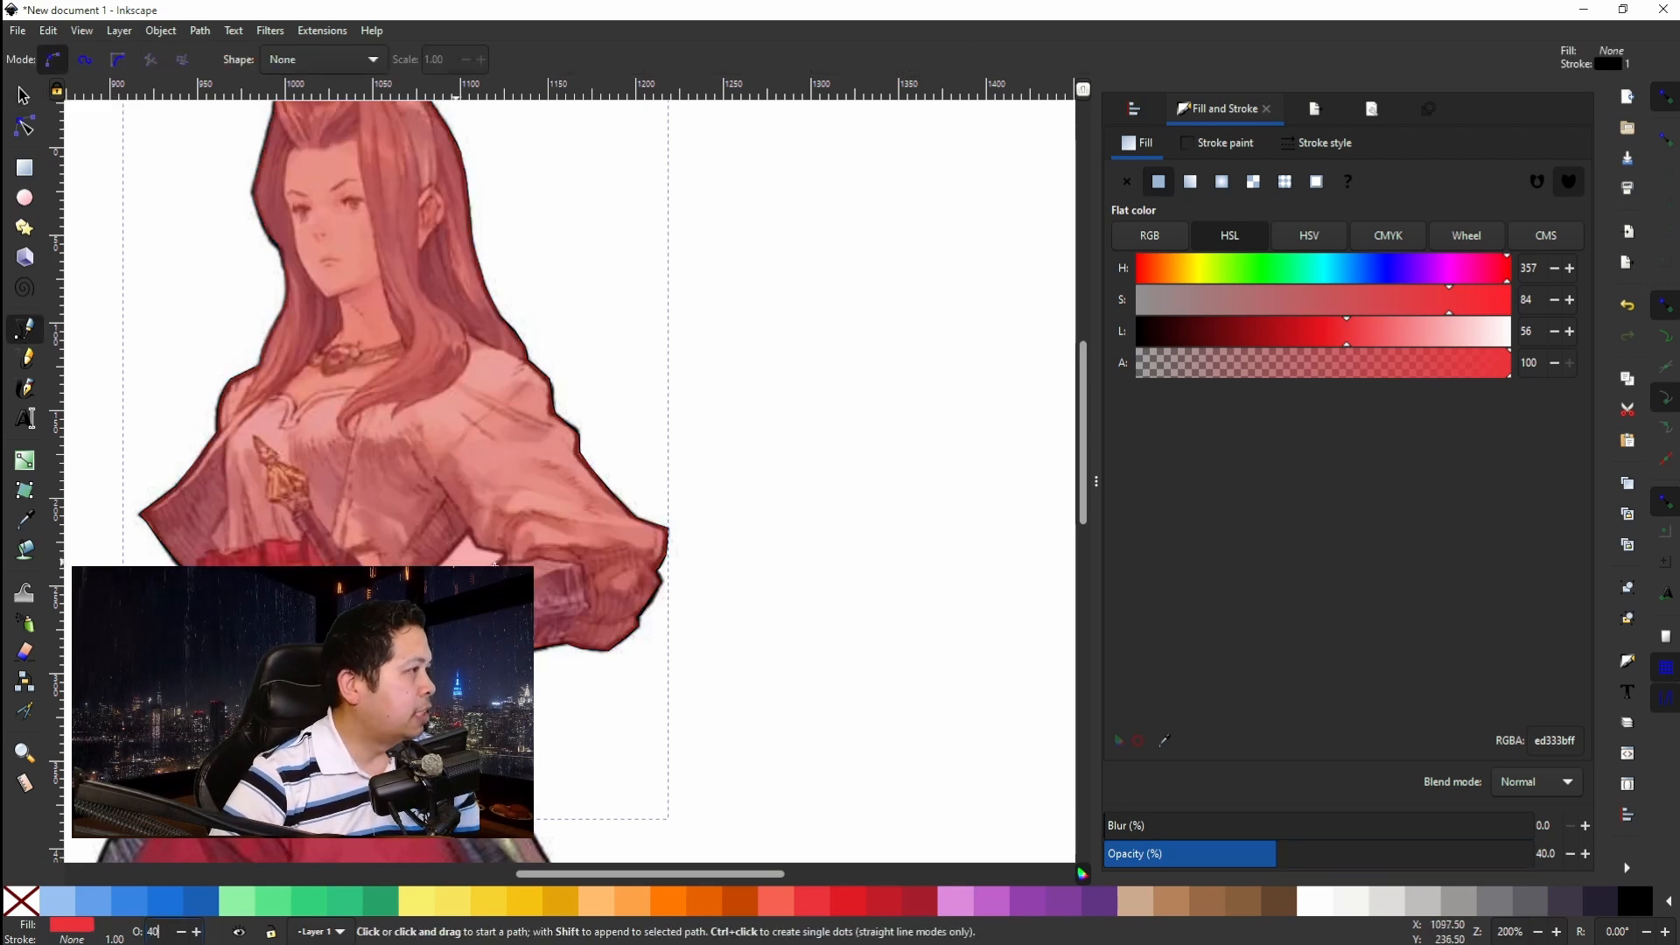
pyautogui.scroll(4, 378, 482)
pyautogui.click(393, 453)
pyautogui.click(252, 601)
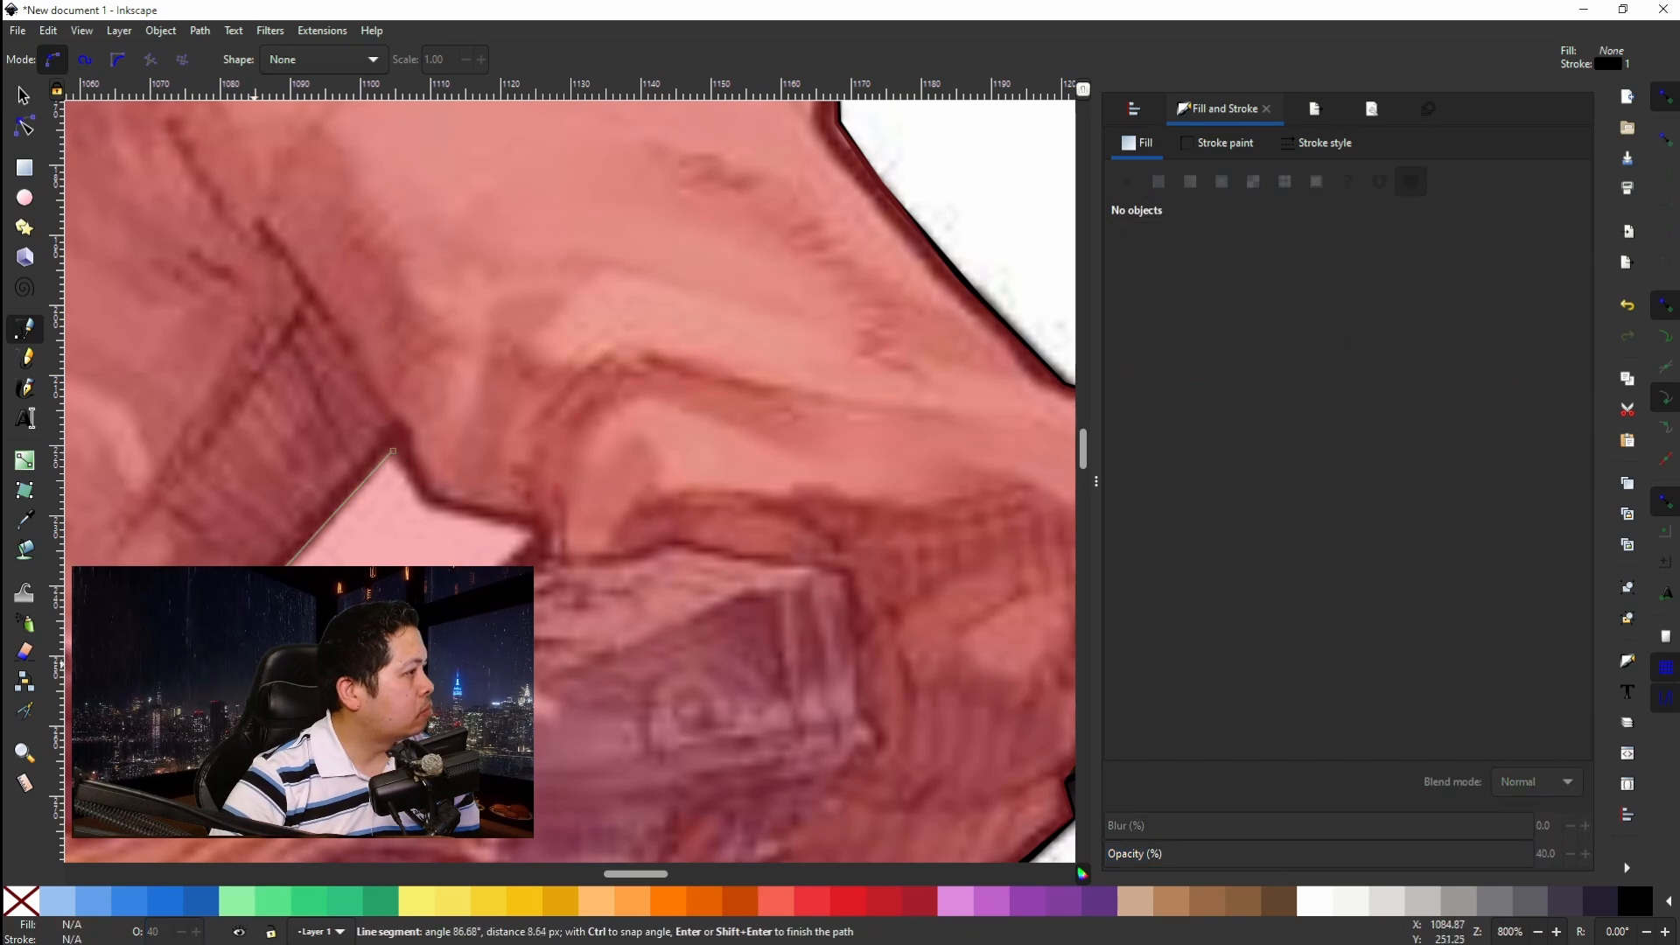
pyautogui.click(534, 530)
pyautogui.click(495, 524)
pyautogui.click(453, 508)
pyautogui.click(427, 499)
pyautogui.click(412, 489)
pyautogui.click(393, 451)
pyautogui.click(672, 901)
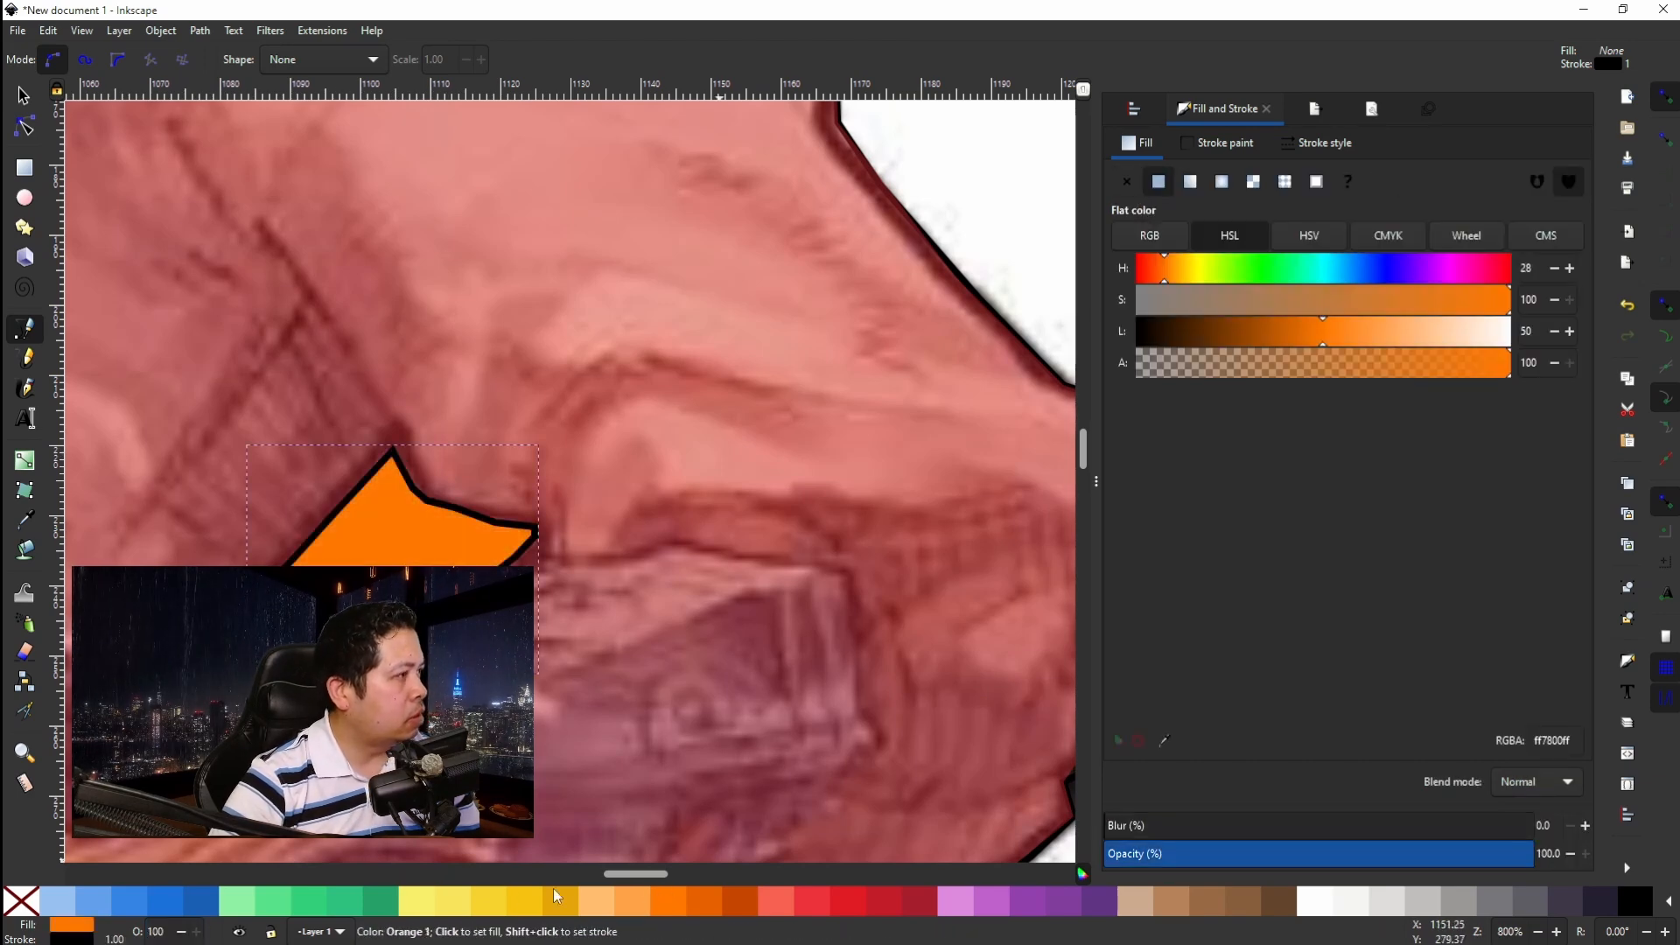
pyautogui.keyDown('shift'); pyautogui.click(14, 907); pyautogui.keyUp('shift')
# Select the gap shape together with the red outline and subtract the gap from the outline with Difference.
pyautogui.scroll(-5, 250, 739)
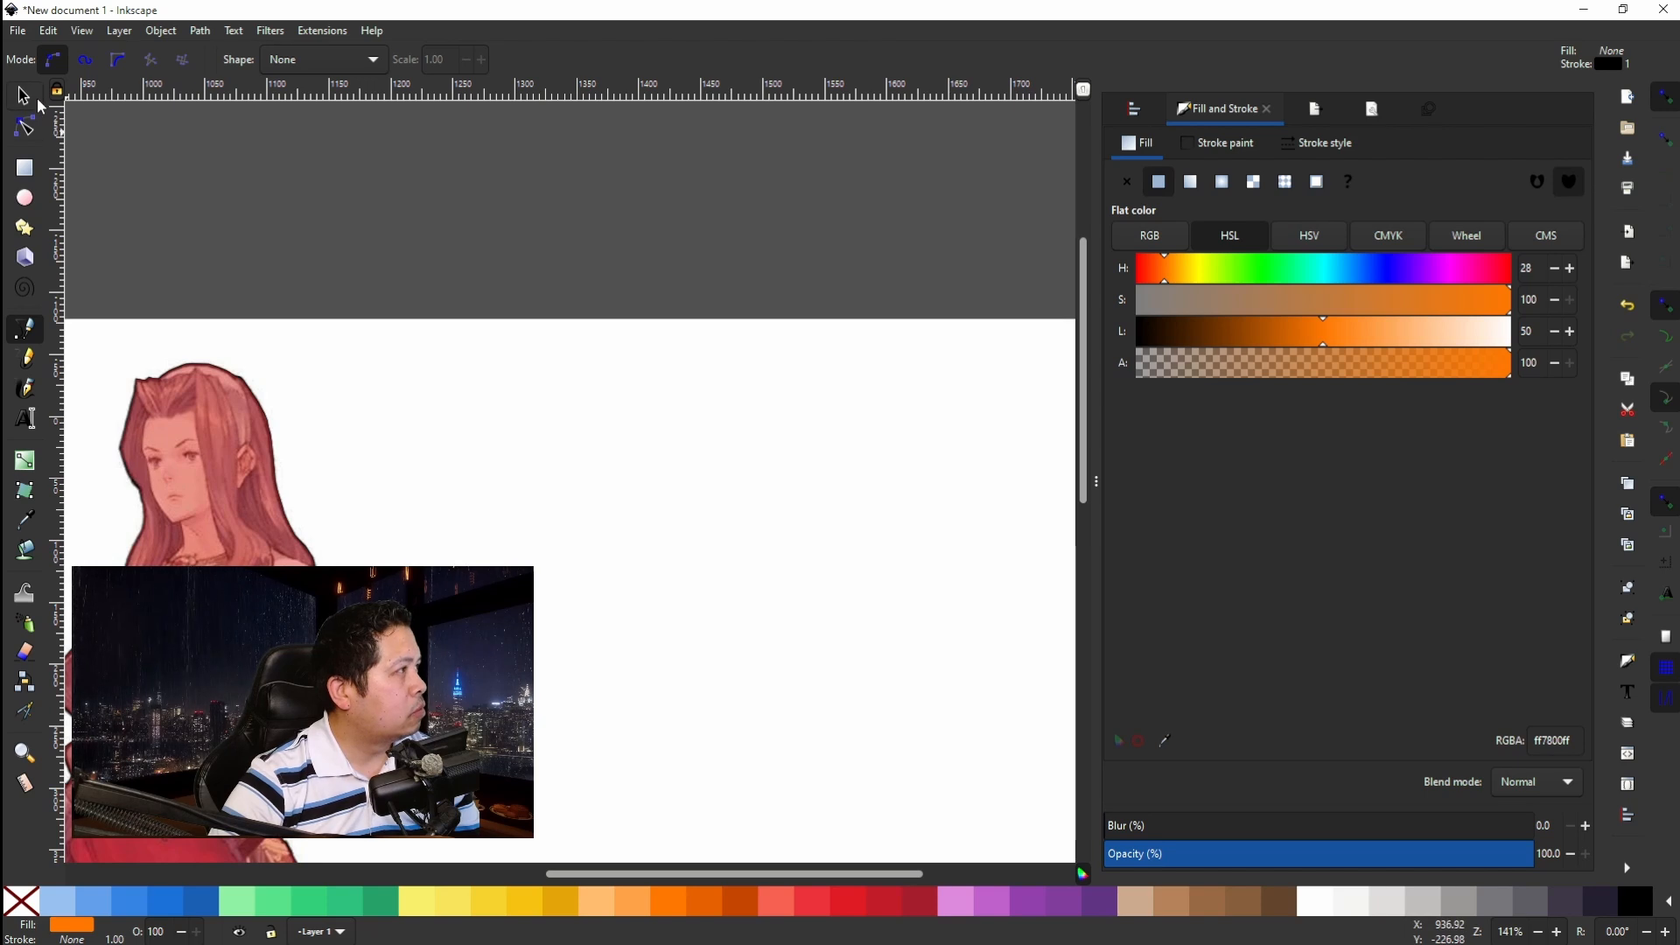
pyautogui.click(39, 102)
pyautogui.keyDown('shift'); pyautogui.click(245, 516); pyautogui.keyUp('shift')
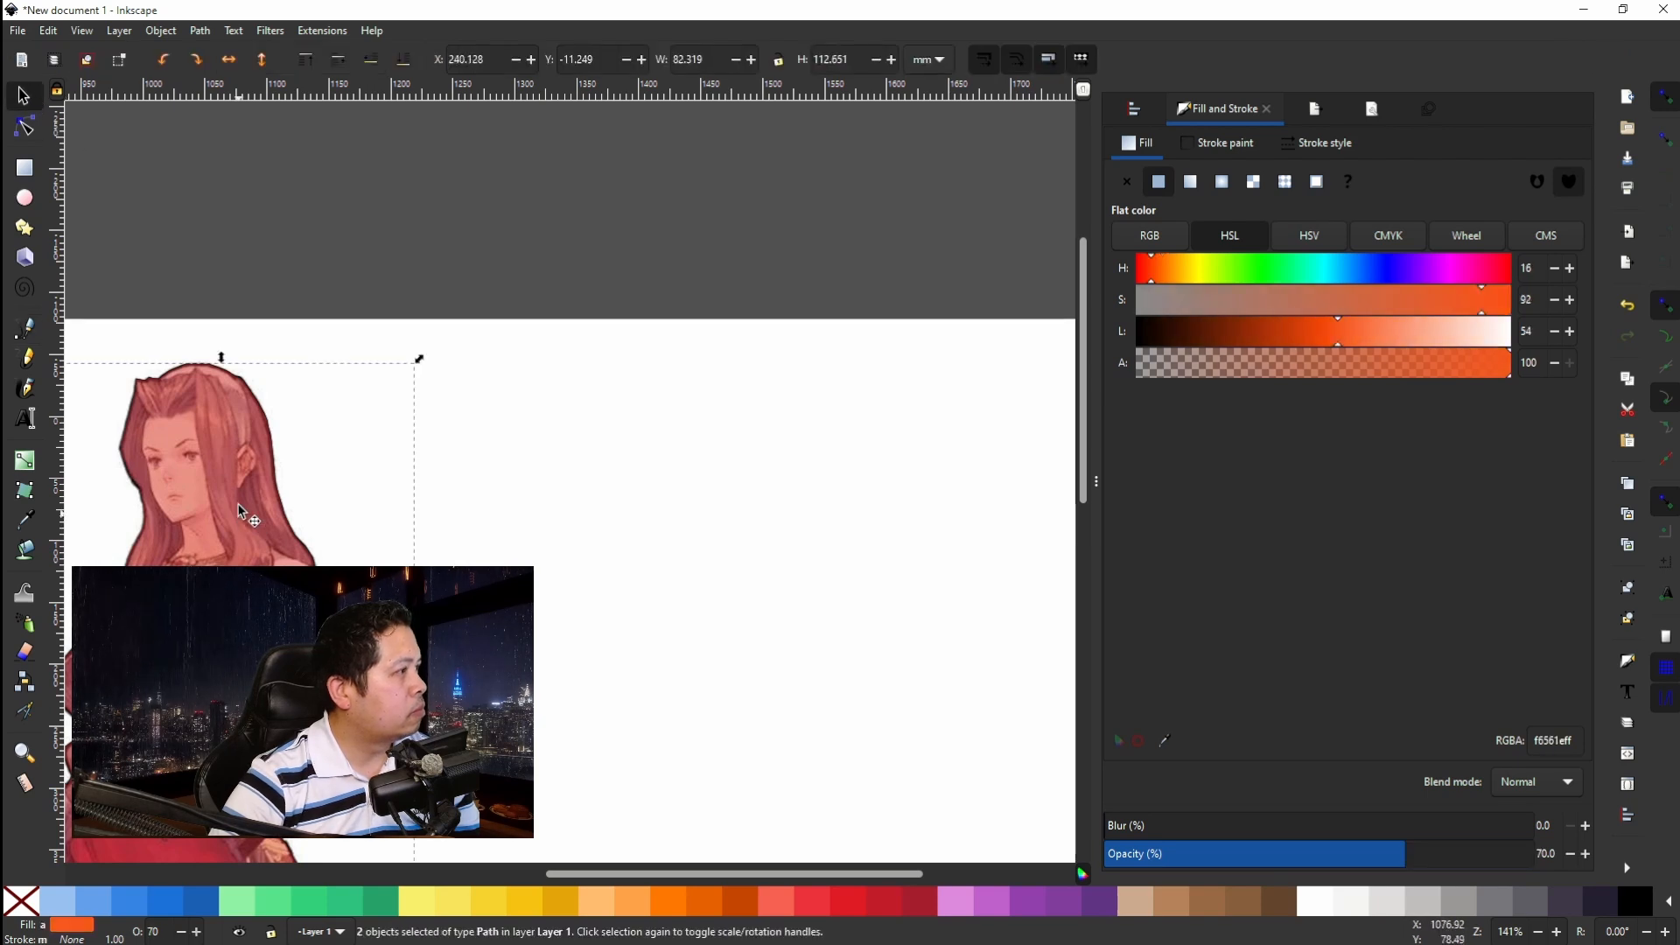
pyautogui.click(175, 33)
pyautogui.moveTo(224, 39)
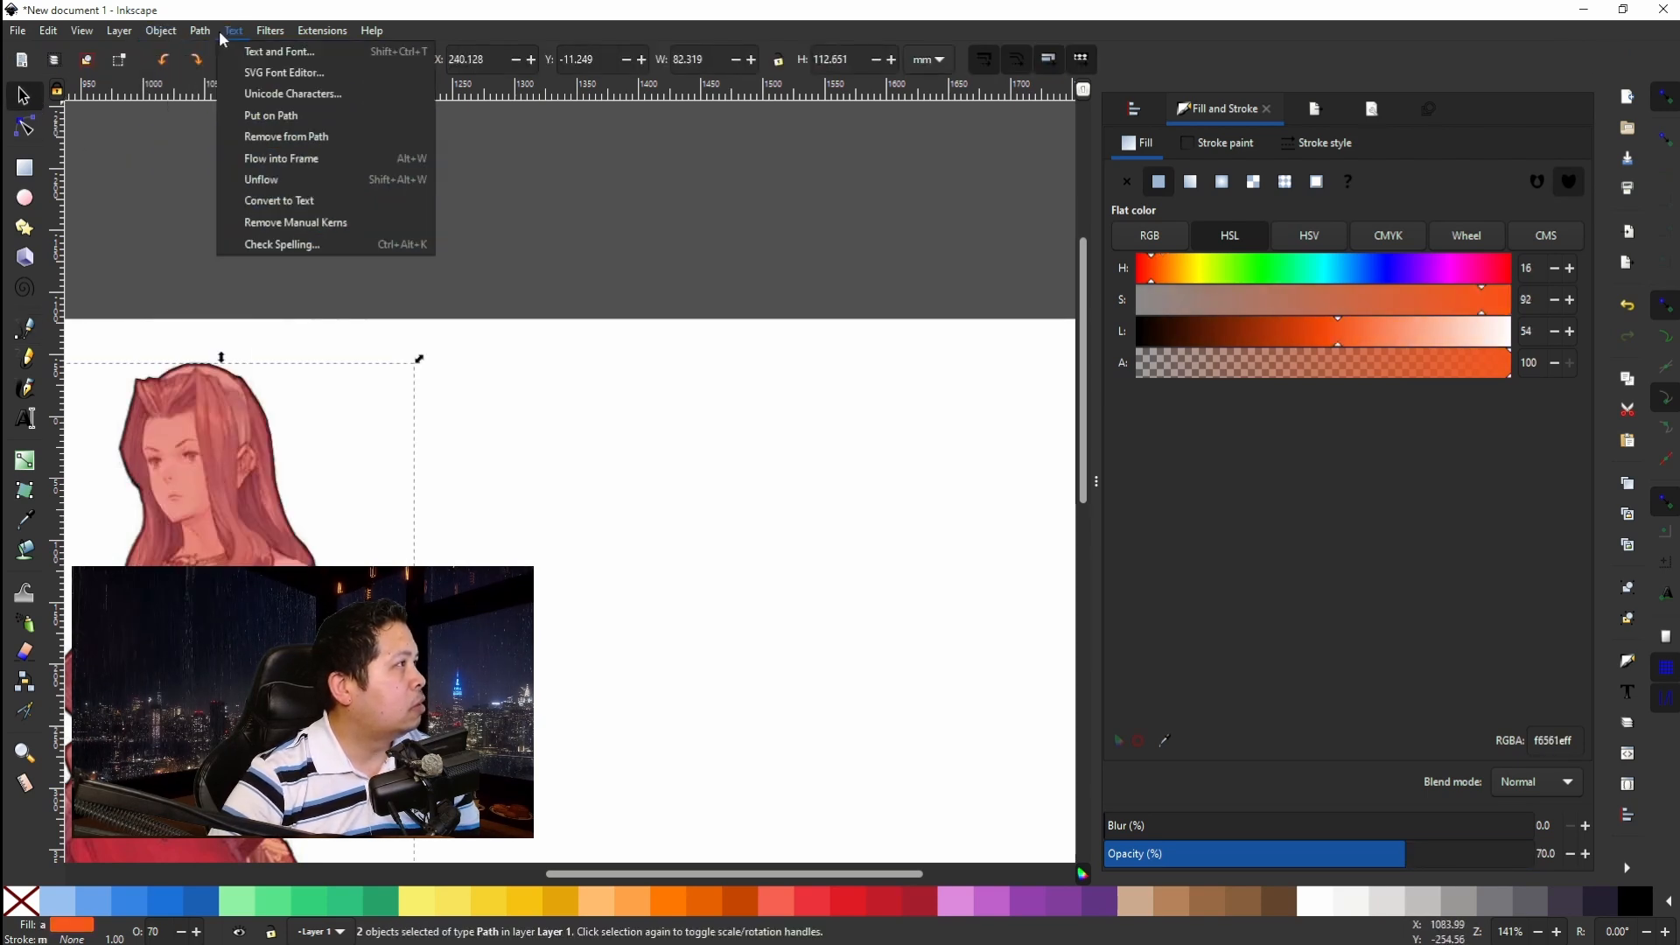
pyautogui.click(219, 142)
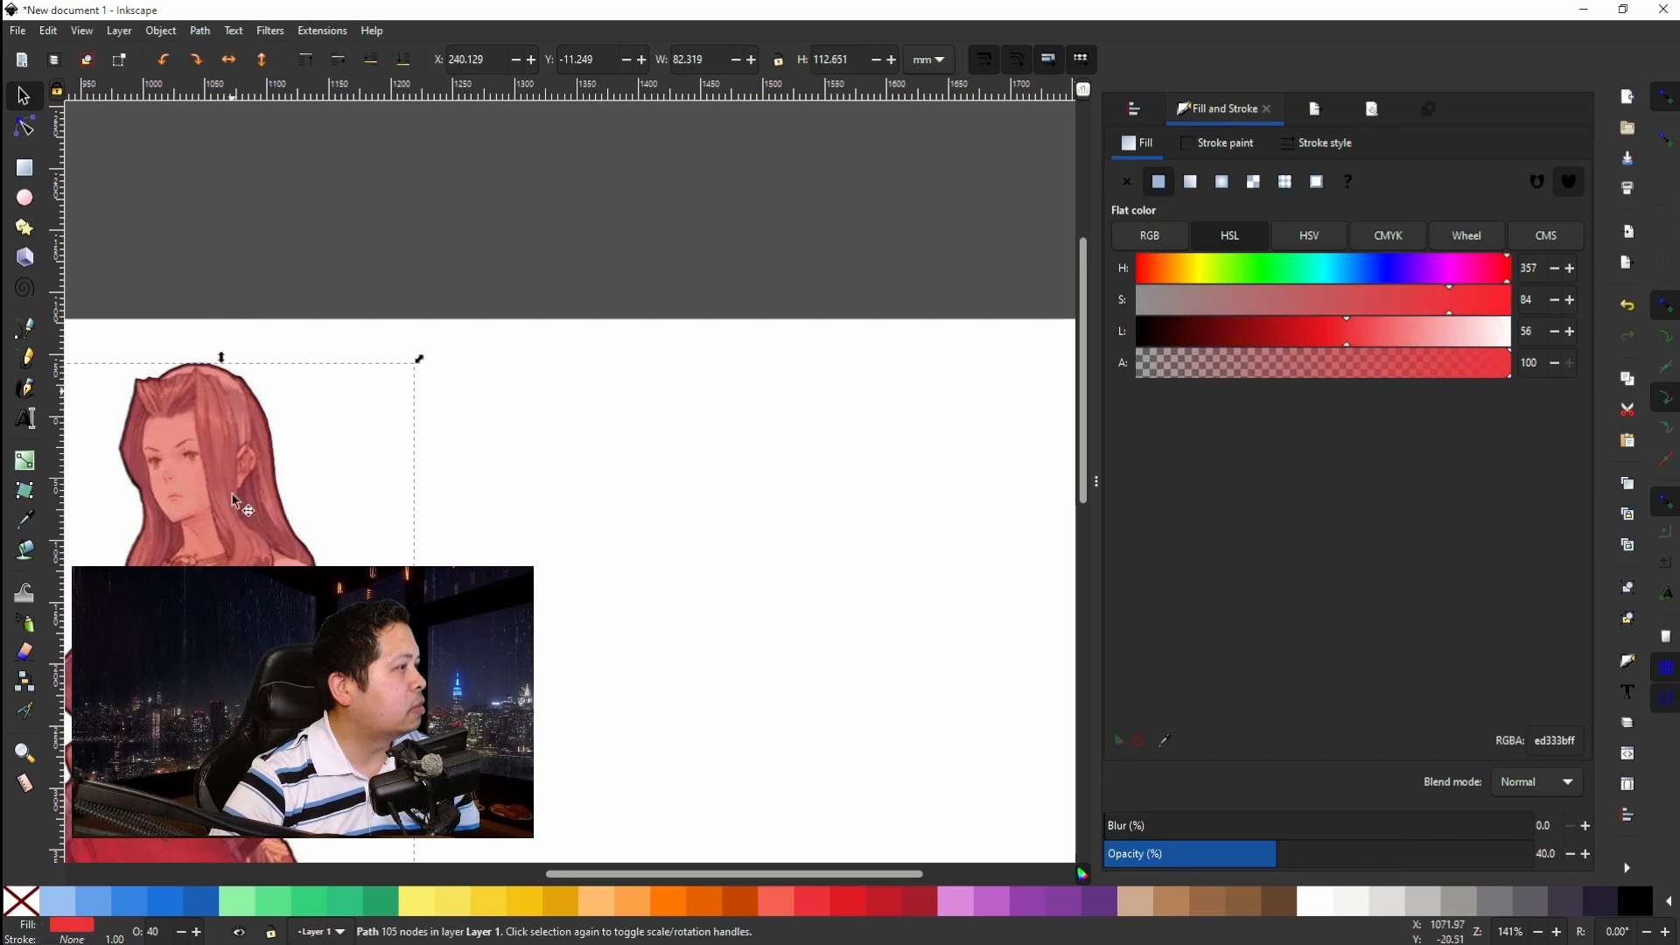
# Select the red outline and the swordswoman image together and clip the image to the outline.
pyautogui.hotkey('ctrl', 'a')
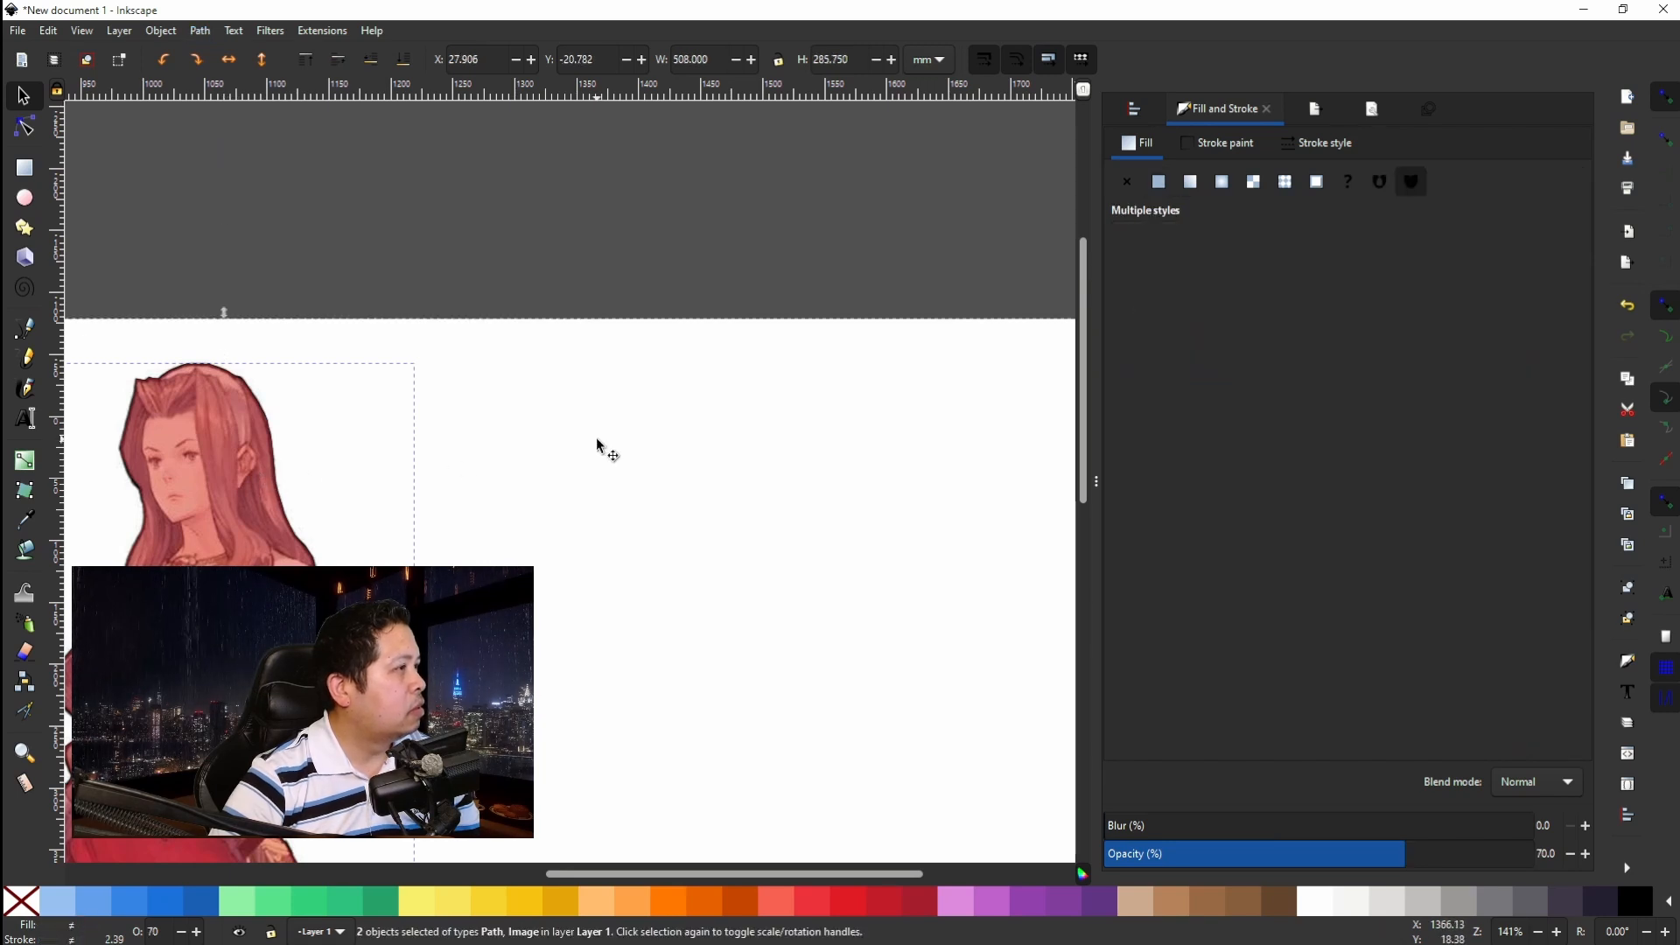
pyautogui.click(158, 31)
pyautogui.moveTo(393, 263)
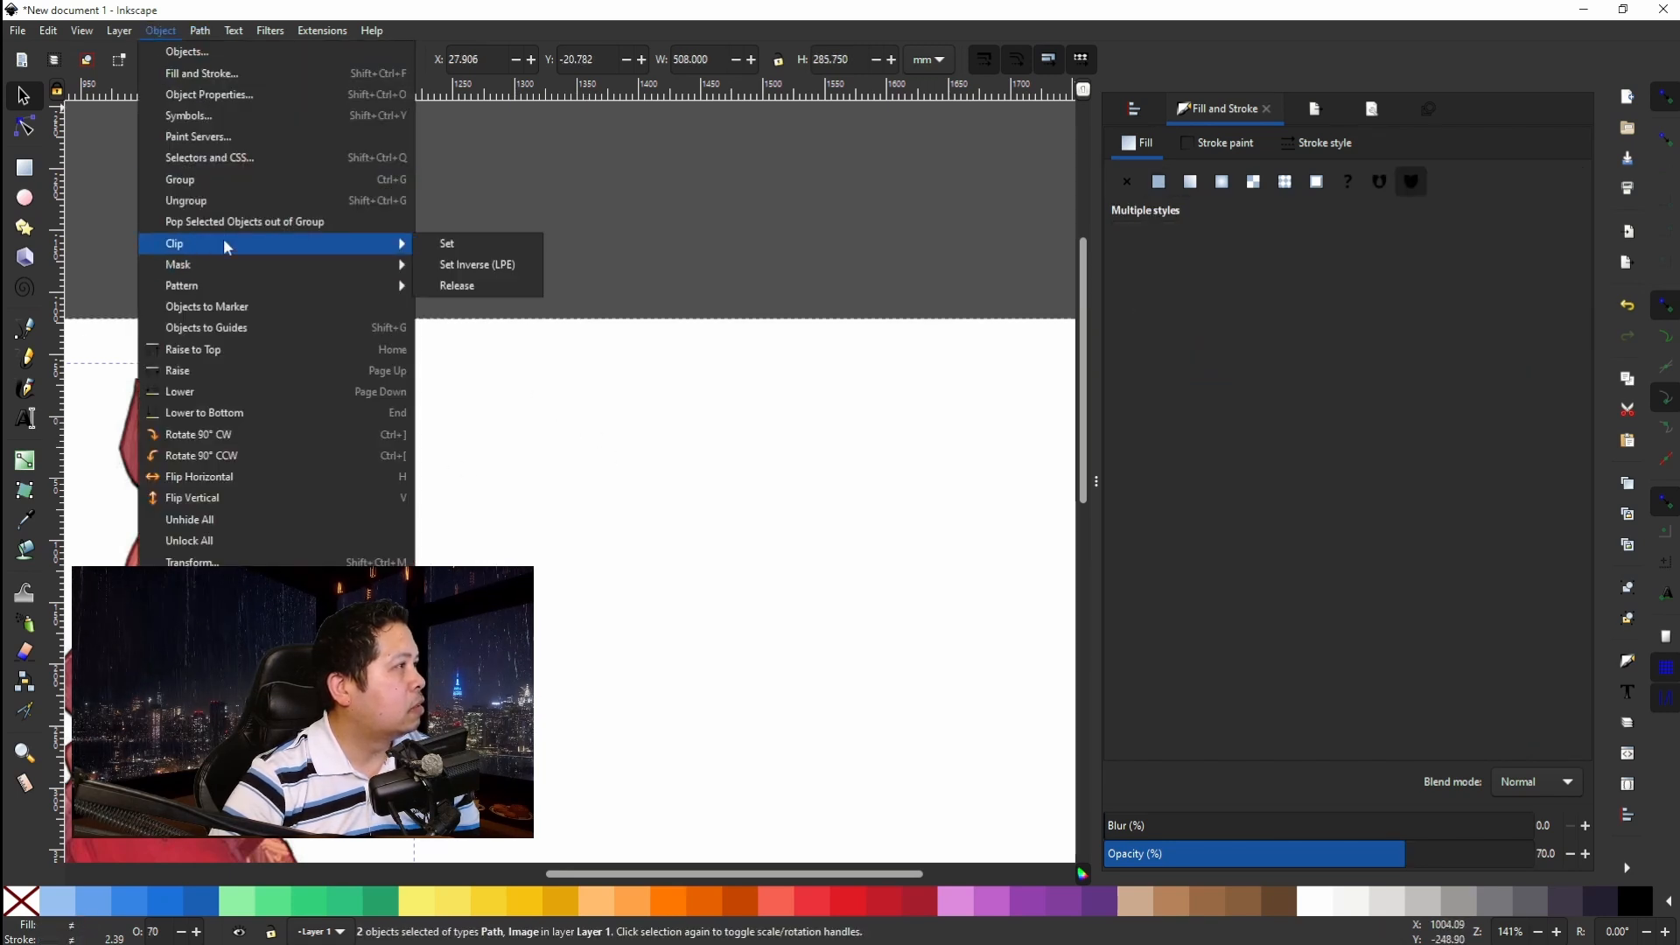
pyautogui.click(532, 246)
pyautogui.scroll(-1, 440, 703)
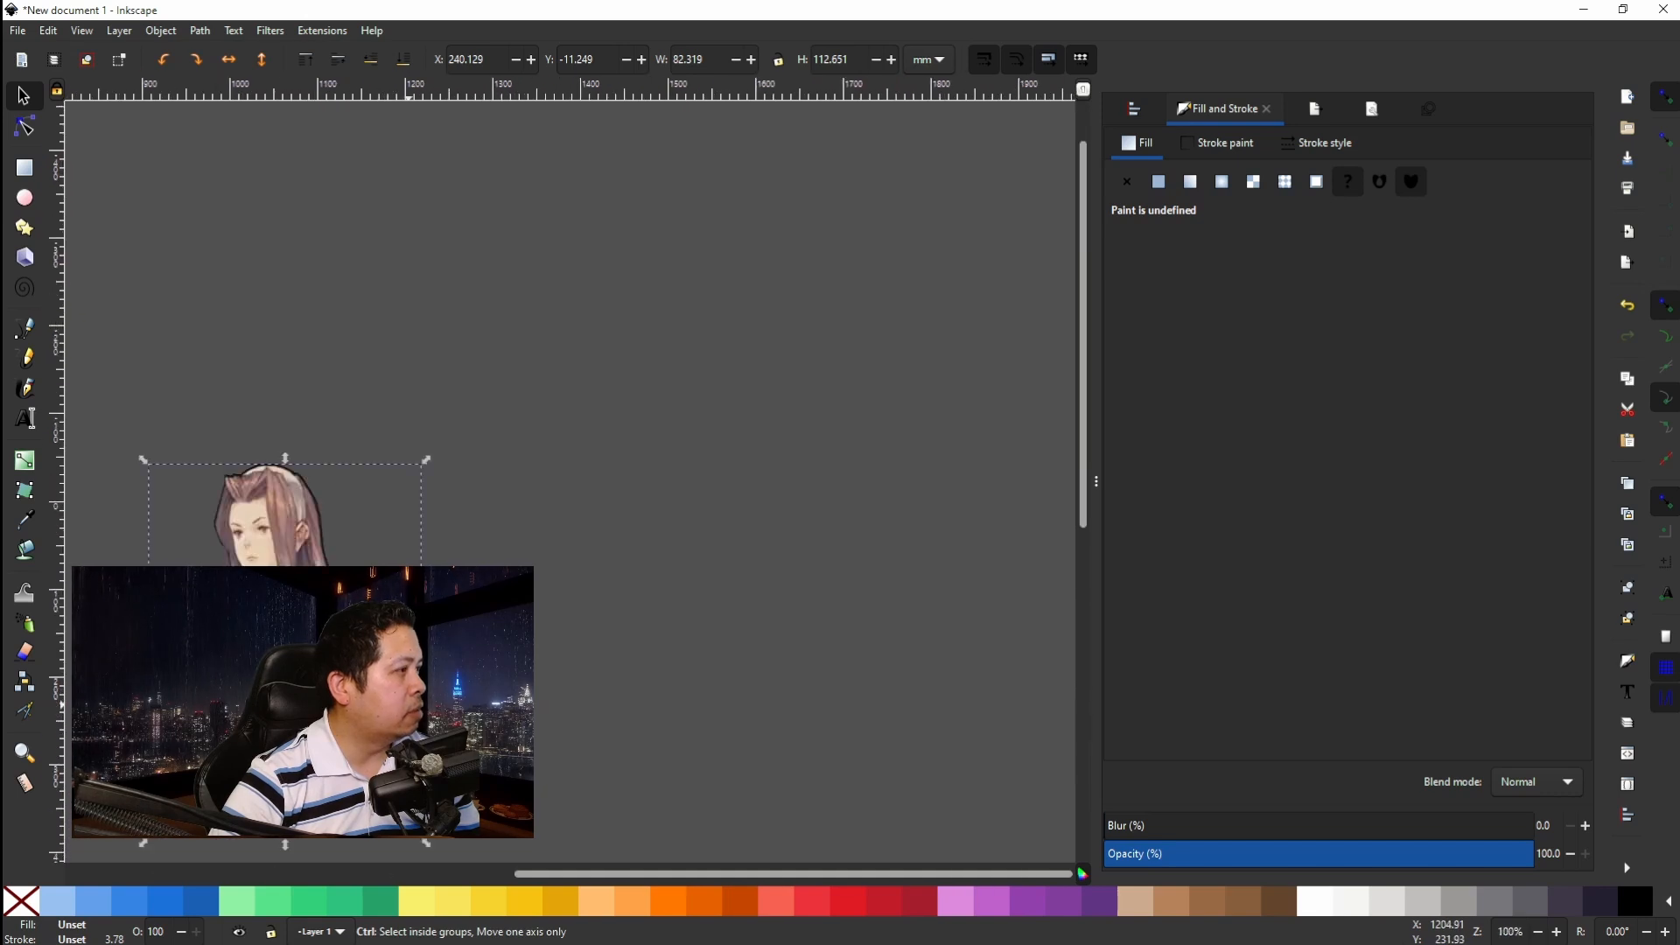
# Move the clipped swordswoman away from the leftover black outline path and delete that path.
pyautogui.moveTo(274, 637)
pyautogui.mouseDown()
pyautogui.moveTo(617, 768)
pyautogui.moveTo(632, 626)
pyautogui.mouseUp()
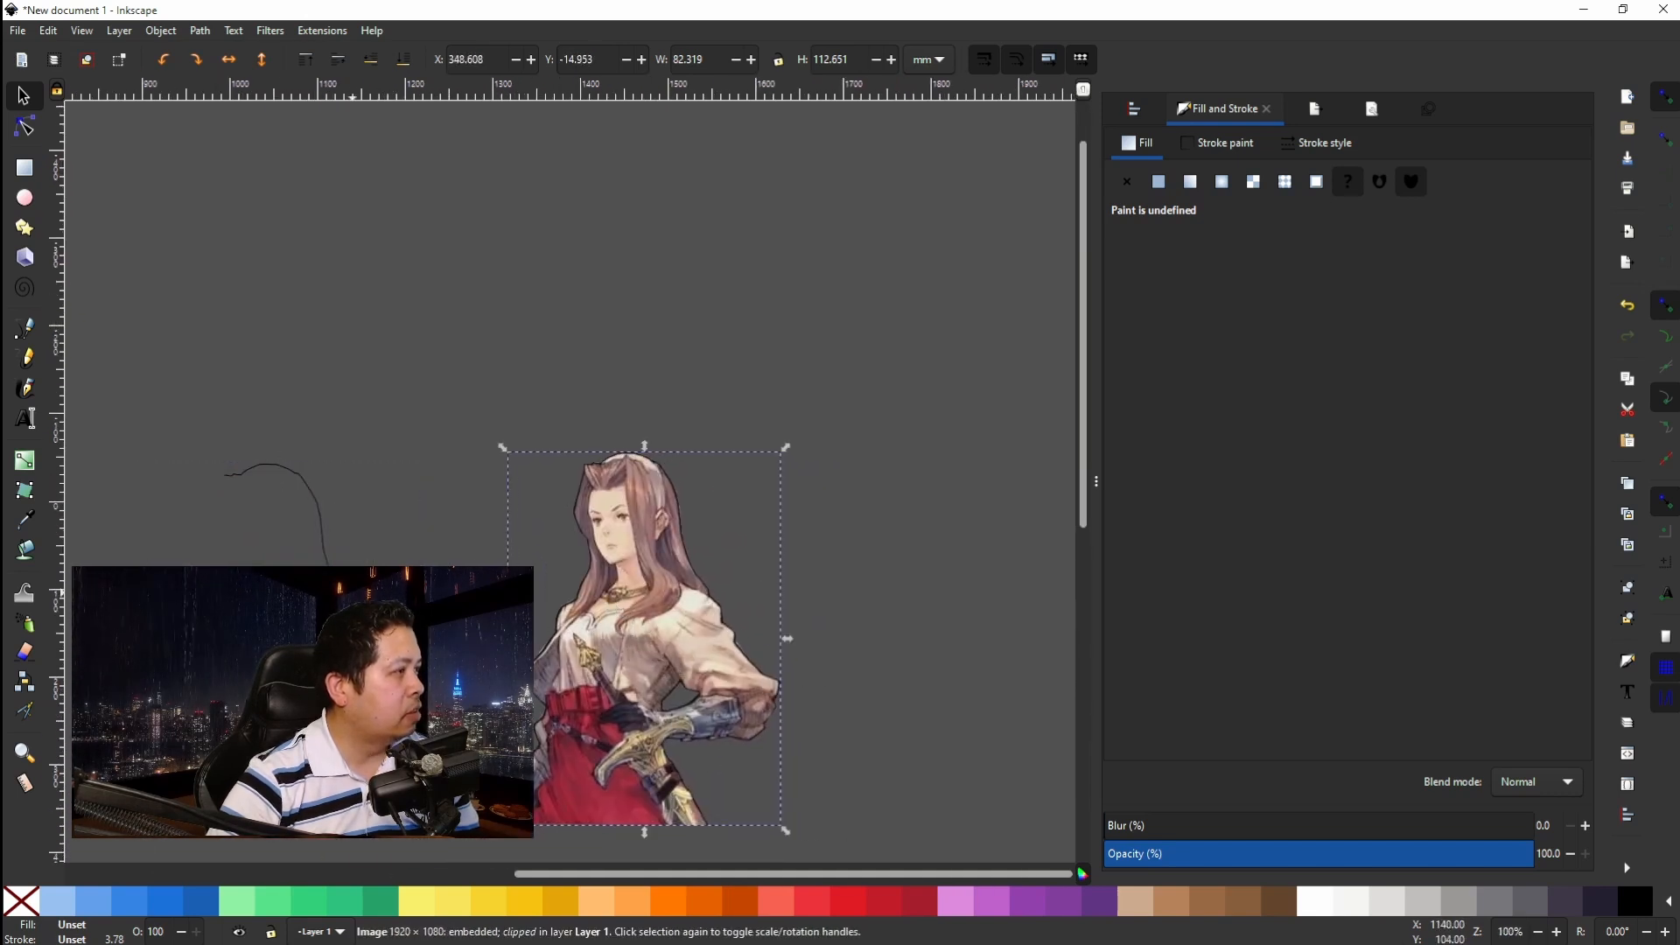
pyautogui.click(338, 593)
pyautogui.rightClick(338, 593)
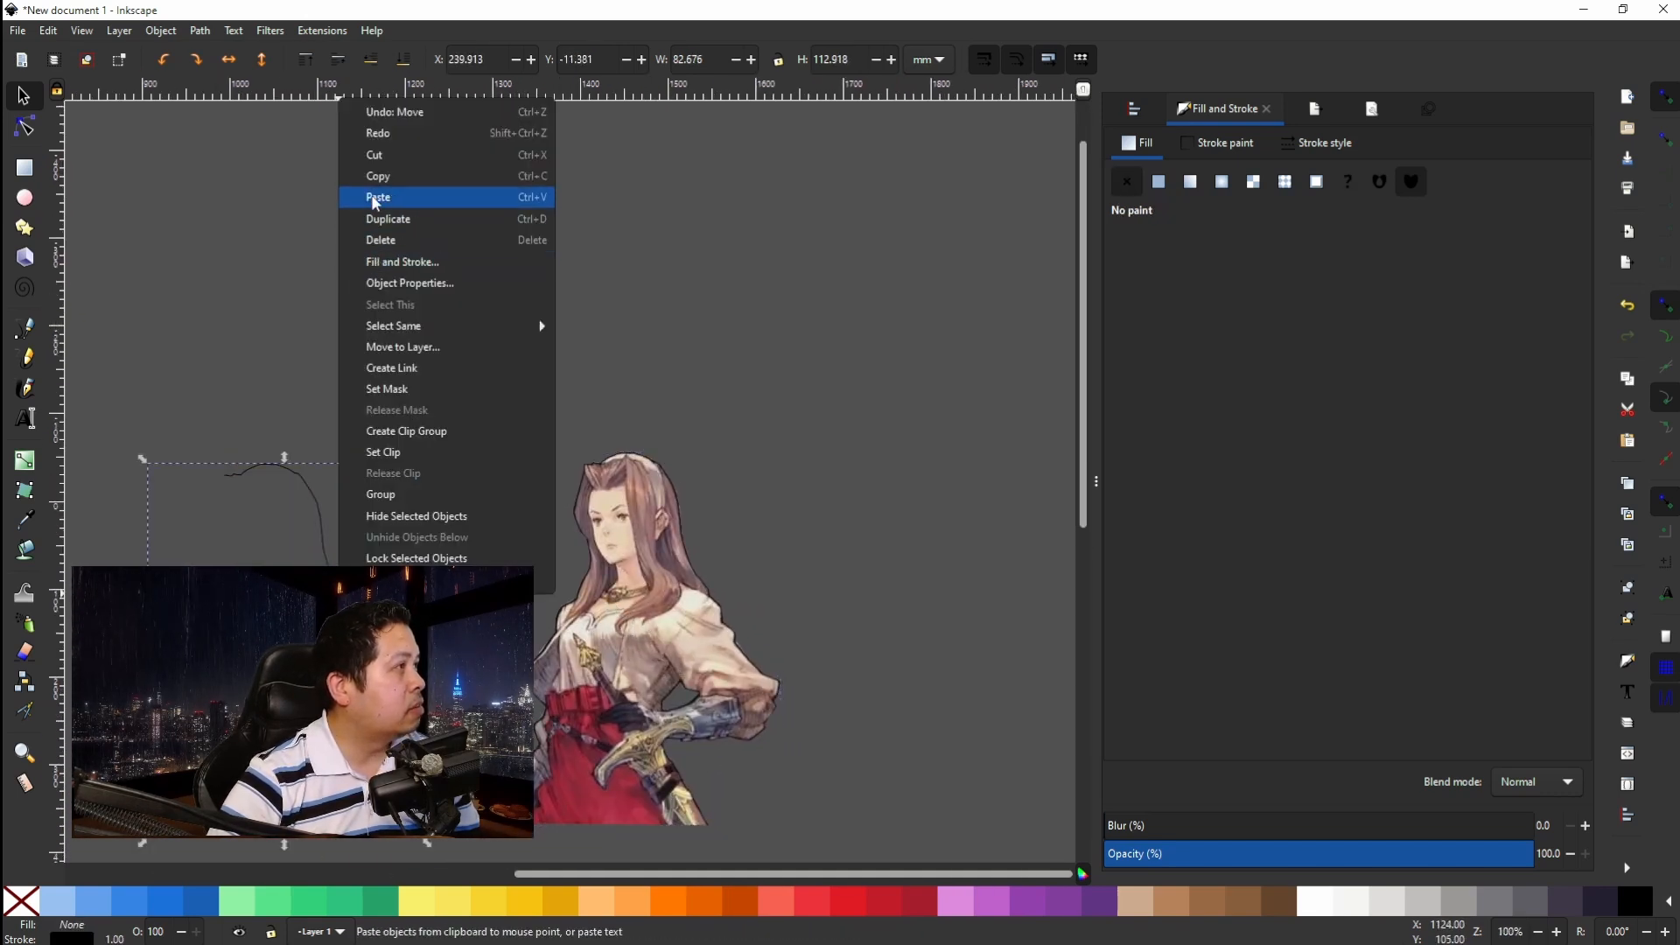
pyautogui.click(381, 239)
# Move the clipped swordswoman across the canvas onto the lower part of the game spine.
pyautogui.click(643, 573)
pyautogui.scroll(-4, 390, 478)
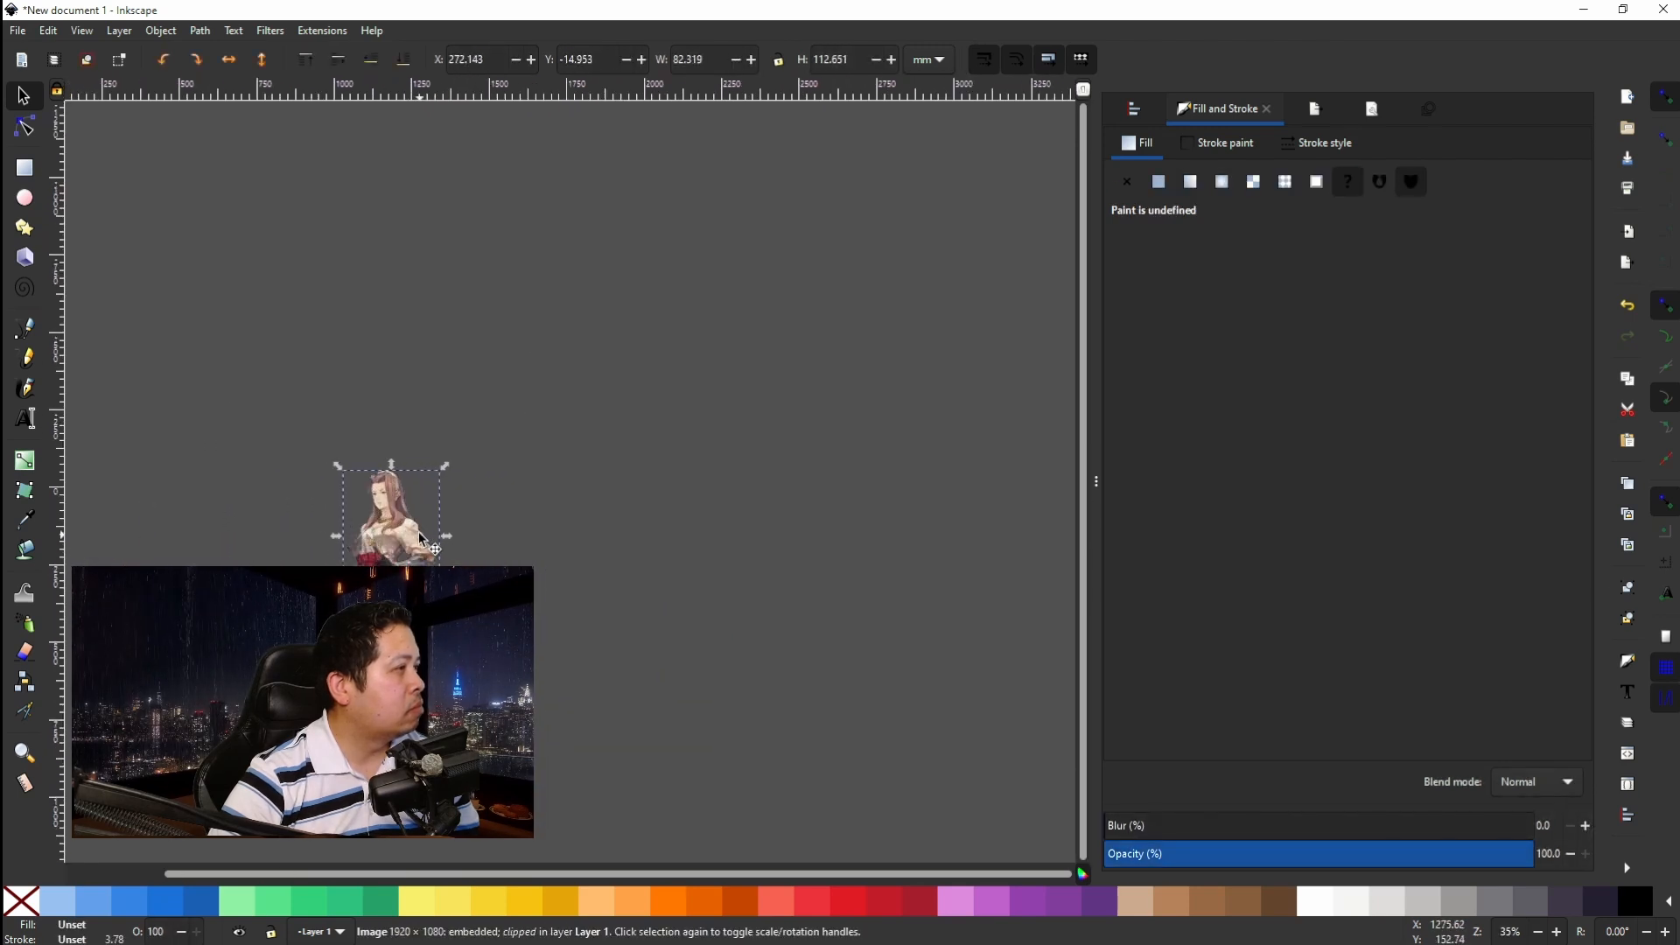
pyautogui.moveTo(425, 534); pyautogui.dragTo(45, 569)
pyautogui.moveTo(113, 567); pyautogui.dragTo(569, 568)
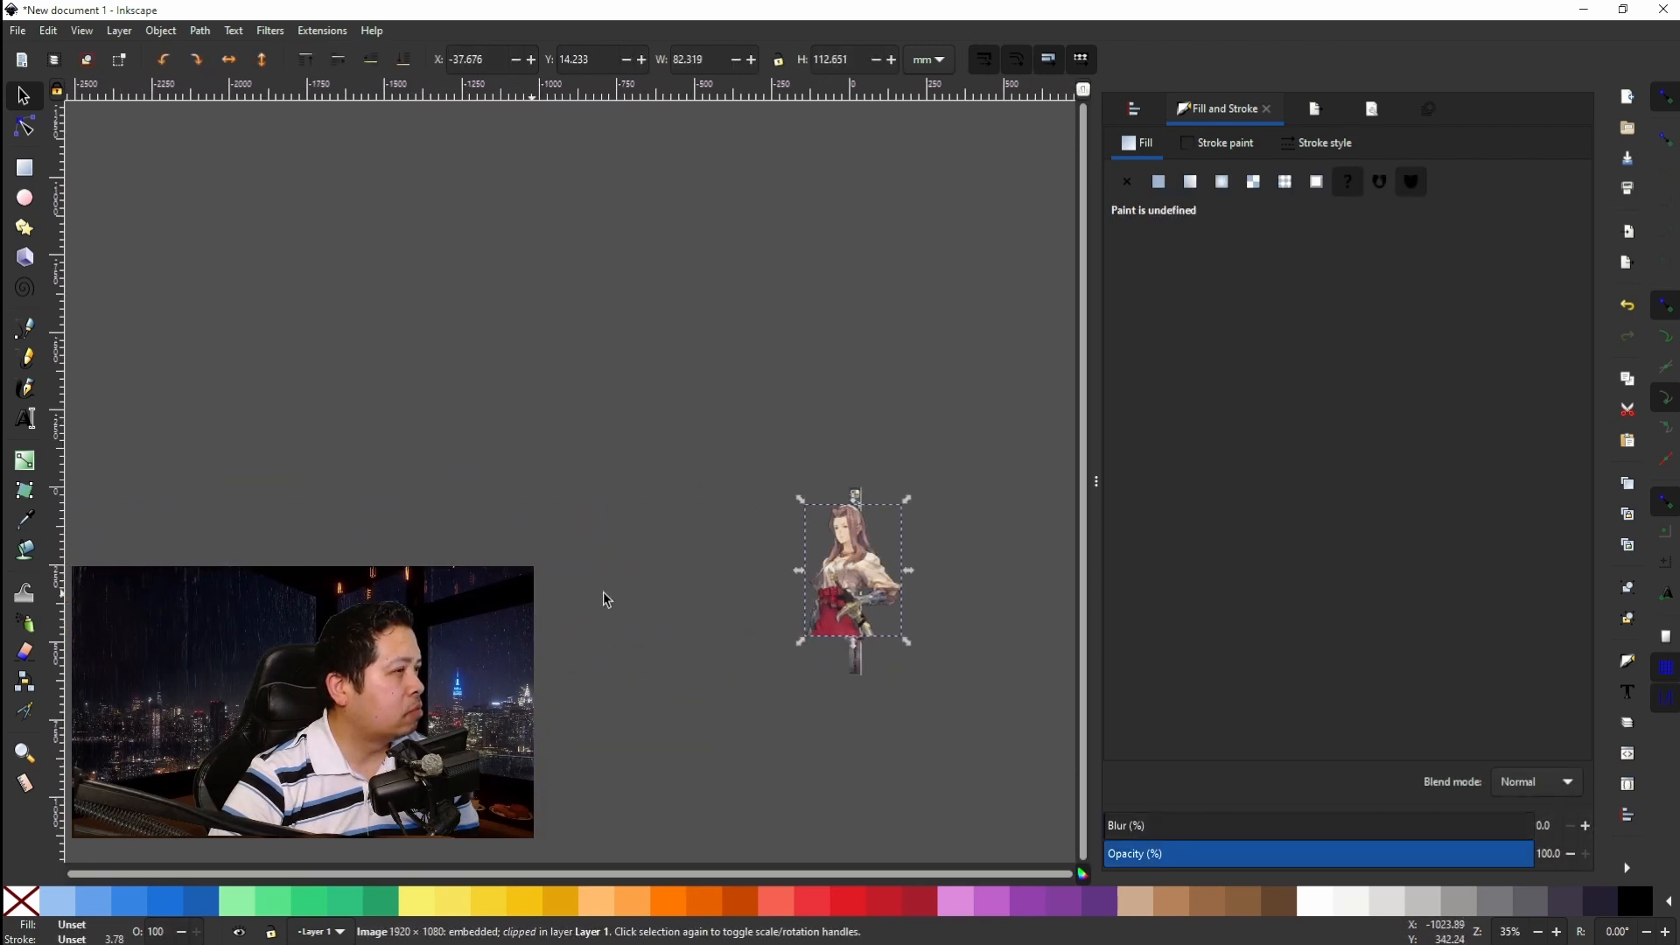
pyautogui.scroll(8, 947, 601)
pyautogui.scroll(-2, 440, 581)
pyautogui.scroll(-6, 301, 368)
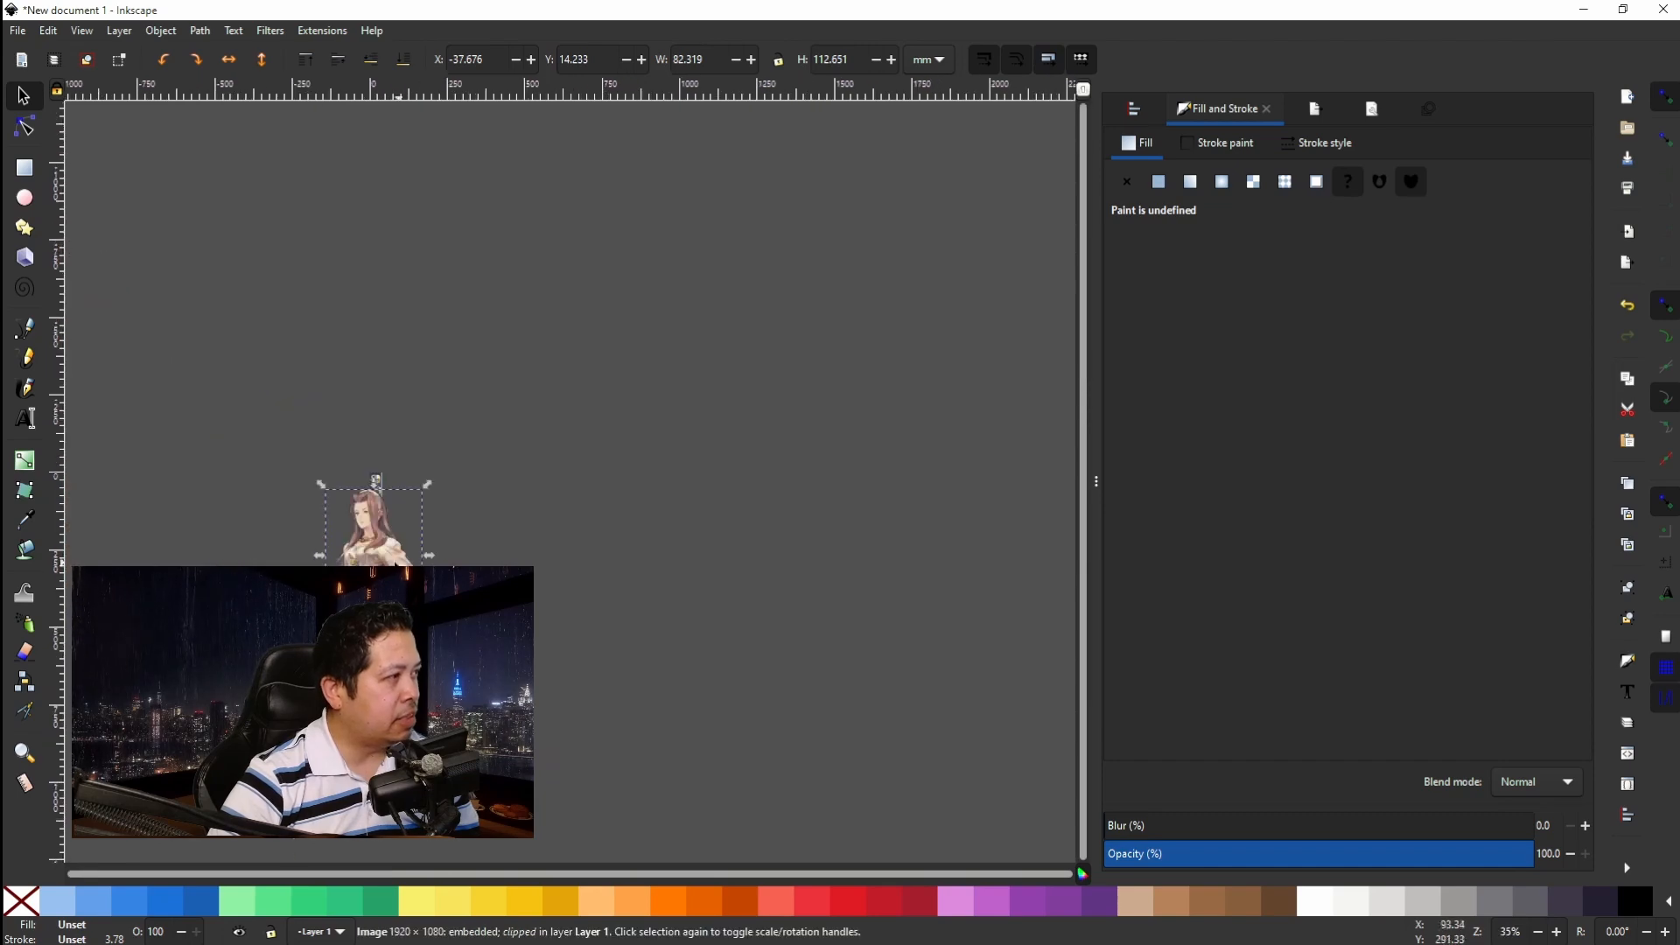
pyautogui.moveTo(379, 493); pyautogui.dragTo(379, 546)
pyautogui.scroll(7, 379, 547)
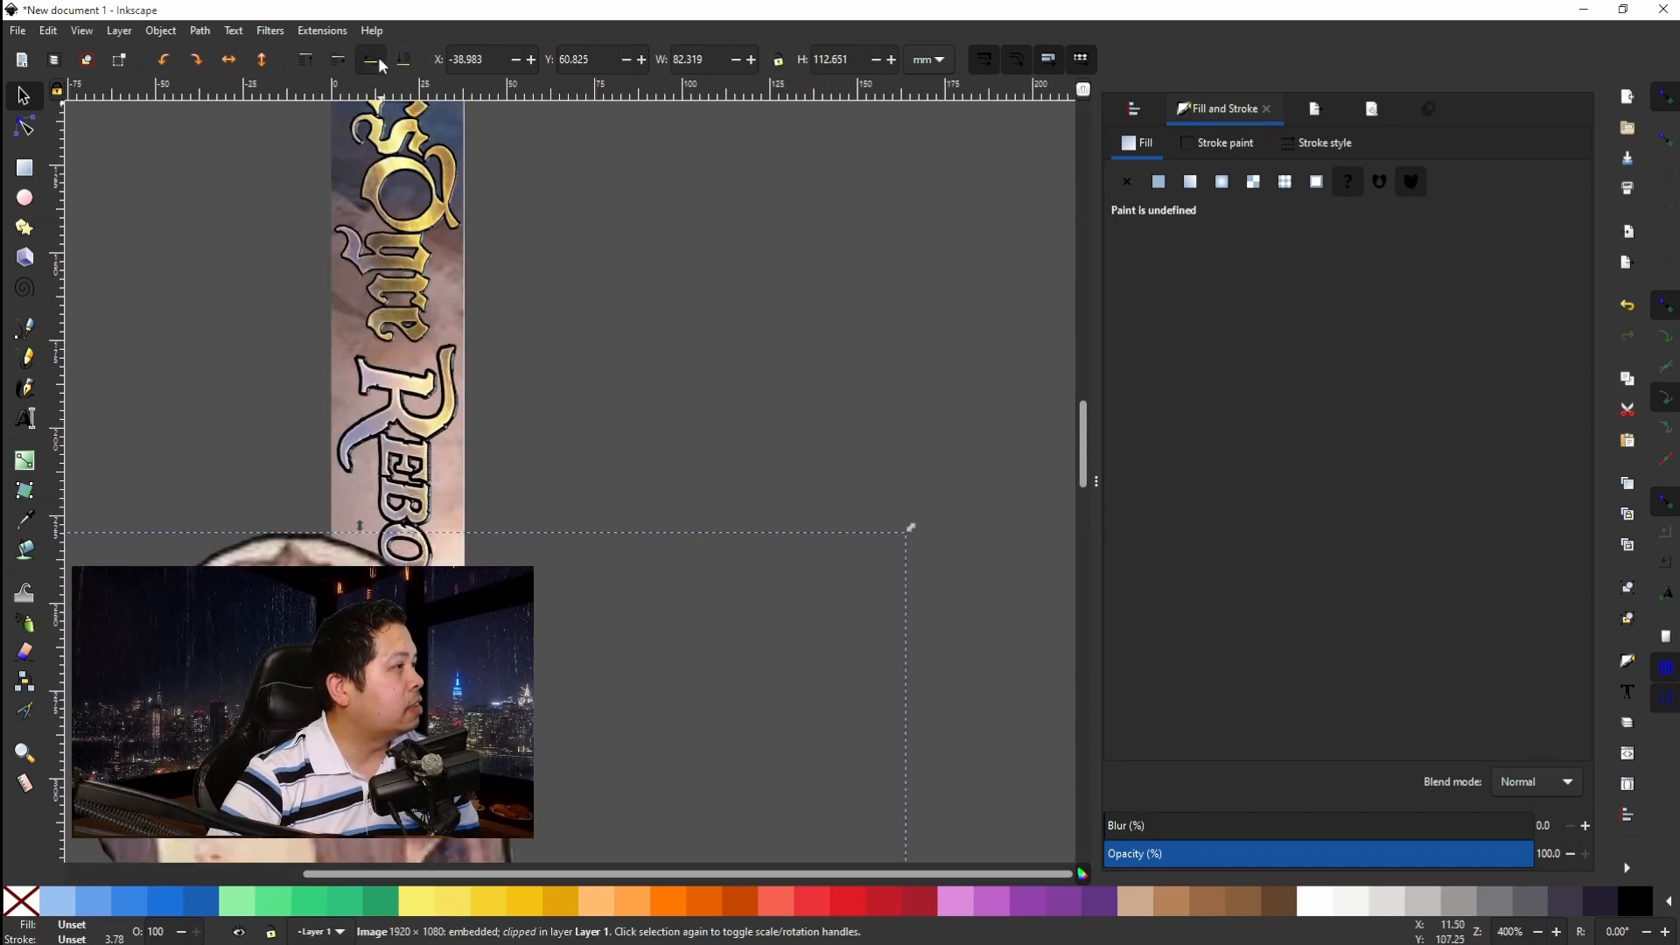
# Lower the swordswoman in the stacking order so that she sits behind the swordsman.
pyautogui.scroll(-10, 912, 368)
pyautogui.scroll(-5, 913, 367)
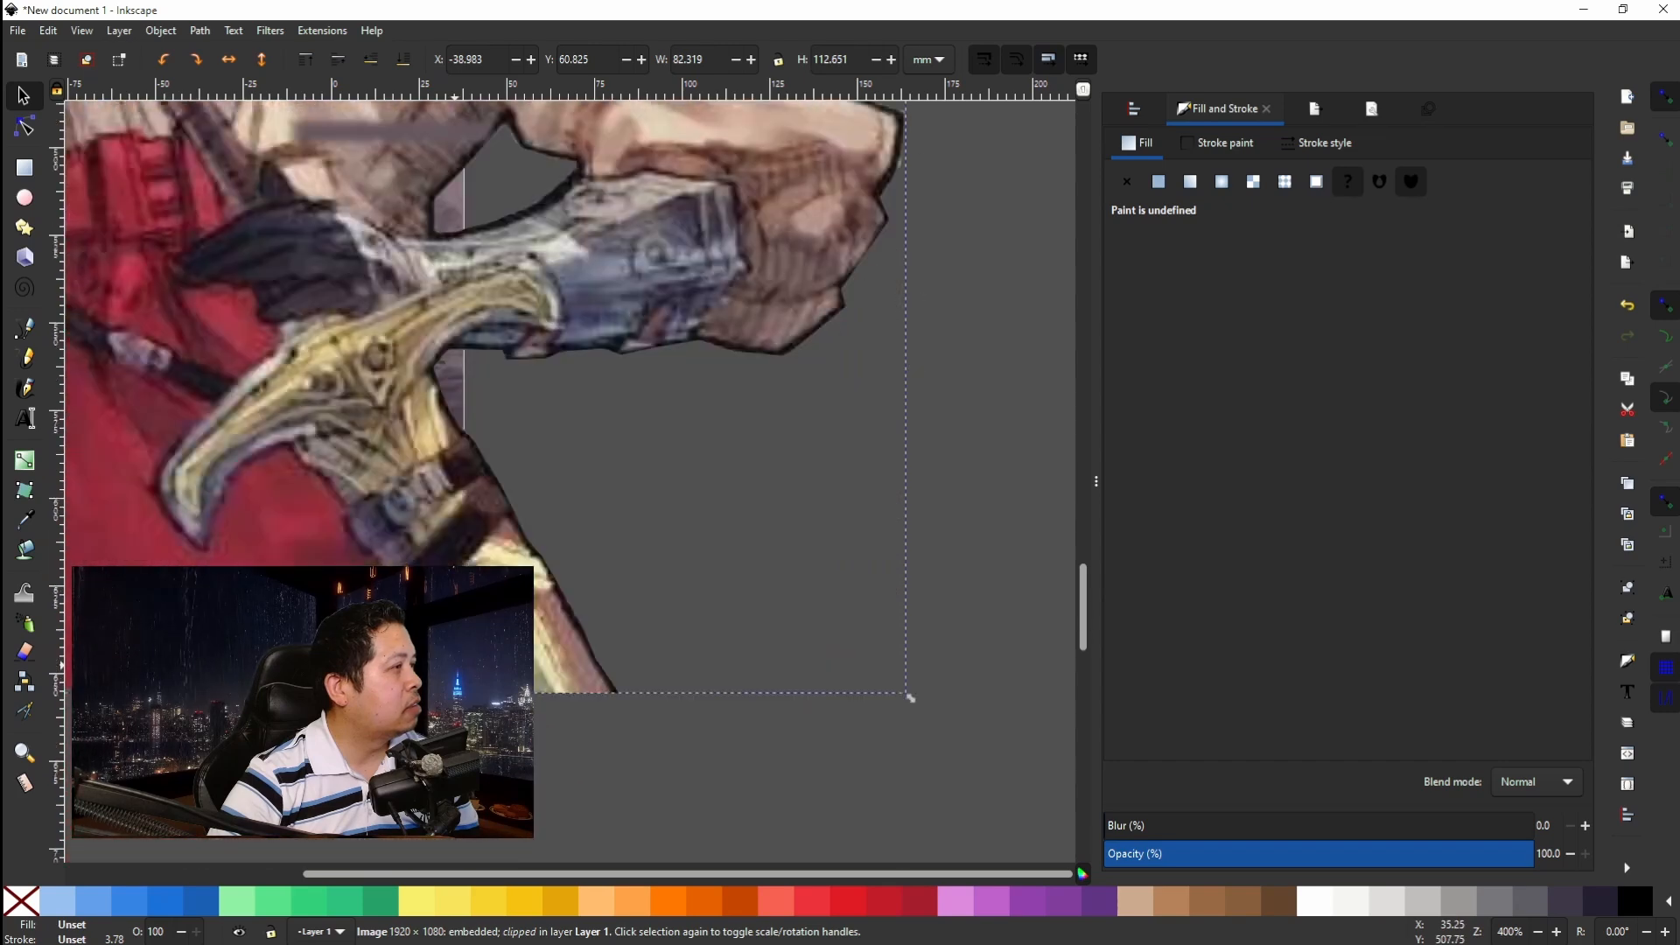
pyautogui.scroll(6, 913, 368)
pyautogui.scroll(-4, 912, 367)
pyautogui.scroll(-4, 459, 302)
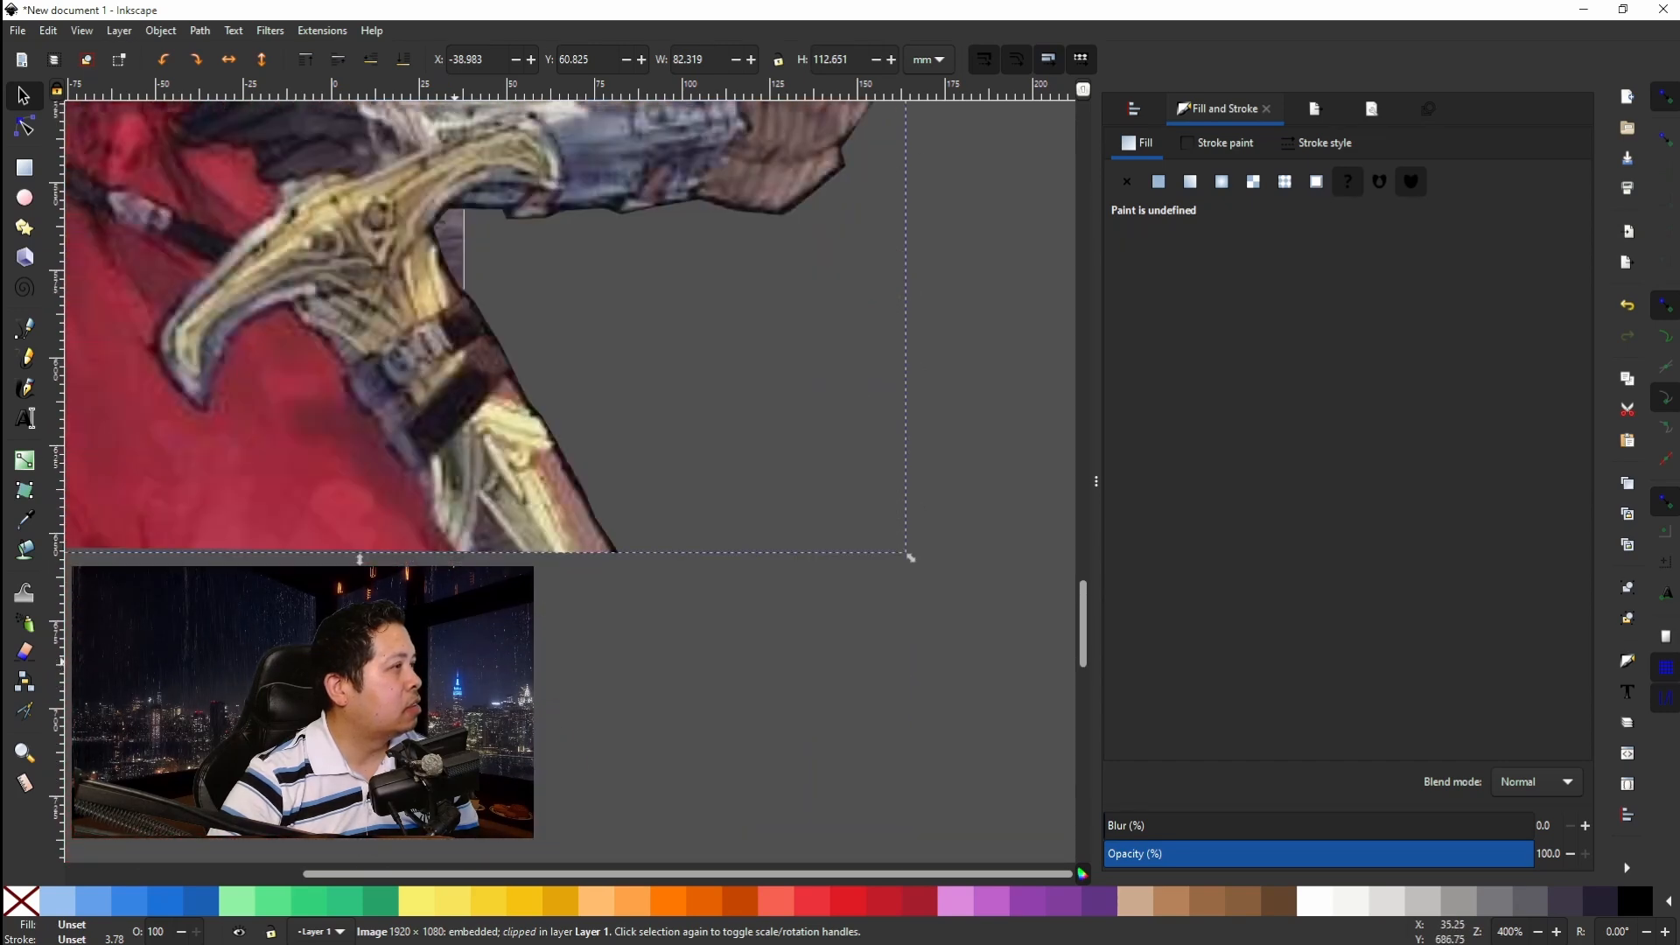
pyautogui.scroll(4, 459, 302)
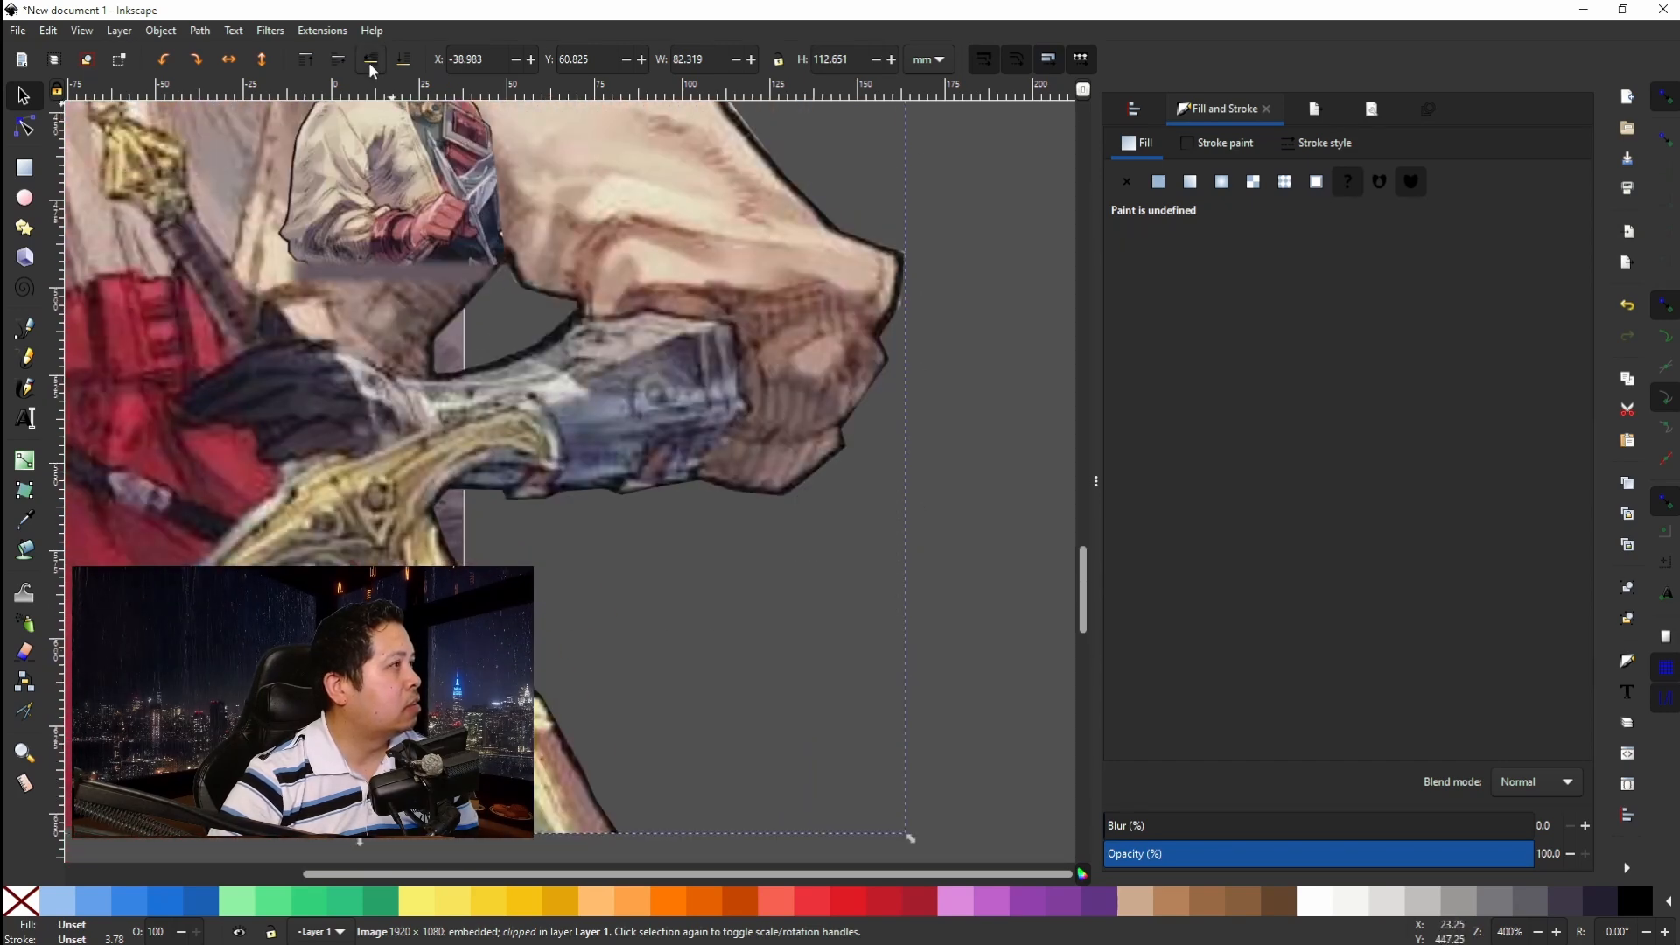
pyautogui.scroll(4, 372, 464)
pyautogui.keyDown('ctrl'); pyautogui.scroll(-3, 371, 464); pyautogui.keyUp('ctrl')
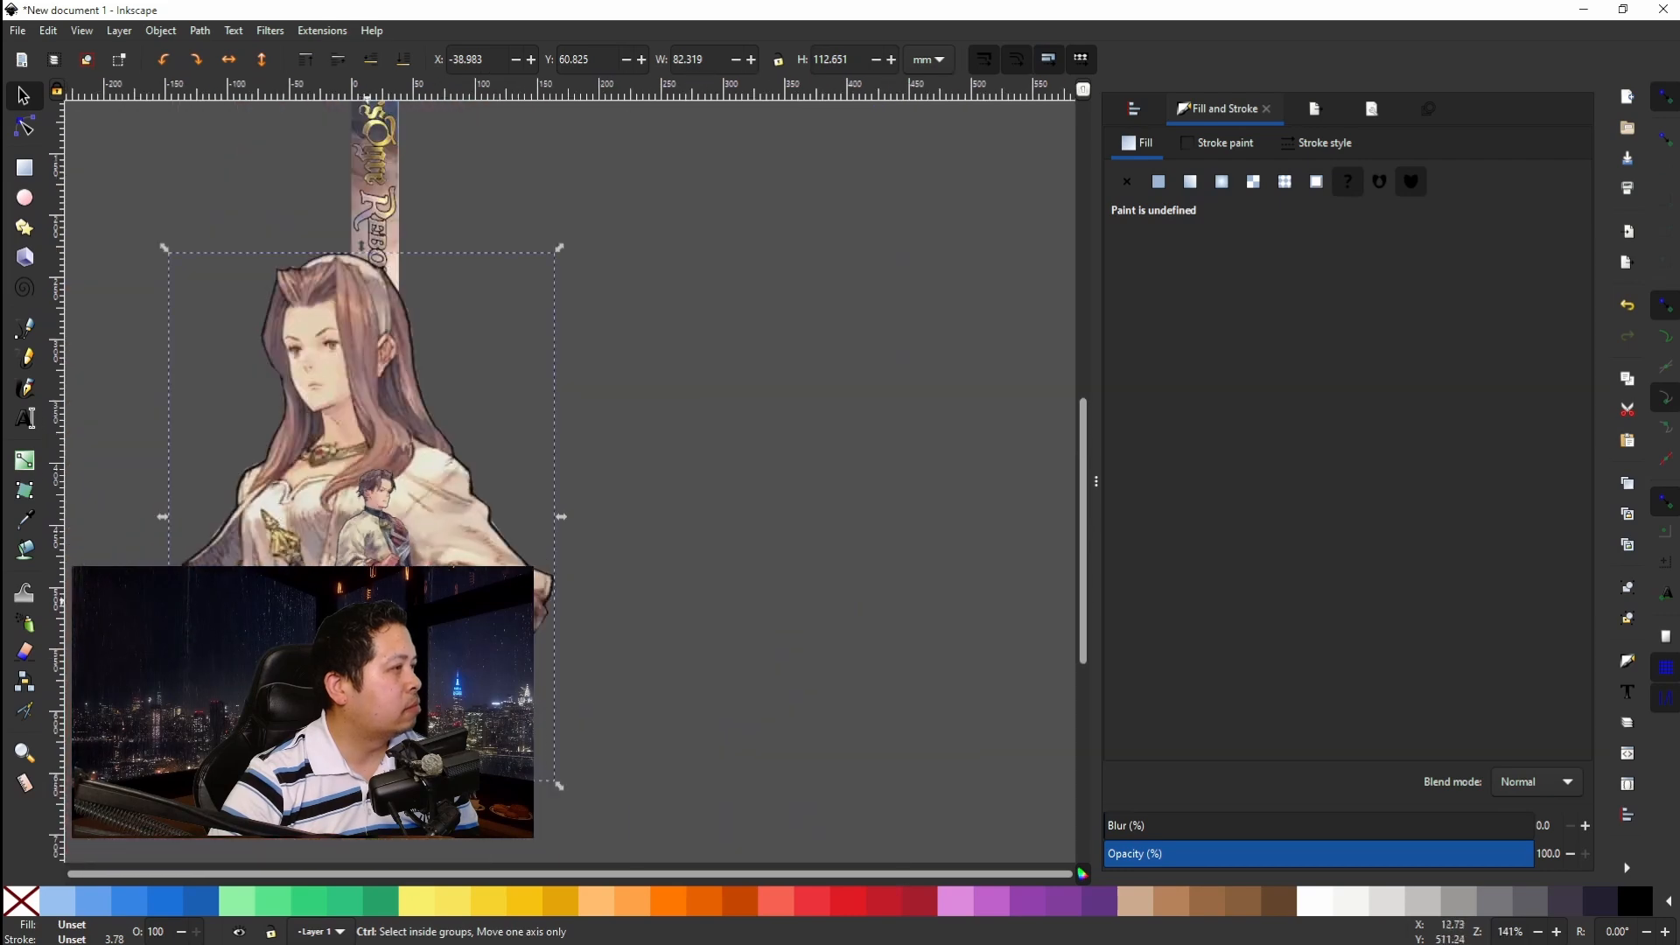
# Scale the swordswoman down proportionally to about 24 mm wide and place her on the spine just above and behind the swordsman.
pyautogui.moveTo(560, 785); pyautogui.dragTo(419, 410)
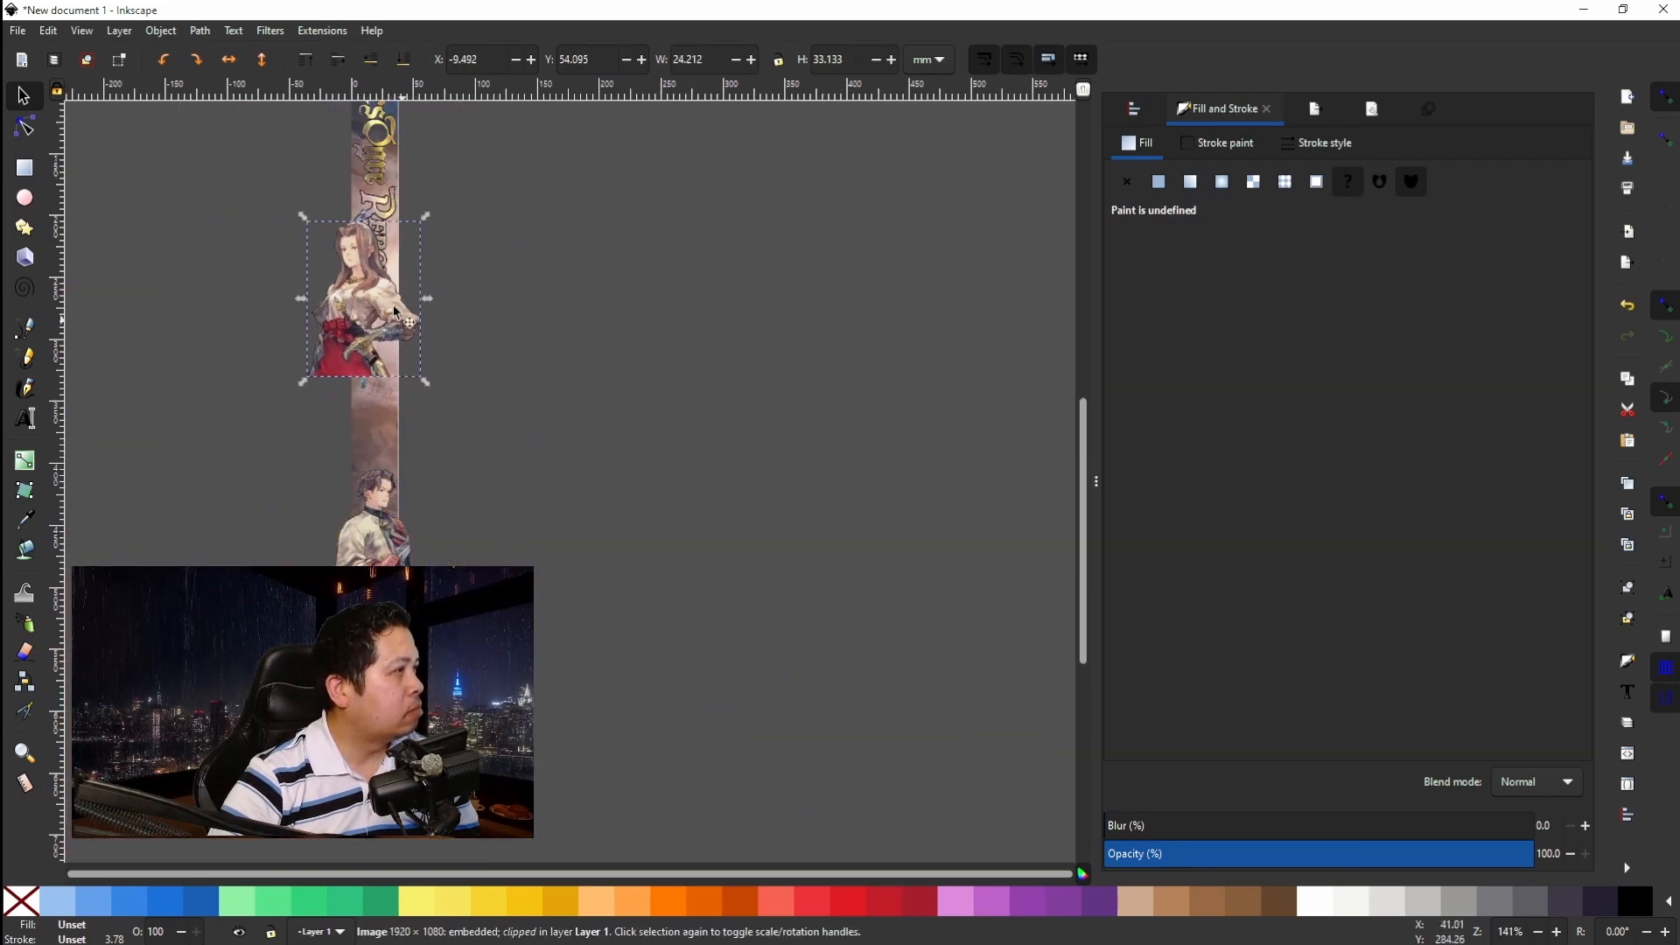
pyautogui.moveTo(379, 302); pyautogui.dragTo(402, 479)
pyautogui.keyDown('ctrl'); pyautogui.scroll(4, 402, 480); pyautogui.keyUp('ctrl')
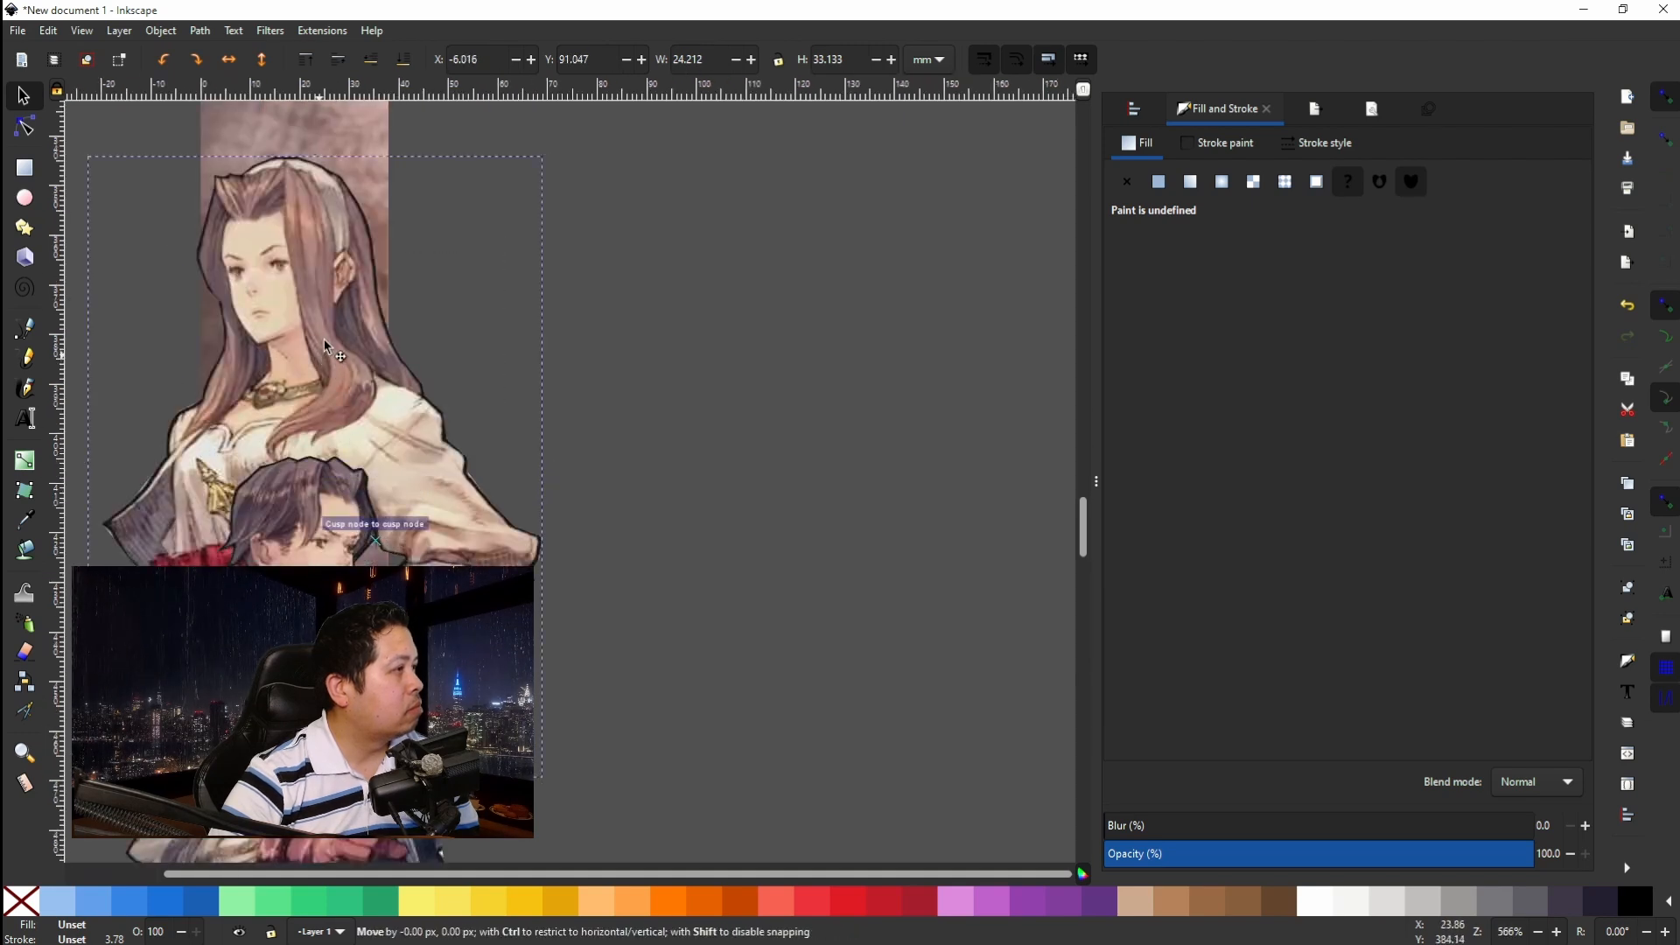
pyautogui.moveTo(360, 374)
pyautogui.mouseDown()
pyautogui.moveTo(420, 344)
pyautogui.moveTo(365, 347)
pyautogui.mouseUp()
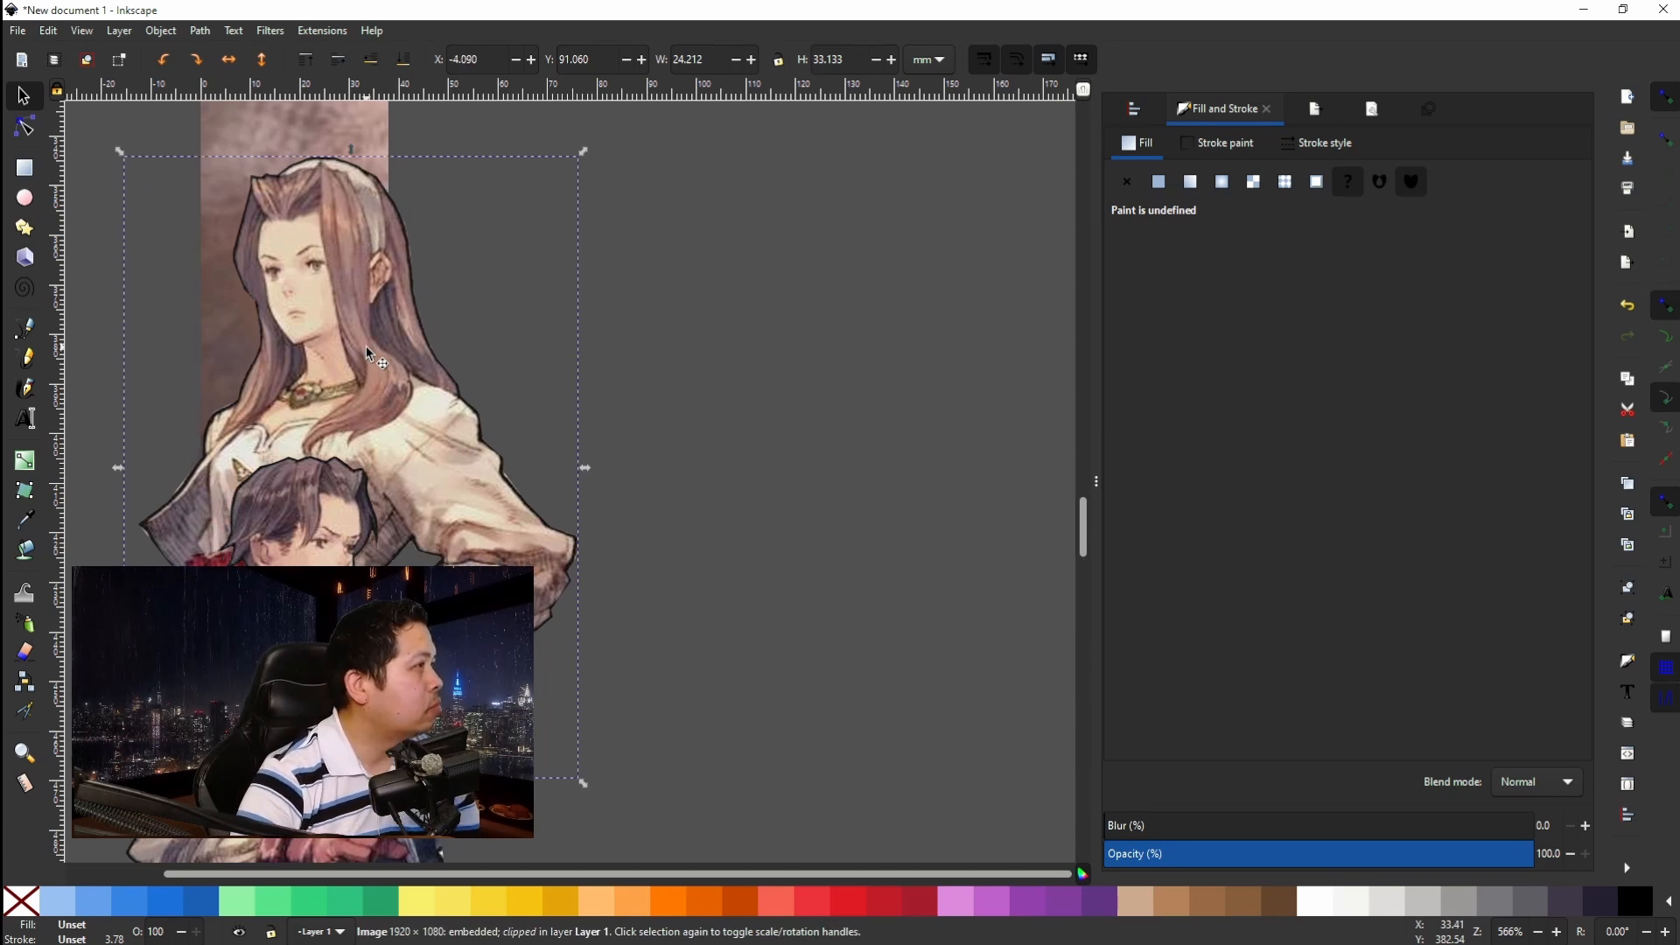
pyautogui.press('Left')
pyautogui.press('Left')
pyautogui.press('Left')
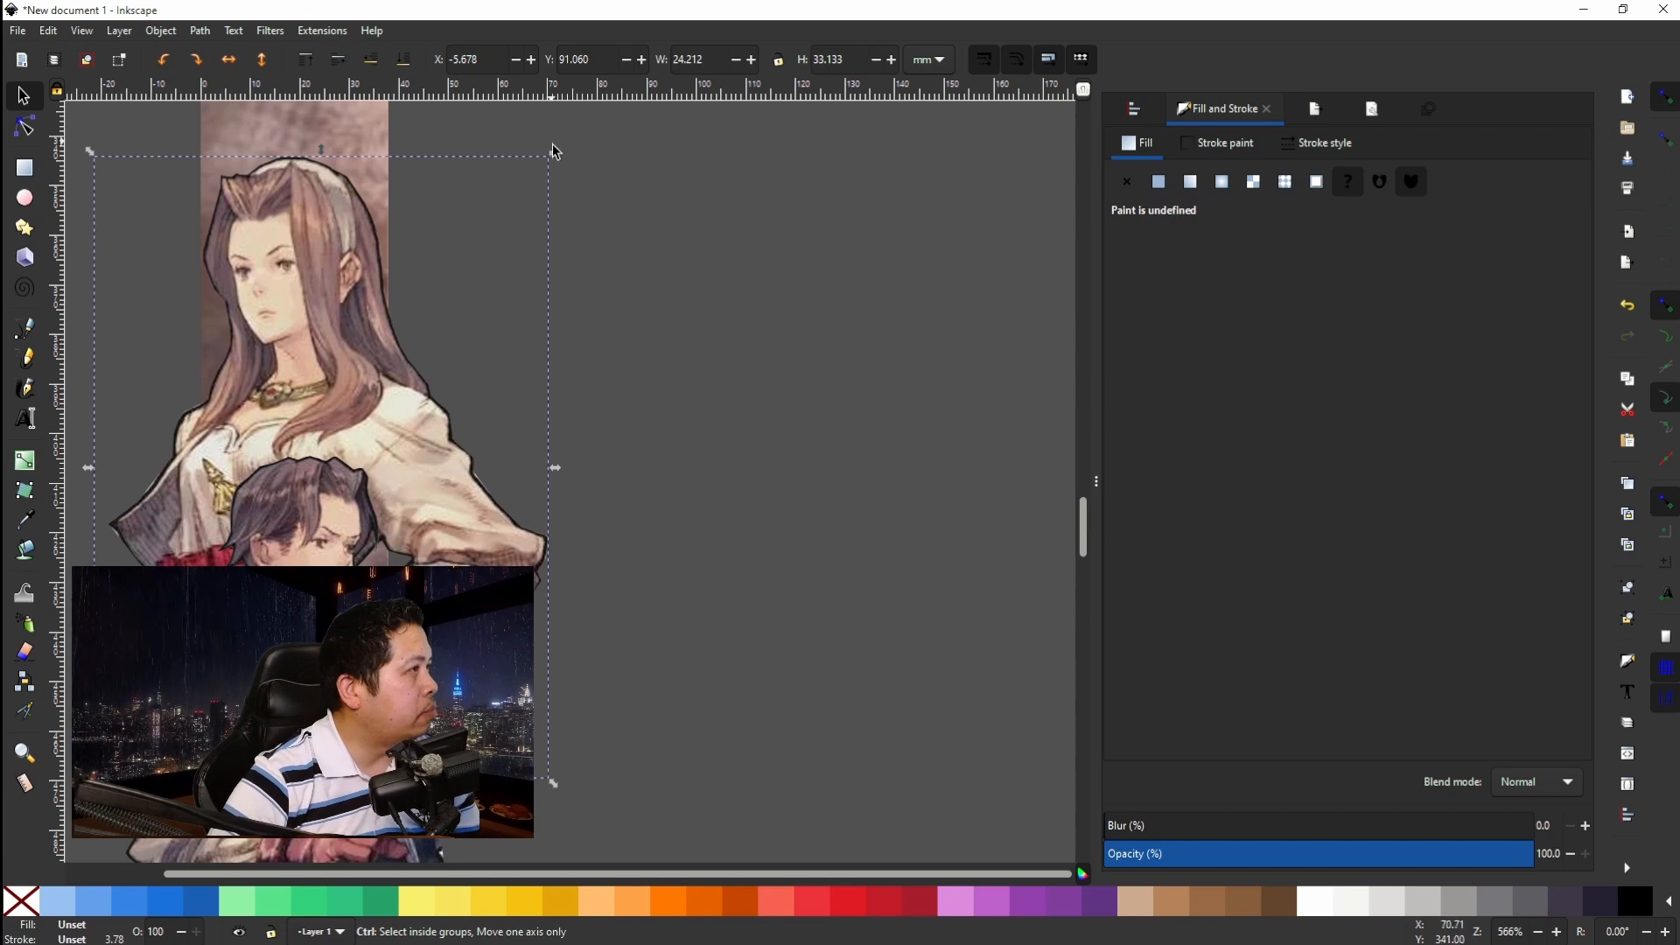
# Shrink the swordswoman proportionally to about 17.8 mm wide and nudge her upward behind the swordsman's head.
pyautogui.moveTo(557, 160); pyautogui.dragTo(454, 325)
pyautogui.press('Up')
pyautogui.press('Up')
pyautogui.press('Up')
pyautogui.press('Up')
pyautogui.press('Up')
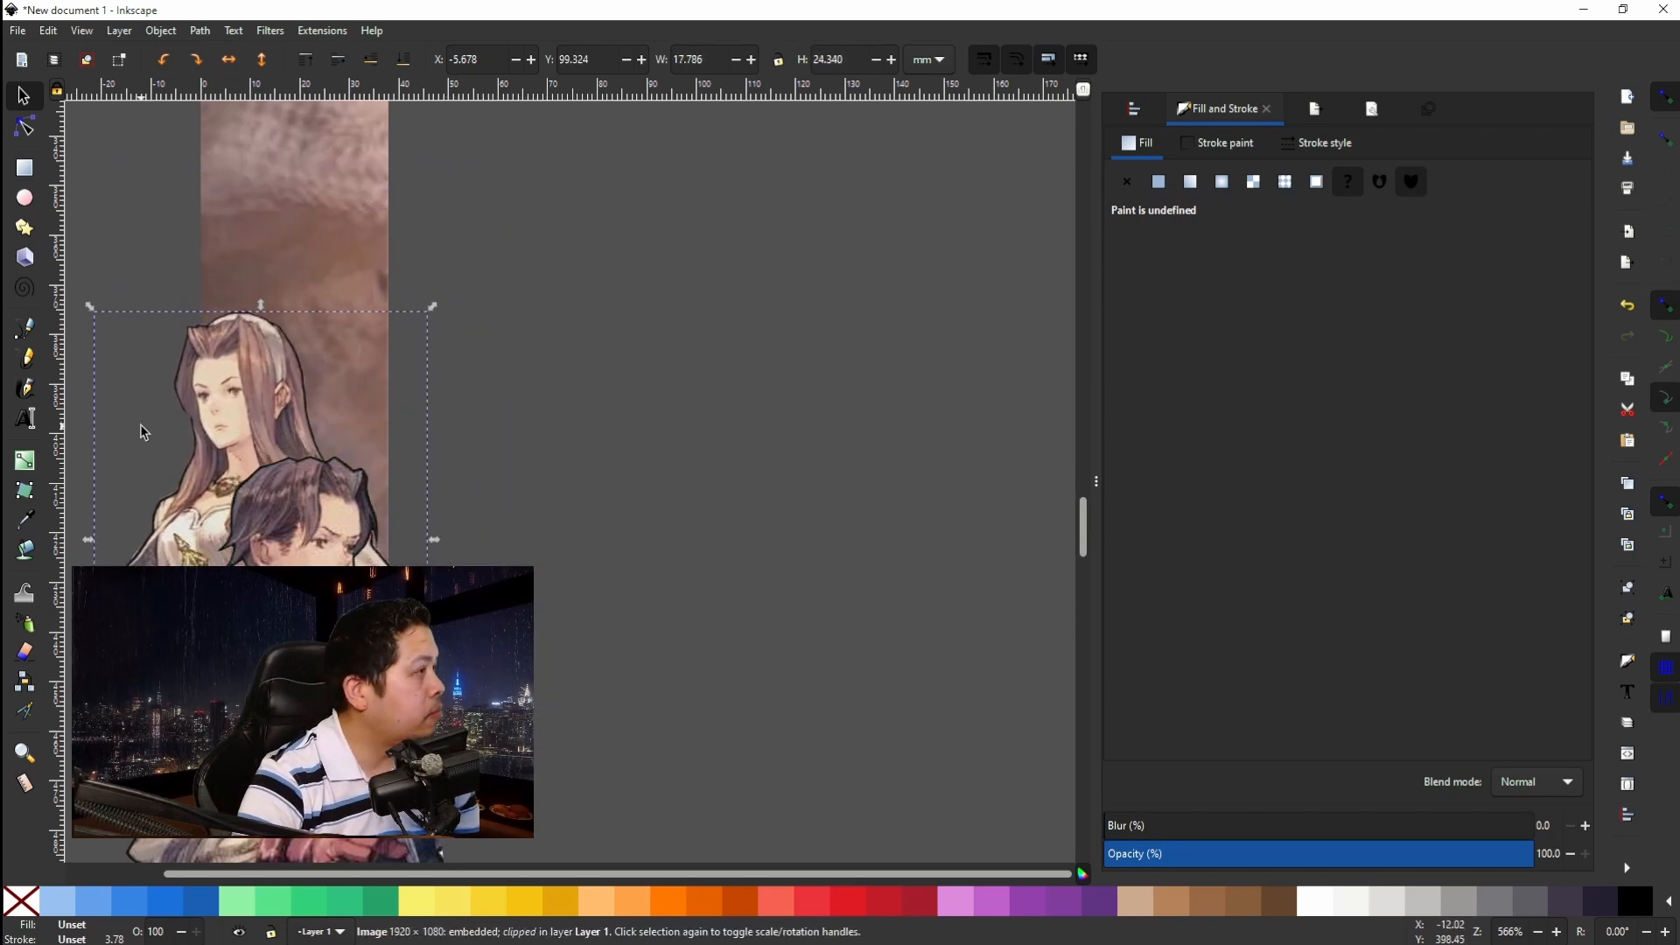
# Nudge the swordswoman sideways to about X -2.5 mm so her head sits within the spine's width above the swordsman.
pyautogui.press('Right')
pyautogui.press('Right')
pyautogui.press('Right')
pyautogui.press('Right')
pyautogui.press('Right')
pyautogui.press('Down')
pyautogui.press('Right')
pyautogui.press('Right')
pyautogui.press('Right')
pyautogui.press('Right')
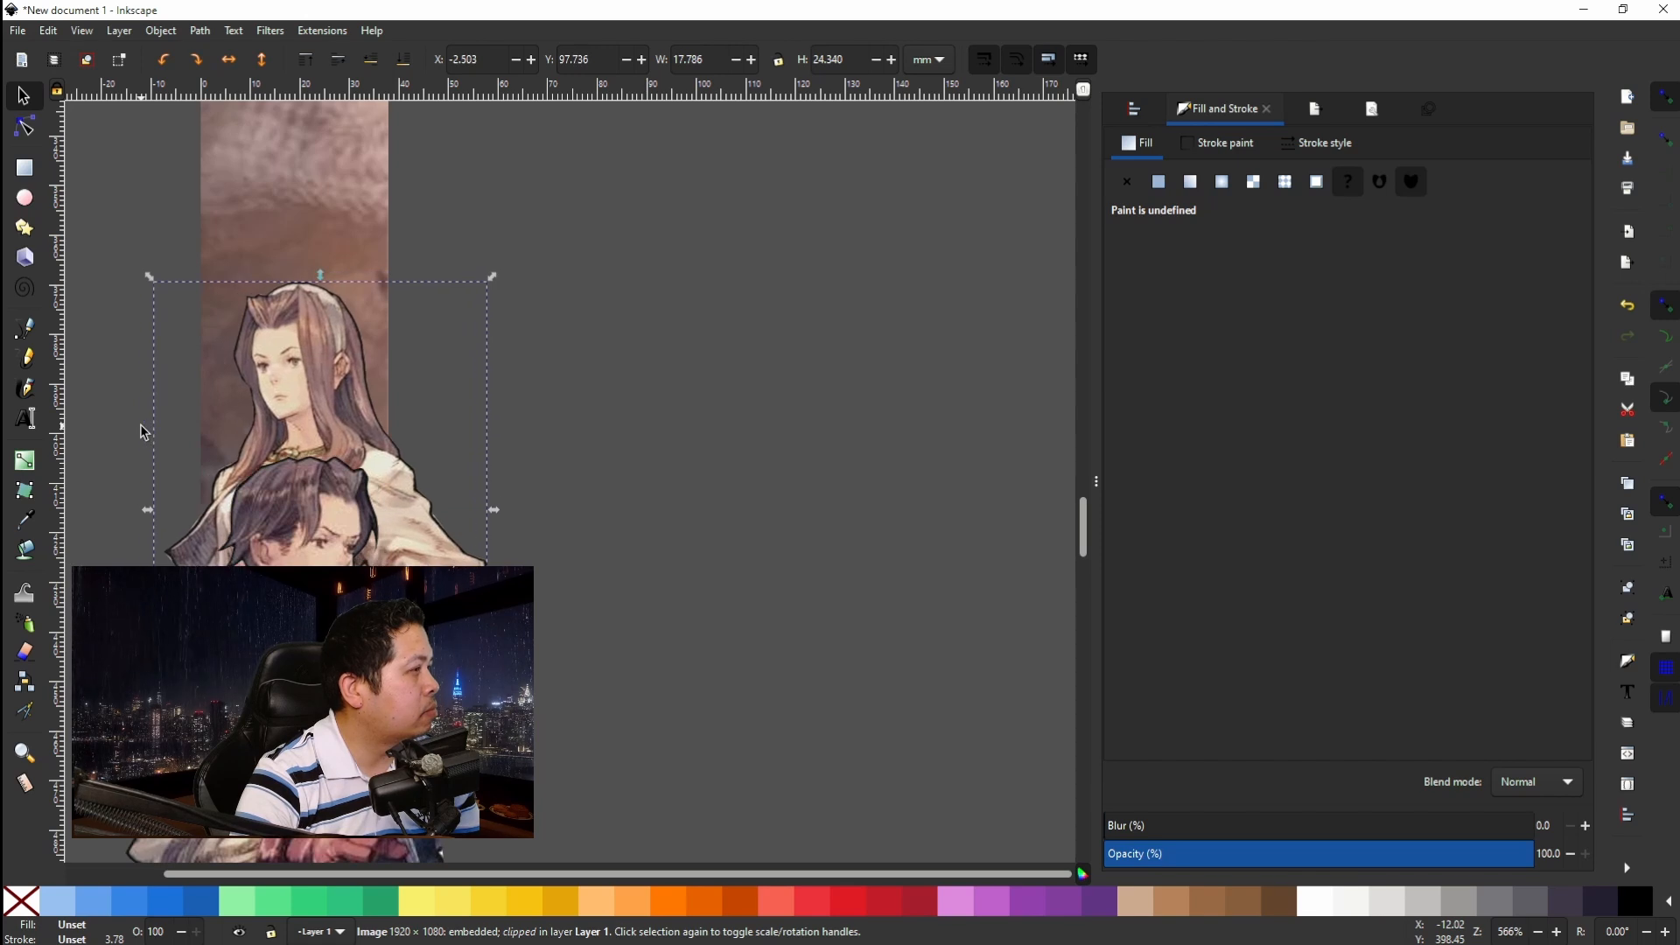
pyautogui.press('Left')
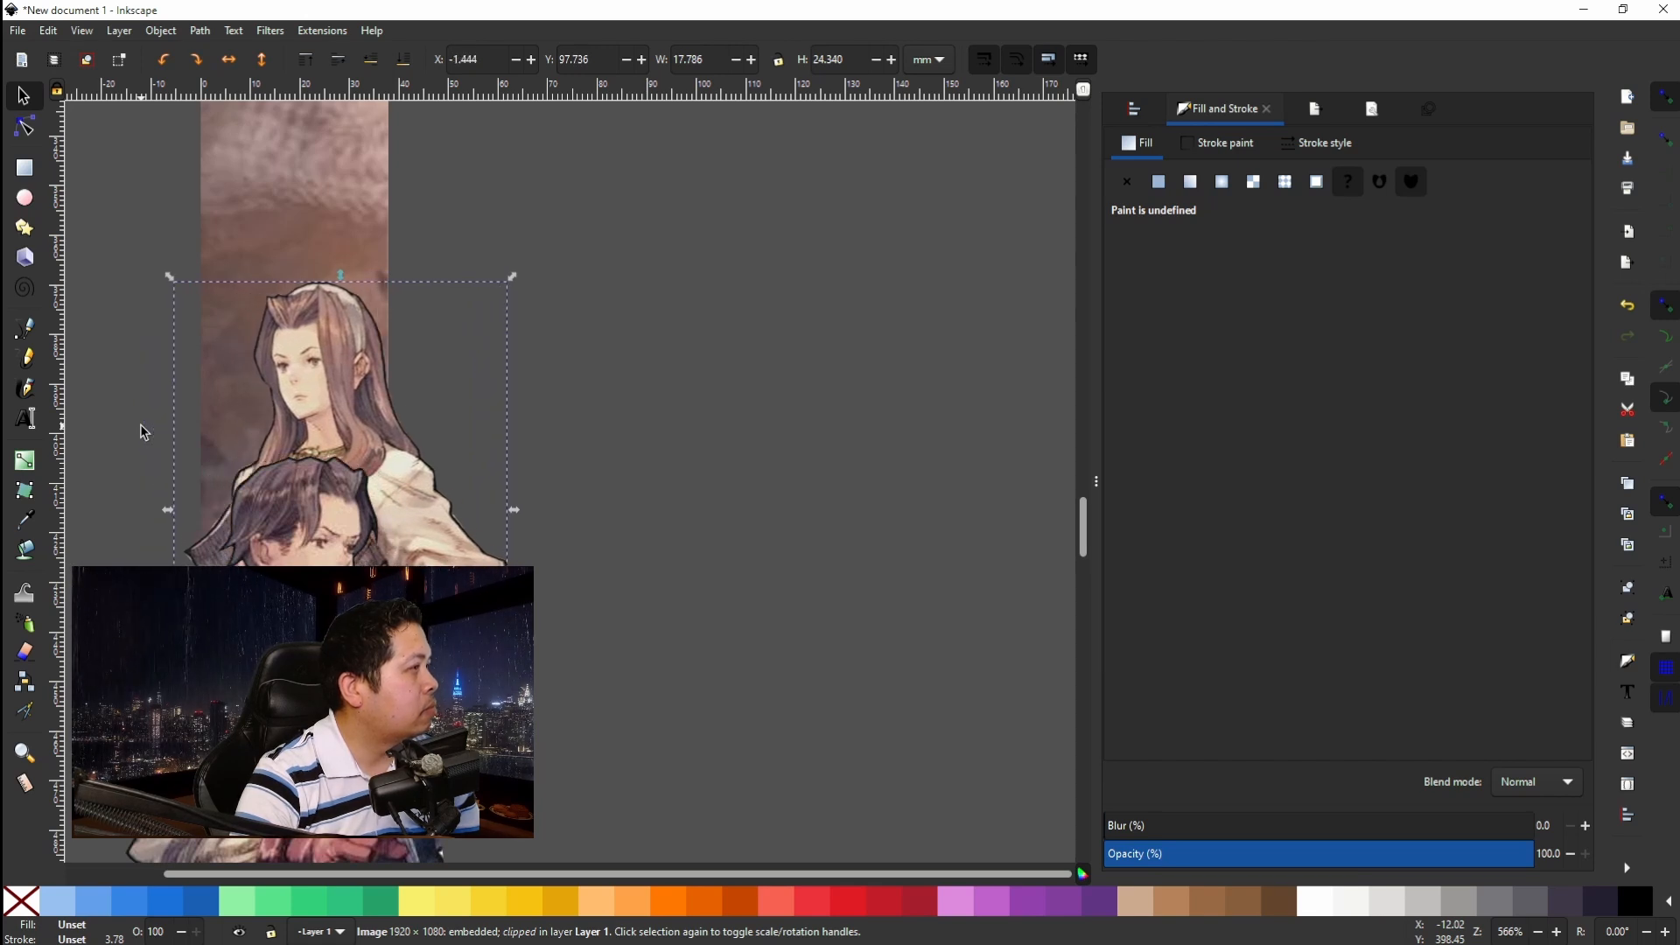
pyautogui.press('Left')
pyautogui.press('Left')
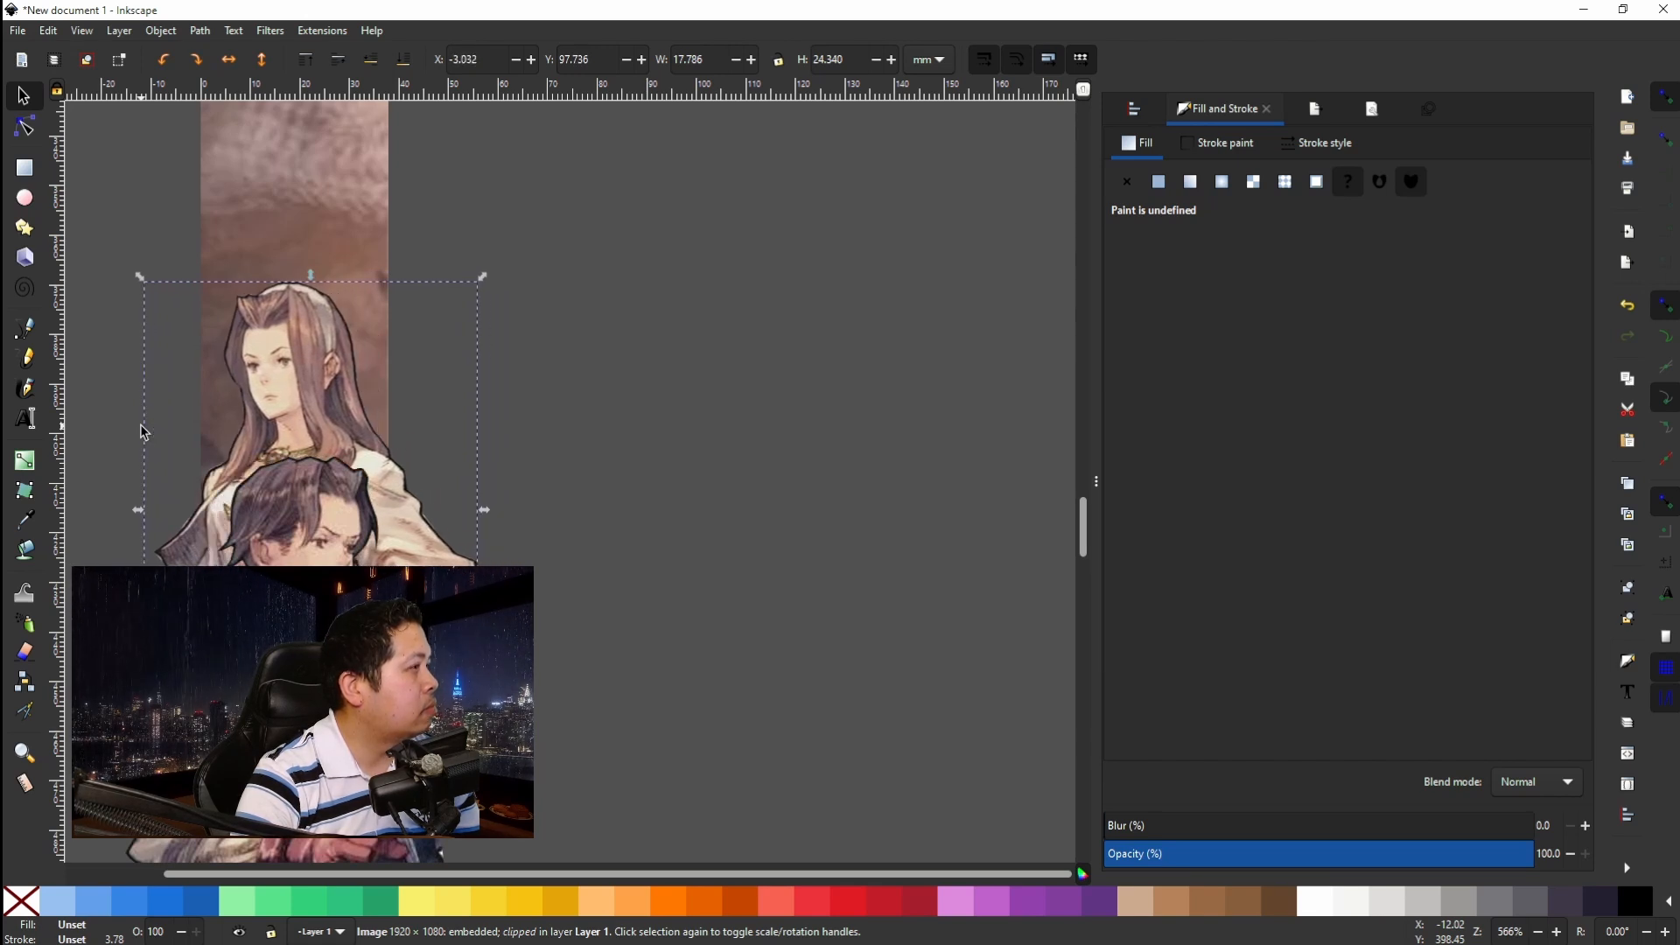
pyautogui.press('Right')
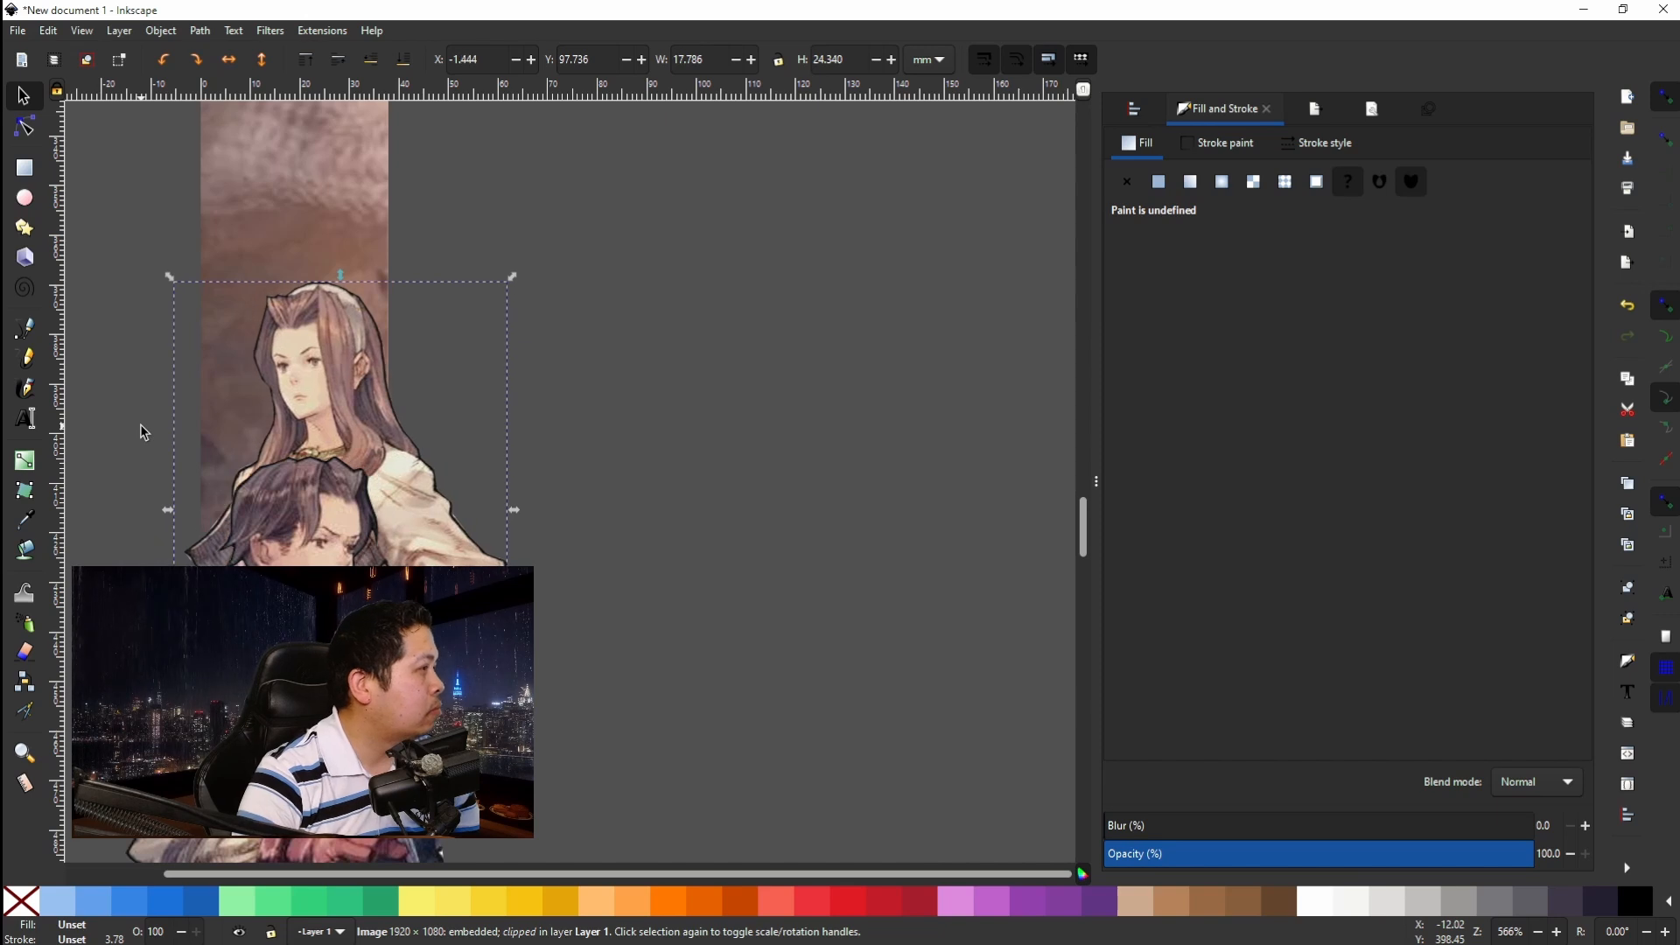
pyautogui.press('Left')
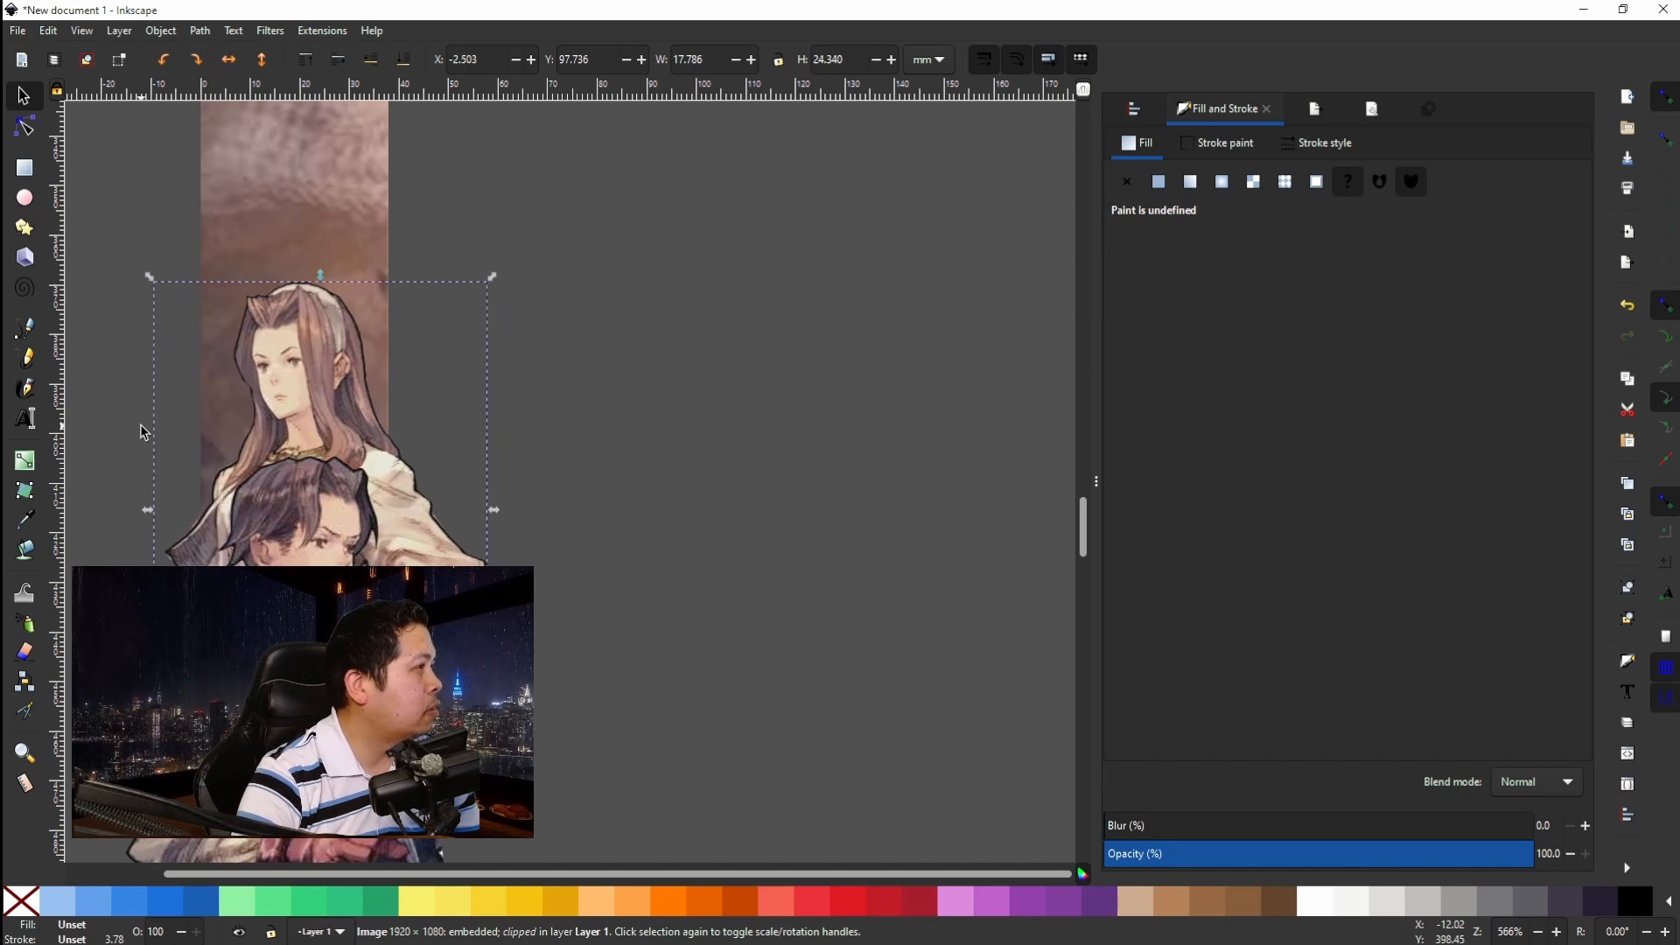
# Nudge the swordswoman to about X -3.0 mm and Y 93.5 mm so her shoulders show above the swordsman's head.
pyautogui.press('Left')
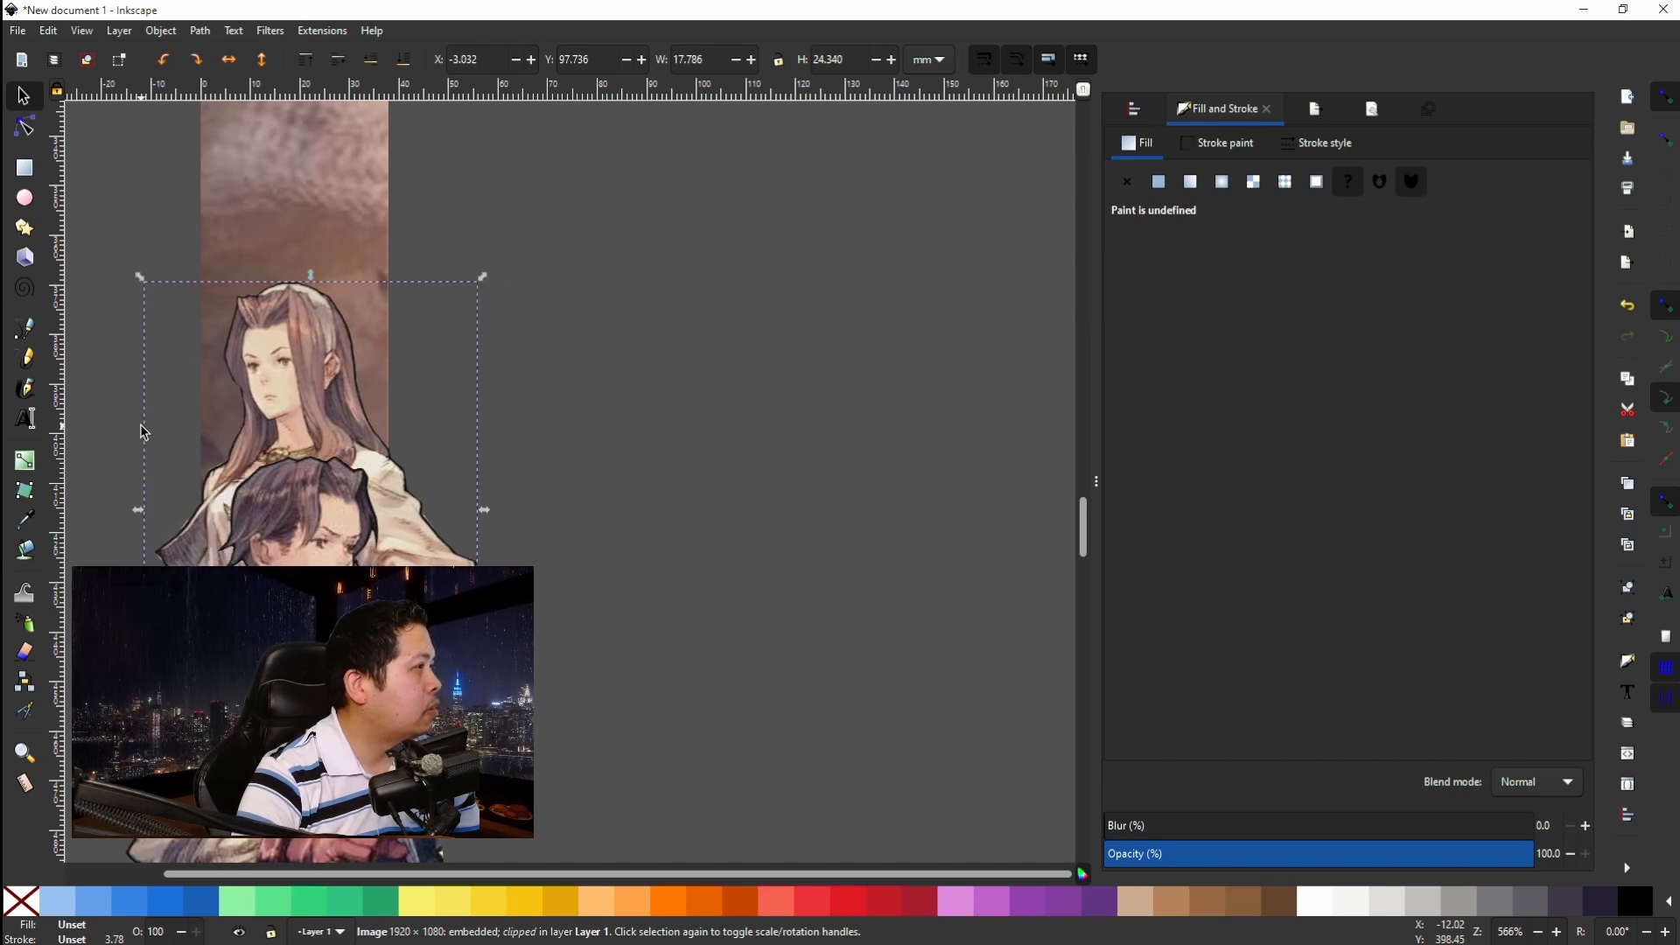
pyautogui.press('Up')
pyautogui.press('Up')
pyautogui.press('Up')
pyautogui.press('Up')
pyautogui.press('Up')
pyautogui.press('Up')
pyautogui.press('Up')
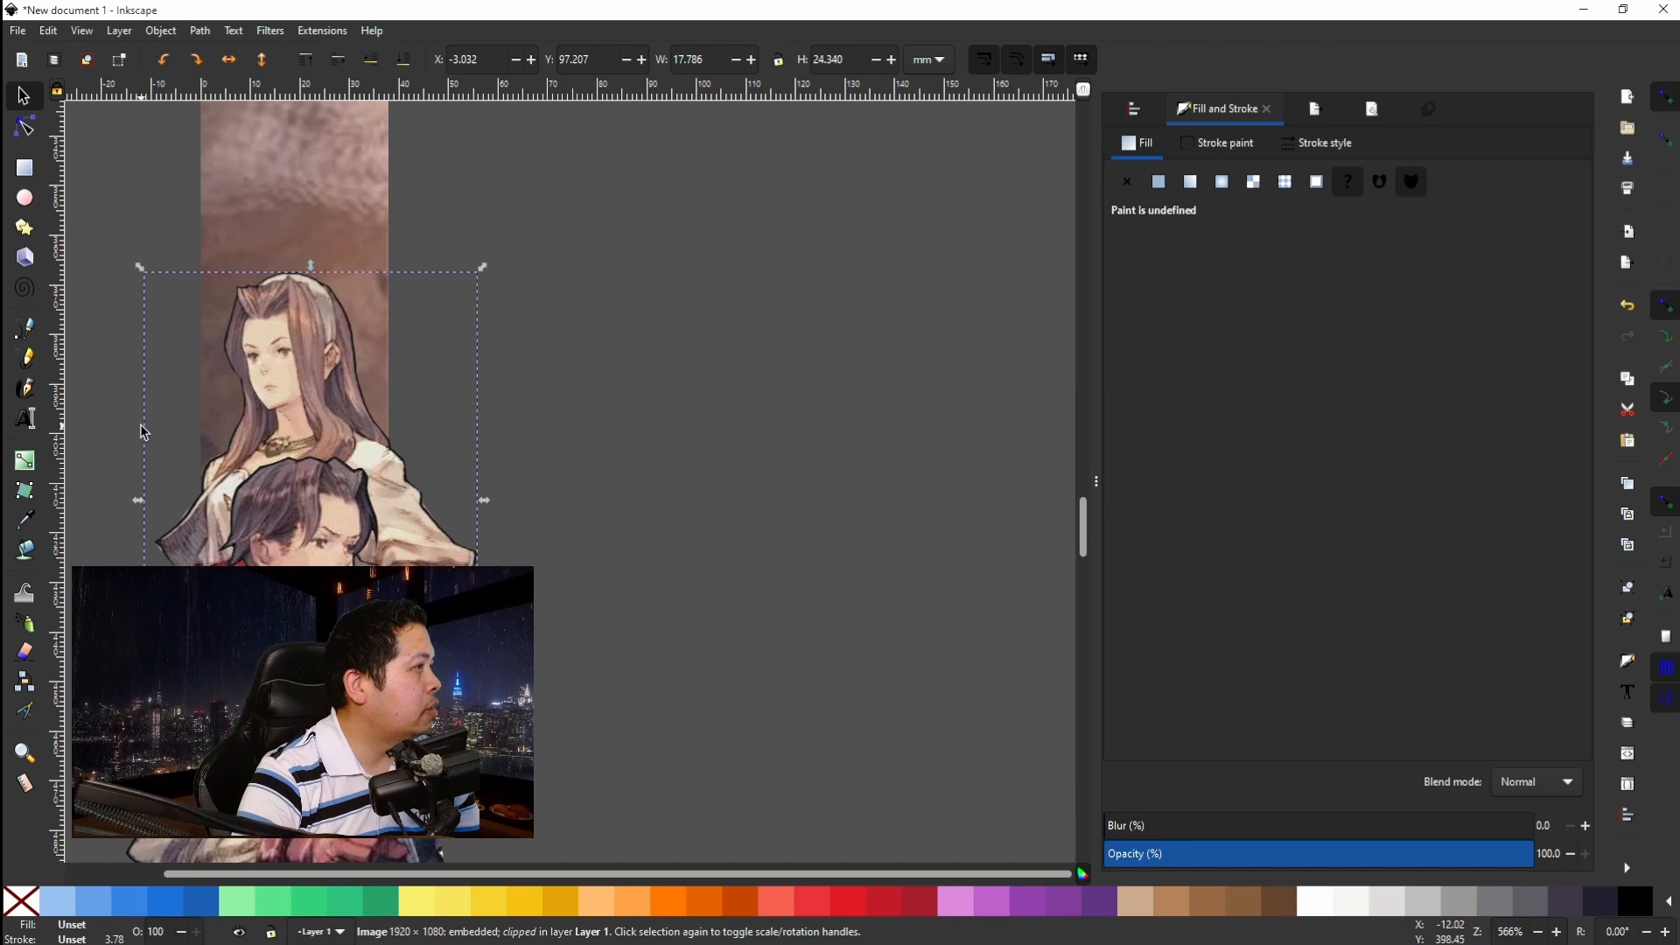
pyautogui.press('Up')
pyautogui.press('Up')
pyautogui.press('Up')
pyautogui.press('Up')
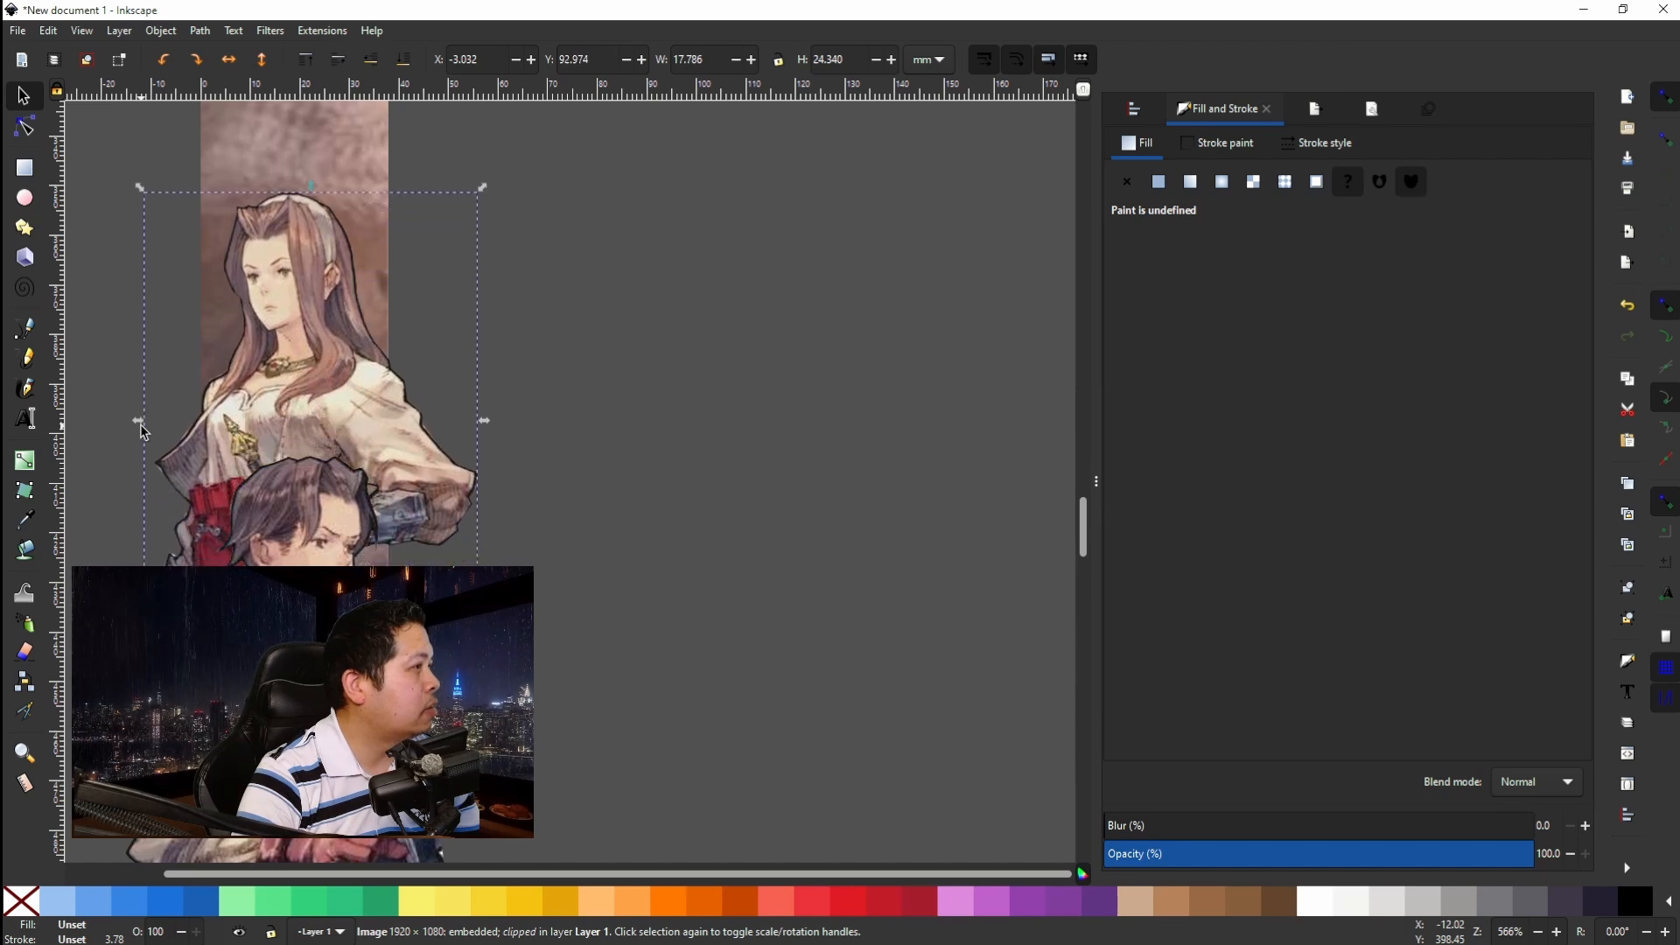
pyautogui.press('Down')
pyautogui.press('Down')
pyautogui.press('Down')
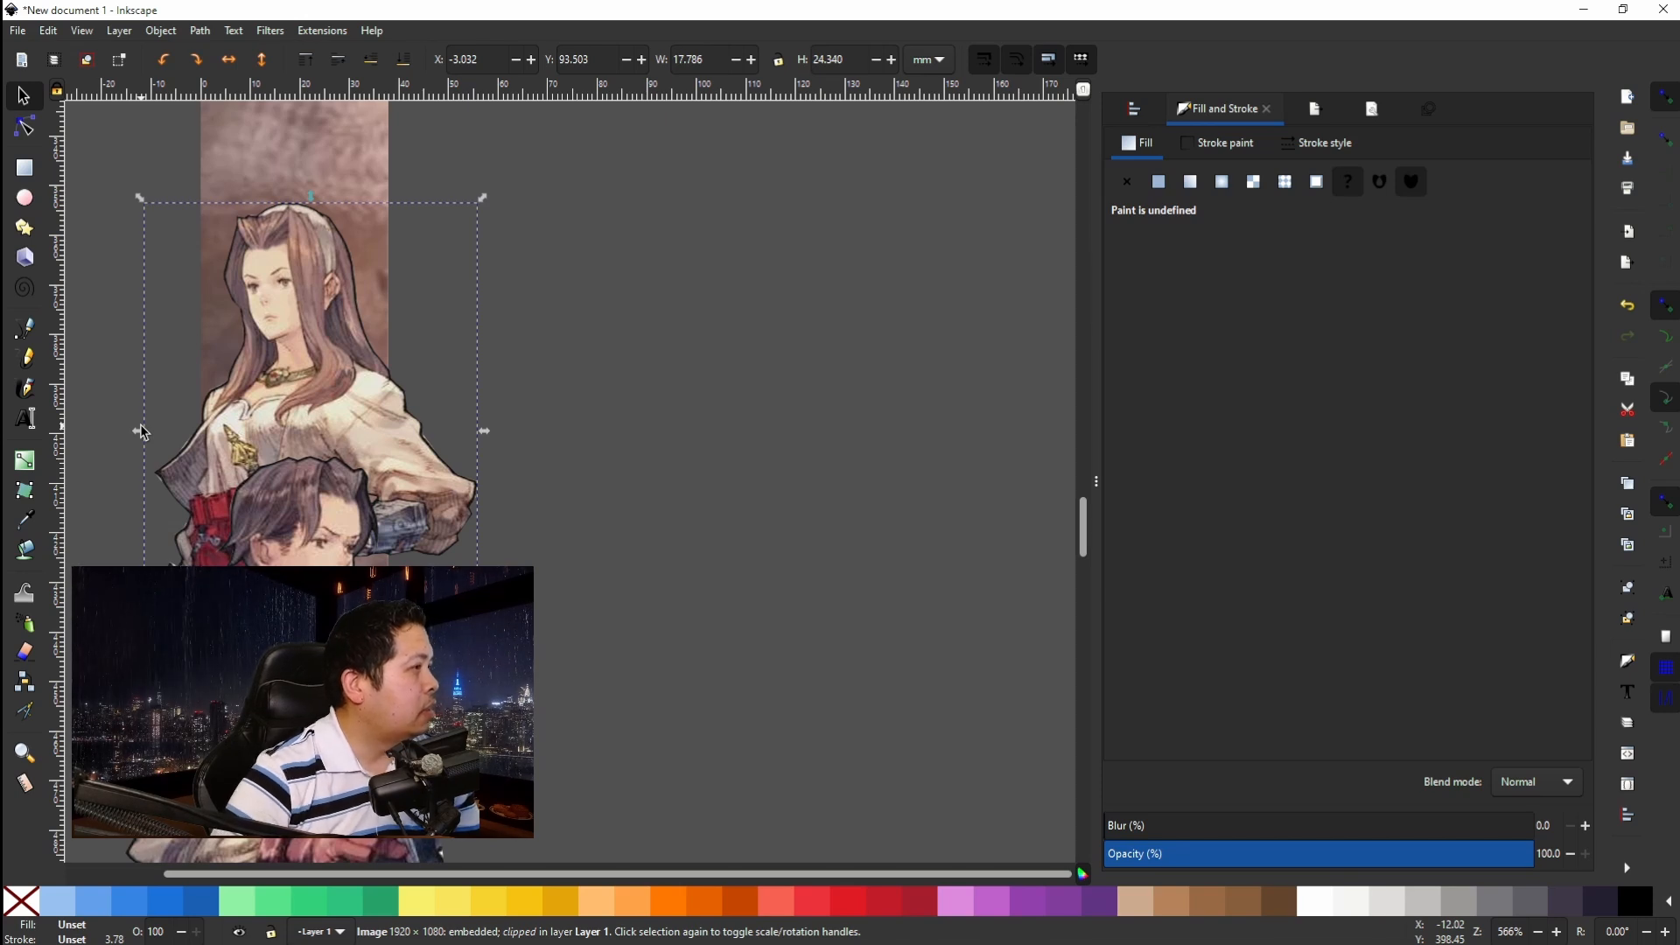
pyautogui.click(643, 645)
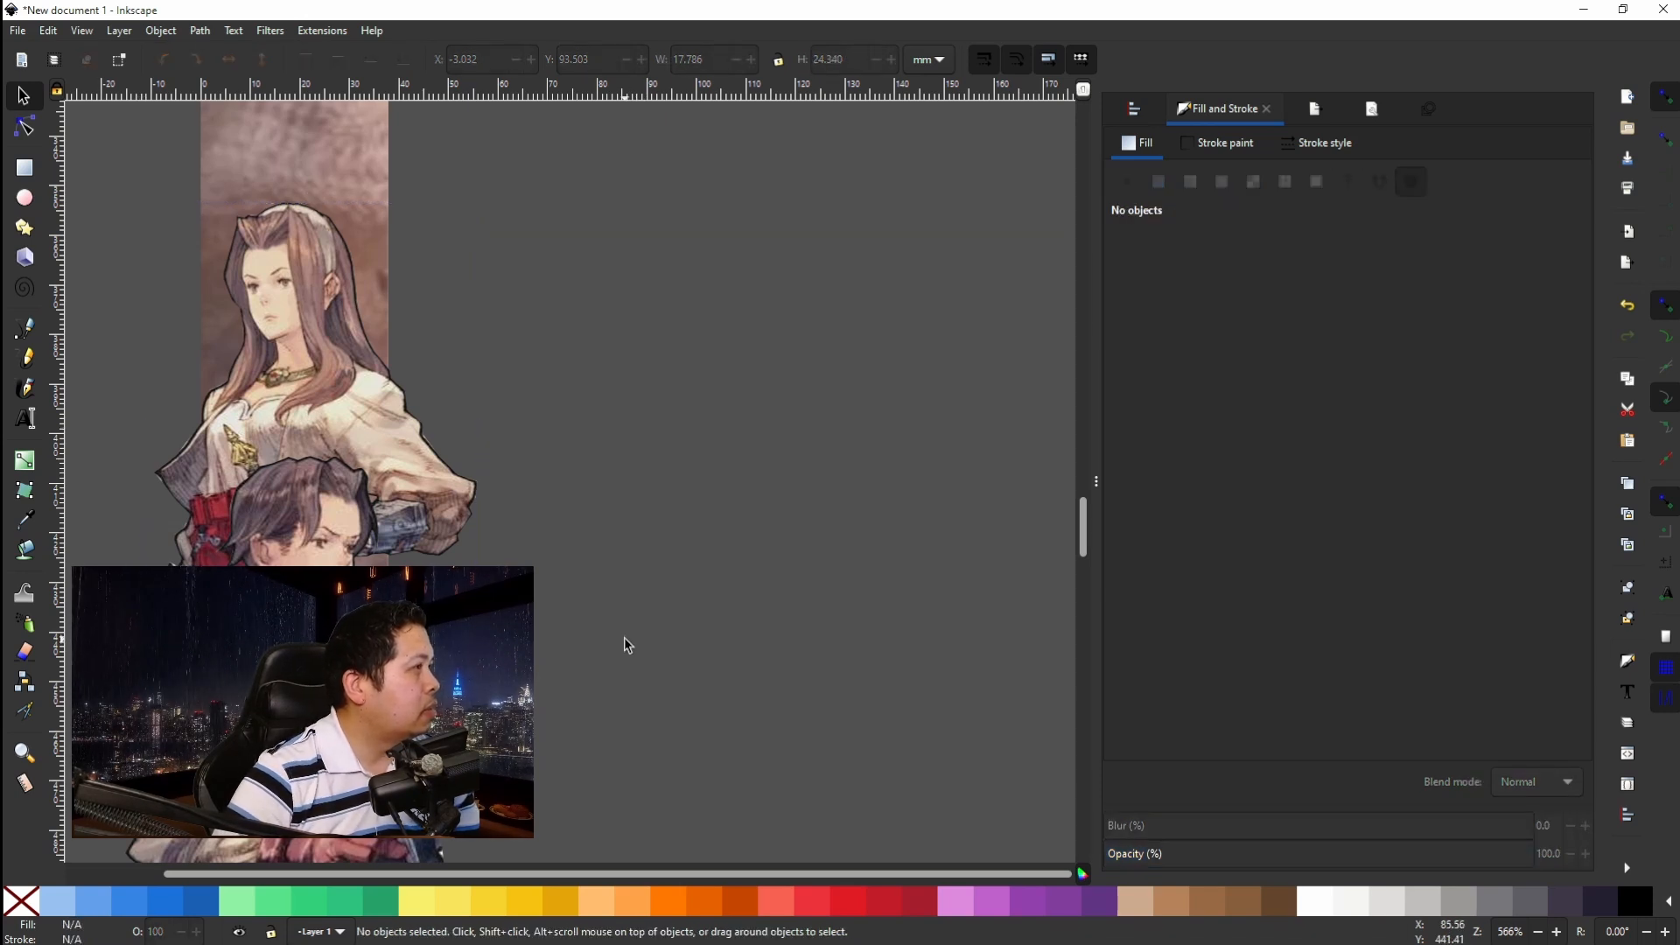
# Flip the swordswoman horizontally so she faces the opposite way.
pyautogui.click(381, 412)
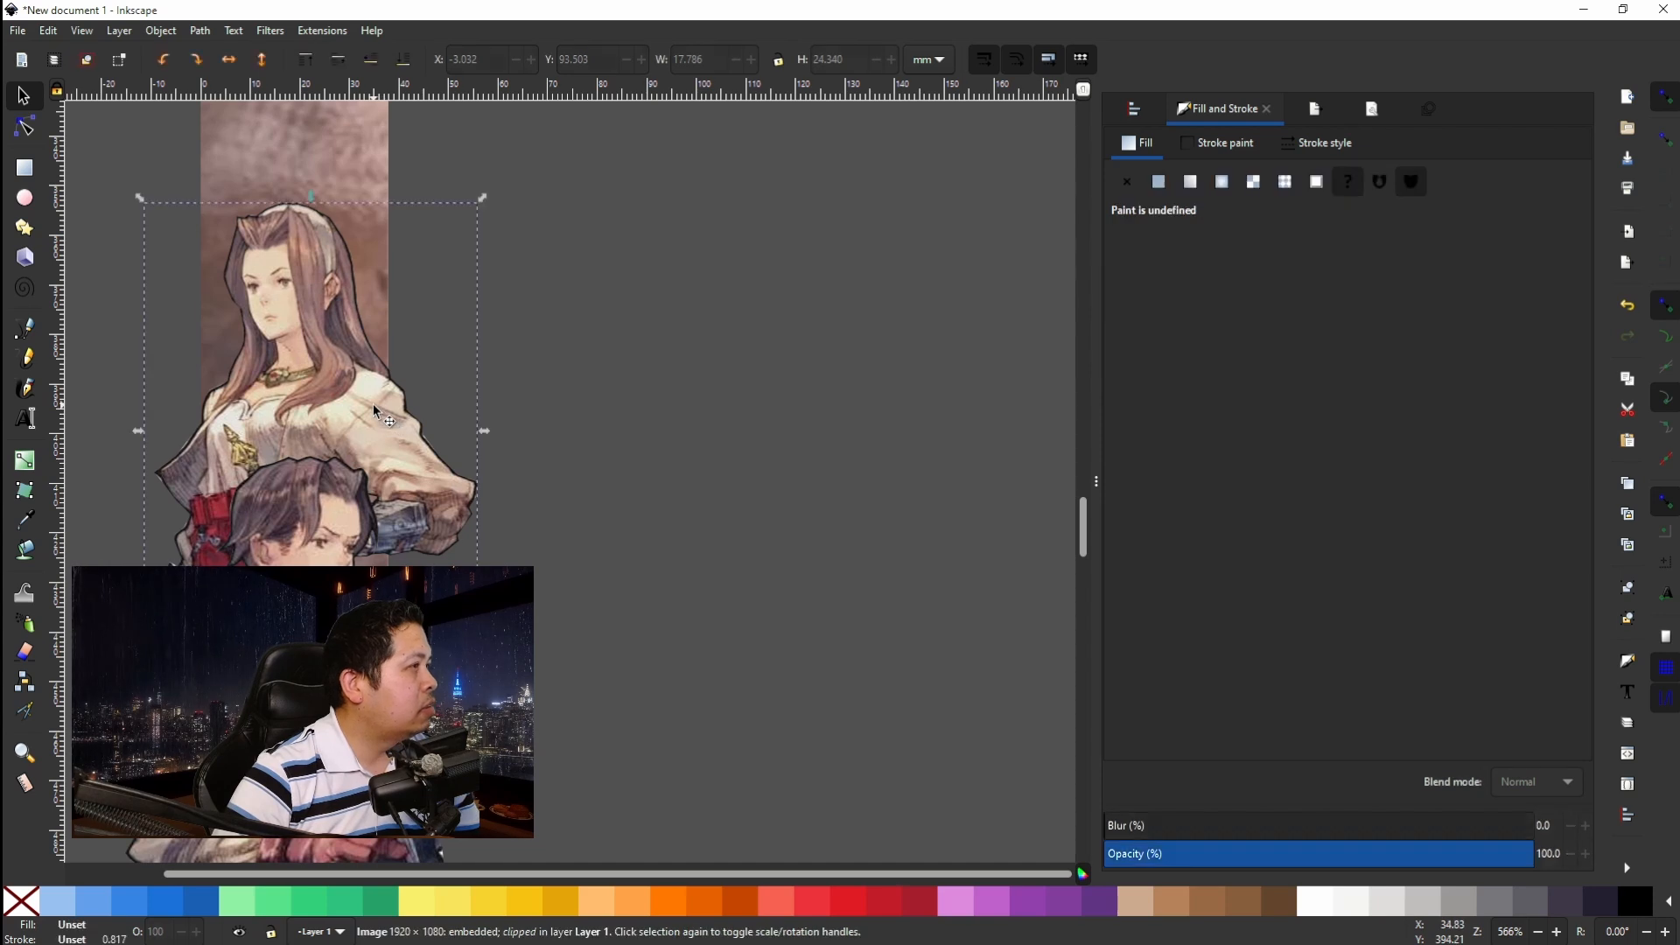
pyautogui.click(163, 32)
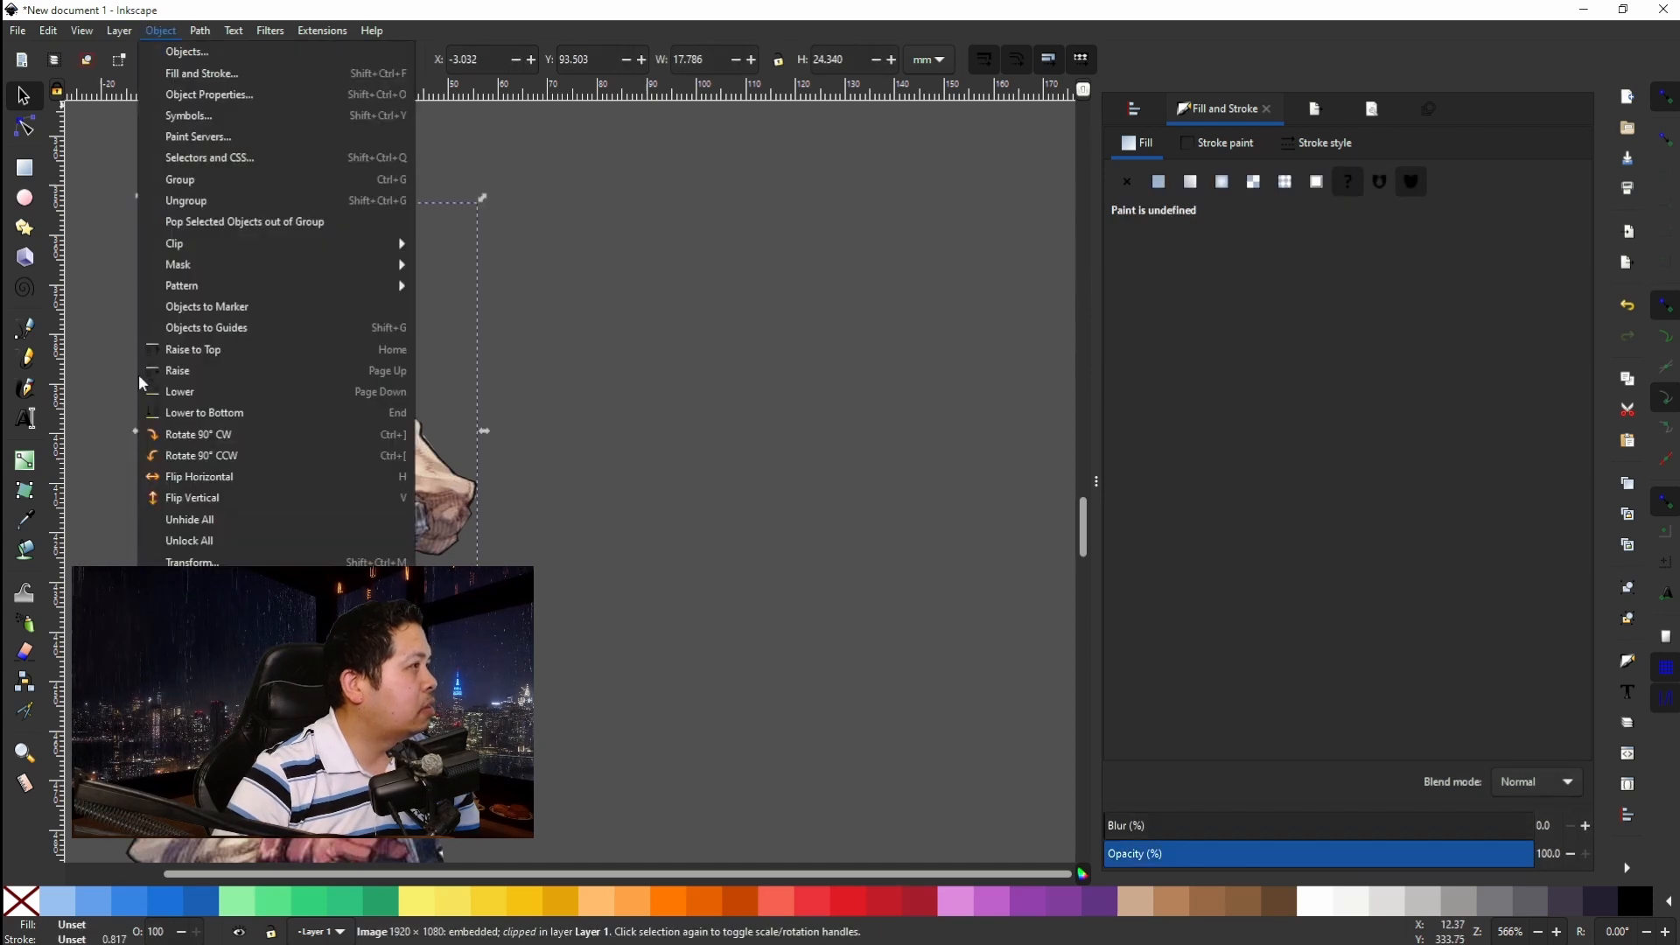
pyautogui.click(186, 474)
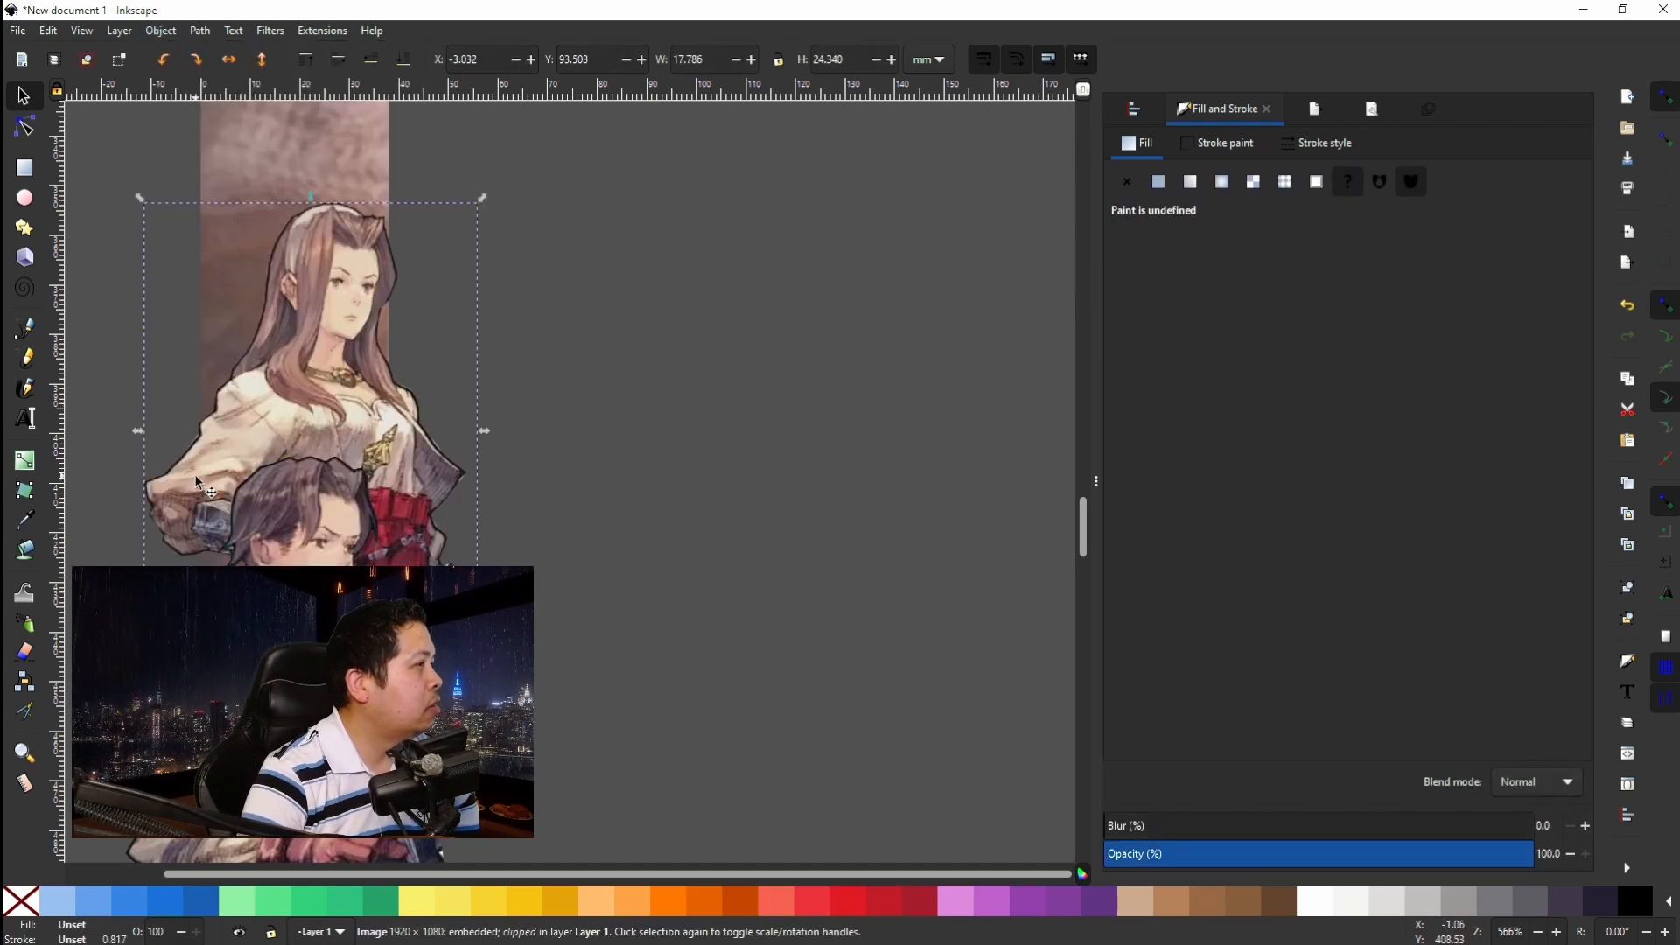
# Nudge the flipped swordswoman sideways to about X -6.7 mm so her head sits against one edge of the spine.
pyautogui.press('Left')
pyautogui.press('Left')
pyautogui.press('Left')
pyautogui.press('Left')
pyautogui.press('Left')
pyautogui.press('Left')
pyautogui.press('Left')
pyautogui.press('Left')
pyautogui.press('Left')
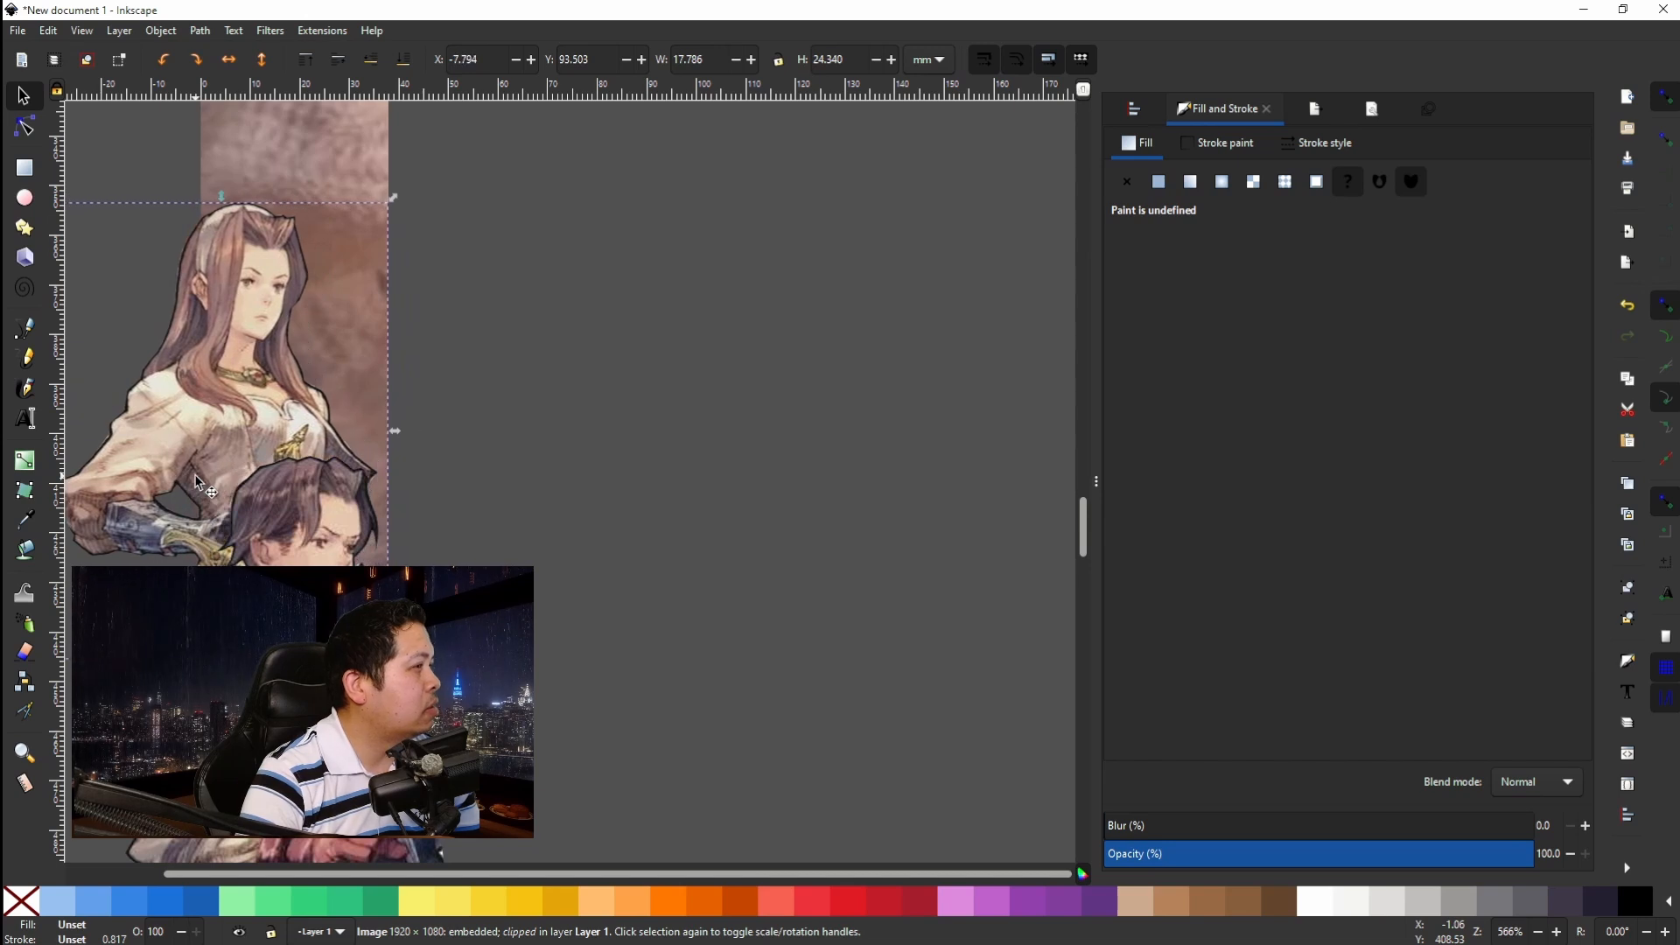
pyautogui.press('Right')
pyautogui.press('Right')
pyautogui.press('Right')
pyautogui.press('Right')
pyautogui.press('Right')
pyautogui.press('Right')
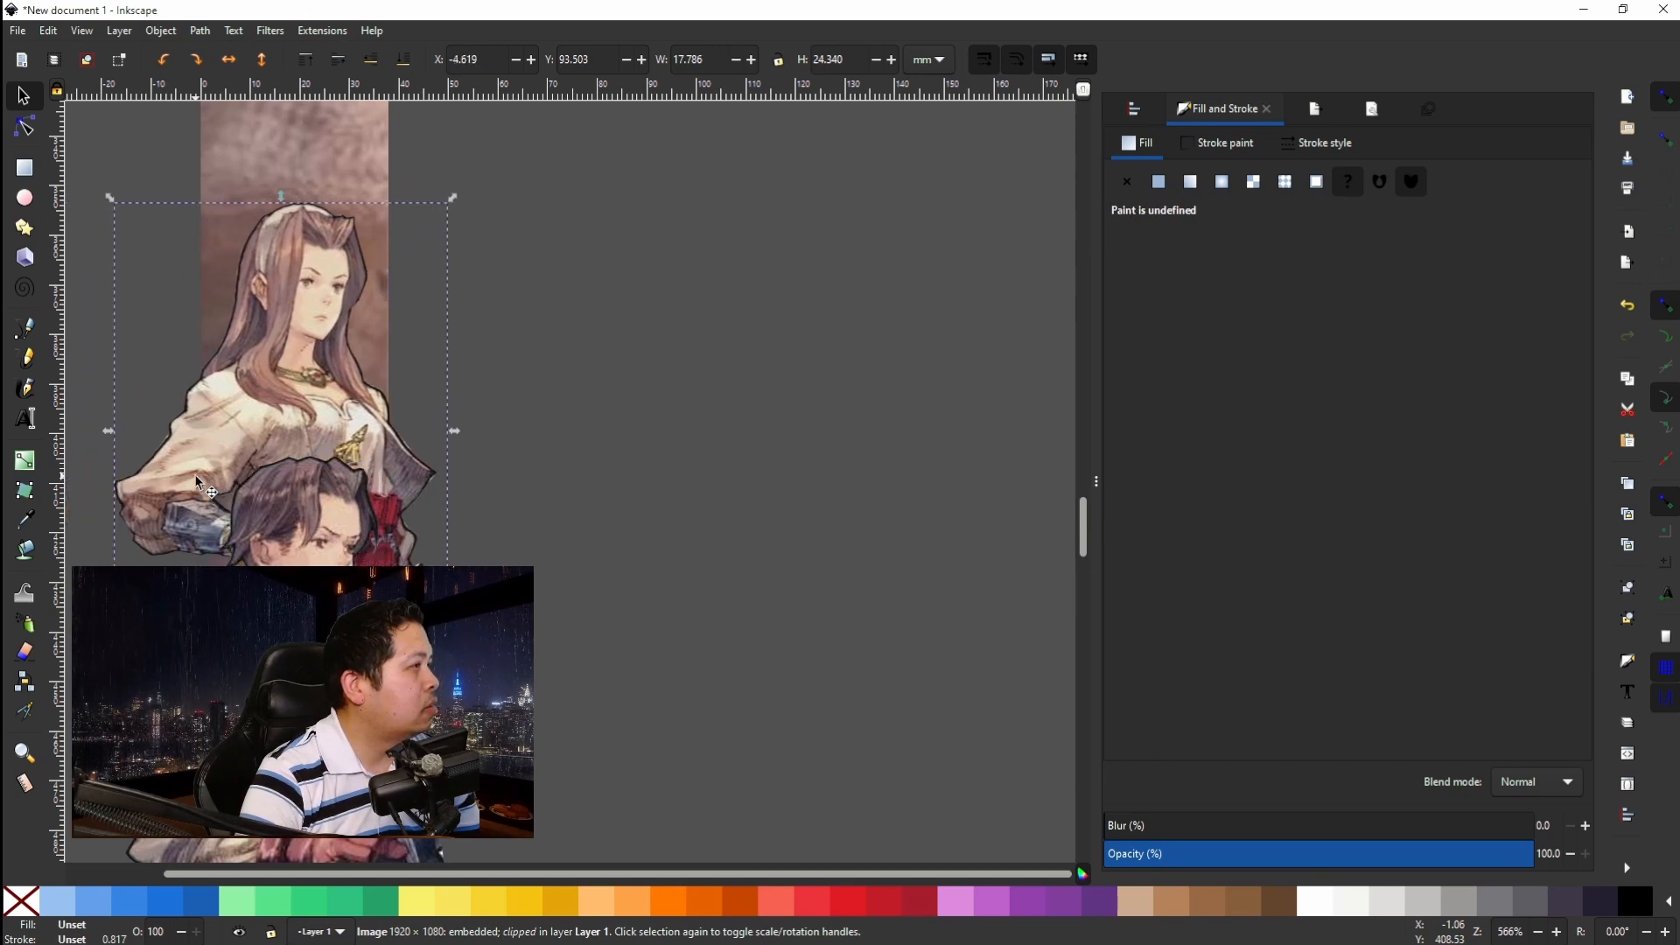
pyautogui.press('Left')
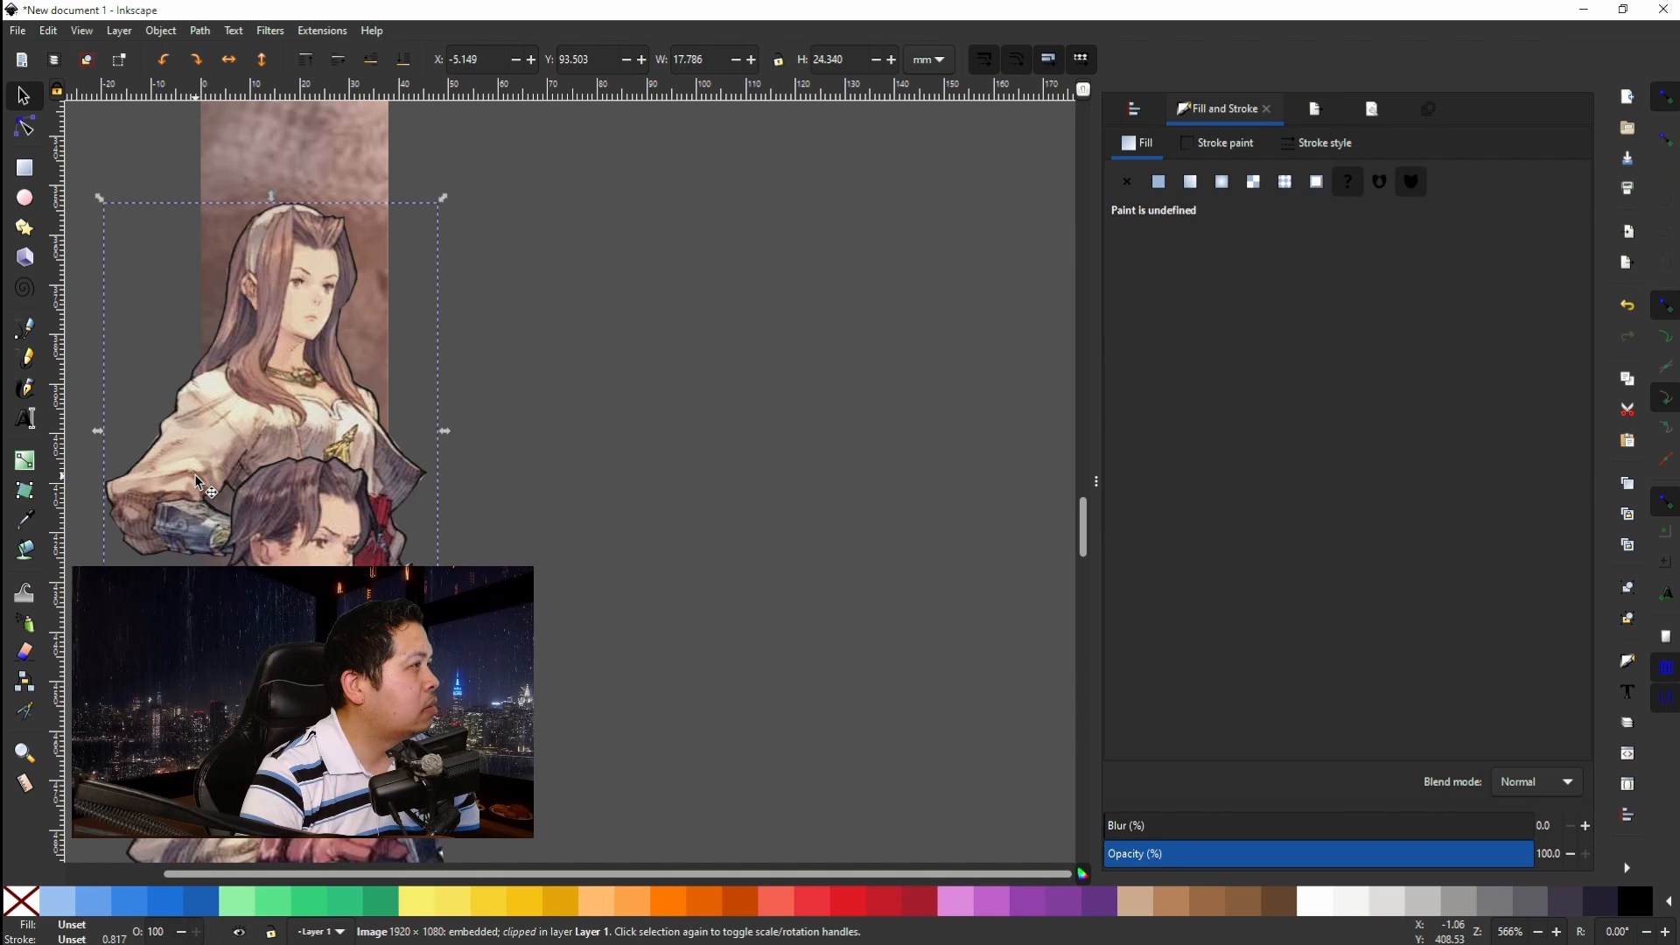
pyautogui.press('Left')
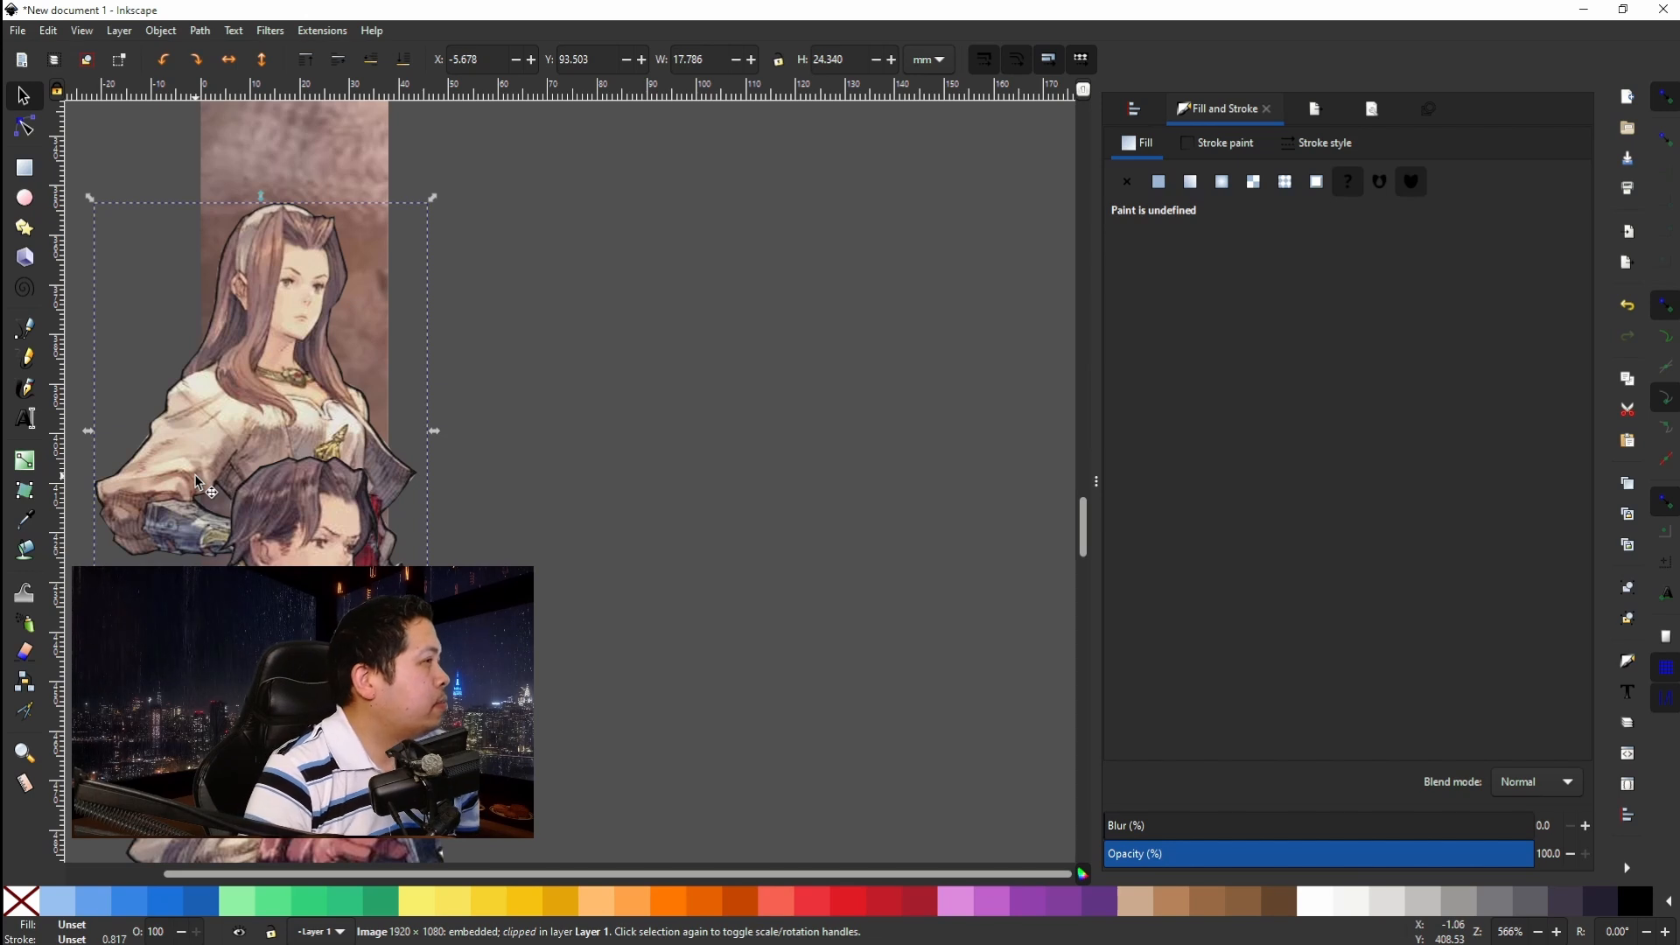
pyautogui.press('Left')
pyautogui.press('Left')
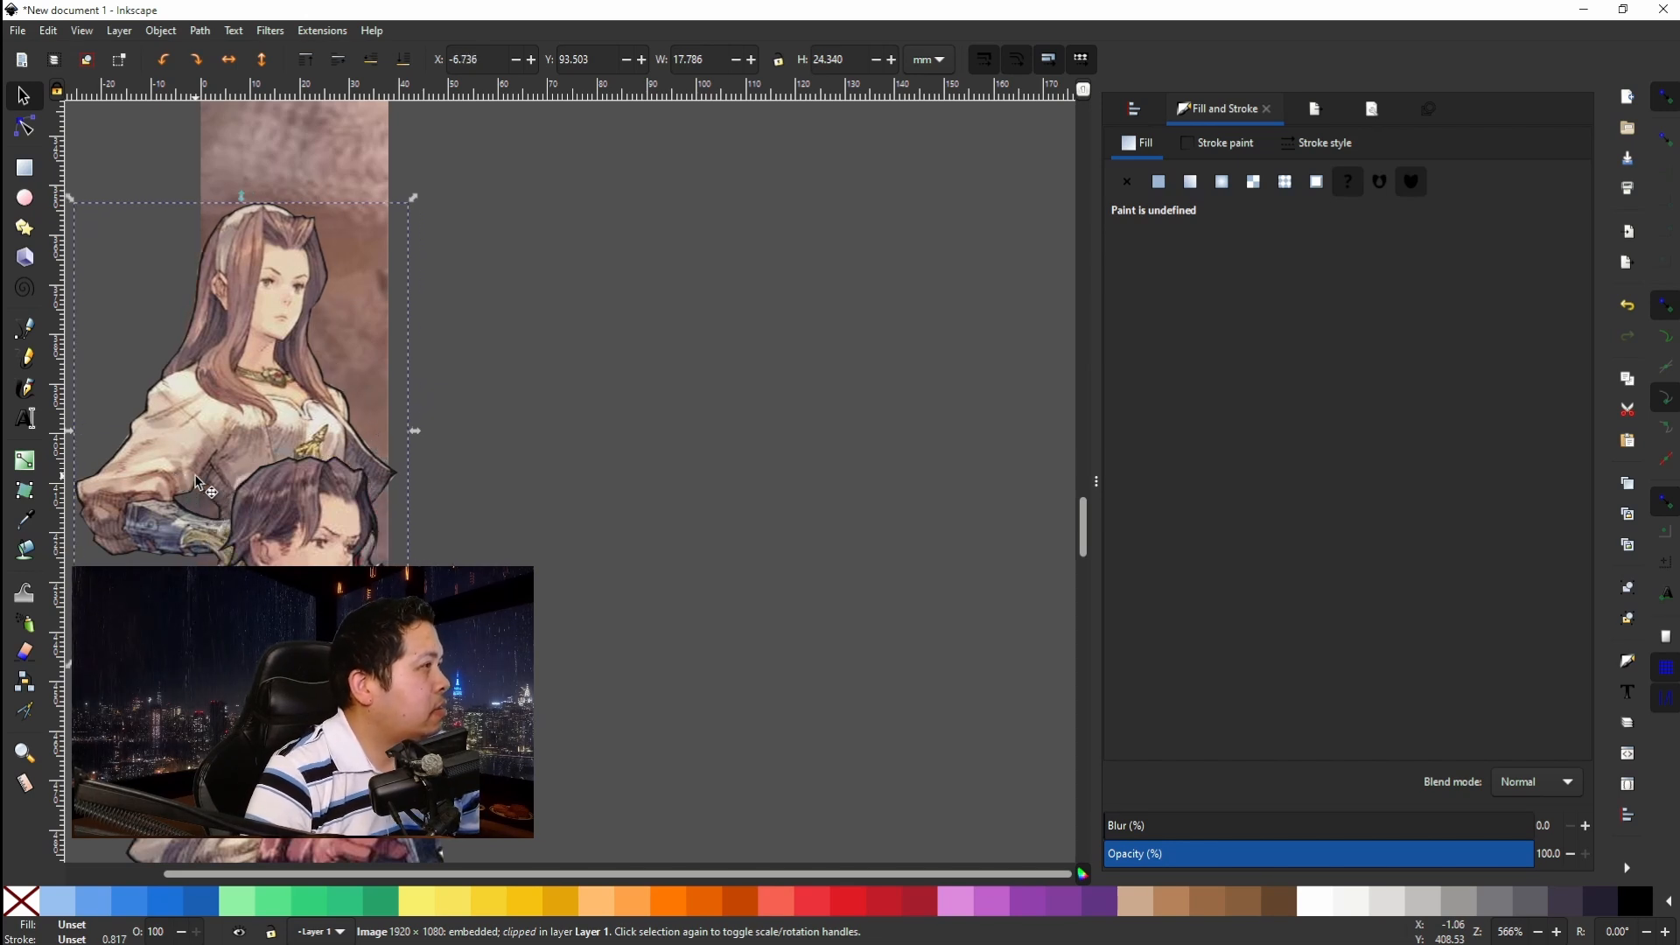
pyautogui.press('Right')
pyautogui.press('Right')
pyautogui.press('Right')
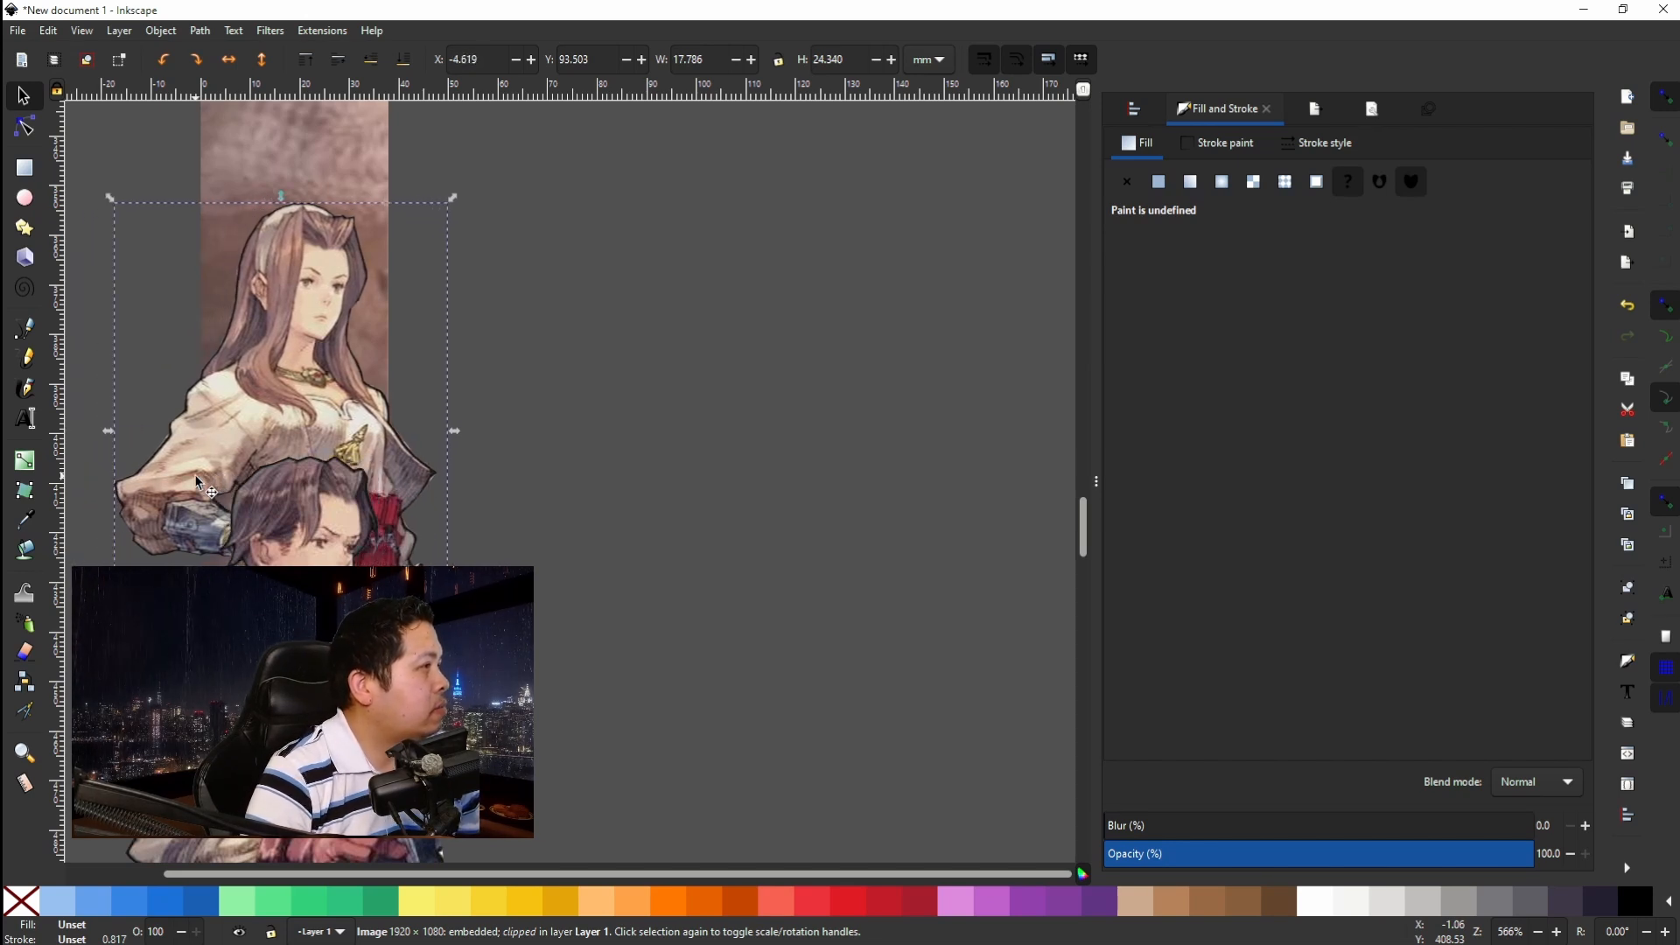
pyautogui.press('Left')
pyautogui.press('Left')
pyautogui.press('Left')
pyautogui.press('Left')
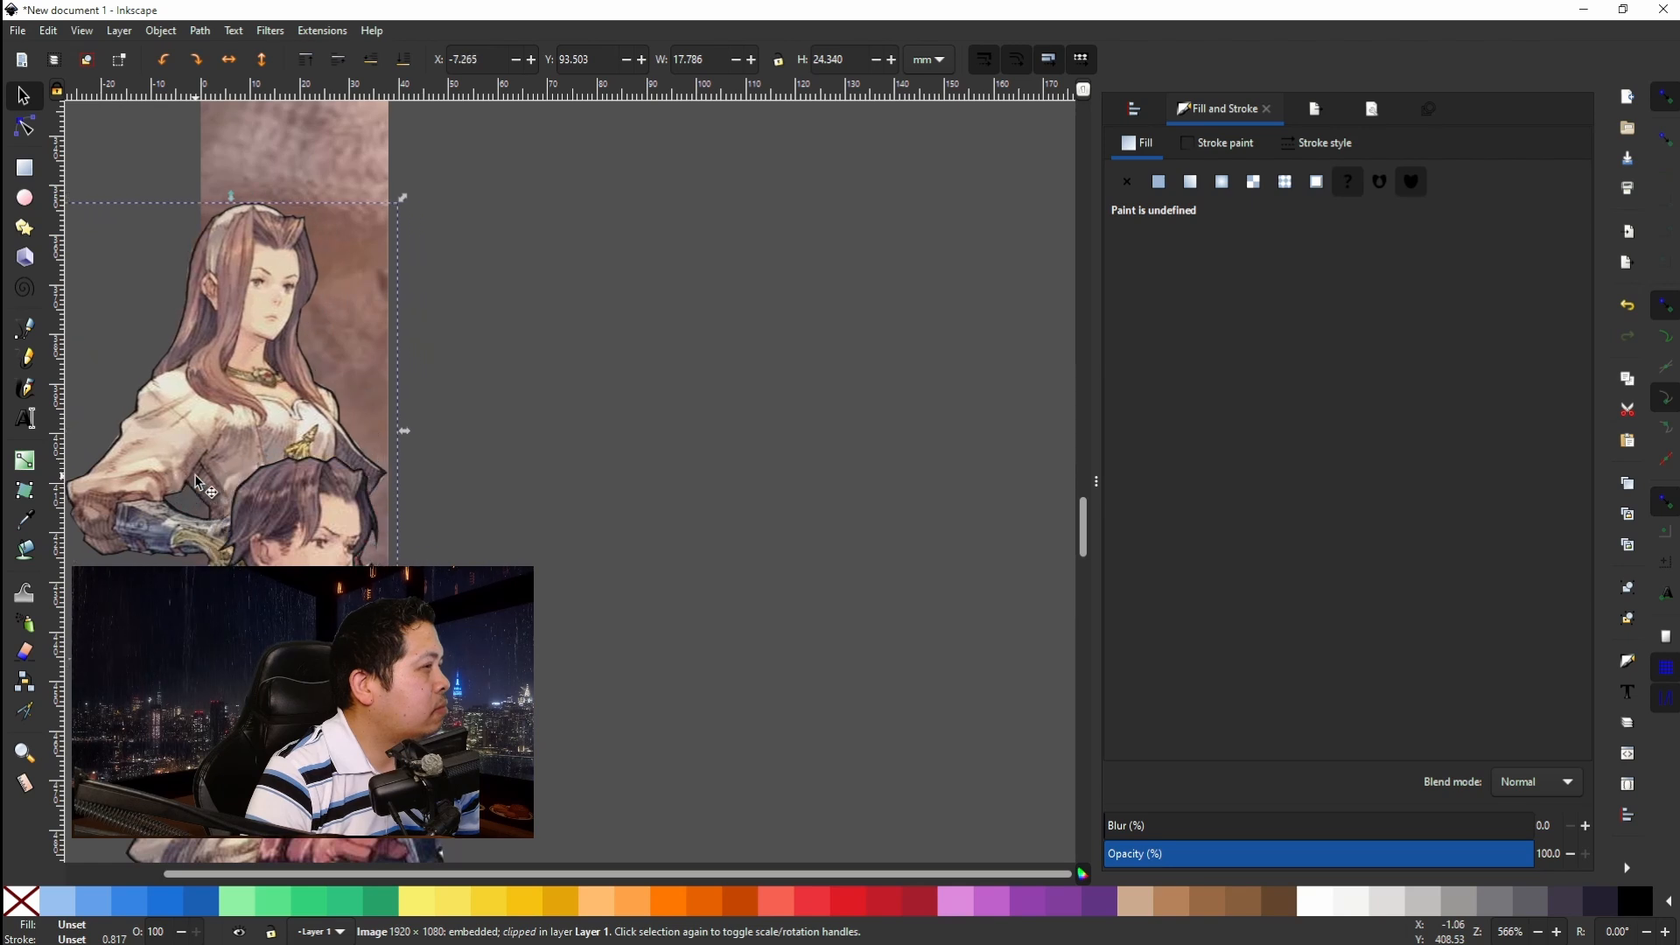
pyautogui.press('Right')
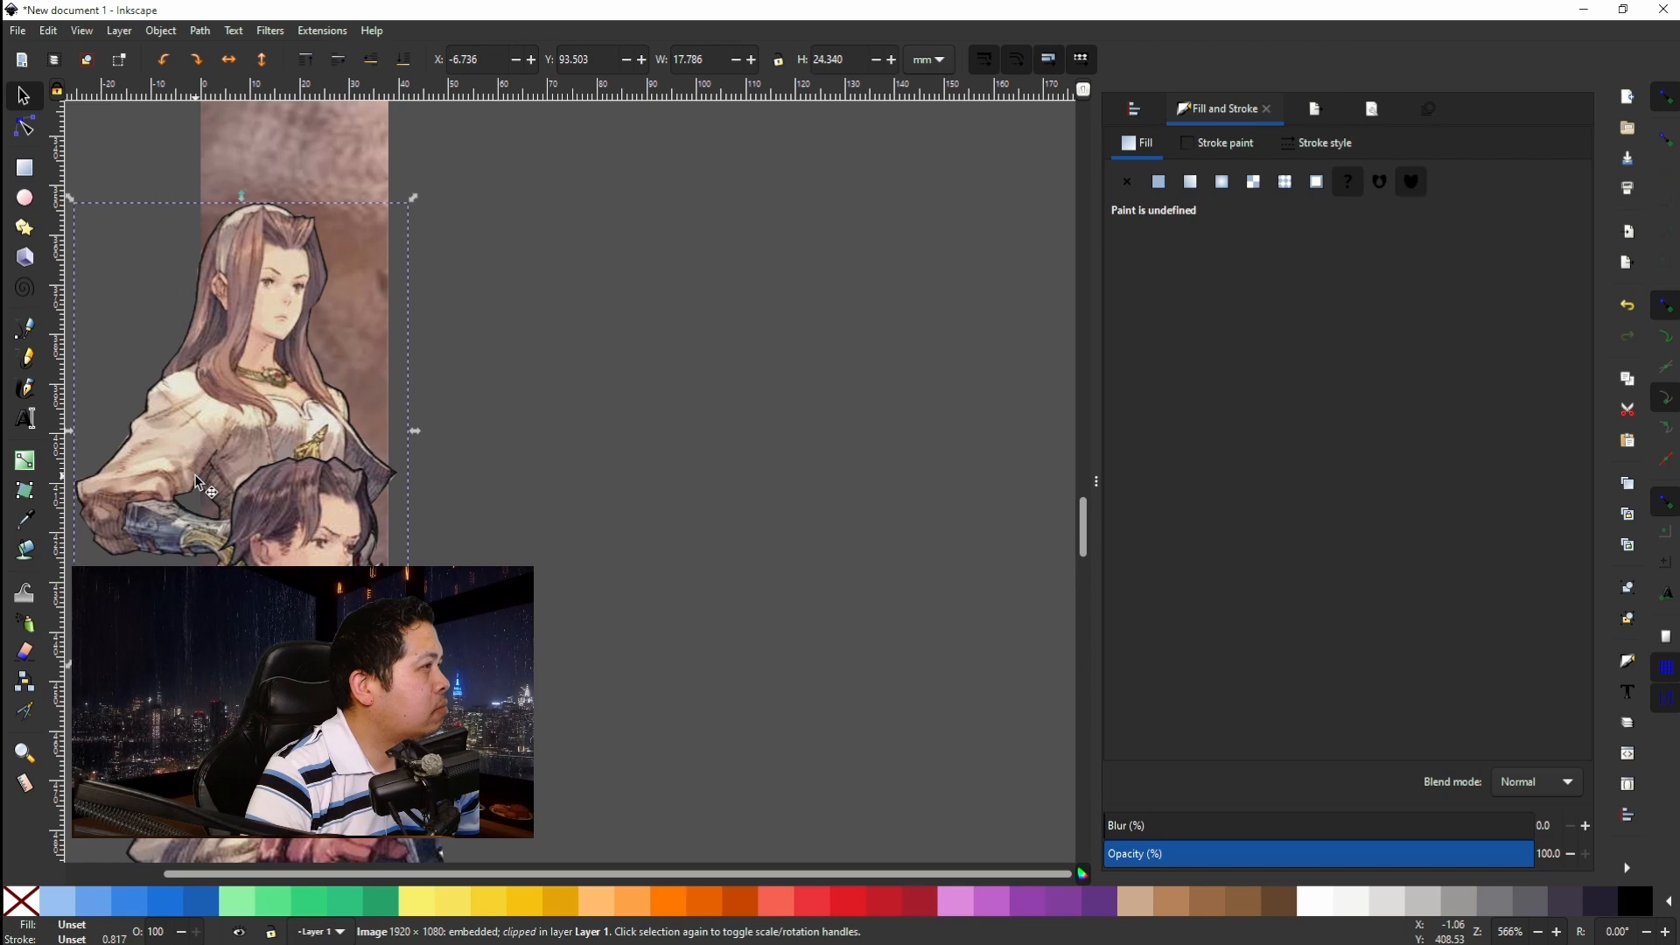
# Try the swordswoman slightly lower and higher behind the swordsman, then return her to about Y 93.5 mm.
pyautogui.press('Down')
pyautogui.press('Down')
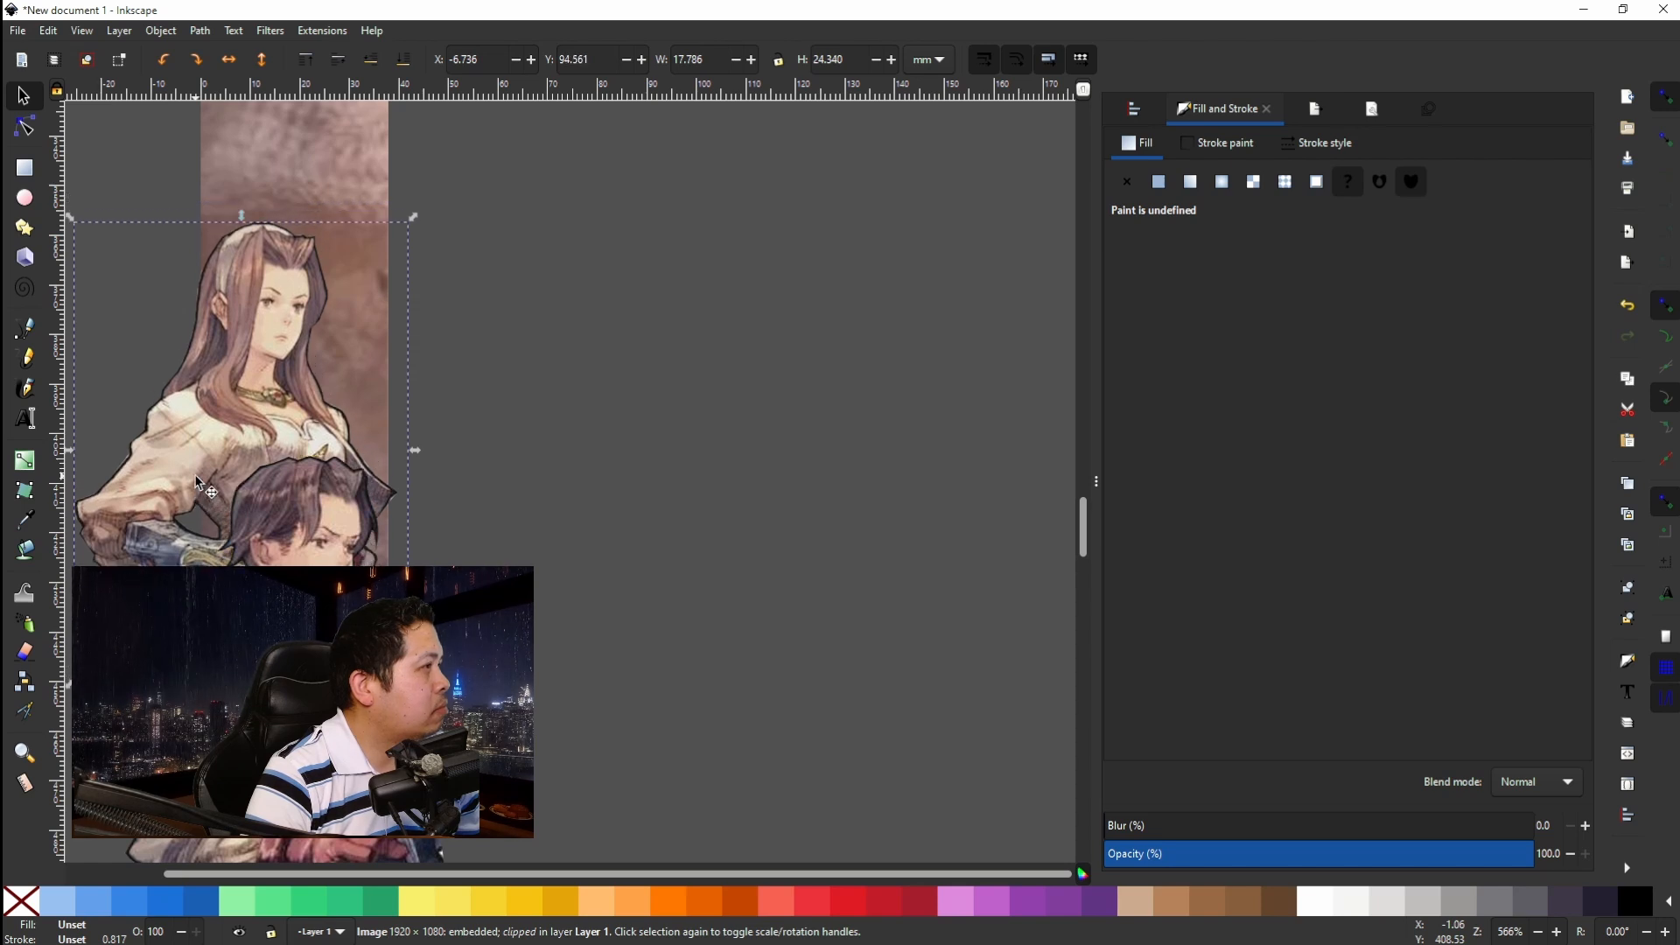
pyautogui.press('Up')
pyautogui.press('Up')
pyautogui.press('Up')
pyautogui.press('Up')
pyautogui.press('Up')
pyautogui.press('Up')
pyautogui.press('Up')
pyautogui.press('Up')
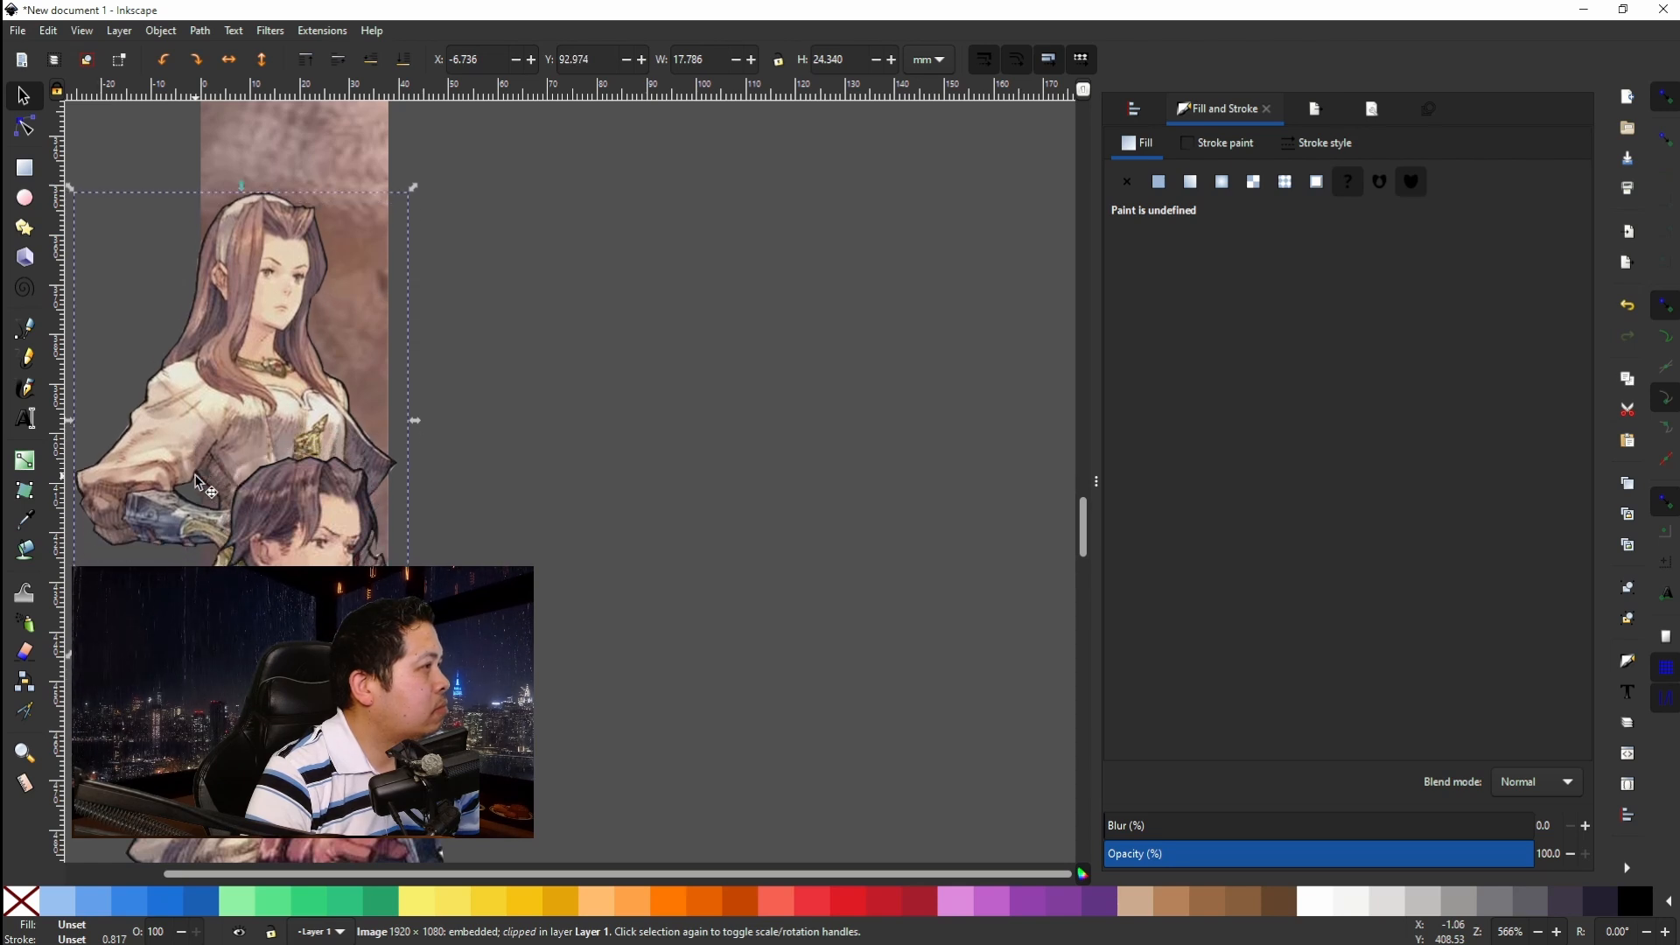
pyautogui.press('Down')
pyautogui.press('Down')
pyautogui.press('Down')
pyautogui.press('Down')
pyautogui.press('Down')
pyautogui.press('Down')
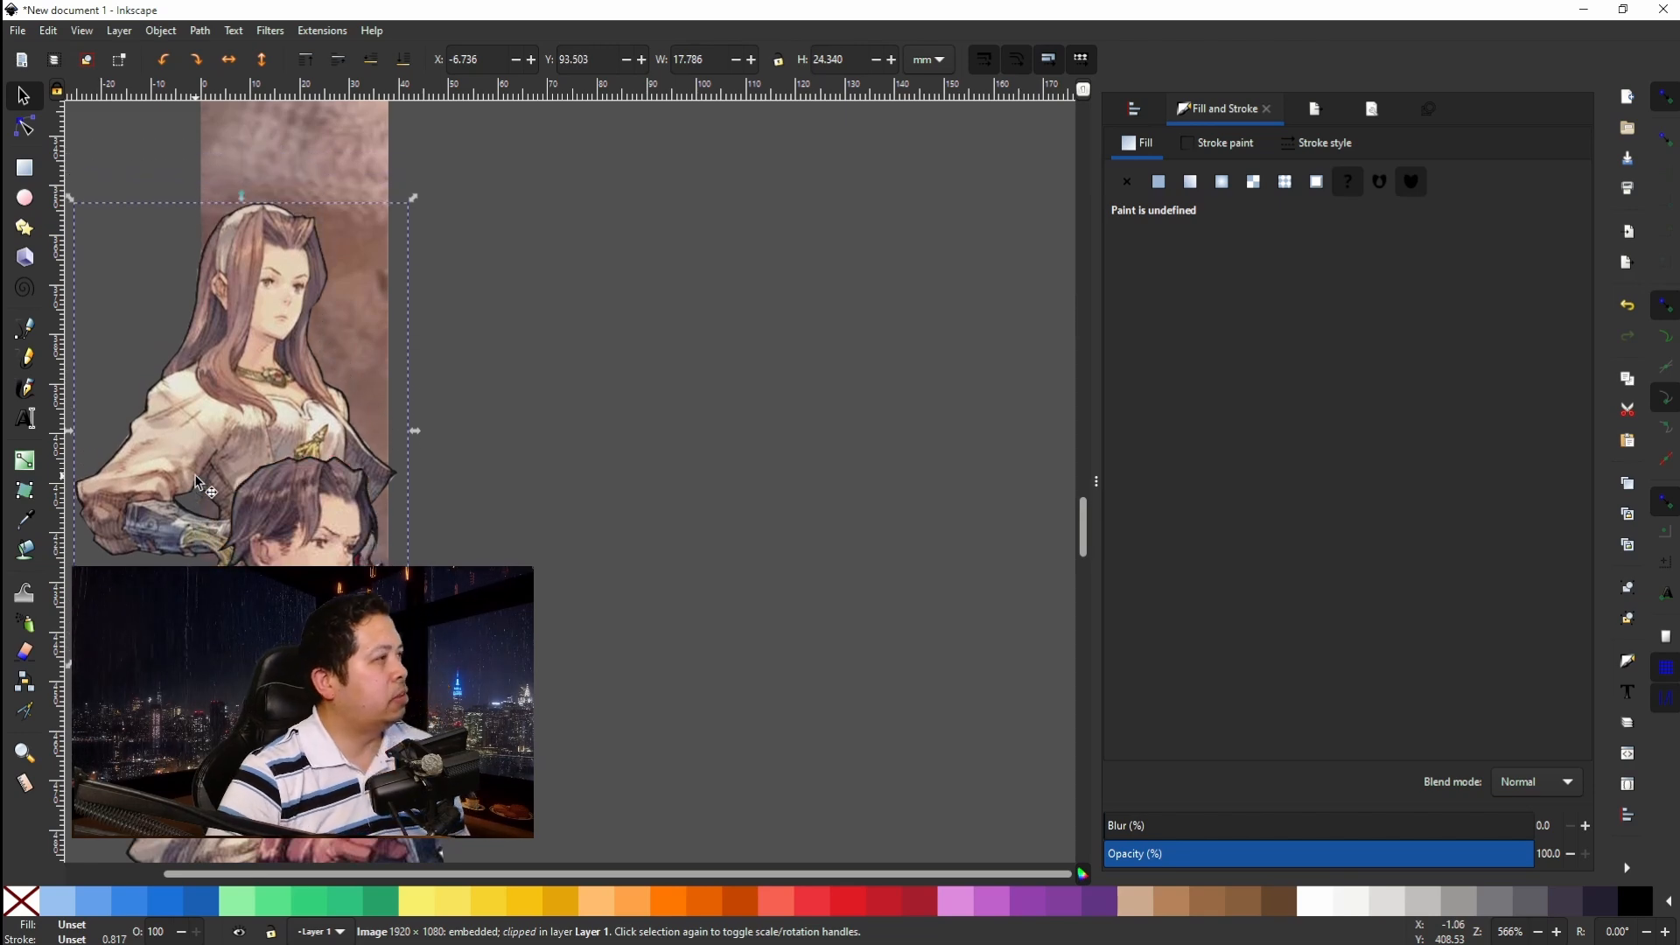
# Examine how the swordswoman and swordsman overlap along the spine, down to the title lettering.
pyautogui.scroll(2, 227, 464)
pyautogui.scroll(-2, 366, 361)
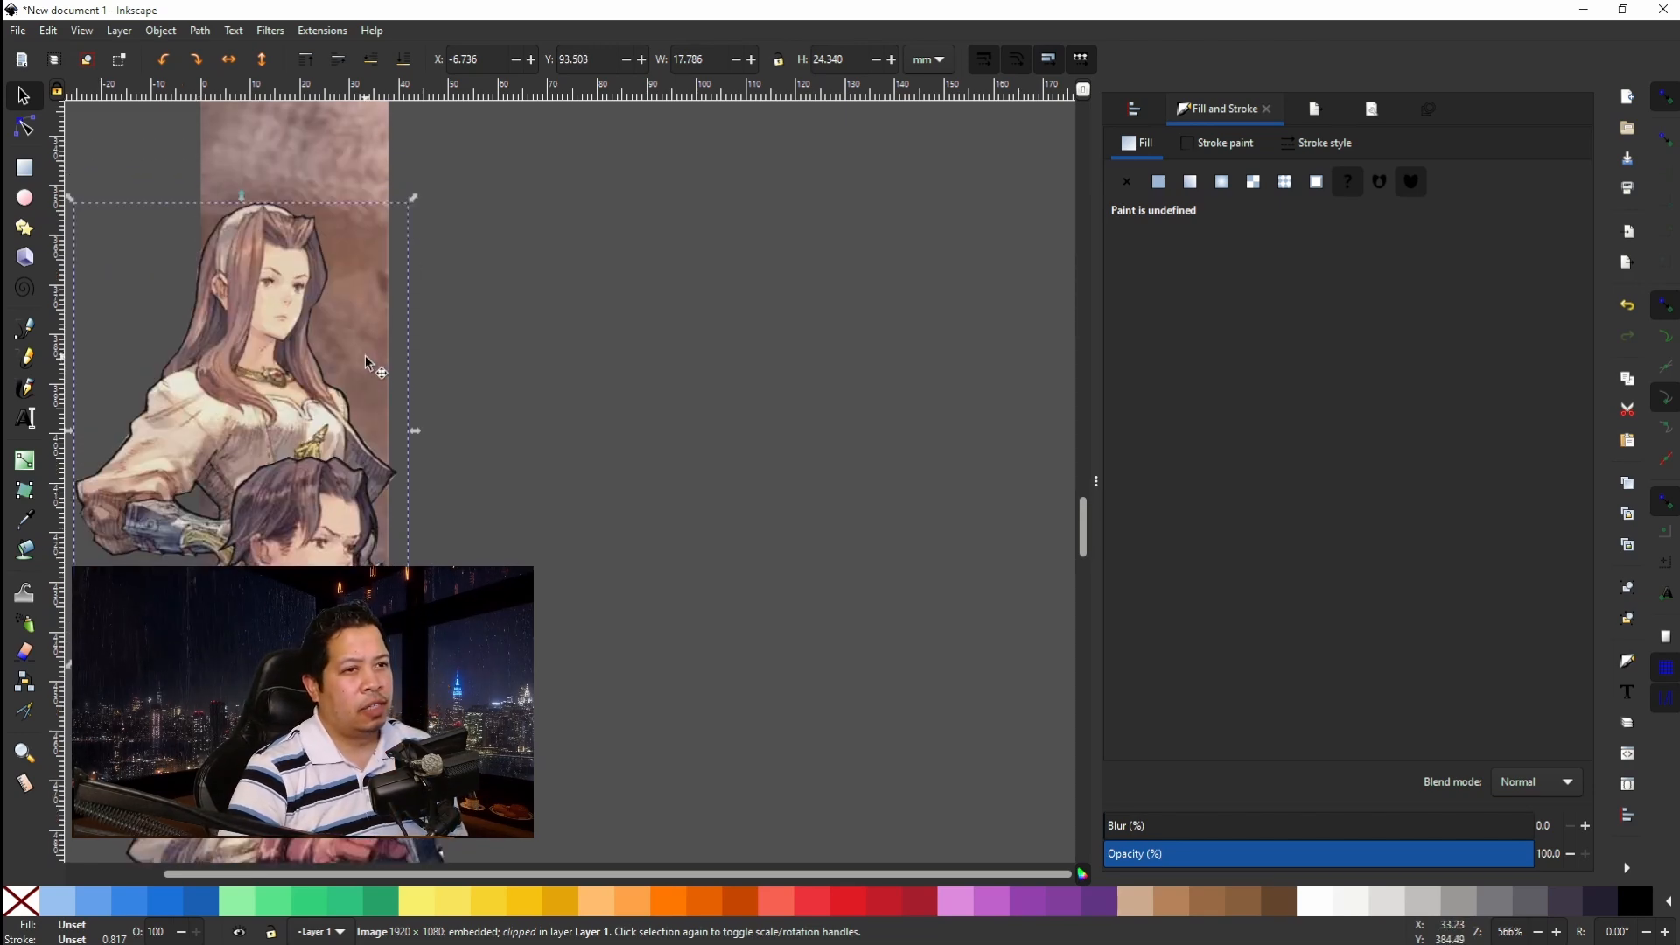
pyautogui.hscroll(12, 366, 361)
pyautogui.hscroll(-20, 366, 361)
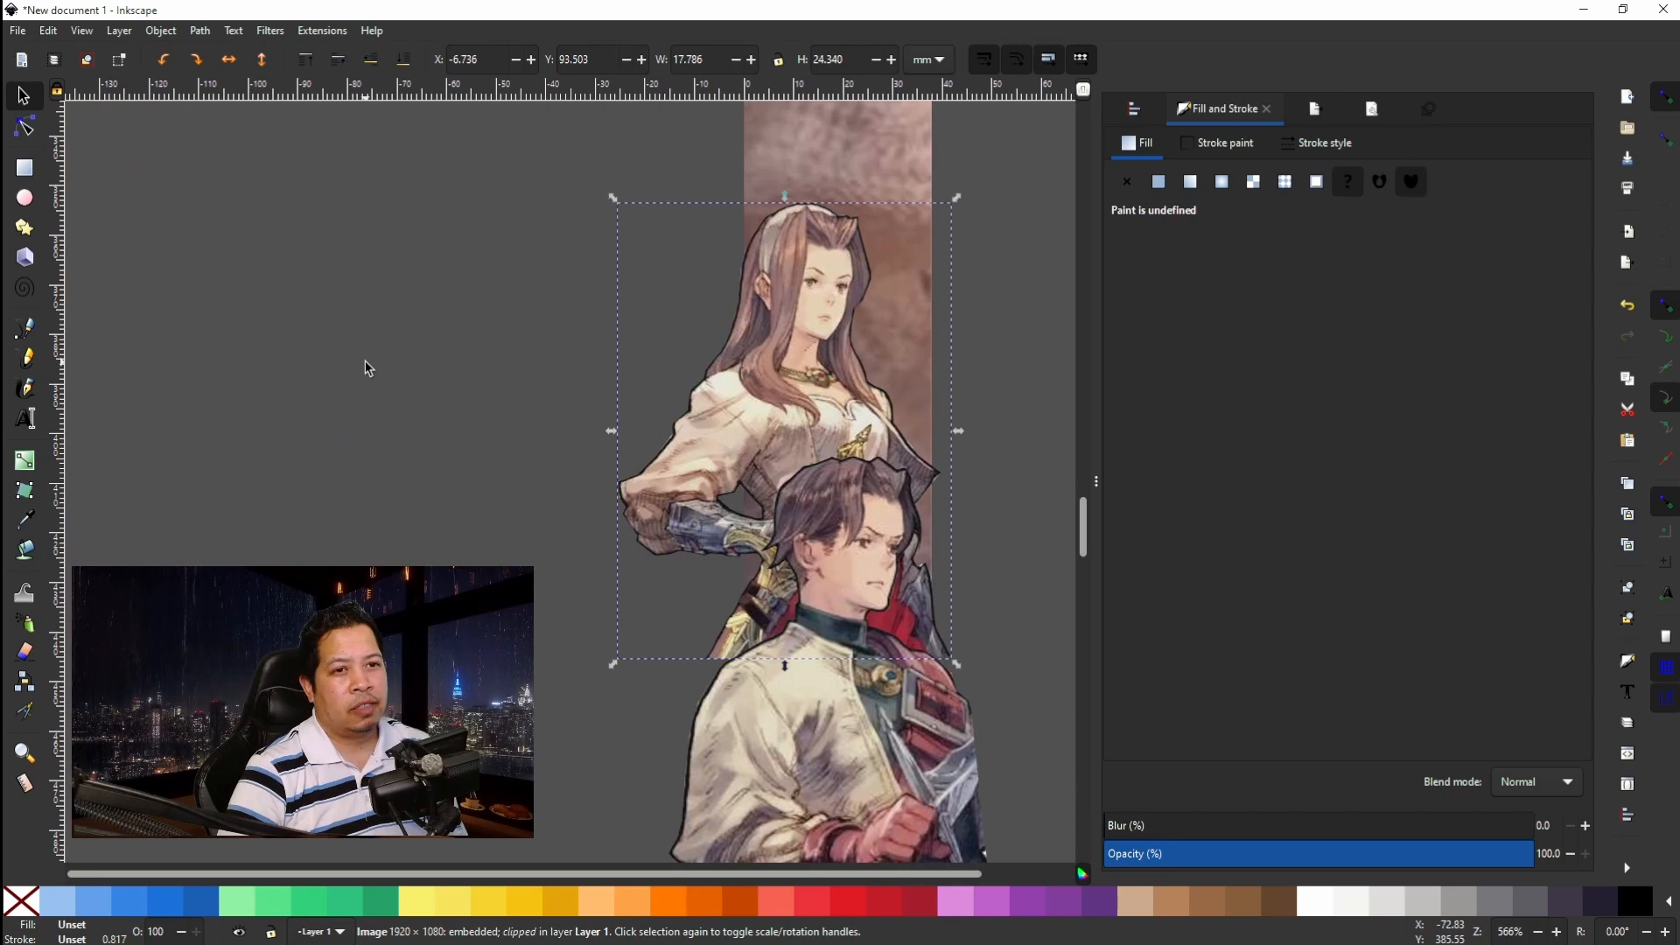
pyautogui.scroll(-2, 366, 369)
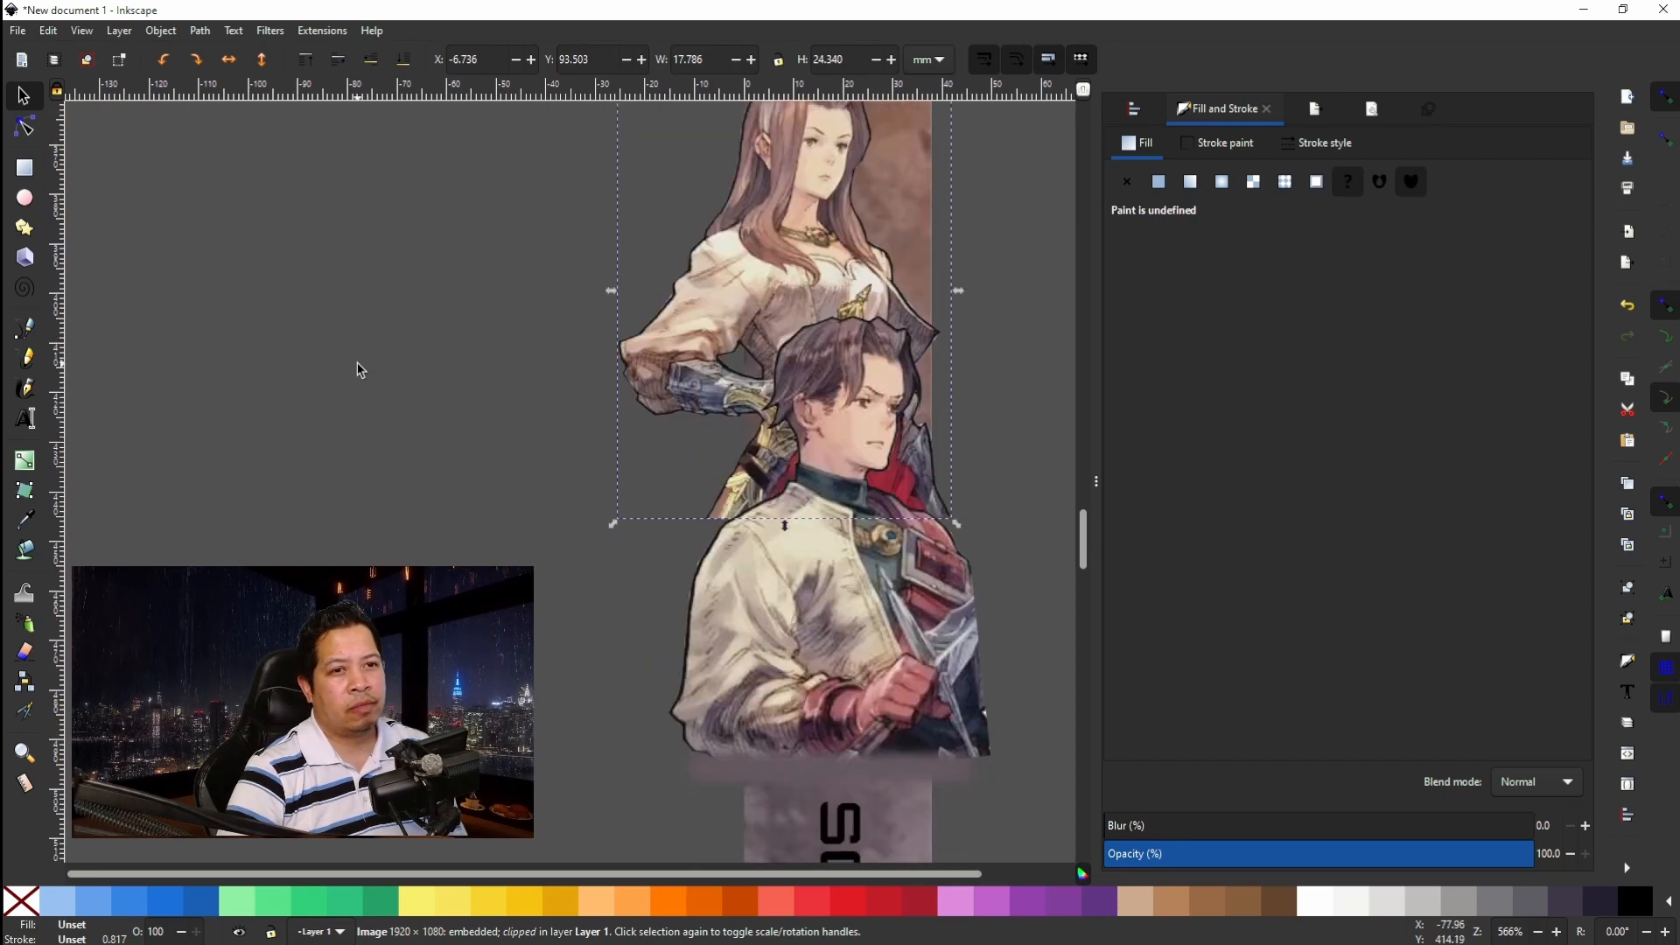
pyautogui.scroll(2, 360, 369)
pyautogui.scroll(2, 360, 369)
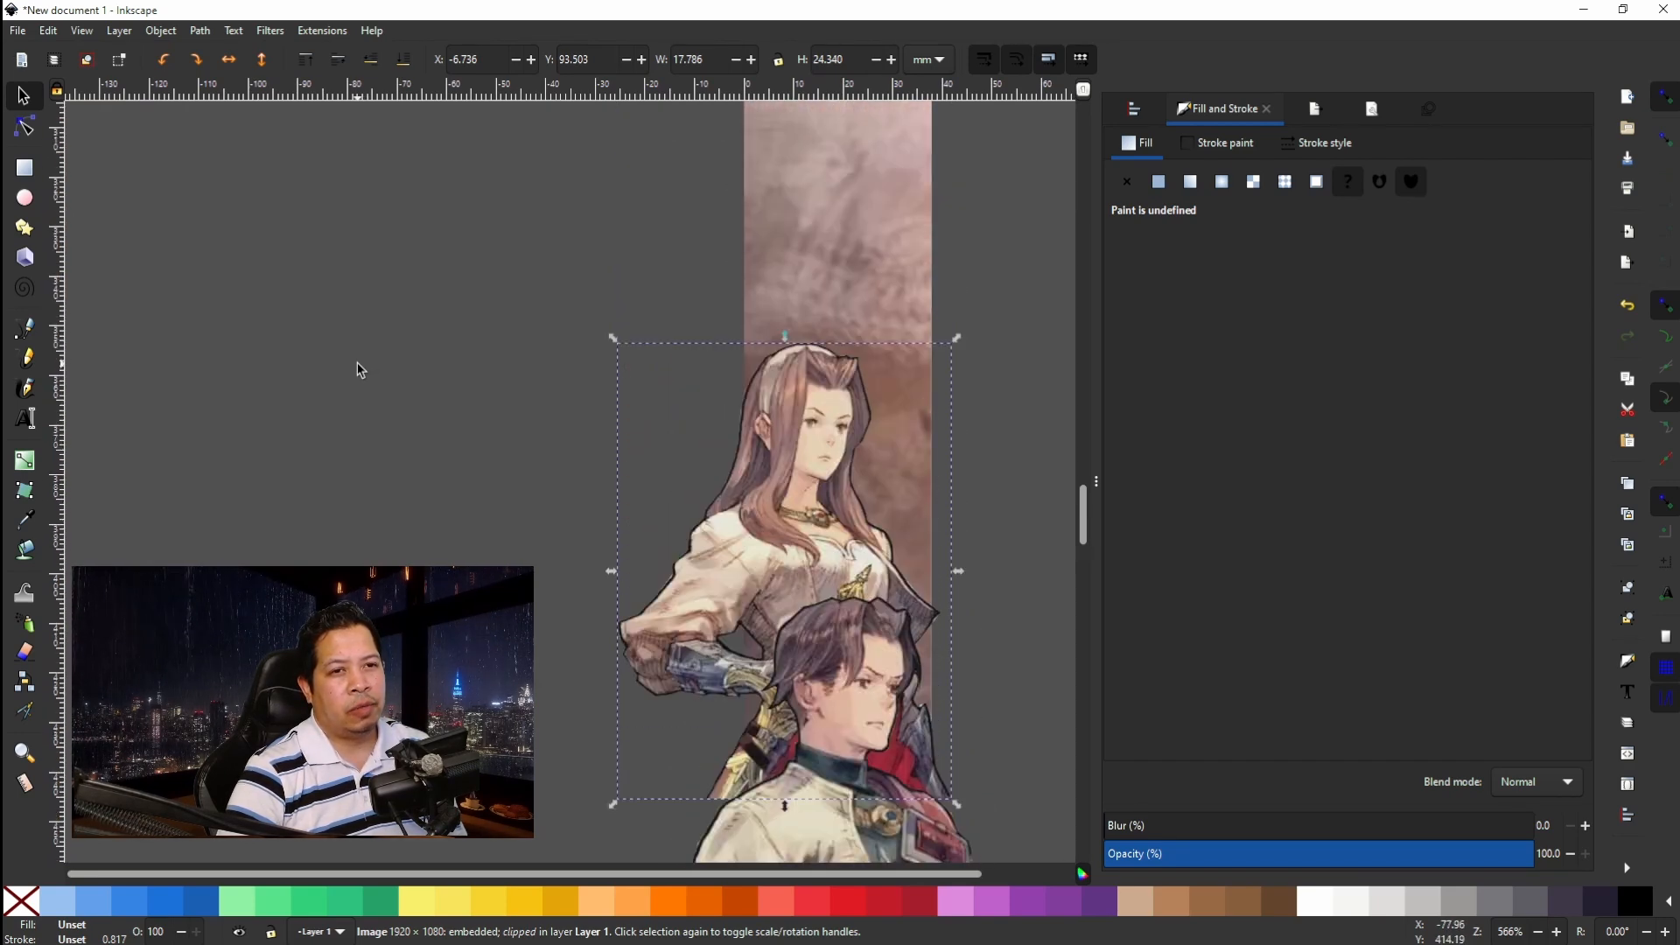
# Switch to Chrome and save the Pocket Tactics image of the blue-clad swordsman to Downloads as the JPEG tactics-ogre-reborn-characters-4.
pyautogui.moveTo(596, 936)
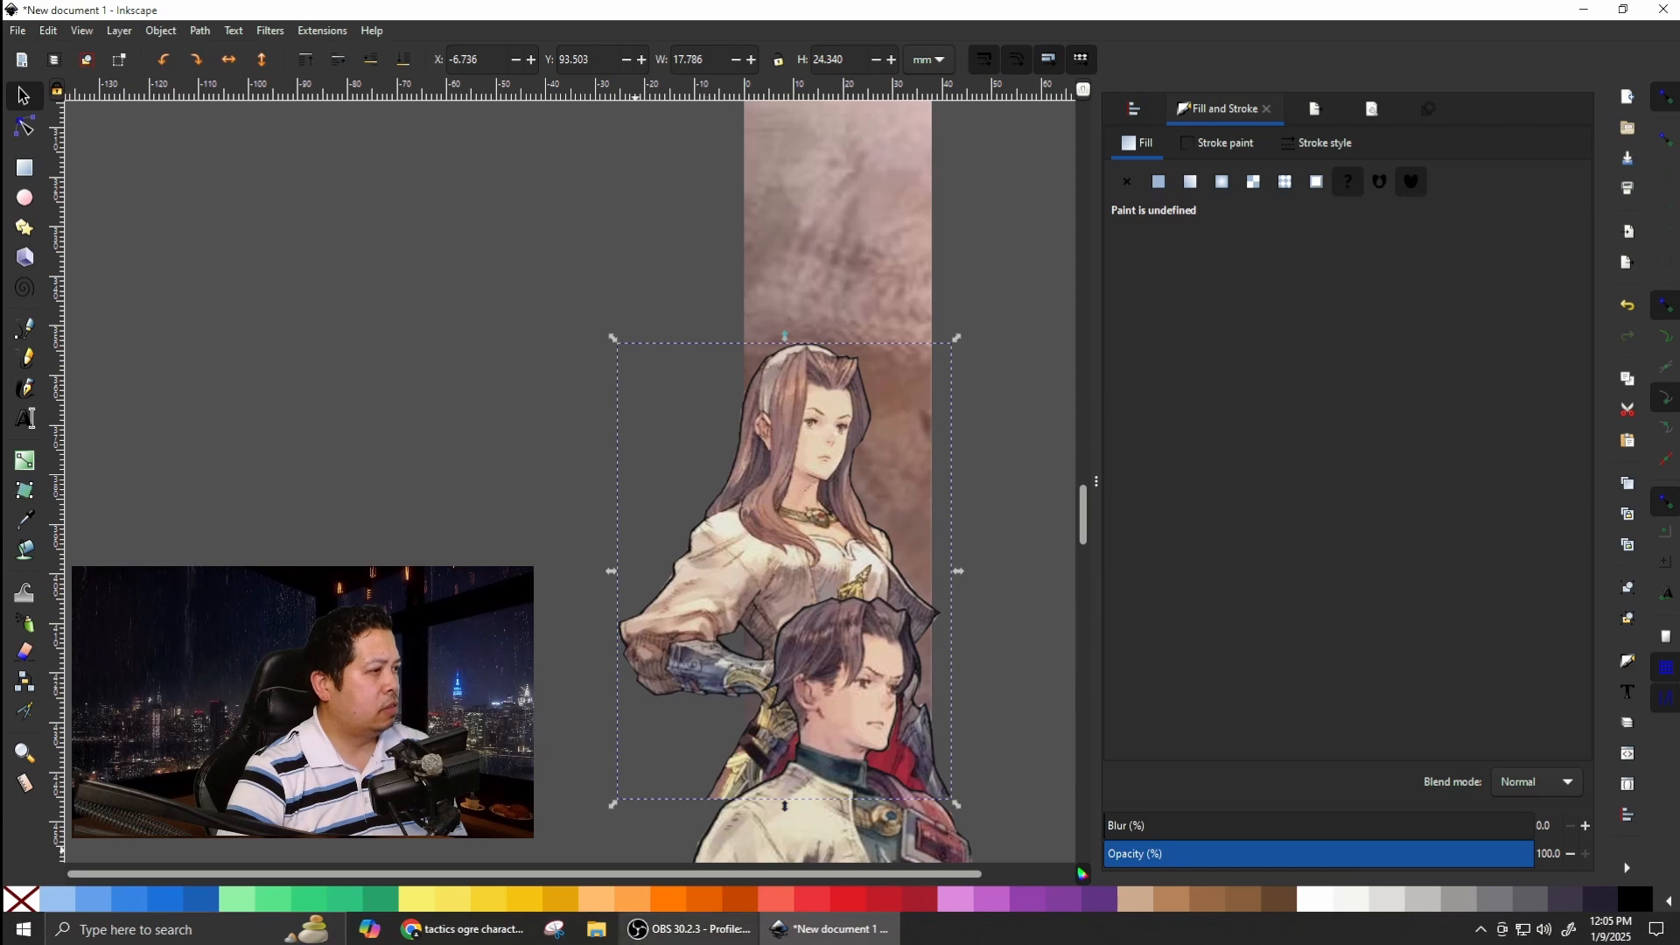
pyautogui.click(24, 33)
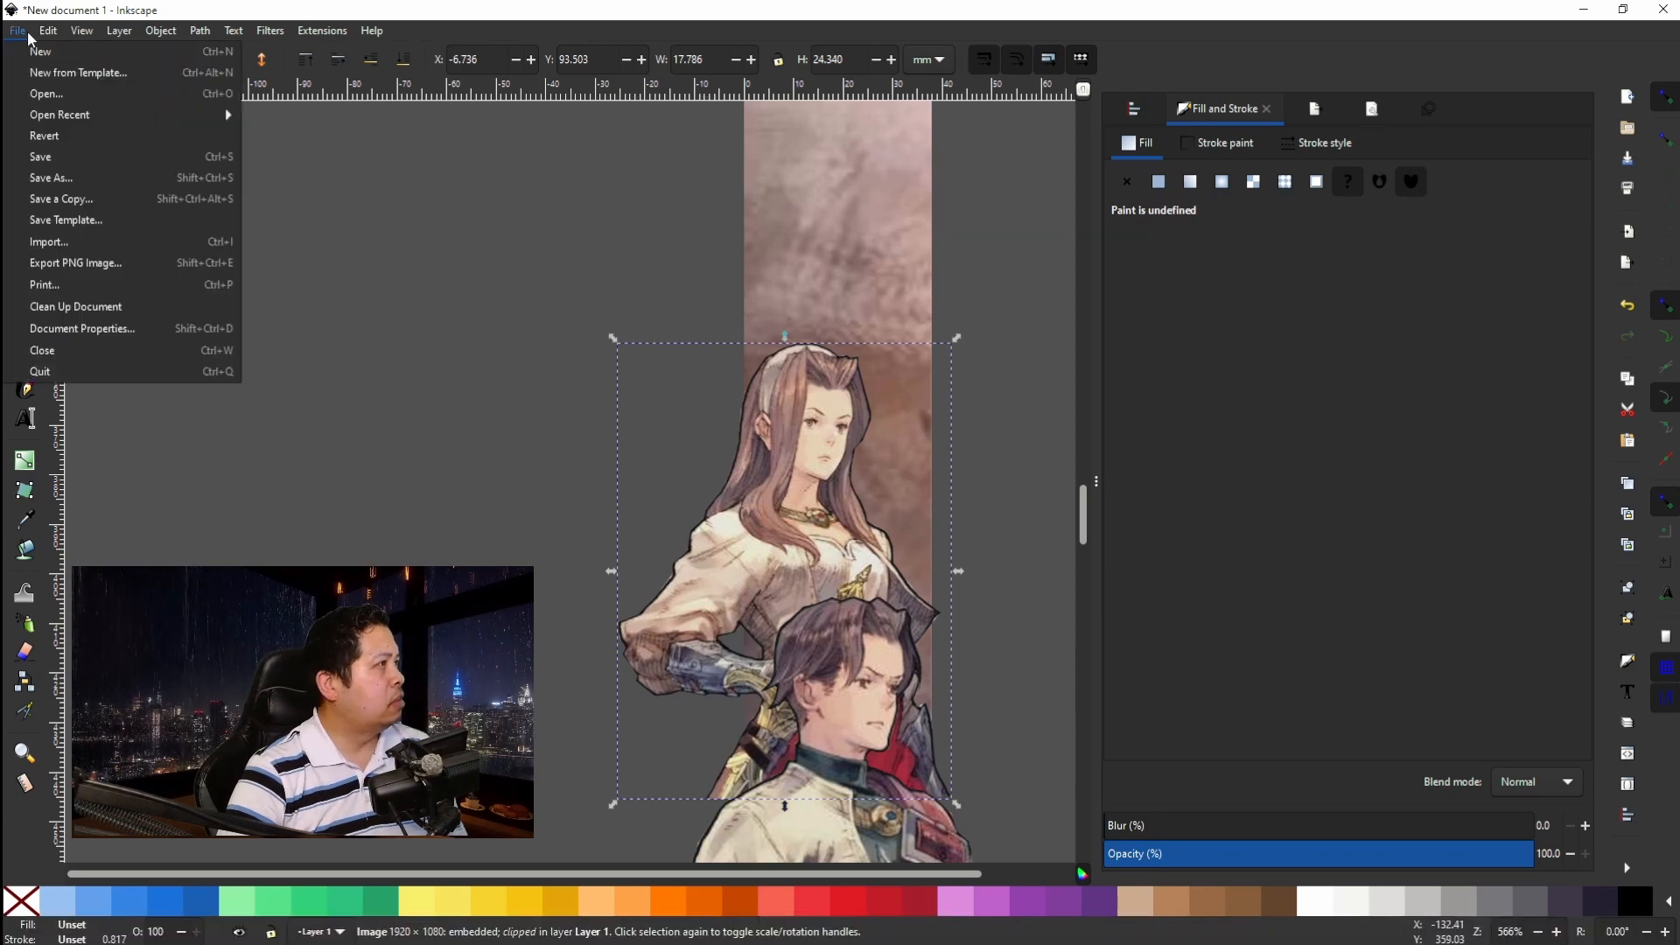
pyautogui.moveTo(597, 936)
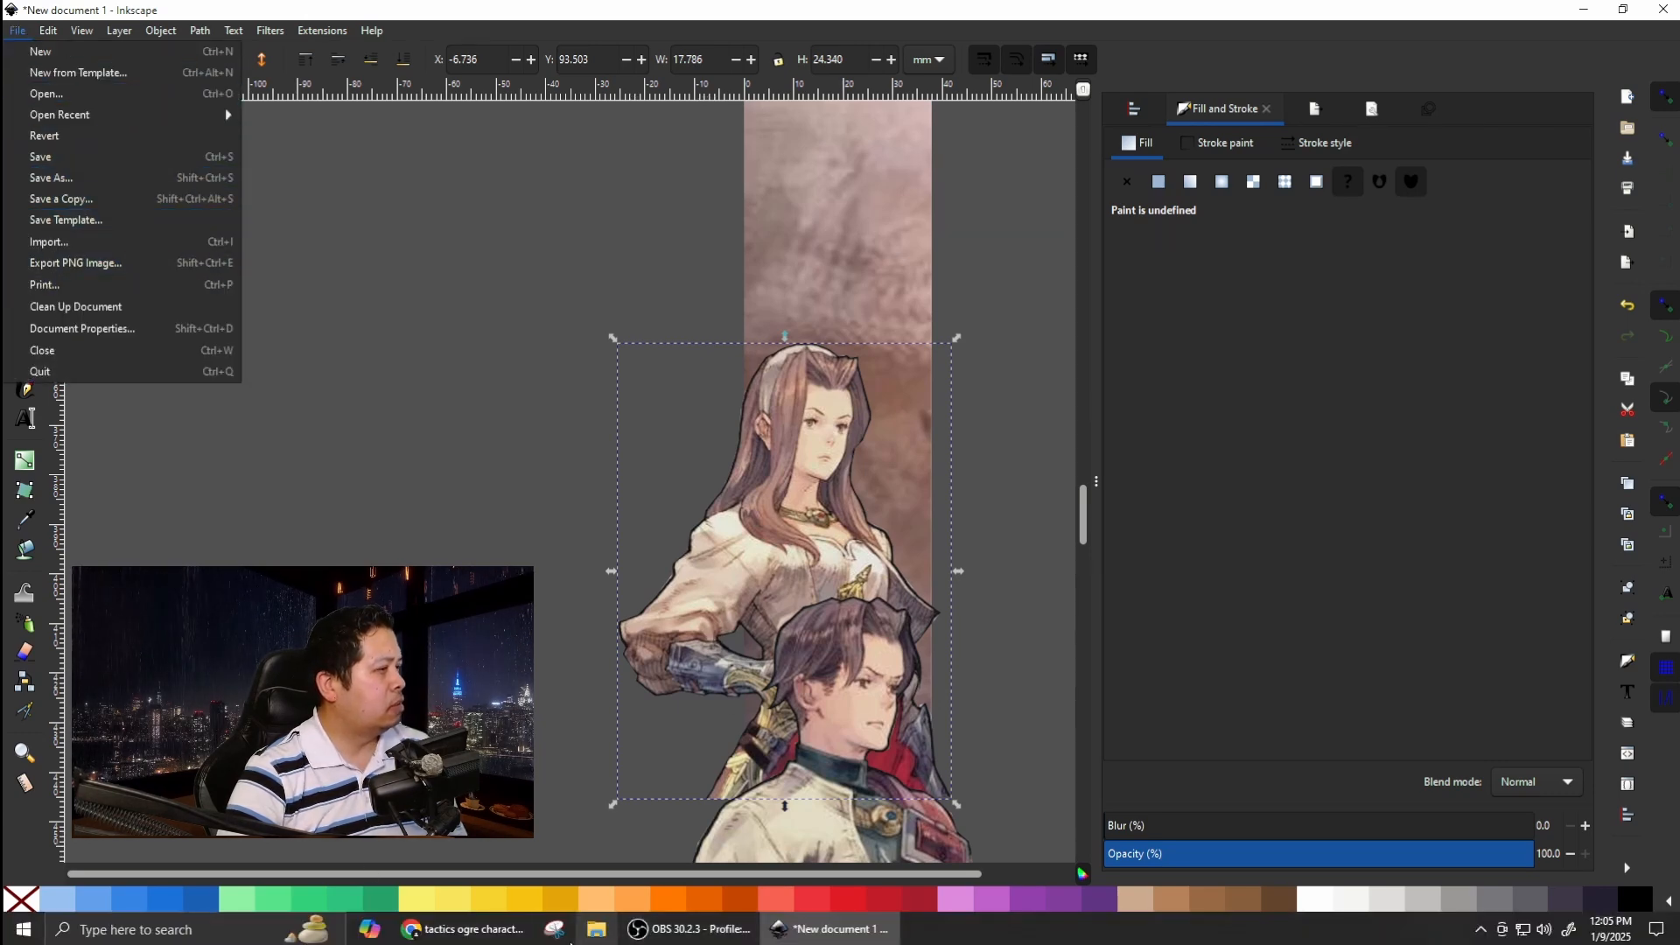
pyautogui.click(462, 927)
pyautogui.scroll(-1, 542, 679)
pyautogui.click(682, 733)
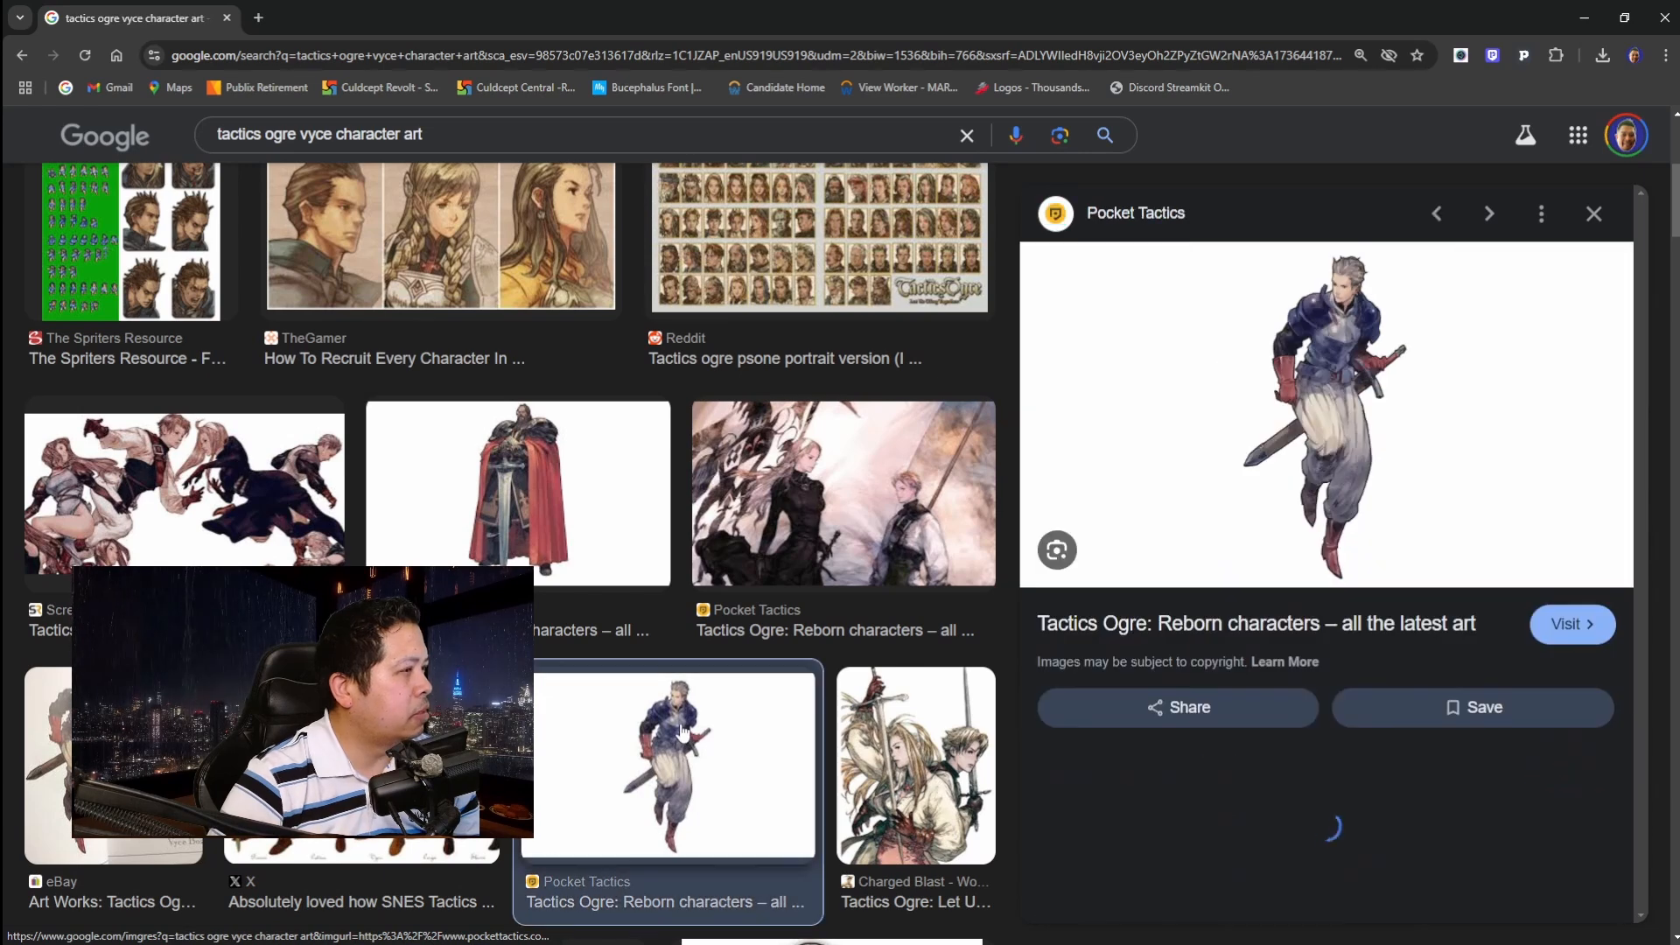
pyautogui.rightClick(1365, 356)
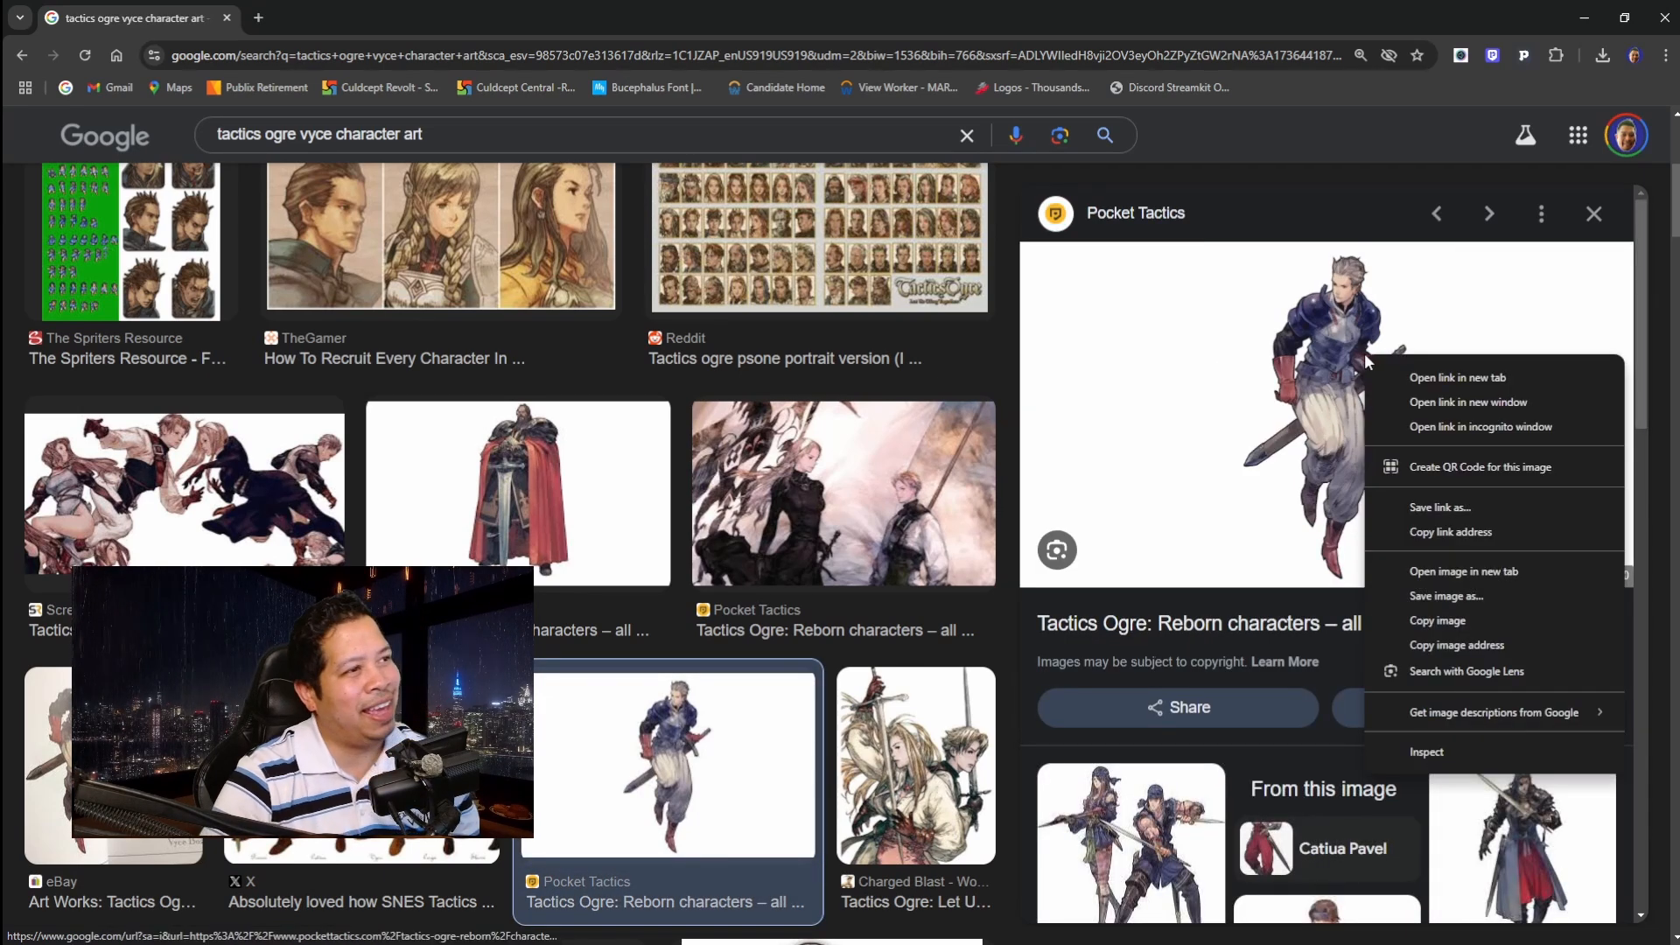
pyautogui.click(1452, 596)
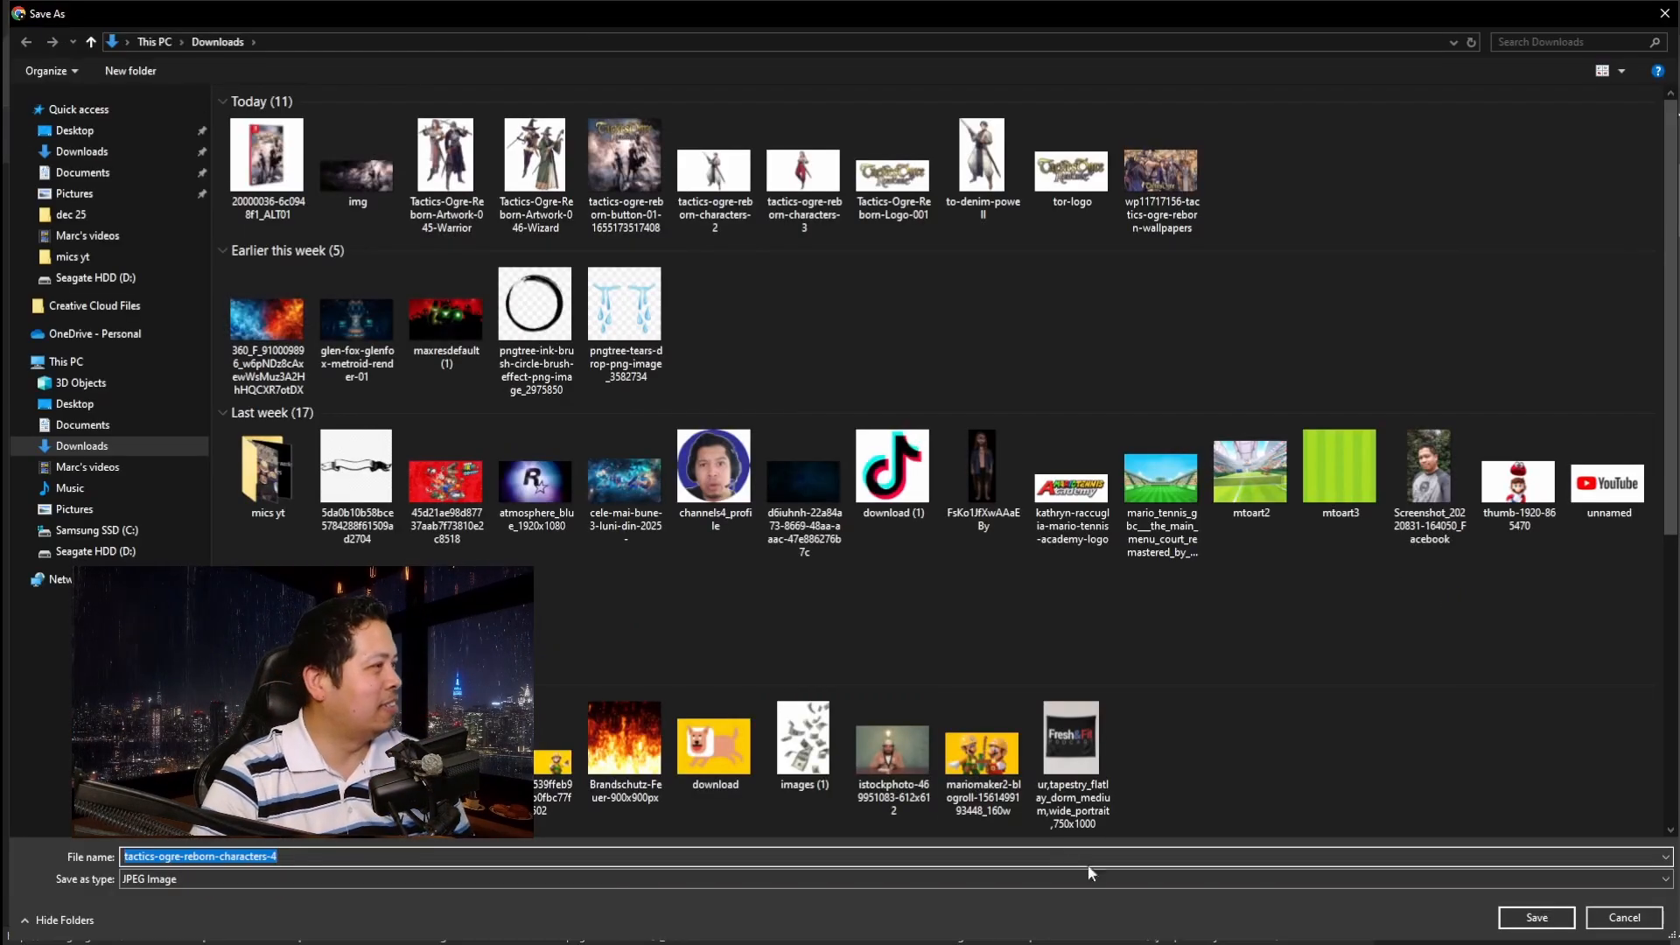
pyautogui.click(1536, 917)
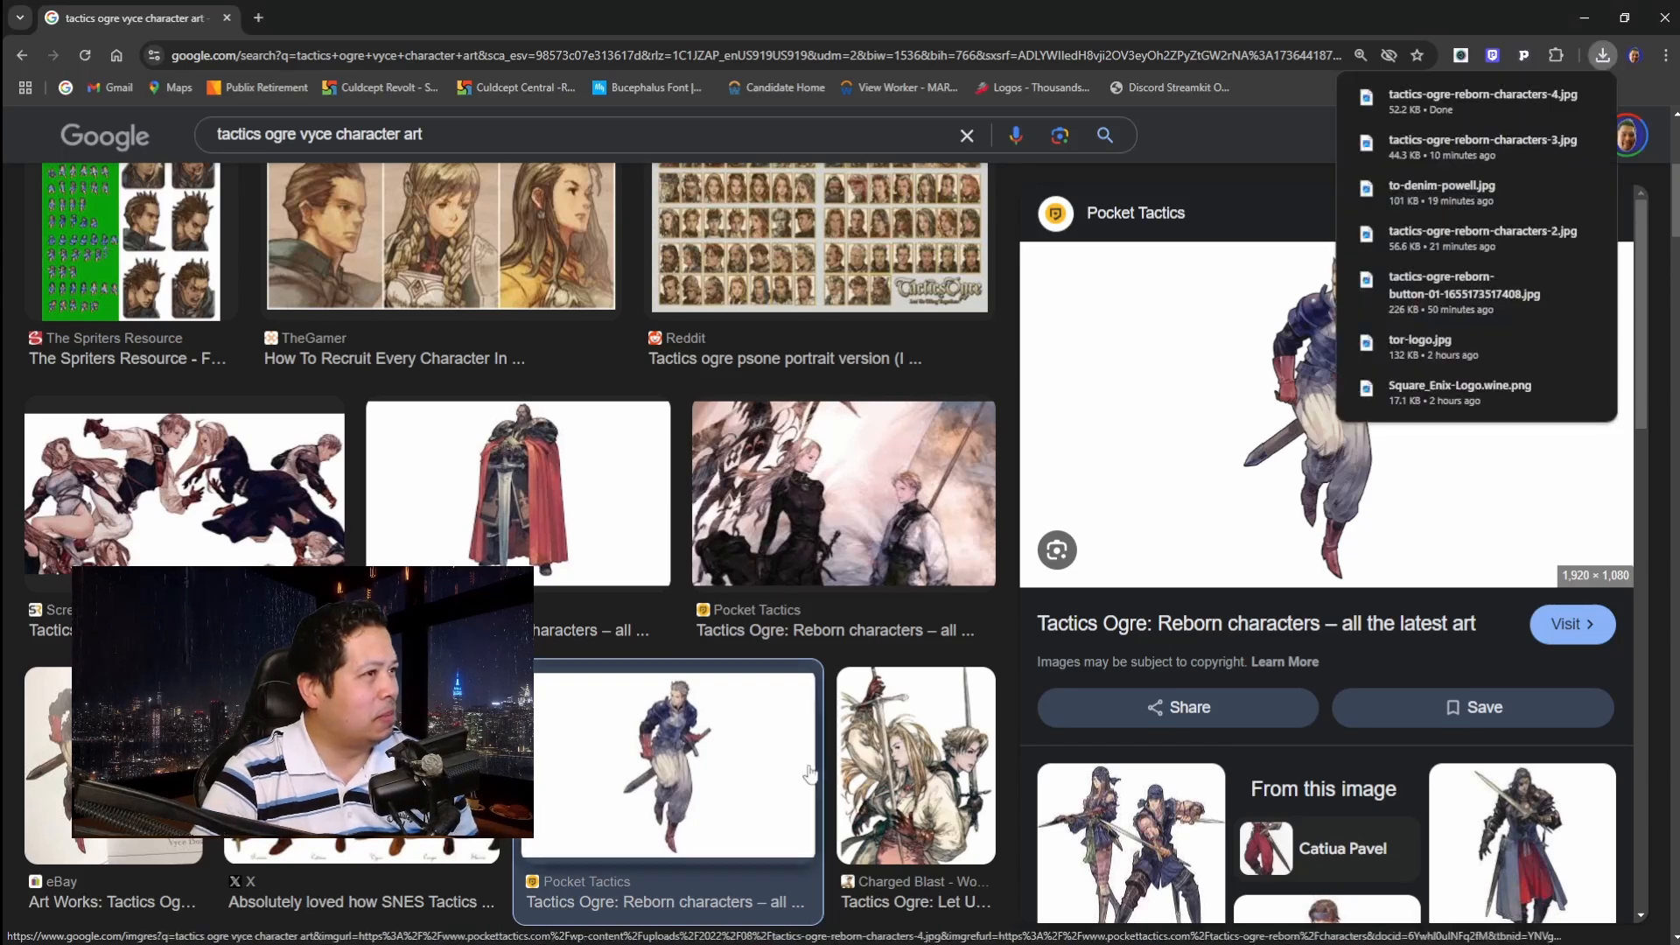
# Switch to Inkscape and import the tactics-ogre-reborn-characters-4 image into the spine document.
pyautogui.click(818, 929)
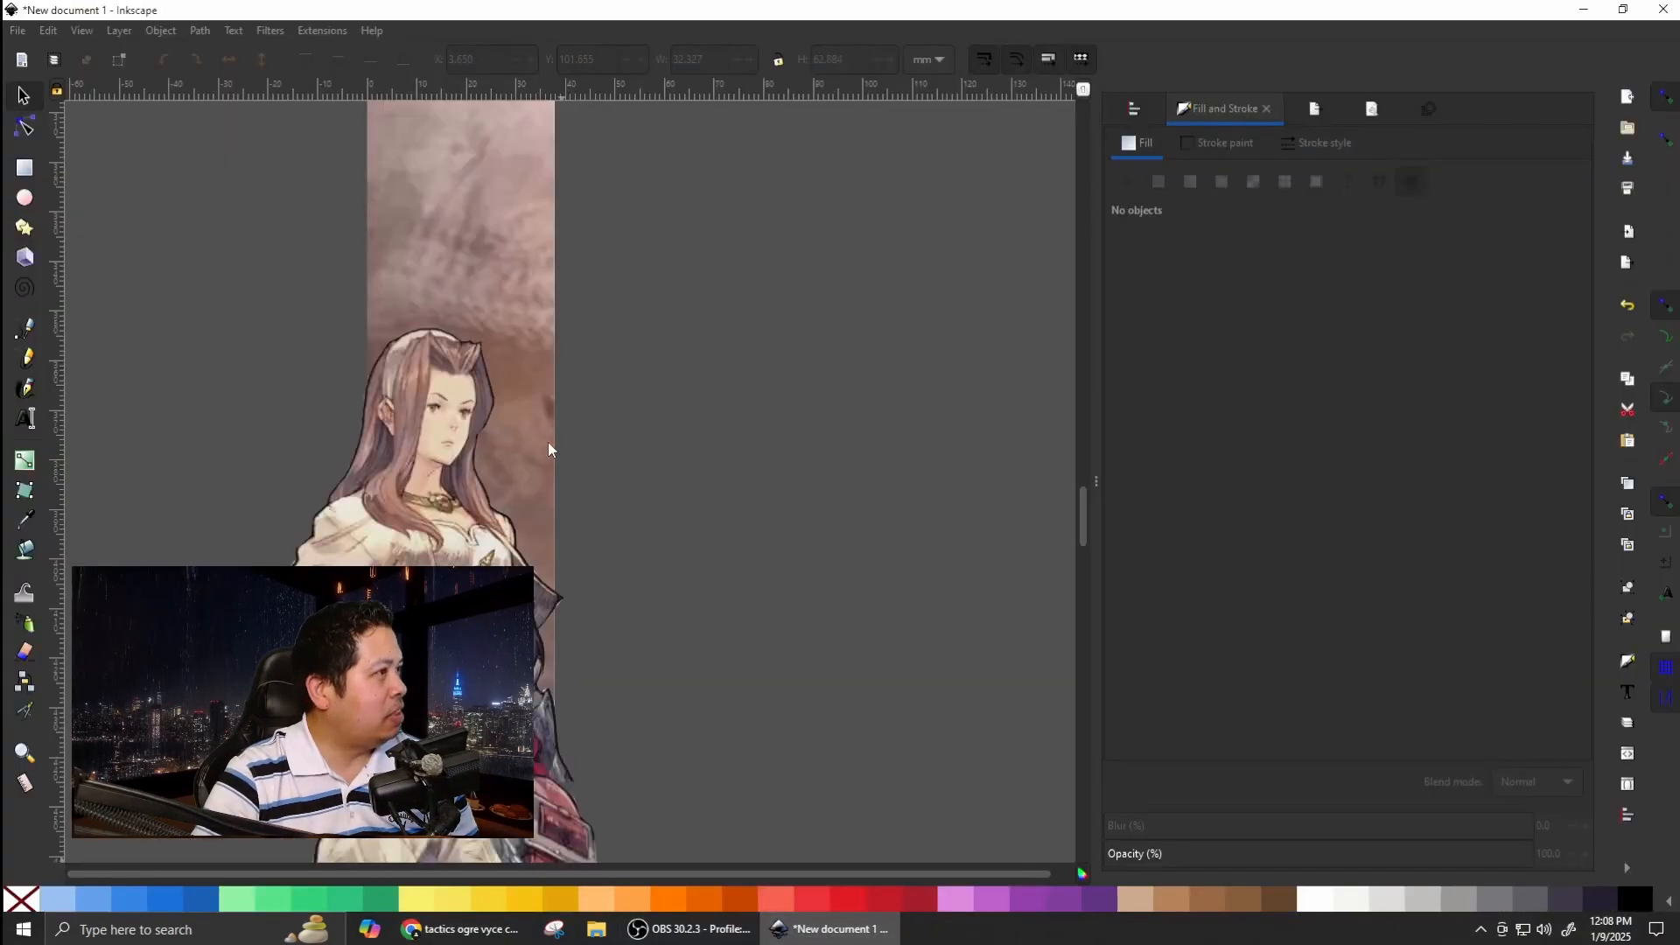
pyautogui.click(9, 31)
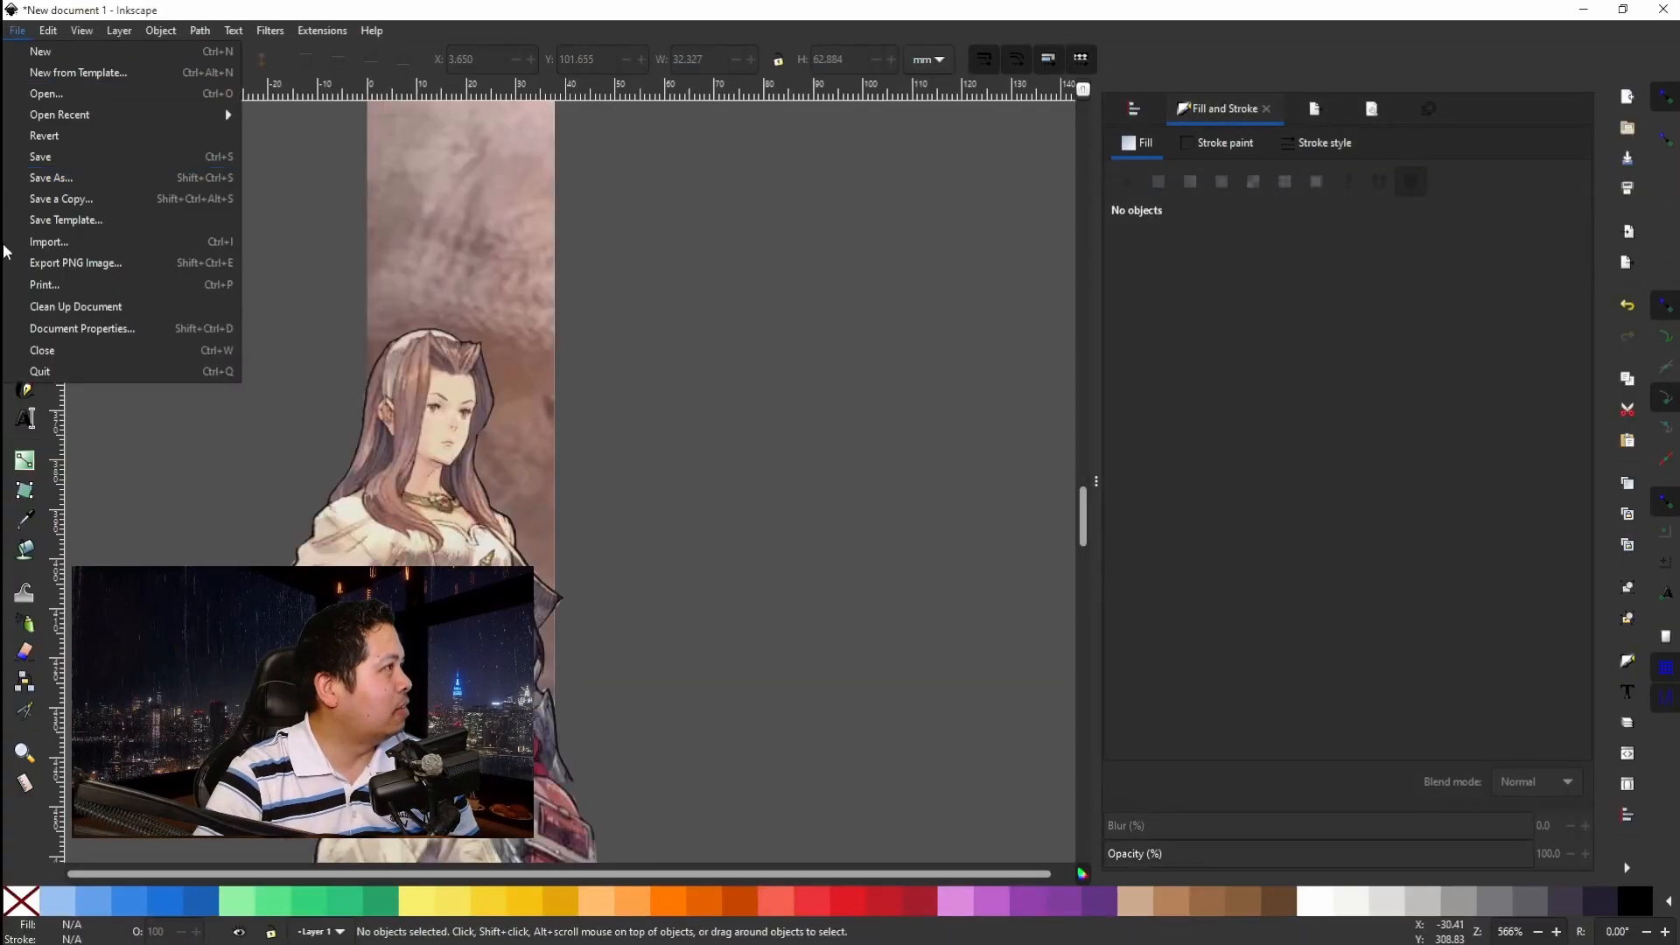
pyautogui.click(51, 238)
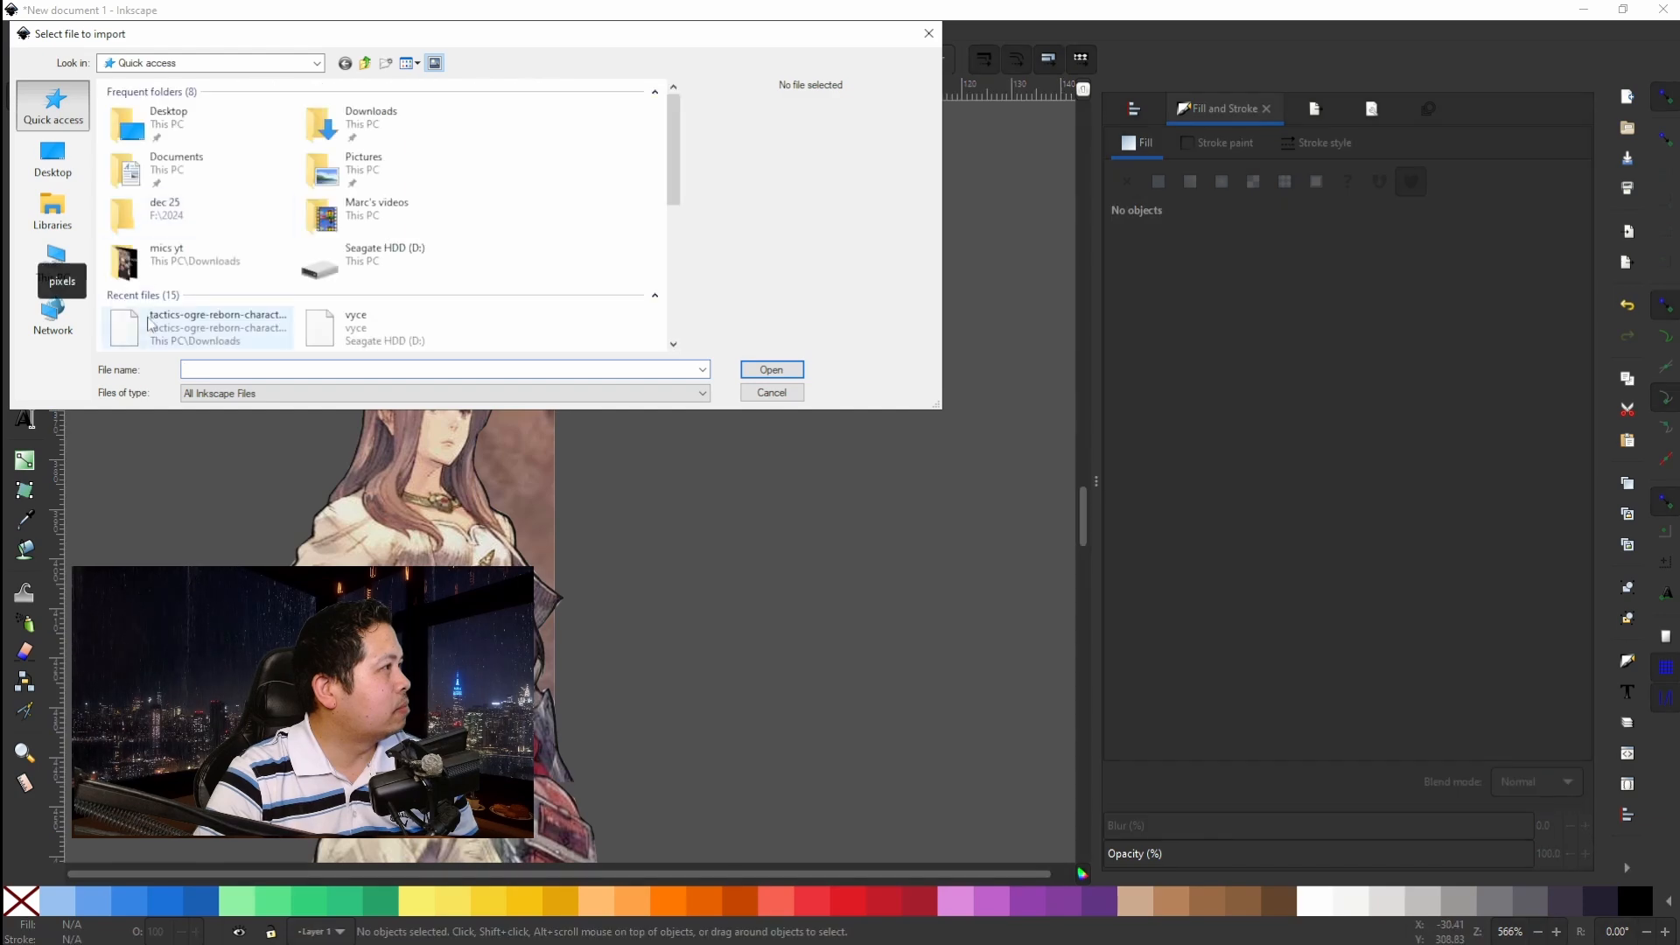
pyautogui.click(284, 344)
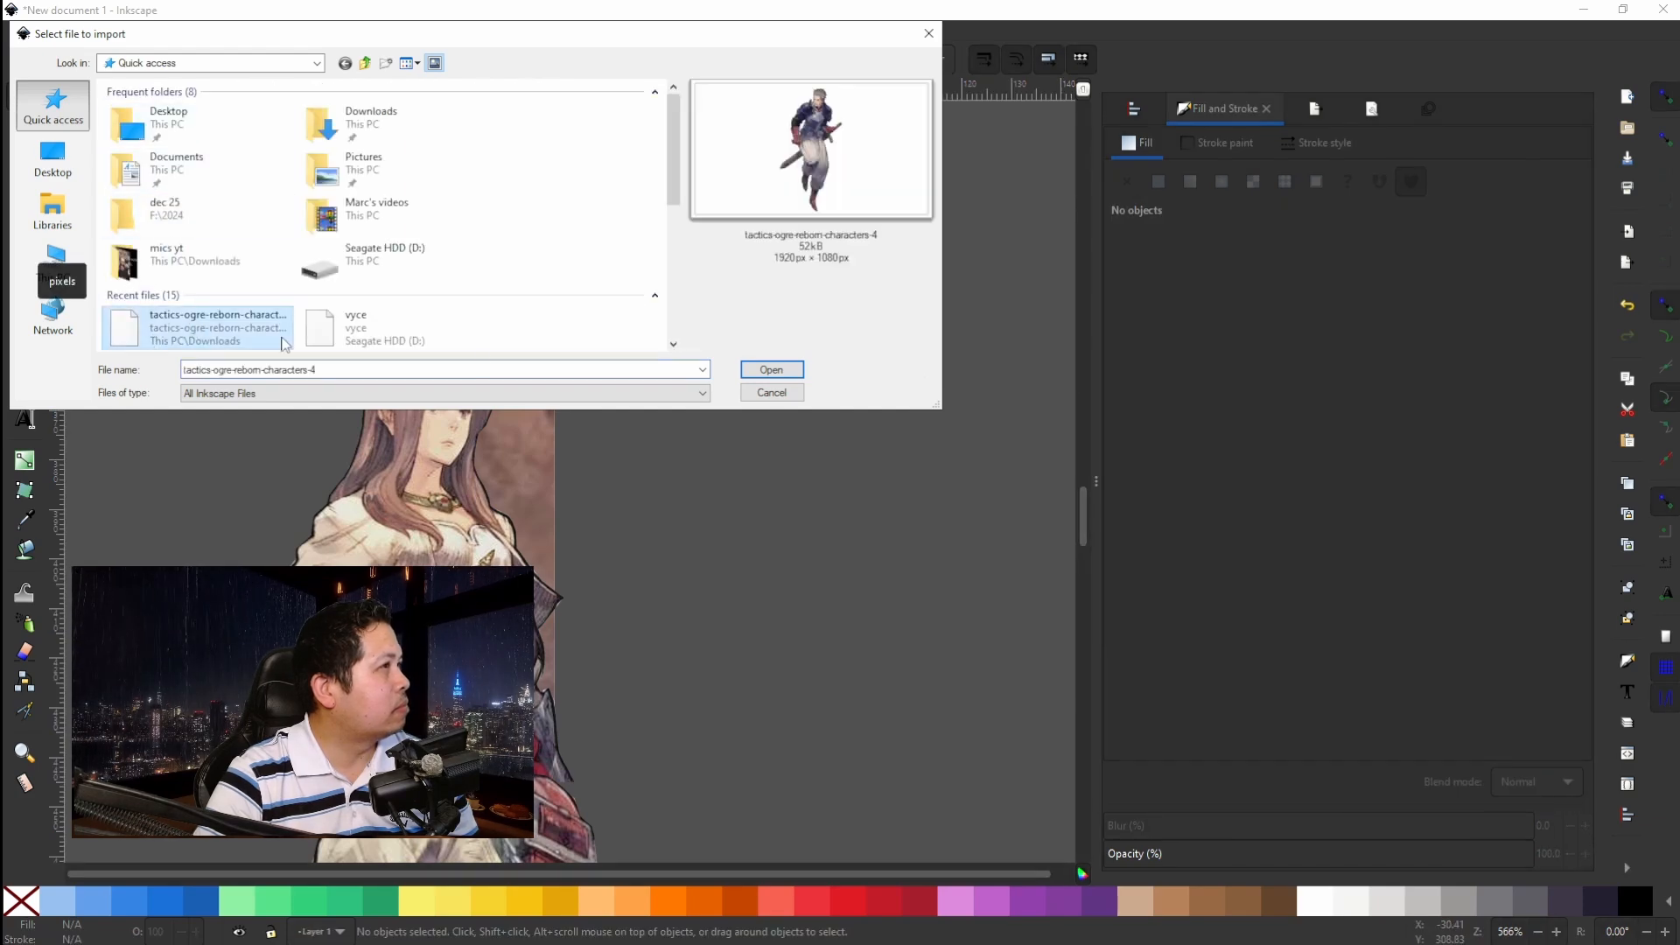
pyautogui.click(776, 371)
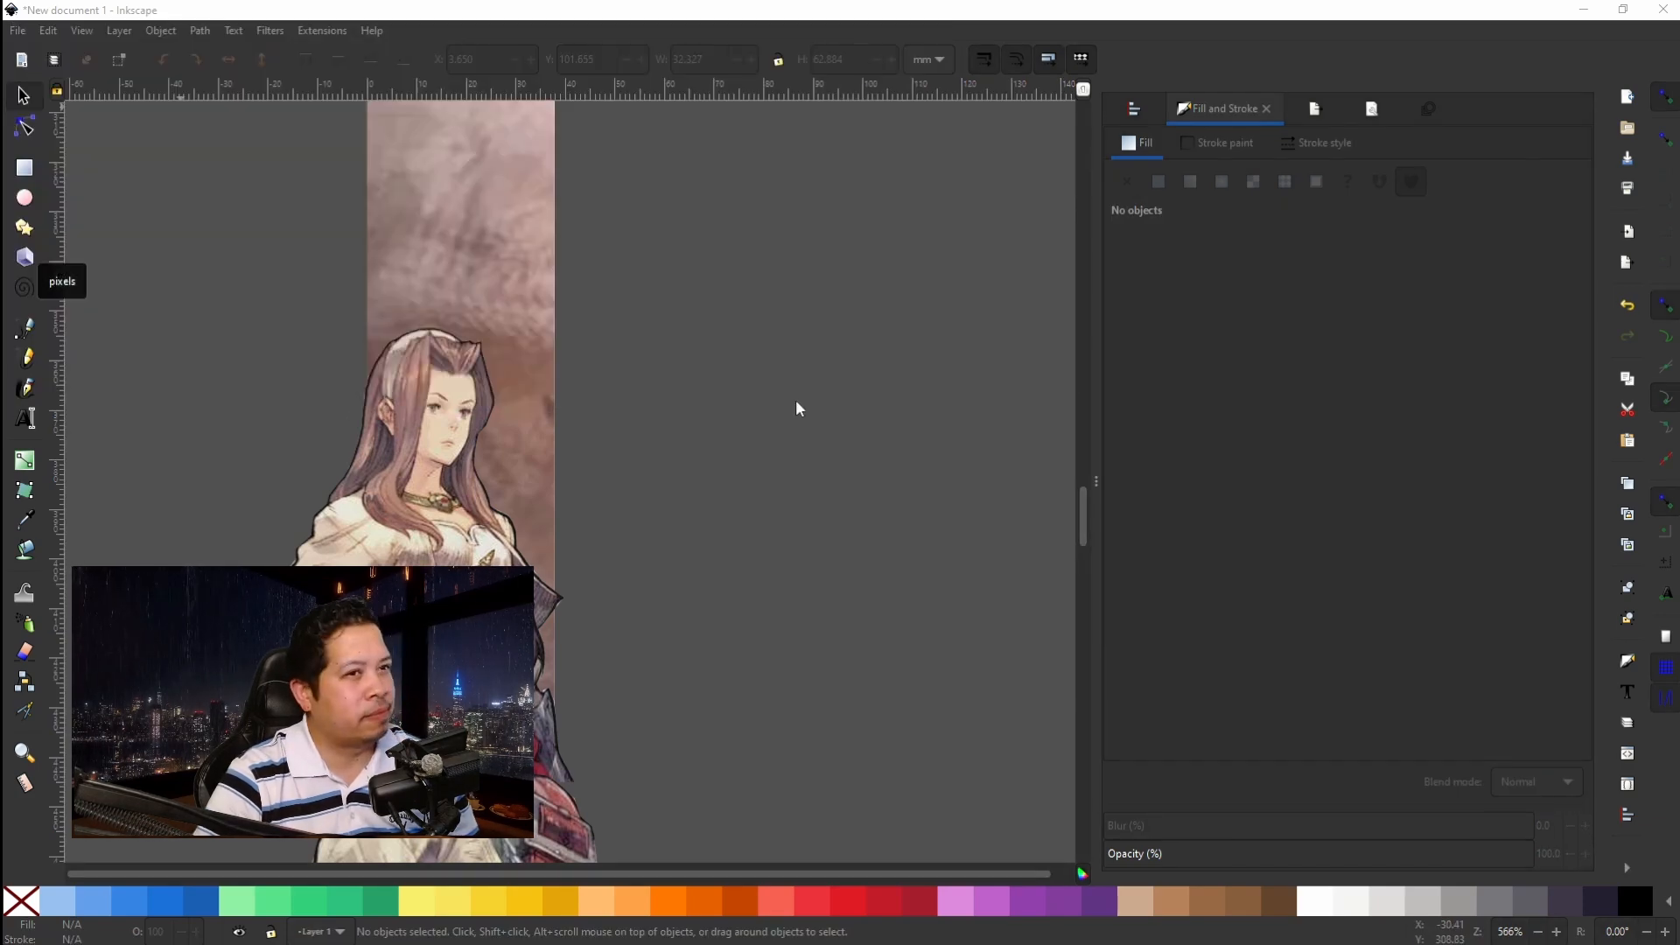
pyautogui.hscroll(3, 739, 449)
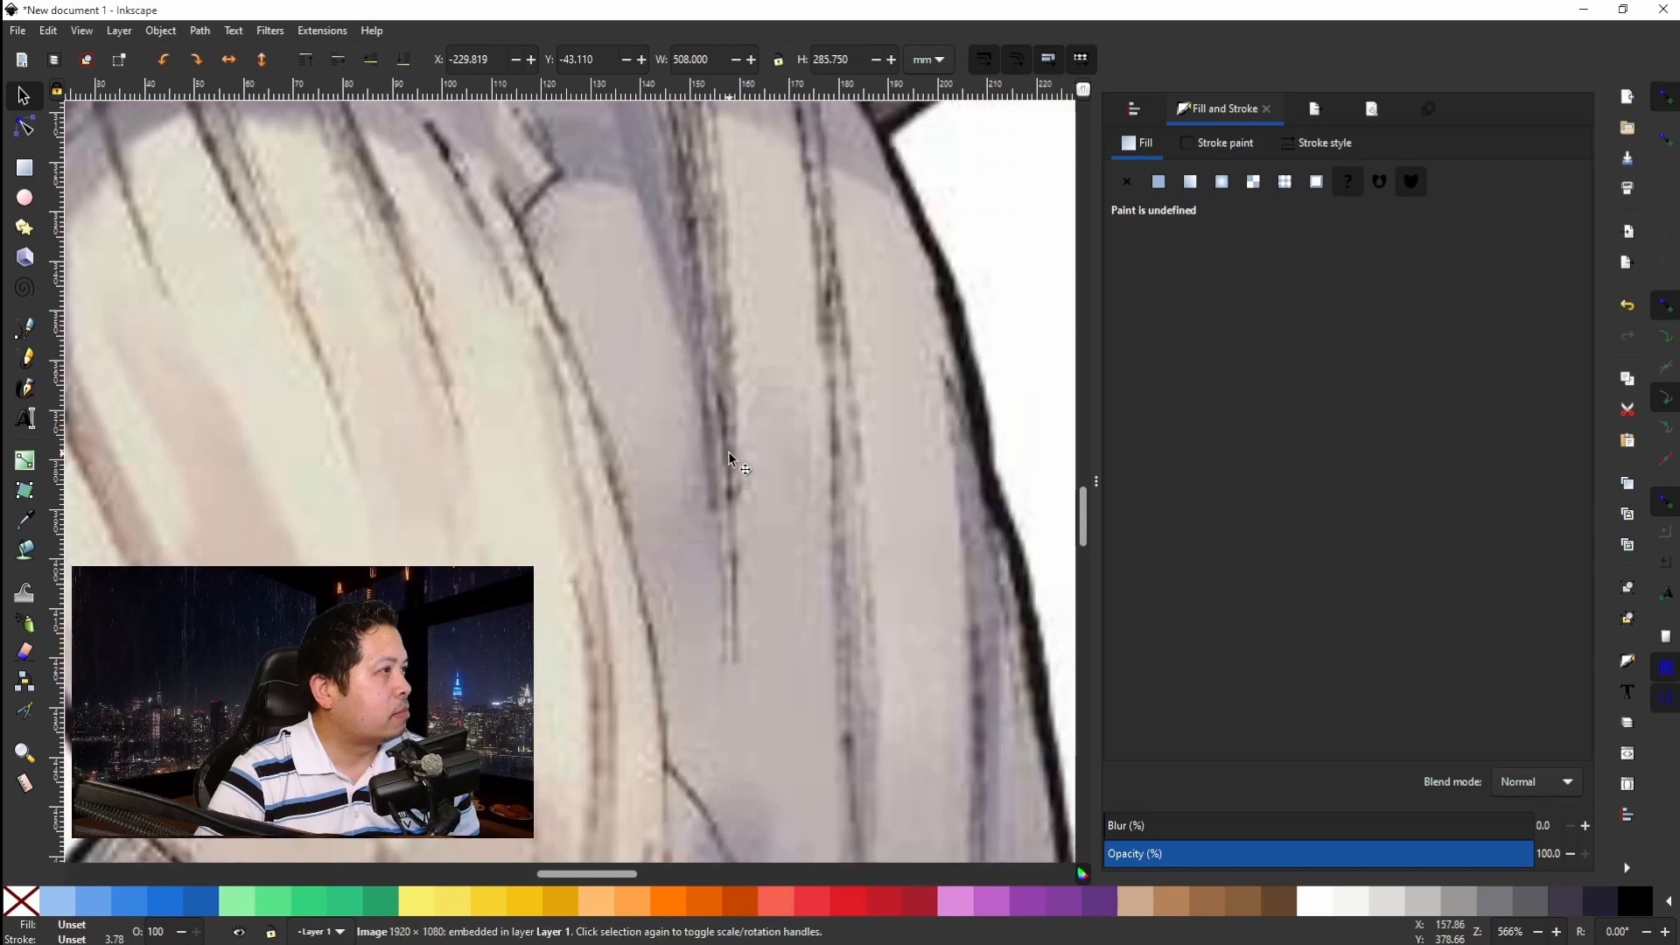
pyautogui.scroll(-8, 728, 450)
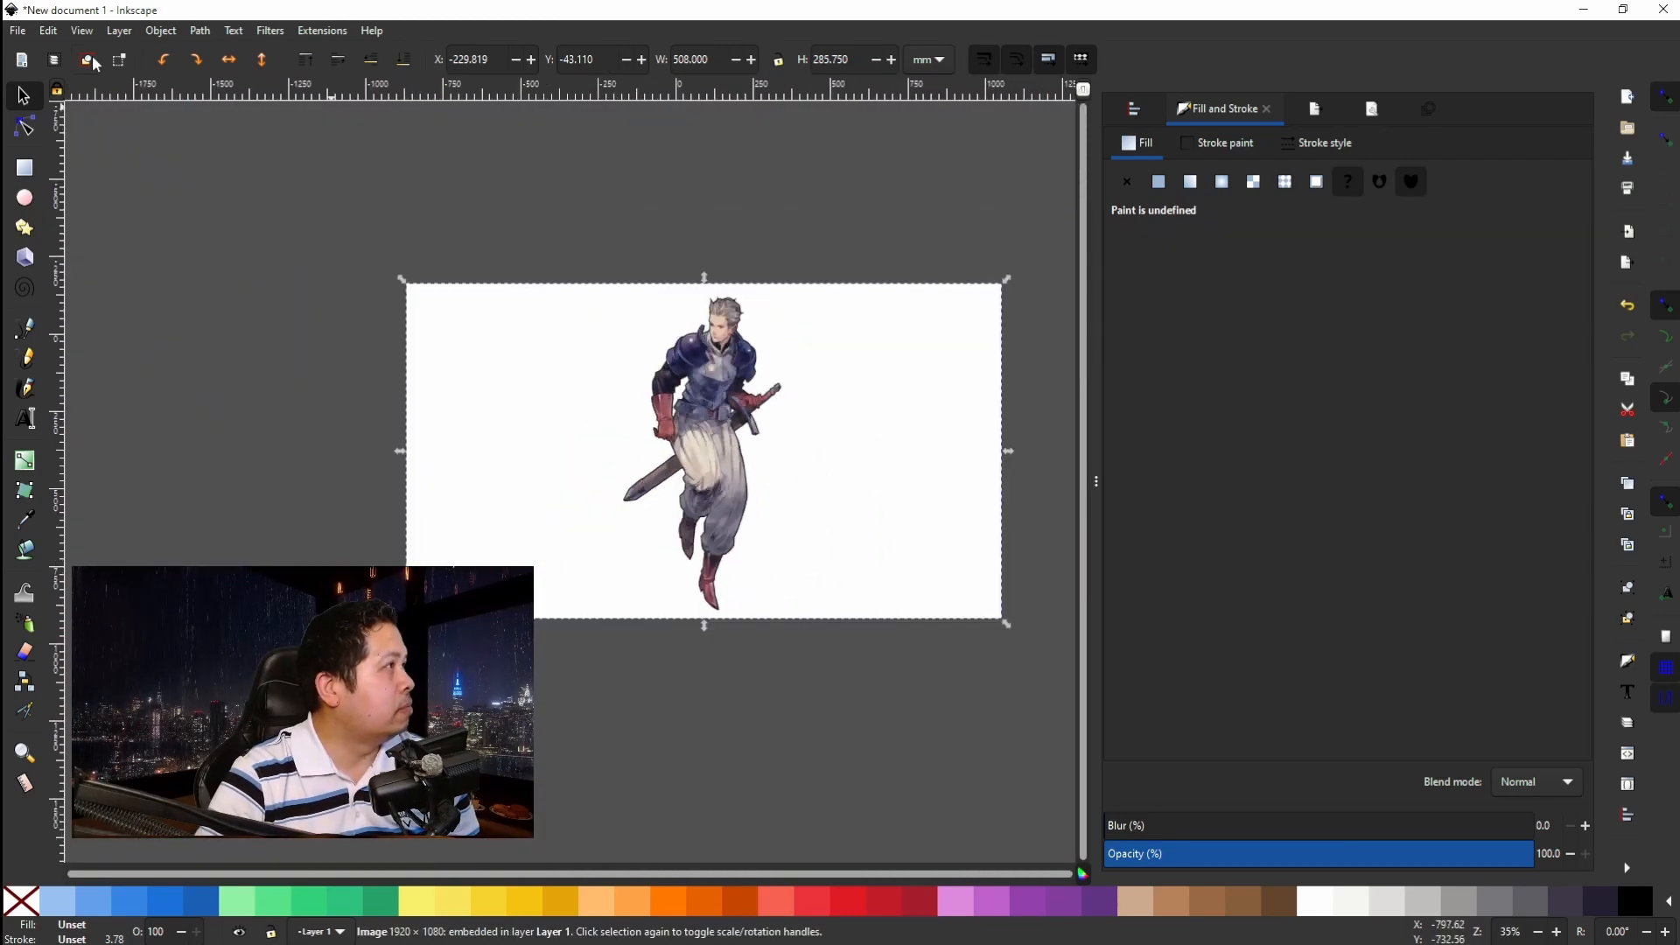
# Flip the blue-clad swordsman image horizontally and scale it down proportionally to about 102.3 mm wide.
pyautogui.click(153, 32)
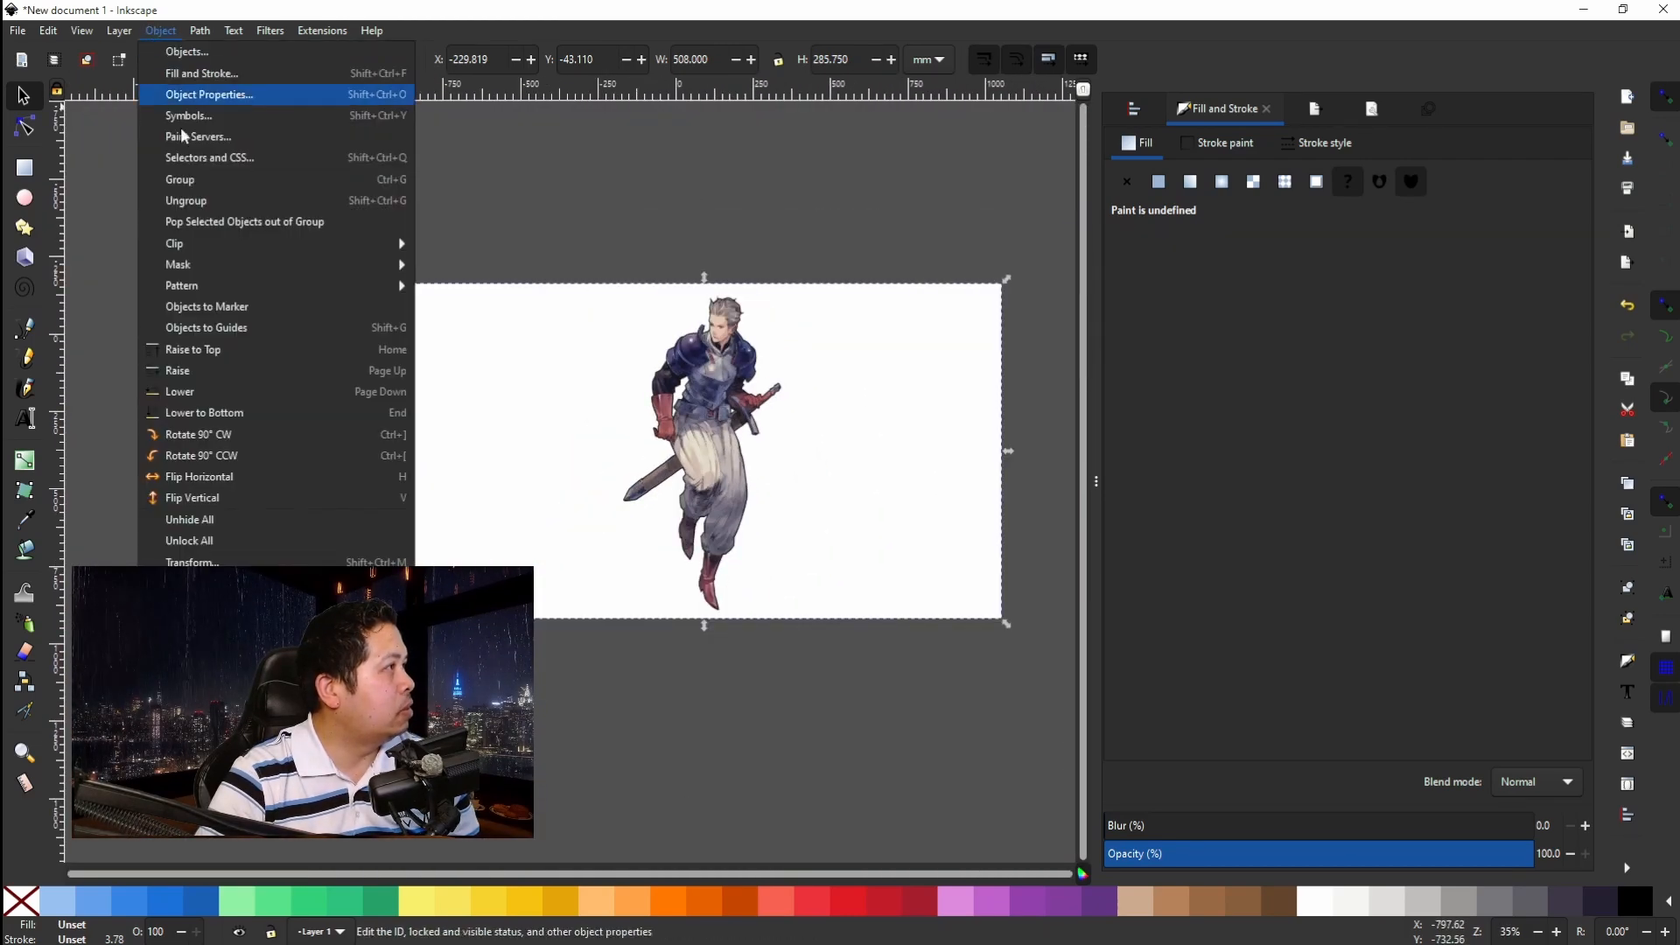
pyautogui.click(186, 476)
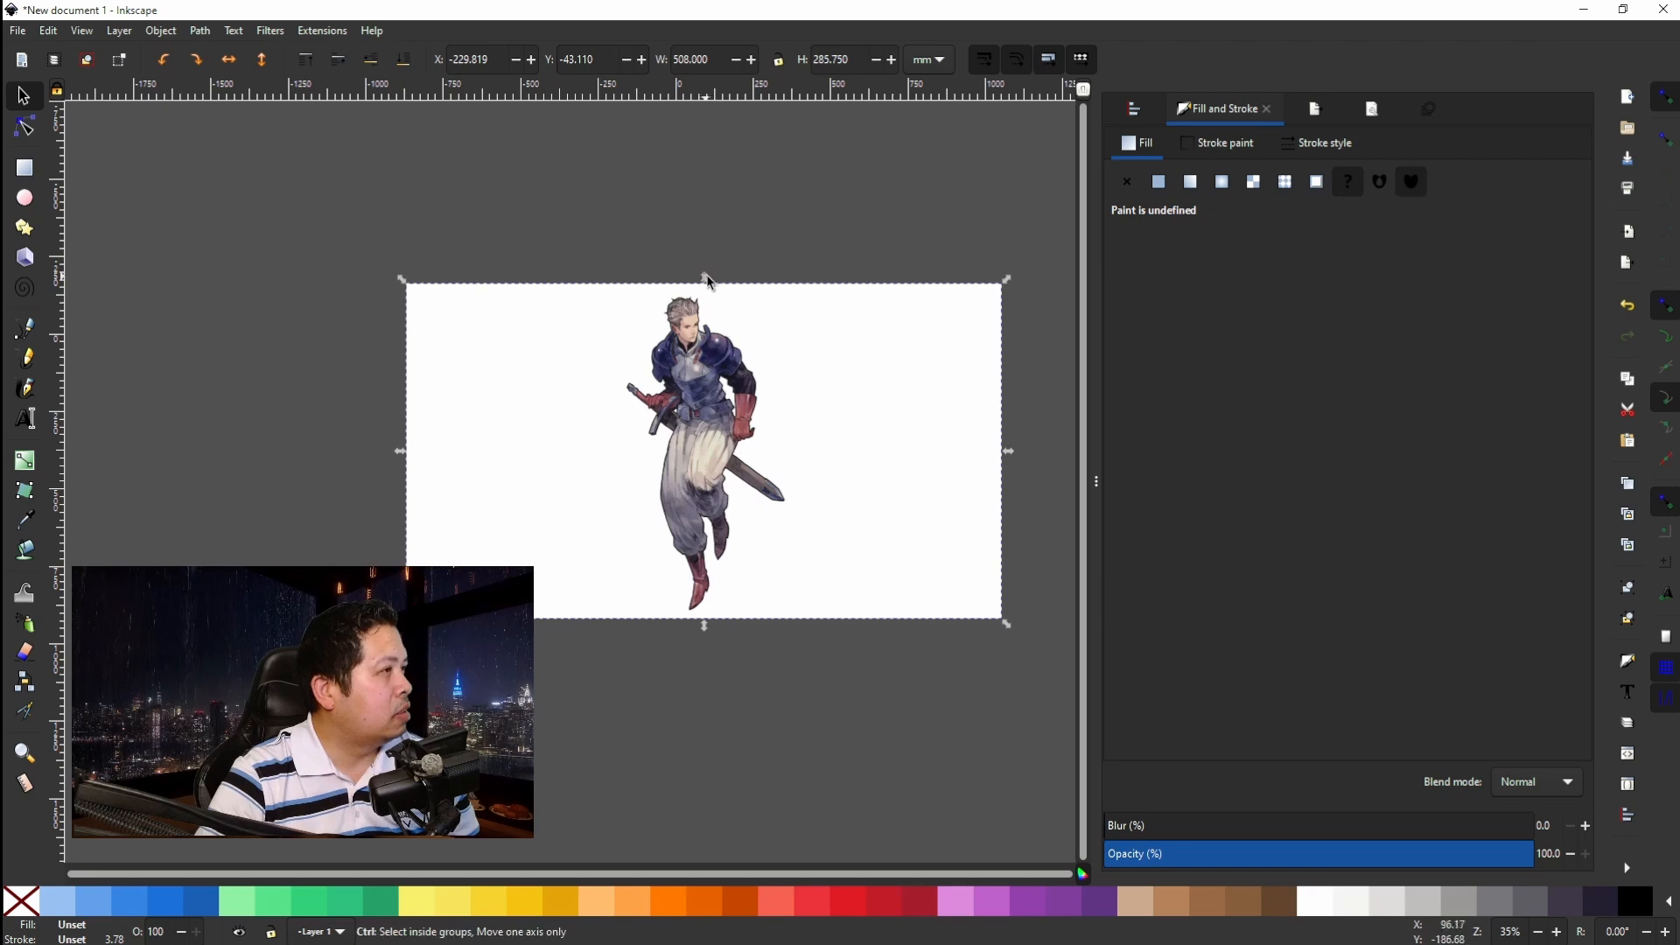
pyautogui.moveTo(704, 278); pyautogui.dragTo(708, 453)
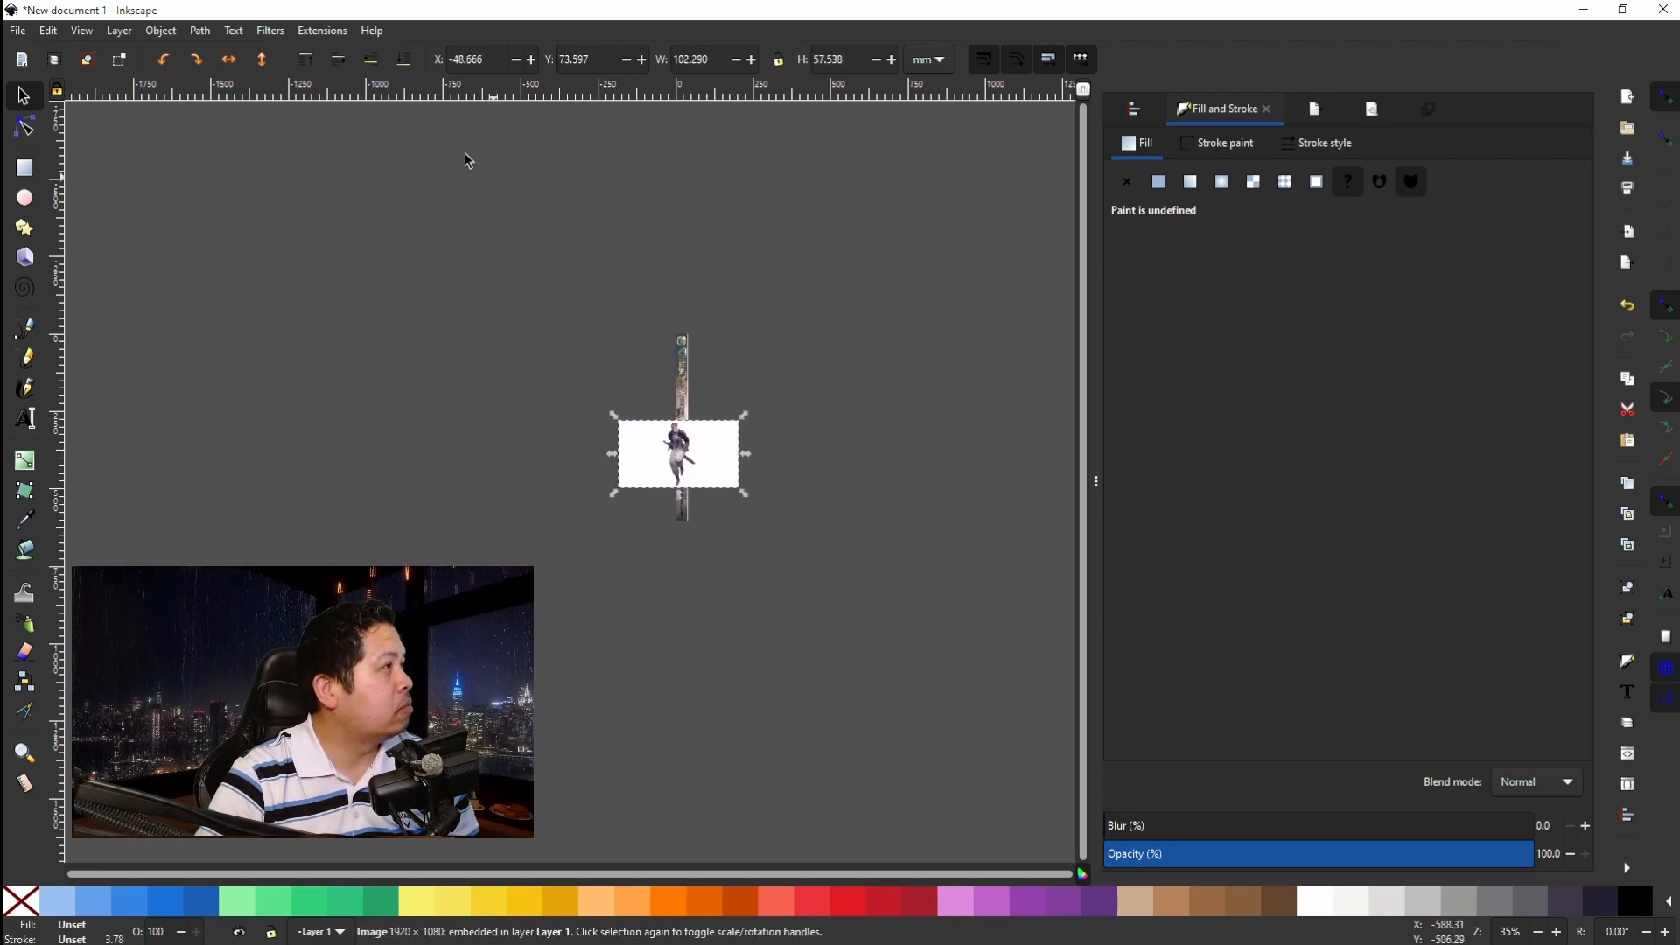
# Lower the blue-clad swordsman image behind the swordswoman and move it to about X -42.2 mm, Y 79.3 mm.
pyautogui.click(376, 64)
pyautogui.scroll(7, 691, 457)
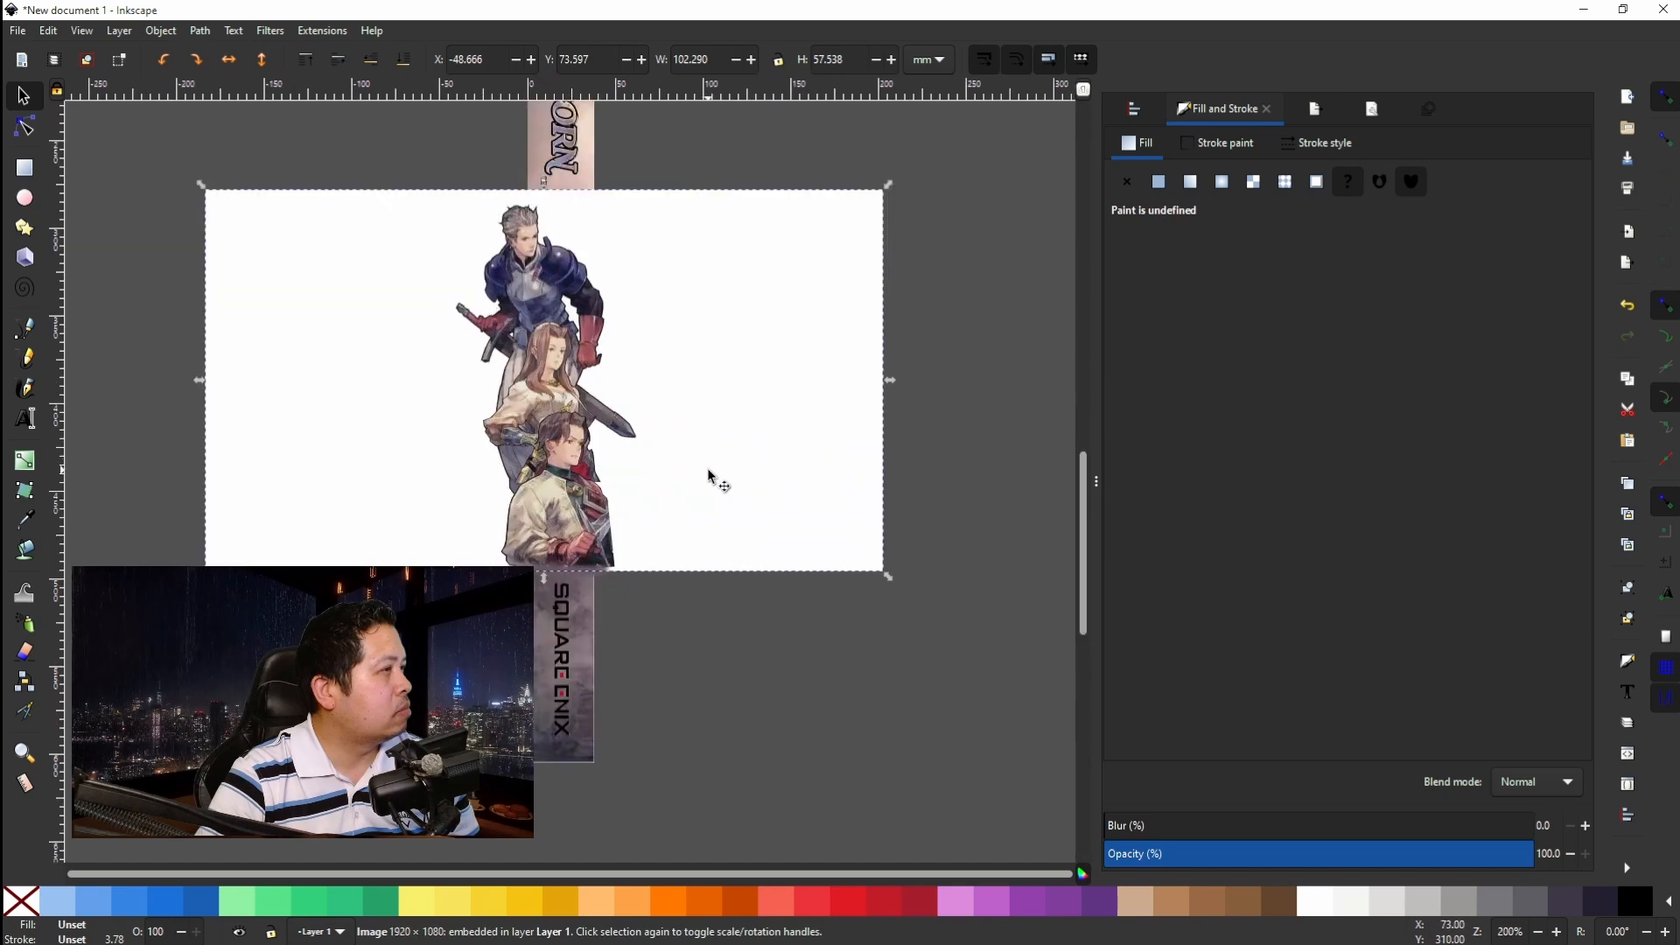
pyautogui.moveTo(695, 461); pyautogui.dragTo(746, 529)
# Examine how the three stacked characters overlap along the spine, from the title lettering down to the blue-clad swordsman's feet.
pyautogui.scroll(8, 761, 549)
pyautogui.scroll(-3, 726, 551)
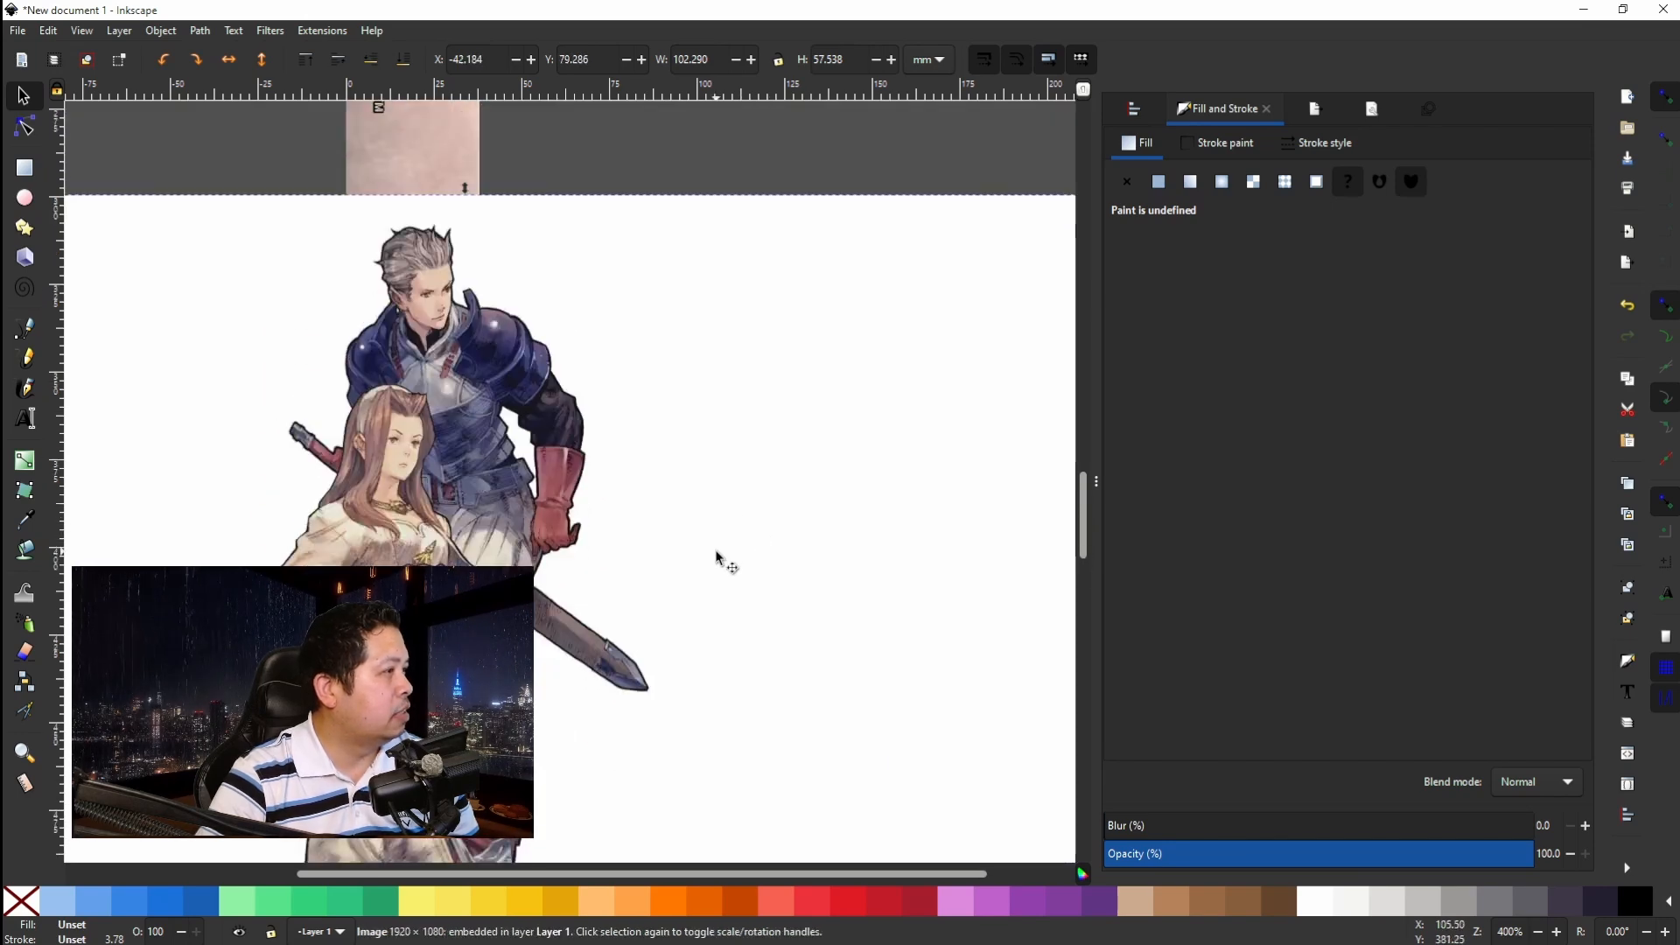
pyautogui.scroll(5, 718, 555)
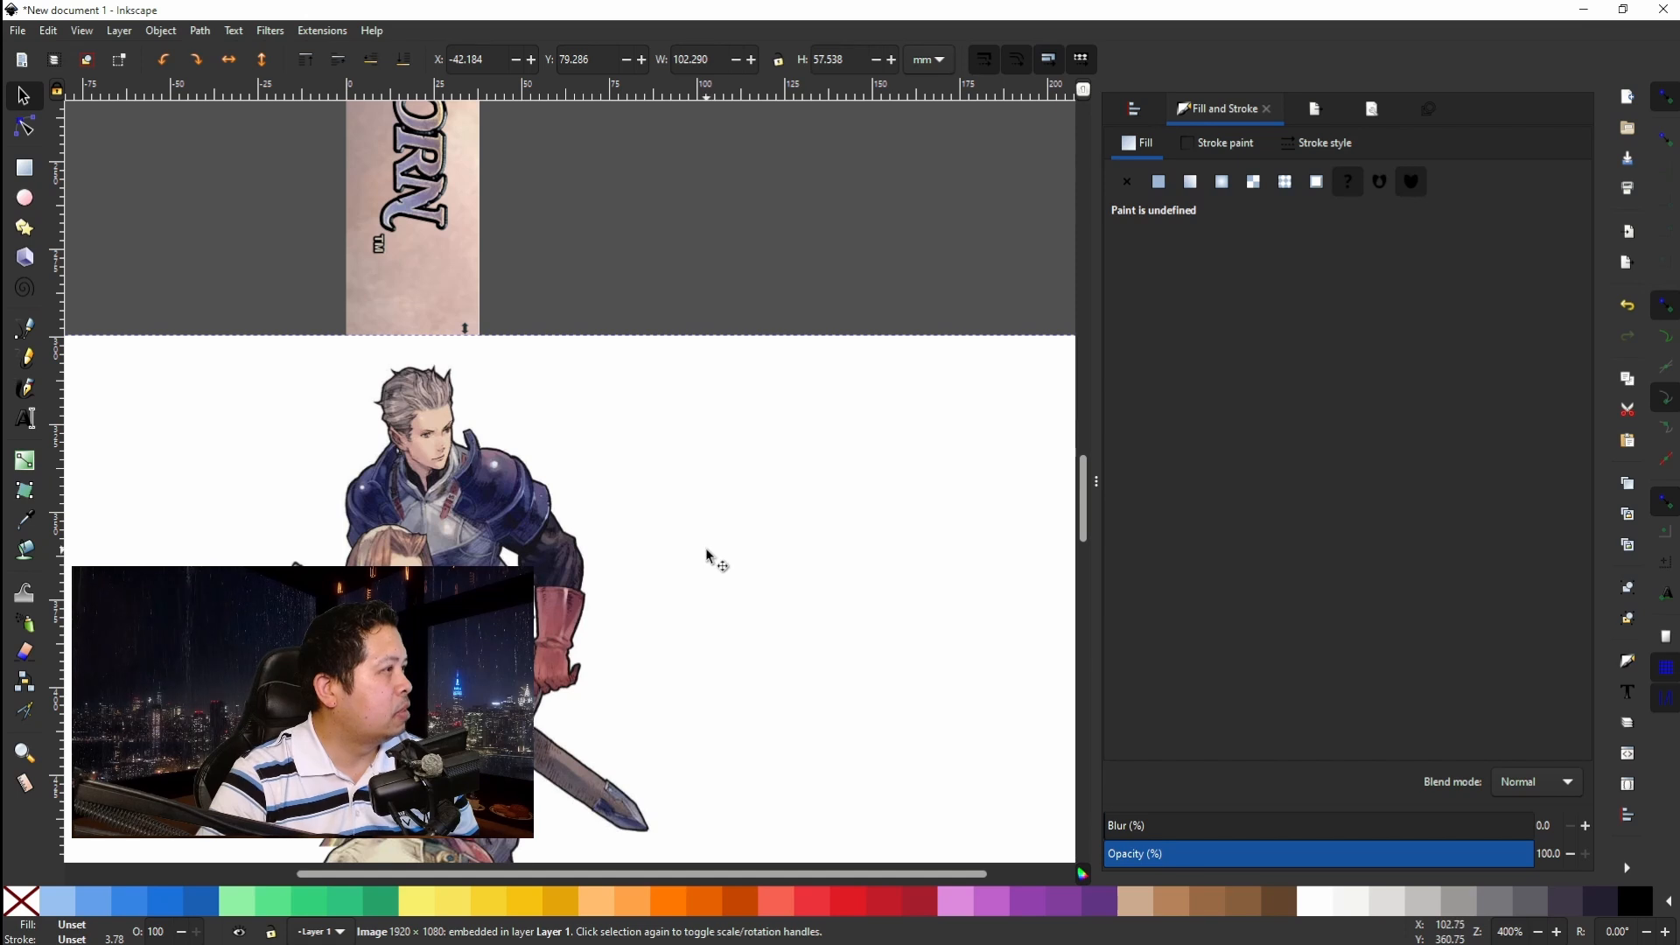
pyautogui.scroll(-4, 710, 557)
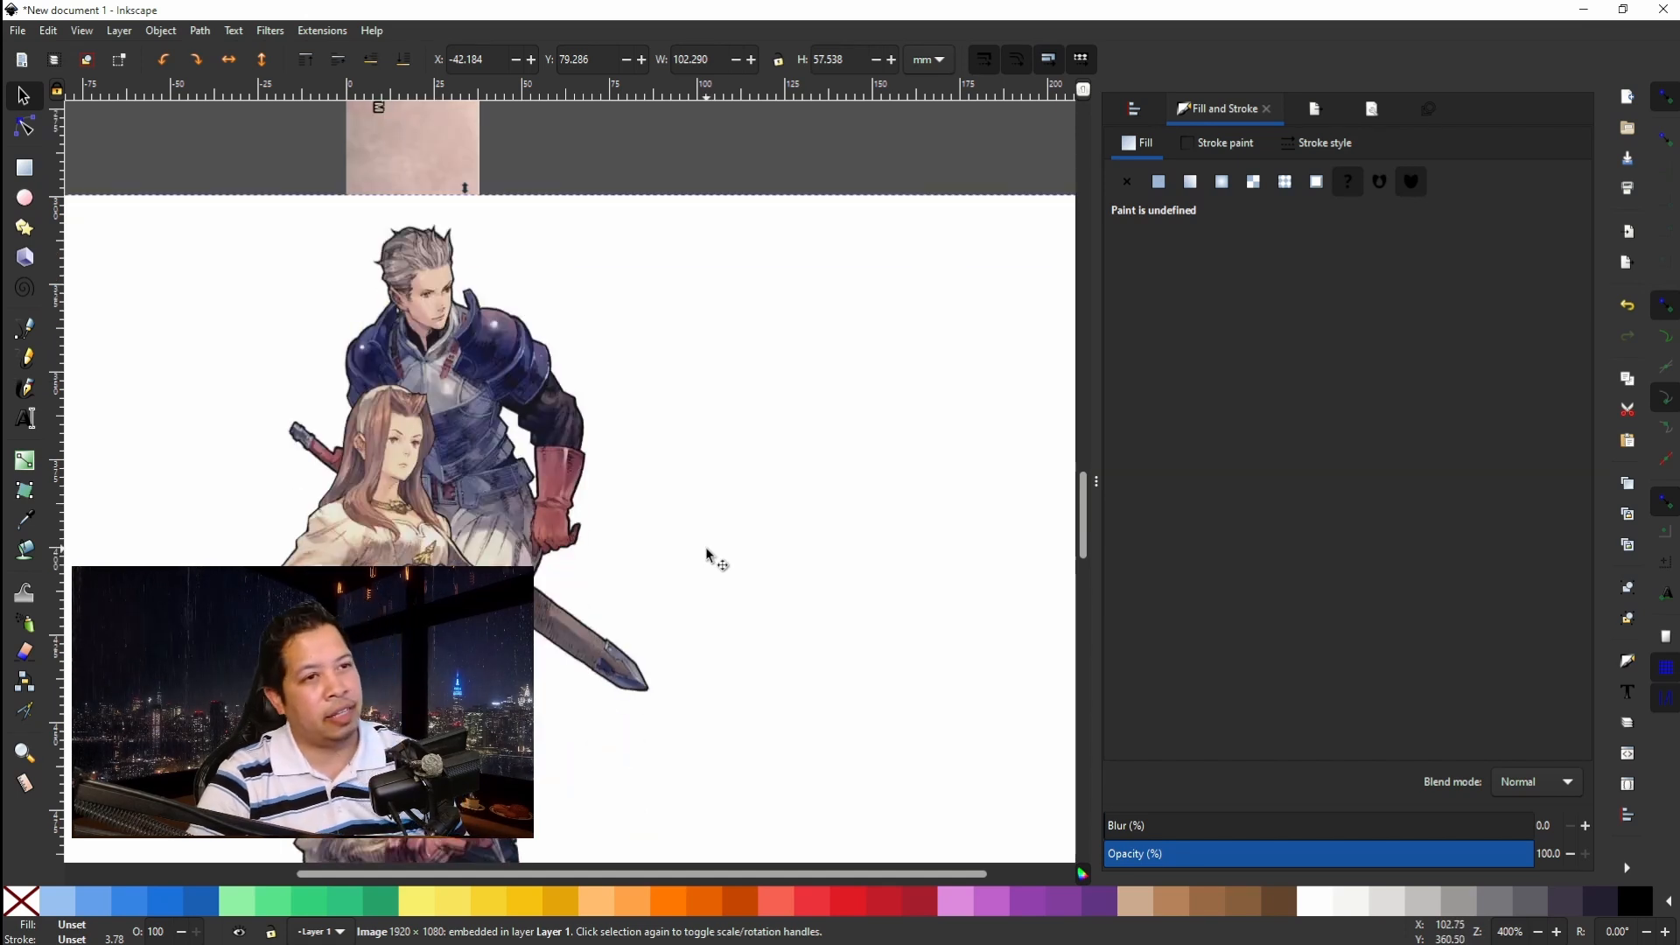
pyautogui.hscroll(-8, 713, 555)
pyautogui.scroll(2, 734, 535)
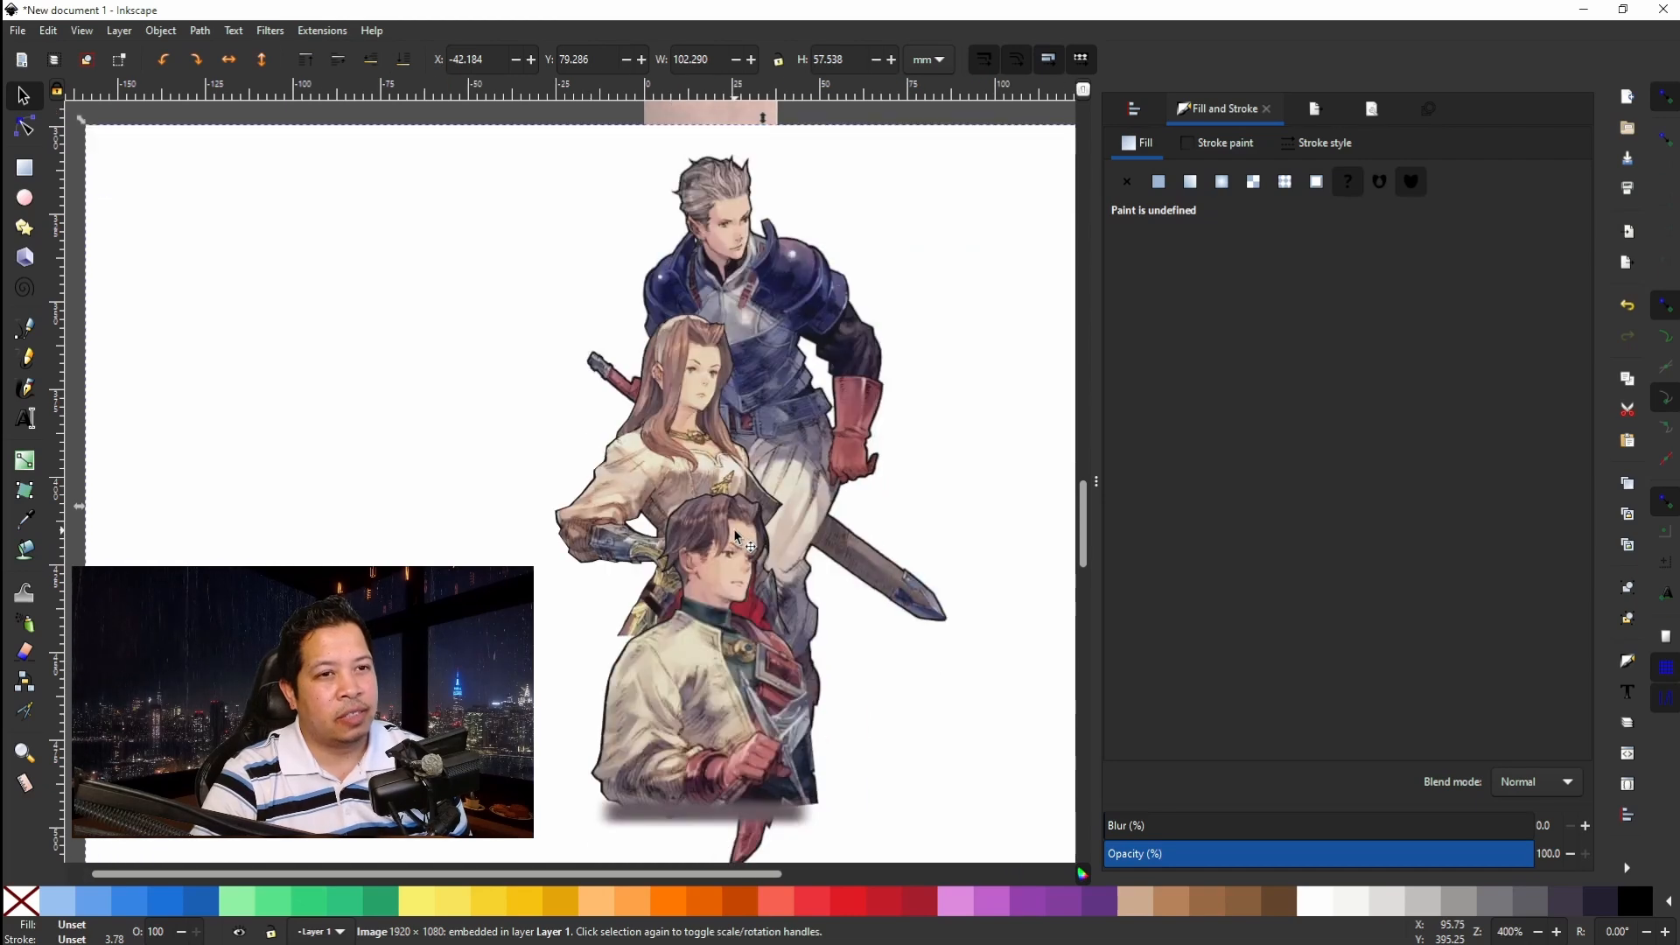
pyautogui.scroll(-2, 735, 531)
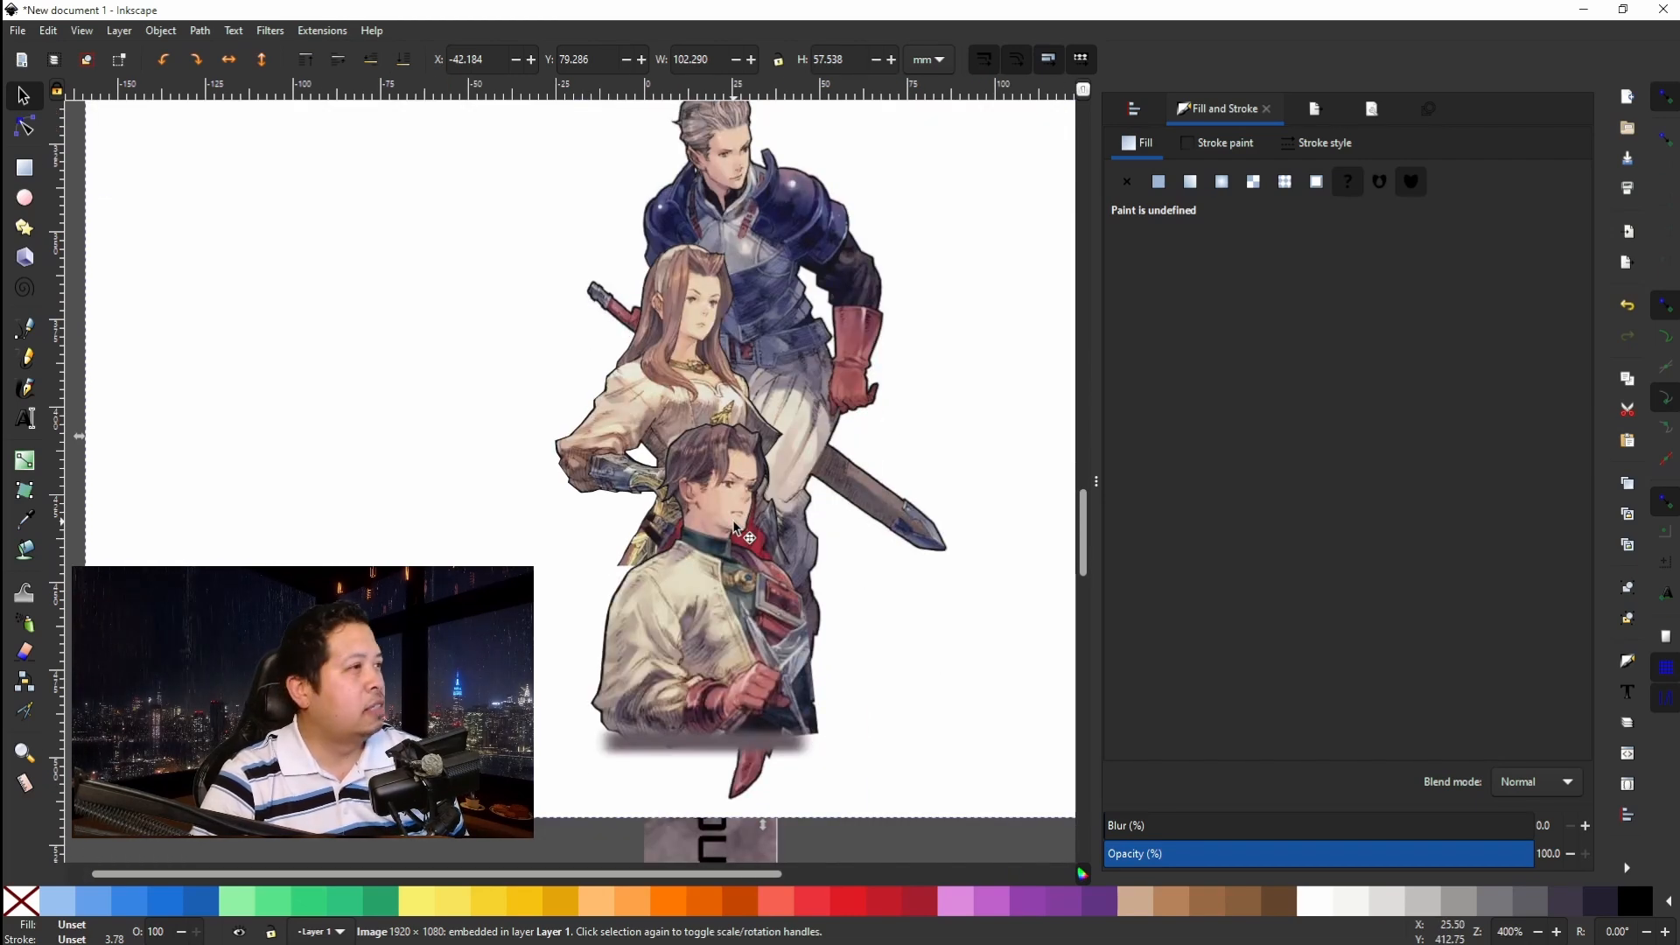
pyautogui.scroll(6, 734, 526)
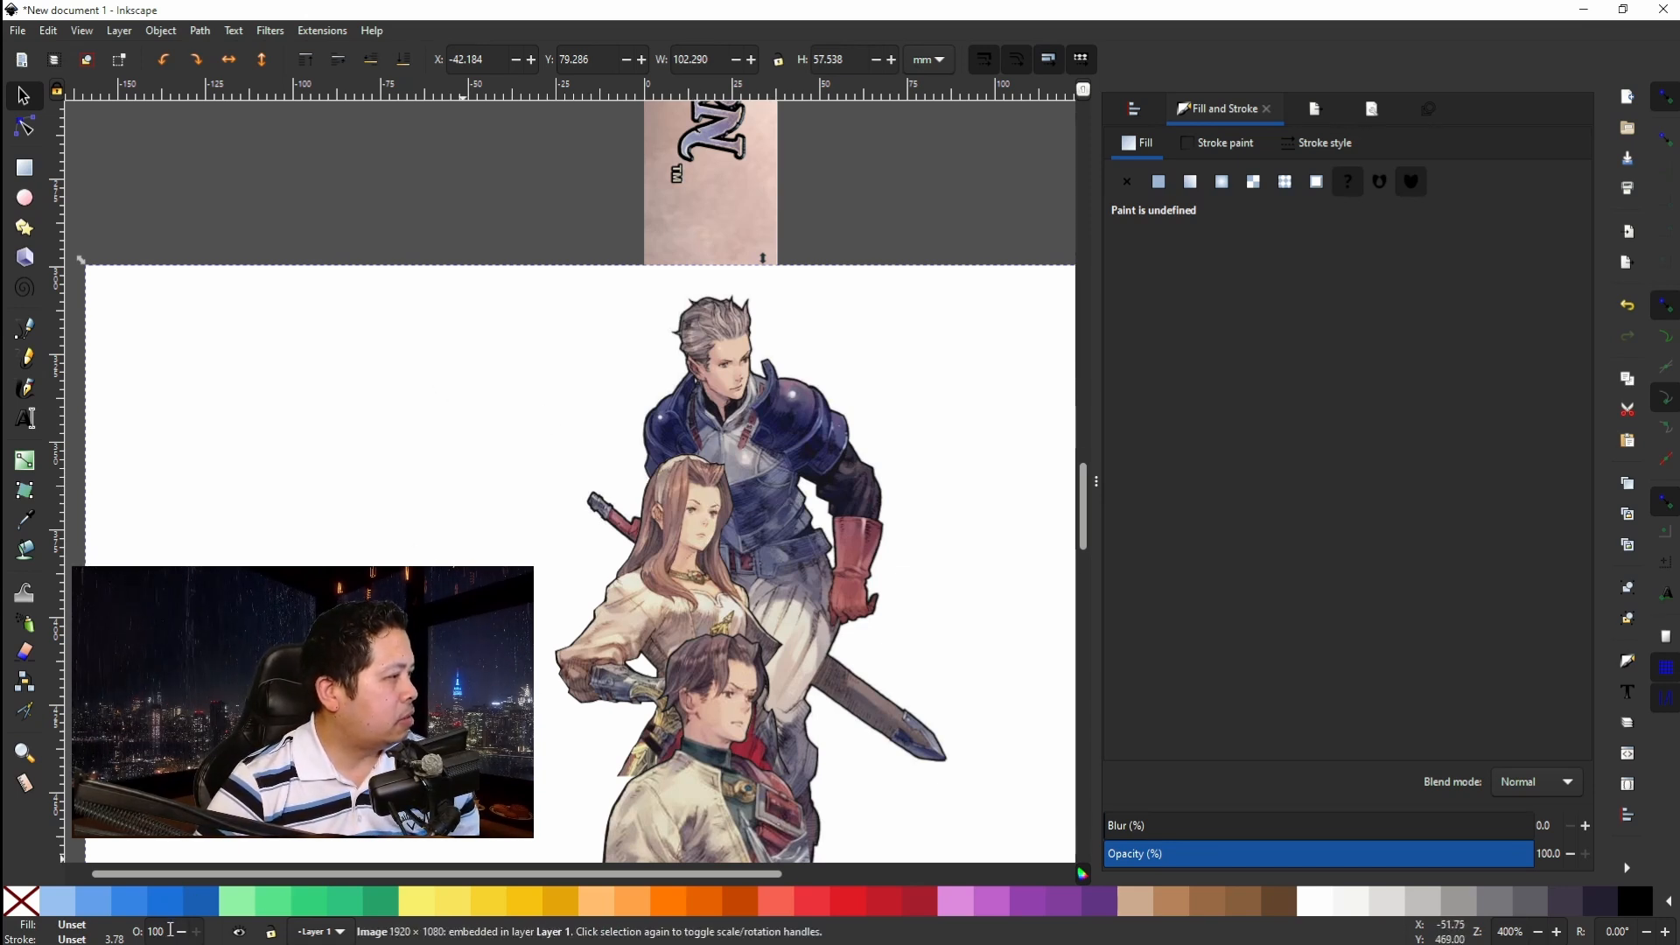
# Set the blue-clad swordsman image's opacity to 40% and nudge it sideways to about X -42.7 mm.
pyautogui.write('4')
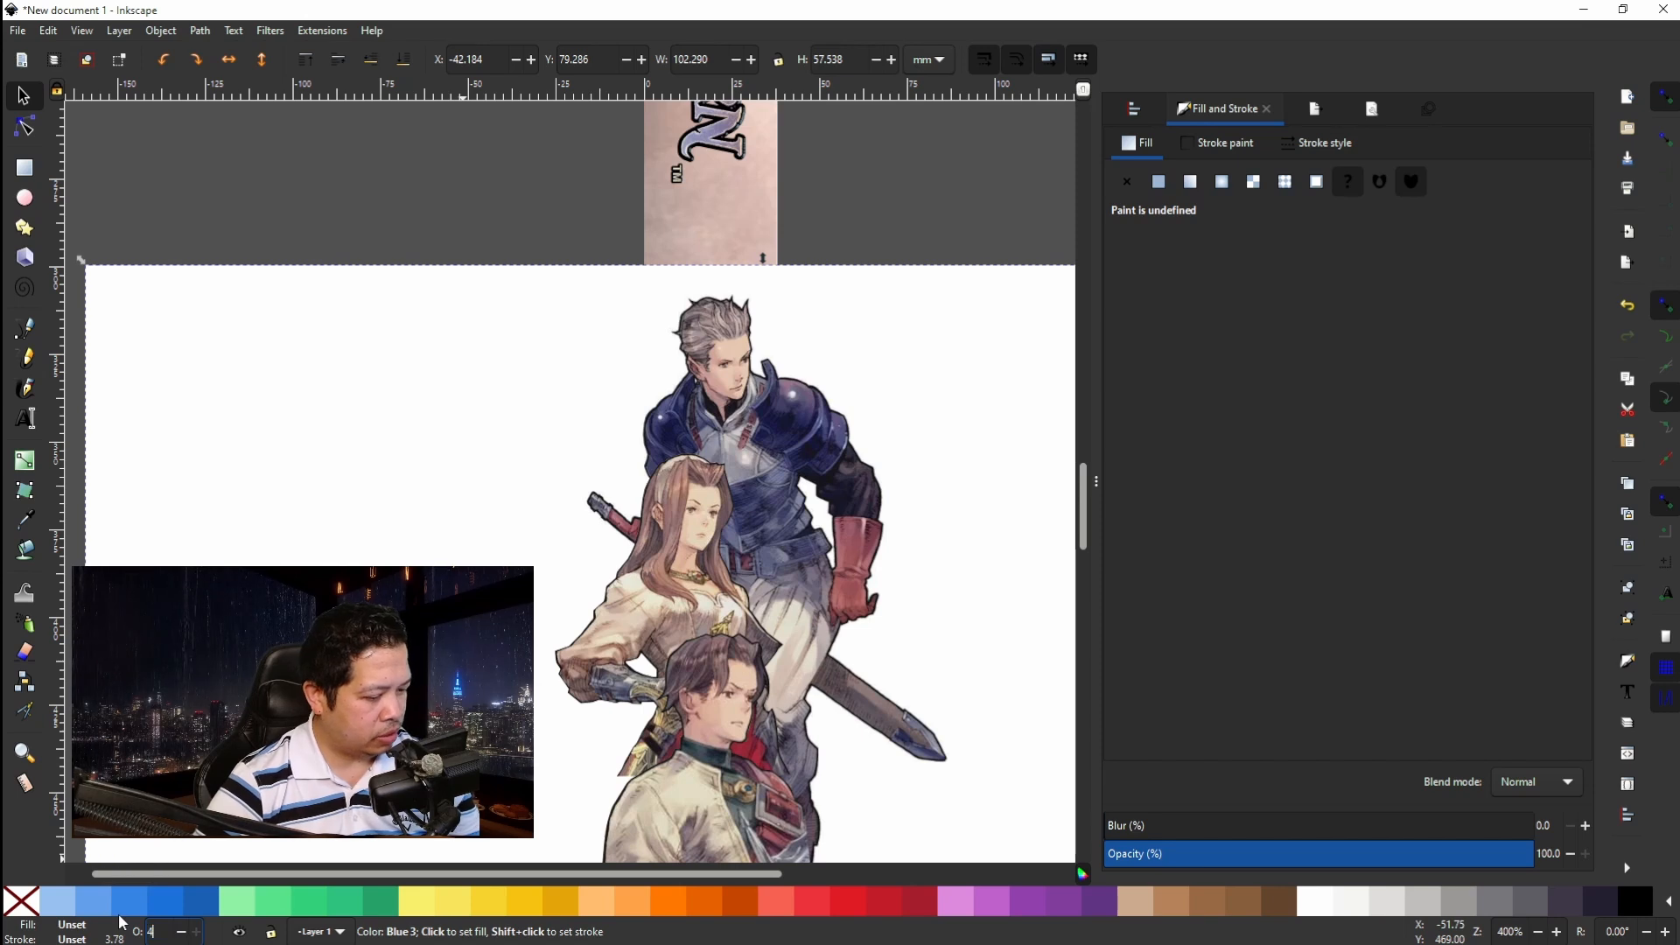
pyautogui.write('0')
pyautogui.press('Return')
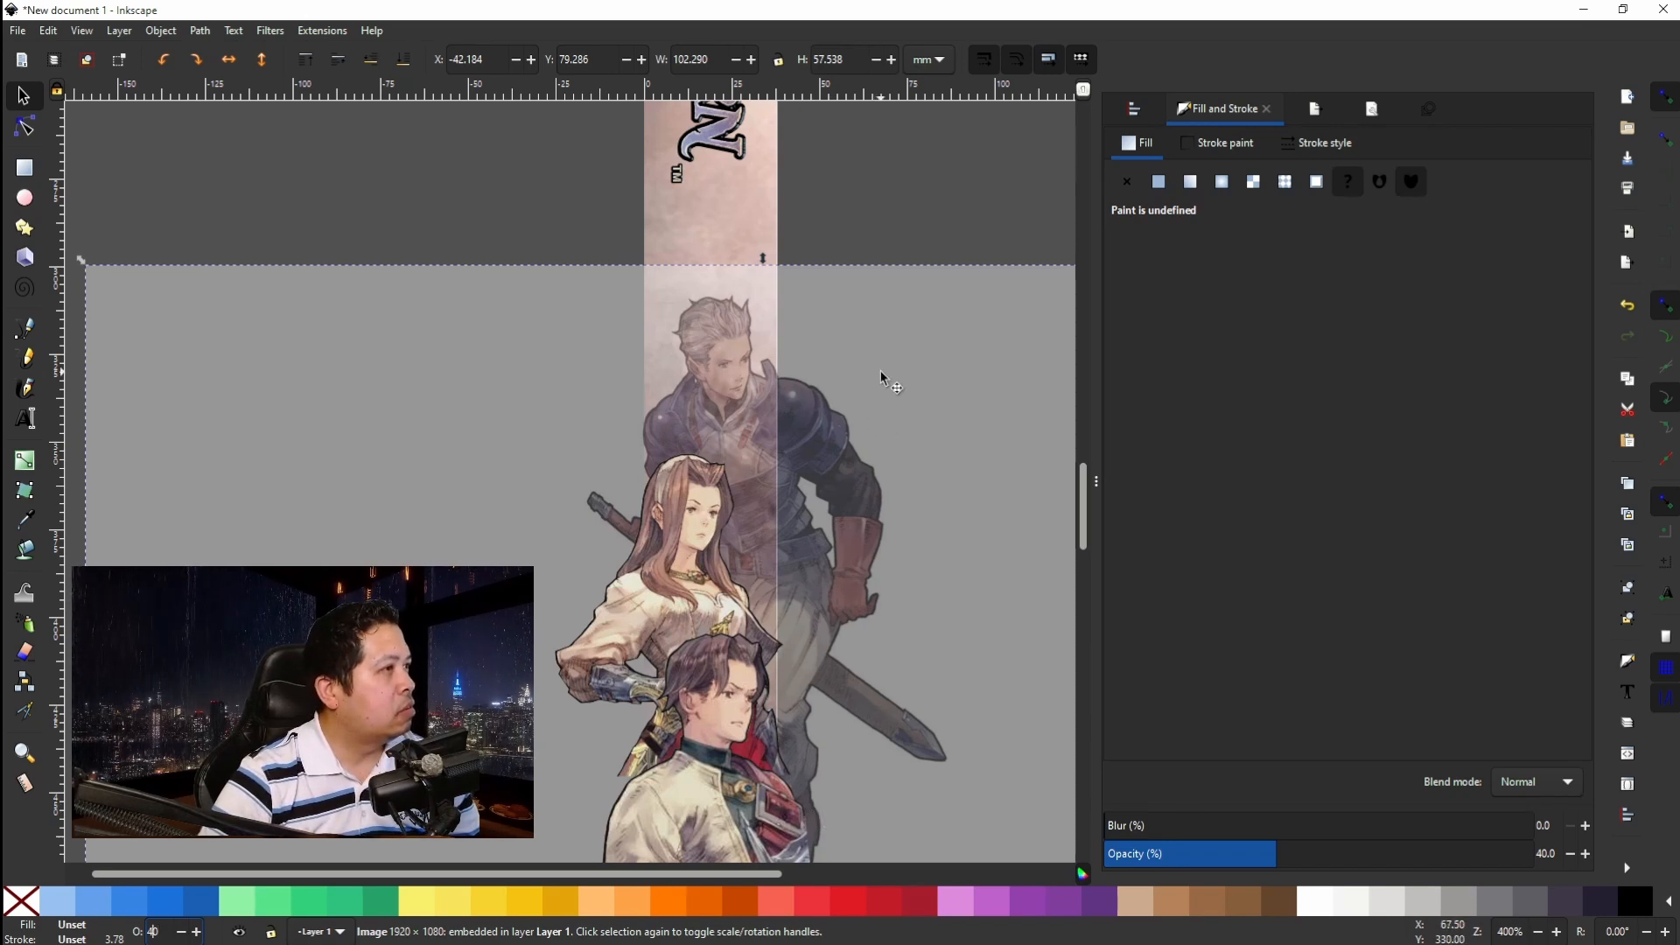
pyautogui.press('Left')
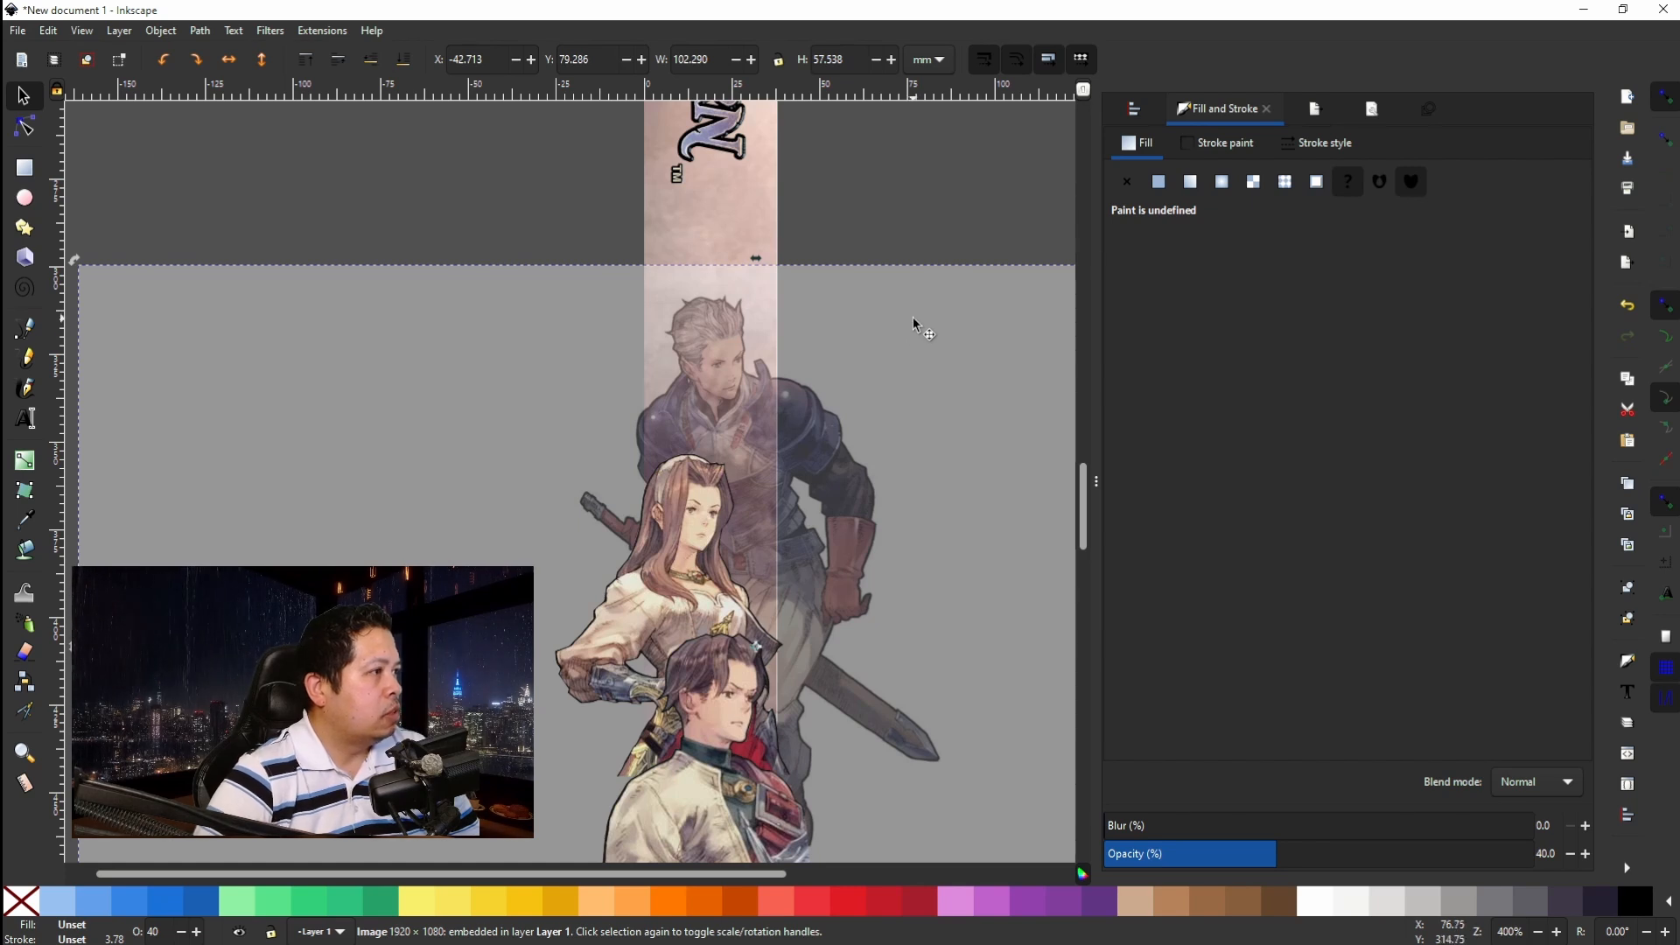
# Try the blue-clad swordsman slightly higher and lower above the swordswoman, then return him to about Y 79.3 mm.
pyautogui.press('Up')
pyautogui.press('Up')
pyautogui.press('Up')
pyautogui.press('Up')
pyautogui.press('Up')
pyautogui.press('Up')
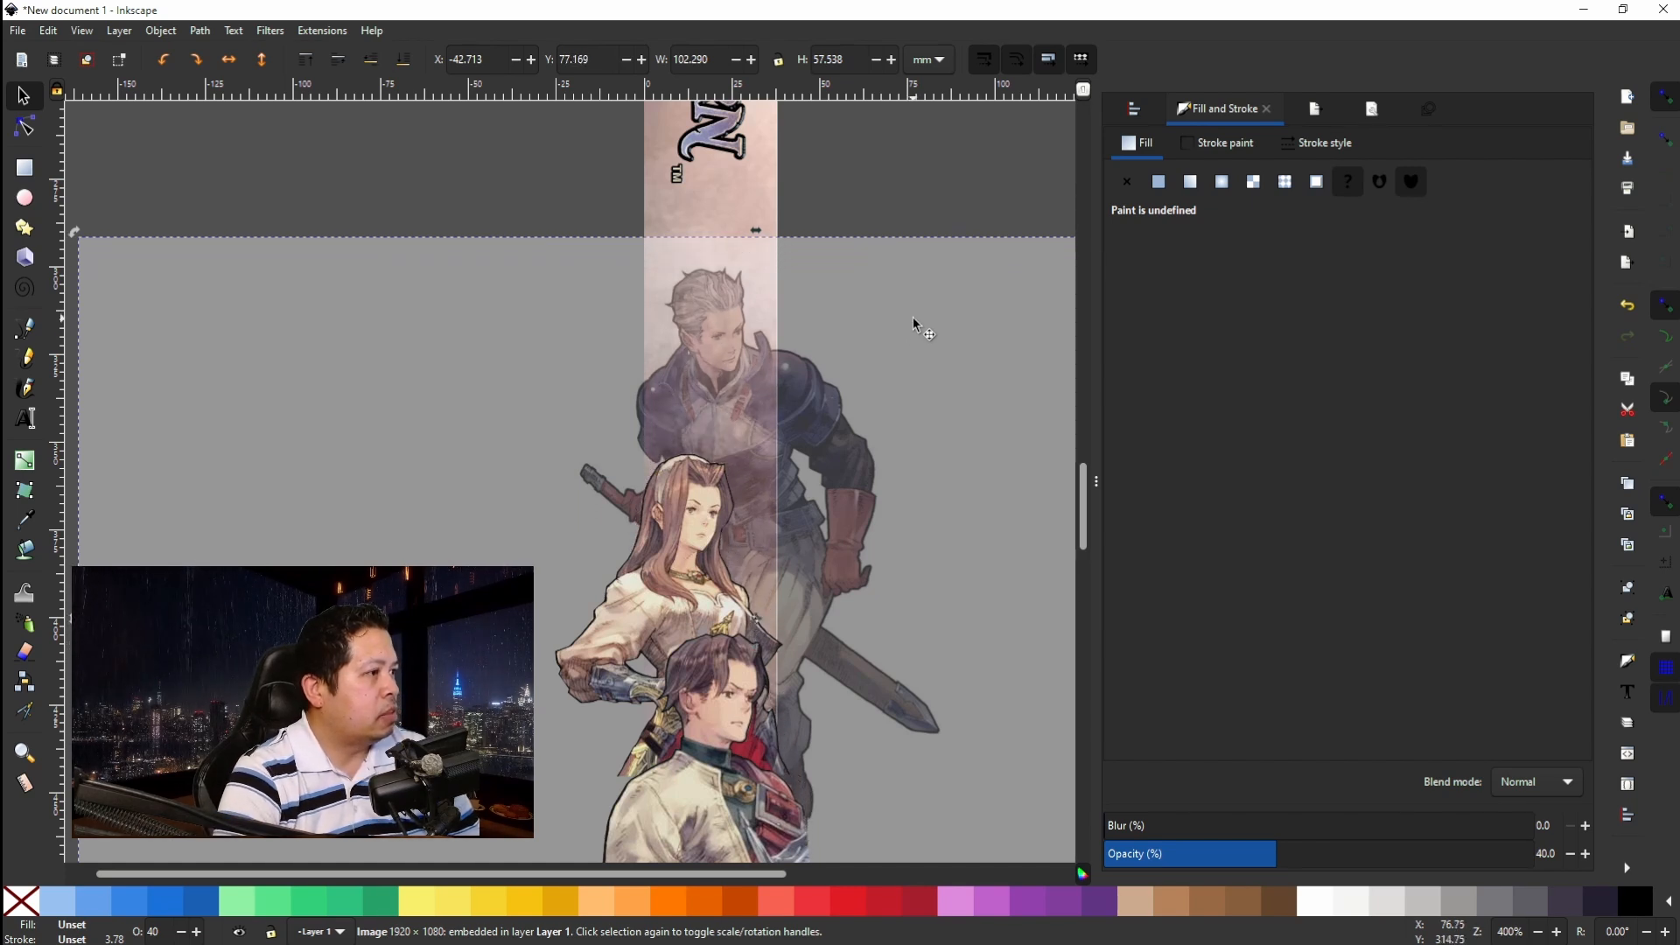
pyautogui.press('Down')
pyautogui.press('Down')
pyautogui.press('Down')
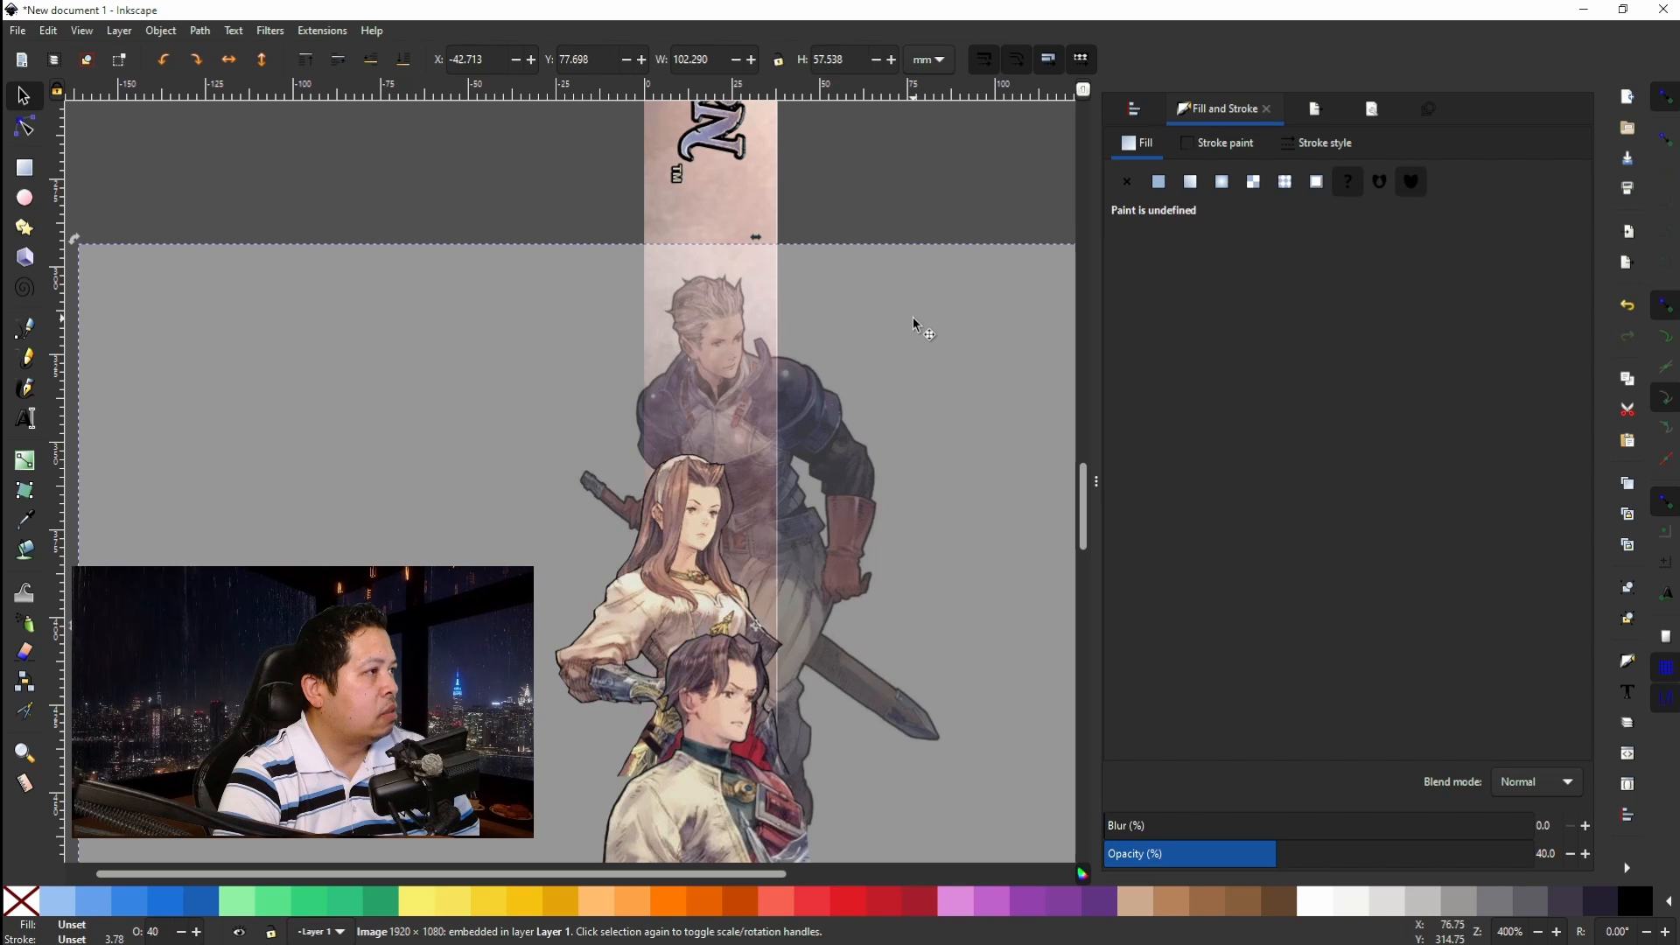
pyautogui.press('Down')
pyautogui.press('Down')
pyautogui.press('Down')
pyautogui.press('Down')
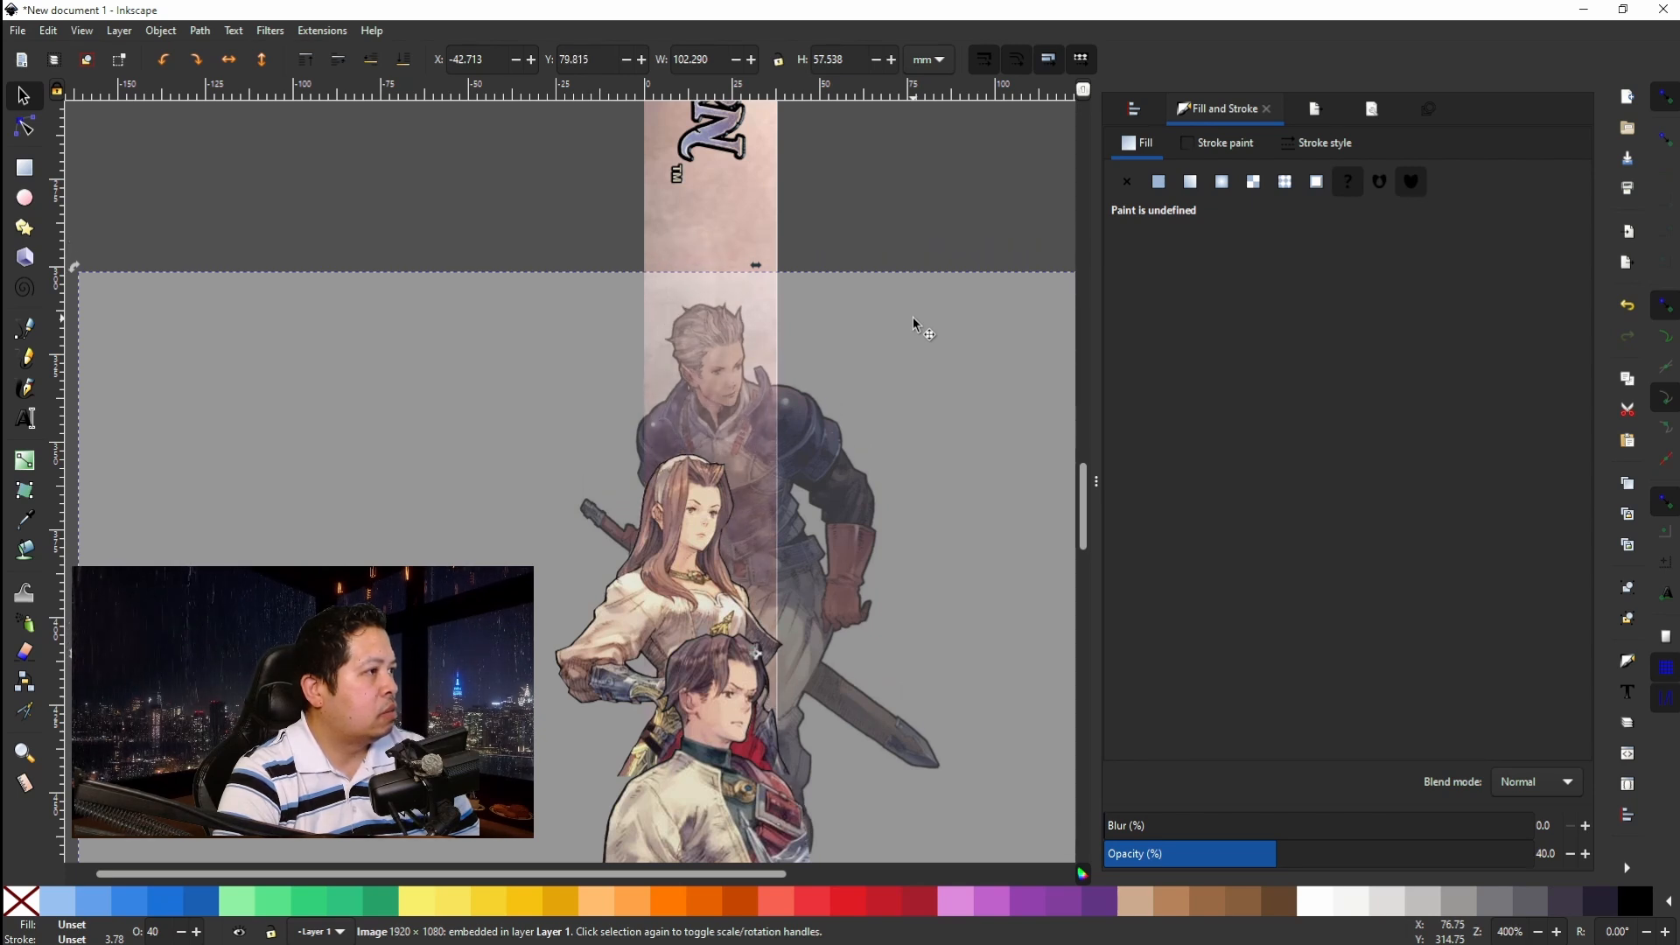
pyautogui.press('Up')
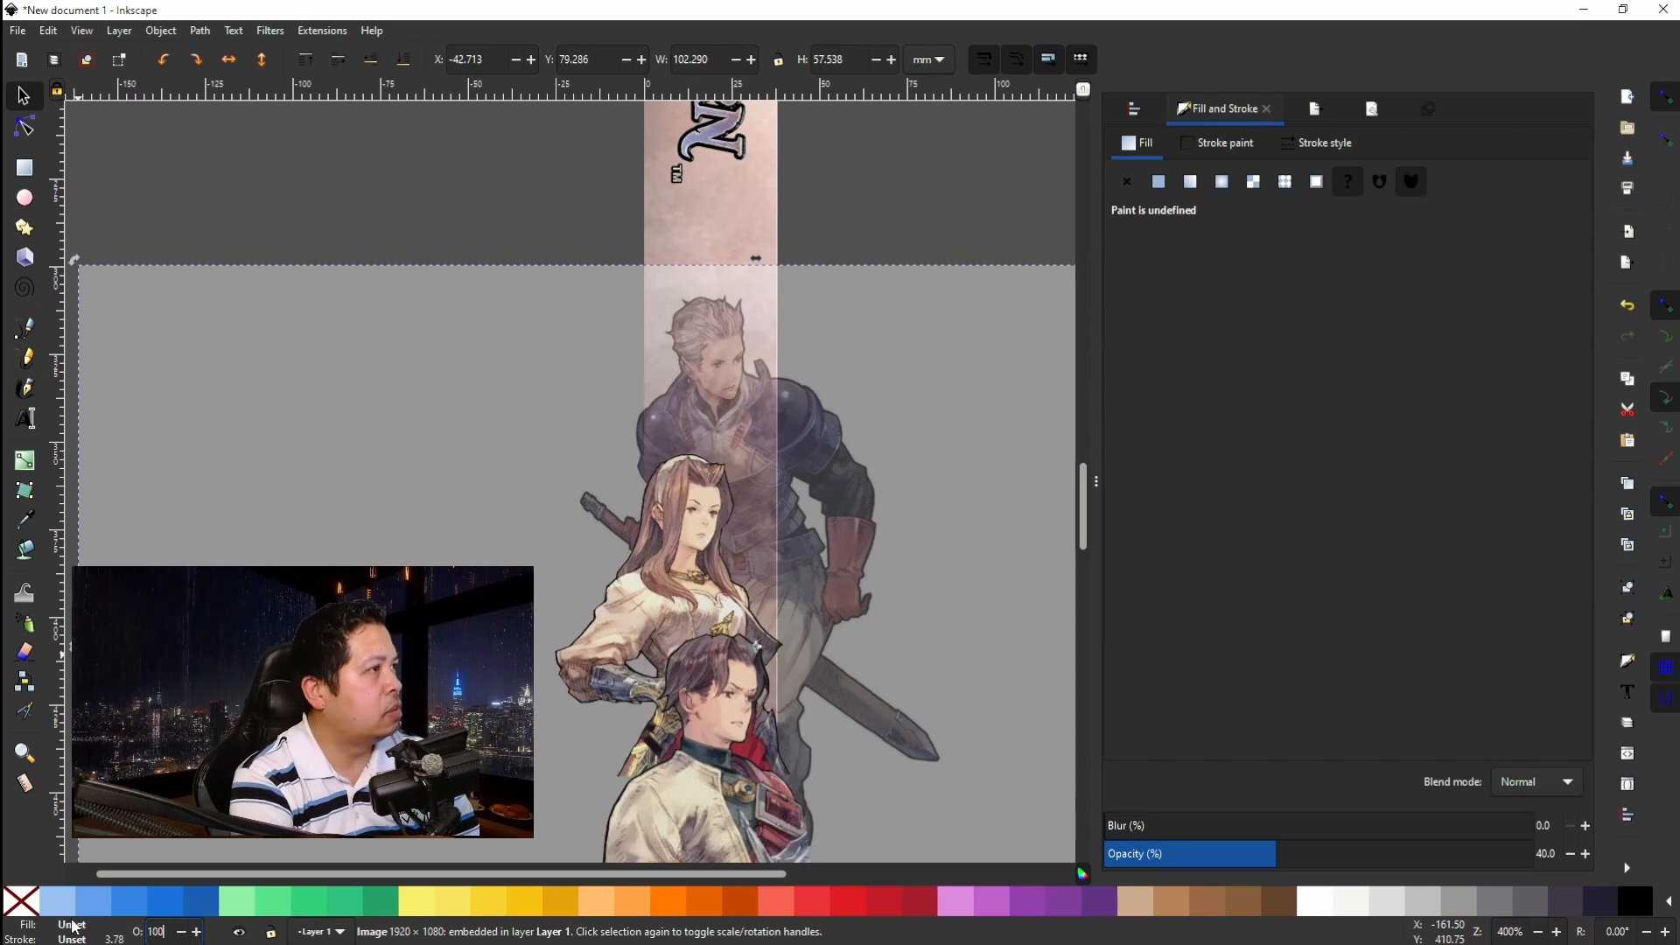
# Set the swordsman image's opacity back to 100% and move it clear of the spine, to about X 40.5 mm, Y 76.2 mm.
pyautogui.write('100')
pyautogui.press('Return')
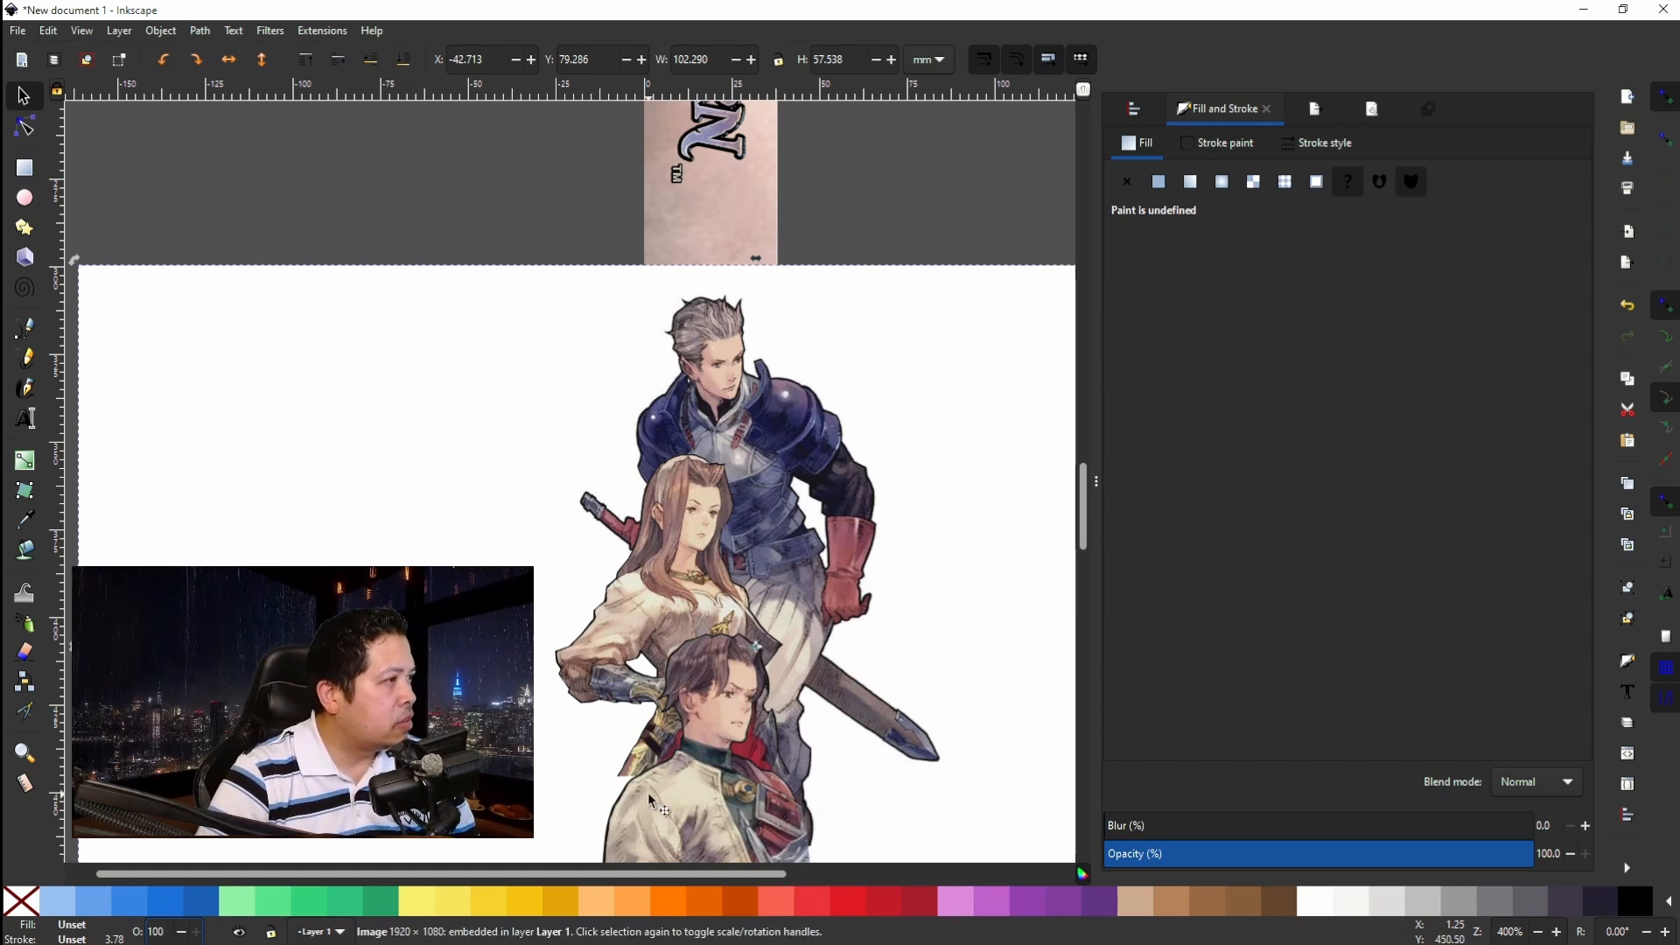
pyautogui.hscroll(-3, 757, 417)
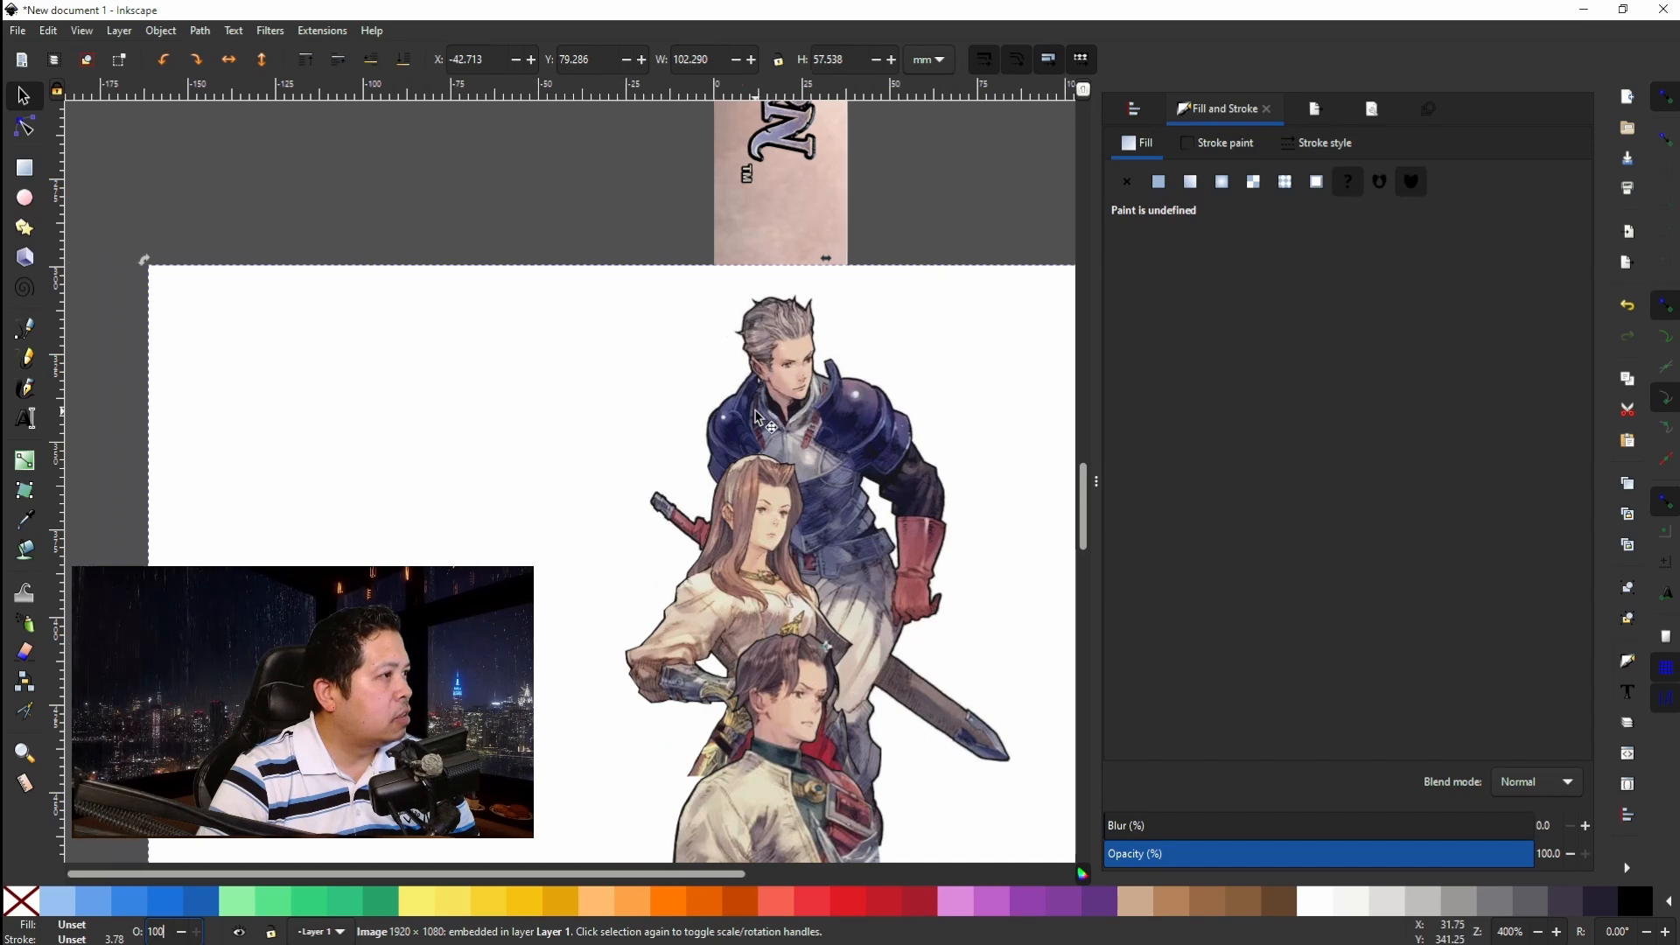
pyautogui.hscroll(10, 757, 417)
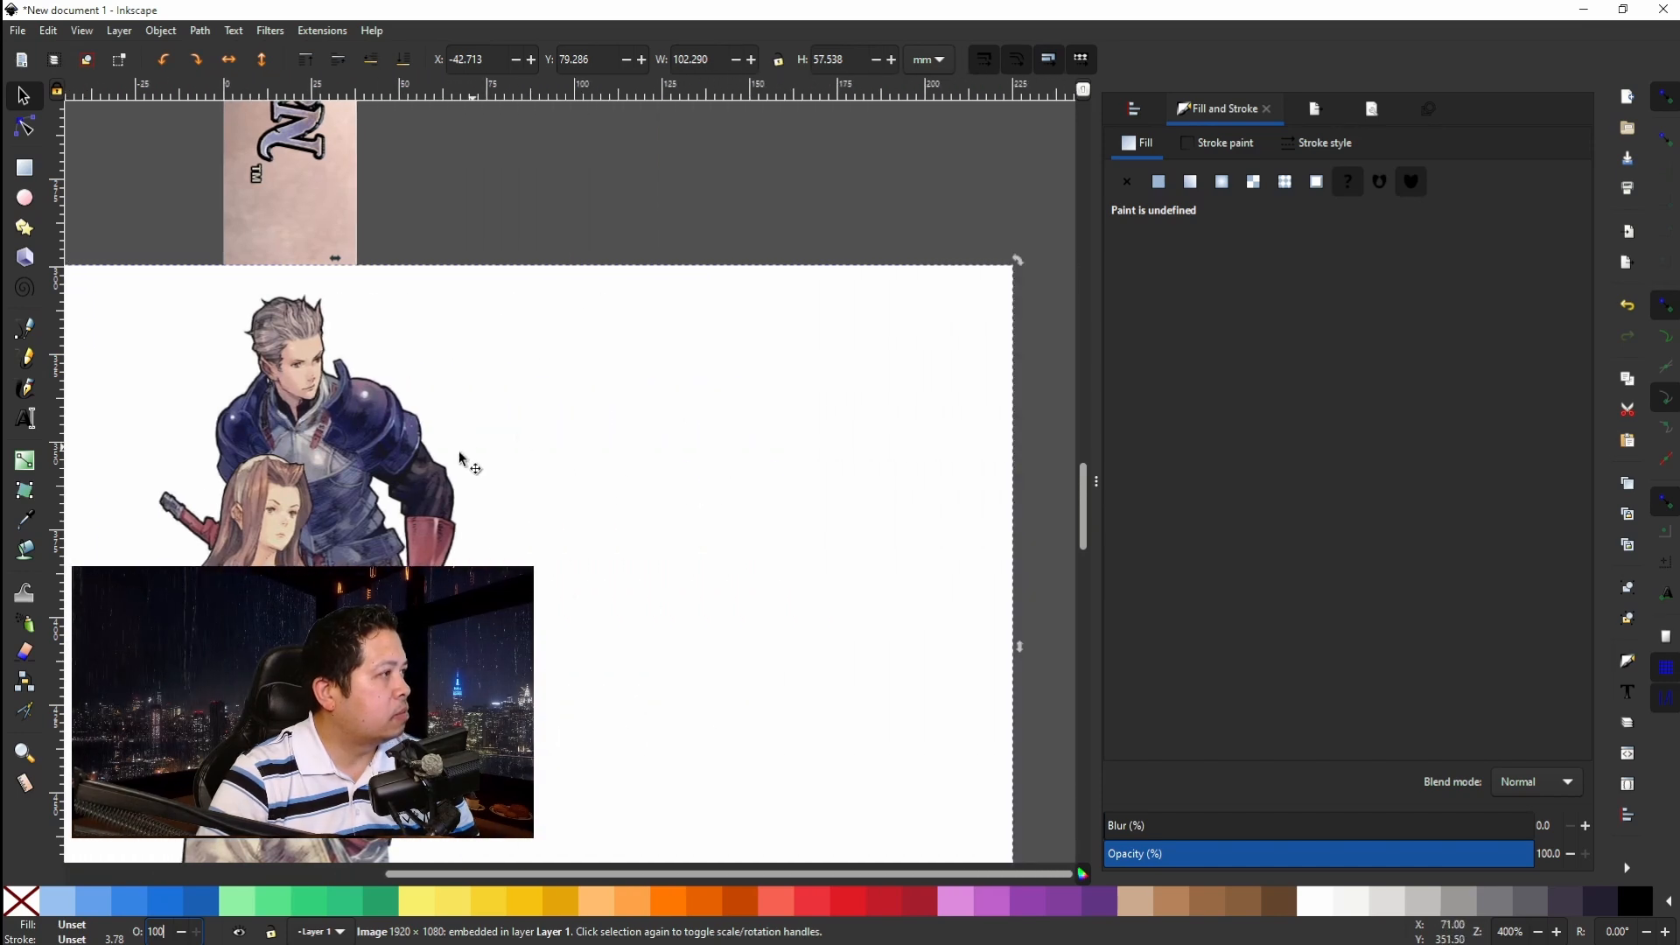
pyautogui.moveTo(374, 437); pyautogui.dragTo(926, 423)
pyautogui.hscroll(12, 862, 408)
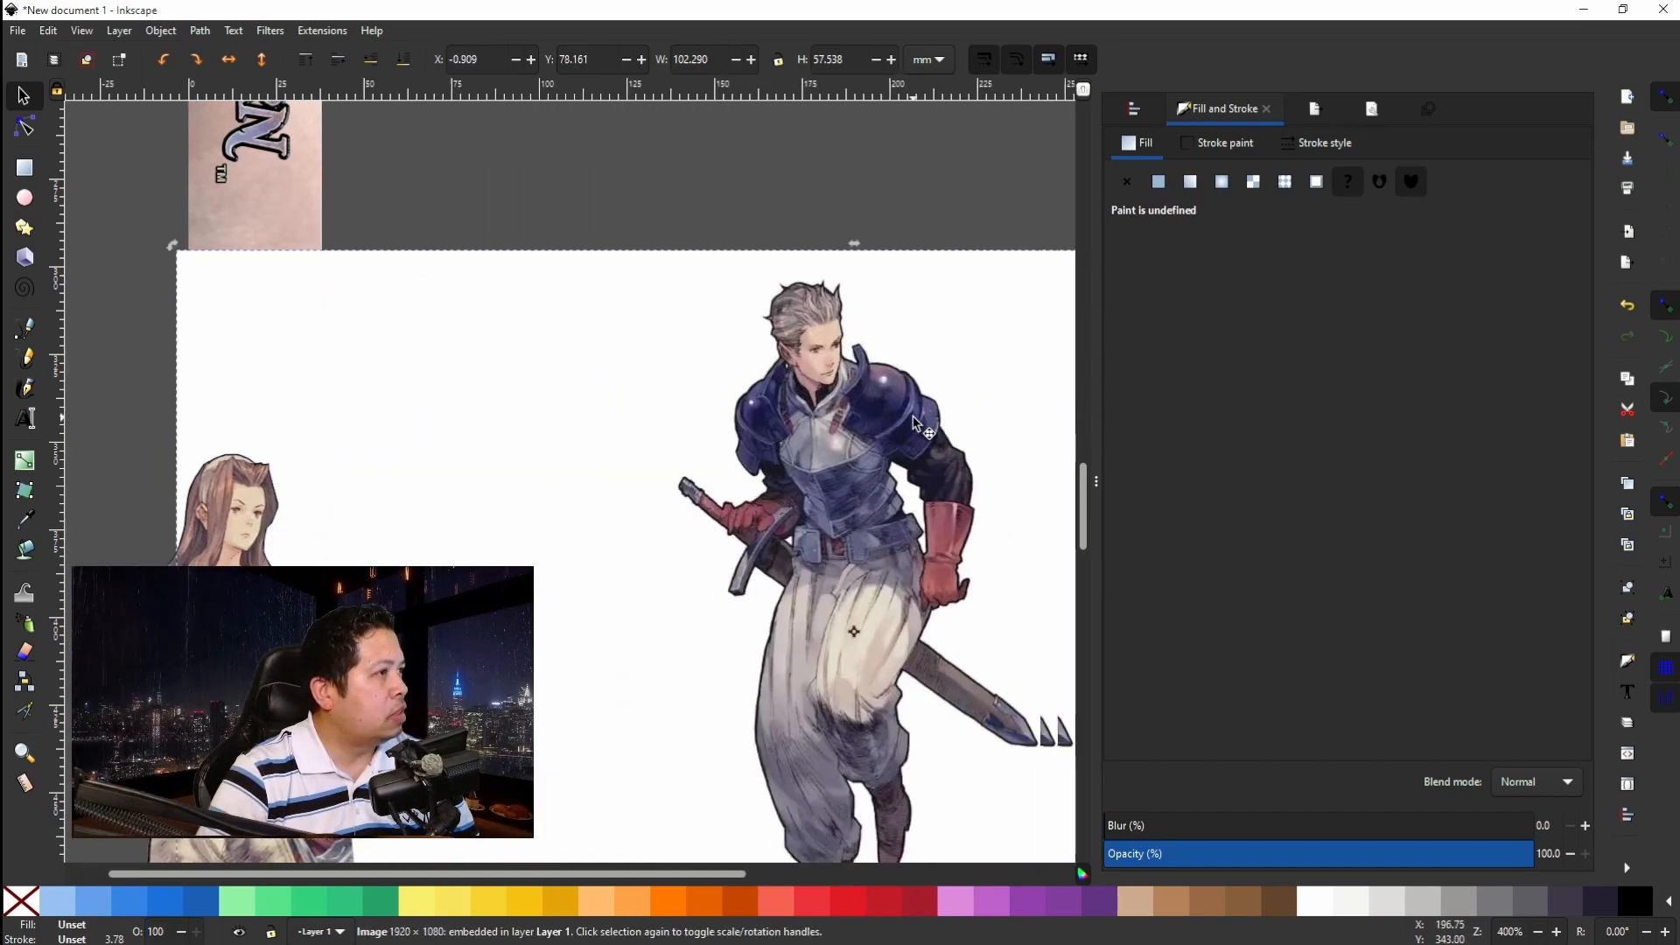
pyautogui.moveTo(281, 418); pyautogui.dragTo(802, 428)
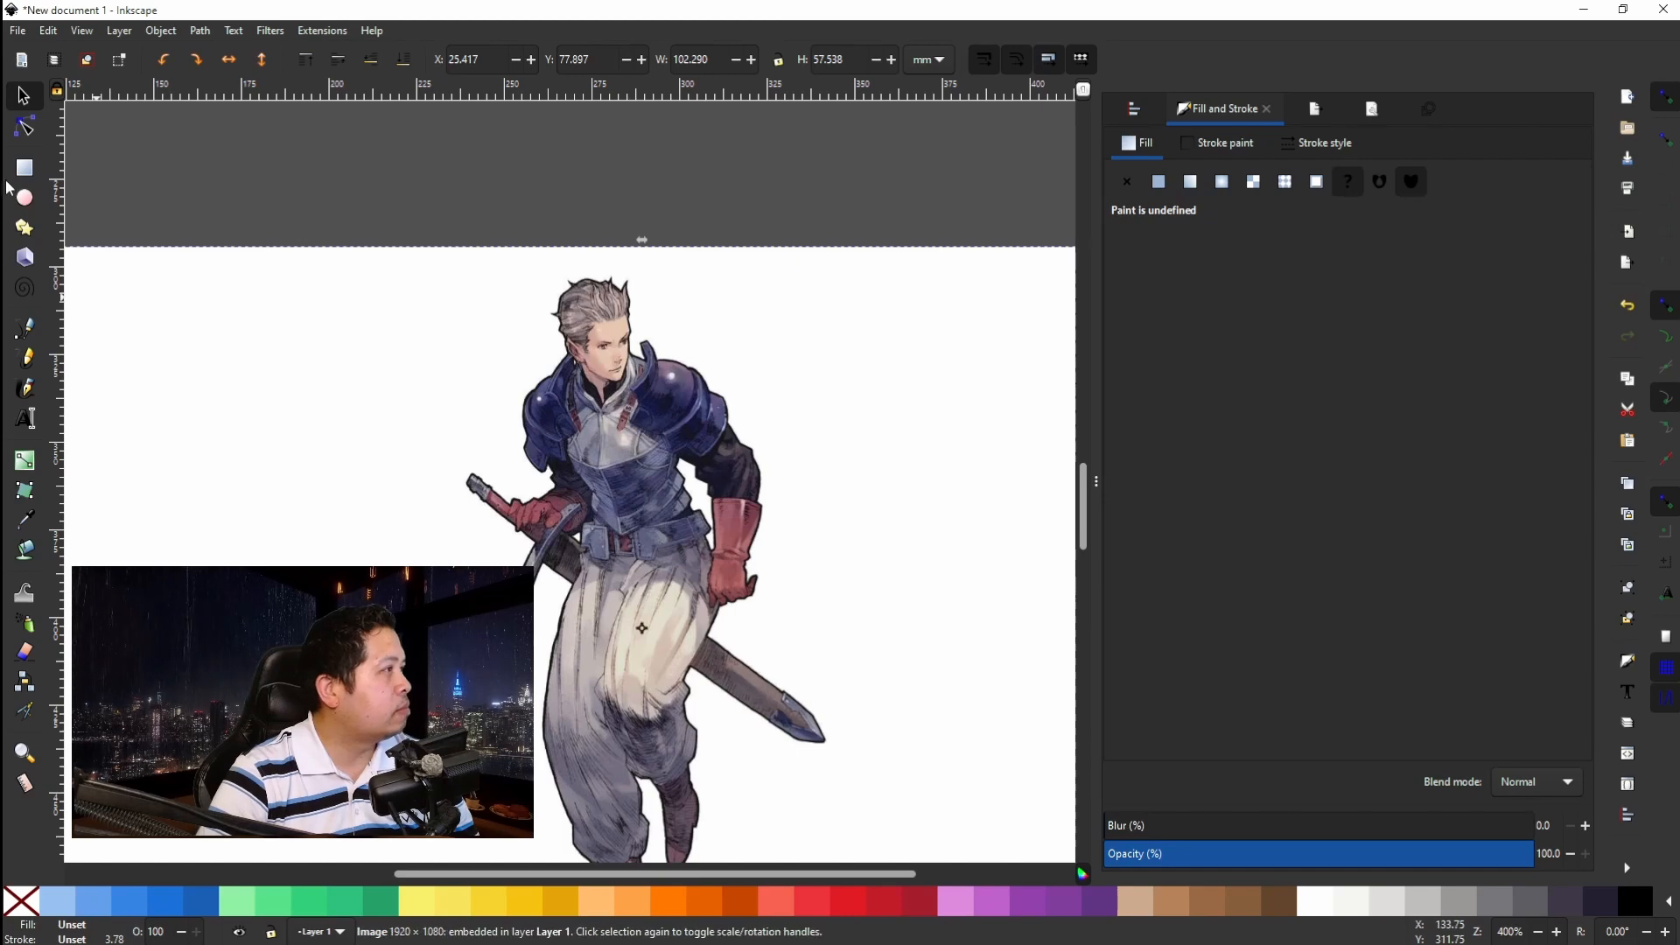
pyautogui.moveTo(407, 376); pyautogui.dragTo(608, 355)
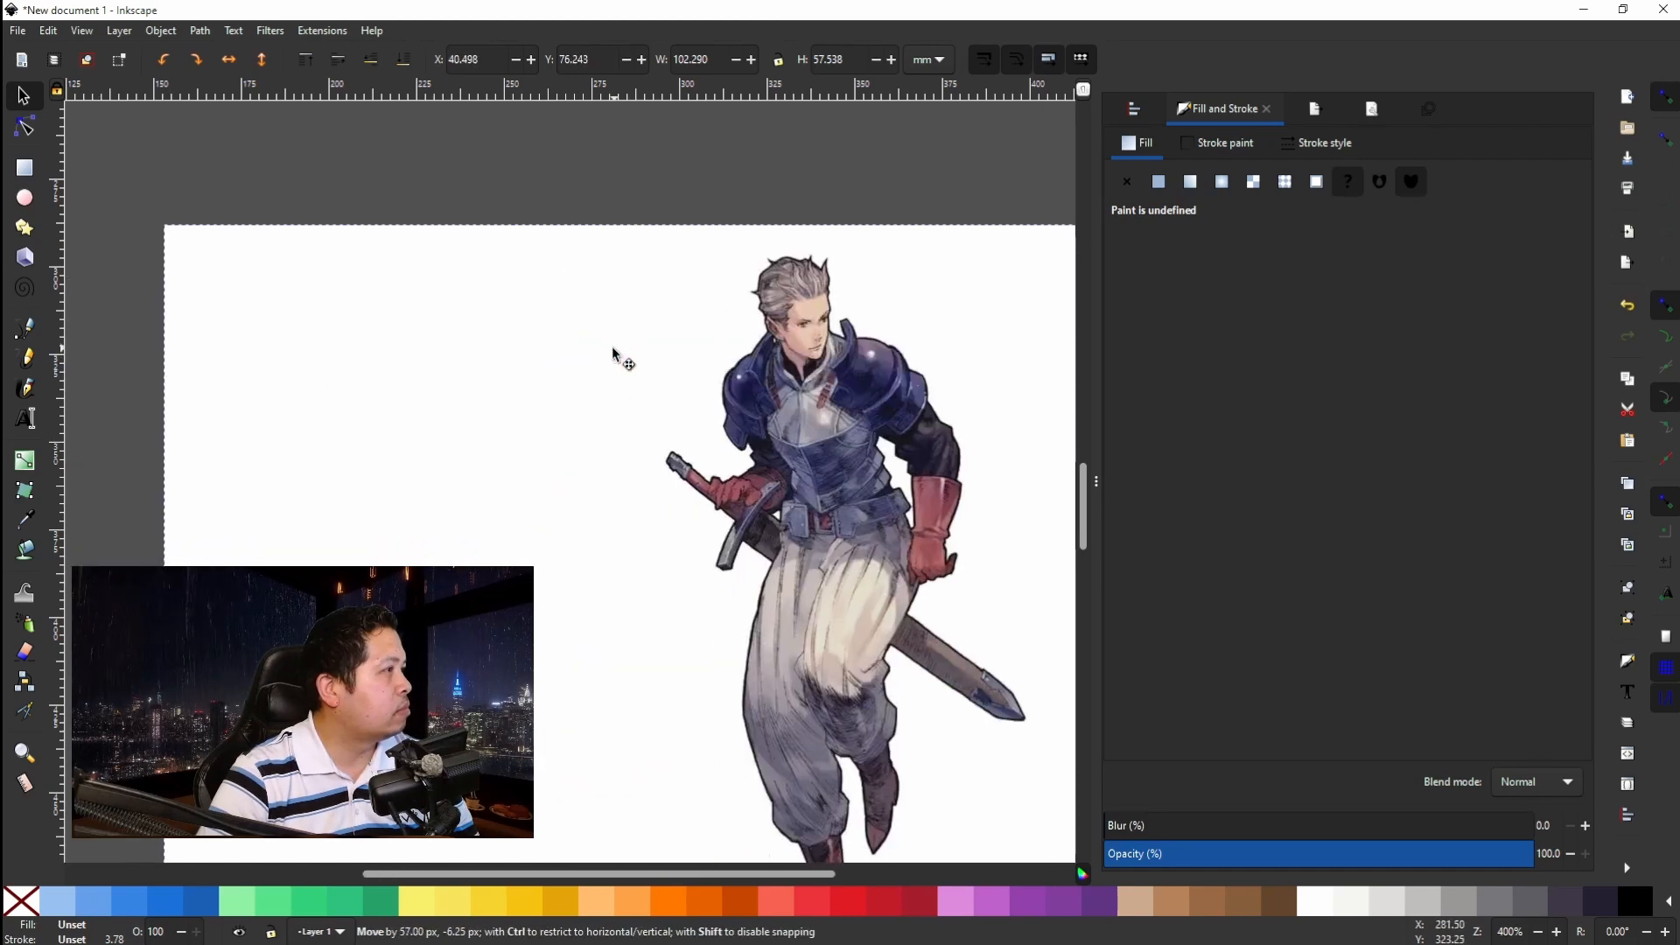
# Start a Pen tool outline straight across the blue-clad swordsman's lower trousers and up the outer trouser edge to his waist.
pyautogui.click(24, 328)
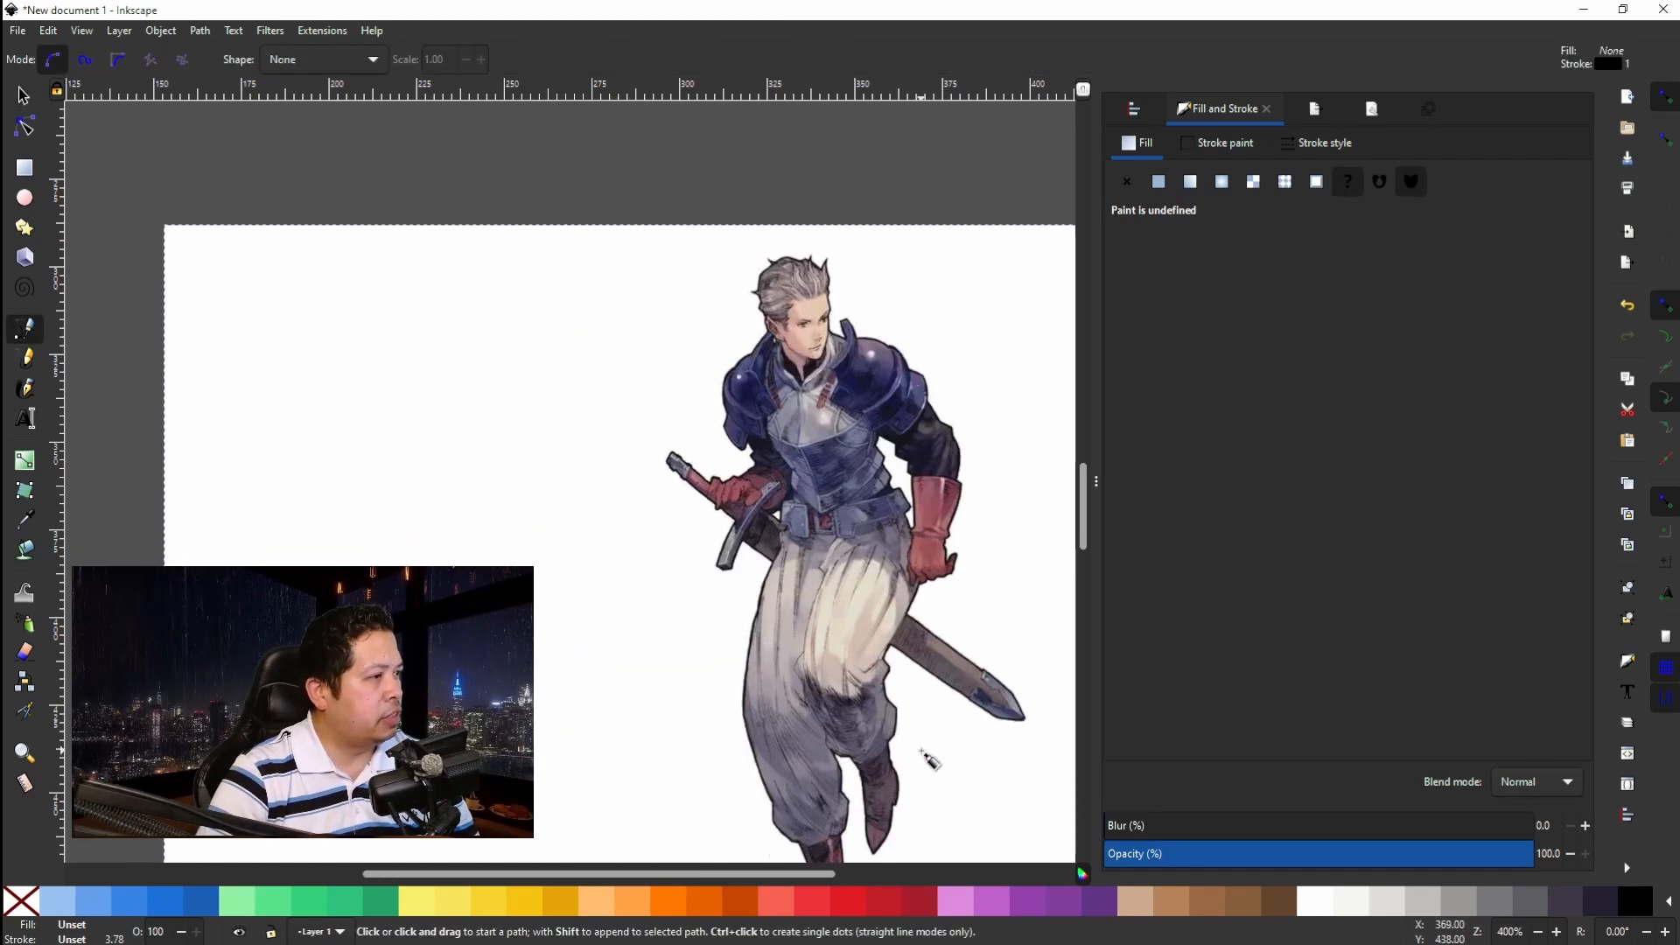
pyautogui.scroll(3, 926, 761)
pyautogui.click(823, 735)
pyautogui.click(405, 728)
pyautogui.click(465, 357)
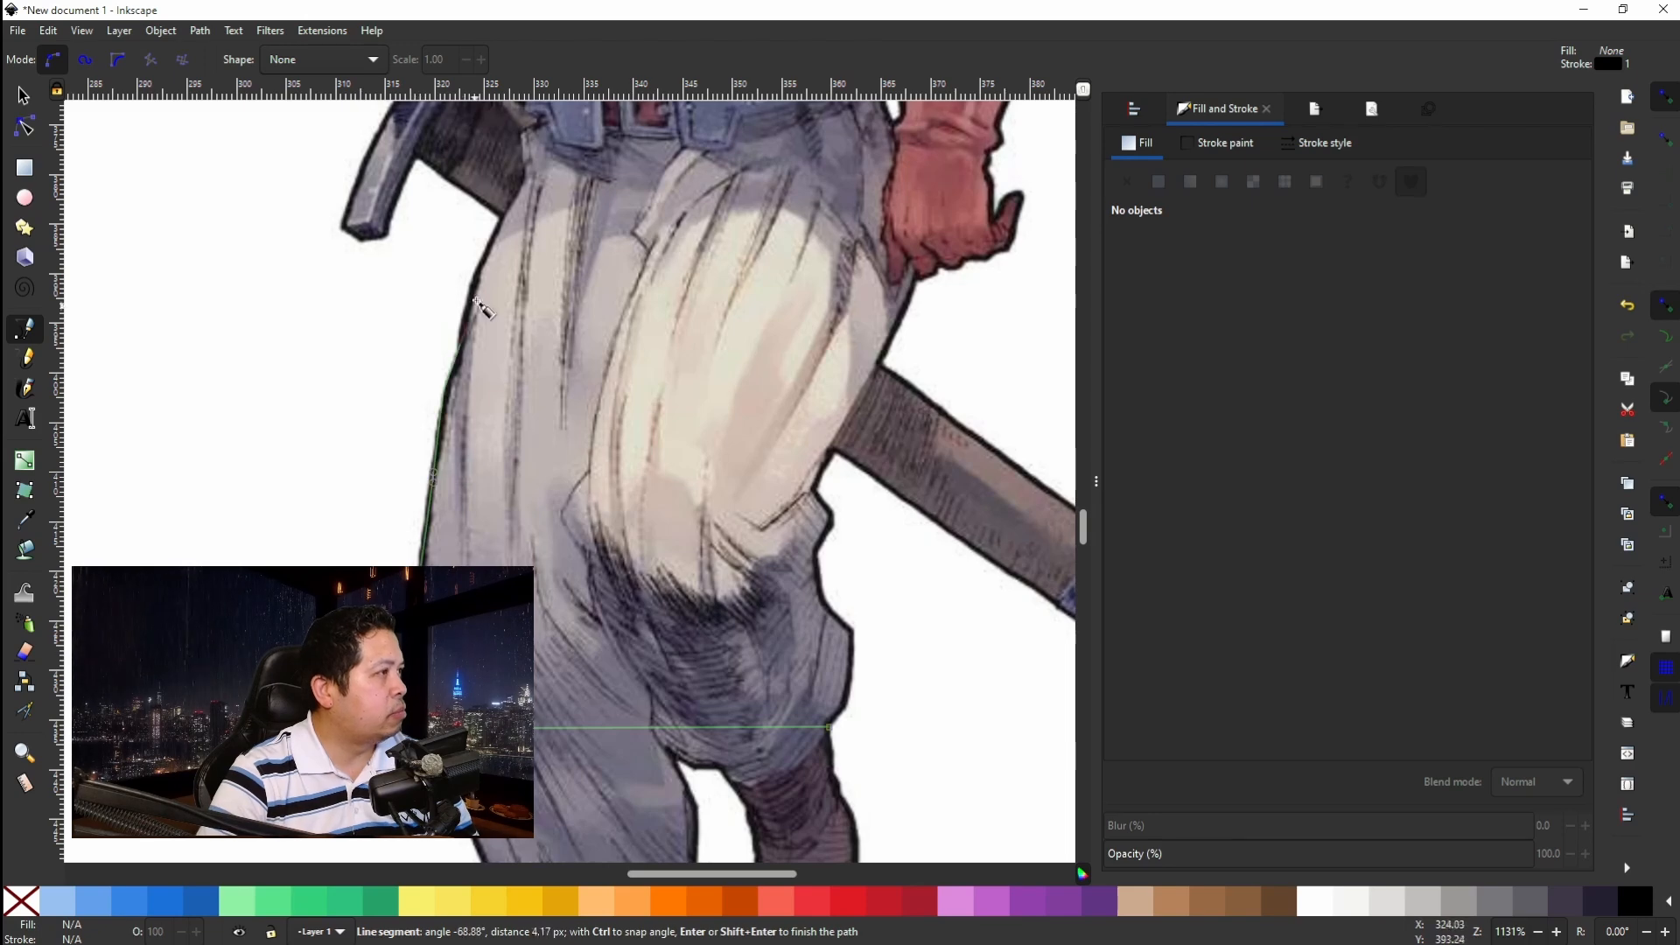
pyautogui.click(505, 216)
# Continue the outline from the waist past the upper arm and around the lower edge of the blue shoulder armor.
pyautogui.scroll(5, 506, 219)
pyautogui.scroll(4, 505, 326)
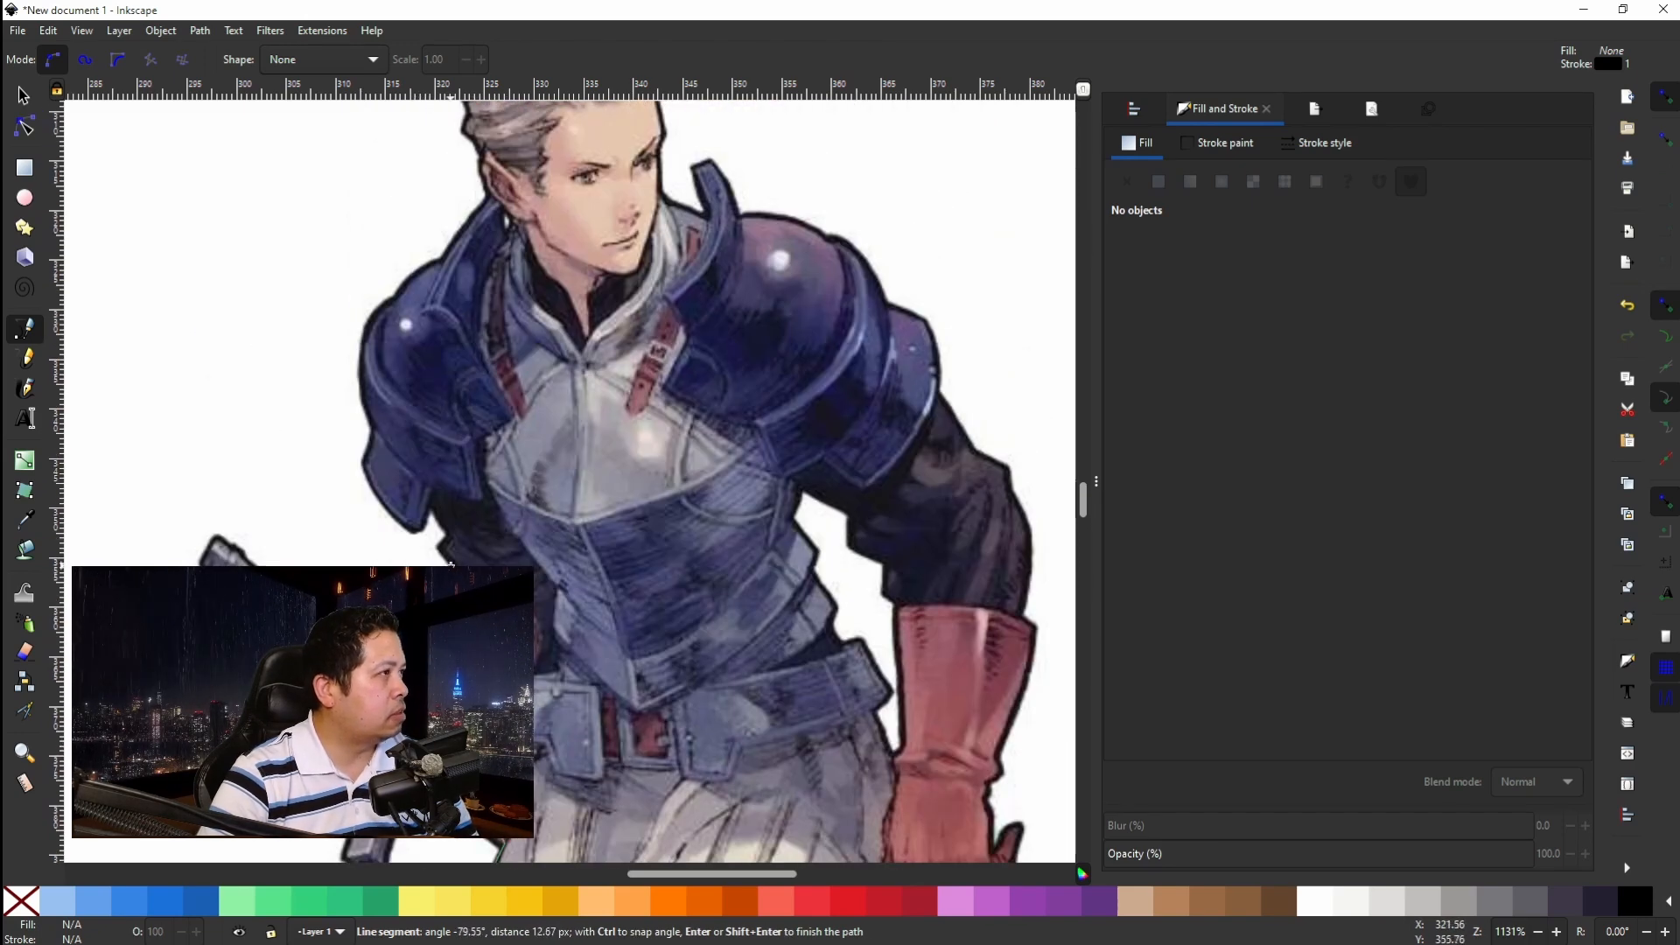
pyautogui.click(432, 507)
pyautogui.click(415, 530)
pyautogui.click(384, 509)
pyautogui.scroll(3, 381, 510)
pyautogui.click(329, 362)
pyautogui.click(354, 289)
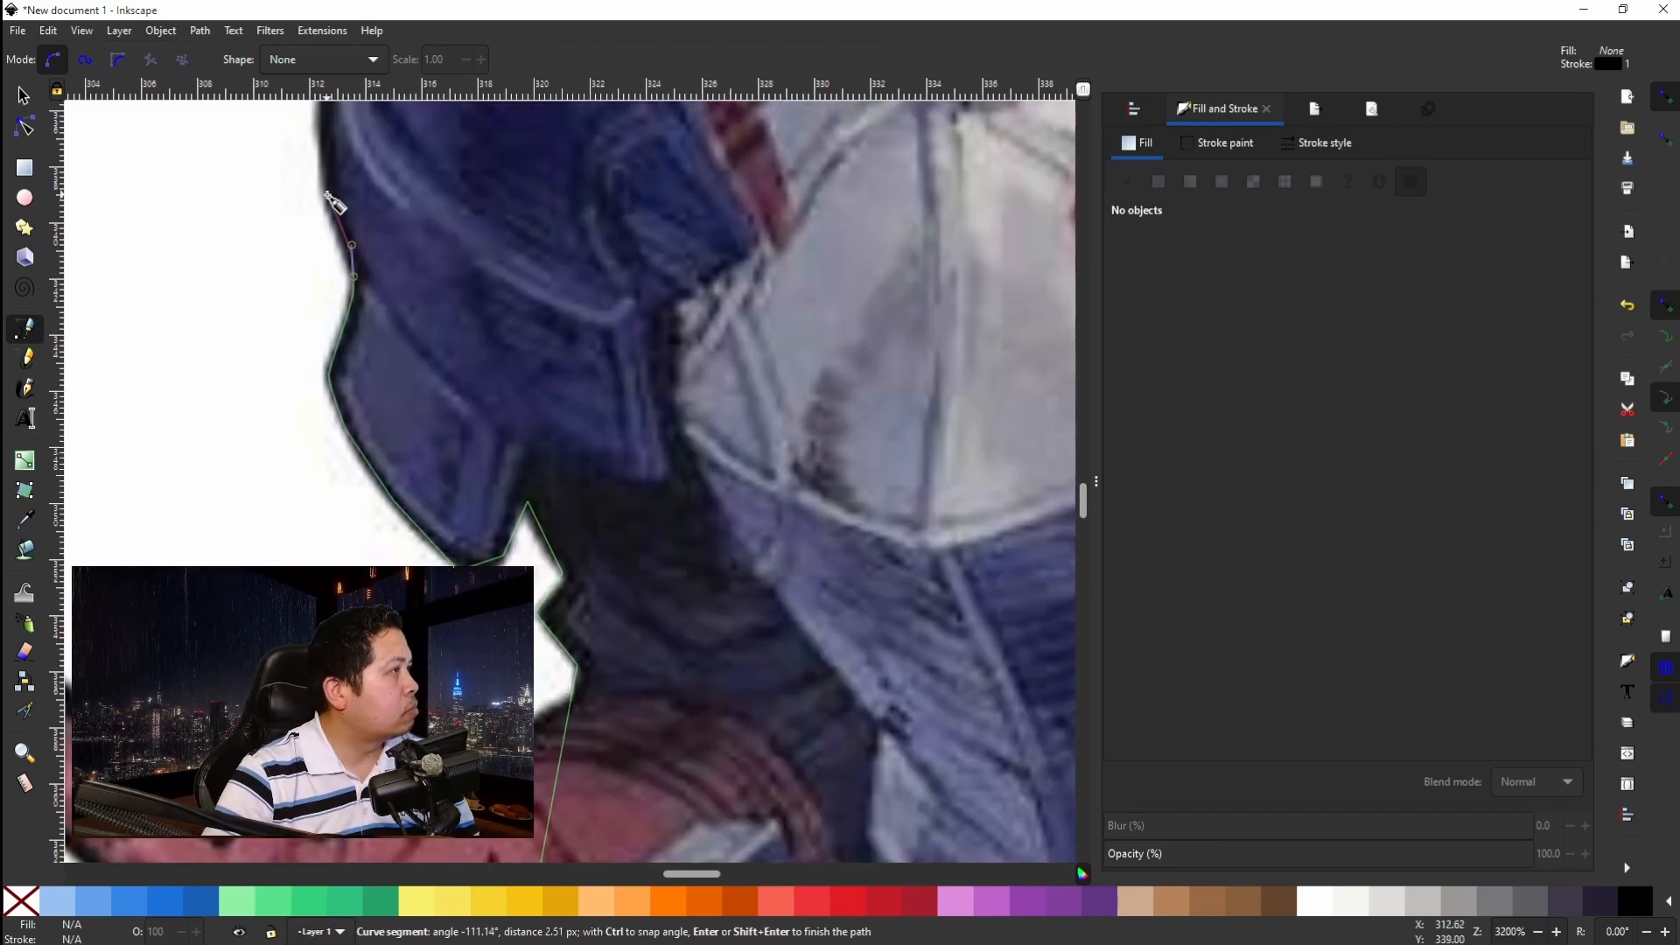
# Continue the outline up the outer shoulder armor, past the collar and ear, and around the spike at the back of the hair.
pyautogui.scroll(10, 328, 194)
pyautogui.click(335, 355)
pyautogui.scroll(9, 469, 196)
pyautogui.click(681, 317)
pyautogui.click(656, 187)
pyautogui.scroll(8, 653, 188)
pyautogui.click(550, 288)
pyautogui.click(609, 187)
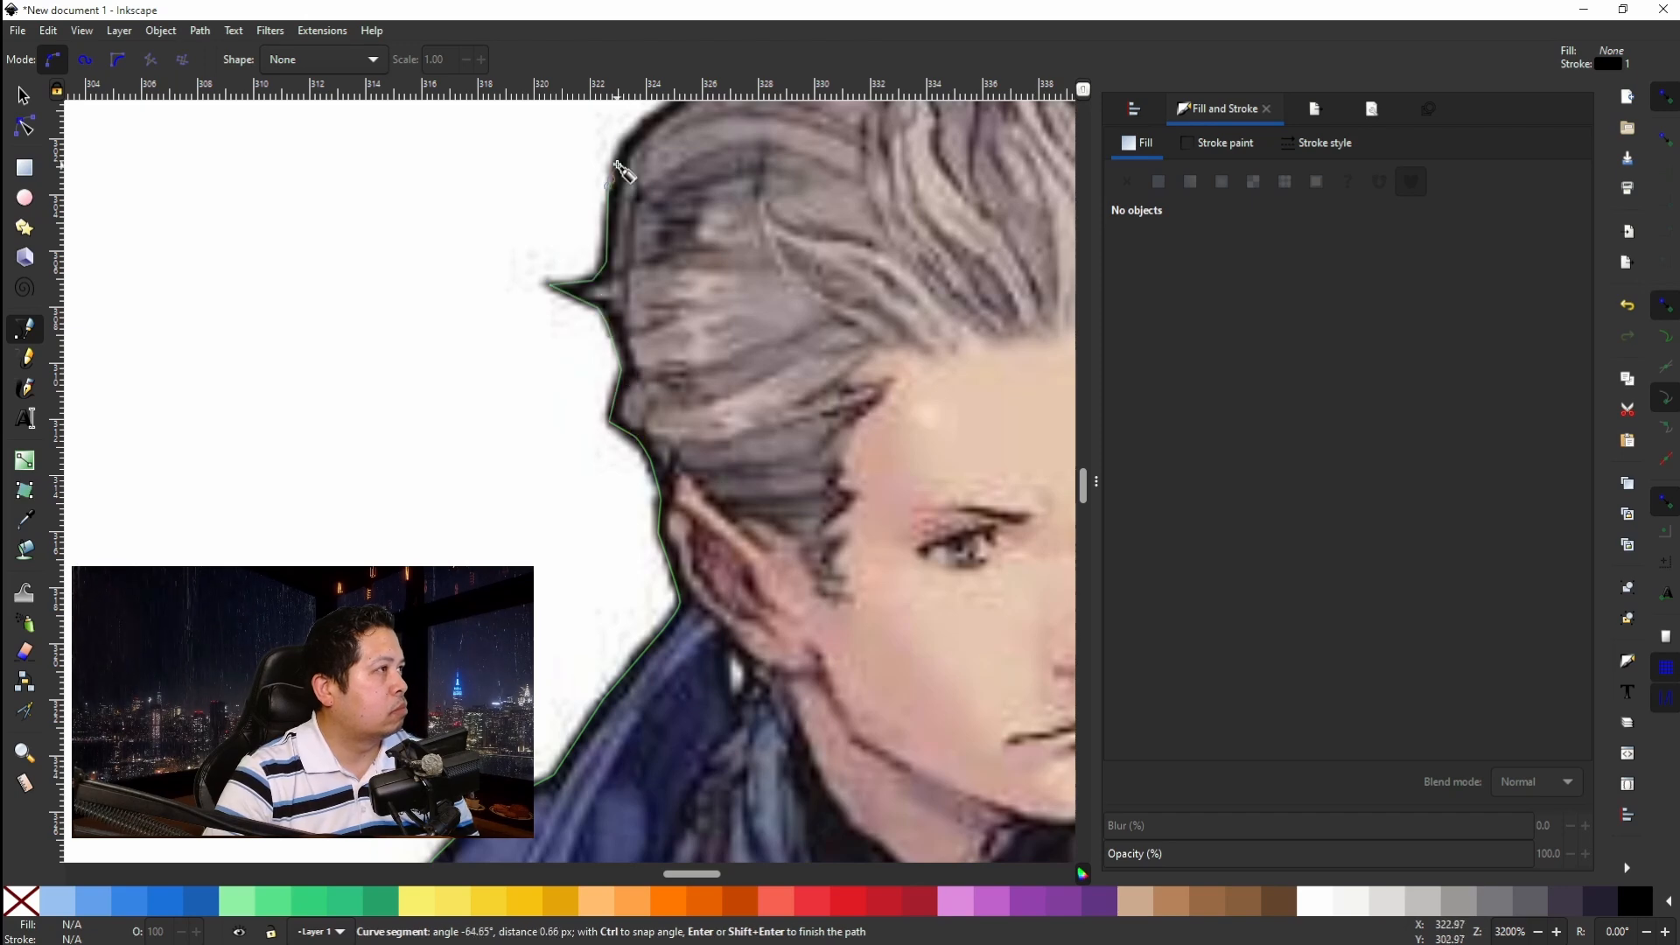
# Trace over the top of the swordsman's hair, following each spike to the one above his forehead.
pyautogui.scroll(8, 619, 169)
pyautogui.click(708, 340)
pyautogui.click(684, 300)
pyautogui.click(830, 289)
pyautogui.click(955, 315)
pyautogui.click(1028, 273)
pyautogui.scroll(-4, 1032, 323)
pyautogui.hscroll(12, 1033, 263)
pyautogui.click(715, 162)
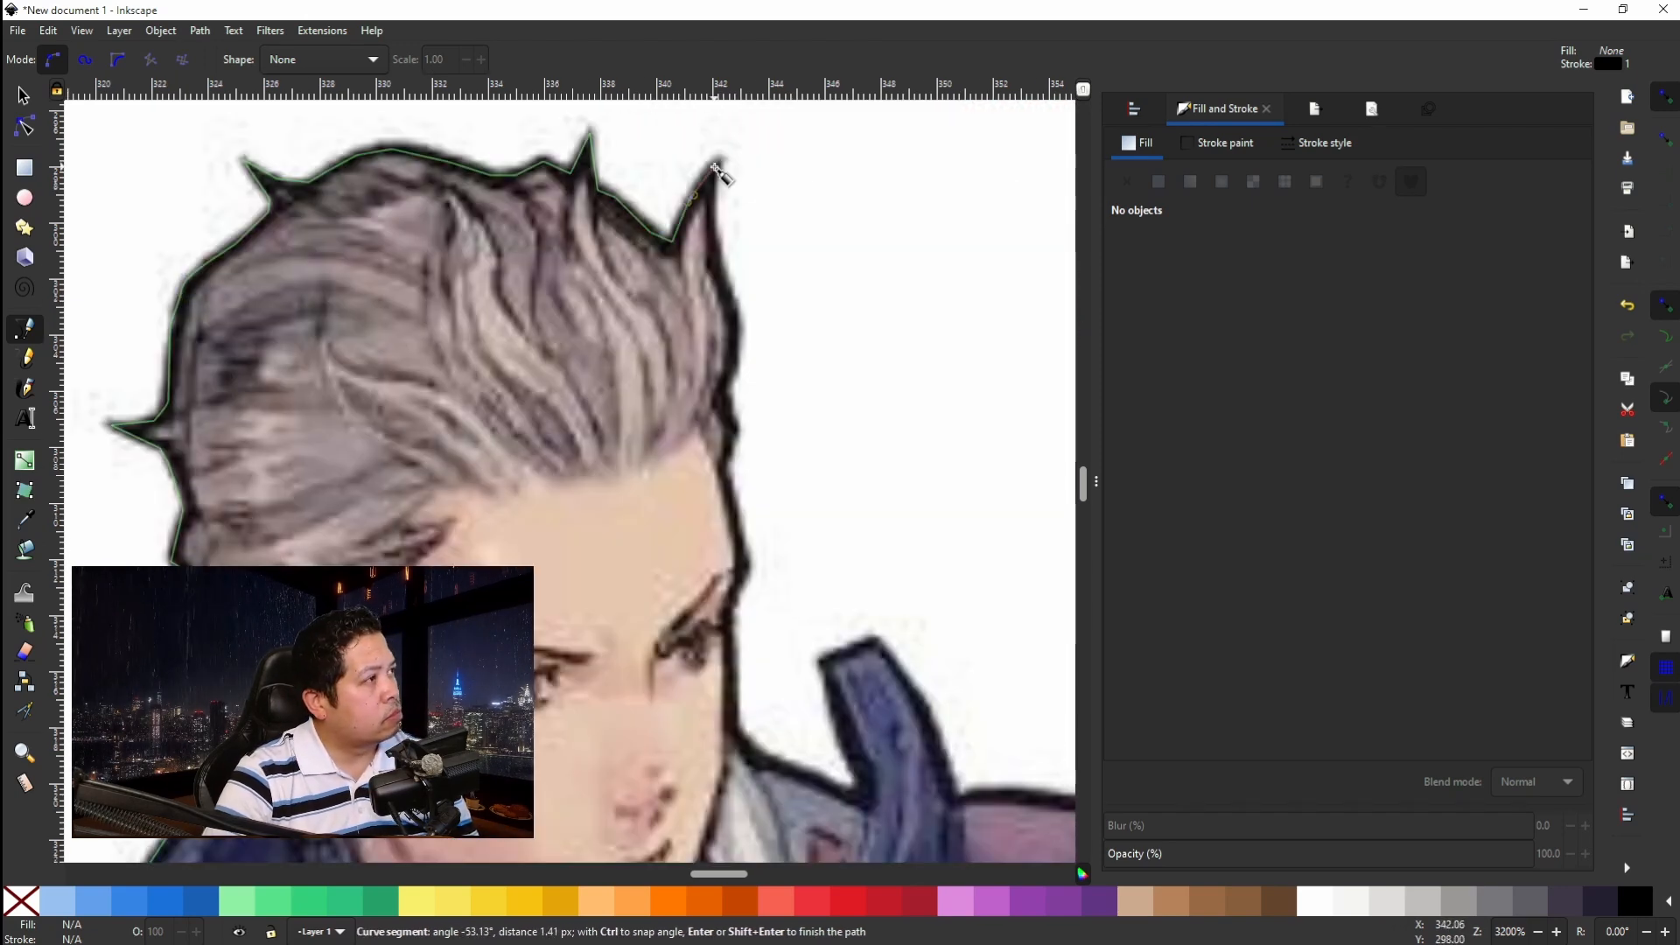
# Trace down the swordsman's forehead and face to the collar, then around the tip of the raised blue collar piece.
pyautogui.click(738, 426)
pyautogui.click(722, 473)
pyautogui.click(748, 573)
pyautogui.click(737, 740)
pyautogui.click(823, 662)
pyautogui.click(874, 641)
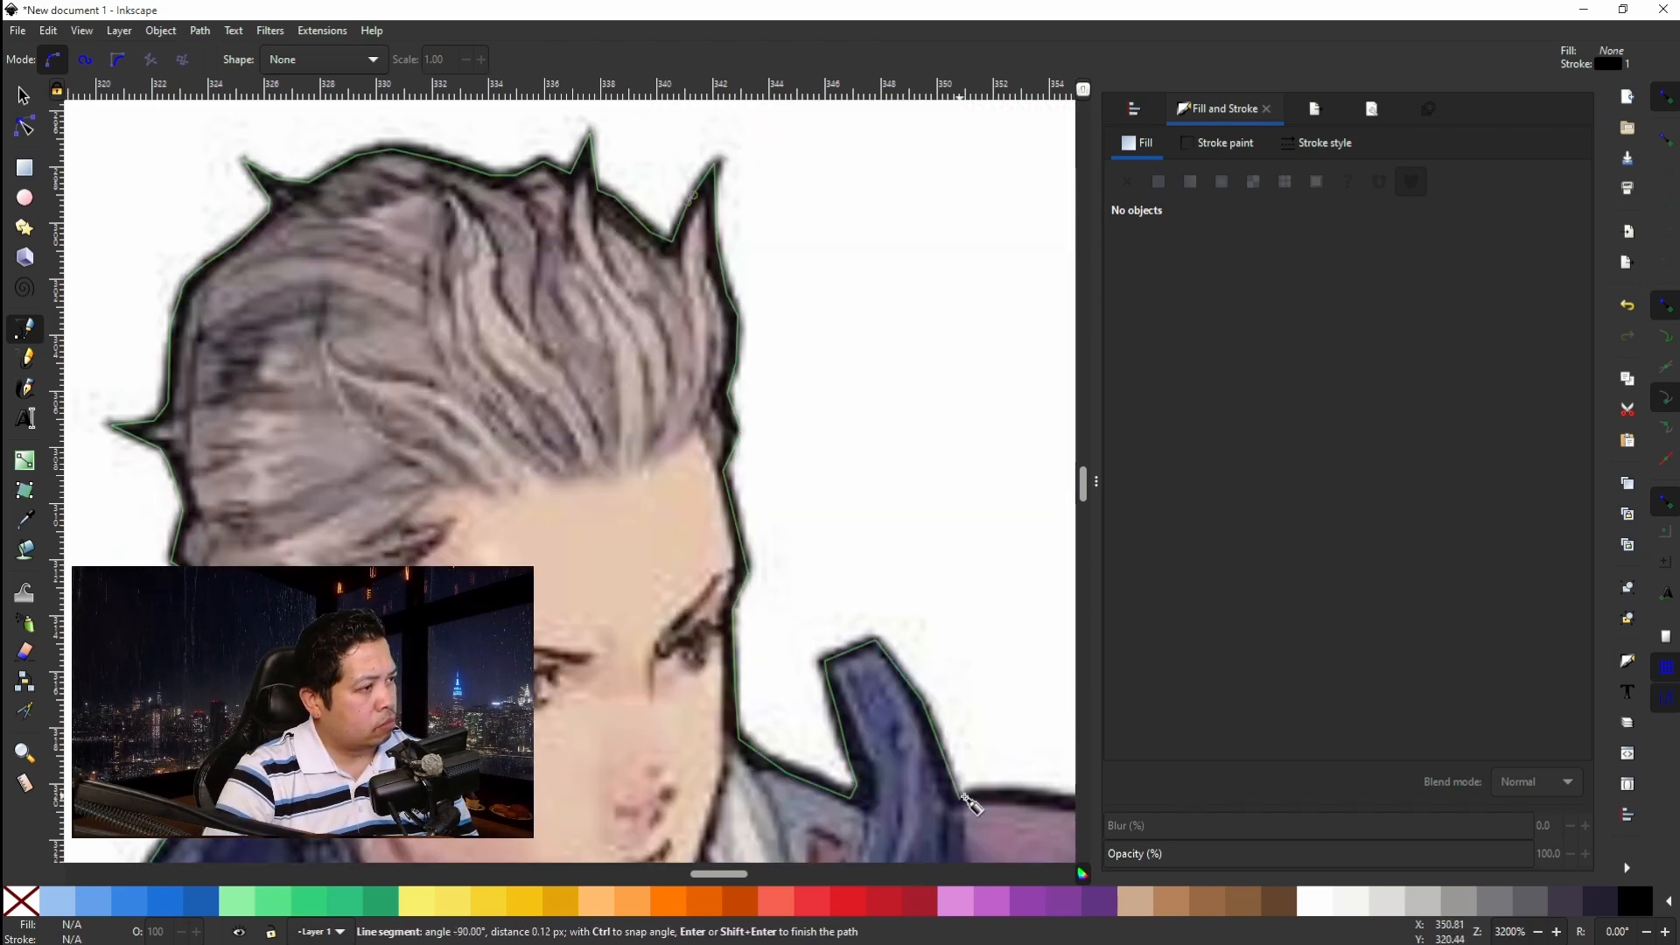
# Extend the outline over the far shoulder armor and close it straight down to its starting point at the lower trousers.
pyautogui.scroll(-6, 997, 796)
pyautogui.hscroll(13, 997, 796)
pyautogui.moveTo(726, 648); pyautogui.dragTo(743, 647)
pyautogui.scroll(-8, 781, 654)
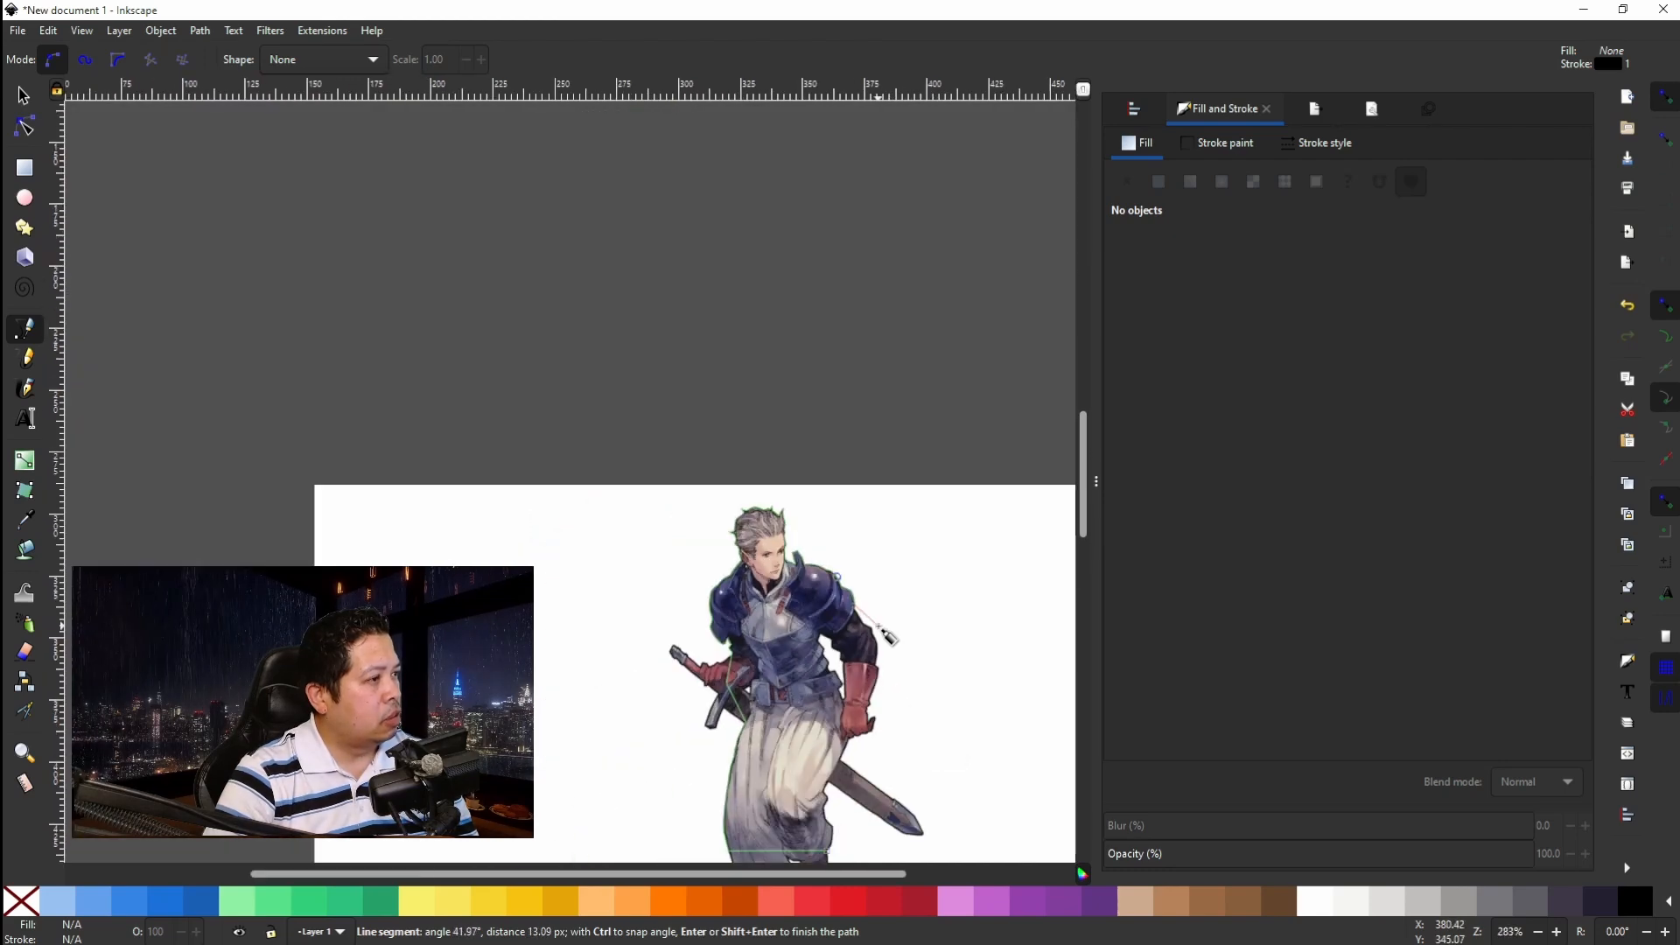
pyautogui.scroll(3, 721, 649)
pyautogui.click(742, 651)
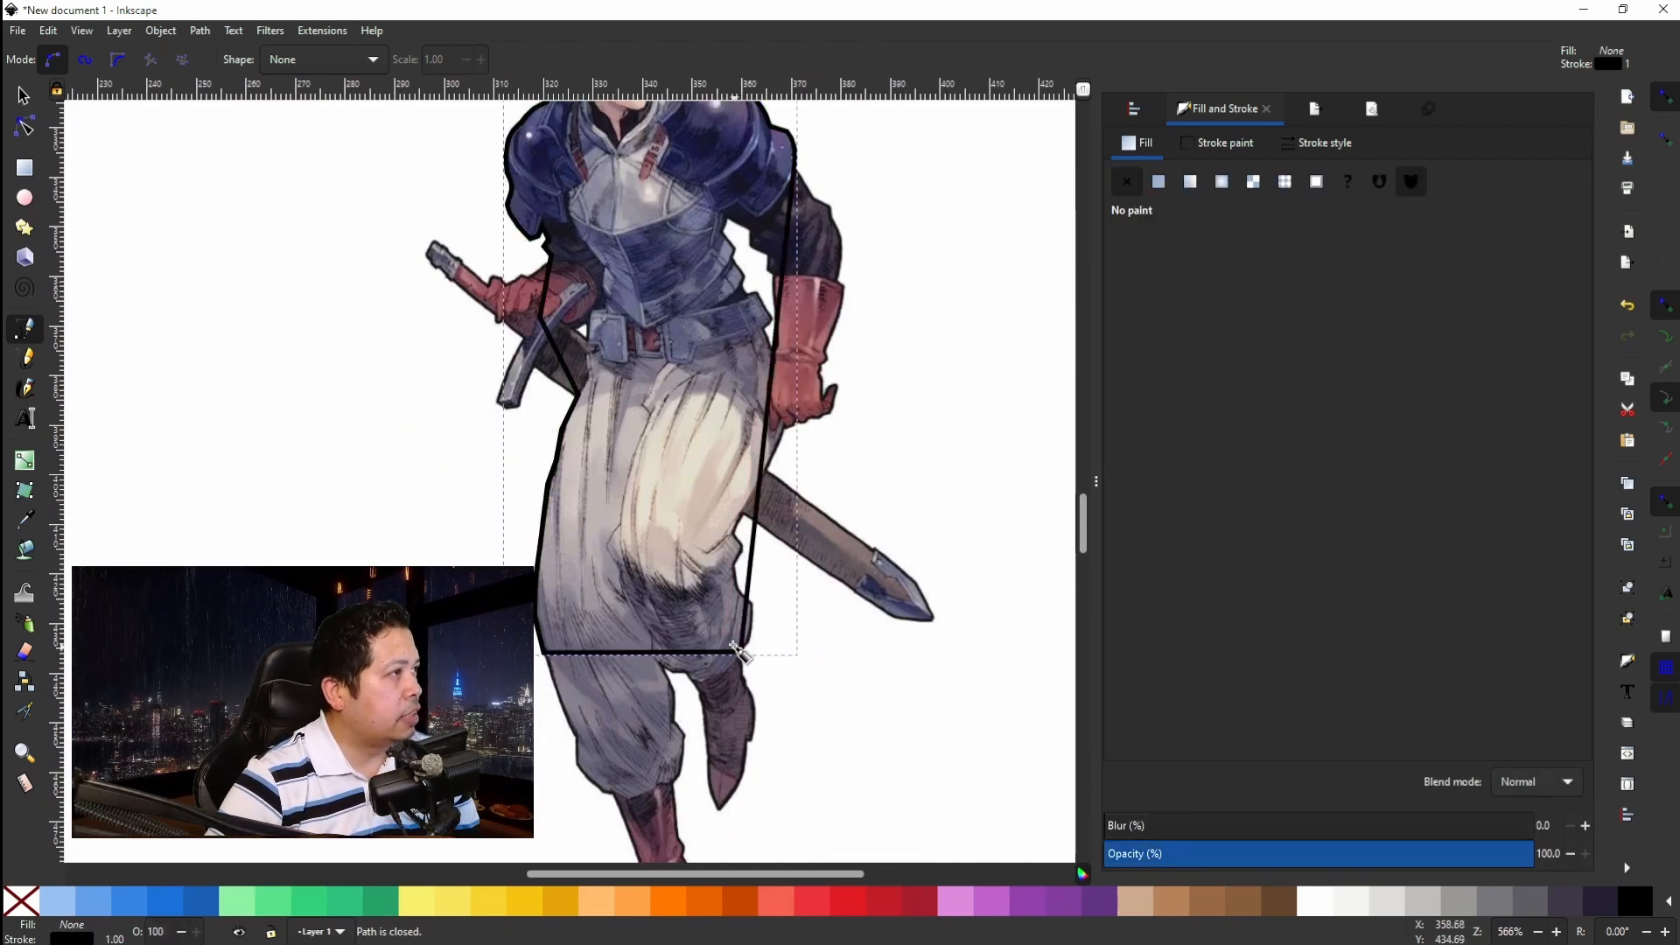
# Clip the blue-clad swordsman image to the closed outline.
pyautogui.click(32, 103)
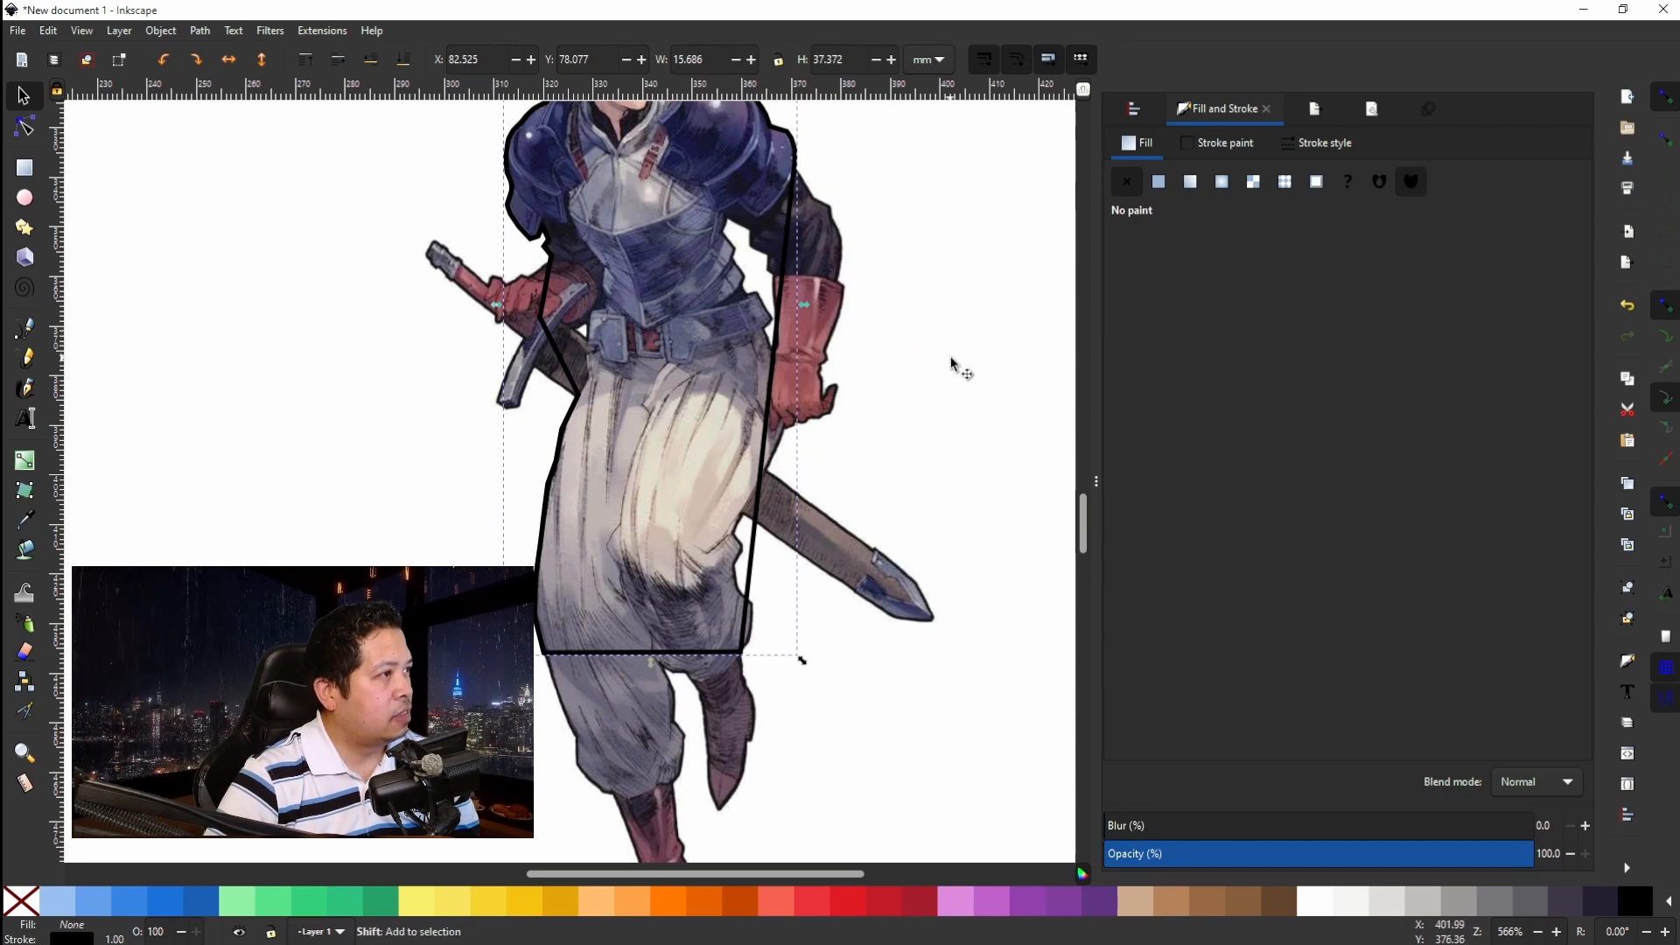
pyautogui.keyDown('shift'); pyautogui.click(910, 346); pyautogui.keyUp('shift')
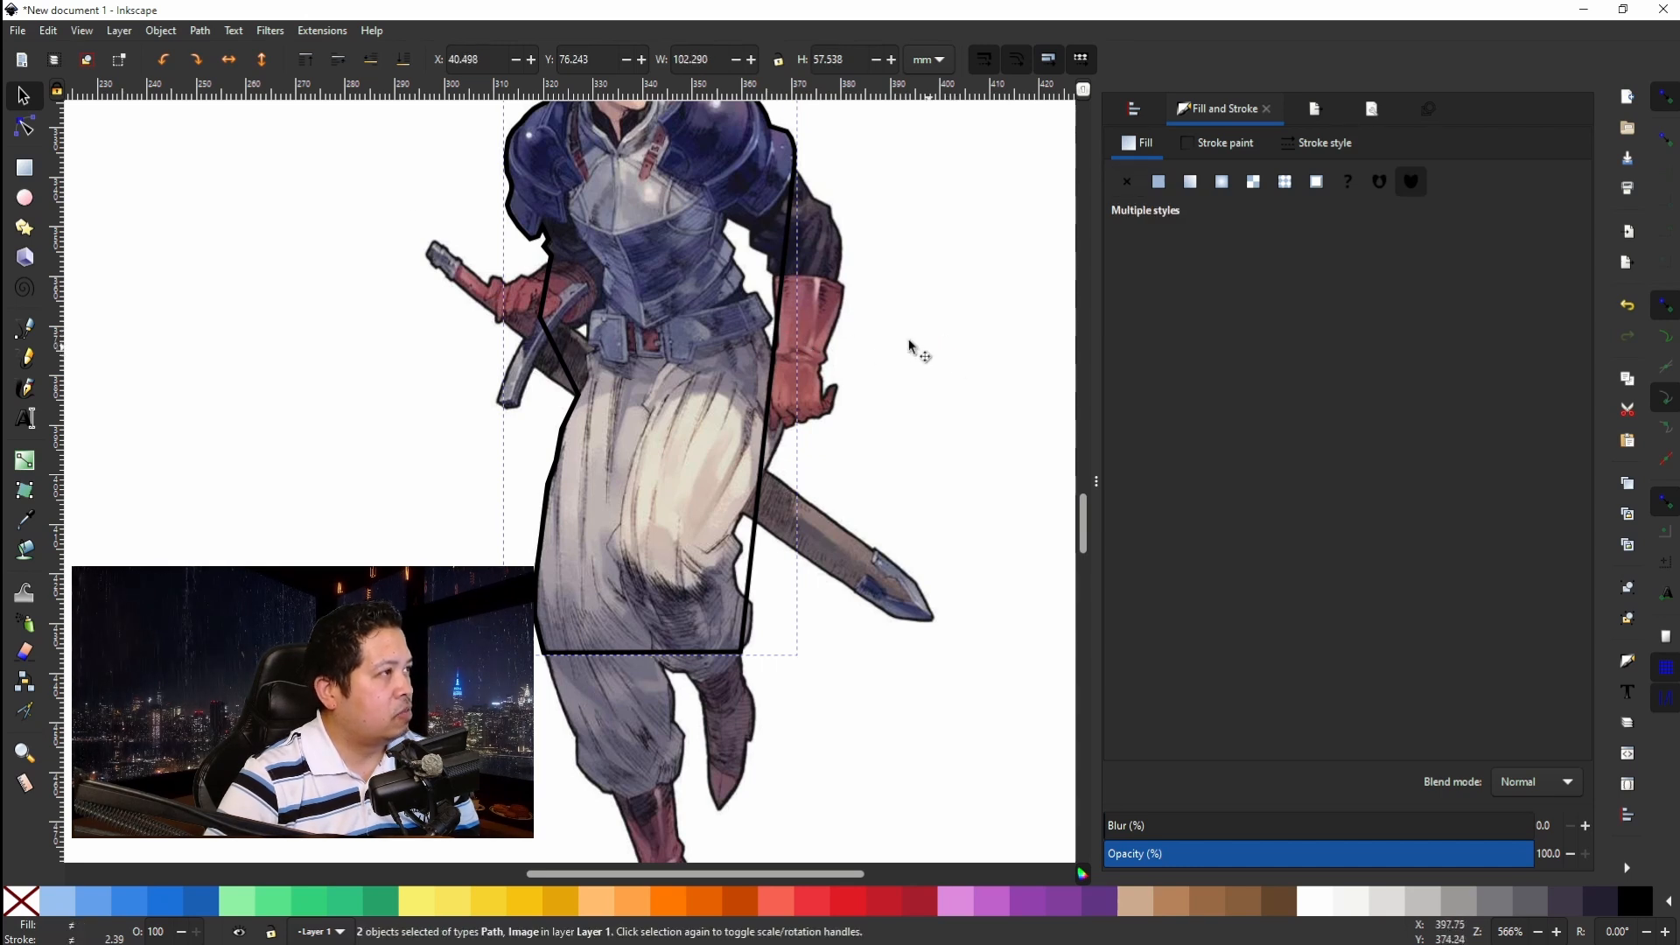
pyautogui.click(166, 31)
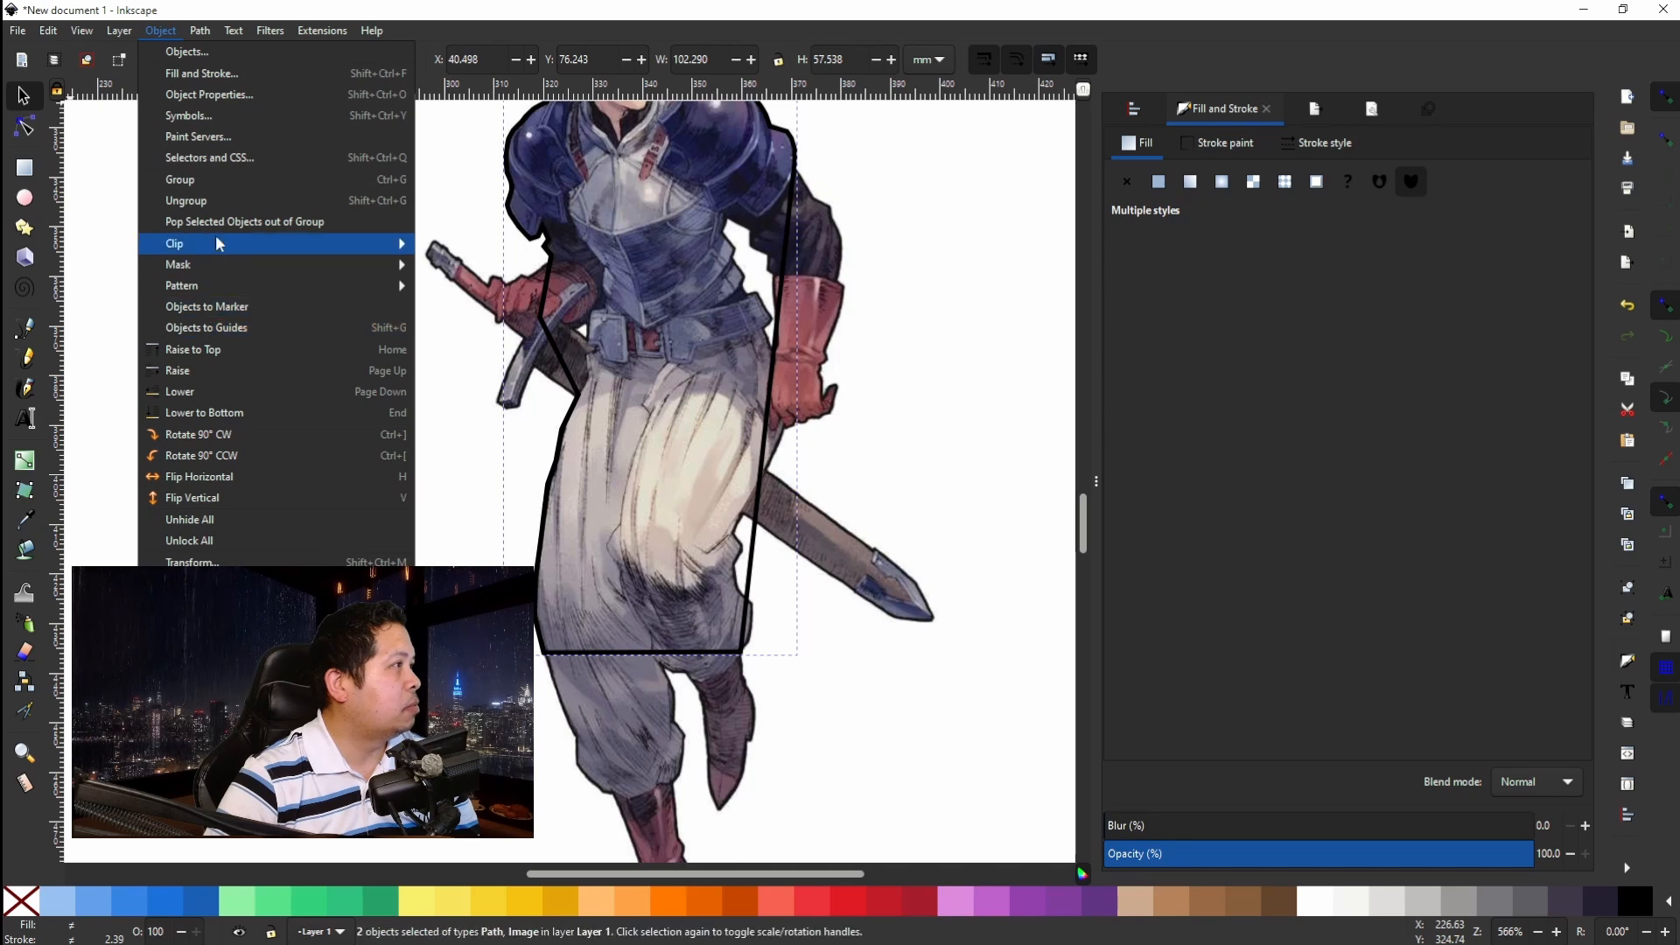
pyautogui.click(446, 245)
# Move the clipped swordsman onto the spine behind the swordswoman, to about X -2.2 mm, Y 80.2 mm.
pyautogui.scroll(-3, 532, 306)
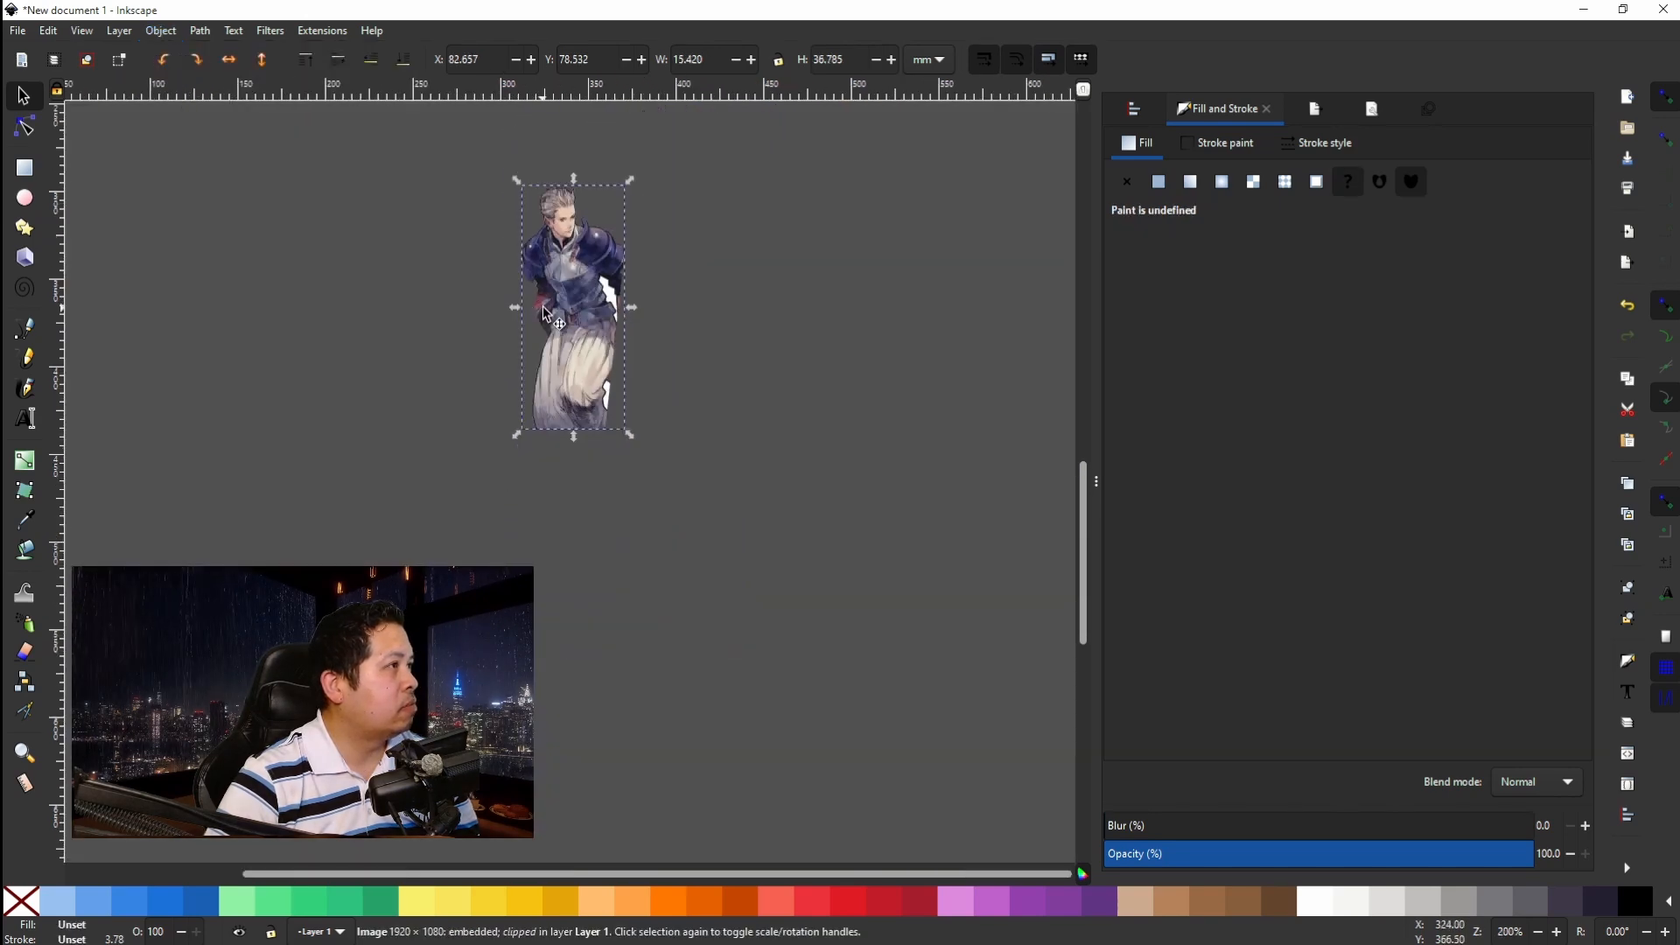
pyautogui.scroll(2, 542, 306)
pyautogui.moveTo(610, 316); pyautogui.dragTo(257, 418)
pyautogui.scroll(-3, 260, 393)
pyautogui.scroll(1, 259, 392)
pyautogui.scroll(-2, 264, 398)
pyautogui.hscroll(-10, 264, 398)
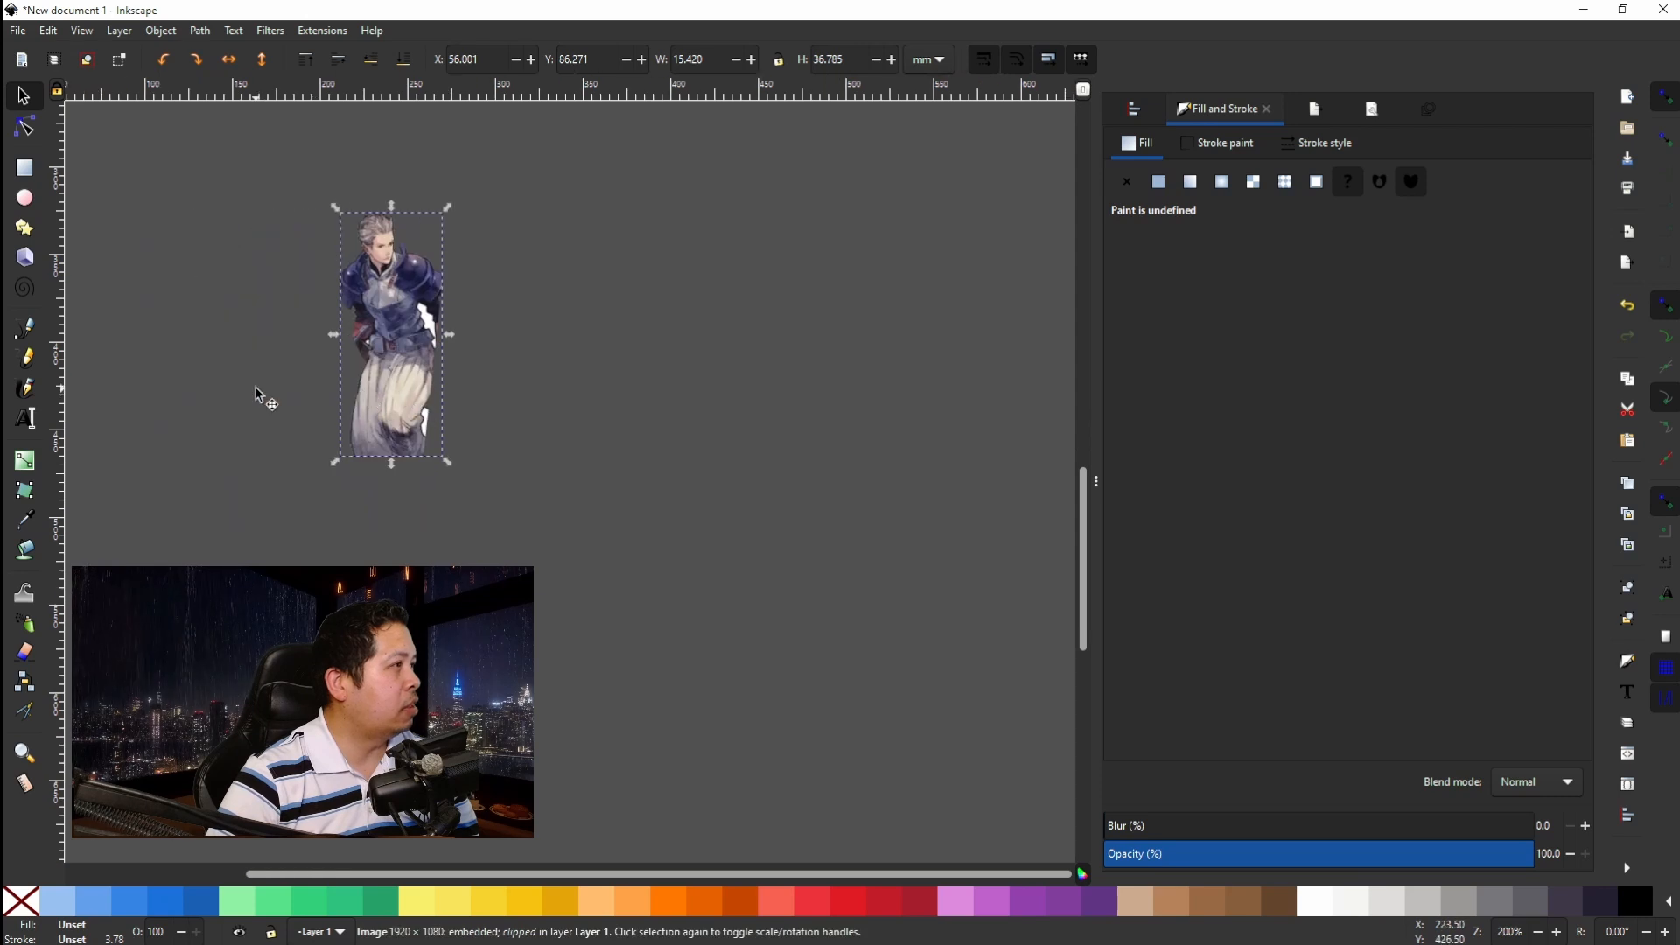
pyautogui.moveTo(831, 350); pyautogui.dragTo(456, 310)
# Set the clipped swordsman's opacity to 40% and adjust his placement on the spine to about X -1.6 mm, Y 80.2 mm.
pyautogui.scroll(3, 476, 302)
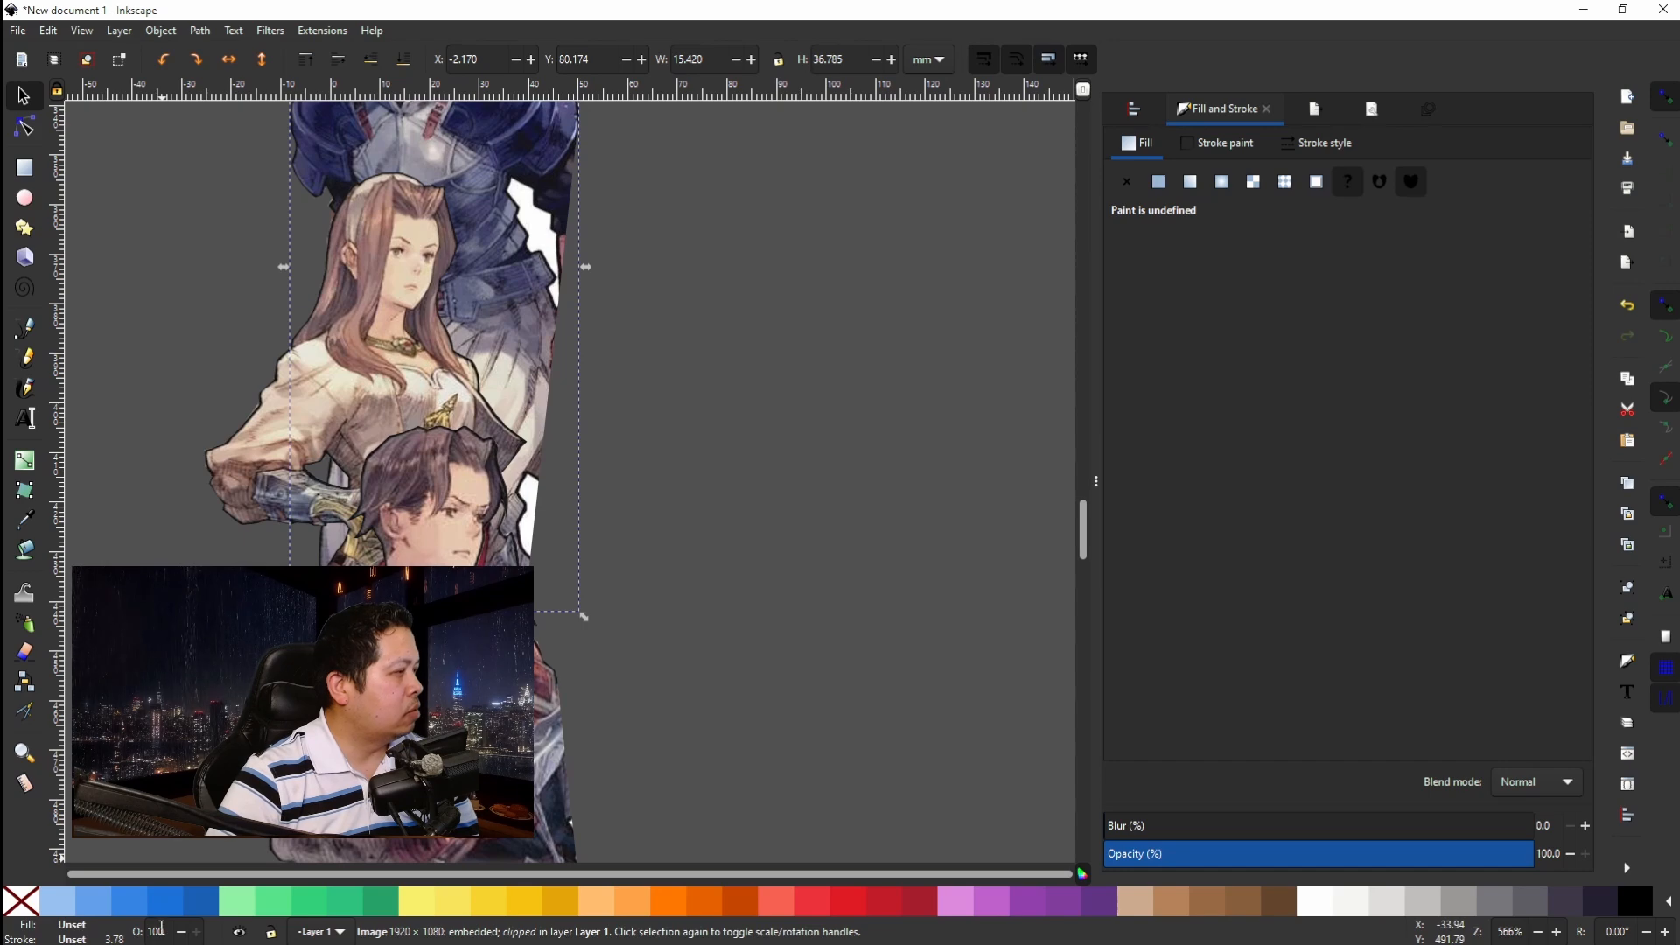
pyautogui.write('40')
pyautogui.press('Return')
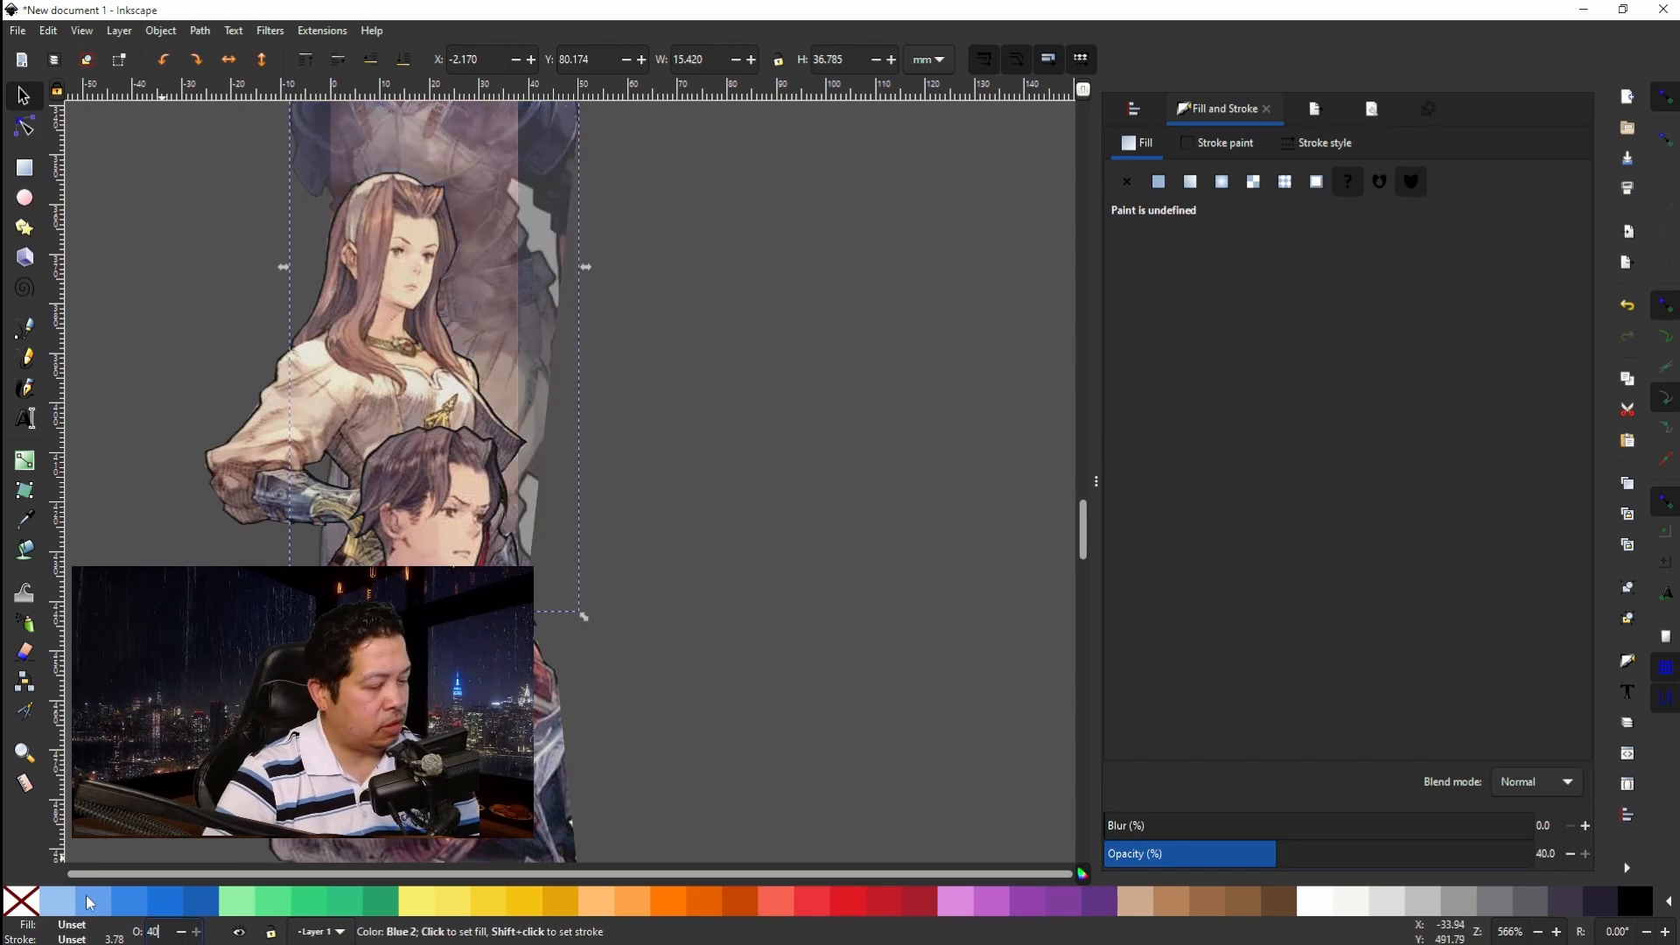
pyautogui.scroll(10, 137, 740)
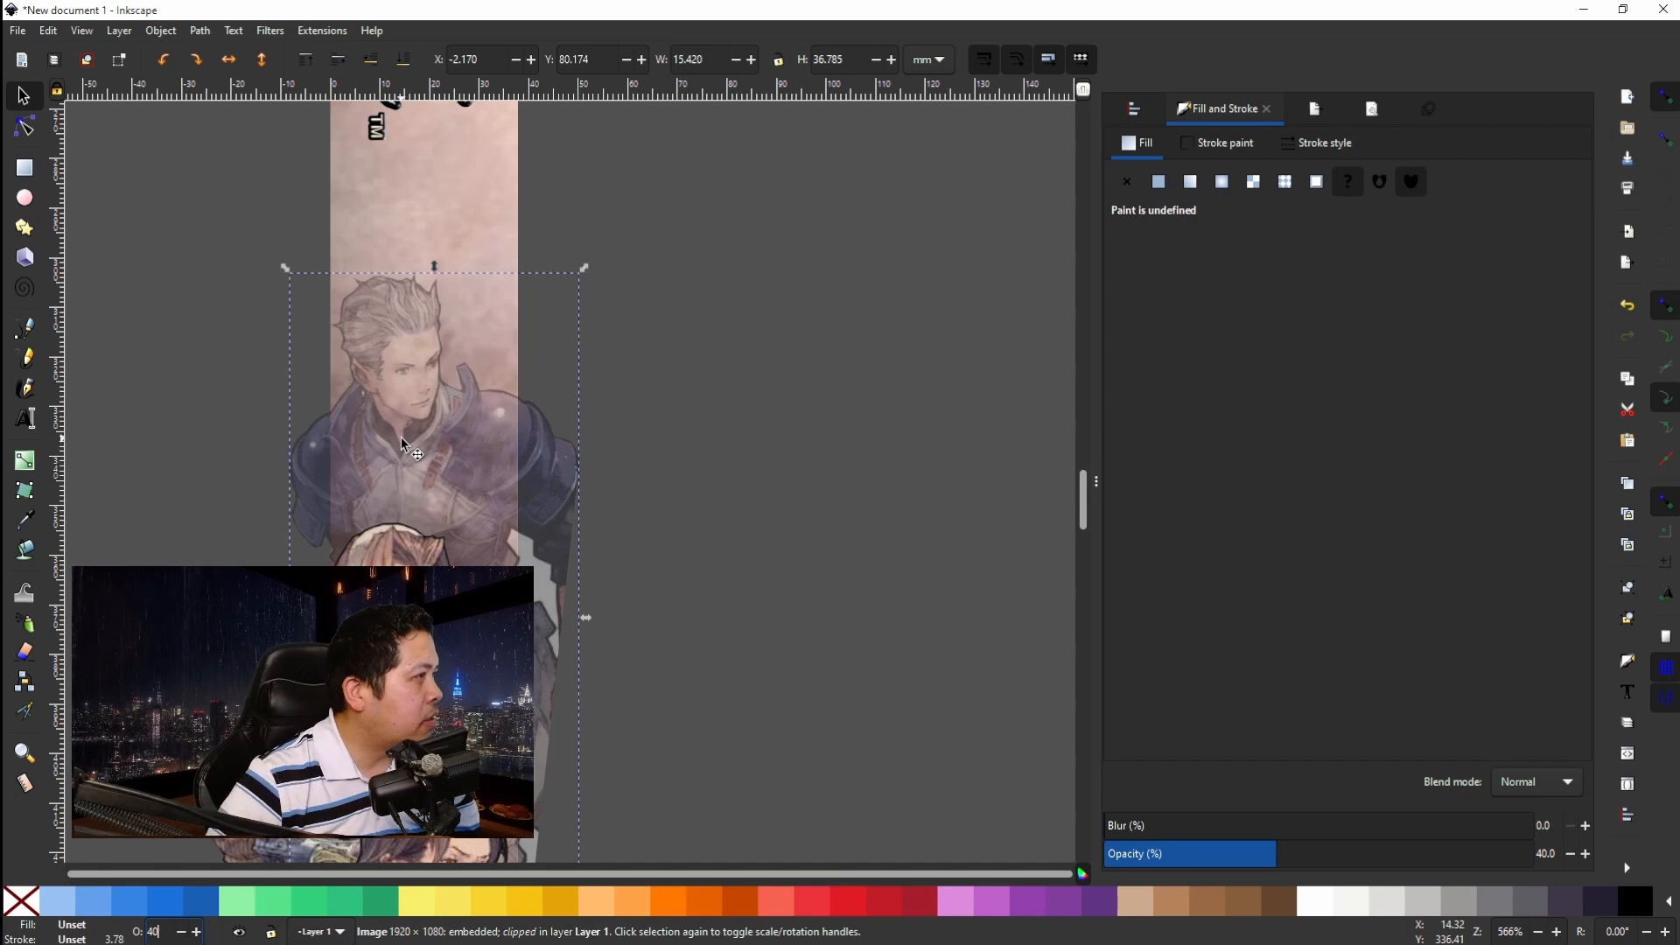
pyautogui.click(423, 403)
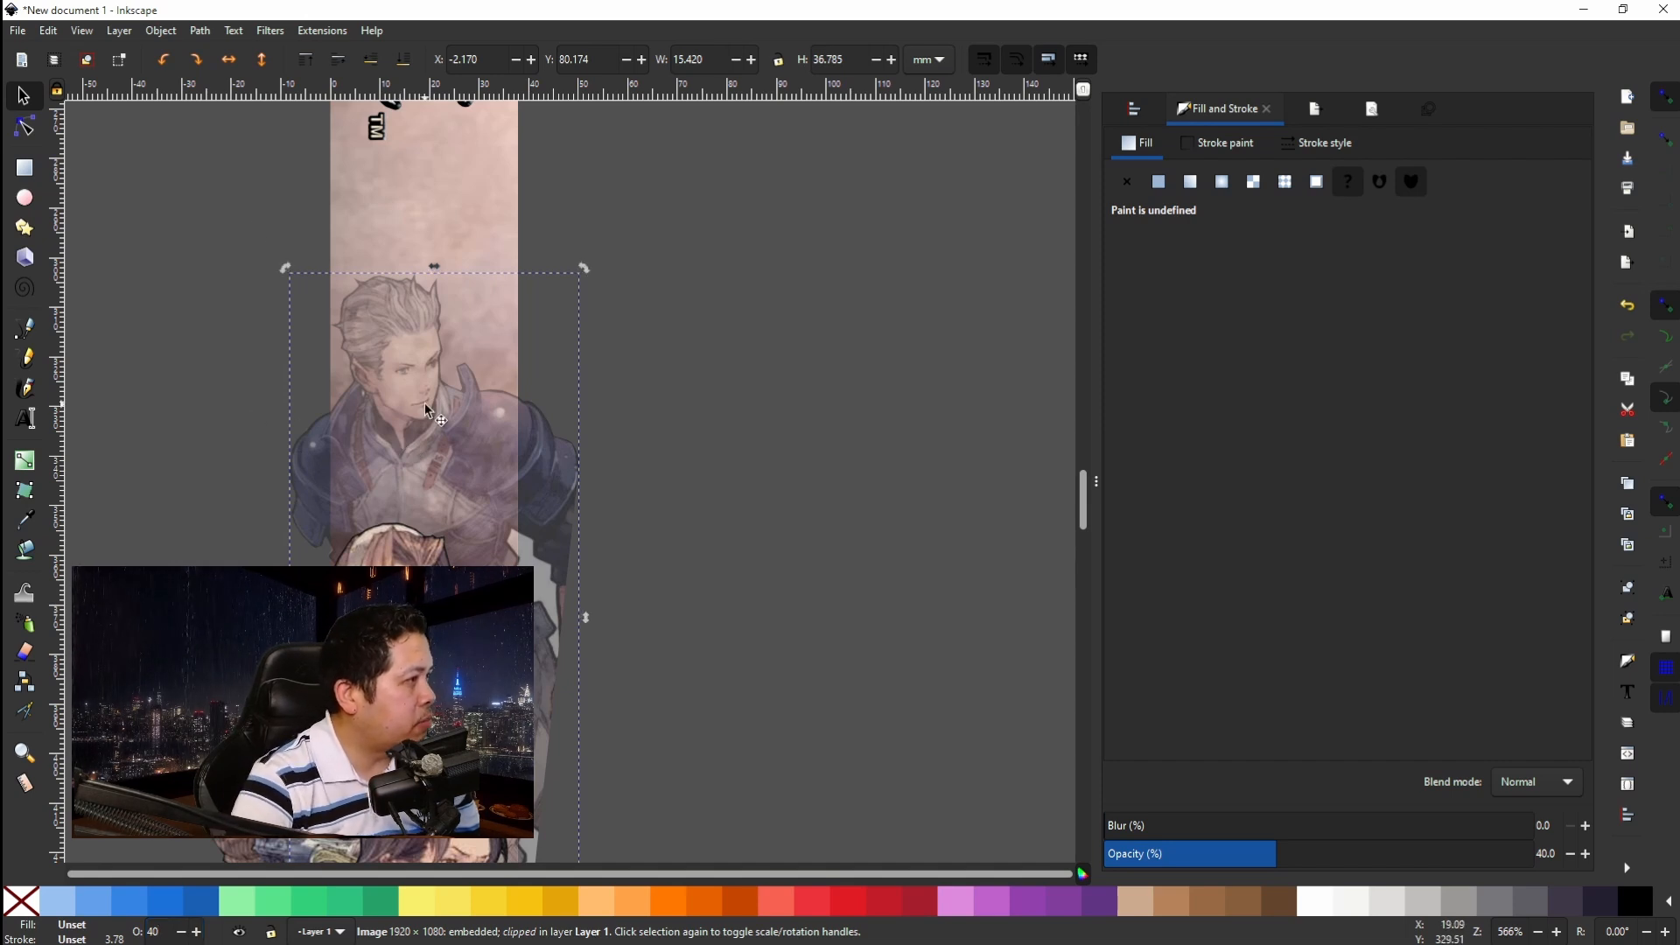
pyautogui.press('Right')
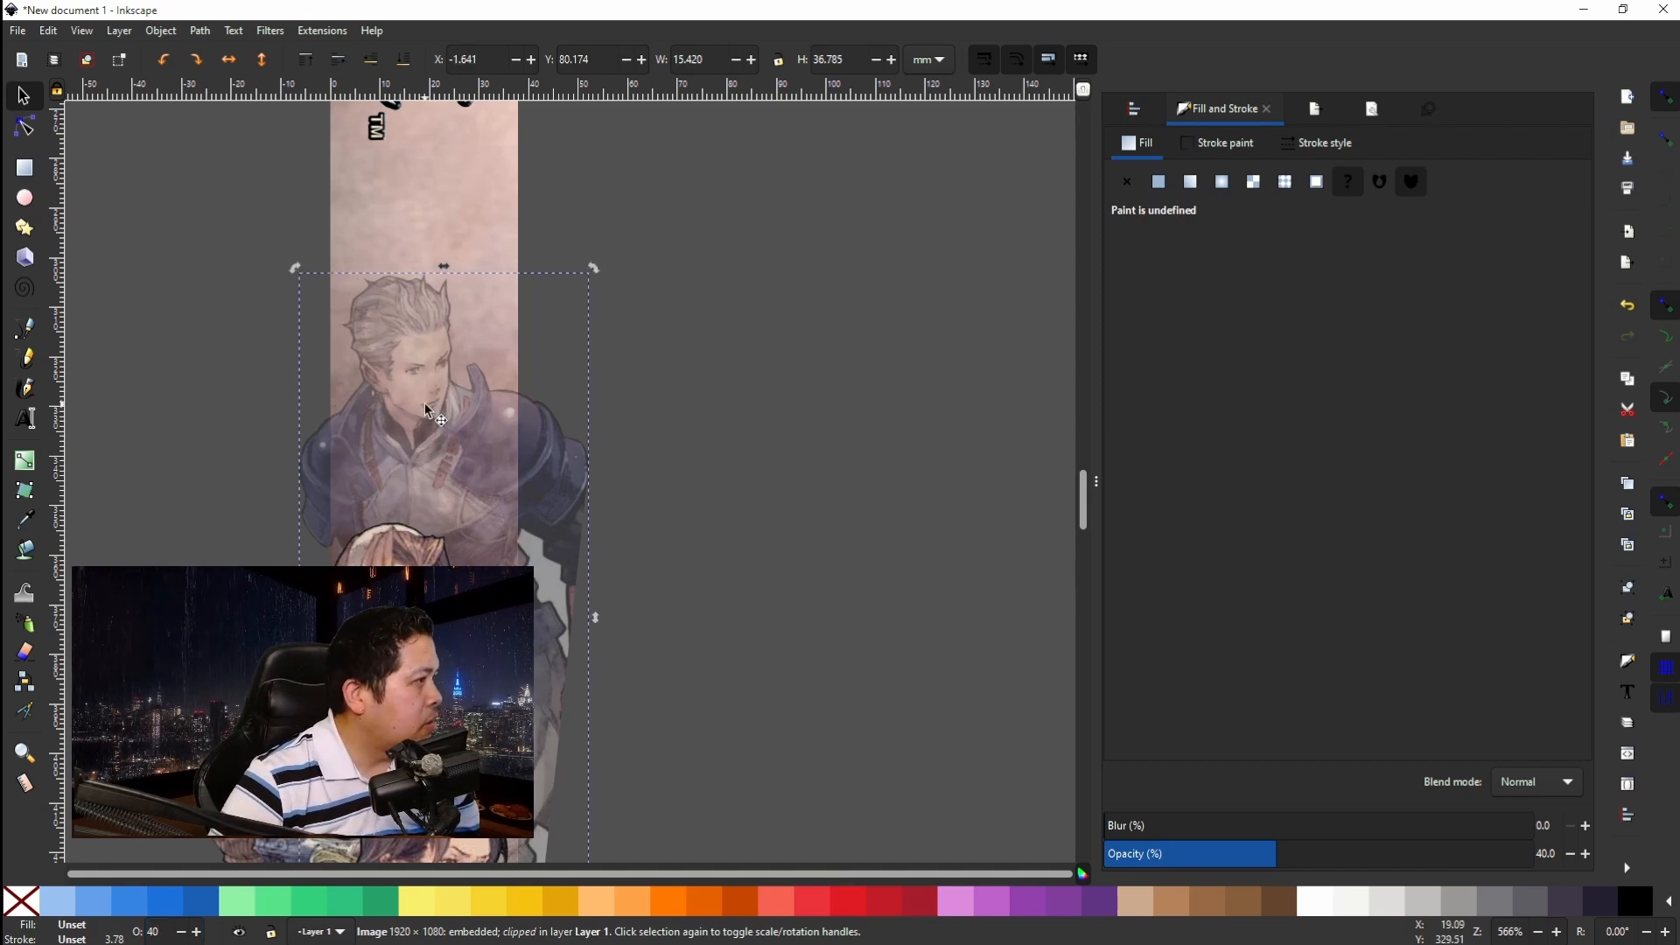
pyautogui.moveTo(433, 432)
pyautogui.mouseDown()
pyautogui.moveTo(449, 432)
pyautogui.moveTo(400, 429)
pyautogui.moveTo(415, 427)
pyautogui.mouseUp()
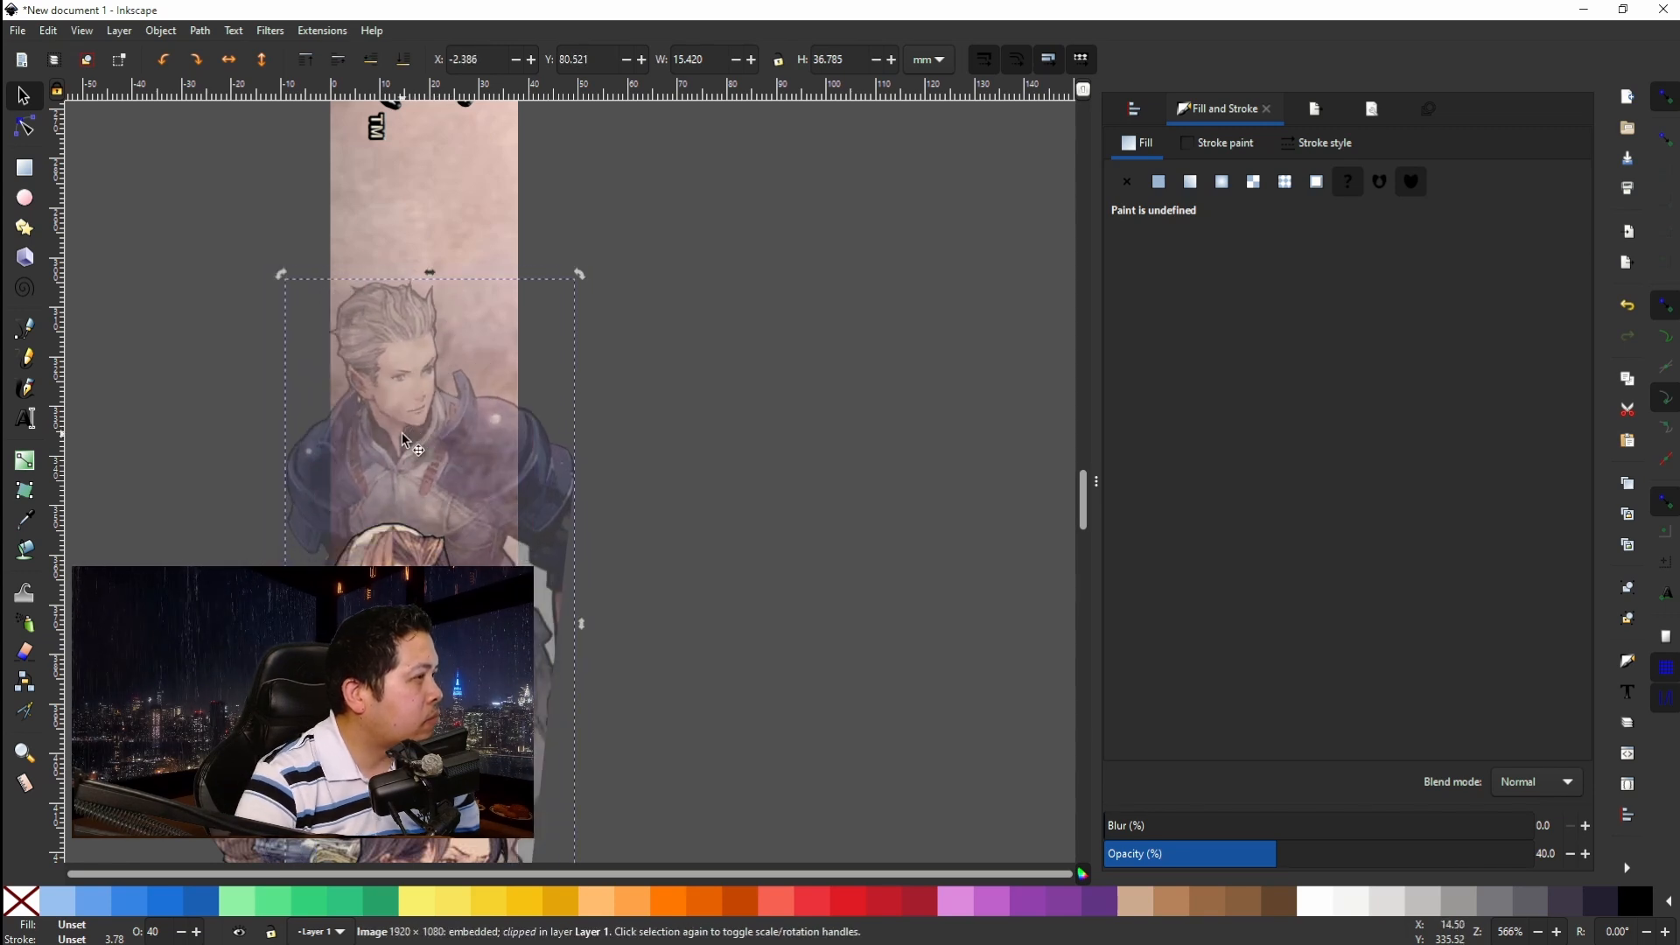
pyautogui.press('Right')
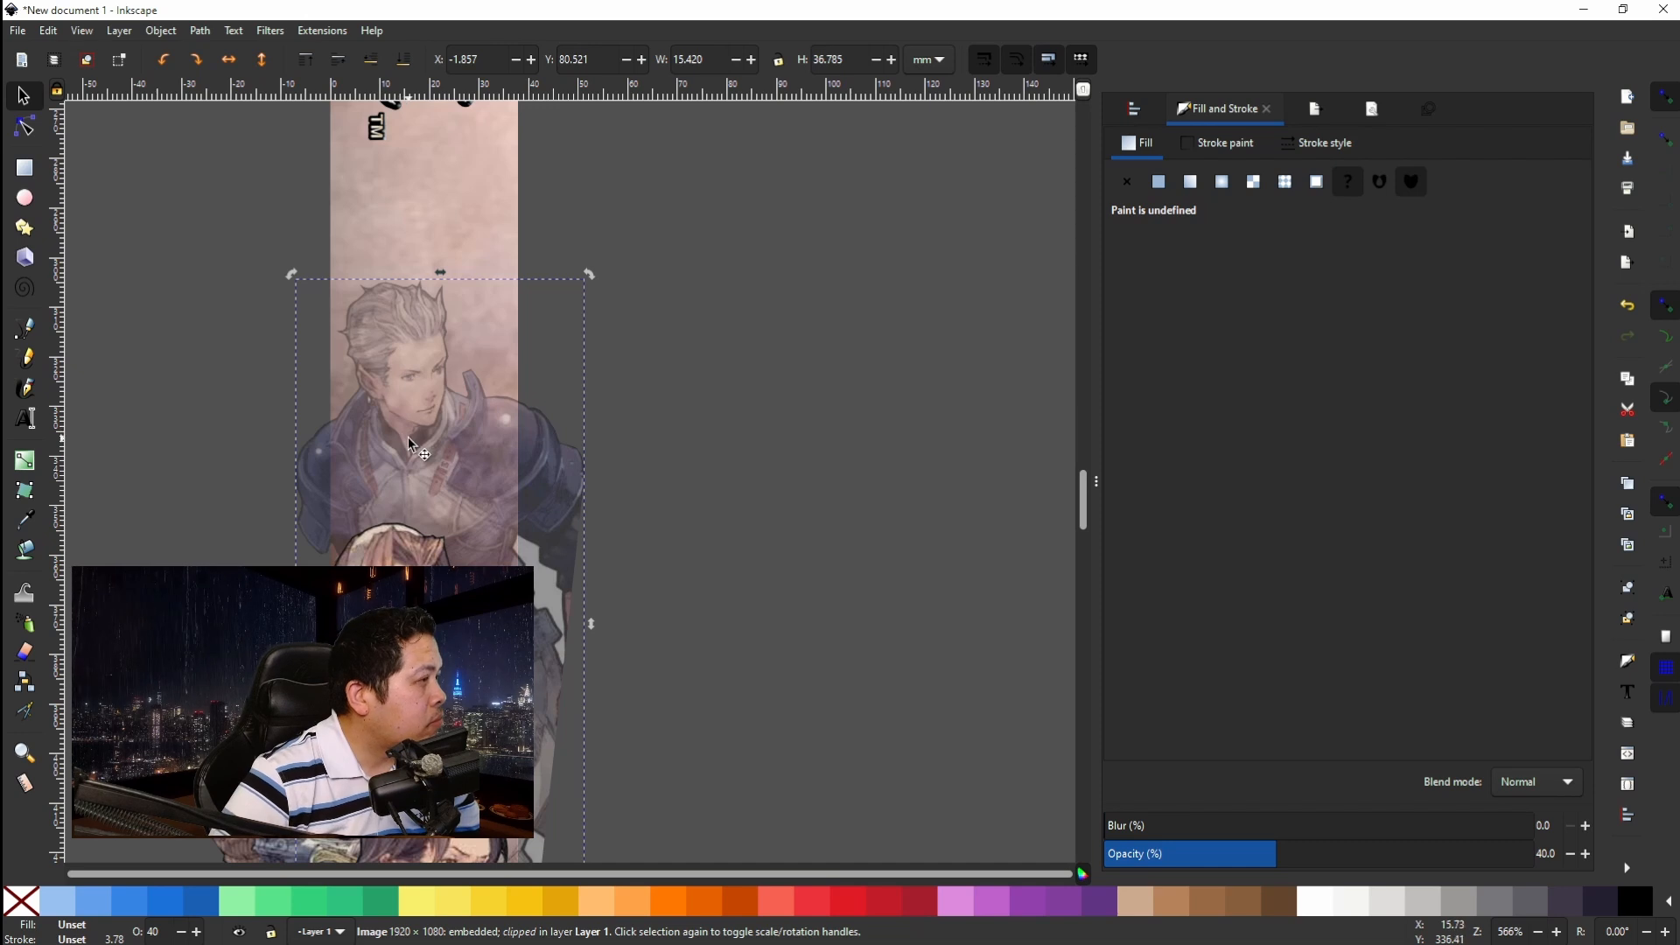
pyautogui.moveTo(408, 437); pyautogui.dragTo(419, 427)
# Lower the semi-transparent swordsman behind the swordswoman to about Y 82.3 mm.
pyautogui.scroll(-4, 407, 443)
pyautogui.scroll(-4, 411, 449)
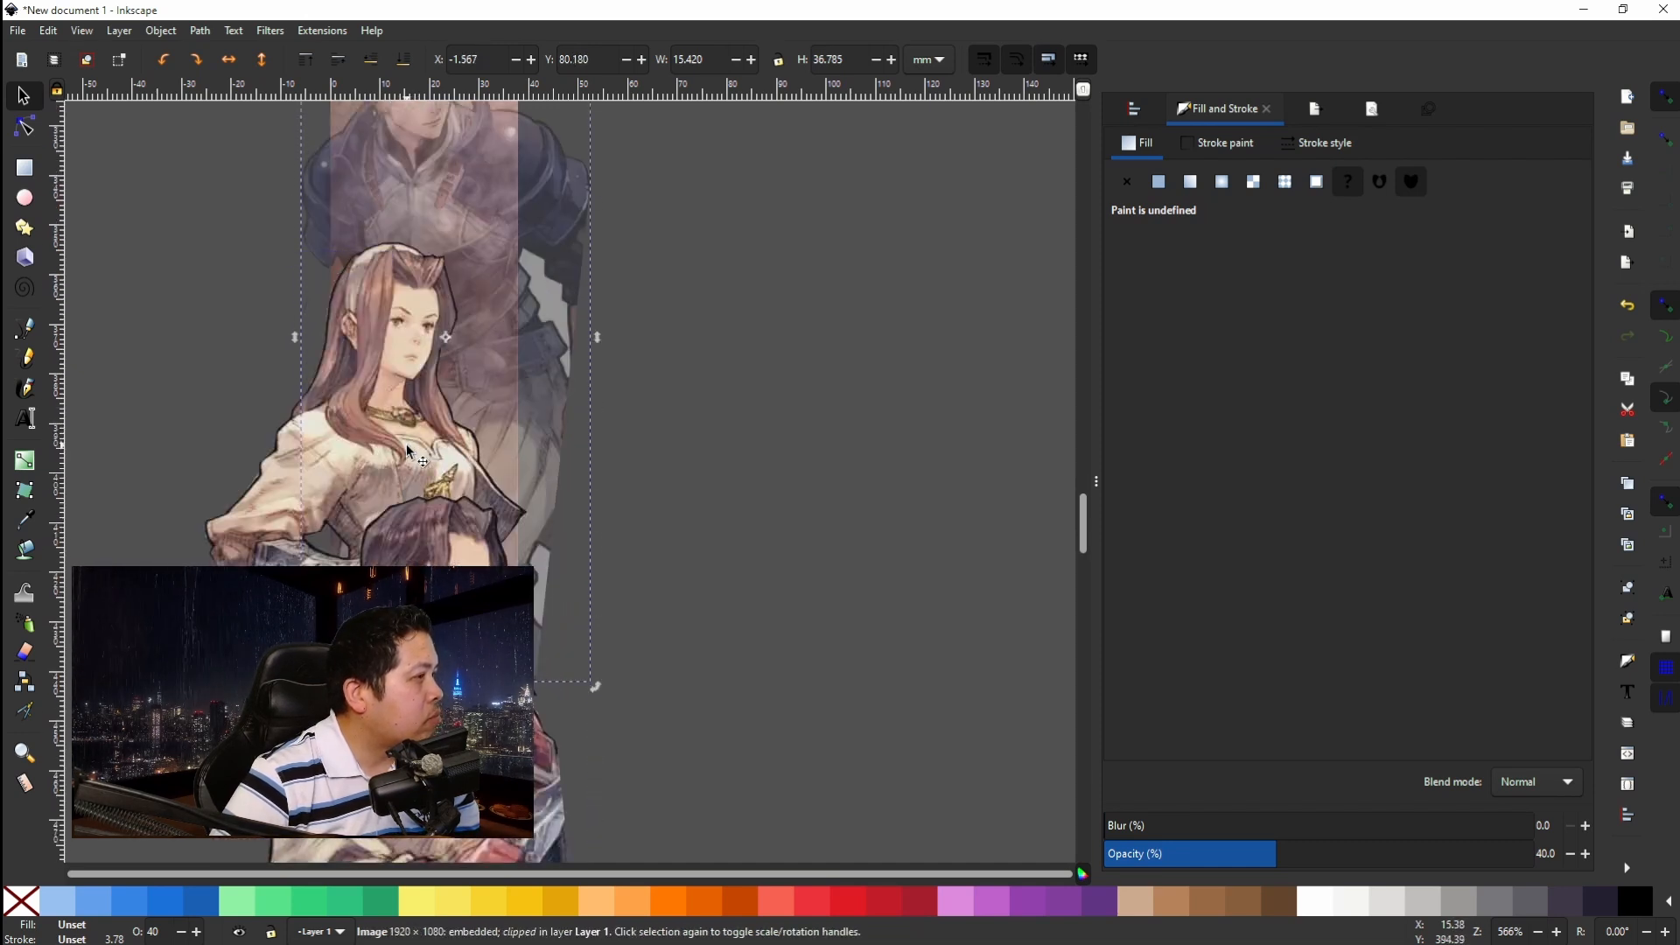
pyautogui.click(407, 452)
pyautogui.scroll(8, 407, 451)
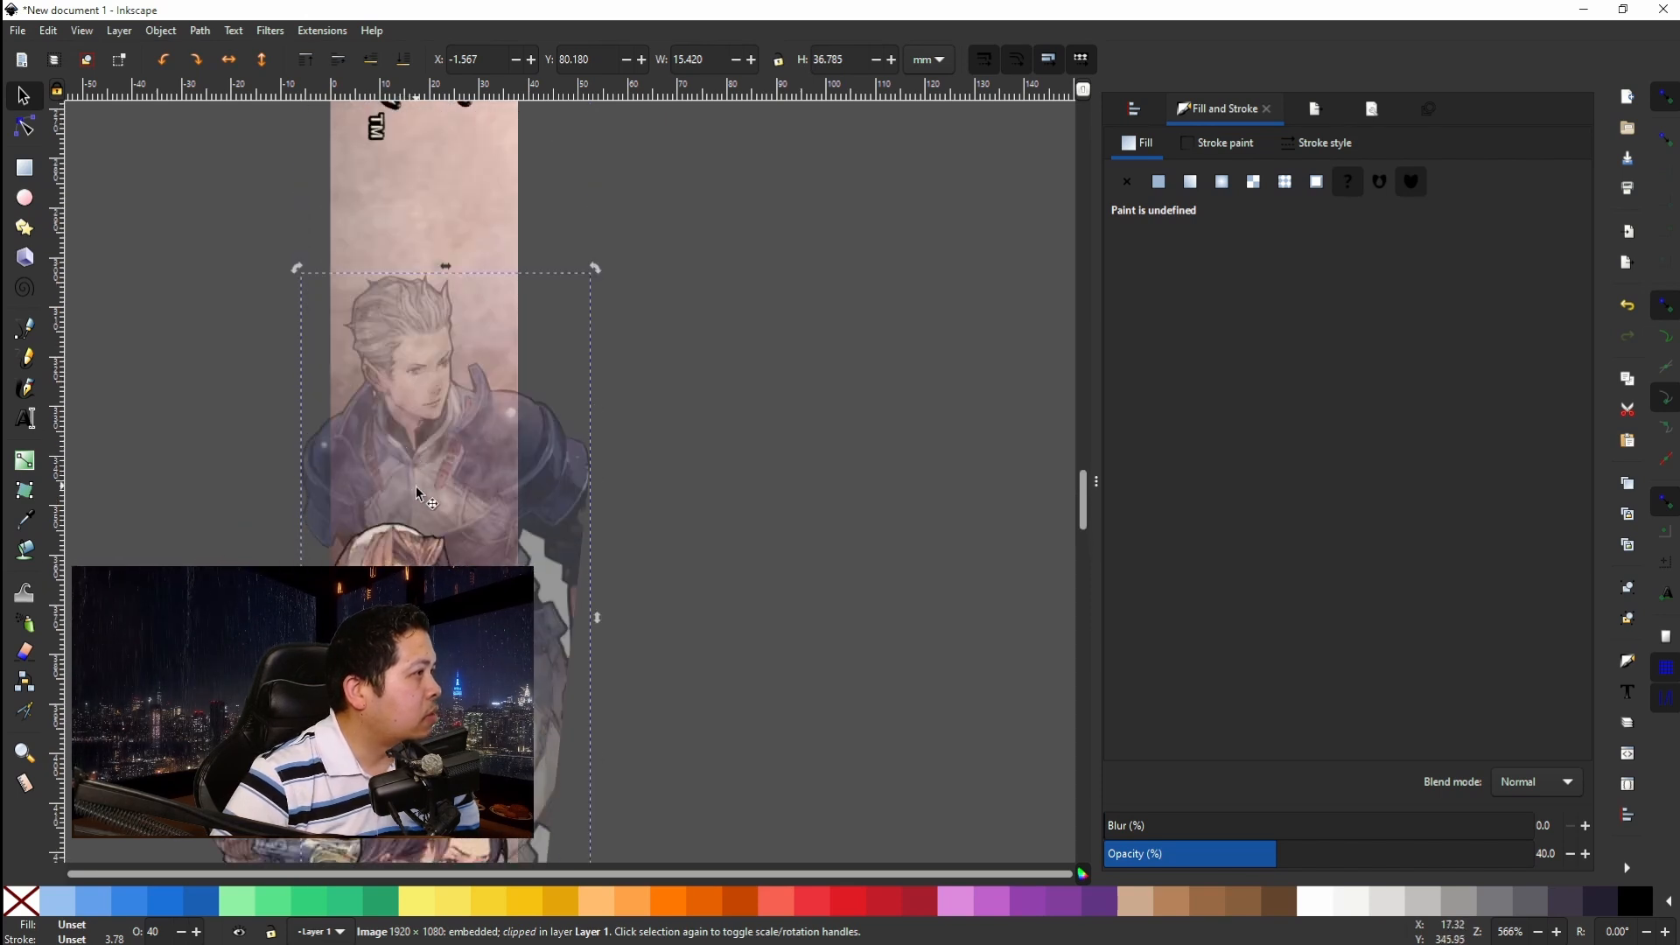
pyautogui.press('Down')
pyautogui.press('Down')
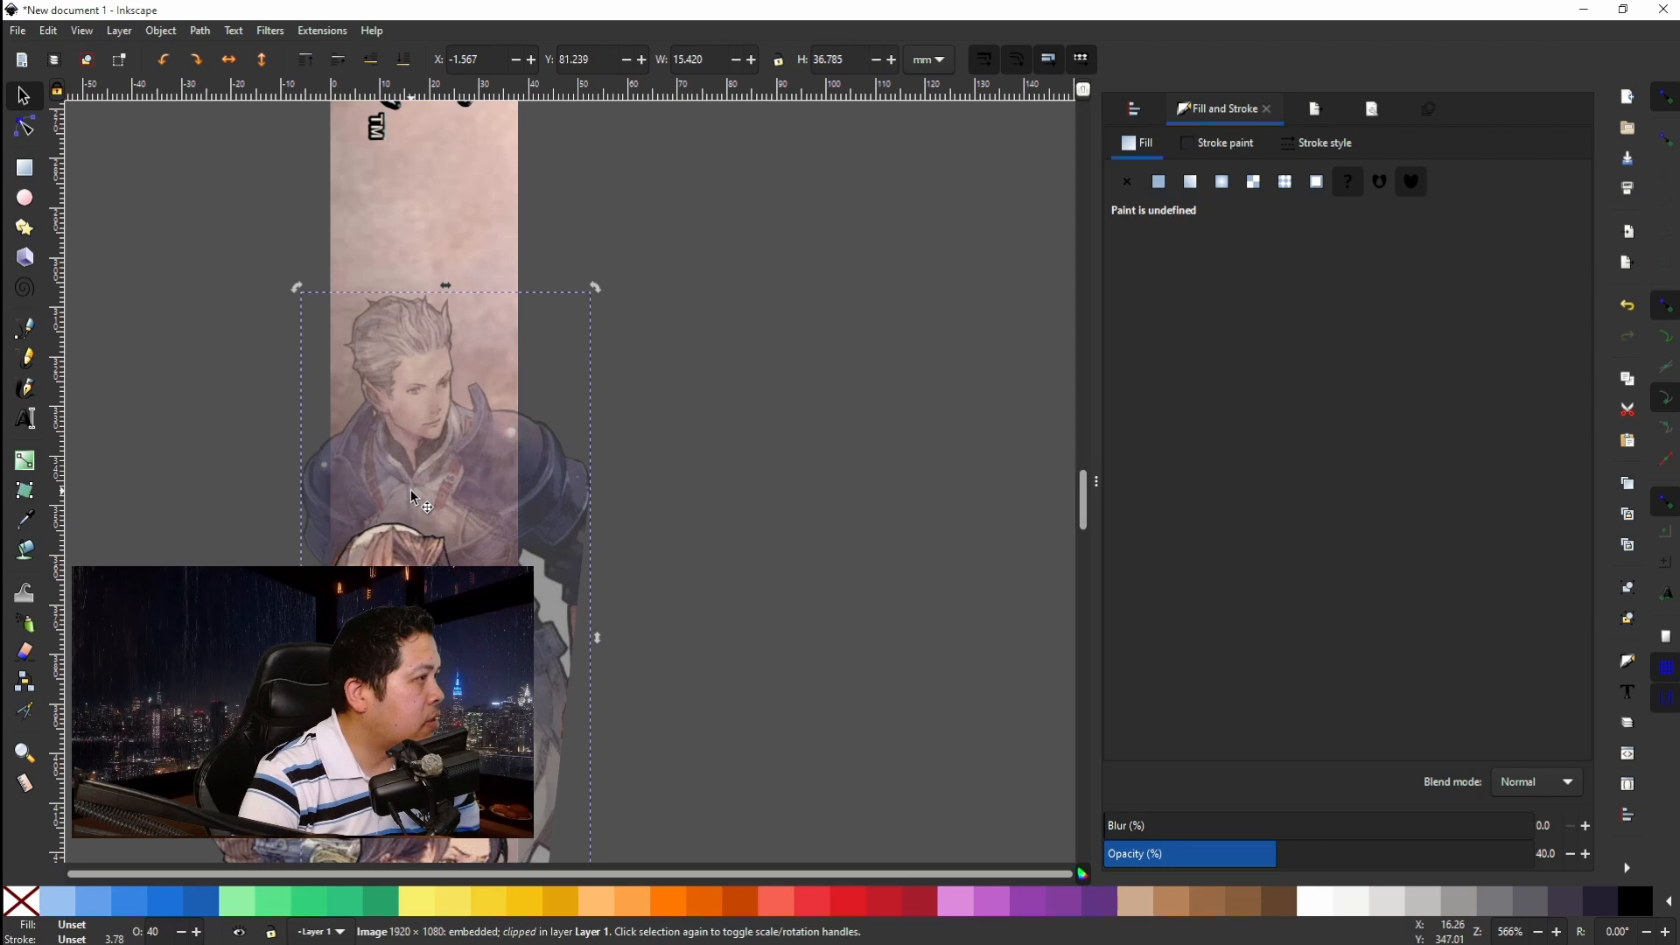
pyautogui.press('Down')
pyautogui.press('Down')
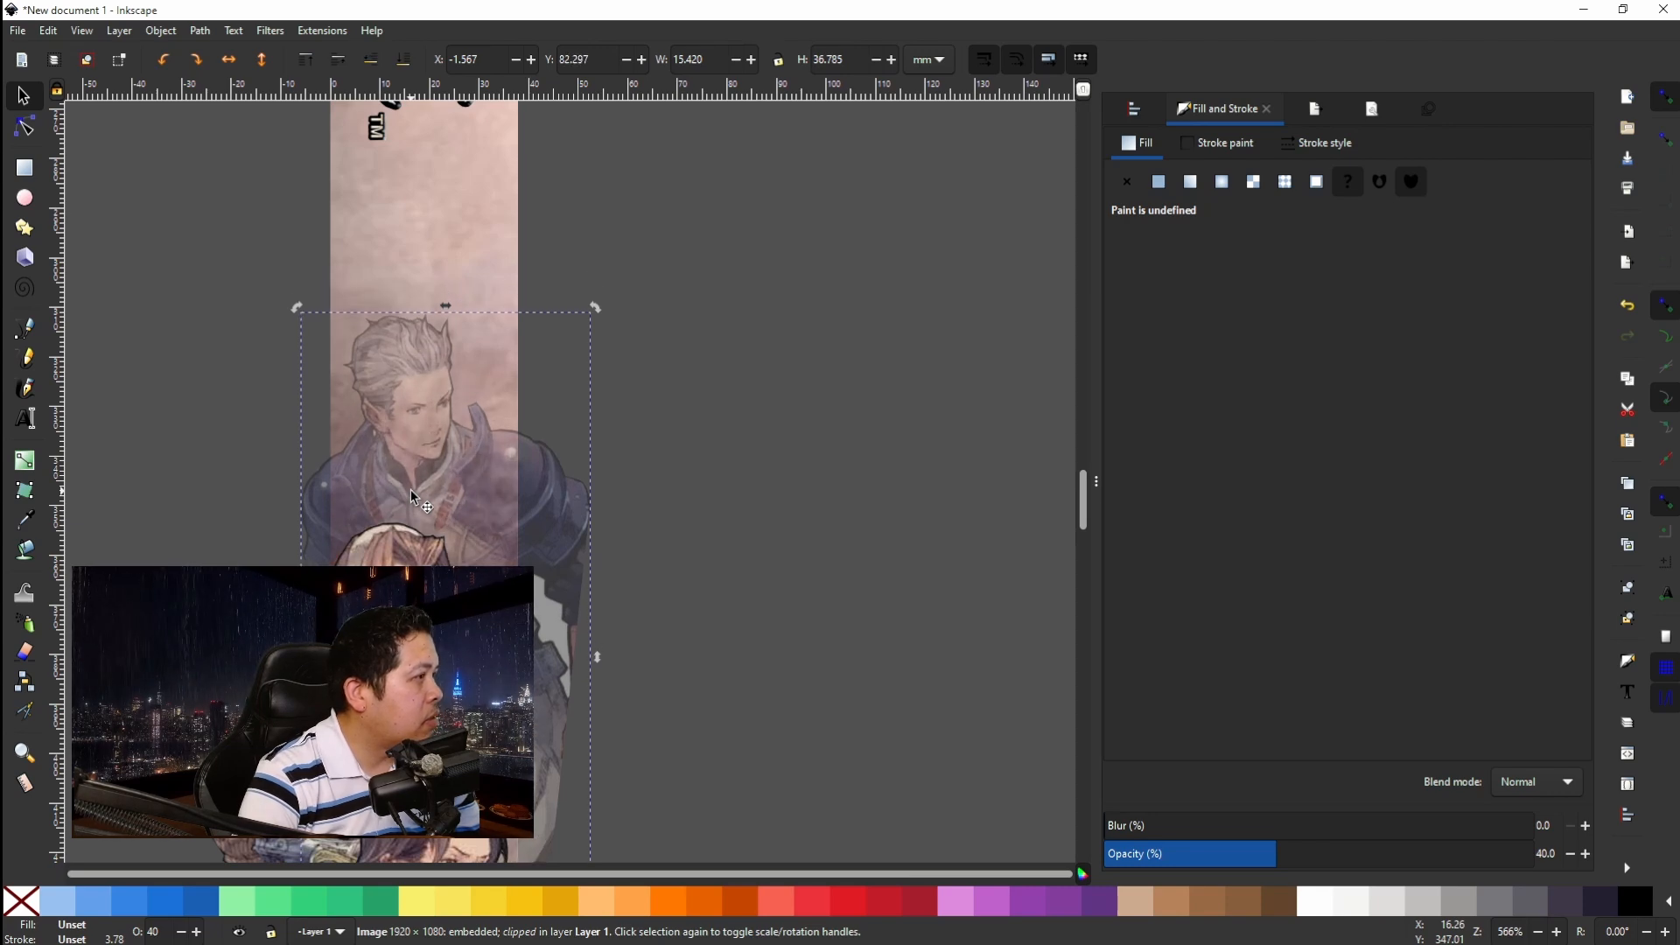
# Restore the clipped swordsman's opacity to 100%.
pyautogui.hscroll(3, 411, 490)
pyautogui.scroll(-10, 408, 490)
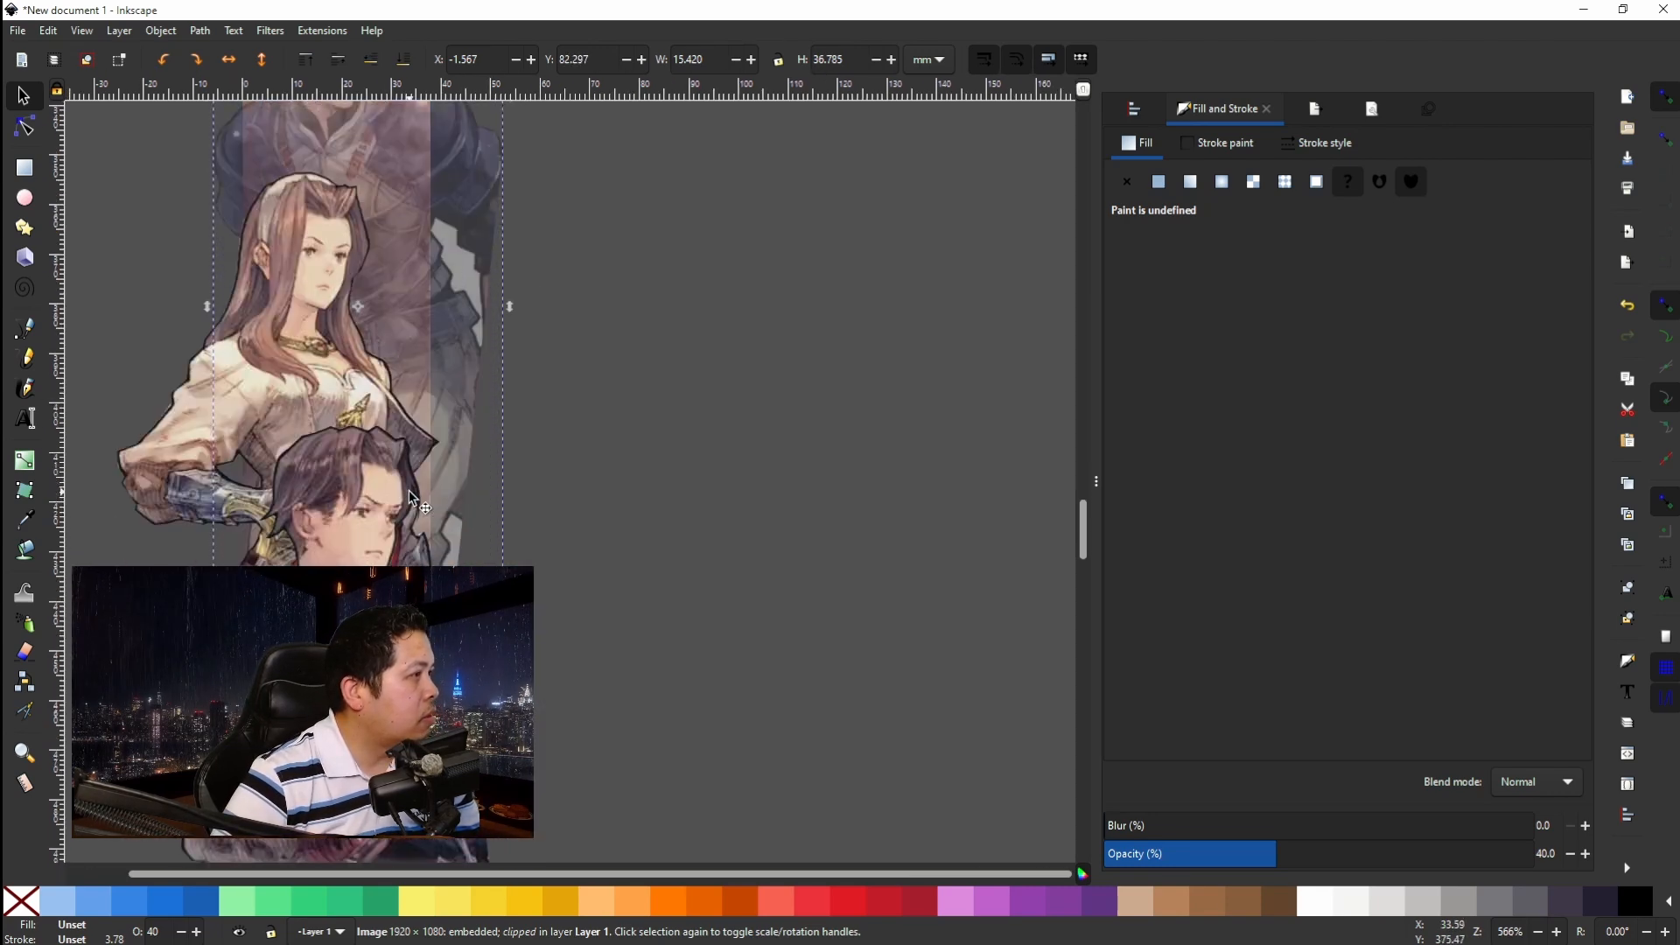
pyautogui.scroll(10, 411, 495)
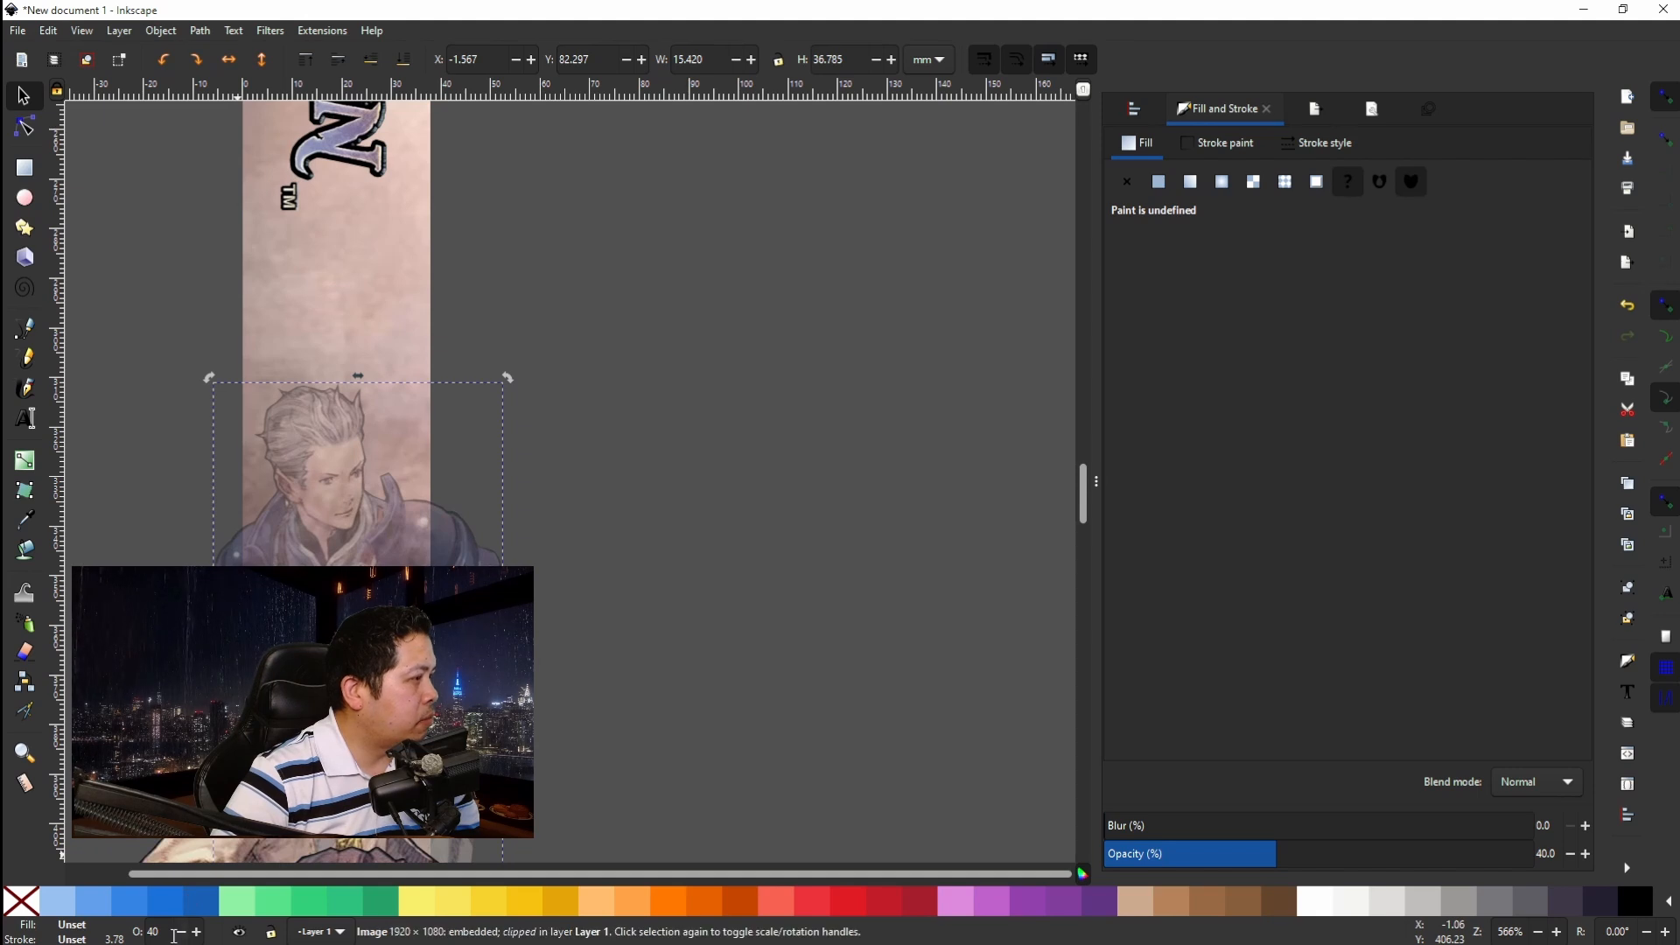
pyautogui.write('100')
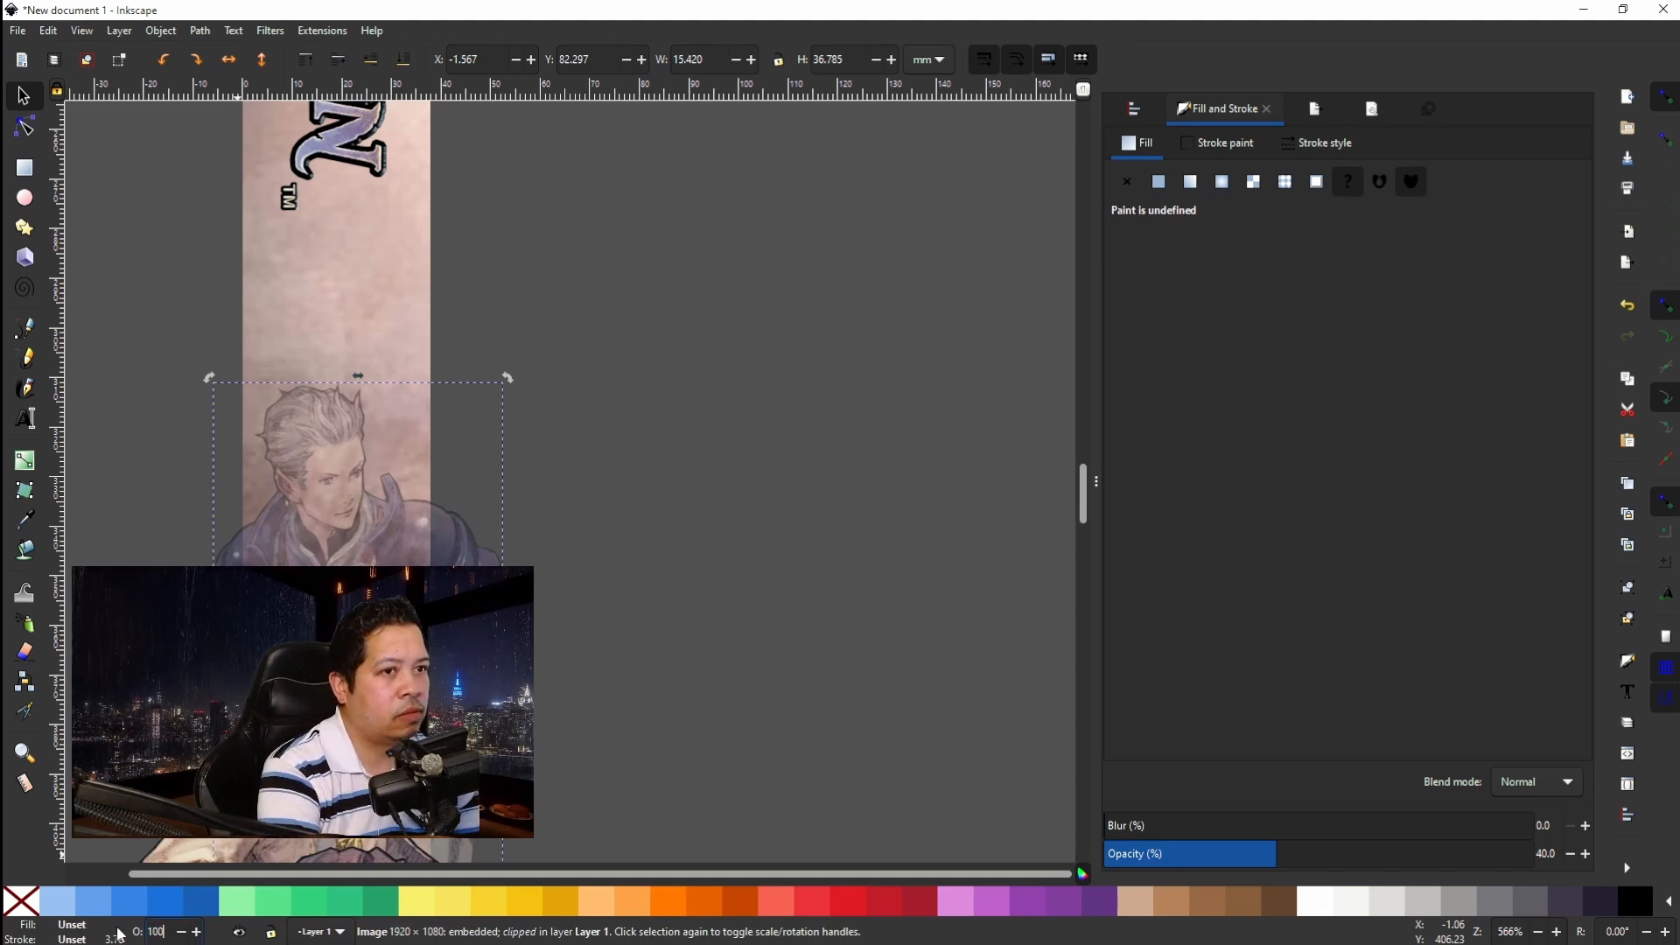
pyautogui.press('Return')
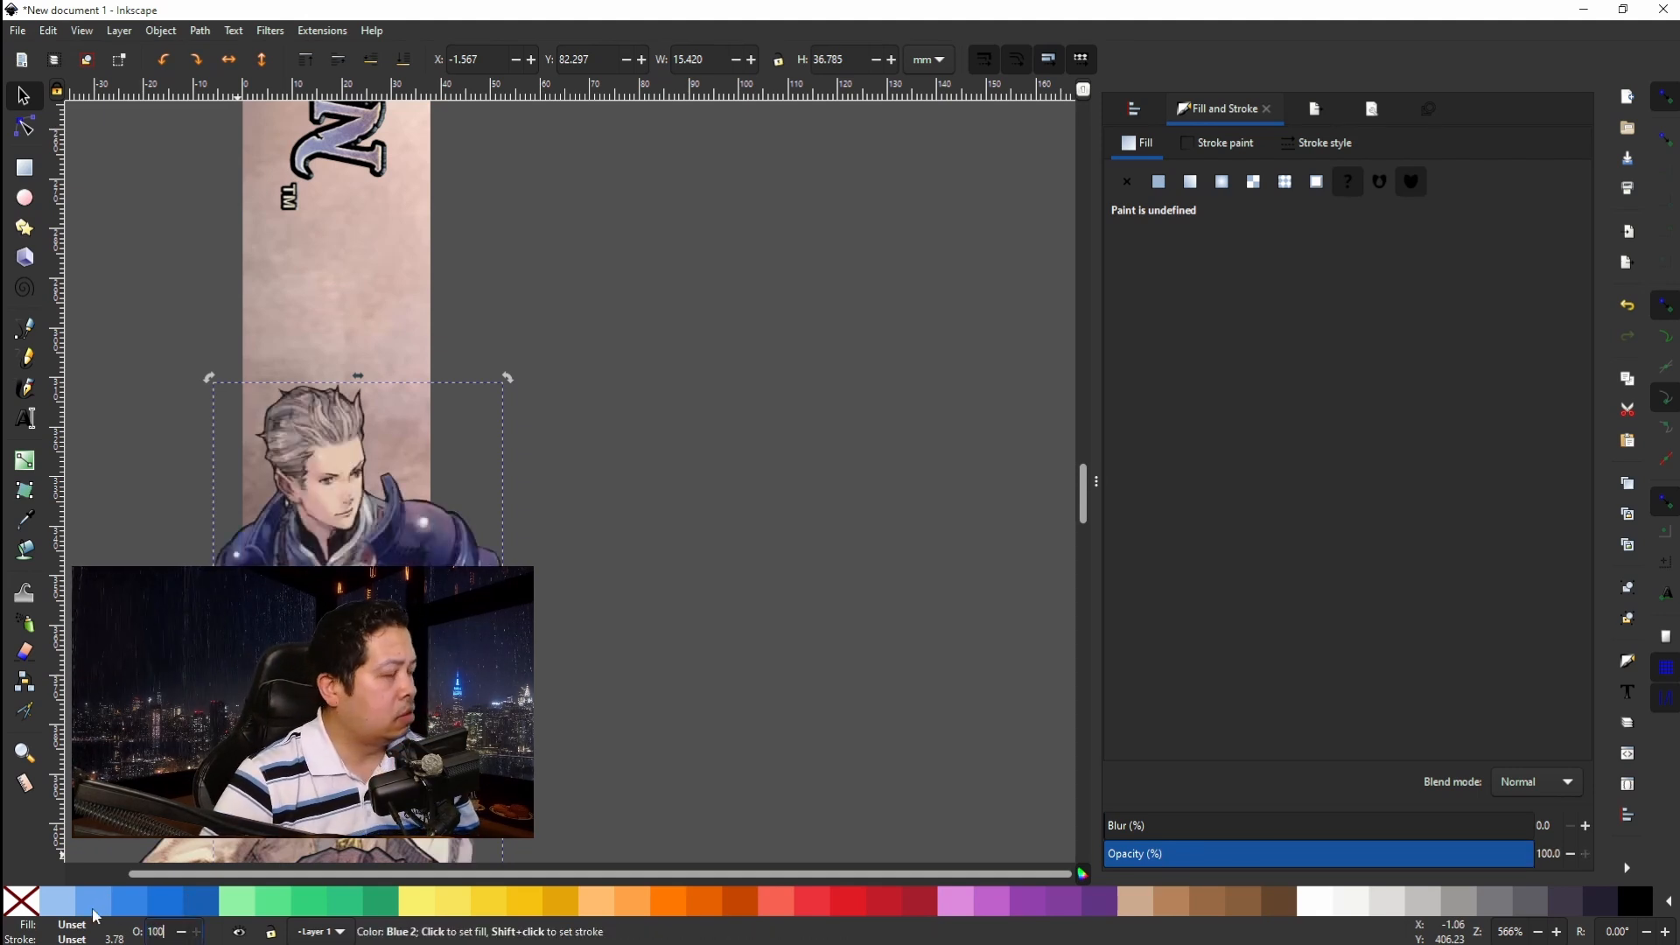
# Examine the three stacked characters up close and the whole spine from a distance to judge the composition.
pyautogui.hscroll(5, 210, 328)
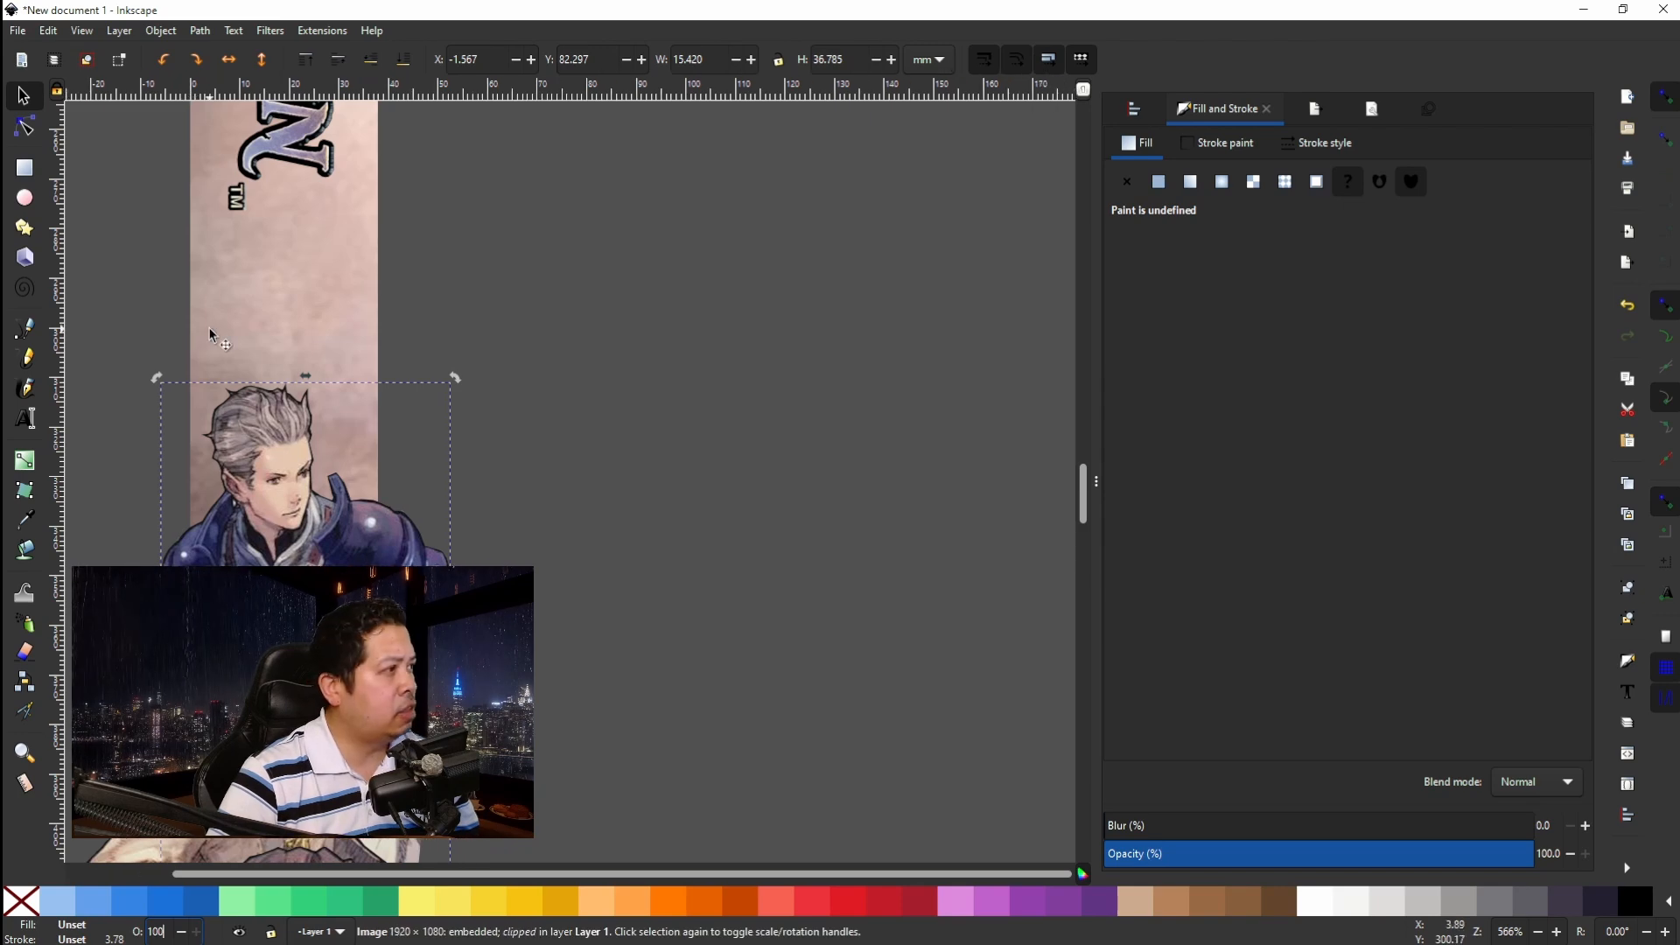
pyautogui.hscroll(-20, 220, 324)
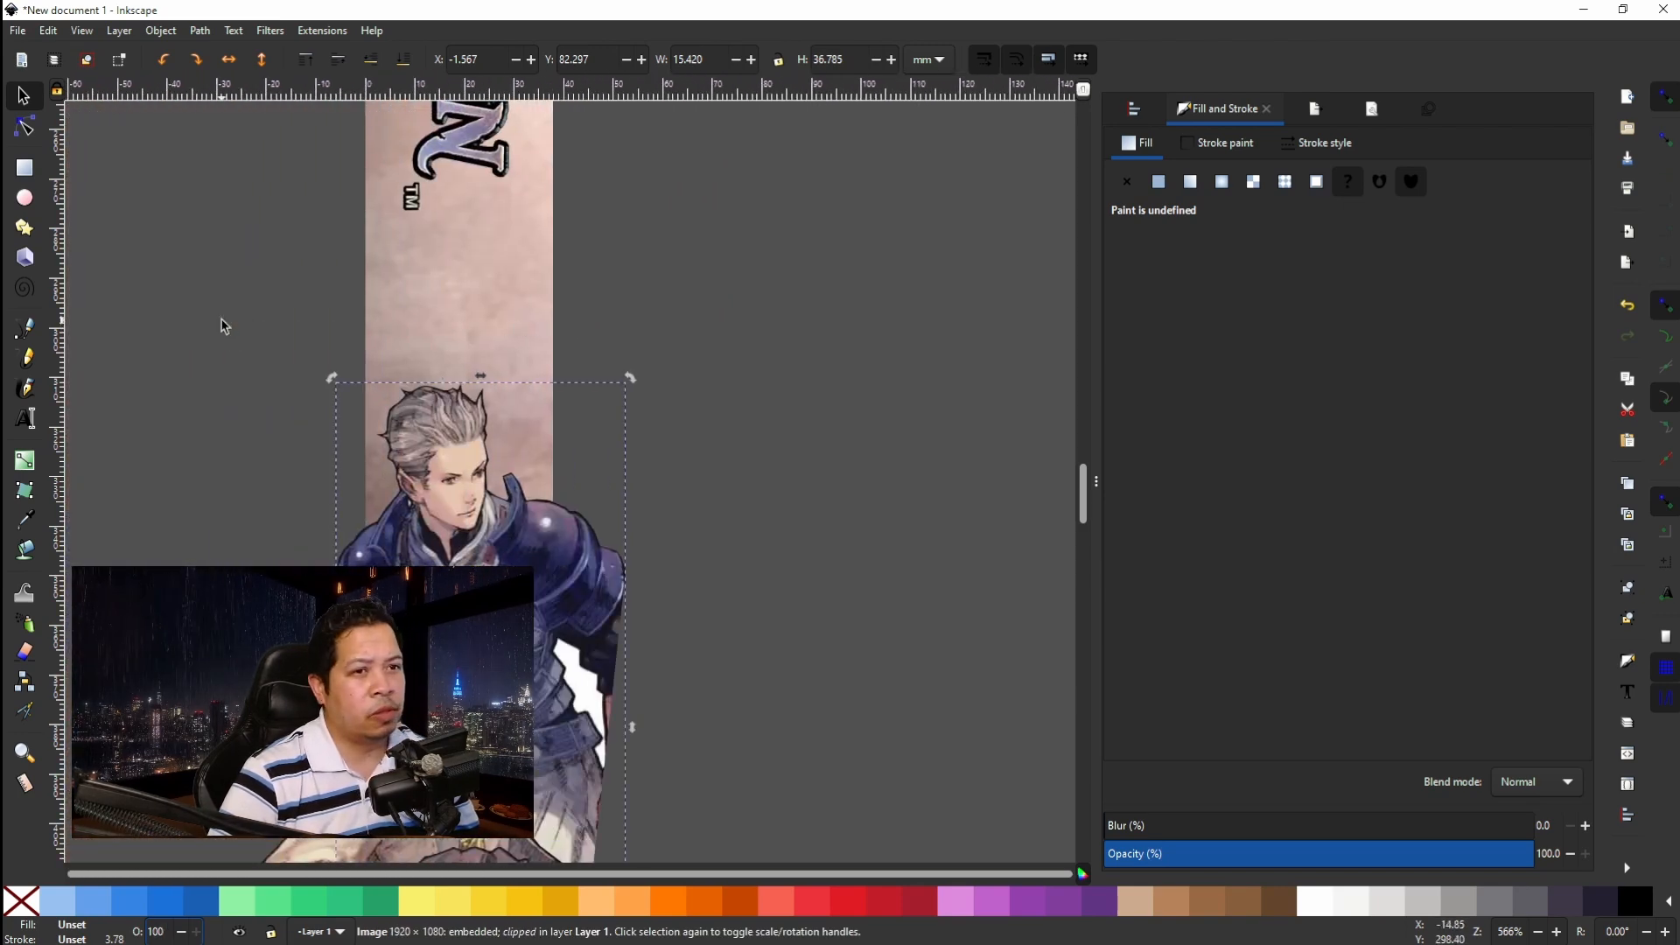
pyautogui.hscroll(8, 231, 321)
pyautogui.scroll(-8, 230, 321)
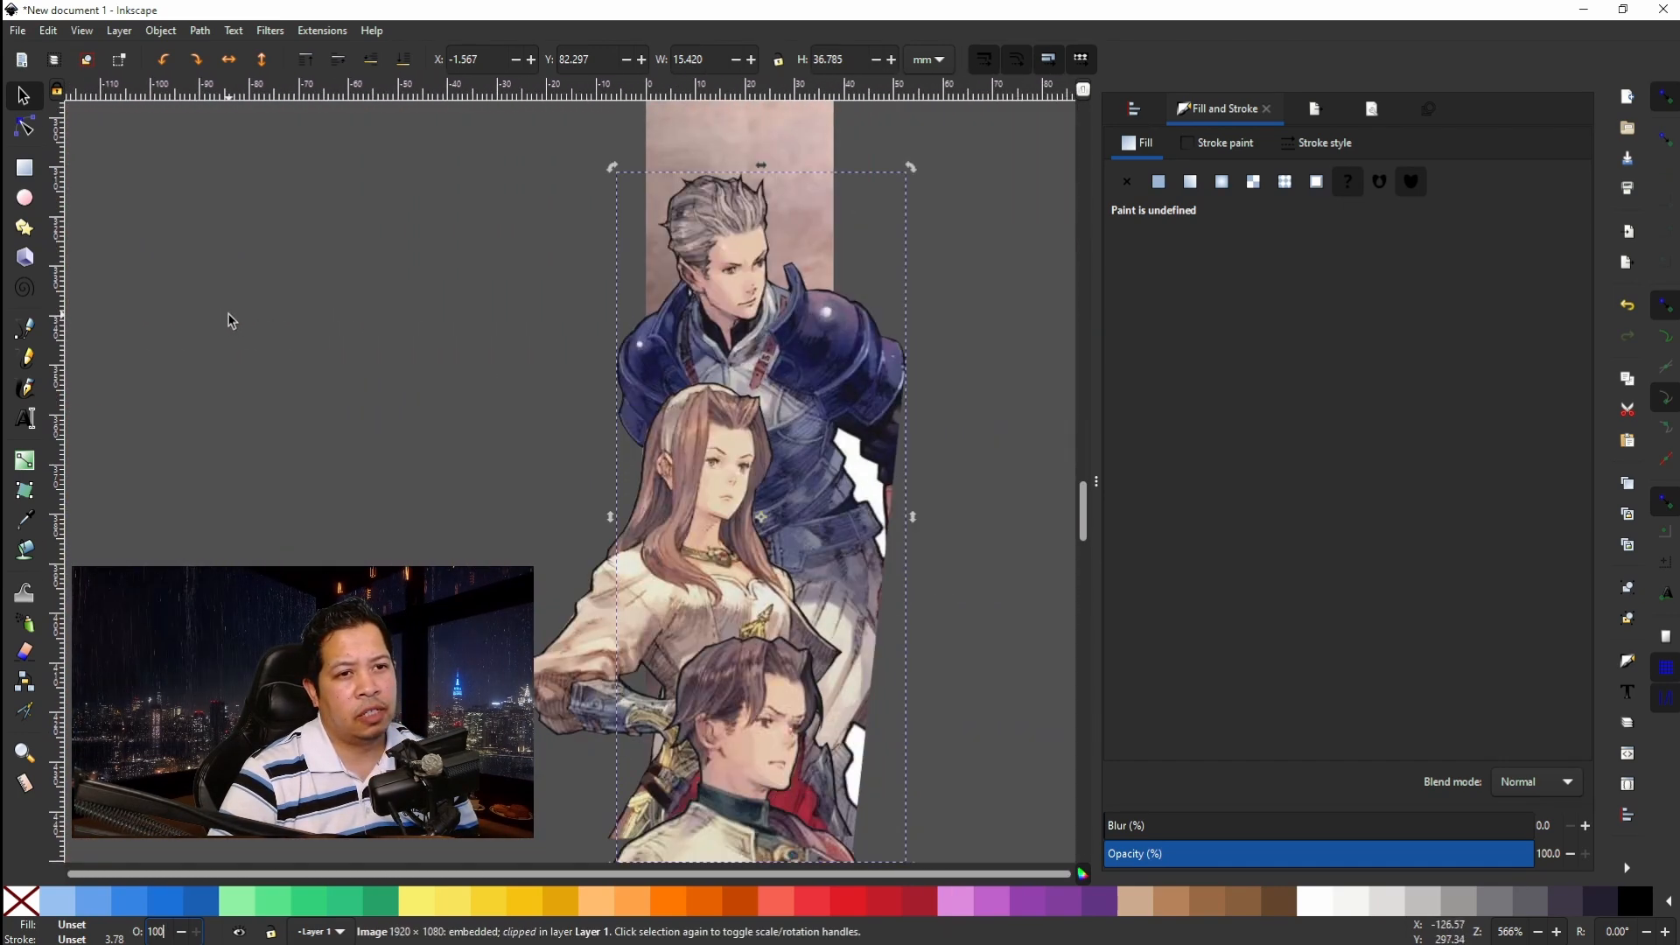
pyautogui.scroll(-9, 230, 321)
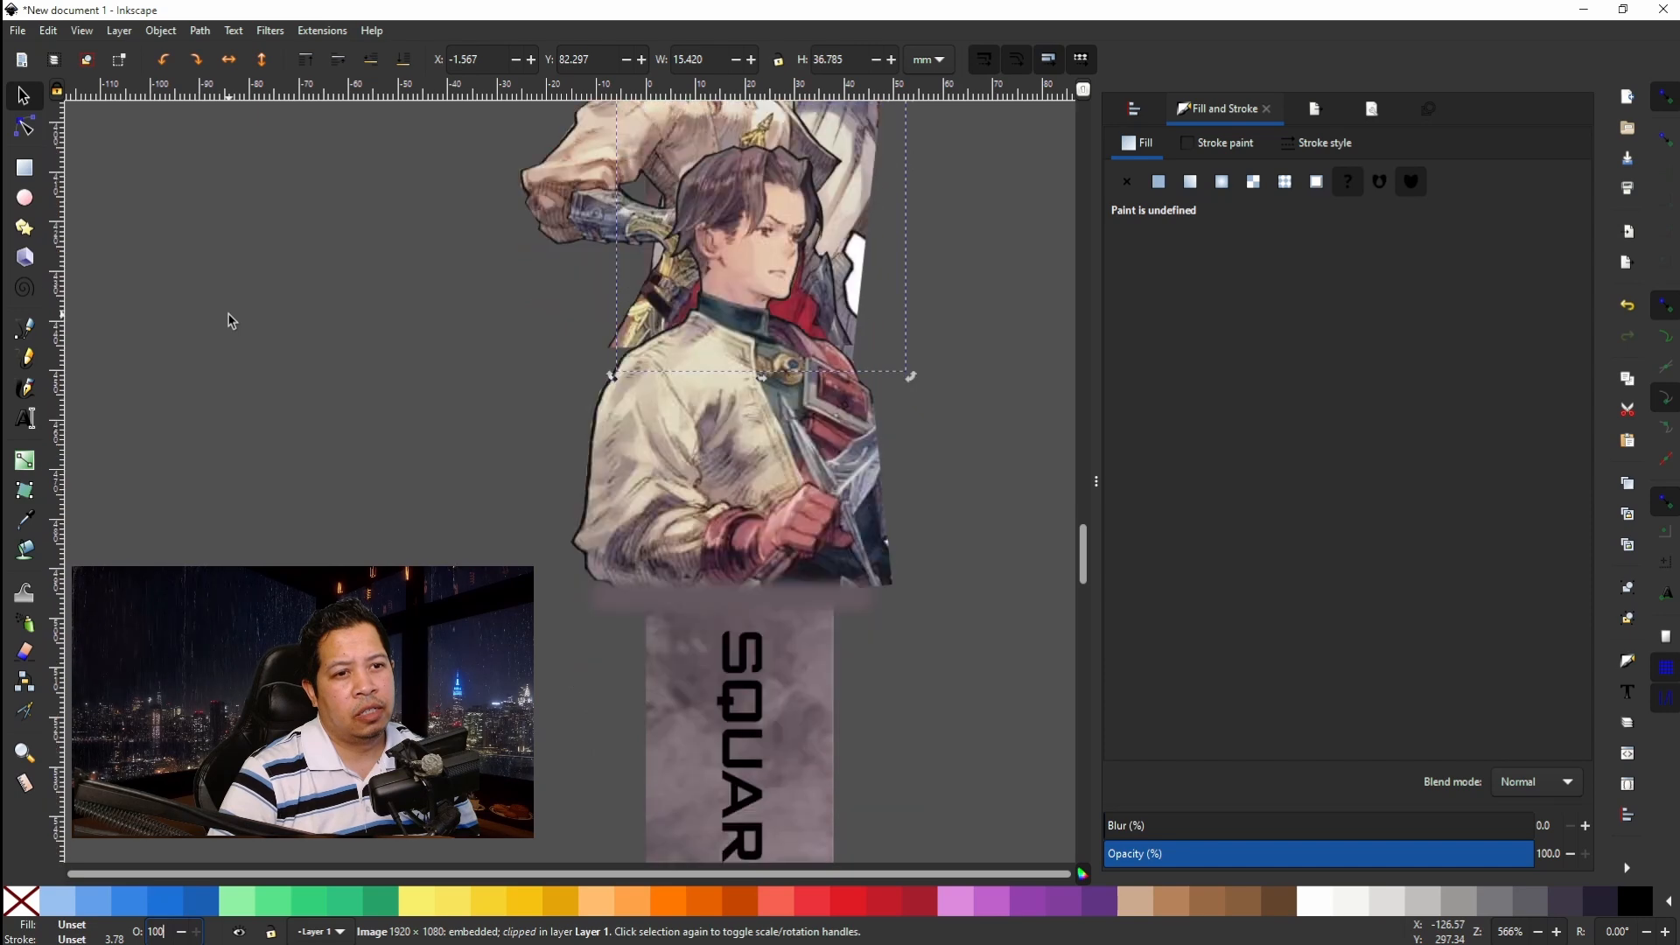
pyautogui.scroll(8, 230, 321)
pyautogui.scroll(5, 230, 321)
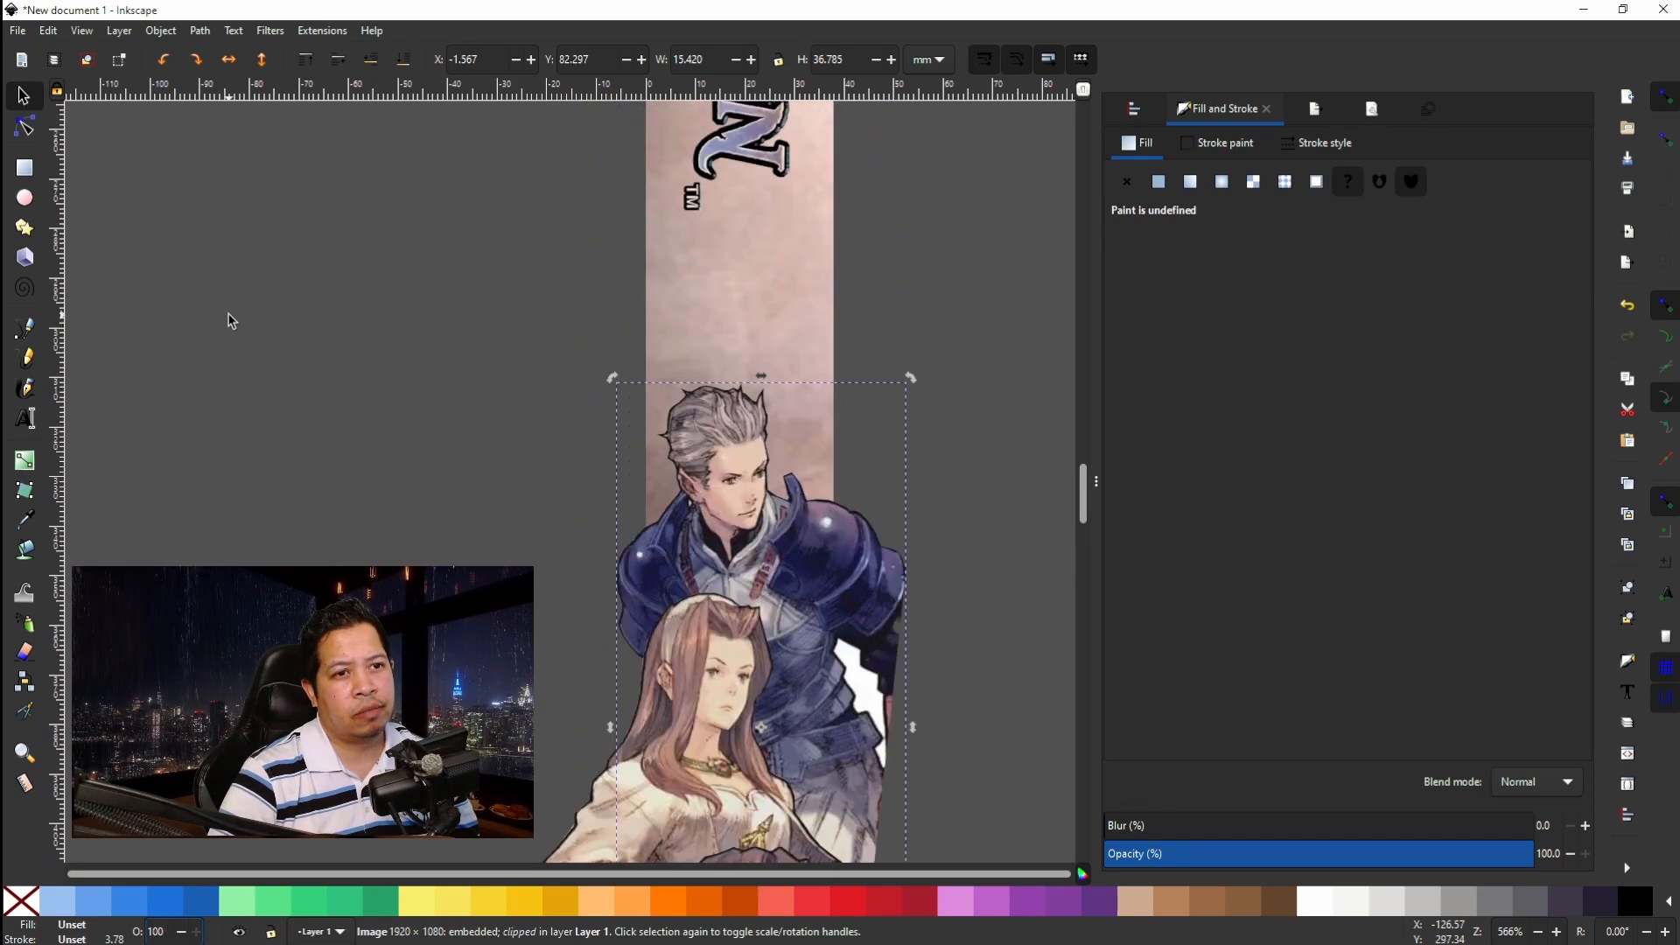
pyautogui.scroll(2, 230, 321)
pyautogui.scroll(-3, 230, 321)
pyautogui.keyDown('ctrl'); pyautogui.scroll(-6, 230, 321); pyautogui.keyUp('ctrl')
pyautogui.keyDown('ctrl'); pyautogui.scroll(6, 230, 322); pyautogui.keyUp('ctrl')
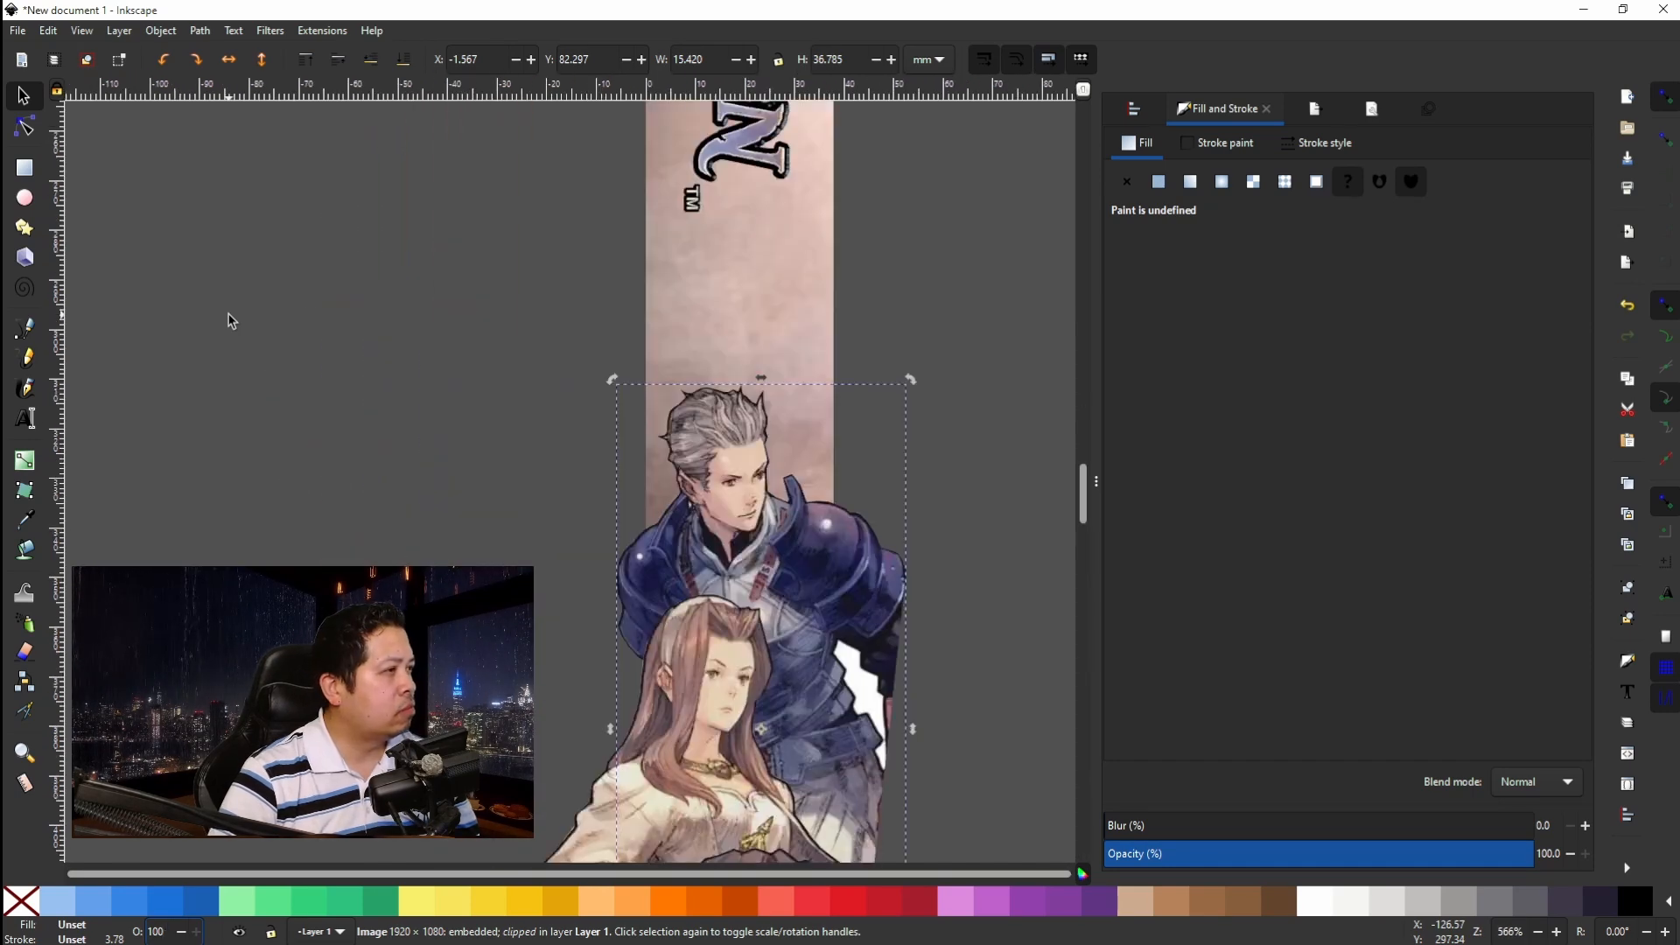
pyautogui.scroll(-4, 230, 321)
pyautogui.scroll(-2, 231, 321)
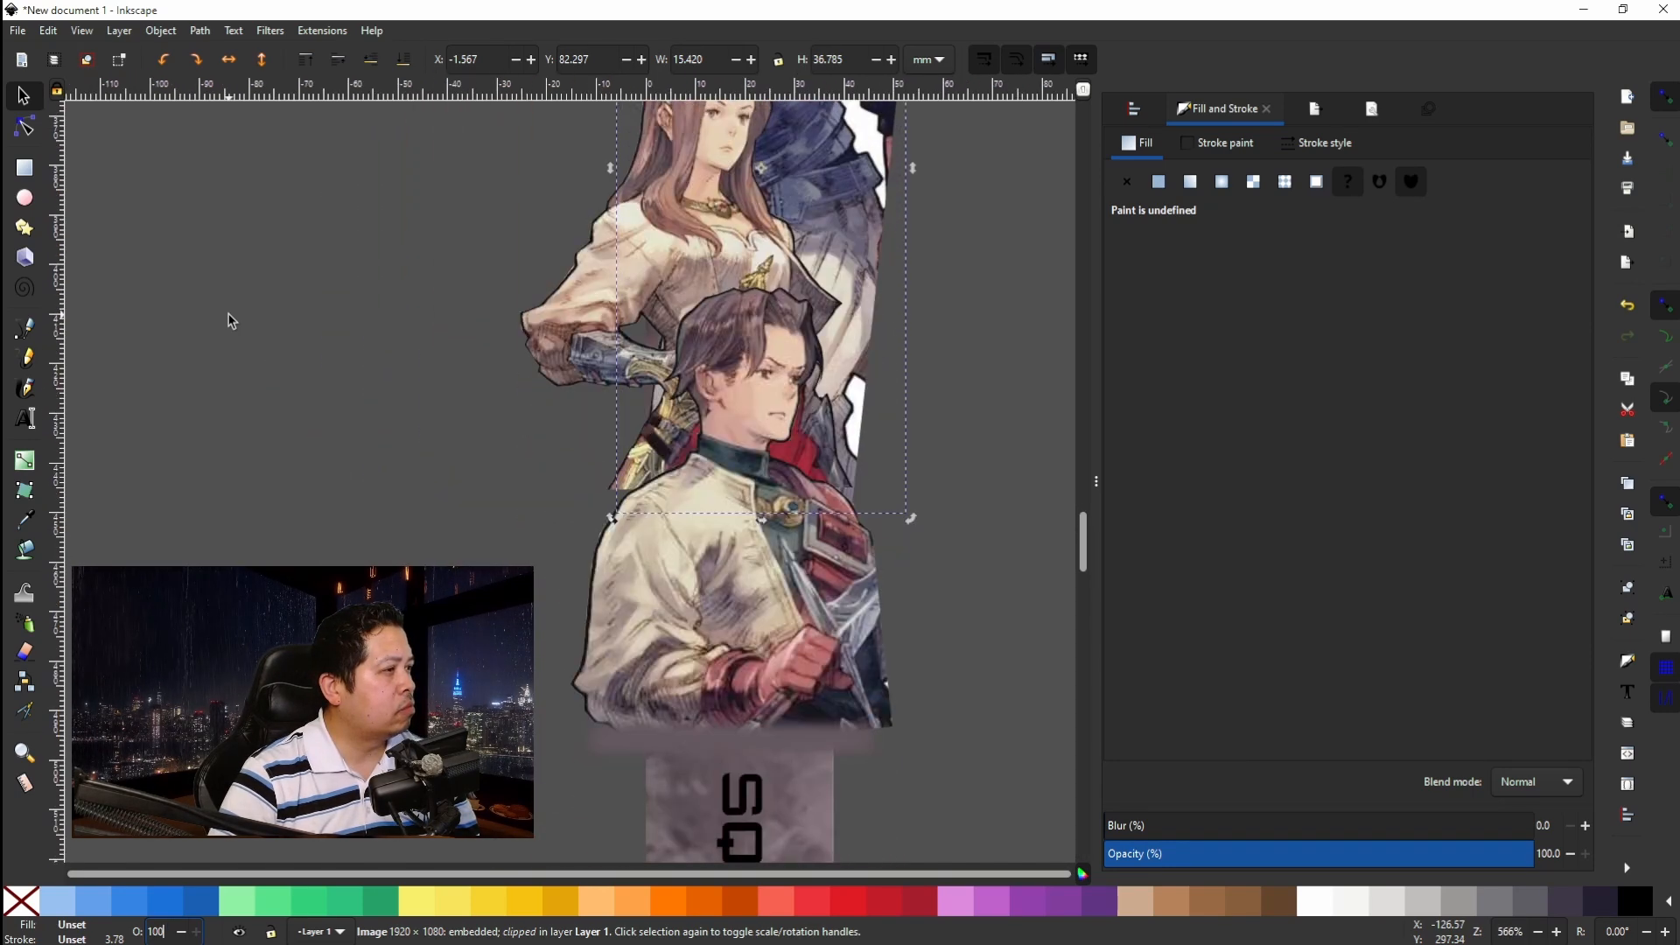
pyautogui.scroll(6, 230, 321)
pyautogui.keyDown('ctrl'); pyautogui.scroll(-6, 230, 321); pyautogui.keyUp('ctrl')
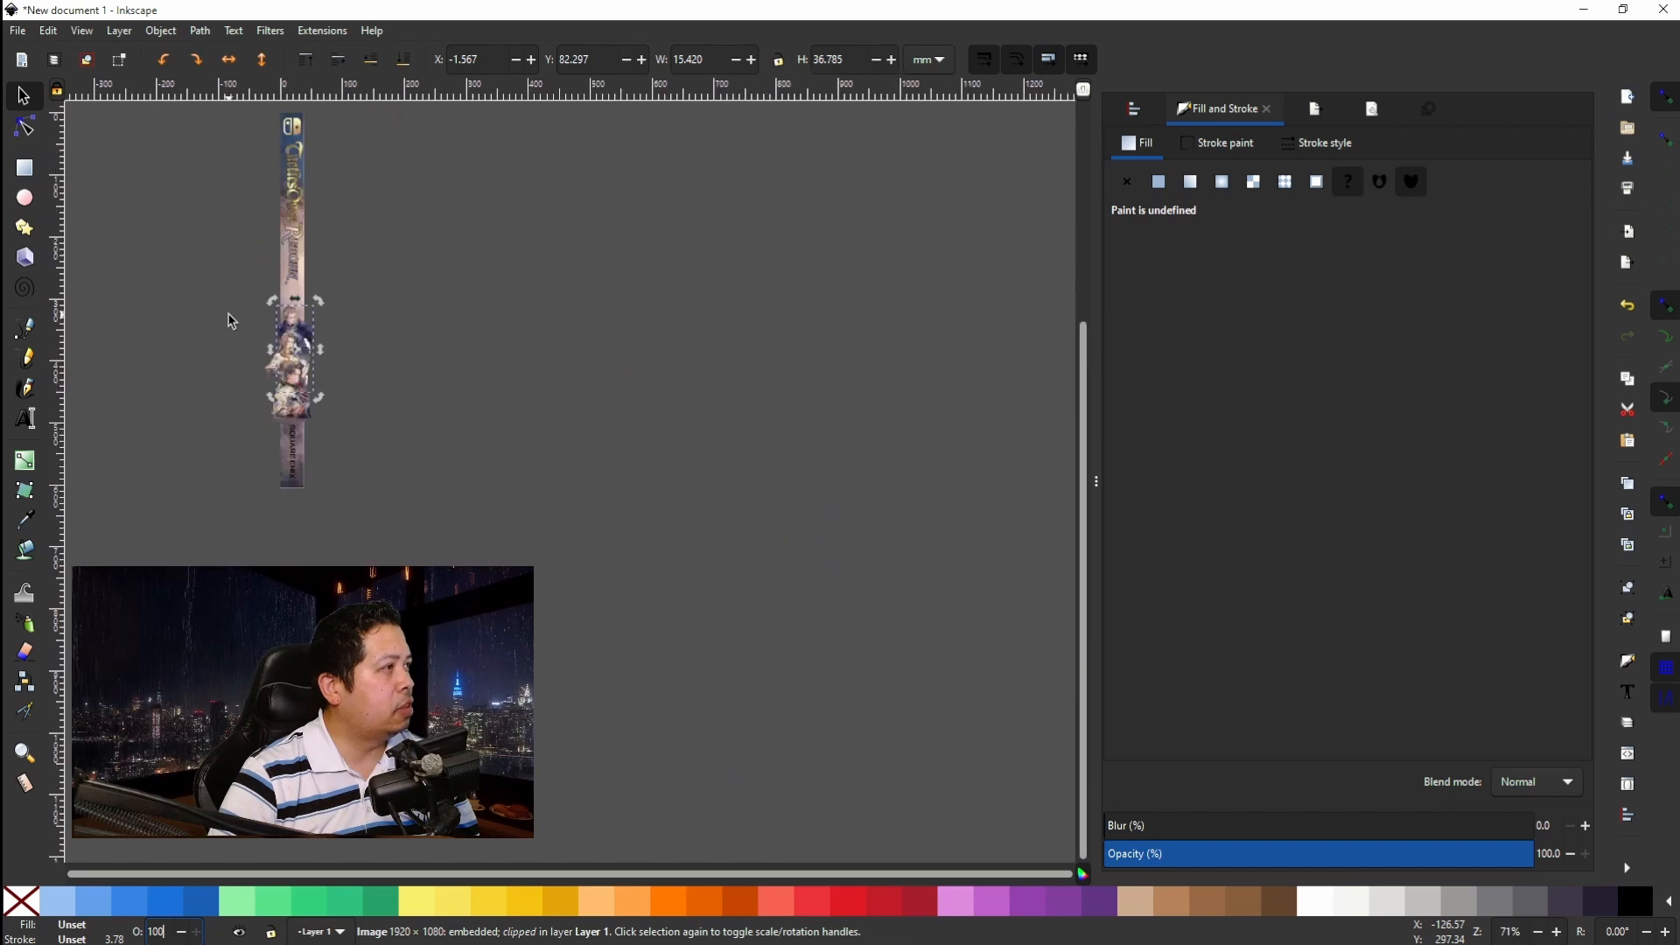
pyautogui.keyDown('ctrl'); pyautogui.scroll(4, 230, 321); pyautogui.keyUp('ctrl')
pyautogui.keyDown('ctrl'); pyautogui.scroll(-4, 230, 322); pyautogui.keyUp('ctrl')
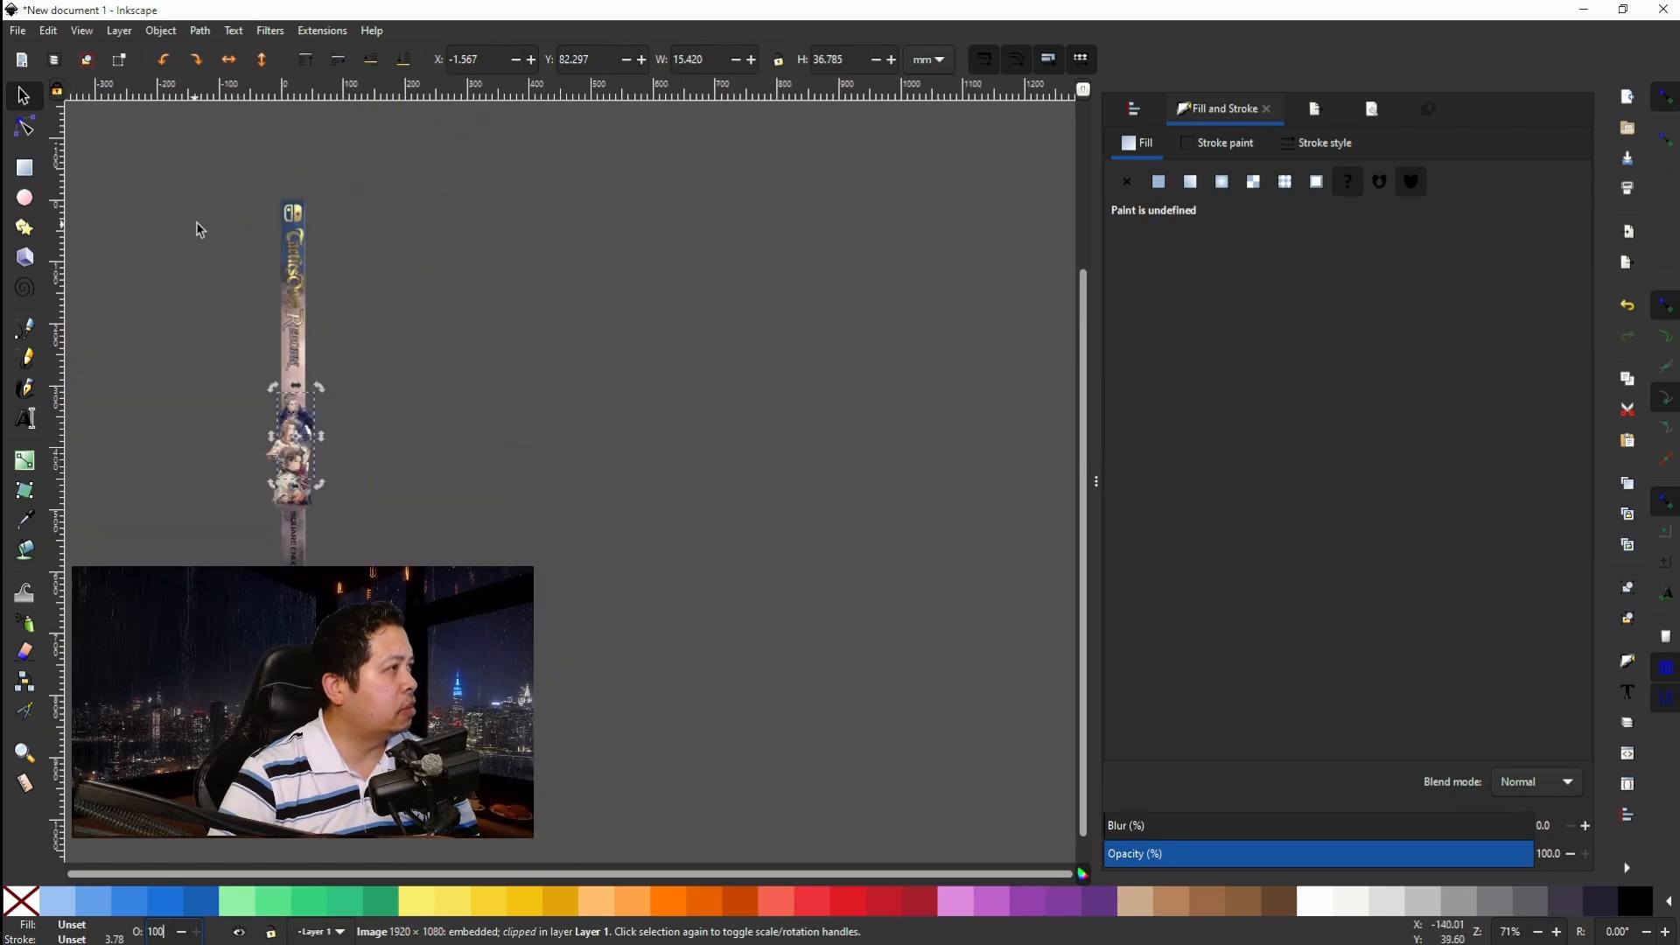
pyautogui.hscroll(-10, 217, 220)
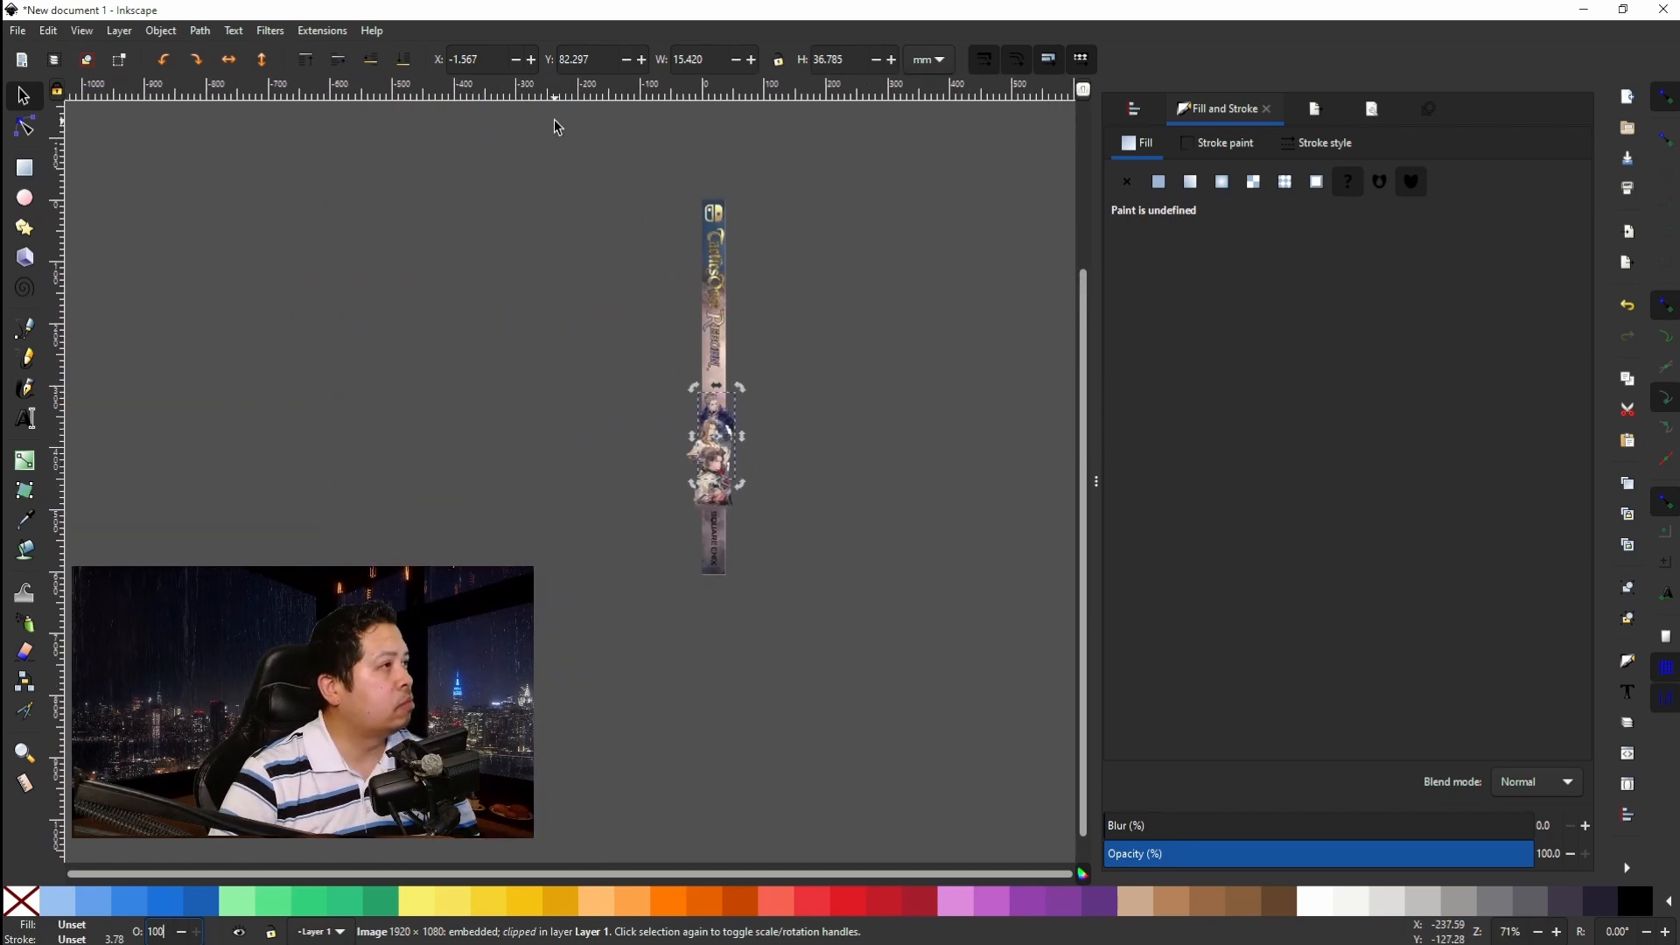
# Group all the spine's artwork, from the Switch logo down to the Square Enix logo, into a single object.
pyautogui.moveTo(630, 138); pyautogui.dragTo(955, 709)
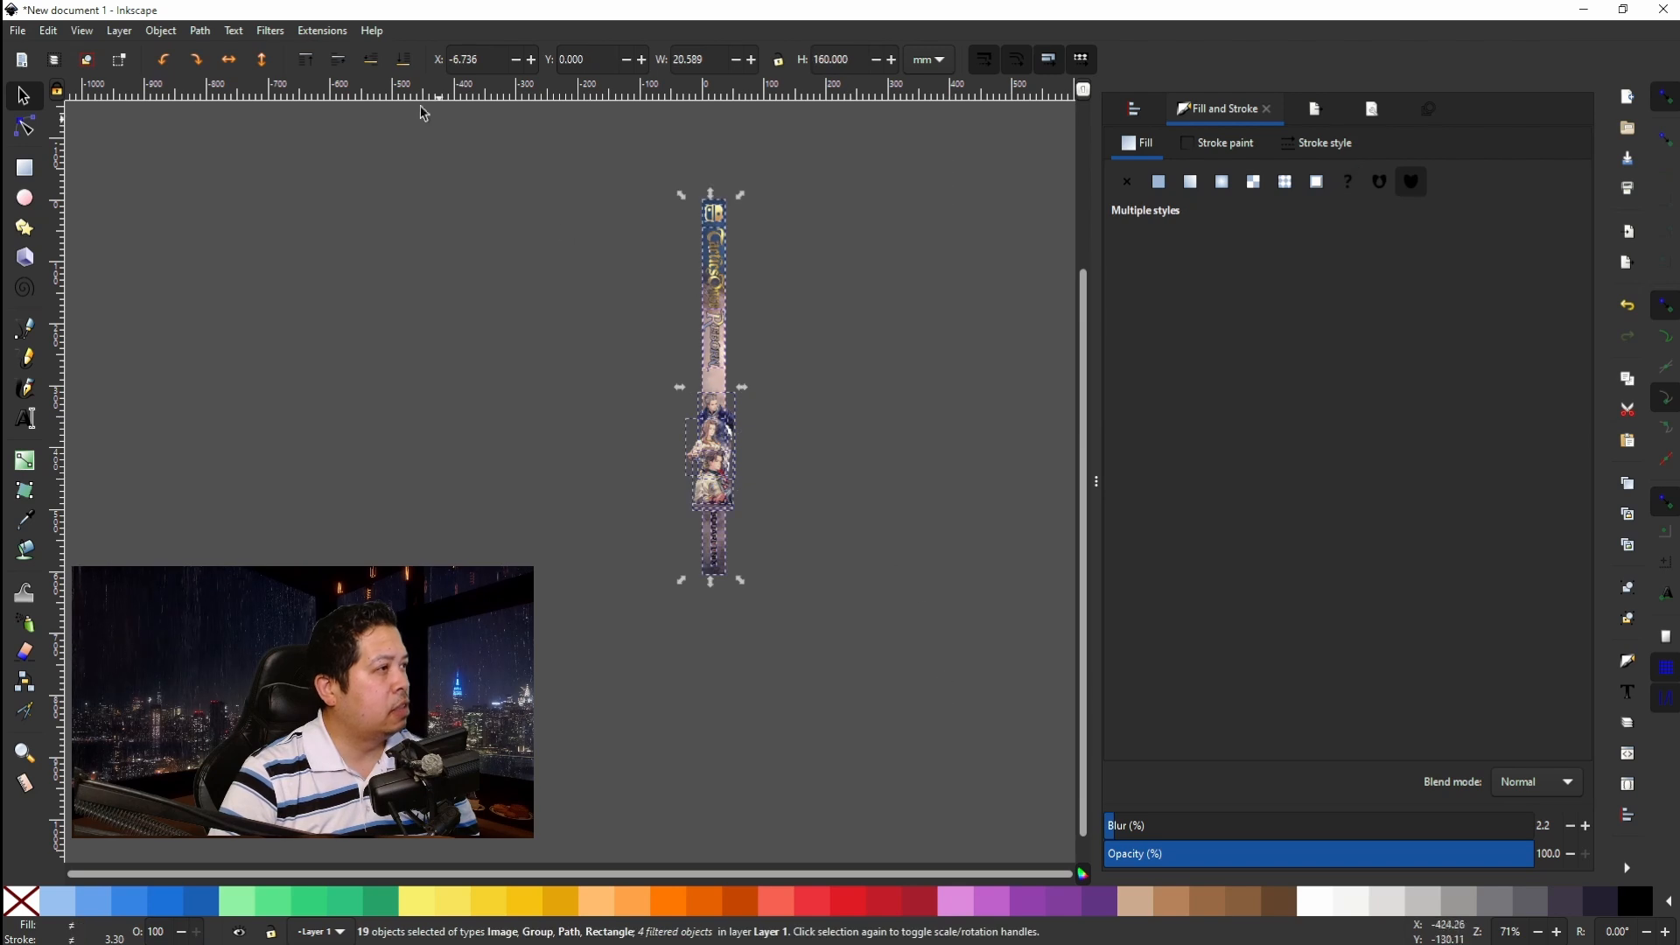
pyautogui.click(159, 32)
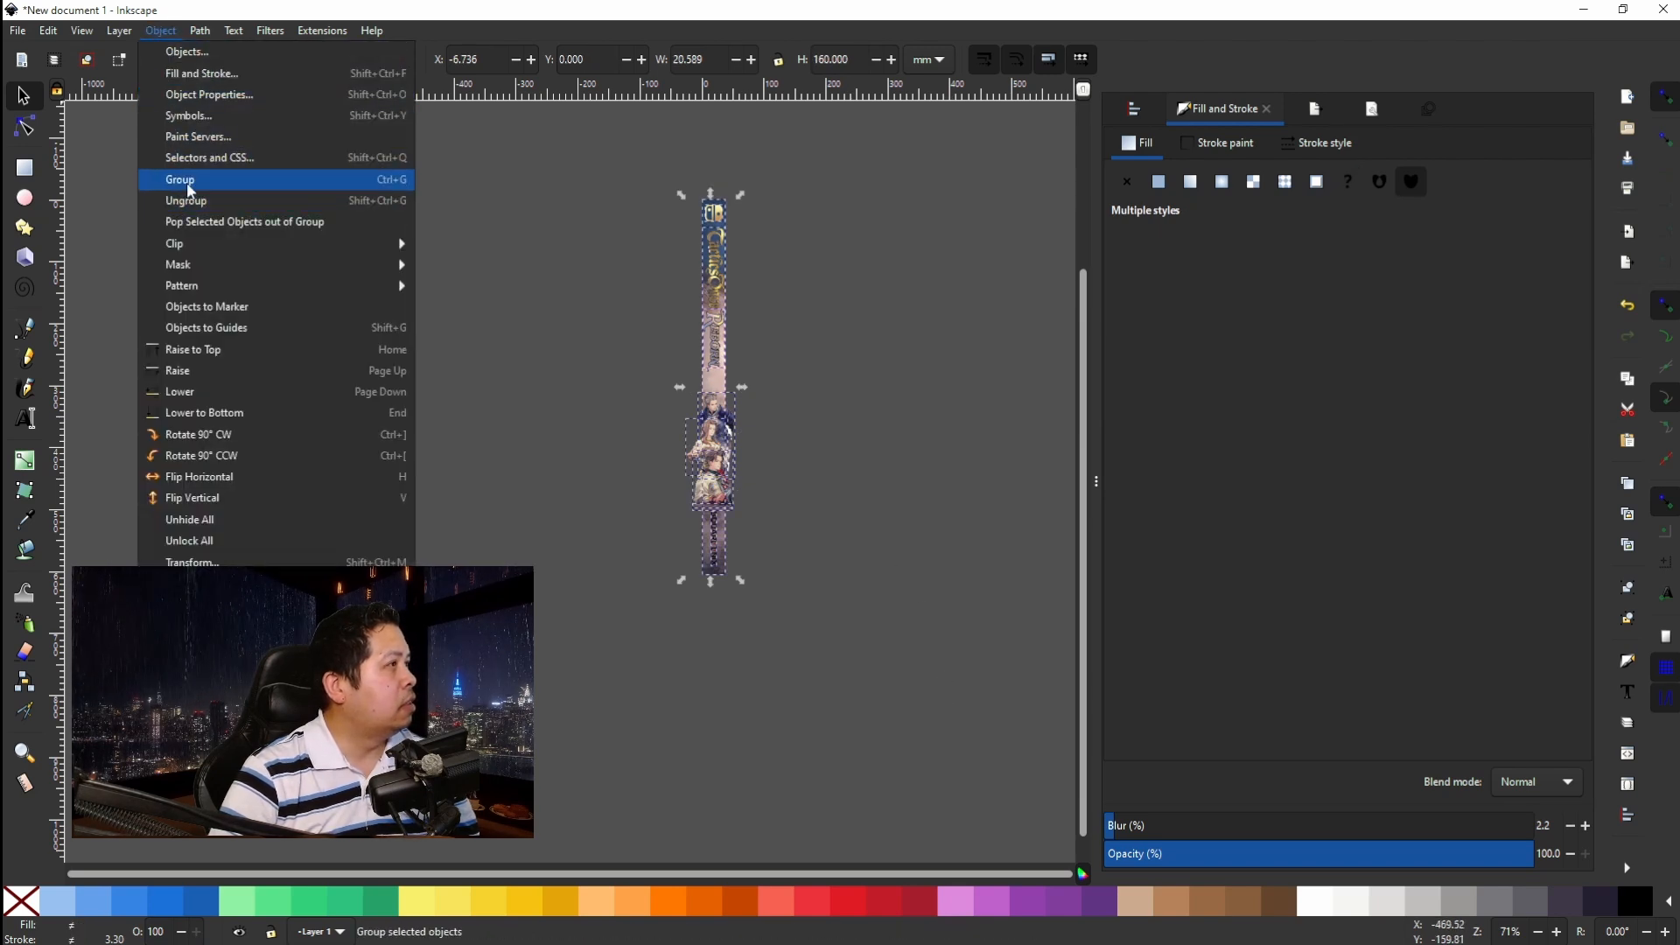
pyautogui.click(383, 191)
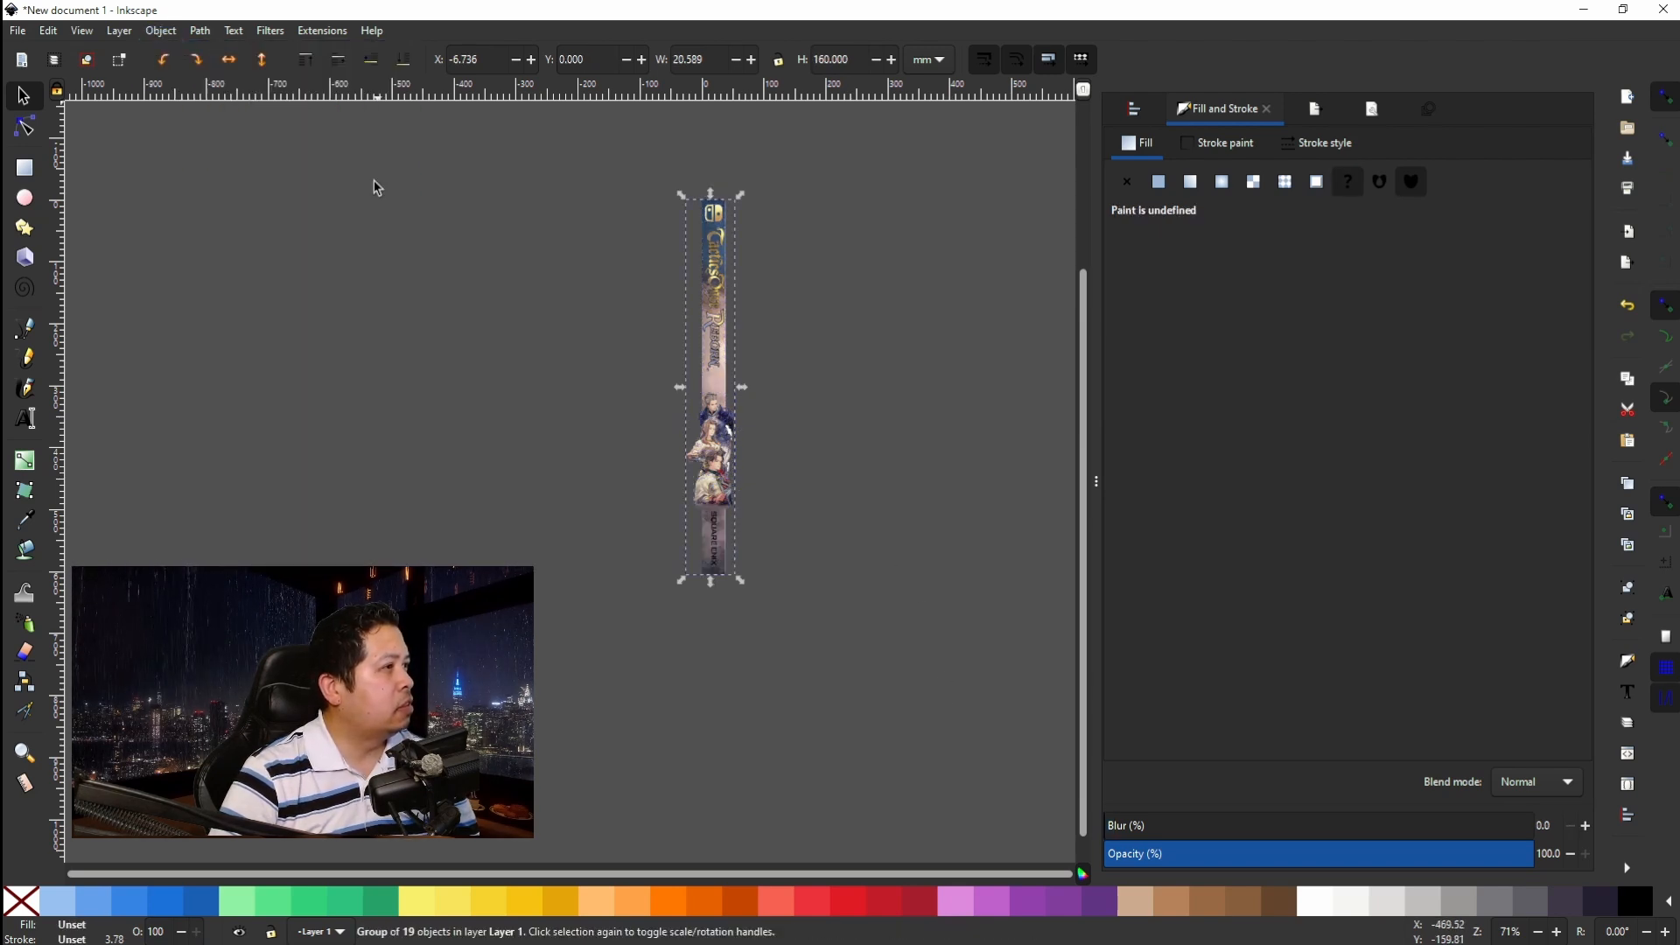
# Draw a rectangle about 51 mm wide and 154 mm high beside the spine and give it an opaque flat purple fill.
pyautogui.click(35, 171)
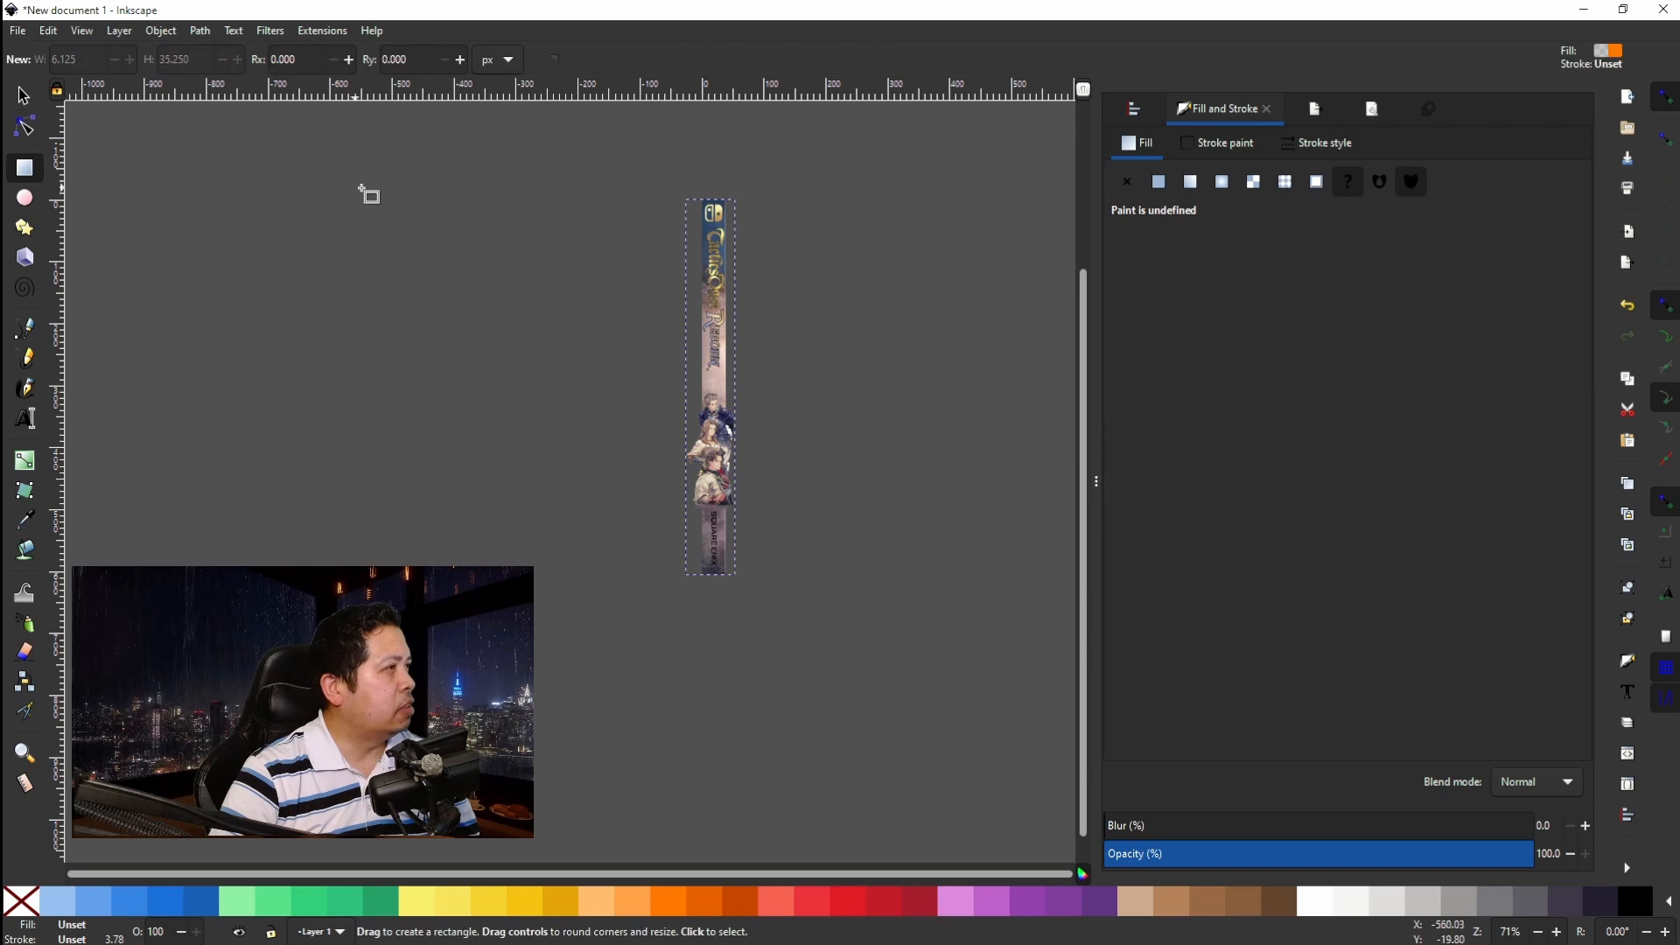
pyautogui.moveTo(461, 184); pyautogui.dragTo(582, 546)
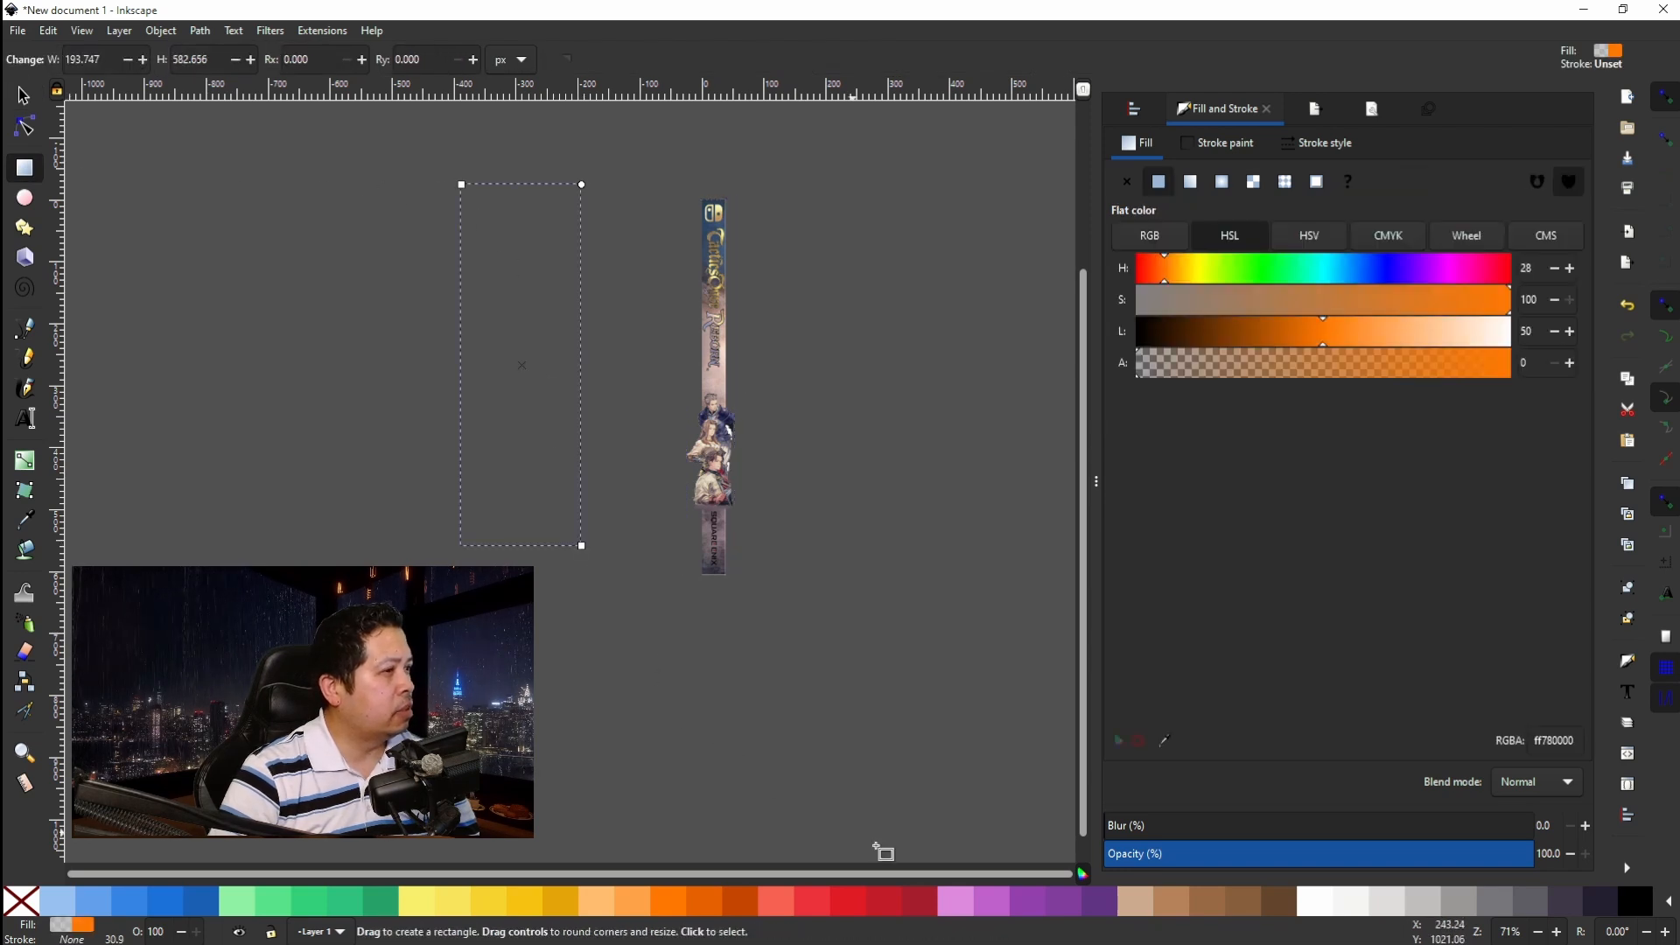
pyautogui.click(998, 903)
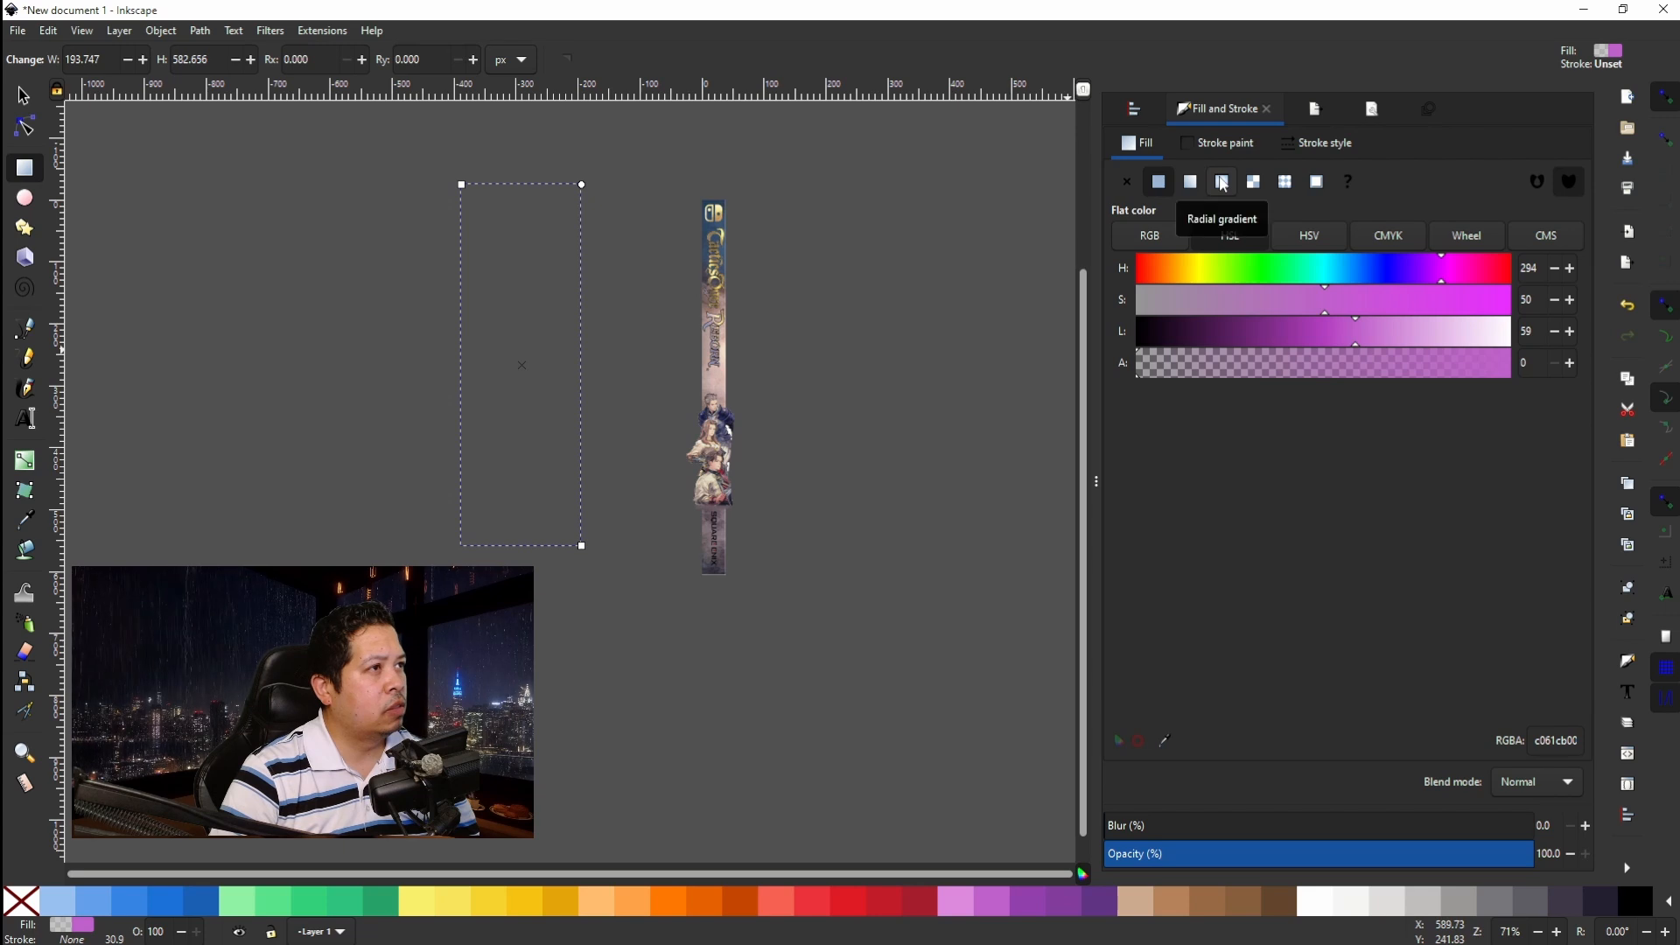
pyautogui.click(1190, 182)
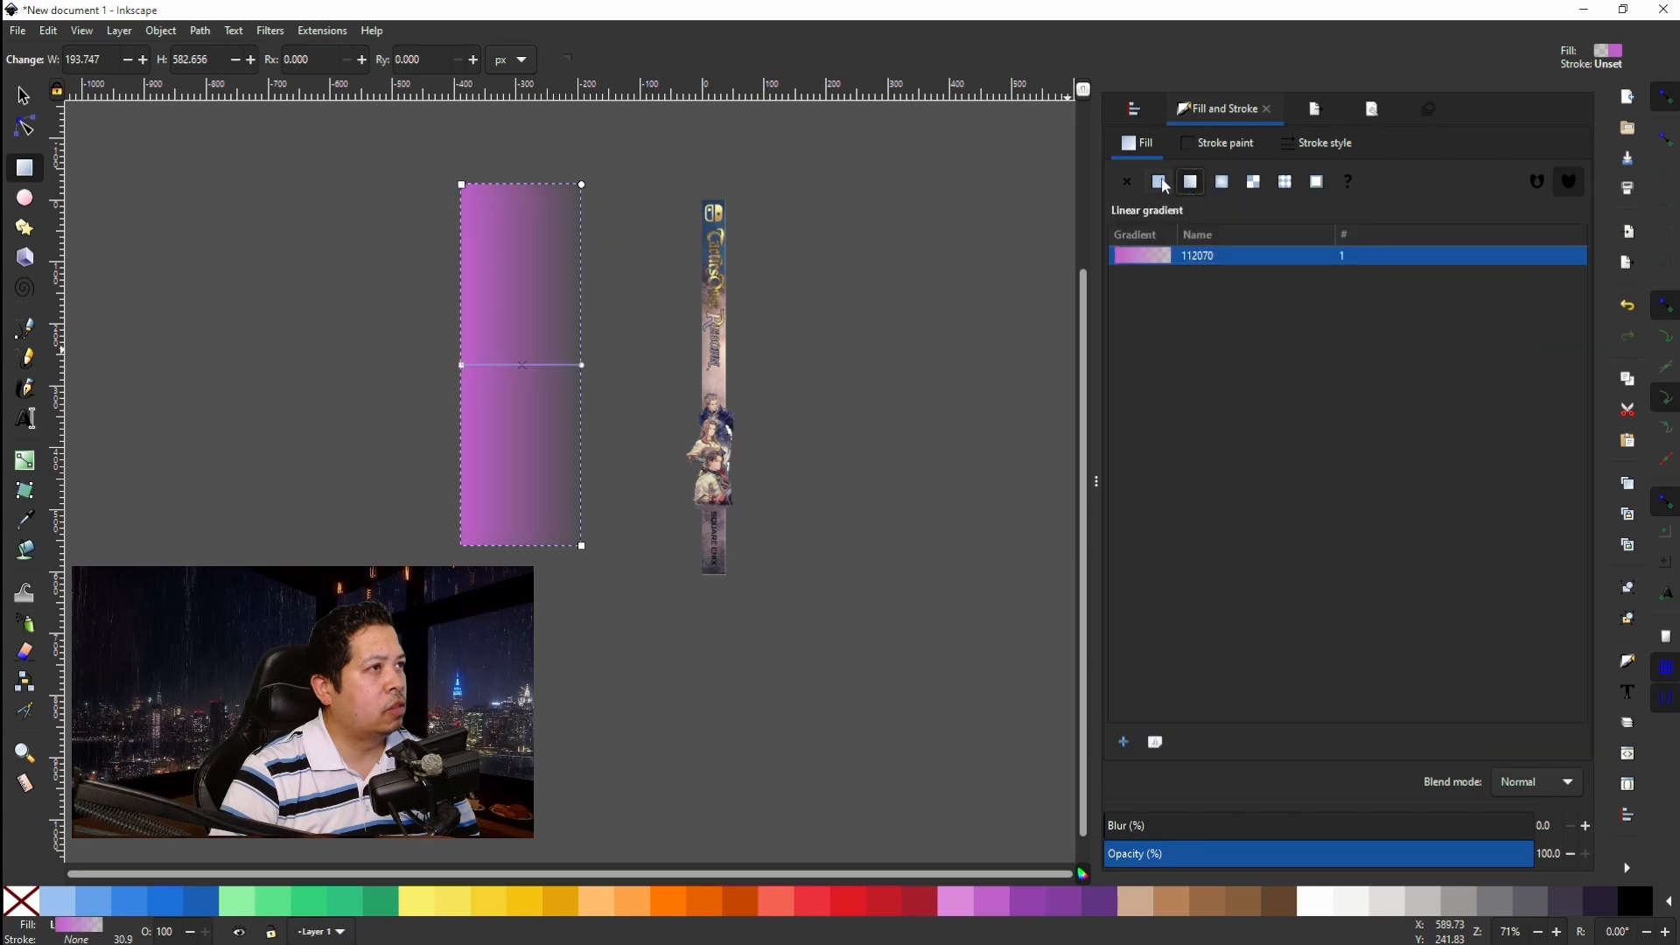
pyautogui.click(1158, 182)
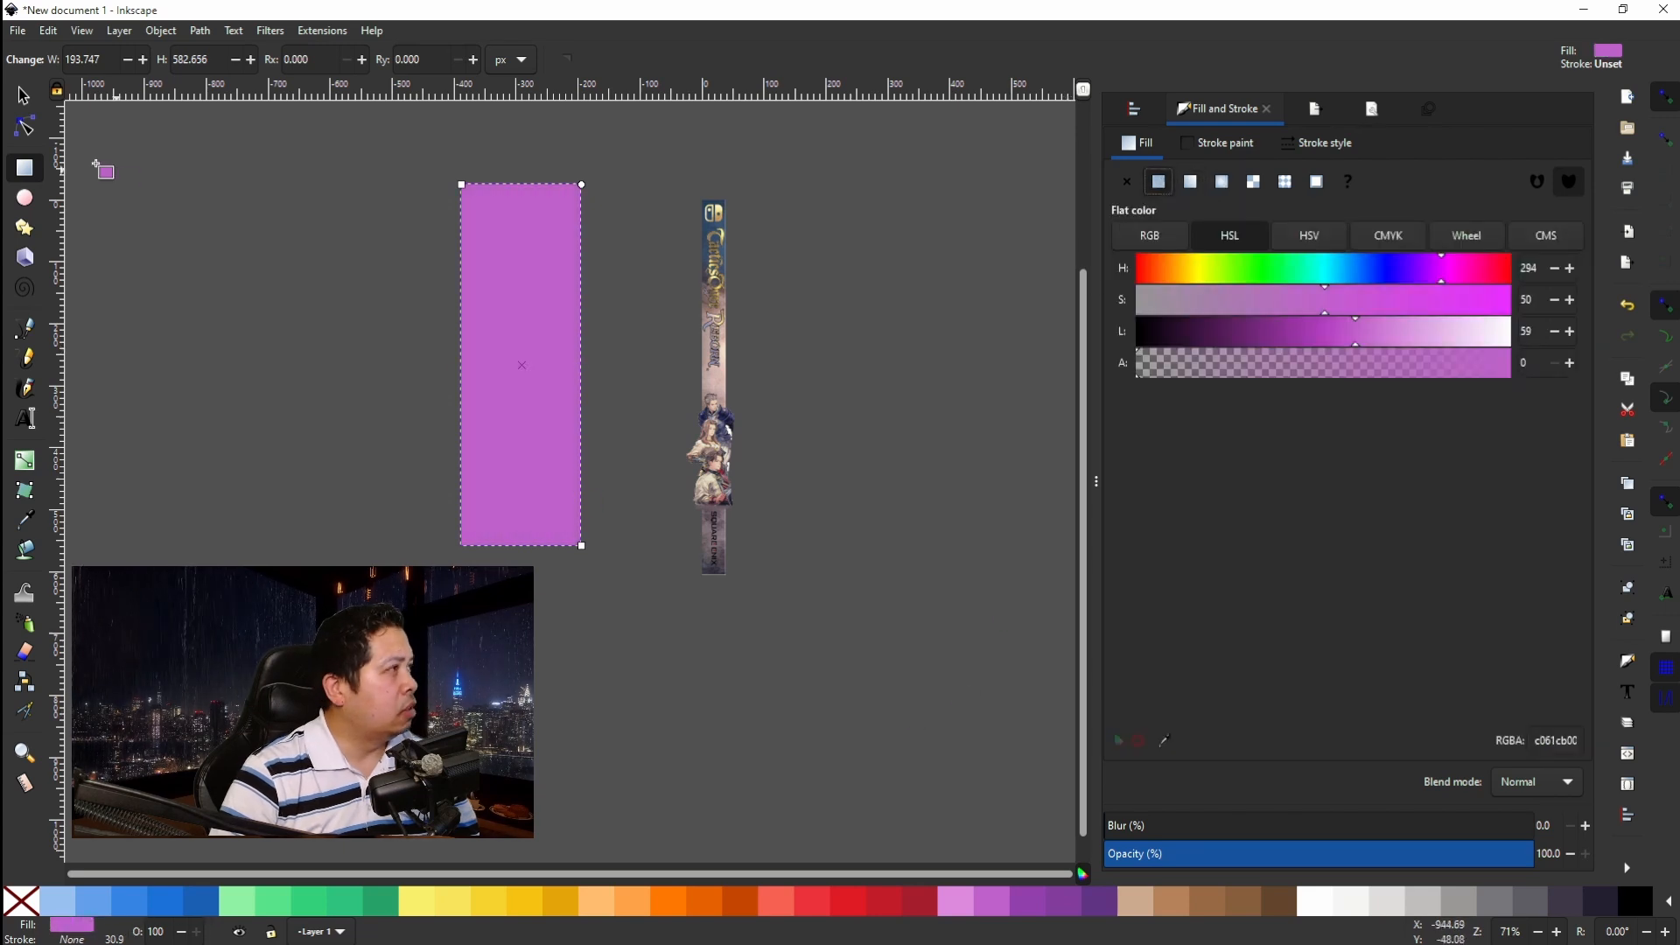
pyautogui.click(24, 95)
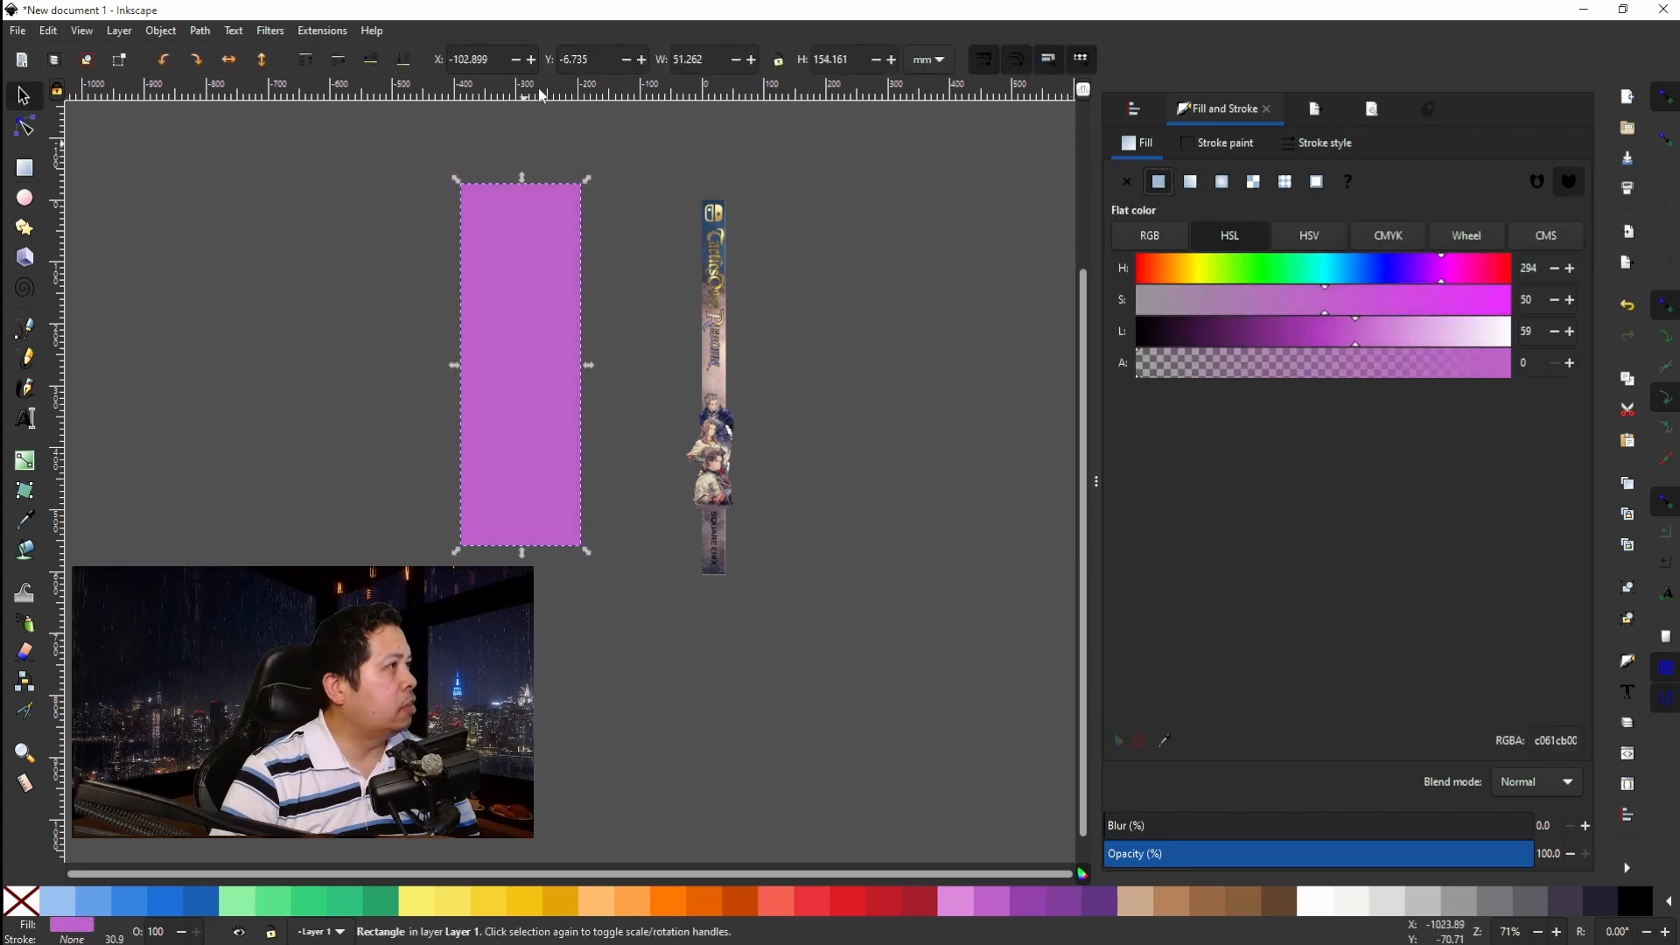
# Resize the purple rectangle to 10 mm wide and 160 mm high.
pyautogui.doubleClick(723, 58)
pyautogui.write('1')
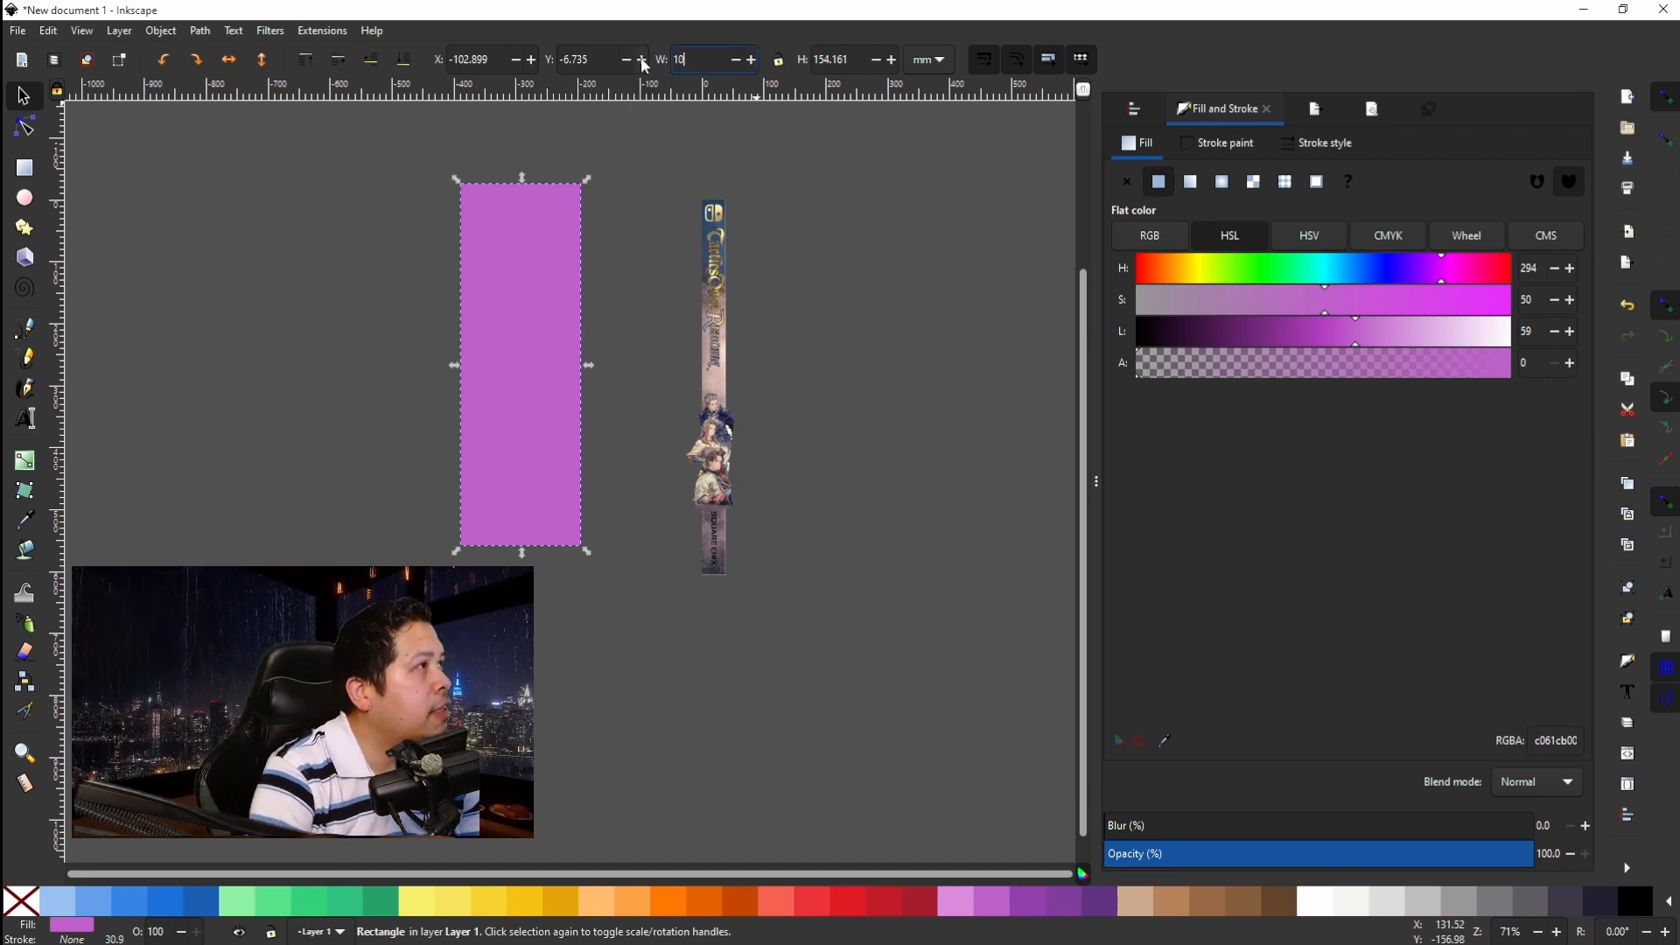
pyautogui.write('0')
pyautogui.doubleClick(864, 54)
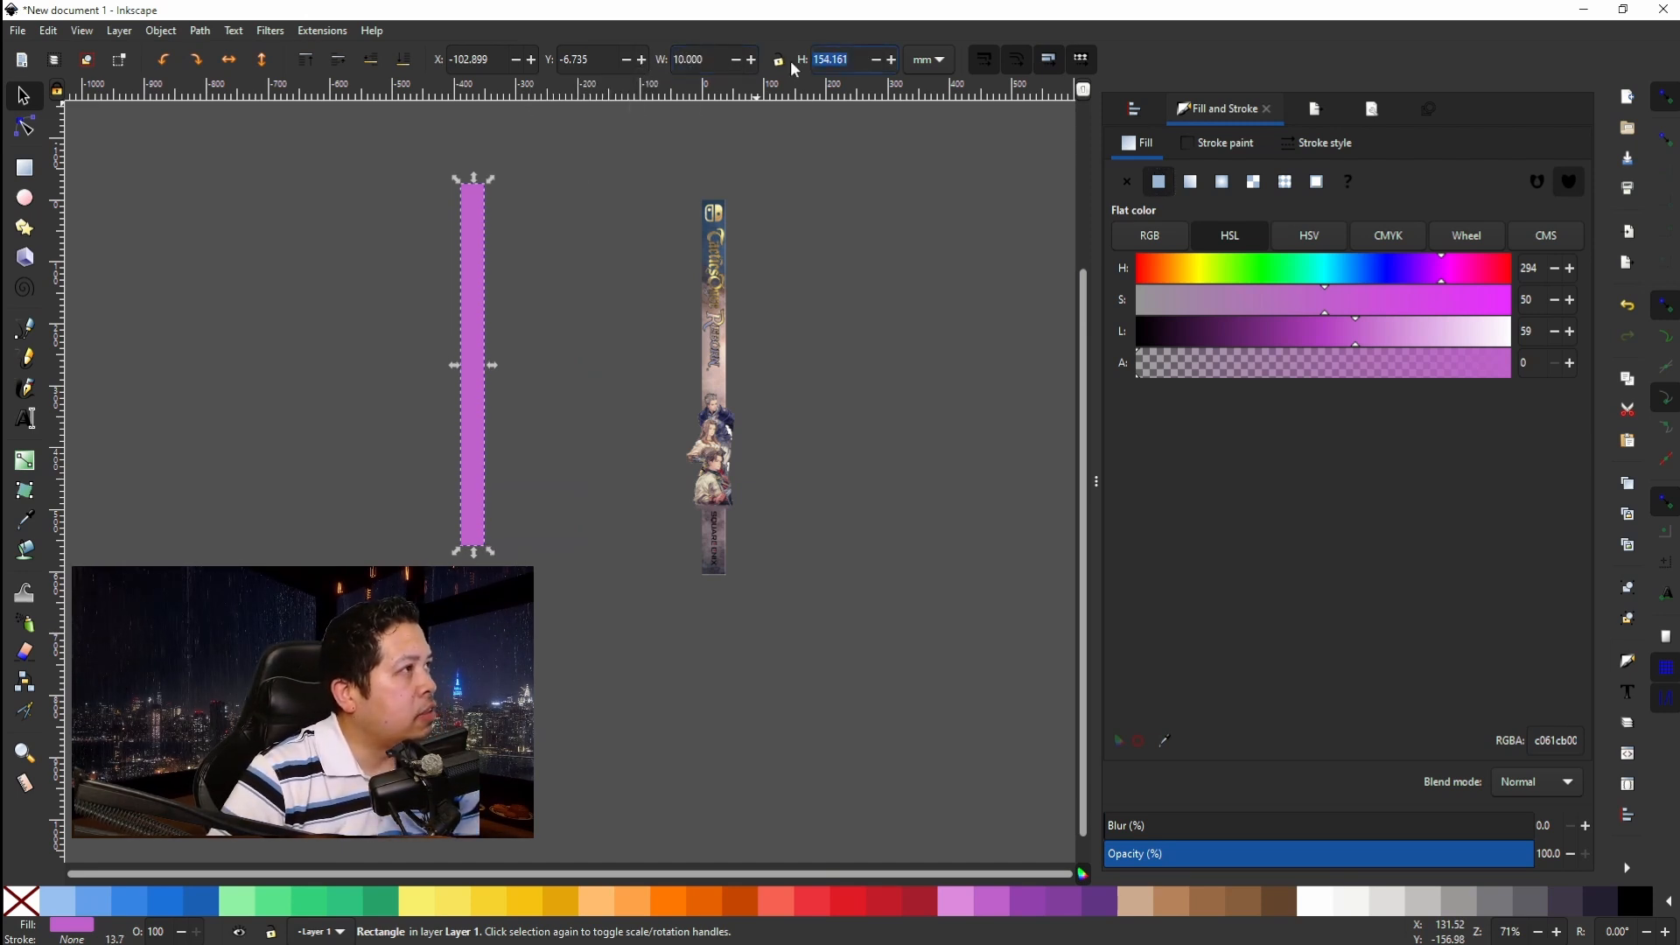
pyautogui.write('160')
pyautogui.press('Return')
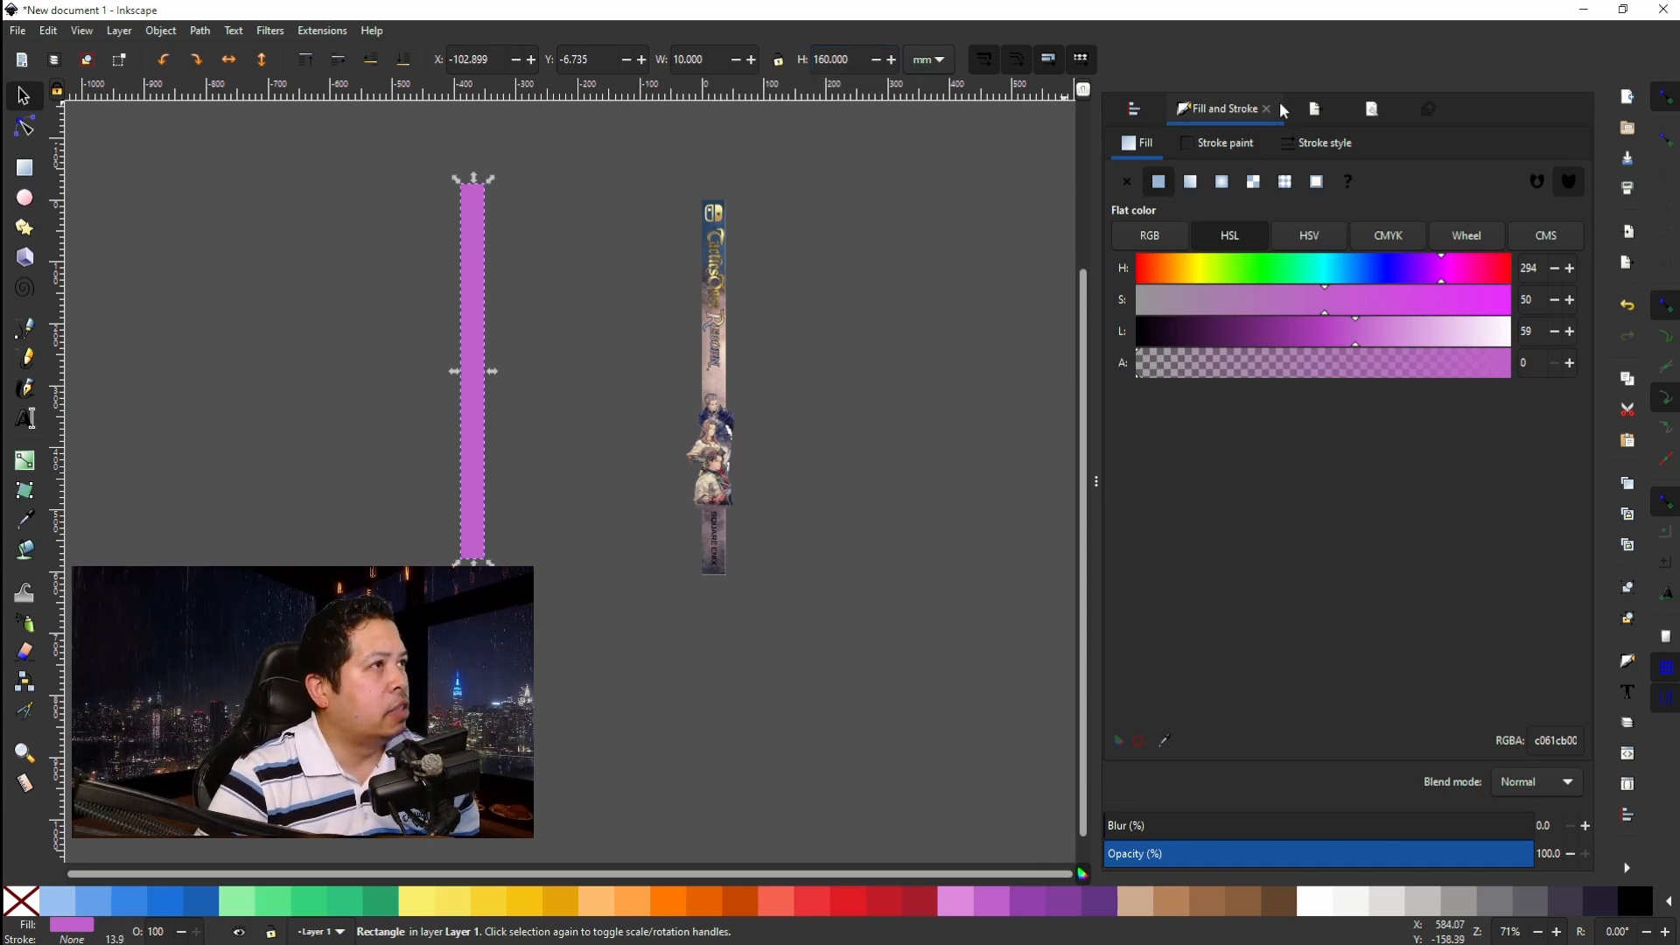
# Center the purple rectangle horizontally and vertically relative to the page.
pyautogui.click(1132, 110)
pyautogui.click(1458, 187)
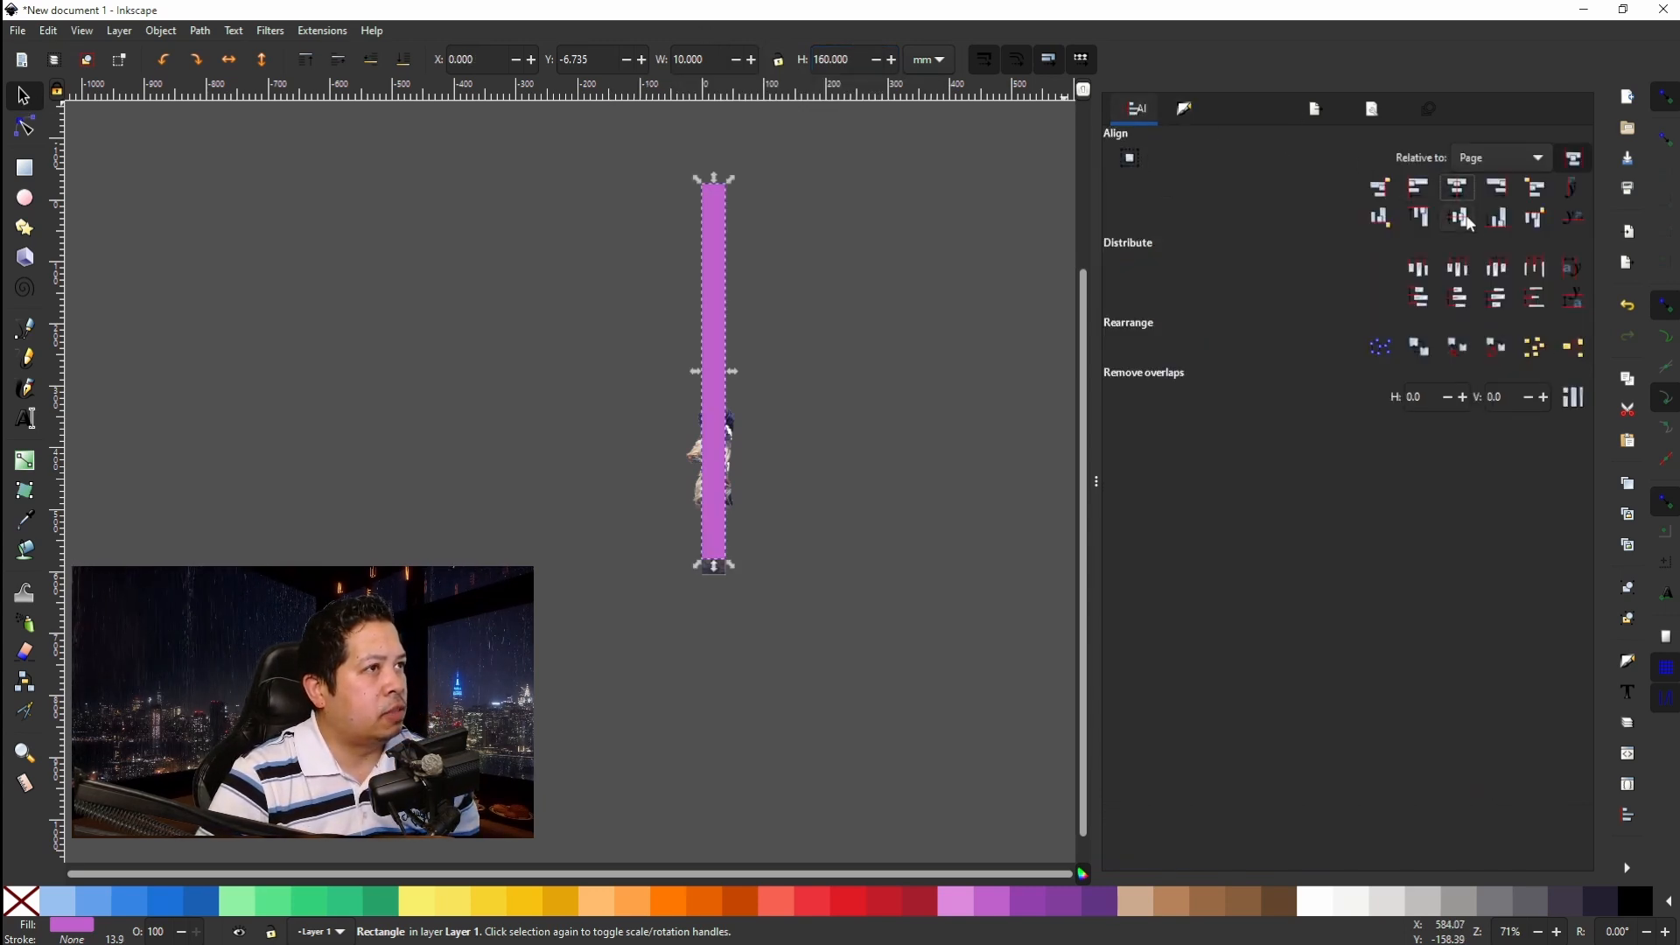
pyautogui.click(1457, 217)
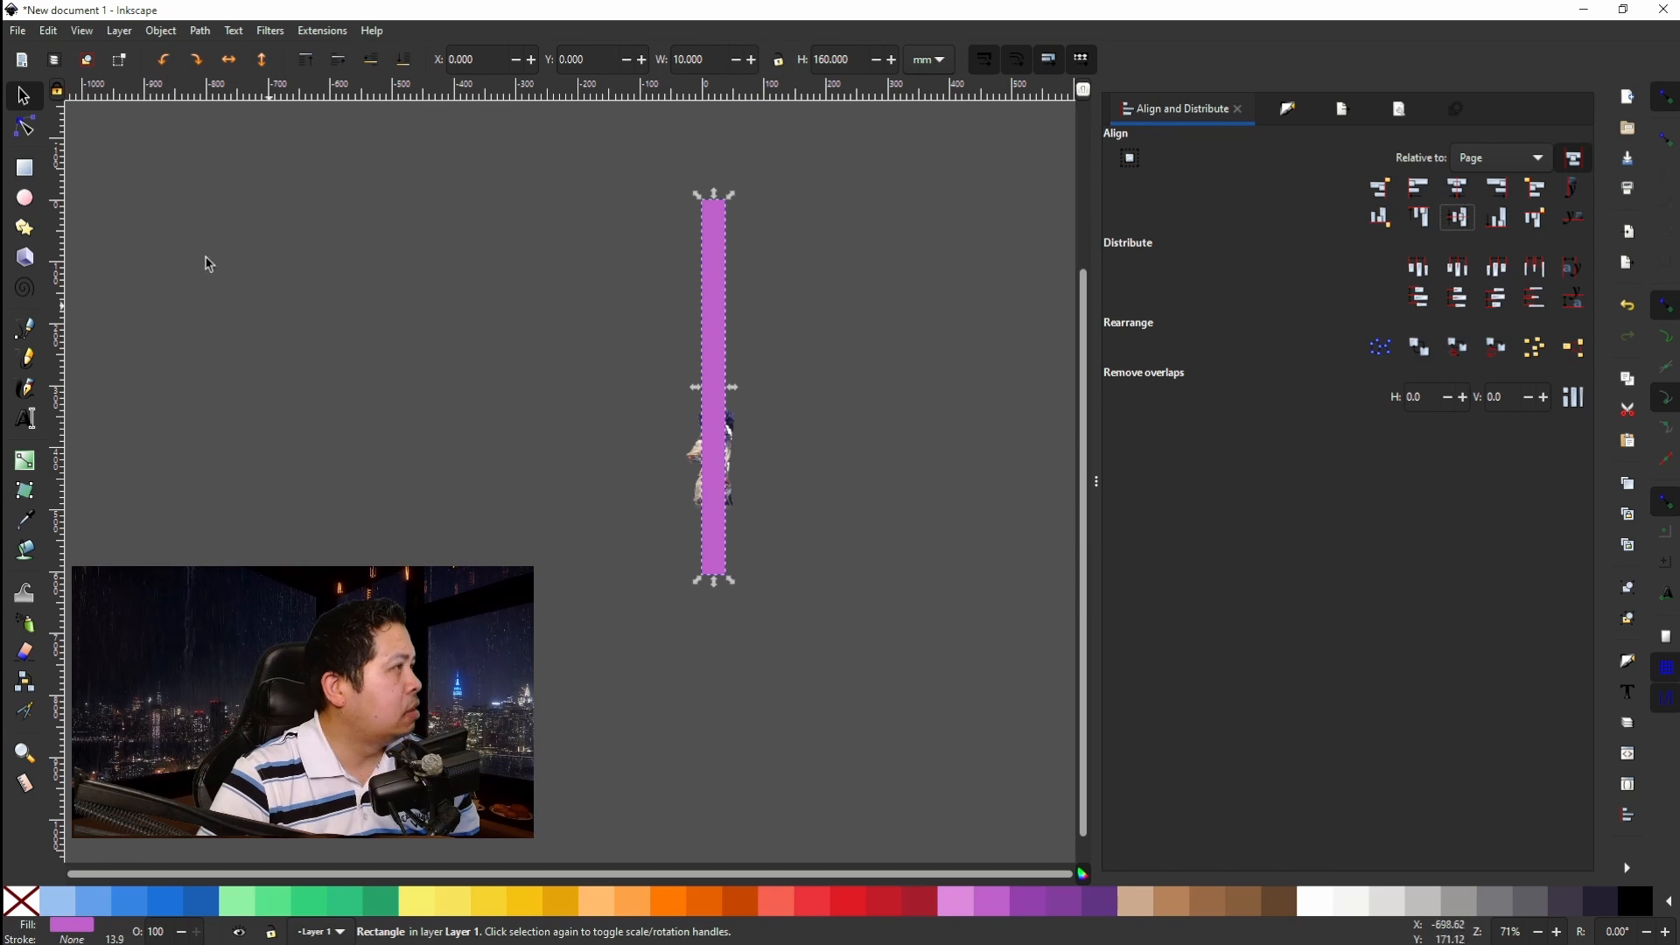
# Clip the grouped spine artwork to the purple rectangle covering it.
pyautogui.moveTo(617, 136); pyautogui.dragTo(893, 675)
pyautogui.click(161, 32)
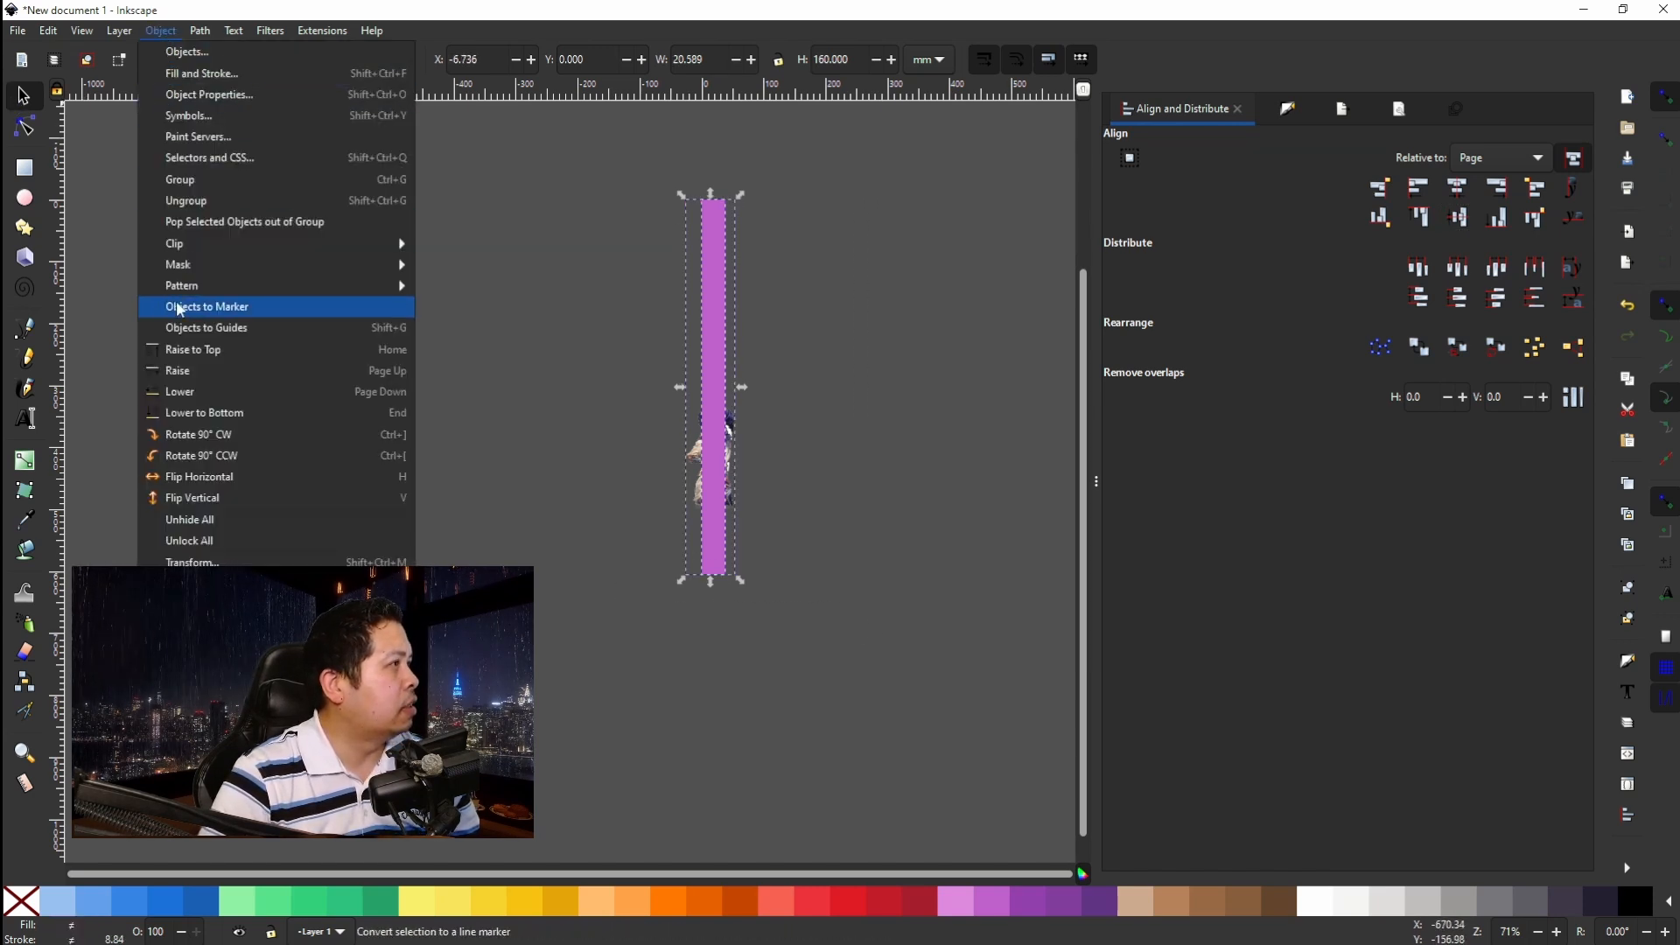
pyautogui.moveTo(190, 254)
pyautogui.click(451, 242)
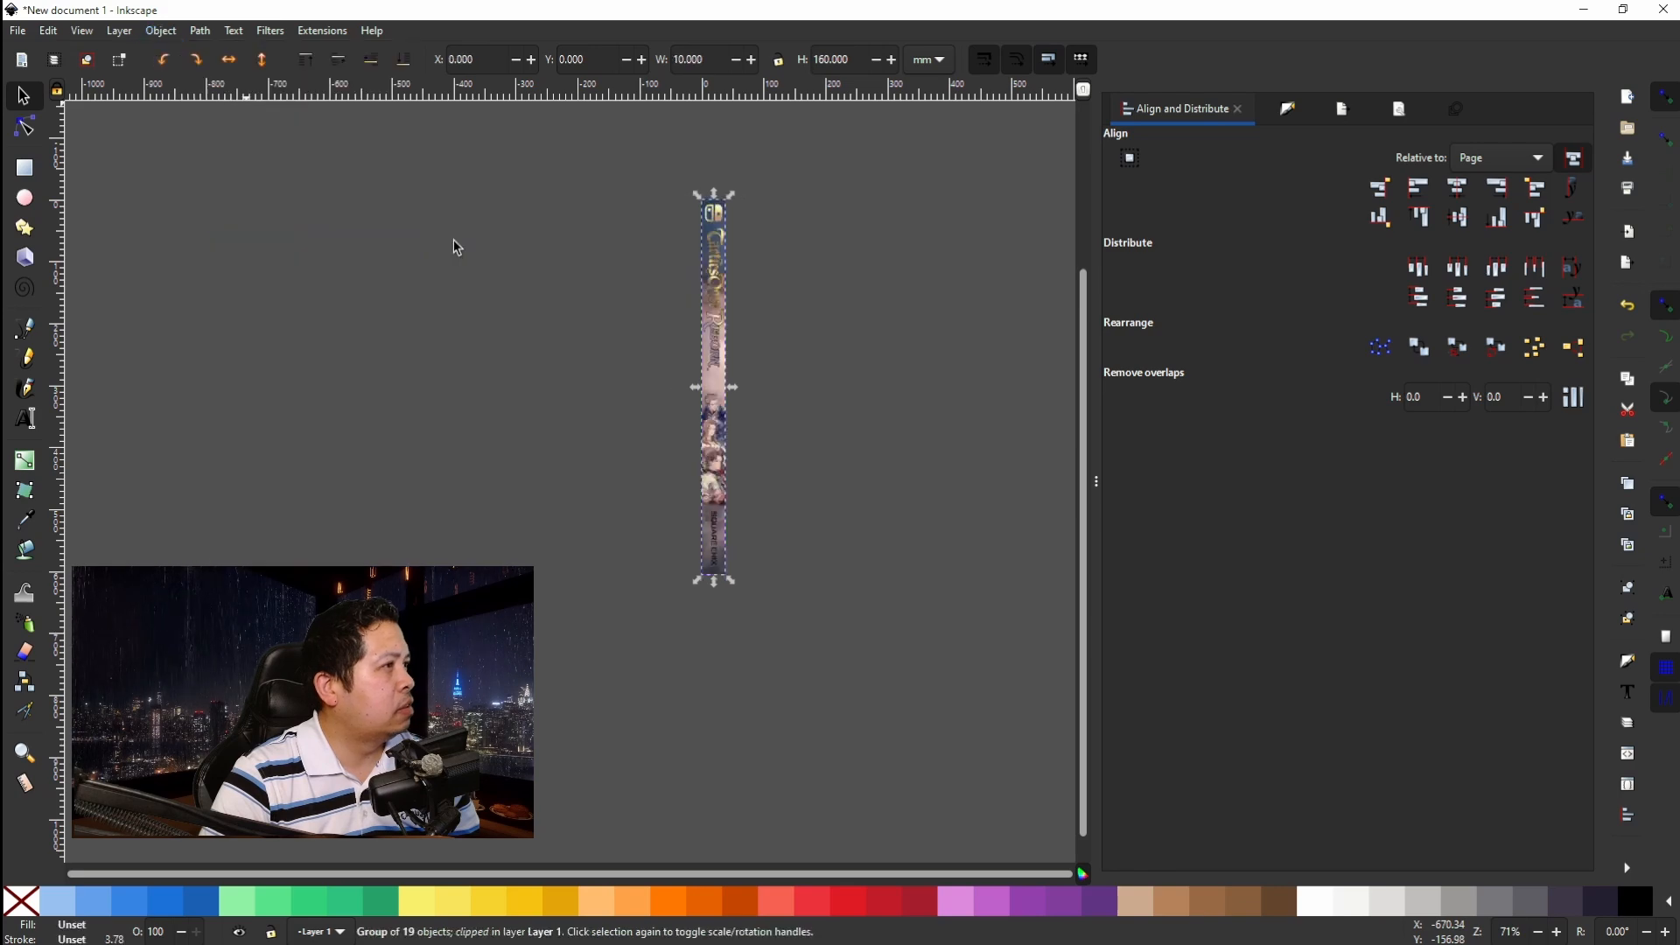
# Examine the clipped spine along its full length, from the Switch logo and title to the characters and publisher logo.
pyautogui.keyDown('ctrl'); pyautogui.scroll(4, 769, 486); pyautogui.keyUp('ctrl')
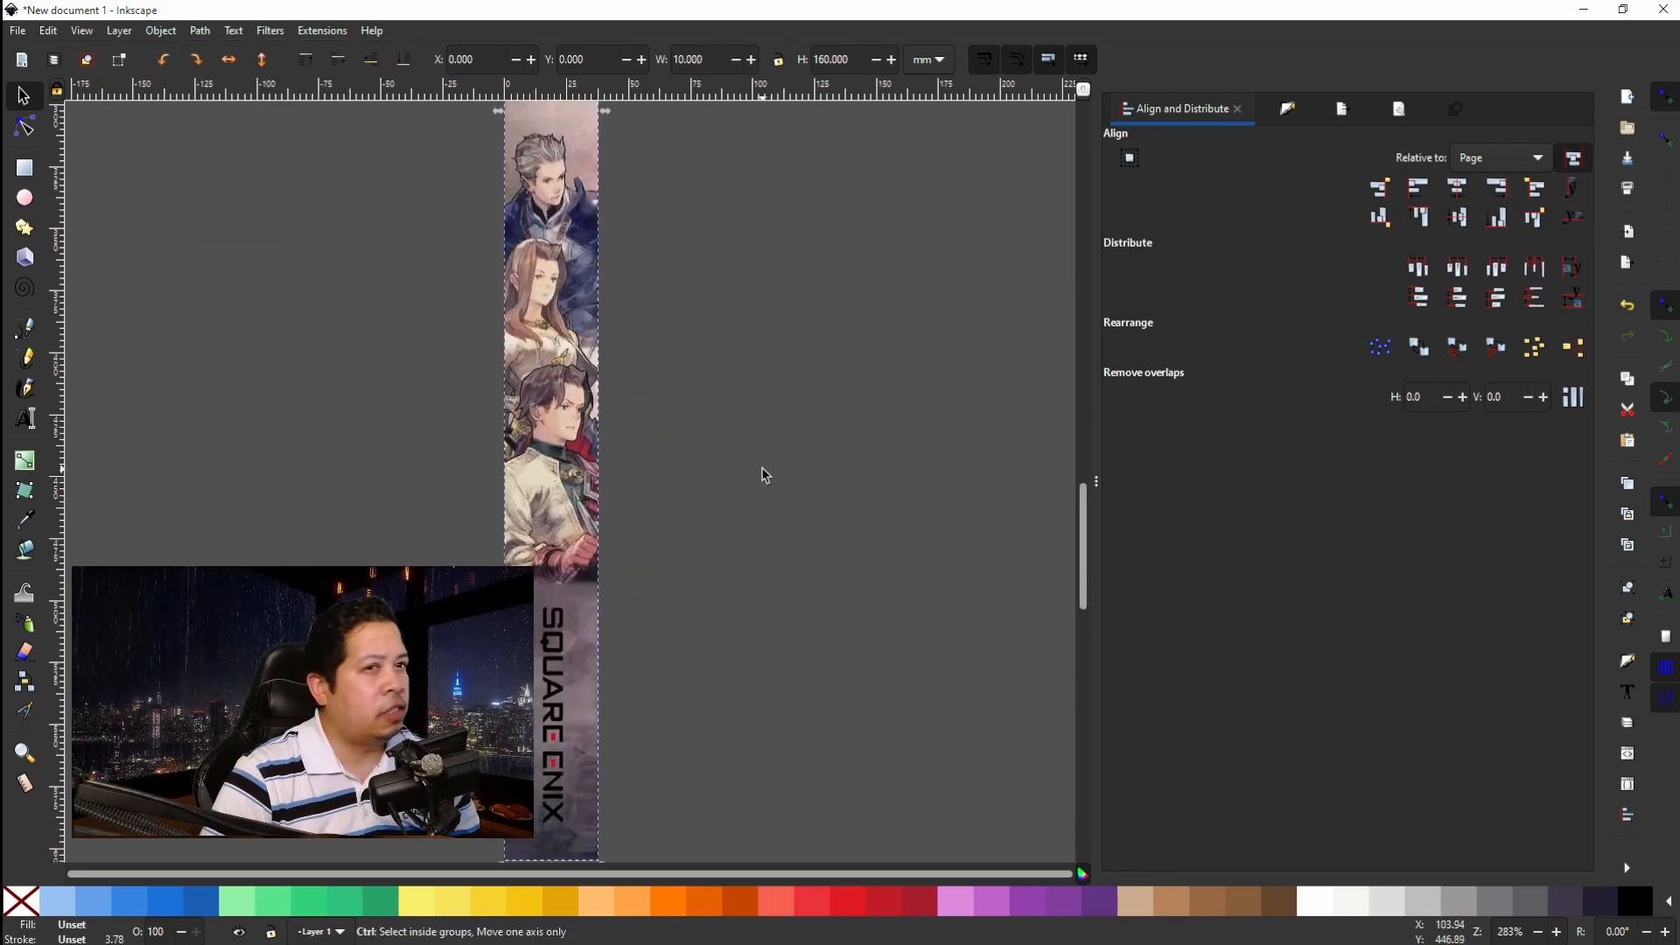
pyautogui.scroll(-2, 763, 475)
pyautogui.scroll(-4, 762, 468)
pyautogui.hscroll(-8, 762, 468)
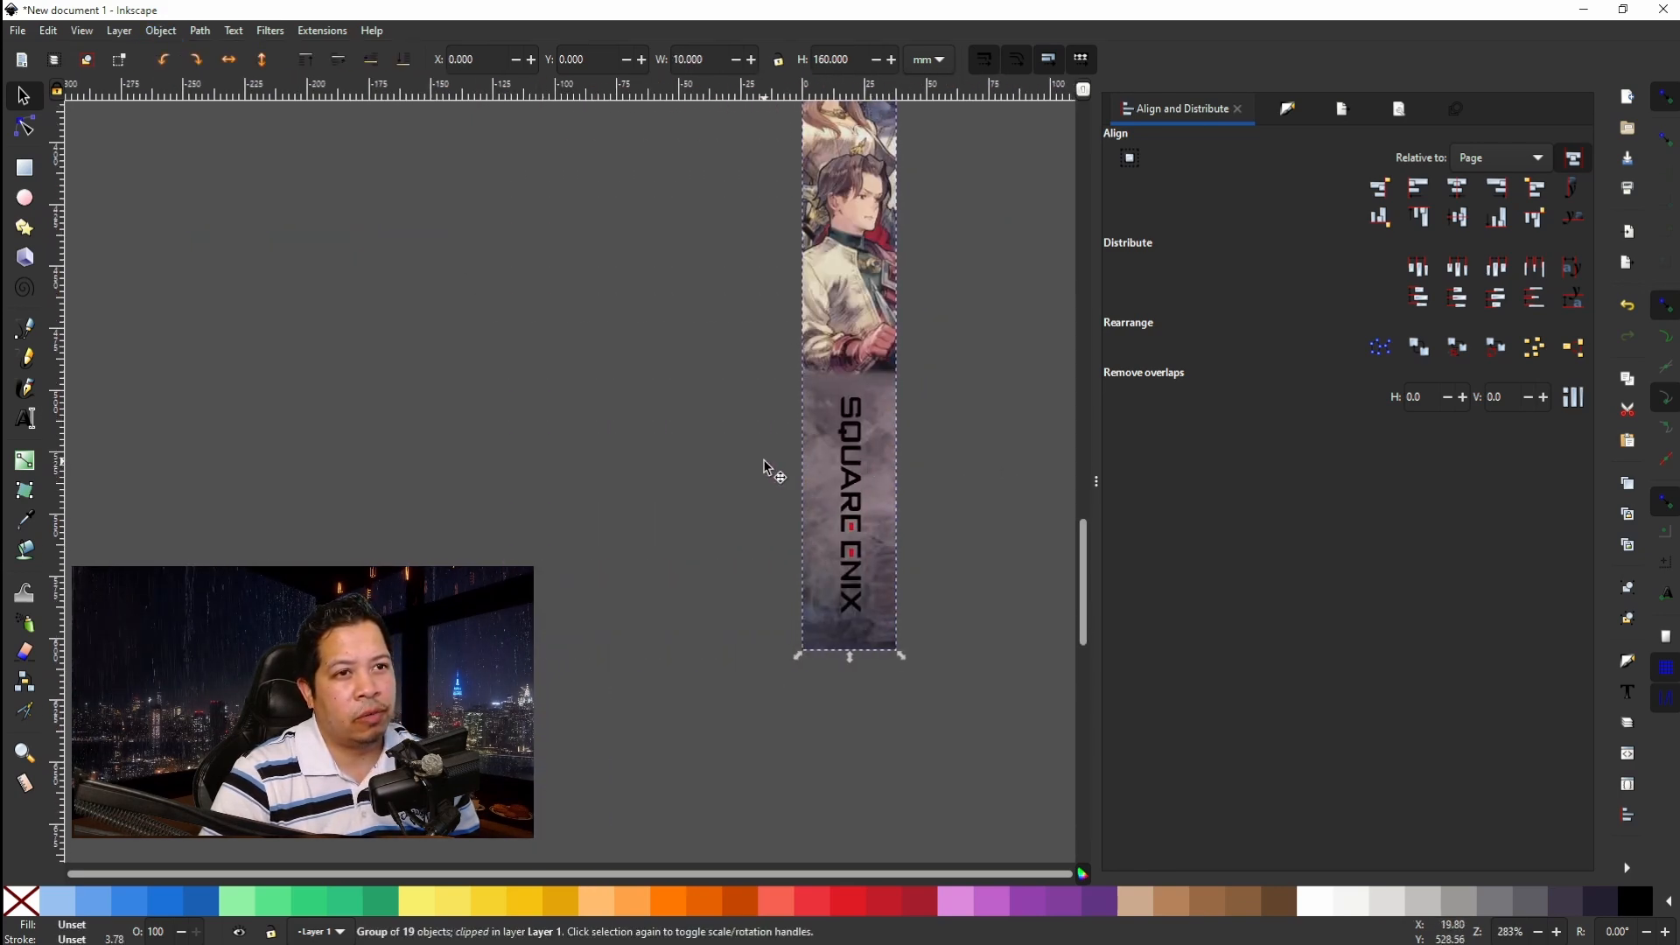
pyautogui.scroll(10, 763, 464)
pyautogui.scroll(10, 764, 471)
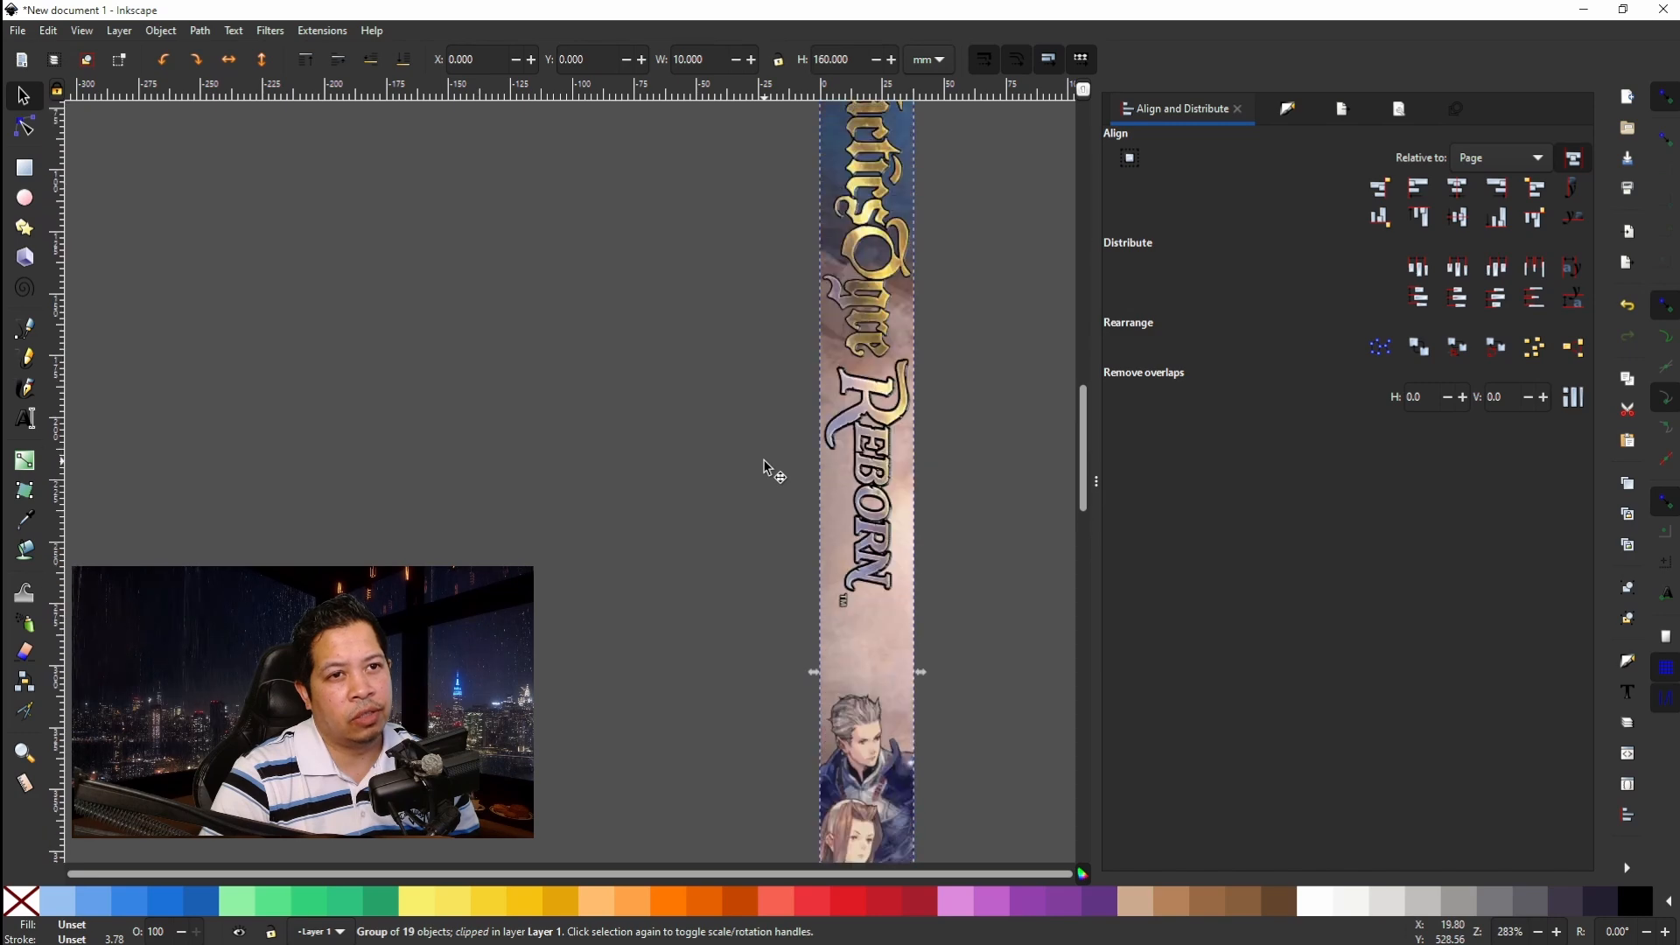
pyautogui.scroll(-12, 764, 470)
pyautogui.scroll(-4, 764, 471)
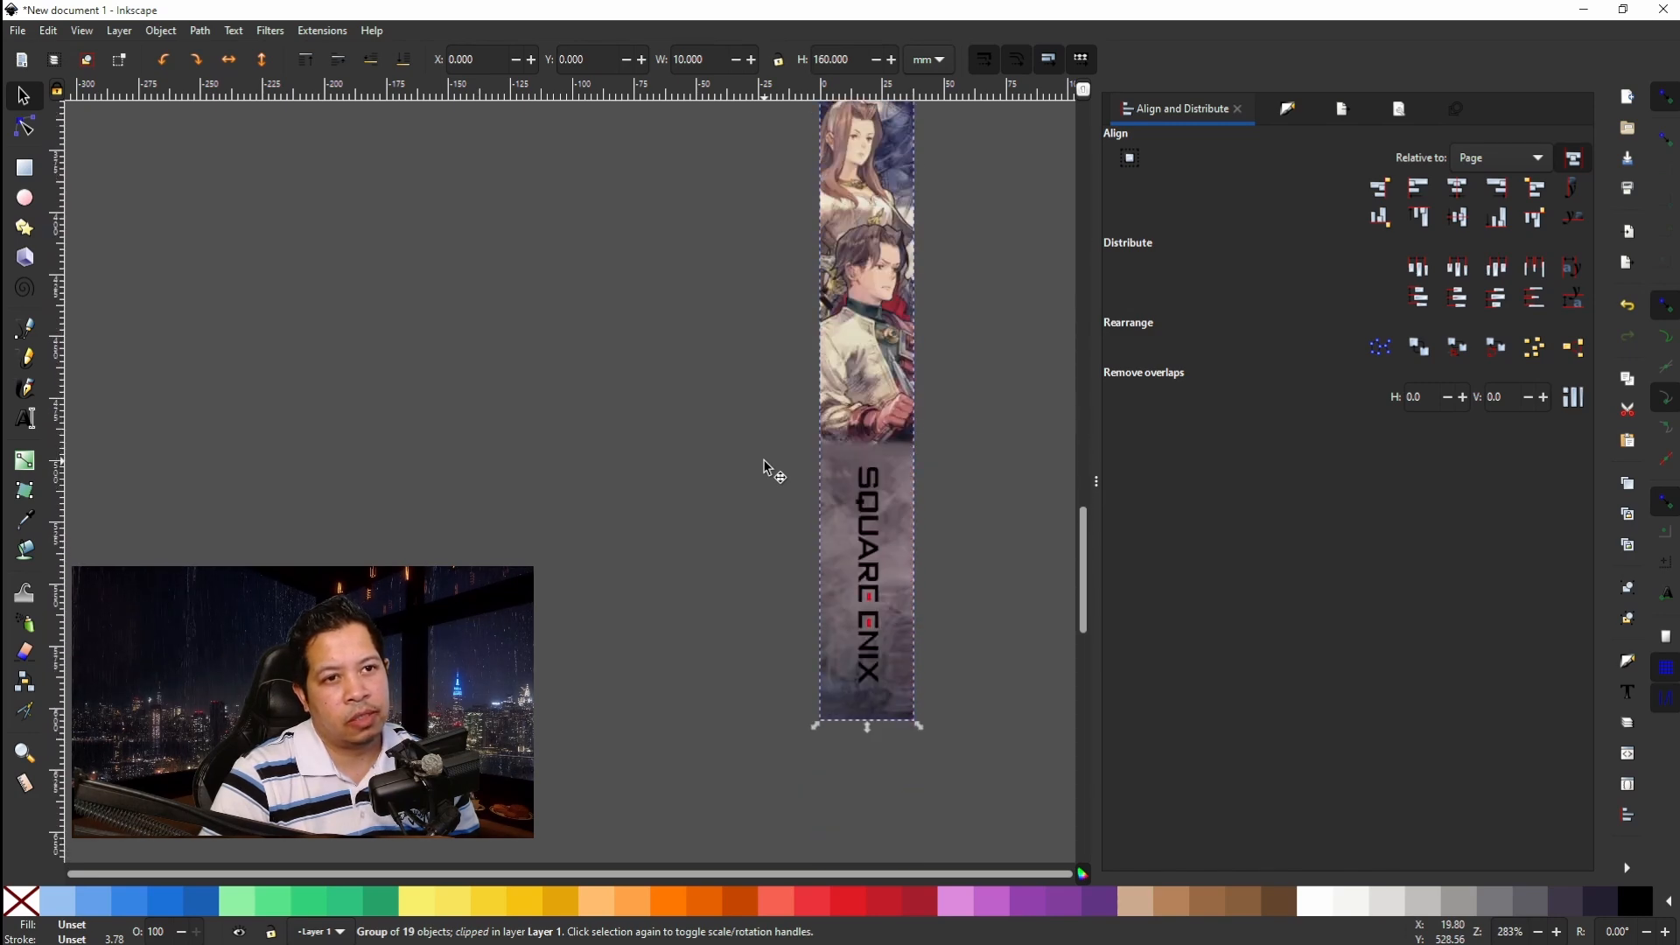
pyautogui.scroll(12, 764, 471)
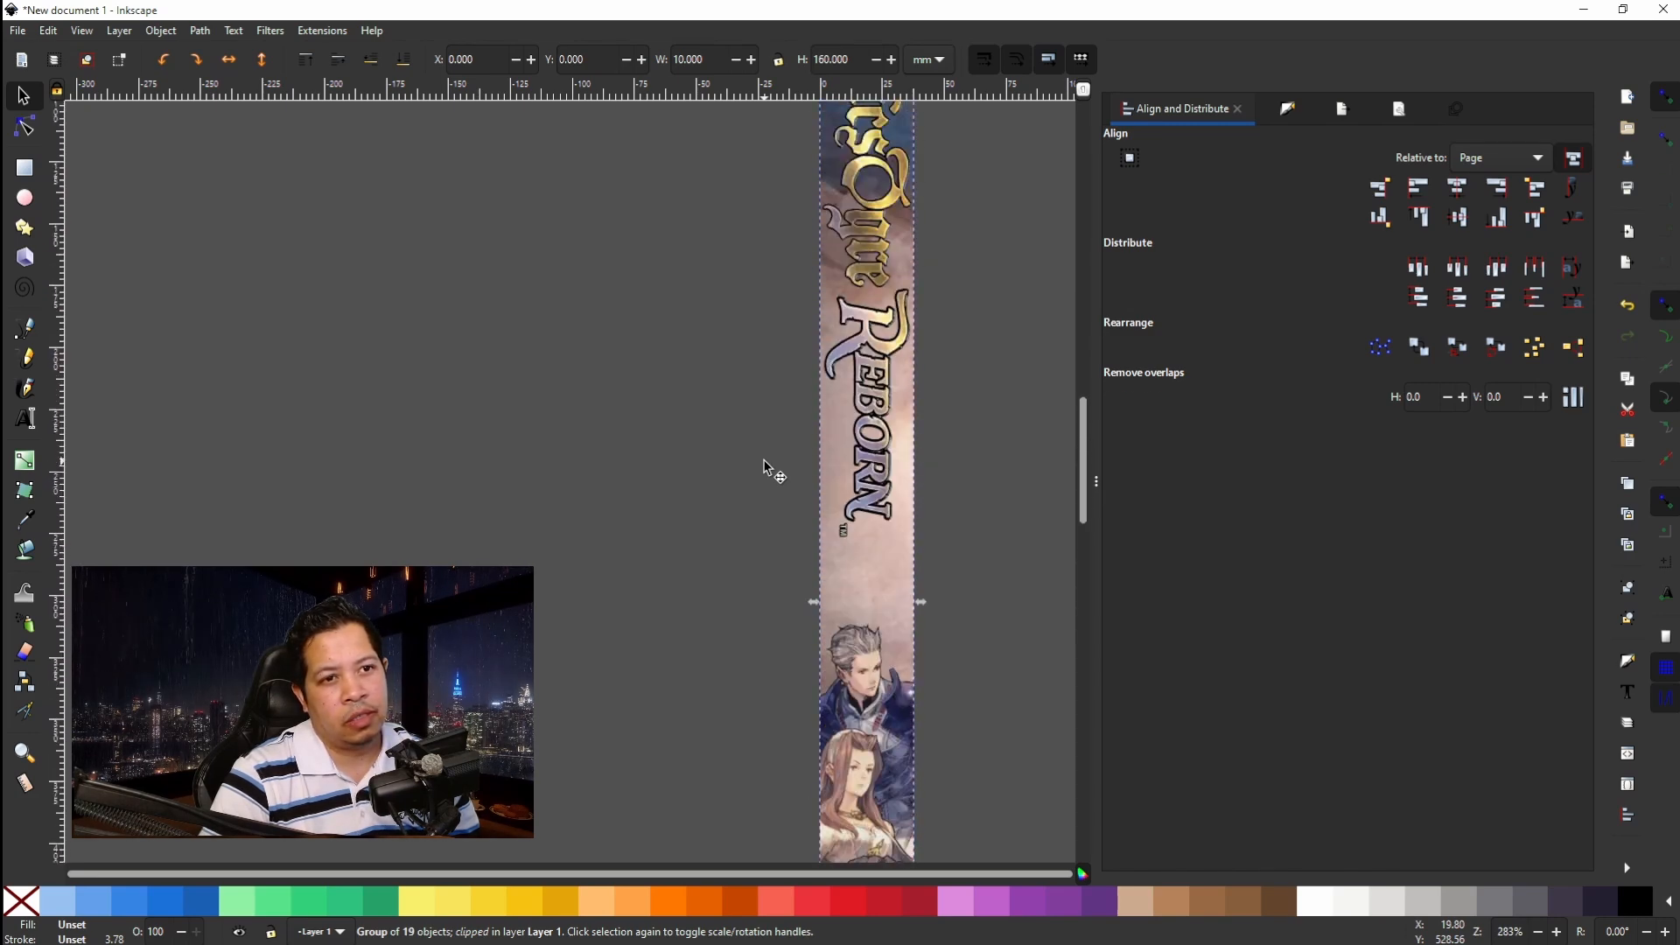
pyautogui.scroll(2, 764, 471)
pyautogui.scroll(-14, 763, 471)
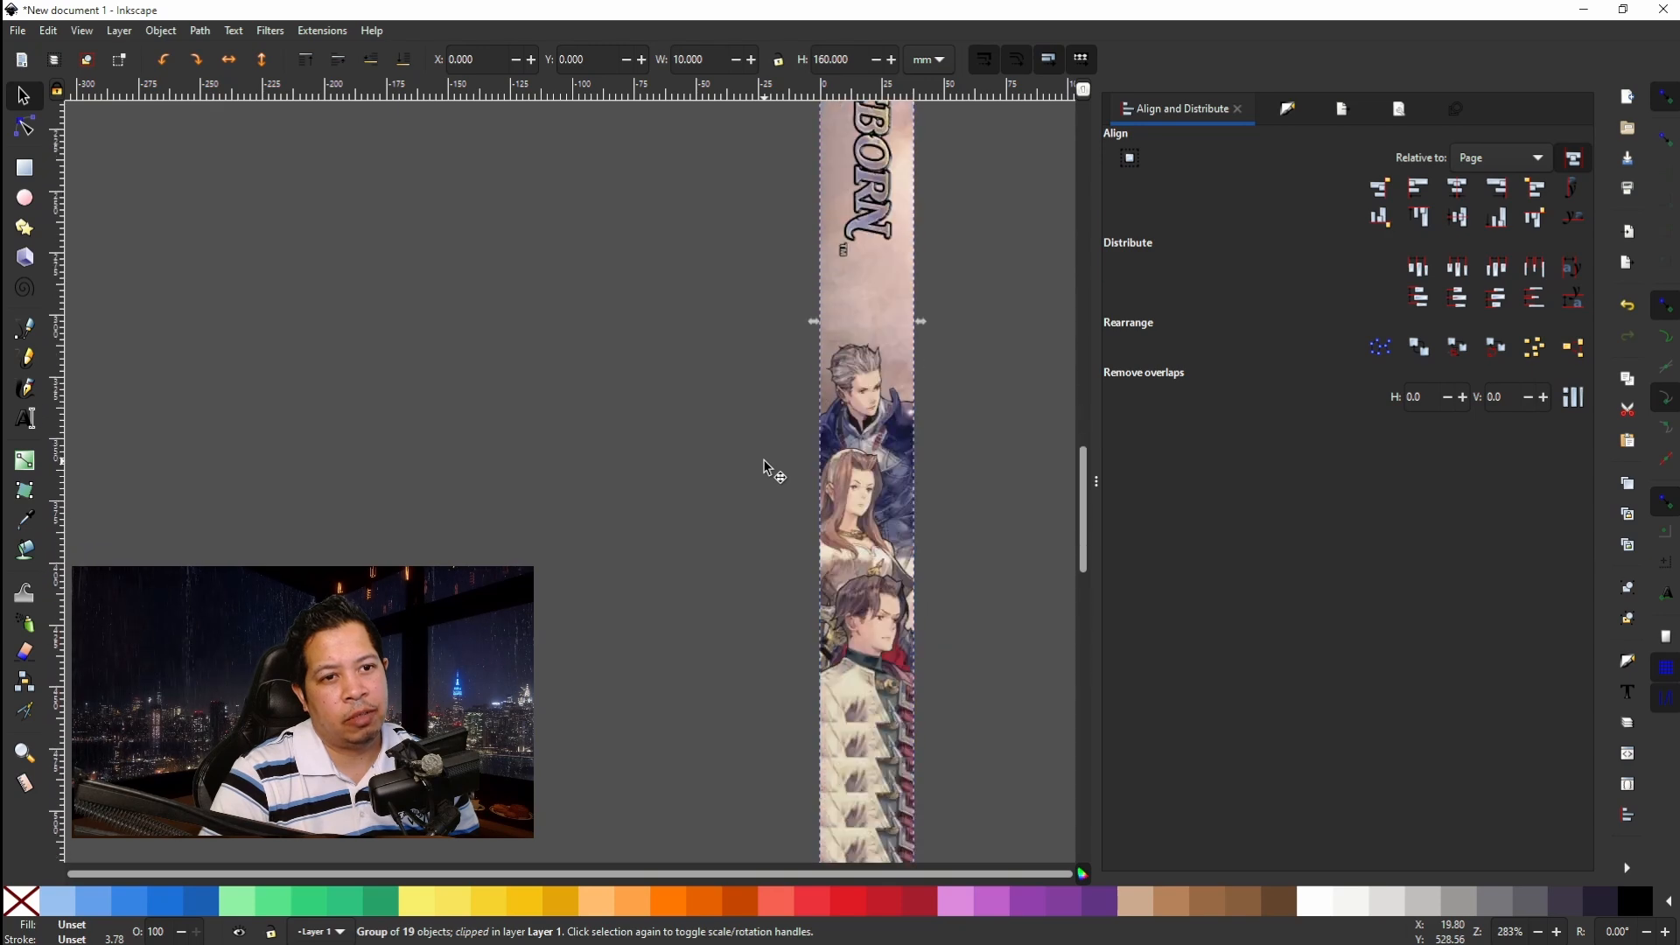
pyautogui.scroll(-6, 764, 471)
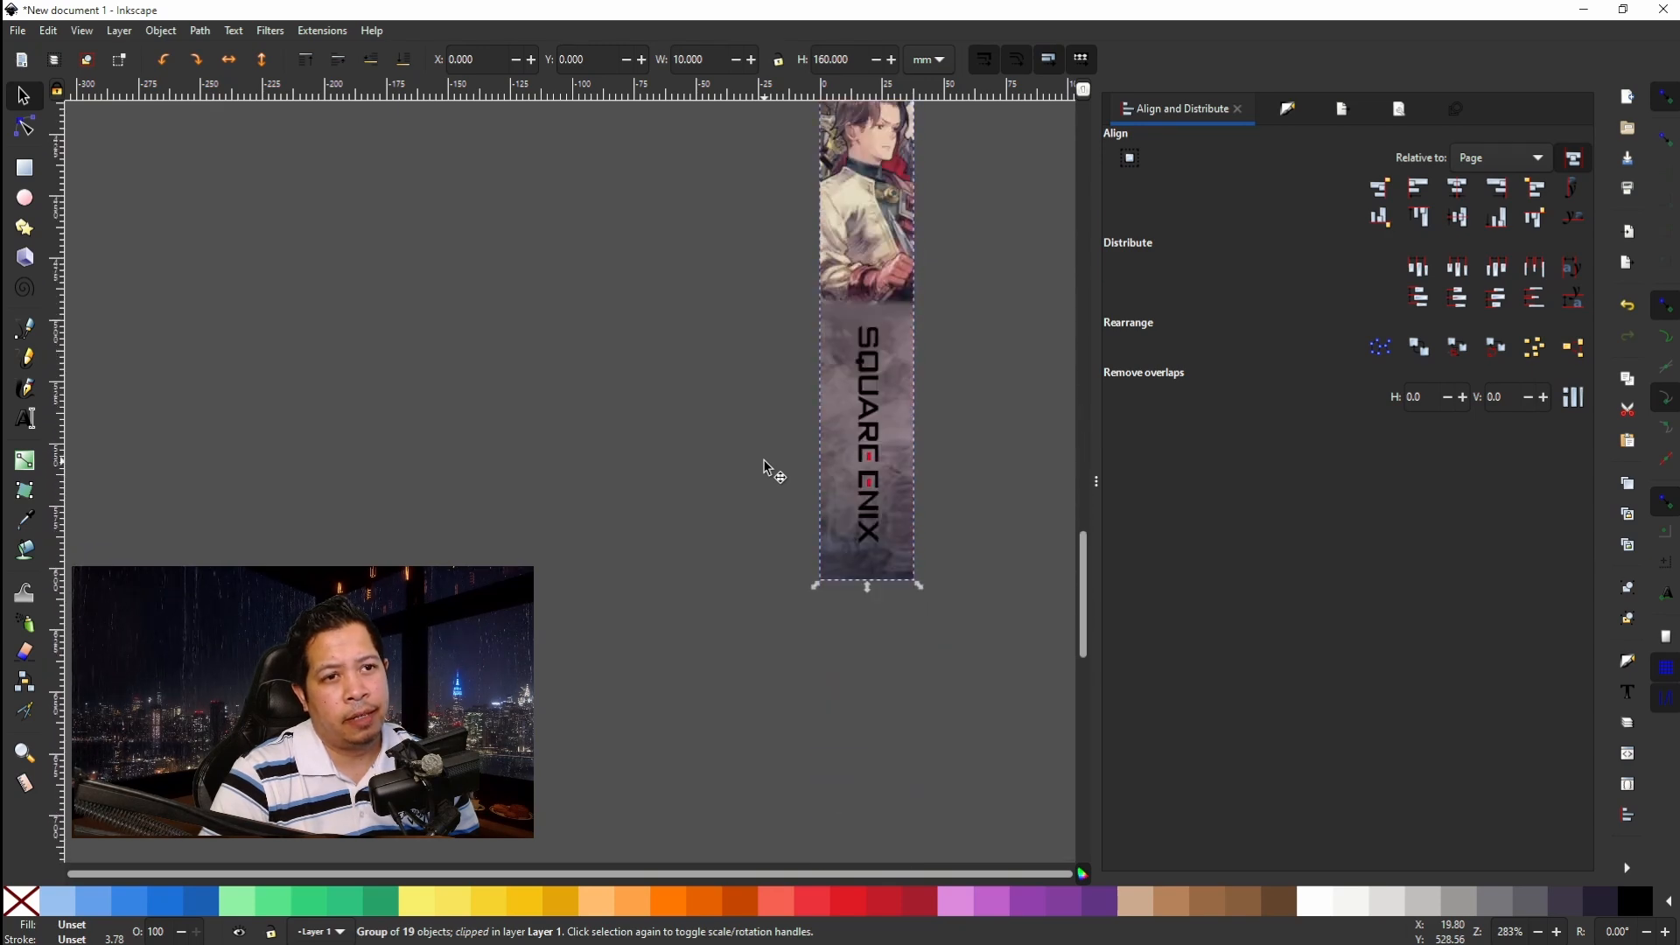
pyautogui.scroll(10, 764, 468)
pyautogui.keyDown('ctrl'); pyautogui.scroll(-1, 763, 468); pyautogui.keyUp('ctrl')
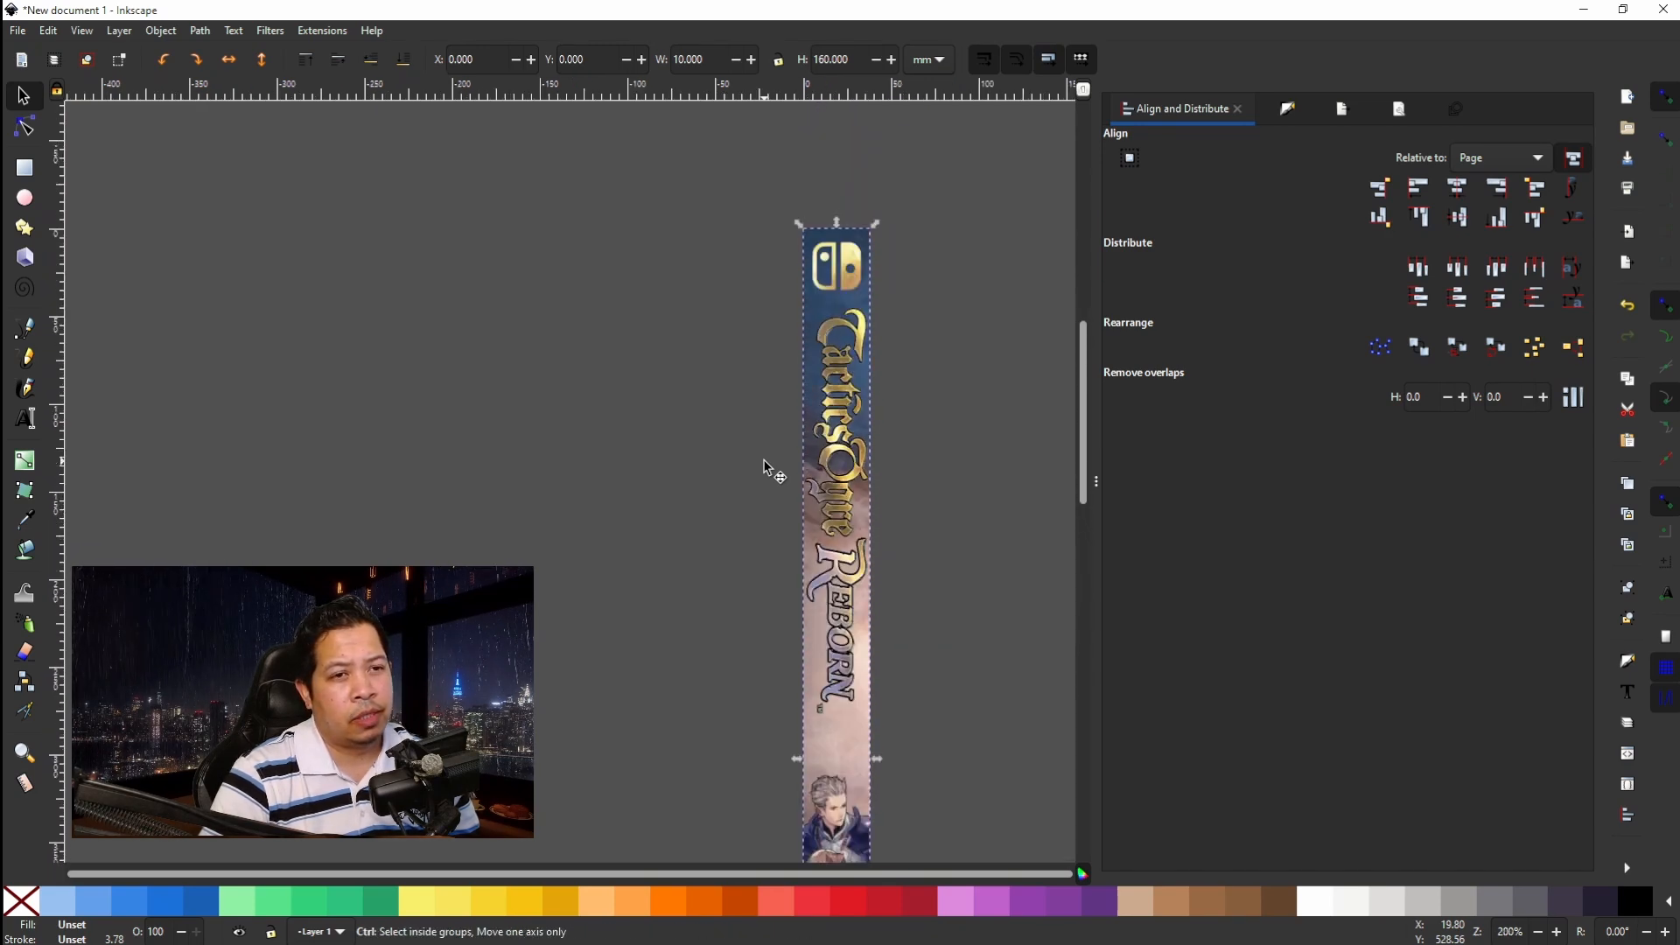
pyautogui.scroll(-1, 764, 468)
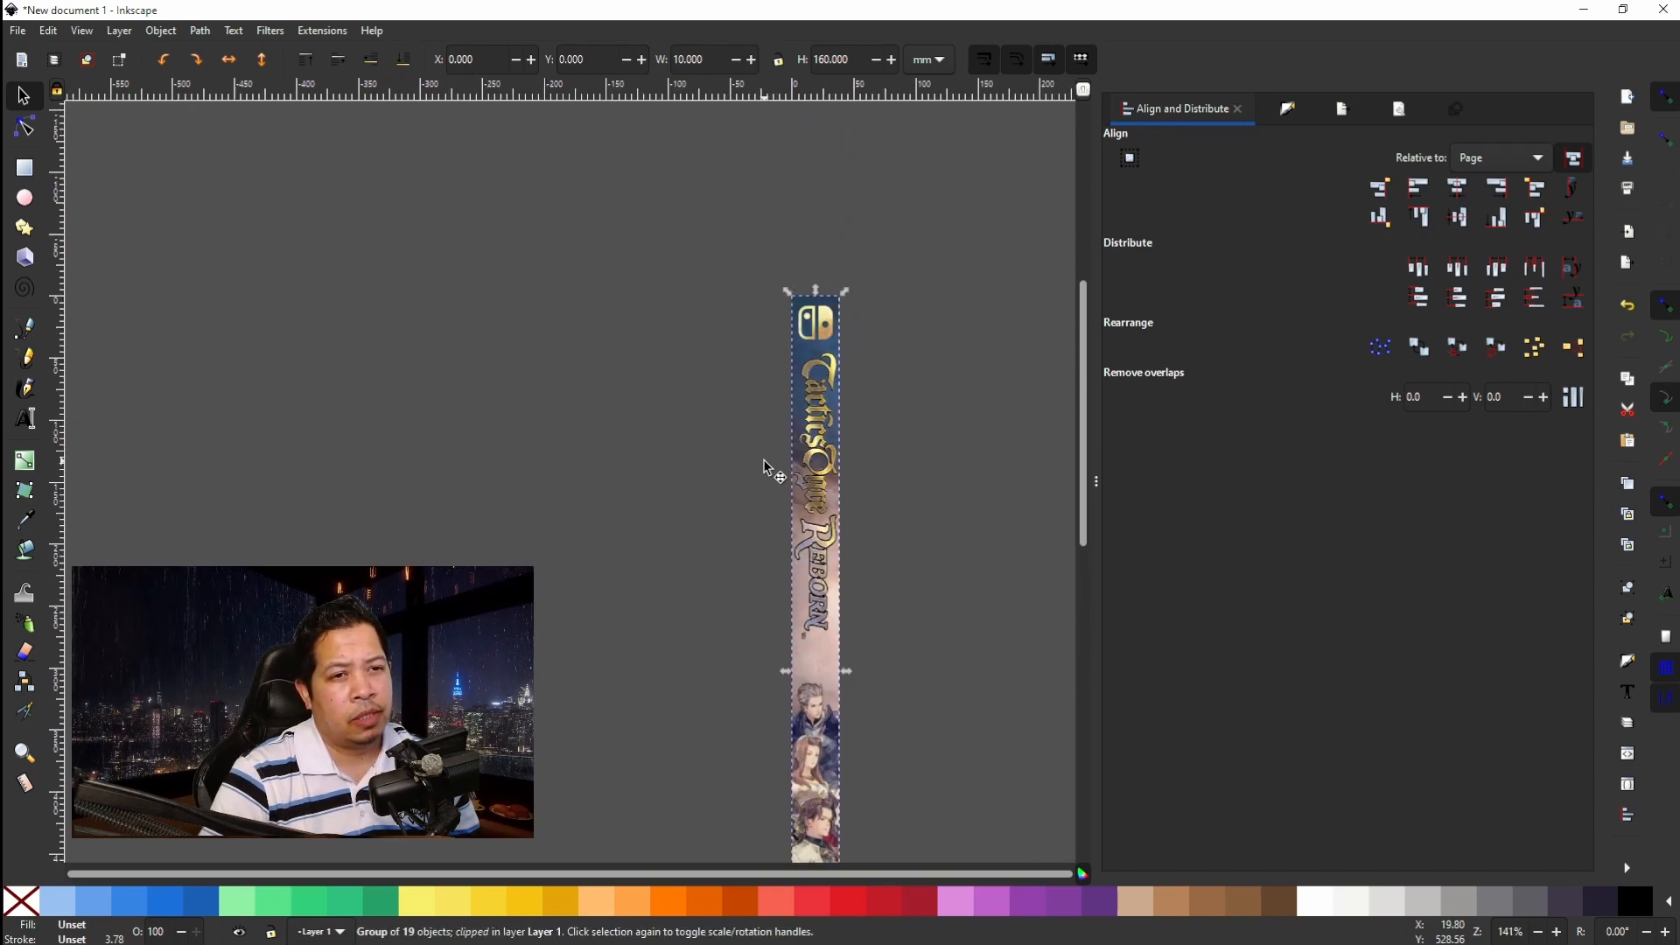
# Save the document as an Inkscape SVG named "tactics ogre reborn spine".
pyautogui.click(17, 37)
pyautogui.click(37, 164)
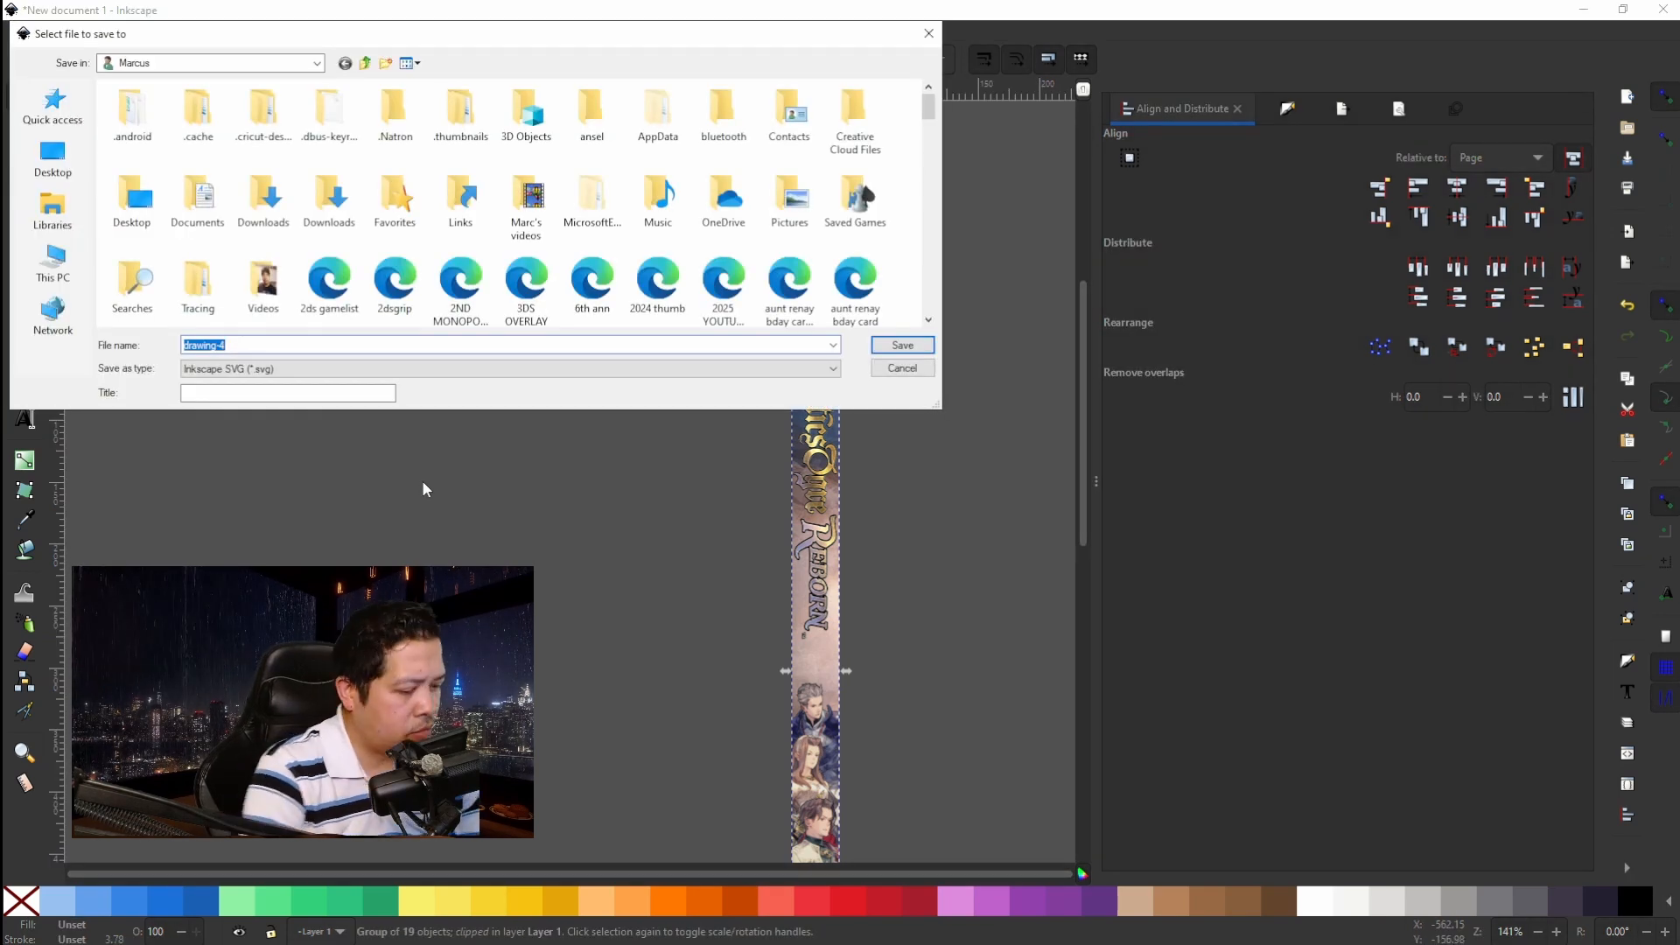
pyautogui.write('tactics ogre reb')
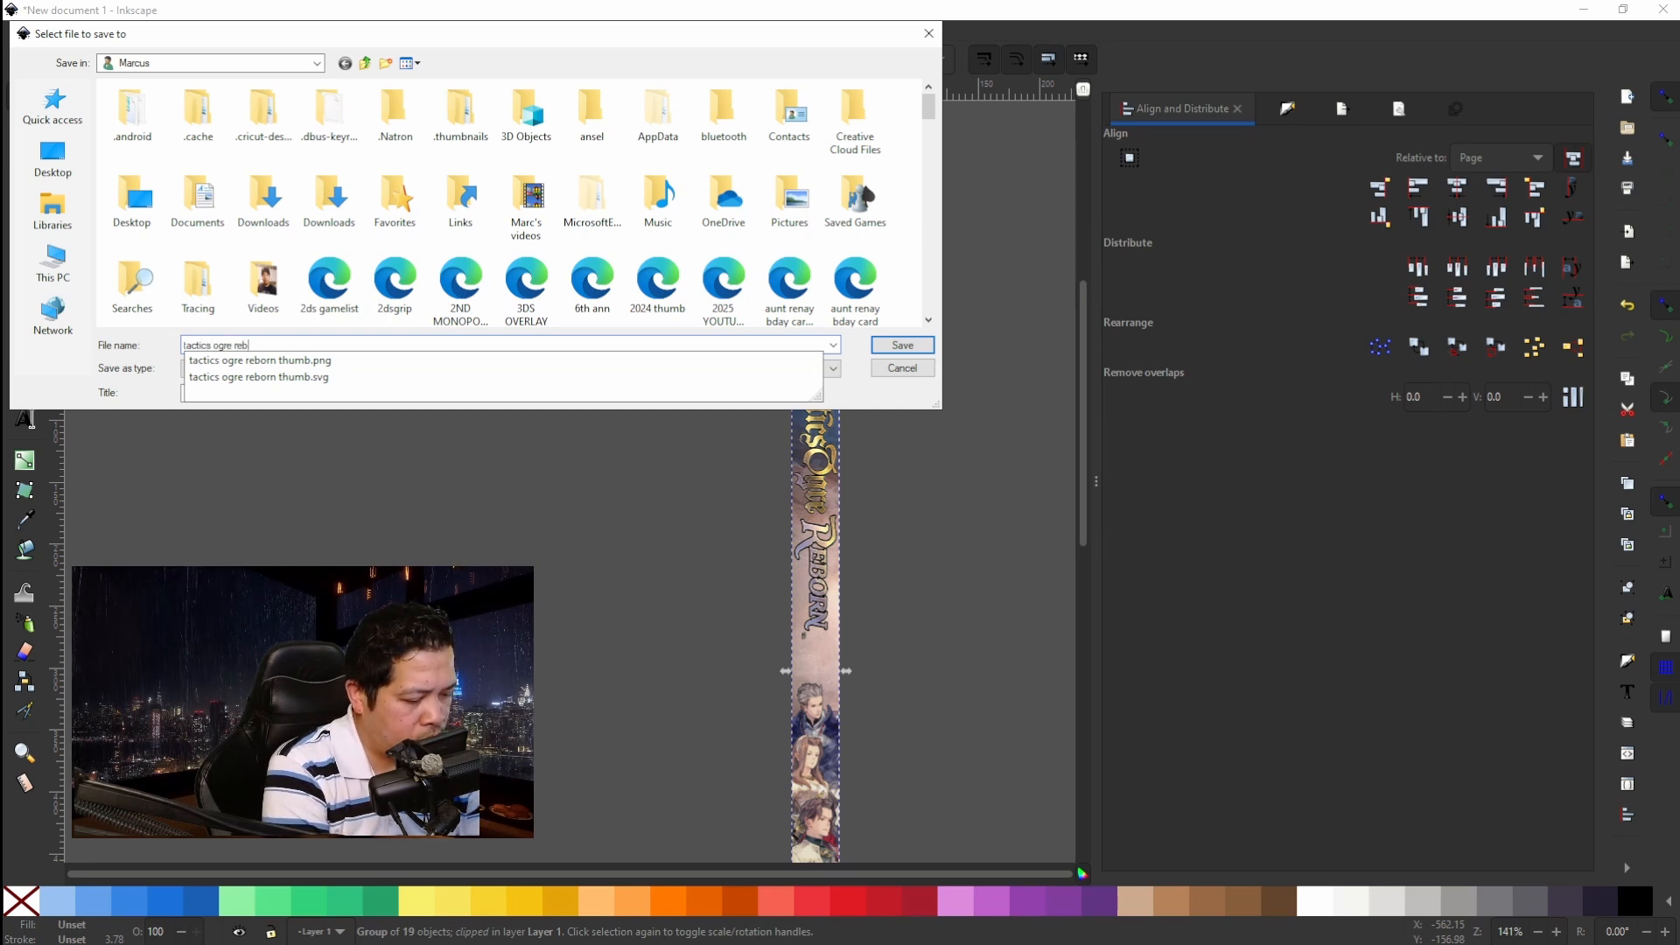
pyautogui.write('orn s')
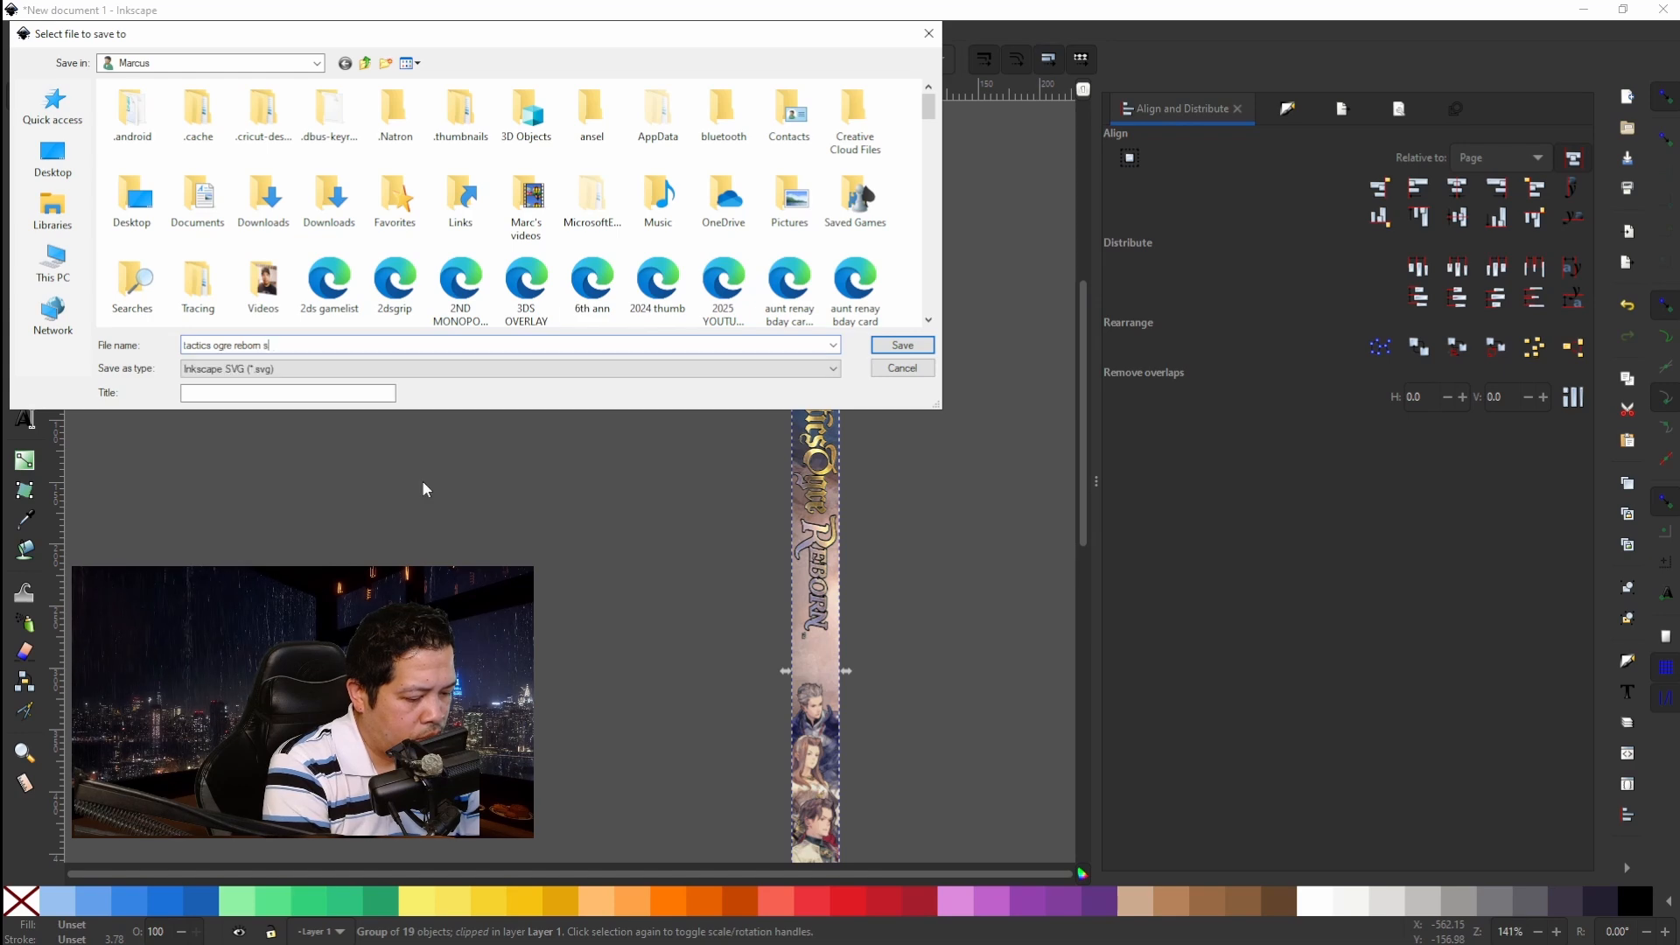
pyautogui.write('pine')
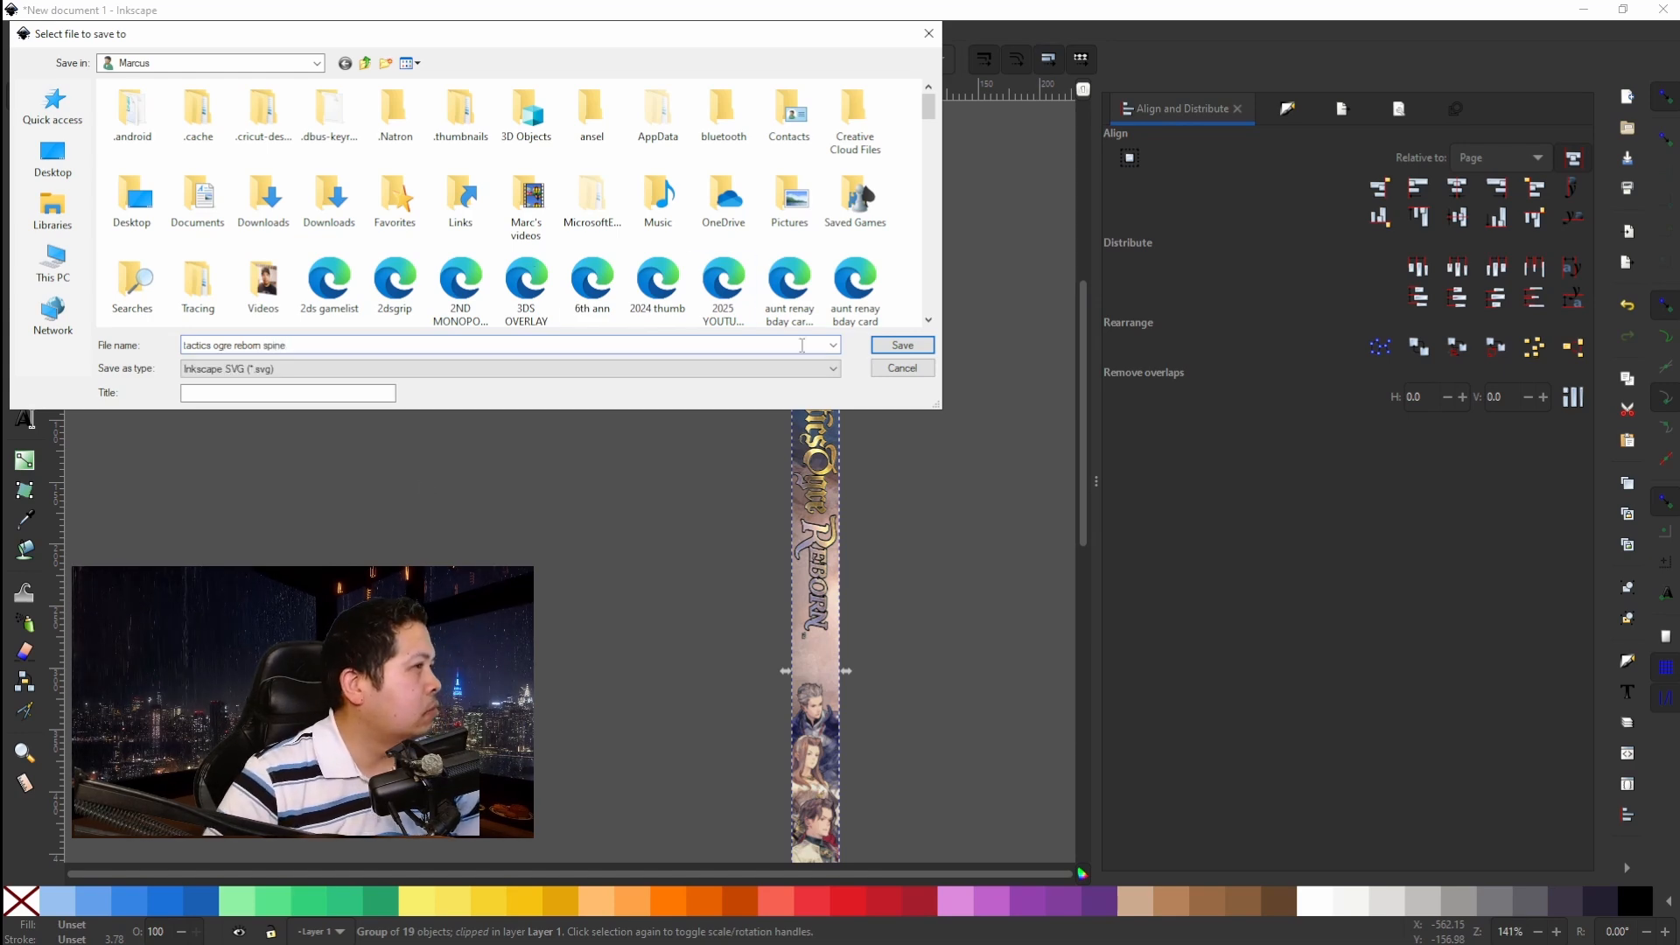
pyautogui.click(902, 345)
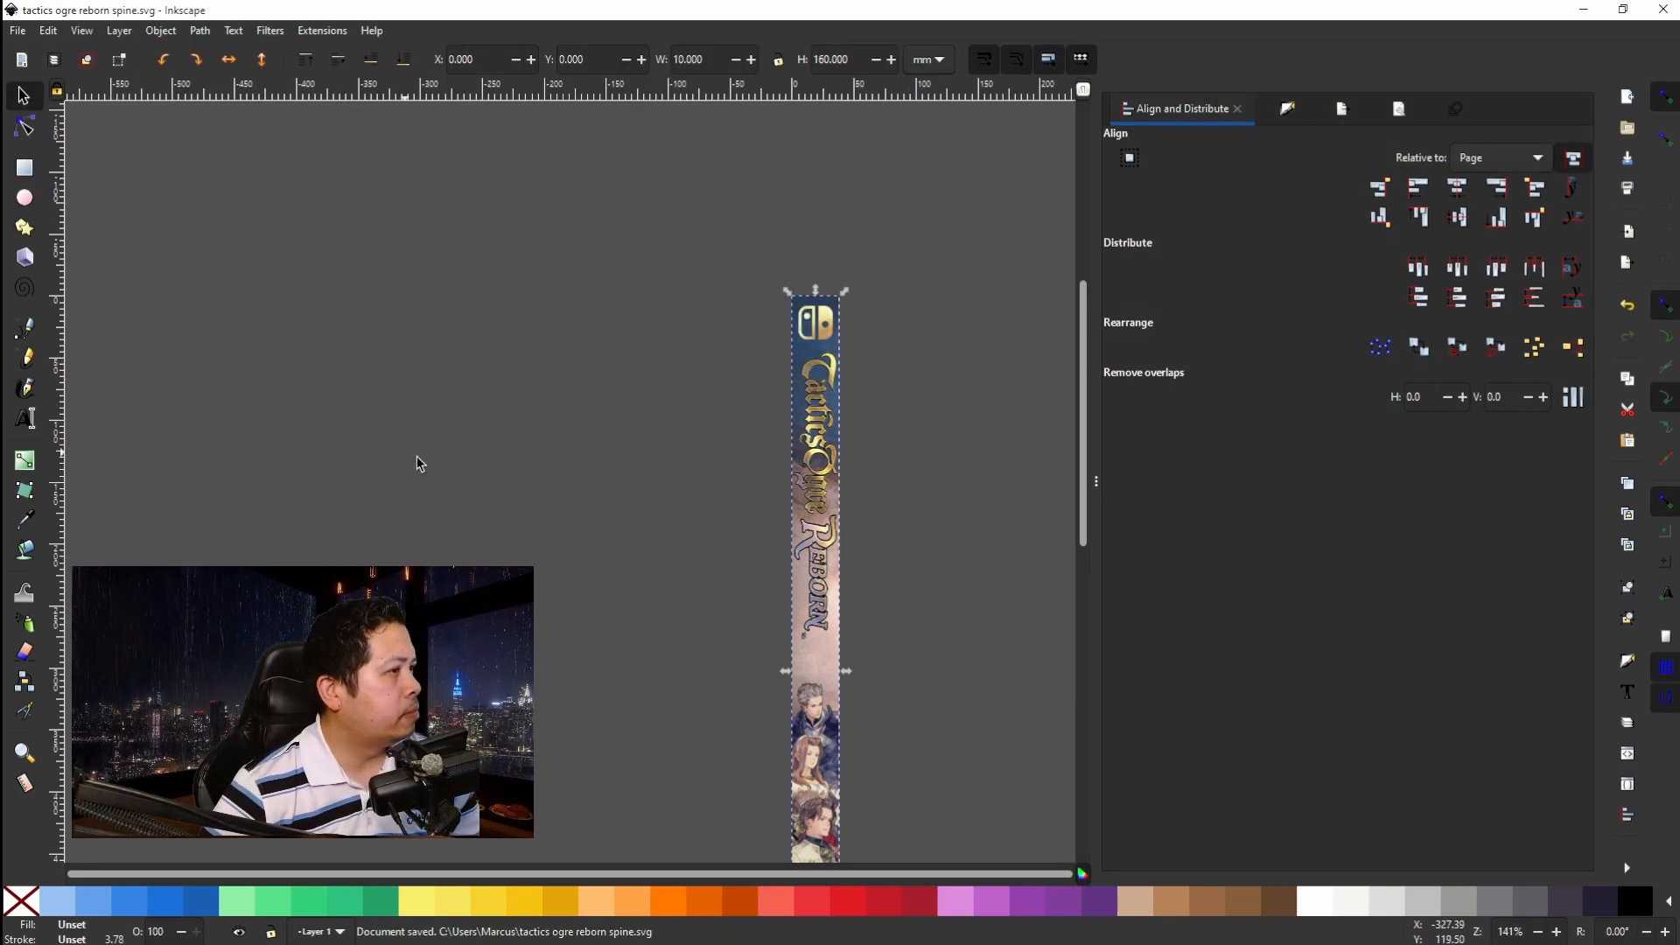
pyautogui.scroll(-10, 544, 475)
pyautogui.scroll(10, 544, 464)
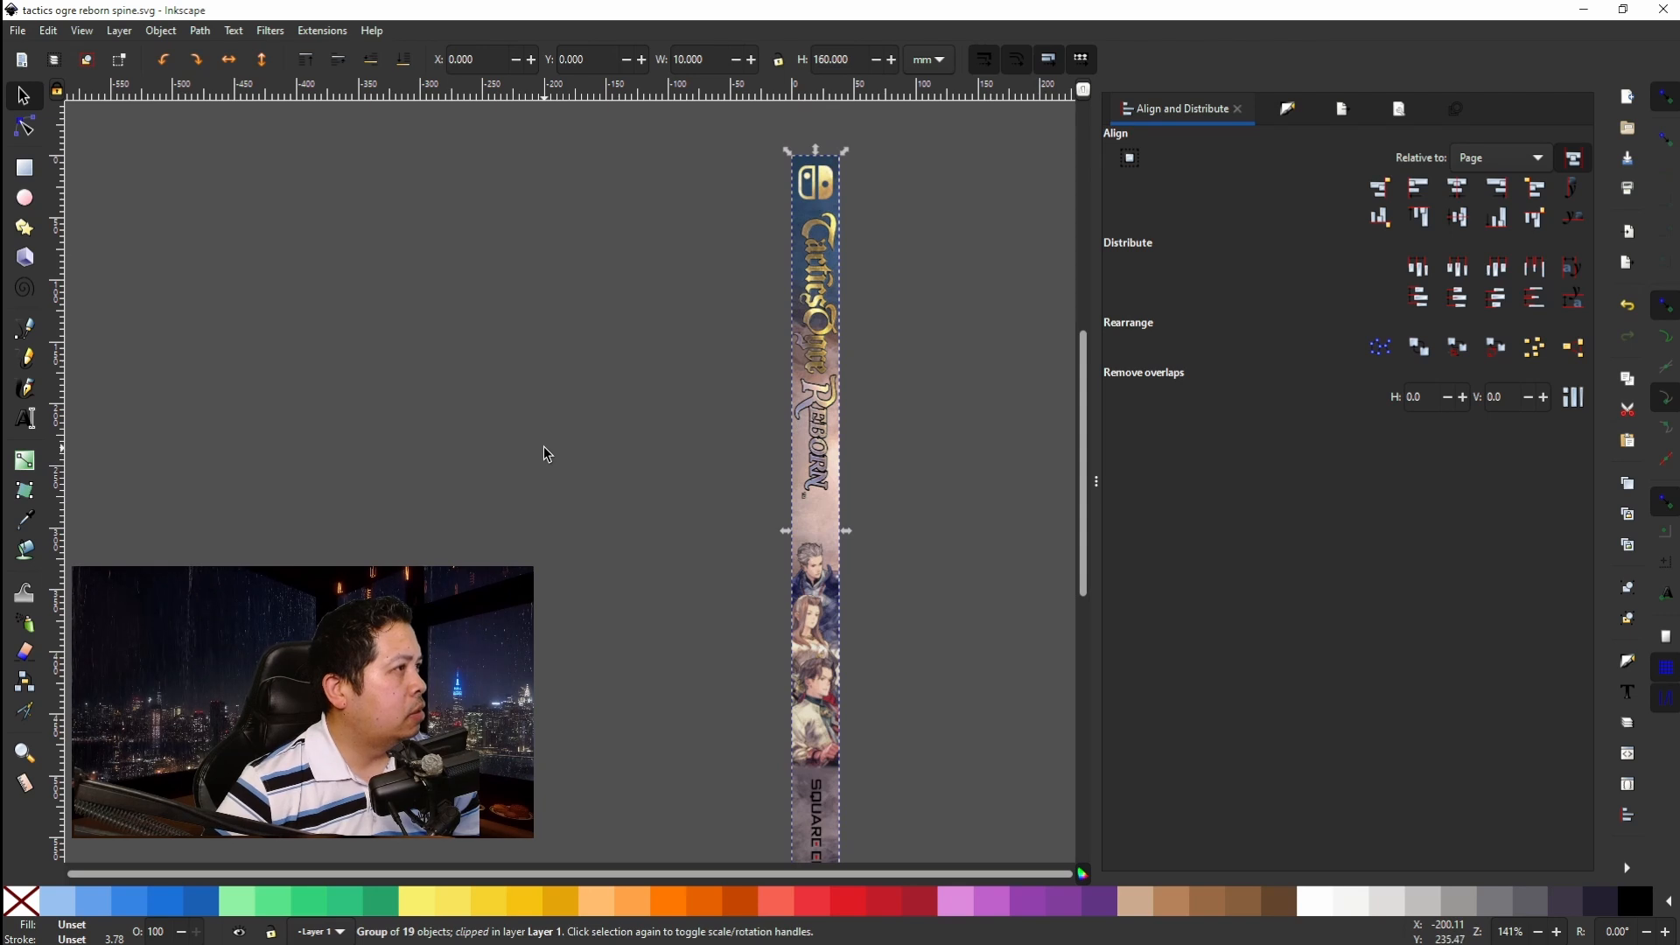
pyautogui.click(17, 31)
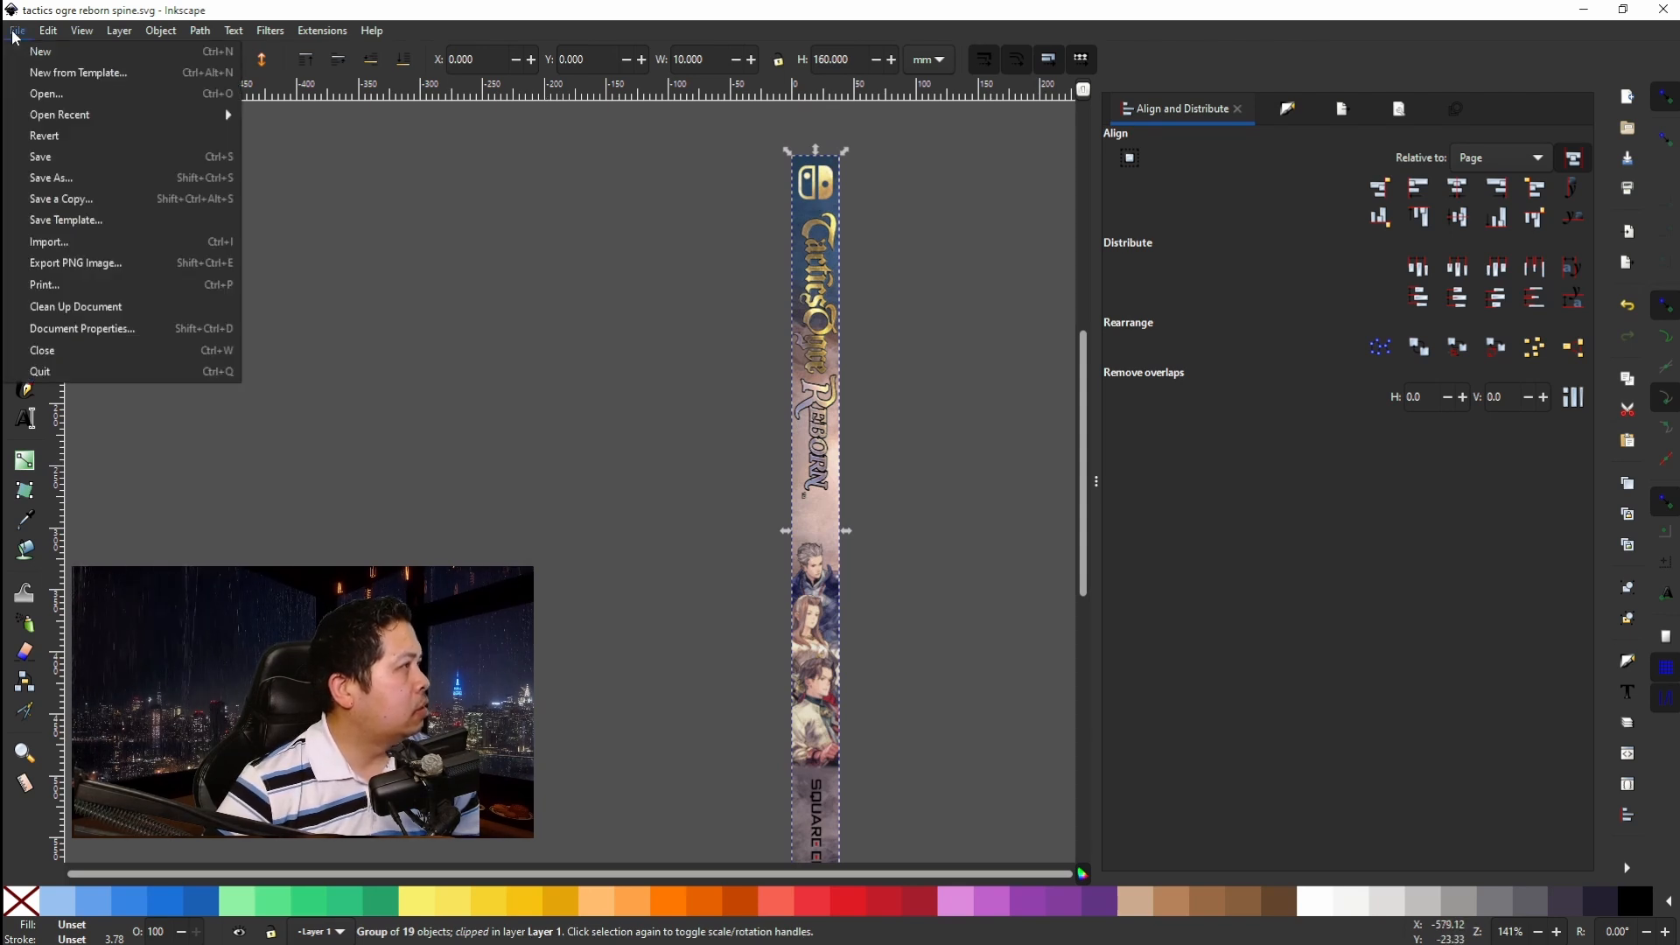
pyautogui.click(45, 179)
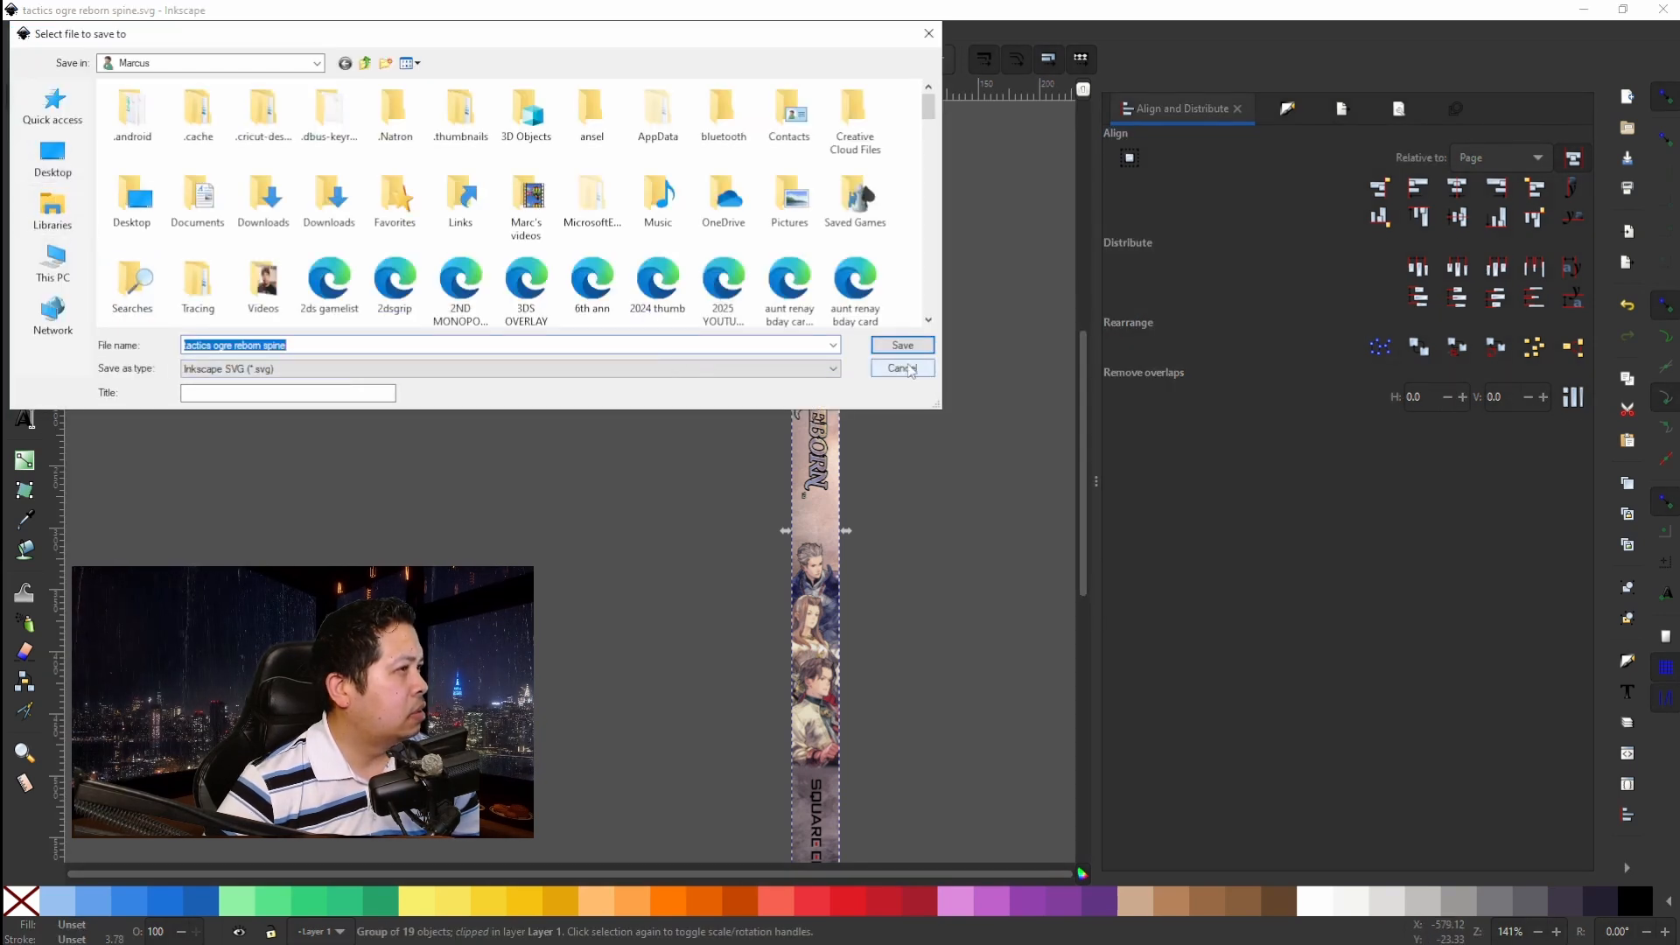
pyautogui.click(697, 370)
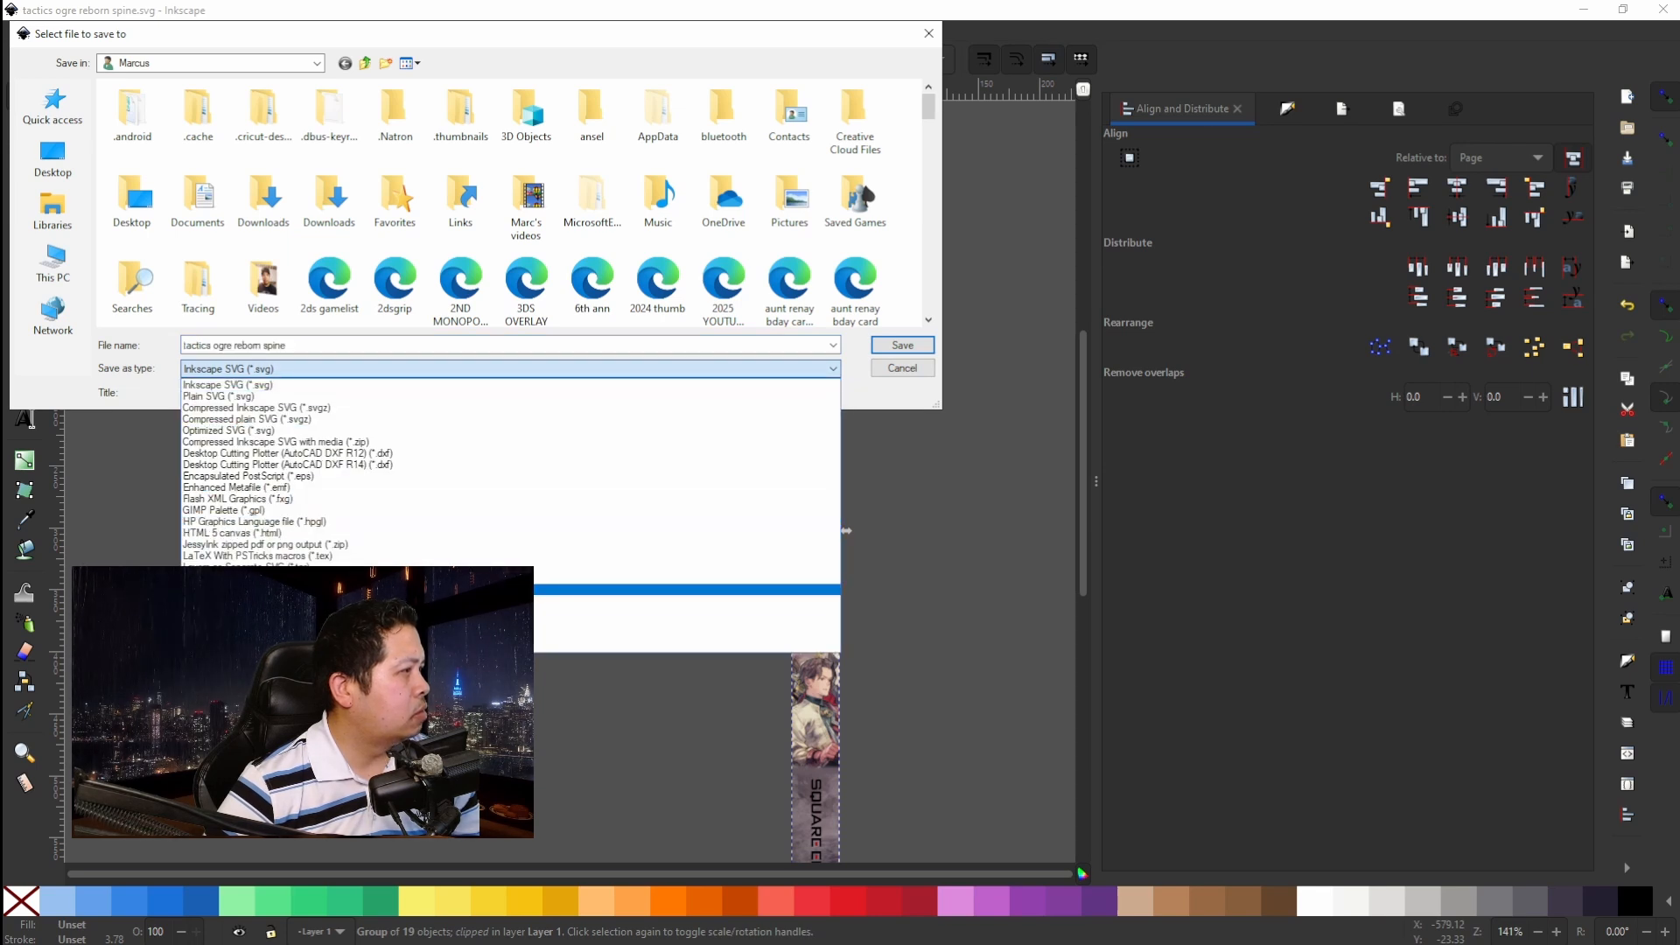
pyautogui.click(906, 373)
pyautogui.click(902, 369)
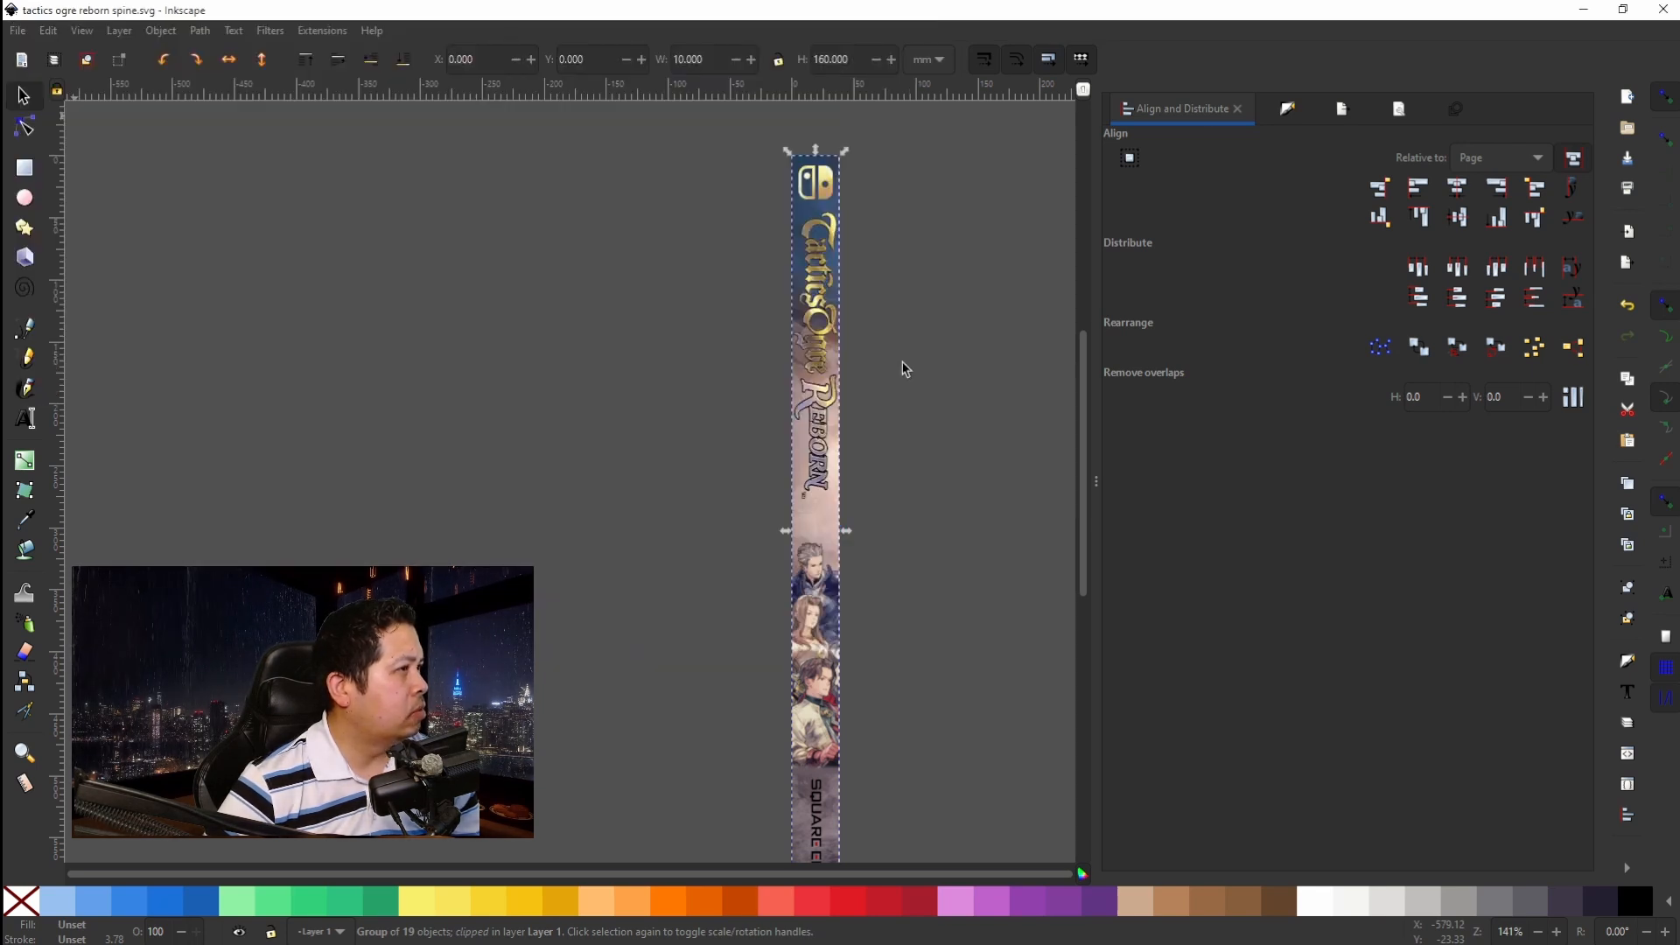
# Create a new document and set its page size to US Letter.
pyautogui.click(17, 32)
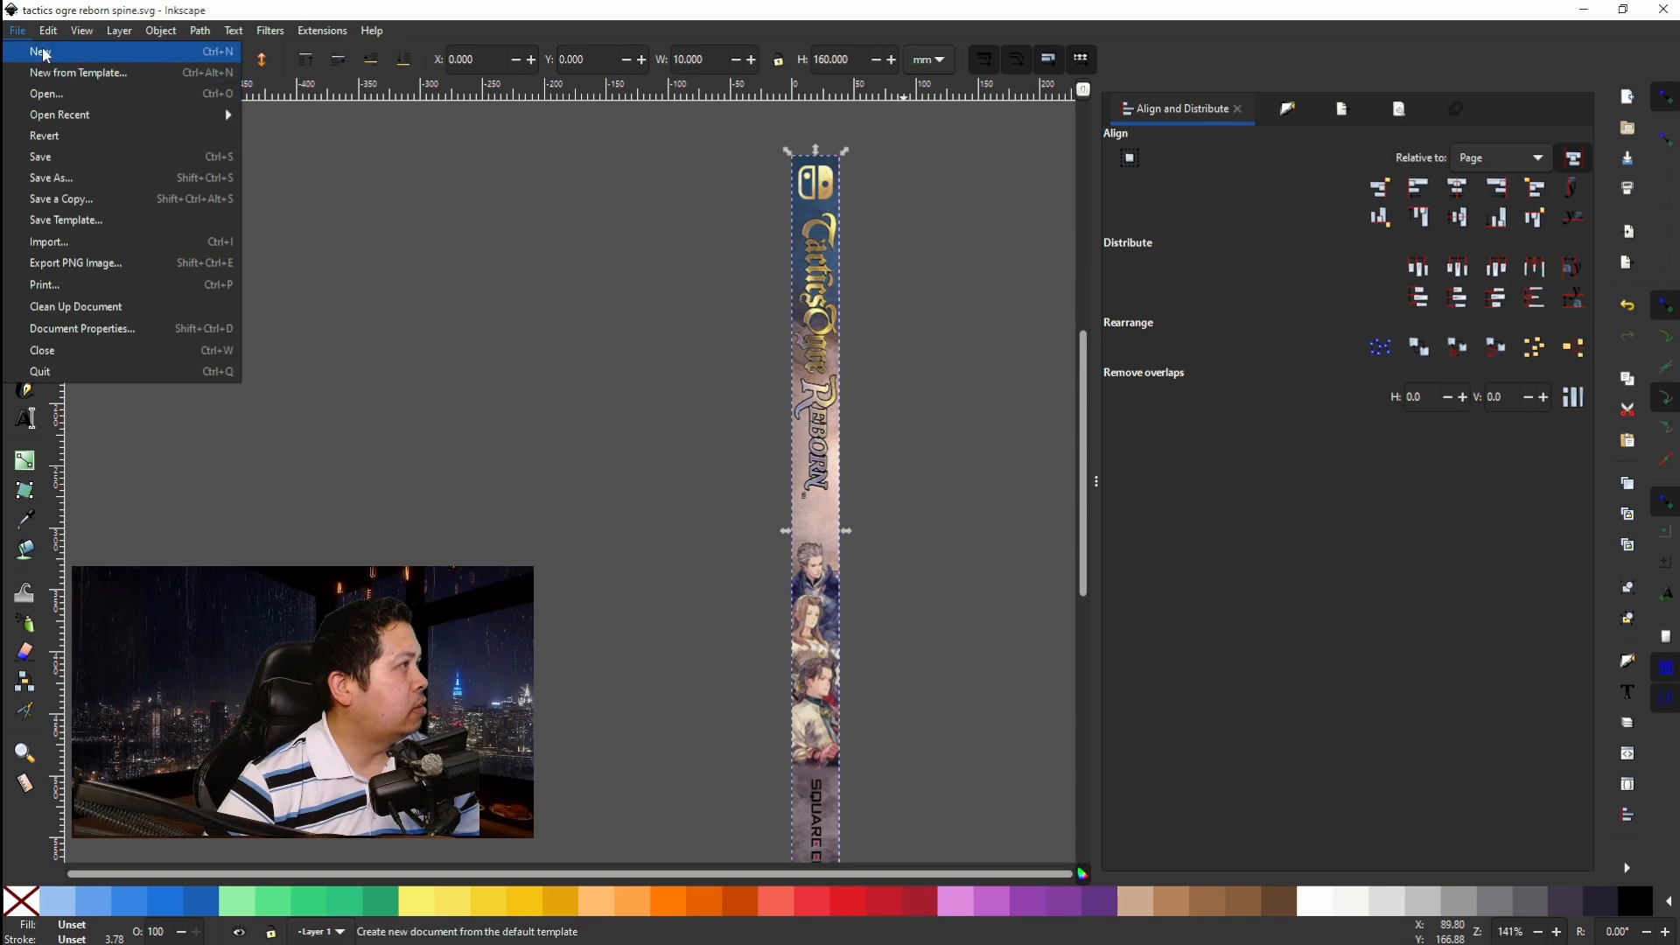
pyautogui.click(45, 53)
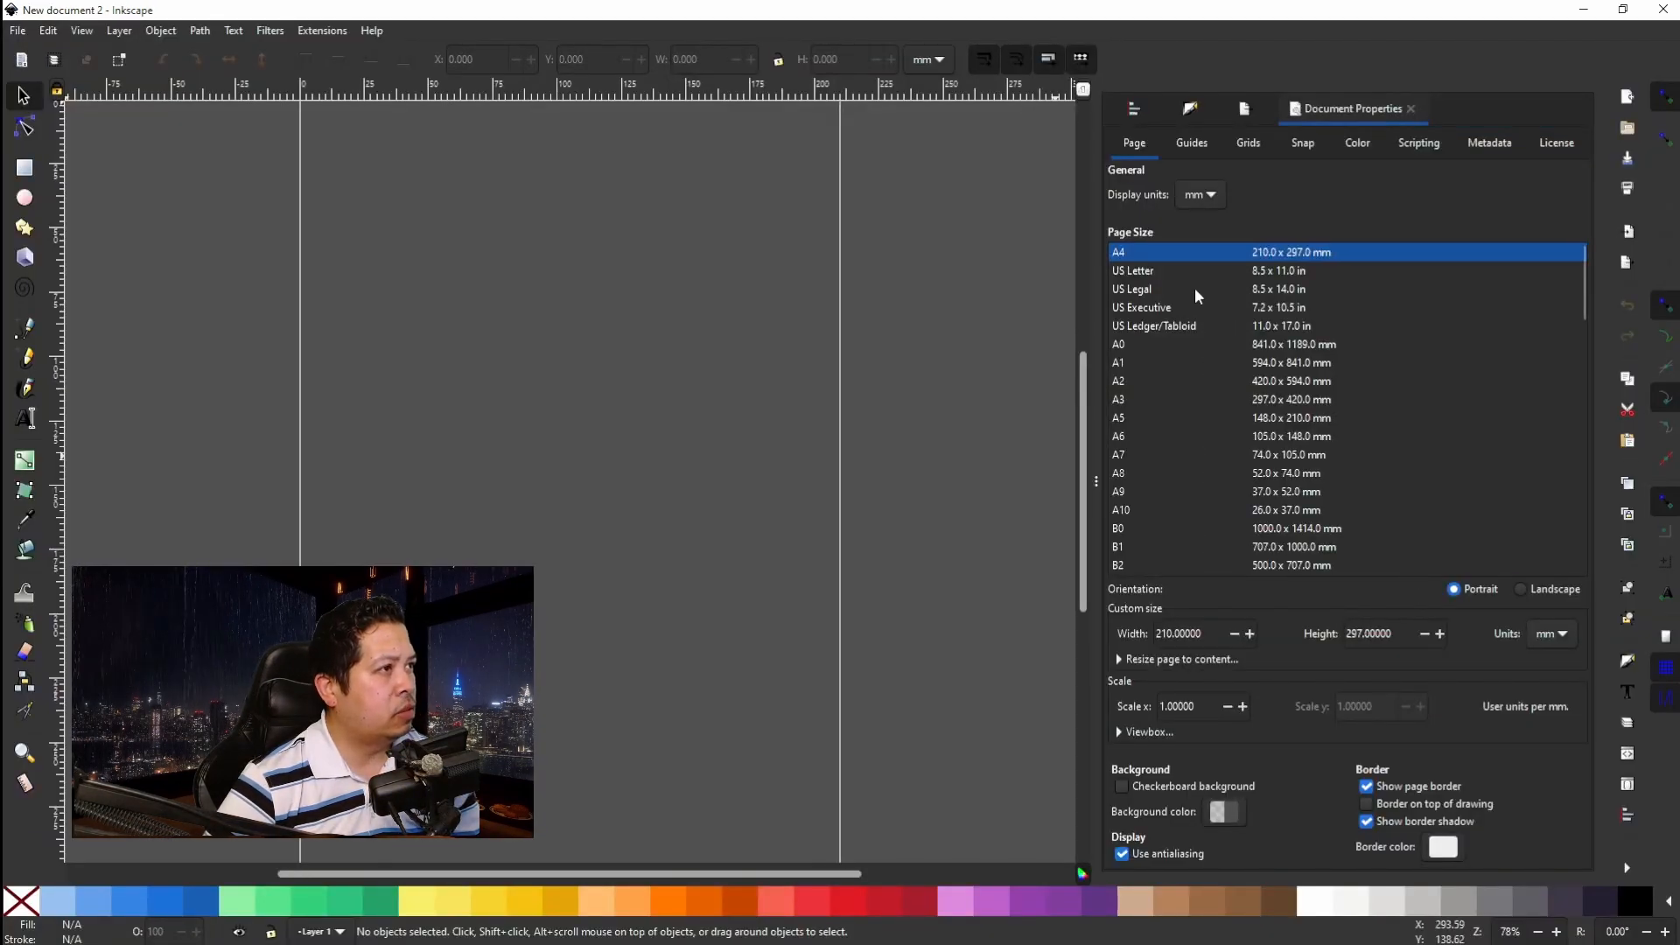
pyautogui.click(1172, 278)
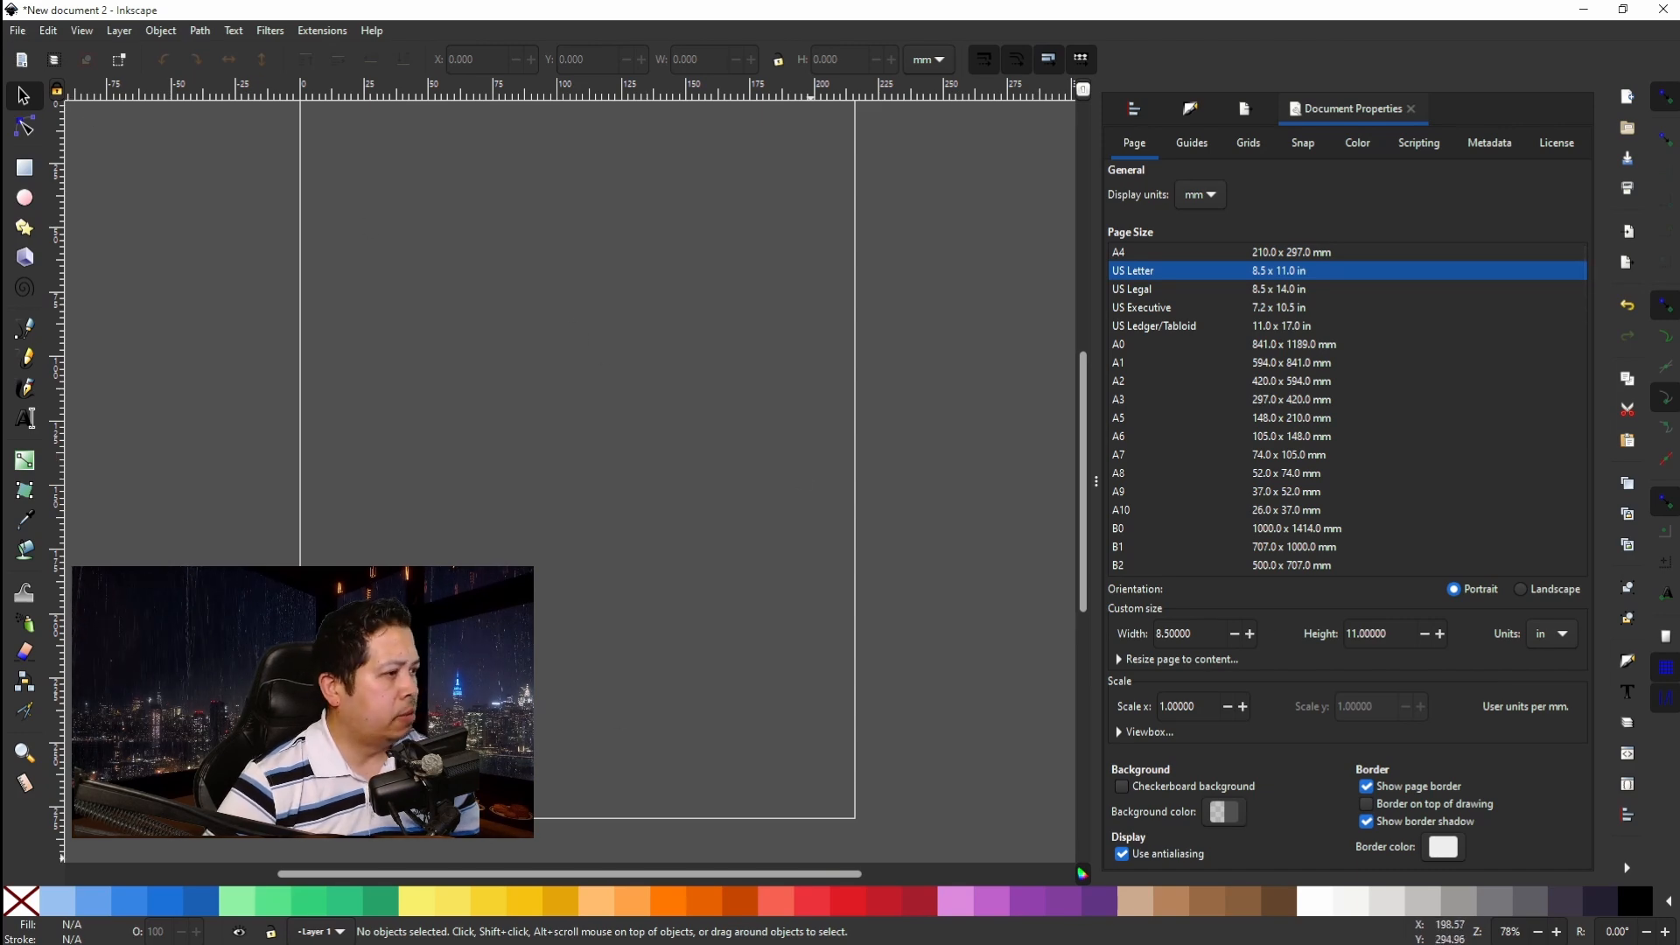
# Copy the clipped spine group from the tactics ogre reborn spine document and paste it into the new US Letter document.
pyautogui.click(812, 927)
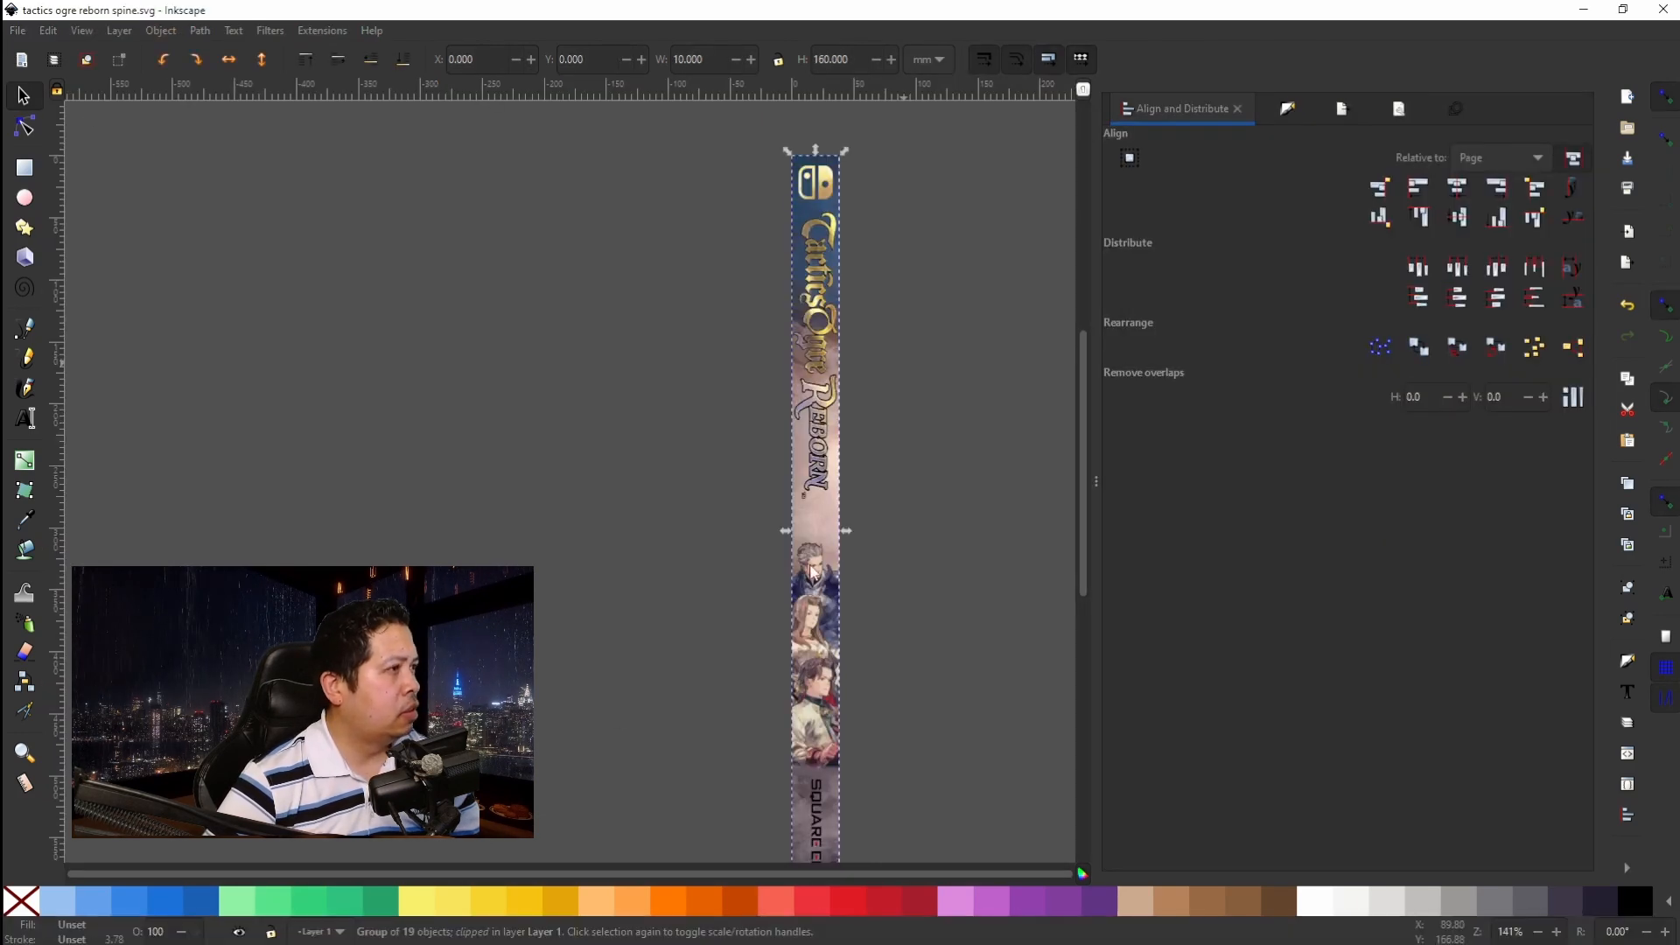
pyautogui.click(824, 529)
pyautogui.rightClick(823, 526)
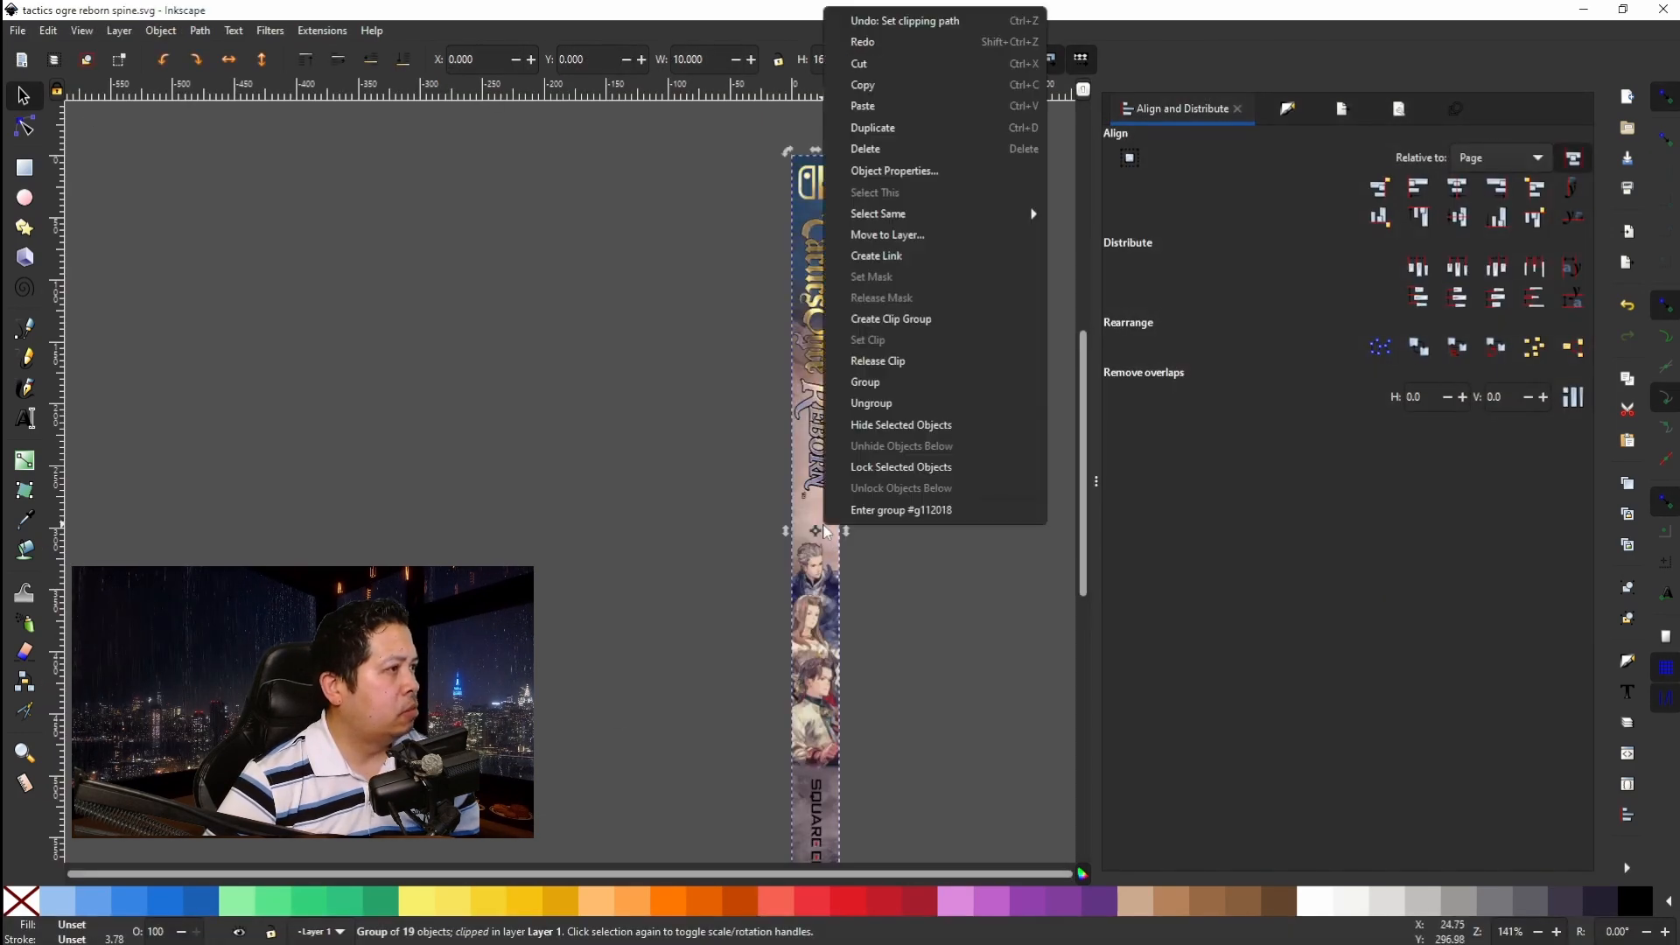
pyautogui.click(873, 84)
pyautogui.moveTo(875, 942)
pyautogui.click(962, 929)
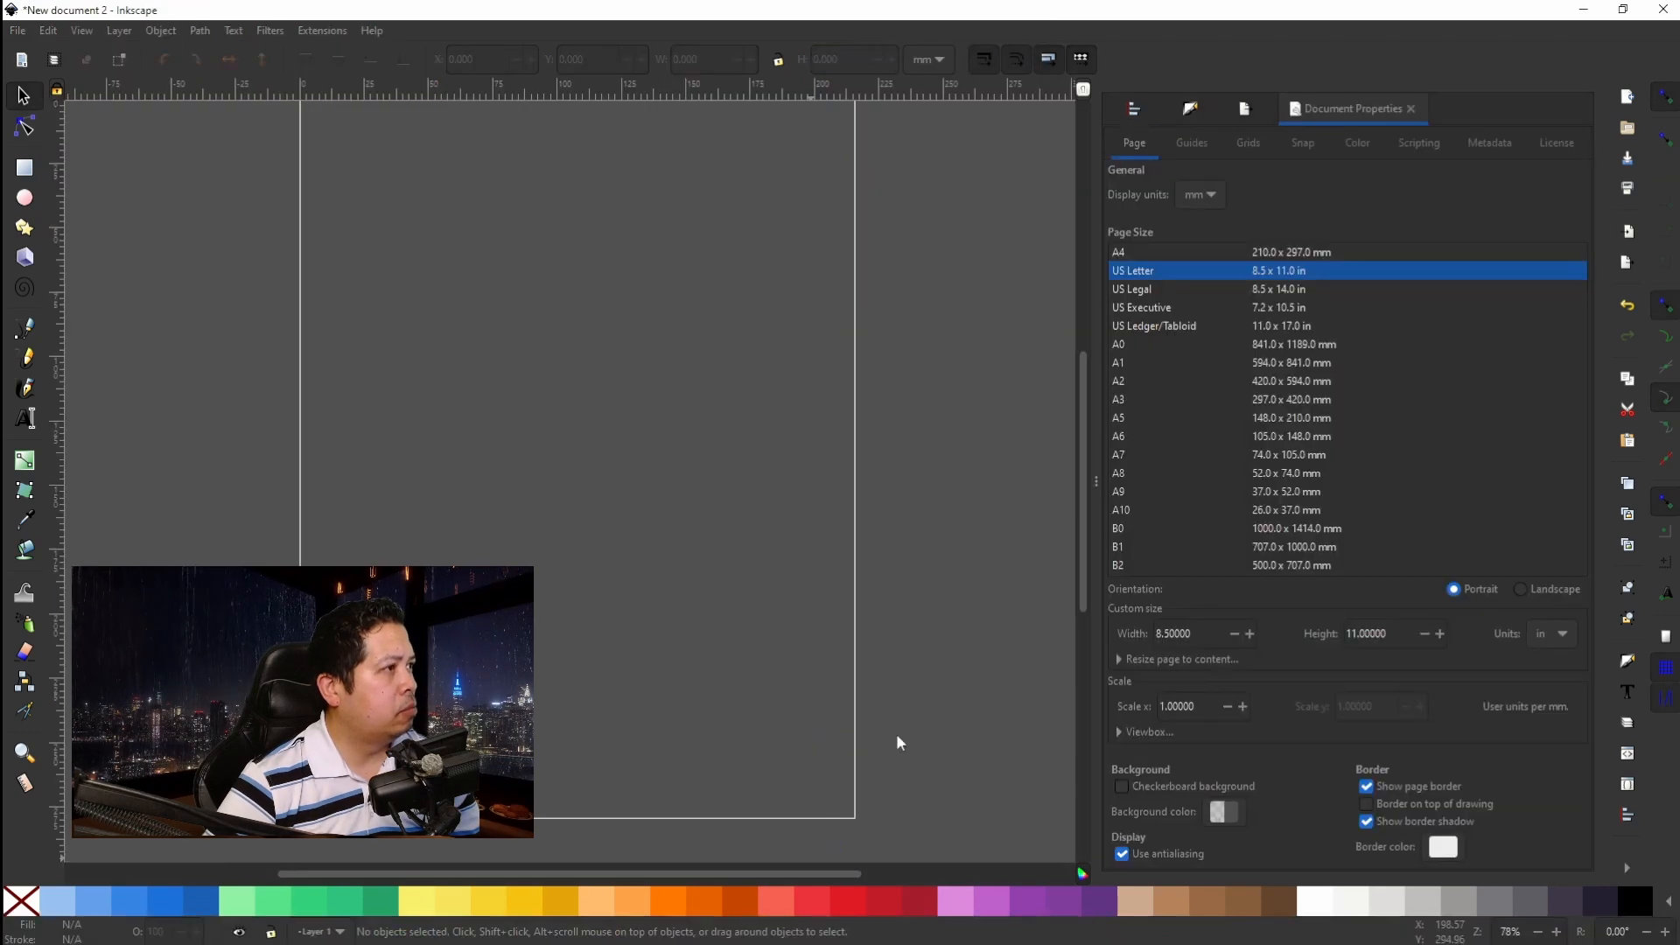
pyautogui.rightClick(678, 385)
pyautogui.click(717, 481)
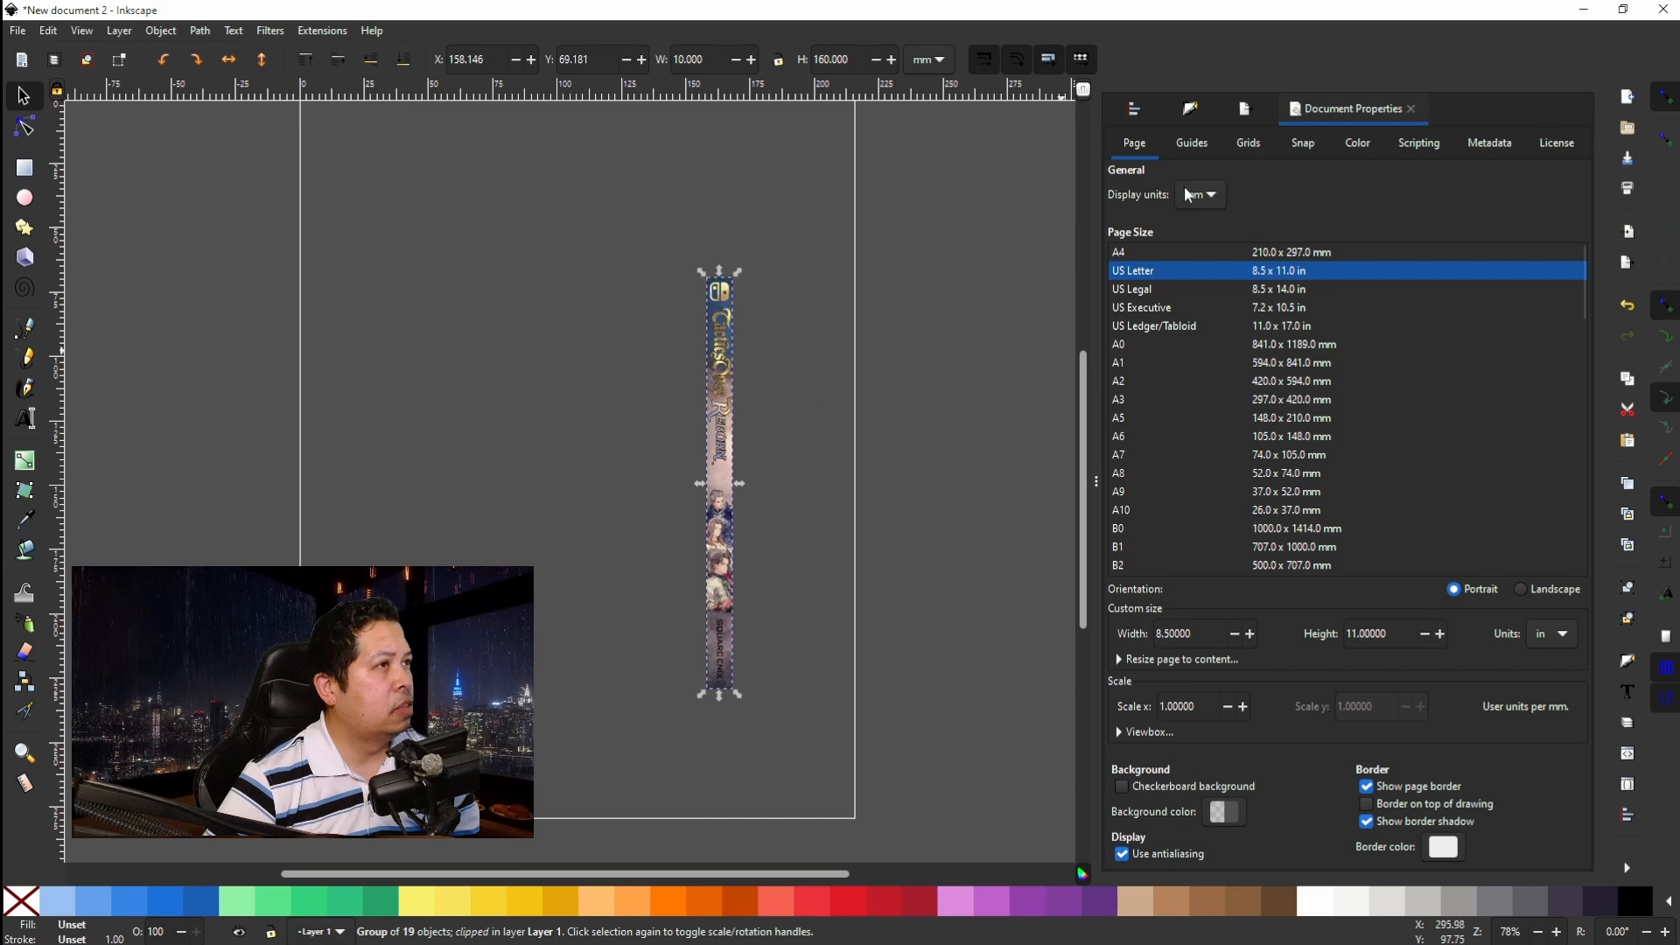
# Center the pasted spine horizontally and vertically relative to the page.
pyautogui.click(1134, 108)
pyautogui.click(1457, 186)
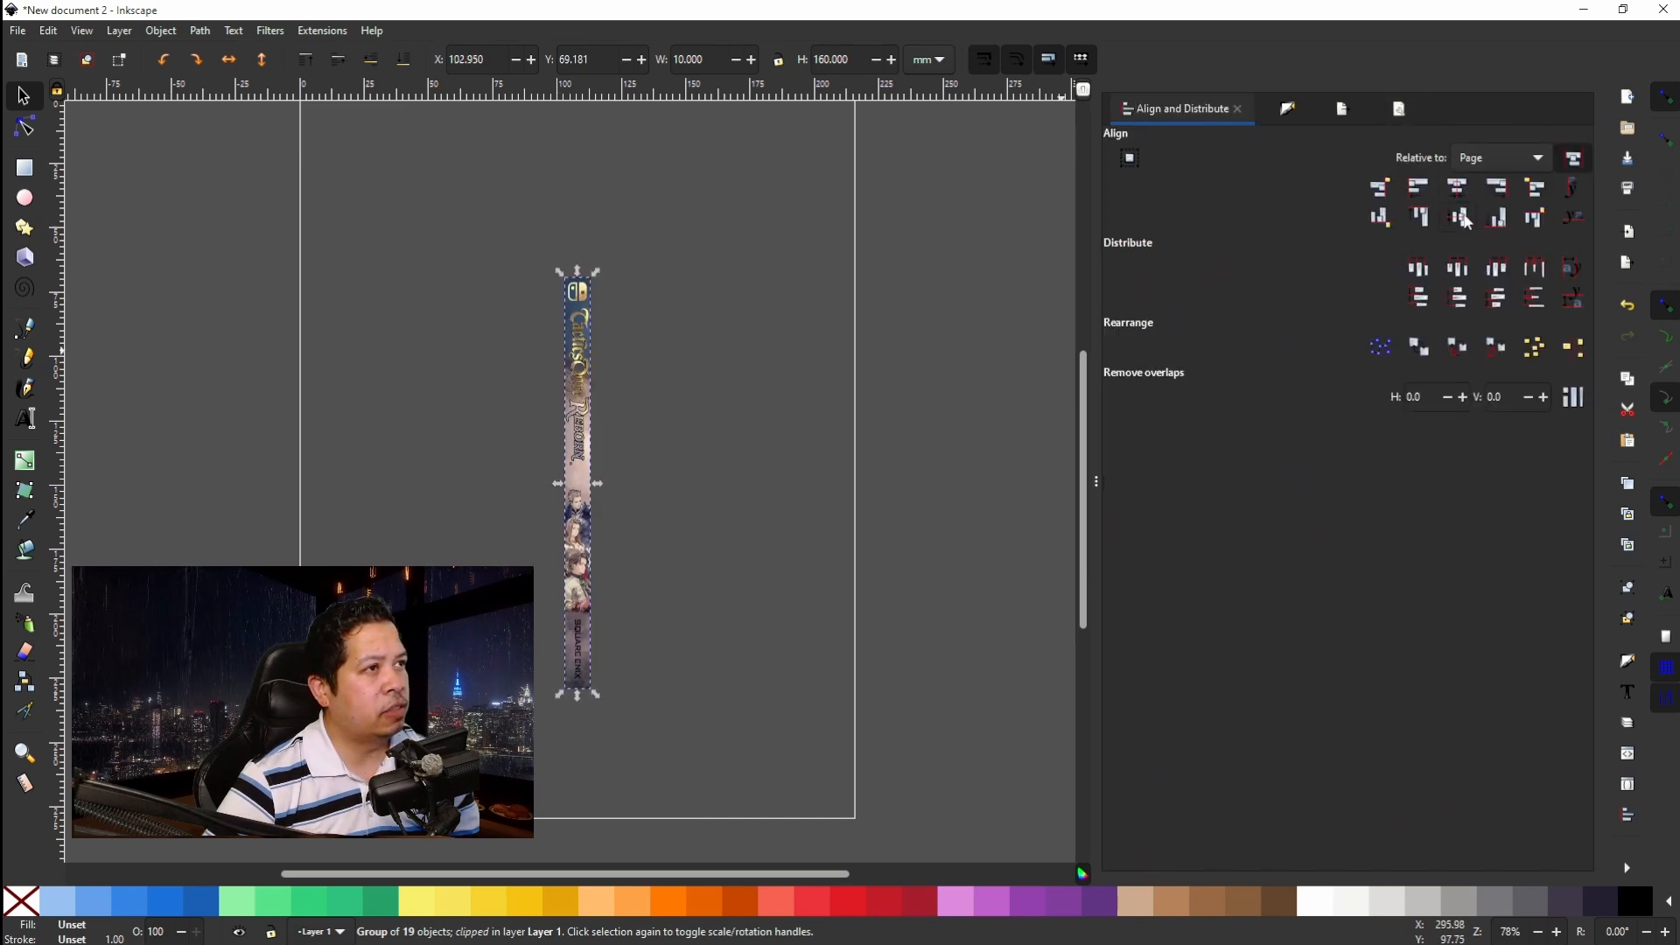
pyautogui.click(1457, 217)
pyautogui.scroll(6, 333, 329)
pyautogui.scroll(-4, 331, 319)
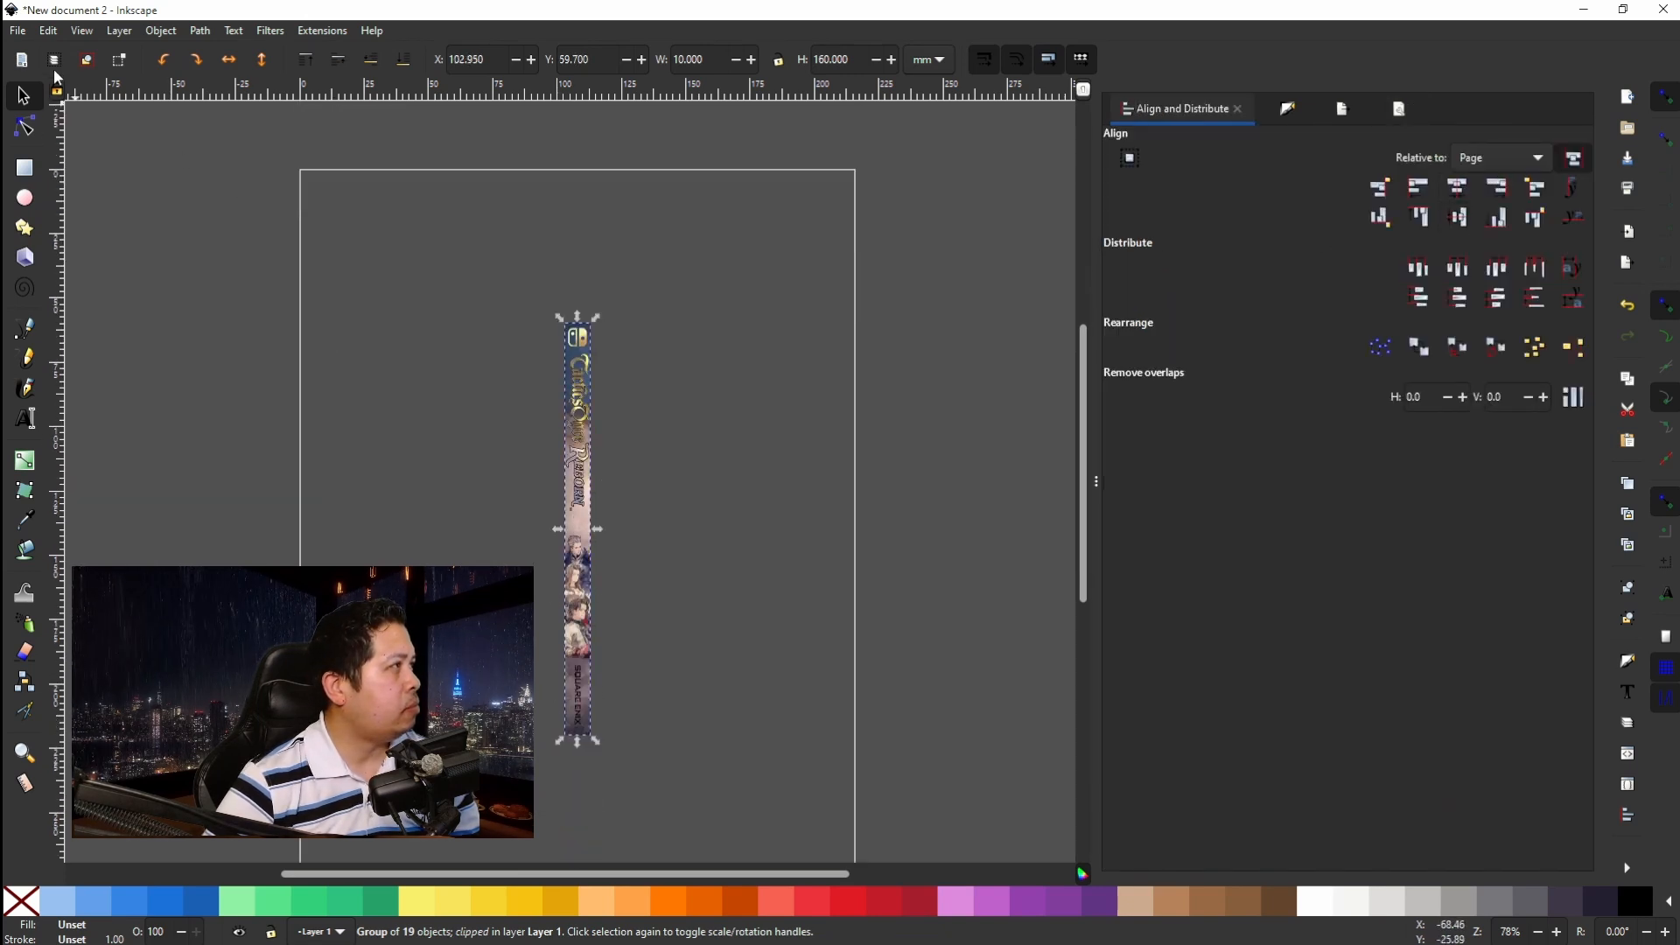
# Begin saving the new document under a new name with Portable Document Format (*.pdf) as the file type.
pyautogui.click(33, 35)
pyautogui.click(39, 176)
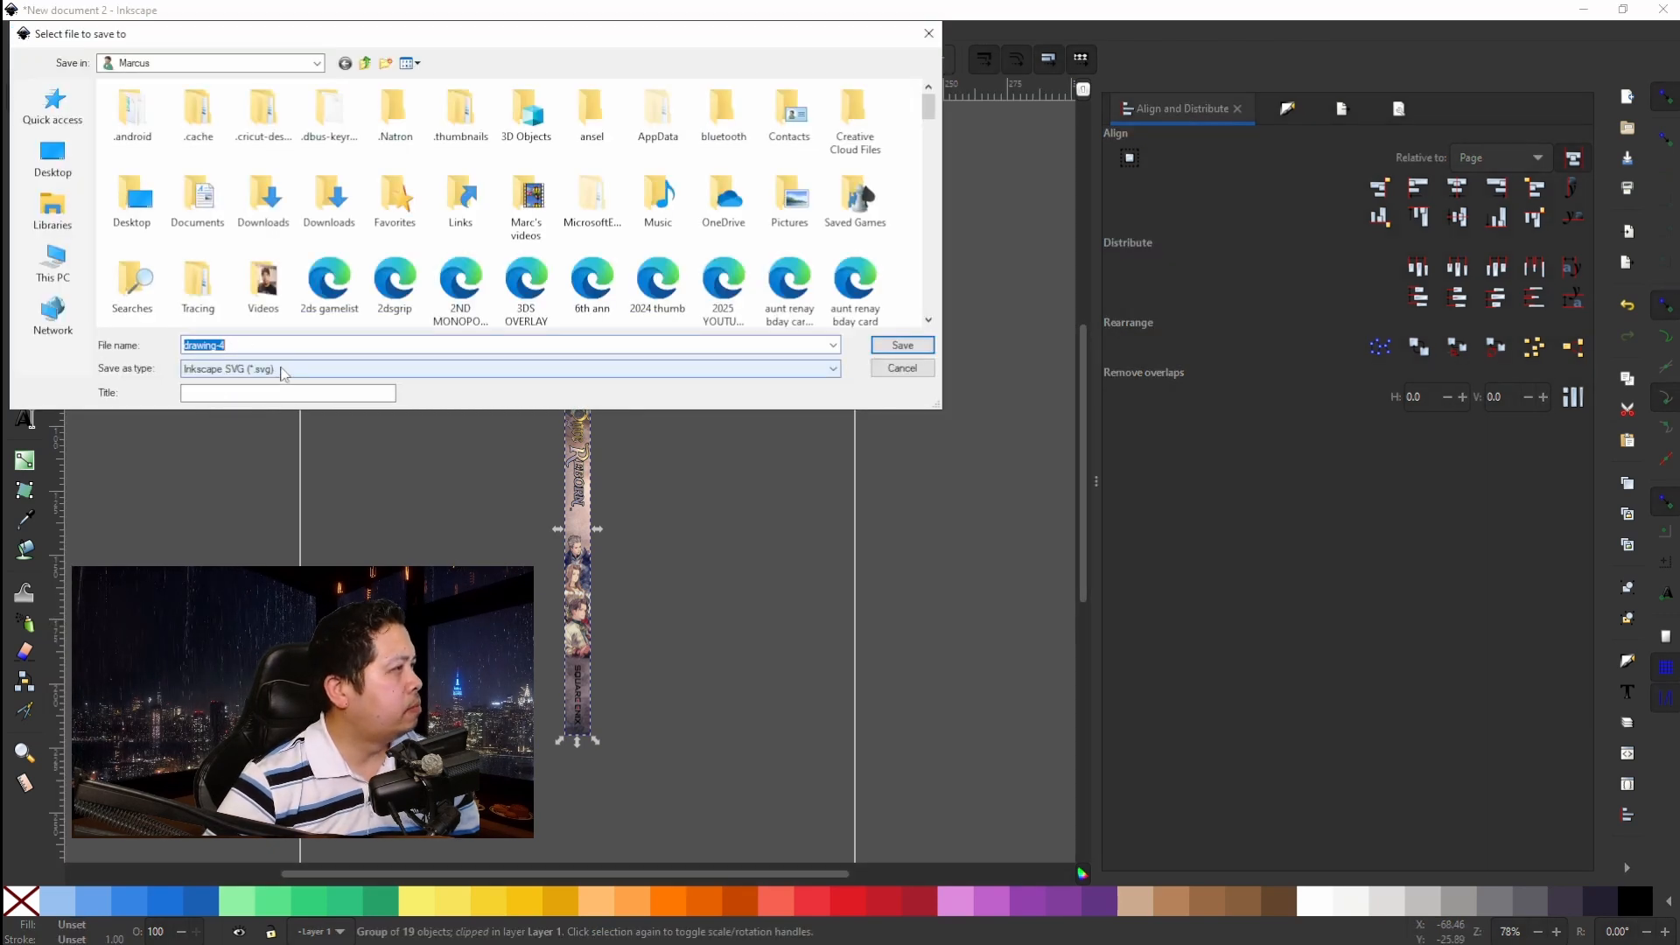
pyautogui.click(278, 369)
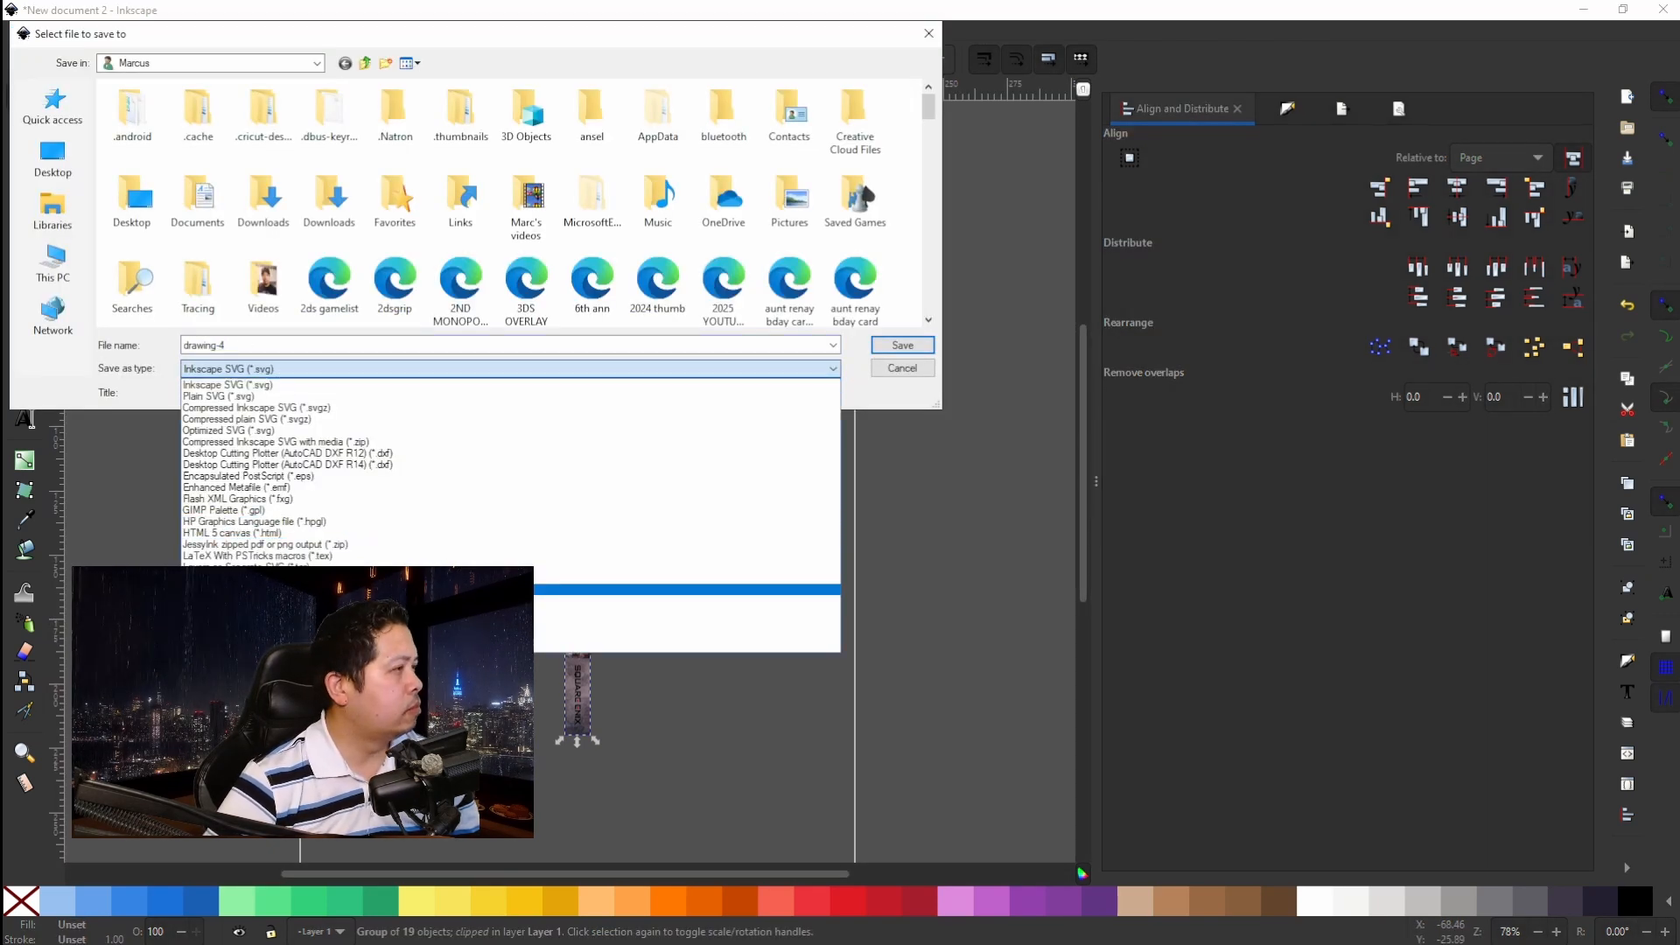
pyautogui.click(306, 590)
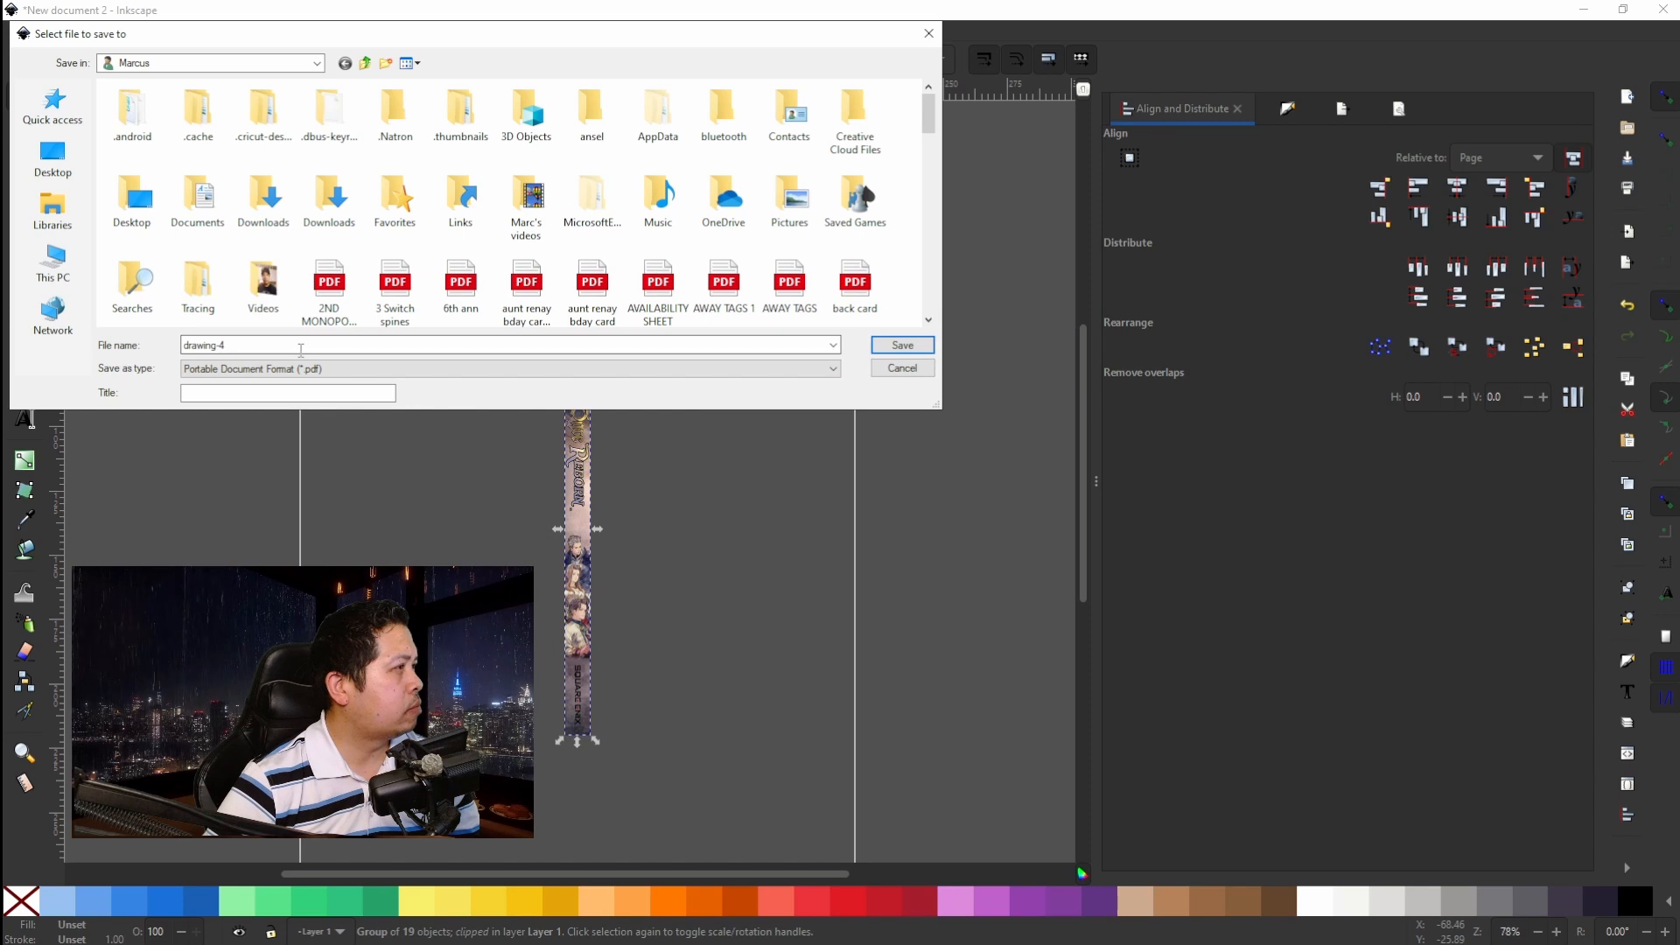
# Name the file "tactics ogre reborn spine" and save it, accepting the offered PDF options.
pyautogui.click(734, 348)
pyautogui.write('tact')
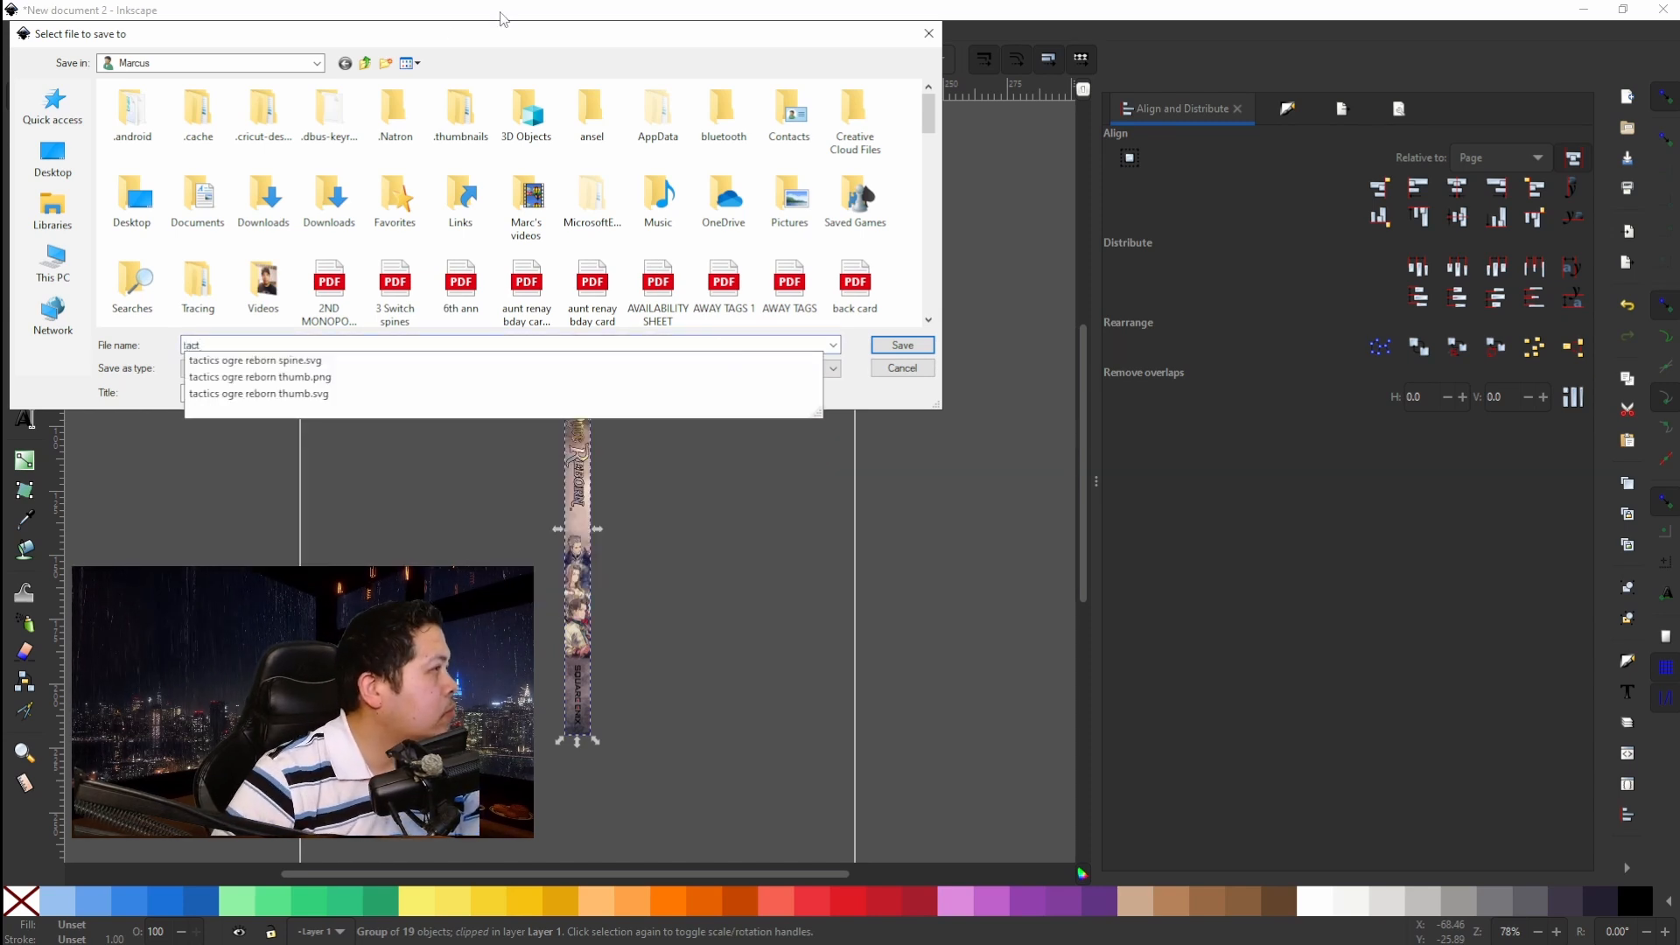
pyautogui.click(267, 360)
pyautogui.click(315, 343)
pyautogui.press('BackSpace')
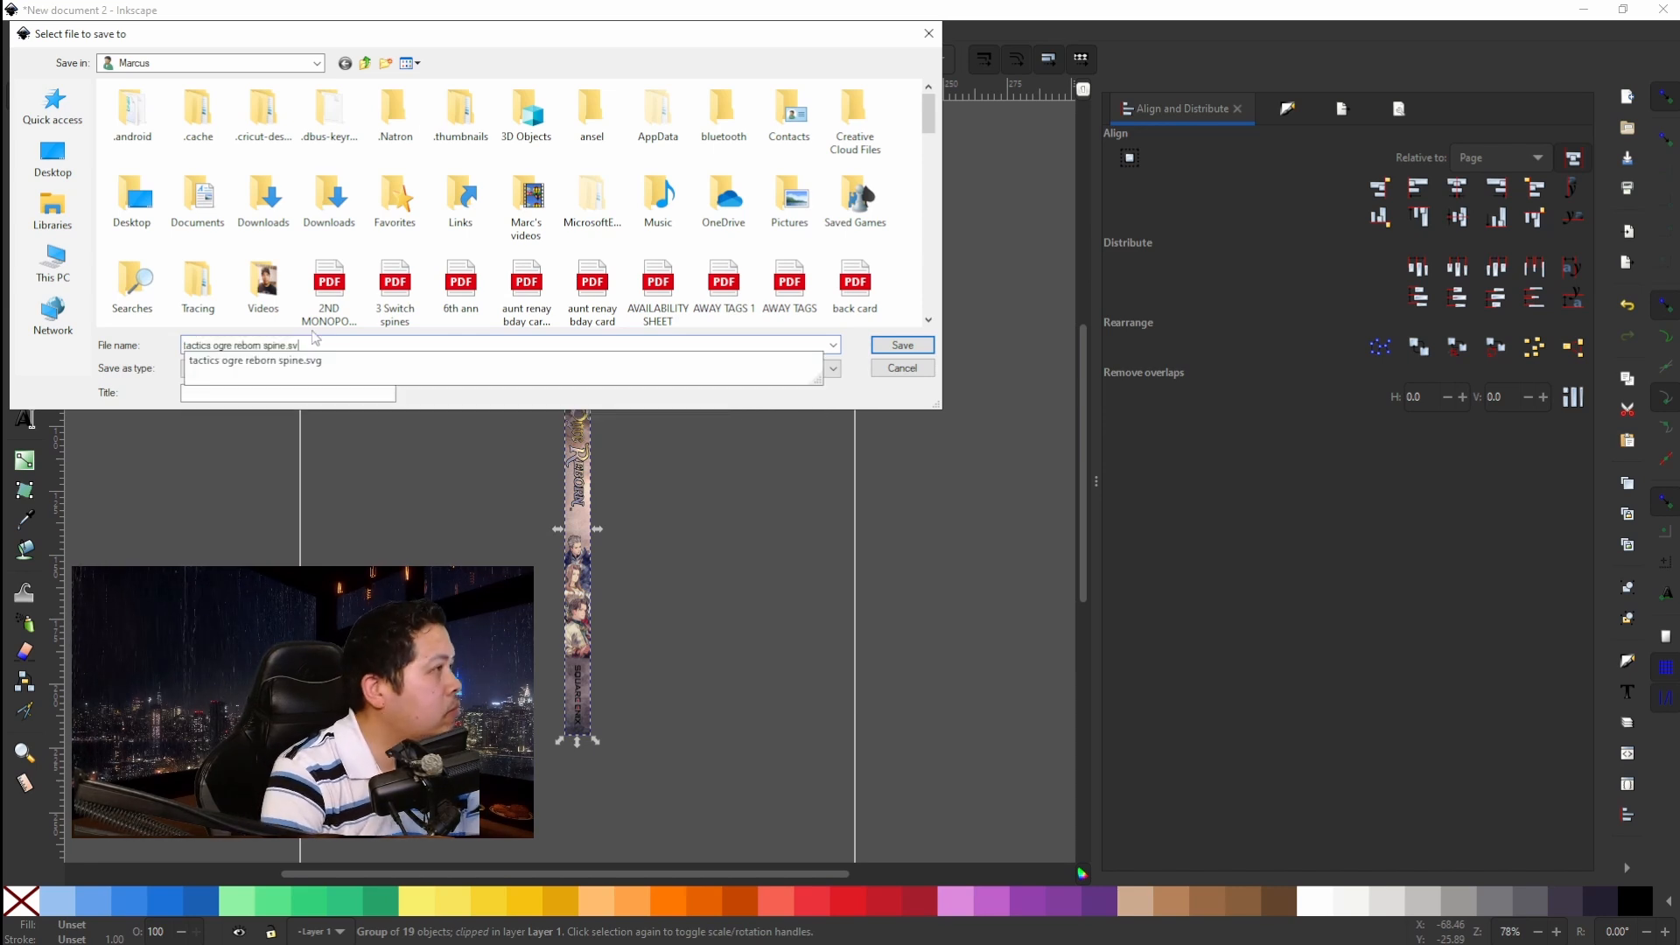
pyautogui.press('BackSpace')
pyautogui.press('BackSpace')
pyautogui.press('BackSpace')
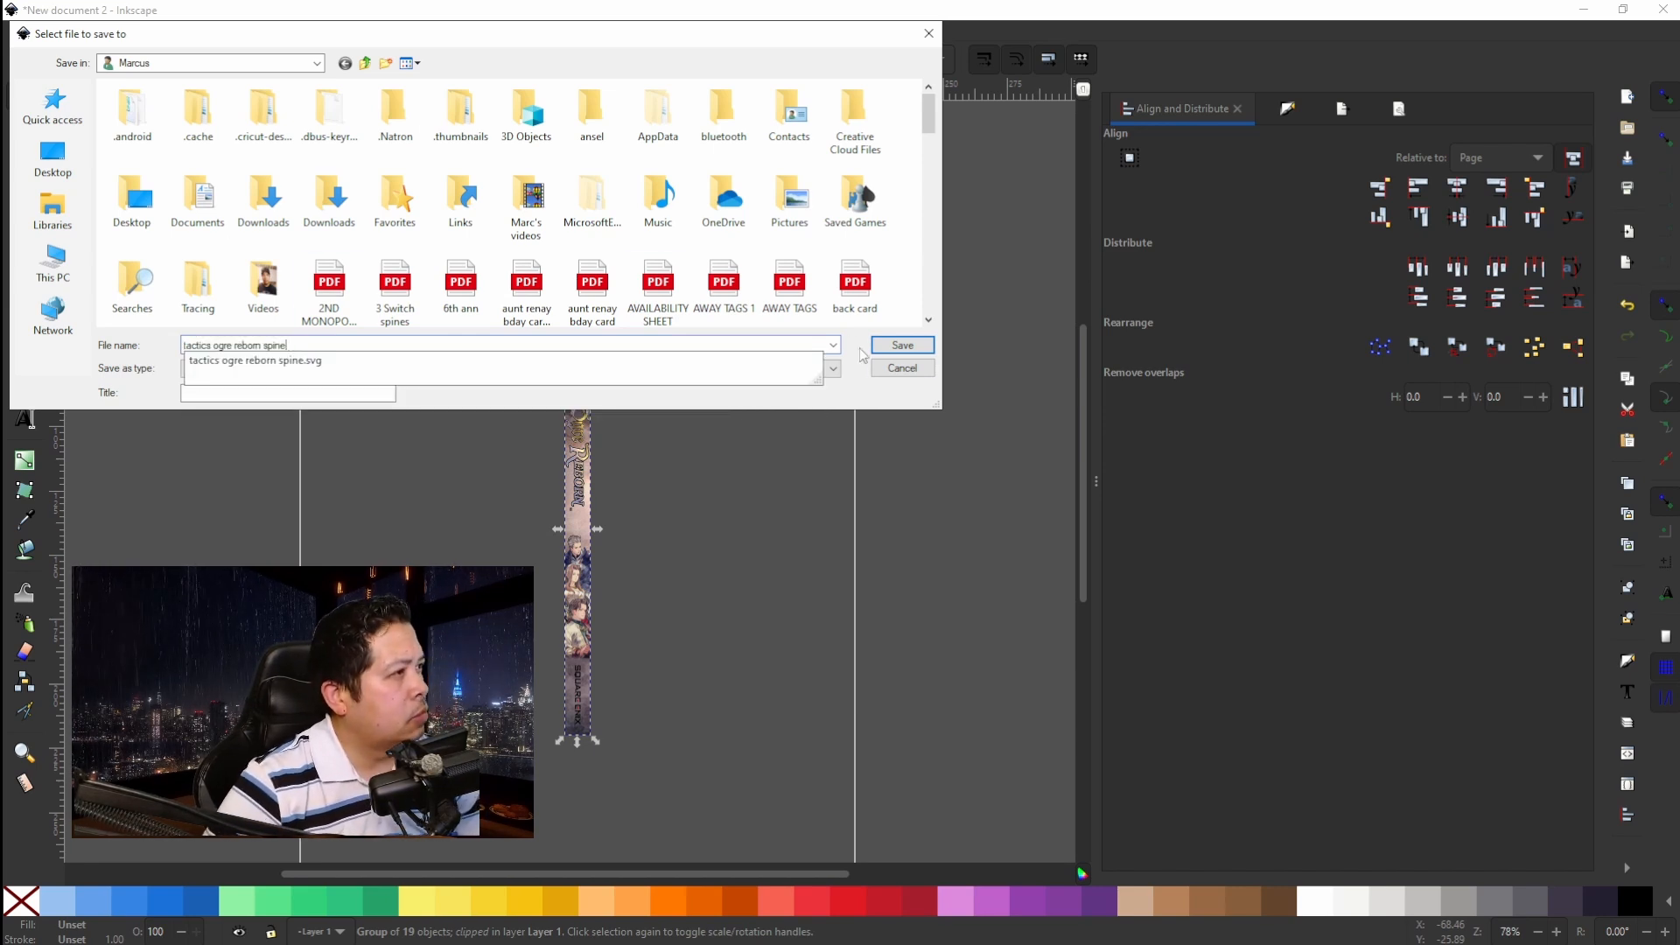
pyautogui.click(902, 344)
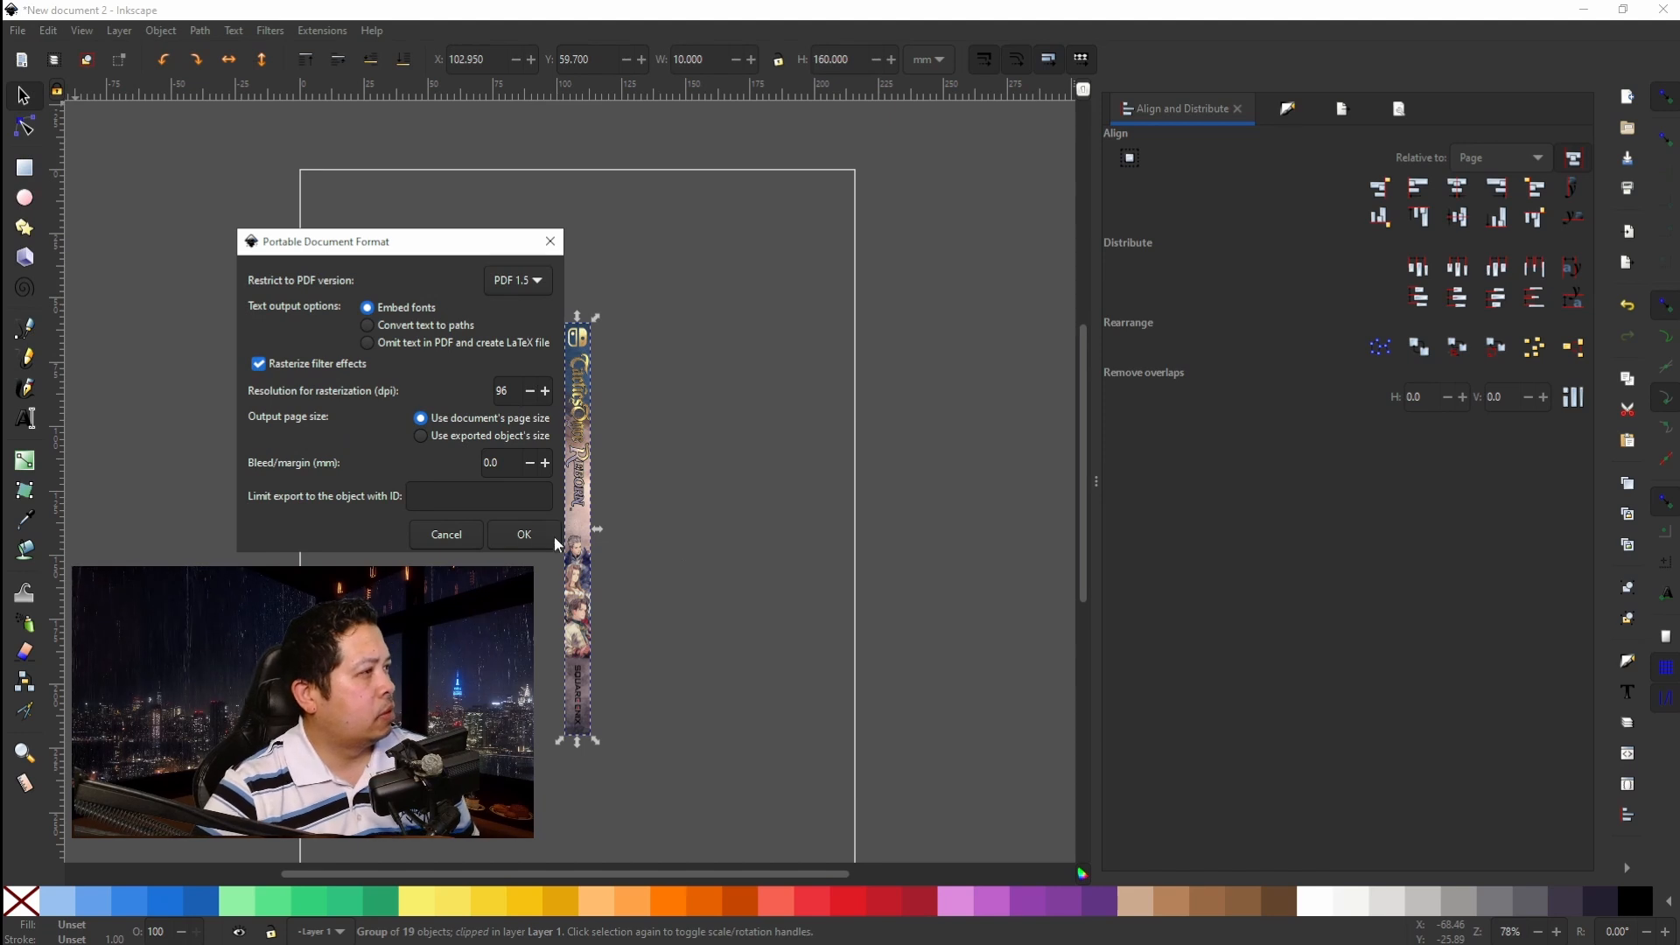
pyautogui.click(524, 534)
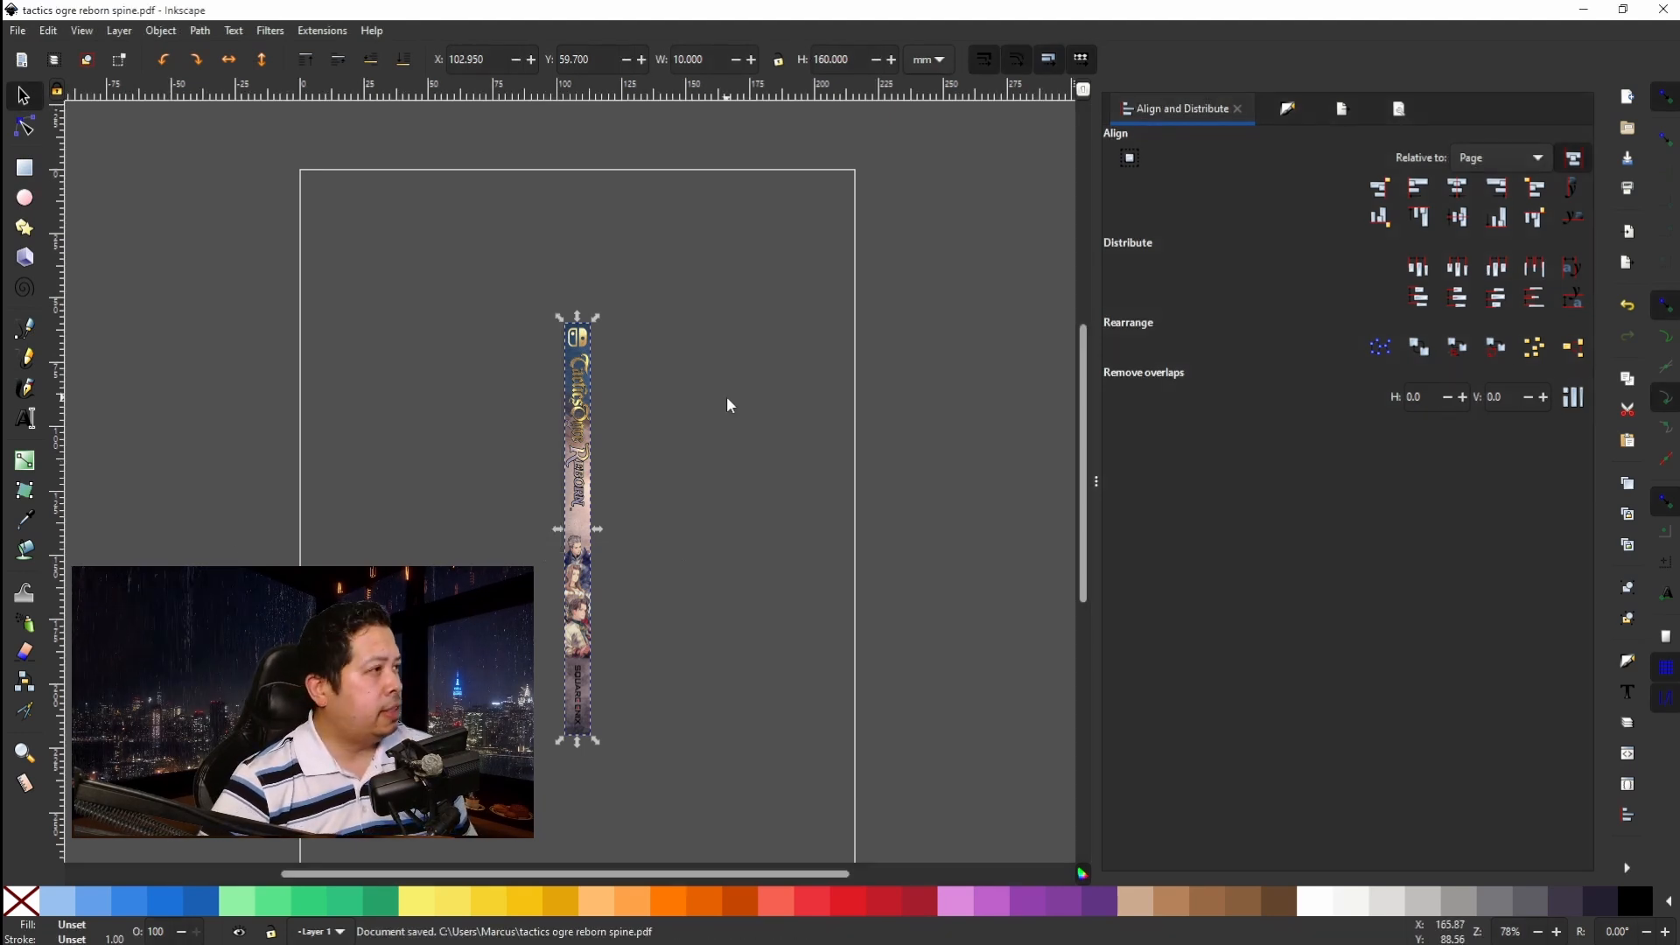
# Set the zoom to 135% and view the entire spine on the page.
pyautogui.keyDown('ctrl'); pyautogui.scroll(4, 712, 424); pyautogui.keyUp('ctrl')
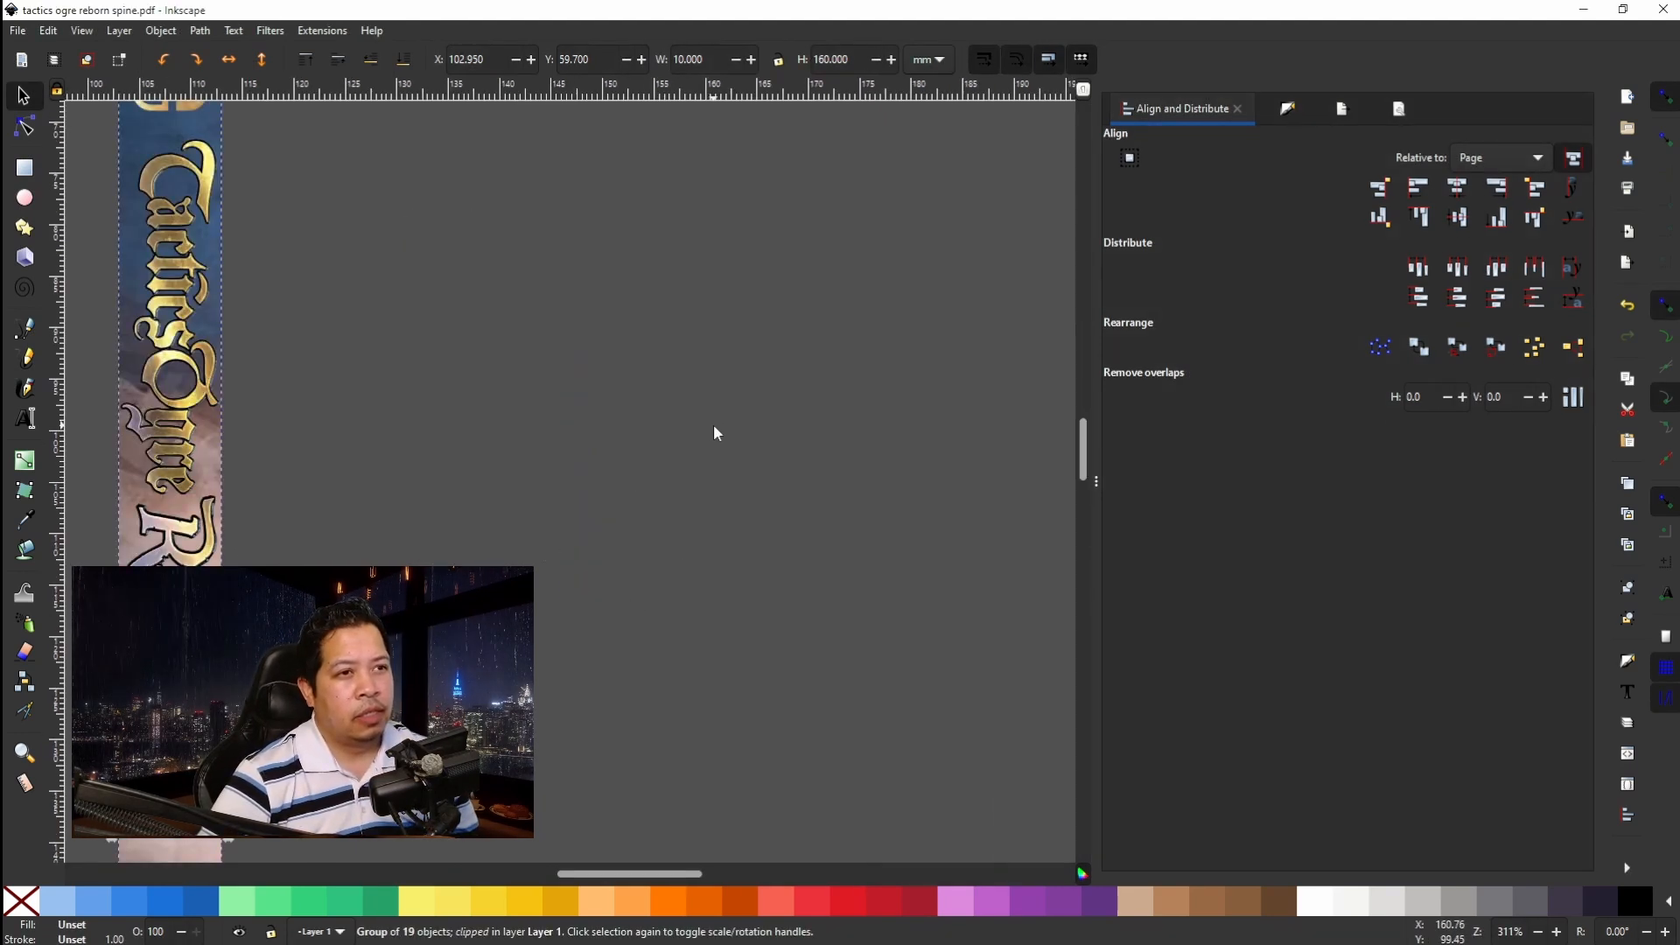
pyautogui.hscroll(-3, 713, 426)
pyautogui.scroll(-2, 713, 426)
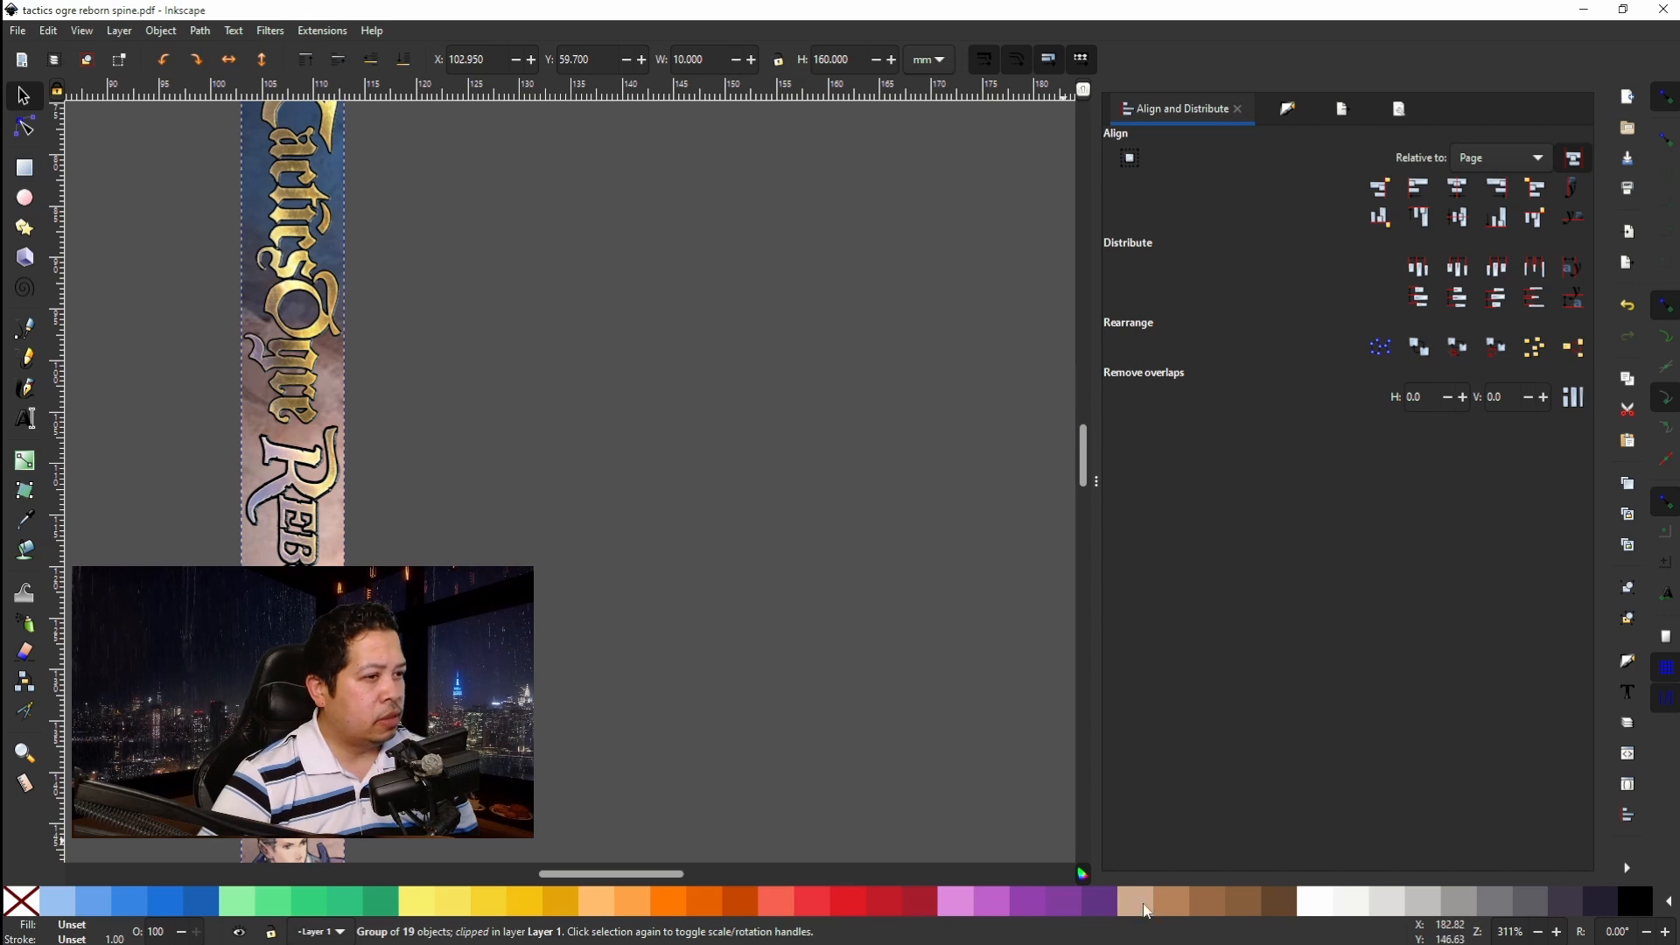
pyautogui.tripleClick(1523, 933)
pyautogui.write('135')
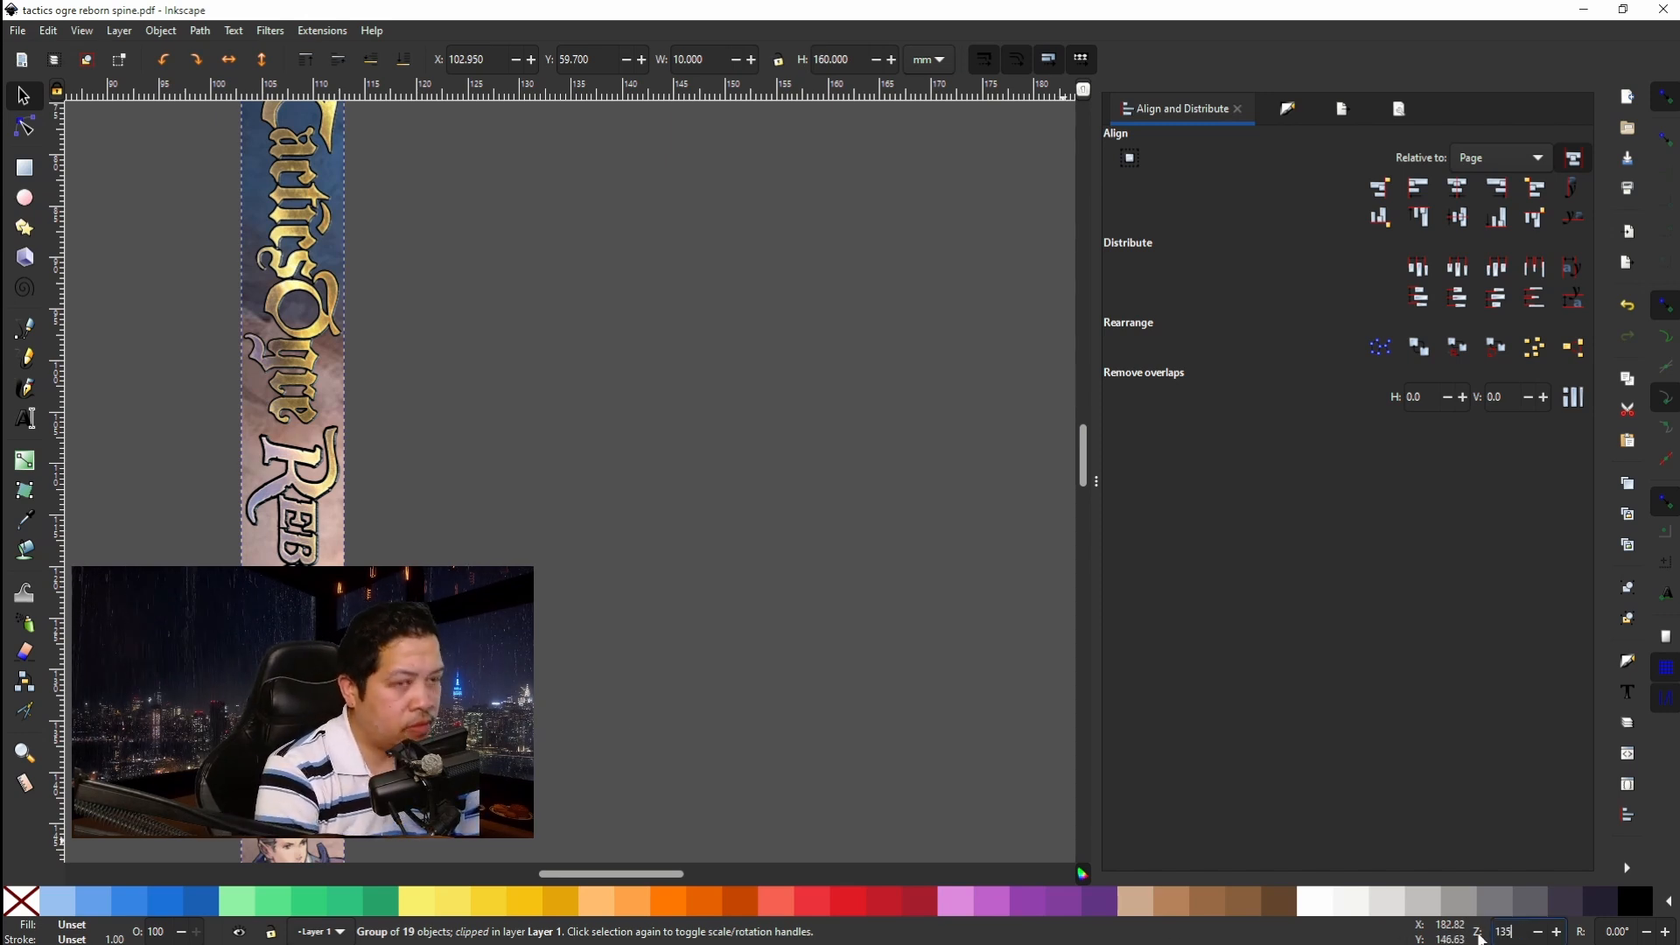
pyautogui.press('Return')
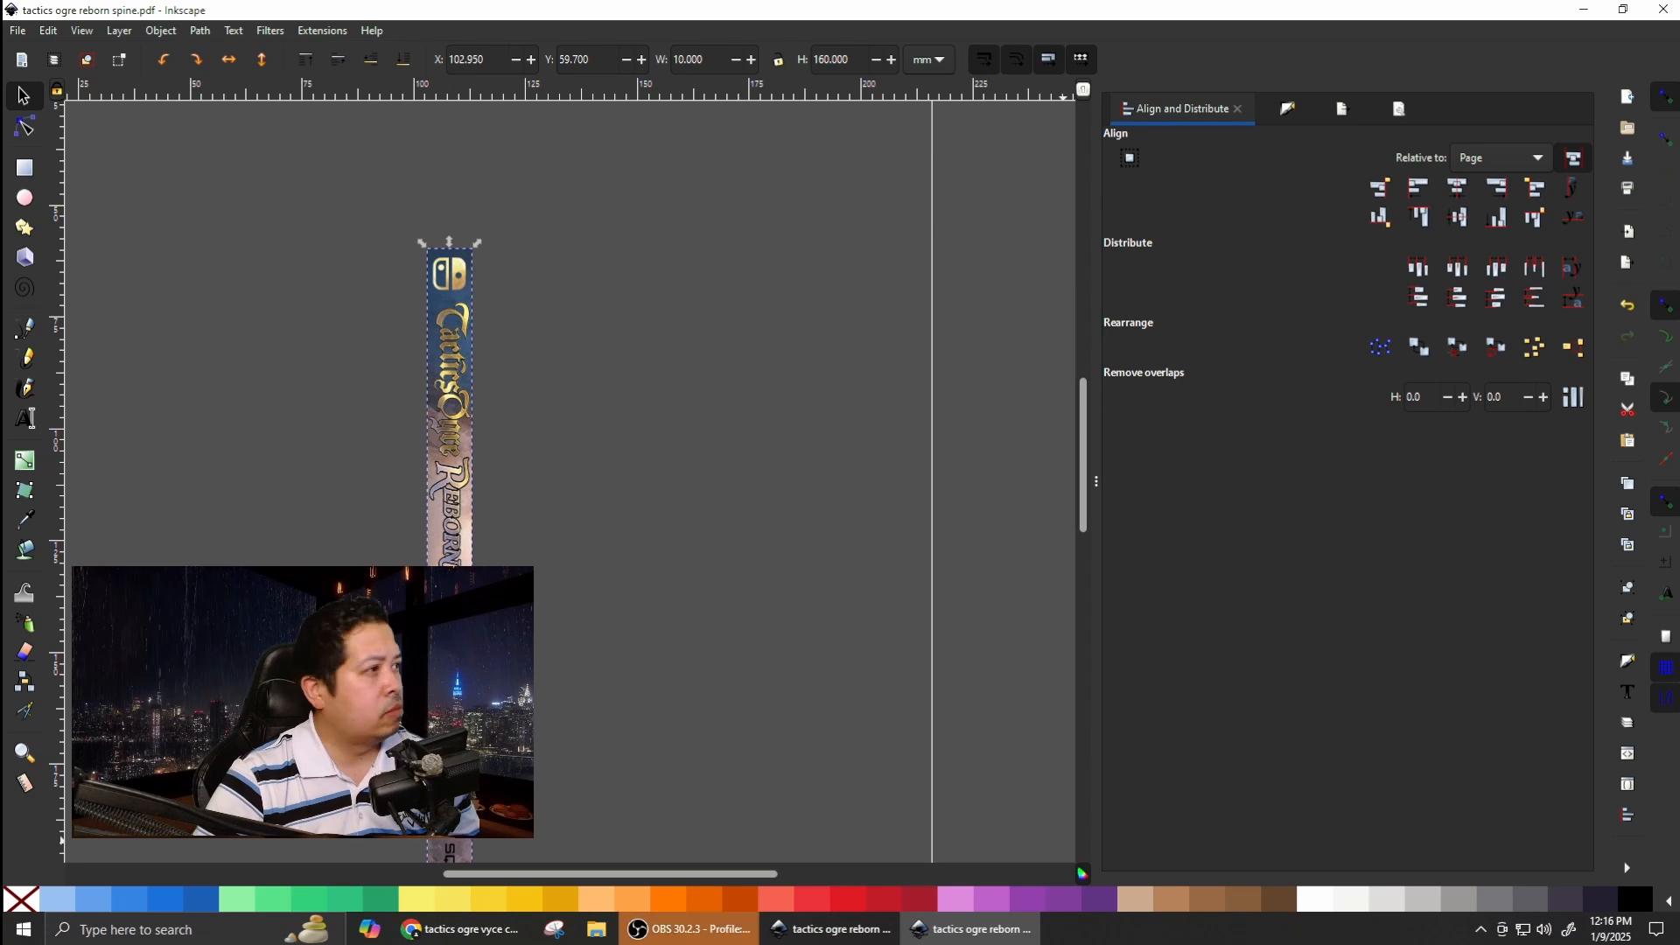
pyautogui.hscroll(-5, 534, 404)
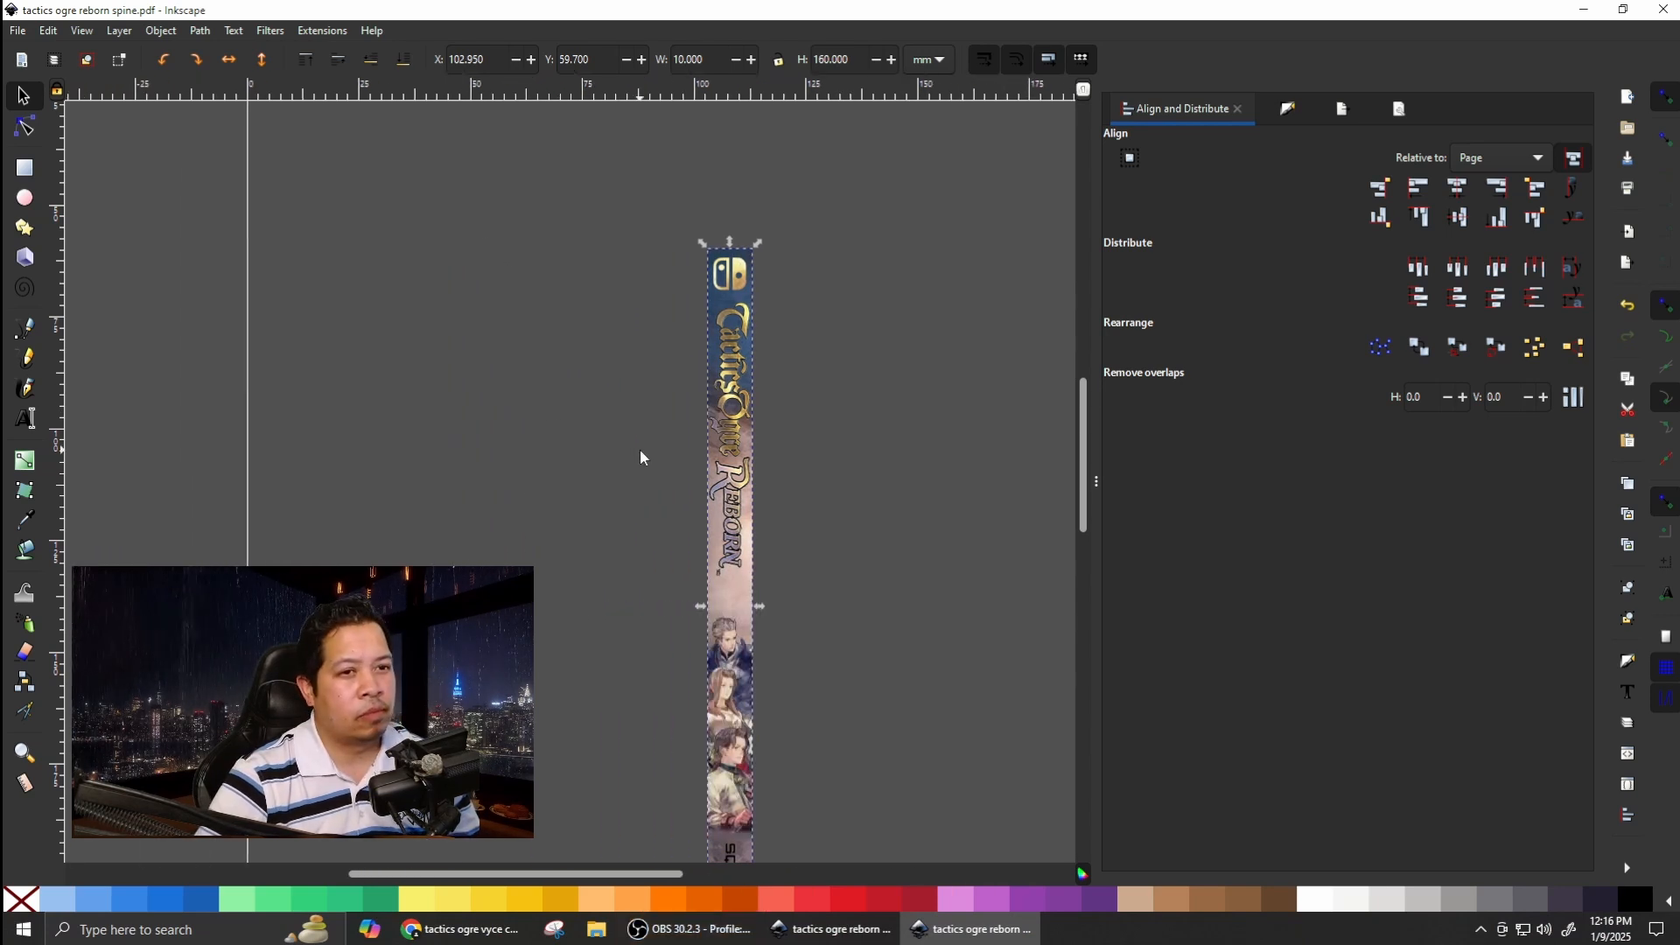
pyautogui.scroll(-3, 642, 451)
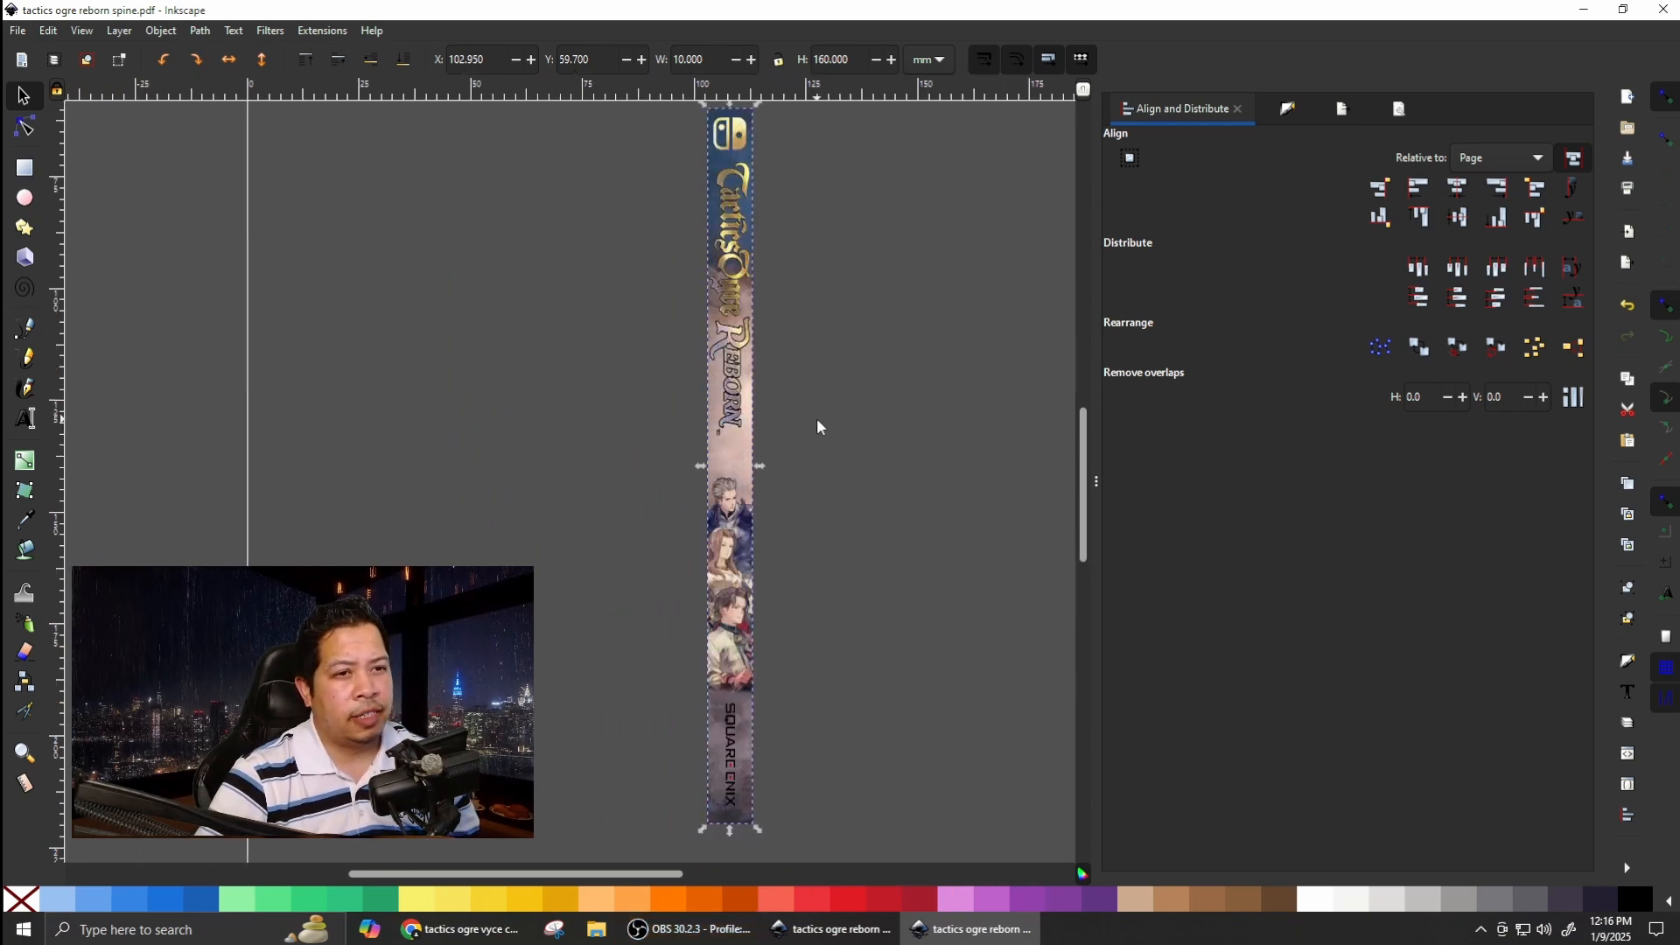
pyautogui.hscroll(2, 815, 415)
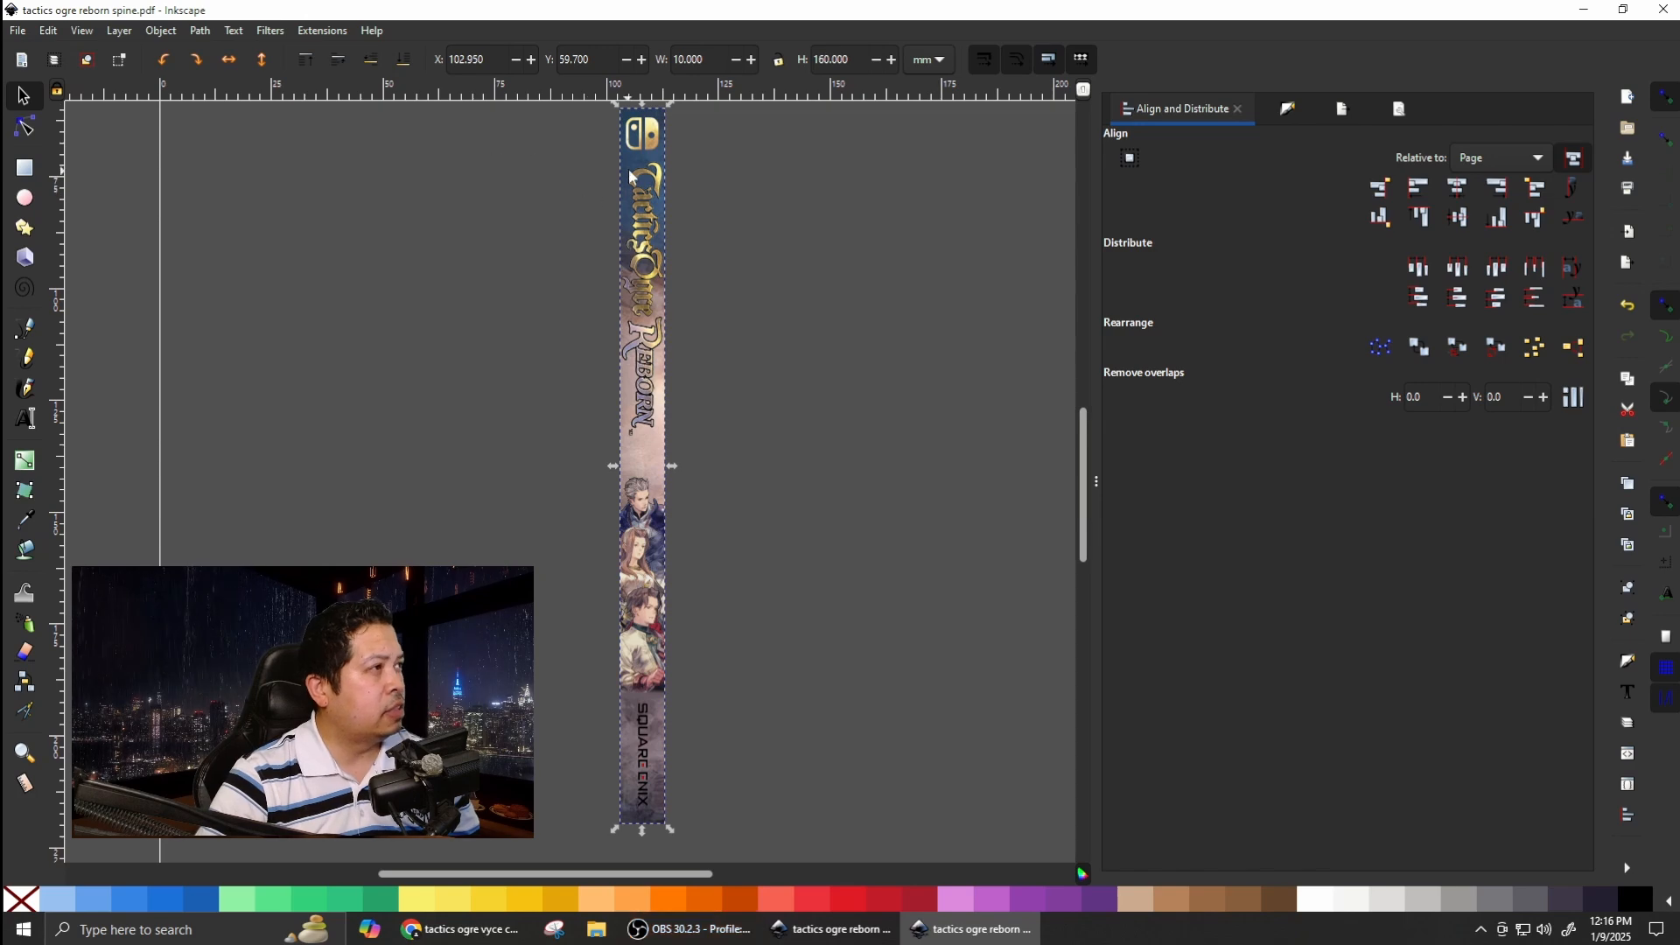
# Inspect the spine up close from the Switch logo and title down past the characters to the Square Enix logo.
pyautogui.keyDown('ctrl'); pyautogui.scroll(2, 633, 155); pyautogui.keyUp('ctrl')
pyautogui.keyDown('ctrl'); pyautogui.scroll(1, 635, 161); pyautogui.keyUp('ctrl')
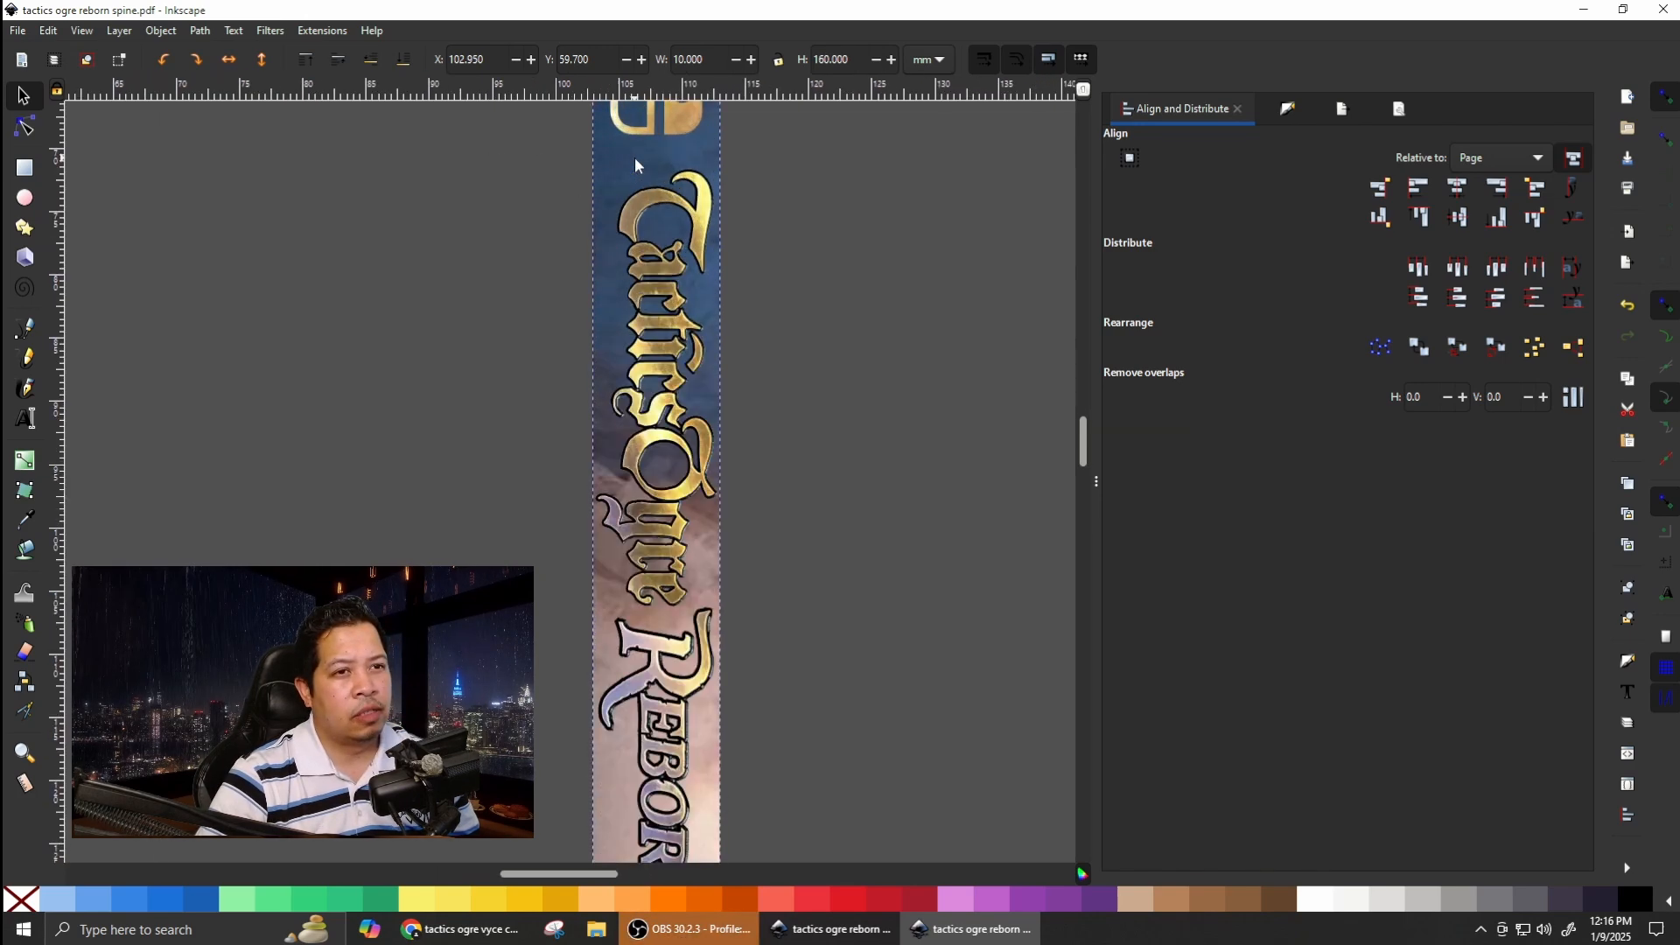
pyautogui.scroll(3, 636, 161)
pyautogui.scroll(-2, 637, 166)
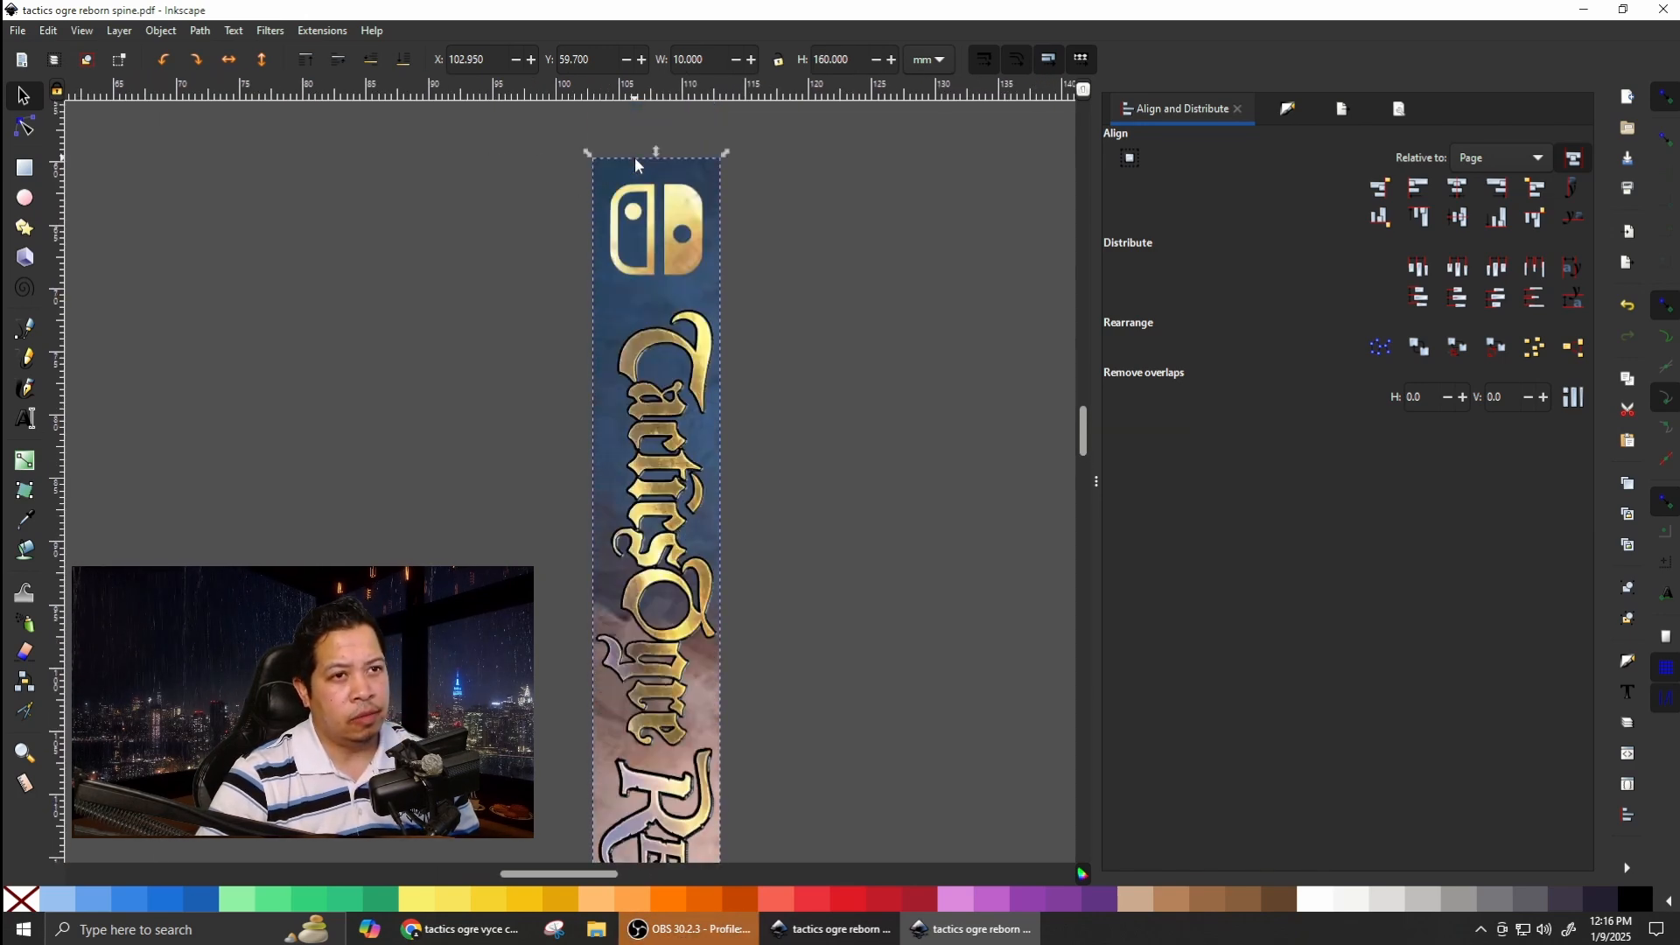
pyautogui.scroll(-4, 637, 165)
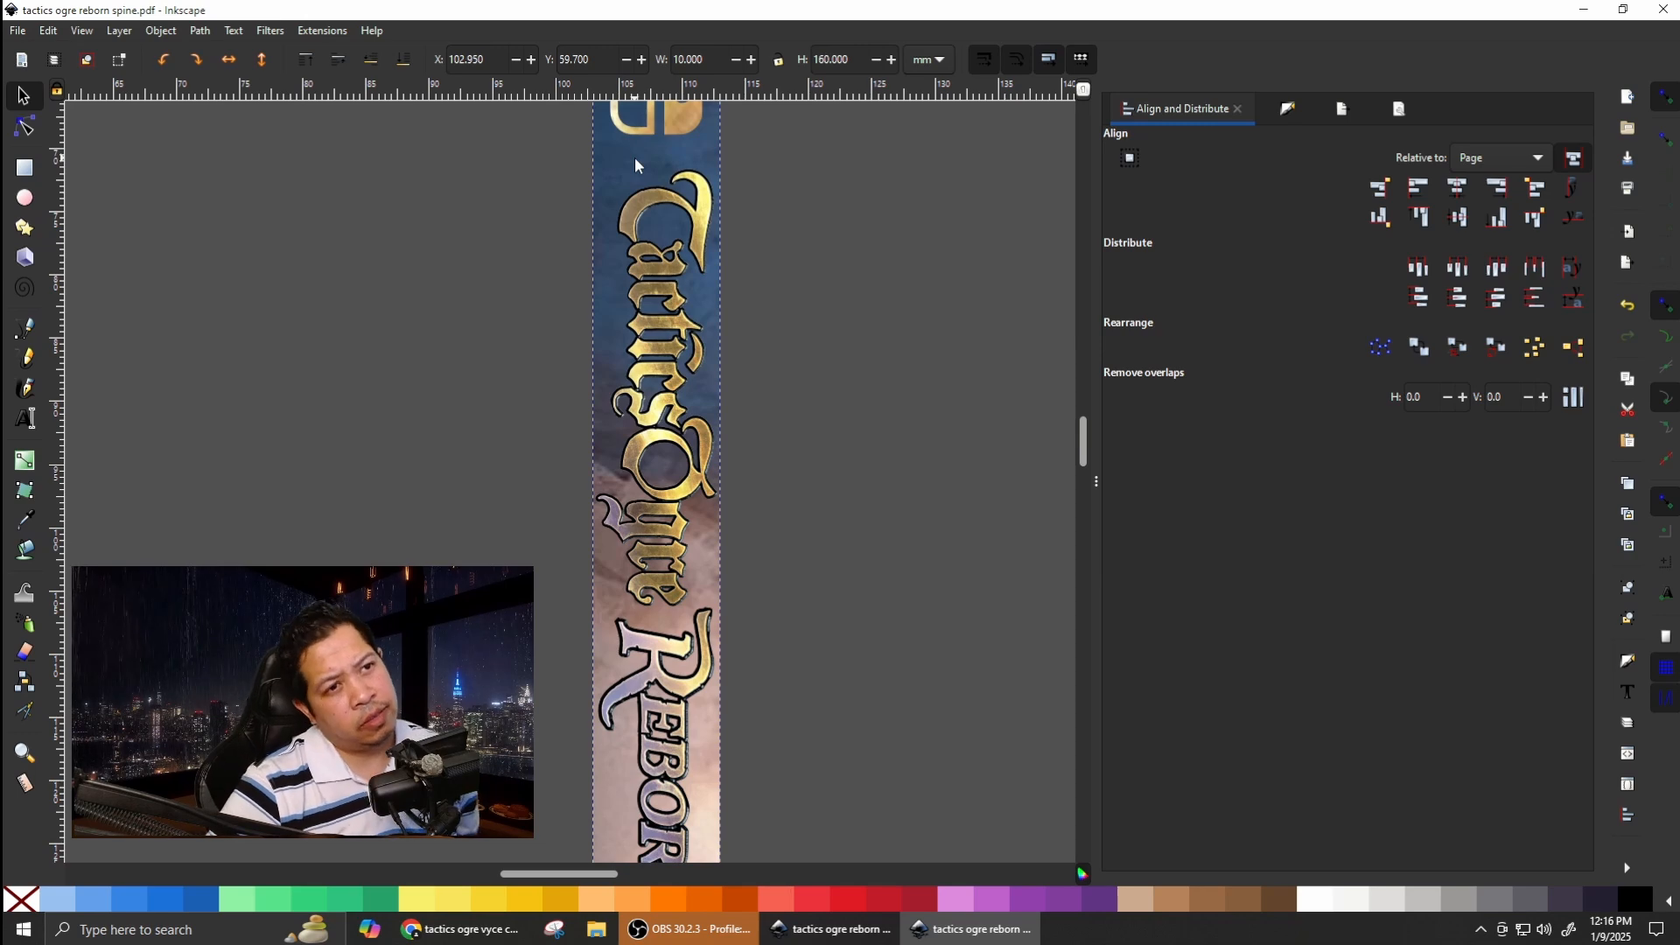
pyautogui.scroll(-12, 636, 163)
pyautogui.scroll(-12, 636, 164)
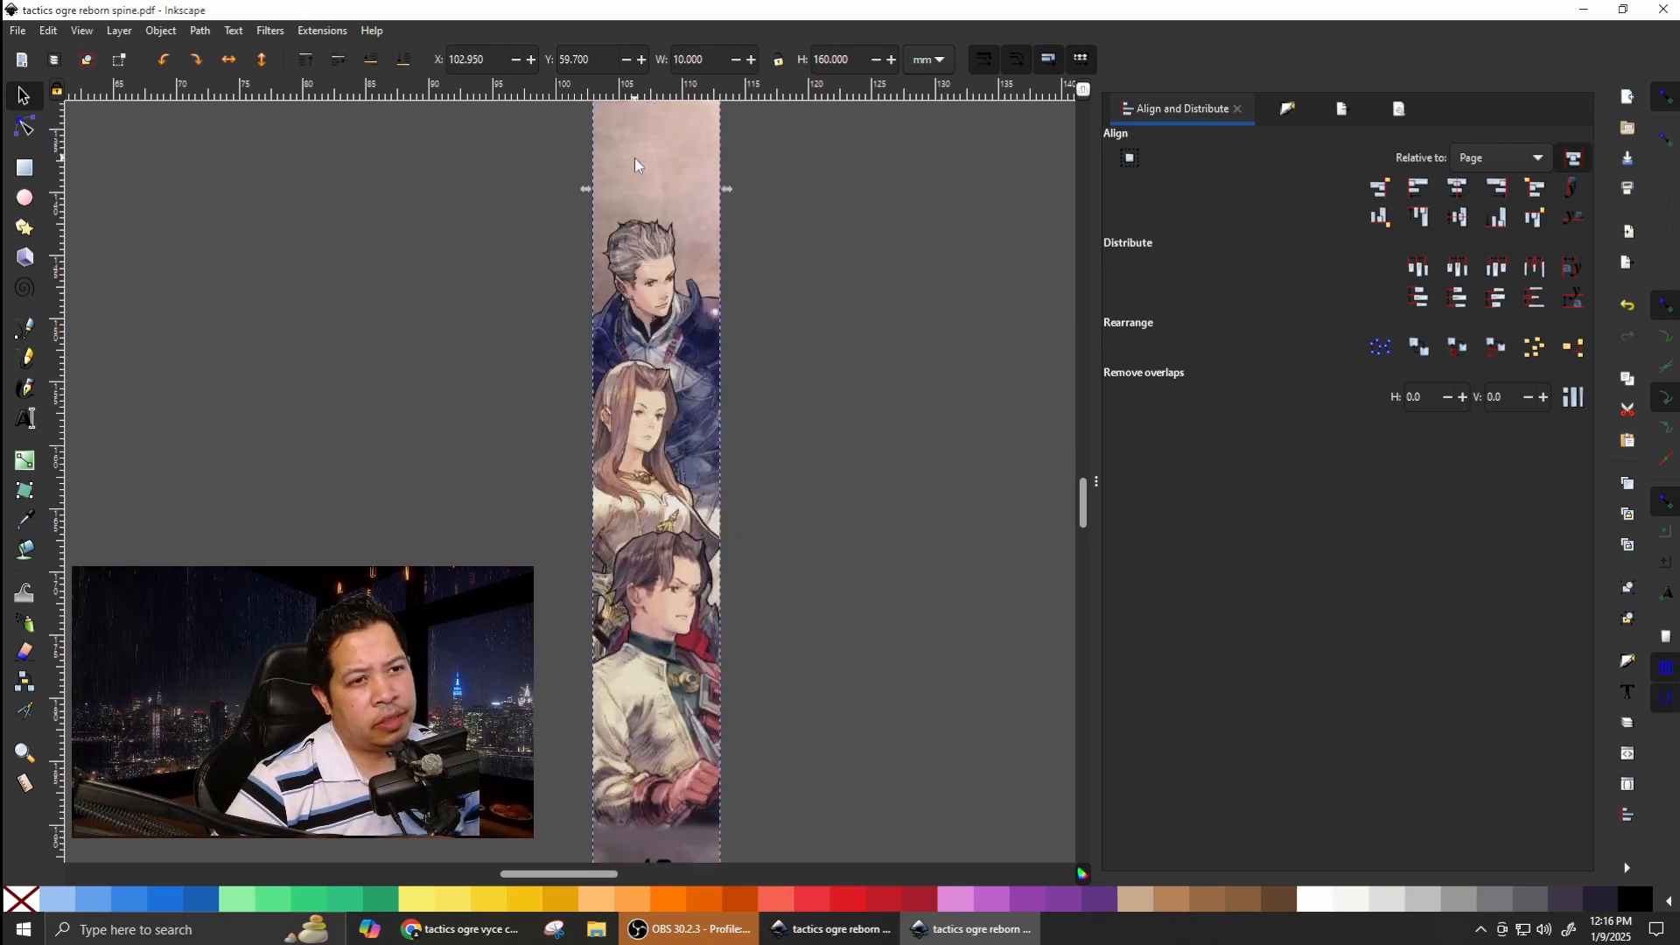
pyautogui.scroll(-10, 636, 159)
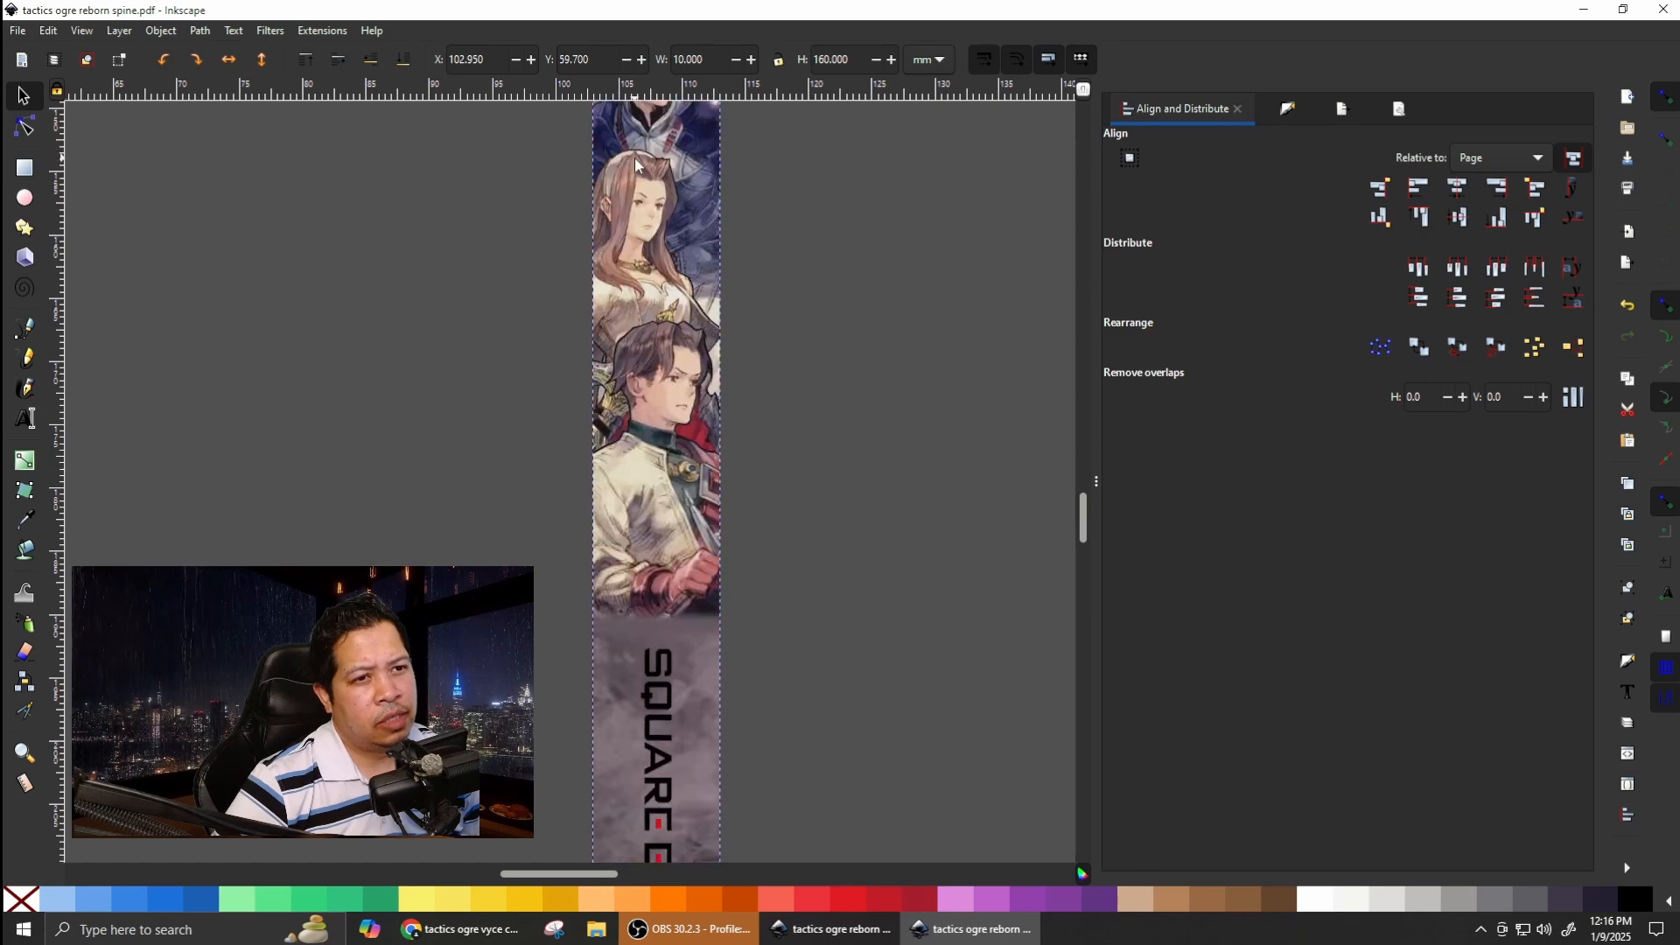
pyautogui.scroll(-6, 635, 163)
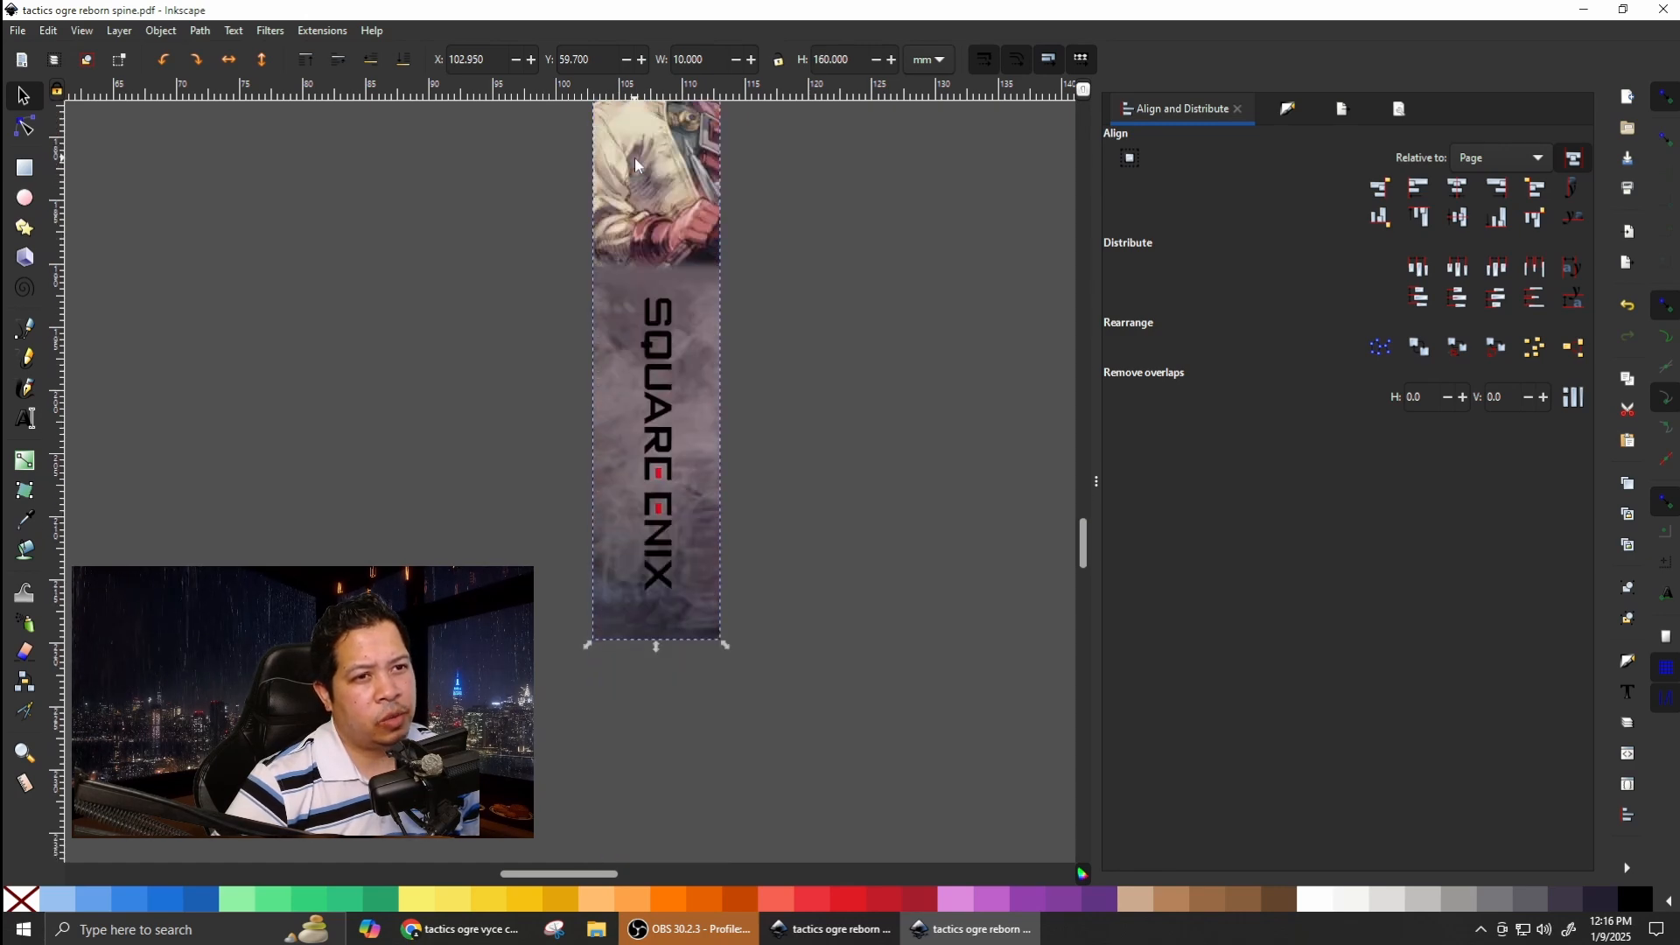
pyautogui.scroll(20, 636, 163)
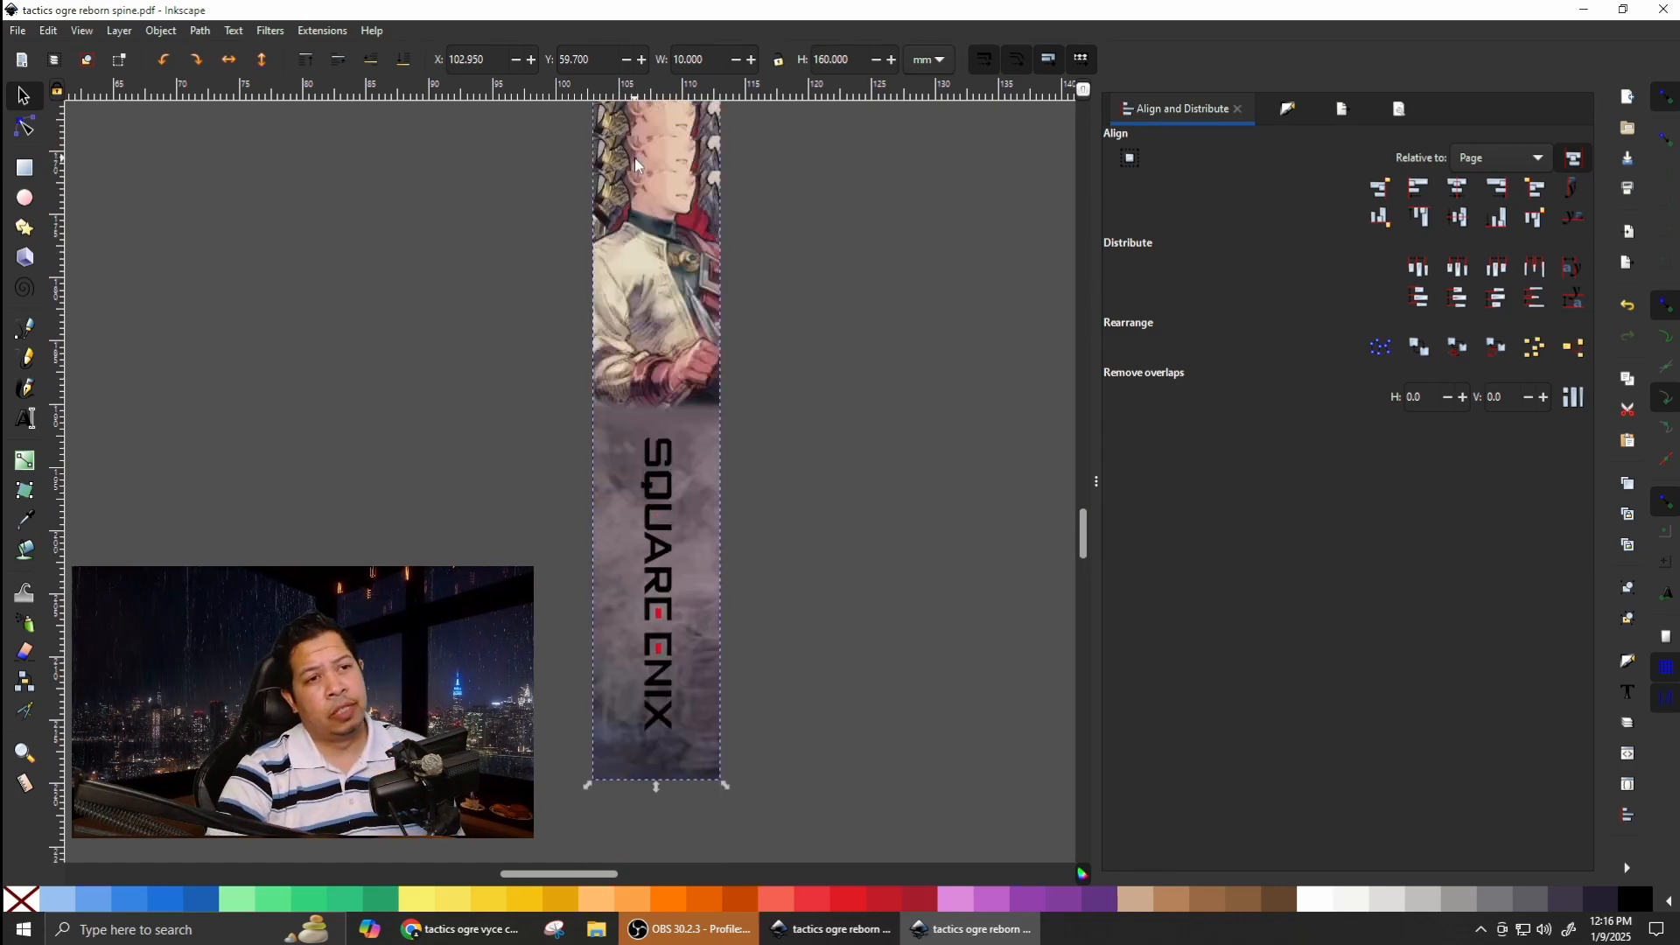
pyautogui.scroll(20, 636, 164)
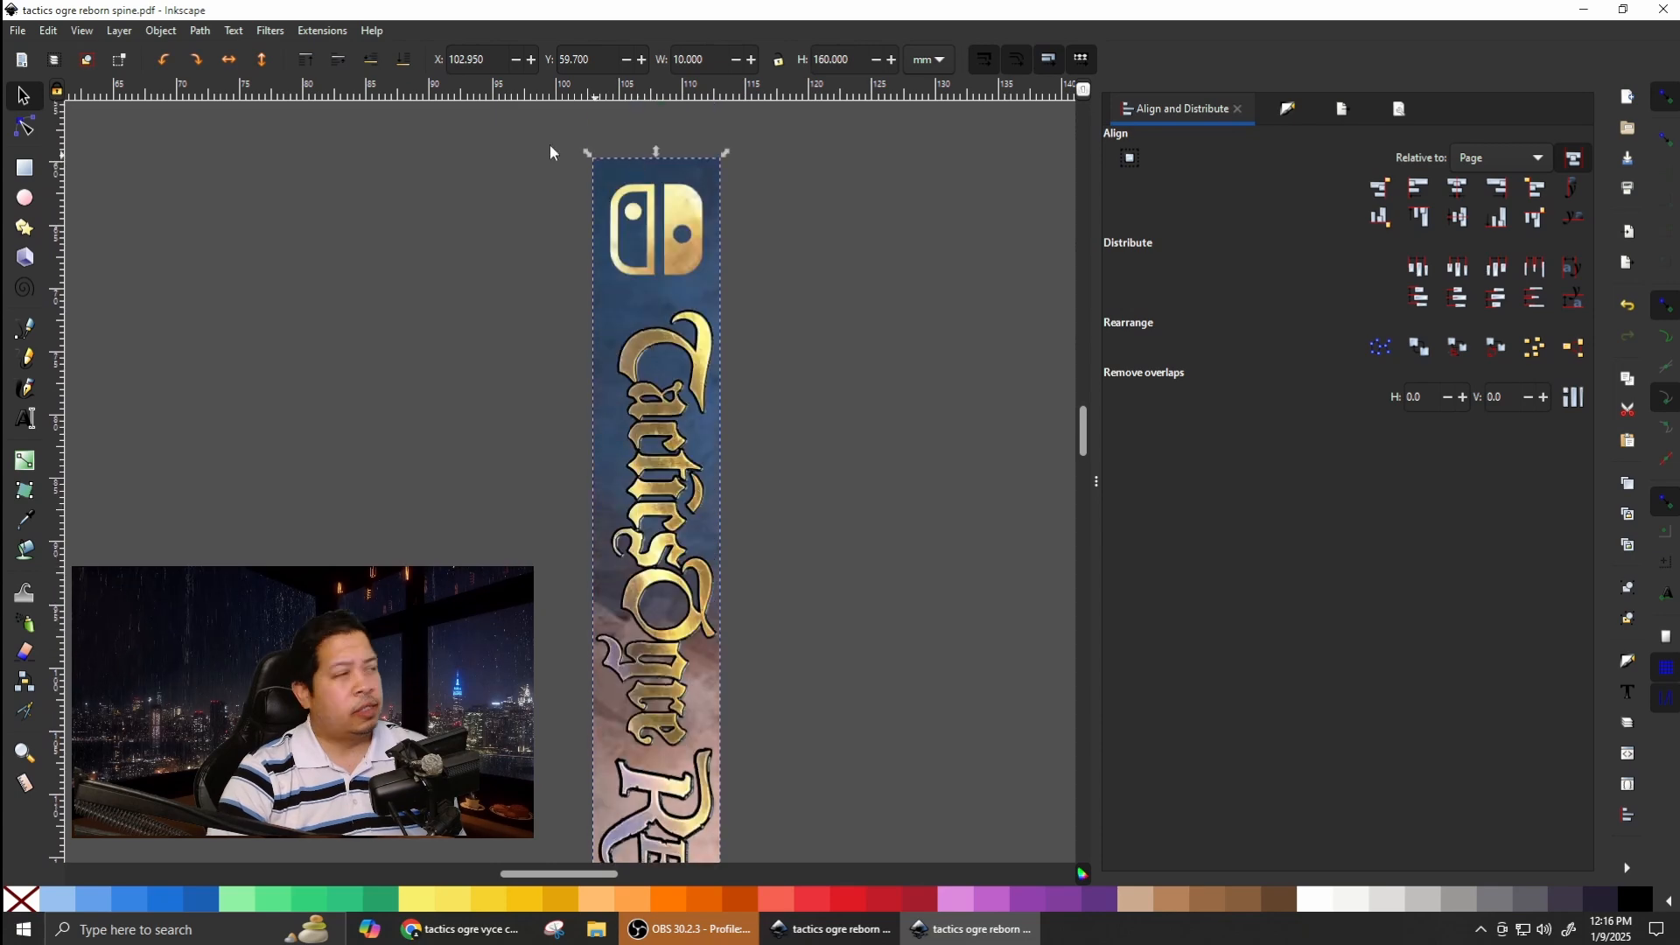
# Save the spine PDF document again under its existing name.
pyautogui.click(18, 31)
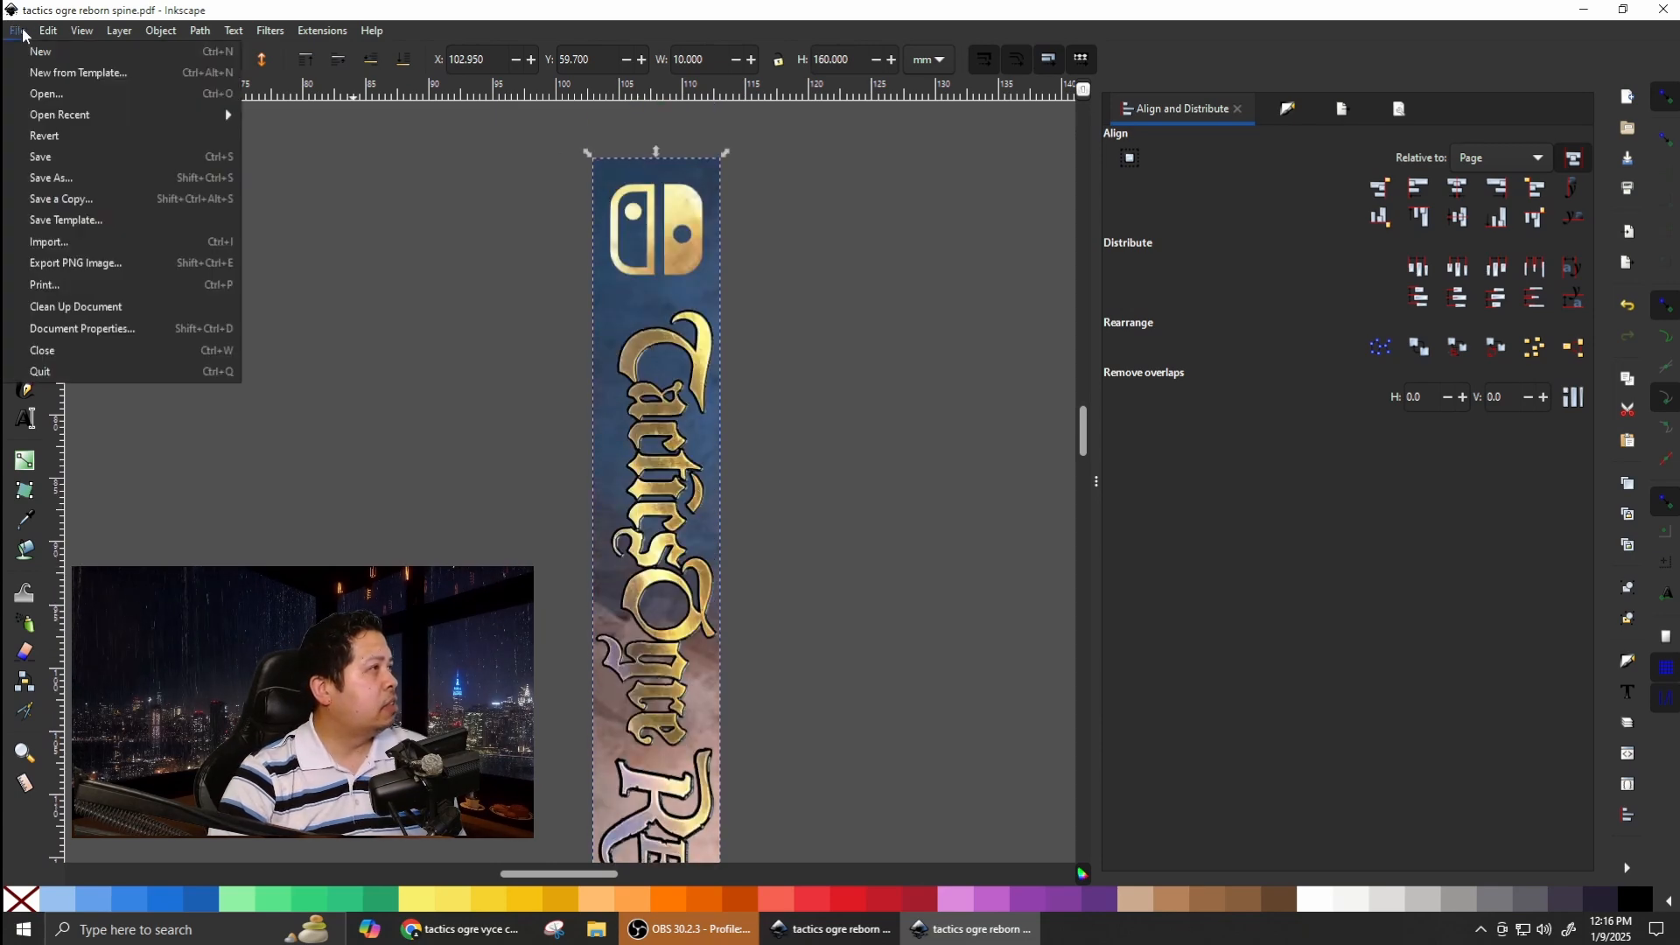
pyautogui.click(25, 154)
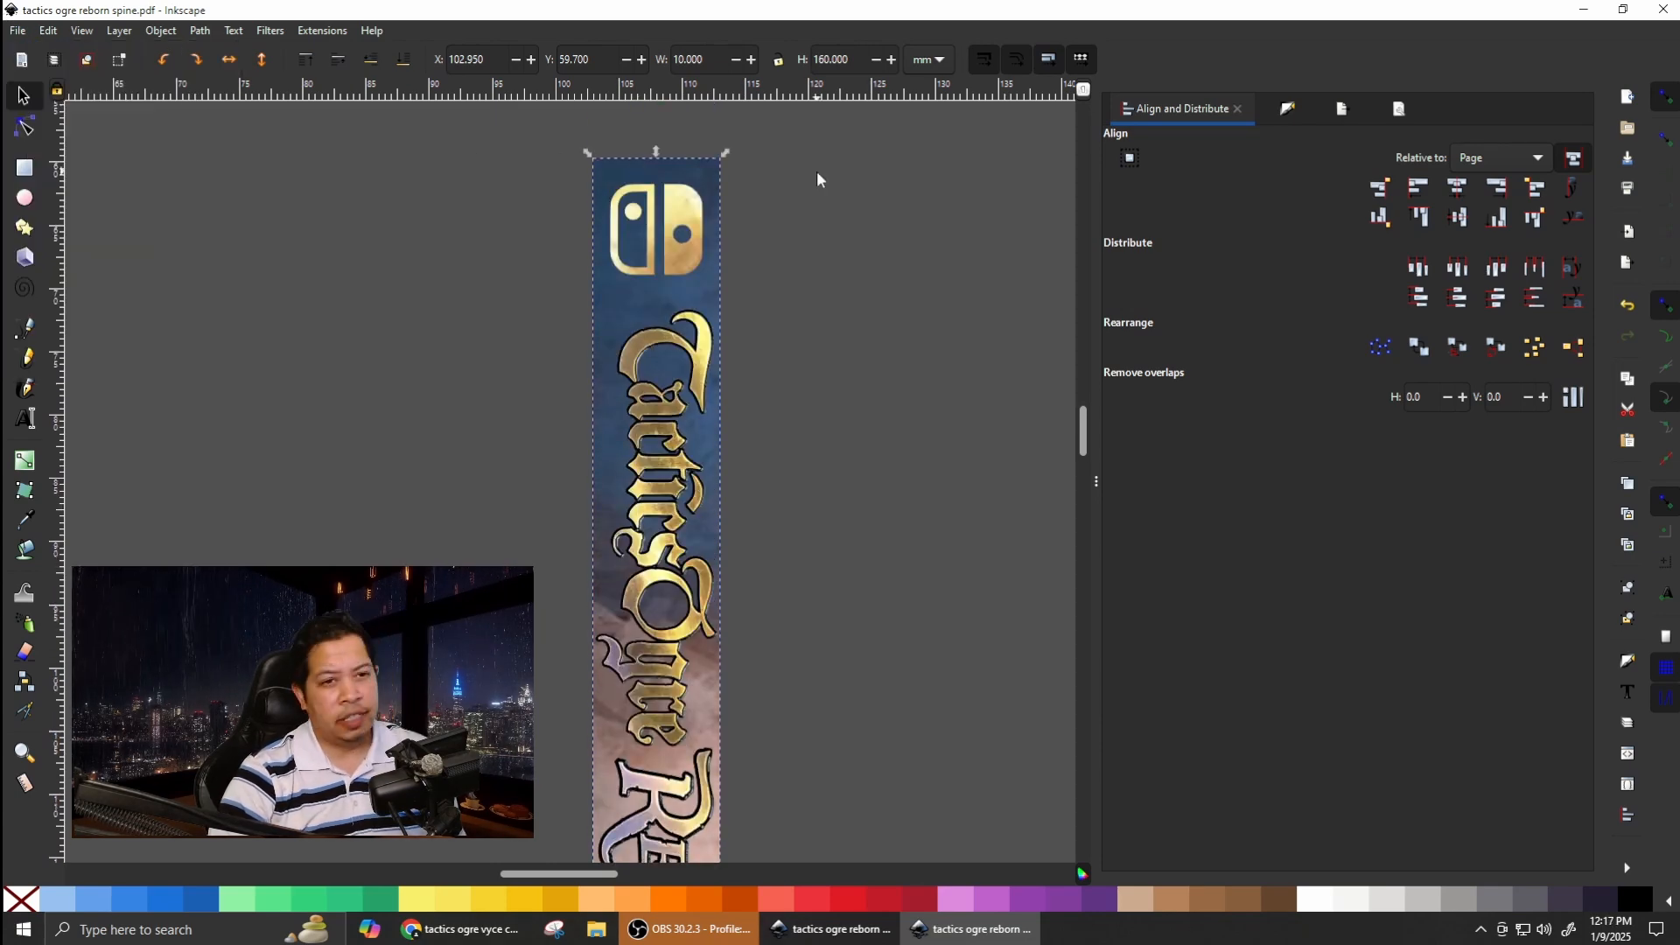
pyautogui.scroll(-8, 825, 282)
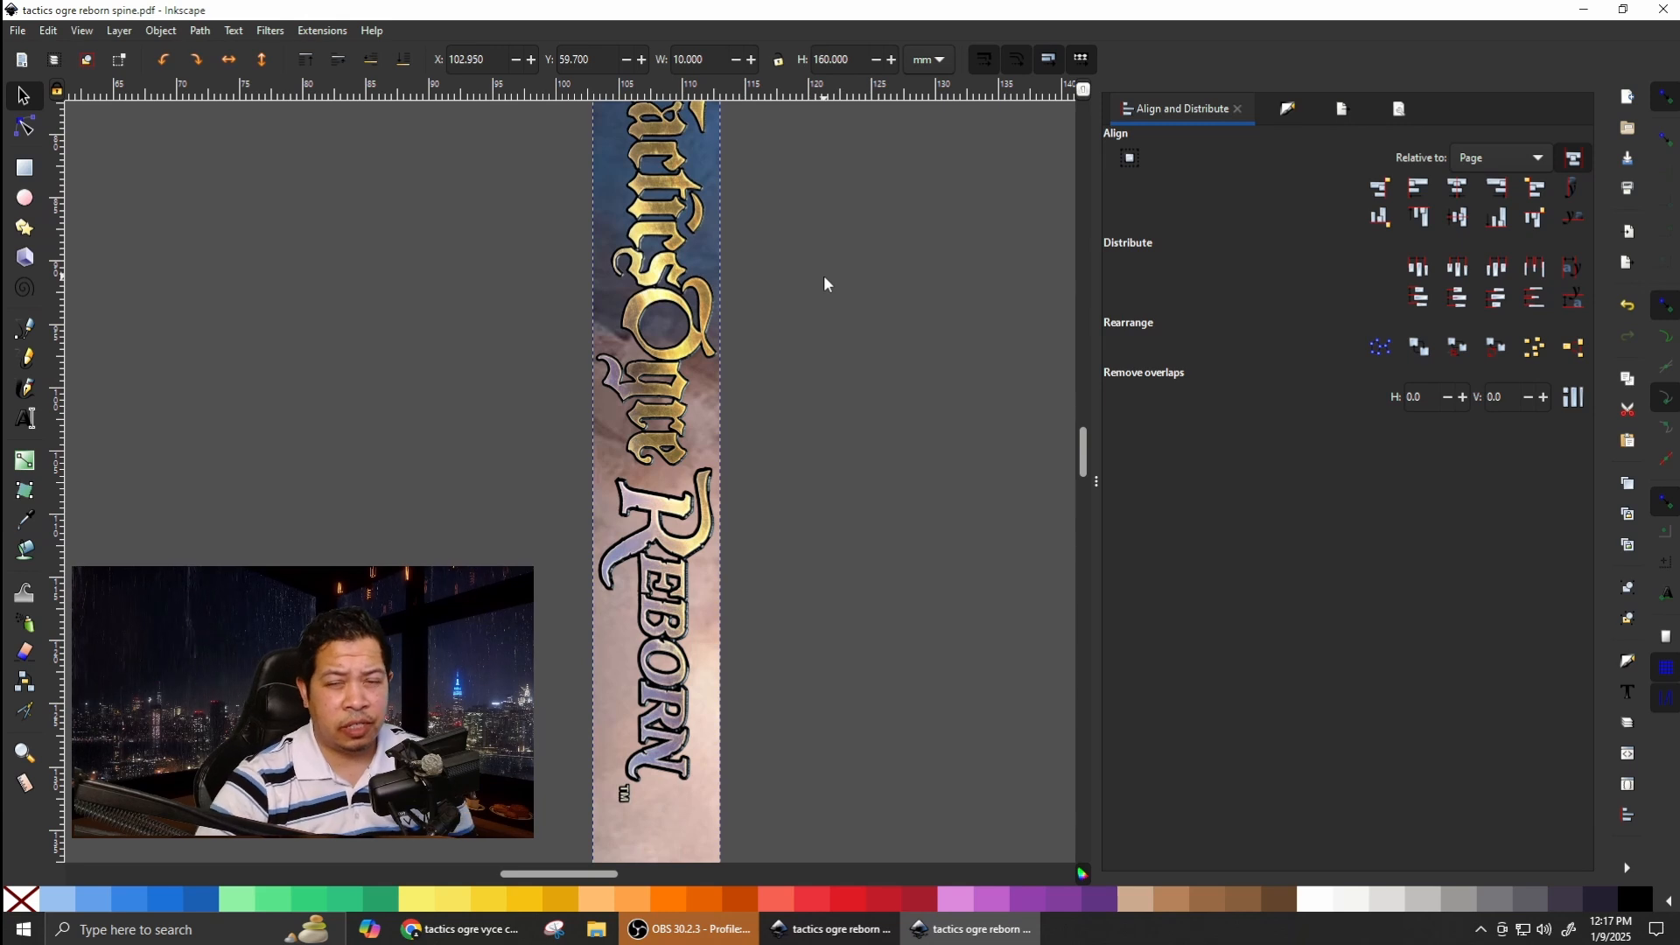